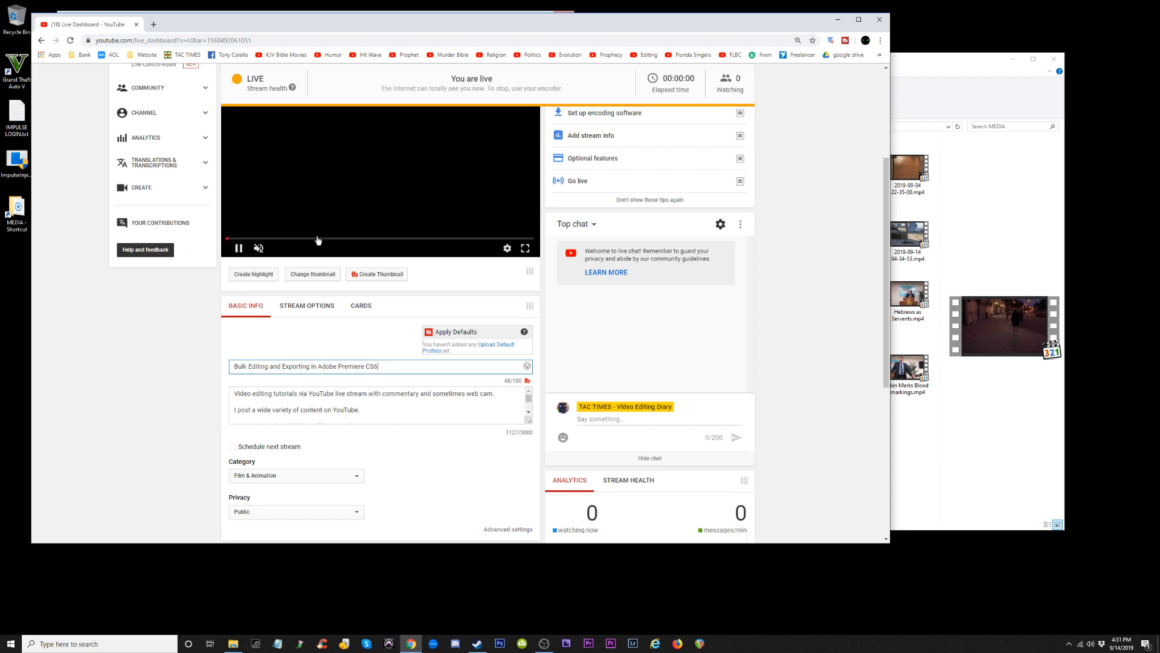
# Check the stream status on the YouTube live dashboard and minimize the browser window.
pyautogui.scroll(3, 399, 277)
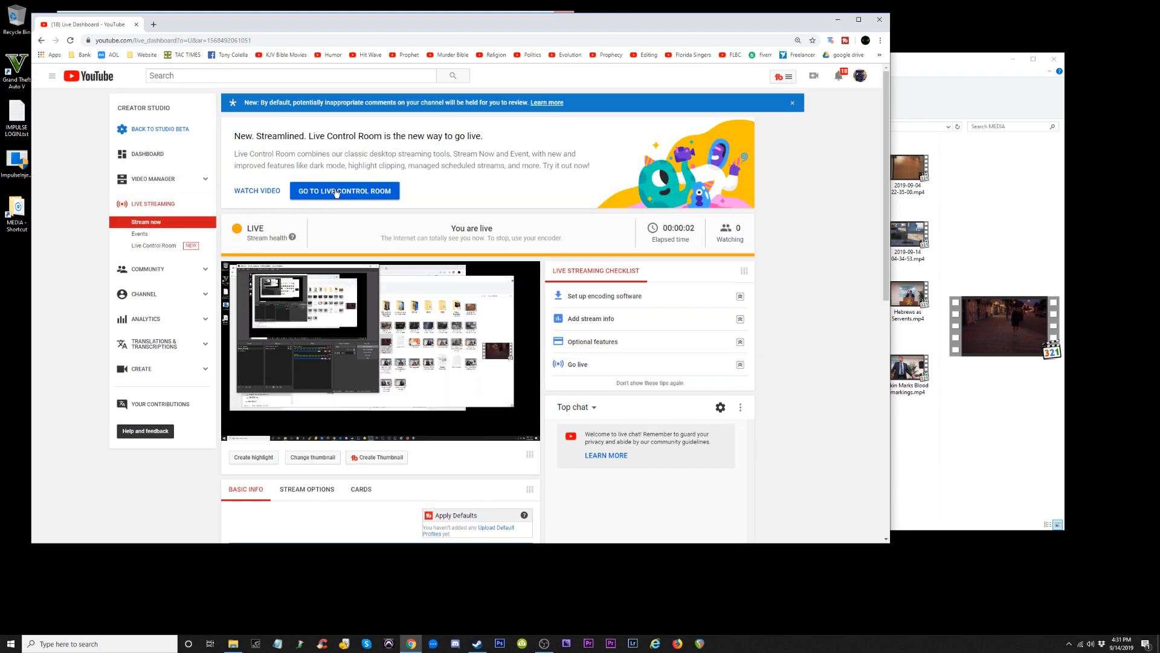
pyautogui.scroll(-3, 357, 361)
pyautogui.scroll(3, 356, 356)
pyautogui.click(543, 643)
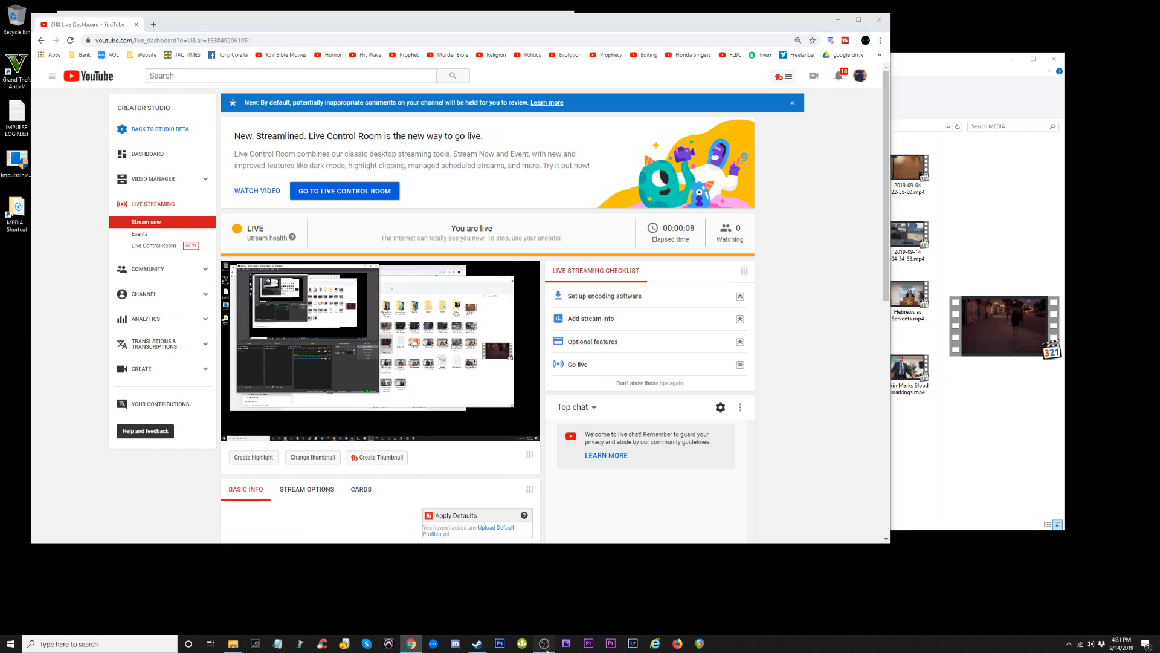
pyautogui.click(520, 17)
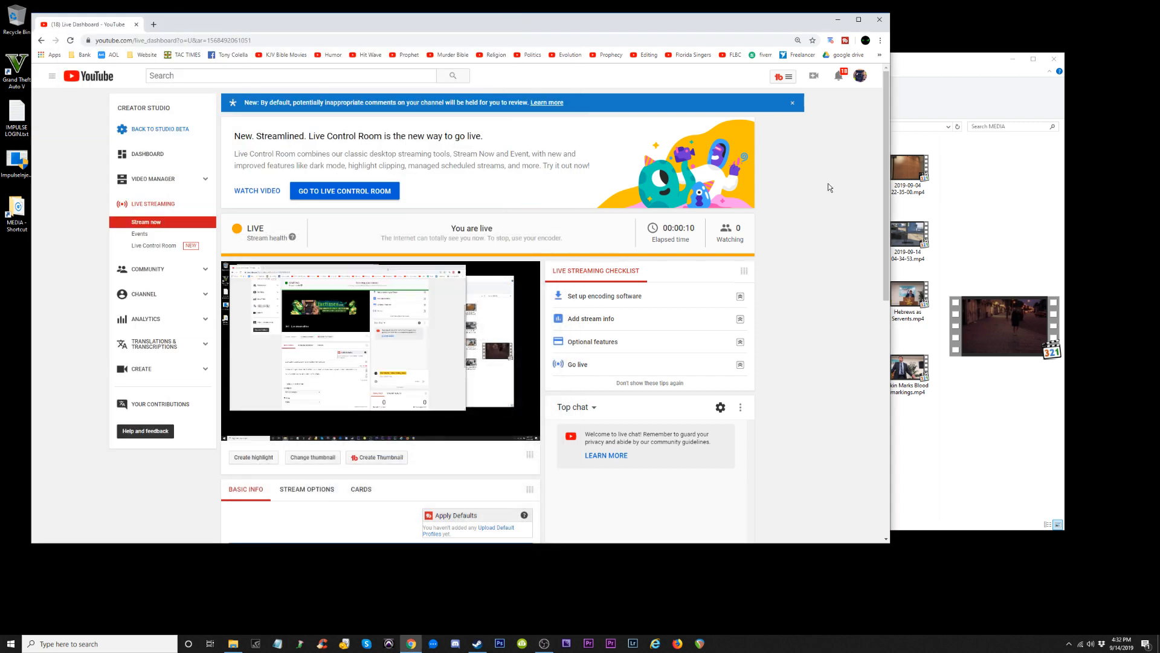
pyautogui.click(829, 17)
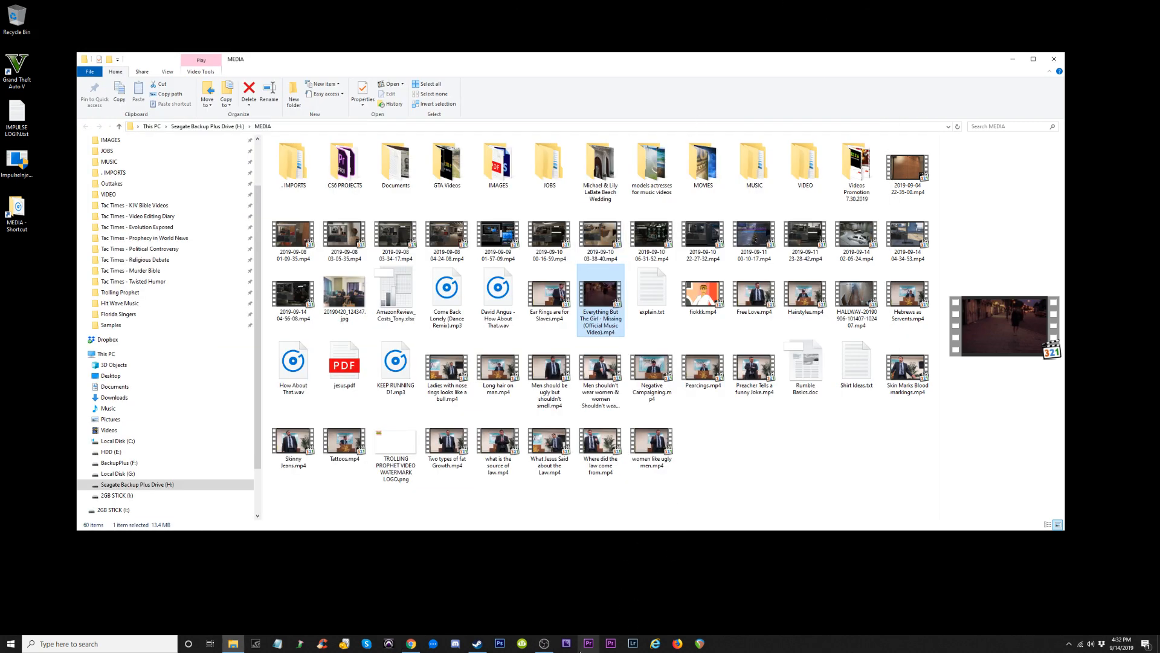
# Switch to Adobe Premiere Pro and create a project named Sermon Outros with a DSLR 1080p30 sequence.
pyautogui.click(589, 646)
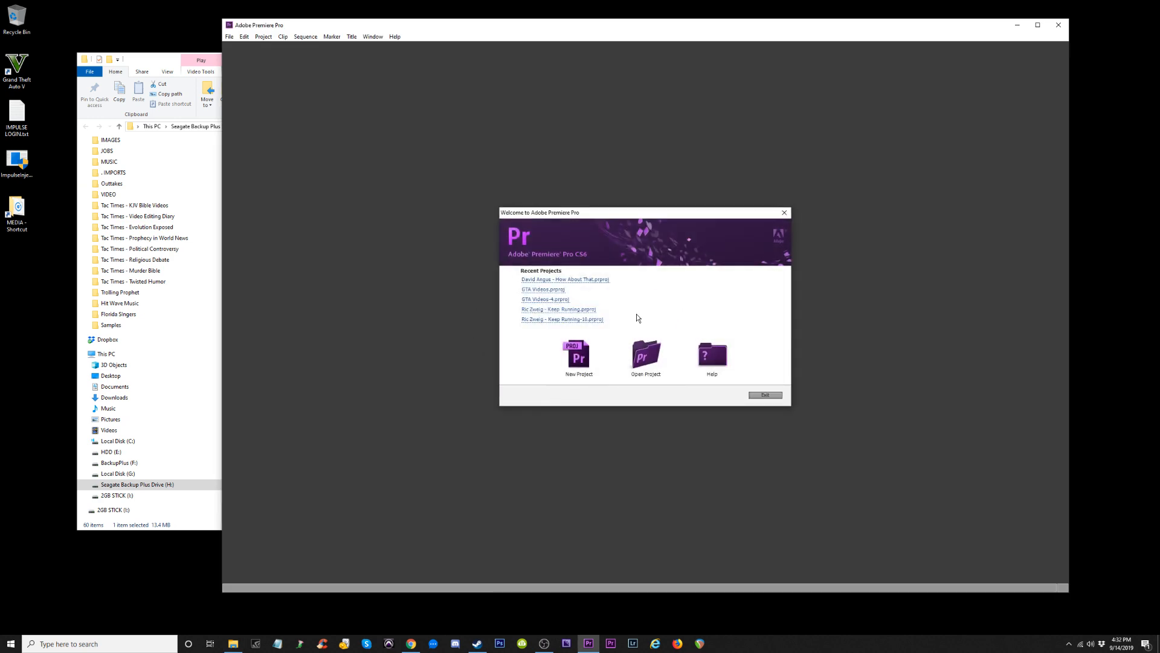
pyautogui.click(579, 357)
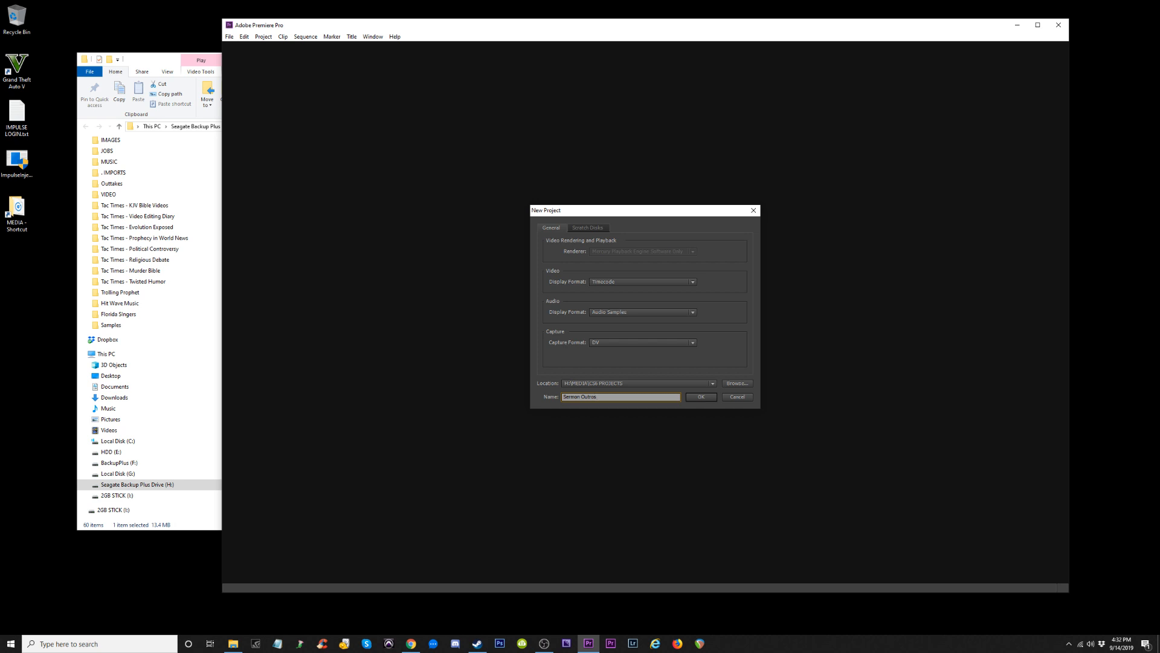
pyautogui.click(703, 399)
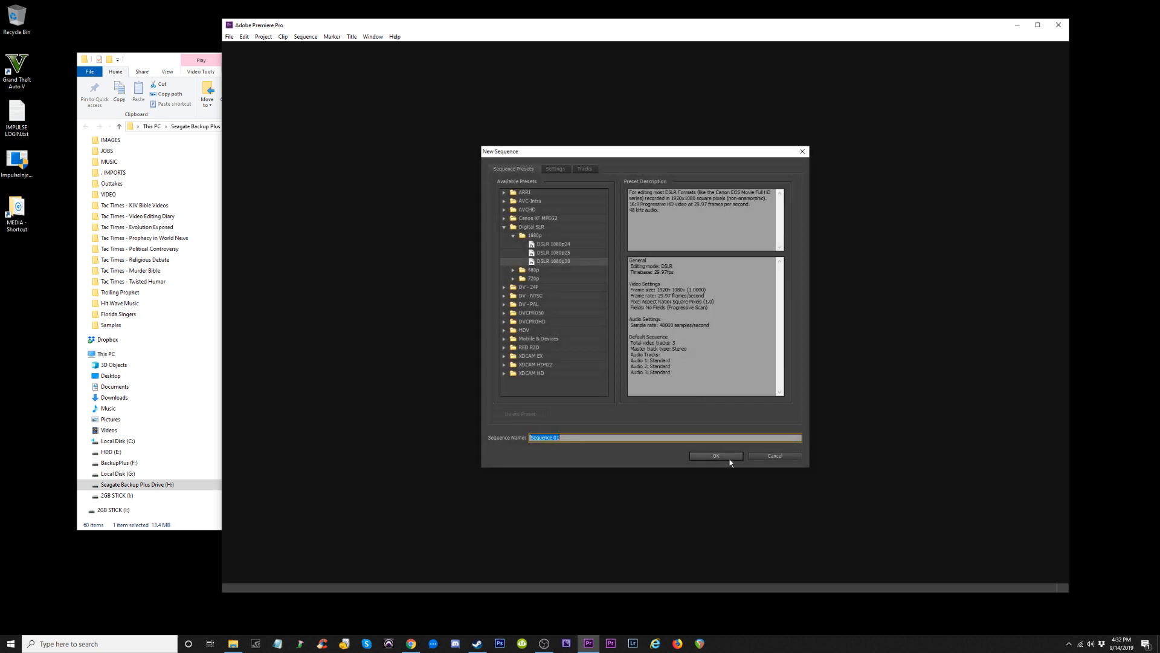
pyautogui.click(716, 457)
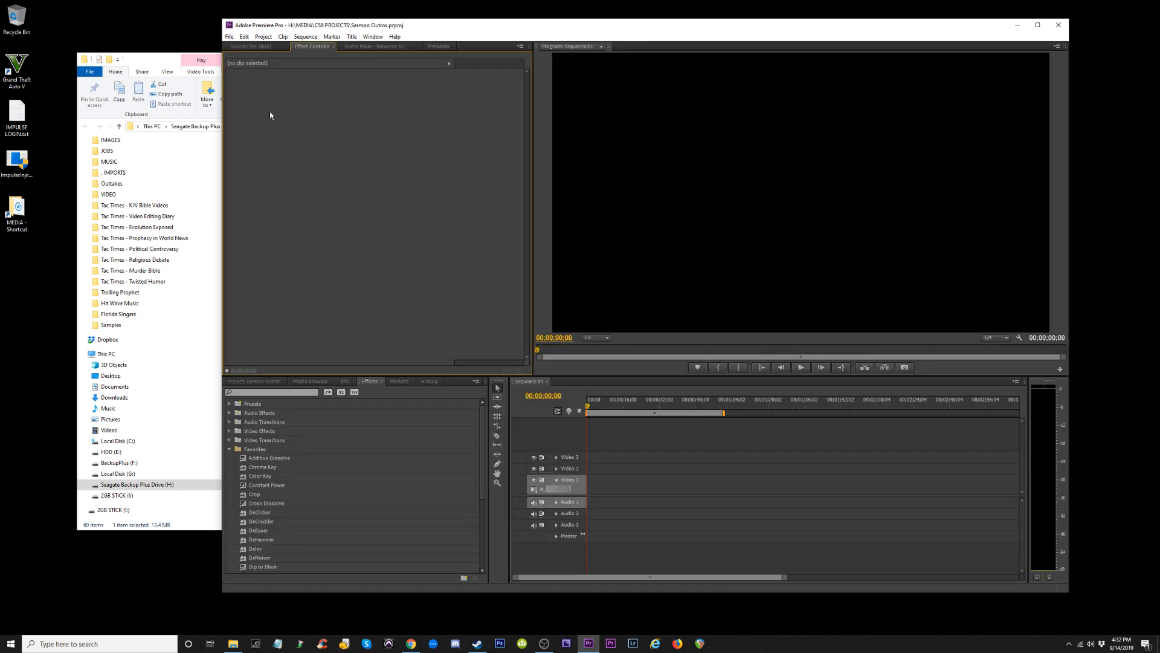
# Place "Ear Rings are for Slaves.mp4" from the MEDIA folder on Video 1 and change the sequence settings to match the clip.
pyautogui.click(160, 54)
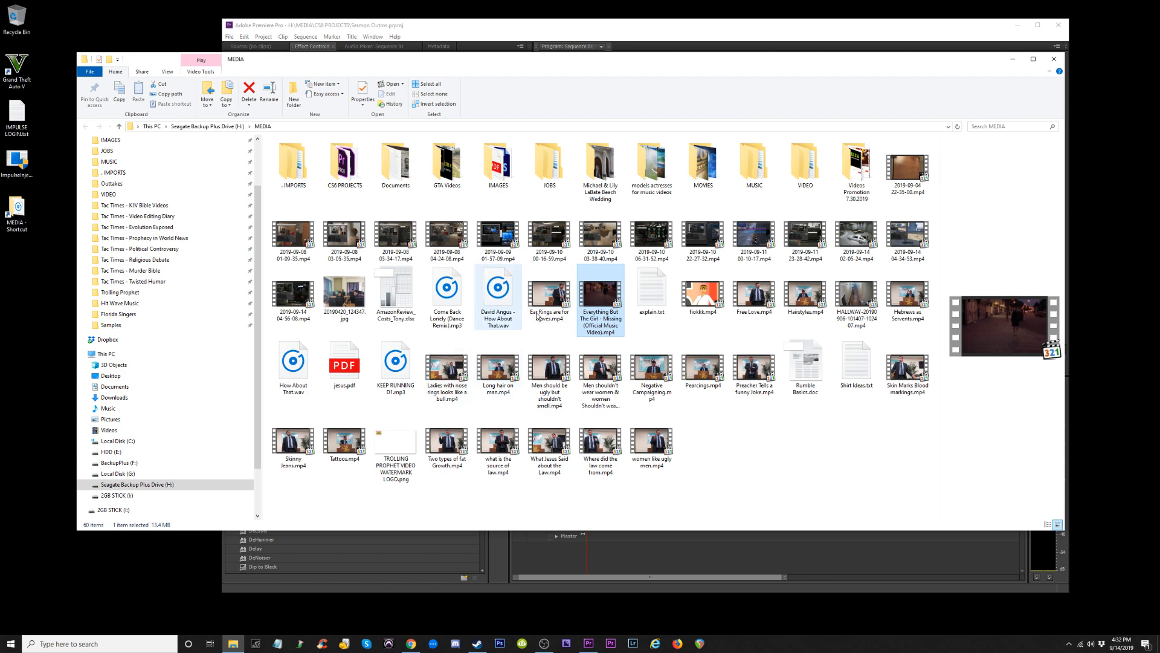
pyautogui.click(565, 304)
pyautogui.moveTo(601, 65); pyautogui.dragTo(536, 0)
pyautogui.click(1127, 5)
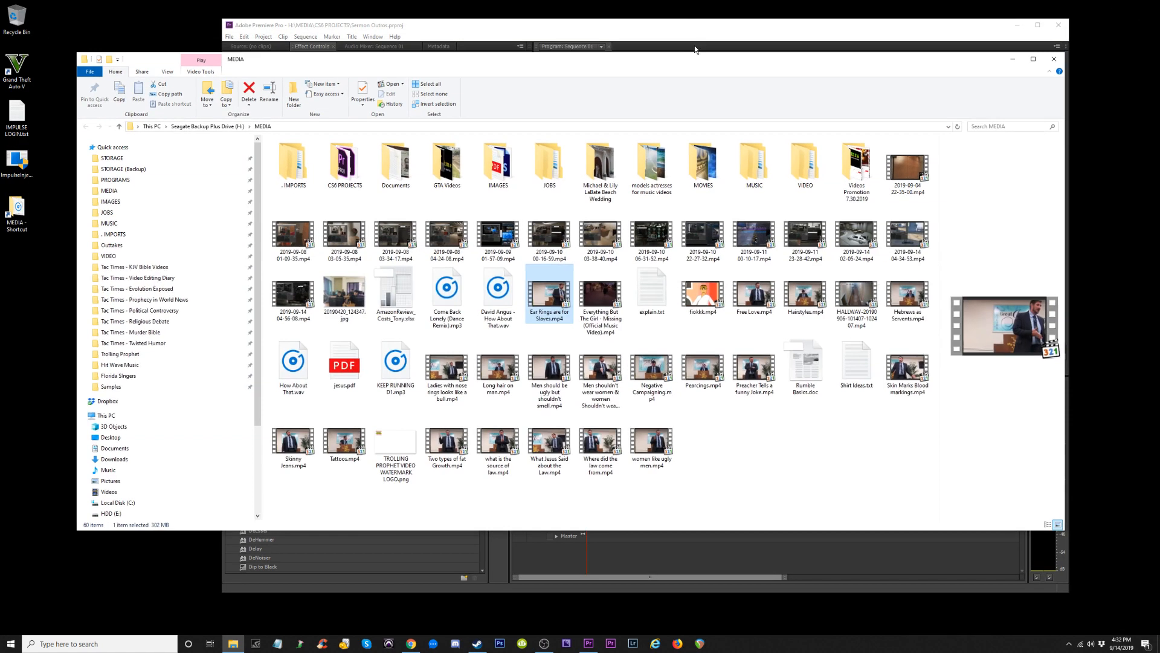
pyautogui.moveTo(687, 56); pyautogui.dragTo(642, 13)
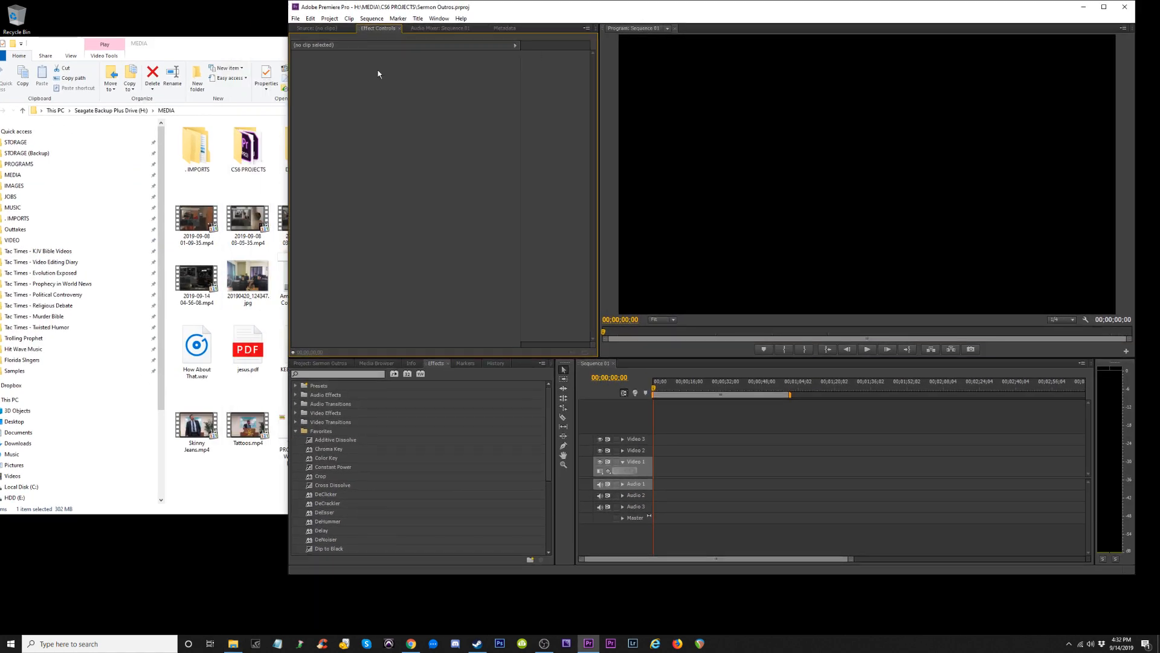
pyautogui.moveTo(250, 45); pyautogui.dragTo(202, 33)
pyautogui.moveTo(409, 270); pyautogui.dragTo(970, 408)
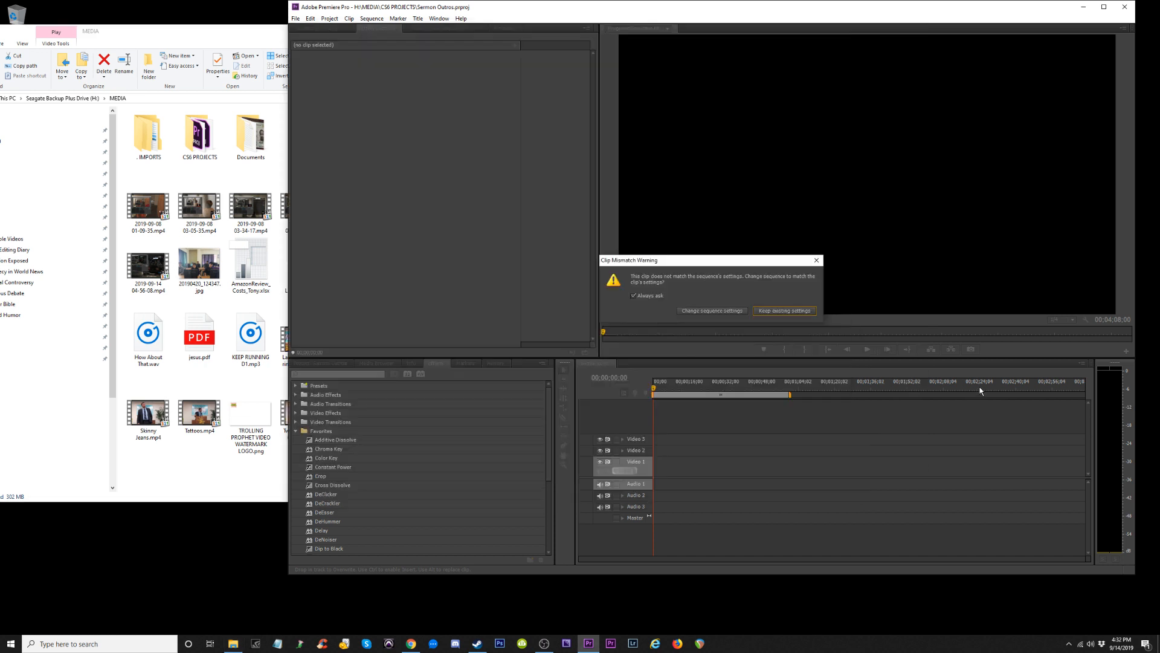
pyautogui.click(712, 311)
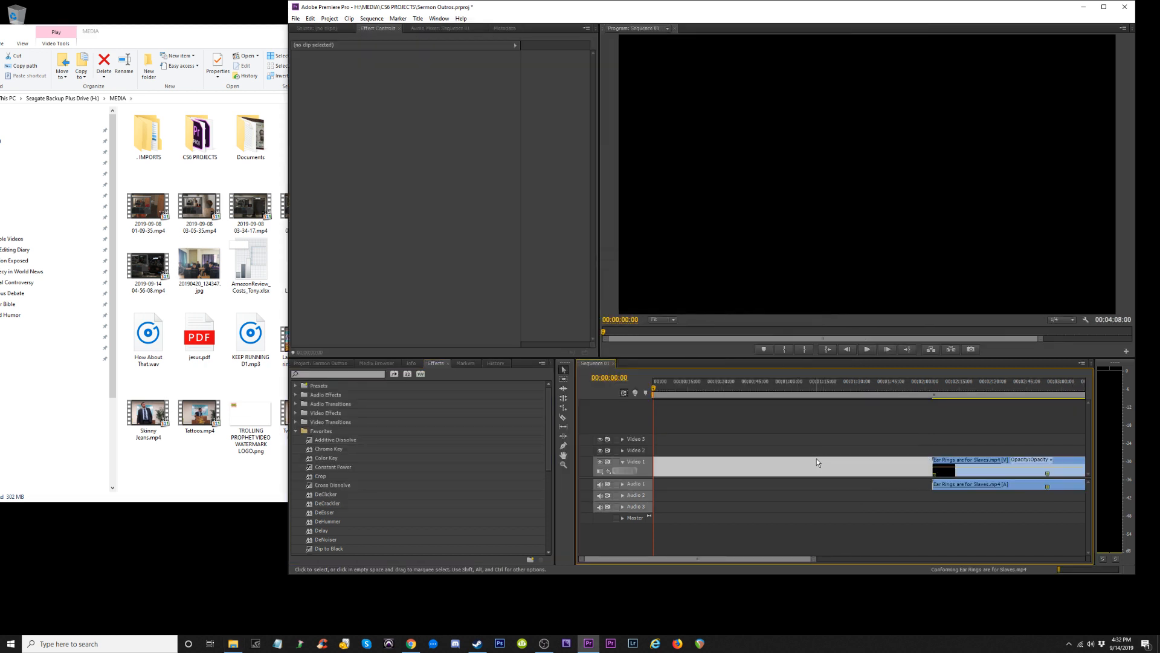
# Remove the empty gap before the Ear Rings clip so it starts at the beginning of the sequence.
pyautogui.press('Delete')
pyautogui.press('-')
pyautogui.press('-')
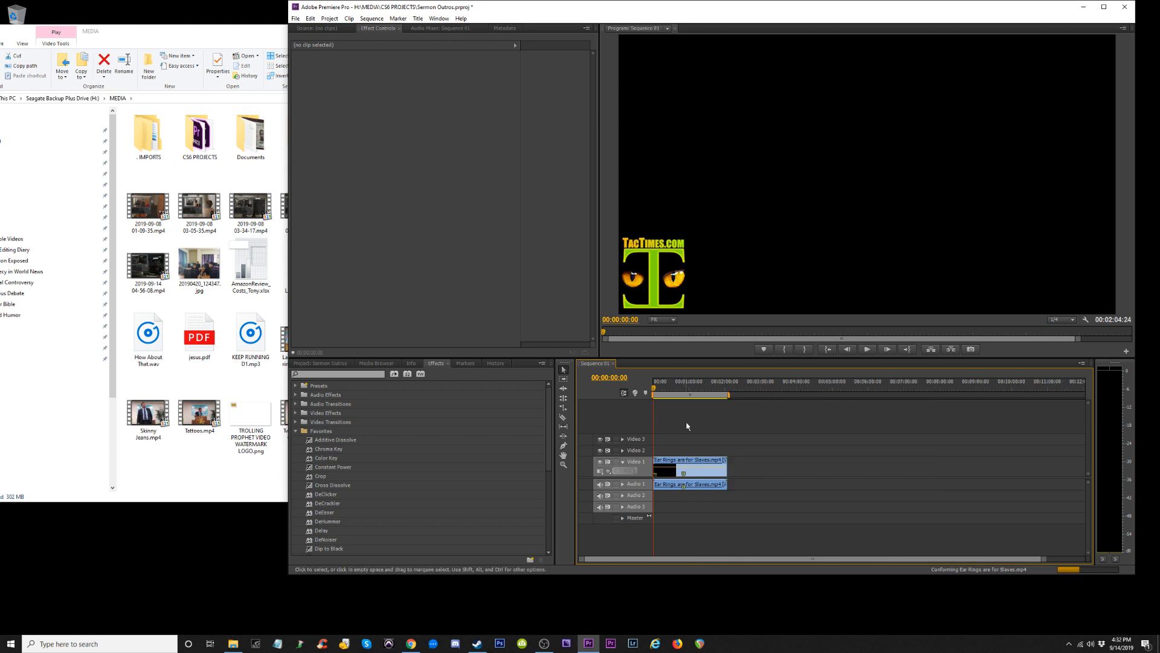
# Add the Everything But The Girl video and all remaining sermon videos from the MEDIA folder to Video 1 after the first clip.
pyautogui.click(277, 45)
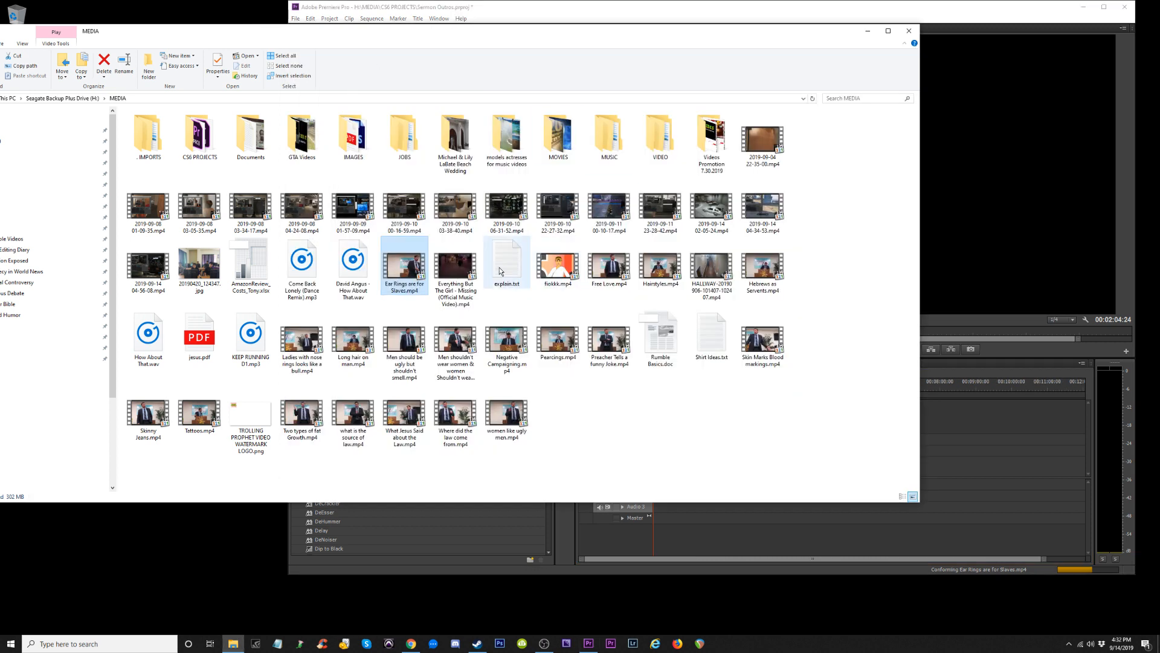
pyautogui.click(458, 281)
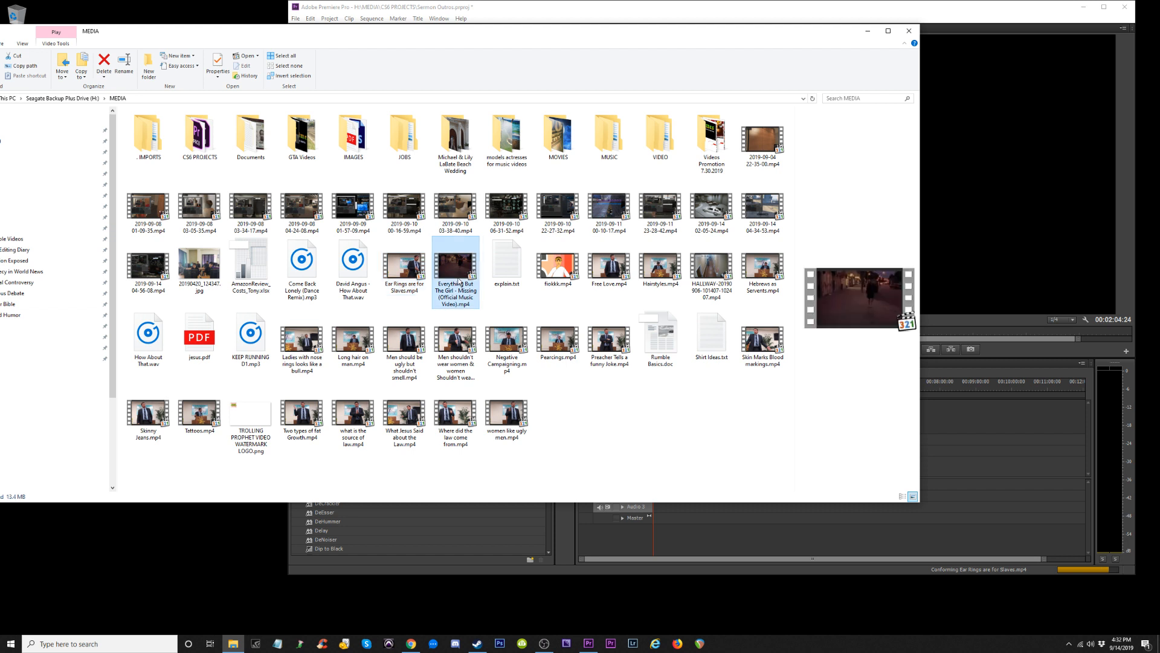
pyautogui.keyDown('ctrl'); pyautogui.click(609, 269); pyautogui.keyUp('ctrl')
pyautogui.keyDown('ctrl'); pyautogui.click(661, 269); pyautogui.keyUp('ctrl')
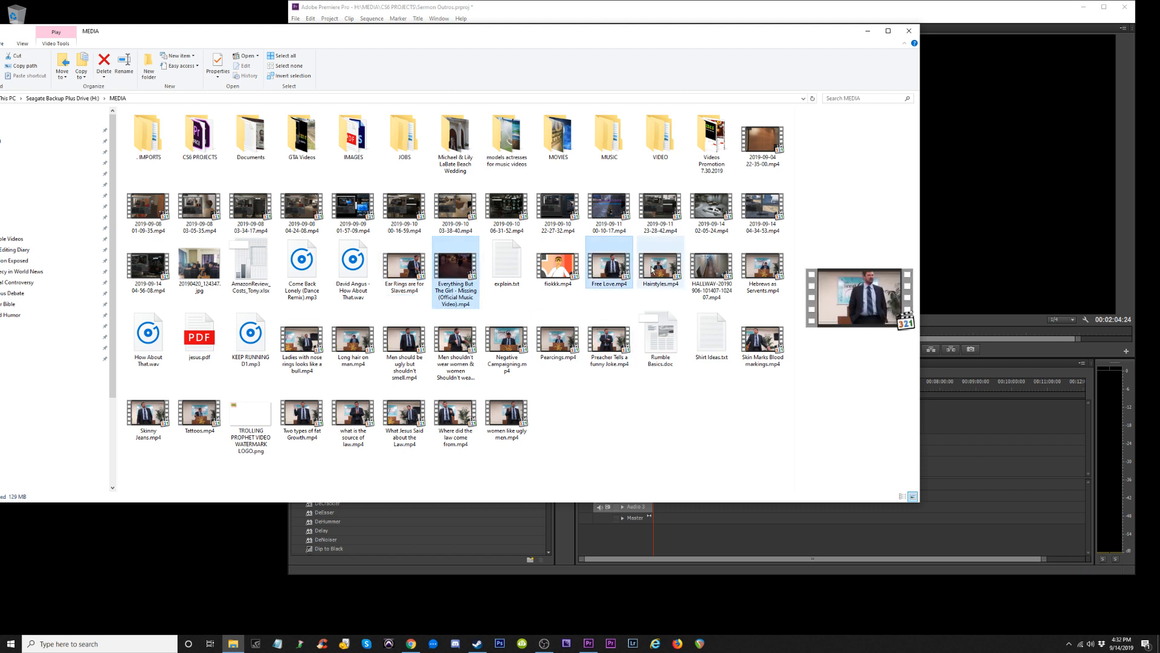
pyautogui.keyDown('ctrl'); pyautogui.click(771, 273); pyautogui.keyUp('ctrl')
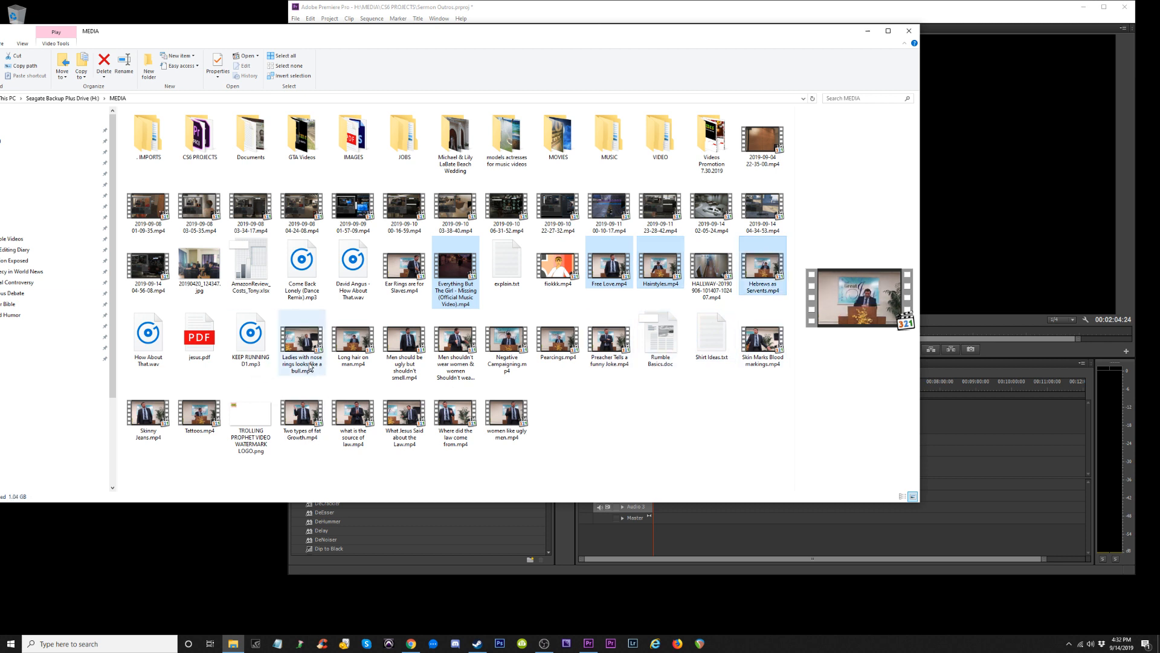
pyautogui.keyDown('ctrl'); pyautogui.click(302, 340); pyautogui.keyUp('ctrl')
pyautogui.keyDown('ctrl'); pyautogui.click(352, 340); pyautogui.keyUp('ctrl')
pyautogui.keyDown('ctrl'); pyautogui.click(420, 350); pyautogui.keyUp('ctrl')
pyautogui.keyDown('ctrl'); pyautogui.click(456, 340); pyautogui.keyUp('ctrl')
pyautogui.keyDown('ctrl'); pyautogui.click(508, 340); pyautogui.keyUp('ctrl')
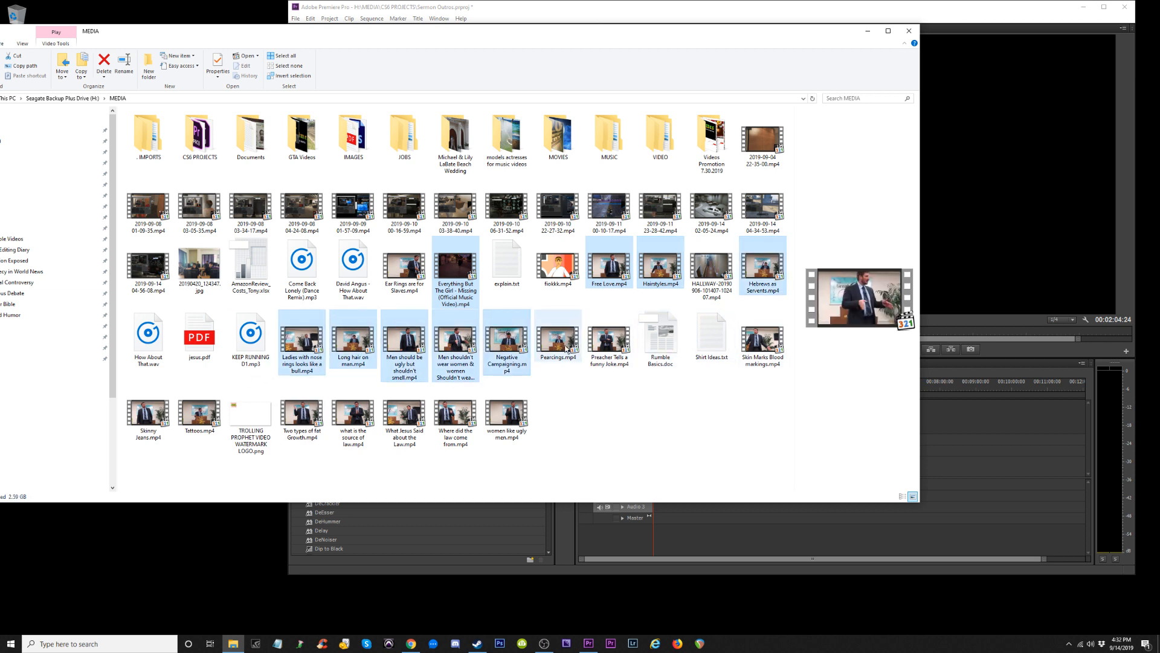
pyautogui.keyDown('ctrl'); pyautogui.click(558, 339); pyautogui.keyUp('ctrl')
pyautogui.keyDown('ctrl'); pyautogui.click(609, 339); pyautogui.keyUp('ctrl')
pyautogui.keyDown('ctrl'); pyautogui.click(752, 351); pyautogui.keyUp('ctrl')
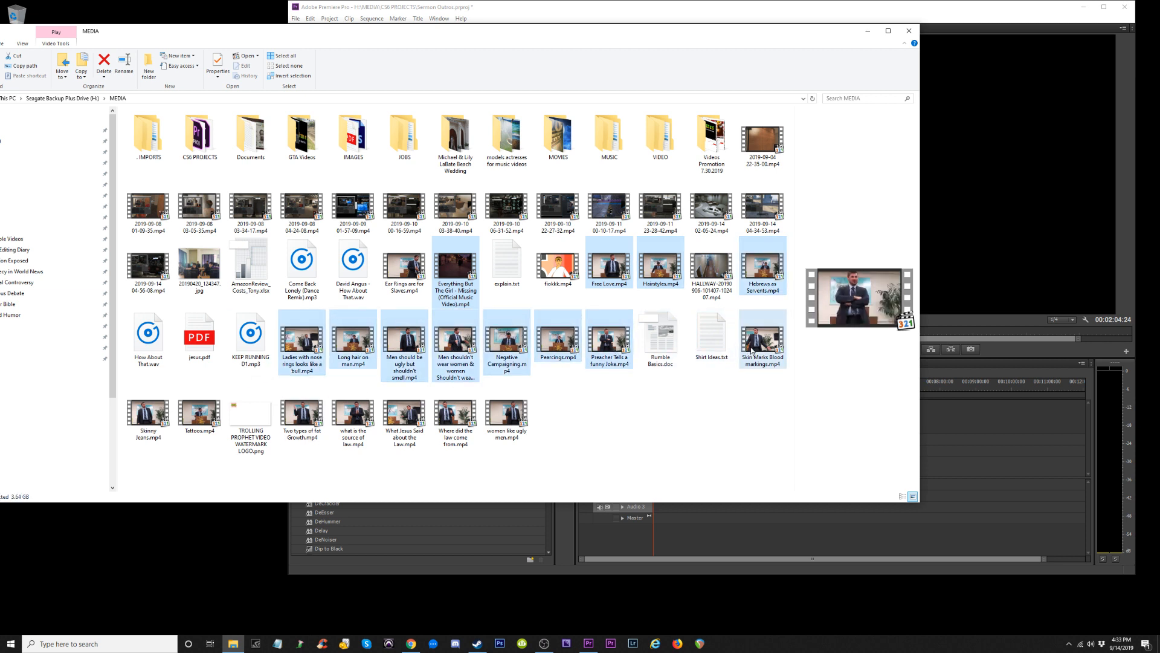
pyautogui.keyDown('ctrl'); pyautogui.click(507, 414); pyautogui.keyUp('ctrl')
pyautogui.keyDown('ctrl'); pyautogui.click(456, 414); pyautogui.keyUp('ctrl')
pyautogui.keyDown('ctrl'); pyautogui.click(383, 423); pyautogui.keyUp('ctrl')
pyautogui.keyDown('ctrl'); pyautogui.click(353, 414); pyautogui.keyUp('ctrl')
pyautogui.keyDown('ctrl'); pyautogui.click(301, 414); pyautogui.keyUp('ctrl')
pyautogui.keyDown('ctrl'); pyautogui.click(200, 414); pyautogui.keyUp('ctrl')
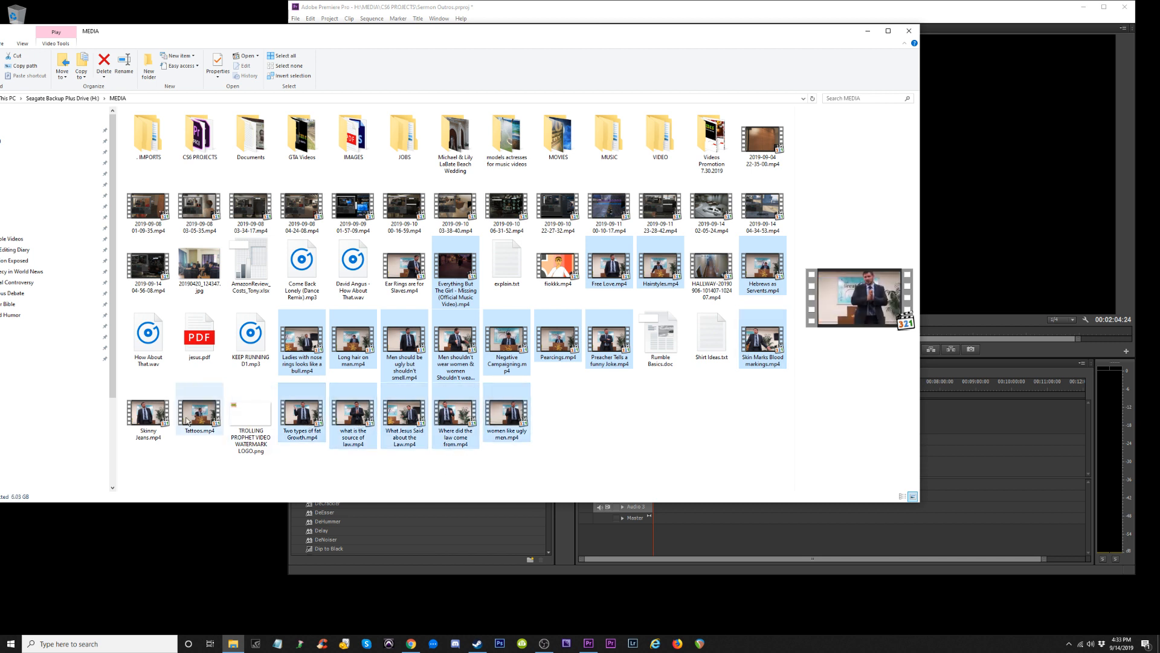
pyautogui.keyDown('ctrl'); pyautogui.click(140, 421); pyautogui.keyUp('ctrl')
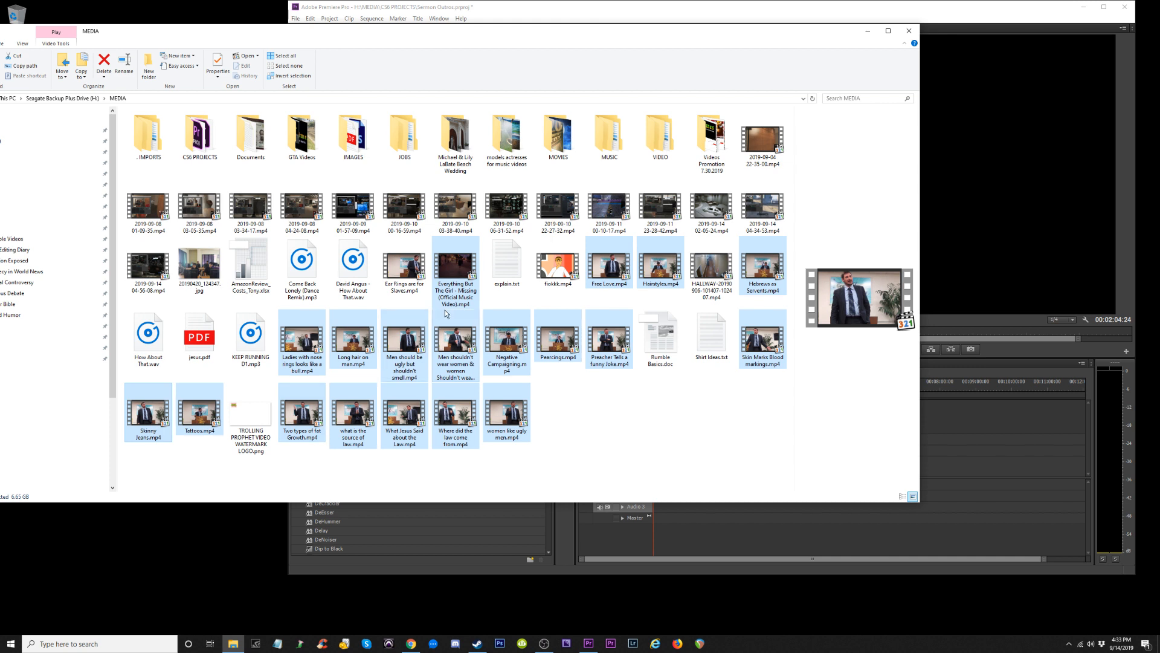
pyautogui.moveTo(468, 268); pyautogui.dragTo(940, 465)
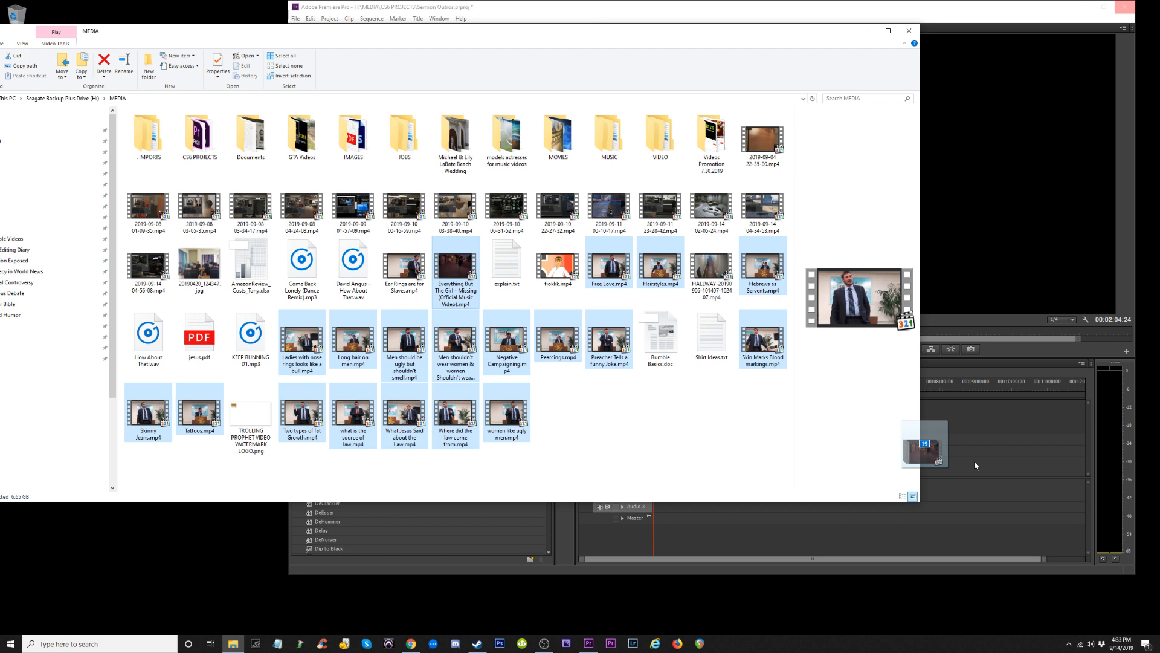
pyautogui.moveTo(973, 462); pyautogui.dragTo(973, 462)
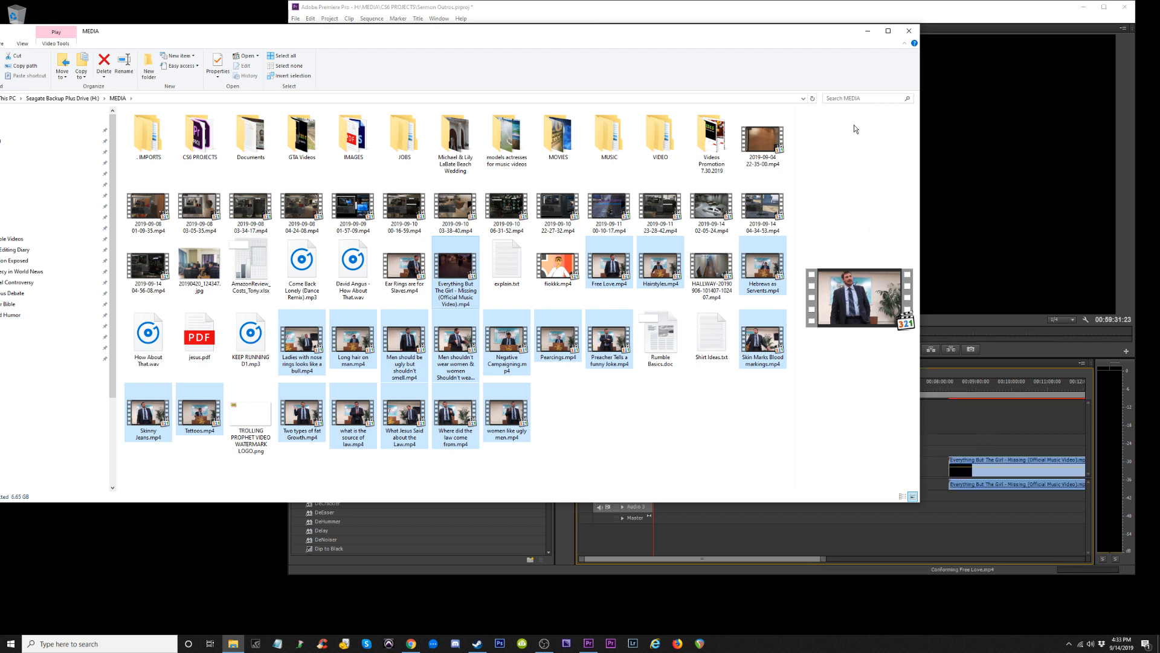
# Minimize the file window, maximize the Premiere Pro window and fit the whole sequence in the timeline.
pyautogui.click(869, 32)
pyautogui.moveTo(909, 11); pyautogui.dragTo(664, 11)
pyautogui.click(863, 10)
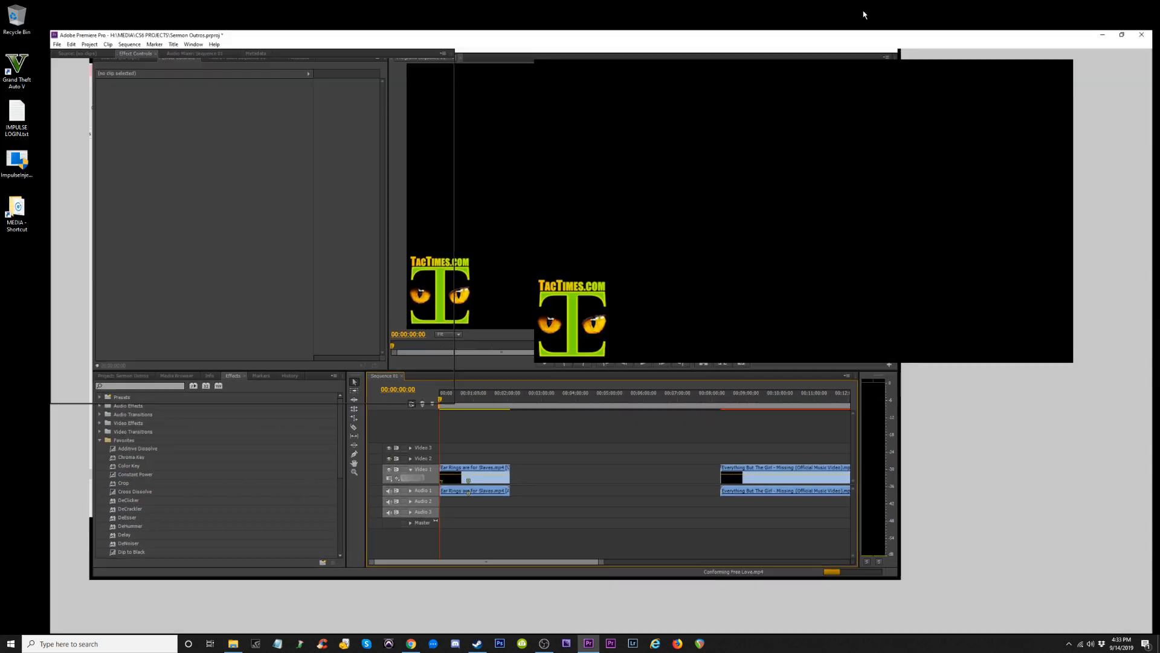
pyautogui.click(719, 418)
pyautogui.press('\\')
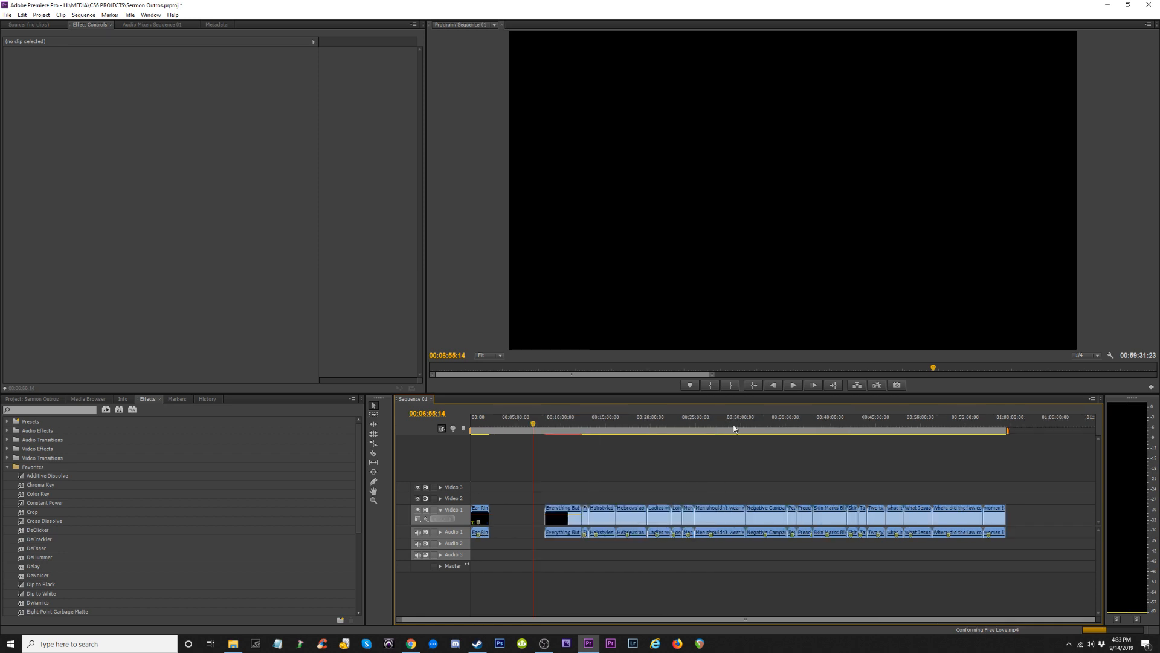
# Close the gap between the Ear Rings clip and the newly added clips.
pyautogui.moveTo(1023, 490); pyautogui.dragTo(542, 562)
pyautogui.click(511, 531)
pyautogui.press('Delete')
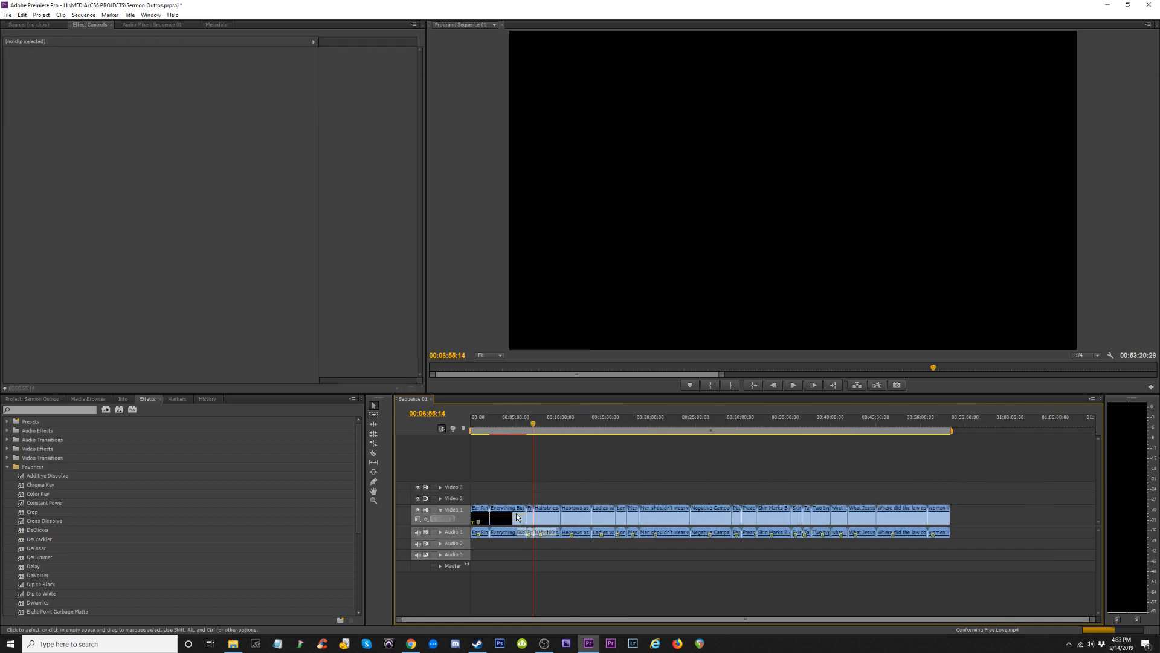
# Delete the Everything But The Girl clip from the timeline and close the gap it leaves.
pyautogui.click(496, 426)
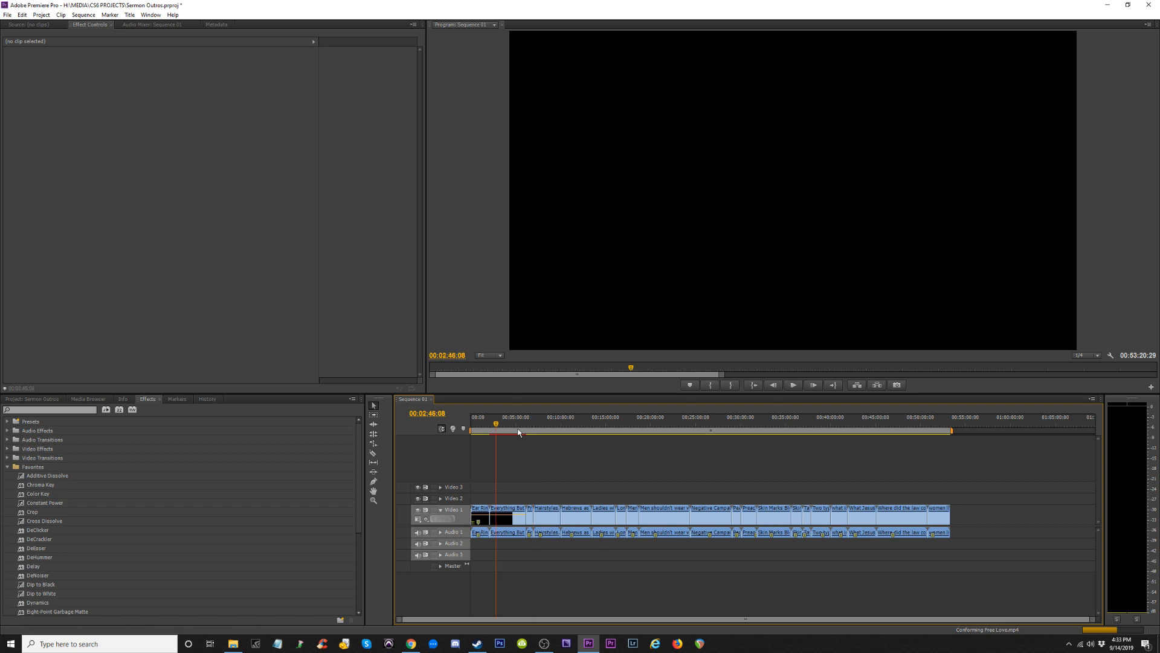
pyautogui.press('=')
pyautogui.press('=')
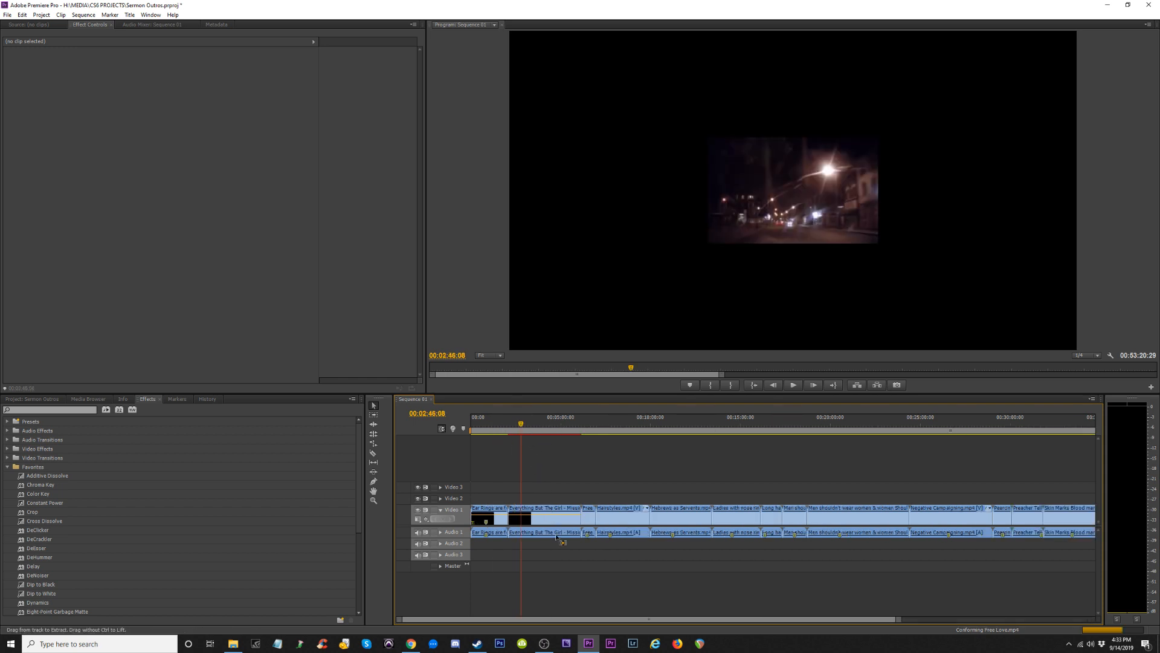
pyautogui.click(615, 519)
pyautogui.press('Delete')
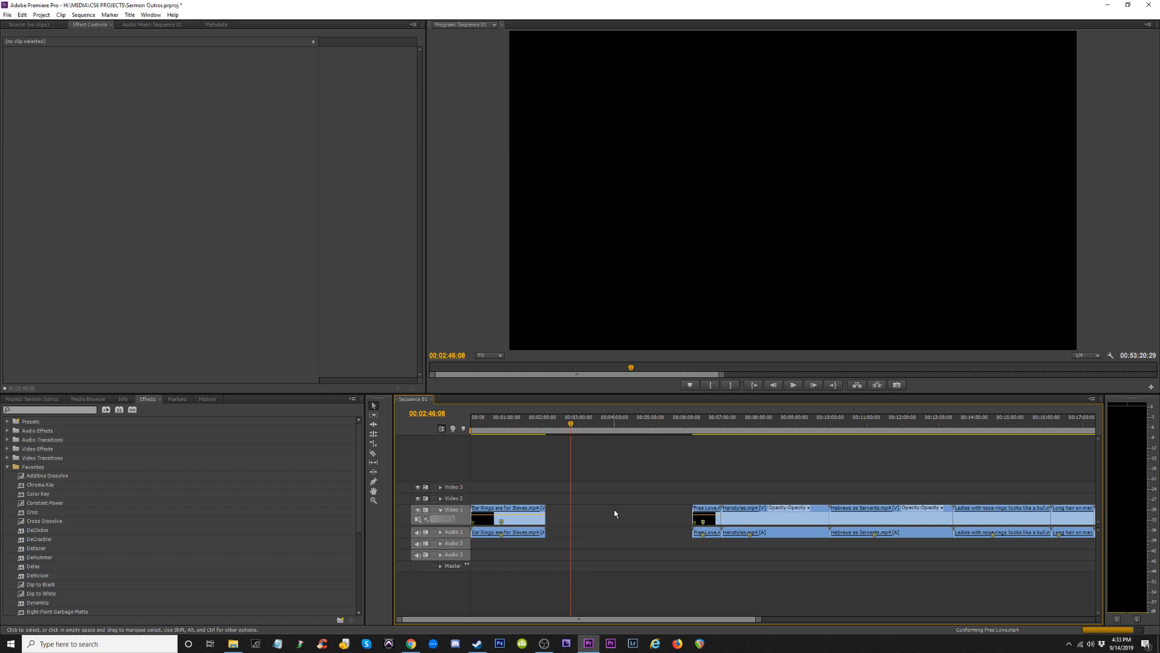
pyautogui.click(614, 510)
pyautogui.press('Delete')
pyautogui.press('-')
pyautogui.press('-')
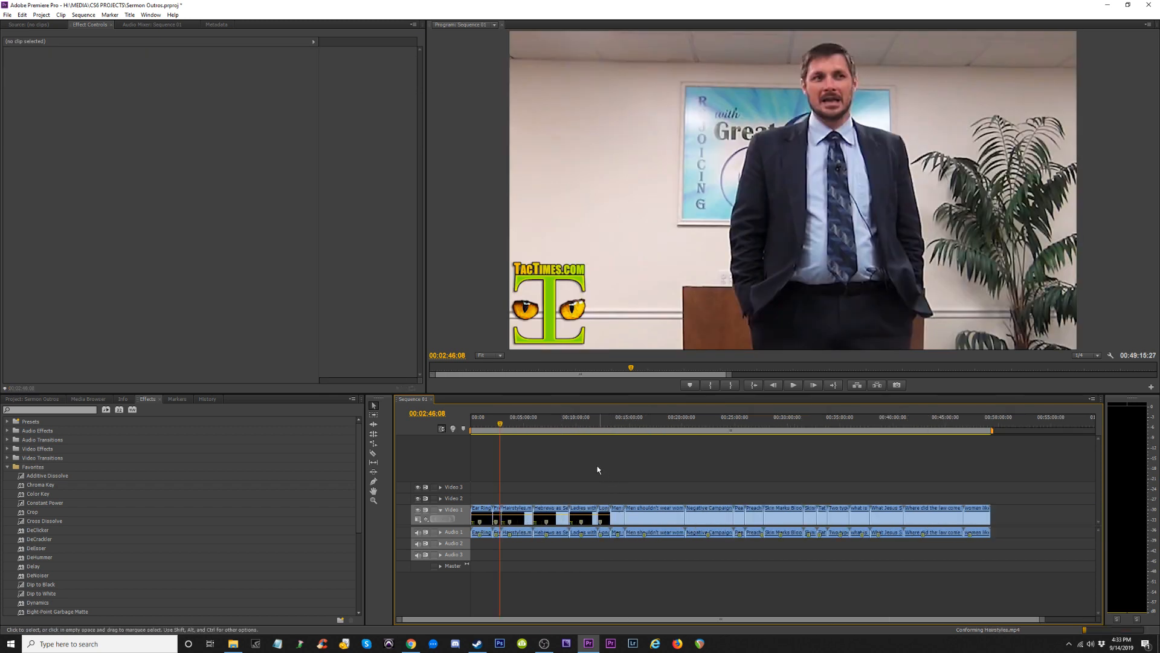
# Expand the Audio 1 track and increase its height to show the waveforms, and place the playhead within the first clip.
pyautogui.click(481, 428)
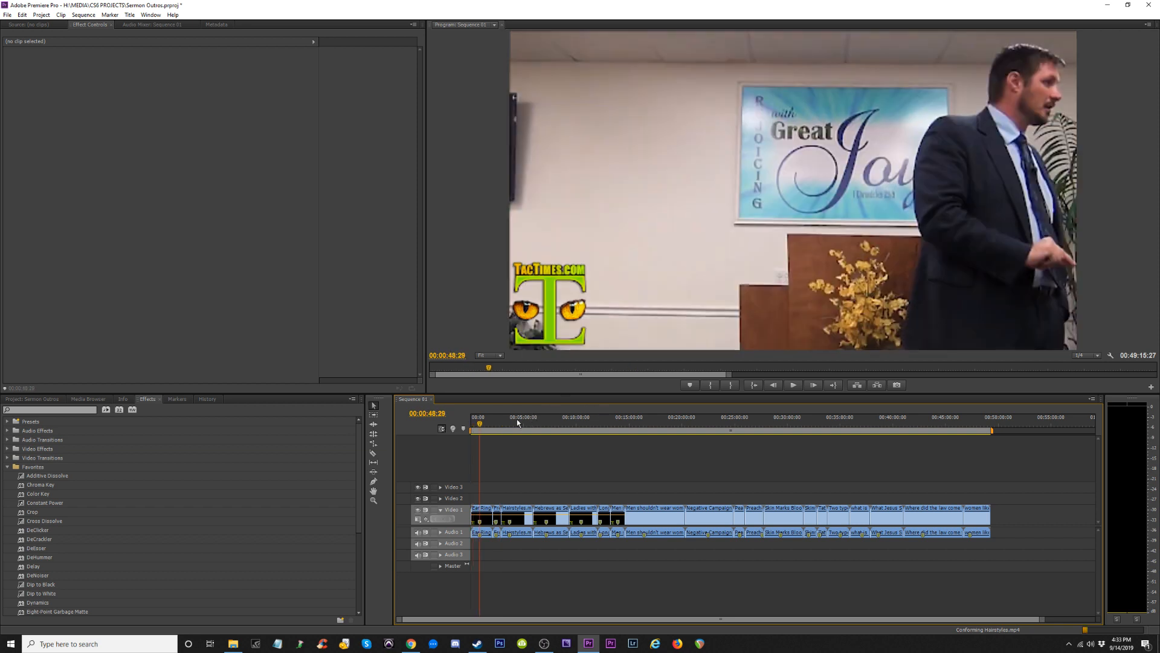
pyautogui.moveTo(568, 425); pyautogui.dragTo(721, 426)
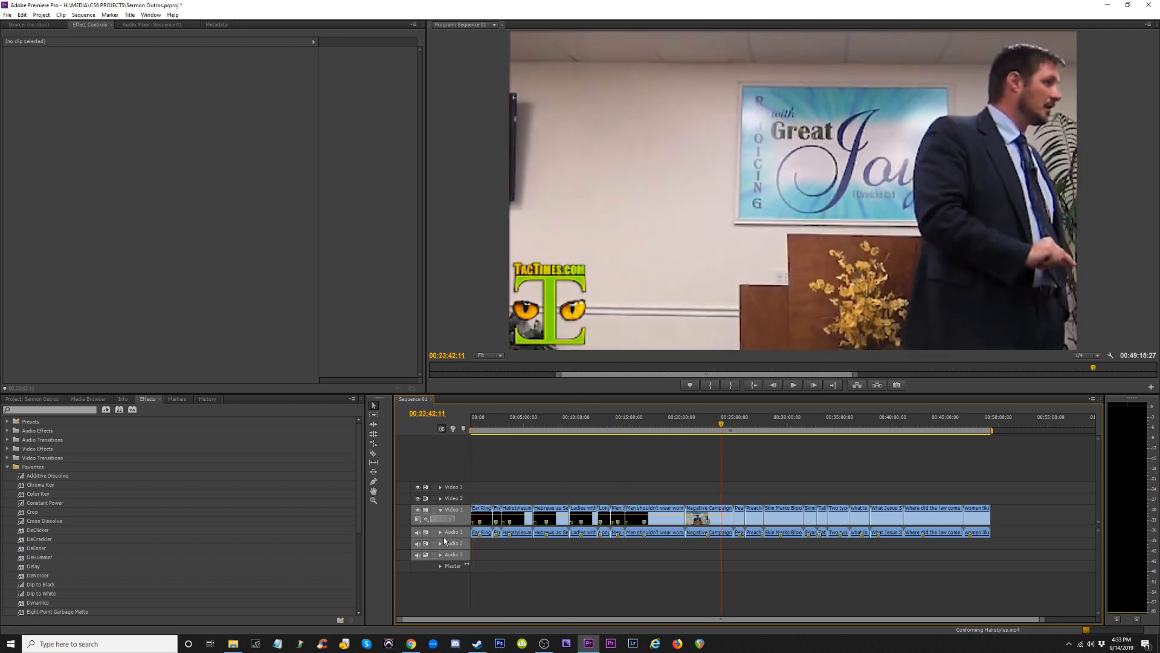
pyautogui.click(441, 533)
pyautogui.moveTo(445, 547); pyautogui.dragTo(448, 593)
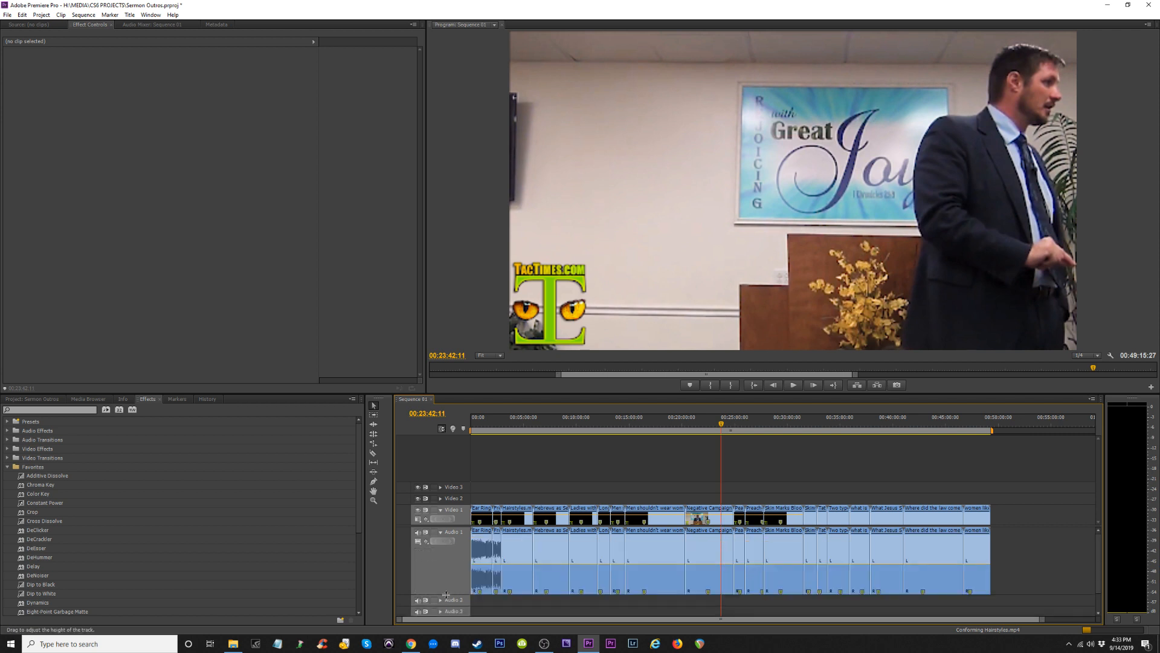
pyautogui.click(478, 427)
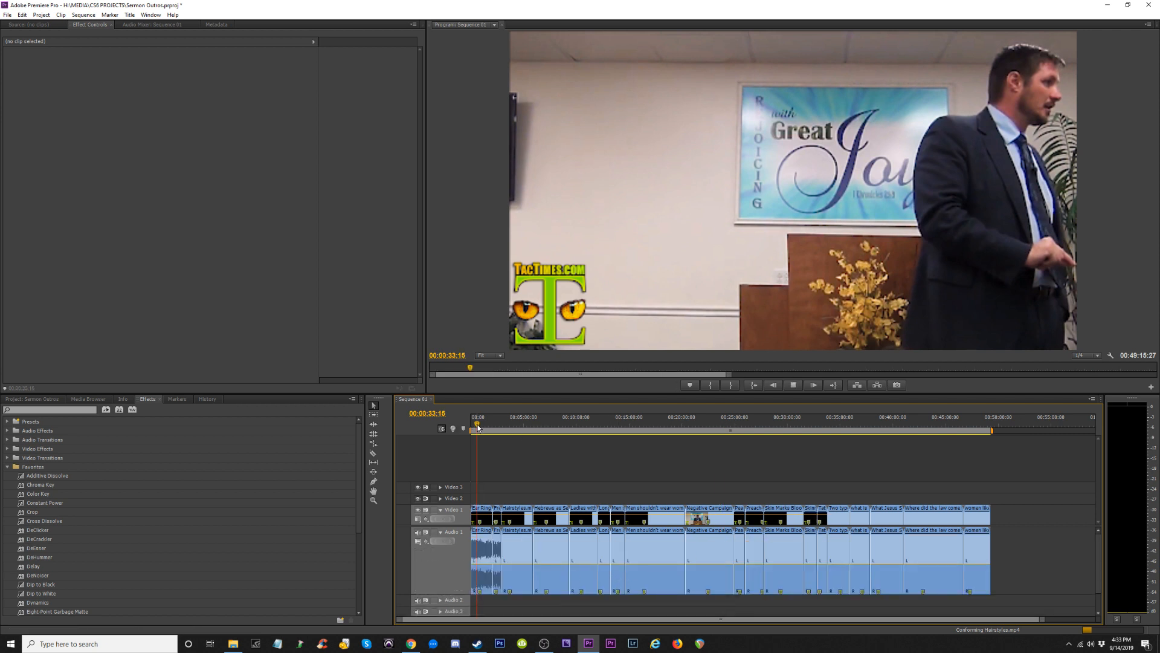
# Play a few seconds of the first sermon clip and stop.
pyautogui.press('space')
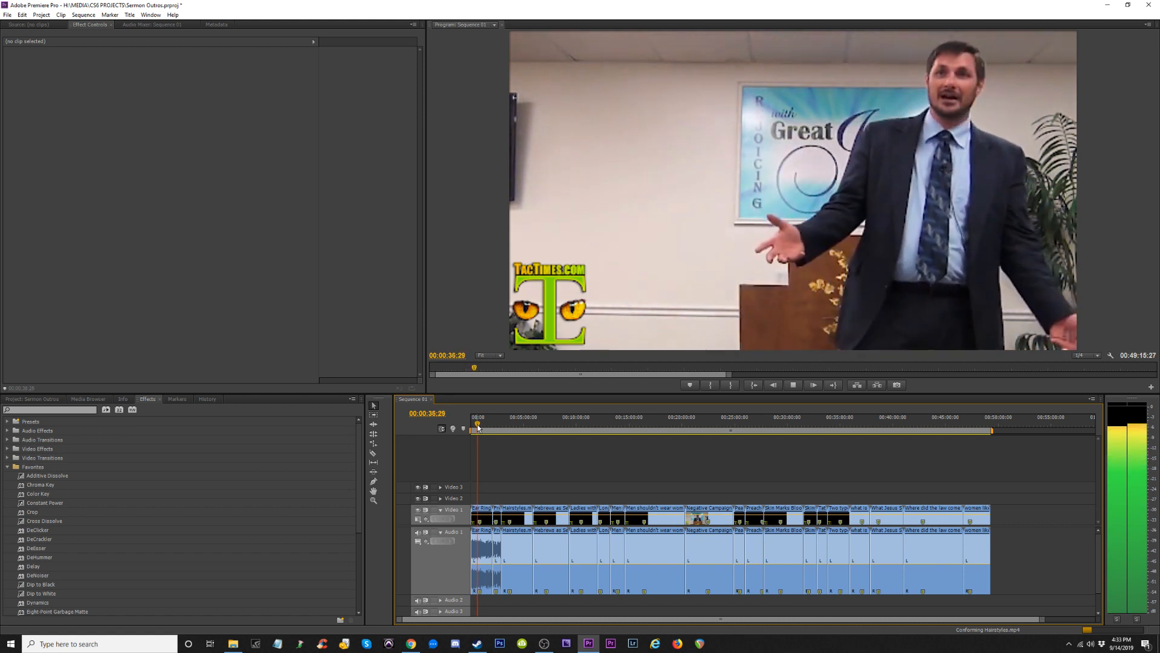
pyautogui.press('space')
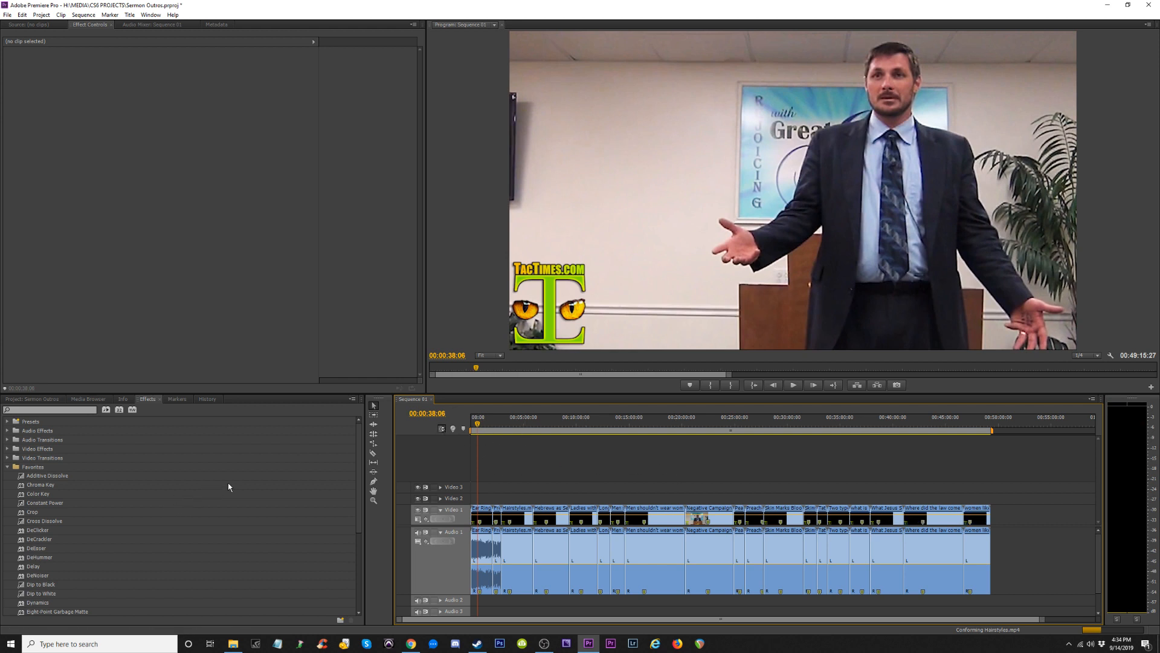
# Switch to File Explorer, open the .ROYALTY FREE MUSIC folder inside Samples, and widen the Name column to show the full track names.
pyautogui.click(233, 644)
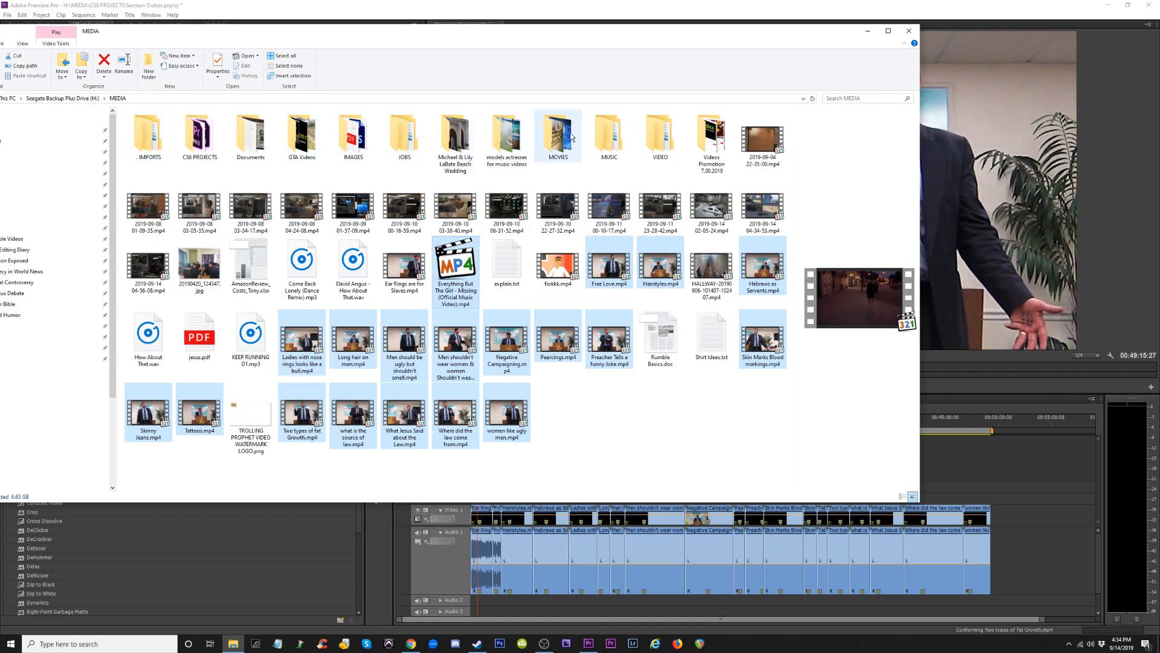
pyautogui.doubleClick(611, 134)
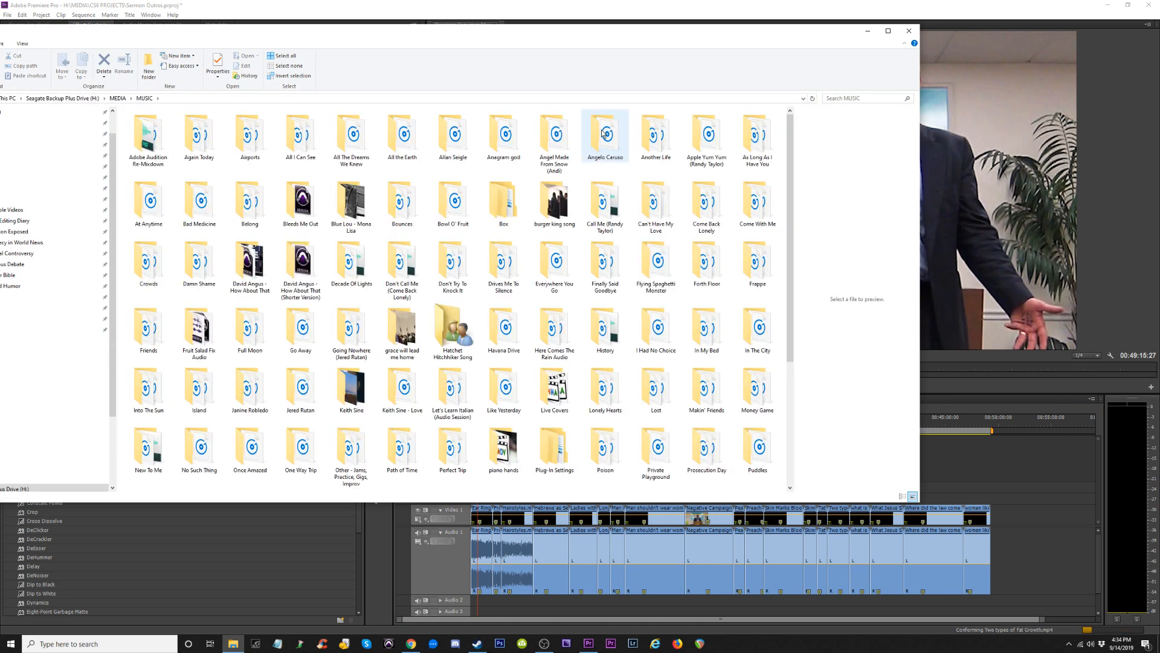
pyautogui.moveTo(70, 33); pyautogui.dragTo(269, 53)
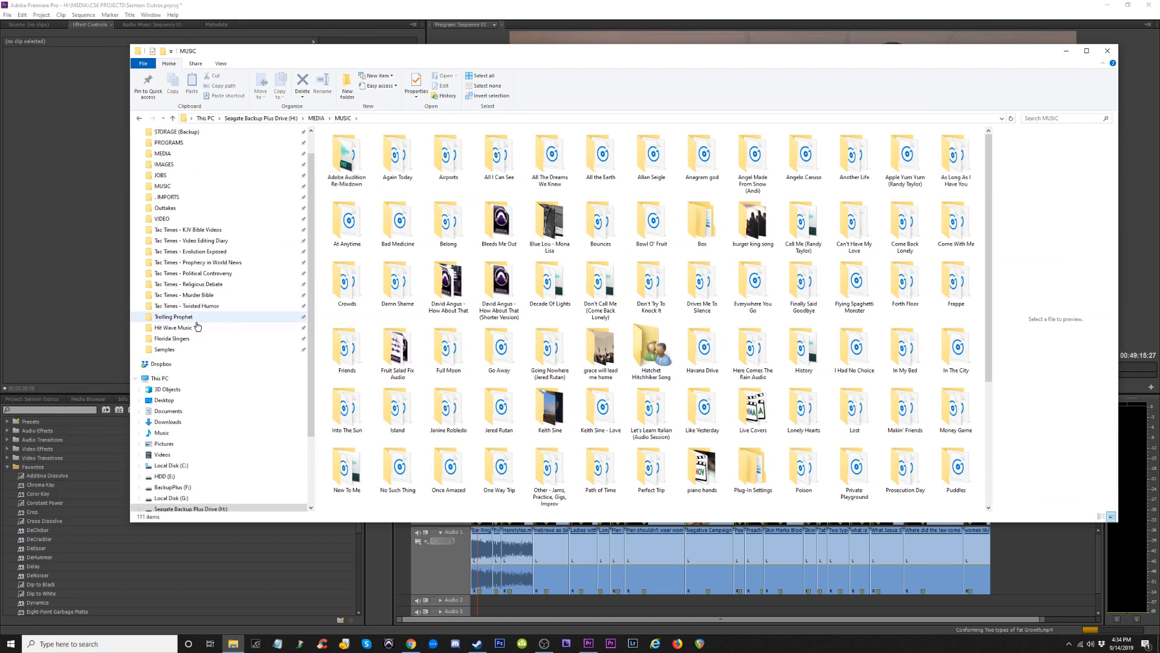
pyautogui.click(165, 349)
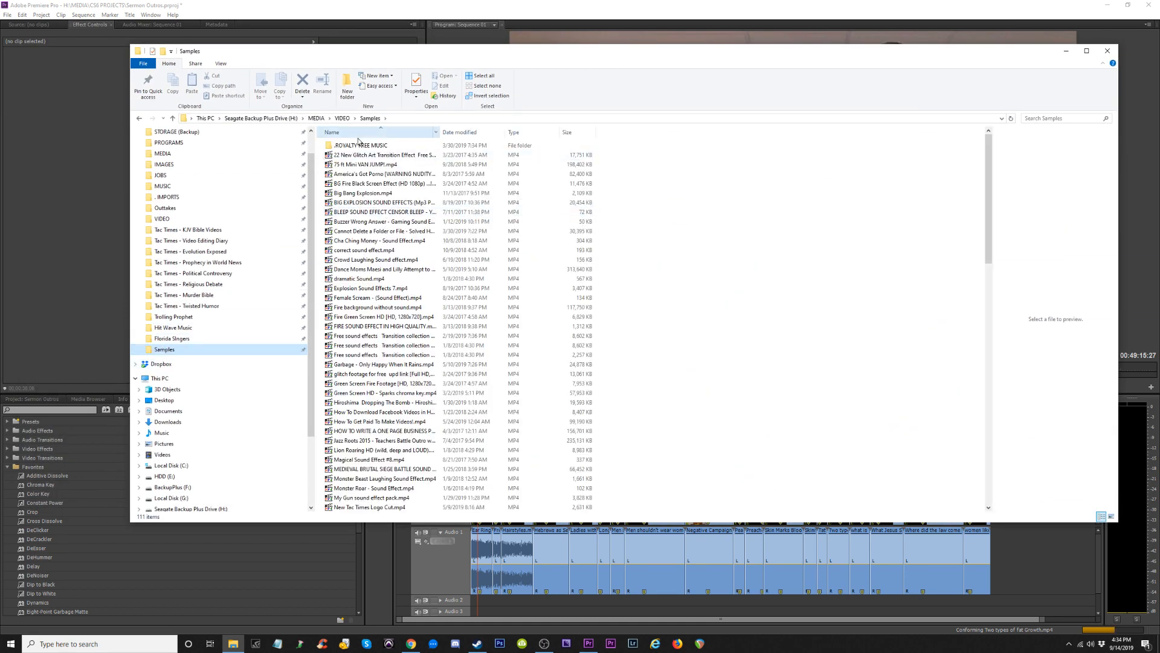
pyautogui.doubleClick(359, 145)
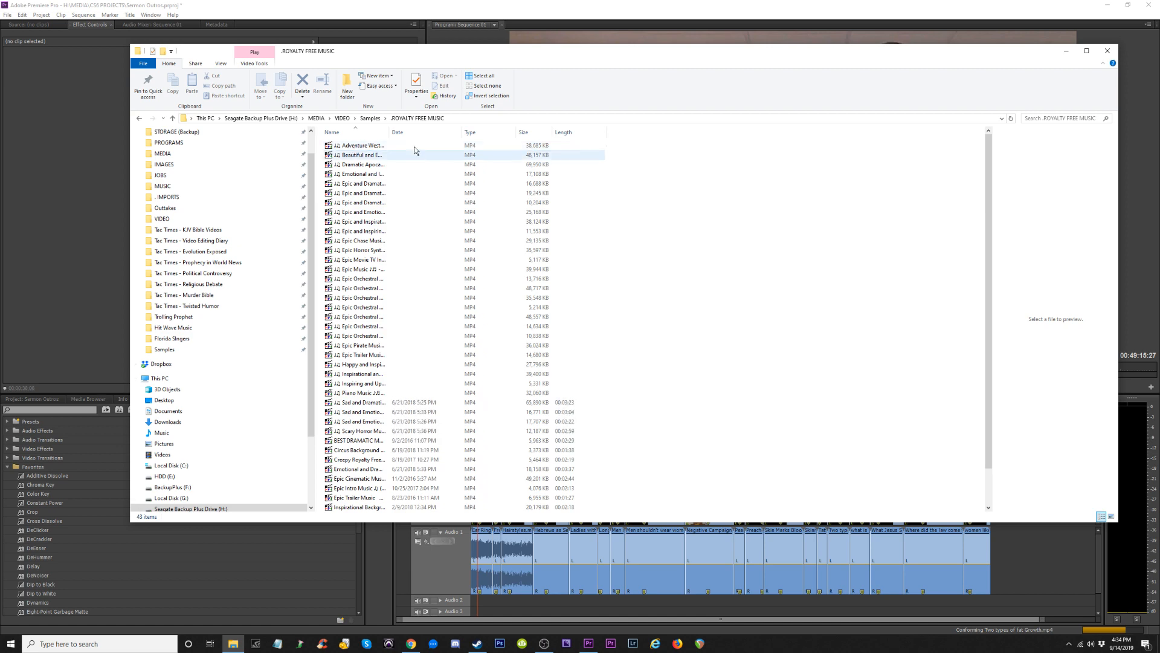
pyautogui.moveTo(389, 132); pyautogui.dragTo(547, 132)
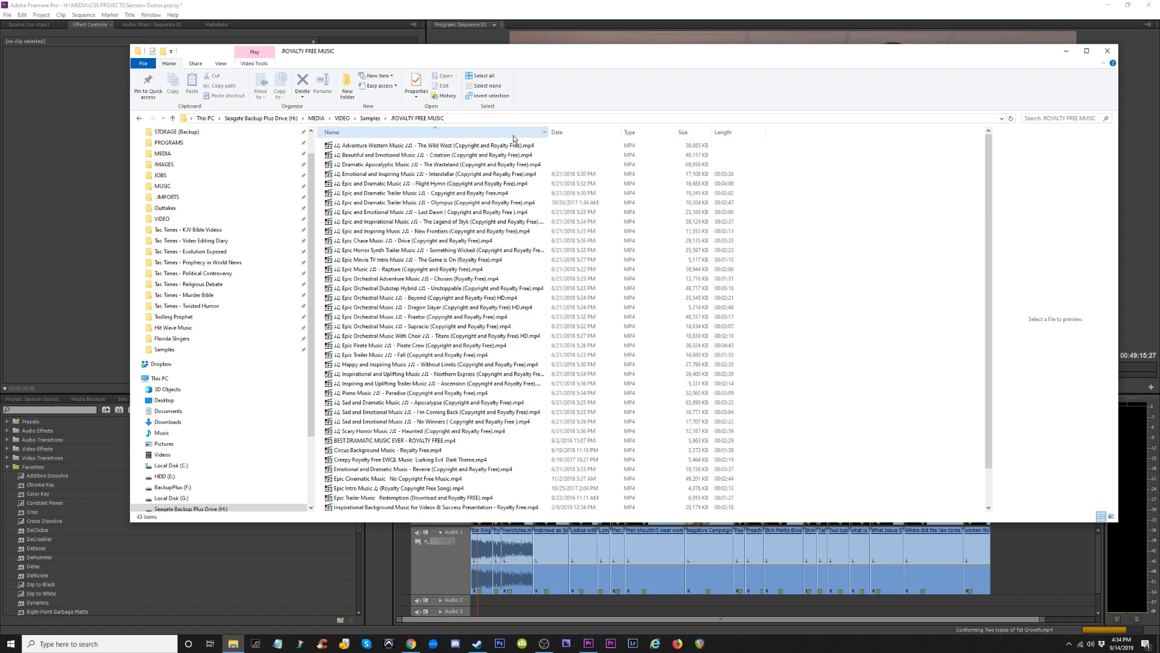
pyautogui.moveTo(442, 53); pyautogui.dragTo(371, 44)
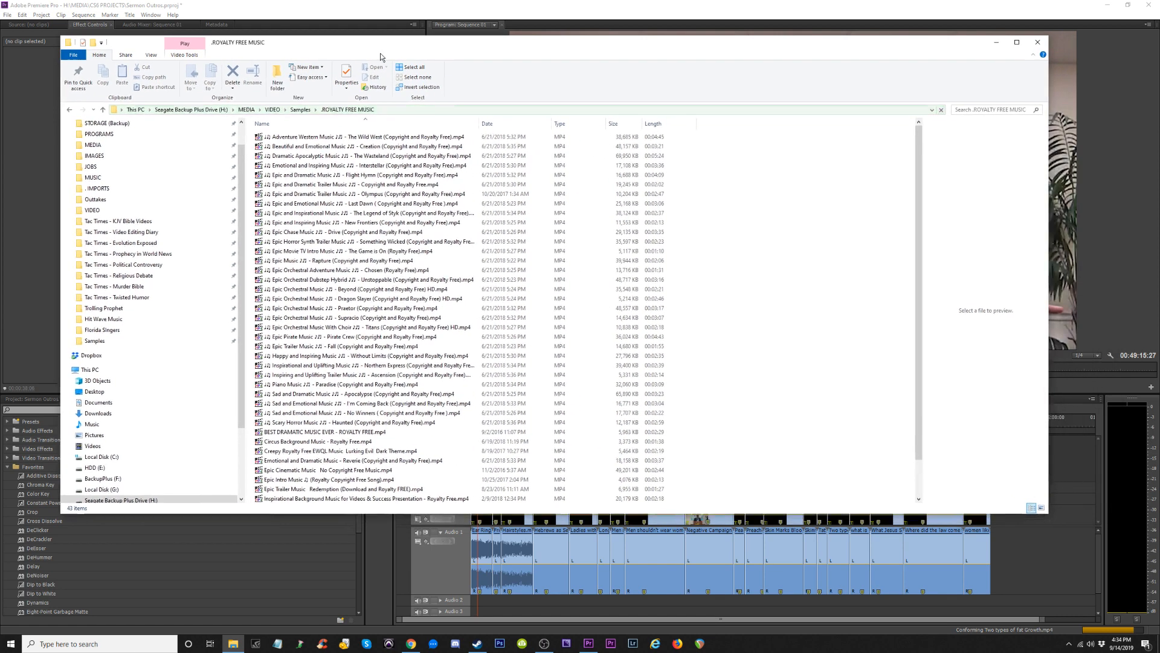
# Preview several parts of the Epic and Dramatic Trailer Music - Olympus track in the media player, then close it.
pyautogui.click(303, 137)
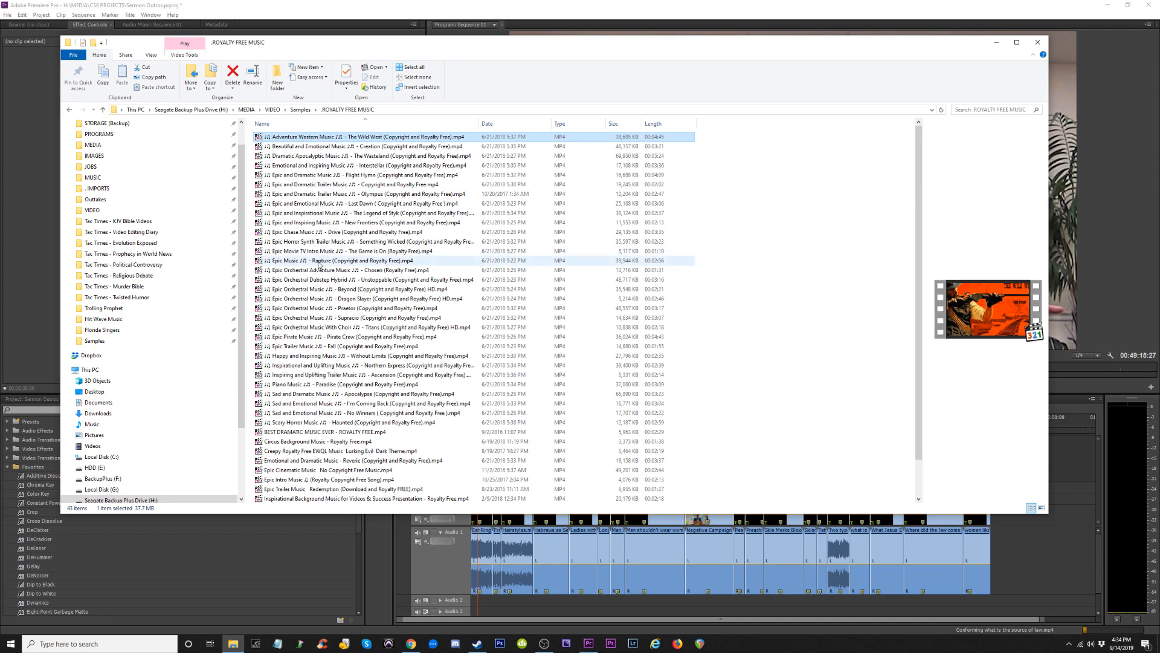
pyautogui.click(324, 194)
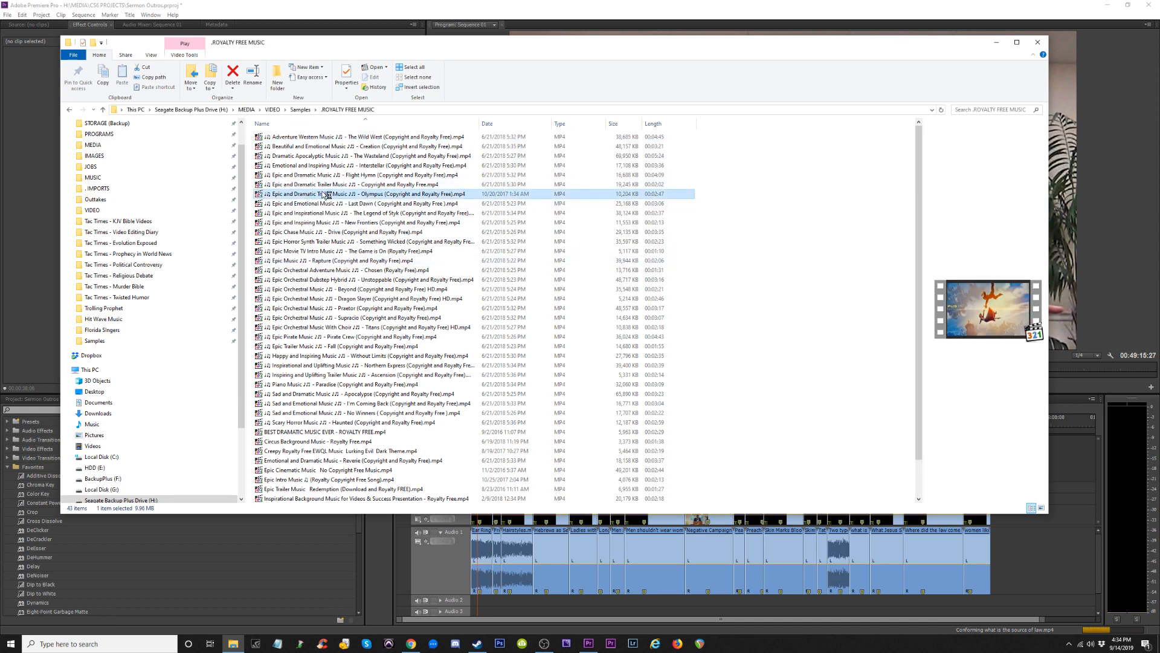
pyautogui.doubleClick(327, 194)
pyautogui.click(405, 477)
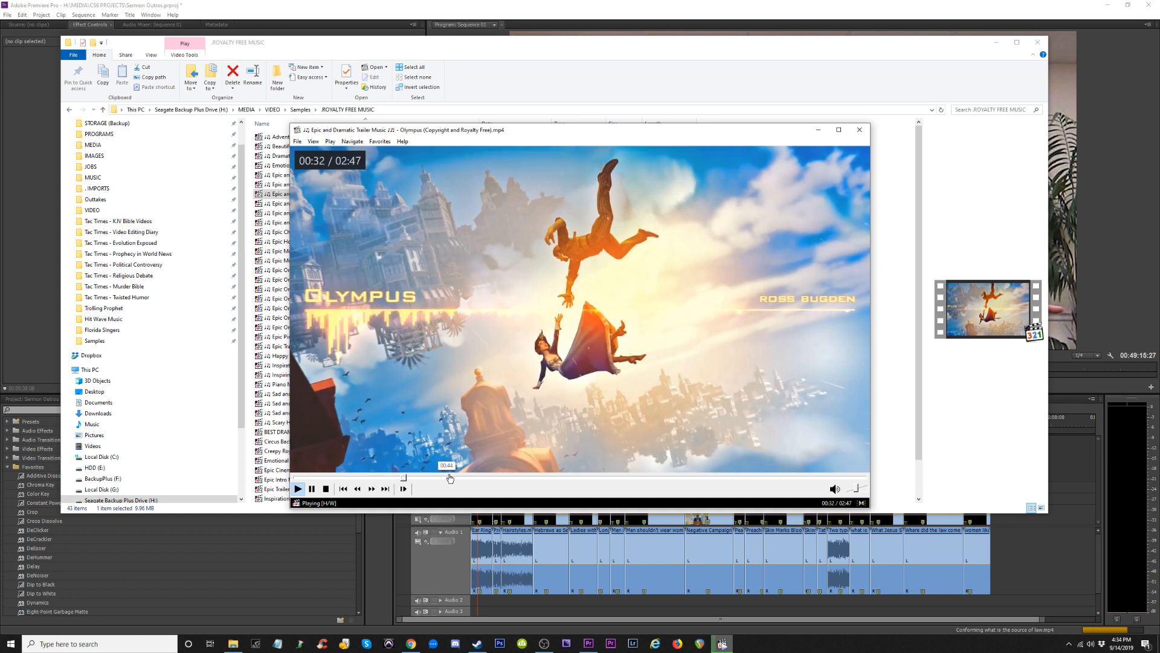
pyautogui.click(569, 478)
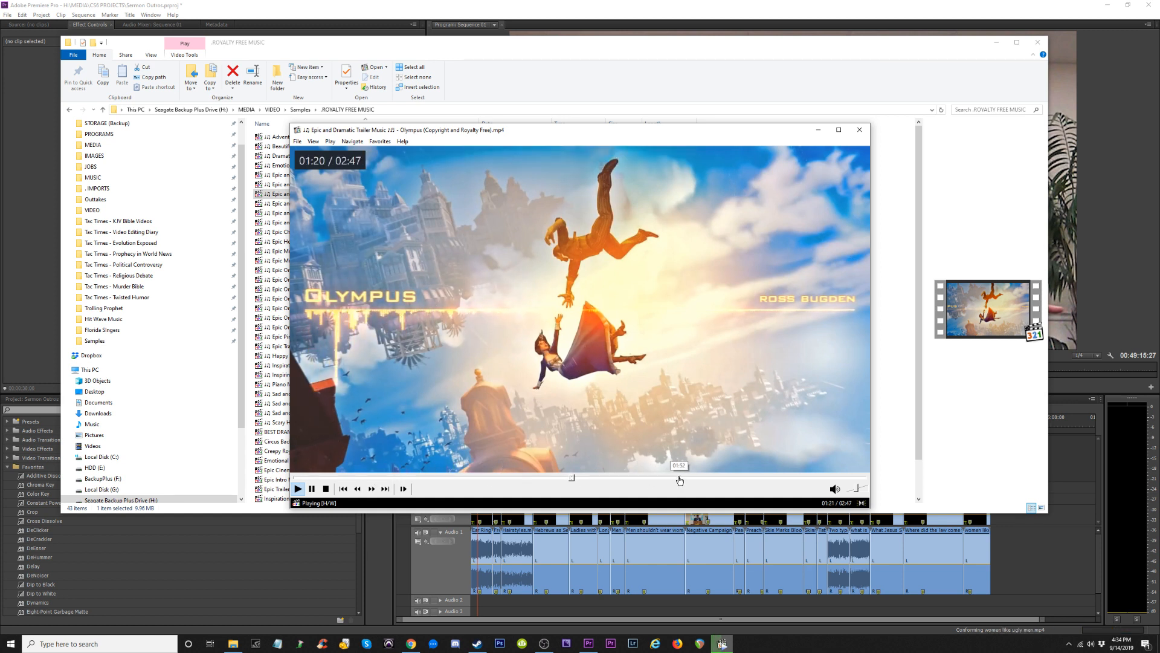
pyautogui.click(697, 478)
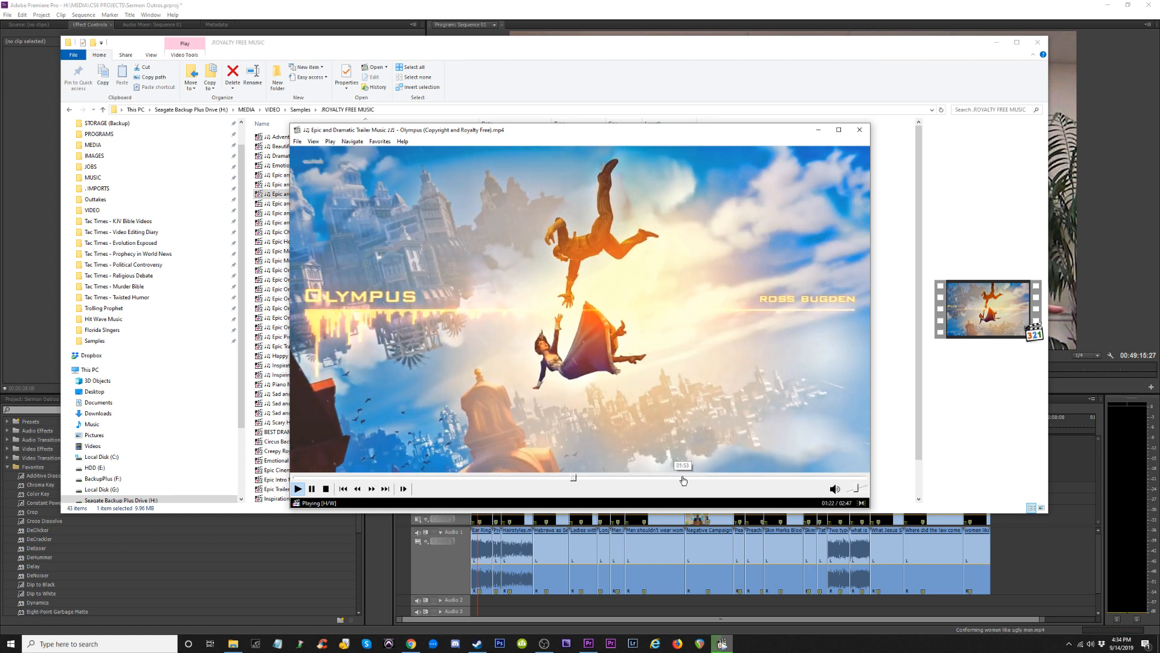
pyautogui.click(772, 478)
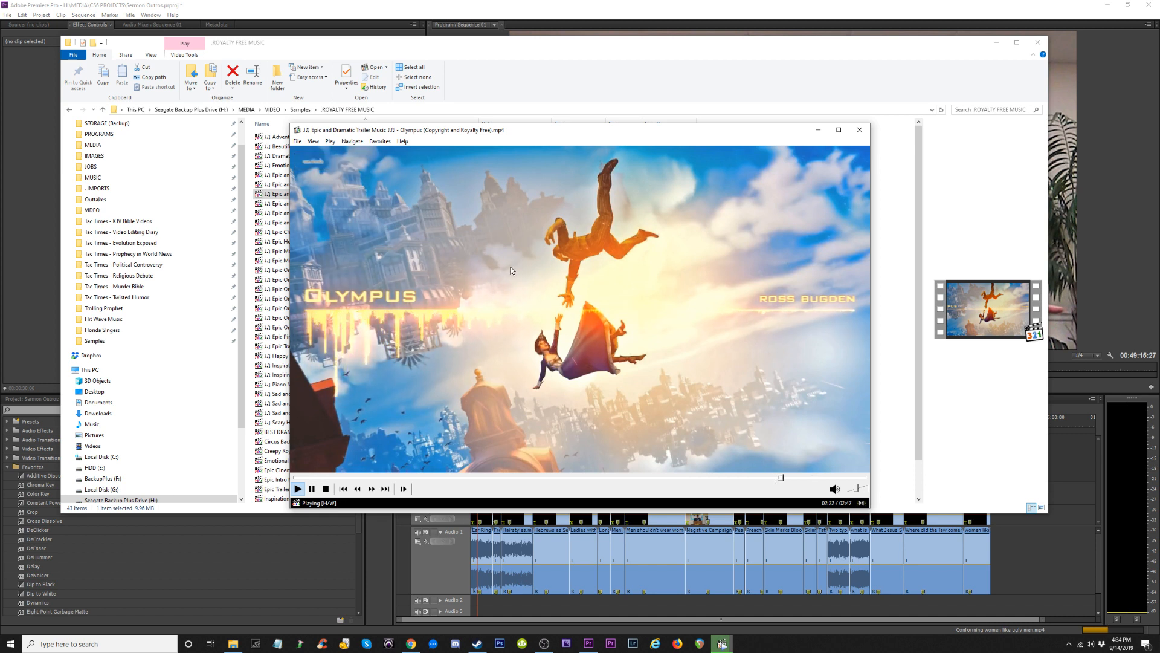
pyautogui.click(603, 231)
pyautogui.click(427, 46)
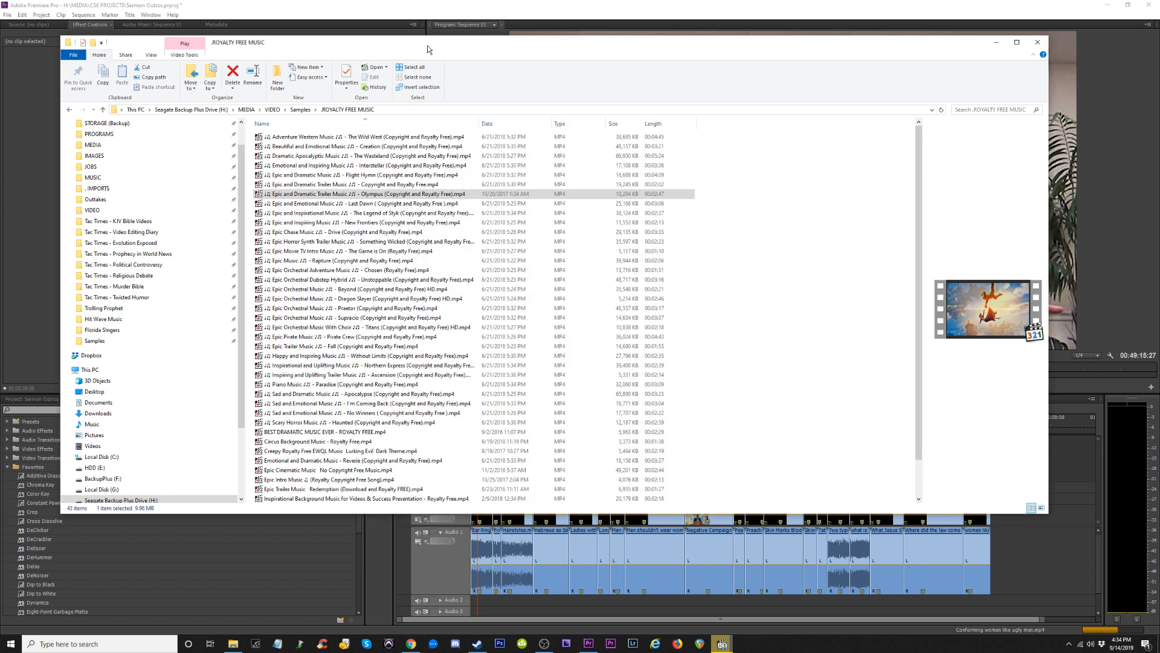
# Preview parts of Spiritual Chill - Happy Royalty Free Music (Copyright Free).mp4 in the media player, then close it.
pyautogui.moveTo(427, 45); pyautogui.dragTo(409, 48)
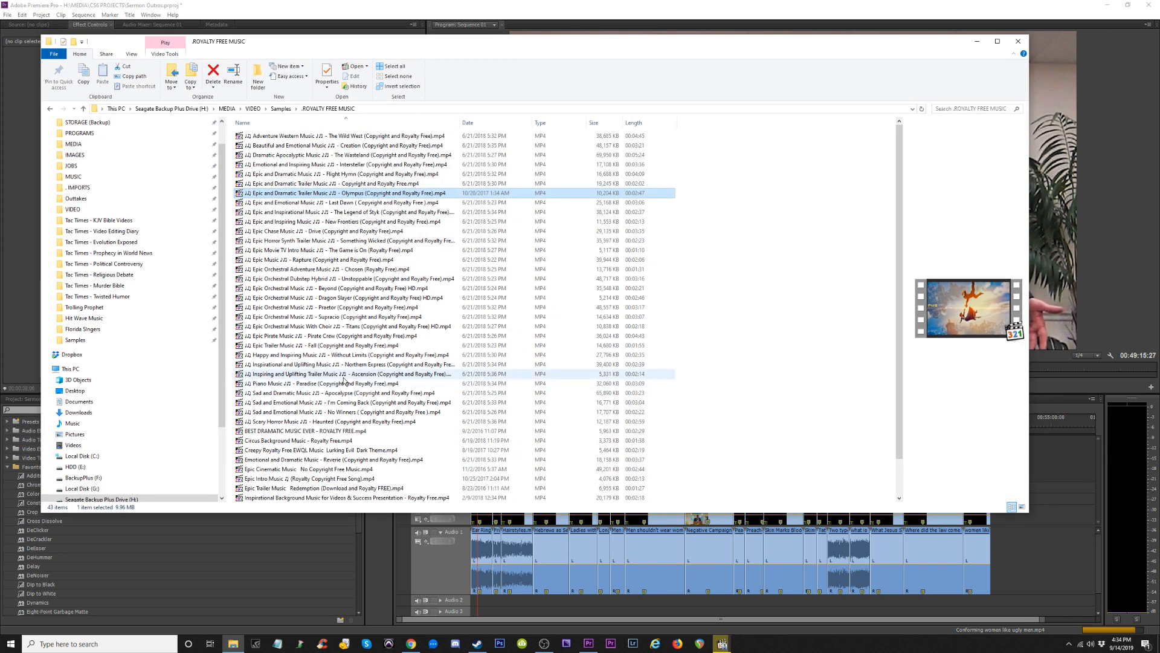
pyautogui.click(273, 442)
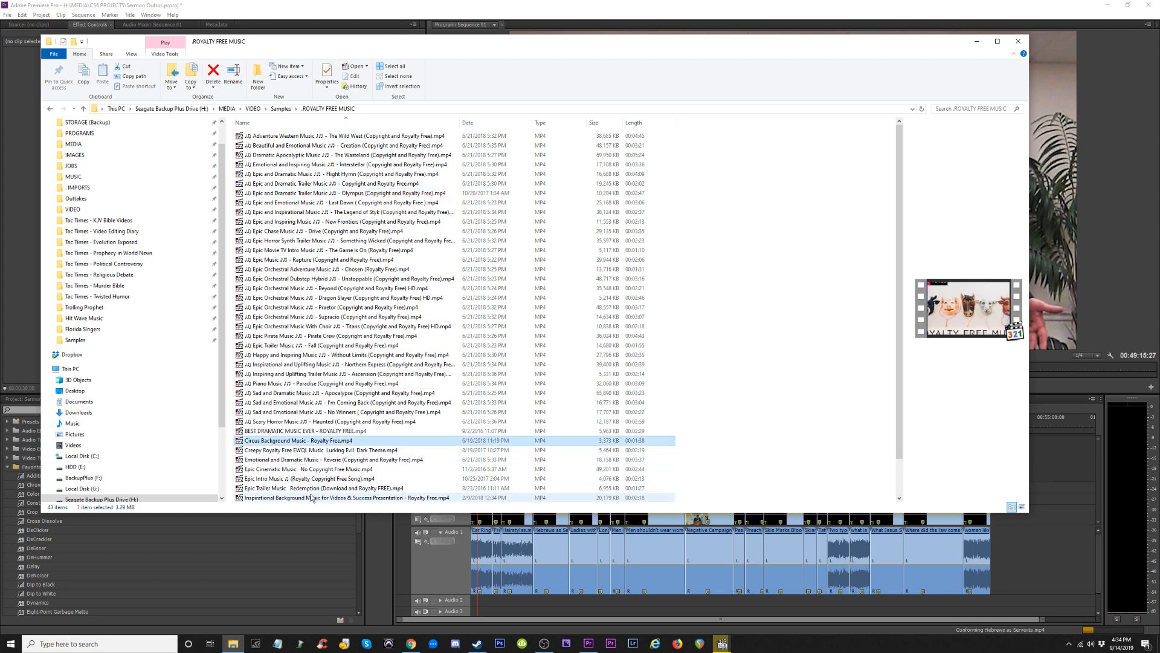
pyautogui.scroll(-2, 308, 496)
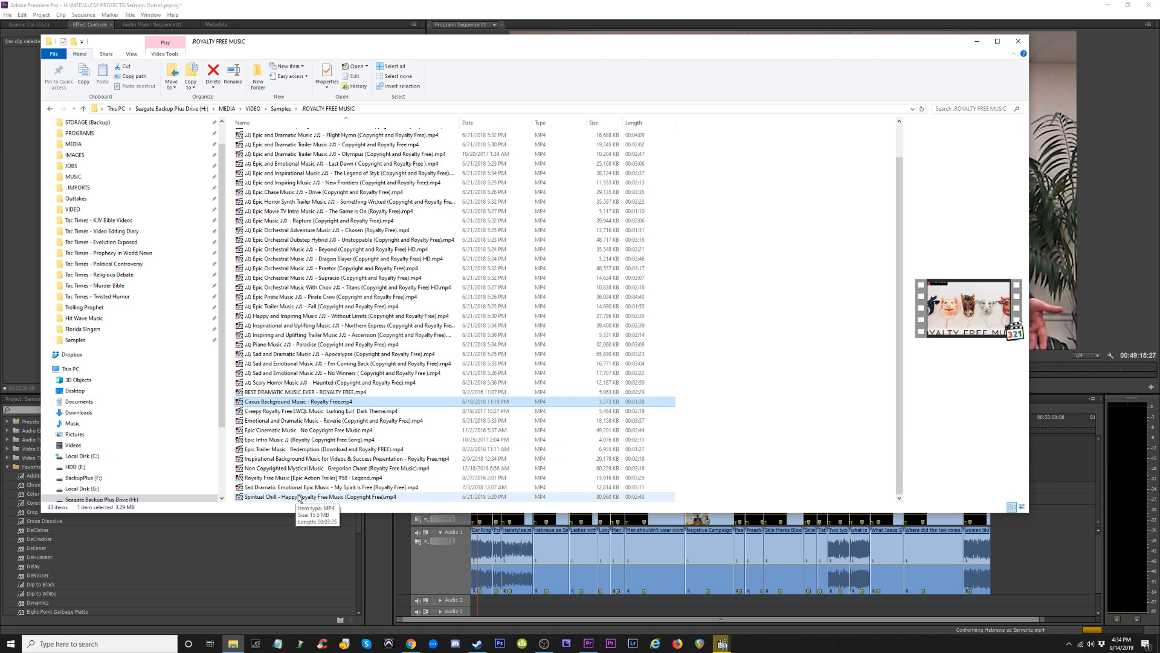
pyautogui.click(302, 497)
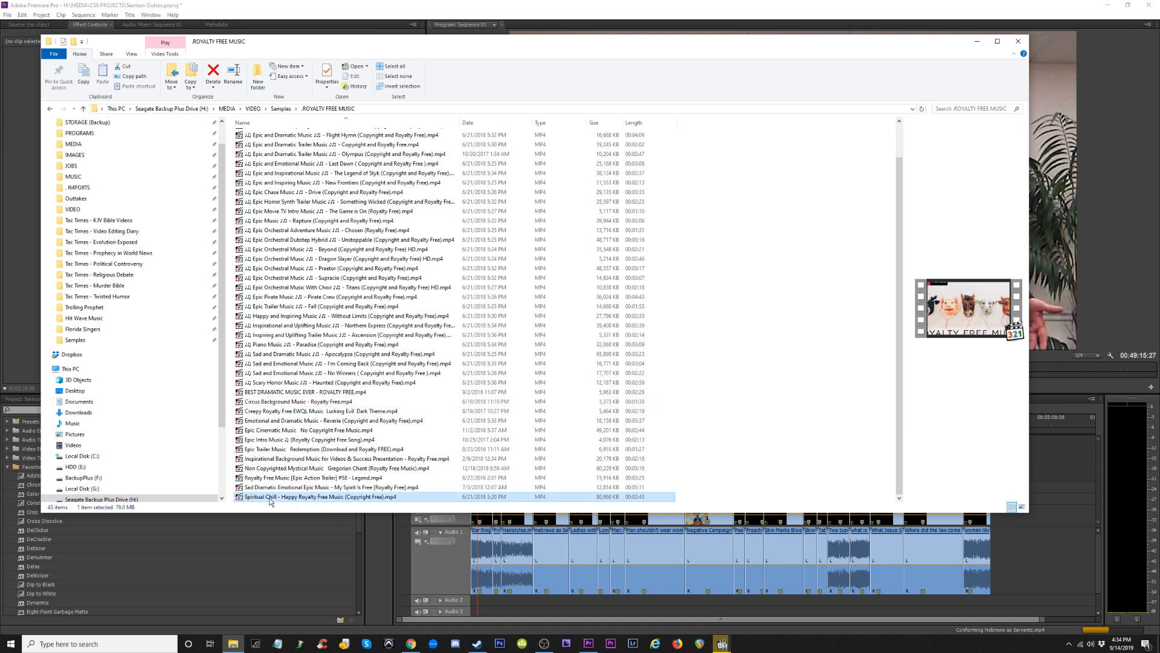
pyautogui.doubleClick(308, 498)
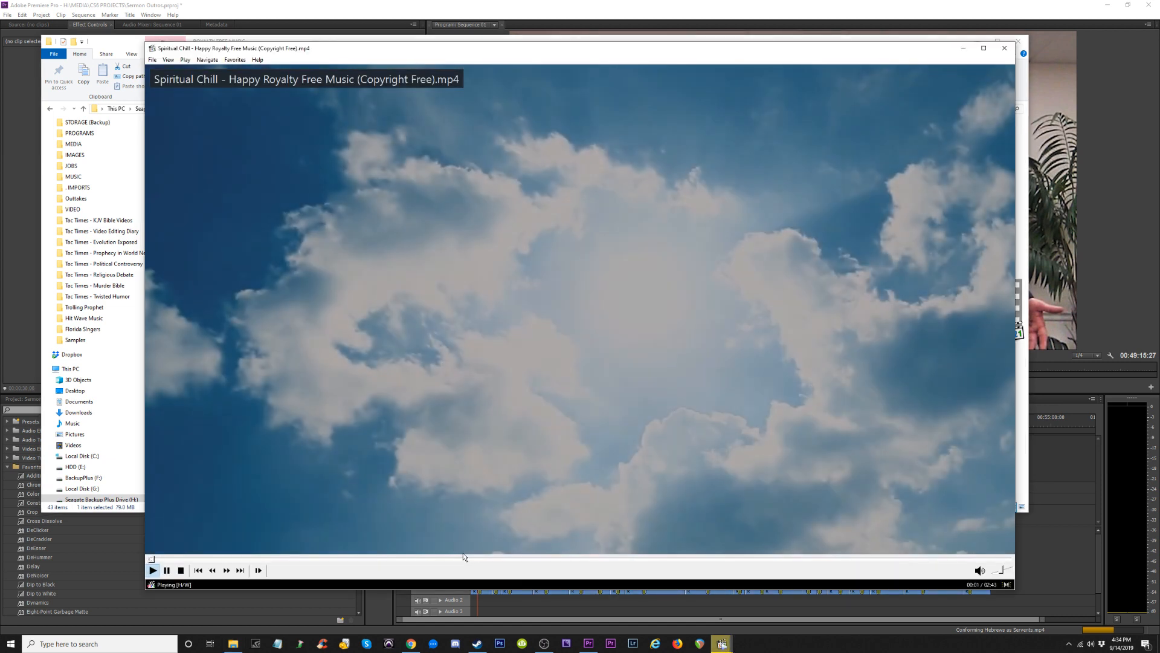
pyautogui.click(462, 560)
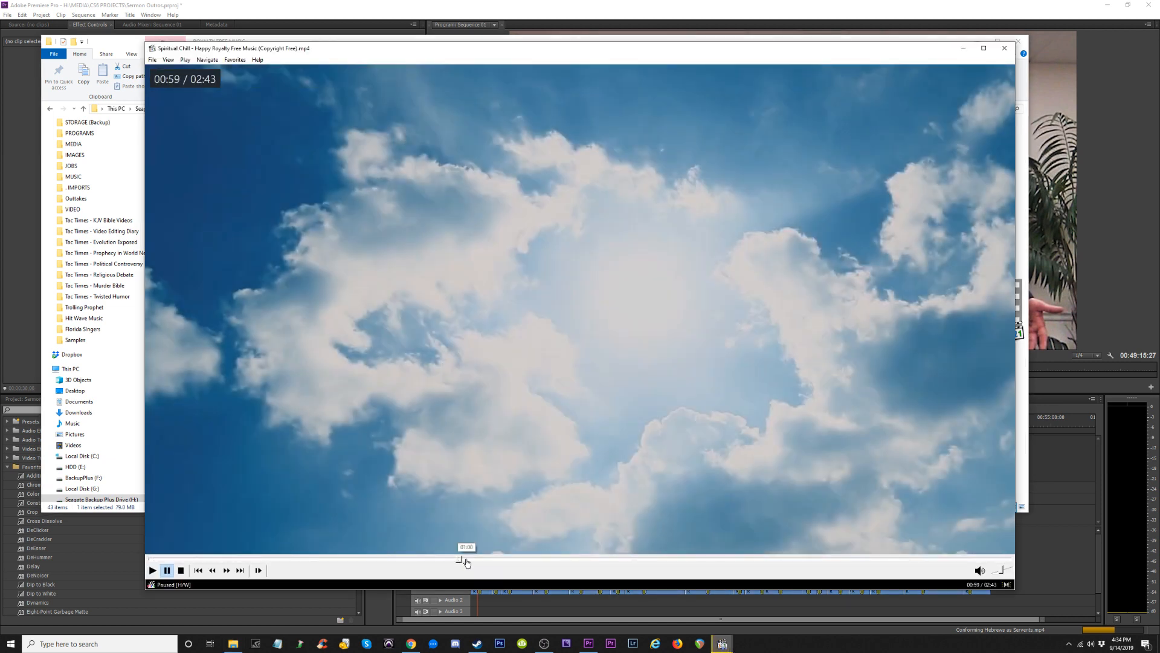
pyautogui.press('space')
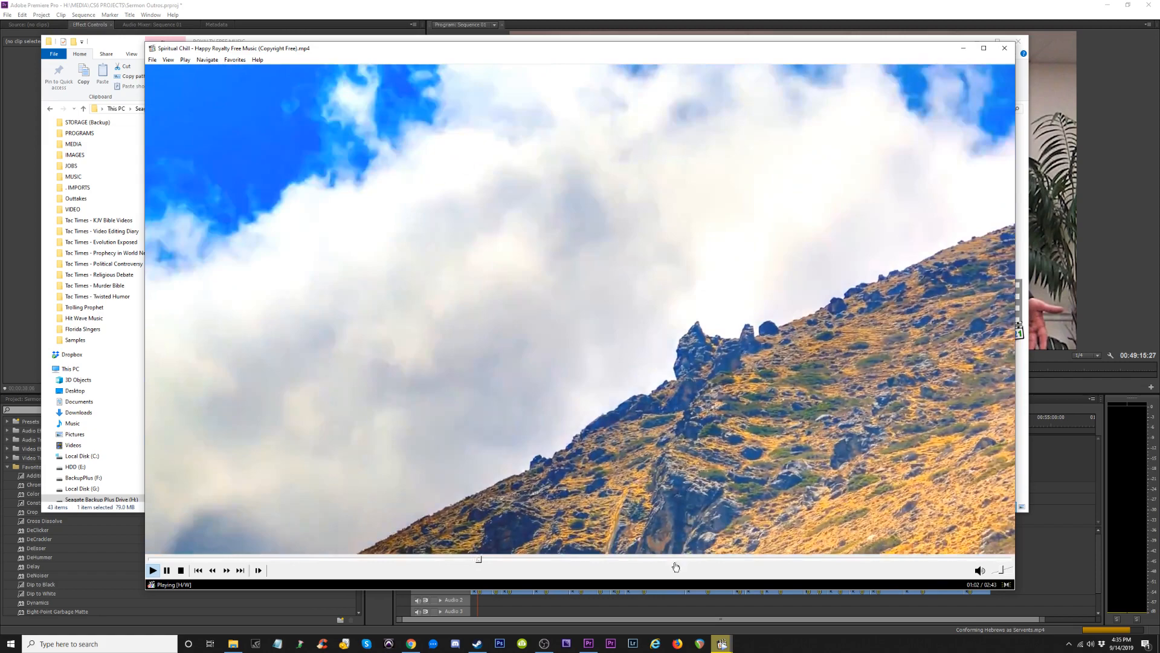
pyautogui.click(706, 559)
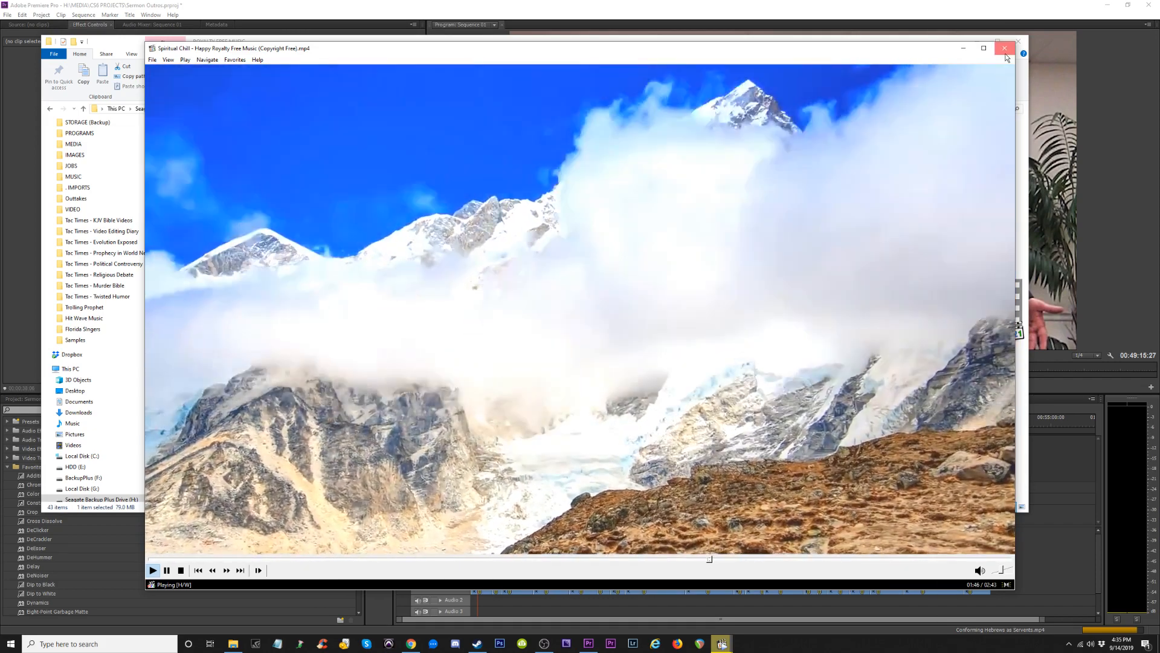
pyautogui.click(1005, 48)
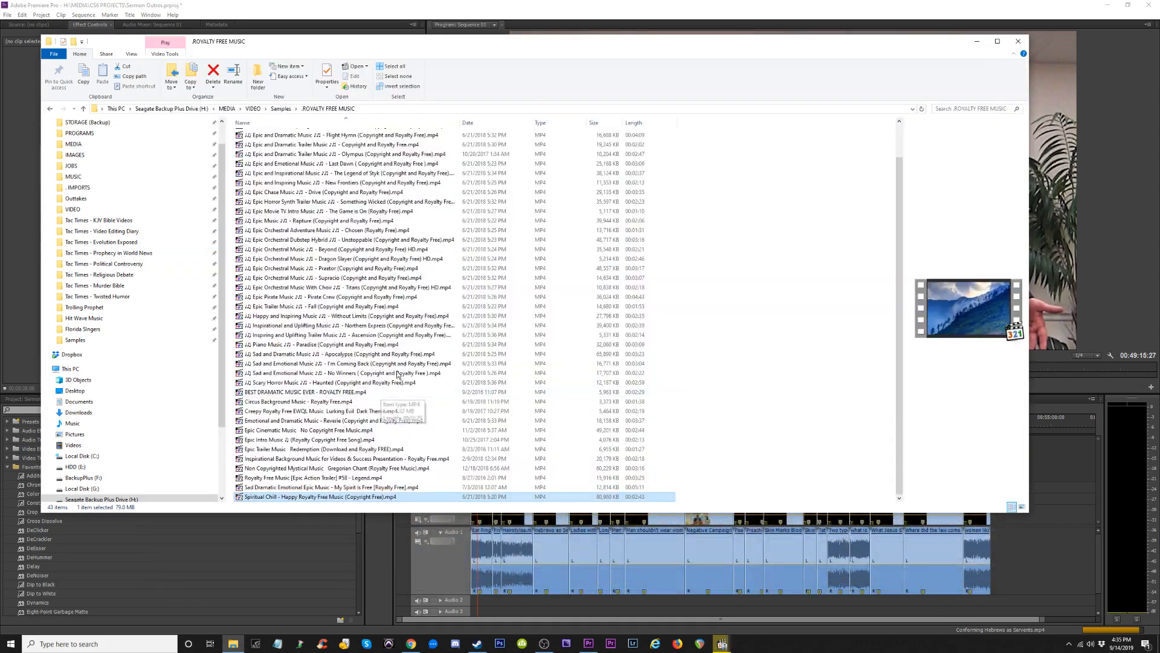
# Add the Spiritual Chill music file to Video 2 and Audio 2 past the last sermon clip, and minimize the file window.
pyautogui.moveTo(281, 499); pyautogui.dragTo(1063, 532)
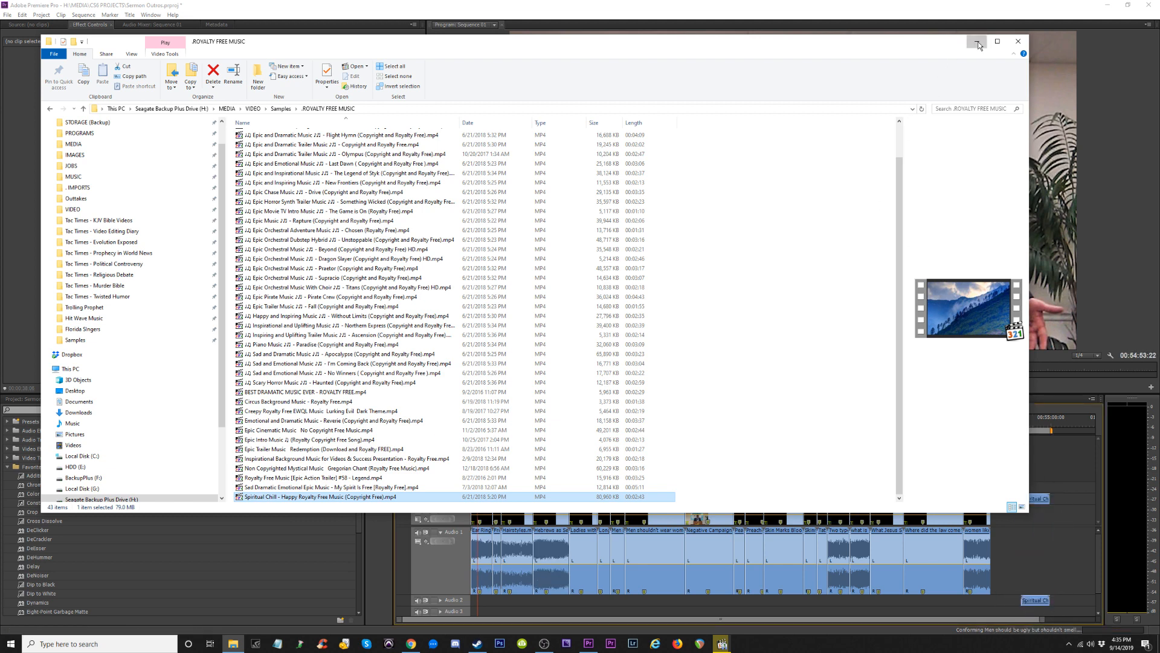
pyautogui.click(977, 41)
pyautogui.click(859, 129)
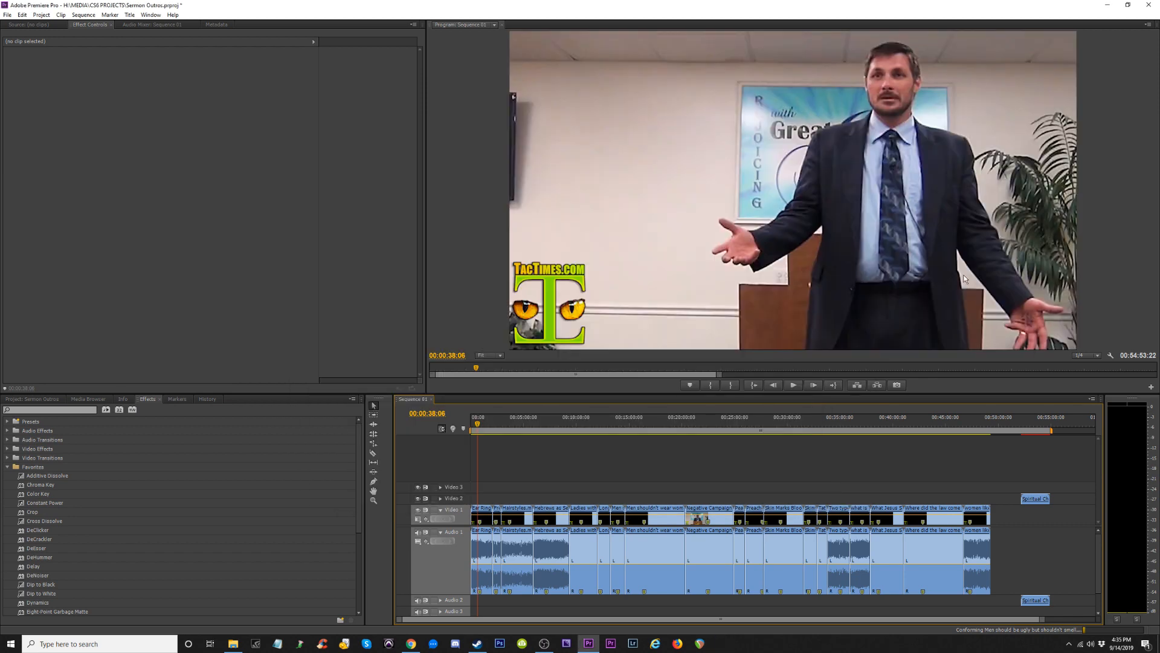
# Expand the Audio 2 track to show the waveform of the Spiritual Chill clip.
pyautogui.click(1032, 428)
pyautogui.press('=')
pyautogui.press('=')
pyautogui.press('=')
pyautogui.press('=')
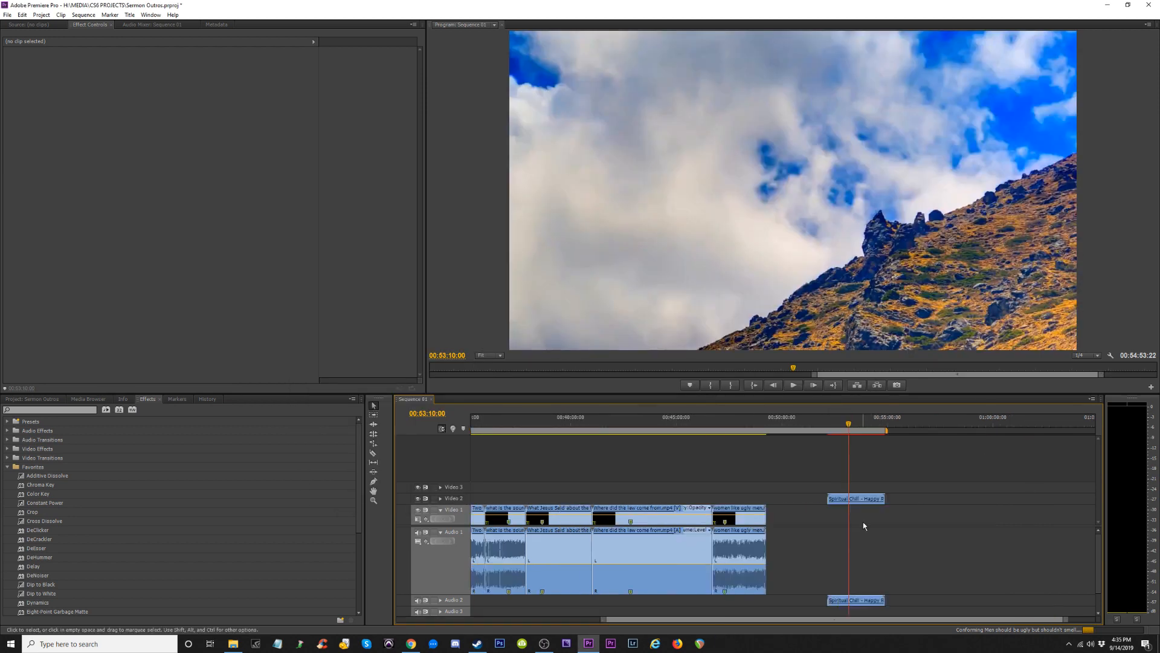
pyautogui.click(440, 600)
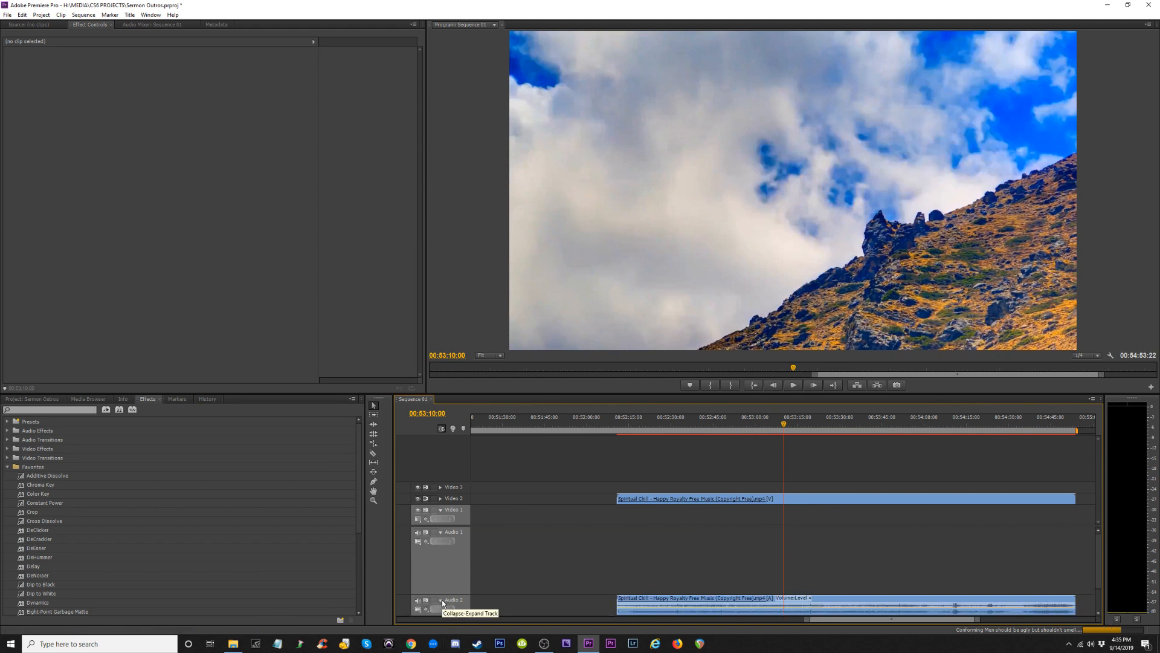
# Play the opening of the Spiritual Chill clip from its first frames and stop.
pyautogui.click(618, 425)
pyautogui.moveTo(618, 424); pyautogui.dragTo(616, 424)
pyautogui.press('space')
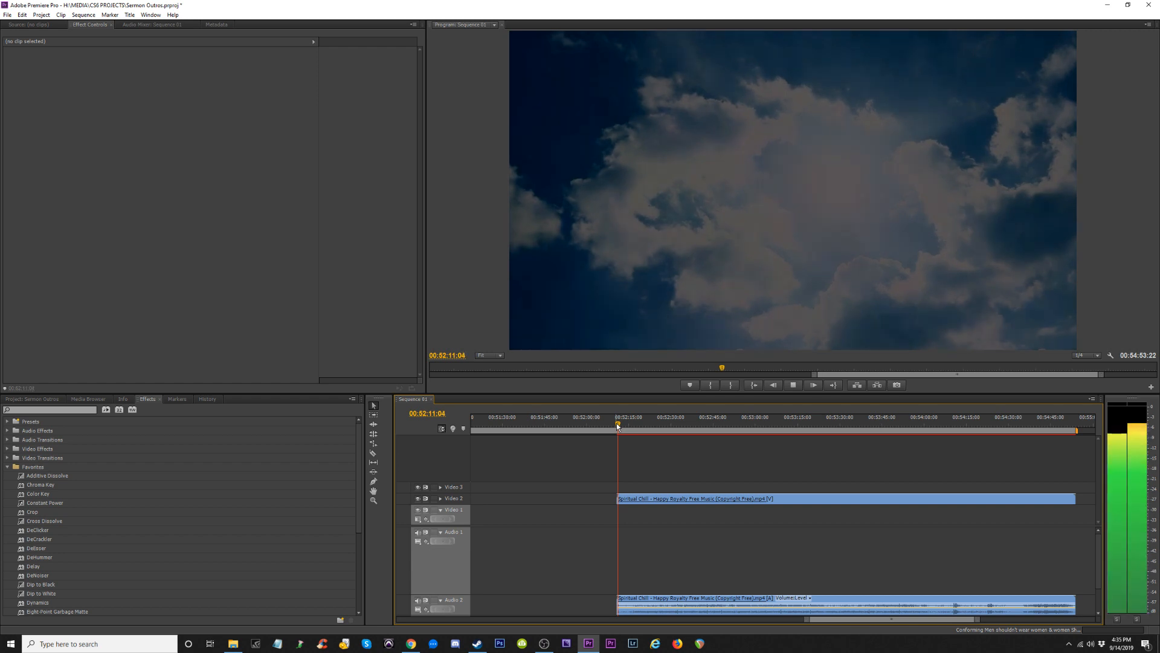
pyautogui.press('space')
# Audition the closing section of the Spiritual Chill clip and place the playhead at 00:54:33:04.
pyautogui.press('-')
pyautogui.press('-')
pyautogui.click(851, 423)
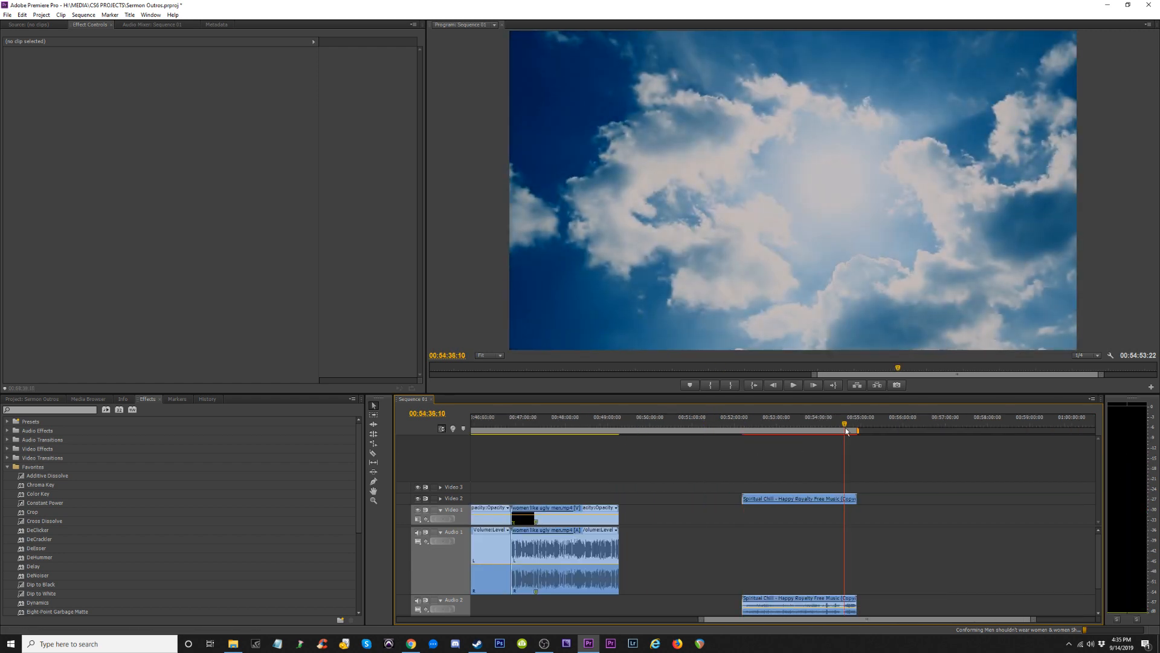
pyautogui.press('space')
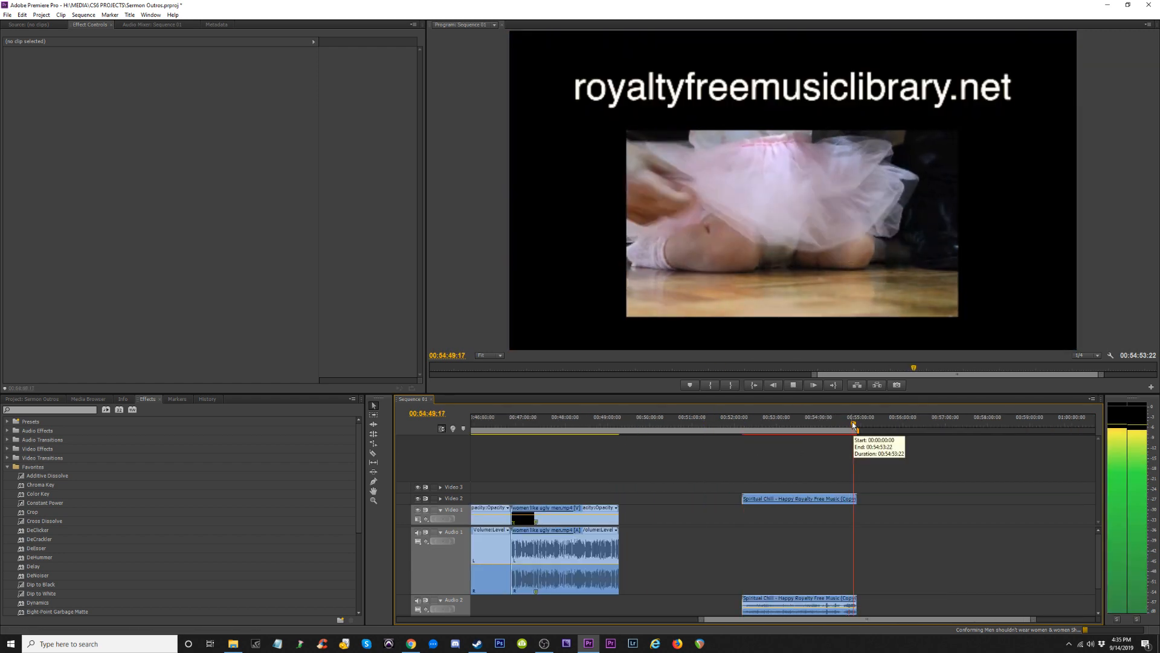
pyautogui.press('=')
pyautogui.press('=')
pyautogui.press('space')
pyautogui.click(668, 426)
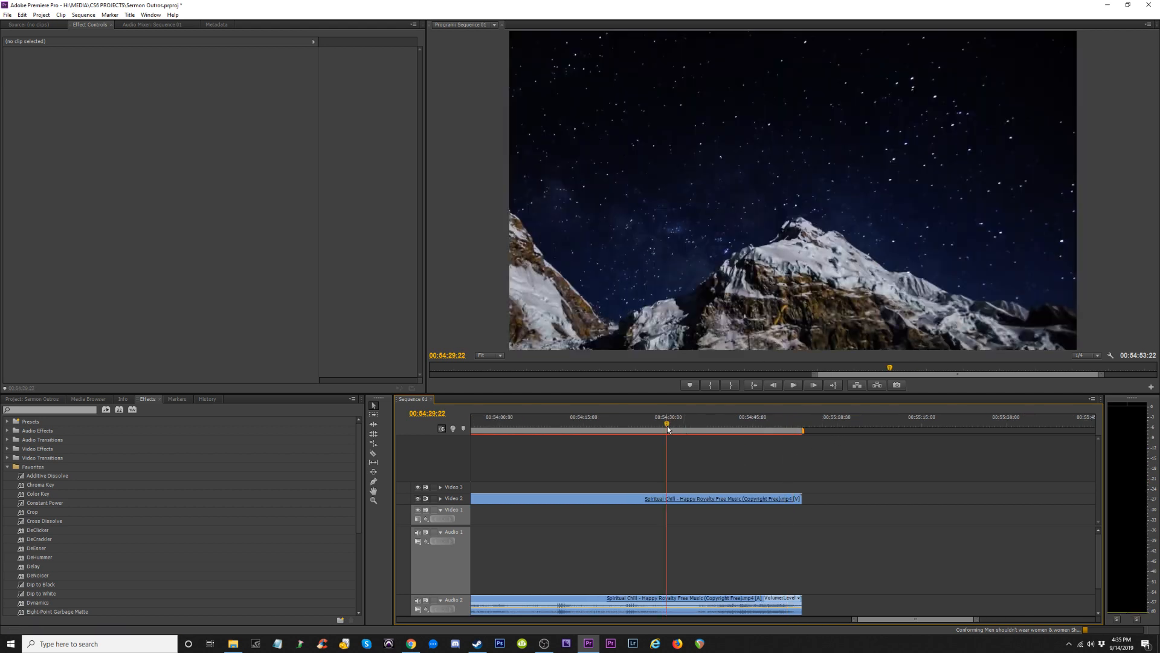
pyautogui.press('space')
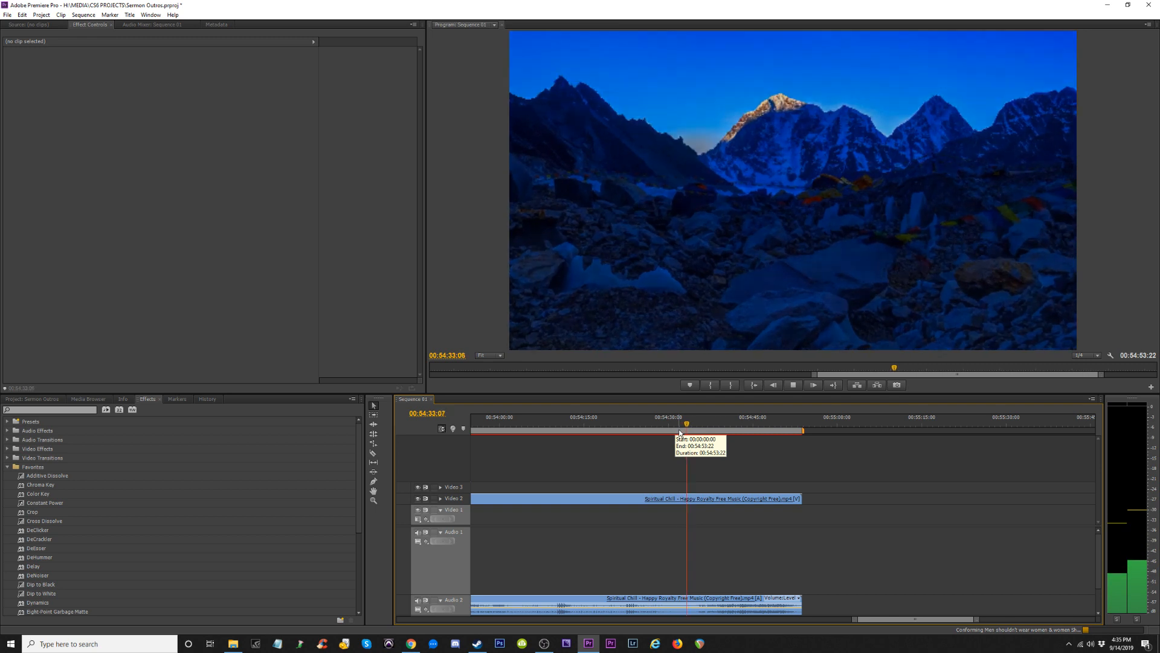
pyautogui.click(690, 425)
pyautogui.click(687, 424)
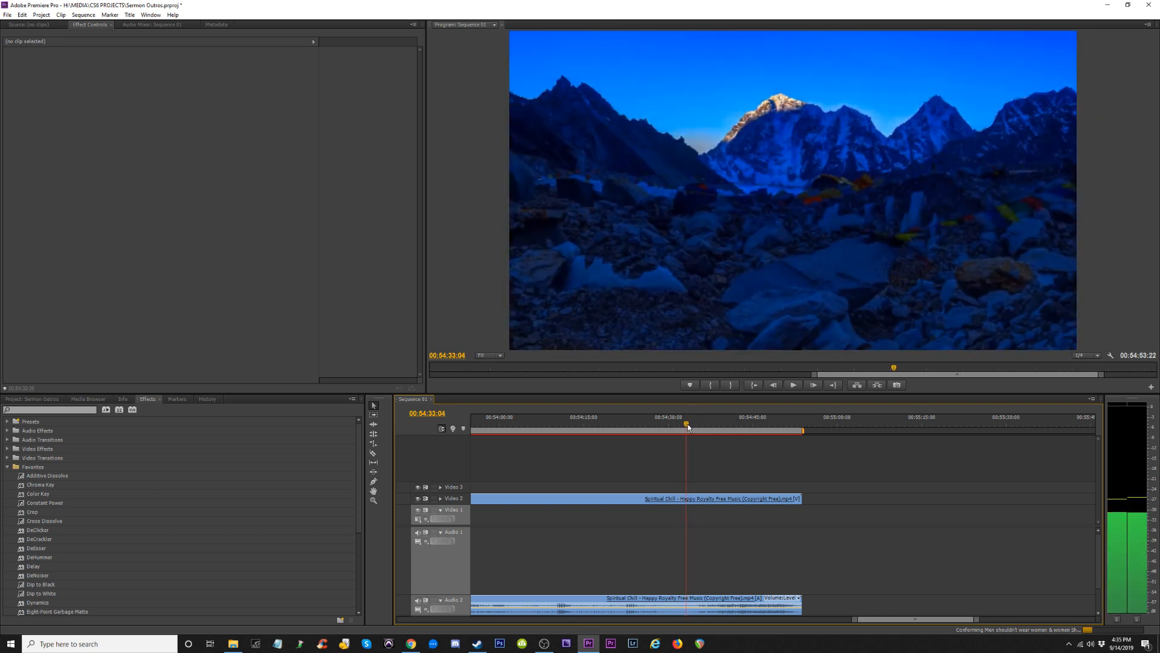
# Trim the end of the Spiritual Chill clip back to the playhead and delete only its video part from Video 2.
pyautogui.moveTo(806, 606); pyautogui.dragTo(687, 604)
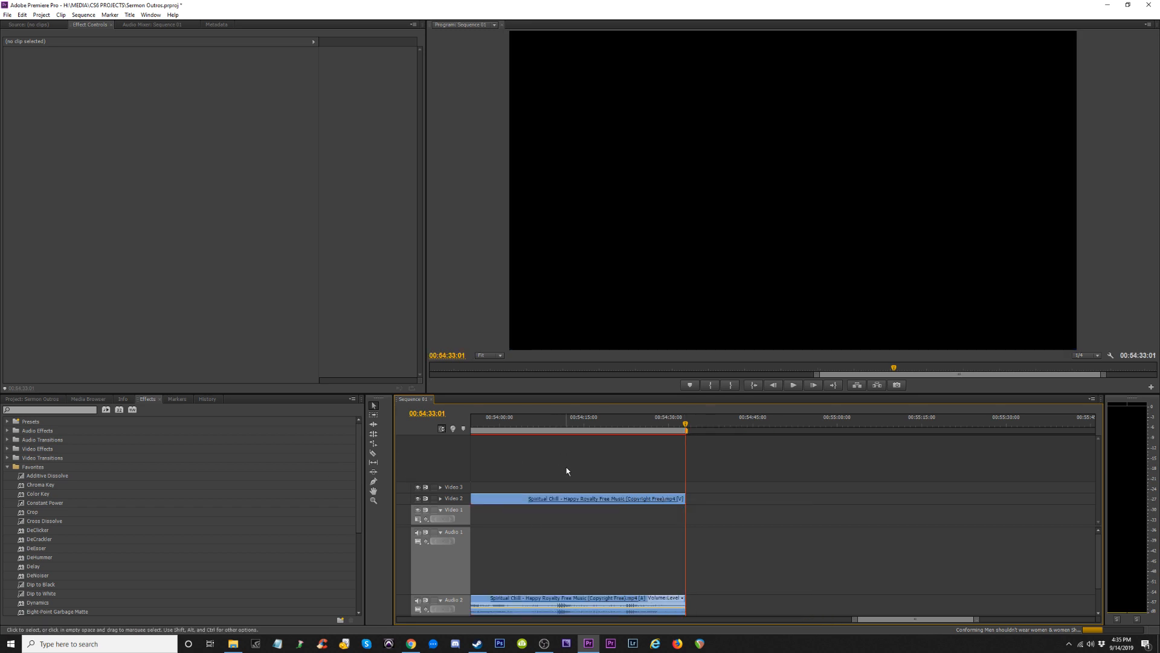
pyautogui.keyDown('alt'); pyautogui.click(562, 500); pyautogui.keyUp('alt')
pyautogui.press('Delete')
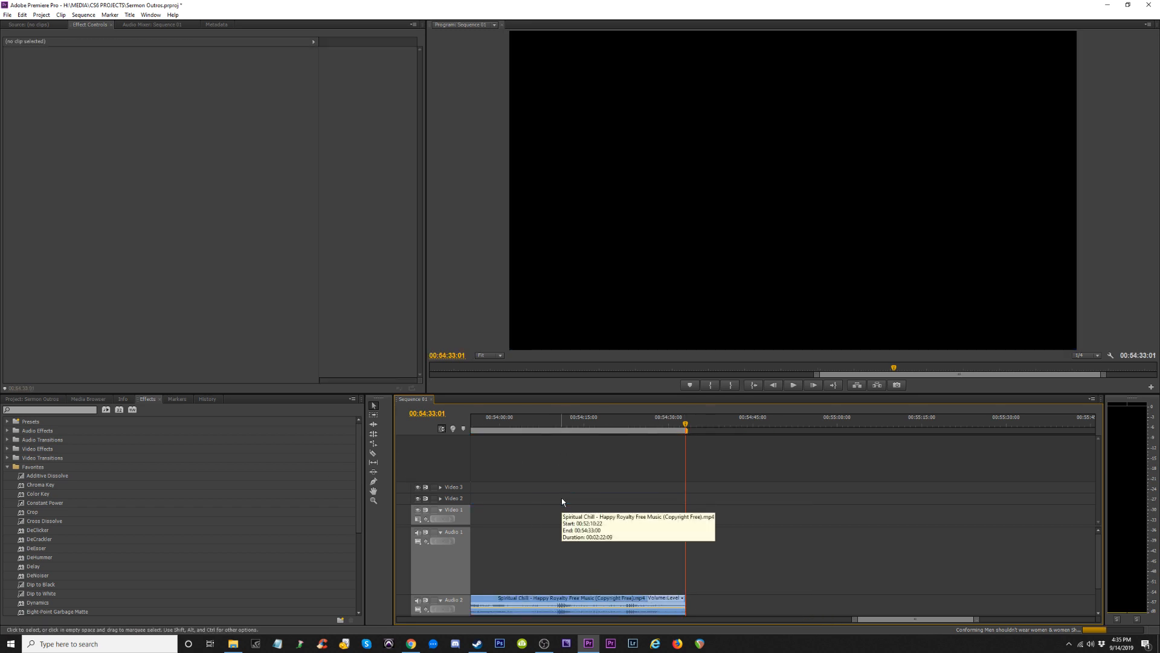
# Add a Constant Power fade lasting 00:00:02:01 to the end of the Spiritual Chill audio and play through the fade.
pyautogui.click(34, 558)
pyautogui.click(47, 502)
pyautogui.click(39, 492)
pyautogui.click(41, 484)
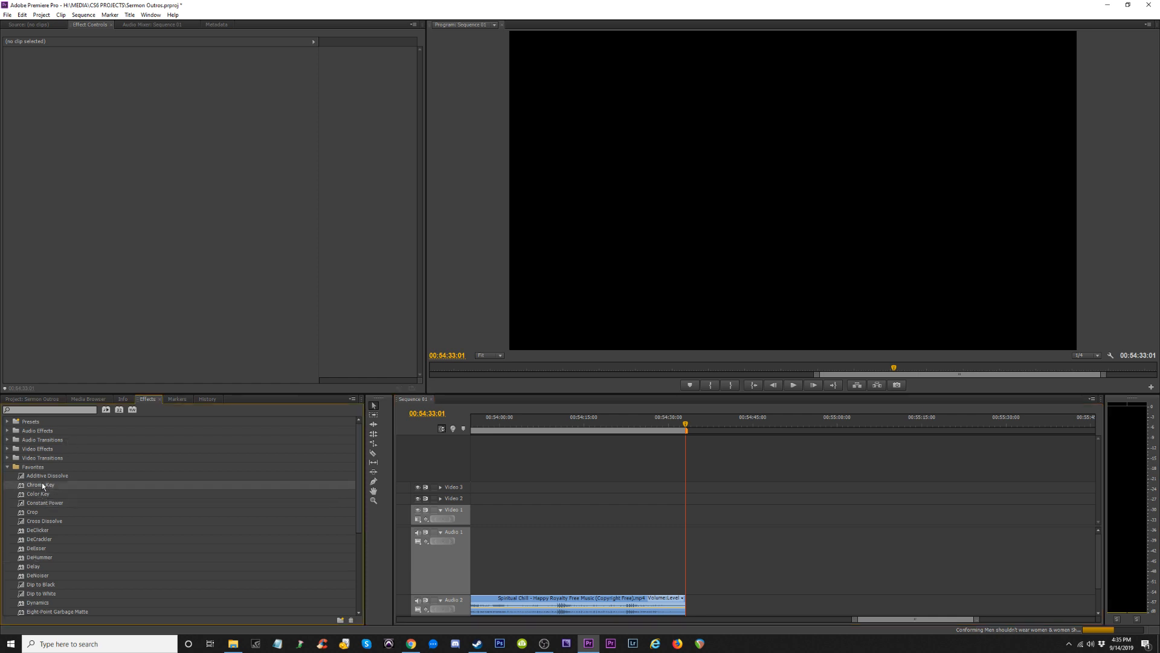
pyautogui.moveTo(43, 503); pyautogui.dragTo(713, 527)
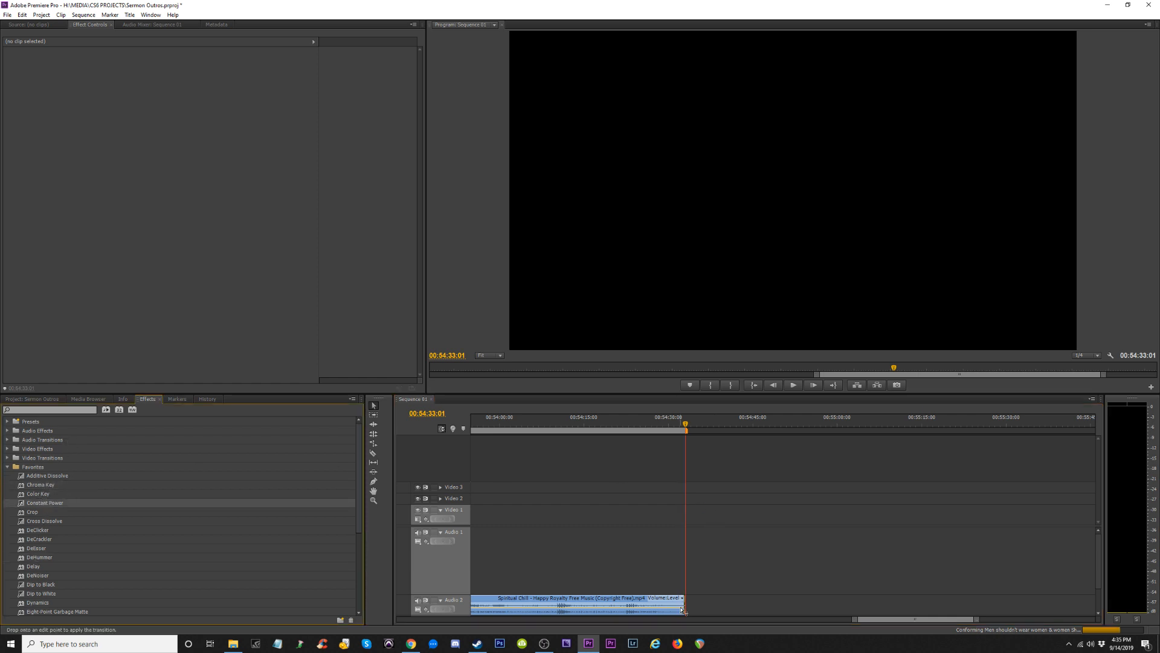
pyautogui.moveTo(683, 611); pyautogui.dragTo(683, 610)
pyautogui.press('=')
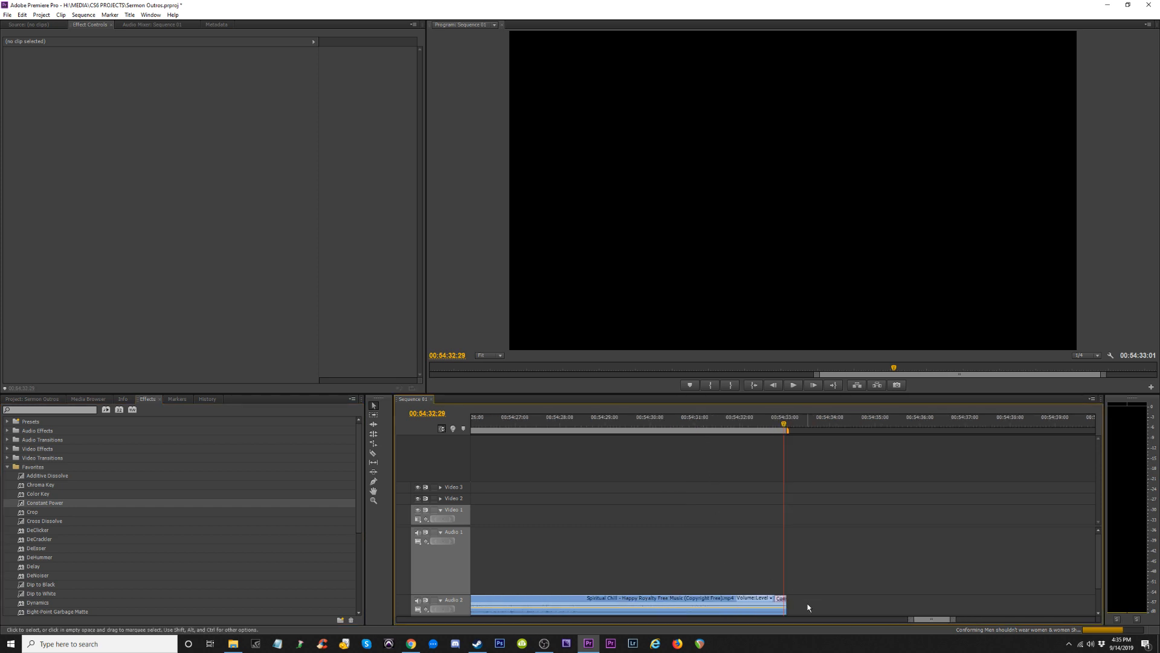
pyautogui.click(781, 603)
pyautogui.press('space')
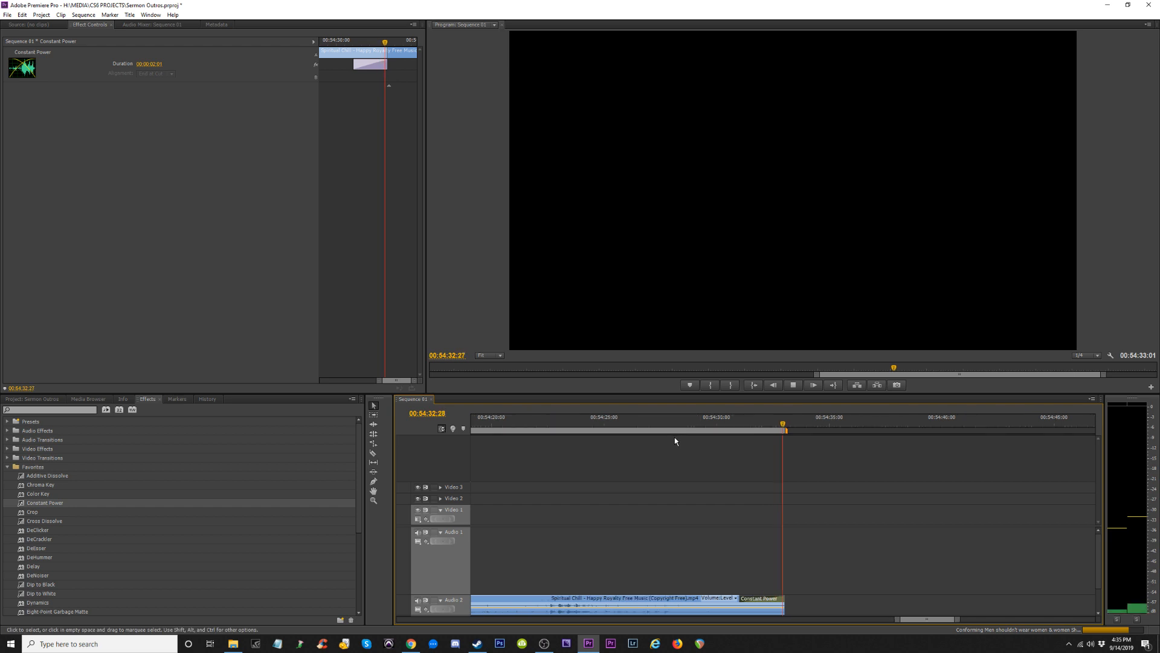
# Move the Spiritual Chill audio clip on Audio 2 to the start of the sequence, beneath the Ear Rings are for Slaves clip.
pyautogui.press('-')
pyautogui.press('-')
pyautogui.press('-')
pyautogui.press('-')
pyautogui.click(687, 424)
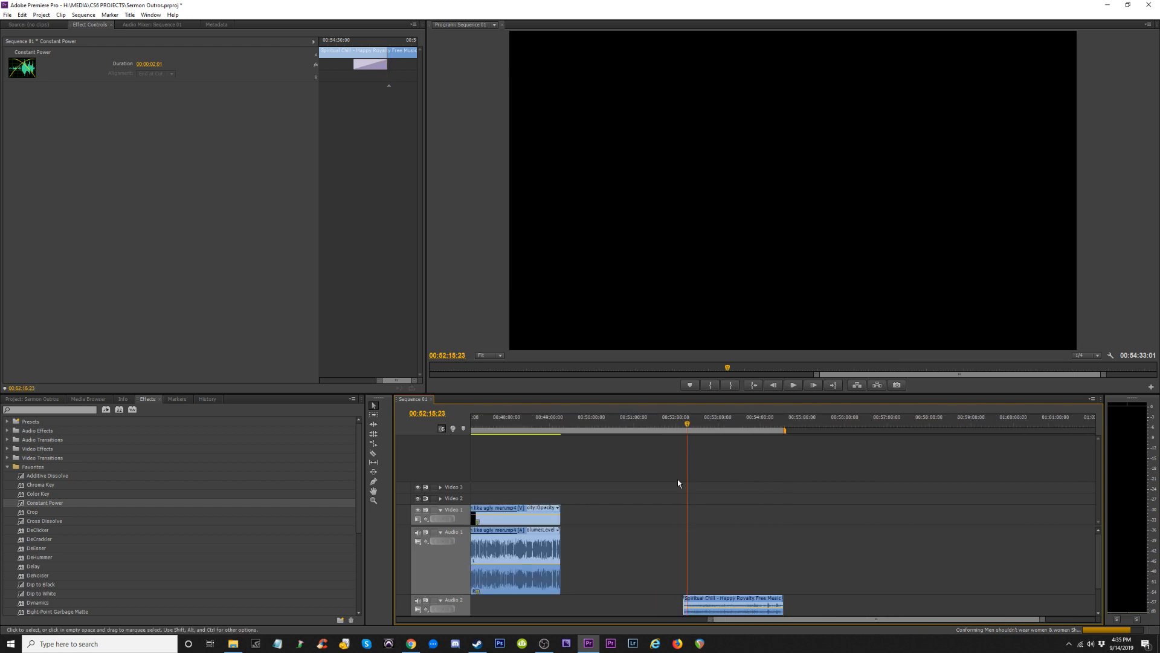
pyautogui.click(632, 607)
pyautogui.press('-')
pyautogui.press('-')
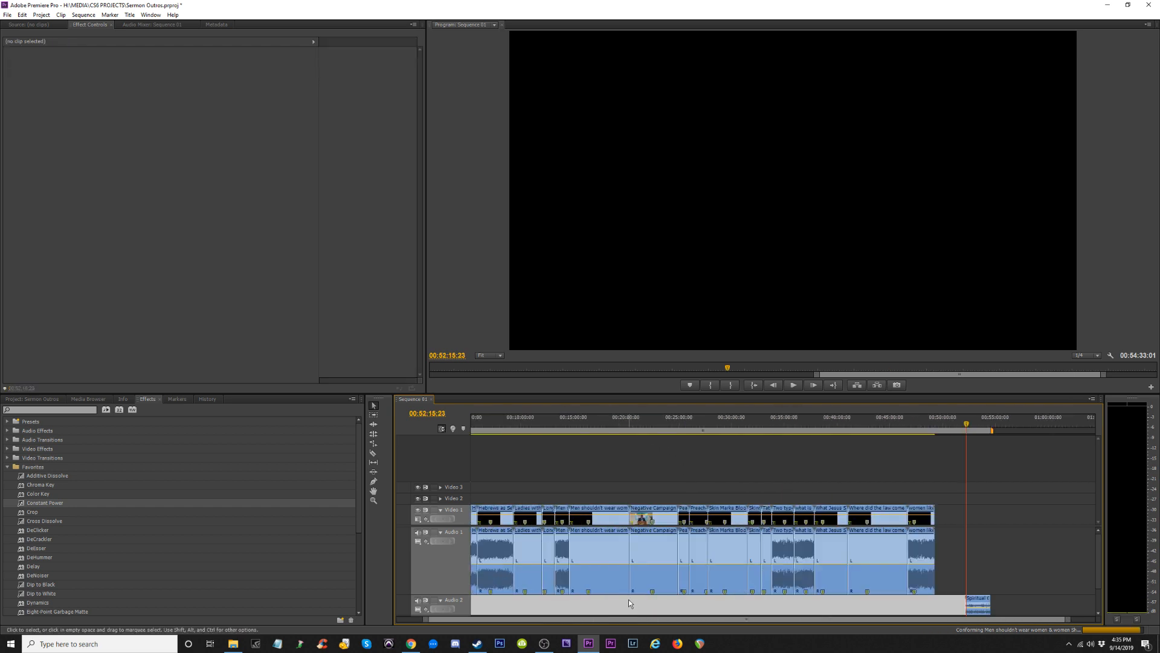
pyautogui.press('-')
pyautogui.moveTo(991, 603); pyautogui.dragTo(486, 603)
pyautogui.click(480, 425)
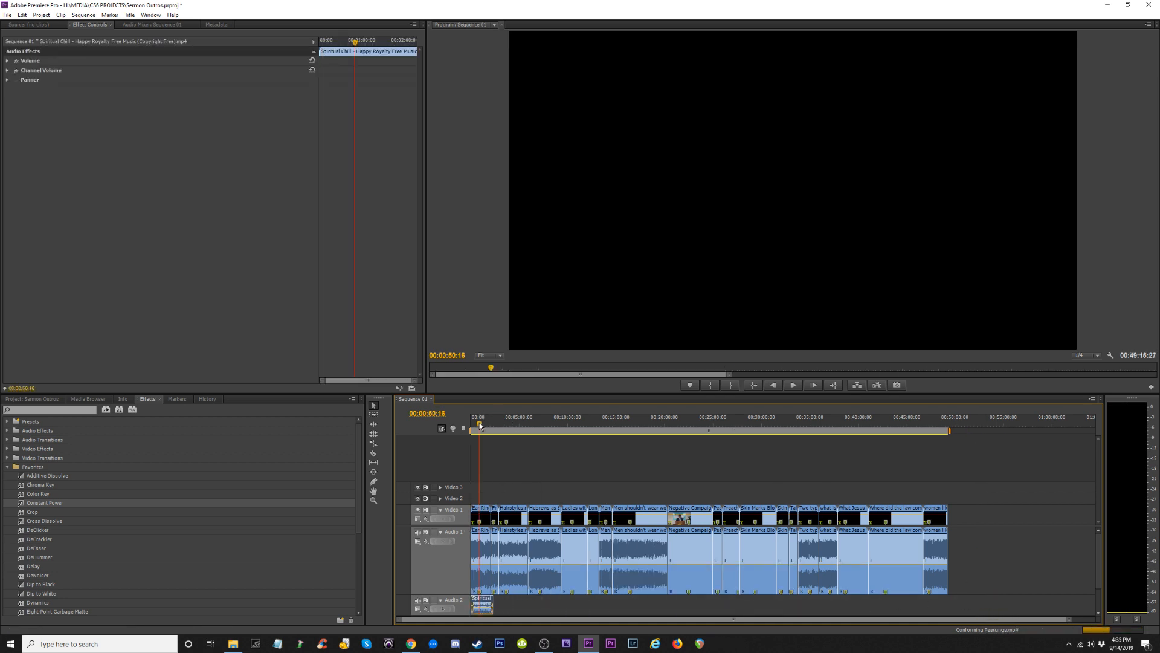
# Play the Ear Rings are for Slaves clip together with the Spiritual Chill music to judge the music level against the speech.
pyautogui.press('=')
pyautogui.press('=')
pyautogui.press('=')
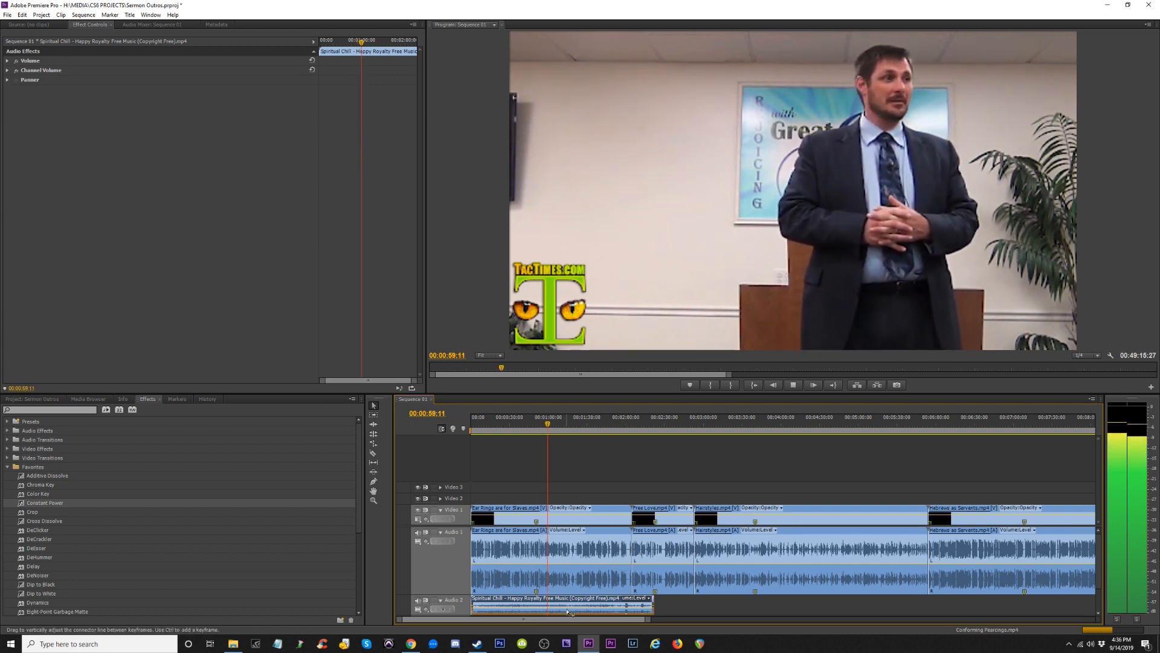
pyautogui.press('space')
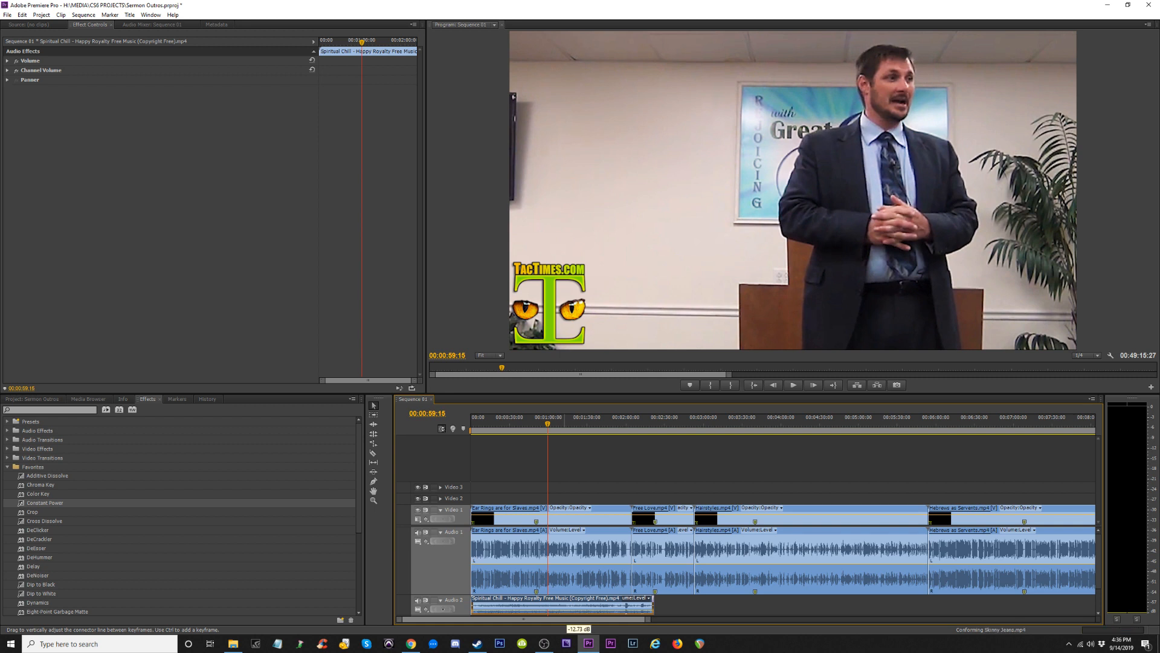
pyautogui.press('space')
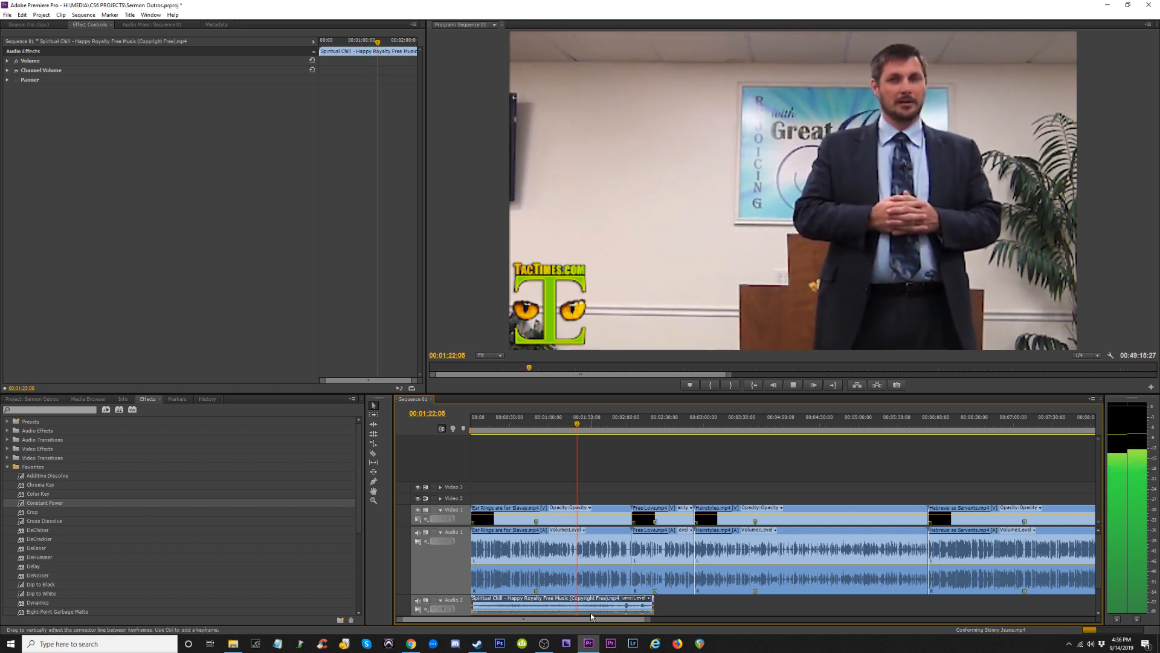
pyautogui.press('space')
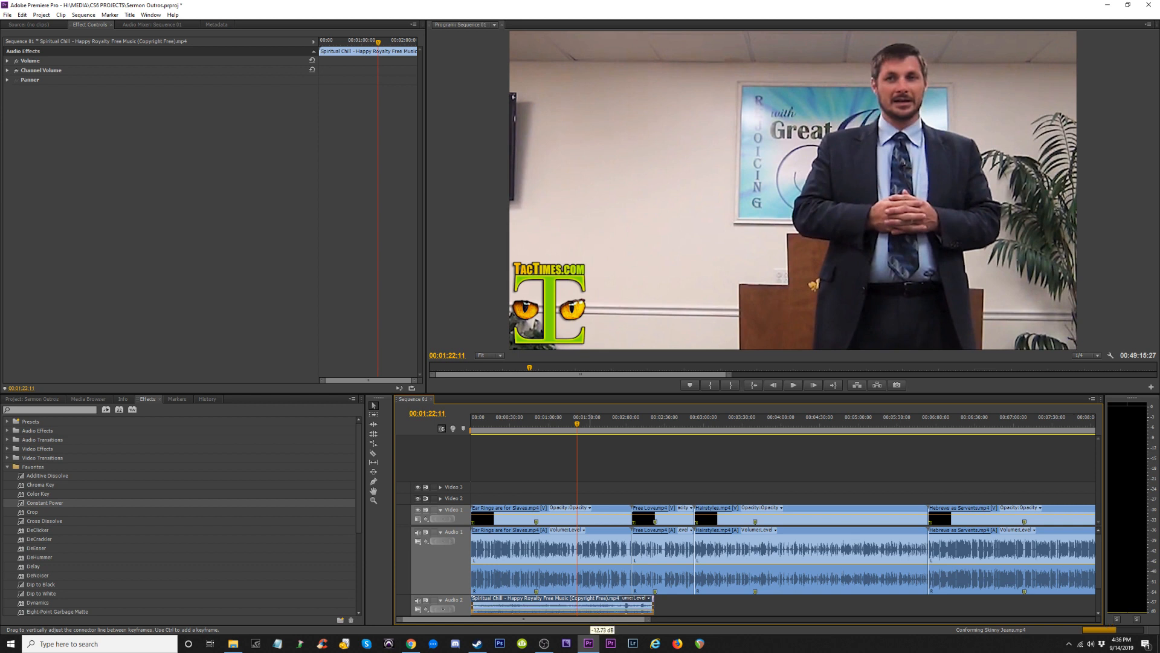
pyautogui.press('space')
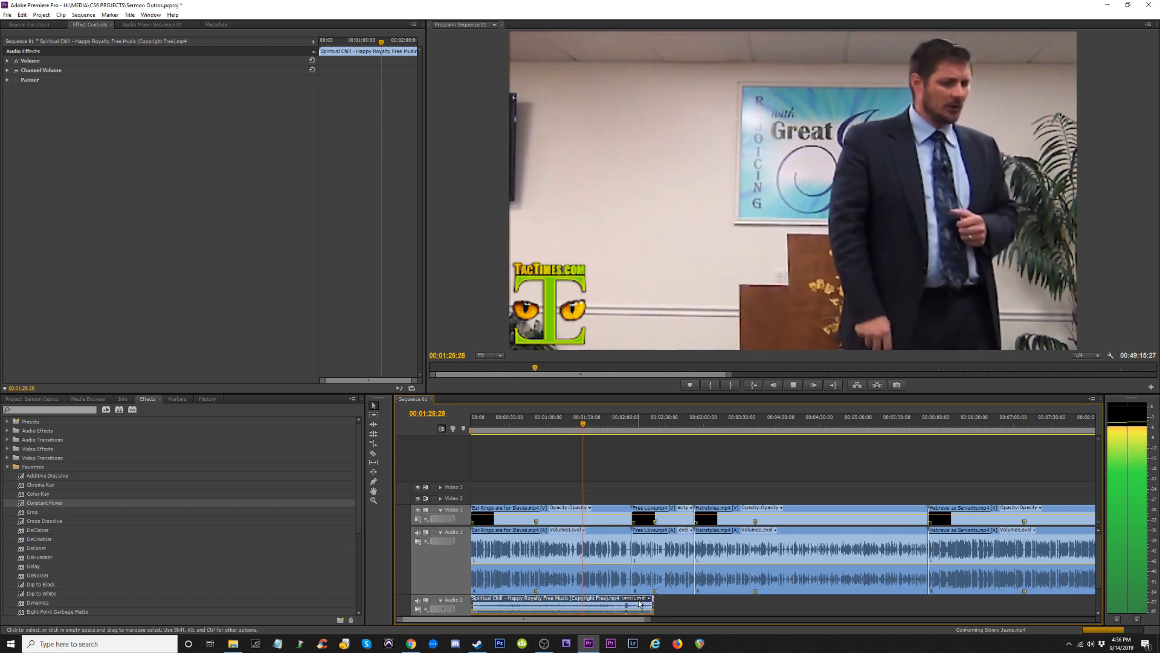
pyautogui.press('space')
# Apply the Reverb audio effect to the Ear Rings are for Slaves clip and play it with the effect.
pyautogui.click(539, 479)
pyautogui.click(529, 570)
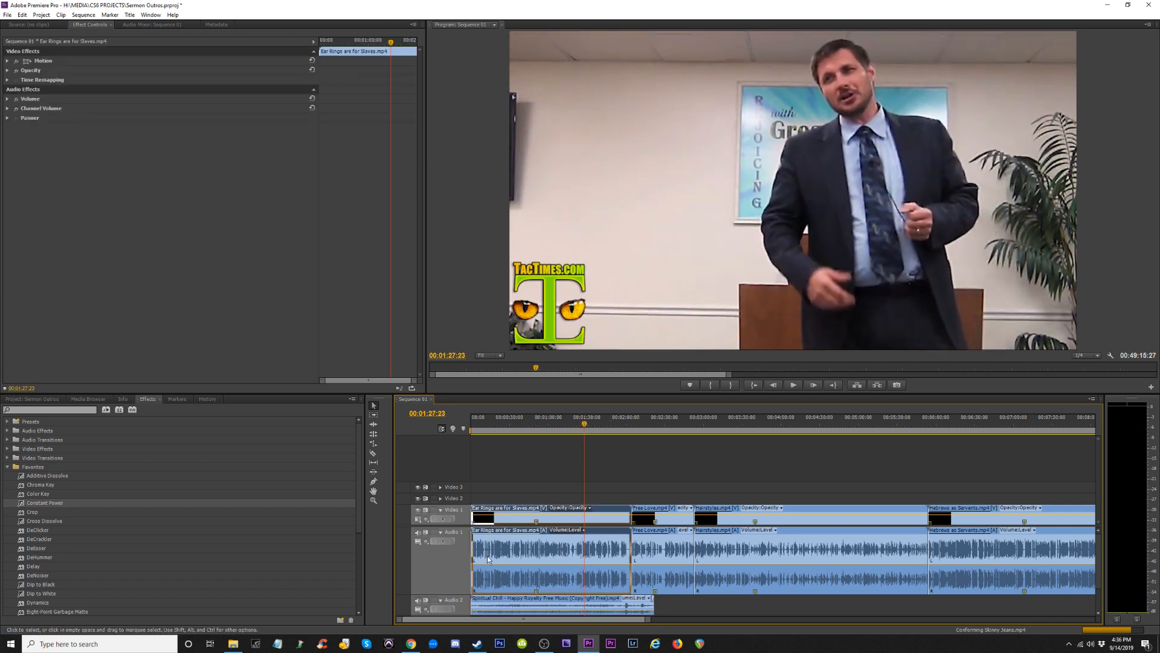
pyautogui.click(42, 575)
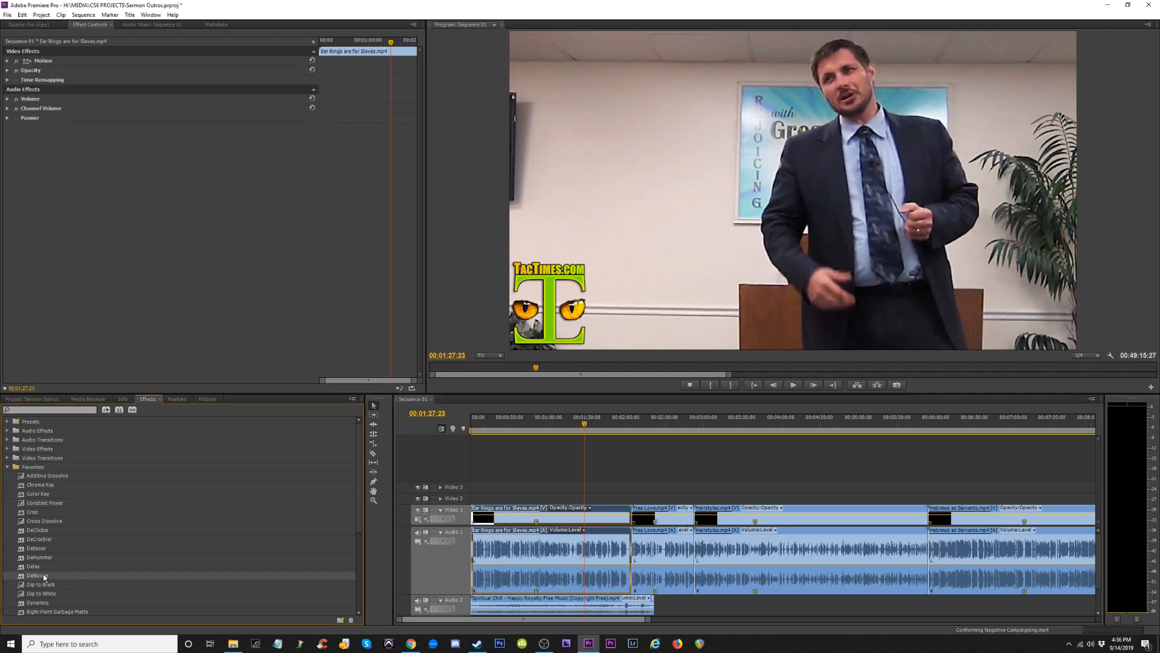
pyautogui.scroll(-5, 42, 574)
pyautogui.moveTo(47, 592); pyautogui.dragTo(573, 552)
pyautogui.press('space')
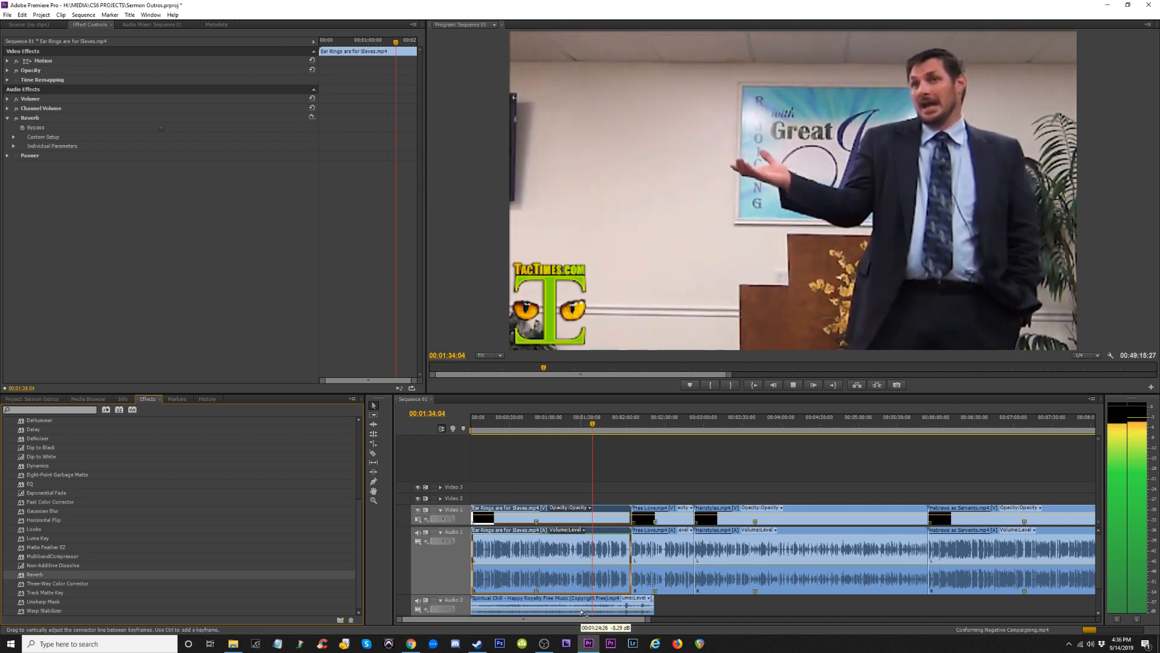
pyautogui.press('-')
pyautogui.press('-')
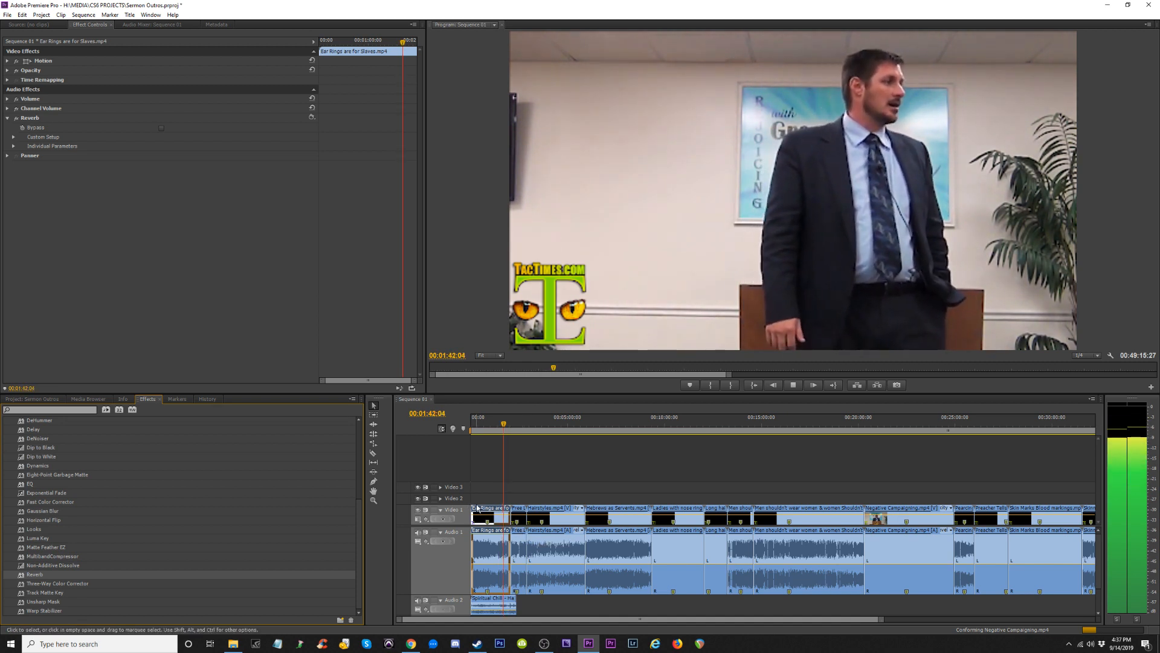
# Set the Reverb's custom setup to Lo Damp -15.00 dB, Absorption about 30 % and Mix 30 % with playback stopped.
pyautogui.click(12, 137)
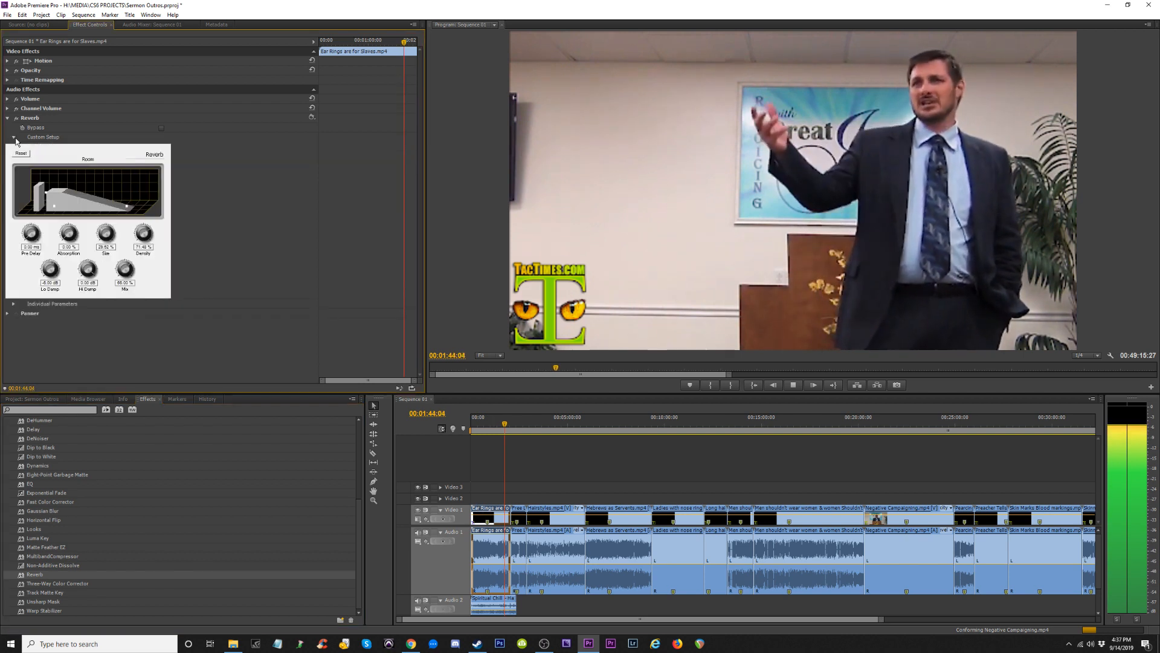
pyautogui.press('space')
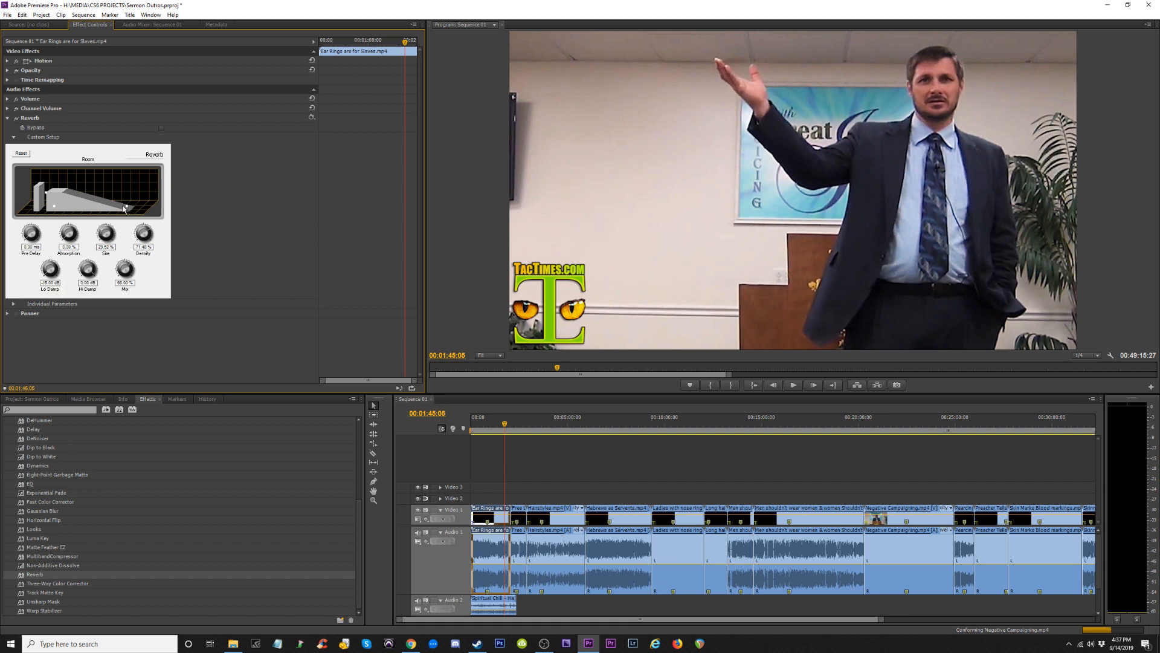
pyautogui.moveTo(96, 207); pyautogui.dragTo(98, 207)
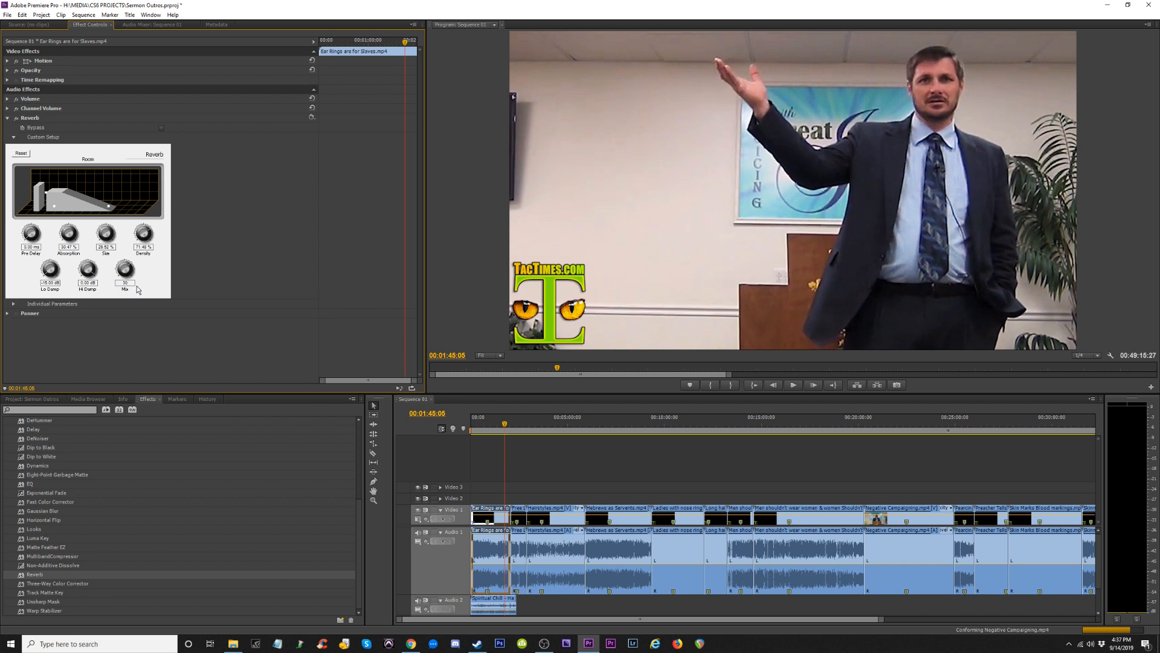
pyautogui.press('Return')
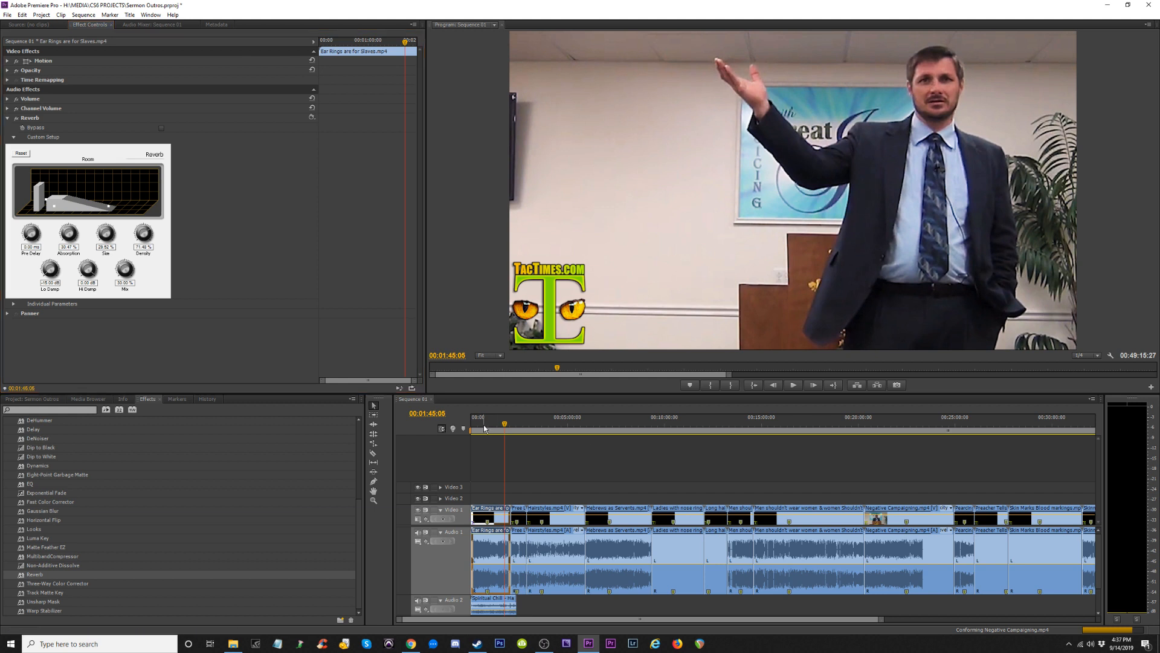
# Audition the Ear Rings are for Slaves clip with the reverb from about 00:00:28 to 00:00:37.
pyautogui.click(481, 426)
pyautogui.press('space')
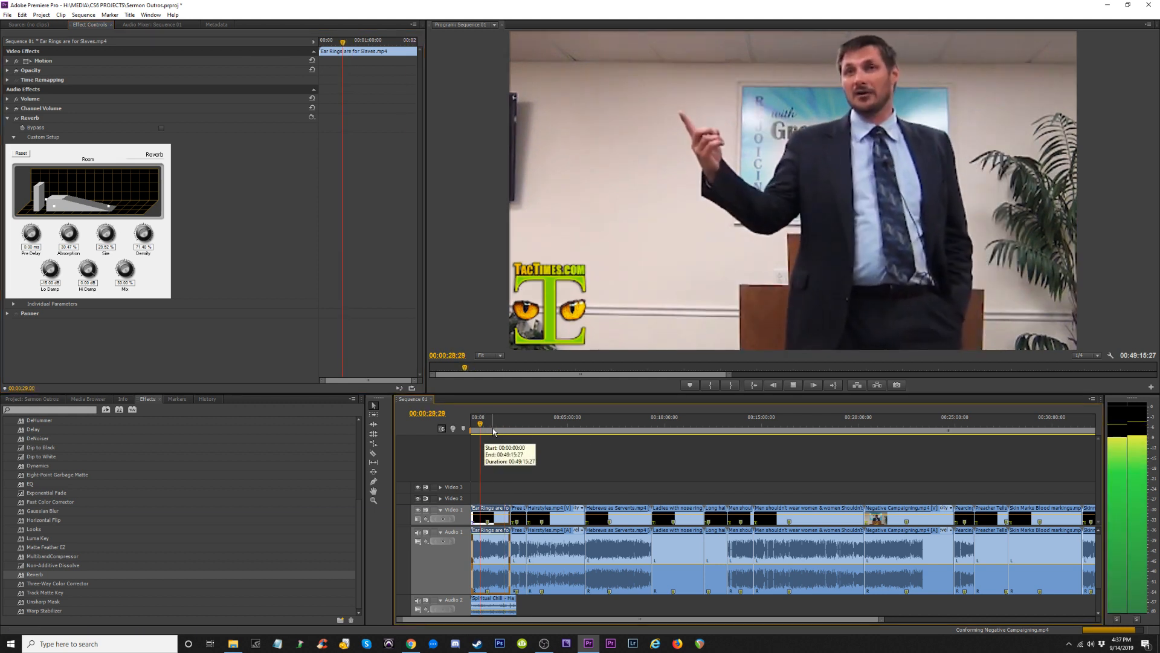
pyautogui.press('space')
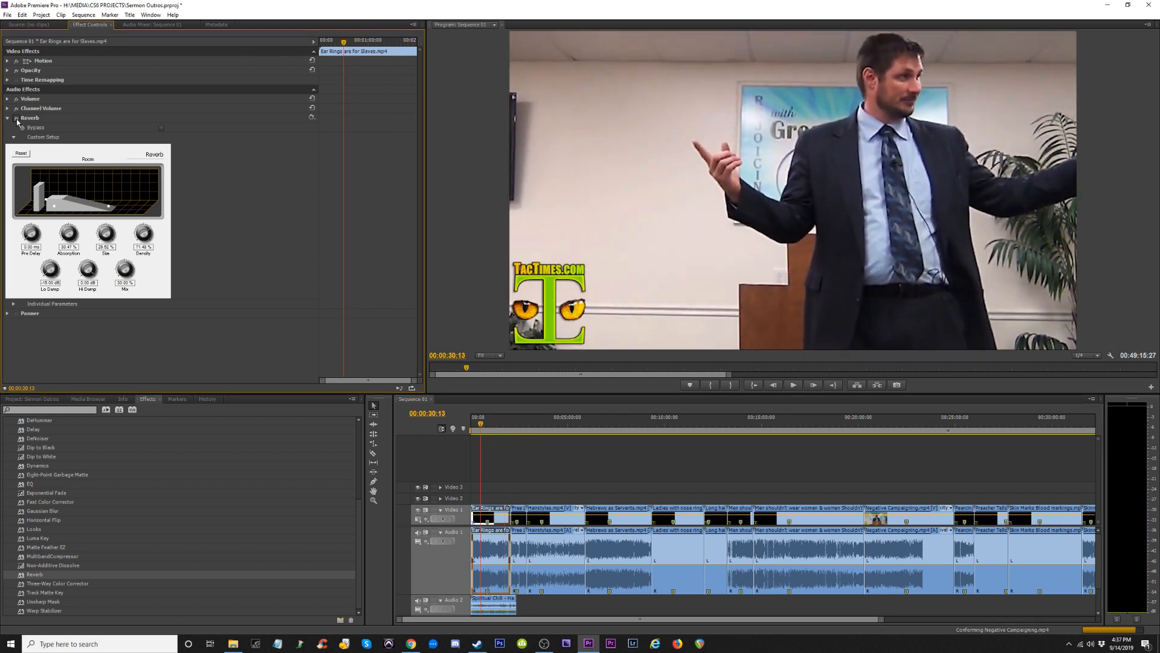
pyautogui.press('space')
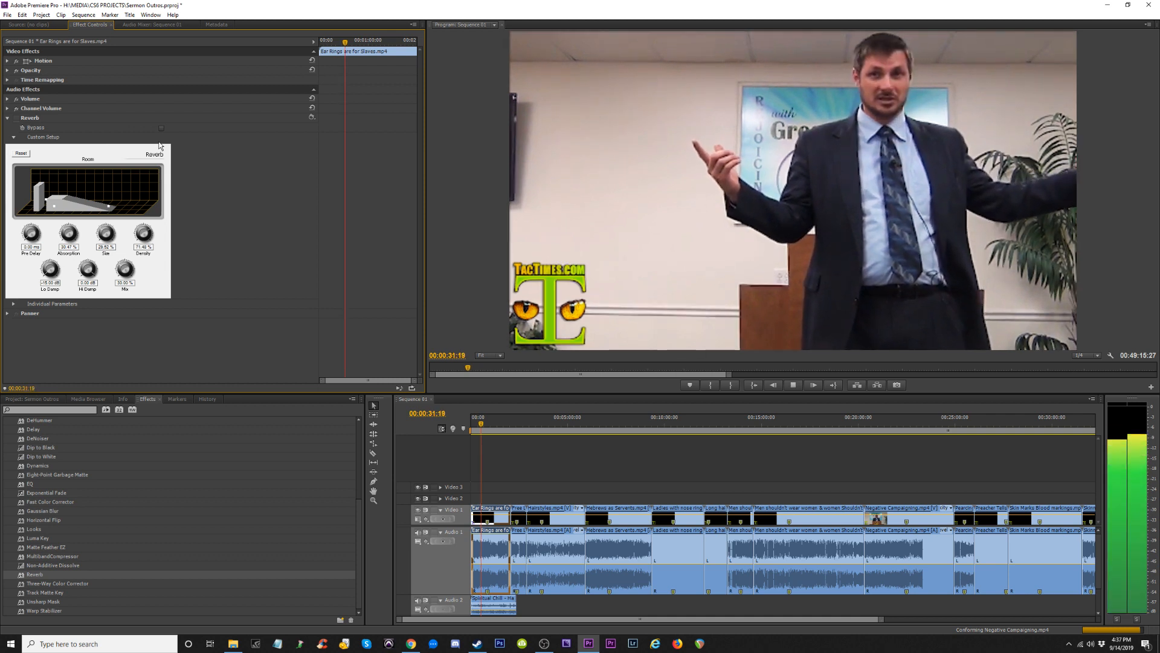
pyautogui.press('space')
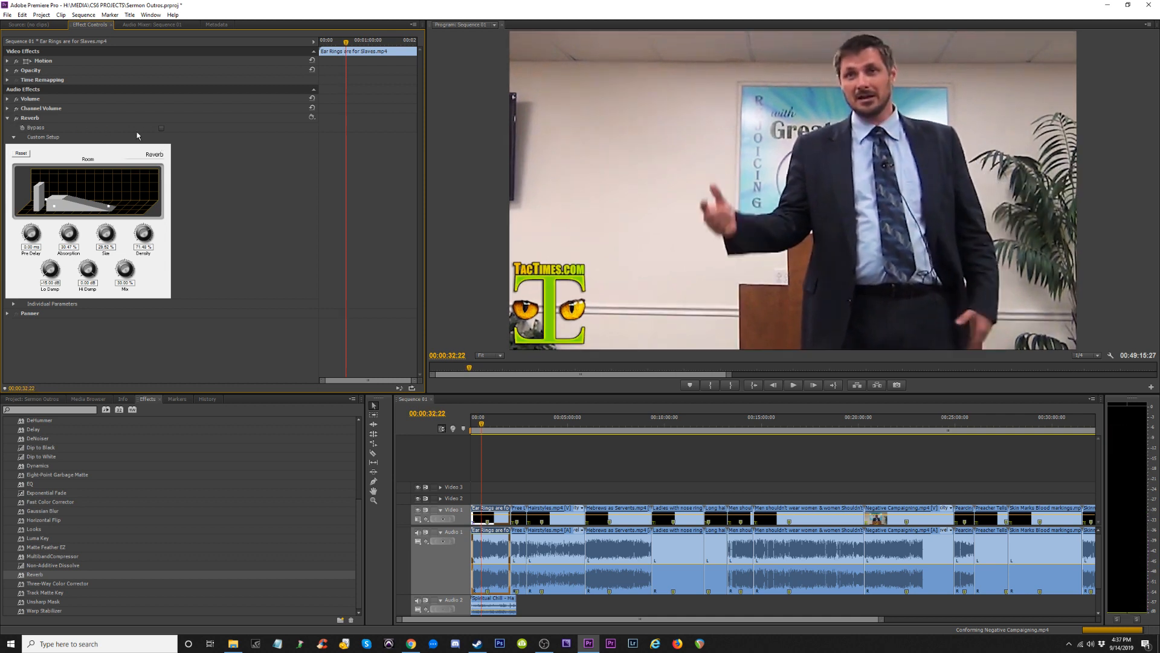
pyautogui.press('space')
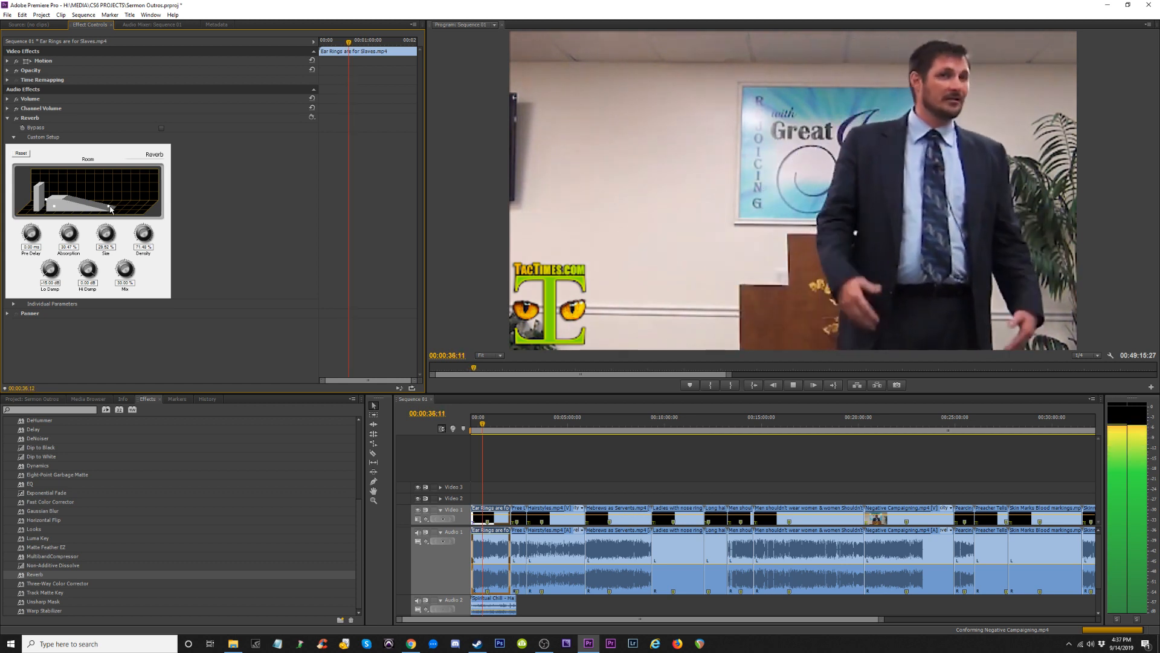
pyautogui.press('space')
# Retune the Reverb to Pre Delay 58.00 ms, Absorption 5.28 %, Lo Damp -11.70 dB and Mix 40 %, playing the clip as a check.
pyautogui.moveTo(111, 209); pyautogui.dragTo(165, 208)
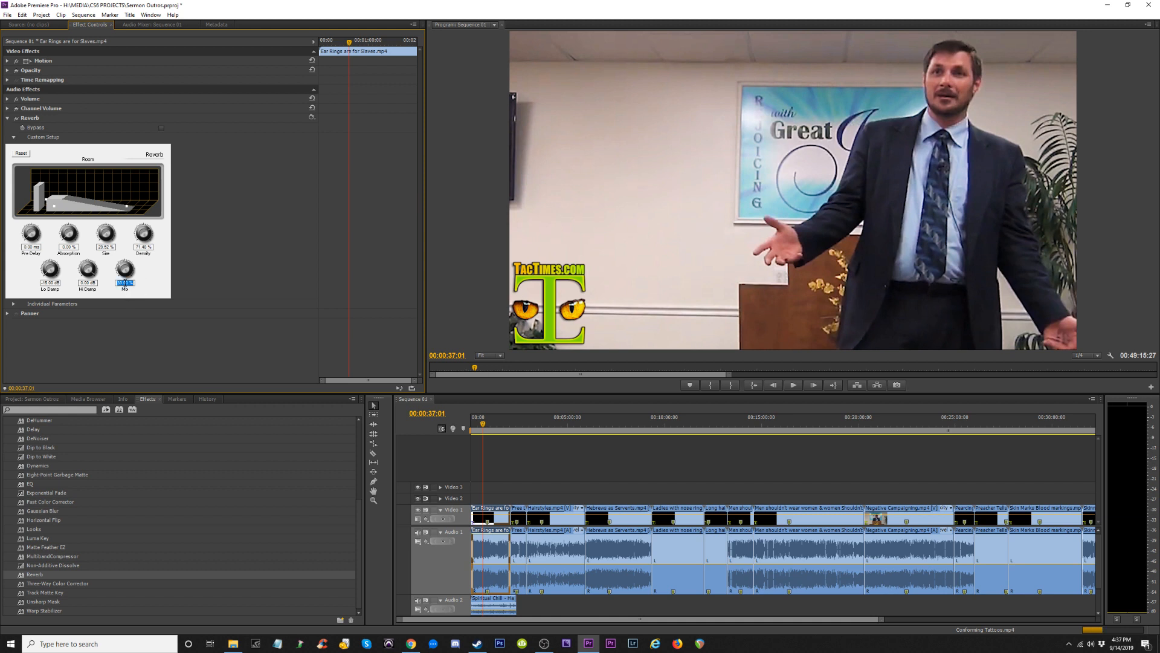
pyautogui.press('space')
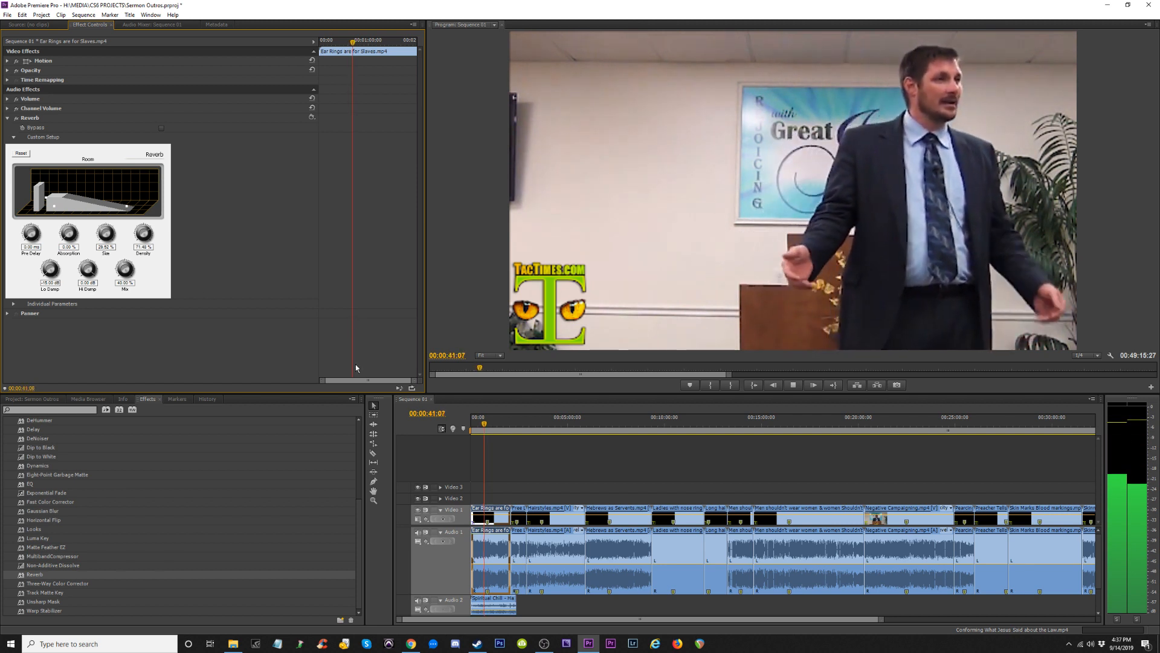
pyautogui.press('space')
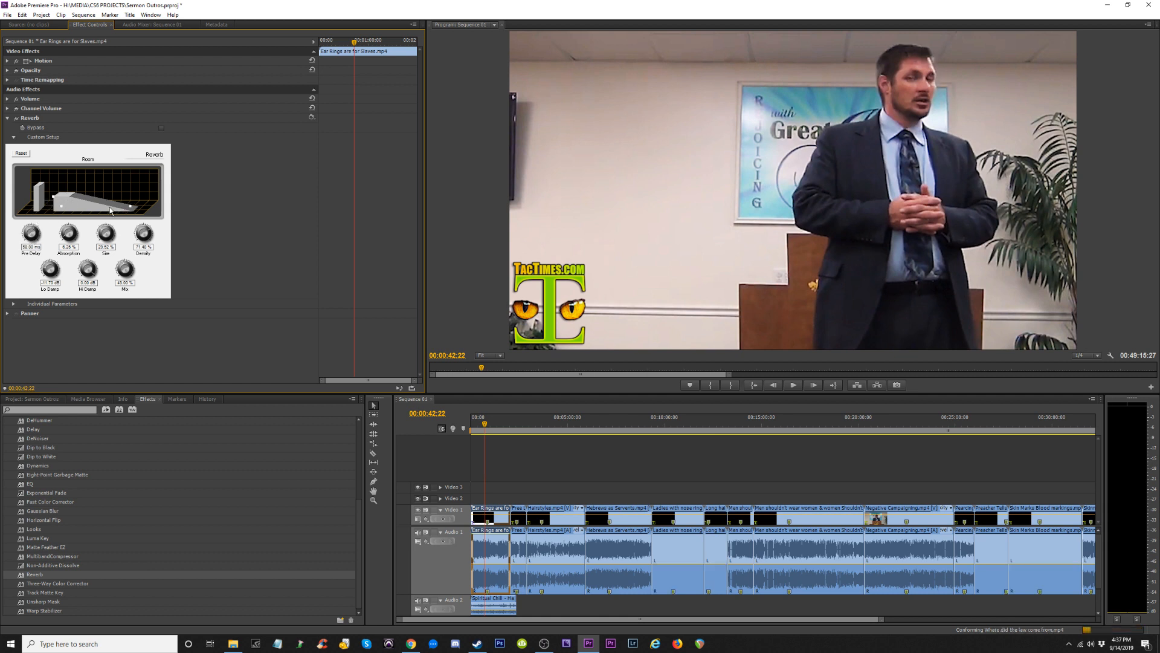
# Audition the retuned reverb on the Ear Rings are for Slaves clip from about 00:00:42 to 00:01:15.
pyautogui.press('space')
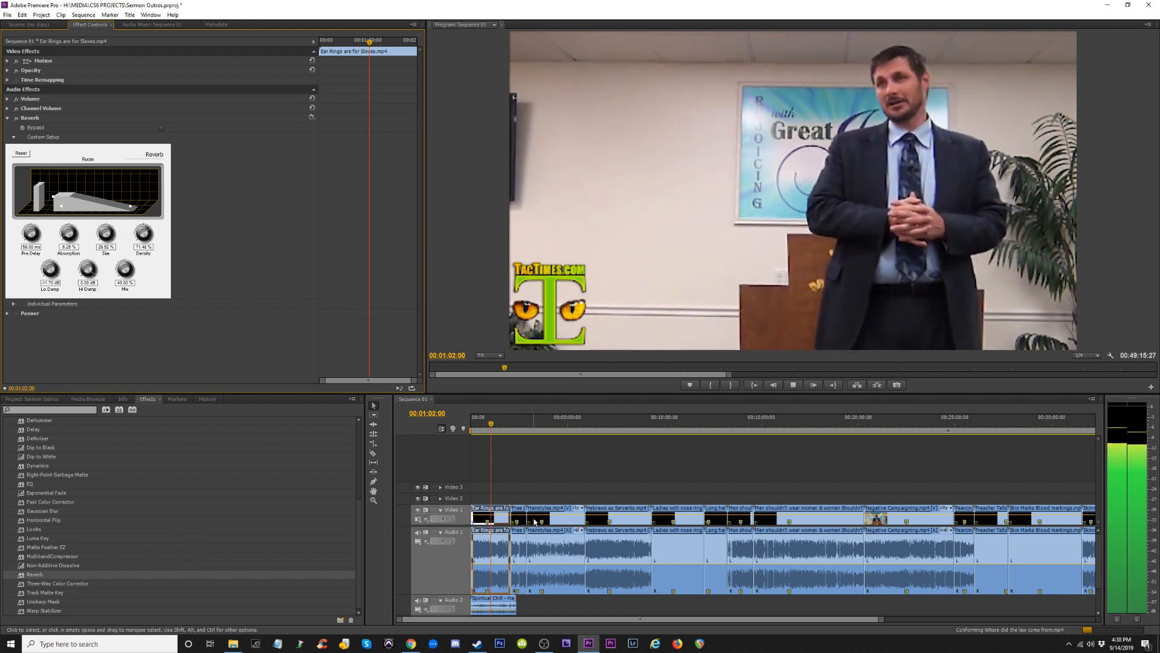
pyautogui.press('space')
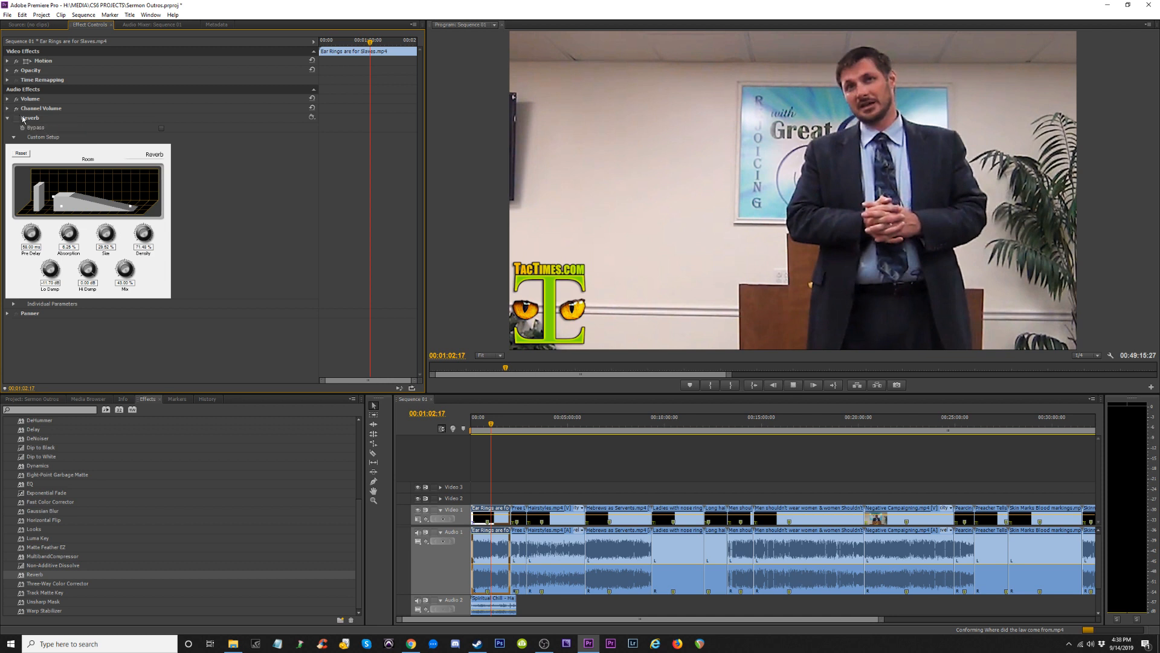
pyautogui.press('space')
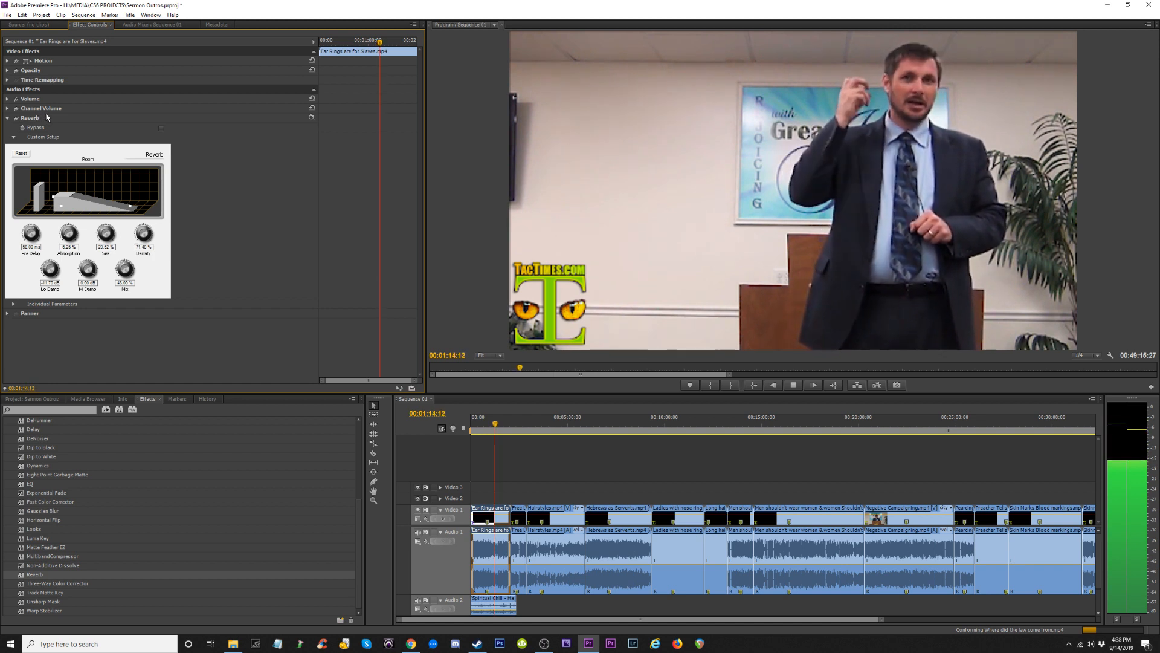
pyautogui.press('space')
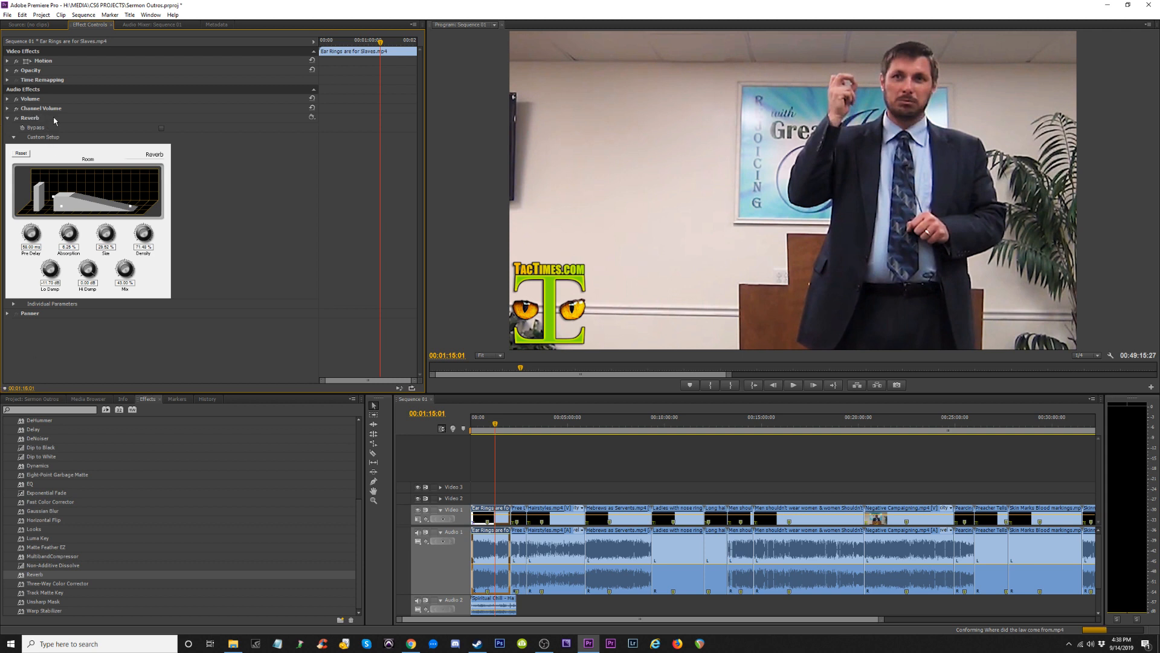
# Apply the studio preset to the Reverb effect and play the clip from near its start.
pyautogui.click(312, 118)
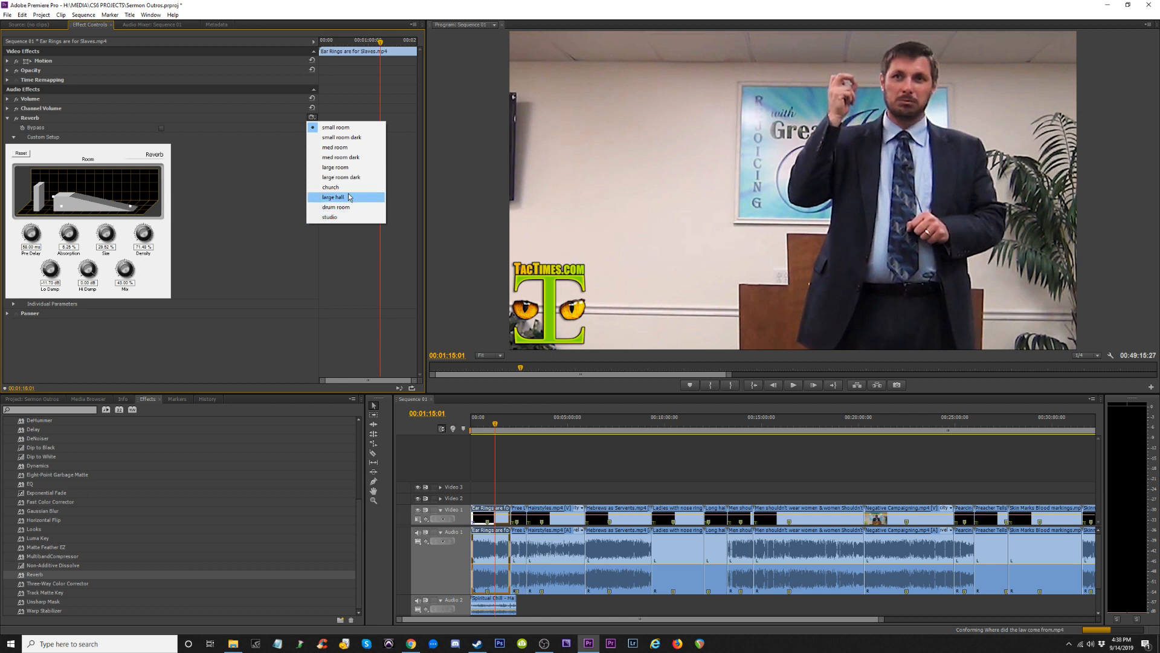
pyautogui.click(331, 217)
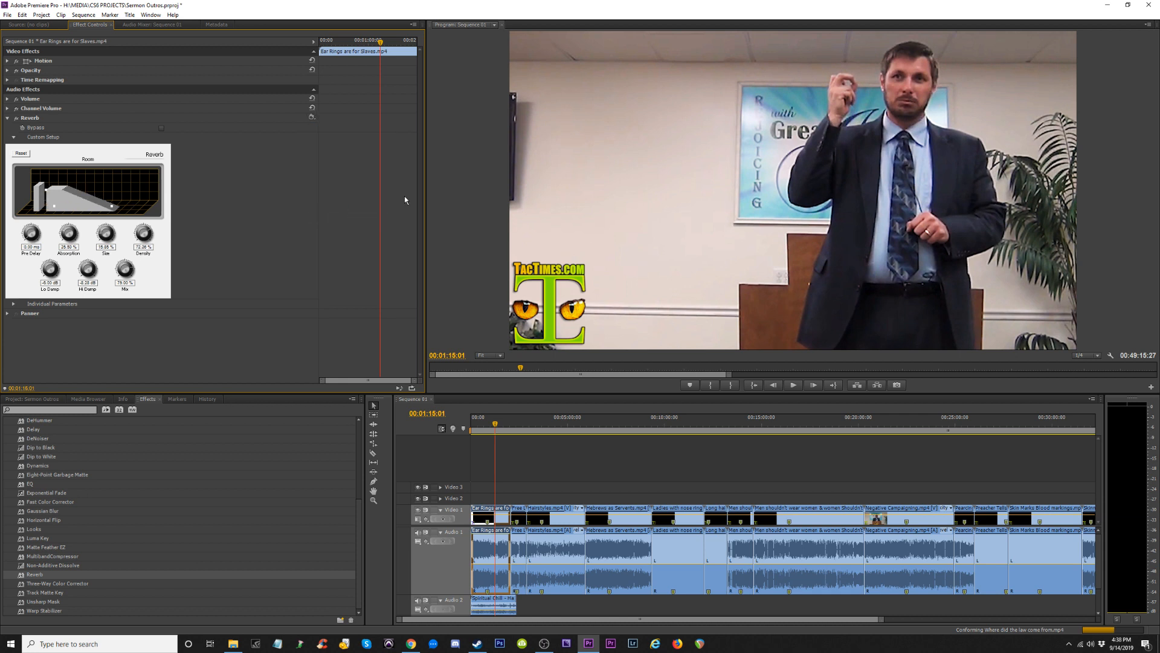
pyautogui.press('space')
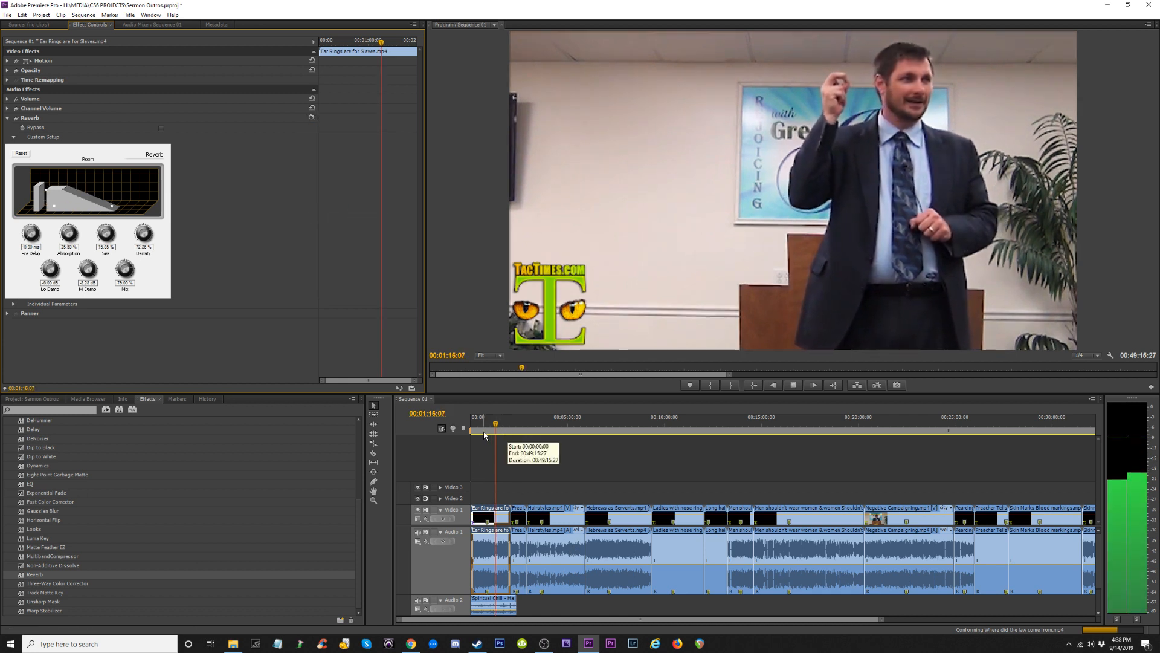
pyautogui.click(477, 422)
pyautogui.press('space')
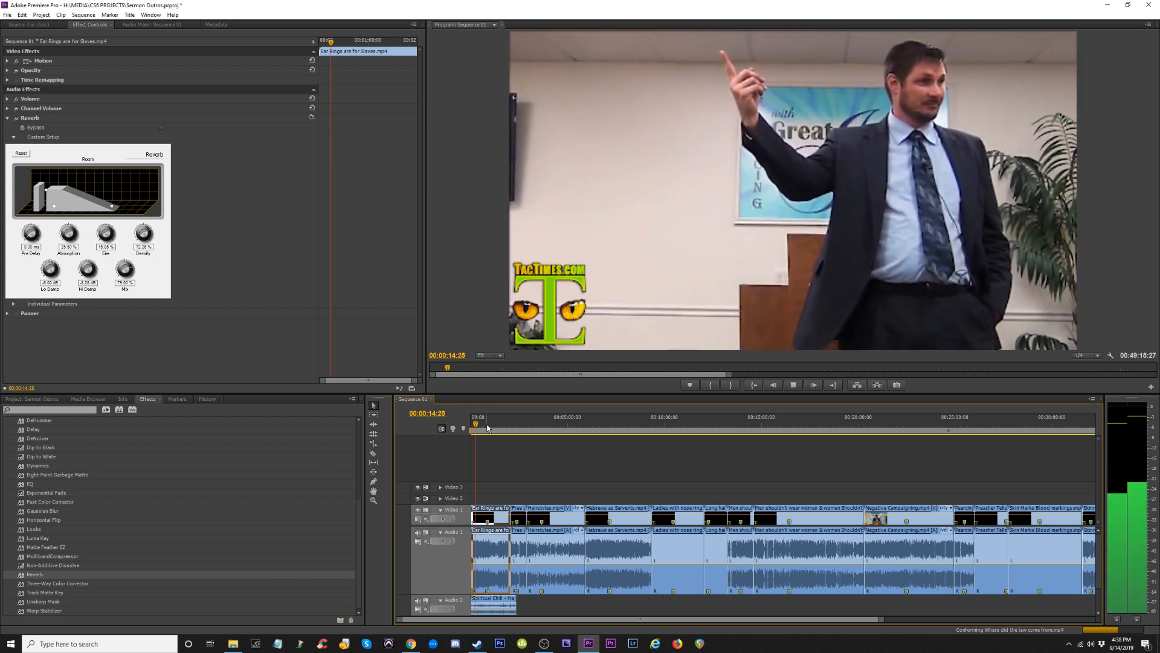
# Compare the speech with the Reverb switched off and on again during playback, stopping at about 00:00:32.
pyautogui.click(17, 118)
pyautogui.press('space')
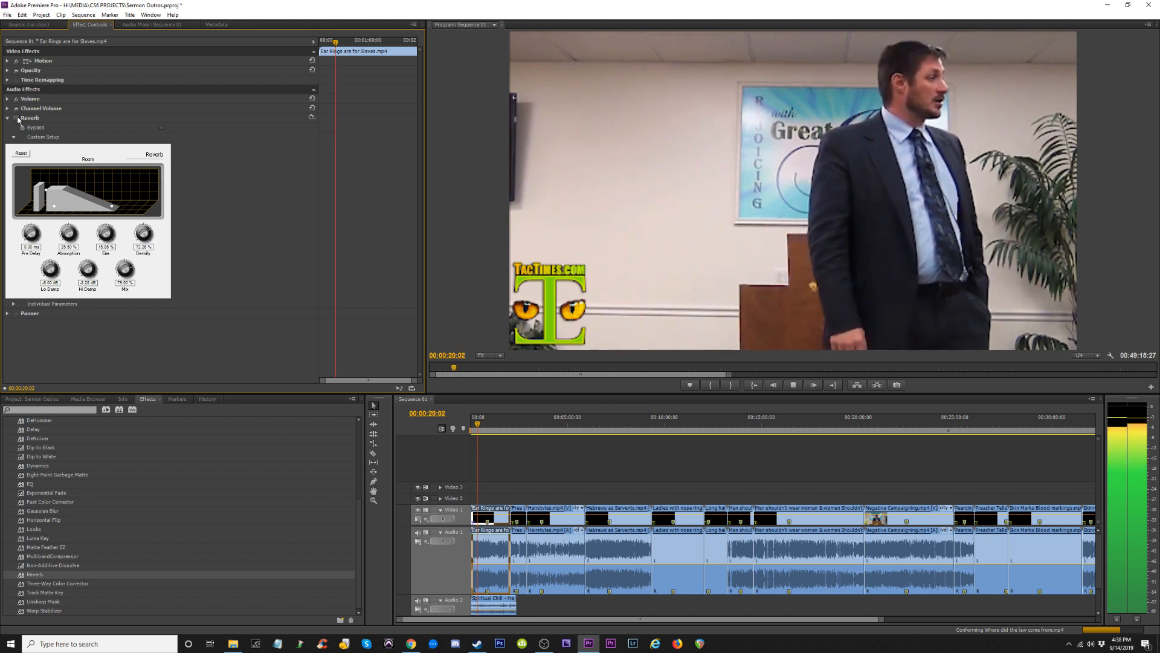
pyautogui.click(17, 119)
pyautogui.press('space')
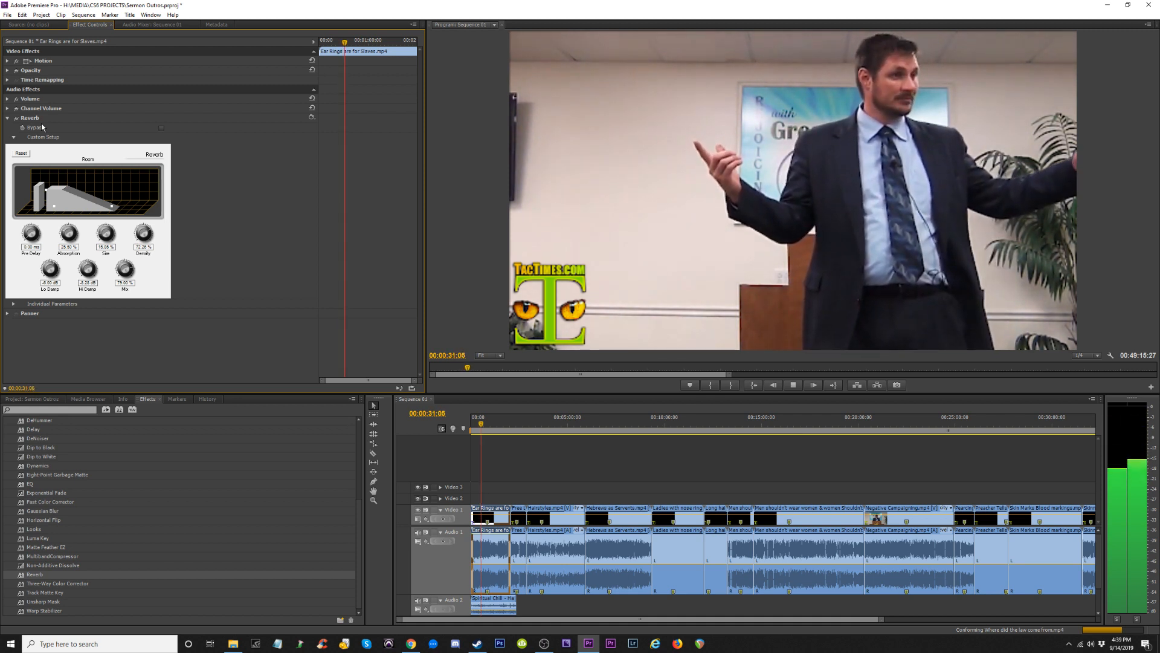
pyautogui.press('space')
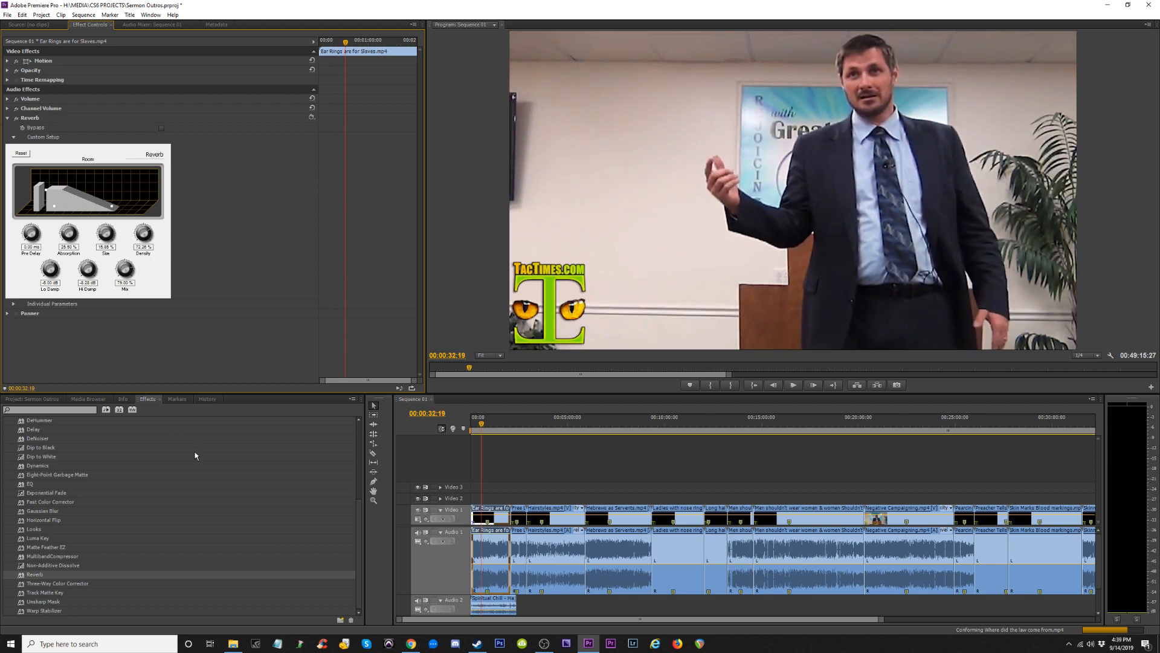
pyautogui.click(53, 476)
pyautogui.click(52, 503)
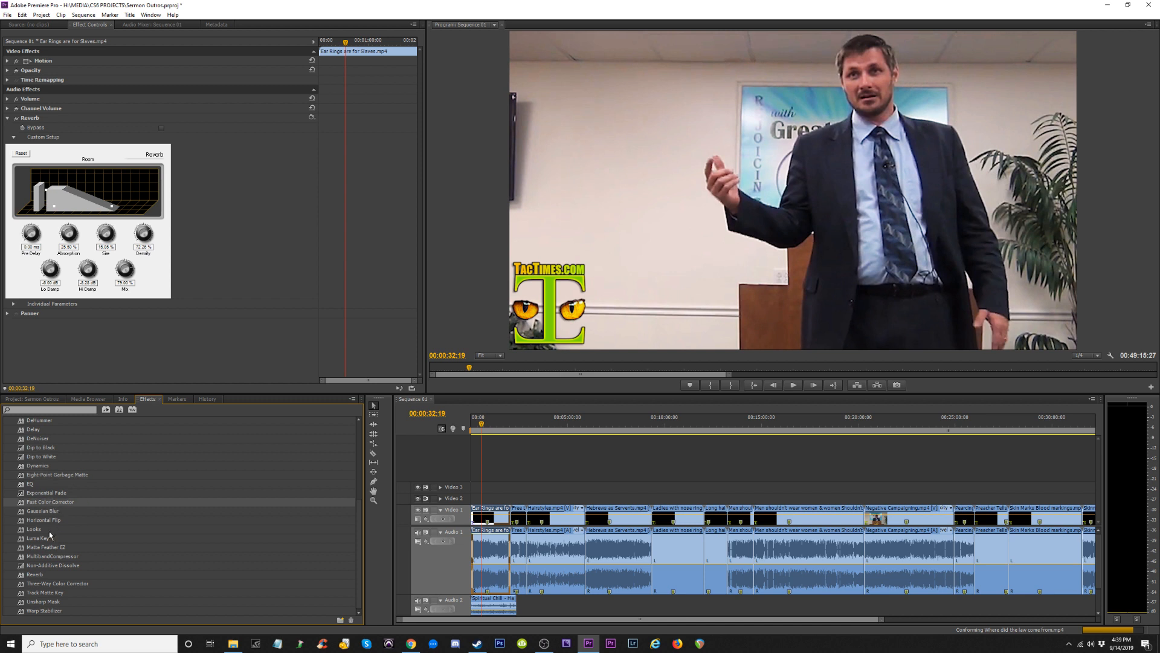
pyautogui.click(245, 532)
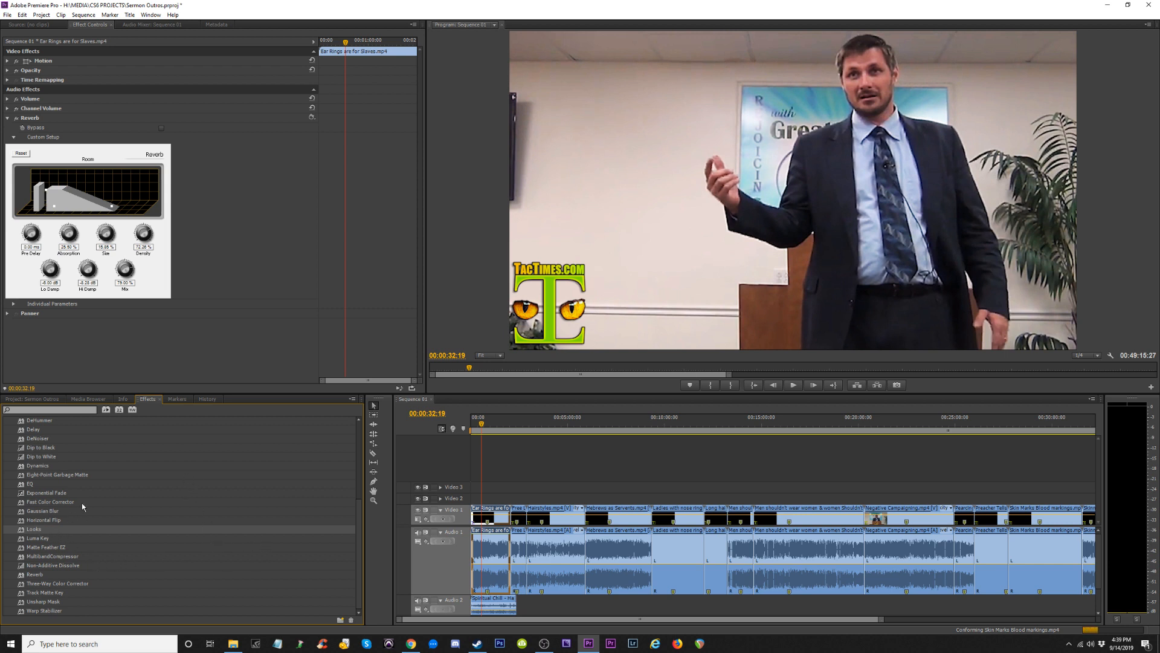
# Create a new adjustment layer in the Sermon Outros project with the default video settings.
pyautogui.click(89, 399)
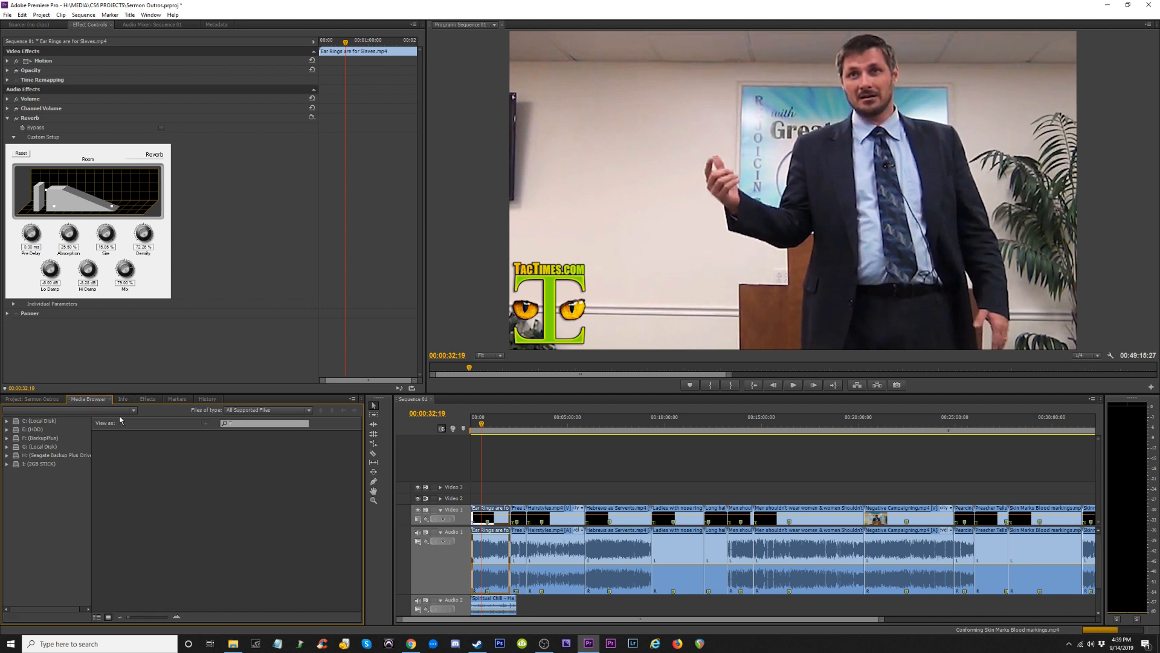
pyautogui.click(147, 399)
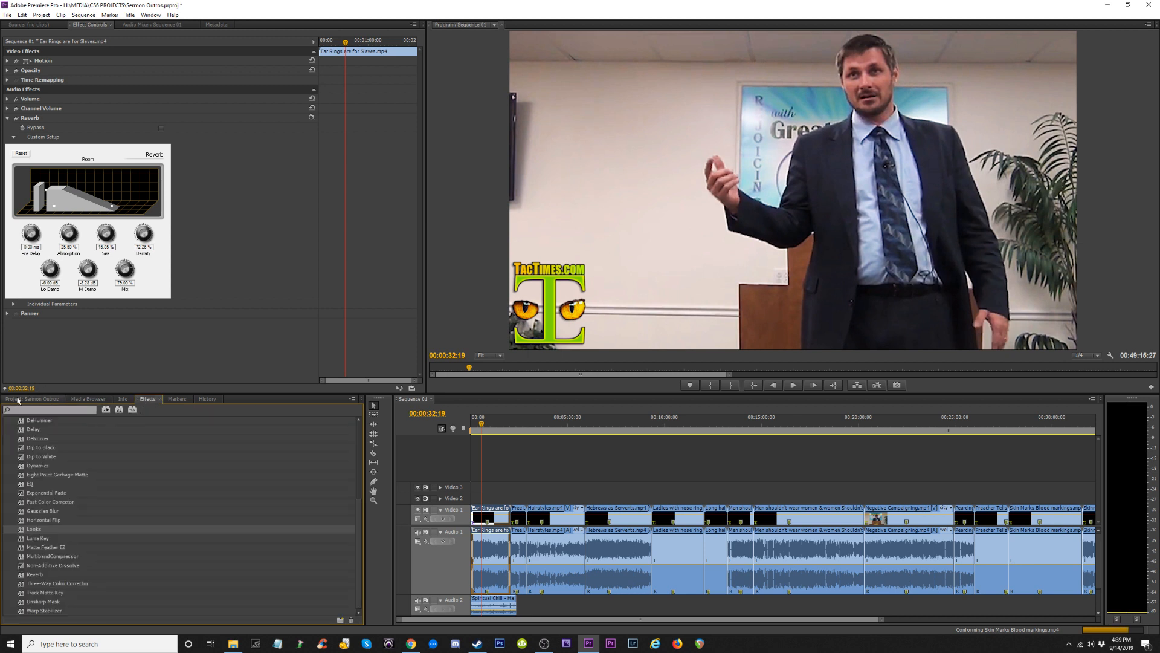
pyautogui.click(18, 400)
pyautogui.click(341, 620)
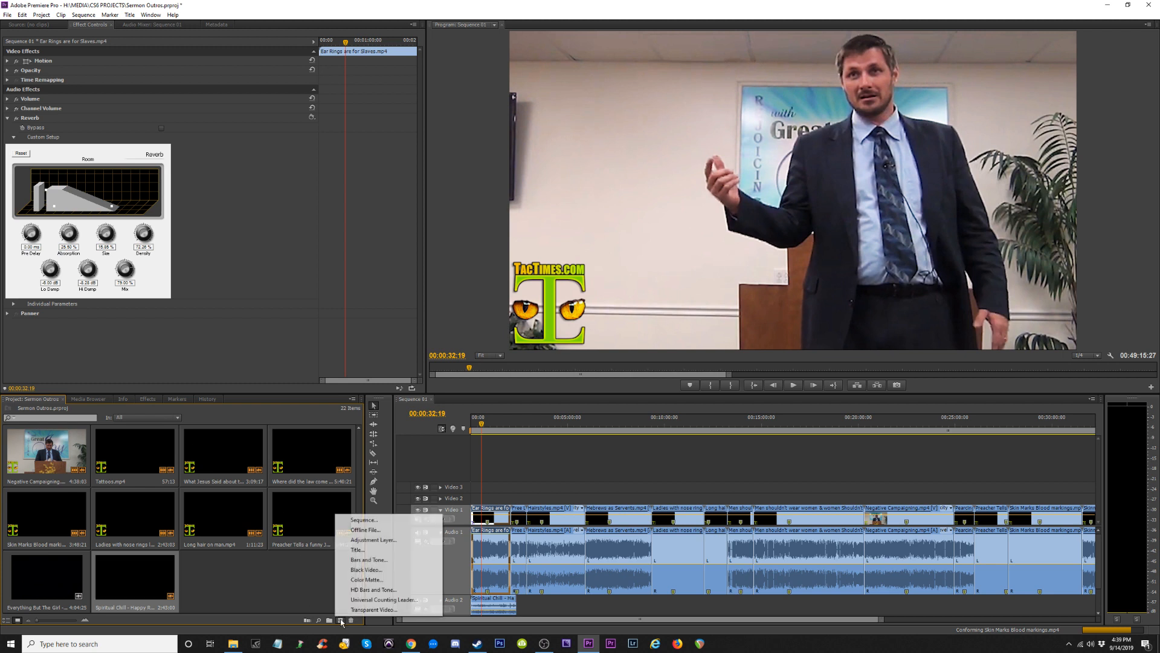
pyautogui.click(375, 540)
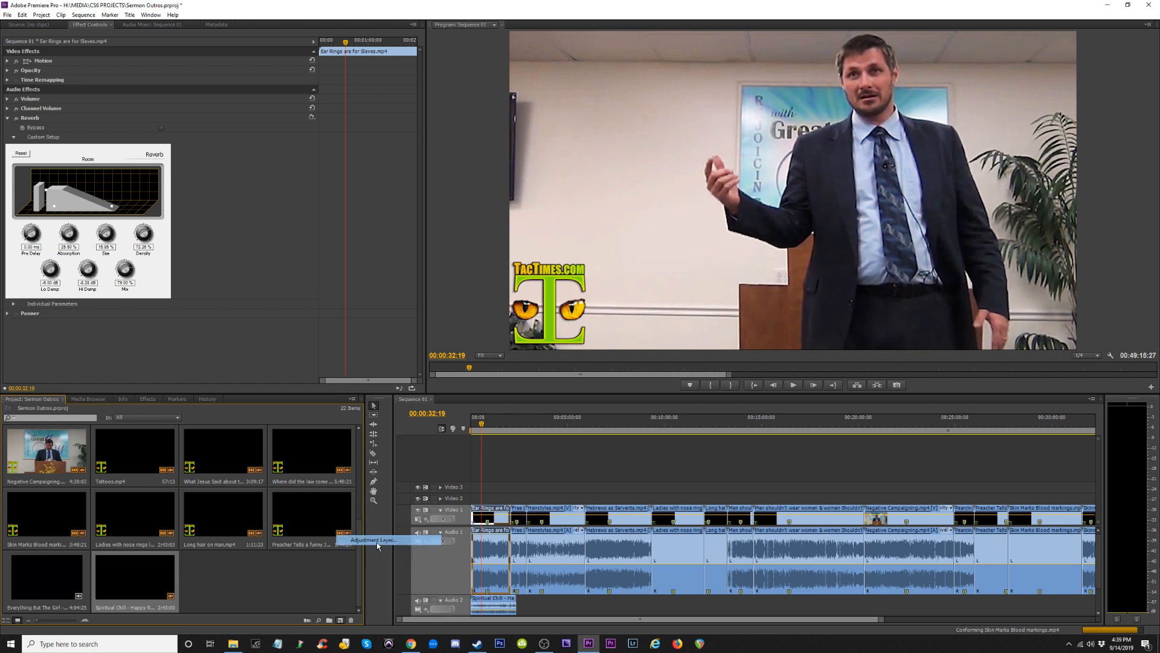
pyautogui.click(589, 355)
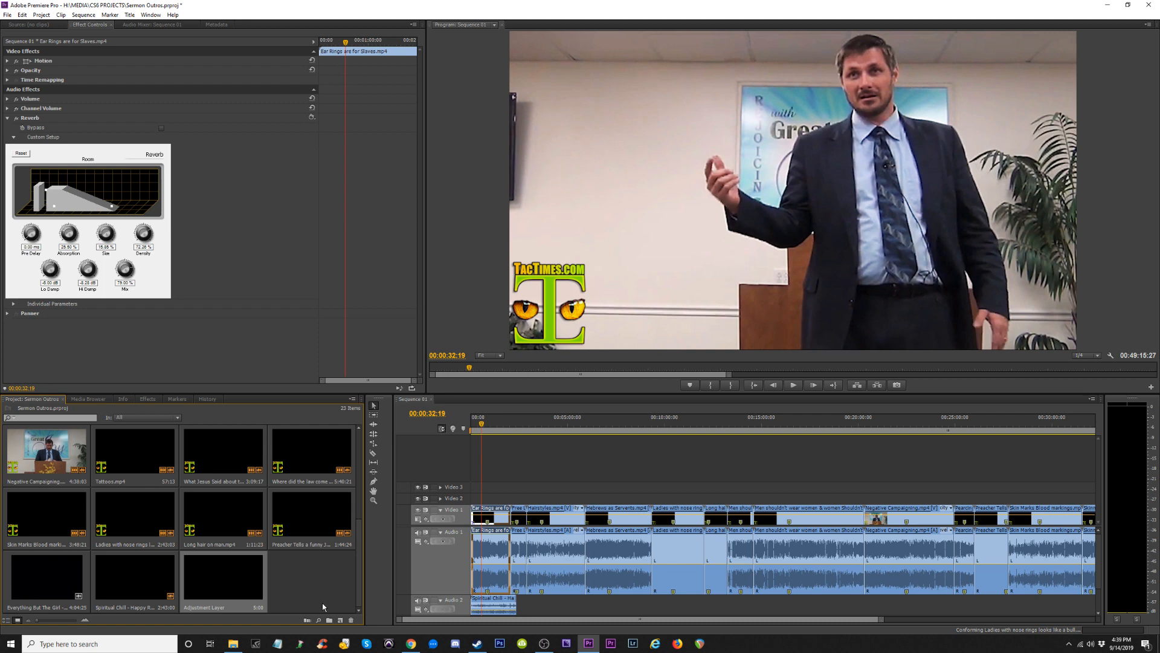
# Place the adjustment layer on Video 2 and extend it over all the sermon clips to the sequence's end.
pyautogui.moveTo(490, 500); pyautogui.dragTo(1096, 493)
pyautogui.press('-')
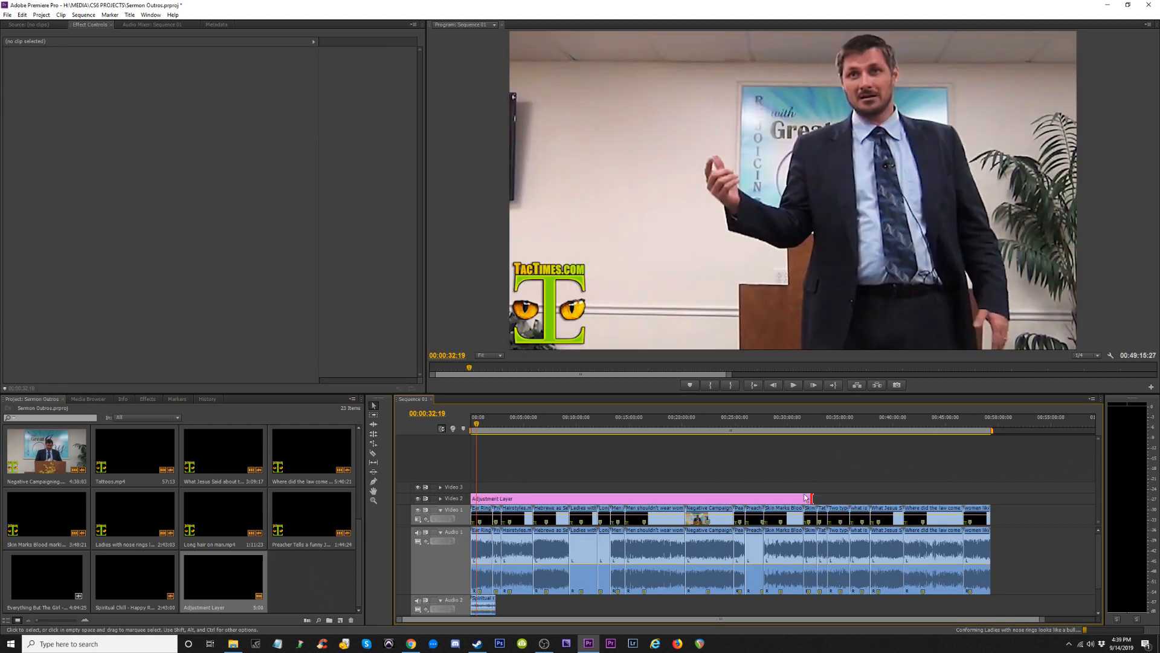
pyautogui.moveTo(811, 499); pyautogui.dragTo(993, 496)
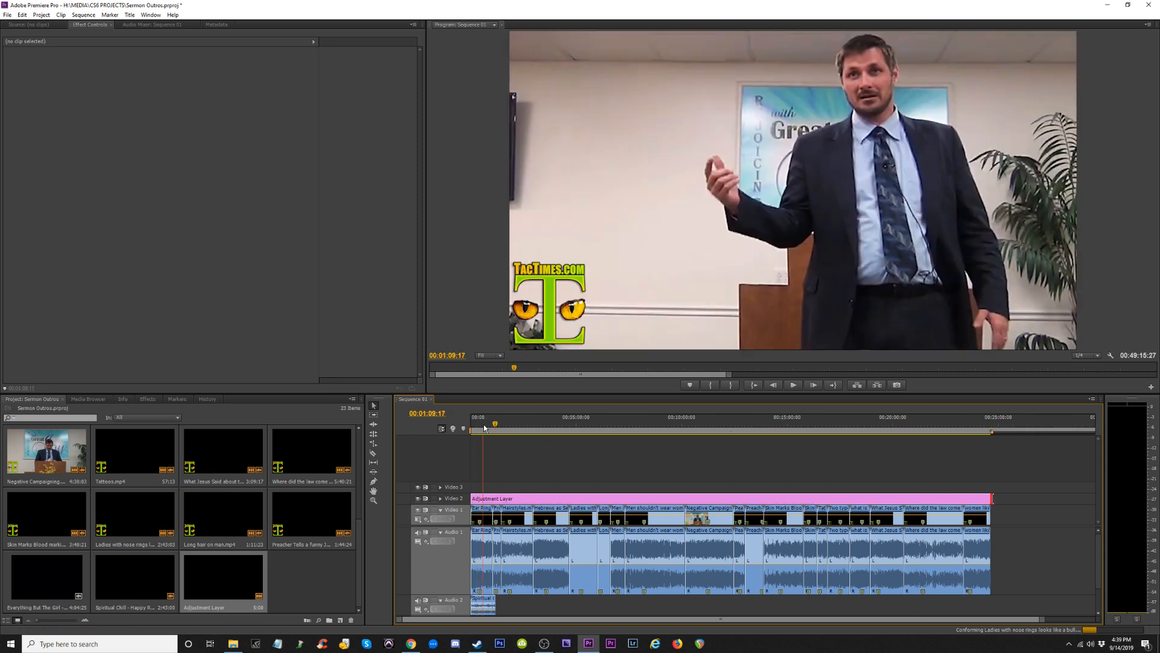
# Place copies of the Spiritual Chill music clip along Audio 2 to cover the following sermon clips.
pyautogui.press('=')
pyautogui.click(601, 604)
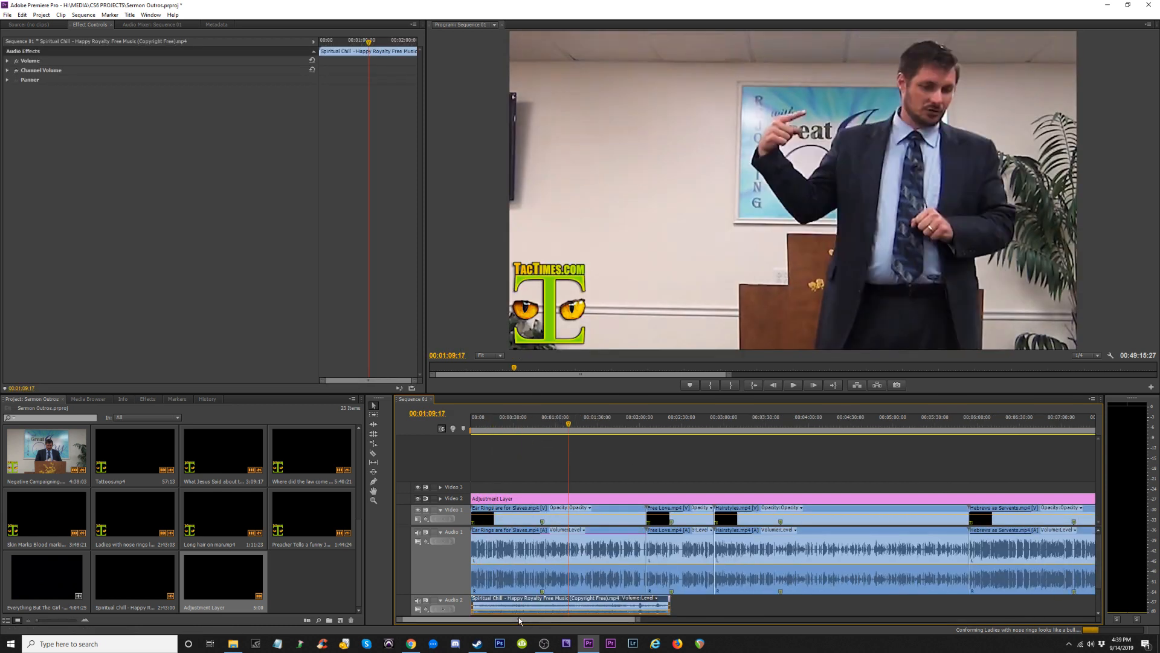
pyautogui.moveTo(538, 602); pyautogui.dragTo(862, 603)
# Audition the joint between the two Spiritual Chill clips under the Hairstyles clip, from about 00:03:27 to 00:03:33.
pyautogui.click(918, 424)
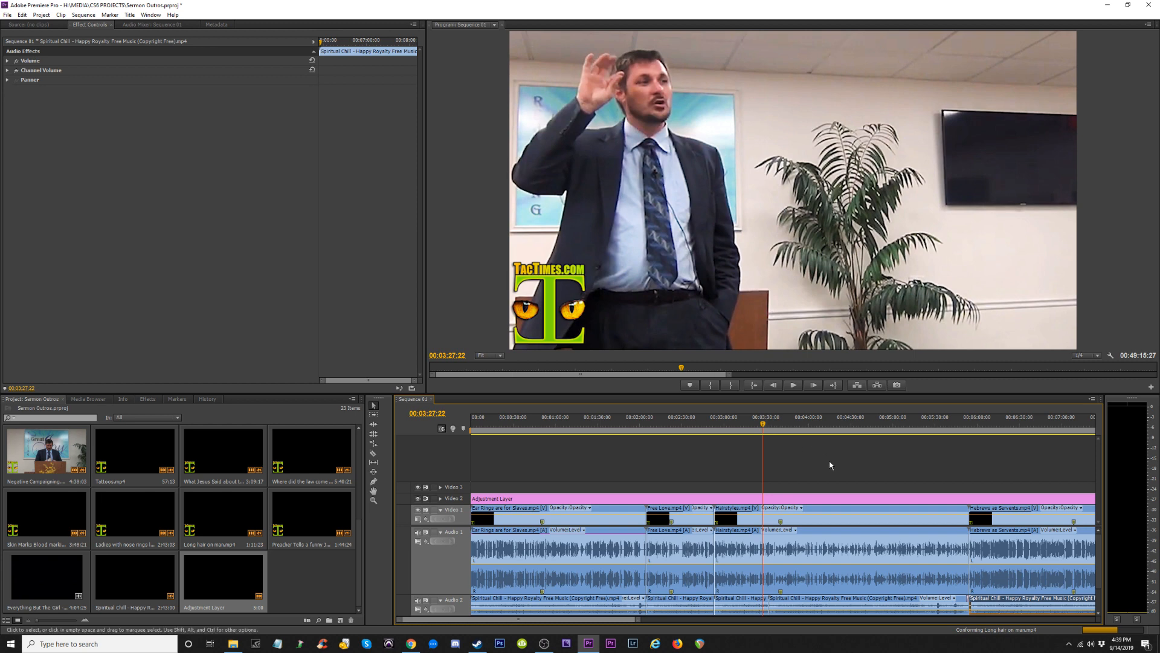
pyautogui.press('=')
pyautogui.moveTo(1098, 563); pyautogui.dragTo(1099, 583)
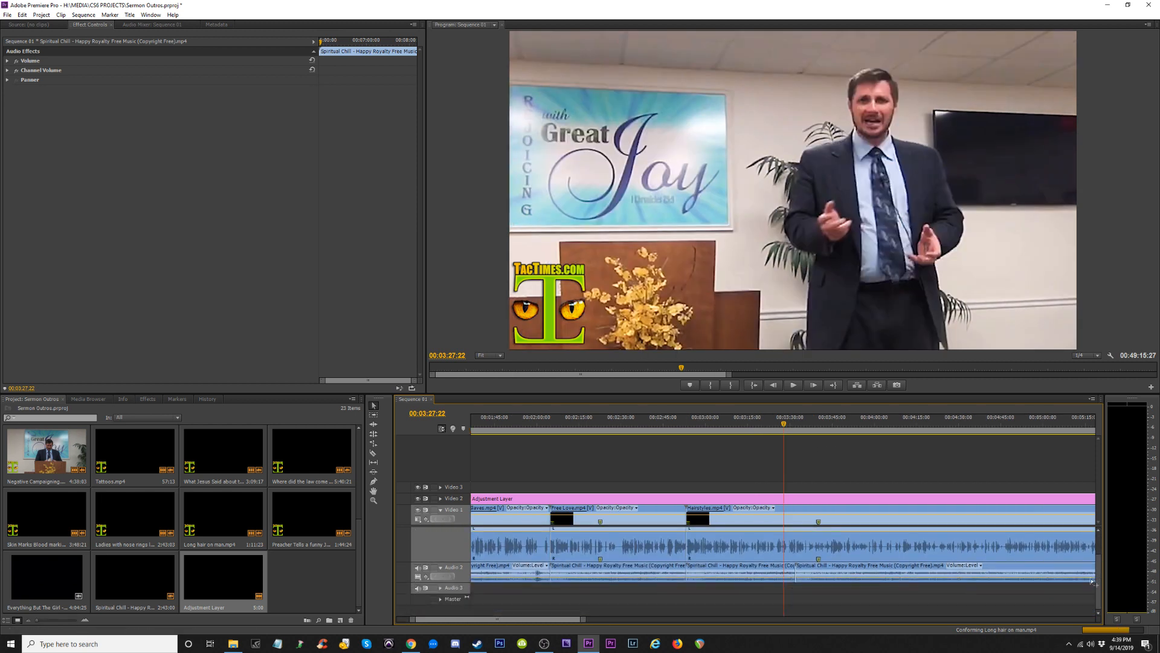
pyautogui.moveTo(811, 597); pyautogui.dragTo(787, 578)
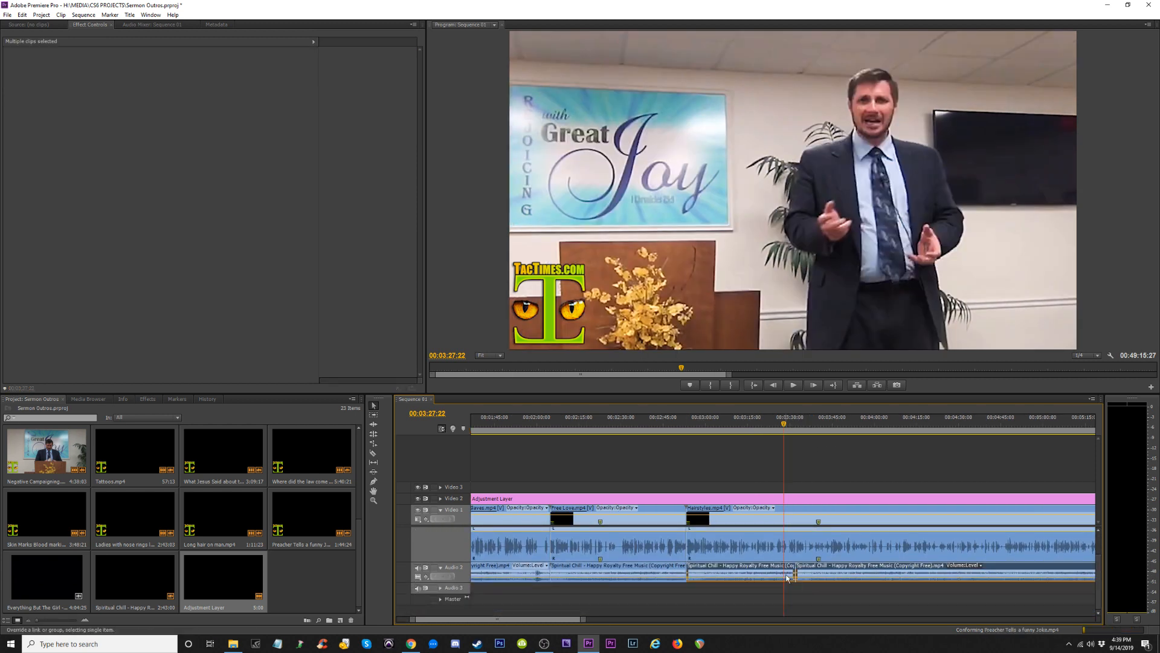
pyautogui.click(798, 425)
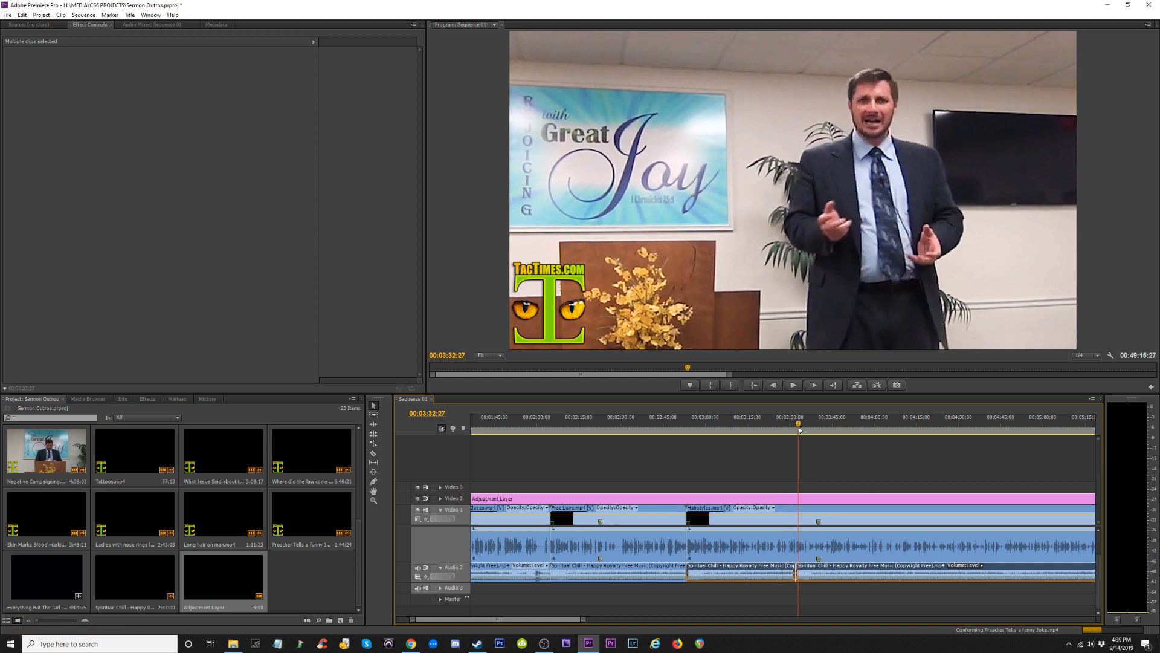
pyautogui.press('=')
pyautogui.press('=')
pyautogui.press('=')
pyautogui.click(715, 425)
pyautogui.press('space')
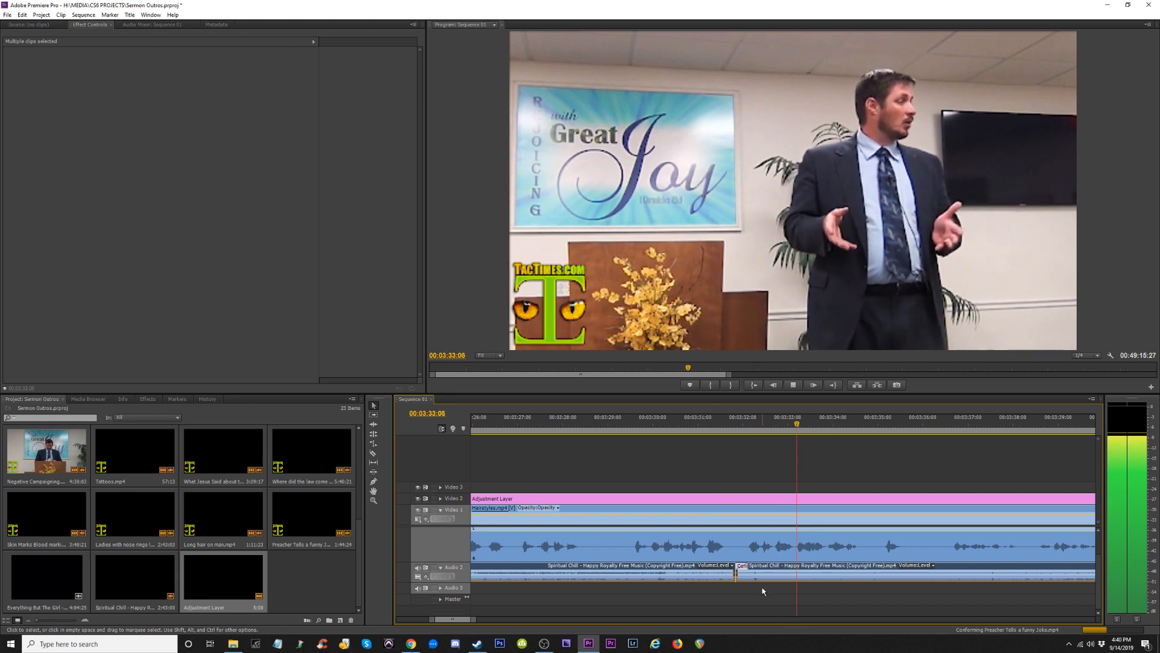
pyautogui.click(535, 424)
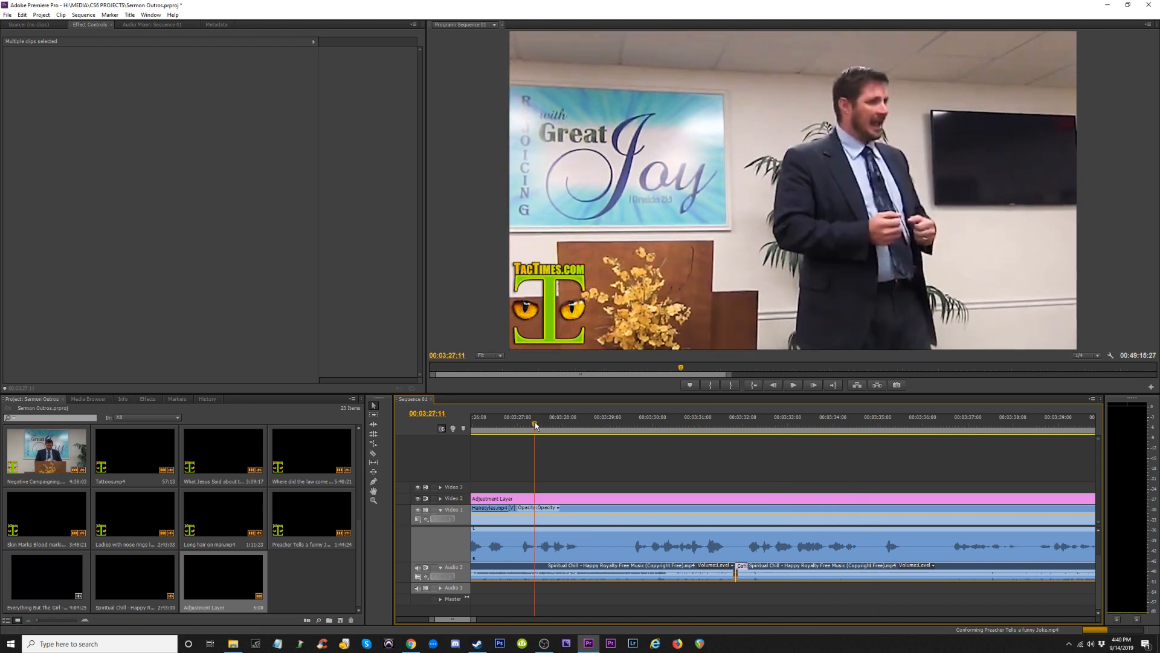
pyautogui.press('space')
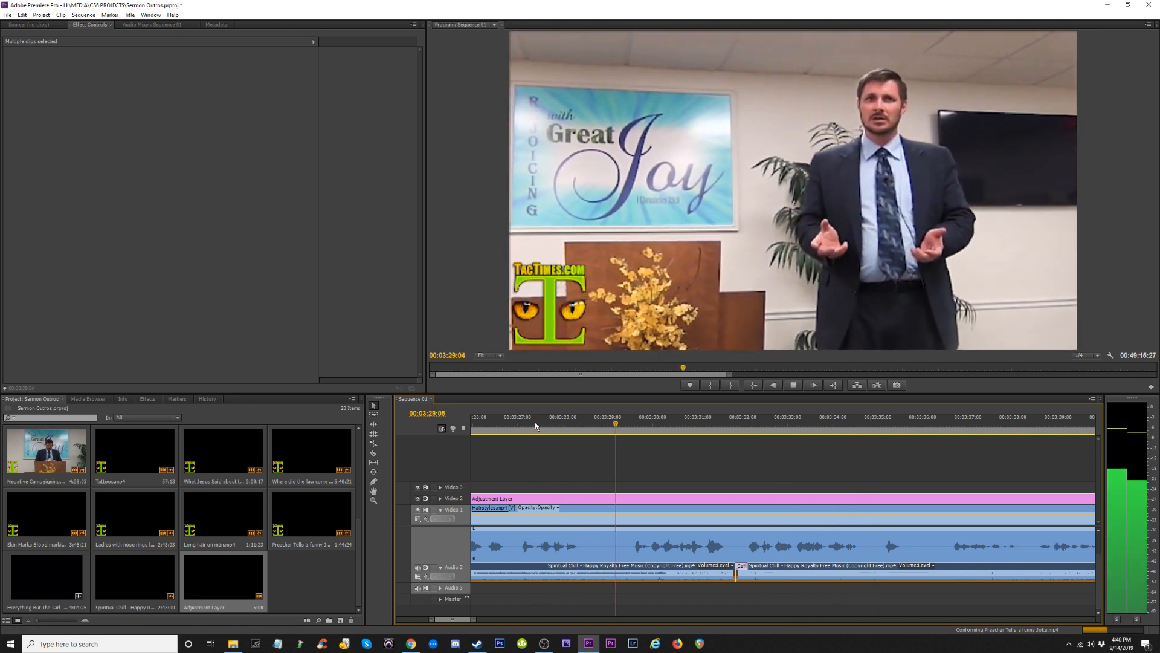
pyautogui.press('space')
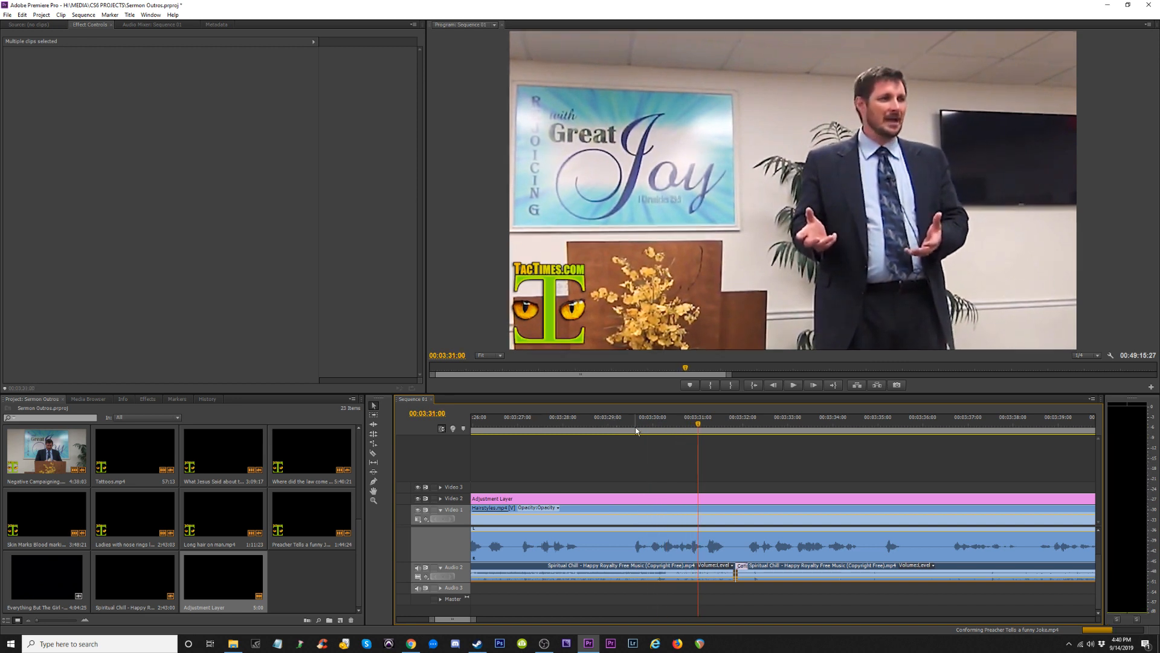
# Trim the first music clip's end to 00:03:30:04, then trim the next one's start and close the gap between them.
pyautogui.moveTo(636, 430); pyautogui.dragTo(659, 436)
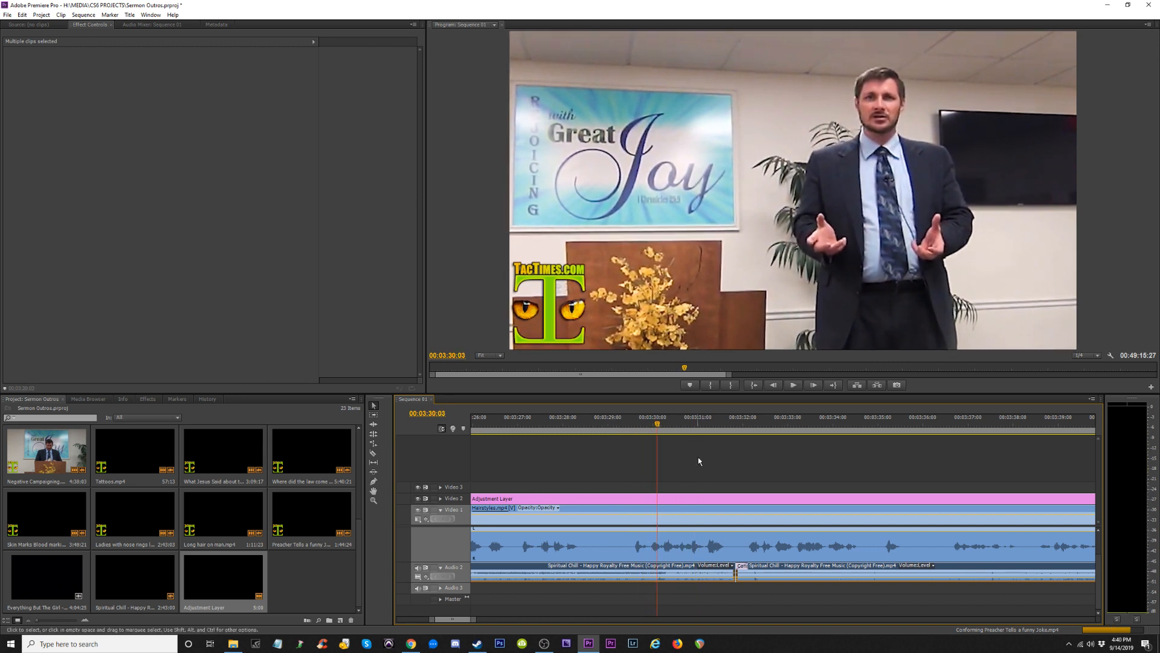
pyautogui.press('Right')
pyautogui.click(739, 575)
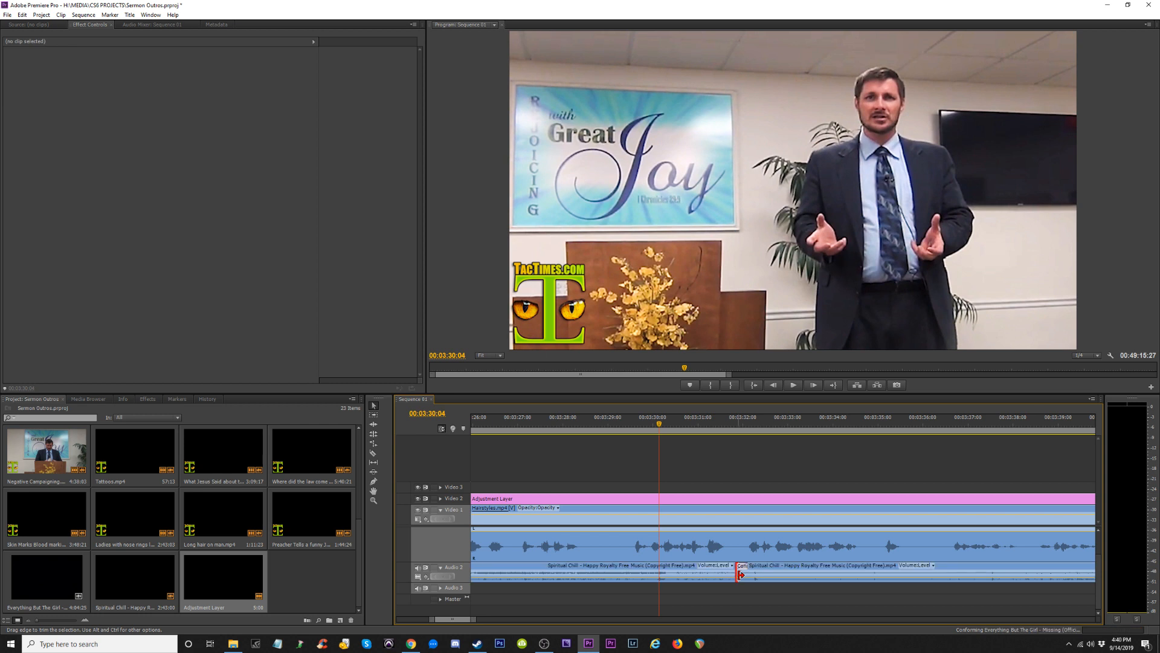
pyautogui.click(727, 574)
pyautogui.moveTo(733, 576); pyautogui.dragTo(658, 577)
pyautogui.click(753, 430)
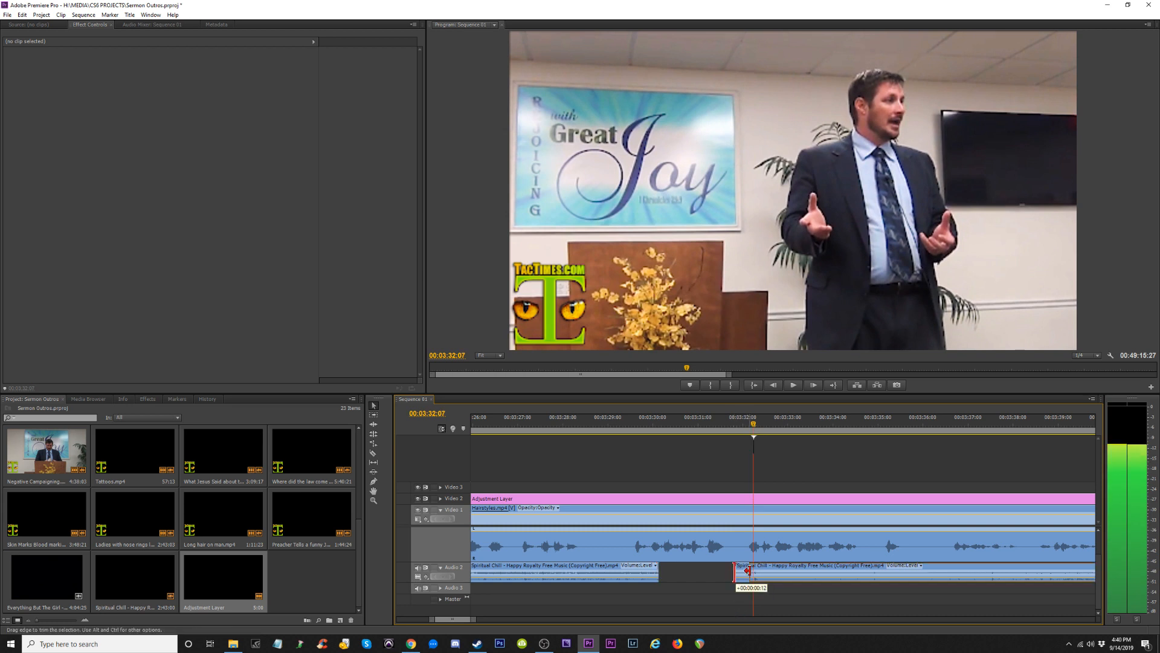
pyautogui.moveTo(748, 570); pyautogui.dragTo(706, 577)
# Extend the end of the music clip under Hairstyles to close the gap before the music clip under Hebrews as Servents.
pyautogui.press('-')
pyautogui.press('-')
pyautogui.press('-')
pyautogui.press('-')
pyautogui.press('-')
pyautogui.press('-')
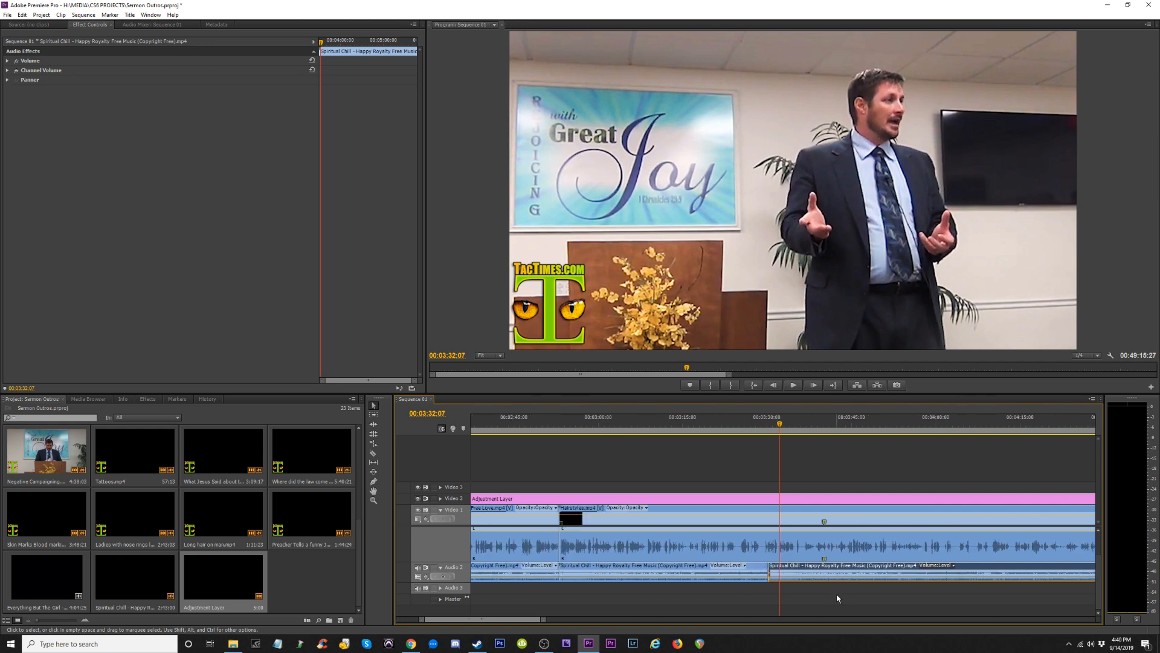
pyautogui.press('-')
pyautogui.press('=')
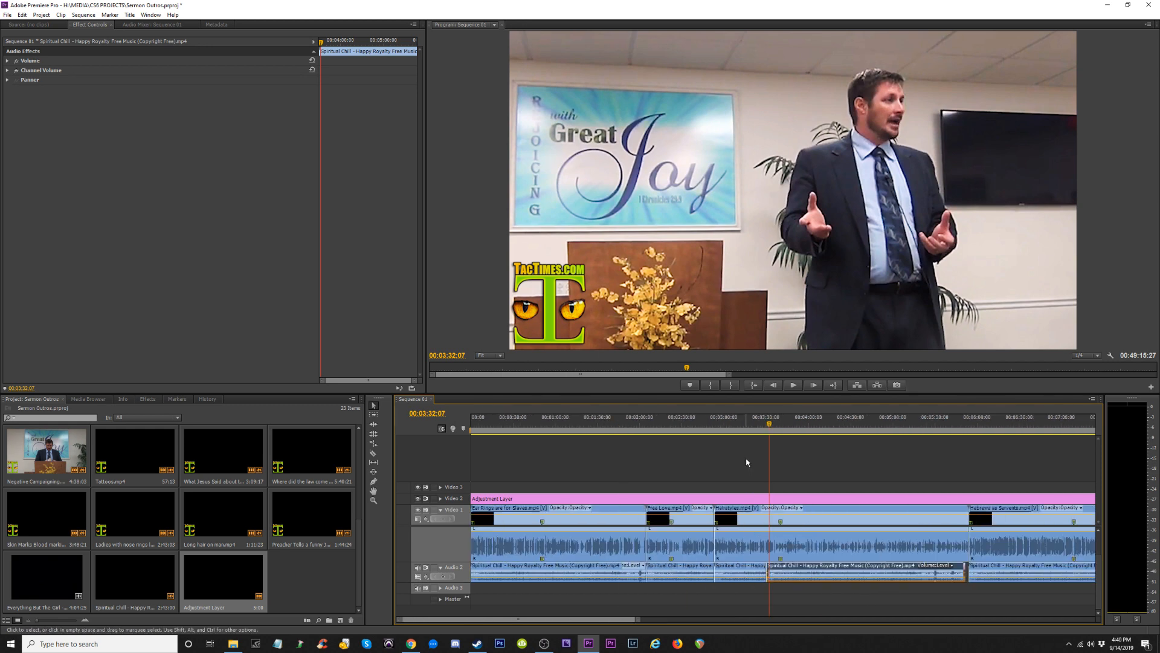
pyautogui.moveTo(883, 424); pyautogui.dragTo(946, 427)
pyautogui.press('=')
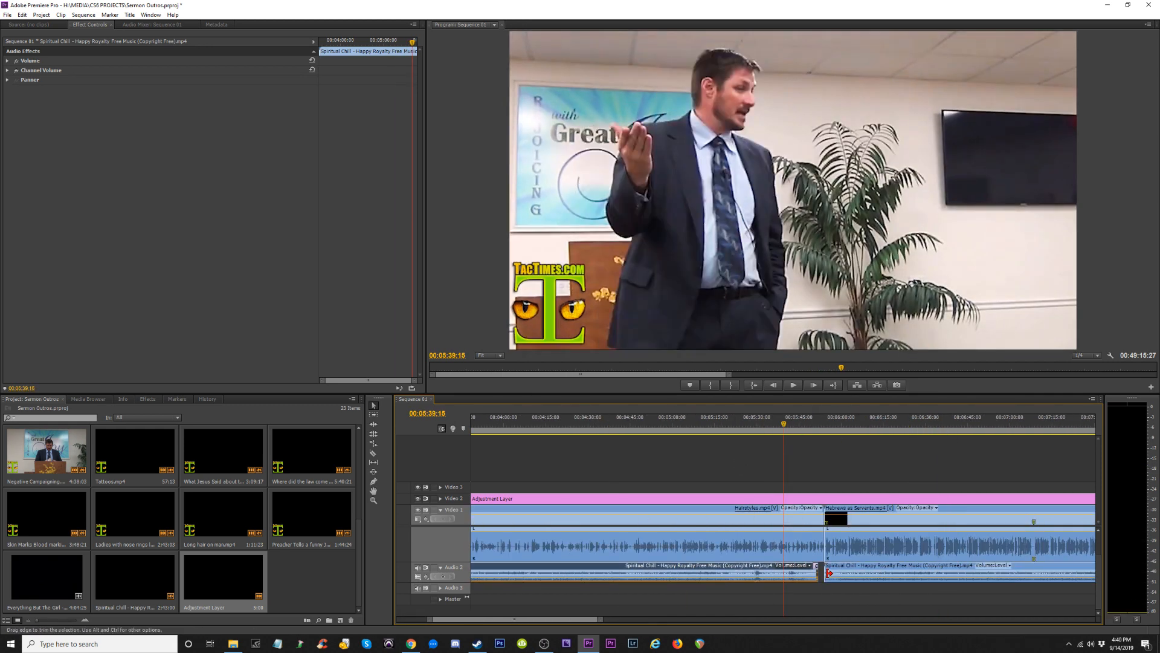
pyautogui.click(816, 575)
pyautogui.moveTo(830, 572); pyautogui.dragTo(870, 577)
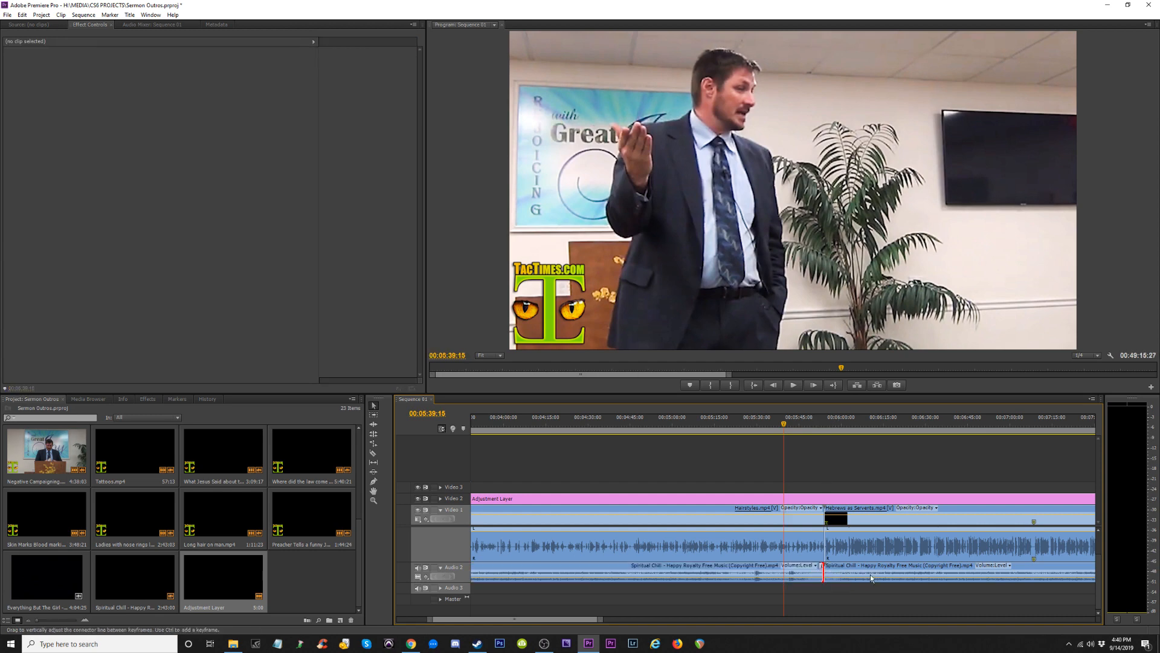
# Audition the music near the end of Hairstyles from about 00:05:39, and its earlier joint from about 00:03:24 to 00:03:34.
pyautogui.press('space')
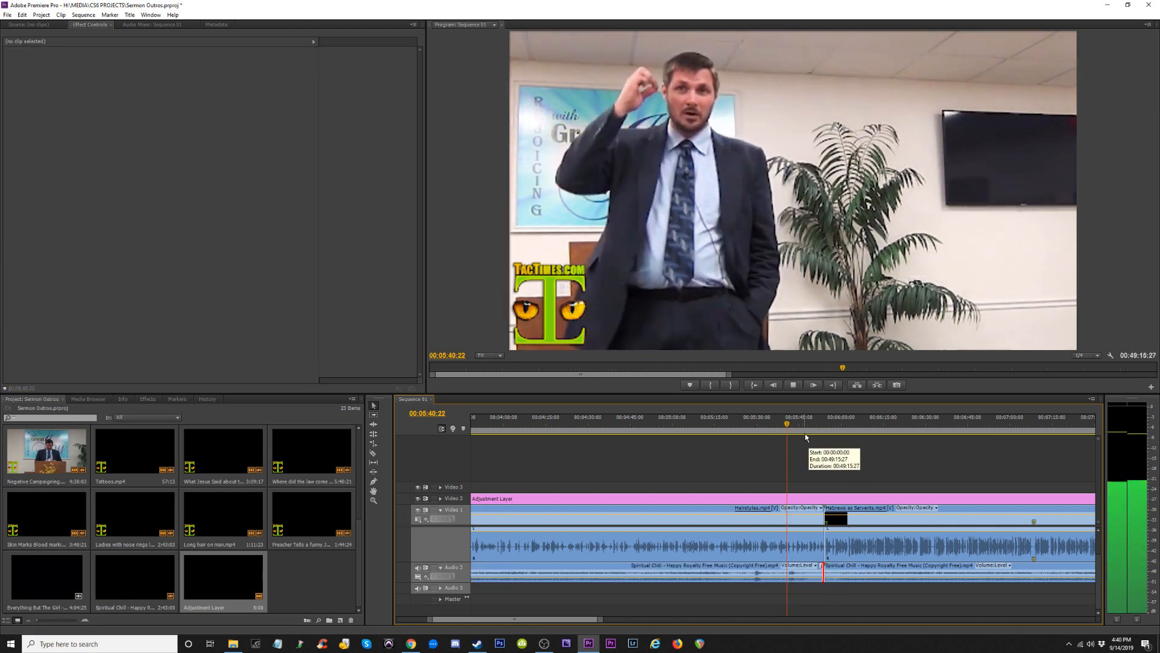
pyautogui.press('-')
pyautogui.press('-')
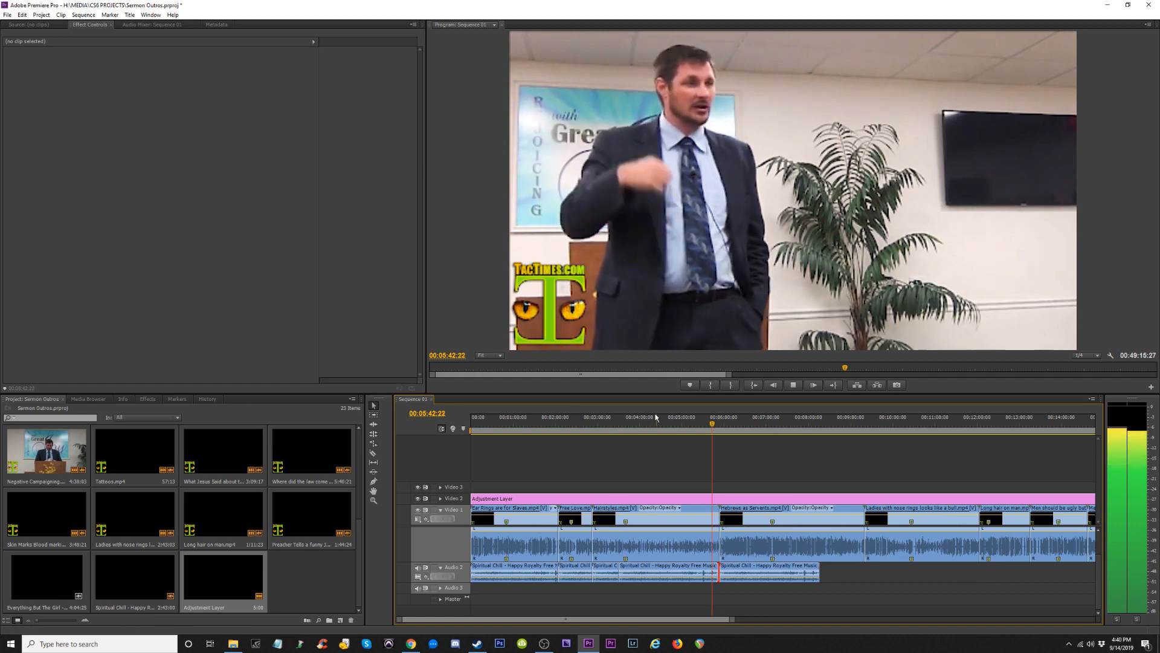
pyautogui.click(615, 426)
pyautogui.press('=')
pyautogui.press('=')
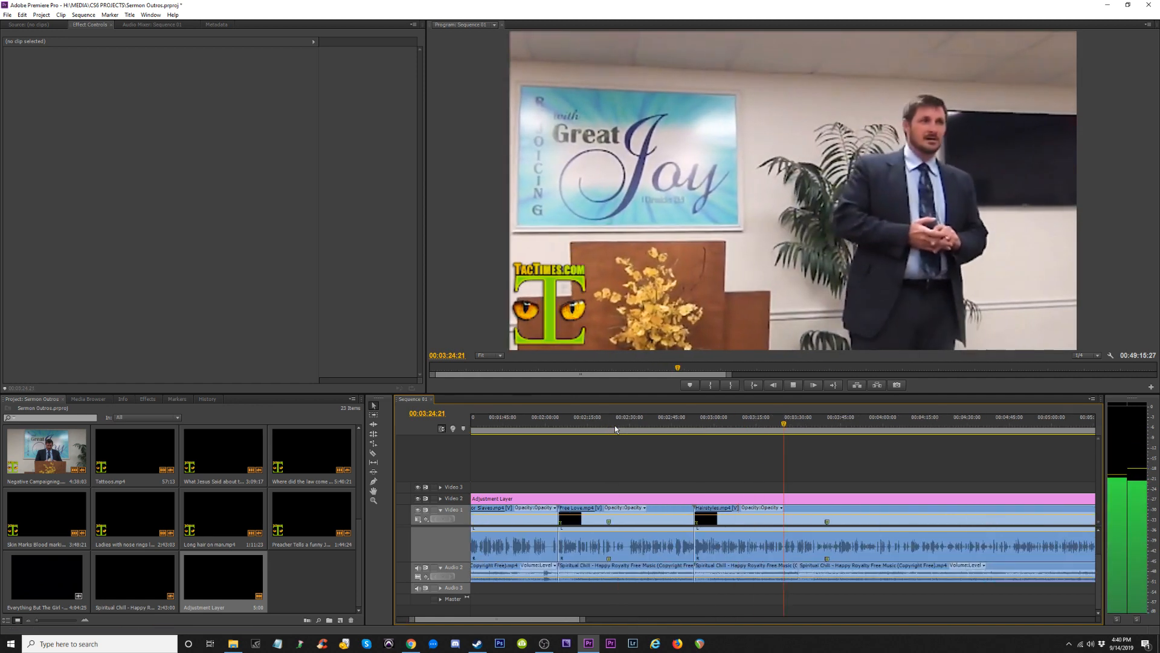
pyautogui.press('=')
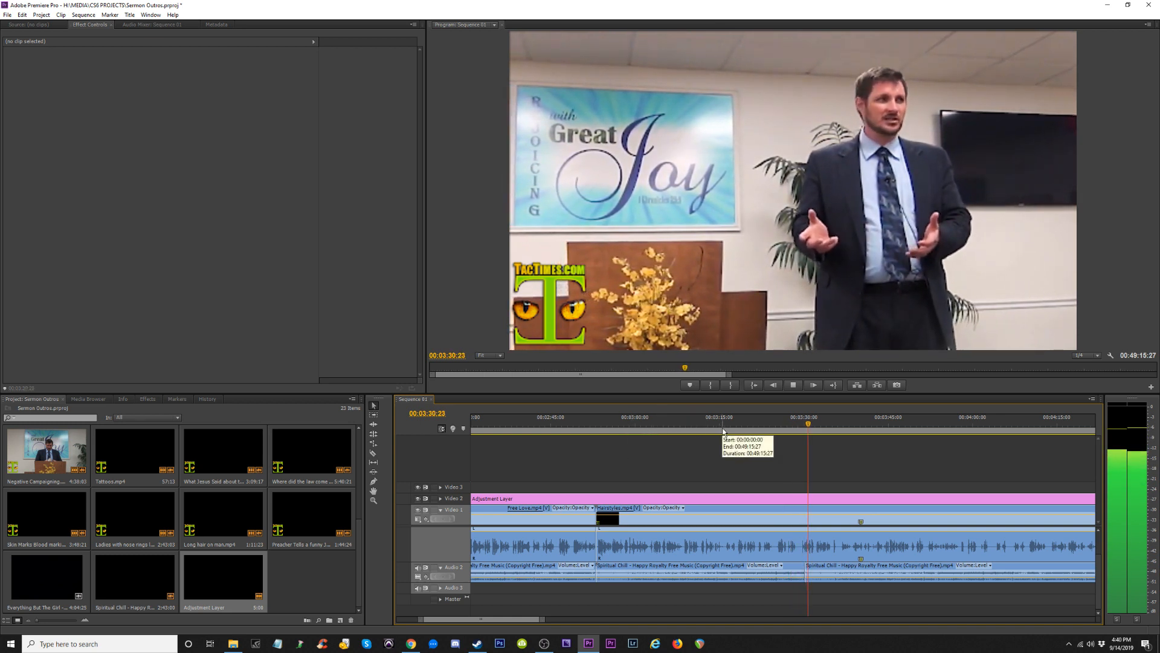
pyautogui.press('-')
pyautogui.press('-')
pyautogui.press('-')
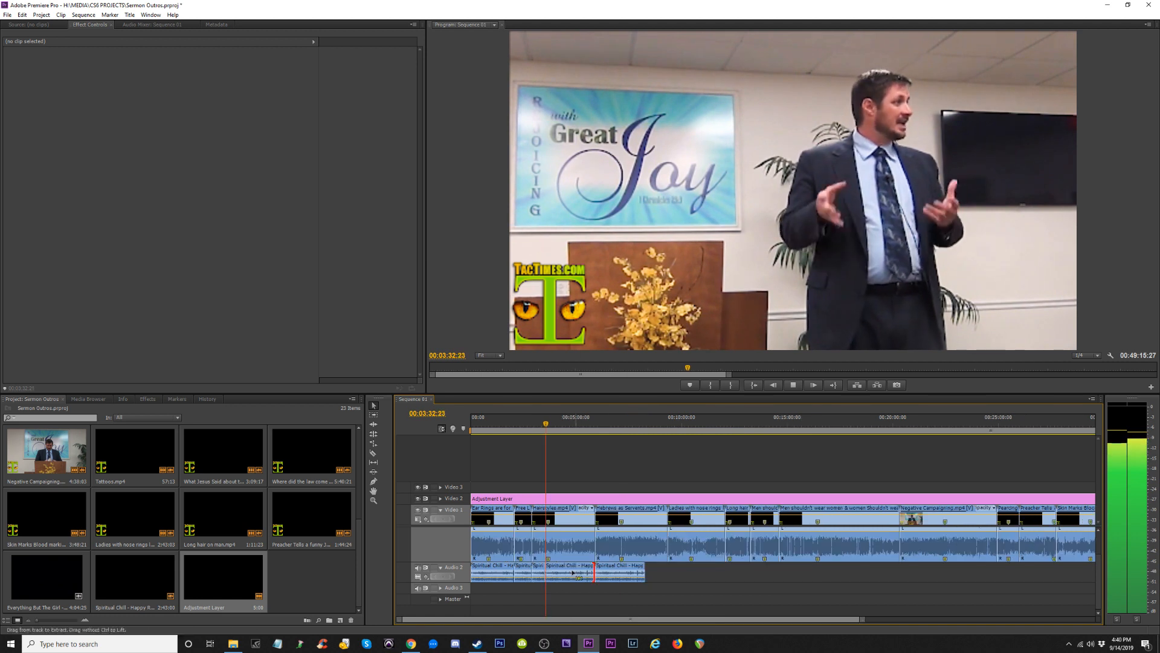
pyautogui.press('-')
pyautogui.press('space')
# Copy the audio attributes of the Ear Rings are for Slaves clip and paste them onto the audio of all sermon clips.
pyautogui.click(502, 553)
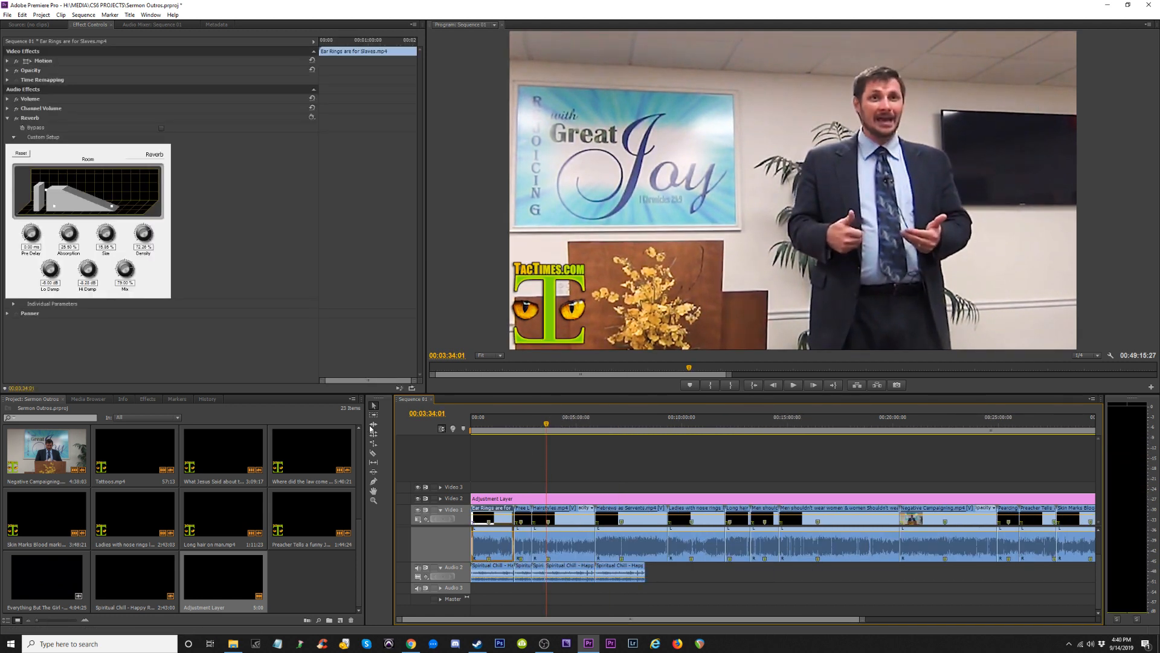
pyautogui.click(537, 456)
pyautogui.keyDown('alt'); pyautogui.click(488, 538); pyautogui.keyUp('alt')
pyautogui.rightClick(496, 540)
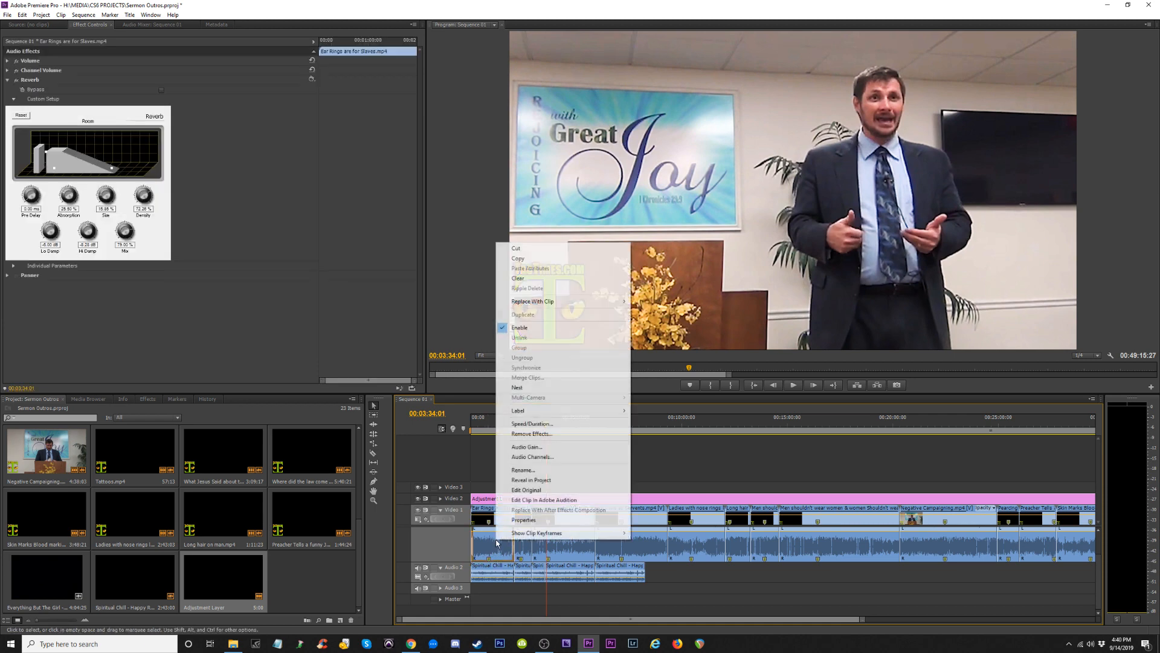
pyautogui.click(518, 258)
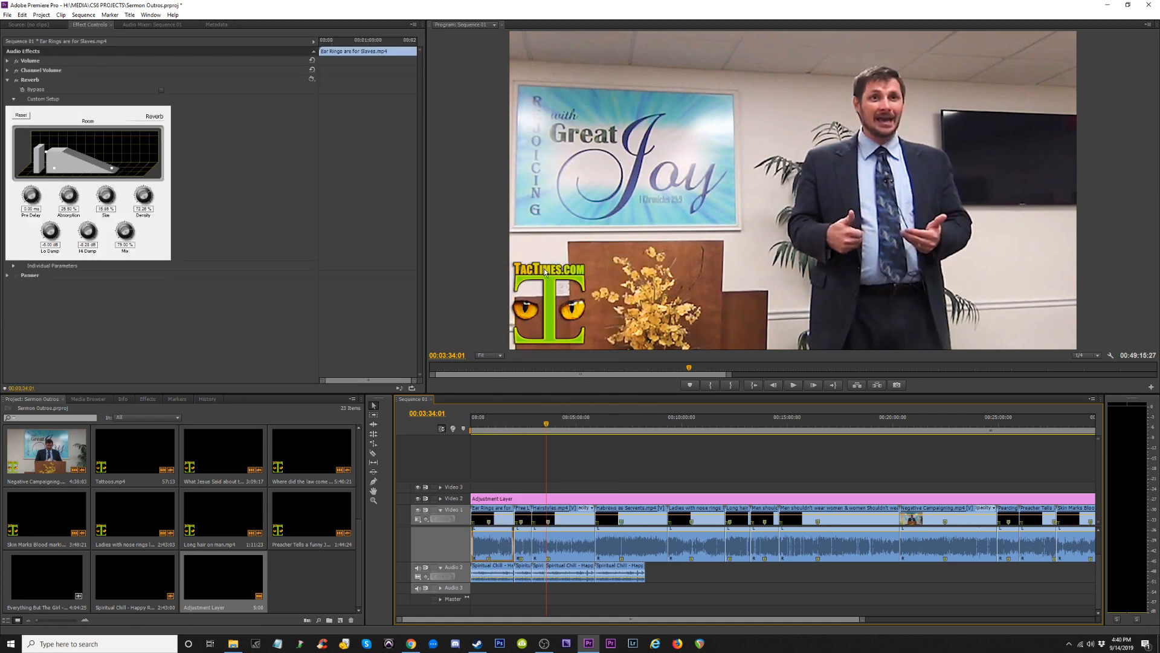
pyautogui.press('-')
pyautogui.moveTo(1021, 550); pyautogui.dragTo(473, 547)
pyautogui.rightClick(564, 544)
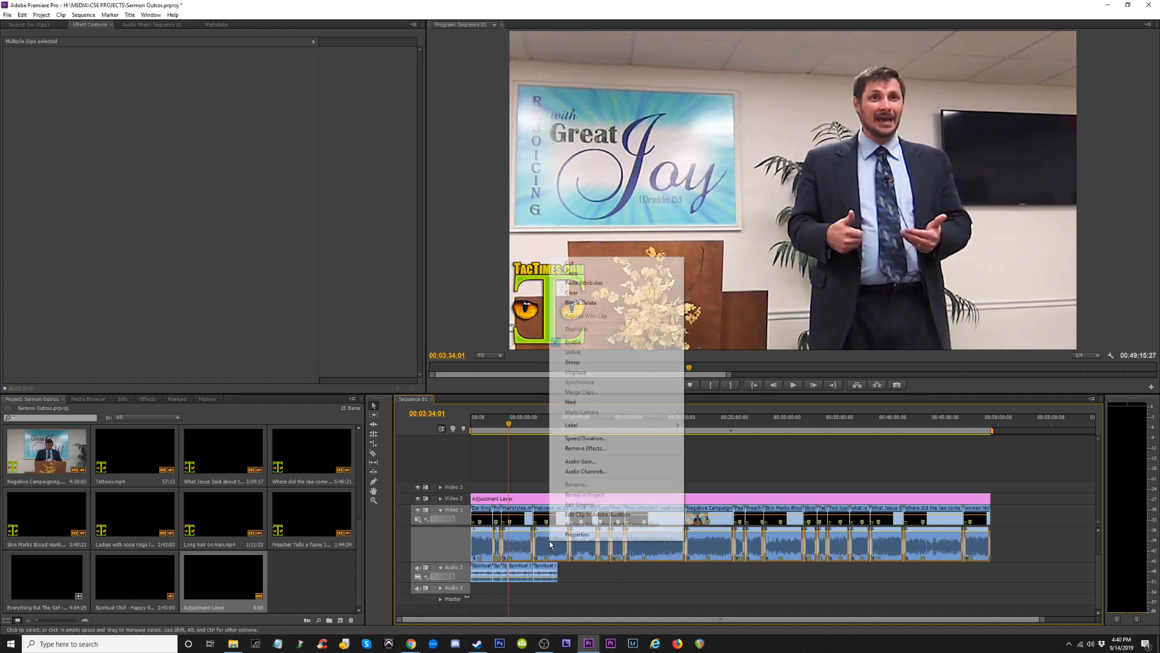
pyautogui.click(593, 282)
pyautogui.click(578, 573)
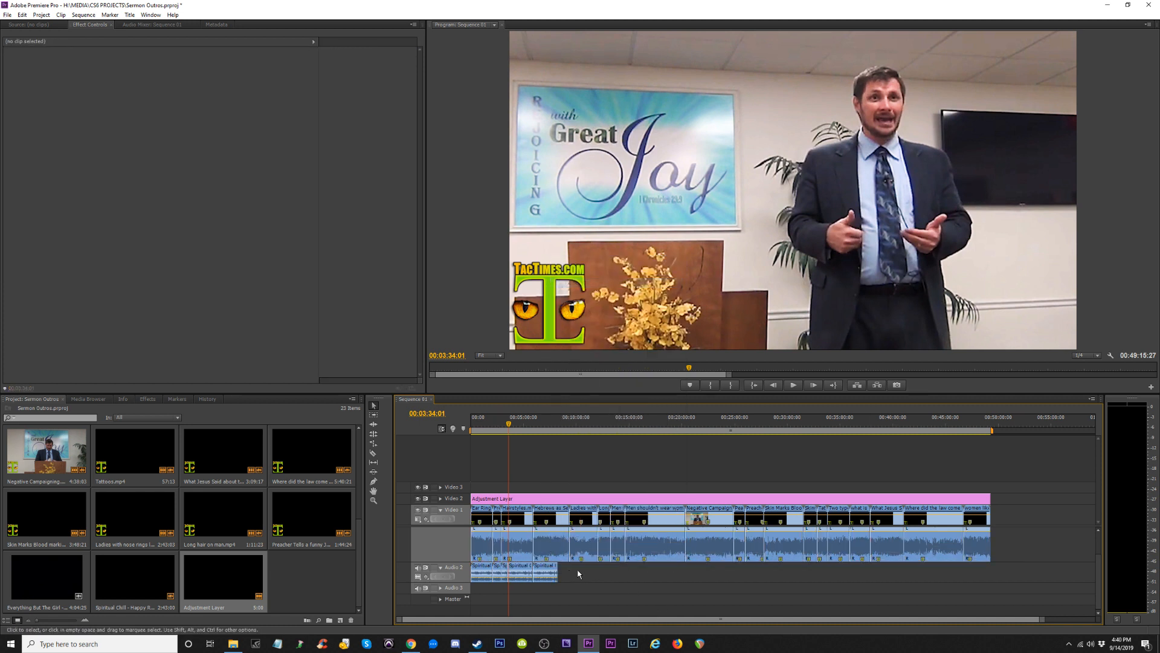
# Try extending the end of the last Spiritual Chill clip under Hebrews as Servents, and delete that music clip from Audio 2.
pyautogui.click(544, 573)
pyautogui.press('=')
pyautogui.press('=')
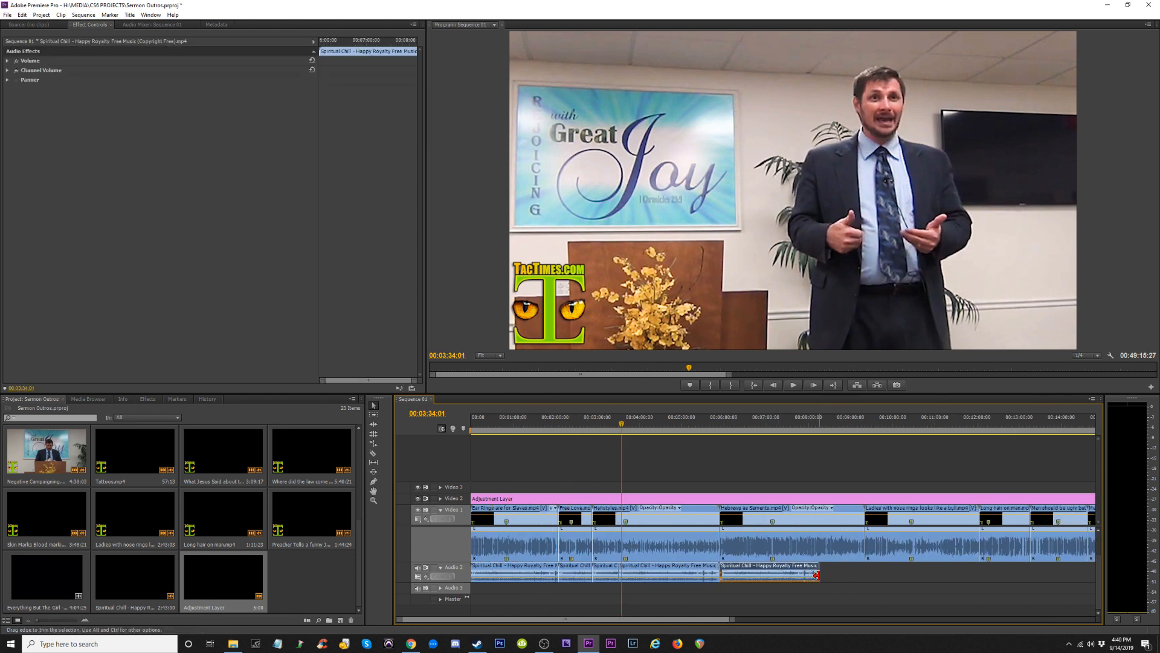
pyautogui.moveTo(817, 575); pyautogui.dragTo(883, 577)
pyautogui.moveTo(746, 570); pyautogui.dragTo(766, 578)
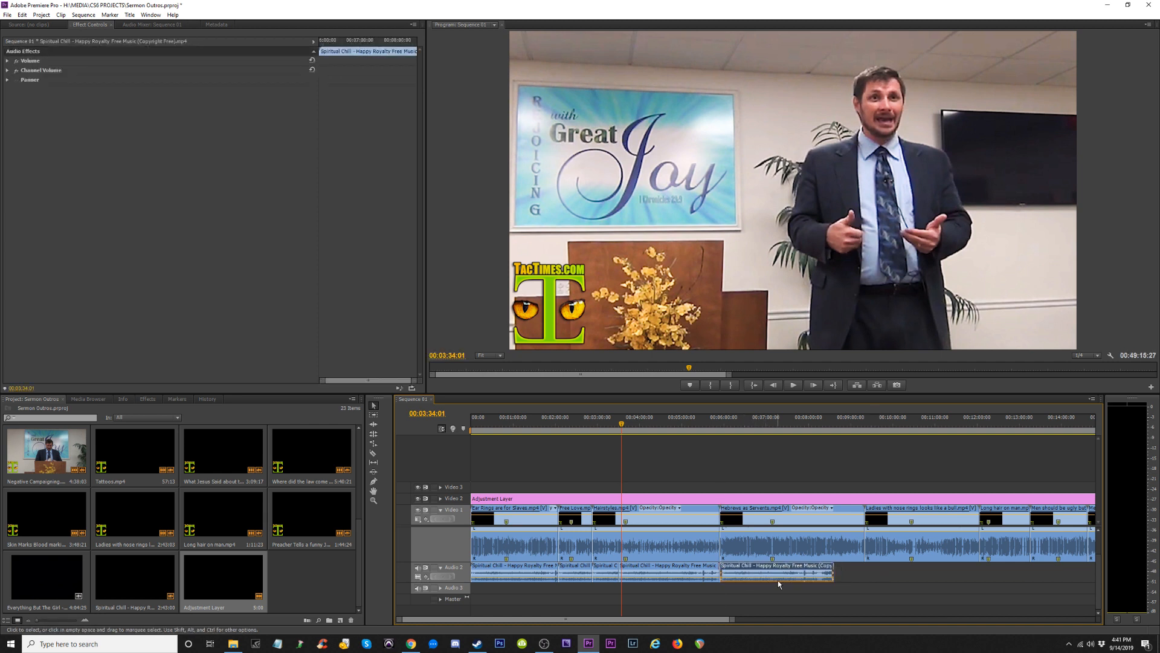
pyautogui.press('Delete')
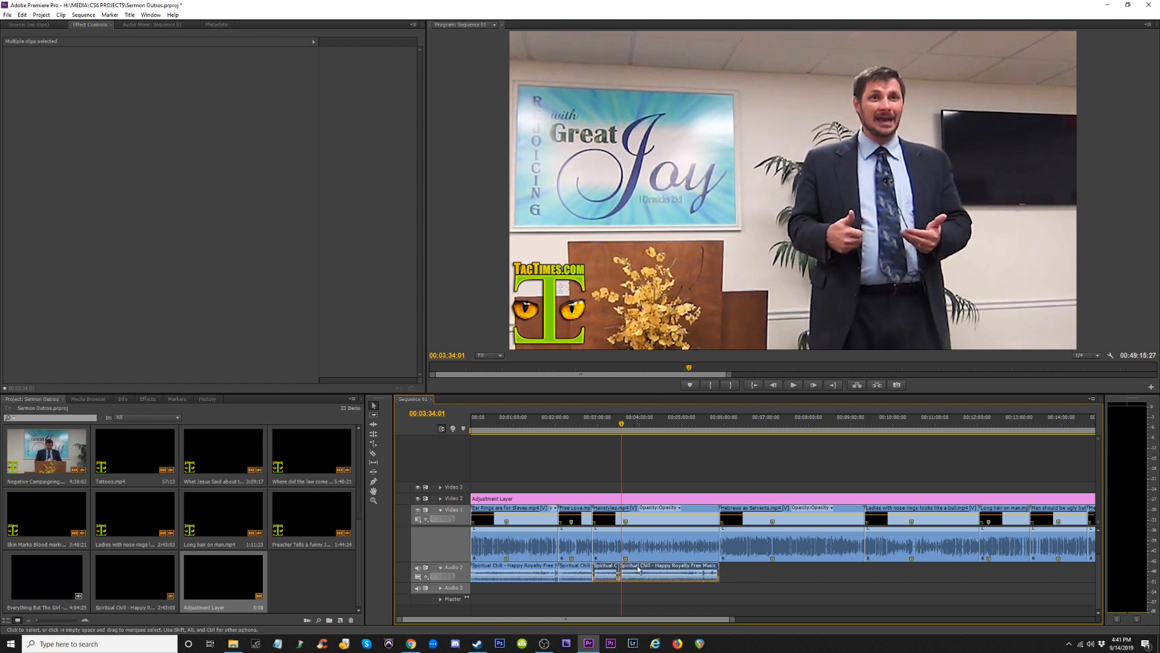
# Copy the two Hairstyles music clips under Hebrews as Servents, move the second copy further along, and extend the first copy's end.
pyautogui.moveTo(664, 569); pyautogui.dragTo(765, 575)
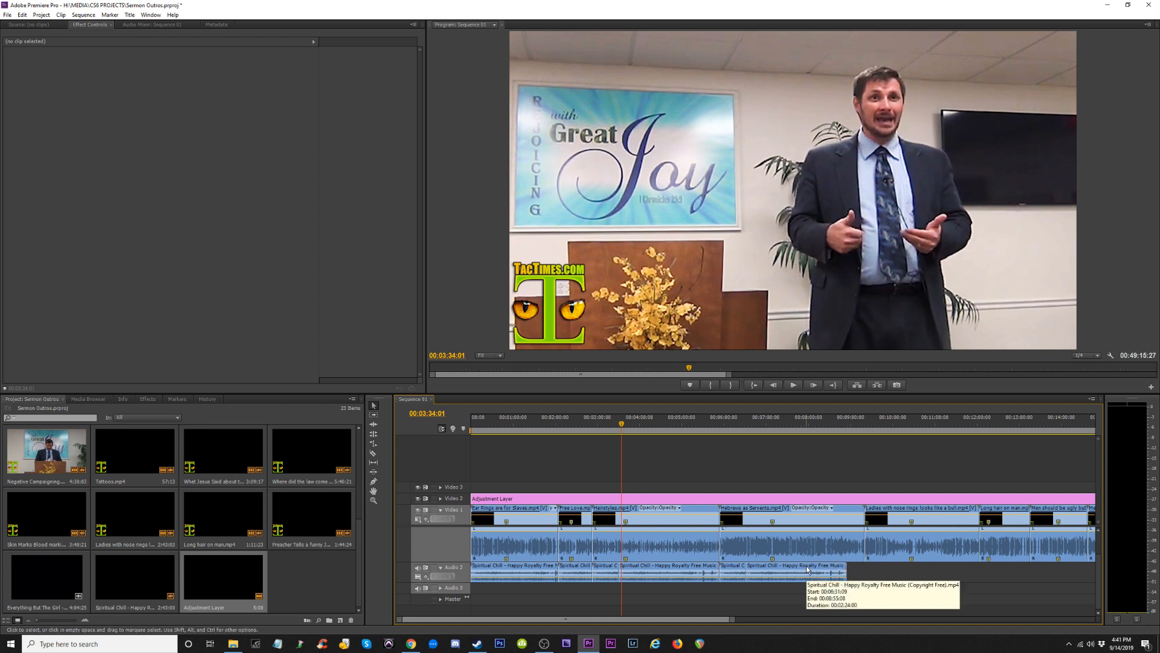
pyautogui.moveTo(806, 566); pyautogui.dragTo(854, 570)
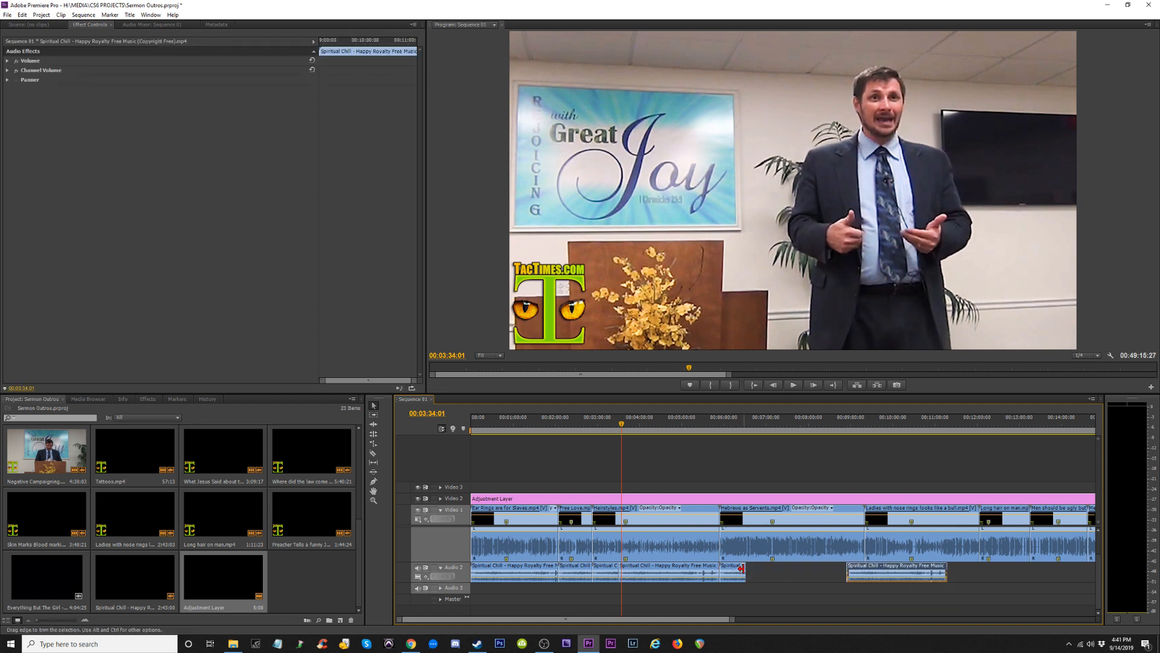
pyautogui.moveTo(745, 571); pyautogui.dragTo(847, 559)
# Audition the extended music copy from about 00:07:52 to 00:08:19 and shift the following copy further along Audio 2.
pyautogui.click(803, 424)
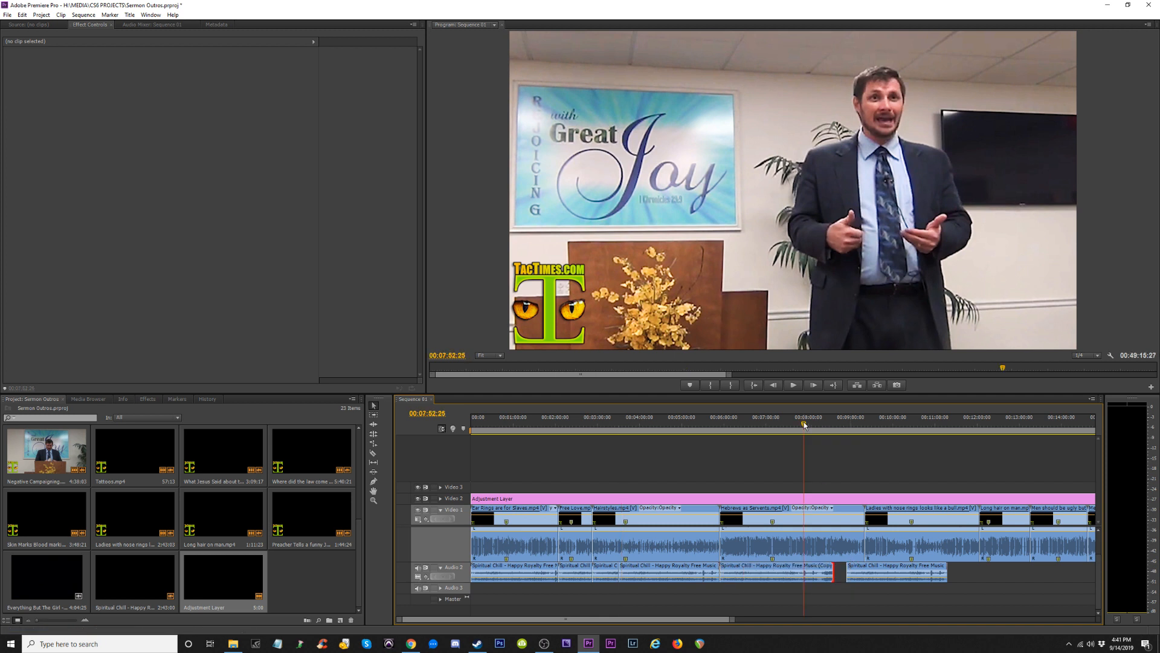
pyautogui.press('space')
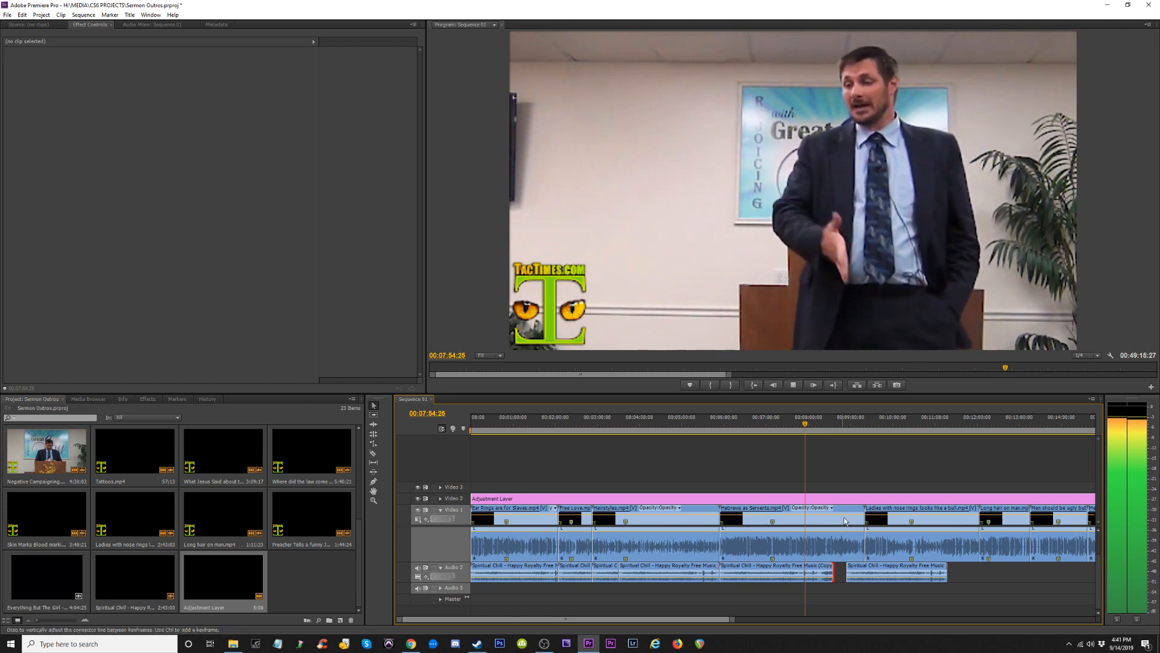
pyautogui.click(813, 426)
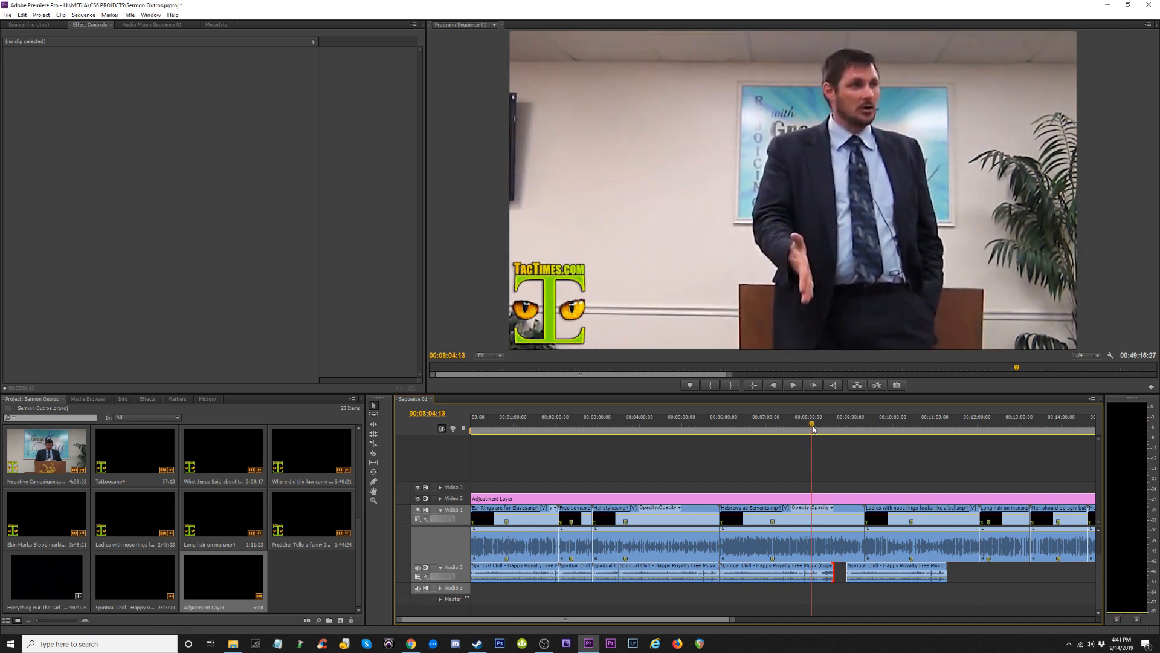
pyautogui.press('space')
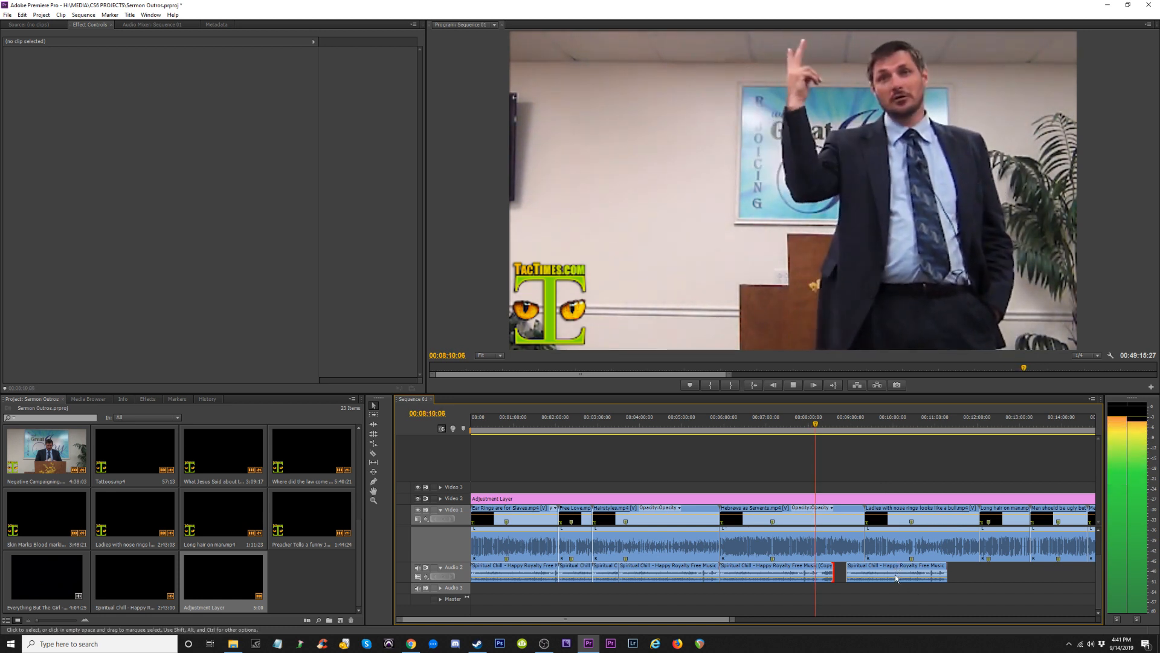
pyautogui.moveTo(889, 568); pyautogui.dragTo(942, 568)
pyautogui.click(858, 574)
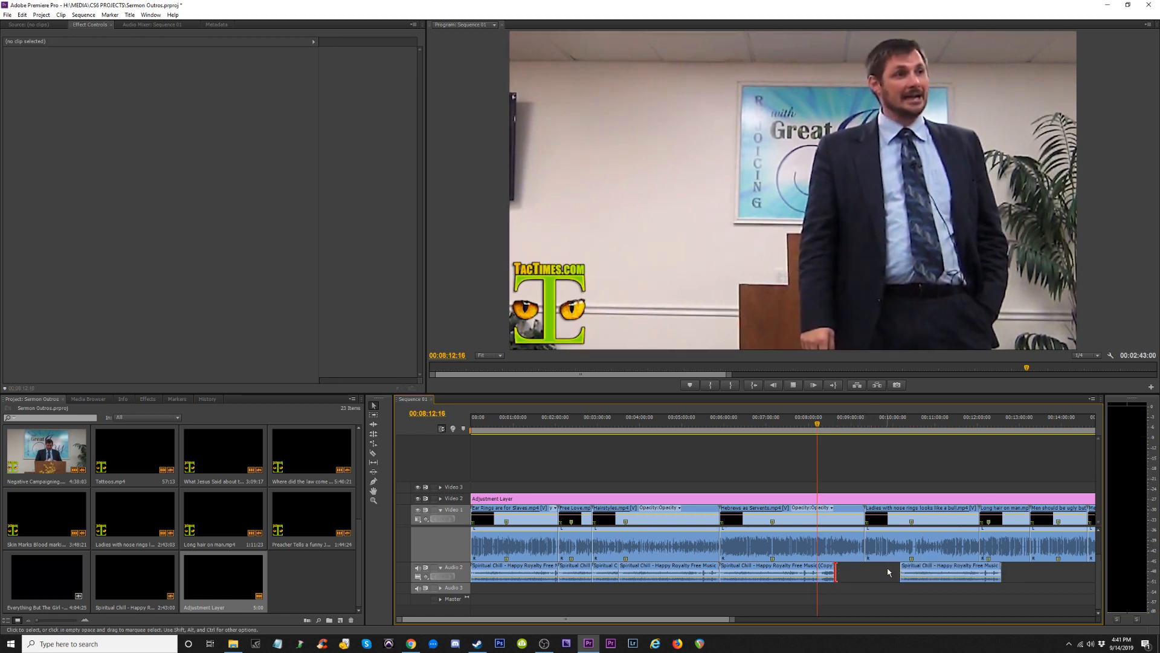
pyautogui.press('space')
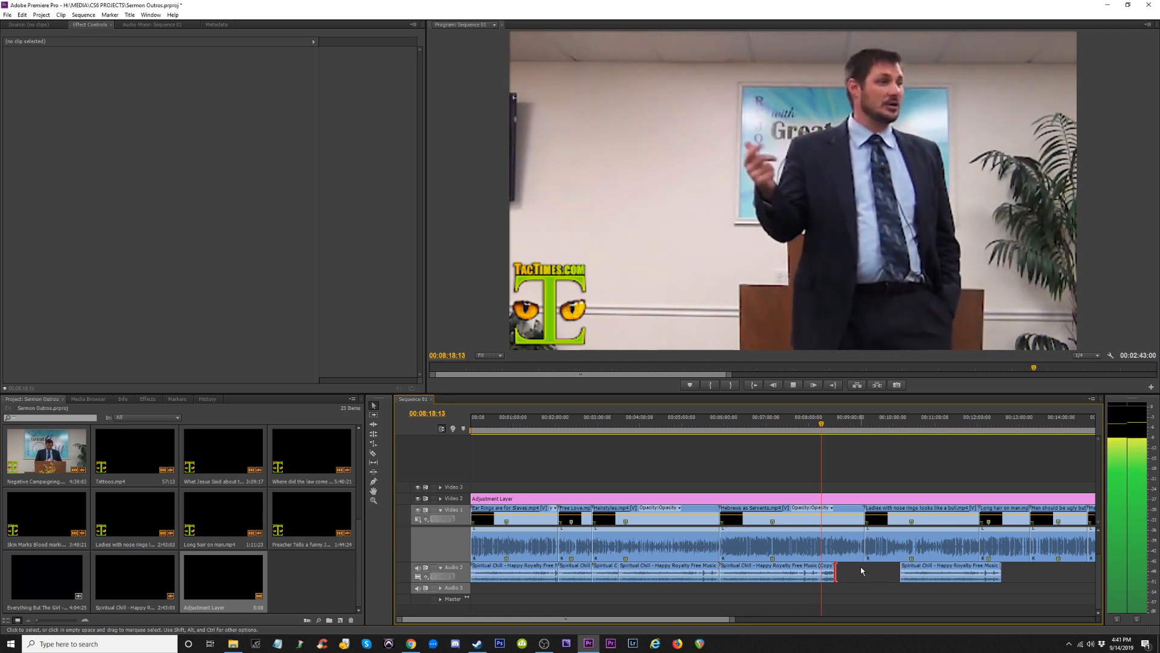
pyautogui.press('space')
# Delete both music copies placed after the Hairstyles music on Audio 2.
pyautogui.click(788, 574)
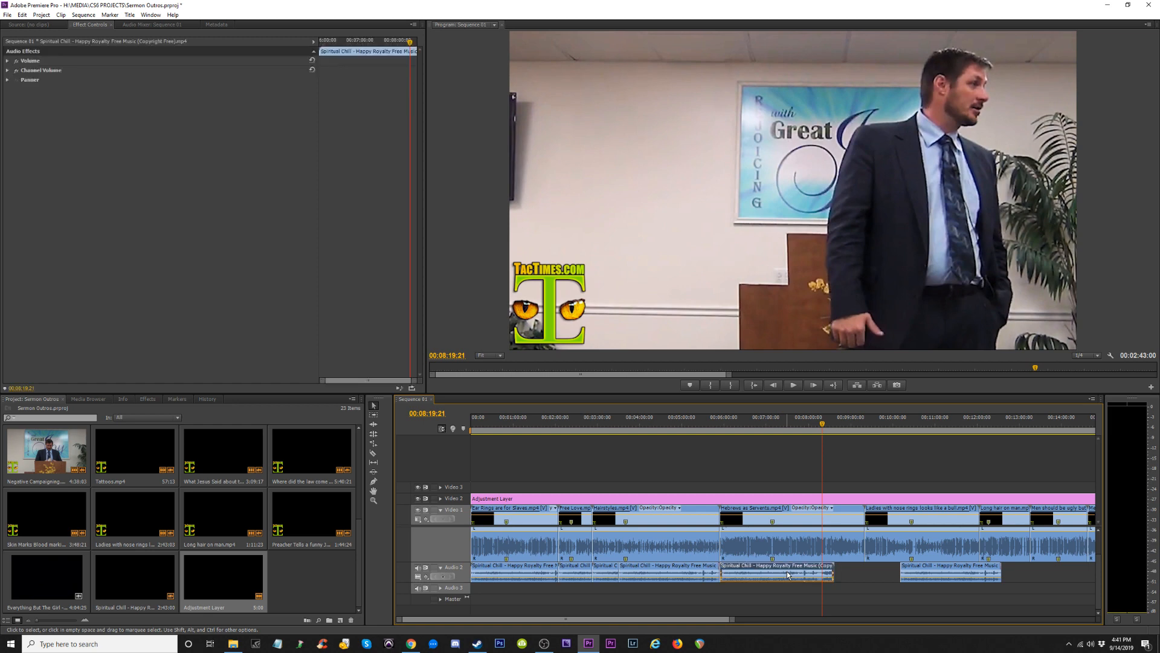
pyautogui.press('Delete')
pyautogui.click(908, 573)
pyautogui.press('Delete')
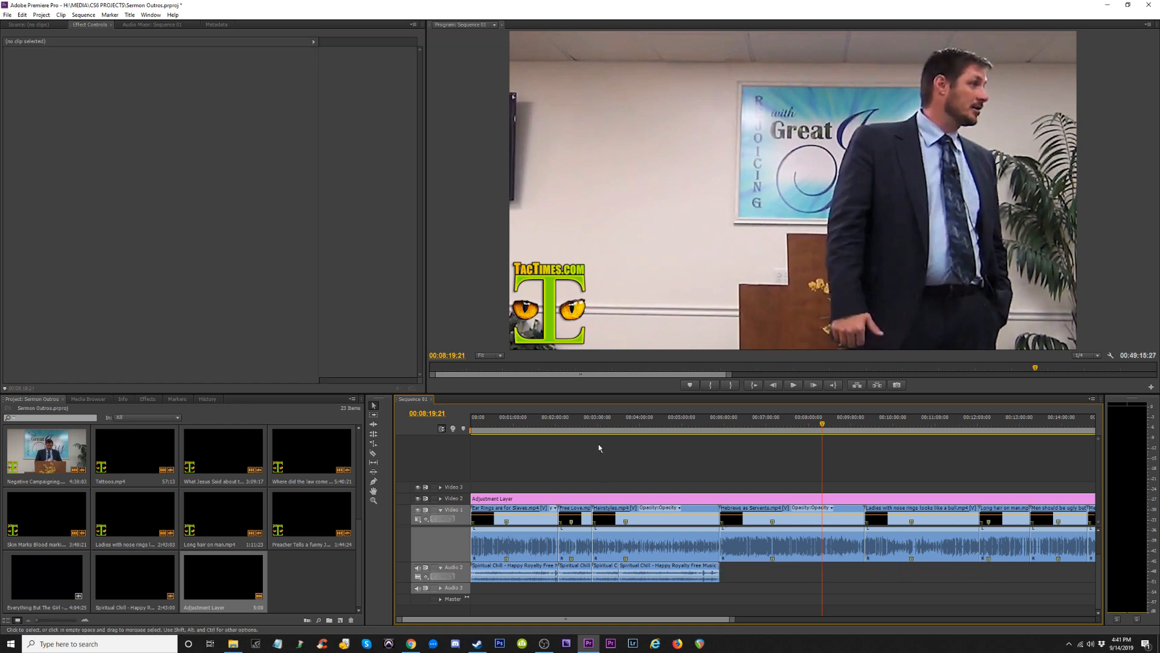
# Place a copy of the first Spiritual Chill clip on Audio 2 beyond the sermon clips, at about 00:54:14.
pyautogui.moveTo(579, 423); pyautogui.dragTo(525, 461)
pyautogui.click(498, 571)
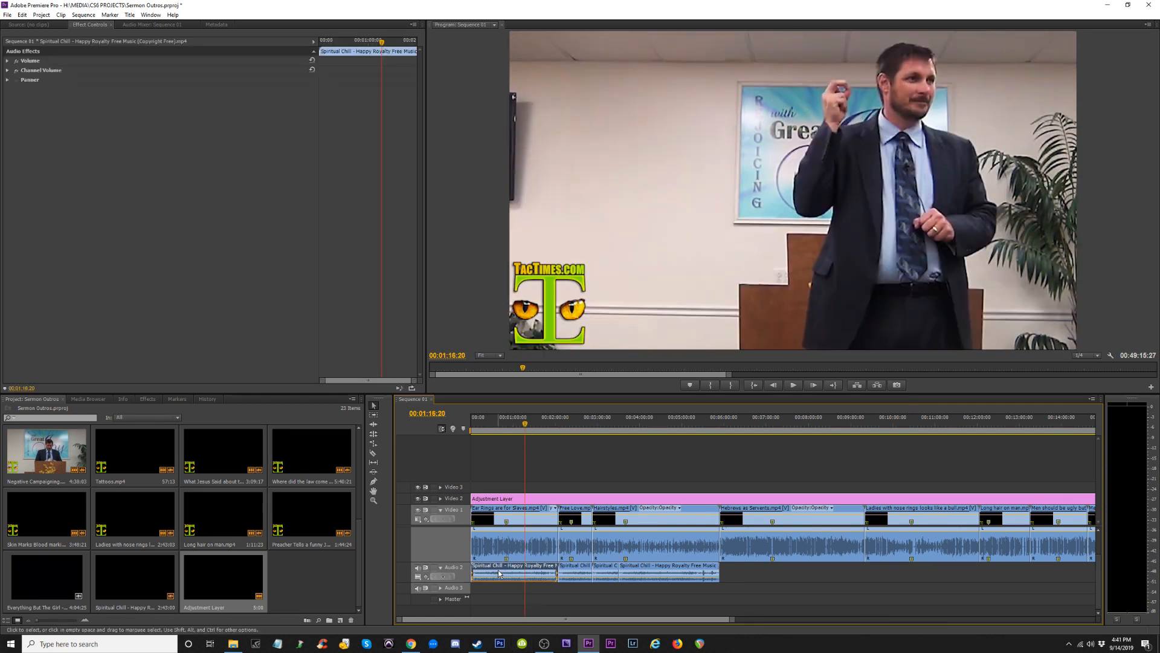
pyautogui.press('\\')
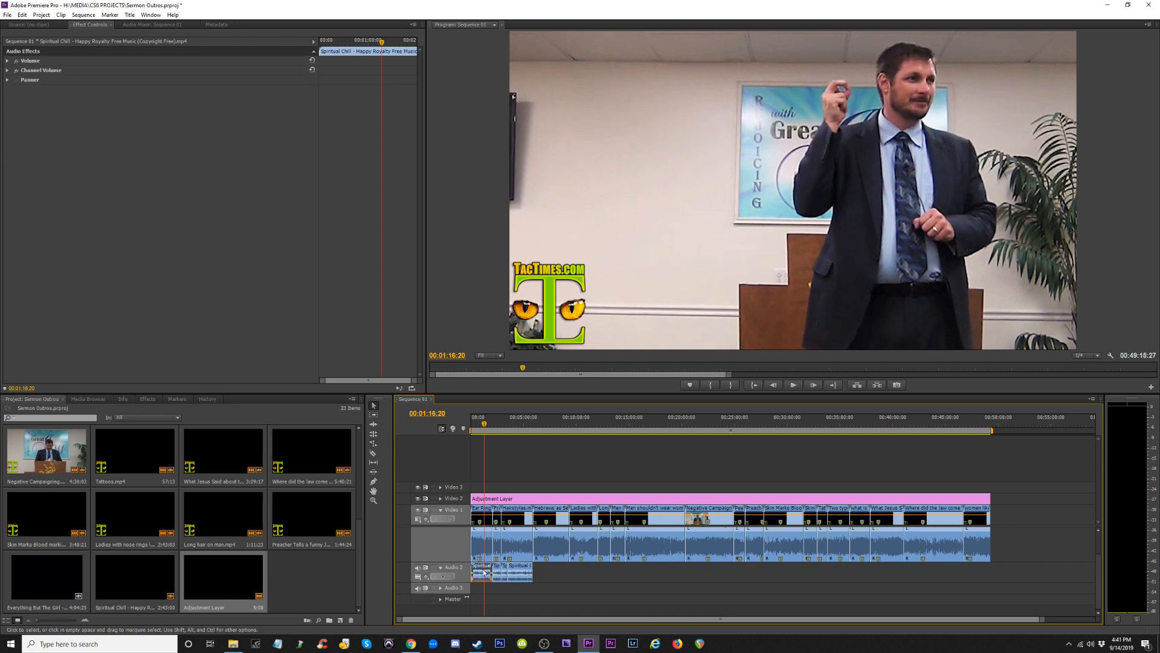
pyautogui.moveTo(482, 571); pyautogui.dragTo(1054, 572)
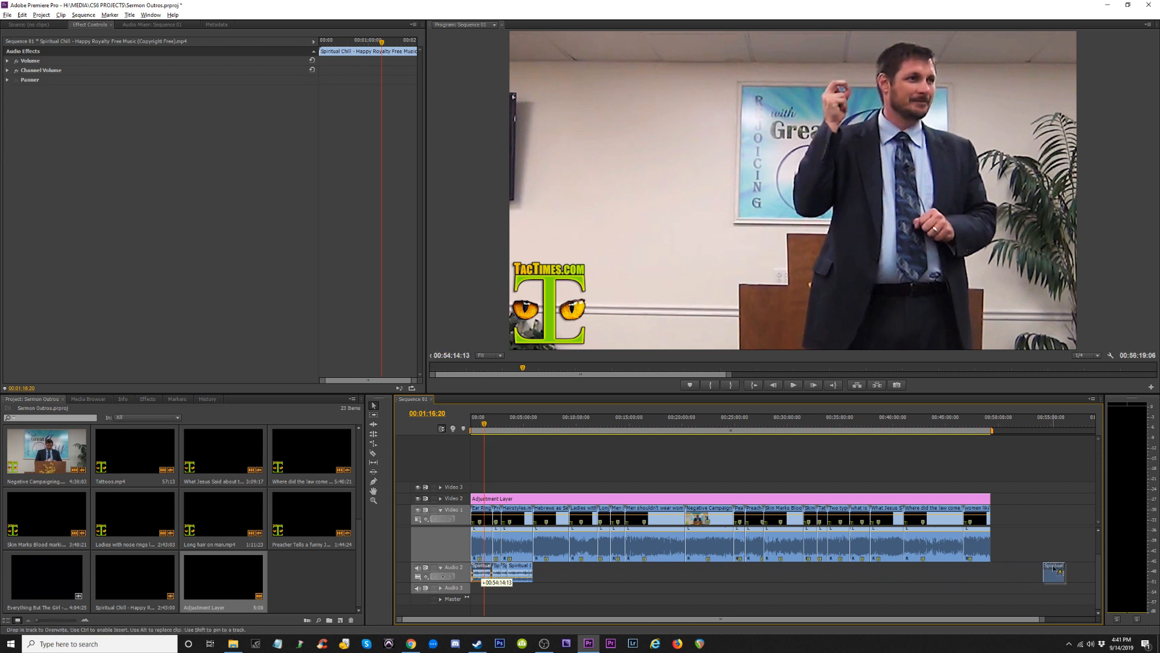
# Try to extend the isolated music copy's start and end, and undo the end extension.
pyautogui.click(1049, 419)
pyautogui.press('=')
pyautogui.press('=')
pyautogui.press('=')
pyautogui.press('=')
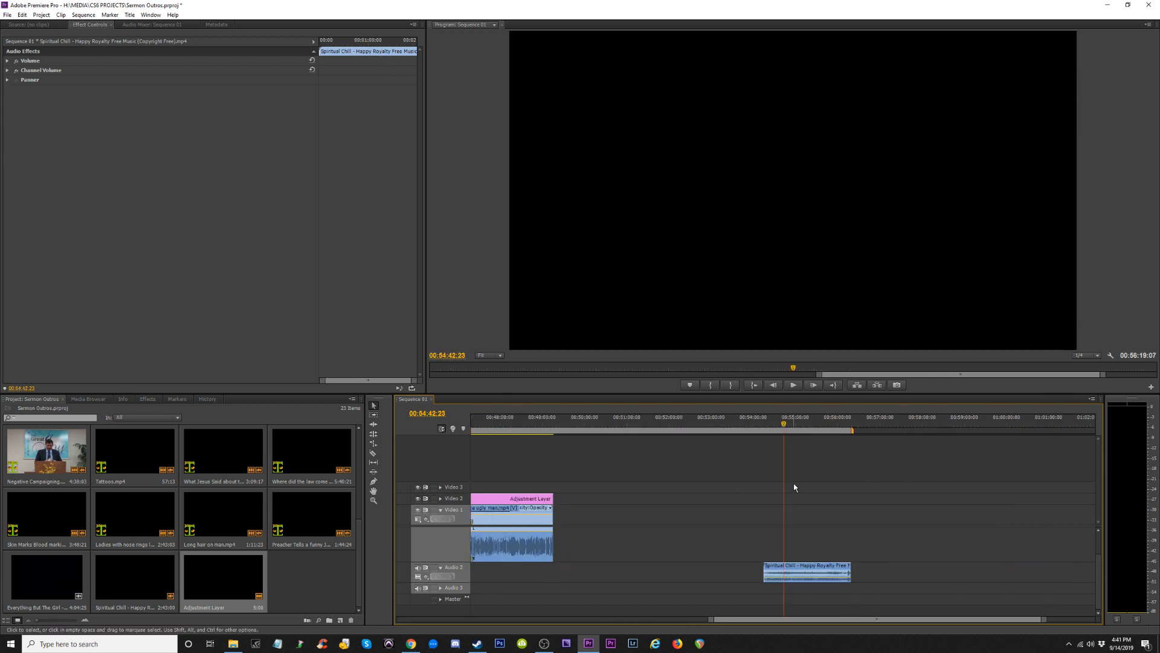
pyautogui.press('-')
pyautogui.moveTo(748, 572); pyautogui.dragTo(675, 568)
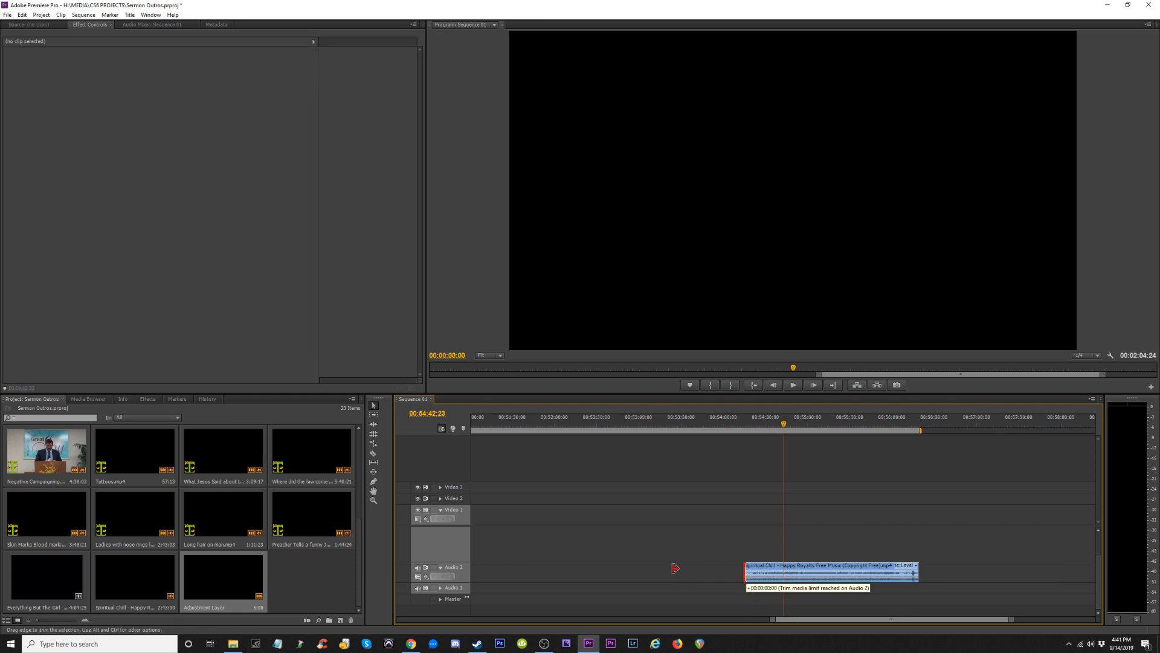
pyautogui.moveTo(916, 568); pyautogui.dragTo(971, 570)
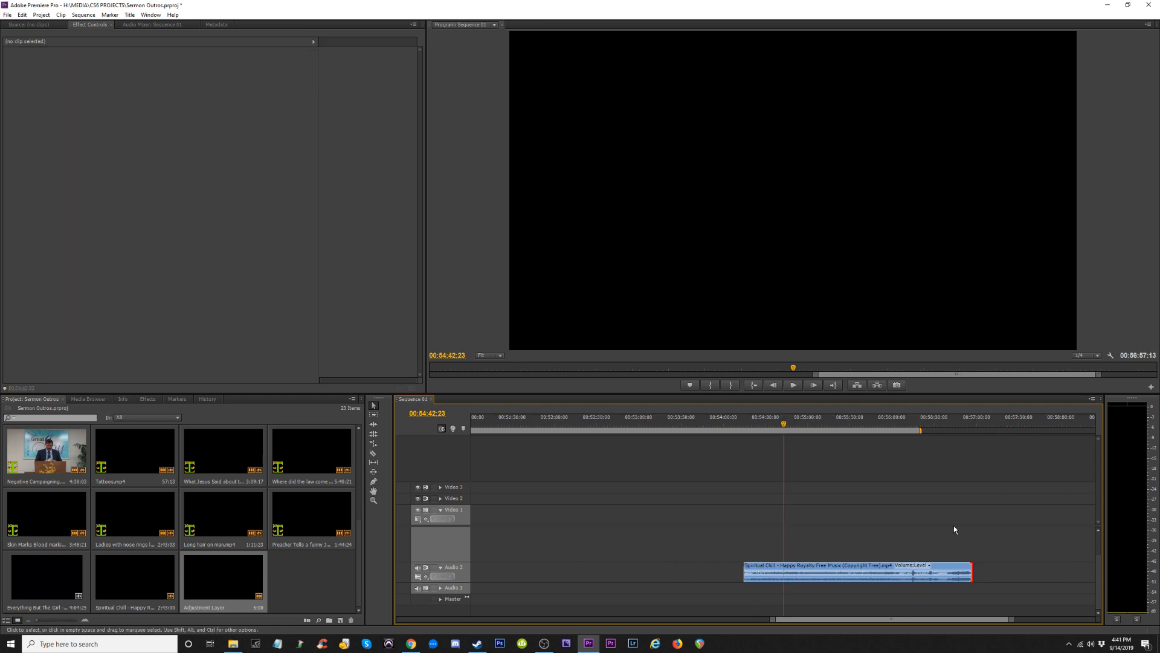
pyautogui.click(944, 428)
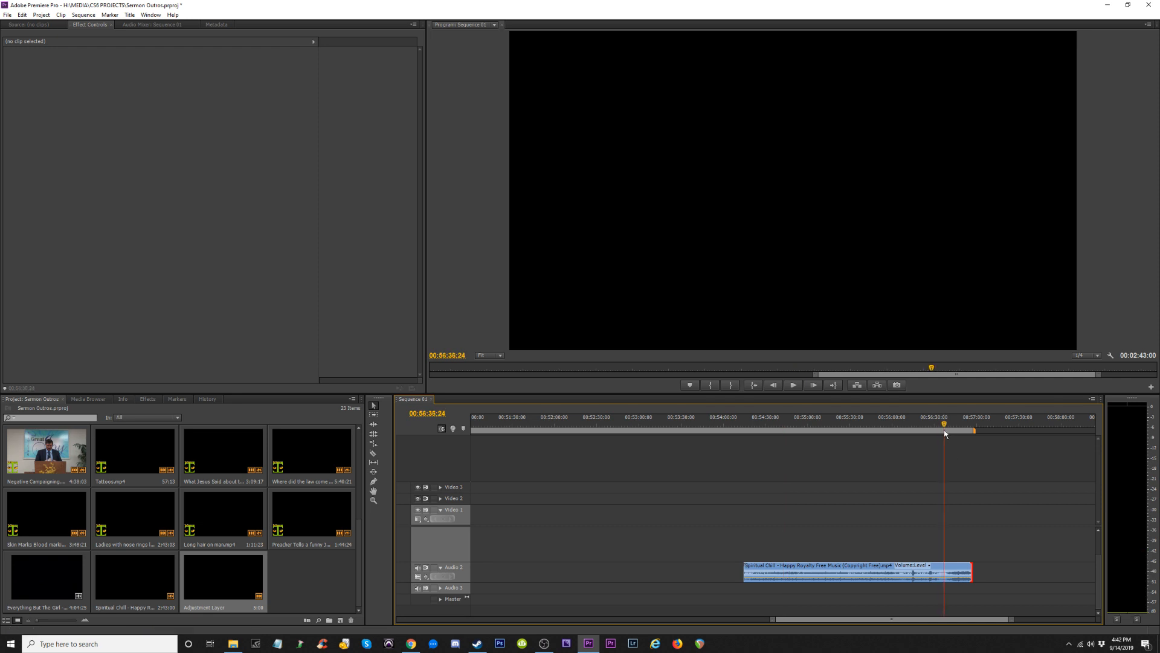
pyautogui.hotkey('ctrl', 'z')
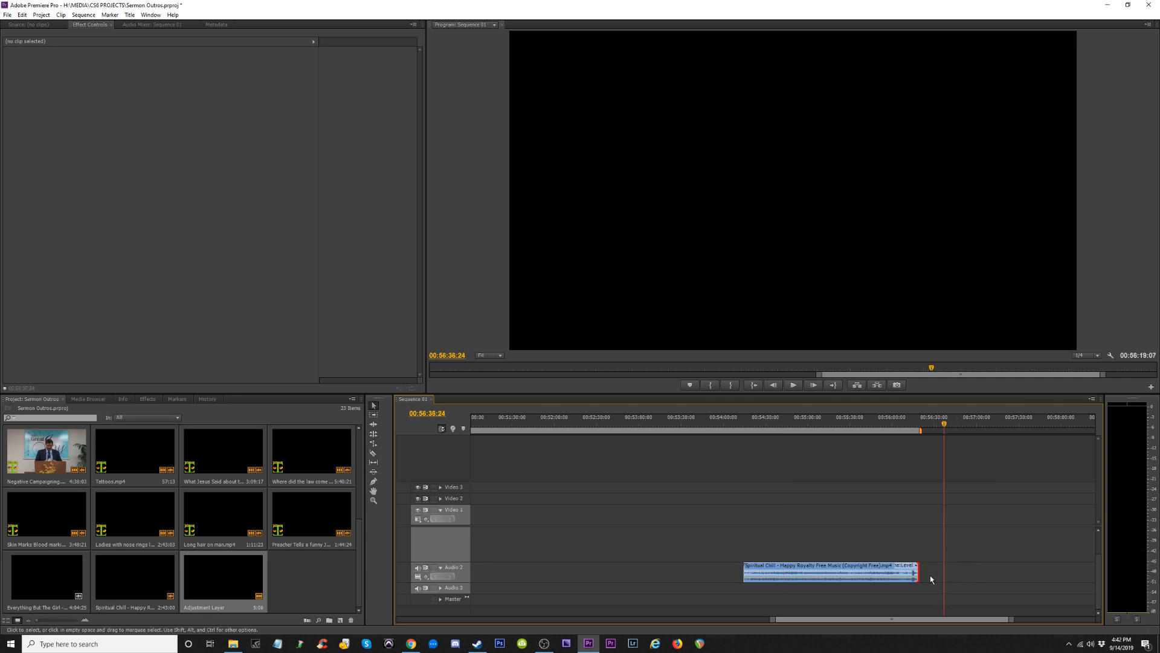
# Extend the isolated music copy's end to 00:56:36:24 and apply a Constant Power transition to that end.
pyautogui.moveTo(918, 571); pyautogui.dragTo(943, 575)
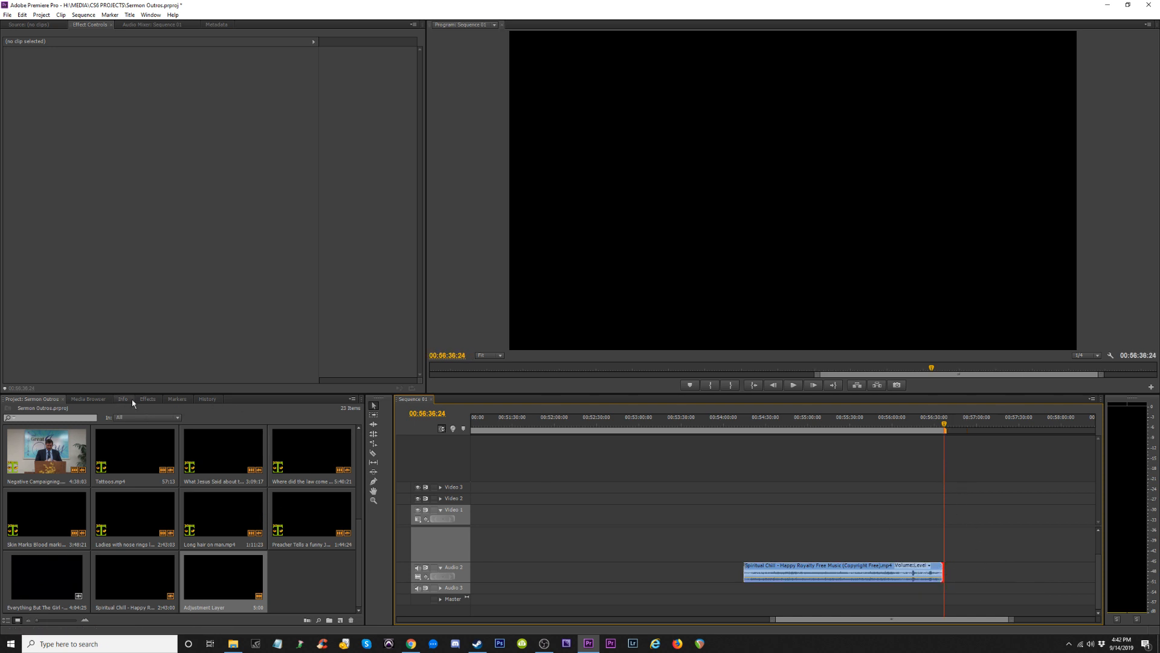
pyautogui.click(148, 399)
pyautogui.click(35, 468)
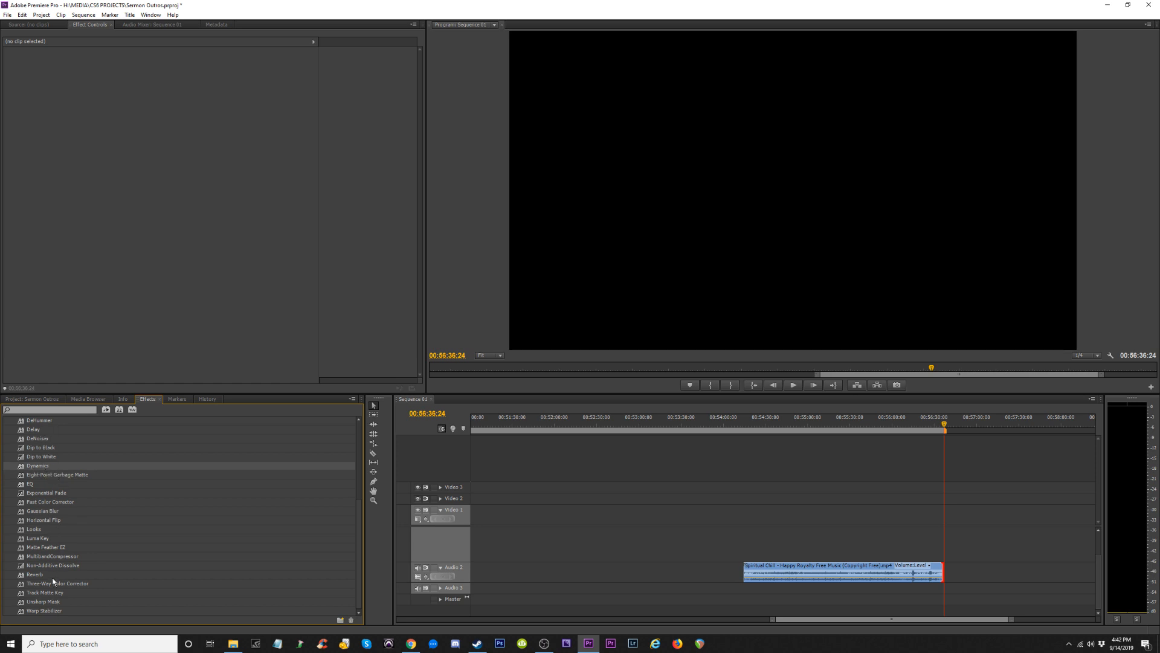
pyautogui.scroll(5, 45, 477)
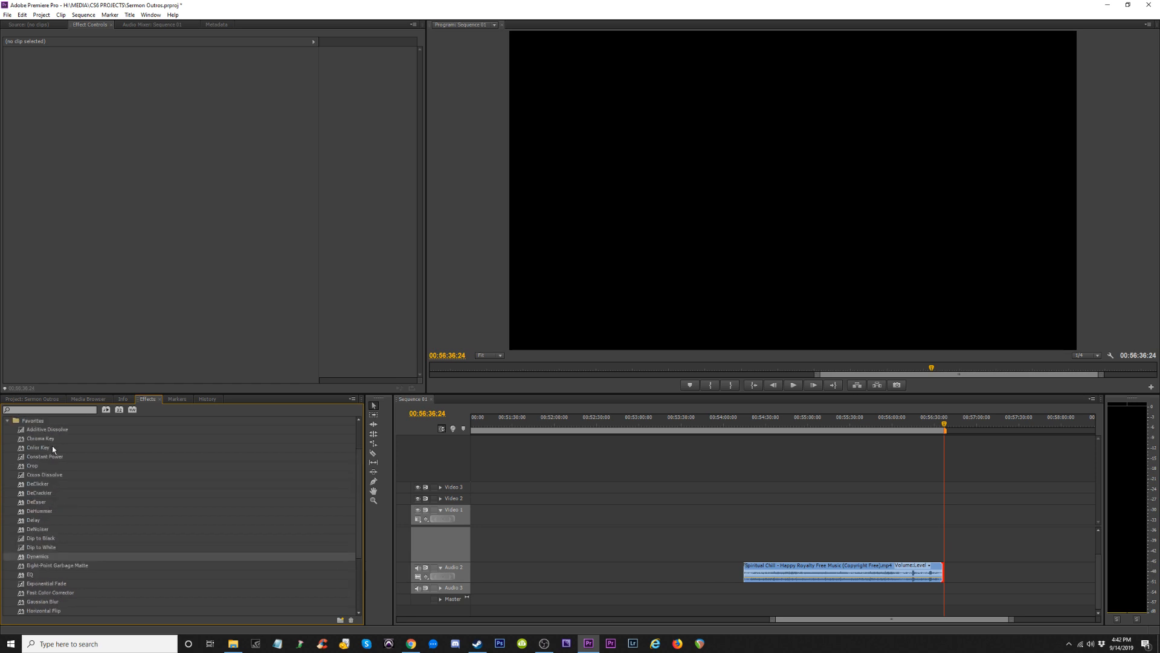
pyautogui.moveTo(45, 492); pyautogui.dragTo(930, 567)
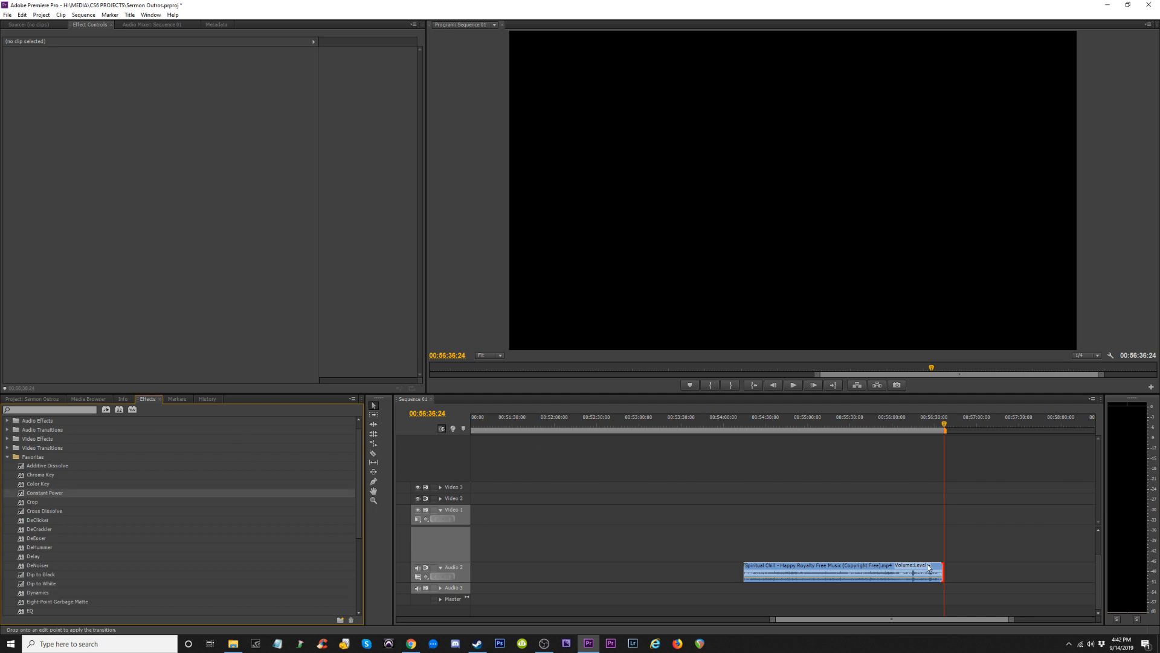
# Audition the opening seconds of the isolated music copy from about 00:54:15 to find a cut point.
pyautogui.click(747, 427)
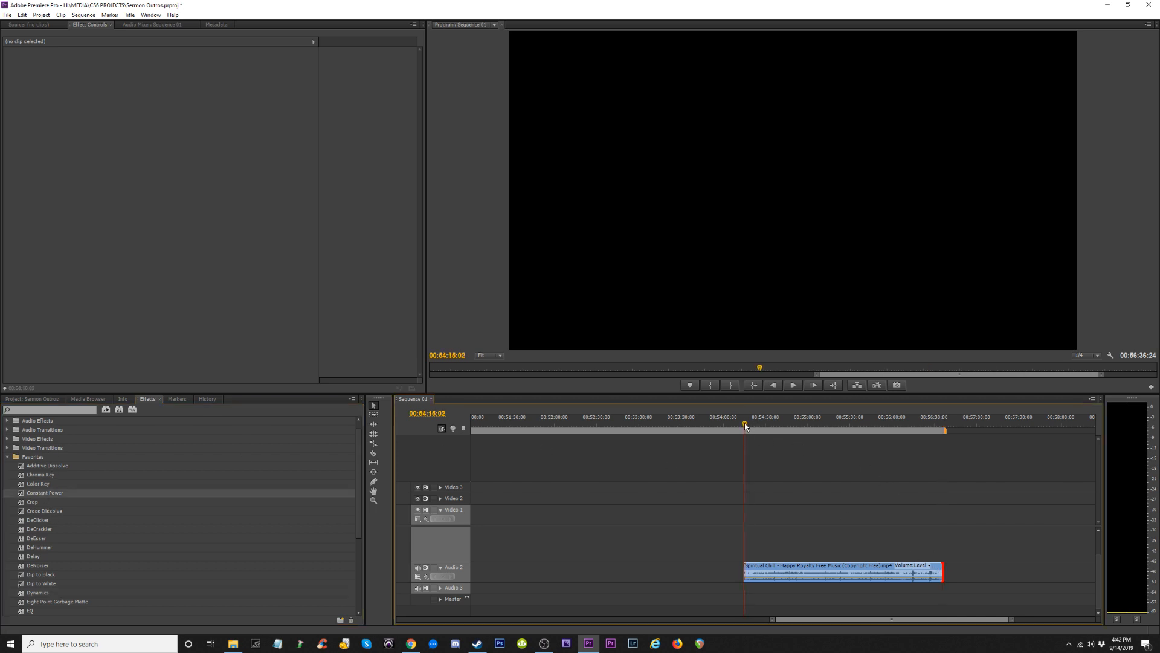
pyautogui.moveTo(744, 423); pyautogui.dragTo(744, 423)
pyautogui.press('space')
pyautogui.press('=')
pyautogui.press('=')
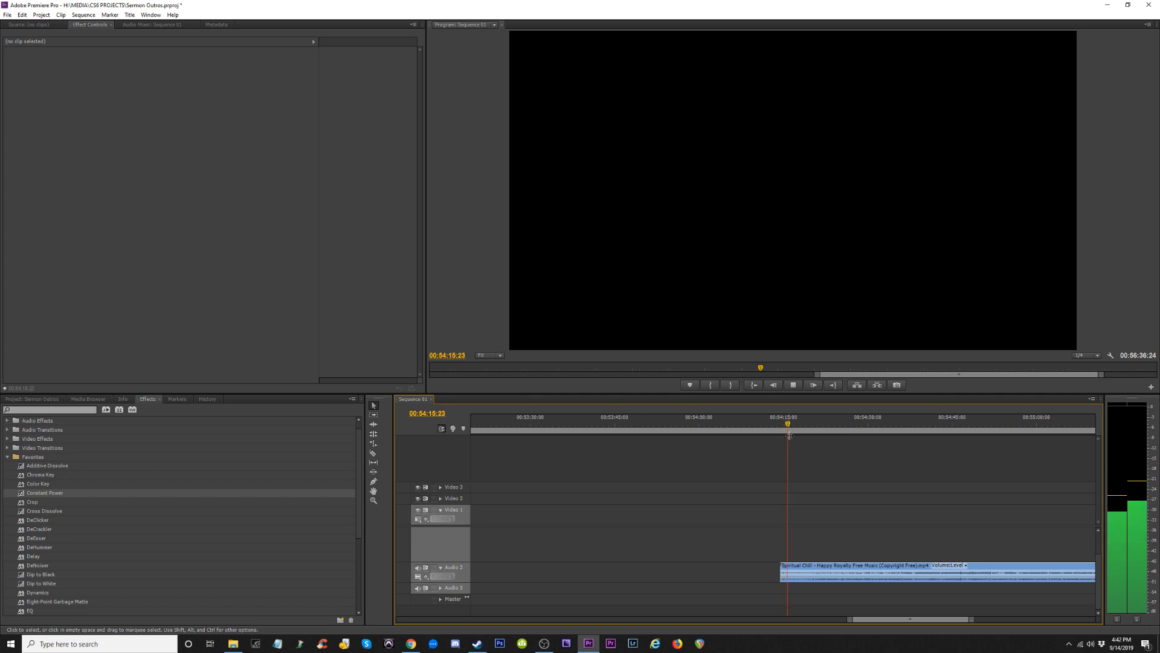
pyautogui.click(825, 426)
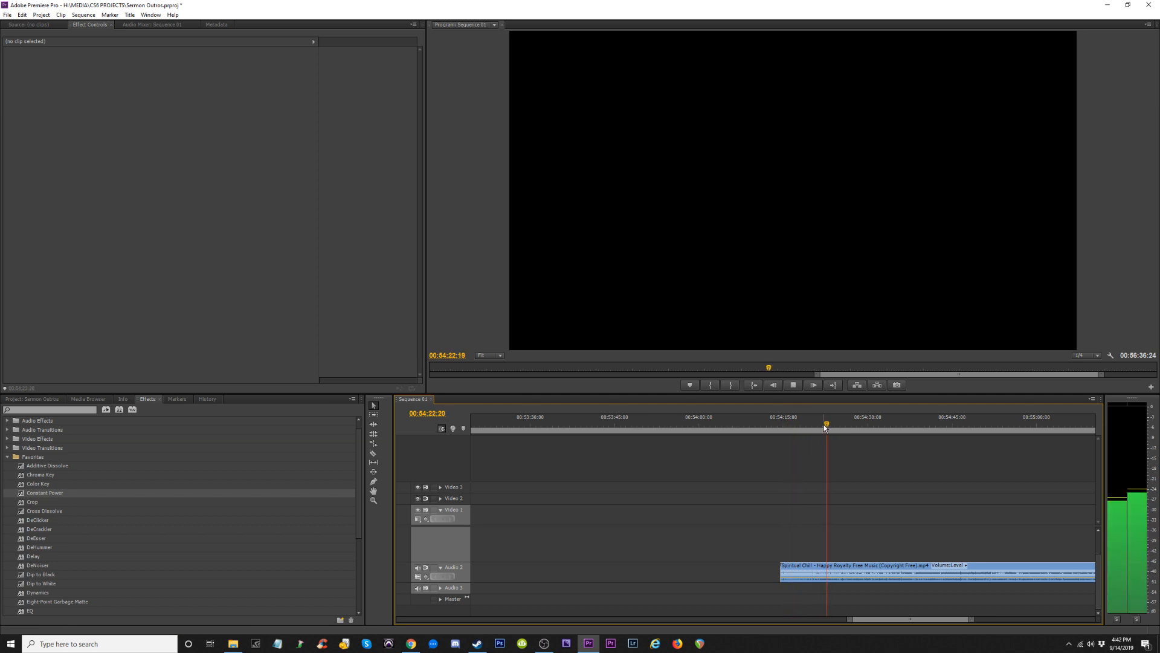
pyautogui.click(810, 428)
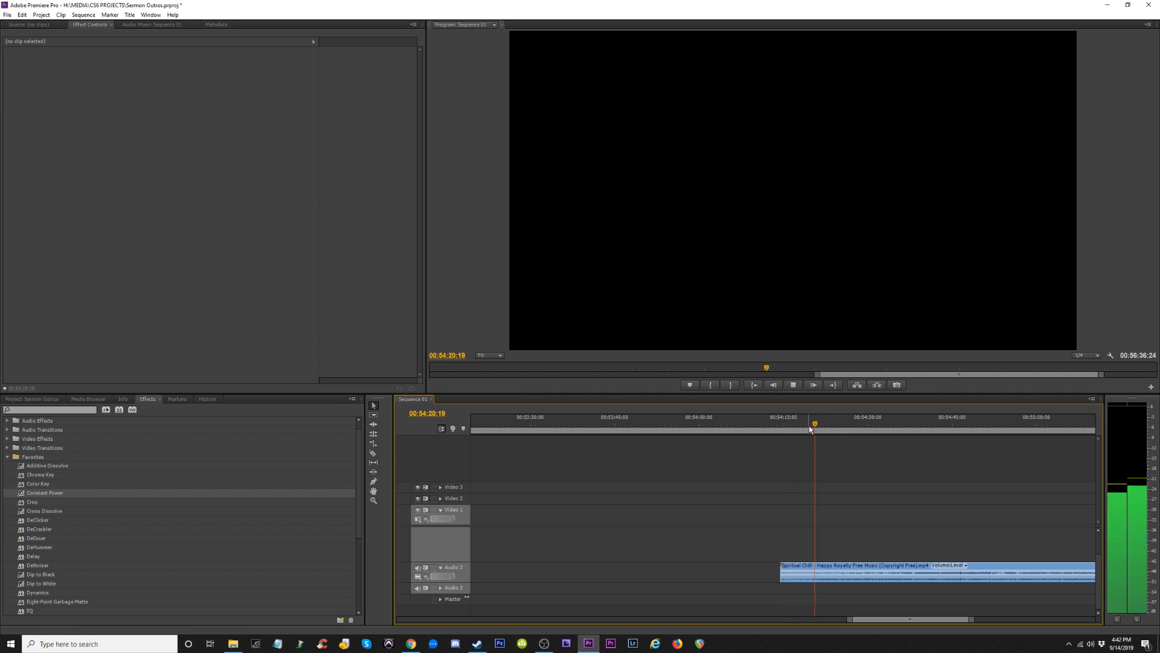
pyautogui.press('space')
# Show the music waveform in more detail around 00:54:20 by making Audio 2 taller and widening the timeline.
pyautogui.moveTo(810, 426); pyautogui.dragTo(814, 426)
pyautogui.press('=')
pyautogui.press('=')
pyautogui.press('=')
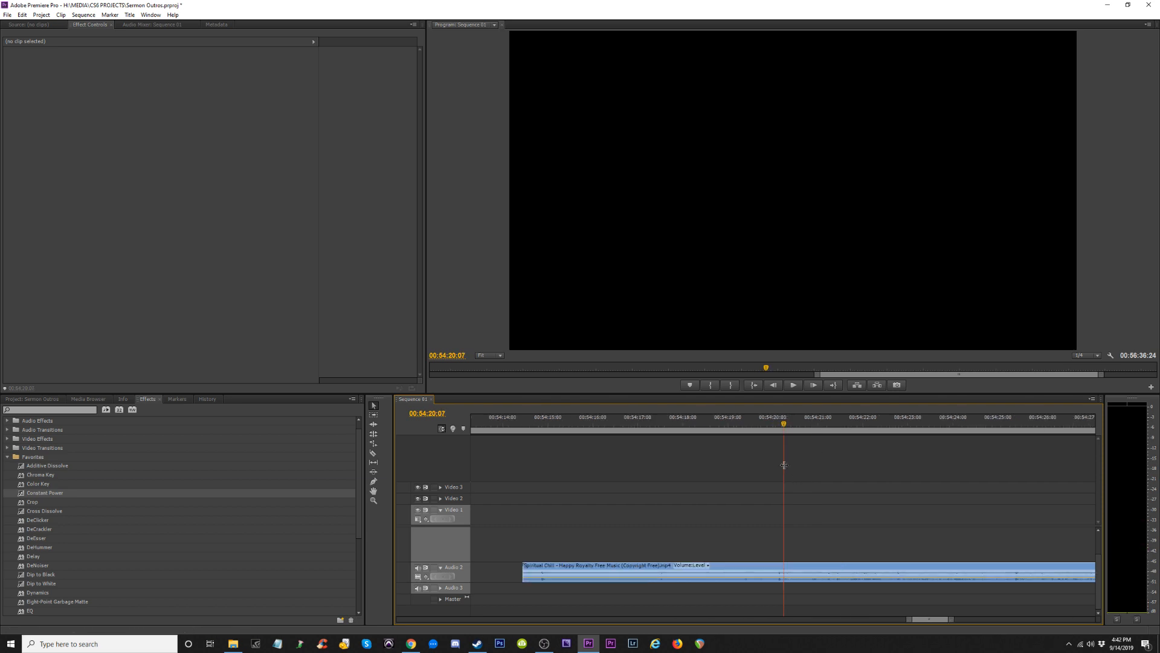
pyautogui.press('=')
pyautogui.moveTo(460, 584); pyautogui.dragTo(459, 603)
pyautogui.moveTo(396, 582); pyautogui.dragTo(253, 582)
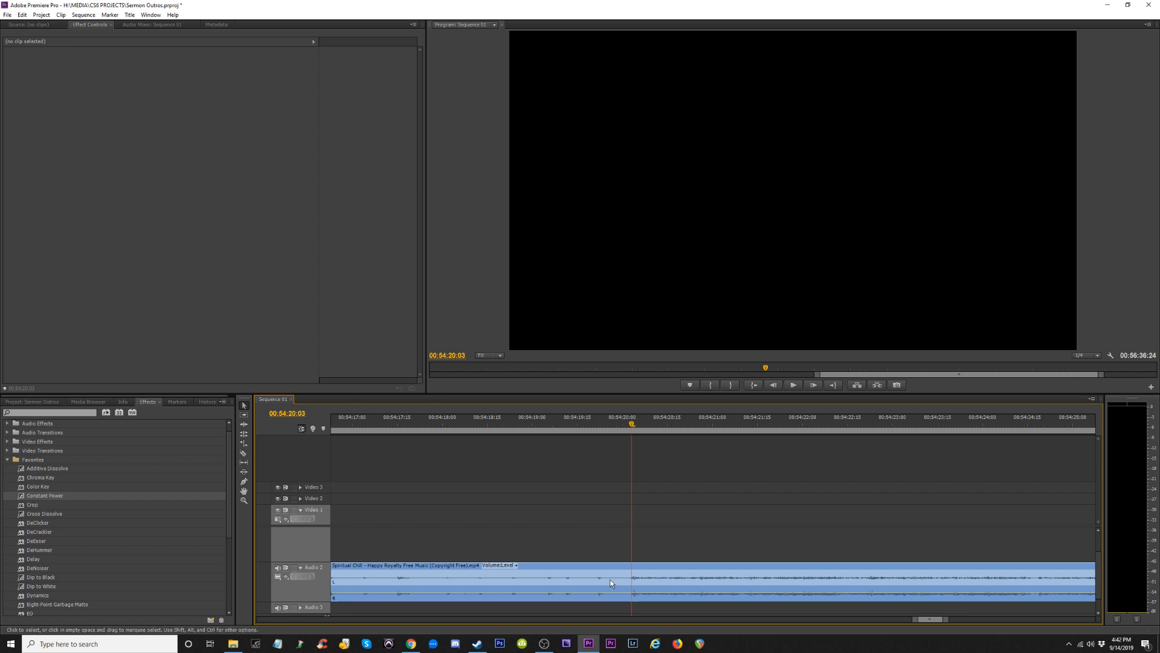
# Split the isolated music copy on Audio 2 at 00:54:20:03.
pyautogui.press('Left')
pyautogui.press('Right')
pyautogui.press('Right')
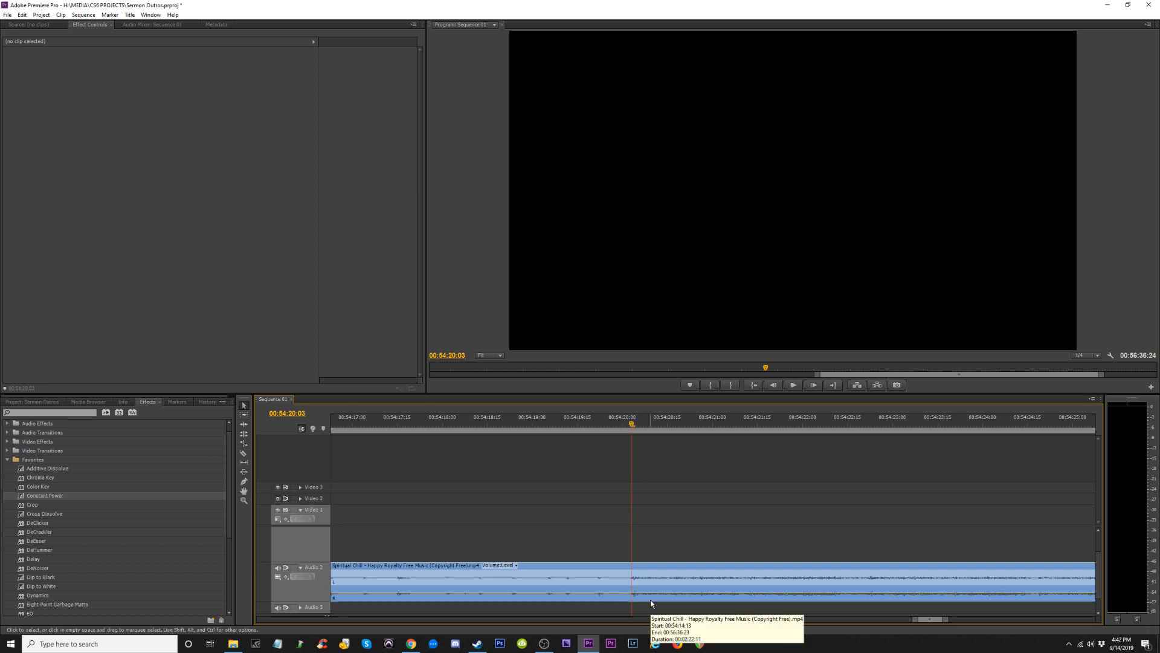
pyautogui.press('Left')
pyautogui.press('Left')
pyautogui.press('Right')
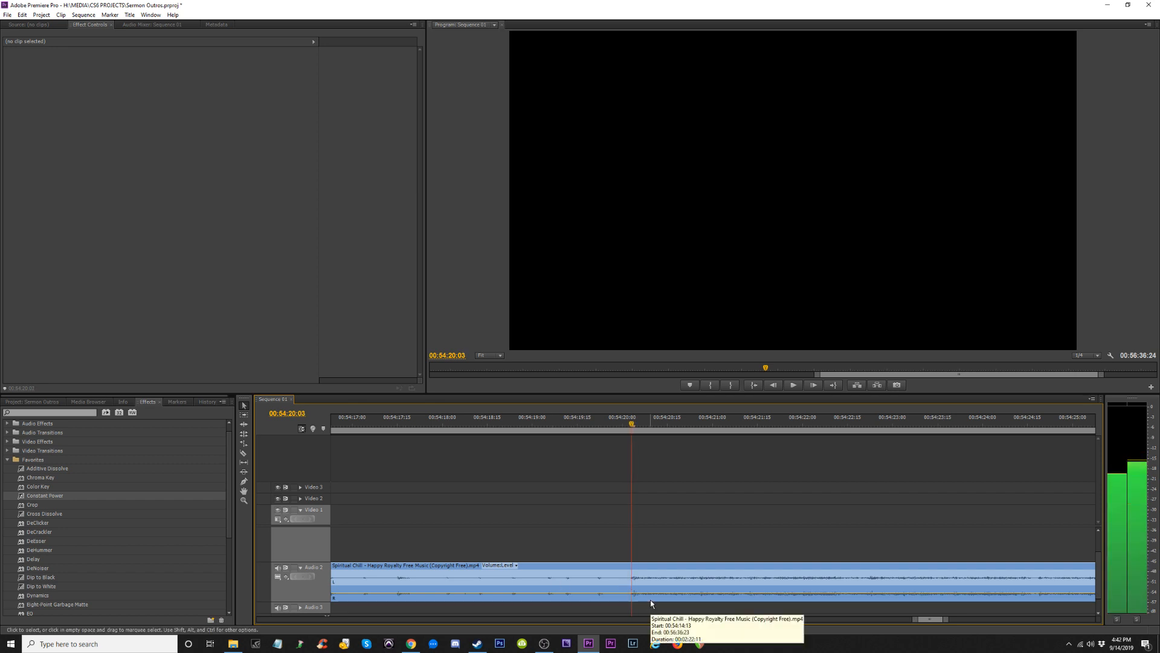
pyautogui.press('c')
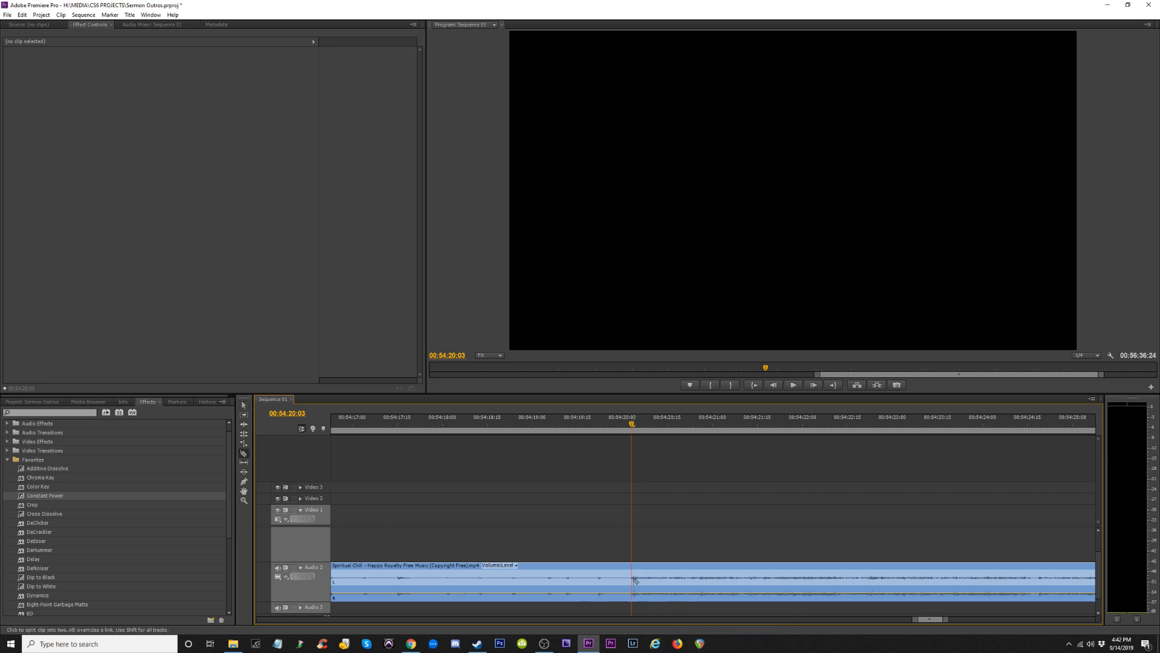
pyautogui.click(634, 581)
# Duplicate the longer section after the cut further along Audio 2, at about 00:57:20.
pyautogui.press('-')
pyautogui.press('-')
pyautogui.press('-')
pyautogui.press('-')
pyautogui.press('-')
pyautogui.press('-')
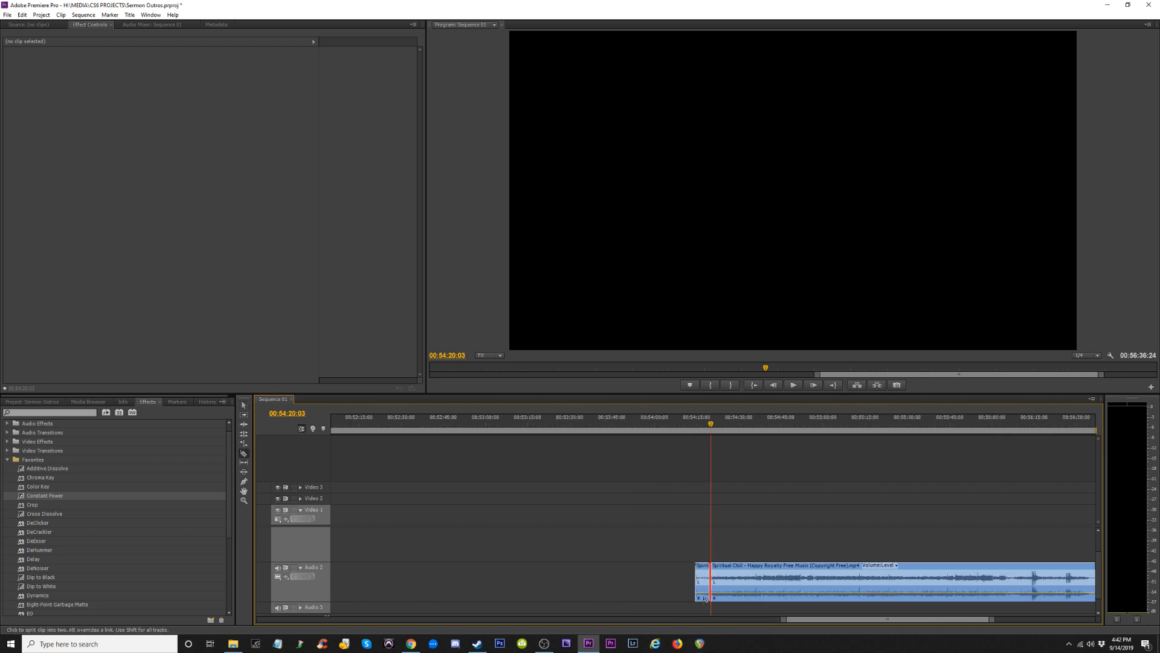
pyautogui.press('v')
pyautogui.moveTo(733, 573); pyautogui.dragTo(991, 577)
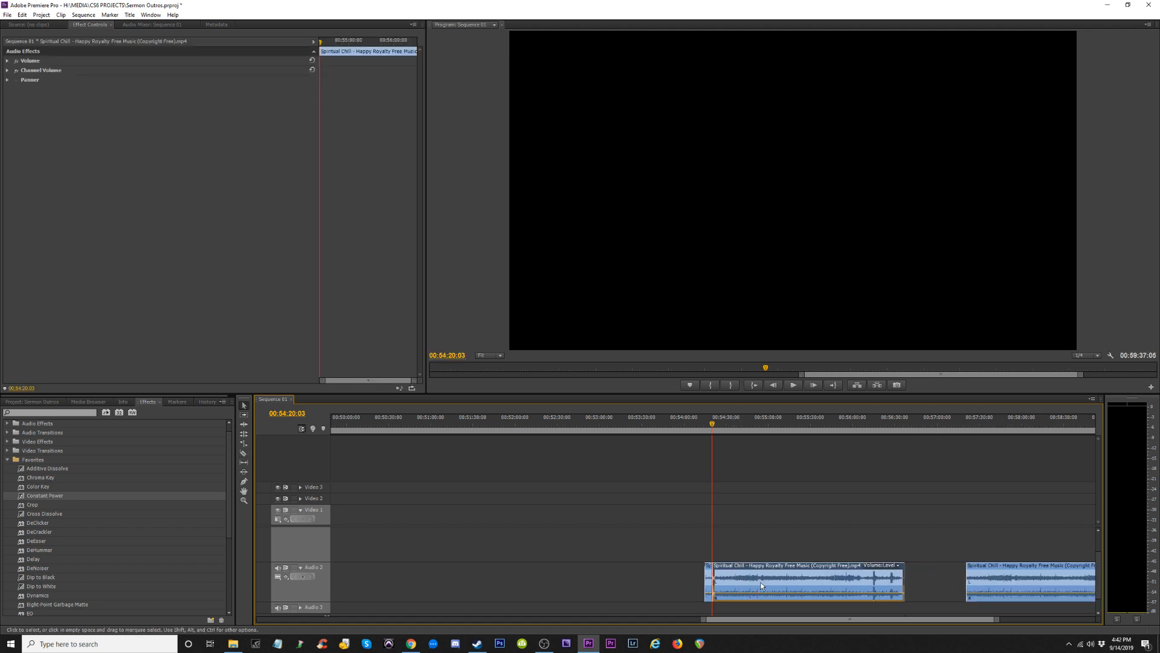
# Delete the short piece before the cut and extend the remaining clip's start back over the gap, to about 00:54:14.
pyautogui.click(710, 579)
pyautogui.press('Delete')
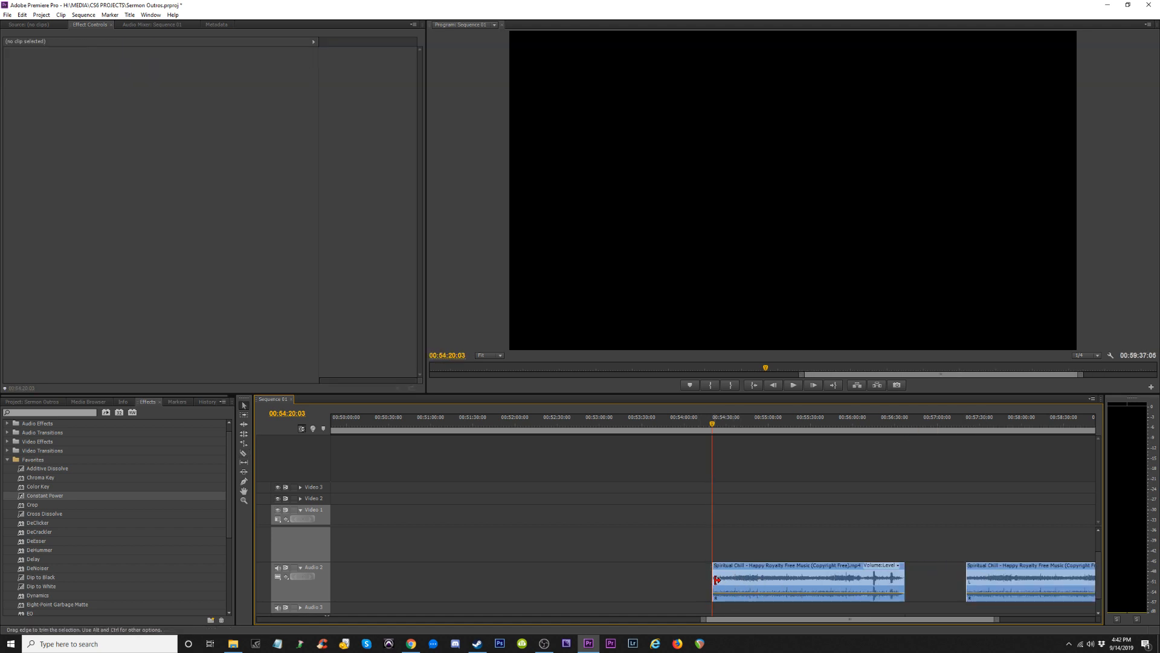
pyautogui.moveTo(715, 579); pyautogui.dragTo(706, 580)
pyautogui.click(1065, 566)
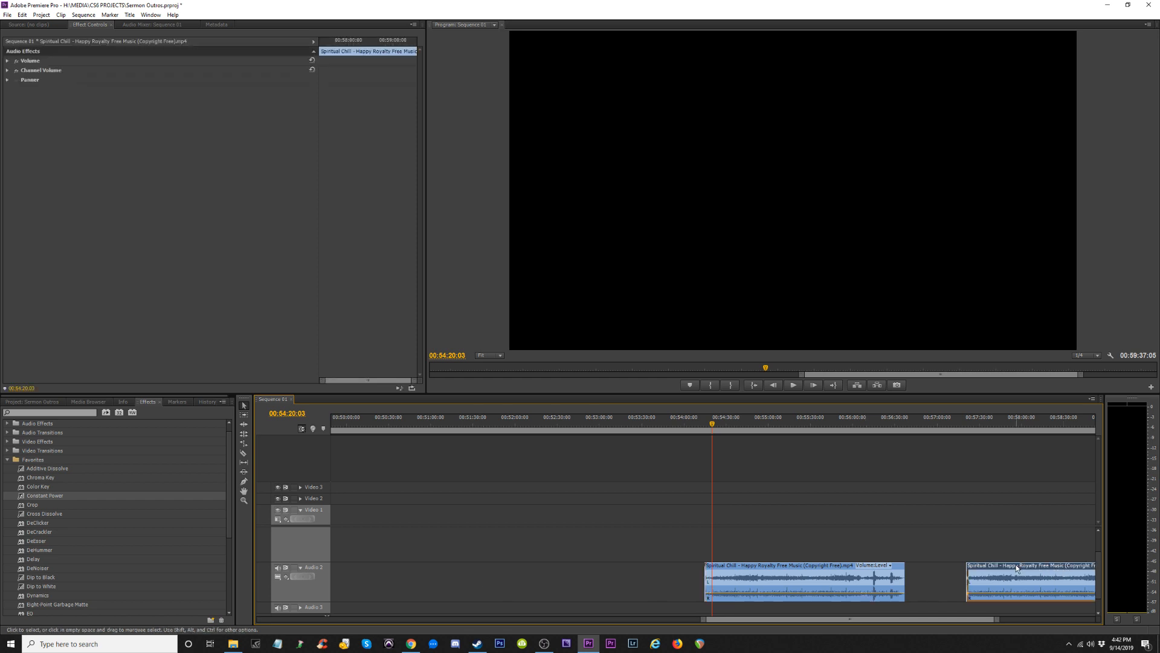
# Audition the first music copy's closing passages between about 00:56:00 and 00:56:29 to find where to end it.
pyautogui.moveTo(866, 430); pyautogui.dragTo(887, 431)
pyautogui.press('space')
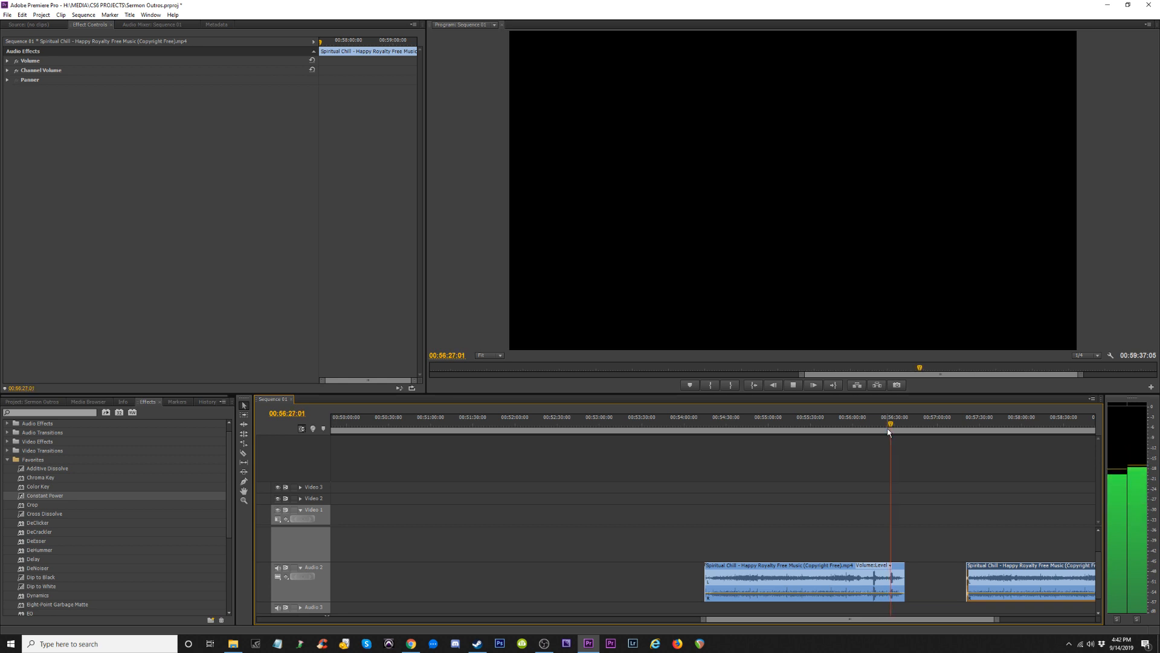
pyautogui.press('=')
pyautogui.press('=')
pyautogui.press('=')
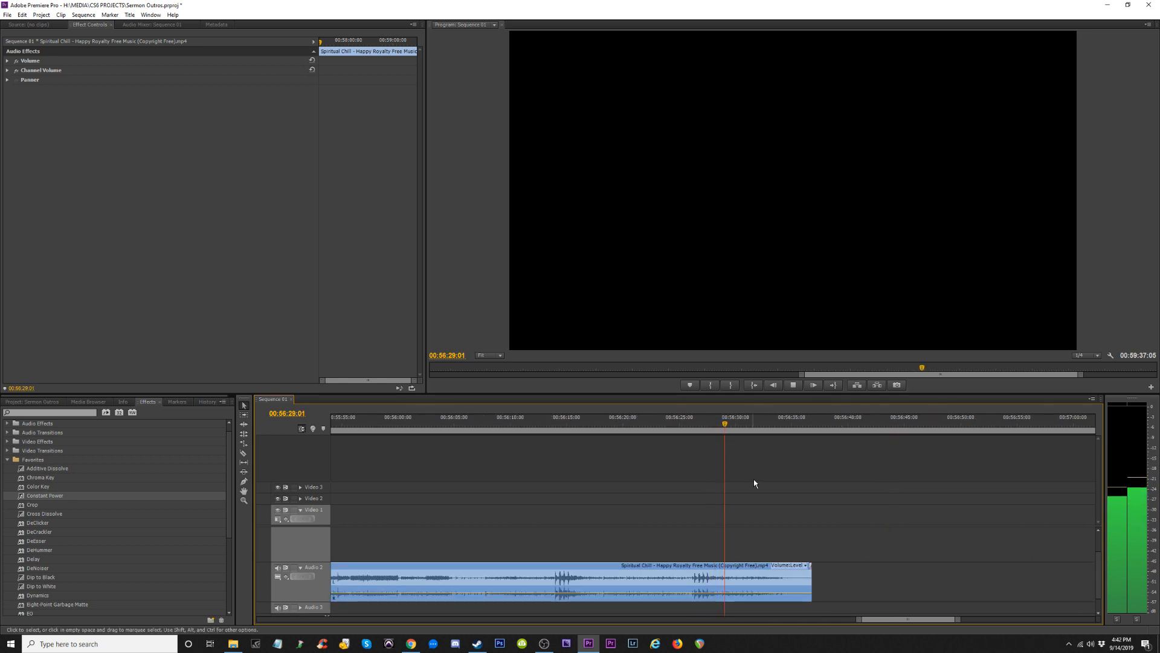
pyautogui.click(694, 424)
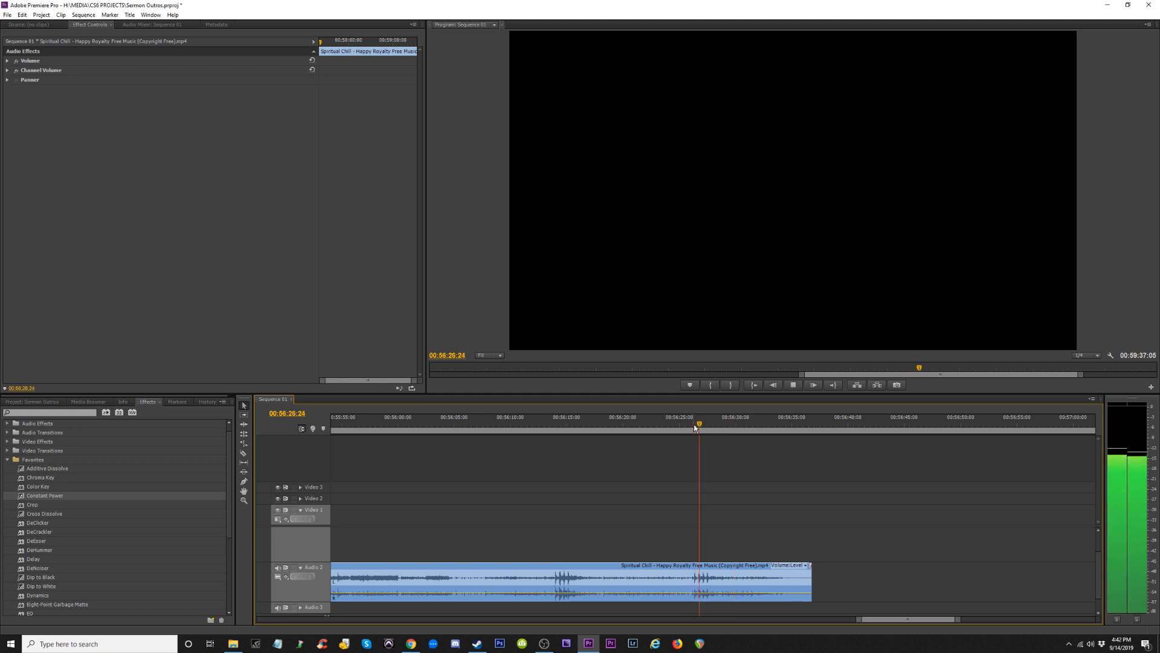
pyautogui.press('space')
pyautogui.press('space')
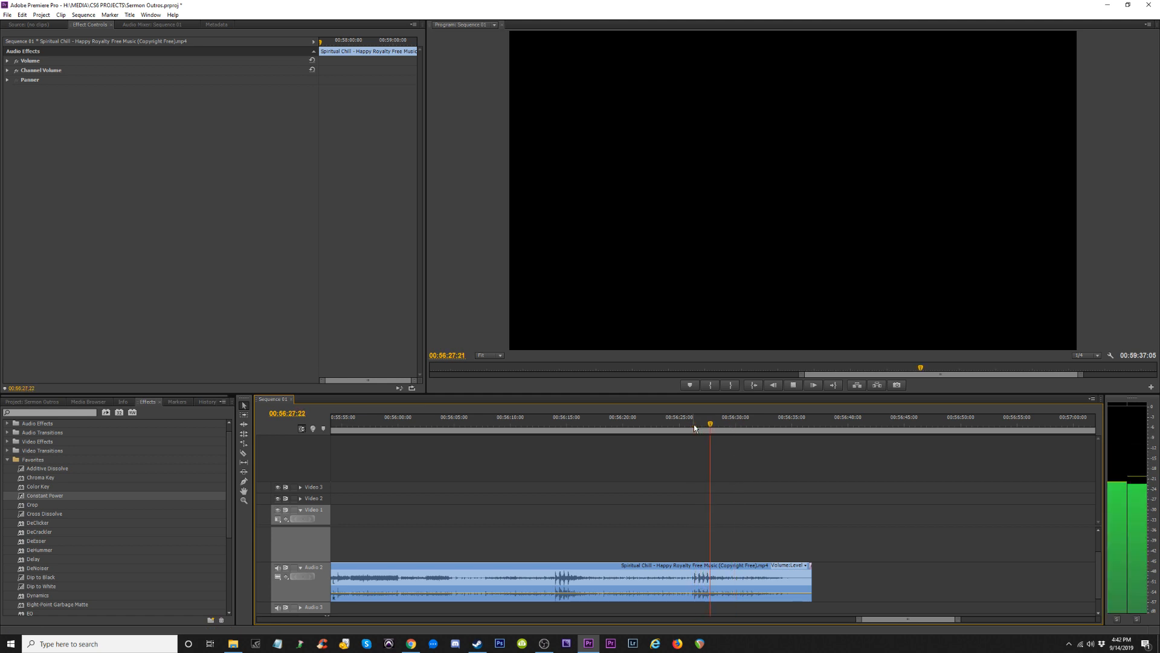
pyautogui.click(542, 423)
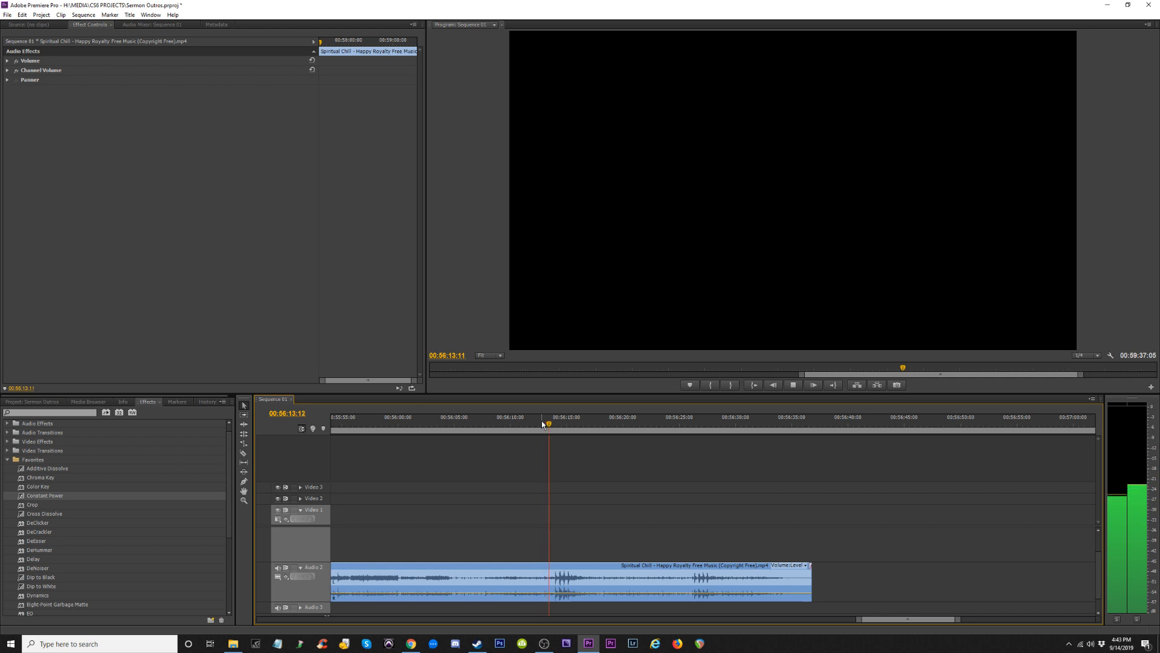
pyautogui.moveTo(501, 424); pyautogui.dragTo(454, 424)
pyautogui.press('space')
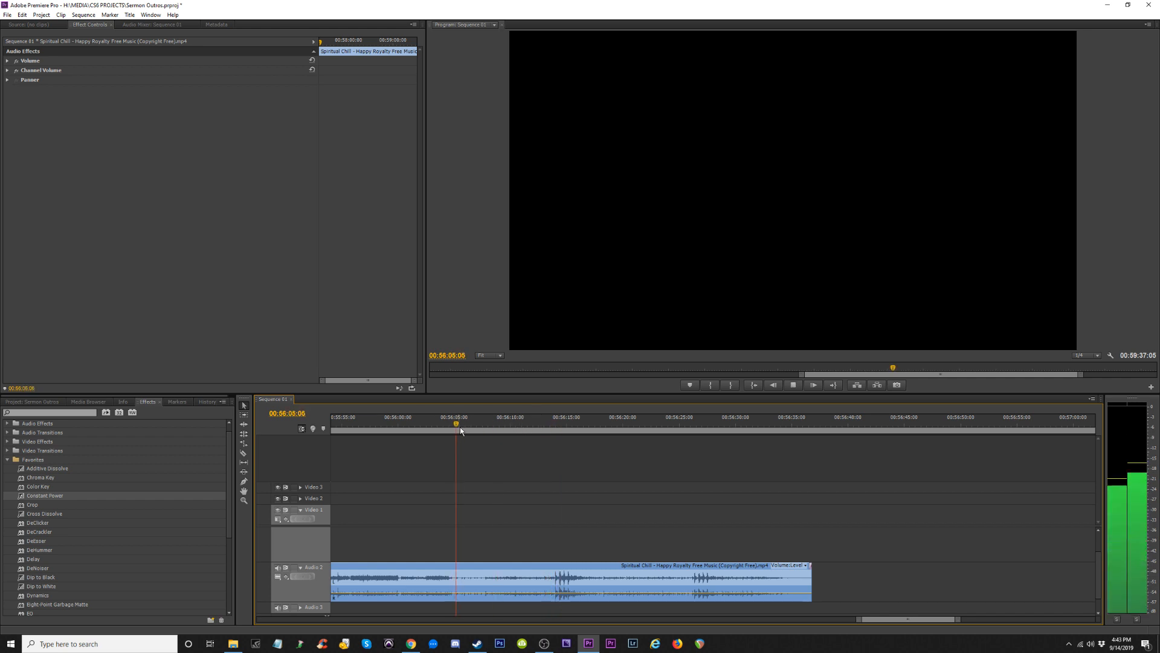
pyautogui.press('space')
pyautogui.click(403, 423)
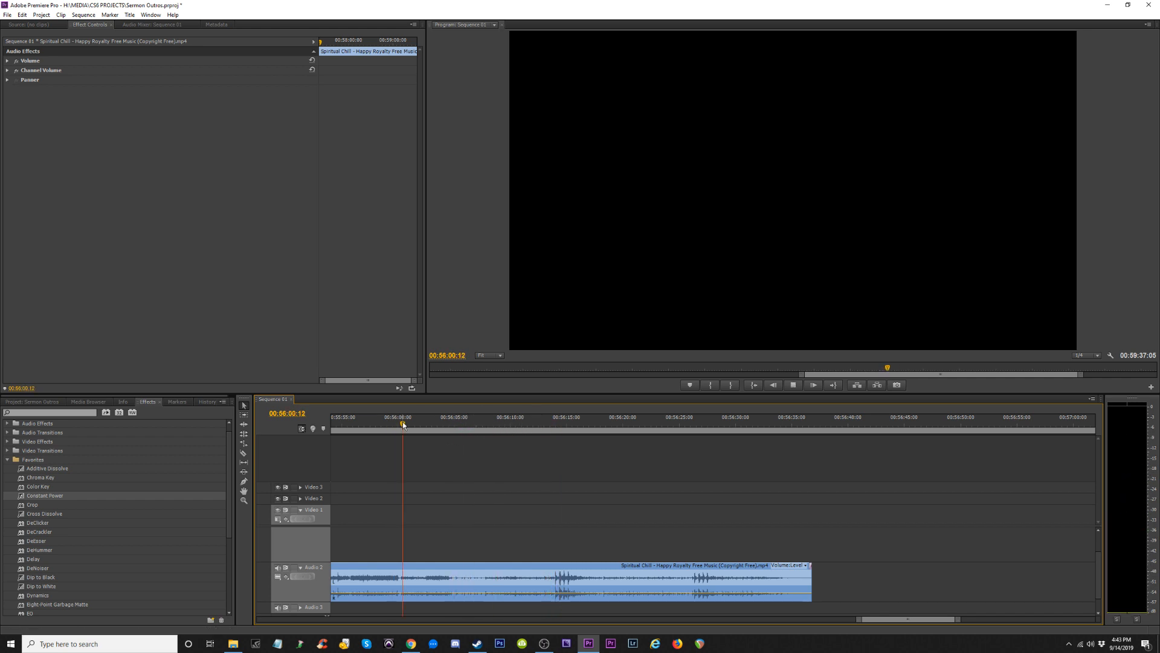
pyautogui.press('space')
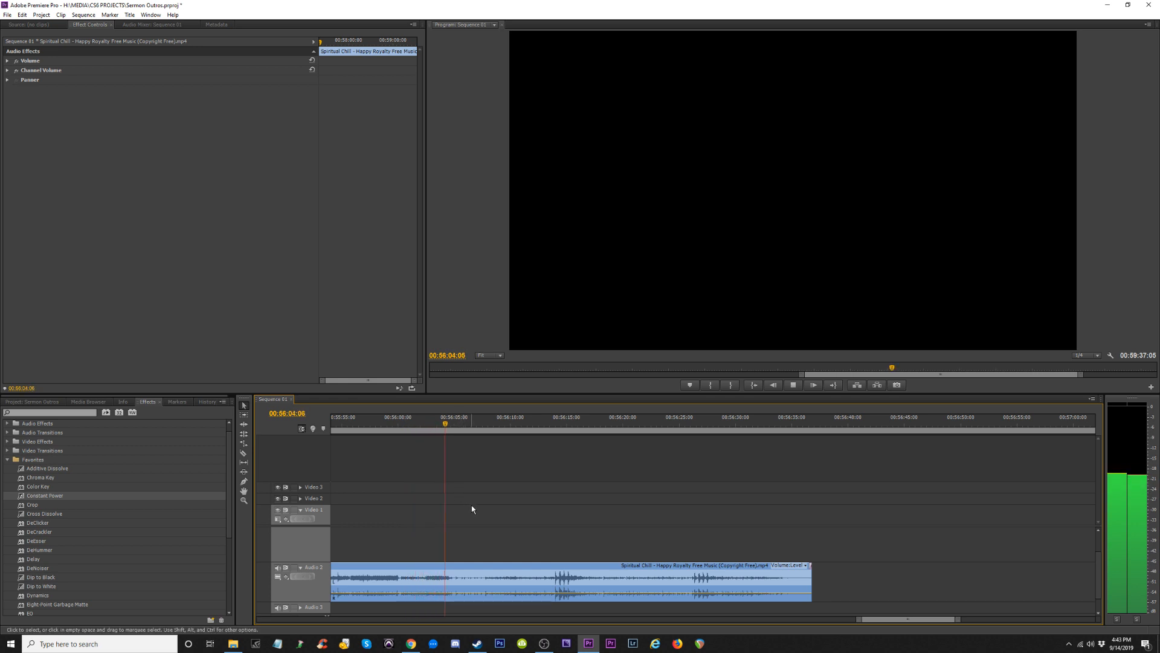
# Trim the first music copy's end to 00:56:05:03 and move the second copy directly against it.
pyautogui.click(454, 426)
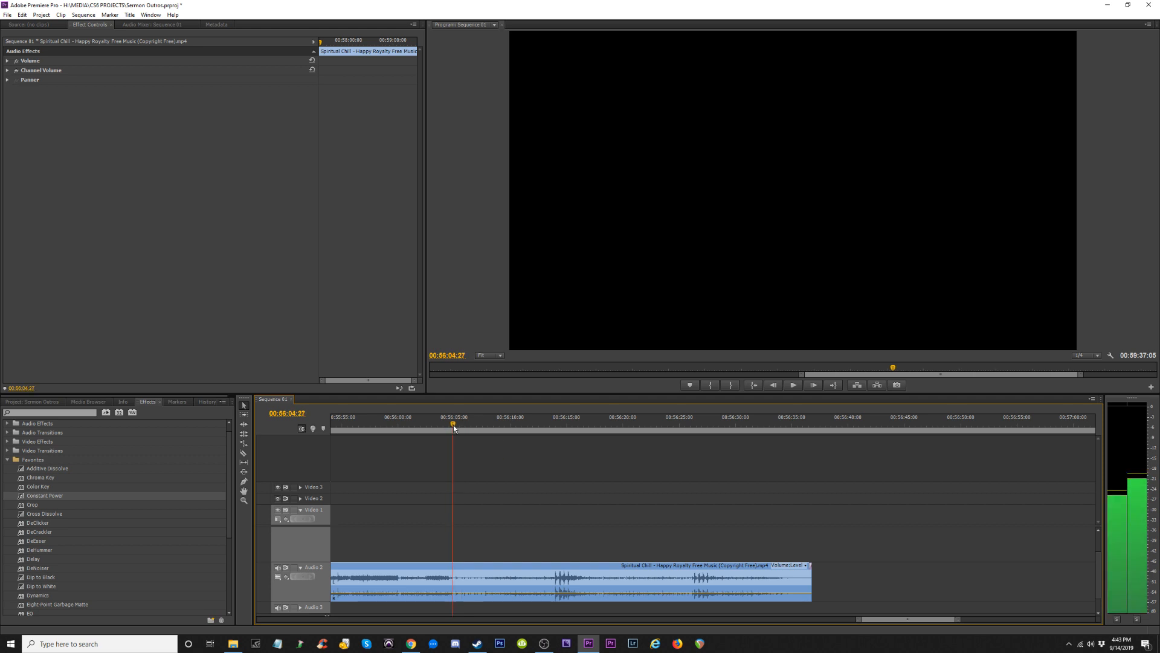
pyautogui.moveTo(453, 426); pyautogui.dragTo(455, 428)
pyautogui.press('Right')
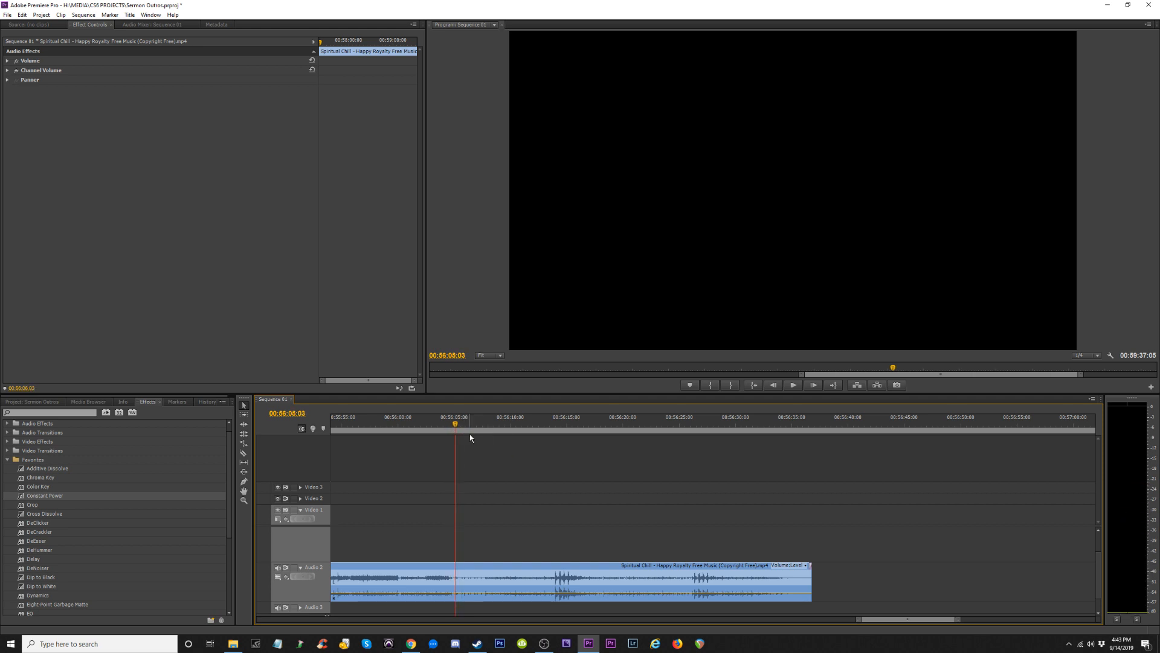
pyautogui.moveTo(811, 578); pyautogui.dragTo(455, 570)
pyautogui.press('-')
pyautogui.press('-')
pyautogui.moveTo(911, 571); pyautogui.dragTo(695, 577)
# Audition the join from about 00:56:02 and delete the Constant Power transition at the first copy's end.
pyautogui.click(640, 425)
pyautogui.press('space')
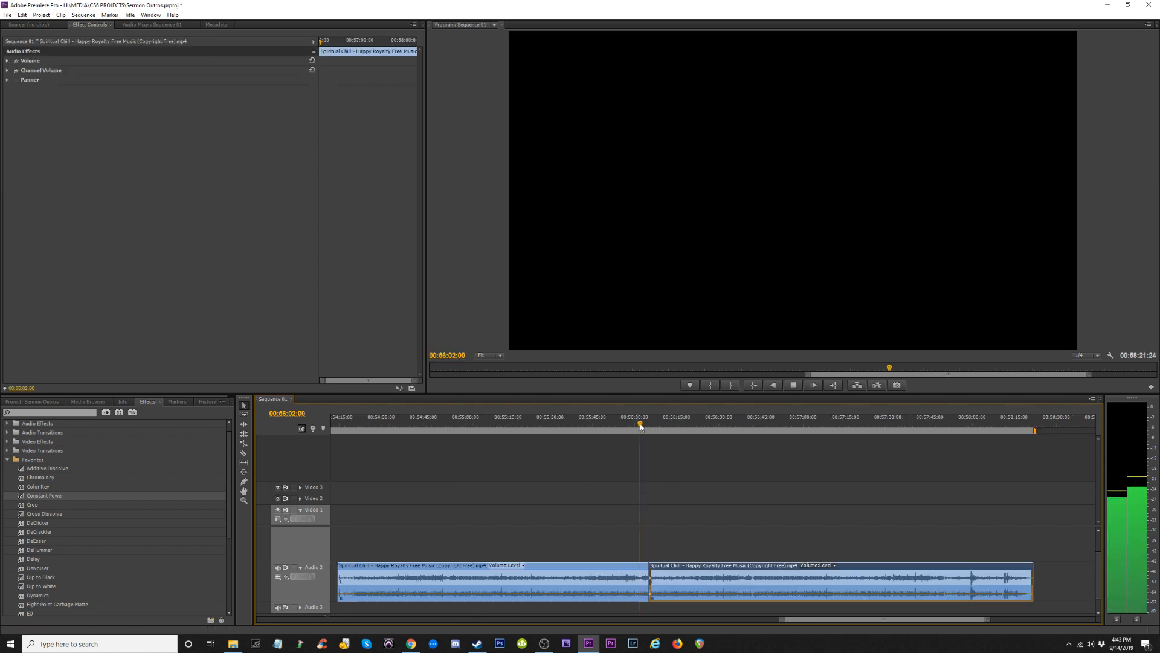
pyautogui.press('=')
pyautogui.press('=')
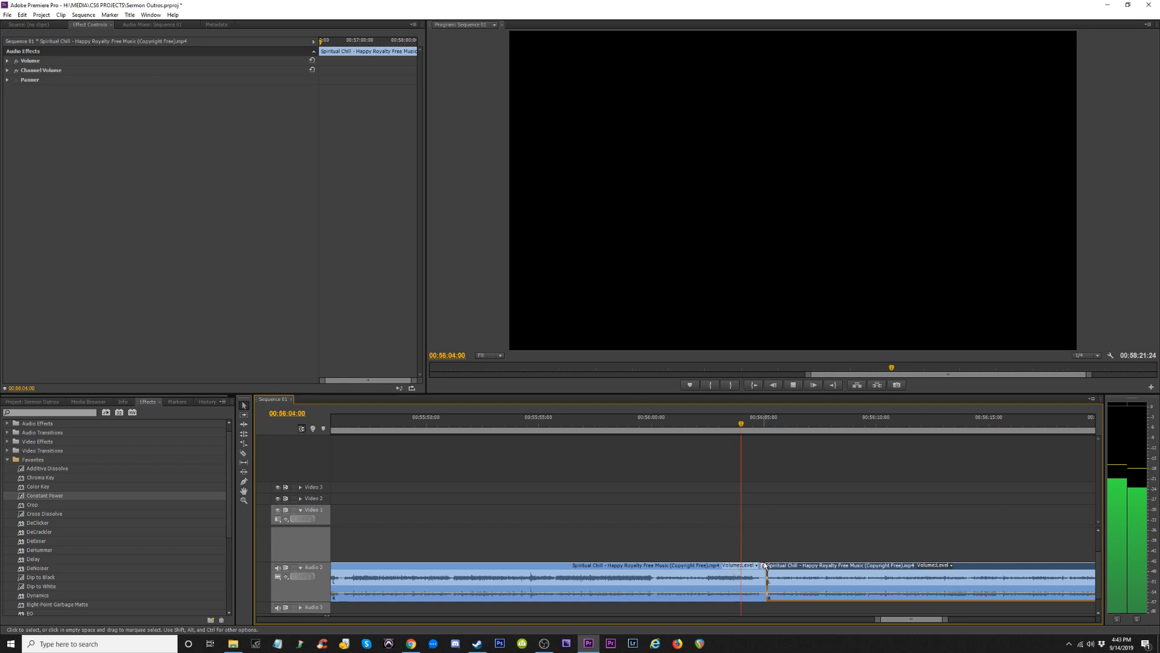
pyautogui.press('space')
pyautogui.press('=')
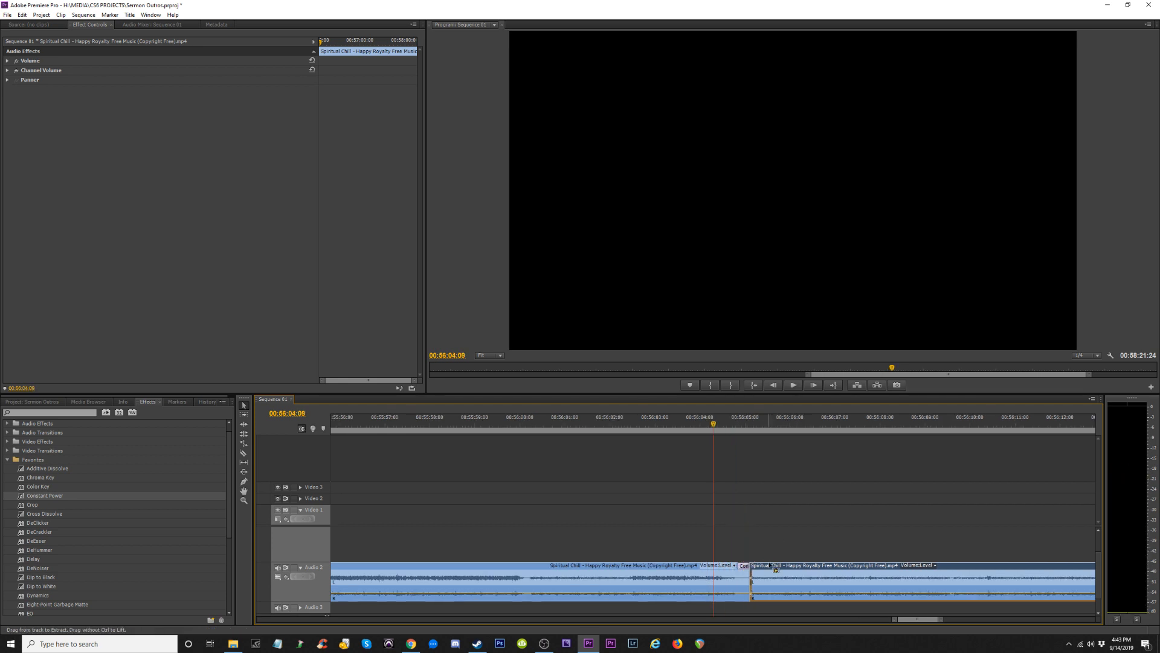
pyautogui.click(743, 568)
pyautogui.press('Delete')
# Audition the join between the two music copies, replaying it from about 00:56:01 and 00:55:58.
pyautogui.press('space')
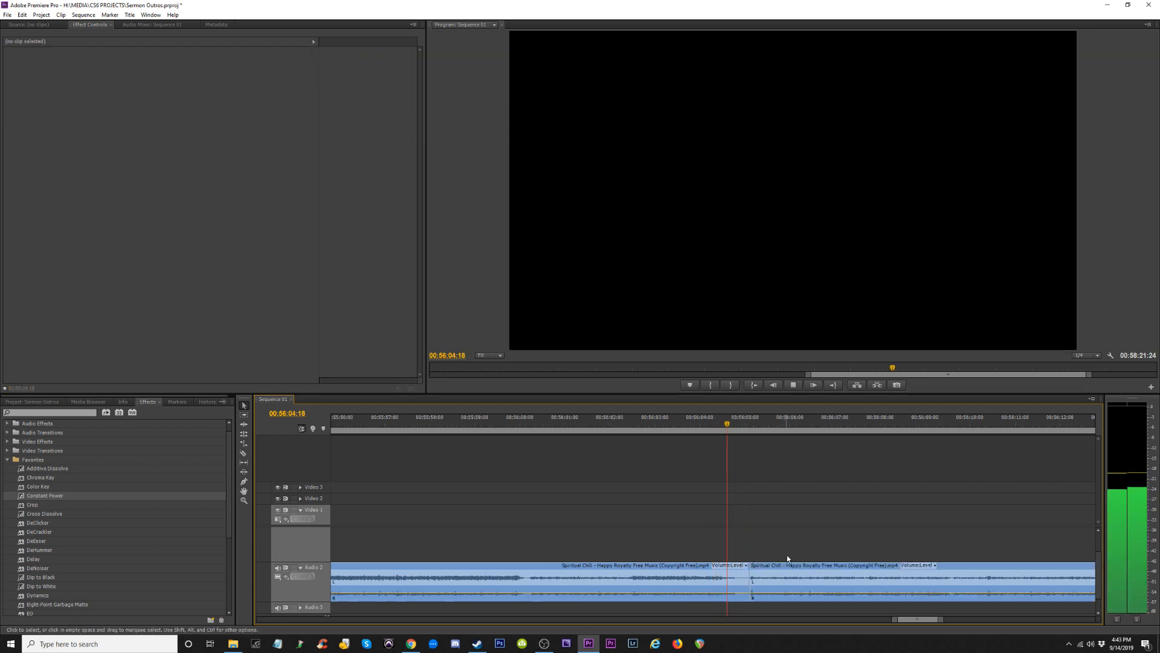
pyautogui.press('space')
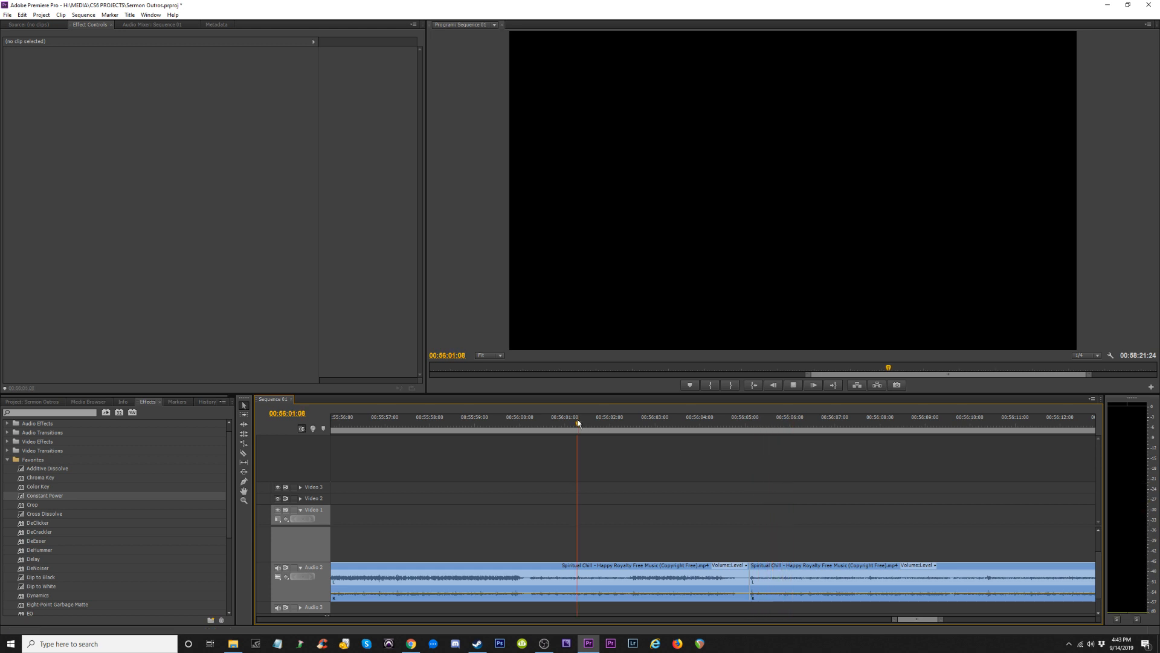
pyautogui.press('space')
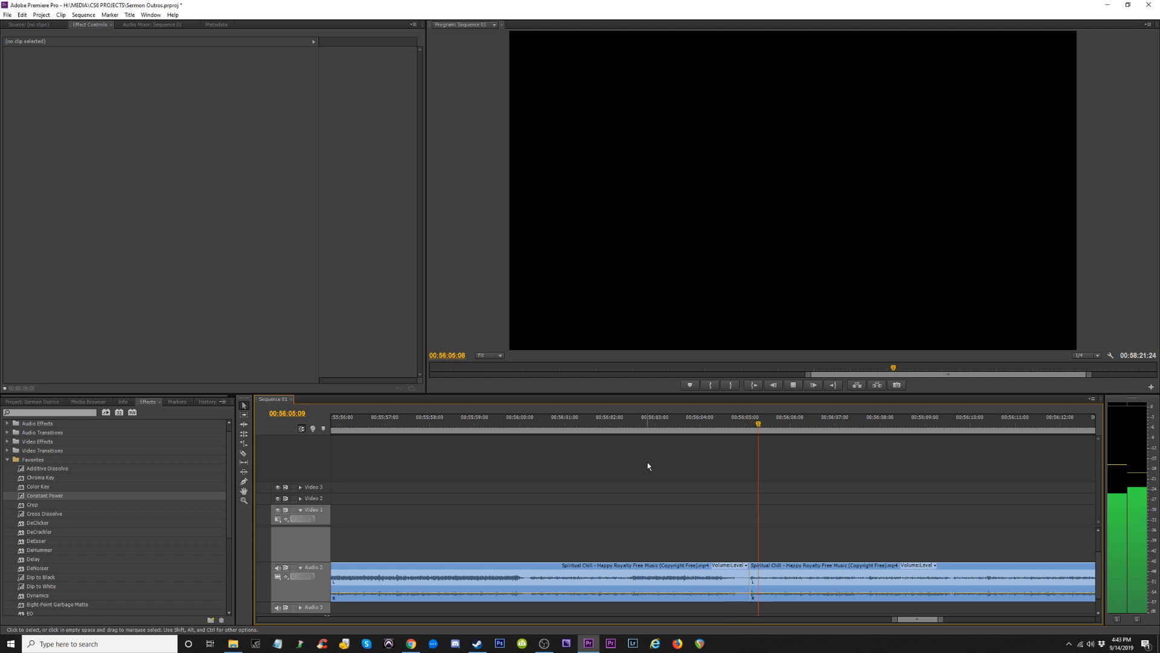
pyautogui.click(433, 423)
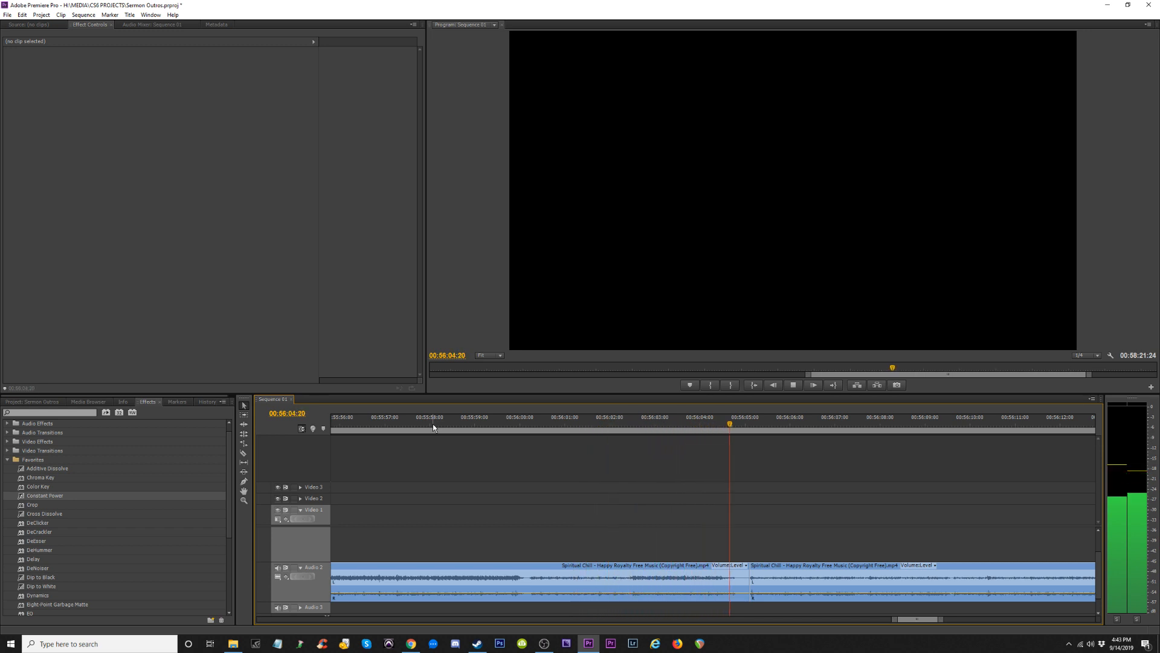
pyautogui.press('-')
pyautogui.press('-')
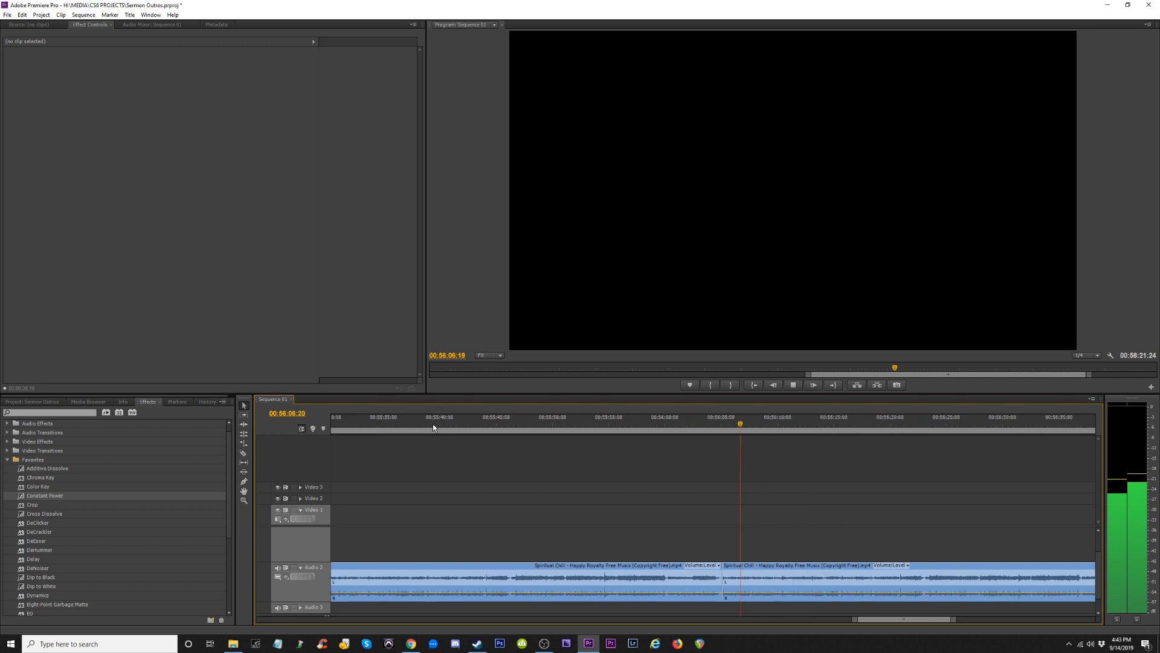
# Audition the join between the two music copies from about 00:55:44, stopping at 00:56:04:21 to find an earlier end point.
pyautogui.click(487, 423)
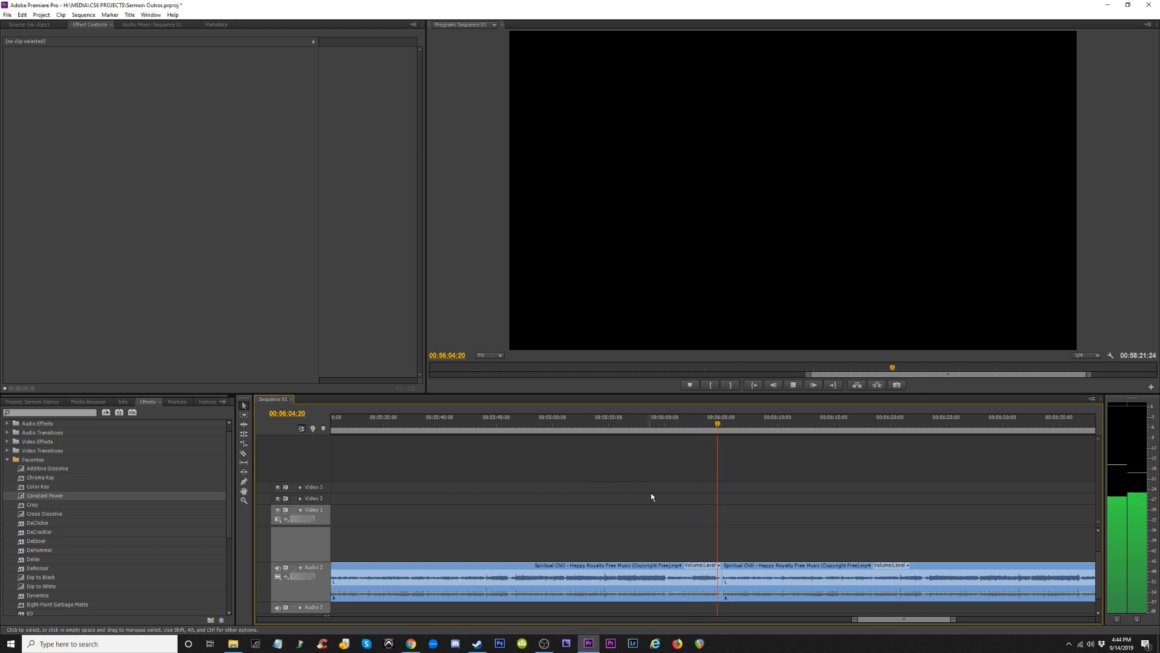
pyautogui.press('space')
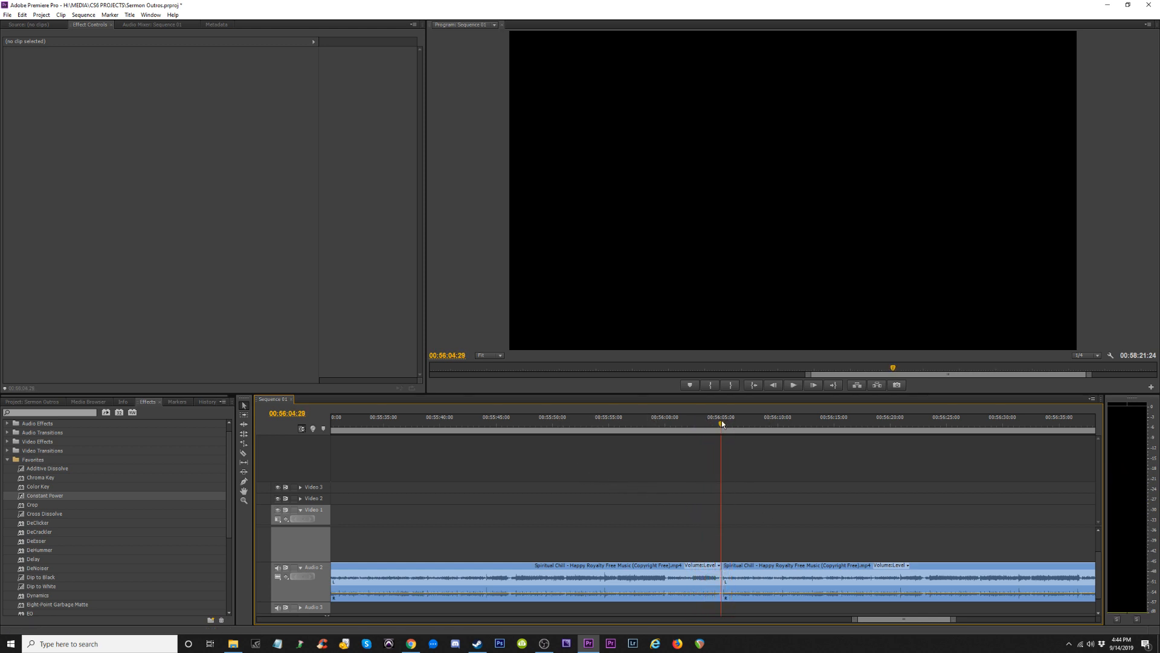
pyautogui.moveTo(722, 423); pyautogui.dragTo(712, 424)
pyautogui.press('space')
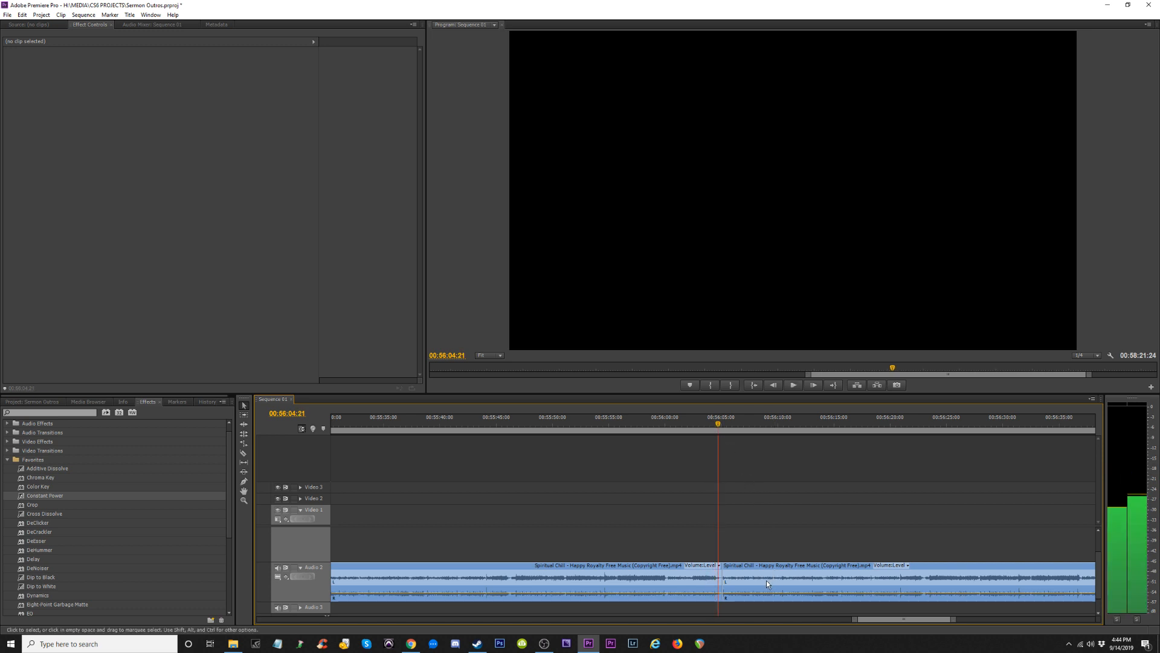
# Trim the first music copy's end to 00:56:04:21 and move the second copy directly against it.
pyautogui.click(752, 572)
pyautogui.click(692, 423)
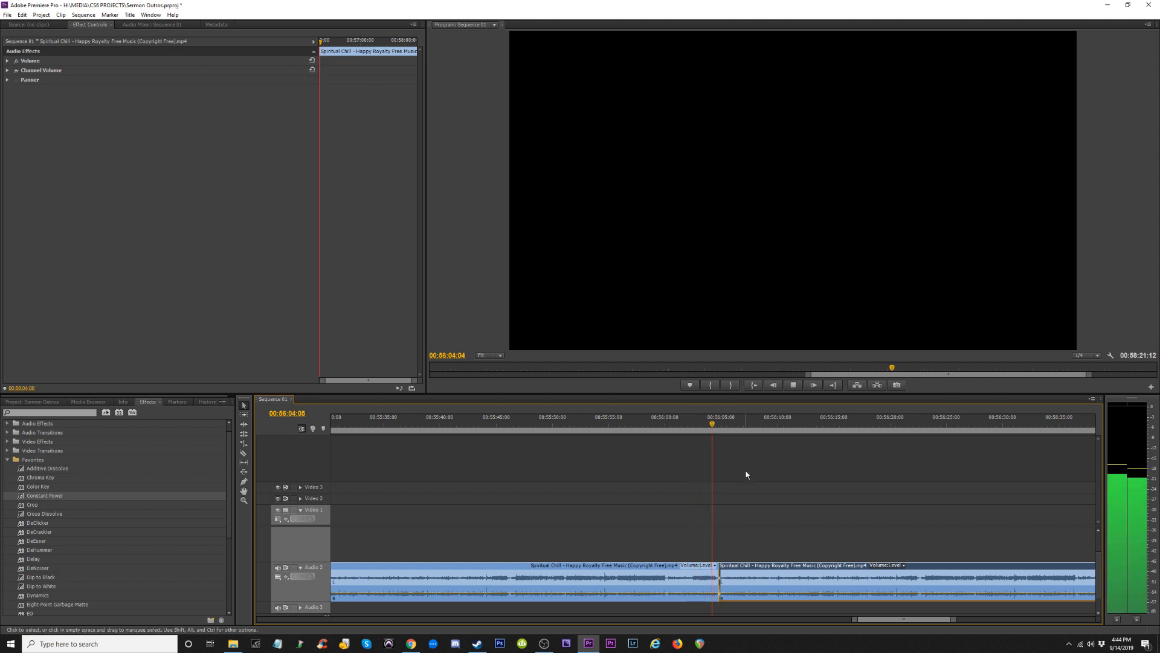
pyautogui.click(384, 428)
# Select both music copies and spot-check the music at about 00:54:53 and 00:58:08.
pyautogui.keyDown('shift'); pyautogui.click(711, 600); pyautogui.keyUp('shift')
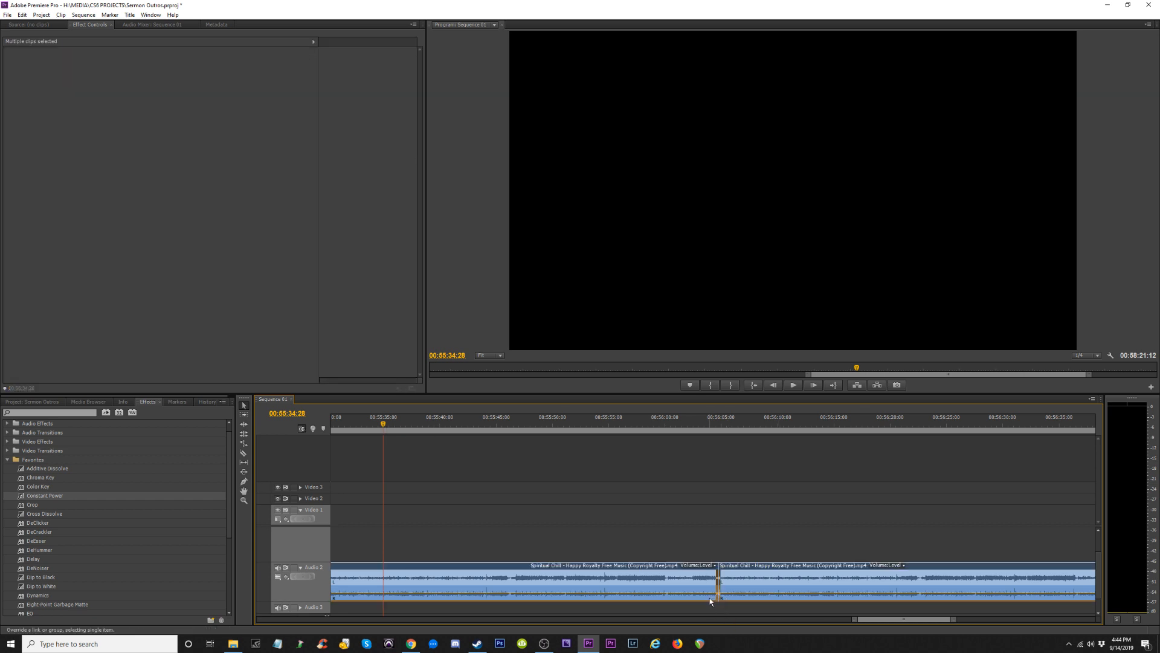
pyautogui.press('-')
pyautogui.press('-')
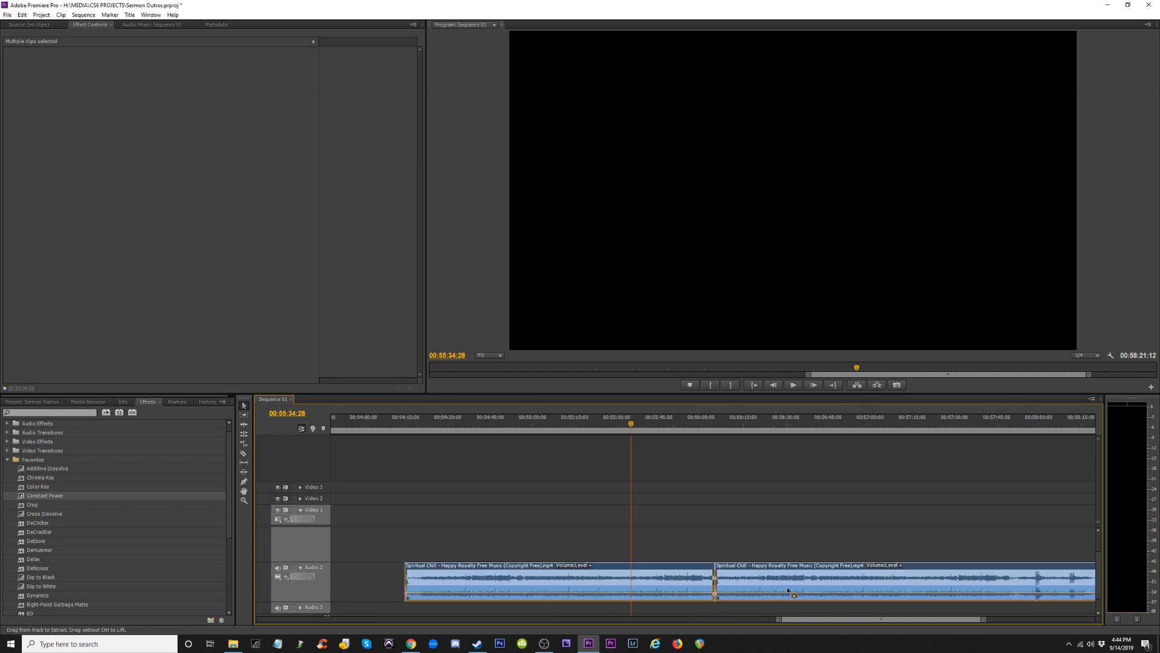
pyautogui.click(614, 427)
pyautogui.press('space')
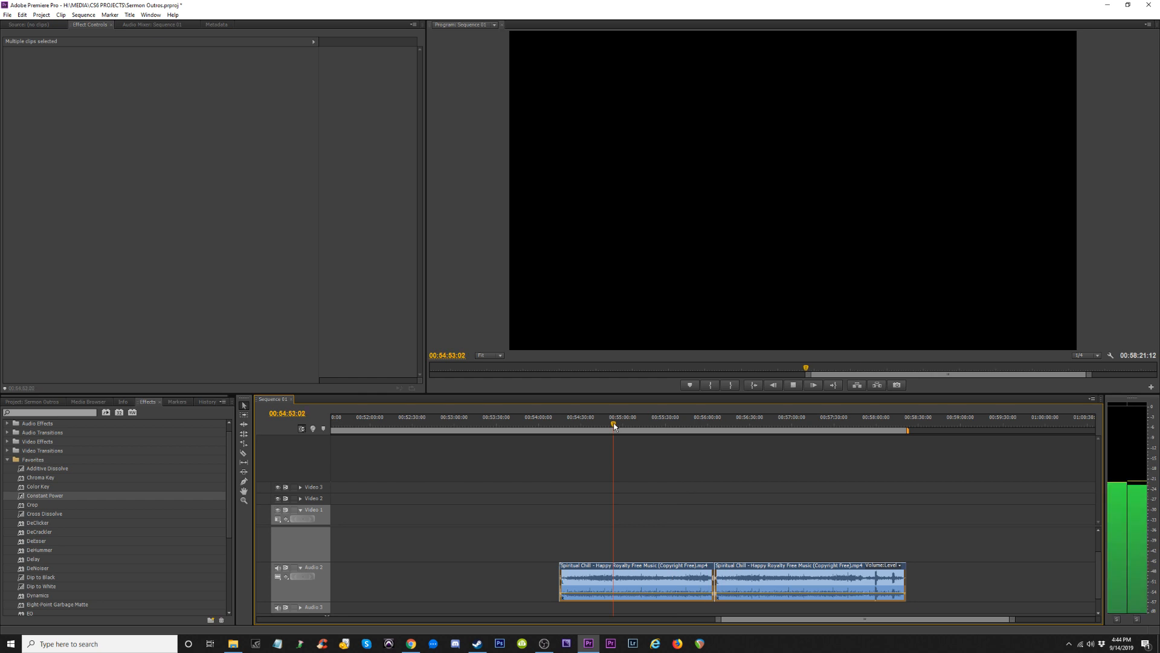
pyautogui.press('space')
pyautogui.click(889, 428)
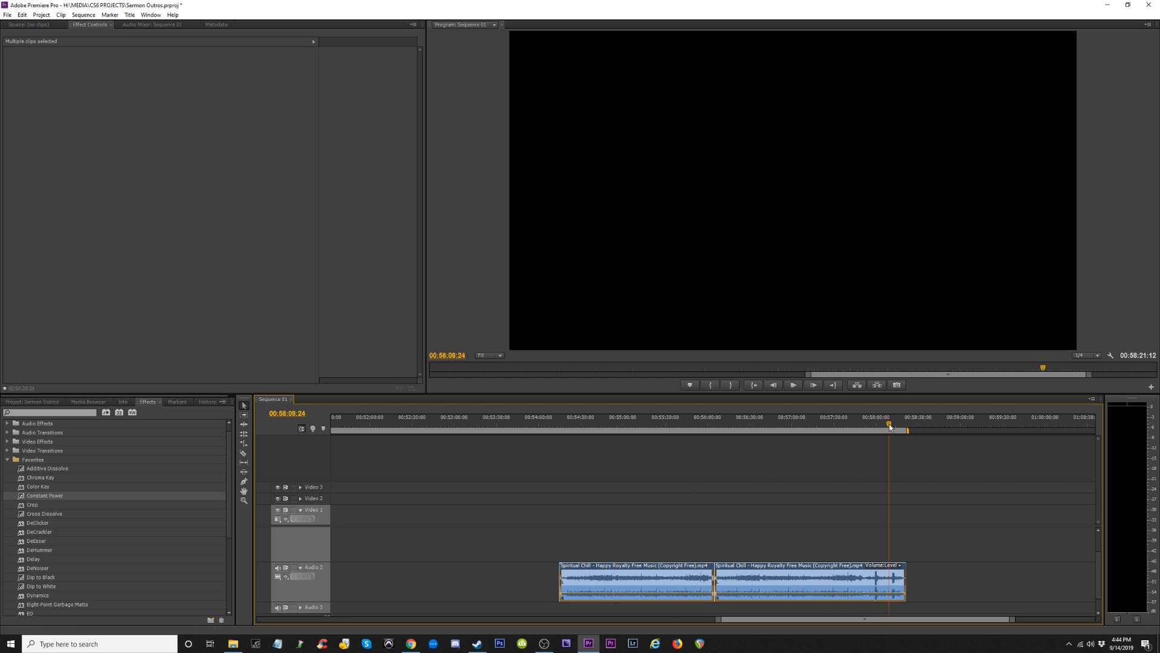
pyautogui.click(769, 497)
pyautogui.click(753, 566)
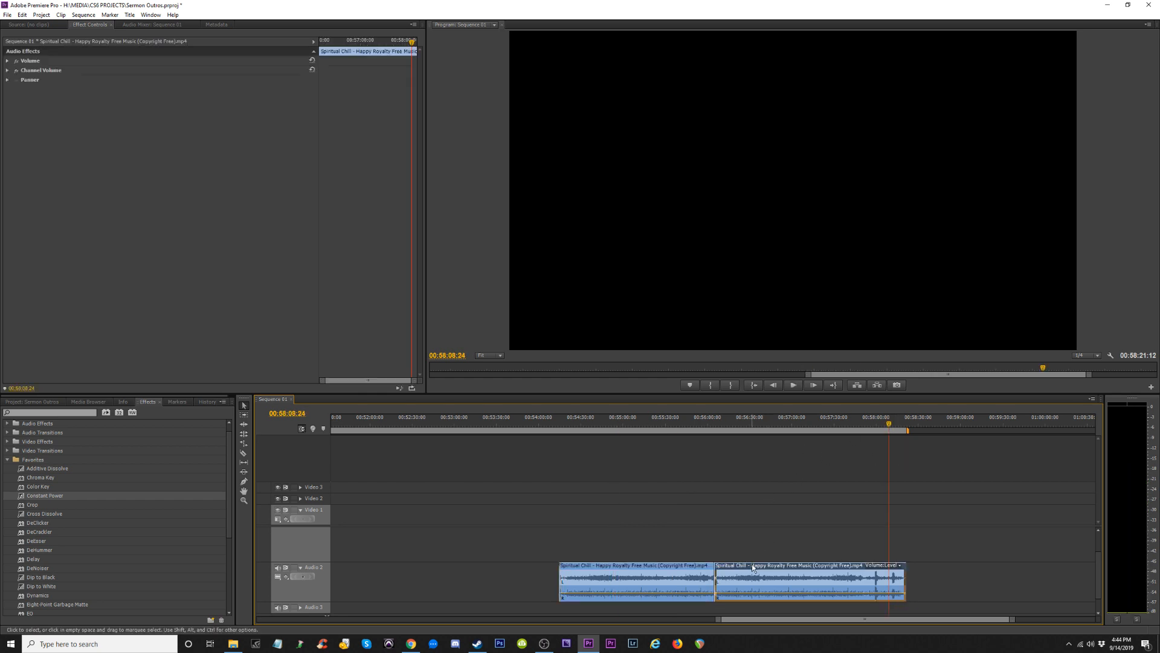
pyautogui.click(666, 580)
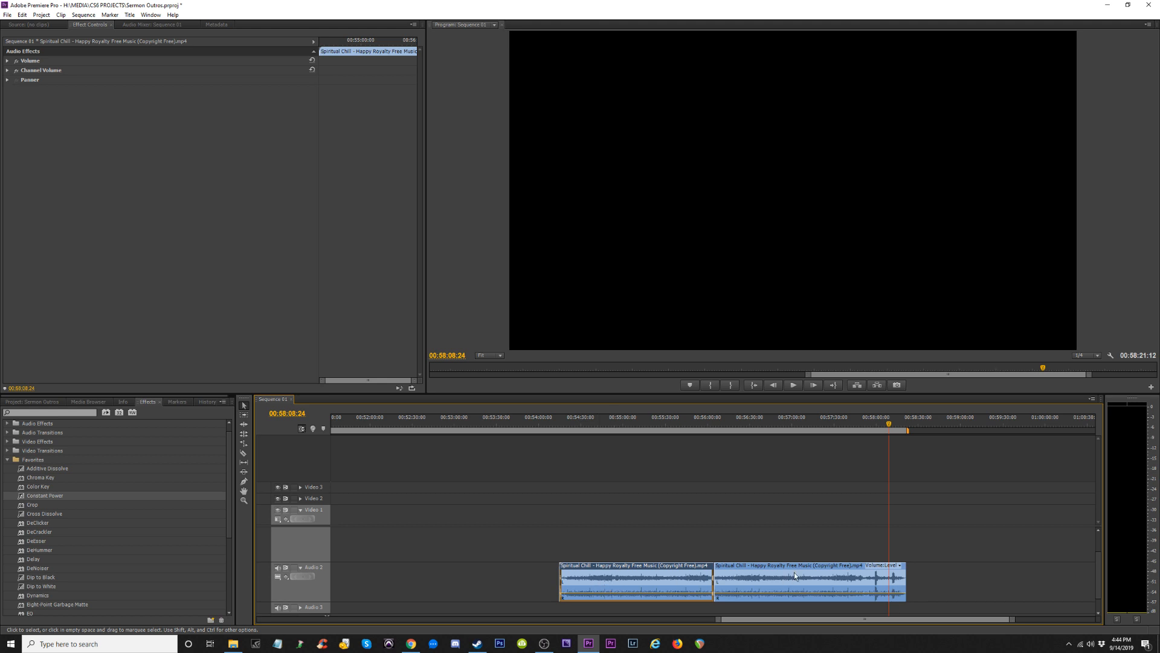
pyautogui.moveTo(832, 568); pyautogui.dragTo(796, 542)
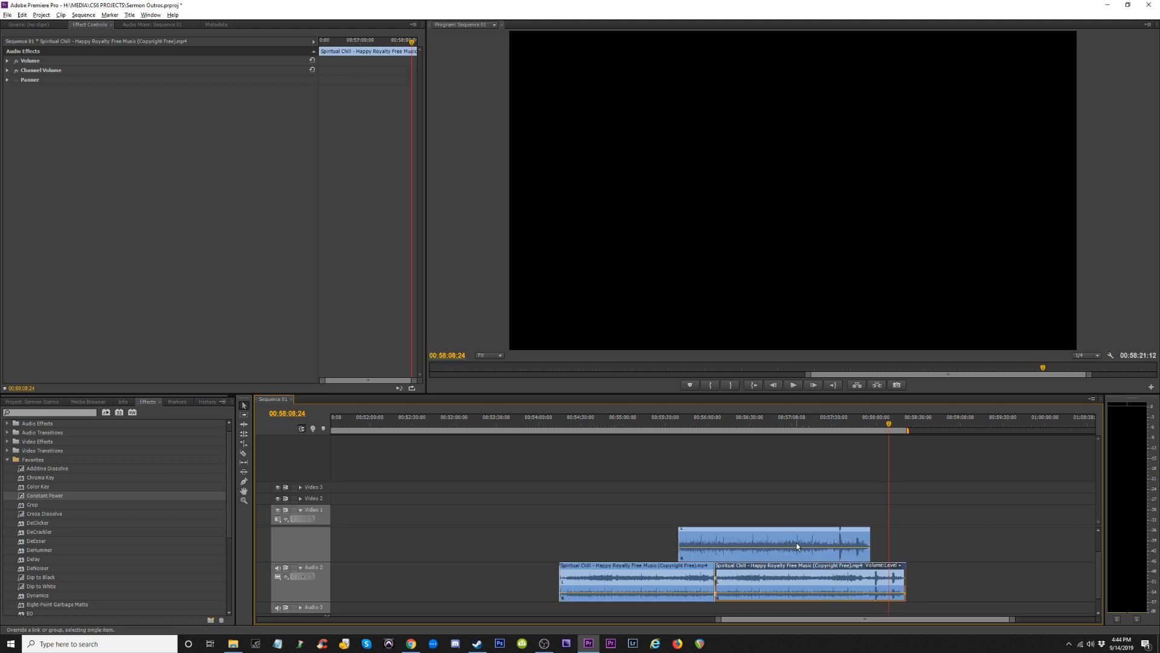
pyautogui.moveTo(681, 543); pyautogui.dragTo(521, 534)
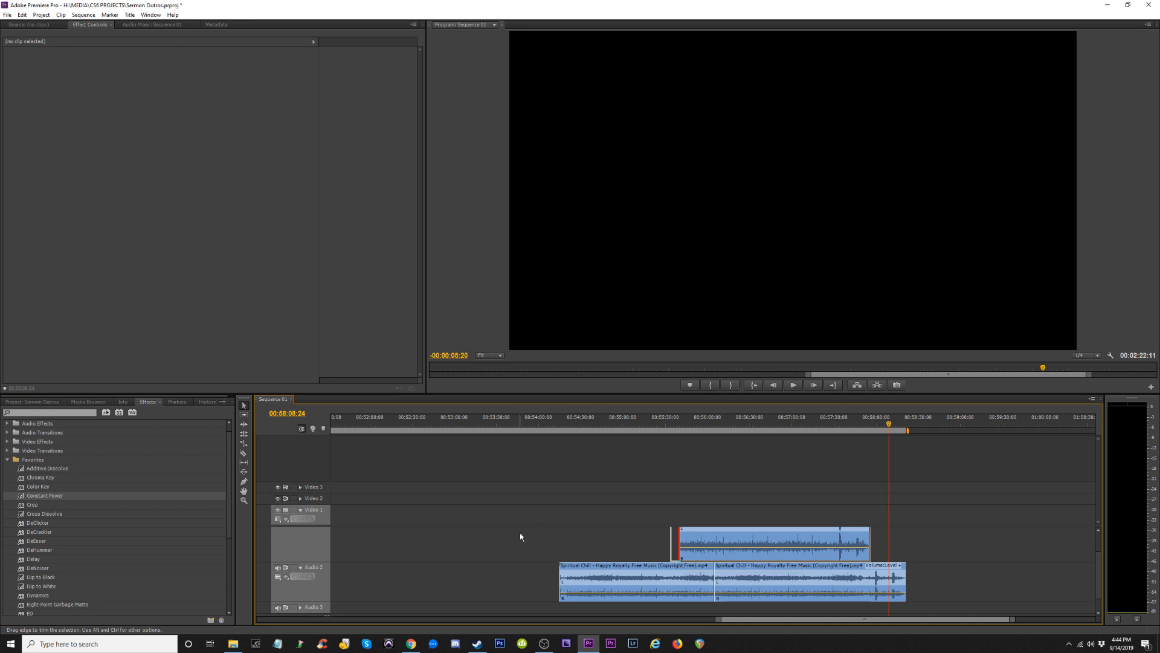
pyautogui.click(725, 549)
pyautogui.moveTo(726, 550); pyautogui.dragTo(648, 539)
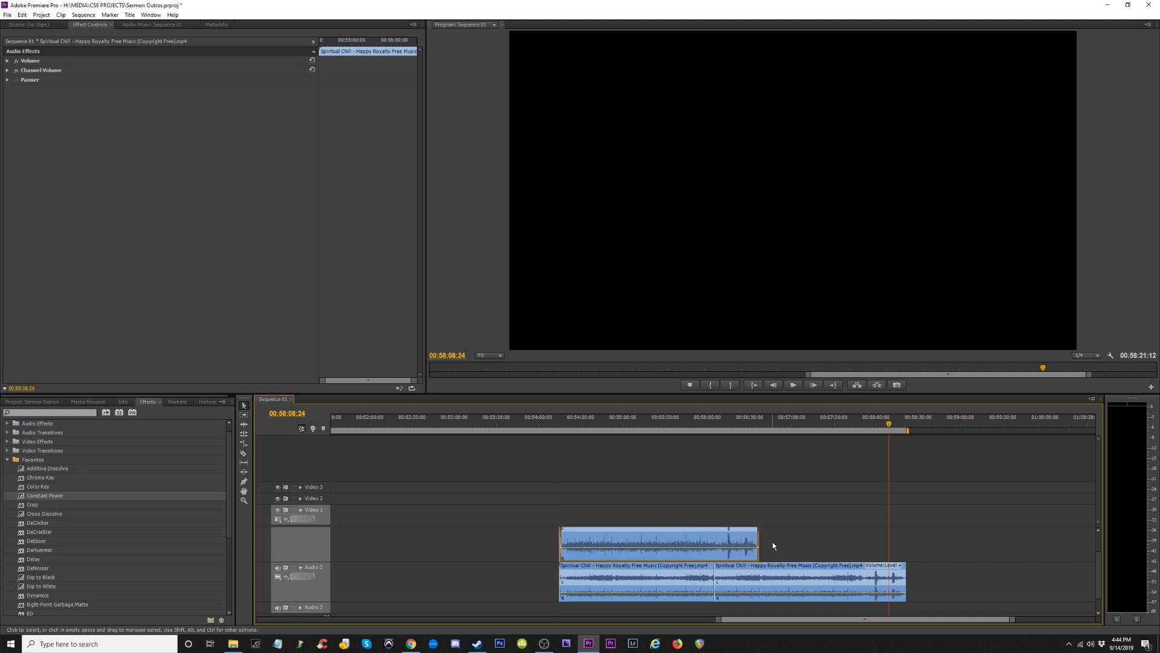
pyautogui.hotkey('ctrl', 'z')
pyautogui.hotkey('ctrl', 'z')
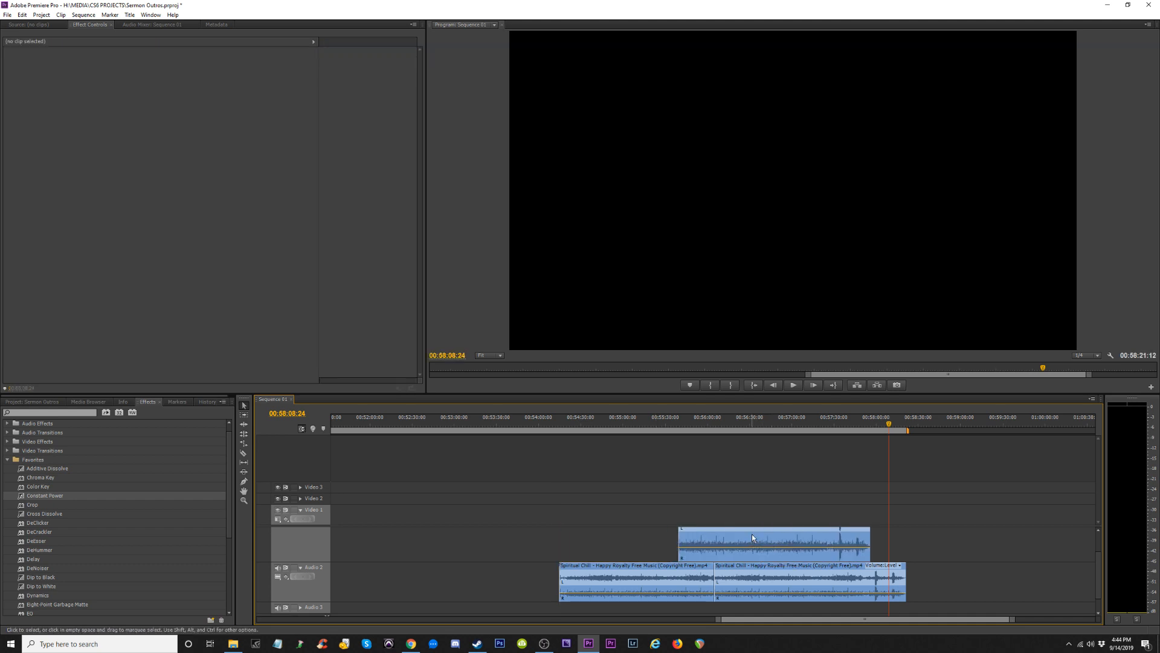
pyautogui.hotkey('ctrl', 'z')
# Duplicate the second music copy onto the audio track above it and extend the duplicate's start to include the earlier music.
pyautogui.moveTo(765, 573); pyautogui.dragTo(752, 545)
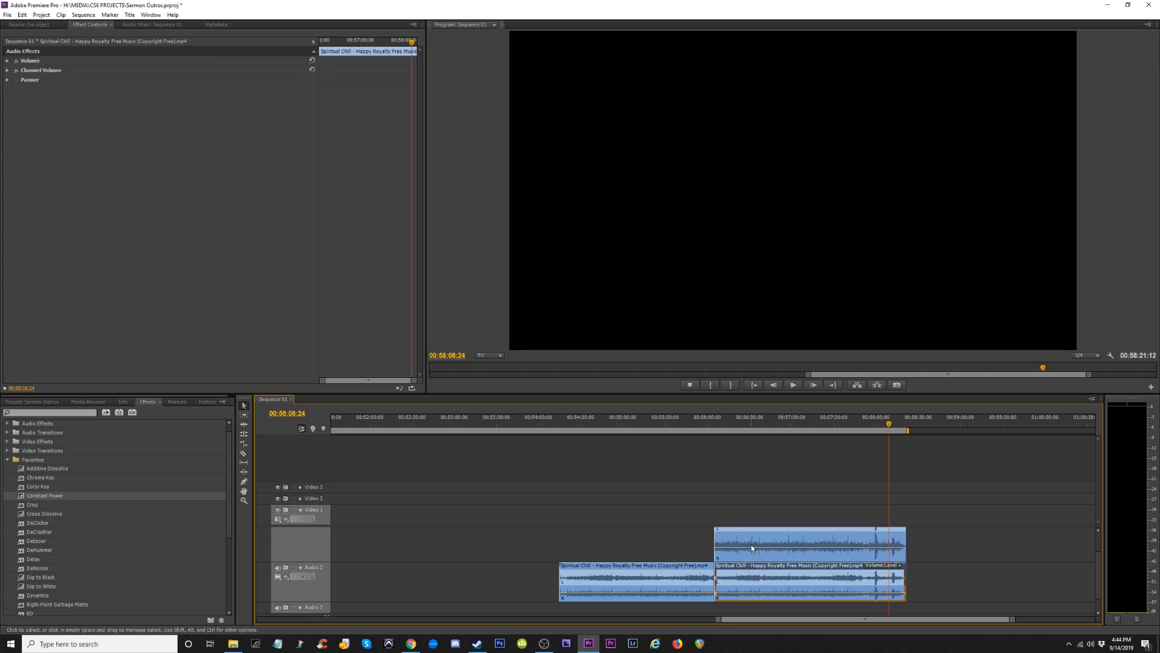
pyautogui.click(757, 428)
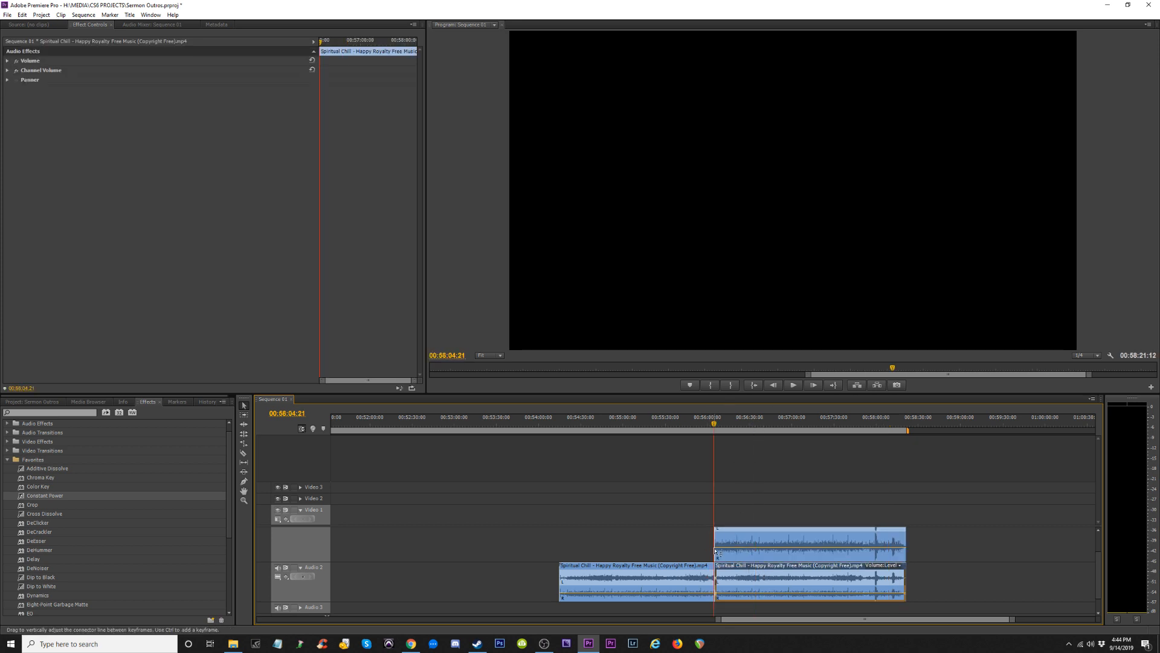
pyautogui.moveTo(715, 537); pyautogui.dragTo(599, 527)
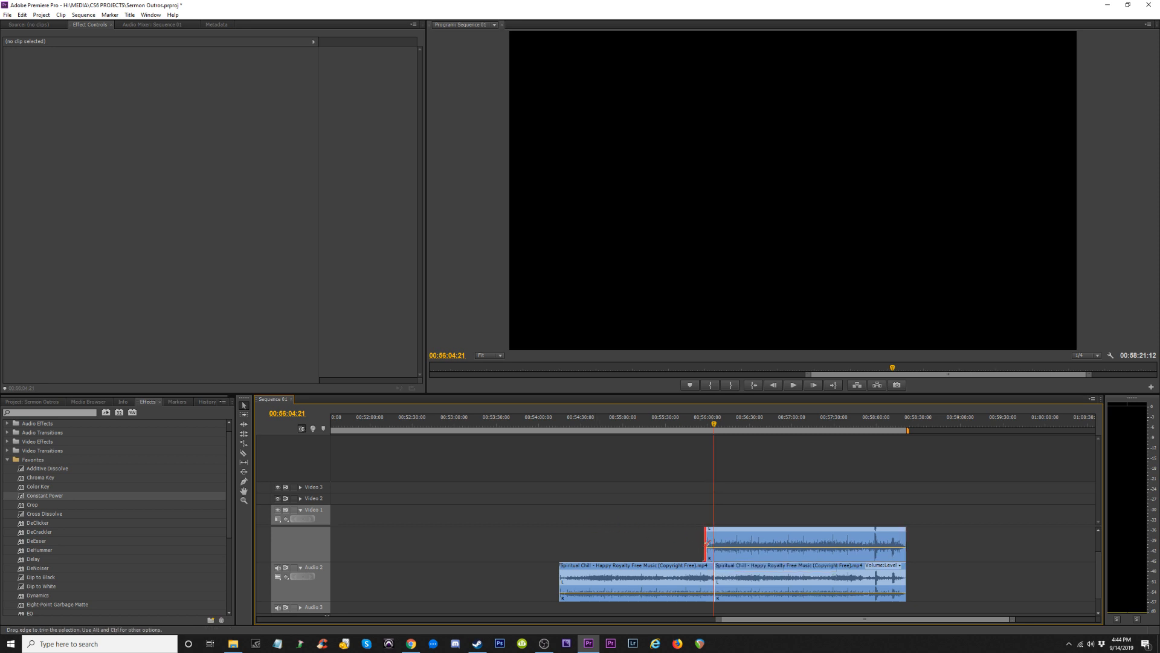
# Split the upper duplicate at 00:56:04:21 and move both pieces back to the first music copy's start.
pyautogui.press('c')
pyautogui.press('v')
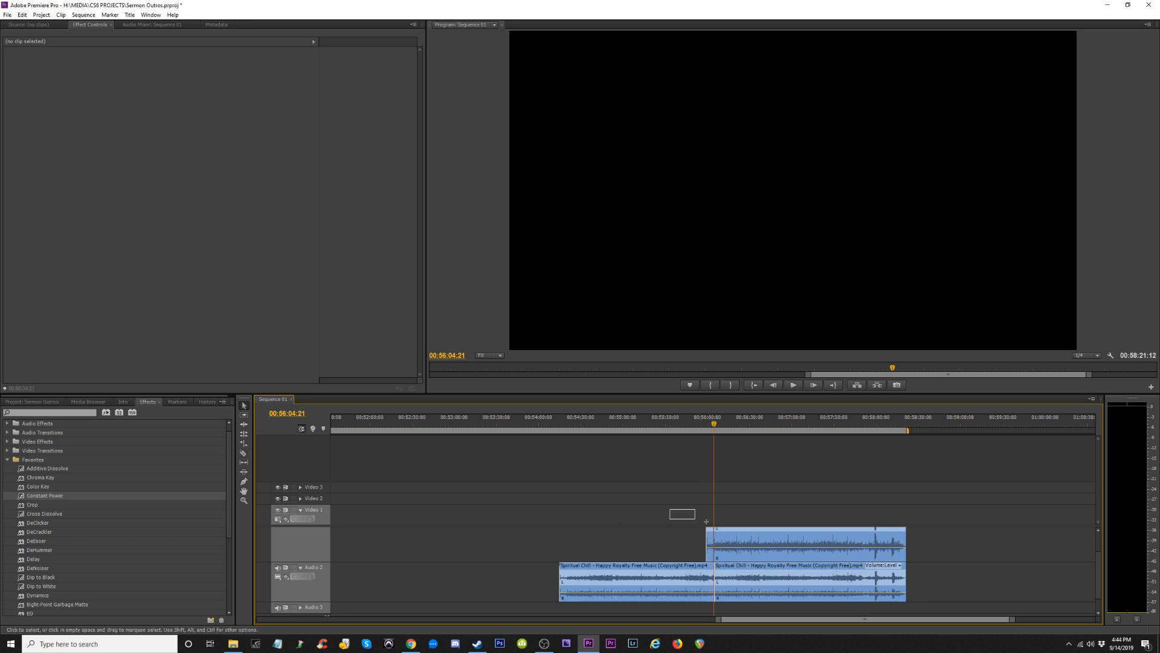
pyautogui.moveTo(787, 535); pyautogui.dragTo(643, 541)
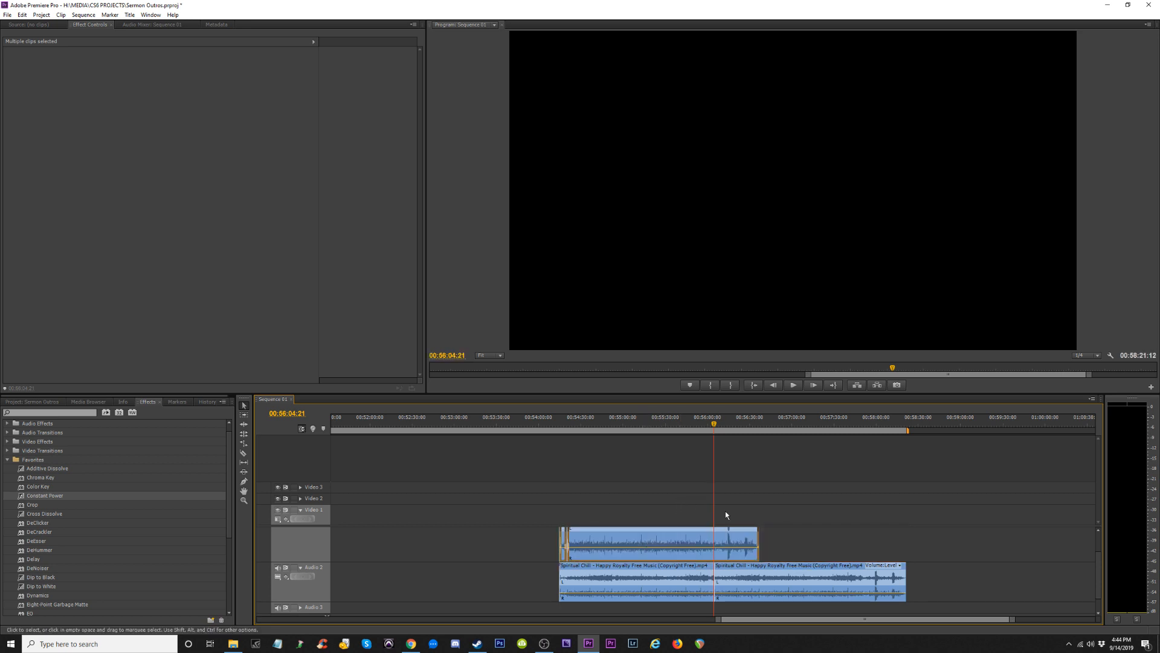
# Examine the upper duplicate's waveform against the Audio 2 join around 00:56:04:21.
pyautogui.press('=')
pyautogui.press('=')
pyautogui.press('=')
pyautogui.press('=')
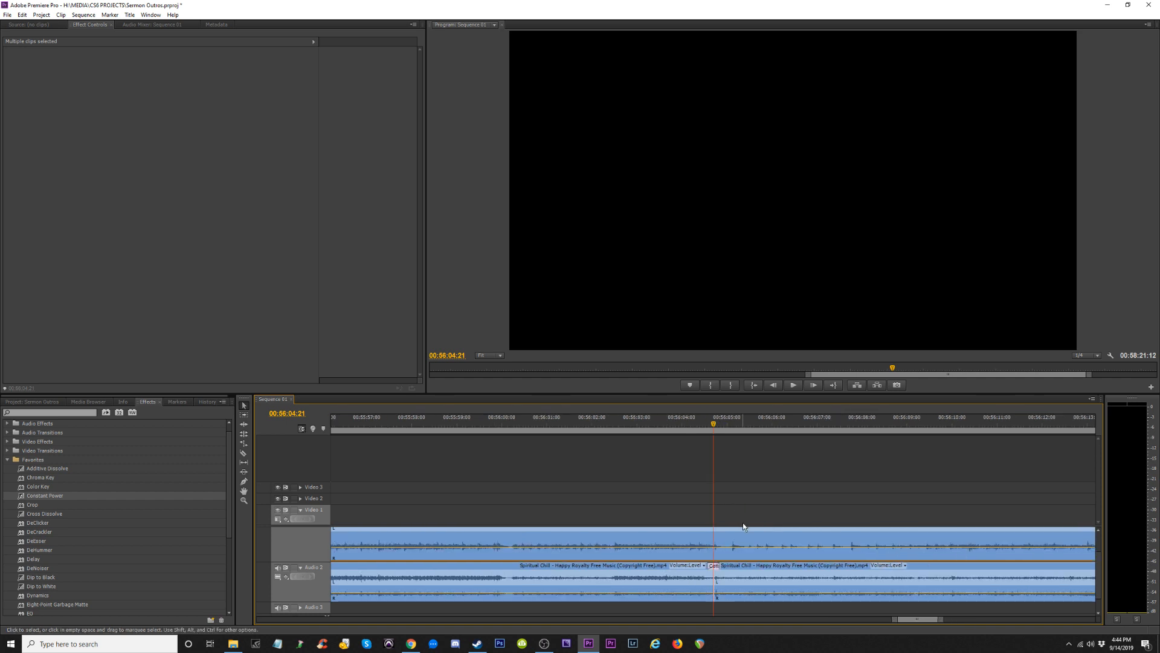
pyautogui.press('=')
pyautogui.press('=')
pyautogui.press('=')
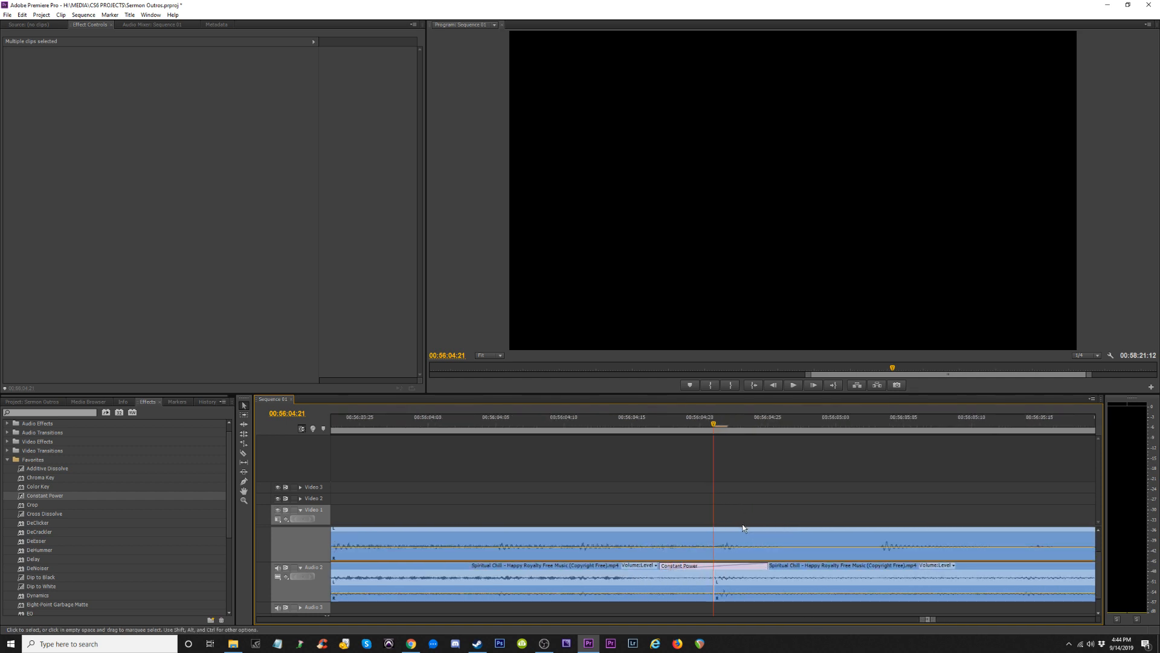
pyautogui.press('-')
pyautogui.press('-')
pyautogui.press('-')
pyautogui.press('-')
pyautogui.press('-')
pyautogui.press('-')
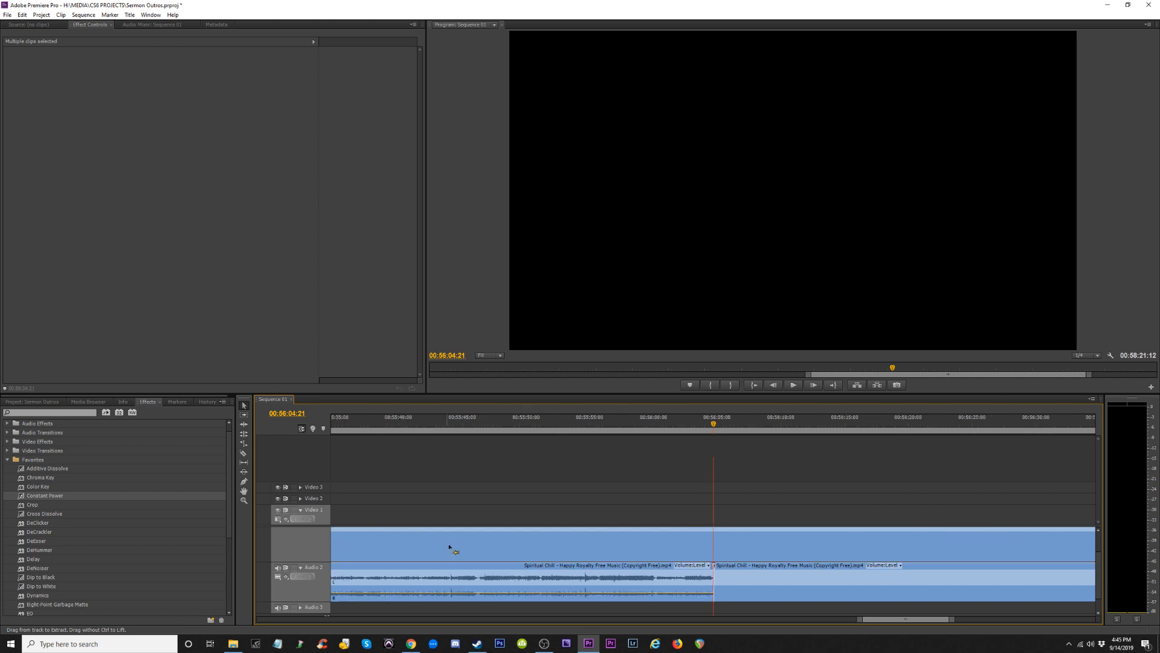
pyautogui.press('-')
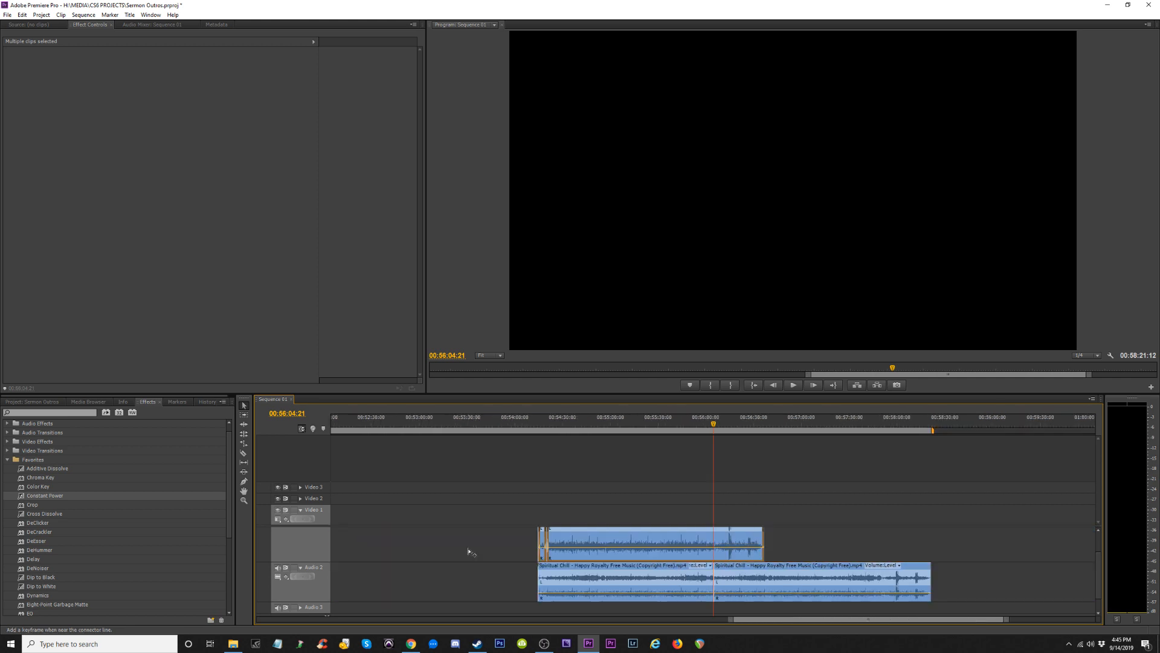
# Split the upper duplicate at 00:56:04:21 and delete the part after the cut.
pyautogui.press('c')
pyautogui.press('v')
pyautogui.click(743, 533)
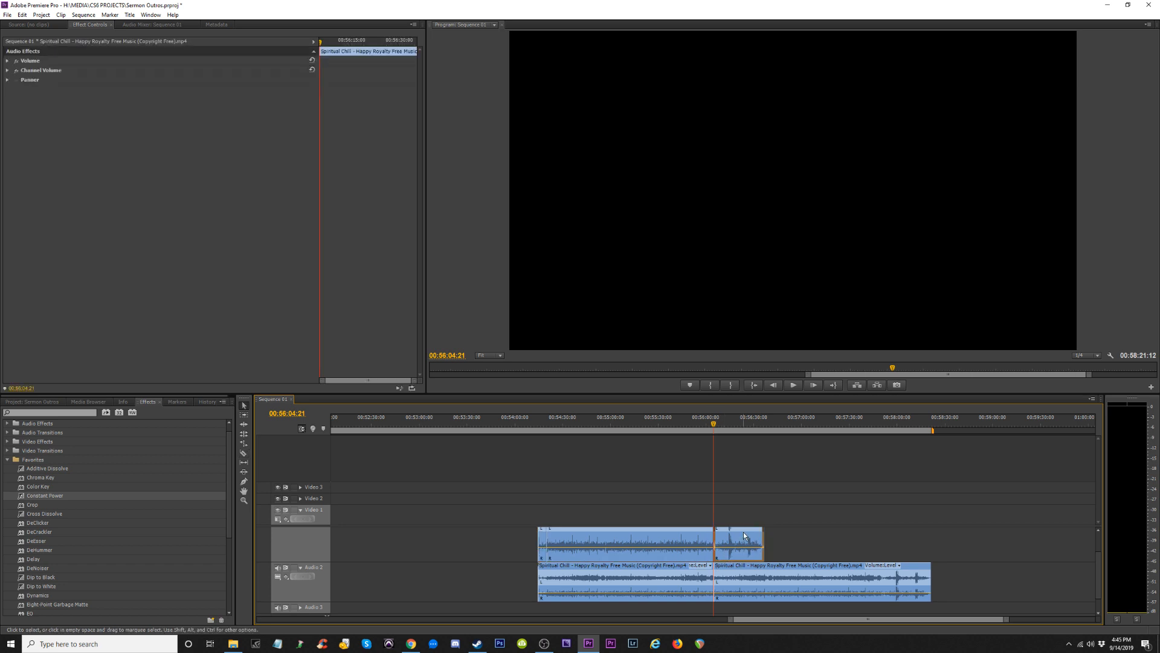
pyautogui.press('Delete')
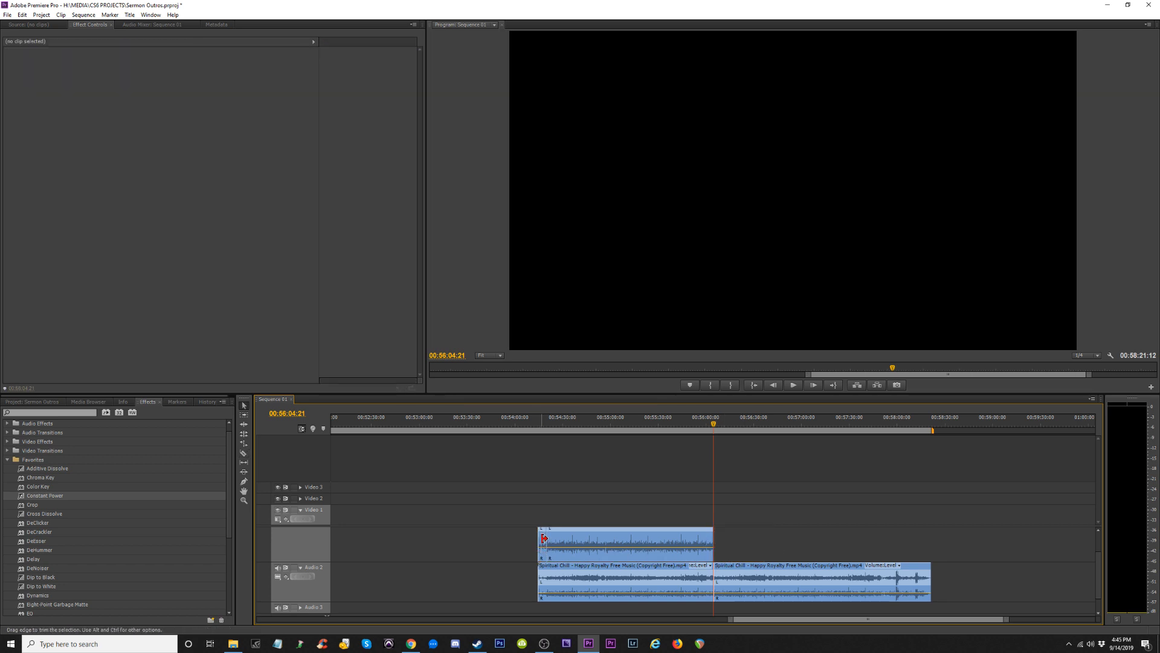
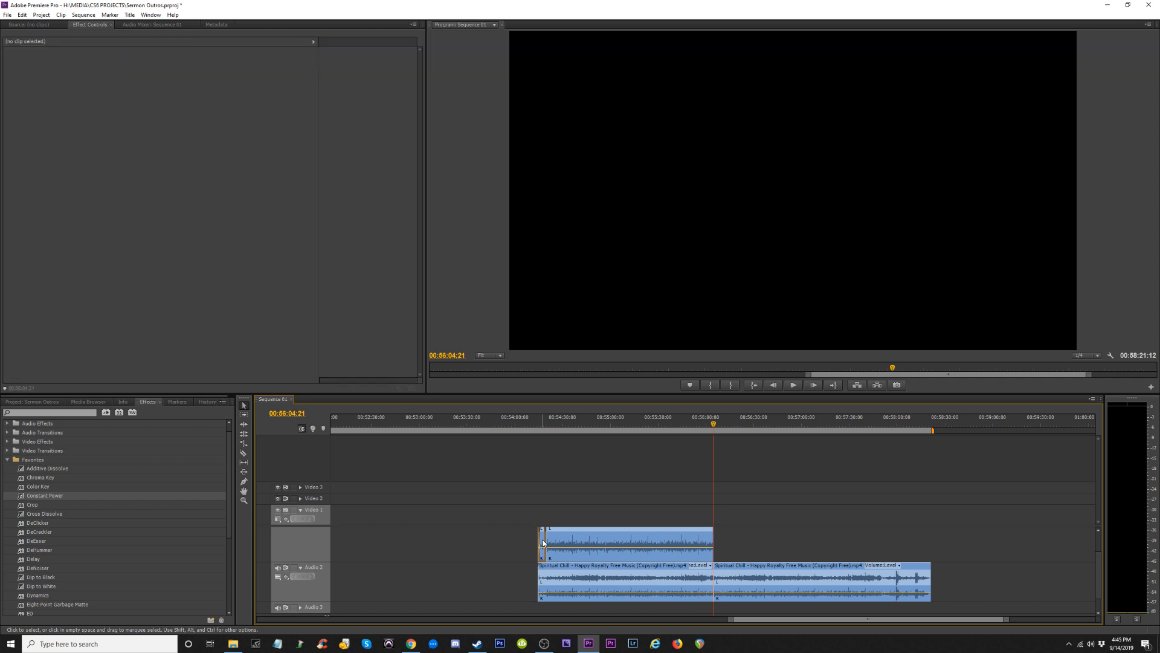
# Replace the second music copy on Audio 2 with the trimmed duplicate, starting at 00:56:04:21.
pyautogui.moveTo(543, 542); pyautogui.dragTo(1000, 585)
pyautogui.press('-')
pyautogui.press('-')
pyautogui.press('=')
pyautogui.press('=')
pyautogui.press('=')
pyautogui.press('=')
pyautogui.press('=')
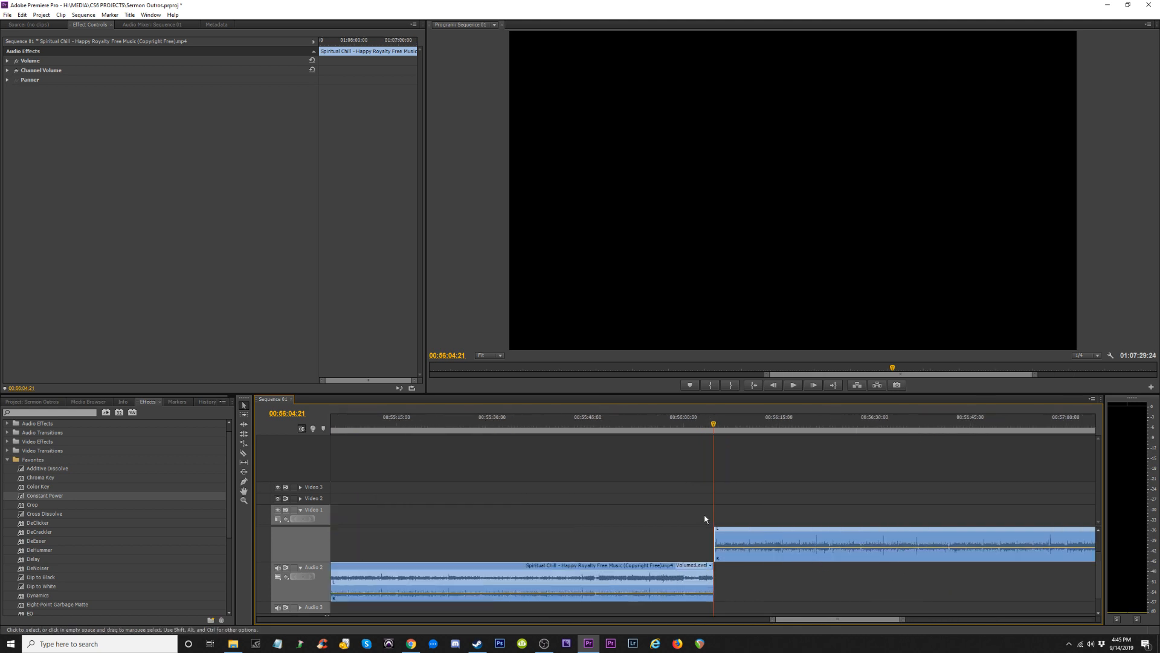
pyautogui.moveTo(746, 537); pyautogui.dragTo(746, 568)
# Audition the join into the replacement music clip from about 00:55:59.
pyautogui.click(675, 425)
pyautogui.press('space')
pyautogui.press('=')
pyautogui.press('=')
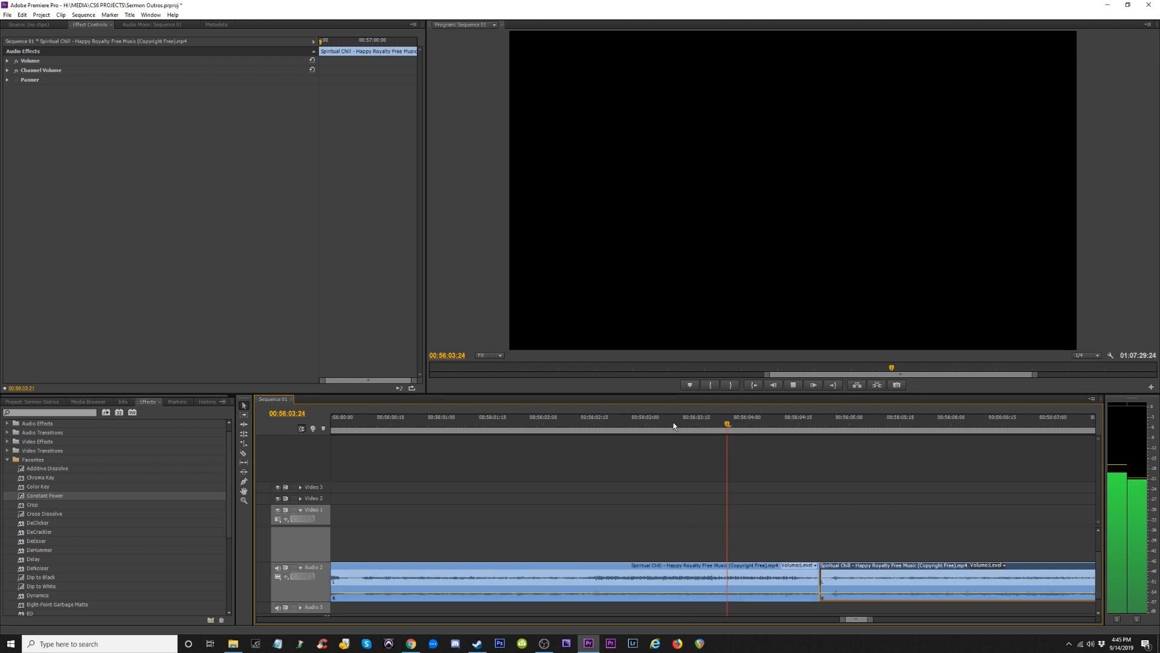
pyautogui.press('space')
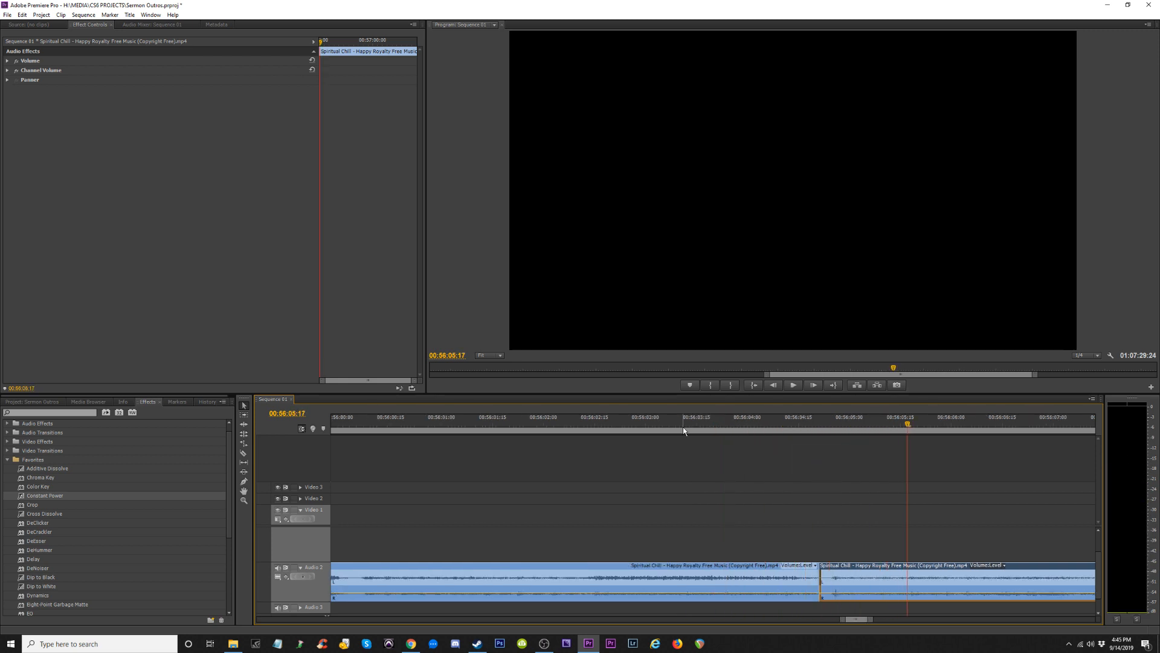
# Undo the music replacement and cuts back to the extended duplicate above Audio 2, and delete that duplicate.
pyautogui.press('-')
pyautogui.press('-')
pyautogui.press('-')
pyautogui.press('-')
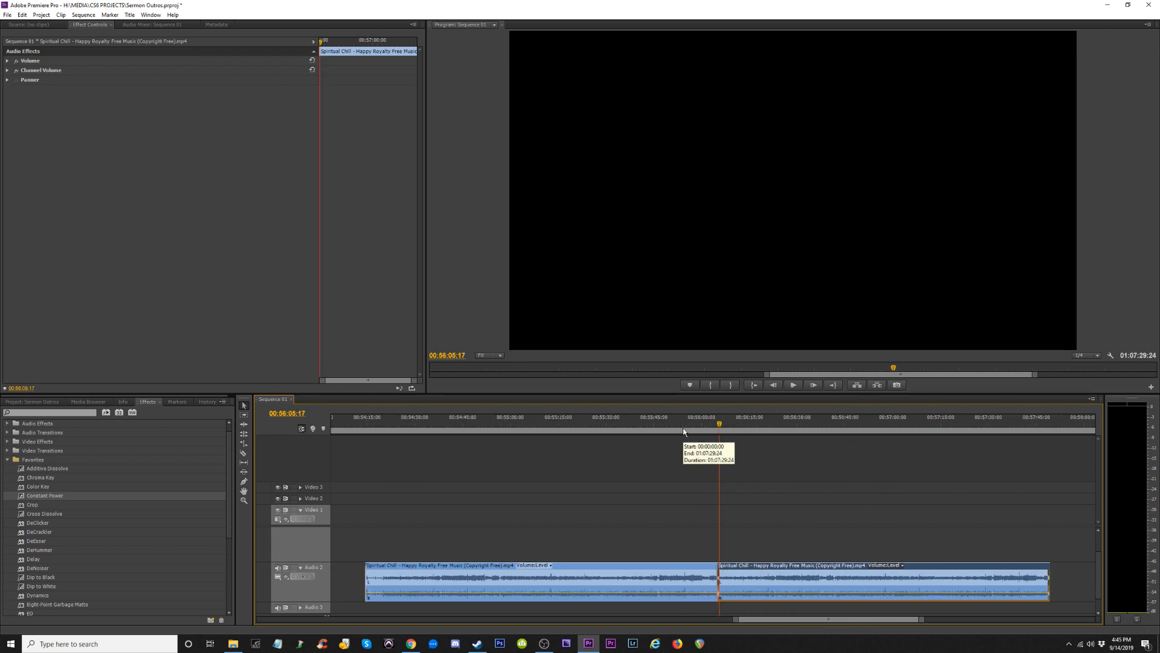
pyautogui.hotkey('ctrl', 'z')
pyautogui.hotkey('ctrl', 'z')
pyautogui.hotkey('ctrl', 'z')
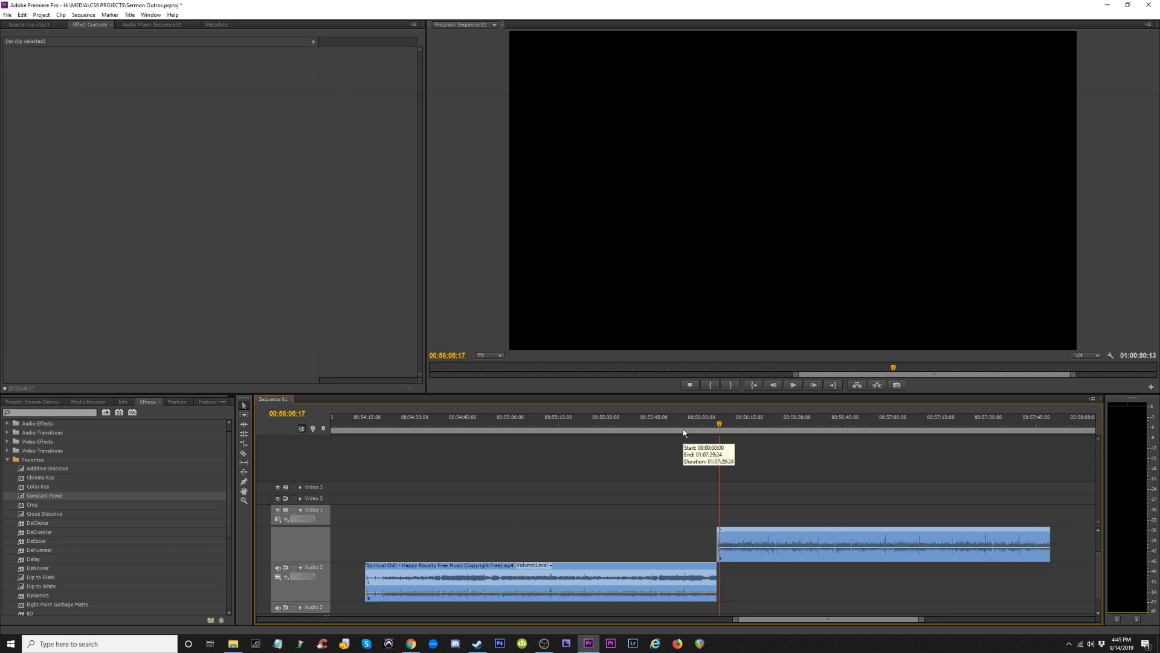
pyautogui.hotkey('ctrl', 'z')
pyautogui.hotkey('ctrl', 'z')
pyautogui.hotkey('ctrl', 'z')
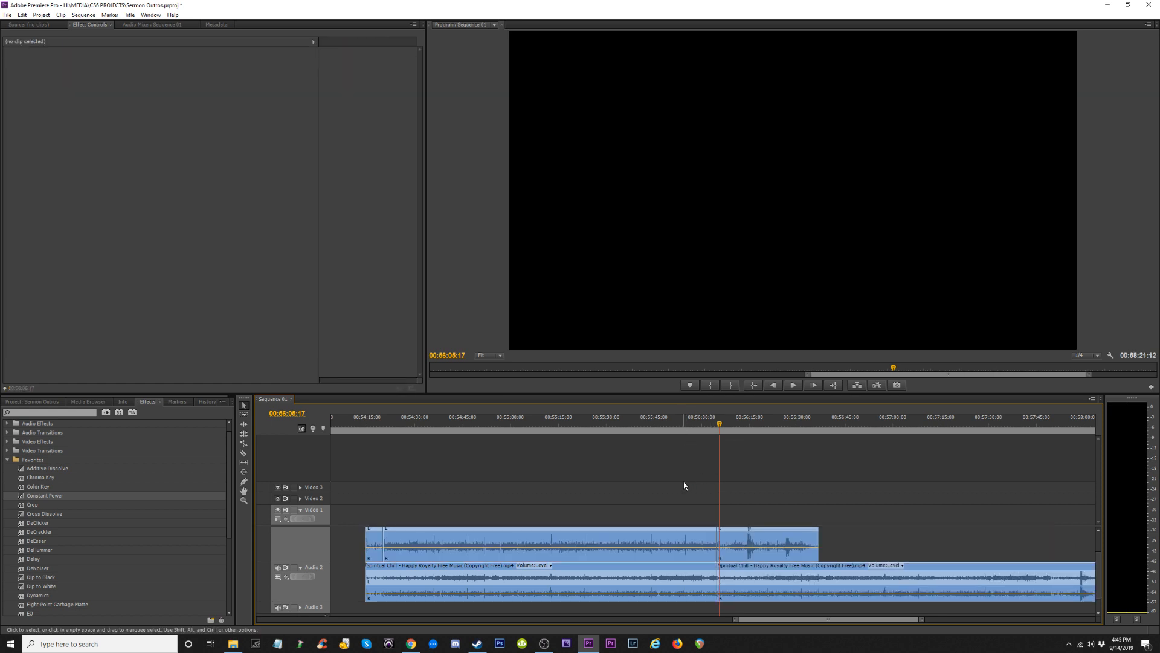
pyautogui.hotkey('ctrl', 'z')
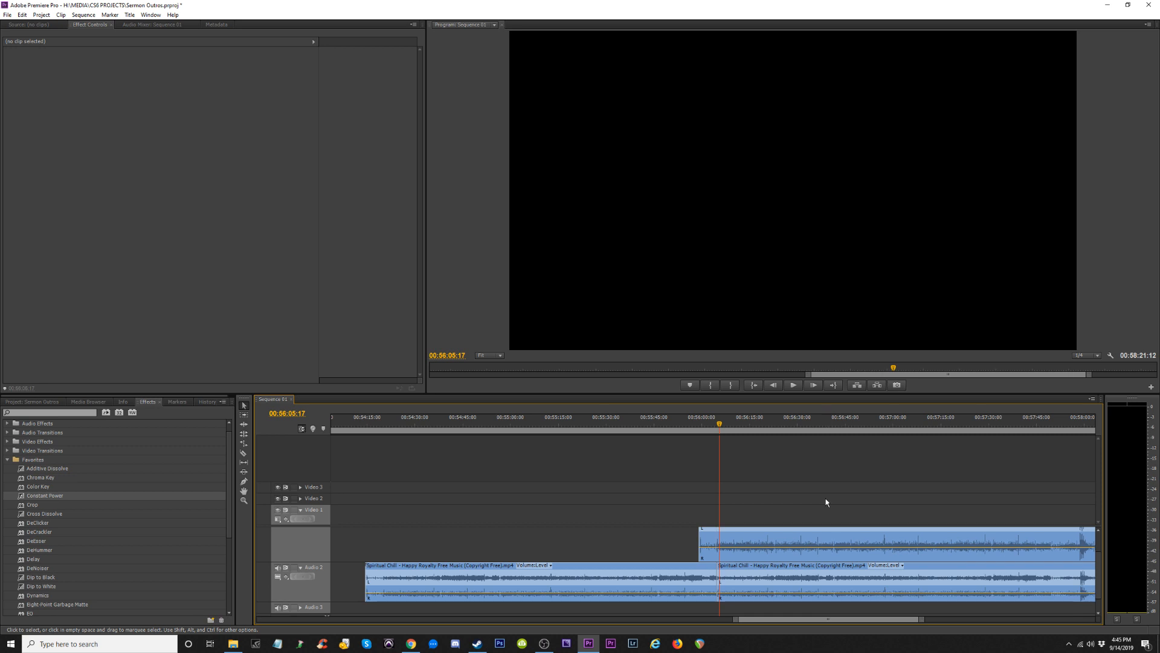
pyautogui.moveTo(763, 521); pyautogui.dragTo(799, 531)
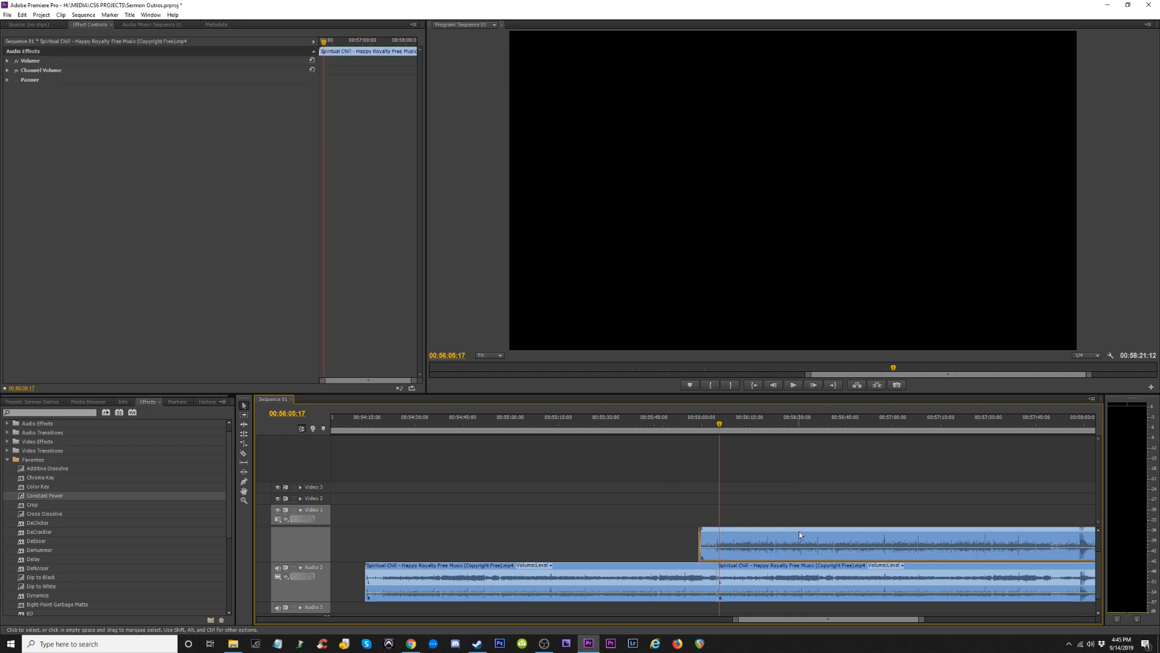
pyautogui.press('Delete')
# Audition the join between the two original music copies from about 00:56:03.
pyautogui.click(712, 425)
pyautogui.press('=')
pyautogui.press('=')
pyautogui.press('=')
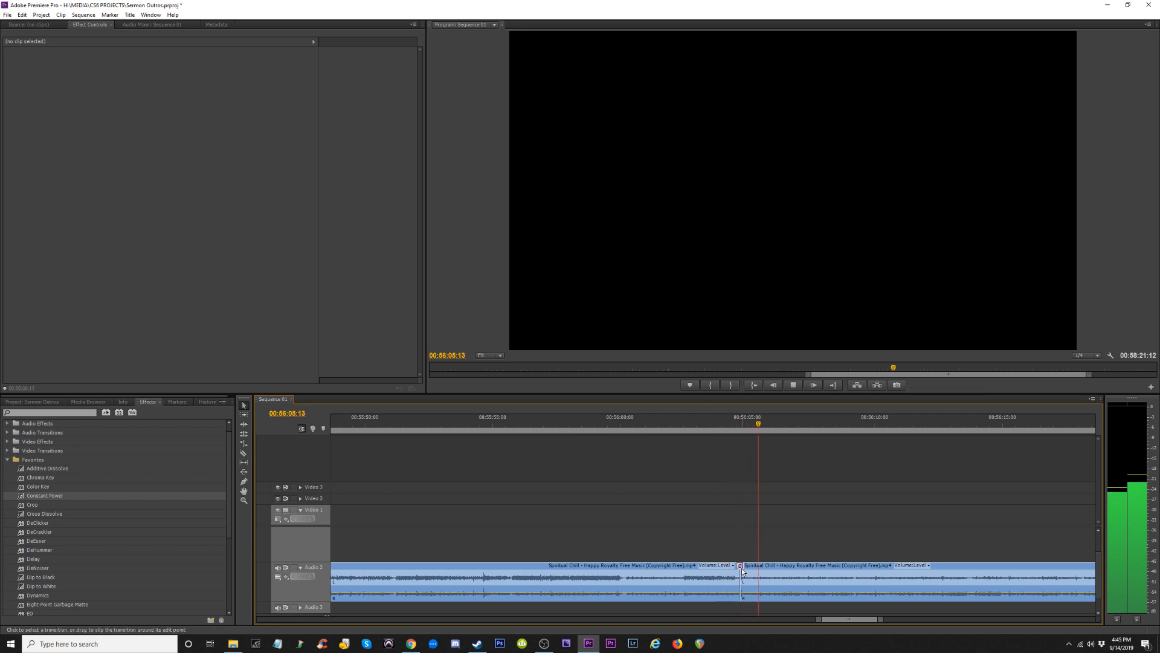
# Remove the Constant Power transition between the two music copies on Audio 2 and audition the plain cut from about 00:56:03.
pyautogui.press('=')
pyautogui.click(663, 566)
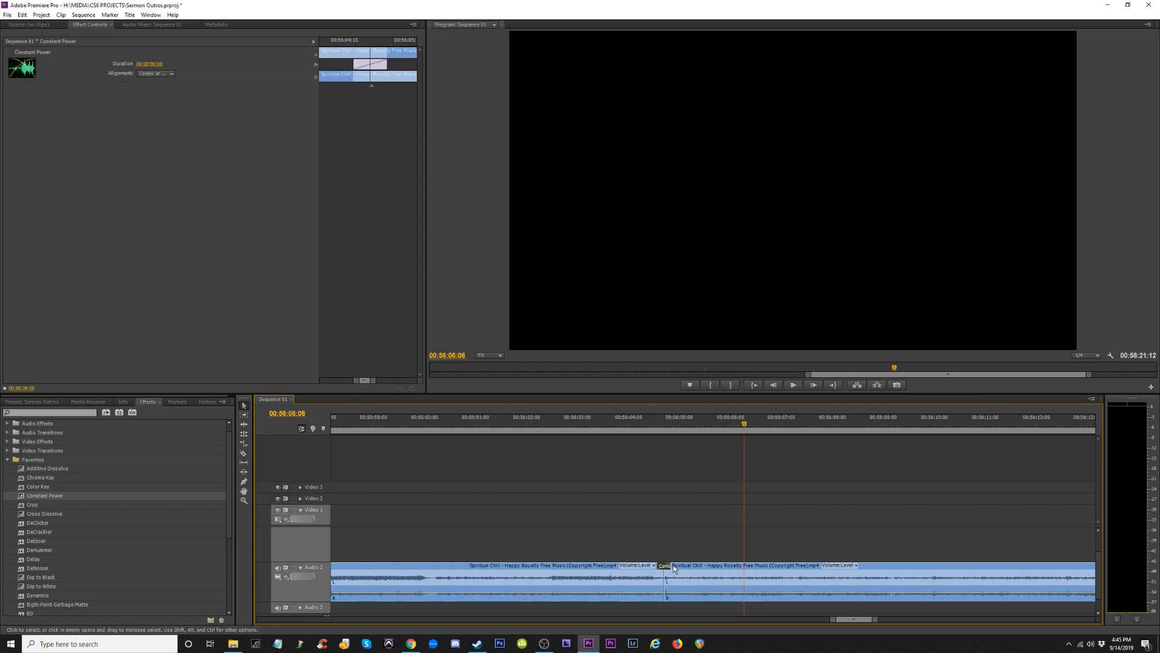
pyautogui.press('Delete')
pyautogui.click(583, 426)
pyautogui.press('space')
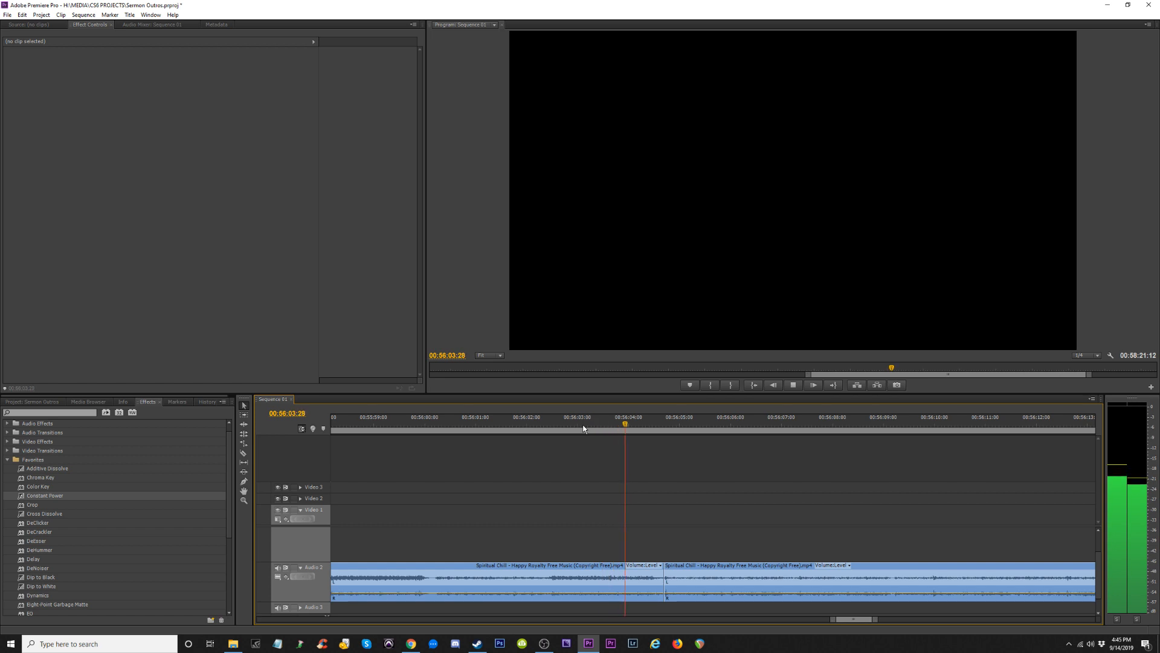
# Duplicate the second music copy onto the audio track above Audio 2, starting at about 00:55:59.
pyautogui.click(745, 568)
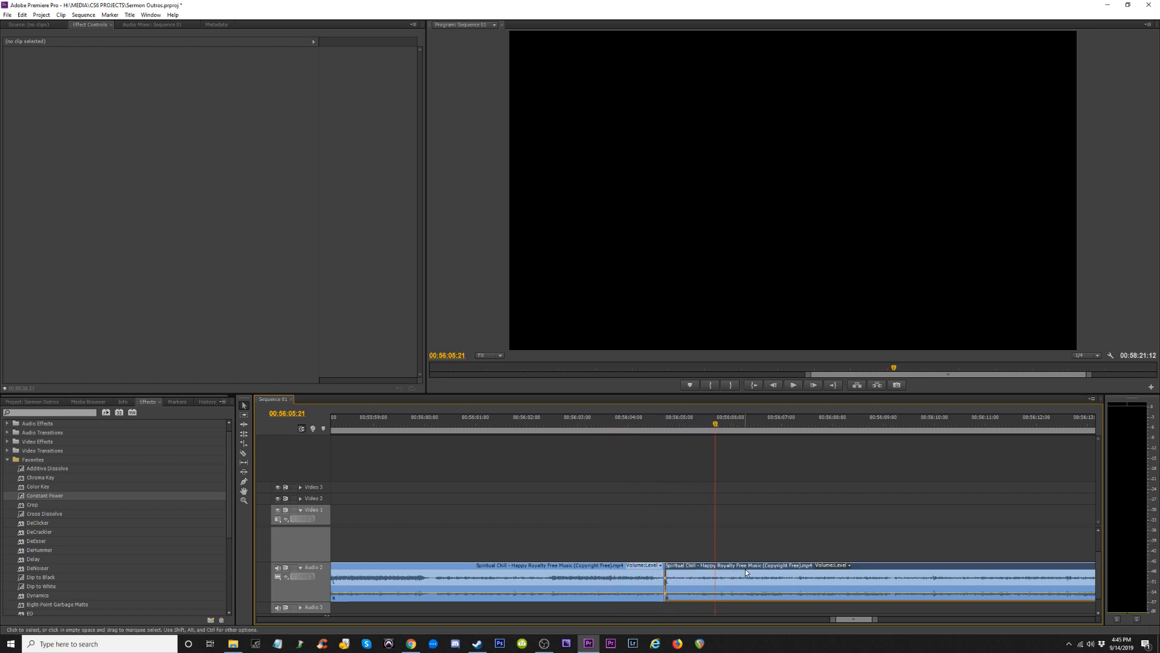
pyautogui.press('-')
pyautogui.press('-')
pyautogui.press('-')
pyautogui.press('-')
pyautogui.press('-')
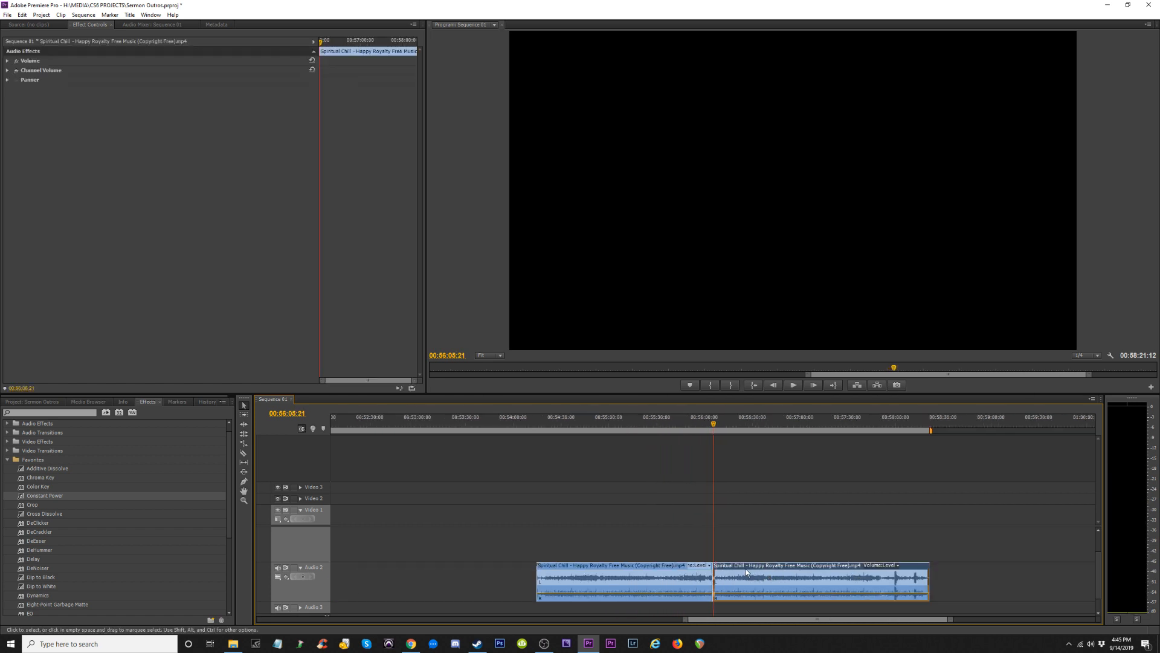
pyautogui.moveTo(737, 568); pyautogui.dragTo(487, 521)
# Cut the duplicated music clip at the 00:56:04:21 join of the two music copies on Audio 2.
pyautogui.press('=')
pyautogui.press('=')
pyautogui.press('=')
pyautogui.press('=')
pyautogui.press('Up')
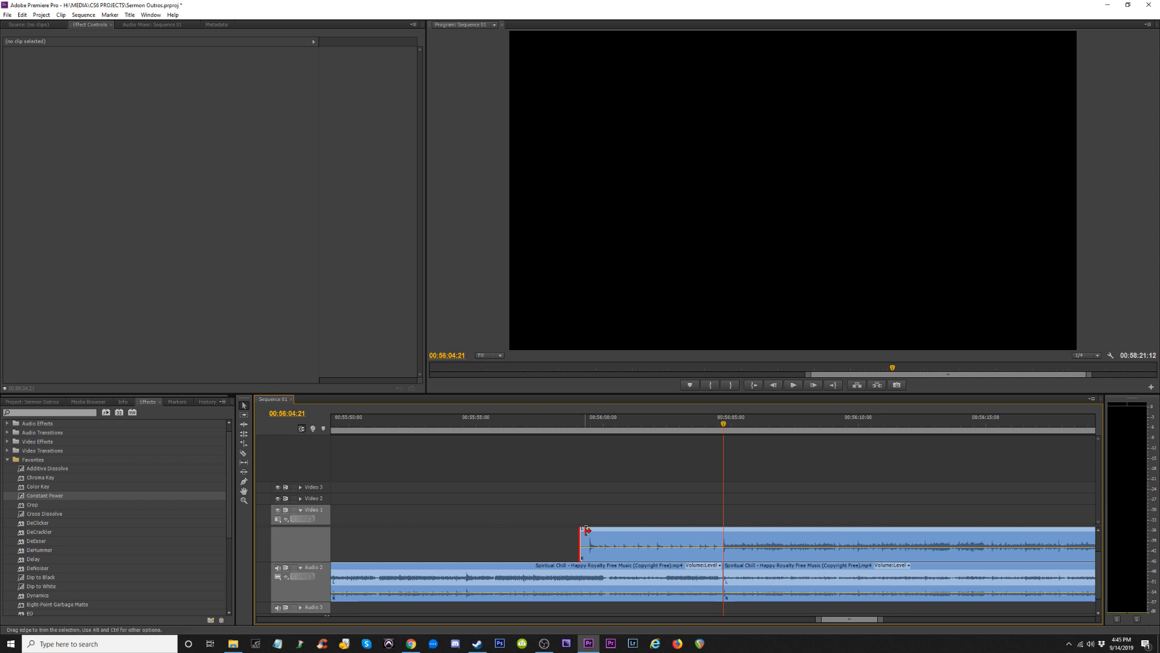
pyautogui.press('c')
pyautogui.press('v')
# Move both pieces of the duplicate so they start together with the first music copy on Audio 2.
pyautogui.click(654, 539)
pyautogui.press('-')
pyautogui.press('-')
pyautogui.press('-')
pyautogui.press('-')
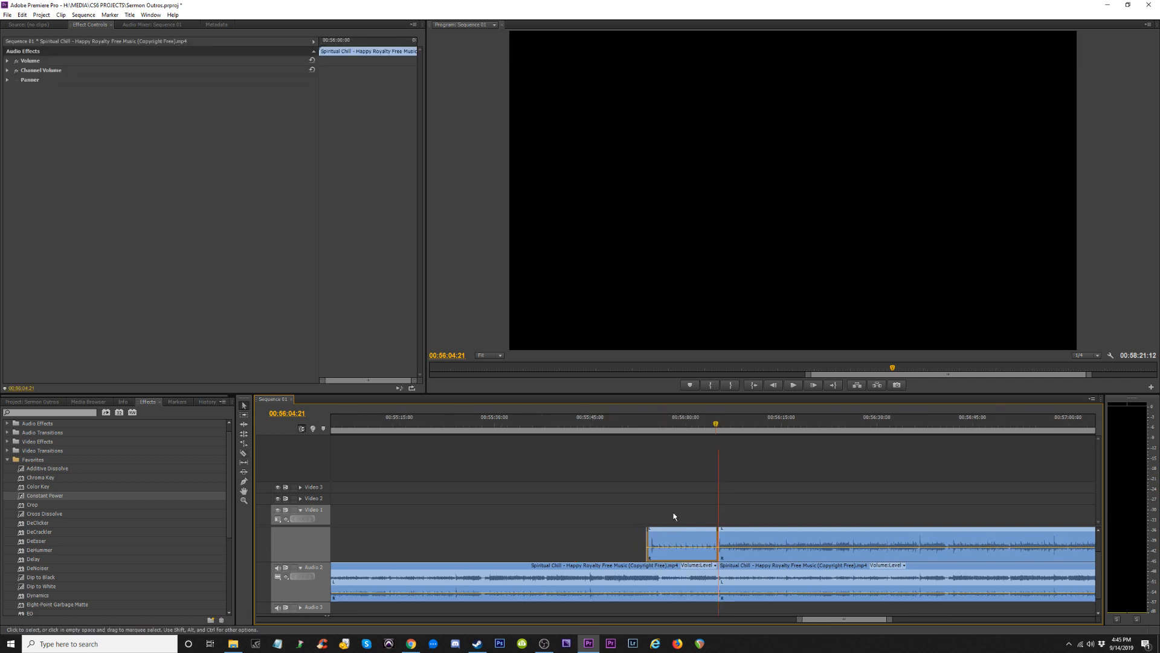
pyautogui.moveTo(738, 526); pyautogui.dragTo(655, 539)
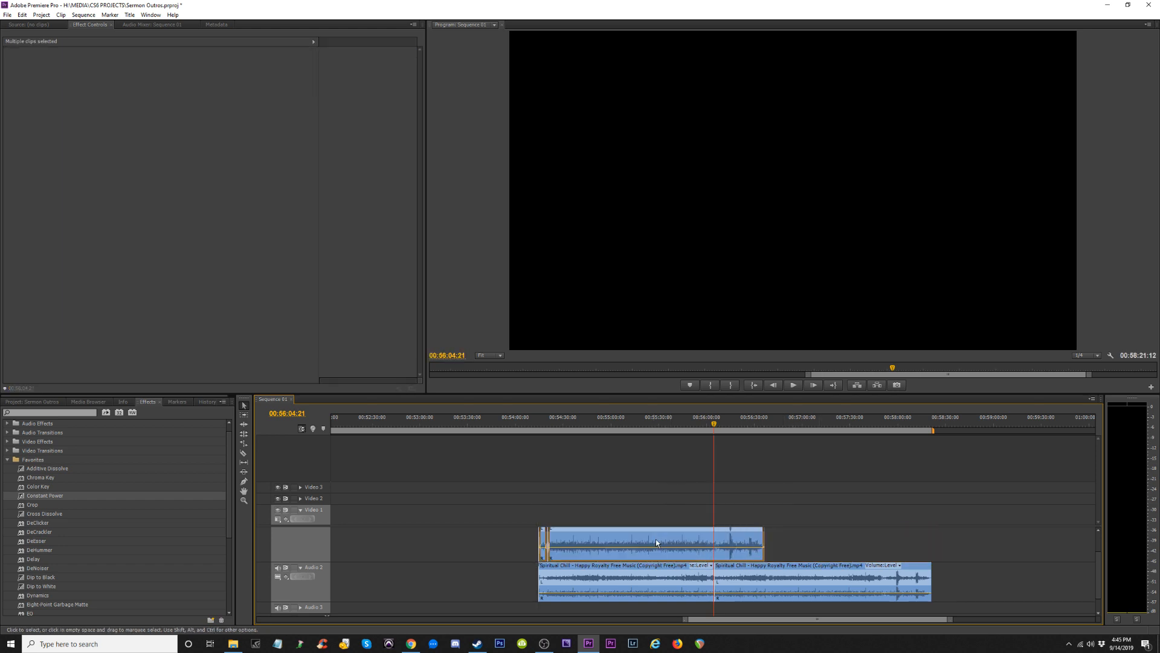
# Trim the end of the longer duplicate piece back to 00:56:04:21, level with the end of the first music copy.
pyautogui.click(691, 488)
pyautogui.press('=')
pyautogui.press('=')
pyautogui.press('=')
pyautogui.press('-')
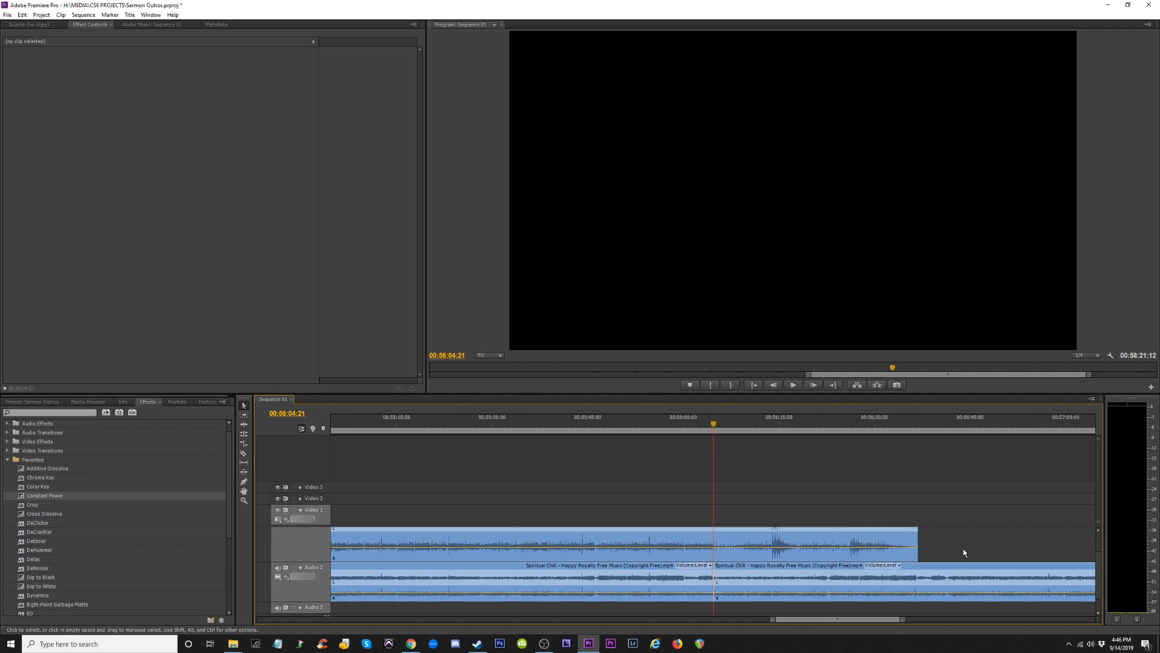
pyautogui.moveTo(919, 536); pyautogui.dragTo(714, 544)
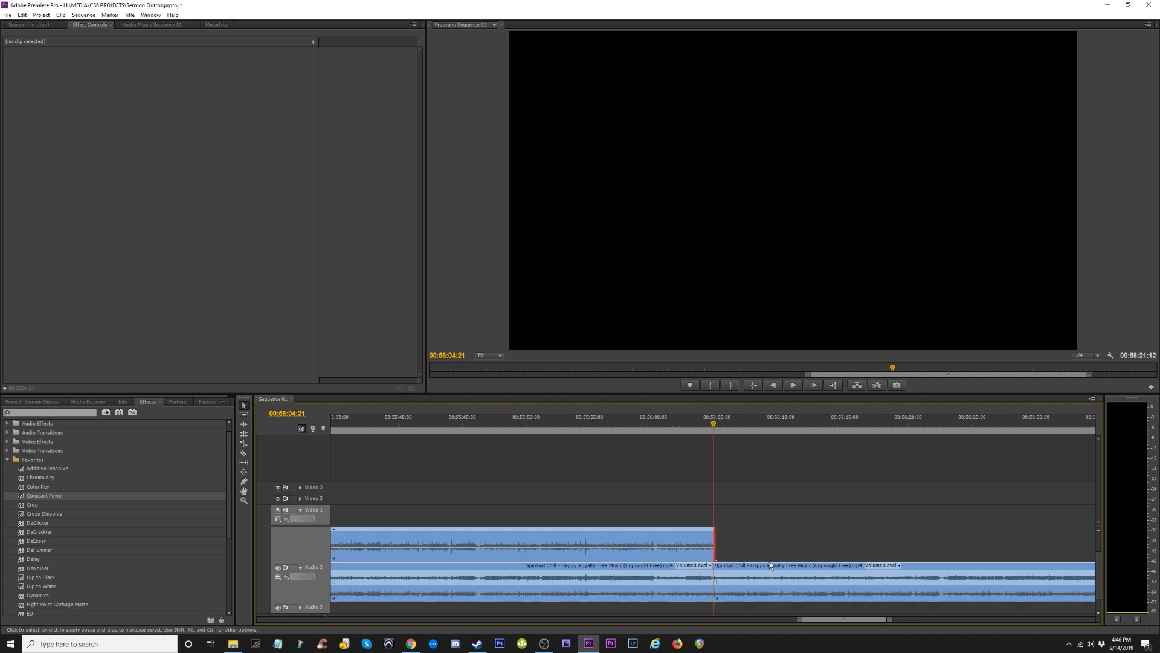
# Cut the trimmed loop section out of the track above Audio 2, keeping the short leading piece.
pyautogui.press('=')
pyautogui.press('=')
pyautogui.press('=')
pyautogui.press('-')
pyautogui.press('-')
pyautogui.press('-')
pyautogui.press('-')
pyautogui.press('-')
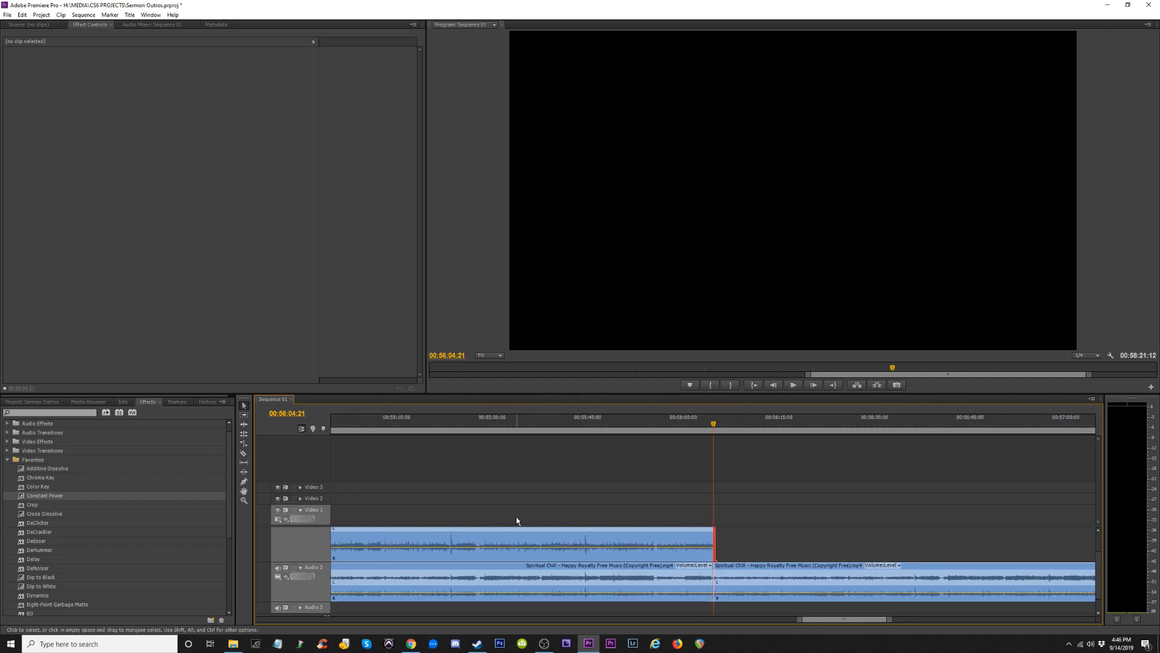
pyautogui.click(745, 581)
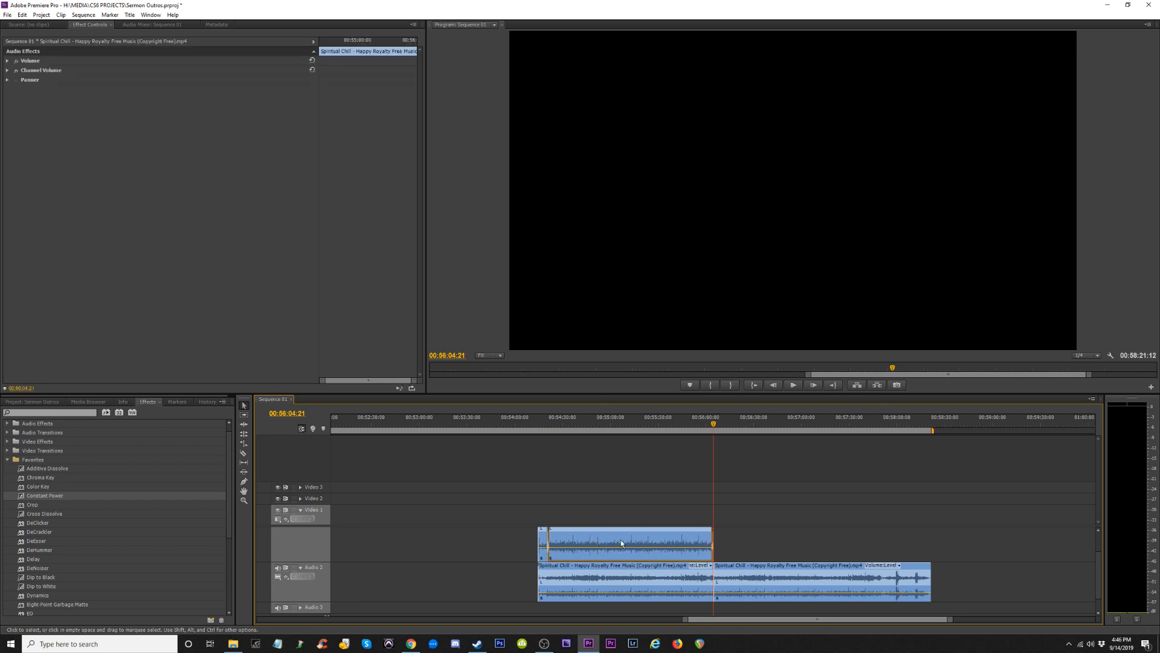
pyautogui.press('Delete')
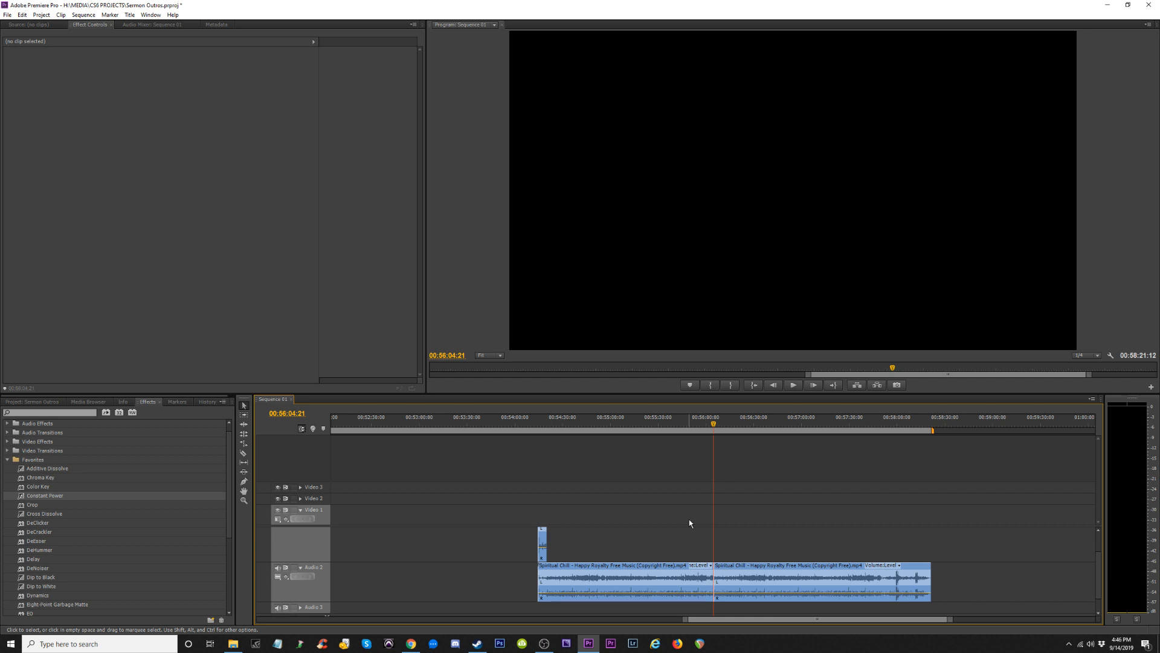
# Paste-insert four consecutive copies of the loop section at 00:56:04:21, ahead of the second music copy.
pyautogui.hotkey('ctrl', 'shift', 'v')
pyautogui.hotkey('ctrl', 'shift', 'v')
pyautogui.hotkey('ctrl', 'shift', 'v')
pyautogui.hotkey('ctrl', 'shift', 'v')
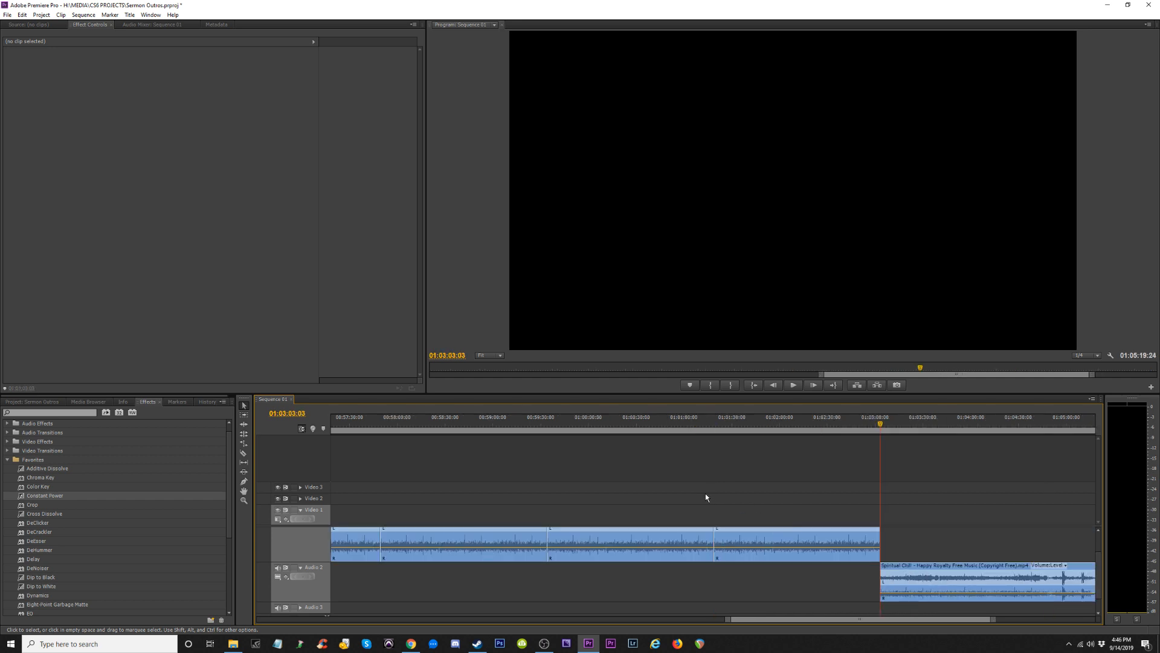
# Delete the leftover short music piece and move the four loop copies down to Audio 2 between the original music copies.
pyautogui.press('-')
pyautogui.press('-')
pyautogui.moveTo(576, 550); pyautogui.dragTo(577, 551)
pyautogui.press('Delete')
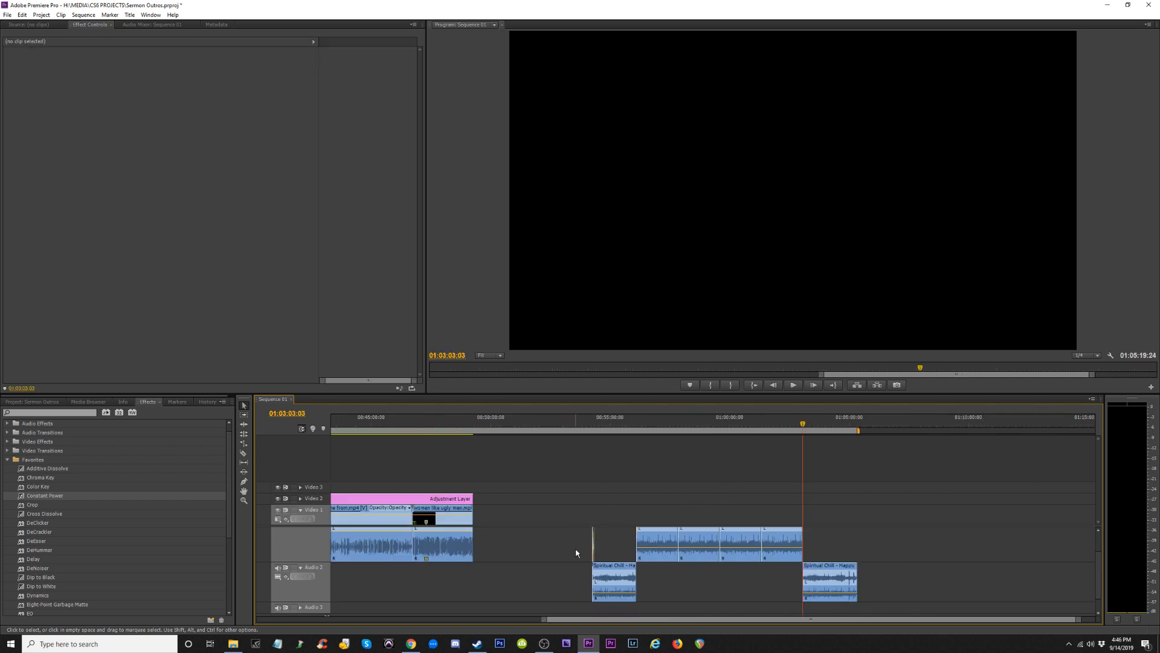
pyautogui.click(634, 425)
pyautogui.moveTo(654, 507); pyautogui.dragTo(780, 579)
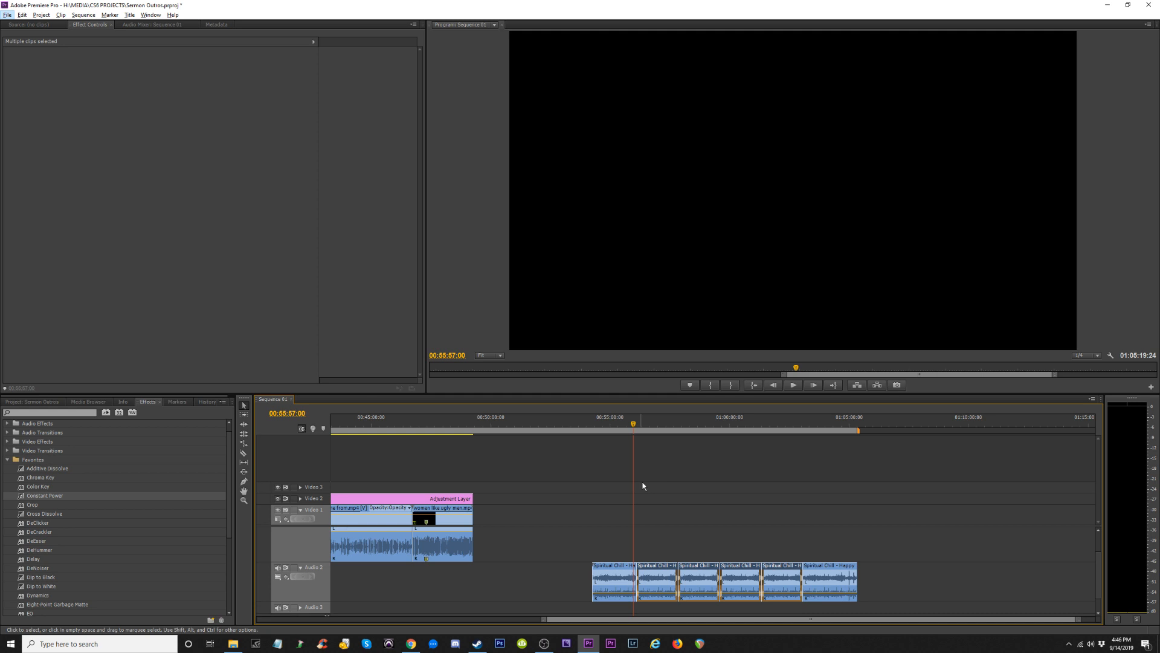
# Audition the loop joins on Audio 2 around 00:56:01 and 00:57:49.
pyautogui.click(636, 422)
pyautogui.press('=')
pyautogui.press('=')
pyautogui.press('=')
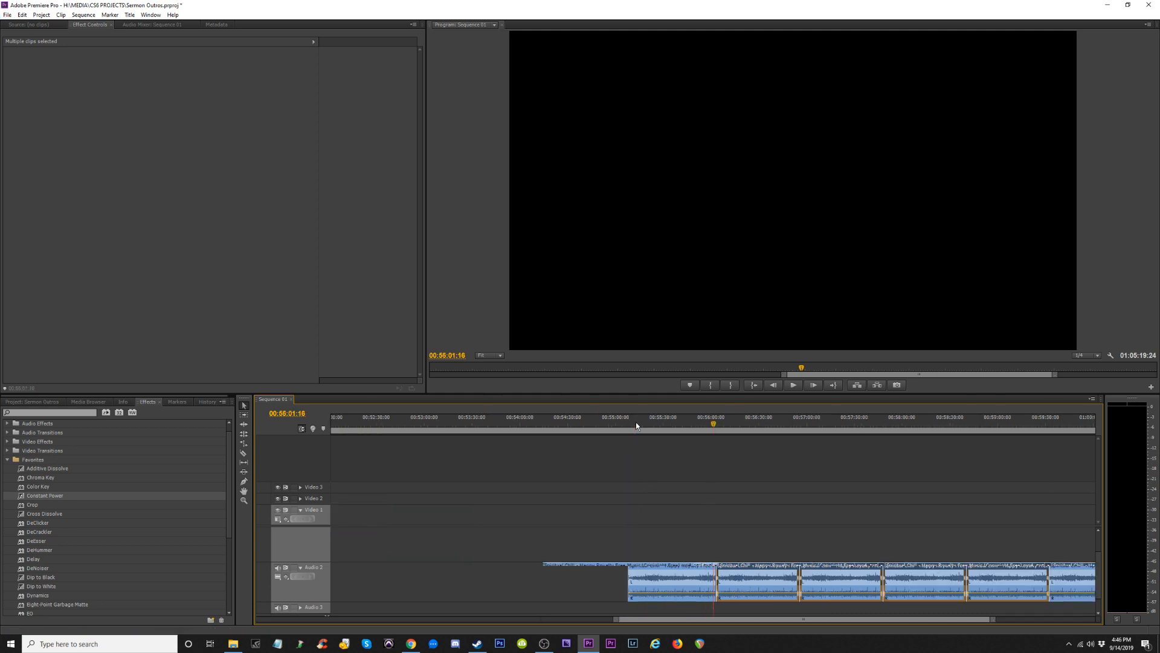
pyautogui.press('space')
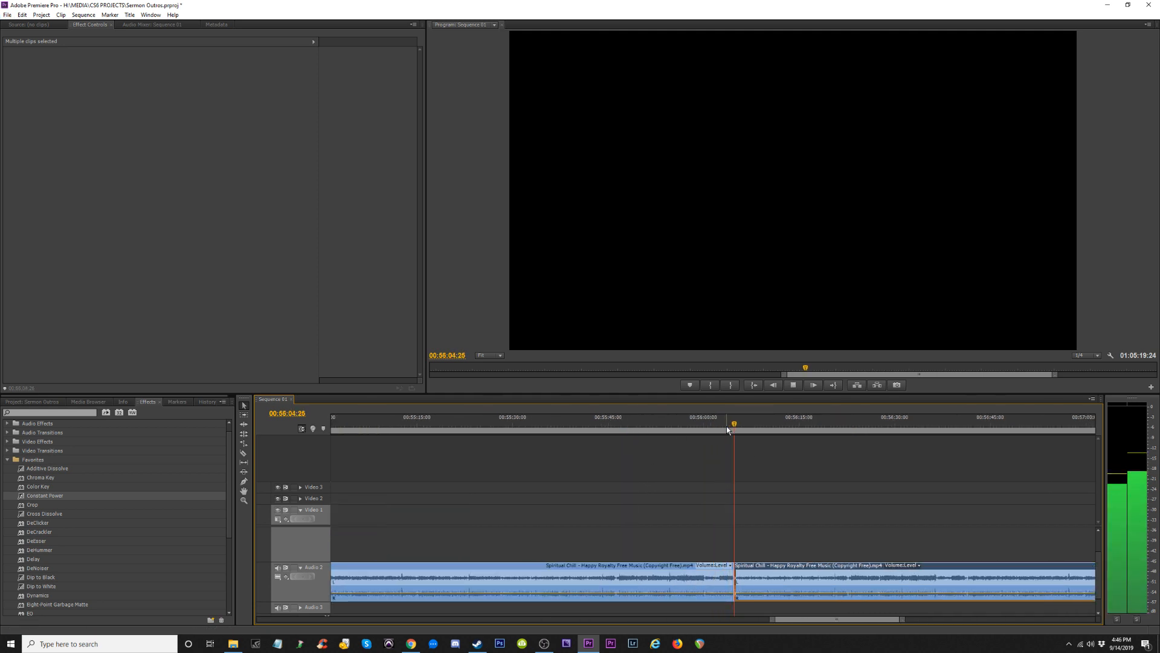
pyautogui.press('-')
pyautogui.click(883, 427)
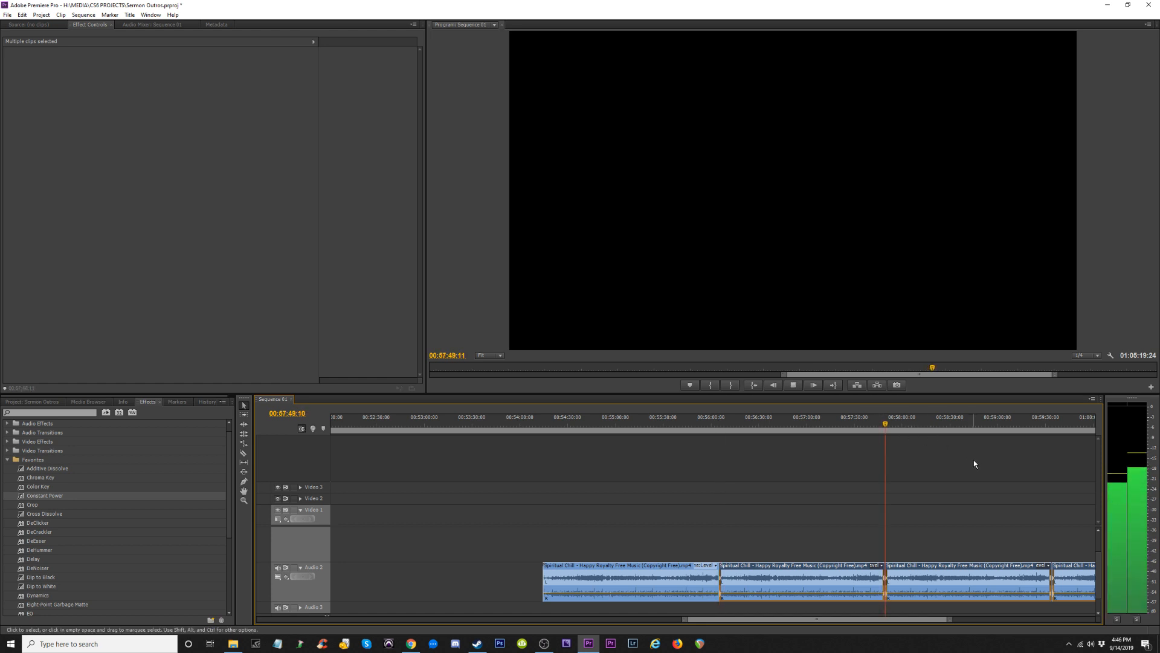
pyautogui.press('space')
# Insert three more loop copies at 01:03:03:03, before the music's ending section, and move them down to Audio 2.
pyautogui.press('-')
pyautogui.press('-')
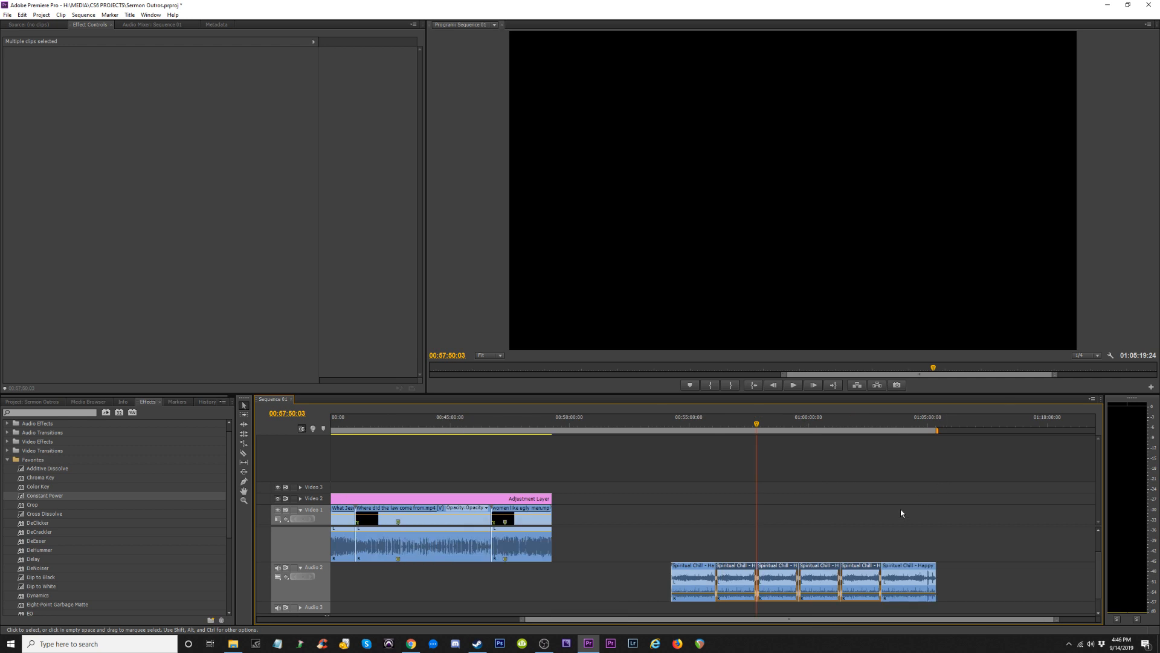
pyautogui.click(877, 424)
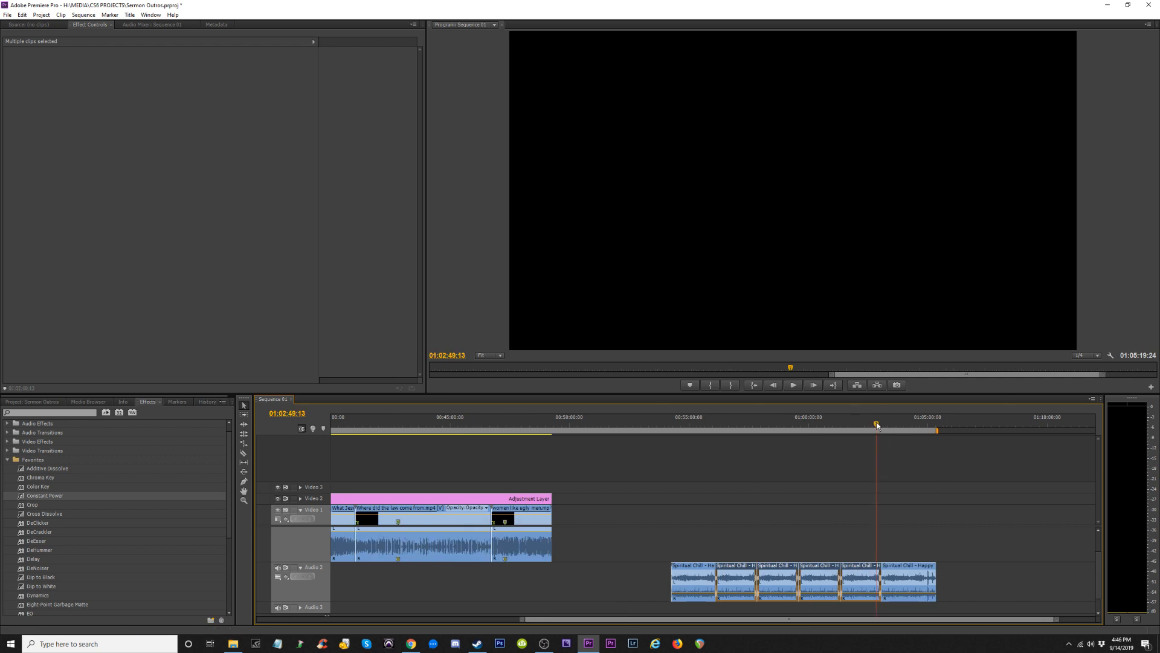
pyautogui.press('Down')
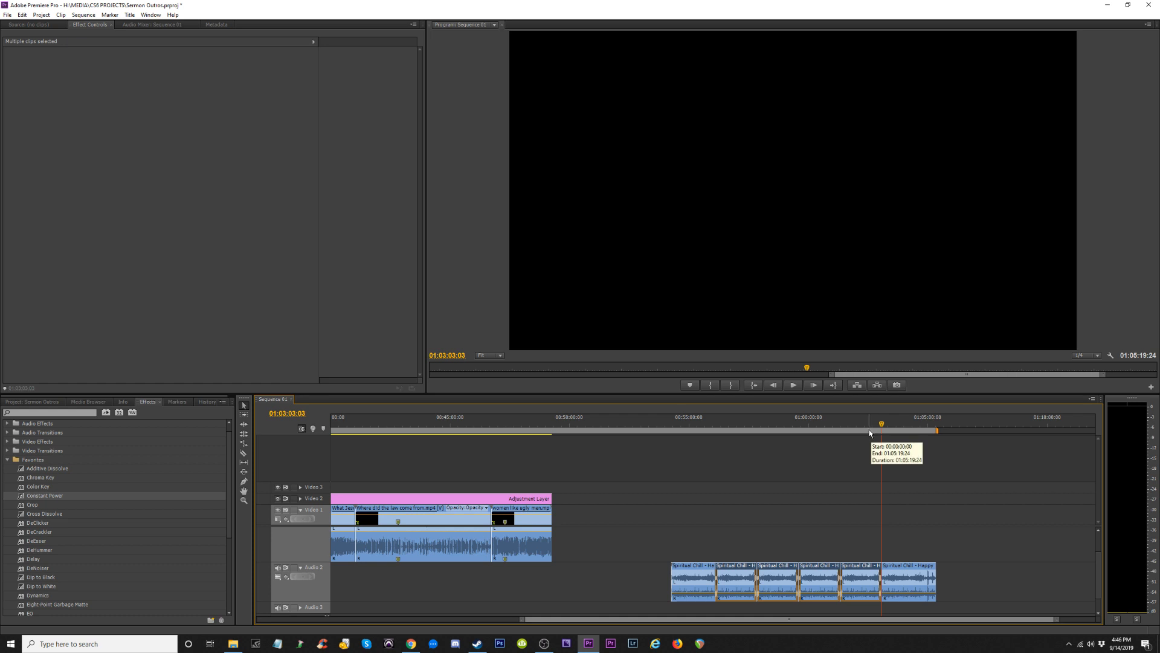
pyautogui.hotkey('ctrl', 'shift', 'v')
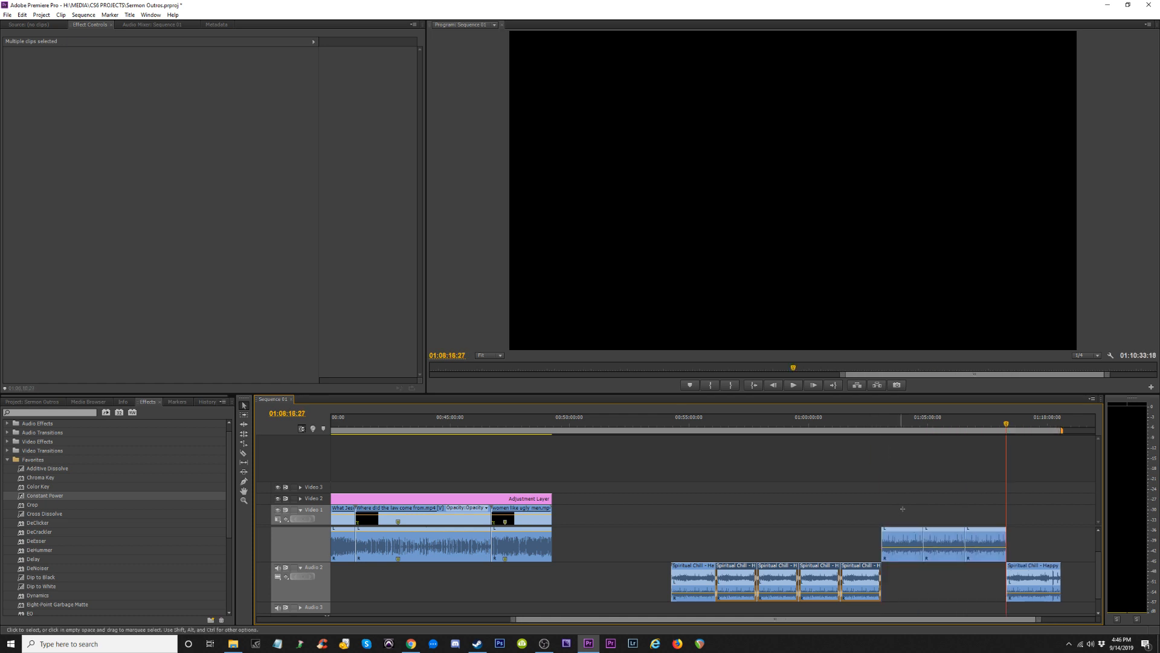
pyautogui.moveTo(902, 508); pyautogui.dragTo(983, 569)
# Move the whole extended music loop along Audio 2 to start under the "Men shouldn't wear women" clip.
pyautogui.press('\\')
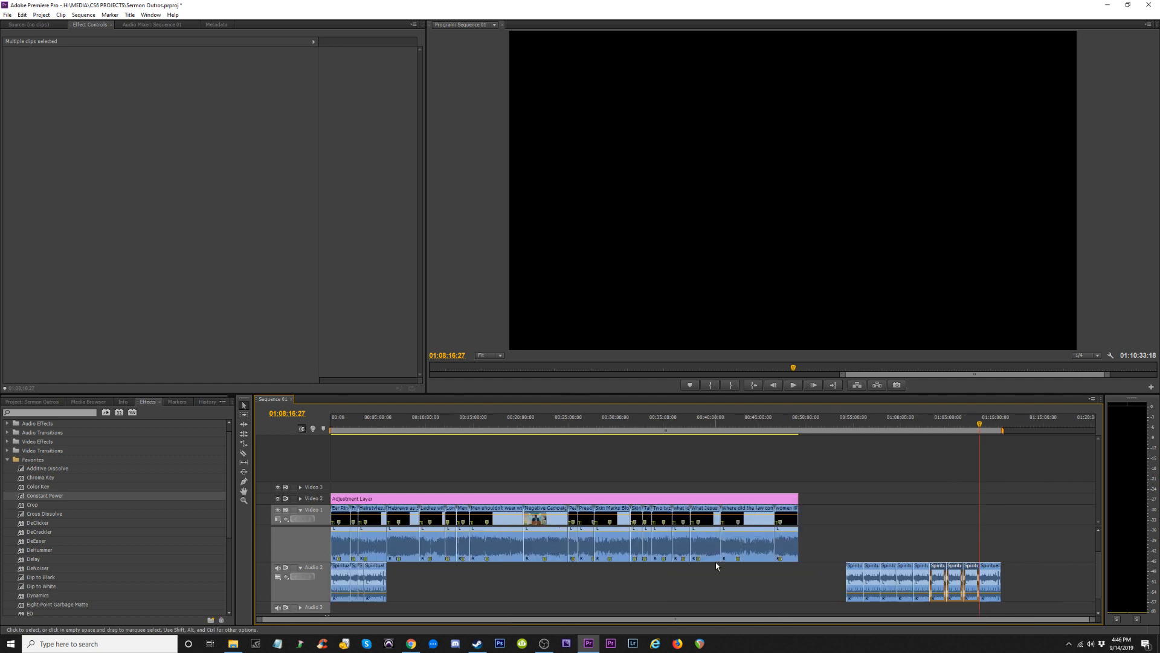
pyautogui.click(756, 546)
pyautogui.click(495, 547)
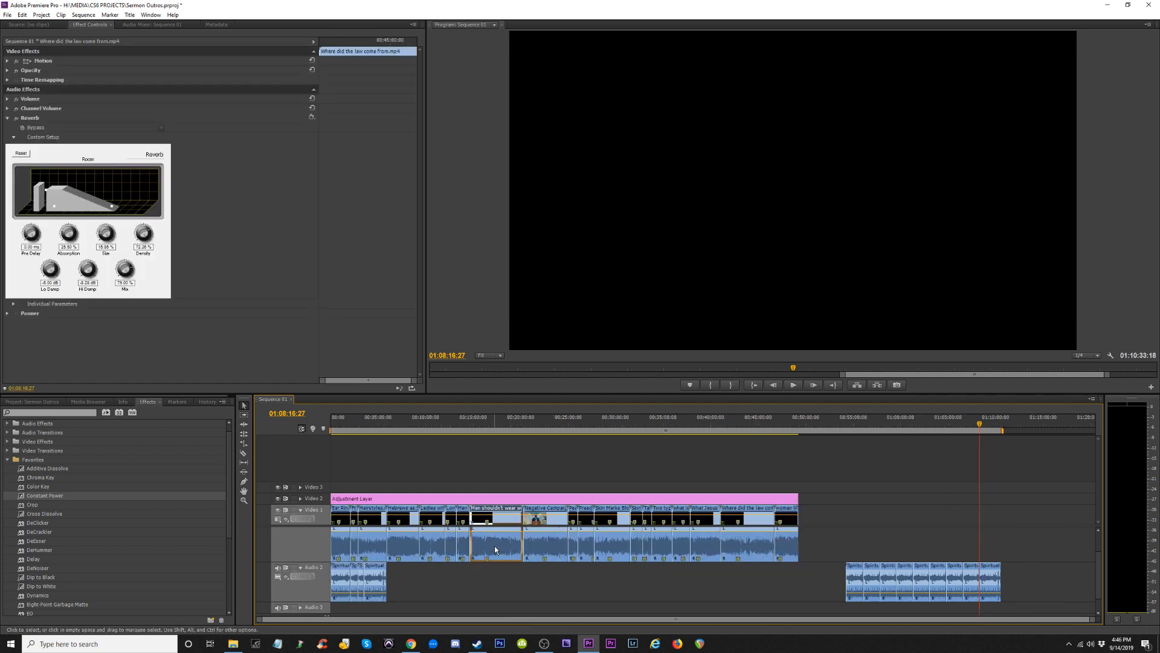
pyautogui.moveTo(1051, 569); pyautogui.dragTo(840, 599)
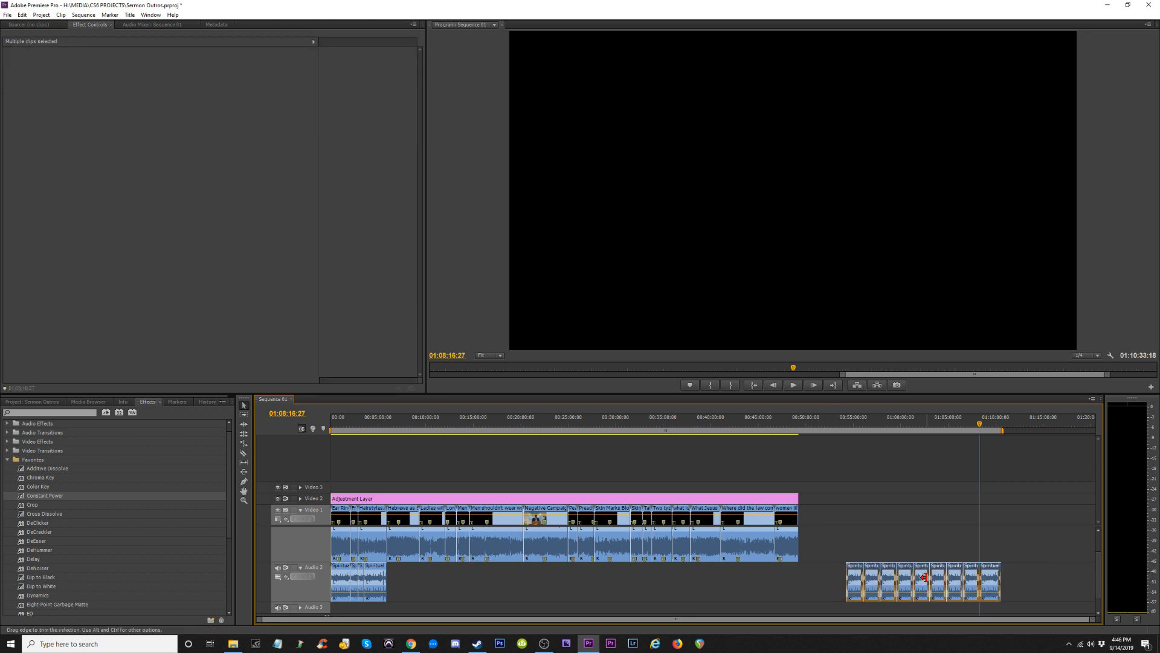
pyautogui.moveTo(922, 581); pyautogui.dragTo(550, 580)
# Delete the surplus middle loop sections and pull the ending section back so the music ends with the "Men shouldn't wear women" clip.
pyautogui.moveTo(684, 586); pyautogui.dragTo(547, 580)
pyautogui.click(598, 579)
pyautogui.click(595, 579)
pyautogui.press('Delete')
pyautogui.click(578, 579)
pyautogui.press('Delete')
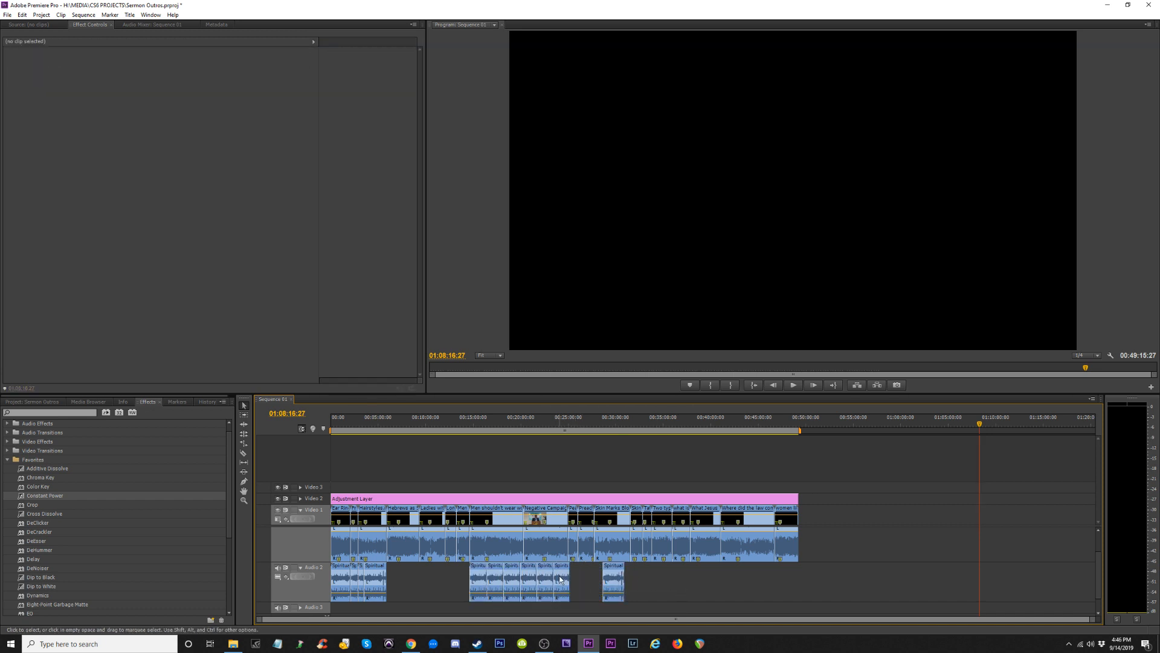
pyautogui.click(559, 577)
pyautogui.press('Delete')
pyautogui.click(545, 577)
pyautogui.press('Delete')
pyautogui.click(529, 577)
pyautogui.press('Delete')
pyautogui.moveTo(614, 574); pyautogui.dragTo(534, 574)
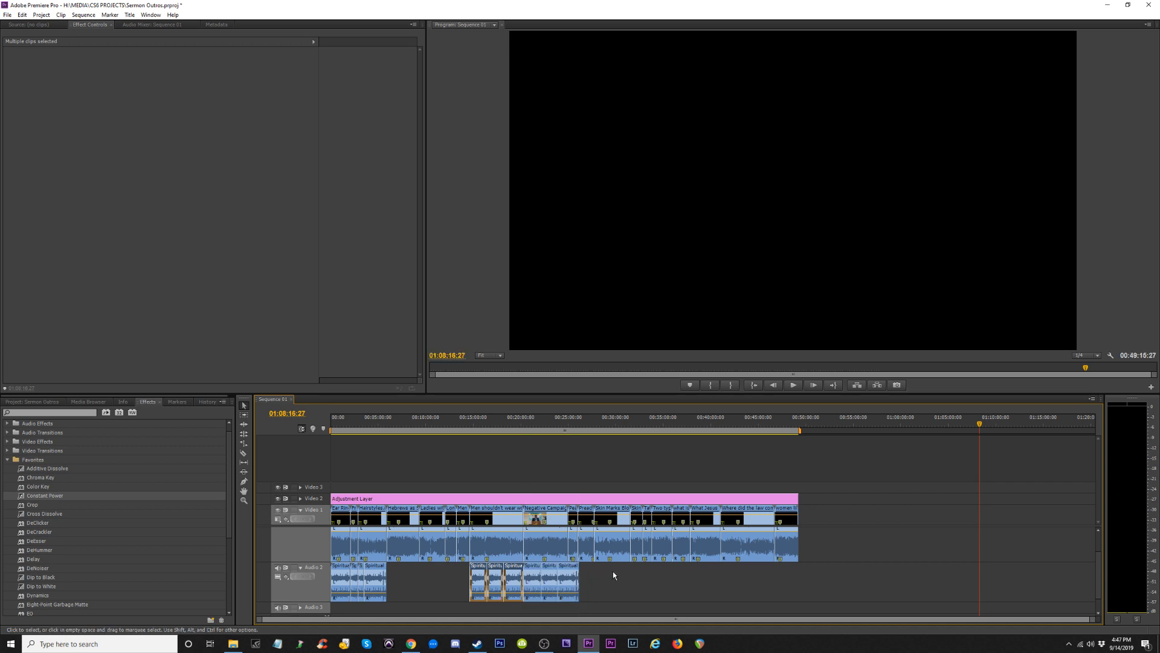
# Duplicate the looped music with its ending under each following sermon clip on Audio 2, fitting it to the clip lengths.
pyautogui.moveTo(613, 571); pyautogui.dragTo(577, 573)
pyautogui.moveTo(669, 574); pyautogui.dragTo(603, 581)
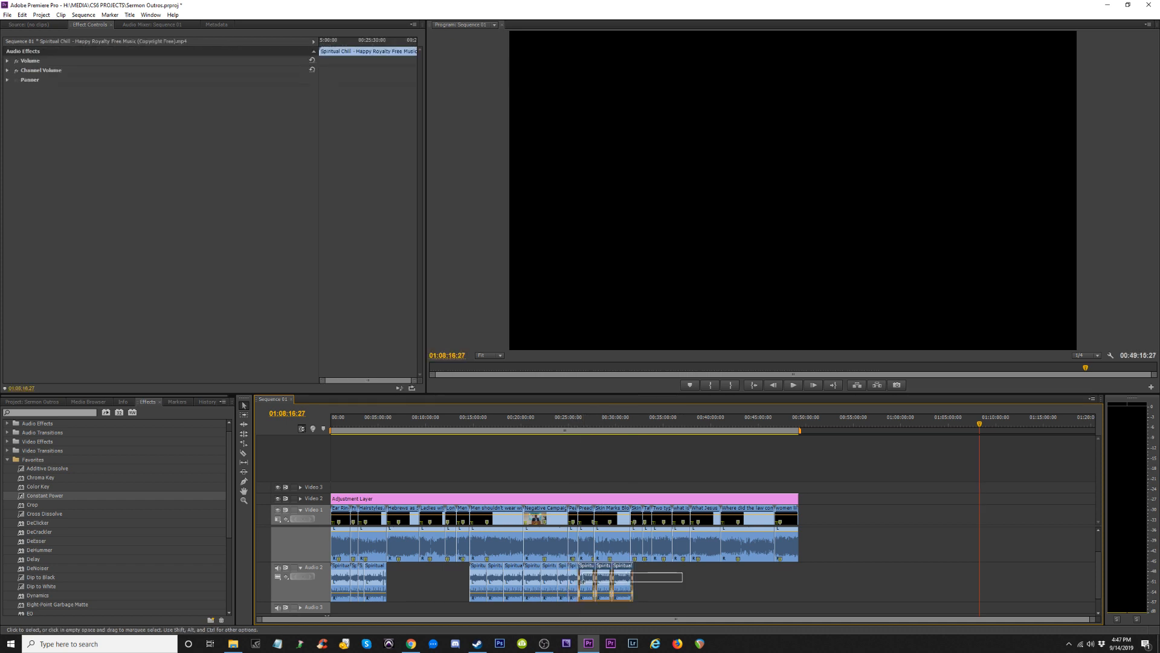
pyautogui.moveTo(589, 581); pyautogui.dragTo(603, 578)
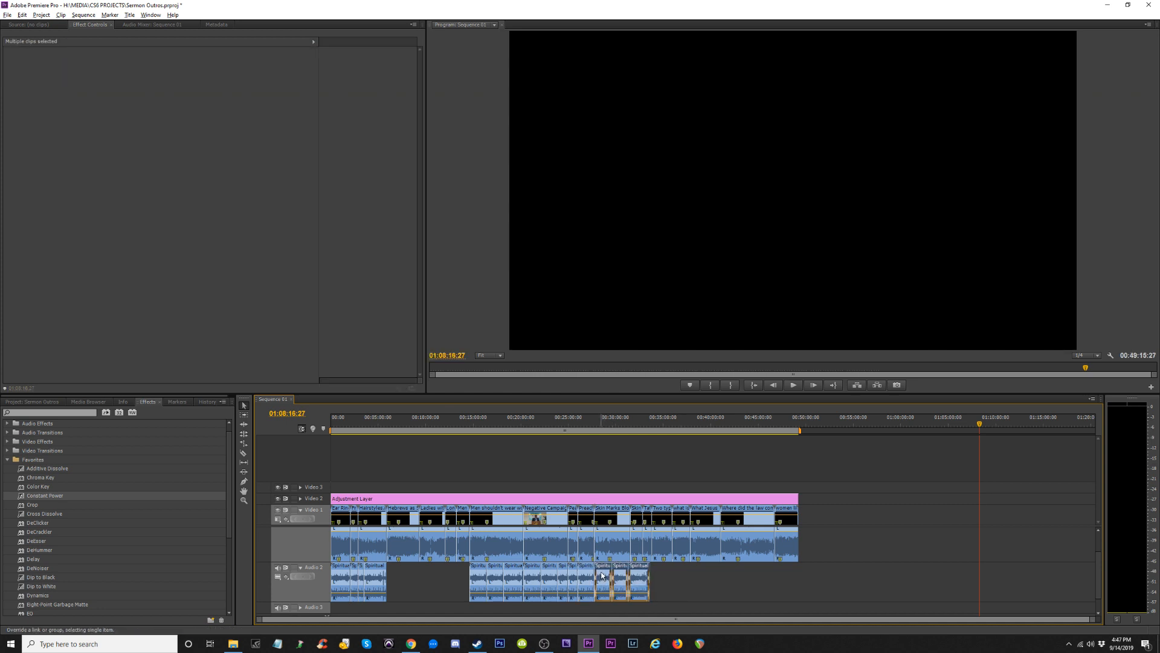
pyautogui.moveTo(605, 576); pyautogui.dragTo(652, 573)
pyautogui.moveTo(752, 585); pyautogui.dragTo(697, 573)
pyautogui.moveTo(779, 573); pyautogui.dragTo(704, 583)
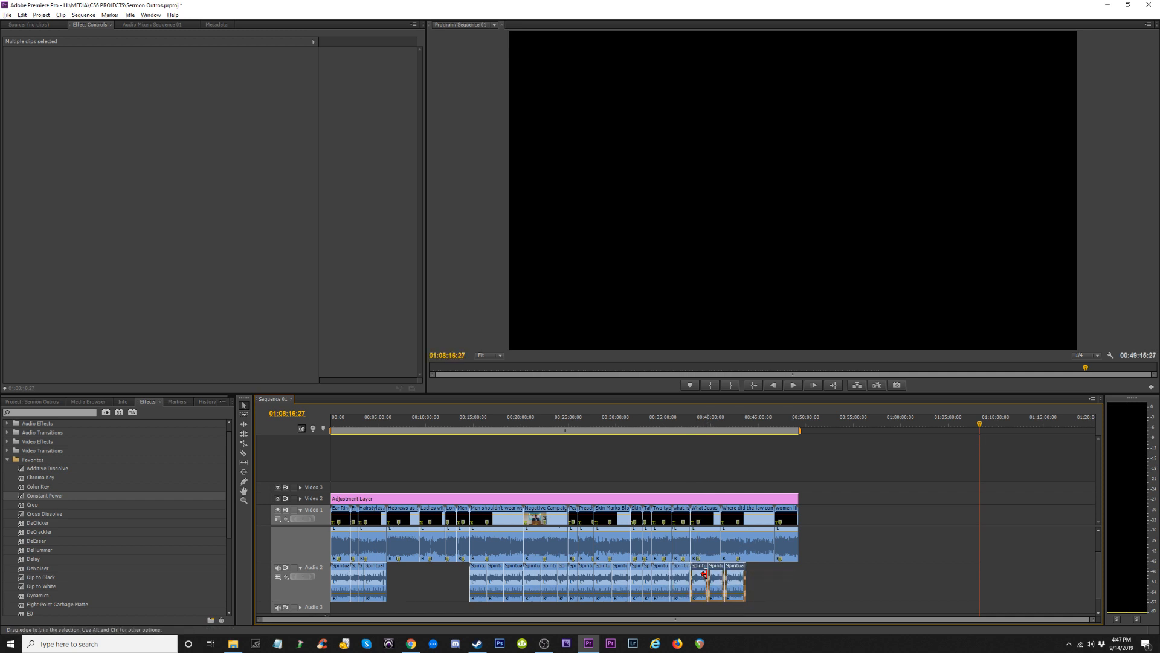
pyautogui.moveTo(704, 574); pyautogui.dragTo(785, 574)
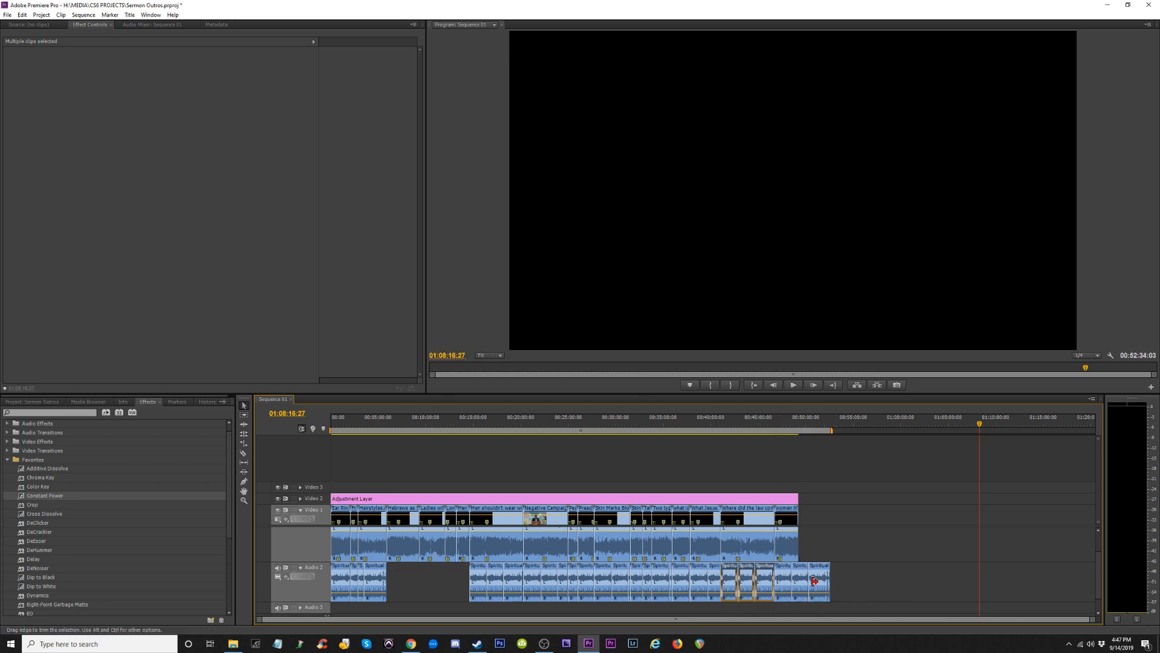
# Fill the Audio 2 gap from "Hebrews as Servants" up to "Men shouldn't wear women" with fitted music copies.
pyautogui.moveTo(858, 580); pyautogui.dragTo(399, 572)
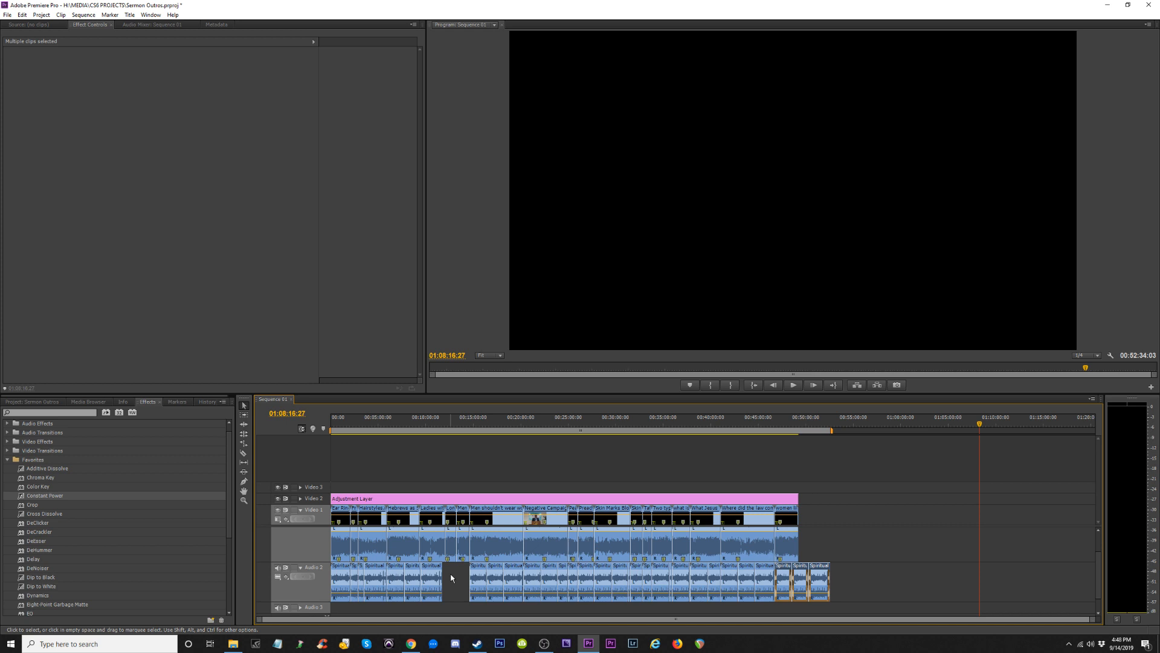
pyautogui.moveTo(463, 584)
pyautogui.mouseDown()
pyautogui.moveTo(400, 572)
pyautogui.moveTo(395, 590)
pyautogui.moveTo(472, 571)
pyautogui.mouseUp()
pyautogui.click(416, 610)
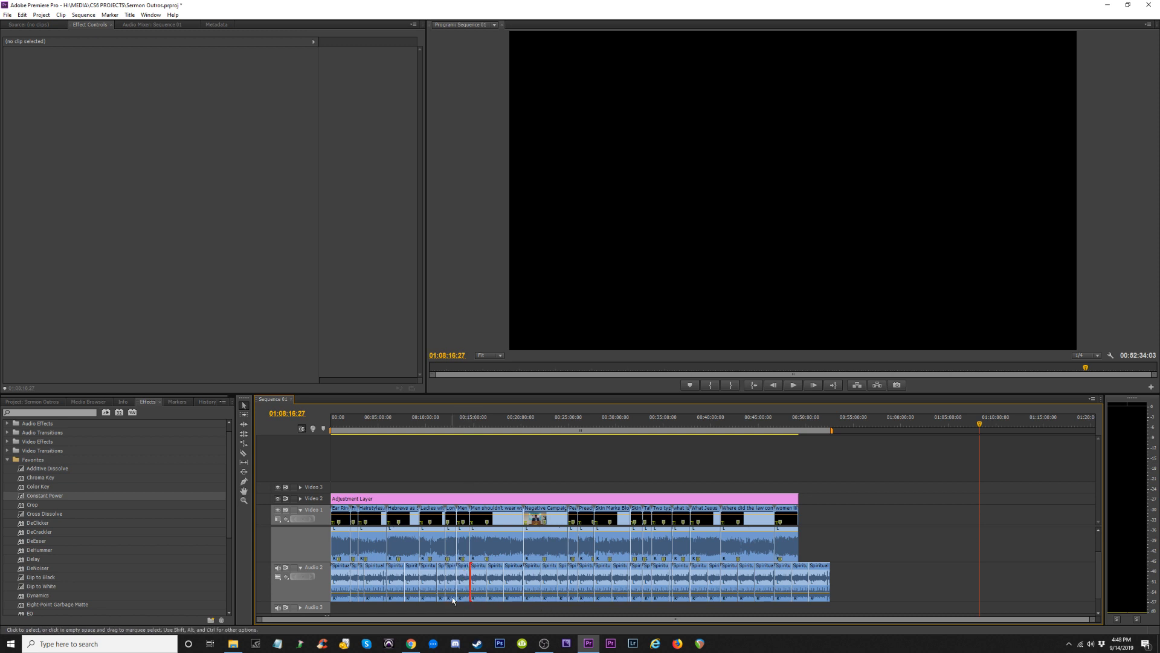
# Review the picture and the Audio 2 music sections from "Ear Rings are for Slaves" through the "Hairstyles" clip.
pyautogui.click(351, 422)
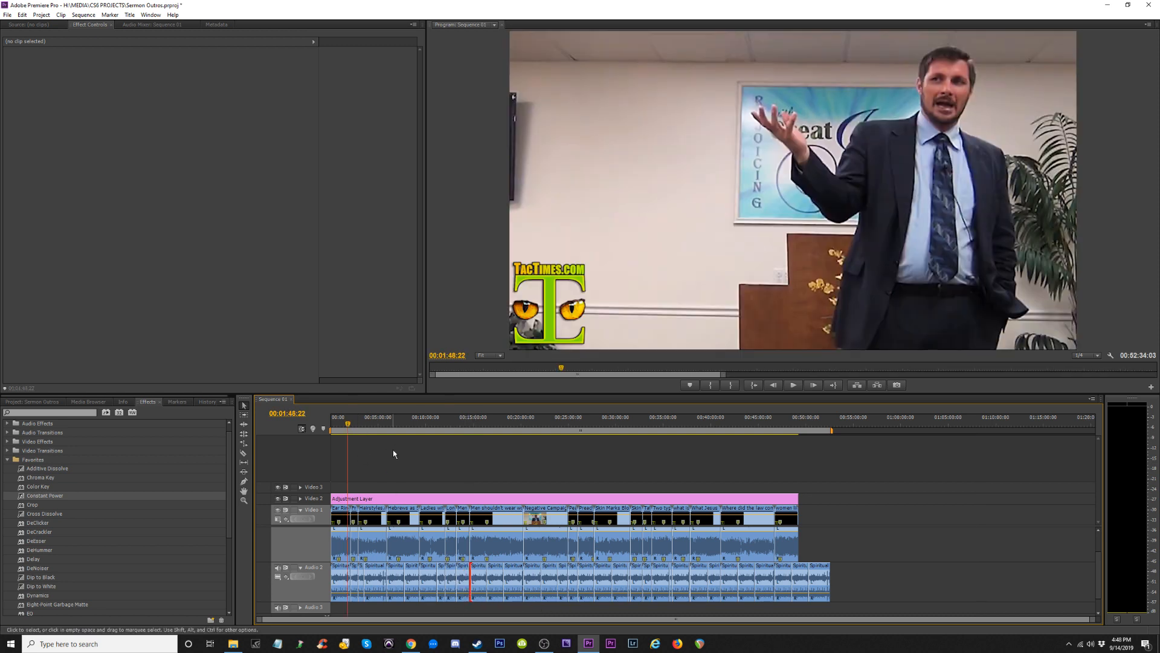
pyautogui.press('=')
pyautogui.press('=')
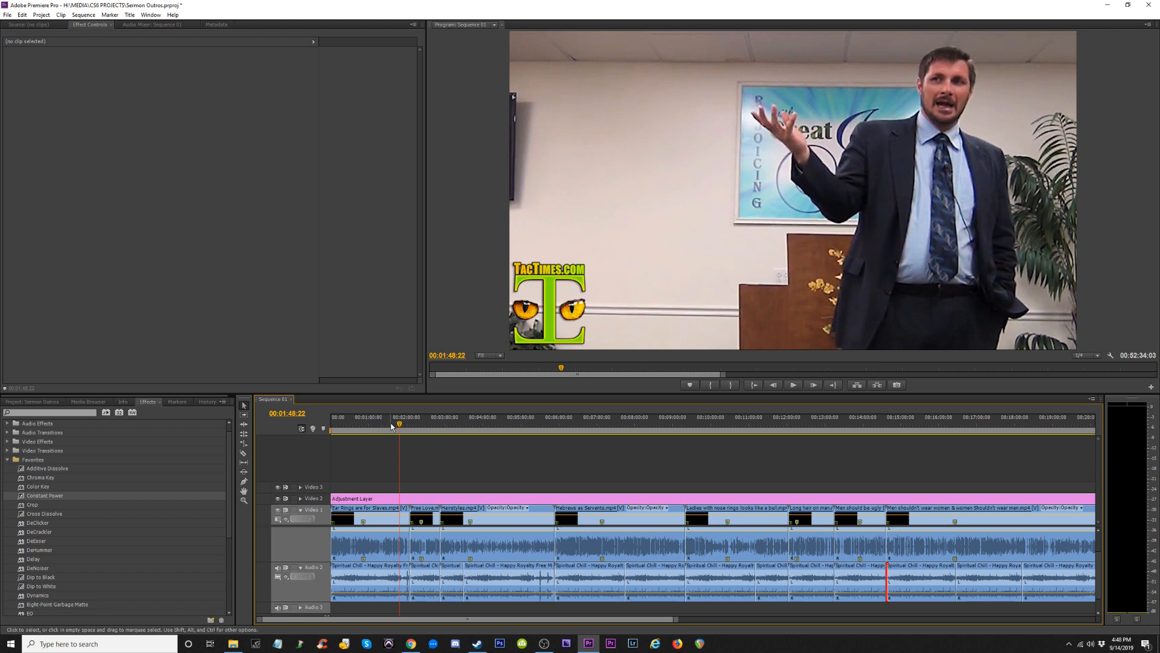
pyautogui.moveTo(398, 425); pyautogui.dragTo(422, 443)
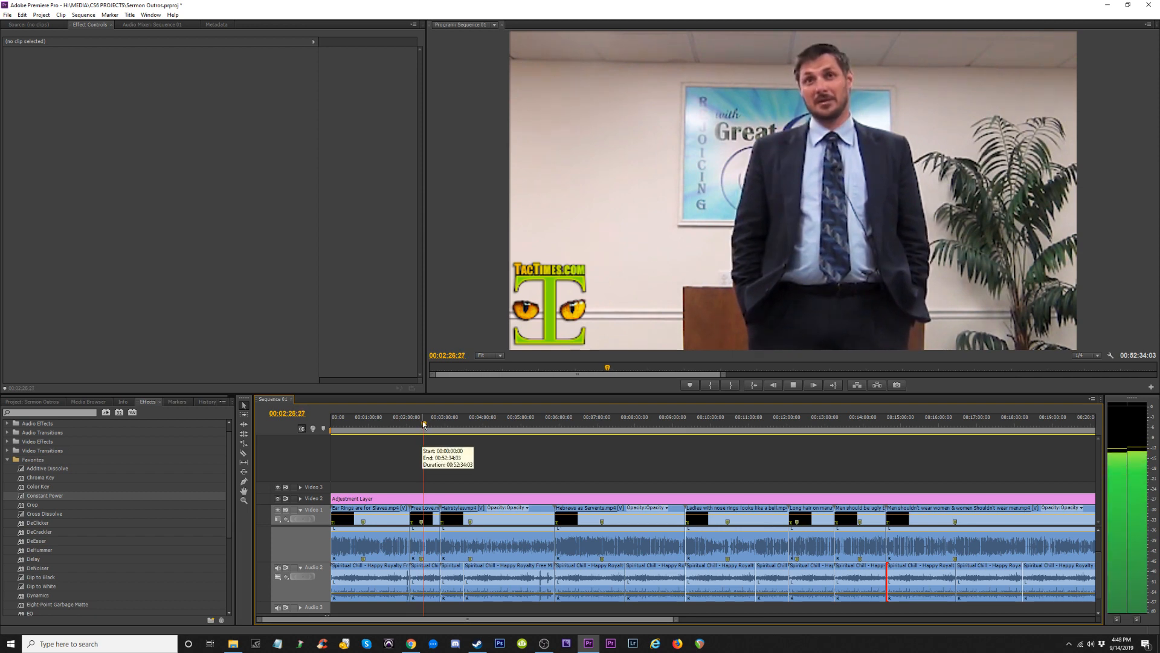
pyautogui.click(434, 427)
pyautogui.moveTo(434, 429); pyautogui.dragTo(460, 440)
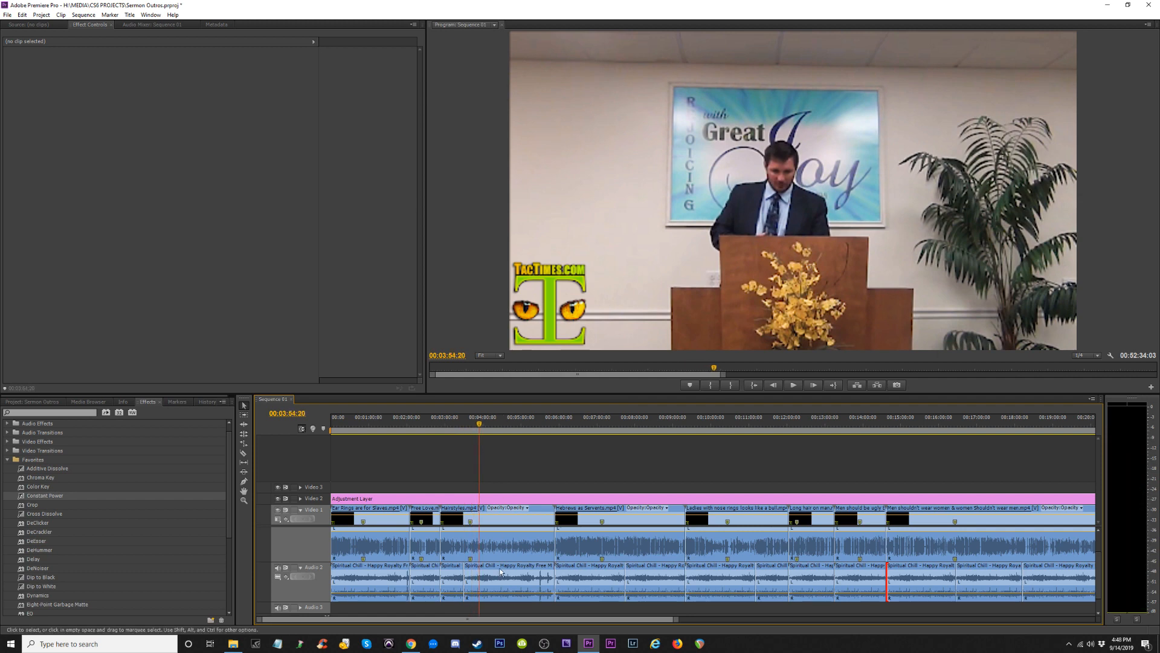
pyautogui.click(498, 574)
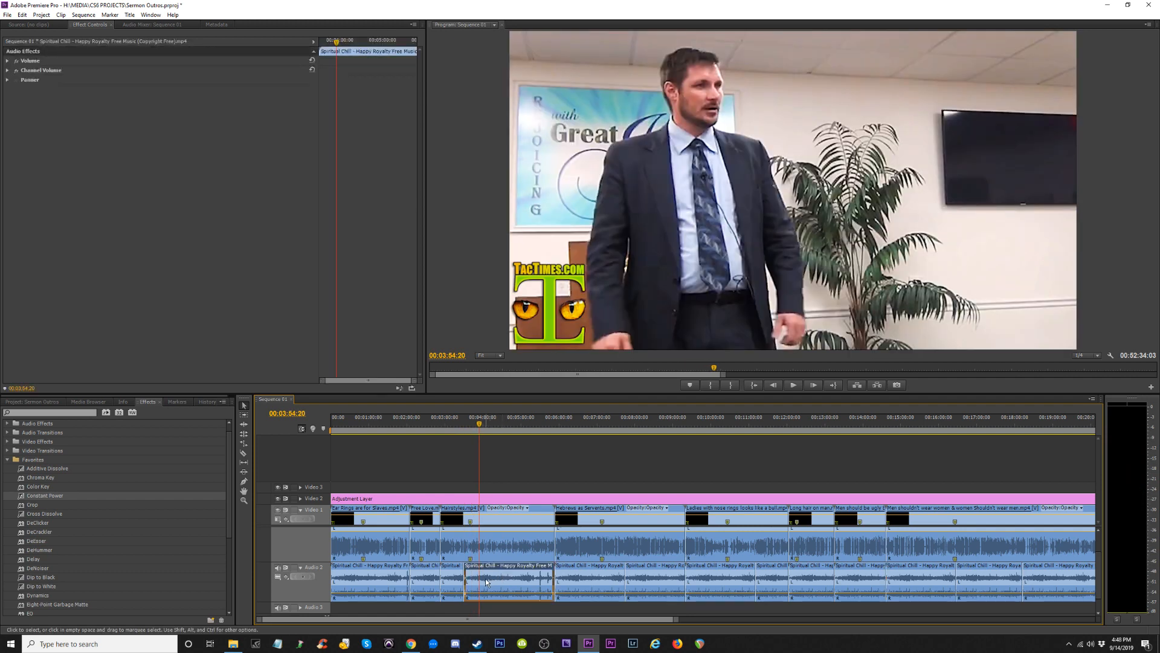
pyautogui.click(451, 579)
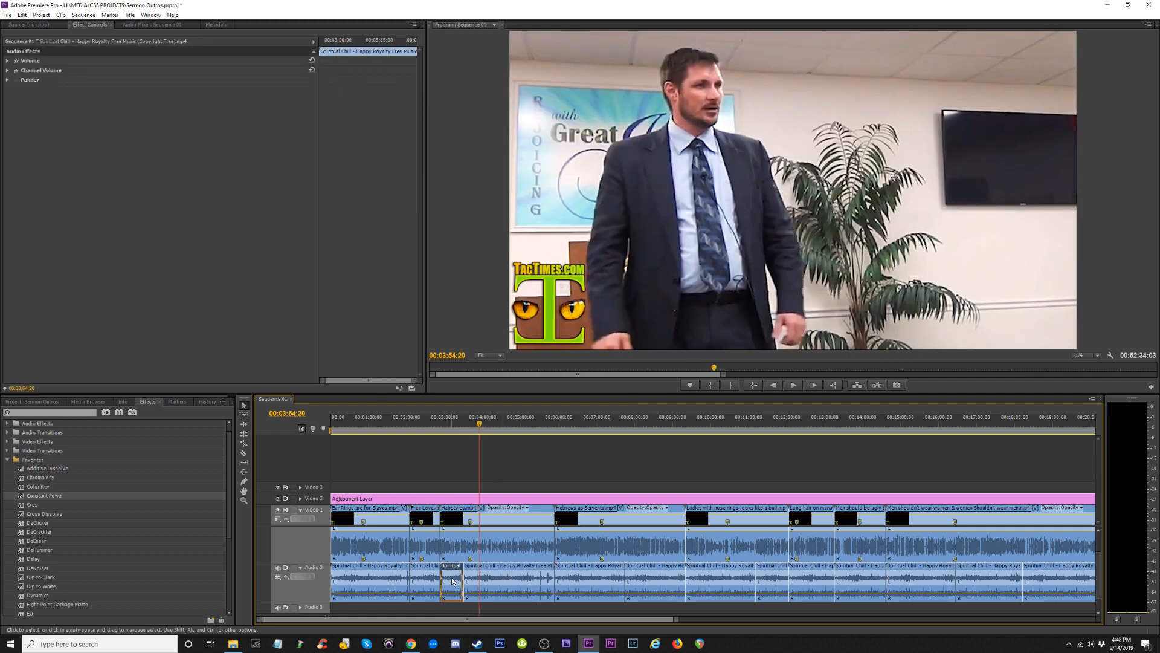
# Try to delete the ending music section under "Hairstyles" and extend the short section before it, undoing both changes.
pyautogui.click(499, 573)
pyautogui.press('Delete')
pyautogui.moveTo(462, 579); pyautogui.dragTo(599, 579)
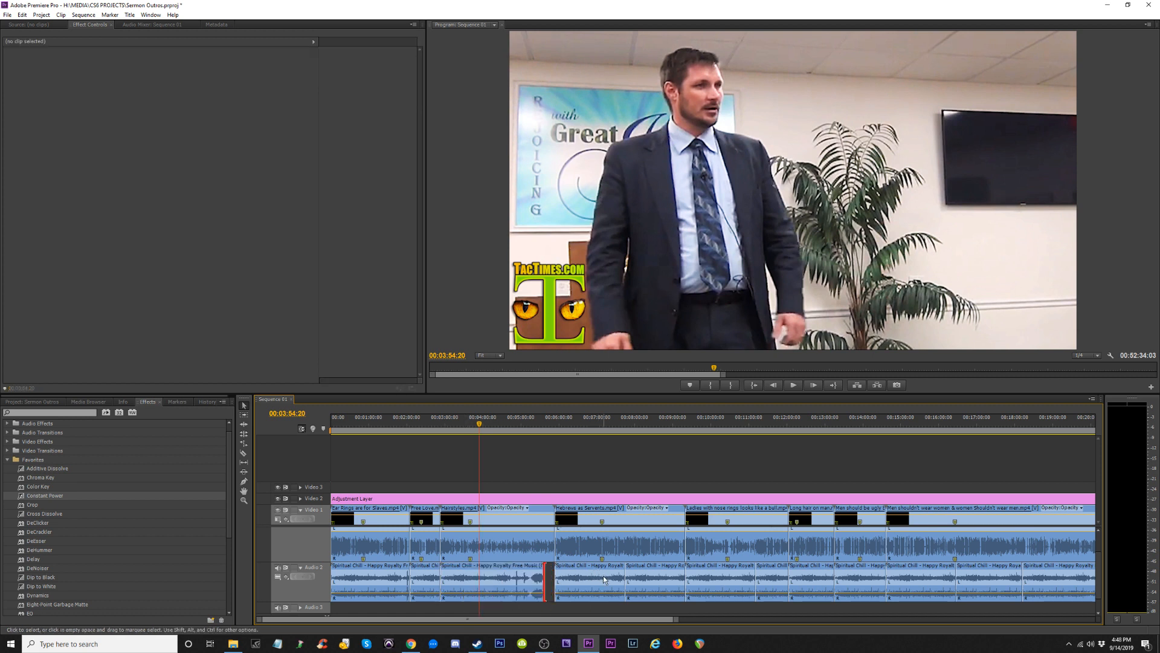
pyautogui.hotkey('ctrl', 'z')
pyautogui.hotkey('ctrl', 'z')
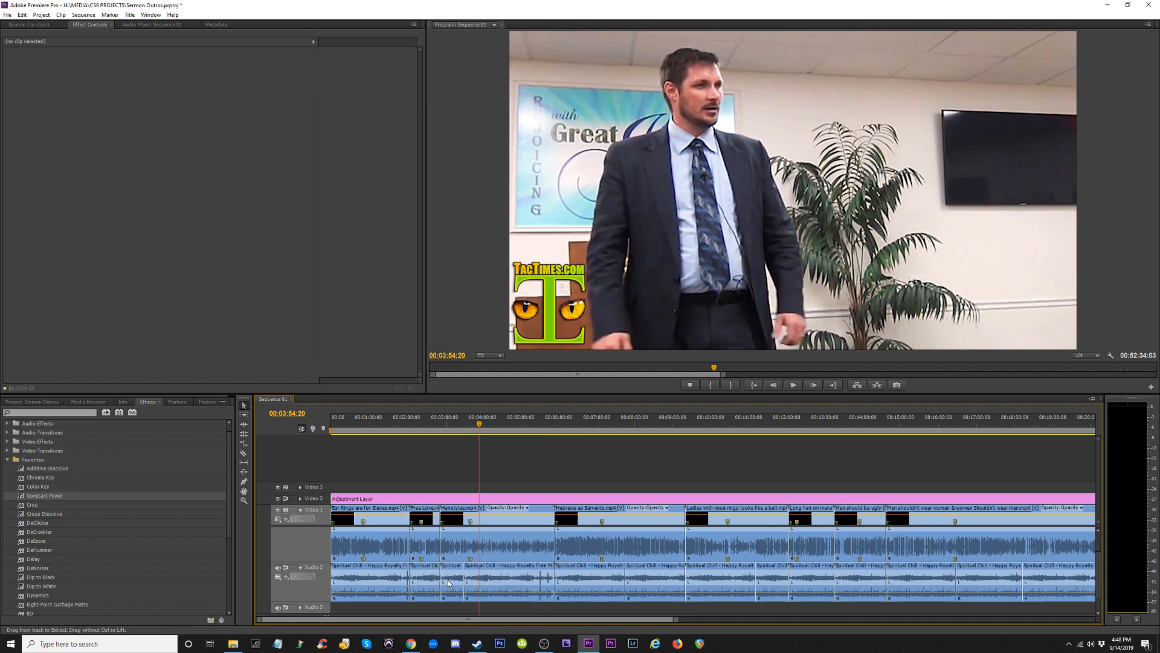
# Try to delete the short music section under "Hairstyles" and extend the ending section back over the gap, undoing the changes.
pyautogui.click(452, 574)
pyautogui.press('Delete')
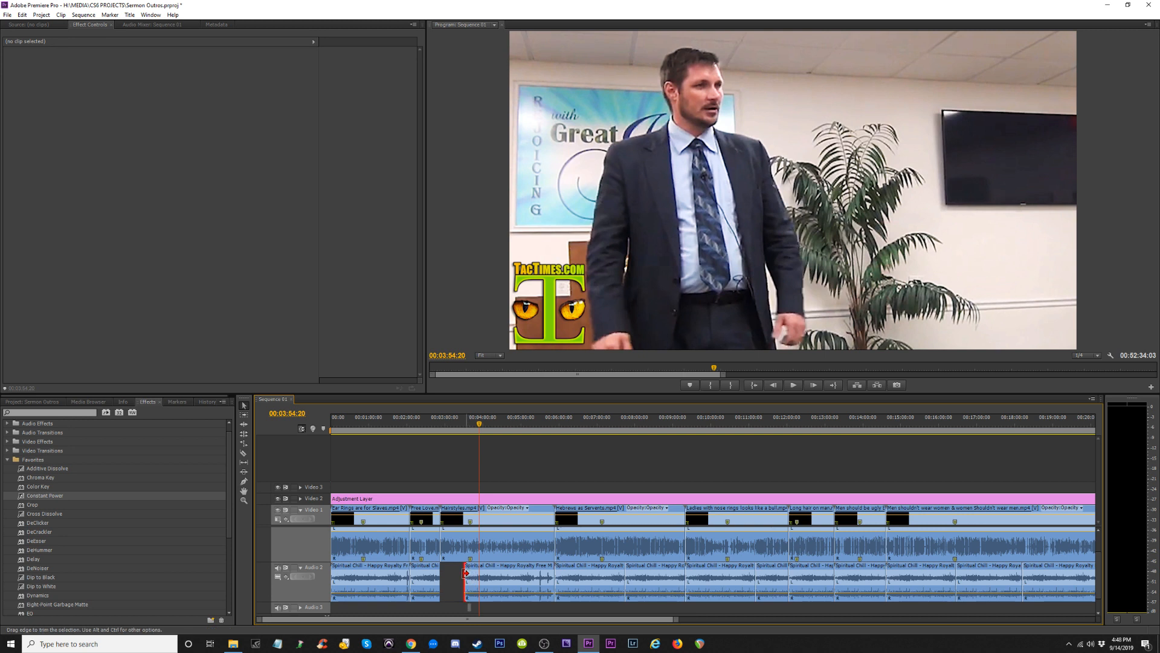
pyautogui.moveTo(464, 574); pyautogui.dragTo(421, 580)
pyautogui.hotkey('ctrl', 'z')
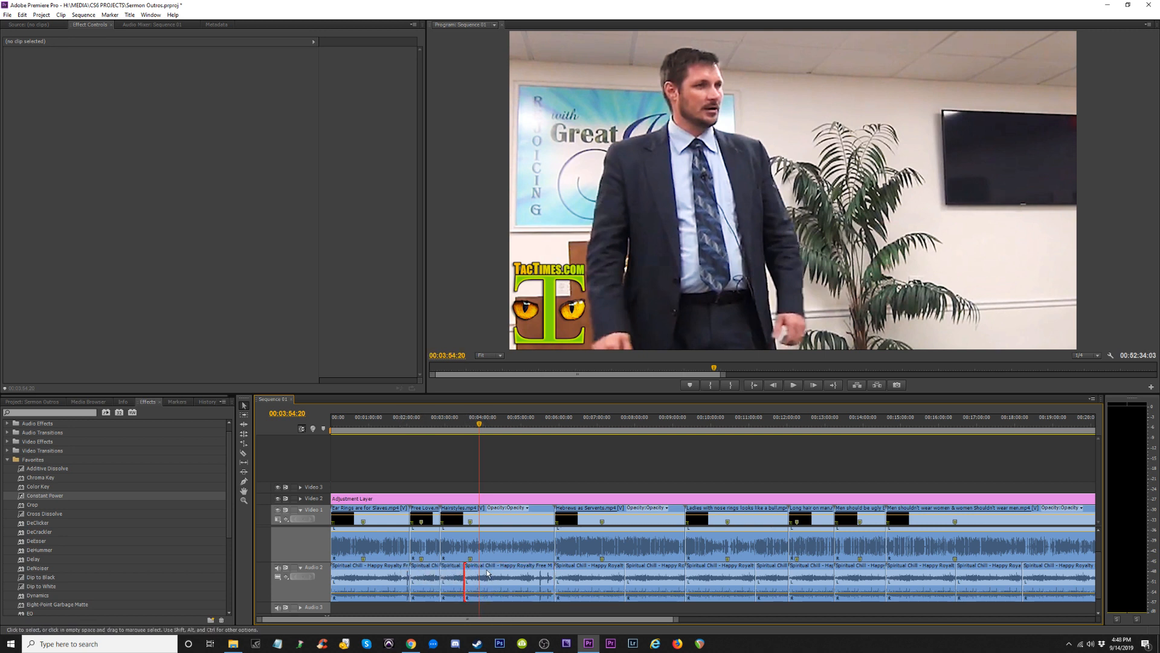
pyautogui.click(451, 576)
pyautogui.press('Delete')
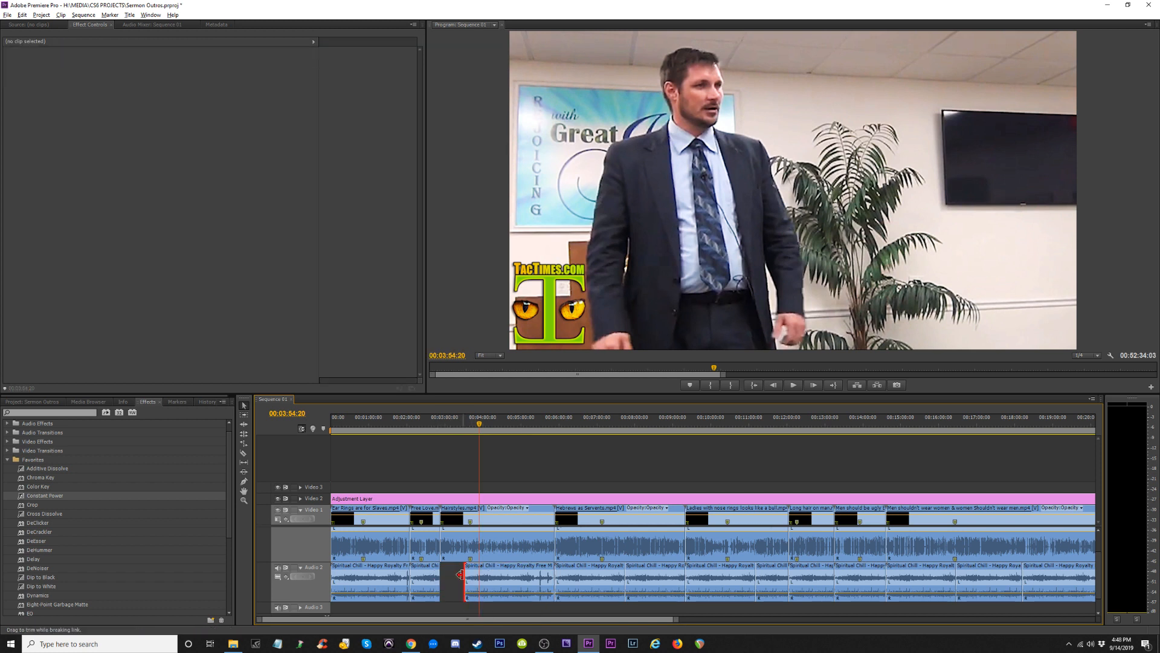
pyautogui.press('alt')
pyautogui.click(464, 425)
pyautogui.press('=')
pyautogui.press('=')
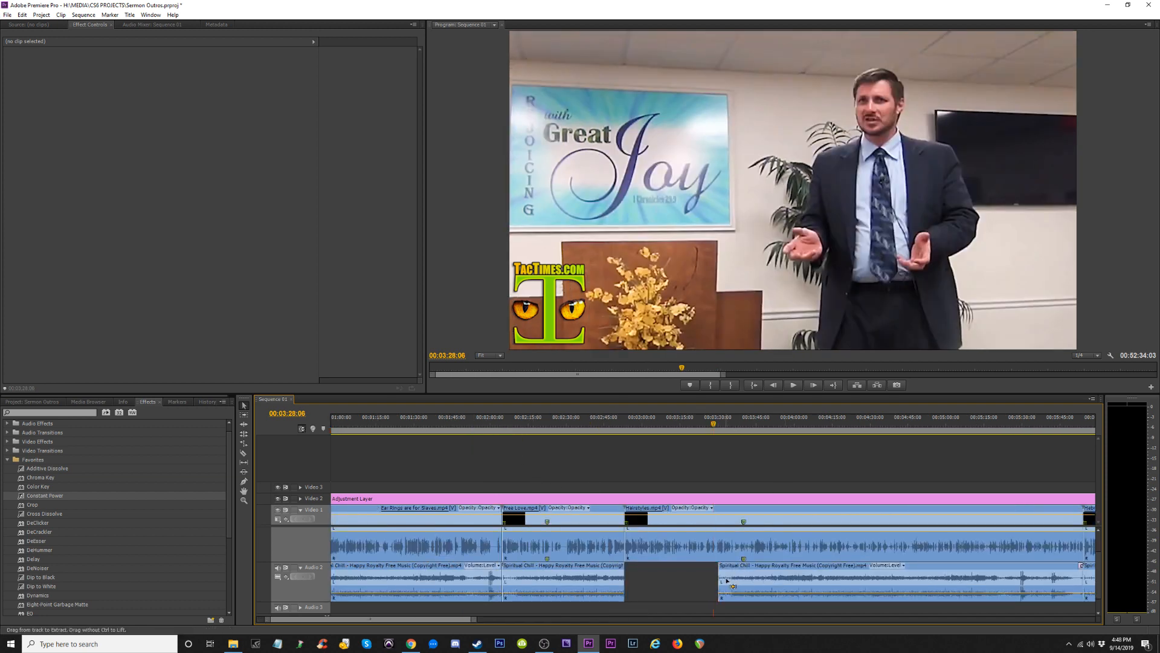
pyautogui.hotkey('ctrl', 'z')
pyautogui.press('-')
pyautogui.press('-')
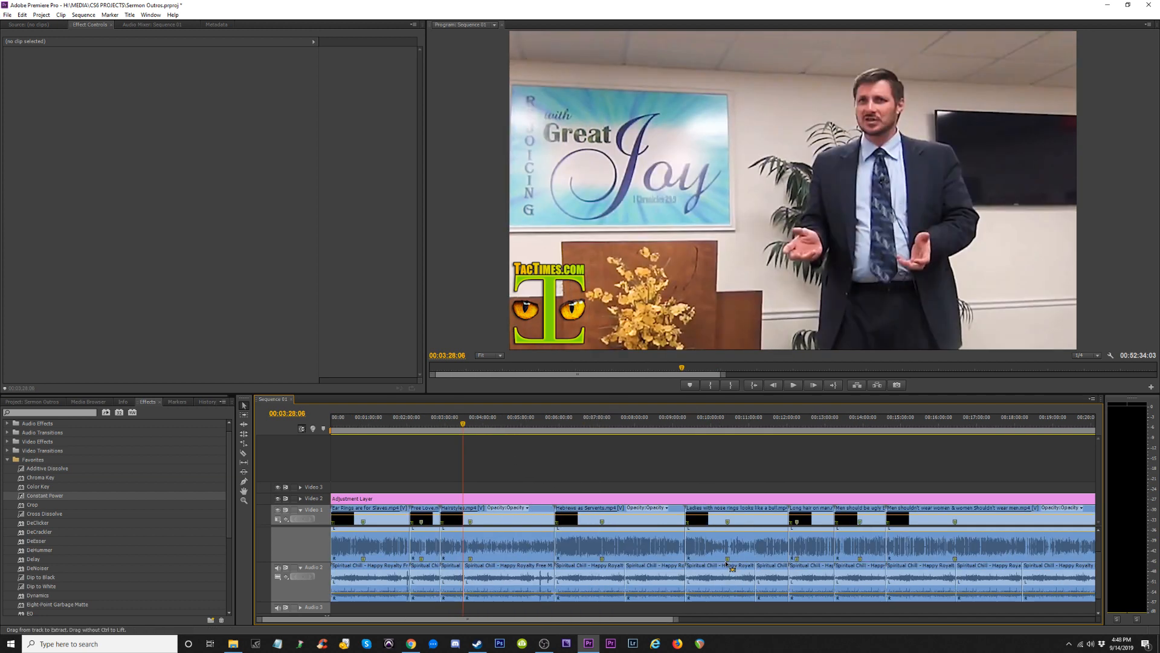
# Look through the rest of the sequence for short leftover music sections at the ends of the sermon clips.
pyautogui.click(615, 426)
pyautogui.moveTo(616, 430); pyautogui.dragTo(1071, 505)
pyautogui.press('-')
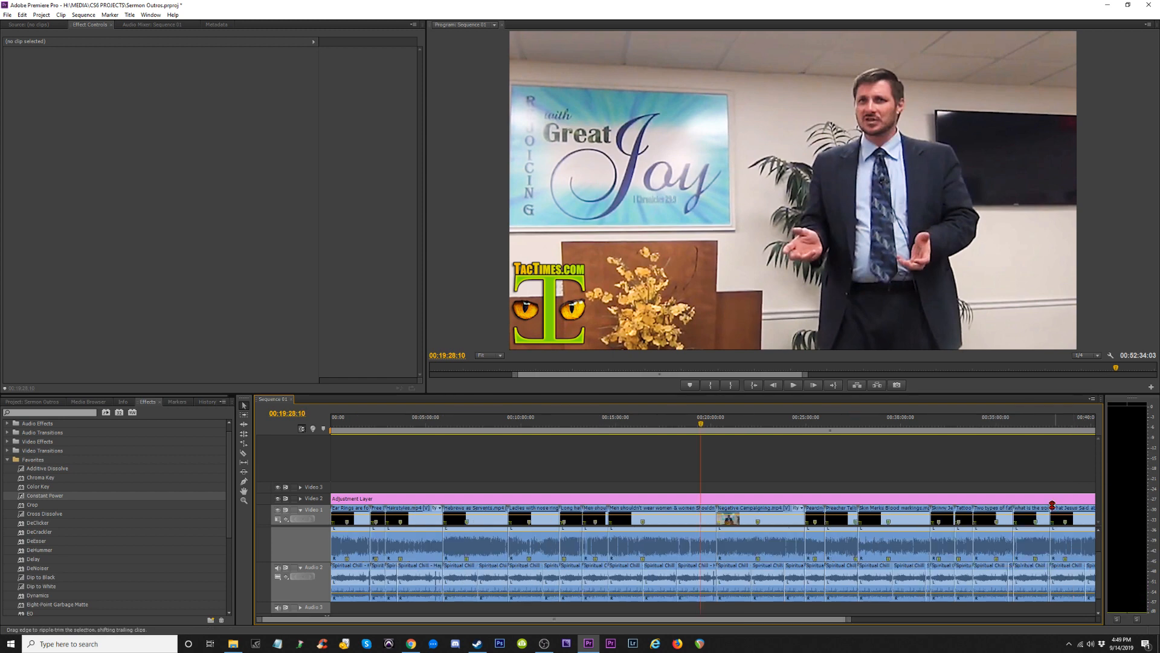
pyautogui.press('=')
pyautogui.moveTo(801, 425); pyautogui.dragTo(1065, 448)
pyautogui.press('-')
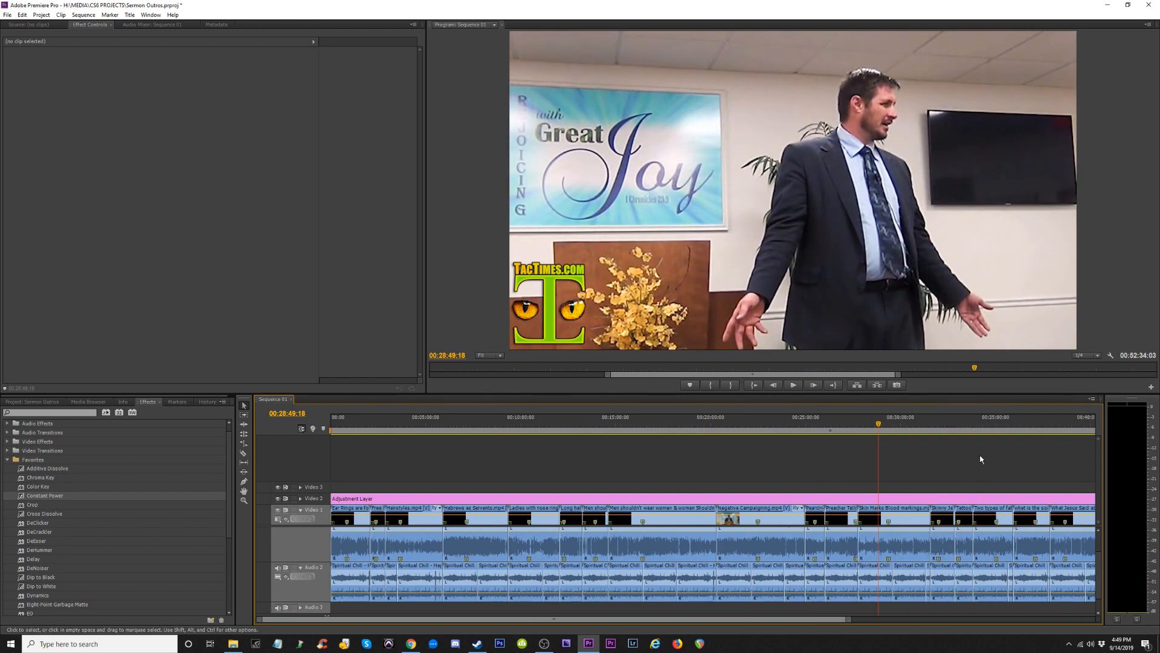
pyautogui.click(916, 425)
pyautogui.moveTo(916, 426); pyautogui.dragTo(1033, 444)
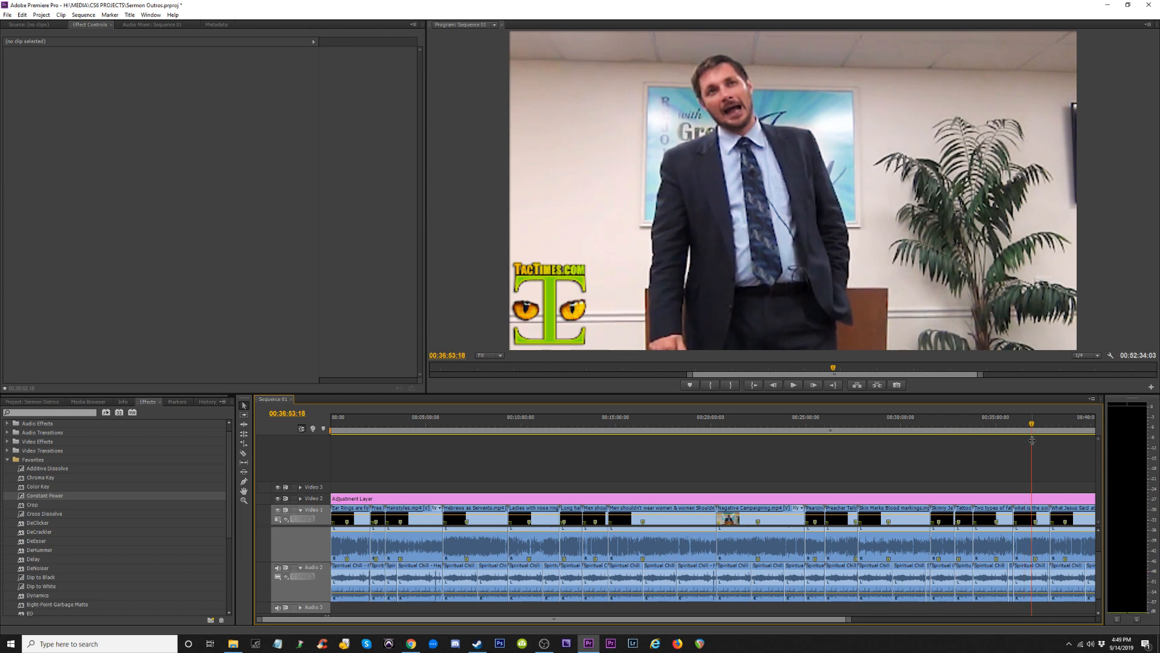
pyautogui.press('=')
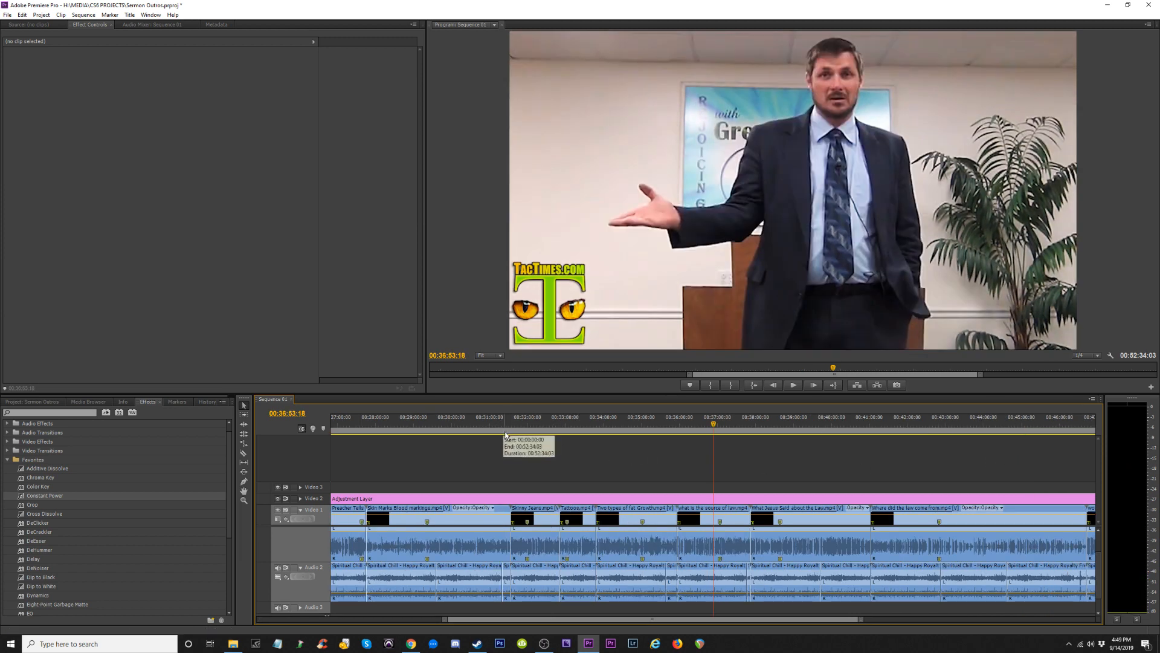
# Delete the tiny music leftovers ending "Skin Marks Blood markings", "Two types of fat Growth" and "What is the source of law", extending the preceding sections.
pyautogui.click(504, 424)
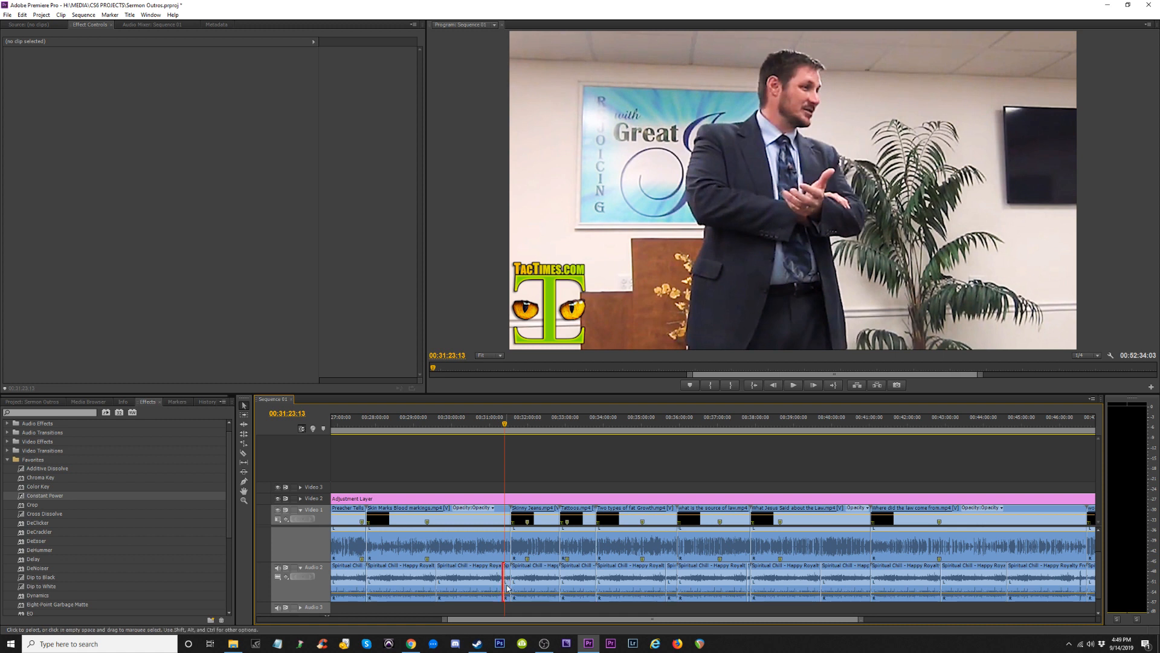
pyautogui.click(507, 586)
pyautogui.press('Delete')
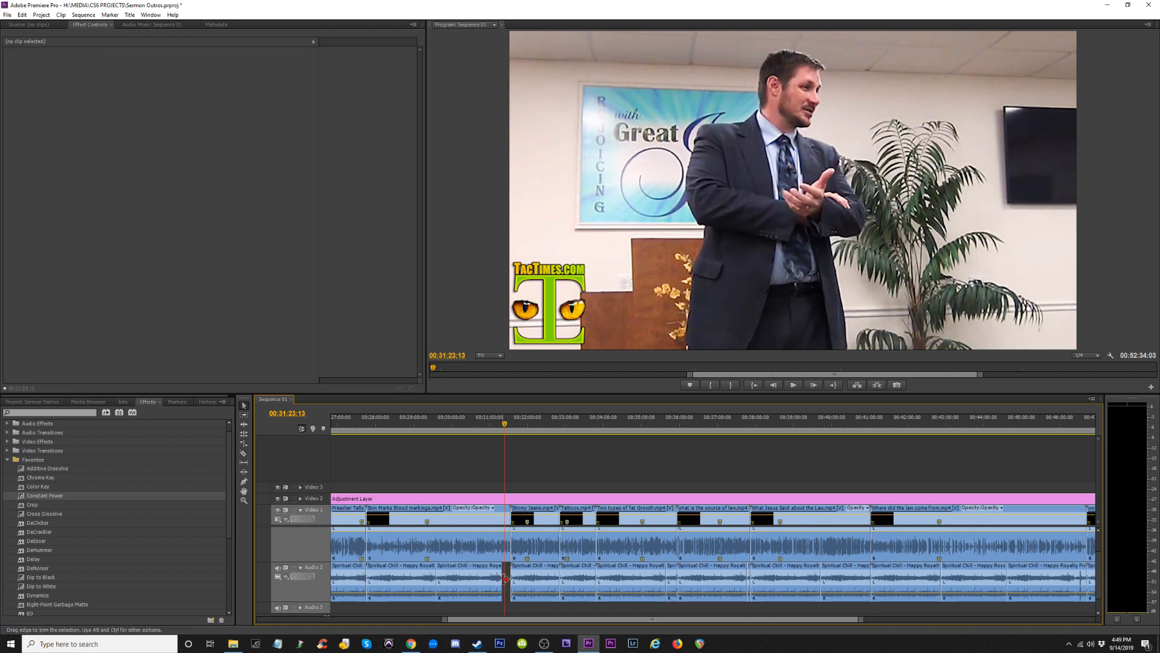
pyautogui.click(671, 585)
pyautogui.press('Delete')
pyautogui.moveTo(666, 586); pyautogui.dragTo(676, 586)
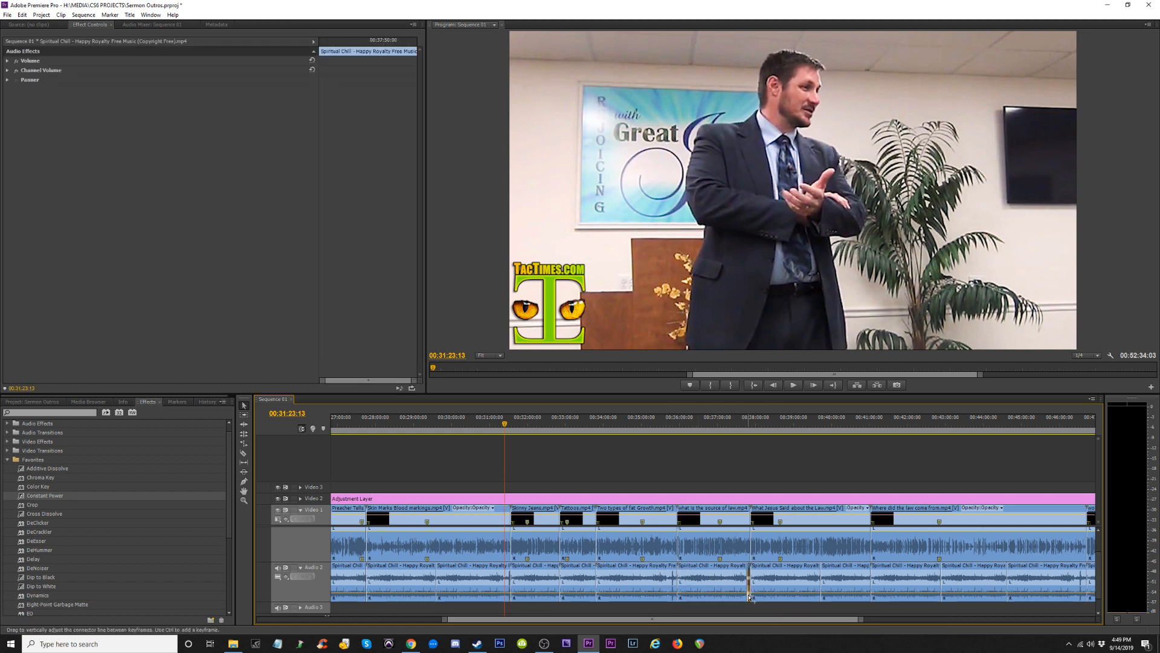
pyautogui.moveTo(749, 594); pyautogui.dragTo(751, 585)
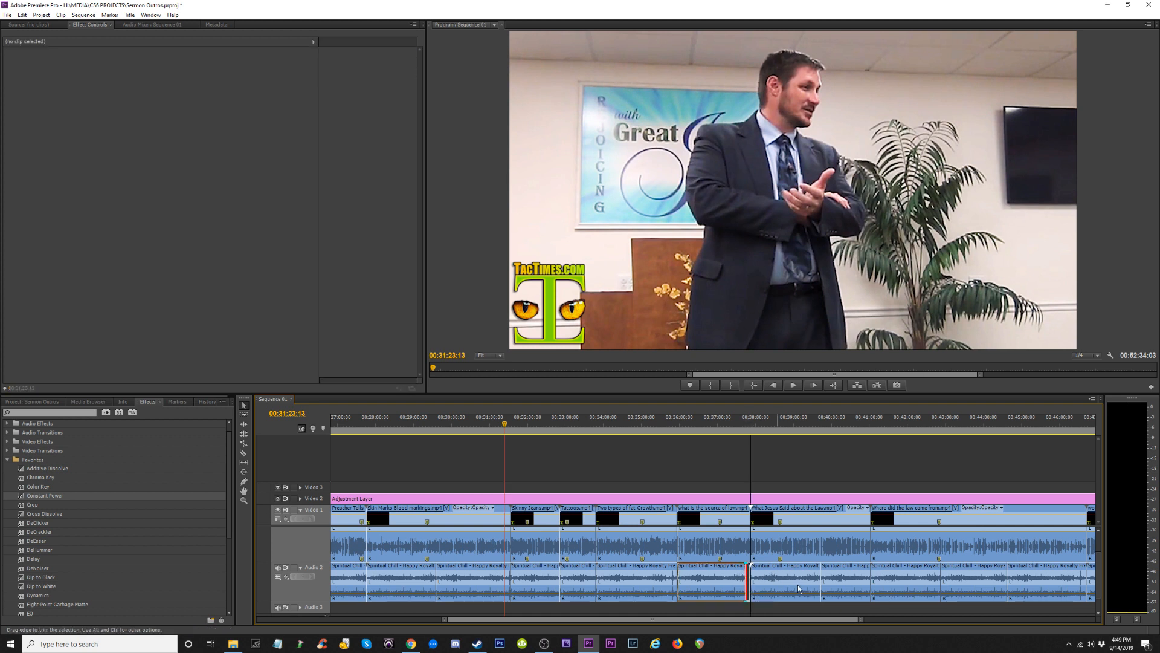
# Trim the surplus music on Audio 2 so it ends with the last sermon clip and the adjustment layer.
pyautogui.click(1061, 578)
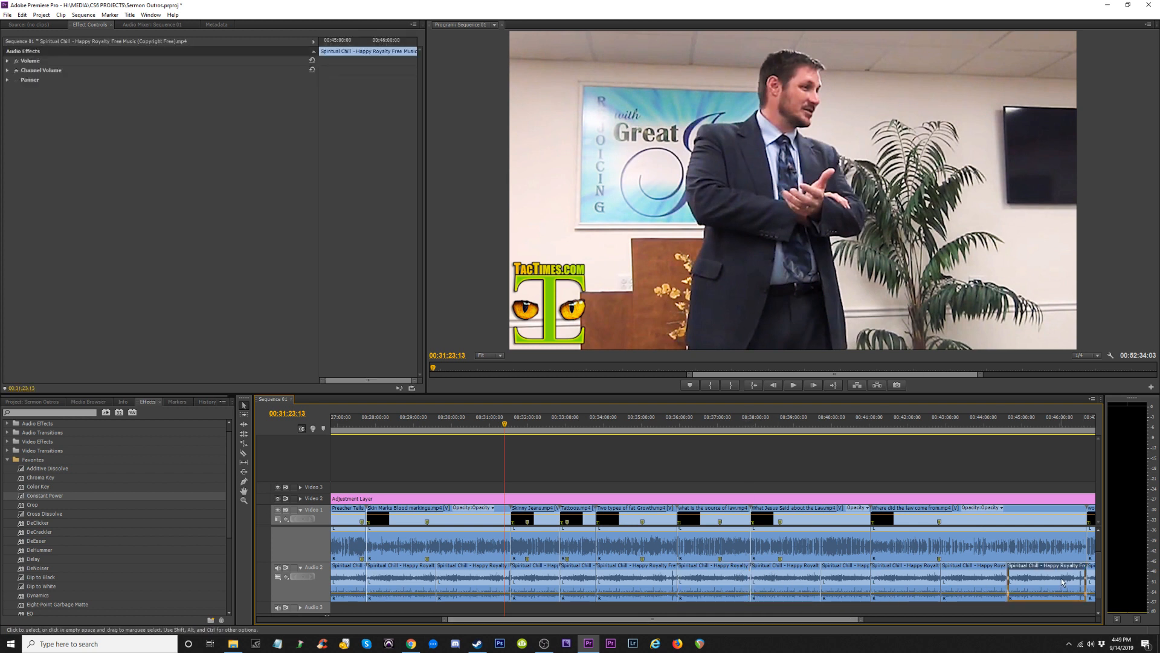
pyautogui.press('-')
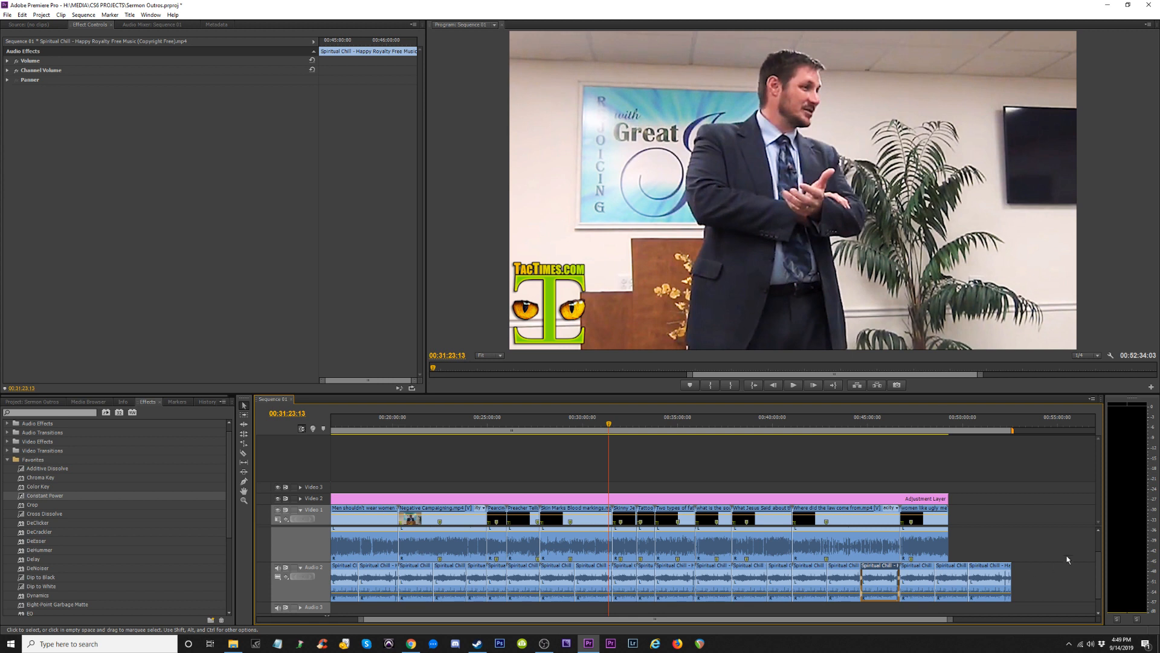
pyautogui.moveTo(1053, 551); pyautogui.dragTo(949, 578)
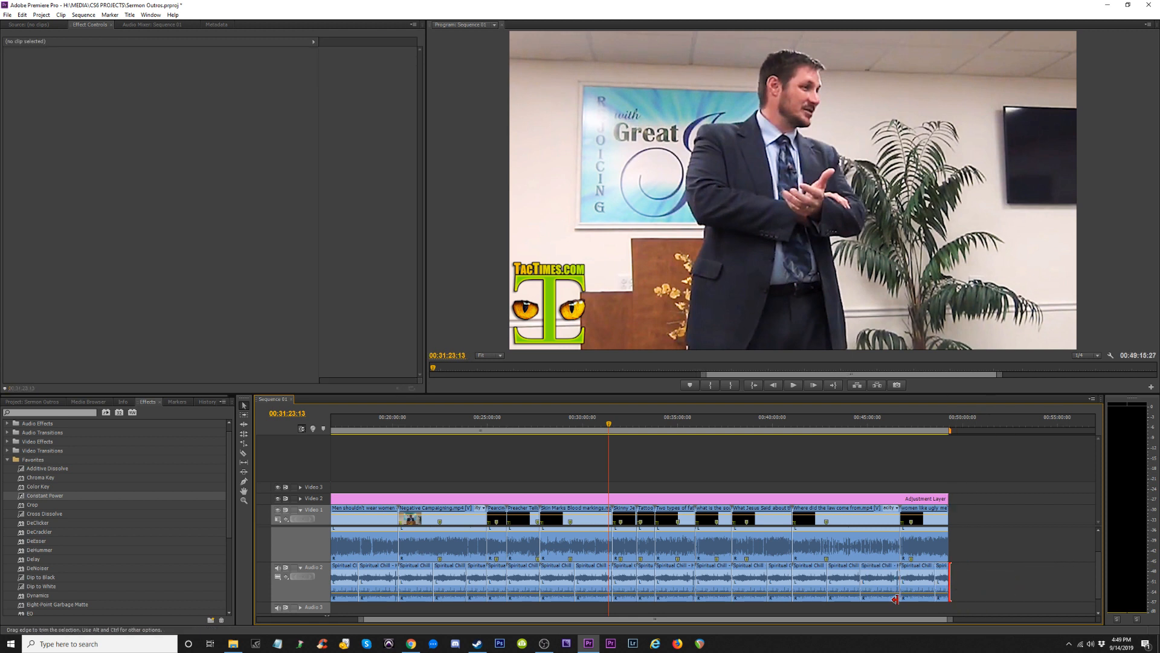
pyautogui.press('\\')
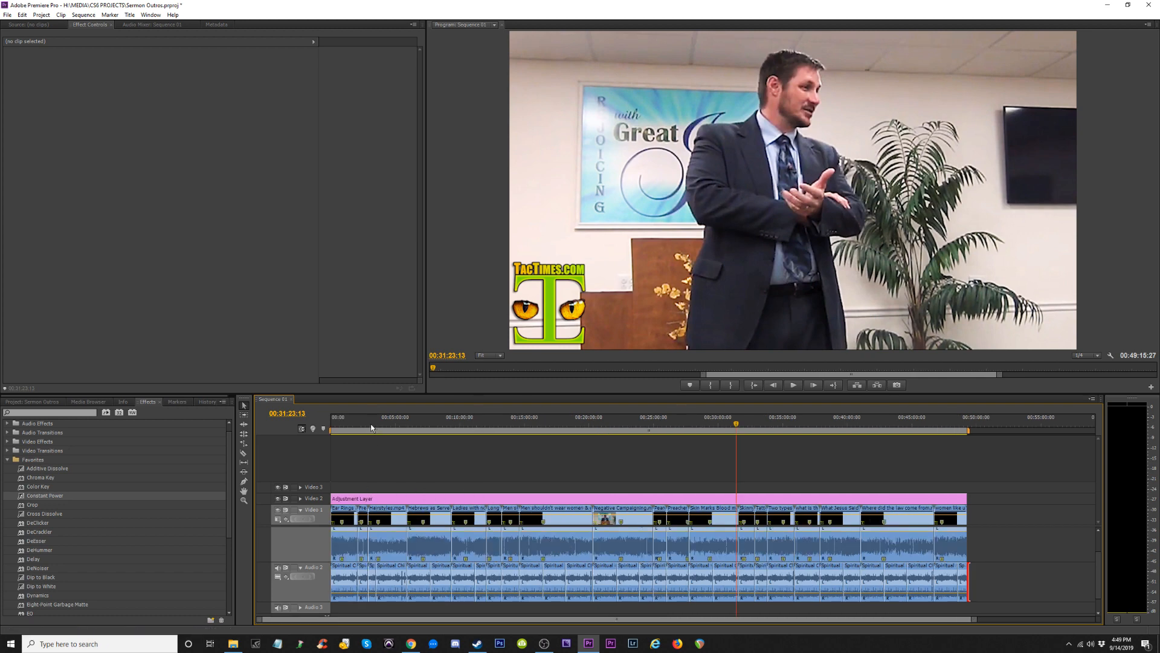
# Apply the Looks effect to the "Ear Rings are for Slaves" clip and save the project.
pyautogui.moveTo(373, 429); pyautogui.dragTo(338, 430)
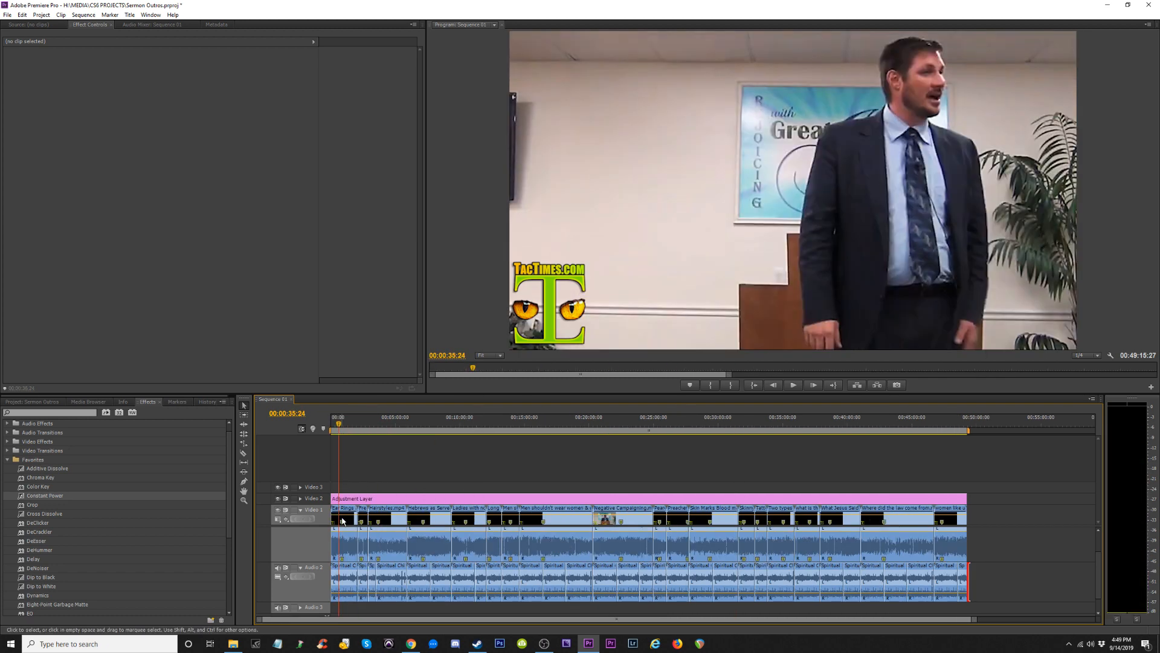
pyautogui.click(344, 518)
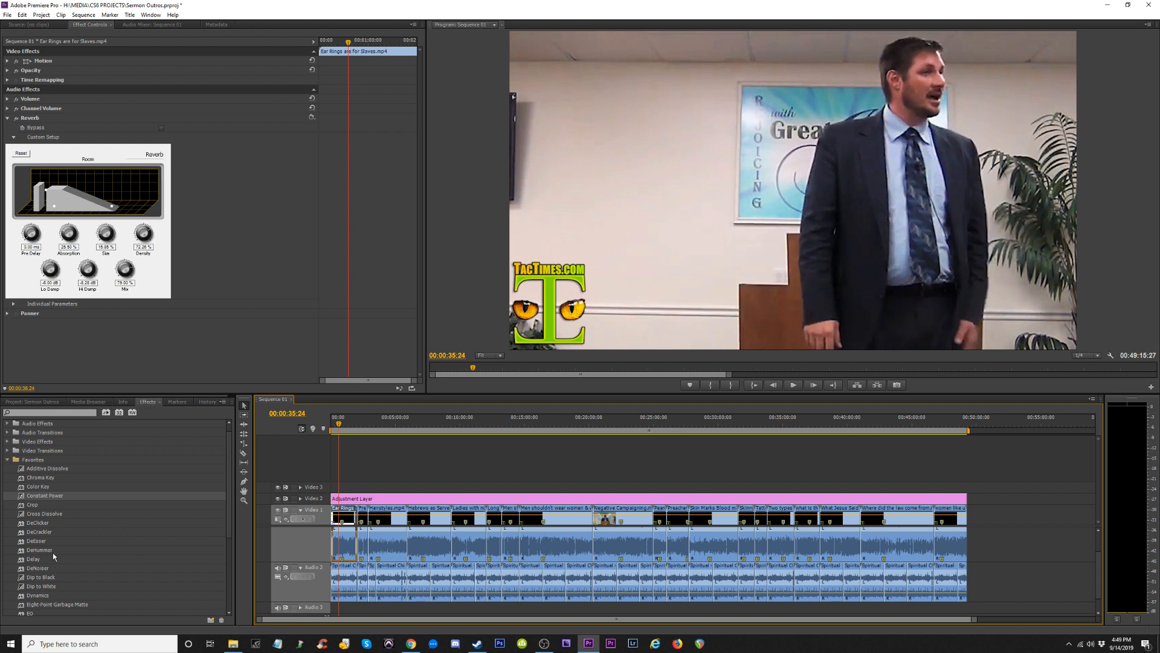
pyautogui.scroll(-3, 47, 583)
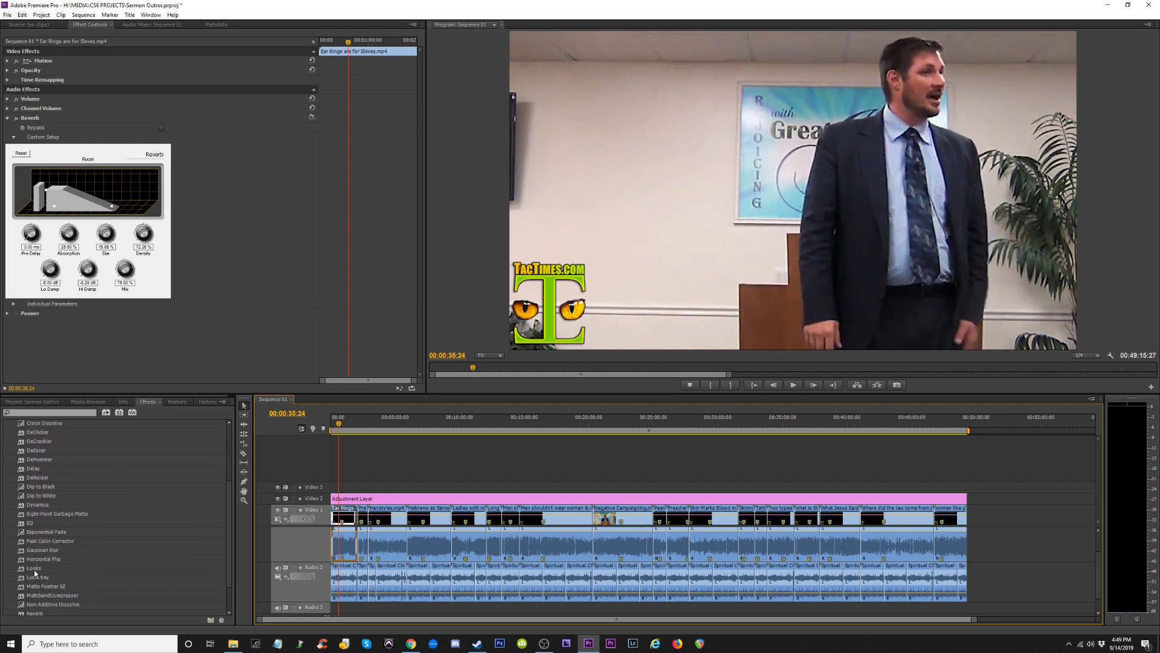
pyautogui.moveTo(34, 572); pyautogui.dragTo(343, 517)
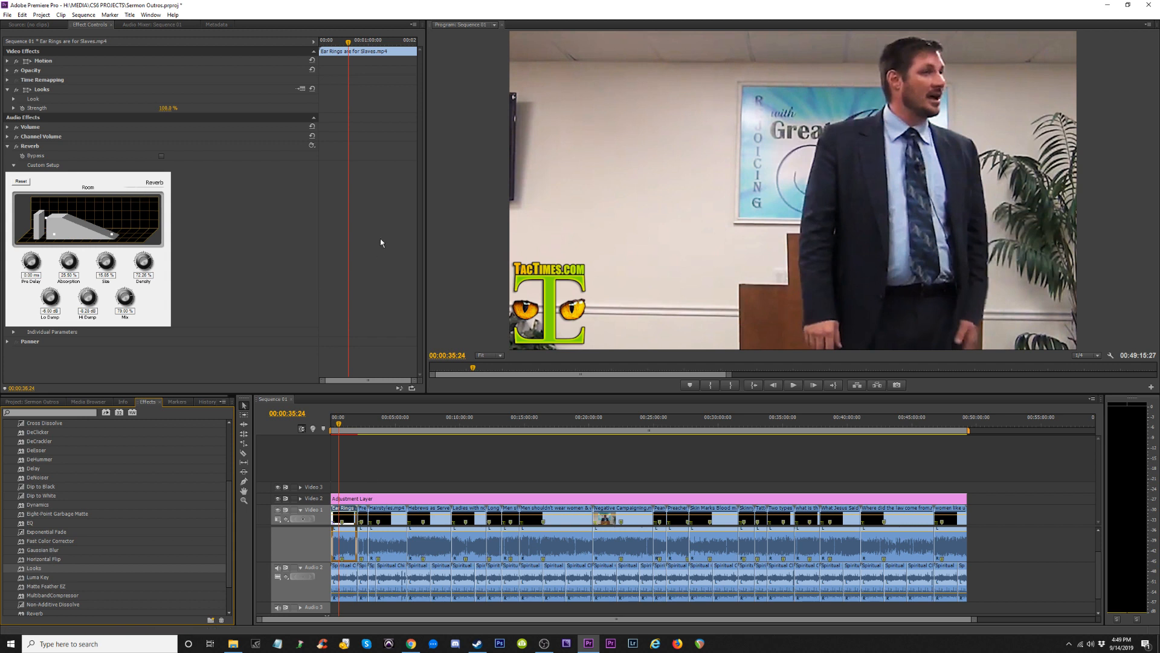
pyautogui.click(371, 473)
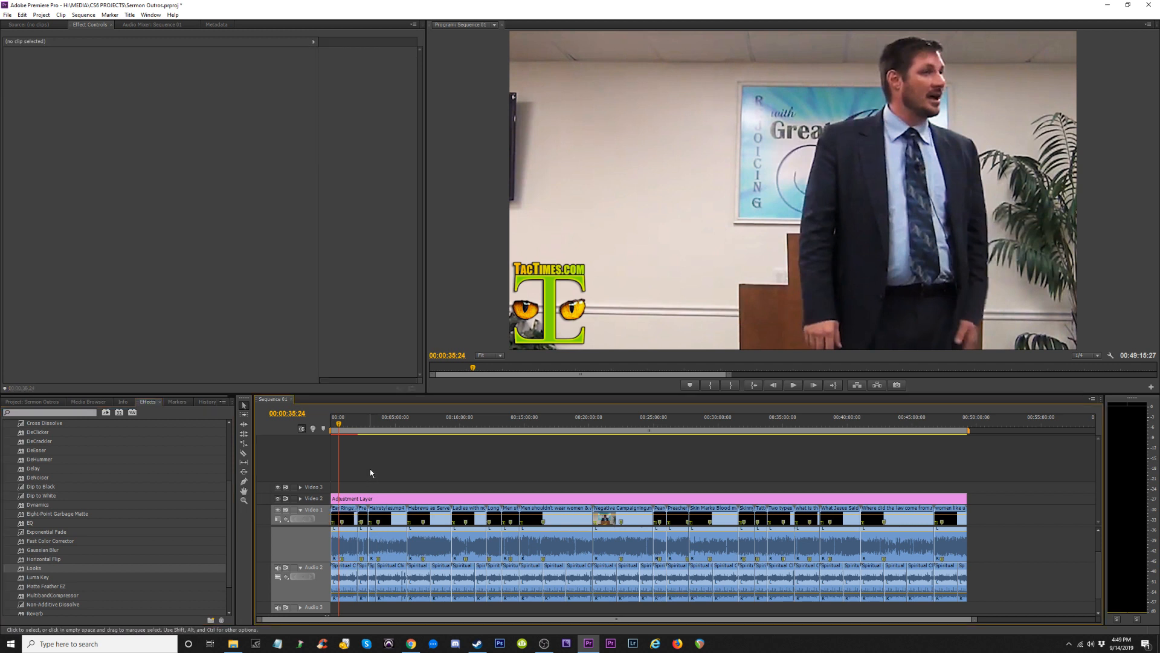
pyautogui.hotkey('ctrl', 's')
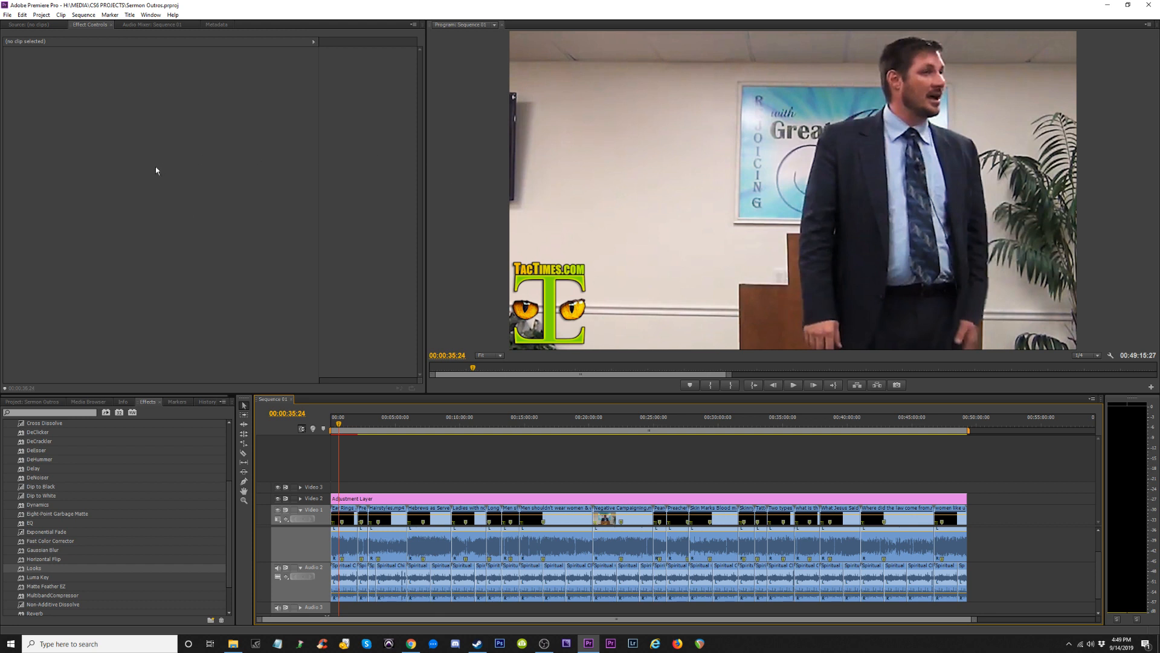
# Collapse the Reverb settings of "Ear Rings are for Slaves", apply Looks a second time and delete the duplicate effect.
pyautogui.click(347, 516)
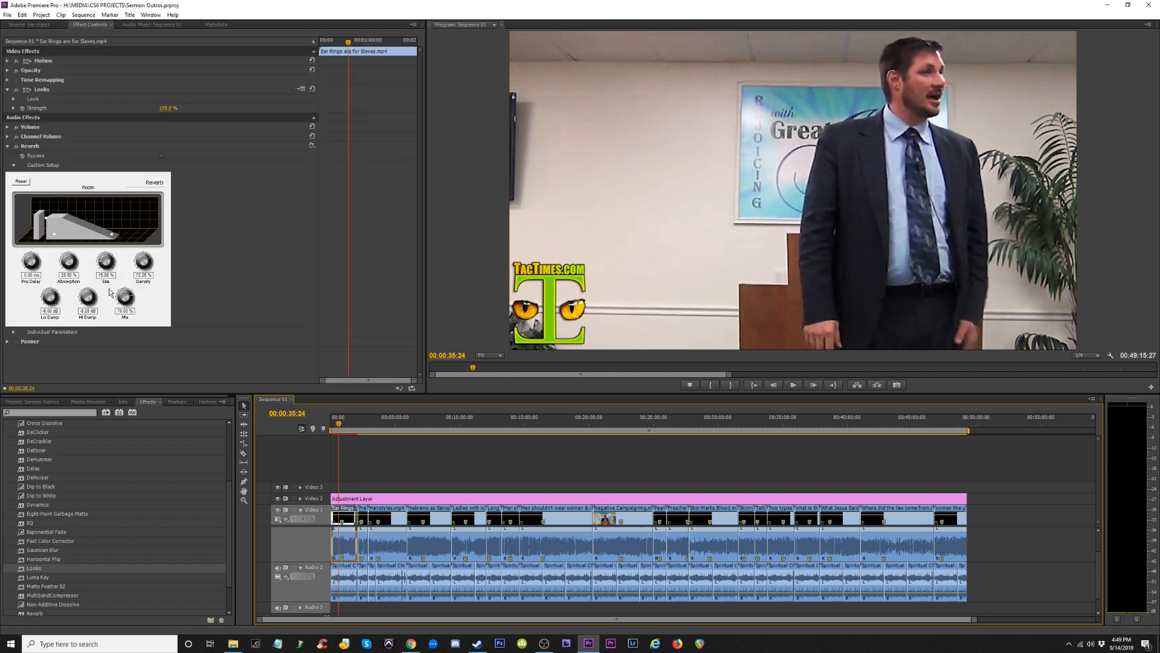
pyautogui.click(7, 146)
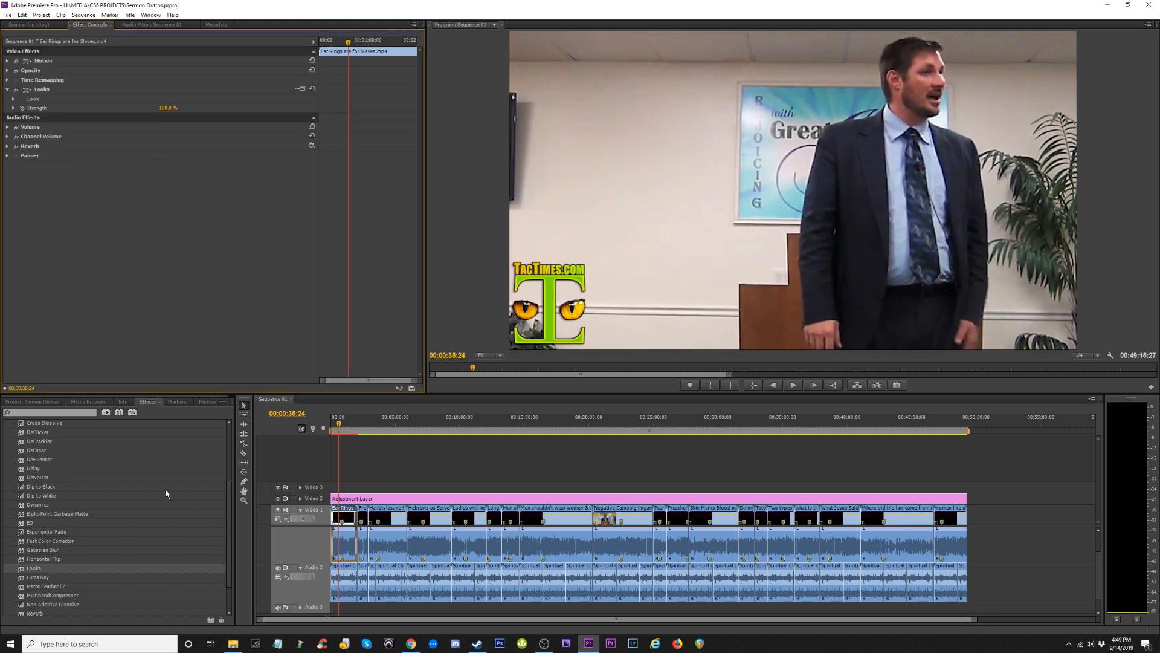
pyautogui.moveTo(49, 567); pyautogui.dragTo(351, 521)
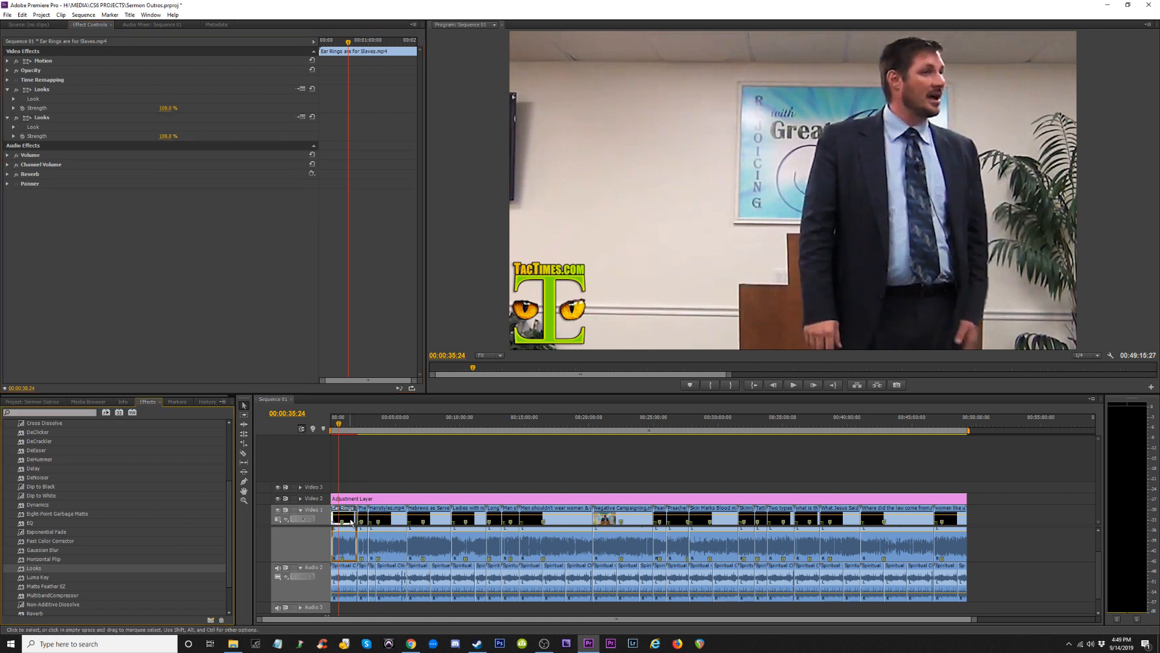
pyautogui.click(44, 88)
pyautogui.press('Delete')
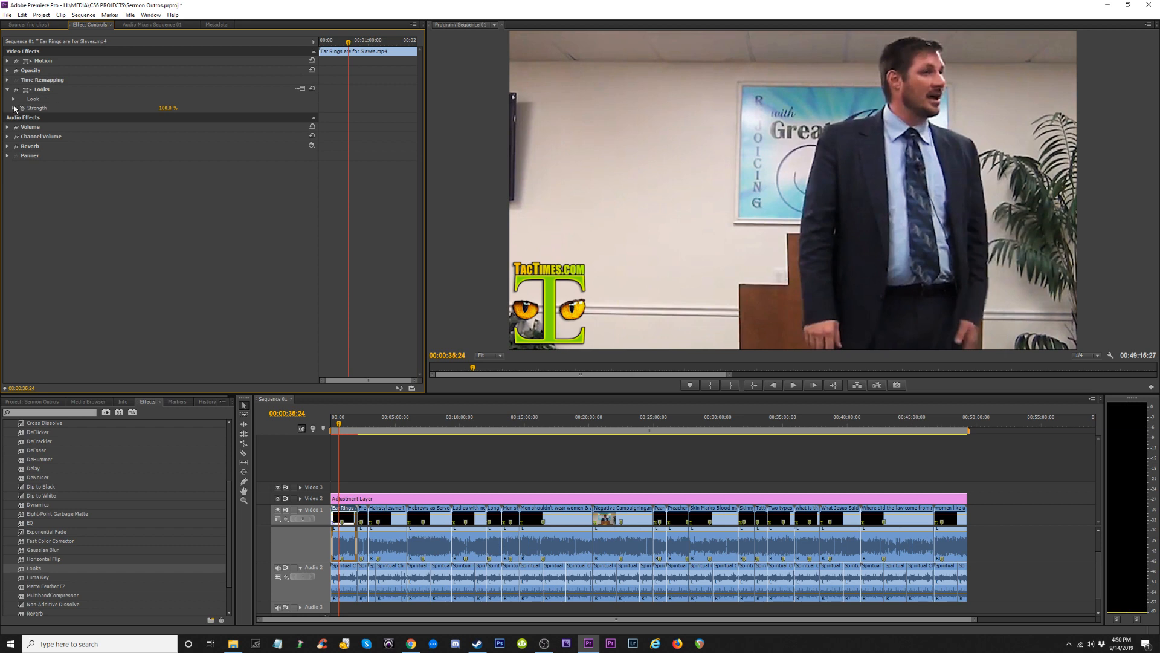
# Open the Looks editor for the "Ear Rings are for Slaves" clip and preview Enhancements presets, including TIL, LOL and Colorsplode.
pyautogui.click(13, 99)
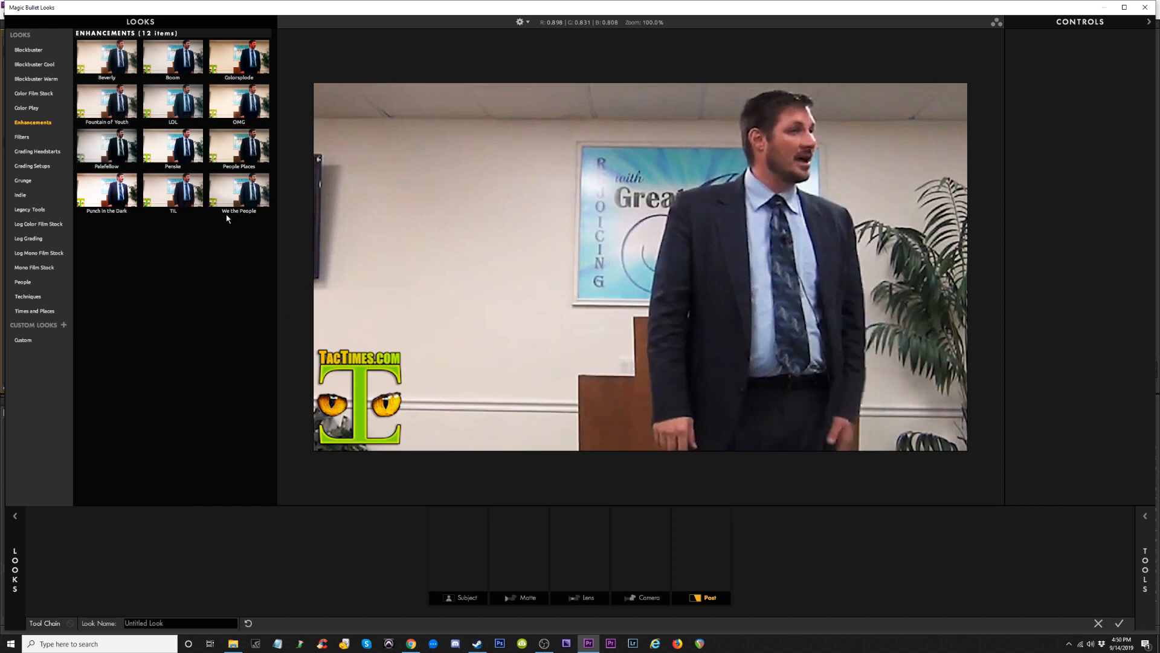
pyautogui.click(187, 187)
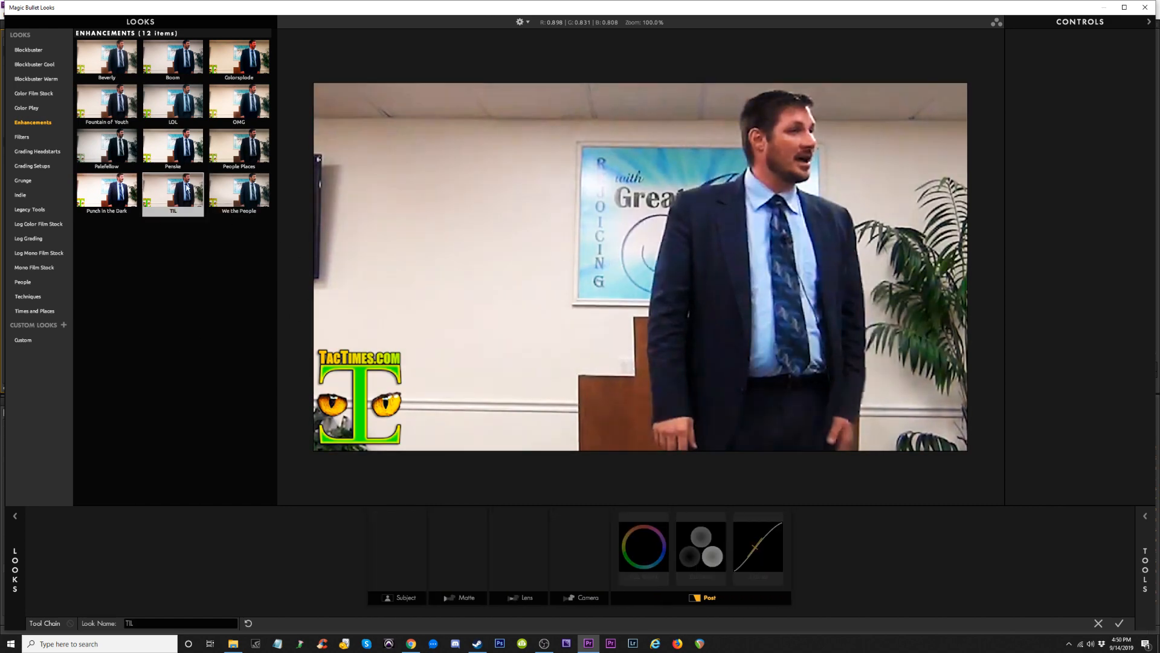
pyautogui.click(123, 153)
pyautogui.click(196, 145)
pyautogui.click(186, 103)
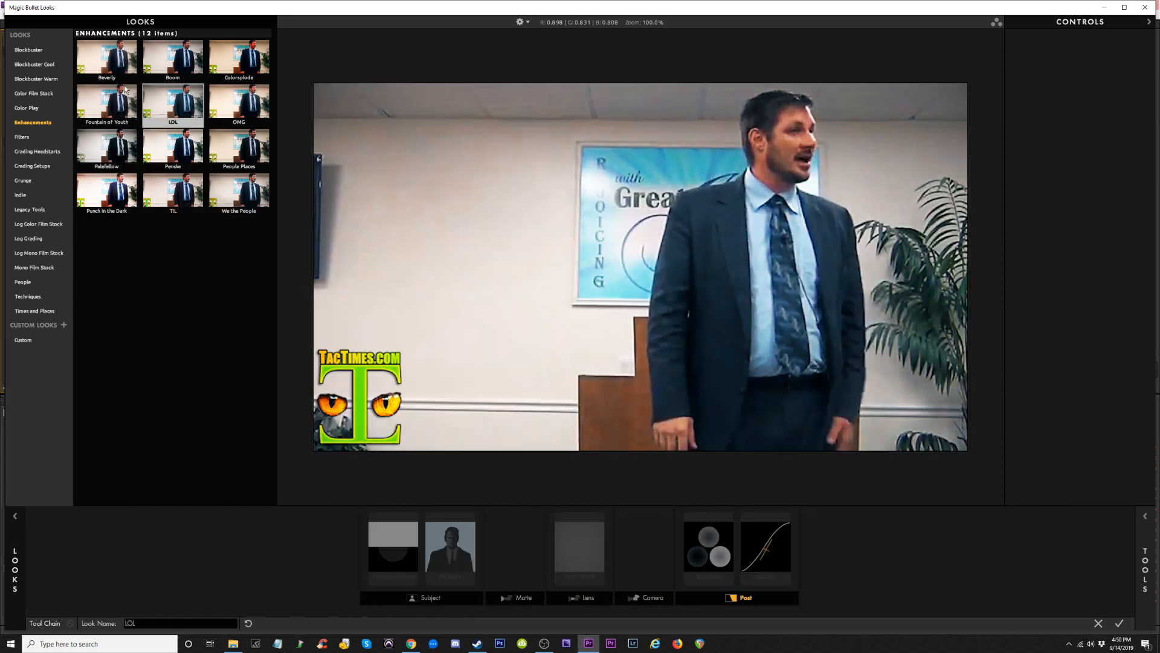
pyautogui.click(120, 66)
pyautogui.click(127, 113)
pyautogui.click(243, 65)
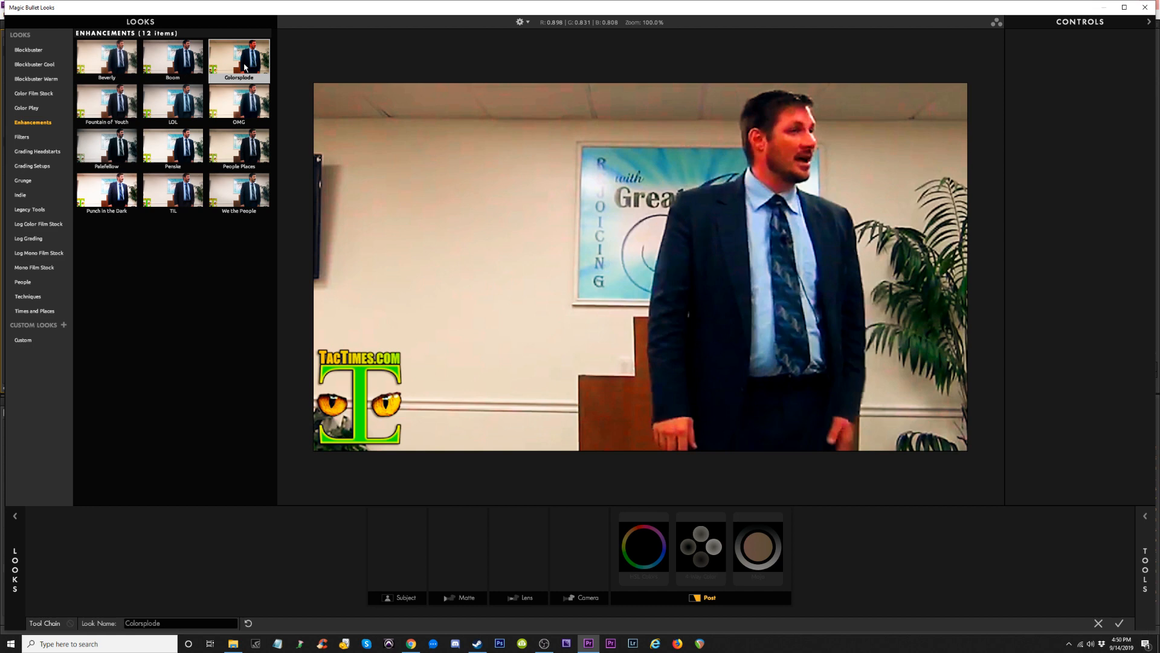
pyautogui.click(243, 105)
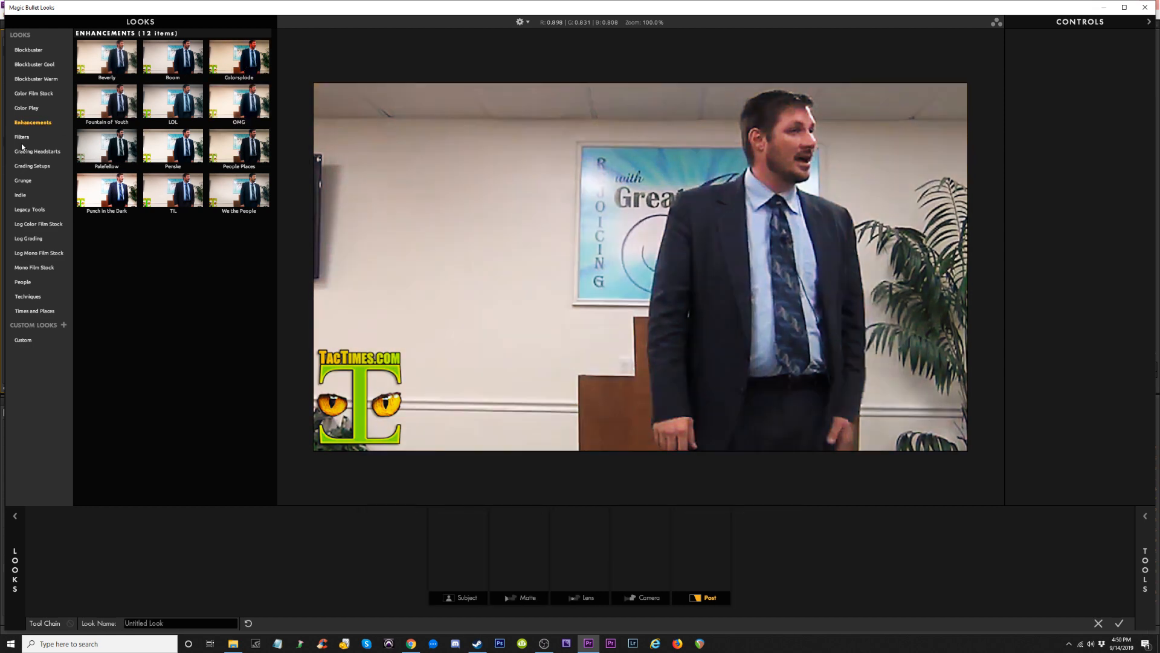
# Preview the Filters presets on the sermon clip, including Rubber Seoul, Tanzania and Day Trip.
pyautogui.click(25, 136)
pyautogui.click(171, 151)
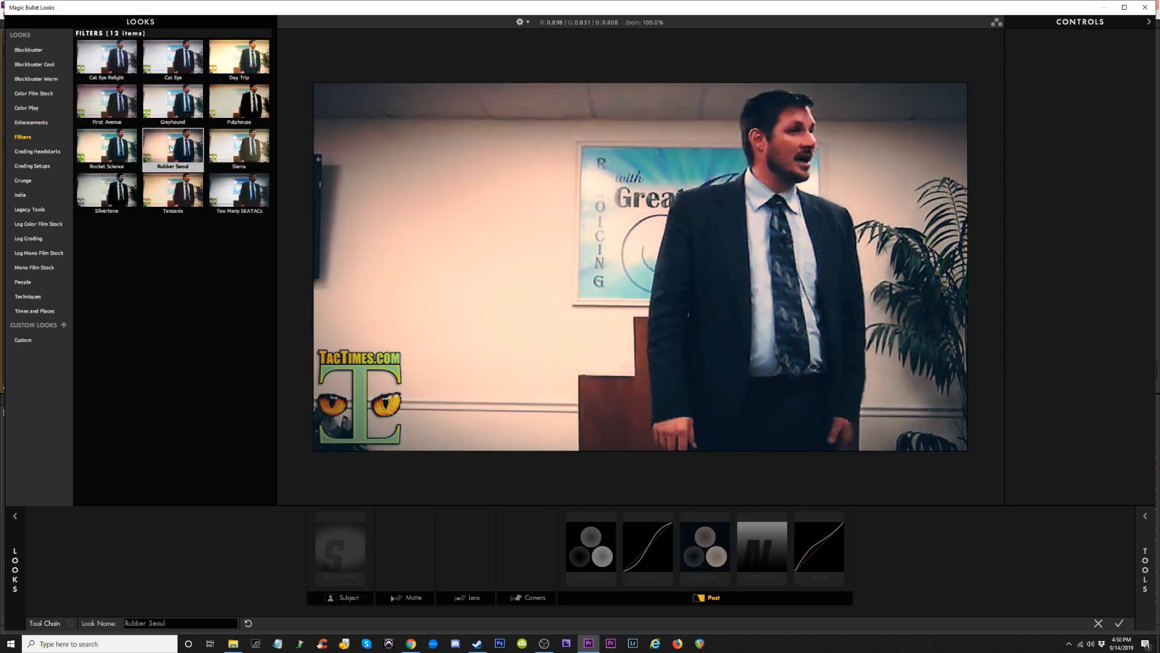
pyautogui.click(165, 204)
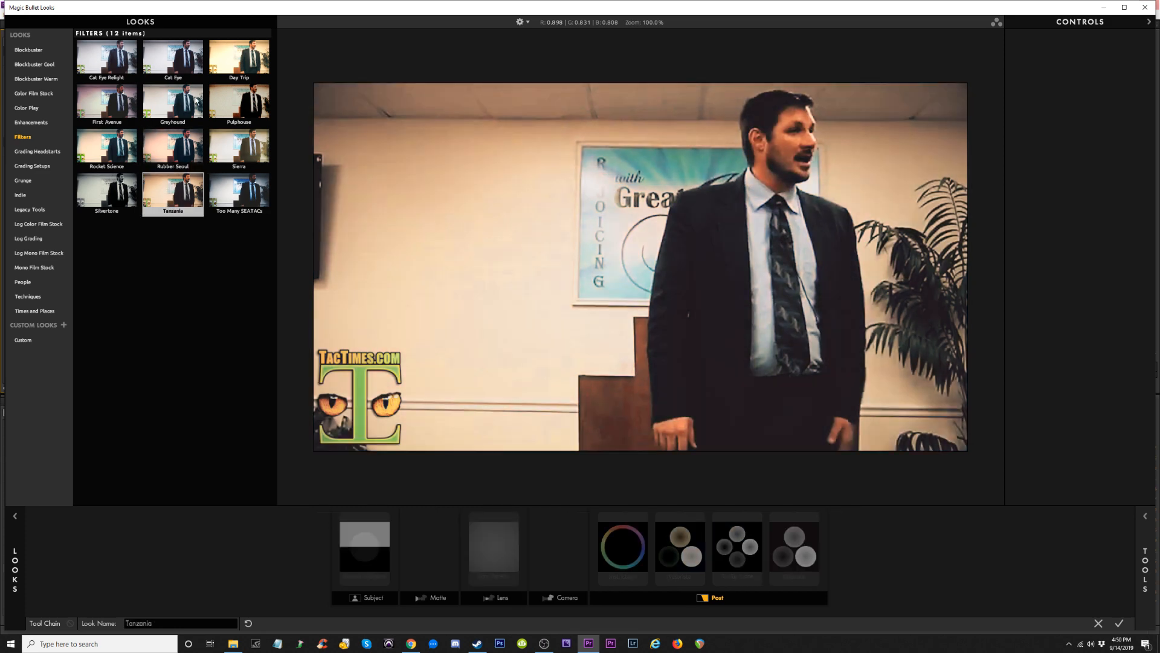
pyautogui.click(230, 58)
pyautogui.click(20, 194)
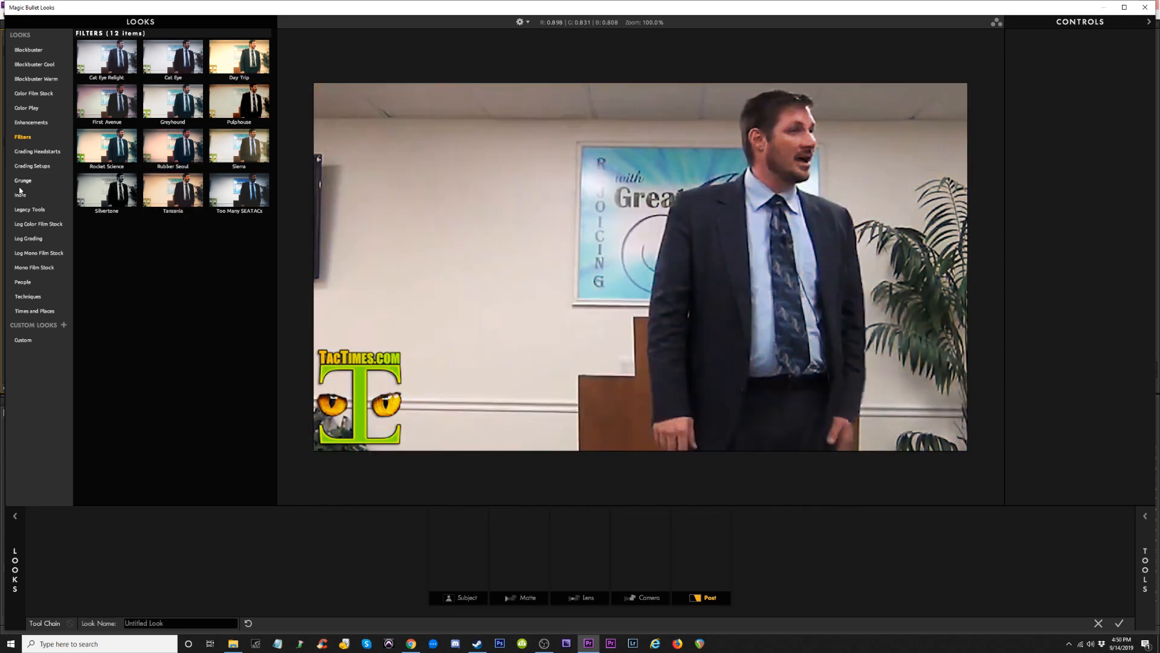
# Preview Blockbuster Cool presets on the sermon clip, including Capetown, Classic Zombies, Onslaught and Critical Care.
pyautogui.click(38, 67)
pyautogui.click(99, 56)
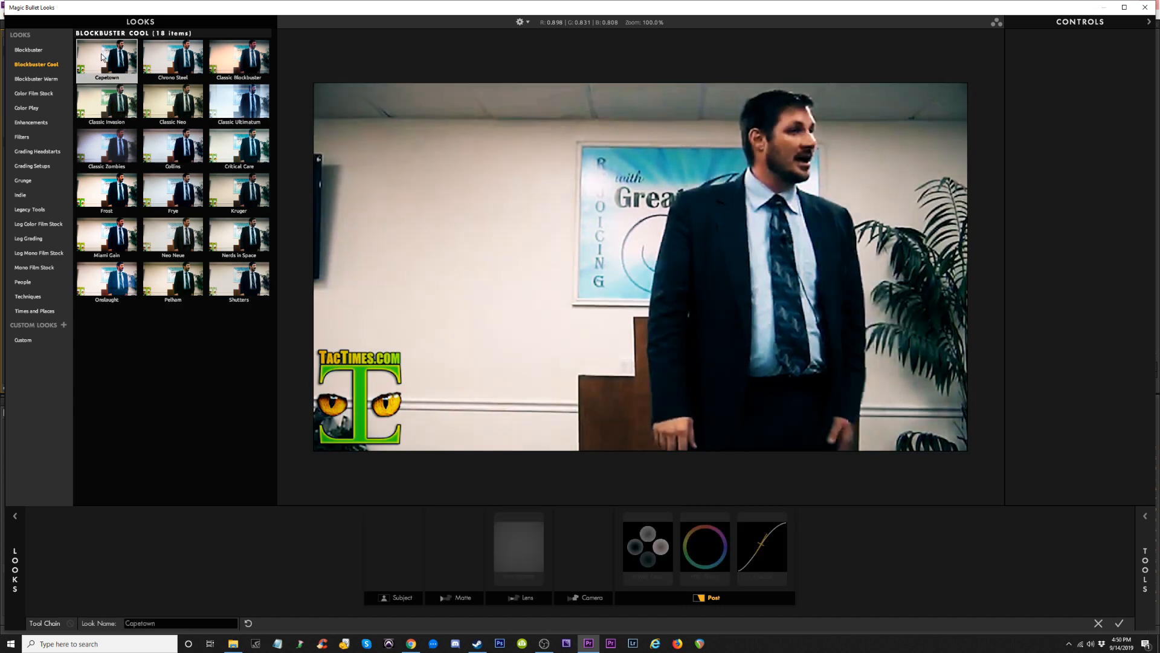
pyautogui.click(98, 109)
pyautogui.click(100, 173)
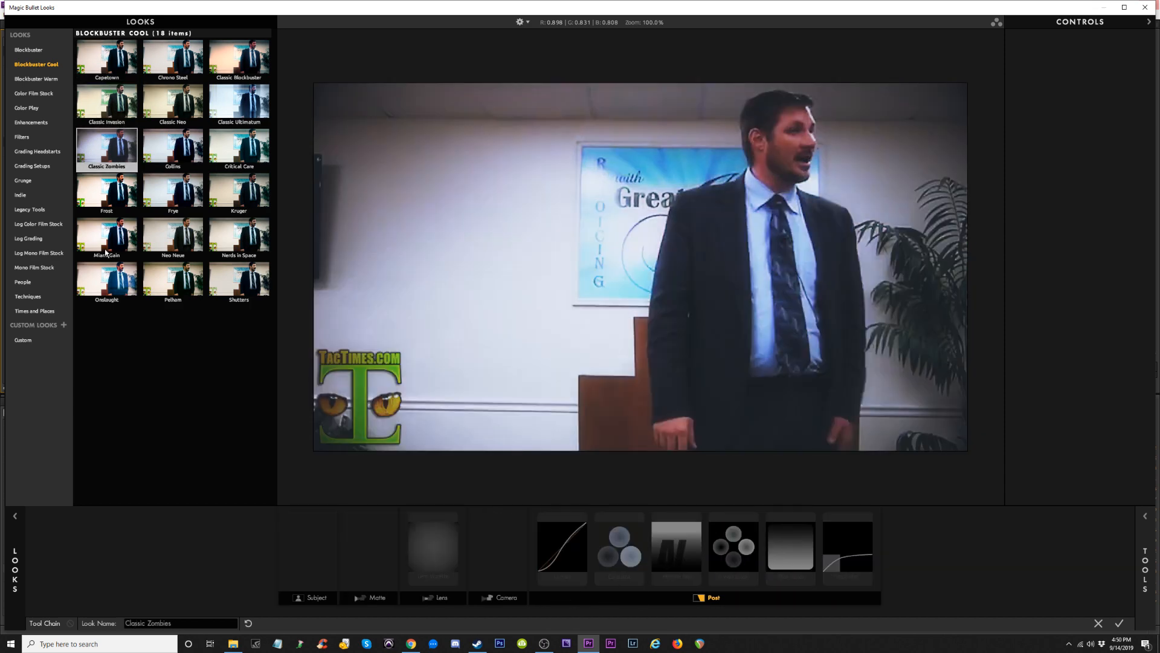
pyautogui.click(106, 284)
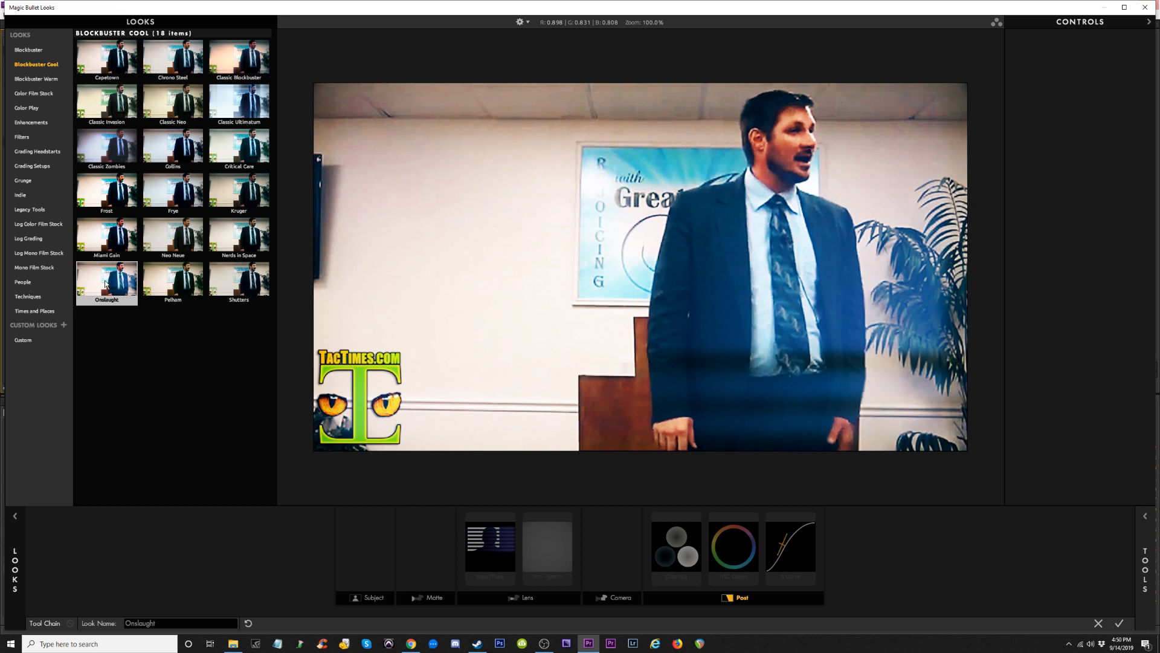
pyautogui.click(241, 152)
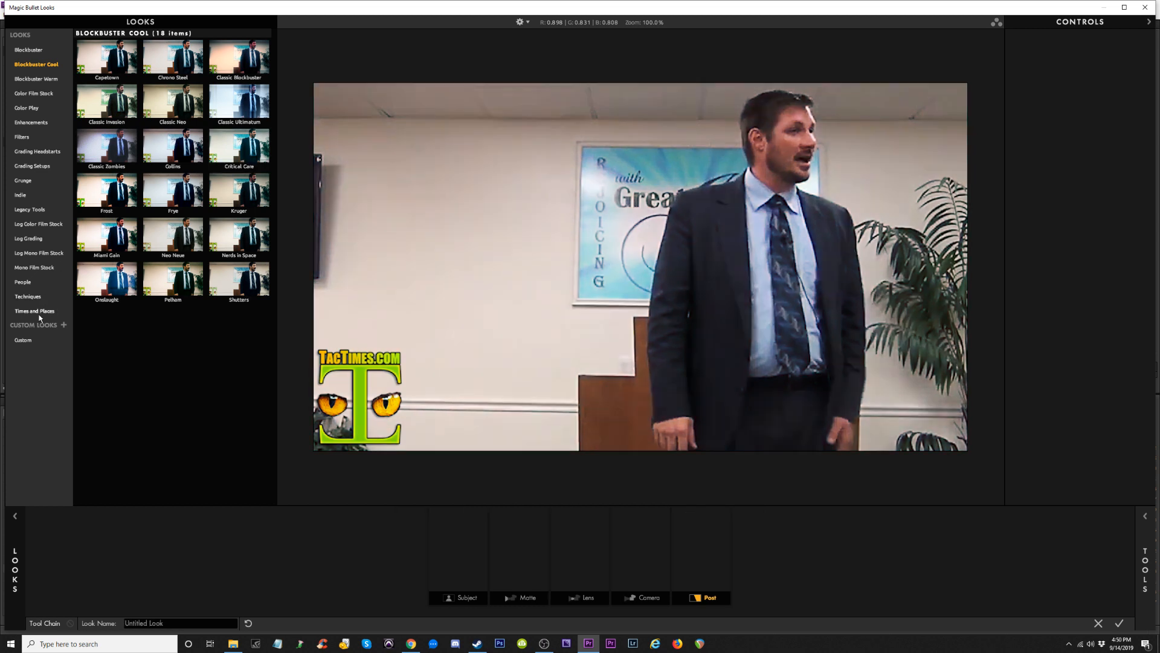
# Compare Techniques presets, apply Impulsive 3 Way to the sermon clip and close the Looks editor.
pyautogui.click(27, 297)
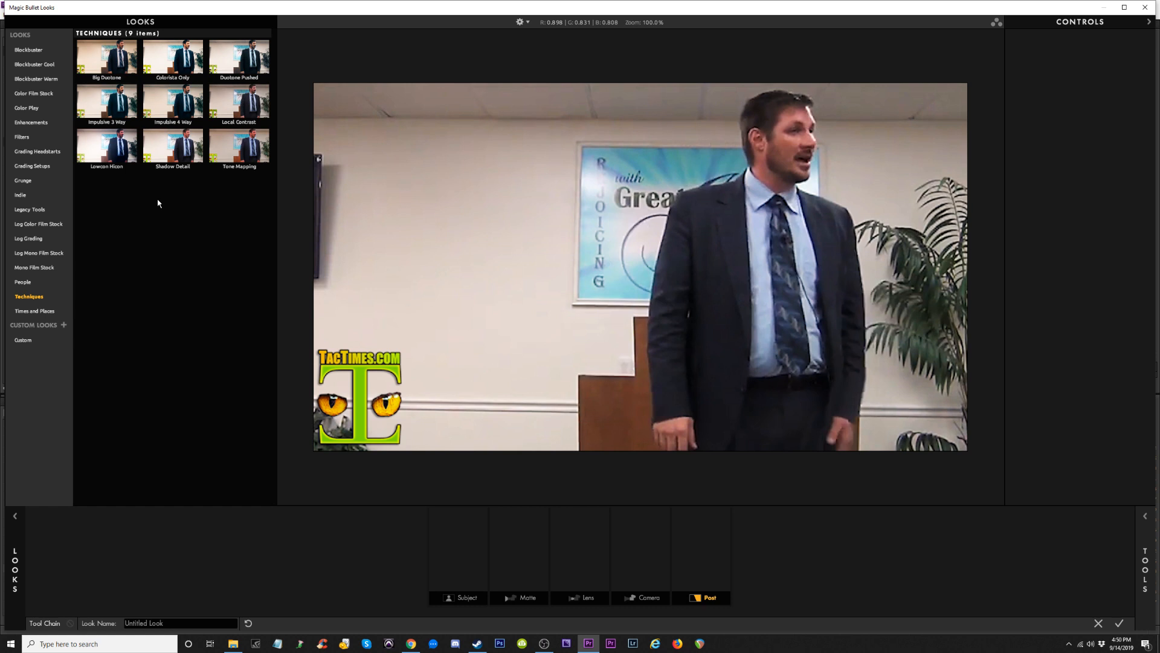
pyautogui.click(110, 105)
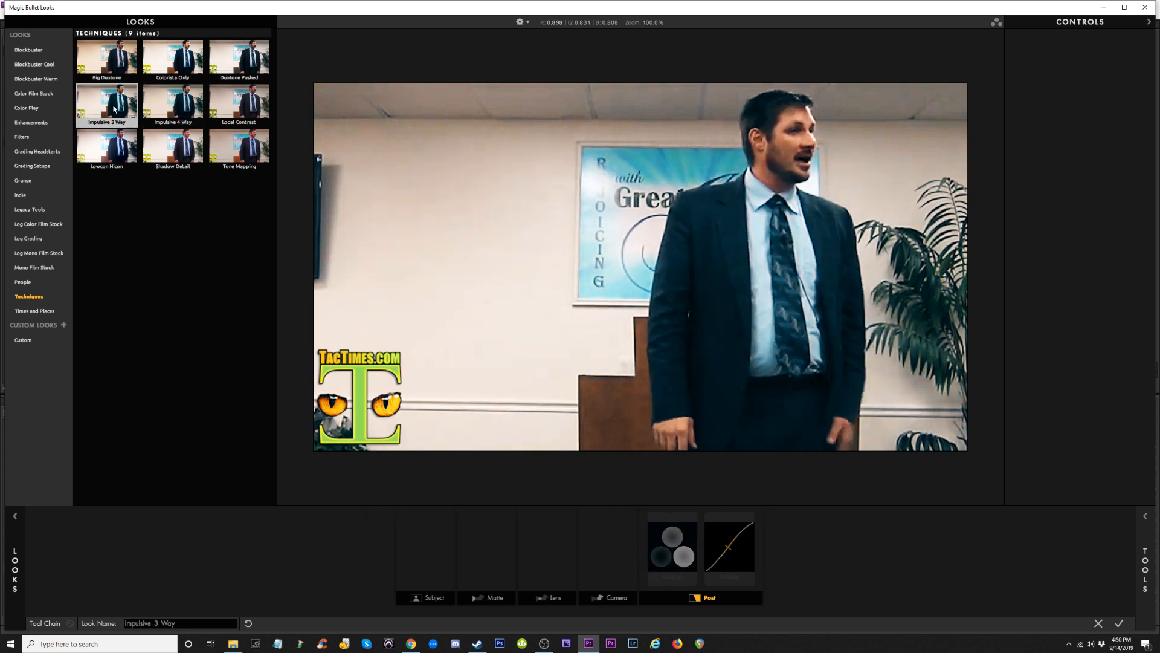
pyautogui.click(110, 160)
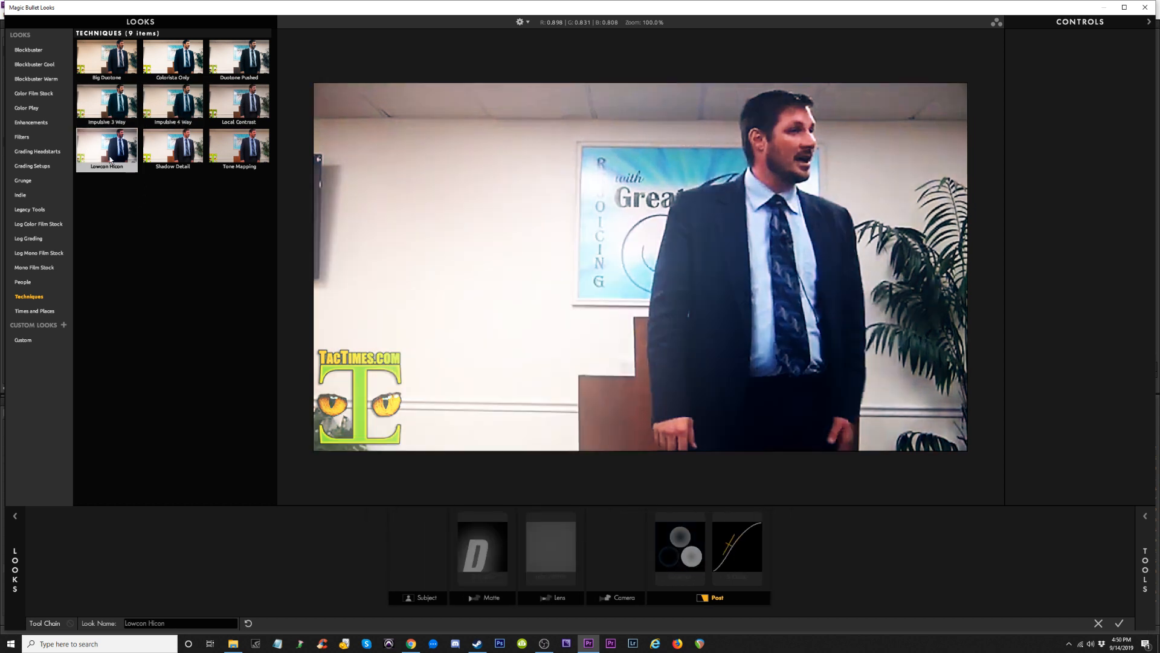
pyautogui.click(255, 100)
pyautogui.click(112, 103)
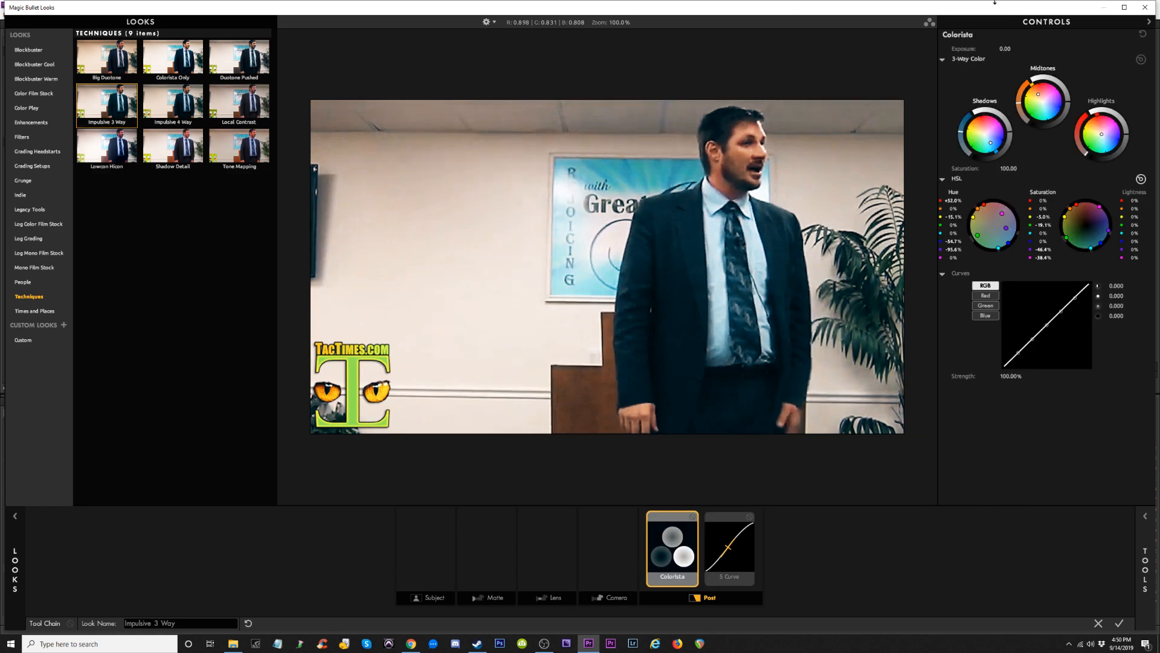
pyautogui.click(1144, 9)
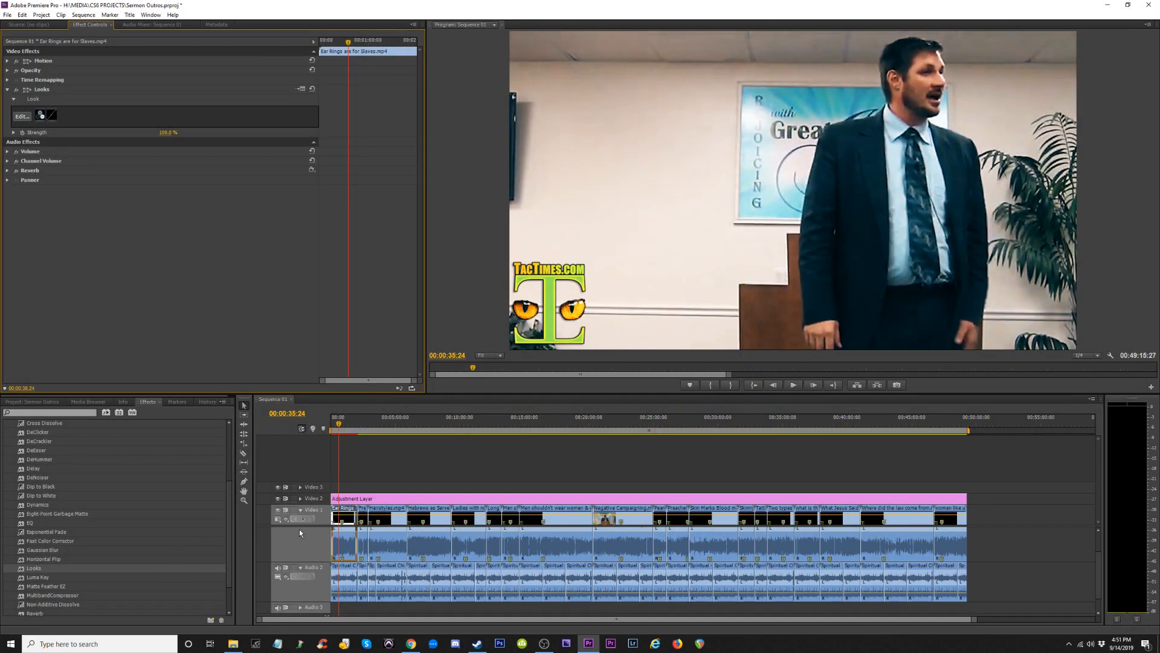
# Play part of the sermon clip and switch its Looks effect off and on to compare the graded and original image.
pyautogui.click(15, 91)
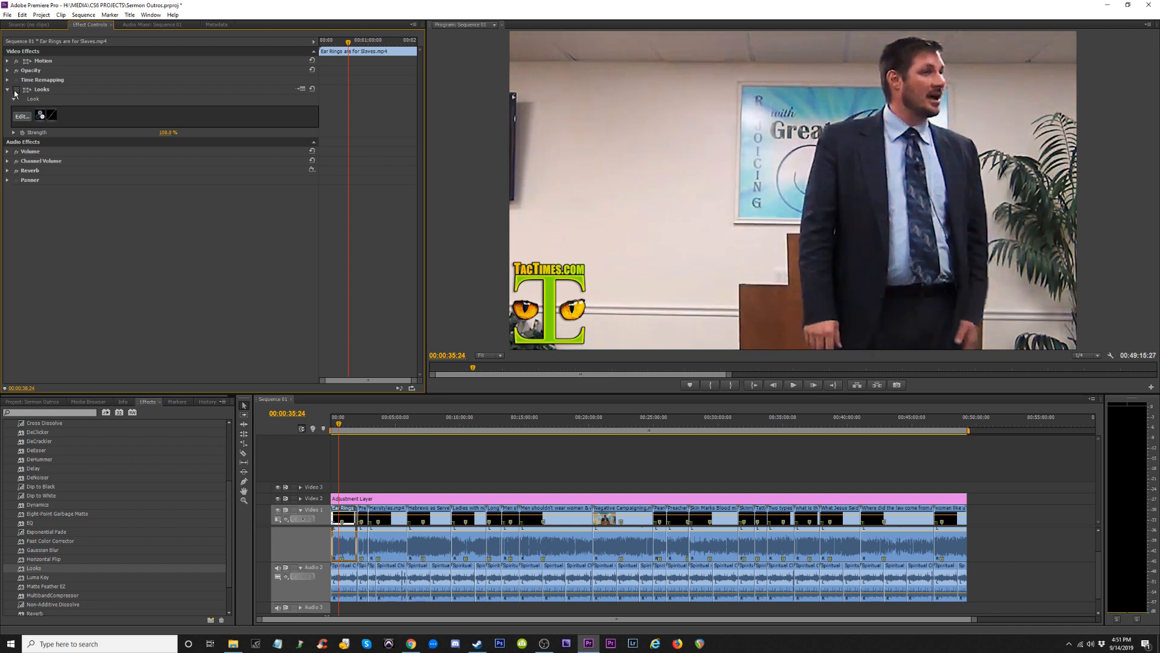
pyautogui.click(15, 91)
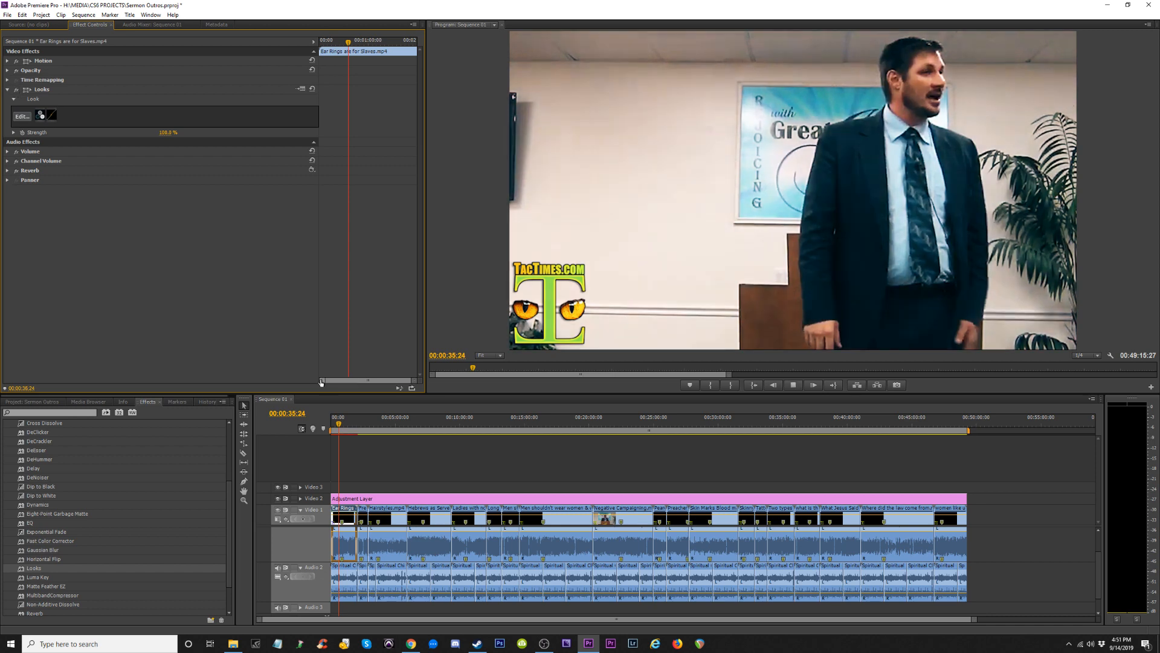
pyautogui.press('space')
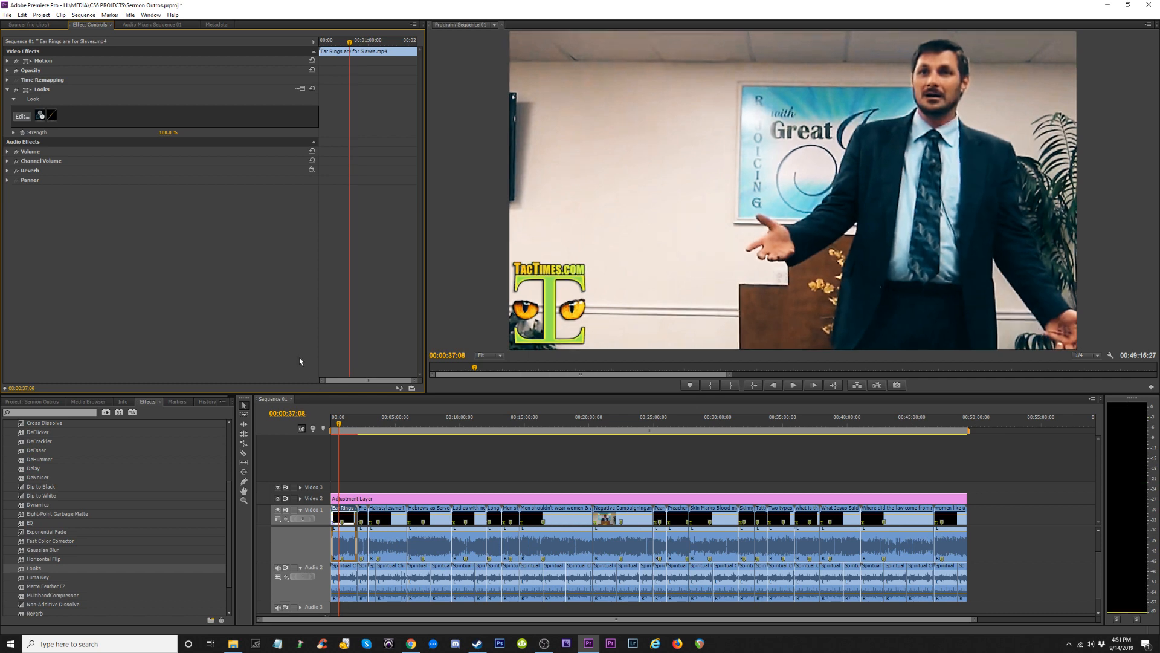
pyautogui.click(16, 91)
pyautogui.click(16, 91)
pyautogui.click(17, 90)
pyautogui.click(17, 91)
# Set the strength of the clip's Looks effect to 50%.
pyautogui.click(23, 116)
pyautogui.click(167, 133)
pyautogui.write('50')
pyautogui.press('Return')
# Reopen the Looks editor and preview Indie presets, including Song and Castle, Fuji Short Ends, Loose Leaf and Hundred Days.
pyautogui.click(23, 115)
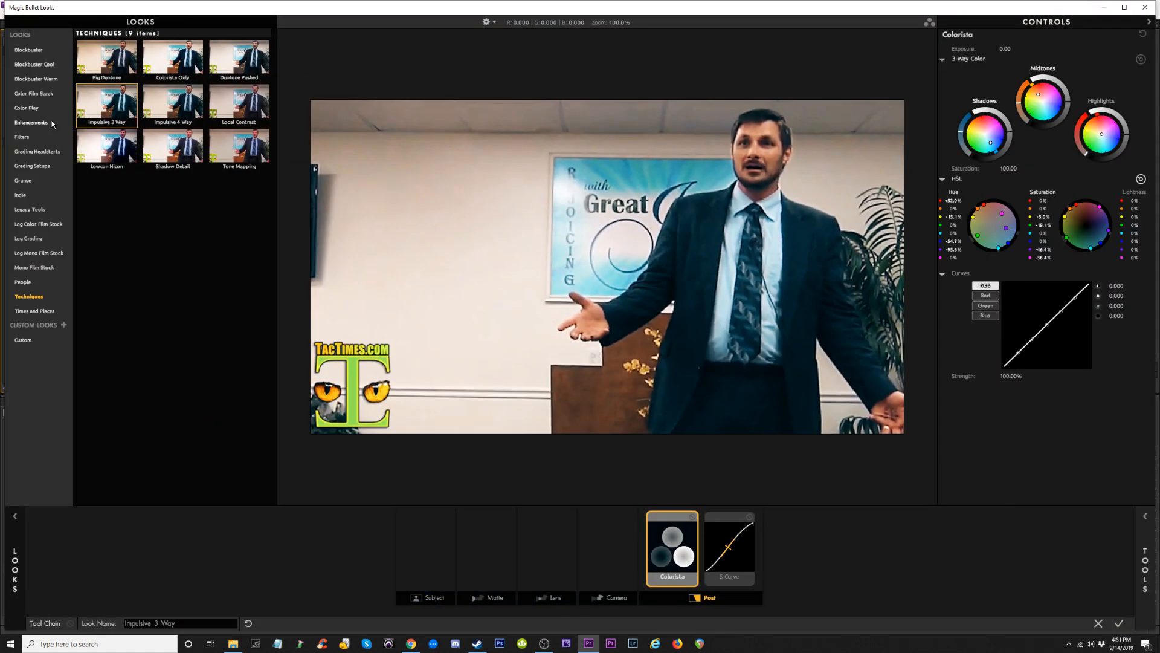
pyautogui.click(19, 196)
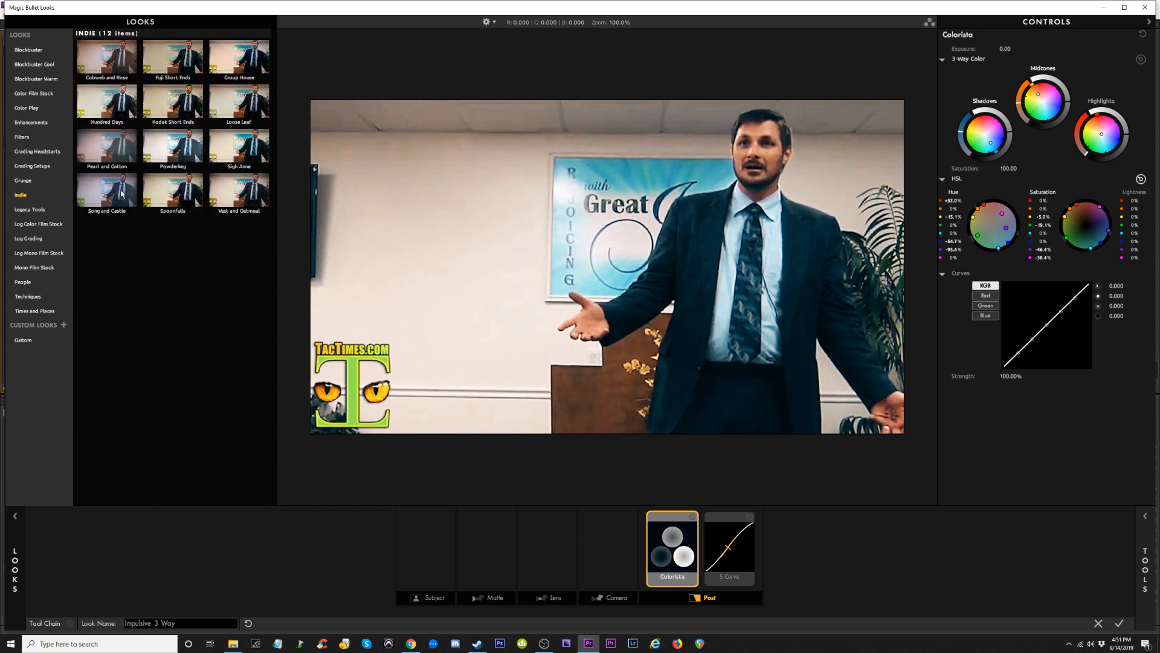
pyautogui.click(122, 194)
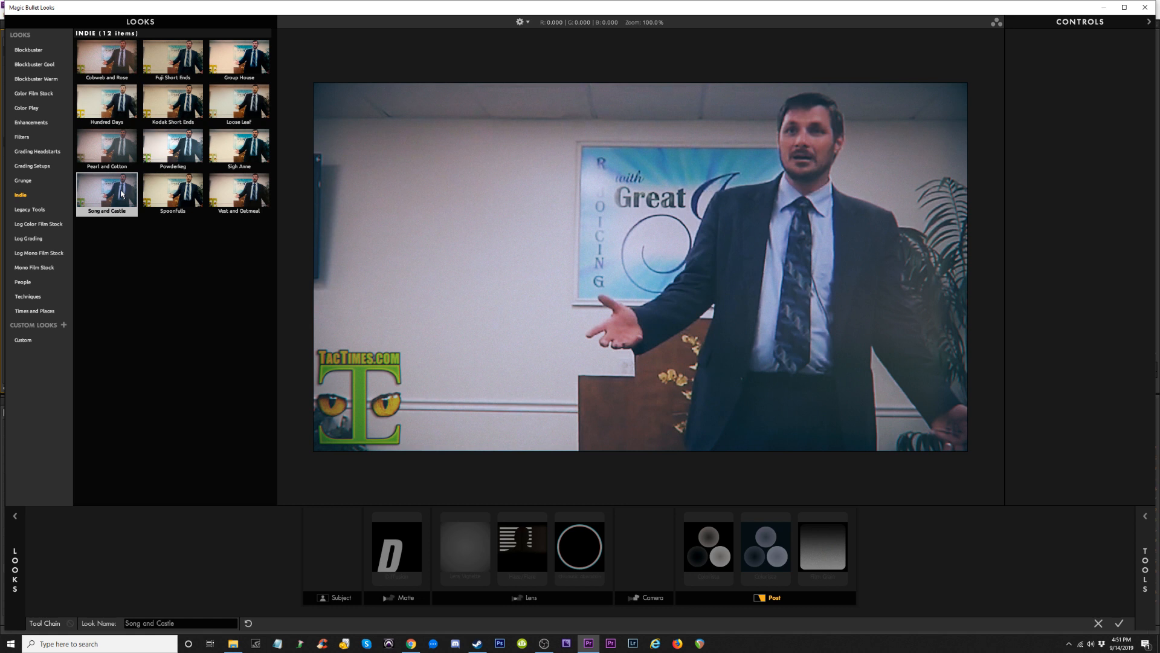
pyautogui.click(127, 152)
pyautogui.click(99, 53)
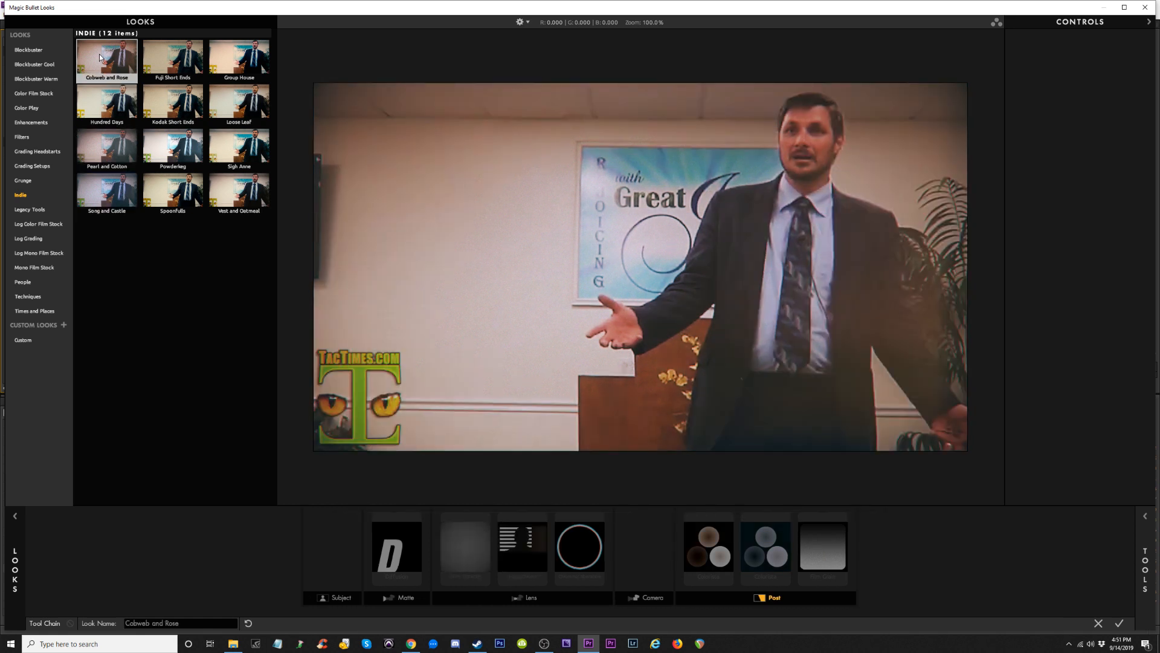
pyautogui.click(173, 58)
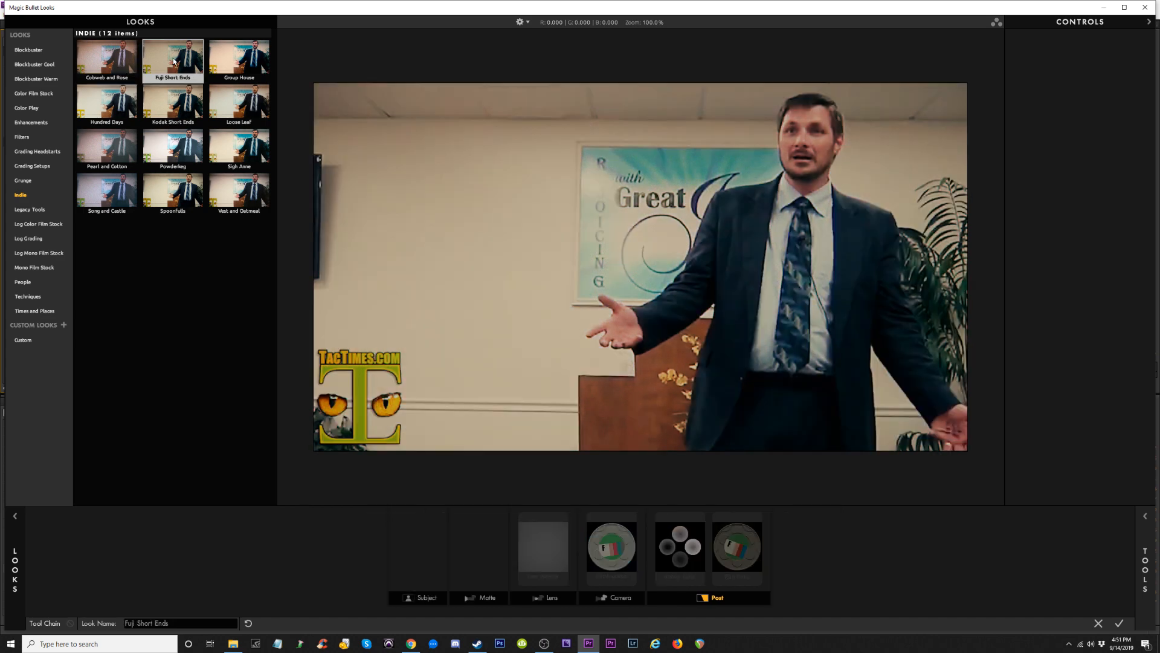
pyautogui.click(242, 59)
pyautogui.click(241, 107)
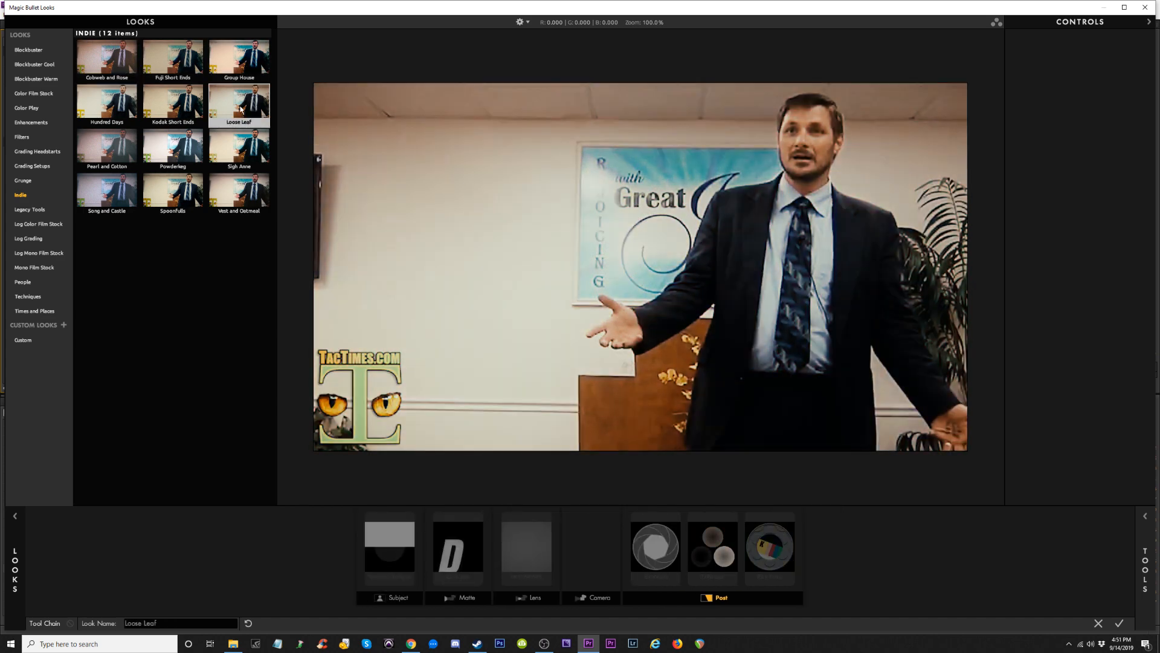
pyautogui.click(90, 96)
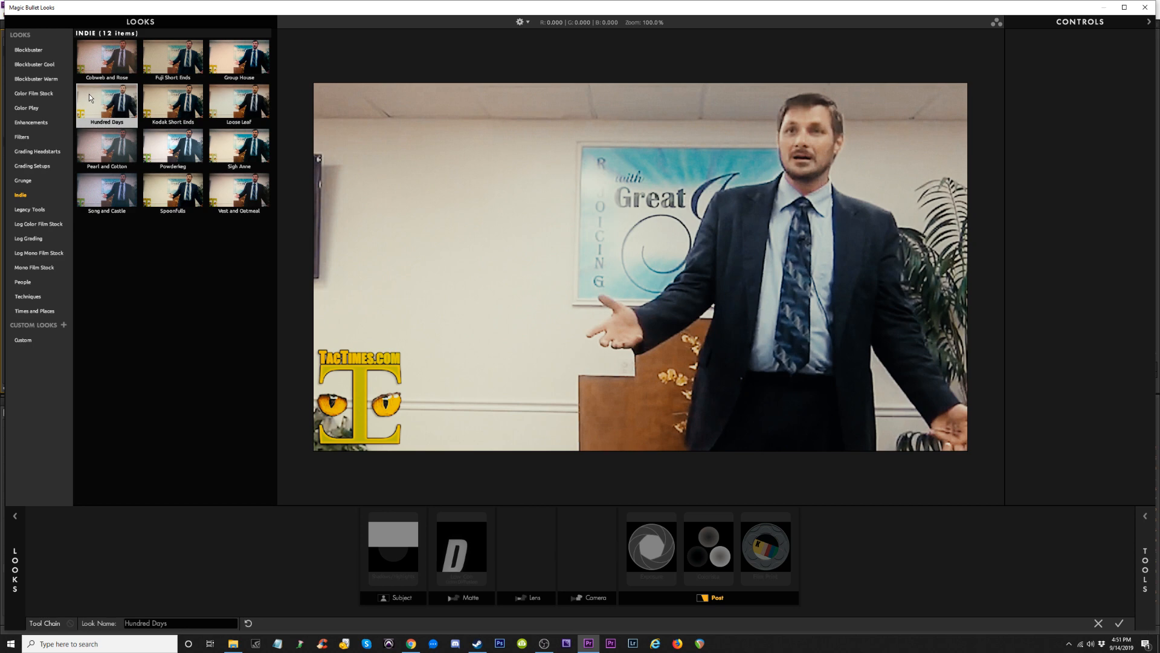
pyautogui.click(99, 143)
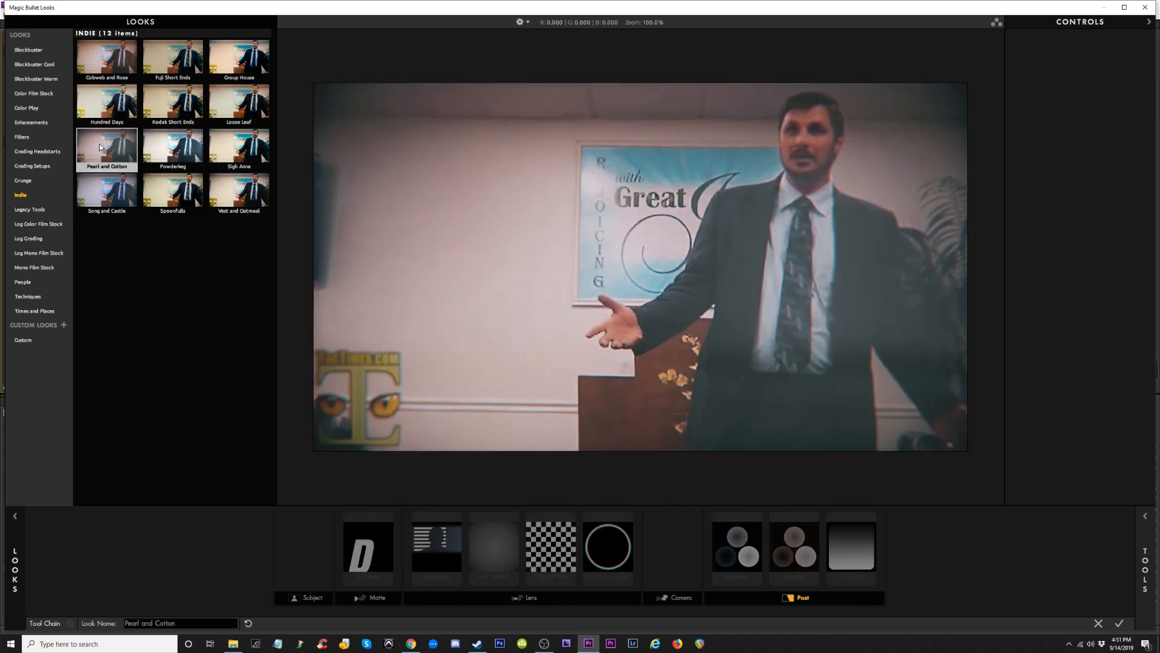
pyautogui.click(237, 165)
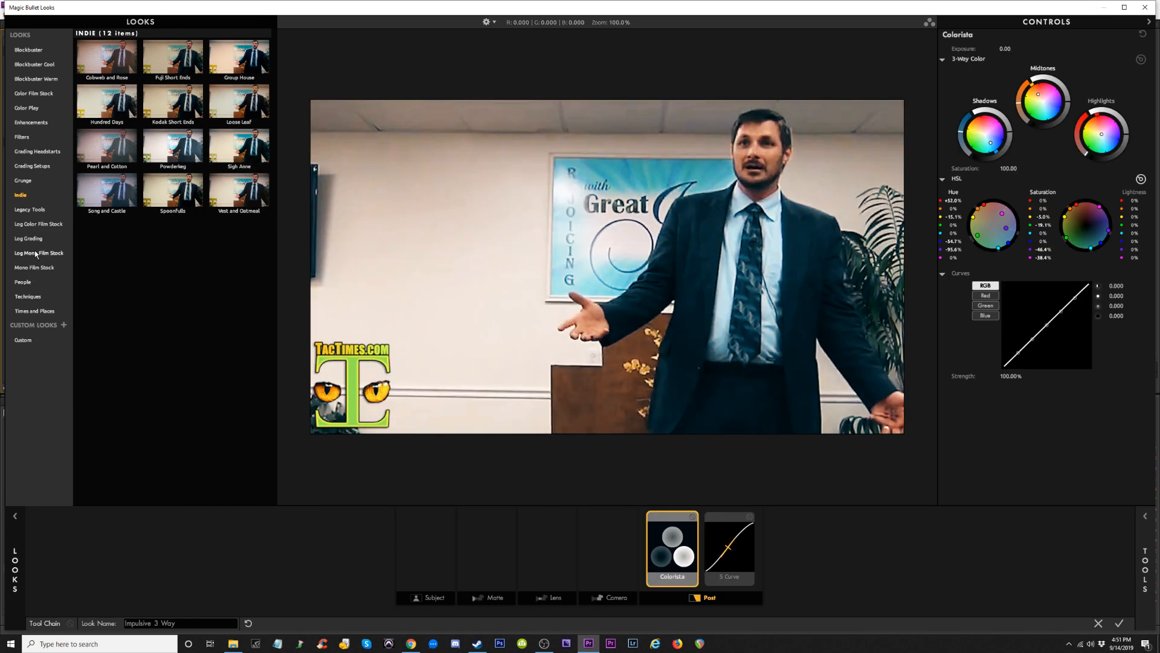
# Preview the Log Mono Film Stock presets on the clip, including Prolostia 2050 Log and Sepiatone Log.
pyautogui.click(36, 254)
pyautogui.click(167, 106)
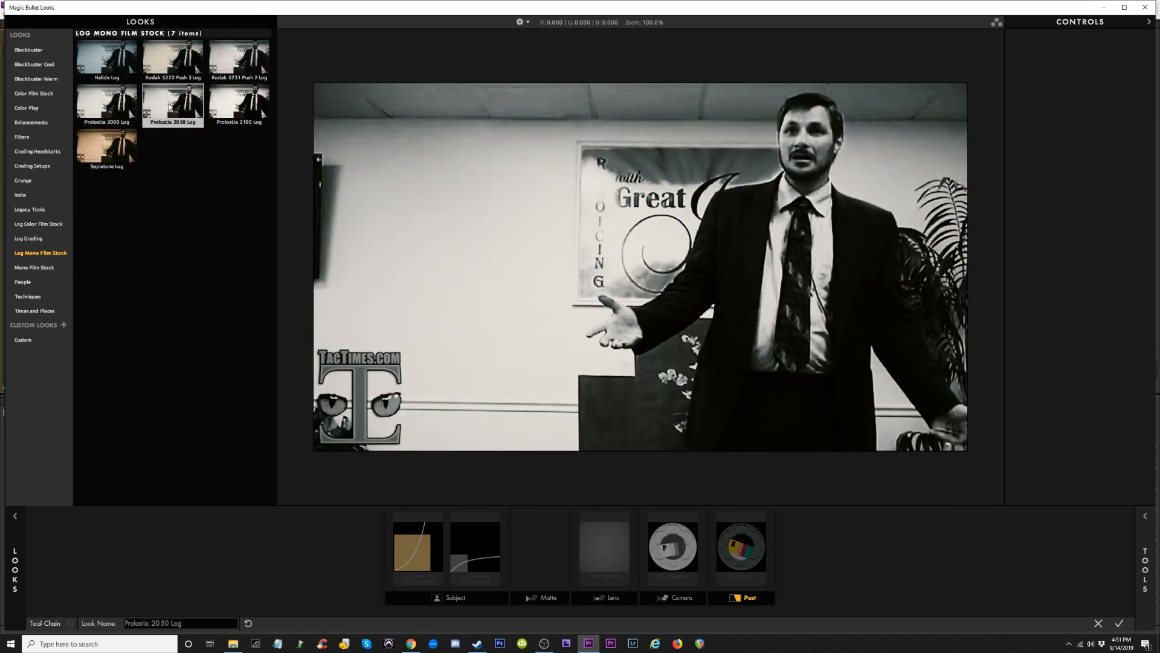
pyautogui.click(107, 107)
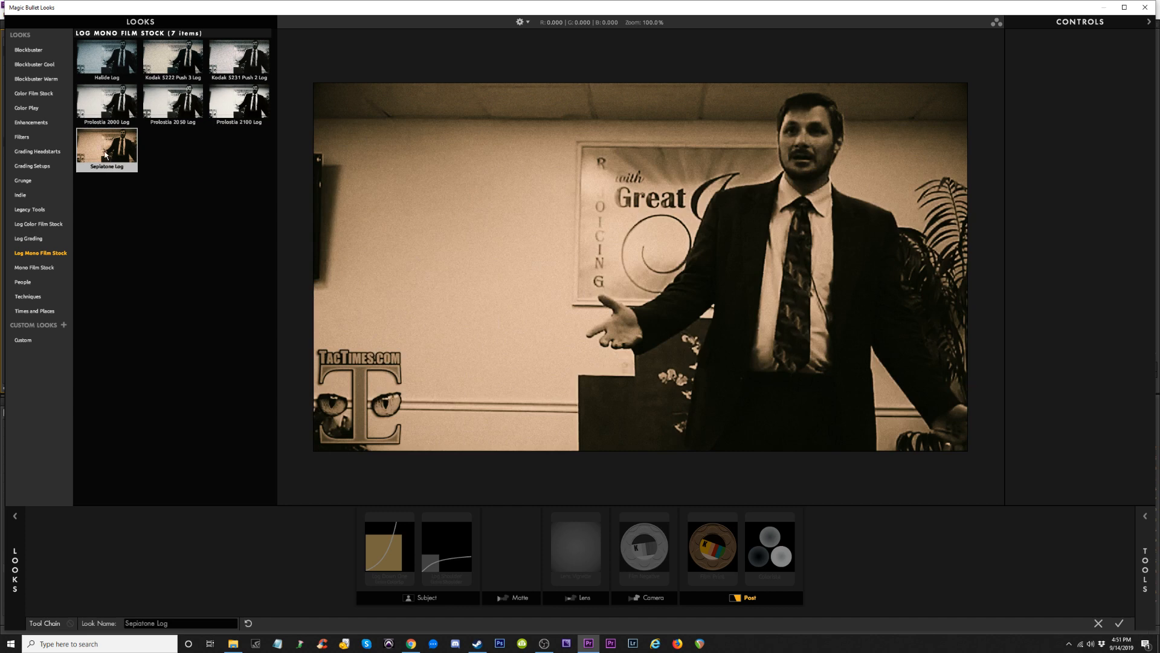
pyautogui.click(112, 58)
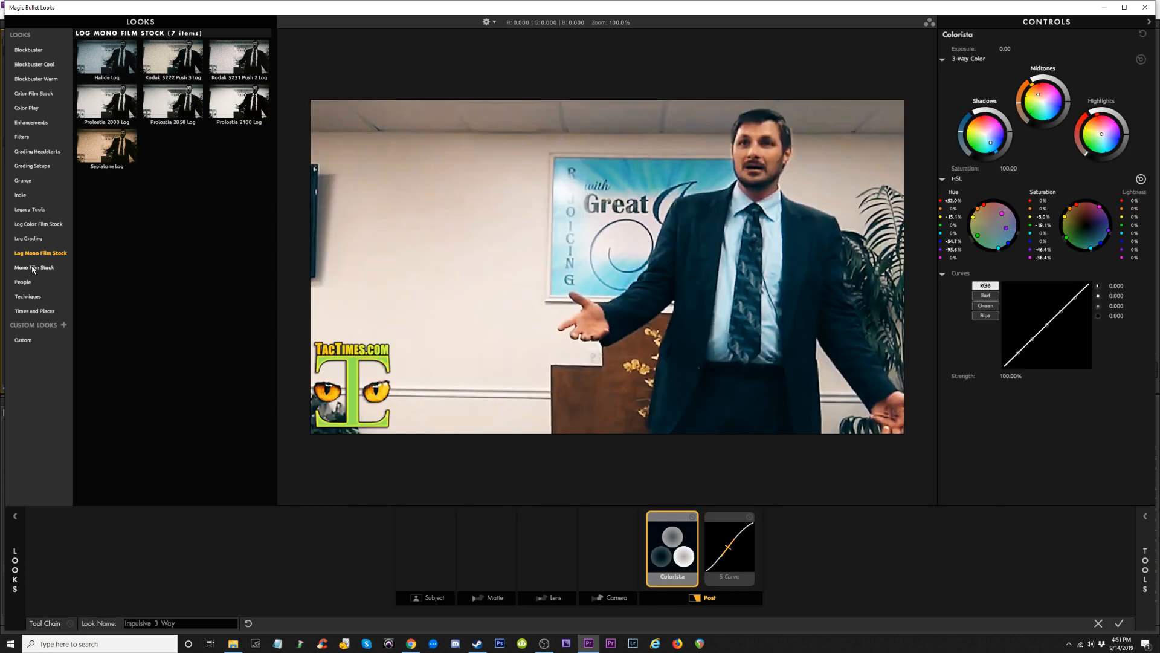
# Browse the Mono Film Stock category and preview the People presets Classic Investigative, My Hero, Spot Focus and People Pop on the clip.
pyautogui.click(30, 267)
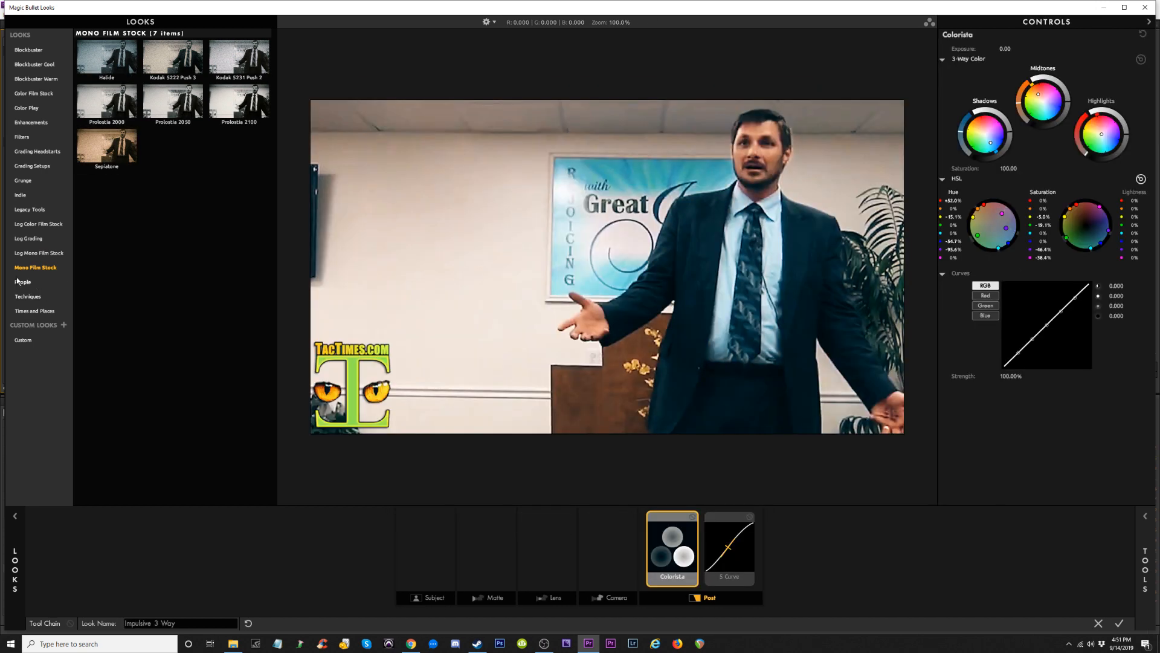
pyautogui.click(18, 282)
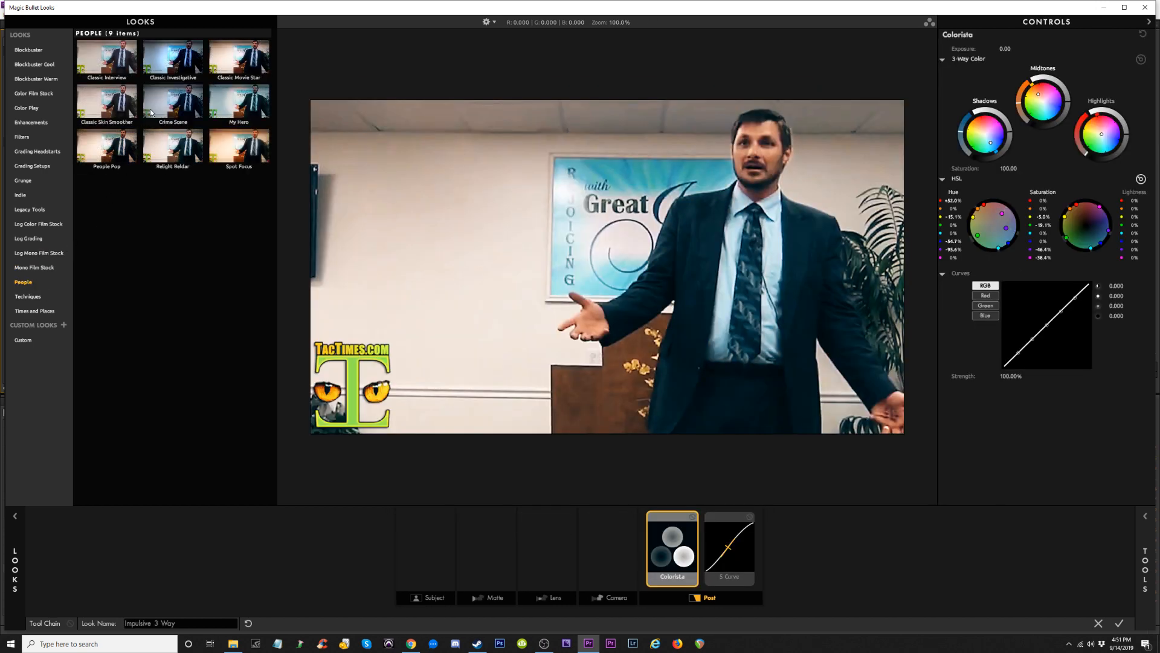
pyautogui.click(173, 65)
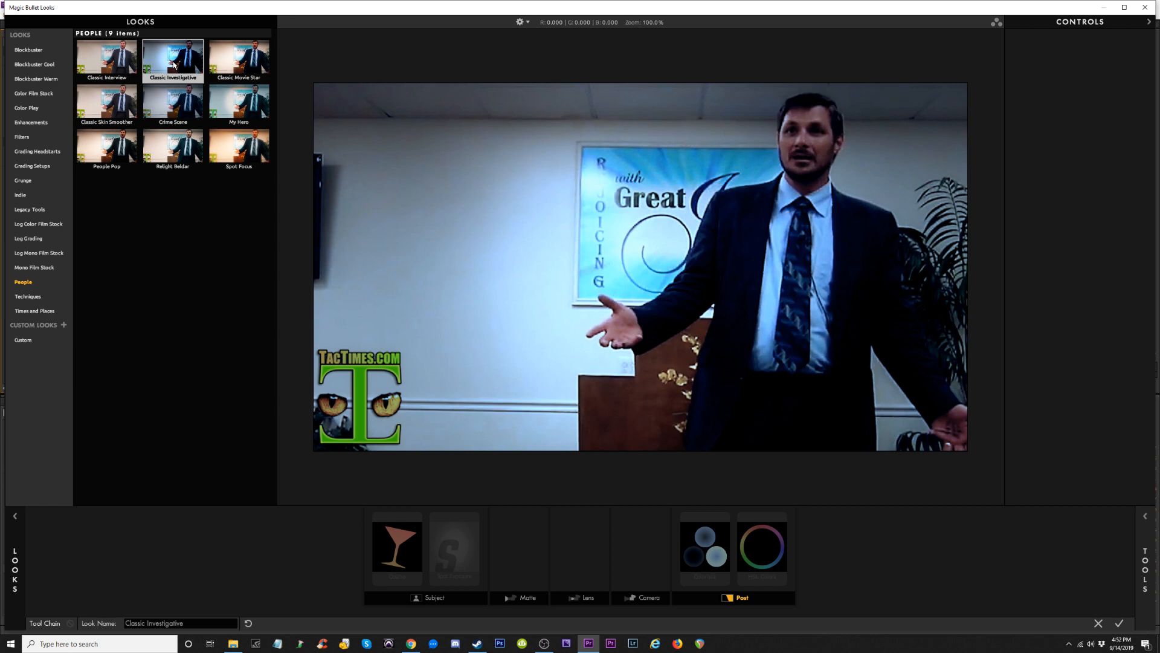
pyautogui.click(248, 104)
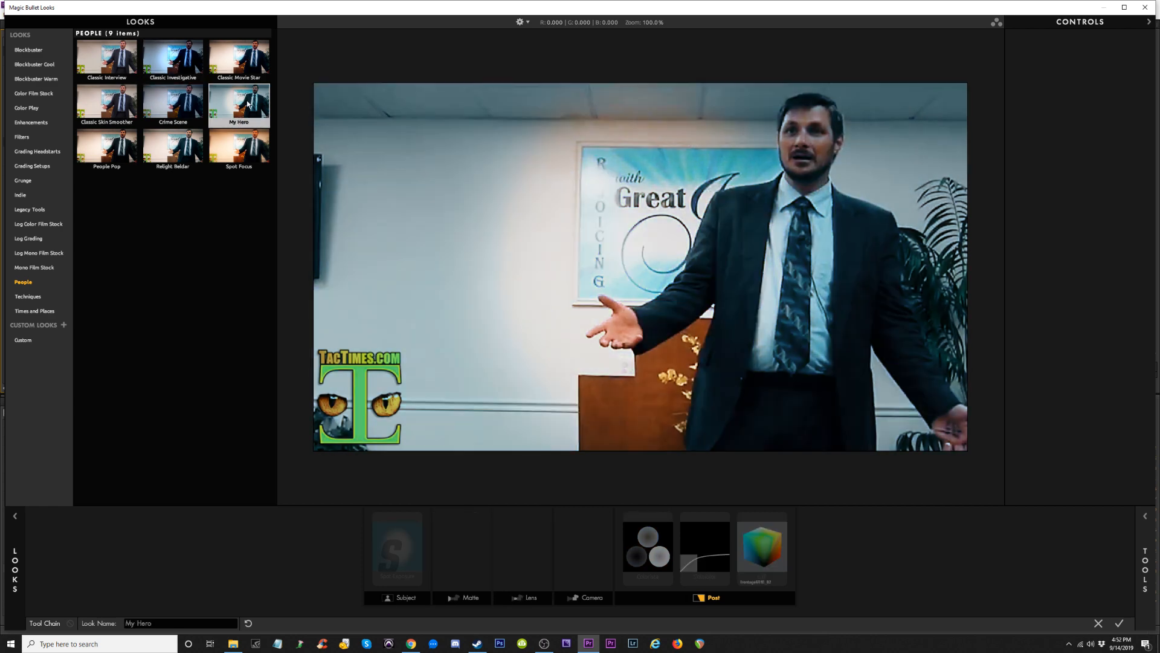
pyautogui.click(234, 157)
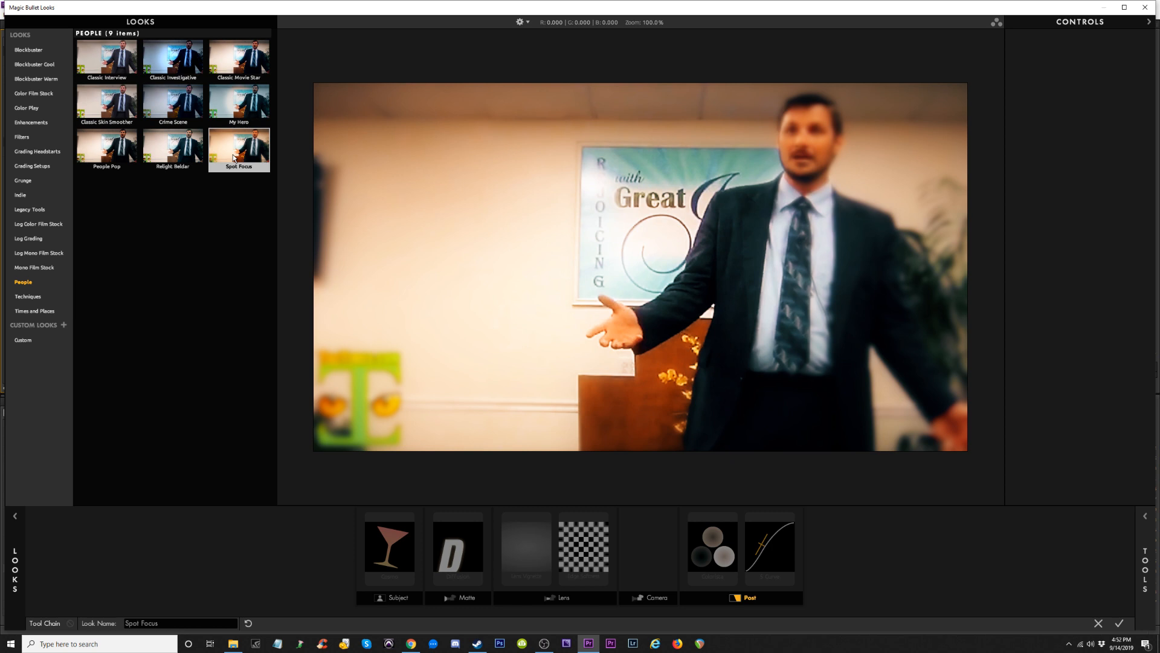
pyautogui.click(97, 150)
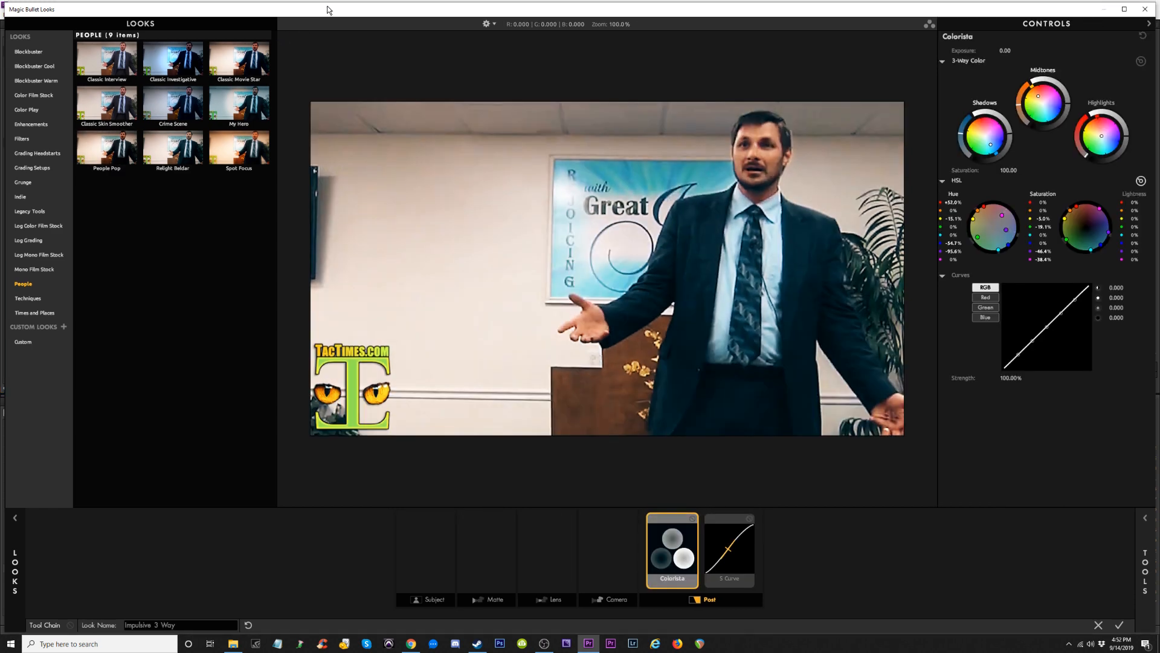
pyautogui.click(117, 151)
pyautogui.click(97, 150)
# Preview Enhancements presets on the clip, including Punch in the Dark, Palefellow, Fountain of Youth, Beverly, Boom and Colorsplode.
pyautogui.click(30, 124)
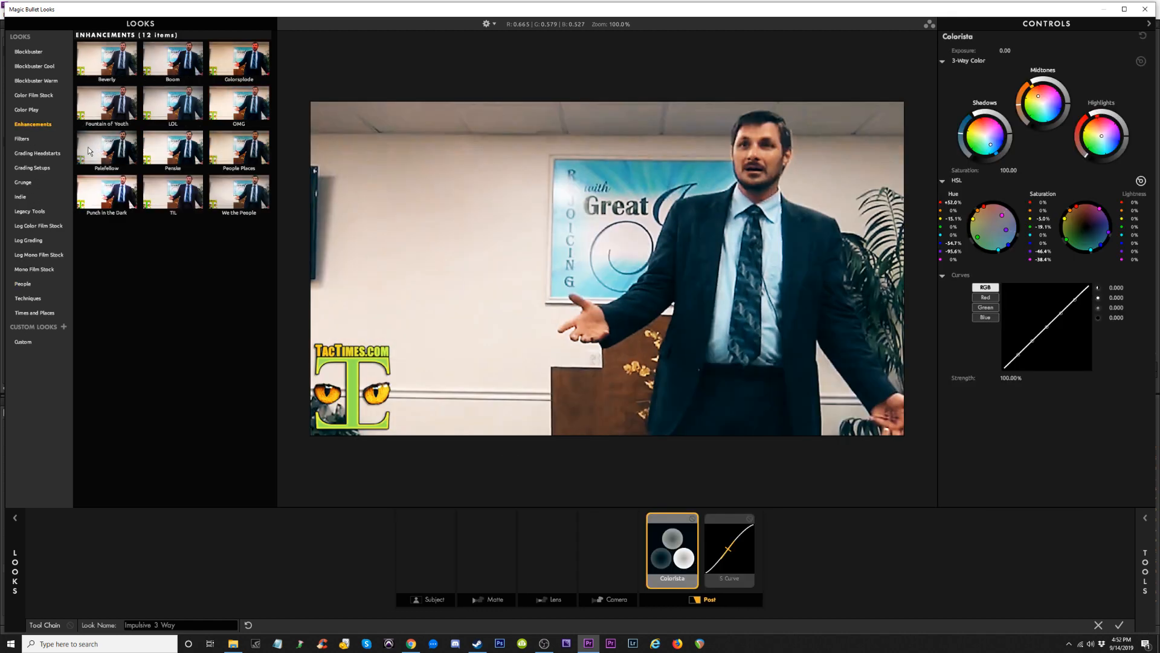
pyautogui.click(99, 203)
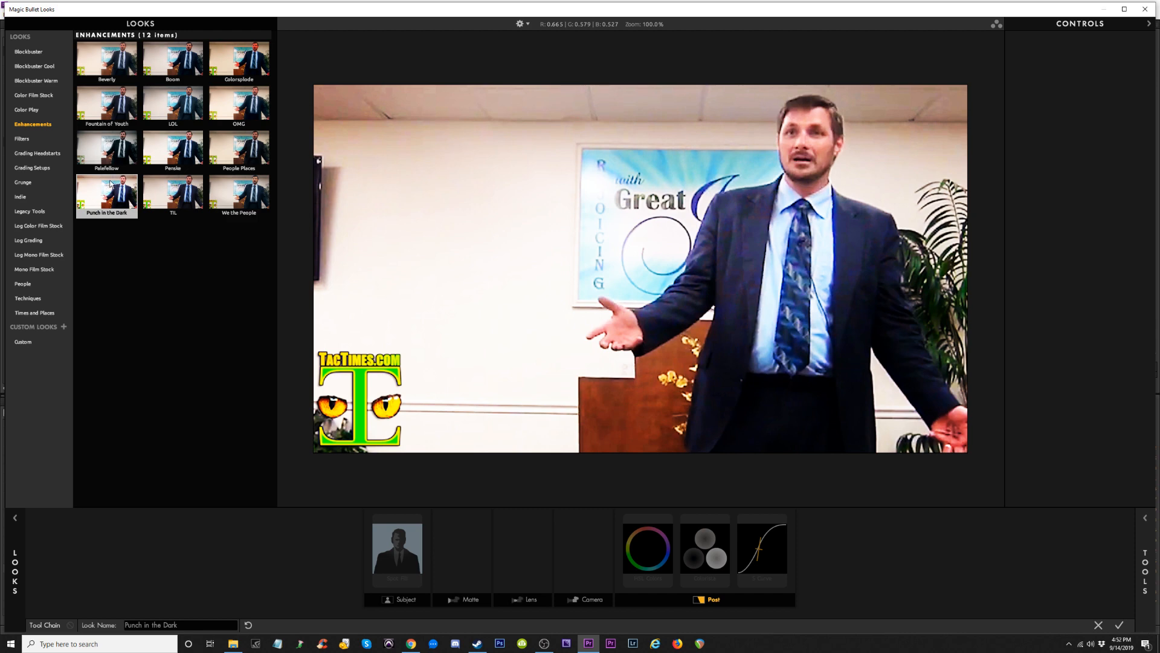
pyautogui.click(107, 145)
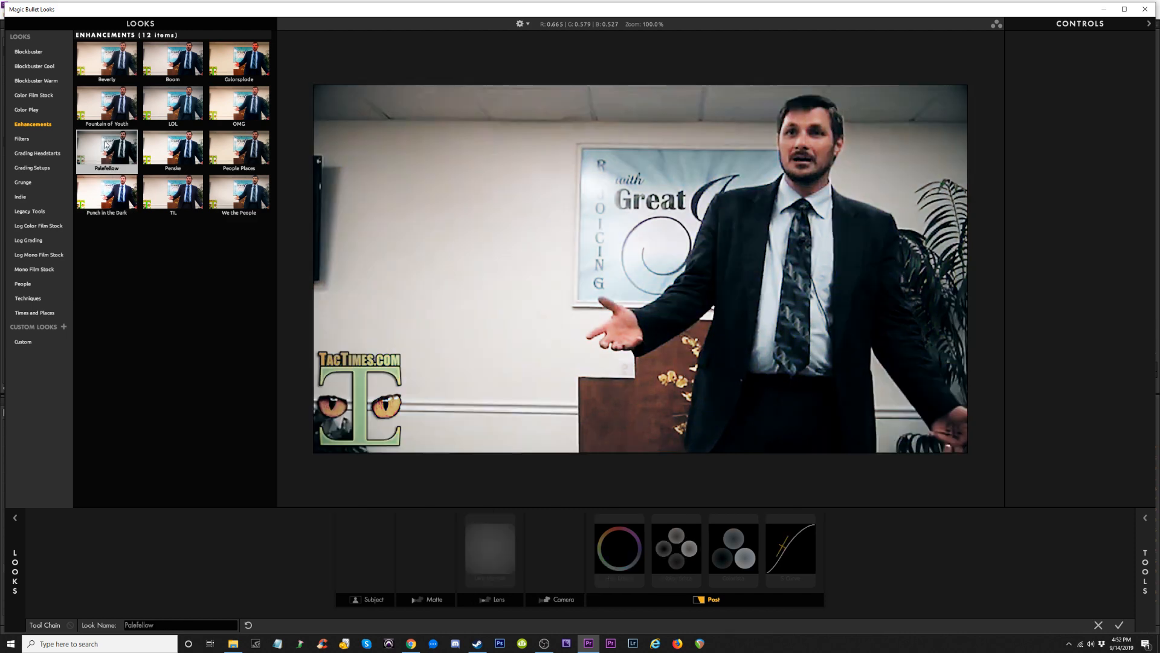
pyautogui.click(93, 192)
pyautogui.click(107, 96)
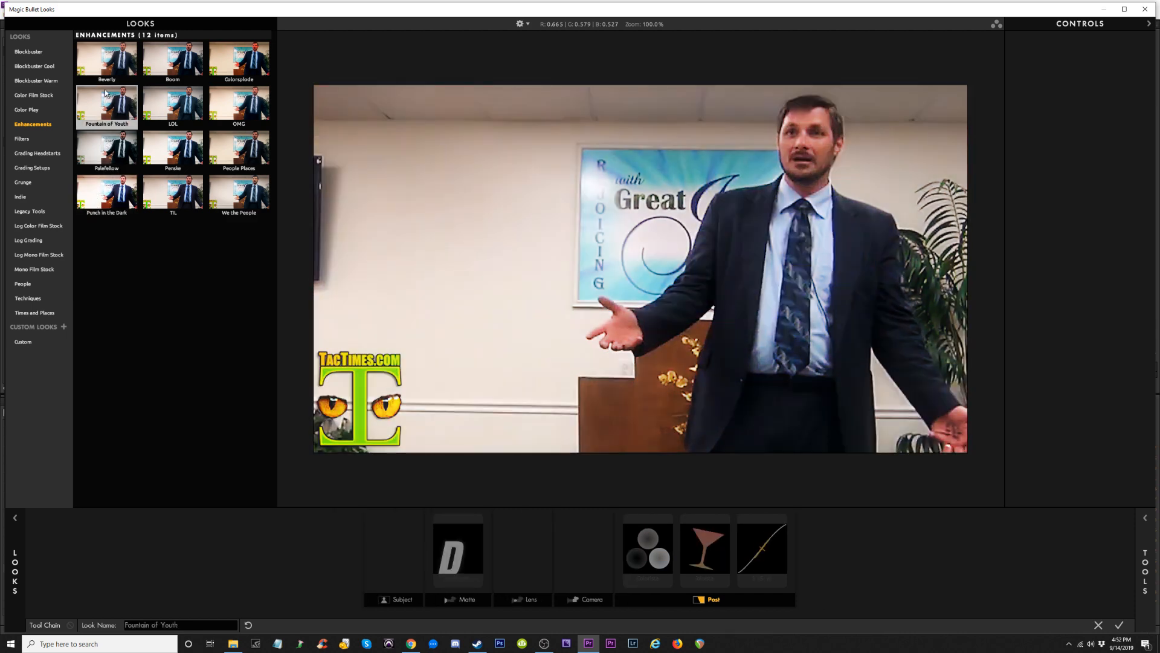
pyautogui.click(116, 55)
pyautogui.click(186, 54)
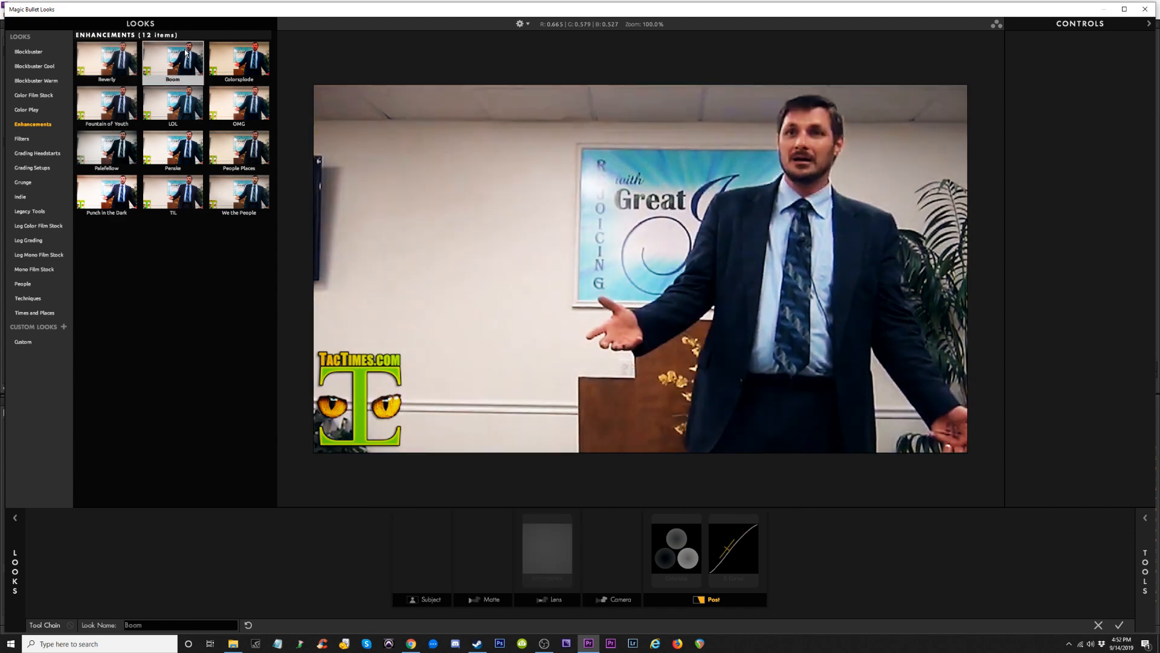
pyautogui.click(240, 55)
# Compare the Enhancements presets Penske, TIL and Punch in the Dark, and preview We the People and People Places.
pyautogui.click(181, 154)
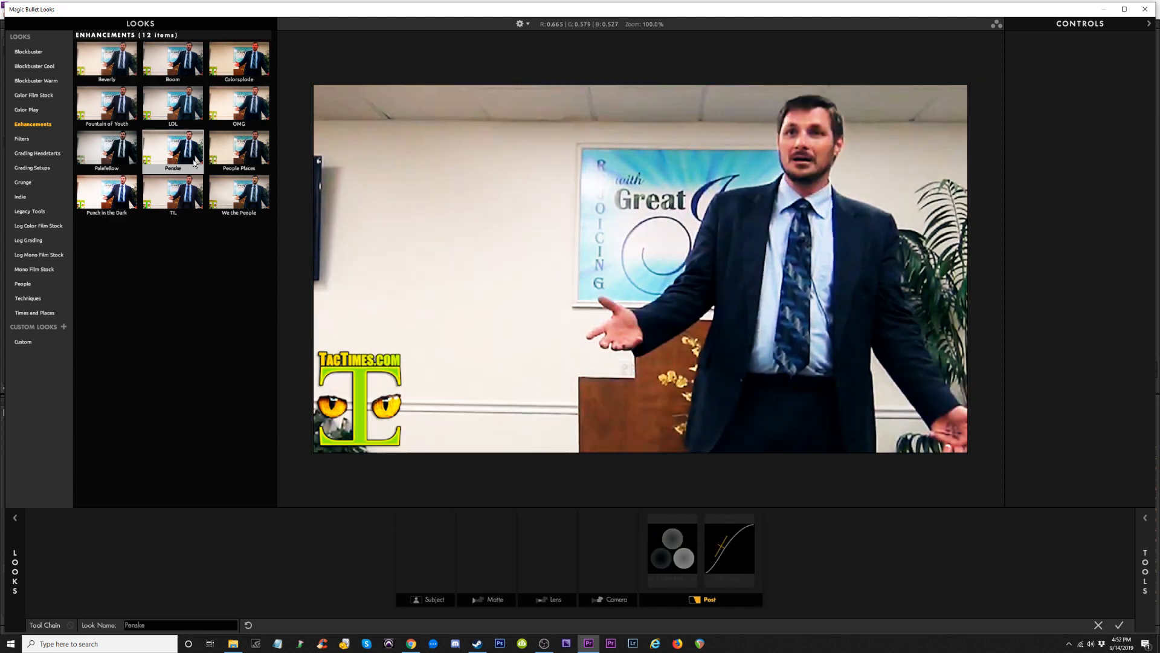
pyautogui.click(179, 204)
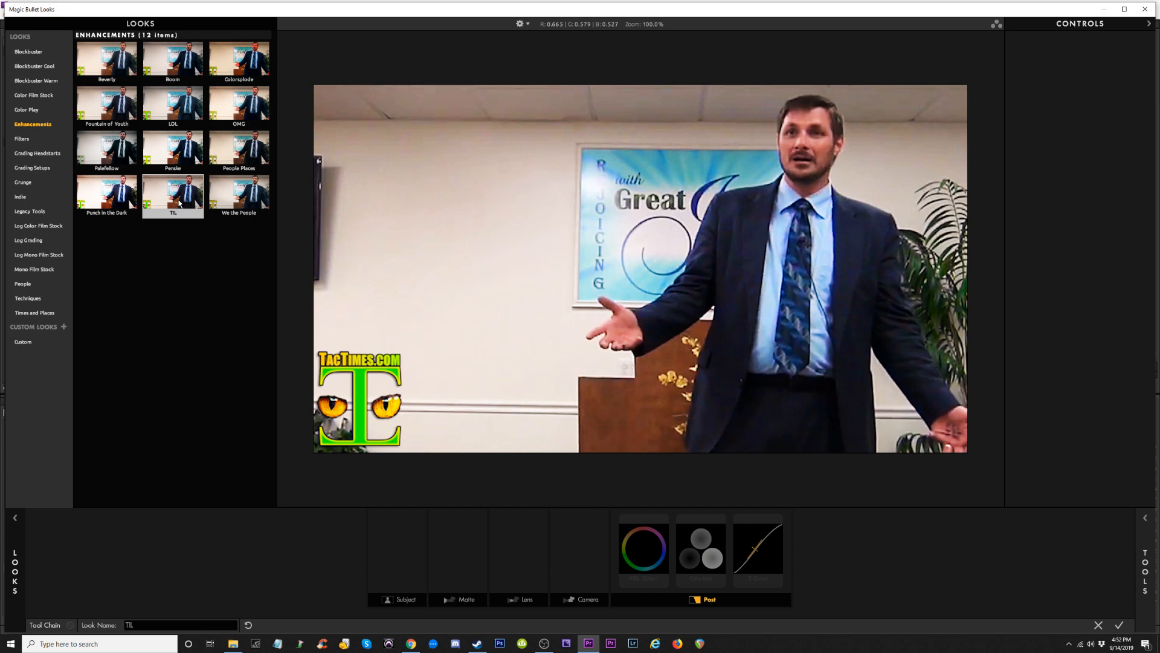
pyautogui.click(181, 156)
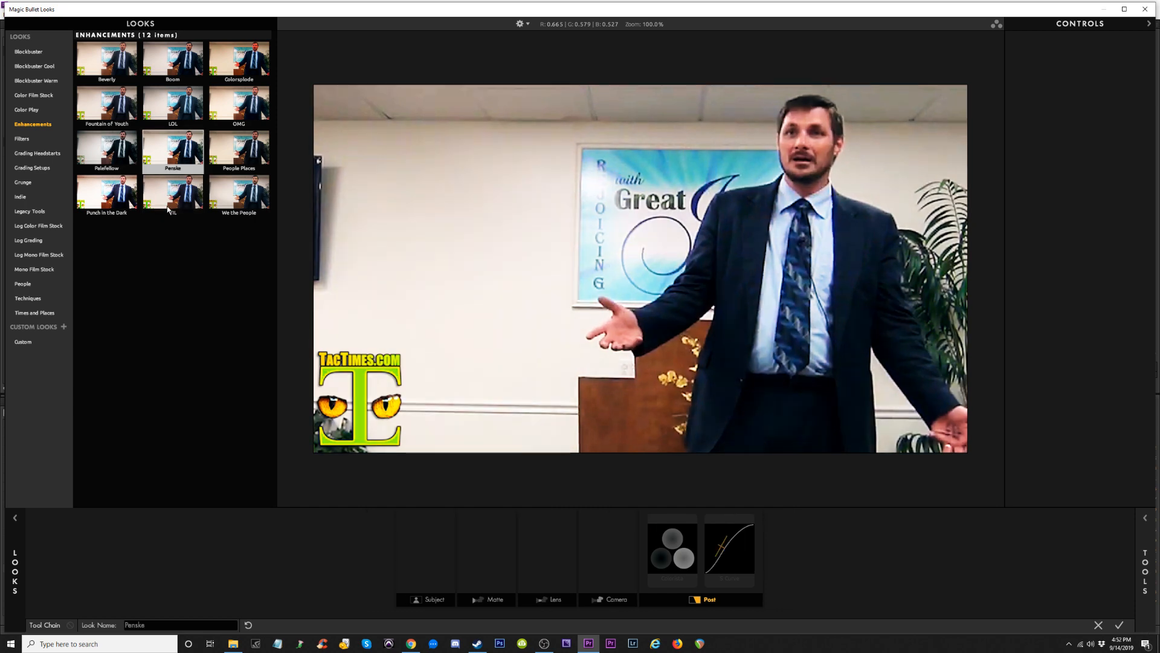
pyautogui.click(169, 209)
pyautogui.click(173, 151)
pyautogui.click(106, 195)
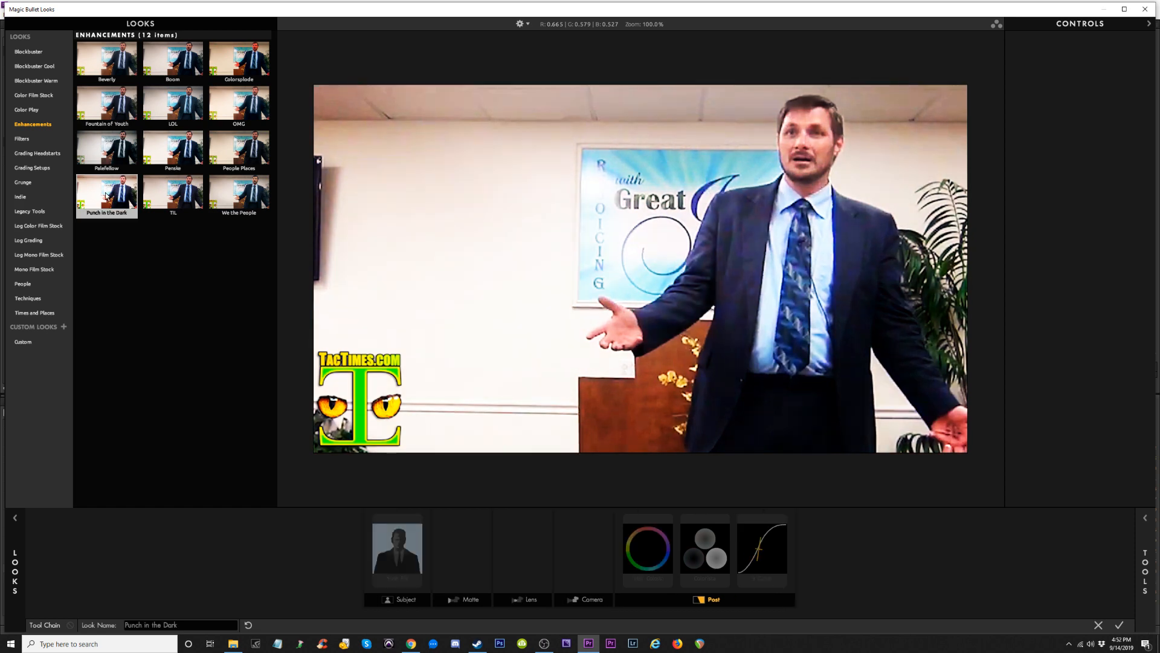
pyautogui.click(257, 185)
pyautogui.click(257, 143)
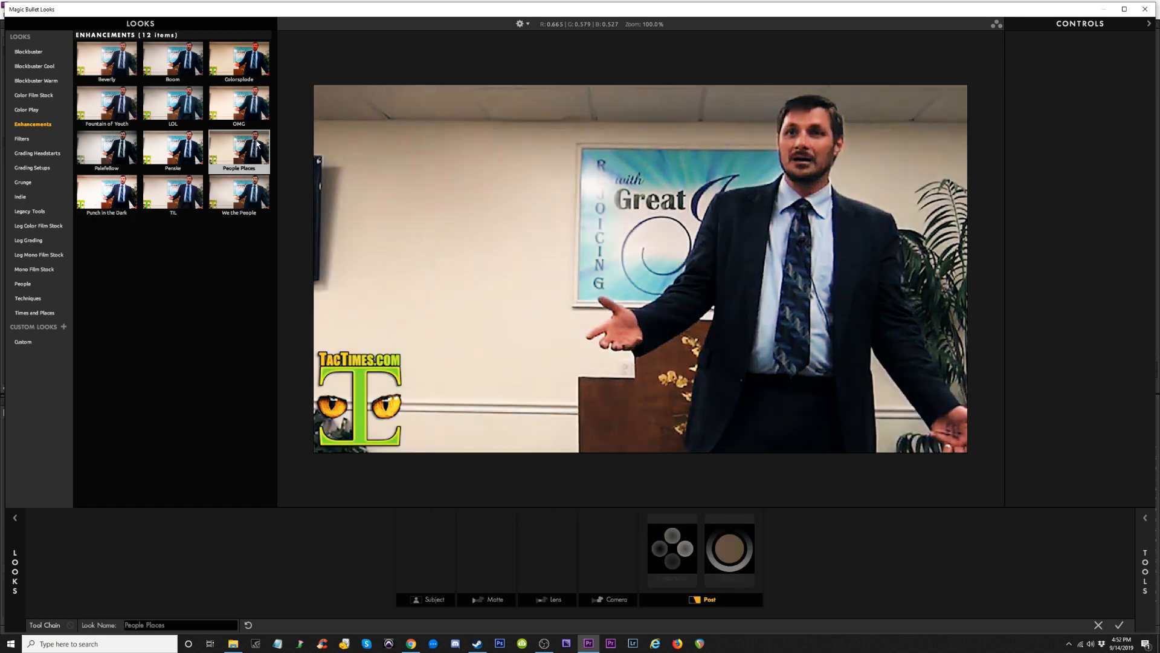
# Apply the Punch in the Dark look to the clip, set its strength to 100% and check the grade at 00:01:17:27.
pyautogui.click(95, 189)
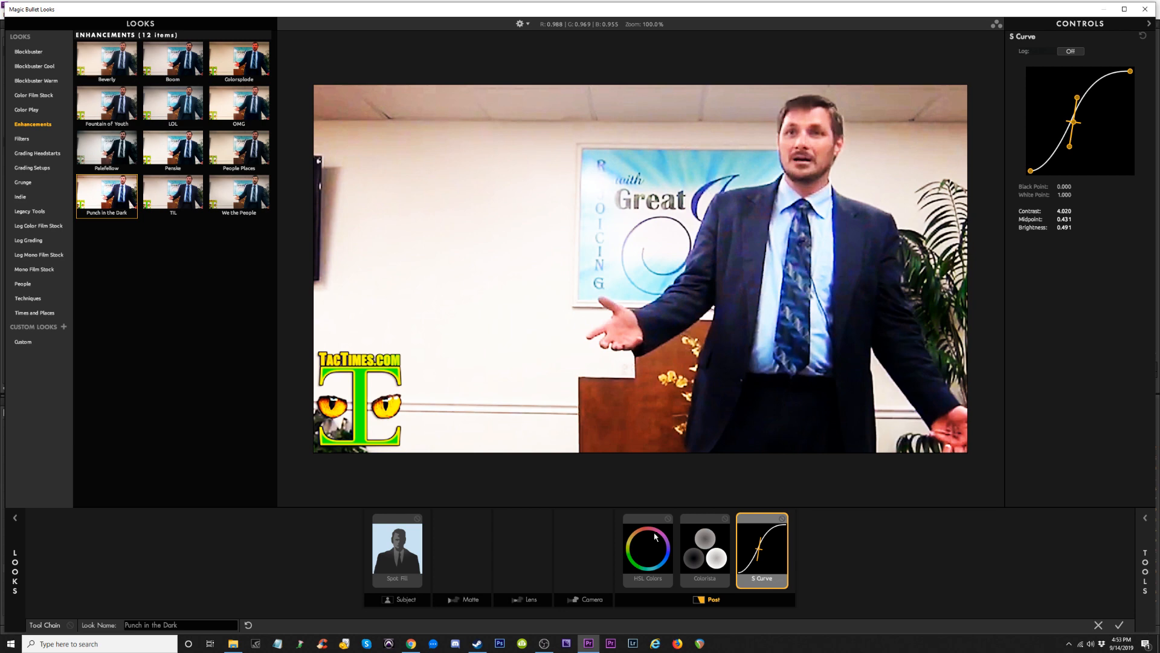
pyautogui.click(1119, 626)
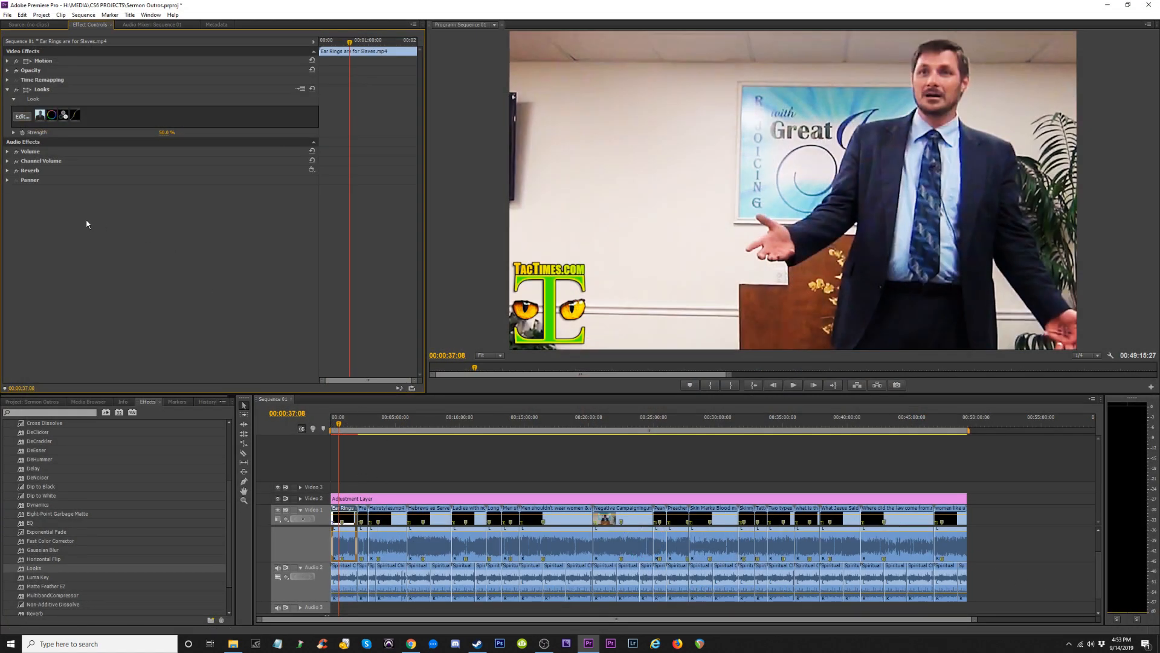
pyautogui.moveTo(165, 132); pyautogui.dragTo(221, 150)
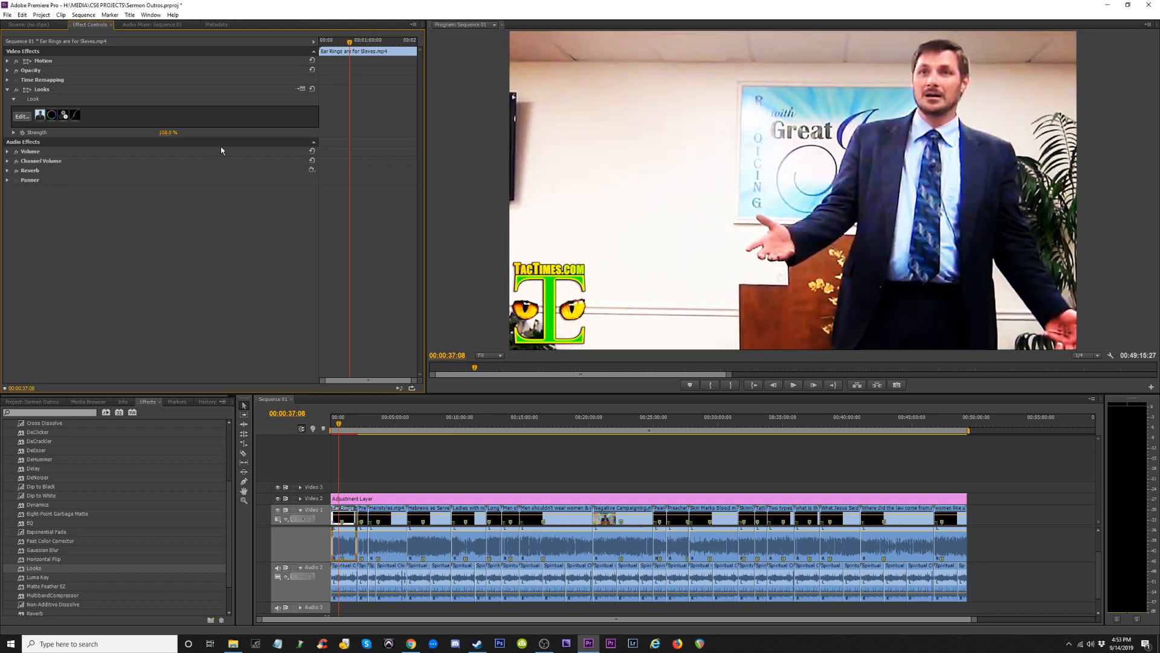
pyautogui.moveTo(365, 435); pyautogui.dragTo(348, 427)
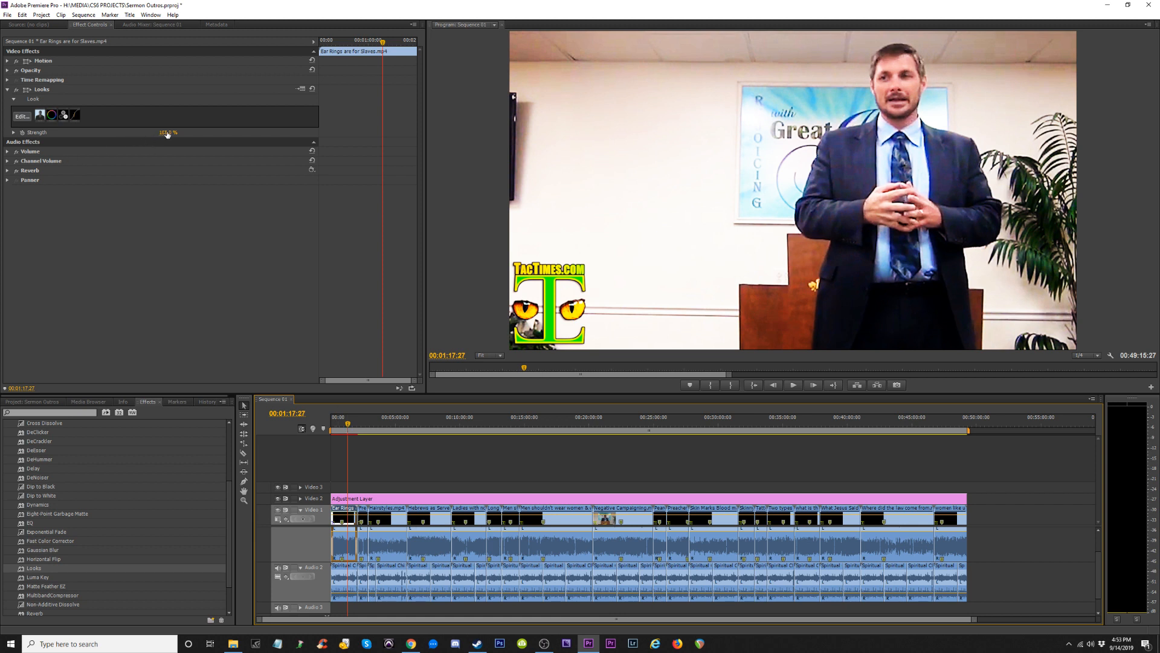
# Reopen the Looks editor and preview Grunge presets, including Pistachio, One in a Million, All Seasons, Crossover and Solo Island.
pyautogui.click(20, 116)
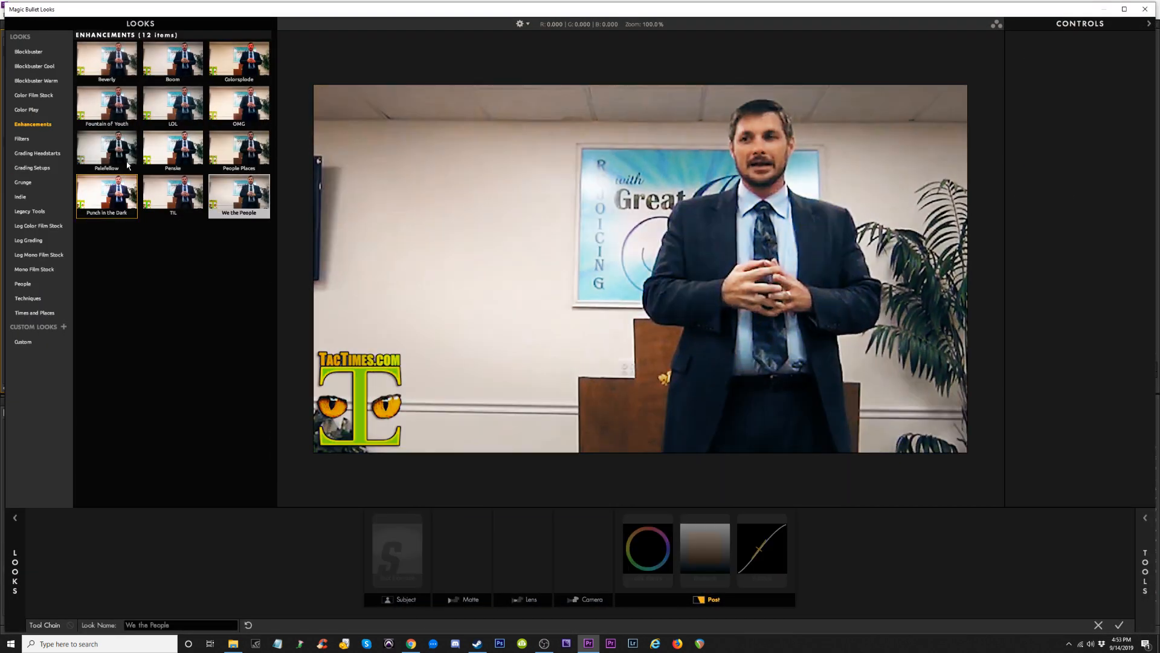
pyautogui.click(23, 183)
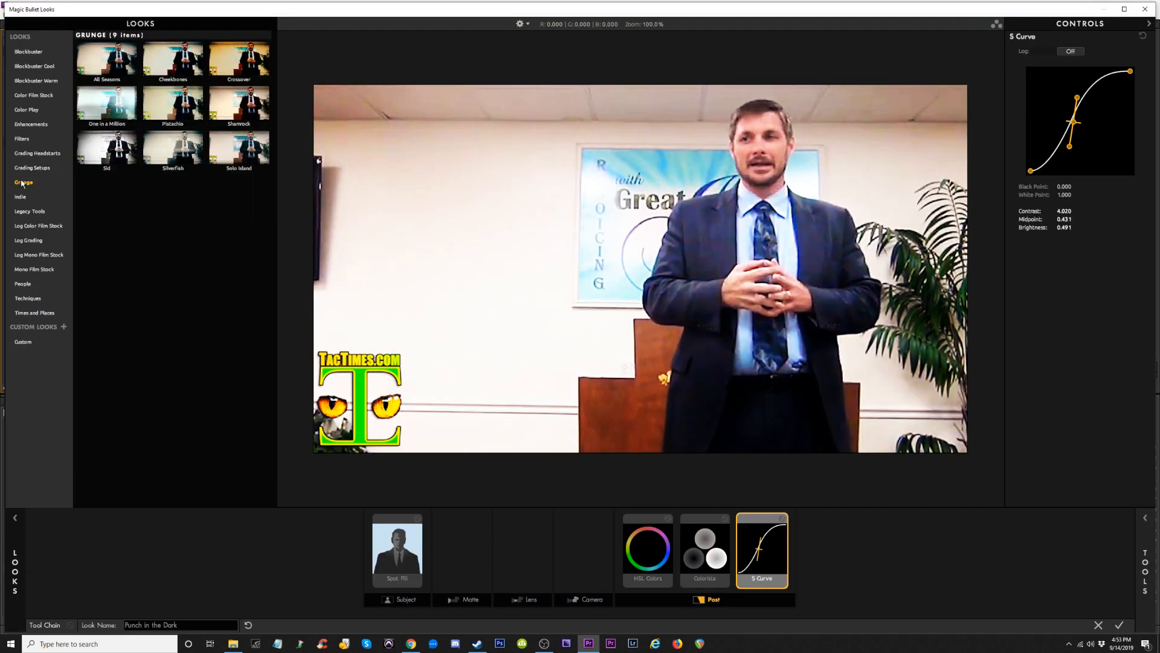
pyautogui.click(186, 101)
pyautogui.click(103, 104)
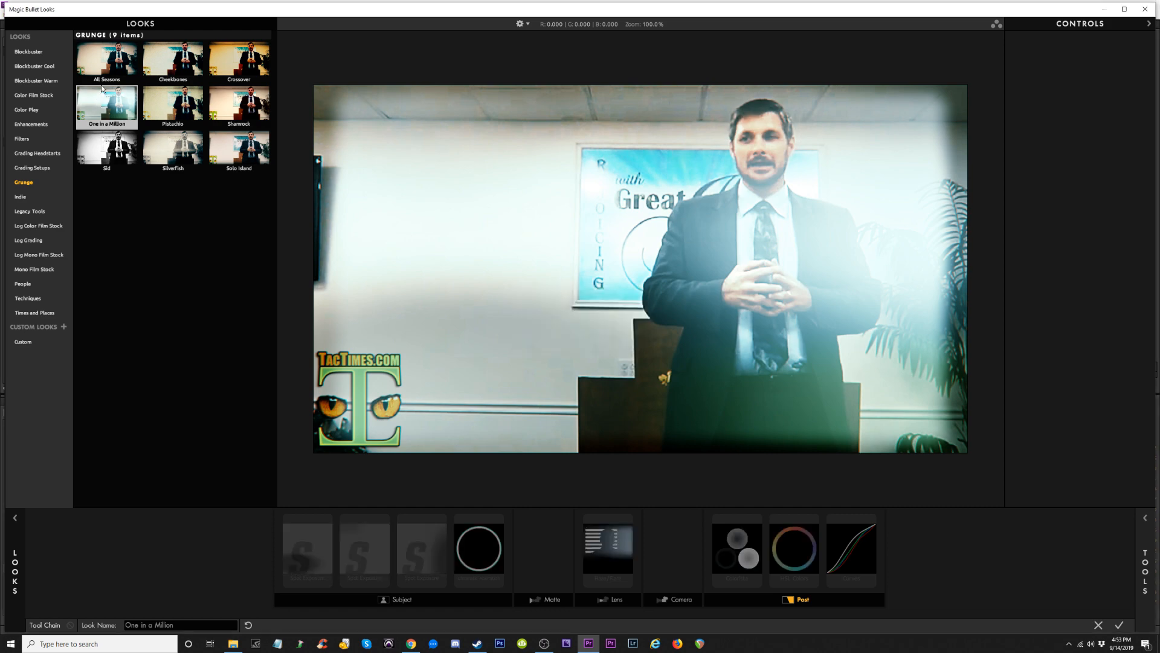
pyautogui.click(108, 68)
pyautogui.click(230, 68)
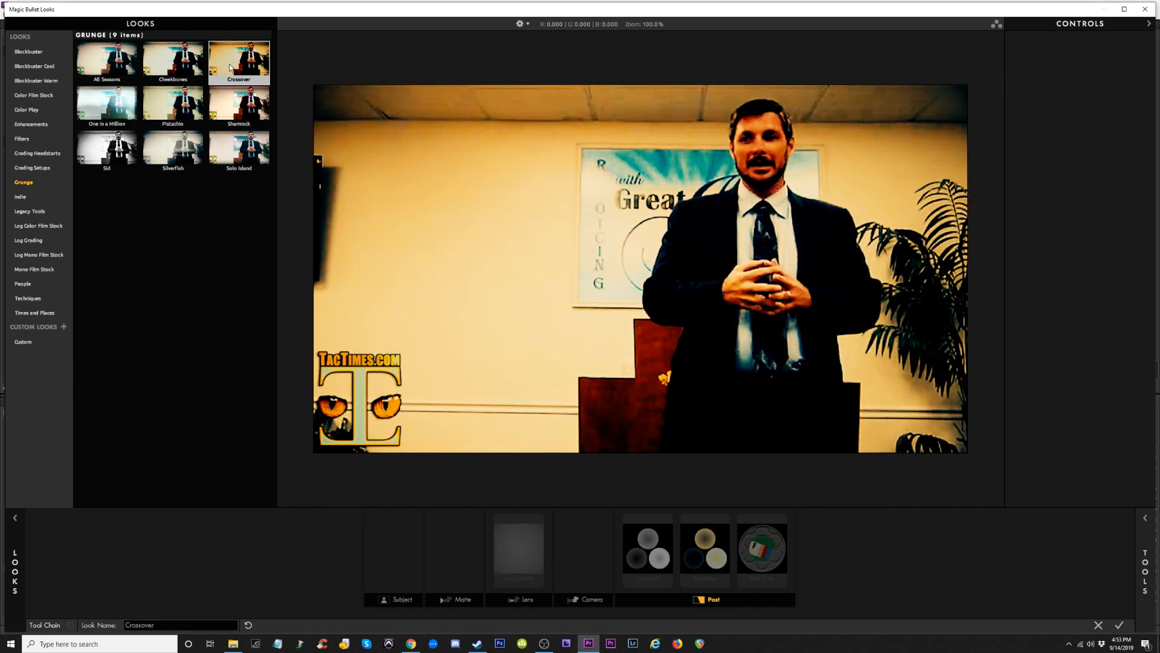
pyautogui.click(230, 158)
# Compare the Grunge presets Silverfish, Crossover, Sid, One in a Million and All Seasons on the clip.
pyautogui.click(190, 161)
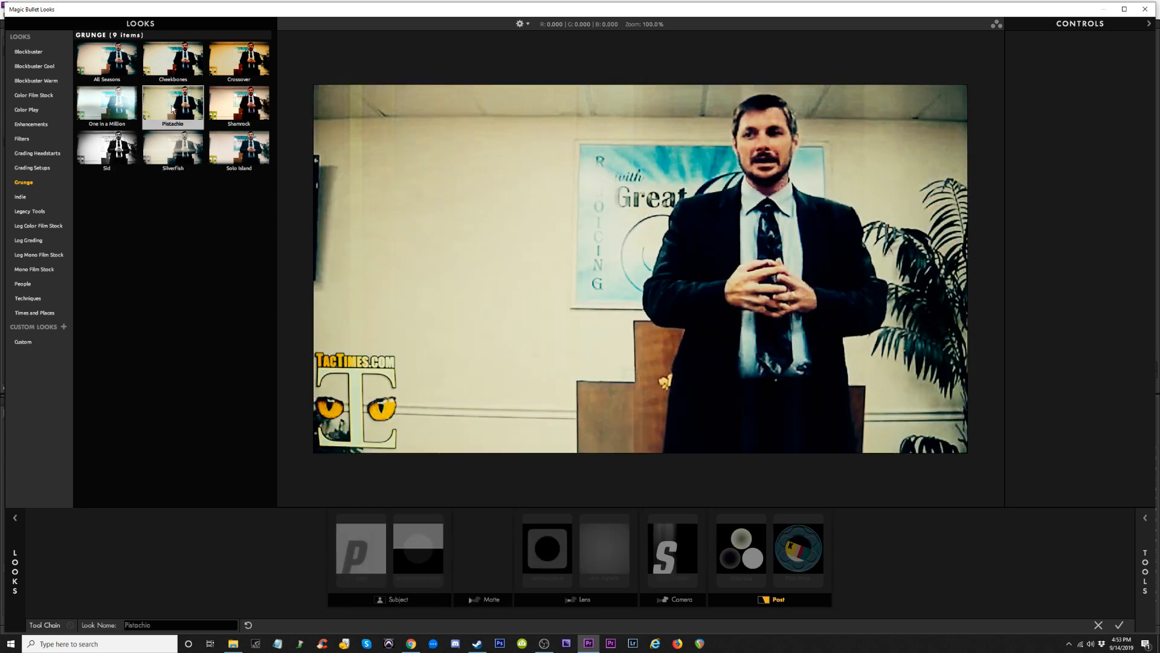
pyautogui.click(230, 77)
pyautogui.click(164, 154)
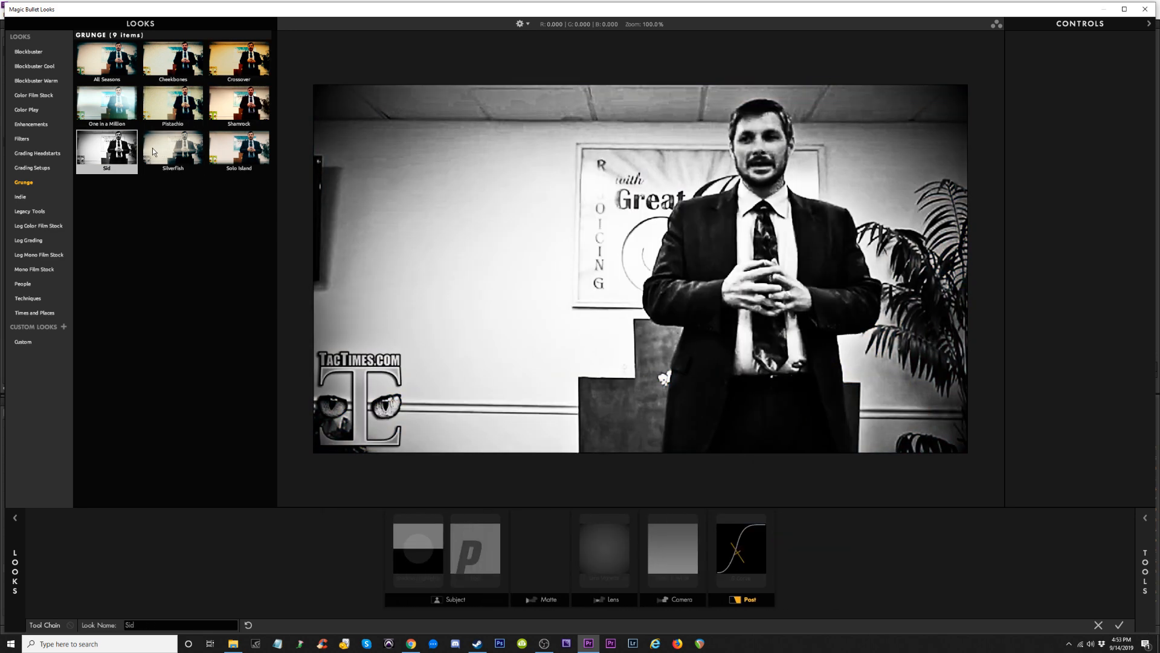
pyautogui.click(95, 155)
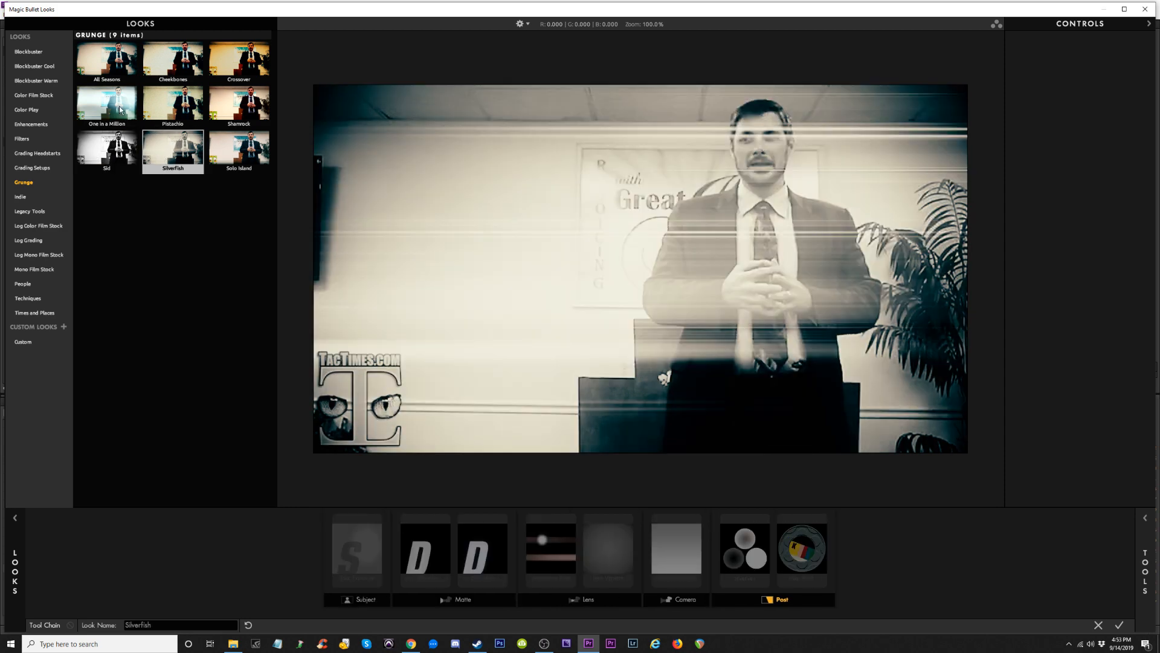
pyautogui.click(107, 104)
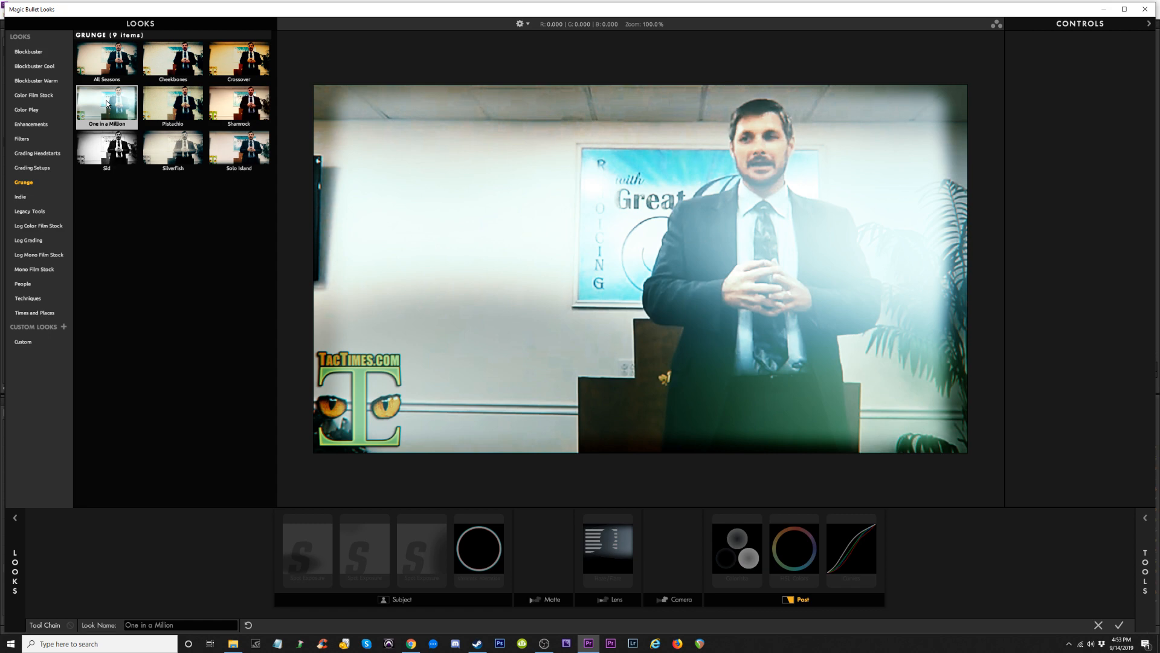
pyautogui.click(112, 53)
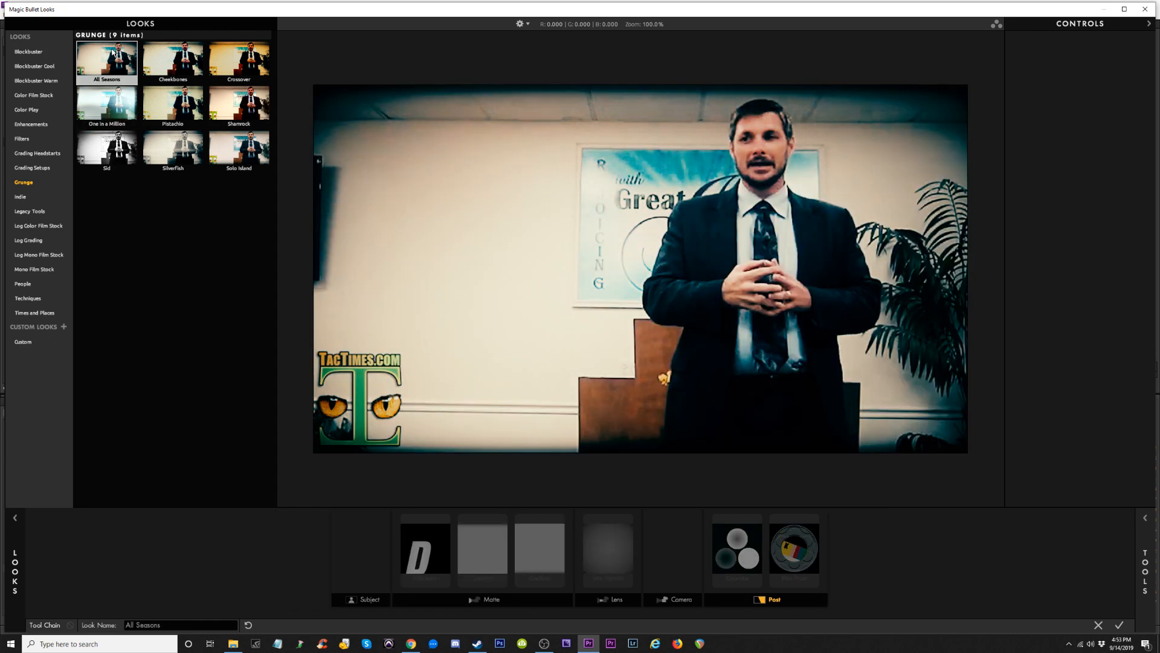
# Apply the Silverfish look from the Grunge presets to the sermon clip.
pyautogui.click(179, 157)
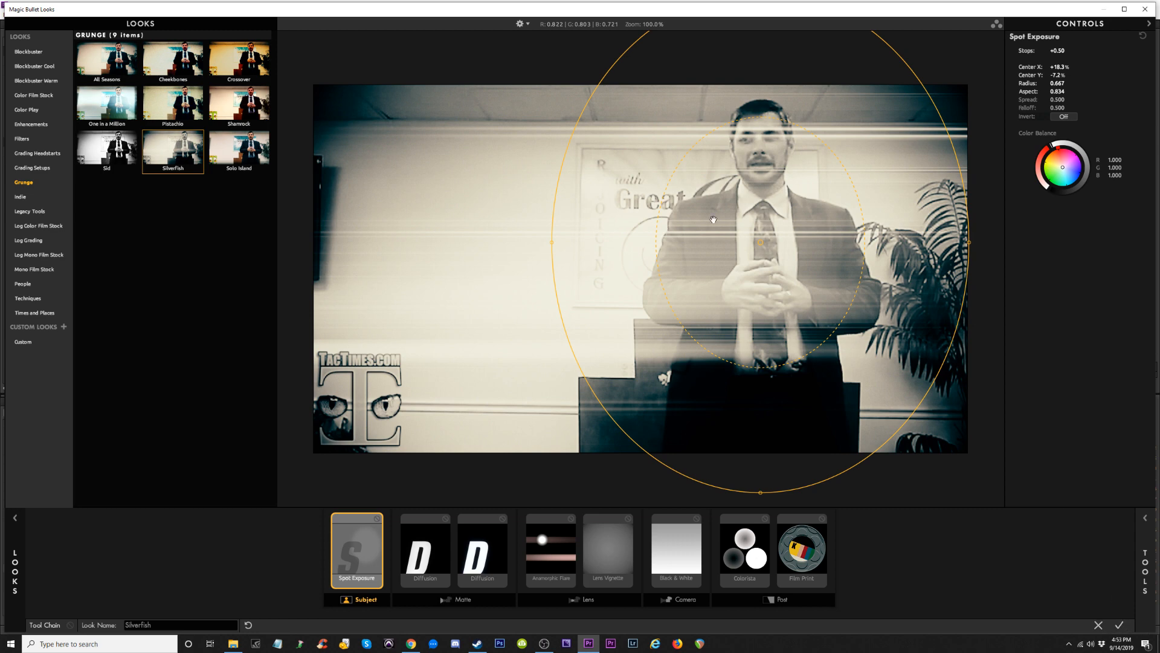
pyautogui.moveTo(803, 258); pyautogui.dragTo(797, 283)
pyautogui.click(1119, 625)
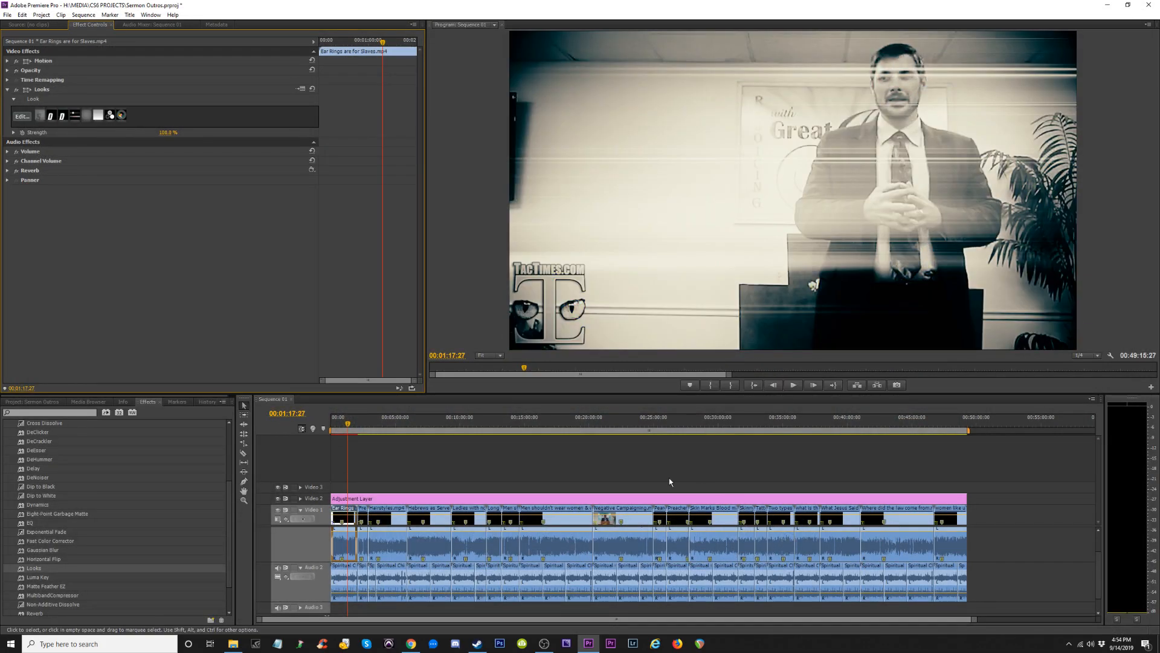
# Set the strength of the clip's Looks effect to 20% and play part of the clip to check it.
pyautogui.click(167, 133)
pyautogui.write('20')
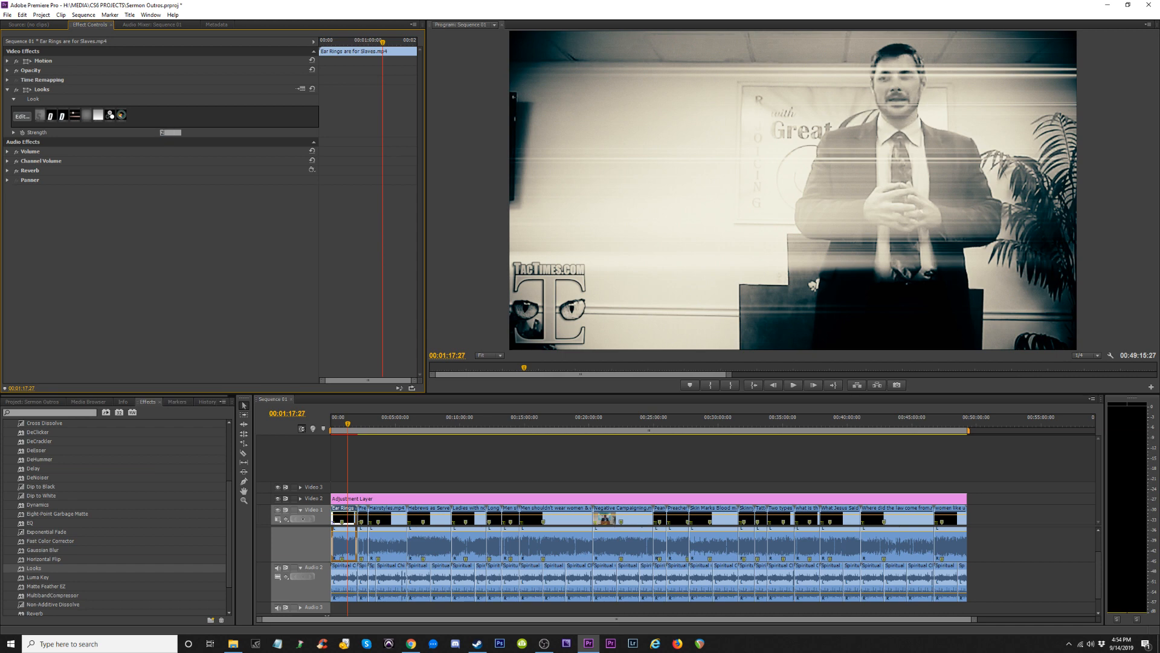
pyautogui.press('Return')
pyautogui.press('space')
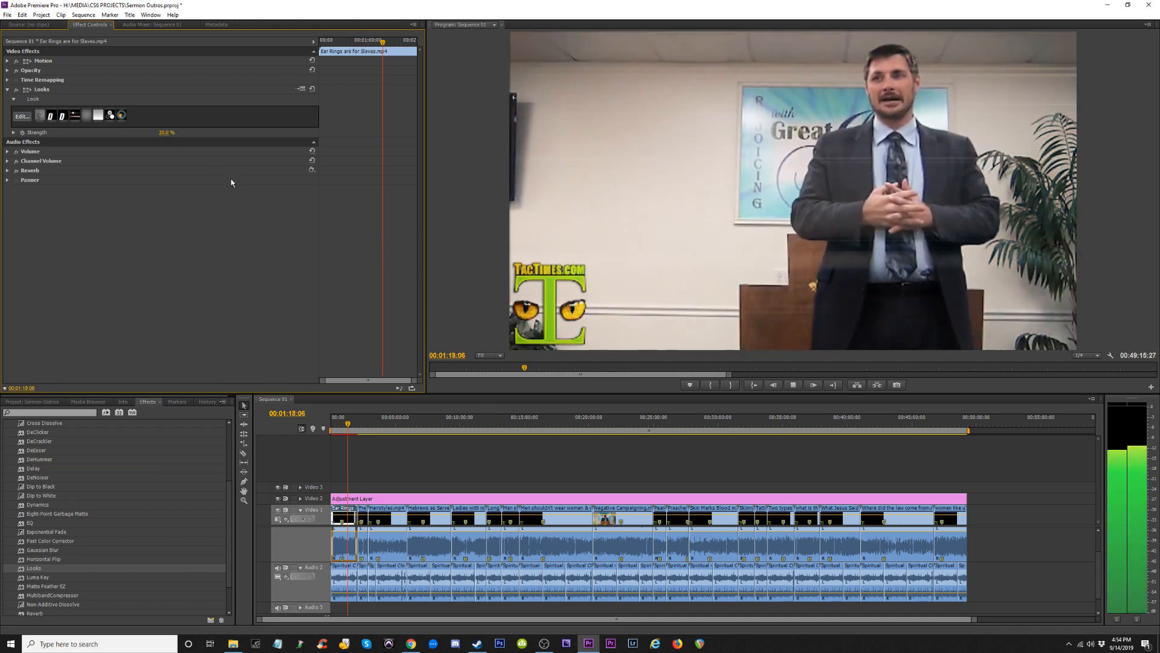
pyautogui.press('space')
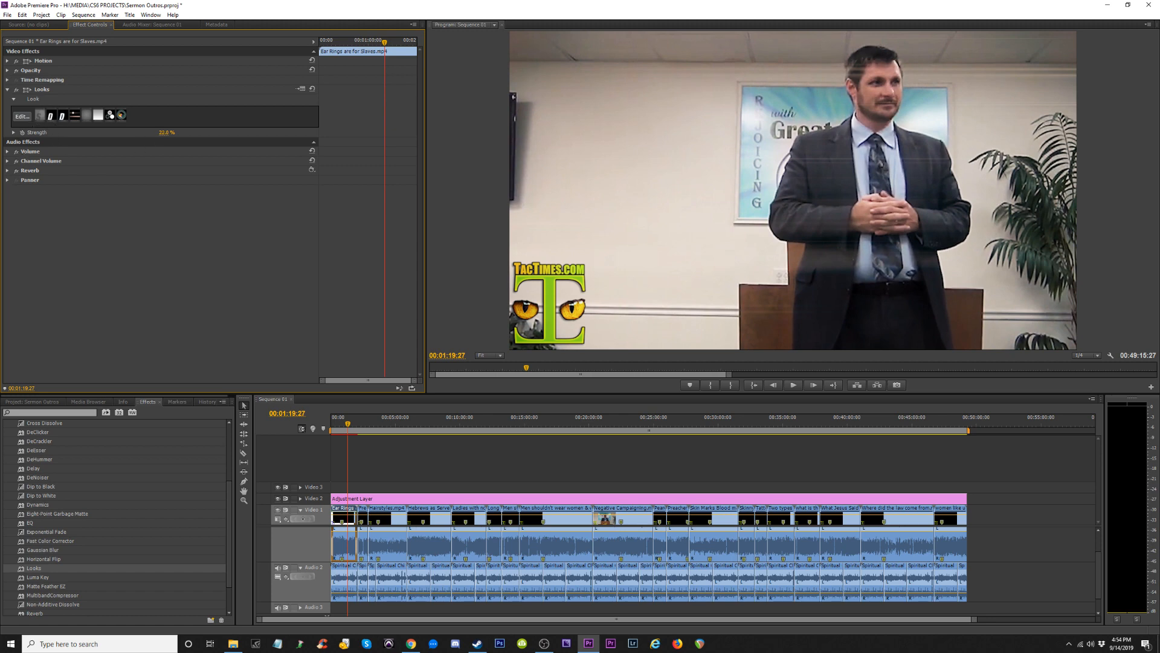
# Raise the clip's Looks strength, and in the Looks editor compare the Grading Setups presets, loading Grading Power Suite.
pyautogui.moveTo(167, 132); pyautogui.dragTo(216, 132)
pyautogui.click(22, 116)
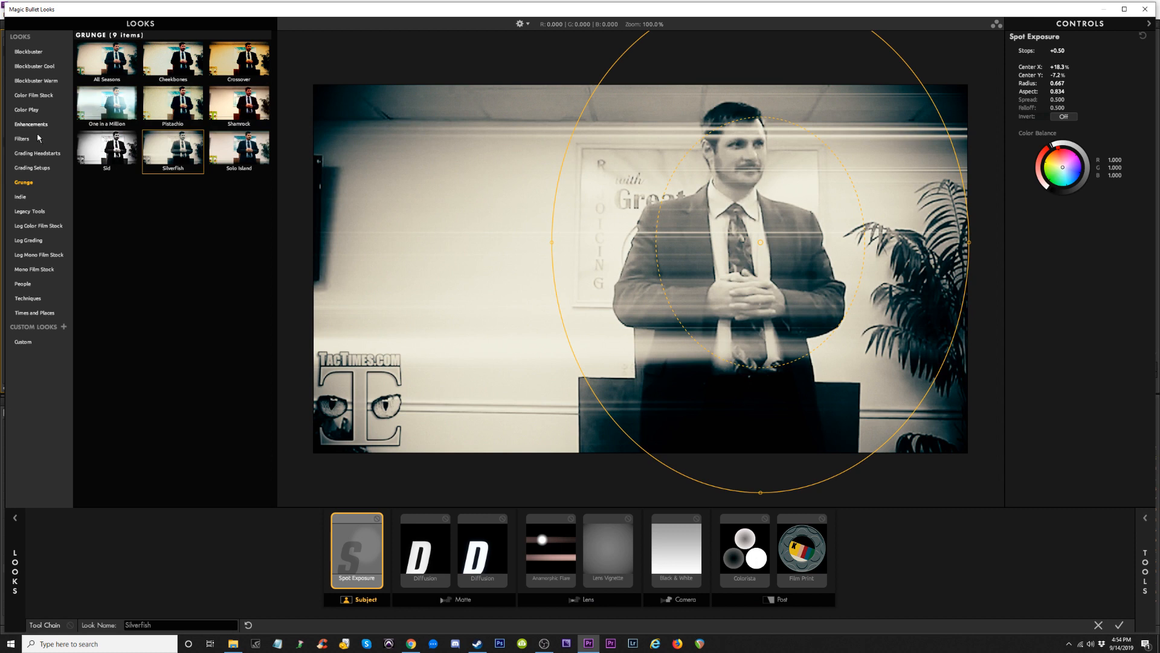
pyautogui.click(36, 167)
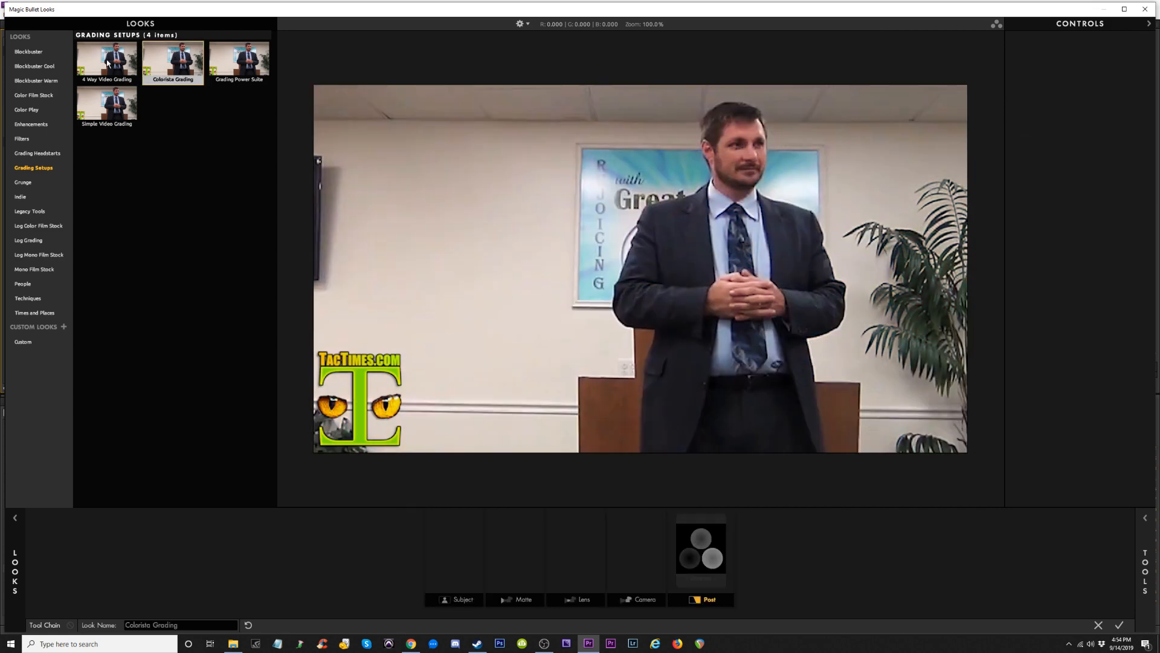
pyautogui.click(105, 63)
pyautogui.click(96, 104)
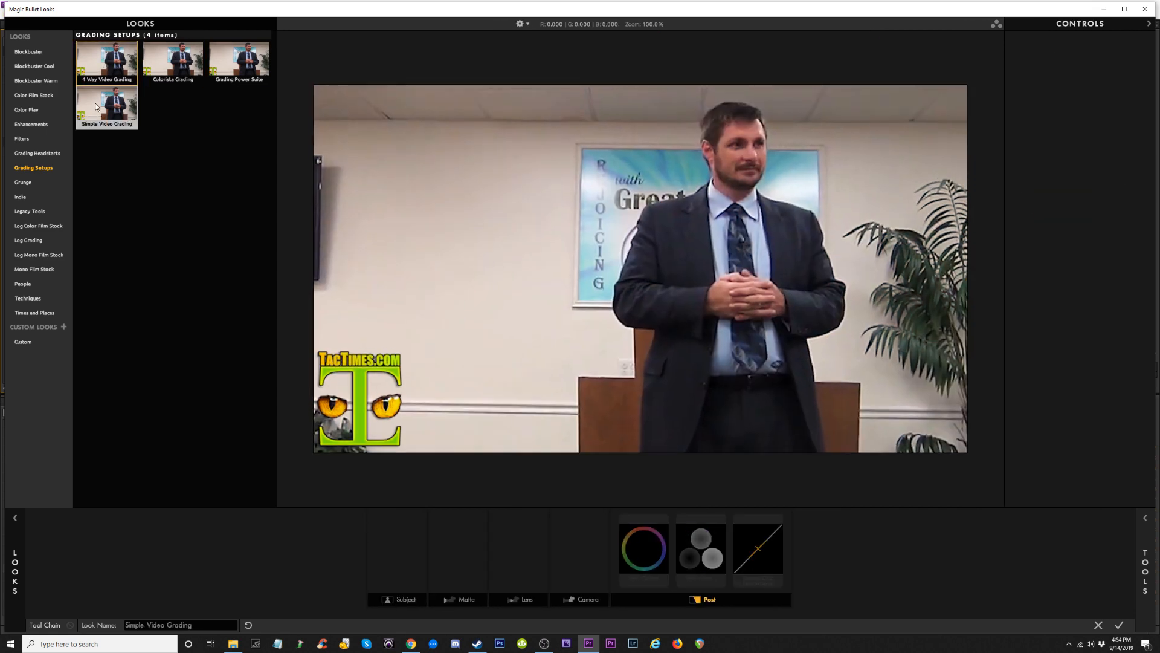
pyautogui.click(235, 67)
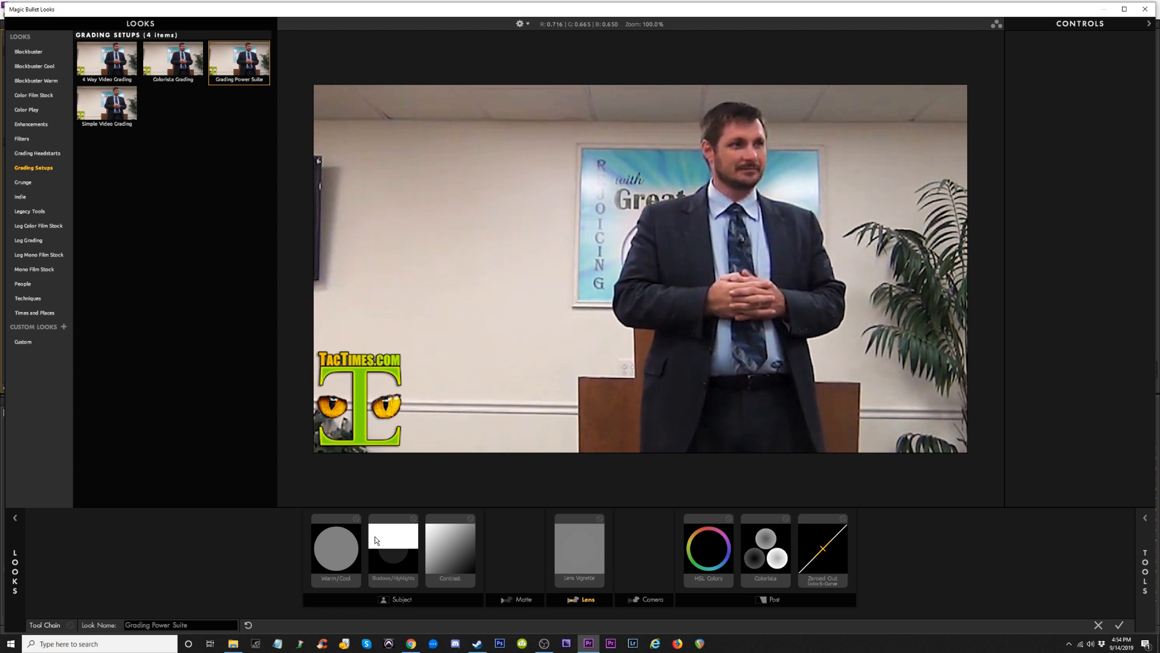
# Set the Lens Vignette to about 18% and inspect the Contrast, Shadows/Highlights, Warm/Cool and Zeroed Out curve settings.
pyautogui.click(579, 536)
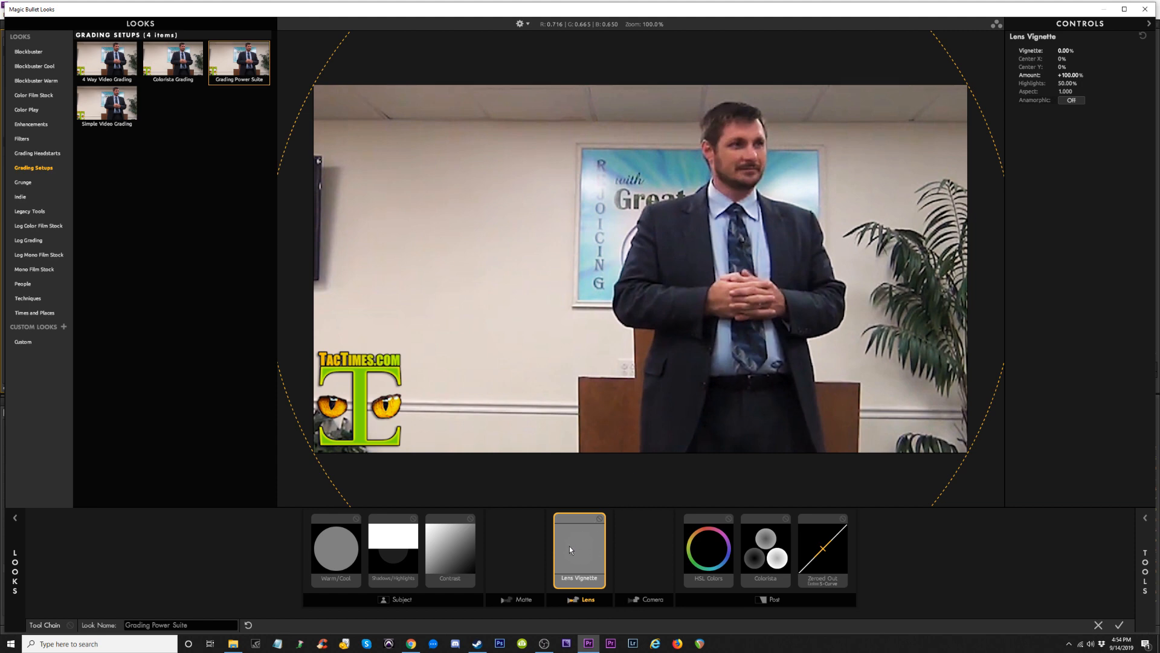
pyautogui.moveTo(303, 430); pyautogui.dragTo(387, 441)
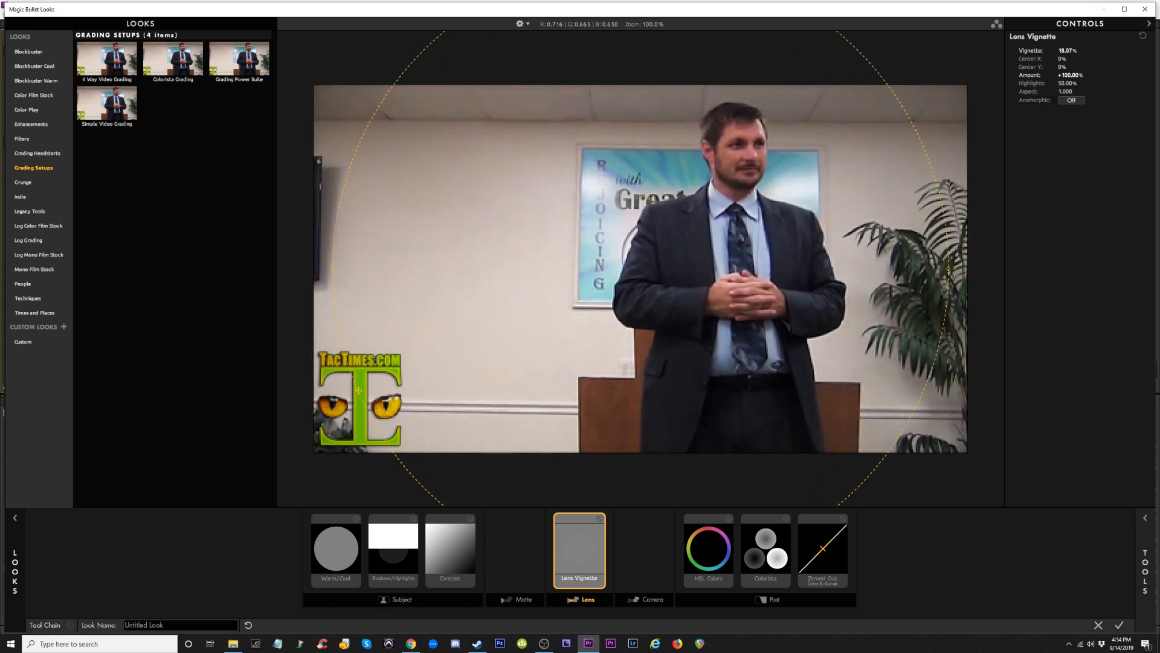
pyautogui.click(447, 544)
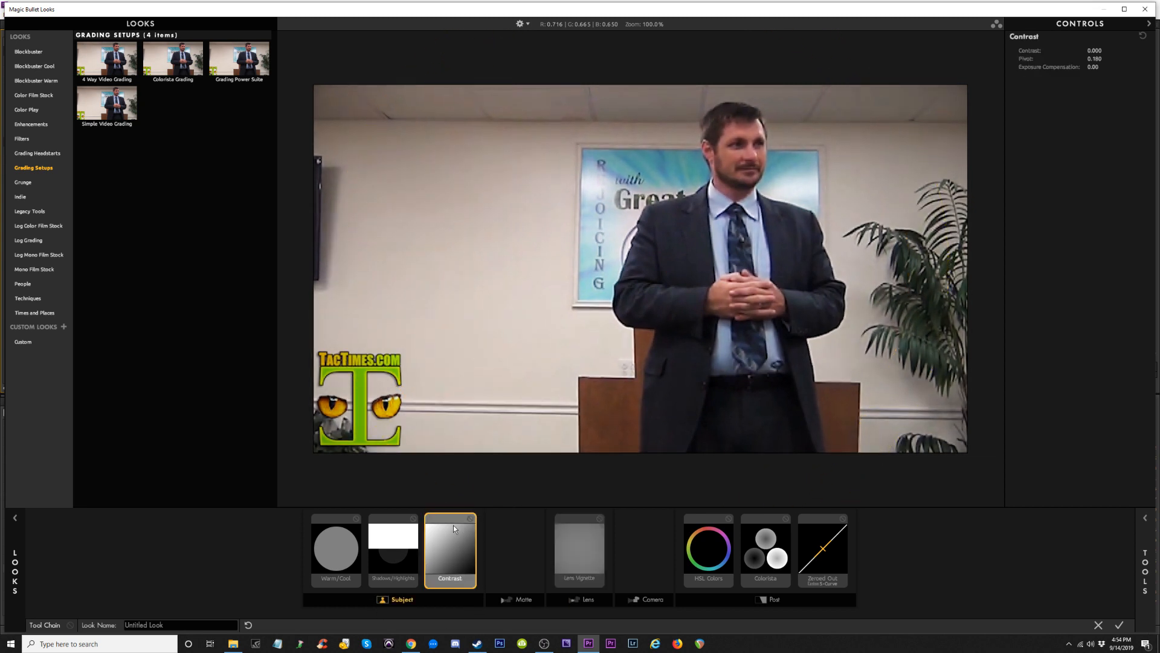
pyautogui.click(378, 575)
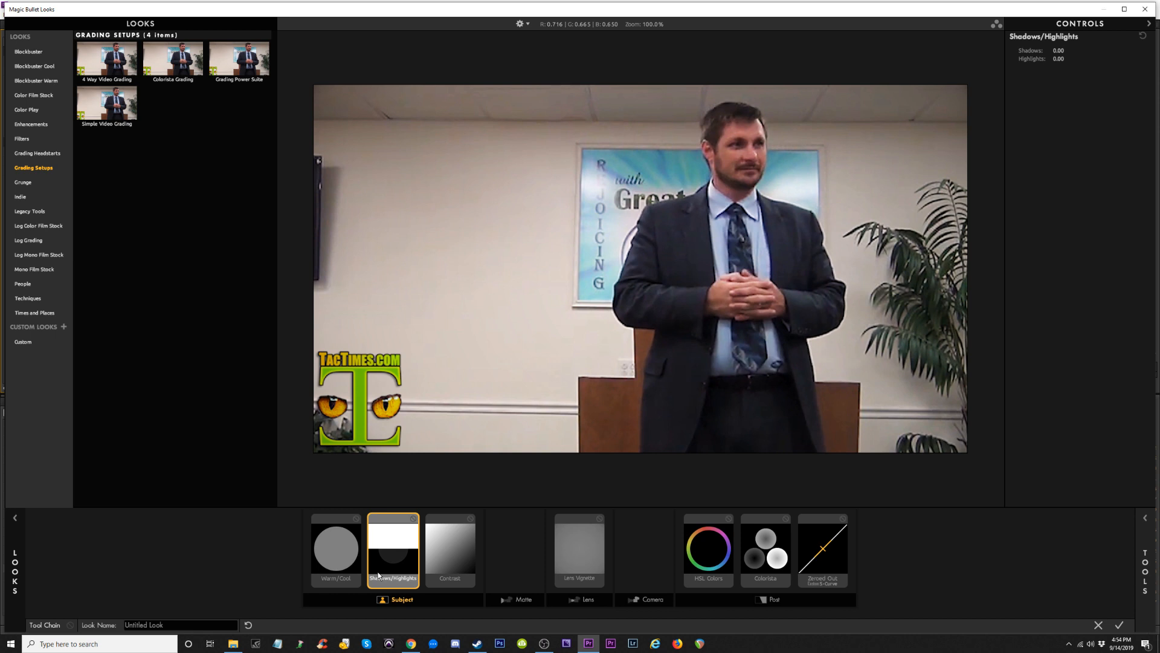
pyautogui.click(321, 559)
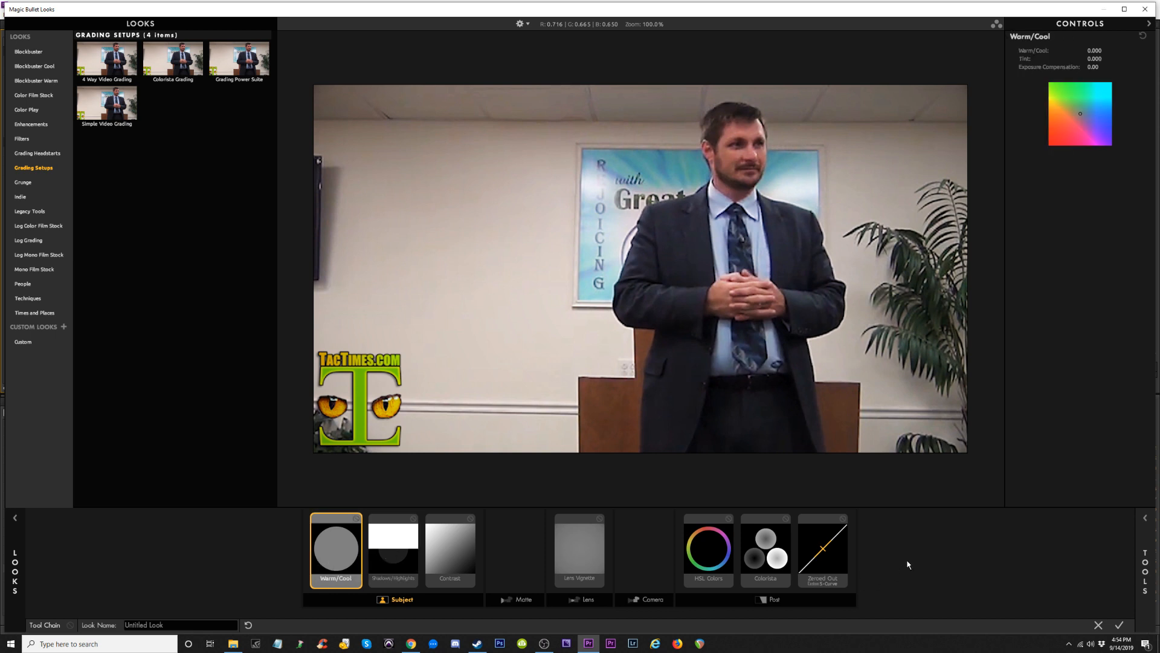
pyautogui.click(818, 569)
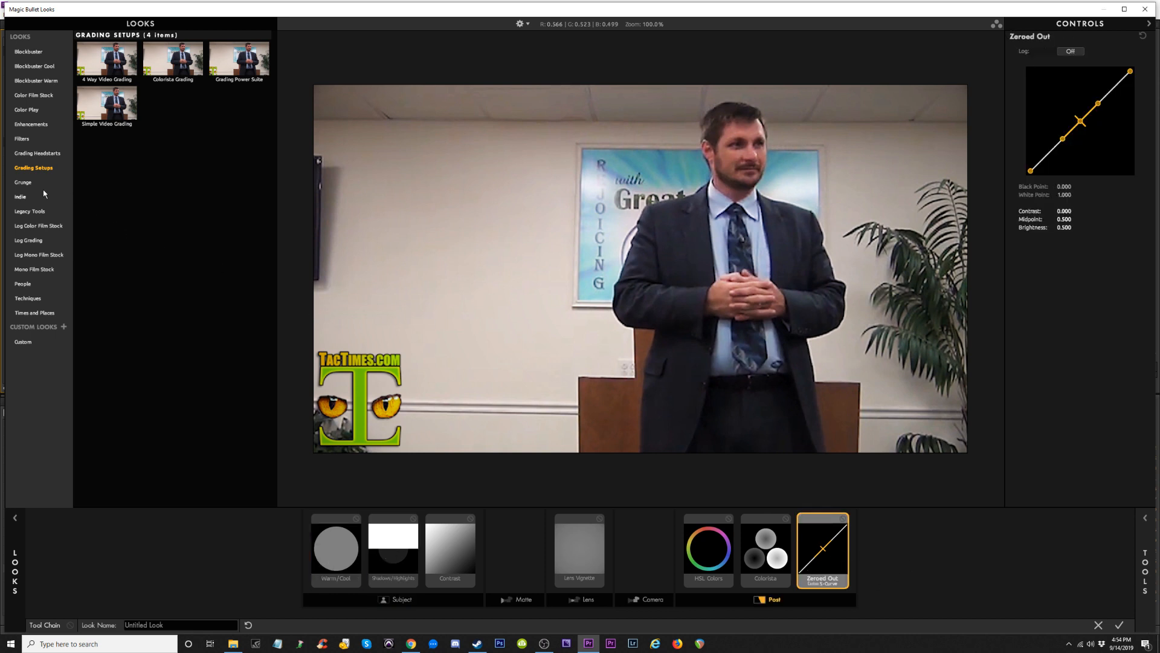
# Compare the Legacy Tools presets Sky Filter Tool, Lightflex Tool, Deflare Tool, Classic Vignette and 3 Strip Process Tool on the clip.
pyautogui.click(29, 212)
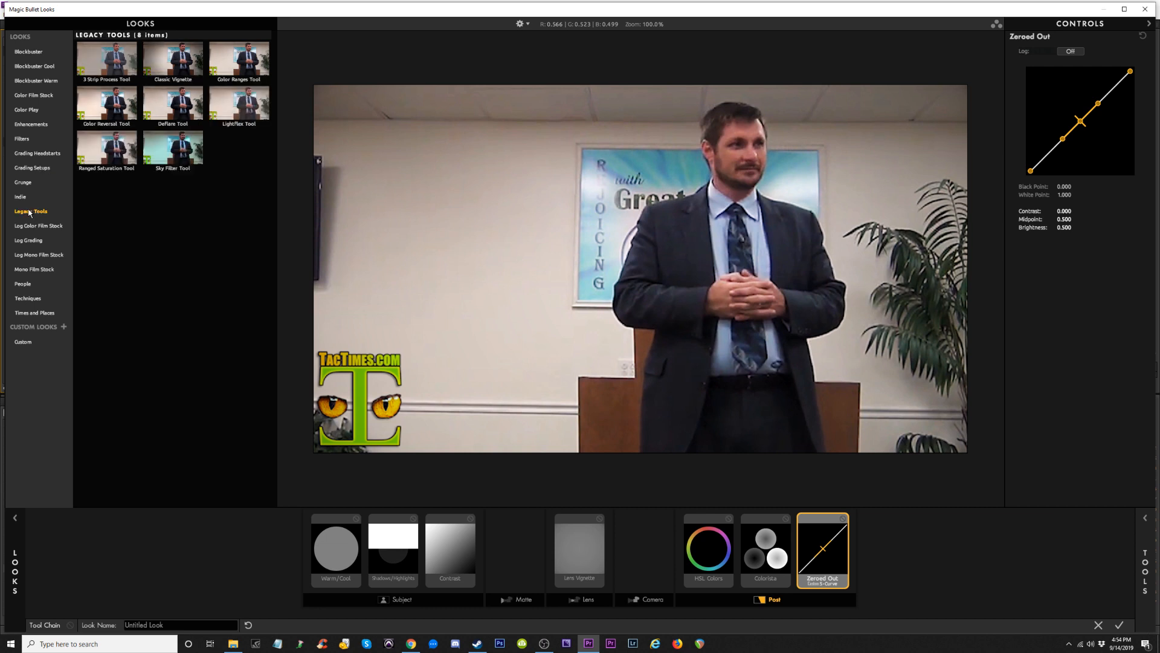
pyautogui.click(162, 156)
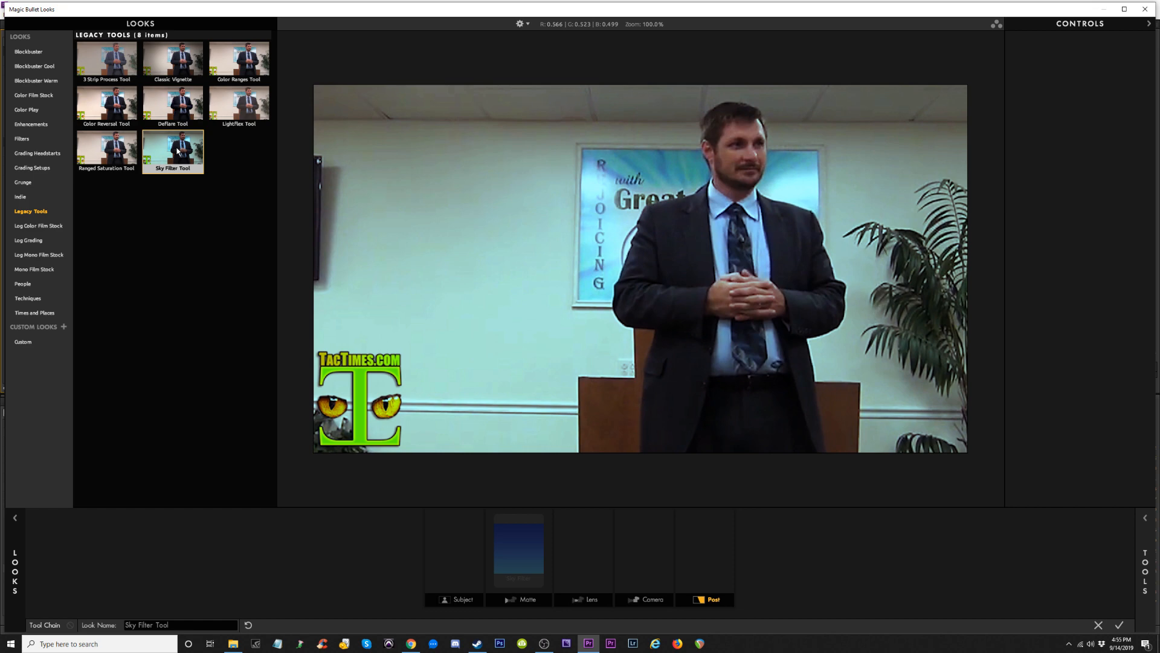
pyautogui.click(250, 103)
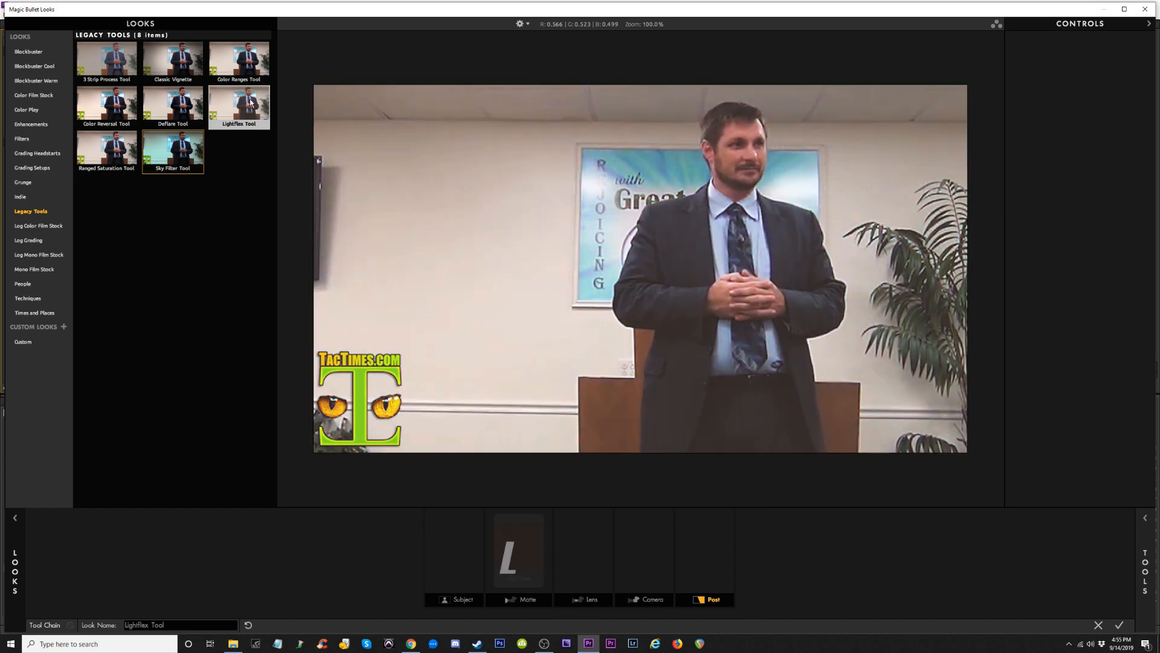
pyautogui.click(159, 99)
pyautogui.click(171, 56)
pyautogui.click(105, 60)
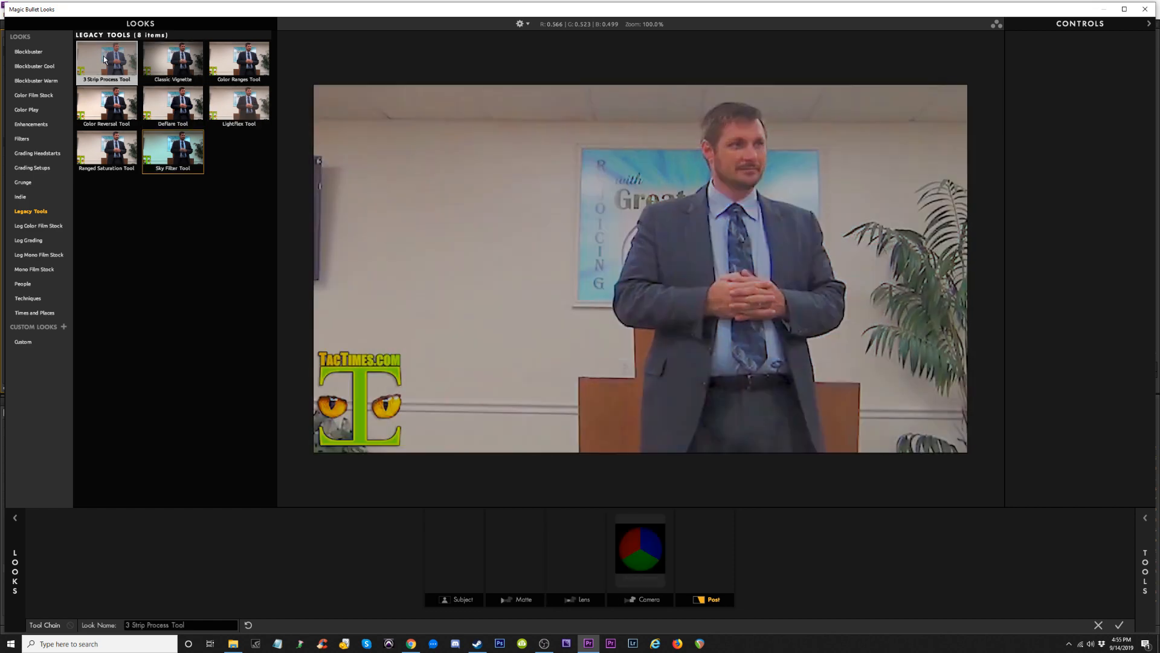
# Apply the Sky Filter Tool look from Legacy Tools and inspect the Sky Filter's settings in the tool chain.
pyautogui.click(109, 121)
pyautogui.click(178, 169)
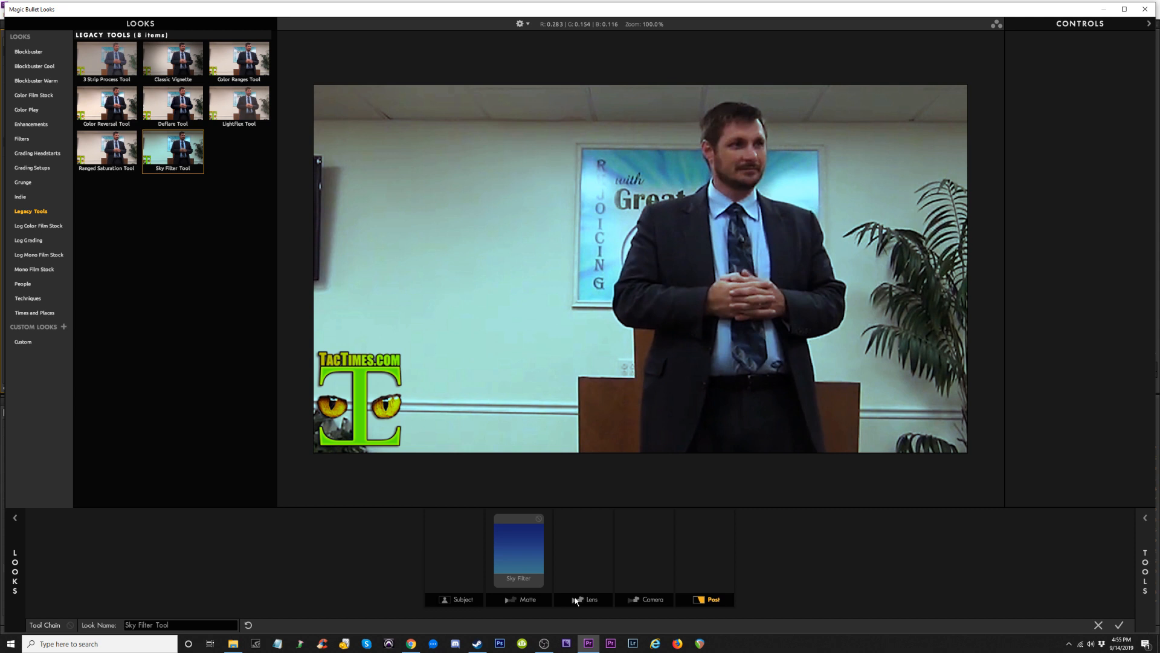
pyautogui.click(521, 538)
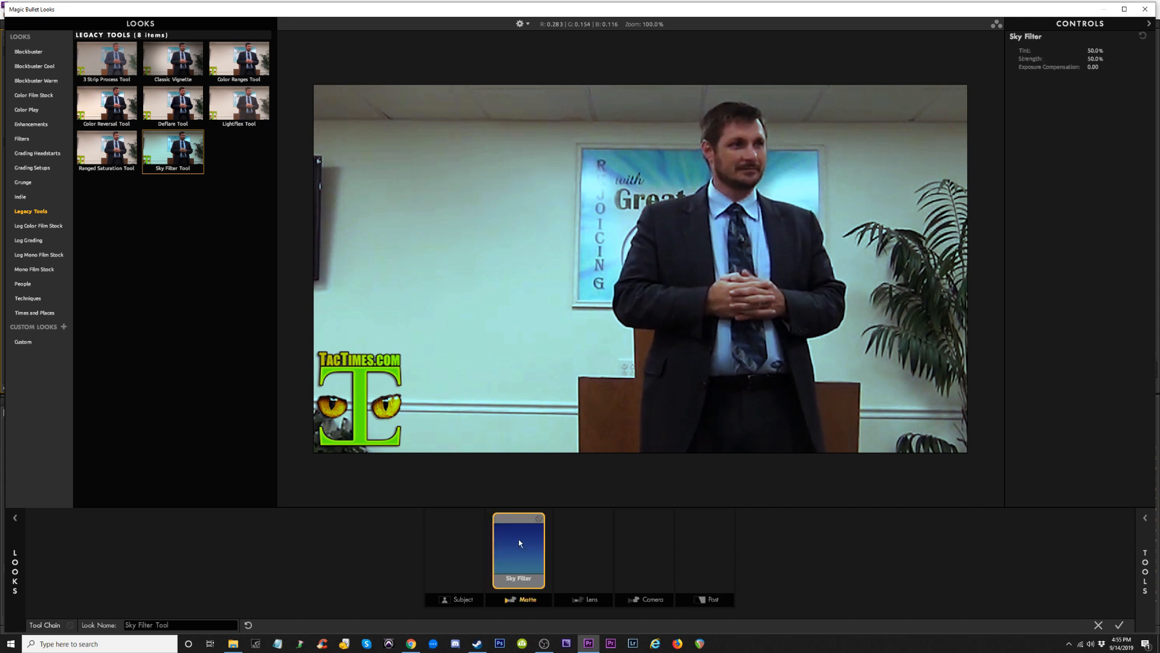
pyautogui.doubleClick(518, 579)
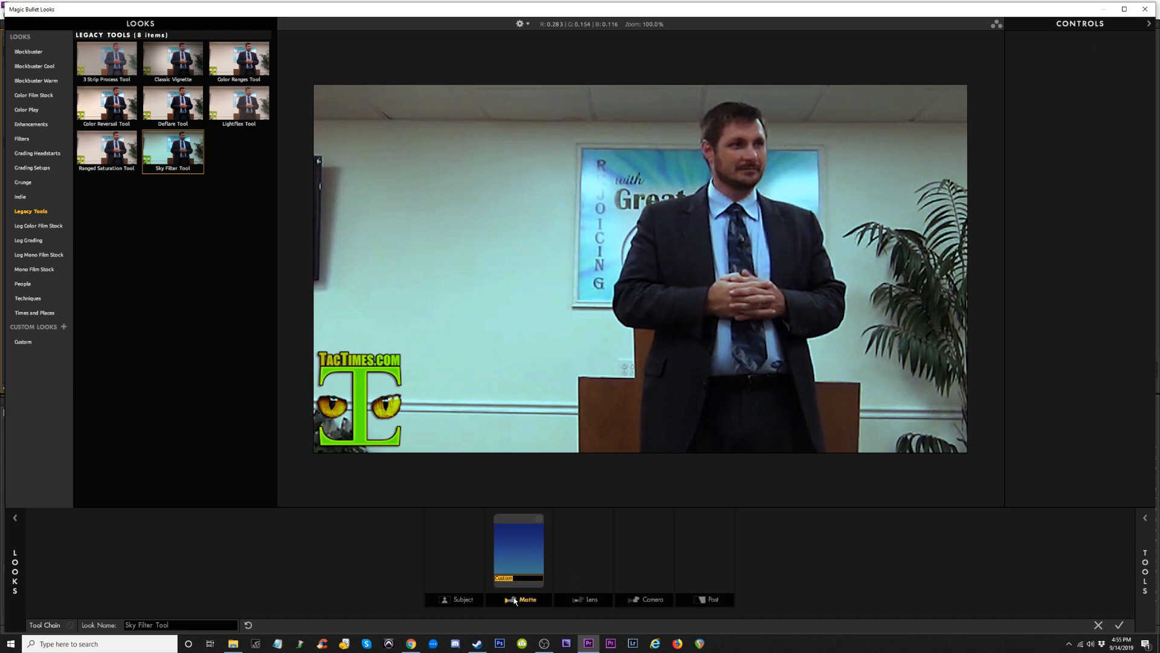
pyautogui.click(522, 601)
pyautogui.click(513, 560)
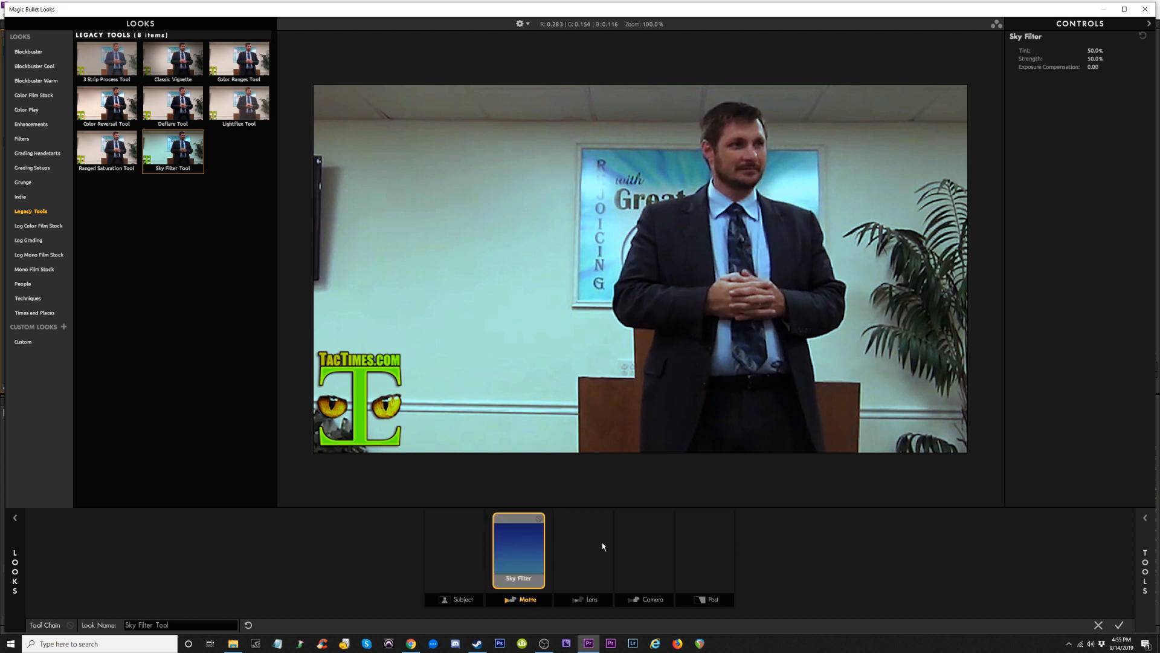
pyautogui.click(1149, 25)
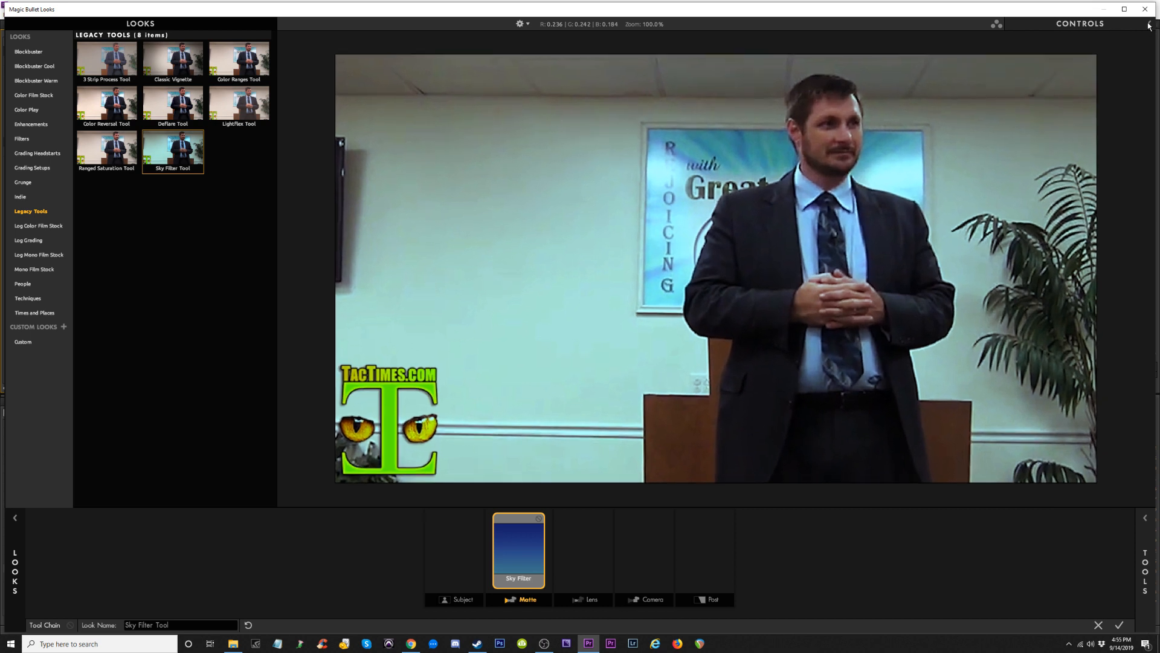
pyautogui.click(1149, 24)
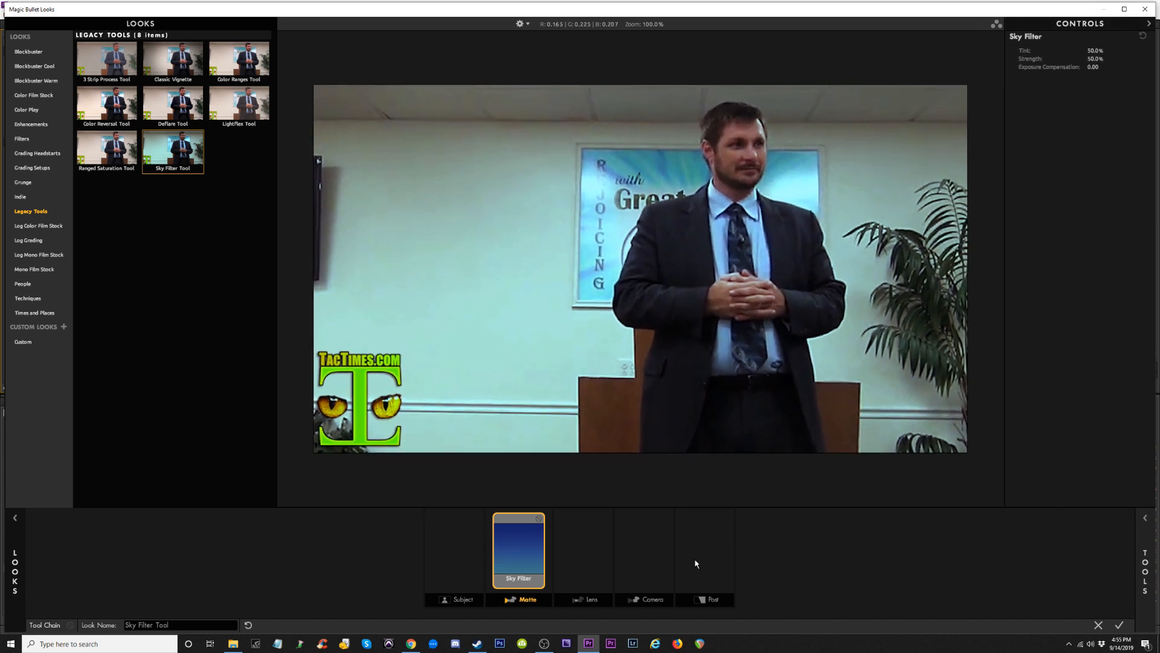
pyautogui.click(696, 564)
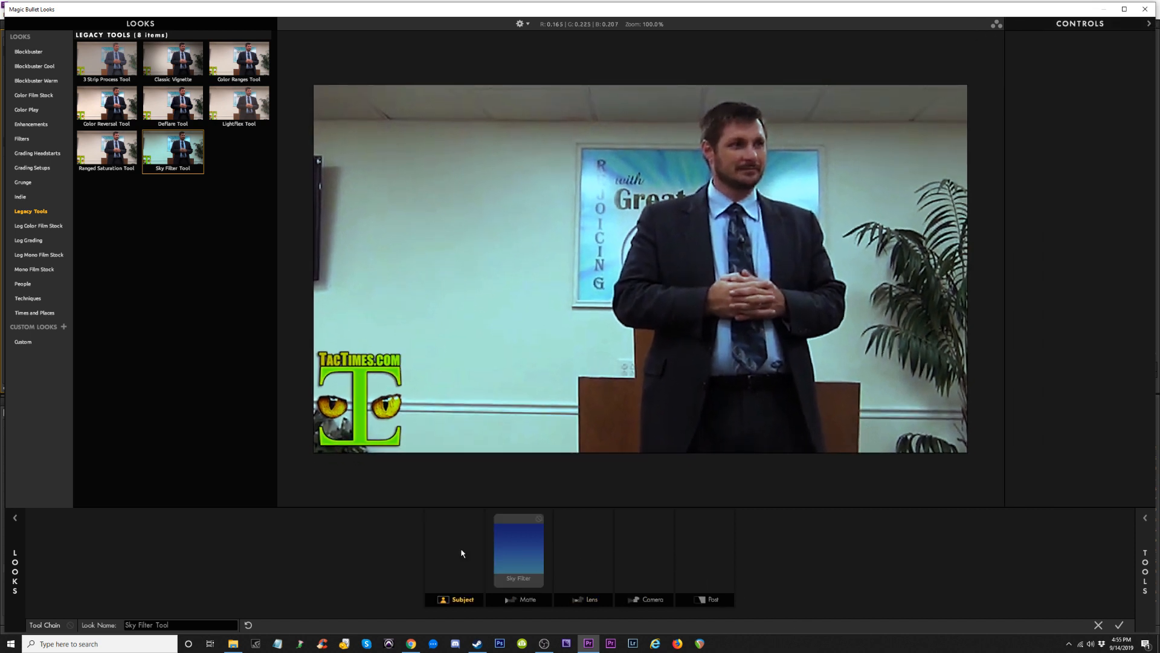
# Add the Exposure and Haze/Flare tools to the Lens stage of the tool chain.
pyautogui.click(1146, 519)
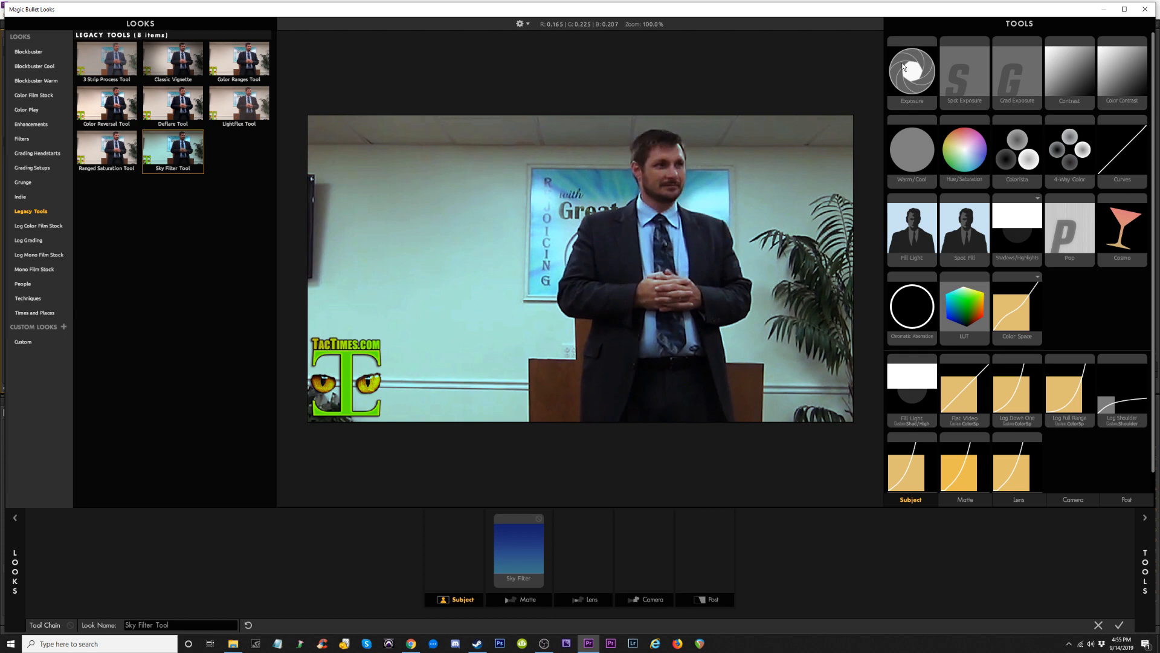
pyautogui.moveTo(923, 77); pyautogui.dragTo(590, 556)
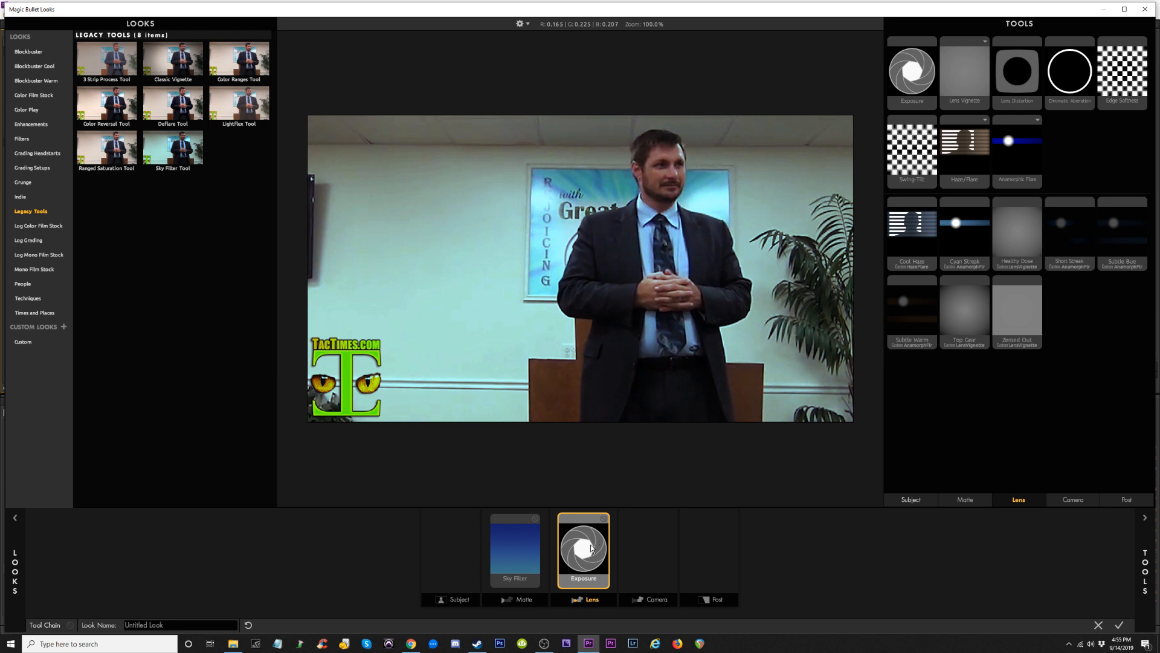
pyautogui.moveTo(570, 563); pyautogui.dragTo(586, 575)
pyautogui.moveTo(974, 142); pyautogui.dragTo(652, 539)
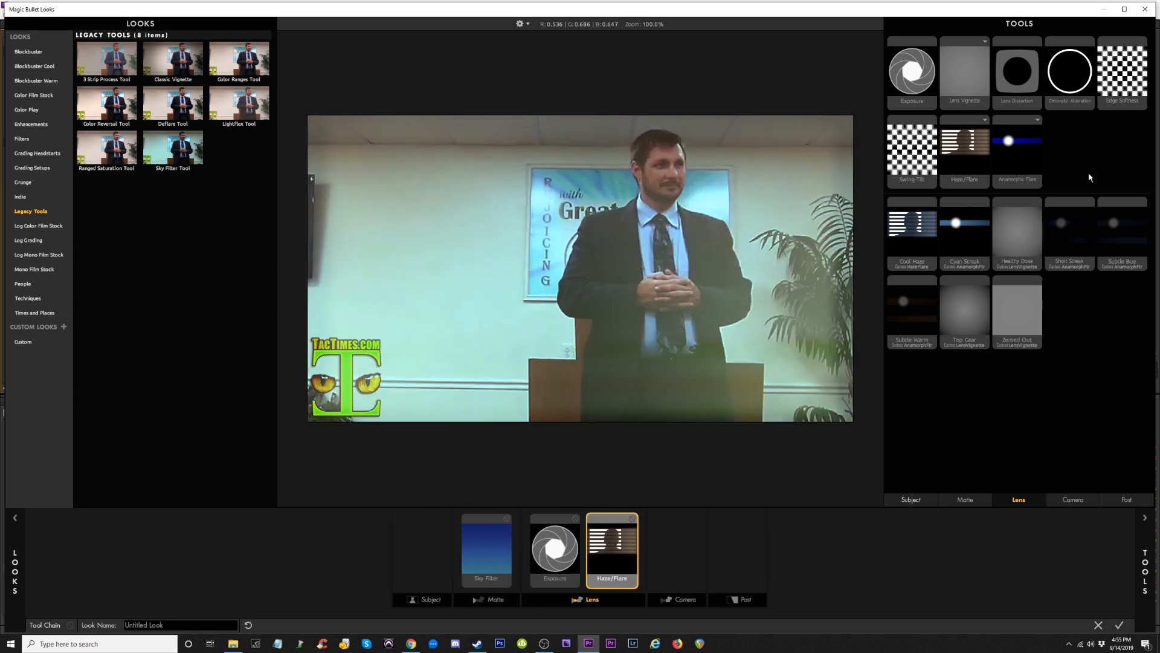
# Add the Subtle Warm, Top Gear and Zenned Out presets to the Lens stage after Haze/Flare.
pyautogui.click(920, 222)
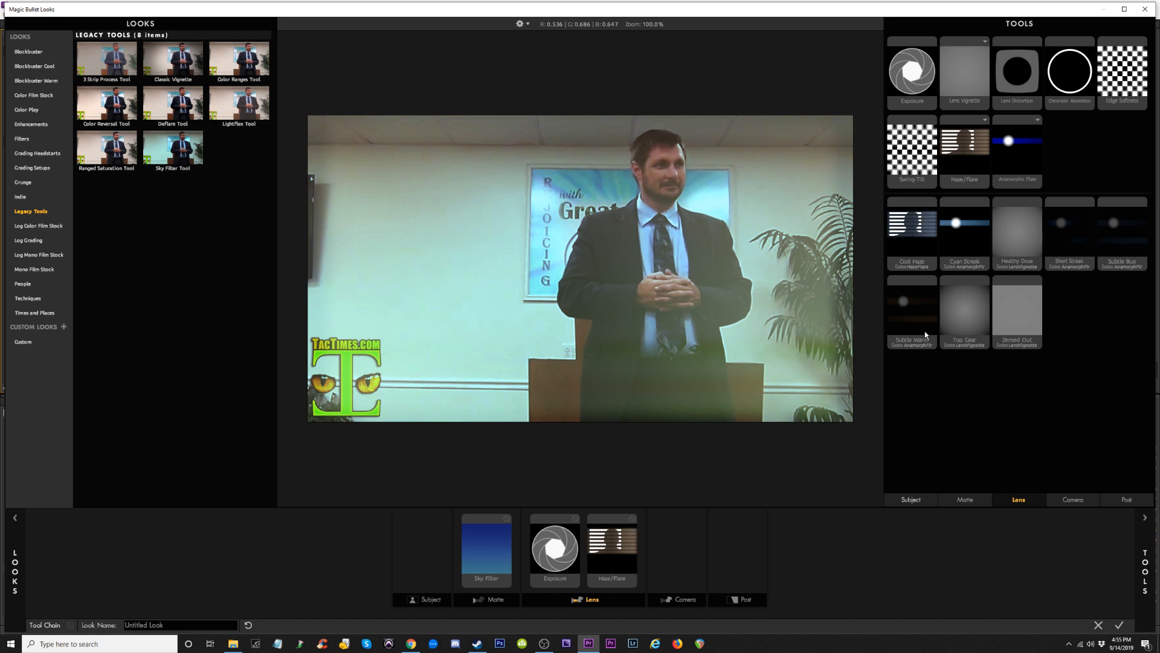
pyautogui.moveTo(914, 309); pyautogui.dragTo(641, 547)
pyautogui.moveTo(965, 311); pyautogui.dragTo(719, 568)
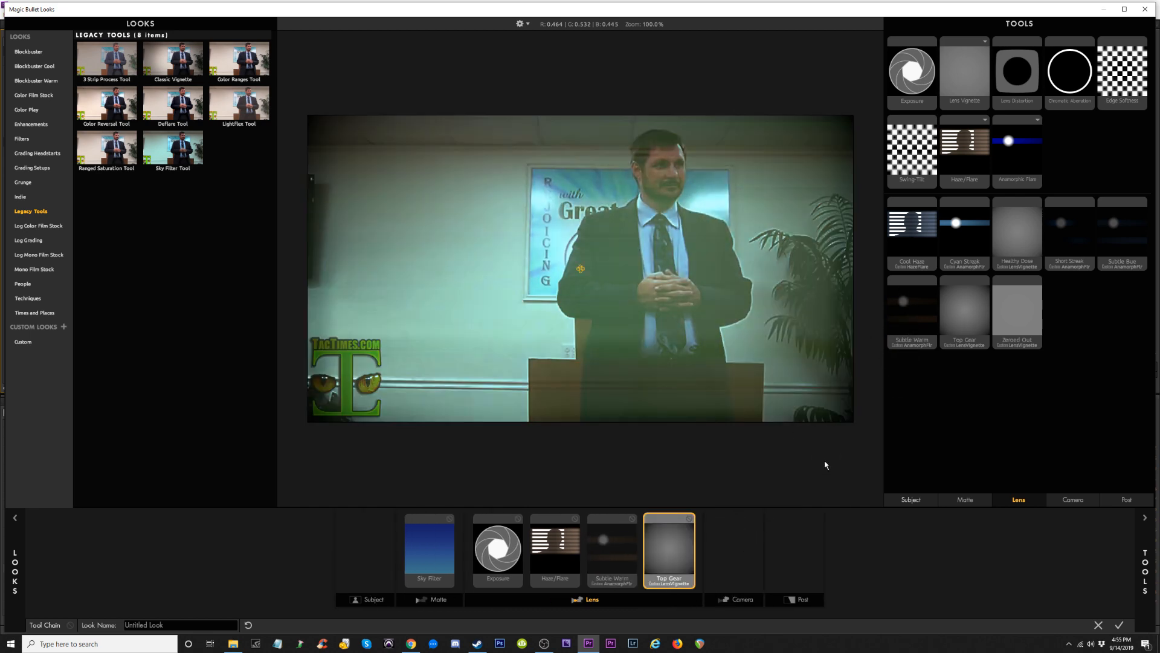
pyautogui.moveTo(1024, 315); pyautogui.dragTo(767, 582)
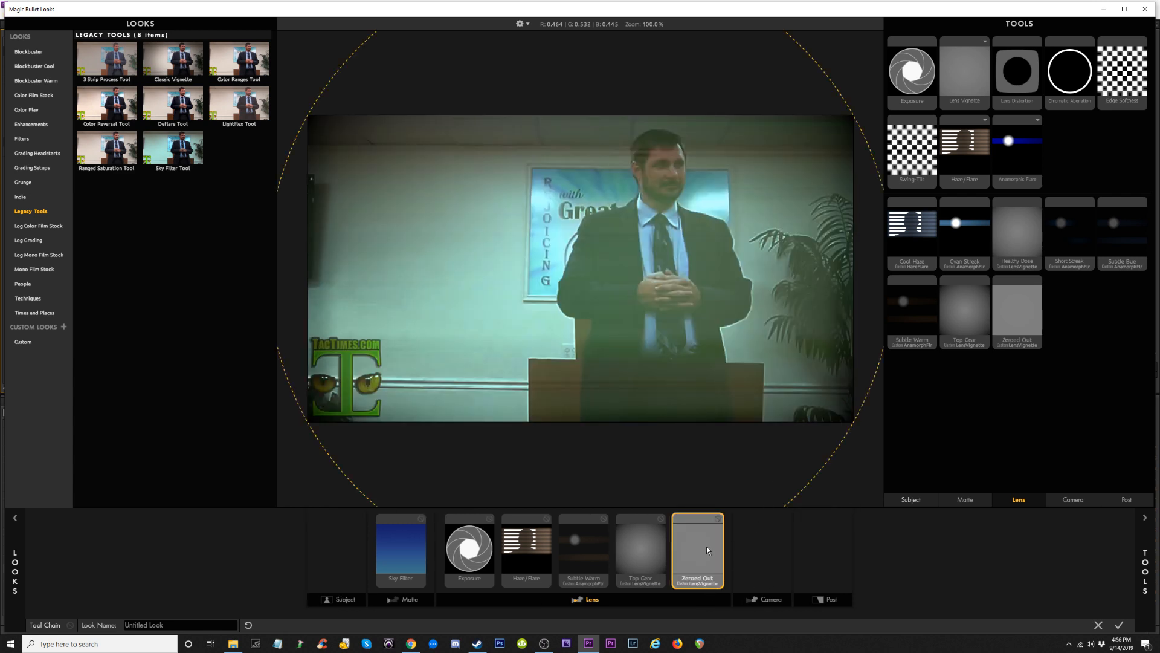
pyautogui.click(646, 547)
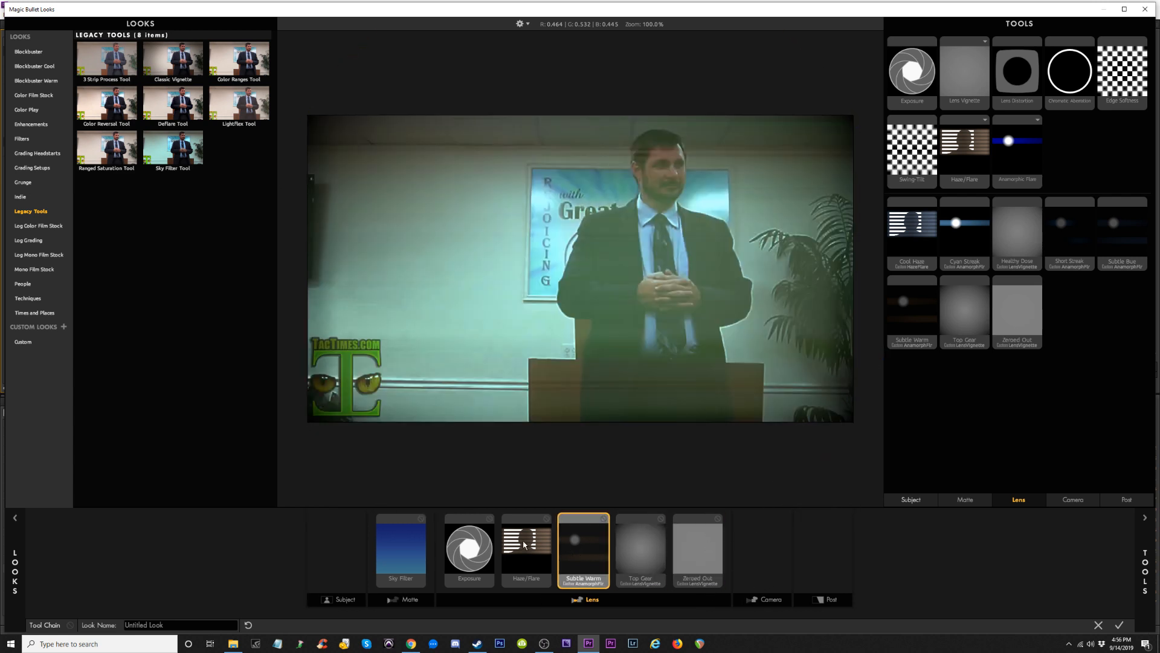
pyautogui.click(420, 549)
pyautogui.click(460, 547)
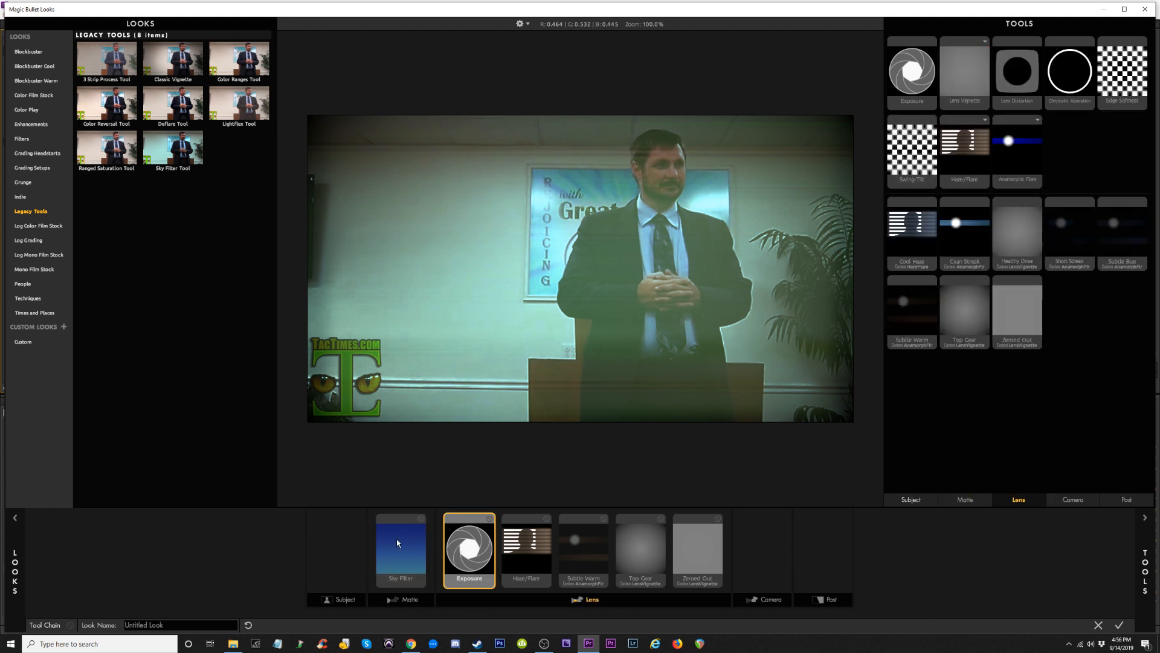
pyautogui.click(929, 144)
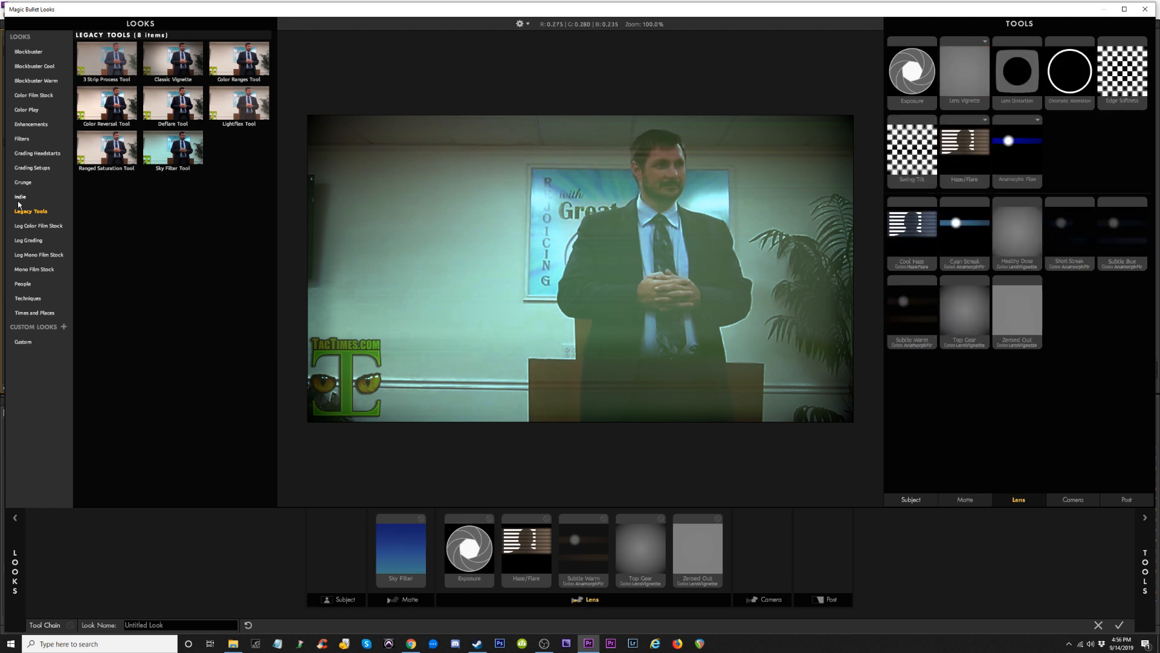
# Replace the tool chain with the Emeraldaze look from Color Play and apply it to the clip in Premiere Pro.
pyautogui.click(30, 111)
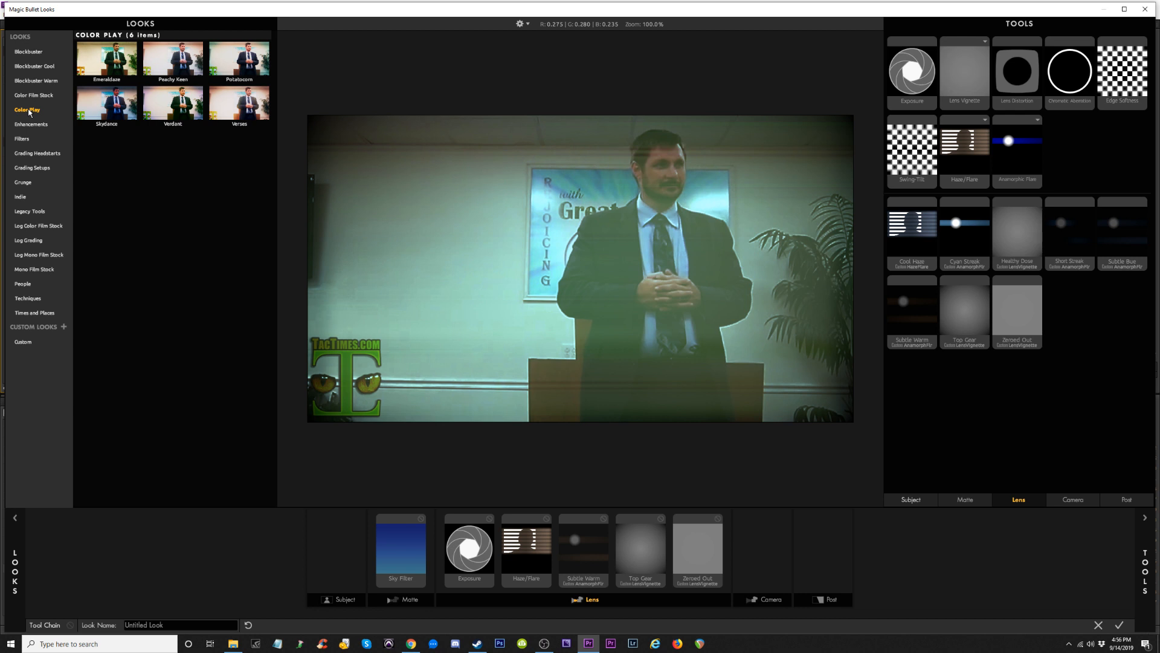
pyautogui.click(96, 69)
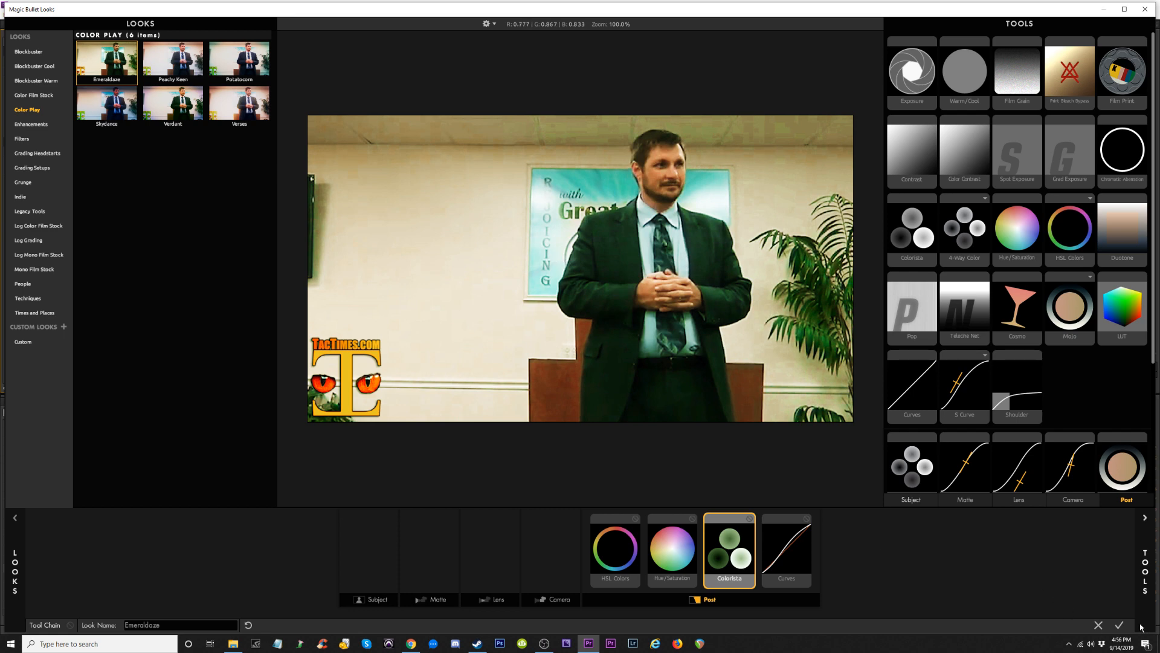
pyautogui.click(1120, 625)
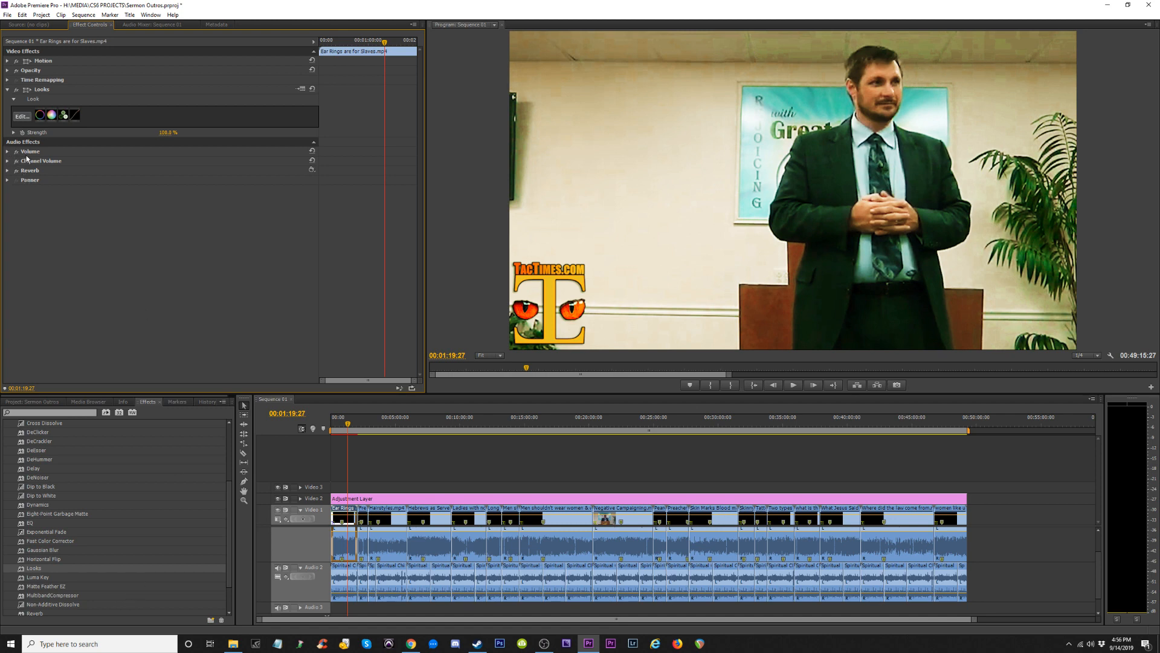
# Compare the clip with the Looks effect enabled and disabled, and play a short stretch of the sequence.
pyautogui.click(16, 90)
pyautogui.click(16, 90)
pyautogui.click(16, 90)
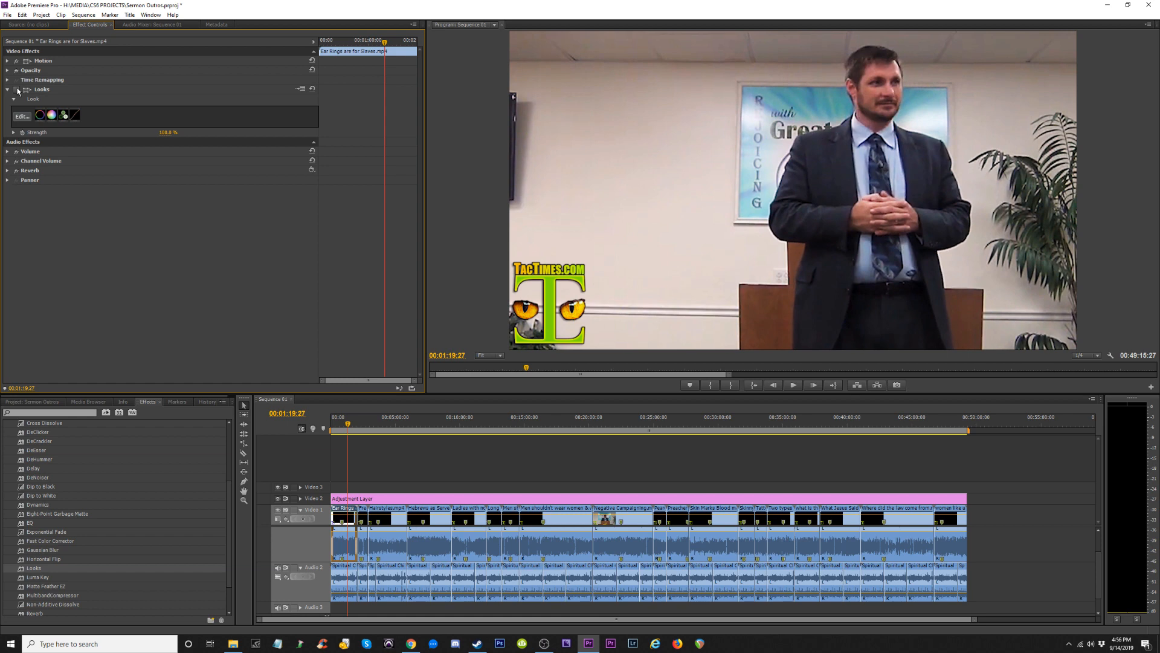
pyautogui.click(16, 89)
pyautogui.click(16, 90)
pyautogui.click(16, 90)
pyautogui.click(16, 89)
pyautogui.click(16, 89)
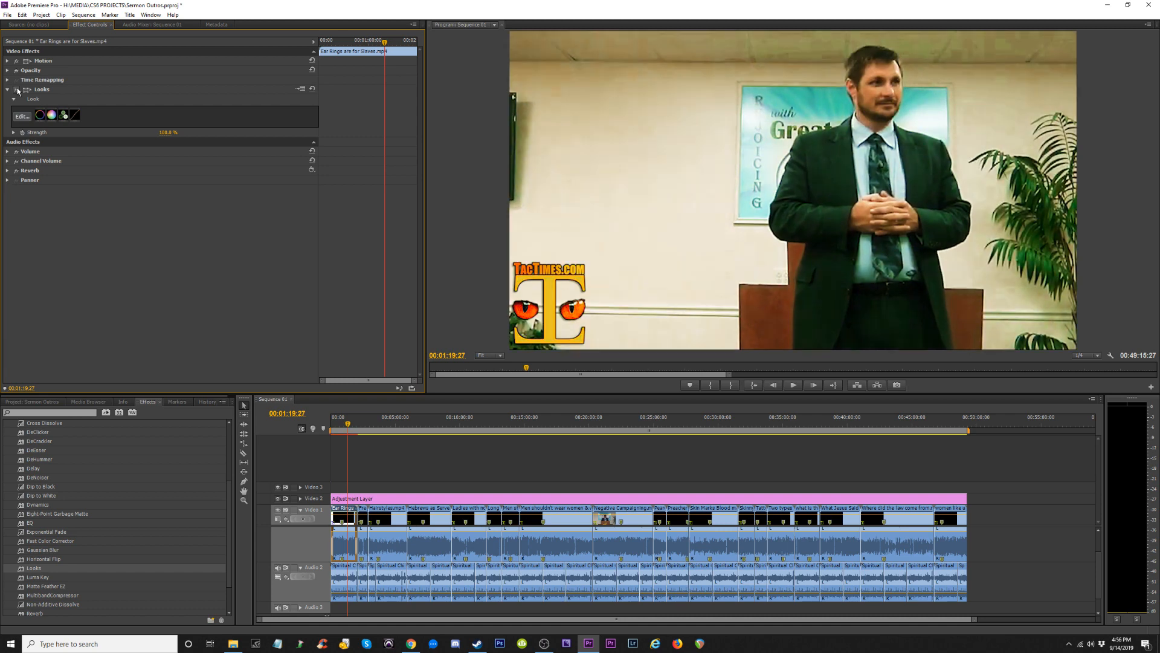
pyautogui.click(17, 90)
pyautogui.click(16, 89)
pyautogui.press('space')
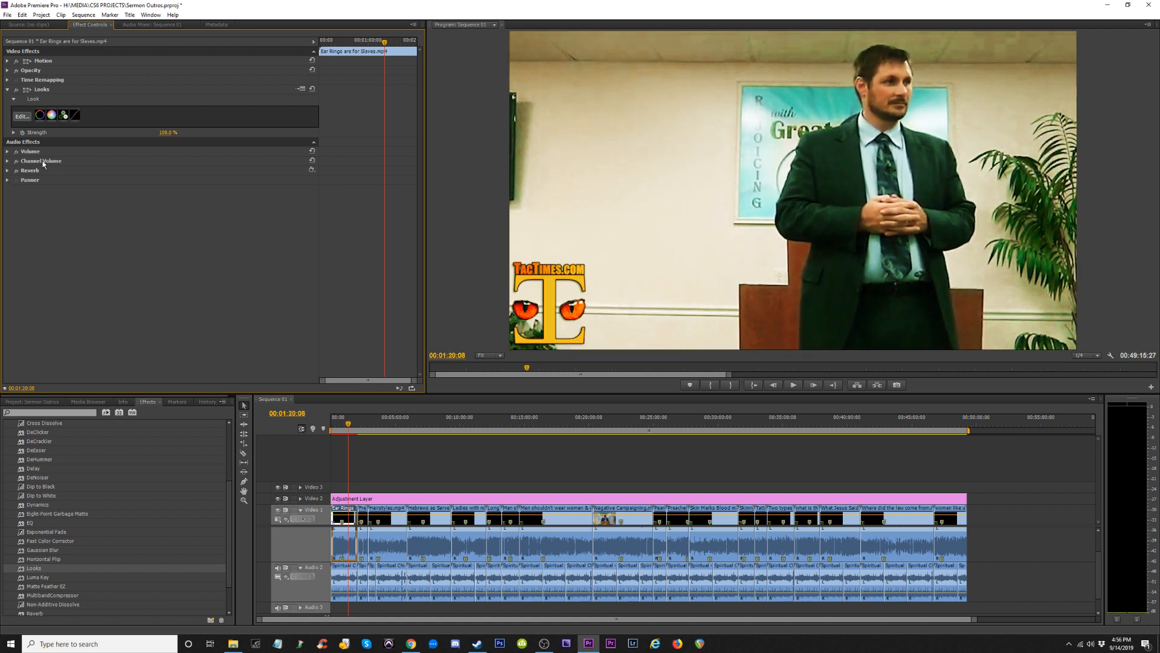
# Edit the clip's look in Magic Bullet Looks and choose the Rubber Seoul look from Filters.
pyautogui.click(22, 116)
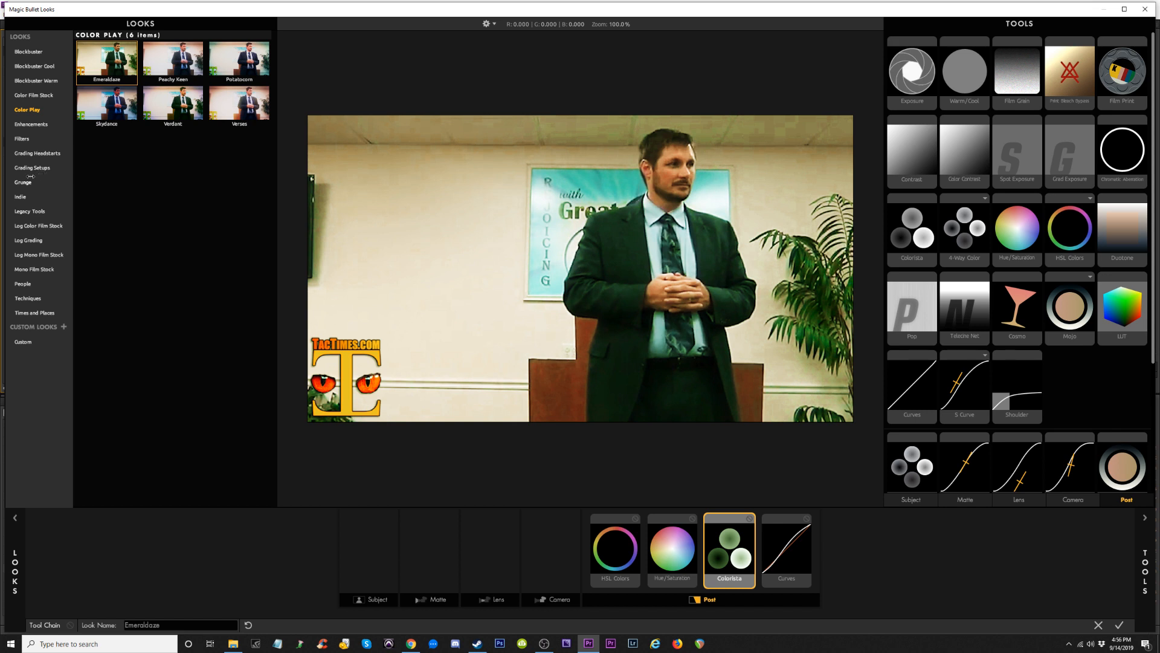
pyautogui.click(22, 139)
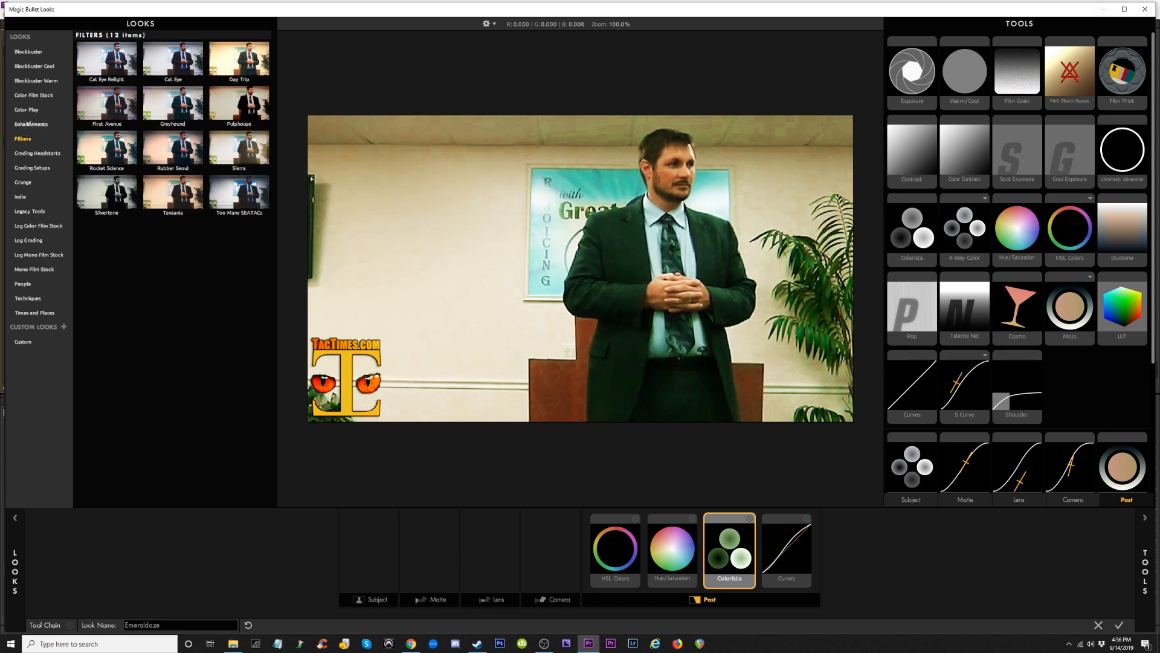
pyautogui.click(173, 148)
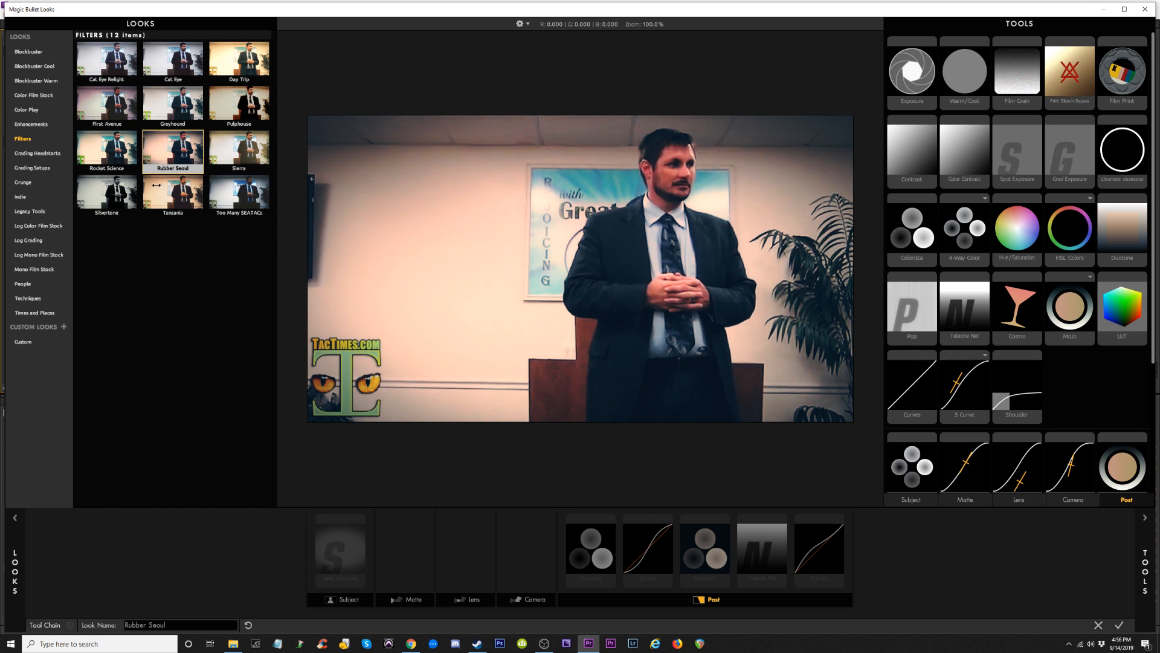
pyautogui.click(159, 185)
pyautogui.click(166, 152)
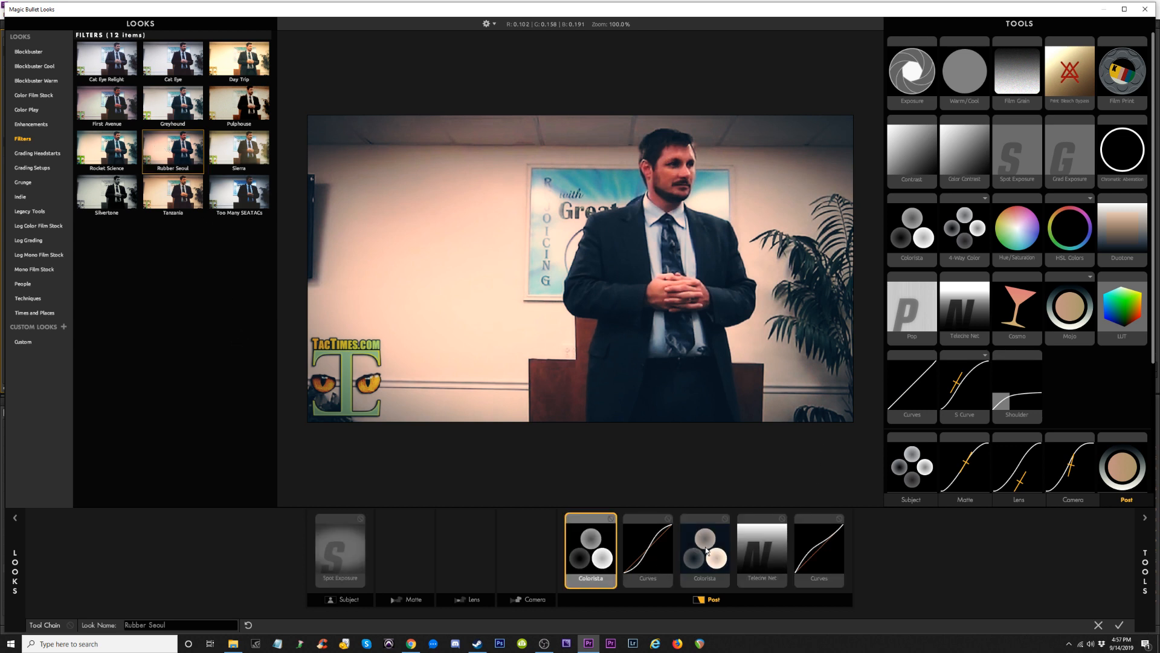
# Raise the midsection of the RGB curve in the first Post Curves tool and apply the look to the clip.
pyautogui.click(651, 550)
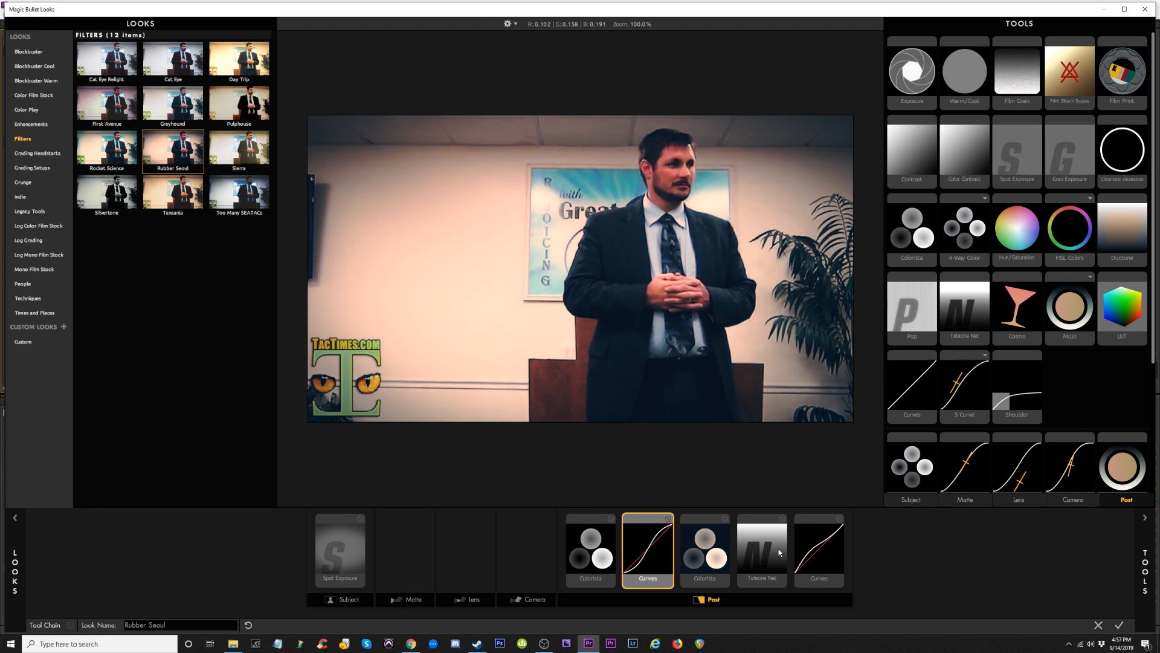
pyautogui.click(1144, 517)
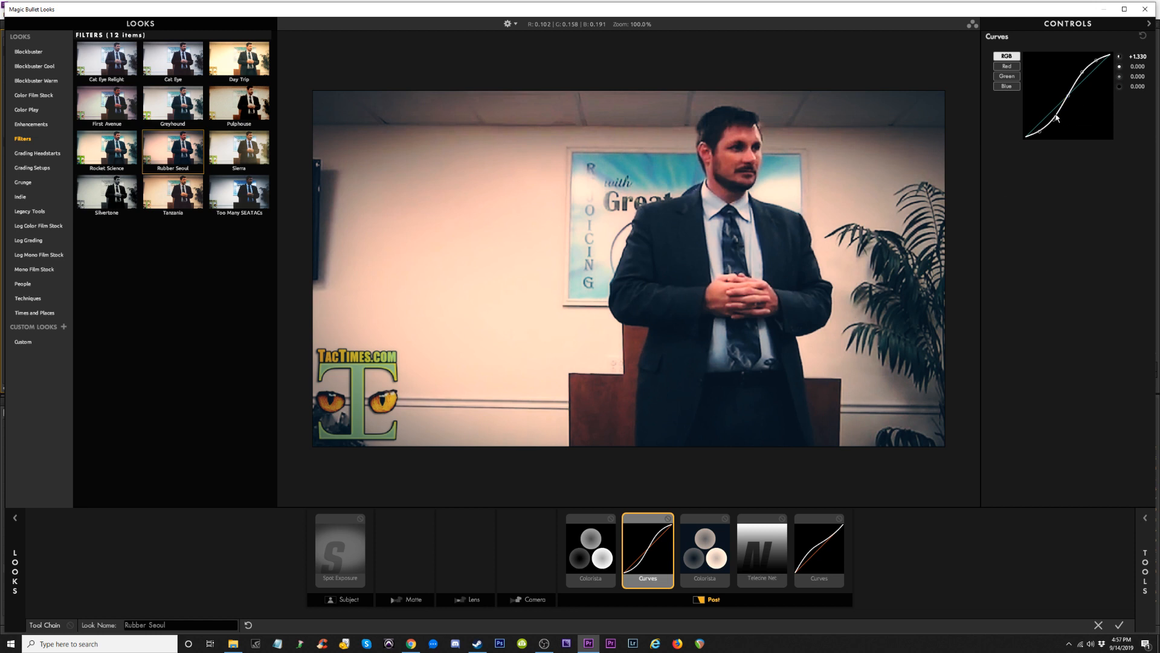
pyautogui.moveTo(1055, 117); pyautogui.dragTo(1068, 86)
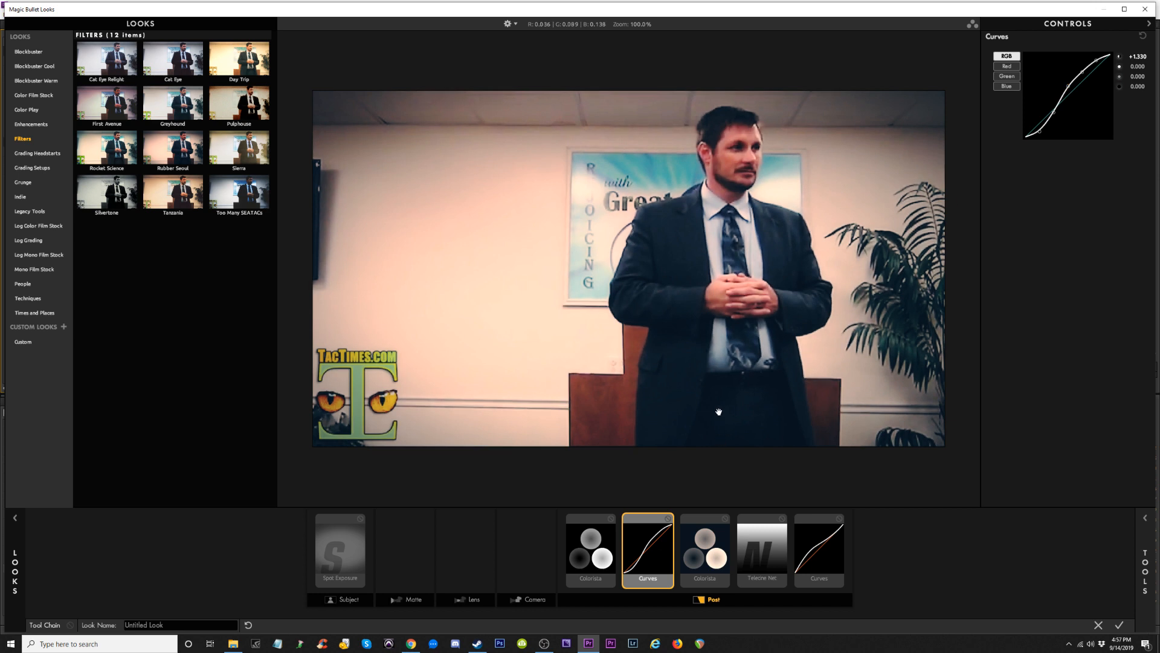
pyautogui.click(1119, 626)
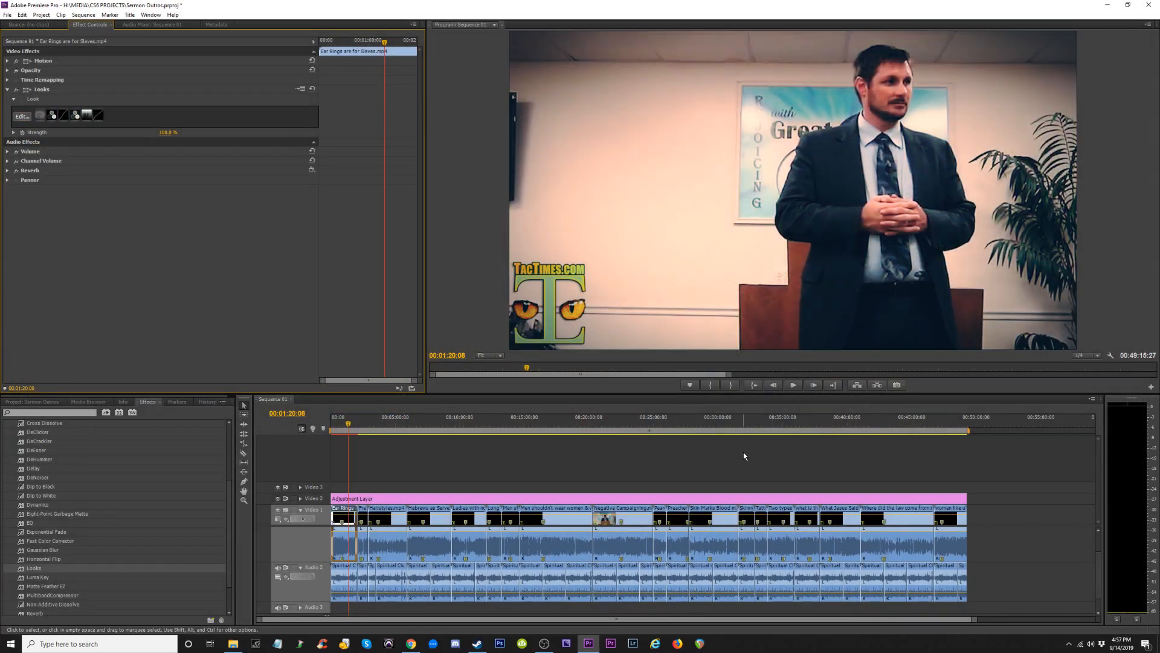
# Switch the Looks effect off and on repeatedly to compare the new grade with the original footage.
pyautogui.click(17, 90)
pyautogui.click(16, 90)
pyautogui.click(17, 90)
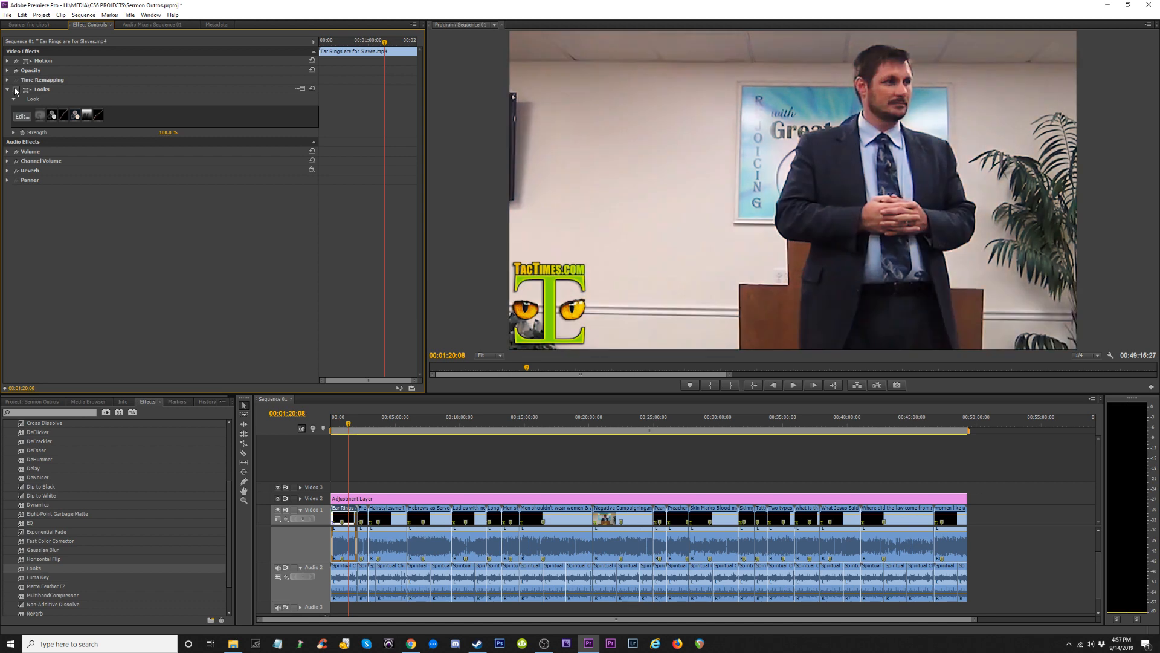
pyautogui.click(17, 90)
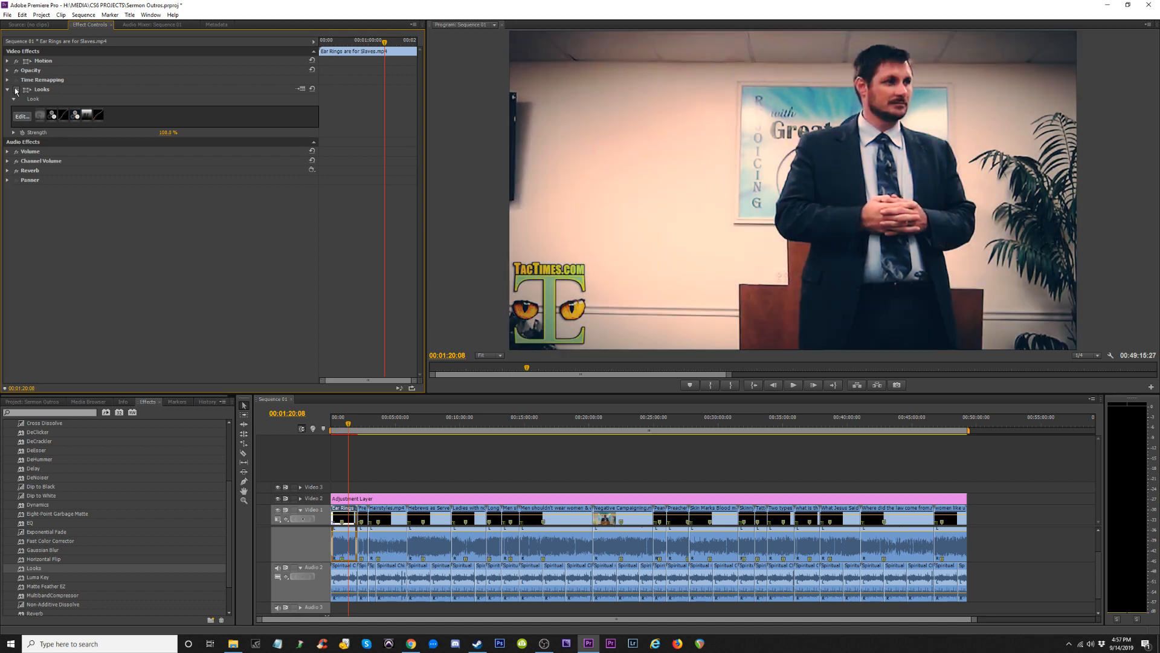
pyautogui.click(16, 90)
pyautogui.click(16, 90)
pyautogui.click(16, 90)
pyautogui.click(17, 90)
# Set the Looks effect's strength to 70%.
pyautogui.click(168, 132)
pyautogui.write('70')
pyautogui.press('Return')
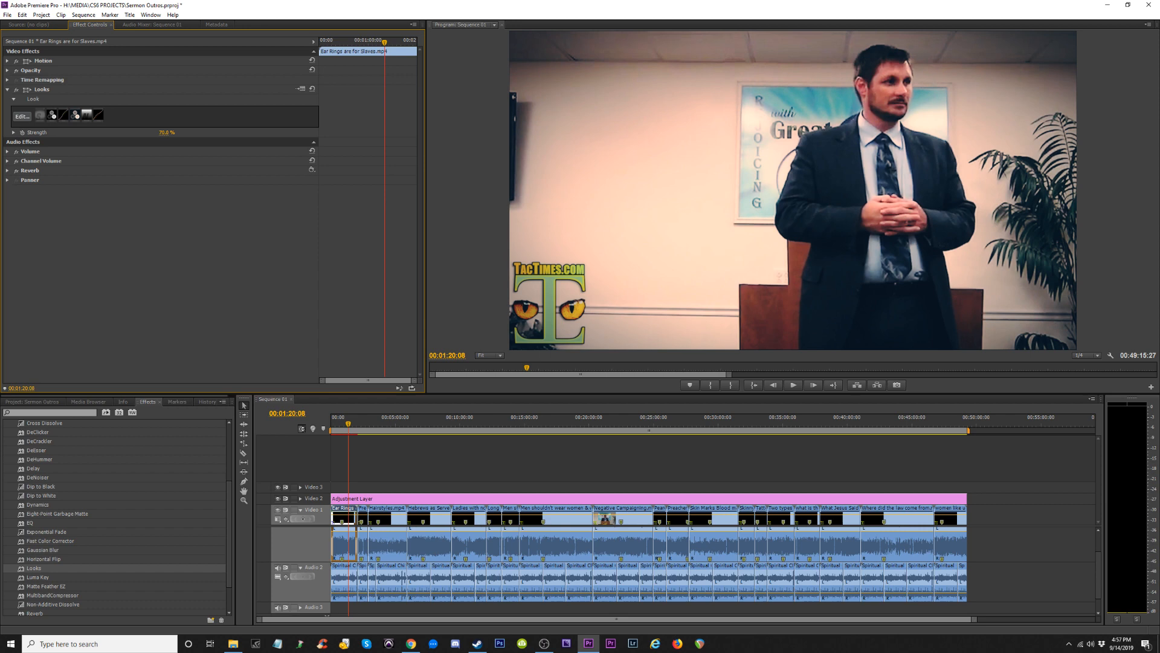
# Compare the reduced-strength grade with the ungraded clip, leaving the Looks effect enabled.
pyautogui.click(18, 92)
pyautogui.click(17, 92)
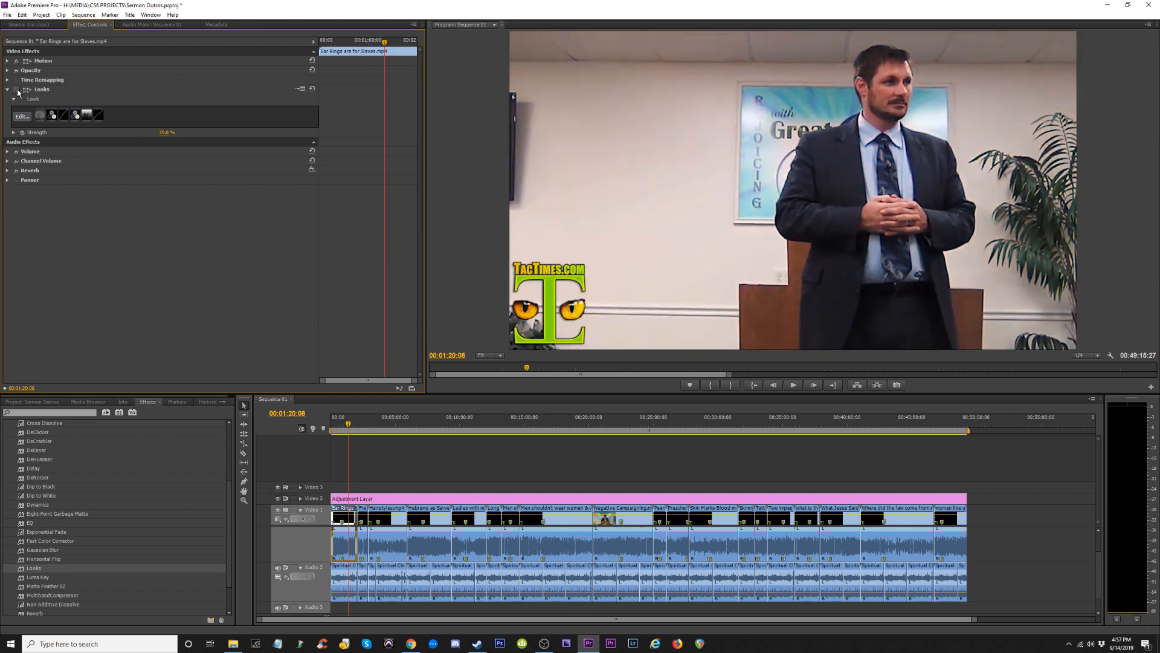
pyautogui.click(18, 92)
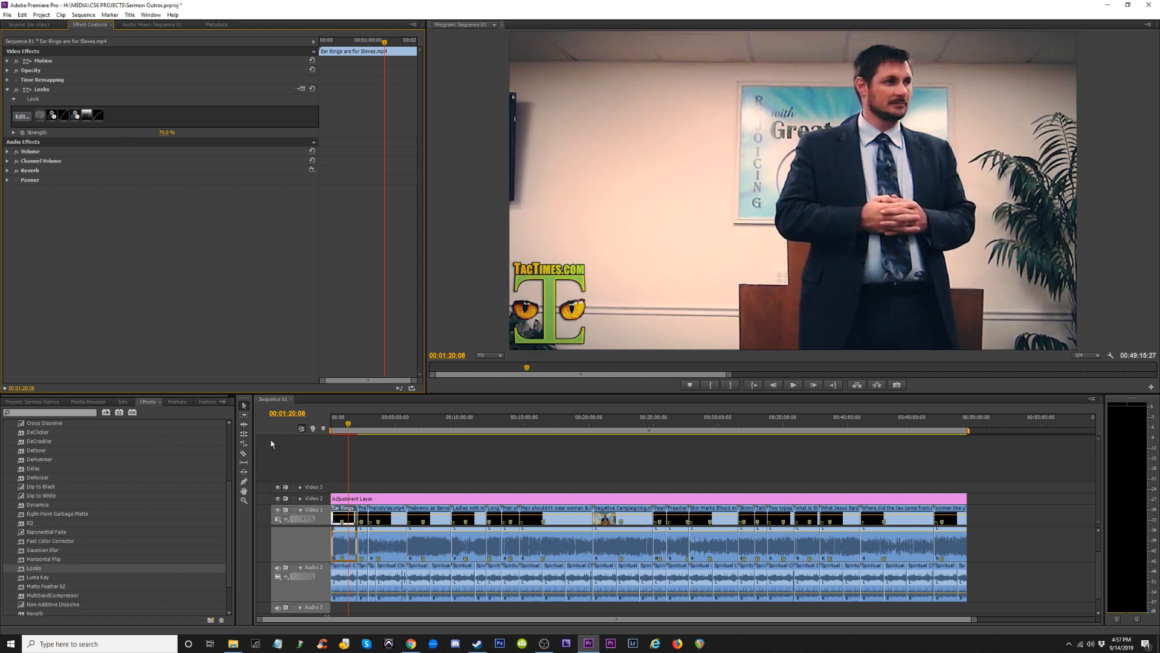
# Copy the Looks effect from the first sermon clip and paste it onto the adjustment layer on Video 2.
pyautogui.click(35, 89)
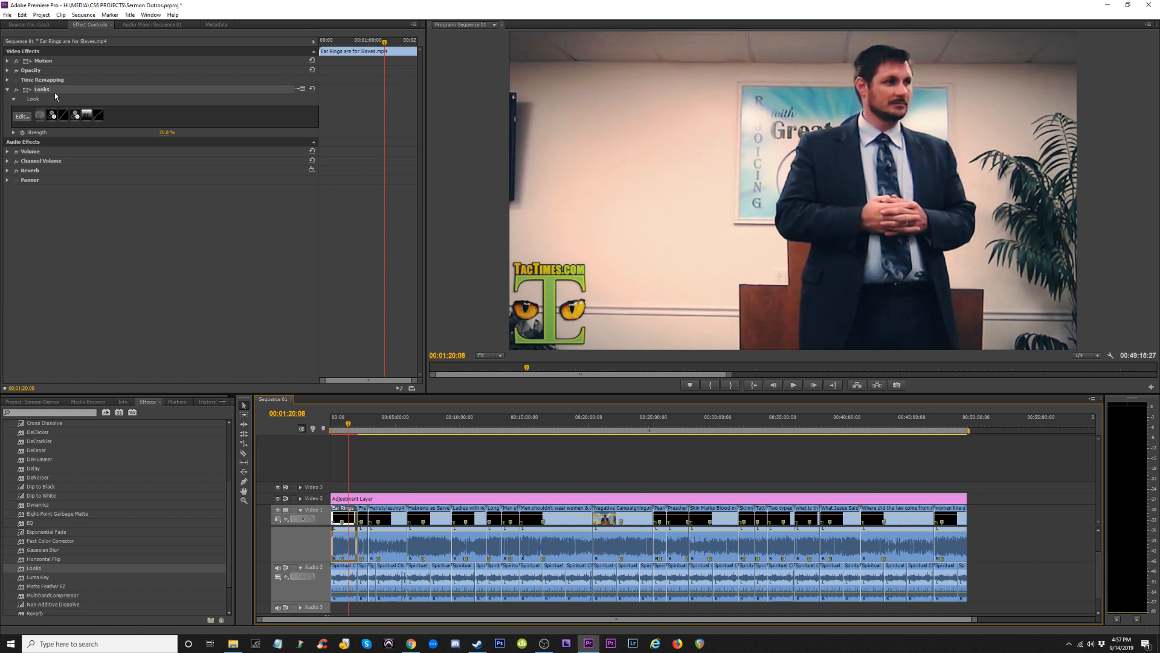
pyautogui.click(378, 500)
pyautogui.click(144, 182)
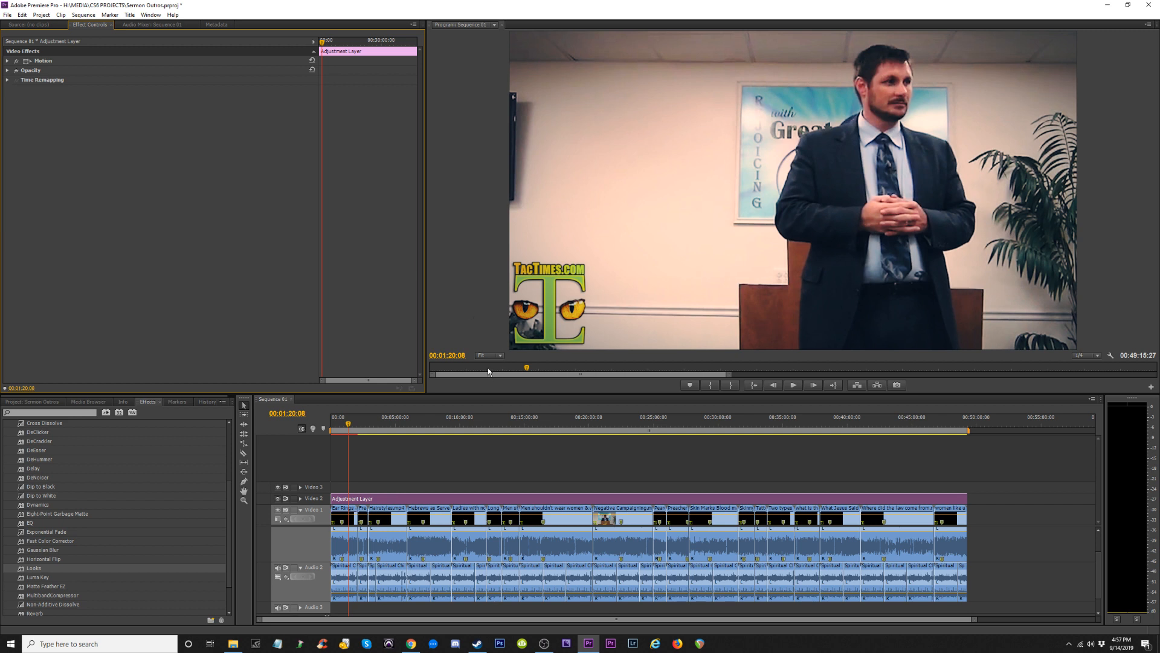
pyautogui.click(344, 512)
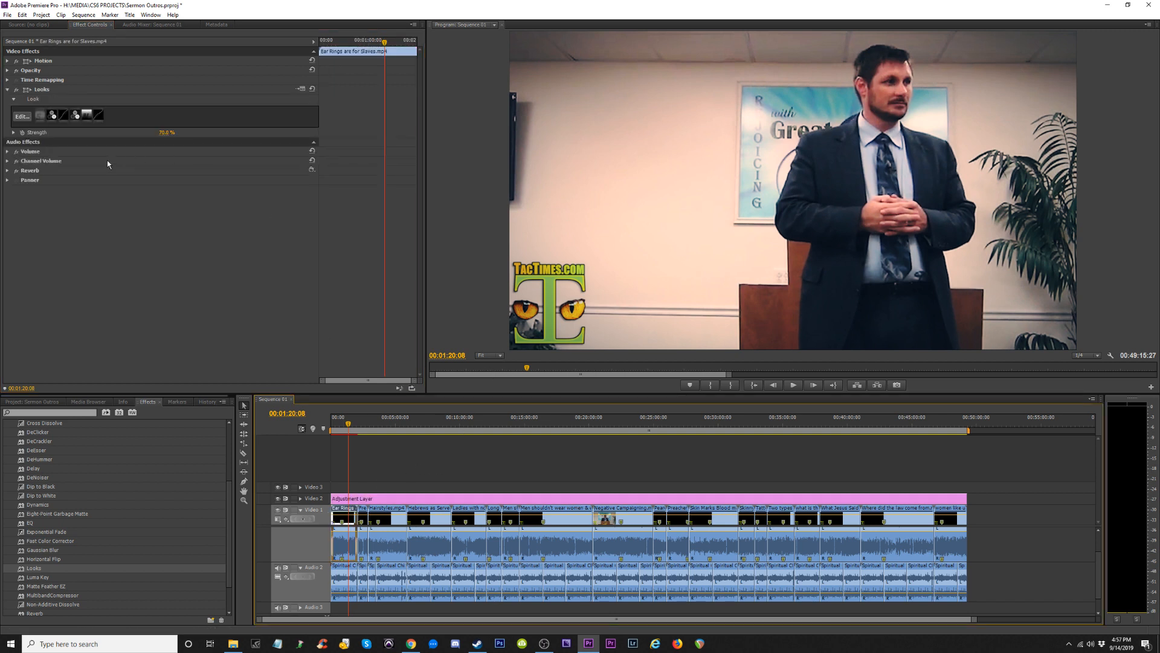
pyautogui.click(38, 90)
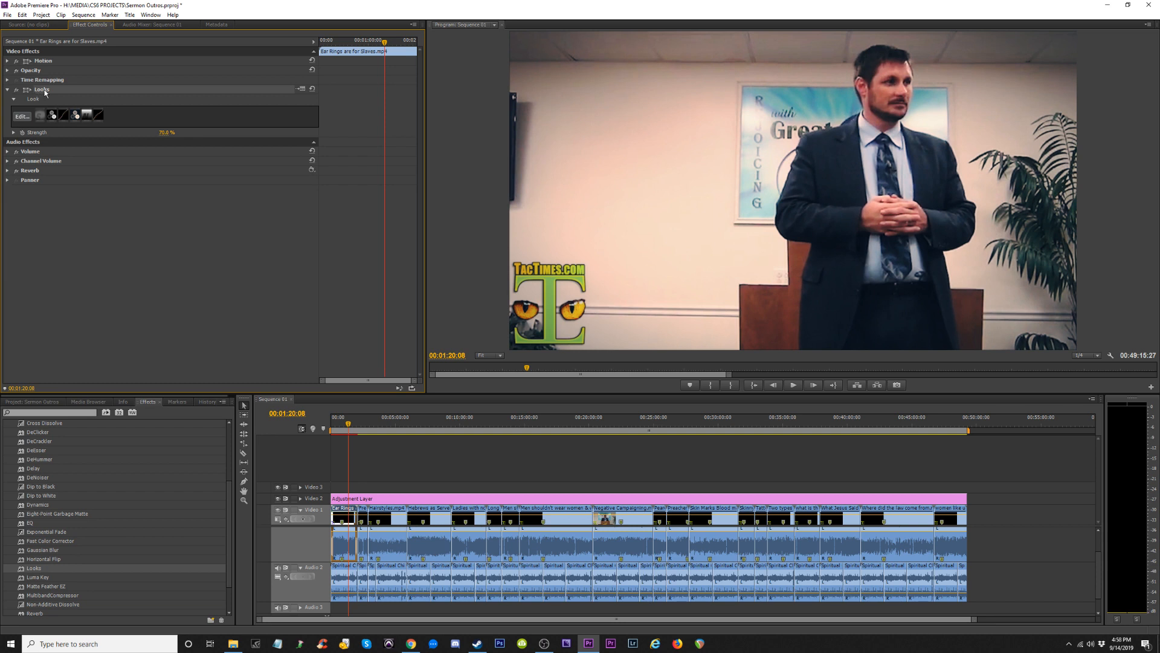
pyautogui.click(359, 500)
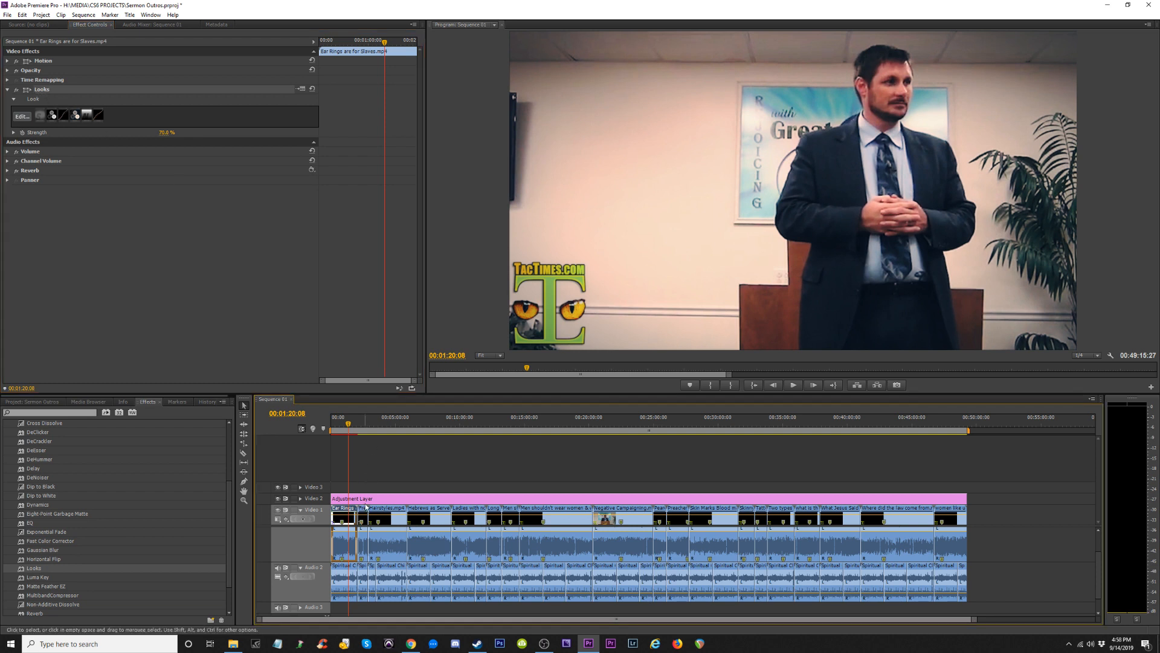
pyautogui.click(200, 277)
pyautogui.hotkey('ctrl', 'v')
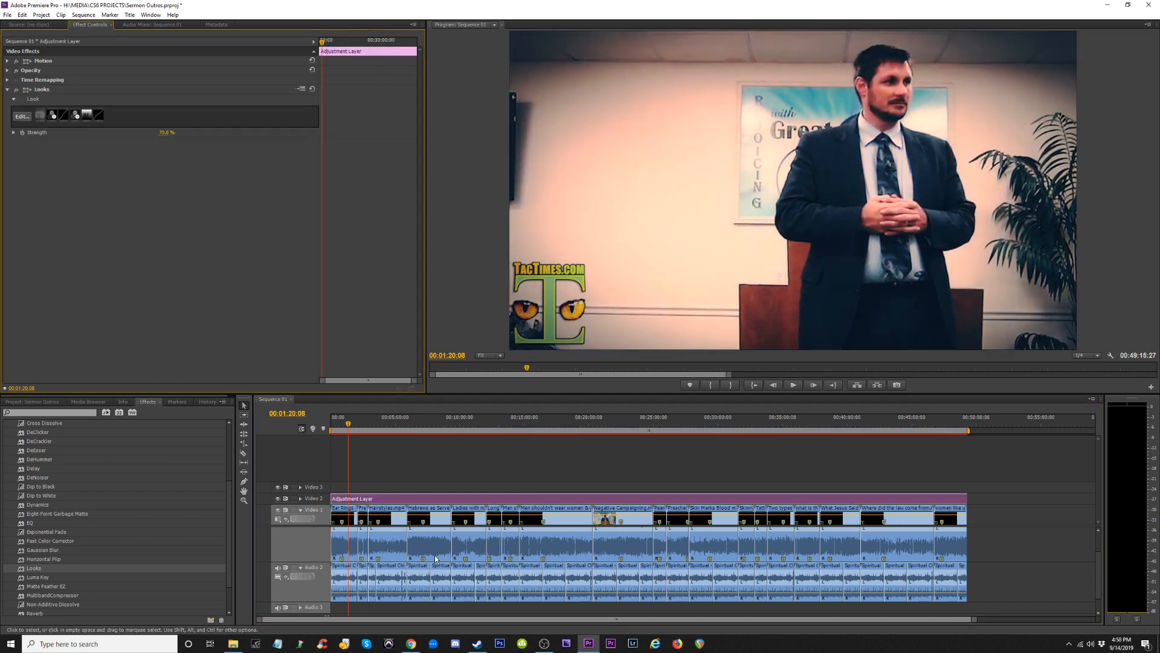
# Delete the Looks effect from the first clip on Video 1.
pyautogui.click(343, 521)
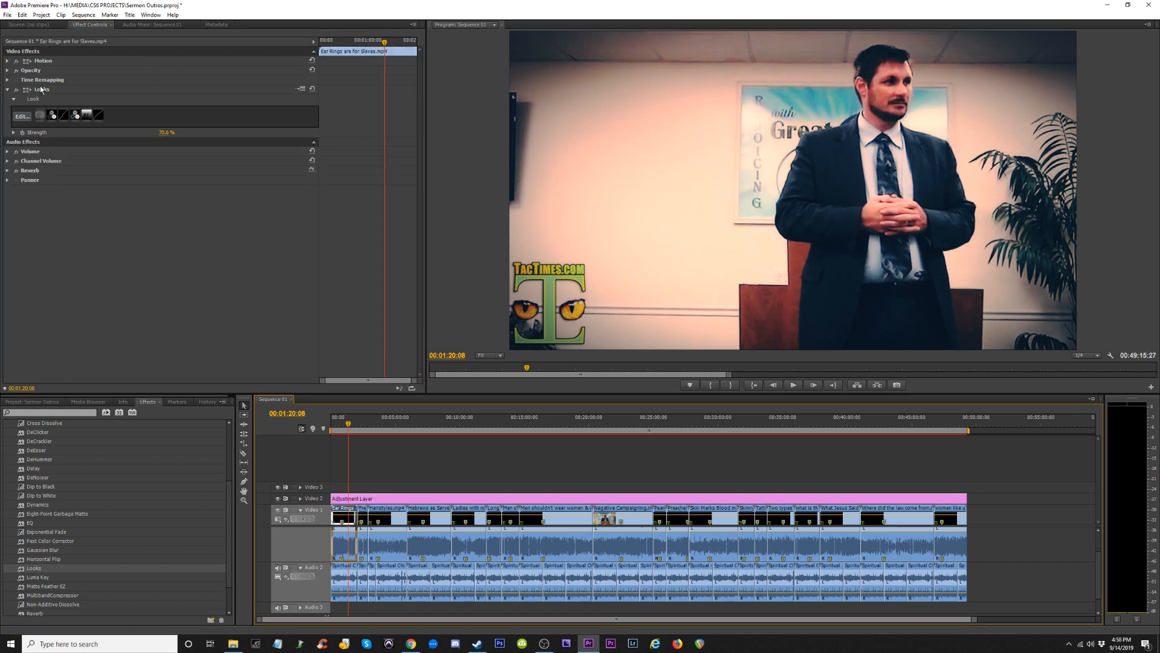
pyautogui.click(42, 90)
pyautogui.press('Delete')
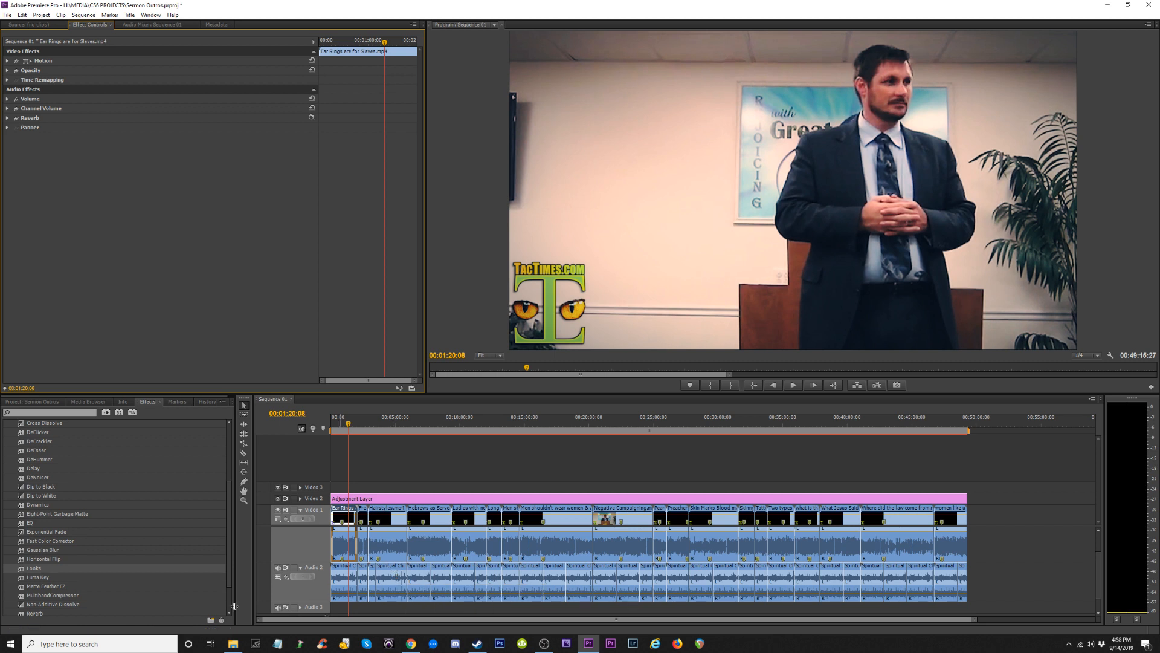
# Apply the Fast Color Corrector effect to the adjustment layer on Video 2.
pyautogui.click(49, 596)
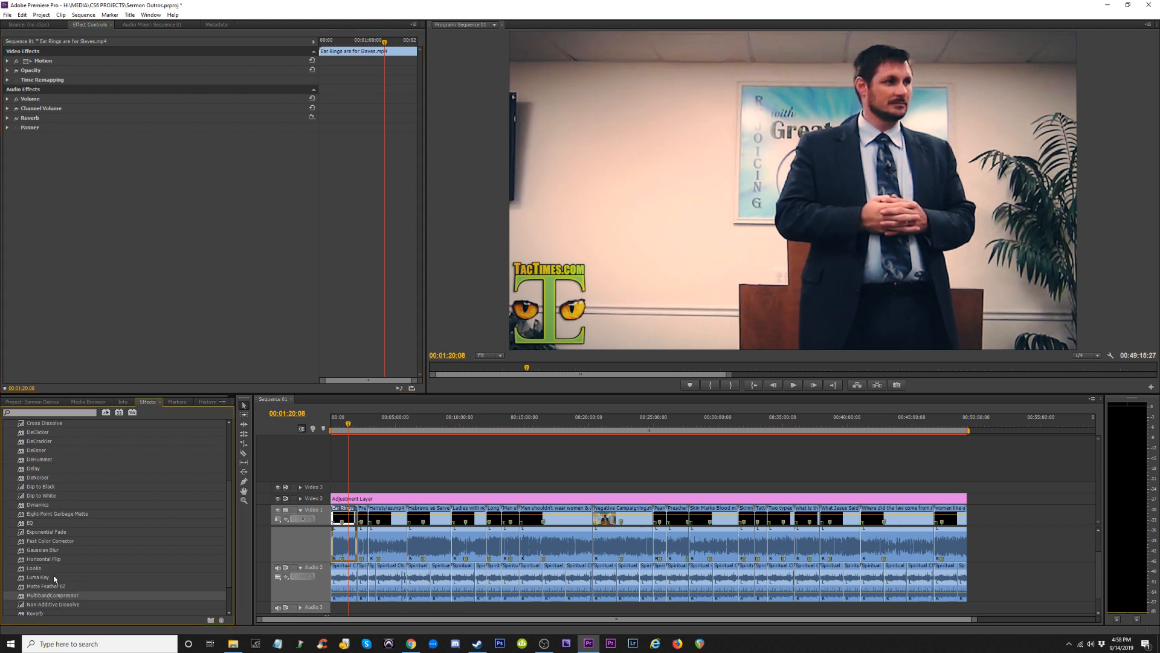
pyautogui.click(50, 523)
pyautogui.click(46, 488)
pyautogui.moveTo(55, 540); pyautogui.dragTo(368, 498)
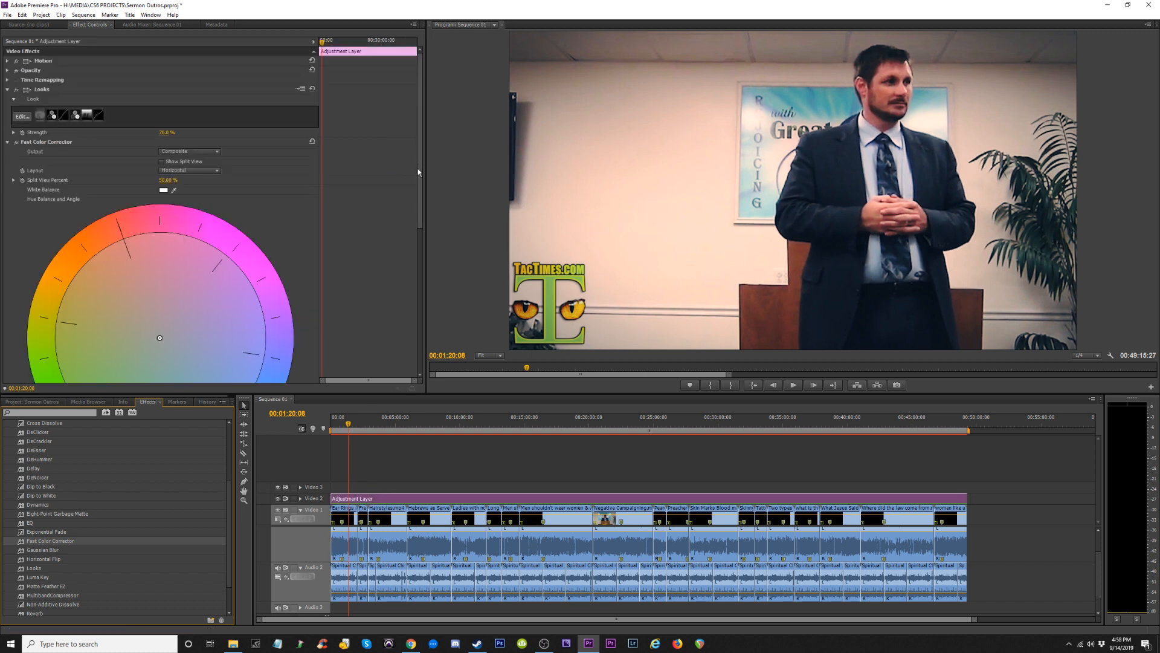
# Set the Fast Color Corrector's input gray level to 1.1 and its input black level to 4.
pyautogui.moveTo(421, 163); pyautogui.dragTo(423, 316)
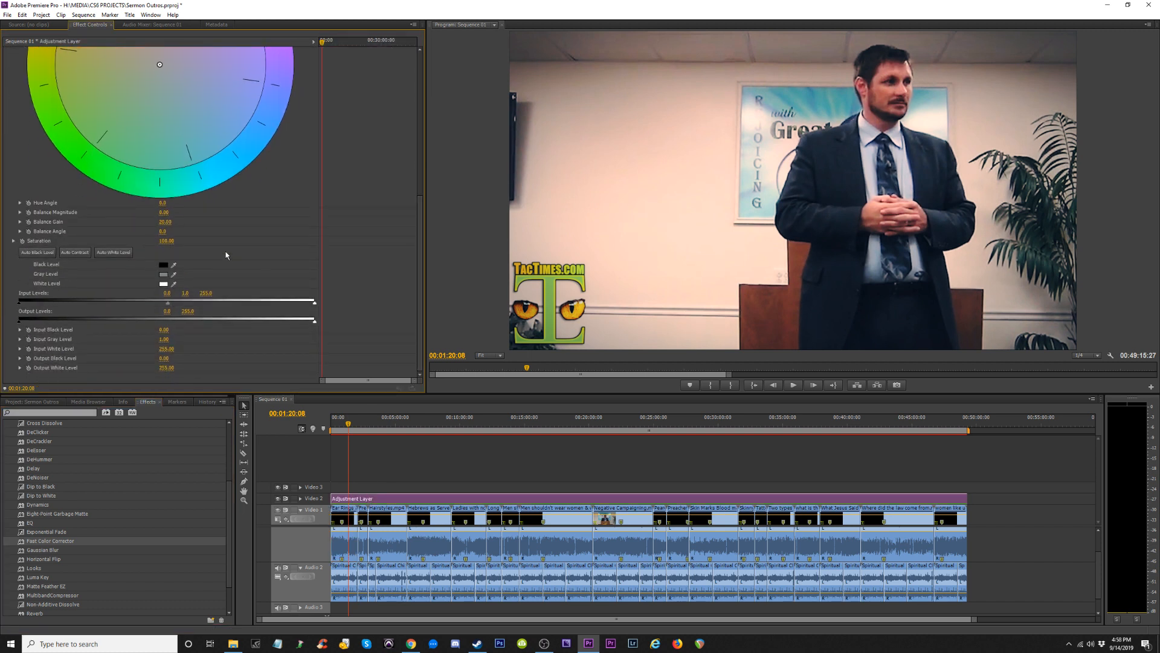
pyautogui.click(186, 293)
pyautogui.write('1.1')
pyautogui.press('Return')
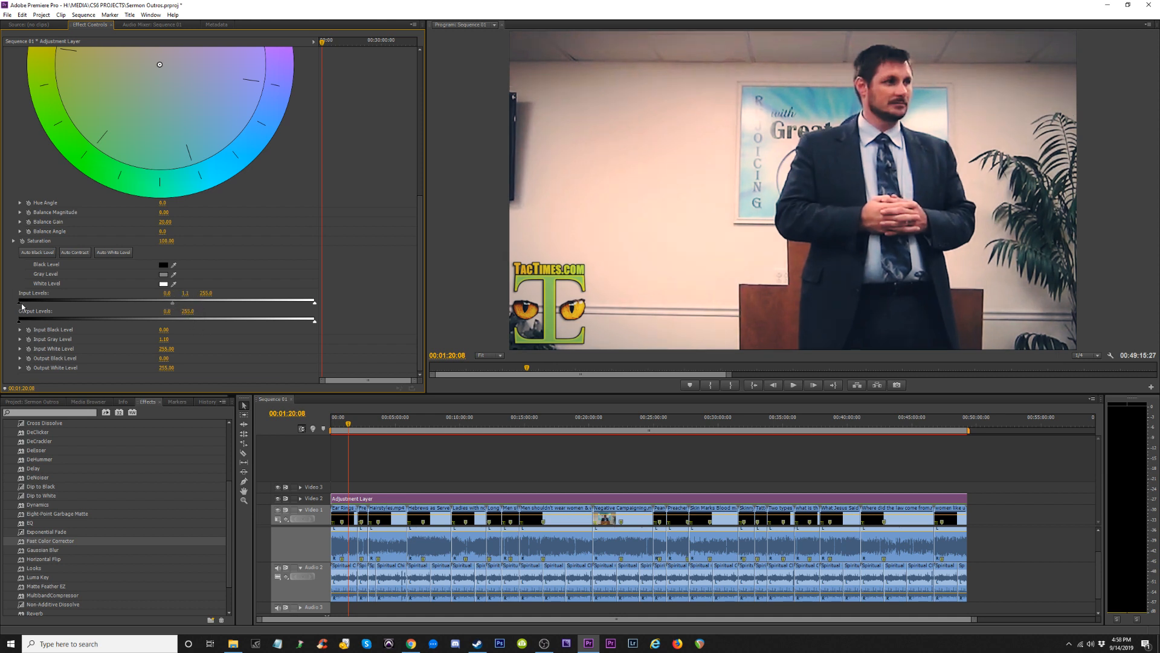
pyautogui.moveTo(20, 302)
pyautogui.mouseDown()
pyautogui.moveTo(48, 305)
pyautogui.moveTo(24, 310)
pyautogui.mouseUp()
pyautogui.write('47')
pyautogui.press('Return')
# Try a Fast Color Corrector saturation of 120, and reduce it to 110.
pyautogui.click(171, 240)
pyautogui.write('120')
pyautogui.press('Return')
pyautogui.click(165, 242)
pyautogui.write('110')
pyautogui.press('Return')
# Shift the color wheel's balance slightly toward cyan-blue, with a balance magnitude of about 17.
pyautogui.moveTo(420, 213); pyautogui.dragTo(425, 133)
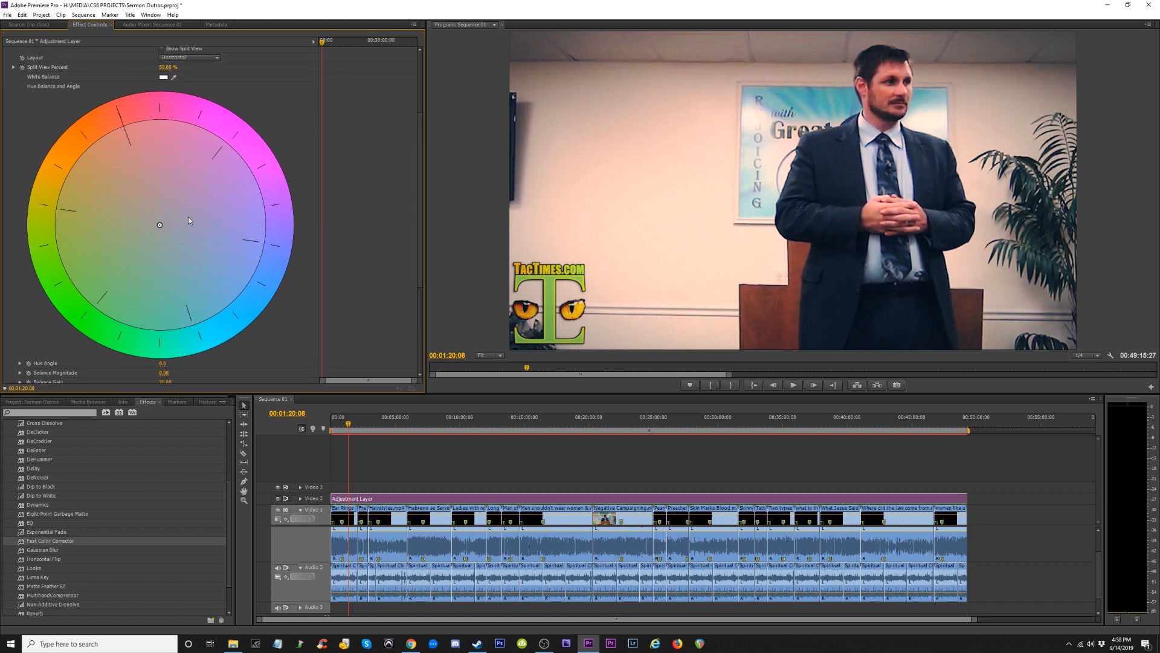
pyautogui.moveTo(160, 226); pyautogui.dragTo(179, 240)
pyautogui.moveTo(194, 198); pyautogui.dragTo(194, 239)
pyautogui.moveTo(160, 226); pyautogui.dragTo(169, 232)
# Set the white balance by sampling the speaker's shirt collar, and resample it from the poster behind him.
pyautogui.click(174, 75)
pyautogui.click(869, 129)
pyautogui.click(175, 77)
pyautogui.click(795, 159)
# Switch the Fast Color Corrector off and on repeatedly to compare the picture with and without it.
pyautogui.scroll(3, 423, 206)
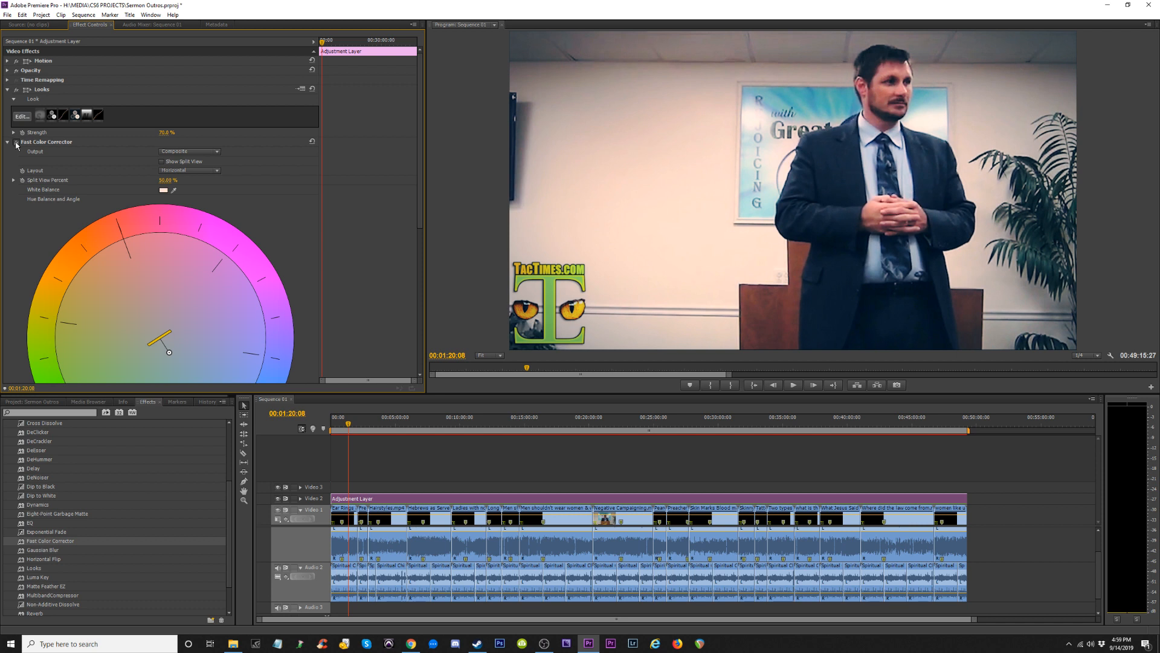
pyautogui.click(17, 142)
pyautogui.click(16, 142)
pyautogui.click(17, 143)
pyautogui.click(16, 142)
pyautogui.click(16, 143)
pyautogui.click(18, 144)
pyautogui.click(17, 143)
# Collapse the Looks settings and try to raise the Fast Color Corrector's input white level.
pyautogui.click(8, 90)
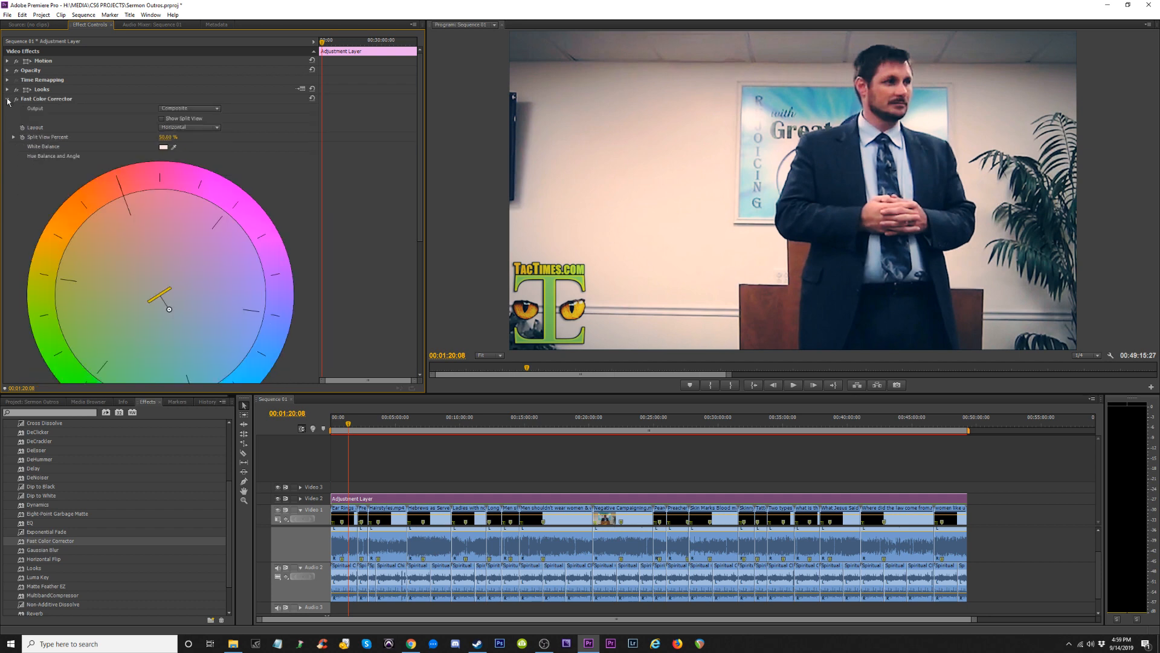
pyautogui.moveTo(426, 162); pyautogui.dragTo(426, 291)
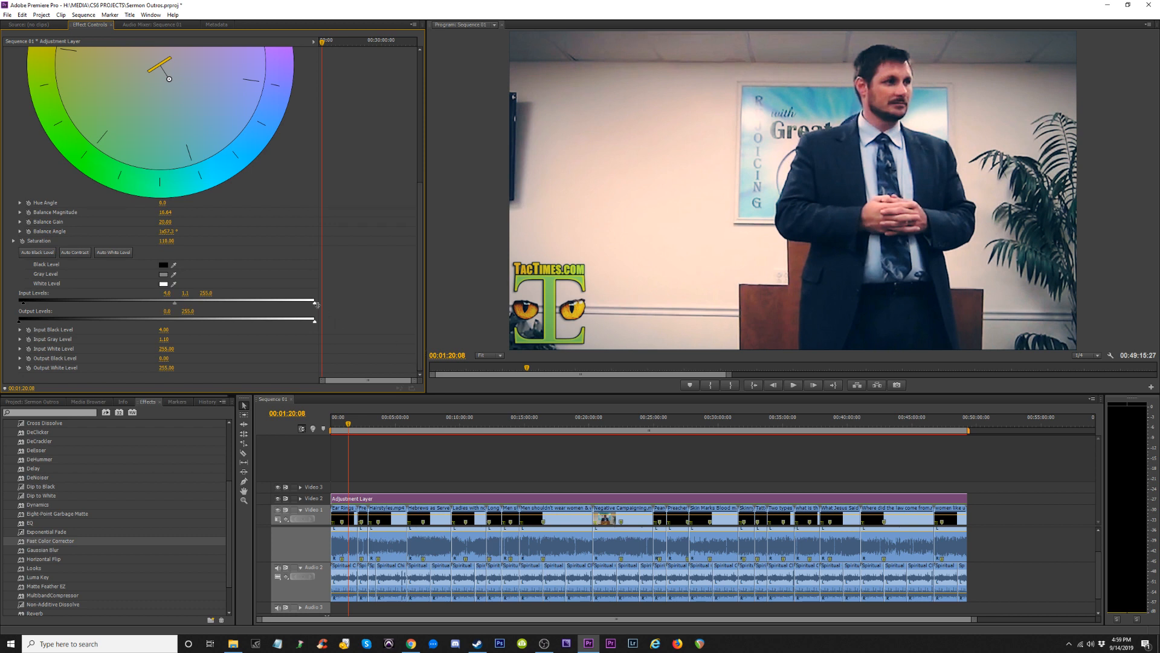
pyautogui.moveTo(314, 302); pyautogui.dragTo(362, 306)
# Compare the graded and ungraded footage at 00:04:37:27 by toggling the output of the Video 2 track.
pyautogui.moveTo(349, 425); pyautogui.dragTo(391, 428)
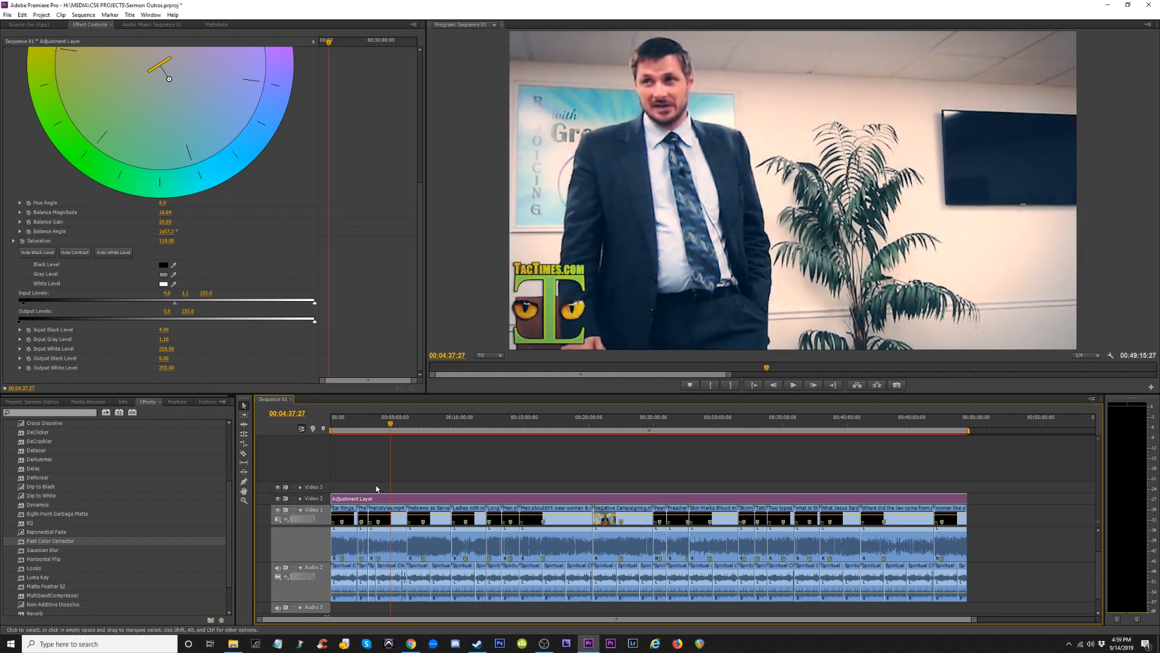
pyautogui.click(277, 499)
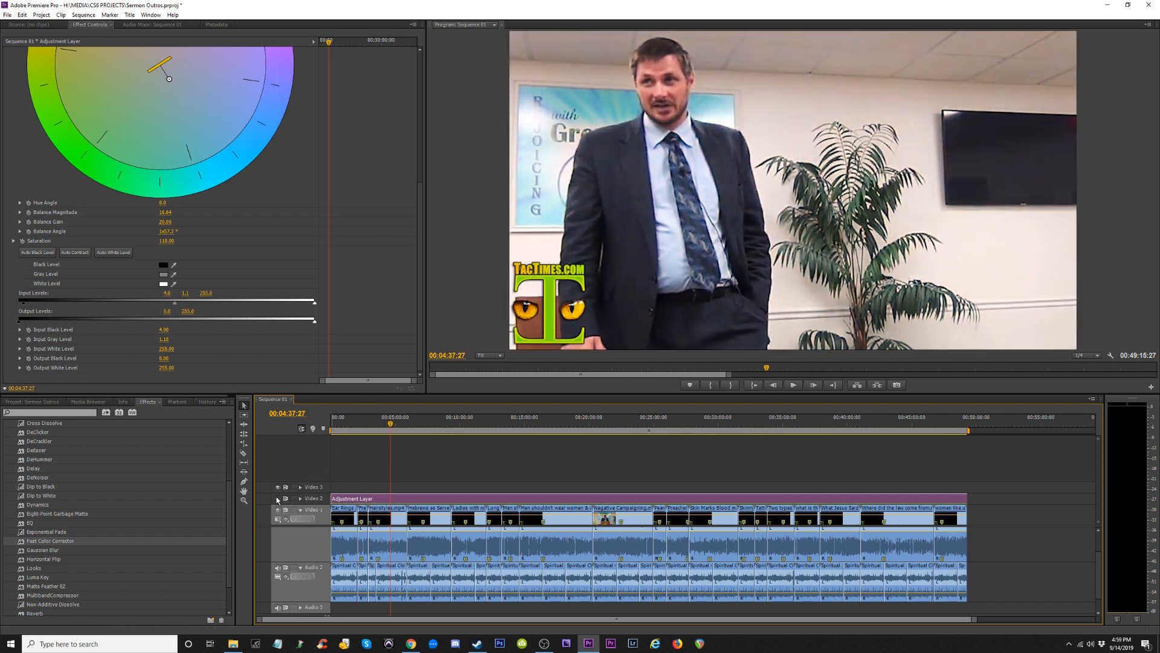
pyautogui.click(278, 500)
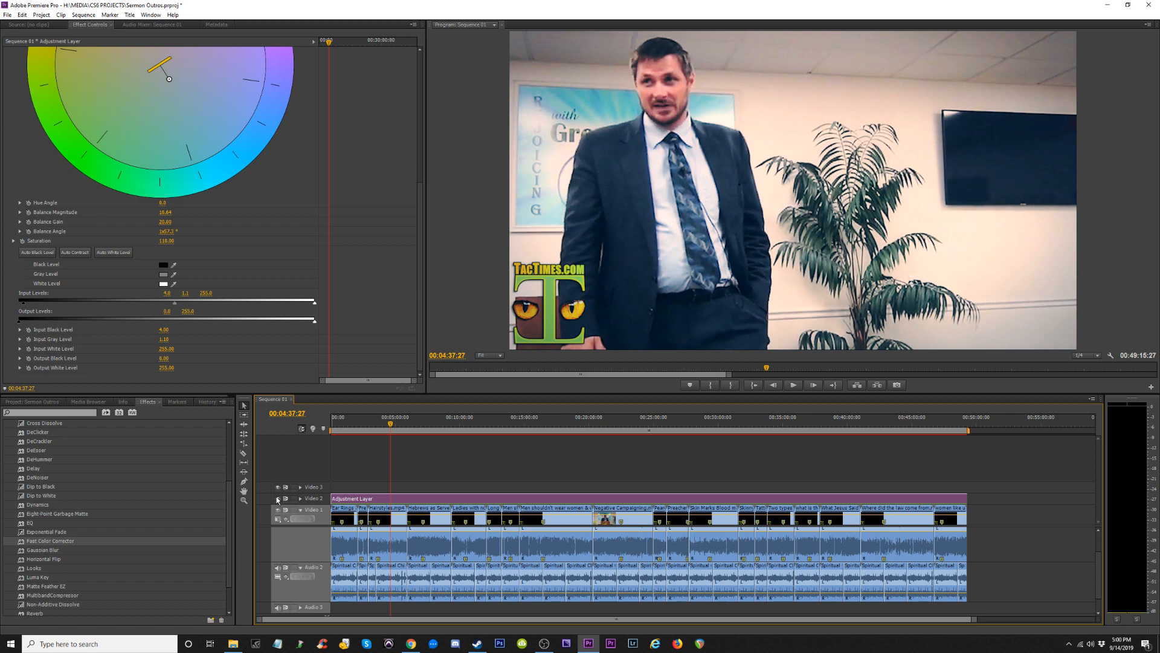
pyautogui.click(277, 499)
pyautogui.click(275, 500)
pyautogui.click(276, 499)
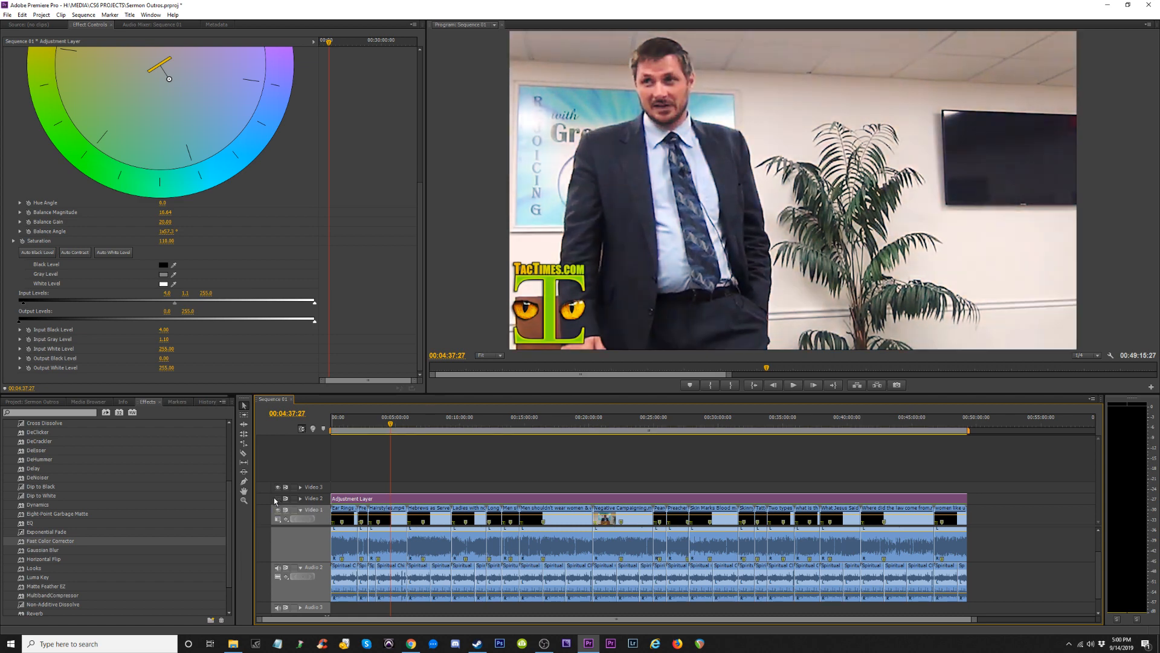
pyautogui.click(276, 500)
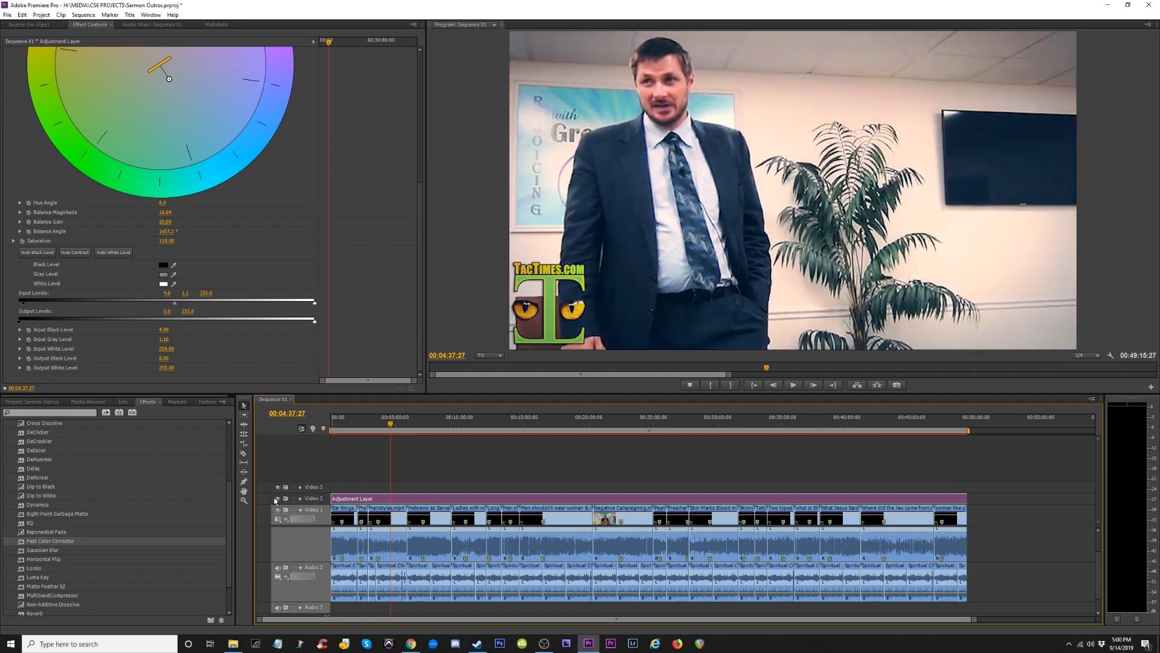
pyautogui.click(276, 499)
pyautogui.click(275, 500)
pyautogui.click(276, 499)
pyautogui.click(276, 500)
# Set the Fast Color Corrector's saturation to 115 on the adjustment layer.
pyautogui.moveTo(421, 307)
pyautogui.mouseDown()
pyautogui.moveTo(441, 180)
pyautogui.moveTo(437, 291)
pyautogui.mouseUp()
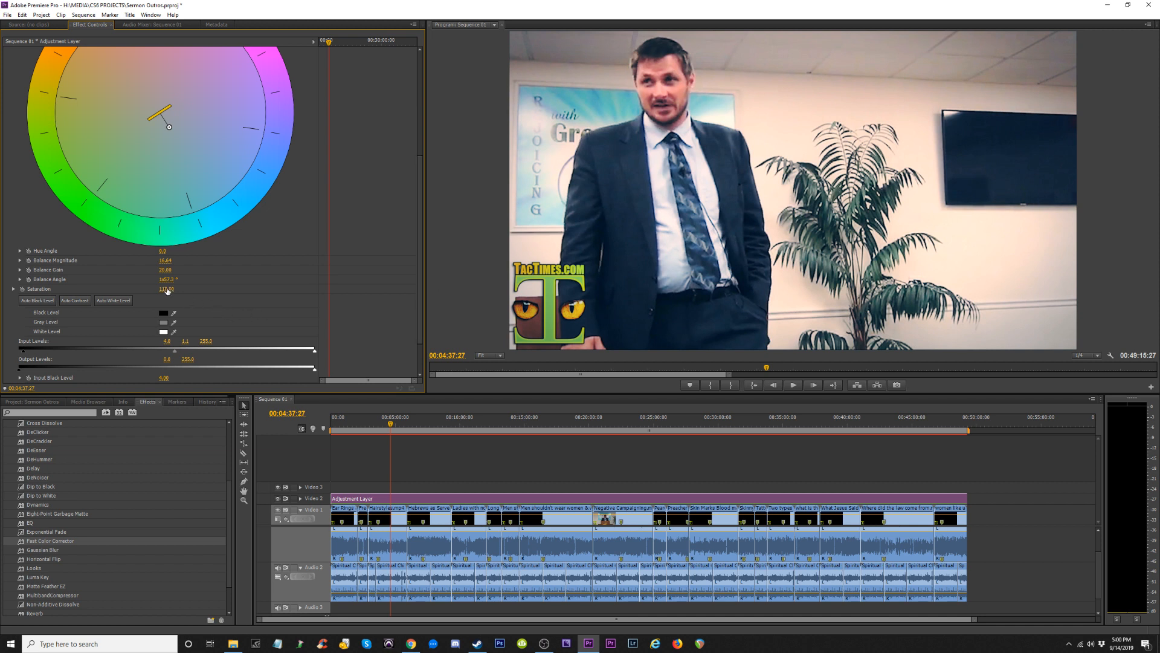
pyautogui.write('115')
pyautogui.press('Return')
# Reduce the Looks effect's strength on the adjustment layer to 50%.
pyautogui.moveTo(421, 284); pyautogui.dragTo(434, 154)
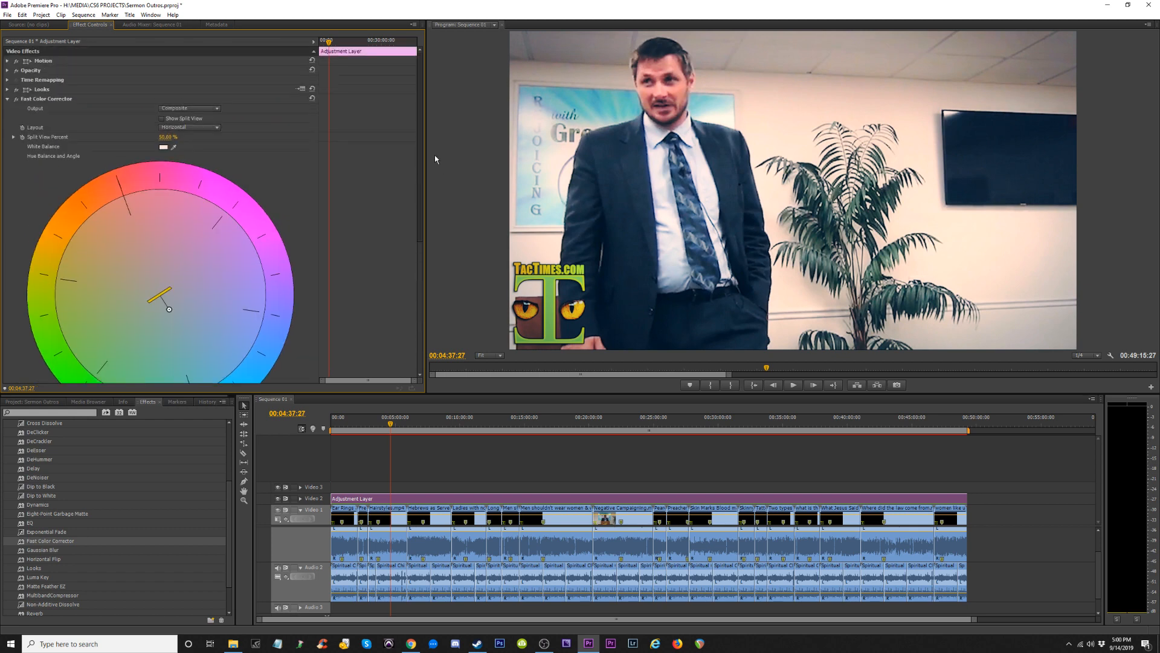
pyautogui.click(7, 89)
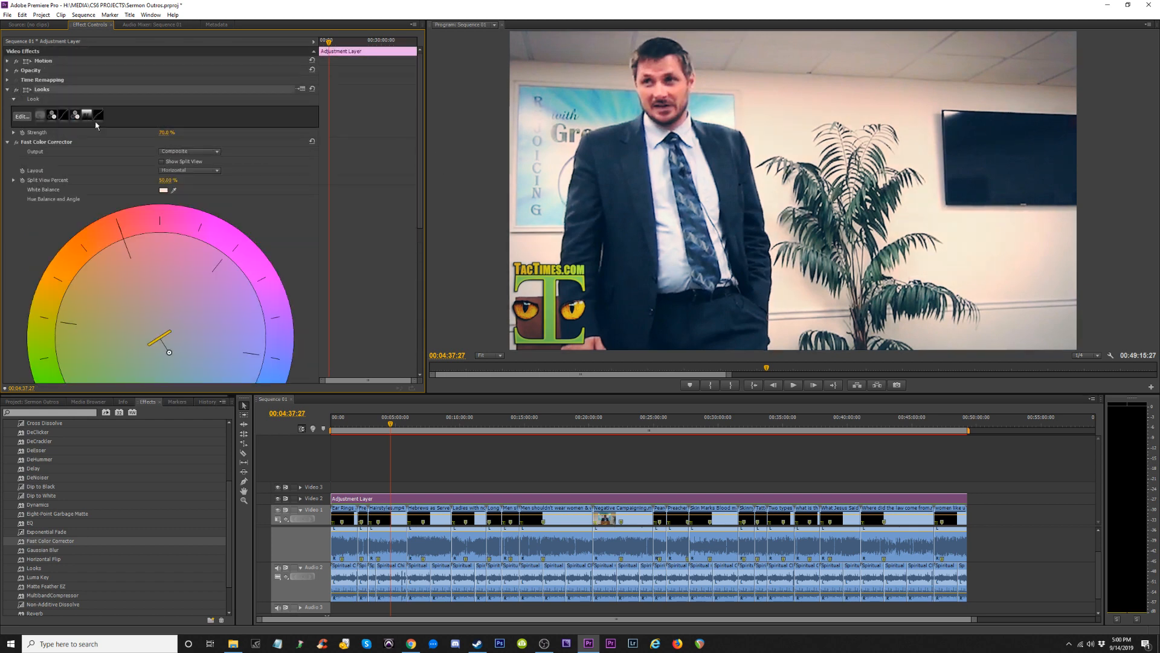
pyautogui.click(164, 133)
pyautogui.write('50')
pyautogui.press('Return')
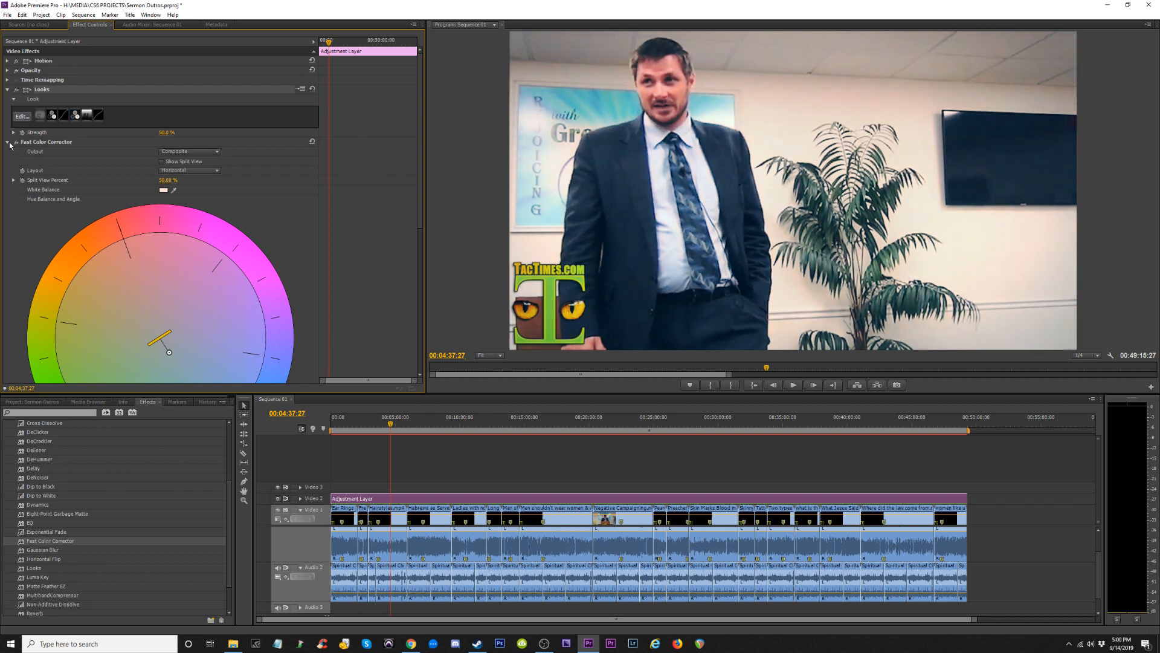
# Set the Fast Color Corrector's input black level to 7.
pyautogui.moveTo(421, 218); pyautogui.dragTo(424, 341)
pyautogui.click(168, 329)
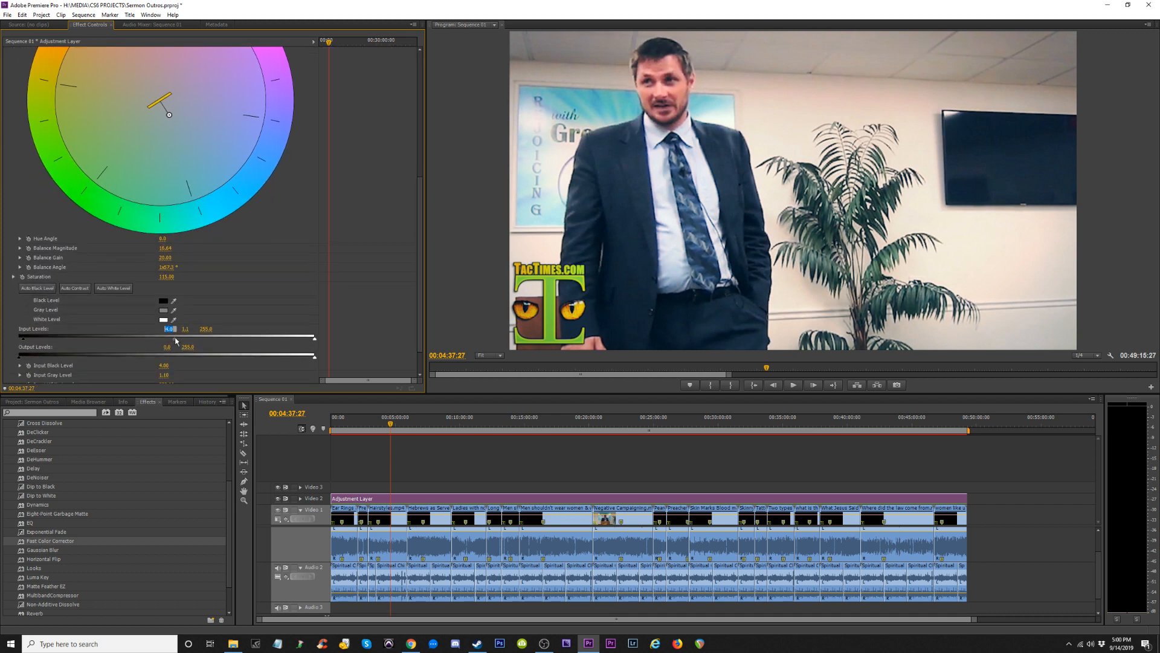
pyautogui.write('7')
pyautogui.press('Return')
# Toggle the Video 2 track output repeatedly to compare the revised grade with the original at the current frame.
pyautogui.click(278, 499)
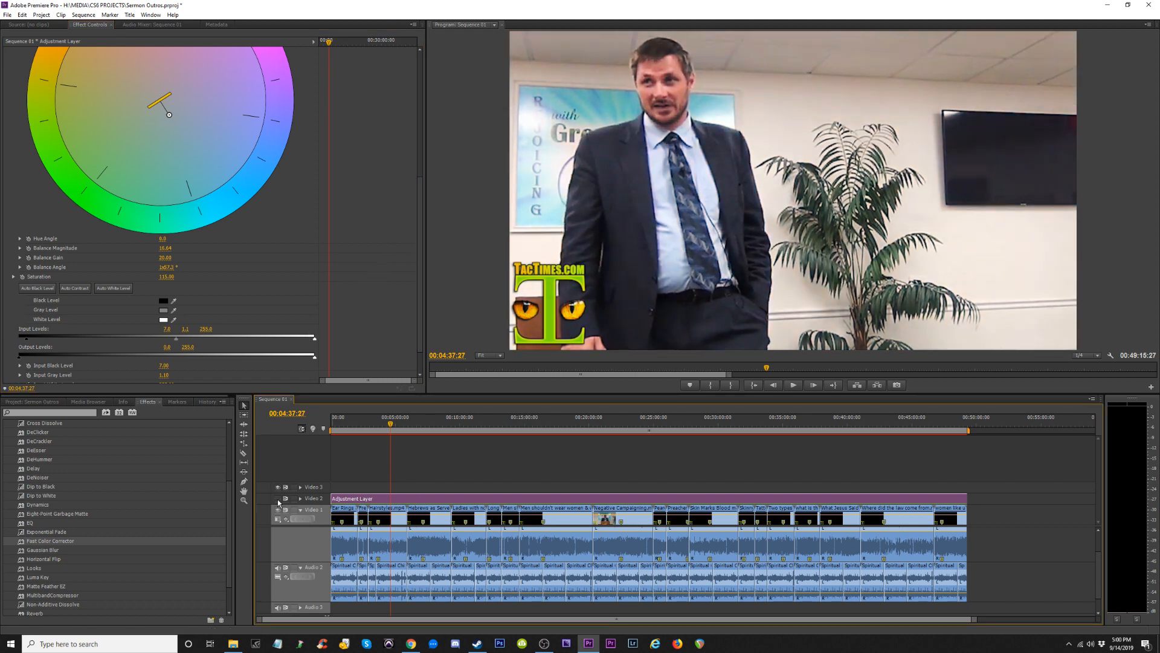
pyautogui.click(278, 498)
pyautogui.click(278, 499)
pyautogui.click(278, 499)
pyautogui.click(278, 499)
pyautogui.click(278, 498)
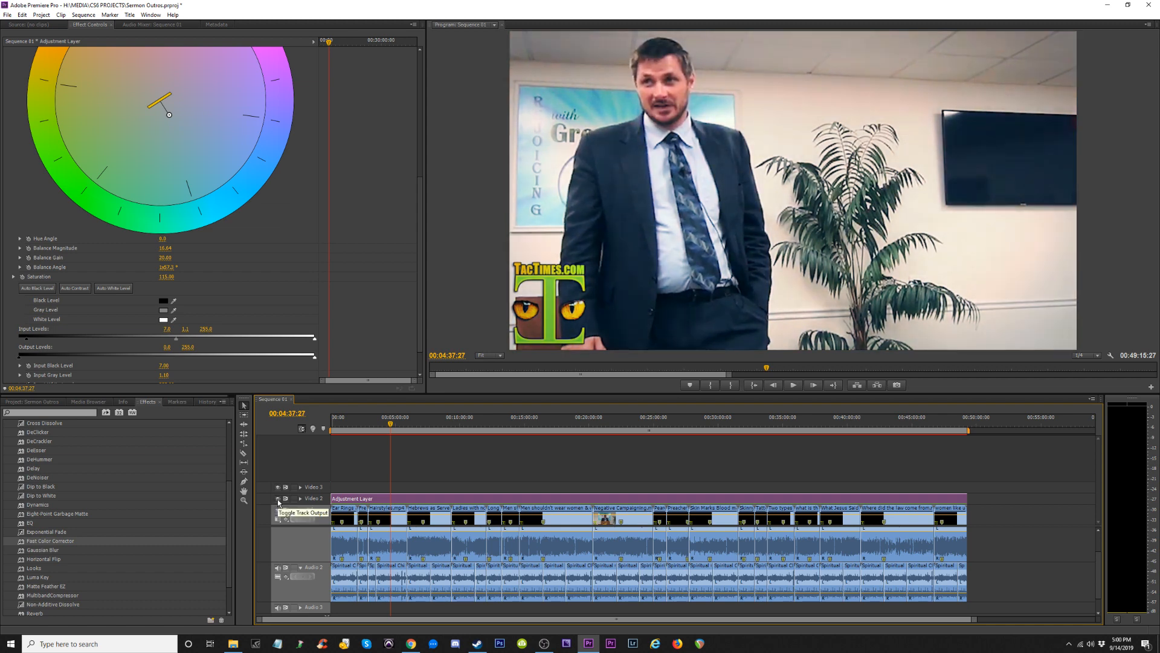
pyautogui.click(278, 498)
# Compare the footage with and without the adjustment layer at 00:07:34:23.
pyautogui.click(430, 426)
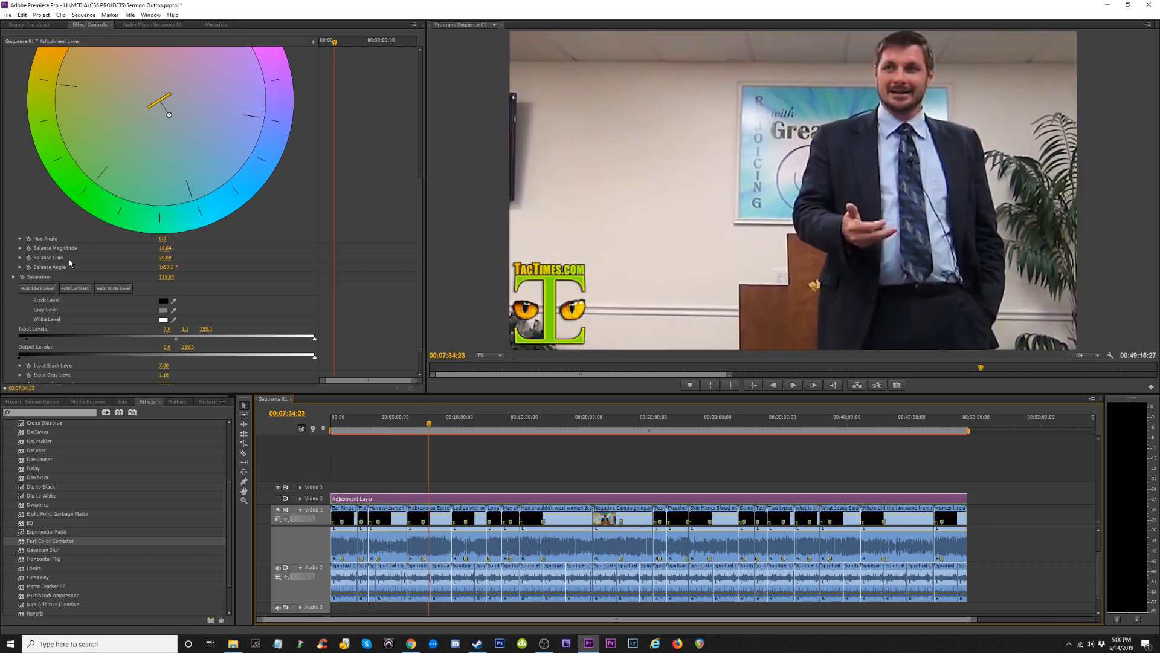
pyautogui.click(278, 499)
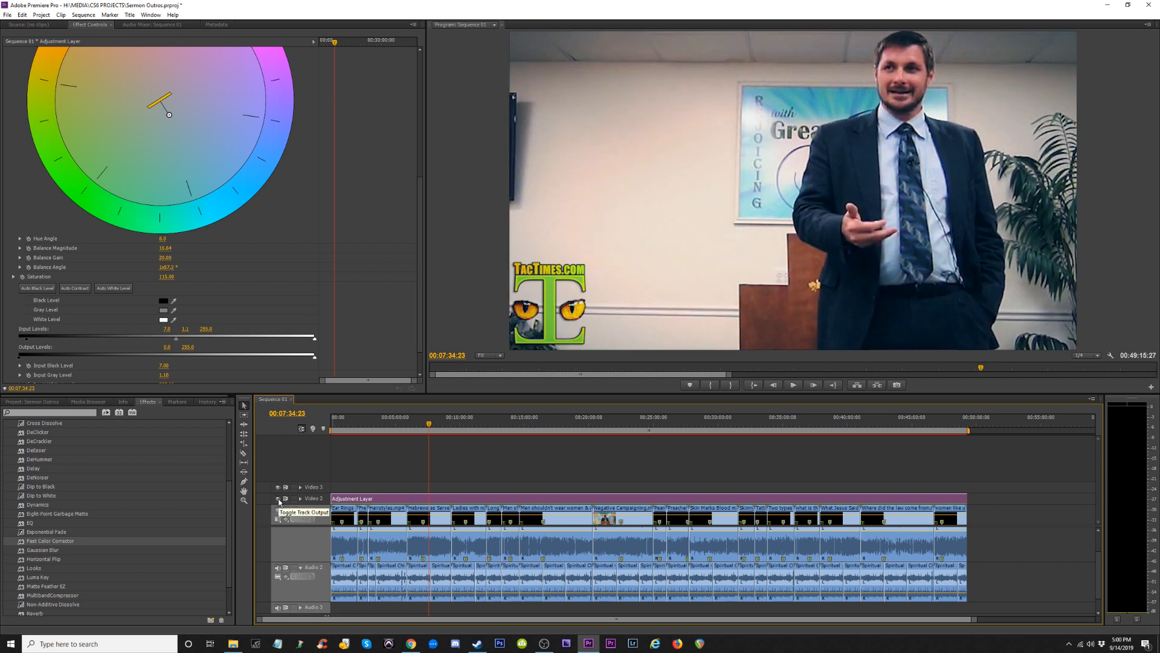
pyautogui.click(279, 499)
pyautogui.click(278, 499)
# Compare the graded and original picture at 00:22:35:25, leaving the Video 2 track output enabled.
pyautogui.click(624, 427)
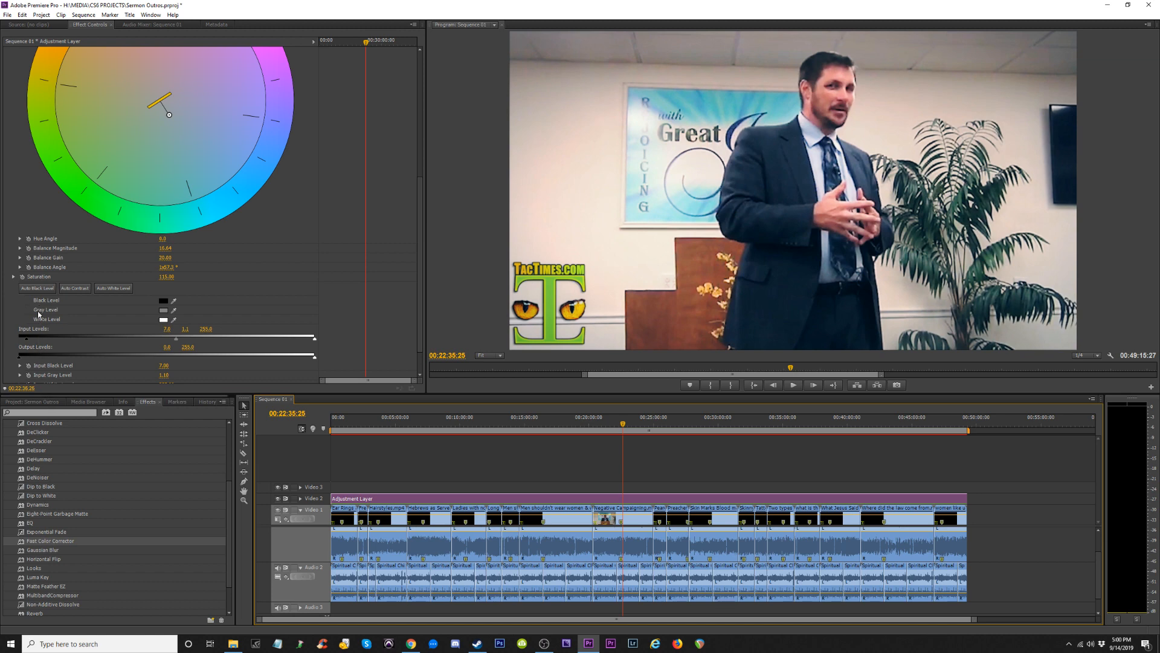
pyautogui.click(279, 500)
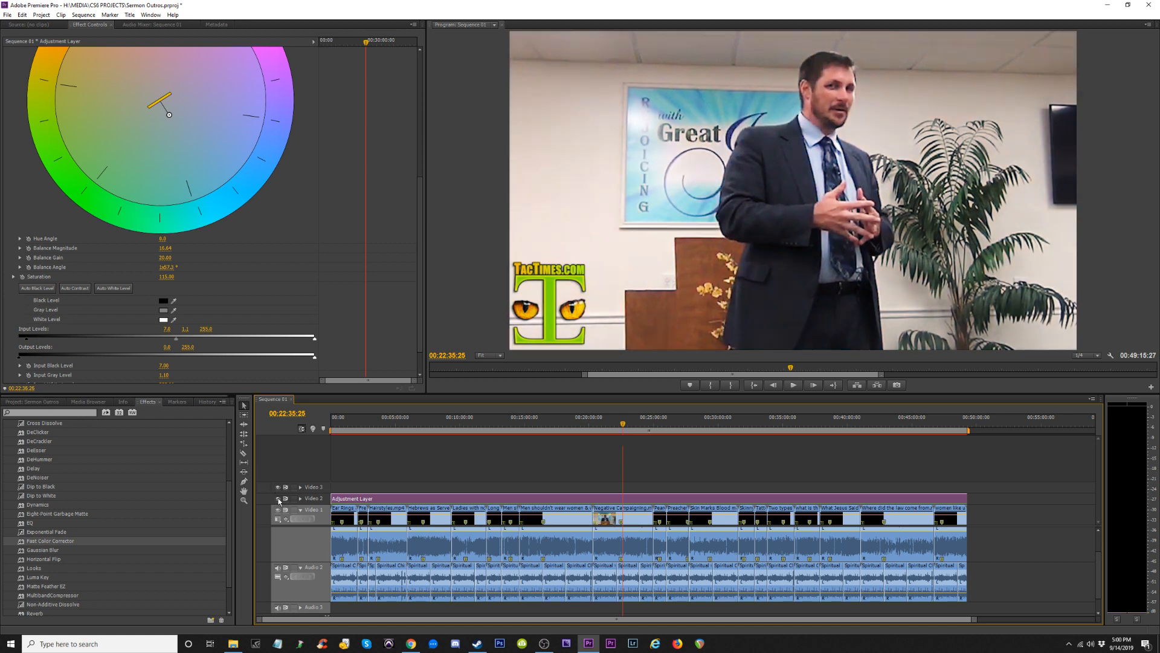
pyautogui.click(279, 500)
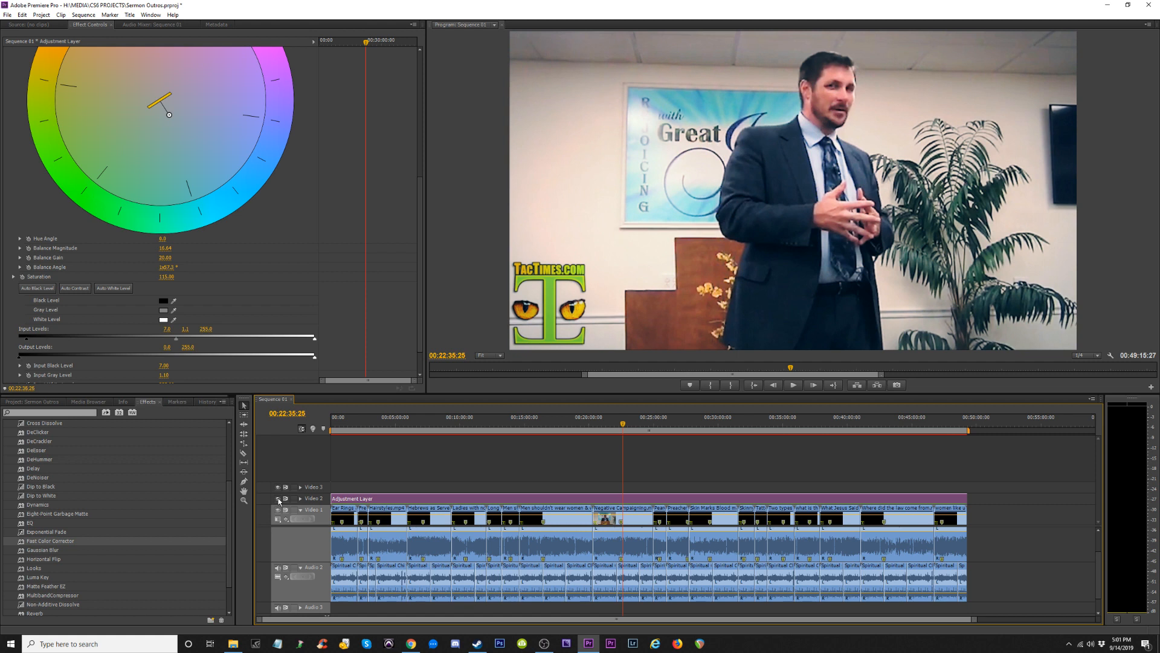
pyautogui.click(279, 499)
pyautogui.click(278, 499)
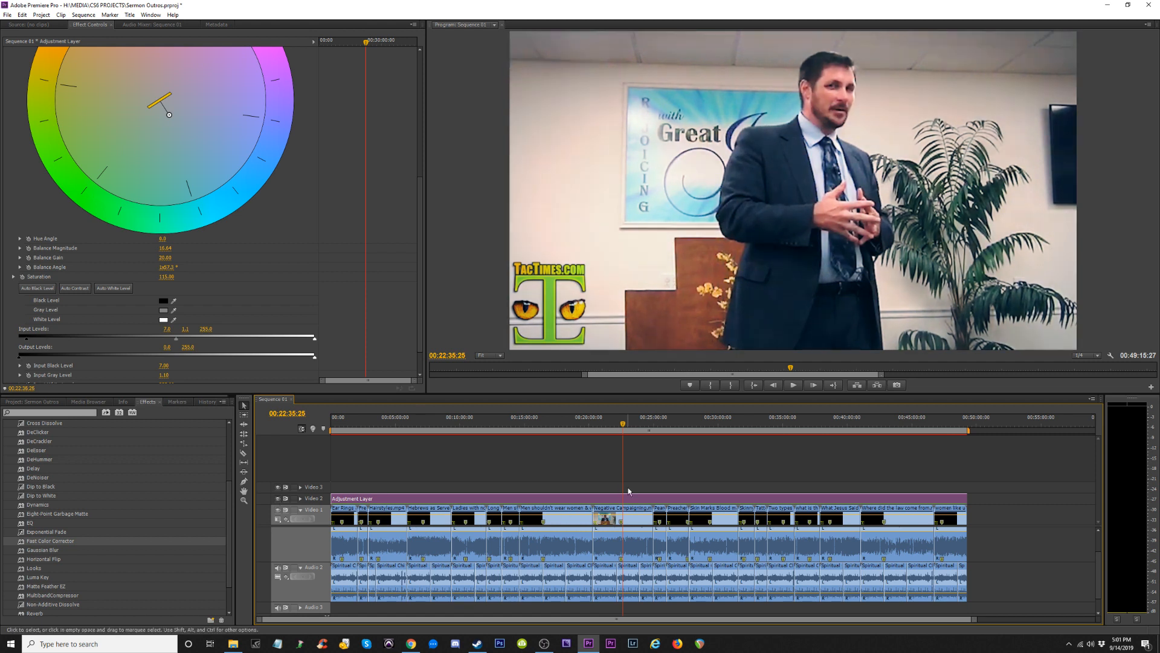
# Open the adjustment layer's Magic Bullet Looks setup to review its tool chain, and accept it to return to the sequence.
pyautogui.click(622, 524)
pyautogui.click(605, 499)
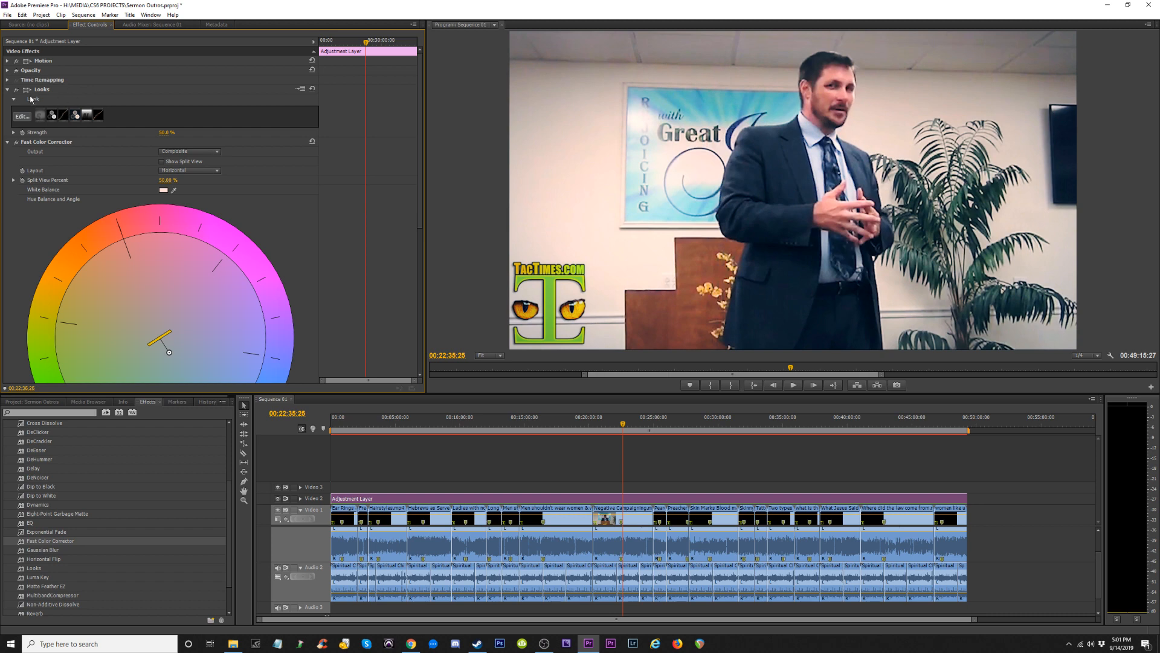
pyautogui.click(22, 116)
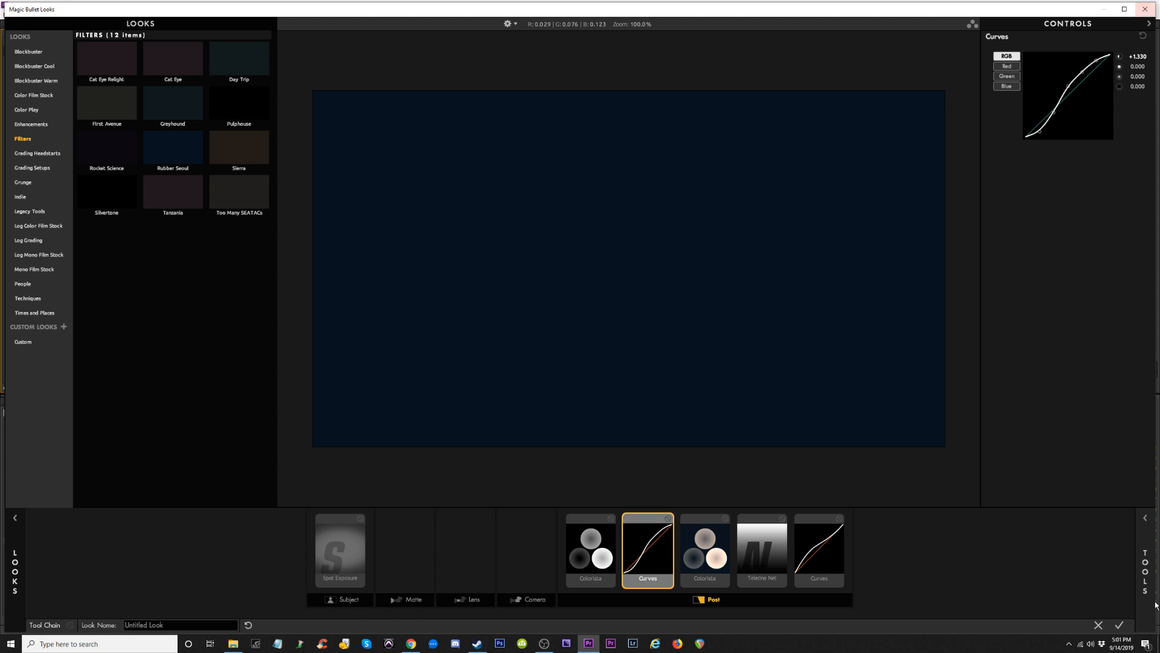
pyautogui.click(1118, 626)
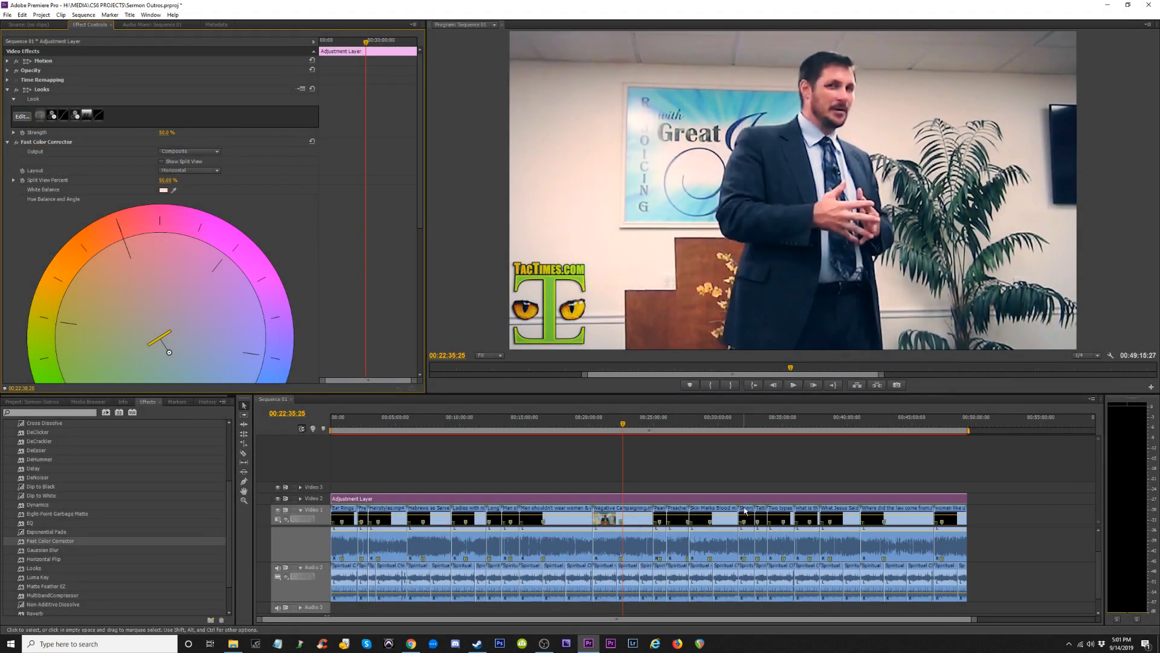
# Set the program monitor's playback resolution to Full and play the graded footage from 00:29:13:22 onward to check it.
pyautogui.moveTo(658, 426); pyautogui.dragTo(709, 426)
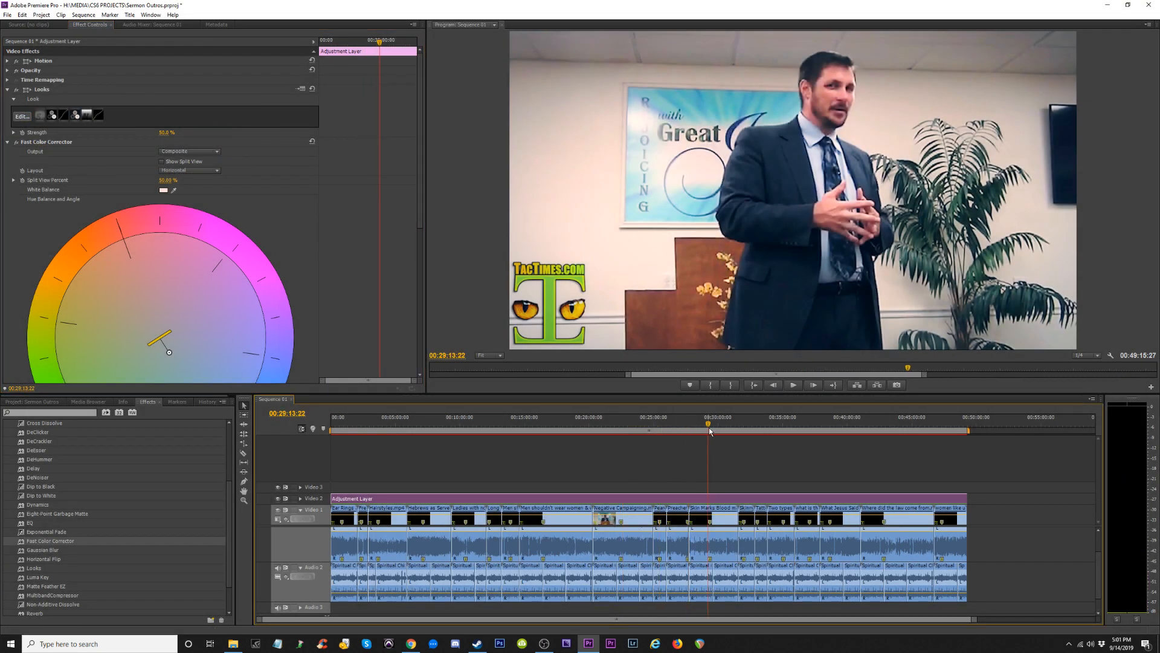
pyautogui.press('space')
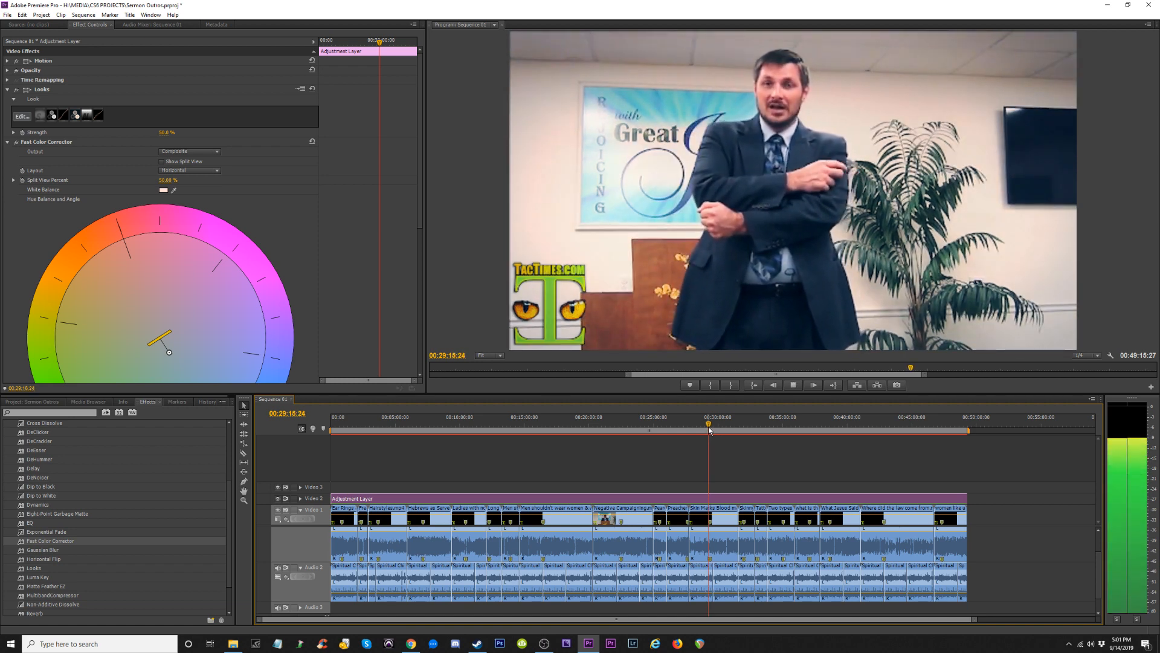
pyautogui.press('space')
pyautogui.click(1093, 355)
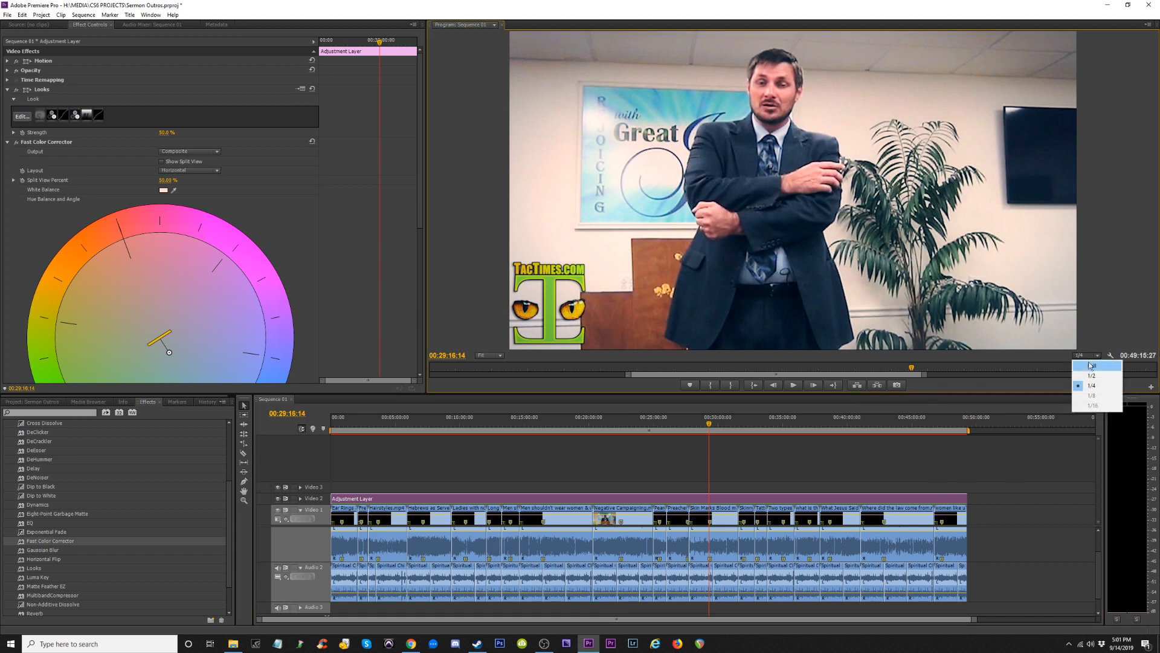
pyautogui.click(1094, 368)
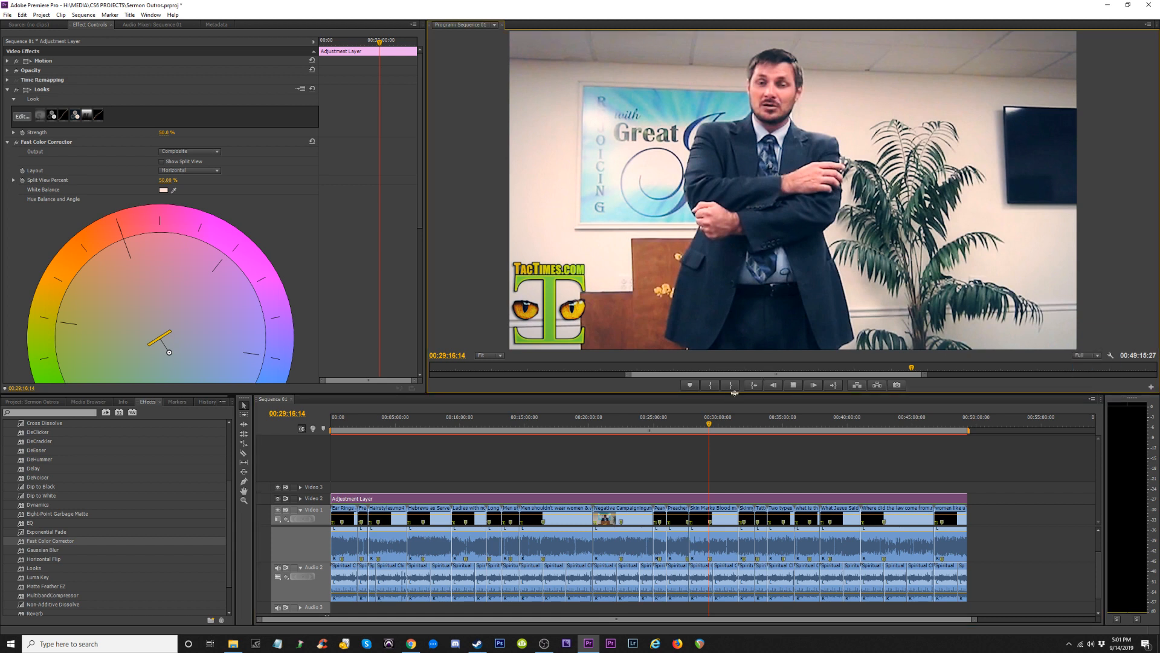
pyautogui.press('space')
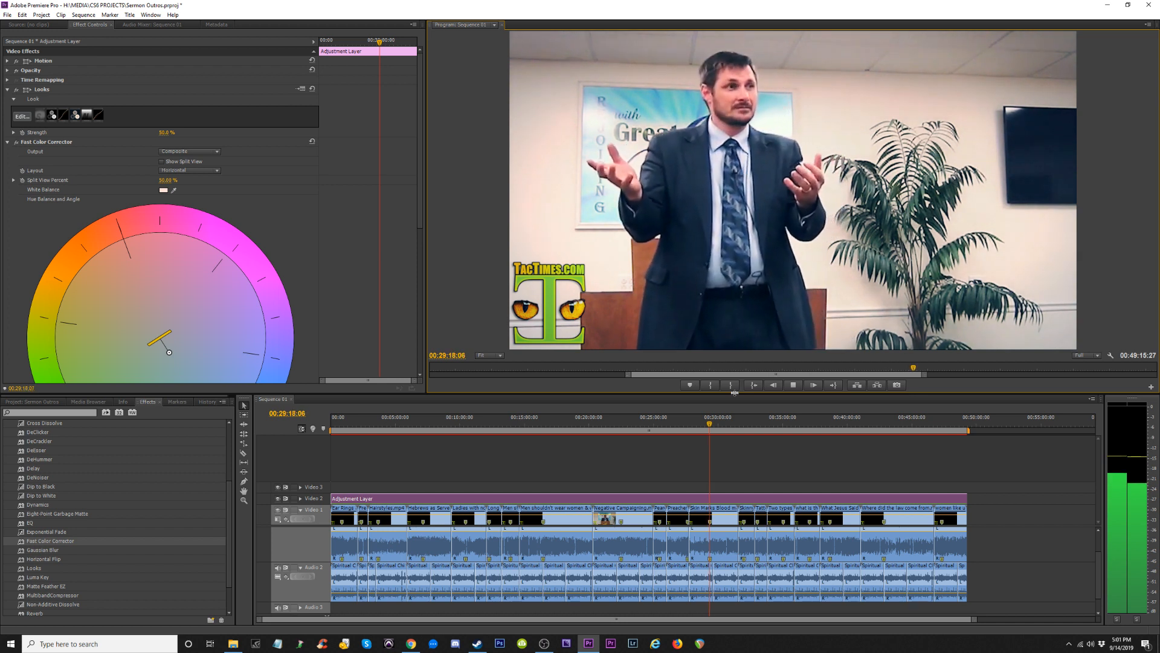
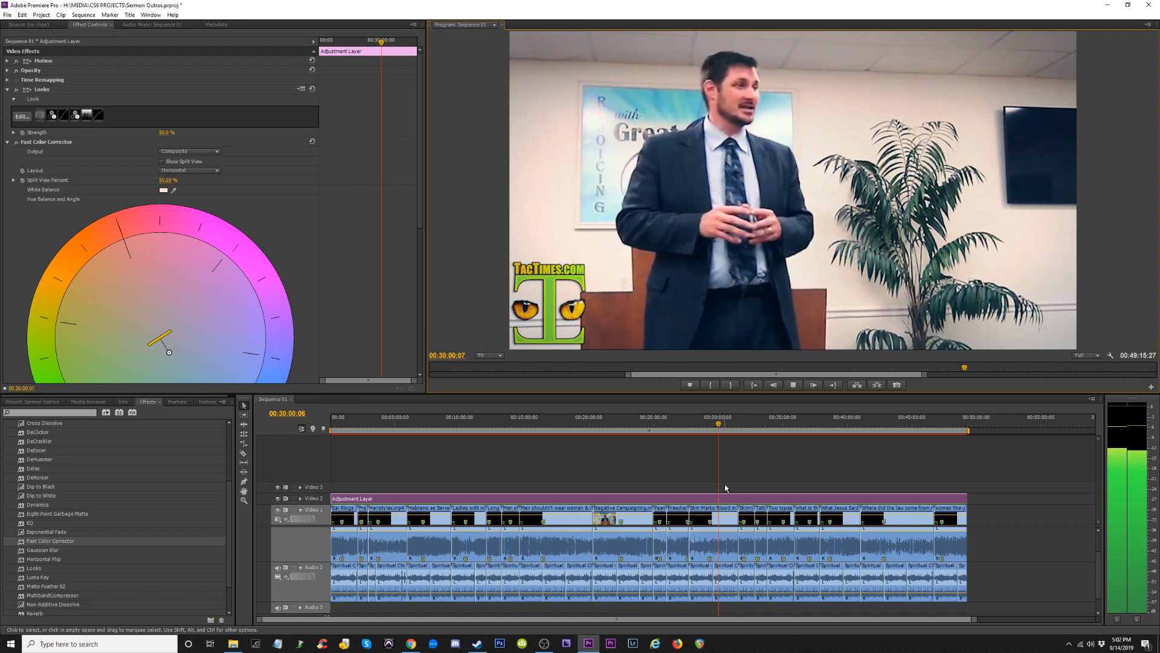
pyautogui.press('space')
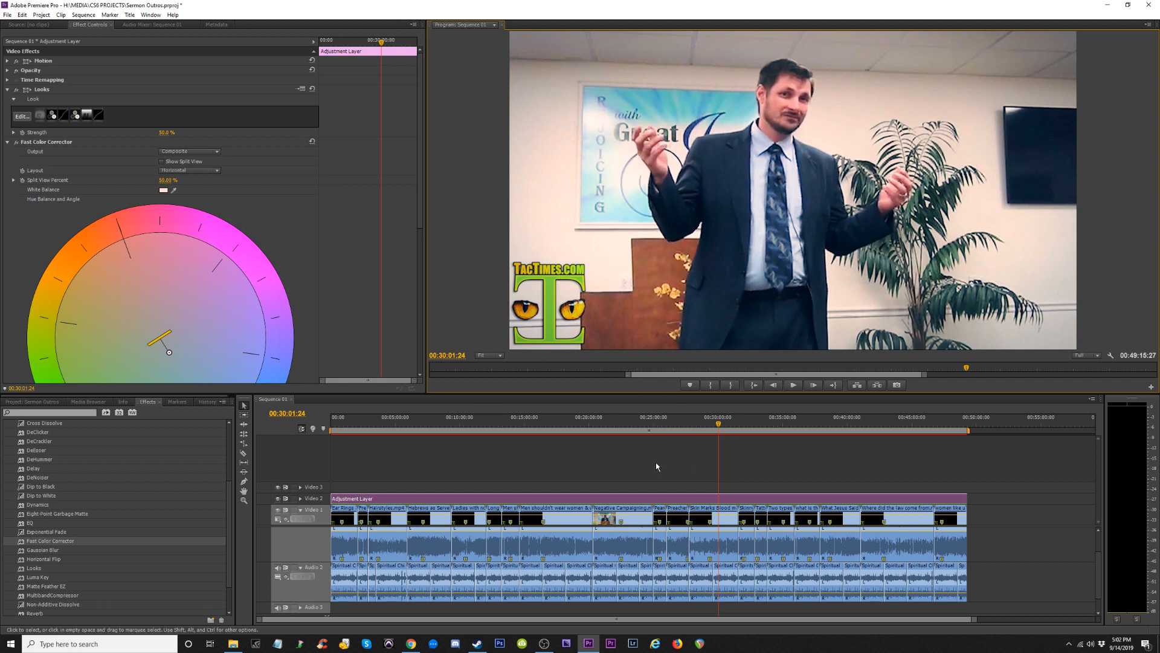
# Apply the Unsharp Mask effect to the adjustment layer, try a radius of 4, and lower its amount.
pyautogui.click(43, 579)
pyautogui.scroll(-3, 56, 593)
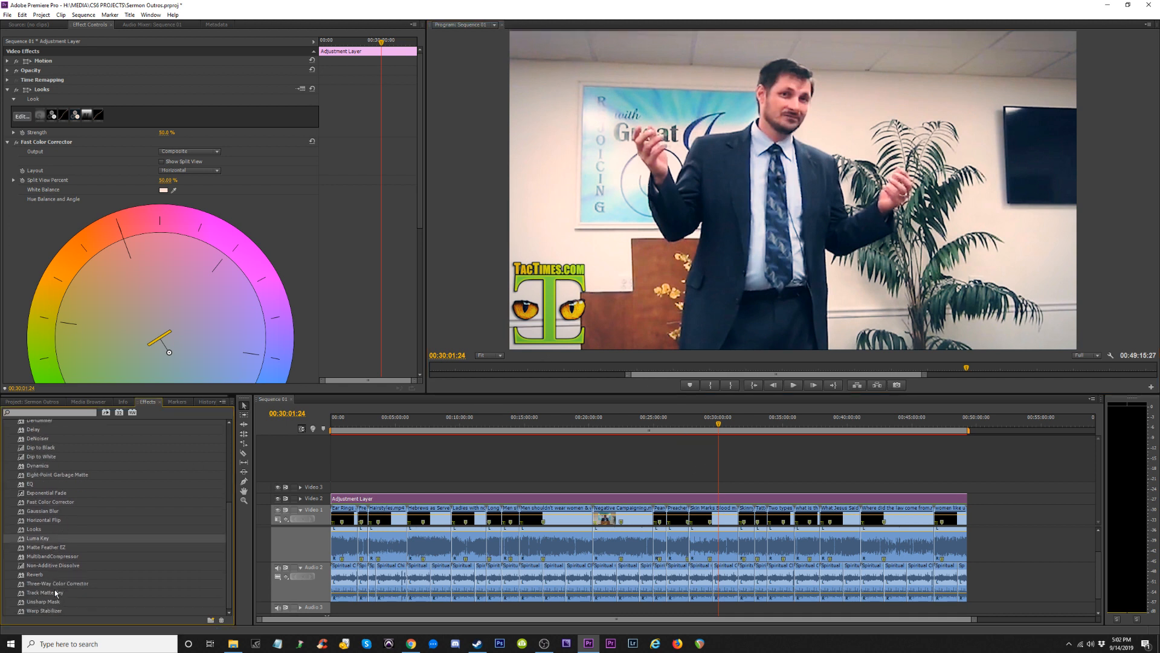
pyautogui.moveTo(55, 601); pyautogui.dragTo(689, 499)
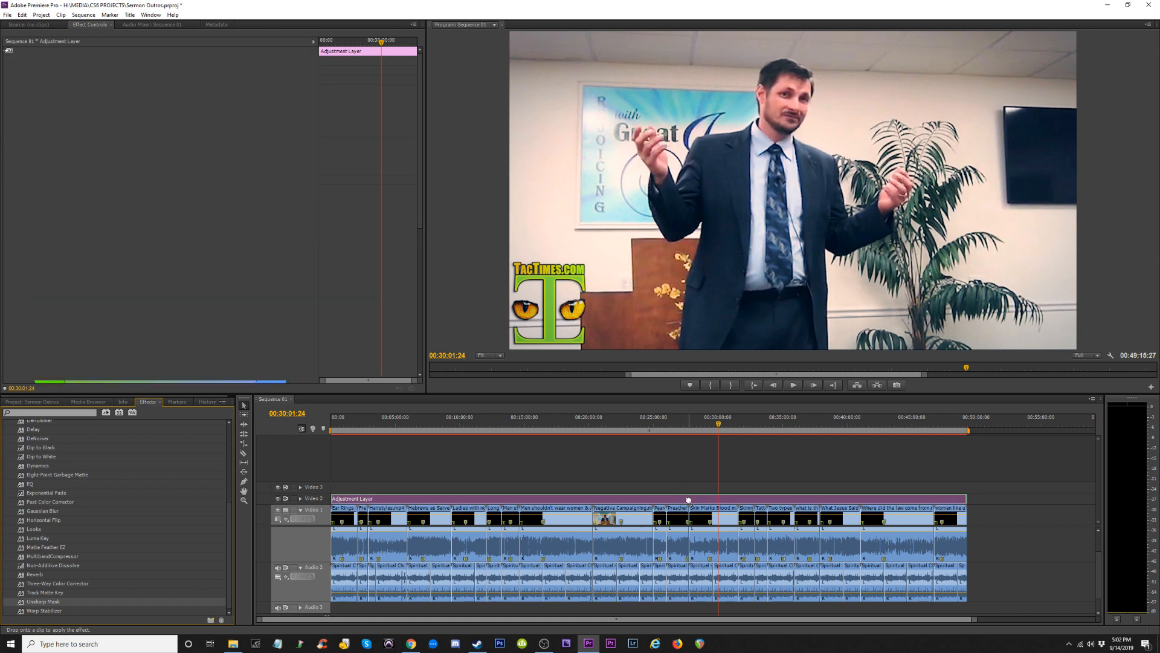
pyautogui.moveTo(420, 148); pyautogui.dragTo(420, 320)
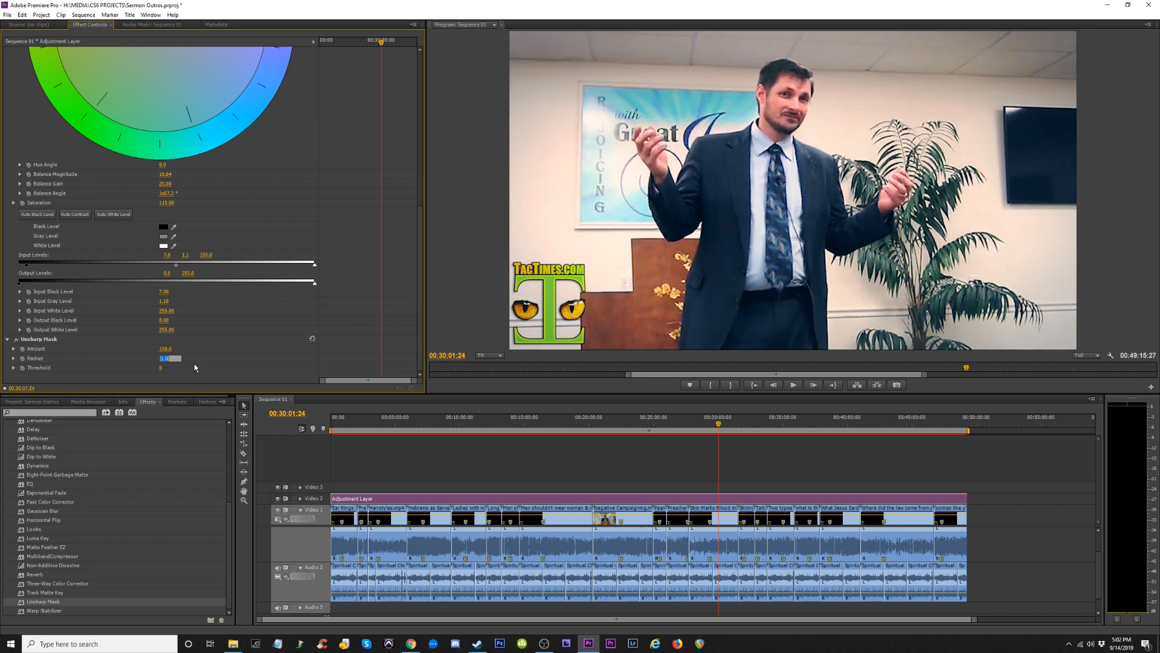
pyautogui.write('4')
pyautogui.press('Return')
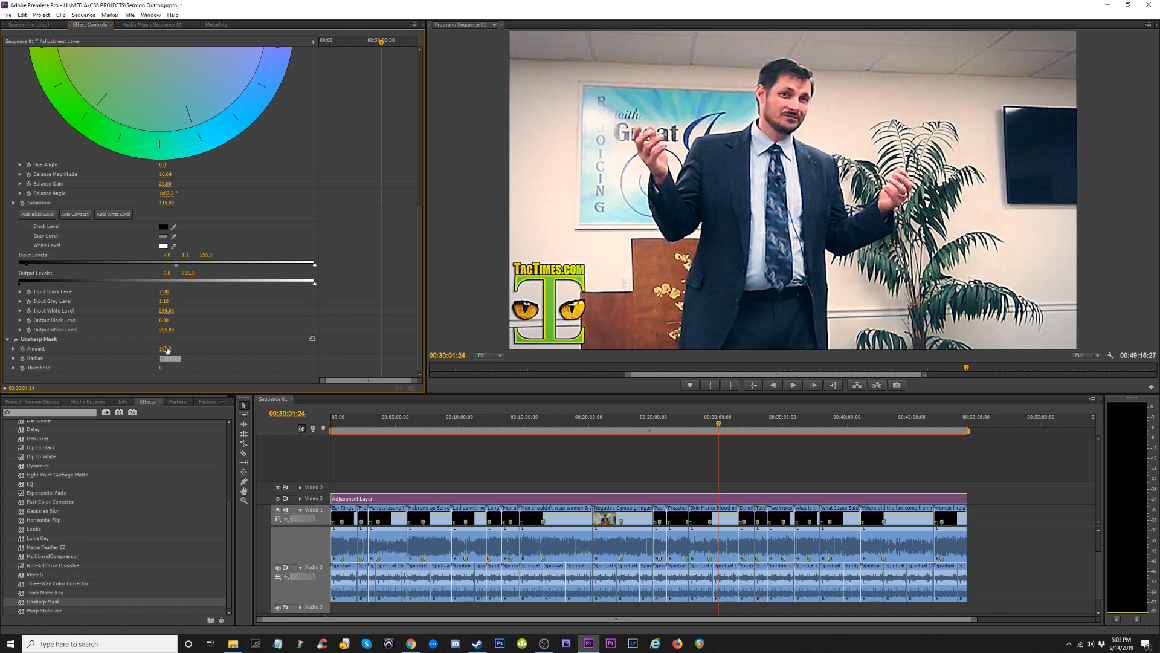
pyautogui.click(166, 349)
# Compare the picture with Unsharp Mask off and on, and play the footage around 00:30:01:24 to judge the sharpening.
pyautogui.click(17, 341)
pyautogui.click(18, 340)
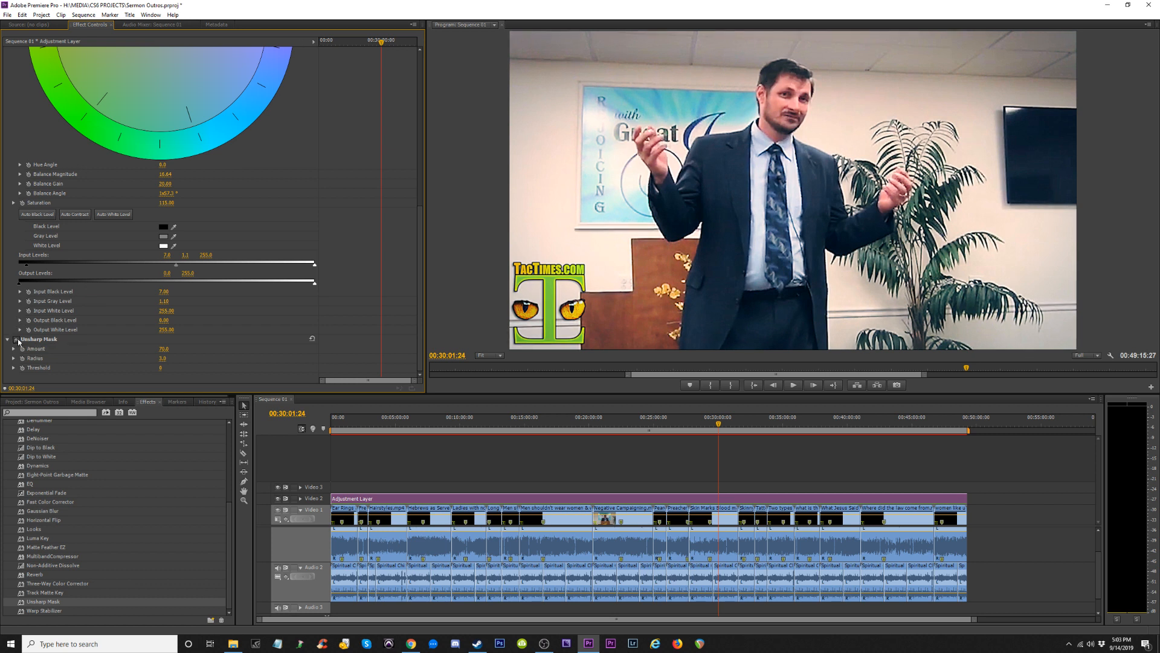
pyautogui.click(18, 341)
pyautogui.press('space')
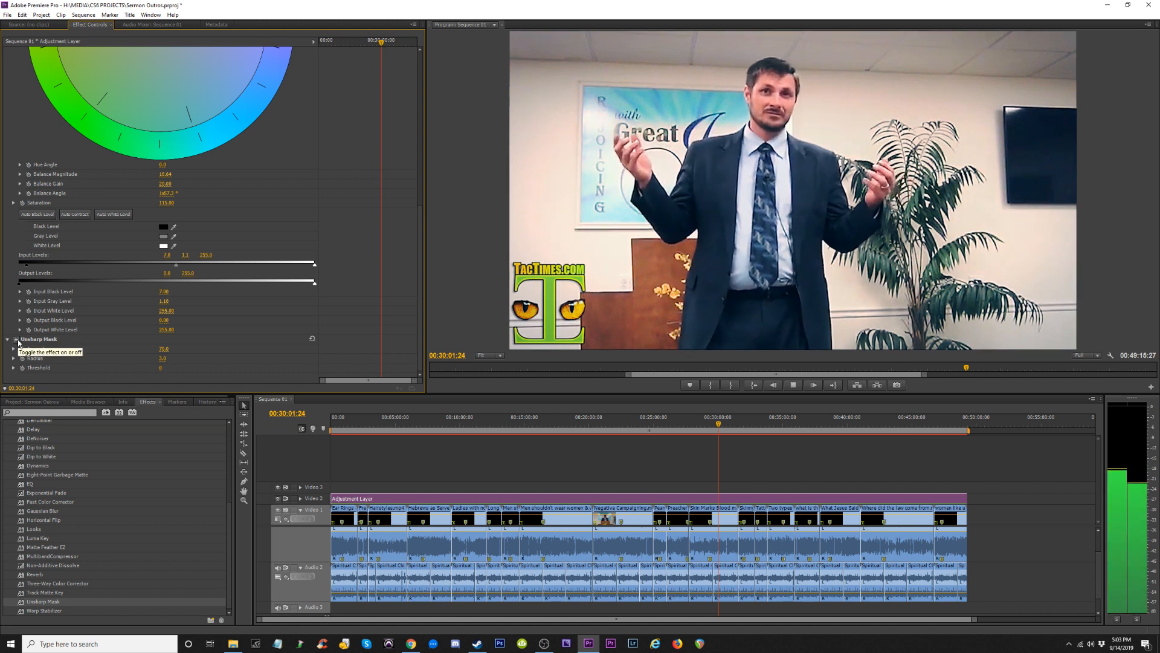
pyautogui.press('space')
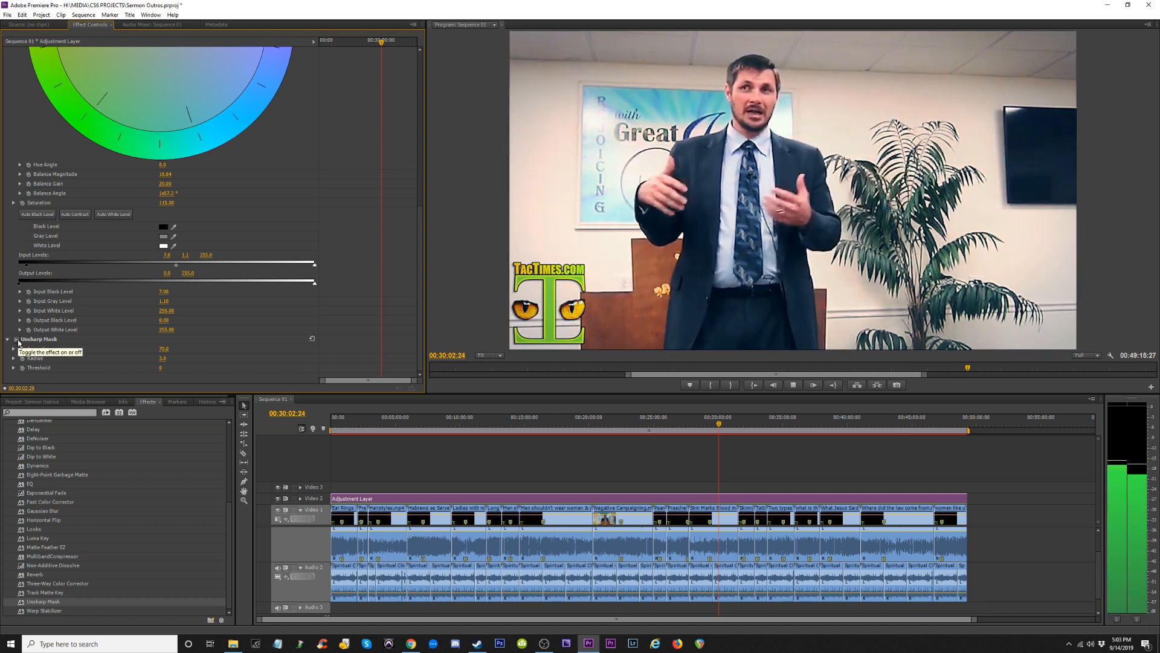
pyautogui.press('space')
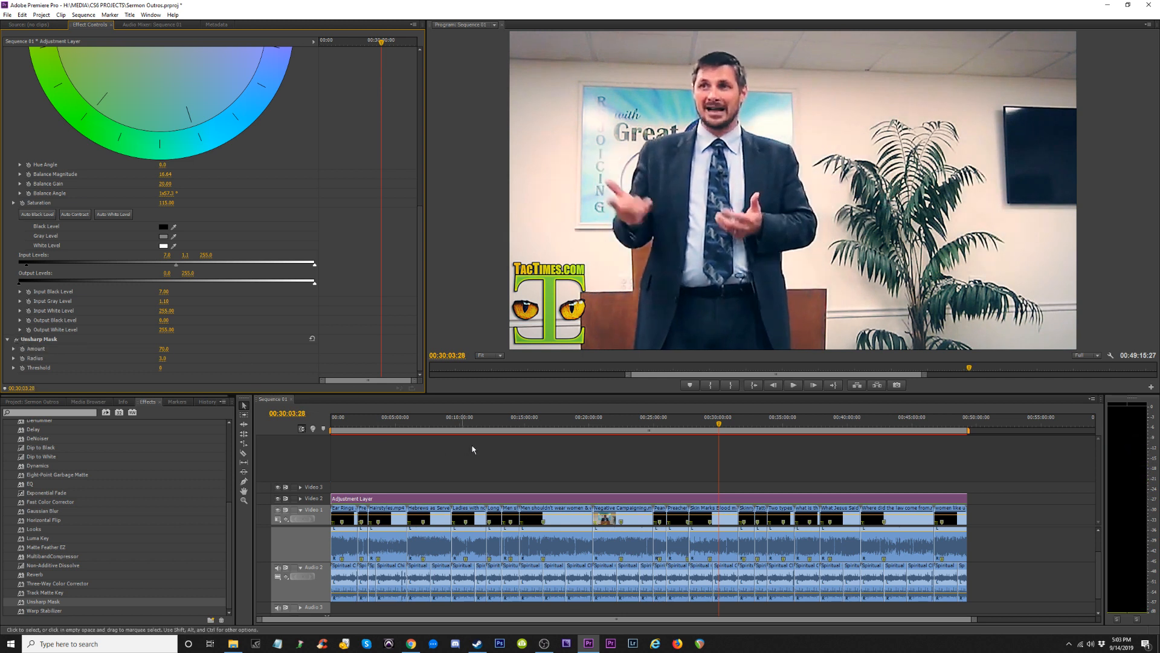
# Remove the effects, including the volume settings, from all the music clips on the Audio 2 track.
pyautogui.click(726, 596)
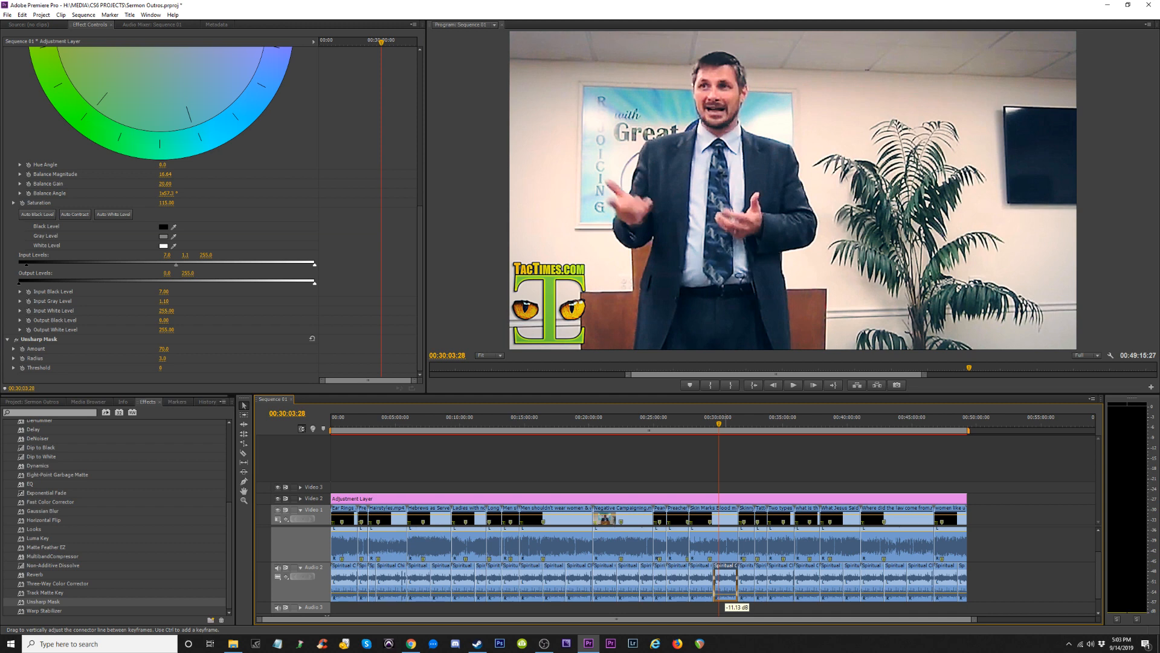
pyautogui.click(1006, 561)
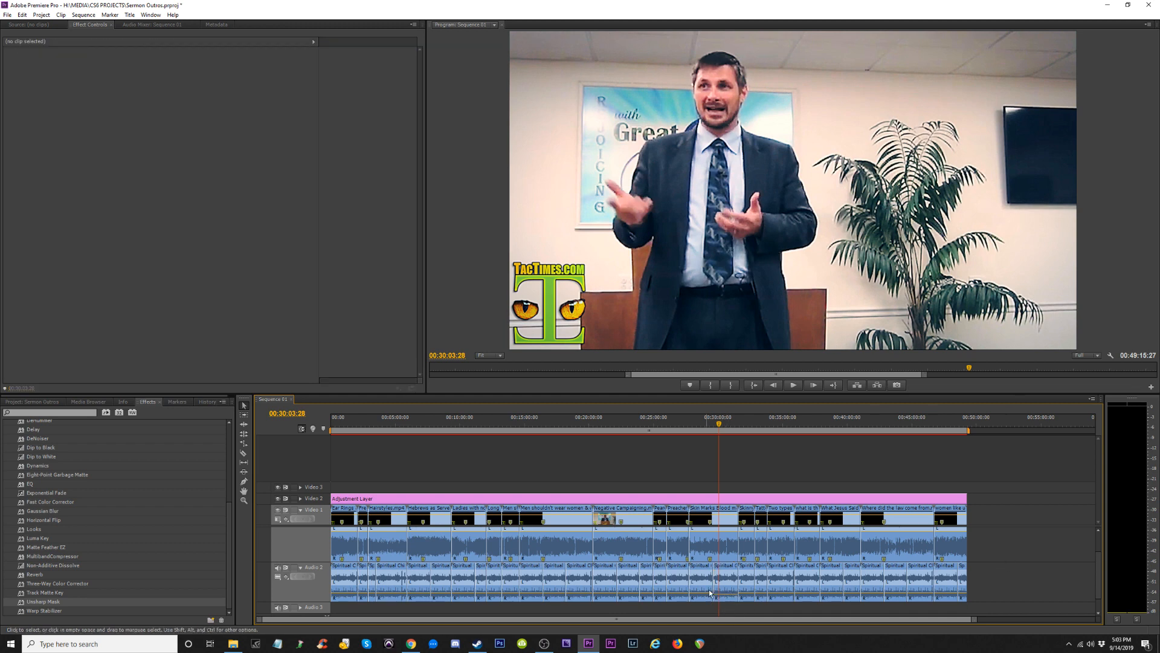
pyautogui.click(728, 584)
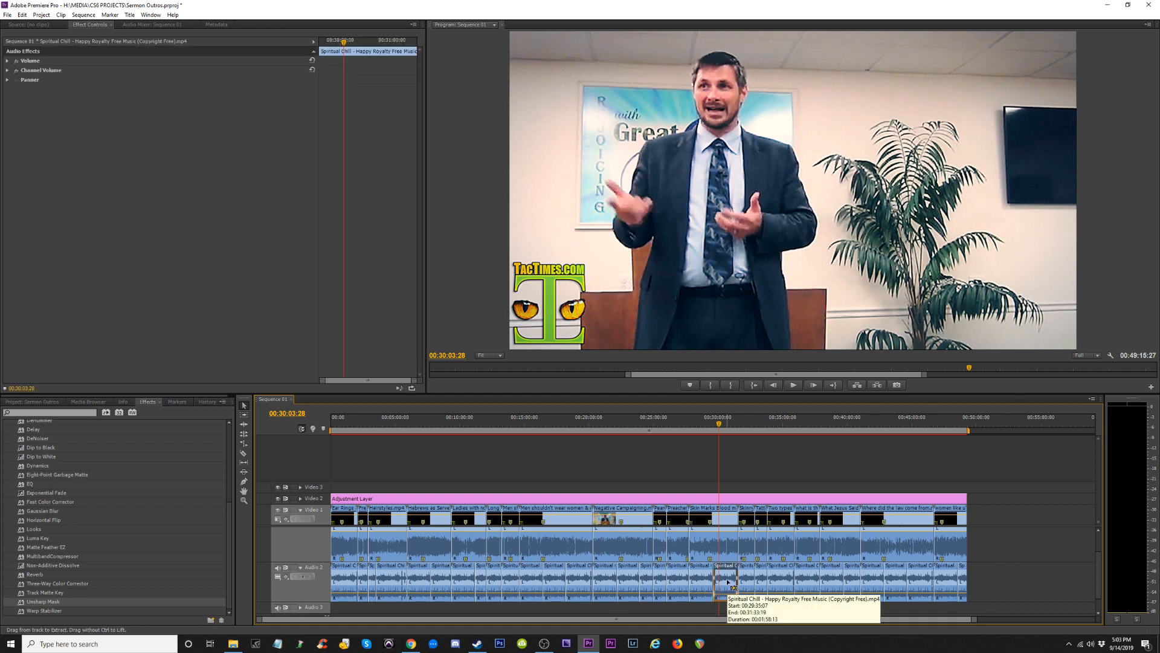
pyautogui.moveTo(1011, 580); pyautogui.dragTo(334, 584)
pyautogui.rightClick(440, 582)
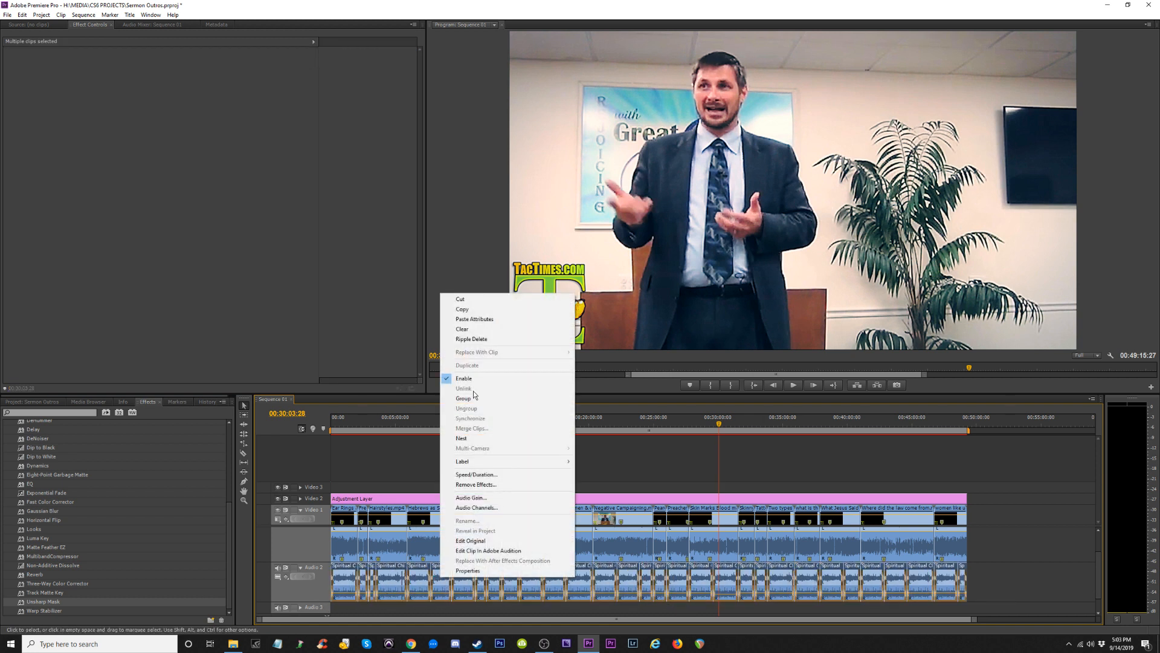
pyautogui.click(490, 484)
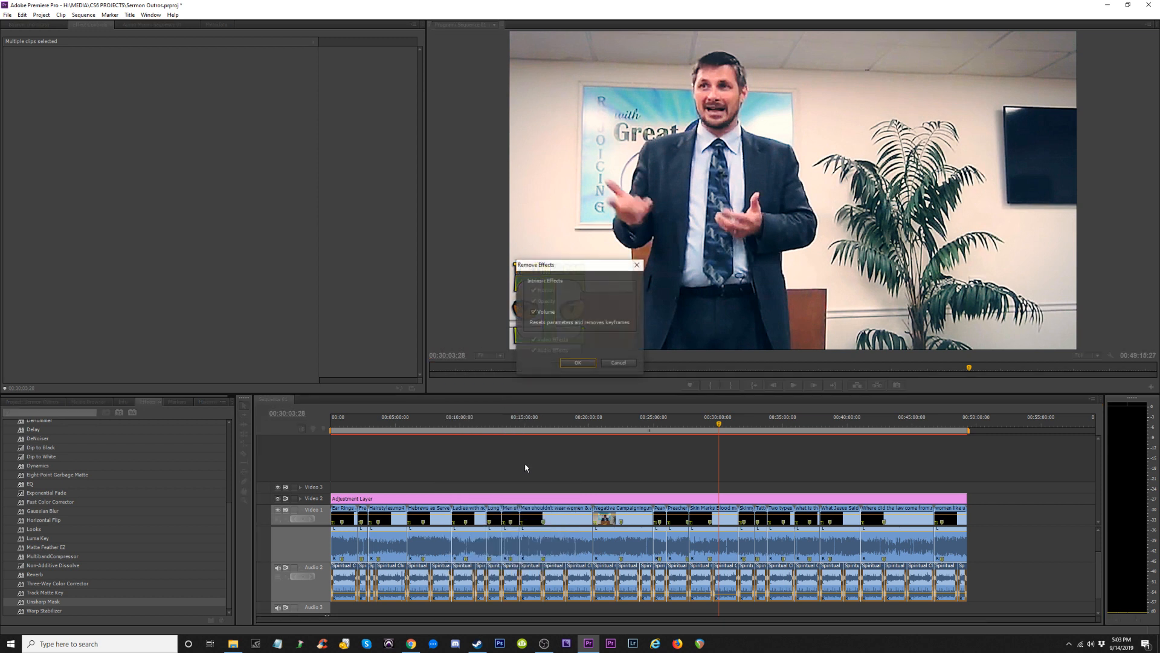
pyautogui.click(571, 363)
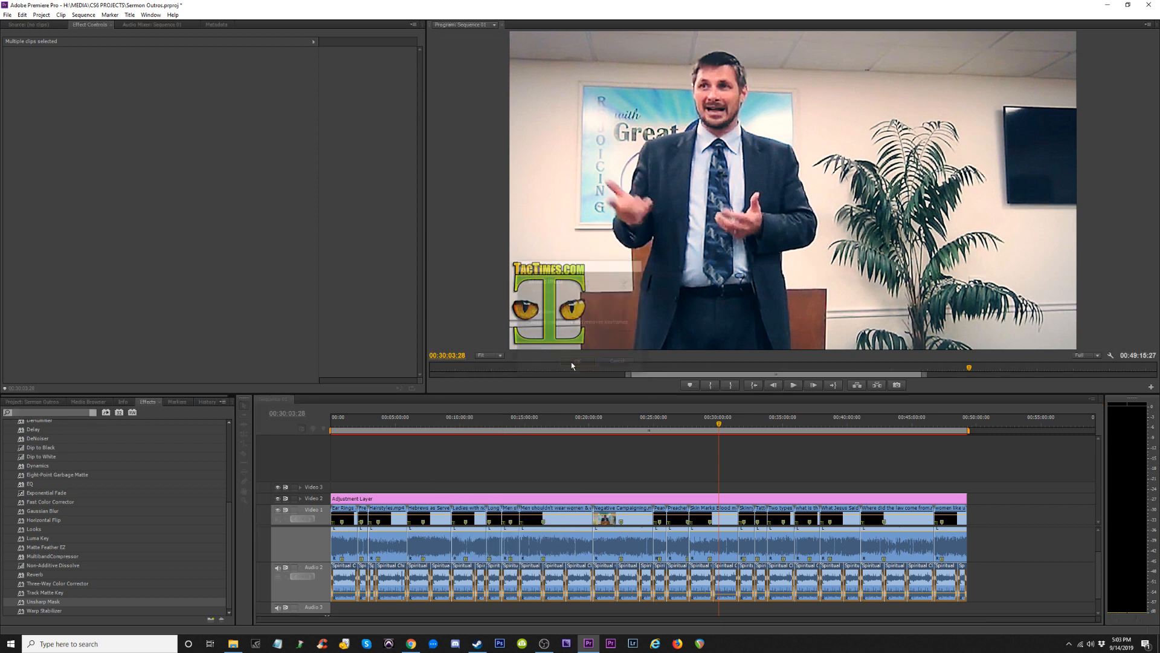
# Paste the copied attributes onto the first music clip on the Audio 2 track.
pyautogui.click(341, 426)
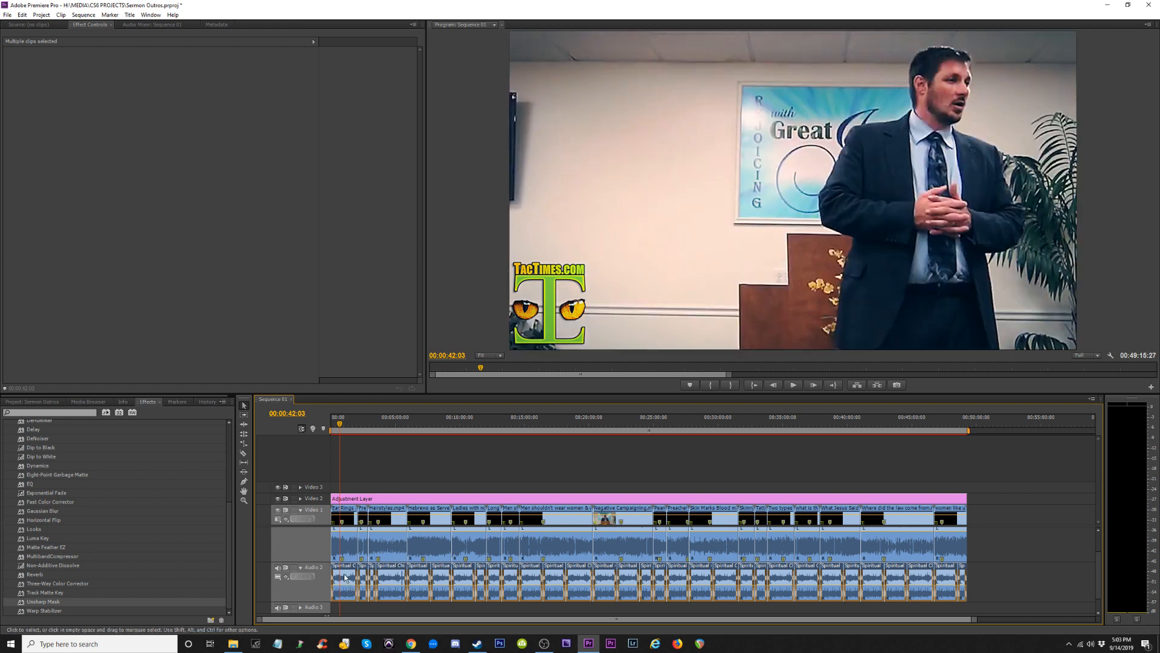
pyautogui.click(354, 454)
pyautogui.rightClick(344, 576)
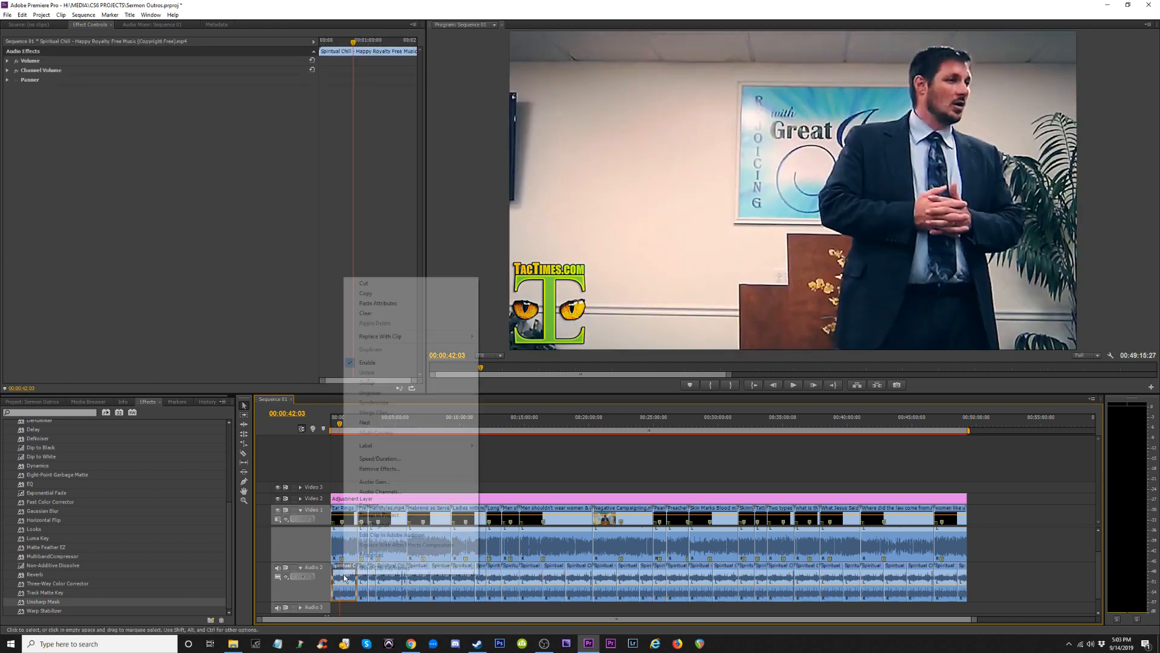
pyautogui.click(385, 304)
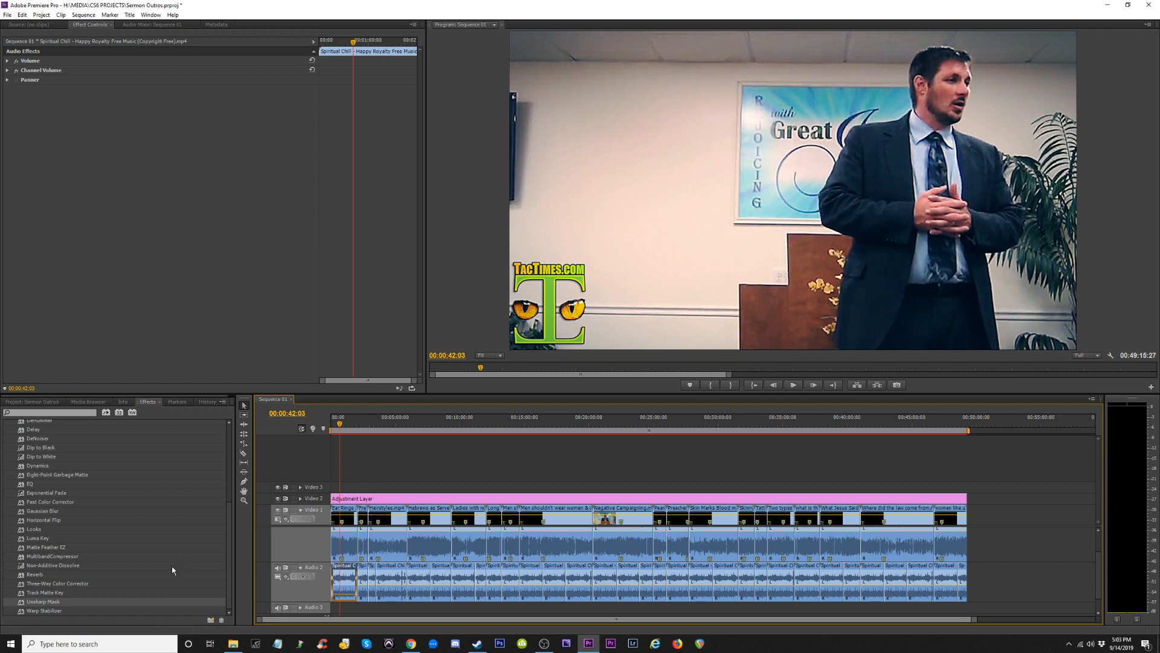
# Apply MultibandCompressor with the Music mastering preset to the first music clip and play the result.
pyautogui.moveTo(54, 556); pyautogui.dragTo(351, 578)
pyautogui.click(312, 79)
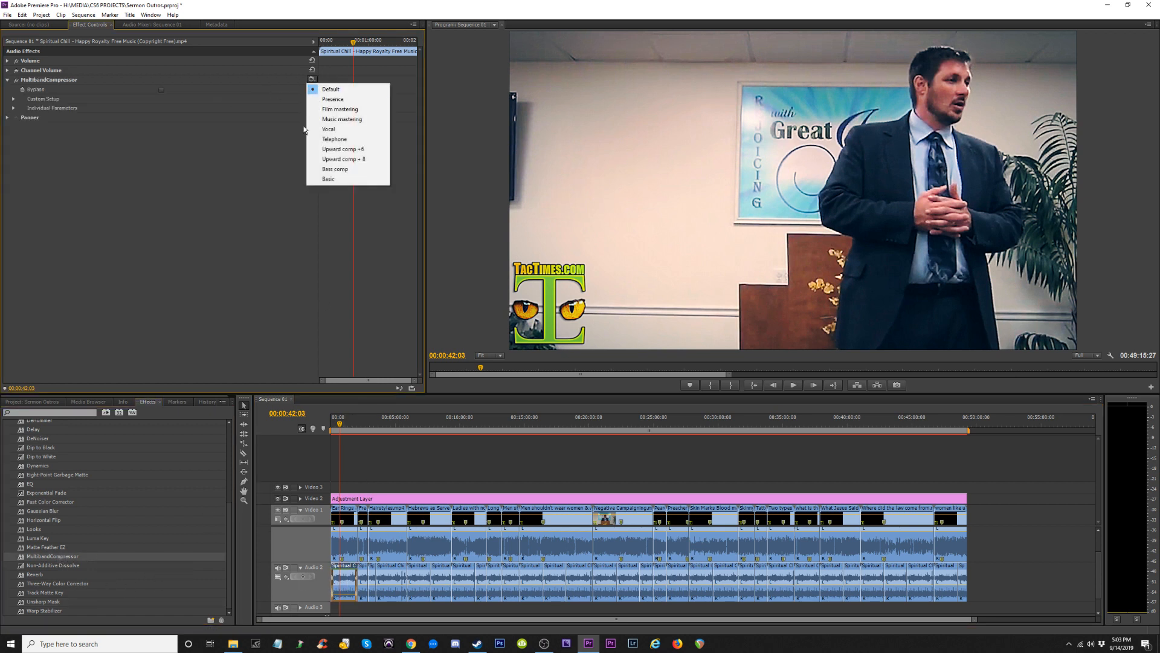
pyautogui.click(349, 119)
pyautogui.press('space')
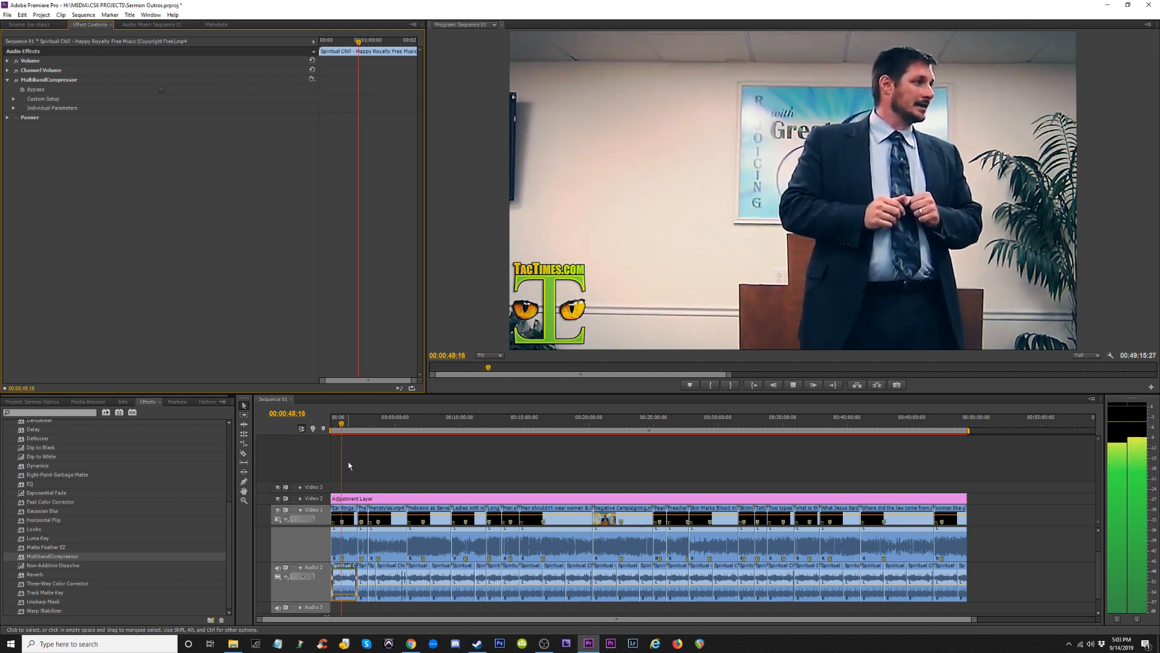
pyautogui.click(363, 472)
# Paste the first music clip's attributes onto all the remaining music clips on the Audio 2 track.
pyautogui.click(344, 582)
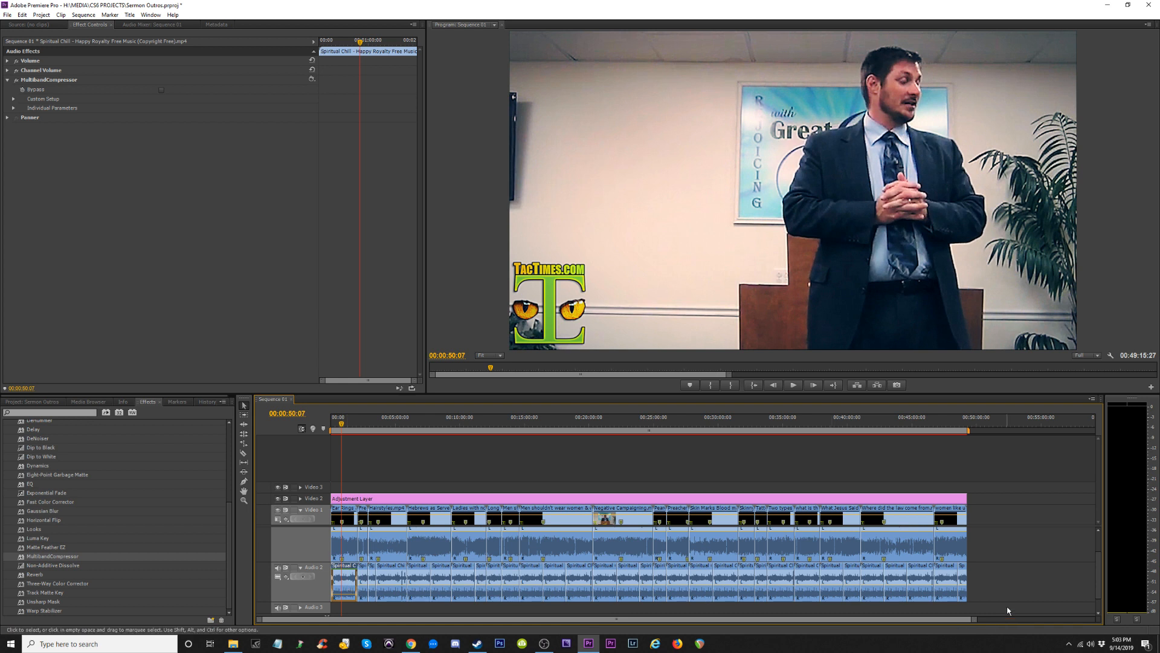
pyautogui.moveTo(1007, 610); pyautogui.dragTo(374, 591)
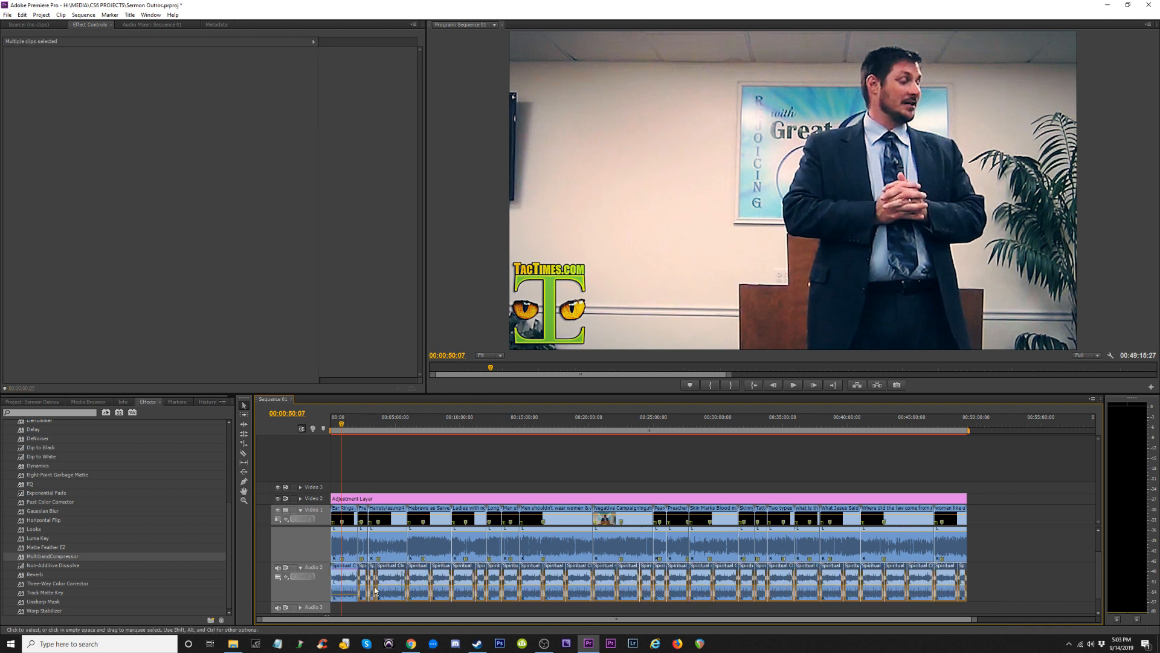
pyautogui.rightClick(391, 581)
pyautogui.click(451, 318)
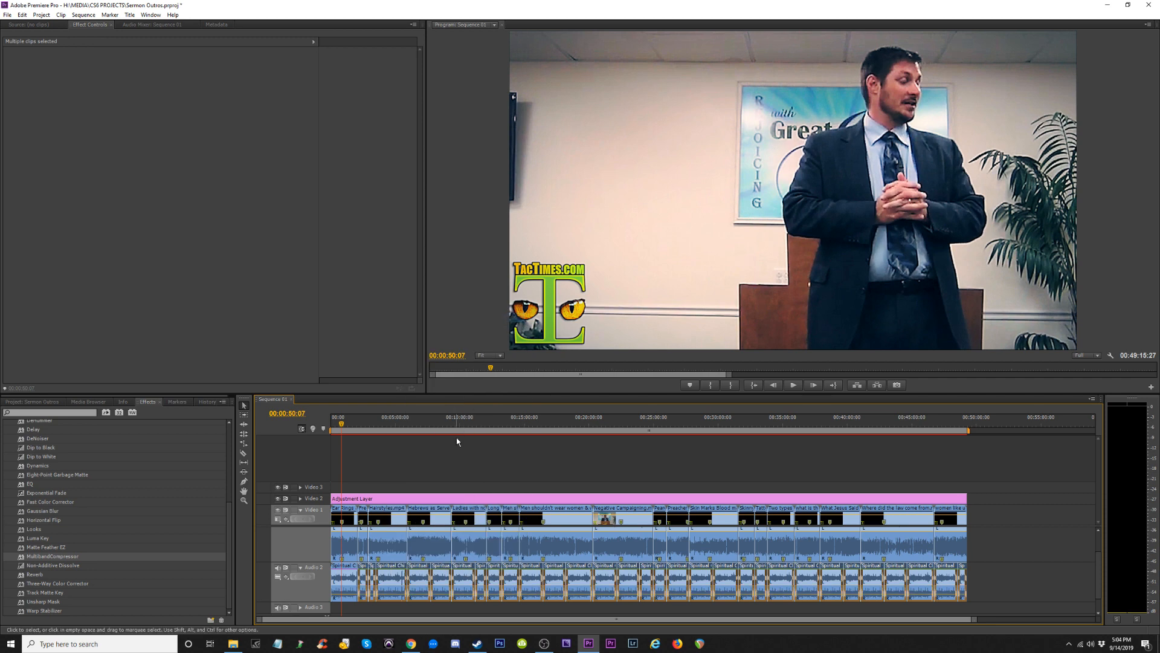
# Play the audio mix around 00:21:21 and show the effects of the Negative Campaigning.mp4 audio clip on Audio 1.
pyautogui.click(605, 427)
pyautogui.press('space')
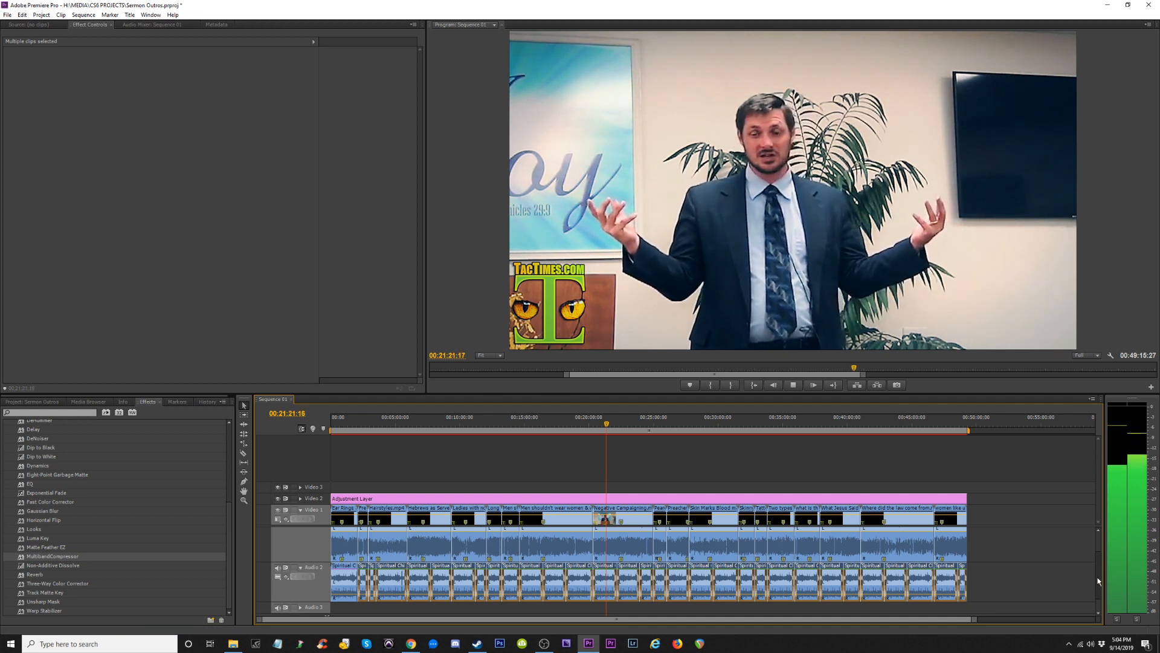
pyautogui.scroll(3, 1101, 576)
pyautogui.press('space')
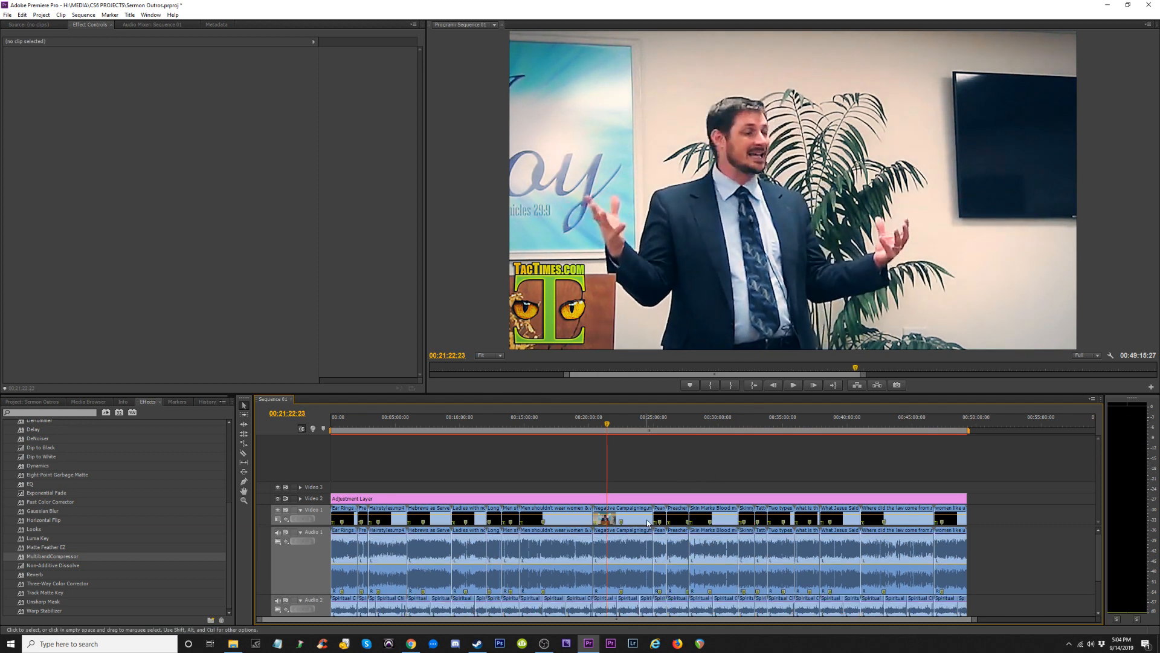
pyautogui.click(631, 551)
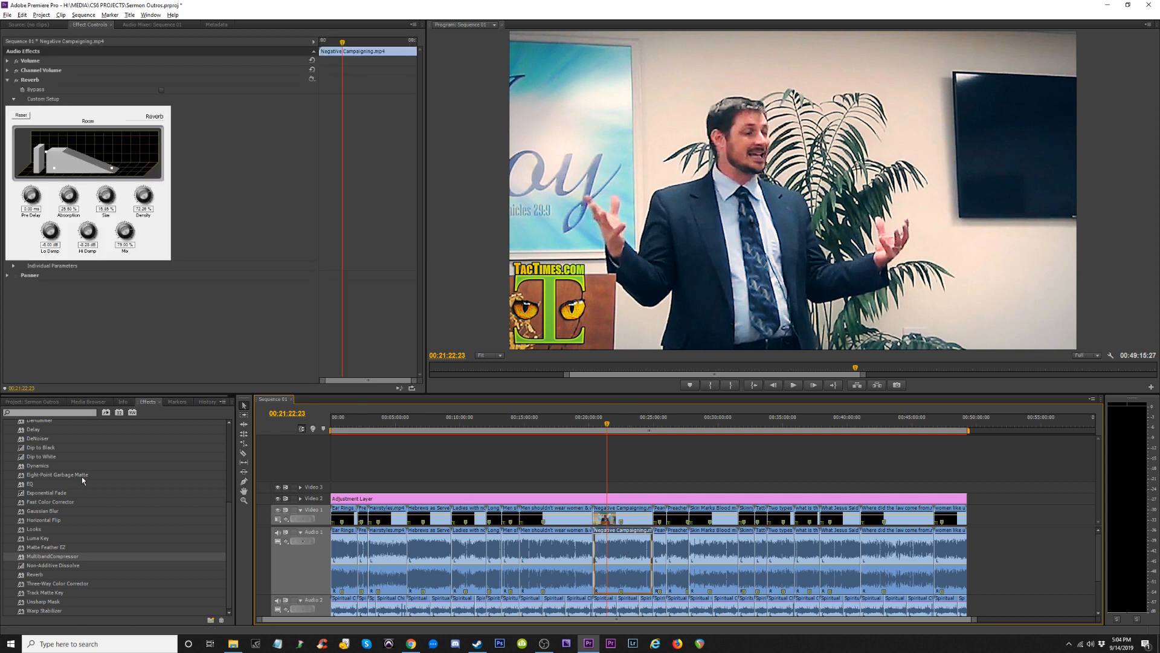
# Add the Dynamics and EQ effects to the Negative Campaigning.mp4 audio clip on Audio 1.
pyautogui.scroll(5, 49, 473)
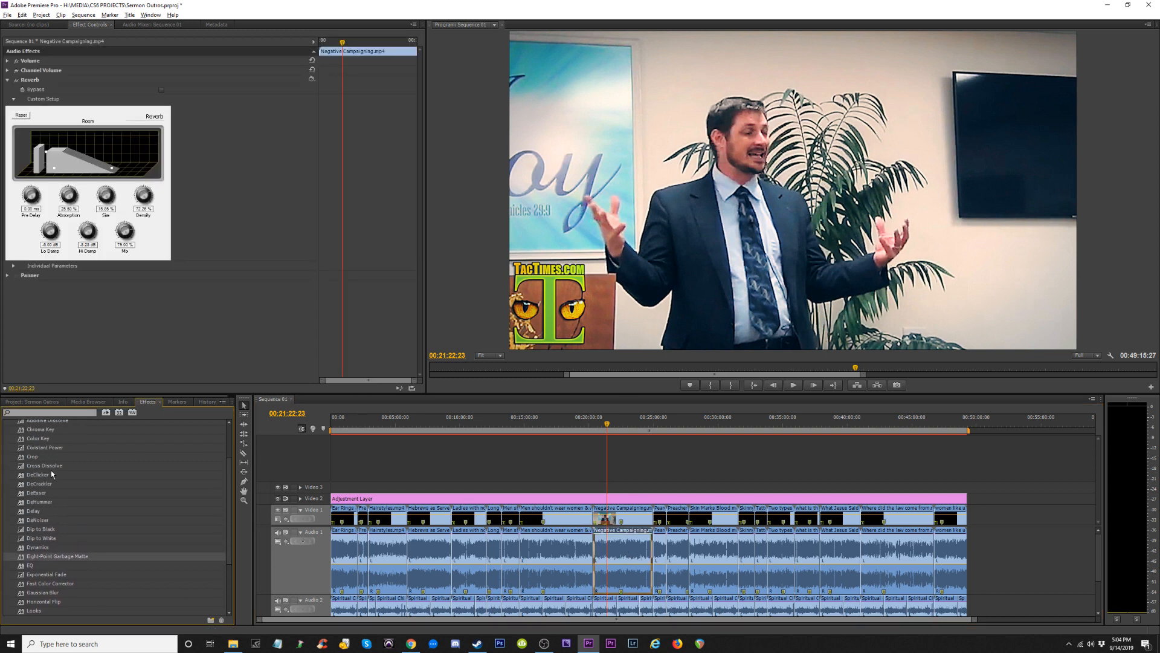
pyautogui.scroll(2, 51, 470)
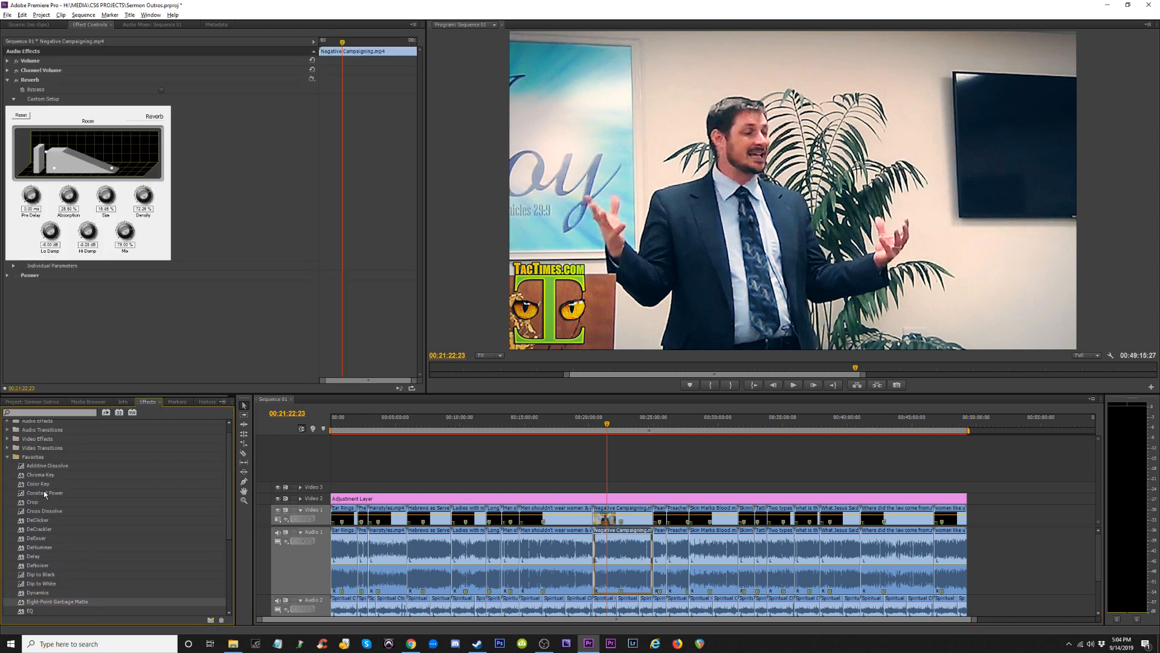
pyautogui.click(42, 511)
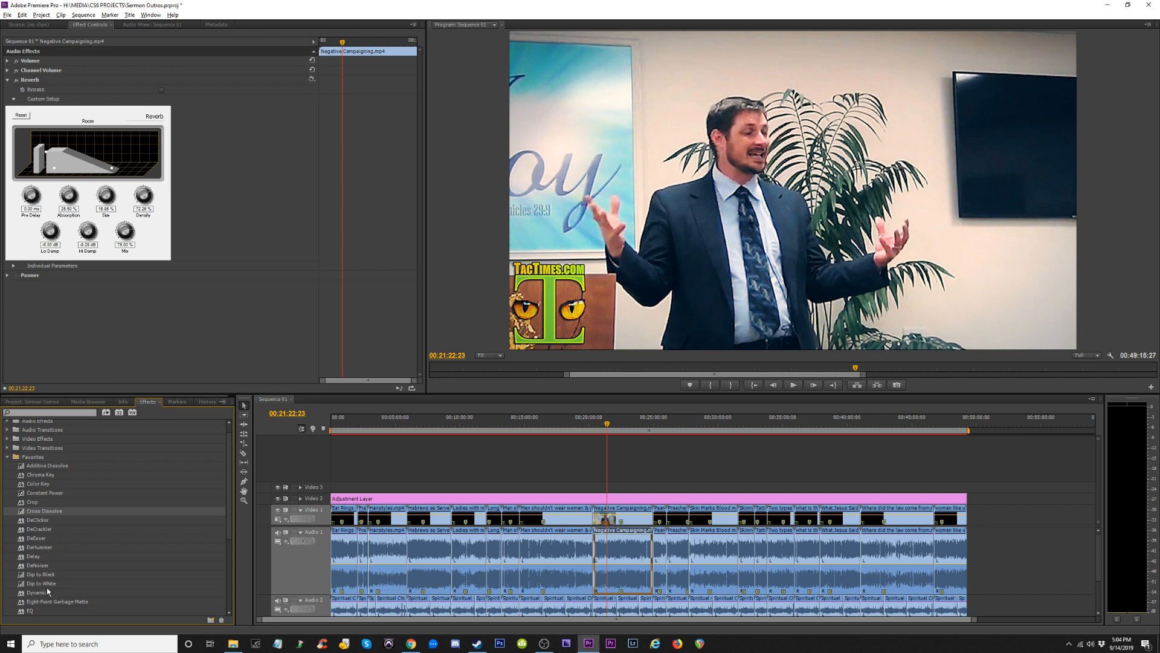
pyautogui.scroll(-3, 55, 588)
pyautogui.moveTo(42, 565); pyautogui.dragTo(621, 561)
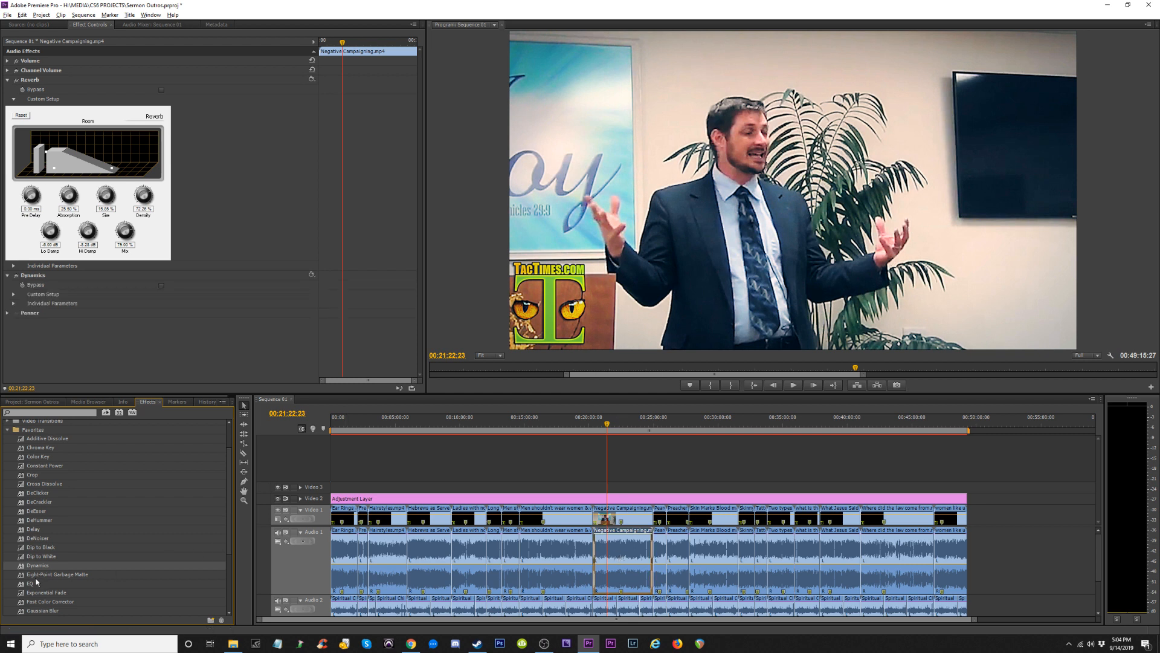
pyautogui.moveTo(33, 584); pyautogui.dragTo(622, 560)
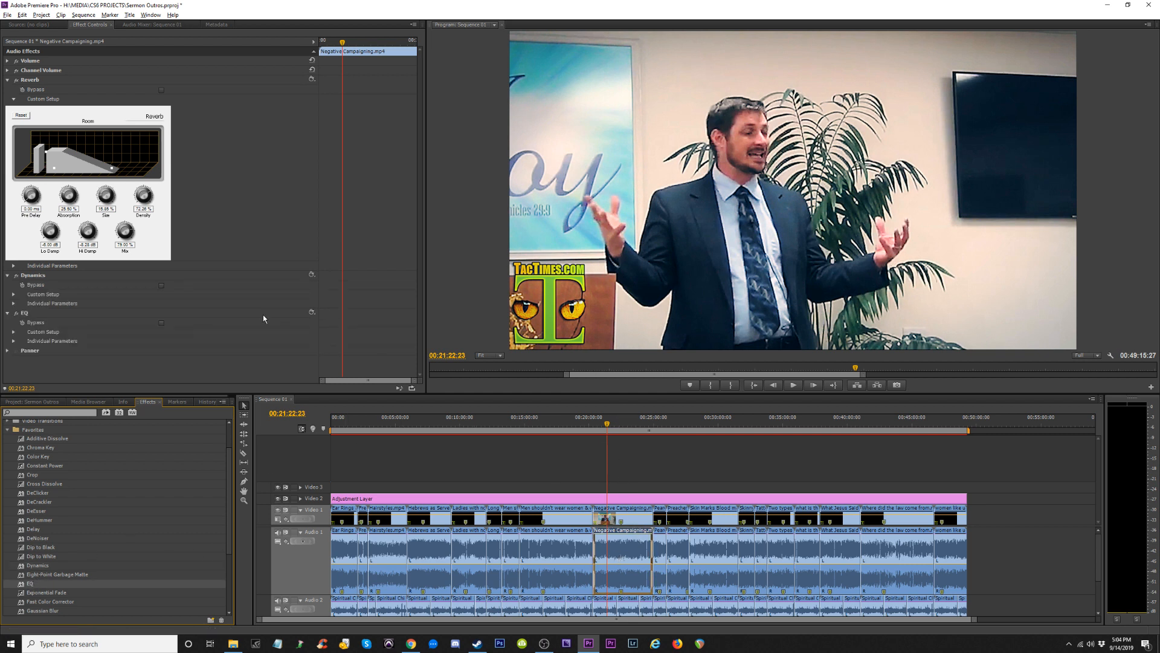
# Apply the Loudness preset to the clip's EQ effect and show its custom setup.
pyautogui.click(311, 312)
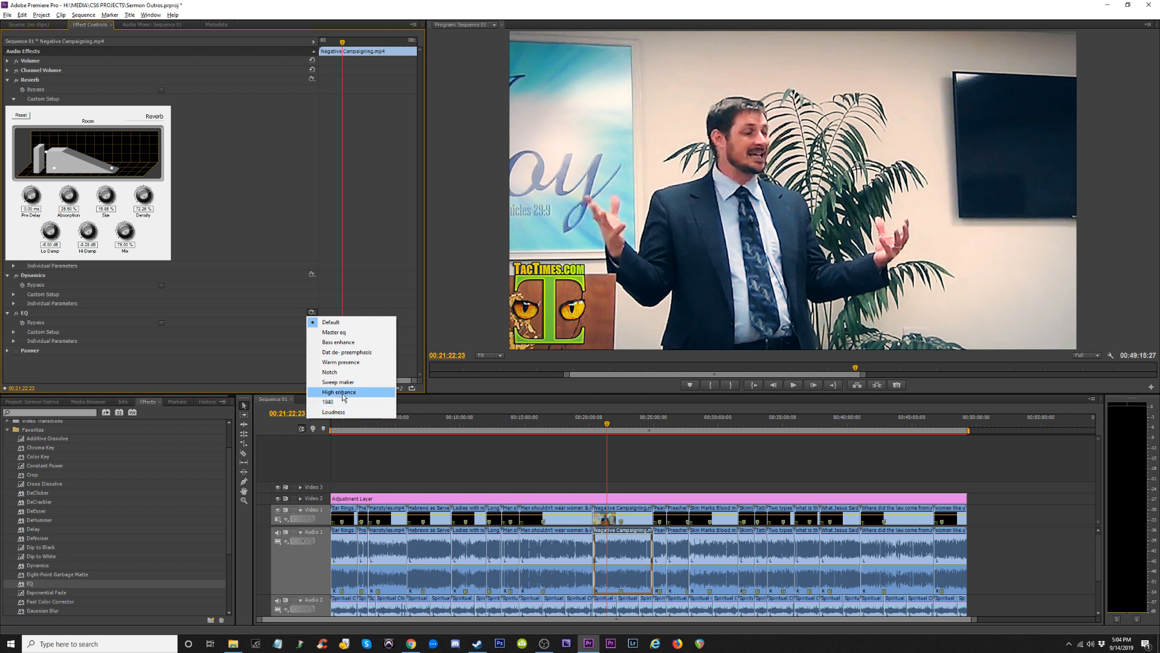
pyautogui.click(331, 412)
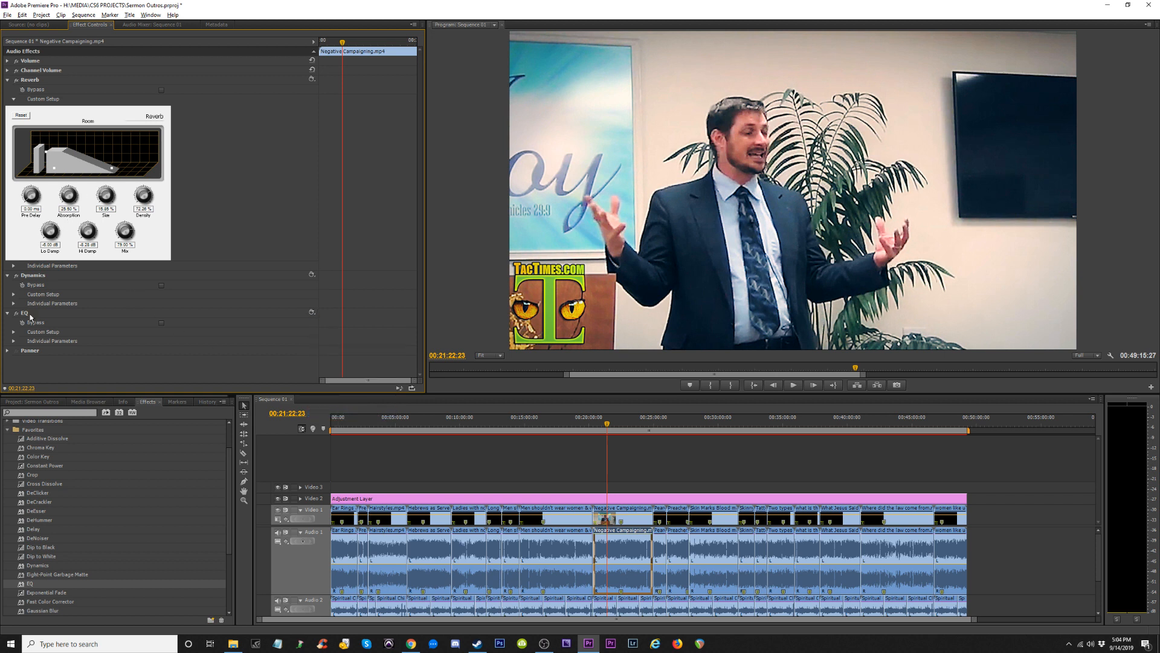
pyautogui.click(14, 332)
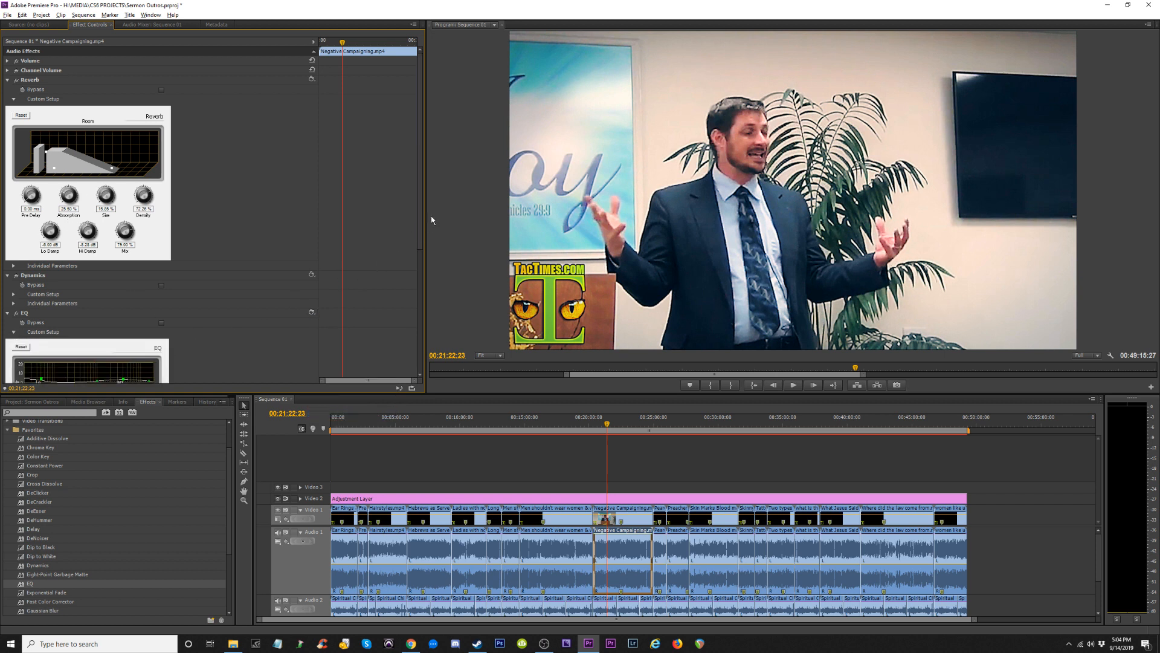
pyautogui.moveTo(422, 229); pyautogui.dragTo(425, 328)
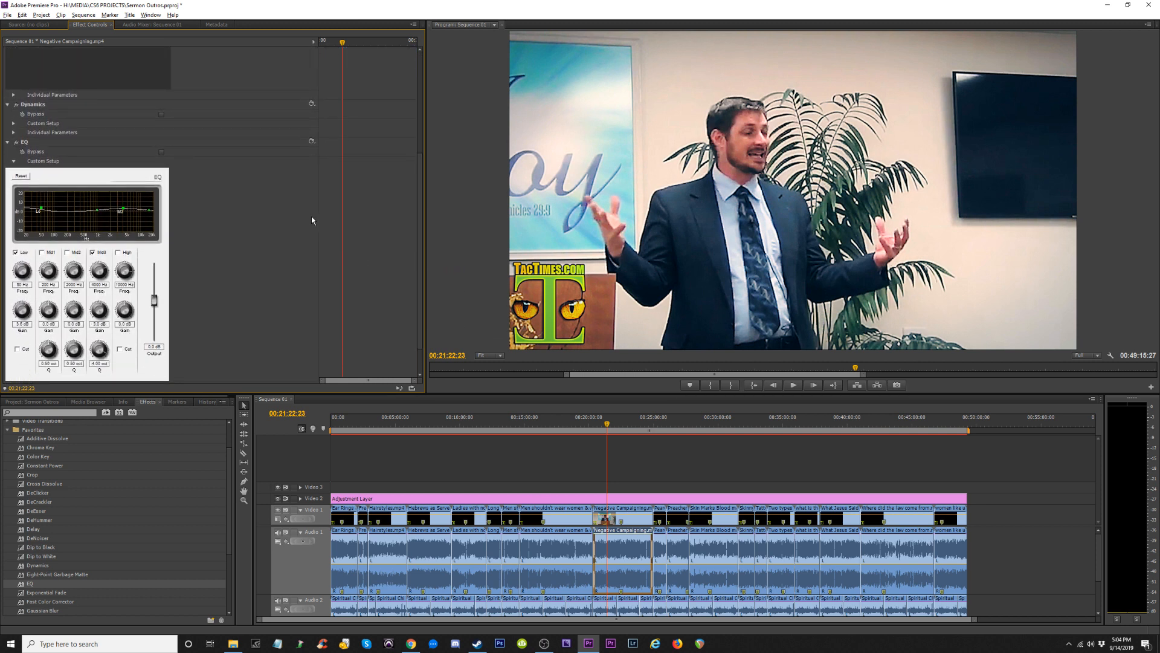
pyautogui.moveTo(428, 219); pyautogui.dragTo(422, 183)
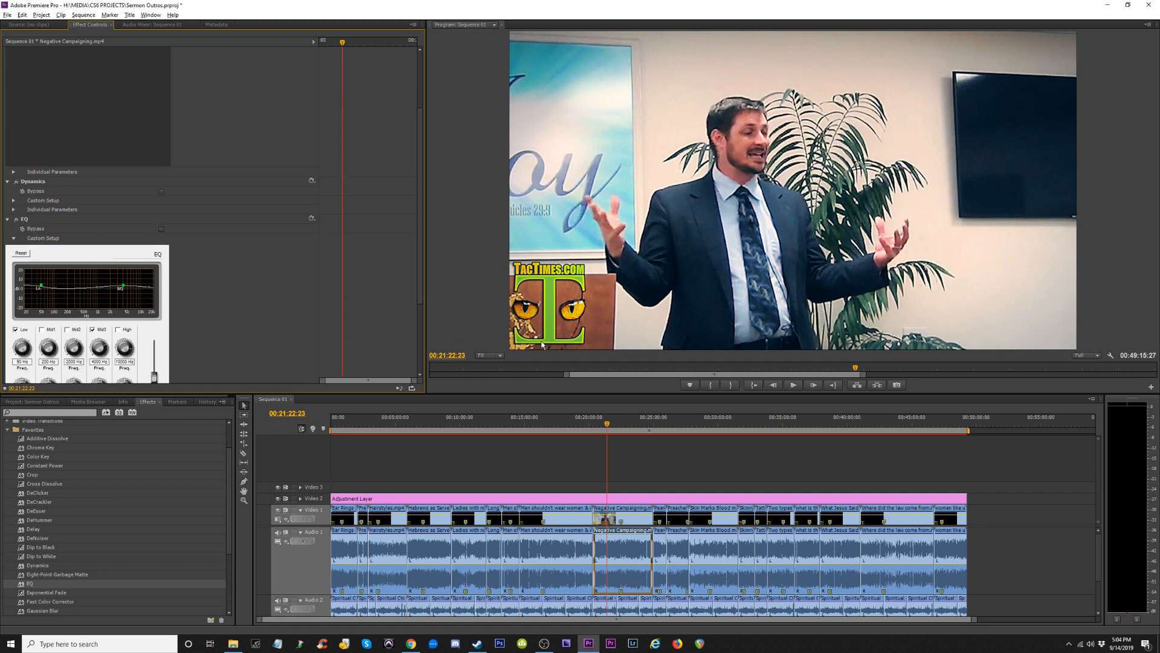
# Move the EQ effect above Reverb in the clip's effect order and expand its settings again.
pyautogui.click(7, 219)
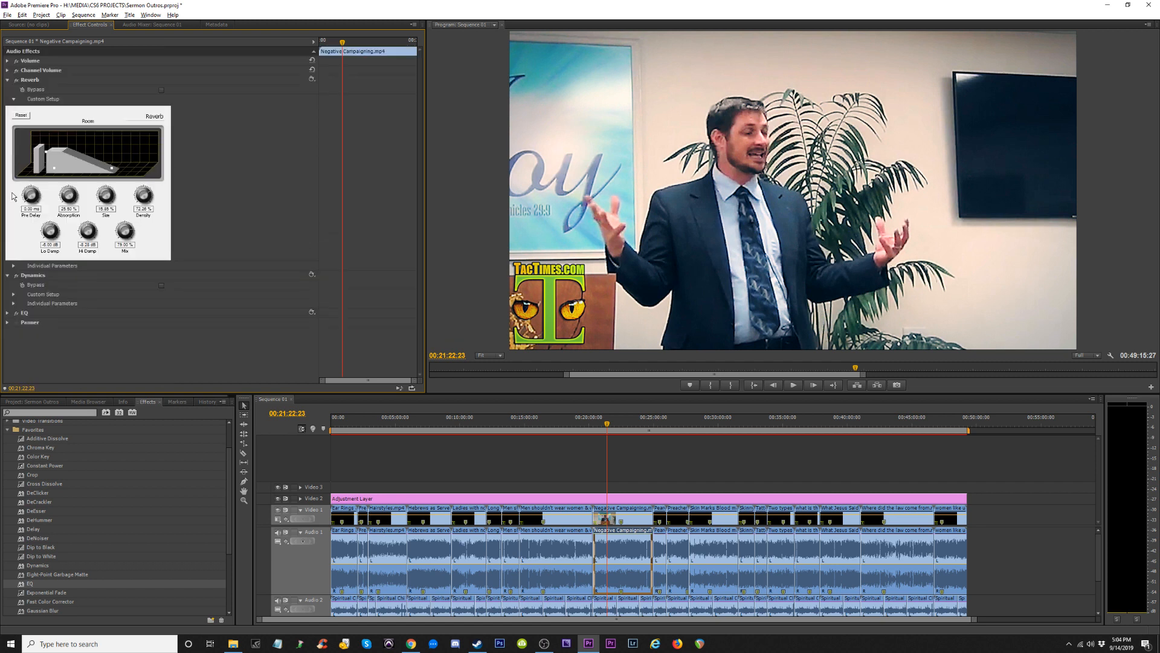
pyautogui.click(6, 276)
pyautogui.moveTo(42, 284); pyautogui.dragTo(107, 86)
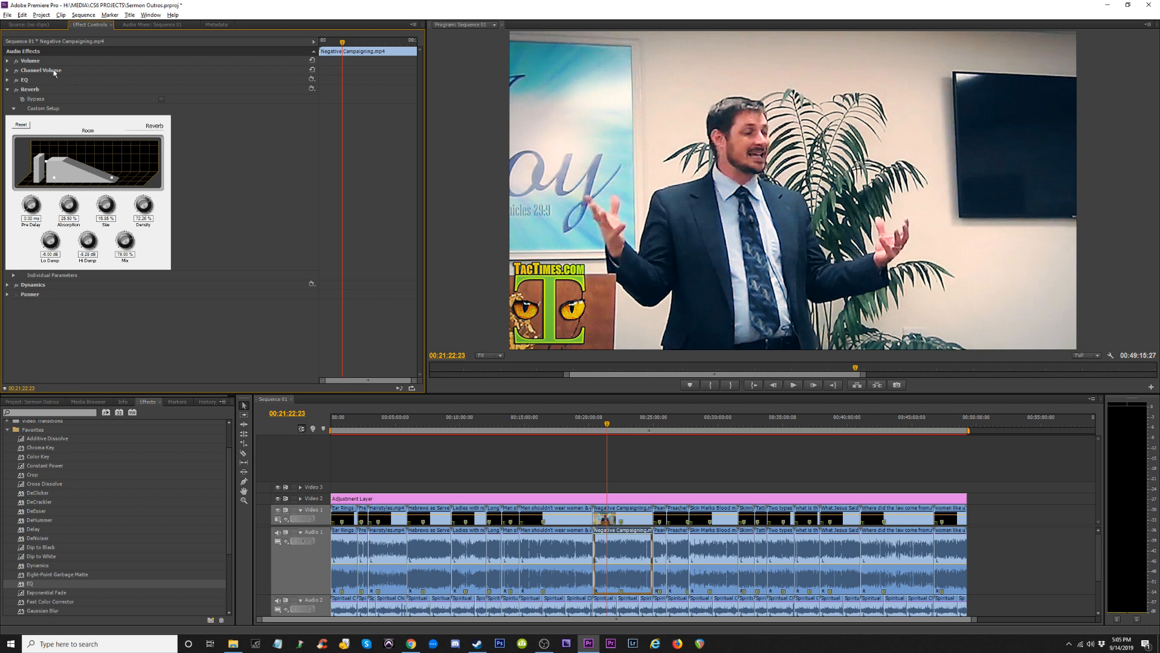
pyautogui.click(7, 80)
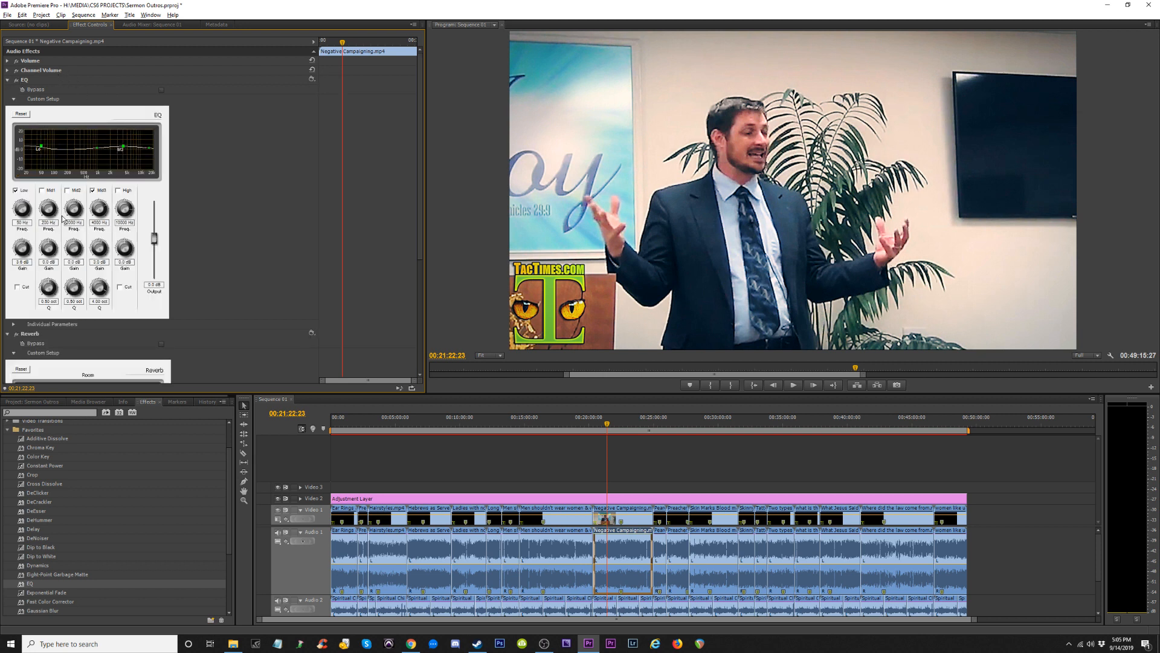
# Expand the Dynamics effect, view its list of presets, and deselect the clip.
pyautogui.moveTo(415, 191); pyautogui.dragTo(415, 323)
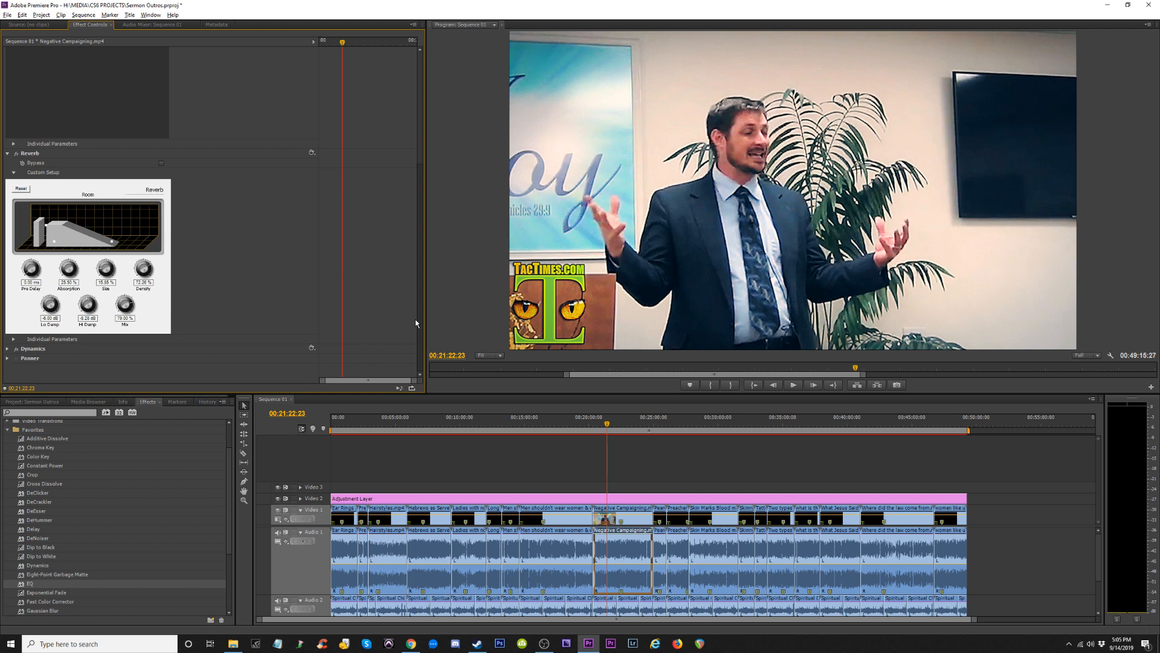
pyautogui.click(7, 349)
pyautogui.scroll(-1, 417, 234)
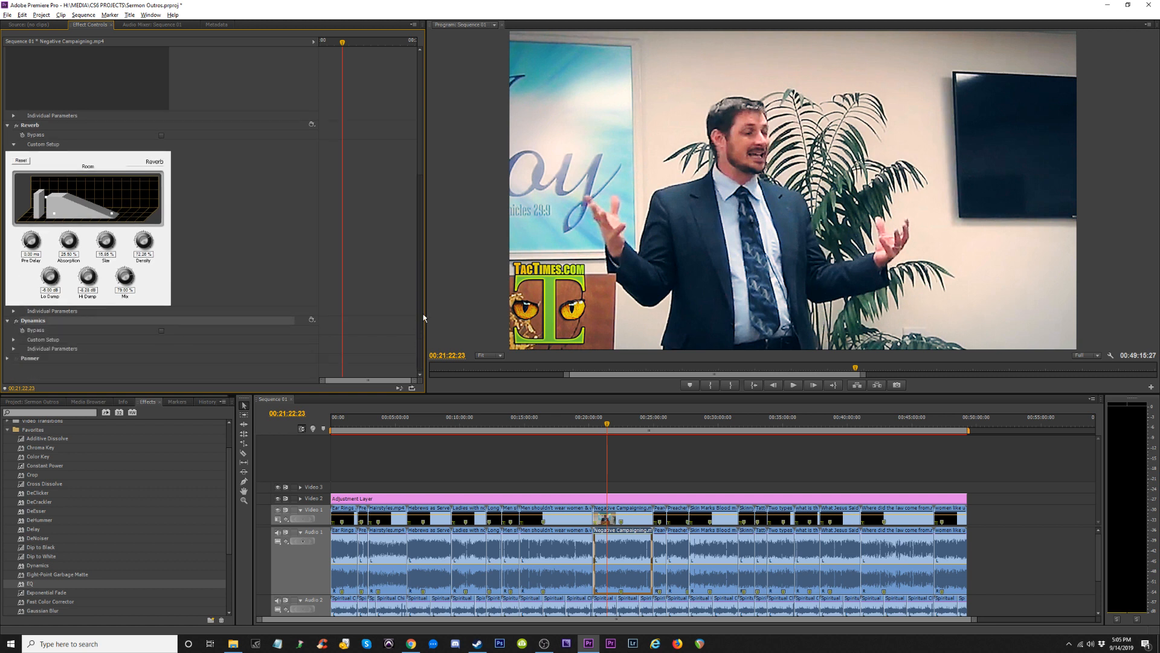
pyautogui.click(311, 321)
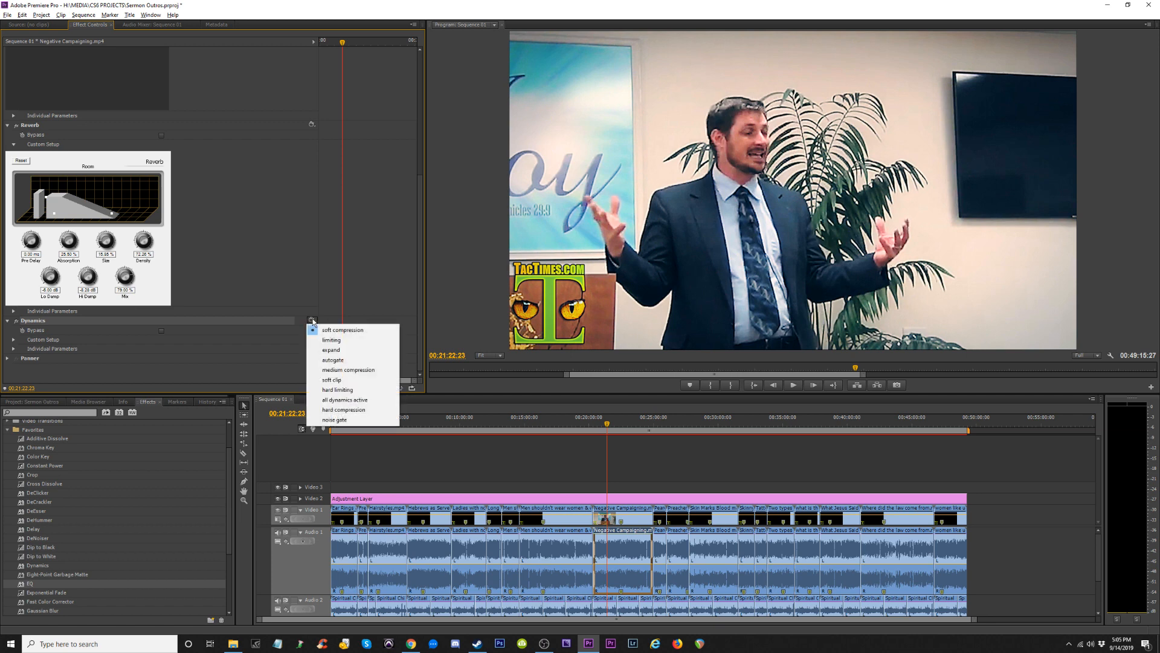
pyautogui.click(622, 439)
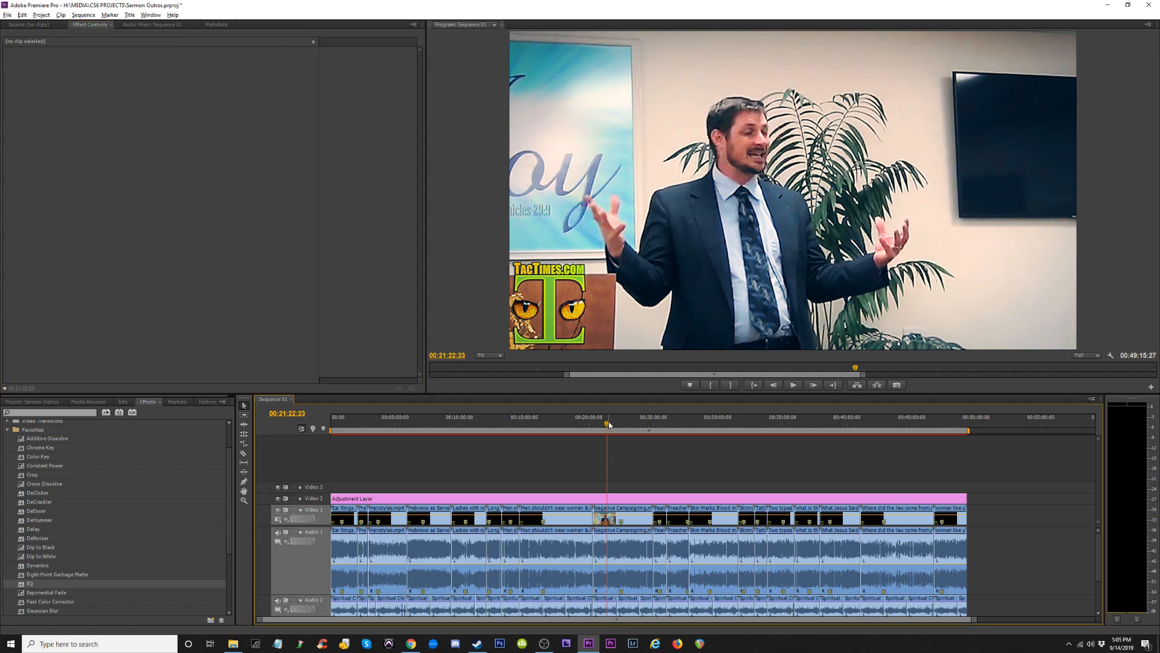
# Play the Negative Campaigning.mp4 section from around 00:21:05 to hear the processed audio.
pyautogui.press('space')
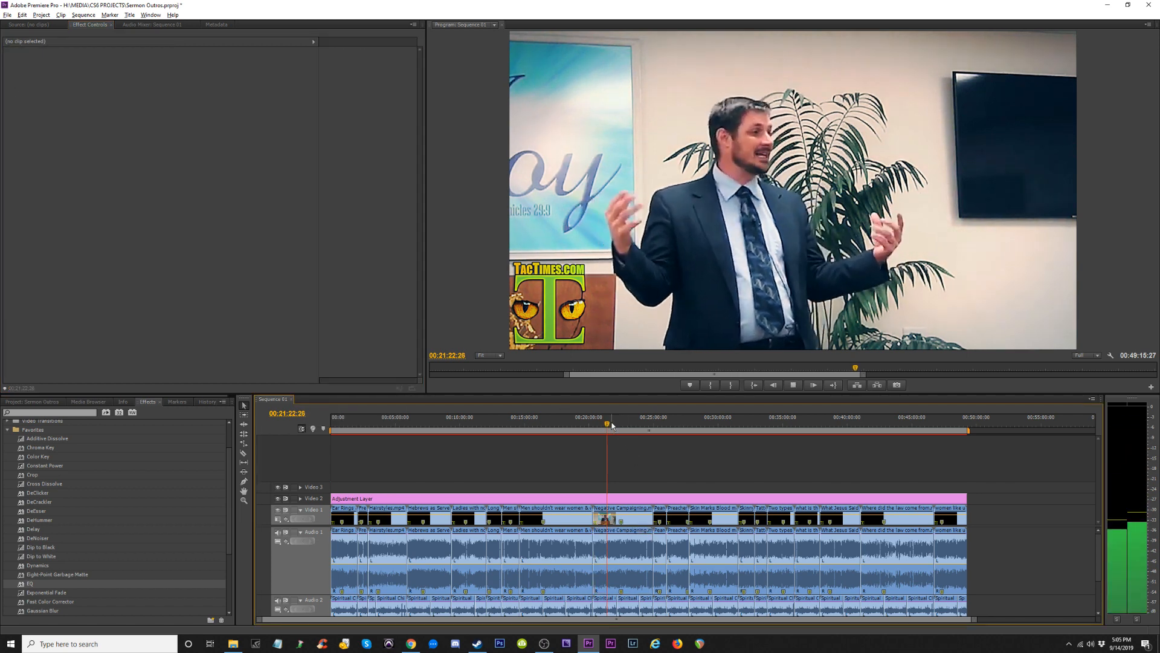
pyautogui.click(605, 426)
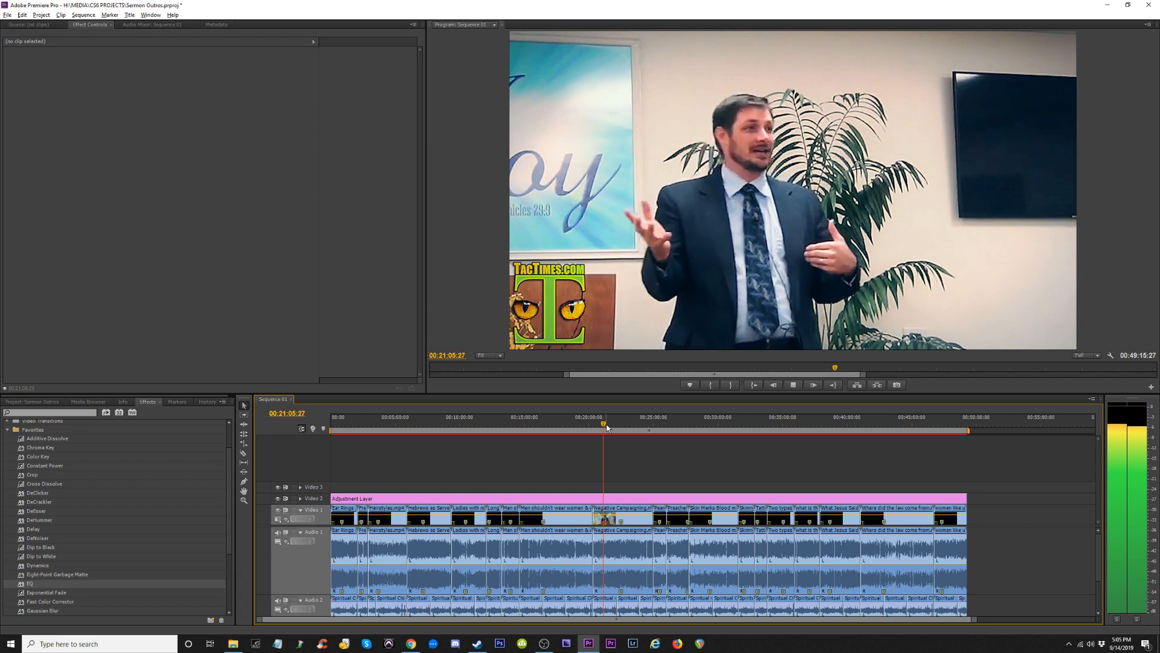
pyautogui.press('space')
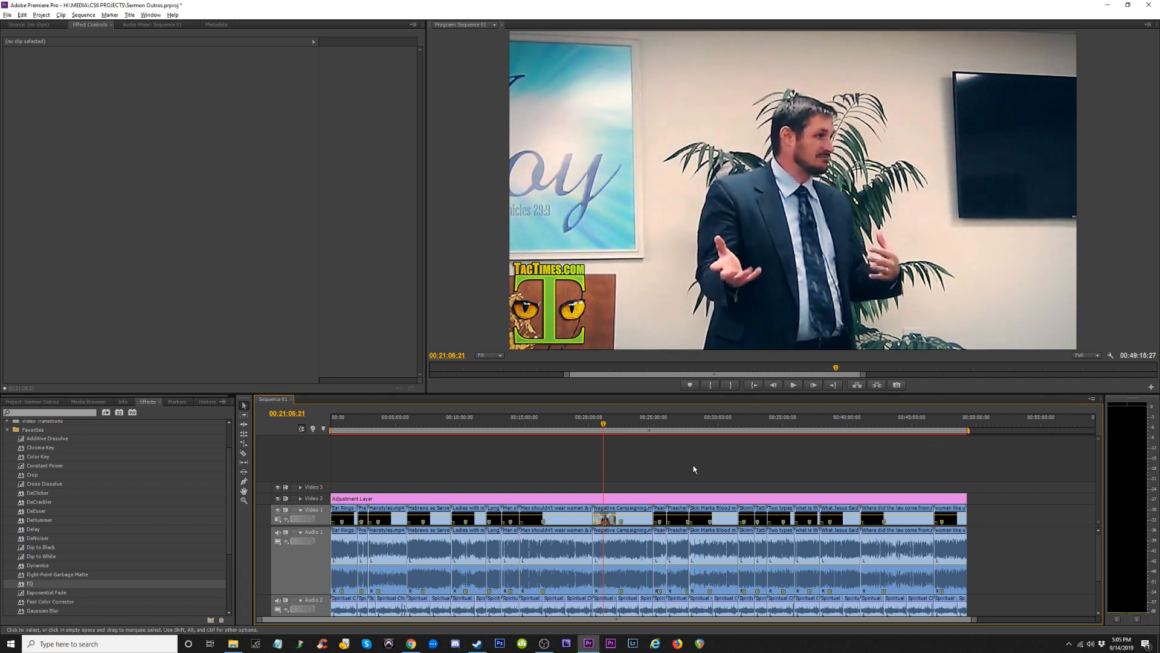
pyautogui.press('space')
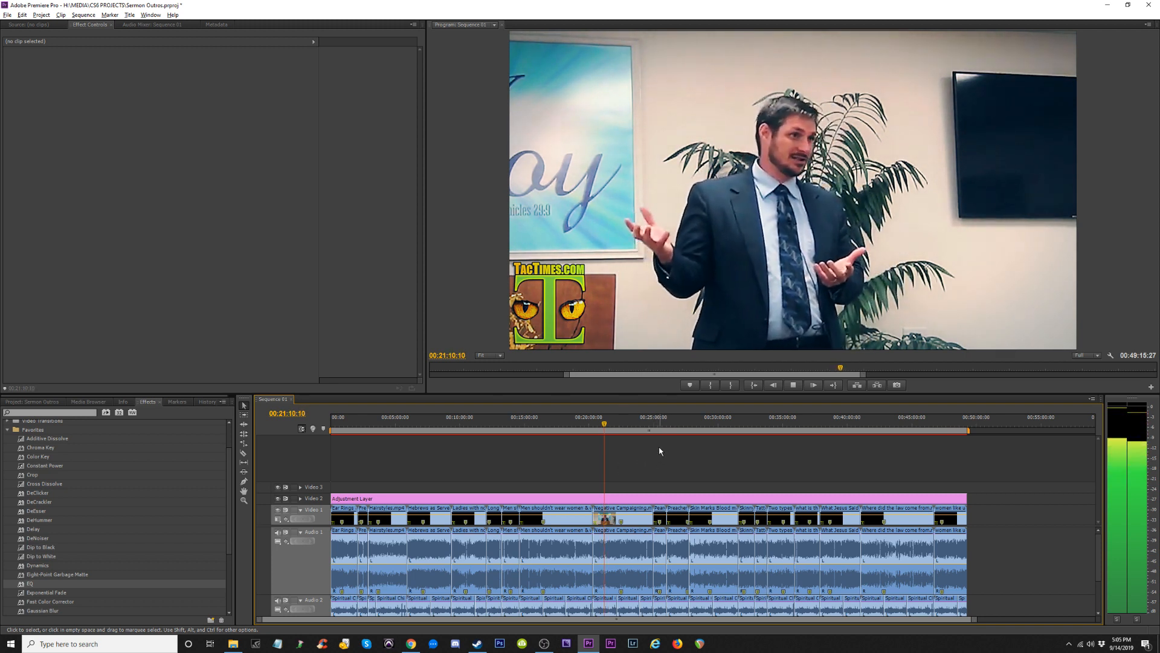
pyautogui.press('space')
# Copy the Negative Campaigning.mp4 audio clip on Audio 1 and save the project.
pyautogui.keyDown('alt'); pyautogui.click(609, 556); pyautogui.keyUp('alt')
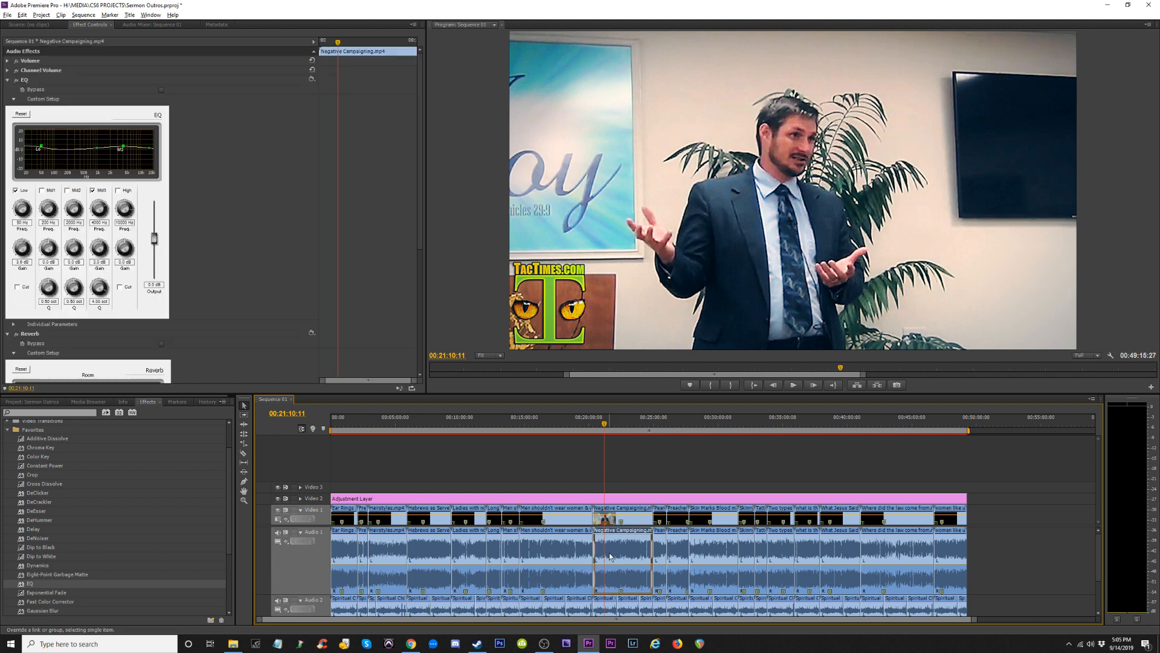
pyautogui.hotkey('ctrl', 's')
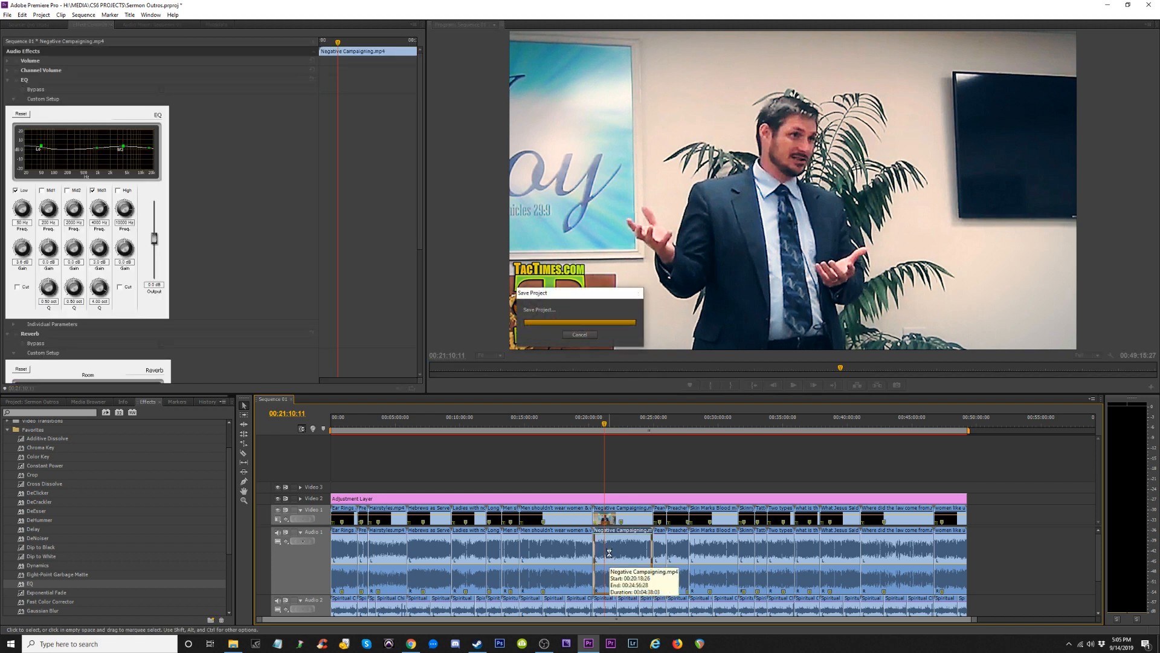
# Remove the existing effects from all the clips on the Audio 1 track.
pyautogui.moveTo(1031, 553); pyautogui.dragTo(339, 552)
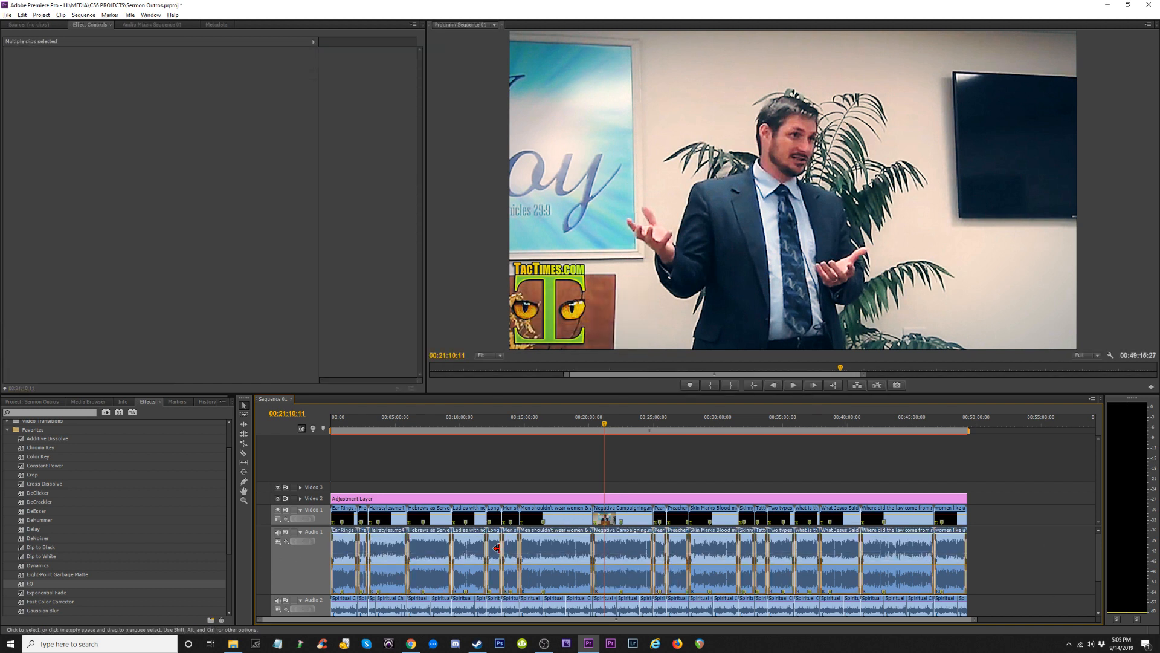
pyautogui.rightClick(553, 546)
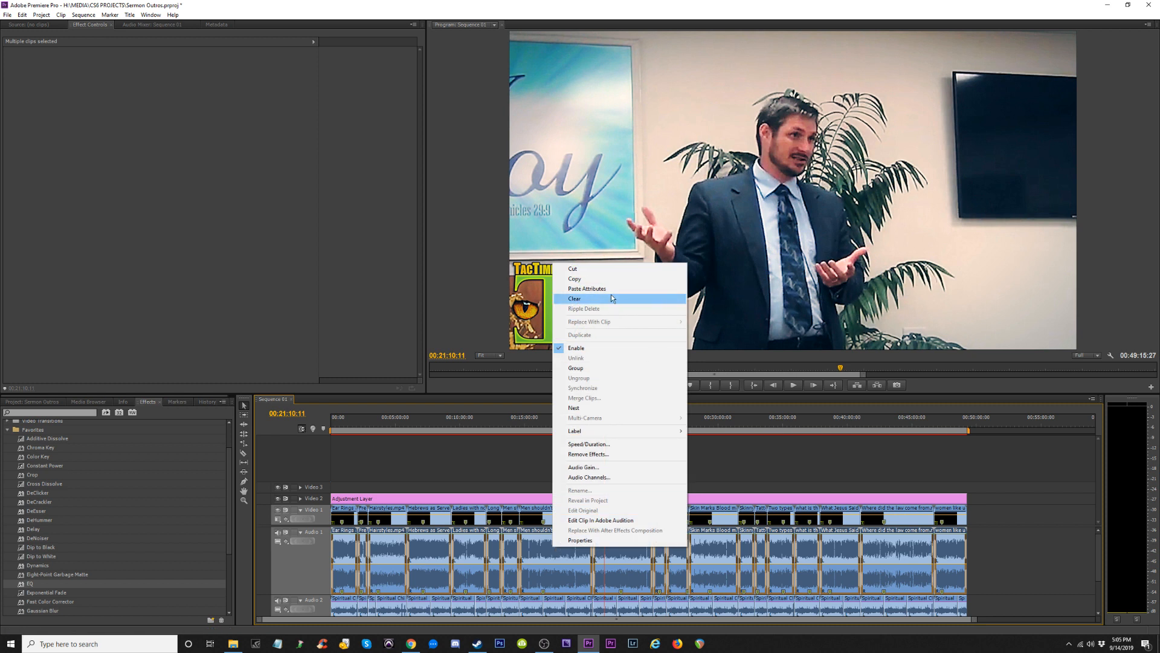
pyautogui.click(608, 454)
pyautogui.click(579, 366)
# Paste the copied audio attributes onto all the Audio 1 clips and play the Negative Campaigning.mp4 clip as a check.
pyautogui.rightClick(549, 543)
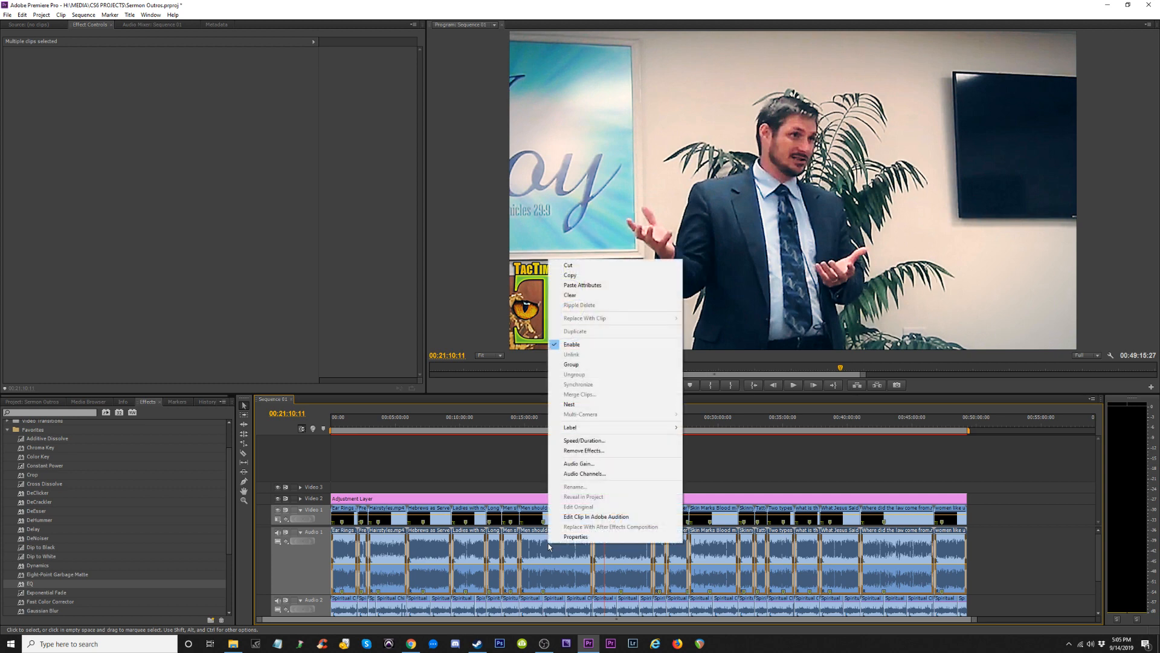
pyautogui.click(592, 286)
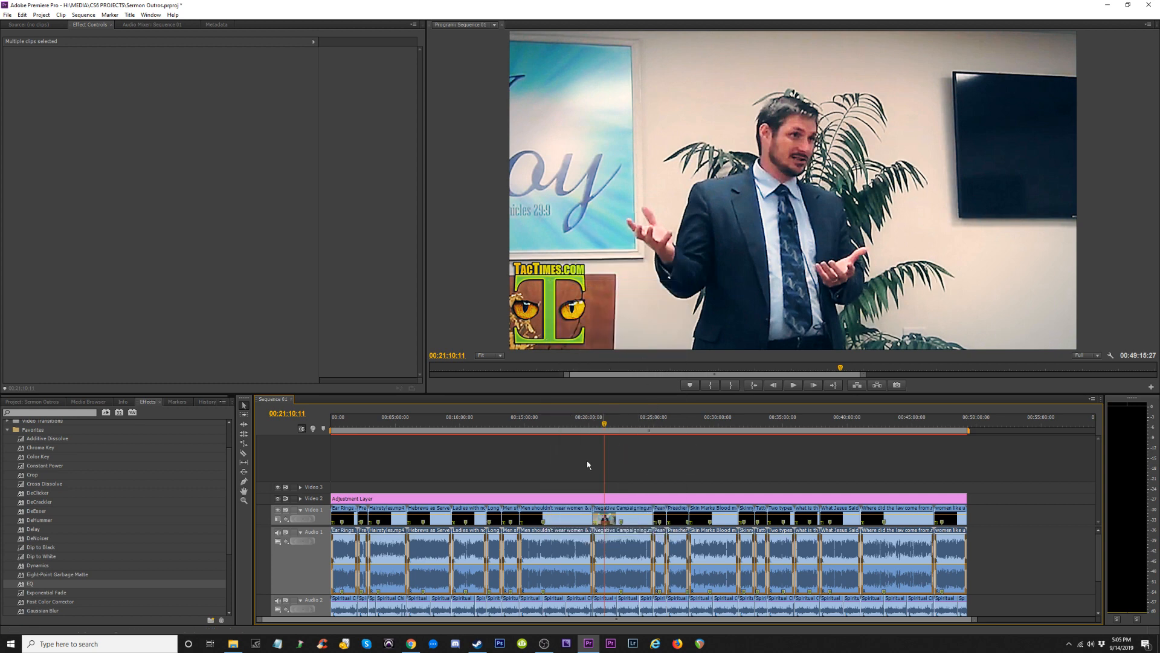
pyautogui.click(611, 550)
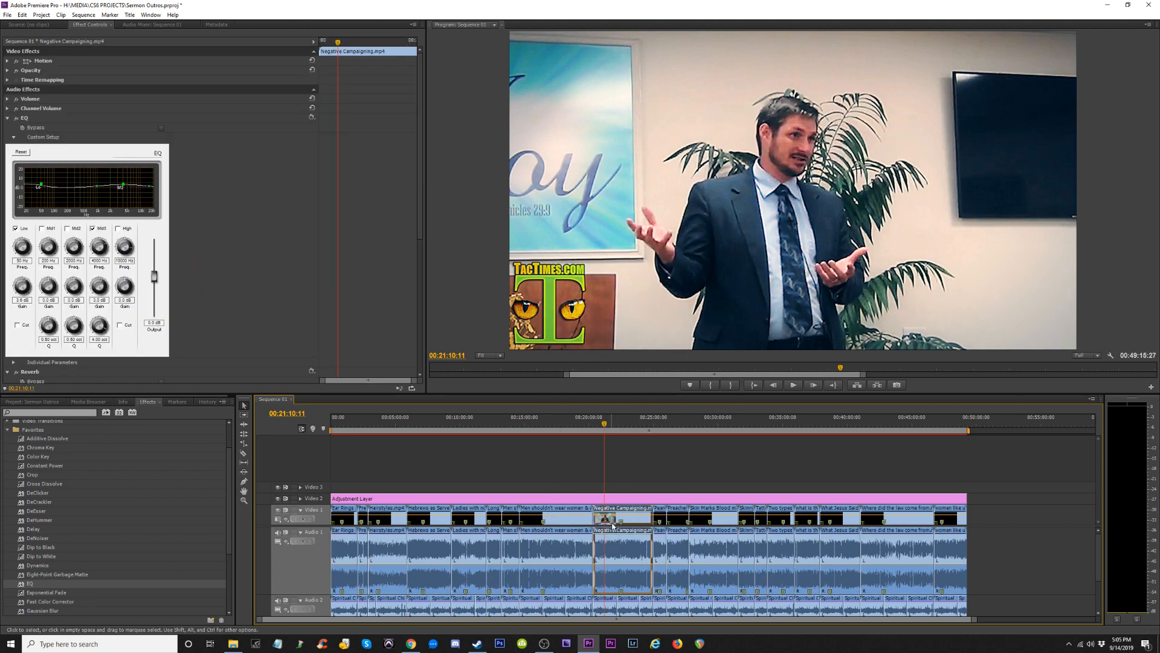
pyautogui.press('space')
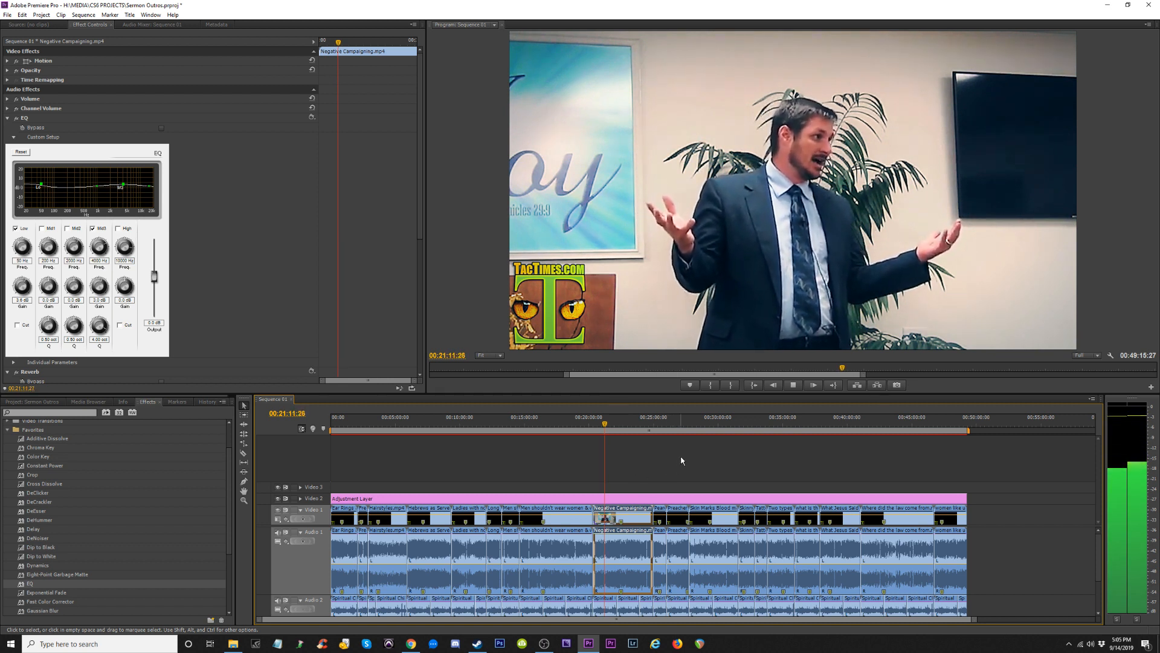
pyautogui.press('space')
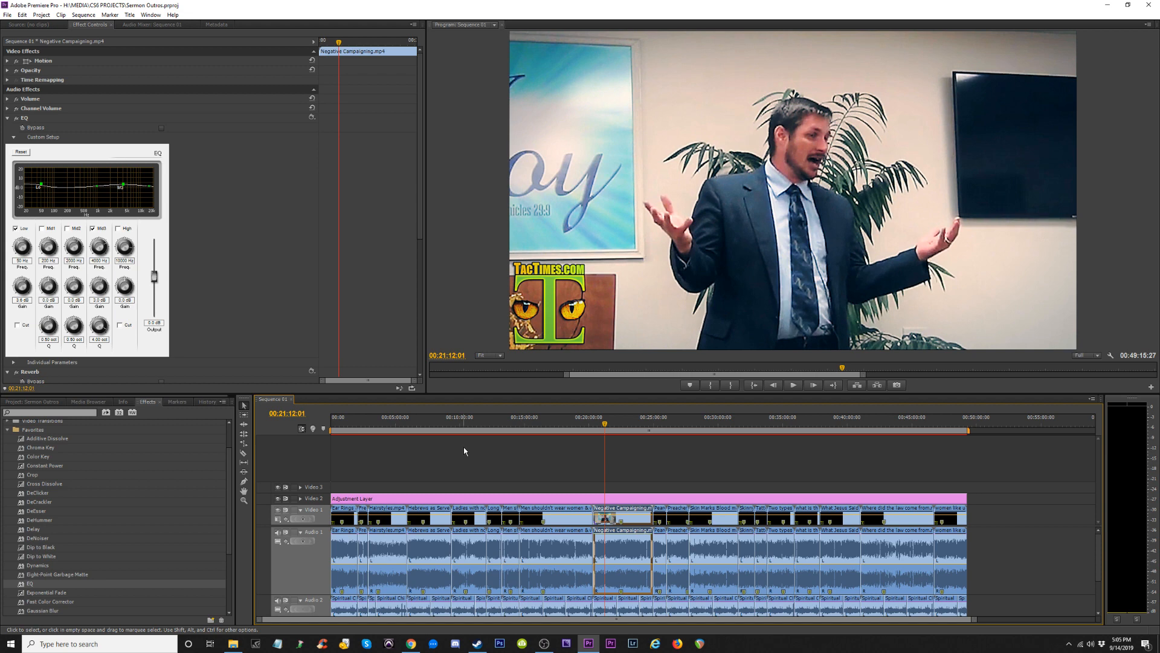
# Switch to File Explorer and search the Samples folder for "outro".
pyautogui.click(234, 644)
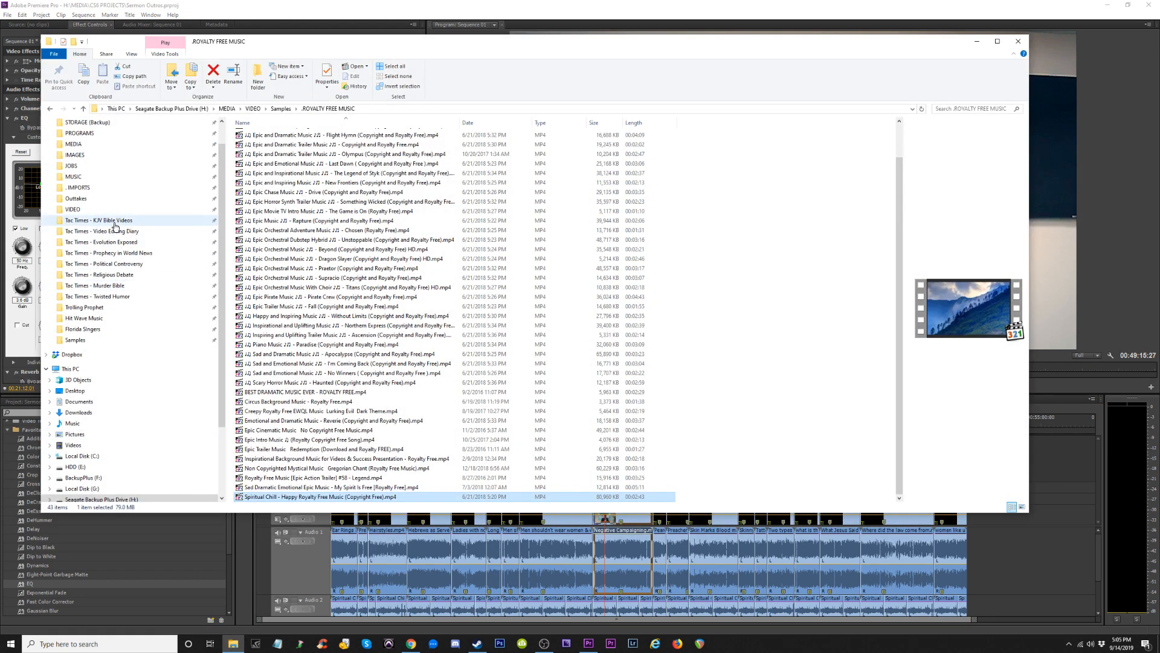
pyautogui.click(82, 340)
pyautogui.click(955, 109)
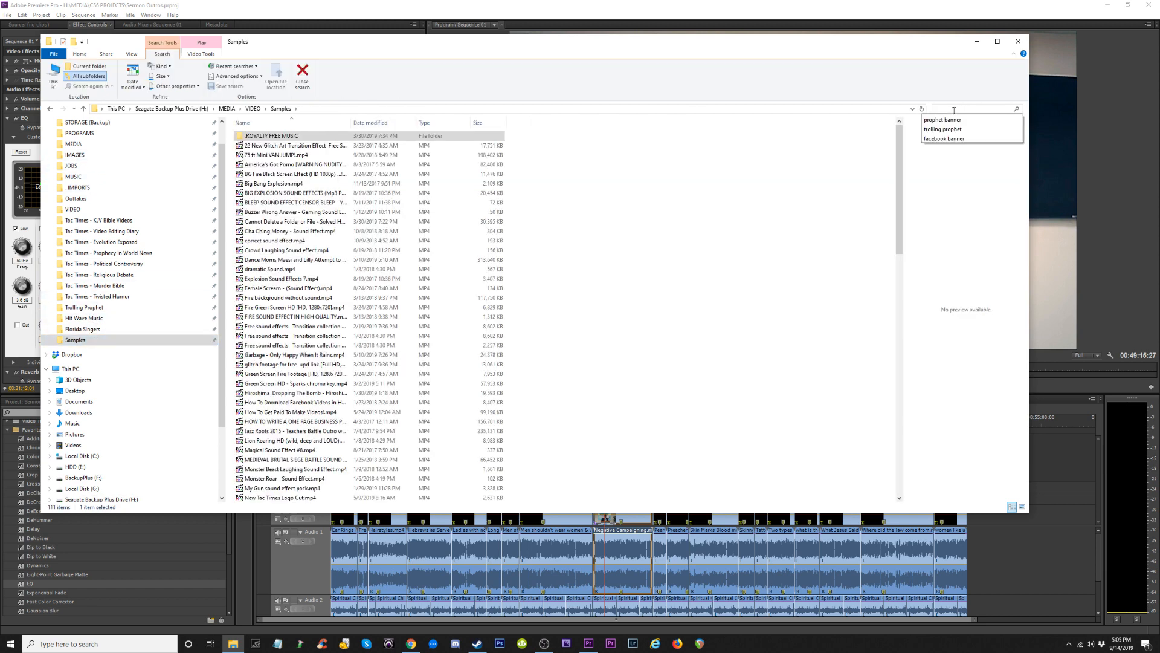
pyautogui.write('outro')
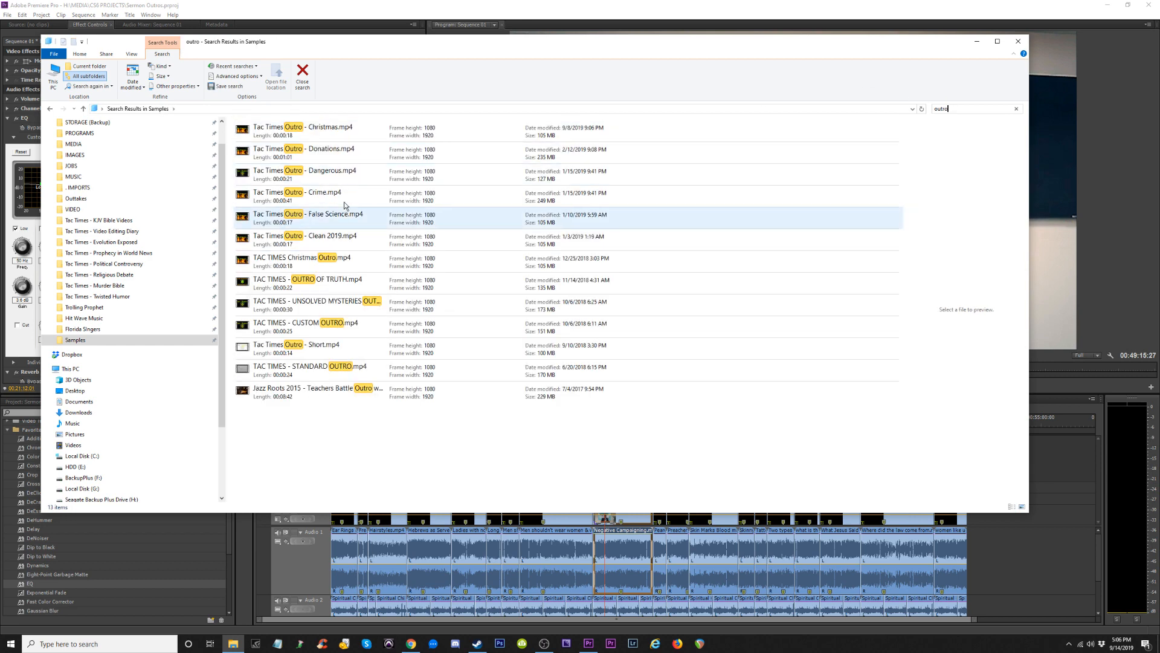
# Preview the Dangerous, Crime and Donations outro thumbnails, play Tac Times Outro - Donations.mp4 and set the player volume to 56%.
pyautogui.click(333, 173)
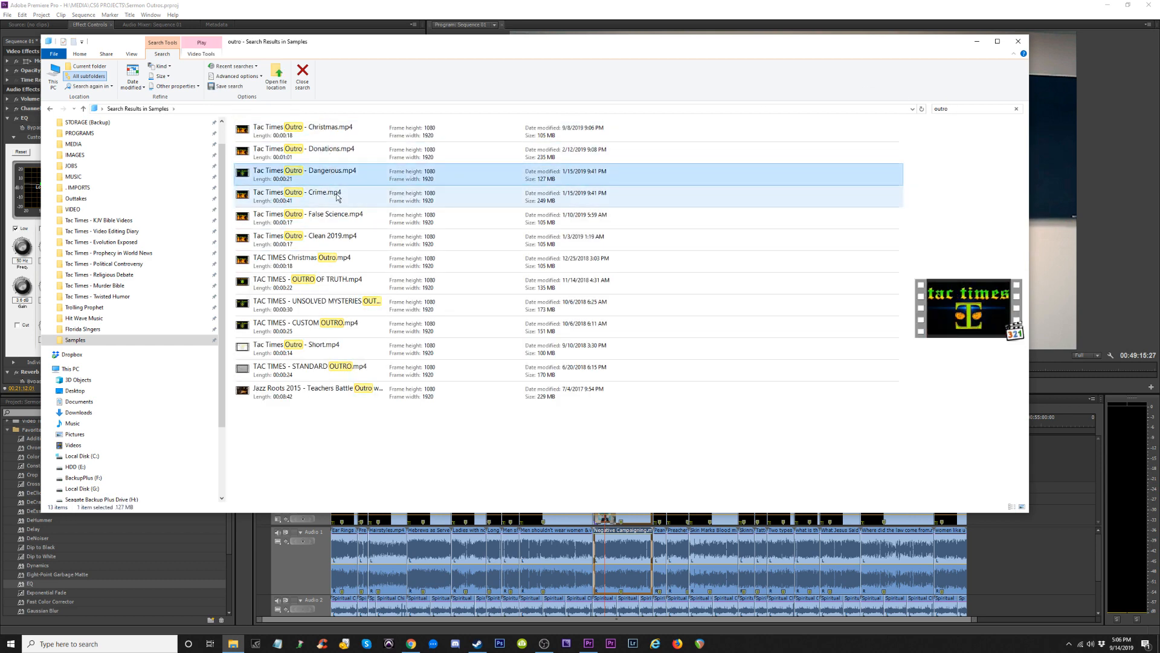
pyautogui.click(317, 194)
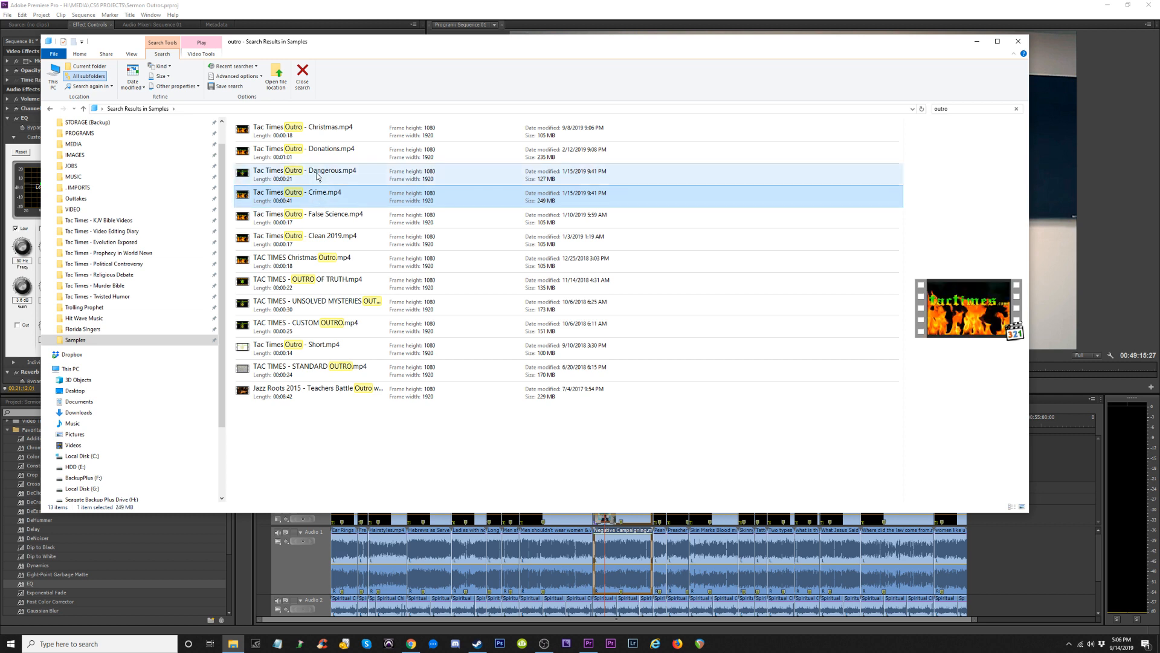
pyautogui.click(318, 173)
pyautogui.click(321, 155)
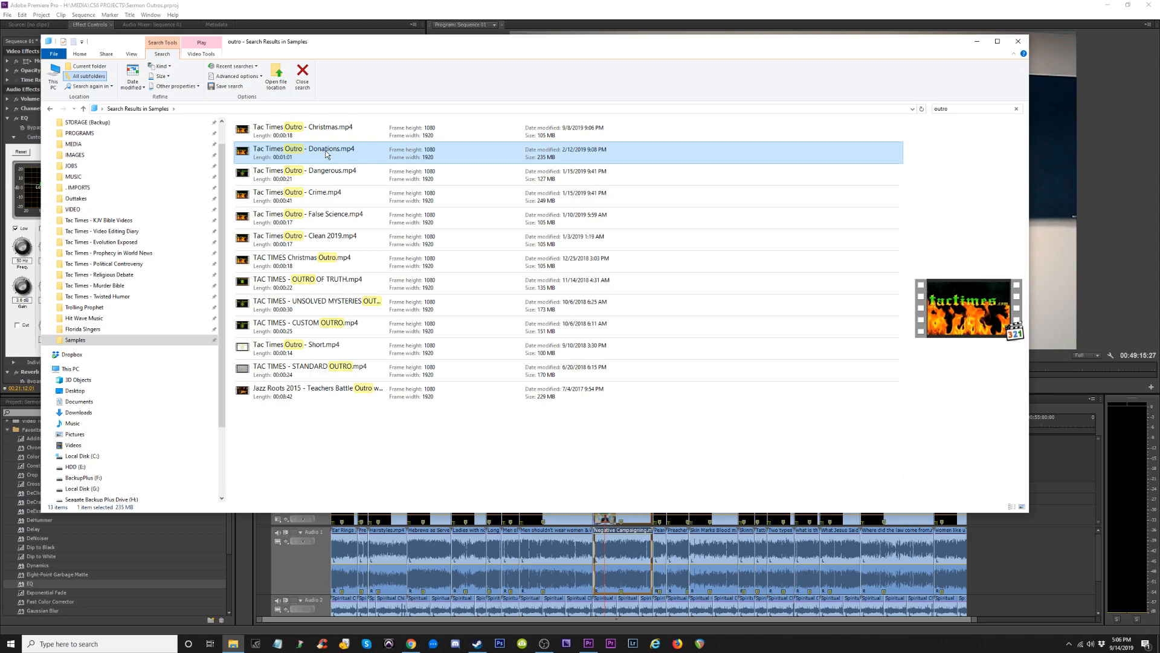
pyautogui.doubleClick(328, 154)
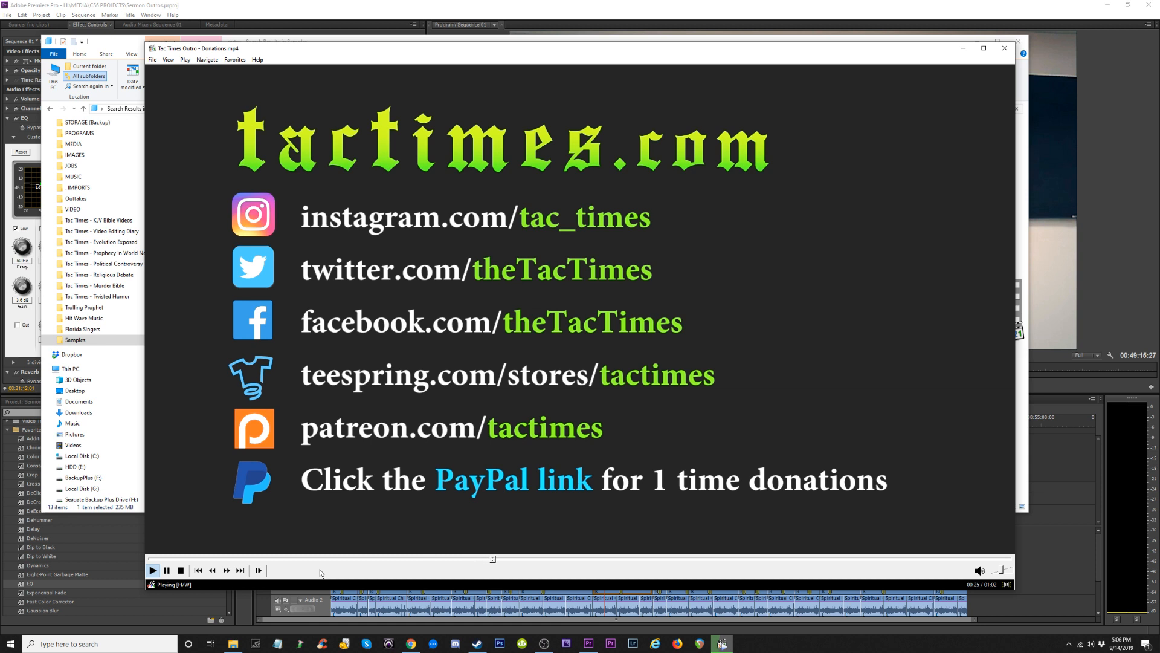
pyautogui.moveTo(998, 570); pyautogui.dragTo(1005, 573)
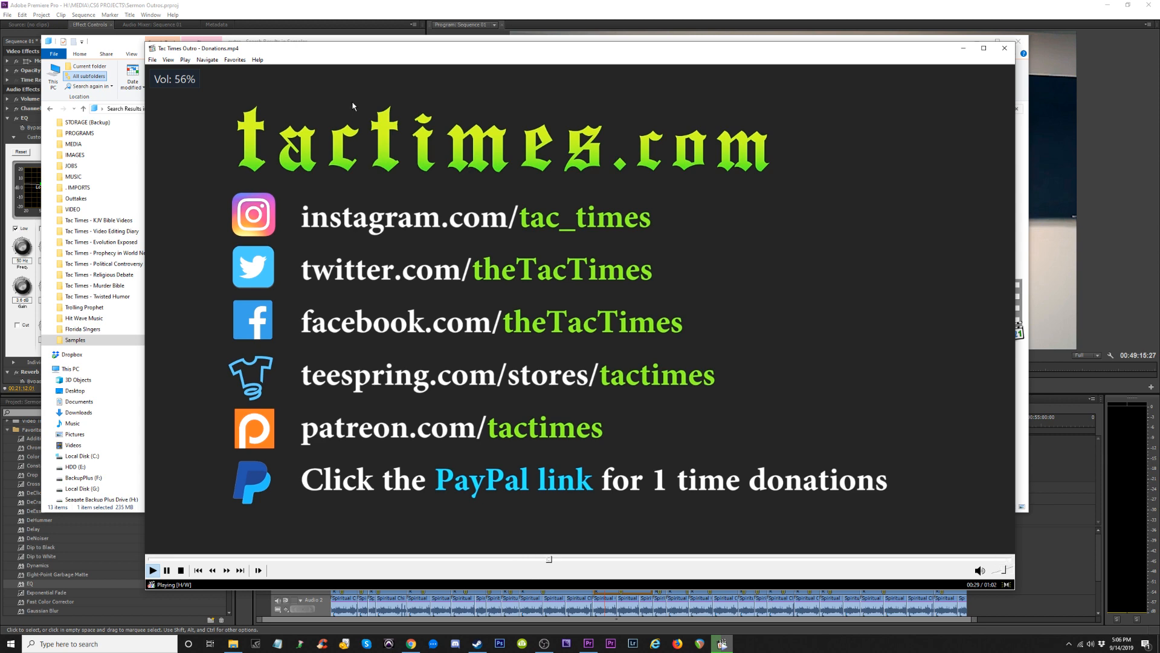
# Reset the media player's brightness, contrast, hue and saturation to their defaults in its Miscellaneous options.
pyautogui.click(168, 59)
pyautogui.click(181, 255)
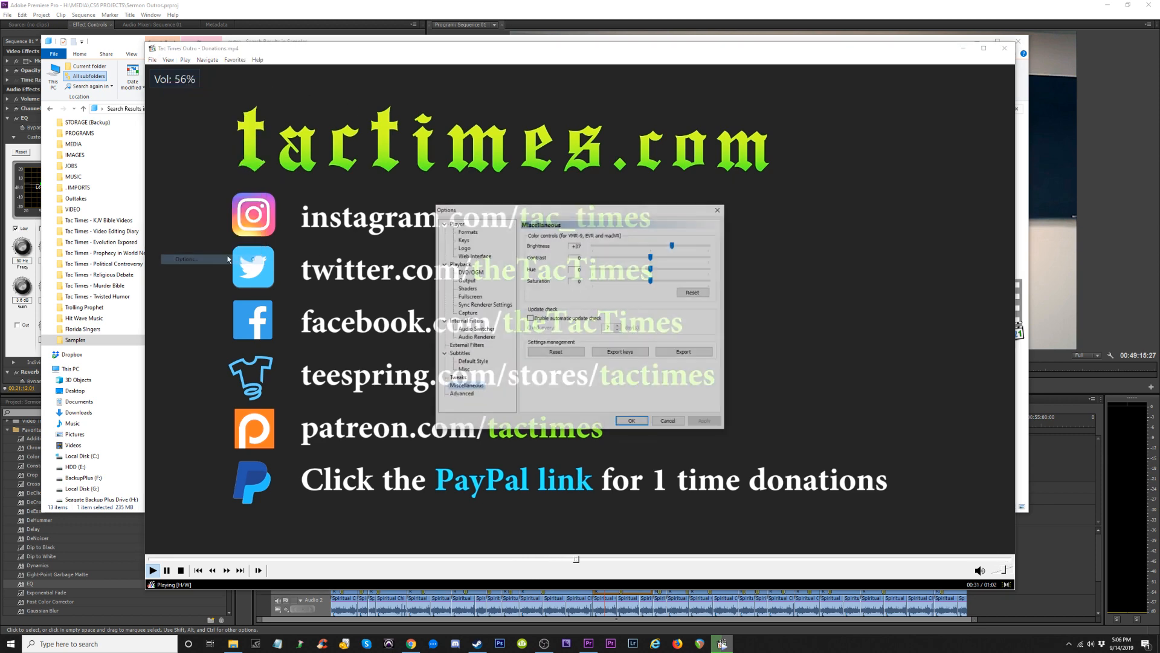
pyautogui.click(693, 292)
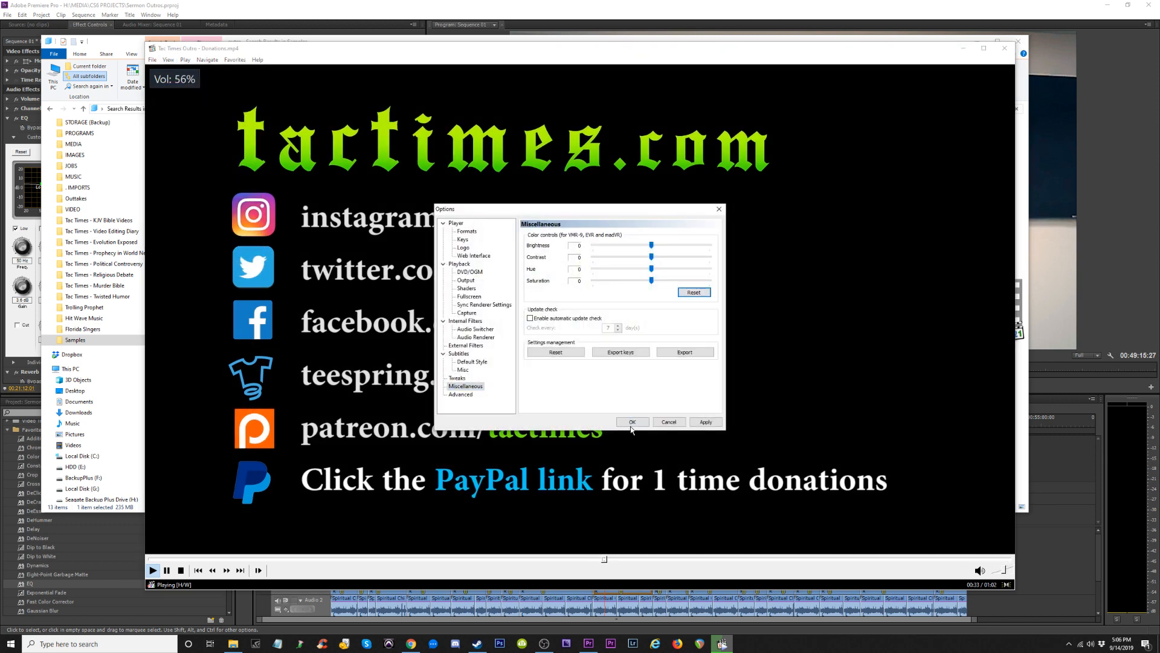
pyautogui.click(632, 422)
# Watch the Donations outro in full screen and close the media player.
pyautogui.doubleClick(744, 454)
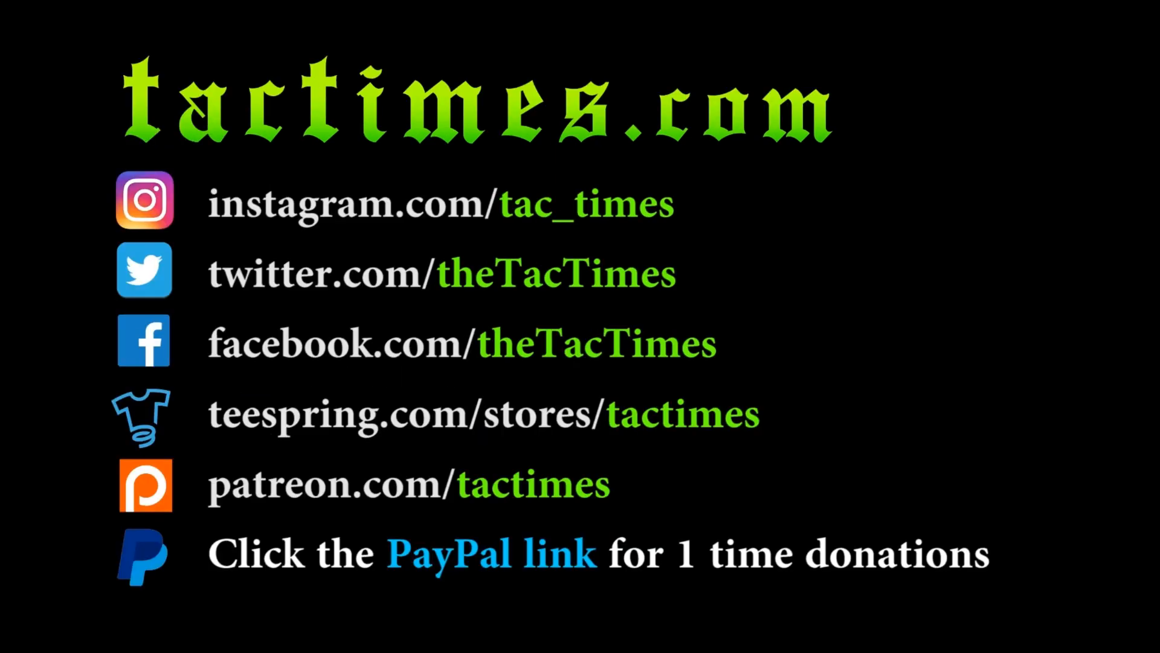
pyautogui.moveTo(1070, 638)
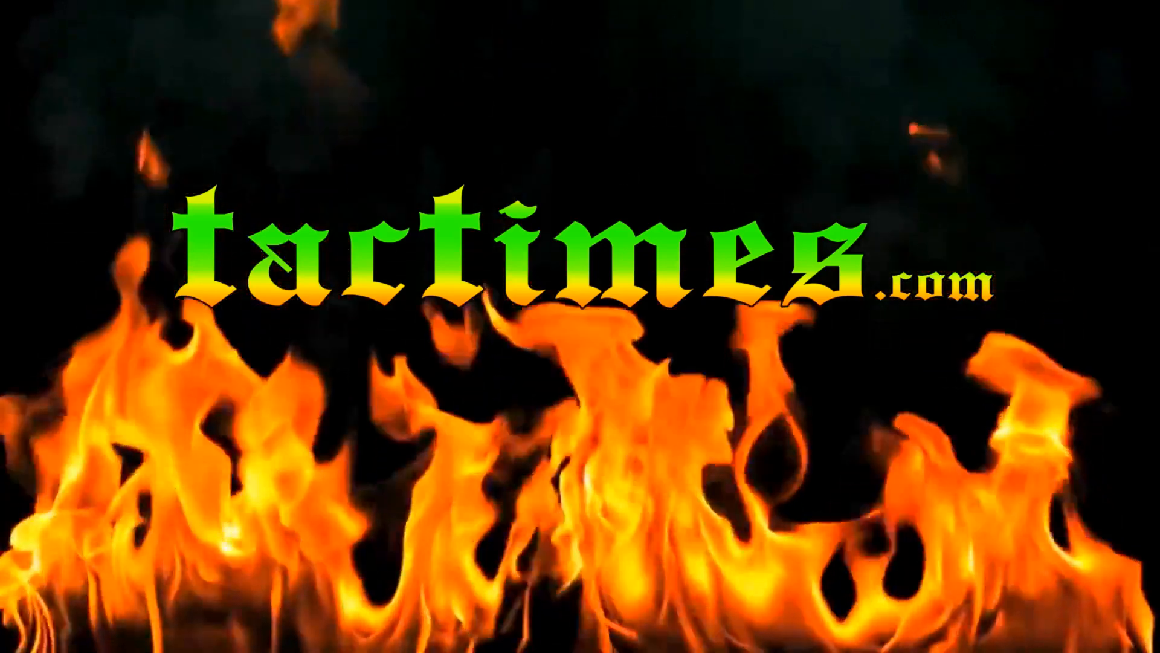
pyautogui.press('Escape')
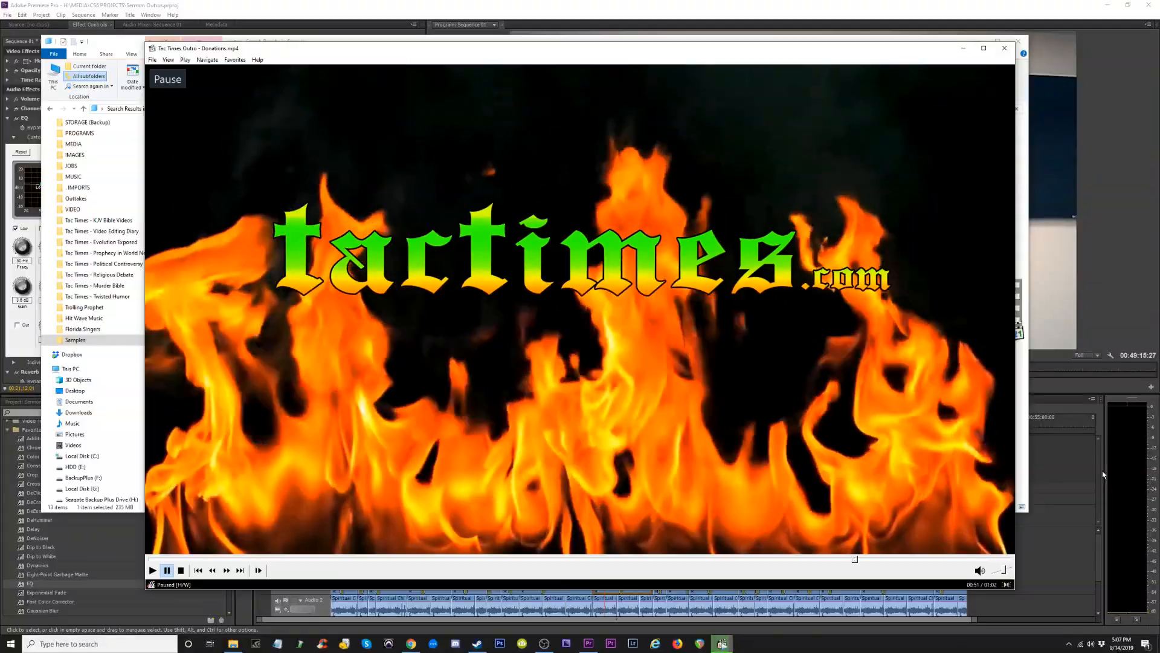
pyautogui.click(1004, 48)
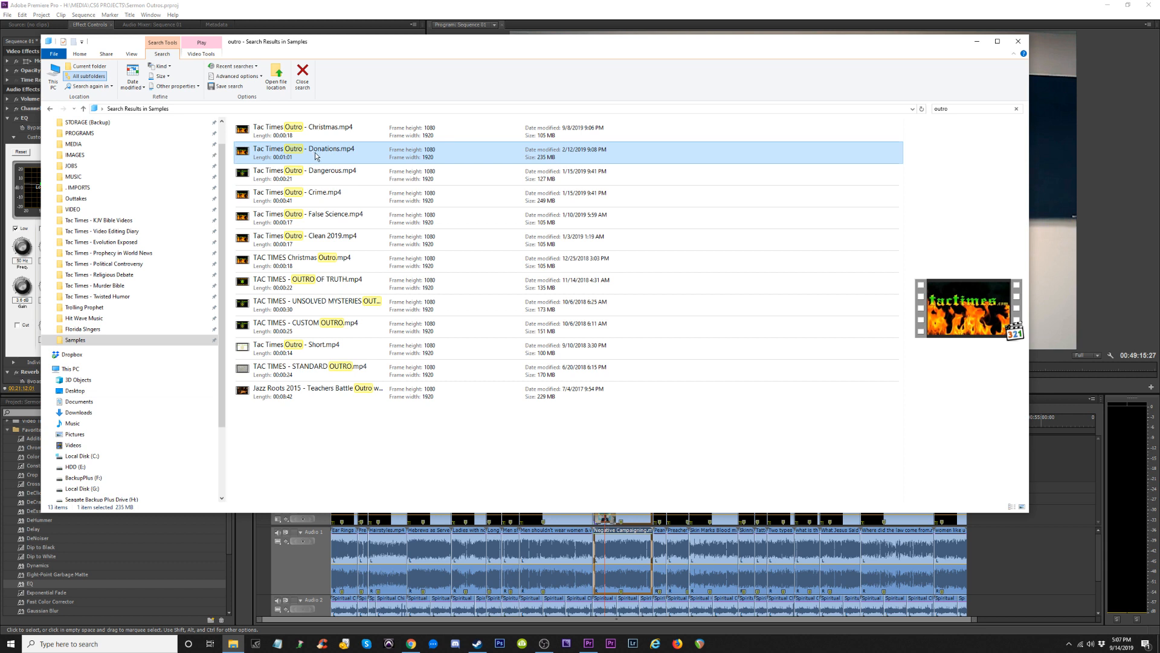
# Play Tac Times Outro - Dangerous.mp4 from the search results and close the media player.
pyautogui.click(336, 176)
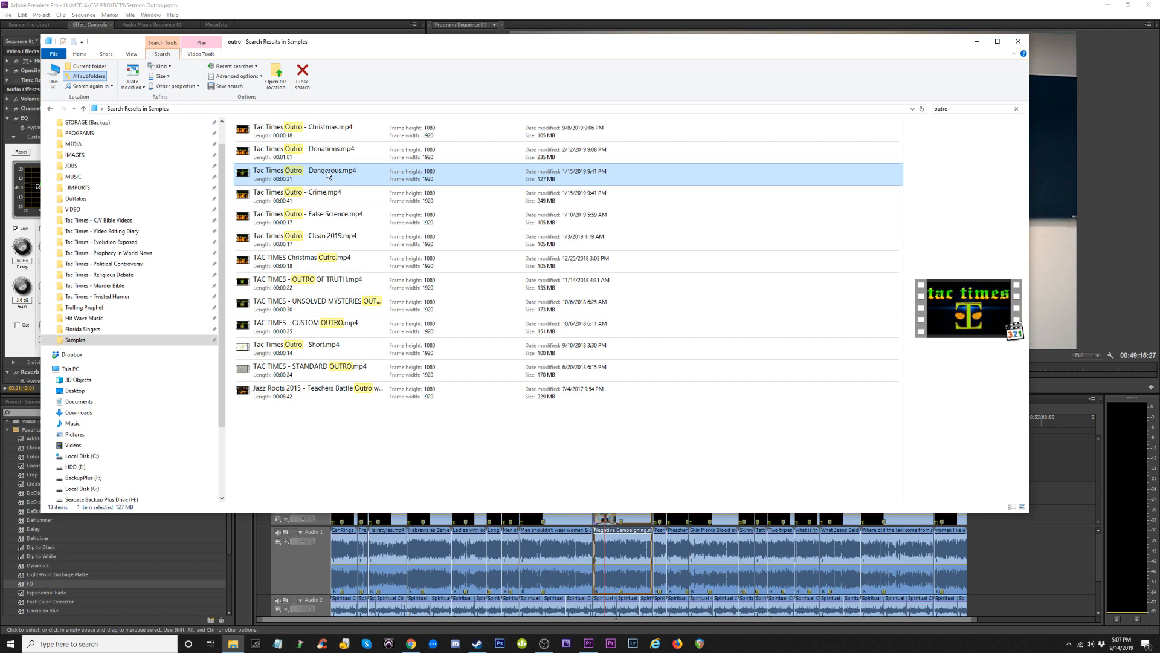
pyautogui.doubleClick(328, 174)
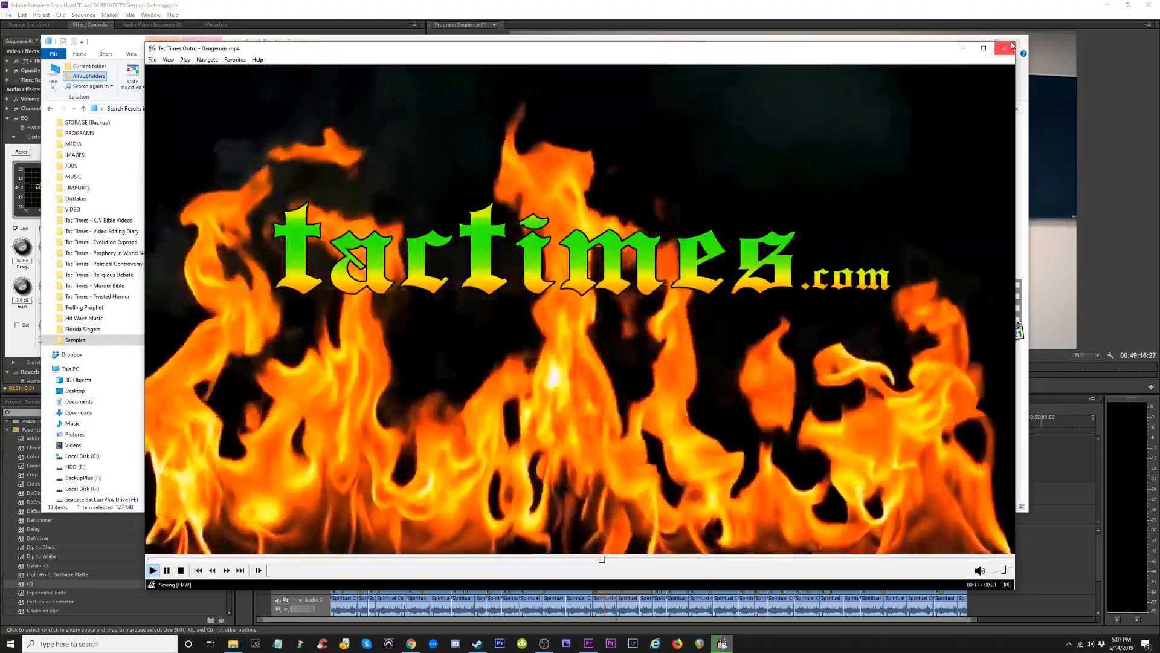
pyautogui.click(1012, 46)
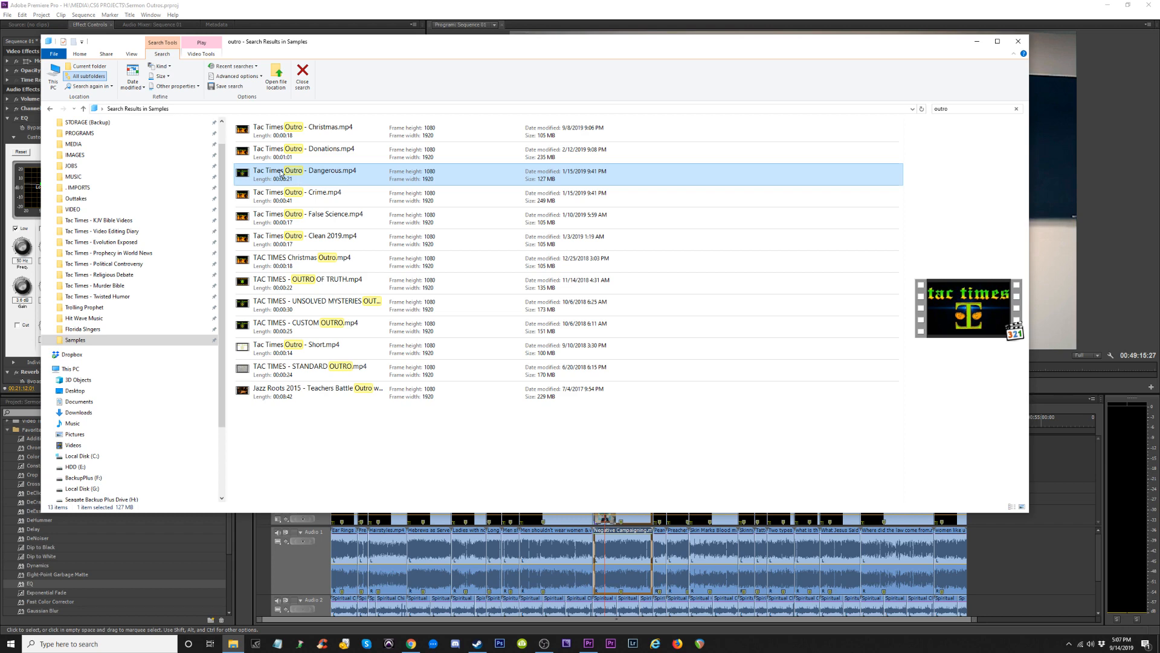
# Place Tac Times Outro - Dangerous.mp4 on Video 1 and Audio 1 after the last sermon clip and view it at 00:52:33:10.
pyautogui.moveTo(266, 174); pyautogui.dragTo(1011, 552)
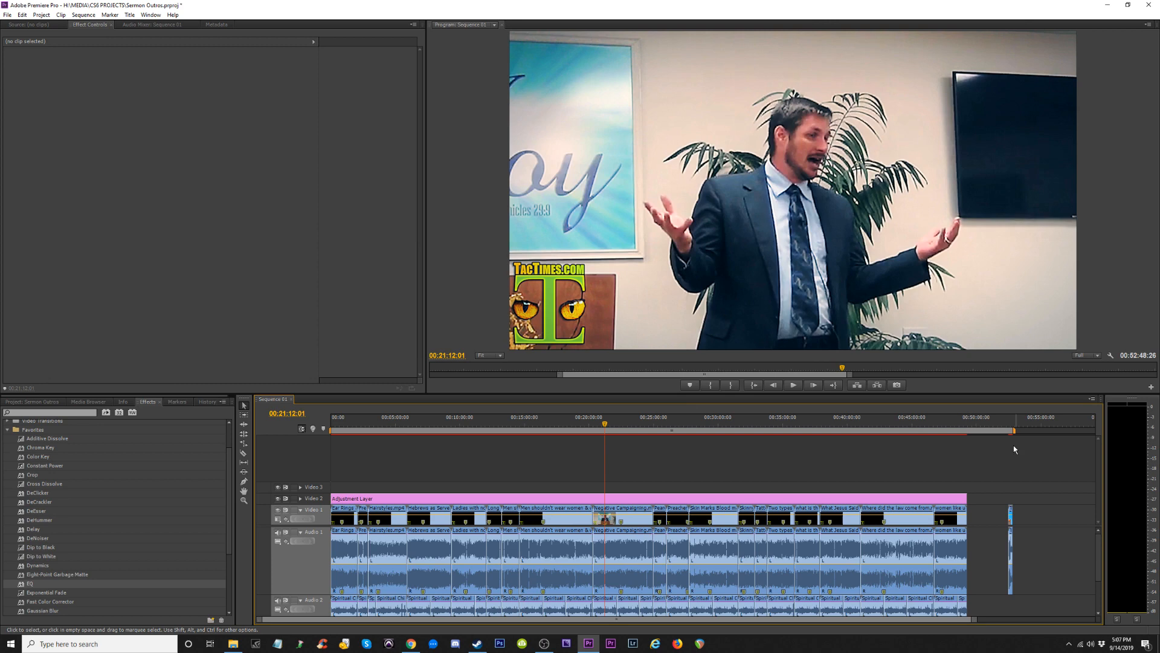
pyautogui.click(1009, 425)
pyautogui.press('=')
pyautogui.press('=')
pyautogui.press('=')
pyautogui.press('=')
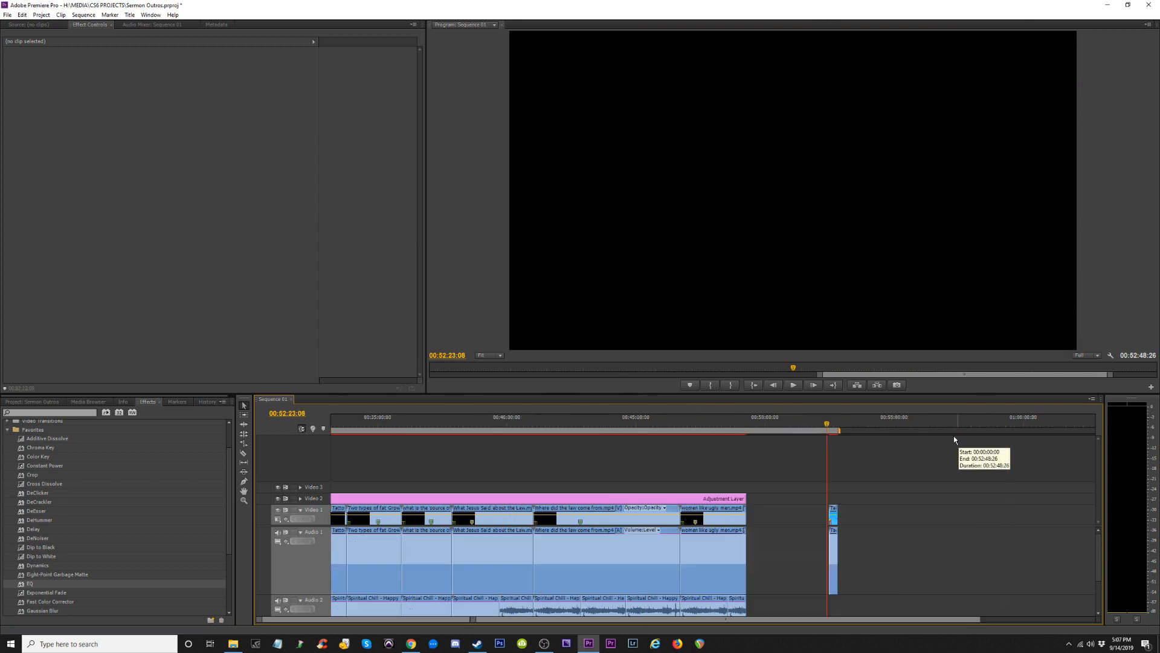
pyautogui.moveTo(741, 425); pyautogui.dragTo(749, 421)
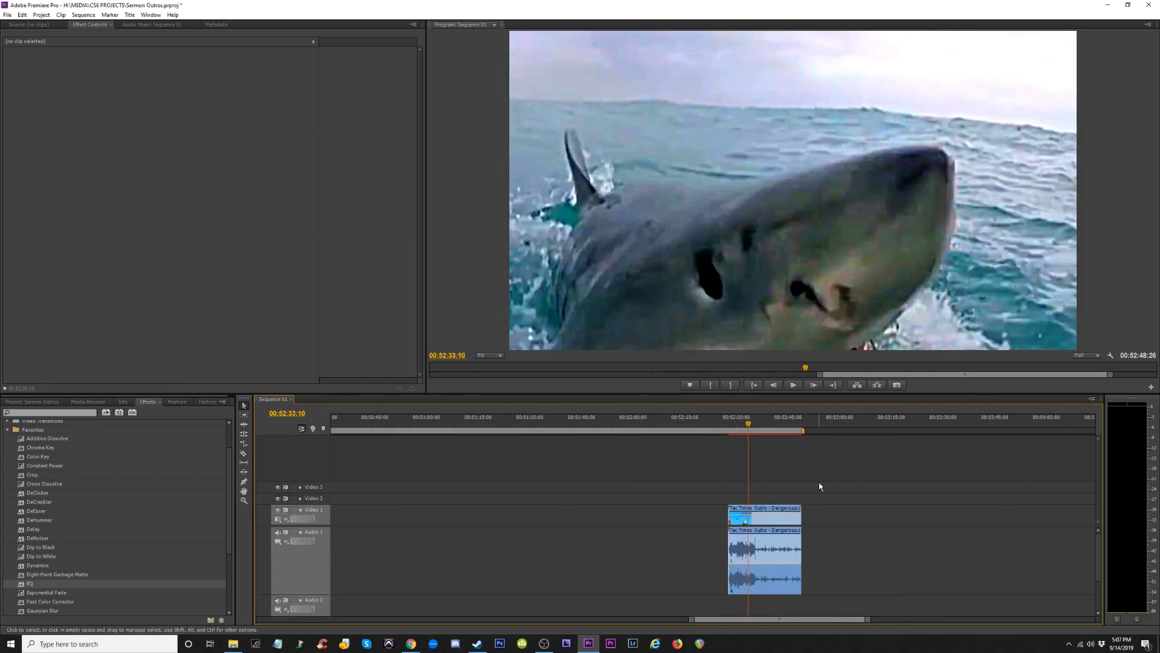
# Delete the video and audio parts of Tac Times Outro - Dangerous.mp4 from the sequence.
pyautogui.click(765, 519)
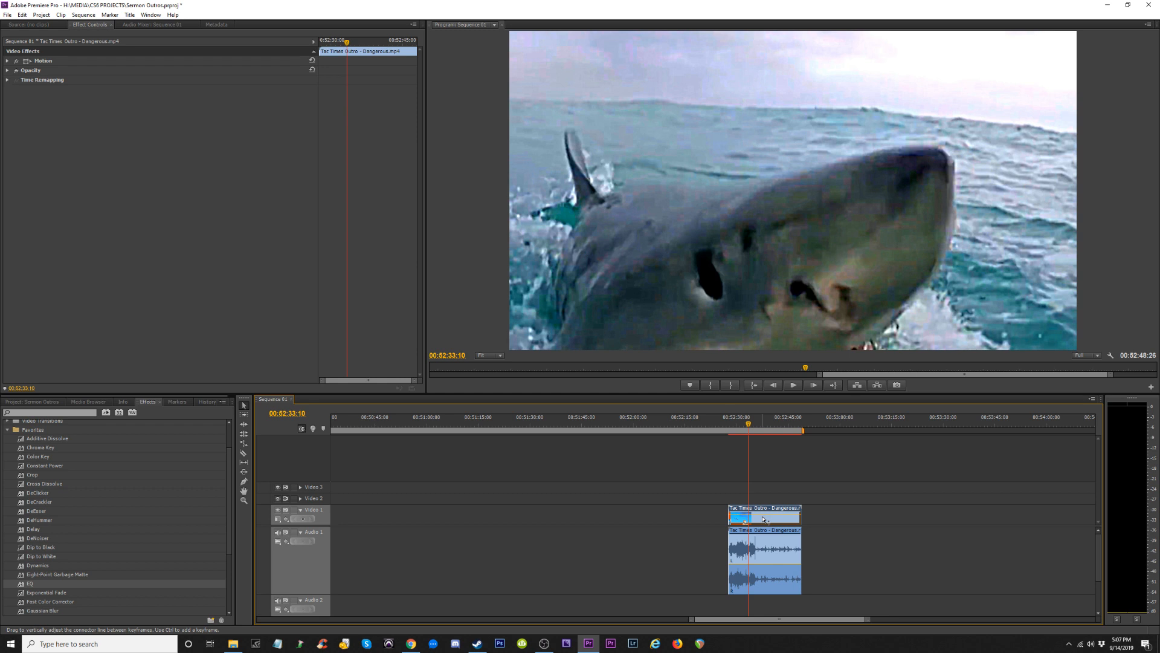
pyautogui.press('Delete')
pyautogui.moveTo(769, 537); pyautogui.dragTo(461, 546)
pyautogui.press('-')
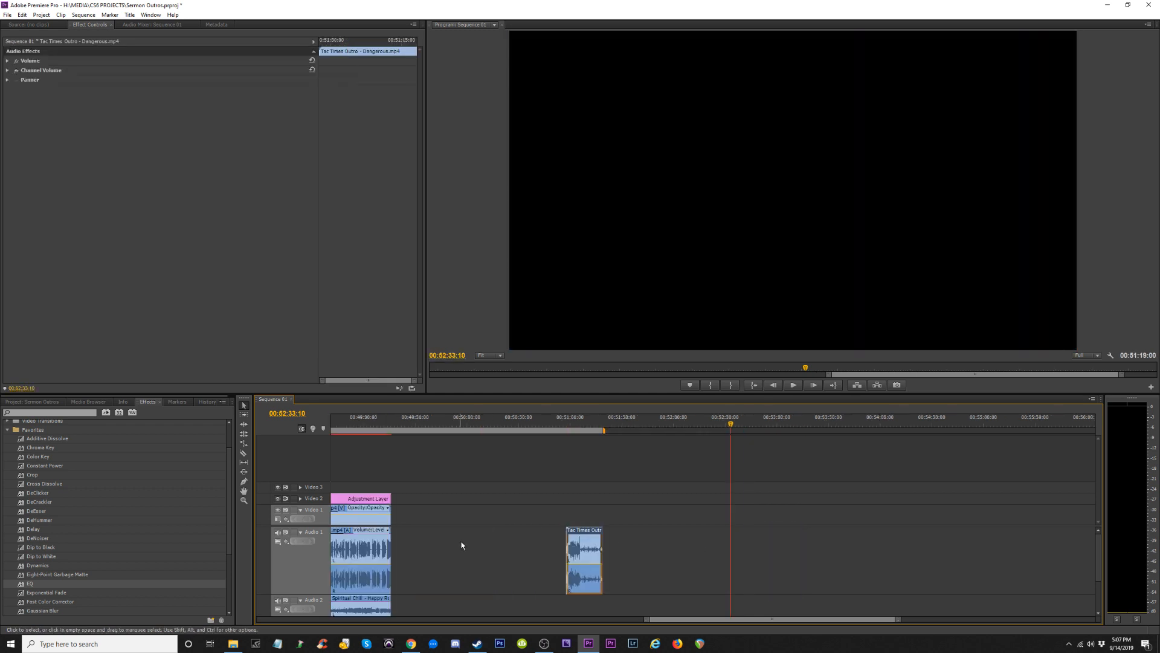
pyautogui.press('-')
pyautogui.press('-')
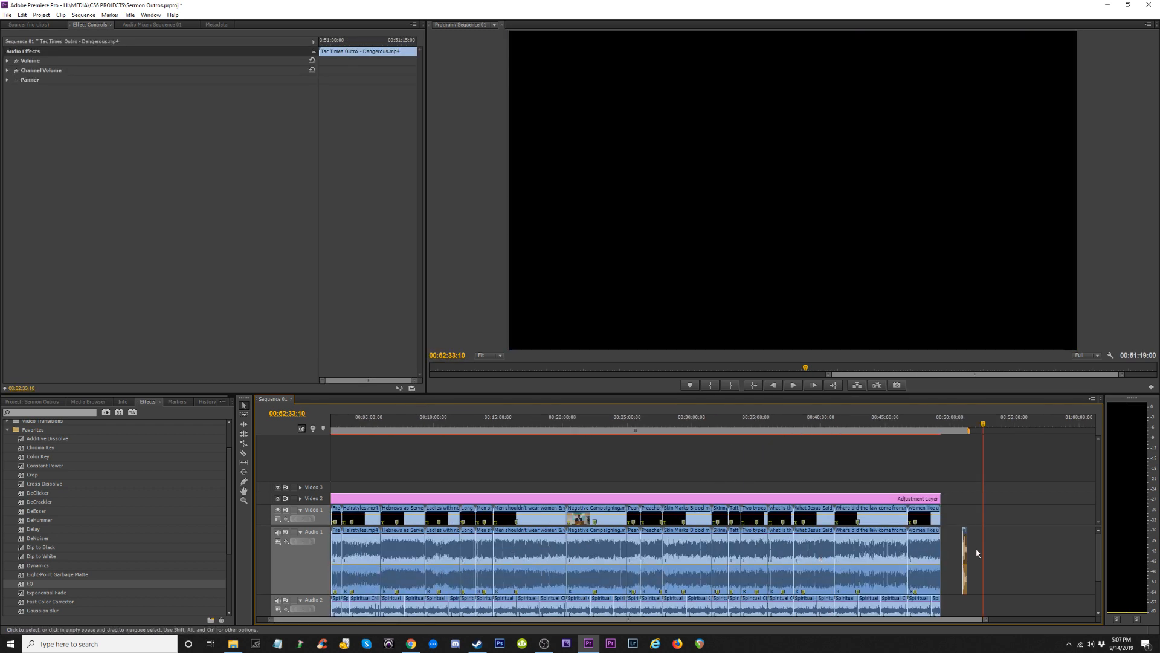
pyautogui.press('Delete')
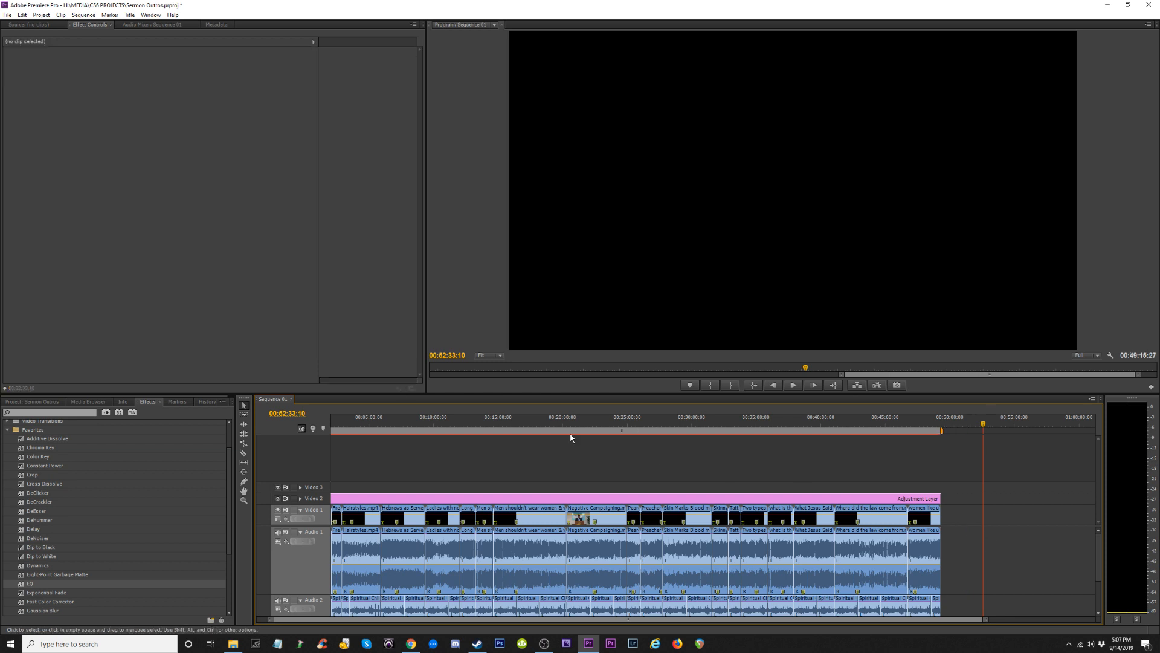
# Untarget the Audio 1 track and return the playhead to the start of the sequence.
pyautogui.press('Home')
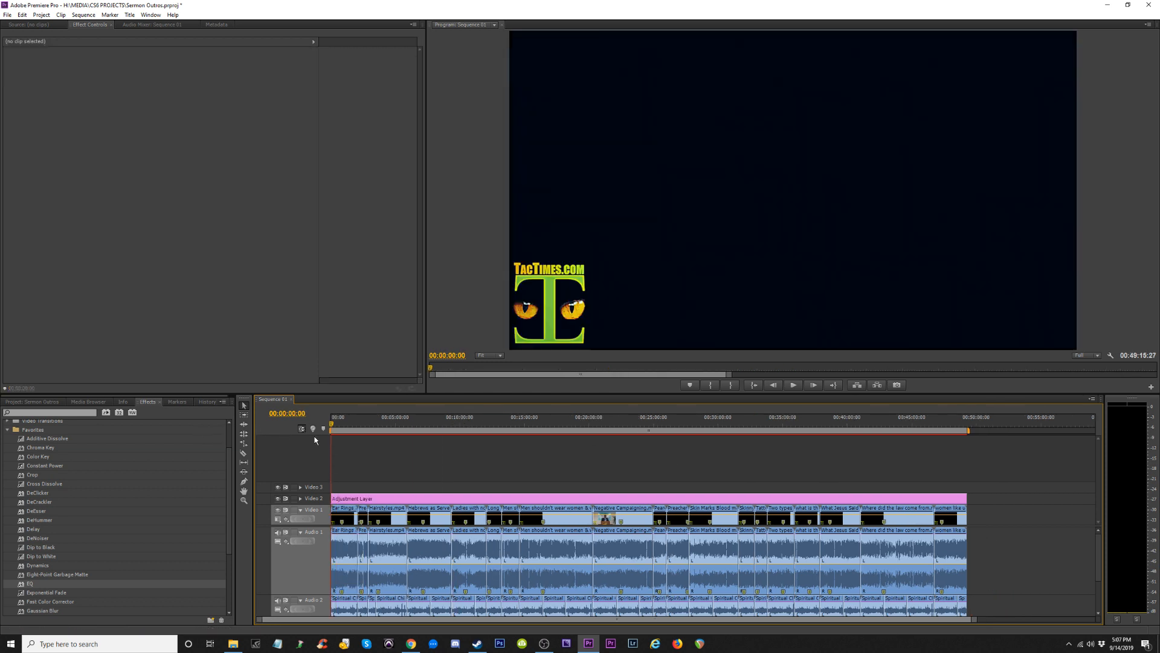
pyautogui.press('=')
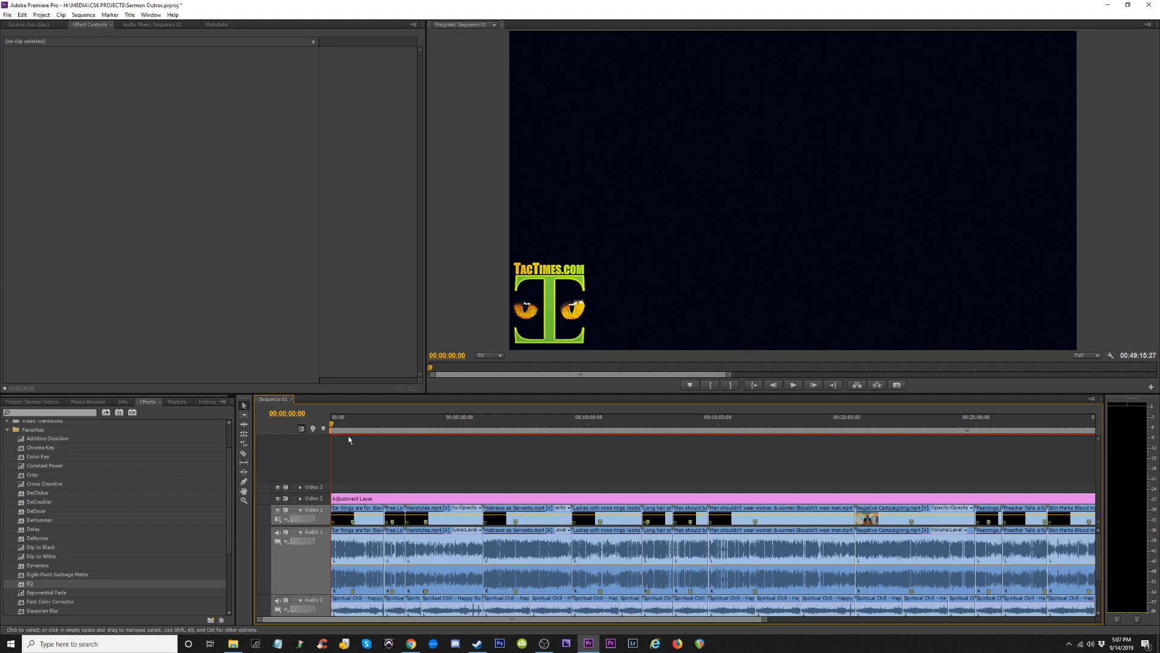
pyautogui.click(349, 420)
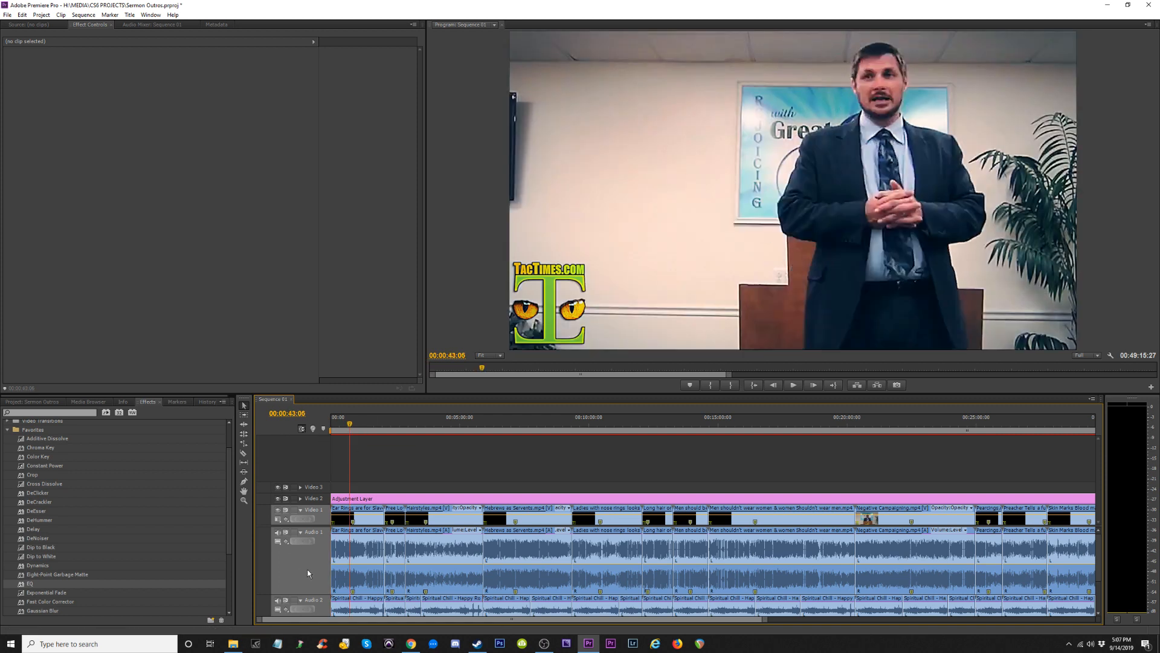
pyautogui.click(308, 572)
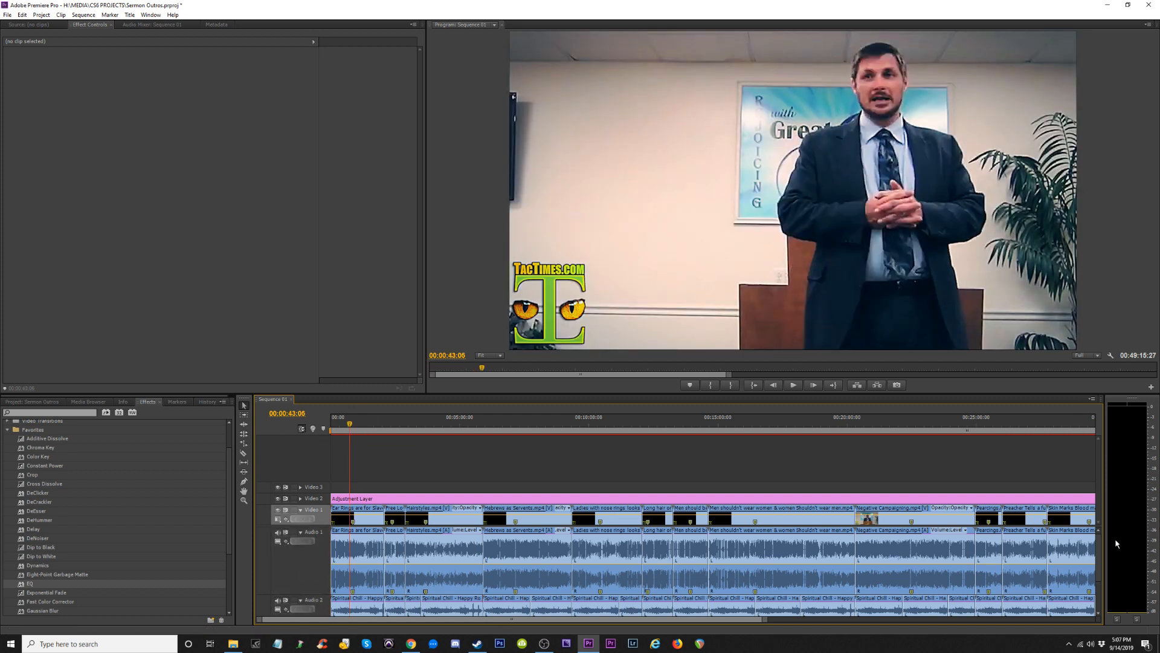
pyautogui.scroll(-2, 1098, 553)
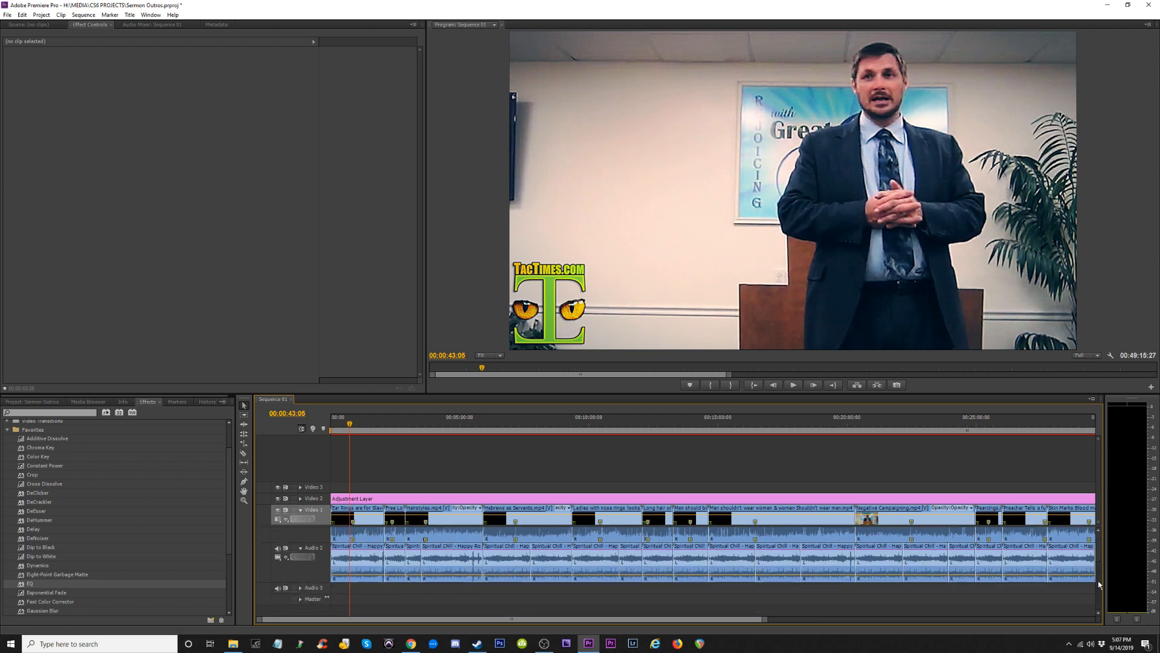
pyautogui.scroll(2, 1099, 584)
pyautogui.press('Home')
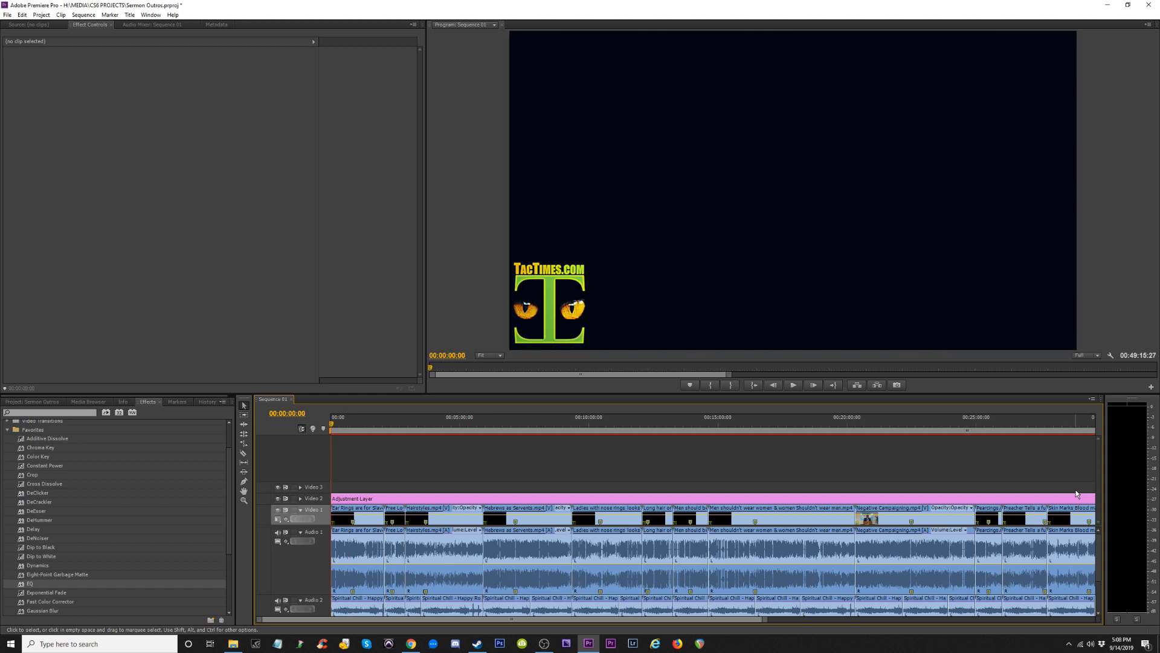
# Step through the Video 1 edit points as far as 00:24:56:29 and back to the start of the sequence.
pyautogui.press('Down')
pyautogui.press('Down')
pyautogui.press('Down')
pyautogui.press('Down')
pyautogui.press('Down')
pyautogui.press('Down')
pyautogui.press('Down')
pyautogui.press('Down')
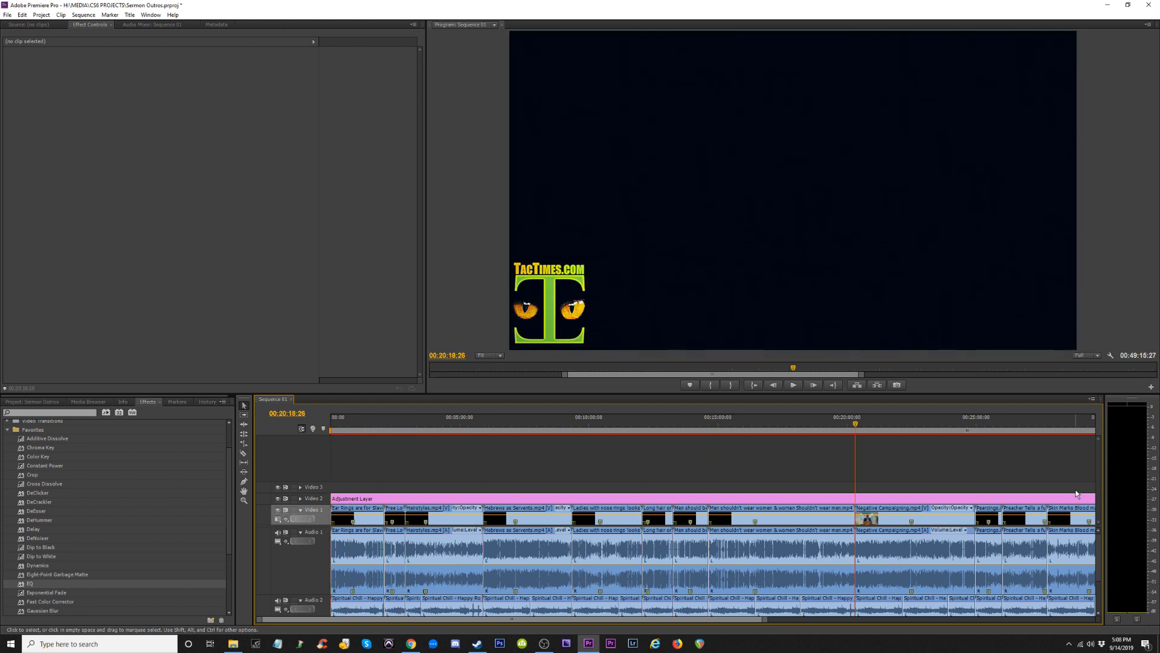
pyautogui.press('Down')
pyautogui.press('Up')
pyautogui.press('Down')
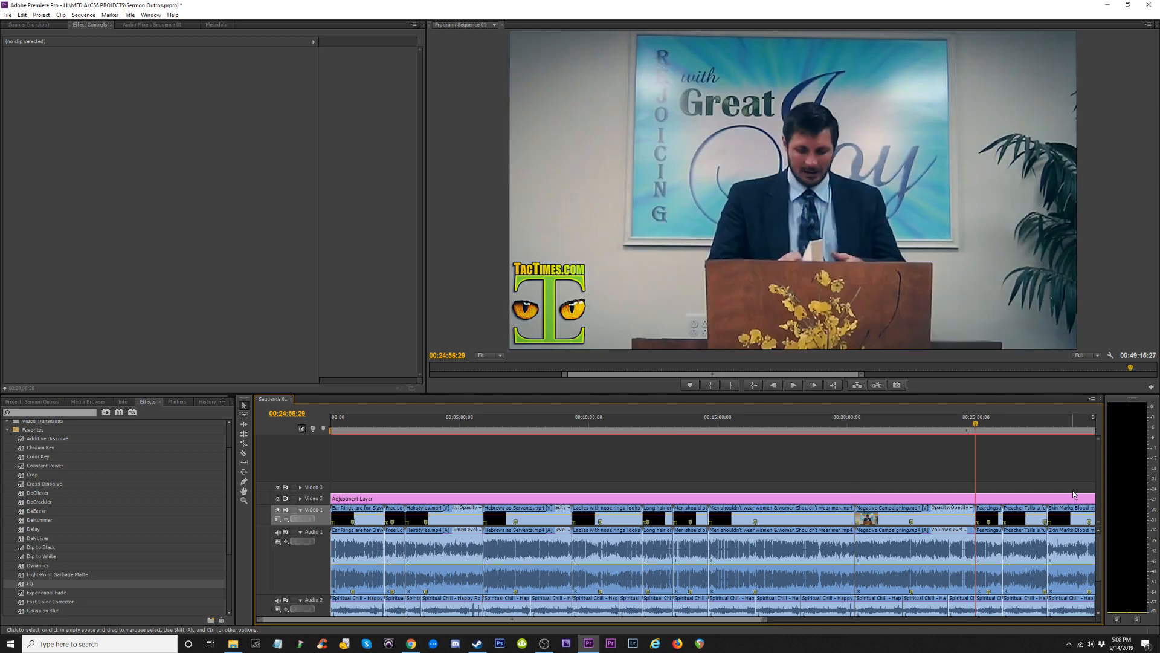
pyautogui.press('Up')
pyautogui.press('Up')
pyautogui.press('Up')
pyautogui.press('Up')
pyautogui.press('Up')
pyautogui.press('Up')
pyautogui.press('Up')
pyautogui.press('Up')
pyautogui.press('Up')
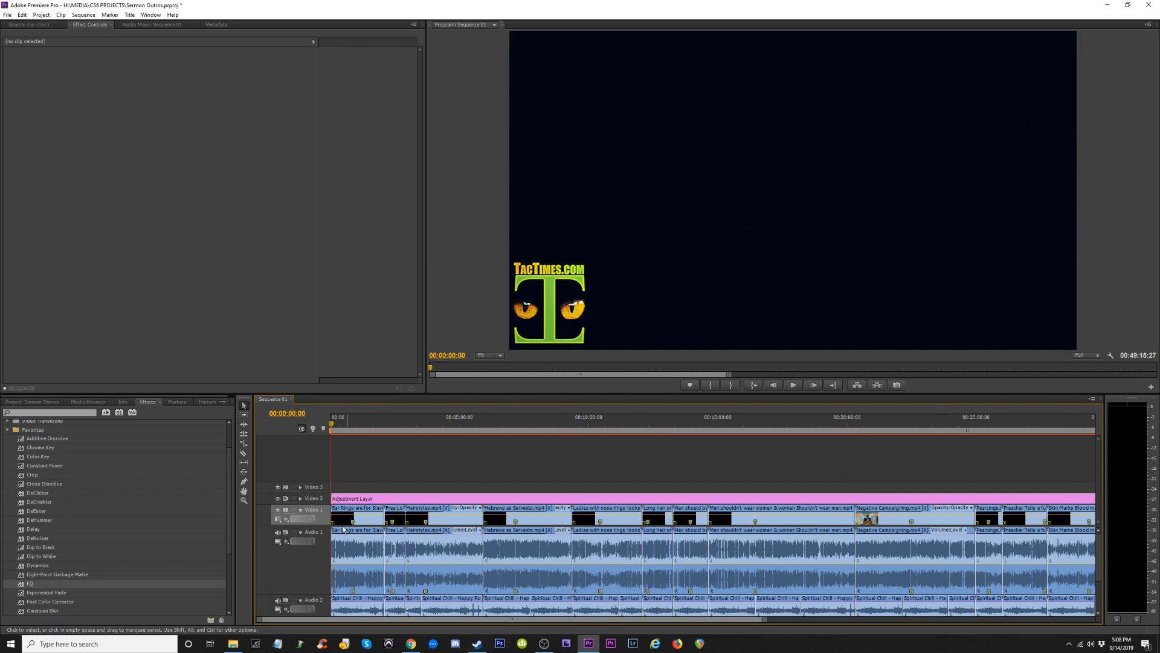
# Check the first edit points, return the playhead to the sequence start and target the Audio 1 track again.
pyautogui.press('Down')
pyautogui.press('Down')
pyautogui.press('Up')
pyautogui.press('Up')
pyautogui.click(319, 566)
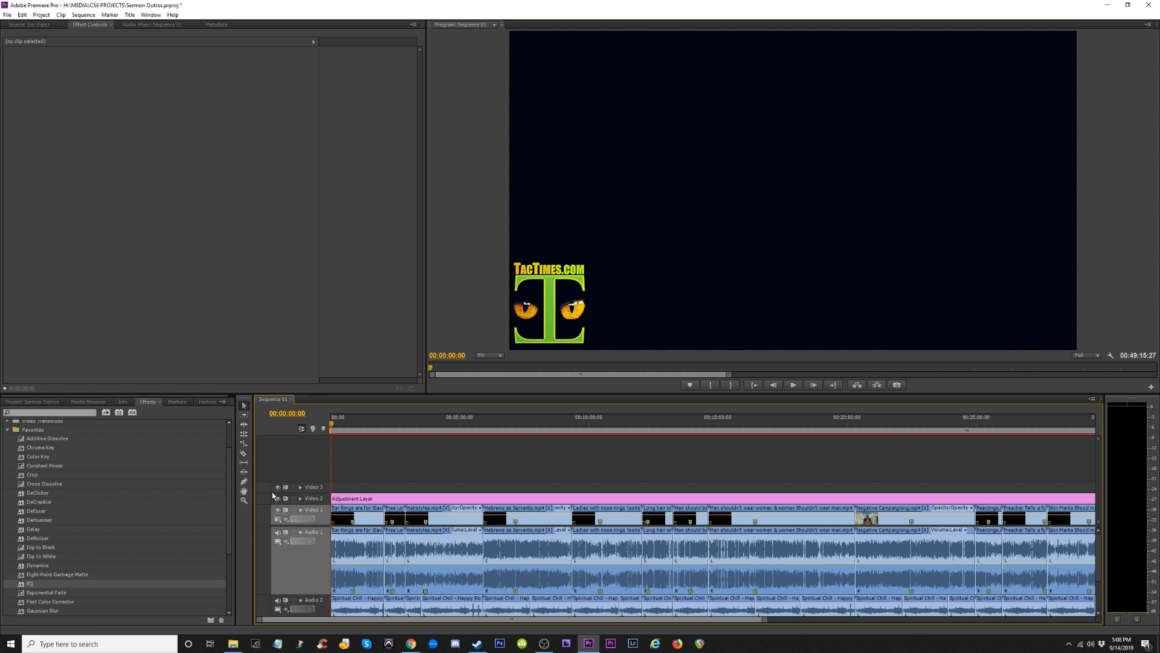
pyautogui.moveTo(331, 498); pyautogui.dragTo(331, 497)
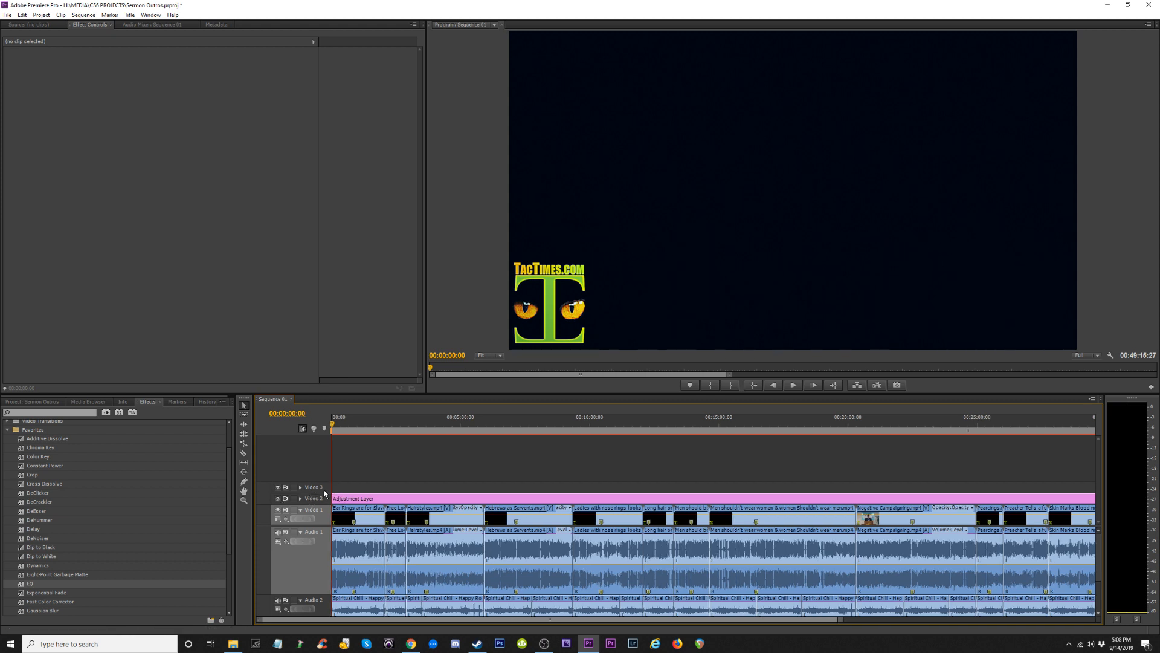
# Expand the Video 2 track and increase its height to show the adjustment layer.
pyautogui.click(325, 497)
pyautogui.click(300, 498)
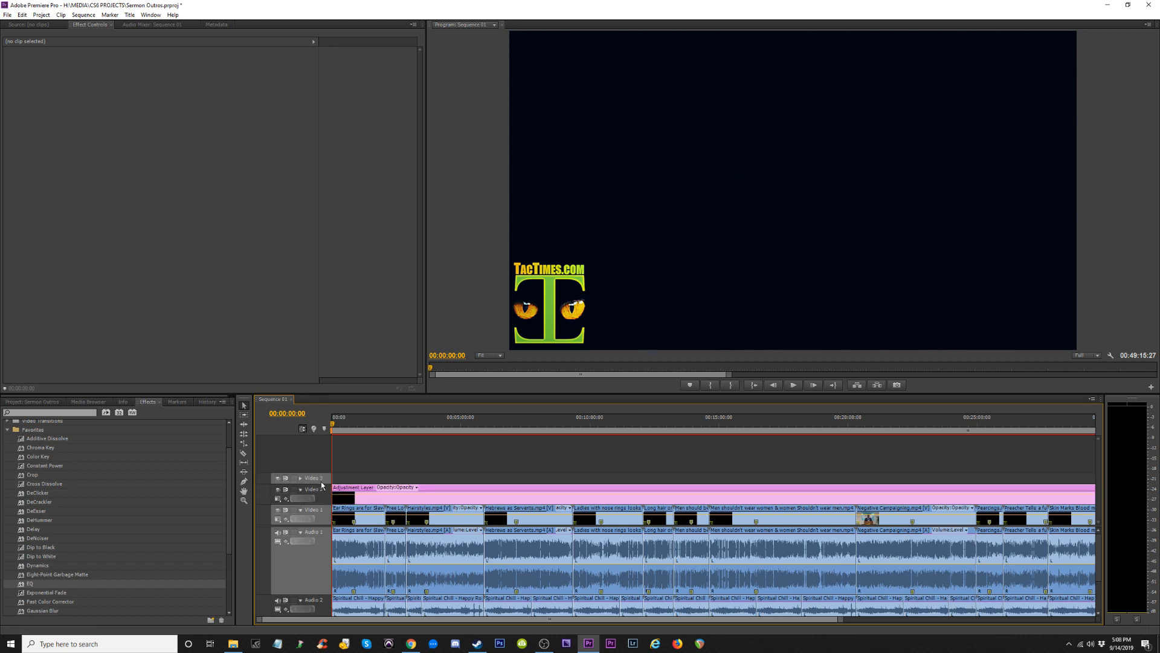
pyautogui.moveTo(312, 487); pyautogui.dragTo(321, 472)
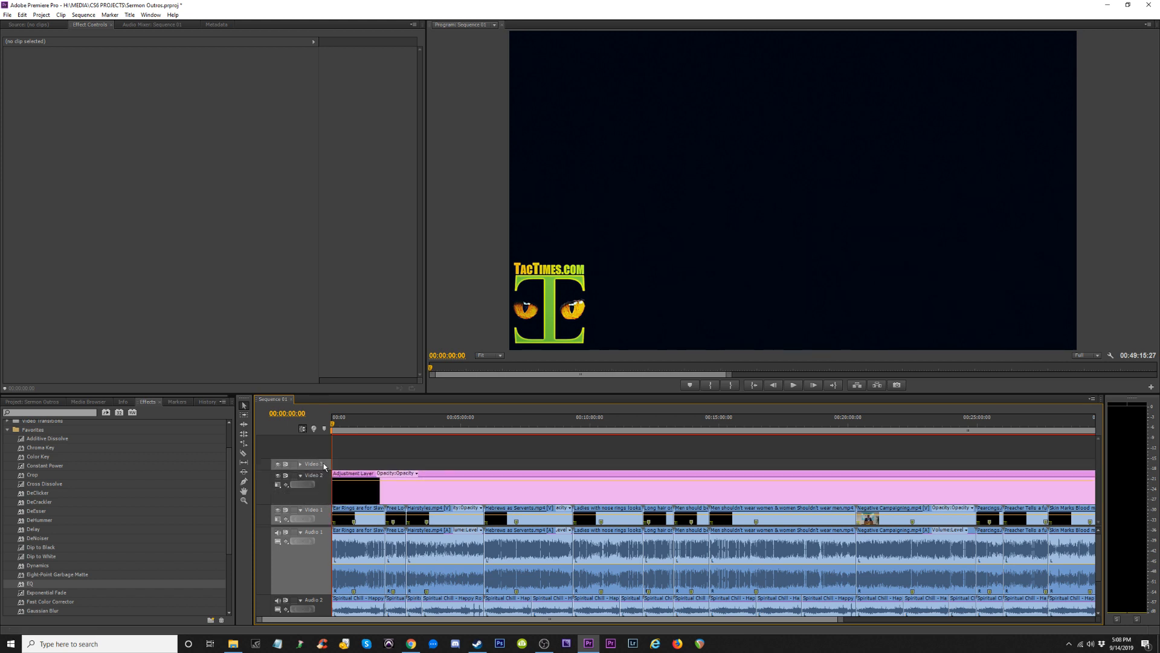
# Delete all empty video tracks and all empty audio tracks from the sequence.
pyautogui.rightClick(324, 466)
pyautogui.click(356, 492)
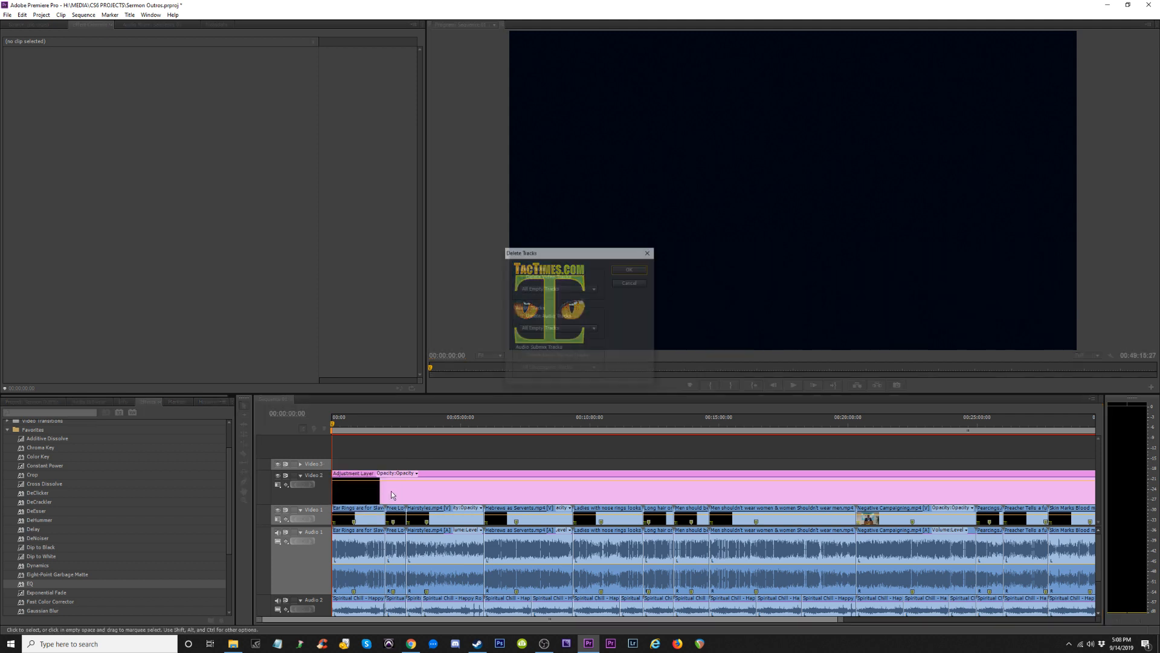
pyautogui.click(521, 277)
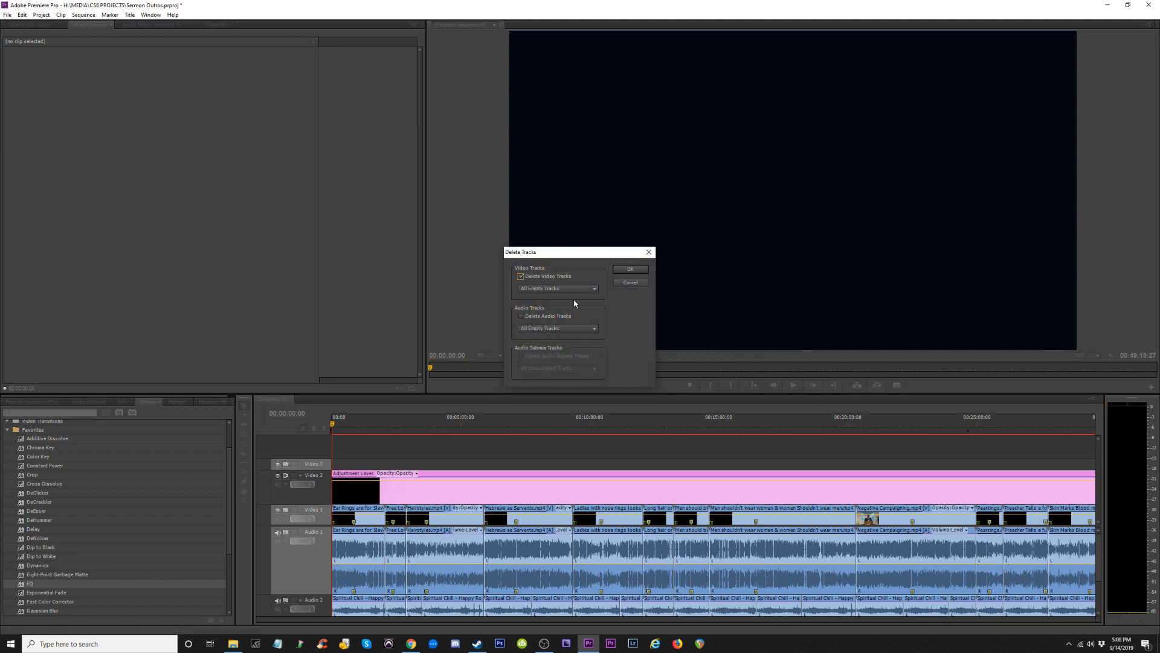
pyautogui.click(521, 317)
pyautogui.click(630, 269)
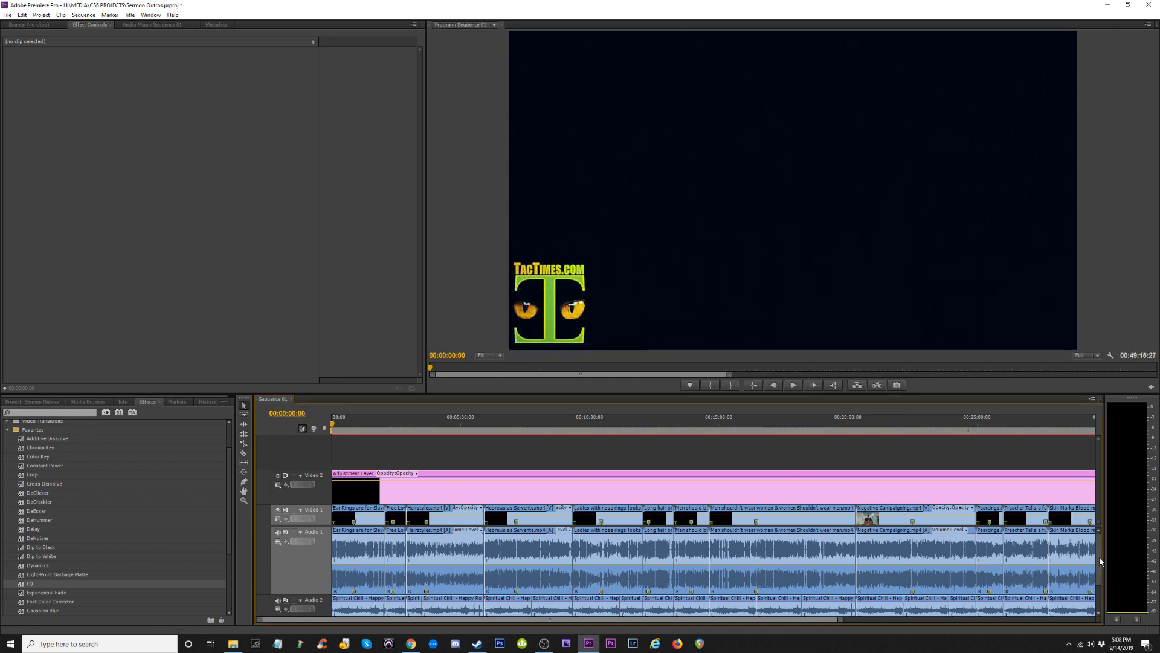
# Step through the edit points with Audio 1 targeted to check where the playhead stops.
pyautogui.scroll(-2, 1101, 559)
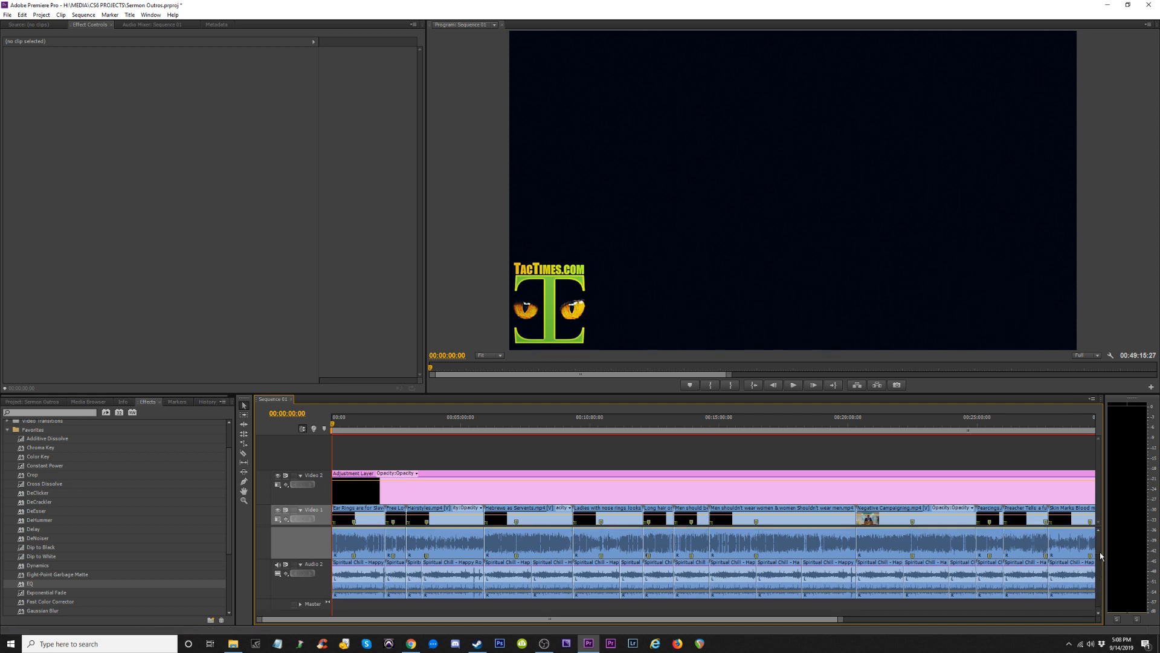
pyautogui.scroll(2, 1101, 556)
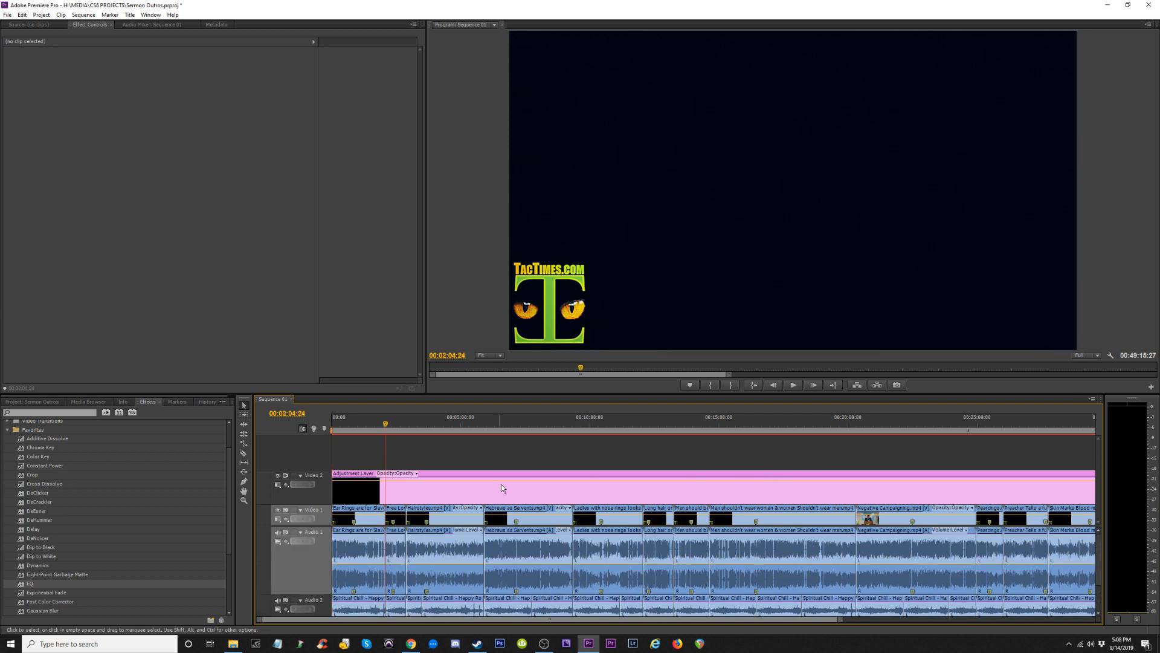
pyautogui.press('Down')
pyautogui.press('Down')
pyautogui.press('Down')
pyautogui.press('Down')
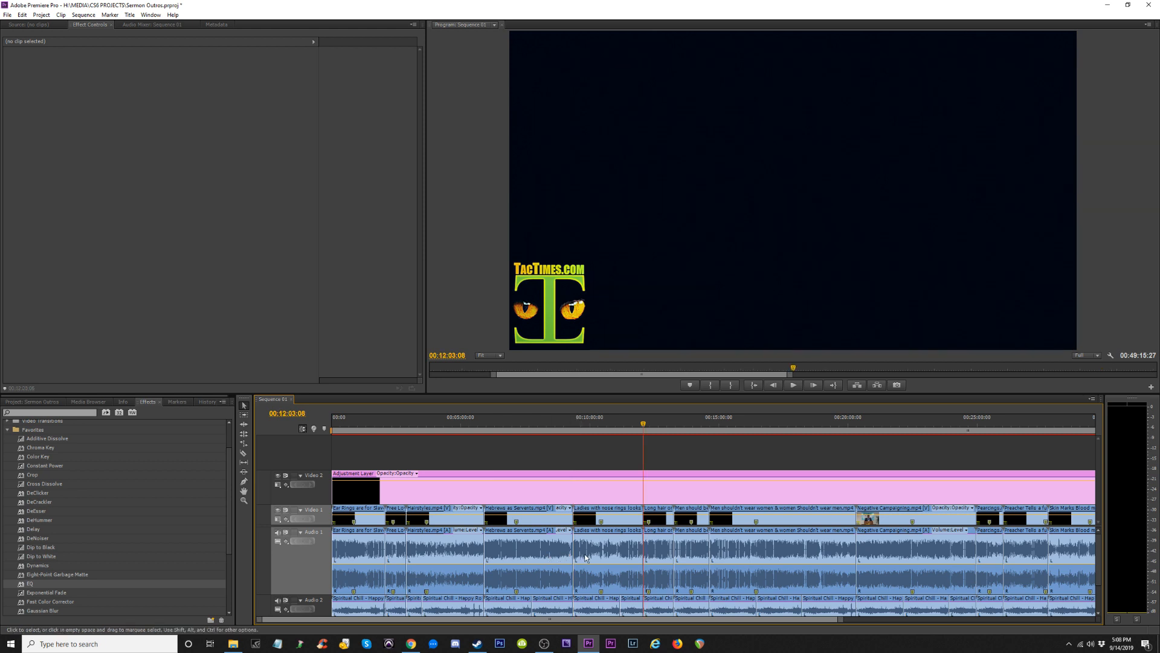
pyautogui.press('Down')
pyautogui.press('Down')
pyautogui.press('Down')
pyautogui.press('Down')
pyautogui.press('Up')
pyautogui.press('Up')
# Untarget the Audio 1 track, reduce its height and return the playhead to the 00:02:04:24 edit point.
pyautogui.click(321, 558)
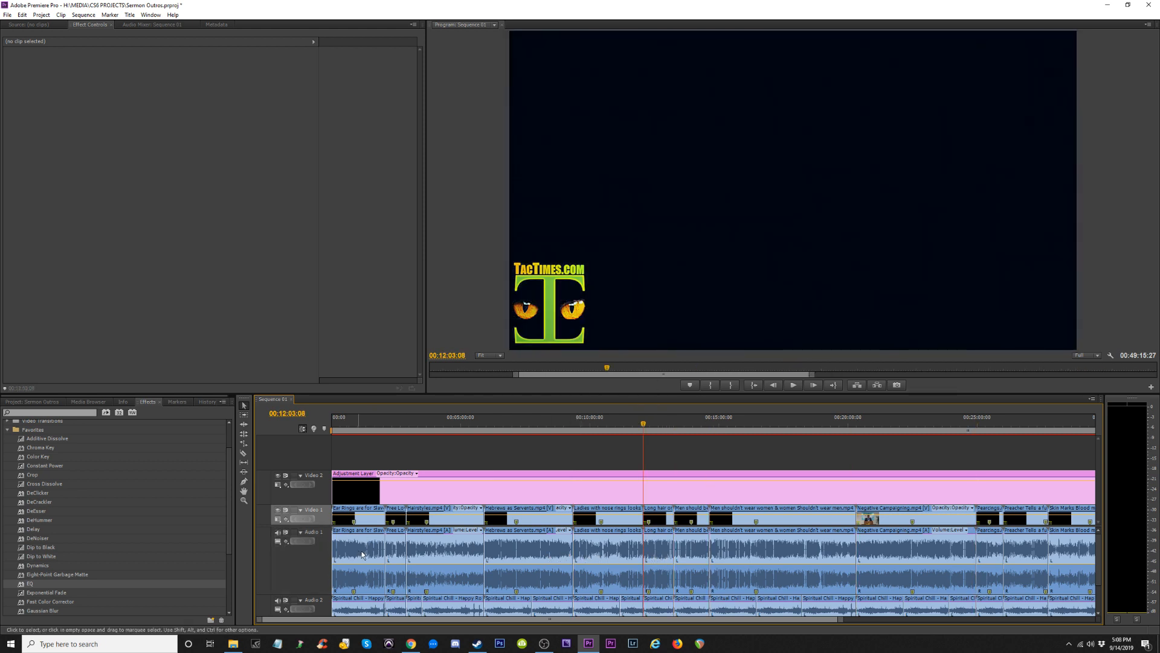
pyautogui.moveTo(319, 595); pyautogui.dragTo(319, 571)
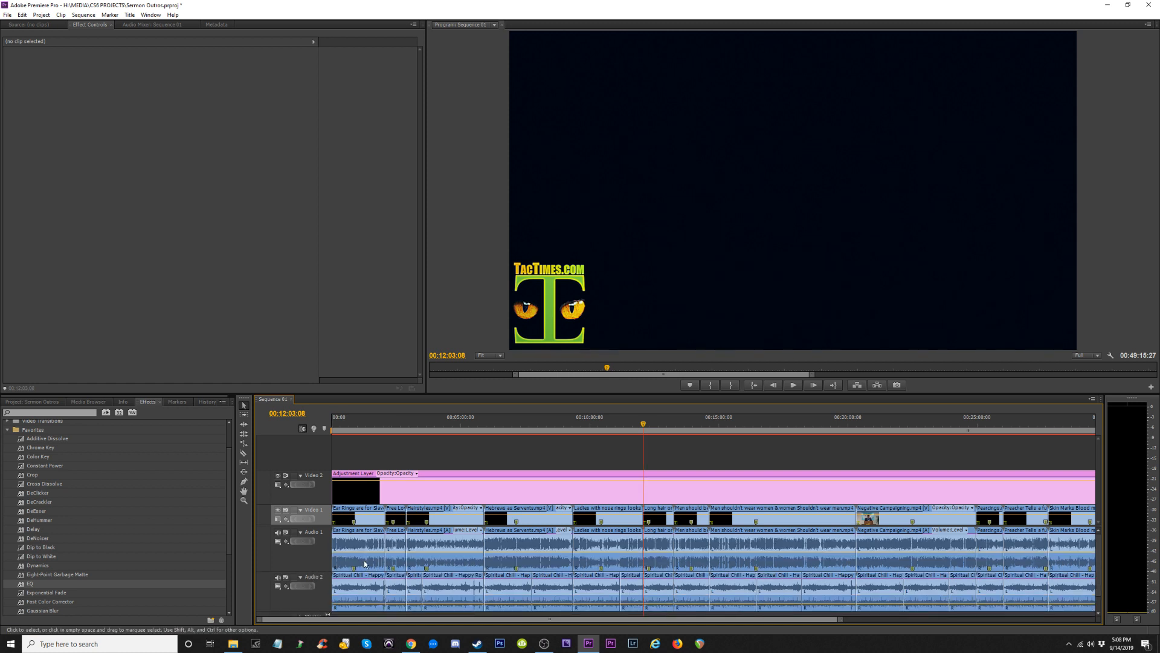
pyautogui.press('Up')
pyautogui.press('Up')
pyautogui.press('Up')
pyautogui.press('Up')
pyautogui.press('Up')
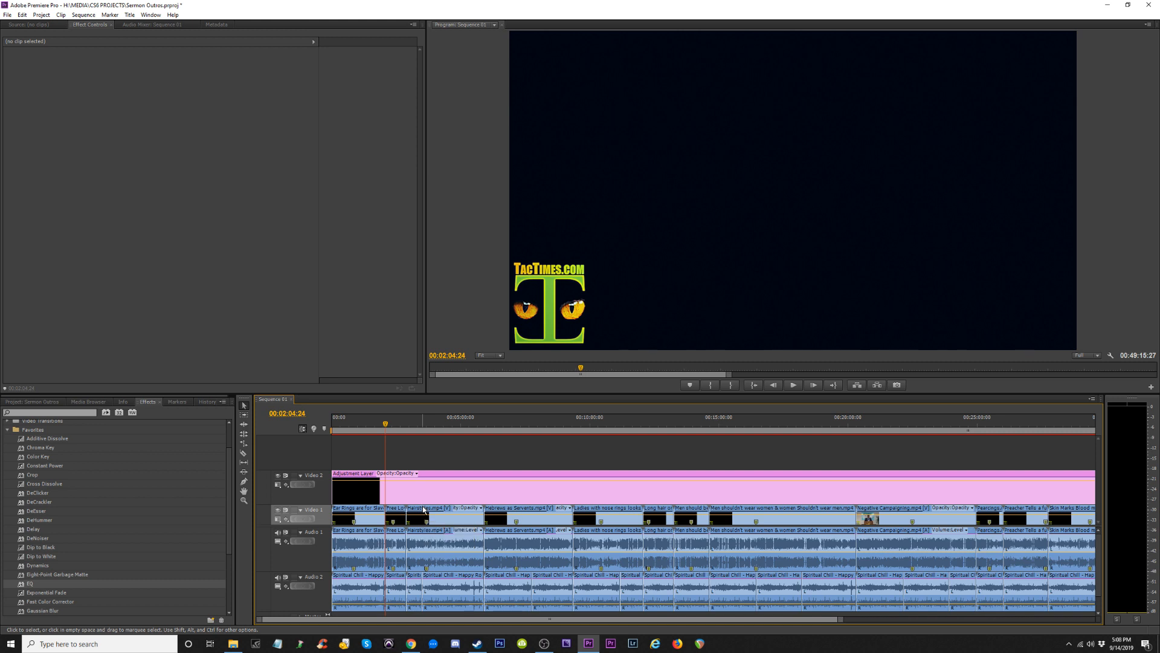
# Paste-insert Tac Times Outro - Dangerous.mp4 at the first four Video 1 edit points, starting at 00:02:04:24.
pyautogui.hotkey('ctrl', 'shift', 'v')
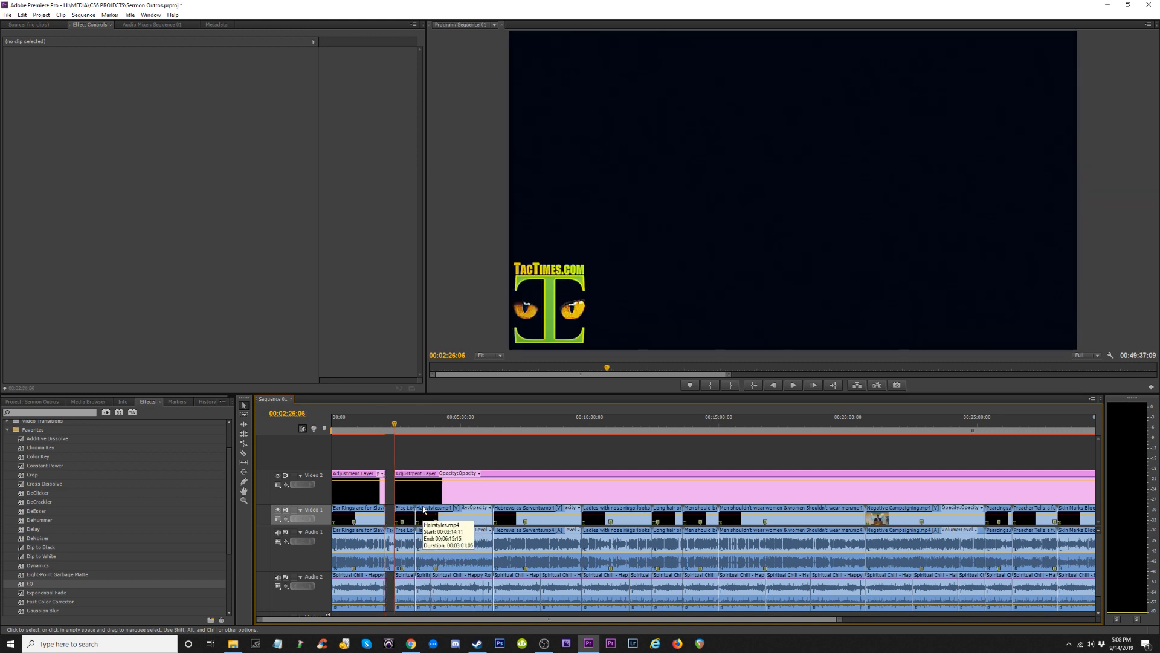
pyautogui.press('Down')
pyautogui.hotkey('ctrl', 'shift', 'v')
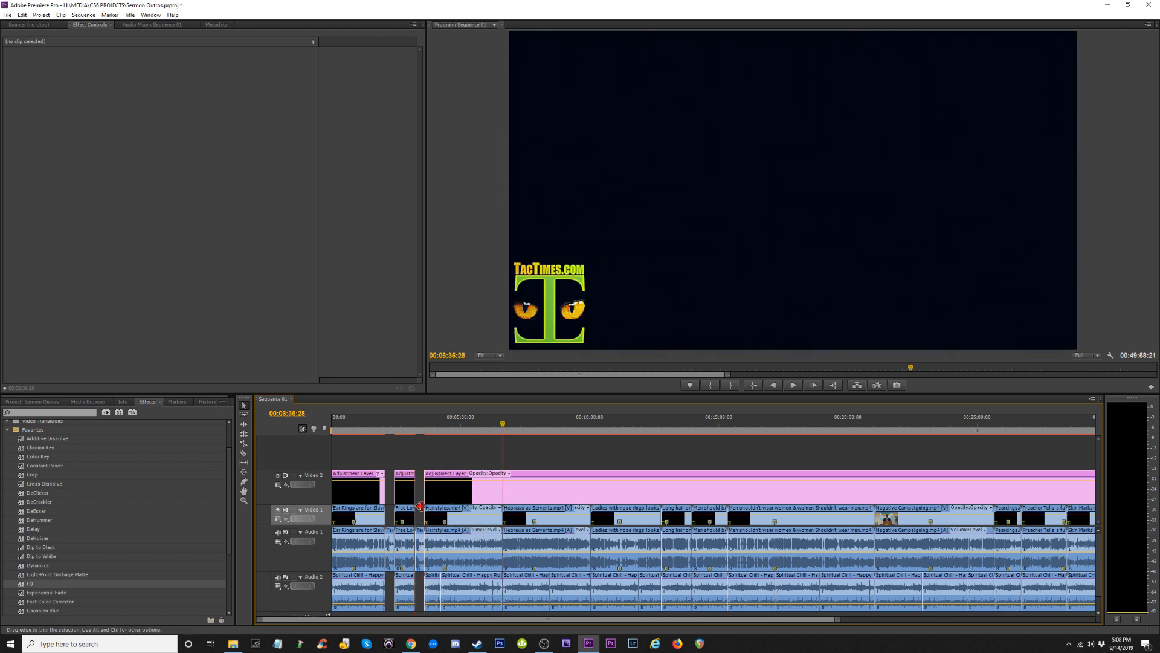
pyautogui.hotkey('ctrl', 'shift', 'v')
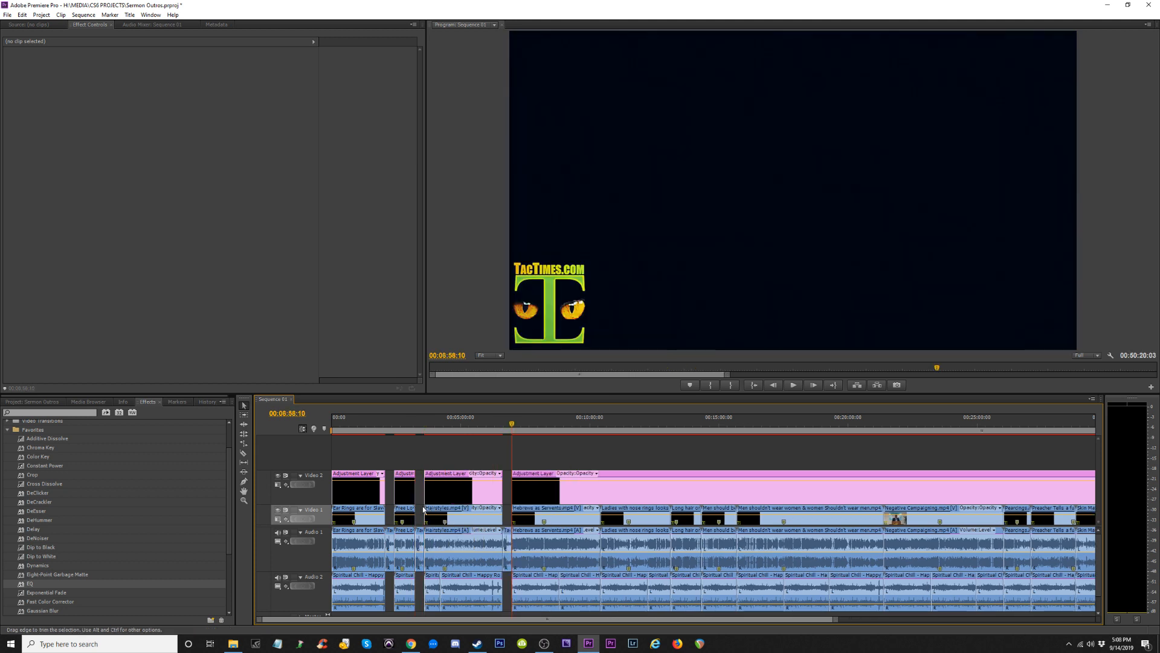
pyautogui.press('Down')
pyautogui.hotkey('ctrl', 'shift', 'v')
# Paste-insert the Dangerous outro at the next six Video 1 edit points.
pyautogui.press('Down')
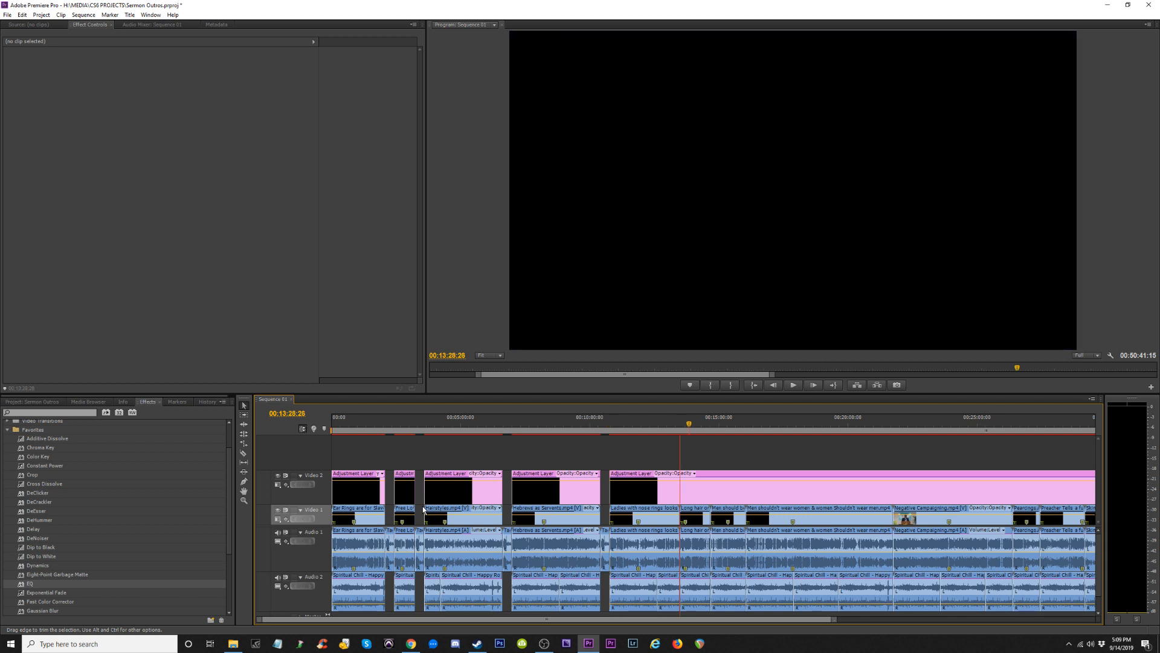
pyautogui.hotkey('ctrl', 'shift', 'v')
pyautogui.press('Down')
pyautogui.hotkey('ctrl', 'shift', 'v')
pyautogui.press('Down')
pyautogui.hotkey('ctrl', 'shift', 'v')
pyautogui.press('Down')
pyautogui.hotkey('ctrl', 'shift', 'v')
pyautogui.press('Down')
pyautogui.hotkey('ctrl', 'shift', 'v')
pyautogui.press('Down')
pyautogui.hotkey('ctrl', 'shift', 'v')
# Paste-insert the Dangerous outro after every remaining sermon clip through the end of the sequence, and undo the surplus last insert.
pyautogui.press('Down')
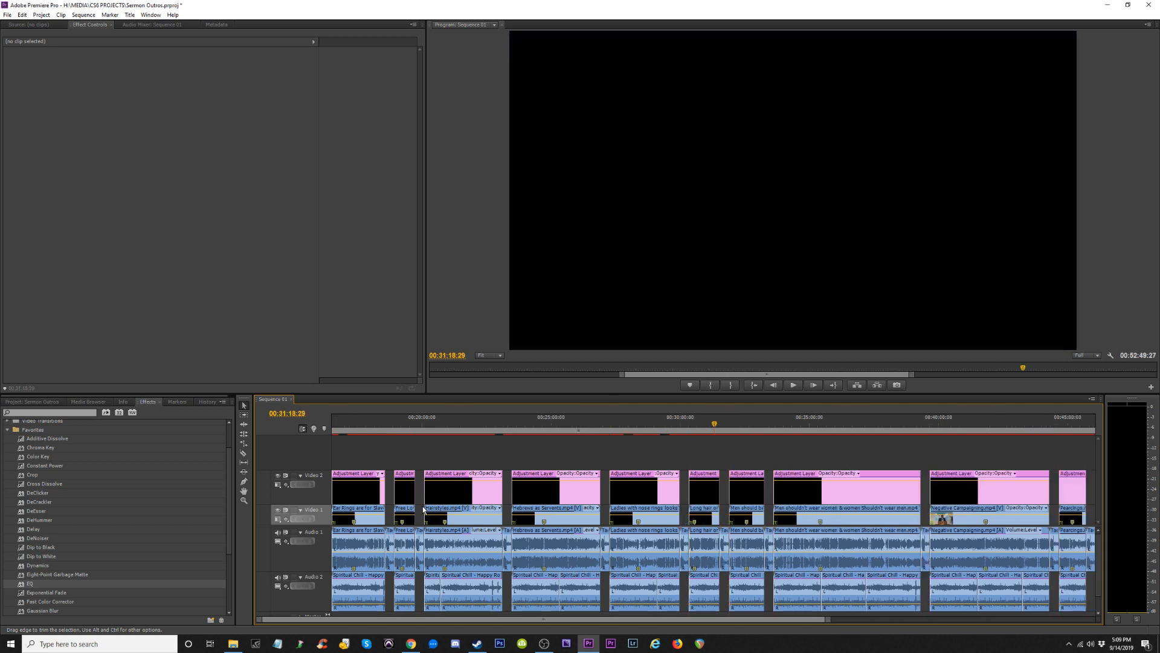
pyautogui.hotkey('ctrl', 'shift', 'v')
pyautogui.press('Down')
pyautogui.hotkey('ctrl', 'shift', 'v')
pyautogui.press('Down')
pyautogui.hotkey('ctrl', 'shift', 'v')
pyautogui.press('Down')
pyautogui.hotkey('ctrl', 'shift', 'v')
pyautogui.press('Down')
pyautogui.hotkey('ctrl', 'shift', 'v')
pyautogui.press('Down')
pyautogui.hotkey('ctrl', 'shift', 'v')
pyautogui.press('Down')
pyautogui.hotkey('ctrl', 'shift', 'v')
pyautogui.press('Down')
pyautogui.hotkey('ctrl', 'shift', 'v')
pyautogui.press('Down')
pyautogui.hotkey('ctrl', 'shift', 'v')
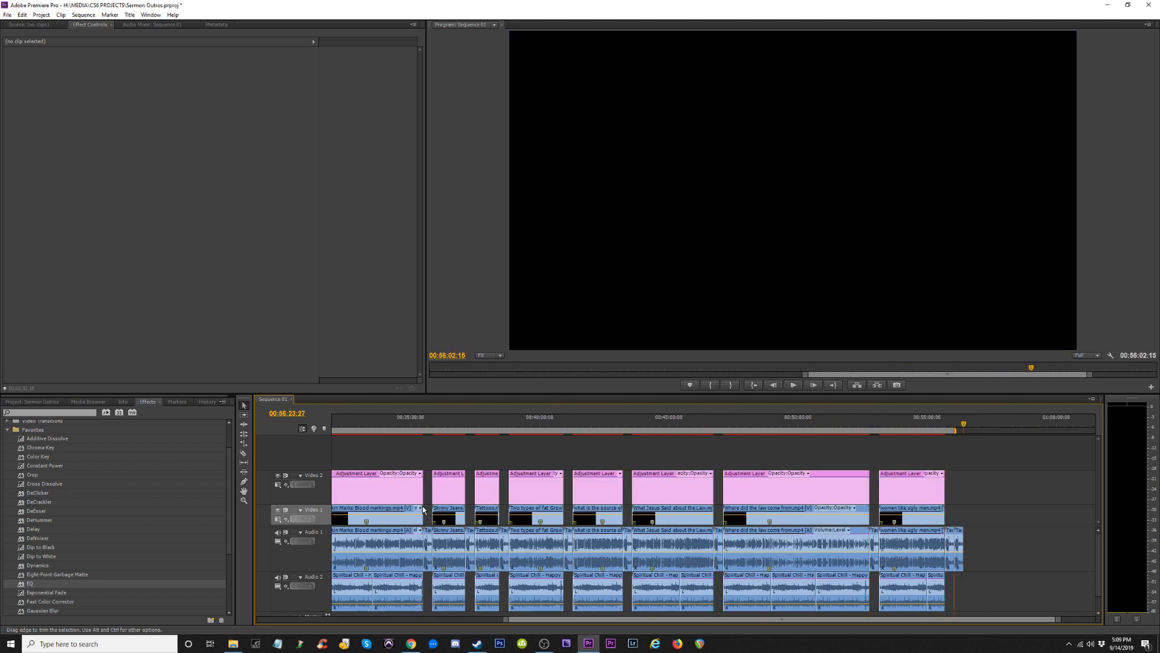
pyautogui.press('Down')
pyautogui.hotkey('ctrl', 'shift', 'v')
pyautogui.hotkey('ctrl', 'z')
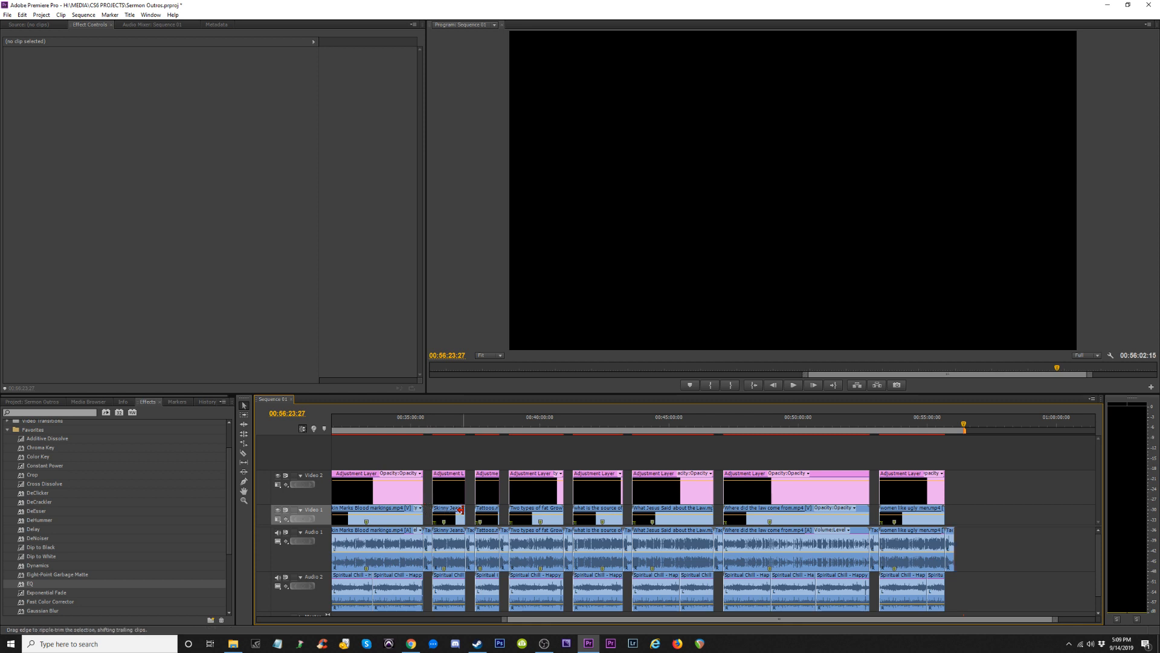
# Review the whole timeline and play the sequence from its start.
pyautogui.press('\\')
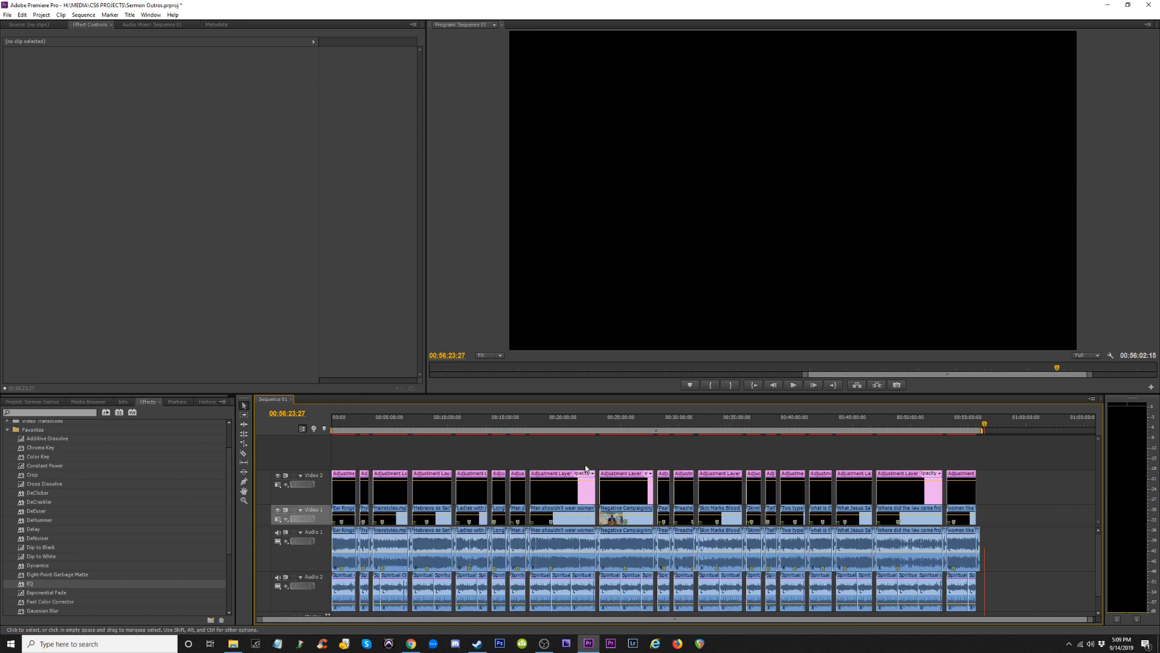
pyautogui.press('Home')
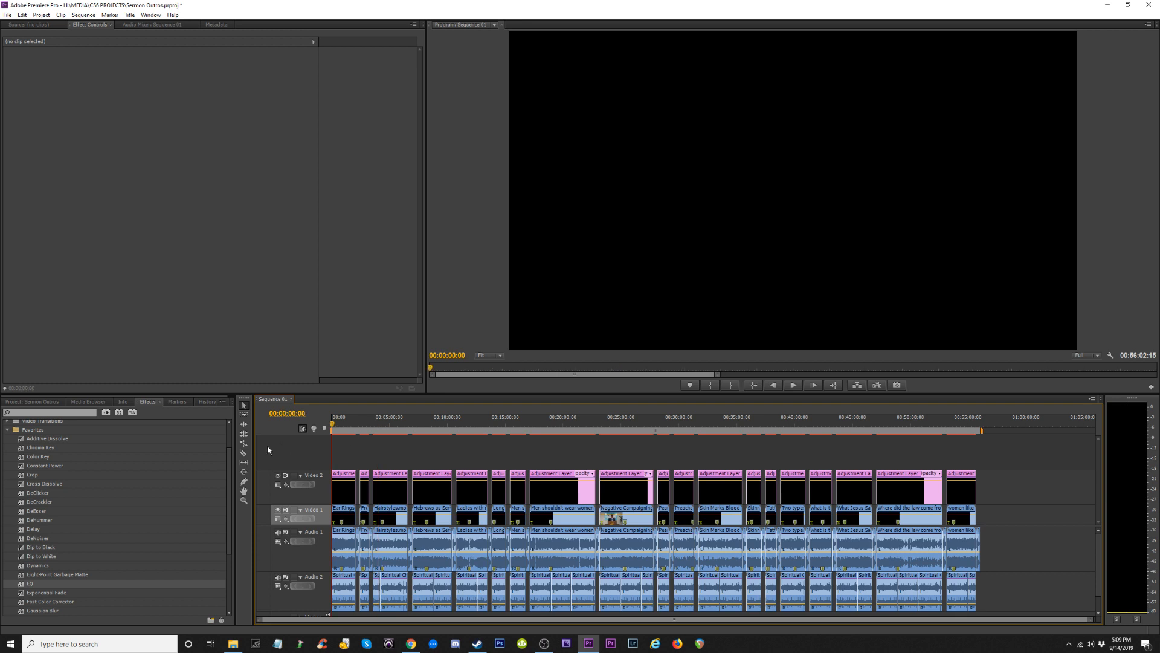
pyautogui.press('=')
pyautogui.press('=')
pyautogui.press('=')
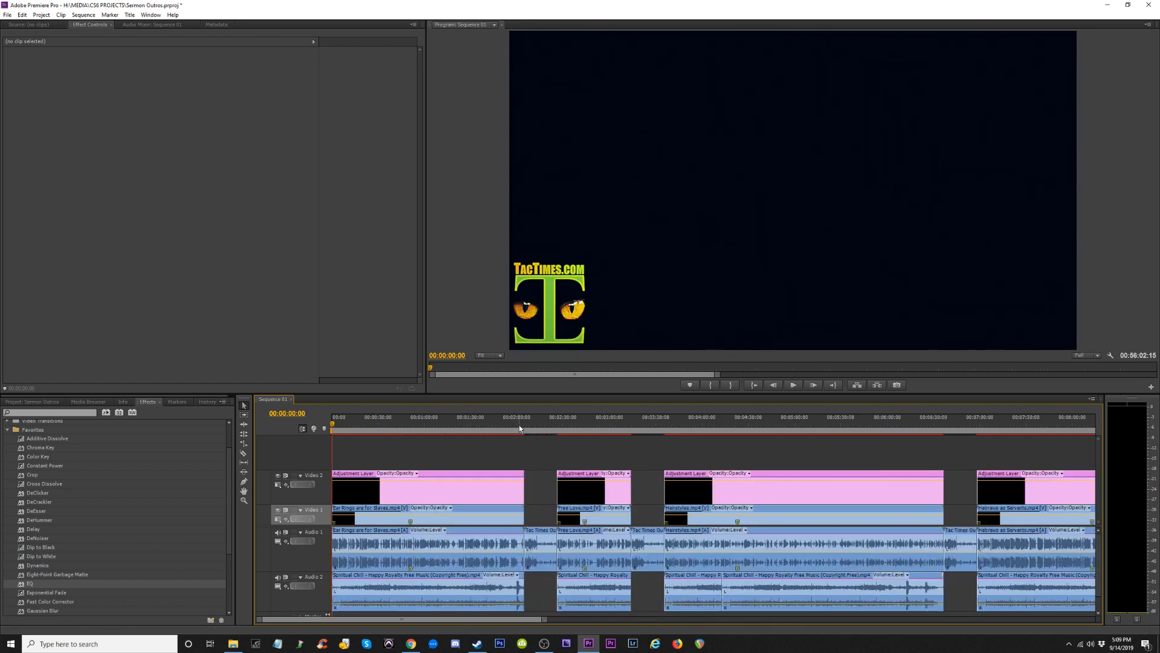
pyautogui.press('space')
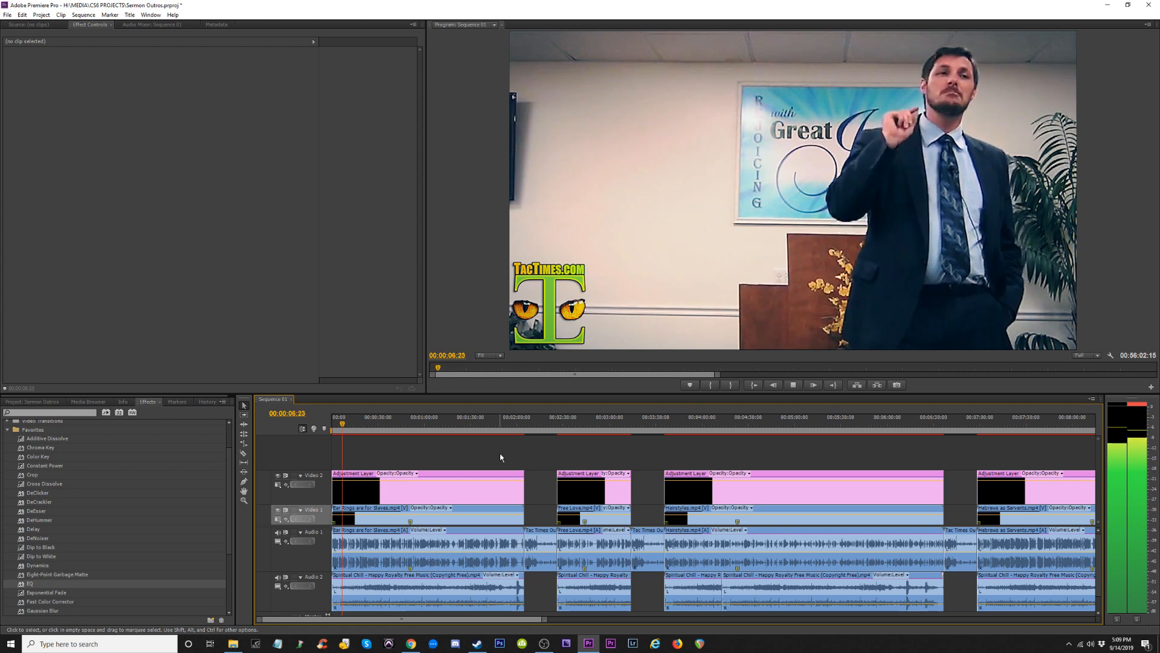
# Stop playback and shorten the work area to cover only the first sermon clip and its outro.
pyautogui.press('-')
pyautogui.press('-')
pyautogui.press('-')
pyautogui.press('-')
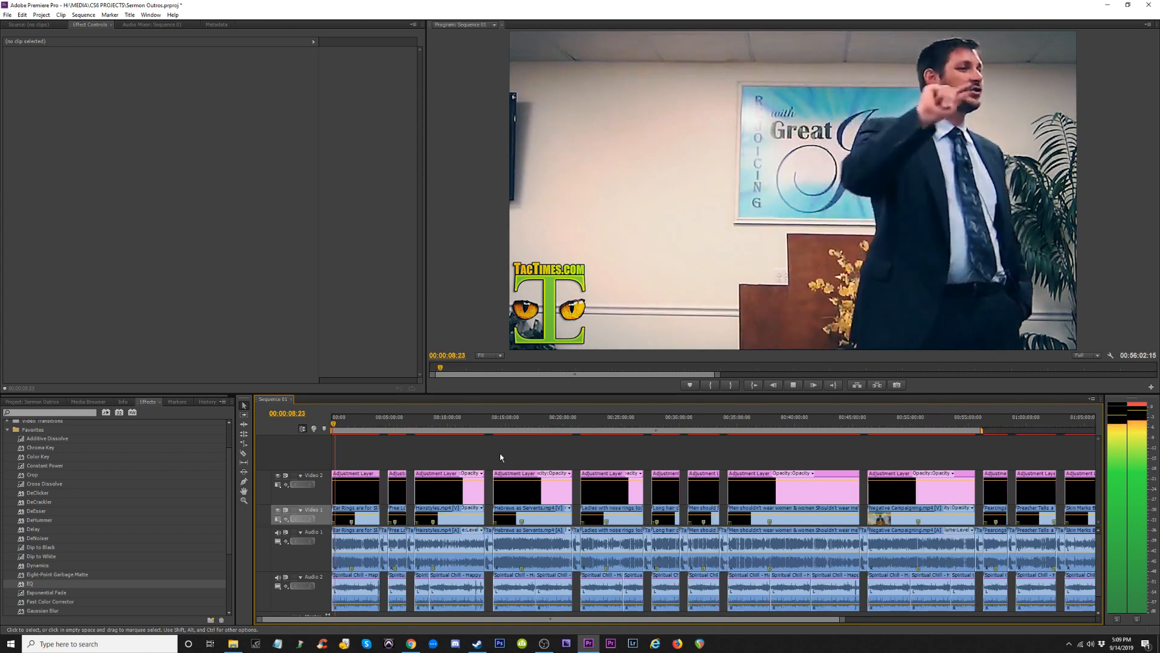
pyautogui.moveTo(981, 429); pyautogui.dragTo(365, 429)
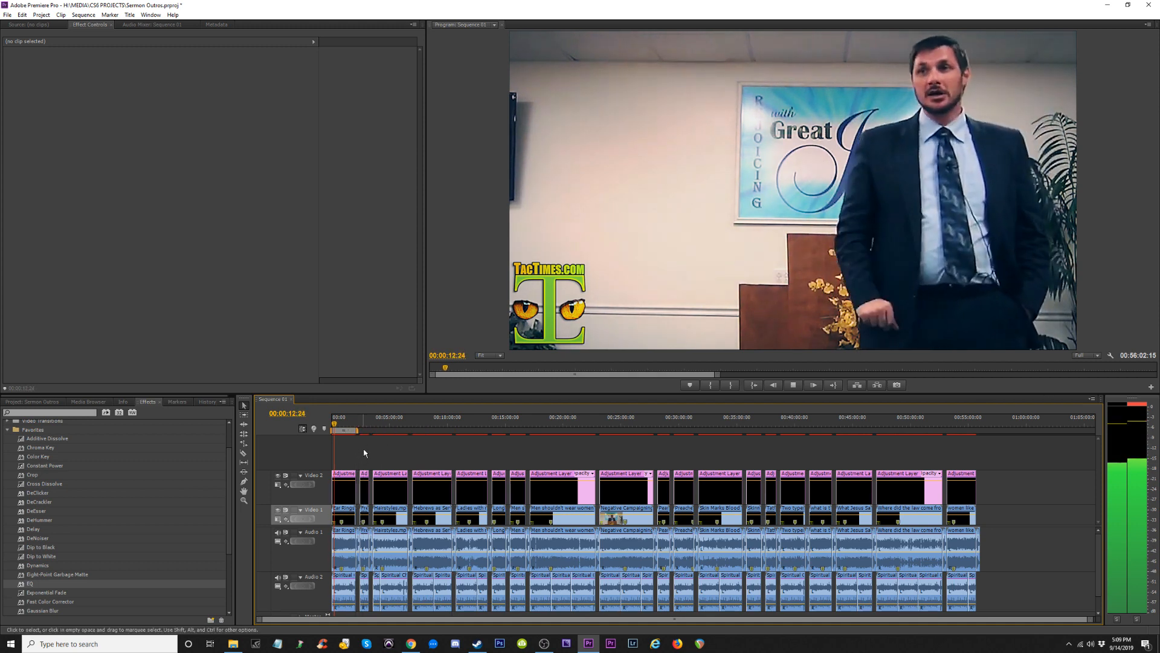
pyautogui.press('=')
pyautogui.press('=')
pyautogui.press('=')
pyautogui.press('=')
pyautogui.press('space')
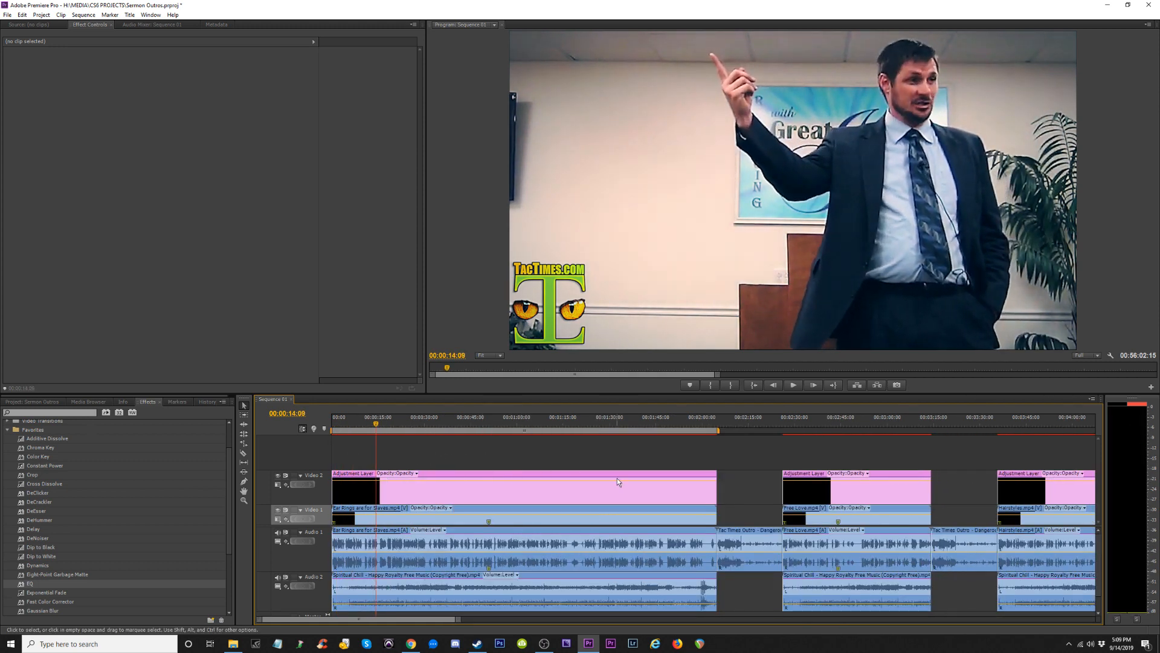
pyautogui.moveTo(718, 430); pyautogui.dragTo(753, 434)
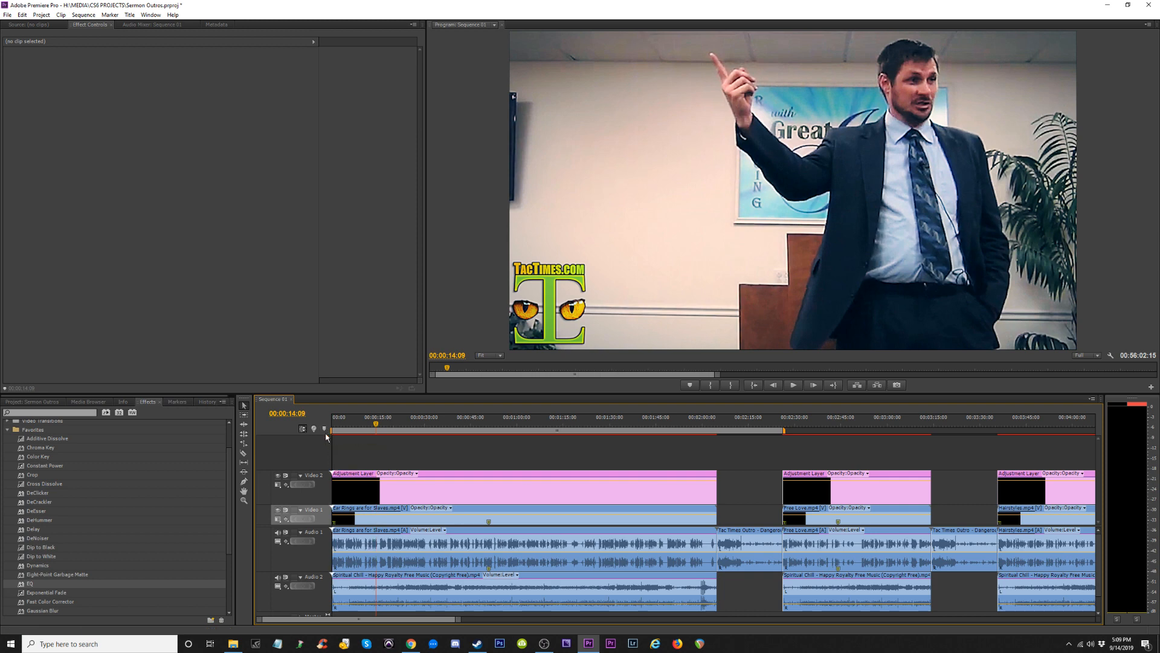
# Place the playhead at 00:02:26:03 and adjust the work area end beside the start of Free Love.mp4.
pyautogui.press('=')
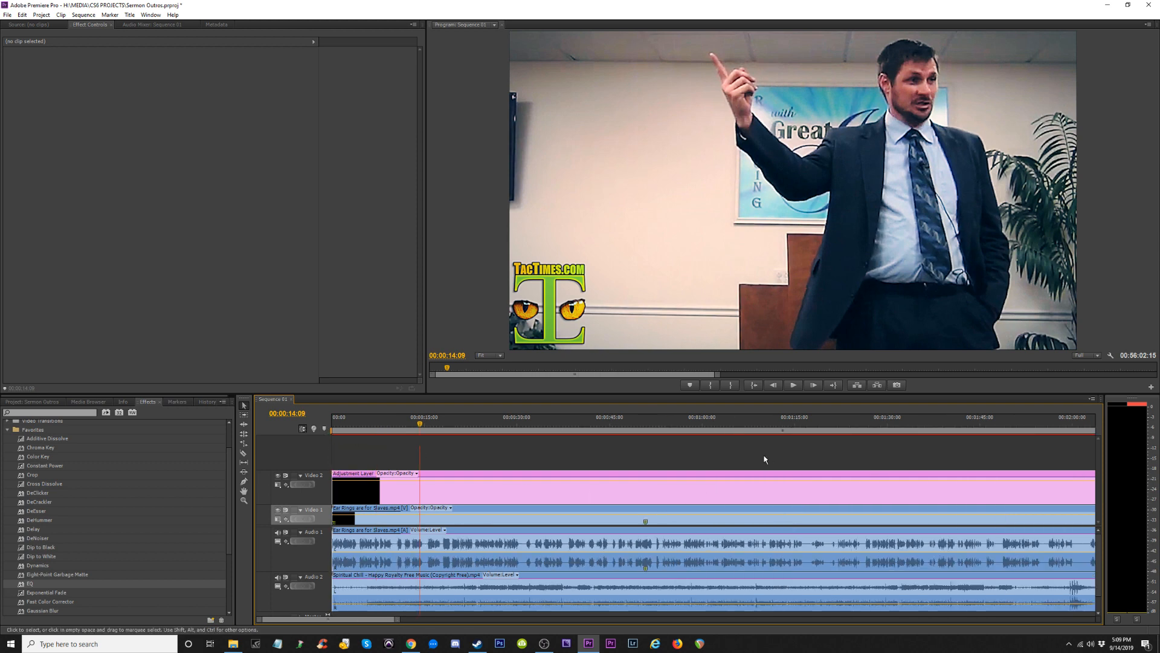
pyautogui.press('-')
pyautogui.press('-')
pyautogui.click(554, 426)
pyautogui.press('=')
pyautogui.press('=')
pyautogui.press('=')
pyautogui.press('=')
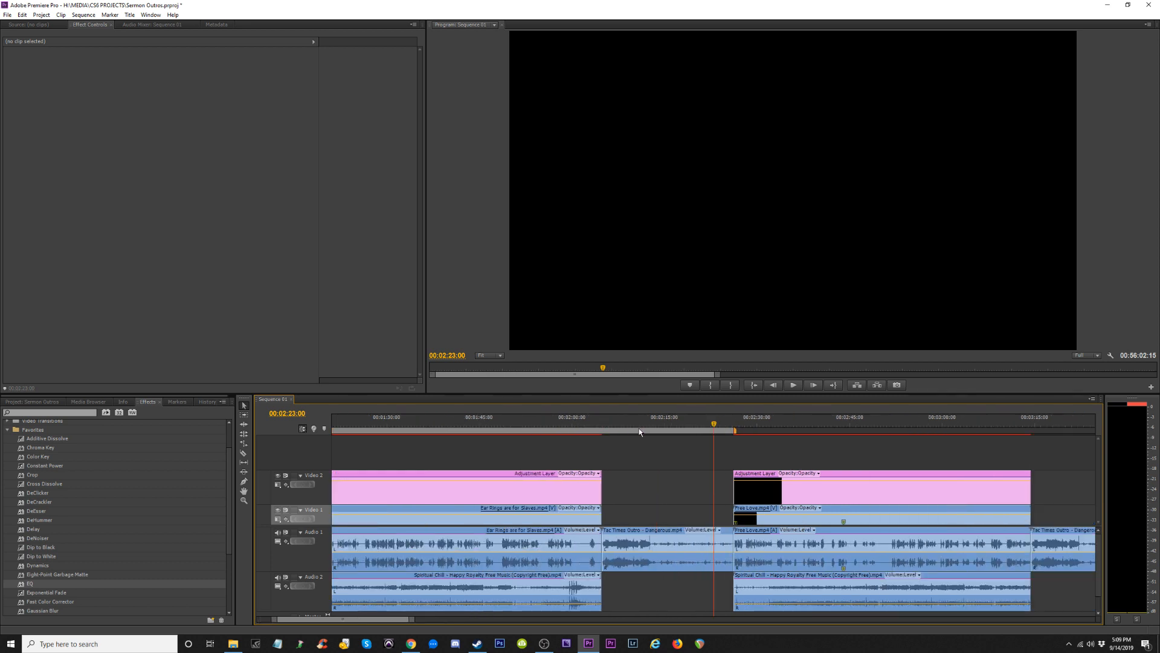
pyautogui.click(789, 425)
pyautogui.moveTo(793, 430); pyautogui.dragTo(792, 430)
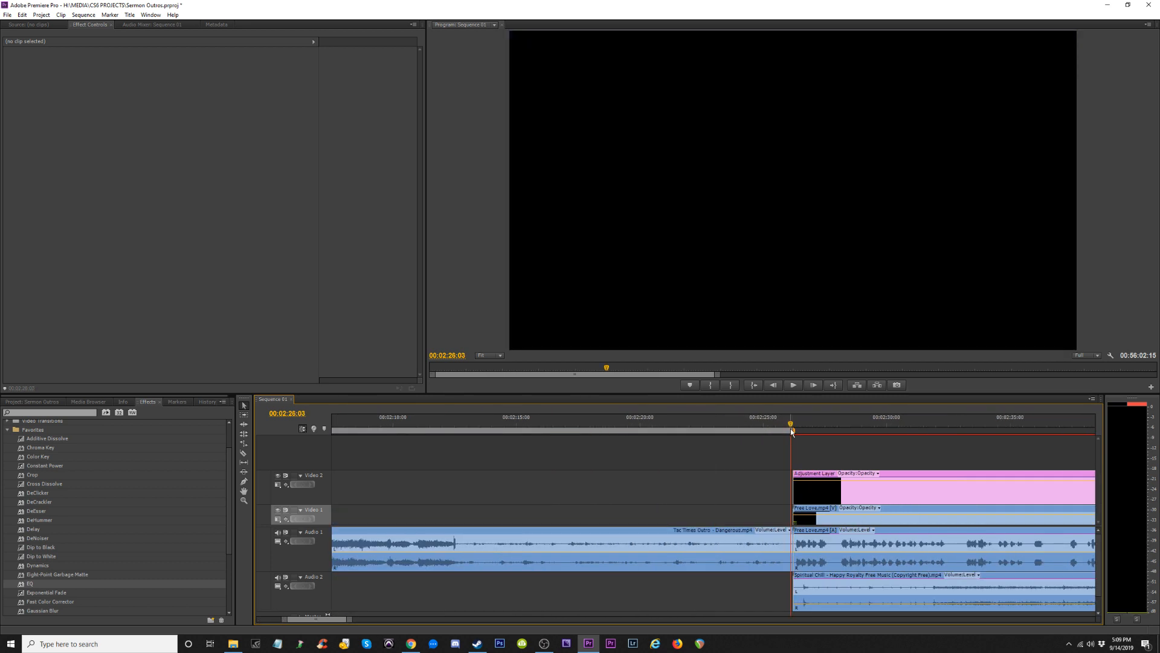
# Move the playhead to 00:02:26:06 and fine-tune the work area end to the start of Free Love.mp4.
pyautogui.press('-')
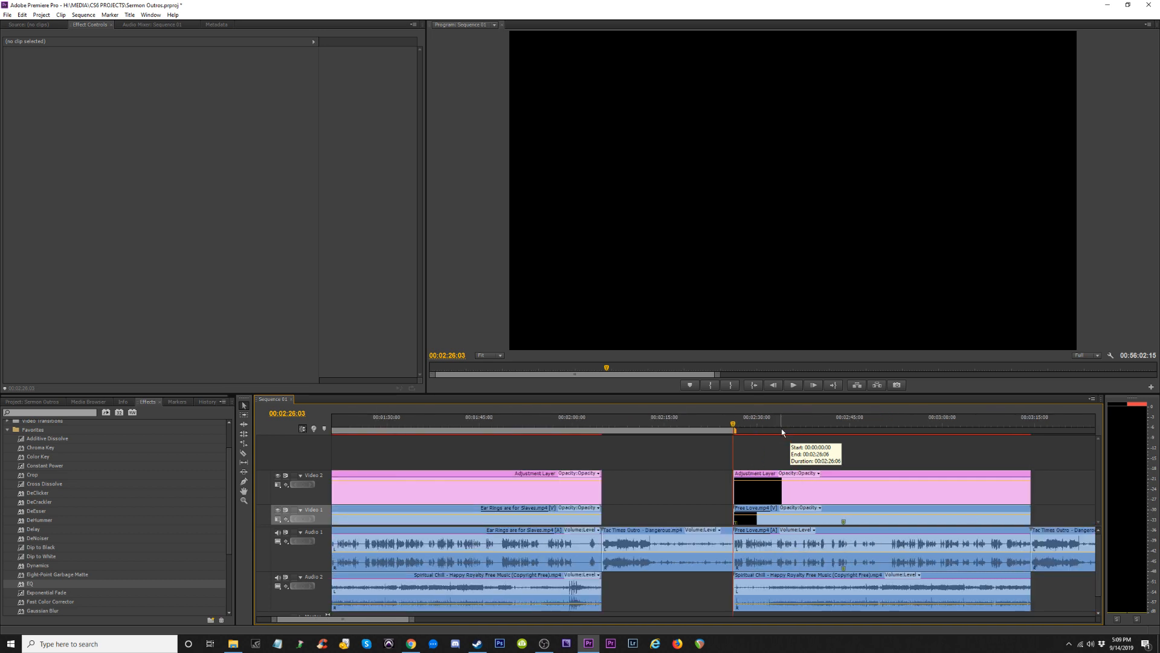
pyautogui.press('=')
pyautogui.press('=')
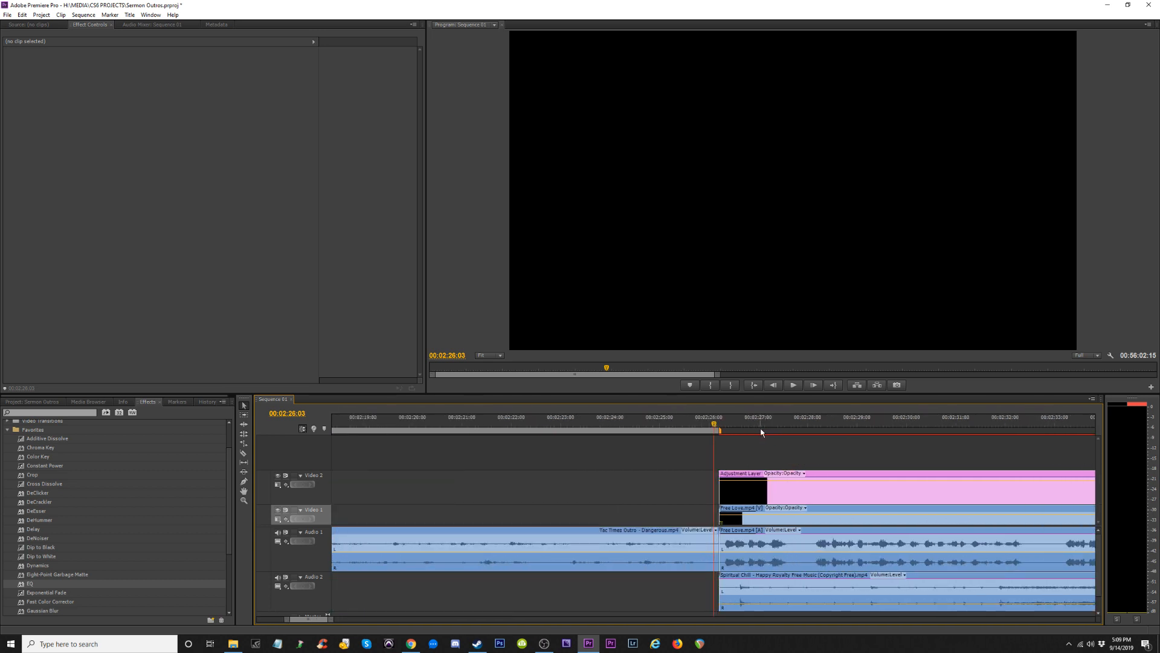
pyautogui.press('-')
pyautogui.press('-')
pyautogui.press('-')
pyautogui.press('-')
pyautogui.press('=')
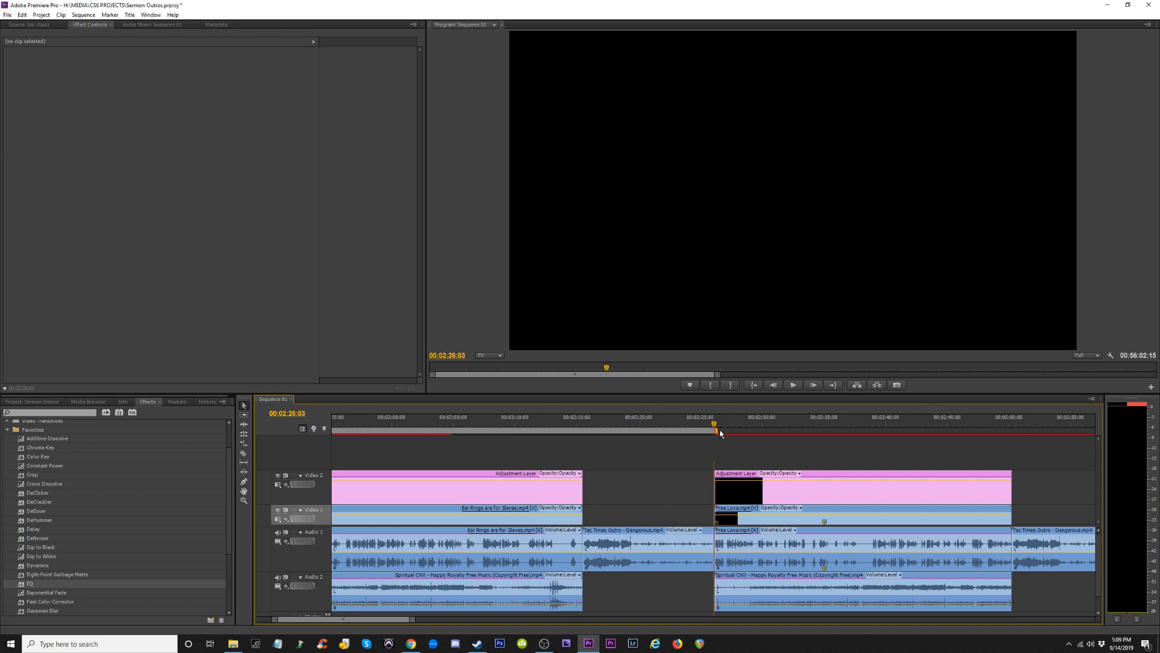
pyautogui.press('=')
pyautogui.press('=')
pyautogui.press('=')
pyautogui.click(721, 428)
pyautogui.moveTo(722, 428)
pyautogui.mouseDown()
pyautogui.moveTo(693, 430)
pyautogui.moveTo(723, 441)
pyautogui.mouseUp()
pyautogui.press('-')
pyautogui.press('-')
pyautogui.press('-')
pyautogui.press('-')
pyautogui.press('-')
pyautogui.press('-')
pyautogui.press('-')
pyautogui.press('-')
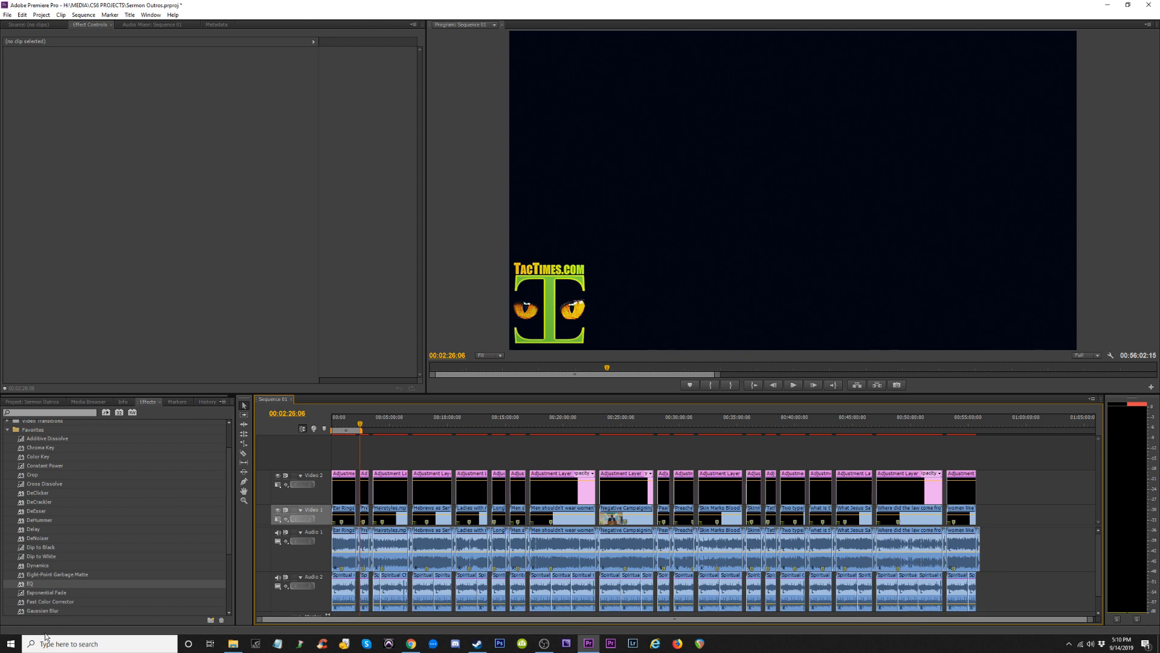
# Switch to File Explorer and search the Samples folder for "static".
pyautogui.click(233, 643)
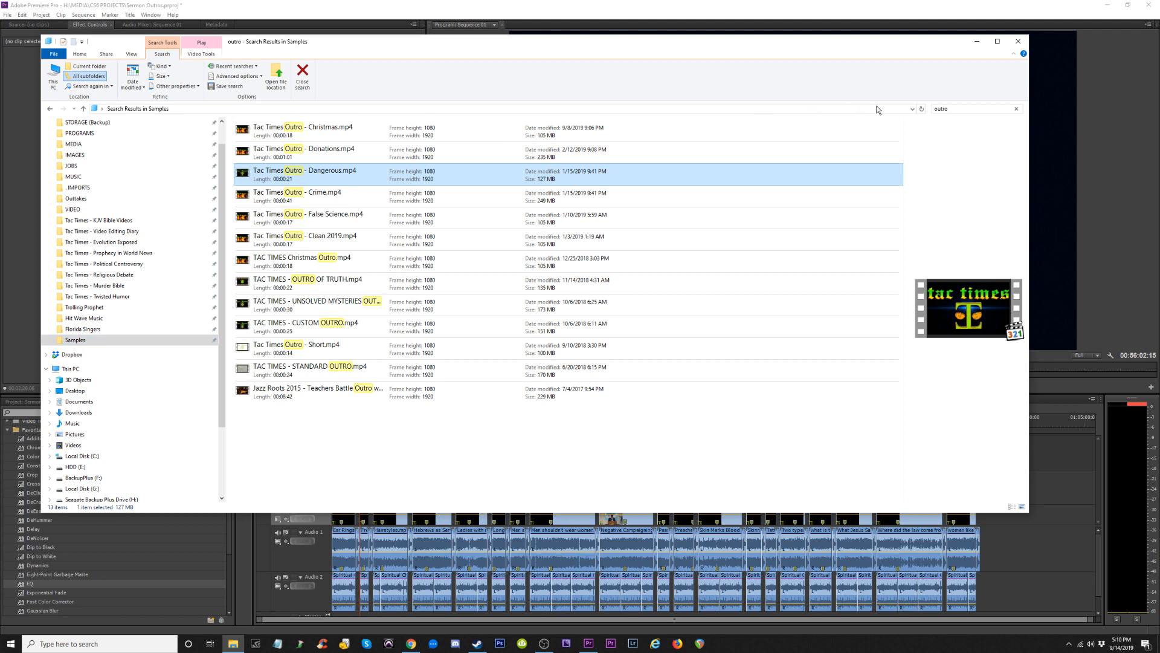
pyautogui.click(958, 108)
pyautogui.write('startatic')
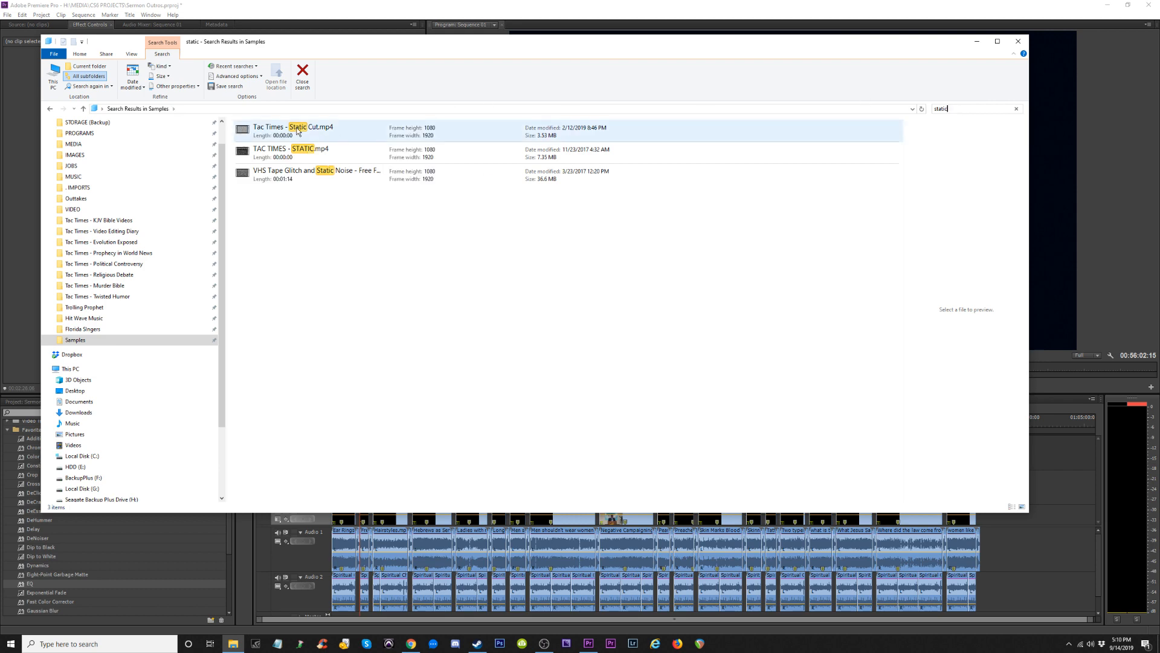
# Preview Tac Times - Static Cut.mp4 and TAC TIMES - STATIC.mp4 from the search results, closing each player window.
pyautogui.click(363, 133)
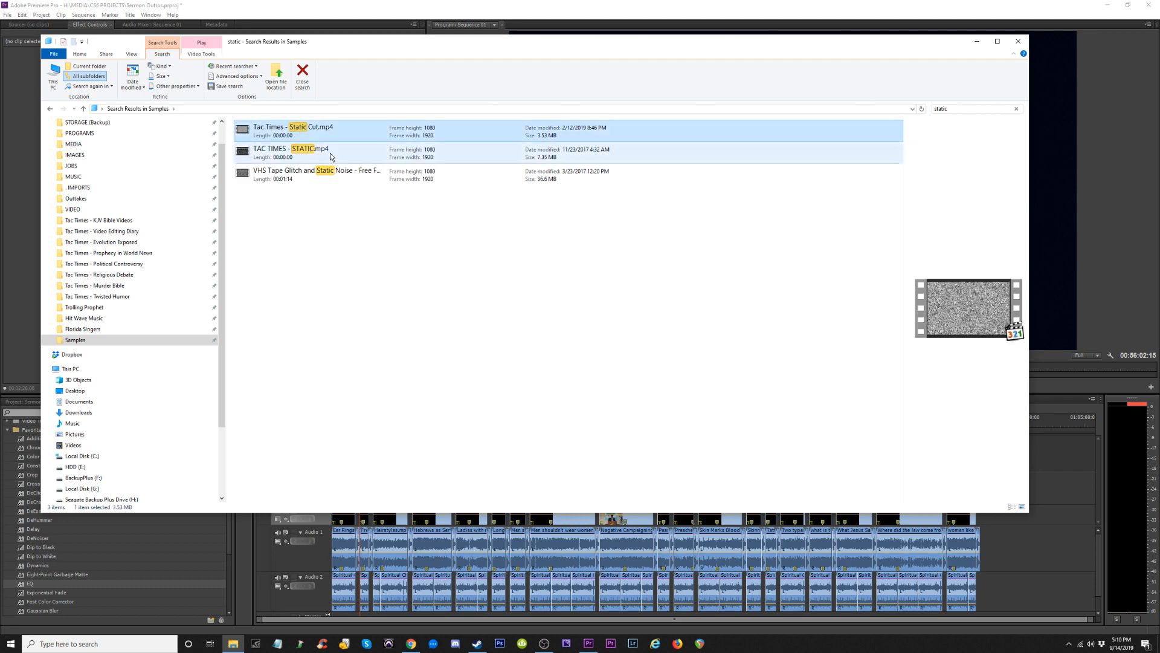
pyautogui.doubleClick(300, 130)
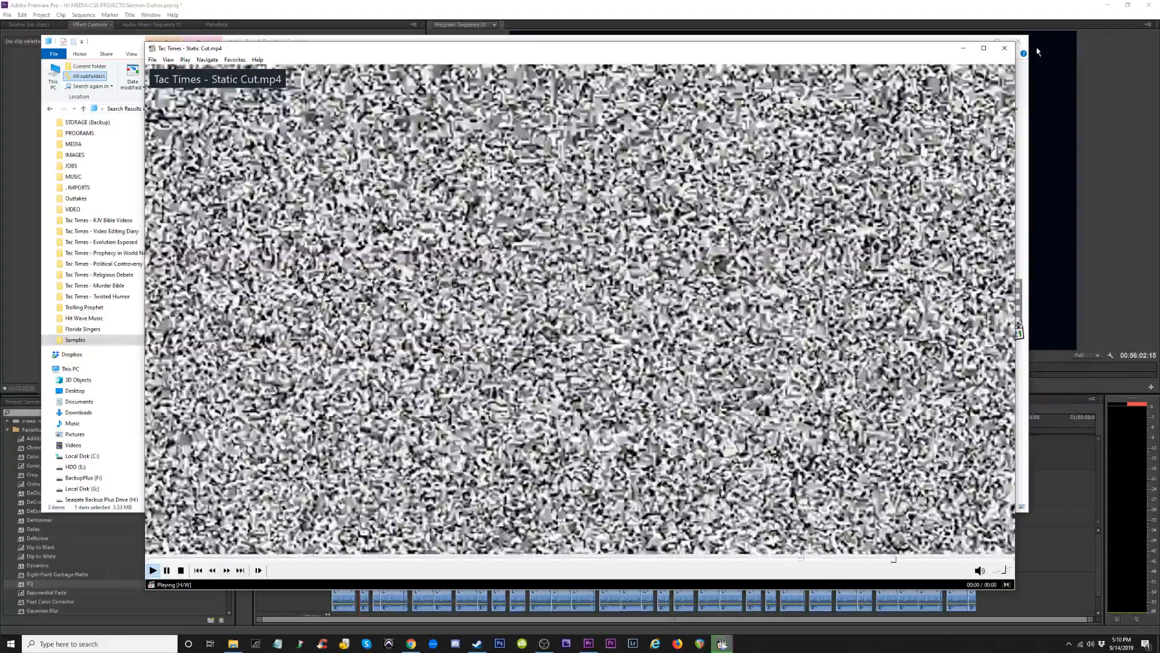
pyautogui.click(1006, 48)
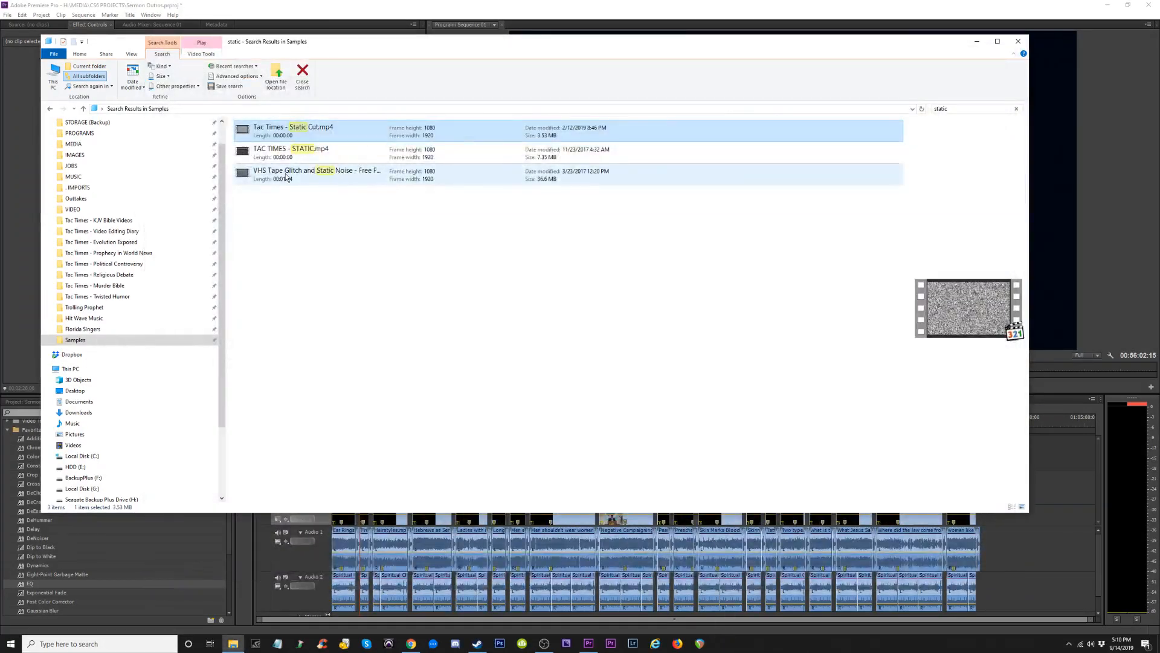
pyautogui.click(288, 177)
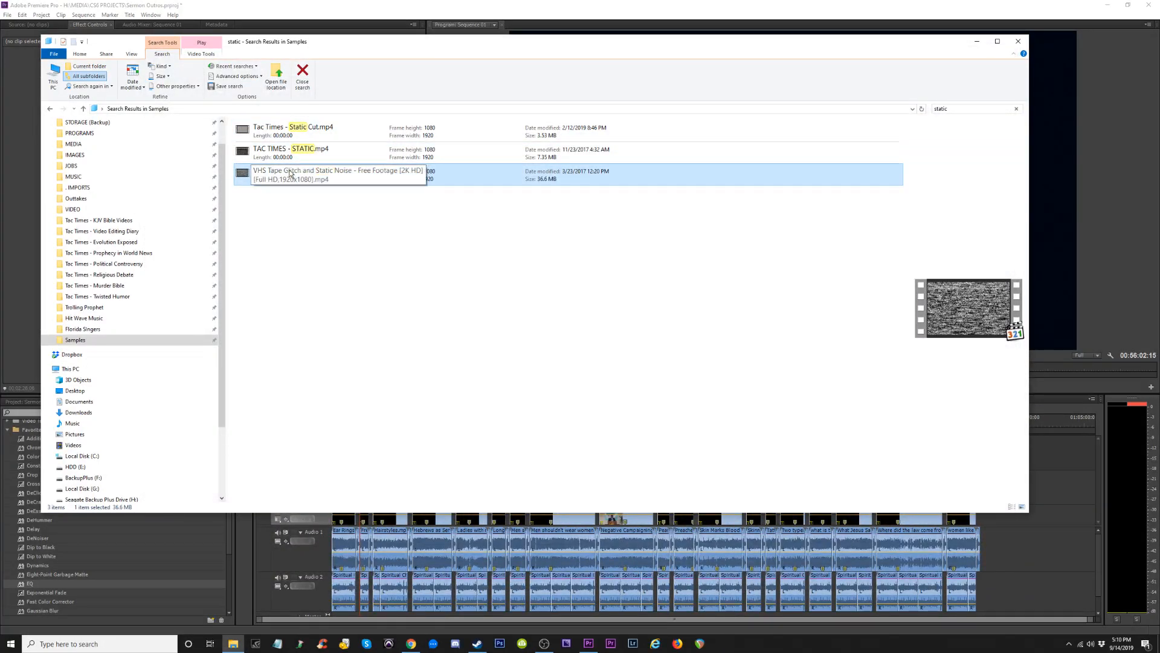
pyautogui.click(293, 153)
pyautogui.doubleClick(297, 153)
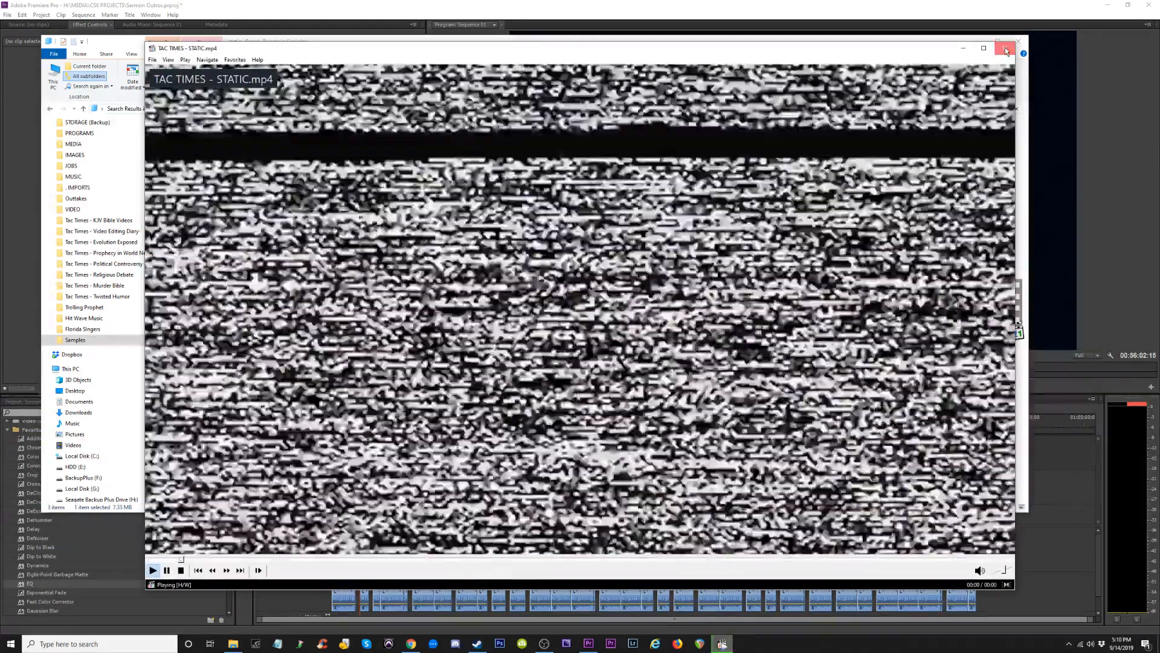
pyautogui.click(1005, 47)
# Replay both short Tac Times static clips to compare them, finishing with TAC TIMES - STATIC.mp4.
pyautogui.click(283, 133)
pyautogui.doubleClick(283, 133)
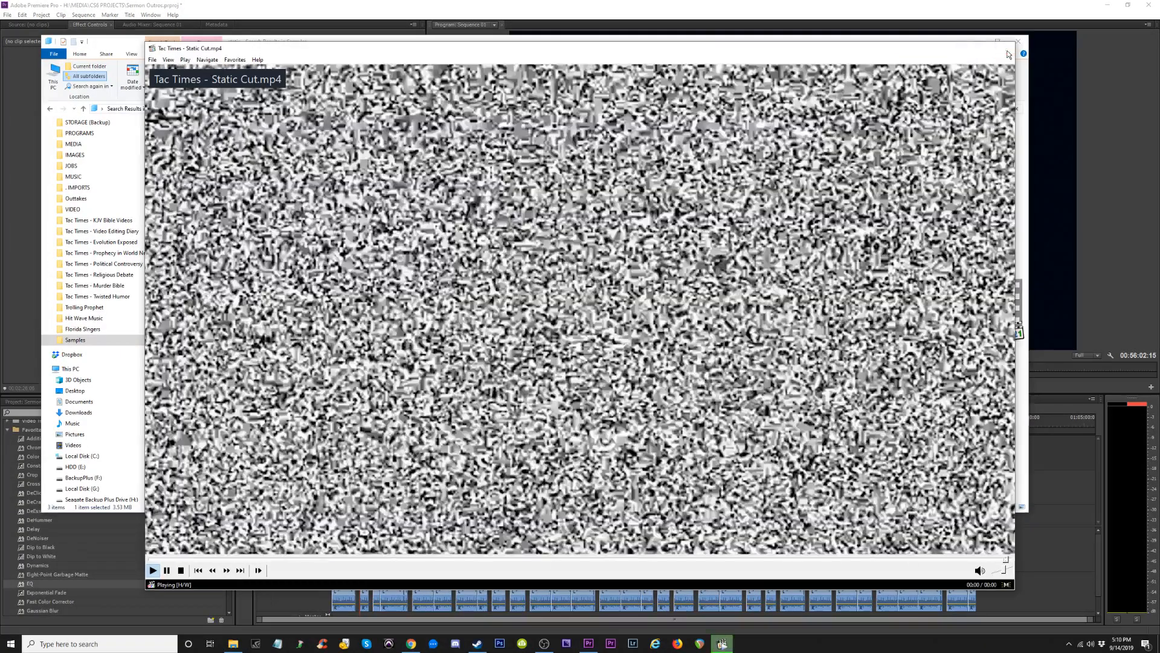
pyautogui.click(1005, 48)
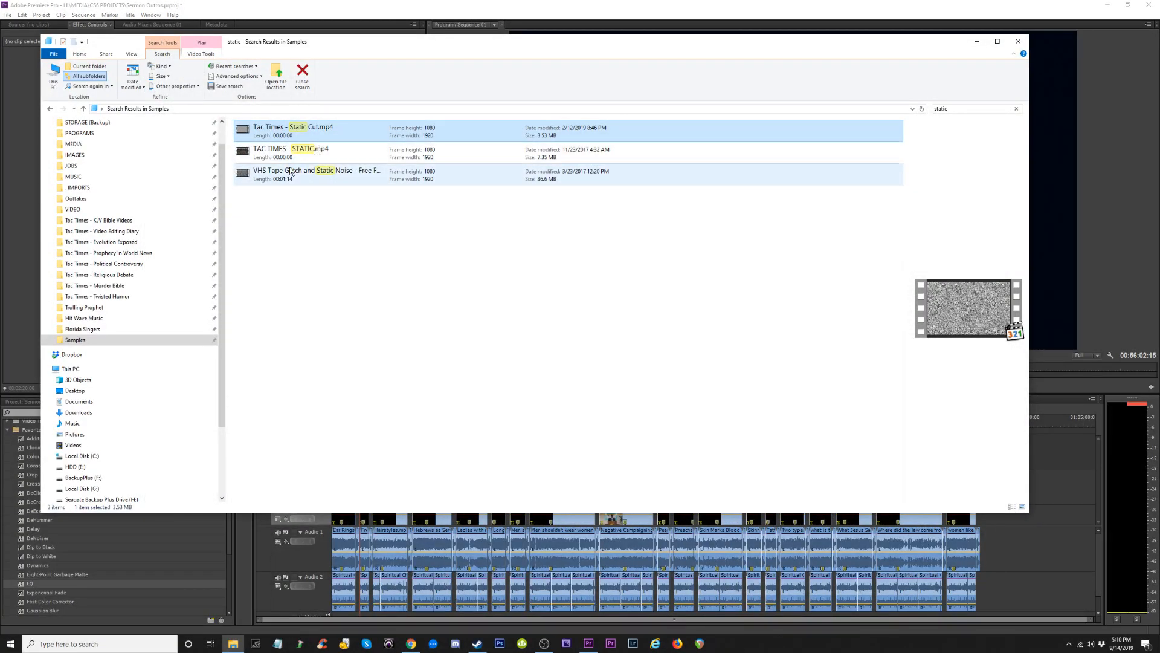
pyautogui.doubleClick(292, 148)
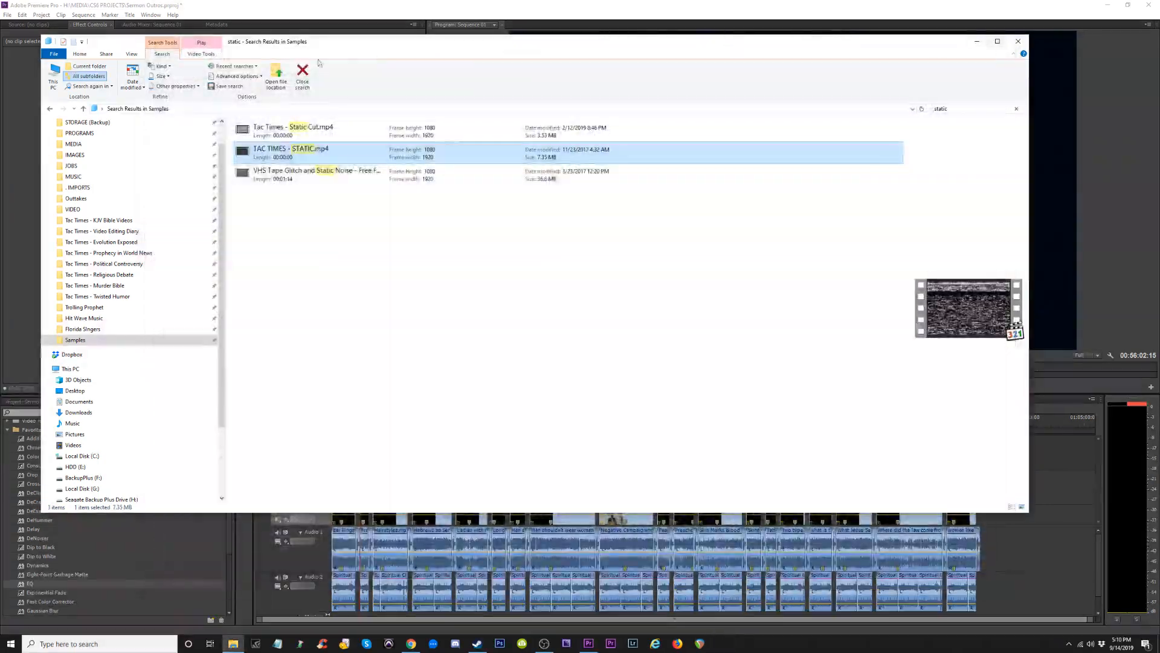
pyautogui.doubleClick(266, 134)
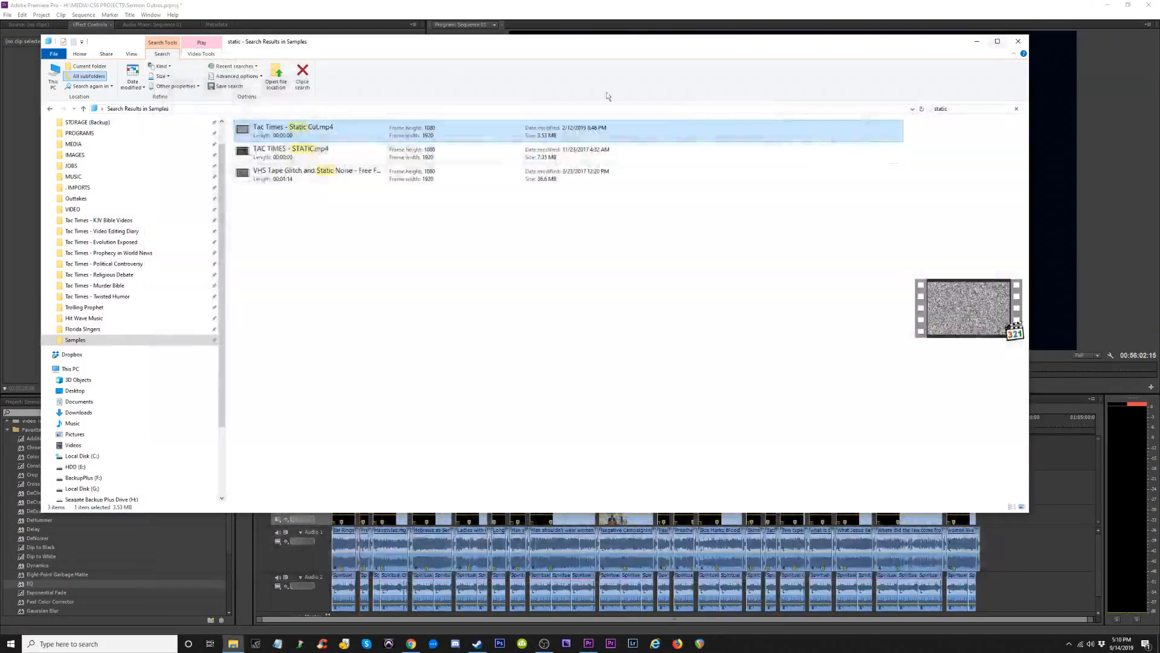
pyautogui.click(258, 155)
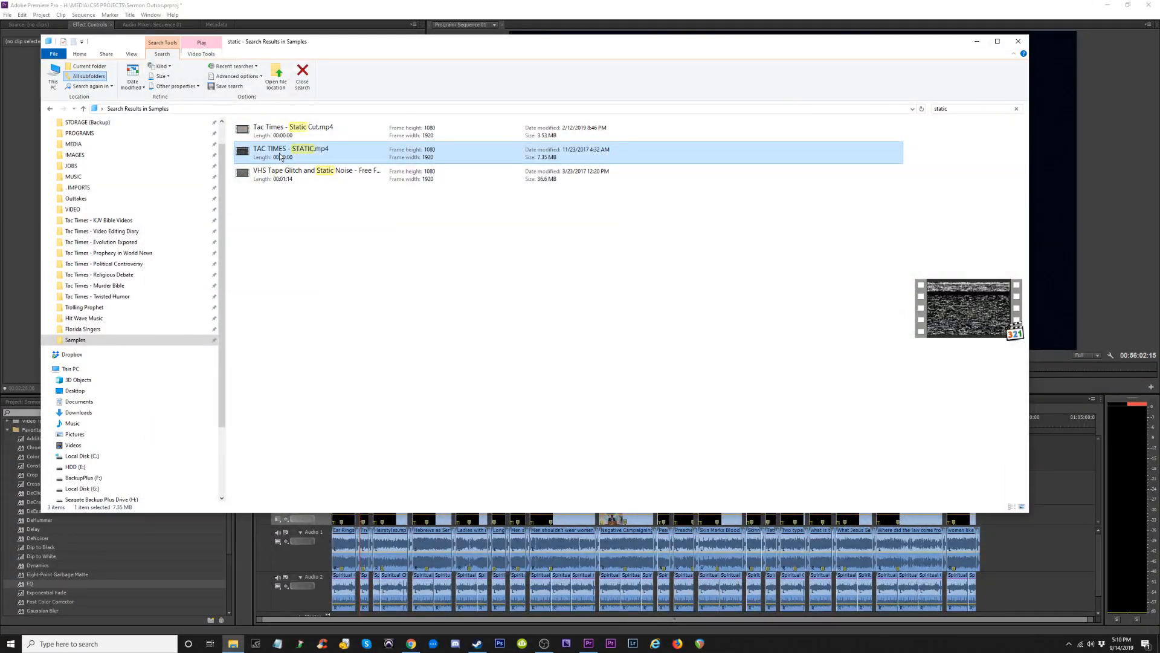
pyautogui.doubleClick(284, 150)
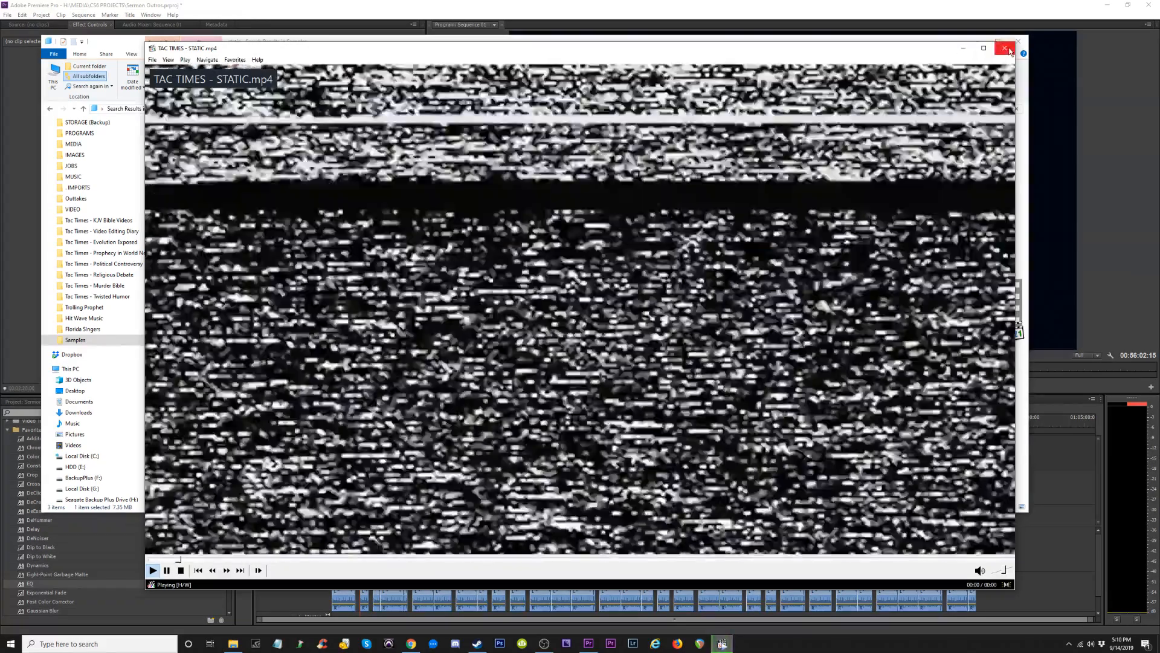
pyautogui.click(1009, 51)
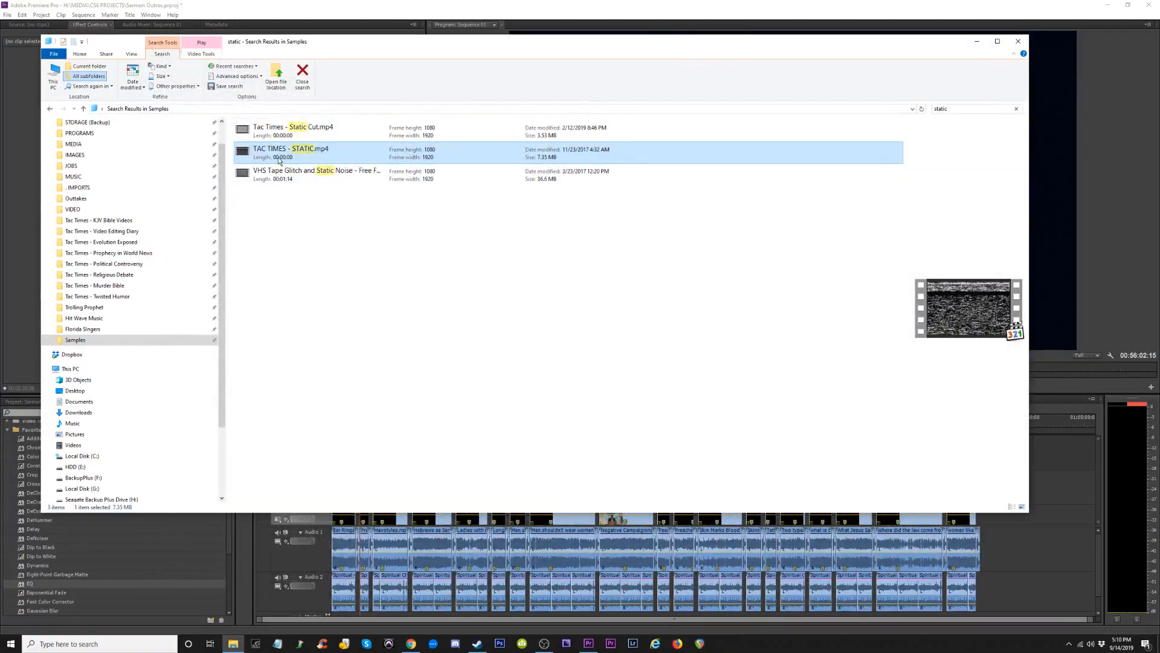
# Bring TAC TIMES - STATIC.mp4 from File Explorer into the empty timeline area past the last outro in Premiere Pro.
pyautogui.moveTo(275, 155); pyautogui.dragTo(1049, 526)
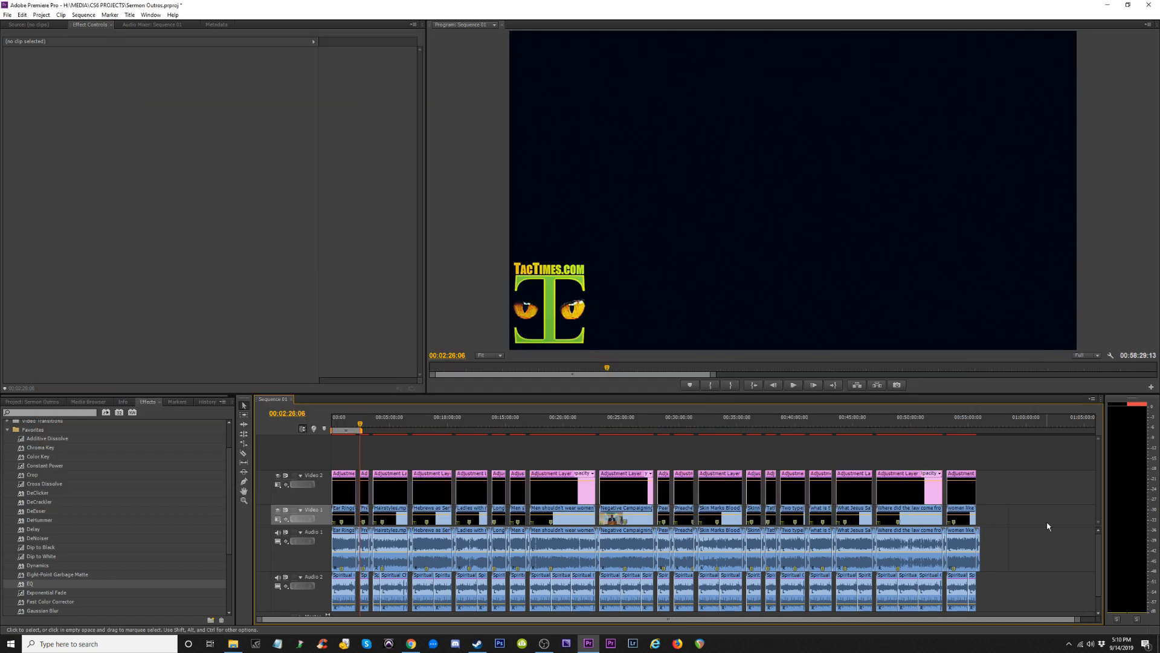
pyautogui.moveTo(1021, 419); pyautogui.dragTo(999, 500)
pyautogui.press('=')
pyautogui.press('=')
pyautogui.press('=')
pyautogui.press('=')
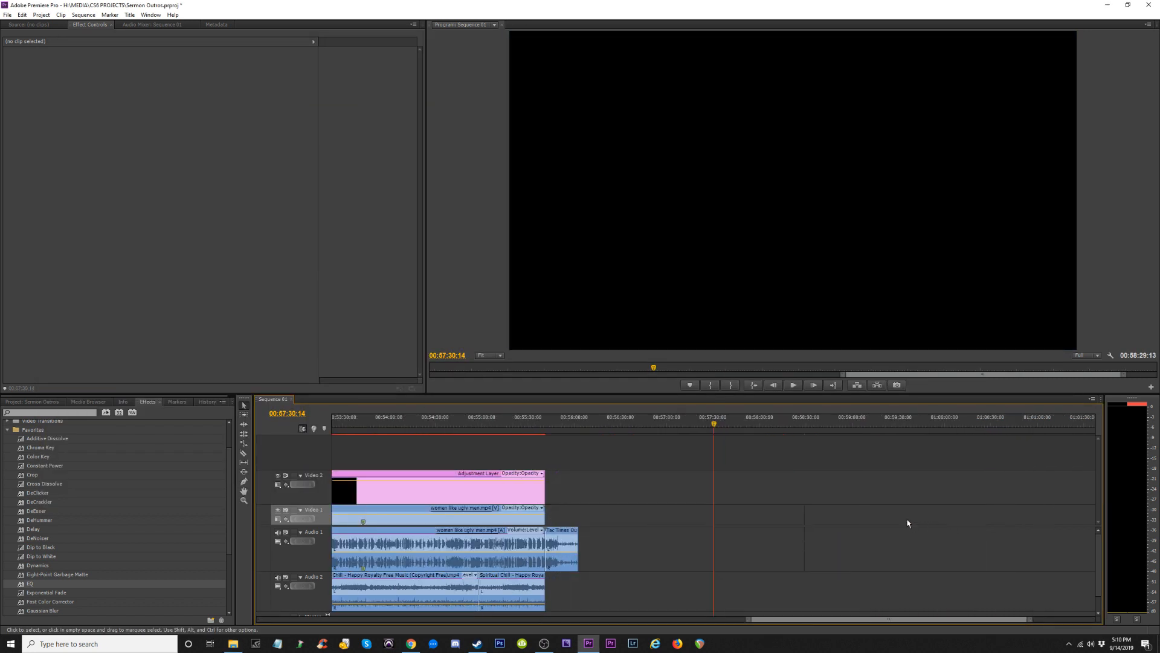
# Cut the static clip from the empty area at the end of the sequence.
pyautogui.moveTo(875, 508); pyautogui.dragTo(965, 587)
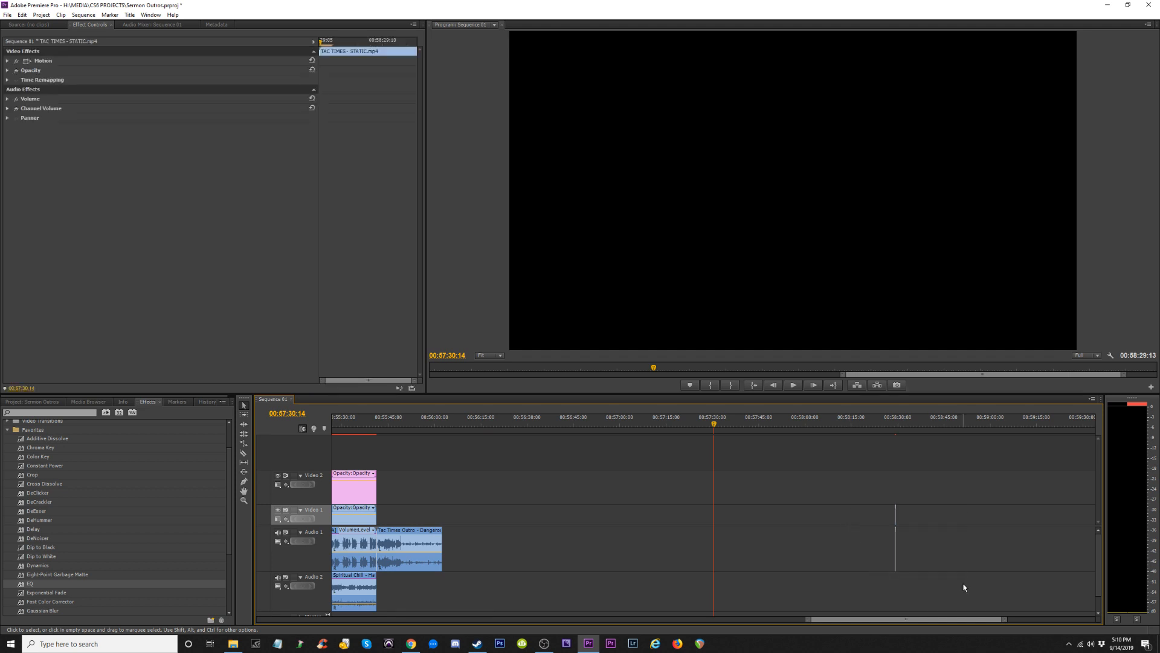
pyautogui.press('Delete')
pyautogui.press('\\')
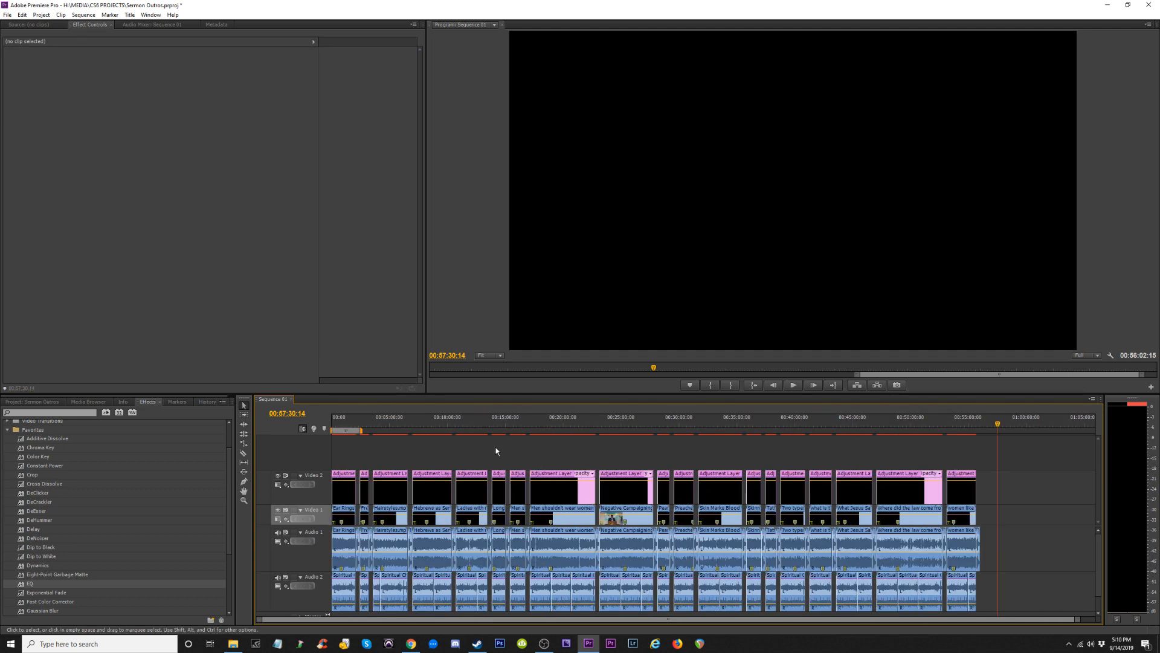
# Paste-insert the static clip at the very start of the sequence, before Ear Rings are for Slaves.mp4.
pyautogui.press('Home')
pyautogui.press('=')
pyautogui.press('=')
pyautogui.press('=')
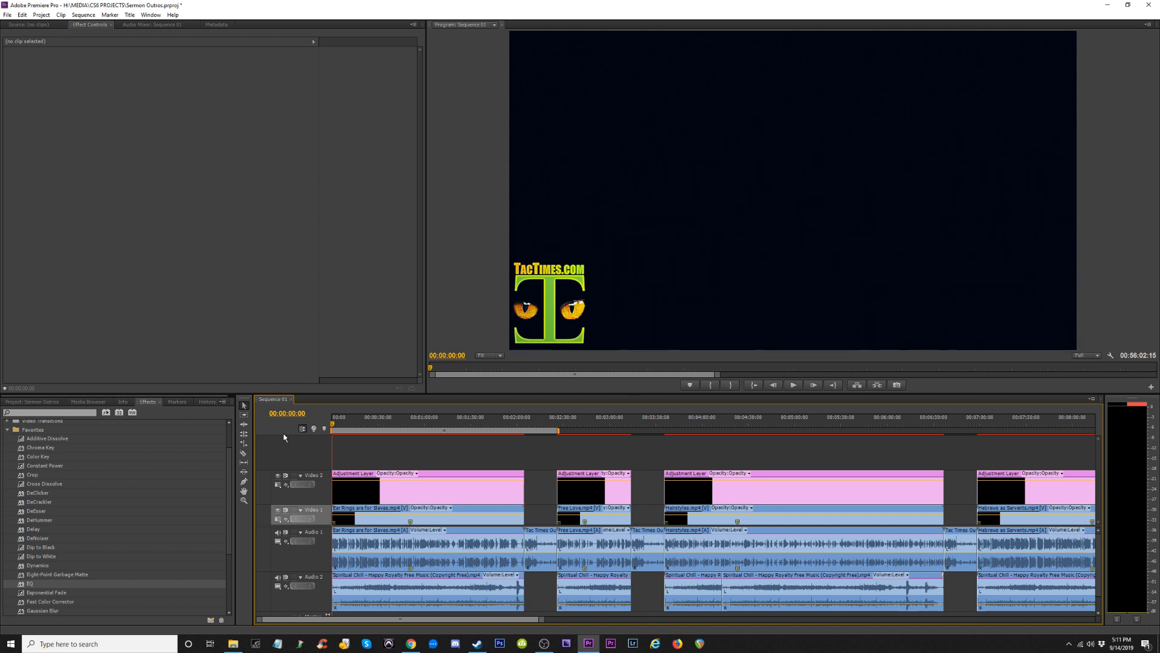
pyautogui.press('space')
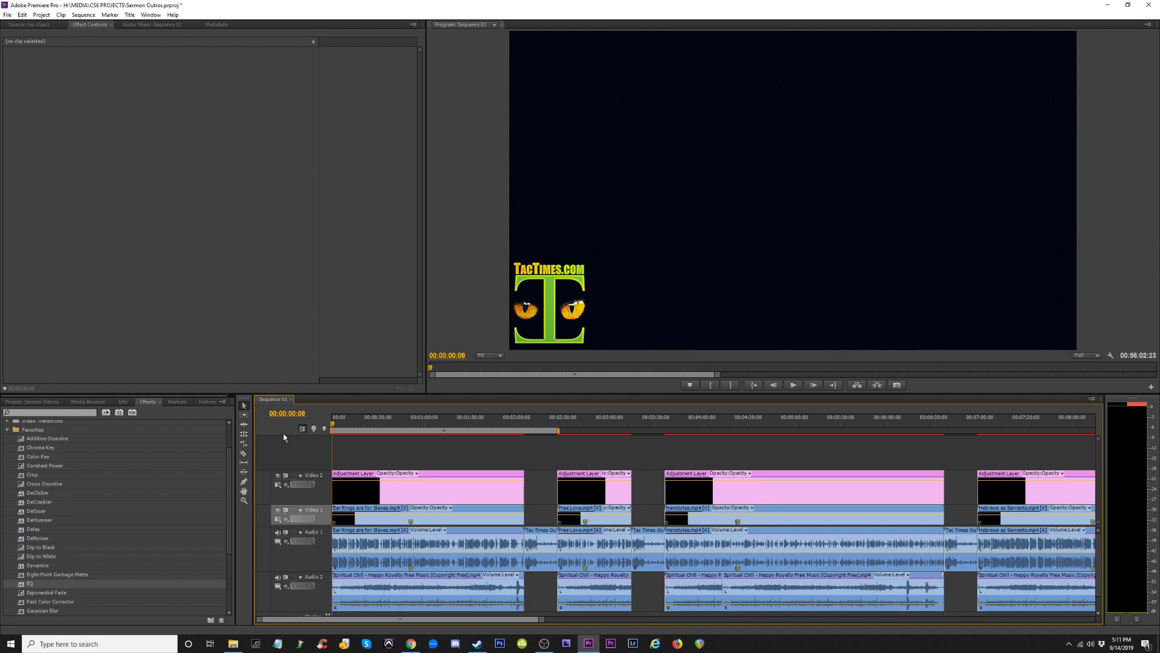
# Paste-insert the static clip at the start of Free Love.mp4 and at the start of Hairstyles.mp4.
pyautogui.press('=')
pyautogui.press('=')
pyautogui.press('=')
pyautogui.press('=')
pyautogui.press('-')
pyautogui.press('-')
pyautogui.press('-')
pyautogui.press('-')
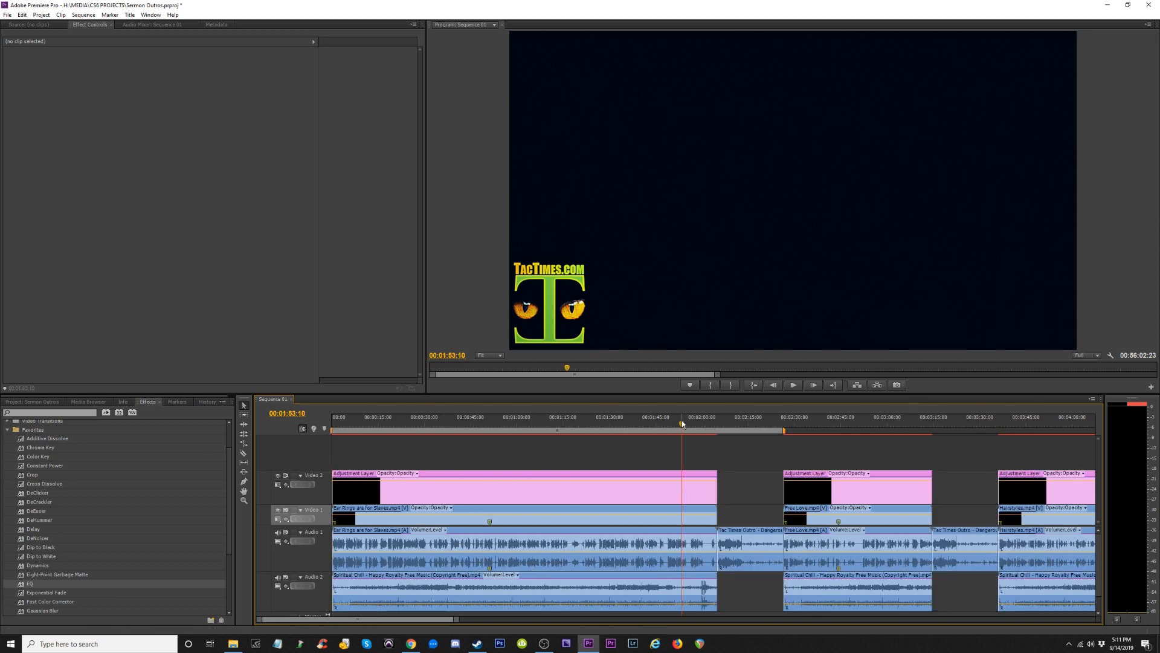
pyautogui.press('Down')
pyautogui.press('Down')
pyautogui.hotkey('ctrl', 'shift', 'v')
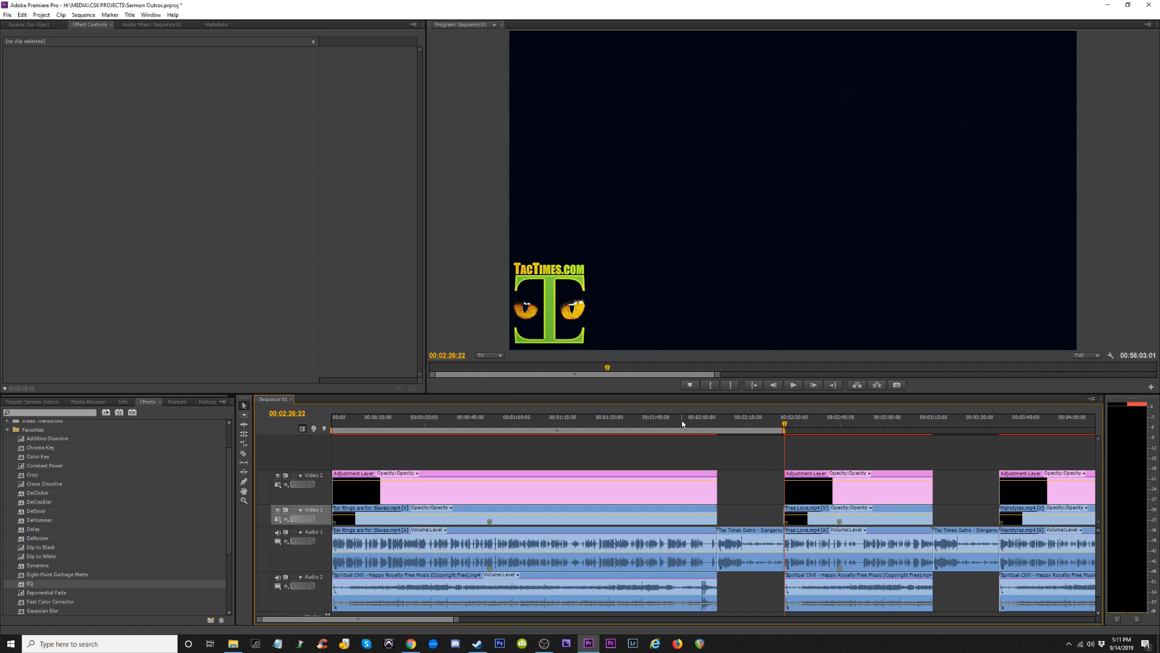
pyautogui.press('Down')
pyautogui.press('Down')
pyautogui.hotkey('ctrl', 'shift', 'v')
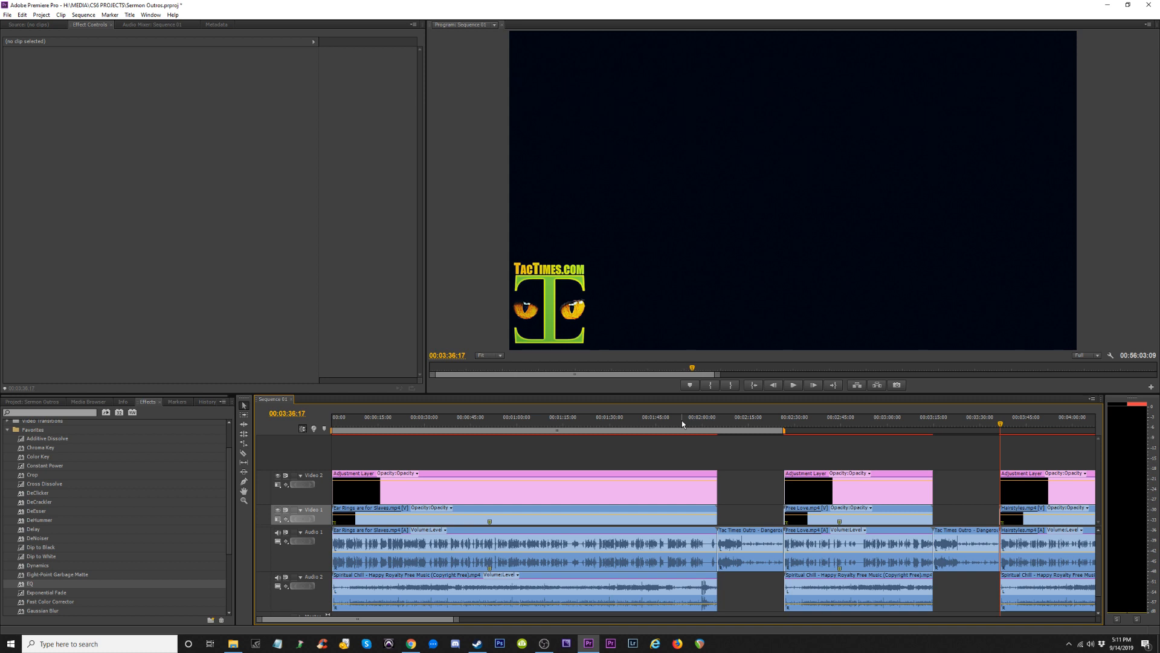
# Paste-insert the static clip before Hebrews as Servants.mp4 and before the Ladies with nose rings sermon clip.
pyautogui.press('Down')
pyautogui.press('Down')
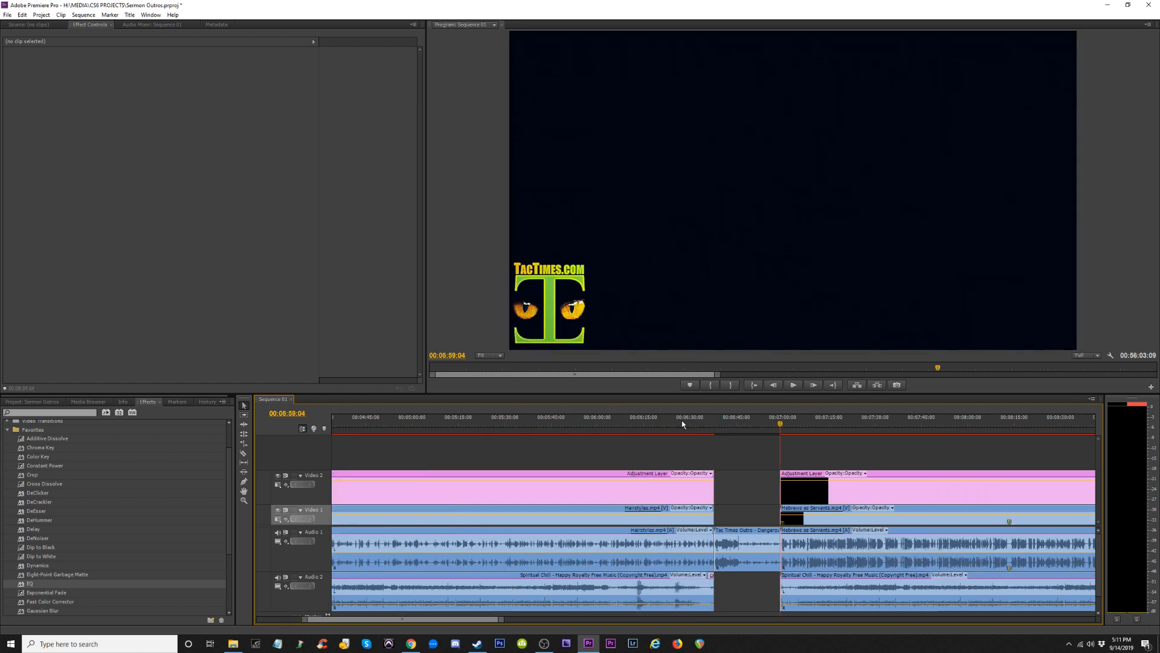
pyautogui.hotkey('ctrl', 'shift', 'v')
pyautogui.press('Down')
pyautogui.press('Down')
pyautogui.hotkey('ctrl', 'shift', 'v')
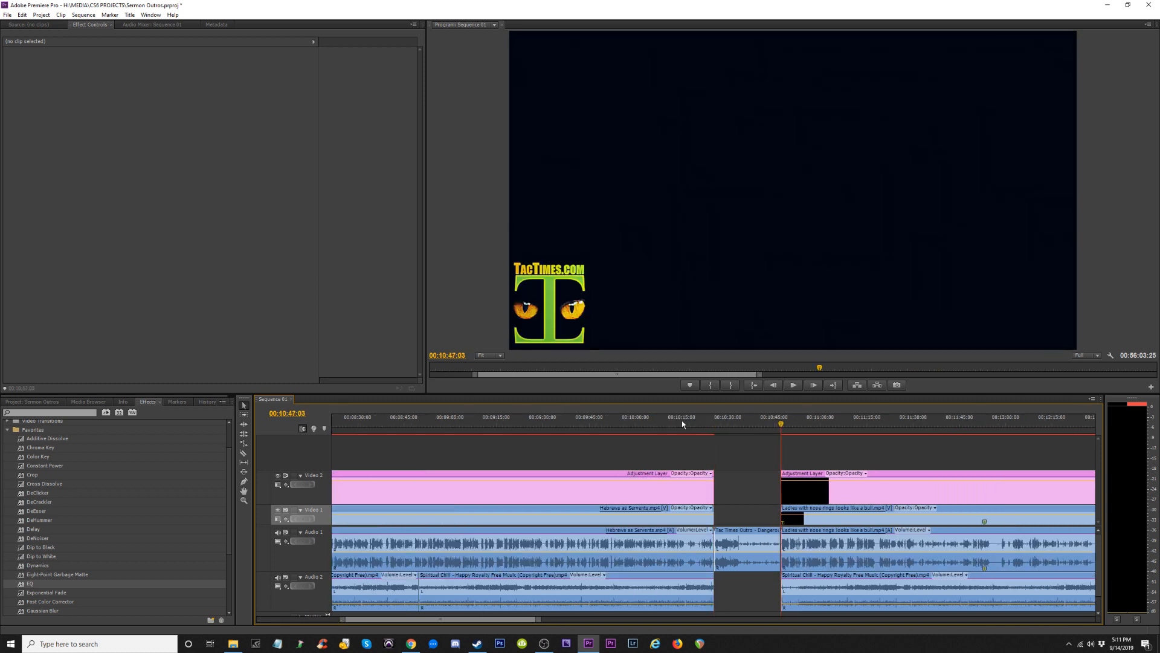
# Paste-insert the static clip at the start of Long hair on man.mp4 and of the sermon clip following it.
pyautogui.press('Down')
pyautogui.press('Down')
pyautogui.hotkey('ctrl', 'shift', 'v')
pyautogui.press('Down')
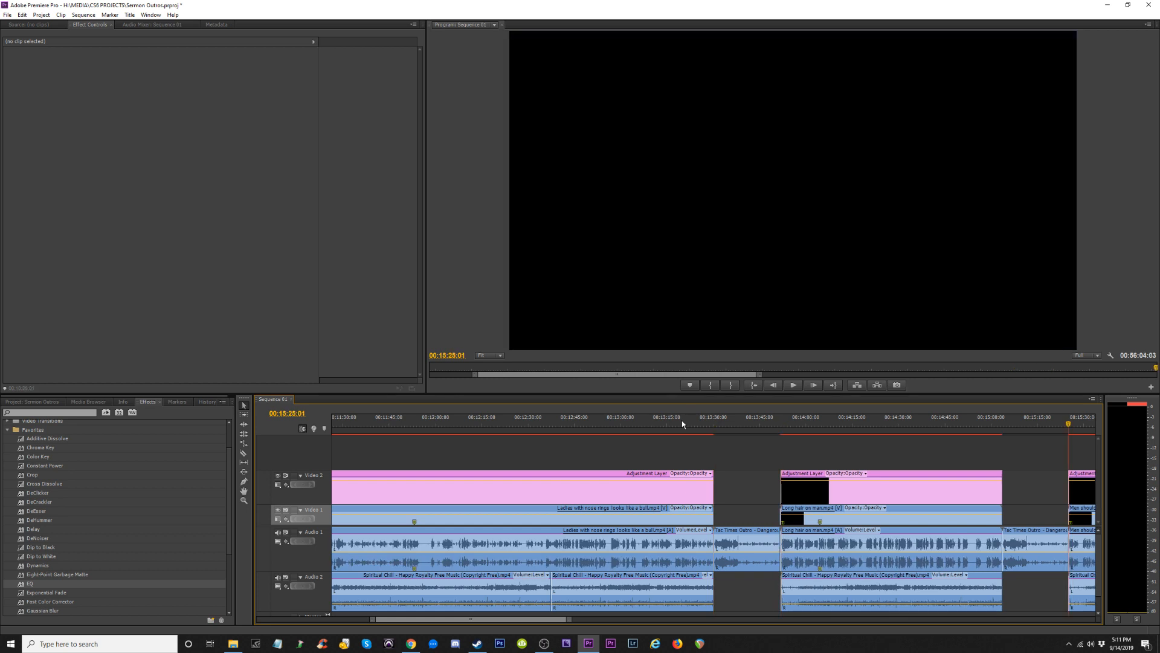
pyautogui.hotkey('ctrl', 'shift', 'v')
# Paste-insert the static clip before the Men shouldn't wear women sermon clip and before Negative Campaigning.mp4.
pyautogui.press('Down')
pyautogui.press('Down')
pyautogui.hotkey('ctrl', 'shift', 'v')
pyautogui.press('Down')
pyautogui.press('Down')
pyautogui.hotkey('ctrl', 'shift', 'v')
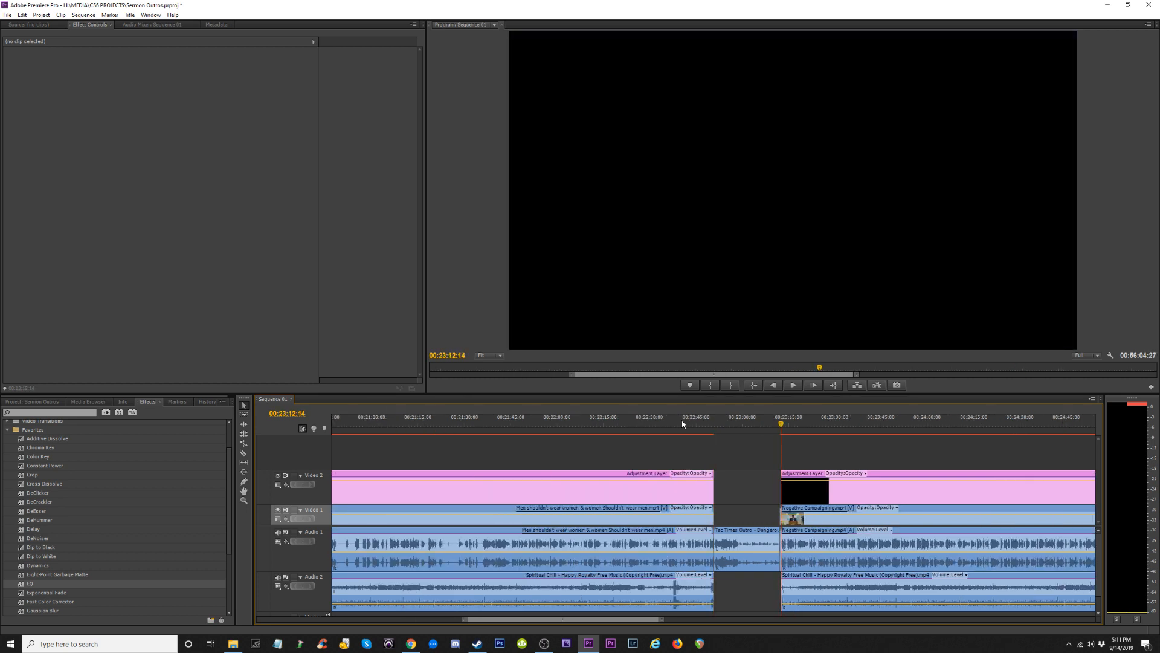
# Paste-insert the static clip before each sermon clip from Piercings.mp4 through Skinny Jeans.mp4.
pyautogui.press('Down')
pyautogui.press('Down')
pyautogui.hotkey('ctrl', 'shift', 'v')
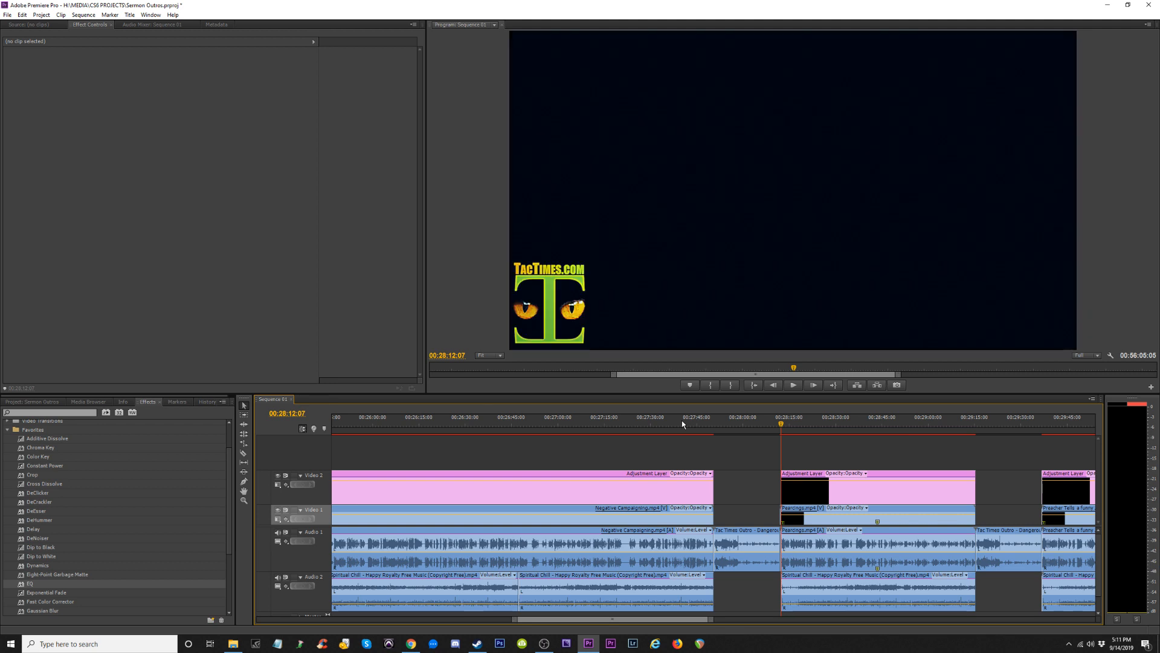
pyautogui.hotkey('ctrl', 'shift', 'v')
pyautogui.press('Down')
pyautogui.press('Down')
pyautogui.hotkey('ctrl', 'shift', 'v')
pyautogui.press('Down')
pyautogui.press('Down')
pyautogui.hotkey('ctrl', 'shift', 'v')
# Paste-insert the static clip before the sermon clip following Skinny Jeans.mp4 and before Two types of Fat Growth.mp4.
pyautogui.press('Down')
pyautogui.press('Down')
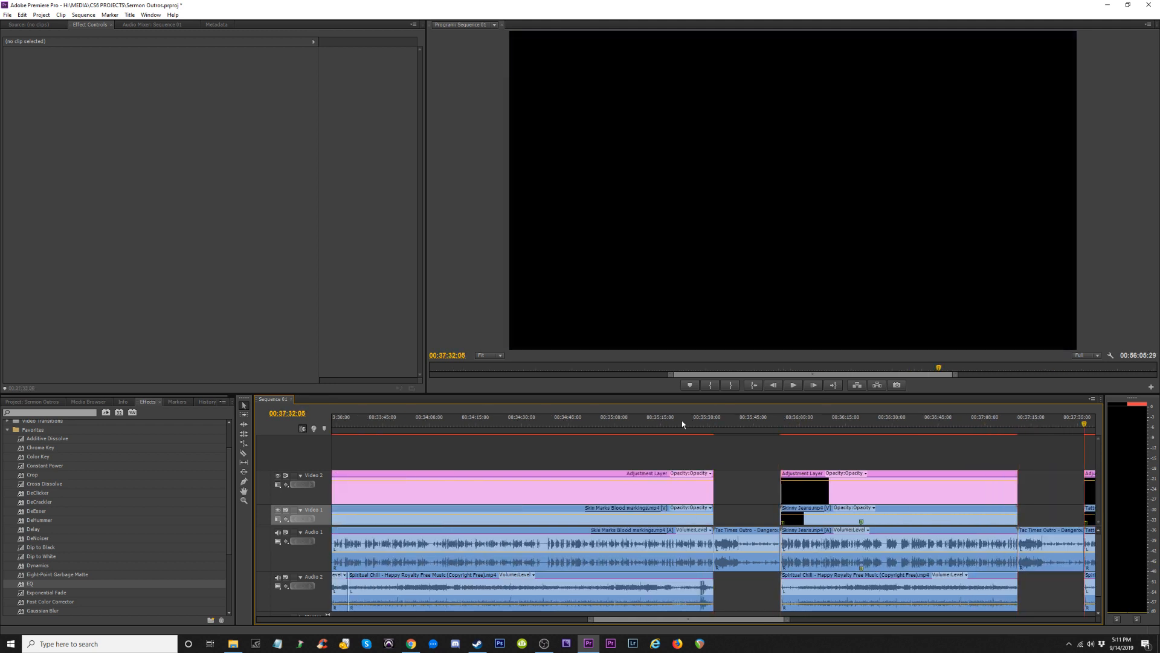
pyautogui.hotkey('ctrl', 'shift', 'v')
pyautogui.press('Down')
pyautogui.press('Down')
pyautogui.hotkey('ctrl', 'shift', 'v')
# Paste-insert the static clip before what is the source of law.mp4 and What Jesus Said about the Law.mp4.
pyautogui.press('Down')
pyautogui.press('Down')
pyautogui.hotkey('ctrl', 'shift', 'v')
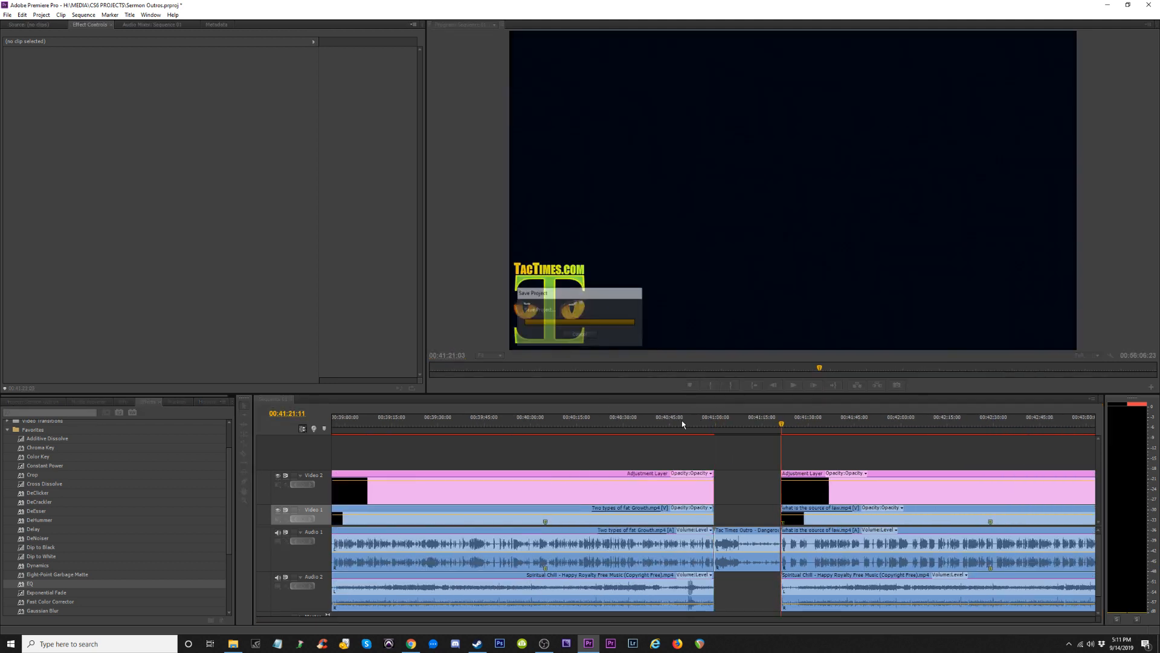
pyautogui.press('Down')
pyautogui.press('Down')
pyautogui.hotkey('ctrl', 'shift', 'v')
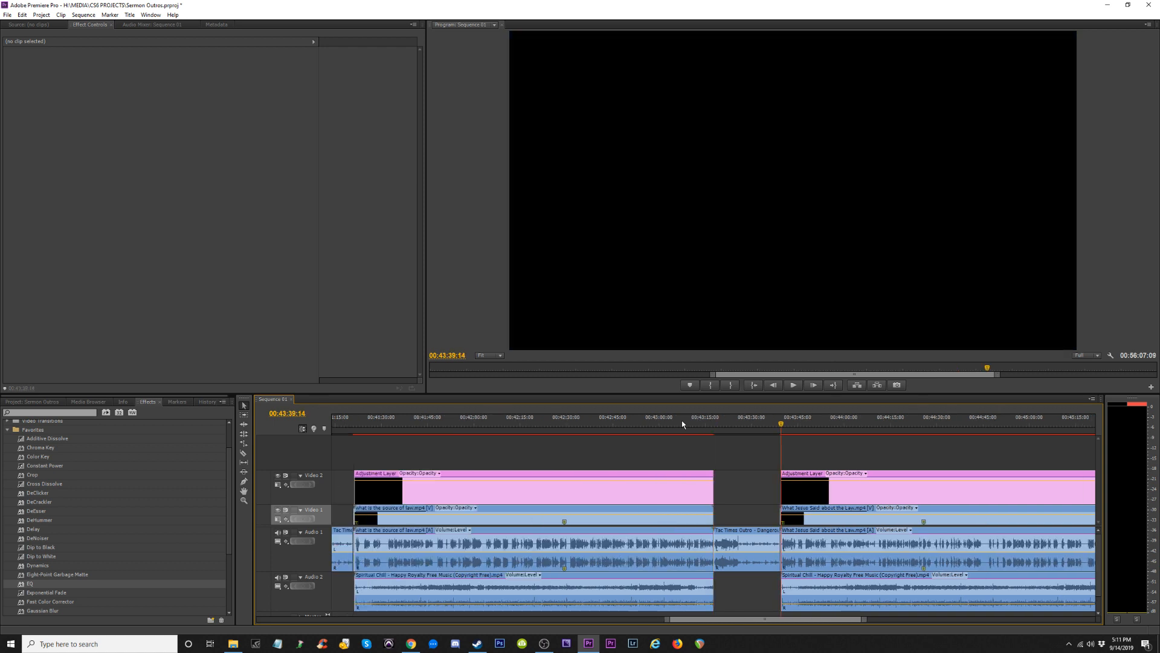
# Paste-insert the static clip before Where did the law come from.mp4 and women like ugly men.mp4.
pyautogui.press('Down')
pyautogui.press('Down')
pyautogui.hotkey('ctrl', 'shift', 'v')
pyautogui.press('Down')
pyautogui.press('Down')
pyautogui.hotkey('ctrl', 'shift', 'v')
# Try pasting the static clip between women like ugly men.mp4 and its outro, undo it, and return the playhead to 00:55:46:13.
pyautogui.press('Down')
pyautogui.press('Down')
pyautogui.hotkey('ctrl', 'shift', 'v')
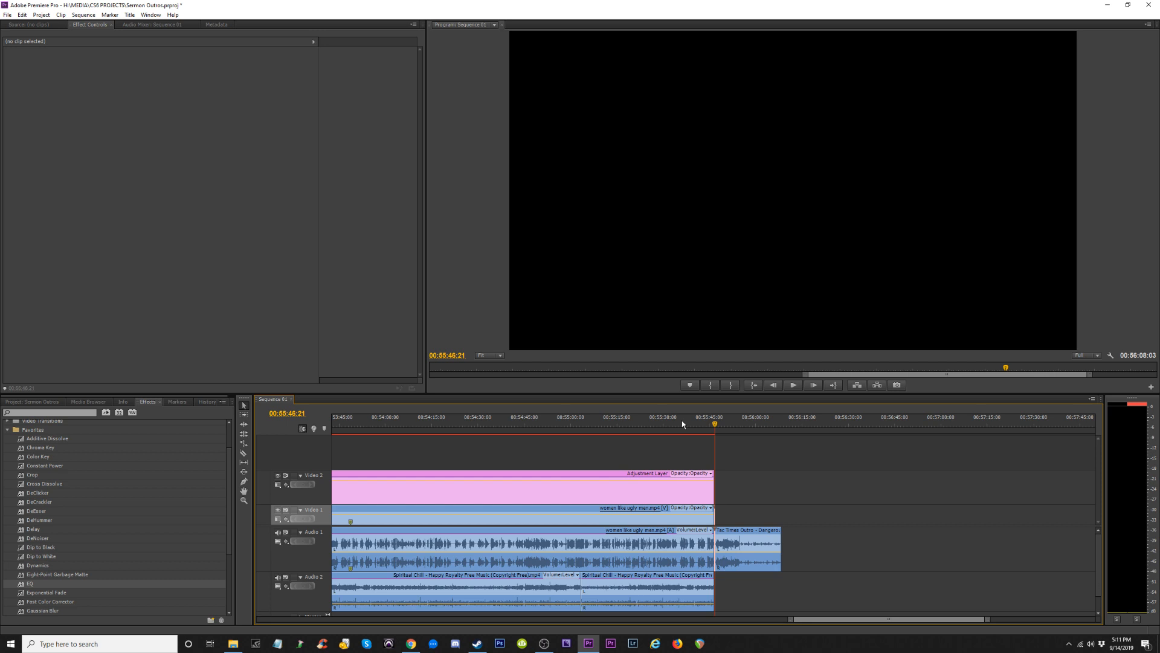
pyautogui.hotkey('ctrl', 'z')
pyautogui.press('Left')
pyautogui.press('Left')
pyautogui.press('Left')
pyautogui.press('Left')
pyautogui.press('Left')
pyautogui.press('Left')
pyautogui.press('Left')
pyautogui.press('Left')
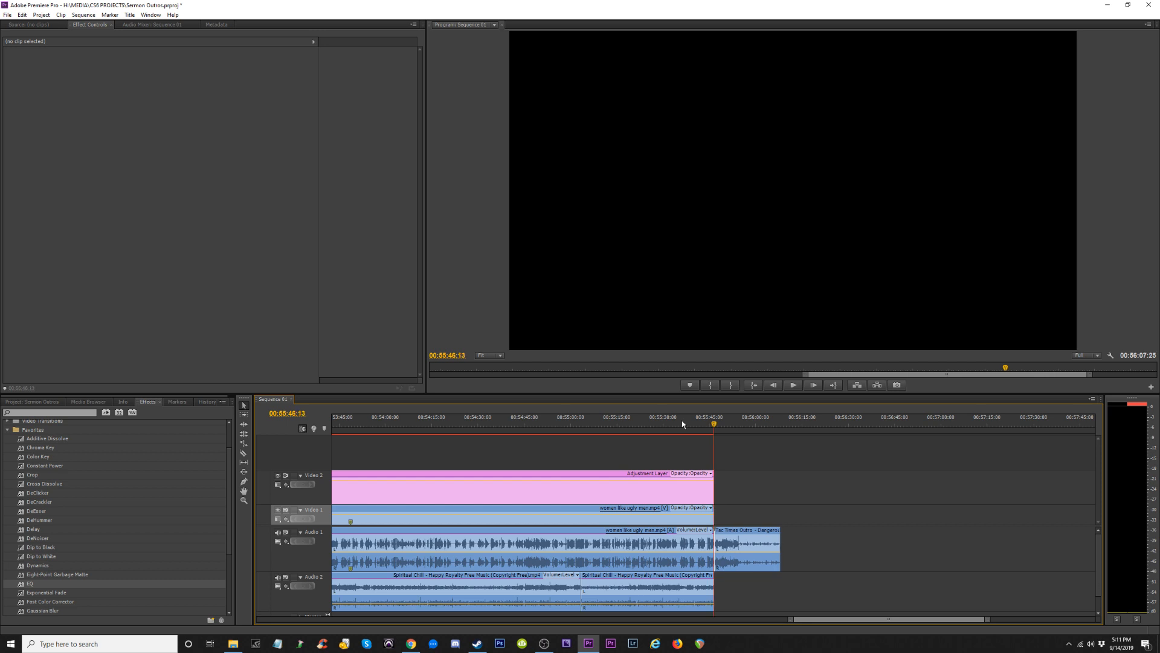
# Check the last sermon clips and their outros, then view the whole sequence on the timeline.
pyautogui.moveTo(754, 421); pyautogui.dragTo(769, 433)
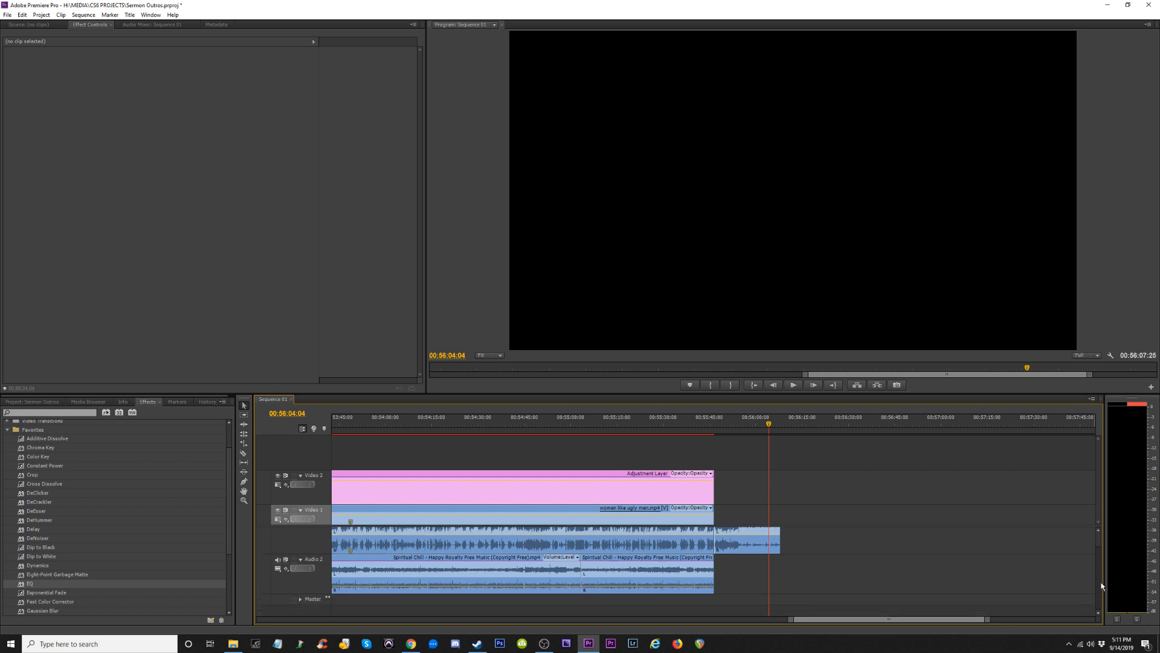
pyautogui.scroll(-1, 786, 502)
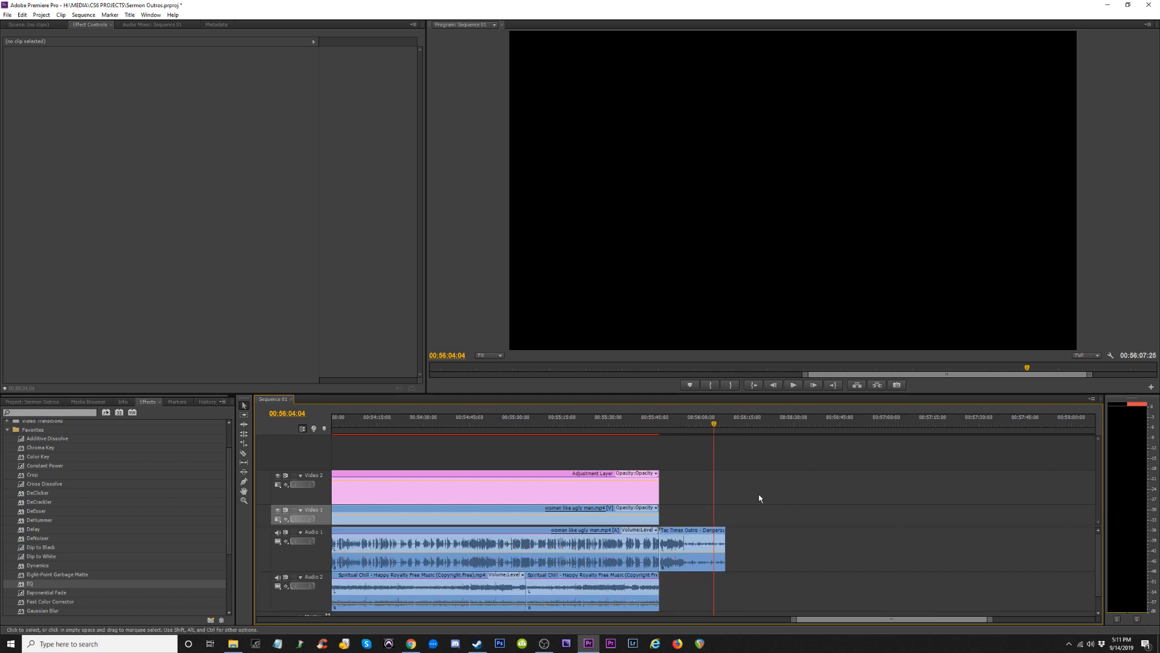
pyautogui.press('-')
pyautogui.press('-')
pyautogui.click(571, 430)
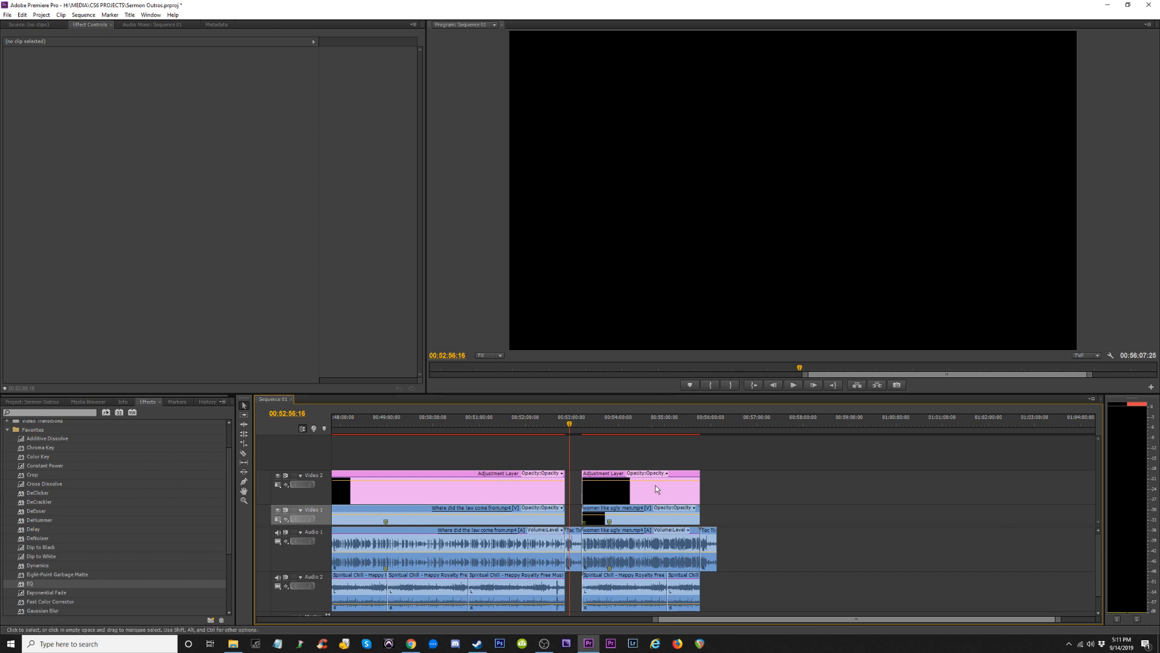
pyautogui.press('-')
pyautogui.press('-')
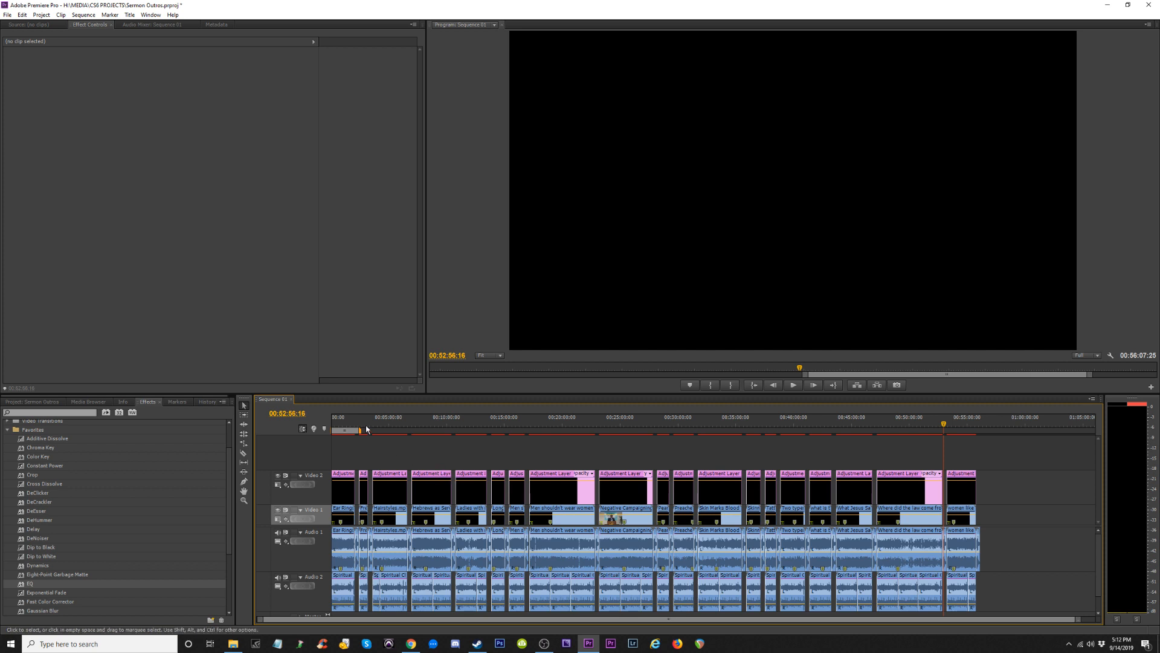
# Delete the audio-only Tac Times outros after Ear Rings are for Slaves.mp4, Free Love.mp4 and Hairstyles.mp4.
pyautogui.click(356, 423)
pyautogui.press('=')
pyautogui.press('=')
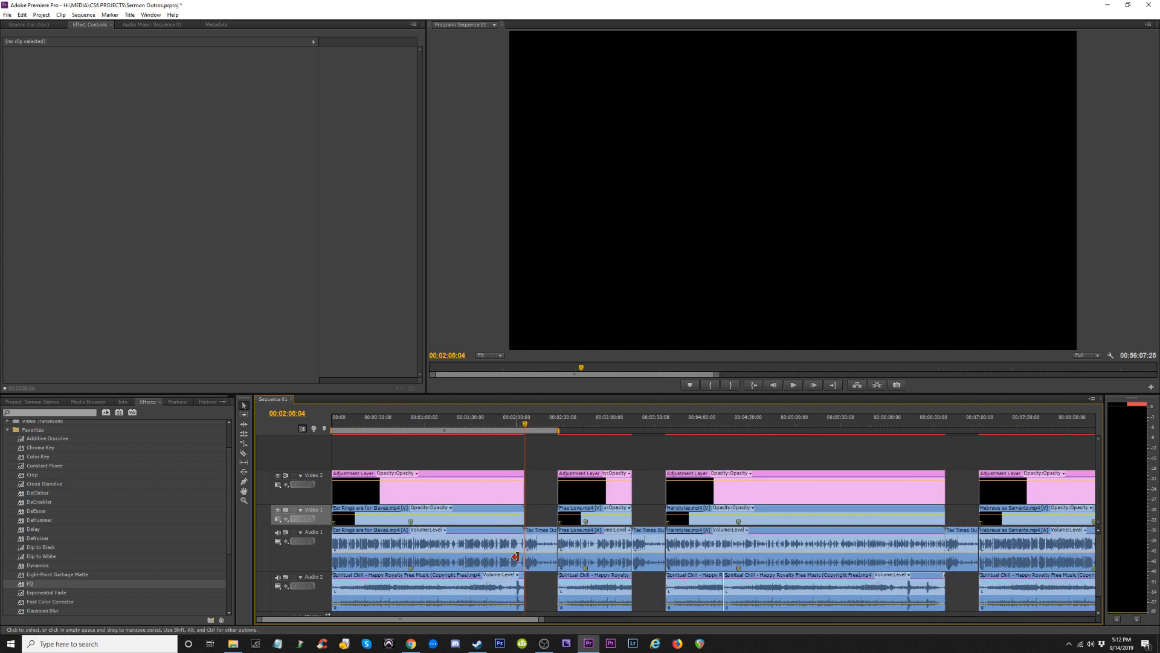
pyautogui.press('=')
pyautogui.click(748, 546)
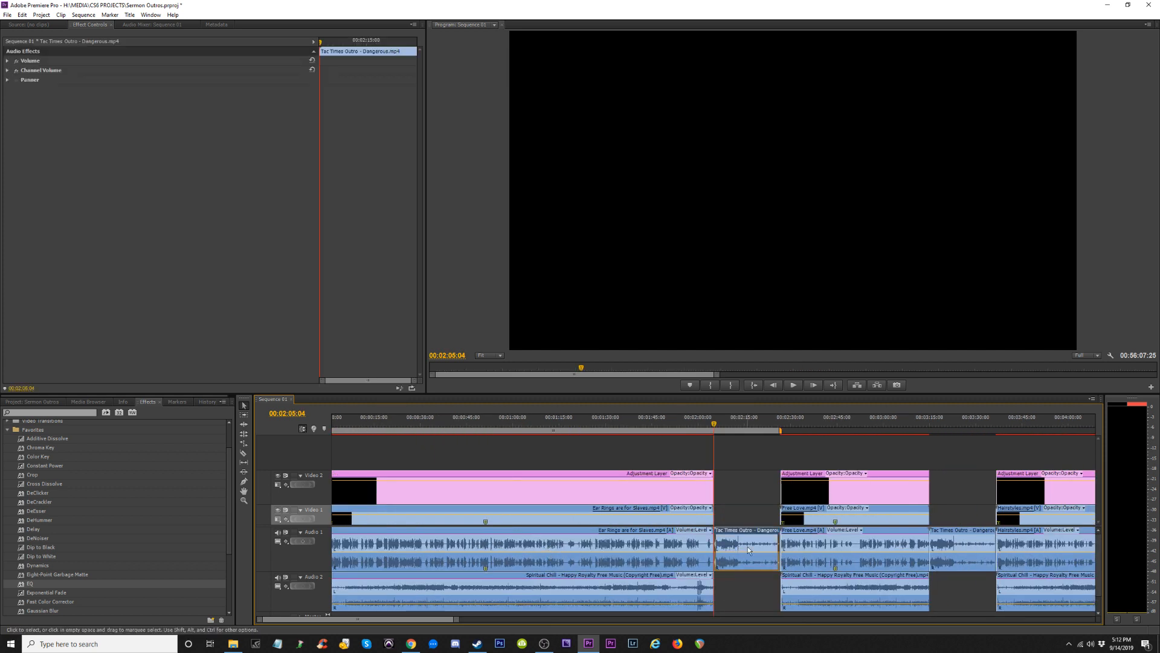
pyautogui.press('Delete')
pyautogui.click(970, 542)
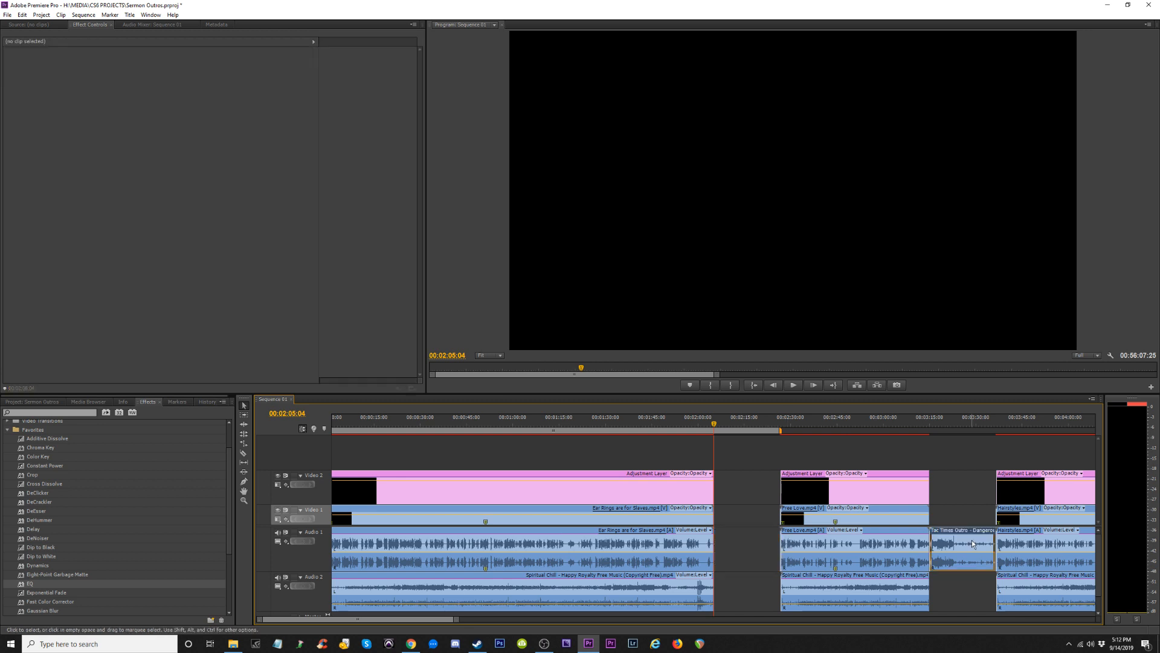
pyautogui.press('Delete')
pyautogui.press('-')
pyautogui.click(959, 542)
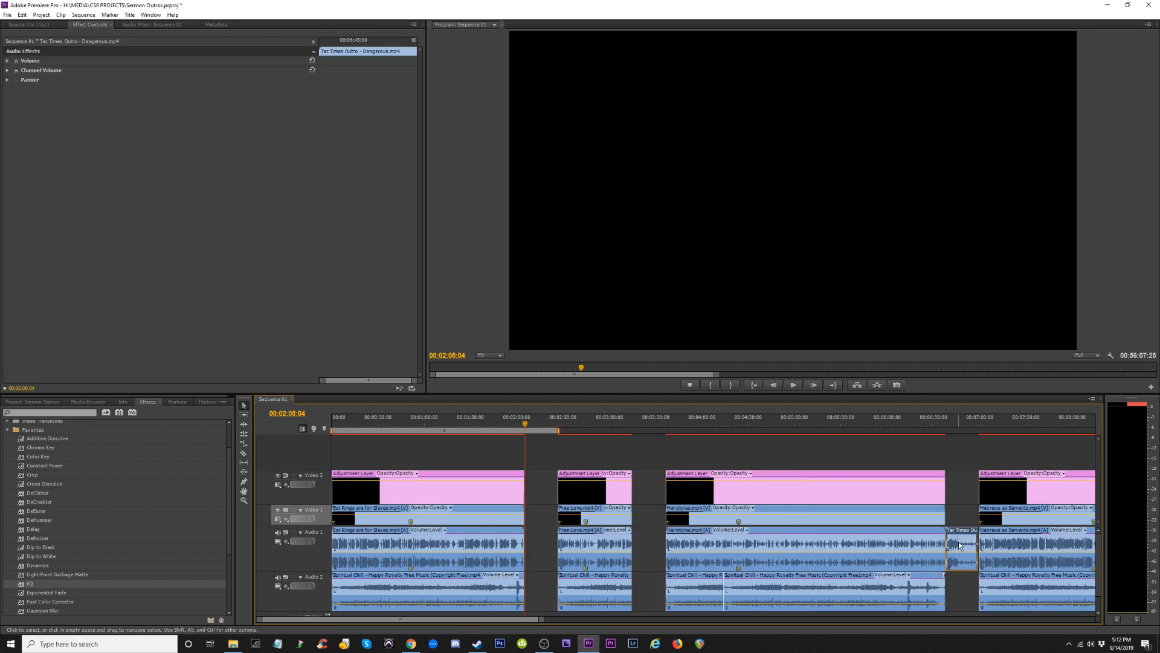
pyautogui.press('Delete')
# Delete the audio-only outros after Hebrews as Servants.mp4, Ladies with nose rings looks like a bull.mp4 and Long hair on men.mp4.
pyautogui.press('-')
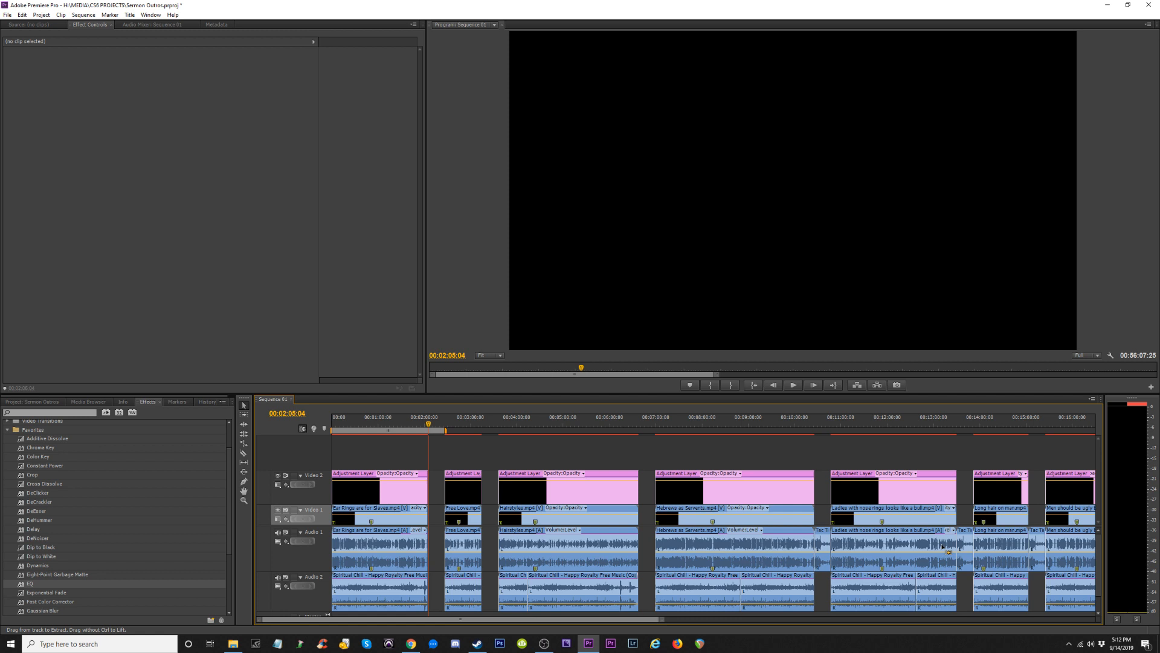
pyautogui.click(826, 545)
pyautogui.press('Delete')
pyautogui.click(965, 544)
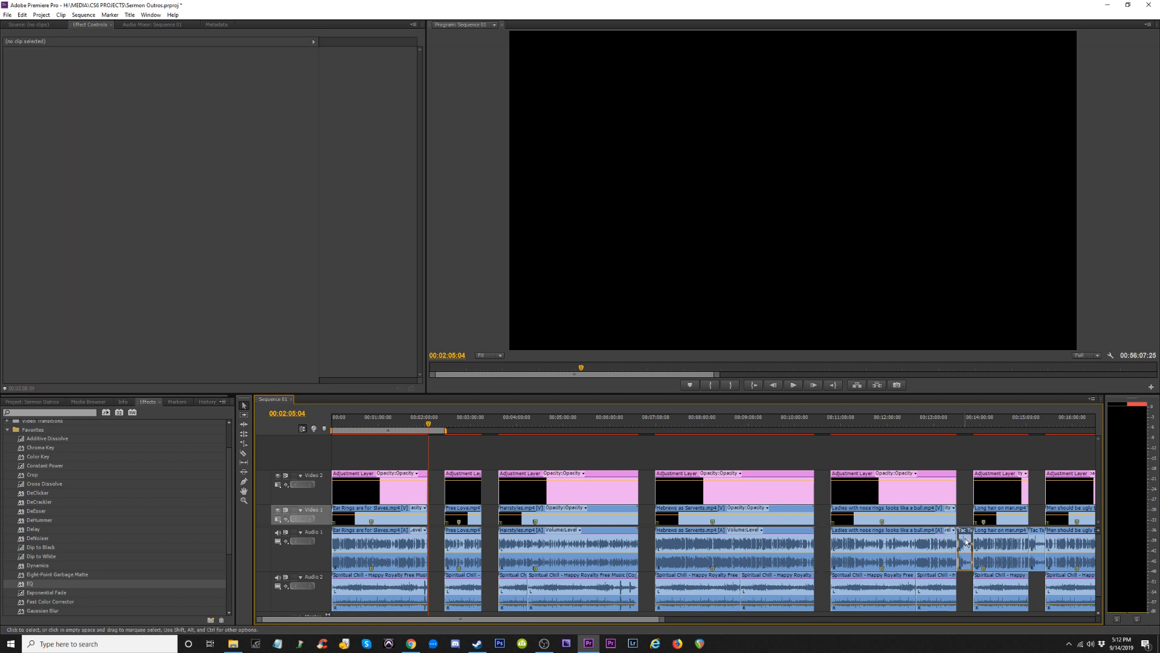
pyautogui.press('Delete')
pyautogui.click(1037, 544)
pyautogui.press('Delete')
# Delete the audio-only outros in the gaps from the Men should be ugly clip through Preacher Tells a funny Joke.mp4.
pyautogui.press('-')
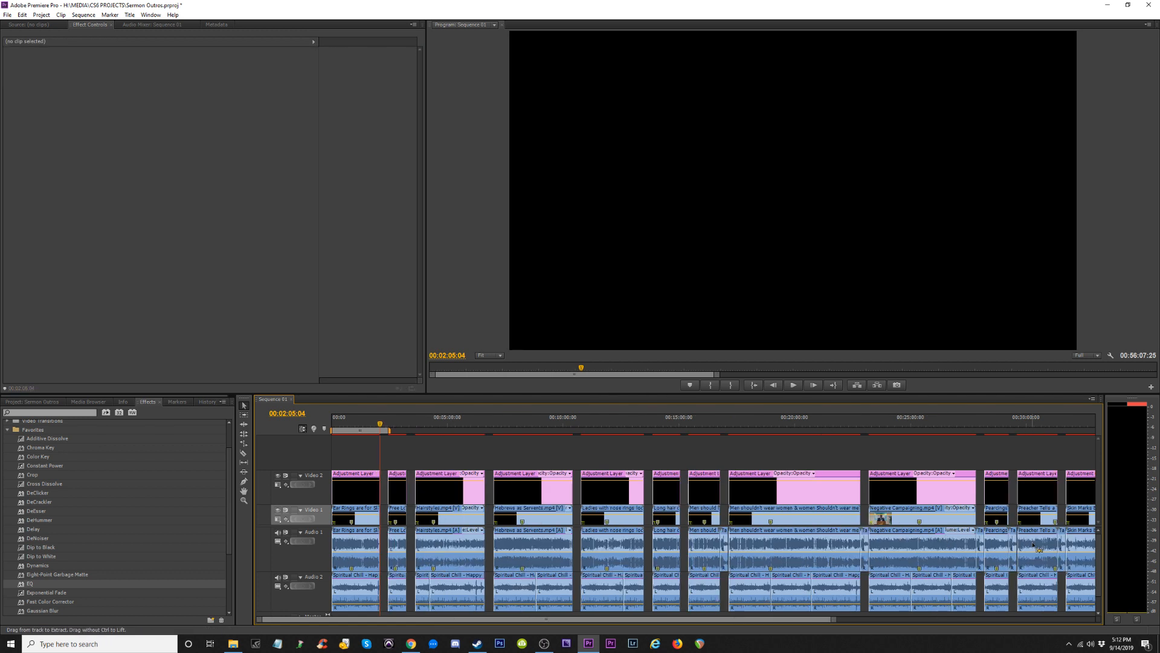
pyautogui.click(725, 541)
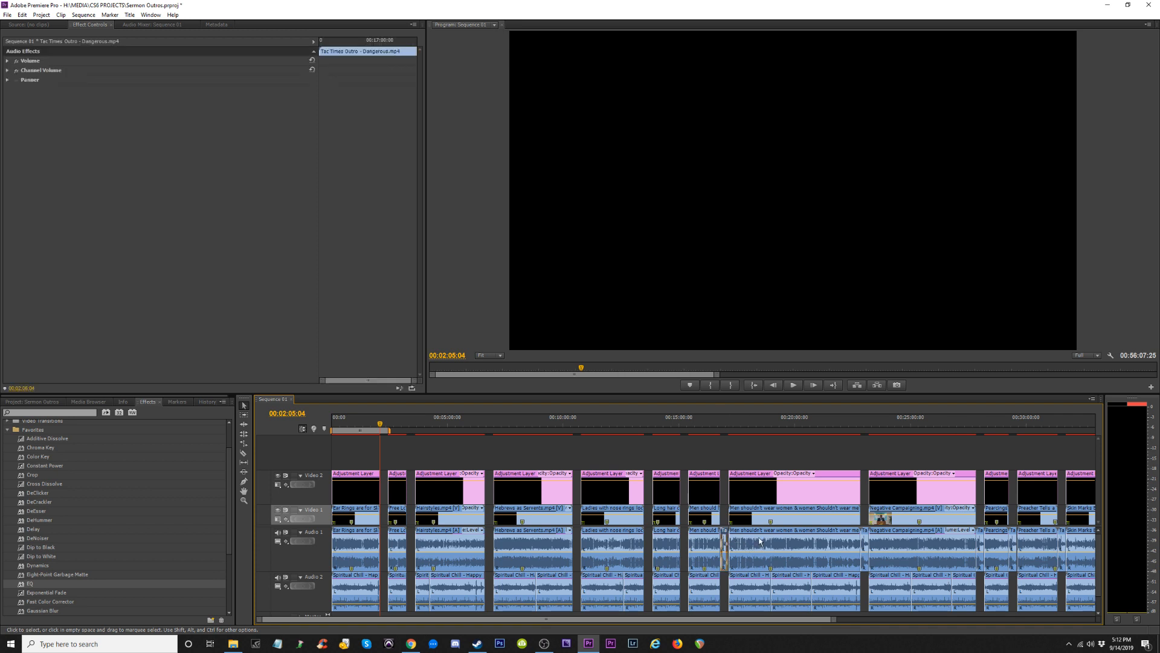
pyautogui.press('Delete')
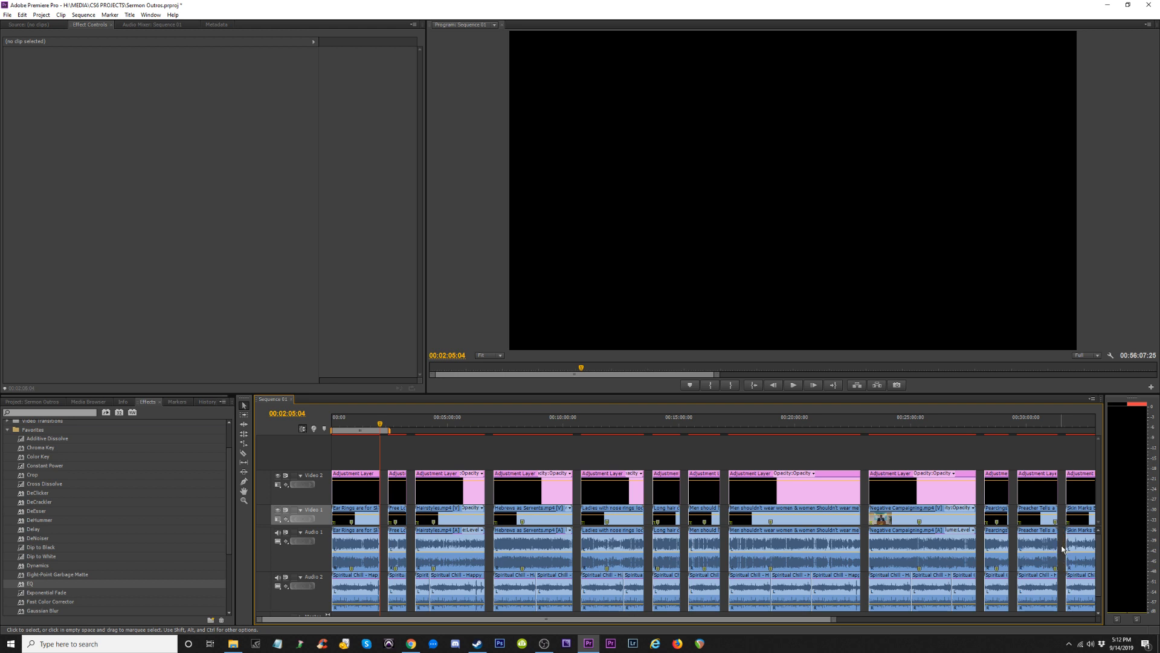
# Delete the remaining audio-only outros from Skin Marks Blood markings.mp4 through women like ugly men.mp4.
pyautogui.press('-')
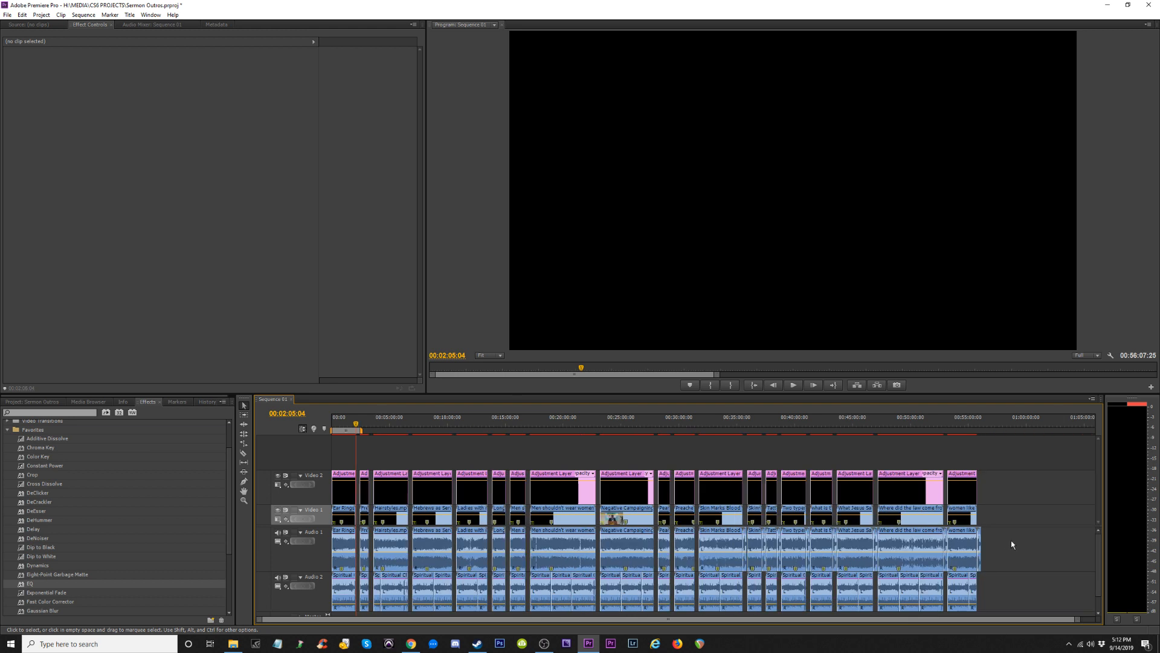
pyautogui.click(747, 549)
pyautogui.press('Delete')
pyautogui.click(779, 551)
pyautogui.press('Delete')
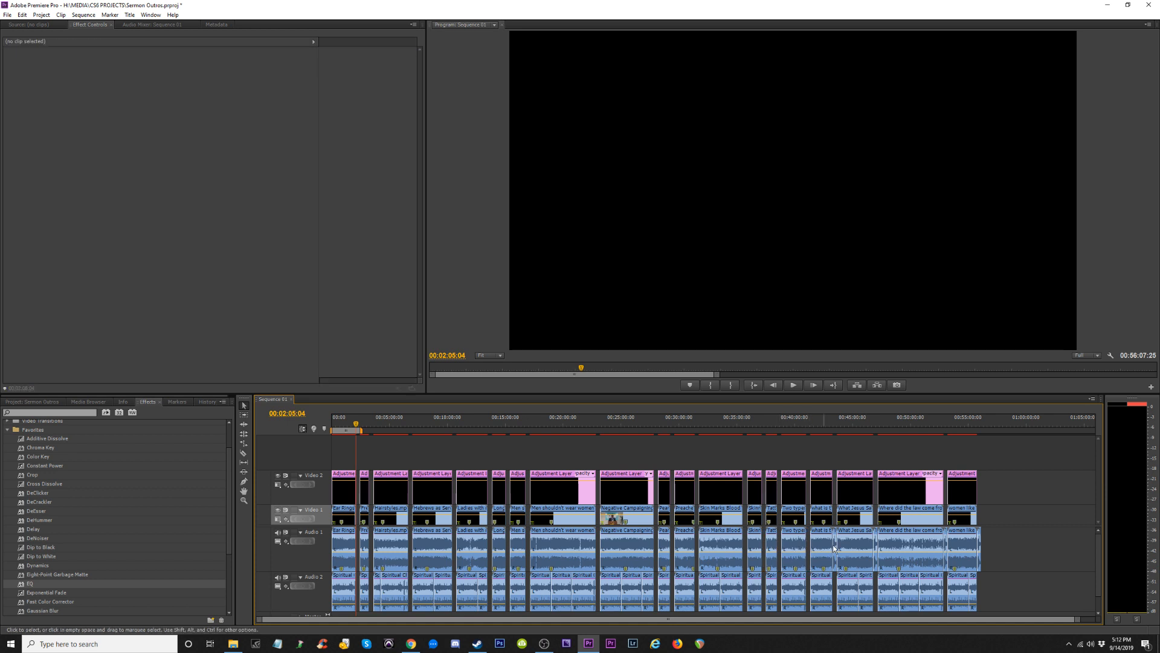
pyautogui.click(836, 550)
pyautogui.press('Delete')
pyautogui.click(878, 550)
pyautogui.press('Delete')
pyautogui.click(980, 550)
pyautogui.press('Delete')
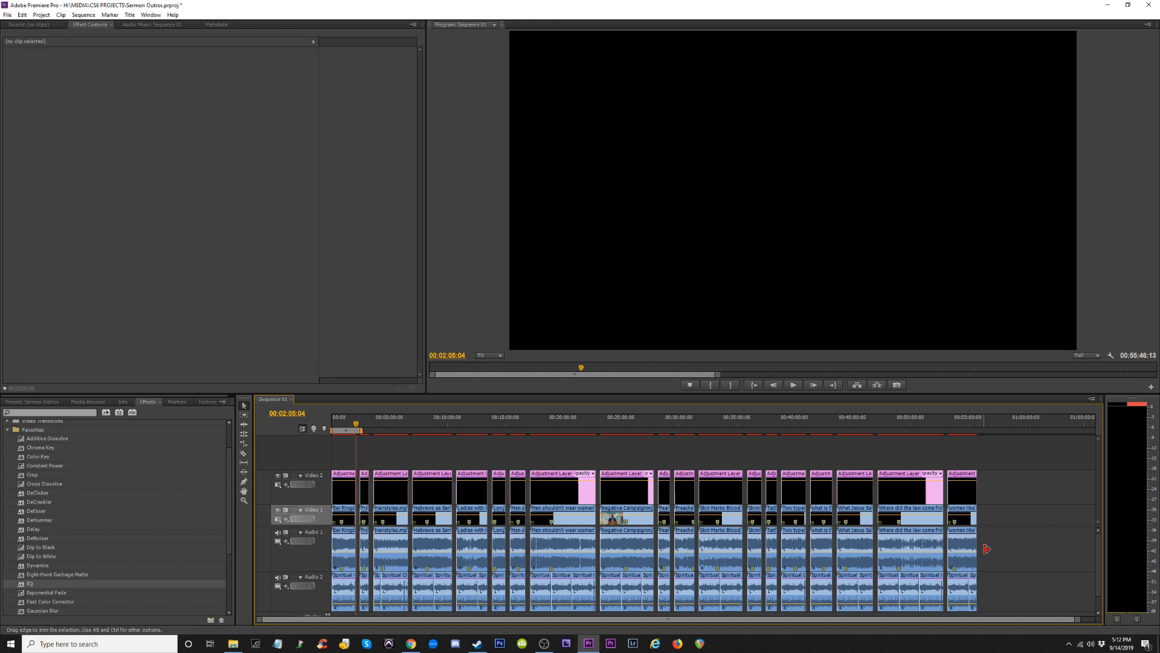
# Undo the deletion of the outro after women like ugly men.mp4, and delete that outro again.
pyautogui.click(987, 429)
pyautogui.press('=')
pyautogui.press('=')
pyautogui.press('=')
pyautogui.press('=')
pyautogui.press('=')
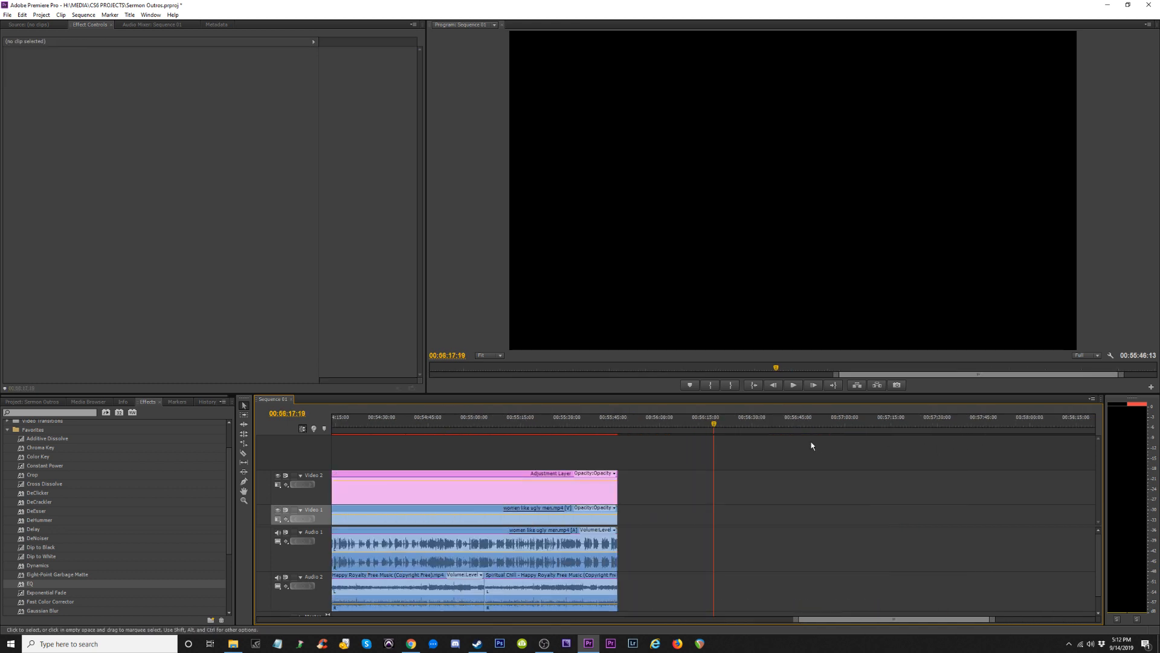
pyautogui.hotkey('ctrl', 'z')
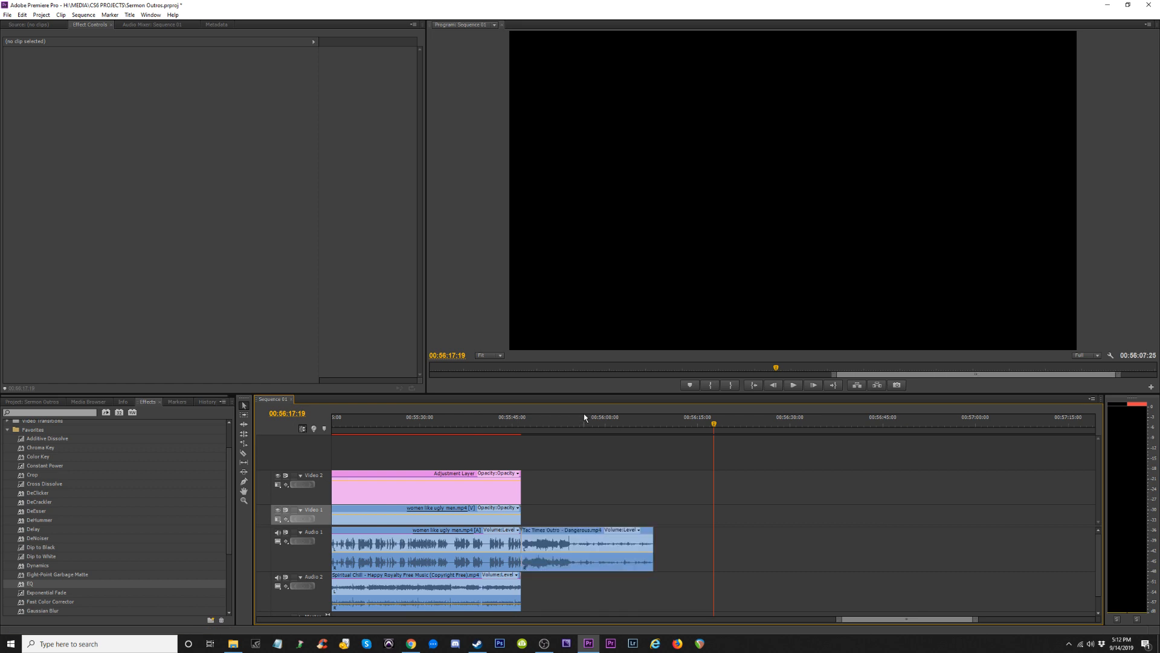
pyautogui.moveTo(592, 420); pyautogui.dragTo(604, 424)
pyautogui.click(604, 535)
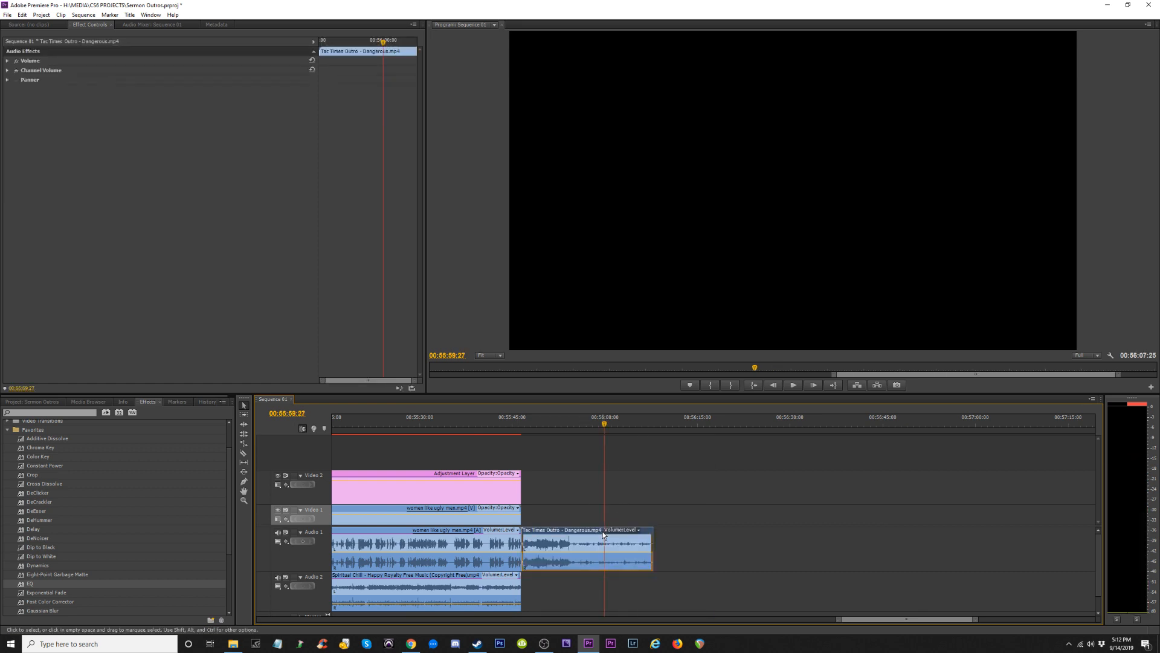
pyautogui.press('Delete')
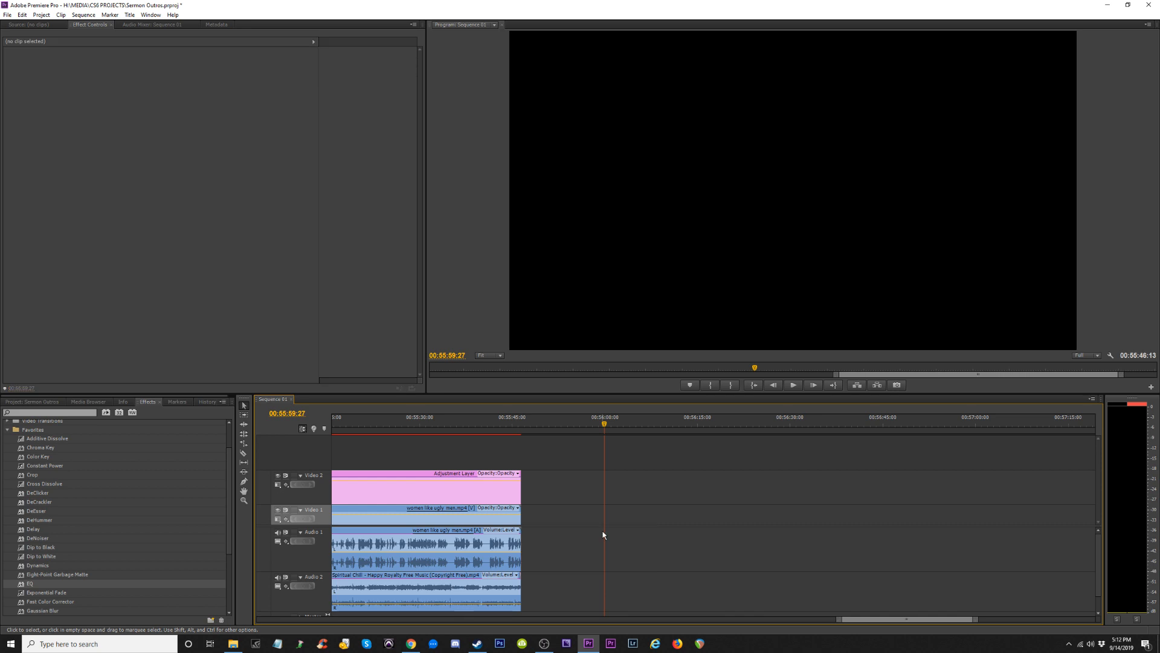
# Switch to File Explorer, search Samples for outro, and add Tac Times Outro - Dangerous.mp4 to the timeline past the last sermon clip.
pyautogui.press('-')
pyautogui.press('-')
pyautogui.press('-')
pyautogui.press('-')
pyautogui.press('-')
pyautogui.click(234, 643)
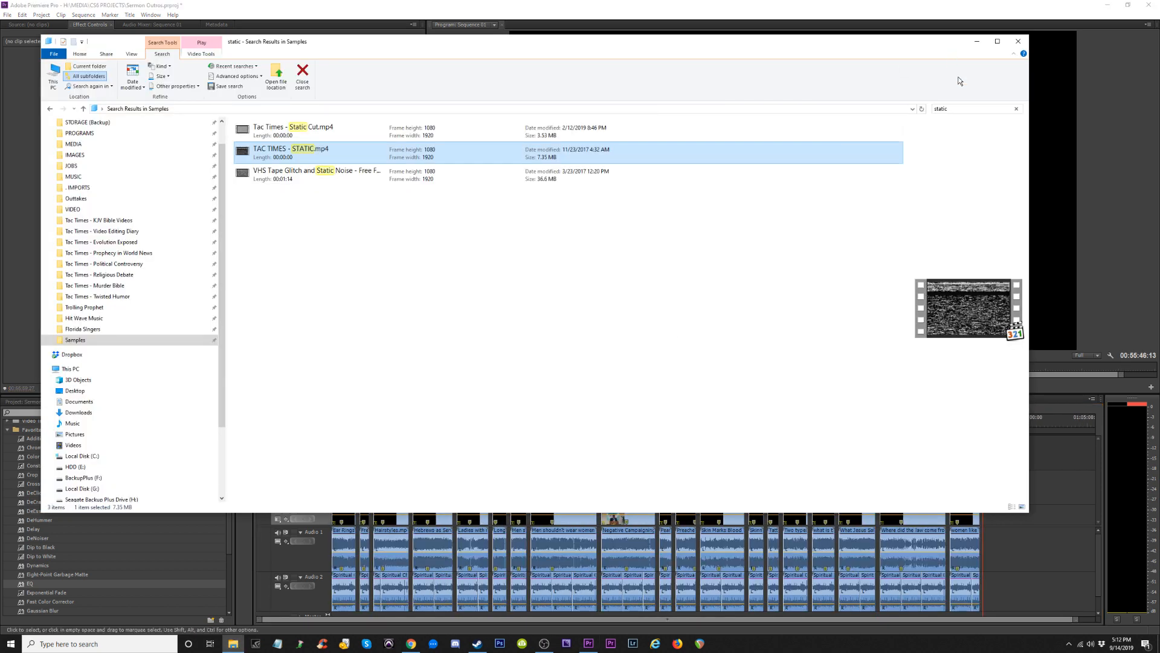
pyautogui.click(956, 109)
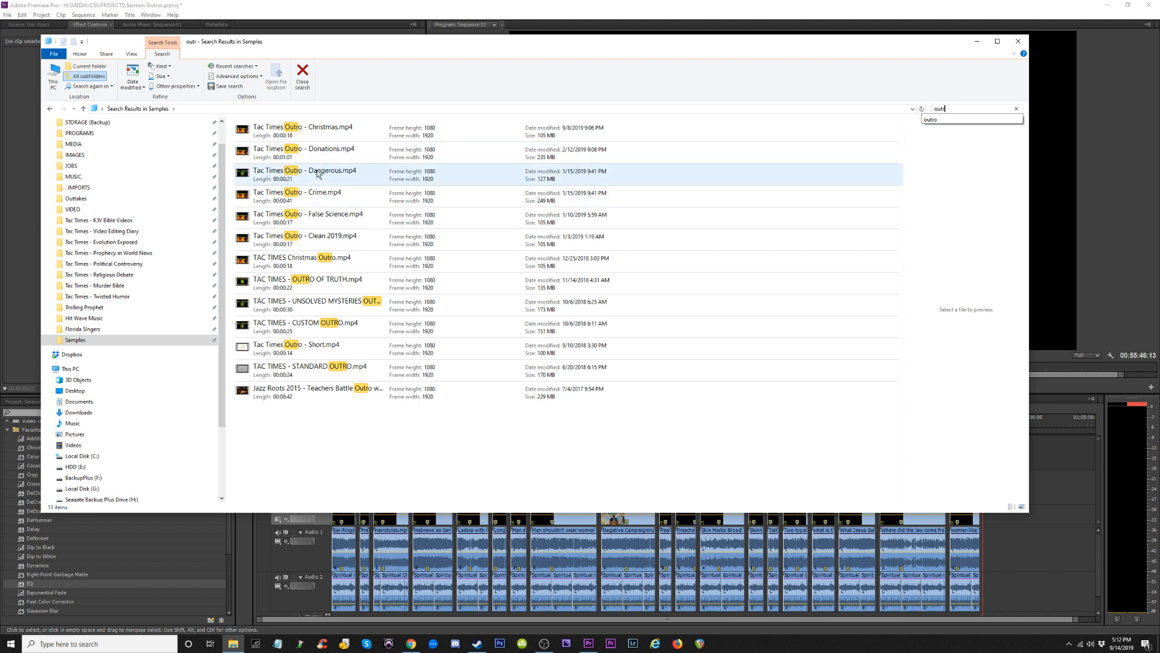
pyautogui.moveTo(305, 177); pyautogui.dragTo(1028, 568)
pyautogui.click(980, 43)
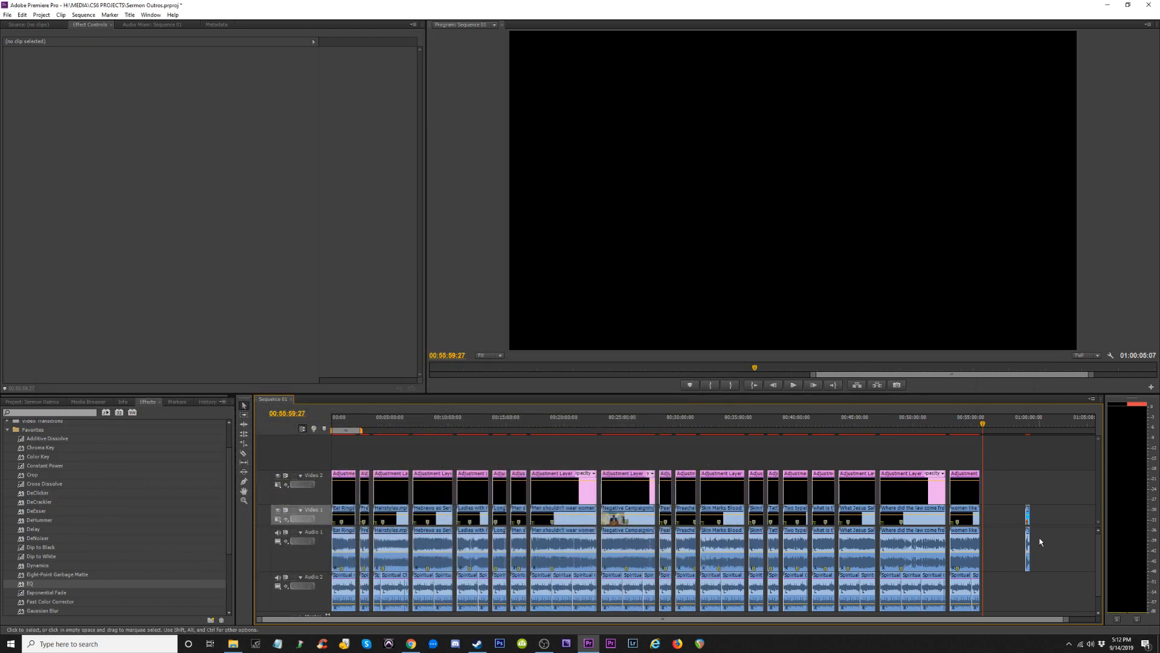
# Cut the newly added outro with video and paste it into the gap after Ear Rings are for Slaves.mp4.
pyautogui.click(1025, 418)
pyautogui.click(1029, 522)
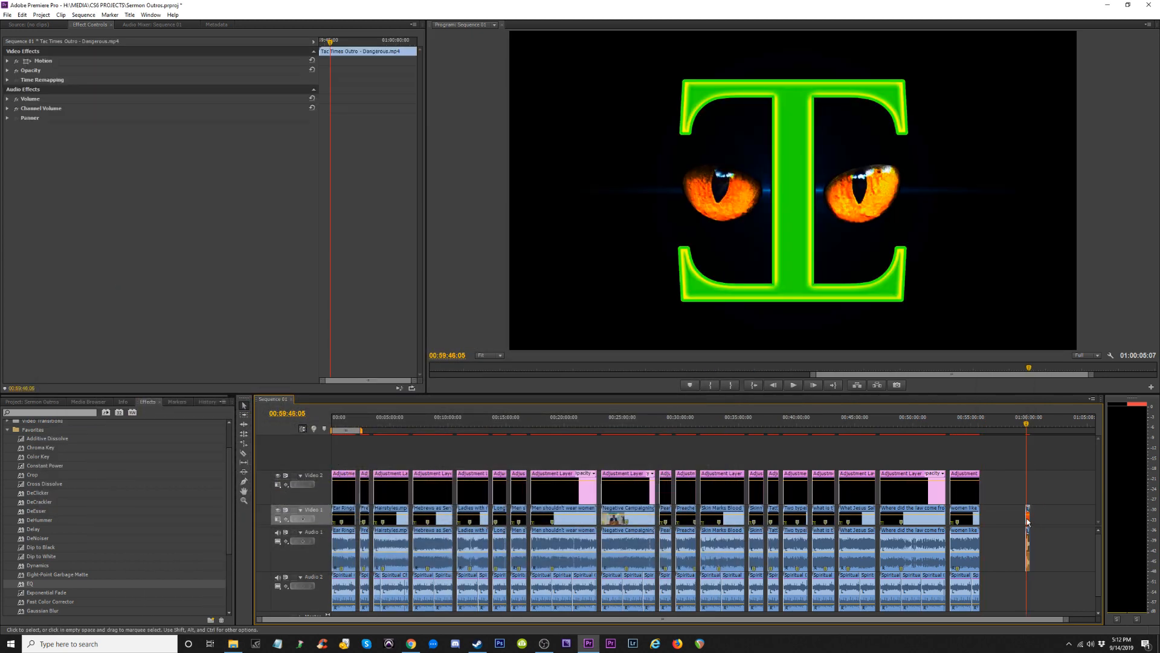
pyautogui.press('Delete')
pyautogui.click(349, 418)
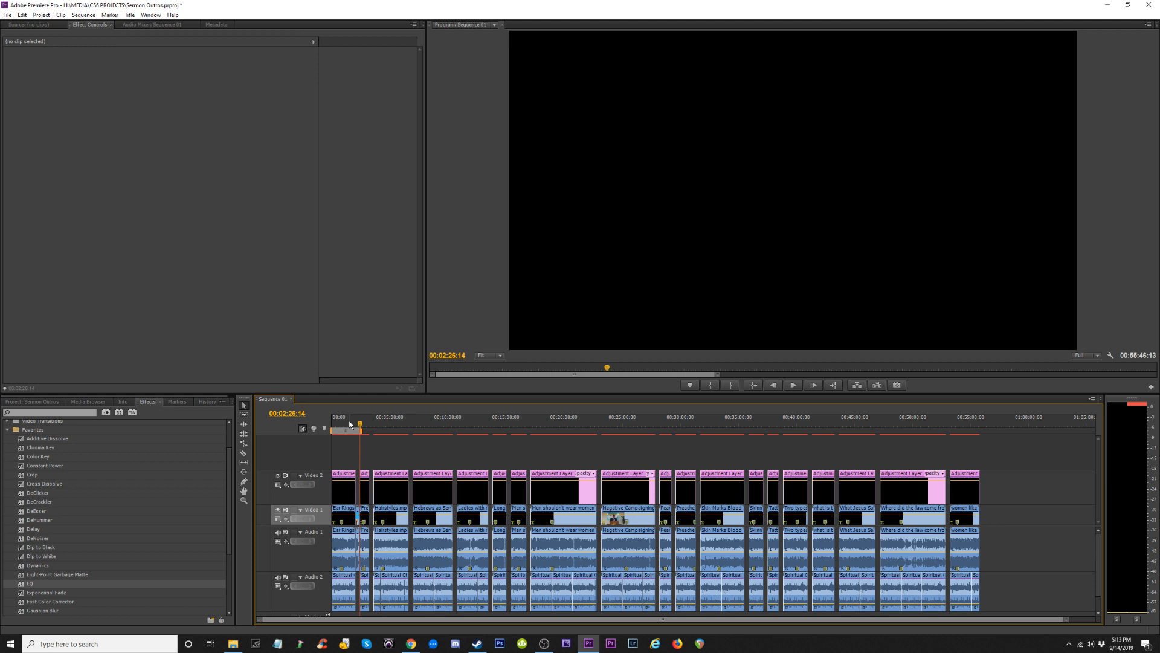
# Paste the outro into the gaps after Free Love.mp4, Hairstyles.mp4 and Hebrews as Servants.mp4, without shifting the following clips.
pyautogui.press('=')
pyautogui.press('=')
pyautogui.press('Down')
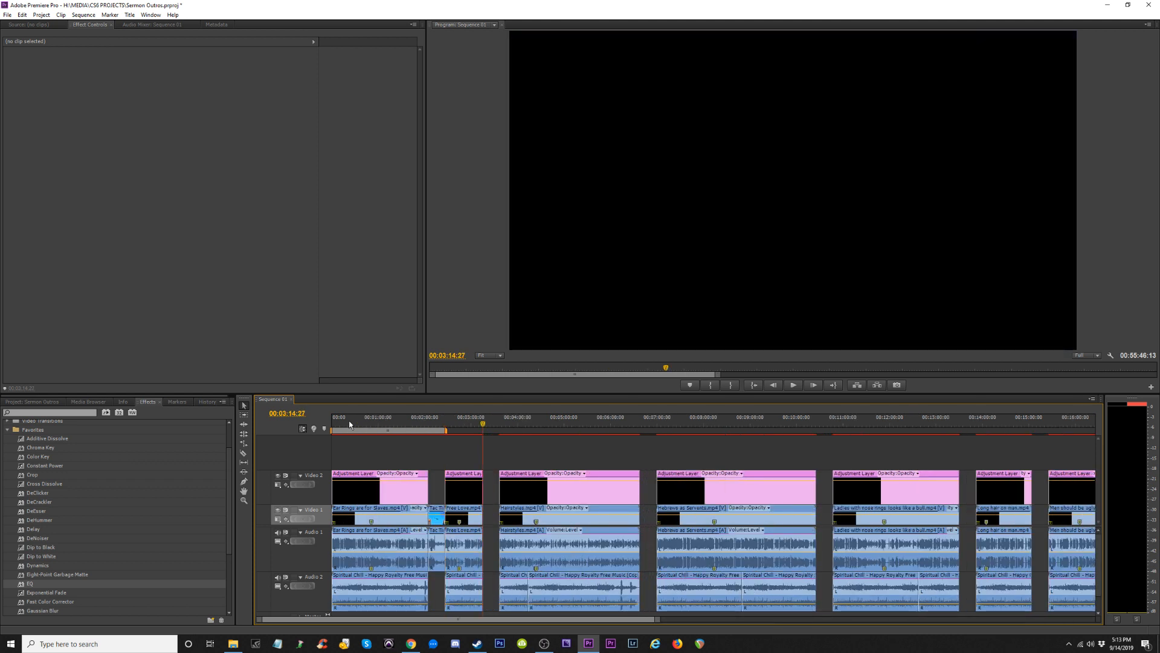
pyautogui.hotkey('ctrl', 'shift', 'v')
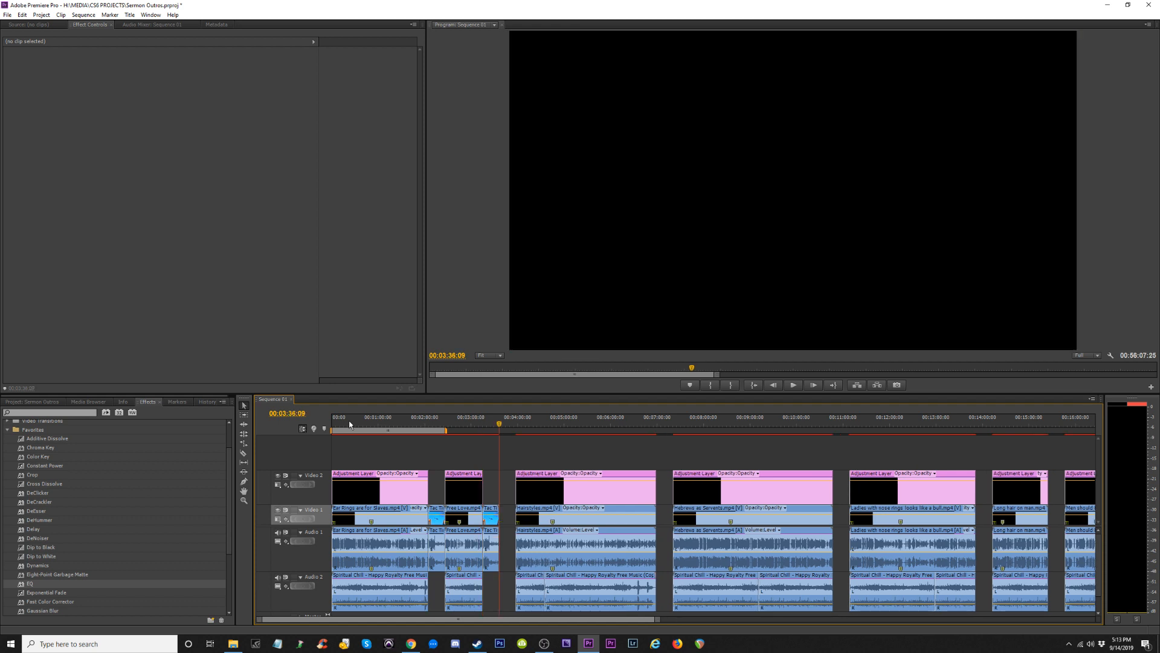
pyautogui.hotkey('ctrl', 'z')
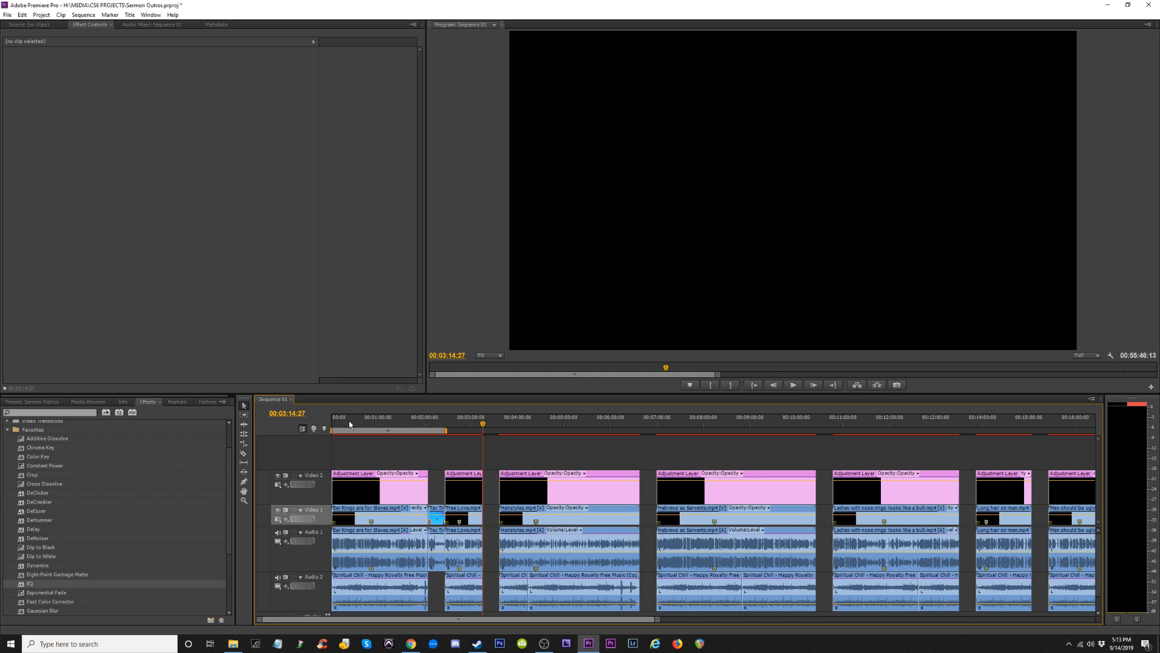
pyautogui.hotkey('ctrl', 'v')
pyautogui.press('Down')
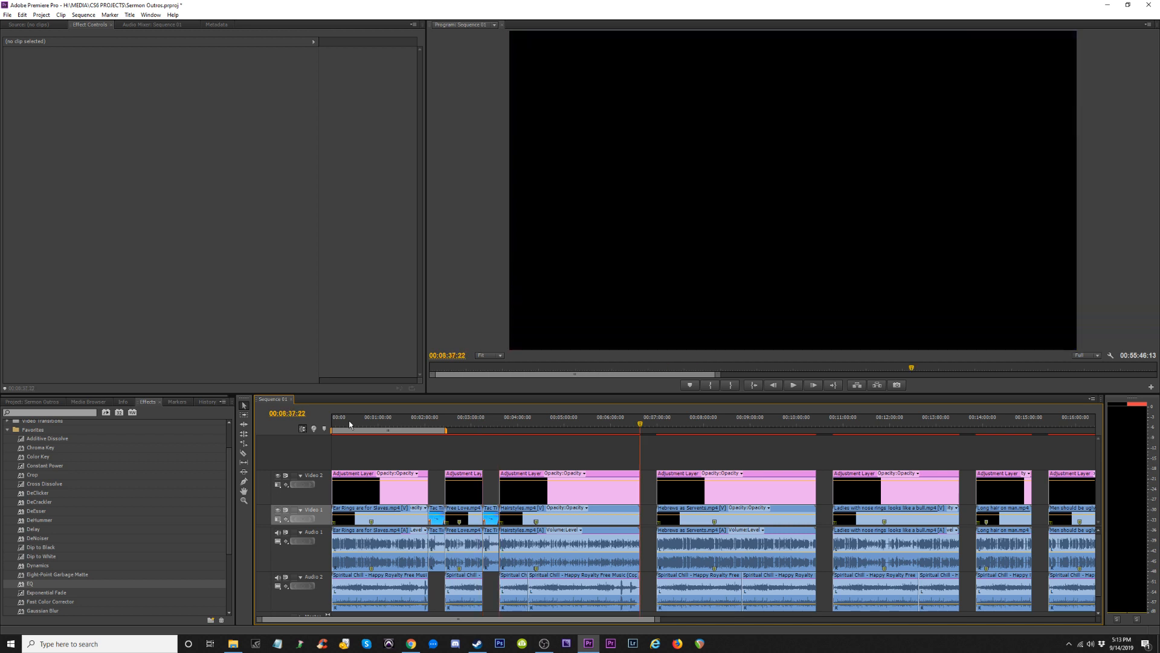
pyautogui.hotkey('ctrl', 'v')
pyautogui.press('Down')
pyautogui.hotkey('ctrl', 'v')
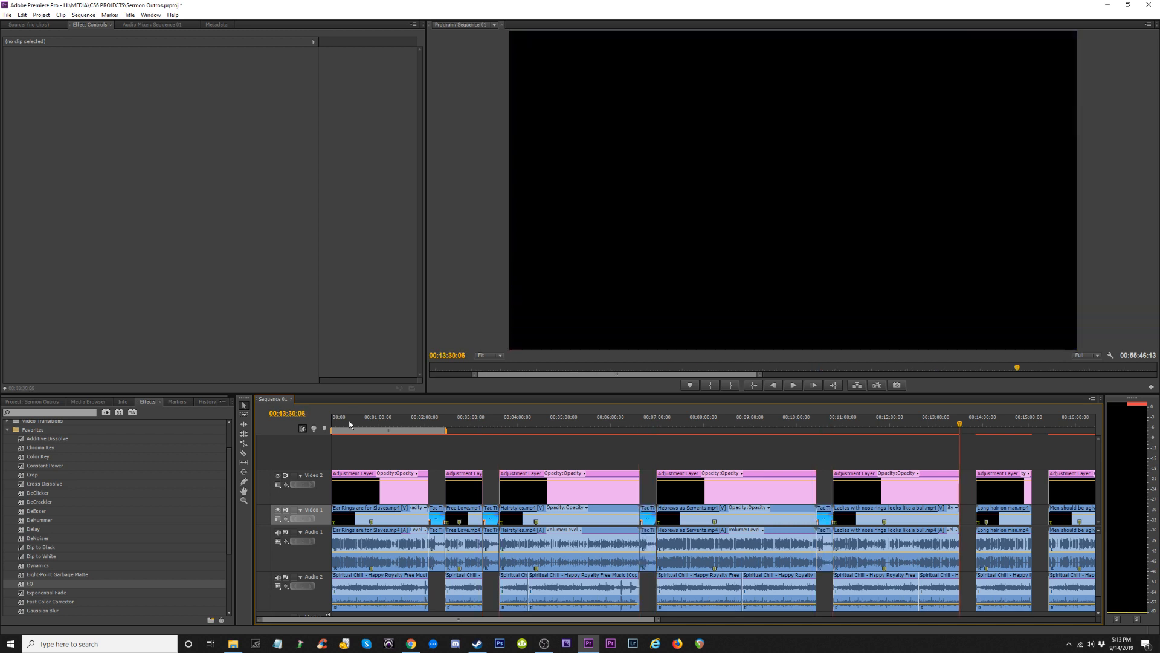
# Paste the outro into the four gaps from Ladies with nose rings looks like a bull.mp4 through the Men shouldn't wear women clip.
pyautogui.press('Down')
pyautogui.hotkey('ctrl', 'v')
pyautogui.hotkey('ctrl', 'v')
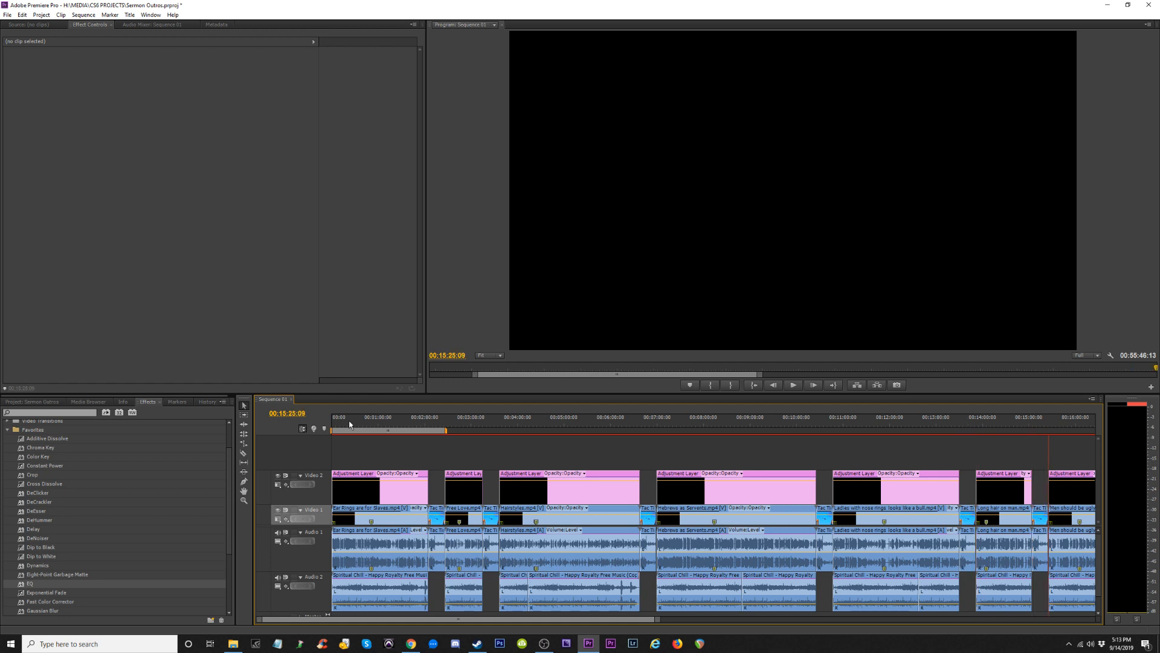
pyautogui.press('Down')
pyautogui.hotkey('ctrl', 'v')
pyautogui.press('Down')
pyautogui.hotkey('ctrl', 'v')
# Paste the outro into the three gaps from Negative Campaigning.mp4 through Preacher Tells a funny Joke.mp4.
pyautogui.press('Down')
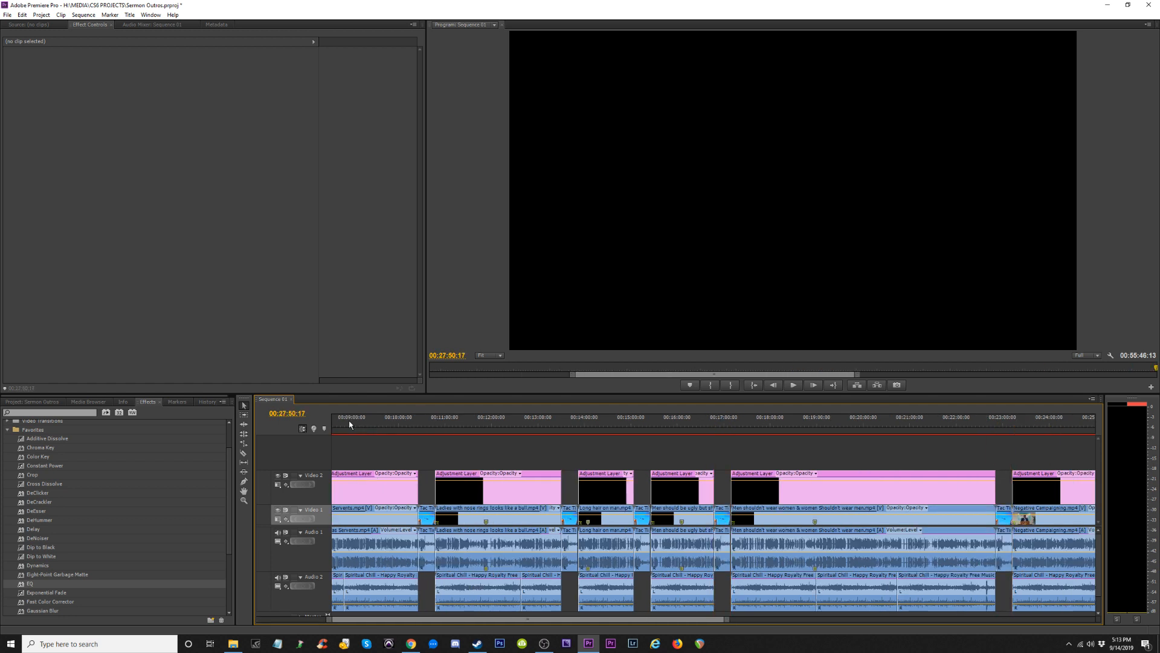
pyautogui.hotkey('ctrl', 'v')
pyautogui.press('Down')
pyautogui.hotkey('ctrl', 'v')
pyautogui.press('Down')
pyautogui.hotkey('ctrl', 'v')
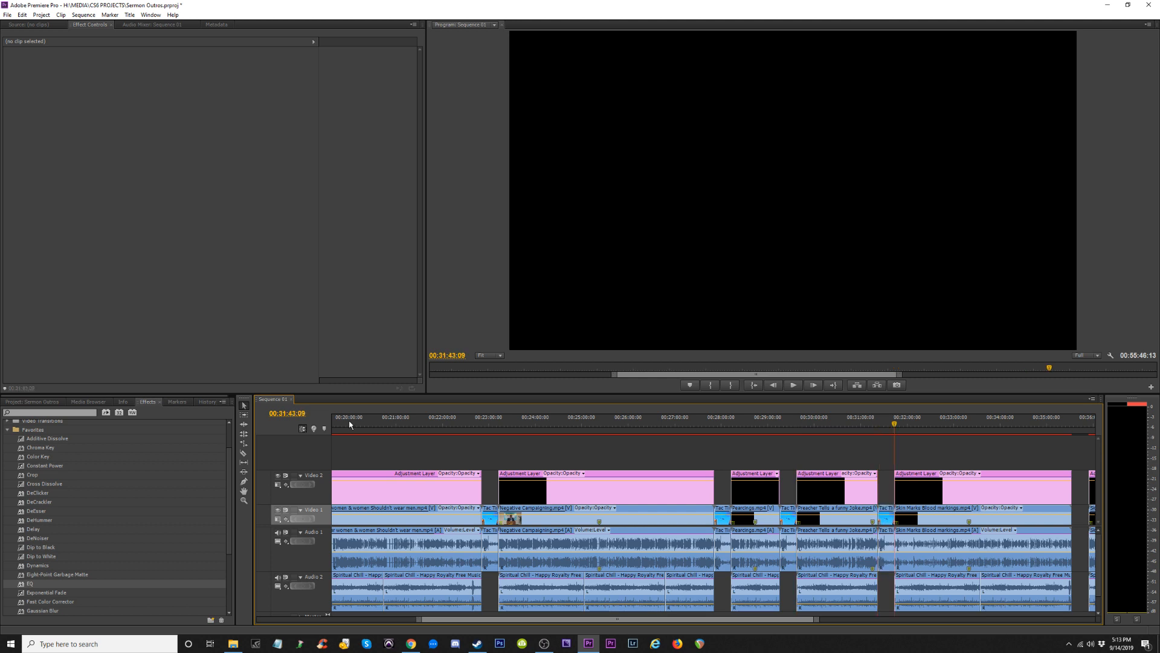
# Paste the outro into the gaps after Skin Marks Blood markings.mp4, Skinny Jeans.mp4, Tattoos.mp4 and Two types of fat Growth.mp4.
pyautogui.press('Down')
pyautogui.hotkey('ctrl', 'v')
pyautogui.press('Down')
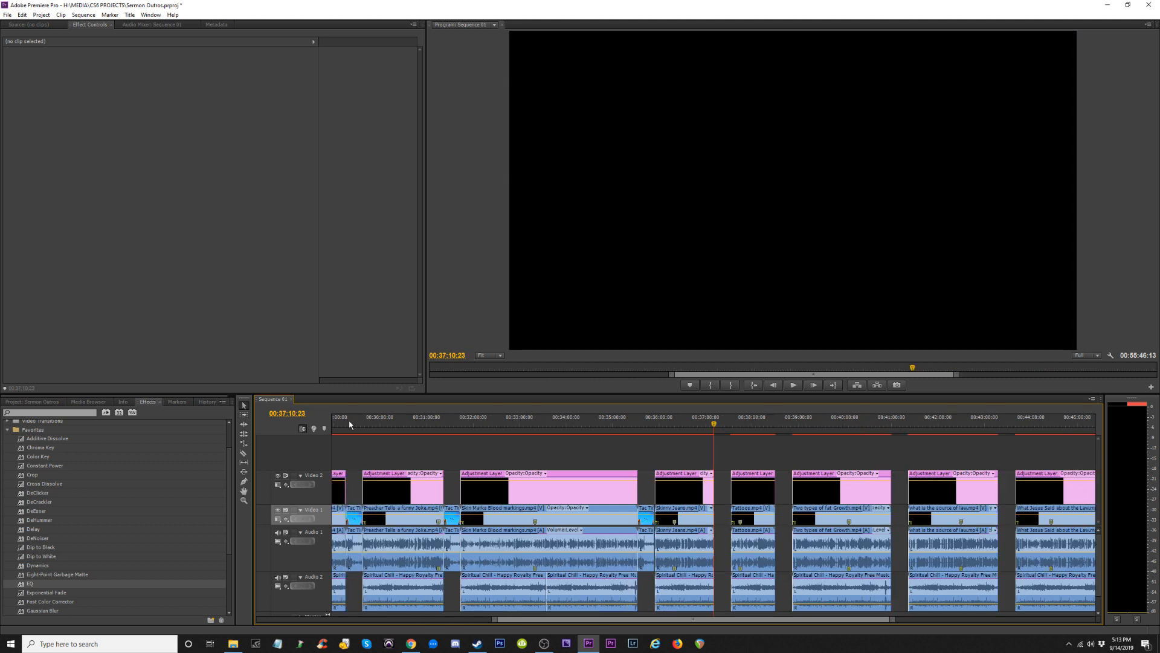
pyautogui.hotkey('ctrl', 'v')
pyautogui.press('Down')
pyautogui.hotkey('ctrl', 'v')
pyautogui.press('Down')
pyautogui.hotkey('ctrl', 'v')
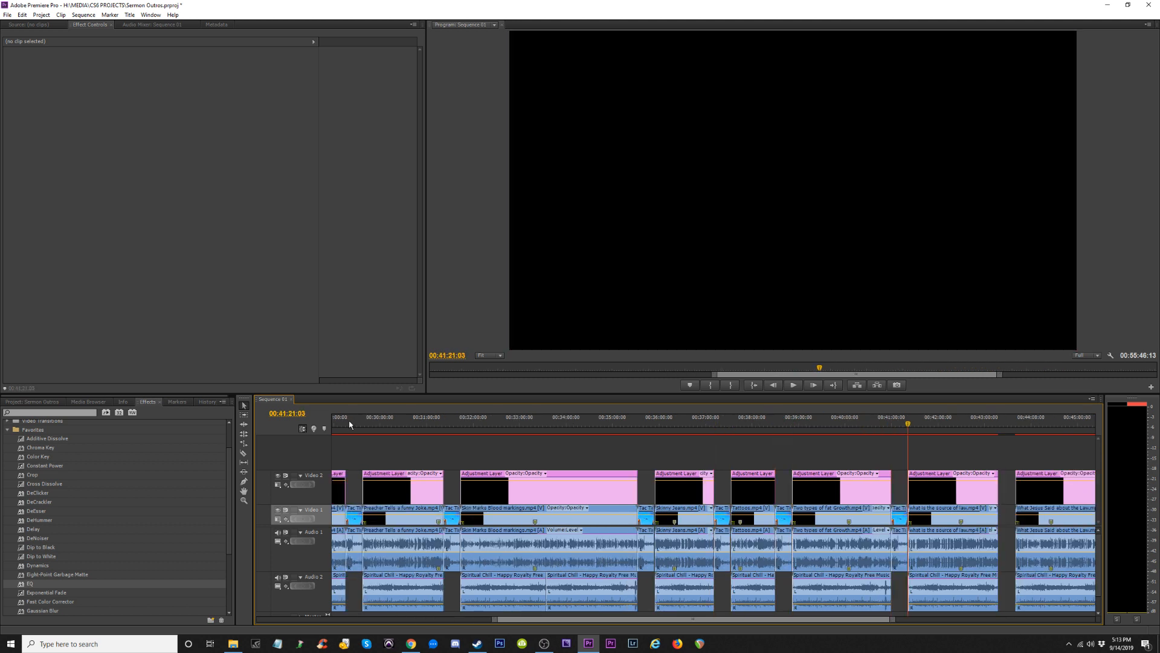
# Paste the outro into the gaps after what is the source of law.mp4 and What Jesus Said about the Law.mp4.
pyautogui.hotkey('ctrl', 'v')
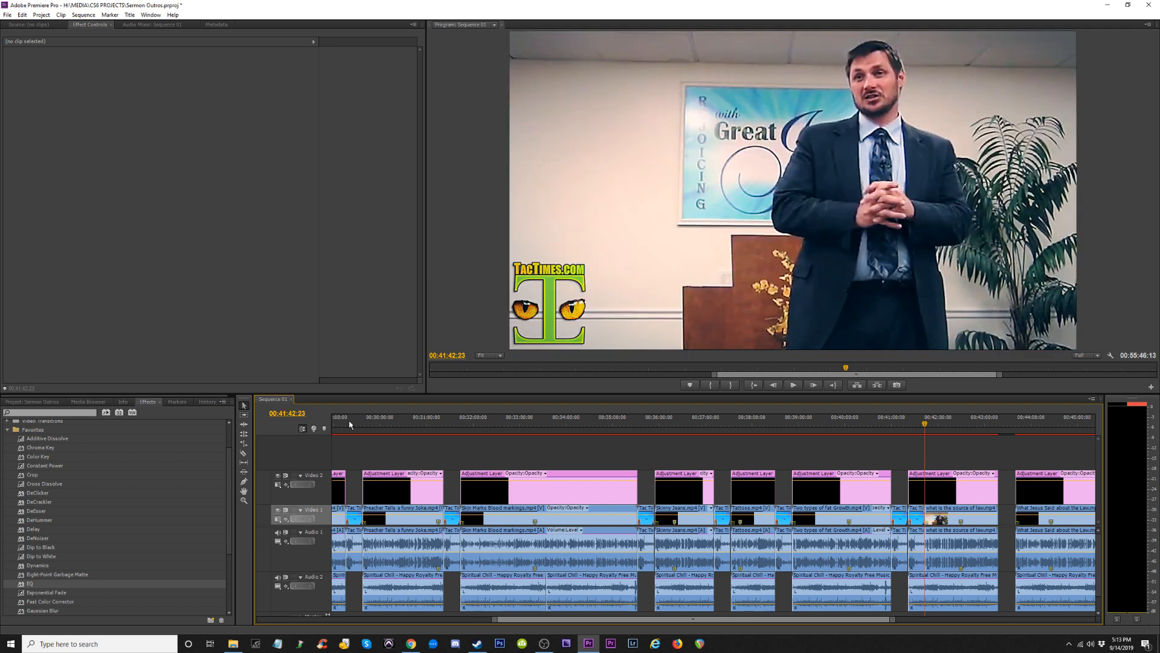
pyautogui.hotkey('ctrl', 'z')
pyautogui.press('Down')
pyautogui.hotkey('ctrl', 'v')
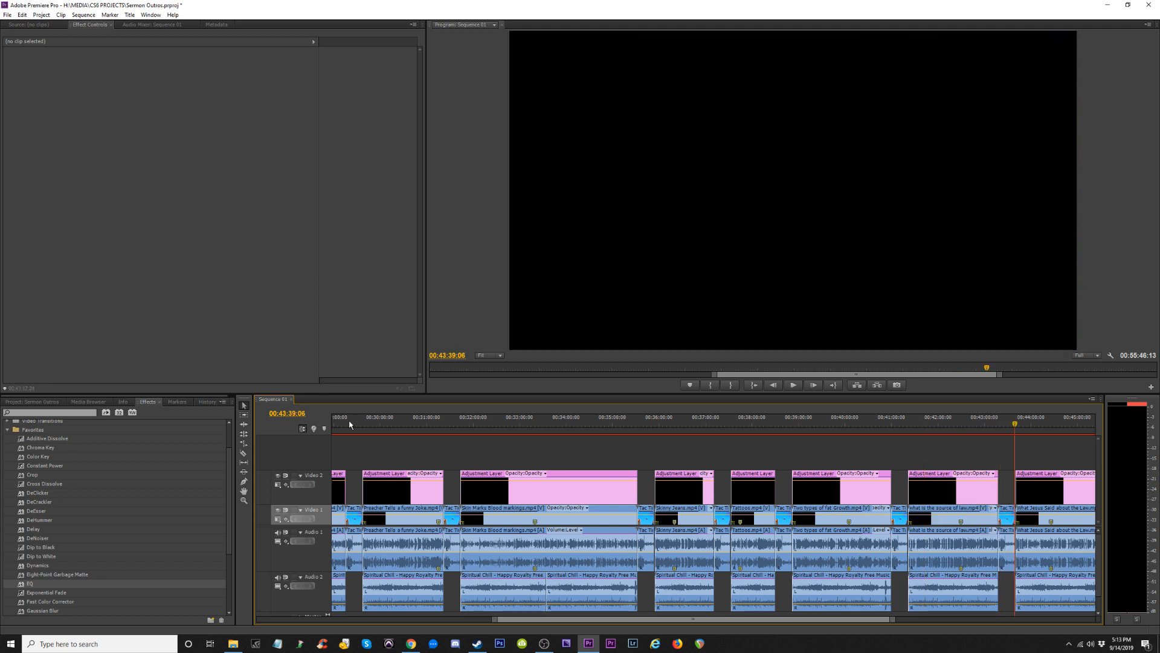
pyautogui.press('Down')
pyautogui.hotkey('ctrl', 'v')
# Paste the outro after Where did the law come from.mp4 and women like ugly men.mp4.
pyautogui.press('Down')
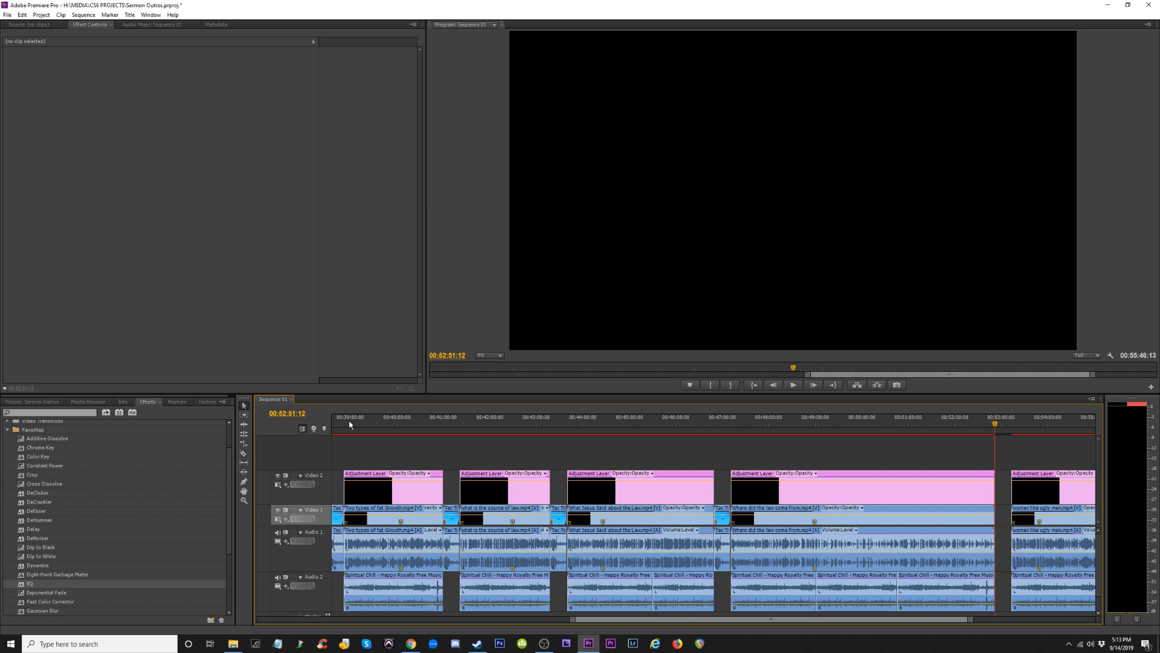
pyautogui.hotkey('ctrl', 'v')
pyautogui.press('Down')
pyautogui.hotkey('ctrl', 'v')
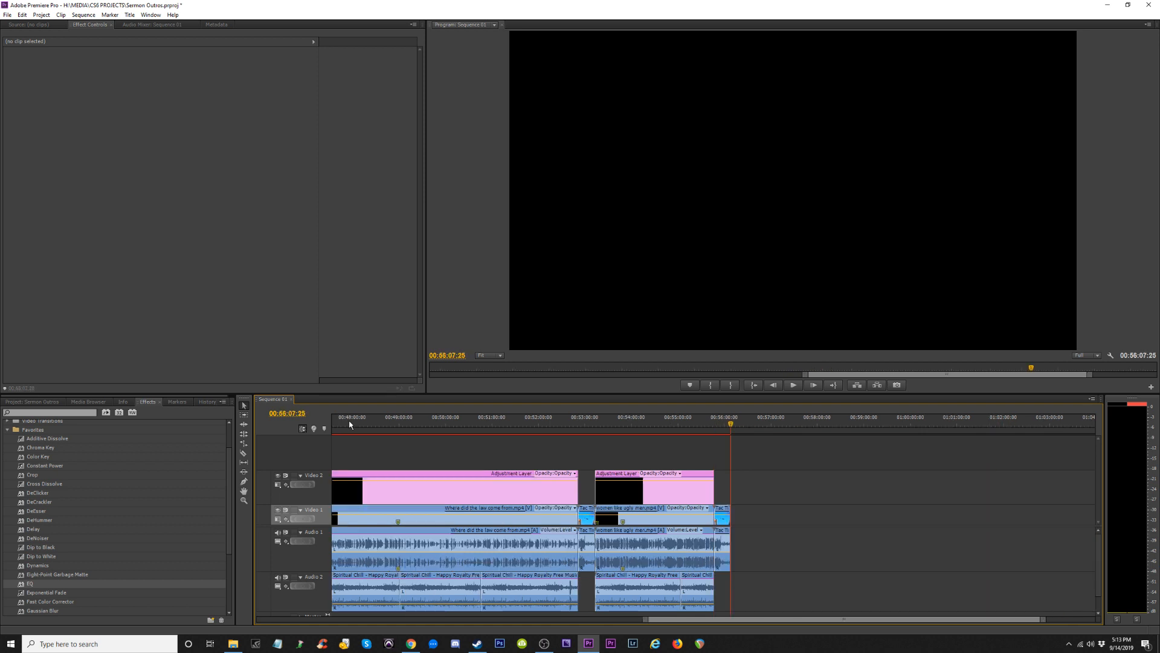
# Check how the outro between Where did the law come from.mp4 and women like ugly men.mp4 ends.
pyautogui.press('\\')
pyautogui.press('\\')
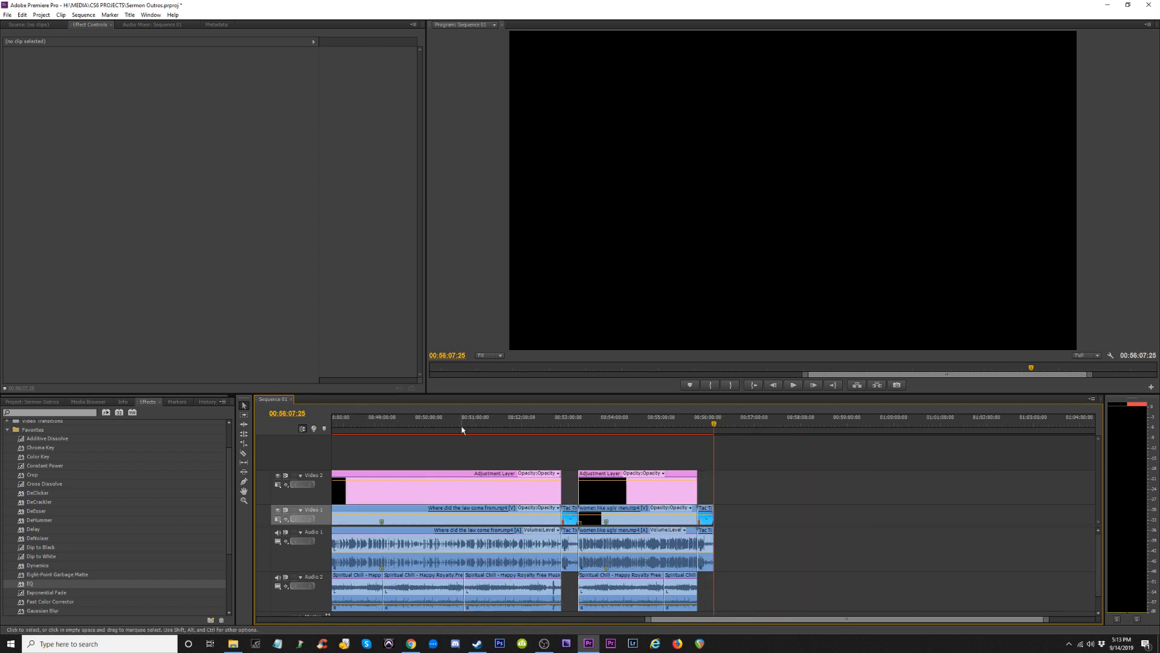
pyautogui.click(576, 424)
pyautogui.press('=')
pyautogui.press('=')
pyautogui.press('=')
pyautogui.press('=')
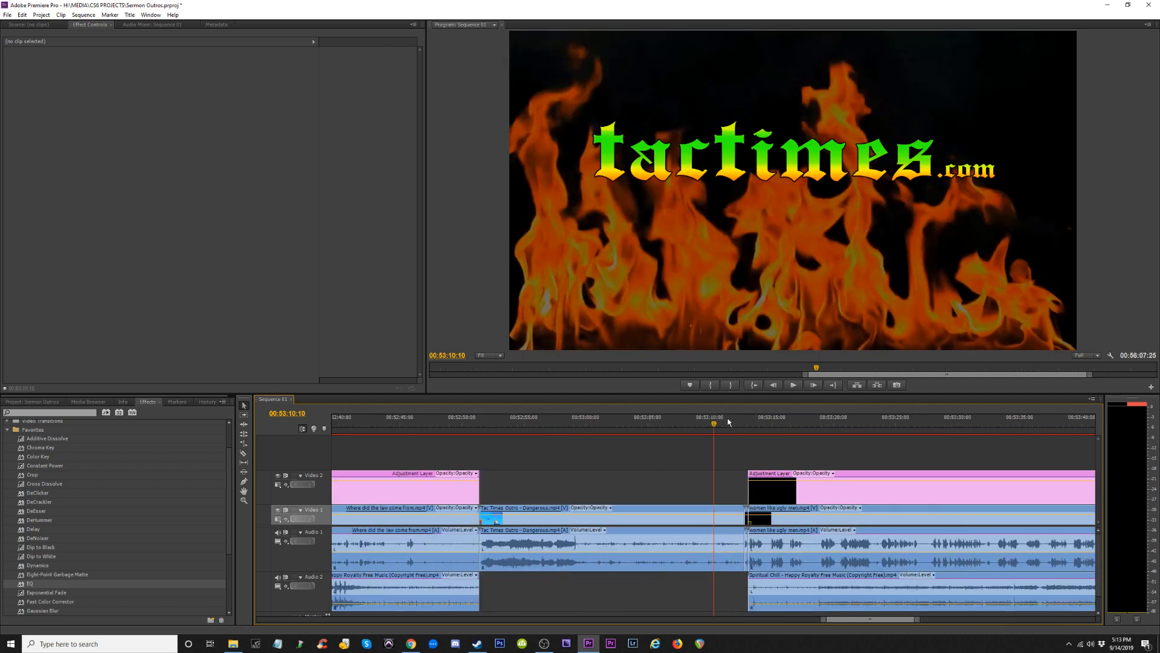
pyautogui.click(732, 424)
pyautogui.press('-')
pyautogui.press('-')
pyautogui.press('-')
pyautogui.press('-')
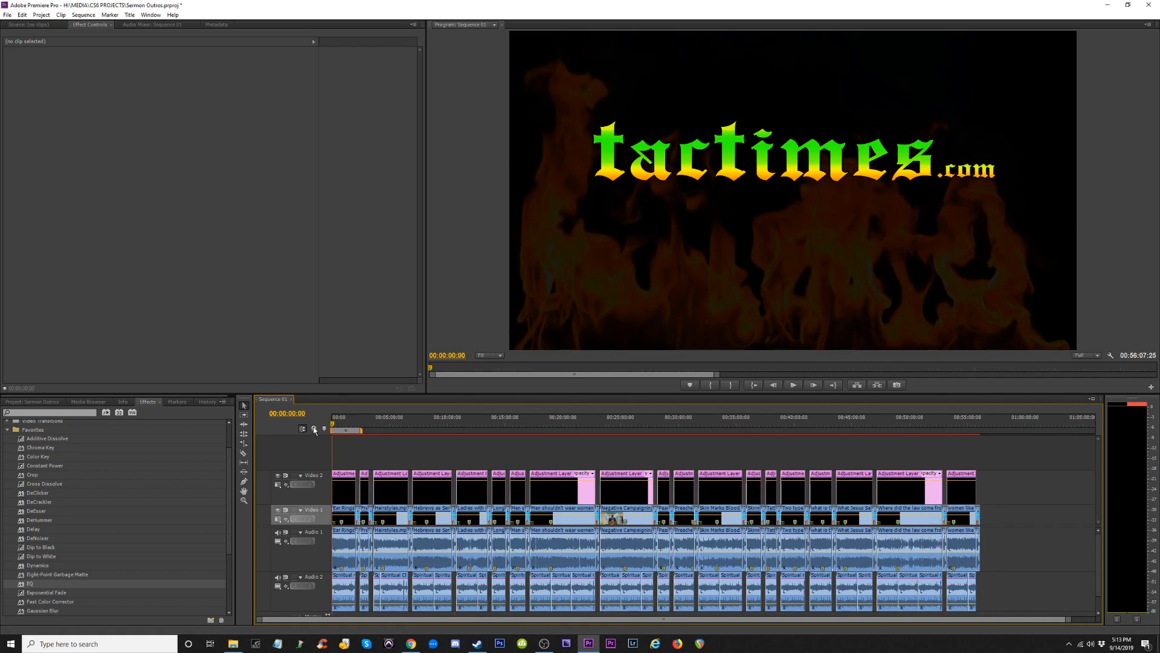
# Trim the work area's end to the end of the first Tac Times Outro, just before the short clip preceding Free Love.mp4.
pyautogui.press('Home')
pyautogui.press('=')
pyautogui.press('=')
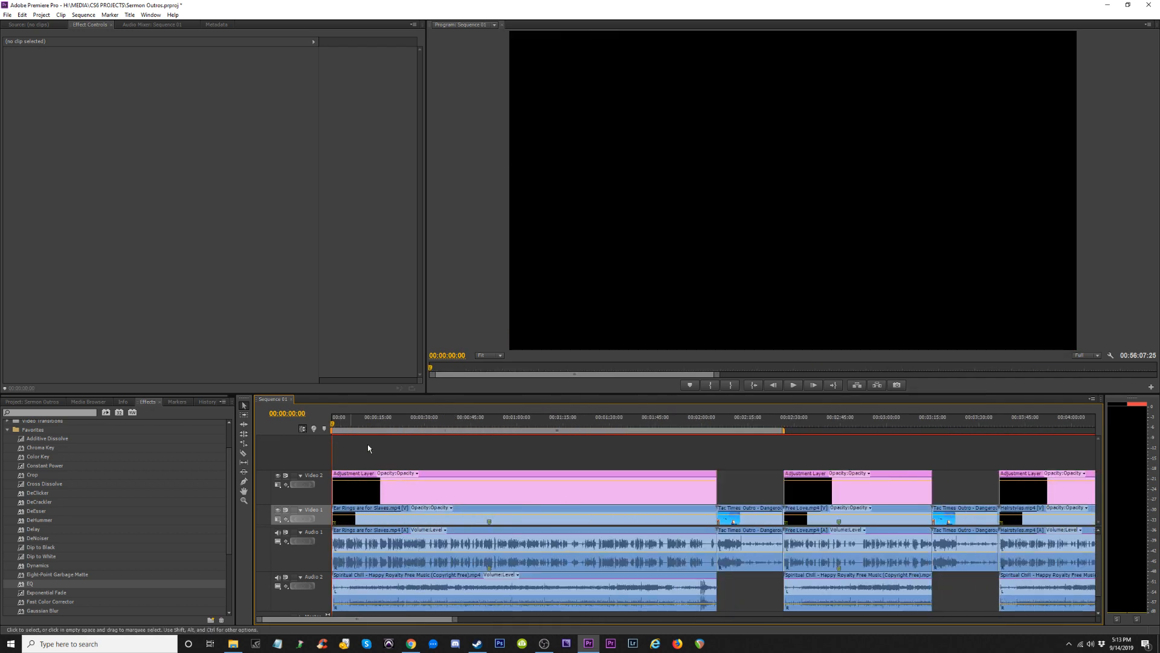
pyautogui.click(780, 422)
pyautogui.press('=')
pyautogui.press('=')
pyautogui.press('=')
pyautogui.press('=')
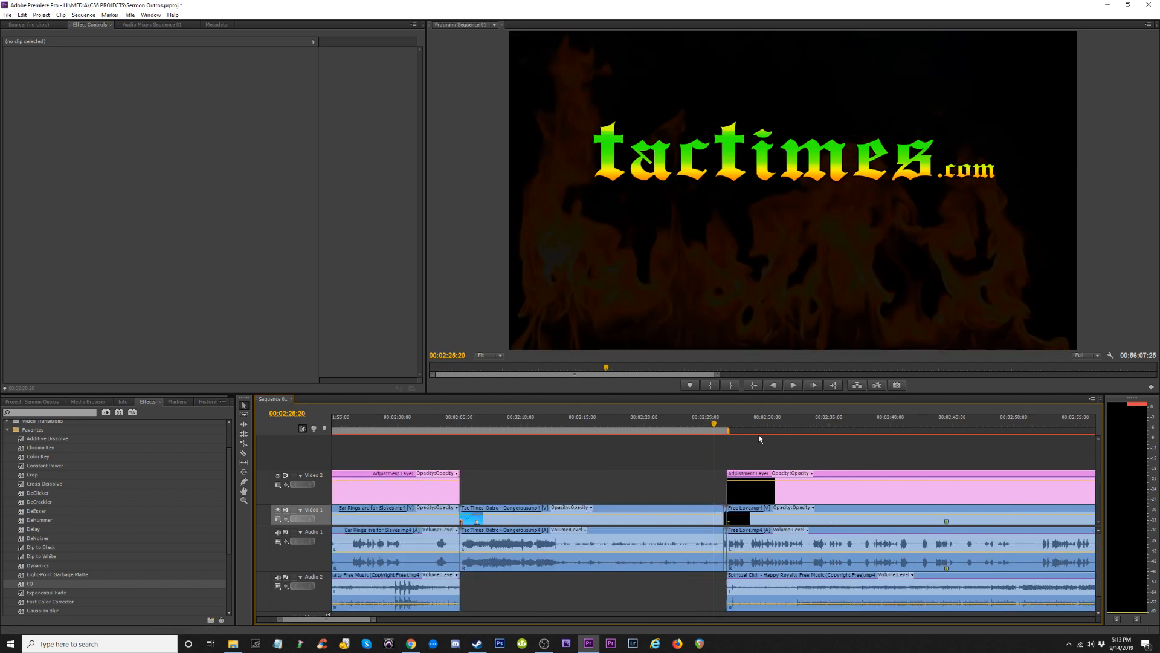
pyautogui.click(759, 425)
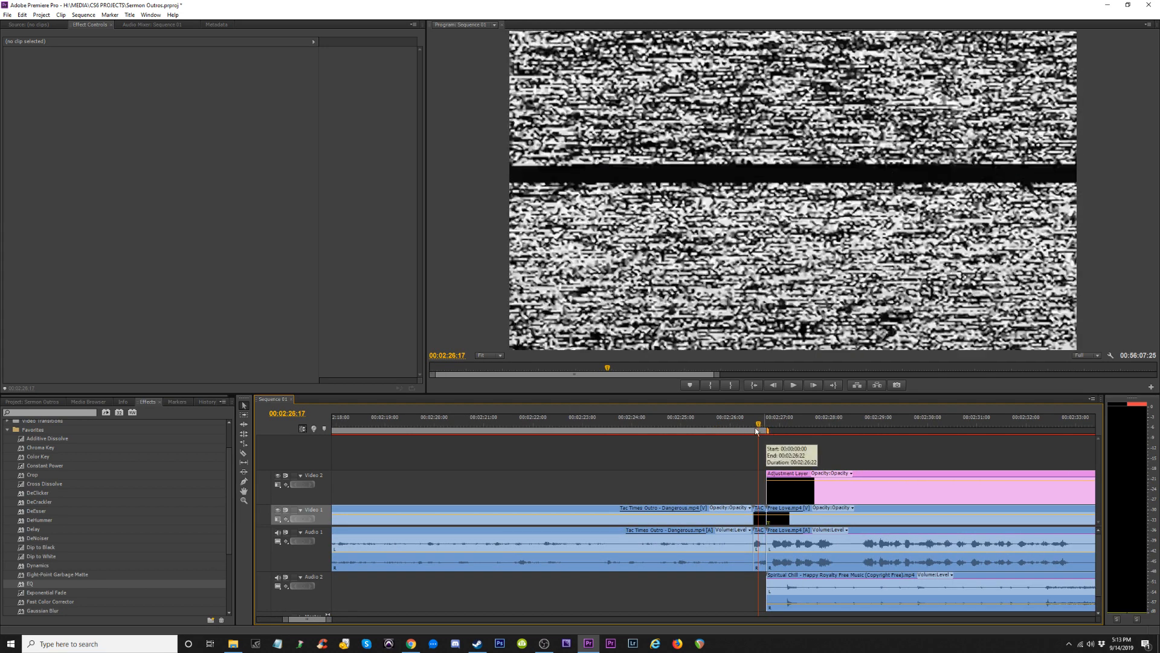
pyautogui.click(718, 426)
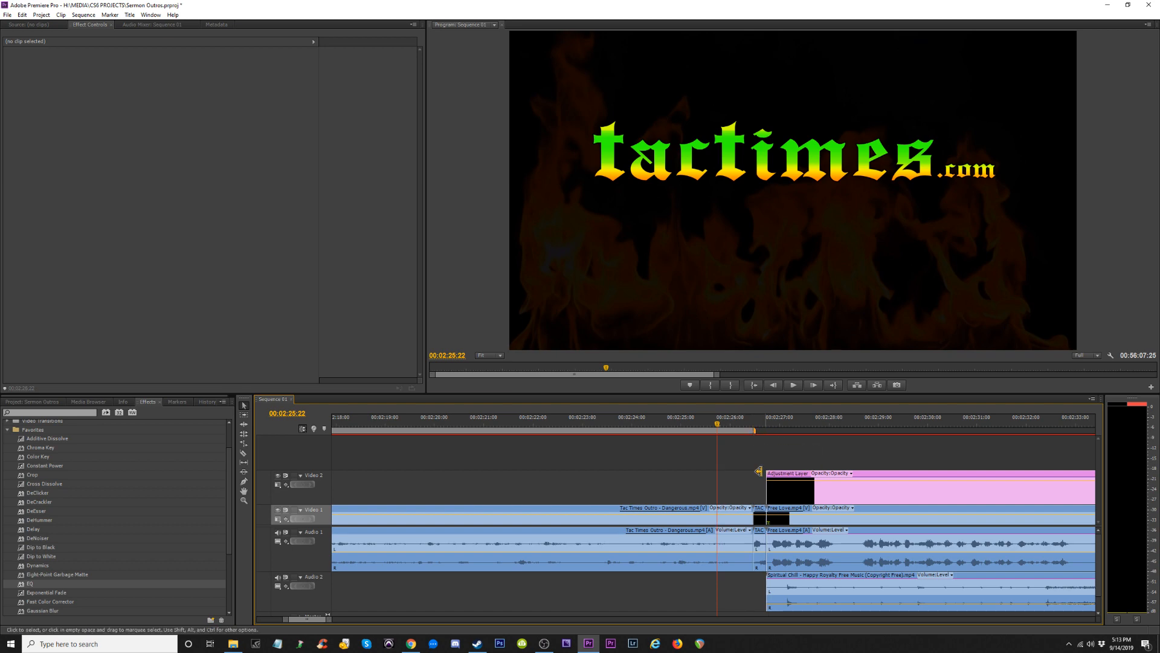
# Play the sequence from the beginning to check the picture and audio levels of the first sermon clip.
pyautogui.press('-')
pyautogui.press('-')
pyautogui.press('-')
pyautogui.press('-')
pyautogui.press('-')
pyautogui.press('-')
pyautogui.press('Home')
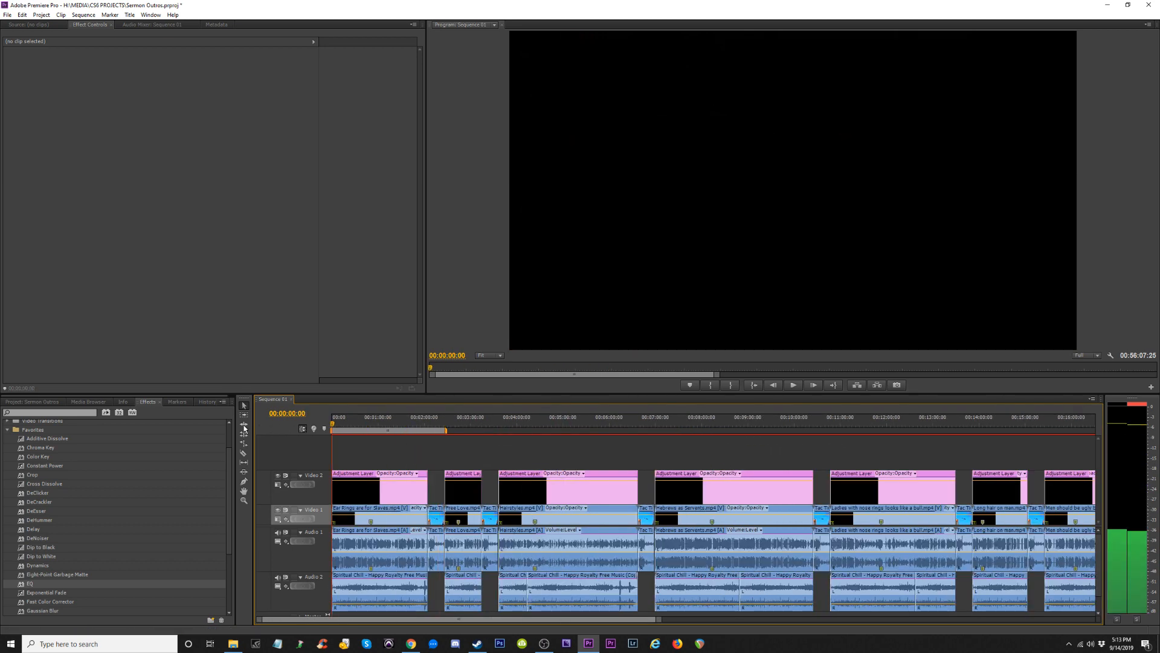
pyautogui.press('space')
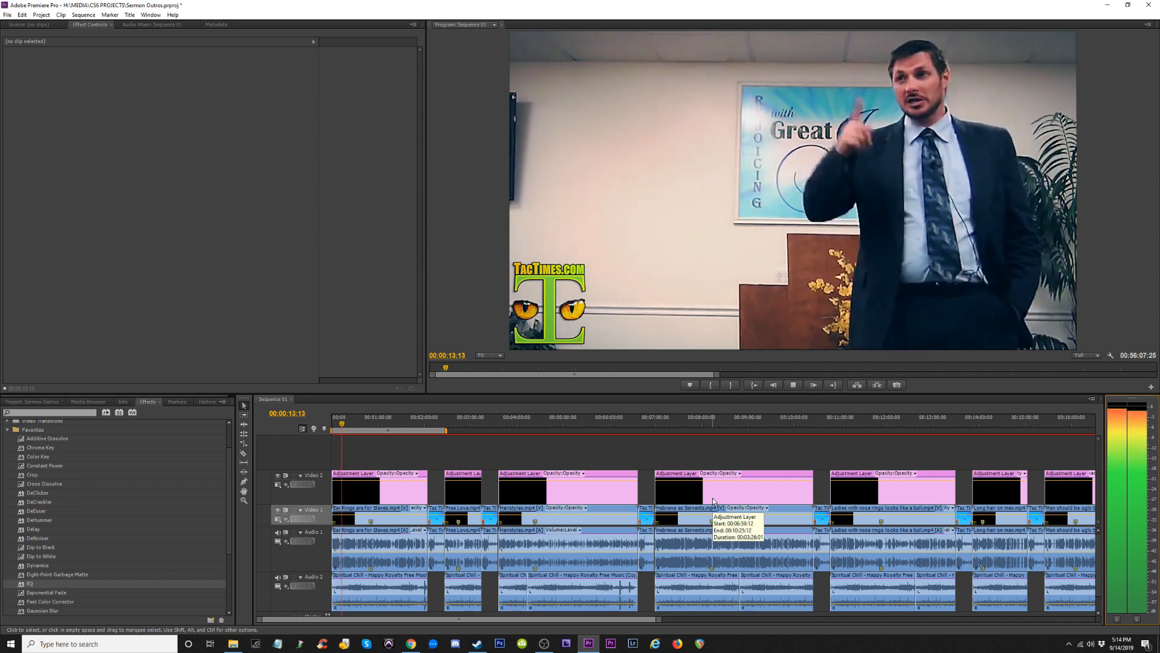
pyautogui.press('-')
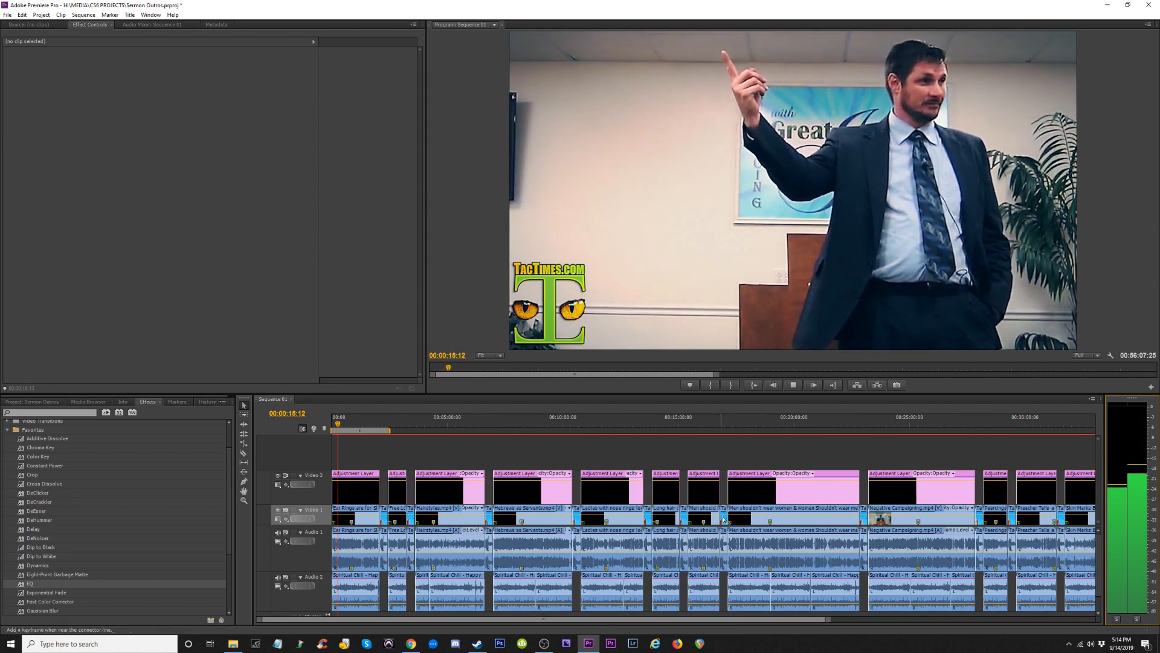
pyautogui.press('-')
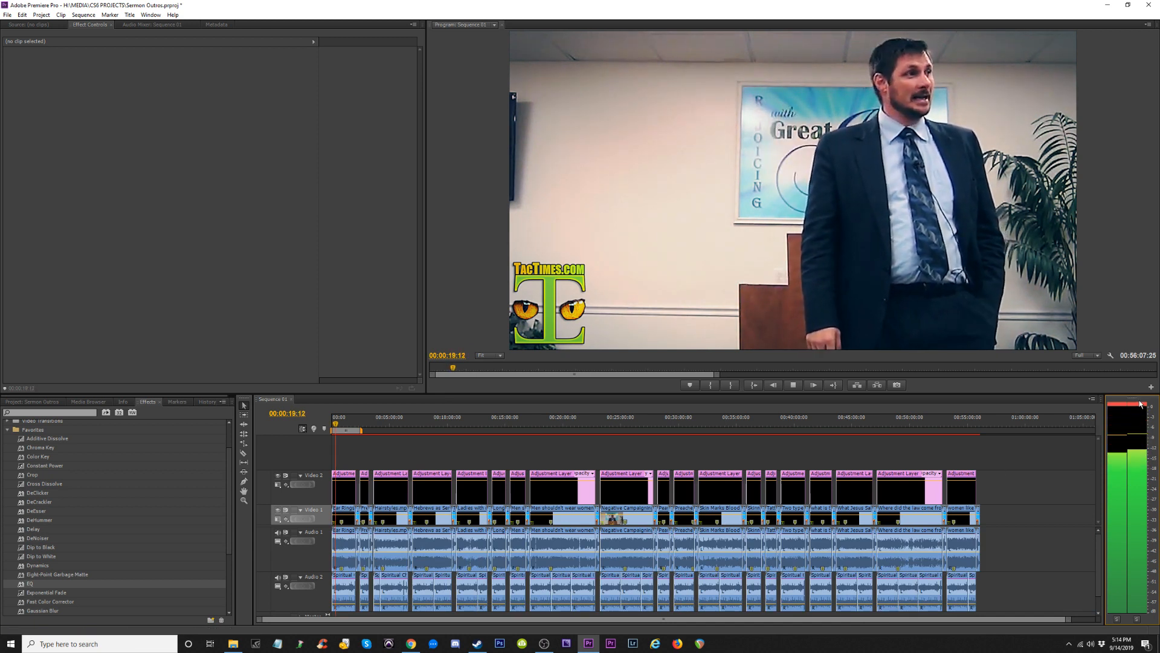
pyautogui.press('space')
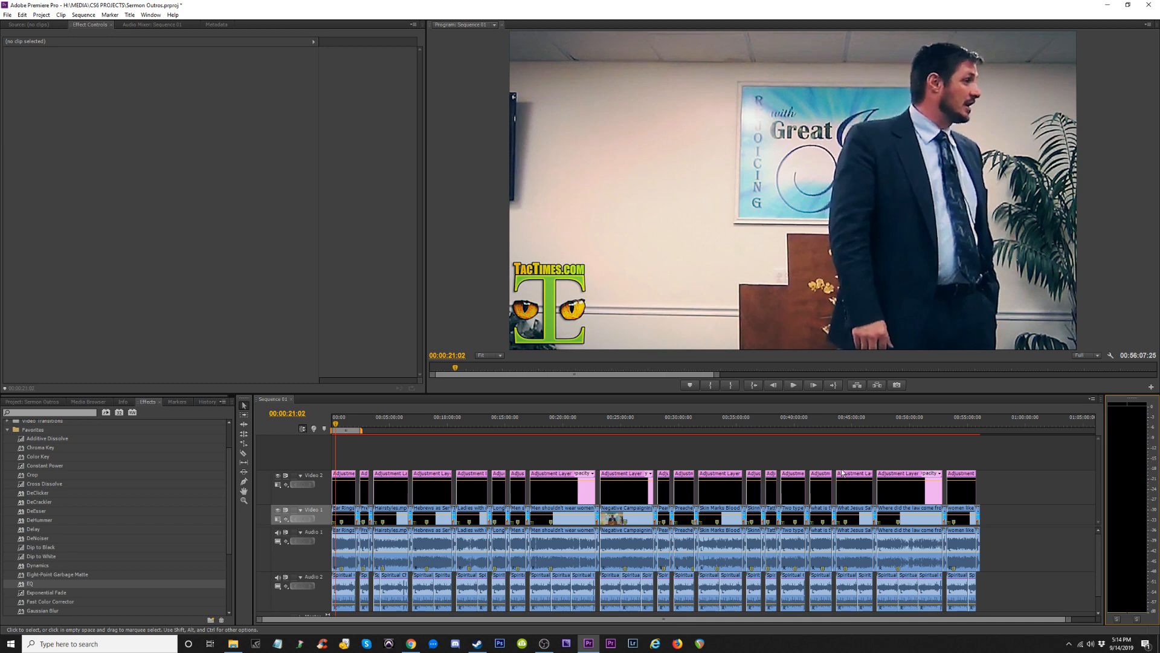
# Adjust the compressor makeup gain in the Dynamics effect of Ear Rings are for Slaves.mp4 and play the clip to check it.
pyautogui.press('=')
pyautogui.press('=')
pyautogui.press('=')
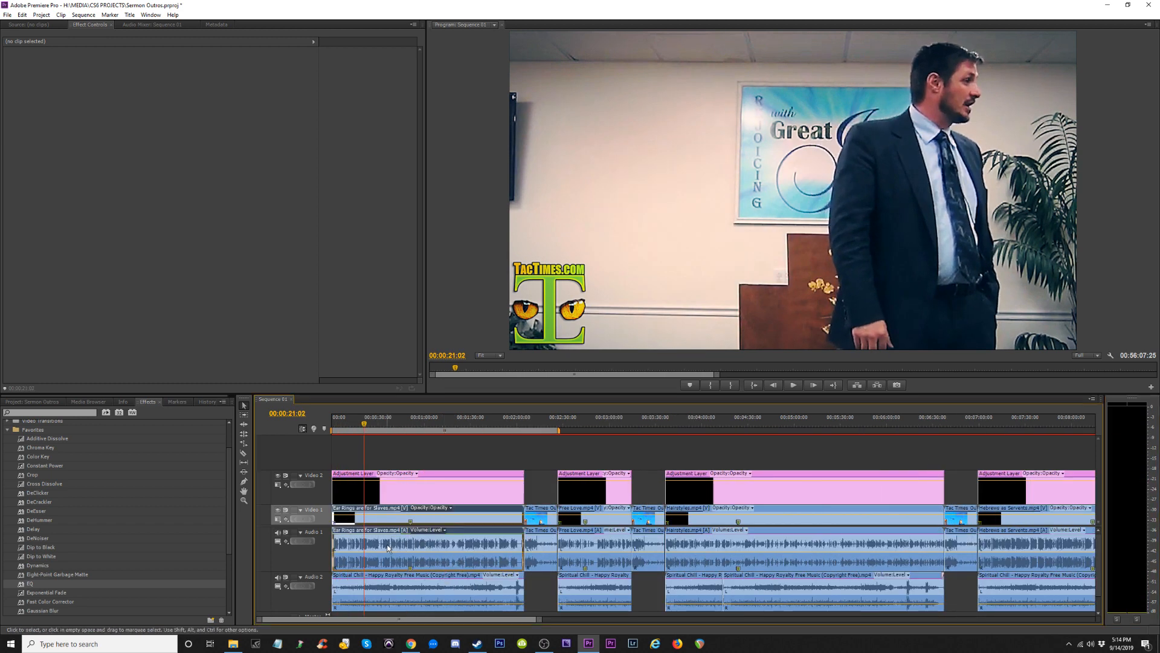
pyautogui.click(388, 548)
pyautogui.click(417, 532)
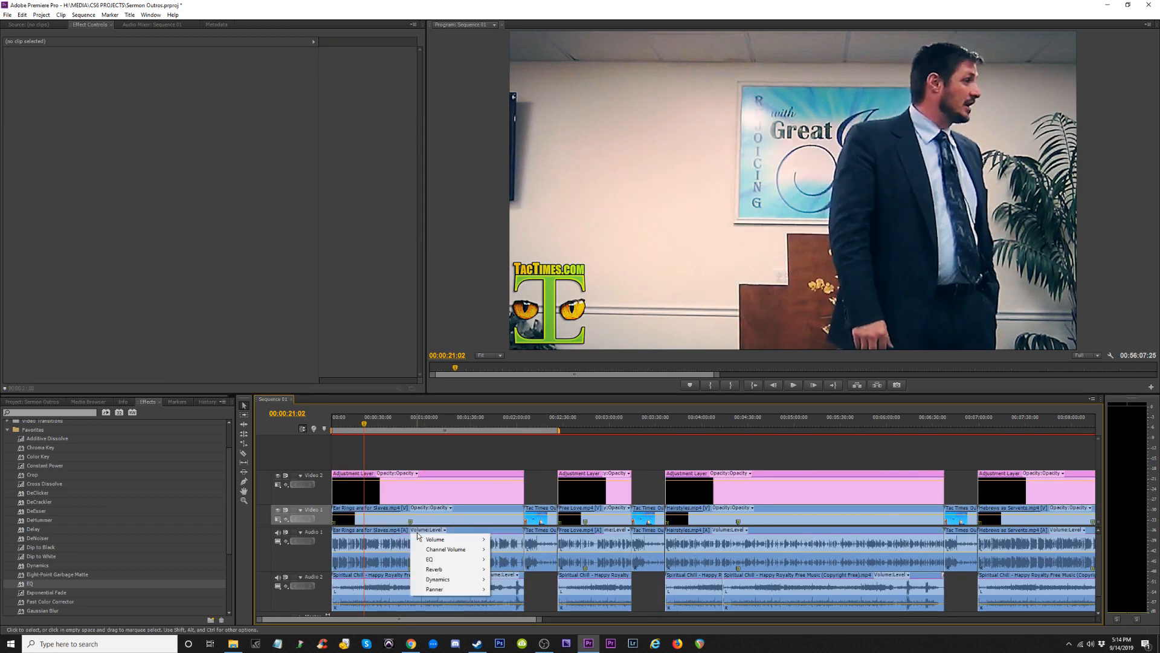
pyautogui.click(353, 551)
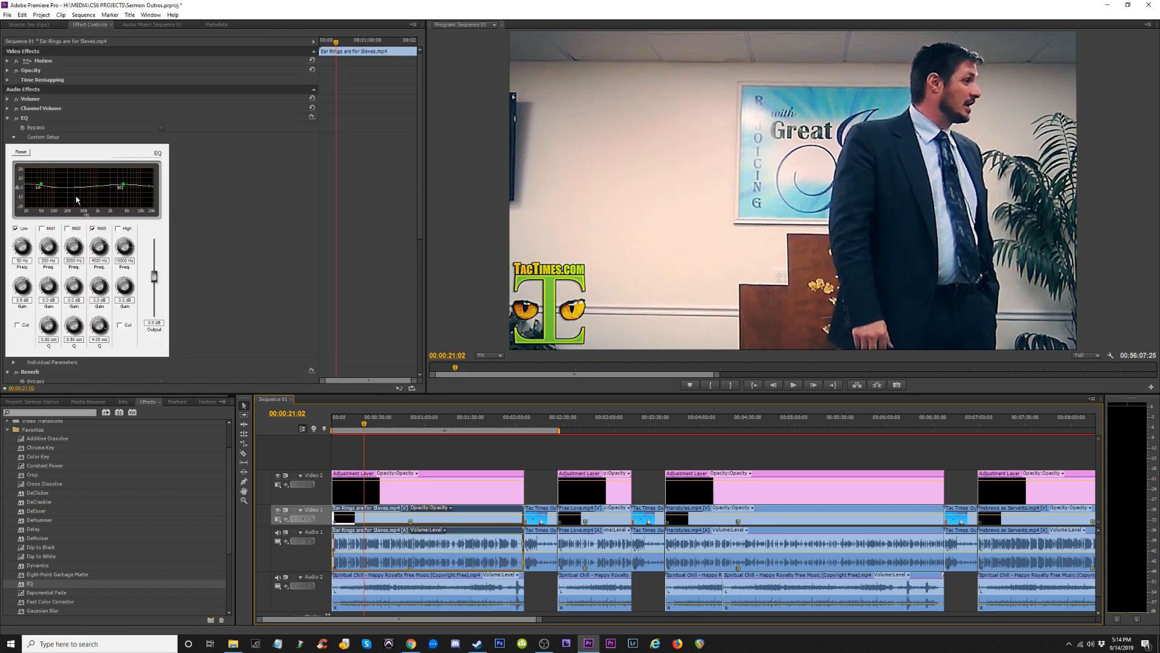
pyautogui.click(8, 119)
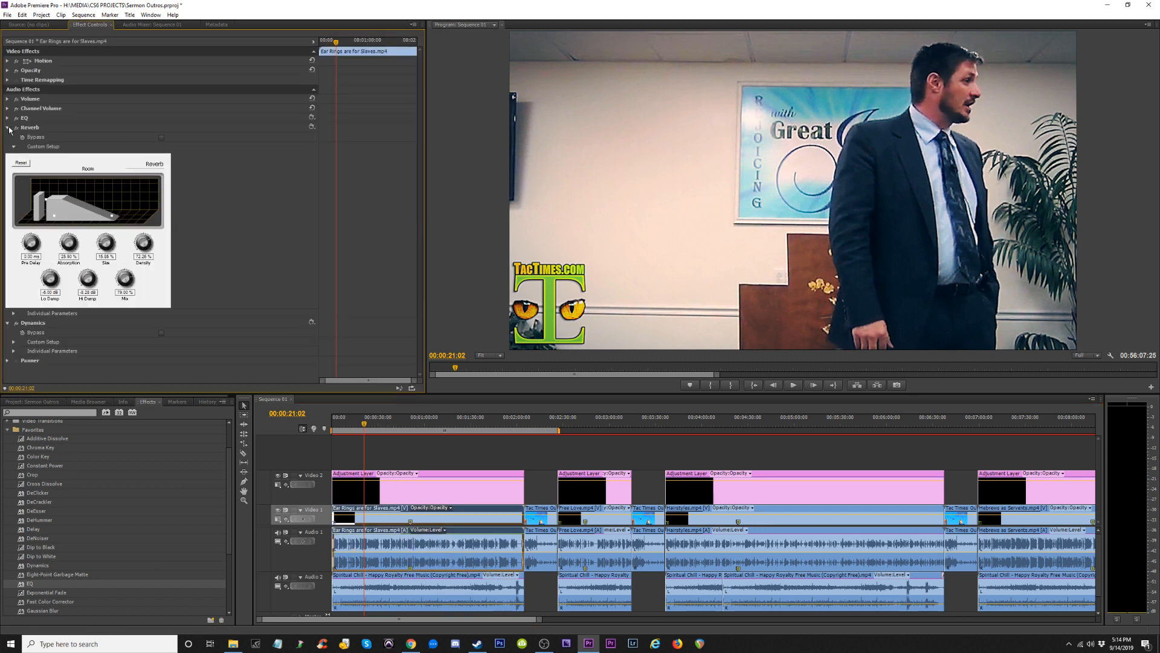
pyautogui.click(14, 342)
pyautogui.scroll(-5, 204, 357)
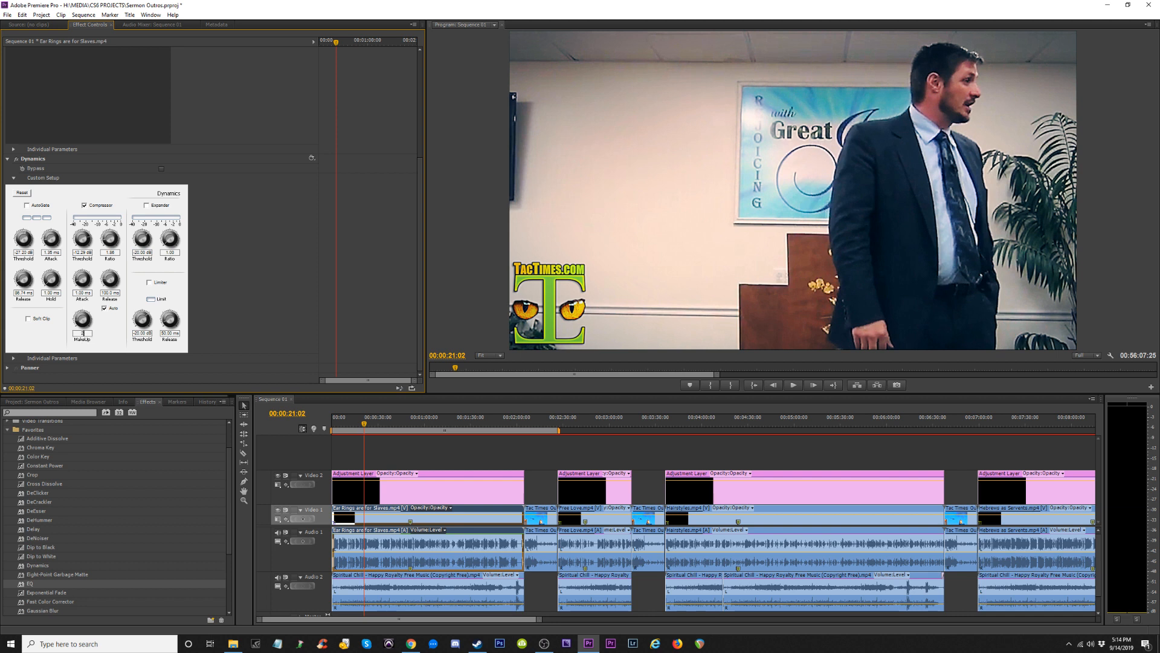
pyautogui.press('space')
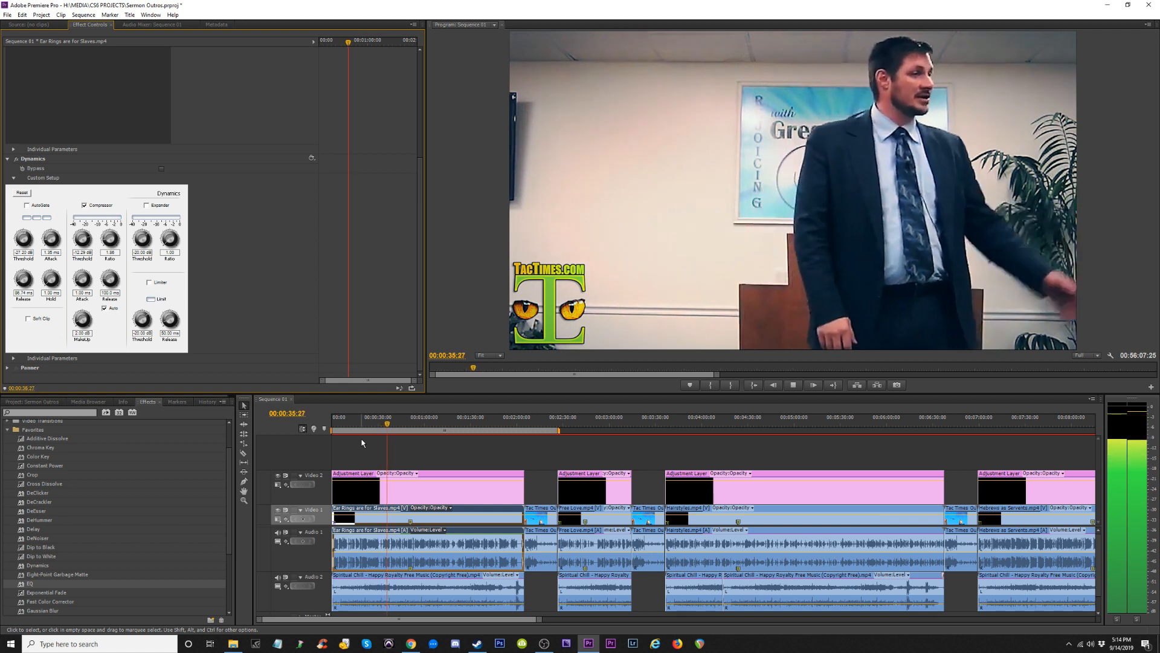
pyautogui.press('space')
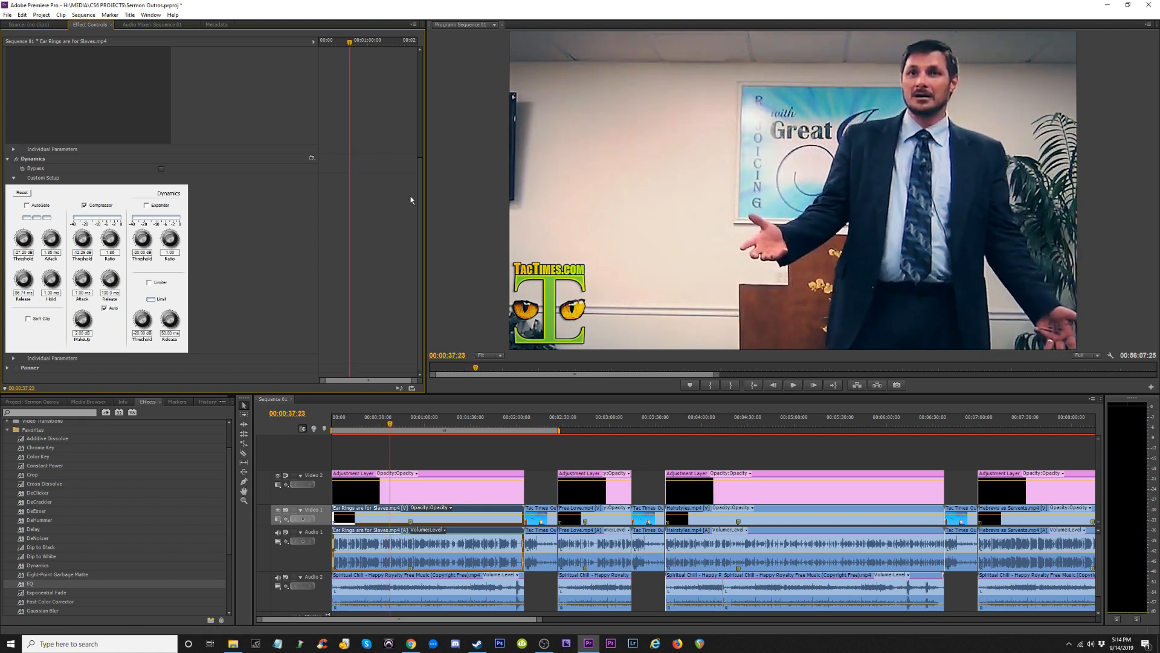
# In the same clip's EQ effect, enable Mid1 and Mid2 and cut them at about 256 Hz and 456 Hz during playback.
pyautogui.moveTo(419, 183); pyautogui.dragTo(426, 88)
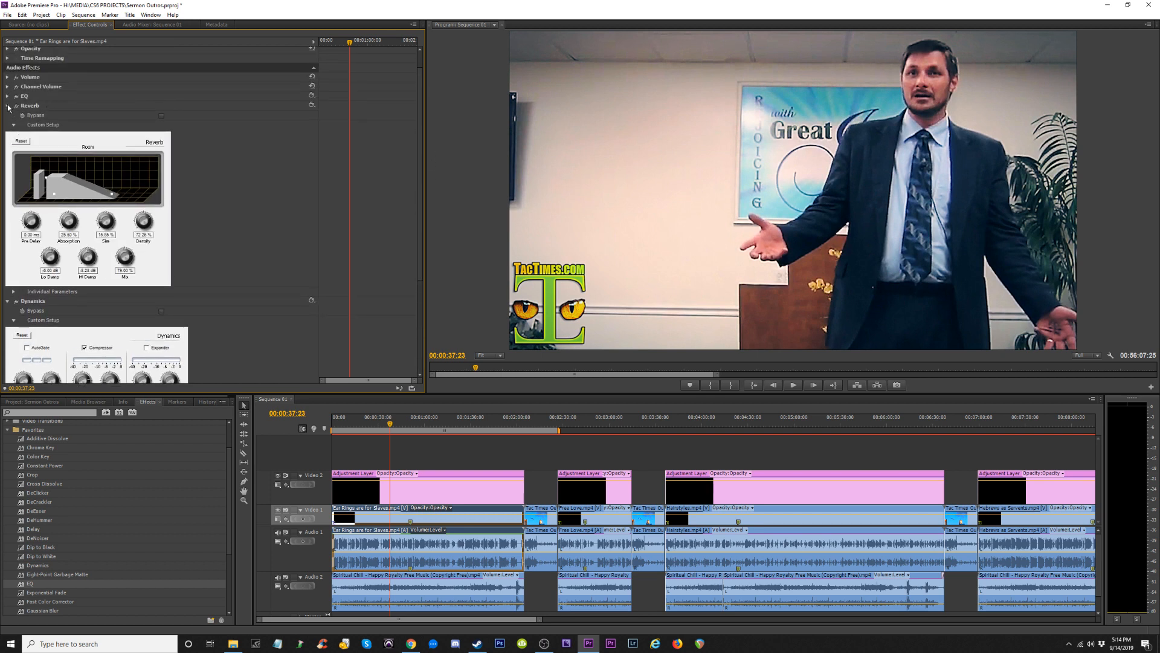
pyautogui.click(8, 98)
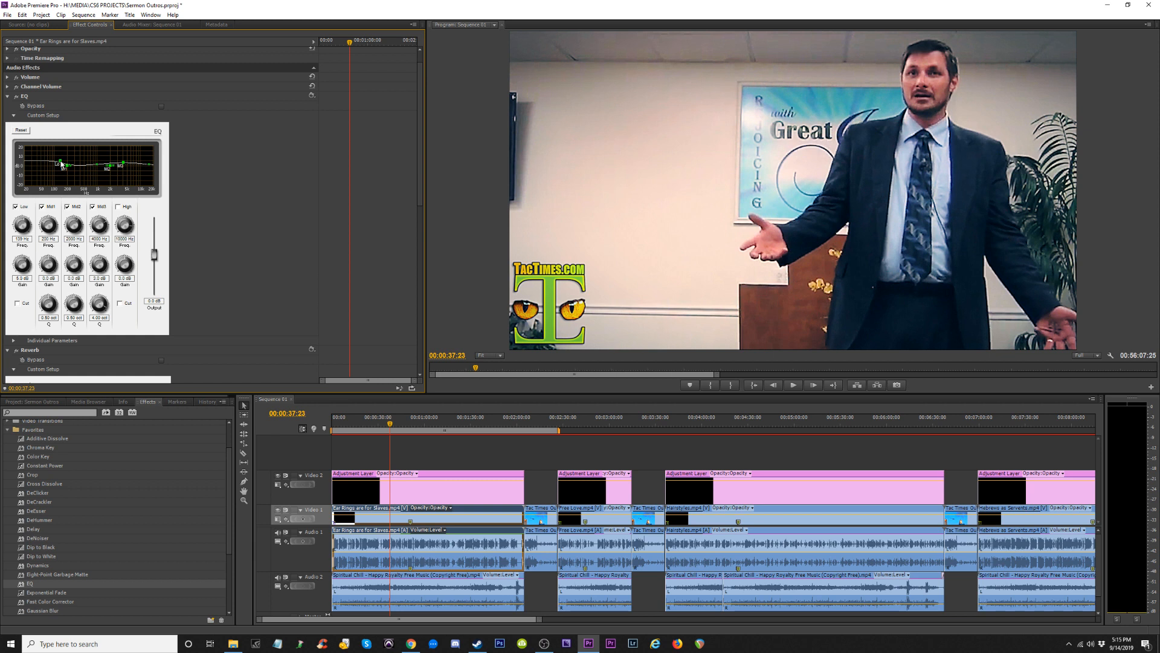
pyautogui.press('space')
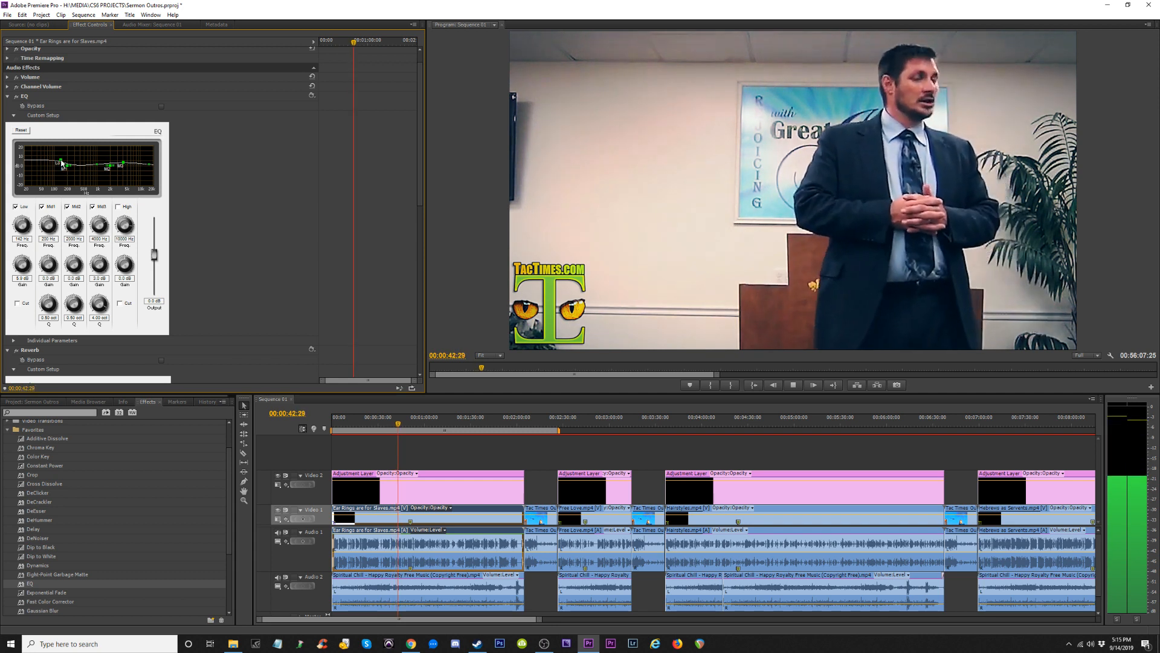
pyautogui.moveTo(60, 161); pyautogui.dragTo(61, 160)
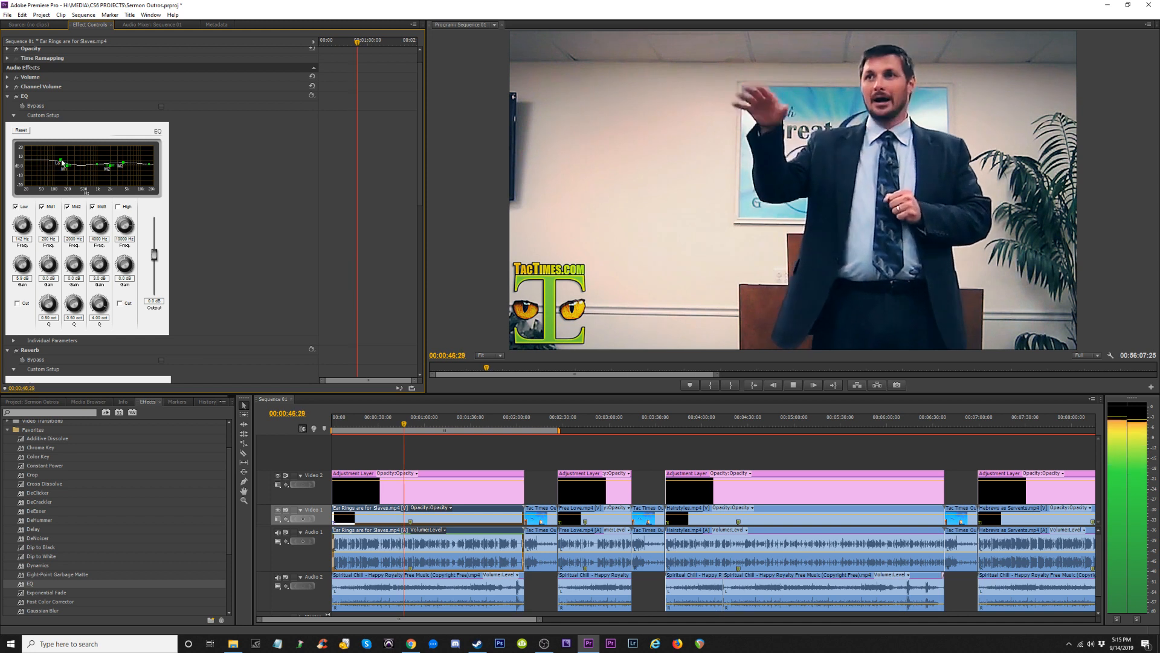
pyautogui.moveTo(62, 160); pyautogui.dragTo(84, 175)
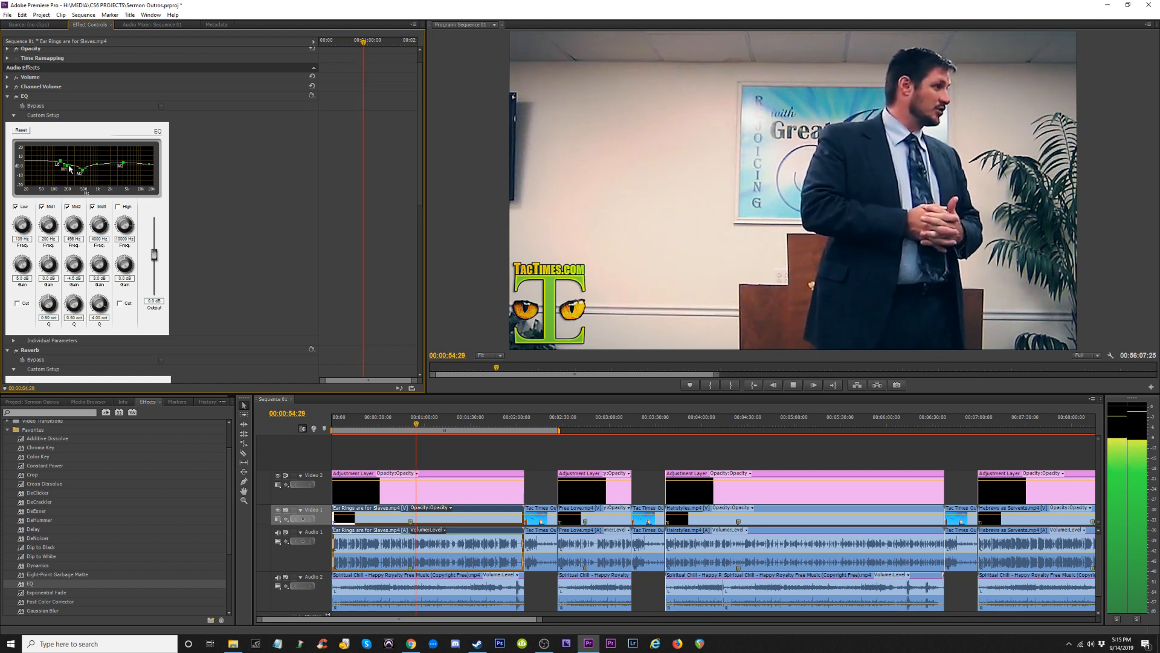
pyautogui.moveTo(68, 168); pyautogui.dragTo(72, 170)
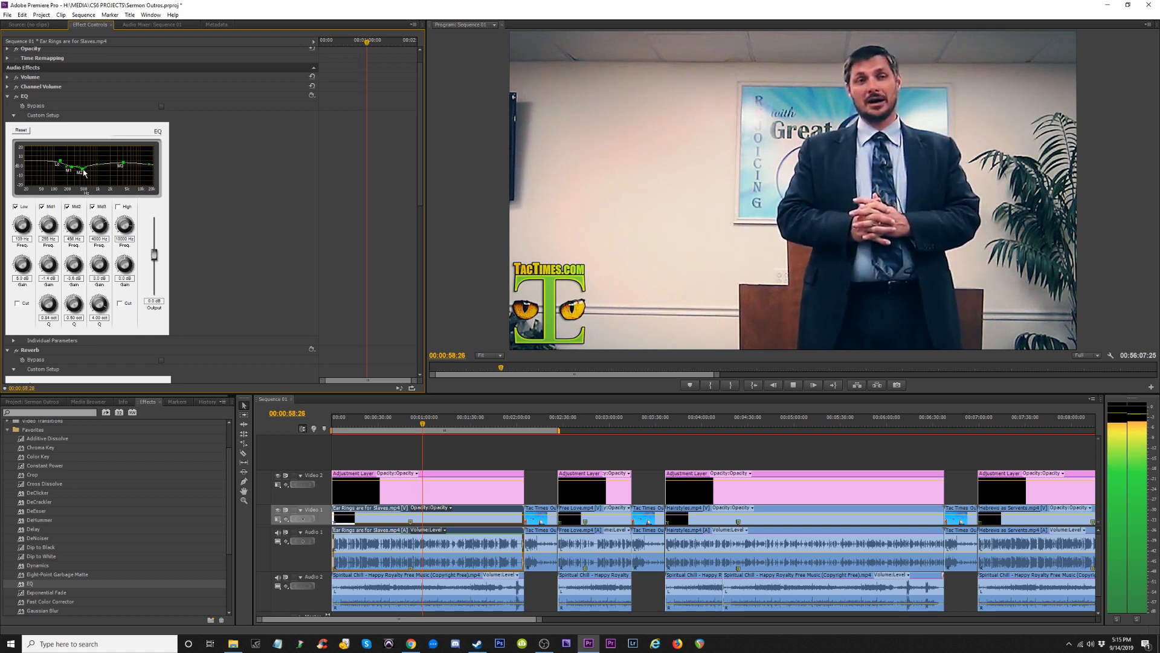
# Raise the EQ's Low band to about 309 Hz and 11.4 dB while listening to the clip.
pyautogui.moveTo(60, 162); pyautogui.dragTo(67, 161)
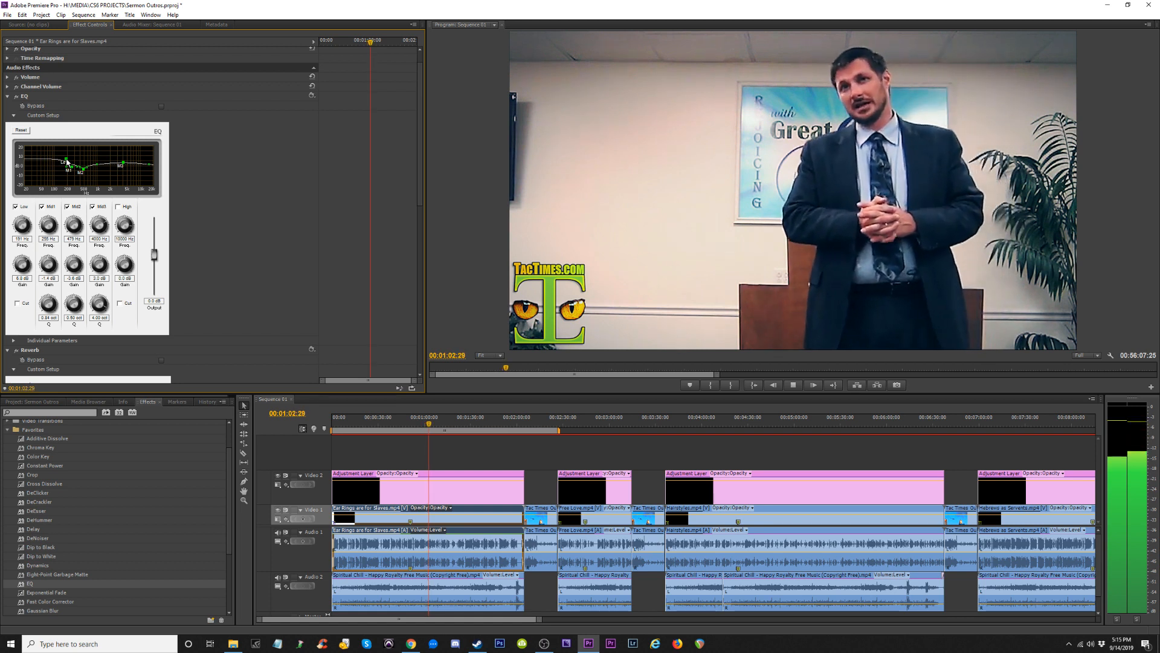
pyautogui.moveTo(71, 162); pyautogui.dragTo(70, 162)
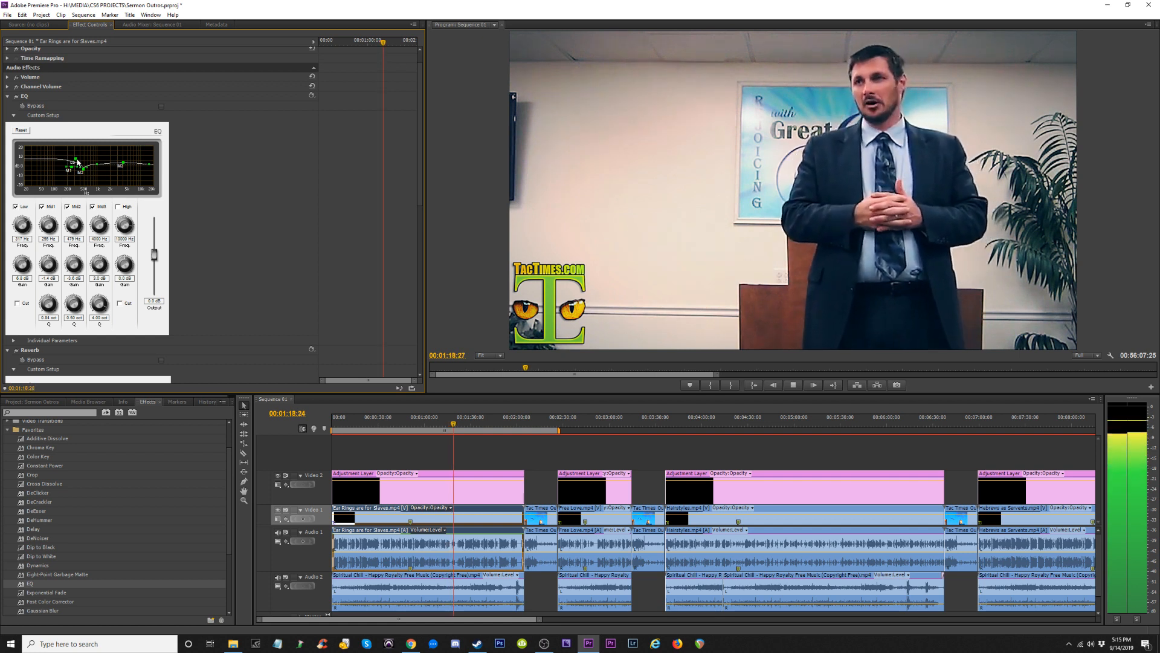
pyautogui.moveTo(79, 159); pyautogui.dragTo(76, 160)
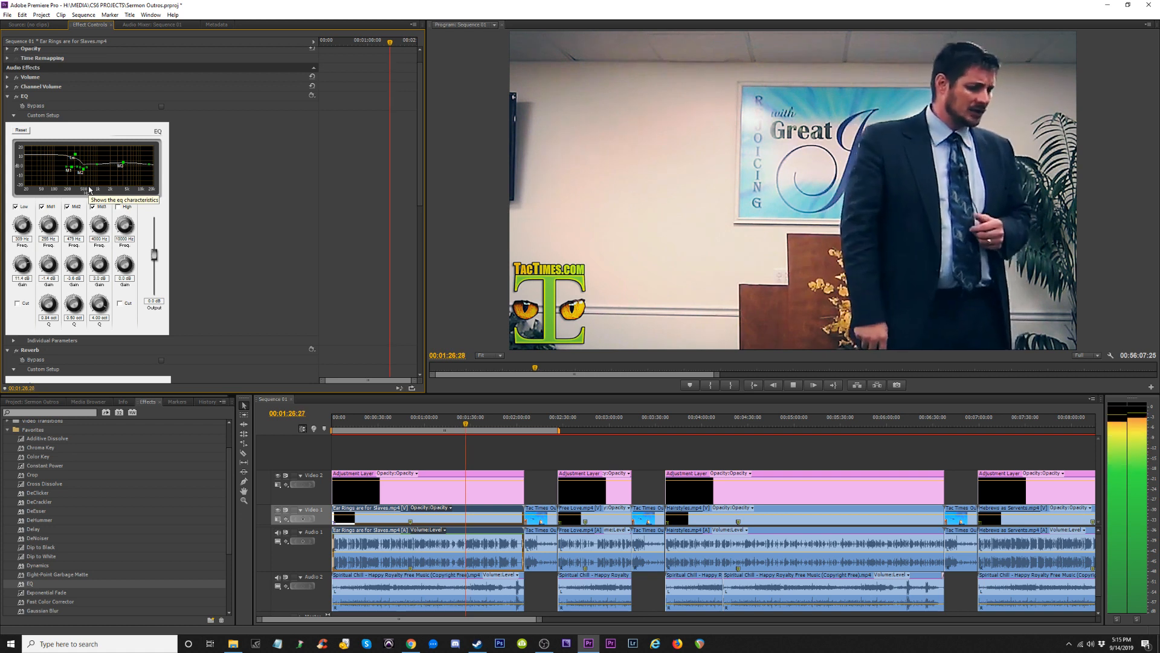
pyautogui.press('space')
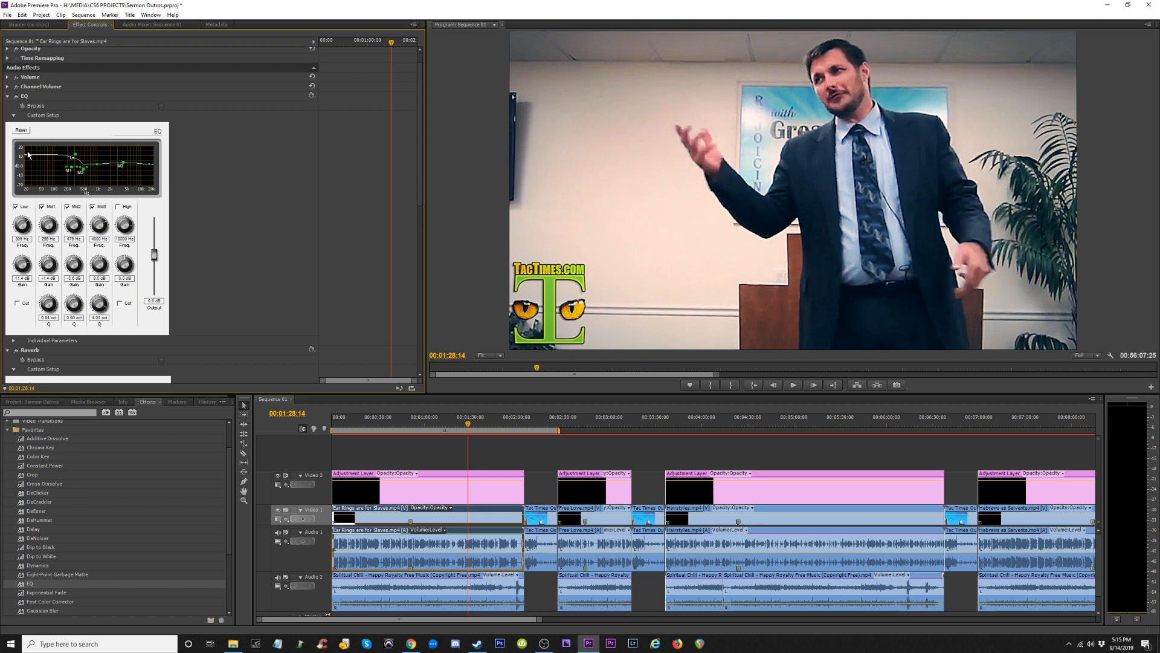
# Copy only the audio portion of Ear Rings are for Slaves.mp4 with its adjusted effects.
pyautogui.click(443, 452)
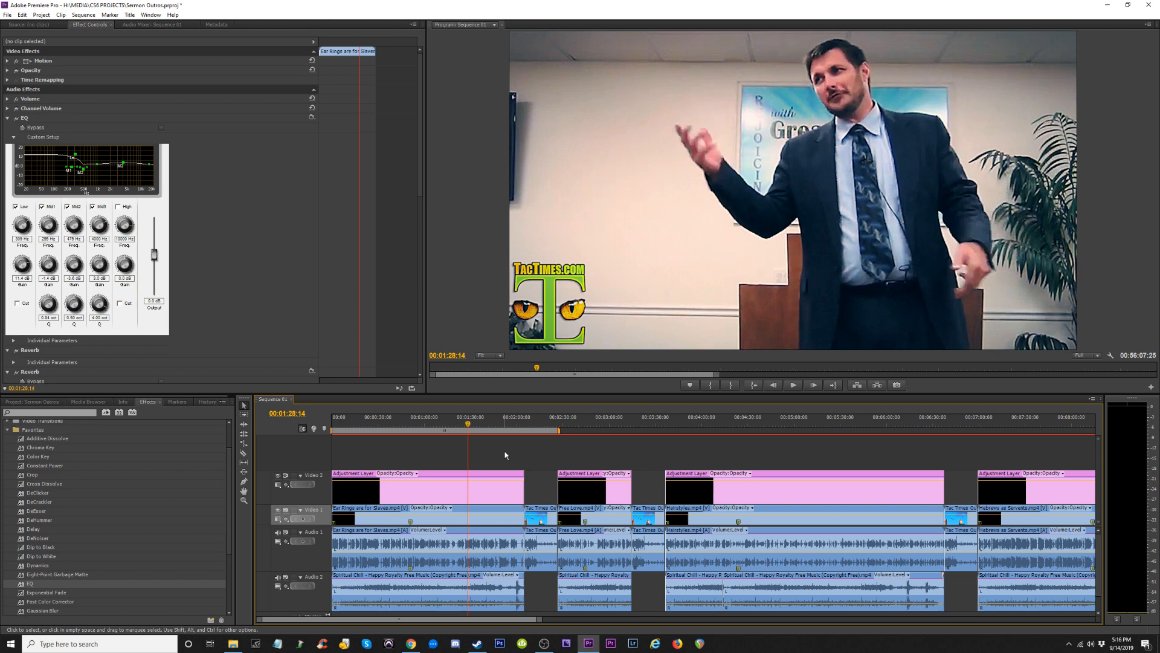
pyautogui.click(438, 543)
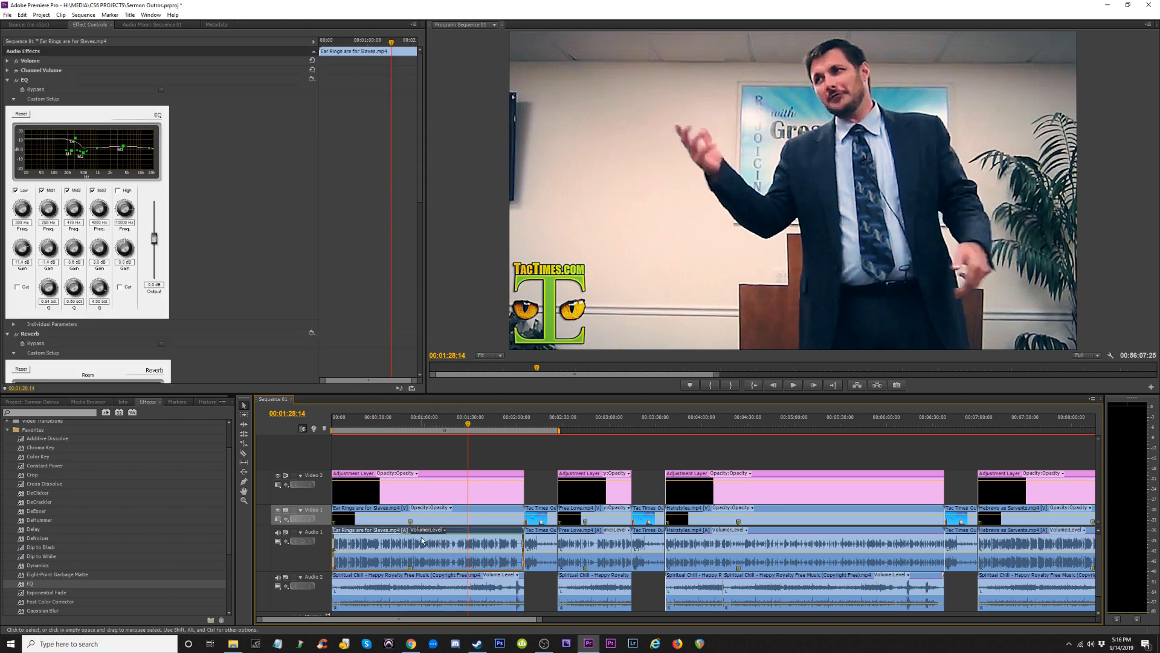
pyautogui.rightClick(422, 538)
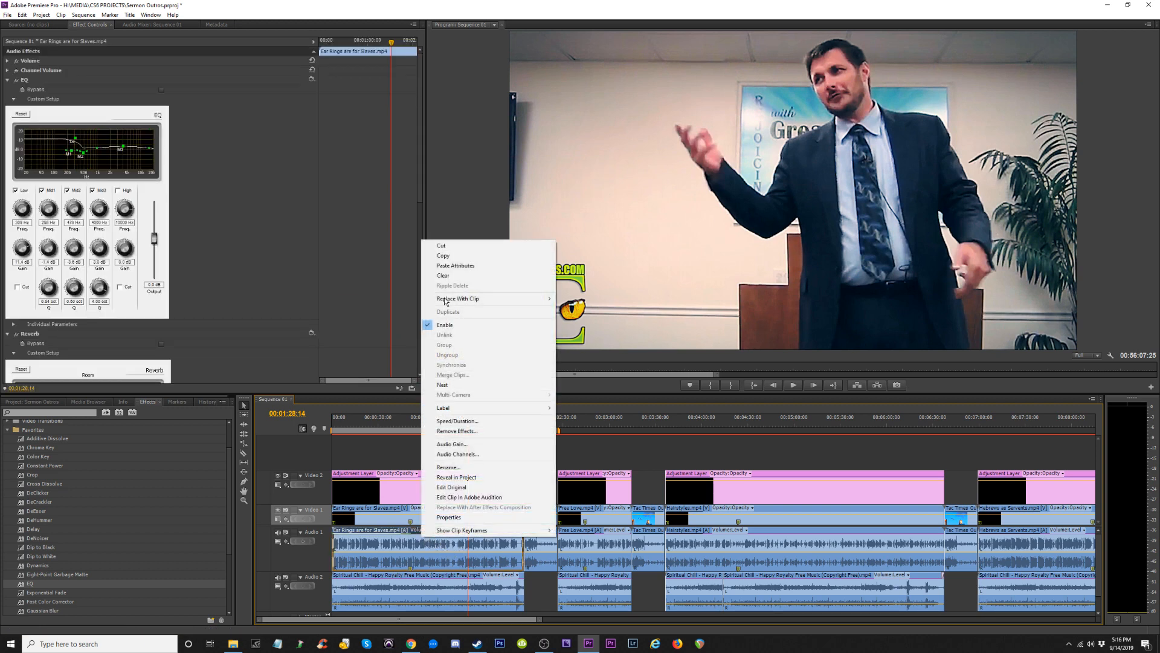
pyautogui.click(446, 258)
# Select only the audio portions of Free Love.mp4, Hairstyles.mp4 and Hebrews as Servents.mp4 on Audio 1, leaving out the outros.
pyautogui.press('-')
pyautogui.press('-')
pyautogui.press('-')
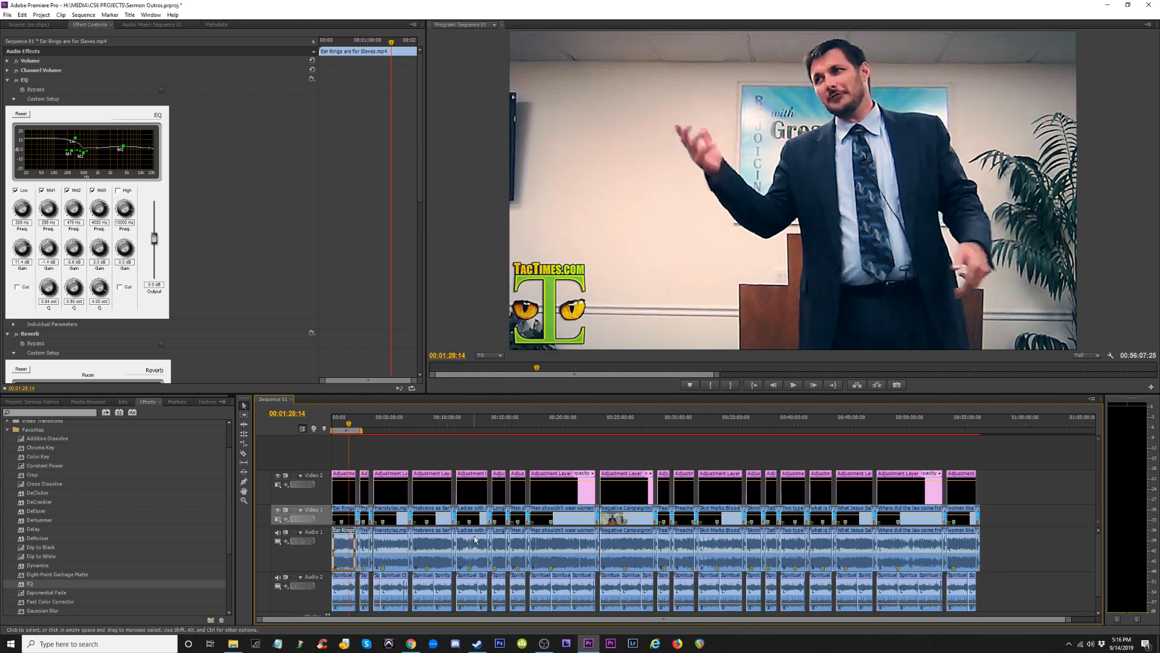
pyautogui.press('=')
pyautogui.press('=')
pyautogui.press('=')
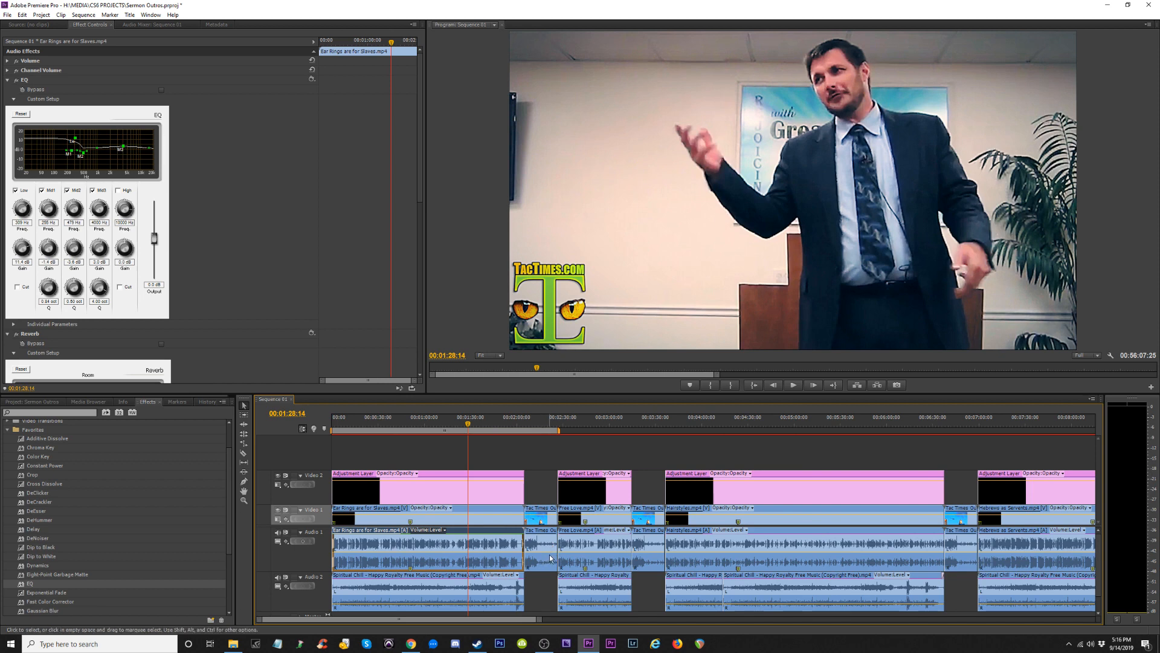
pyautogui.click(590, 543)
pyautogui.click(644, 496)
pyautogui.keyDown('alt'); pyautogui.click(589, 550); pyautogui.keyUp('alt')
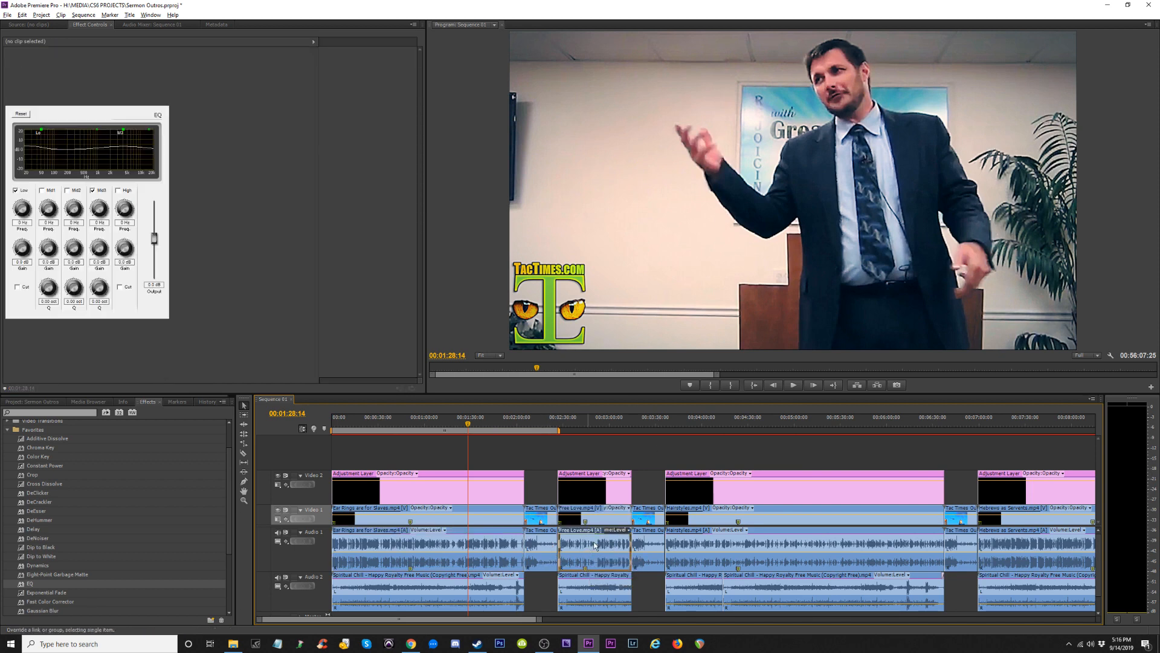
pyautogui.keyDown('alt'); pyautogui.click(693, 547); pyautogui.keyUp('alt')
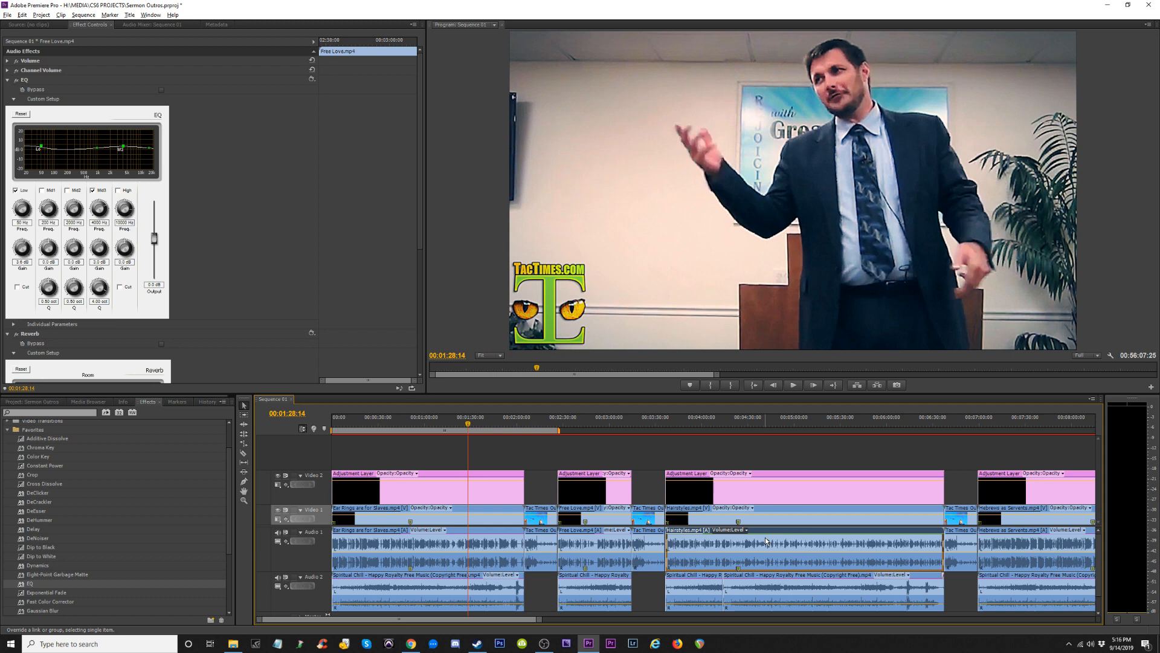
pyautogui.keyDown('alt'); pyautogui.keyDown('shift'); pyautogui.click(582, 549); pyautogui.keyUp('shift'); pyautogui.keyUp('alt')
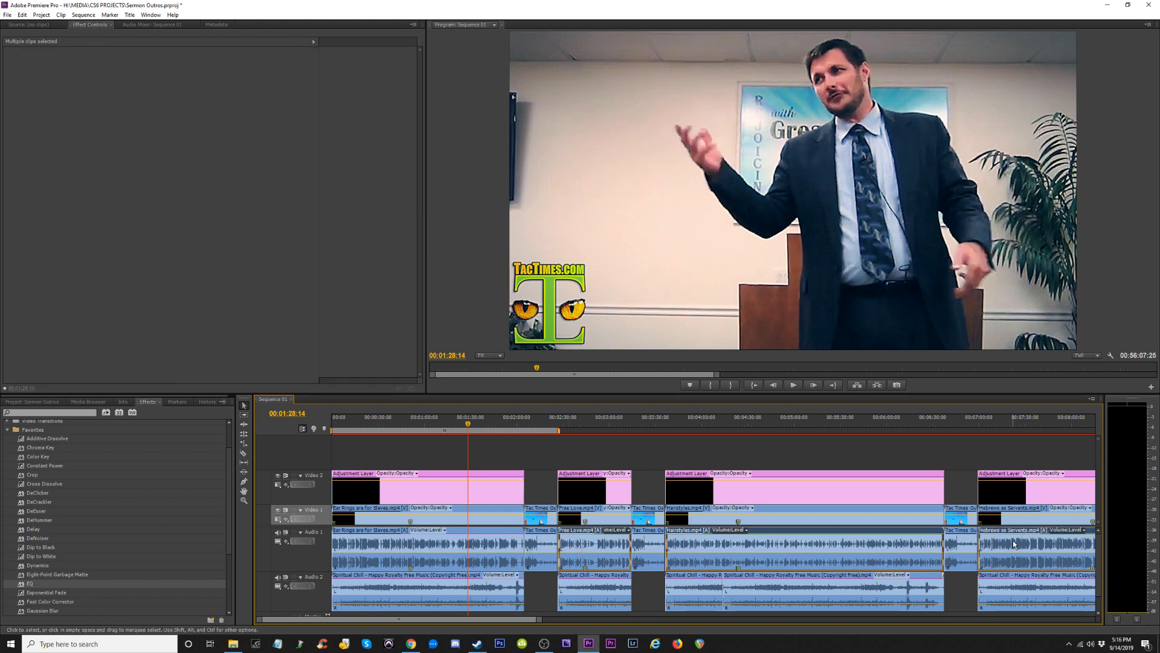
# Add the audio of the sermon clips from Ladies with nose rings looks like a bull.mp4 through Negative Campaigning.mp4 to the selection.
pyautogui.press('-')
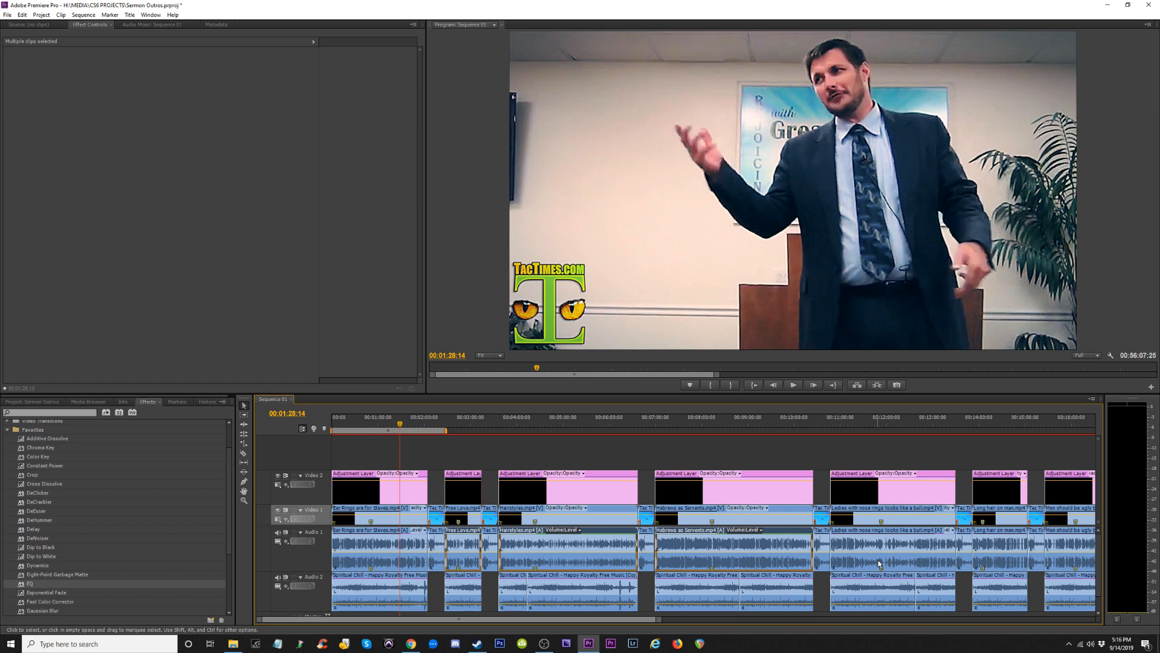
pyautogui.keyDown('alt'); pyautogui.keyDown('shift'); pyautogui.click(924, 551); pyautogui.keyUp('shift'); pyautogui.keyUp('alt')
pyautogui.keyDown('alt'); pyautogui.keyDown('shift'); pyautogui.click(1004, 541); pyautogui.keyUp('shift'); pyautogui.keyUp('alt')
pyautogui.keyDown('alt'); pyautogui.keyDown('shift'); pyautogui.click(1069, 547); pyautogui.keyUp('shift'); pyautogui.keyUp('alt')
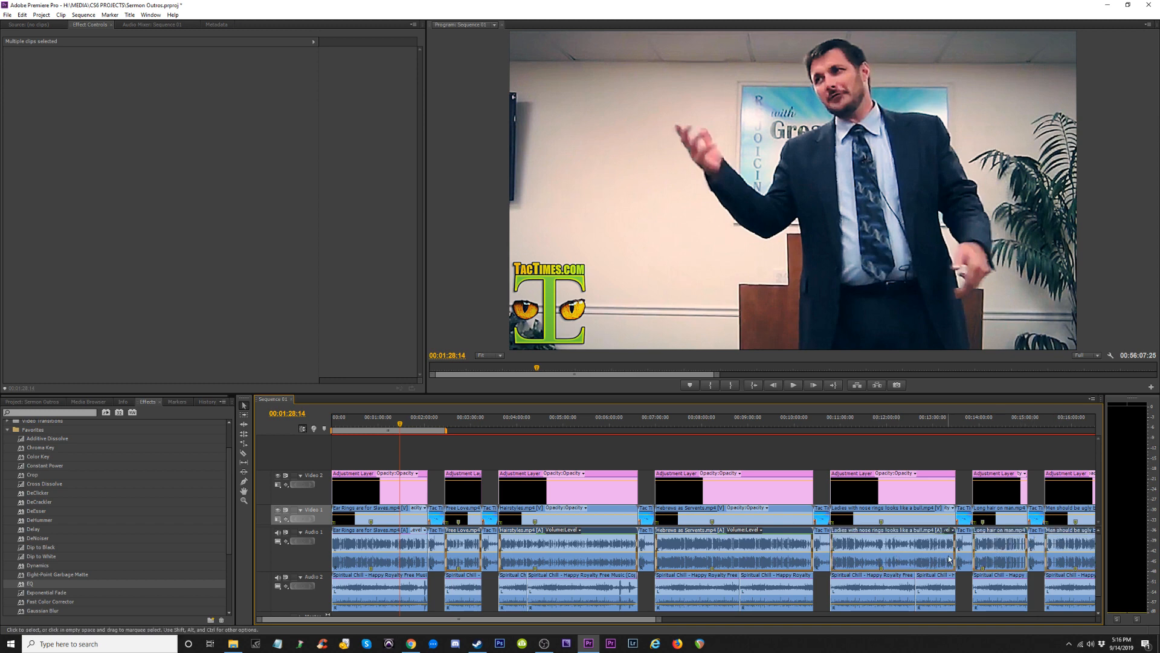
pyautogui.press('-')
pyautogui.press('=')
pyautogui.press('-')
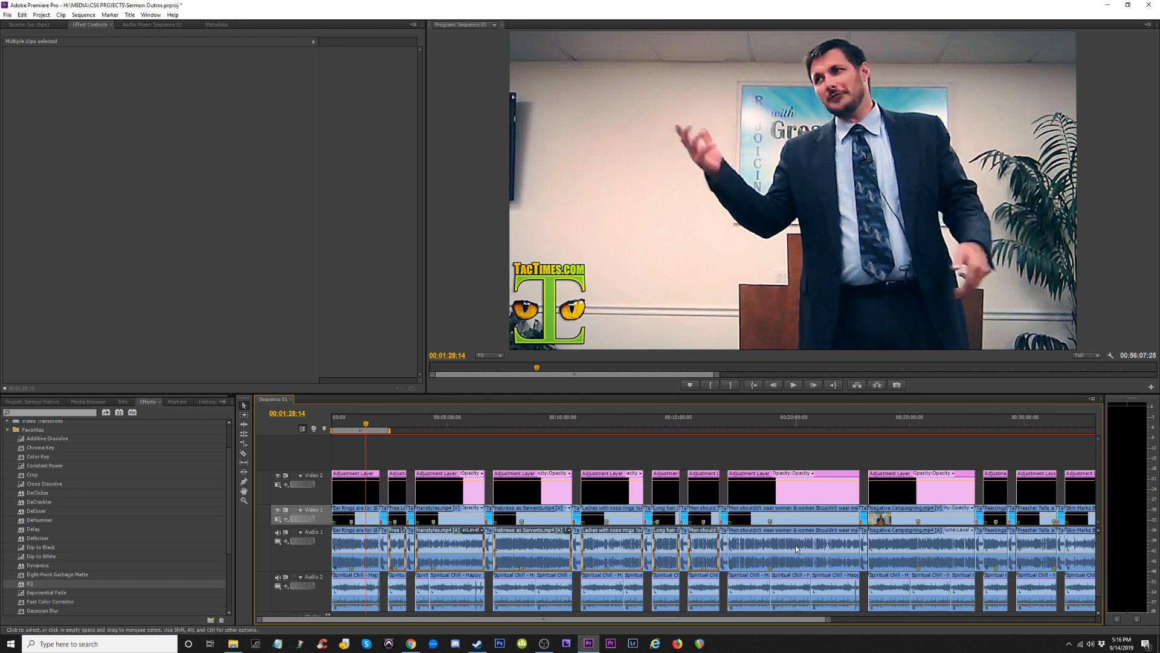
pyautogui.keyDown('shift'); pyautogui.click(778, 551); pyautogui.keyUp('shift')
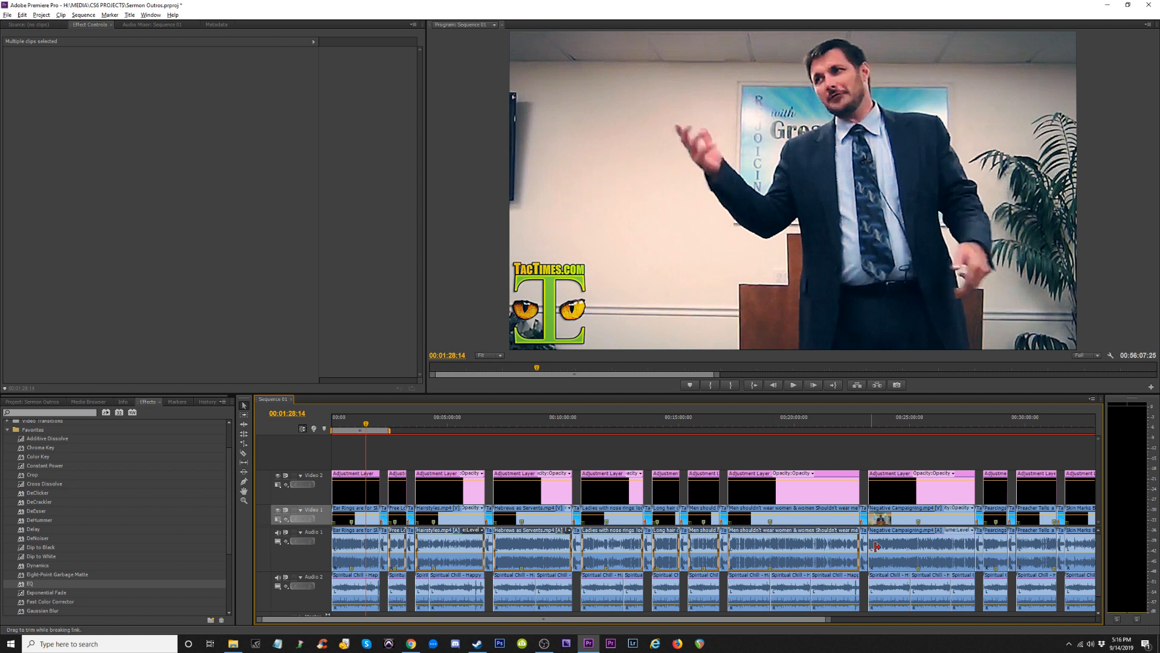
pyautogui.keyDown('alt'); pyautogui.keyDown('shift'); pyautogui.click(913, 547); pyautogui.keyUp('shift'); pyautogui.keyUp('alt')
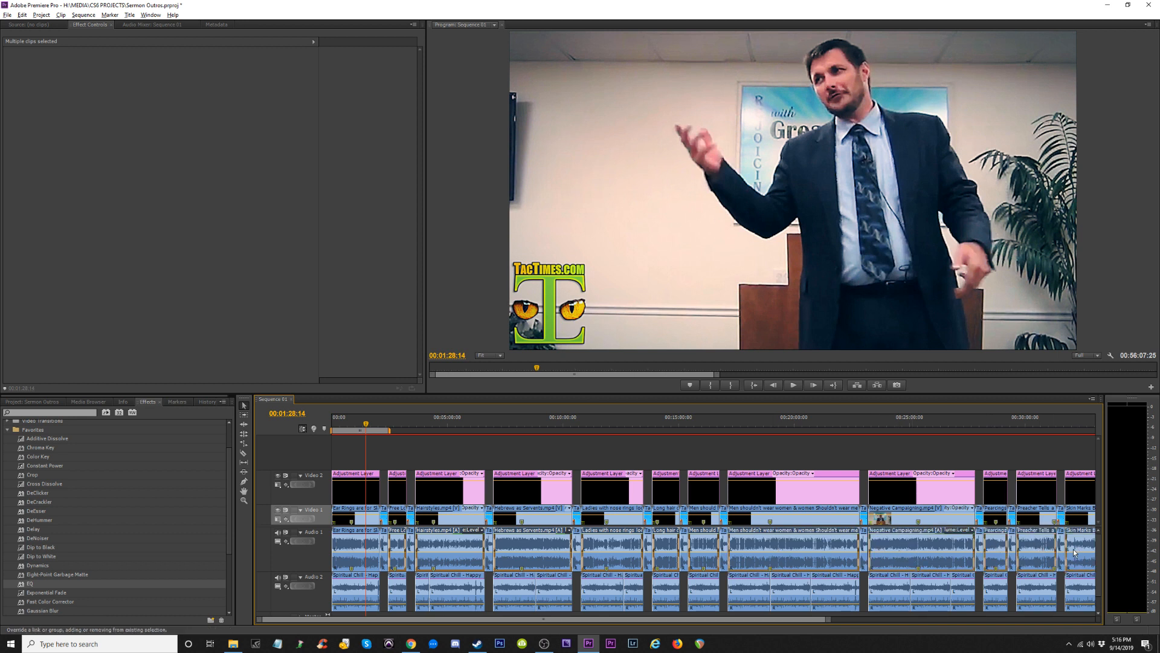
# Extend the audio-only selection to the remaining sermon clips up to the last one in the sequence, skipping the outros.
pyautogui.press('\\')
pyautogui.press('\\')
pyautogui.press('\\')
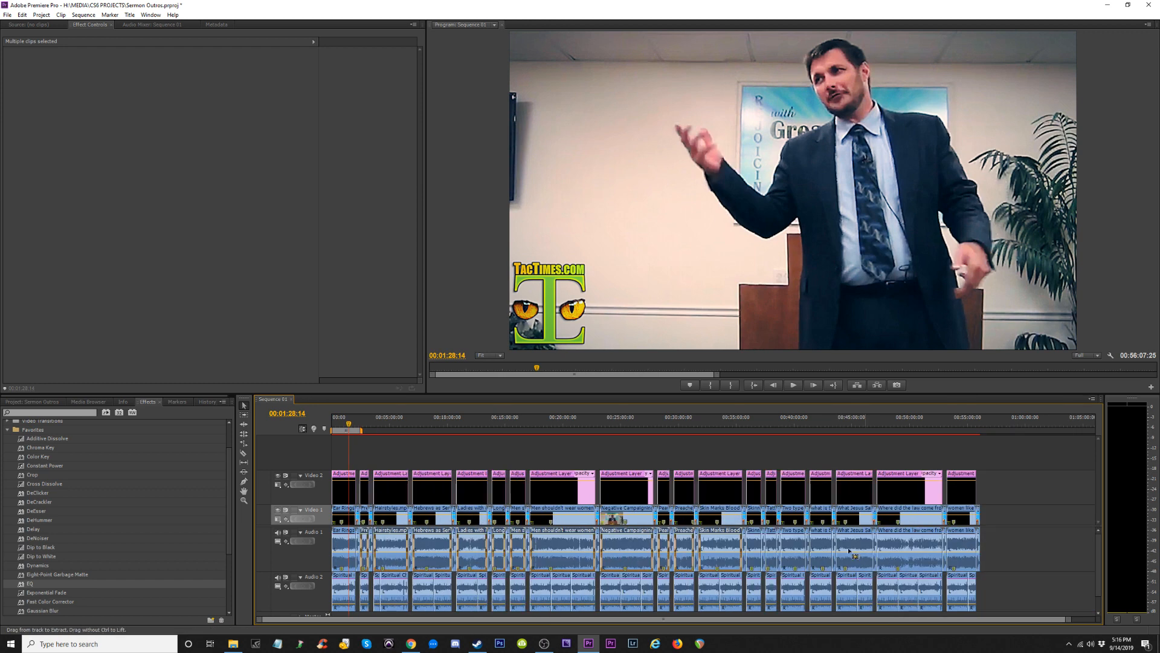
pyautogui.keyDown('alt'); pyautogui.keyDown('shift'); pyautogui.click(771, 545); pyautogui.keyUp('shift'); pyautogui.keyUp('alt')
pyautogui.keyDown('alt'); pyautogui.keyDown('shift'); pyautogui.click(793, 547); pyautogui.keyUp('shift'); pyautogui.keyUp('alt')
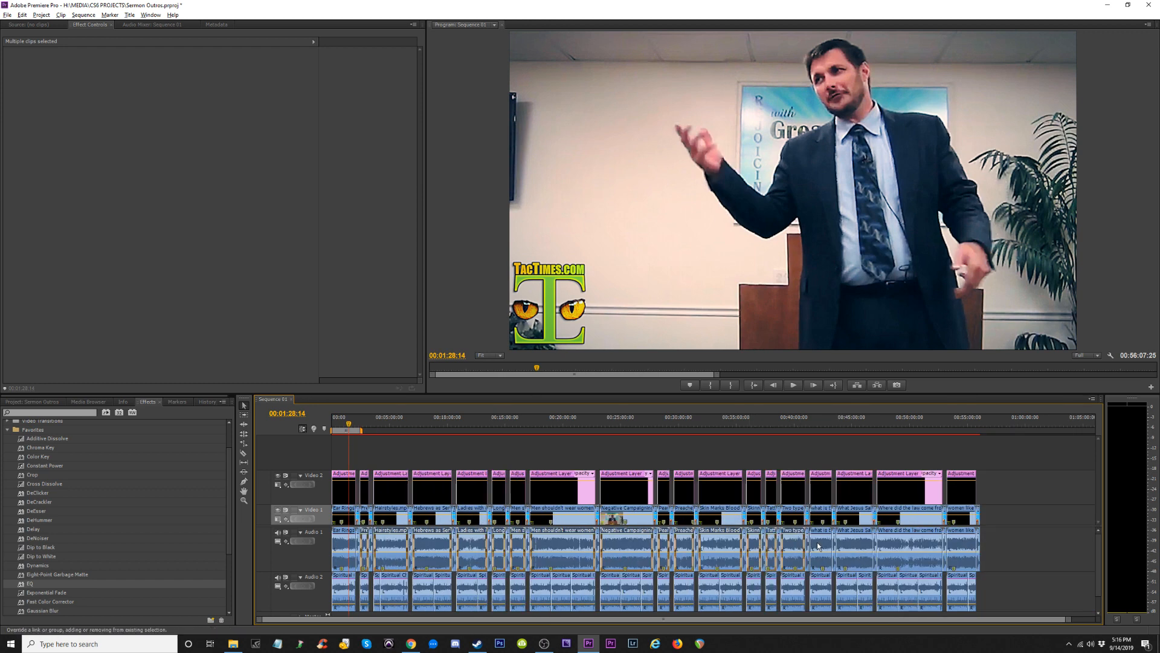
pyautogui.keyDown('alt'); pyautogui.keyDown('shift'); pyautogui.click(897, 543); pyautogui.keyUp('shift'); pyautogui.keyUp('alt')
pyautogui.keyDown('alt'); pyautogui.keyDown('shift'); pyautogui.click(961, 546); pyautogui.keyUp('shift'); pyautogui.keyUp('alt')
# Remove the Volume settings and audio effects from the selected sermon clips and paste the copied clip's attributes onto them.
pyautogui.rightClick(960, 546)
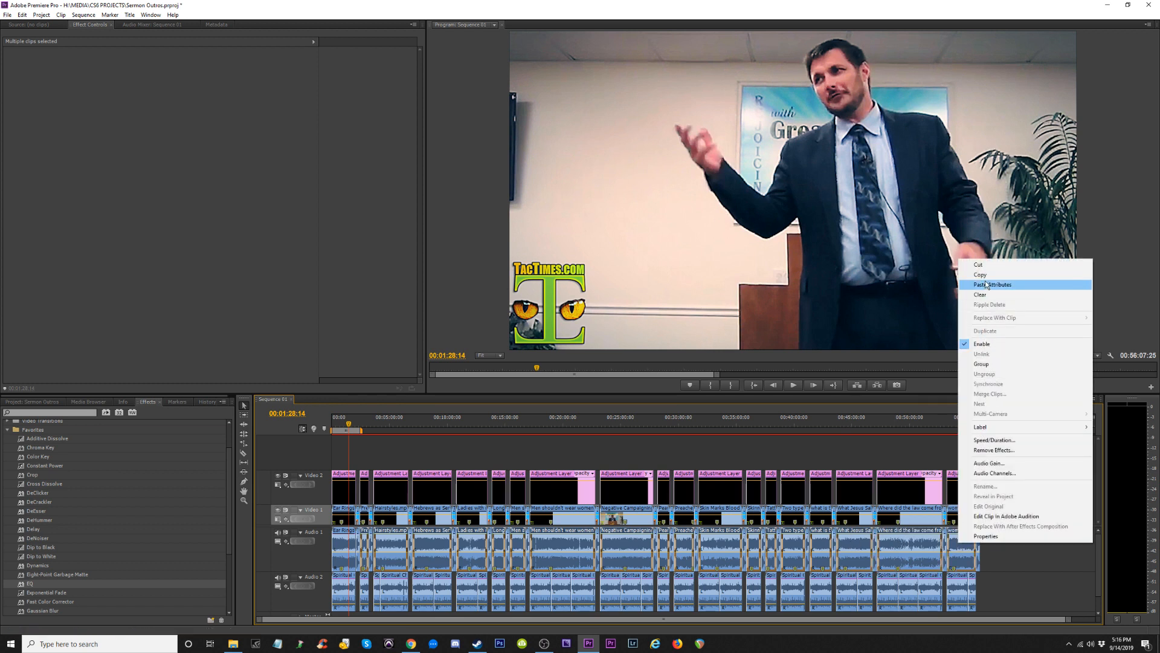
pyautogui.click(985, 450)
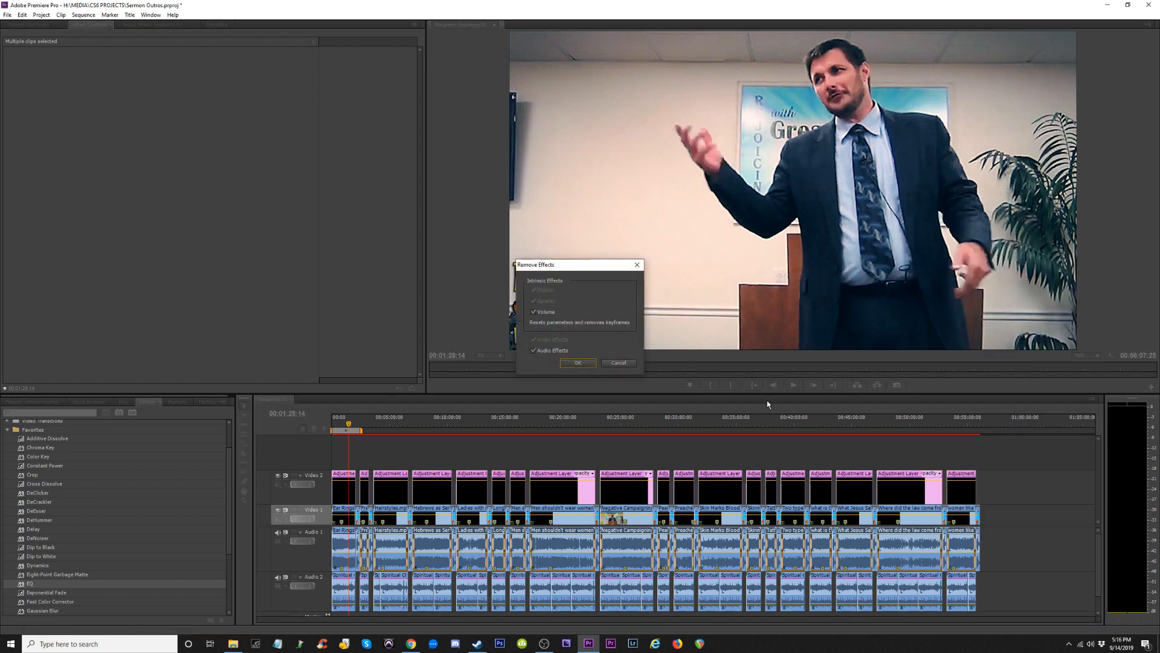
pyautogui.click(577, 363)
pyautogui.rightClick(548, 550)
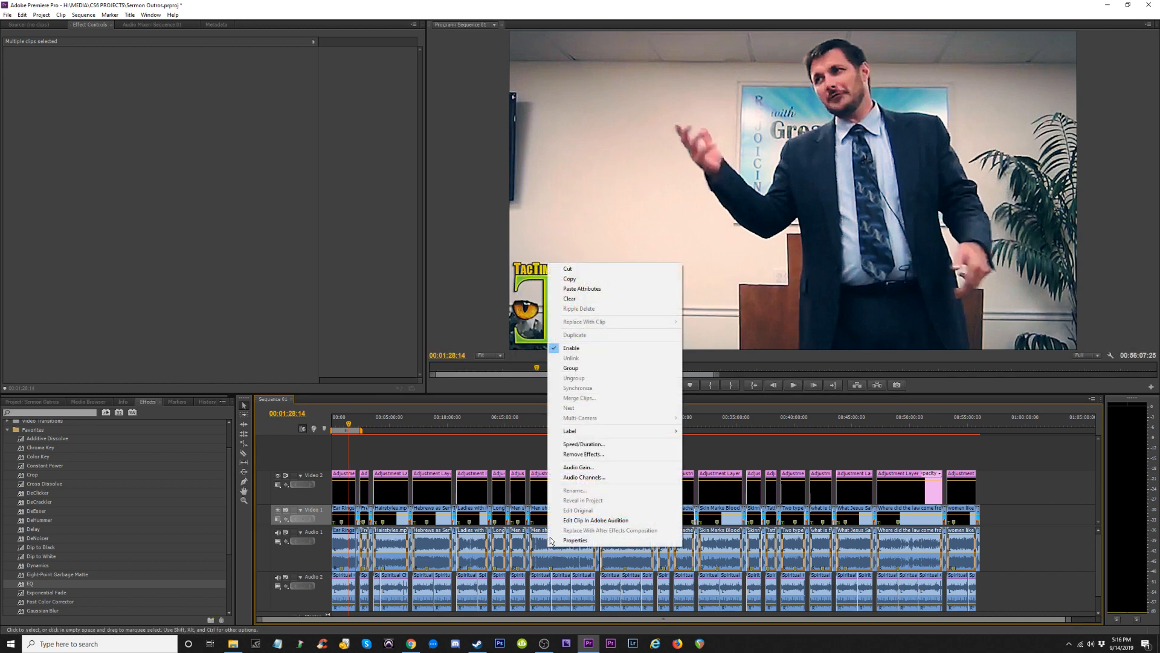
pyautogui.click(589, 291)
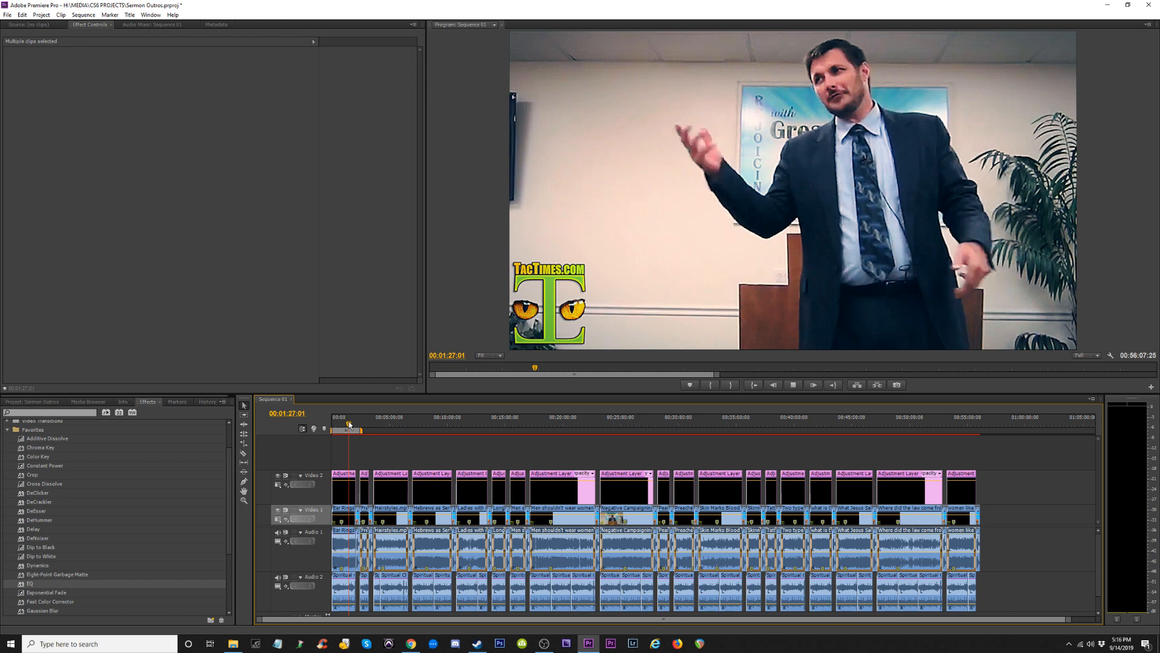
# Play the sequence from about 00:01:23 into the first outro to check the sermon audio against the outro's level.
pyautogui.press('=')
pyautogui.press('=')
pyautogui.press('=')
pyautogui.press('space')
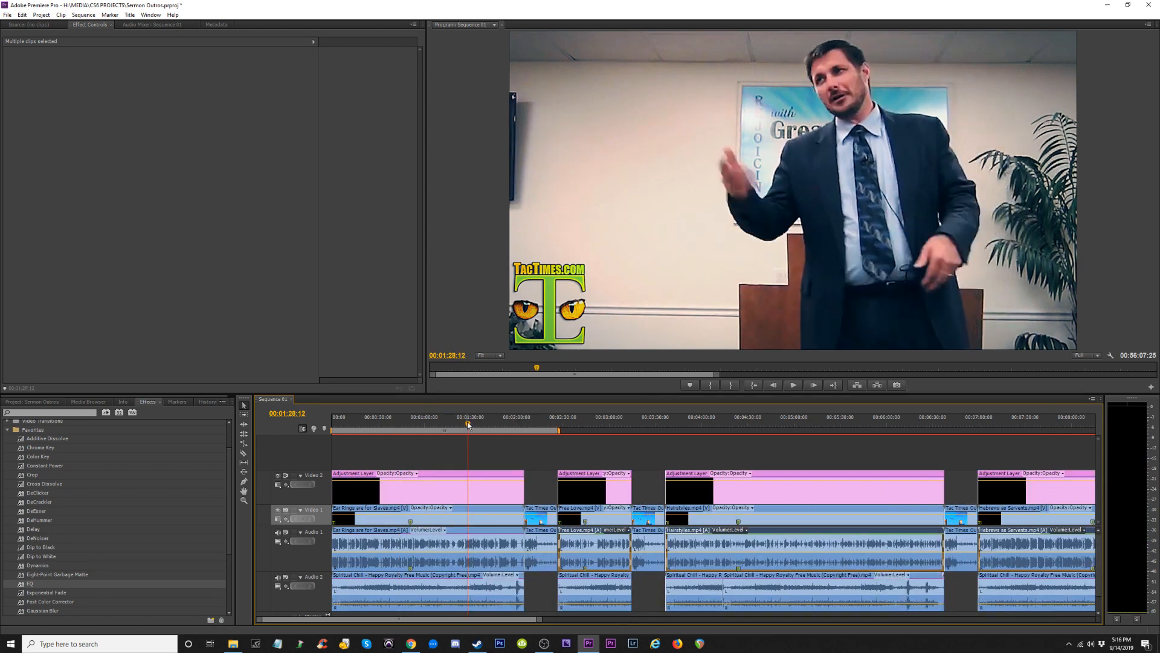
pyautogui.moveTo(468, 425); pyautogui.dragTo(463, 426)
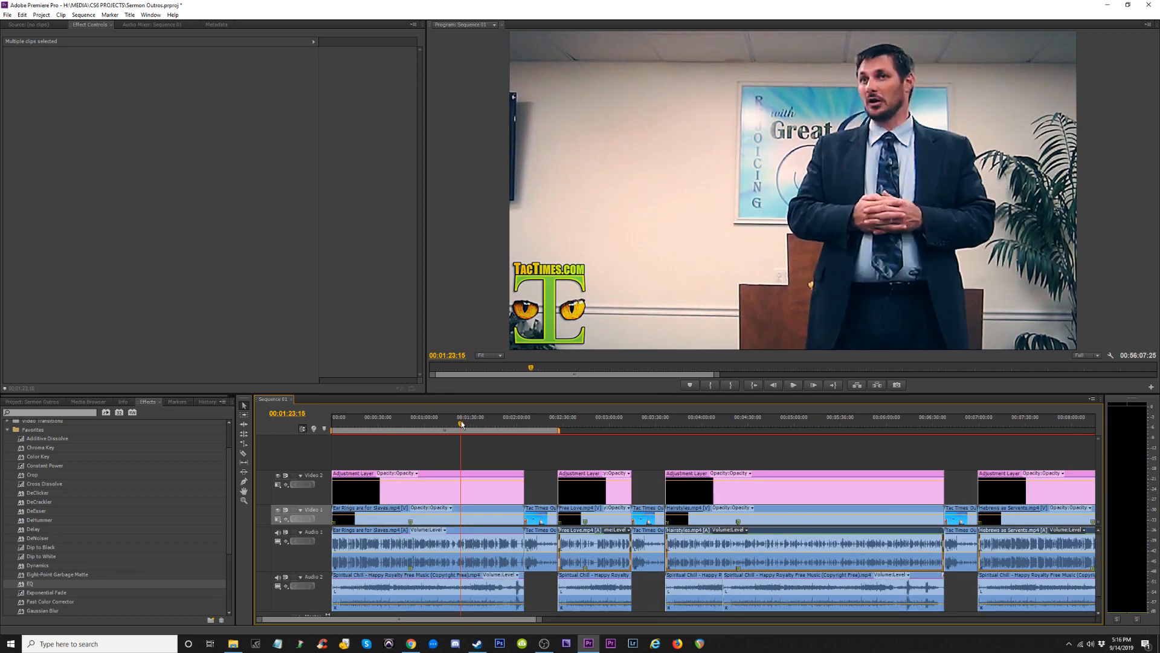
pyautogui.press('space')
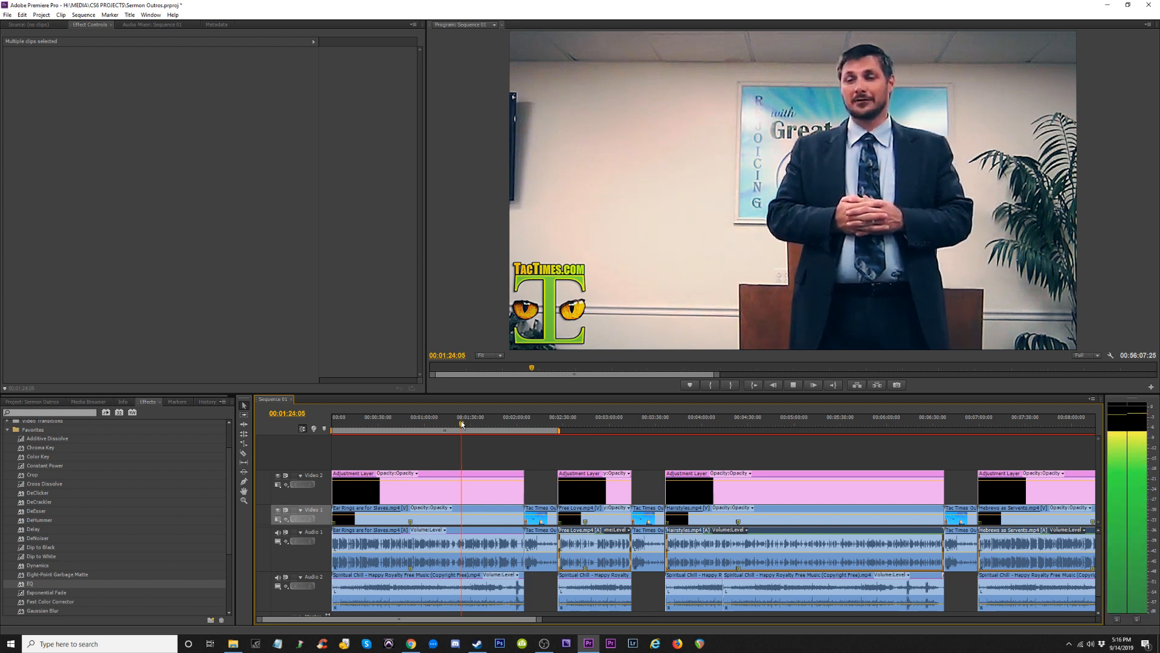
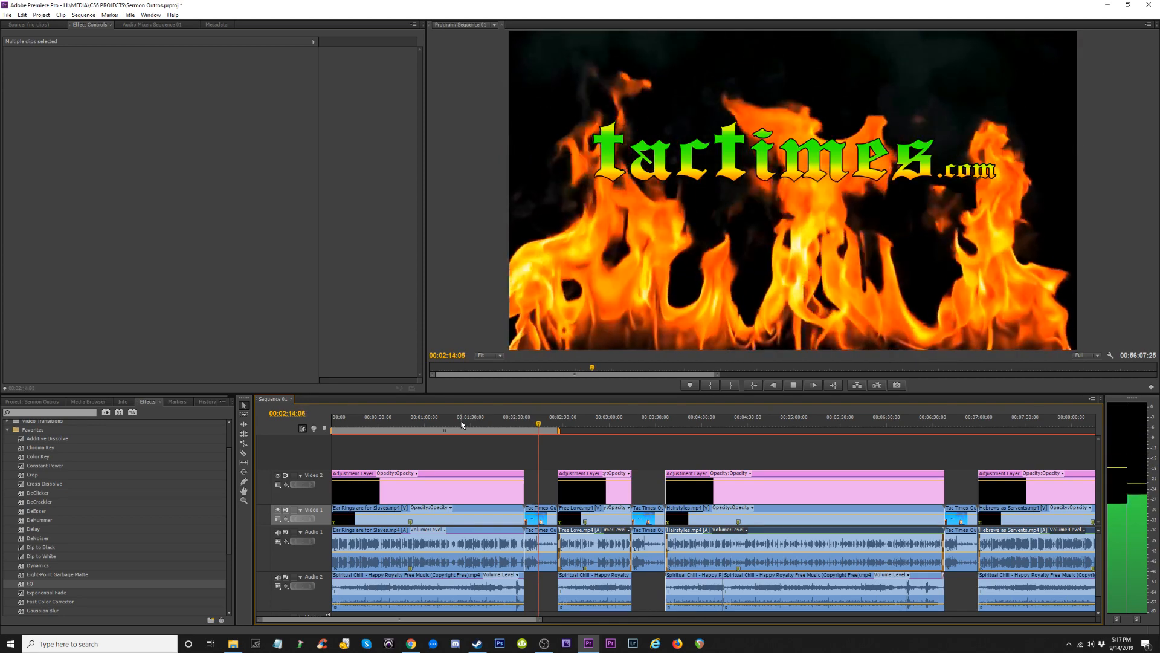
pyautogui.press('space')
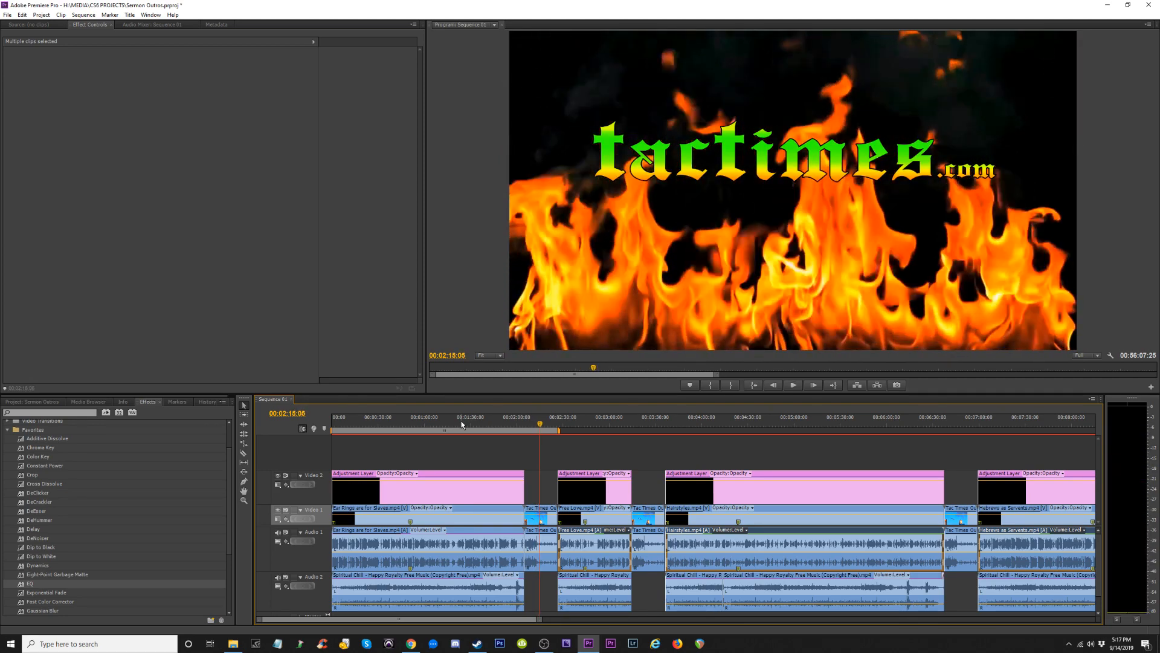
# Examine the transition from the first Tac Times Outro - Dangerous.mp4 to Free Love.mp4 around 00:02:24.
pyautogui.press('=')
pyautogui.click(741, 423)
pyautogui.press('=')
pyautogui.press('=')
pyautogui.press('=')
pyautogui.press('=')
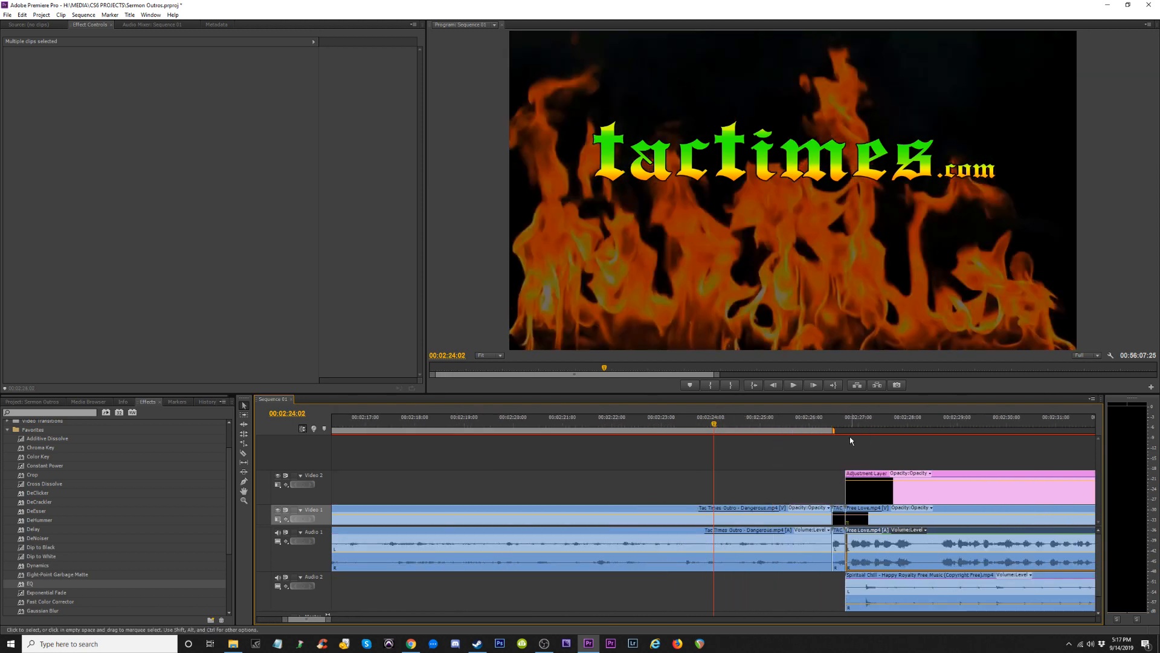
pyautogui.press('-')
pyautogui.press('-')
pyautogui.press('-')
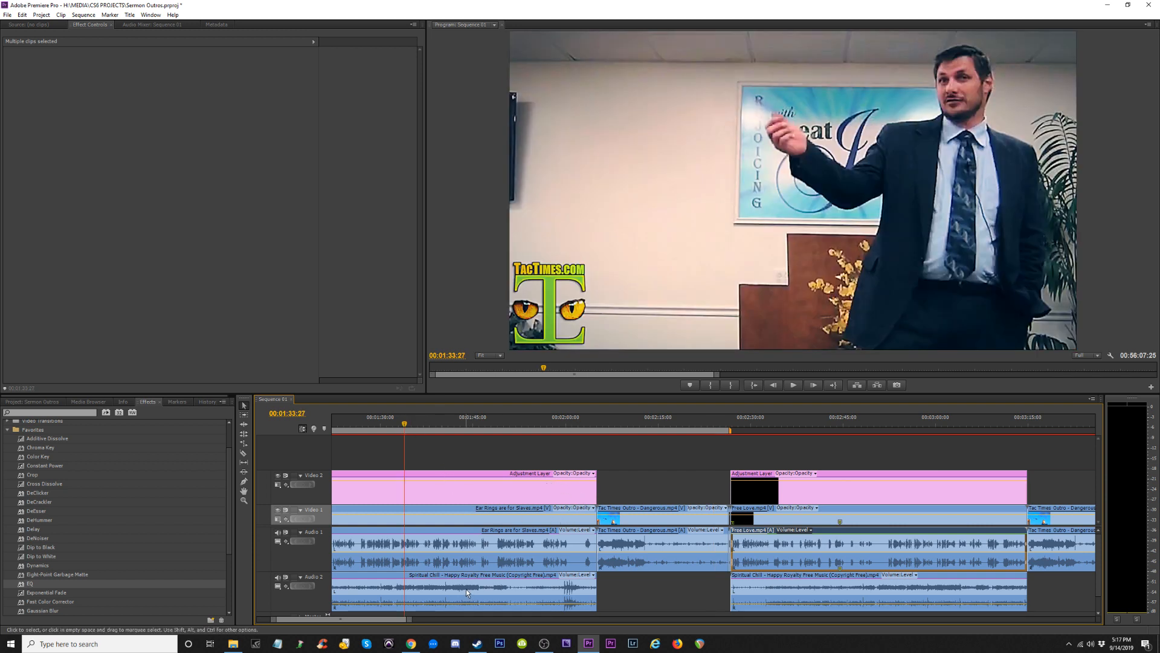
# Switch to Chrome and search Google in a new tab for "earing", using the suggested spelling "earring".
pyautogui.click(411, 645)
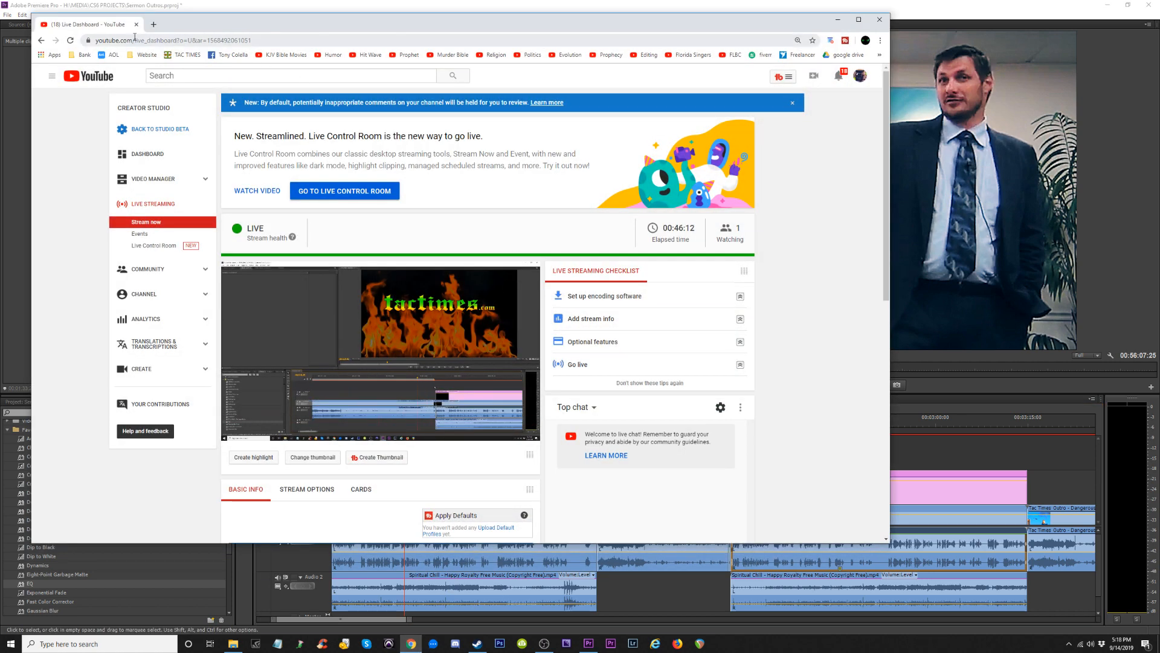
pyautogui.click(154, 25)
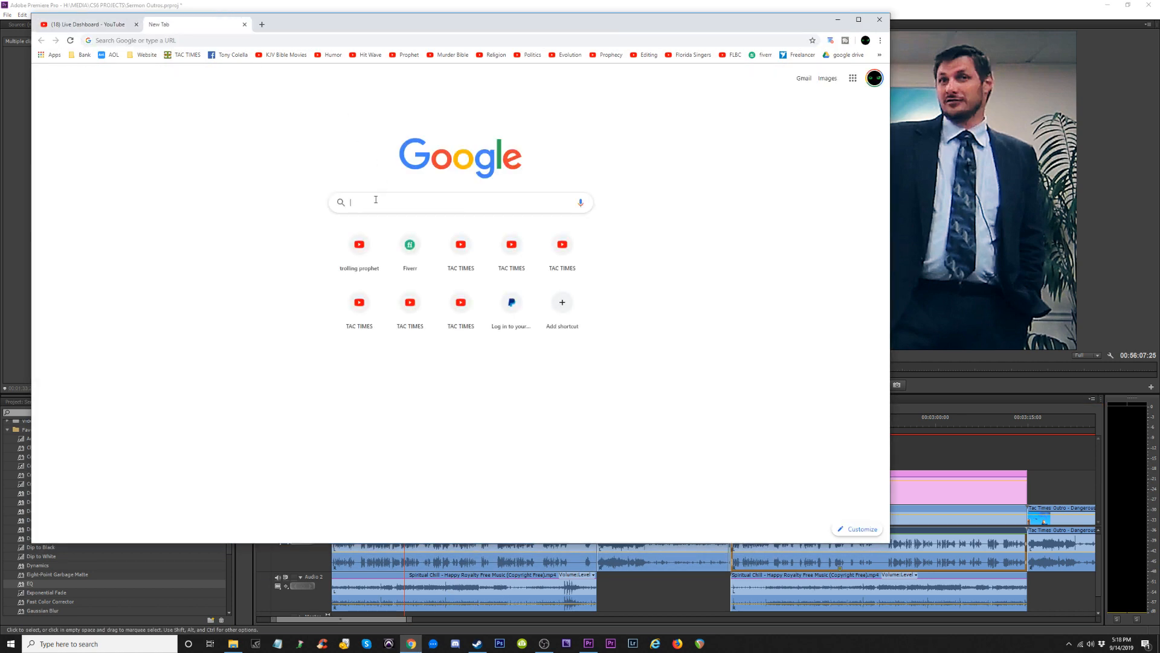
pyautogui.write('earing')
pyautogui.press('Return')
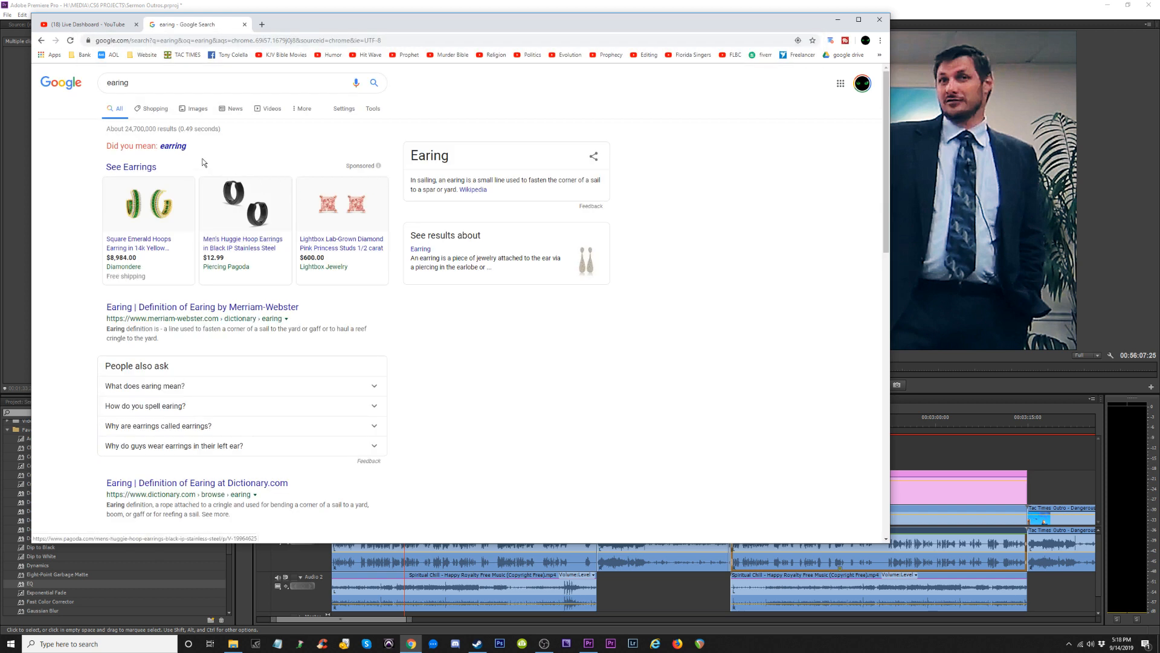
pyautogui.click(172, 147)
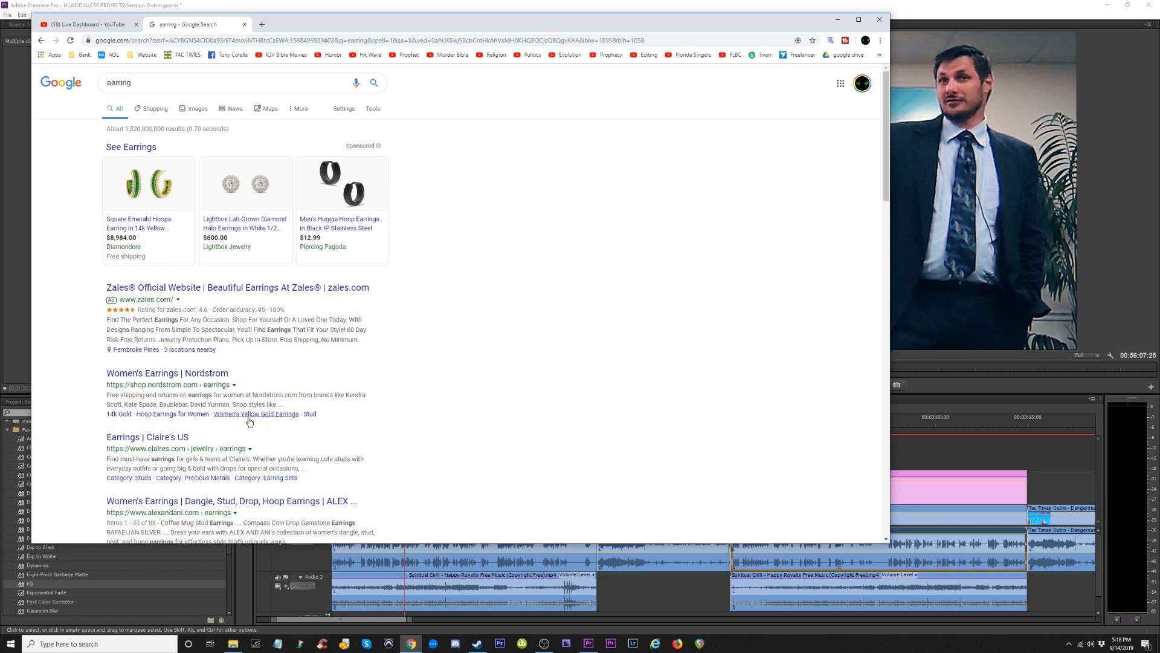
pyautogui.doubleClick(142, 82)
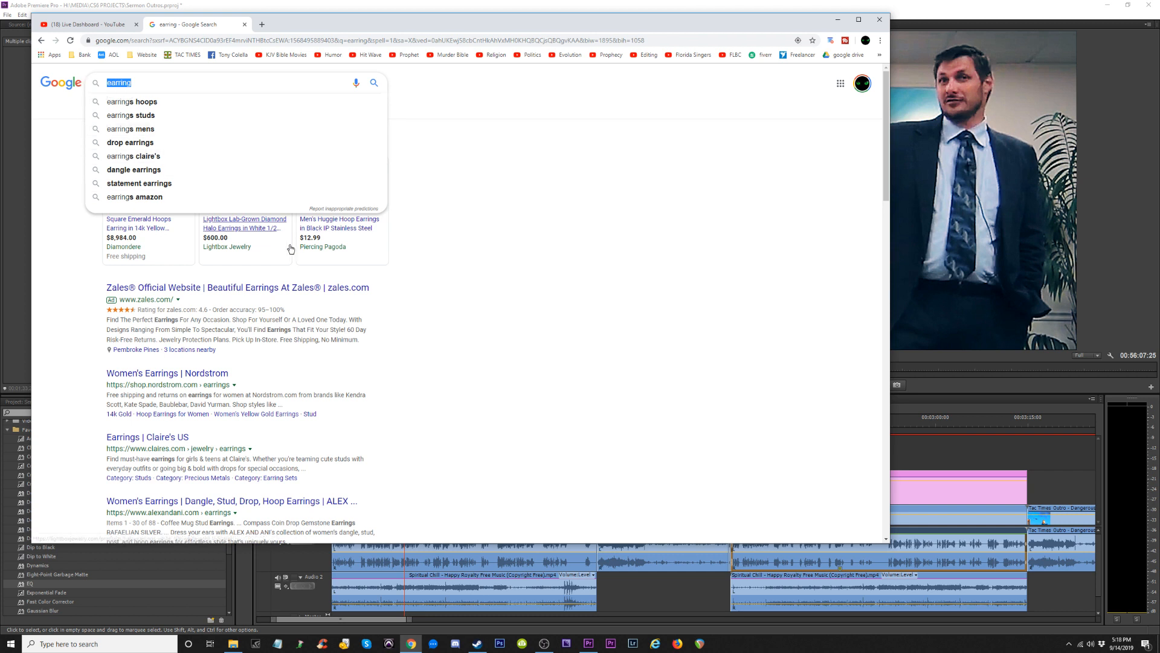
# Switch back to Premiere Pro, place the playhead at 00:01:37:13 and open the export settings with the format H.264.
pyautogui.hotkey('alt', 'Tab')
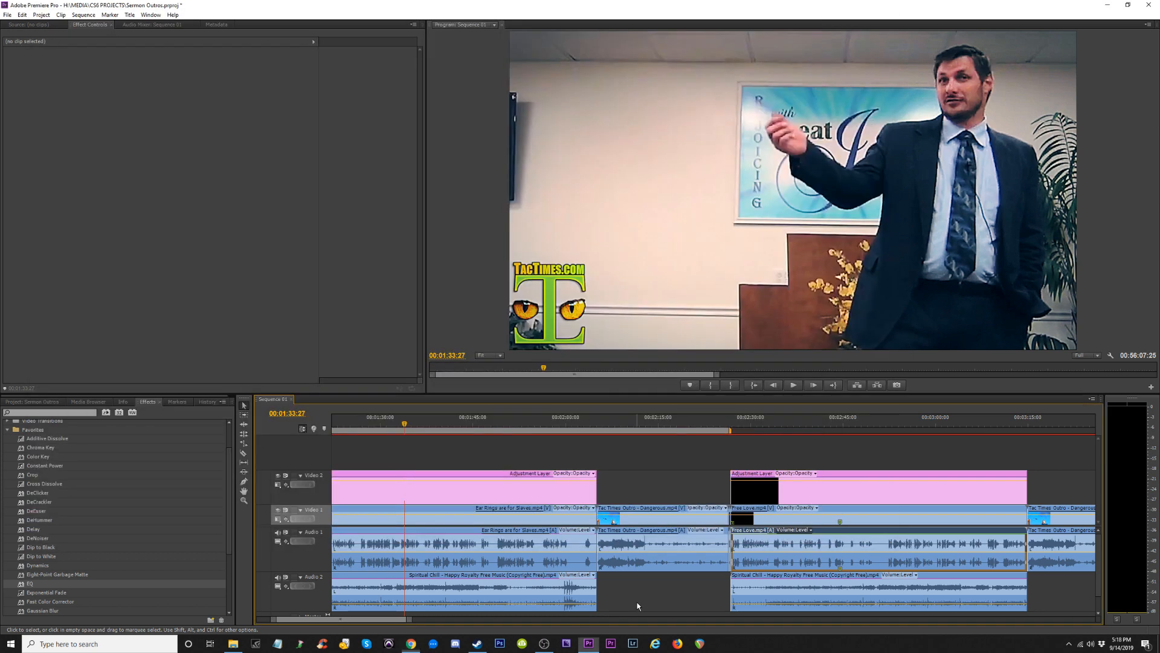
pyautogui.click(427, 423)
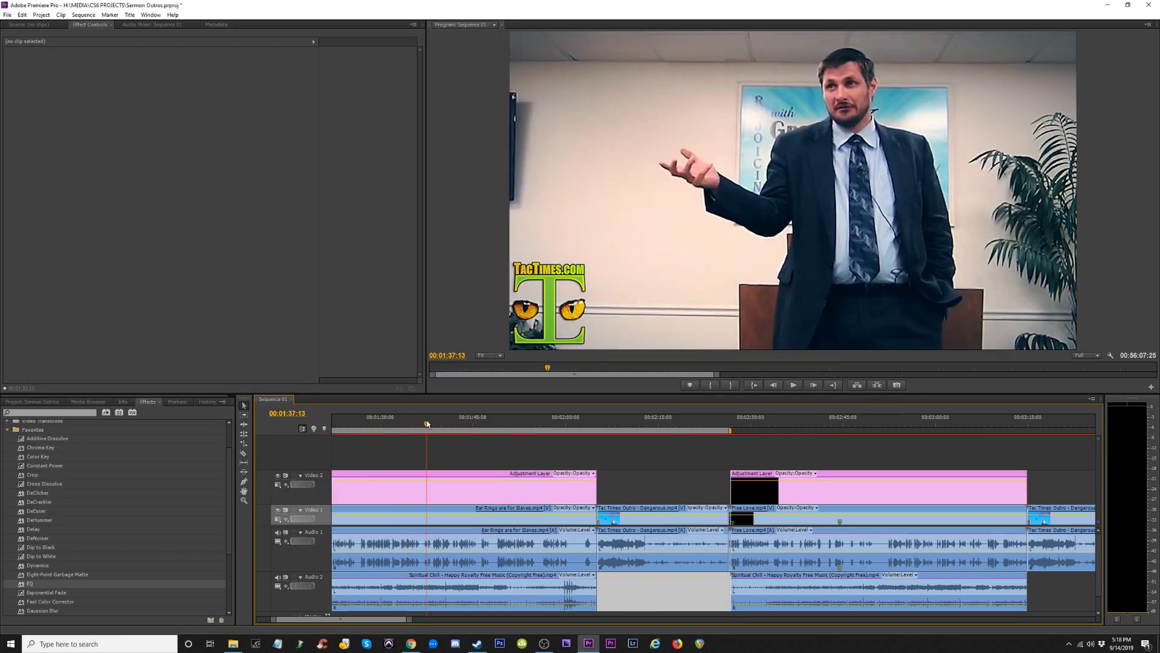
pyautogui.hotkey('ctrl', 'm')
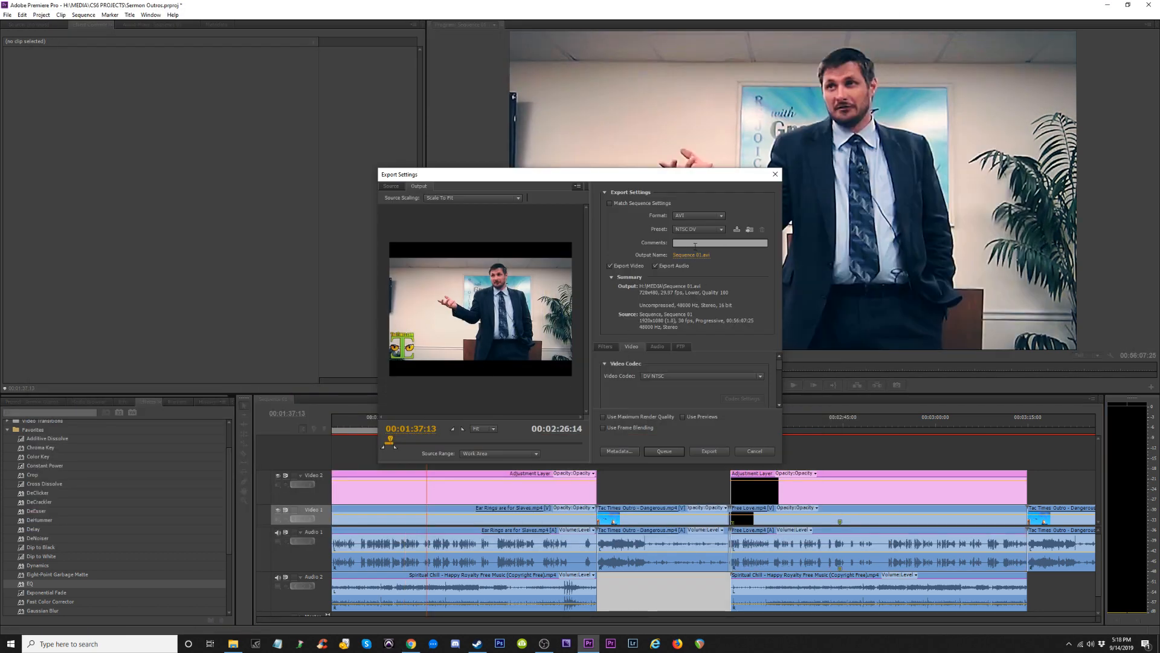
pyautogui.click(713, 213)
pyautogui.click(727, 196)
pyautogui.click(711, 218)
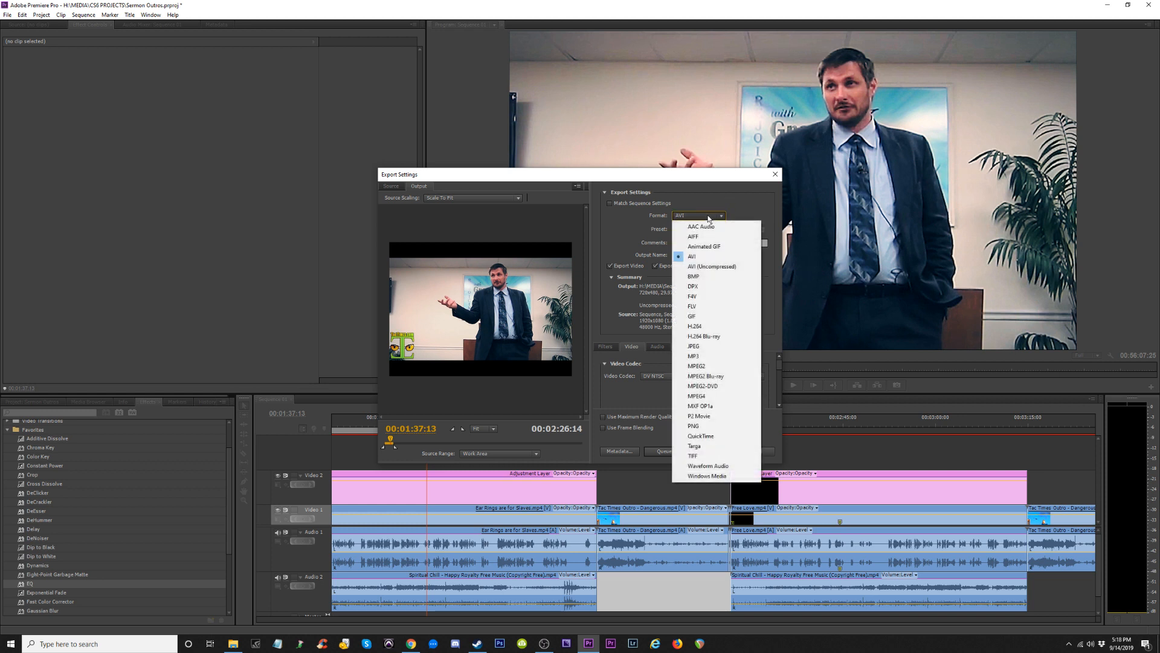
pyautogui.click(708, 326)
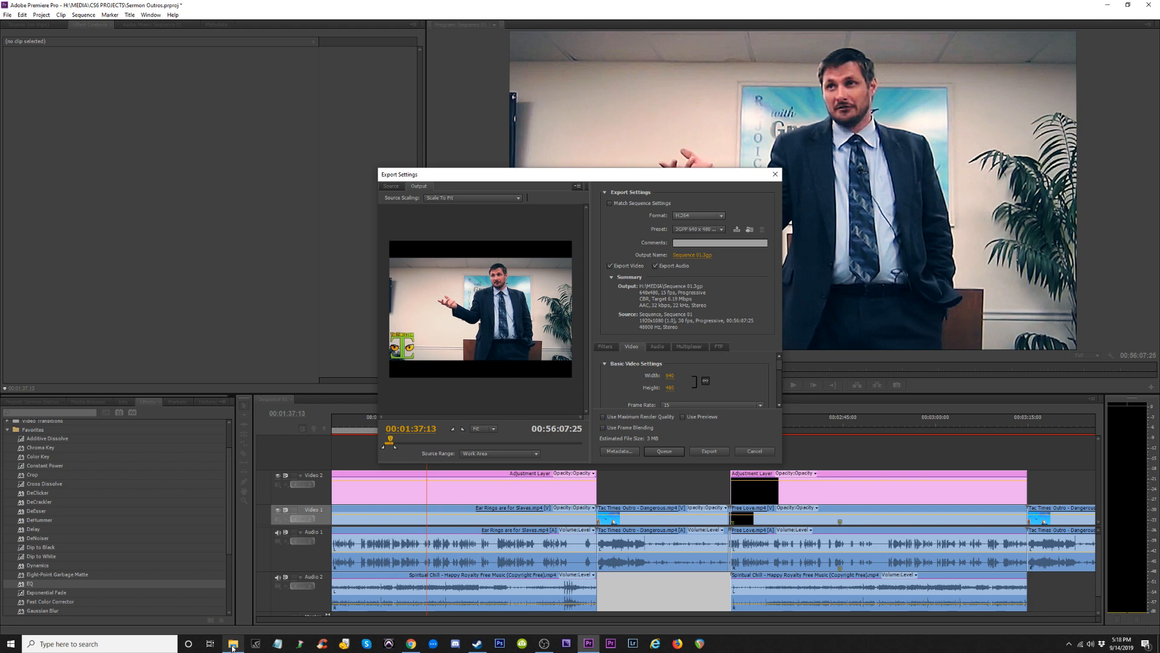
# Switch to File Explorer and check the detailed video properties of Ear Rings are for Slaves.mp4 in the MEDIA folder, then return to Premiere Pro.
pyautogui.click(233, 643)
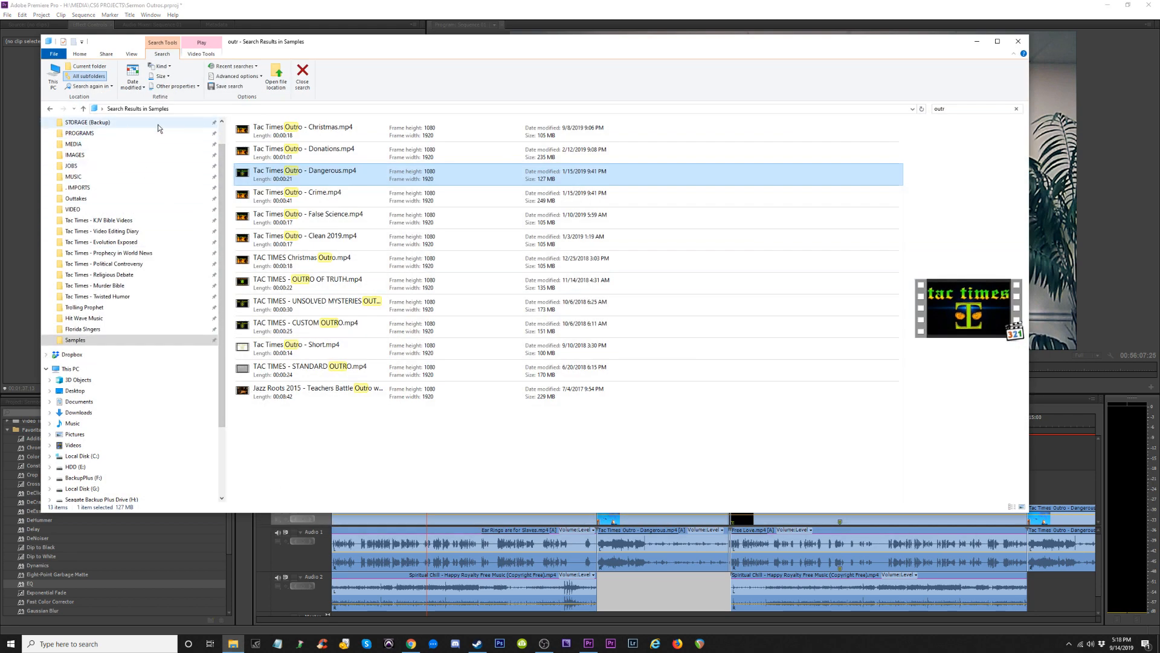
pyautogui.scroll(1, 175, 188)
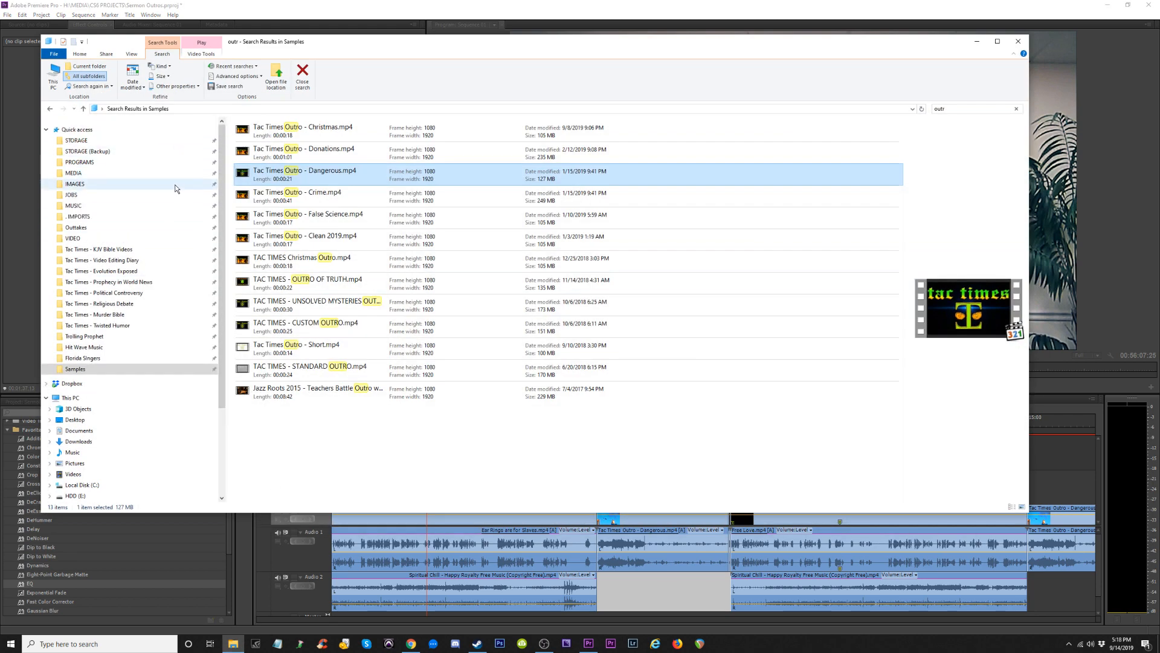
pyautogui.click(73, 173)
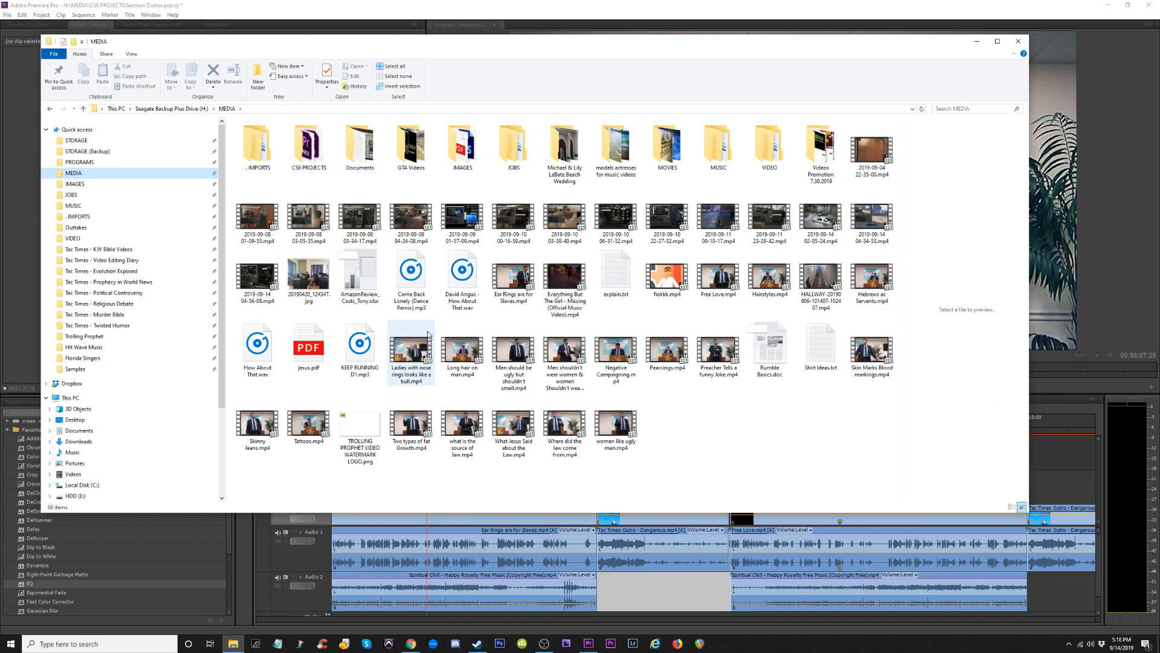
pyautogui.click(405, 349)
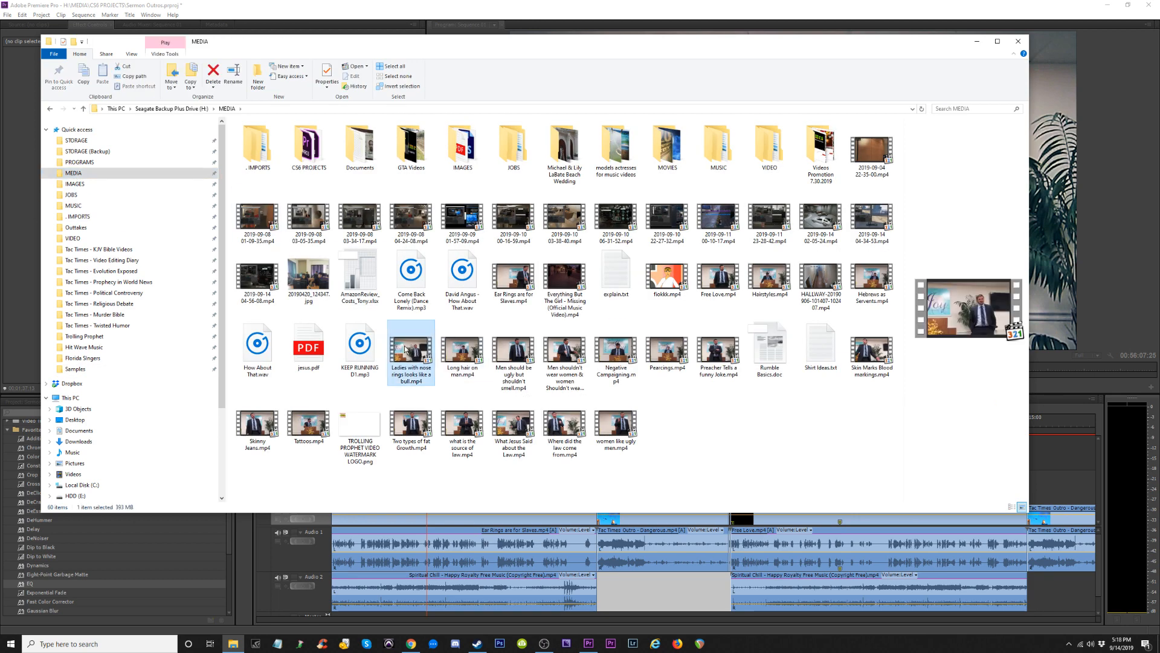
pyautogui.click(500, 310)
pyautogui.rightClick(511, 278)
pyautogui.click(531, 440)
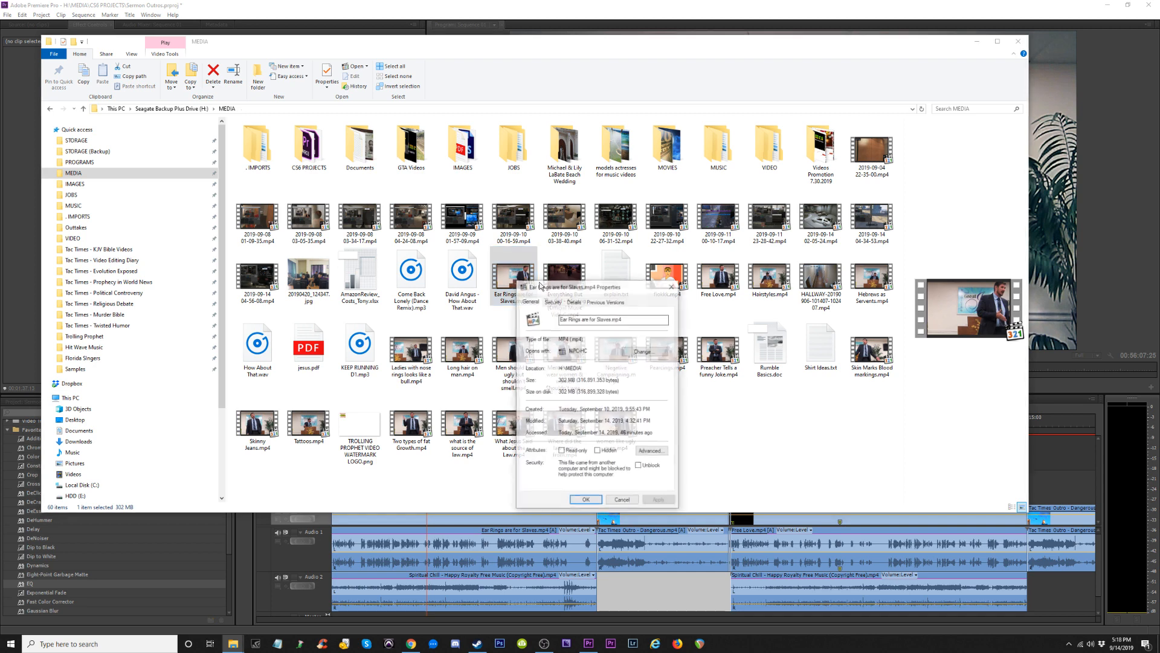
pyautogui.click(574, 301)
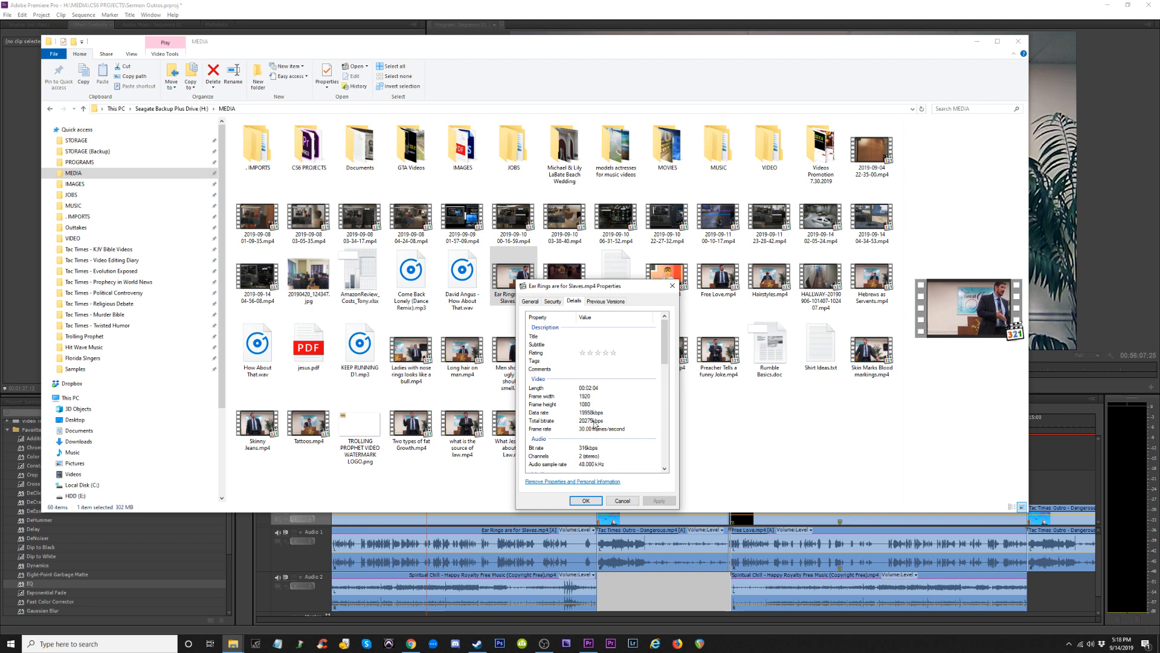
pyautogui.click(585, 502)
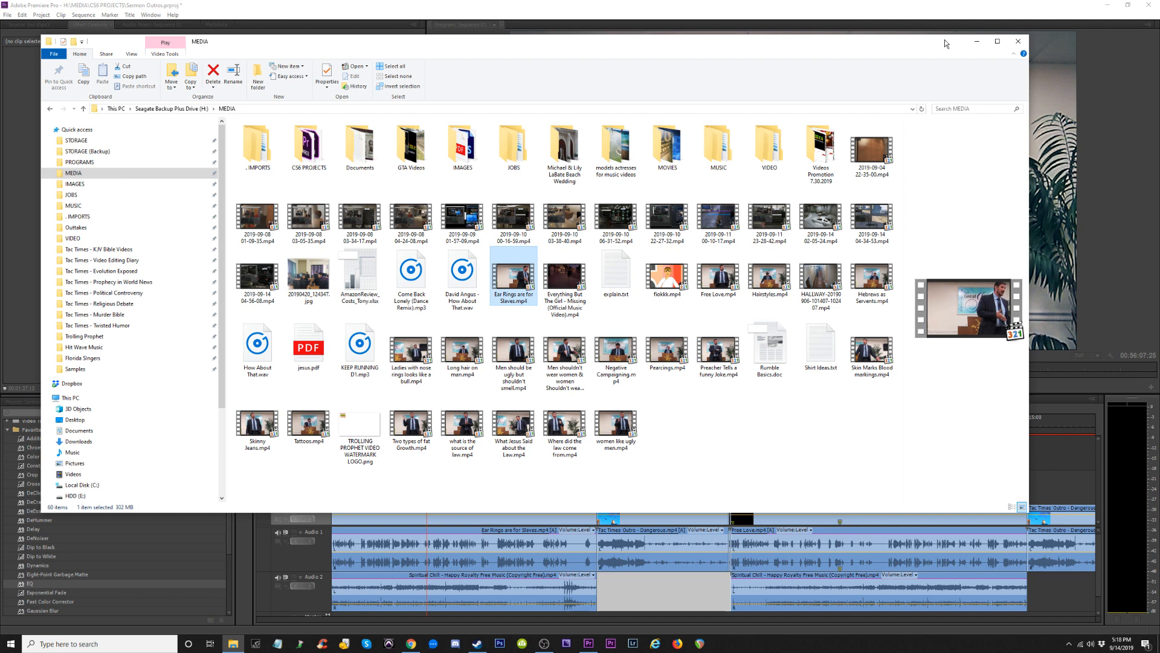
pyautogui.click(977, 41)
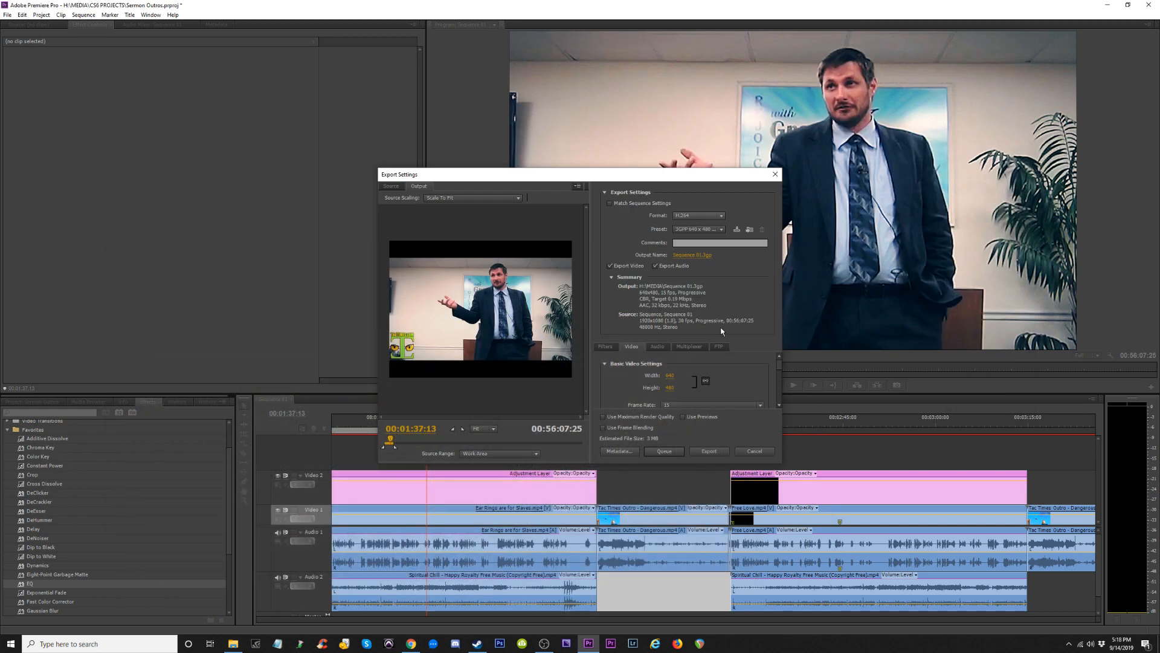
# Apply the export preset Custom HD | 1080p 30fps [50 Mbps / VBR, 1 Pass] and set the target bitrate to 20 Mbps.
pyautogui.click(712, 229)
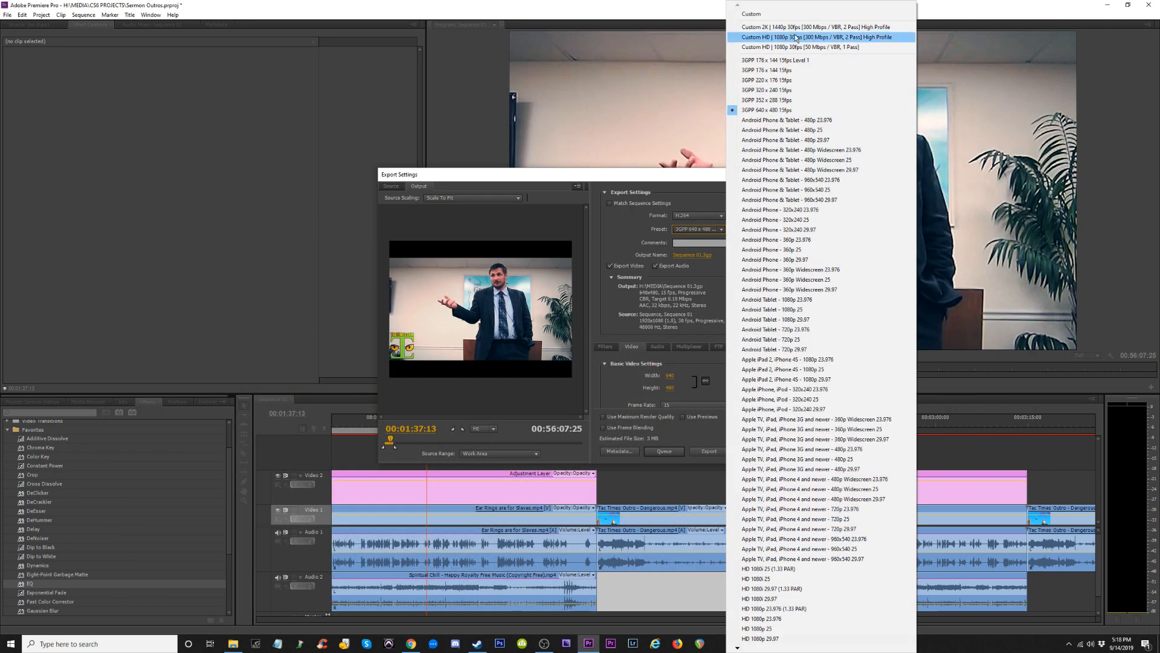
pyautogui.click(813, 47)
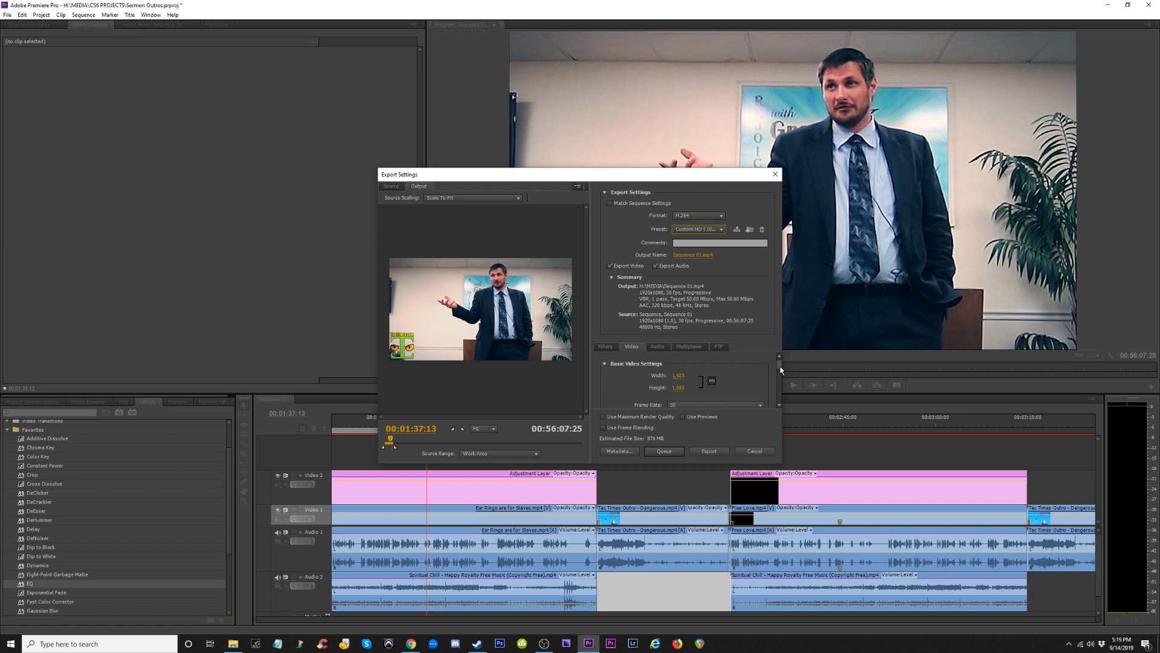
pyautogui.moveTo(783, 463); pyautogui.dragTo(1001, 606)
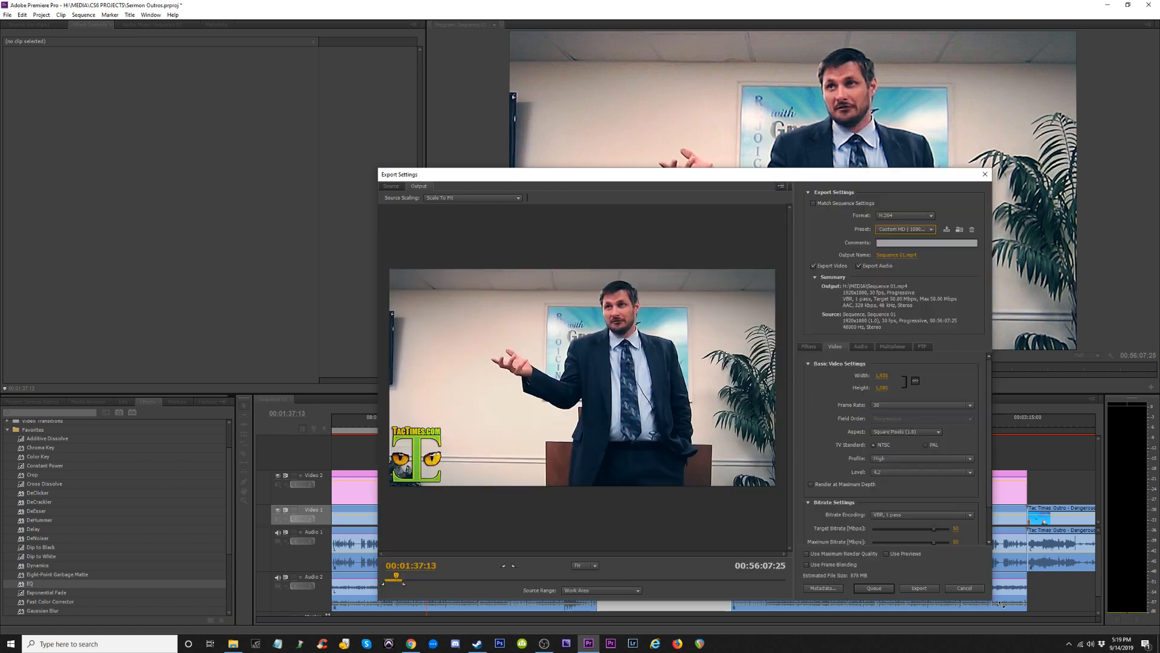
pyautogui.click(965, 529)
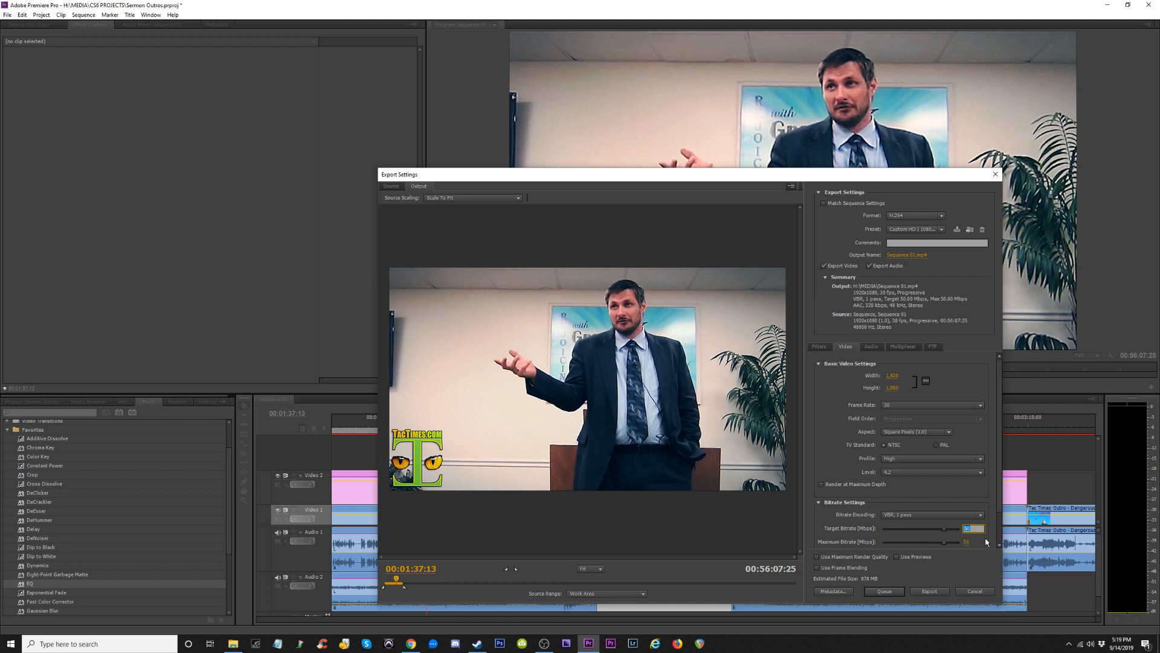
pyautogui.press('Return')
pyautogui.moveTo(745, 175); pyautogui.dragTo(611, 80)
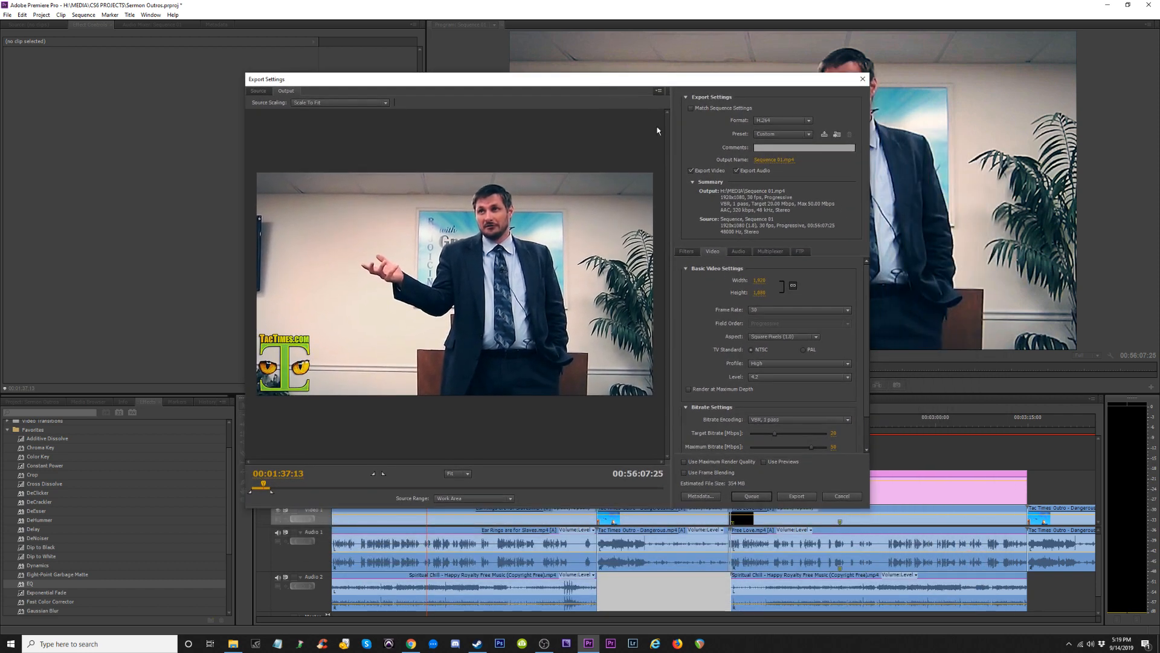
# Name the export's output file "Baptist Preacher Says Earrings Are For Slaves".
pyautogui.click(770, 159)
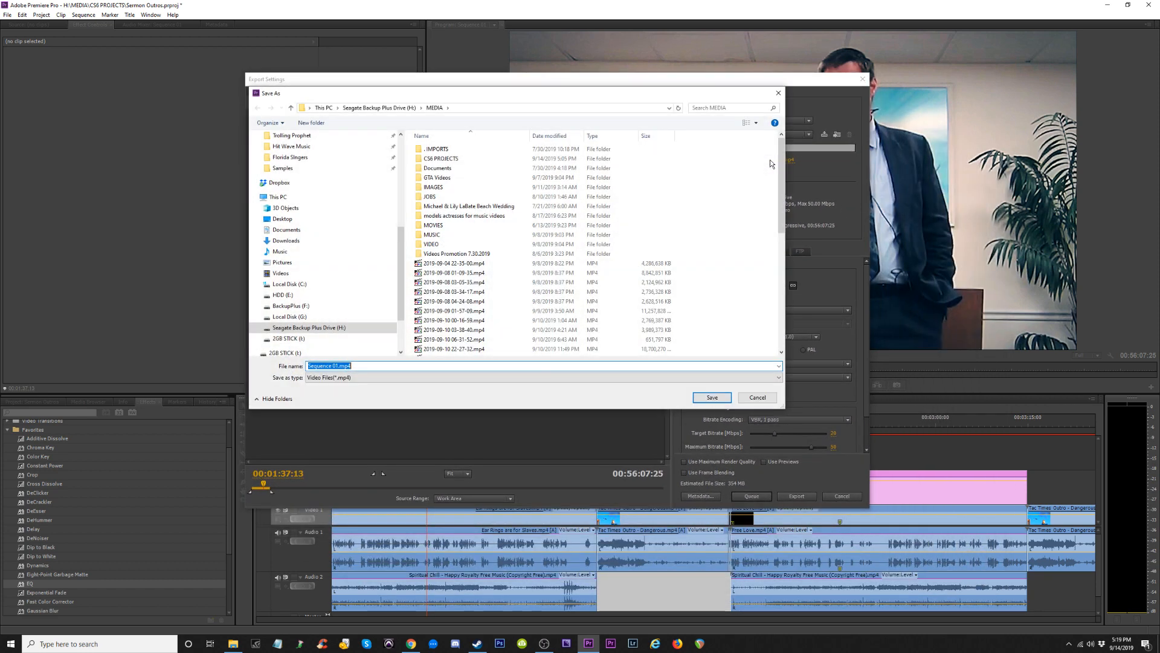
pyautogui.write('Earing')
pyautogui.click(315, 366)
pyautogui.write('r')
pyautogui.write('e')
pyautogui.write('Baptist Prea')
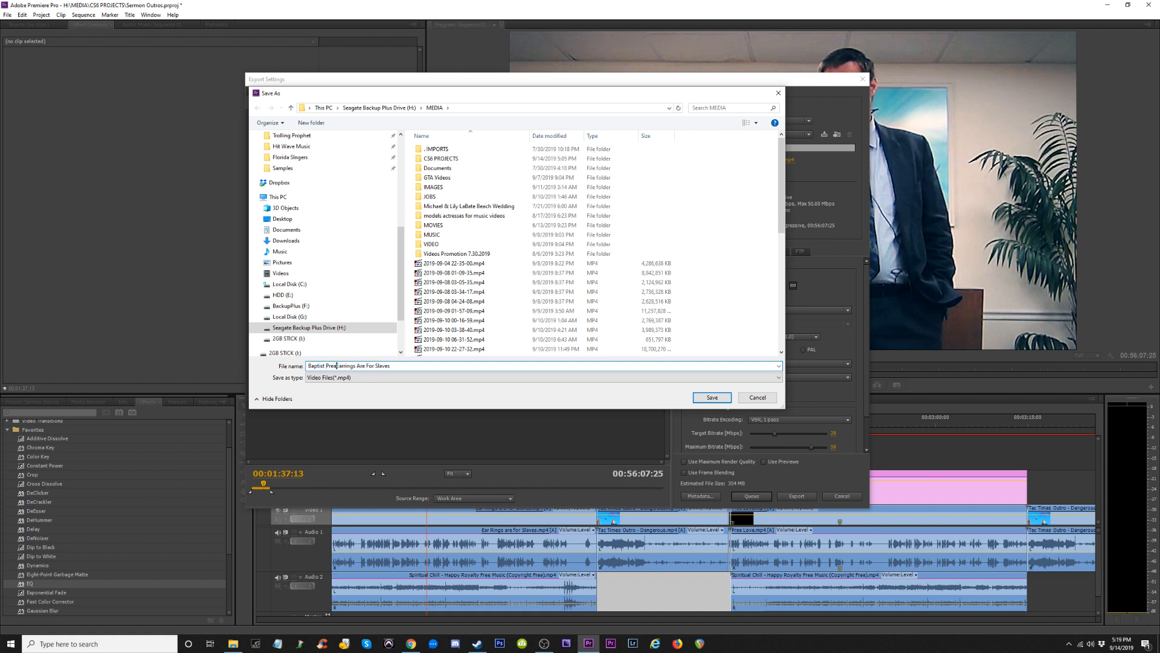
pyautogui.write('cher Says')
pyautogui.hotkey('ctrl', 'a')
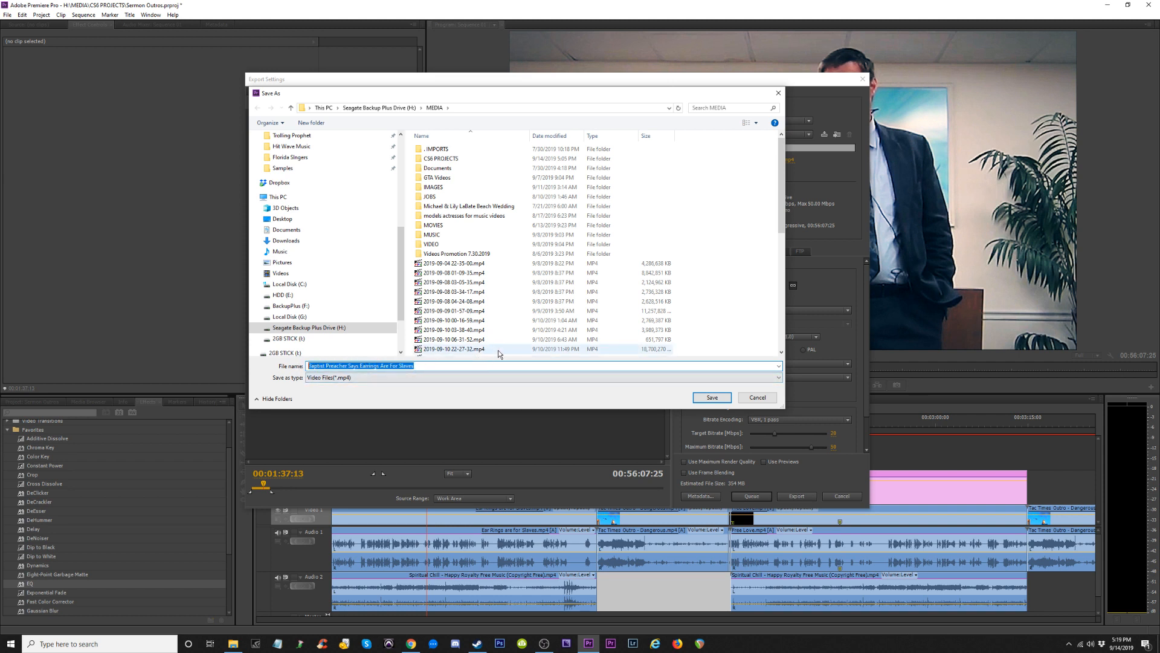
# Create a folder named TAC TIMES RELIGIOUS DEBATE VIDEOS inside MEDIA and open it as the save location.
pyautogui.rightClick(737, 289)
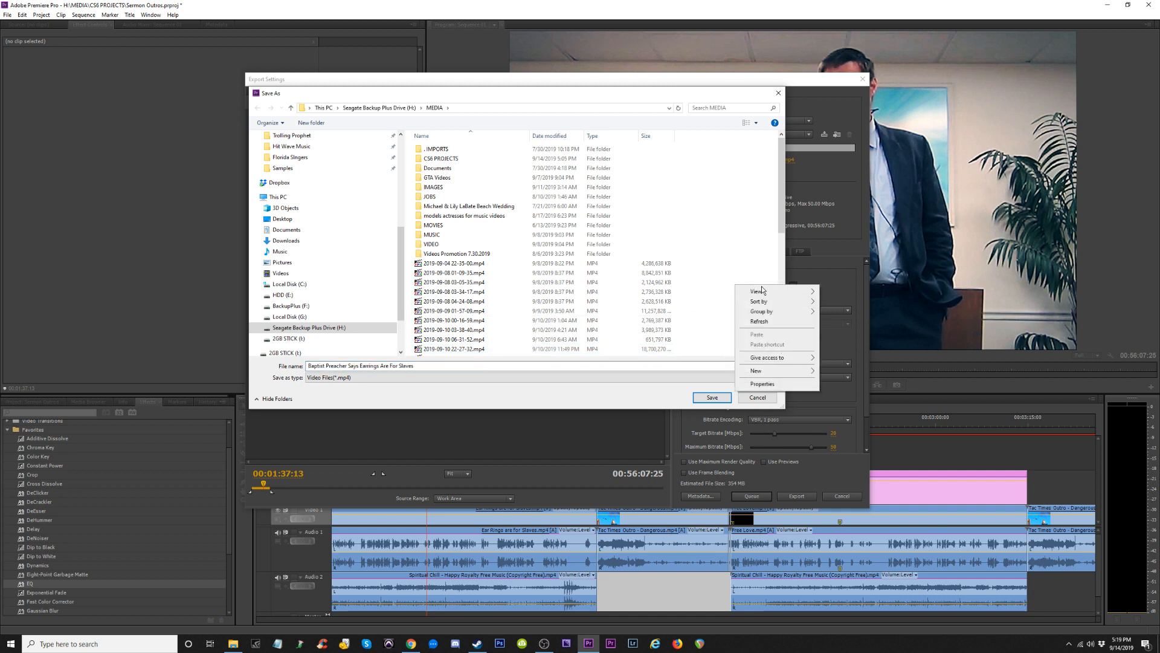
pyautogui.moveTo(762, 371)
pyautogui.click(841, 372)
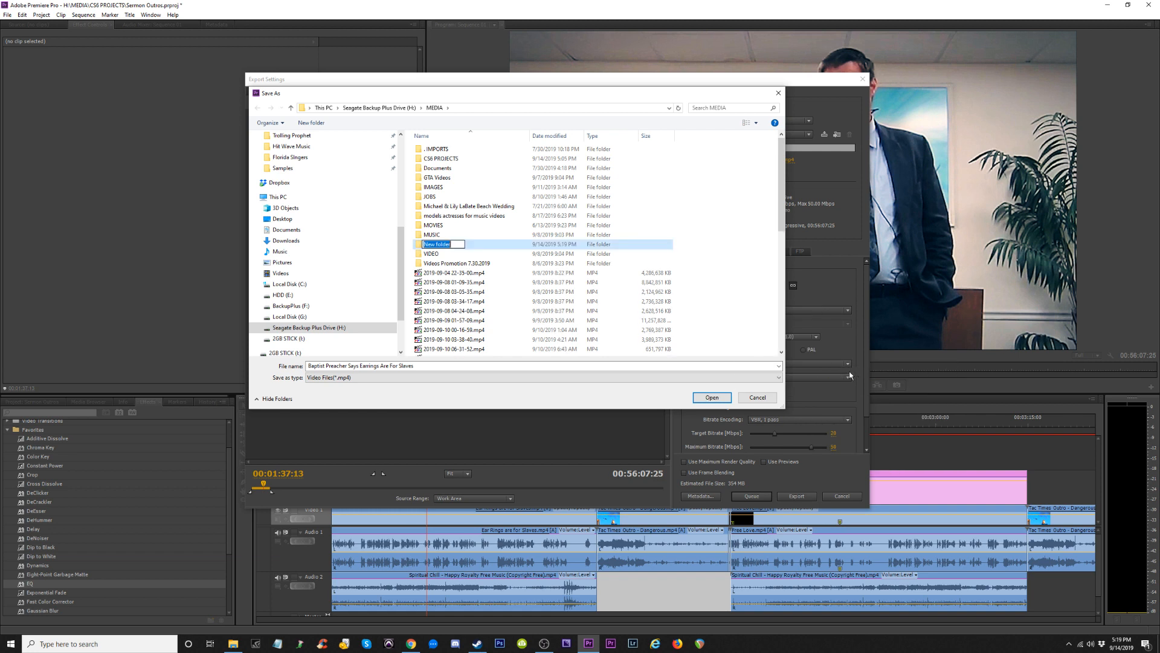
pyautogui.write('TAC TIMES RELIGIOUS DEBATE VIDEOS')
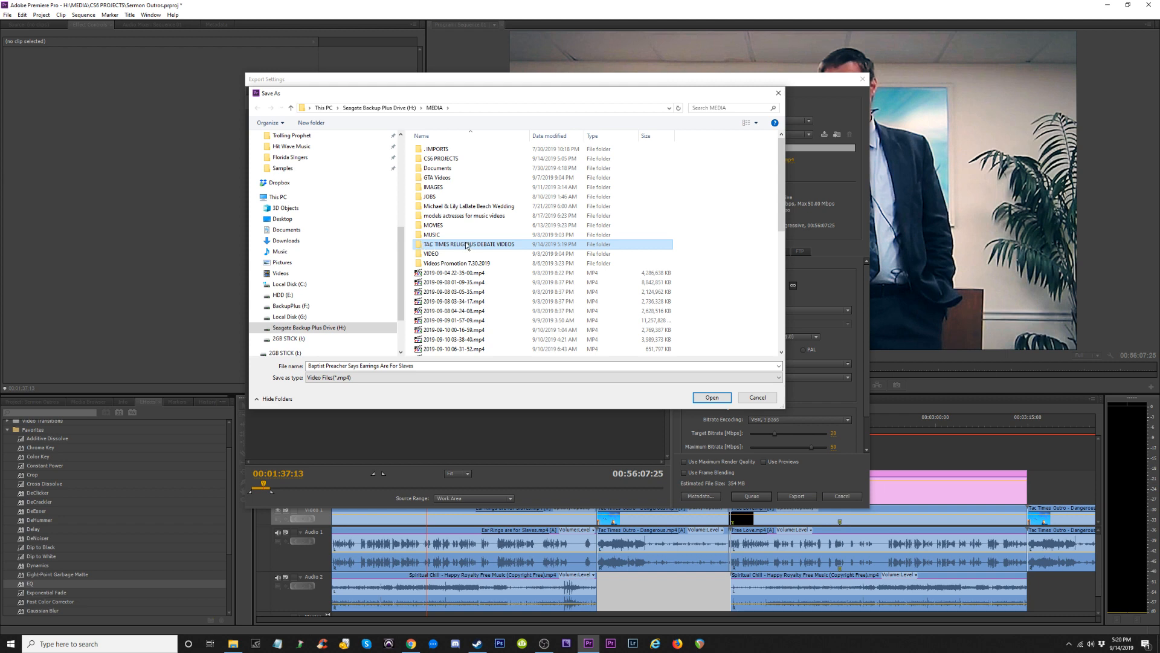
pyautogui.press('Return')
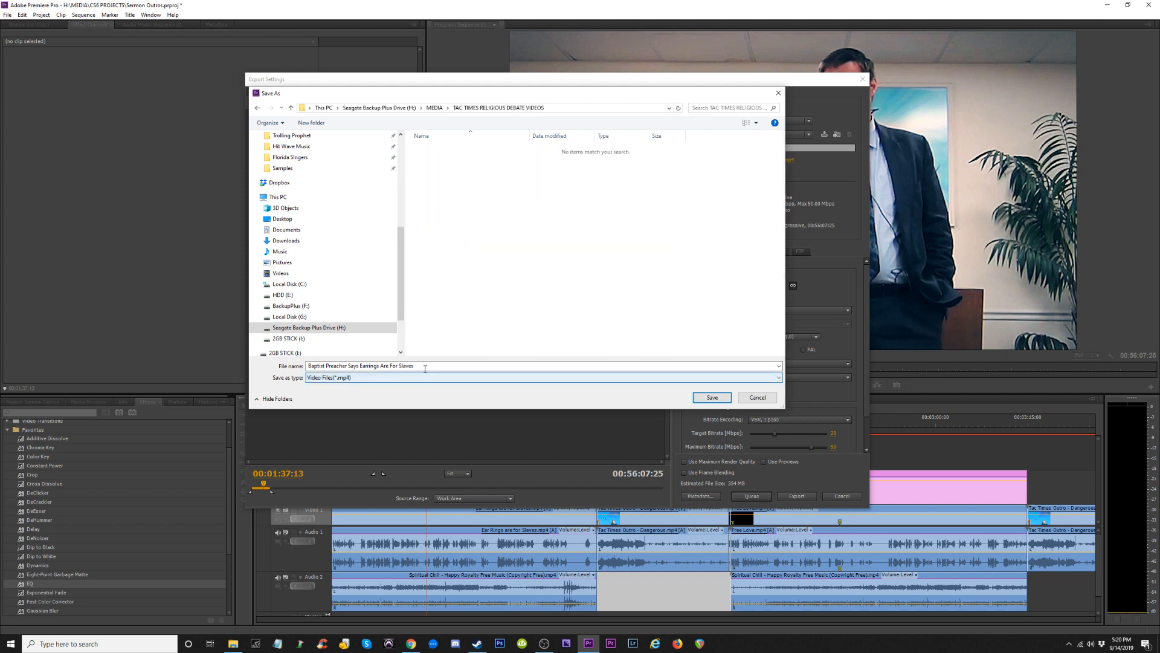
# Save the output location and send the export to the Adobe Media Encoder queue.
pyautogui.click(713, 397)
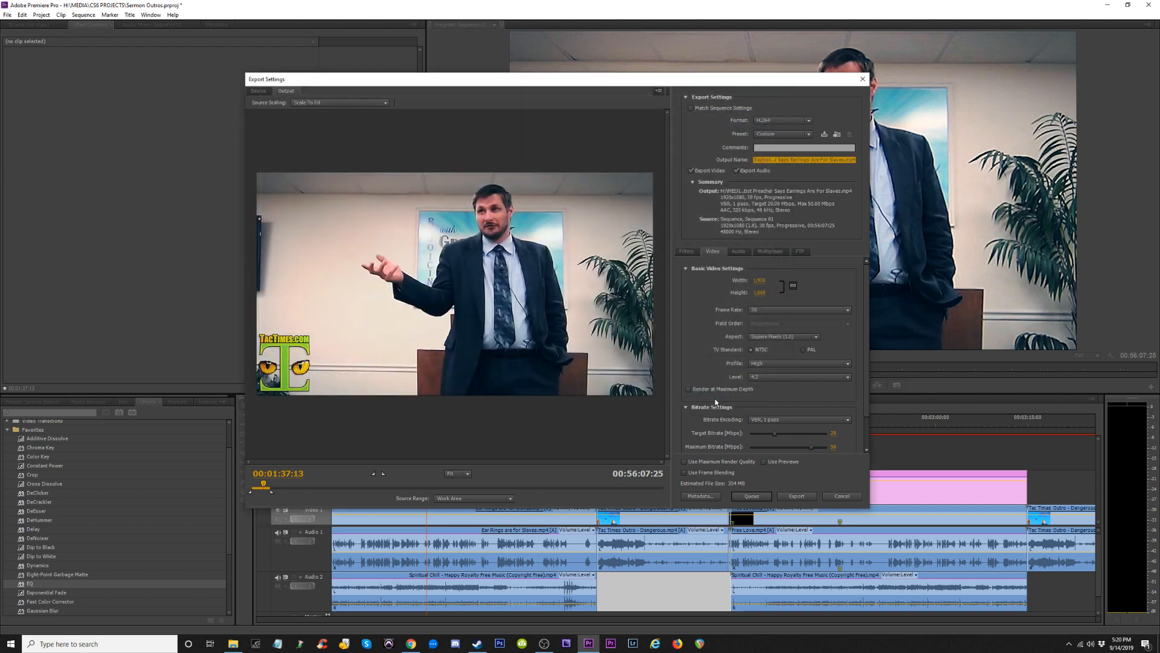
pyautogui.click(752, 496)
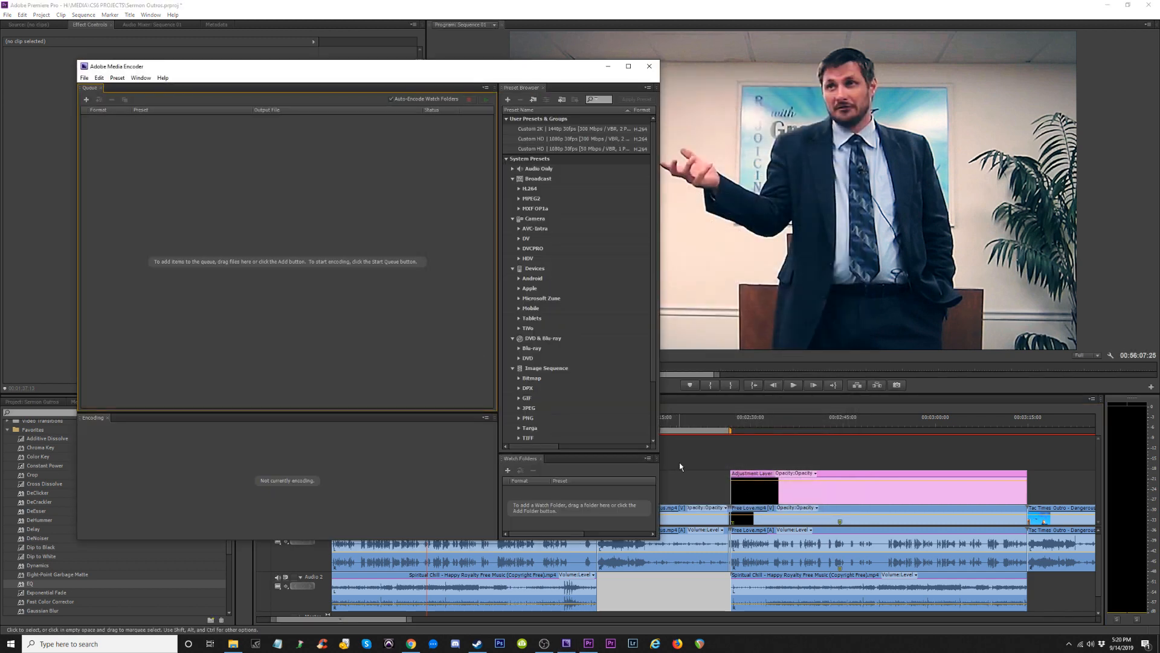
pyautogui.moveTo(400, 71); pyautogui.dragTo(378, 38)
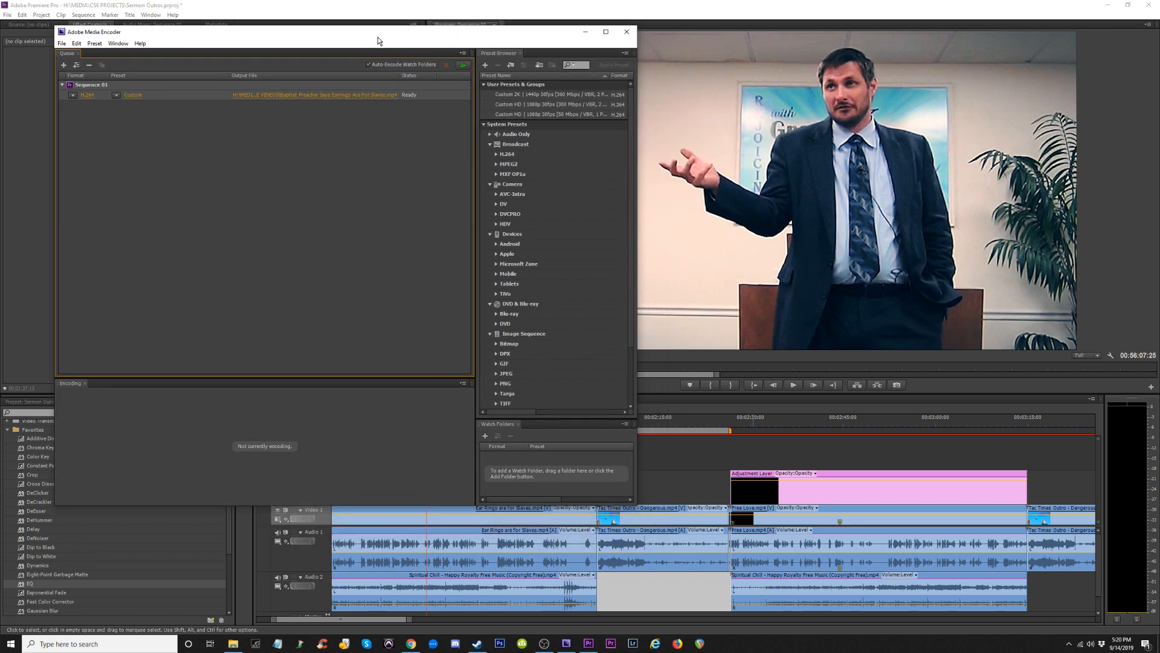
# Back in Premiere Pro, move the work area to span Free Love.mp4 and its outro, ending where Hairstyles.mp4 begins.
pyautogui.click(698, 423)
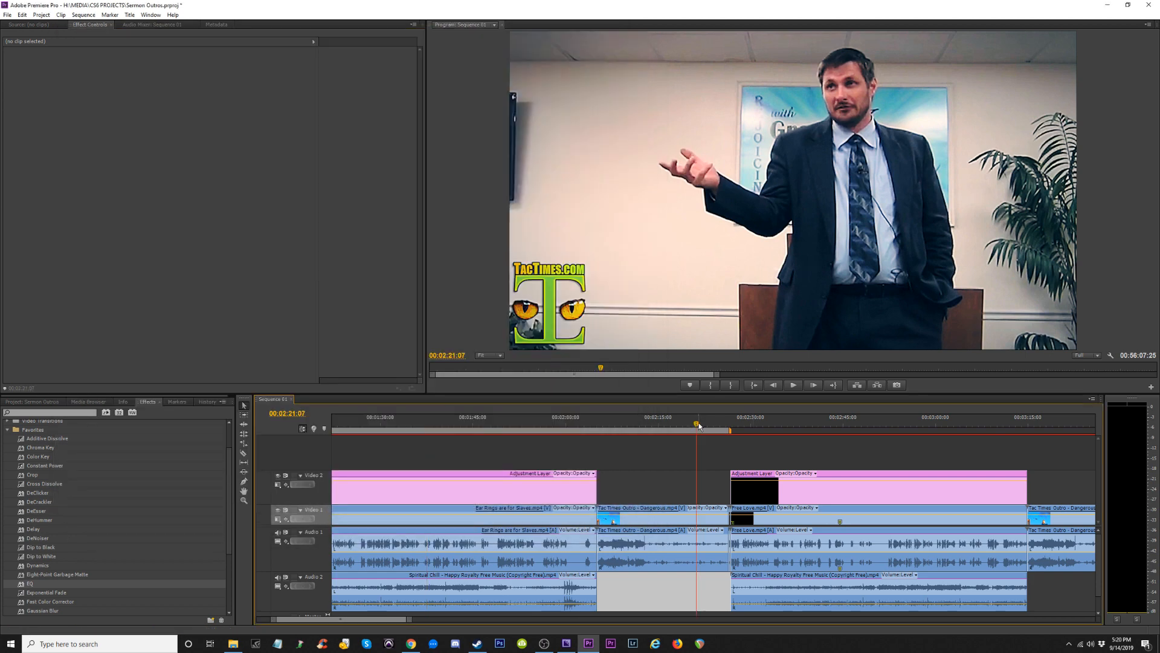
pyautogui.press('-')
pyautogui.press('-')
pyautogui.press('=')
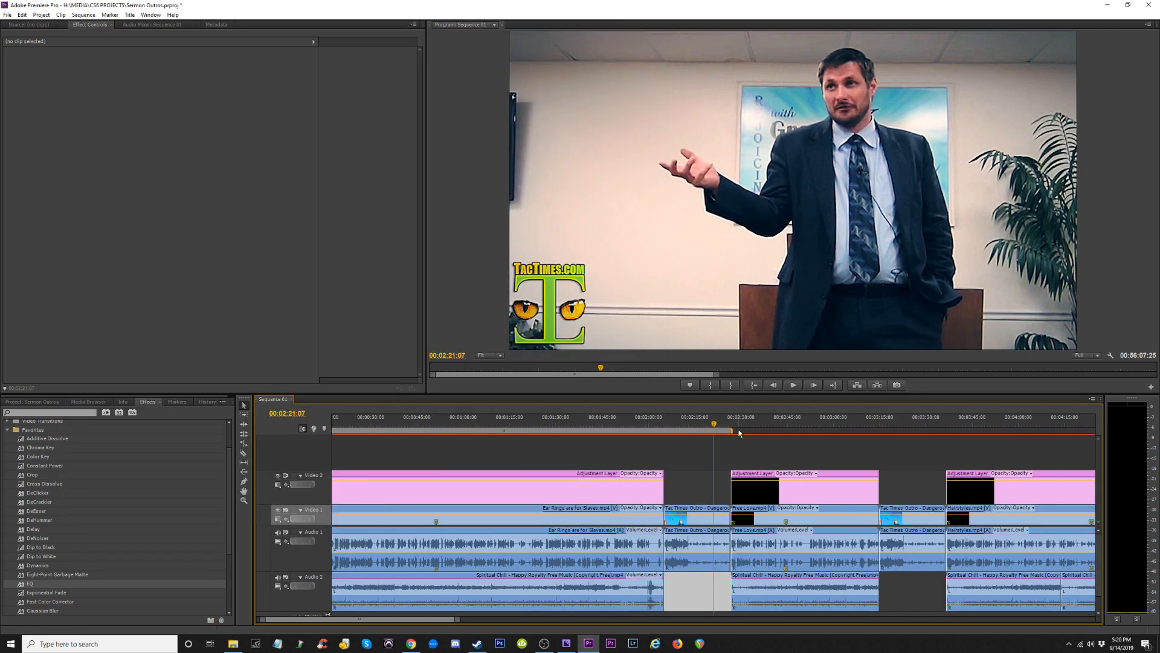
pyautogui.moveTo(733, 431); pyautogui.dragTo(946, 432)
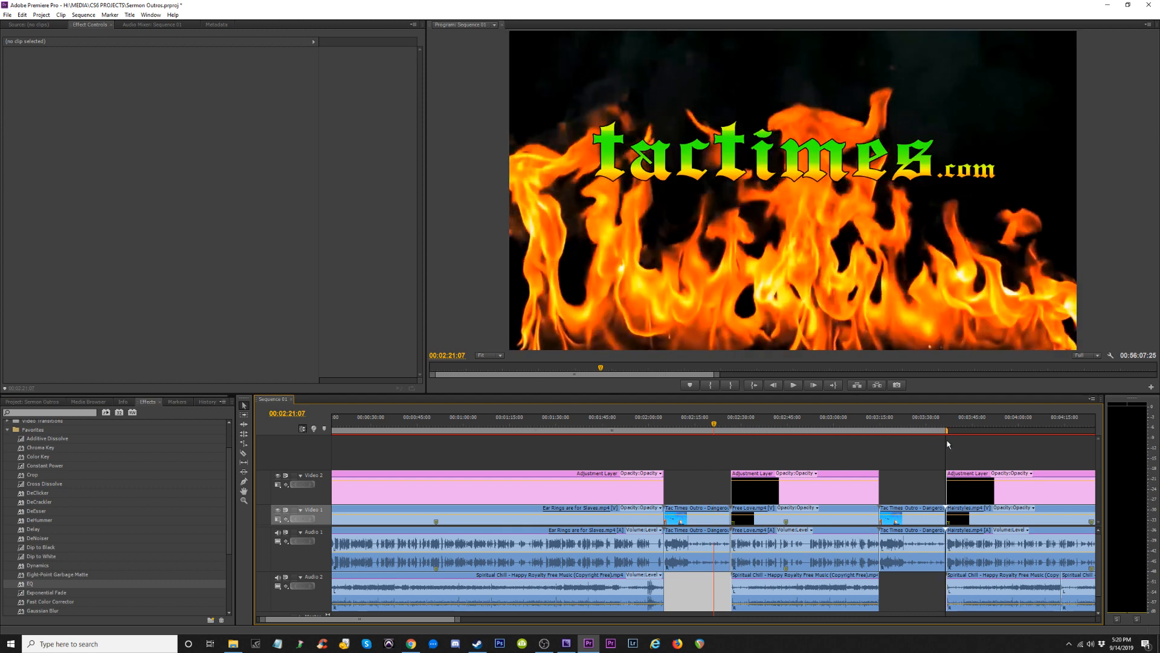
pyautogui.press('-')
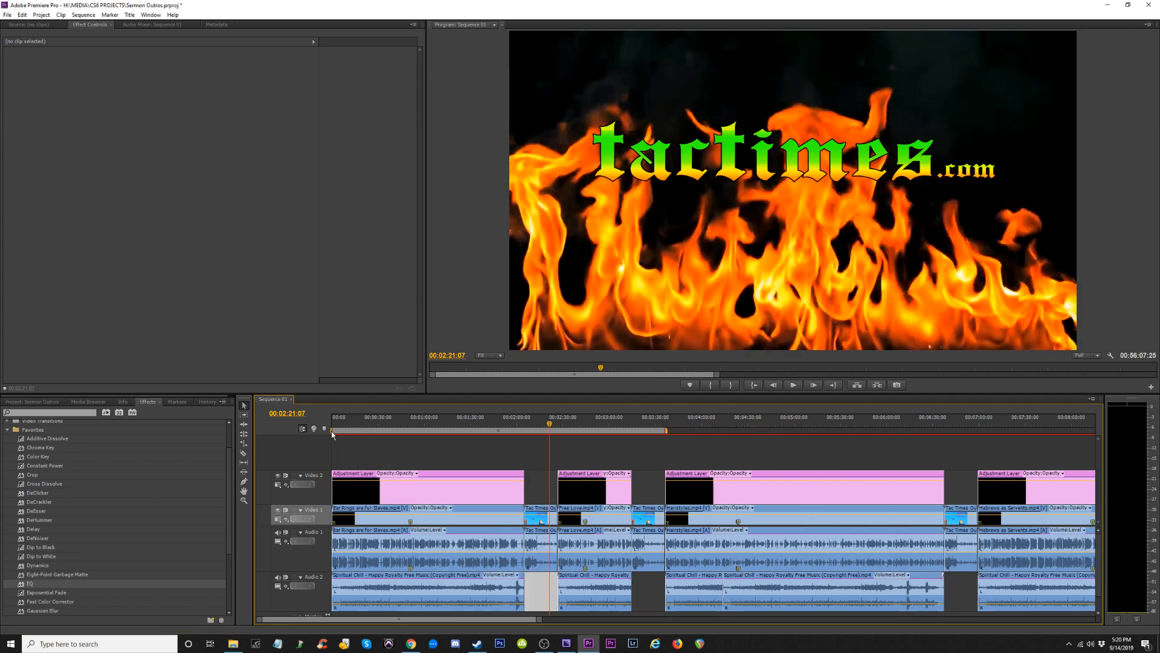
pyautogui.moveTo(332, 433); pyautogui.dragTo(557, 430)
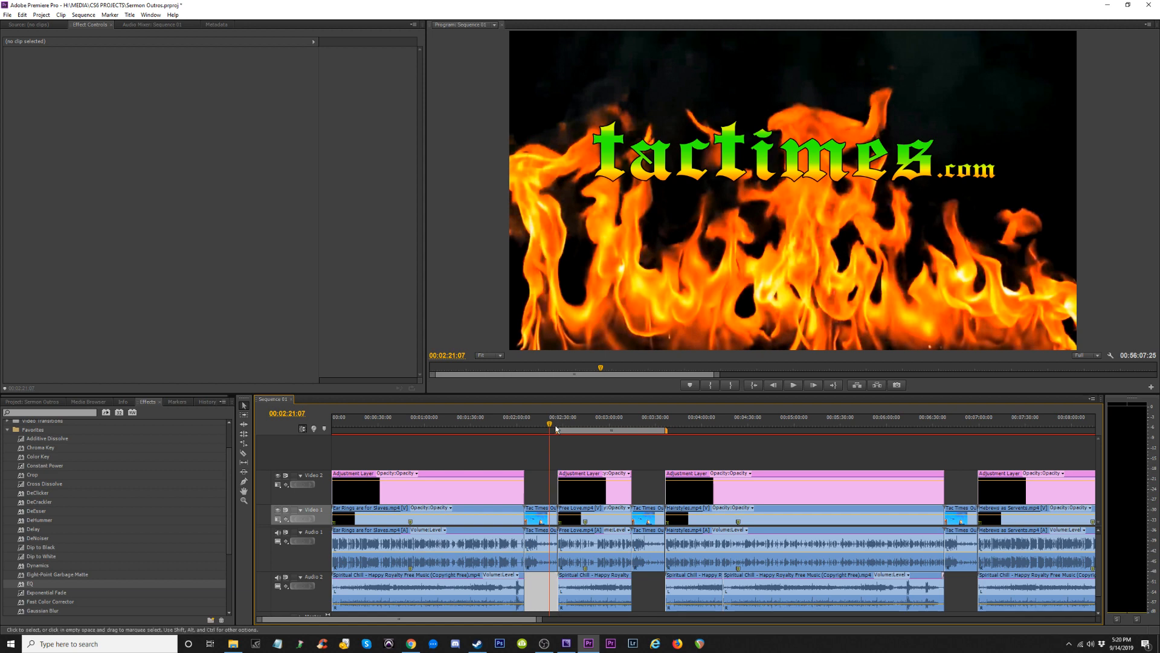
# Refine the work area's start to 00:02:26:14, where the static clip before Free Love.mp4 begins, and play across the transition.
pyautogui.click(557, 422)
pyautogui.press('=')
pyautogui.press('=')
pyautogui.press('=')
pyautogui.press('=')
pyautogui.press('=')
pyautogui.press('=')
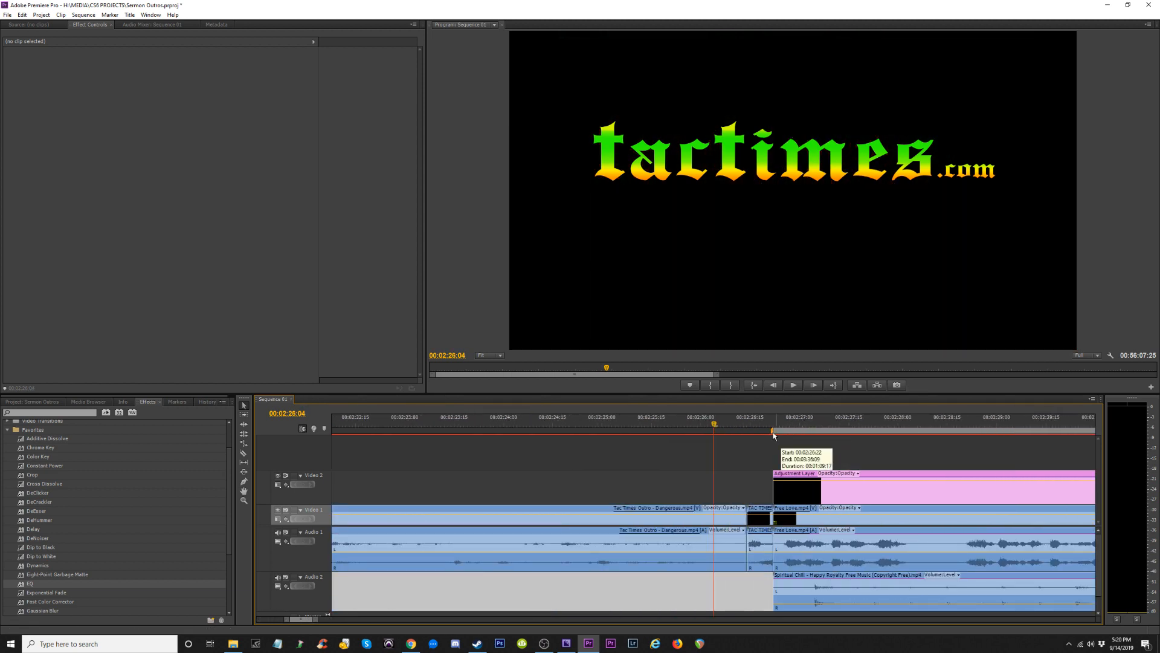
pyautogui.click(746, 421)
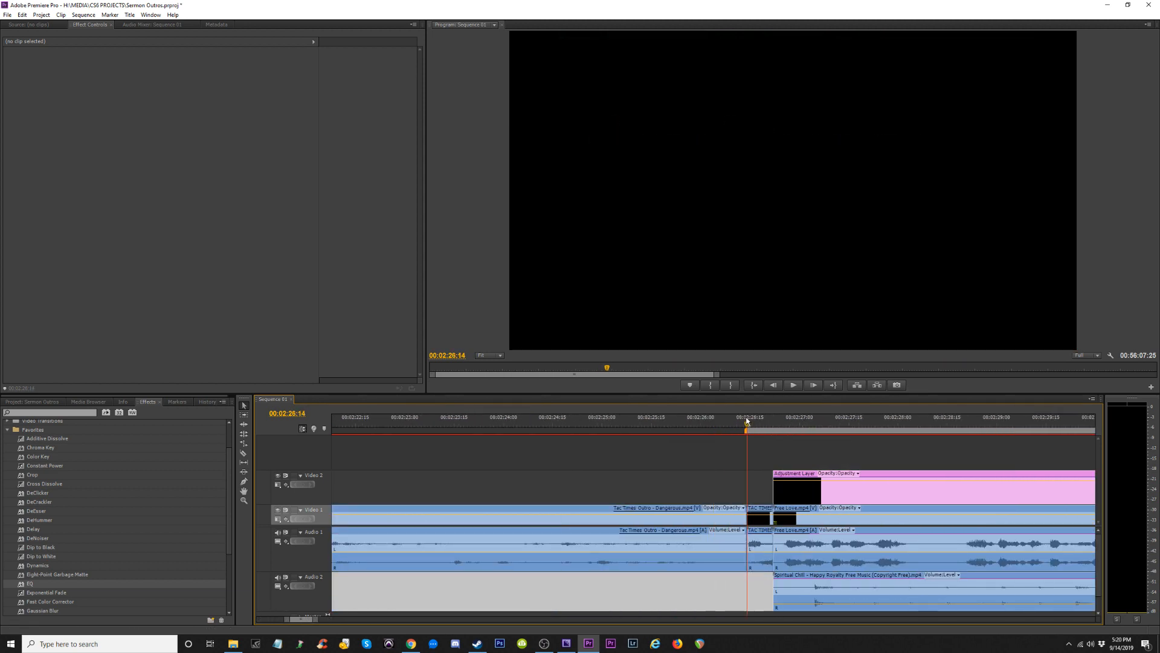
pyautogui.press('space')
pyautogui.press('space')
pyautogui.press('-')
pyautogui.press('-')
pyautogui.press('-')
pyautogui.press('-')
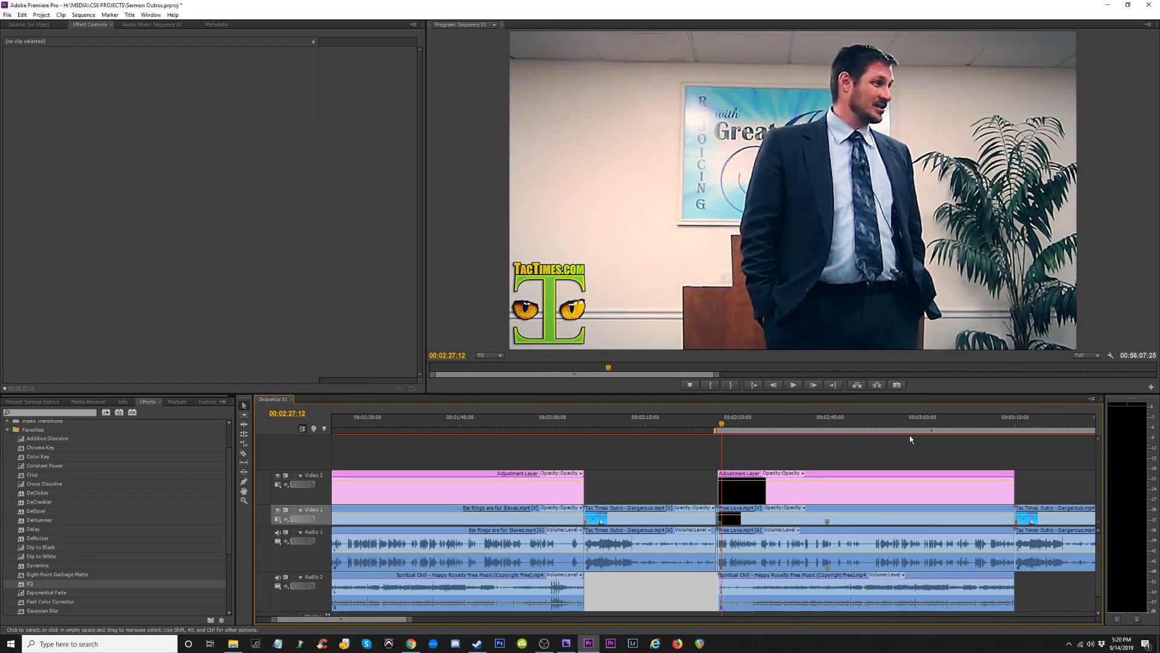
# Align the work area's end with the end of the second outro, where the static clip before Hairstyles.mp4 begins.
pyautogui.moveTo(998, 423)
pyautogui.mouseDown()
pyautogui.moveTo(1012, 423)
pyautogui.moveTo(990, 425)
pyautogui.mouseUp()
pyautogui.press('=')
pyautogui.press('=')
pyautogui.press('=')
pyautogui.press('-')
pyautogui.press('-')
pyautogui.press('=')
pyautogui.press('-')
pyautogui.press('=')
pyautogui.press('=')
pyautogui.press('=')
pyautogui.press('=')
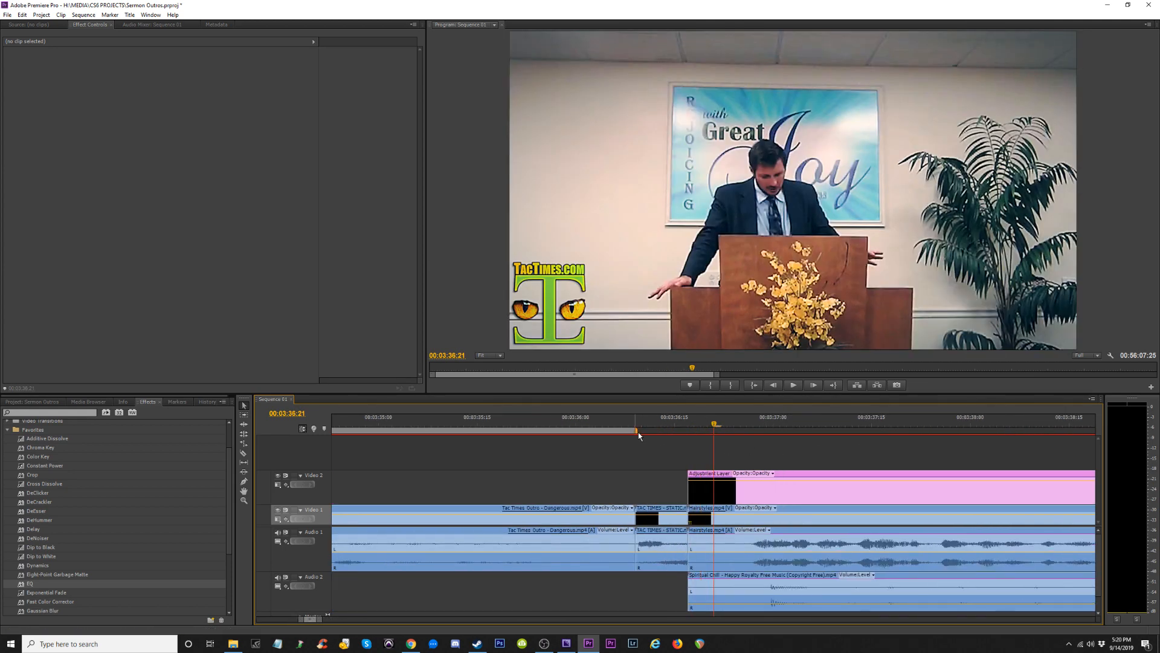
pyautogui.moveTo(644, 433); pyautogui.dragTo(637, 433)
pyautogui.click(668, 426)
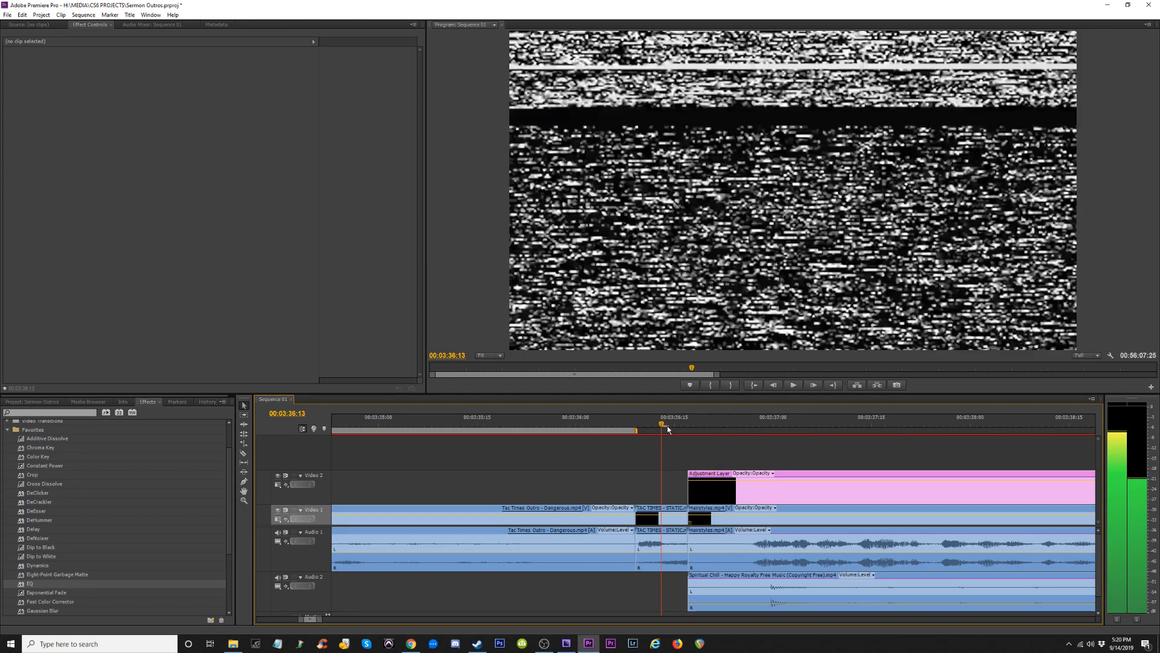
# Save the project and place the playhead at 00:02:27:16, near the start of Free Love.mp4.
pyautogui.hotkey('ctrl', 's')
pyautogui.press('-')
pyautogui.press('-')
pyautogui.press('-')
pyautogui.press('-')
pyautogui.press('-')
pyautogui.press('-')
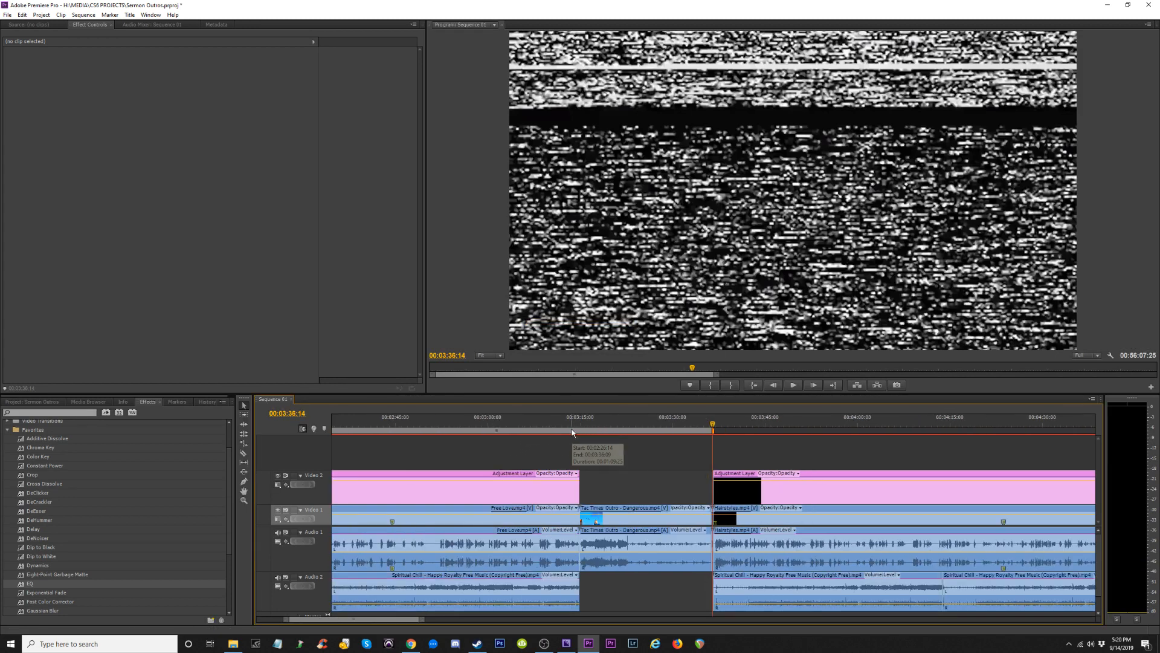
pyautogui.click(500, 426)
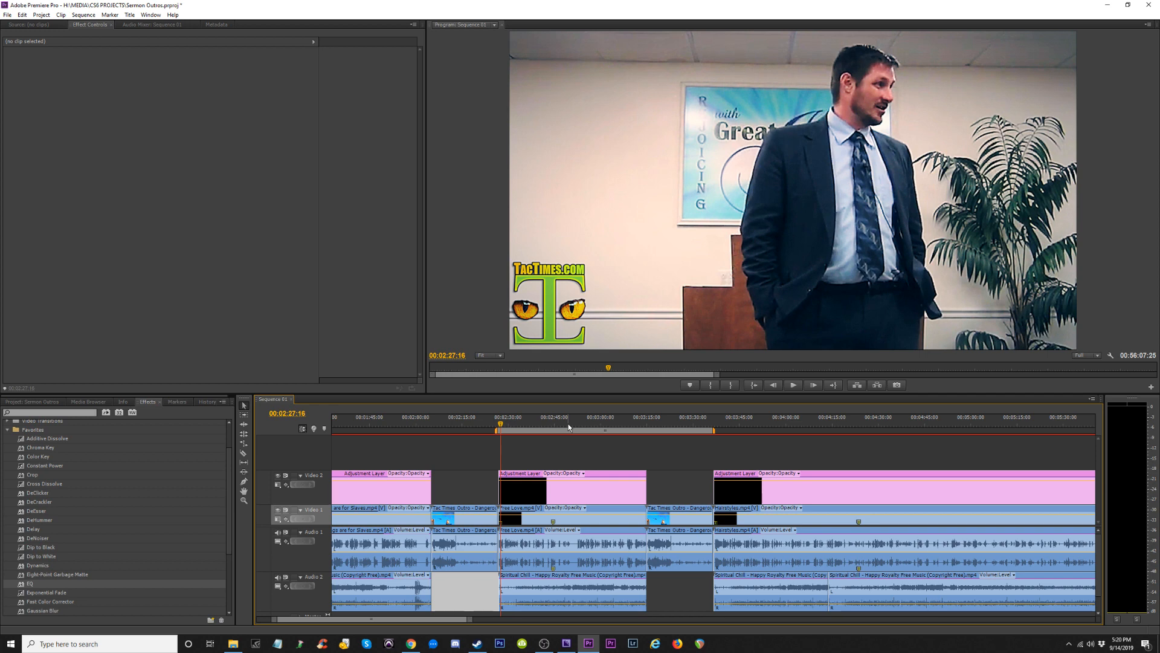
# Copy the TAC TIMES - STATIC.mp4 clip before Free Love.mp4 and insert the duplicate at its start, lengthening the static gap there.
pyautogui.moveTo(501, 422)
pyautogui.mouseDown()
pyautogui.moveTo(485, 426)
pyautogui.moveTo(494, 427)
pyautogui.mouseUp()
pyautogui.press('=')
pyautogui.press('=')
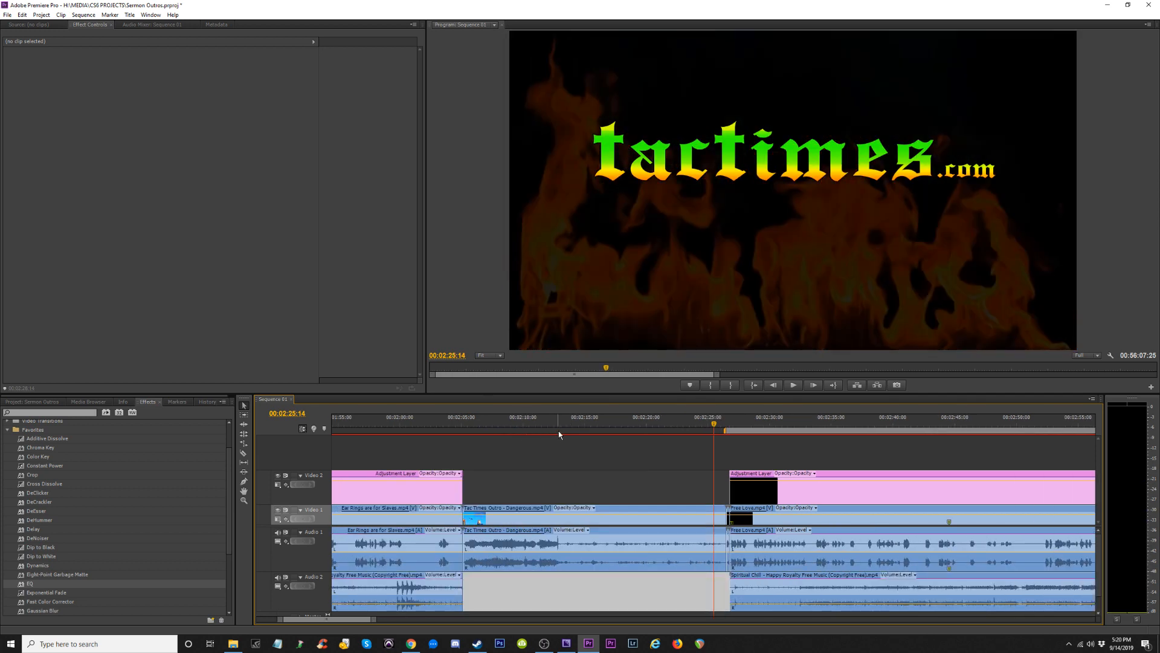
pyautogui.click(728, 518)
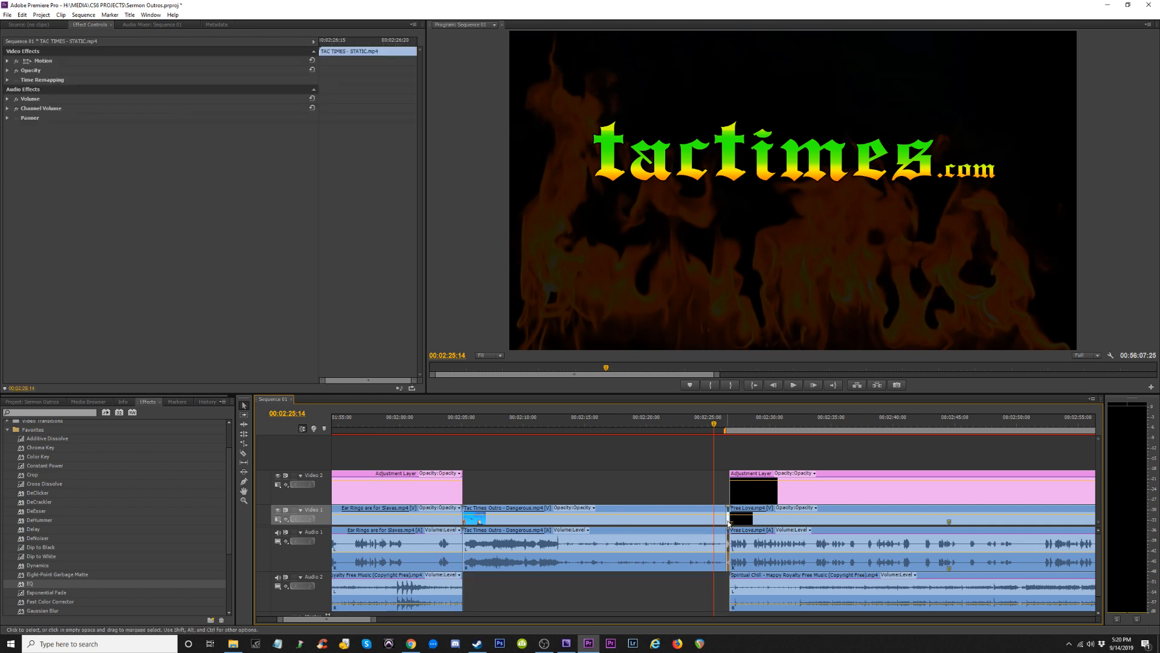
pyautogui.press('Down')
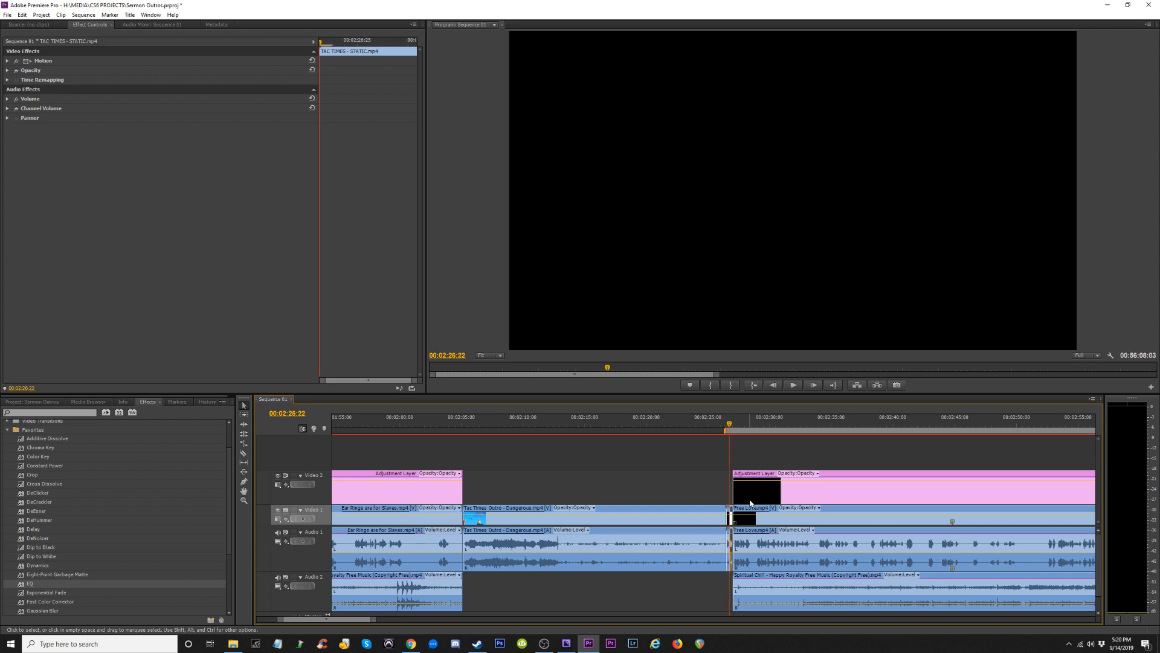
# Insert copies of the static clip at the end of the outros before Hairstyles.mp4 and Hebrews as Servants.mp4.
pyautogui.press('Down')
pyautogui.press('Down')
pyautogui.press('Down')
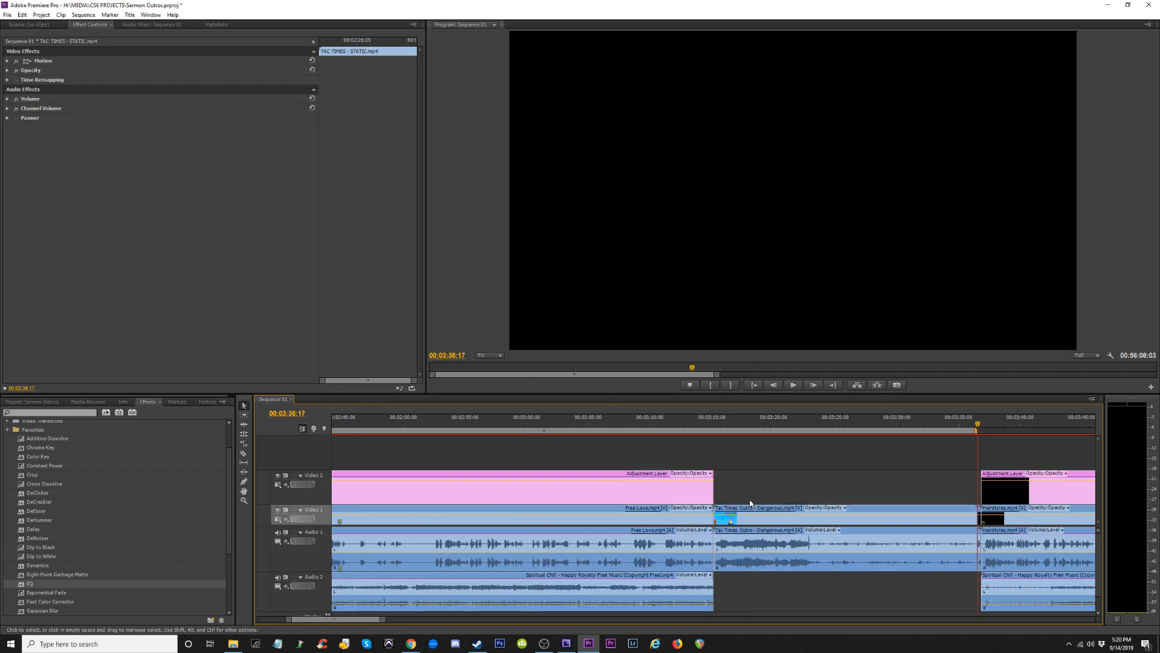
pyautogui.press('Down')
pyautogui.press('Down')
pyautogui.press('Down')
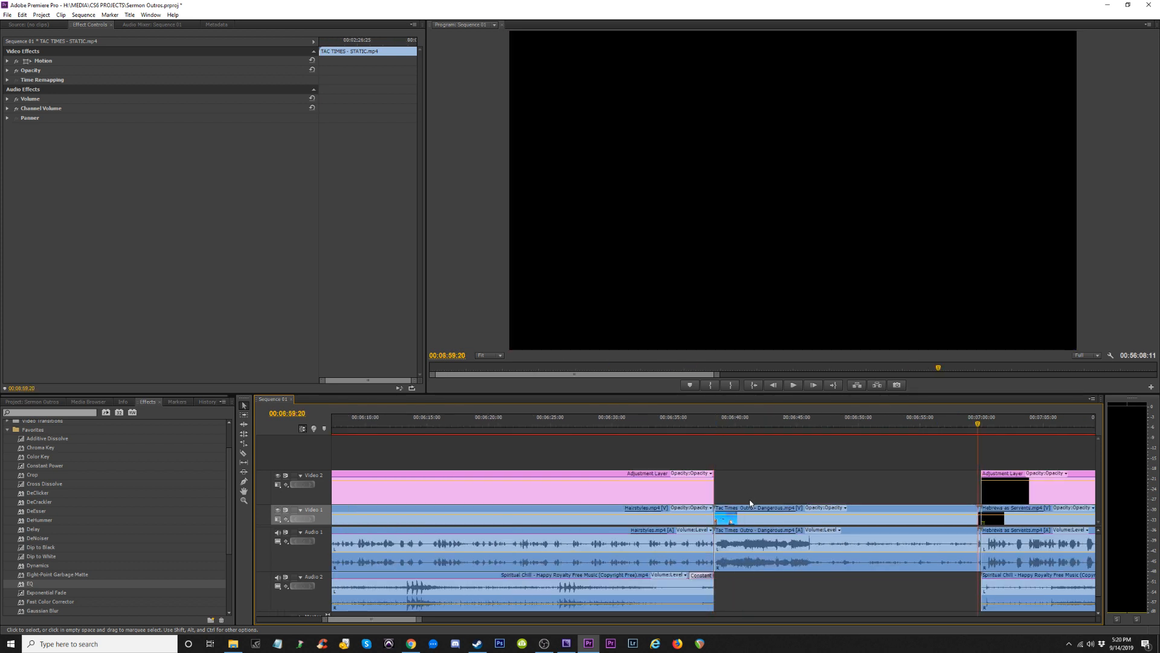
pyautogui.hotkey('ctrl', 'shift', 'v')
# Insert copies of the static clip before Ladies with nose rings looks like a bull.mp4 and Long hair on man.mp4.
pyautogui.press('Down')
pyautogui.press('Down')
pyautogui.press('Down')
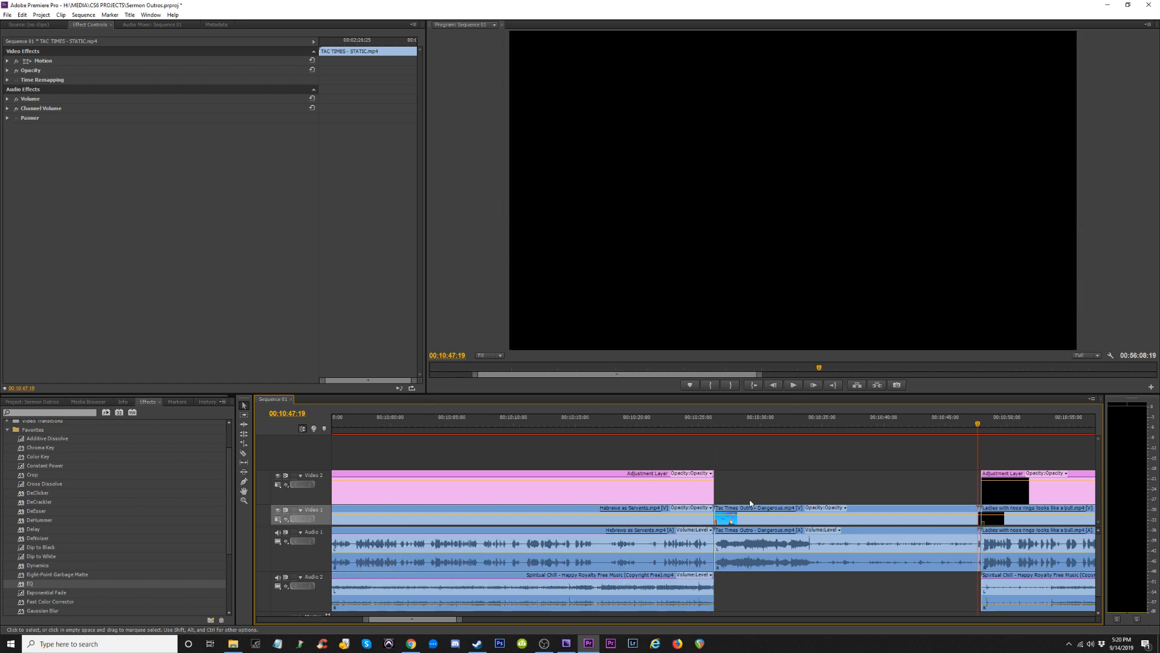
pyautogui.hotkey('ctrl', 'shift', 'v')
pyautogui.press('Down')
pyautogui.press('Down')
pyautogui.press('Down')
pyautogui.hotkey('ctrl', 'shift', 'v')
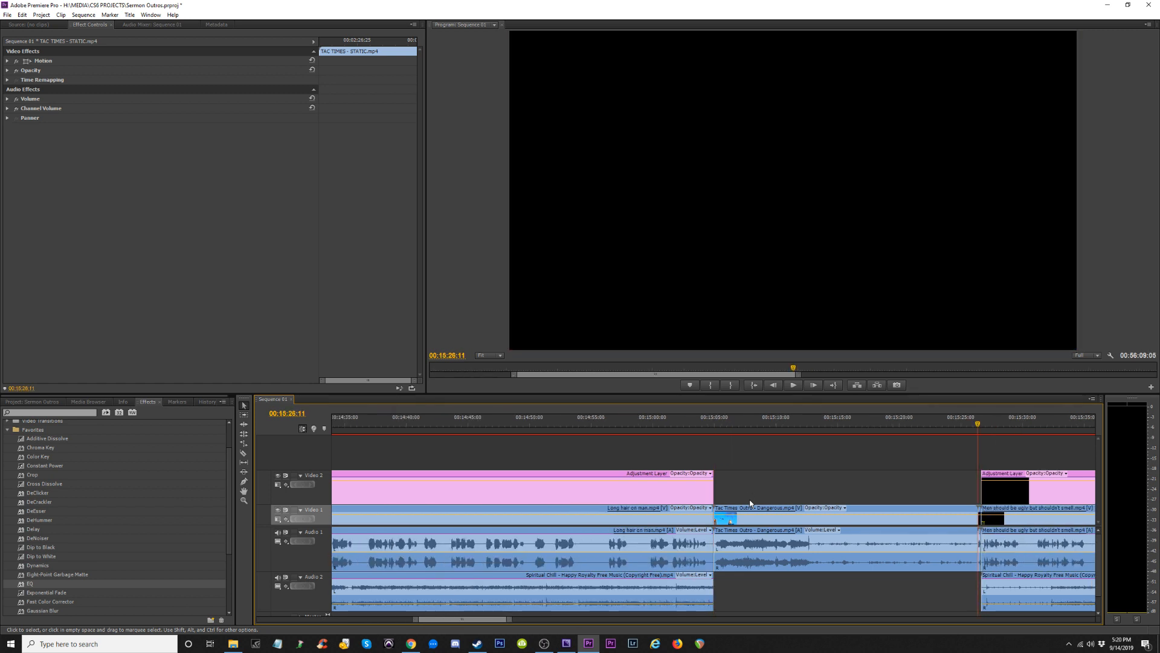
# Insert static clip copies before Men should be ugly but shouldn't smell.mp4 and Men shouldn't wear women & women shouldn't wear men.mp4.
pyautogui.press('Down')
pyautogui.press('Down')
pyautogui.press('Down')
pyautogui.hotkey('ctrl', 'shift', 'v')
pyautogui.press('Down')
pyautogui.press('Down')
pyautogui.press('Down')
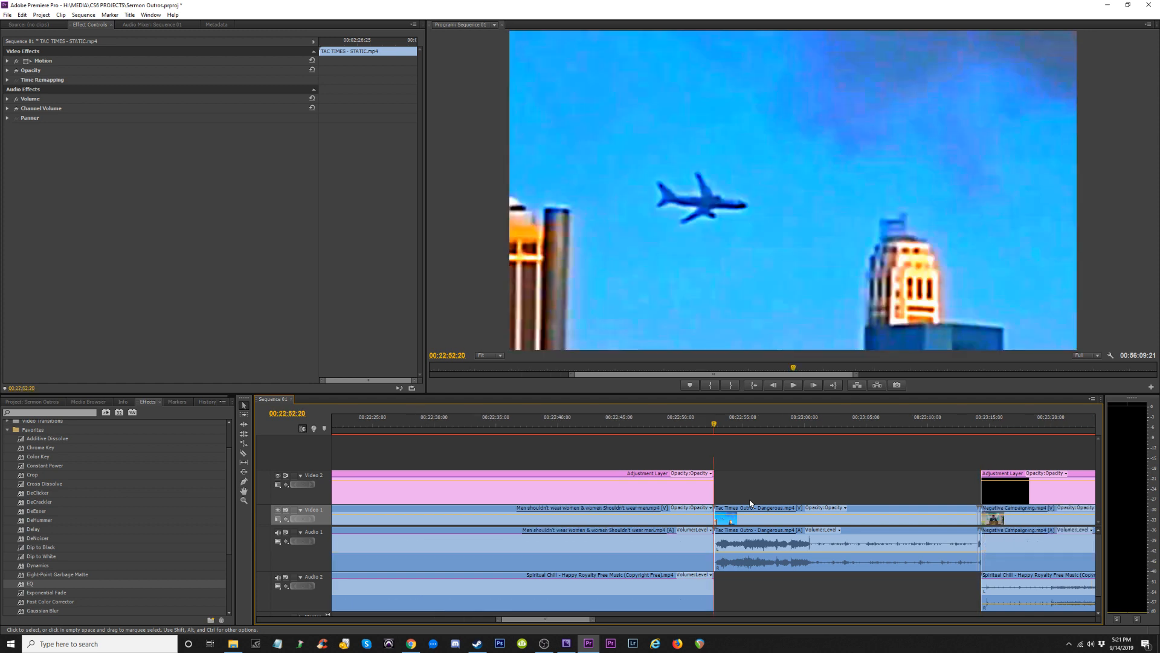
pyautogui.hotkey('ctrl', 'shift', 'v')
# Insert copies of the static clip before Negative Campaigning.mp4 and before the sermon clip that follows it.
pyautogui.press('Down')
pyautogui.press('Down')
pyautogui.press('Down')
pyautogui.hotkey('ctrl', 'shift', 'v')
pyautogui.press('Down')
pyautogui.press('Down')
pyautogui.press('Down')
pyautogui.hotkey('ctrl', 'shift', 'v')
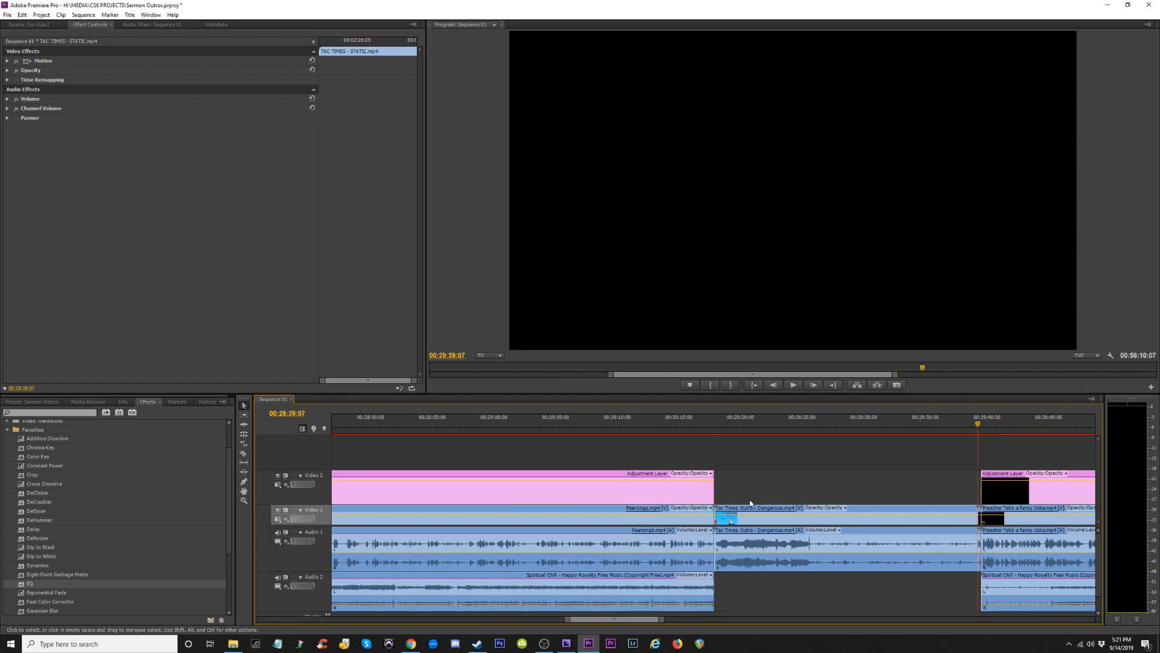
# Insert copies of the static clip before Preacher Tells a funny Joke.mp4 and Skin Marks Blood markings.mp4.
pyautogui.press('Down')
pyautogui.press('Down')
pyautogui.press('Down')
pyautogui.hotkey('ctrl', 'shift', 'v')
pyautogui.press('Down')
pyautogui.press('Down')
pyautogui.press('Down')
pyautogui.hotkey('ctrl', 'shift', 'v')
# Insert one copy of the static clip before Skinny Jeans.mp4 and another between Skinny Jeans.mp4 and its outro.
pyautogui.press('Down')
pyautogui.press('Down')
pyautogui.press('Down')
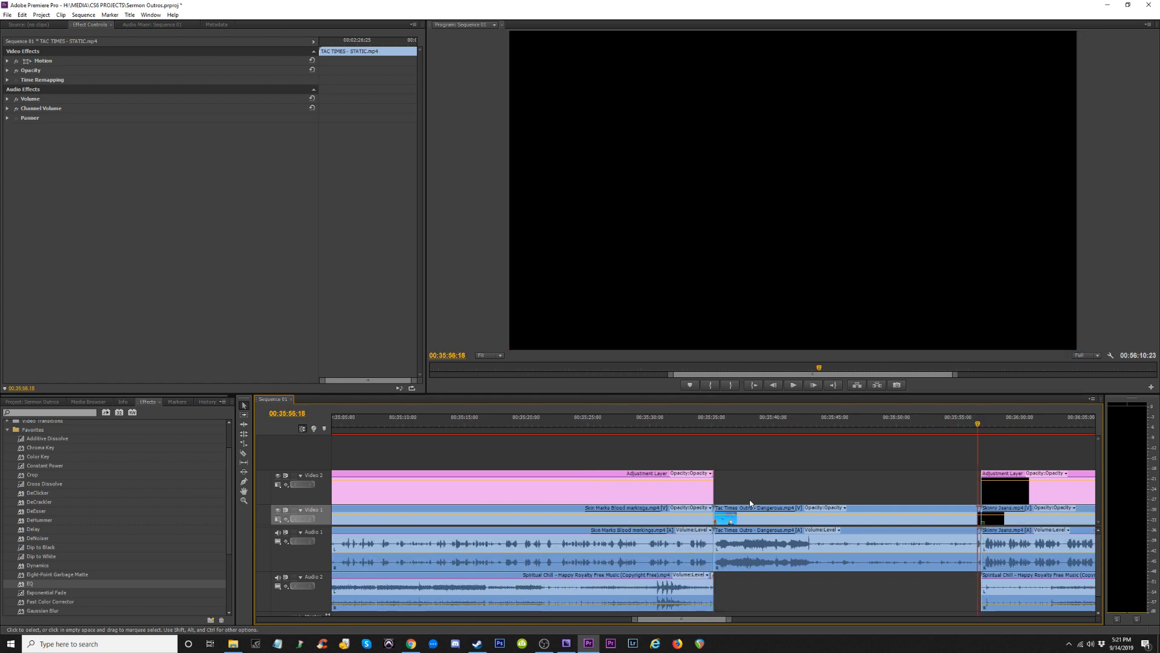
pyautogui.hotkey('ctrl', 'shift', 'v')
pyautogui.press('Down')
pyautogui.press('Down')
pyautogui.press('Down')
pyautogui.hotkey('ctrl', 'shift', 'v')
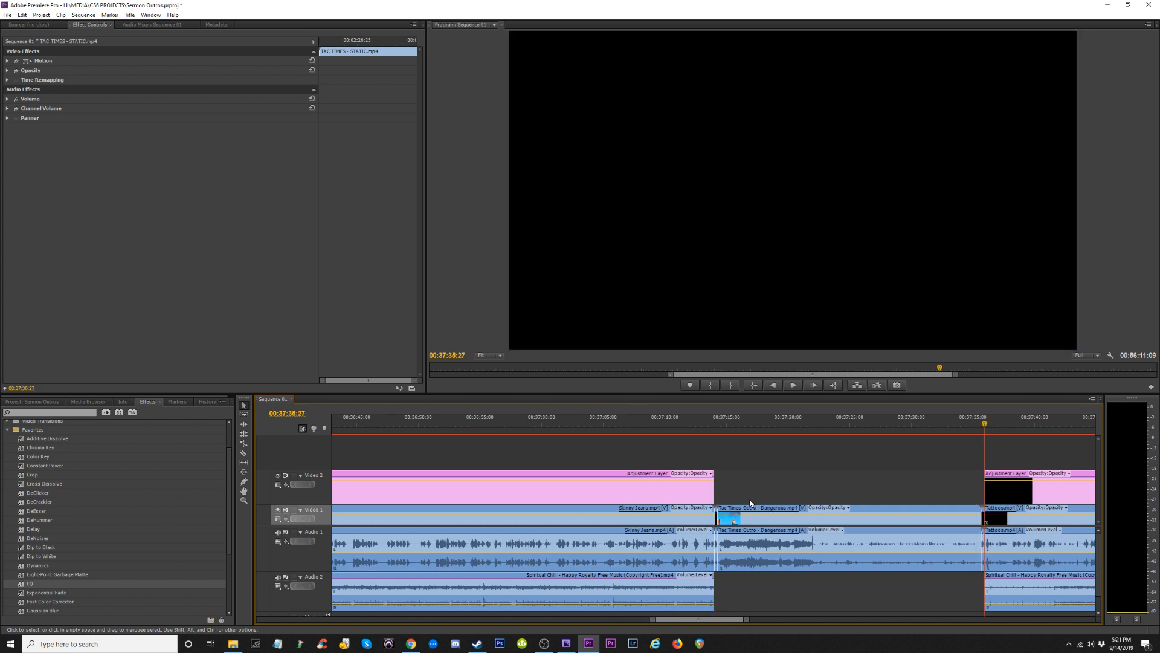
# Undo the last misplaced insert, and insert the copied static clip at 00:37:35:19, right before the Tattoos clip.
pyautogui.hotkey('ctrl', 'z')
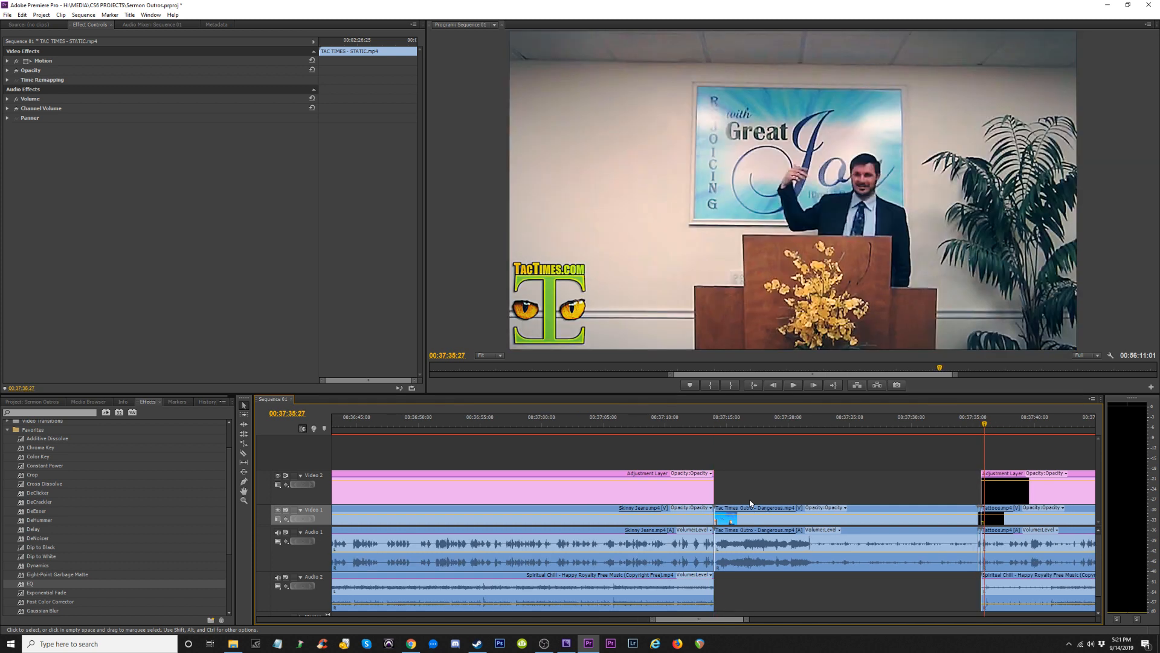
pyautogui.press('Up')
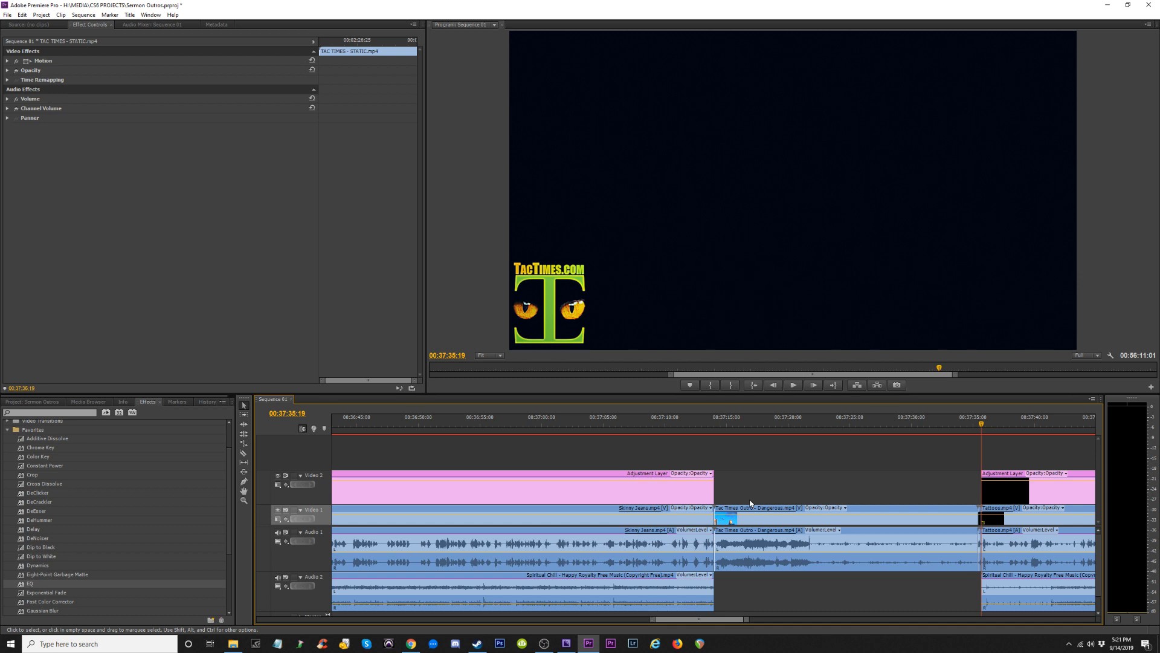
pyautogui.hotkey('ctrl', 'shift', 'v')
# Insert the copied static clip at 00:38:54:22, between the Tac Times outro and the Two types of fat Growth clip.
pyautogui.press('Down')
pyautogui.press('Down')
pyautogui.press('Down')
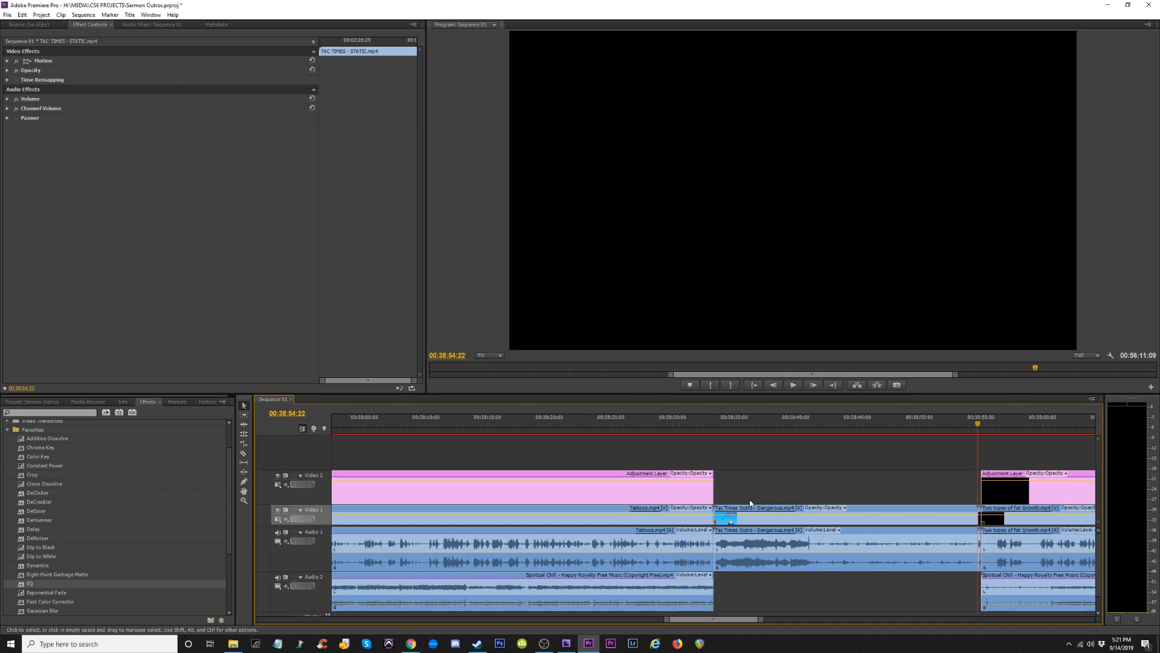
pyautogui.hotkey('ctrl', 'shift', 'v')
# Insert the copied static clip after each remaining Tac Times outro, through to the very end of the sequence.
pyautogui.press('Down')
pyautogui.press('Down')
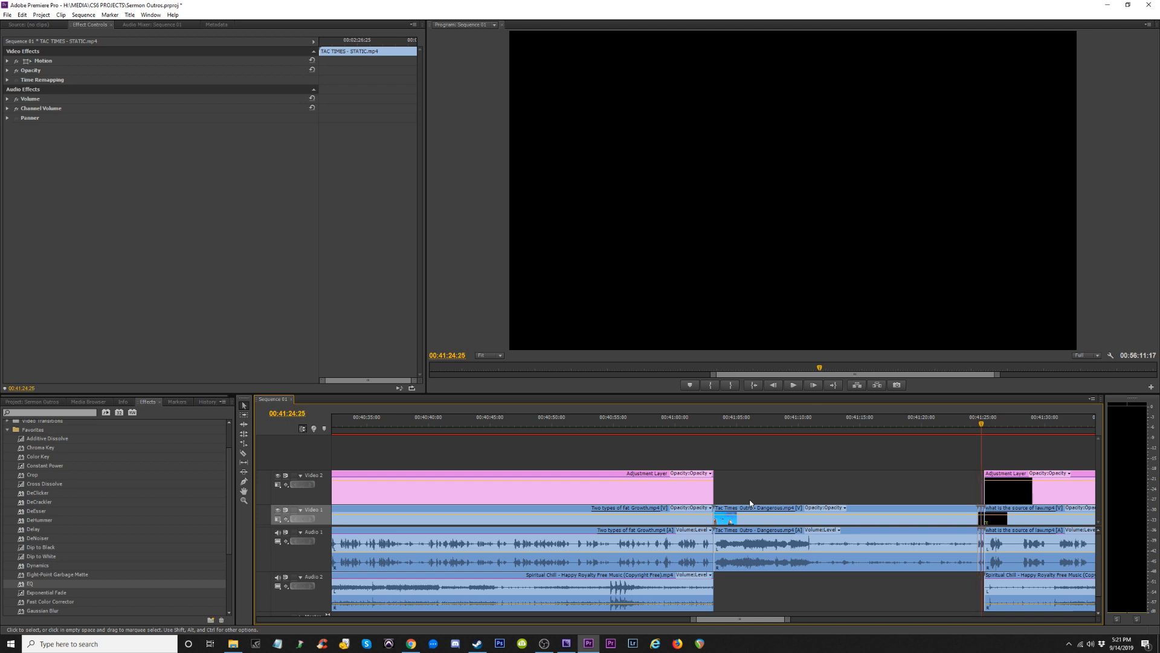
pyautogui.press('Up')
pyautogui.press('Down')
pyautogui.press('Up')
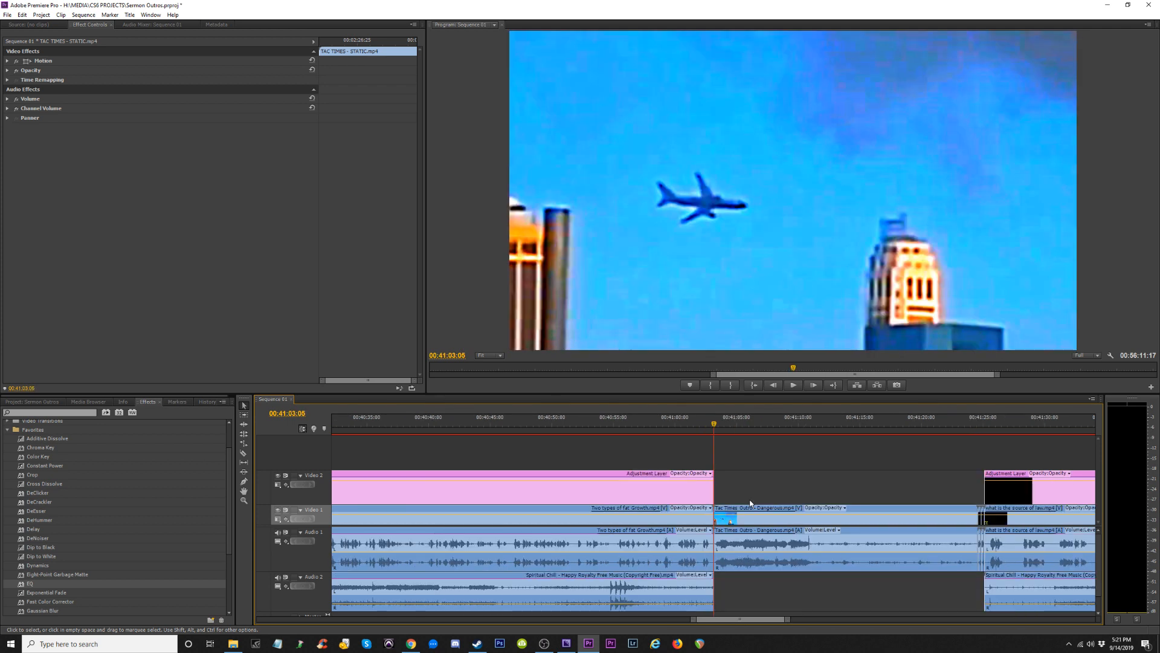
pyautogui.press('Down')
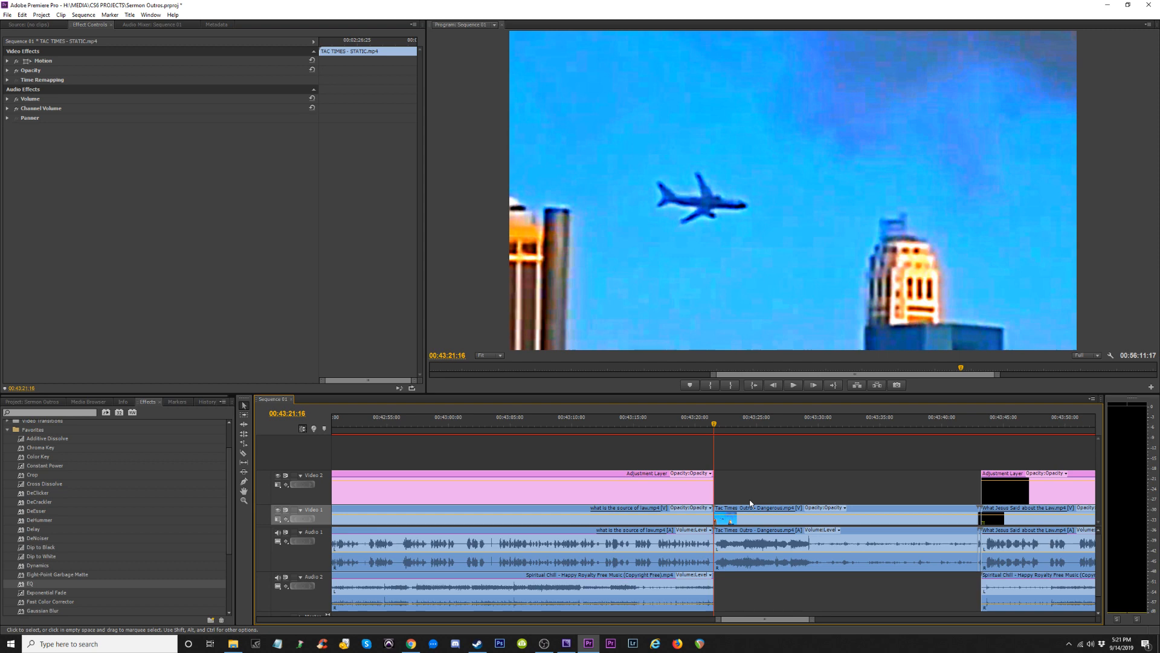
pyautogui.press('Down')
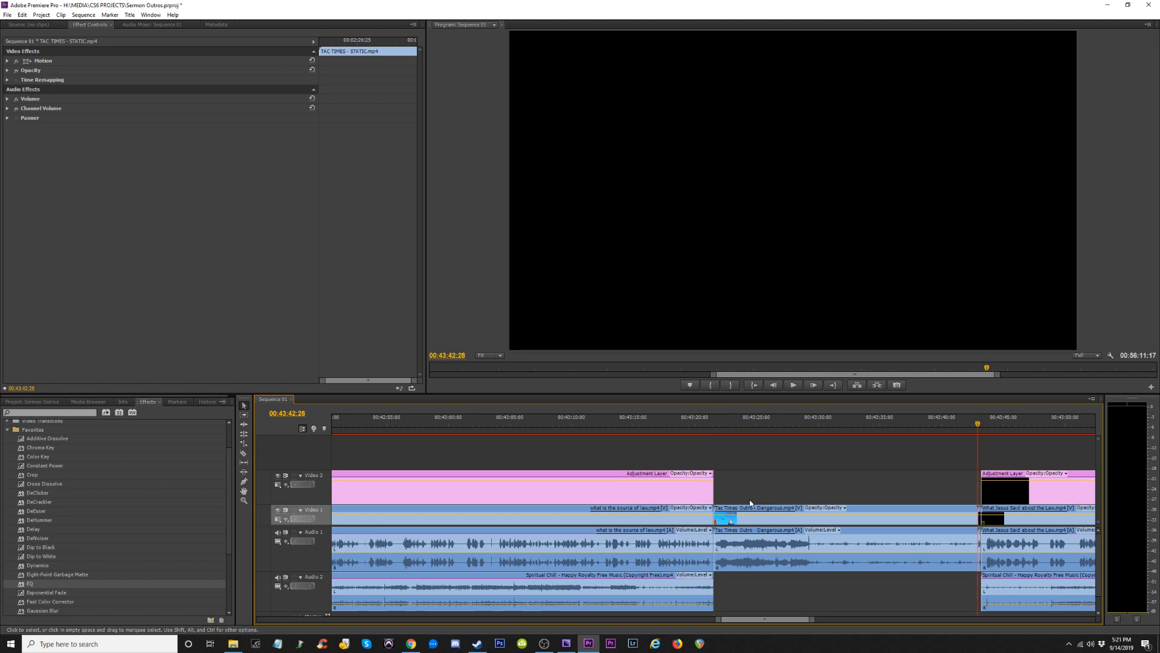
pyautogui.press('Up')
pyautogui.press('Down')
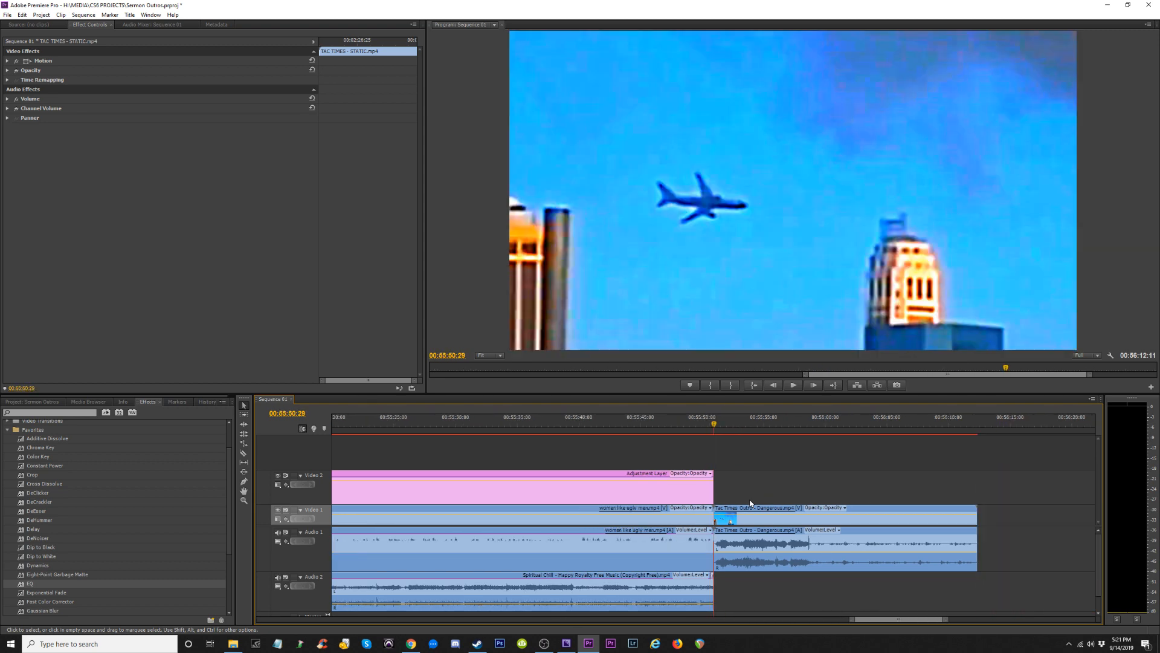
pyautogui.press('Down')
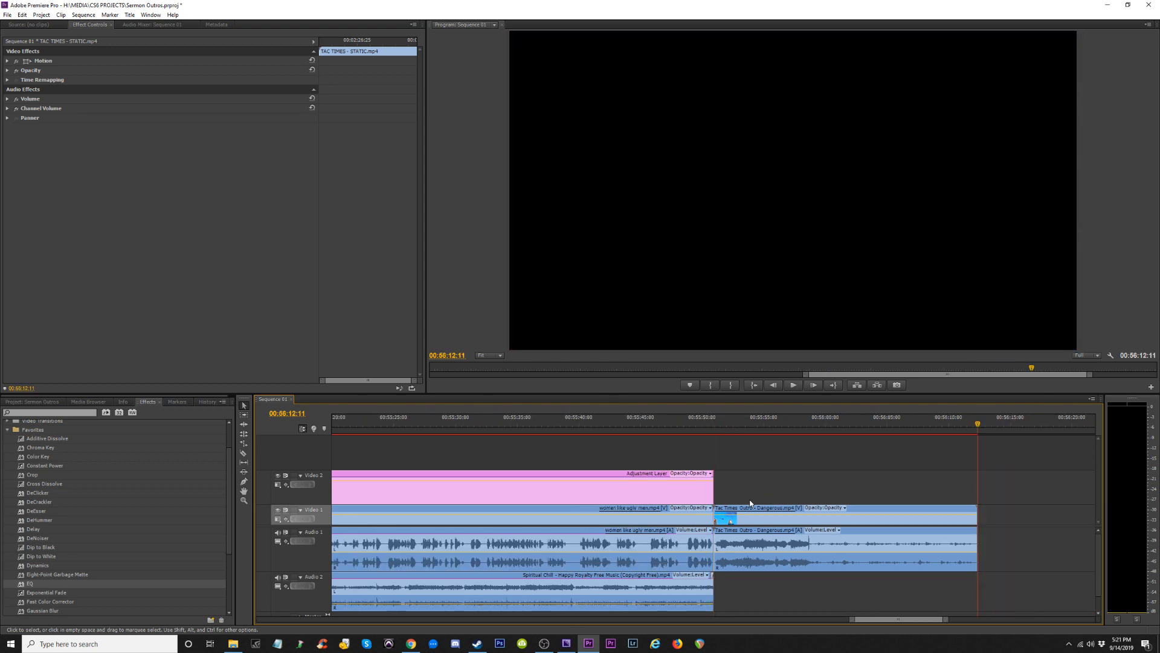
pyautogui.hotkey('ctrl', 'v')
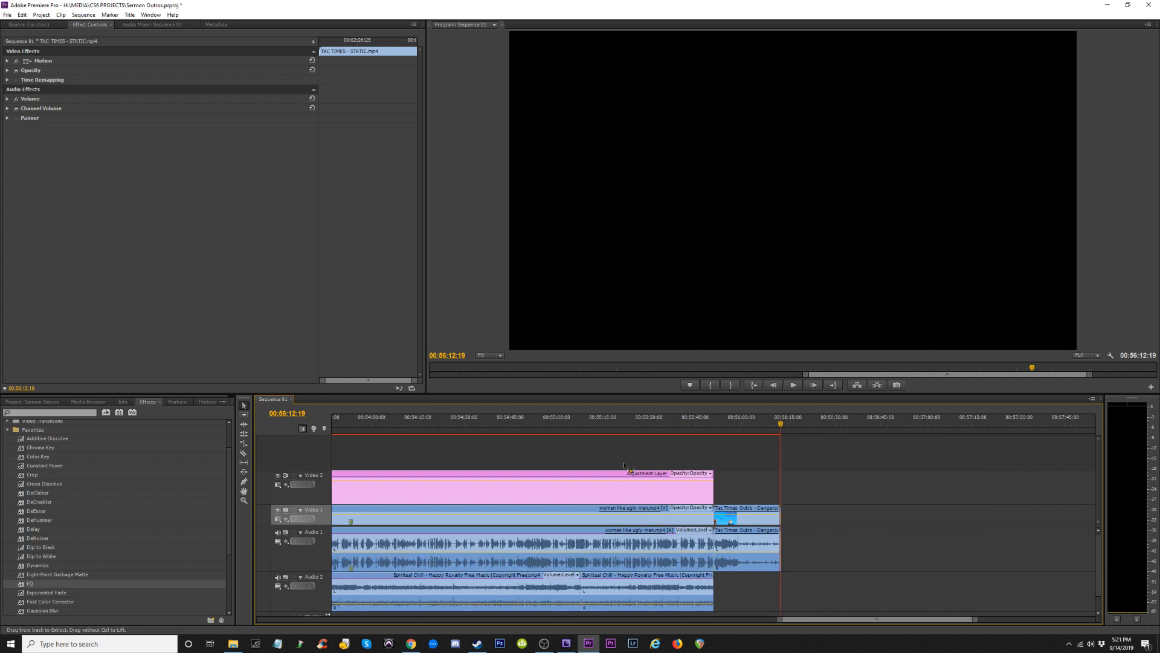
# Go back to the first outro and examine the cuts of the static clips before the Free Love clip.
pyautogui.press('-')
pyautogui.press('-')
pyautogui.press('-')
pyautogui.press('-')
pyautogui.click(357, 428)
pyautogui.moveTo(354, 425); pyautogui.dragTo(347, 427)
pyautogui.press('=')
pyautogui.press('=')
pyautogui.press('=')
pyautogui.press('=')
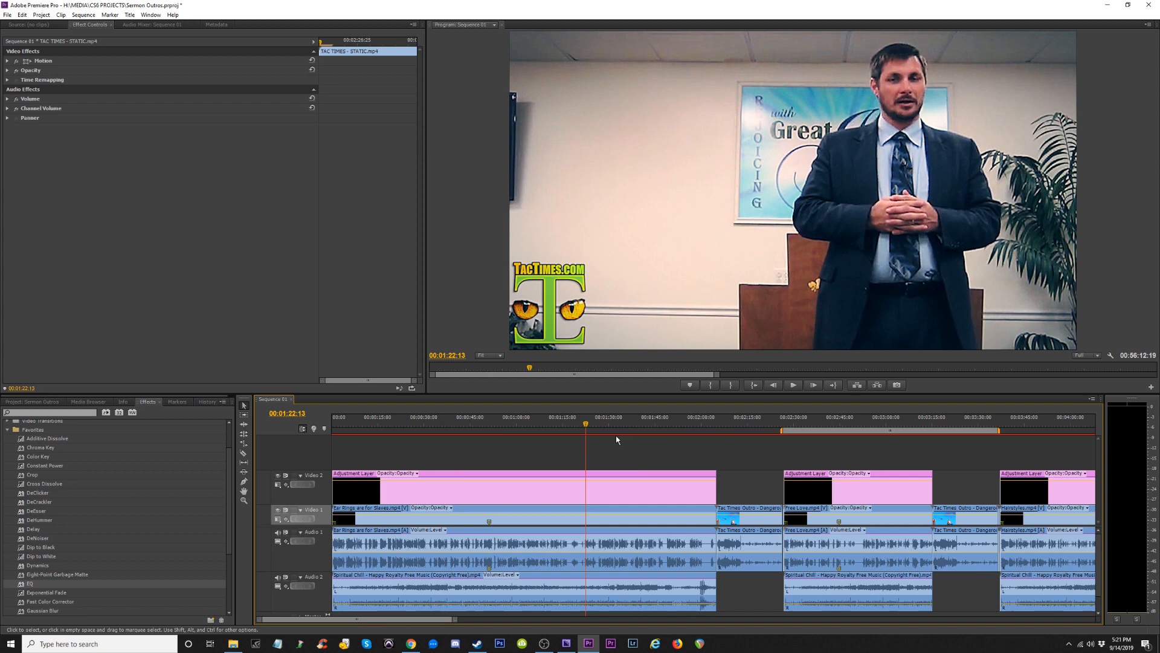
pyautogui.click(786, 424)
pyautogui.press('=')
pyautogui.press('=')
pyautogui.press('=')
pyautogui.press('=')
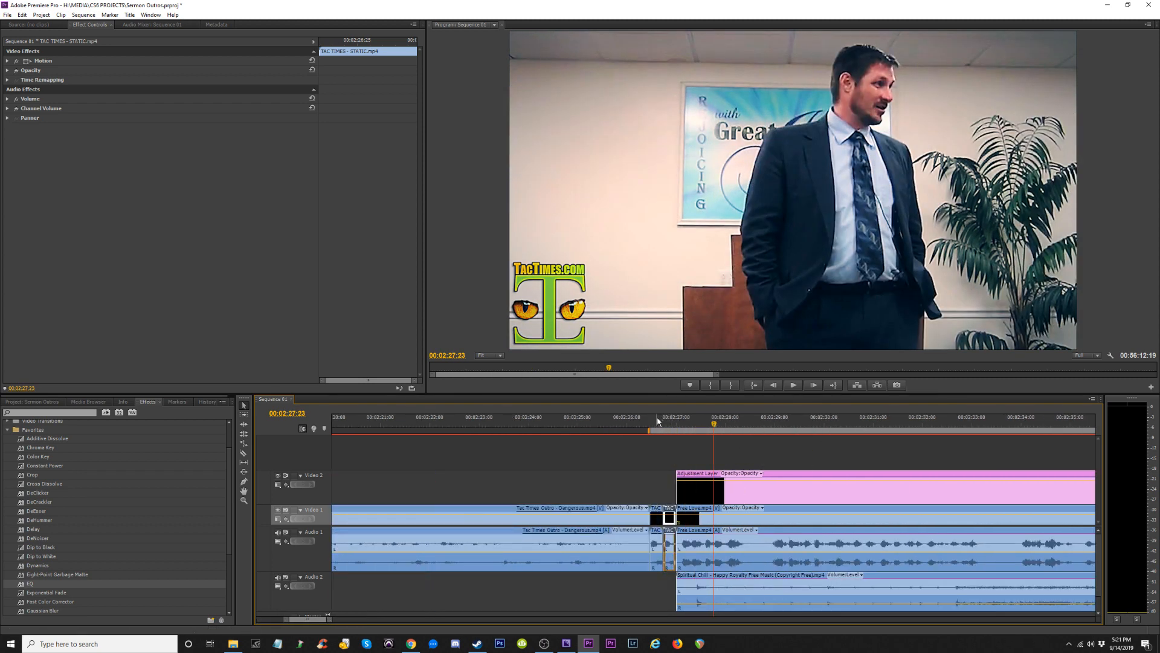
pyautogui.press('Up')
pyautogui.press('-')
# Switch to Adobe Media Encoder and copy the queued job's output name, Baptist Preacher Says Earrings Are For Slaves, without its extension.
pyautogui.click(566, 643)
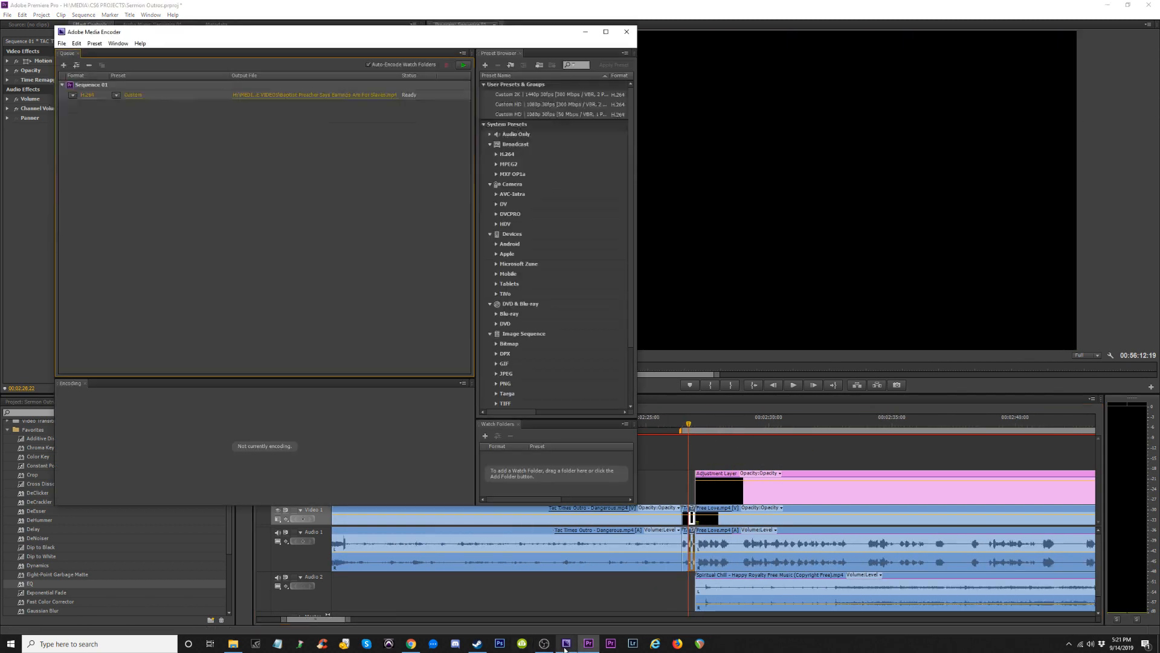
pyautogui.click(313, 95)
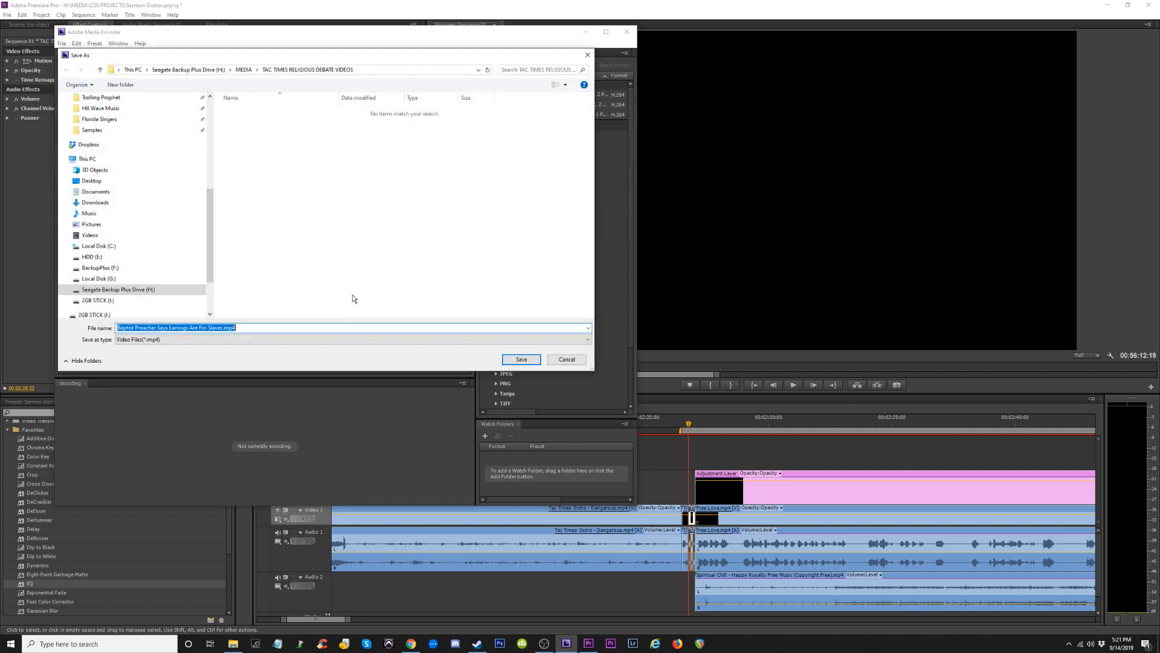
pyautogui.click(240, 328)
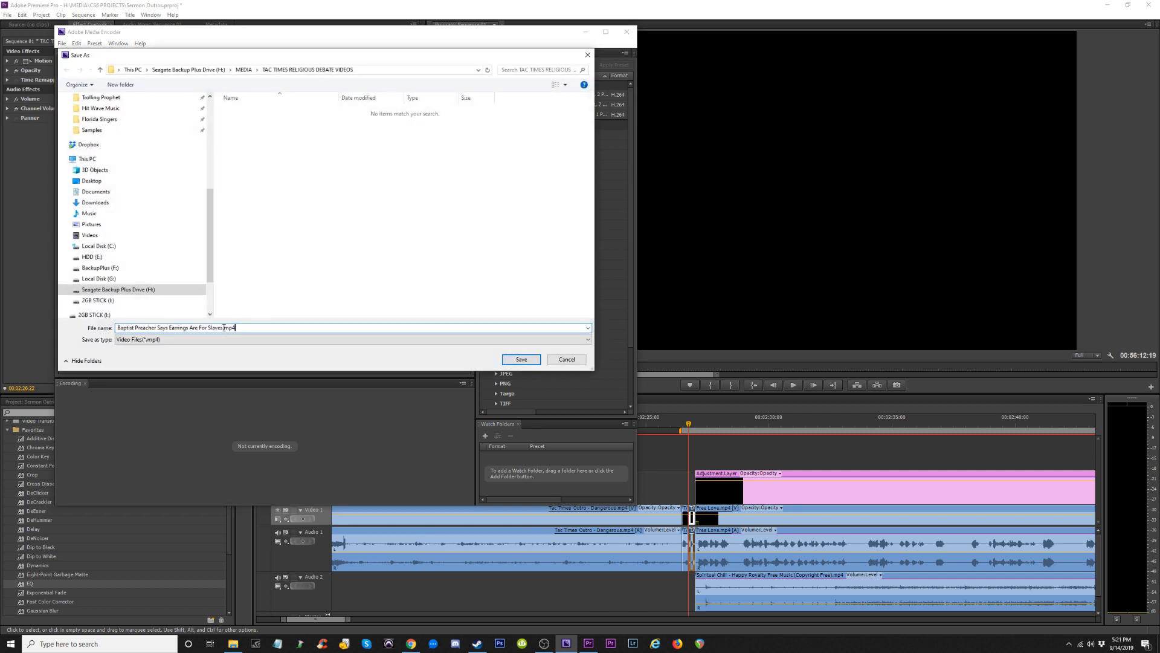
pyautogui.doubleClick(223, 327)
pyautogui.moveTo(224, 327); pyautogui.dragTo(109, 329)
pyautogui.hotkey('ctrl', 'c')
pyautogui.click(569, 362)
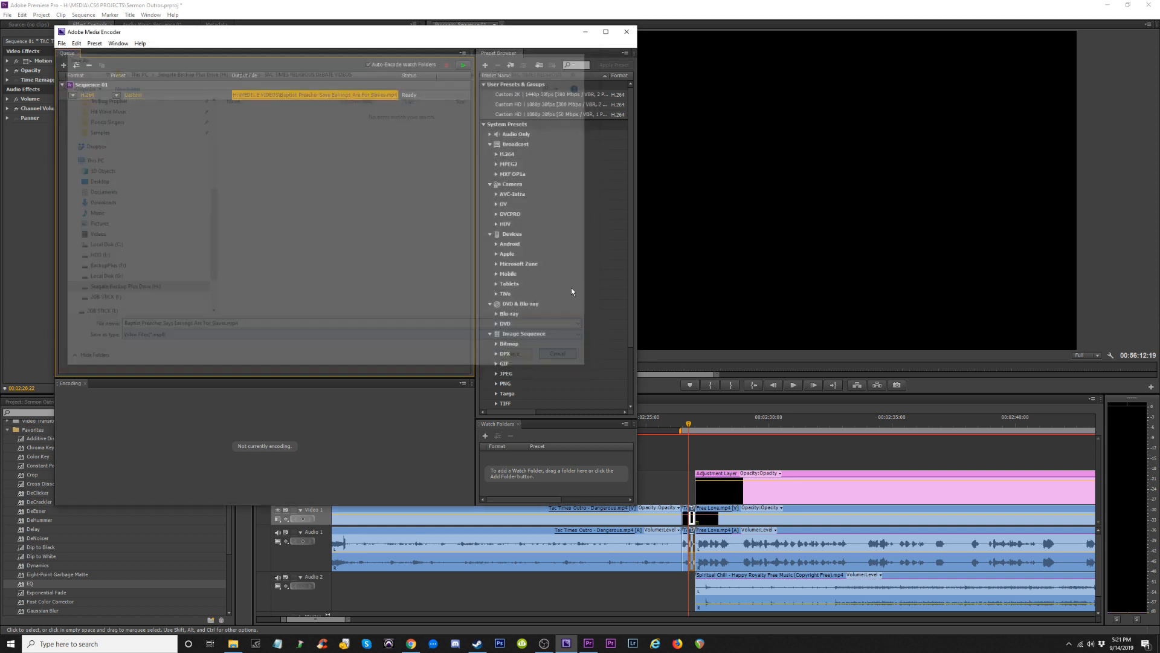
# Remove the outdated Sequence 01 job from the encoding queue and return to Premiere Pro.
pyautogui.rightClick(344, 97)
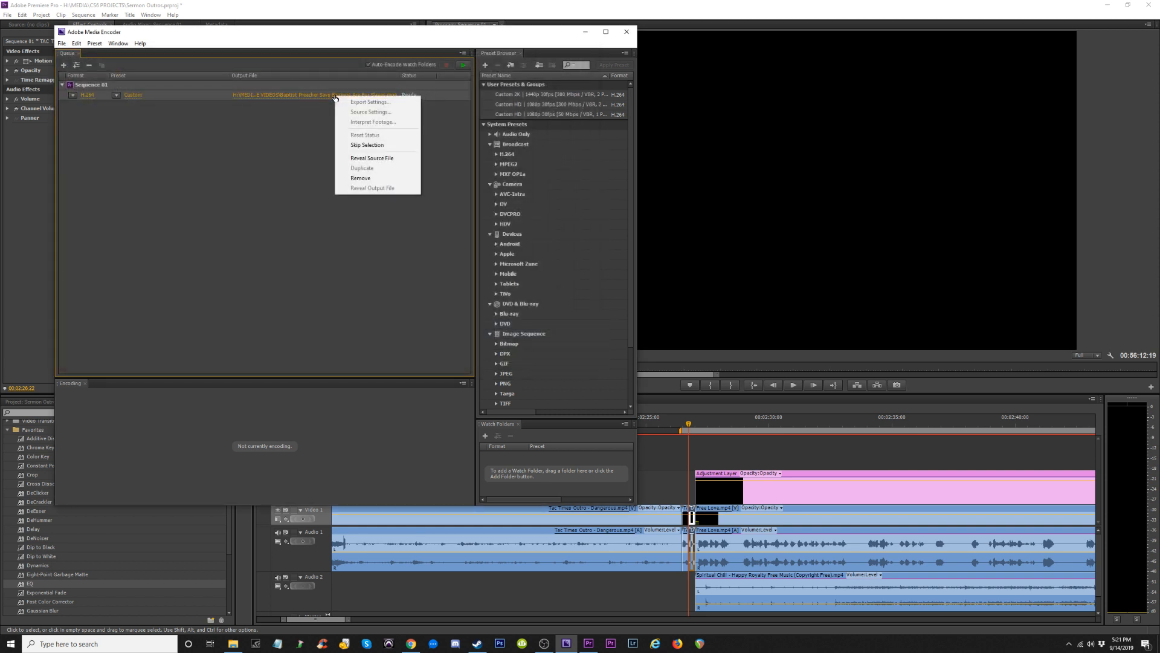
pyautogui.click(370, 176)
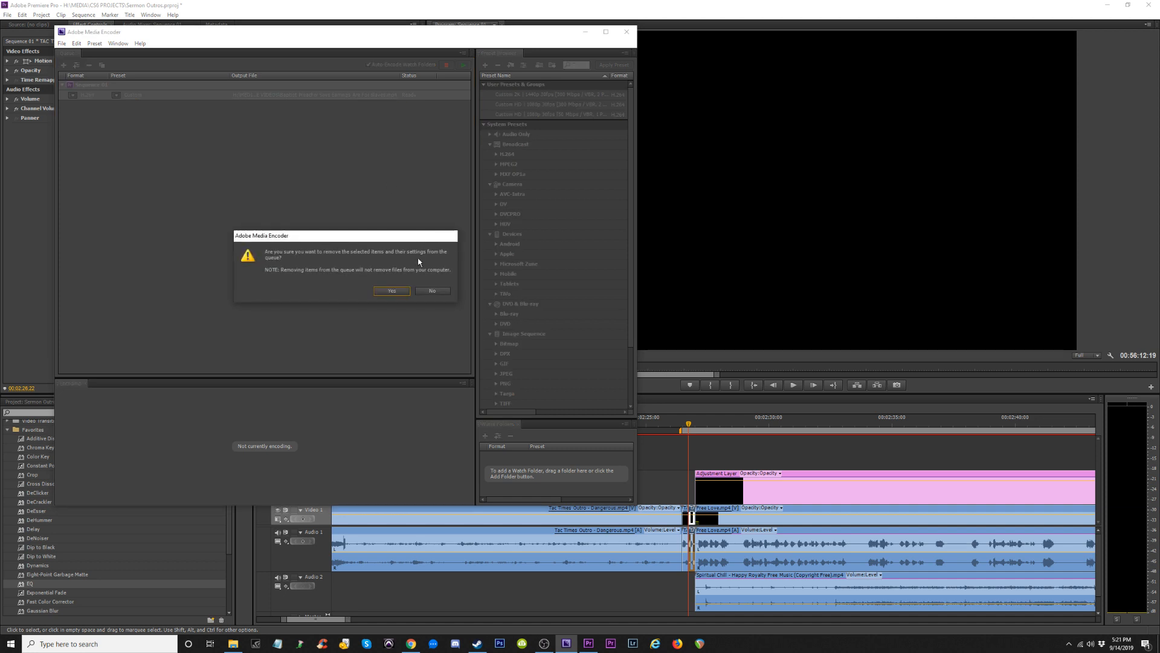
pyautogui.click(390, 291)
pyautogui.click(677, 17)
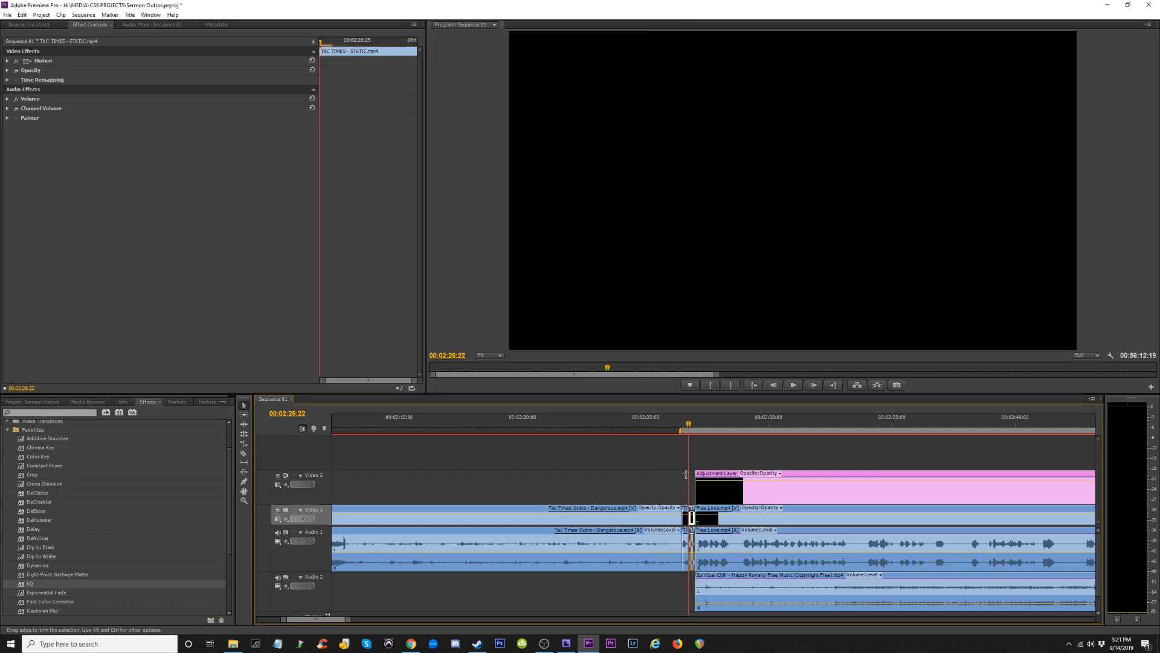
# Extend the work area's start back to the beginning of the sequence.
pyautogui.press('-')
pyautogui.press('-')
pyautogui.press('-')
pyautogui.press('-')
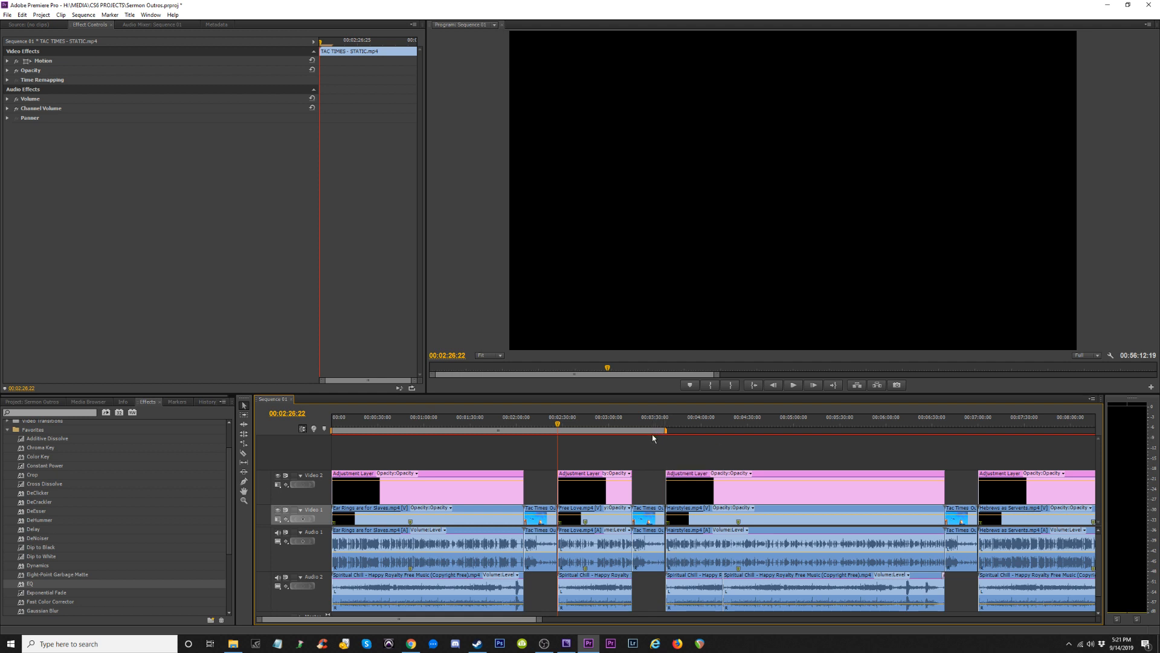
# Step backward frame by frame through the static clips between the first outro and the Free Love clip.
pyautogui.press('=')
pyautogui.press('=')
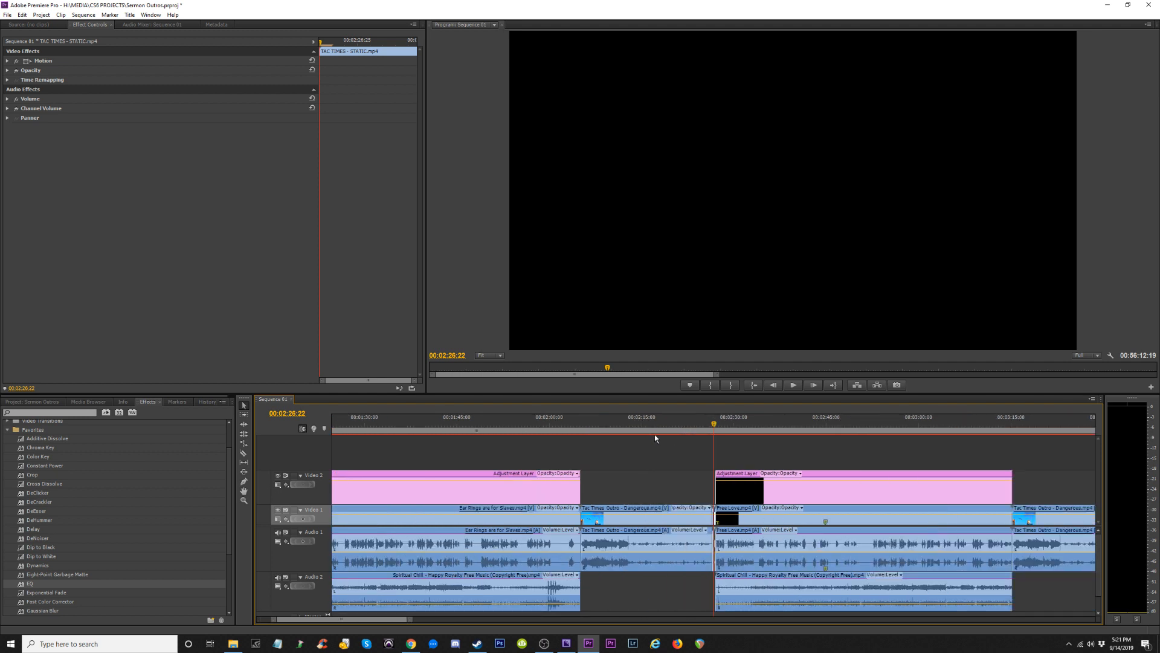
pyautogui.press('=')
pyautogui.press('=')
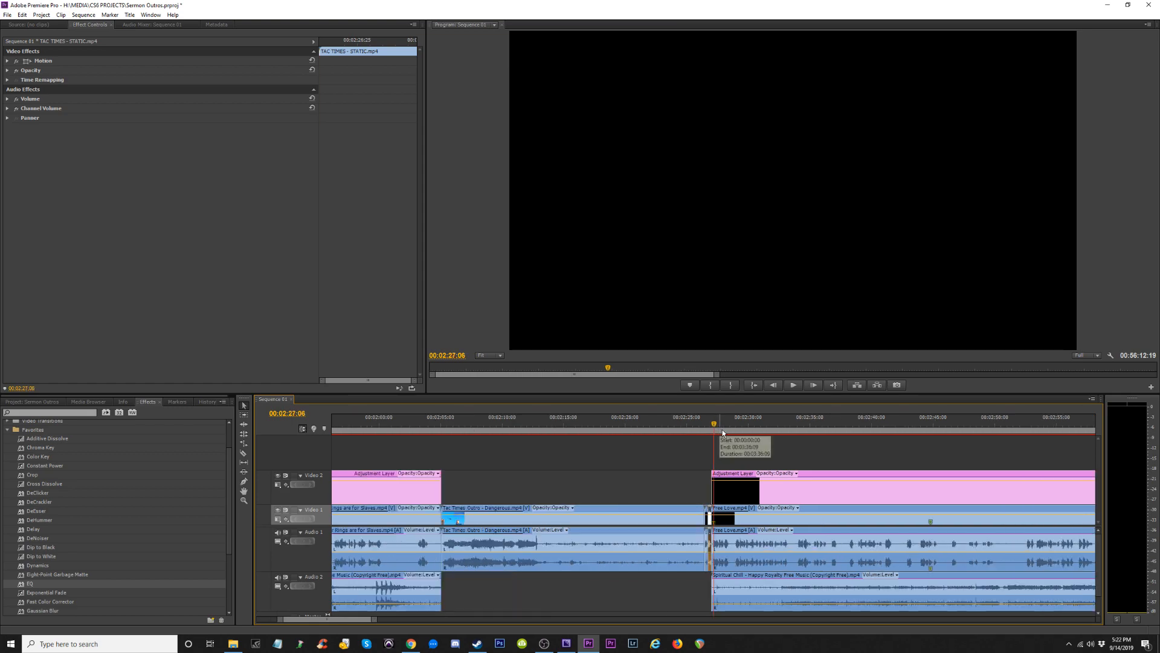
pyautogui.press('Left')
pyautogui.press('Left')
pyautogui.press('Left')
pyautogui.press('Left')
pyautogui.press('Left')
pyautogui.press('Left')
pyautogui.press('Left')
pyautogui.press('Left')
pyautogui.press('Left')
pyautogui.press('Left')
pyautogui.press('Left')
pyautogui.press('Left')
pyautogui.press('Left')
pyautogui.press('Left')
pyautogui.press('Left')
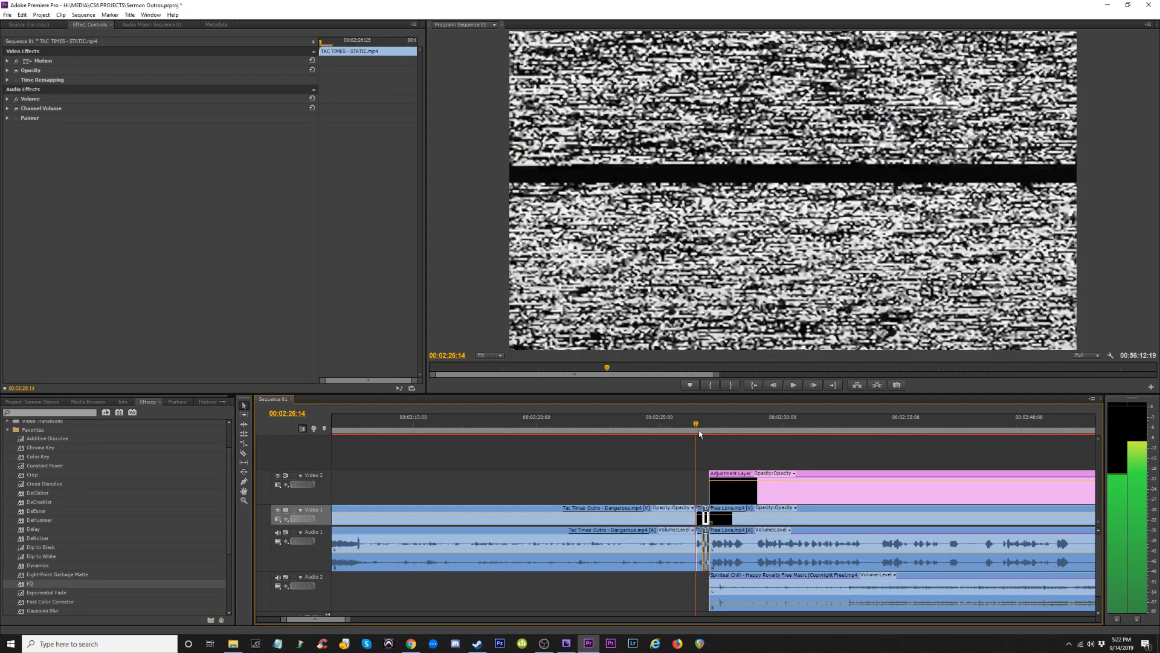
# Set the work area's end to 00:02:26:22, at the cut between the two static clips after the first outro.
pyautogui.press('-')
pyautogui.press('-')
pyautogui.press('-')
pyautogui.press('-')
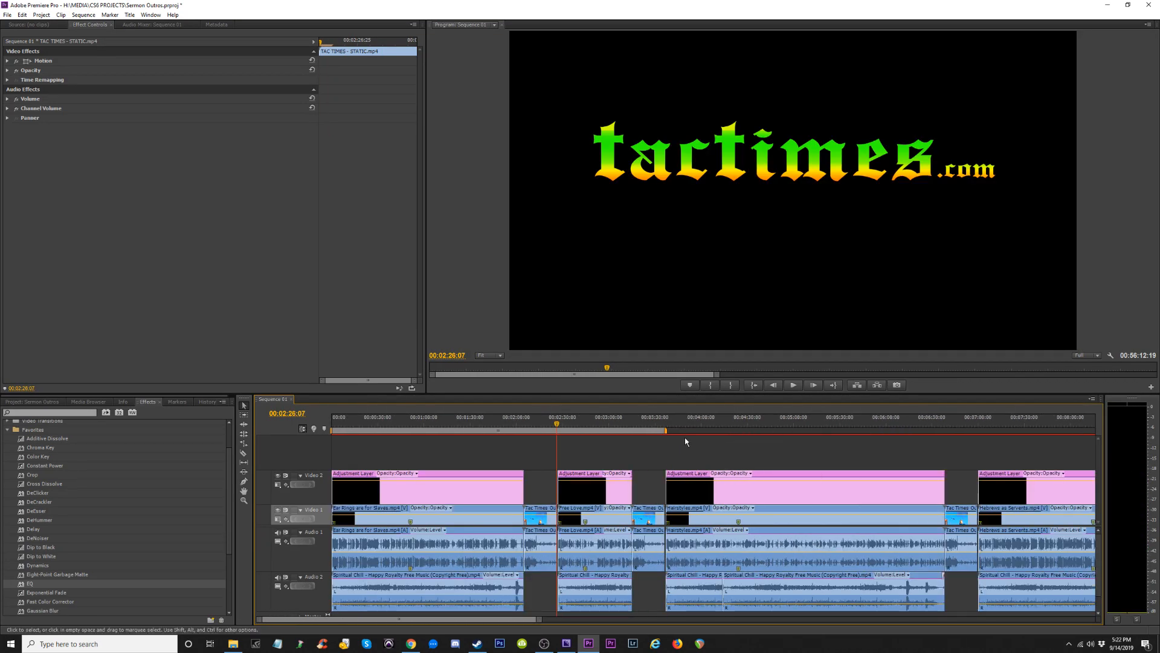
pyautogui.moveTo(665, 430); pyautogui.dragTo(556, 435)
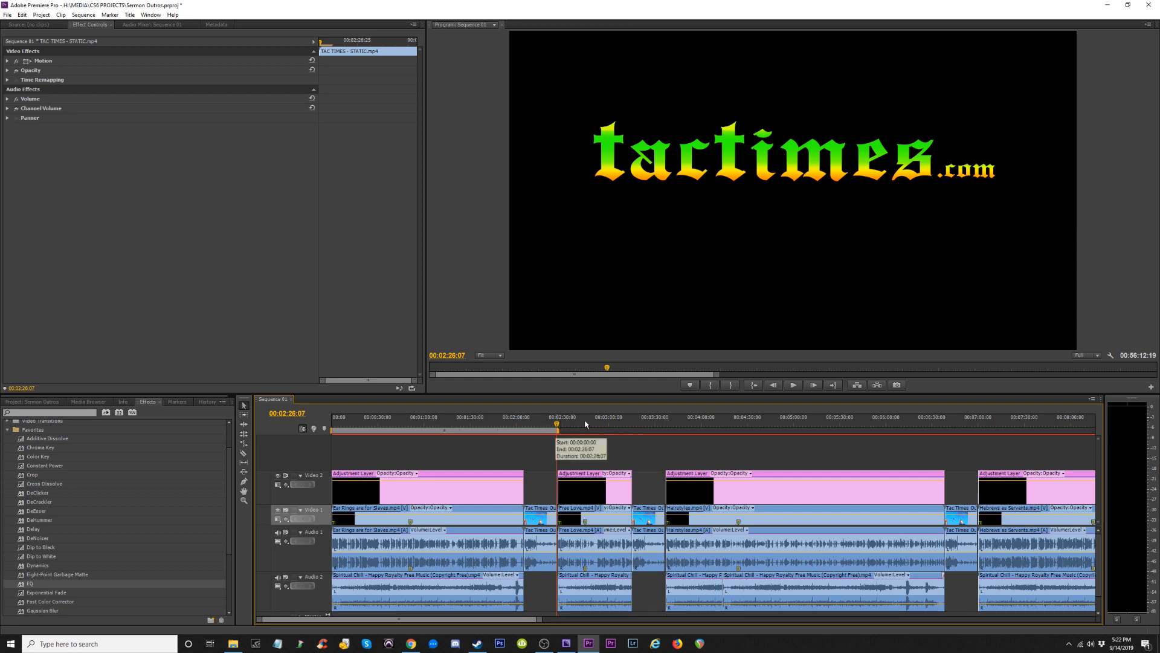
pyautogui.press('=')
pyautogui.press('=')
pyautogui.press('=')
pyautogui.press('=')
pyautogui.press('=')
pyautogui.moveTo(714, 432)
pyautogui.mouseDown()
pyautogui.moveTo(740, 433)
pyautogui.moveTo(675, 434)
pyautogui.moveTo(808, 435)
pyautogui.mouseUp()
pyautogui.click(747, 428)
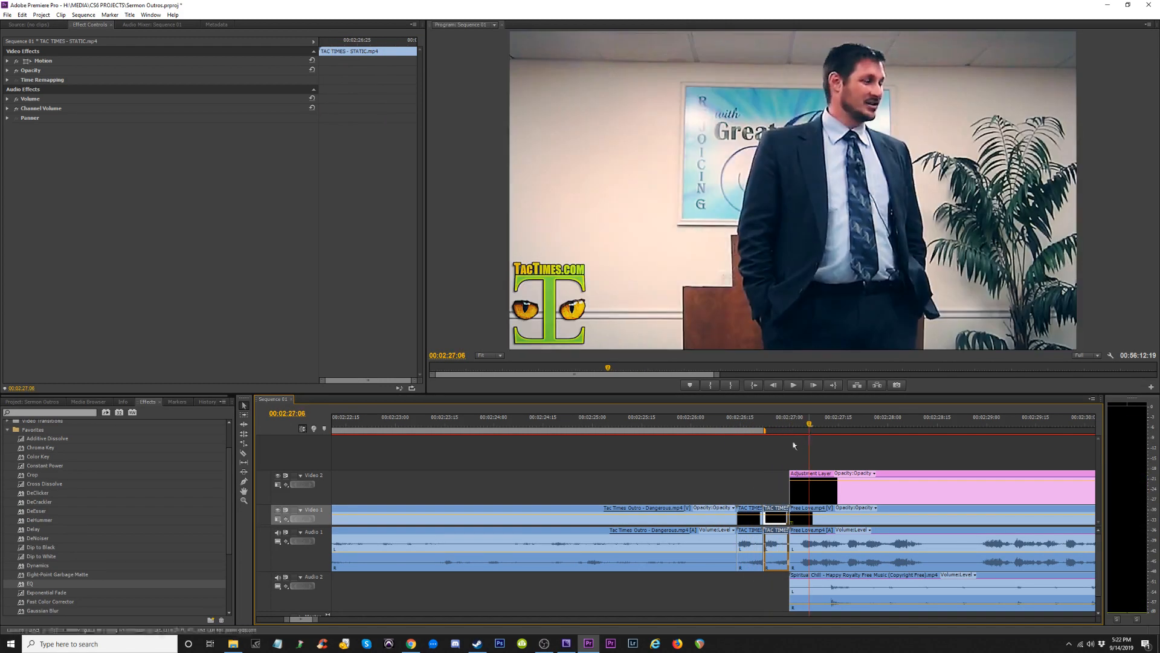
# Start a media export of the work area and name the output file Baptist Preacher Says Earrings Are For Slaves.
pyautogui.press('-')
pyautogui.press('-')
pyautogui.press('-')
pyautogui.press('-')
pyautogui.moveTo(630, 423); pyautogui.dragTo(497, 427)
pyautogui.press('-')
pyautogui.press('-')
pyautogui.hotkey('ctrl', 'm')
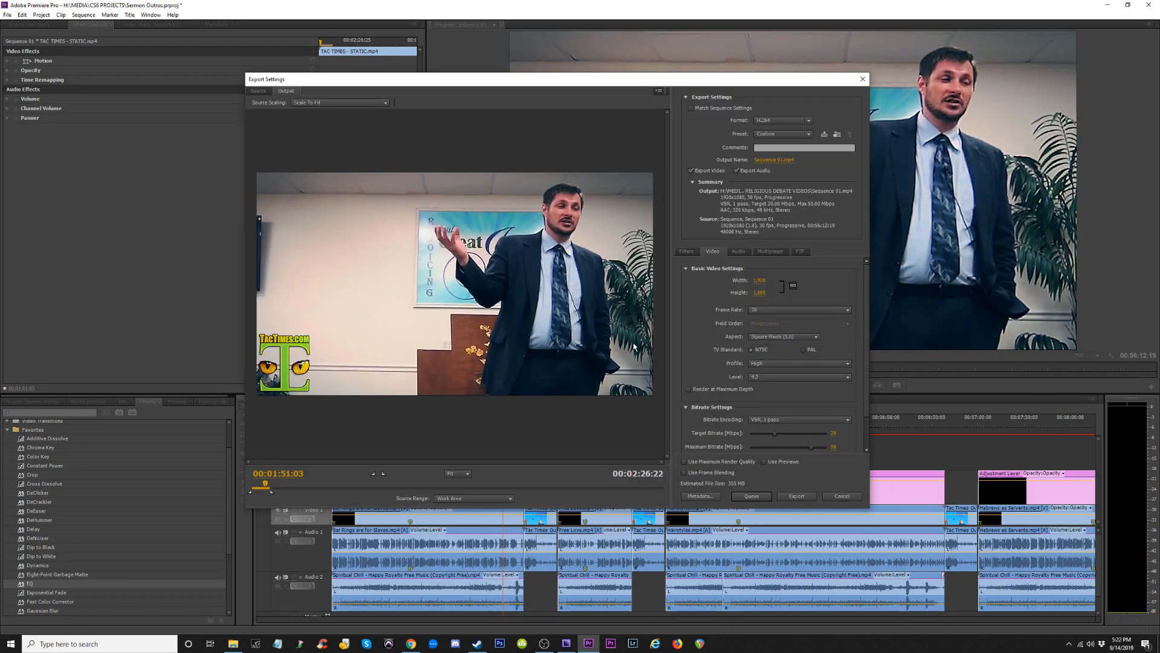
pyautogui.click(771, 160)
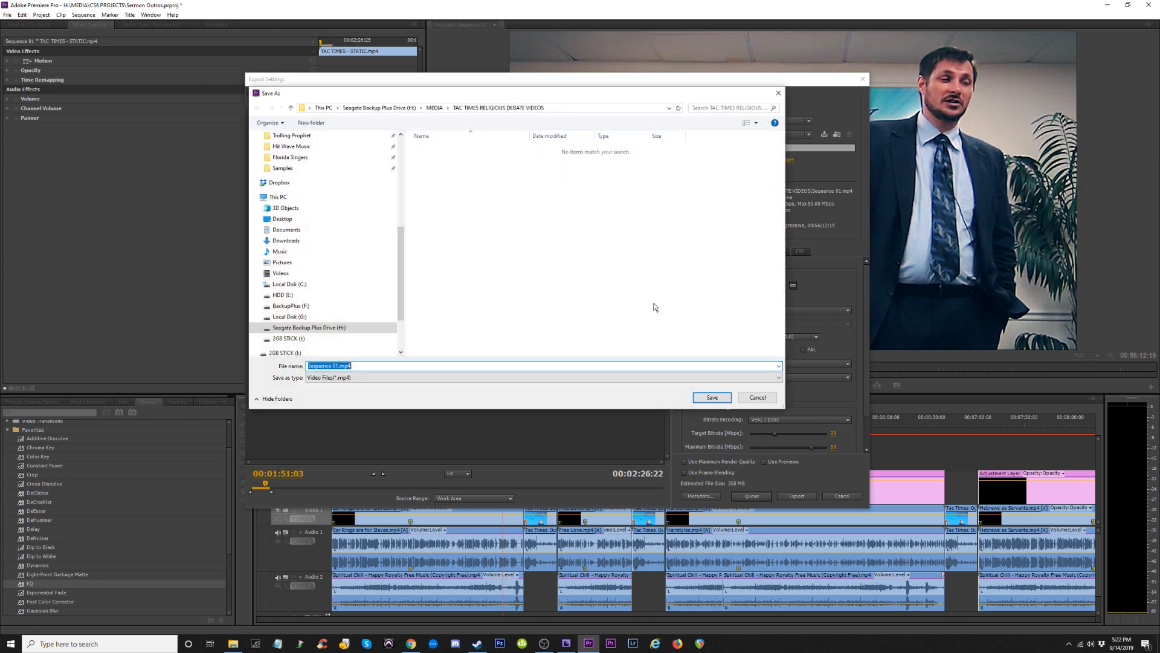
pyautogui.hotkey('ctrl', 'v')
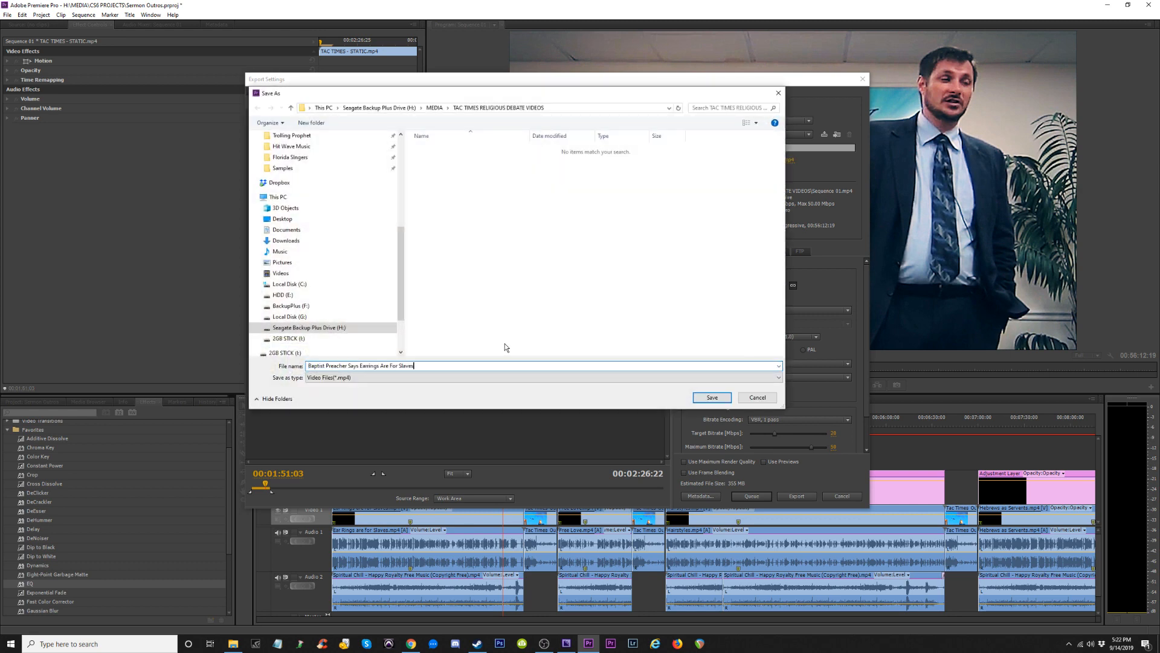
pyautogui.click(711, 398)
# Check the export's audio settings and send the export to the encoding queue.
pyautogui.moveTo(866, 326)
pyautogui.mouseDown()
pyautogui.moveTo(868, 406)
pyautogui.moveTo(863, 306)
pyautogui.mouseUp()
pyautogui.click(740, 250)
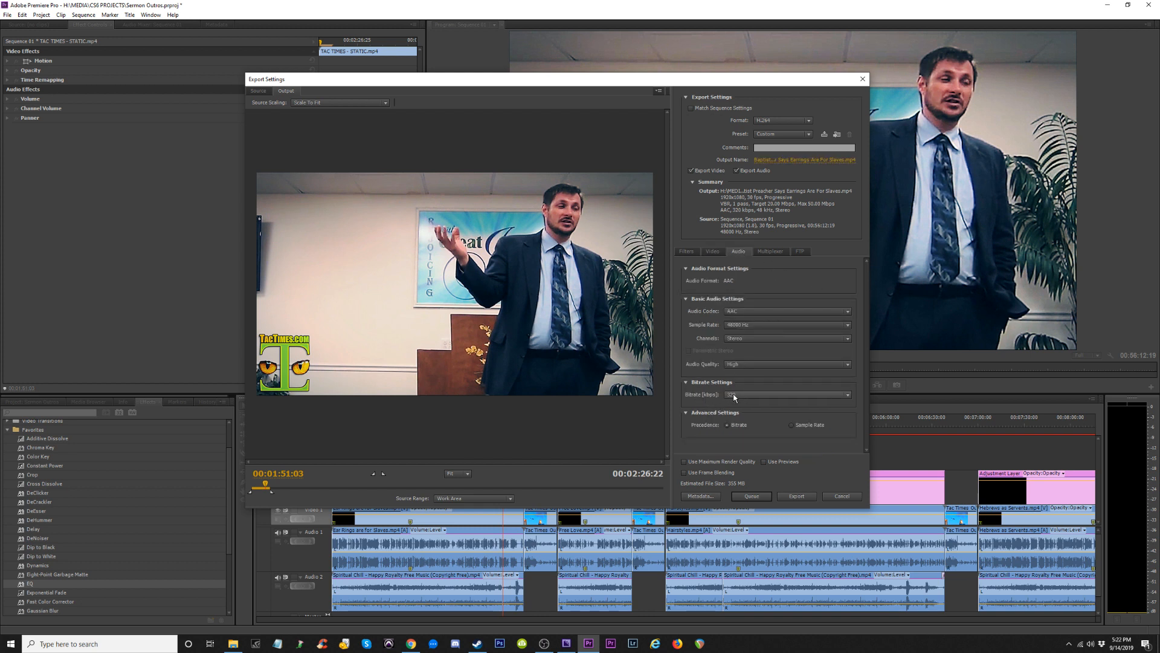
pyautogui.click(756, 496)
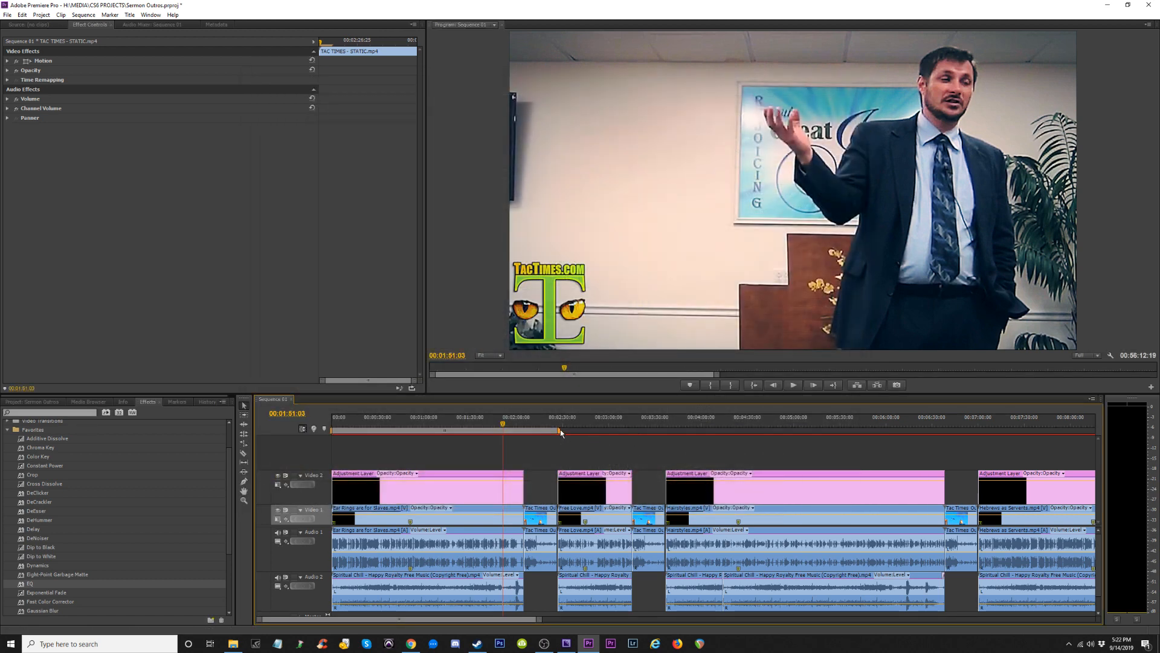
# Shift the work area to the Free Love segment, starting at the cut between the two static clips before it.
pyautogui.moveTo(560, 430); pyautogui.dragTo(668, 430)
pyautogui.moveTo(332, 430); pyautogui.dragTo(556, 430)
pyautogui.click(559, 423)
pyautogui.press('=')
pyautogui.press('=')
pyautogui.press('=')
pyautogui.press('=')
pyautogui.press('=')
pyautogui.press('=')
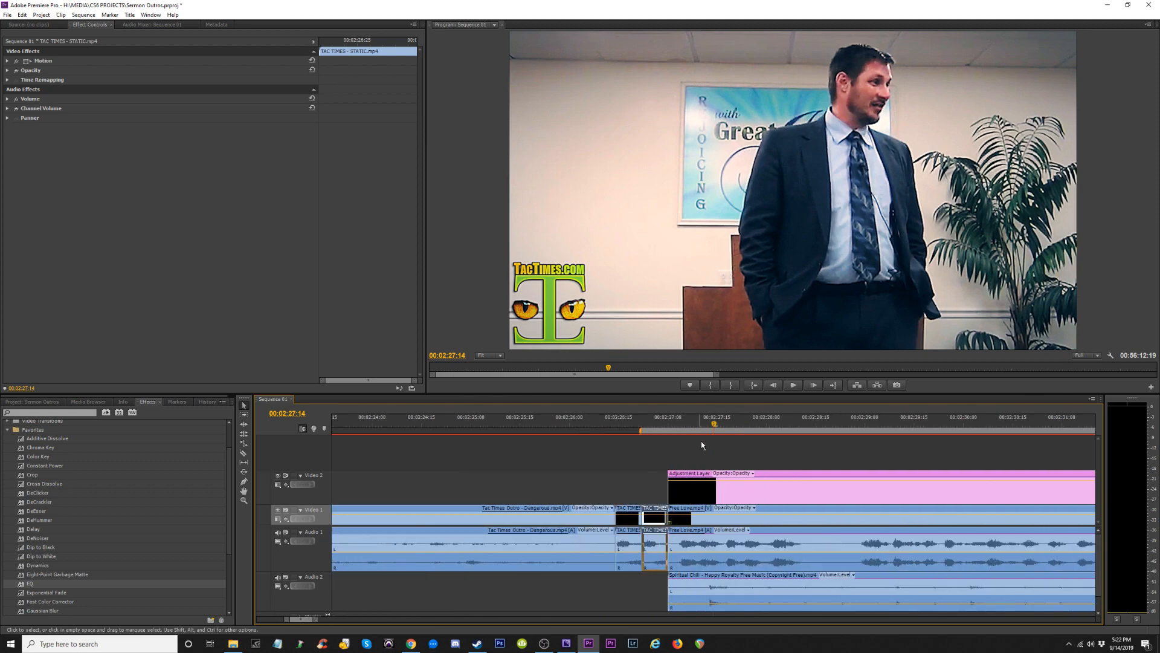
pyautogui.moveTo(642, 424); pyautogui.dragTo(541, 427)
# Align the work area's end with the cut between the two static clips before the Hairstyles clip.
pyautogui.press('-')
pyautogui.press('-')
pyautogui.press('-')
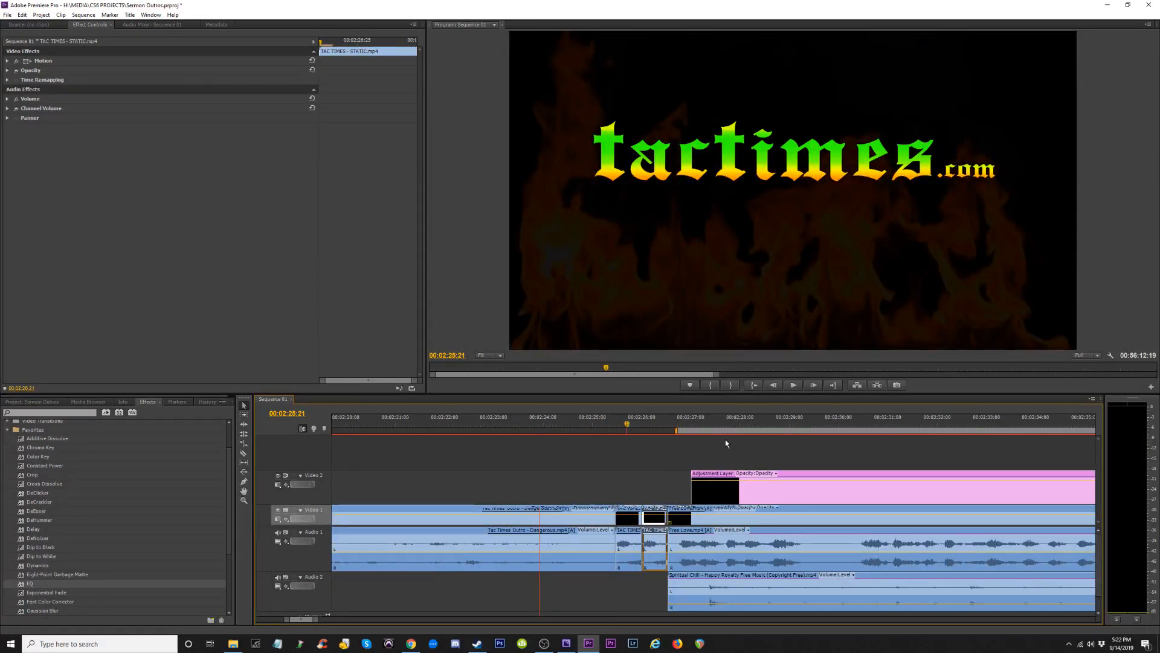
pyautogui.press('-')
pyautogui.press('-')
pyautogui.click(930, 427)
pyautogui.press('=')
pyautogui.press('=')
pyautogui.press('=')
pyautogui.press('=')
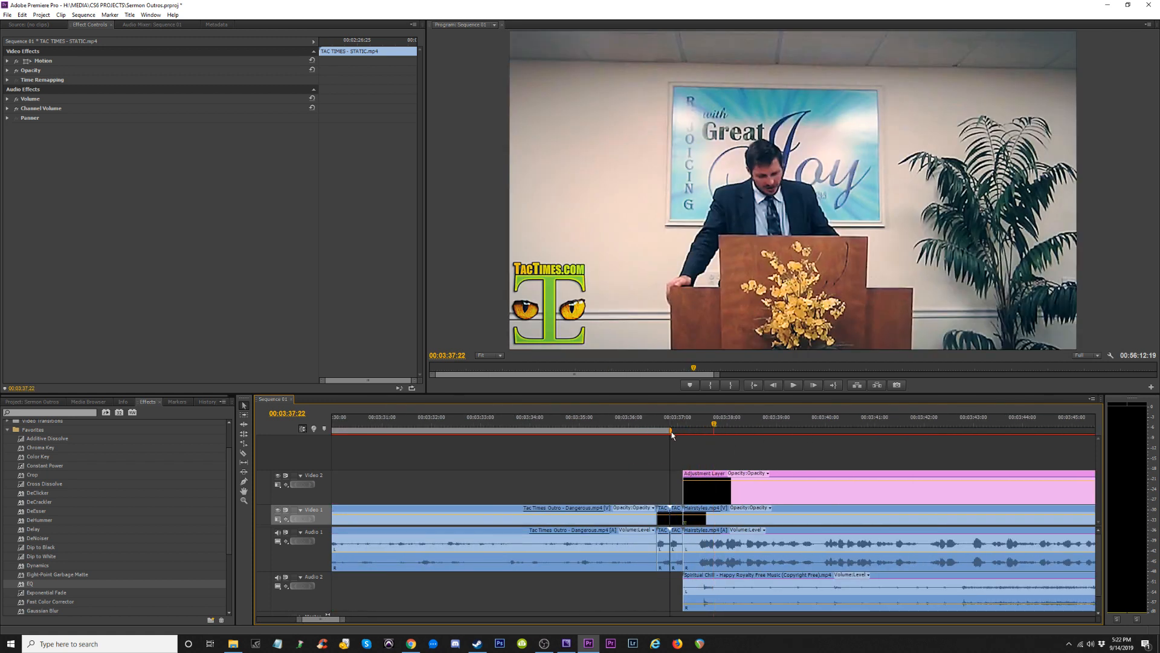
pyautogui.press('-')
pyautogui.press('-')
pyautogui.press('-')
pyautogui.click(617, 421)
pyautogui.click(406, 425)
pyautogui.press('-')
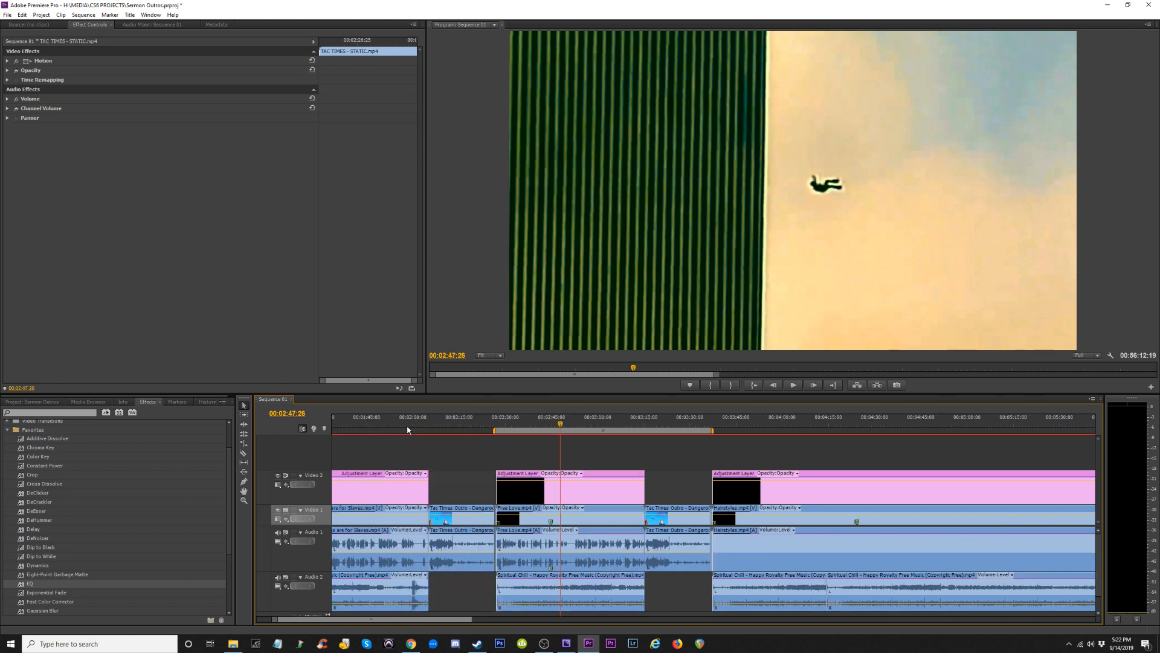
# Play and sample several passages of the Free Love segment to review its content and ending.
pyautogui.press('=')
pyautogui.click(585, 421)
pyautogui.press('space')
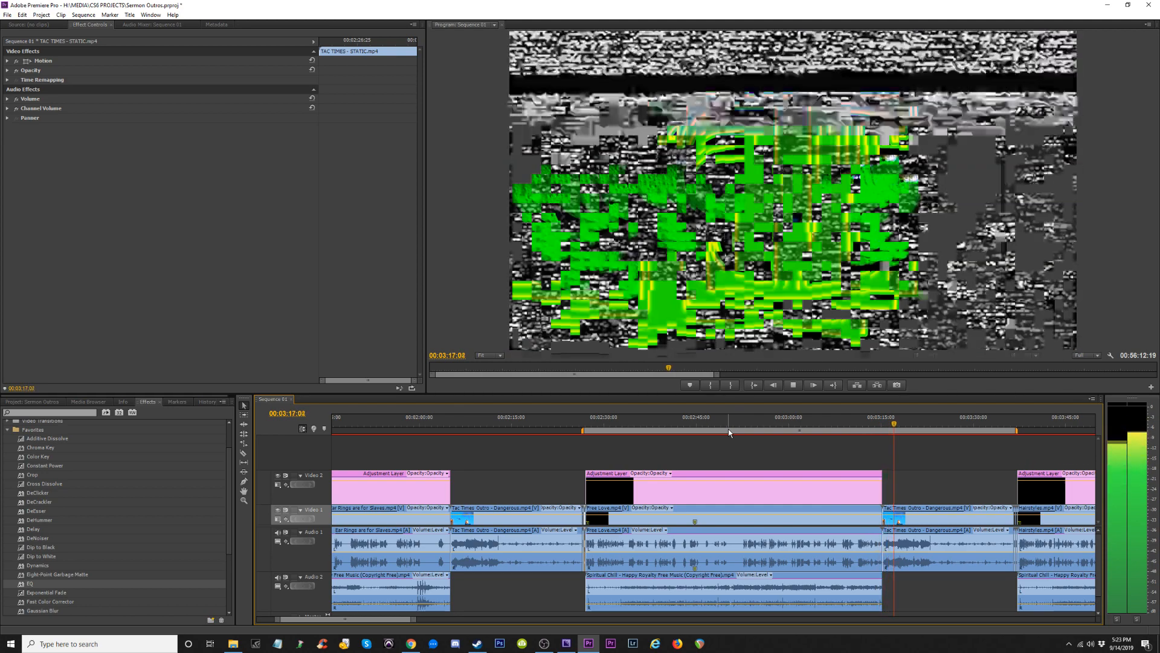
pyautogui.click(590, 423)
pyautogui.click(607, 423)
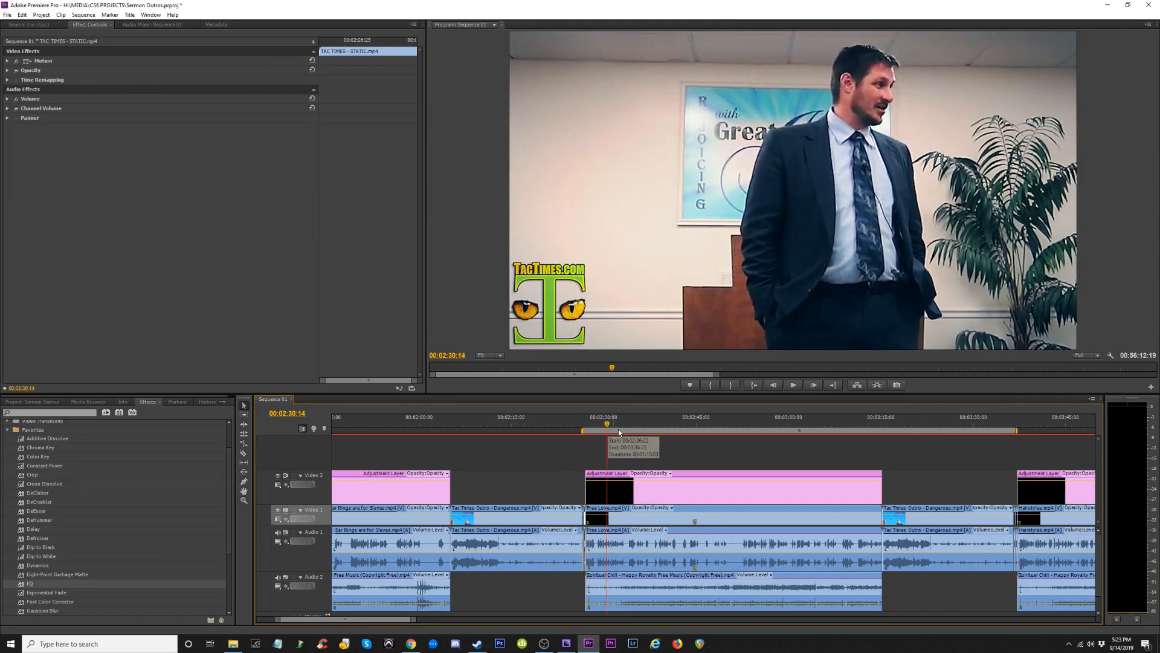
pyautogui.click(647, 423)
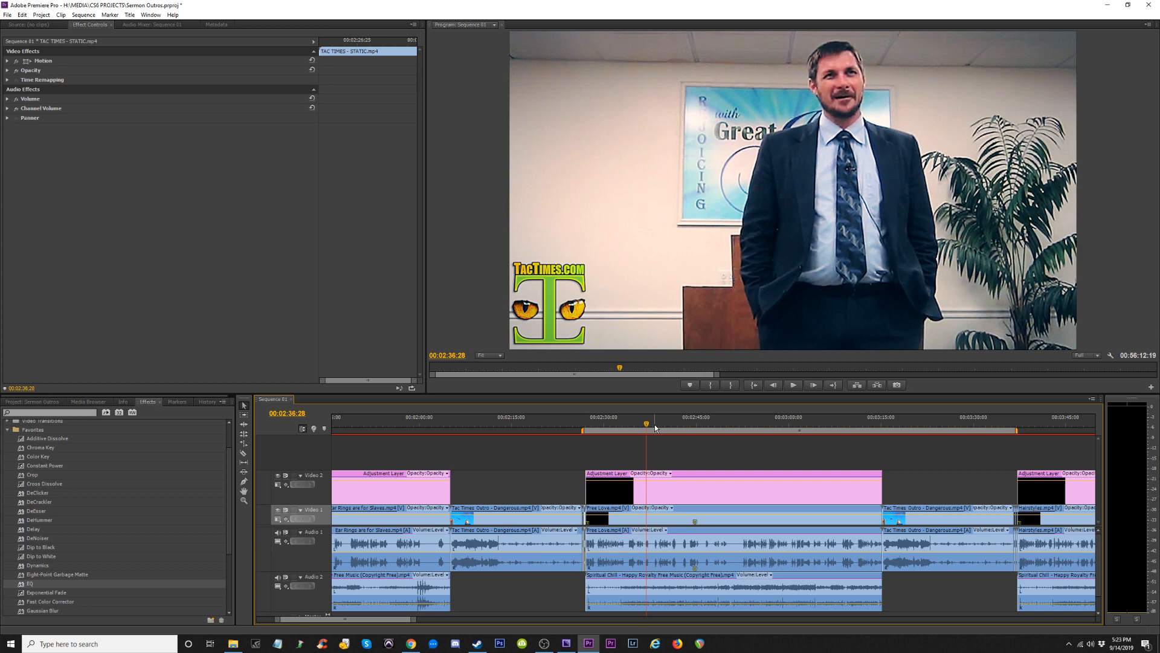
pyautogui.moveTo(661, 429); pyautogui.dragTo(587, 433)
pyautogui.press('space')
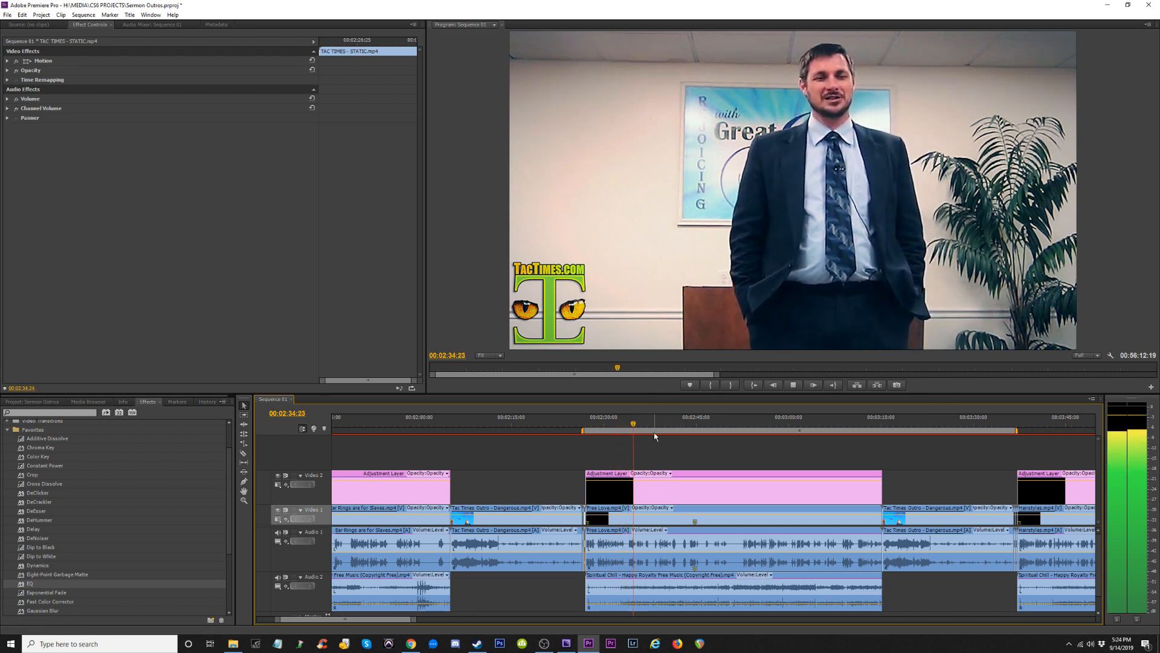
pyautogui.press('space')
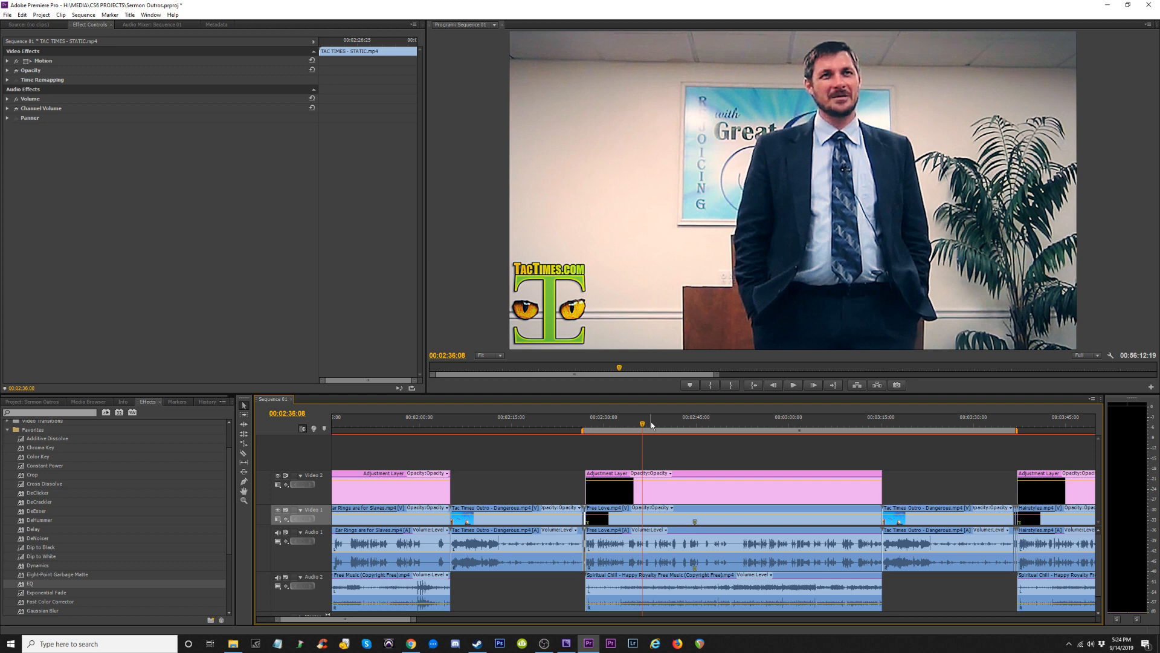
# Start a media export of the work area and enter the output name Baptist Preacher Exposes the Deception of Free Love.
pyautogui.hotkey('ctrl', 'm')
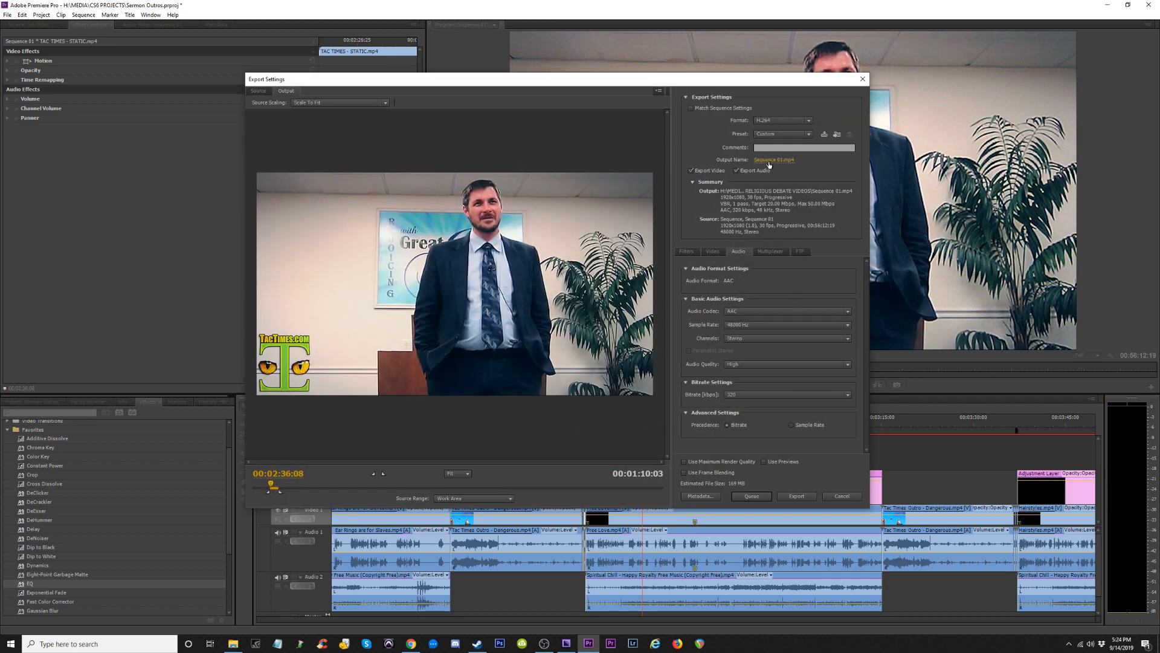
pyautogui.click(770, 161)
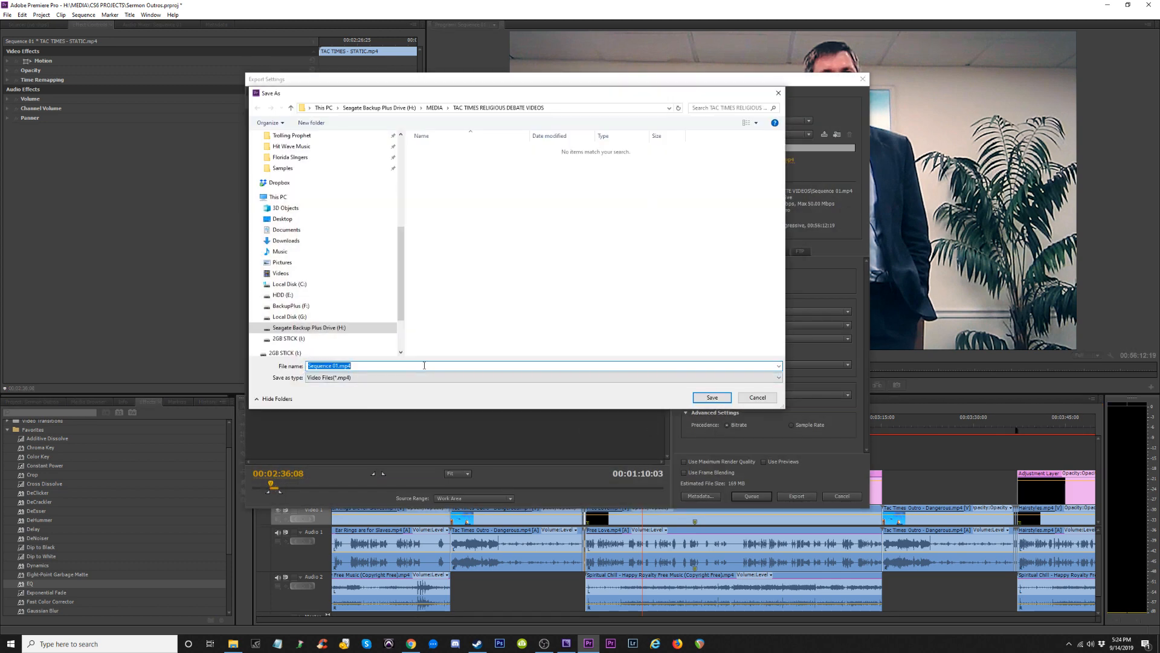
pyautogui.write('Baptist Preacher Expo')
pyautogui.write('ses the Deception of Free Love')
# Change the output name to Baptist Preacher Says Free Love is Good and Bad, save it, and send the export to the encoding queue.
pyautogui.moveTo(349, 367); pyautogui.dragTo(442, 367)
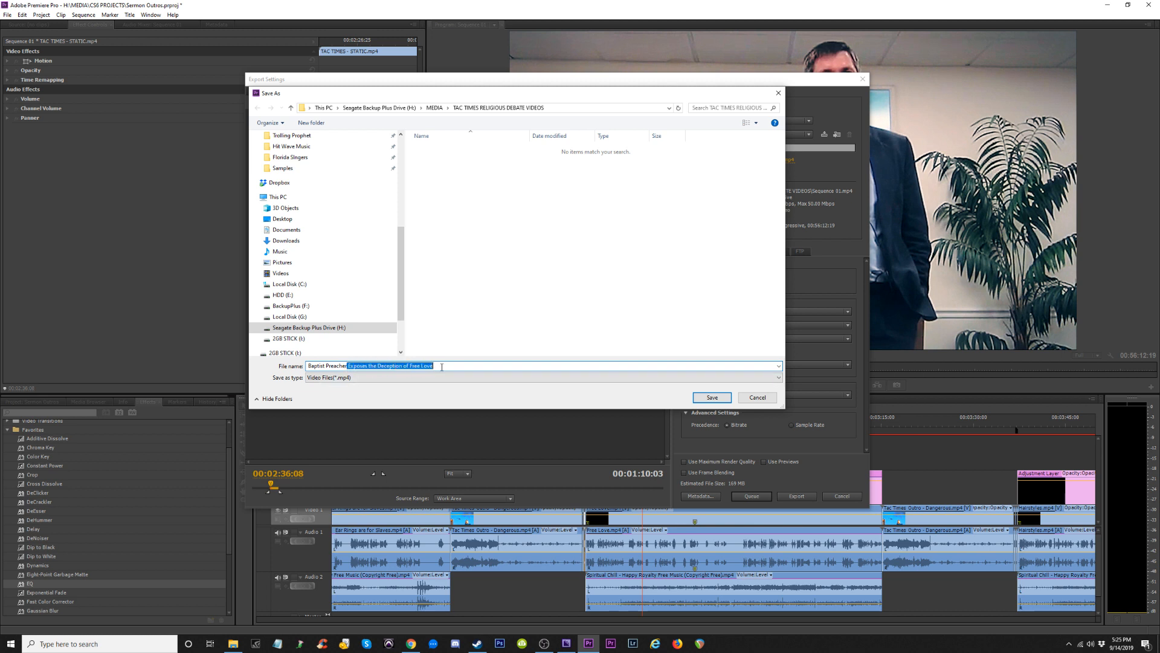
pyautogui.press('BackSpace')
pyautogui.write('Sa')
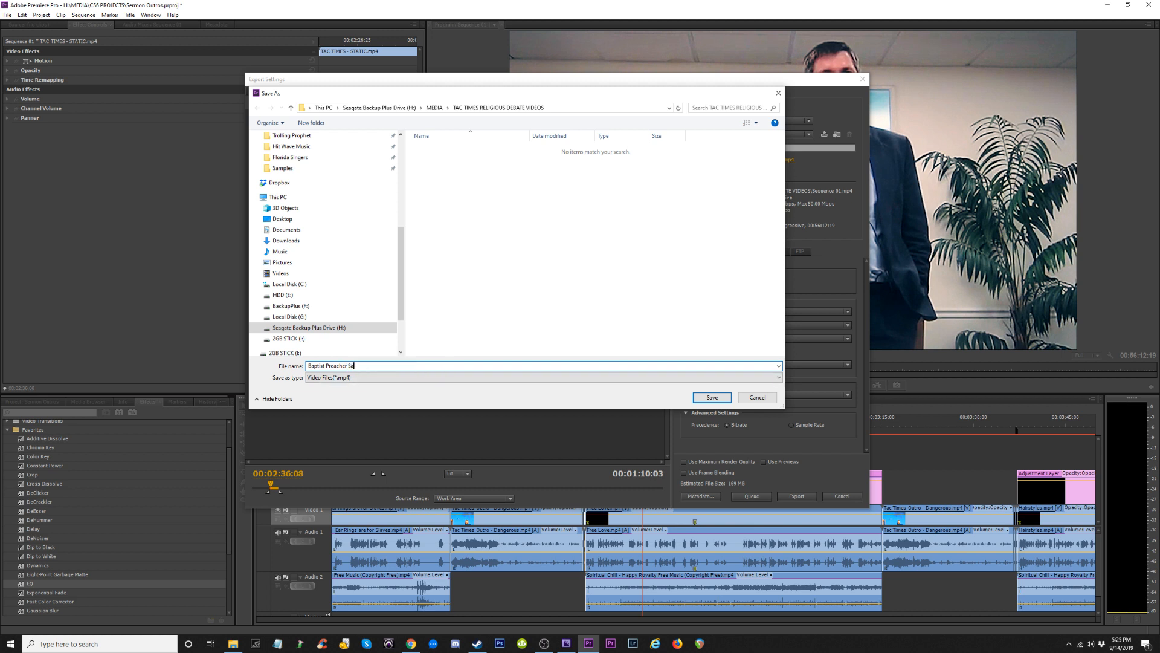
pyautogui.write('ys Free Love is Good and Bad')
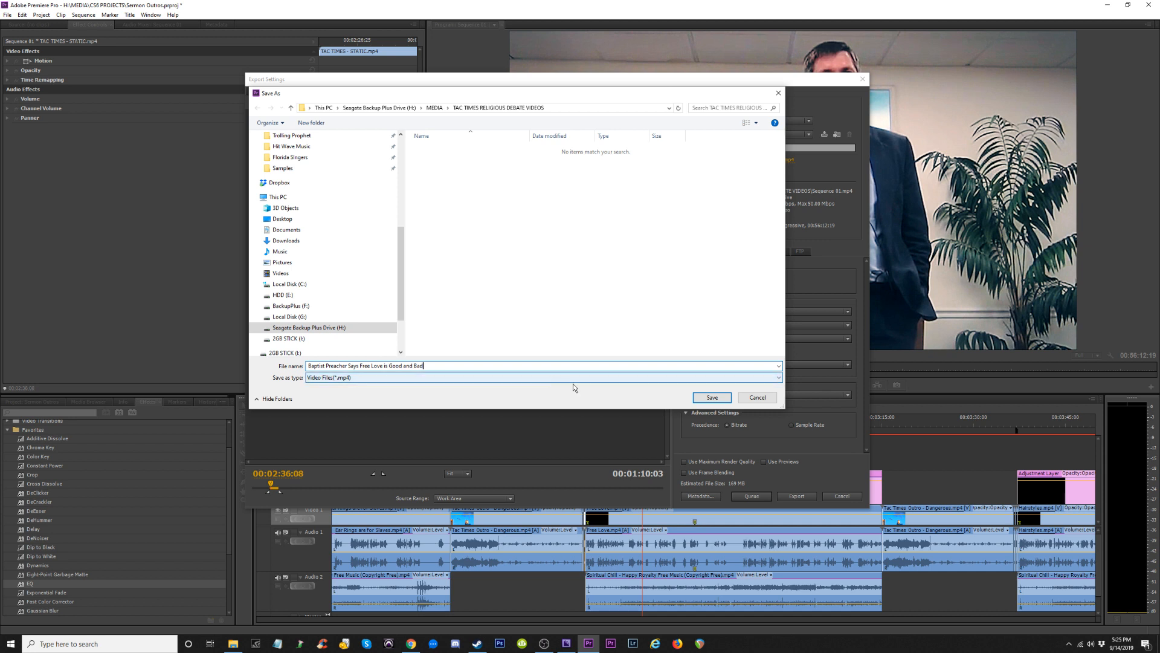
pyautogui.click(712, 397)
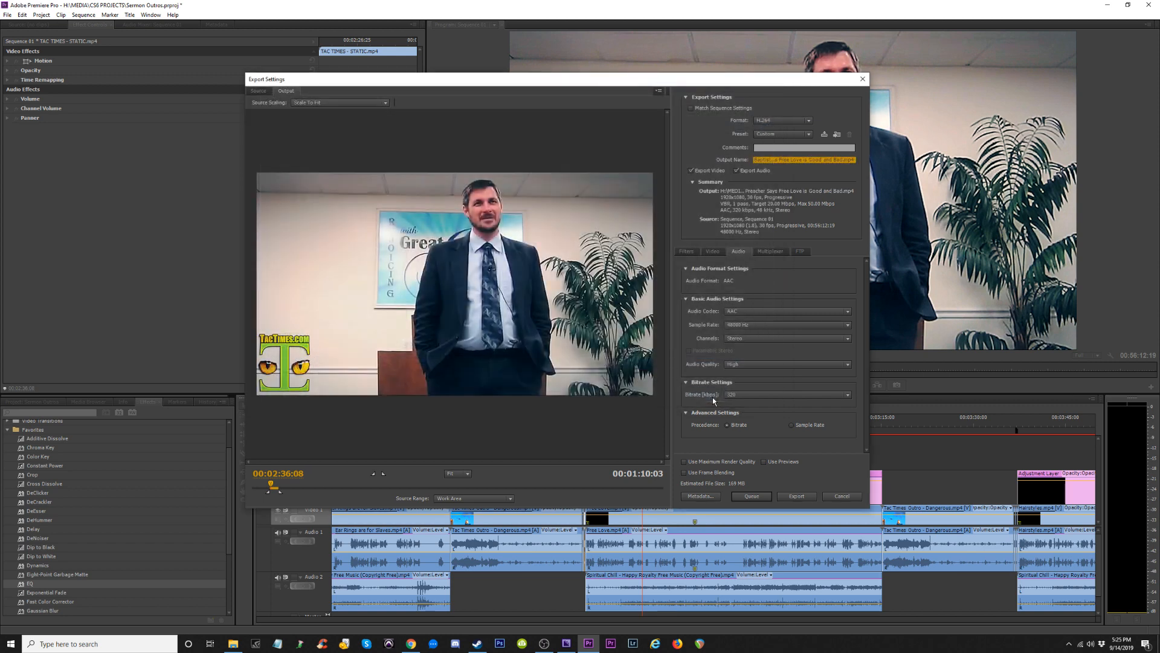
pyautogui.click(753, 496)
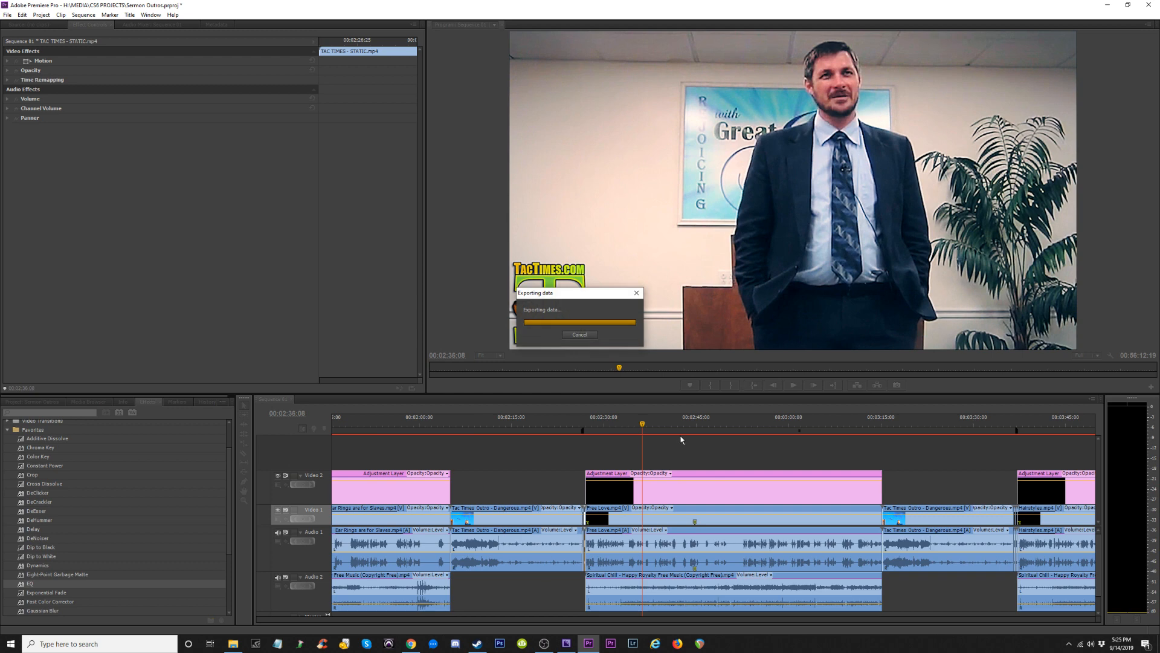
# Shift the work area to the Hairstyles segment, starting at the cut between the two static clips before it.
pyautogui.press('-')
pyautogui.press('-')
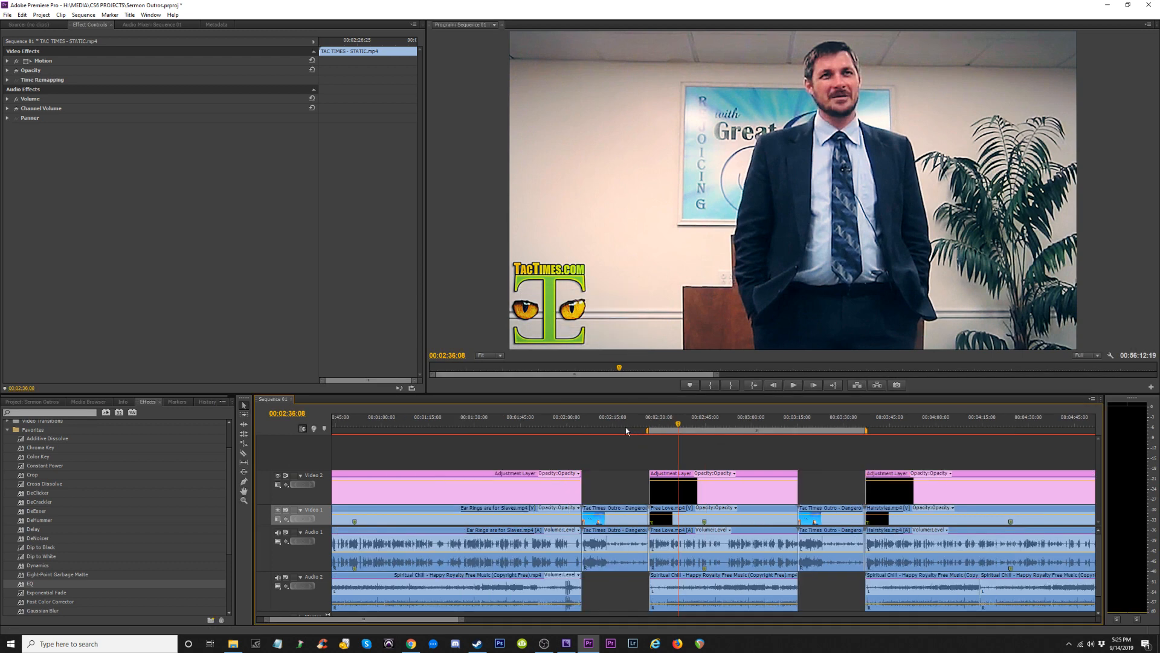
pyautogui.moveTo(669, 433); pyautogui.dragTo(979, 432)
pyautogui.moveTo(554, 432); pyautogui.dragTo(665, 432)
pyautogui.press('=')
pyautogui.press('=')
pyautogui.press('=')
pyautogui.press('=')
pyautogui.press('=')
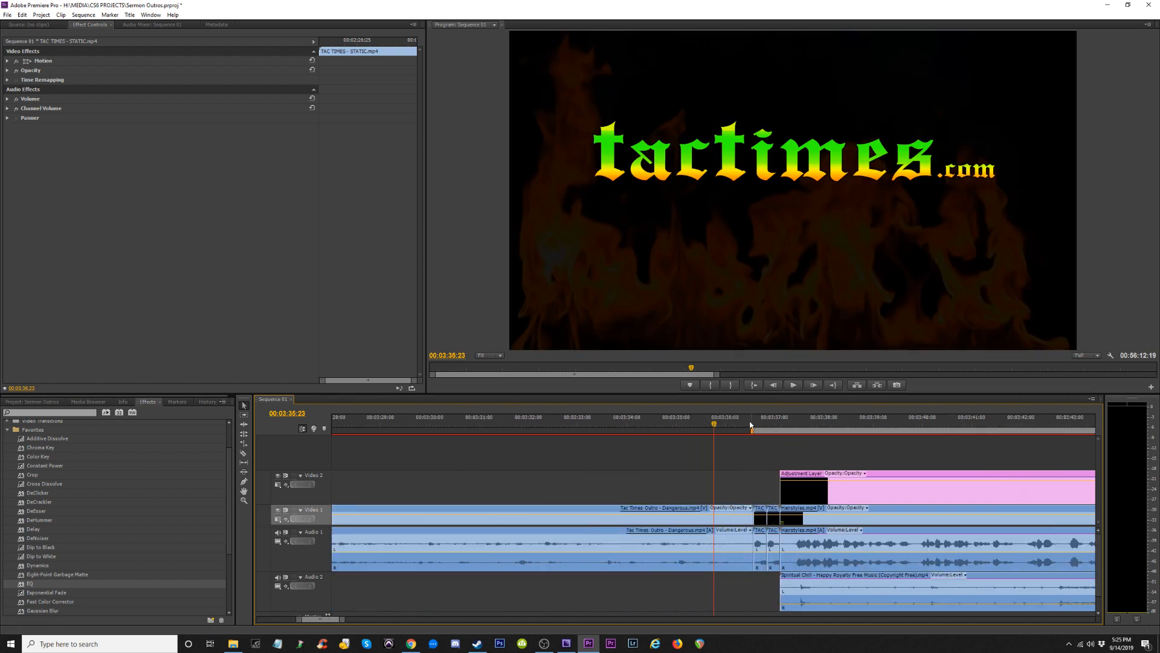
# Align the work area's end with the cut between the two static clips before the Hebrews as Servants clip.
pyautogui.press('-')
pyautogui.press('-')
pyautogui.press('-')
pyautogui.press('-')
pyautogui.press('-')
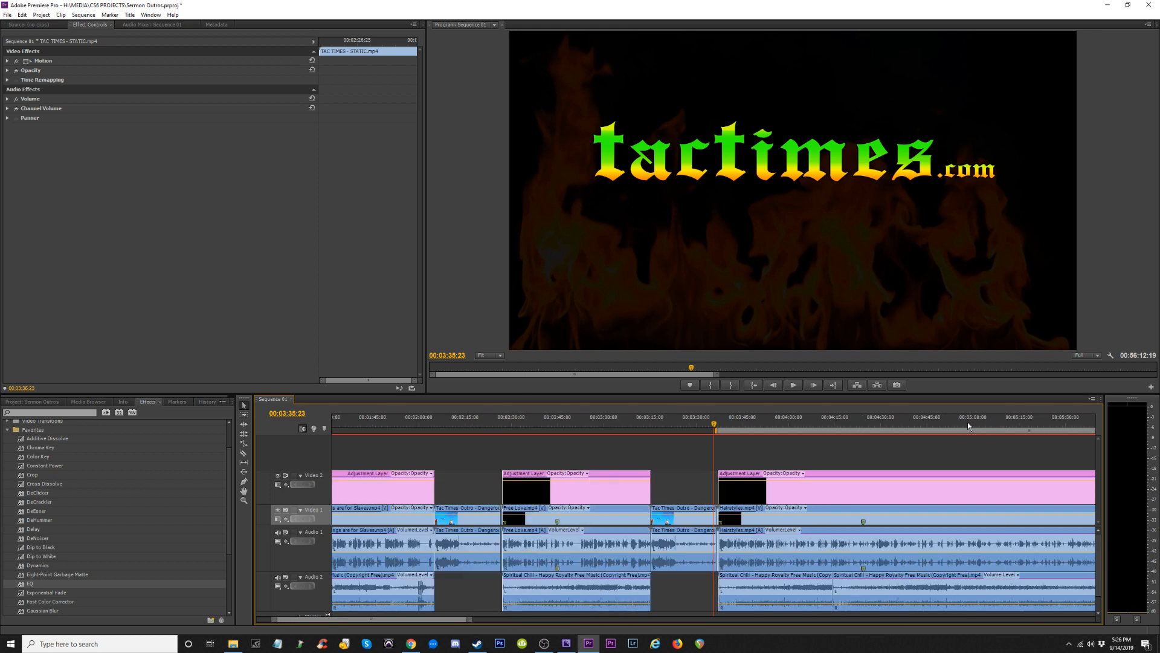
pyautogui.click(980, 426)
pyautogui.press('=')
pyautogui.press('=')
pyautogui.press('=')
pyautogui.press('=')
pyautogui.press('=')
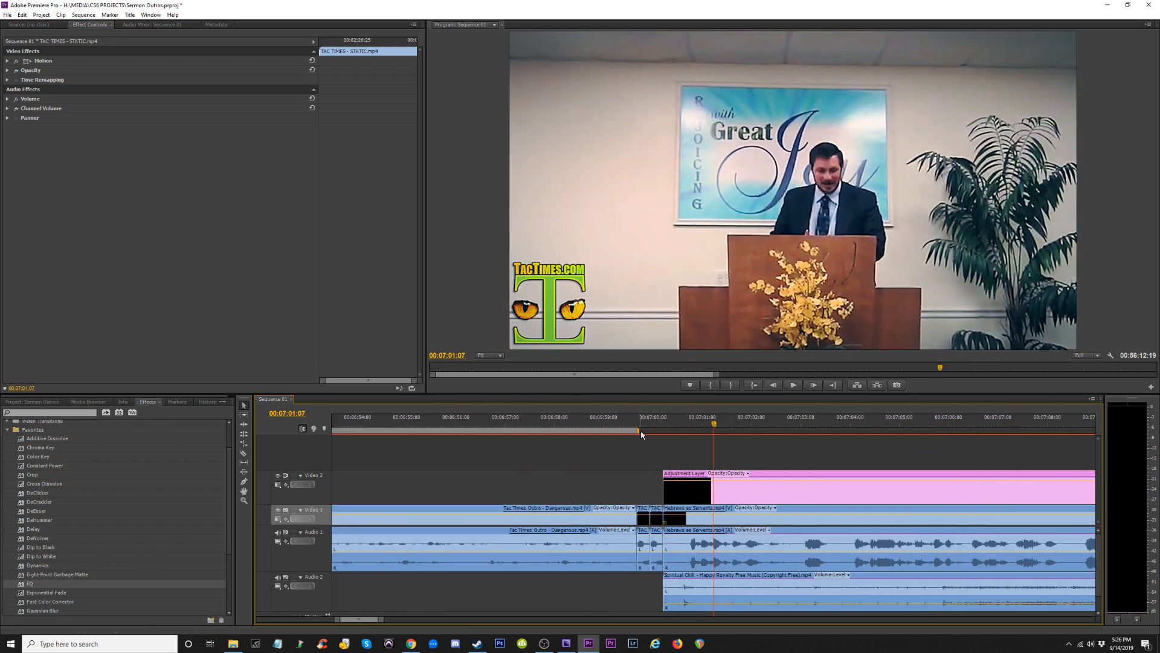
pyautogui.press('-')
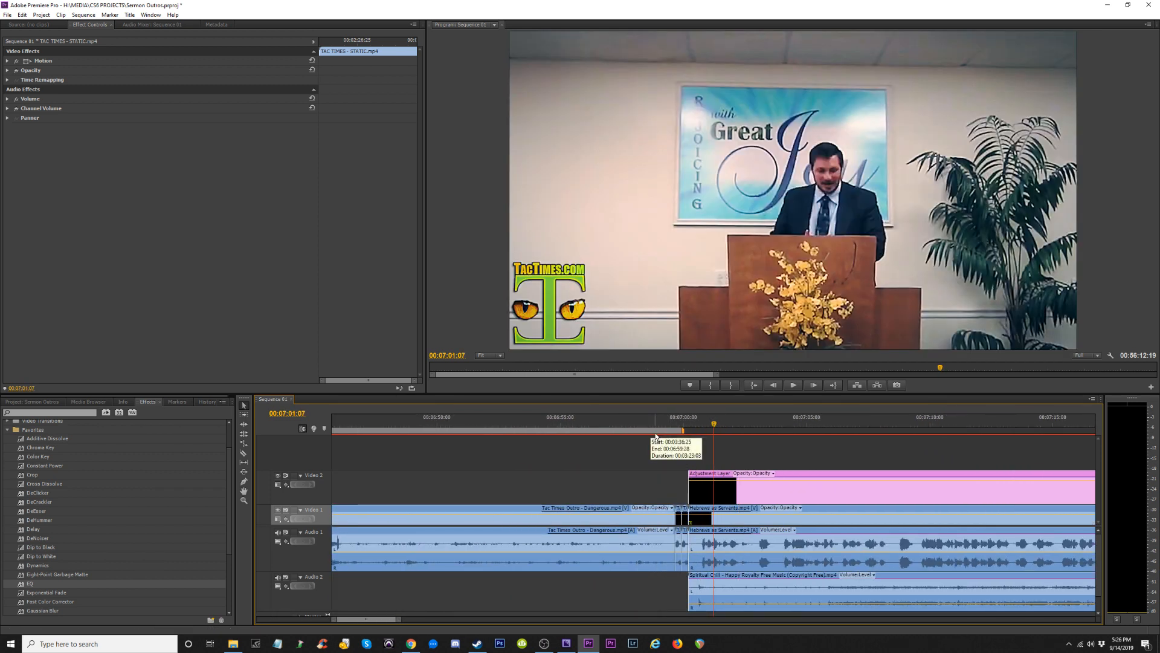
pyautogui.click(704, 425)
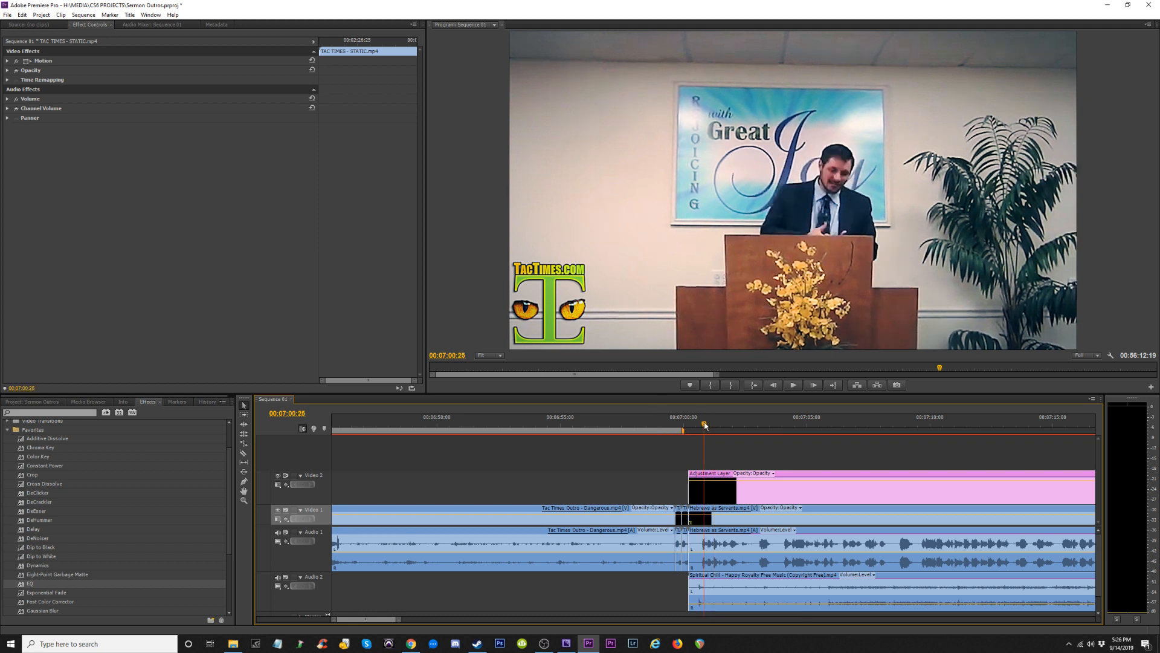
pyautogui.press('Up')
pyautogui.press('Up')
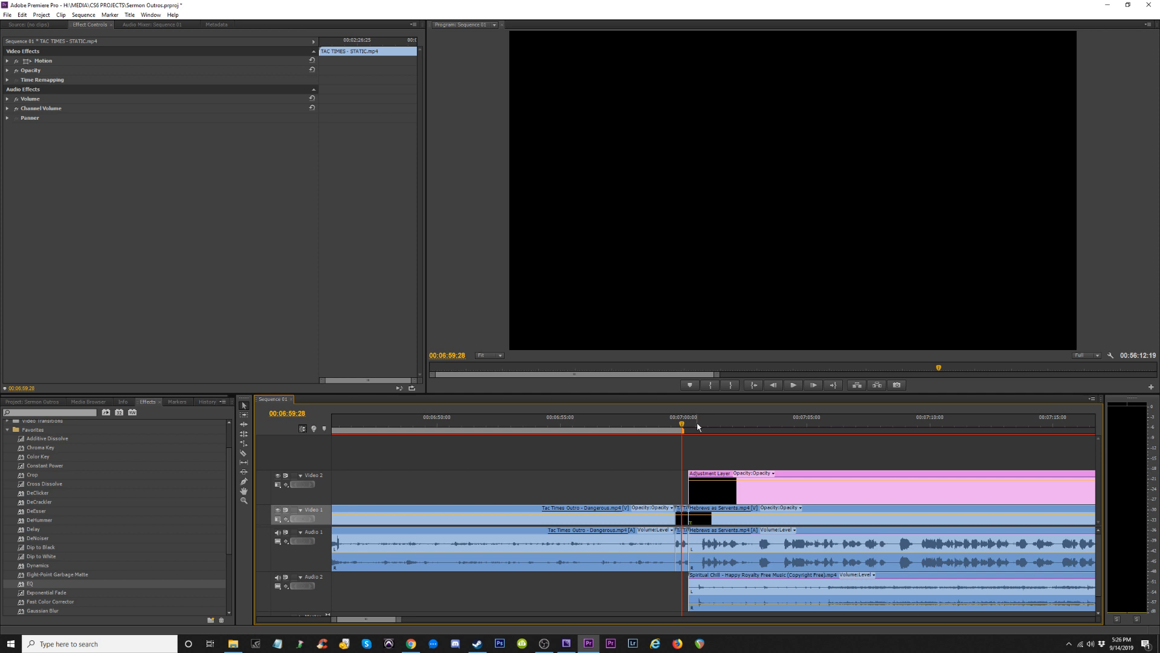
# Examine the work area's extent over the Hairstyles segment and its end at the static clips before Hebrews as Servants.
pyautogui.click(770, 521)
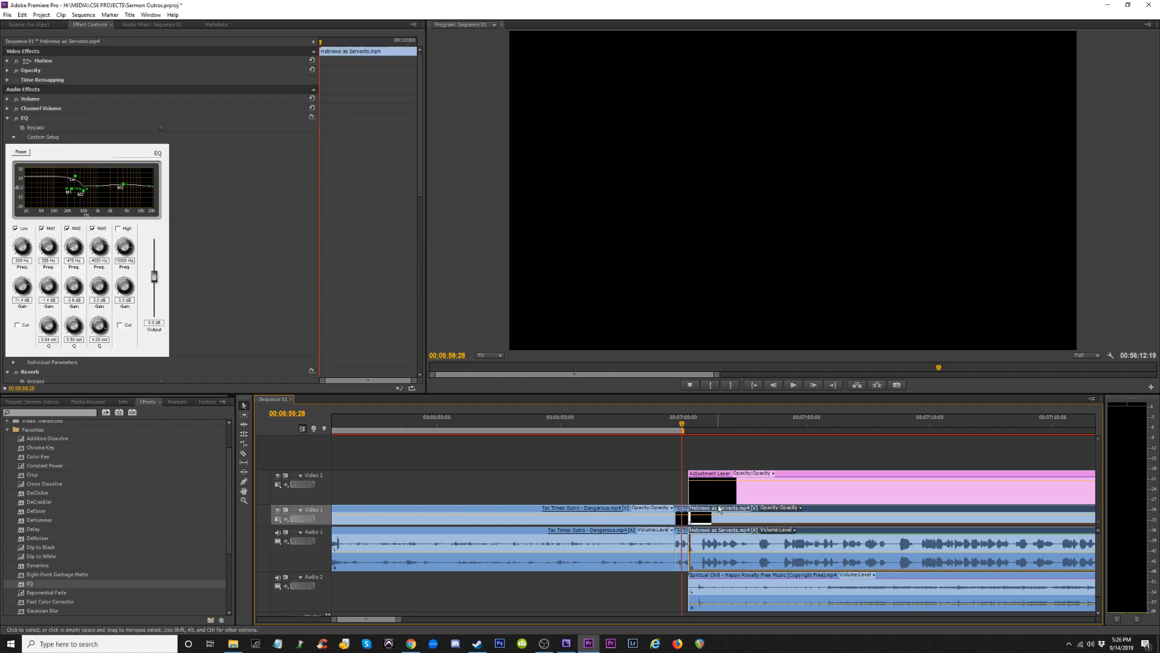
pyautogui.press('-')
pyautogui.press('-')
pyautogui.press('-')
pyautogui.press('-')
pyautogui.press('-')
pyautogui.press('-')
pyautogui.press('-')
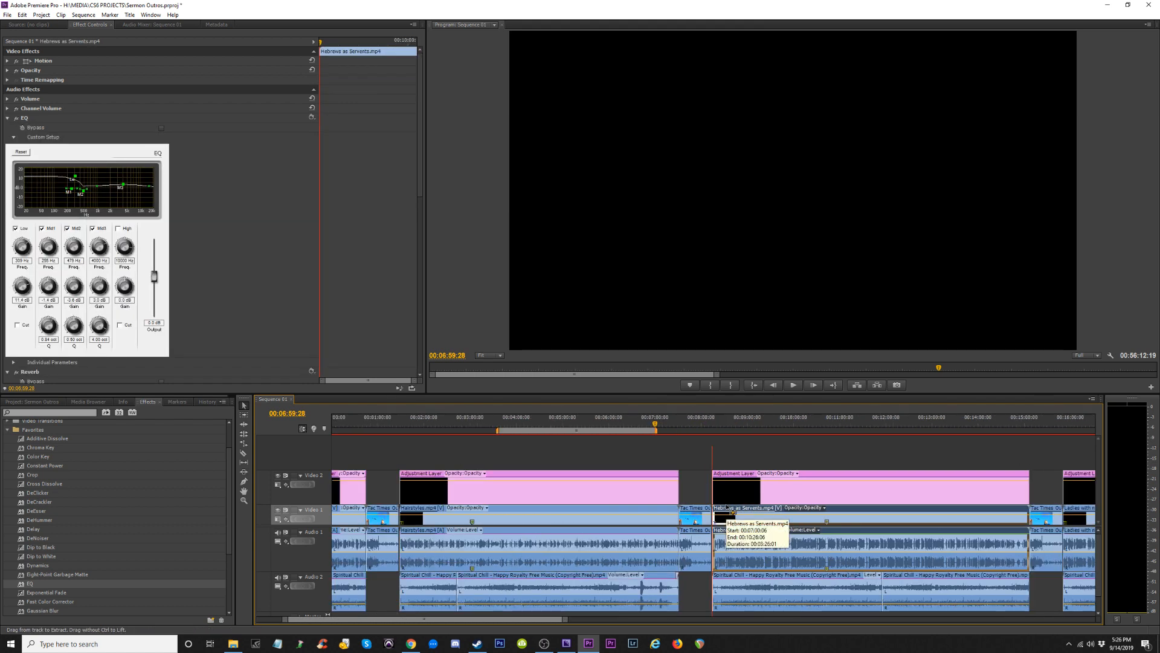
pyautogui.press('=')
pyautogui.press('=')
pyautogui.press('=')
pyautogui.press('=')
pyautogui.press('=')
pyautogui.press('=')
pyautogui.press('=')
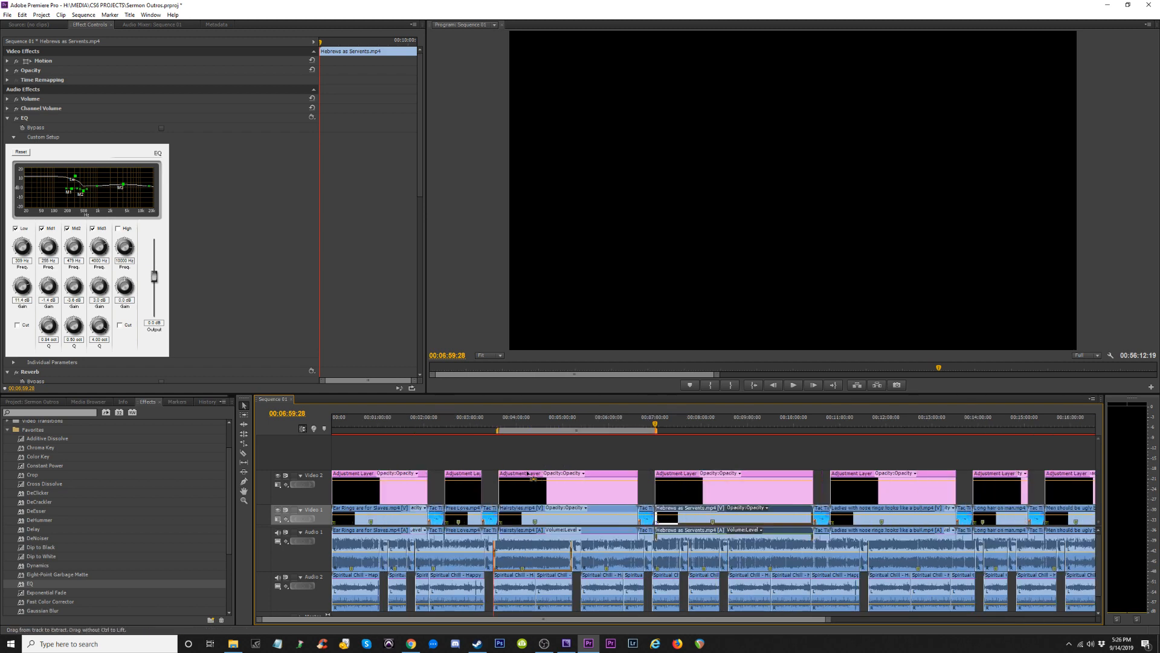
pyautogui.press('=')
pyautogui.press('=')
pyautogui.press('=')
pyautogui.press('=')
pyautogui.click(729, 446)
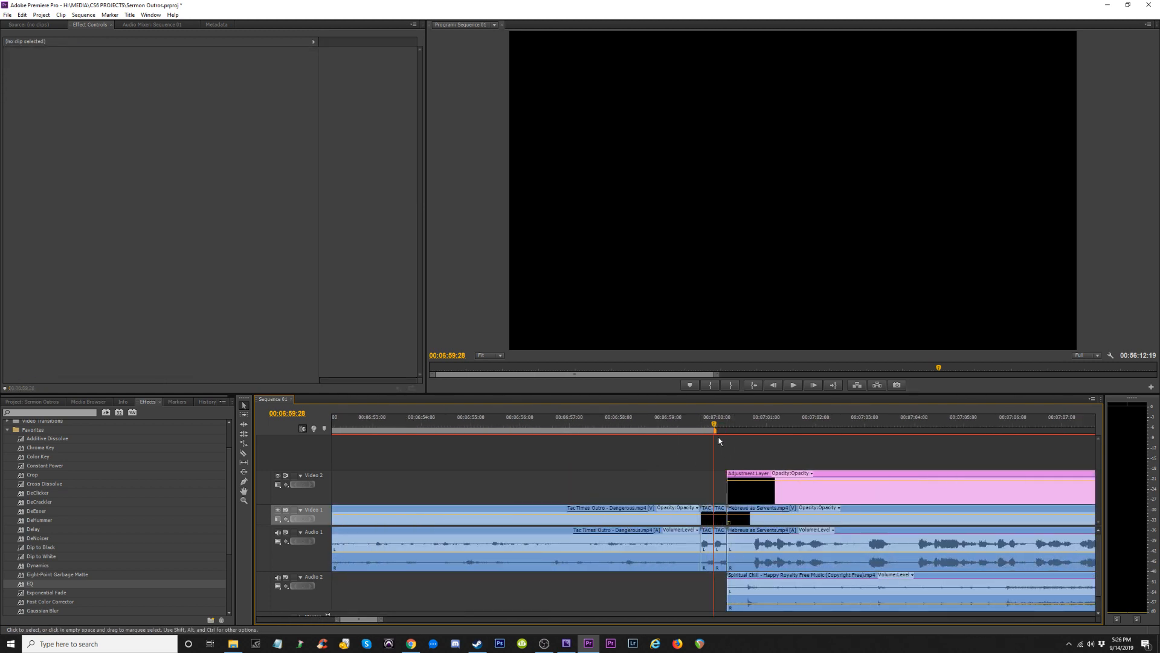
pyautogui.press('-')
pyautogui.press('-')
pyautogui.press('-')
pyautogui.press('-')
pyautogui.press('-')
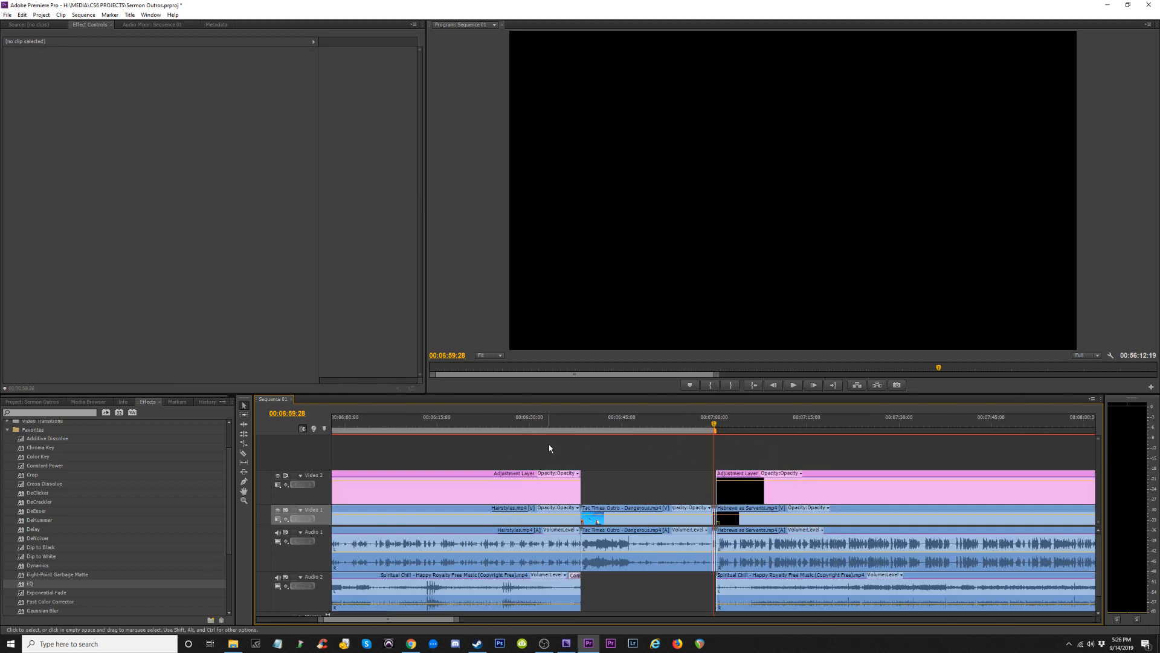
# Play the Hairstyles segment from its beginning to review what the preacher says.
pyautogui.click(418, 424)
pyautogui.press('=')
pyautogui.press('=')
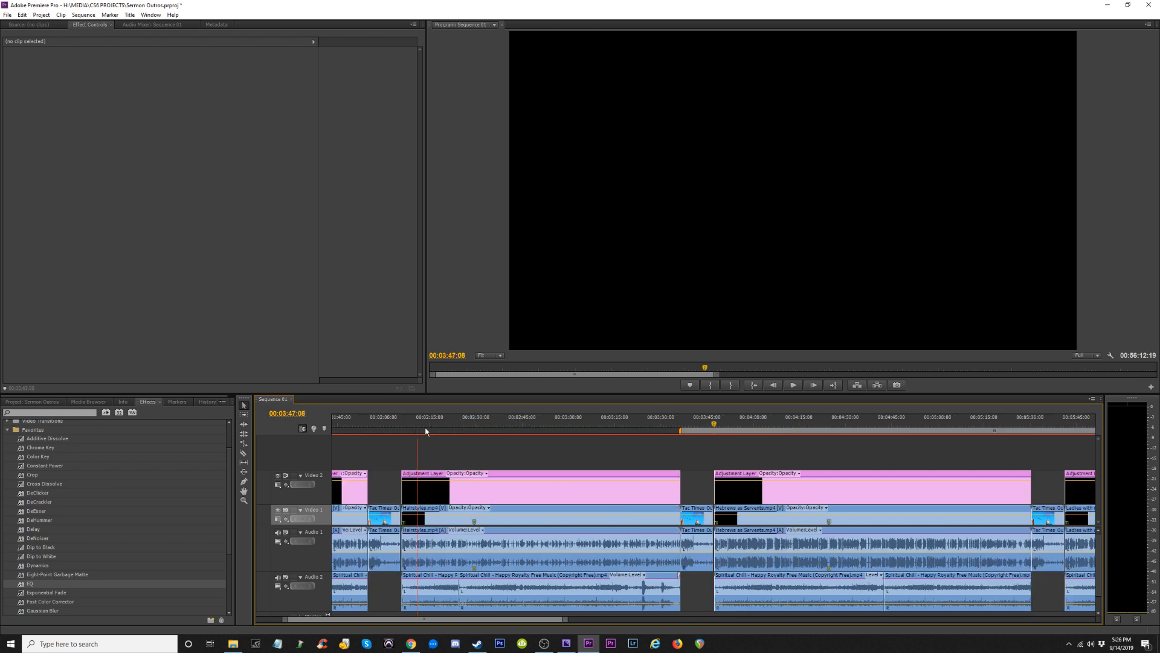
pyautogui.press('=')
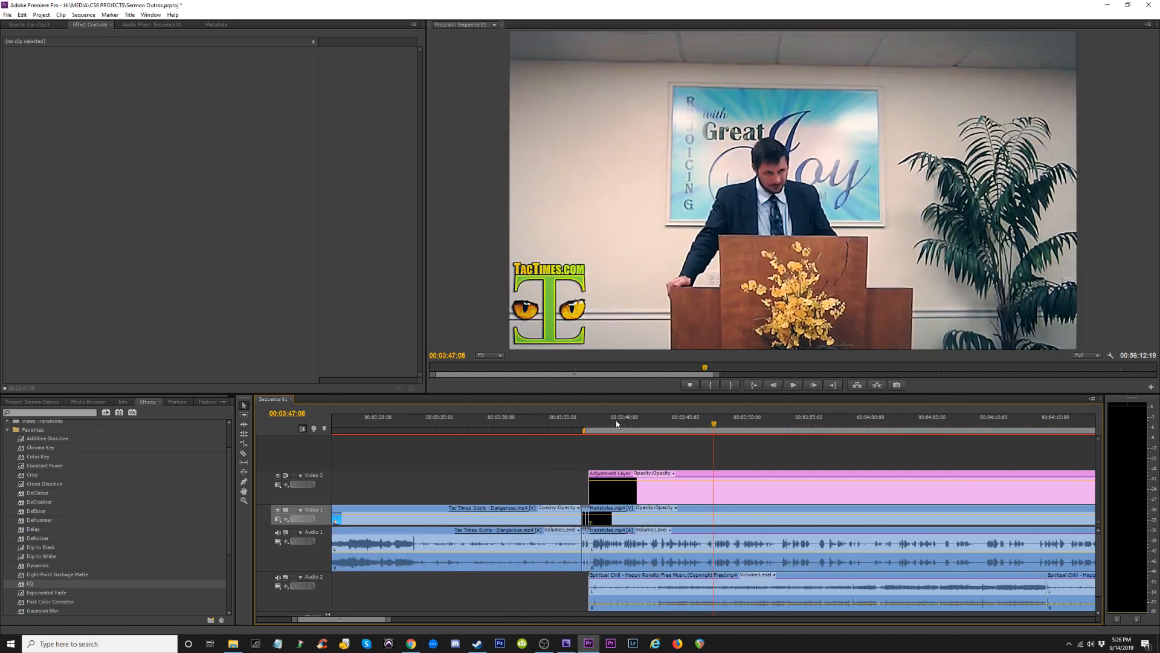
pyautogui.click(592, 426)
pyautogui.press('space')
pyautogui.press('-')
pyautogui.press('-')
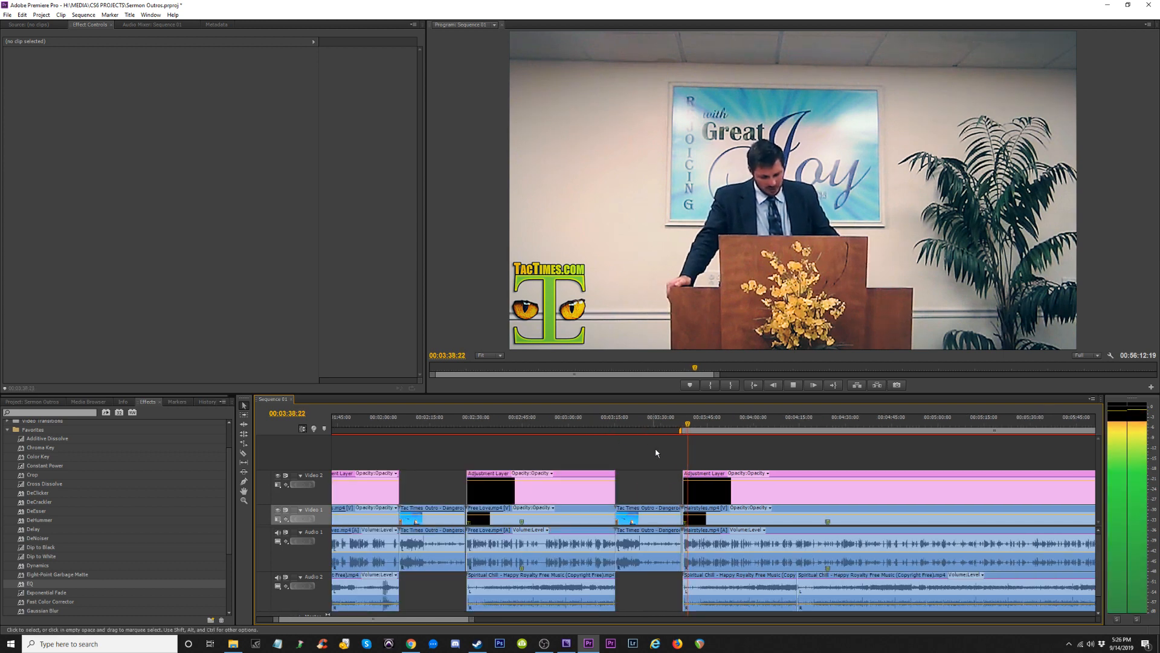
pyautogui.press('=')
pyautogui.press('=')
pyautogui.press('=')
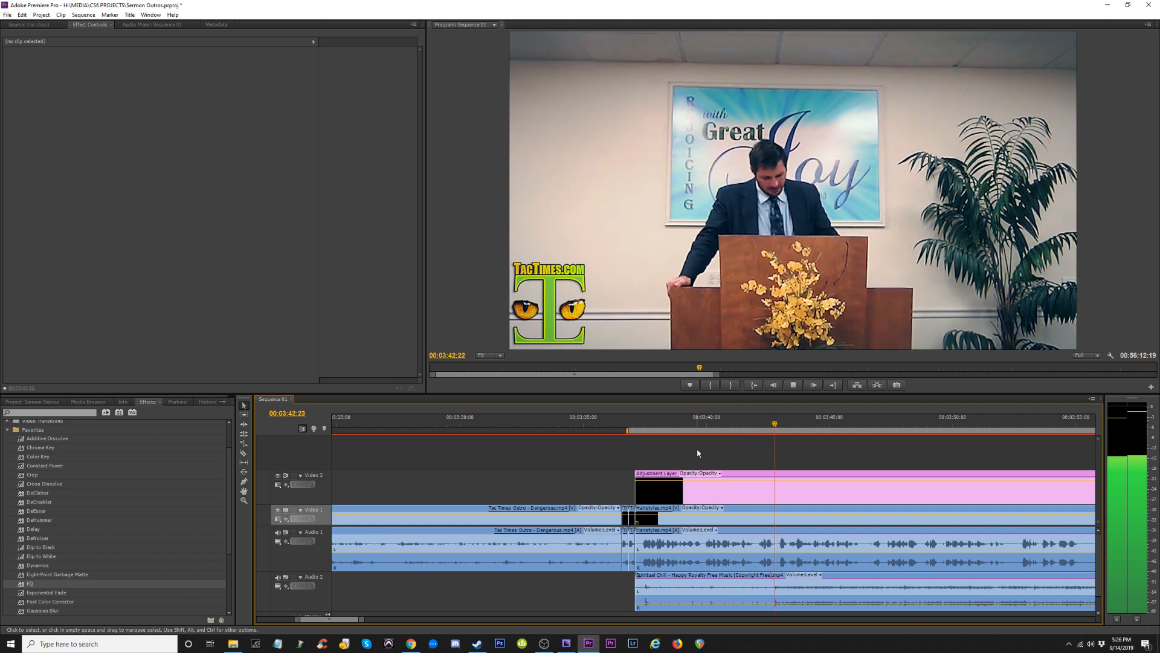
pyautogui.press('-')
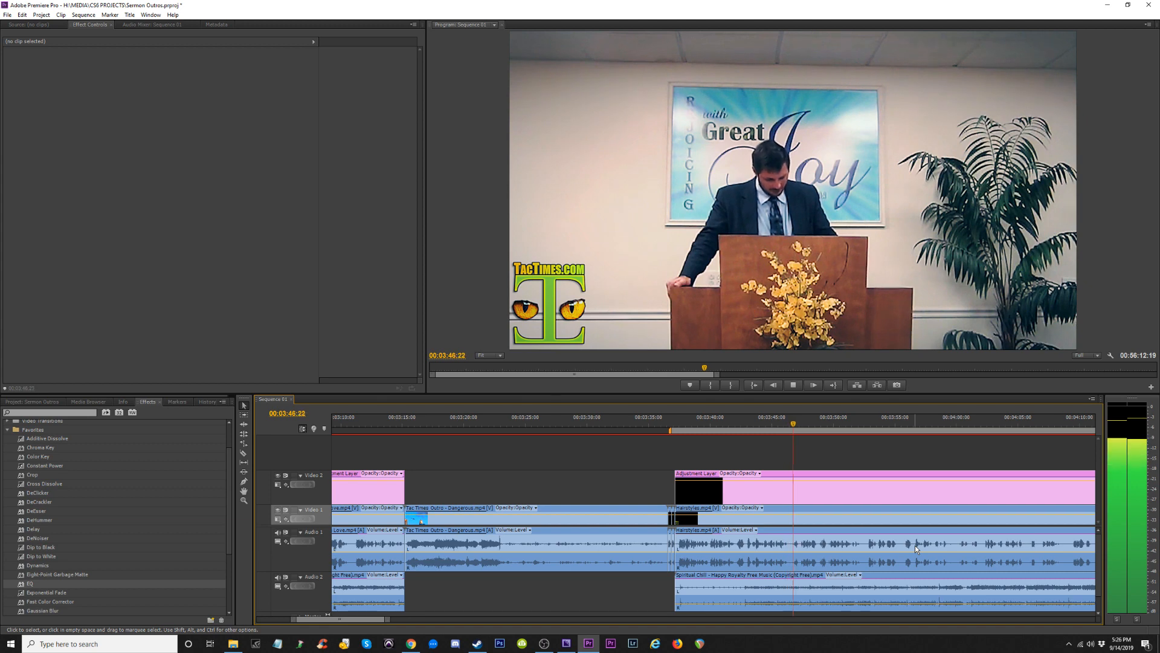
pyautogui.press('-')
pyautogui.press('-')
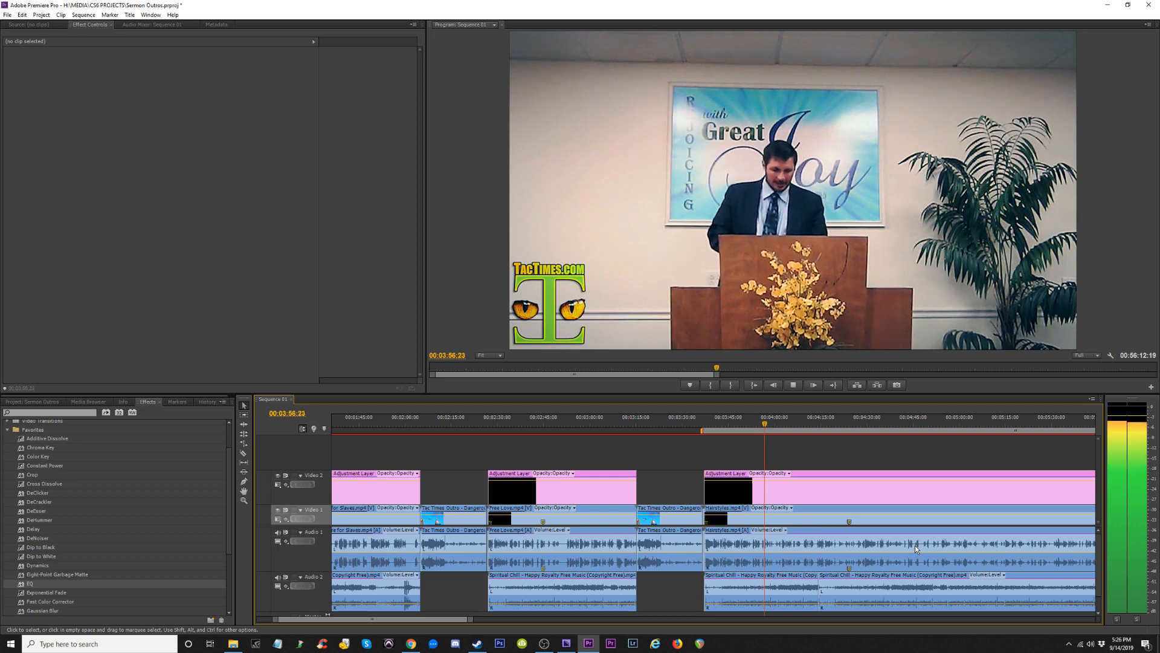
pyautogui.press('-')
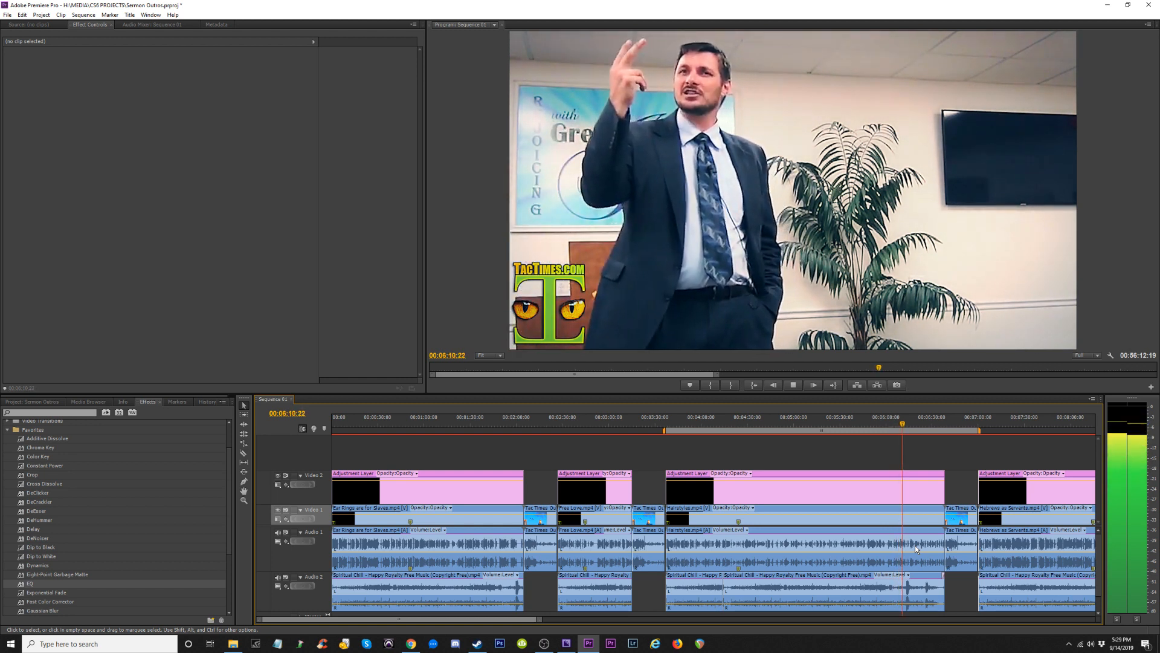
# Step back frame by frame near the end of the Hairstyles clip and replay that passage through to the outro.
pyautogui.press('space')
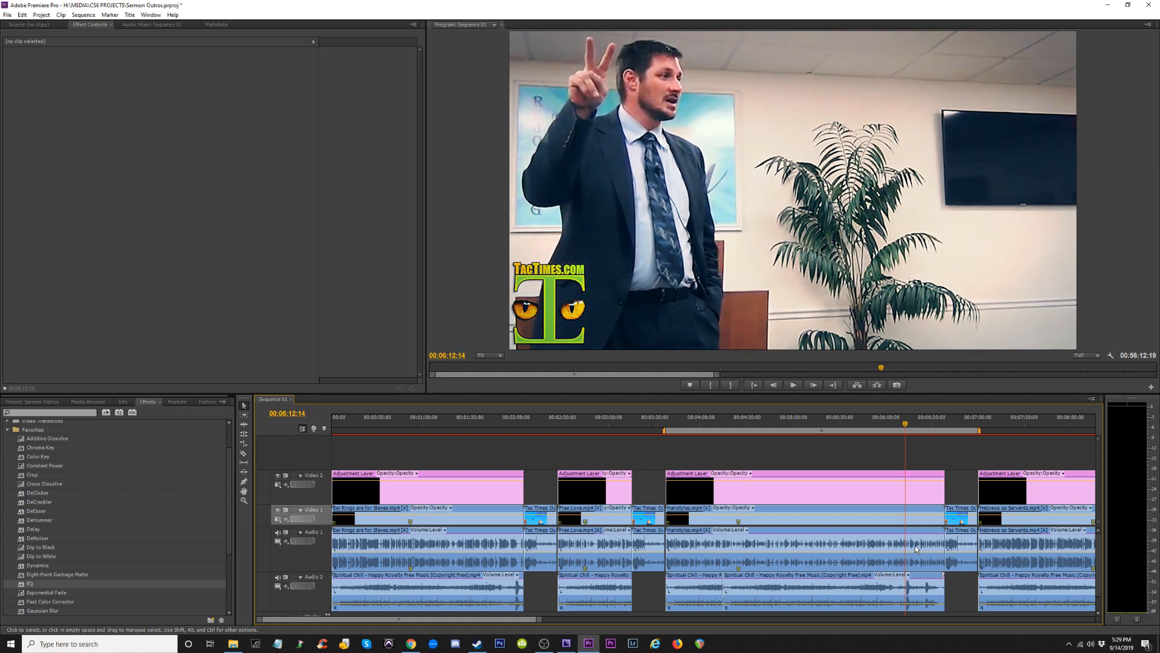
pyautogui.press('Left')
pyautogui.press('Left')
pyautogui.press('Left')
pyautogui.press('Left')
pyautogui.press('Left')
pyautogui.press('Left')
pyautogui.press('Left')
pyautogui.press('Left')
pyautogui.press('Left')
pyautogui.press('Left')
pyautogui.press('Left')
pyautogui.press('Left')
pyautogui.press('Left')
pyautogui.press('Left')
pyautogui.press('Left')
pyautogui.press('Left')
pyautogui.press('Left')
pyautogui.press('Left')
pyautogui.press('Left')
pyautogui.press('Left')
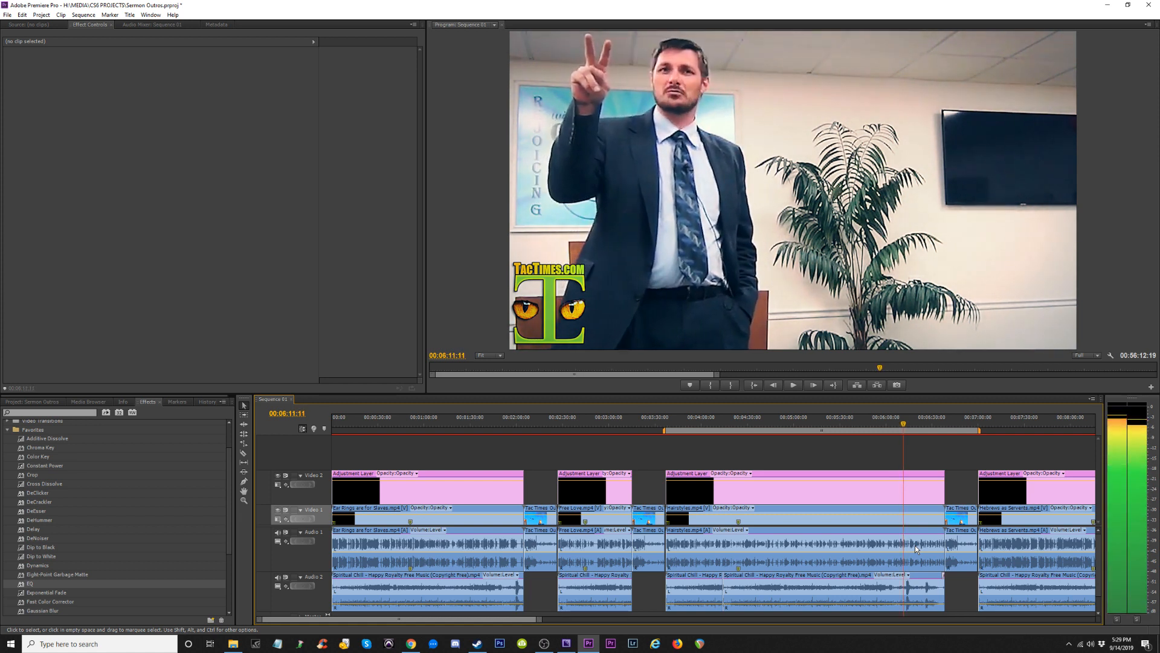
pyautogui.press('Left')
pyautogui.press('Left')
pyautogui.press('Left')
pyautogui.press('Left')
pyautogui.press('Left')
pyautogui.press('Left')
pyautogui.press('Left')
pyautogui.press('Left')
pyautogui.press('Left')
pyautogui.press('Left')
pyautogui.press('Left')
pyautogui.press('Left')
pyautogui.press('Left')
pyautogui.press('Left')
pyautogui.press('Left')
pyautogui.press('space')
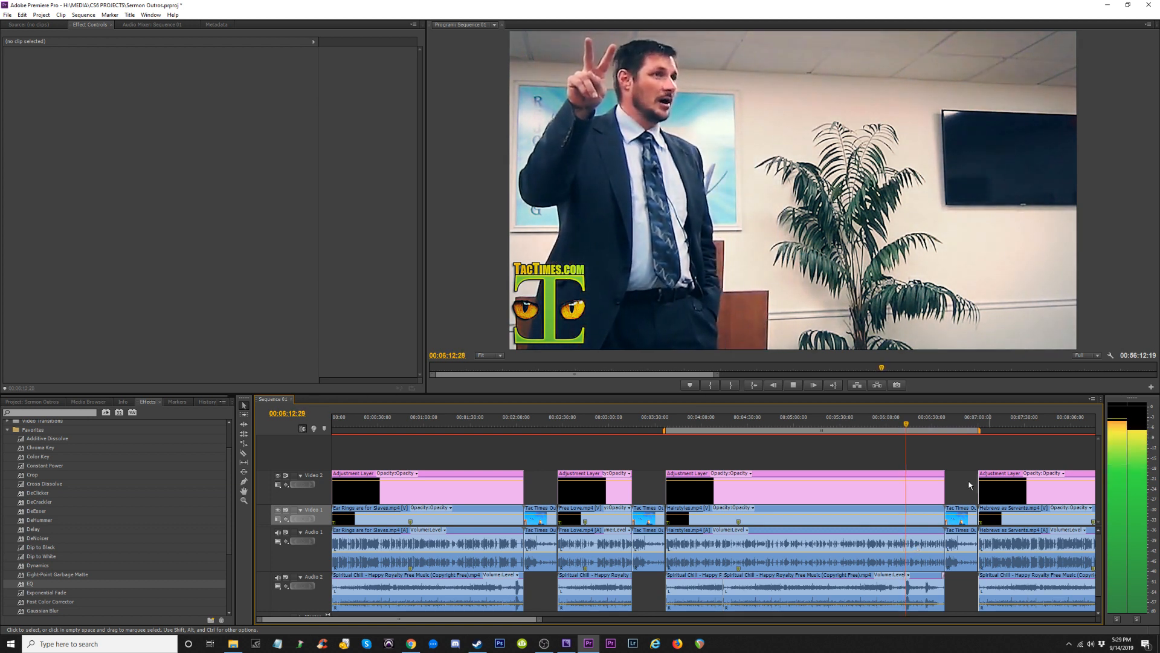
pyautogui.click(896, 424)
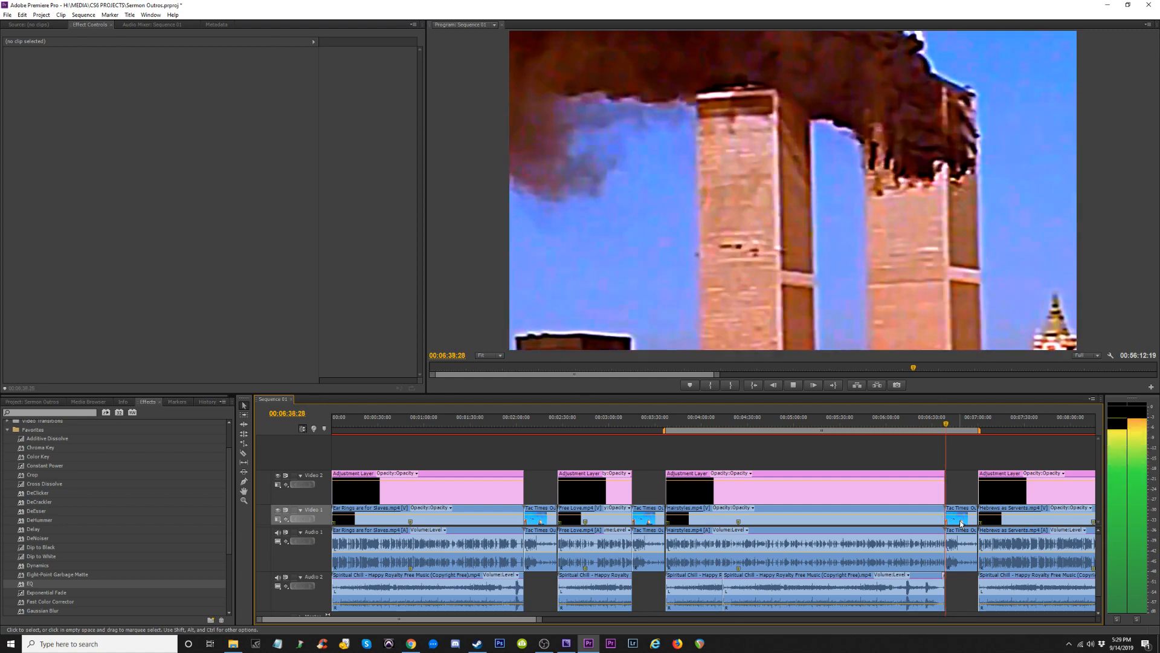
# Replay the end of the Hairstyles clip into the outro several times to examine the cut closely.
pyautogui.click(945, 426)
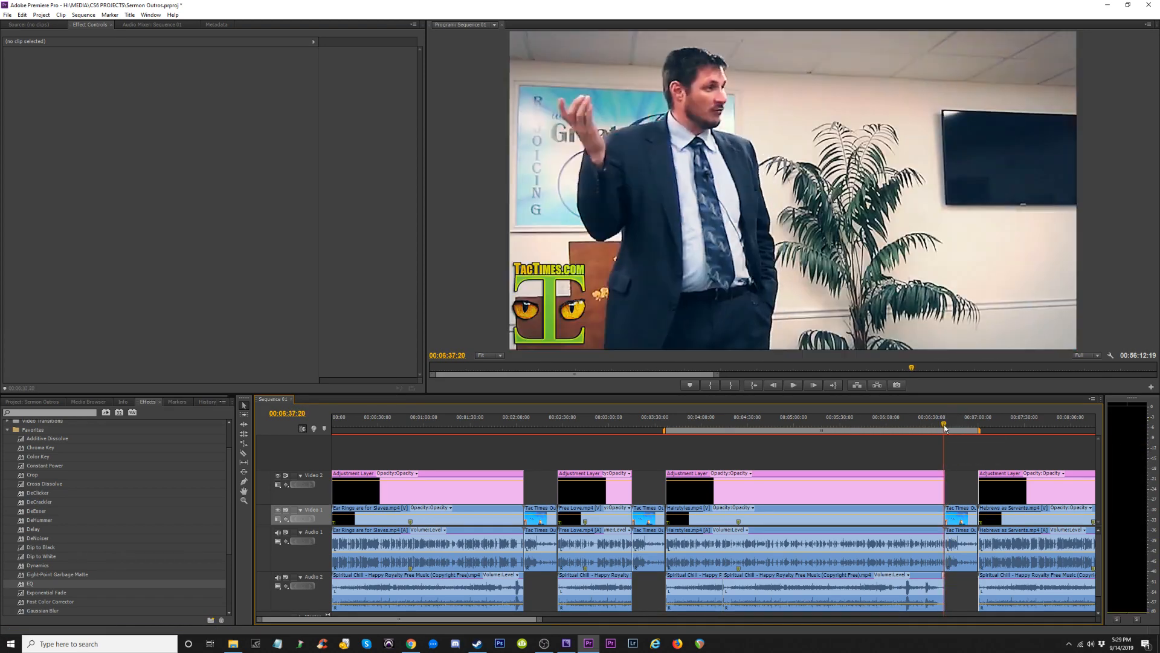
pyautogui.press('=')
pyautogui.press('=')
pyautogui.press('=')
pyautogui.press('=')
pyautogui.press('=')
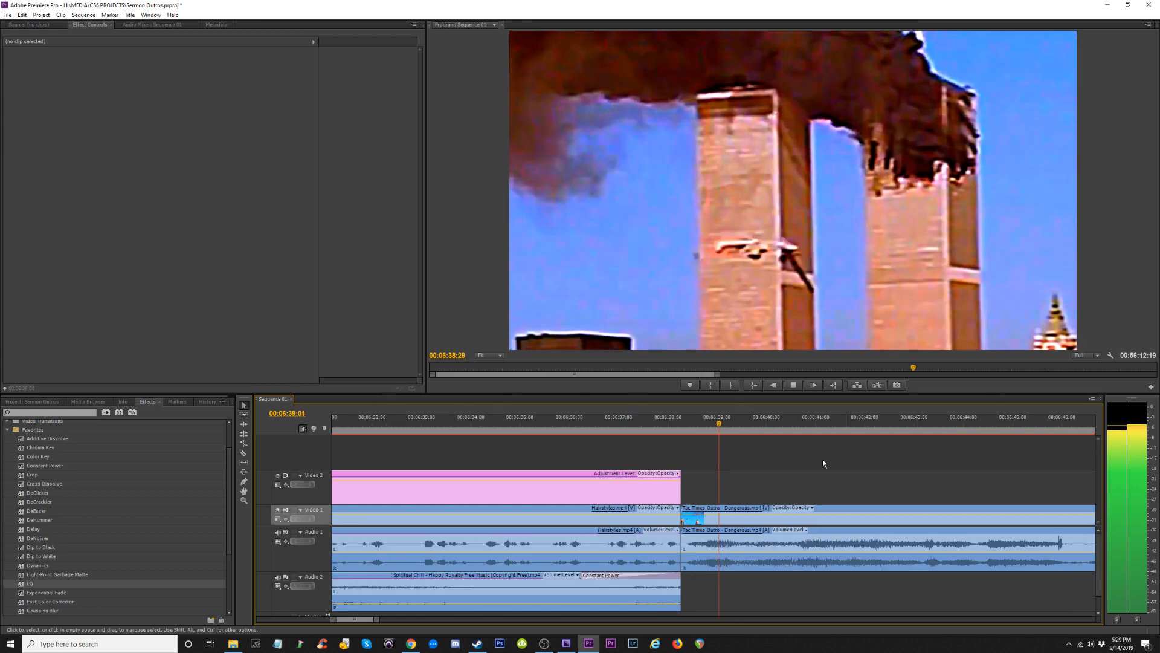
pyautogui.press('space')
pyautogui.click(680, 431)
pyautogui.press('=')
pyautogui.press('=')
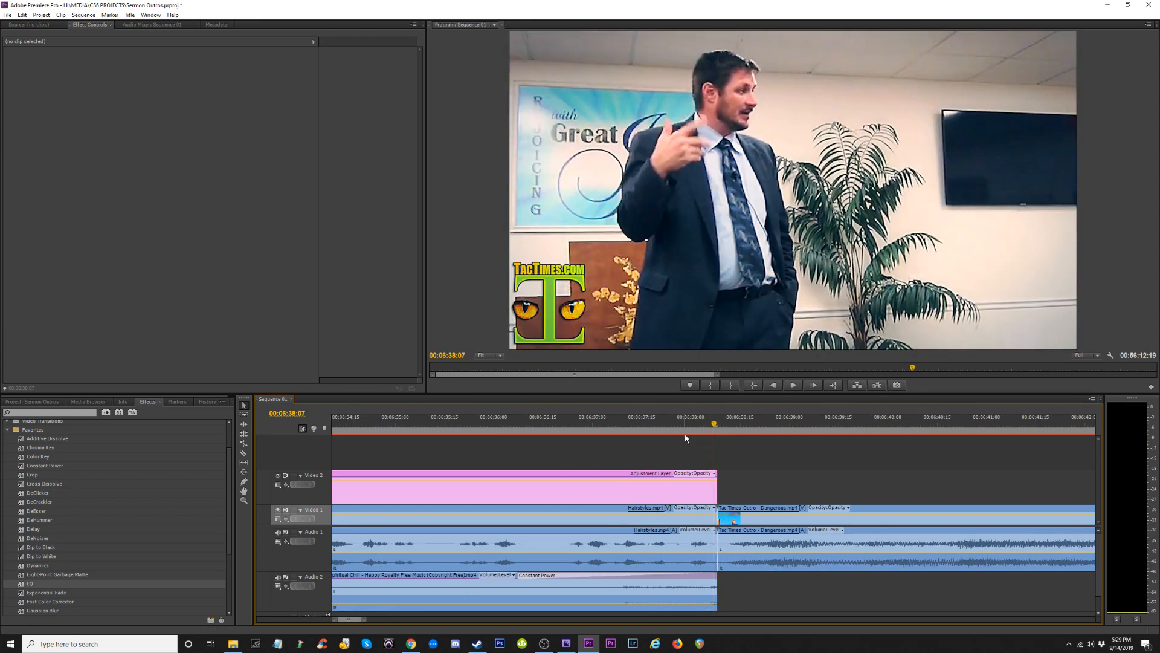
pyautogui.press('space')
pyautogui.click(642, 430)
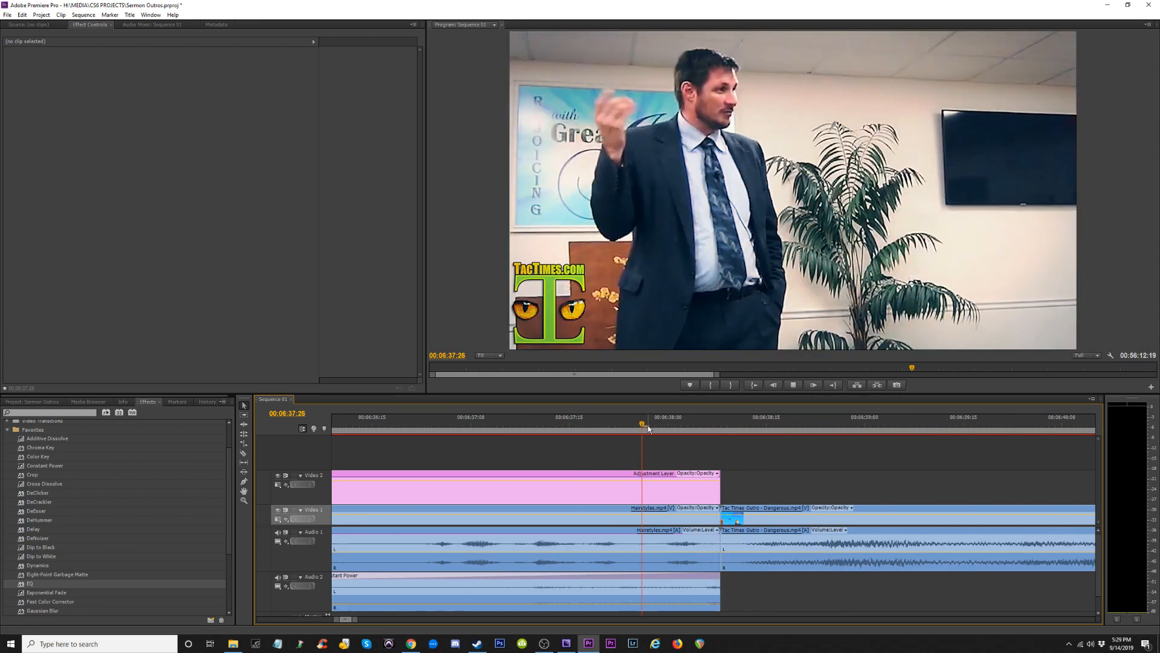
pyautogui.press('space')
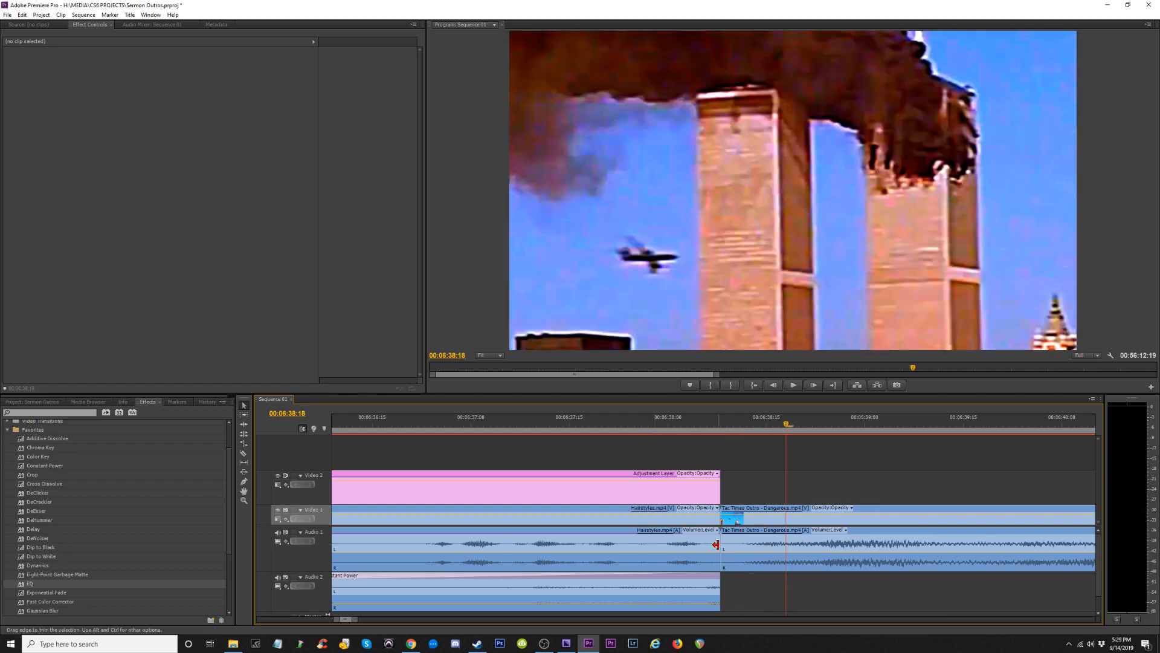
# Trim two frames off the end of the Hairstyles clip, adjustment layer and music, close the gap before the outro and replay the cut.
pyautogui.press('=')
pyautogui.moveTo(579, 541); pyautogui.dragTo(557, 541)
pyautogui.moveTo(582, 487); pyautogui.dragTo(557, 484)
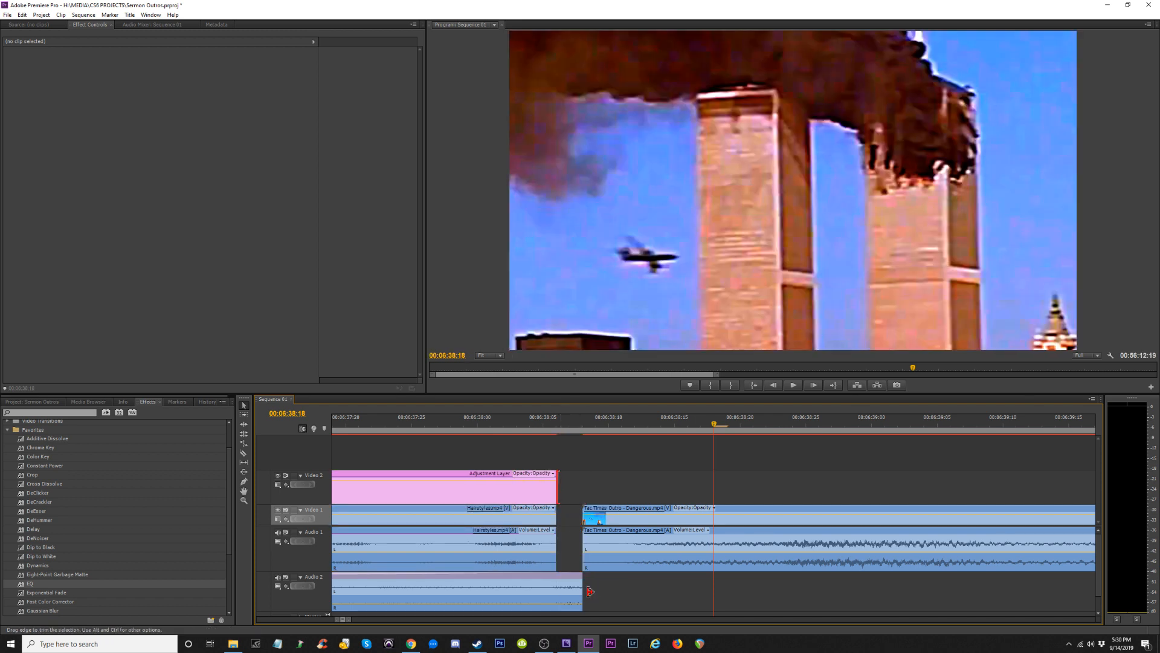
pyautogui.moveTo(590, 592); pyautogui.dragTo(557, 589)
pyautogui.click(564, 547)
pyautogui.press('Delete')
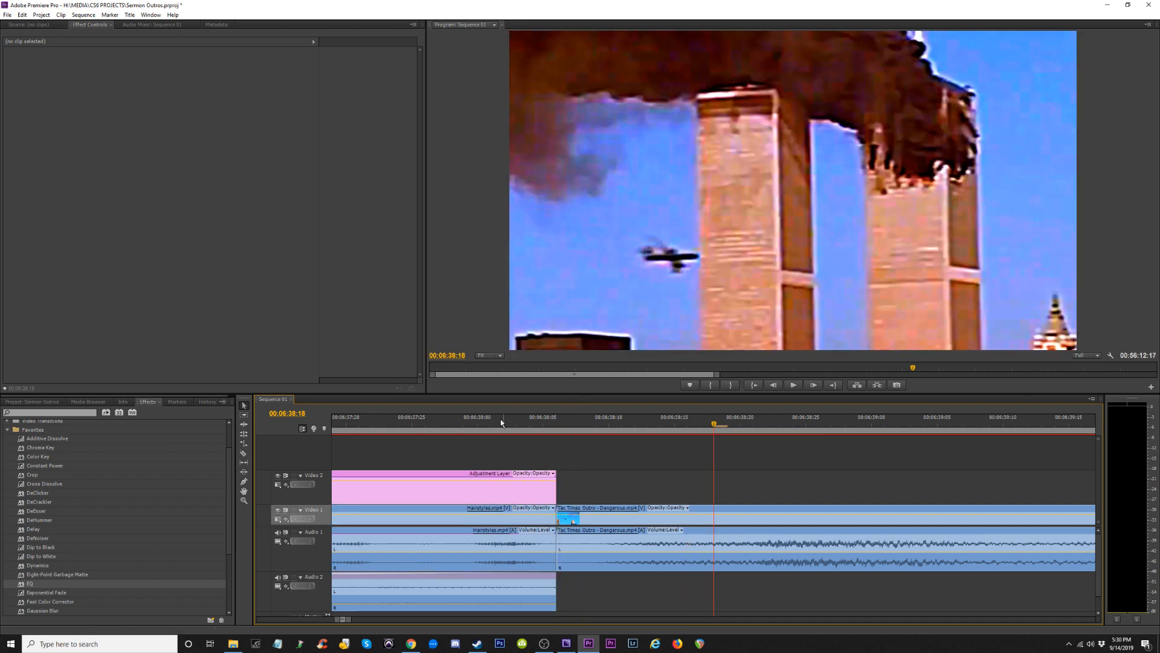
pyautogui.click(337, 433)
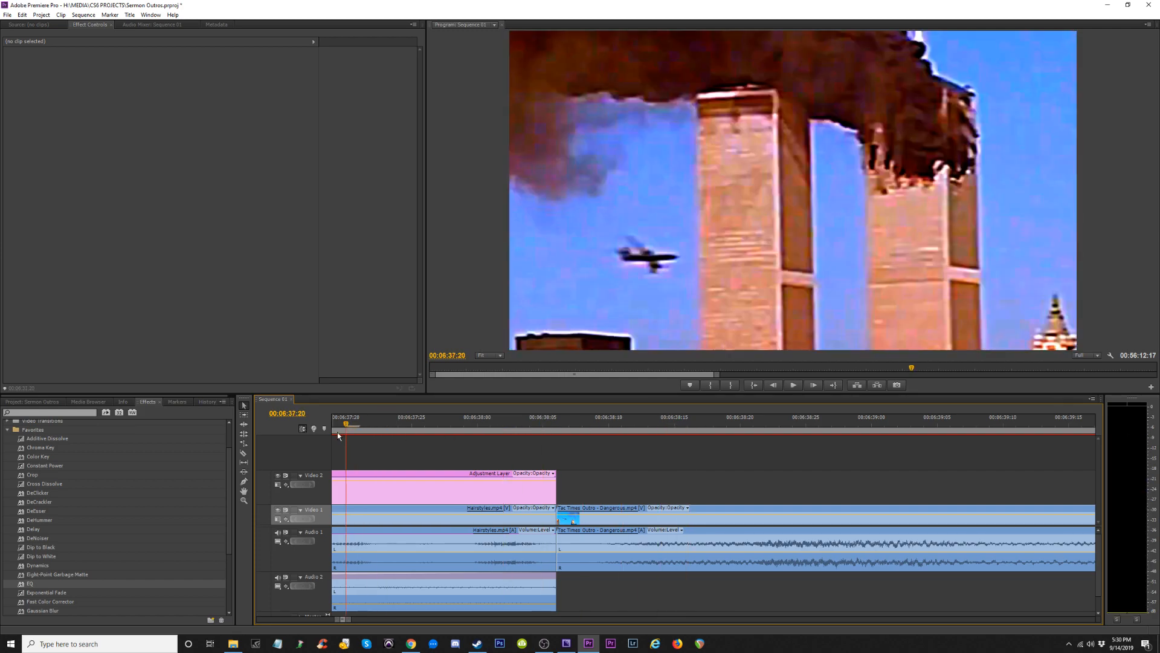
pyautogui.press('space')
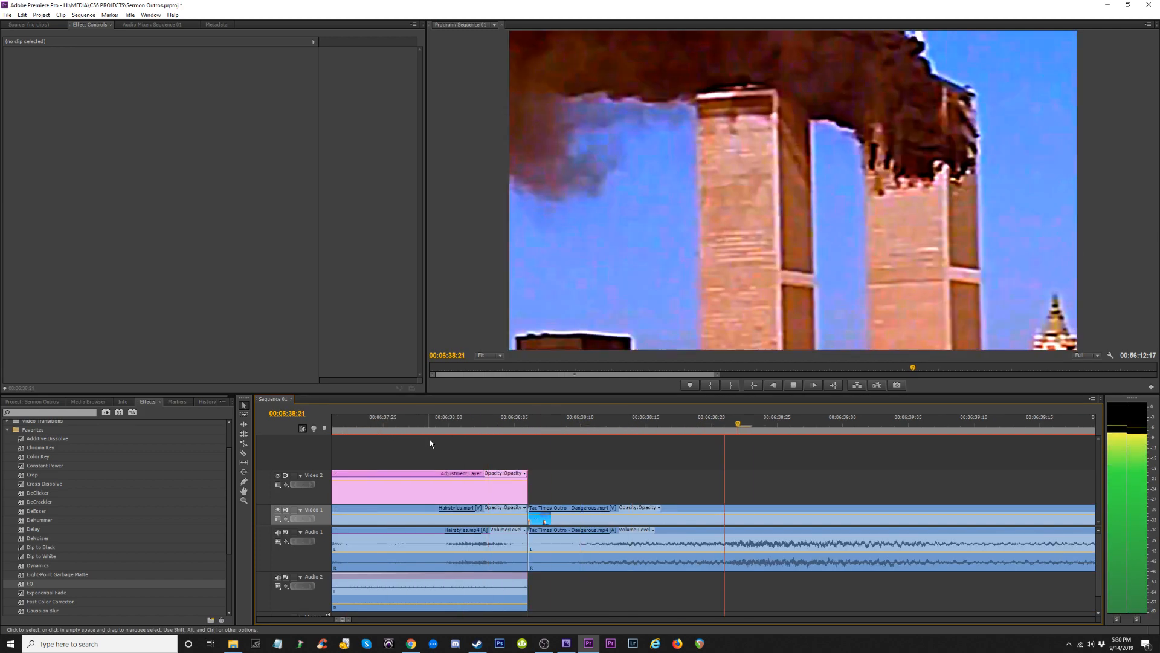
# Realign the work area's end with the cut between the two static clips preceding Hebrews as Servants.
pyautogui.press('-')
pyautogui.press('-')
pyautogui.press('-')
pyautogui.press('-')
pyautogui.press('-')
pyautogui.press('-')
pyautogui.click(852, 425)
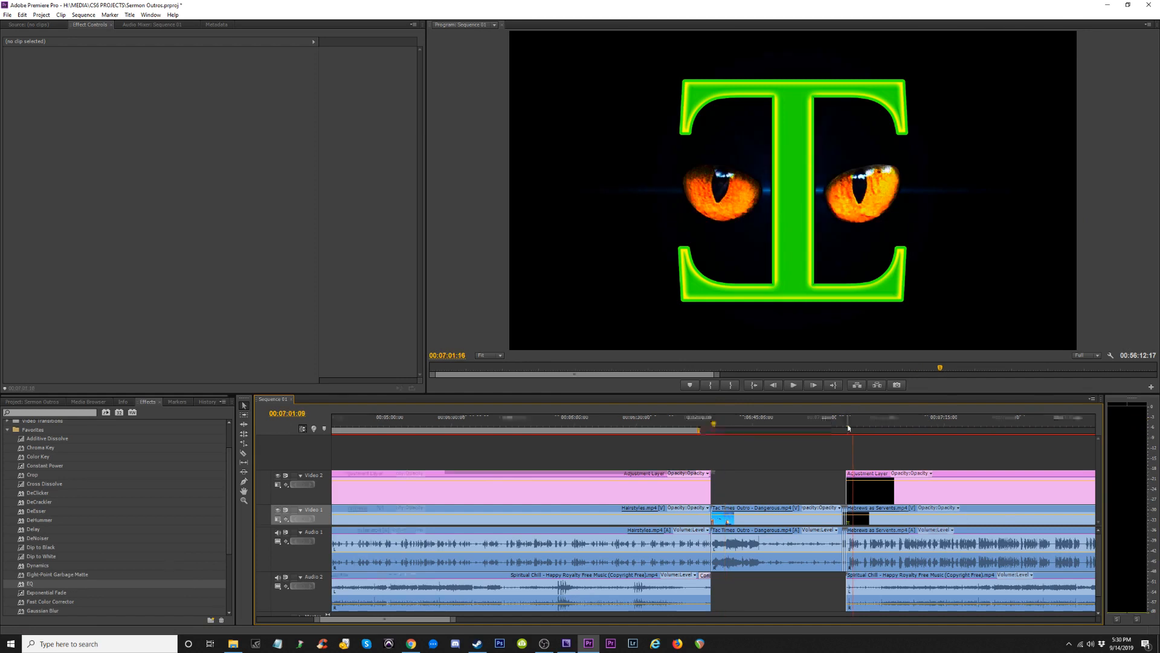
pyautogui.press('=')
pyautogui.press('=')
pyautogui.press('=')
pyautogui.press('=')
pyautogui.press('=')
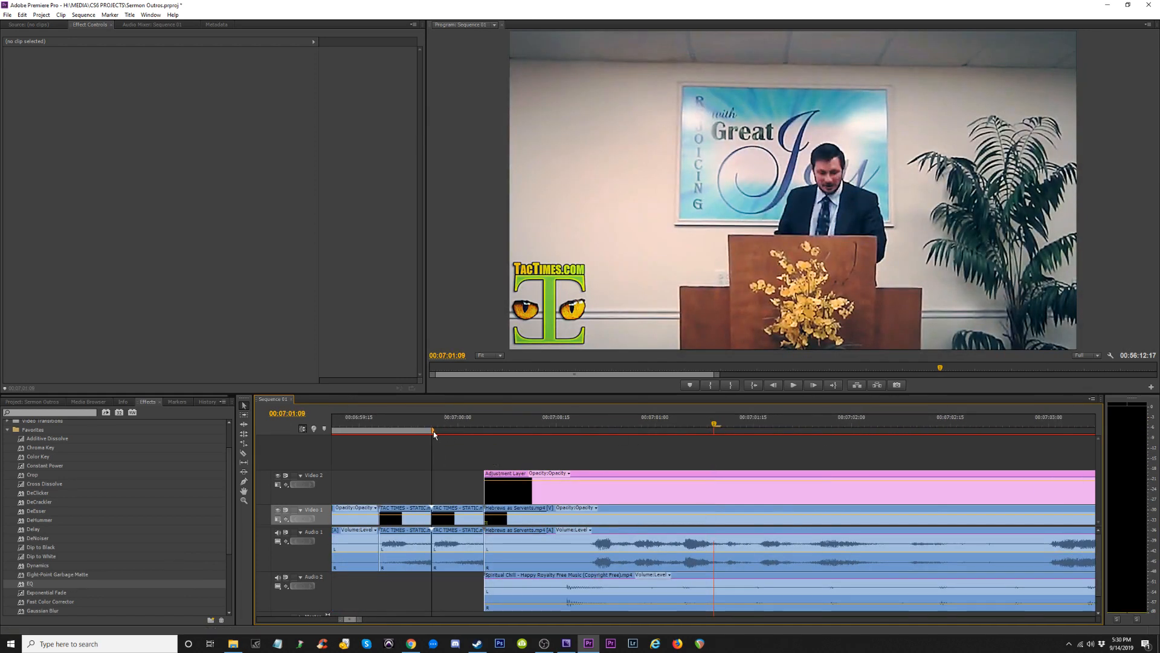
pyautogui.press('-')
pyautogui.press('-')
pyautogui.press('-')
pyautogui.press('-')
pyautogui.press('-')
pyautogui.press('-')
pyautogui.press('-')
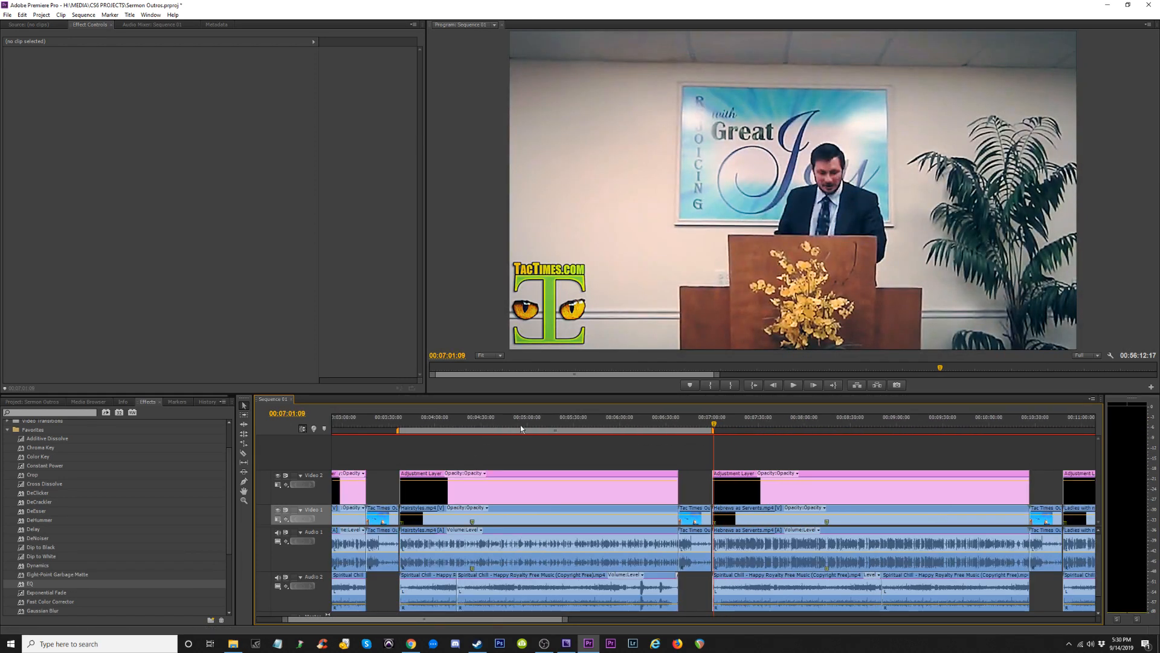
# Open the export settings for the Hairstyles segment and enter "Baptist Preacher Rants About the Vanity of Hairstyles" as the output file name.
pyautogui.click(520, 426)
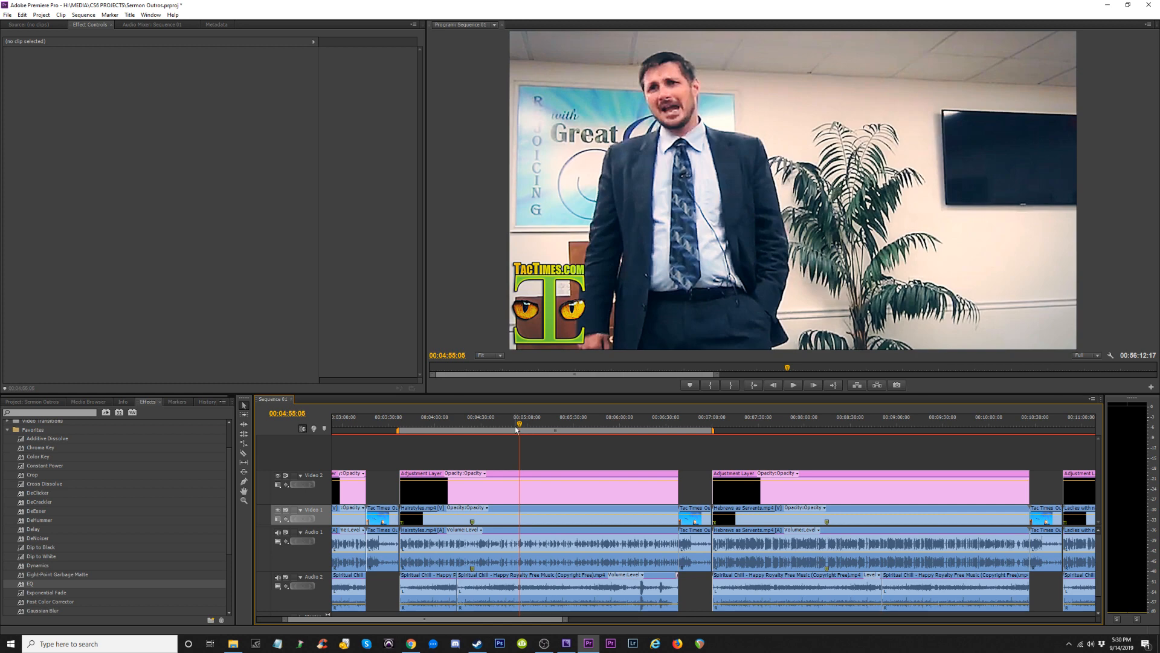
pyautogui.hotkey('ctrl', 'm')
pyautogui.click(779, 160)
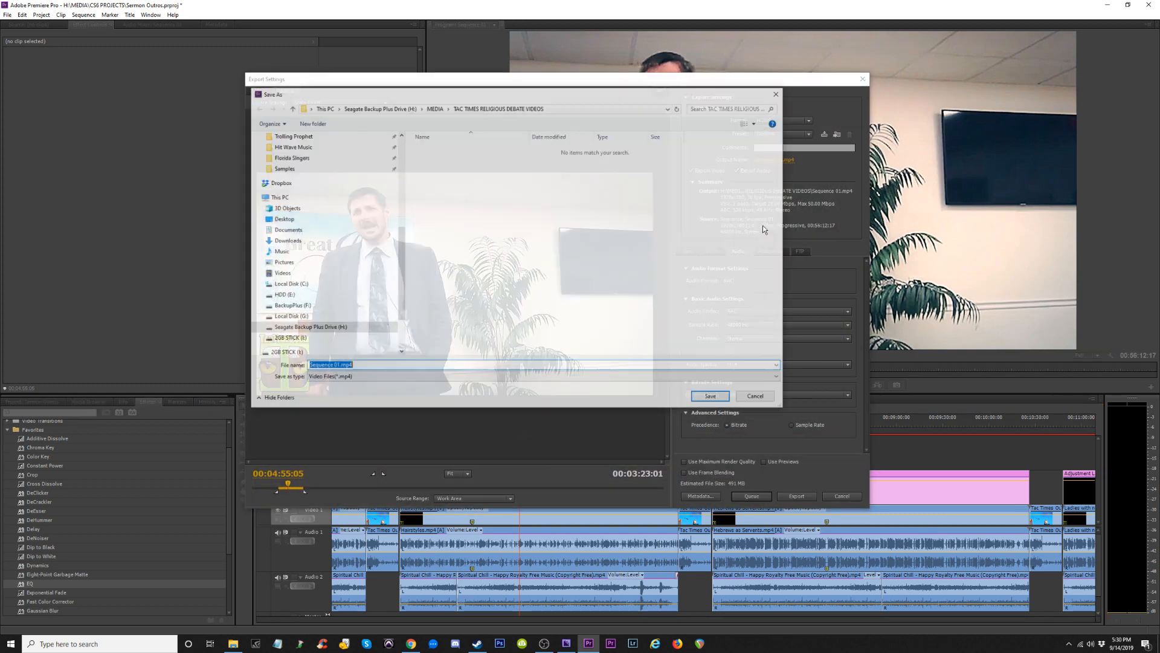
pyautogui.write('Ba')
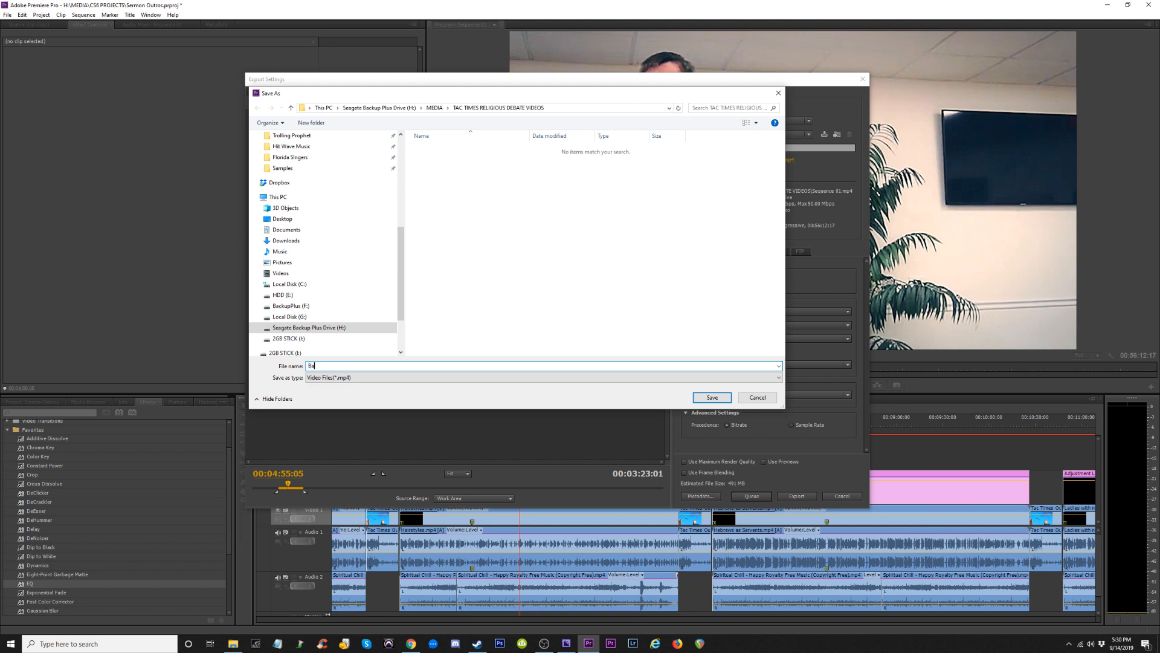
pyautogui.write('ptist Preacher Rants About the Vanity of')
pyautogui.write('Hairstyle')
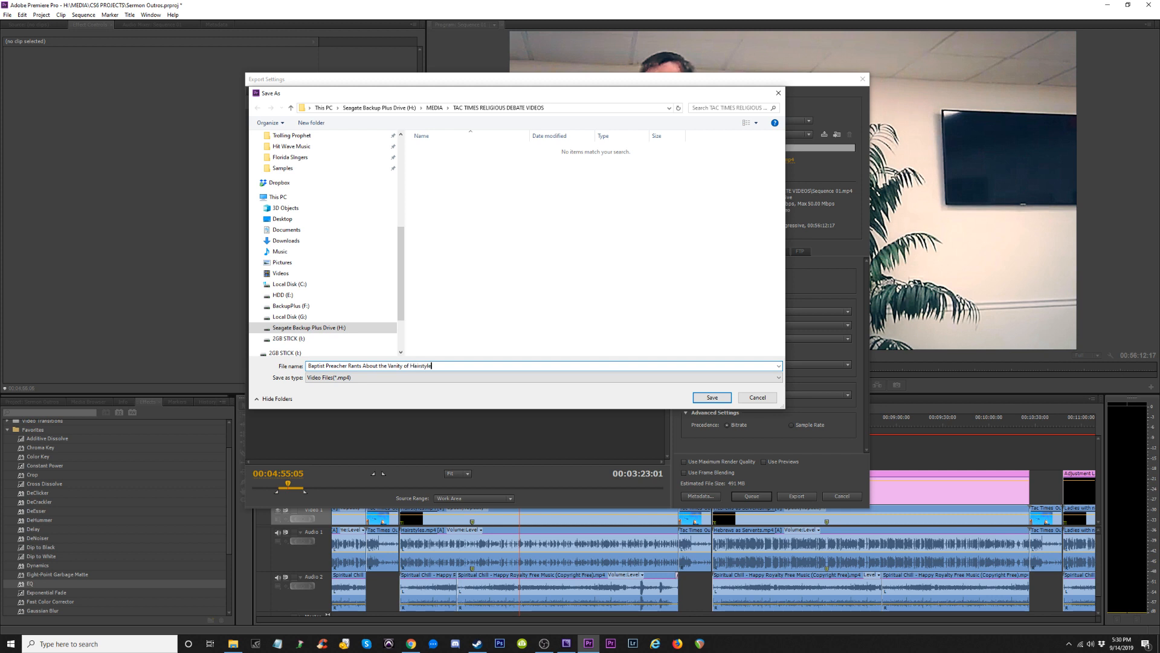
pyautogui.write('s')
# Shorten the output file name to "Baptist Preacher Rants About Hairstyles" and save it.
pyautogui.click(411, 366)
pyautogui.moveTo(412, 365); pyautogui.dragTo(387, 367)
pyautogui.click(397, 365)
pyautogui.press('BackSpace')
pyautogui.moveTo(394, 366); pyautogui.dragTo(427, 366)
pyautogui.press('BackSpace')
pyautogui.click(382, 366)
pyautogui.write('Hair and')
pyautogui.moveTo(417, 367); pyautogui.dragTo(390, 366)
pyautogui.write('styl')
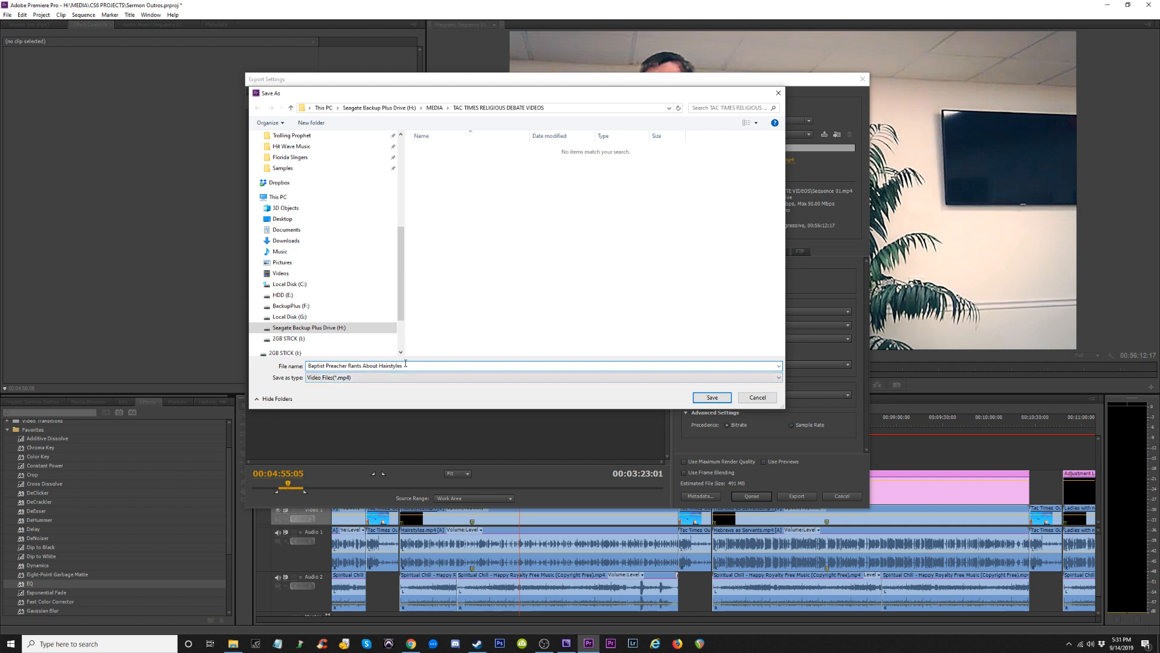
pyautogui.click(713, 397)
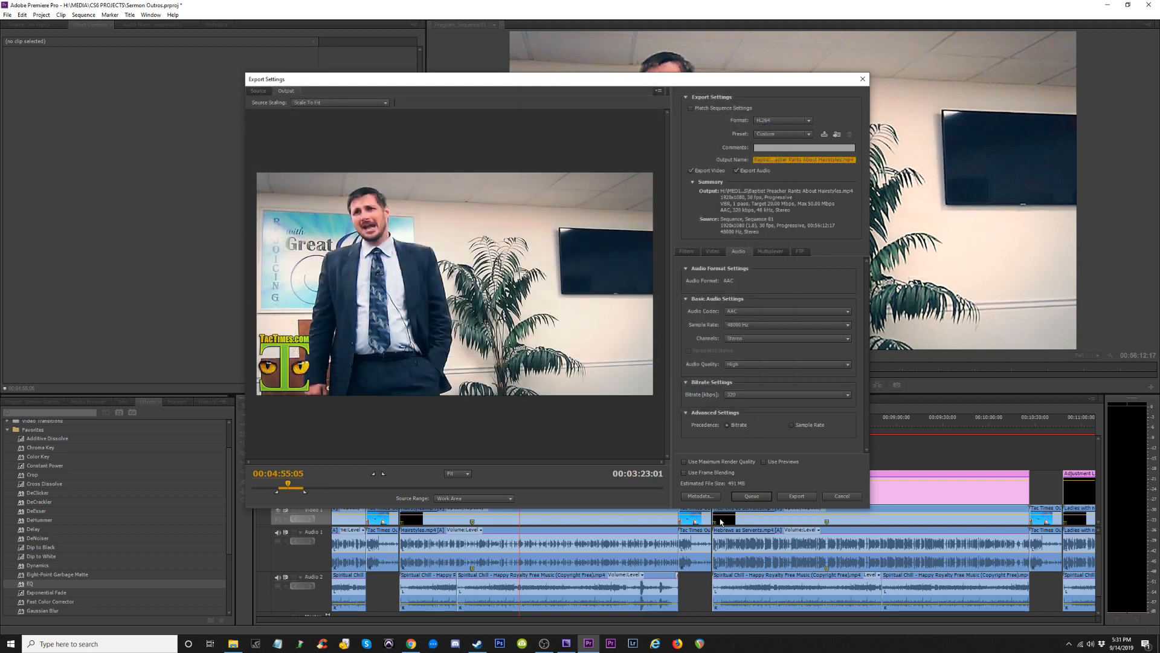
# Add the Hairstyles segment to the export queue and return to the sequence.
pyautogui.click(753, 494)
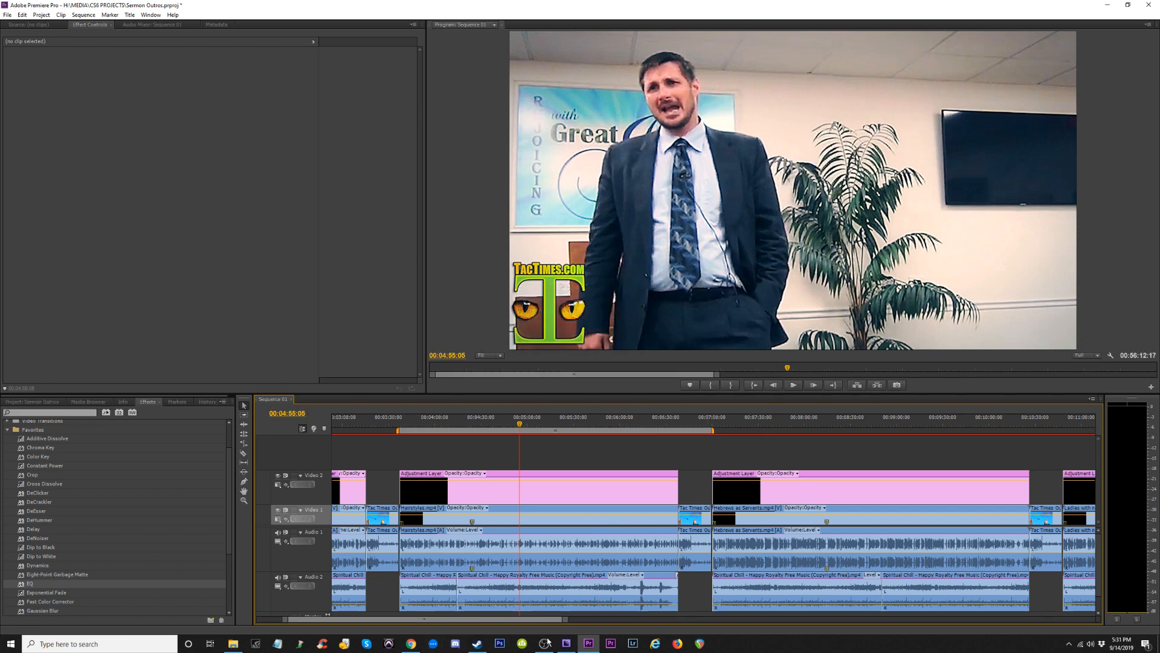
pyautogui.click(567, 643)
pyautogui.click(769, 464)
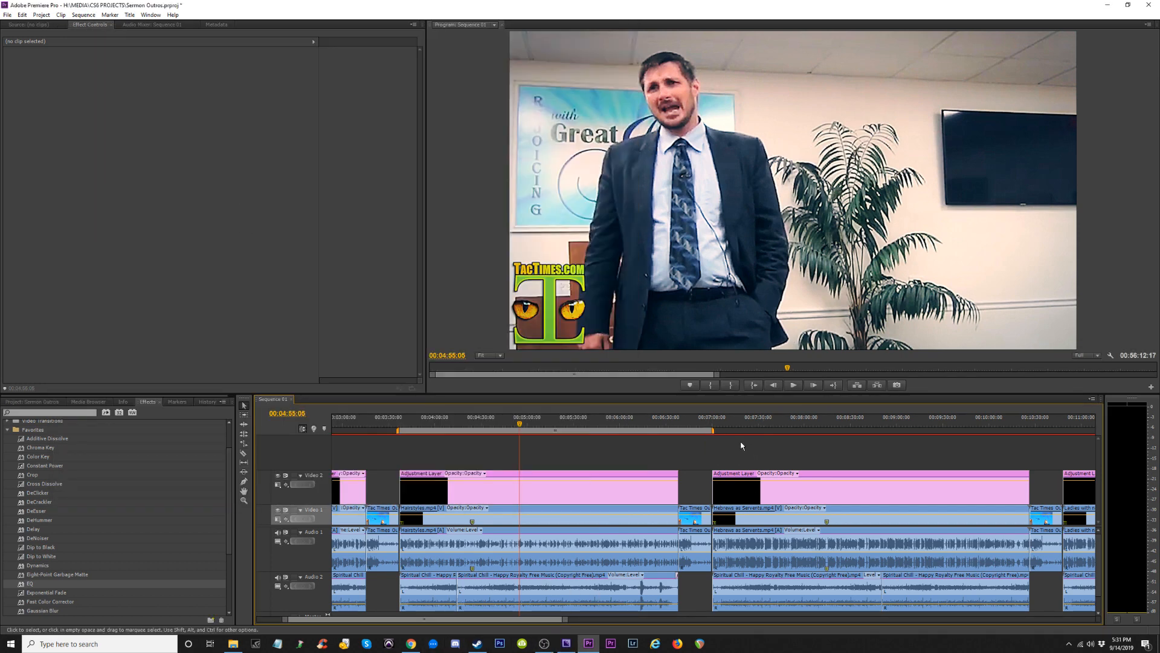
# Move the work area onto the Hebrews as Servants segment, aligning its start with the cut between the two static clips before it.
pyautogui.moveTo(714, 430); pyautogui.dragTo(974, 434)
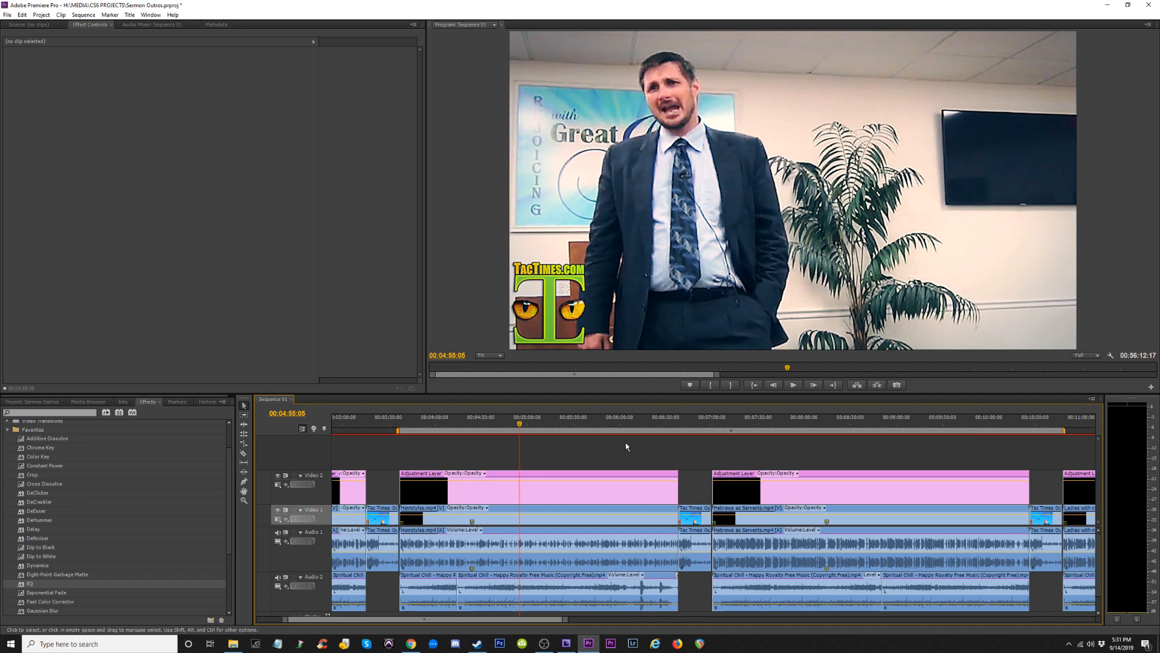
pyautogui.moveTo(411, 433); pyautogui.dragTo(693, 433)
pyautogui.click(710, 425)
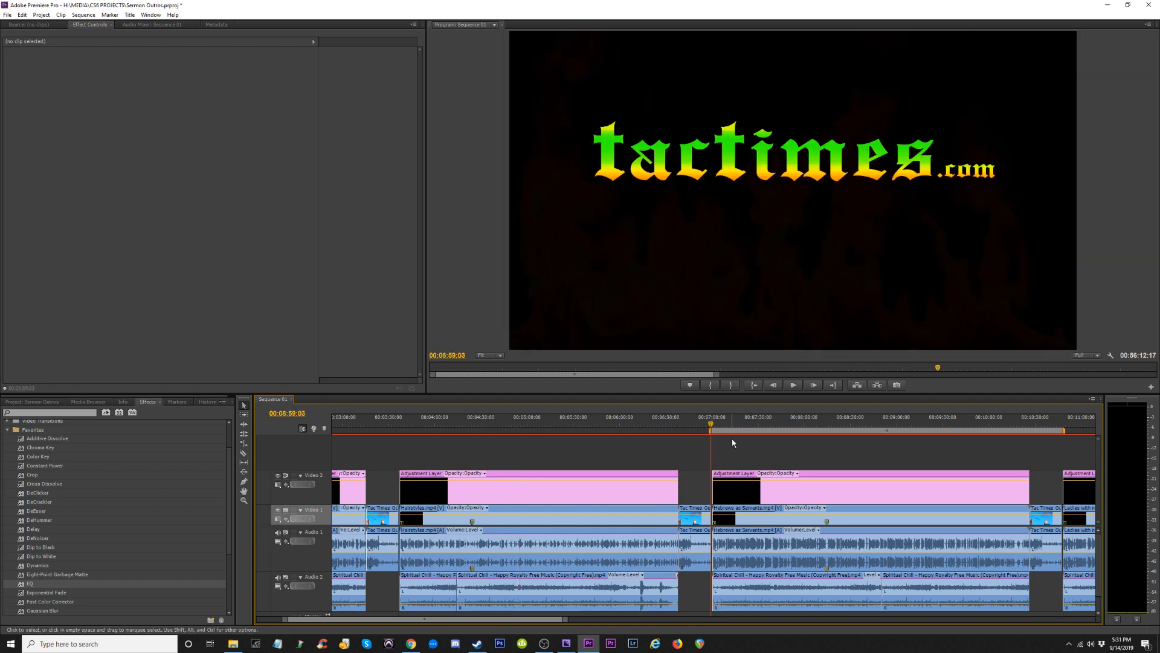
pyautogui.press('=')
pyautogui.press('=')
pyautogui.press('=')
pyautogui.press('=')
pyautogui.press('=')
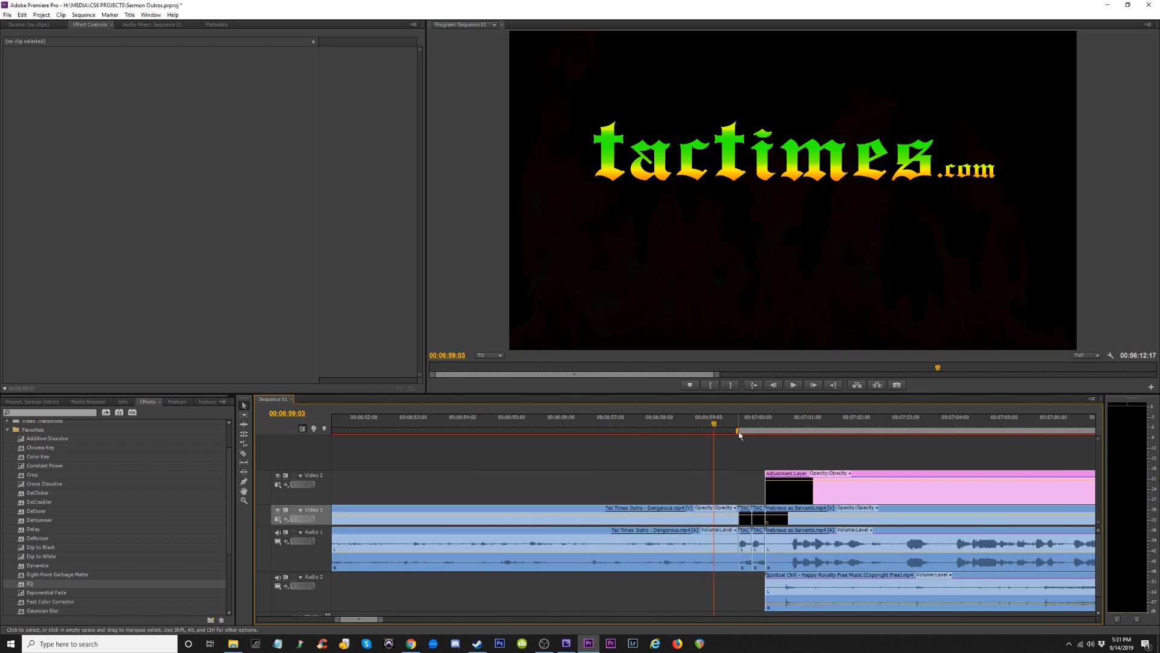
pyautogui.moveTo(739, 435); pyautogui.dragTo(750, 434)
pyautogui.press('-')
pyautogui.press('-')
pyautogui.press('-')
pyautogui.press('-')
pyautogui.press('-')
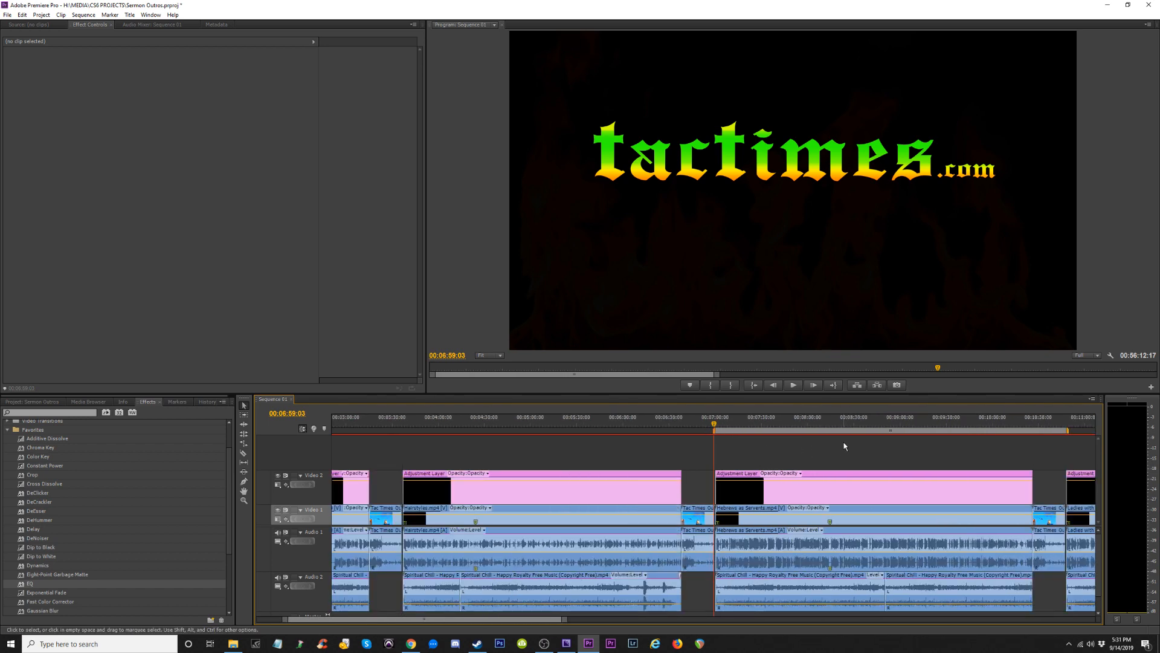
# Check that the work area ends at the cut between the two static clips before the Ladies with nose rings clip.
pyautogui.click(1056, 425)
pyautogui.press('=')
pyautogui.press('=')
pyautogui.press('=')
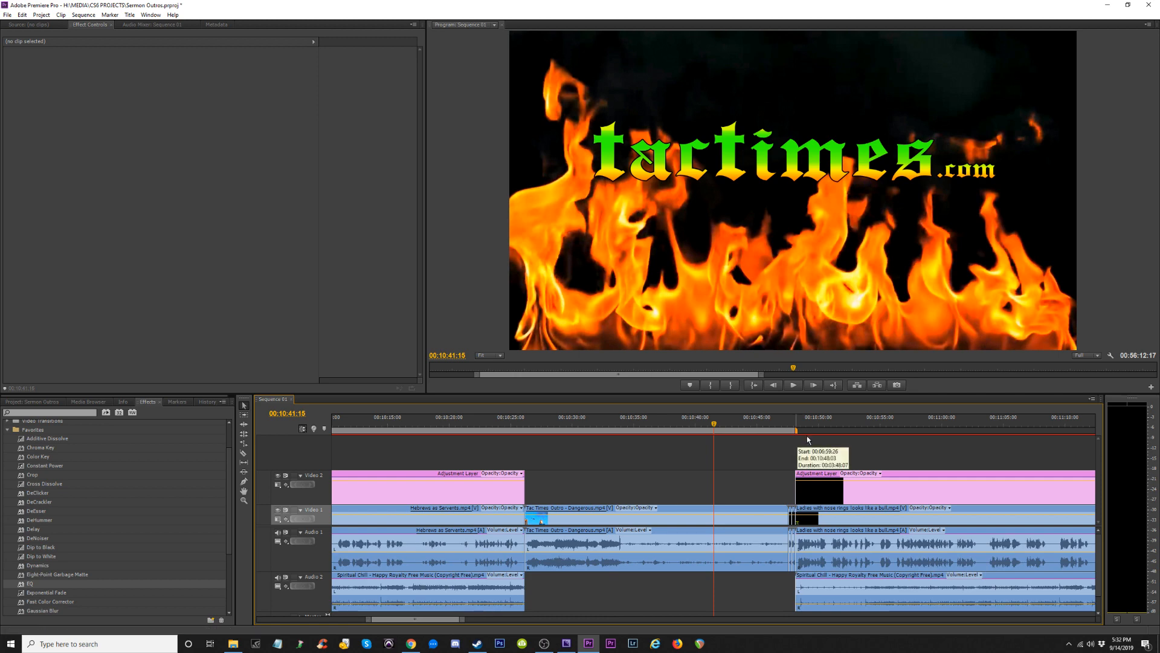
pyautogui.press('=')
pyautogui.click(851, 426)
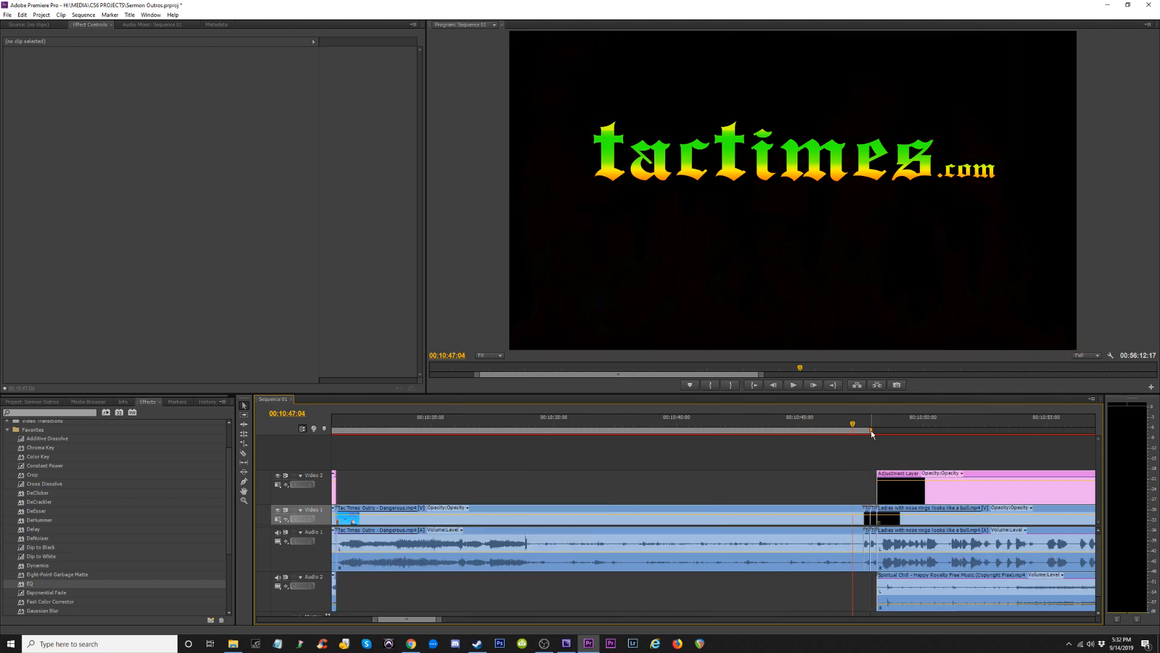
pyautogui.press('-')
pyautogui.press('-')
pyautogui.press('-')
pyautogui.press('-')
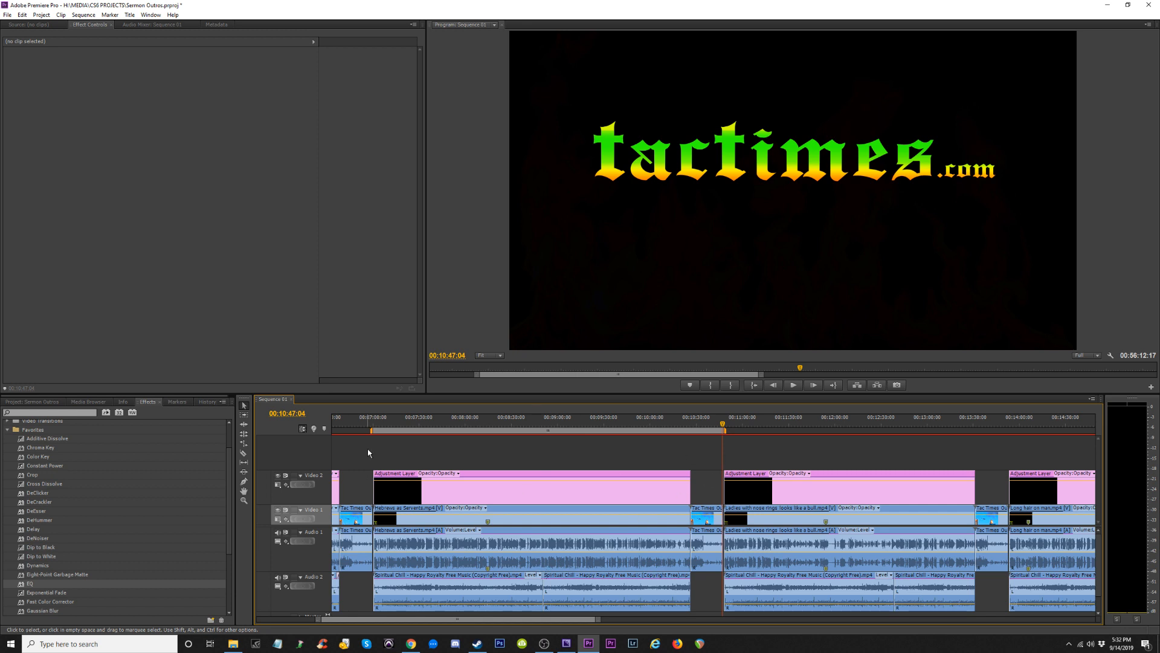
# Play the Hebrews as Servants segment from the work area's start to review its opening after the static.
pyautogui.click(376, 423)
pyautogui.press('-')
pyautogui.press('-')
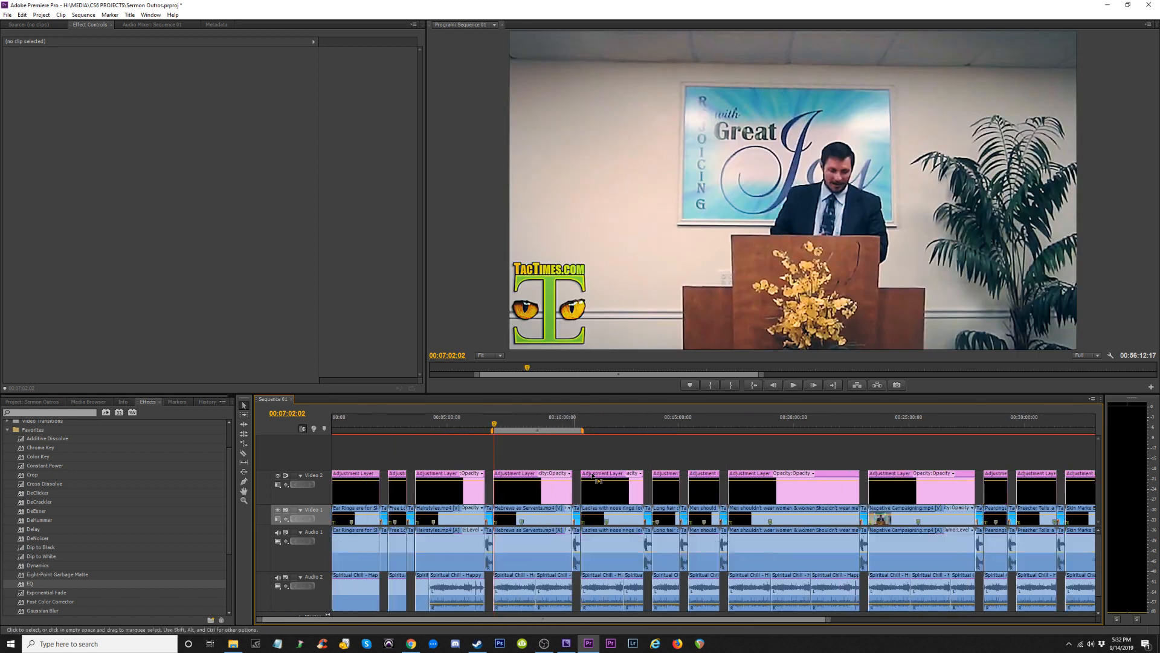
pyautogui.press('-')
pyautogui.press('=')
pyautogui.press('=')
pyautogui.press('=')
pyautogui.press('=')
pyautogui.press('=')
pyautogui.press('=')
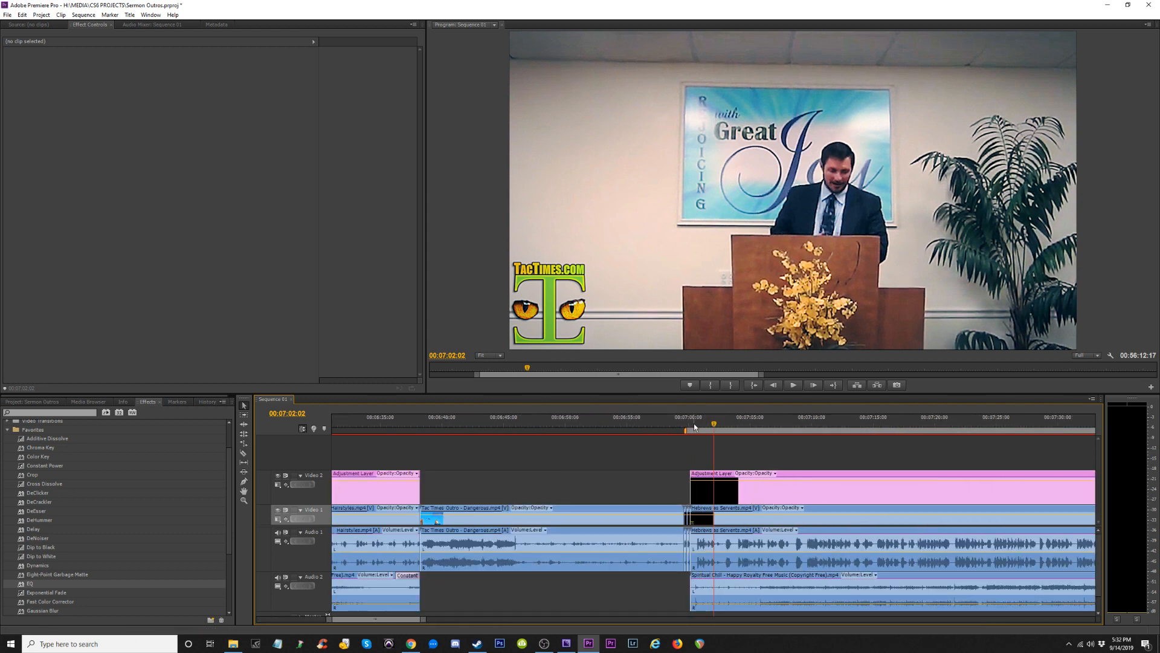
pyautogui.press('=')
pyautogui.click(667, 423)
pyautogui.press('=')
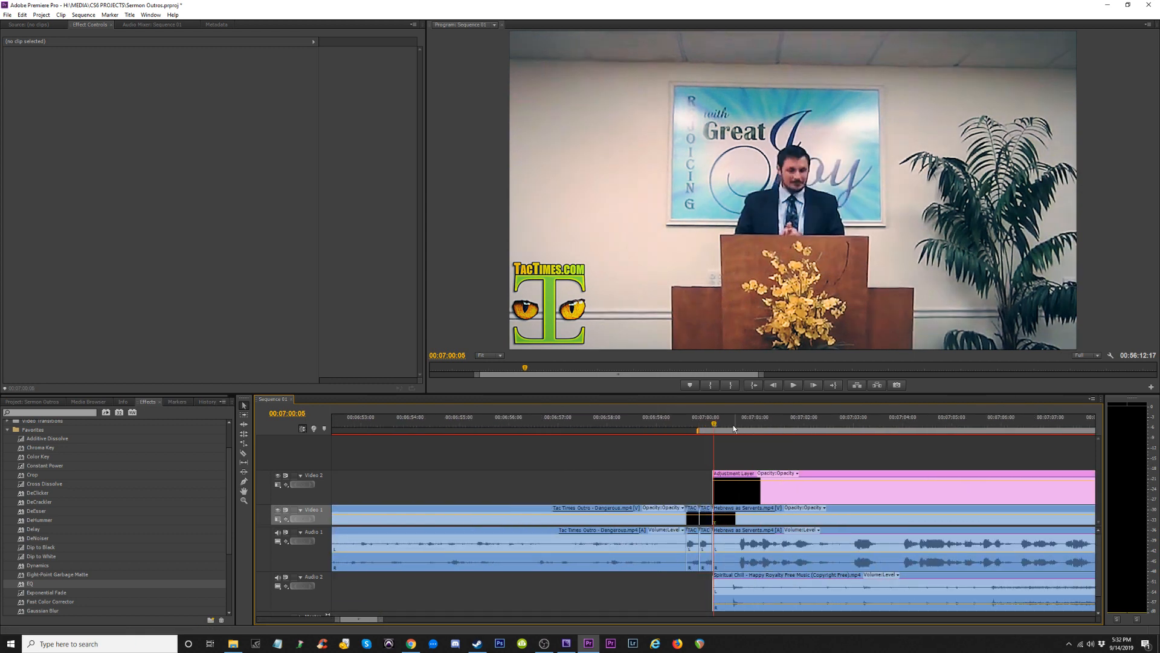
pyautogui.moveTo(714, 428); pyautogui.dragTo(699, 427)
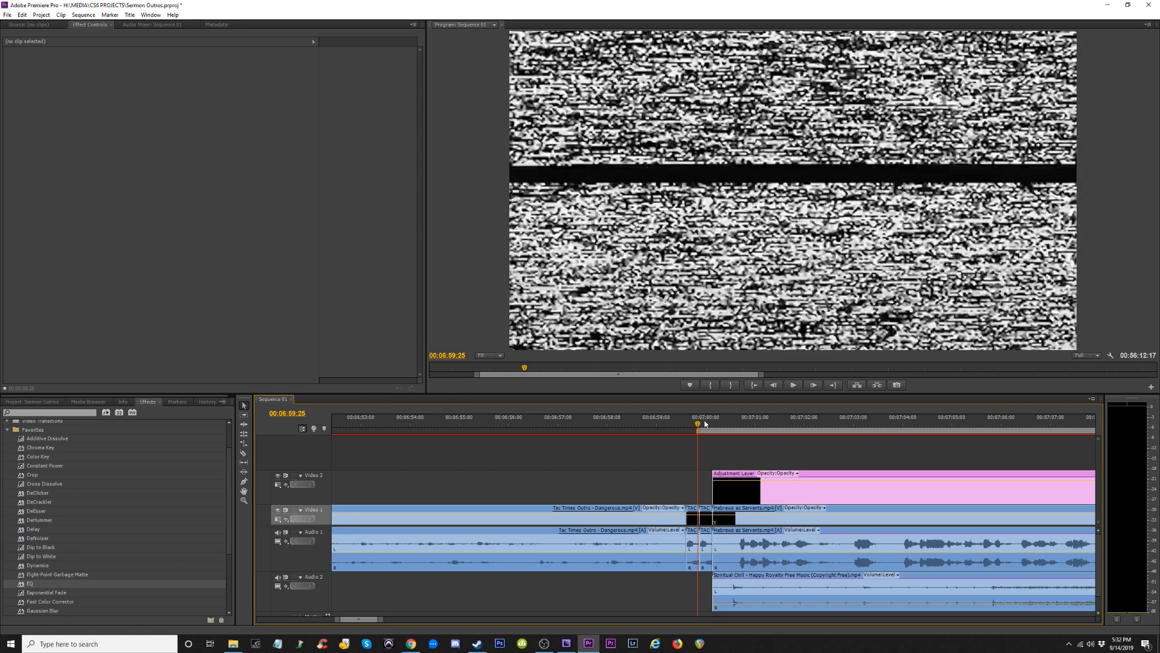
pyautogui.press('space')
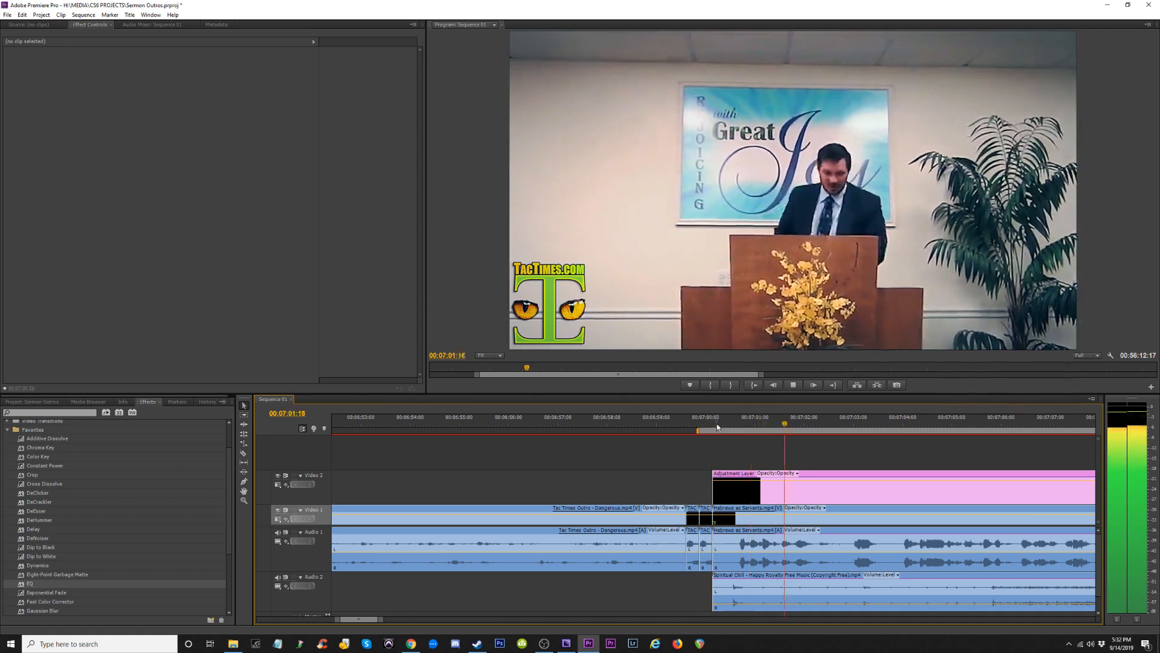
pyautogui.press('space')
# Trim 14 frames off the start of the Hebrews as Servants clip, adjustment layer and music, and close the gap after the static.
pyautogui.moveTo(717, 490); pyautogui.dragTo(737, 493)
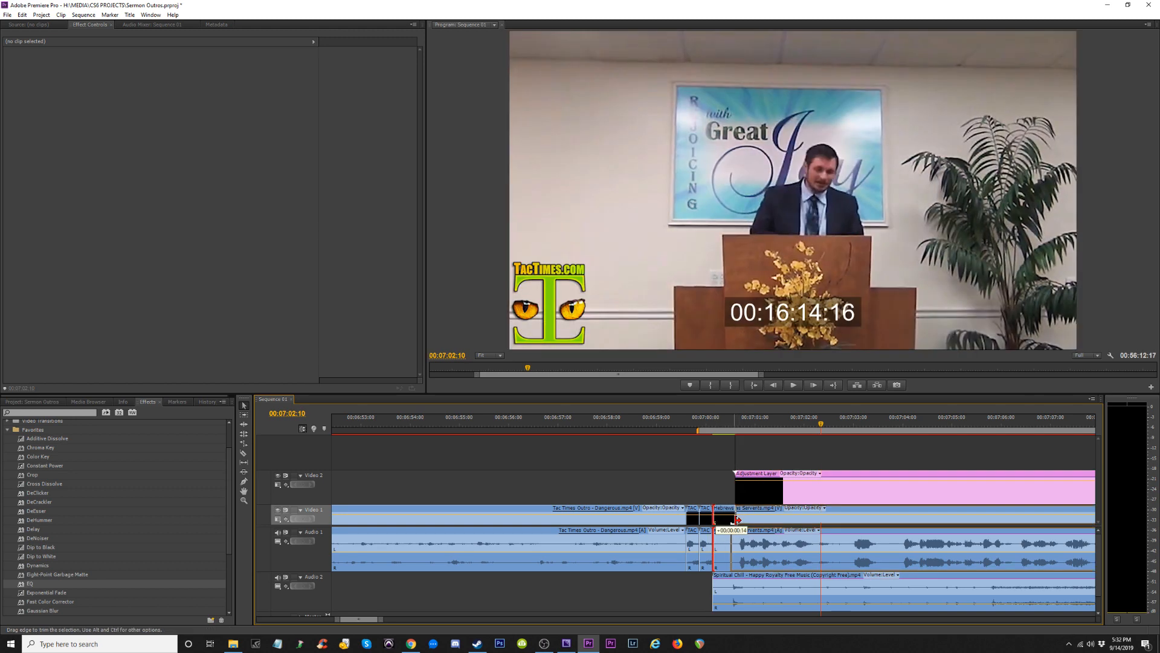
pyautogui.moveTo(726, 579); pyautogui.dragTo(736, 579)
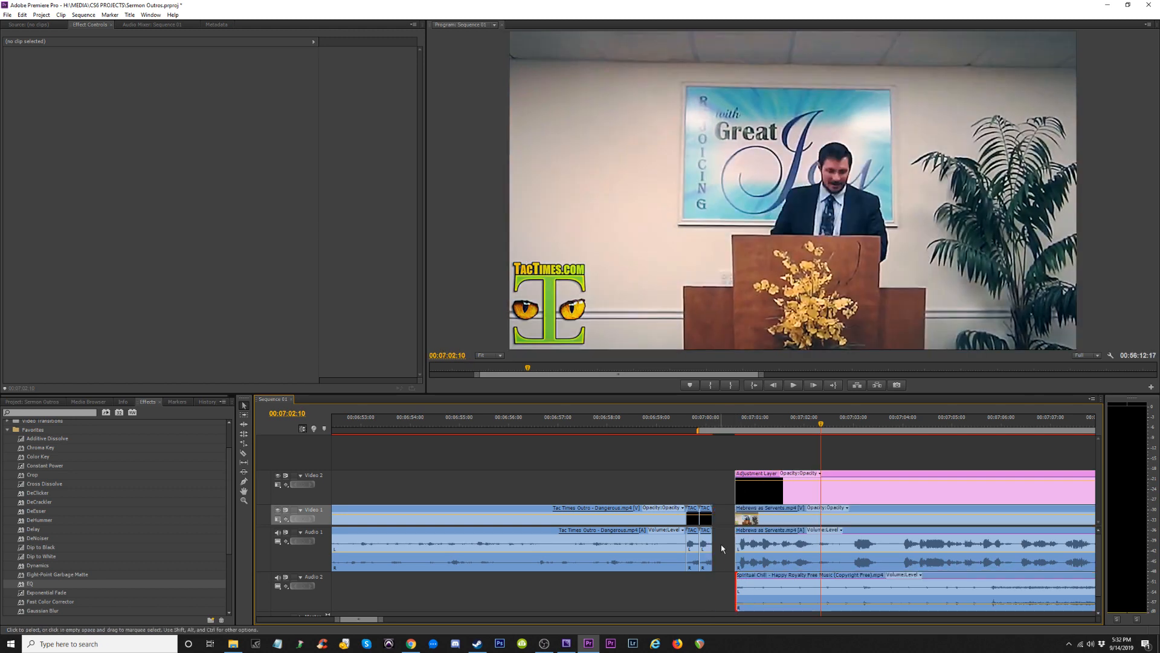
pyautogui.press('Delete')
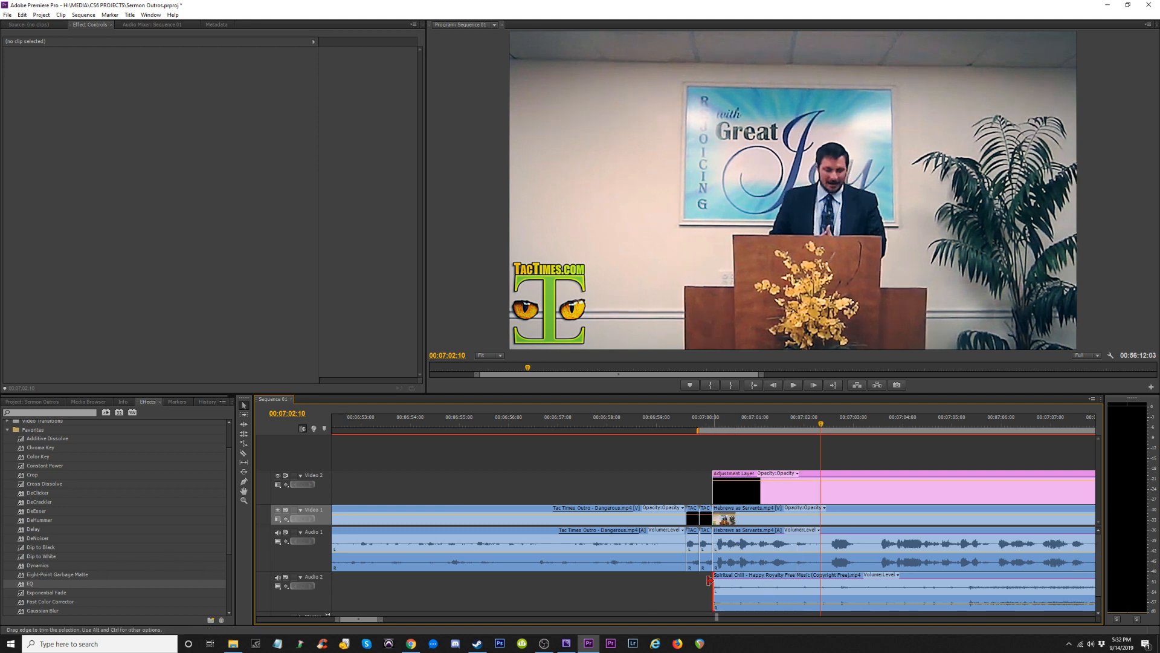
# Extend the Hebrews as Servants music back to the cut between the two static clips and align the work area's start there.
pyautogui.moveTo(711, 580)
pyautogui.mouseDown()
pyautogui.moveTo(642, 581)
pyautogui.moveTo(701, 579)
pyautogui.mouseUp()
pyautogui.moveTo(699, 431)
pyautogui.mouseDown()
pyautogui.moveTo(682, 431)
pyautogui.moveTo(697, 442)
pyautogui.mouseUp()
# Set the work area's end to the cut between the two static clips before the Ladies with nose rings clip.
pyautogui.press('-')
pyautogui.press('-')
pyautogui.press('-')
pyautogui.press('-')
pyautogui.press('-')
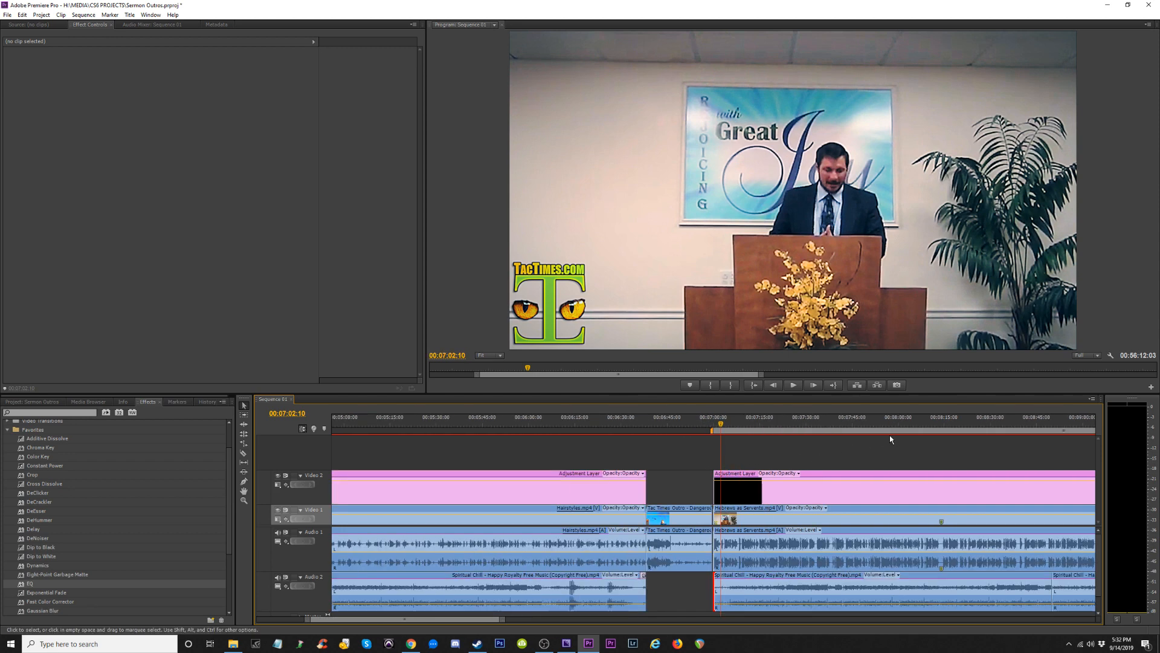
pyautogui.press('=')
pyautogui.press('=')
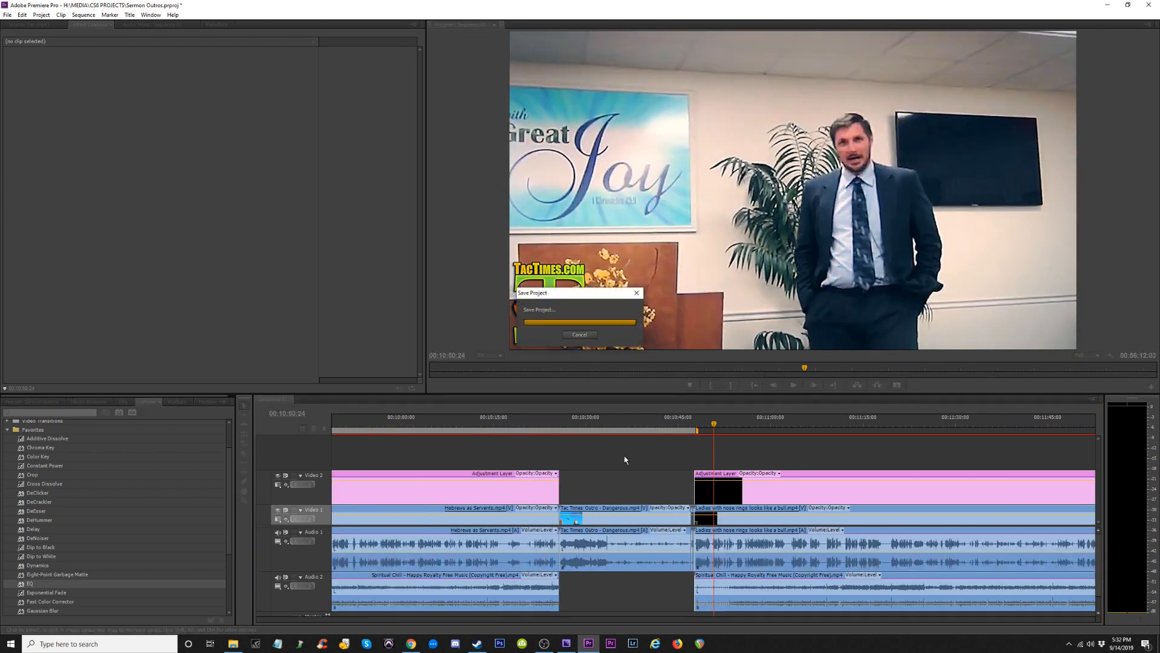
pyautogui.press('=')
pyautogui.press('=')
pyautogui.moveTo(694, 430); pyautogui.dragTo(632, 429)
pyautogui.click(624, 421)
pyautogui.press('=')
pyautogui.press('=')
pyautogui.press('=')
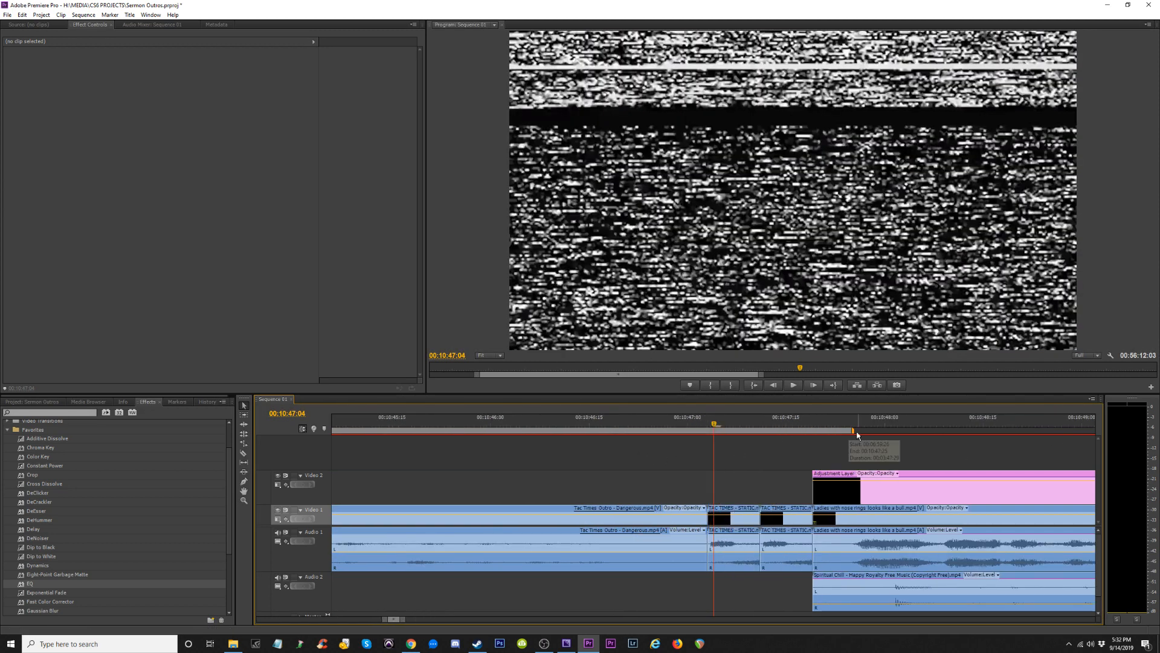
pyautogui.moveTo(856, 431); pyautogui.dragTo(814, 439)
# Play the Hebrews as Servants segment from the work area's start to check the music under the static and opening.
pyautogui.press('-')
pyautogui.press('-')
pyautogui.press('-')
pyautogui.press('-')
pyautogui.press('-')
pyautogui.press('-')
pyautogui.press('-')
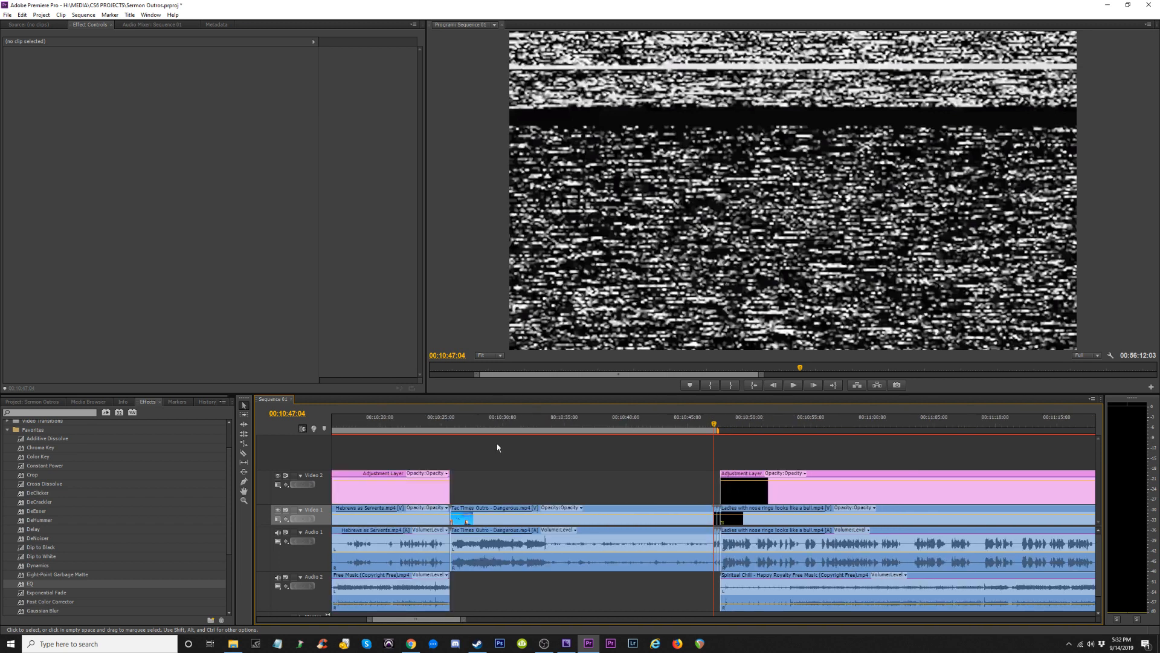
pyautogui.click(362, 421)
pyautogui.press('=')
pyautogui.press('=')
pyautogui.press('=')
pyautogui.press('=')
pyautogui.press('=')
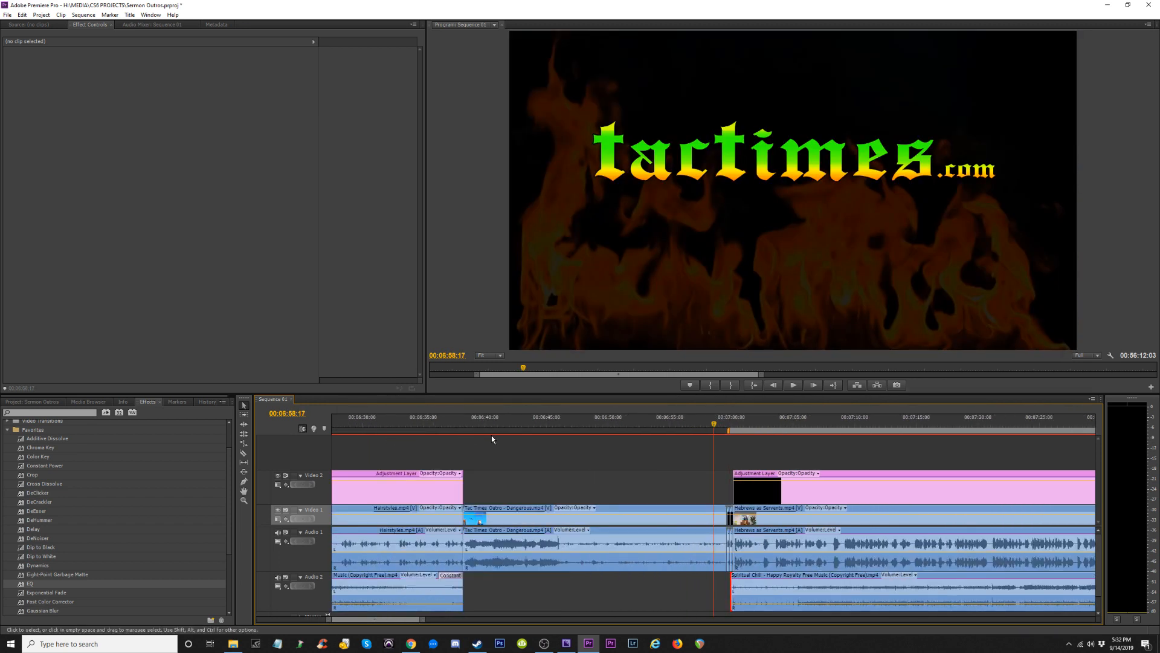
pyautogui.click(777, 423)
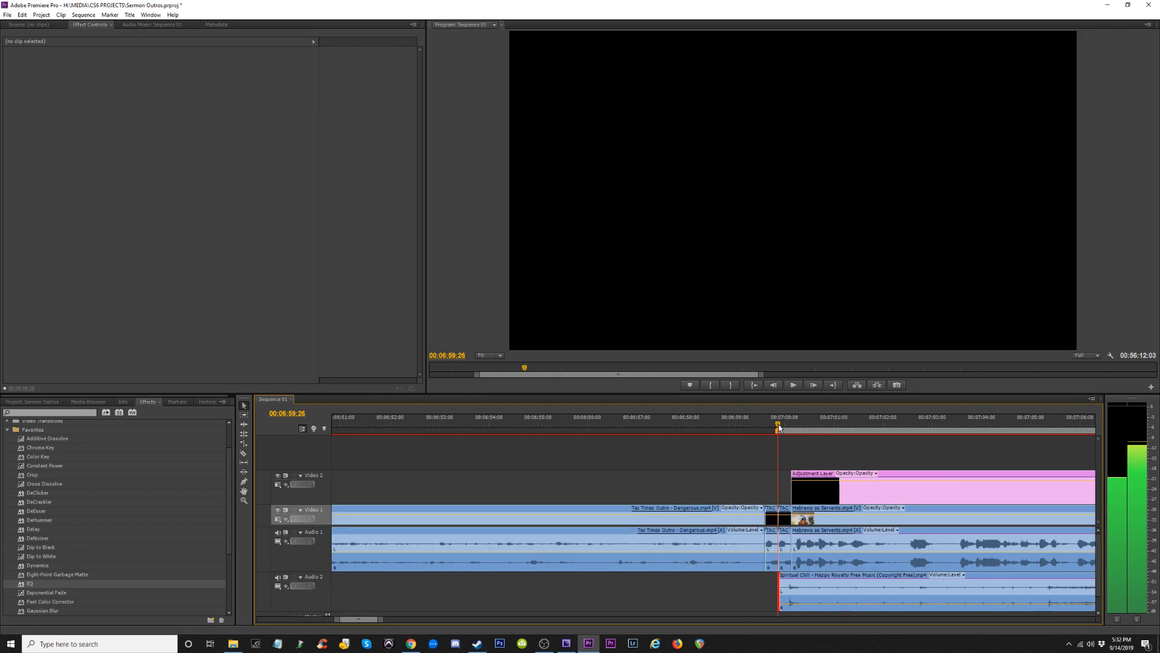
pyautogui.press('-')
pyautogui.press('-')
pyautogui.press('space')
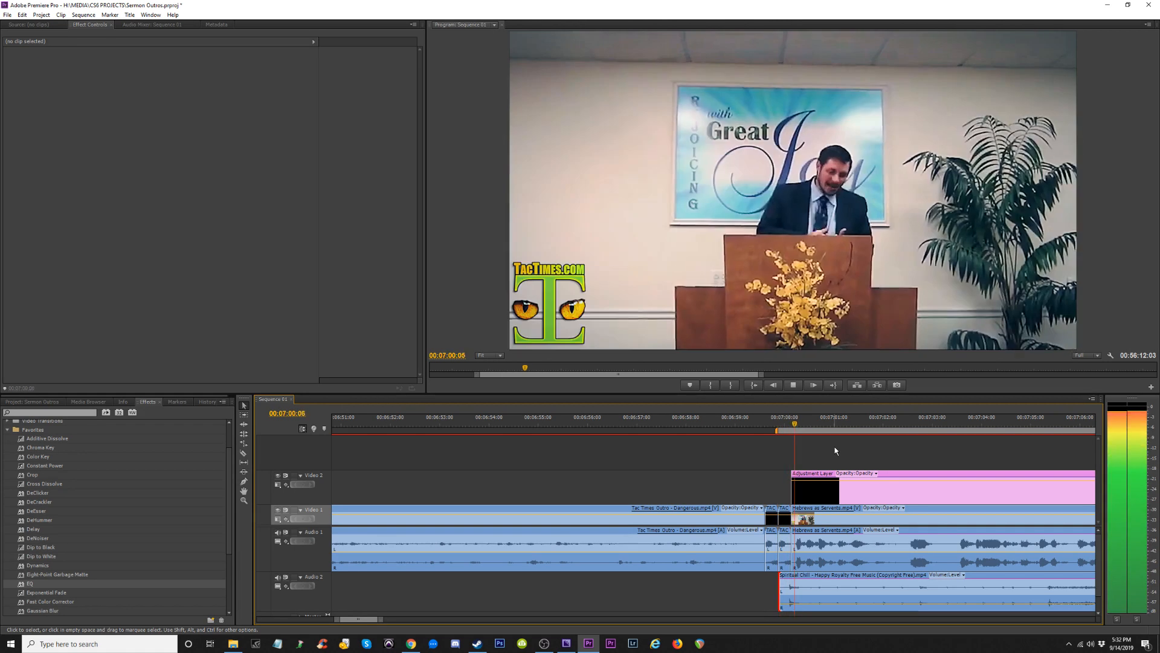
pyautogui.press('-')
pyautogui.press('-')
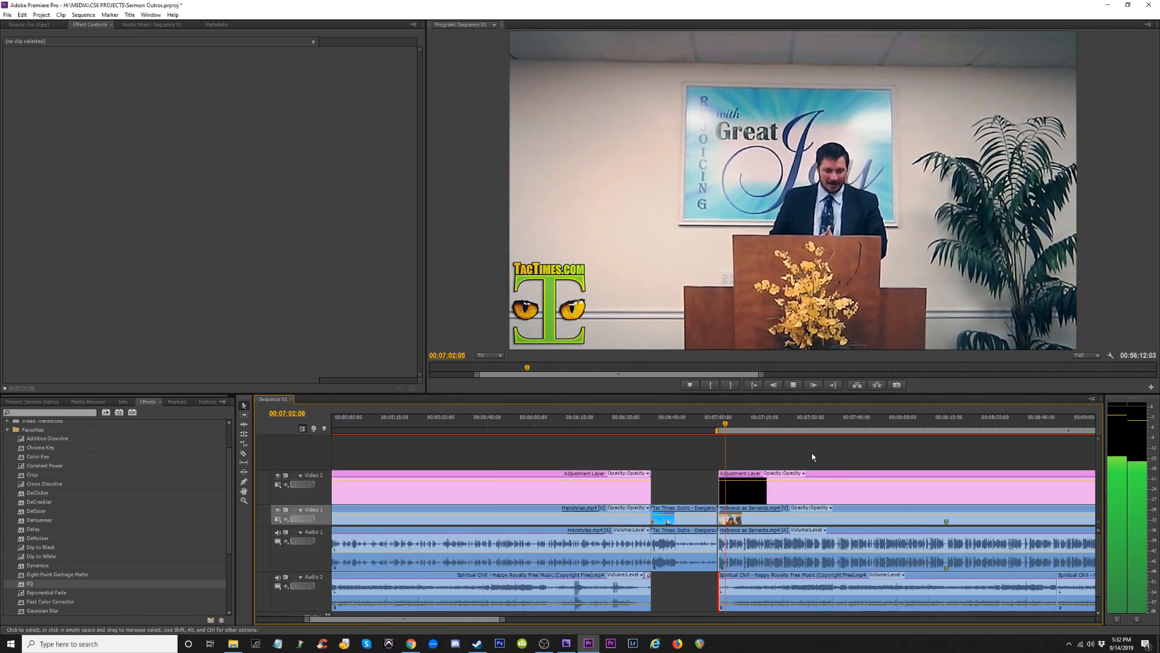
pyautogui.press('=')
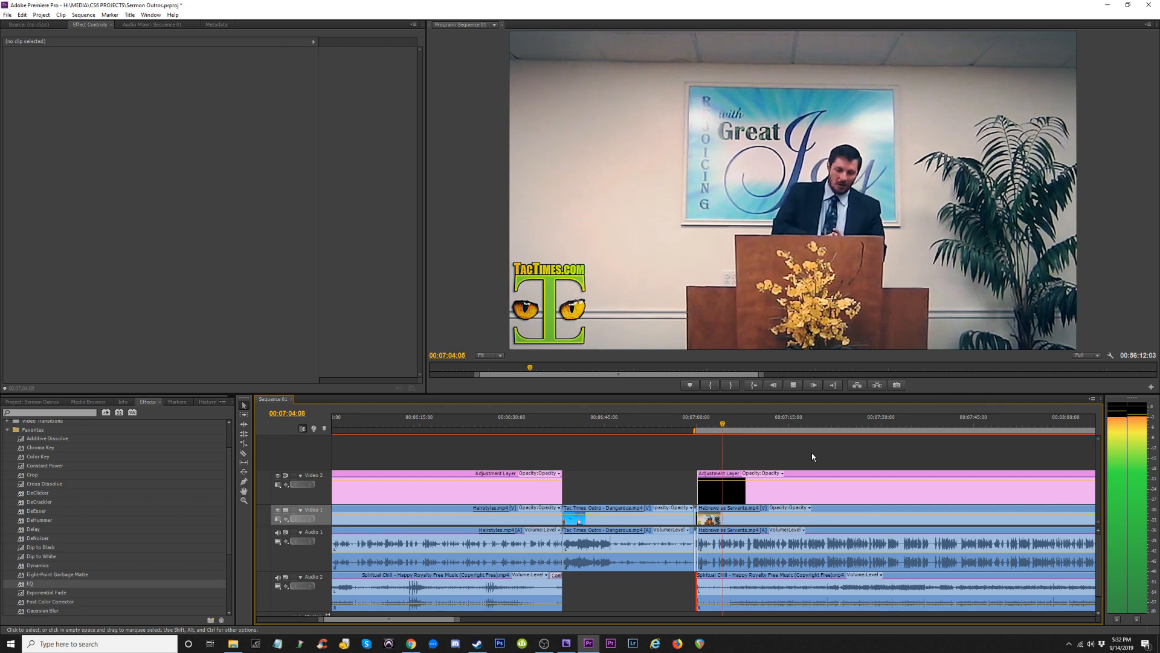
pyautogui.press('-')
pyautogui.press('-')
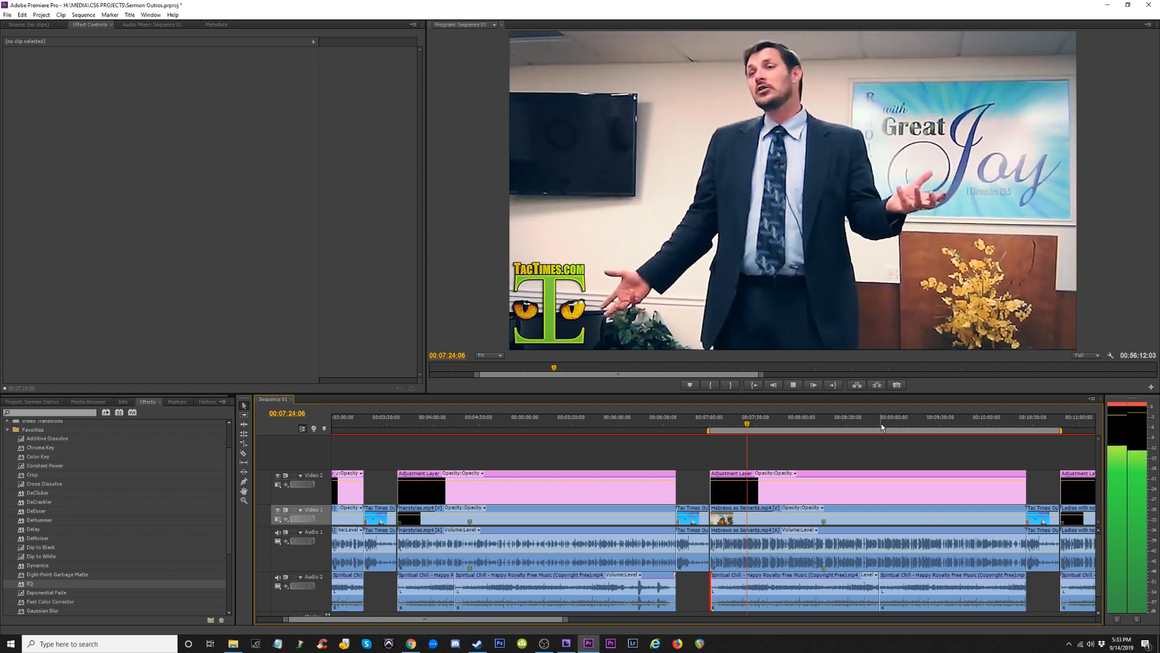
pyautogui.press('space')
# Play the Hebrews as Servants segment across the join between its two music clips, plus a passage near its end.
pyautogui.moveTo(881, 425); pyautogui.dragTo(872, 426)
pyautogui.press('=')
pyautogui.press('=')
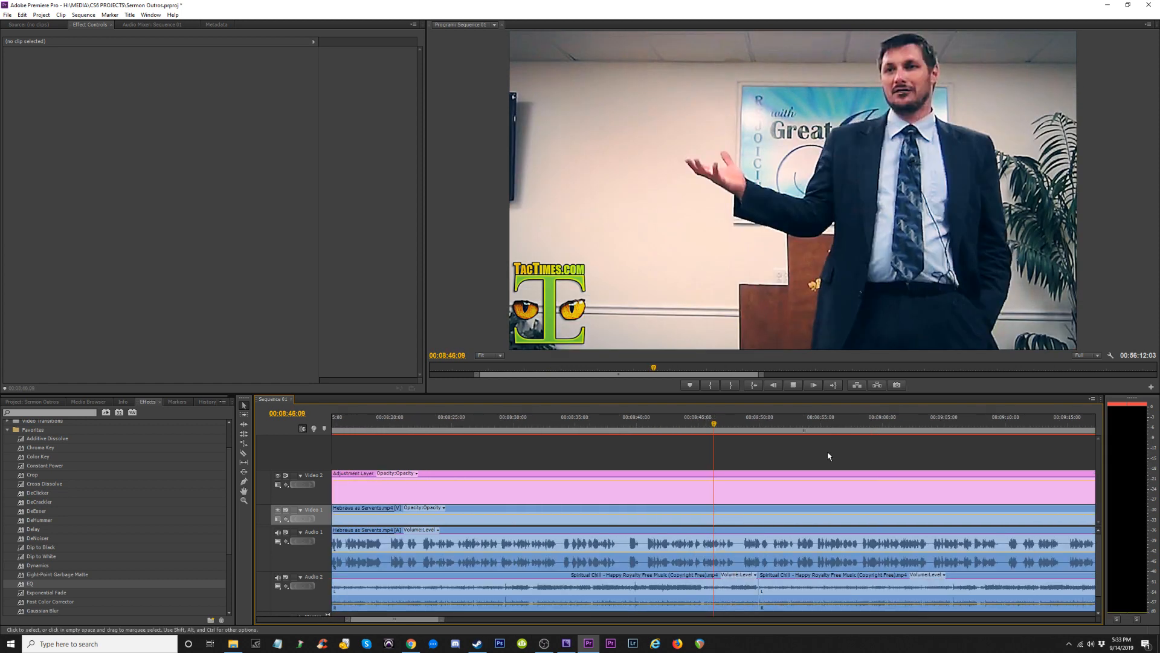
pyautogui.press('space')
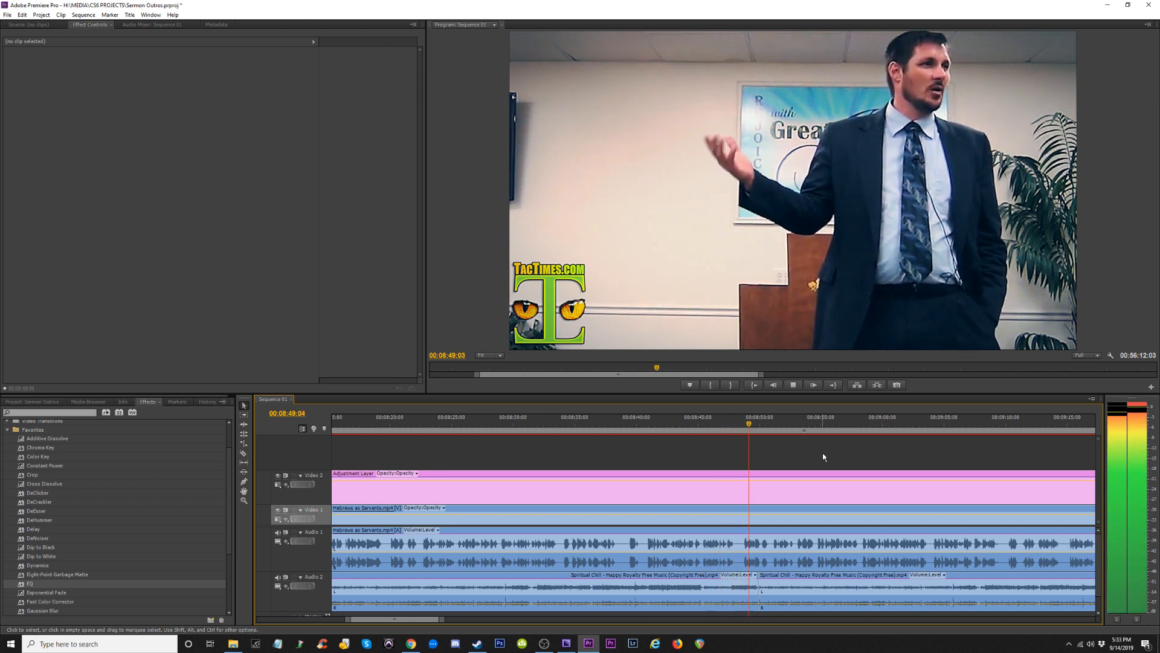
pyautogui.press('-')
pyautogui.press('-')
pyautogui.press('-')
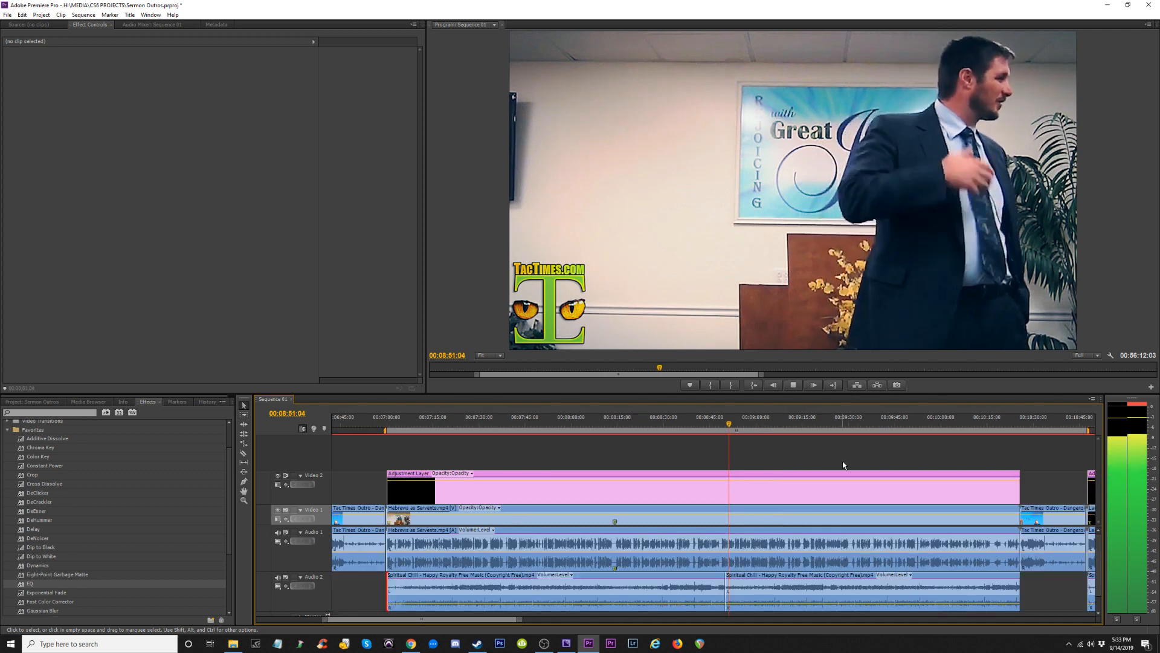
pyautogui.click(856, 423)
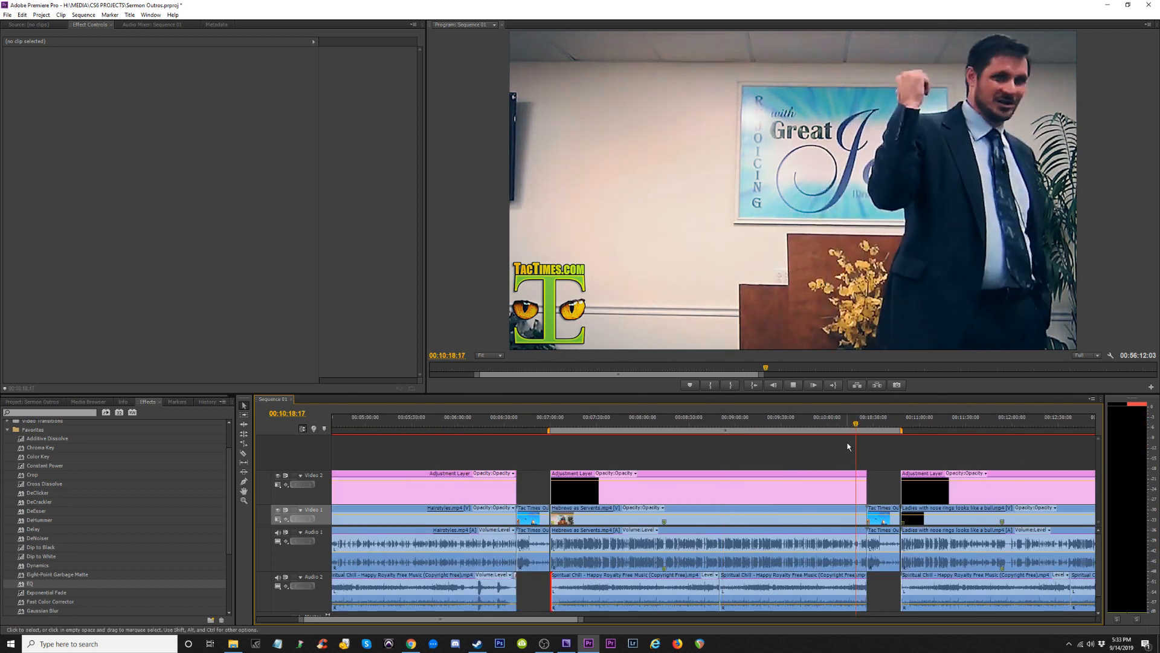
pyautogui.press('space')
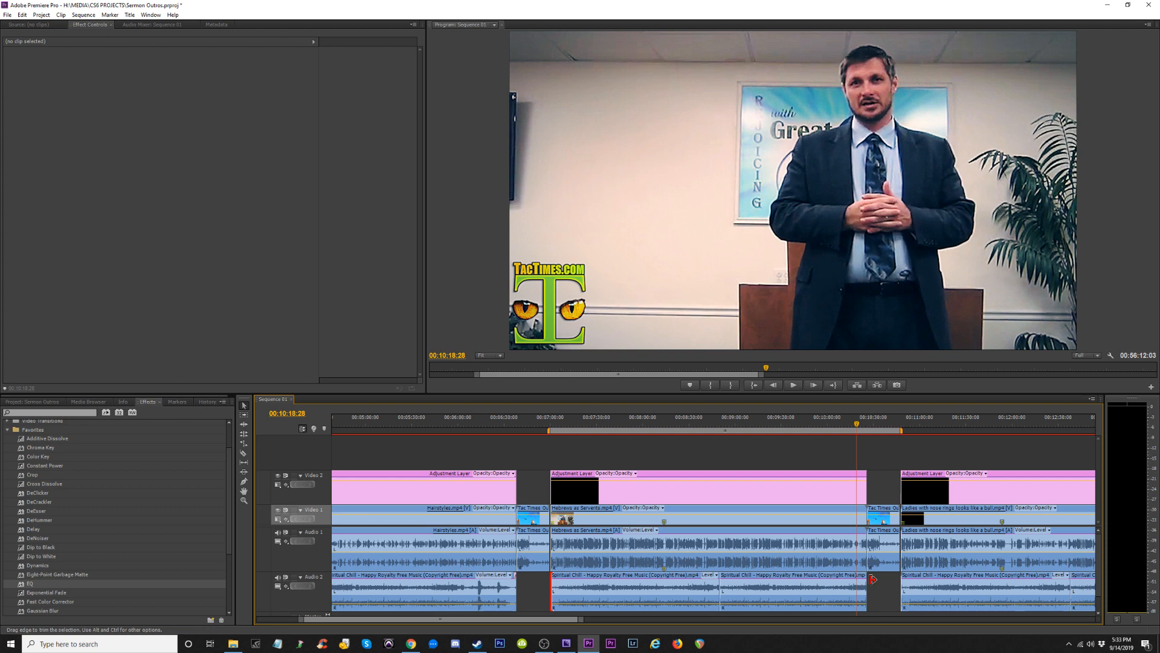
# Select all music clips from the Ladies with nose rings segment through the end of the sequence.
pyautogui.press('-')
pyautogui.press('-')
pyautogui.press('-')
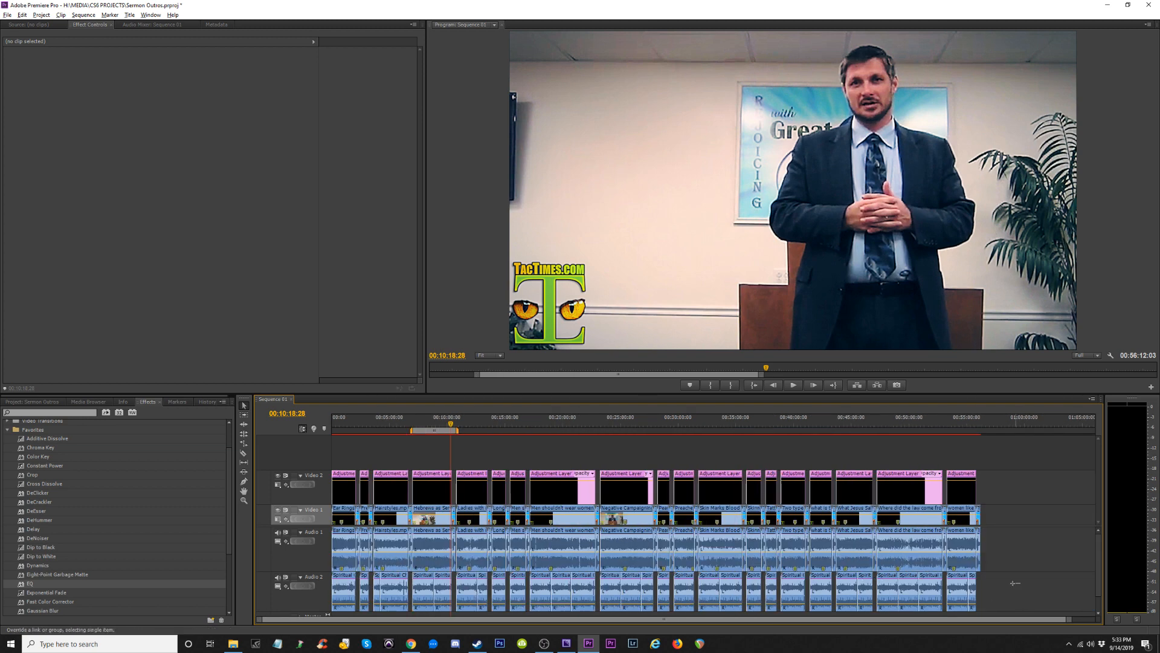
pyautogui.moveTo(1015, 583); pyautogui.dragTo(466, 591)
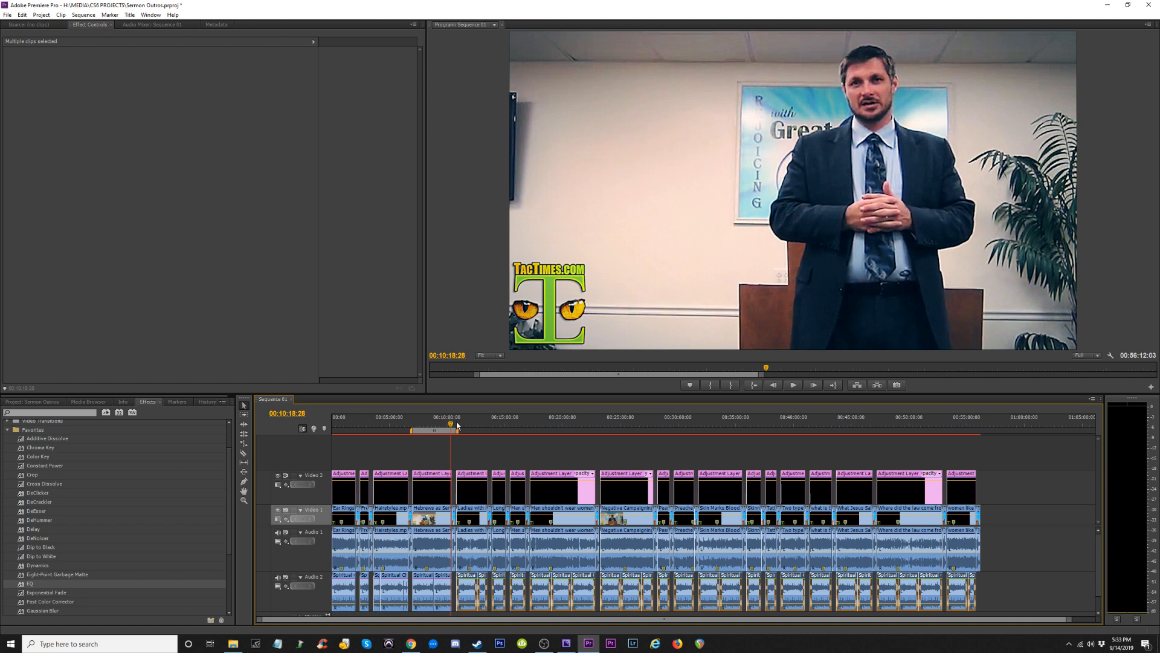
# Play the Ladies with nose rings segment at the join between its two music clips.
pyautogui.press('=')
pyautogui.press('=')
pyautogui.press('=')
pyautogui.press('=')
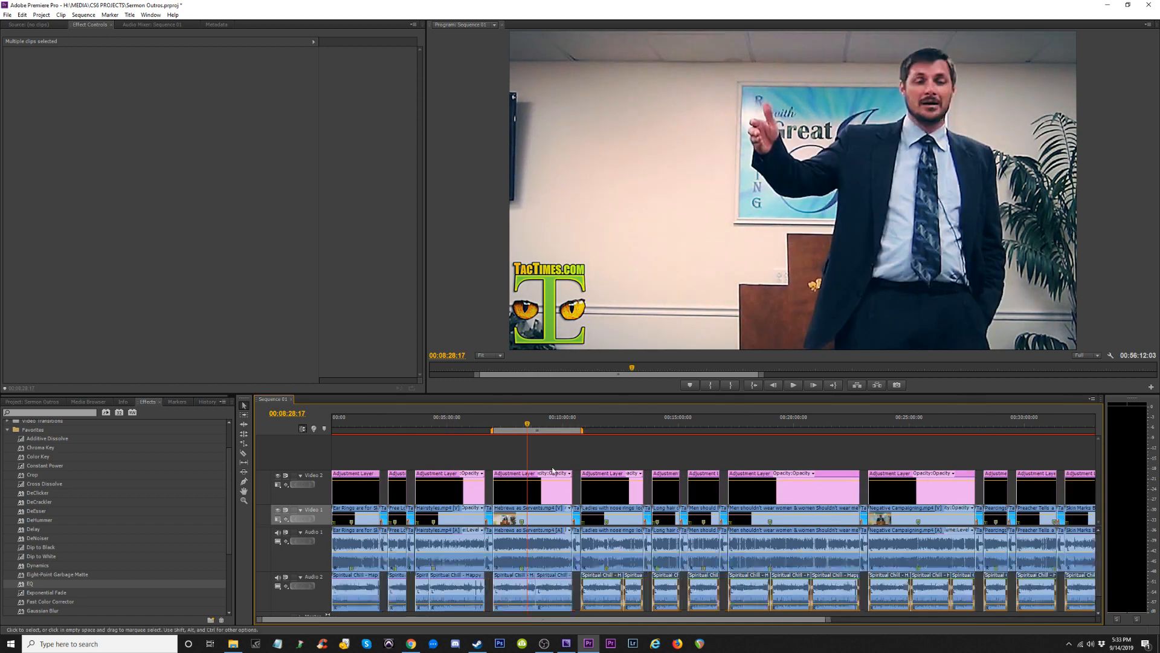
pyautogui.press('-')
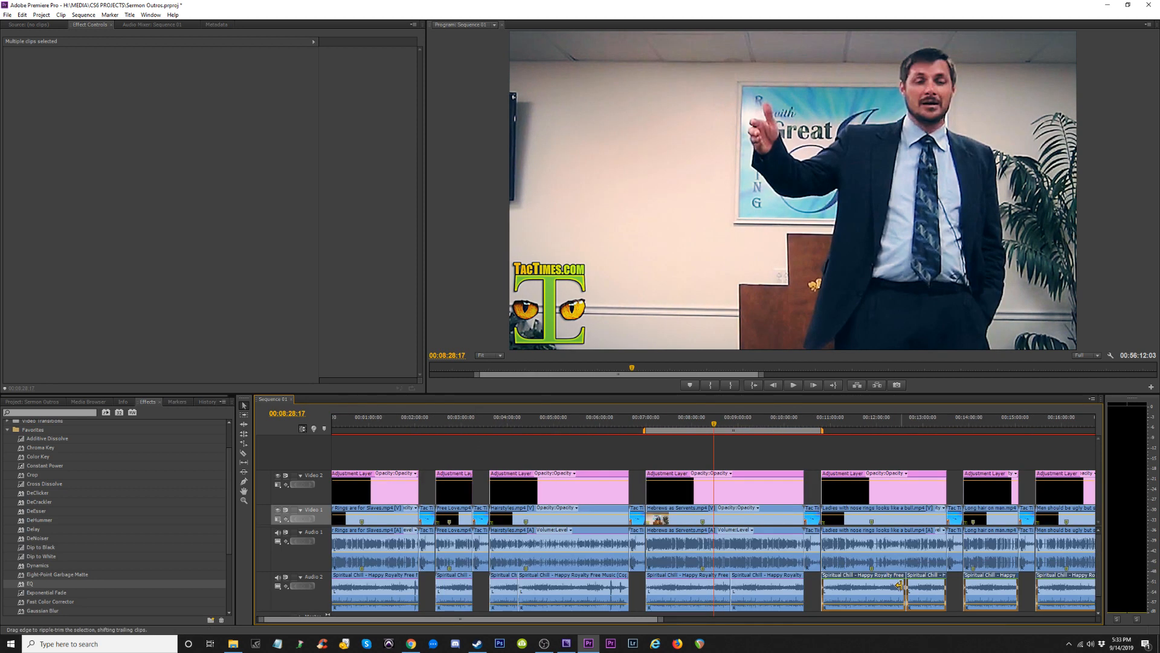
pyautogui.click(895, 422)
pyautogui.press('=')
pyautogui.press('=')
pyautogui.press('=')
pyautogui.press('=')
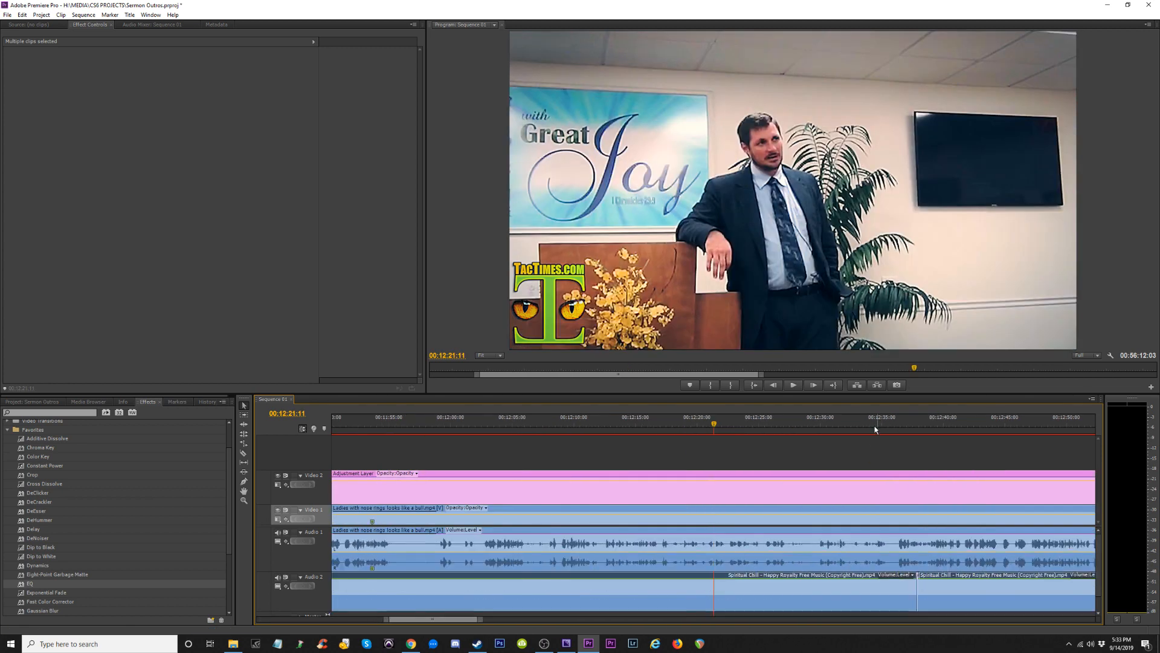
pyautogui.click(913, 426)
pyautogui.press('-')
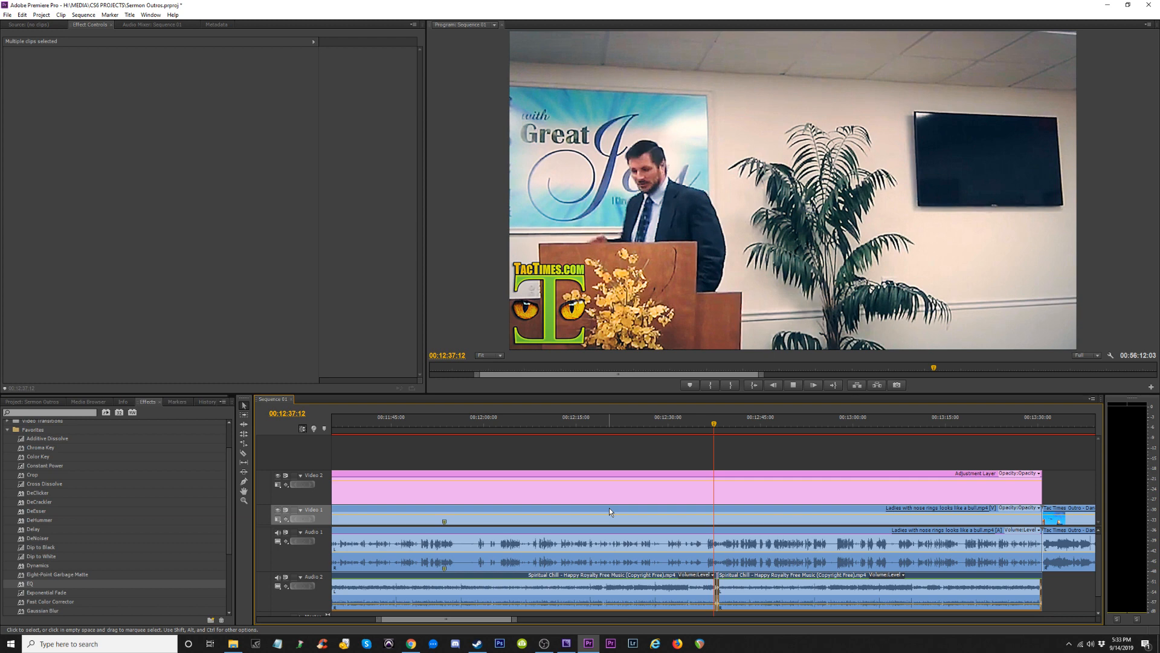
pyautogui.press('space')
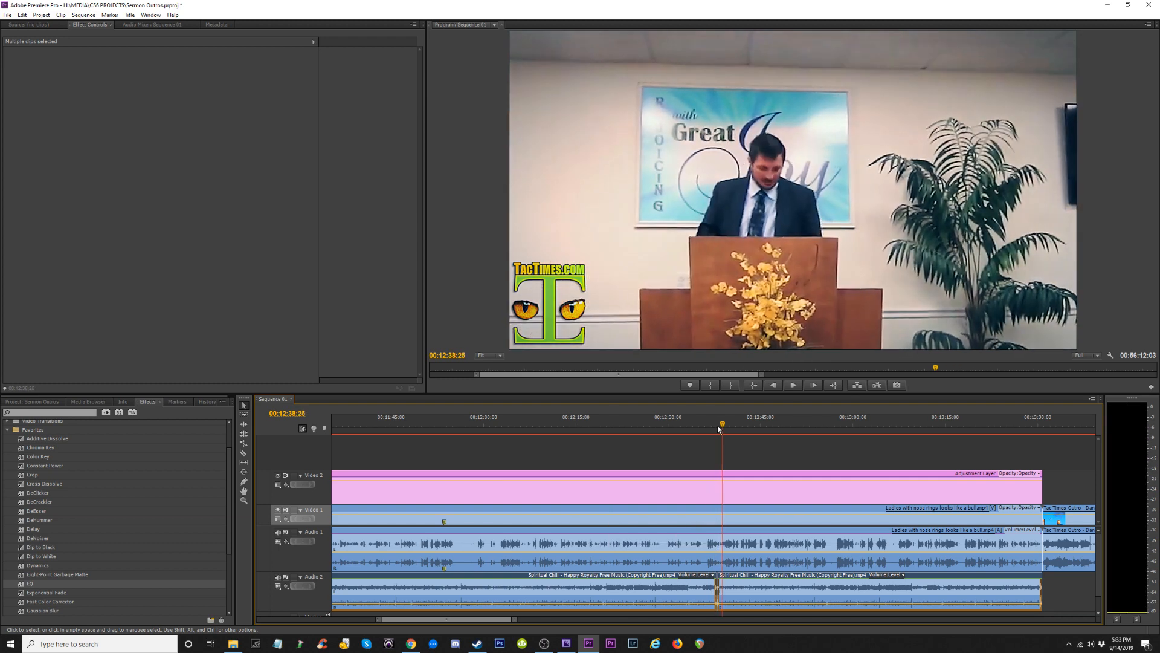
# Replay the Ladies with nose rings music join from a few seconds earlier, starting at 00:12:33:29.
pyautogui.moveTo(717, 426); pyautogui.dragTo(693, 427)
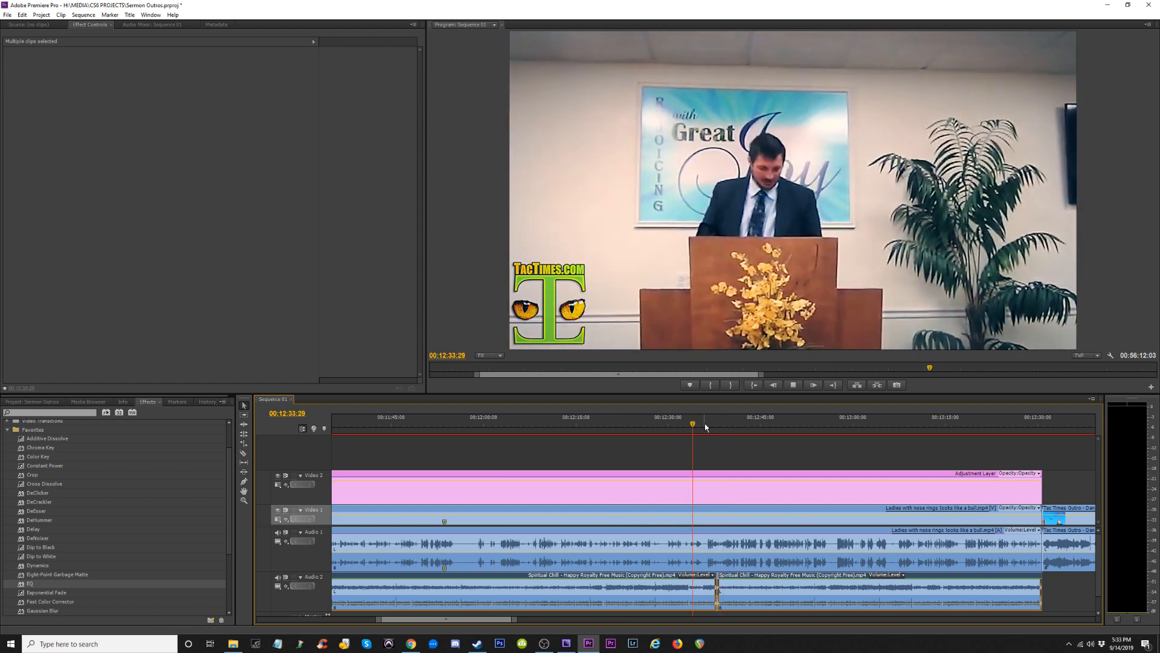
pyautogui.press('space')
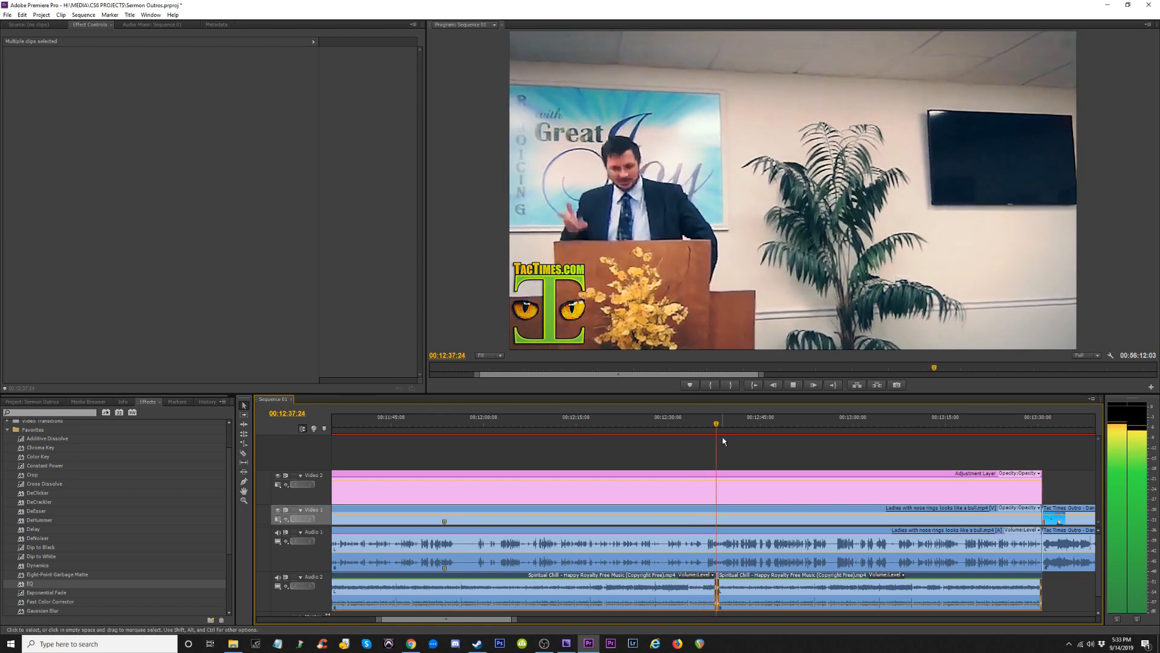
pyautogui.press('-')
pyautogui.press('-')
pyautogui.press('-')
pyautogui.press('-')
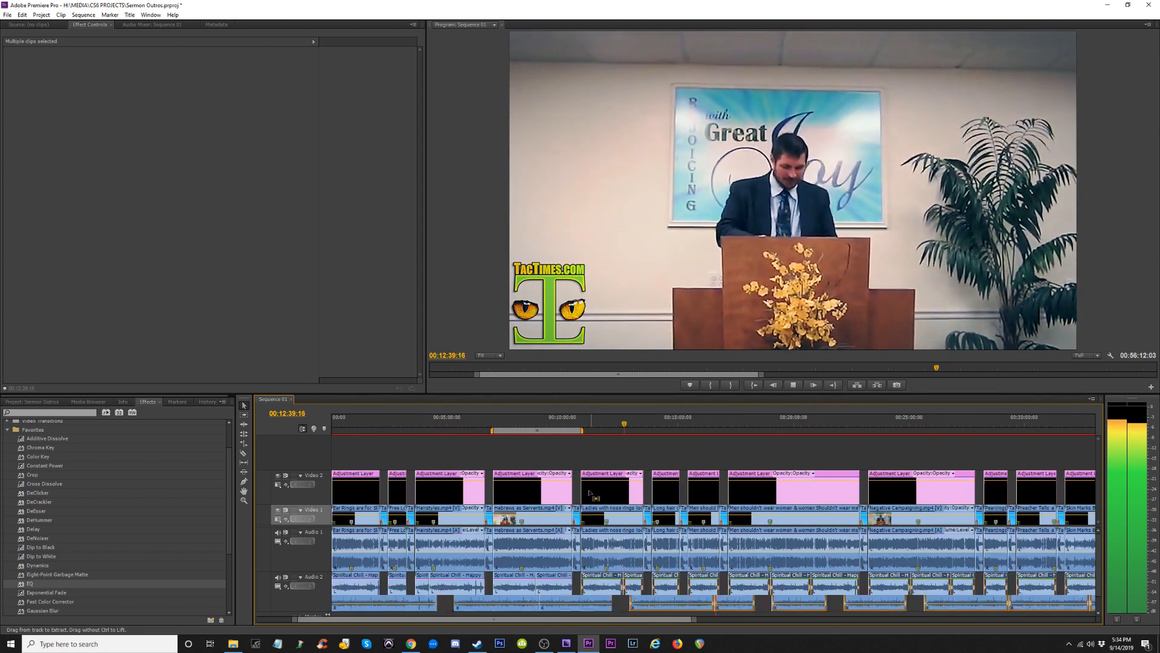
pyautogui.press('space')
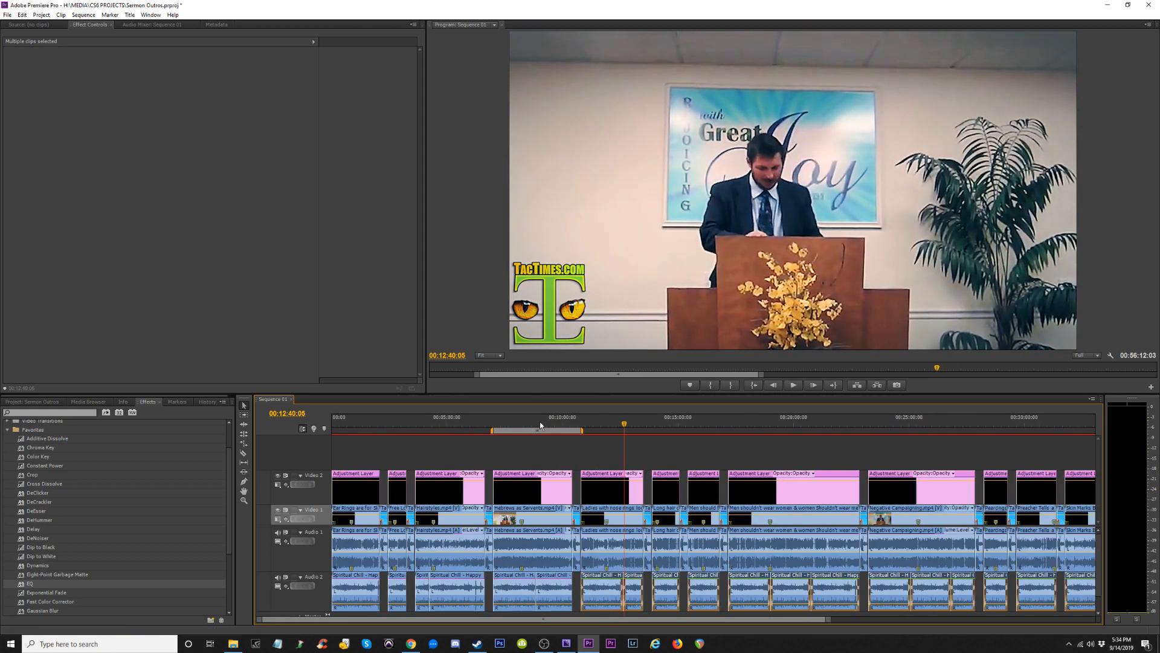
# Return the playhead to the join between the Hebrews as Servants music clips, at about 00:08:49.
pyautogui.moveTo(551, 421); pyautogui.dragTo(538, 419)
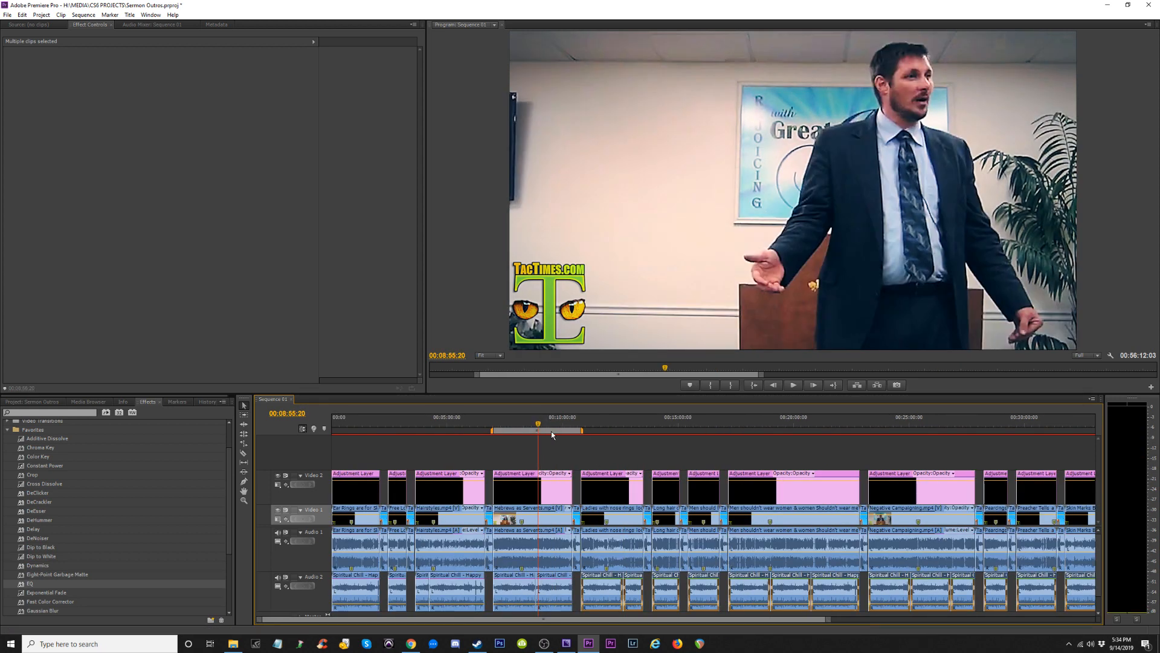
pyautogui.press('=')
pyautogui.press('=')
pyautogui.press('=')
pyautogui.press('=')
pyautogui.press('=')
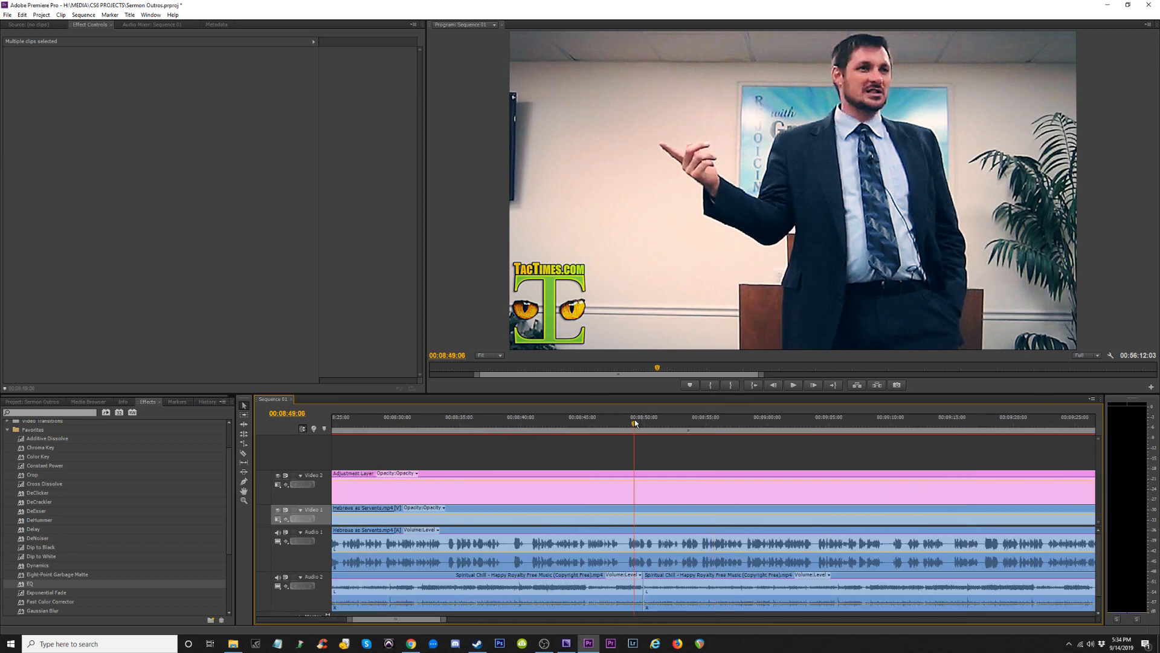
pyautogui.press('-')
pyautogui.press('-')
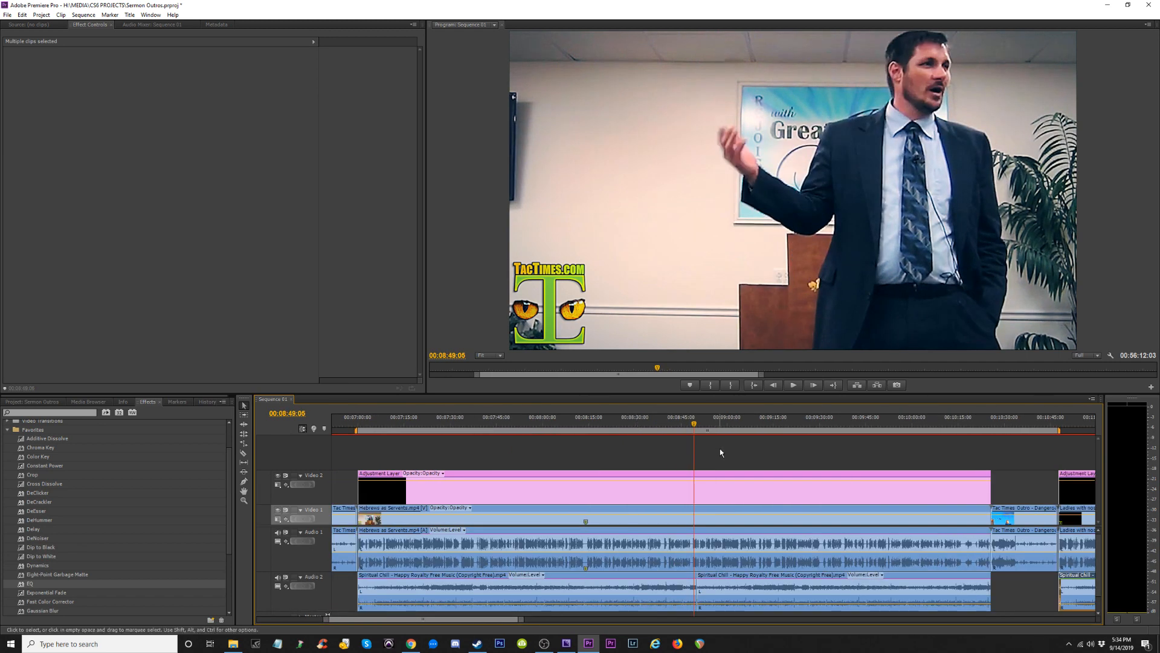
# Check the end of the Hebrews as Servants outro and play the segment's last seconds from 00:10:14:03 into the outro.
pyautogui.click(1058, 427)
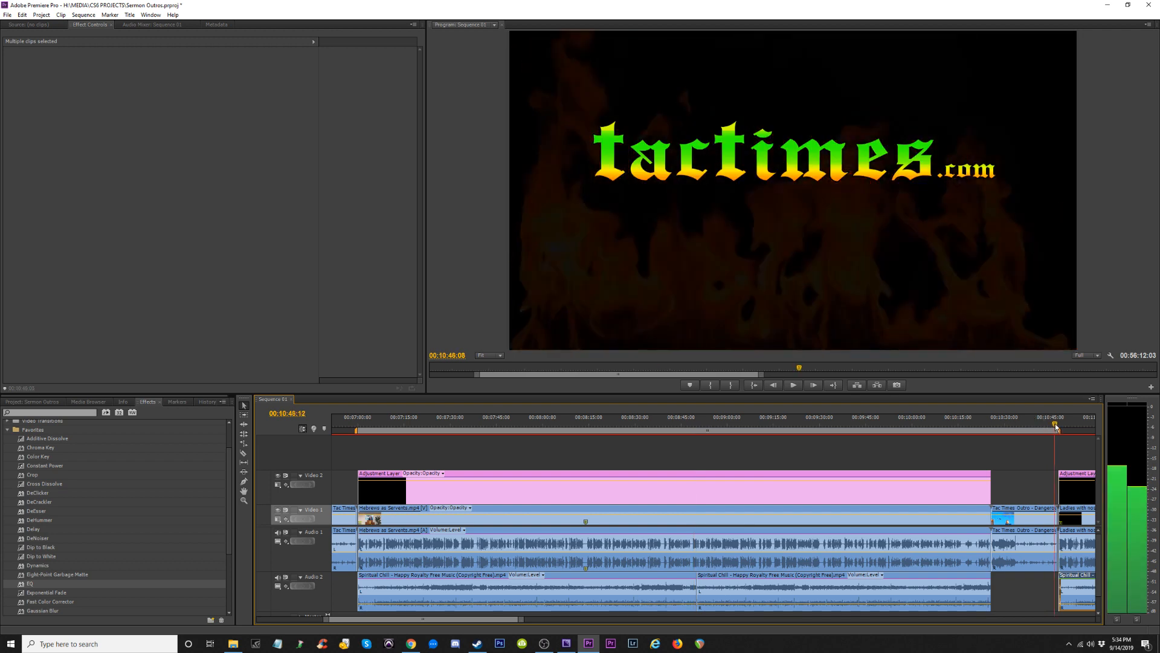
pyautogui.press('=')
pyautogui.press('=')
pyautogui.press('-')
pyautogui.press('-')
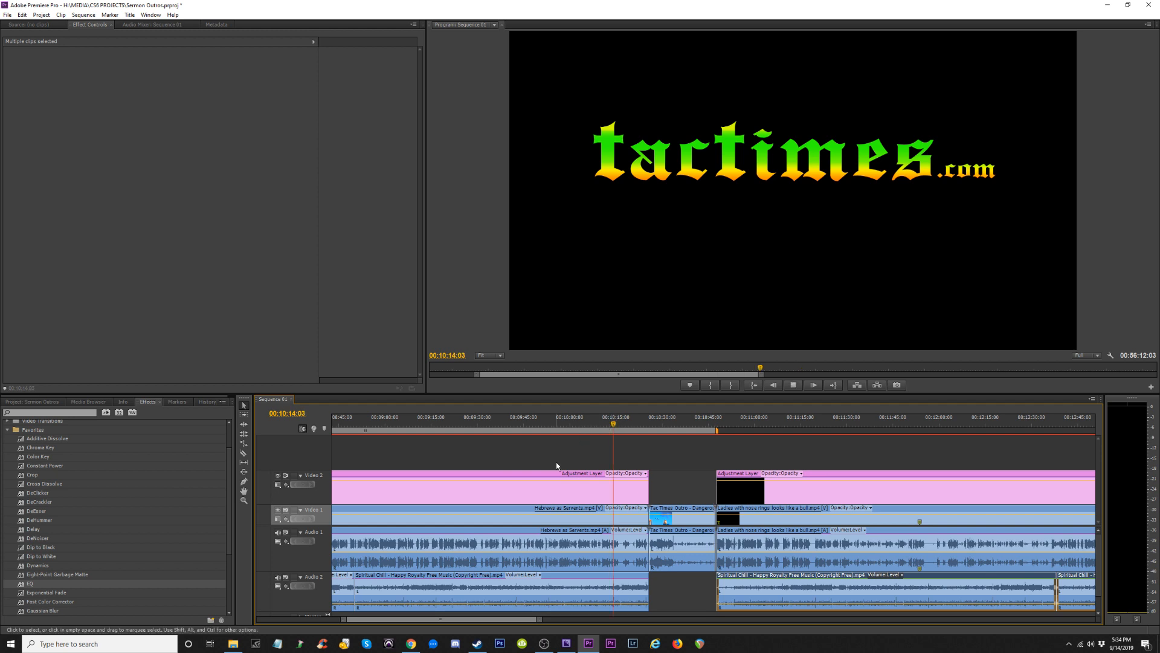
pyautogui.press('space')
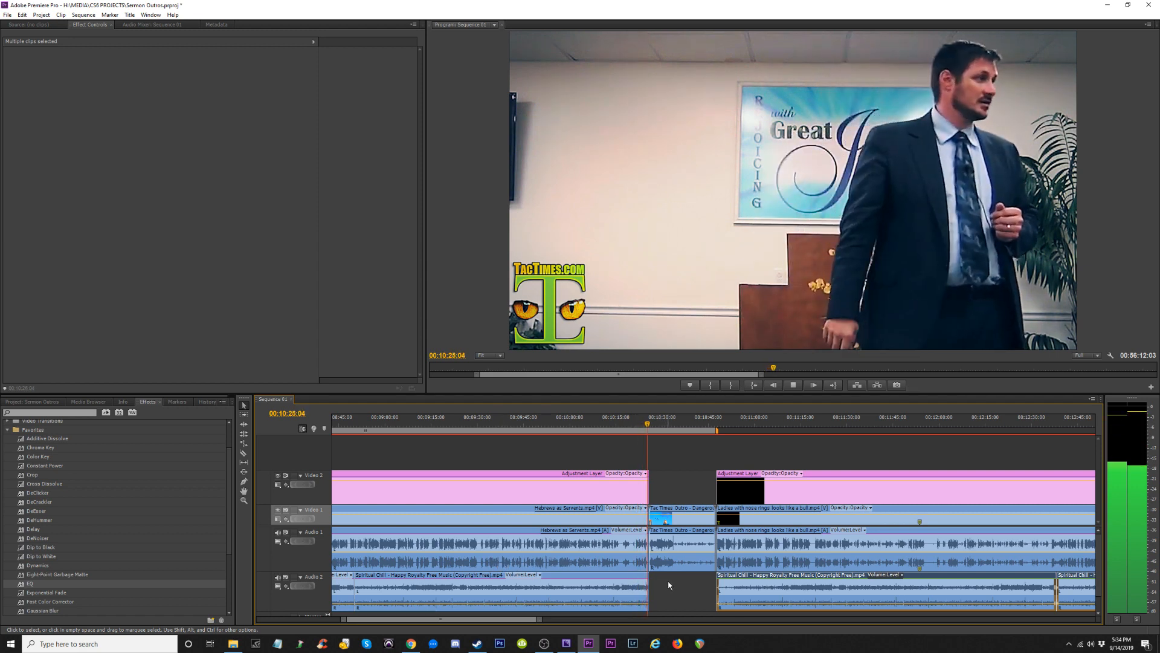
pyautogui.press('space')
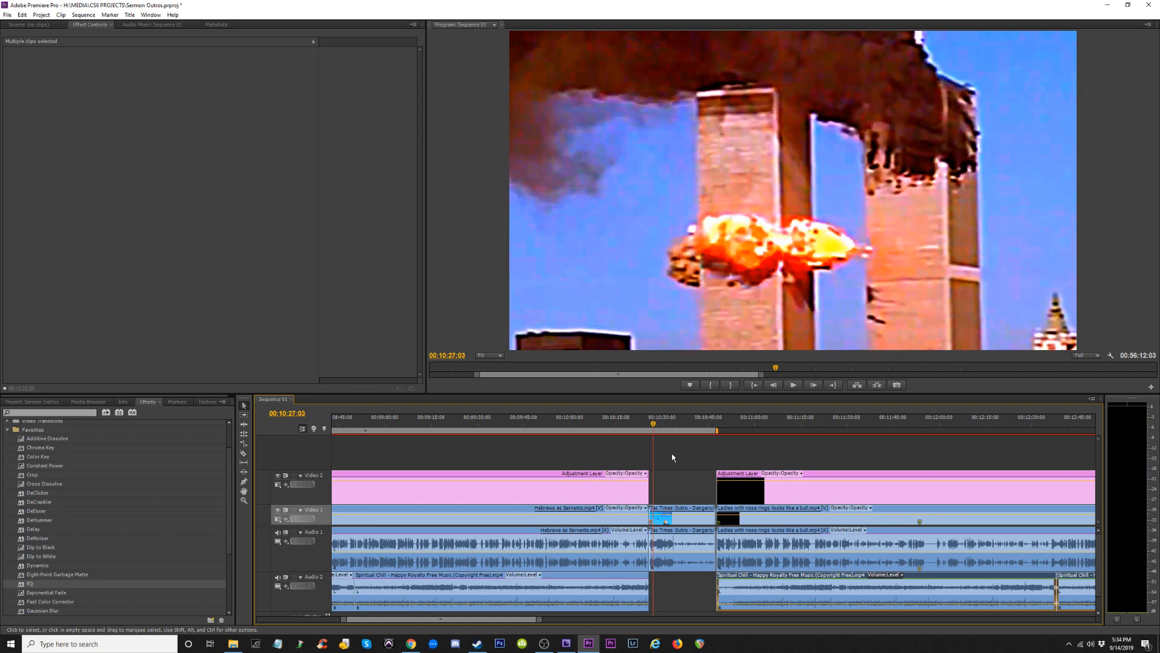
# Replay the cut from the Hebrews as Servants clip into its outro at close range, starting just before the cut.
pyautogui.press('=')
pyautogui.press('=')
pyautogui.press('=')
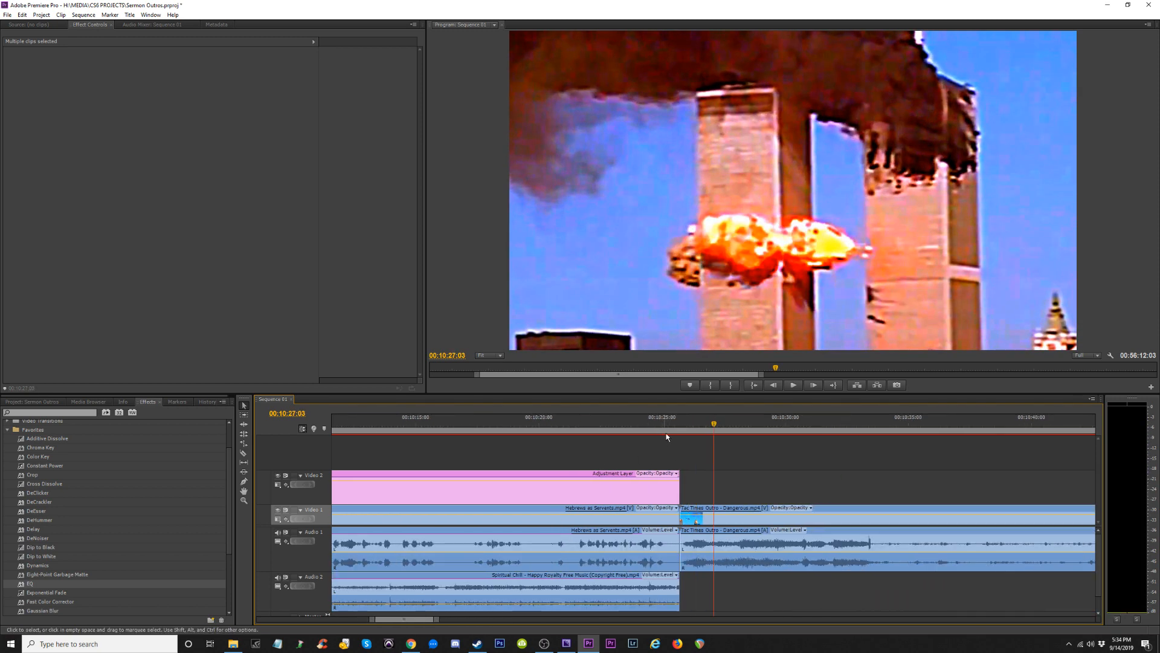
pyautogui.click(667, 433)
pyautogui.press('=')
pyautogui.press('=')
pyautogui.press('space')
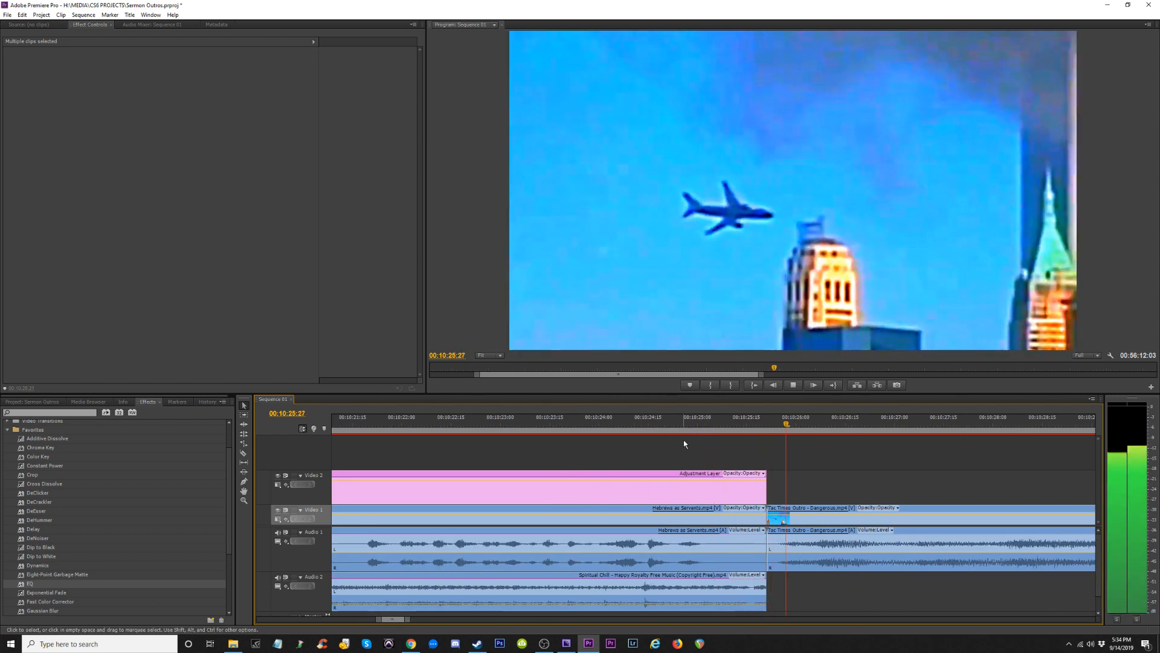
# Apply a Constant Power fade to the end of the Hebrews as Servants music clip and replay the cut into the outro.
pyautogui.press('space')
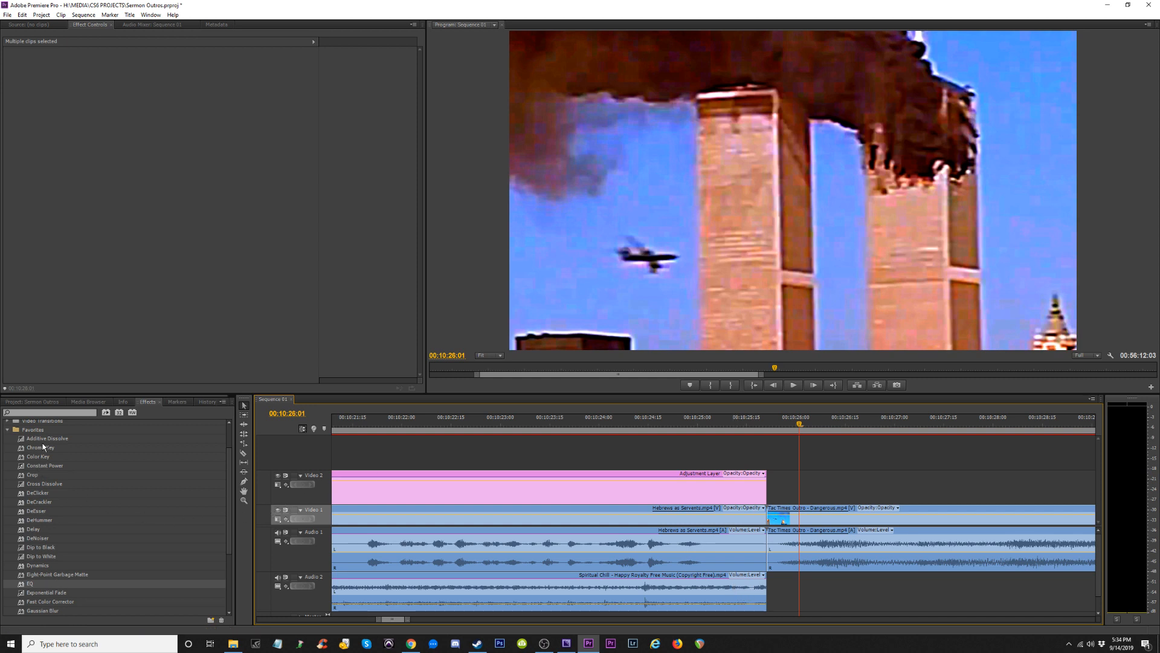
pyautogui.moveTo(51, 465); pyautogui.dragTo(745, 460)
pyautogui.moveTo(764, 592); pyautogui.dragTo(765, 591)
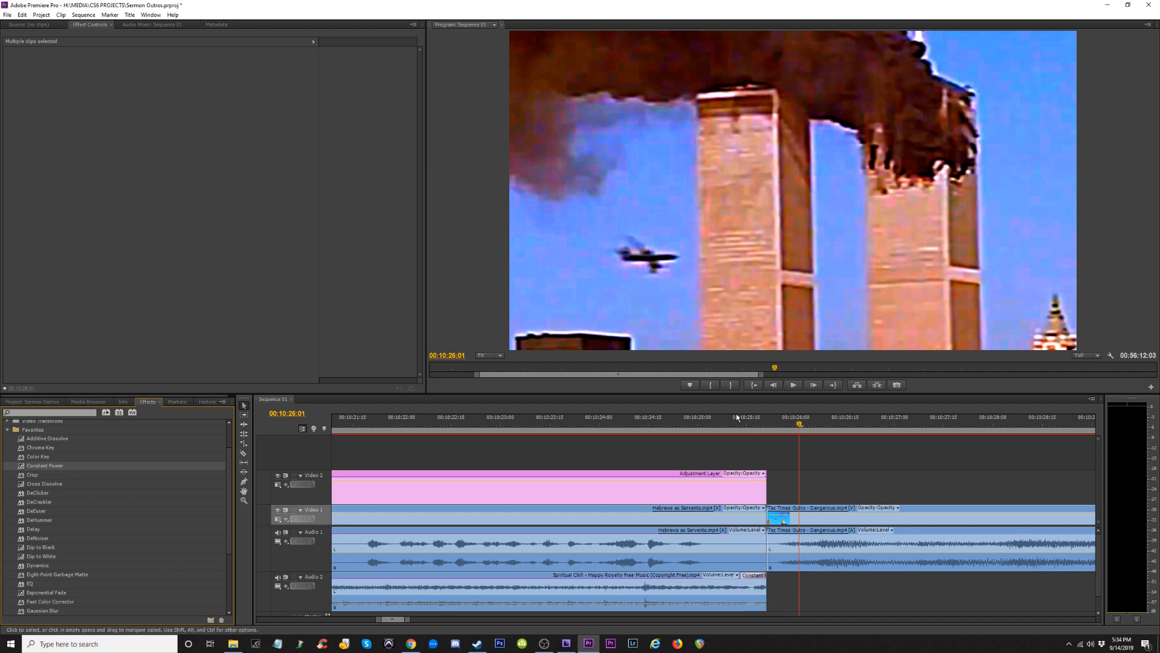
pyautogui.click(631, 418)
pyautogui.press('space')
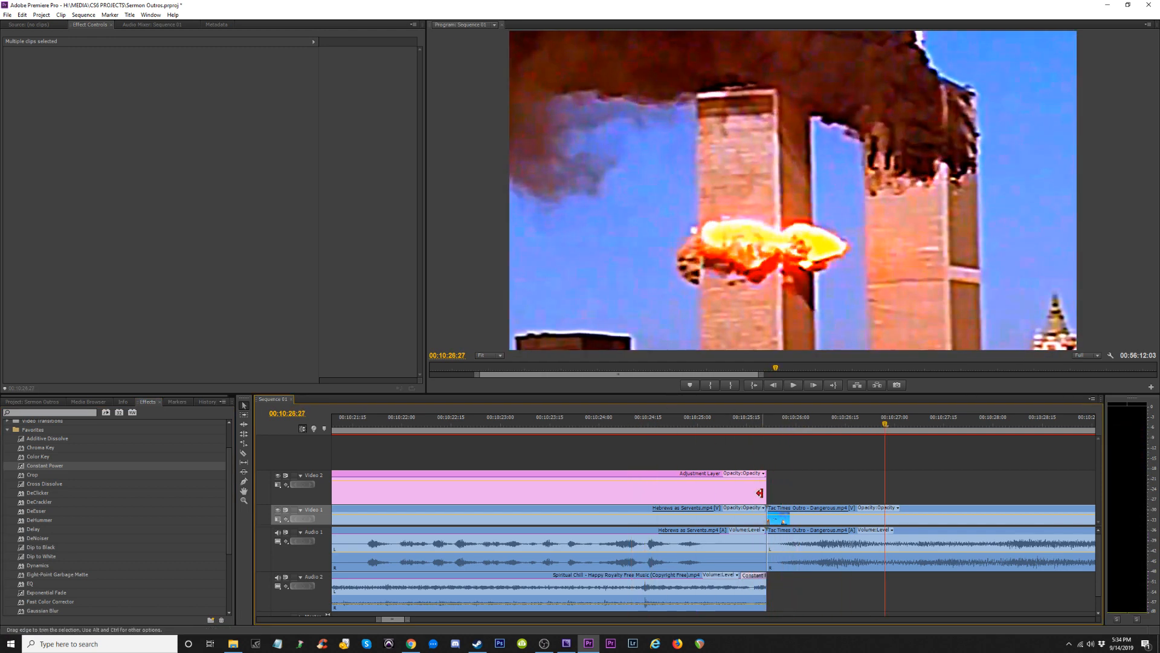
# Trim the ends of the adjustment layer, Hebrews as Servants clip and music by about 12 frames and close the gap before the outro.
pyautogui.moveTo(761, 493); pyautogui.dragTo(726, 495)
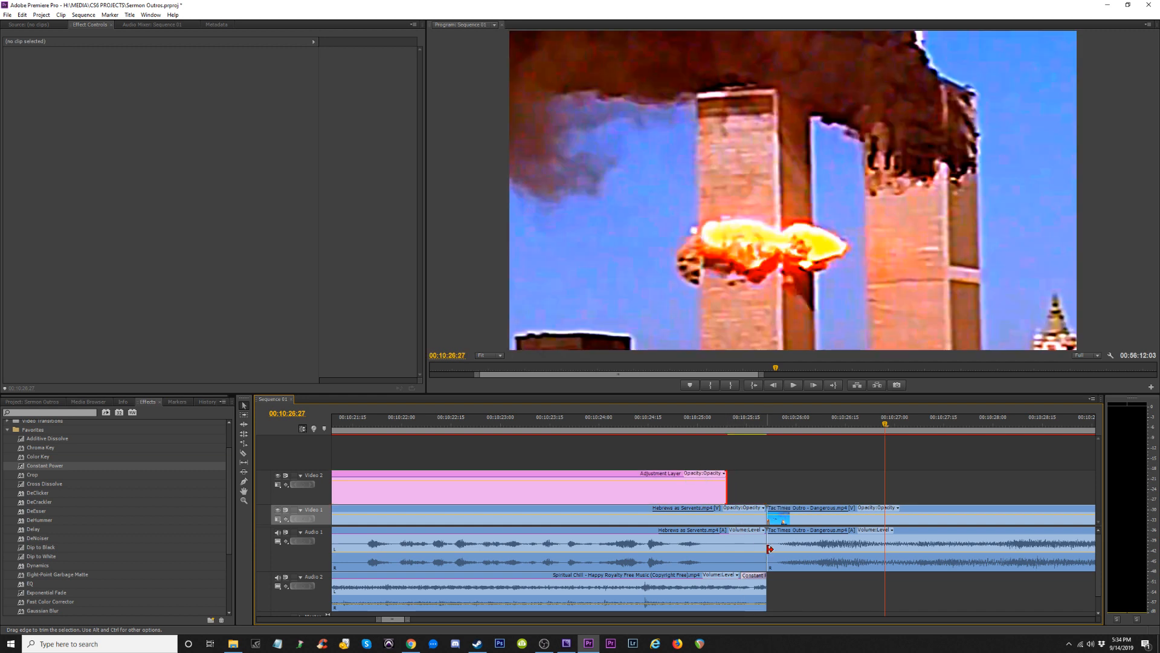
pyautogui.moveTo(748, 547); pyautogui.dragTo(709, 547)
pyautogui.moveTo(766, 592); pyautogui.dragTo(728, 592)
pyautogui.press('Delete')
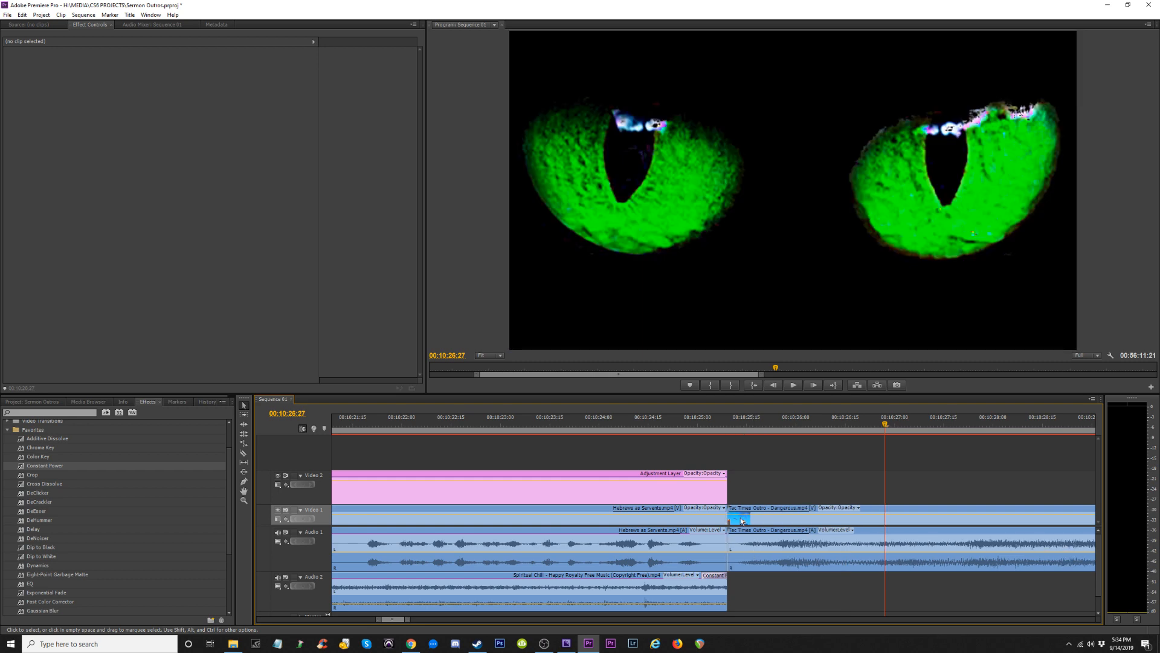
# Extend the end of the Hebrews as Servants music slightly past the cut under the outro and replay the transition.
pyautogui.click(661, 423)
pyautogui.moveTo(731, 587); pyautogui.dragTo(754, 588)
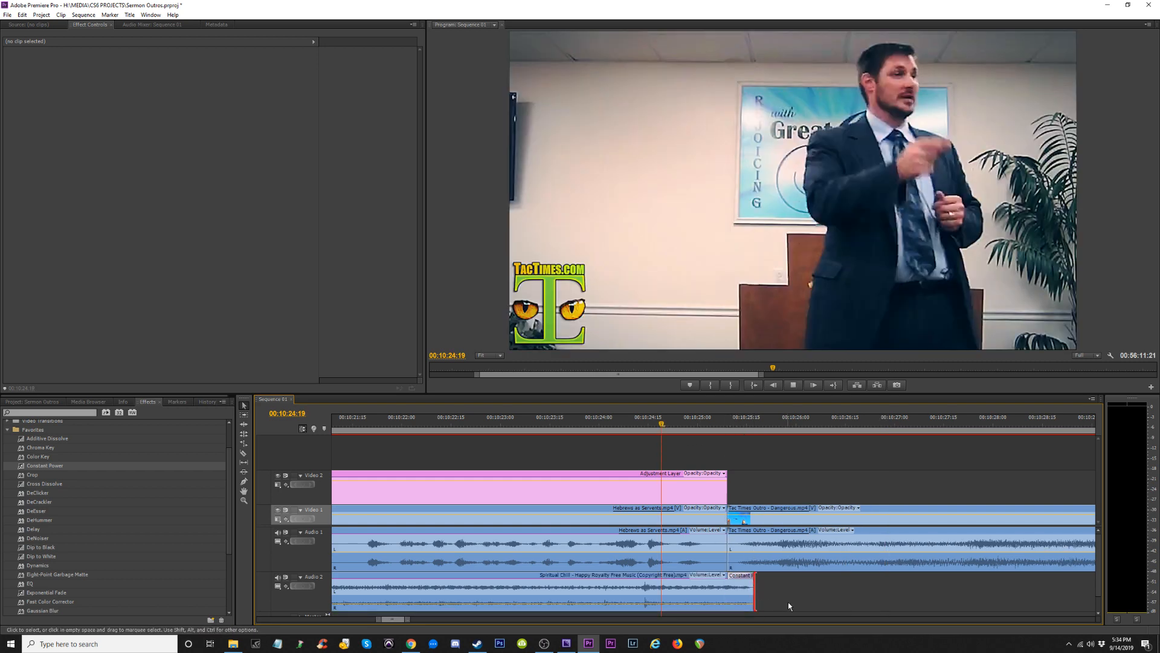
pyautogui.press('space')
pyautogui.press('-')
pyautogui.press('-')
pyautogui.press('-')
pyautogui.press('-')
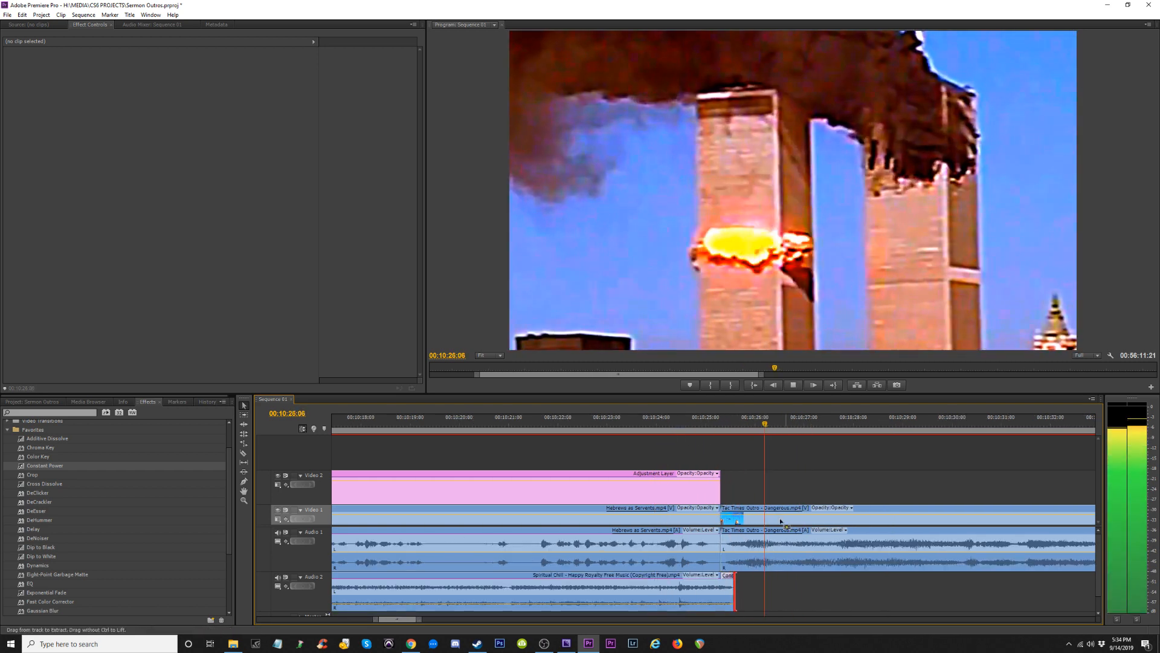
# Examine the end of the Hebrews as Servants outro and the work area's end point near 00:10:46:10.
pyautogui.moveTo(877, 423); pyautogui.dragTo(845, 426)
pyautogui.press('=')
pyautogui.press('=')
pyautogui.press('=')
pyautogui.press('=')
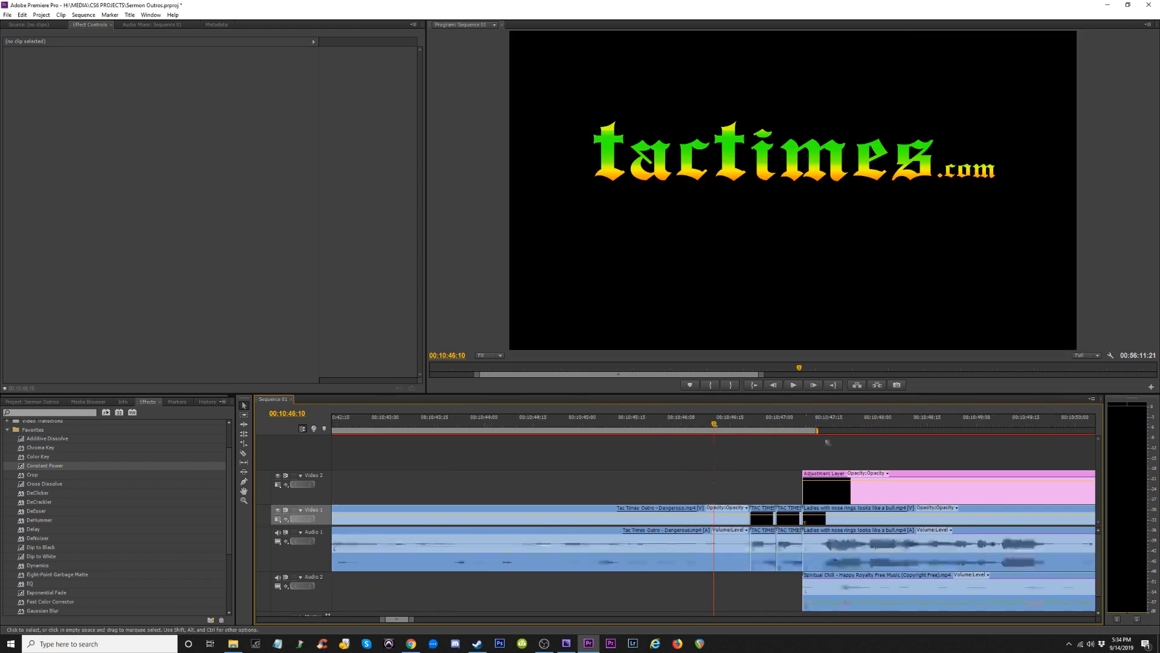
pyautogui.press('-')
pyautogui.press('-')
pyautogui.press('-')
pyautogui.press('-')
pyautogui.press('-')
pyautogui.press('-')
pyautogui.press('-')
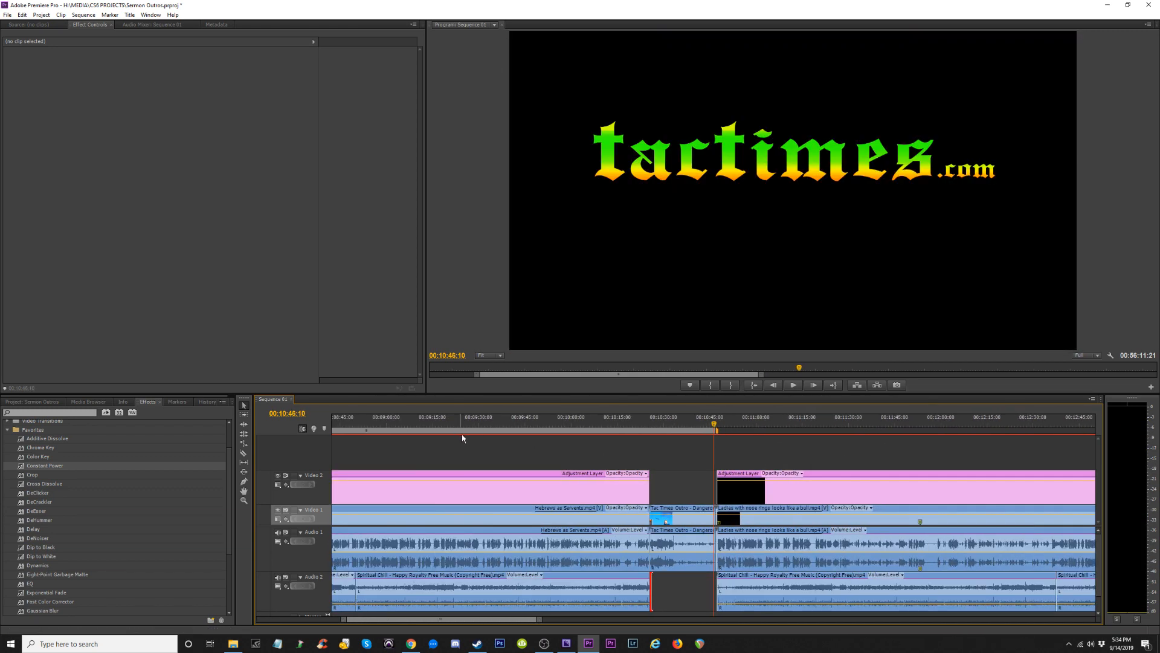
# Check the work area's start at the beginning of the Hebrews as Servants segment, then view the whole segment.
pyautogui.press('=')
pyautogui.press('=')
pyautogui.click(565, 424)
pyautogui.press('=')
pyautogui.press('=')
pyautogui.press('=')
pyautogui.press('=')
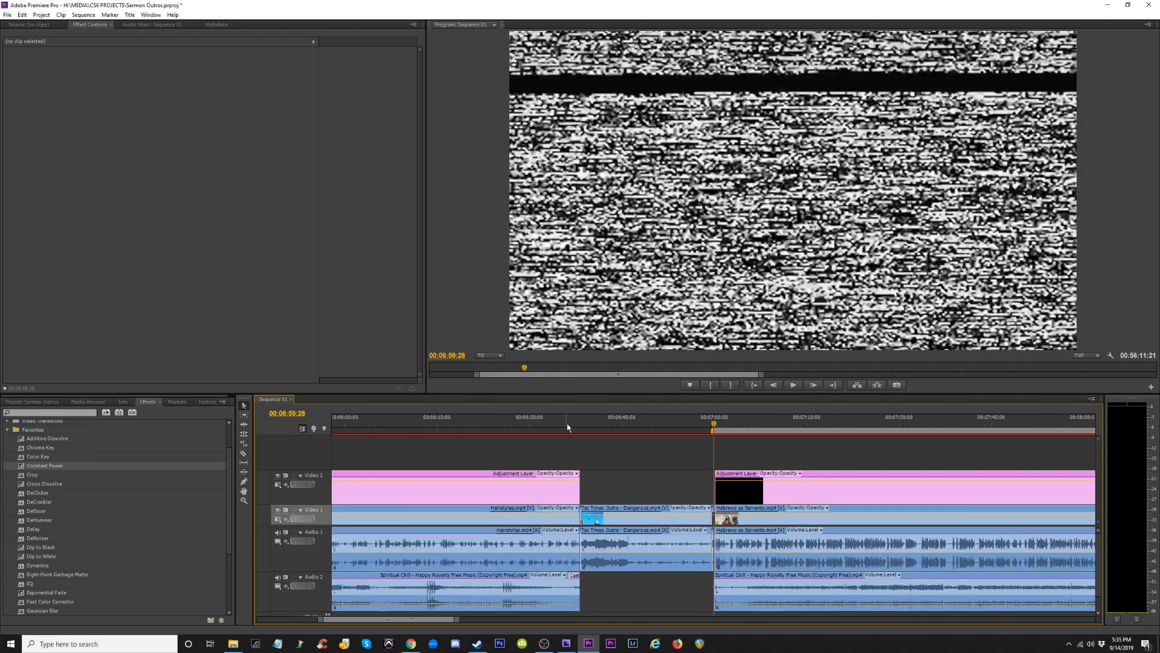
pyautogui.press('-')
pyautogui.press('-')
pyautogui.press('-')
pyautogui.press('-')
pyautogui.press('-')
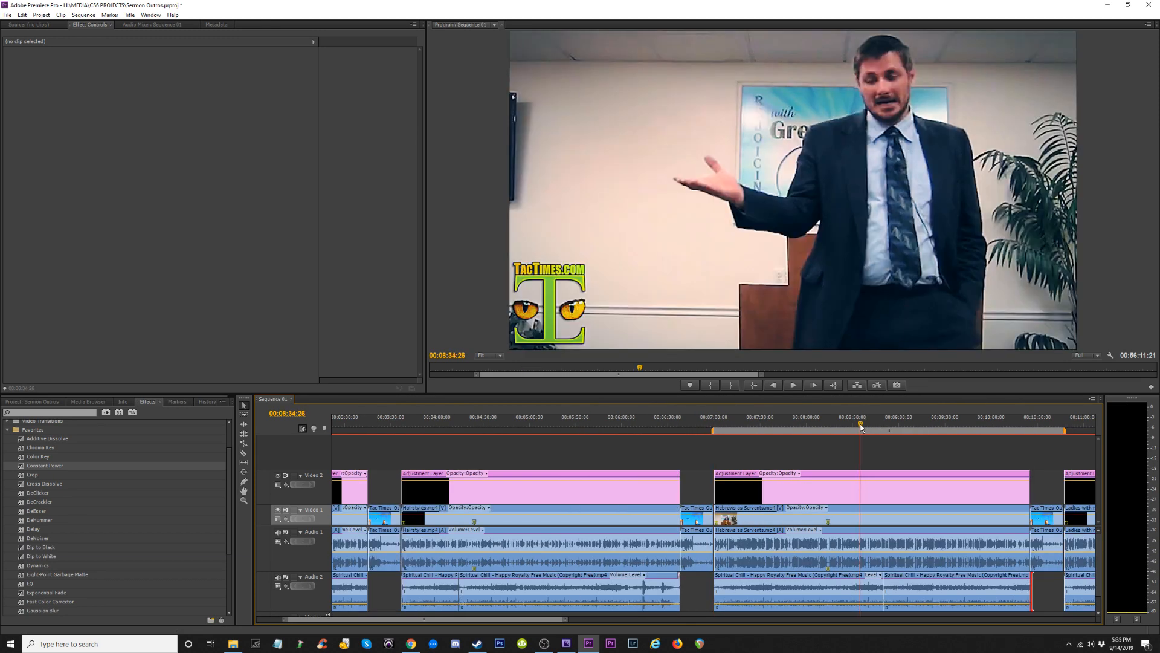
# Open the export settings for the work area and enter the output name "Preacher Explains the Proper Way to Own Hebrew Slaves".
pyautogui.hotkey('ctrl', 'm')
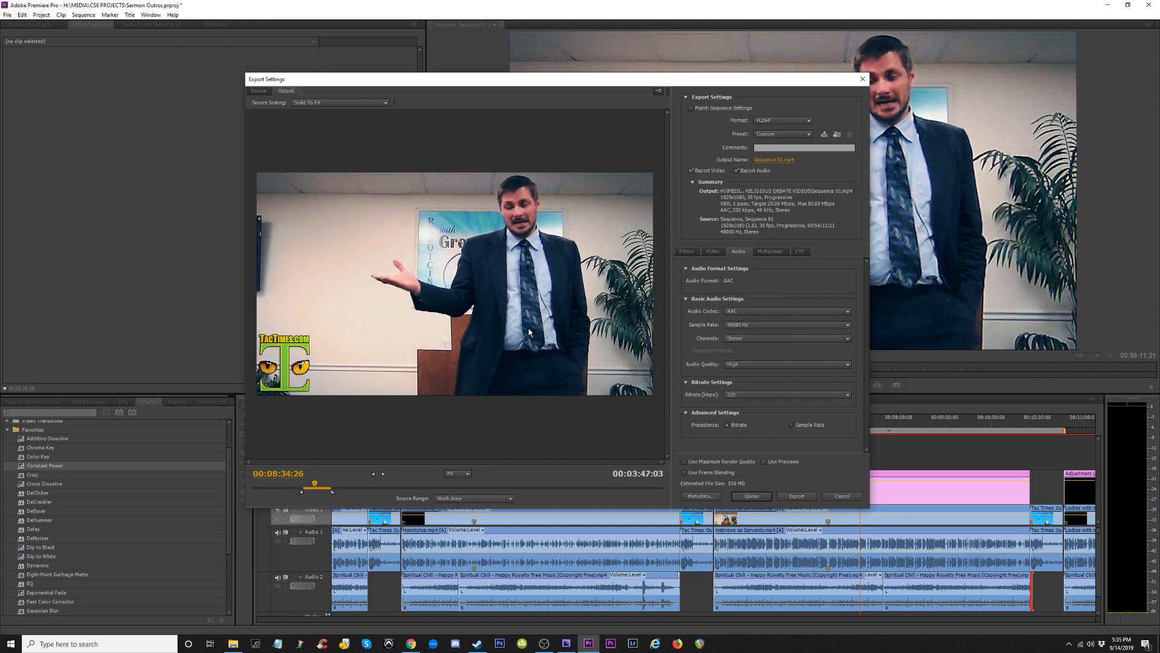
pyautogui.click(779, 160)
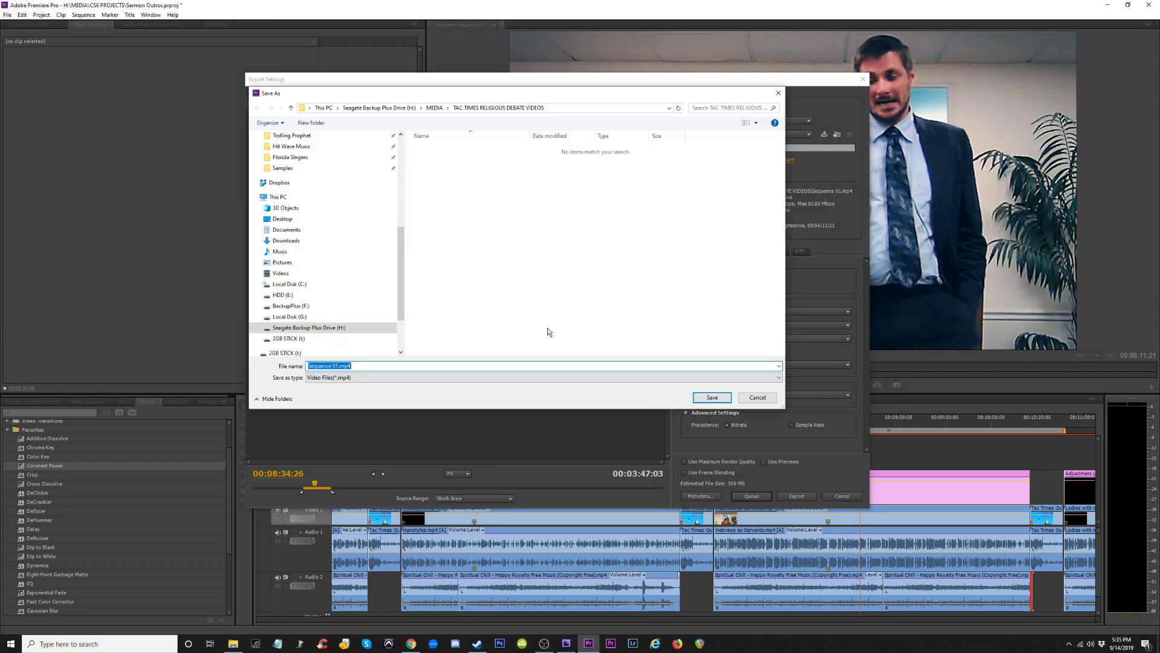
pyautogui.write('reacher Explains the Prop')
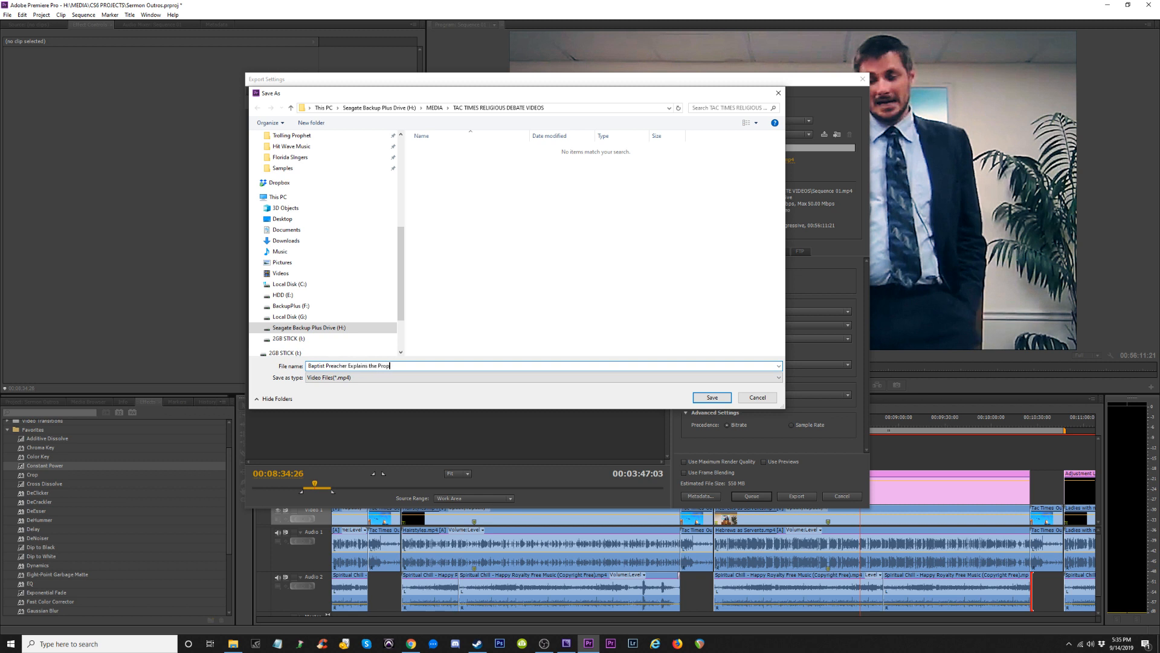
pyautogui.write('er Way to Own Hebrew Slaves')
pyautogui.doubleClick(326, 367)
pyautogui.press('BackSpace')
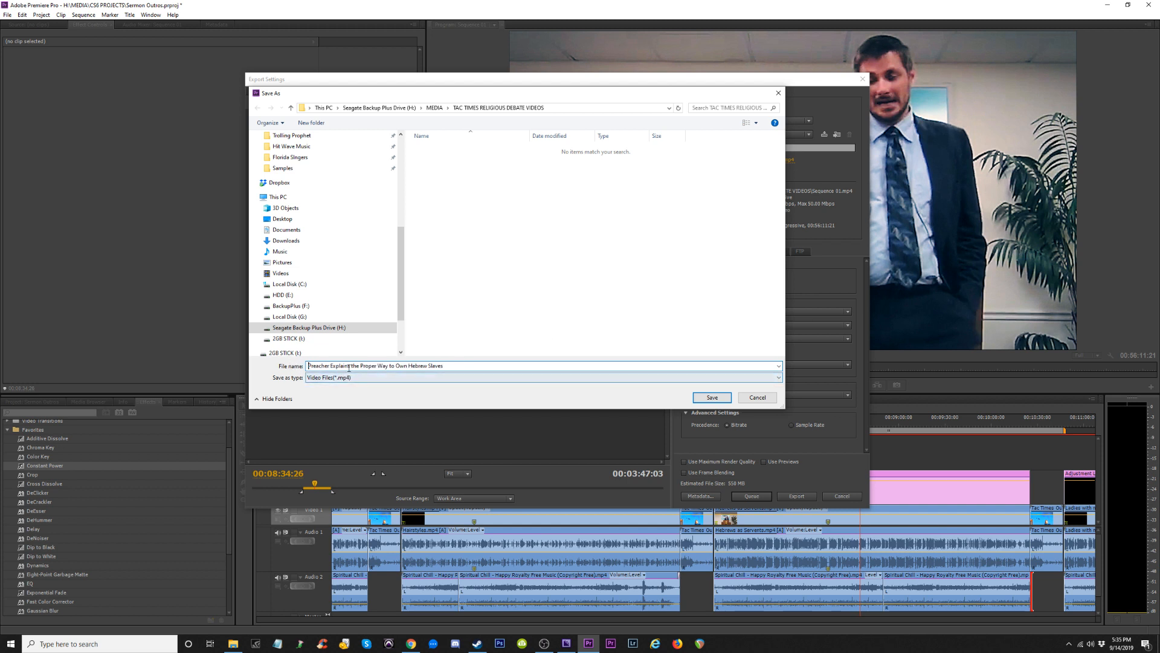
# Reword the output name to "Preacher Explains How to Treat Hebrew Slaves", save it and queue the export.
pyautogui.moveTo(351, 367); pyautogui.dragTo(389, 368)
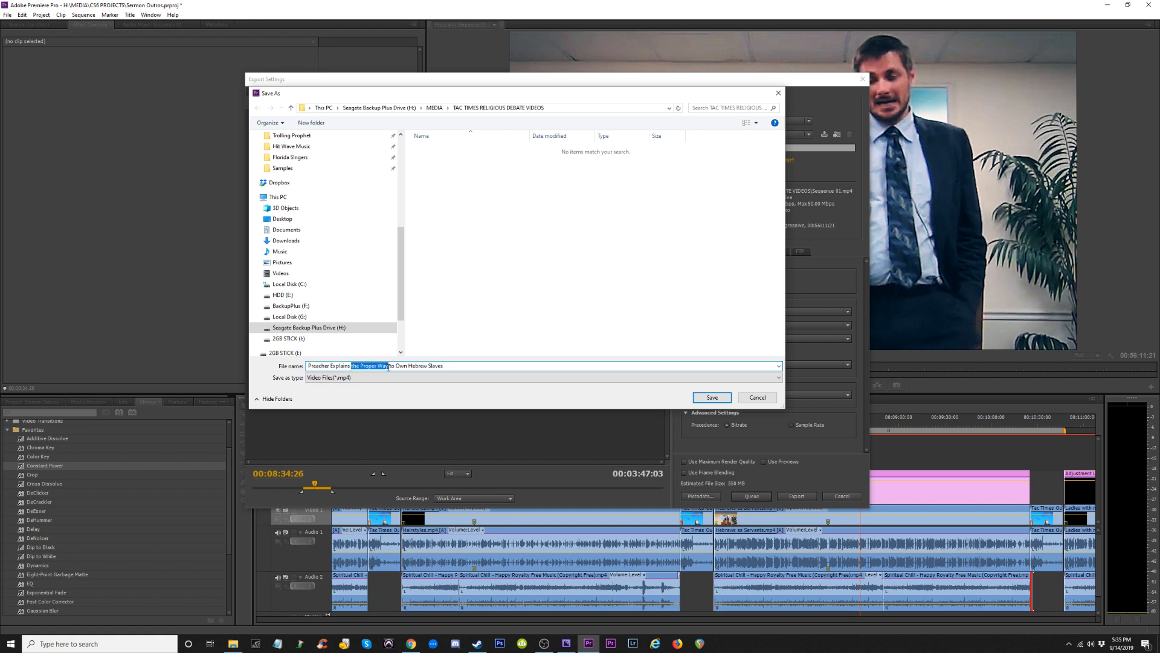
pyautogui.write('How')
pyautogui.moveTo(371, 366); pyautogui.dragTo(382, 369)
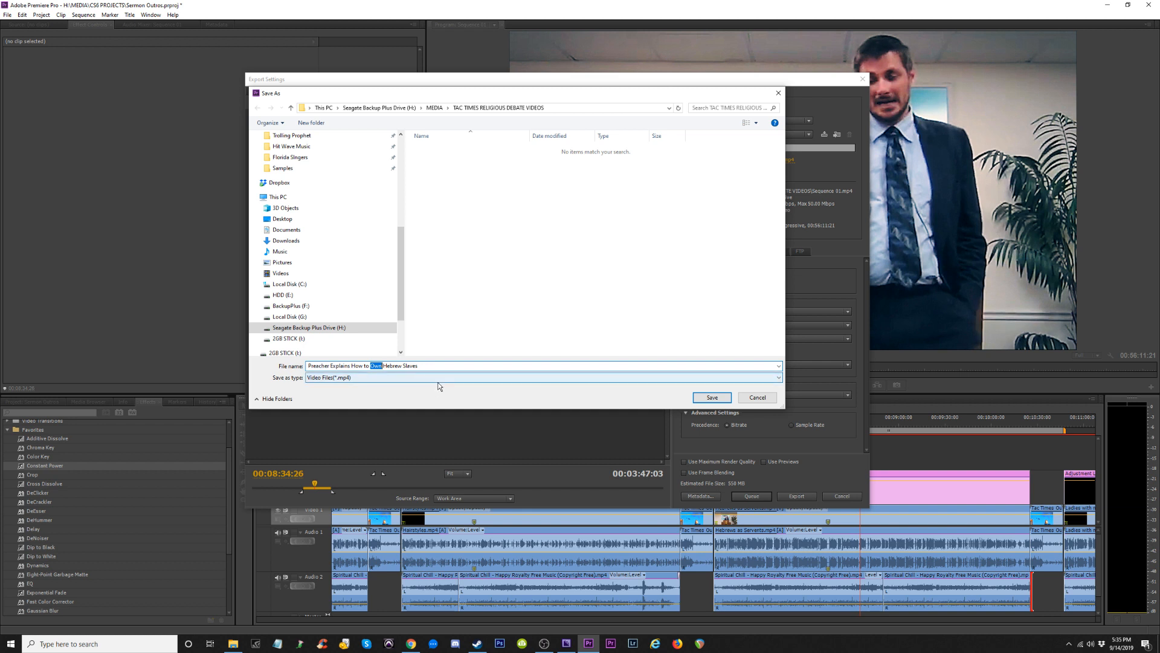
pyautogui.write('Treats')
pyautogui.press('BackSpace')
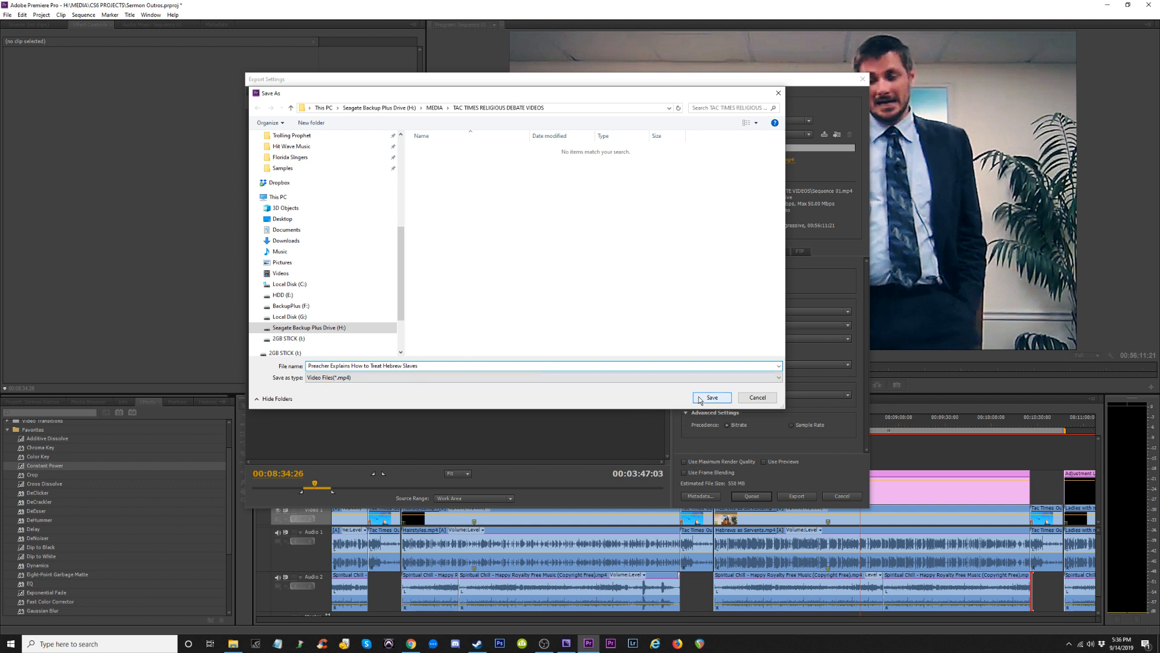
pyautogui.click(718, 400)
pyautogui.click(751, 495)
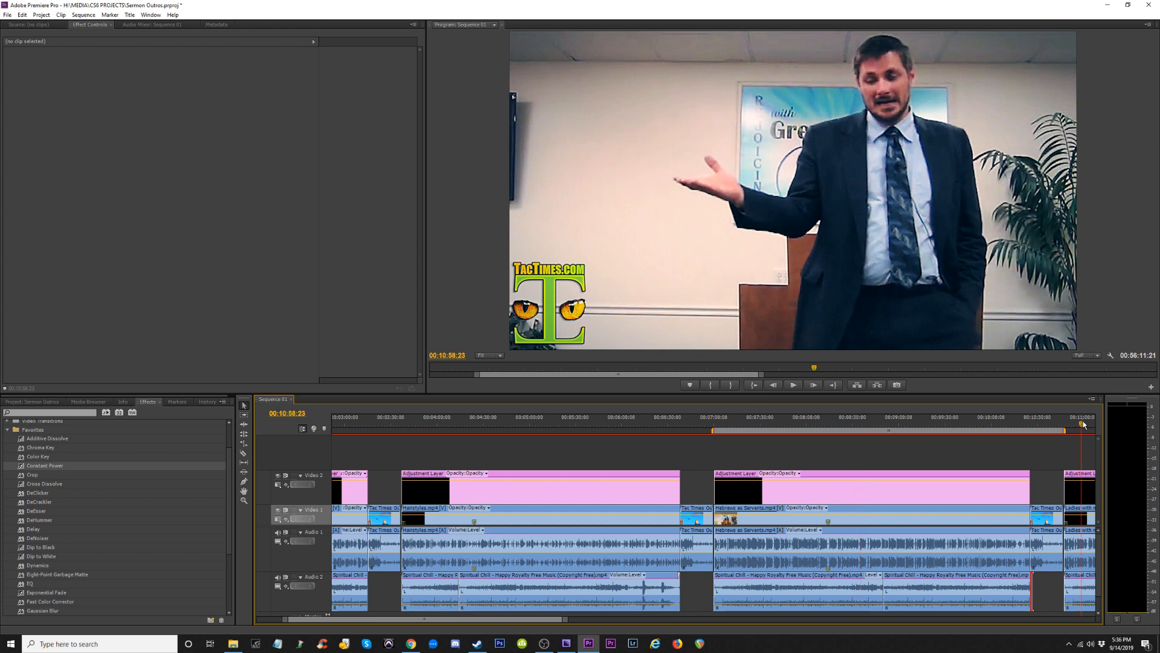
# Set the work area to span the Ladies with nose rings segment and its outro.
pyautogui.click(1080, 424)
pyautogui.press('-')
pyautogui.press('=')
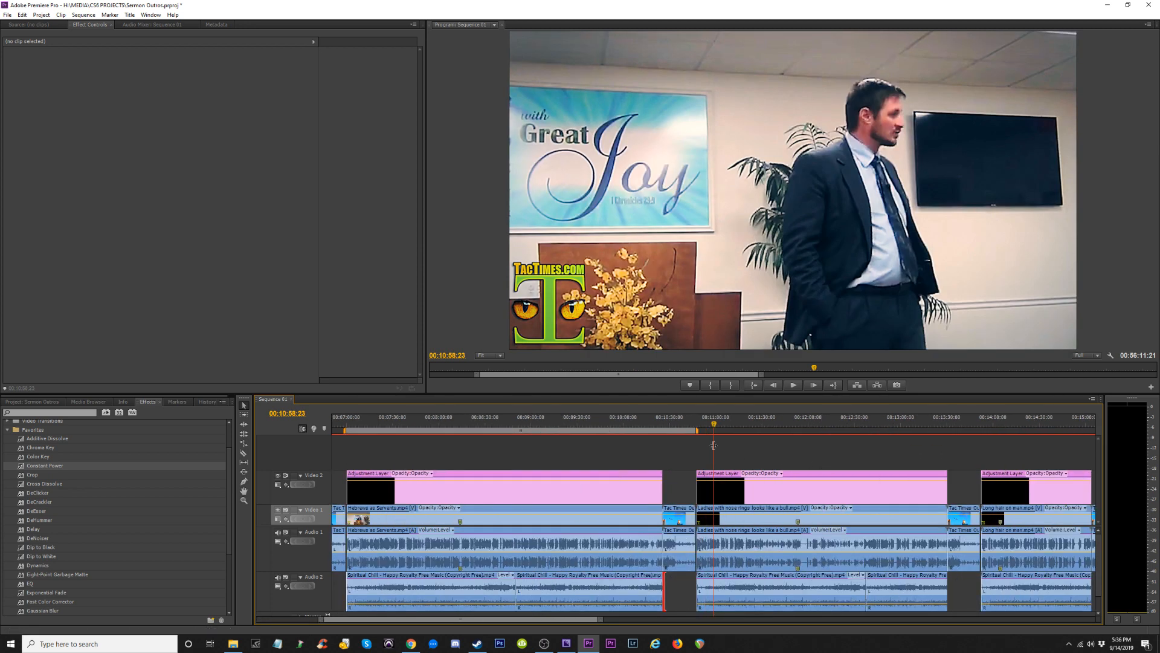
pyautogui.moveTo(713, 431); pyautogui.dragTo(980, 434)
pyautogui.press('-')
pyautogui.moveTo(529, 433); pyautogui.dragTo(704, 434)
# Check the work area's start point against the beginning of the Ladies with nose rings segment at about 00:10:46:27.
pyautogui.click(703, 424)
pyautogui.press('=')
pyautogui.press('=')
pyautogui.press('=')
pyautogui.press('=')
pyautogui.press('=')
pyautogui.press('=')
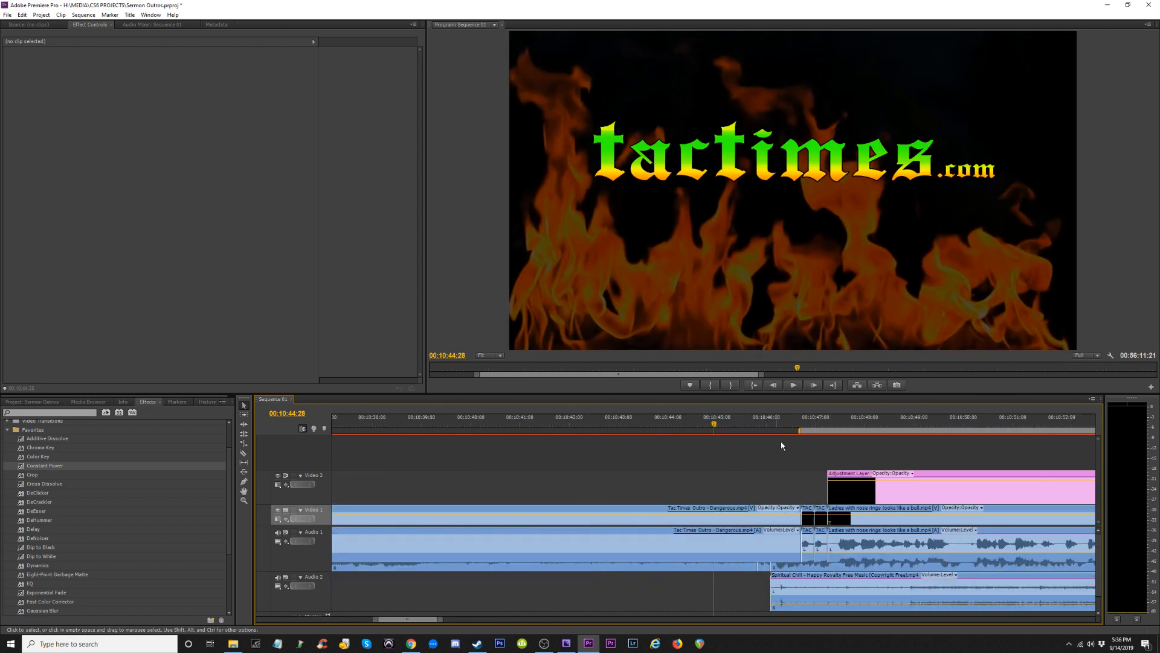
pyautogui.click(812, 420)
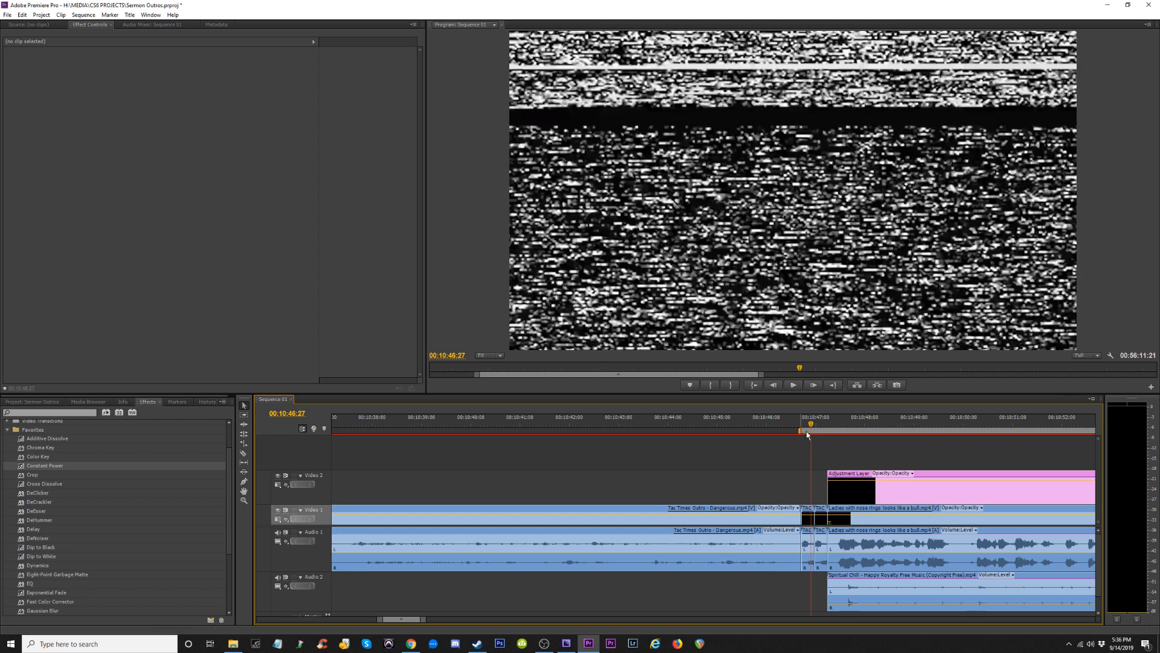
pyautogui.press('-')
pyautogui.press('-')
pyautogui.press('-')
pyautogui.press('-')
pyautogui.press('-')
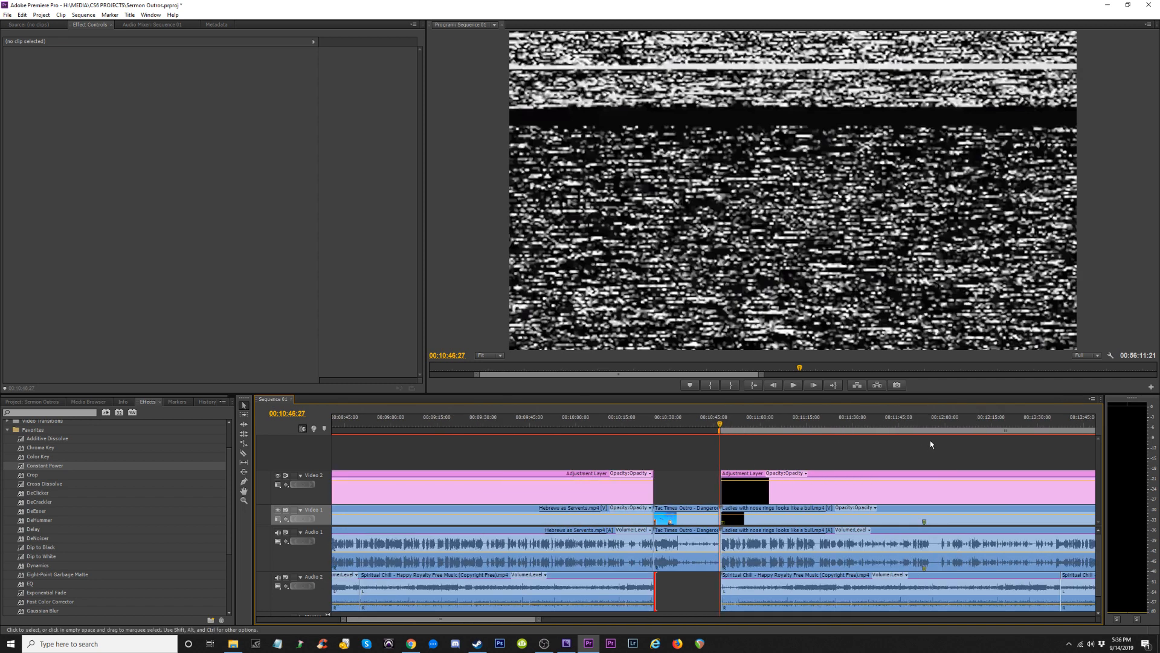
# Check the work area's end point against the end of the Ladies with nose rings outro, near 00:13:46:20.
pyautogui.click(993, 426)
pyautogui.press('=')
pyautogui.press('=')
pyautogui.press('=')
pyautogui.press('=')
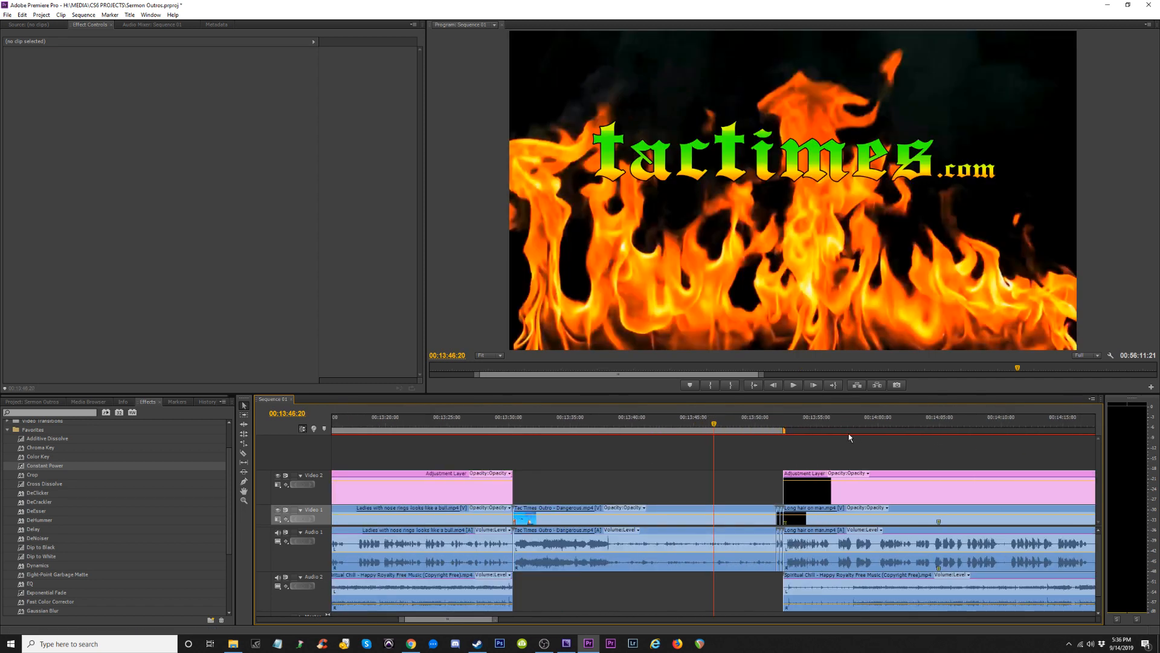
pyautogui.press('-')
pyautogui.press('-')
pyautogui.press('-')
pyautogui.press('-')
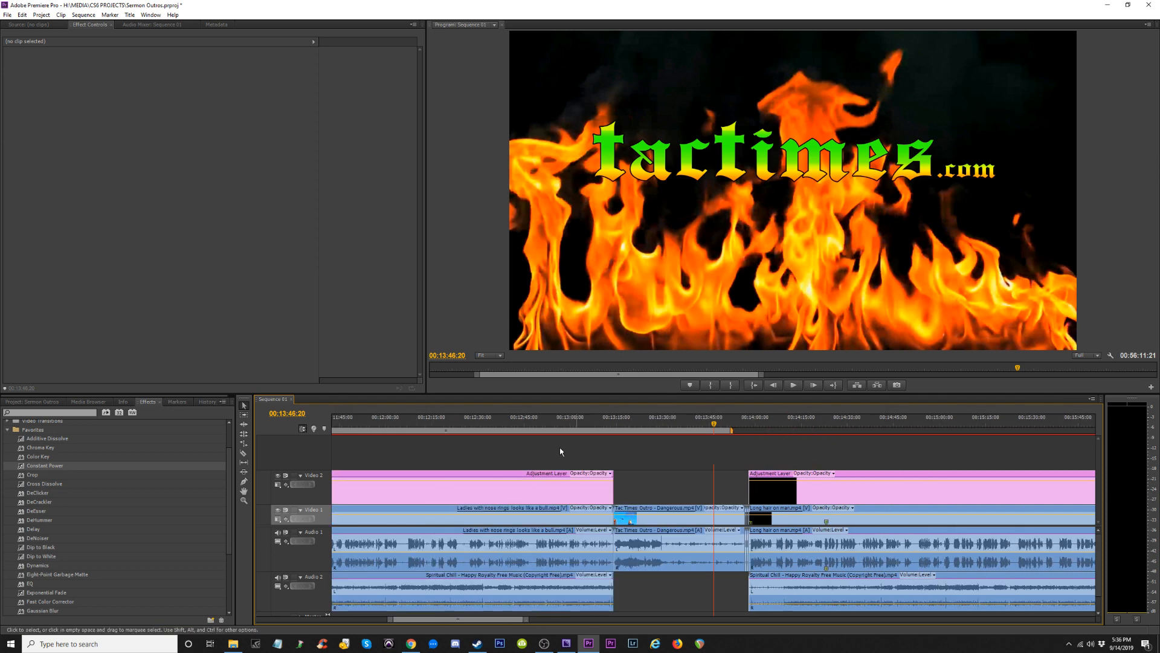
pyautogui.press('=')
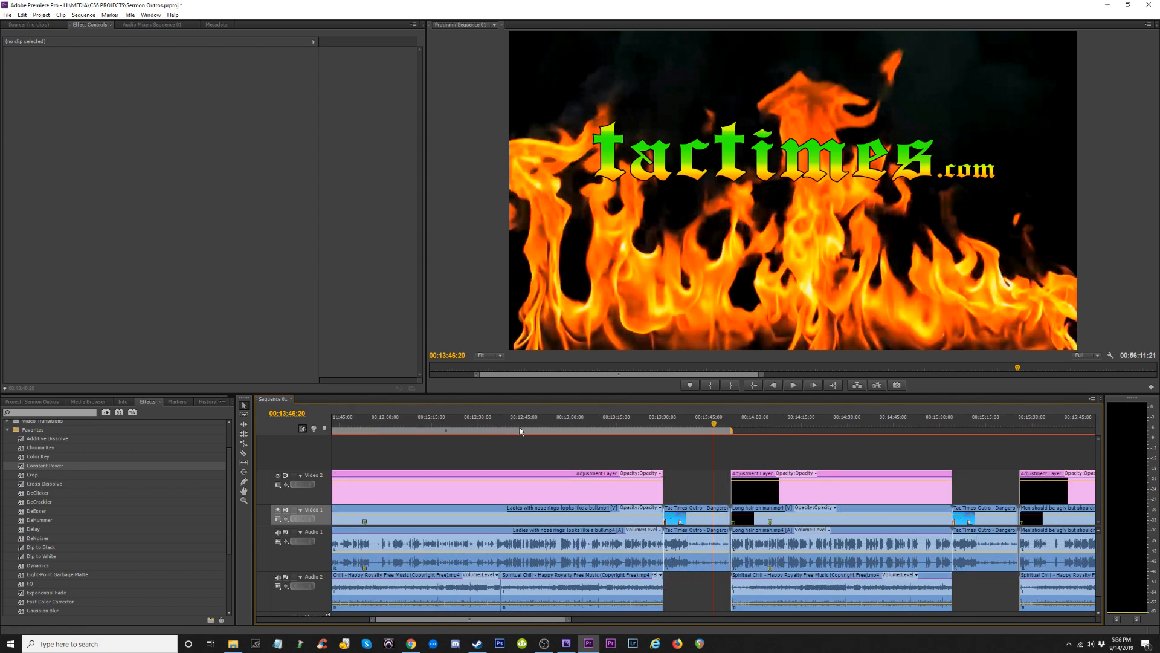
pyautogui.press('-')
# Play the opening of the Ladies with nose rings segment from the work area's start.
pyautogui.click(432, 423)
pyautogui.press('=')
pyautogui.press('=')
pyautogui.press('=')
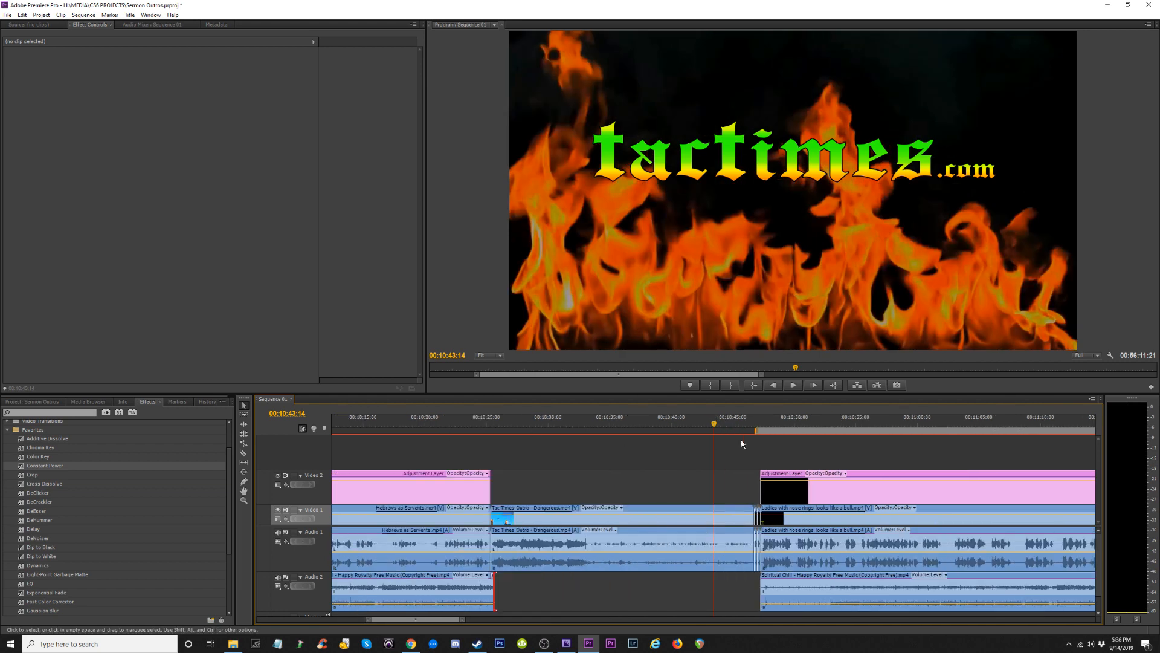
pyautogui.moveTo(751, 425); pyautogui.dragTo(756, 425)
pyautogui.press('space')
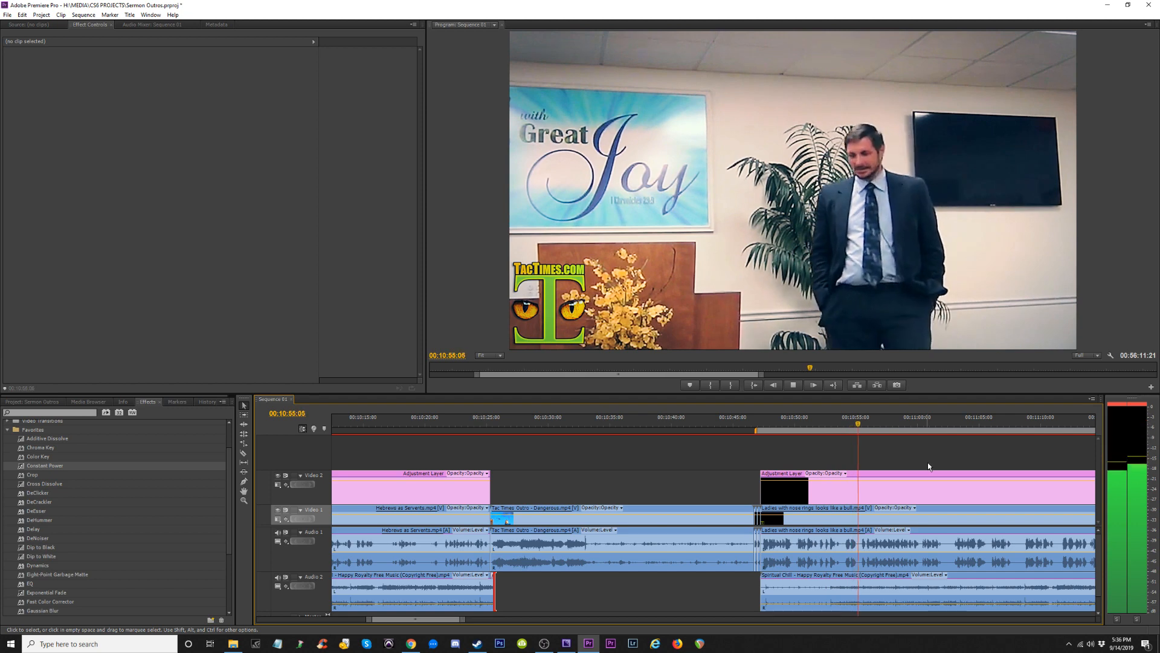
pyautogui.press('-')
pyautogui.press('-')
pyautogui.press('-')
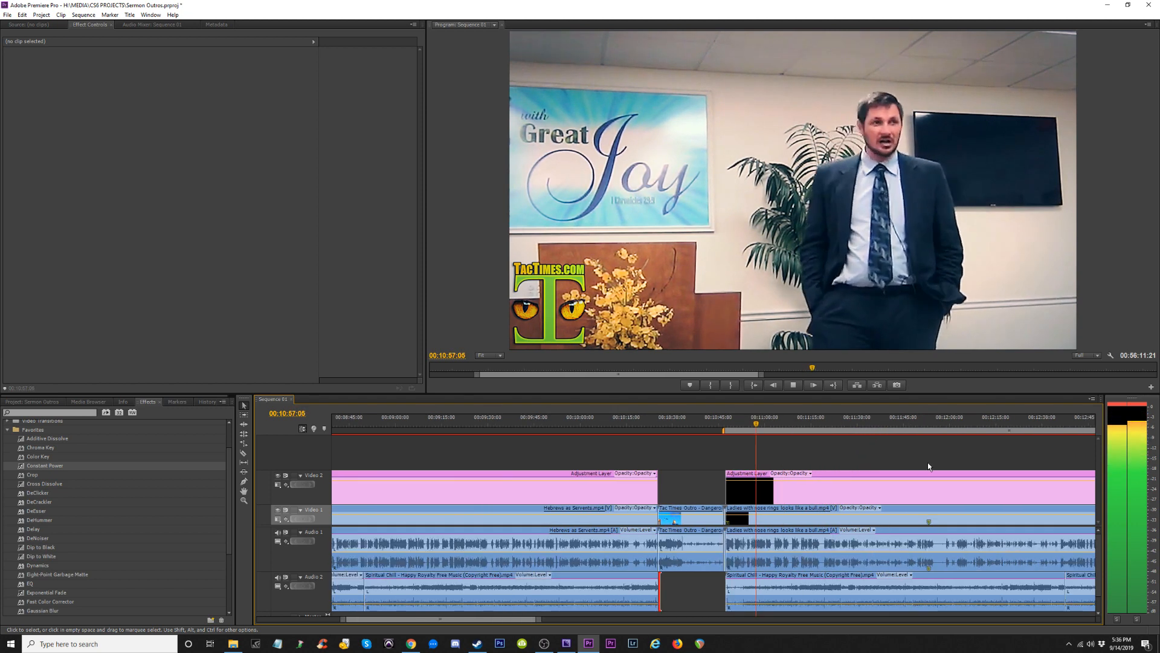
# Play across the join between the Ladies with nose rings music clips, around 00:12:38.
pyautogui.click(883, 426)
pyautogui.press('=')
pyautogui.press('=')
pyautogui.press('=')
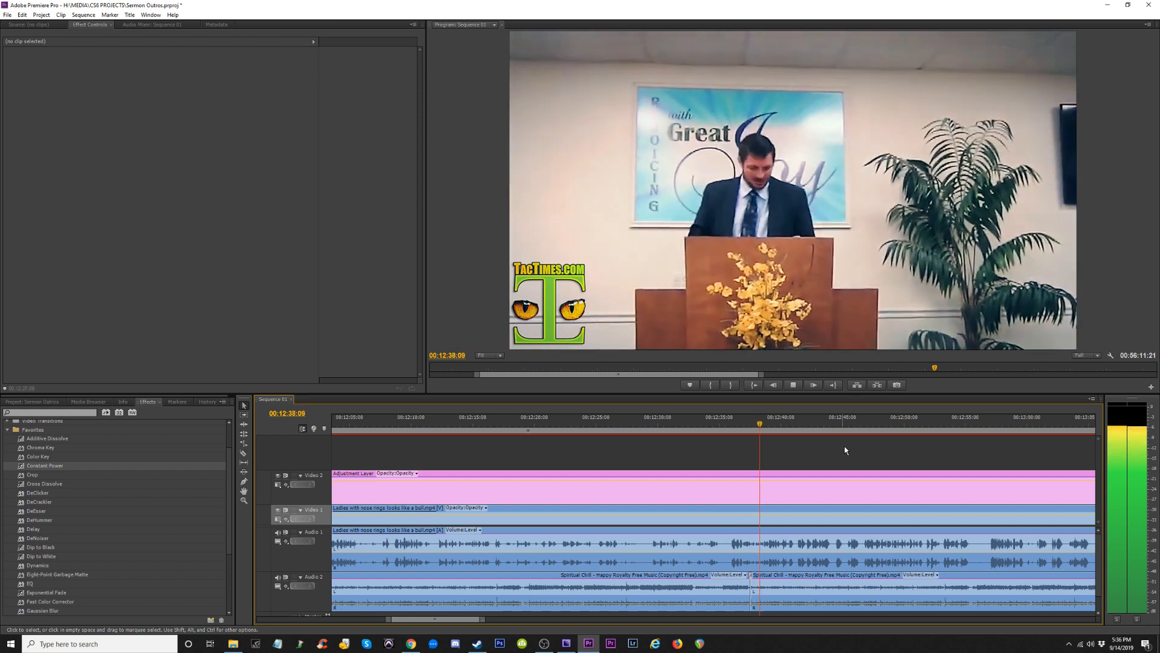
# Play the last seconds of the Ladies with nose rings clip into its outro at close range.
pyautogui.press('-')
pyautogui.press('-')
pyautogui.click(883, 425)
pyautogui.press('=')
pyautogui.press('=')
pyautogui.press('=')
pyautogui.press('=')
pyautogui.press('=')
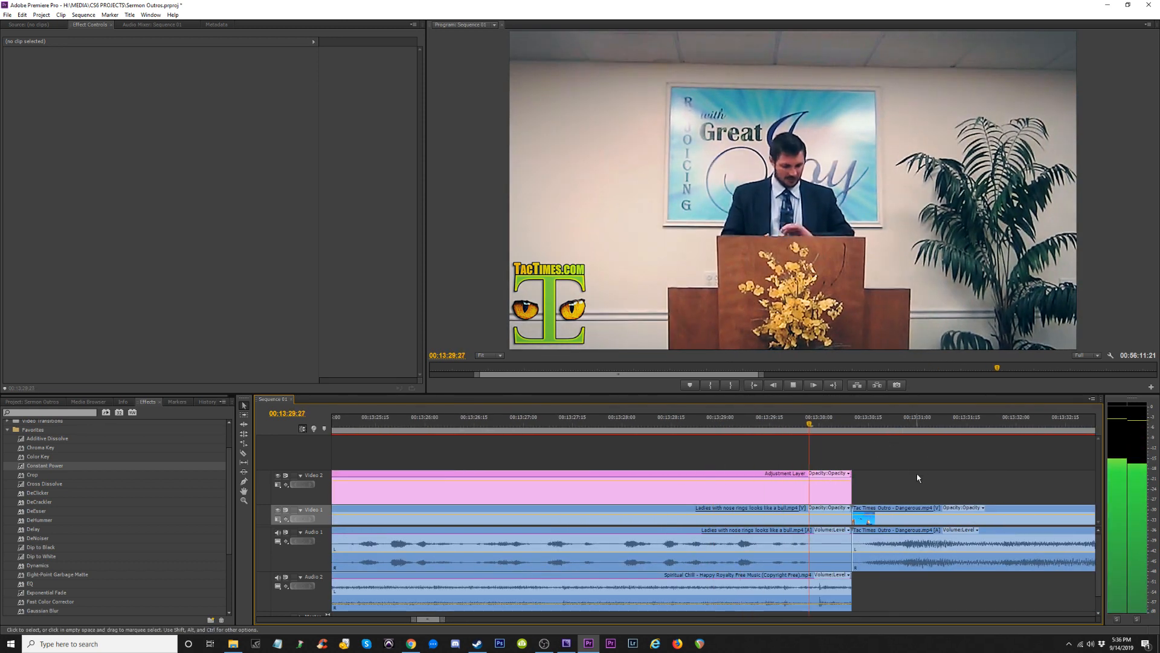
pyautogui.press('space')
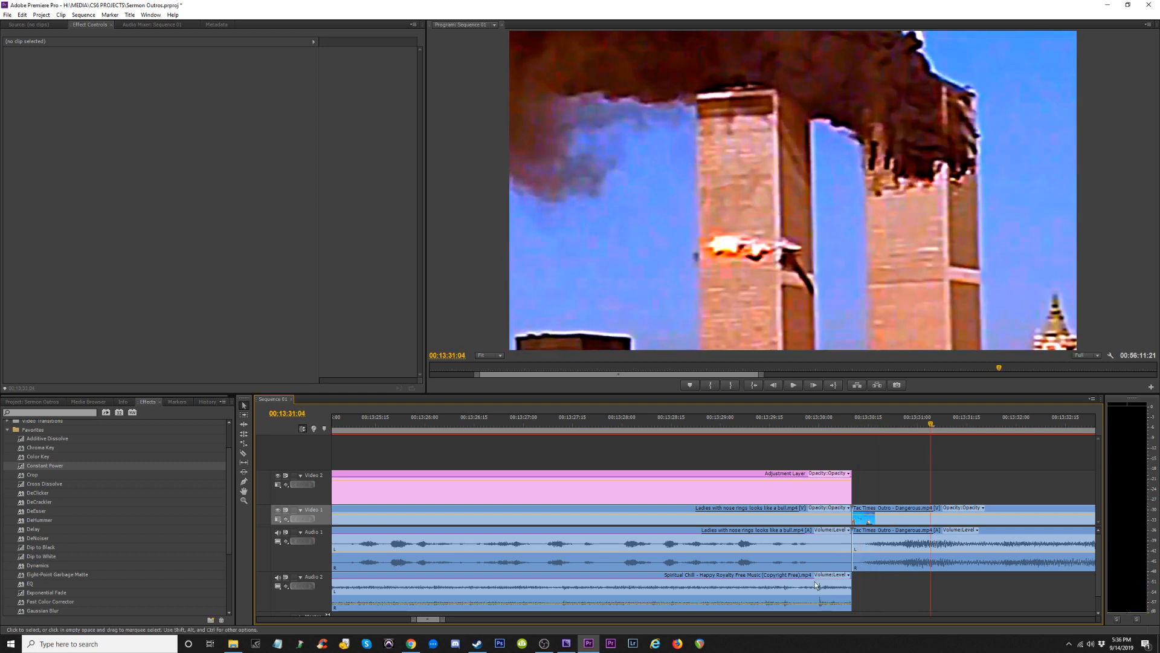
# Add a Constant Power fade to the Ladies with nose rings music's end, extend it slightly under the outro and replay the cut.
pyautogui.moveTo(59, 467); pyautogui.dragTo(882, 587)
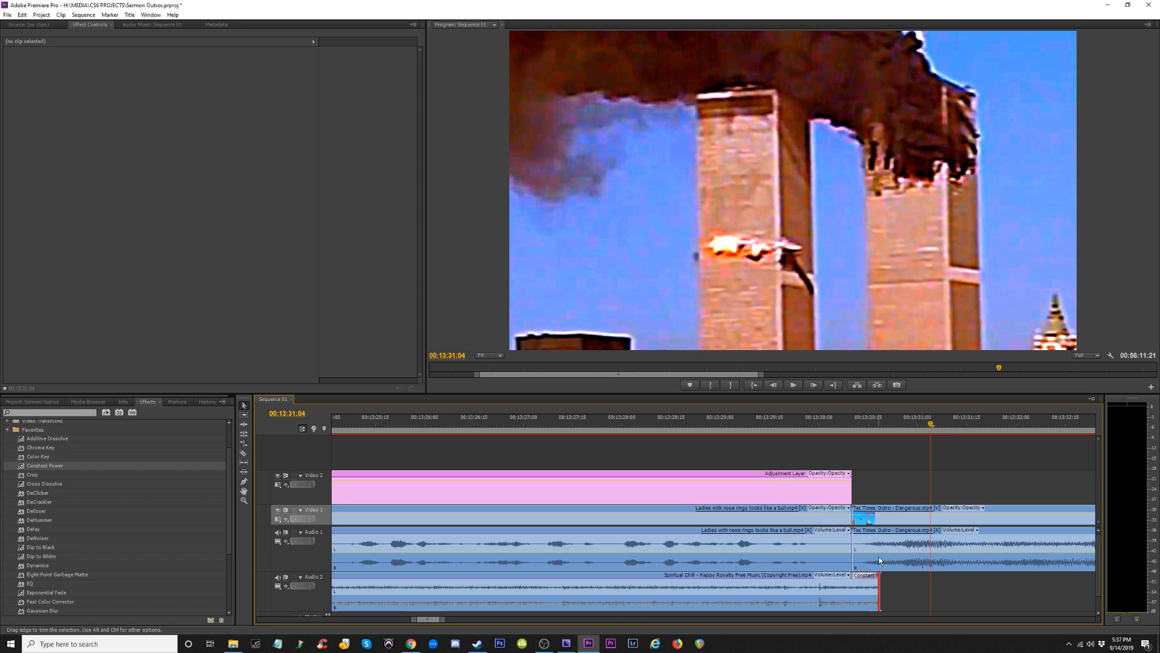
pyautogui.click(824, 422)
pyautogui.press('space')
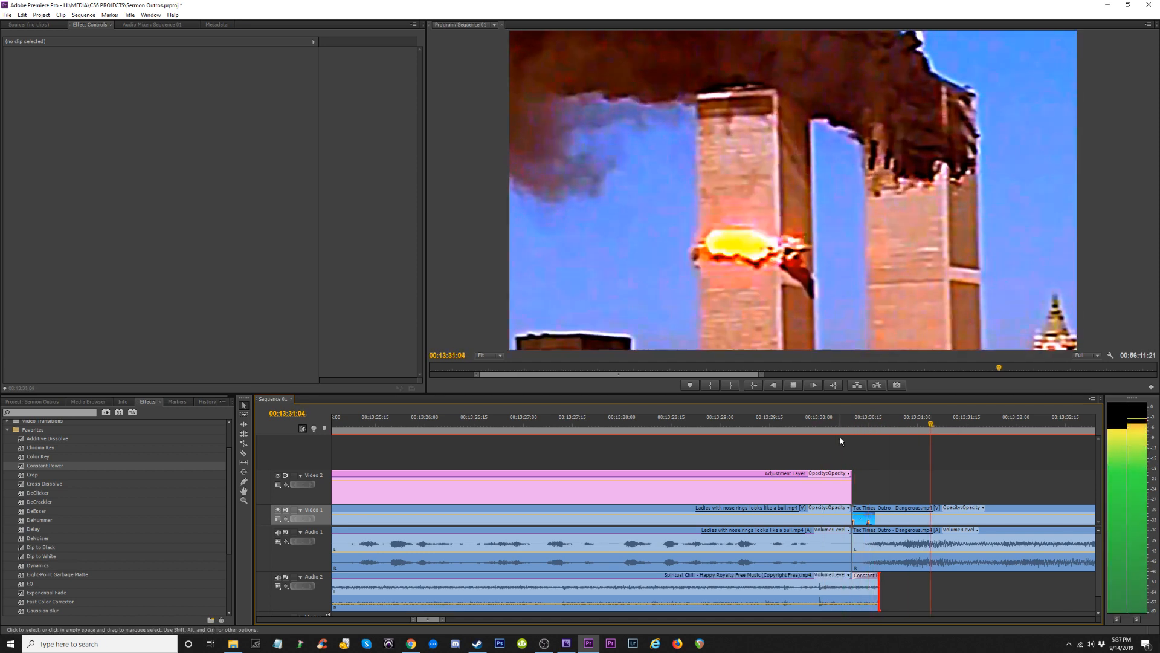
pyautogui.press('-')
pyautogui.press('-')
pyautogui.press('-')
pyautogui.press('-')
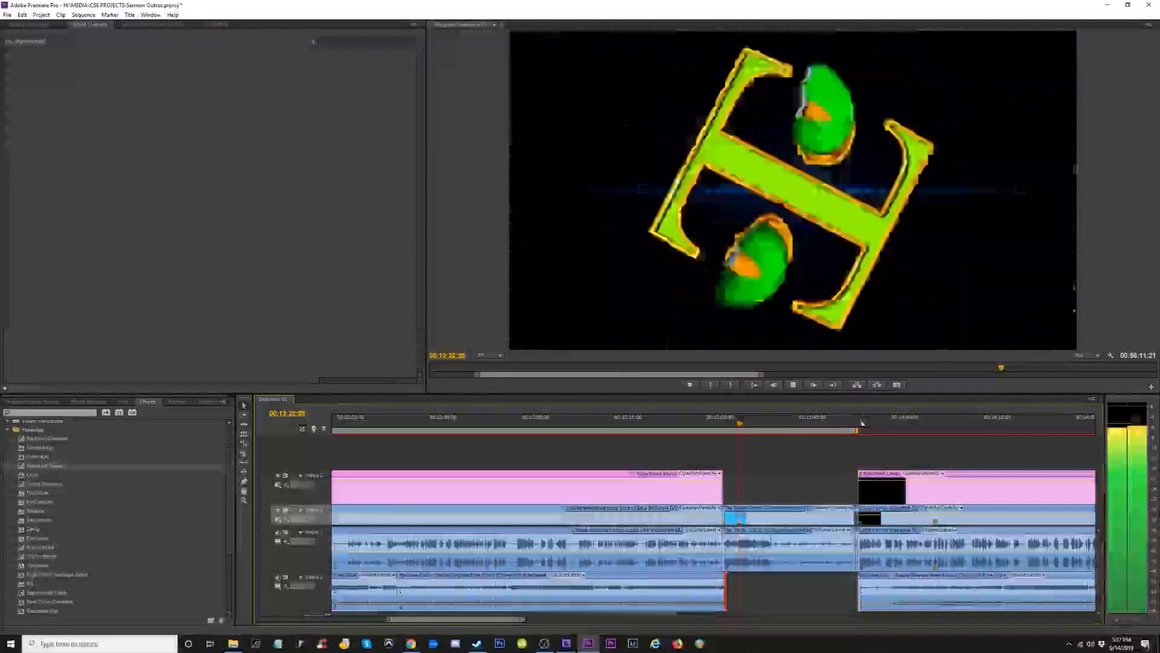
# Check where the work area ends after the Ladies with nose rings outro and review the span of the whole segment.
pyautogui.click(854, 424)
pyautogui.press('=')
pyautogui.press('=')
pyautogui.press('=')
pyautogui.press('-')
pyautogui.press('-')
pyautogui.press('-')
pyautogui.press('-')
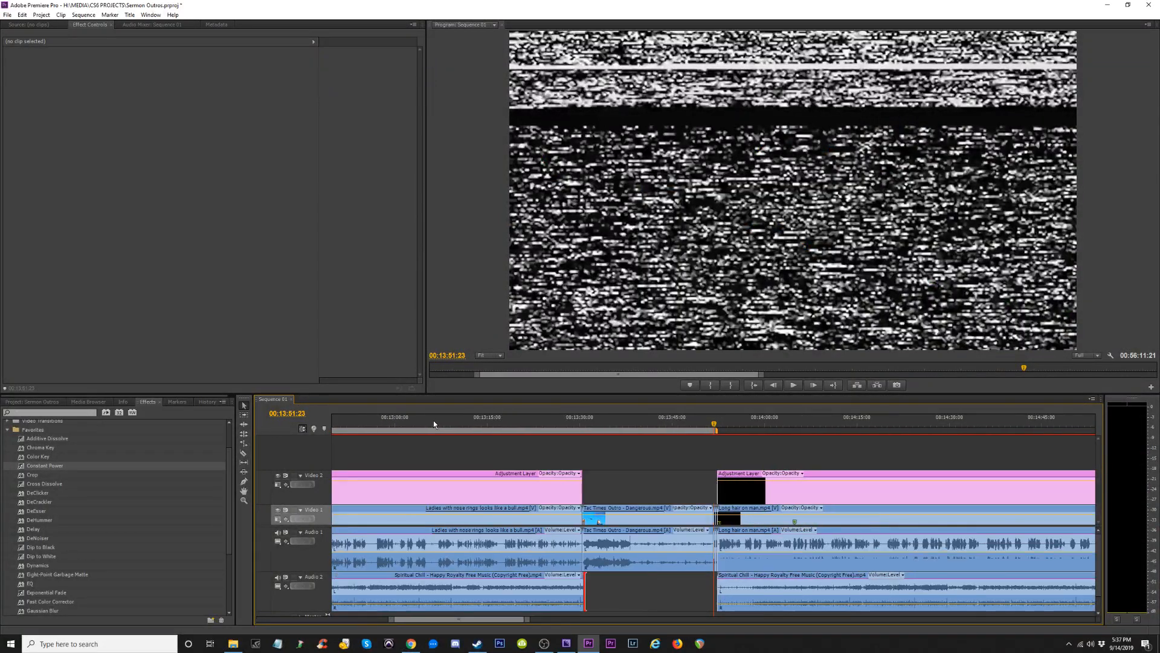
pyautogui.click(493, 423)
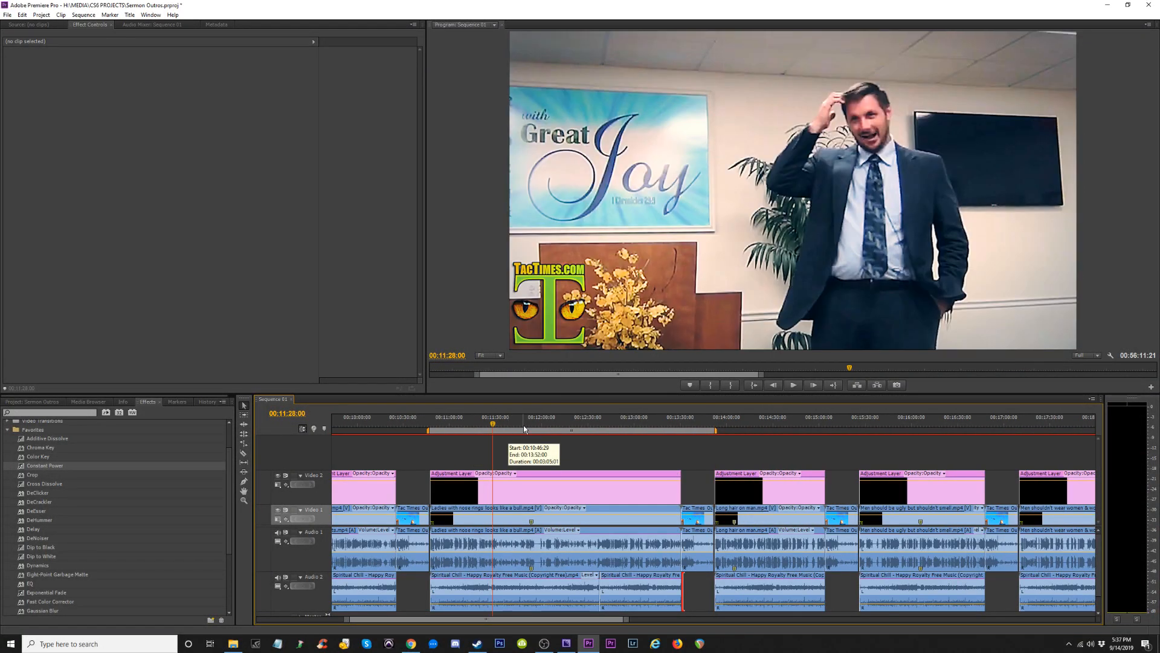
pyautogui.press('=')
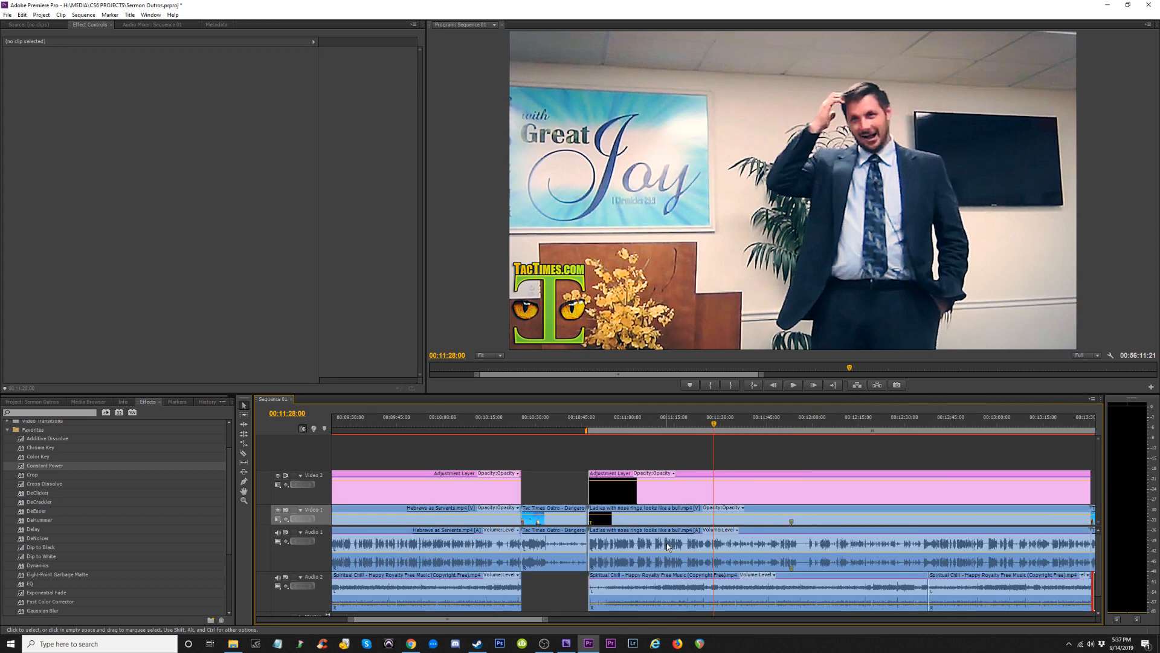
# Open the export settings for the work area and enter the file name Pastor Calls Women with Nose Rings Ugly Bulls.
pyautogui.hotkey('ctrl', 'm')
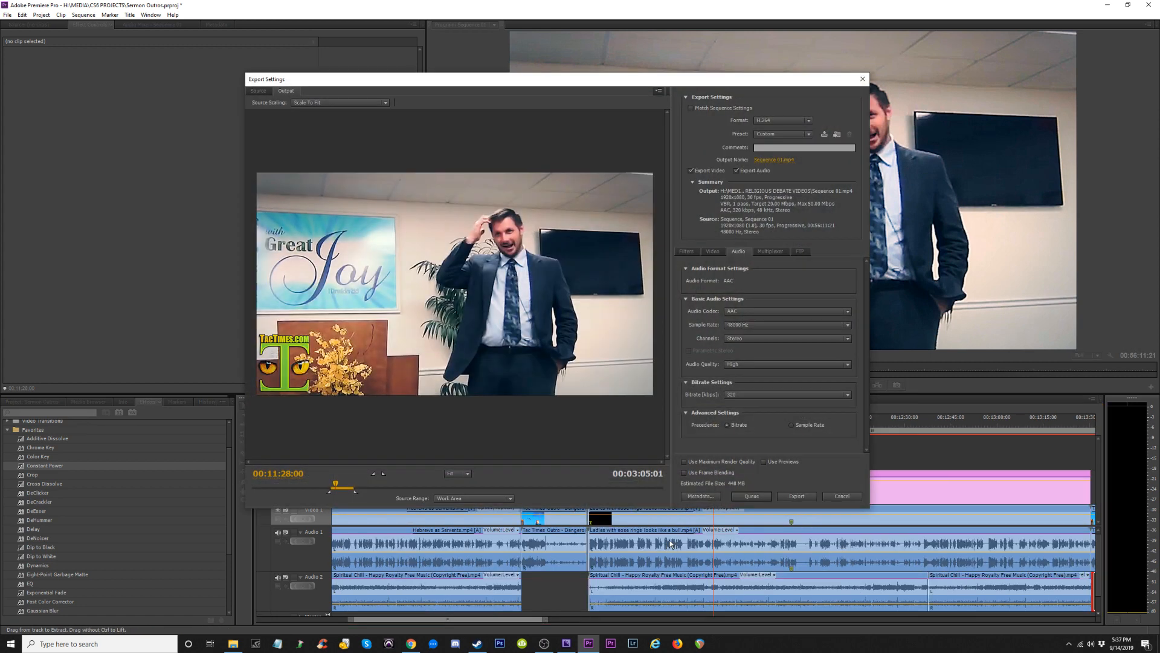
pyautogui.click(765, 161)
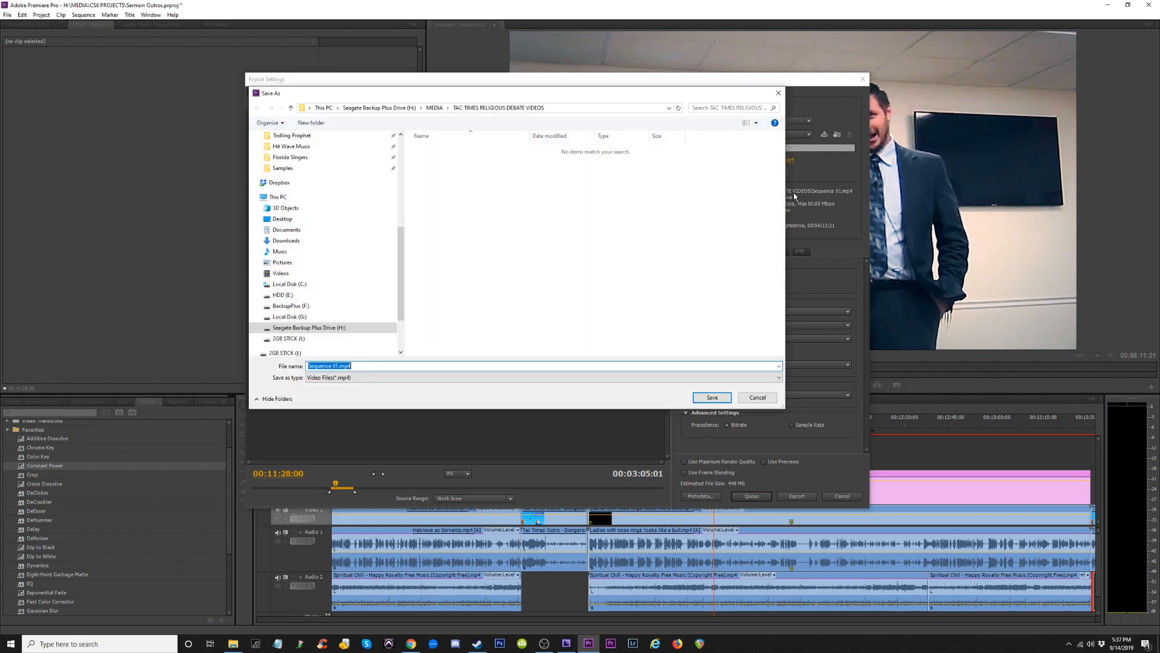
pyautogui.write('Pastor Calls Women with Nose Rings Ugly ')
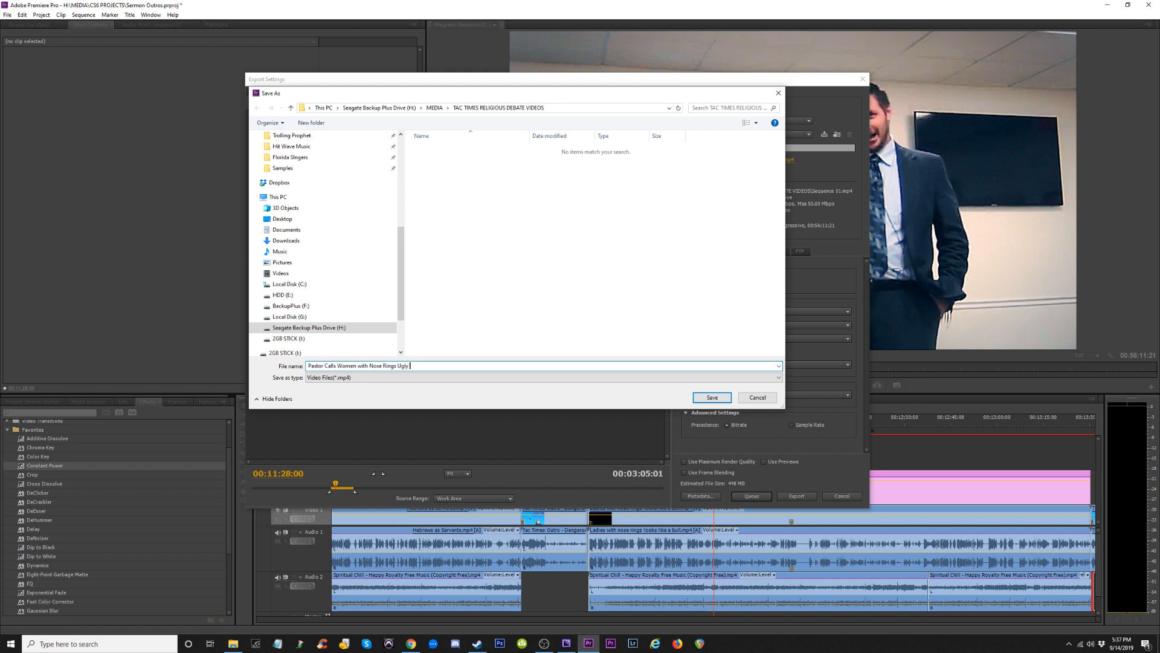
pyautogui.write('Bulls')
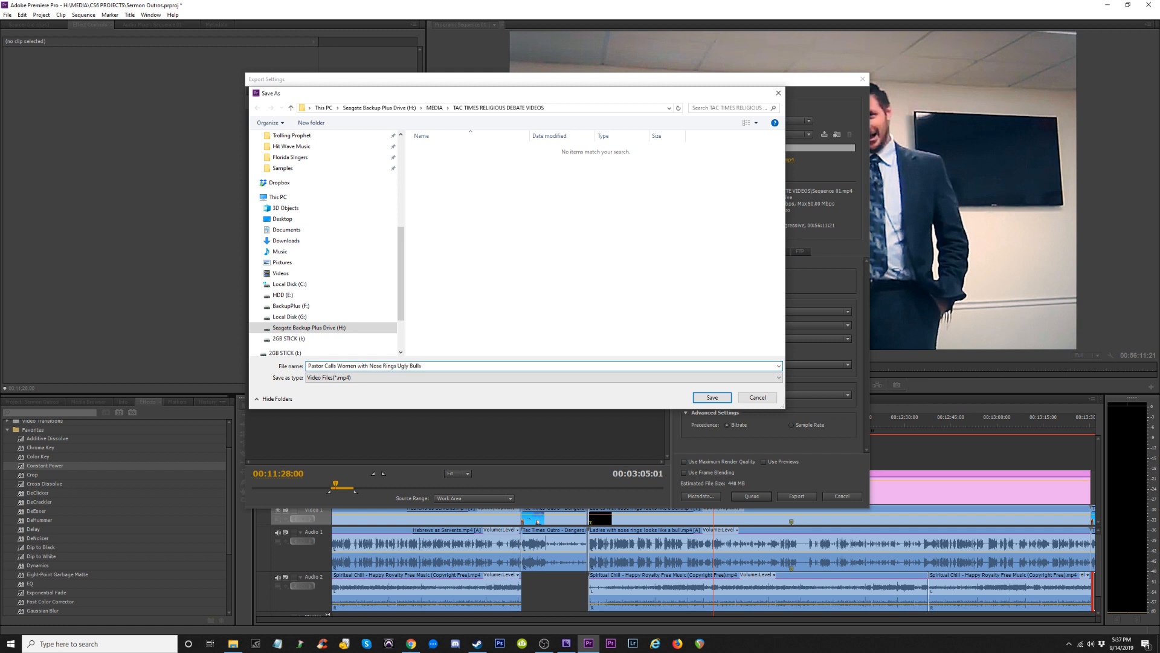
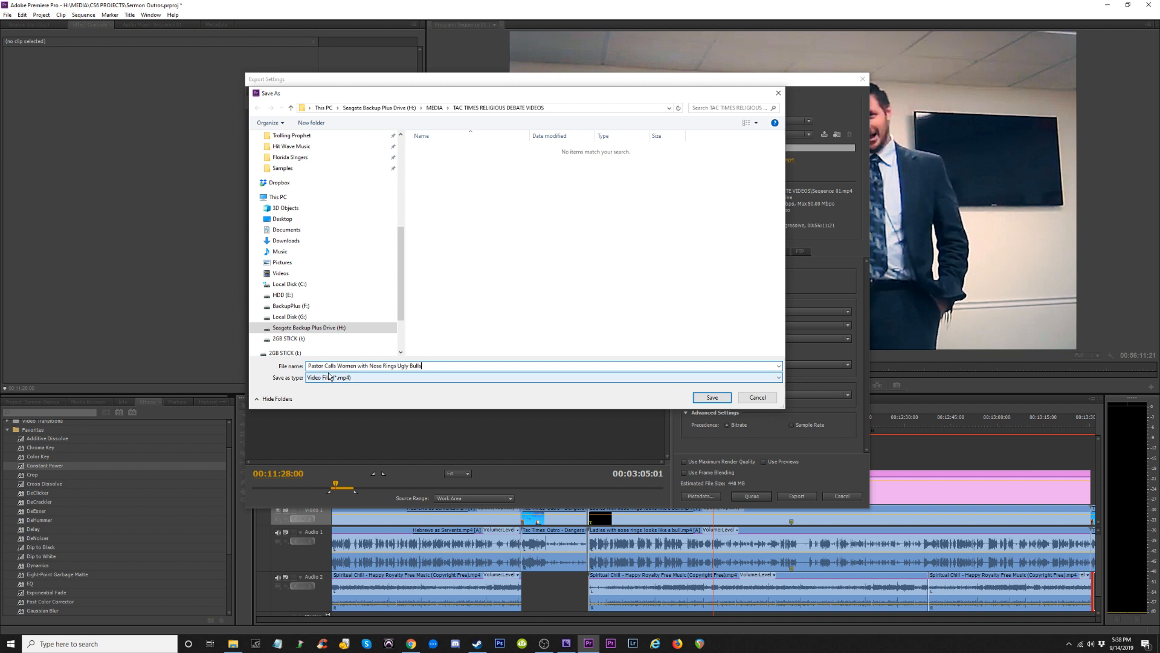
# Try rewording the export's file name as Women with Nose Rings Are Ugly Bulls Says Baptist Pastor.
pyautogui.click(398, 366)
pyautogui.write('Are Ugly')
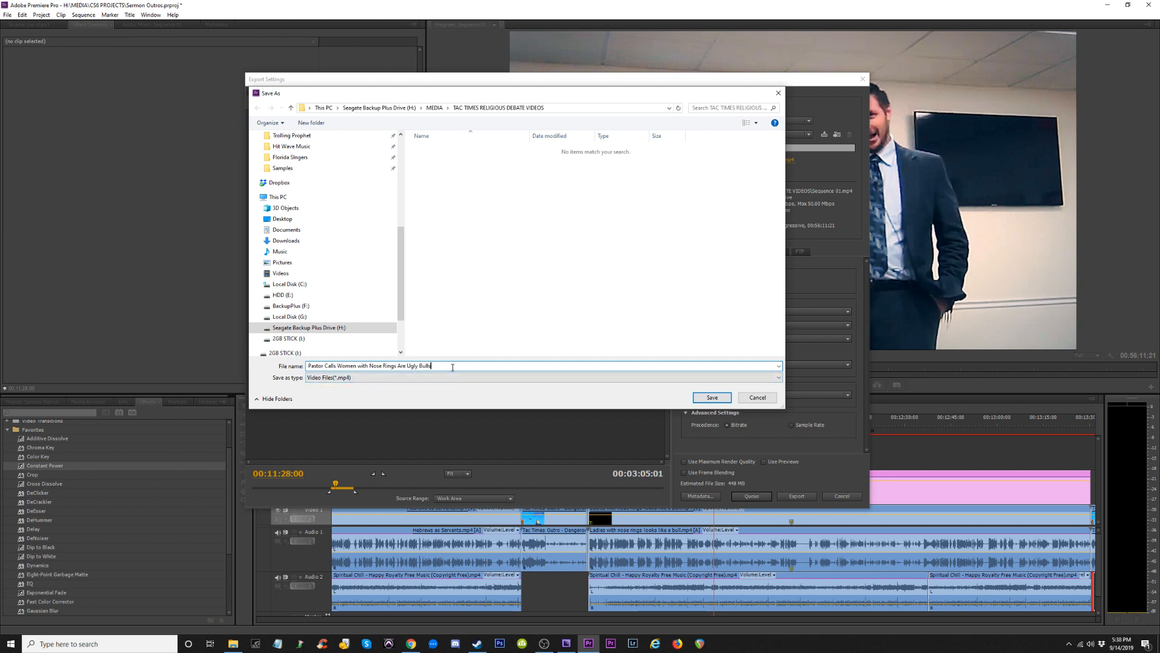
pyautogui.write(' Bulls Says Pa')
pyautogui.press('BackSpace')
pyautogui.press('BackSpace')
pyautogui.write('Baptist Pastor')
pyautogui.moveTo(338, 365); pyautogui.dragTo(306, 367)
pyautogui.press('BackSpace')
pyautogui.moveTo(417, 367); pyautogui.dragTo(461, 369)
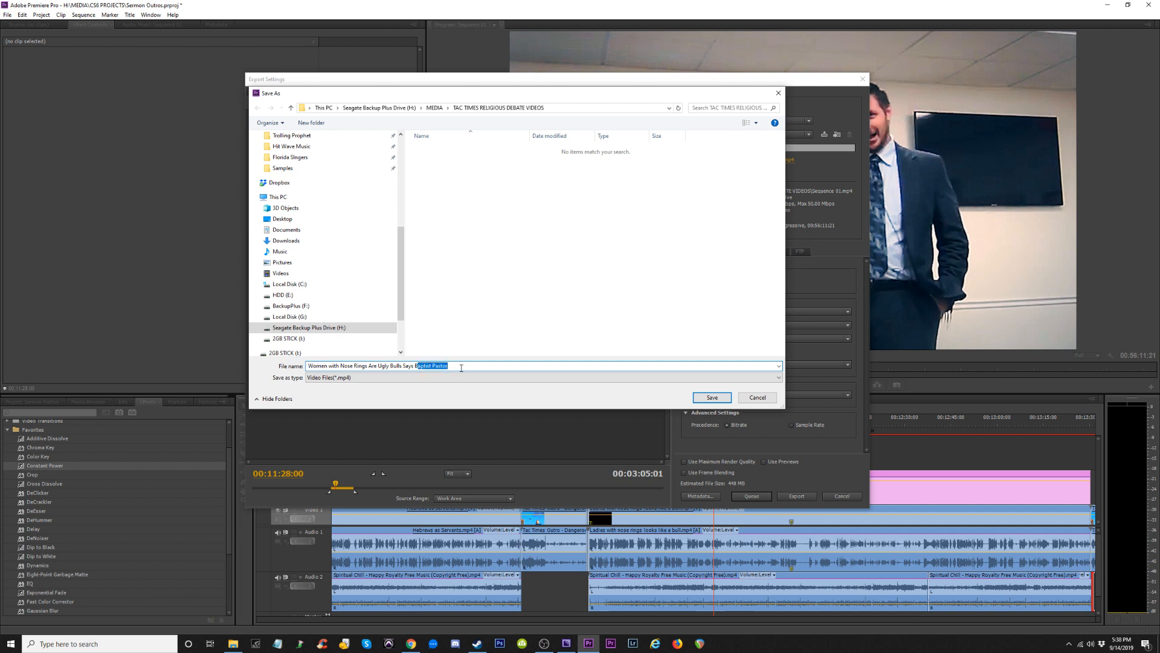
pyautogui.hotkey('ctrl', 'z')
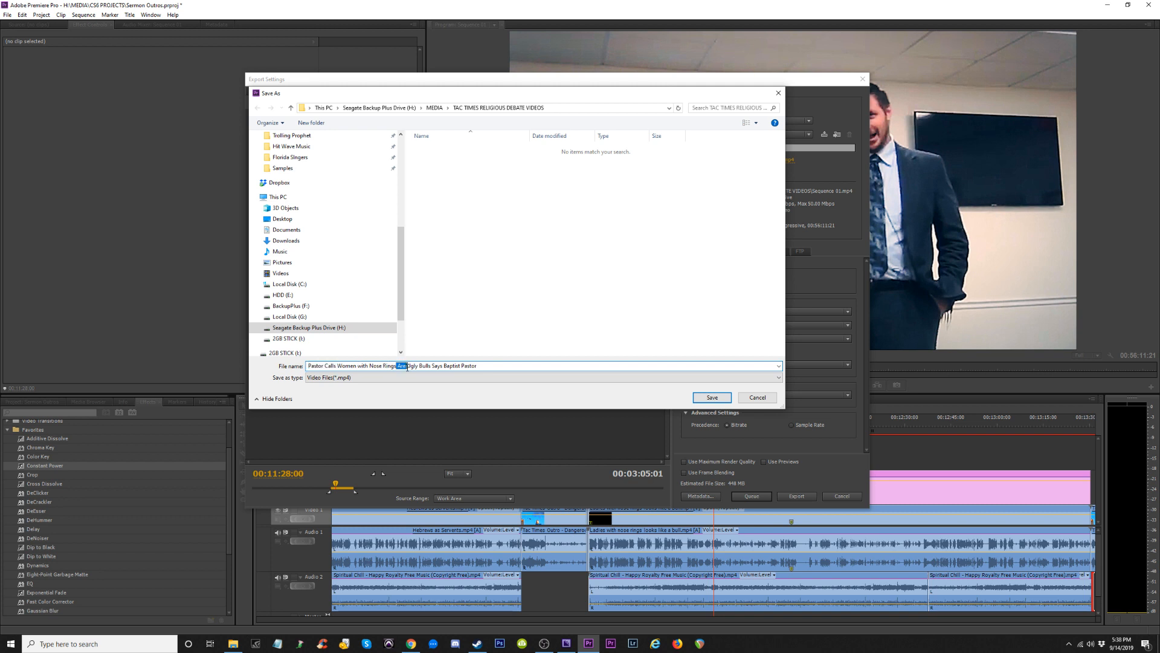
# Finalize the export's file name as Pastor Calls Women with Nose Rings Ugly Cows, save it and add the export to the queue.
pyautogui.press('BackSpace')
pyautogui.moveTo(421, 365); pyautogui.dragTo(499, 387)
pyautogui.press('Delete')
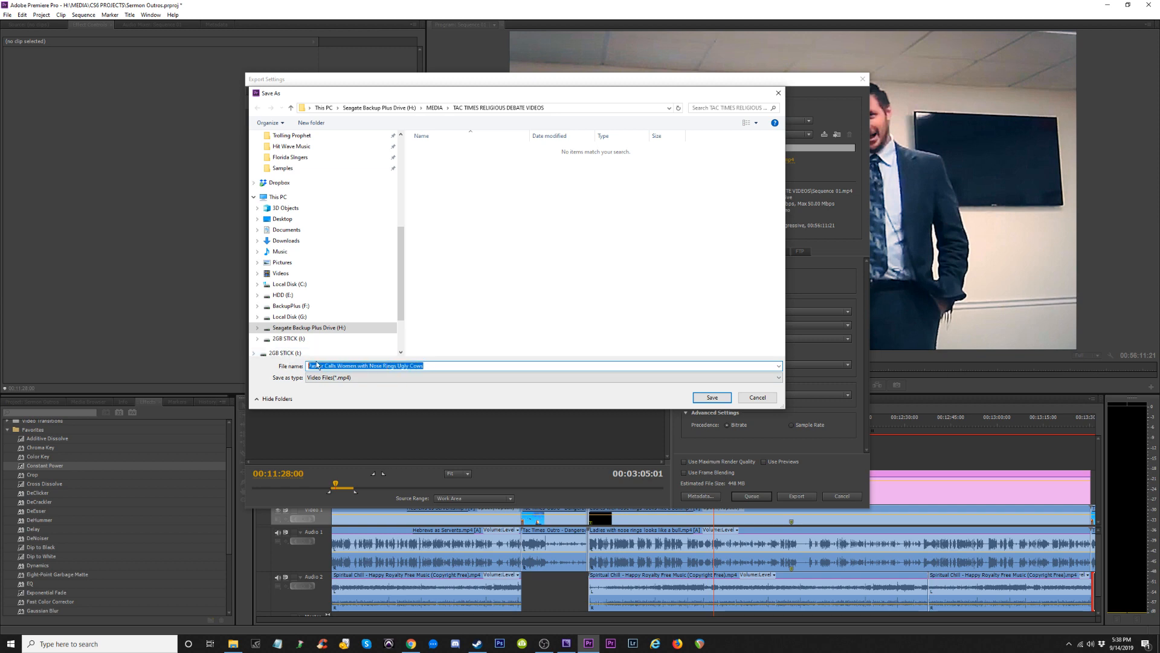
pyautogui.click(712, 397)
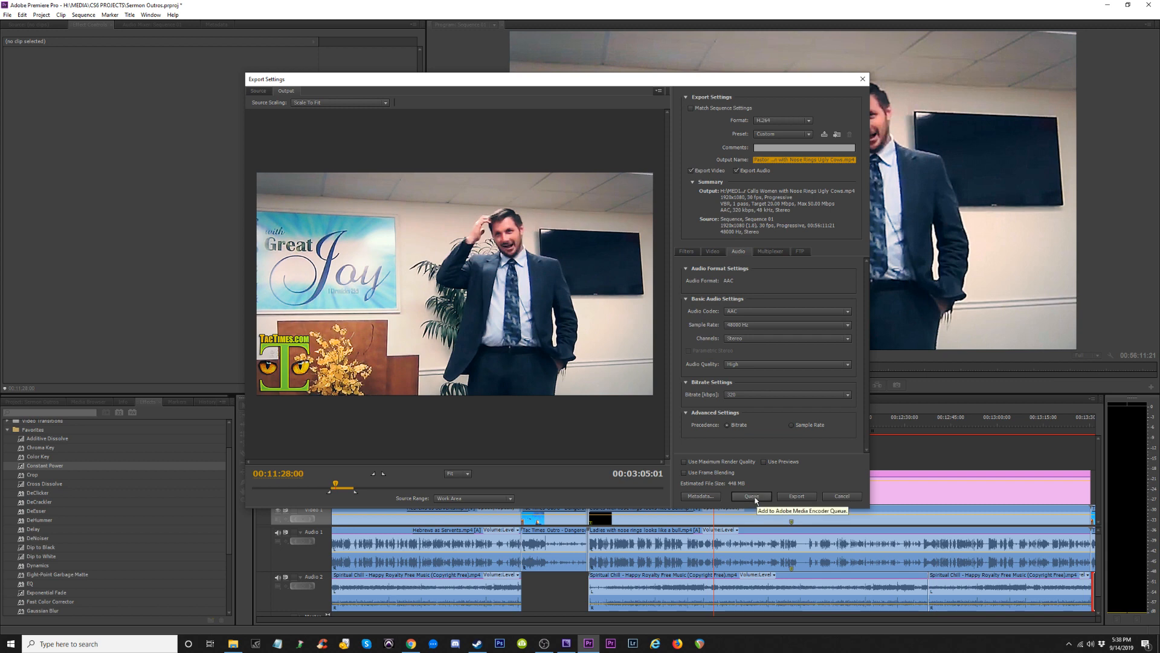
pyautogui.click(753, 497)
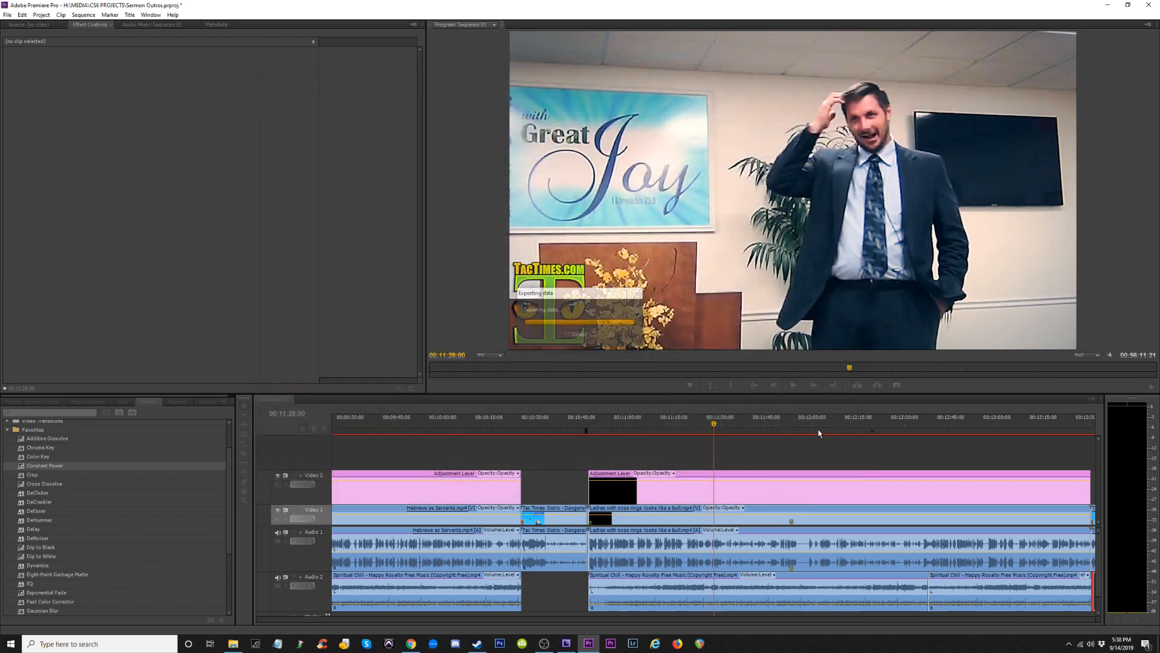
# Extend the work area's end to the join between the two static clips following the Long hair on man outro.
pyautogui.click(933, 423)
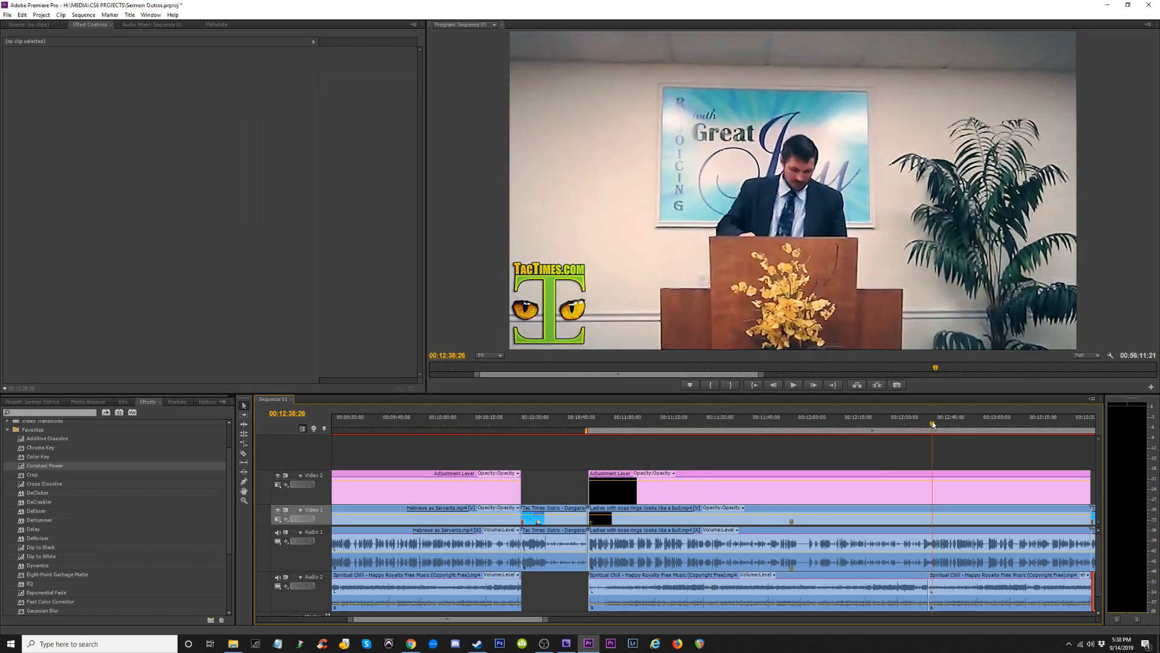
pyautogui.press('-')
pyautogui.press('-')
pyautogui.moveTo(829, 432); pyautogui.dragTo(872, 429)
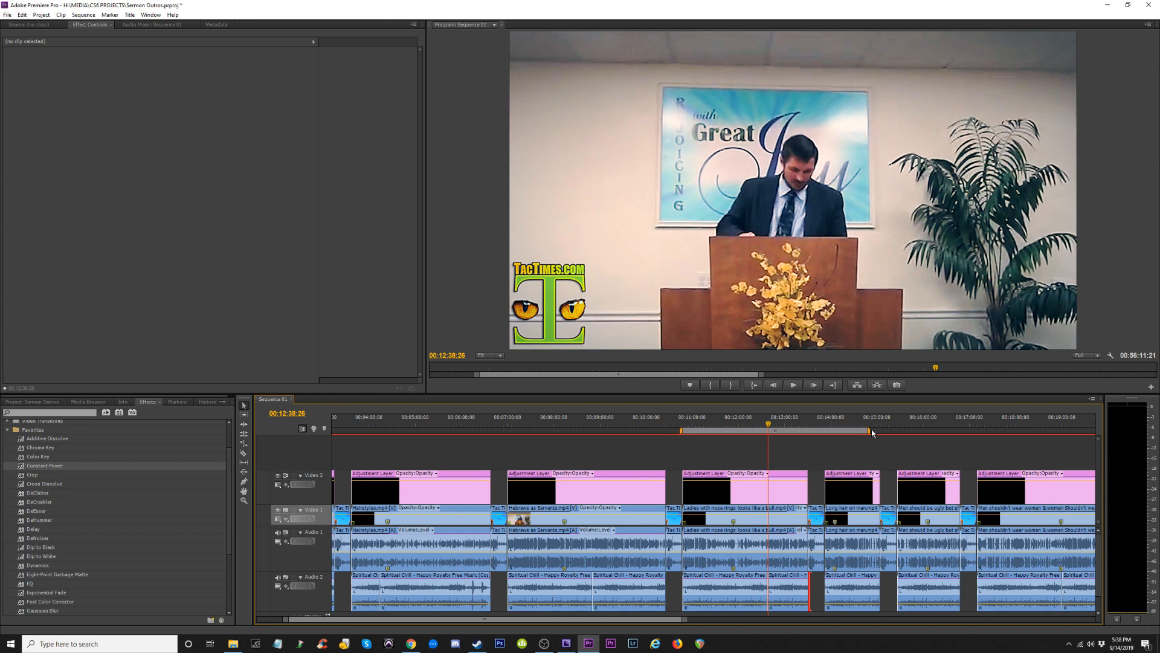
pyautogui.click(898, 424)
pyautogui.press('=')
pyautogui.press('=')
pyautogui.press('=')
pyautogui.press('=')
pyautogui.press('=')
pyautogui.press('=')
pyautogui.press('=')
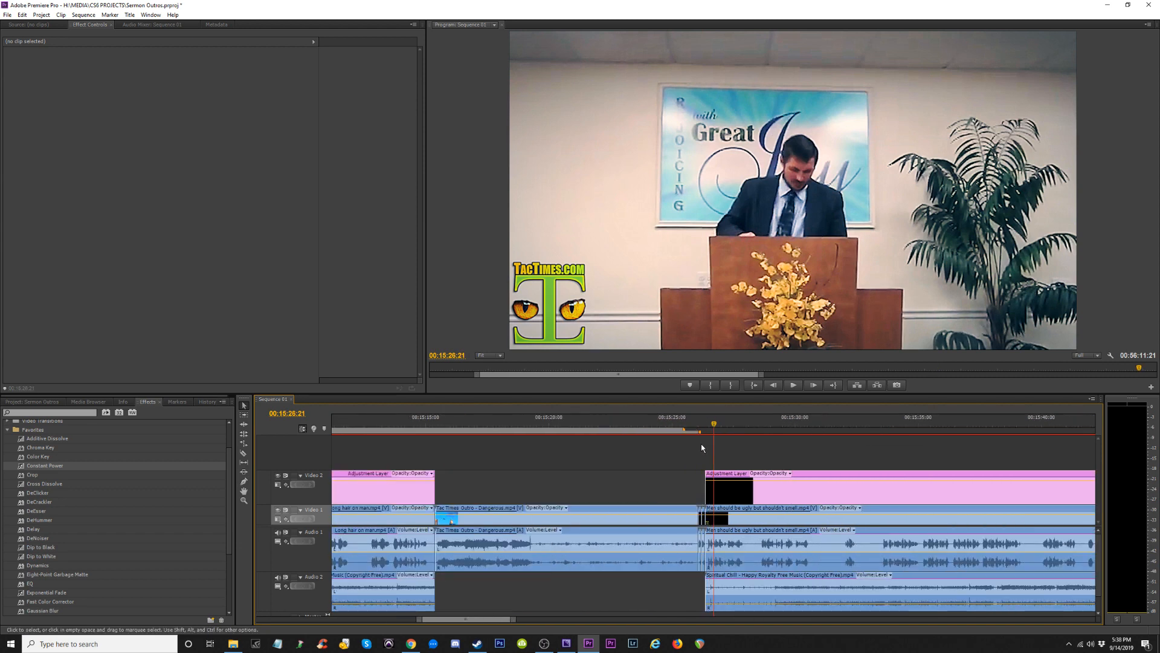
pyautogui.moveTo(655, 423); pyautogui.dragTo(349, 434)
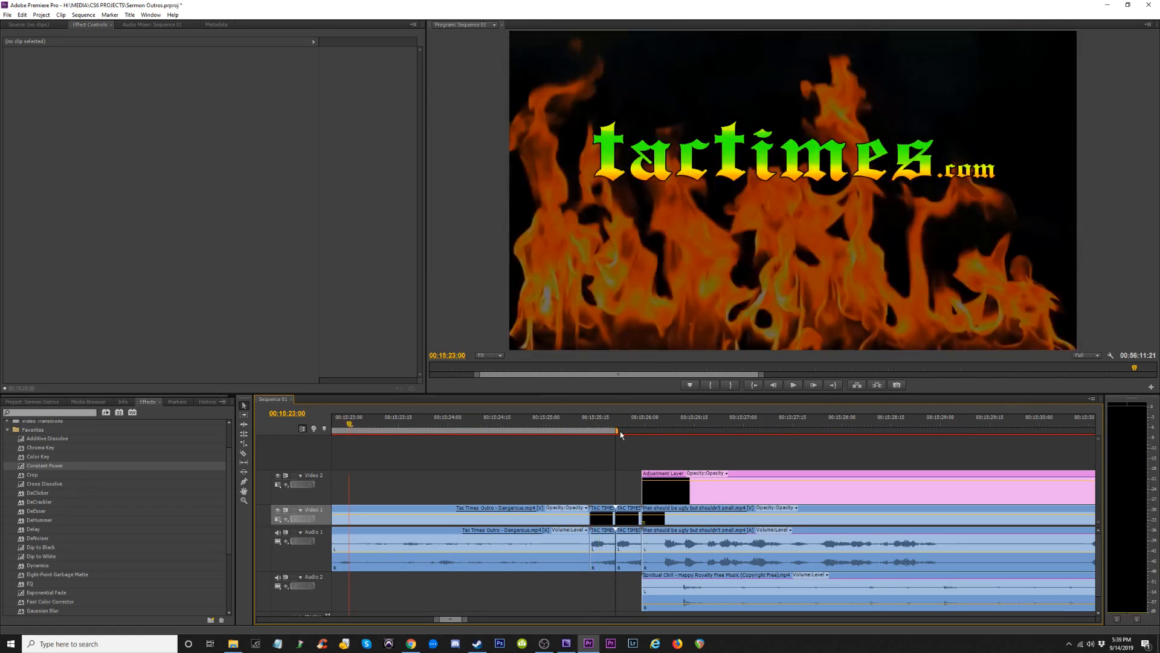
# Add a Constant Power fade to the Long hair on man music's end, extend it slightly under the outro and play the cut.
pyautogui.press('-')
pyautogui.press('-')
pyautogui.press('-')
pyautogui.press('-')
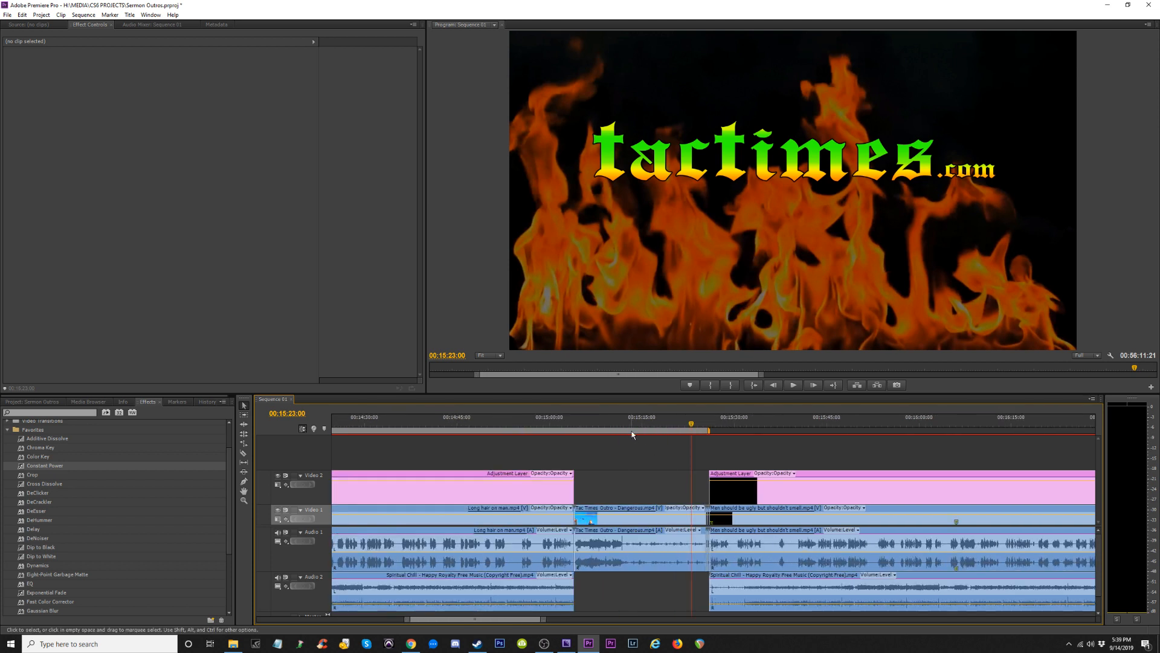
pyautogui.press('=')
pyautogui.click(573, 428)
pyautogui.moveTo(474, 424); pyautogui.dragTo(469, 424)
pyautogui.press('=')
pyautogui.press('=')
pyautogui.press('=')
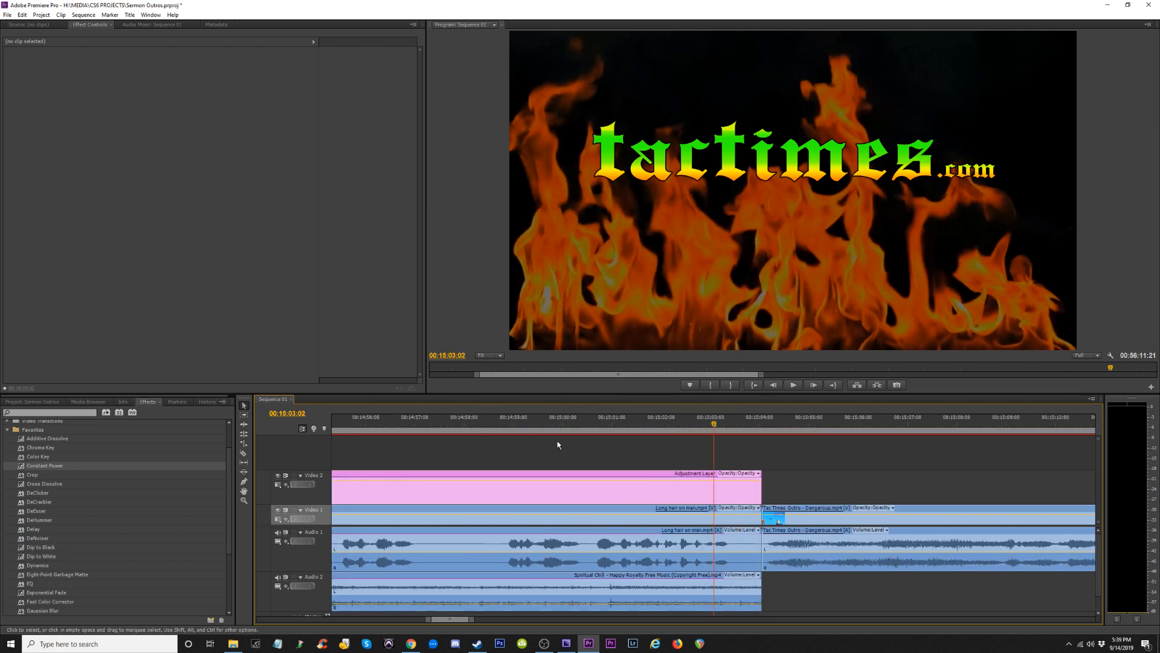
pyautogui.click(49, 464)
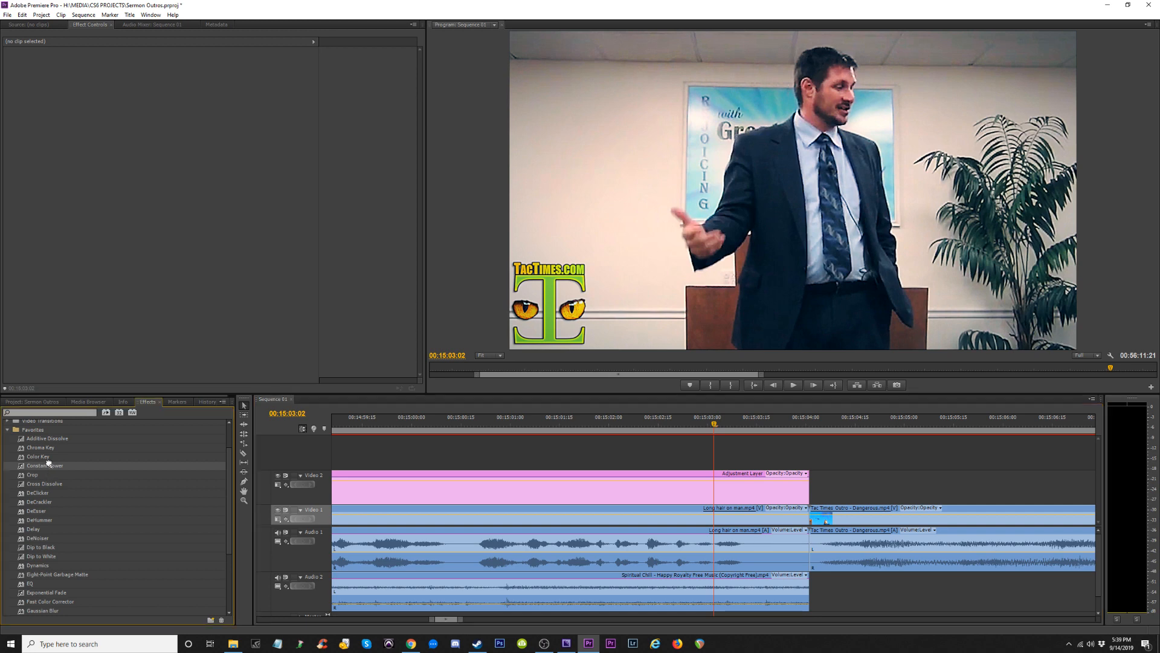
pyautogui.moveTo(799, 597); pyautogui.dragTo(802, 595)
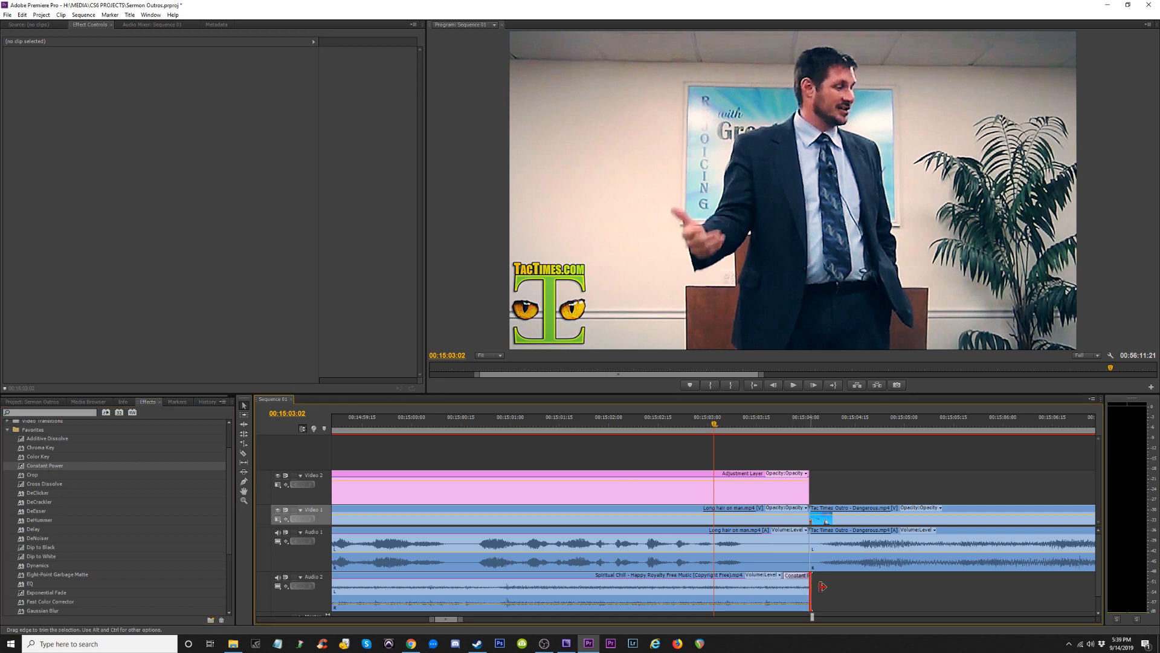
pyautogui.press('space')
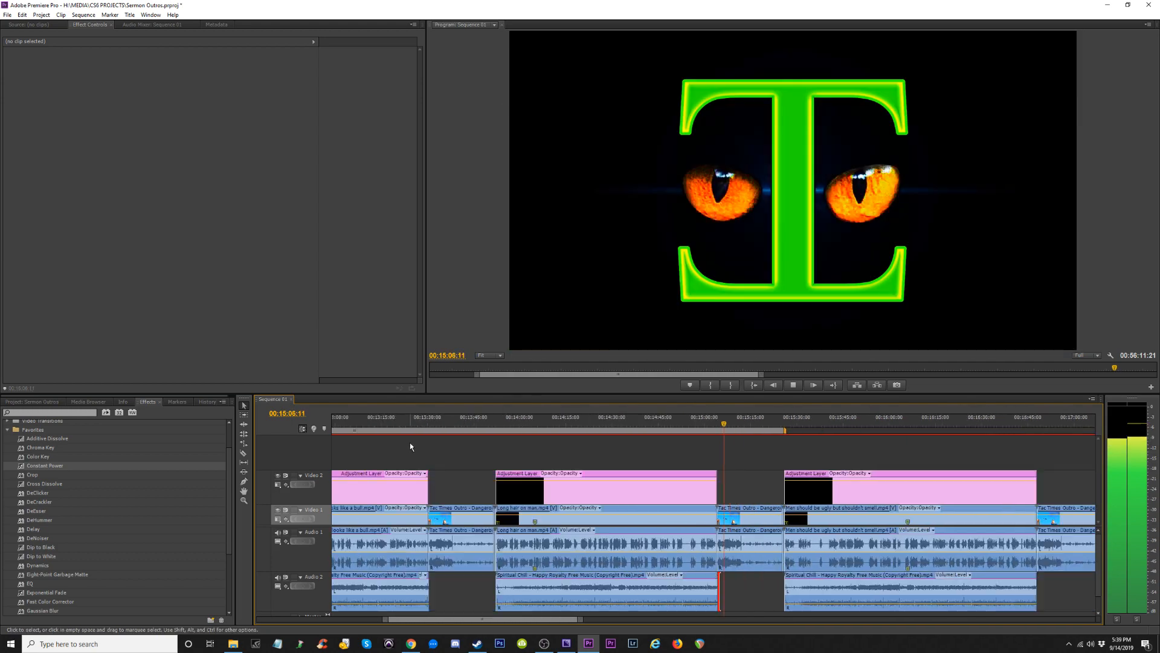
# Set the work area's start to 00:13:52:00, at the join between the static clips before Long hair on man.
pyautogui.press('-')
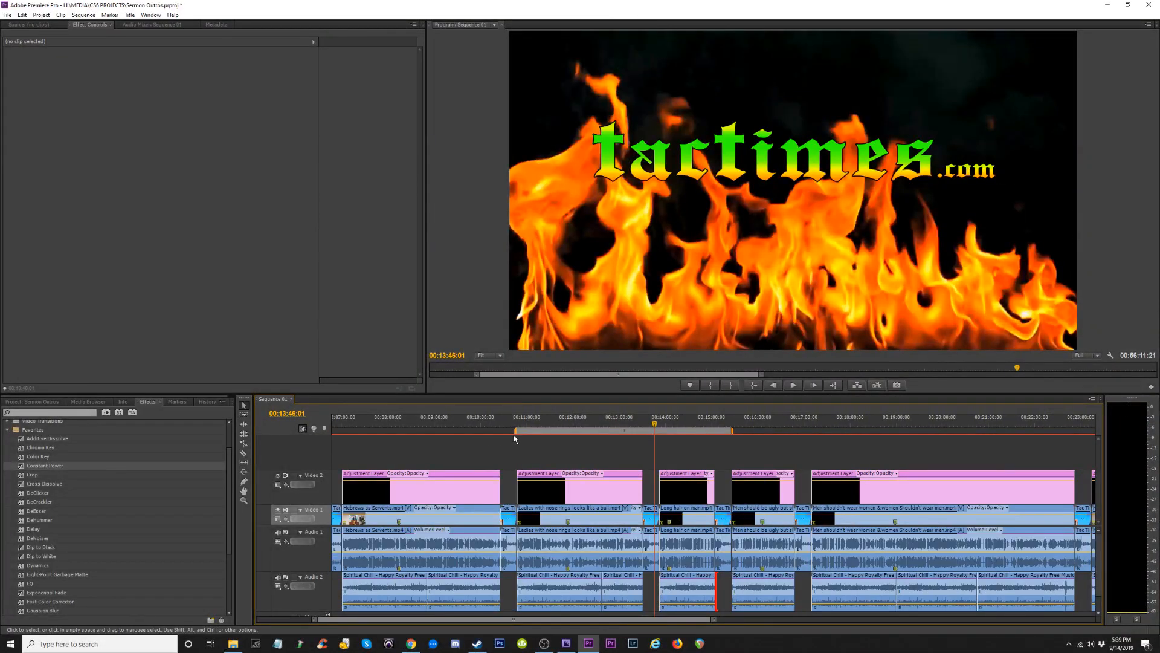
pyautogui.moveTo(626, 433); pyautogui.dragTo(660, 440)
pyautogui.click(660, 425)
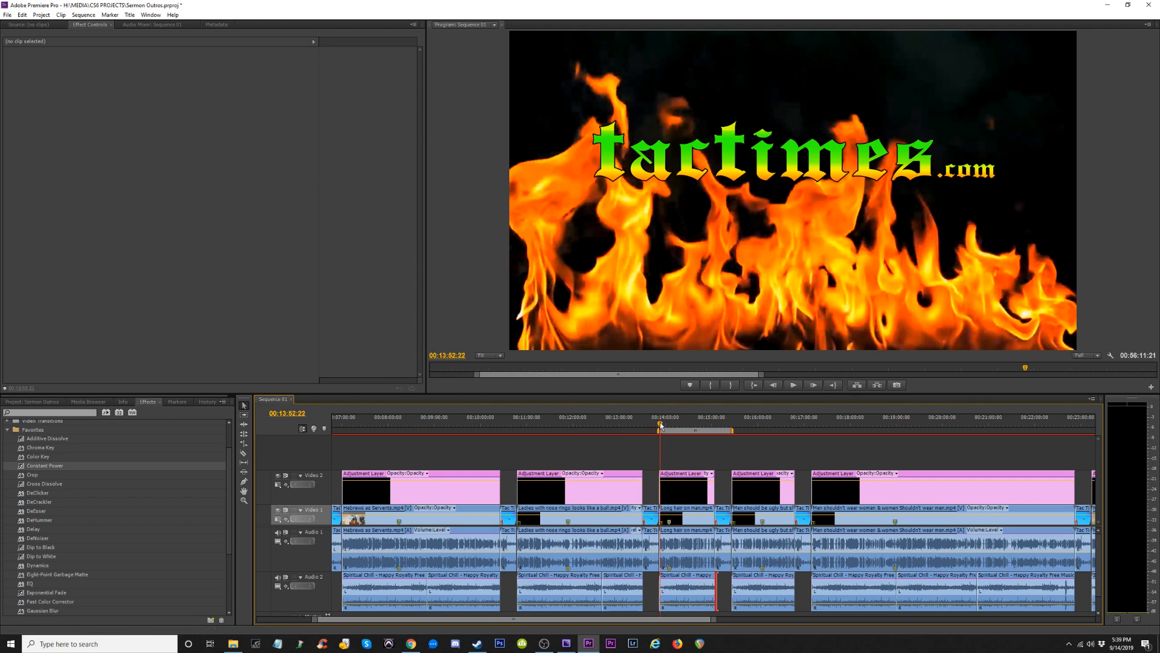
pyautogui.press('=')
pyautogui.press('=')
pyautogui.press('=')
pyautogui.press('=')
pyautogui.press('=')
pyautogui.press('=')
pyautogui.press('=')
pyautogui.press('=')
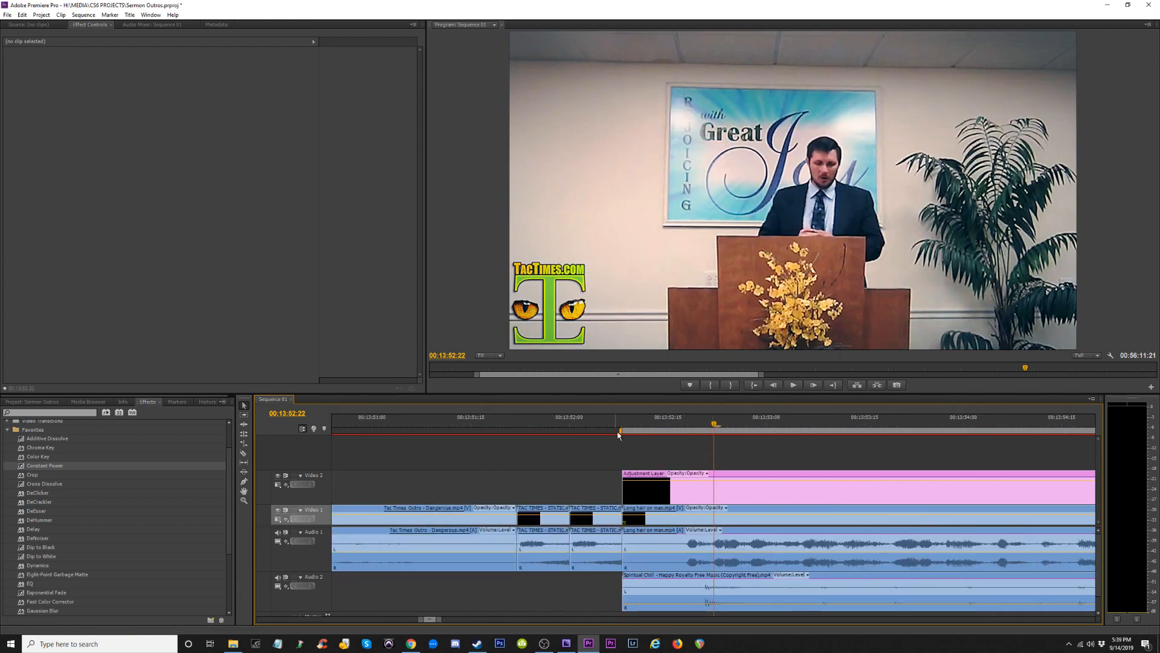
pyautogui.moveTo(713, 437)
pyautogui.mouseDown()
pyautogui.moveTo(537, 437)
pyautogui.moveTo(568, 434)
pyautogui.mouseUp()
# Play the opening of the Long hair on man segment from the work area's start.
pyautogui.click(568, 418)
pyautogui.press('space')
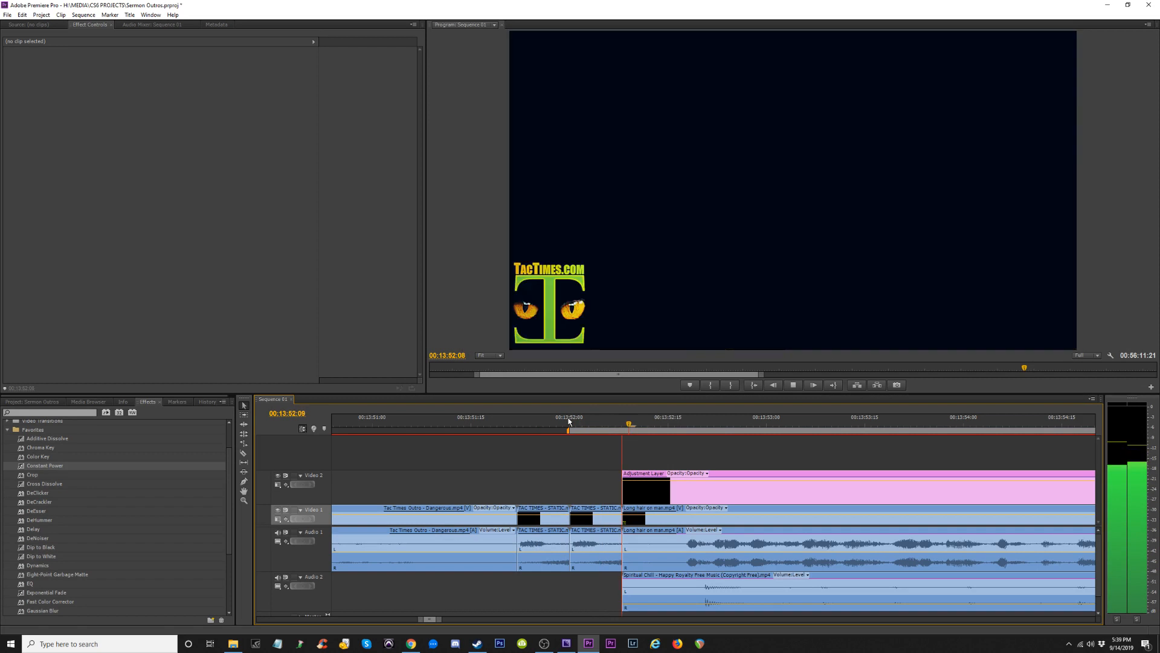
pyautogui.press('-')
pyautogui.press('-')
pyautogui.press('-')
pyautogui.press('-')
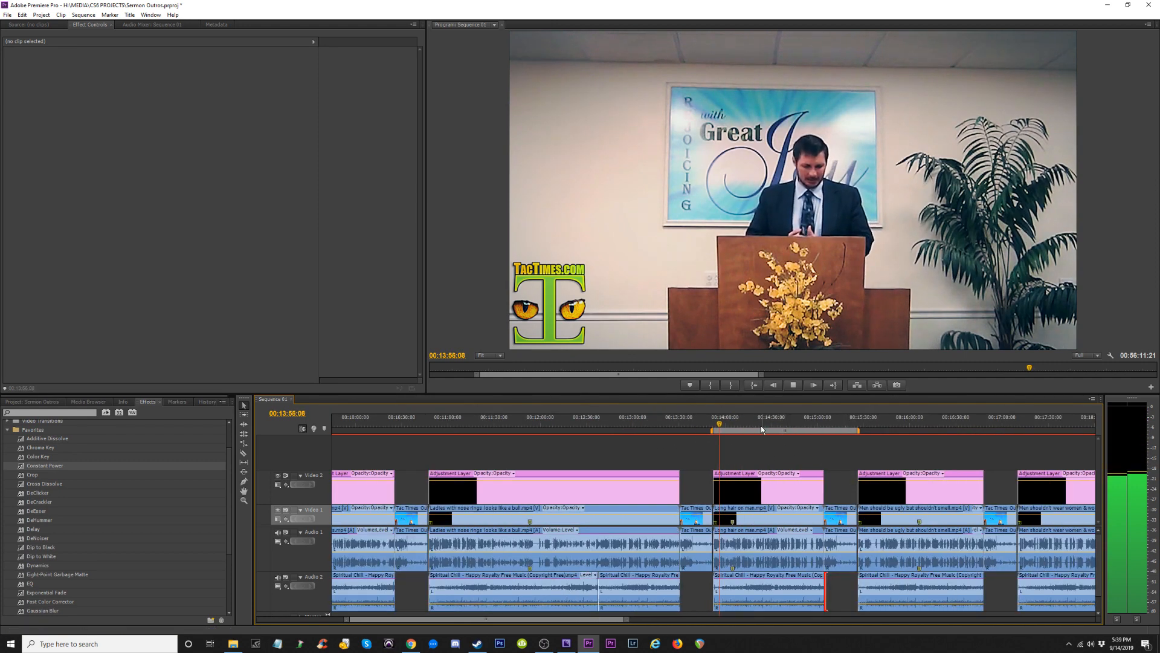
pyautogui.press('=')
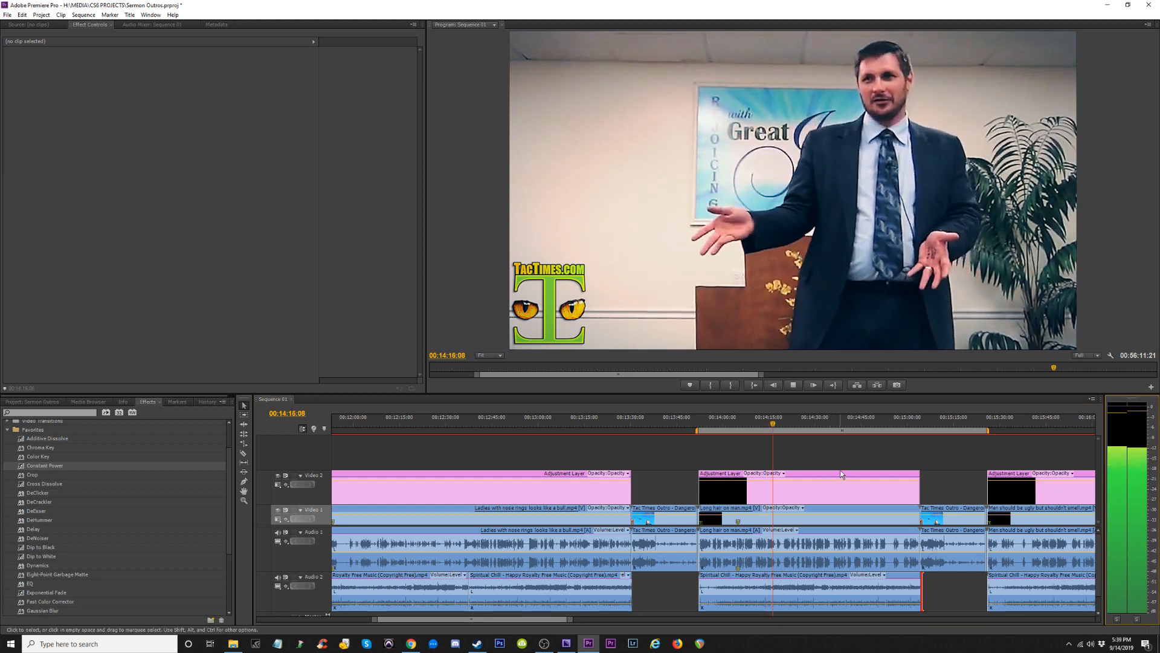
# Check the queued exports in Adobe Media Encoder, then survey the sequence's segments while Long hair on man keeps playing.
pyautogui.click(566, 644)
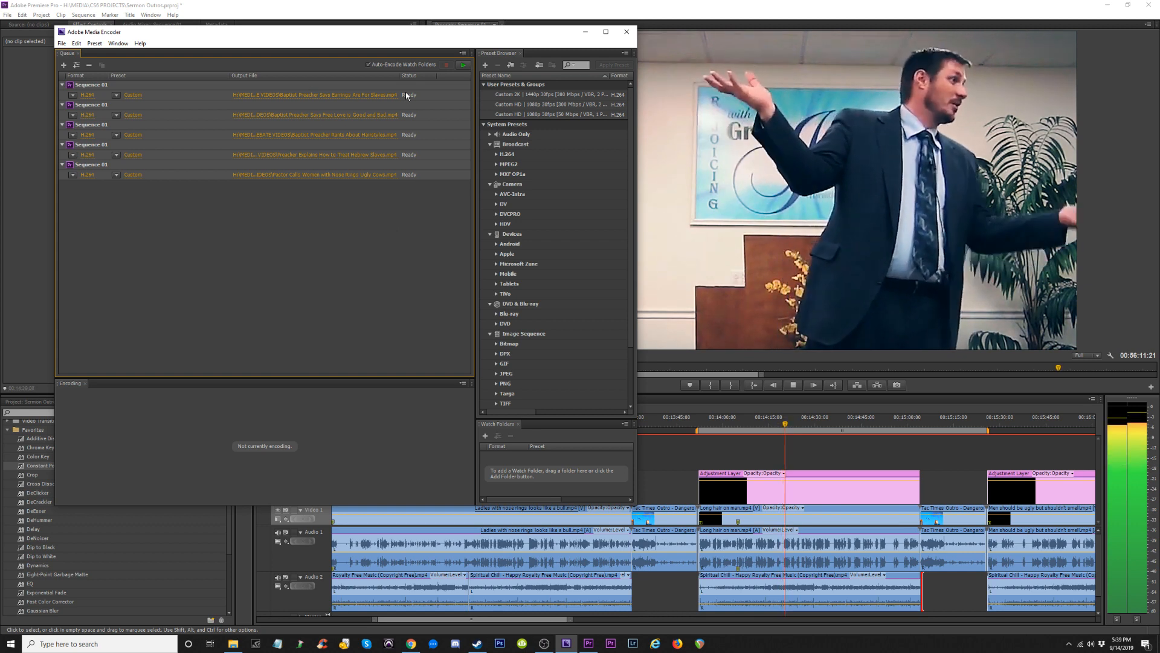
pyautogui.click(586, 31)
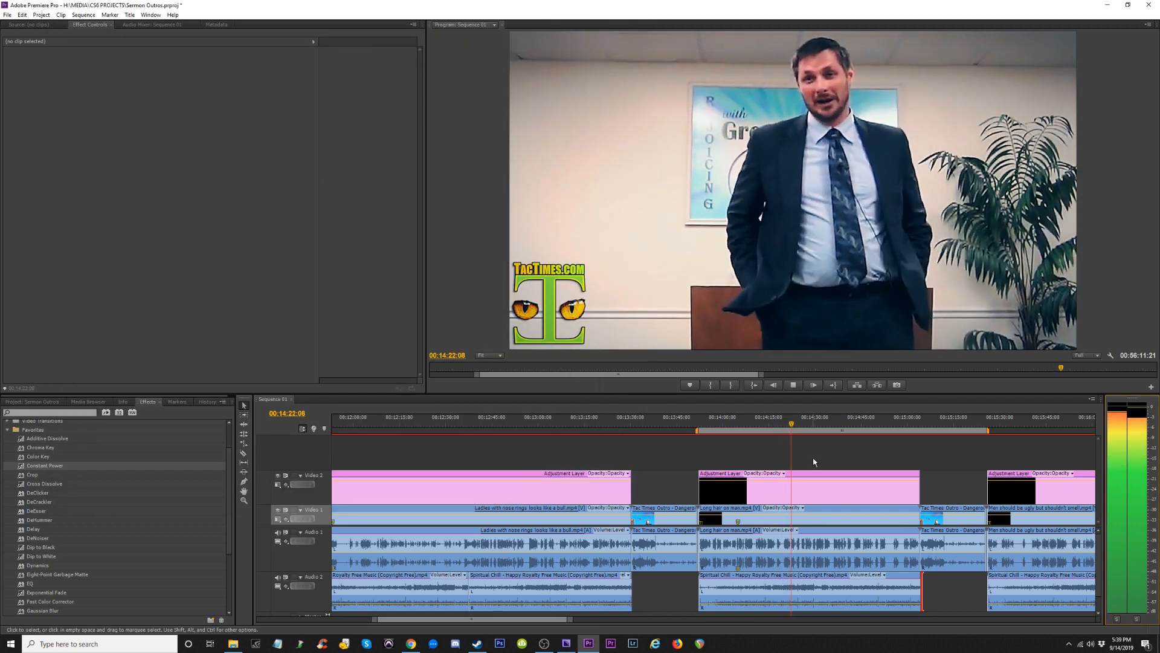
pyautogui.press('-')
pyautogui.press('-')
pyautogui.press('-')
pyautogui.press('-')
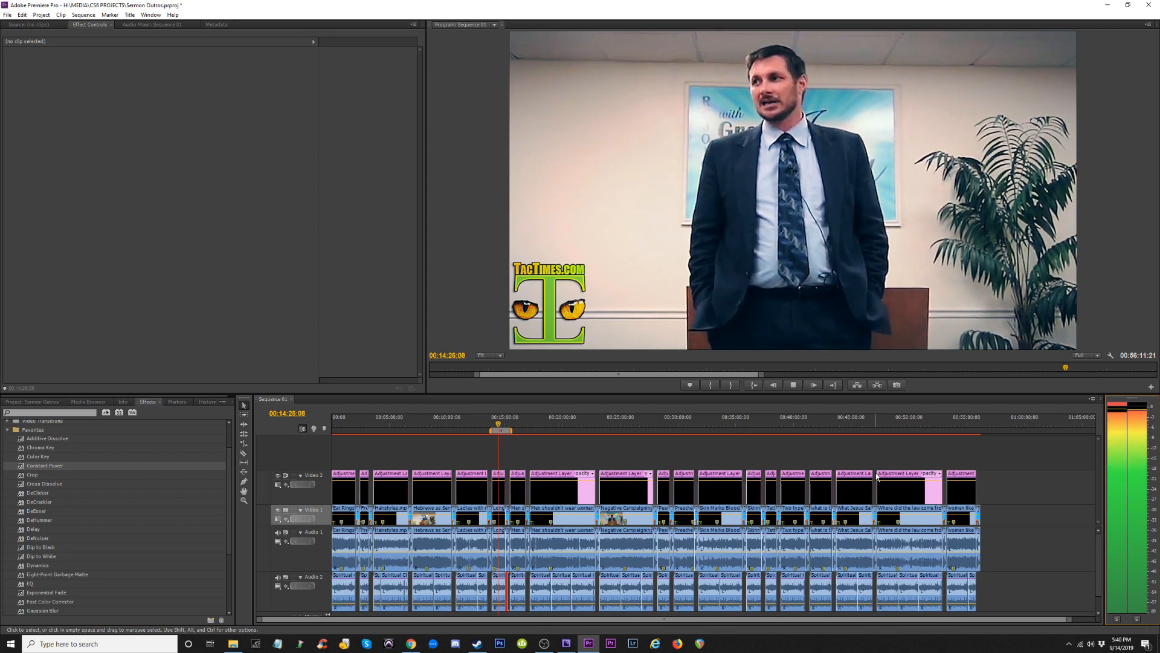
pyautogui.press('=')
pyautogui.press('=')
pyautogui.press('=')
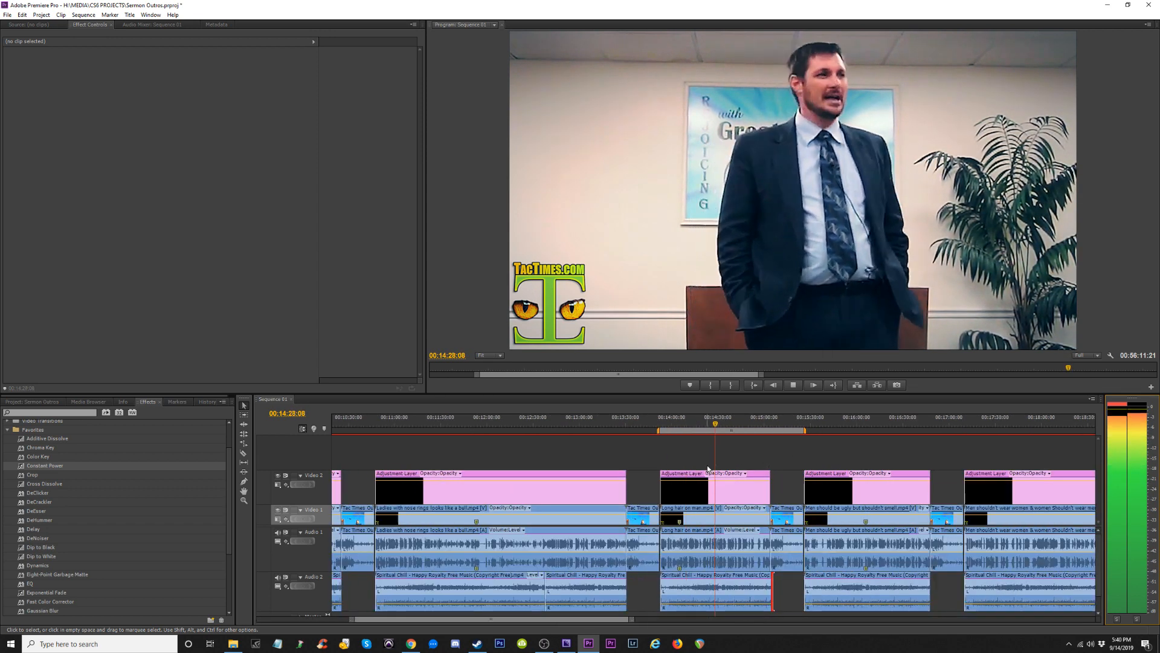
# Check the live stream's status in OBS and let the Long hair on man segment play through into its outro.
pyautogui.hotkey('alt', 'Tab')
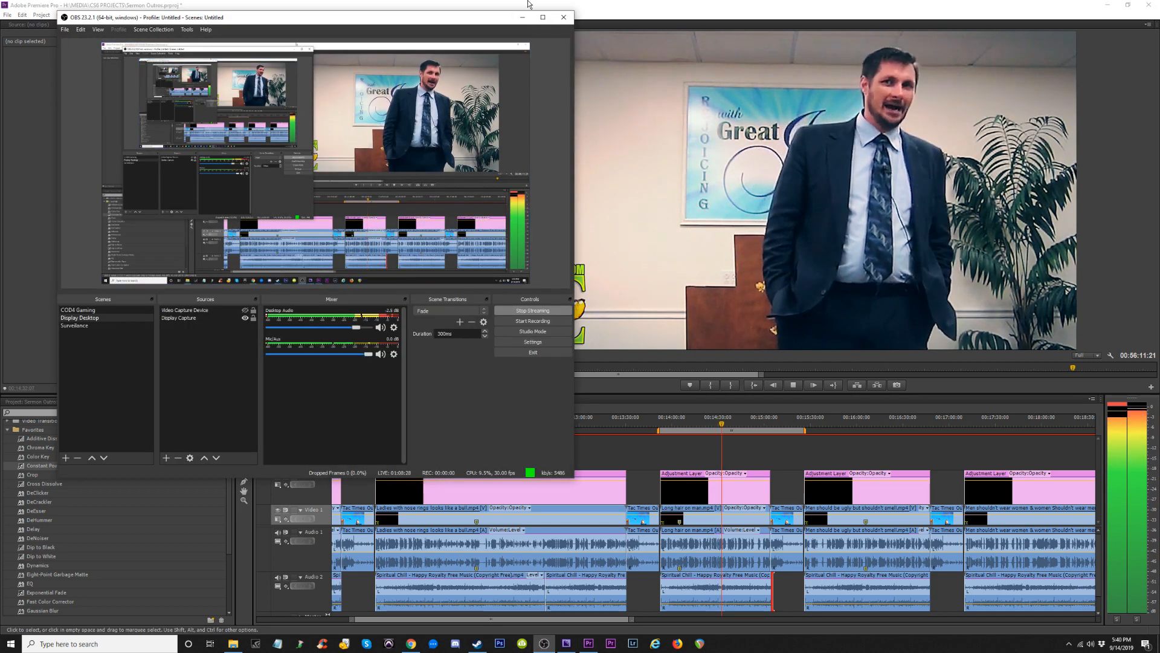
pyautogui.click(523, 18)
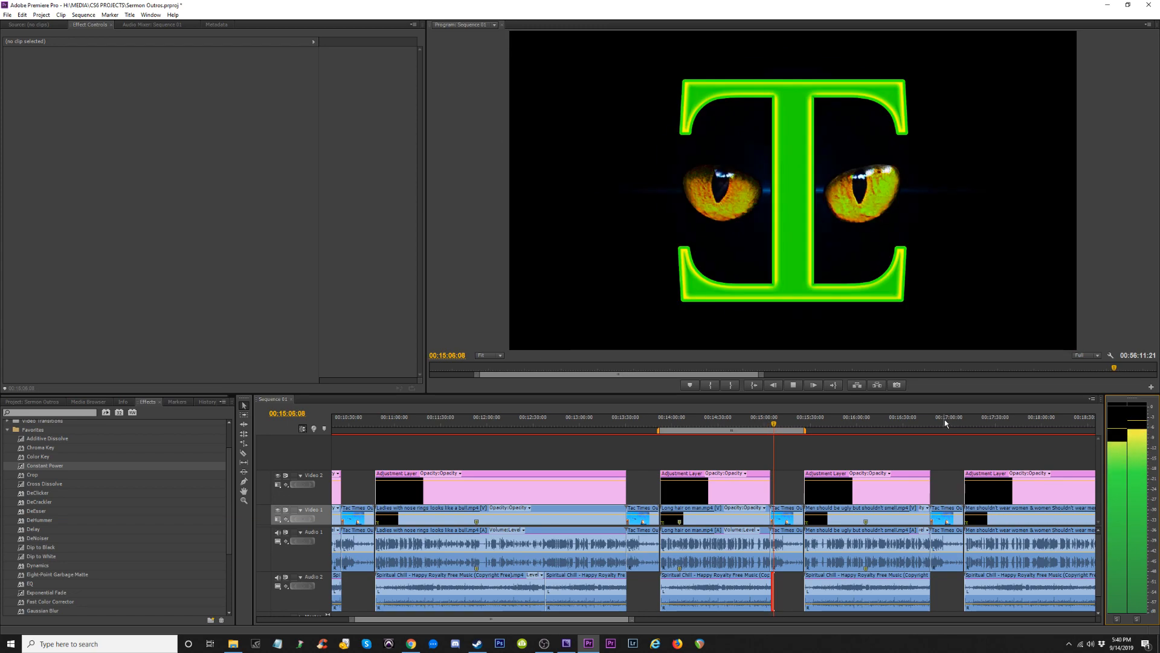
# Play the Men should be ugly but shouldn't smell segment from 00:15:25:21 through into its outro.
pyautogui.press('=')
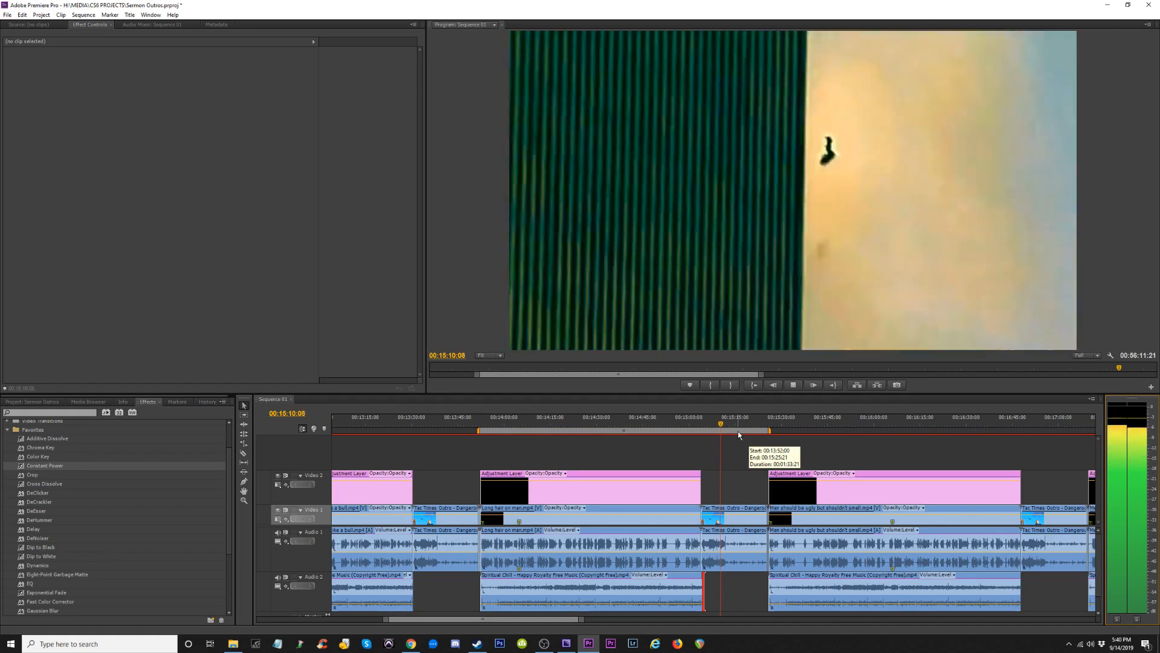
pyautogui.press('space')
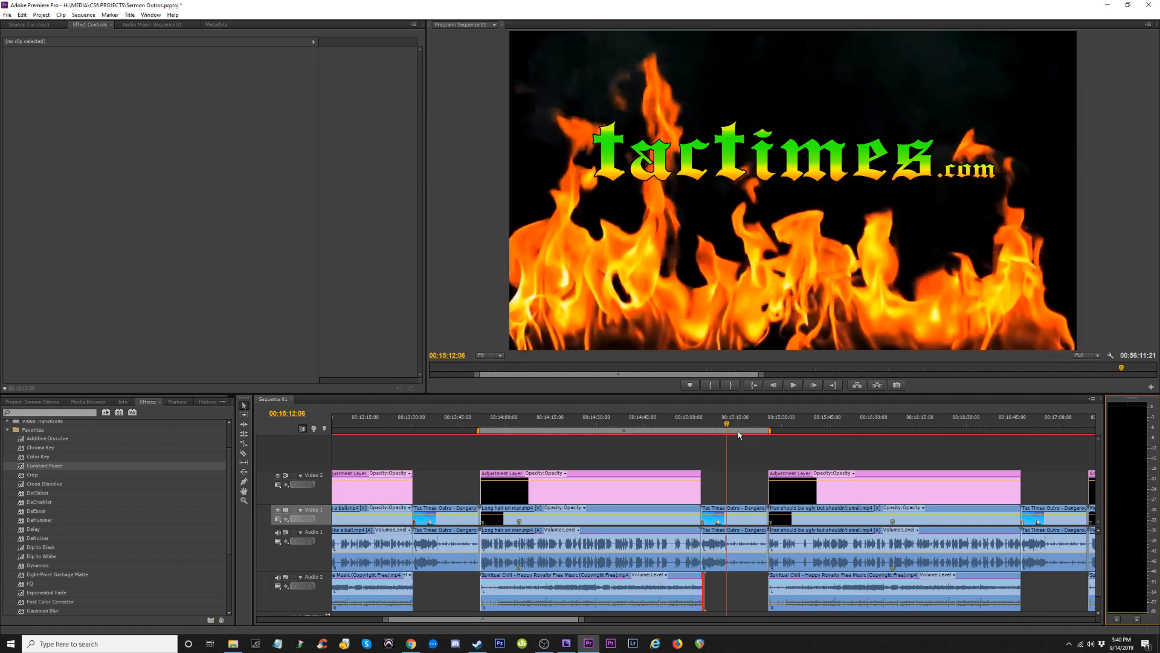
pyautogui.click(769, 423)
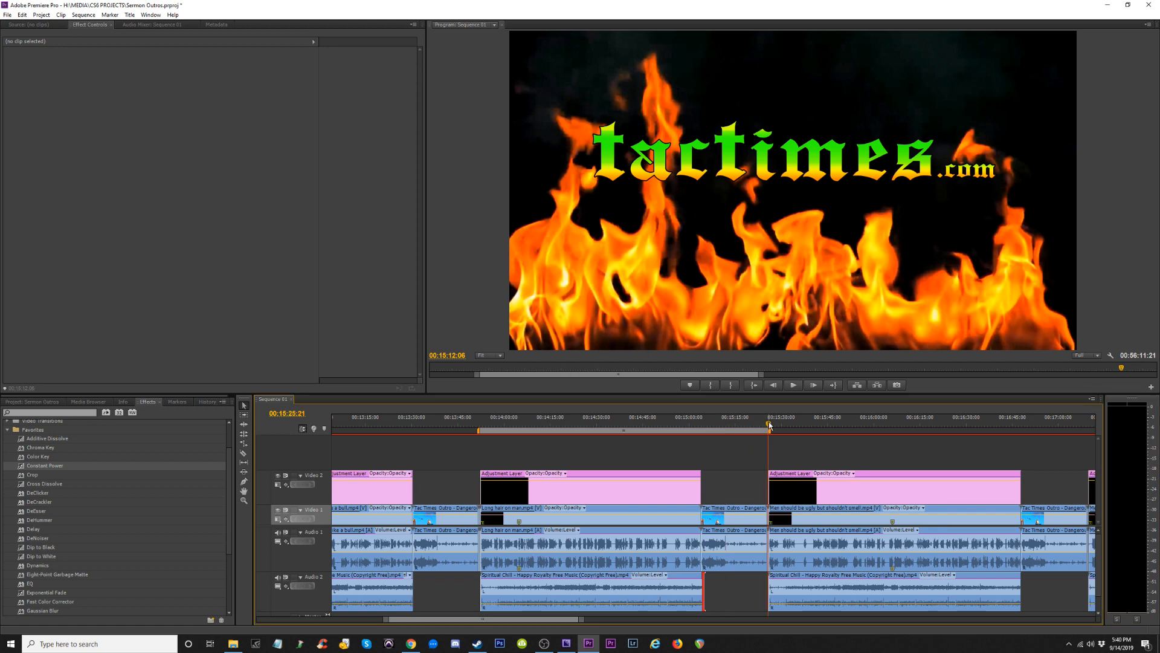
pyautogui.press('space')
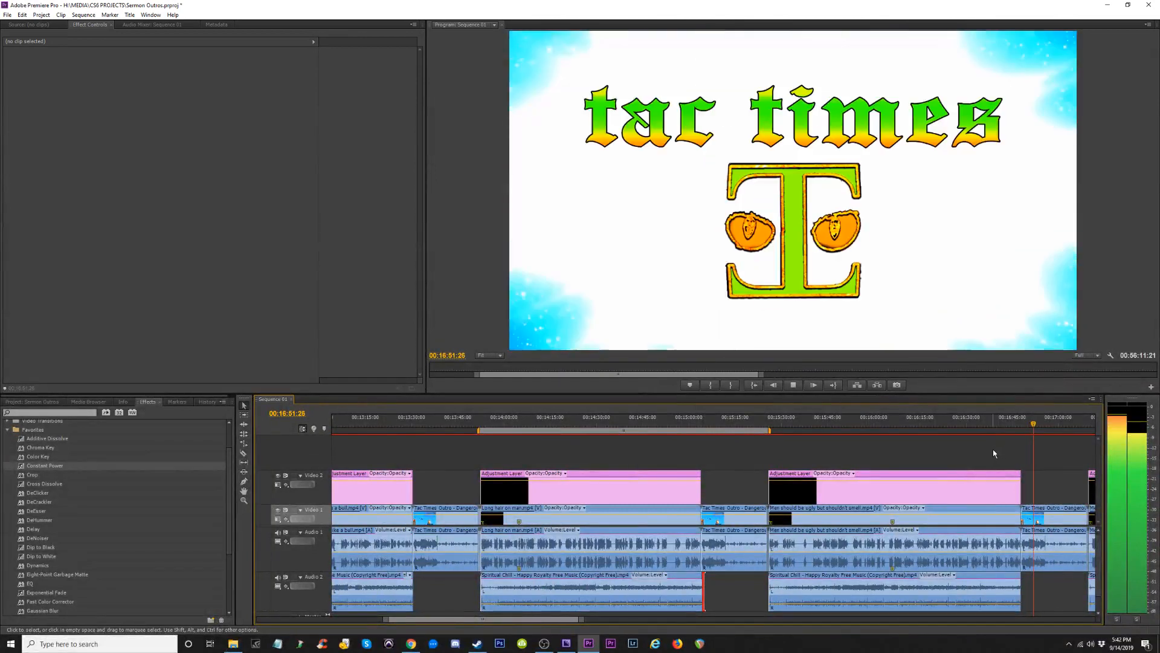
pyautogui.press('space')
# Insert a copy of the Ear Rings are for Slaves segment, with its adjustment layer and music, at 00:15:25:29, before Men should be ugly but shouldn't smell.
pyautogui.press('-')
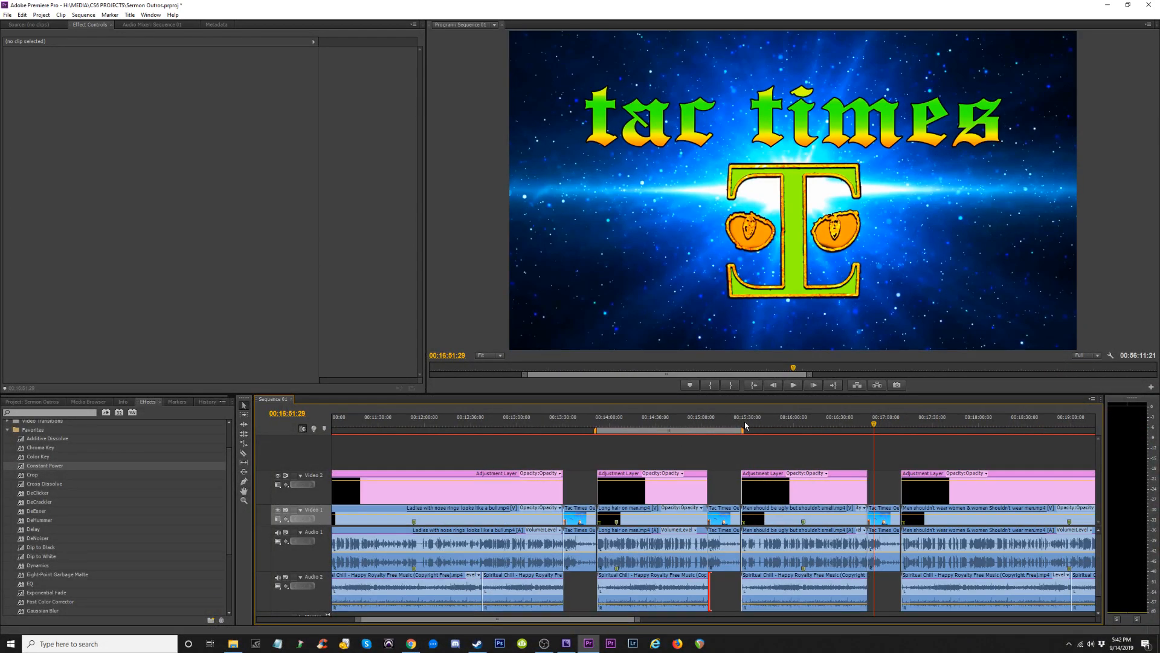
pyautogui.press('-')
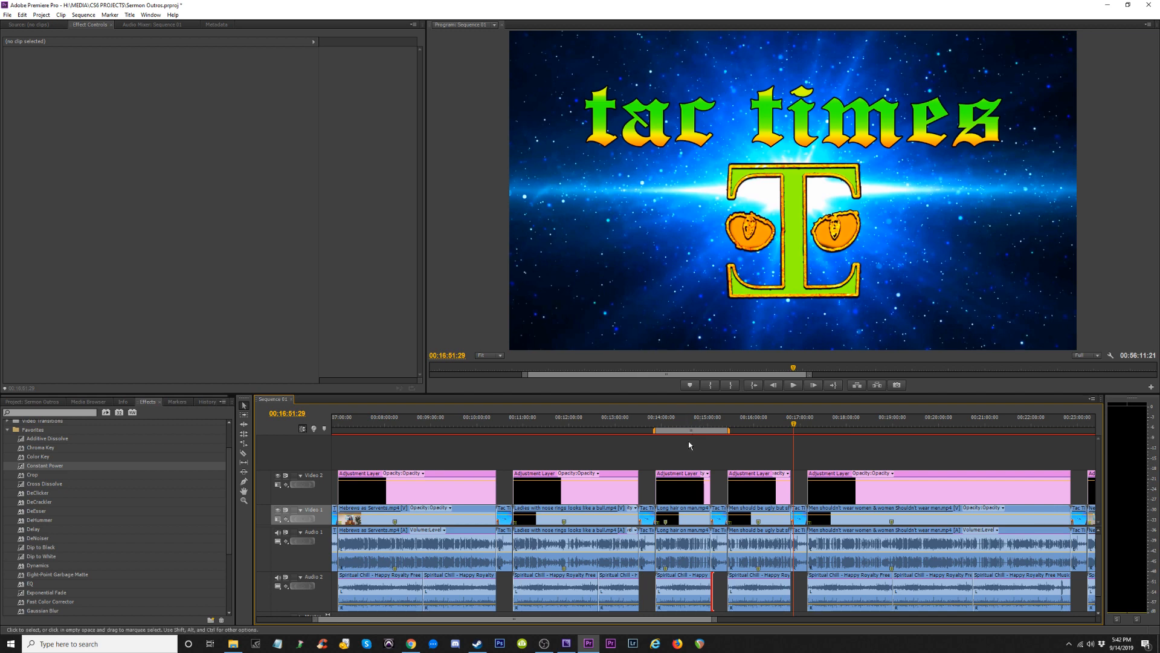
pyautogui.press('-')
pyautogui.press('-')
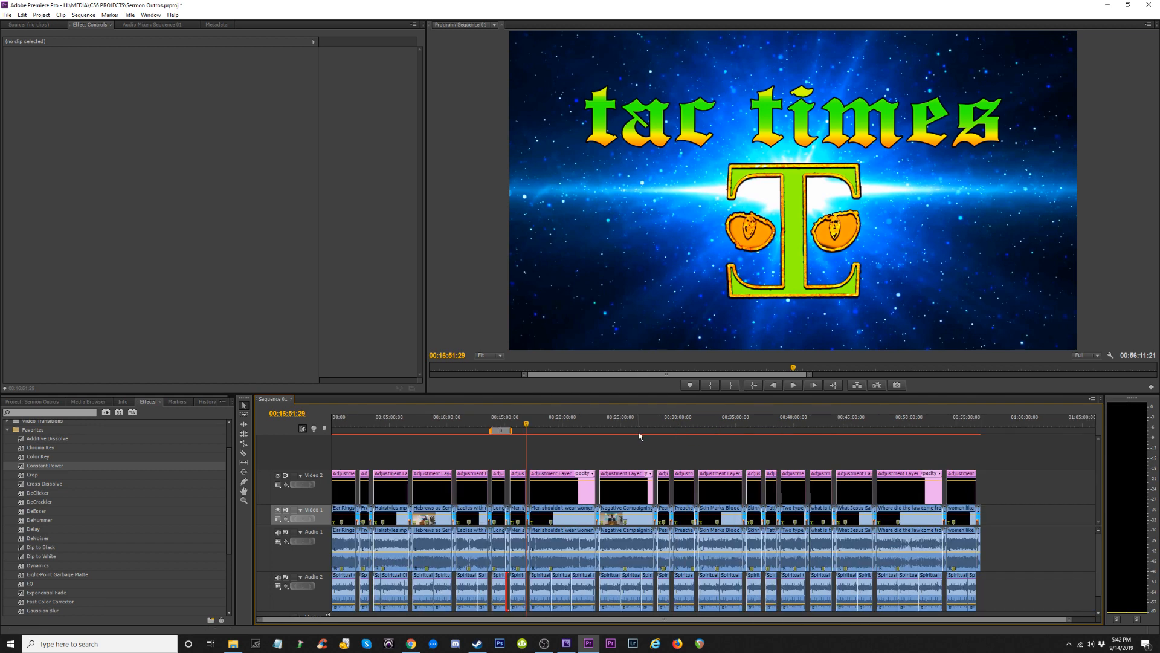
pyautogui.press('=')
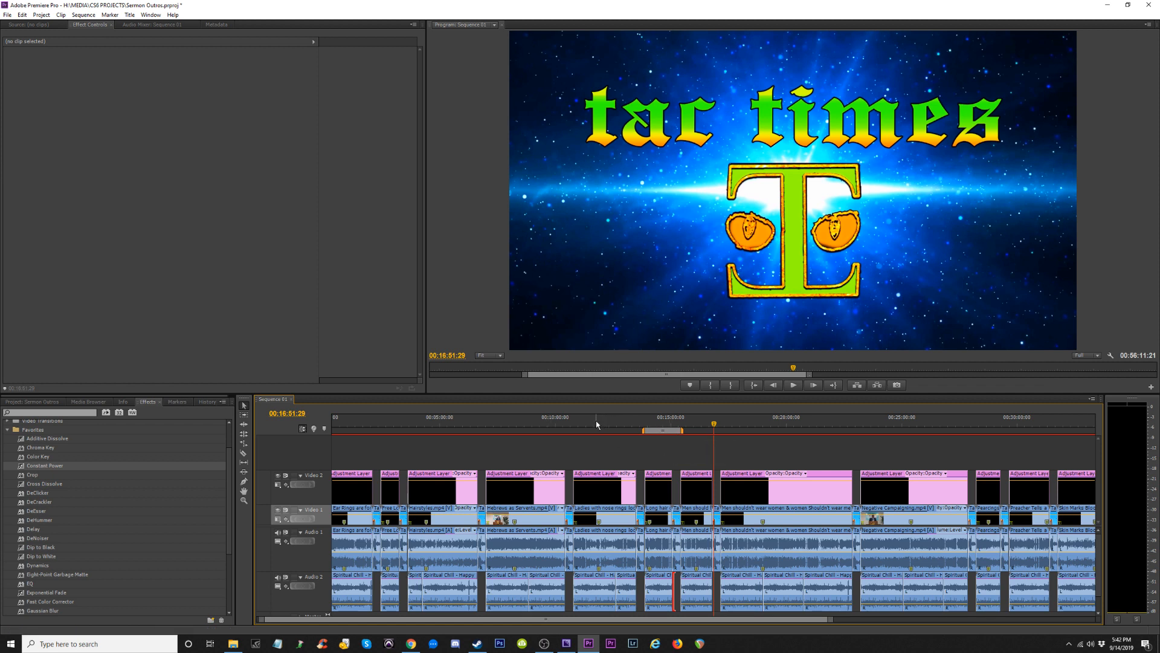
pyautogui.moveTo(596, 421); pyautogui.dragTo(342, 417)
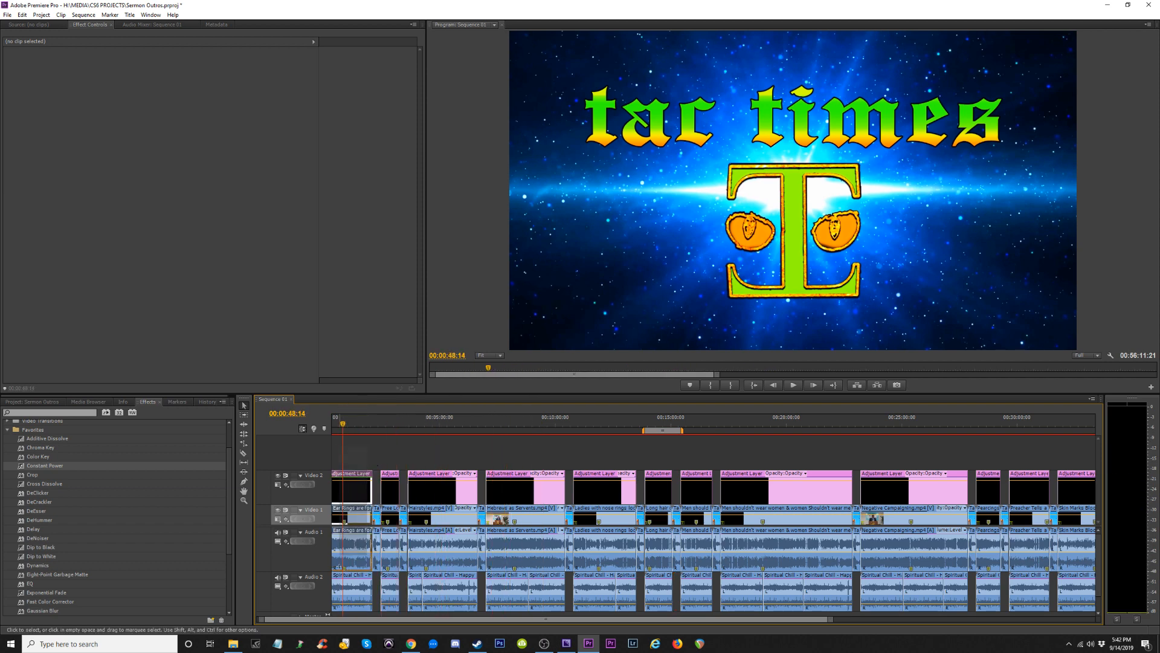
pyautogui.moveTo(339, 567); pyautogui.dragTo(347, 613)
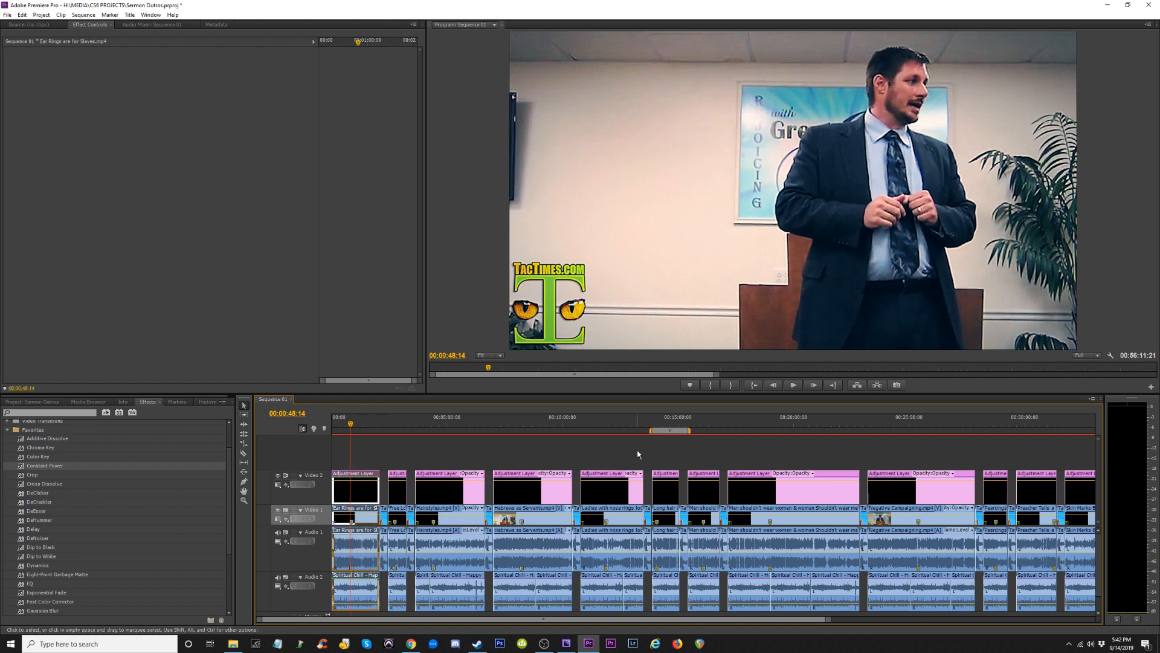
pyautogui.click(694, 422)
pyautogui.press('=')
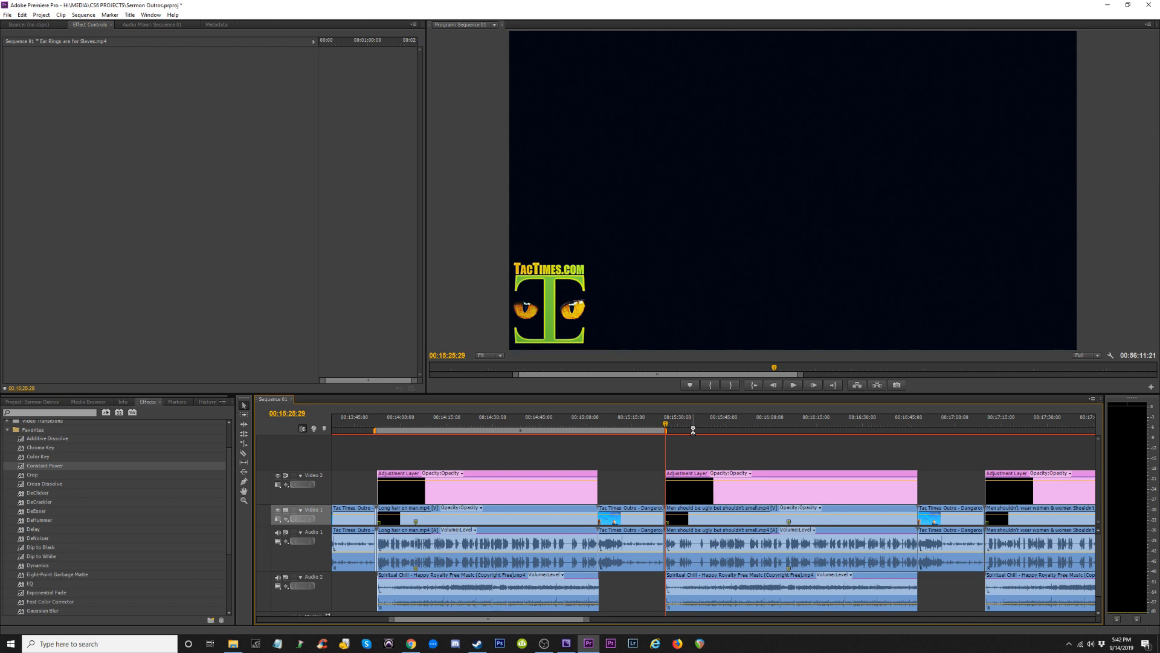
pyautogui.hotkey('ctrl', 'shift', 'v')
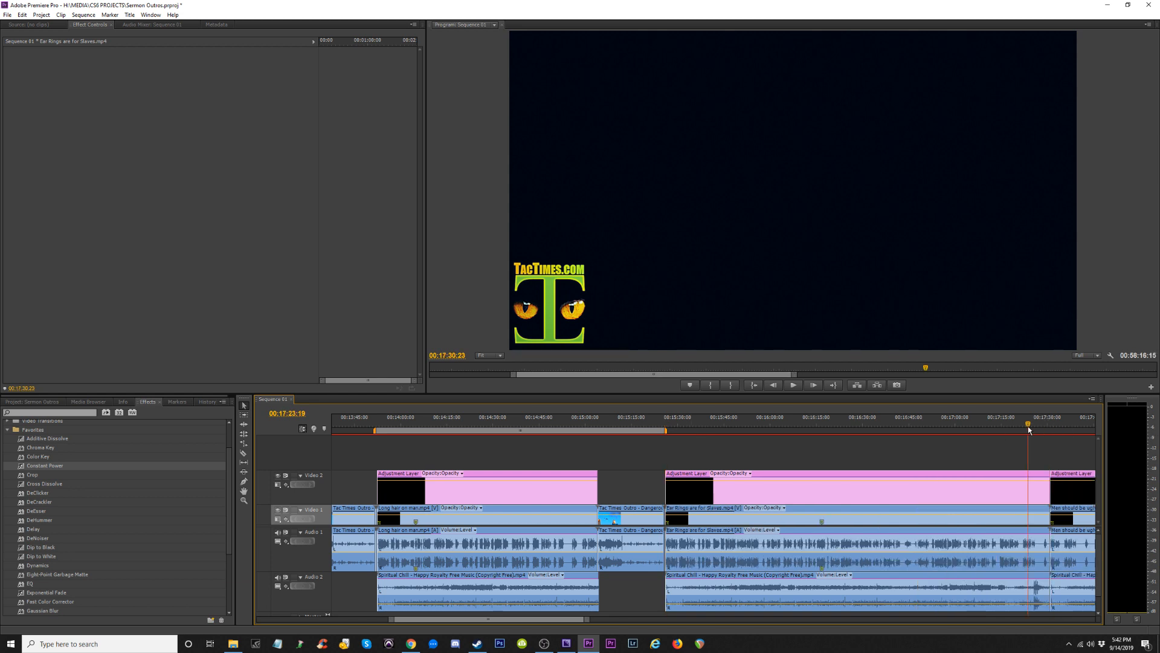
# Review the join after Ear Rings are for Slaves and trim about 10 seconds off the start of the following segment's adjustment layer, sermon clip and music.
pyautogui.press('=')
pyautogui.press('space')
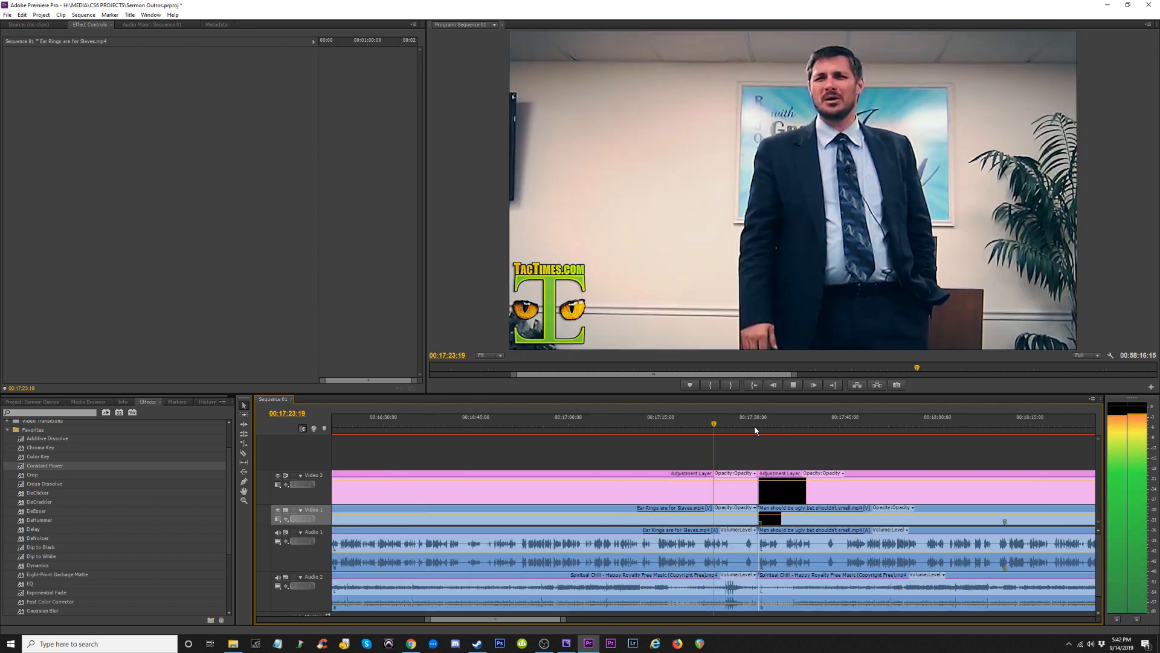
pyautogui.click(742, 425)
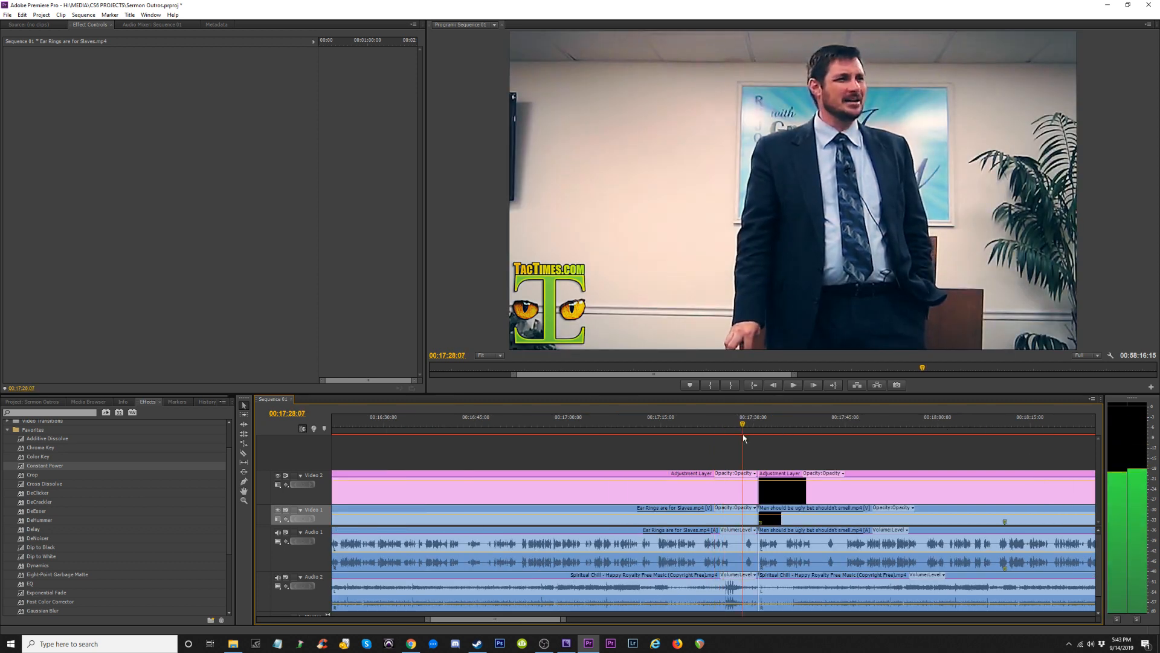
pyautogui.press('space')
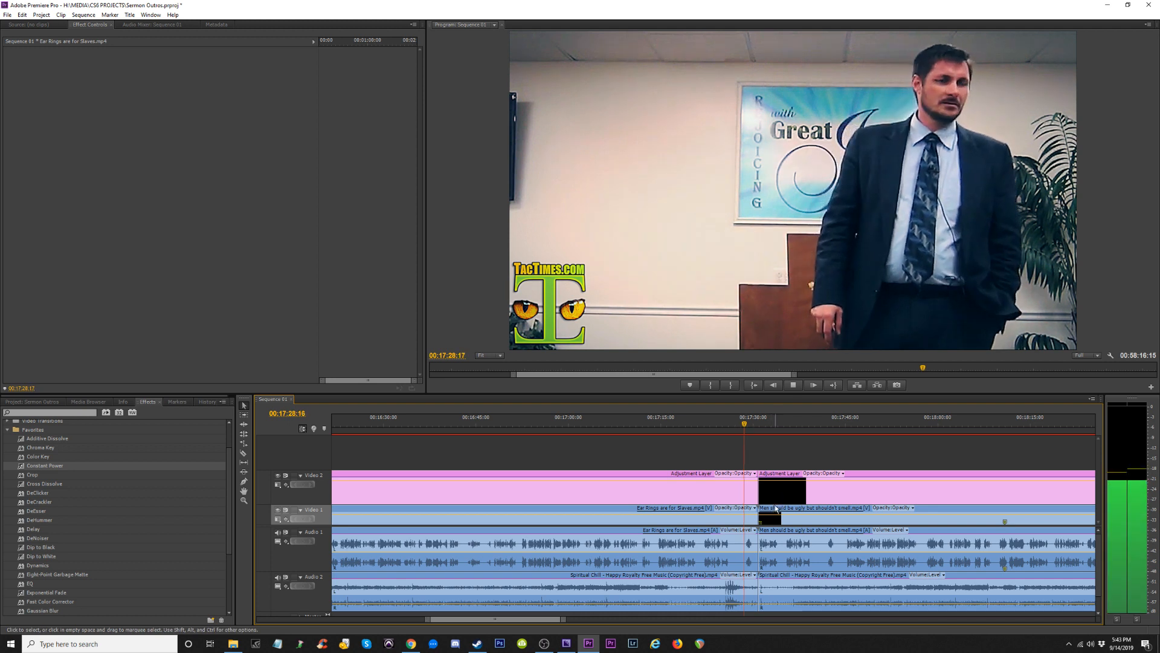
pyautogui.press('space')
pyautogui.moveTo(764, 495); pyautogui.dragTo(826, 495)
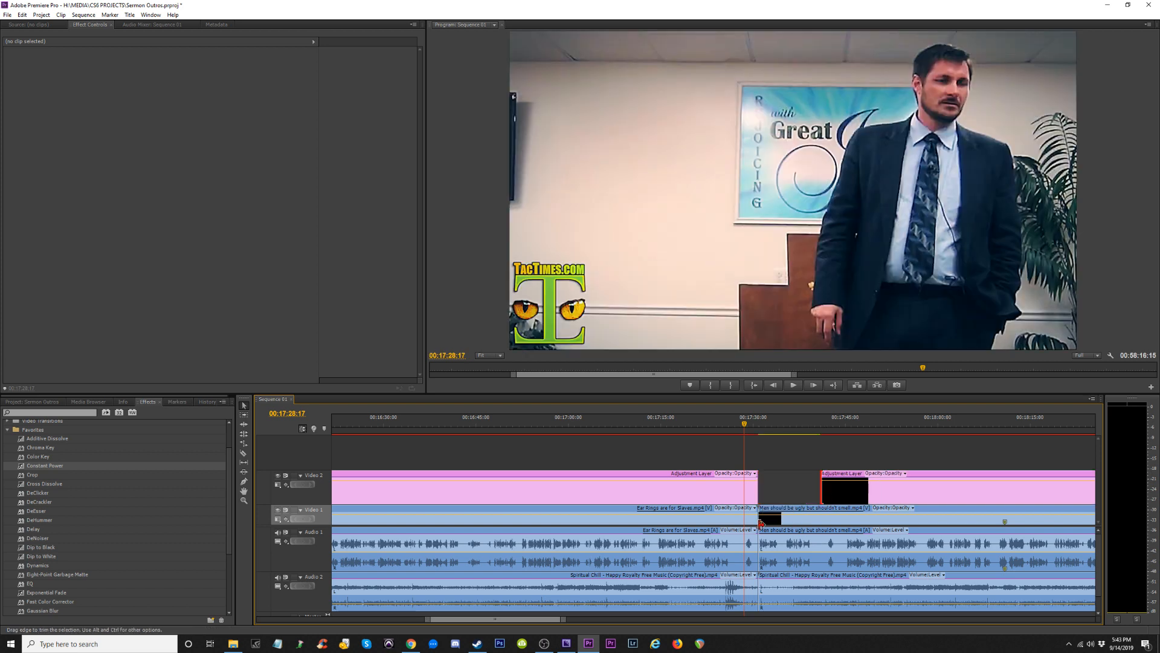
pyautogui.moveTo(762, 520); pyautogui.dragTo(824, 521)
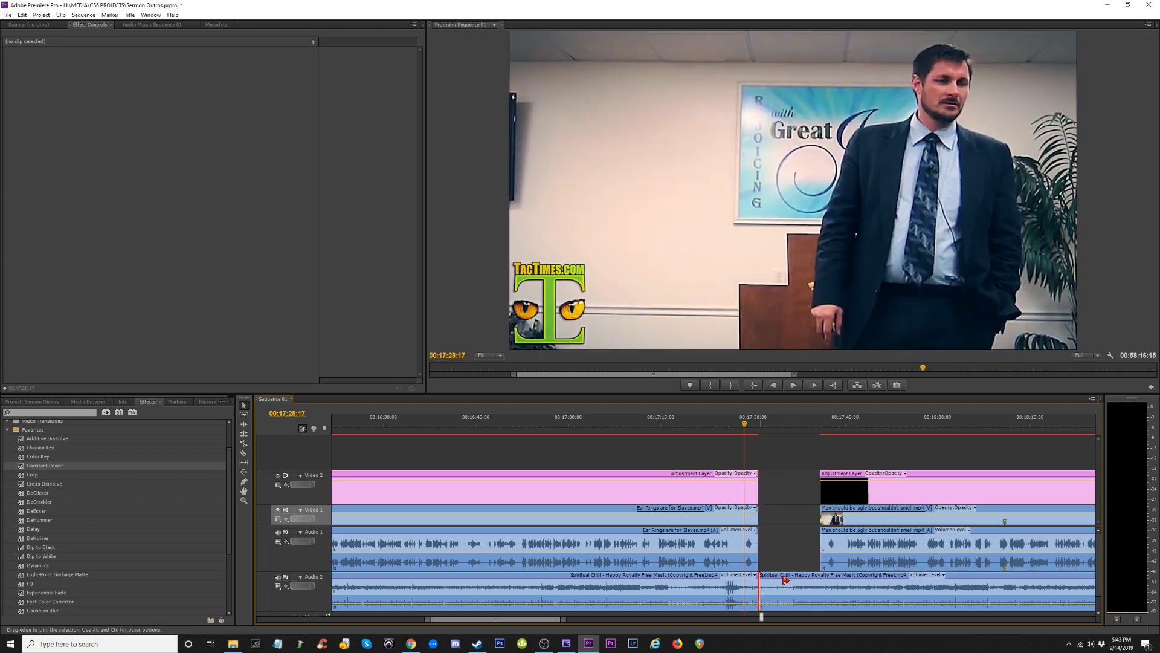
pyautogui.moveTo(785, 581); pyautogui.dragTo(822, 580)
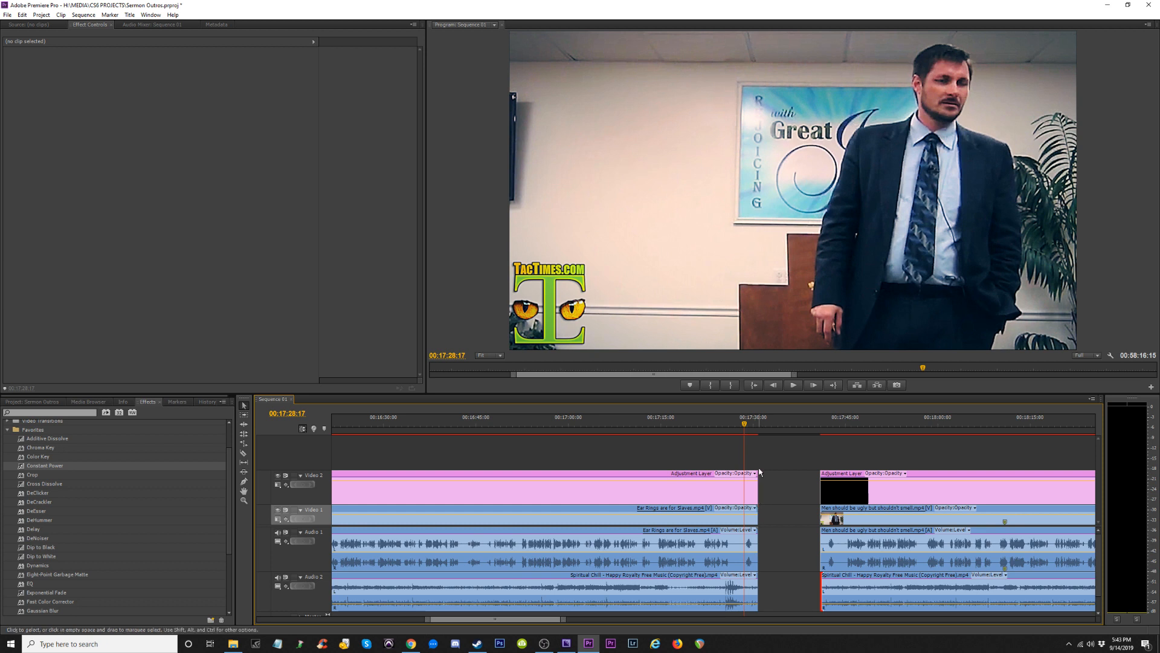
# Trim the end of the inserted Ear Rings are for Slaves segment, including adjustment layer and music, to 00:17:30:03.
pyautogui.click(748, 425)
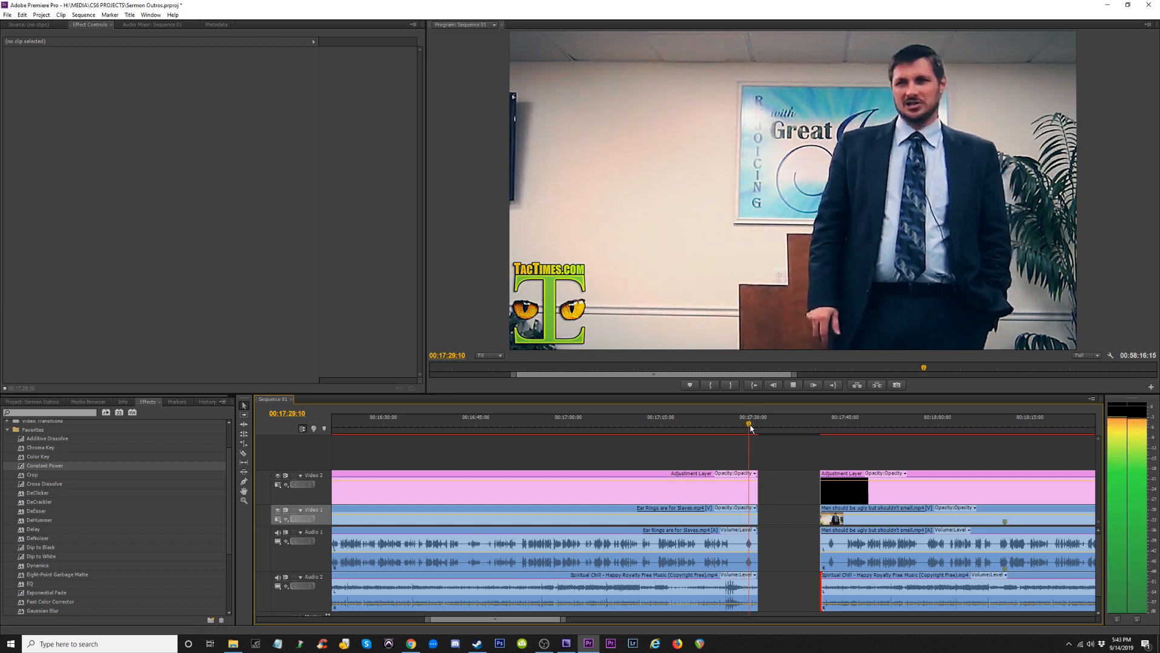
pyautogui.press('space')
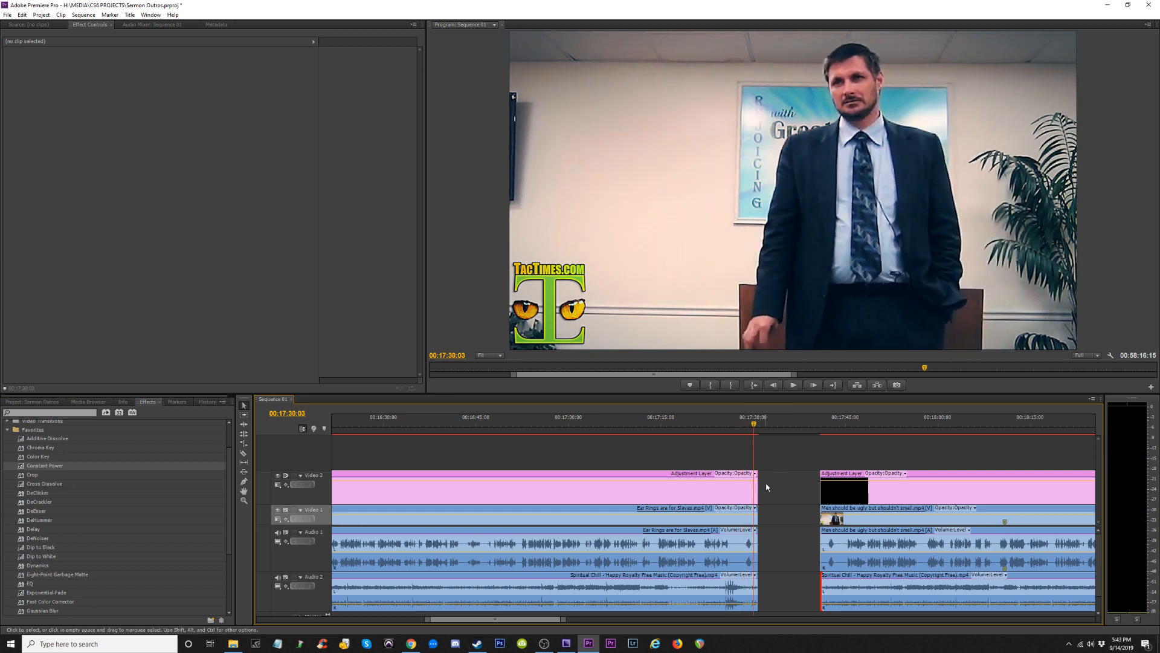
pyautogui.moveTo(759, 490); pyautogui.dragTo(753, 518)
pyautogui.moveTo(760, 581); pyautogui.dragTo(754, 581)
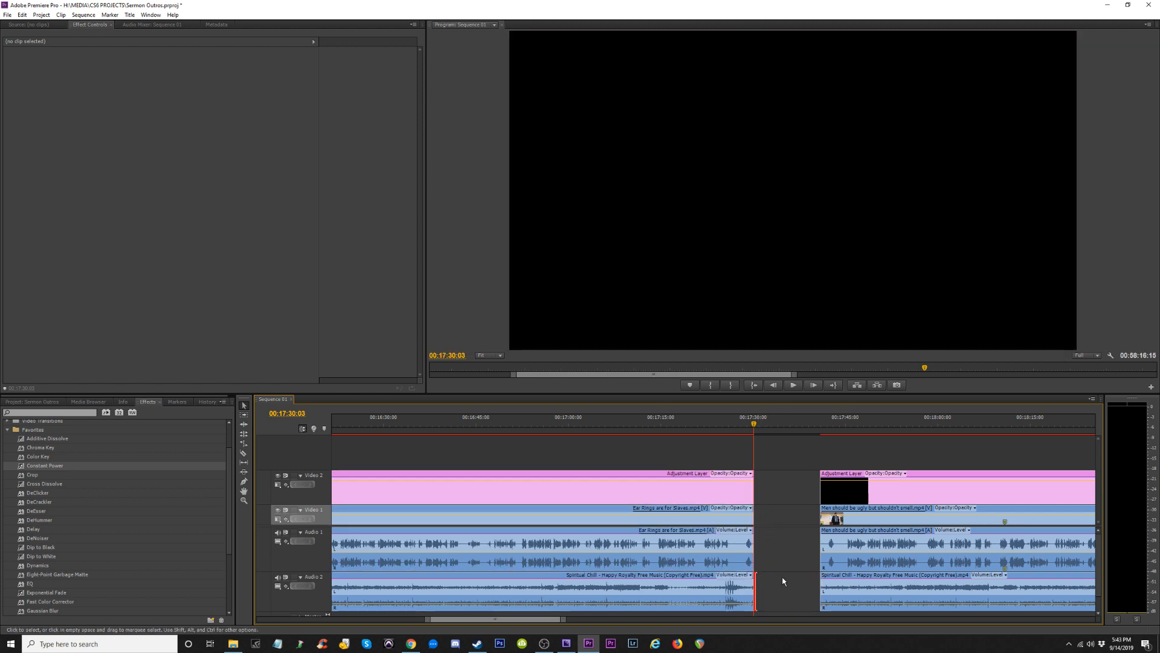
# Copy the static clip preceding Ear Rings are for Slaves to that segment's end and close the remaining gap before Men should be ugly but shouldn't smell.
pyautogui.press('-')
pyautogui.press('-')
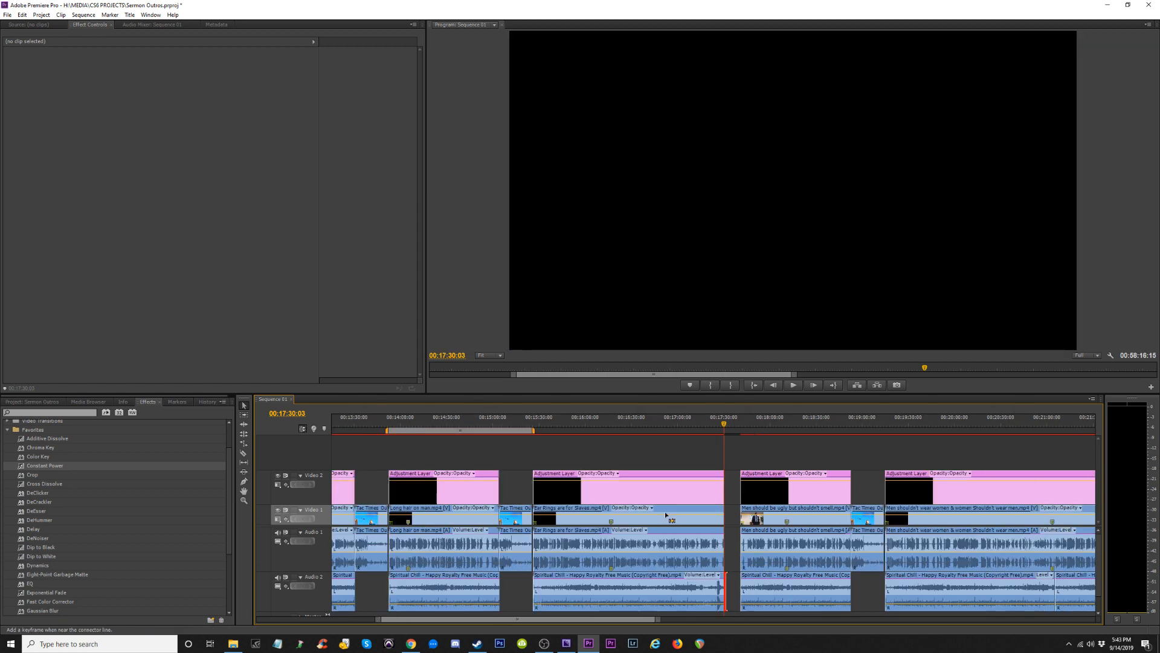
pyautogui.click(534, 547)
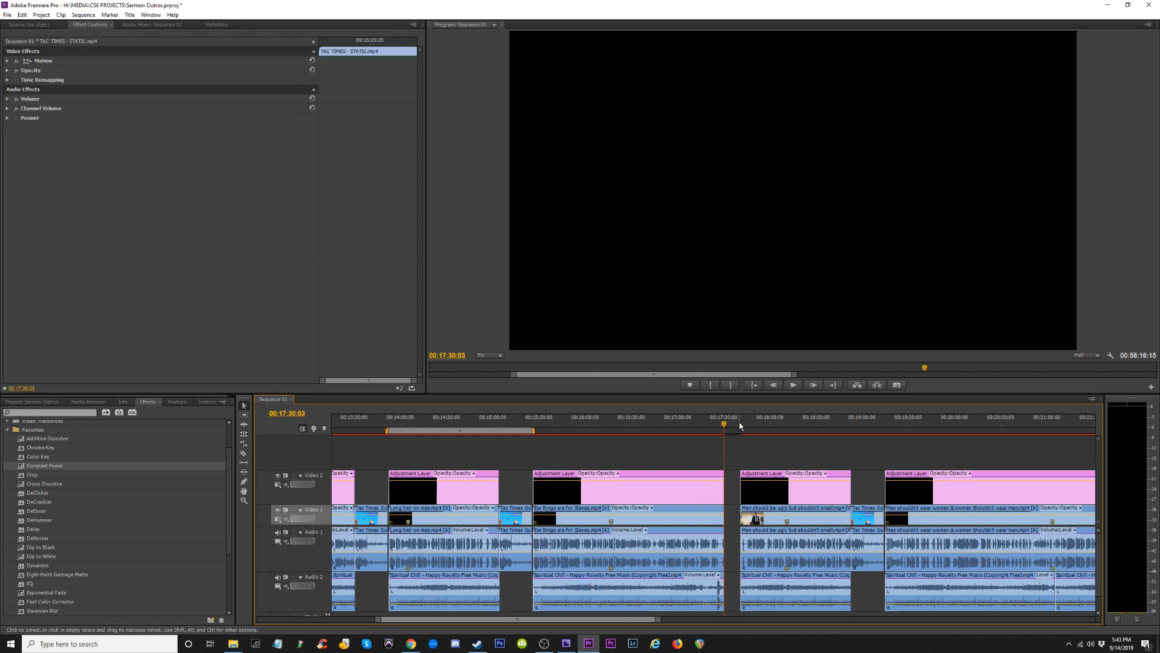
pyautogui.click(720, 424)
pyautogui.press('Down')
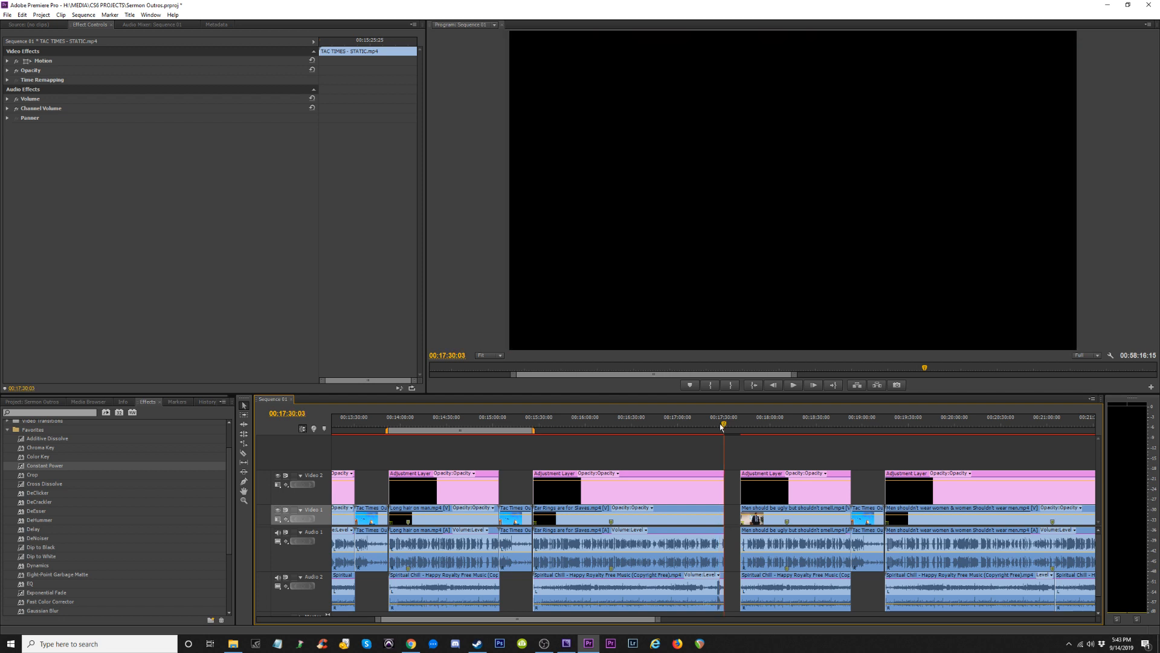
pyautogui.click(733, 521)
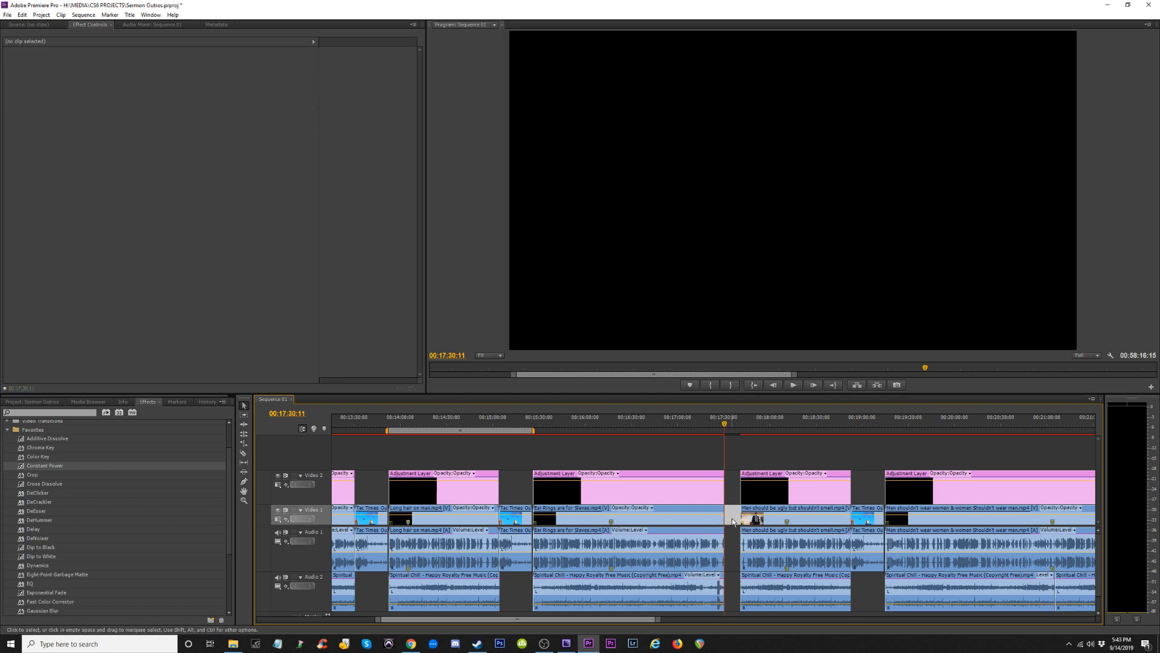
pyautogui.press('Delete')
# Play across the join from Ear Rings are for Slaves into Men should be ugly but shouldn't smell, stopping at 00:17:34:06.
pyautogui.click(721, 422)
pyautogui.press('=')
pyautogui.press('=')
pyautogui.press('=')
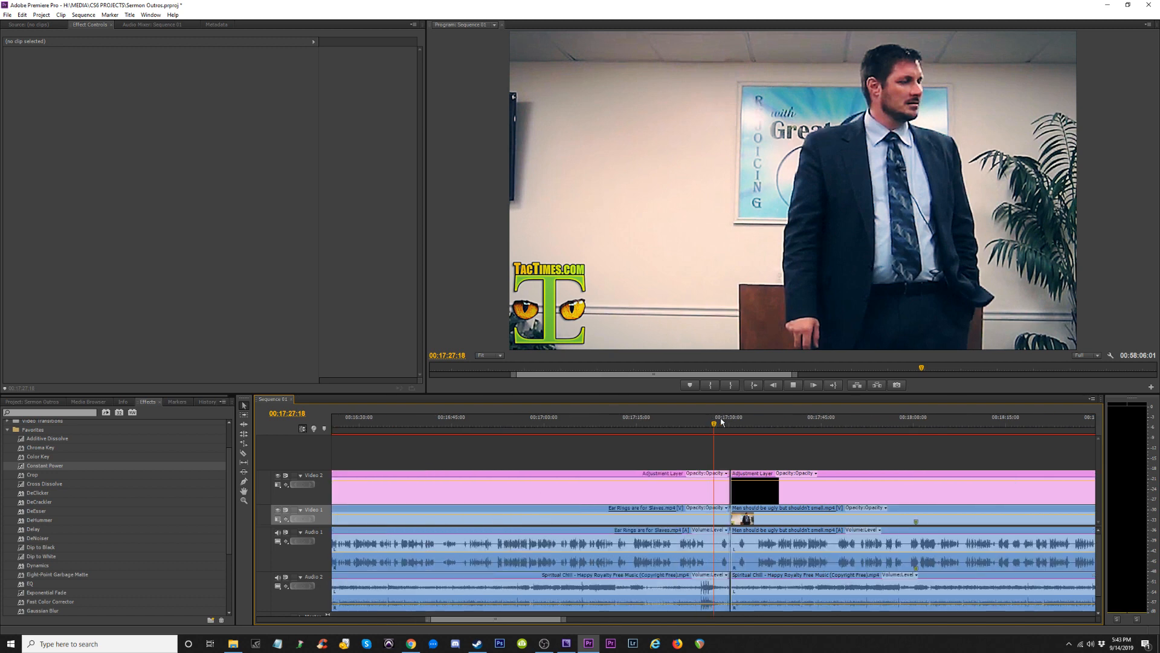
pyautogui.press('space')
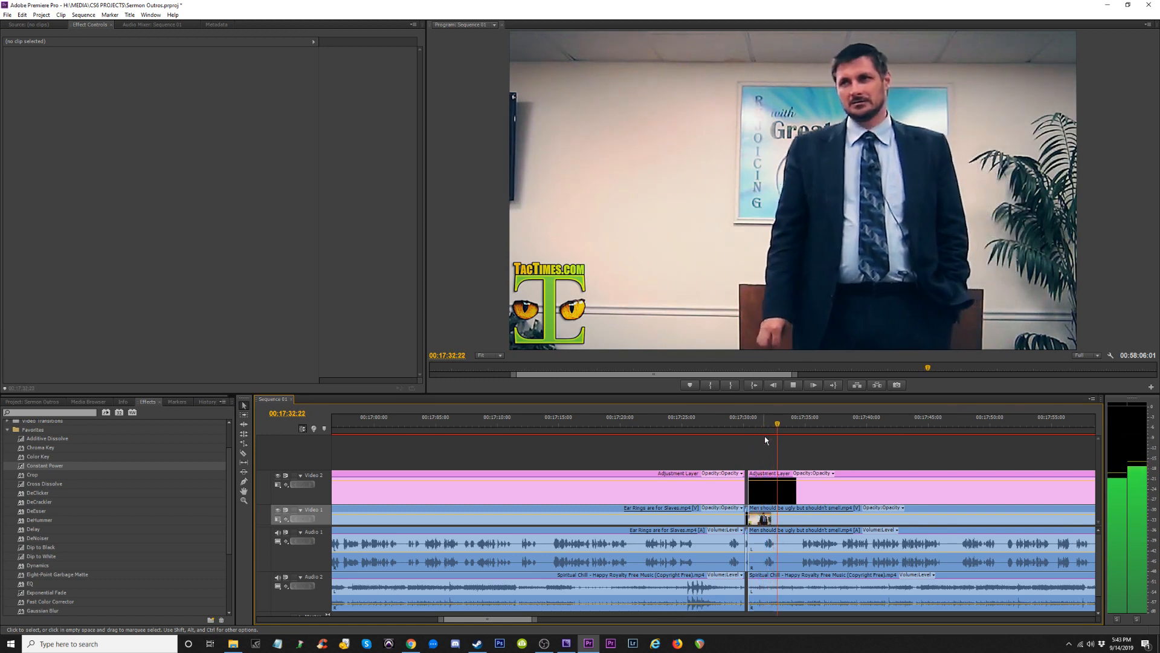
pyautogui.press('space')
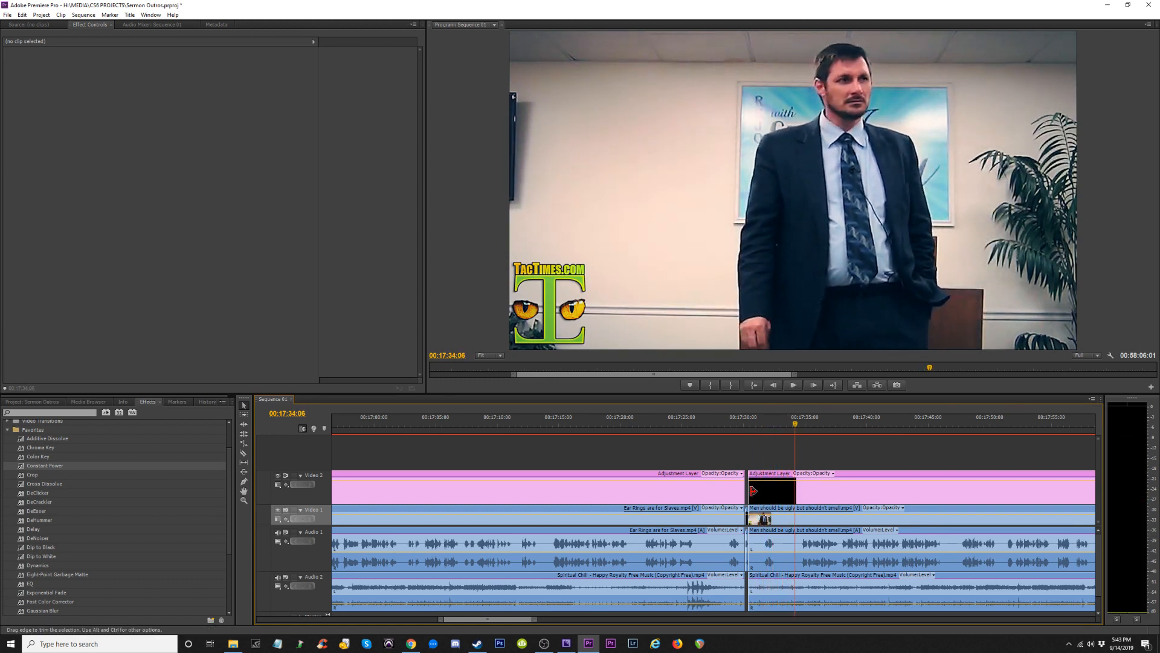
# Trim the start of Men should be ugly but shouldn't smell to 00:17:34:06 on all tracks, close the gap and replay the join.
pyautogui.moveTo(753, 491); pyautogui.dragTo(795, 519)
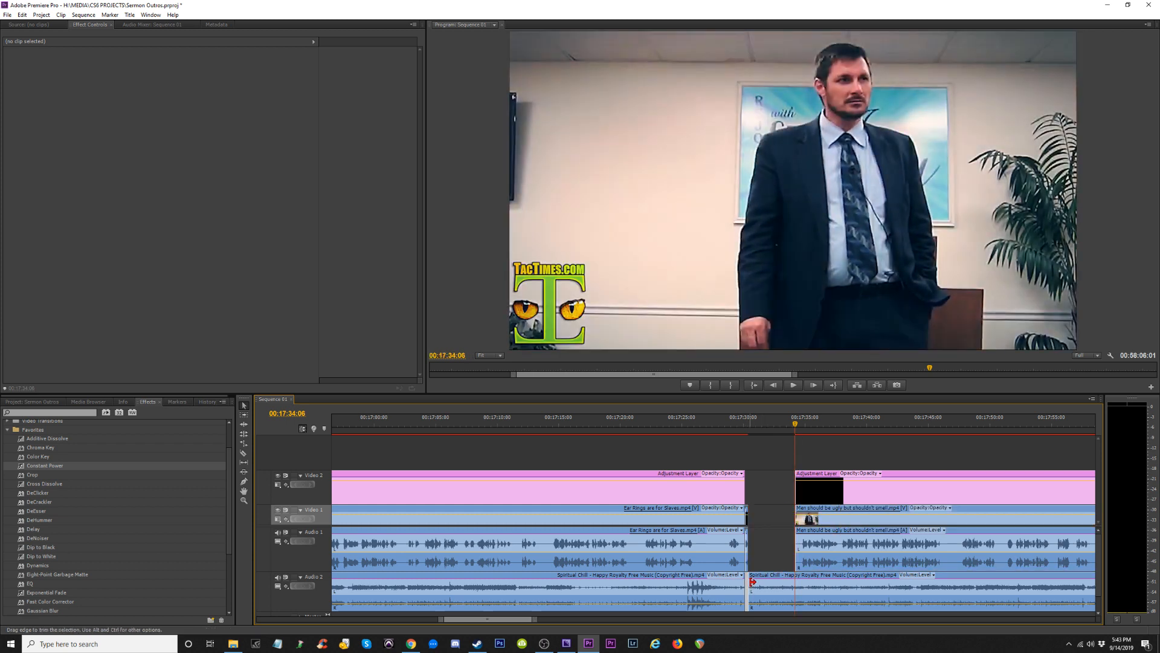
pyautogui.moveTo(753, 582); pyautogui.dragTo(738, 607)
pyautogui.click(771, 545)
pyautogui.press('Delete')
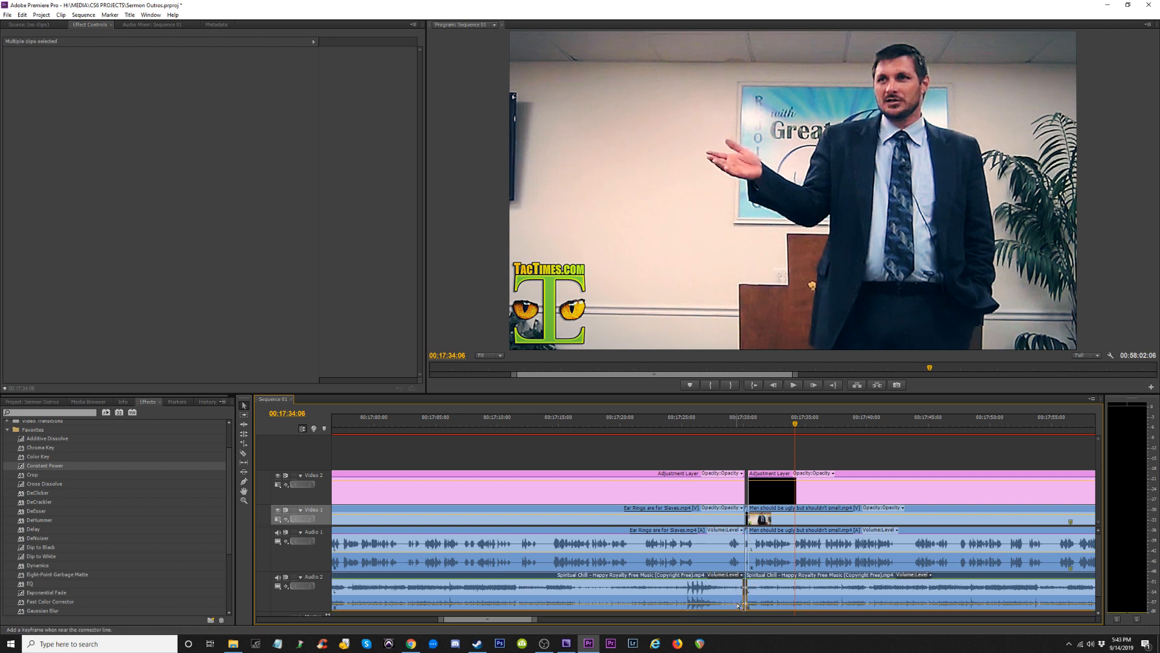
pyautogui.click(733, 426)
pyautogui.press('space')
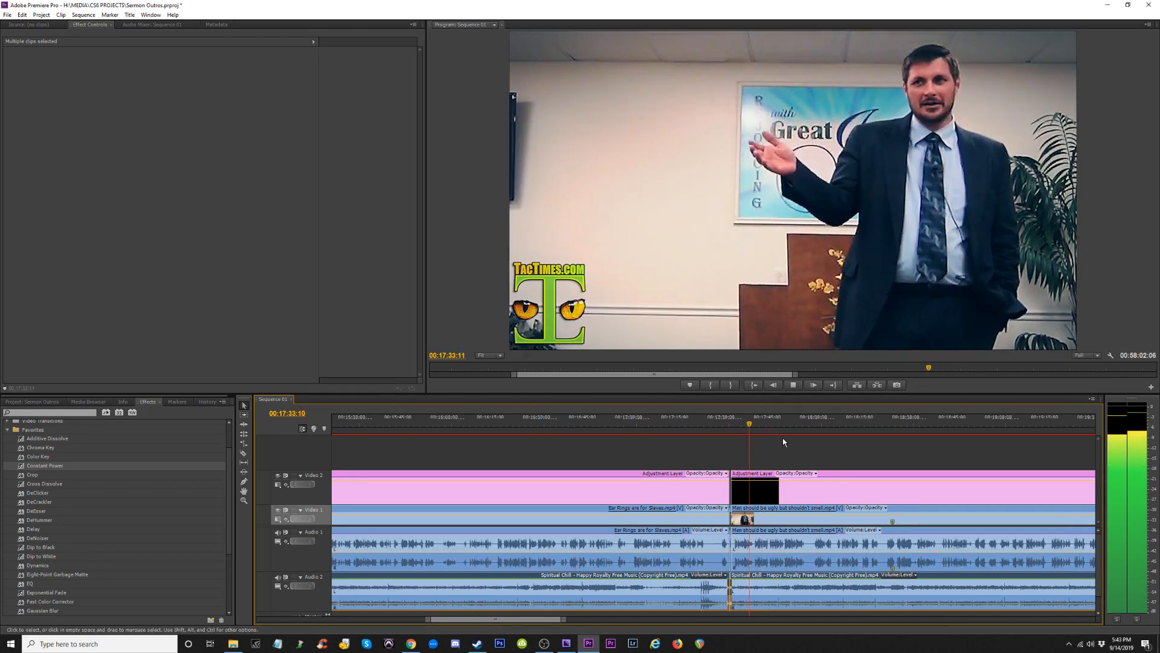
# Extend the work area end to 00:19:00:02, past the outro following Men should be ugly but shouldn't smell.
pyautogui.press('-')
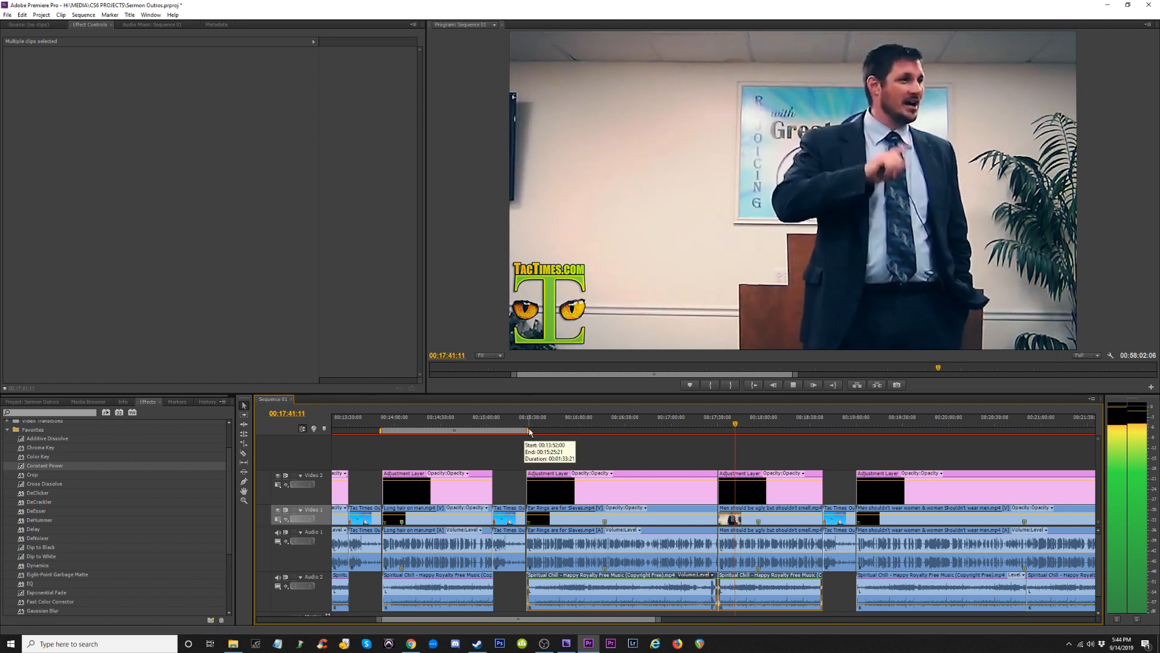
pyautogui.moveTo(530, 432); pyautogui.dragTo(658, 431)
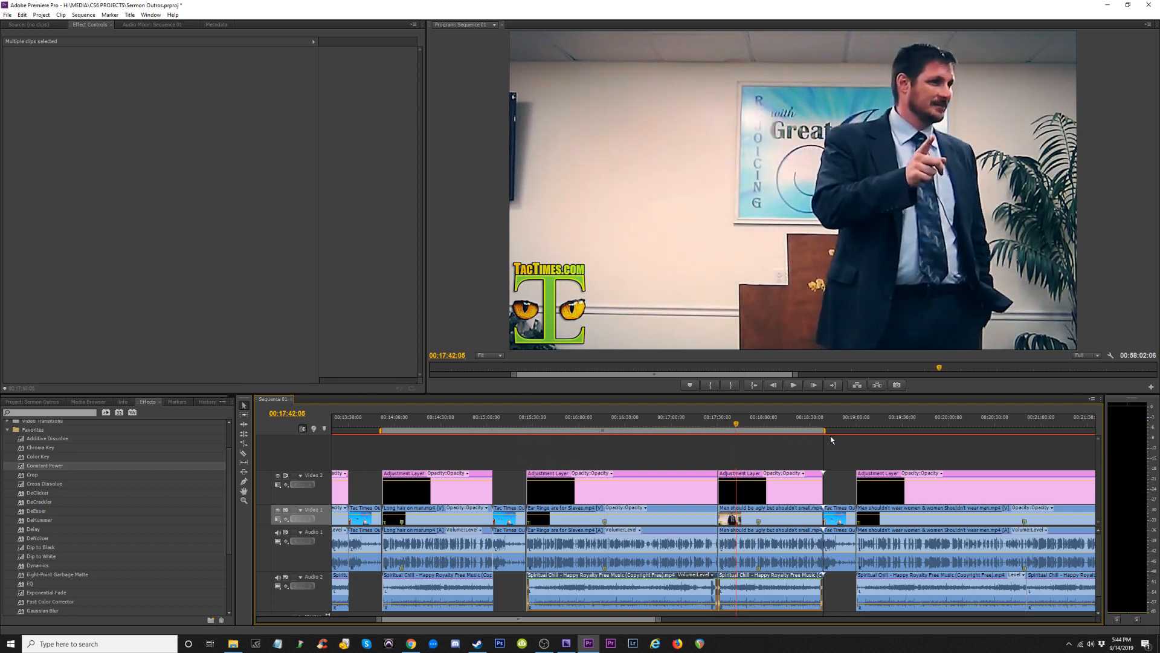
pyautogui.moveTo(869, 439); pyautogui.dragTo(858, 439)
pyautogui.click(855, 425)
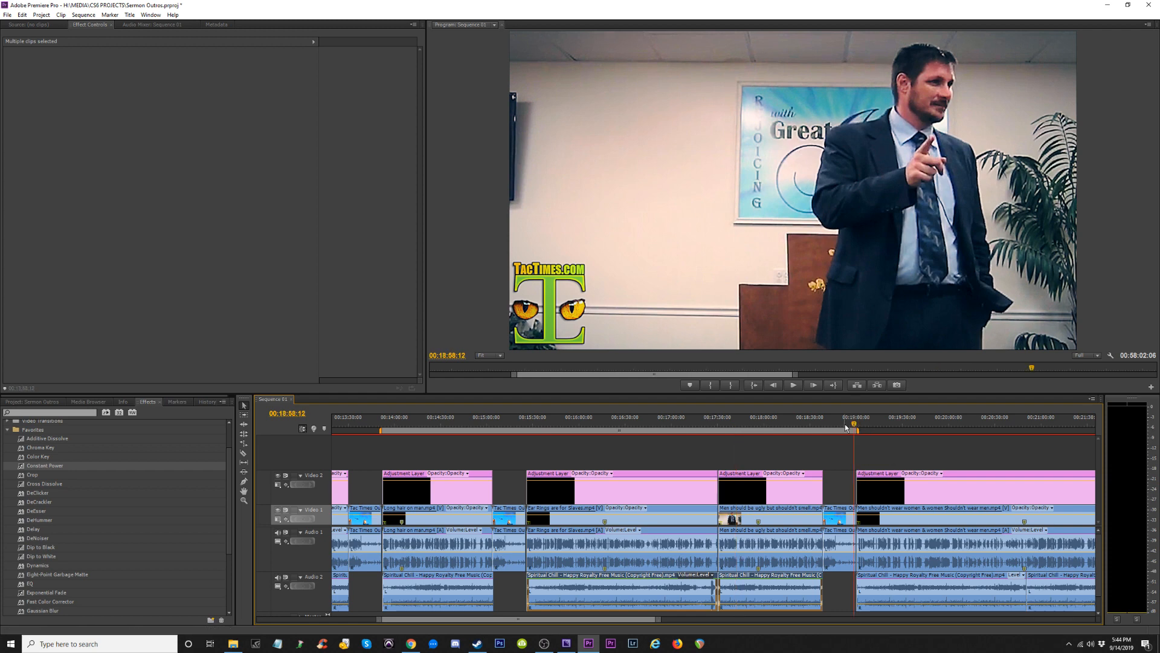
pyautogui.press('=')
pyautogui.press('=')
pyautogui.press('=')
pyautogui.press('=')
pyautogui.moveTo(765, 431); pyautogui.dragTo(762, 432)
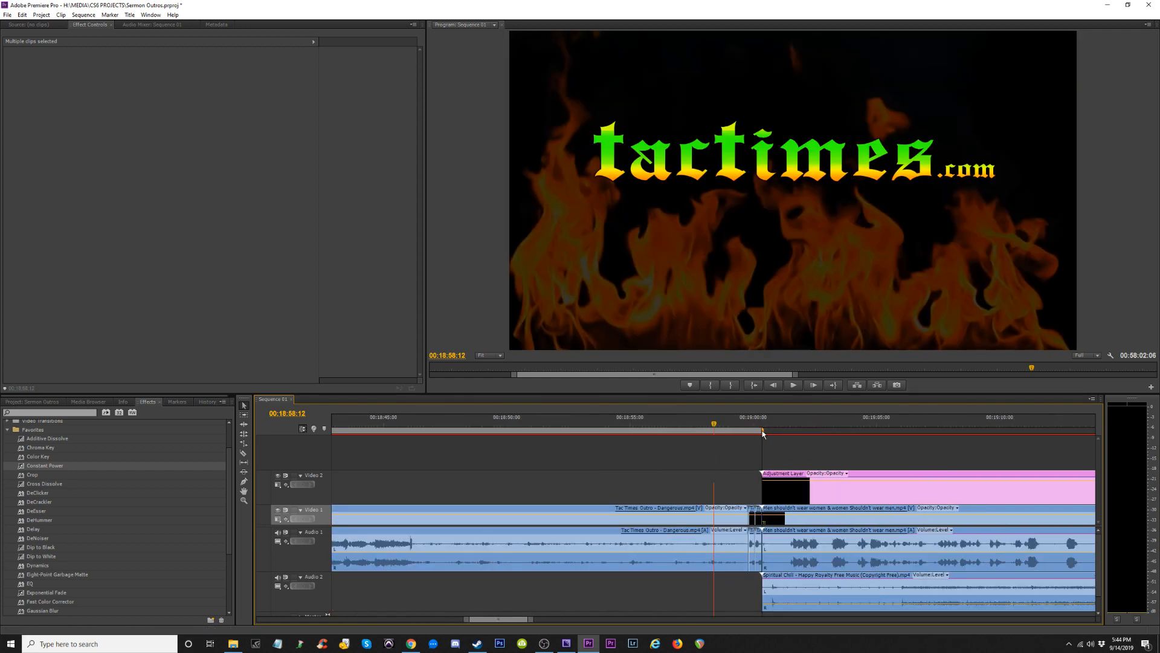
# Set the work area start to 00:15:25:21, at the static clip before Ear Rings are for Slaves, and play from there.
pyautogui.press('-')
pyautogui.press('-')
pyautogui.press('-')
pyautogui.press('-')
pyautogui.press('-')
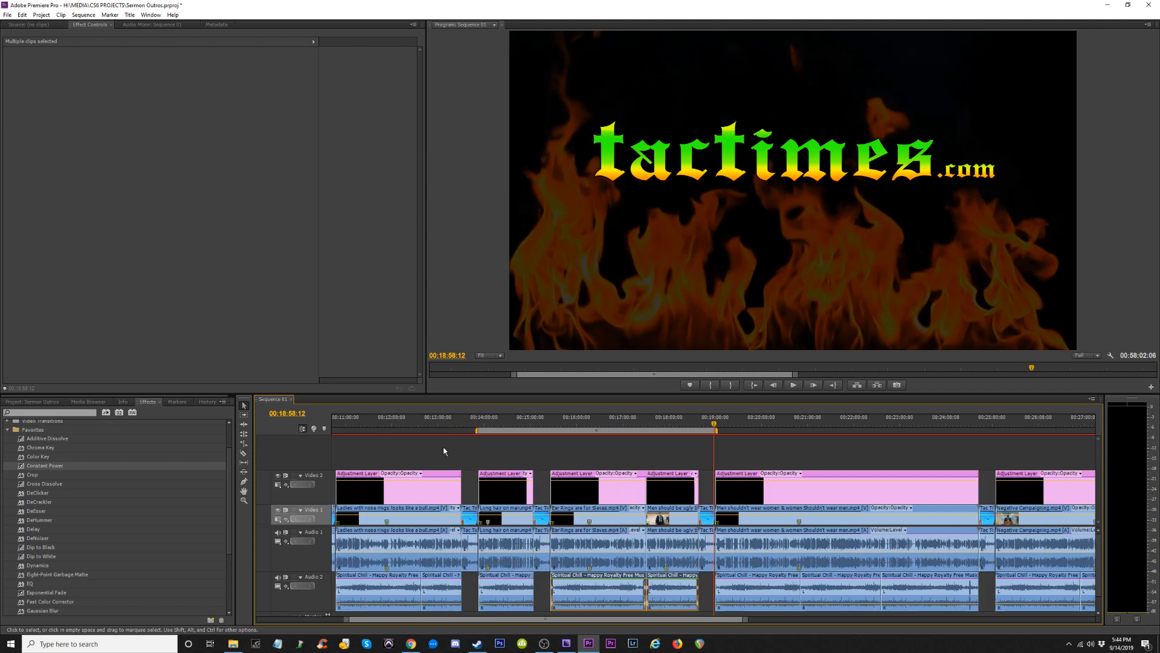
pyautogui.moveTo(477, 430); pyautogui.dragTo(551, 441)
pyautogui.click(551, 423)
pyautogui.press('=')
pyautogui.press('=')
pyautogui.press('=')
pyautogui.press('=')
pyautogui.press('=')
pyautogui.press('=')
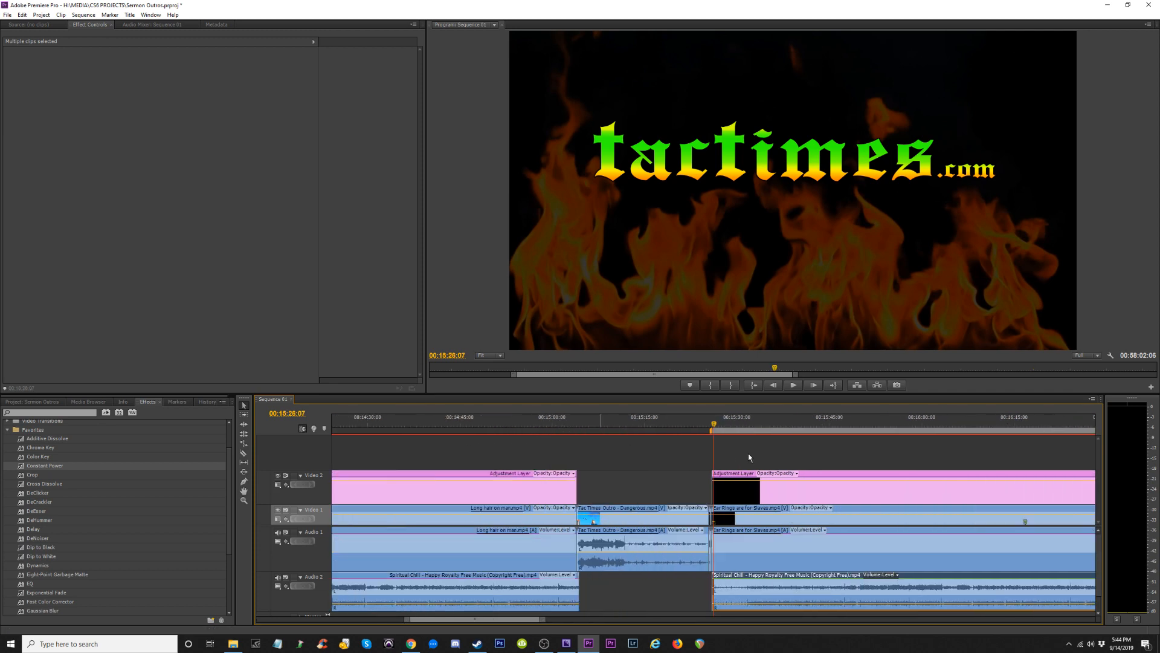
pyautogui.press('=')
pyautogui.moveTo(686, 423); pyautogui.dragTo(655, 423)
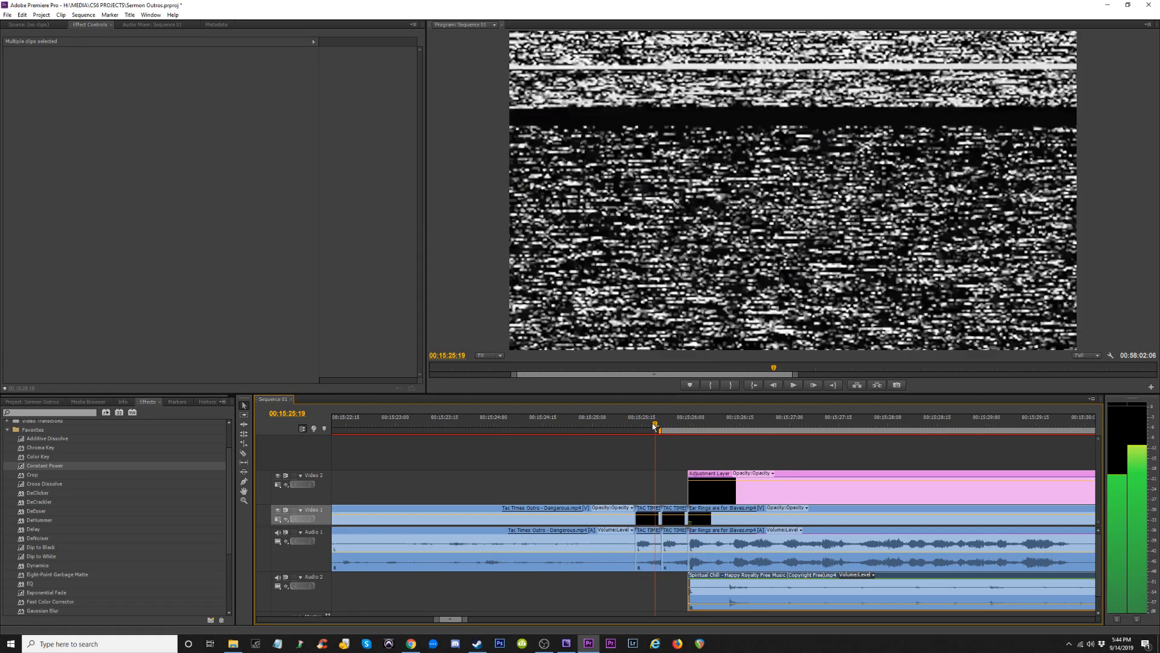
pyautogui.press('space')
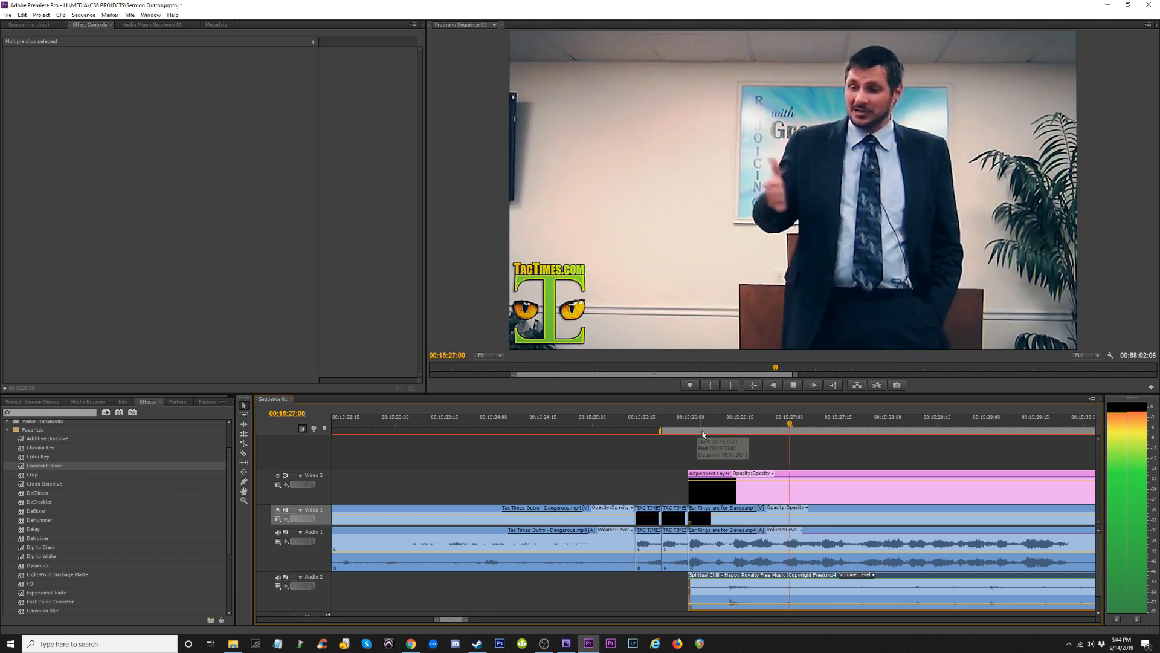
# Spot-check playback further into Ear Rings are for Slaves, stopping at 00:17:14:04, and save the project.
pyautogui.press('-')
pyautogui.press('-')
pyautogui.press('-')
pyautogui.press('-')
pyautogui.press('-')
pyautogui.press('-')
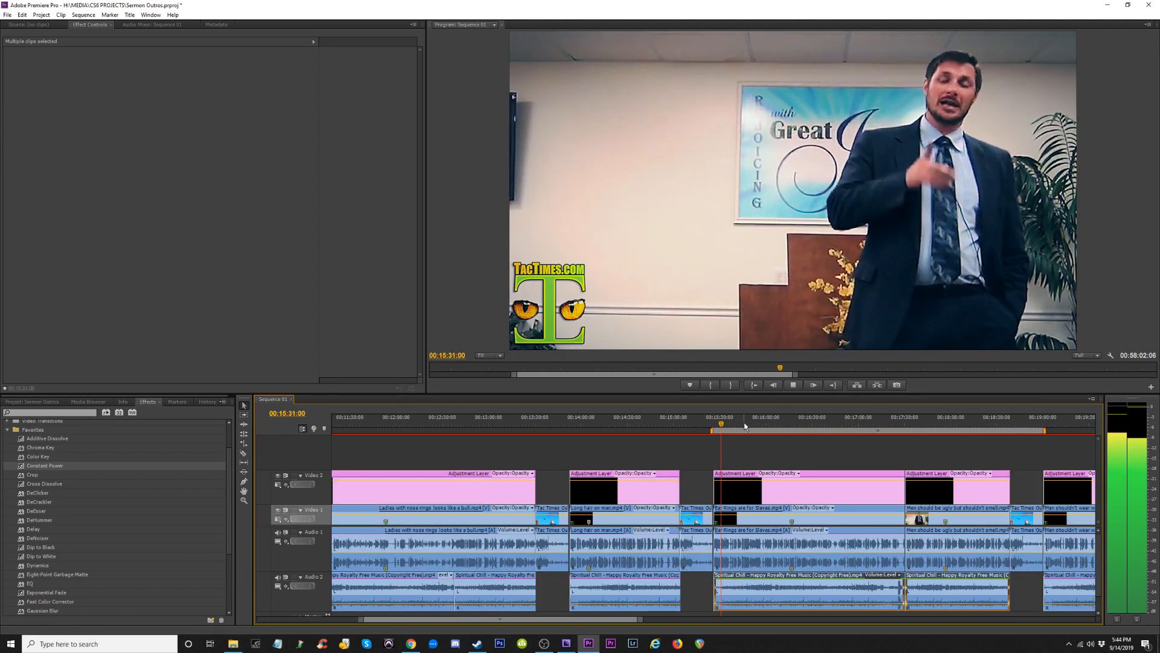
pyautogui.moveTo(743, 424); pyautogui.dragTo(874, 431)
pyautogui.press('space')
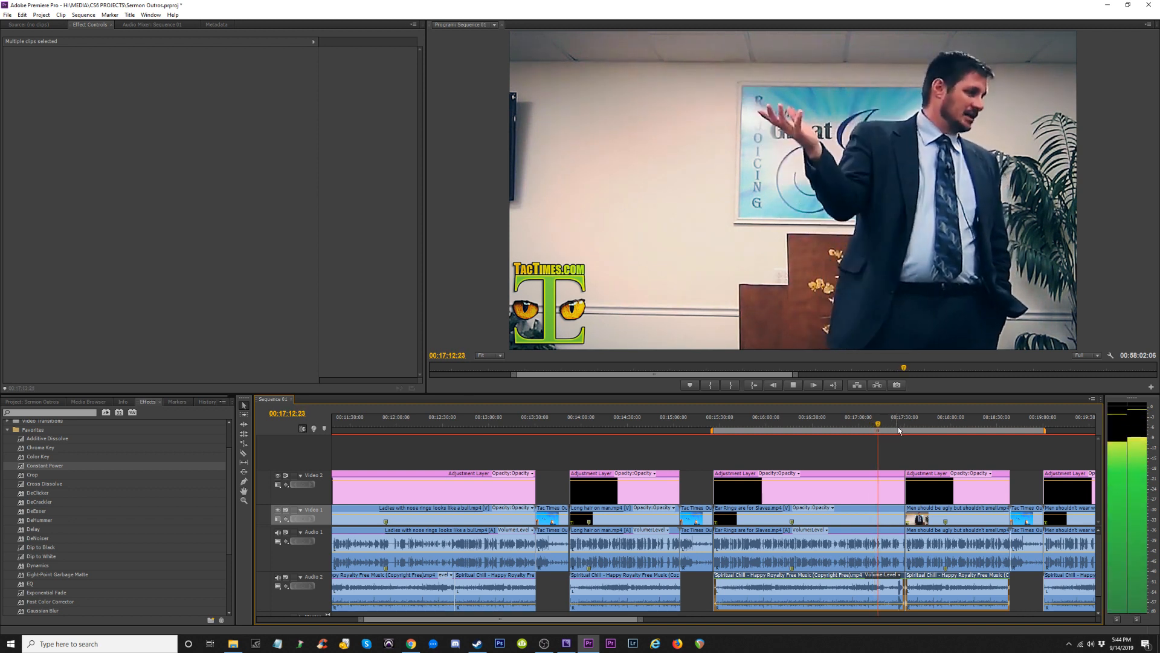
pyautogui.press('space')
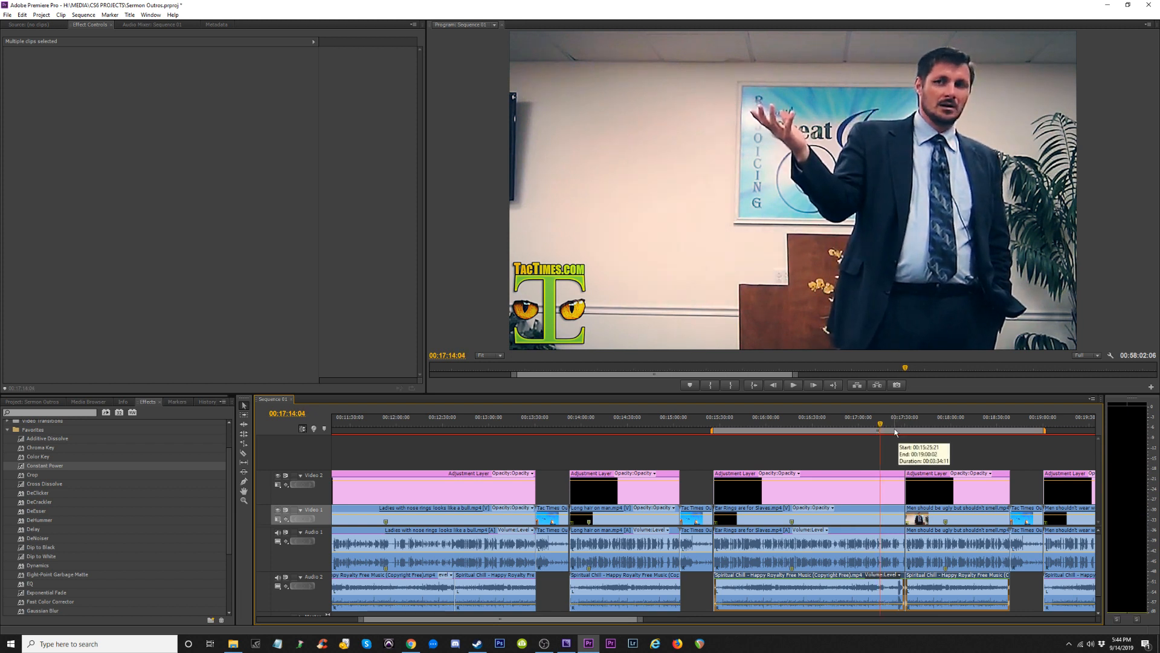
pyautogui.hotkey('ctrl', 's')
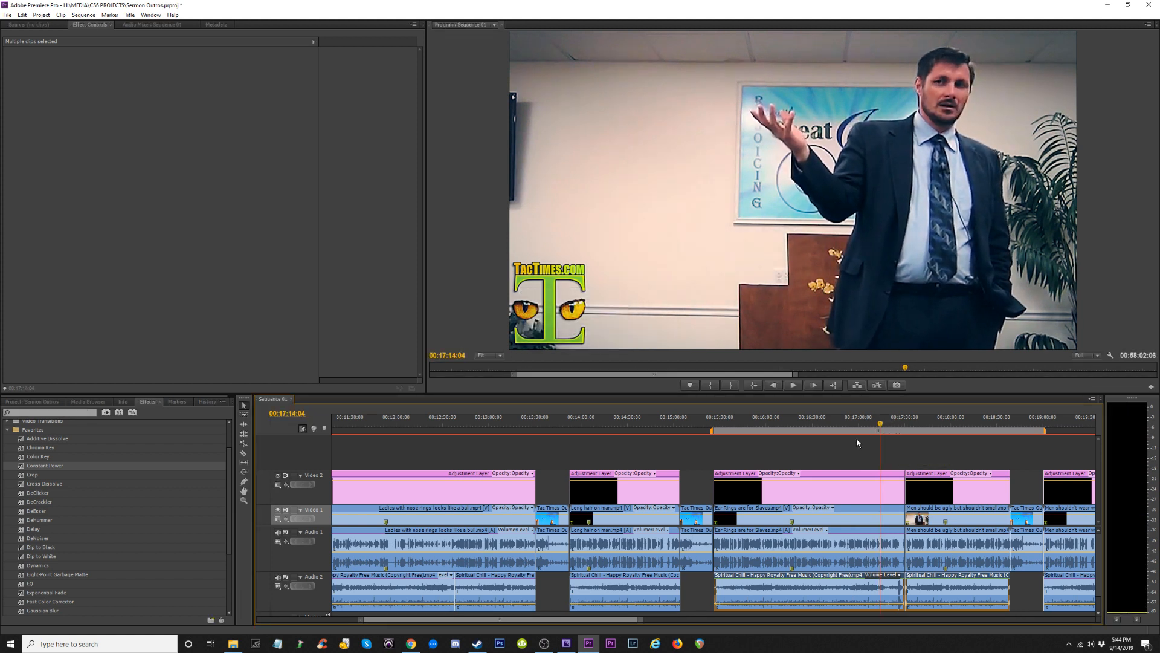
# Switch to Adobe Media Encoder to check the output file names already queued, and return to the Premiere Pro sequence.
pyautogui.click(573, 643)
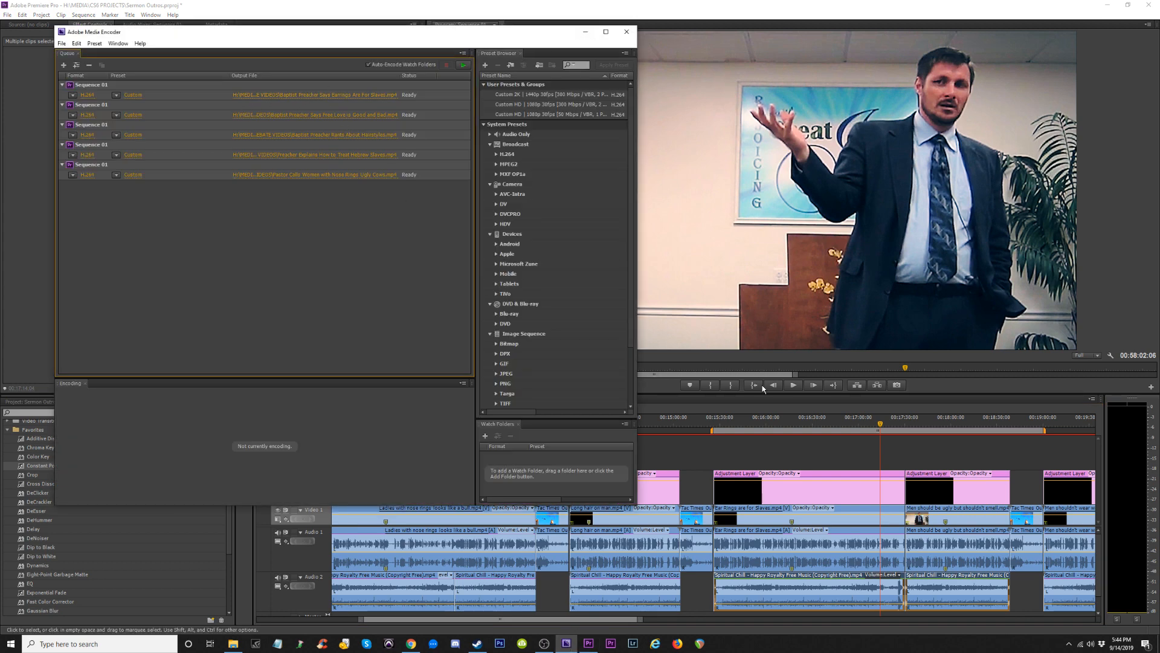
pyautogui.click(793, 424)
pyautogui.click(566, 646)
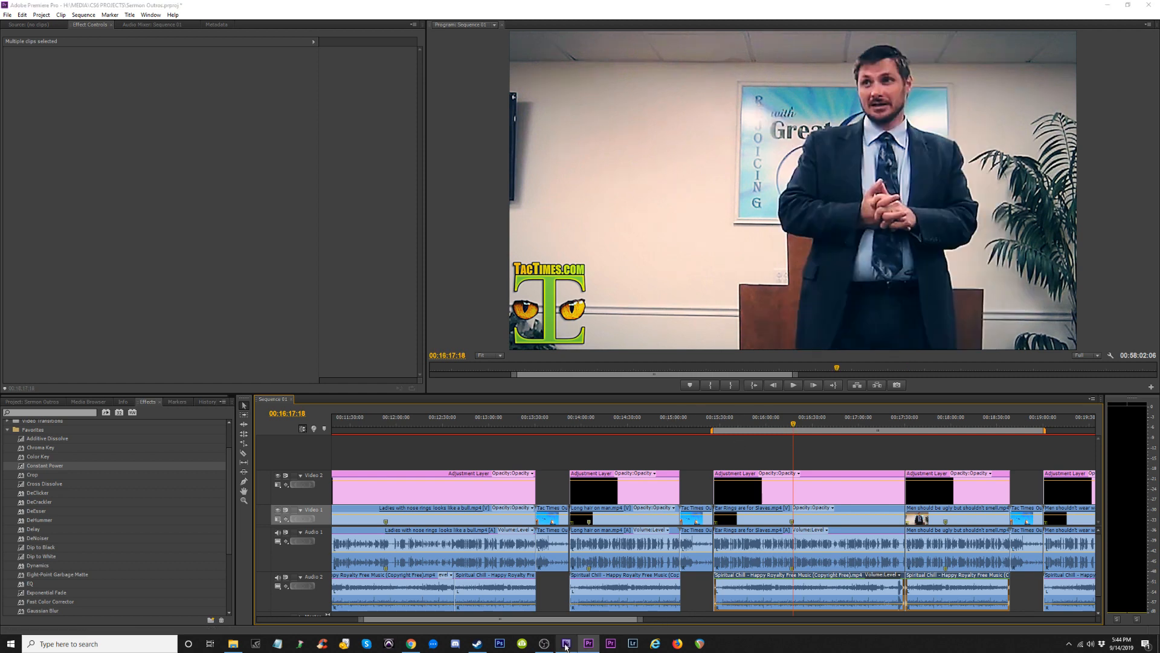
pyautogui.click(799, 445)
pyautogui.click(802, 426)
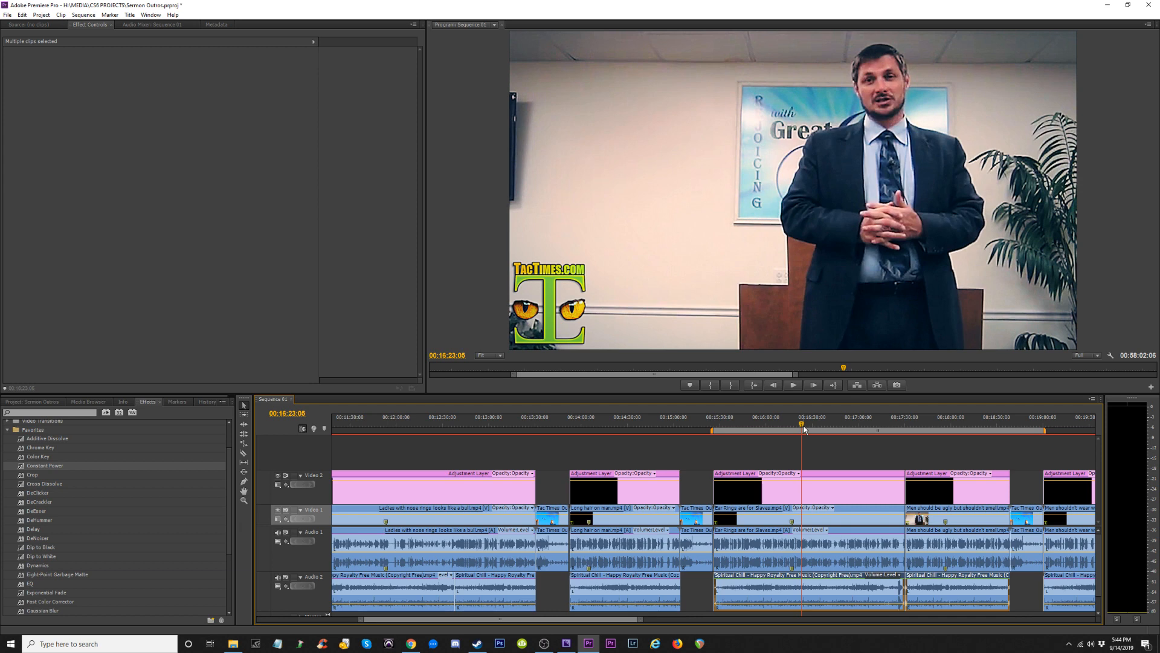
pyautogui.hotkey('ctrl', 'm')
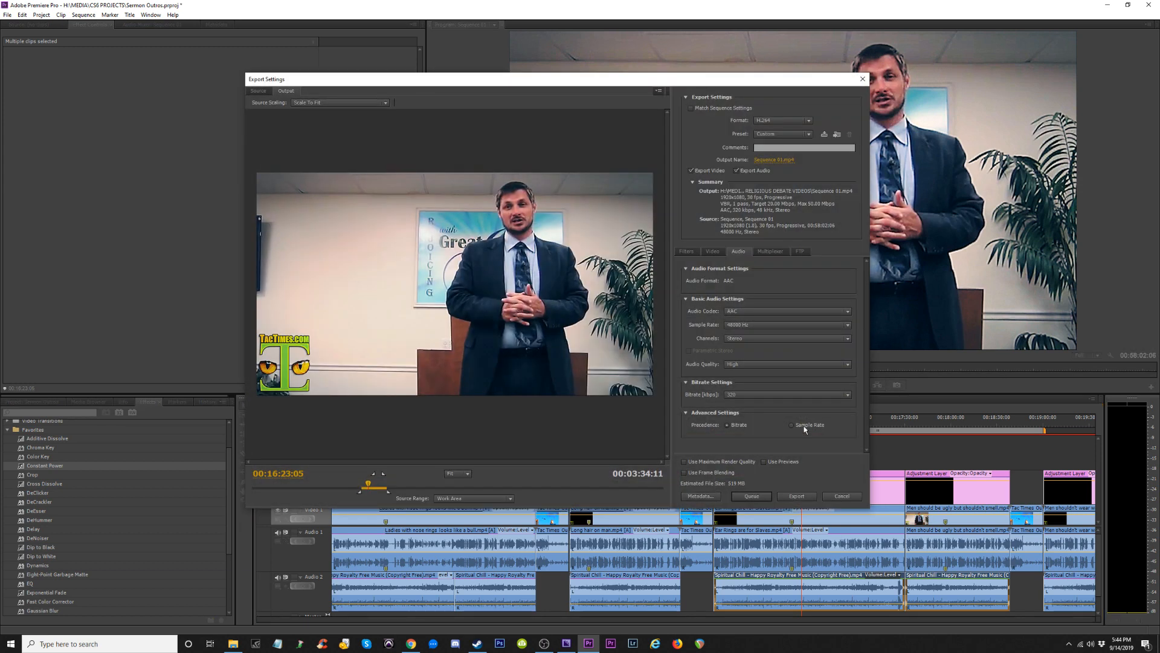
pyautogui.click(842, 495)
pyautogui.click(567, 643)
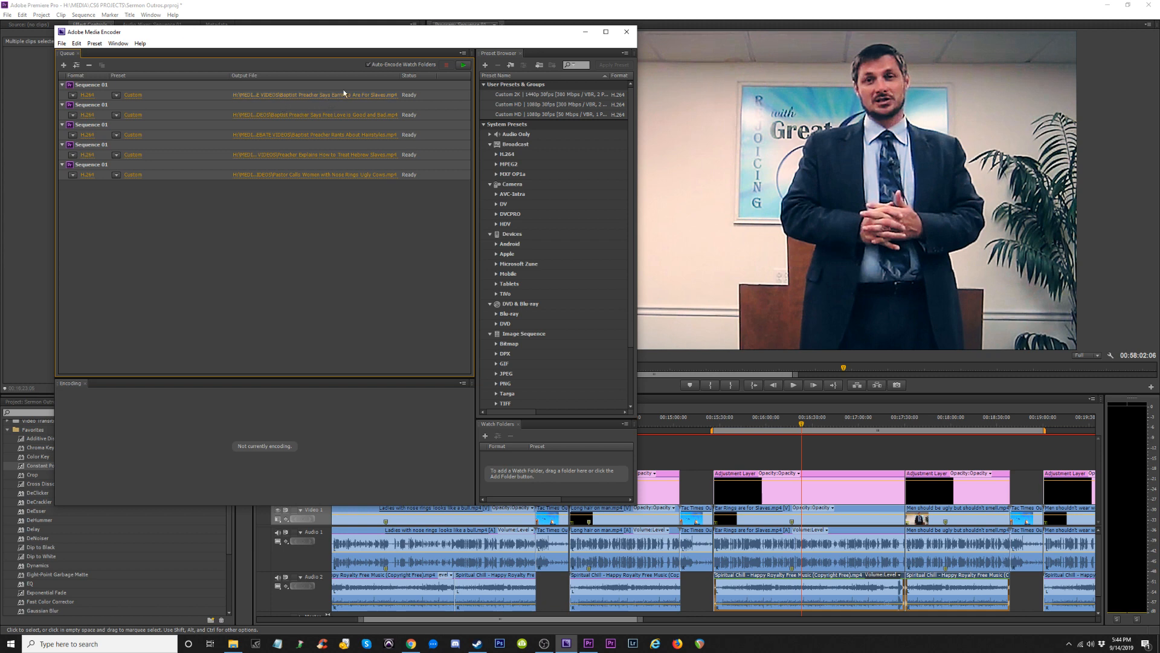
pyautogui.click(809, 423)
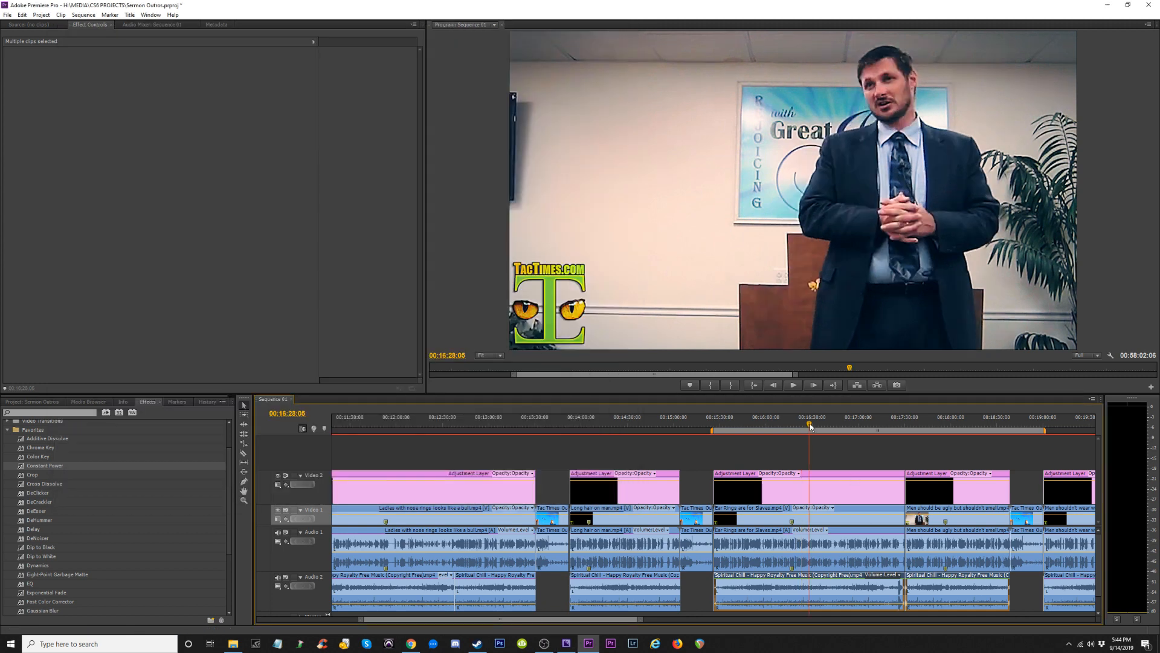
# Open the export settings for the work area and name the output file There's Something Wrong with Men Who Want to be Pretty.
pyautogui.hotkey('ctrl', 'm')
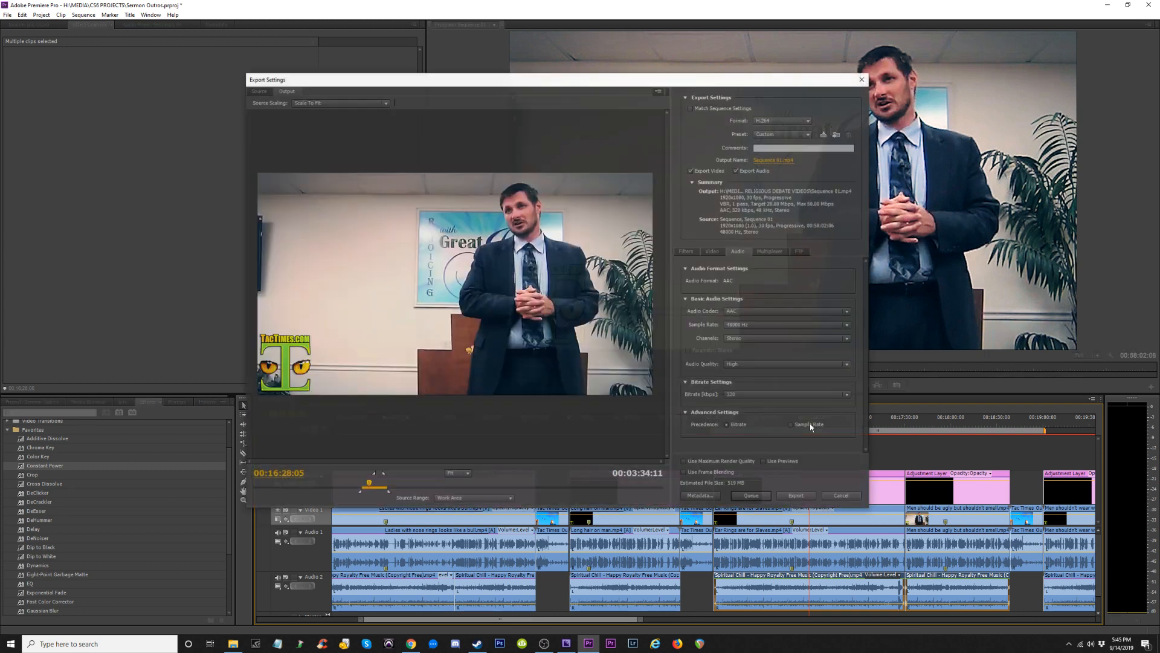
pyautogui.click(764, 159)
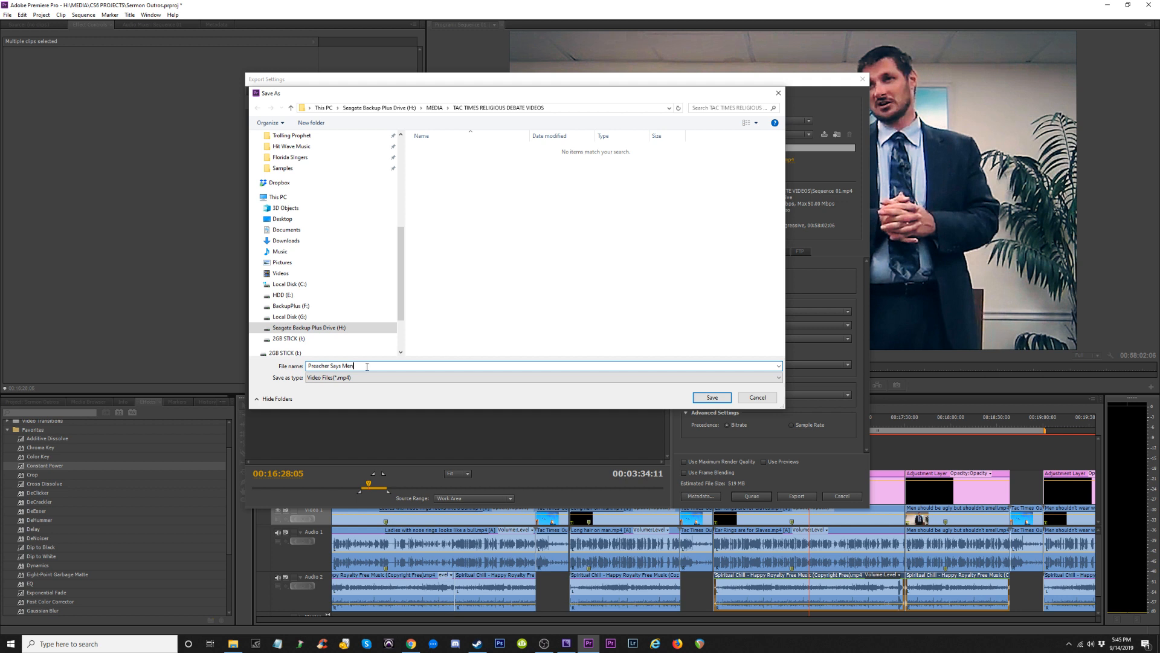
pyautogui.press('BackSpace')
pyautogui.press('BackSpace')
pyautogui.press('BackSpace')
pyautogui.press('BackSpace')
pyautogui.press('BackSpace')
pyautogui.press('BackSpace')
pyautogui.press('BackSpace')
pyautogui.press('BackSpace')
pyautogui.press('BackSpace')
pyautogui.press('BackSpace')
pyautogui.write("There's Something Wtrong w")
pyautogui.write('Want to be Pretty')
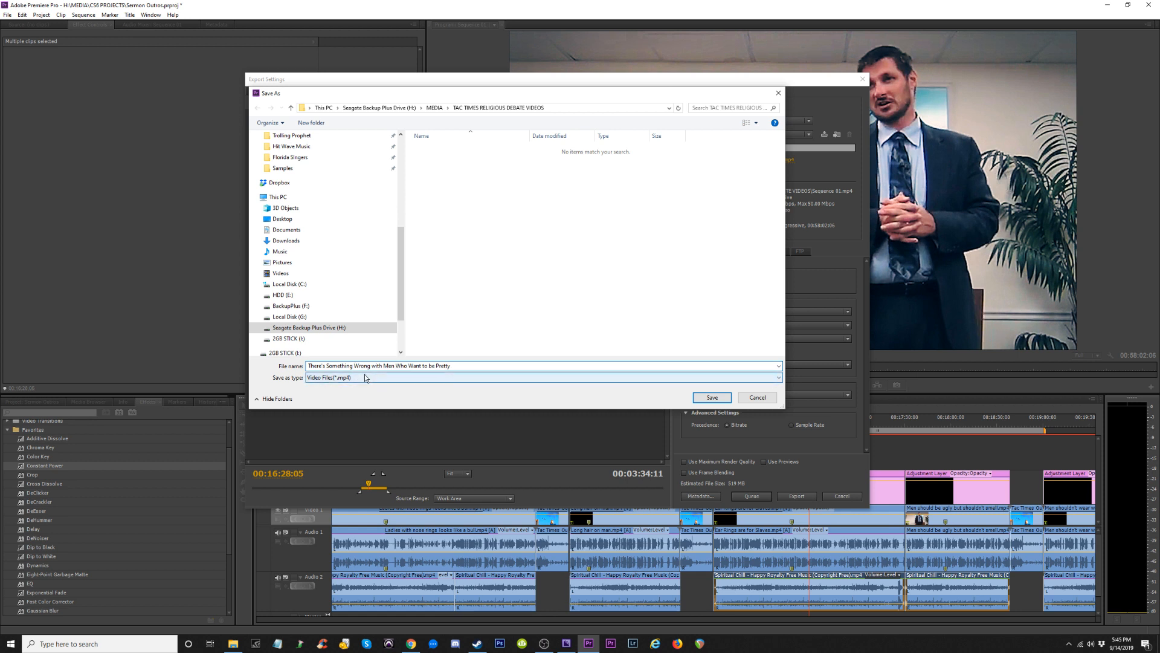
# Reword the output file name to The Problem with Men Who Want to be Pretty.
pyautogui.moveTo(371, 366); pyautogui.dragTo(383, 366)
pyautogui.write('About')
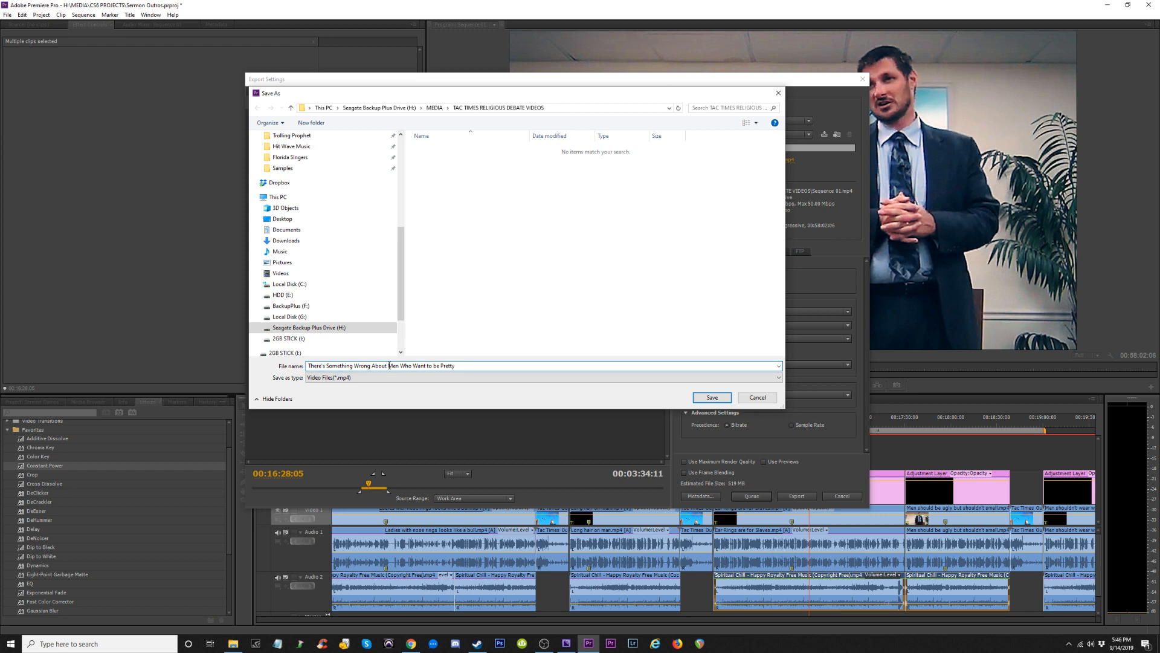
pyautogui.moveTo(387, 365); pyautogui.dragTo(307, 366)
pyautogui.write('The p')
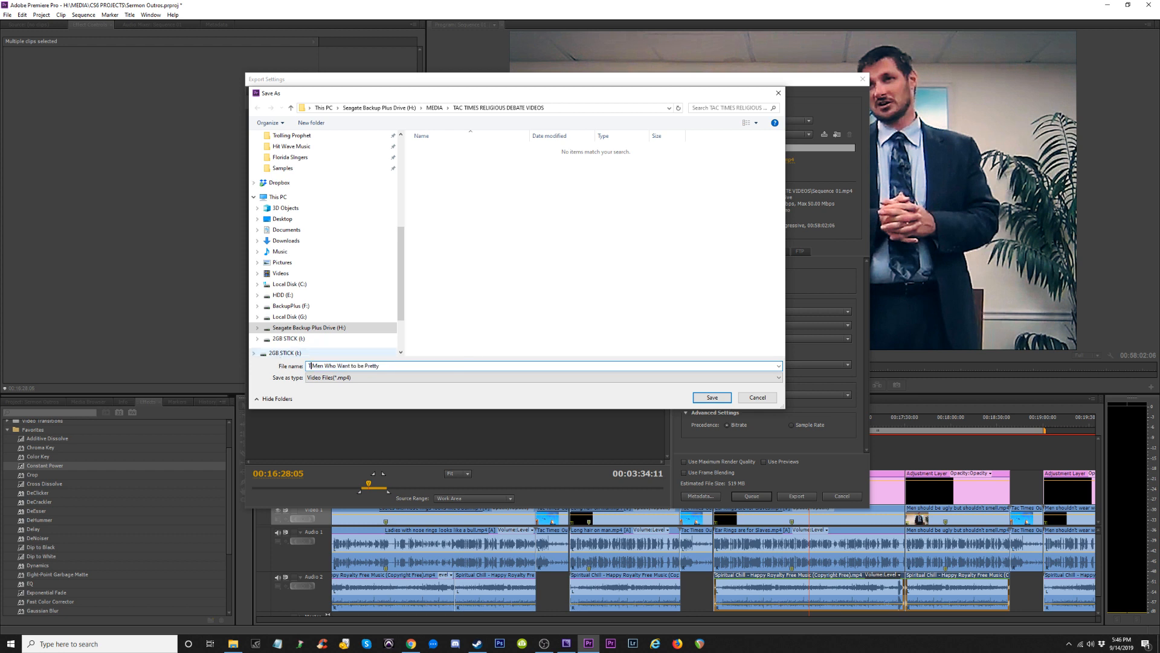
pyautogui.write('roblem with')
pyautogui.press('Left')
pyautogui.press('Left')
pyautogui.press('Left')
pyautogui.press('Left')
pyautogui.press('Left')
pyautogui.press('BackSpace')
pyautogui.write('P')
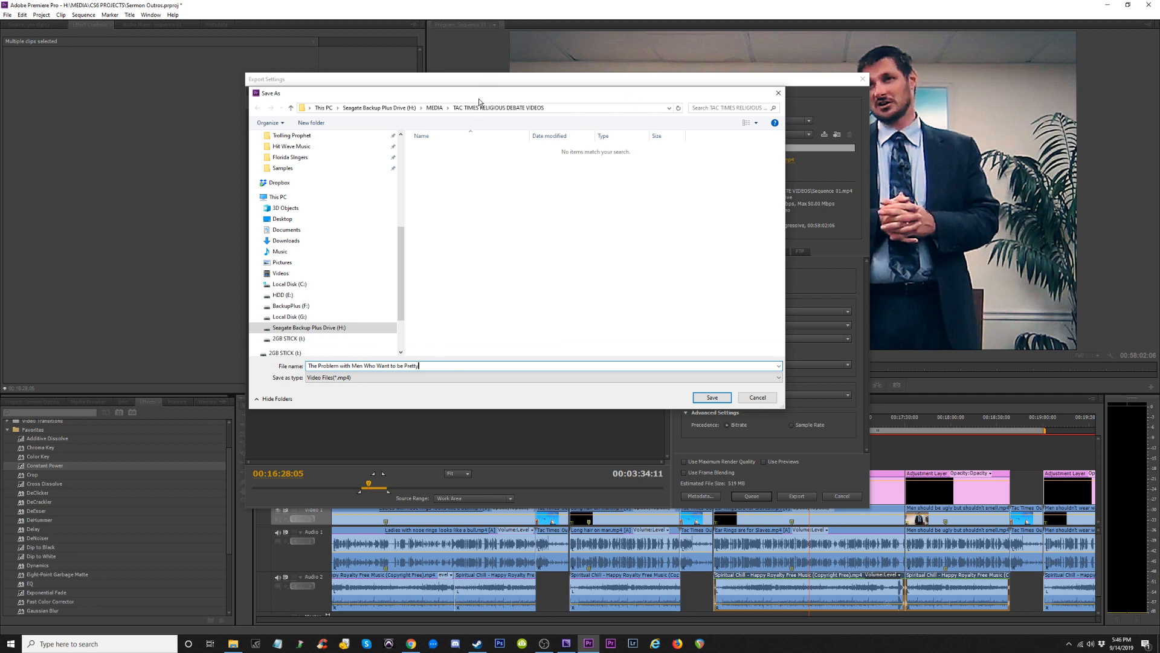
# Change the output file name to There's Somethign Wrong with Men Who Want to be Pretty, save it and queue the export.
pyautogui.moveTo(479, 99); pyautogui.dragTo(398, 94)
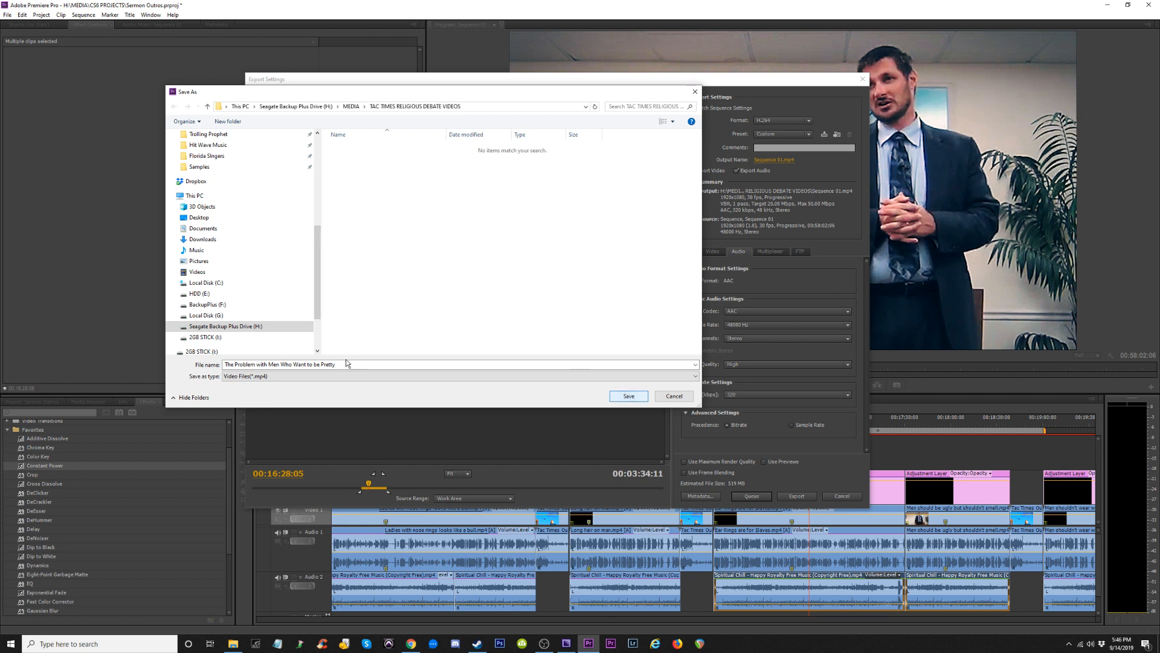
pyautogui.click(284, 364)
pyautogui.click(267, 364)
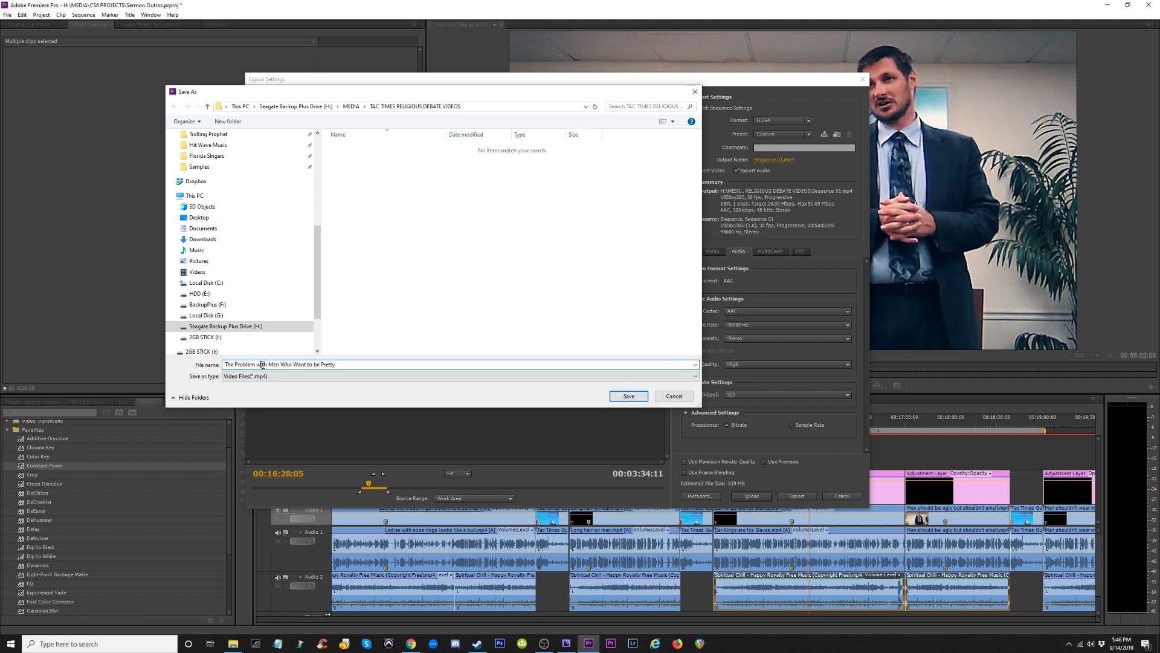
pyautogui.moveTo(267, 365); pyautogui.dragTo(218, 364)
pyautogui.write("There's So")
pyautogui.write('methign W')
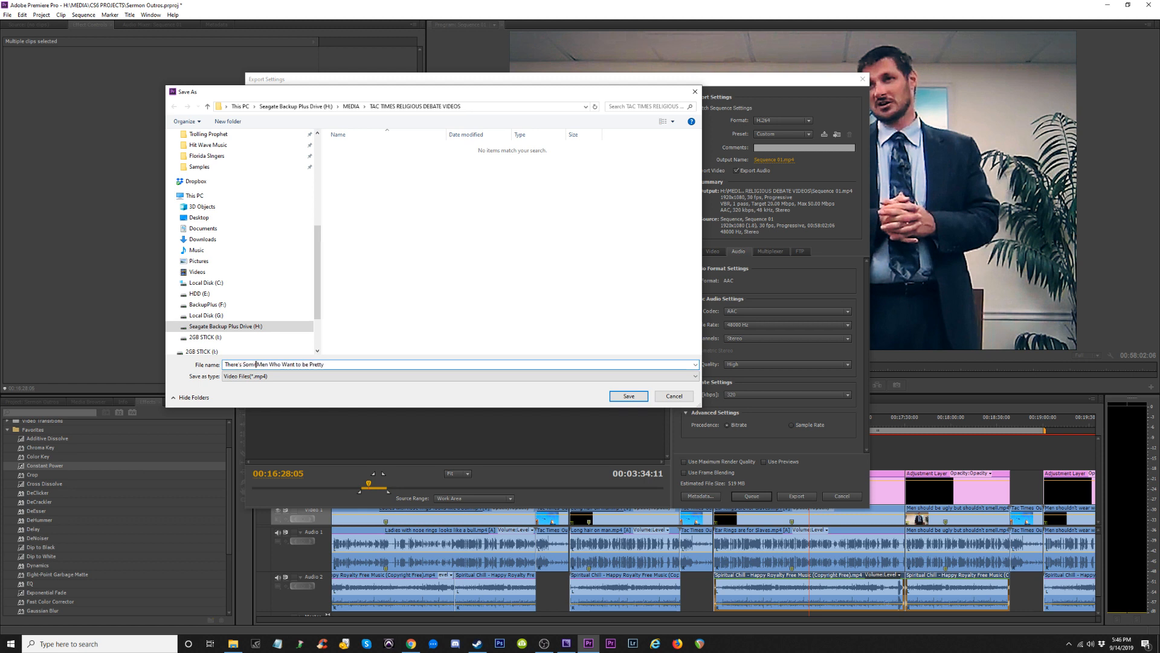
pyautogui.write('rong with')
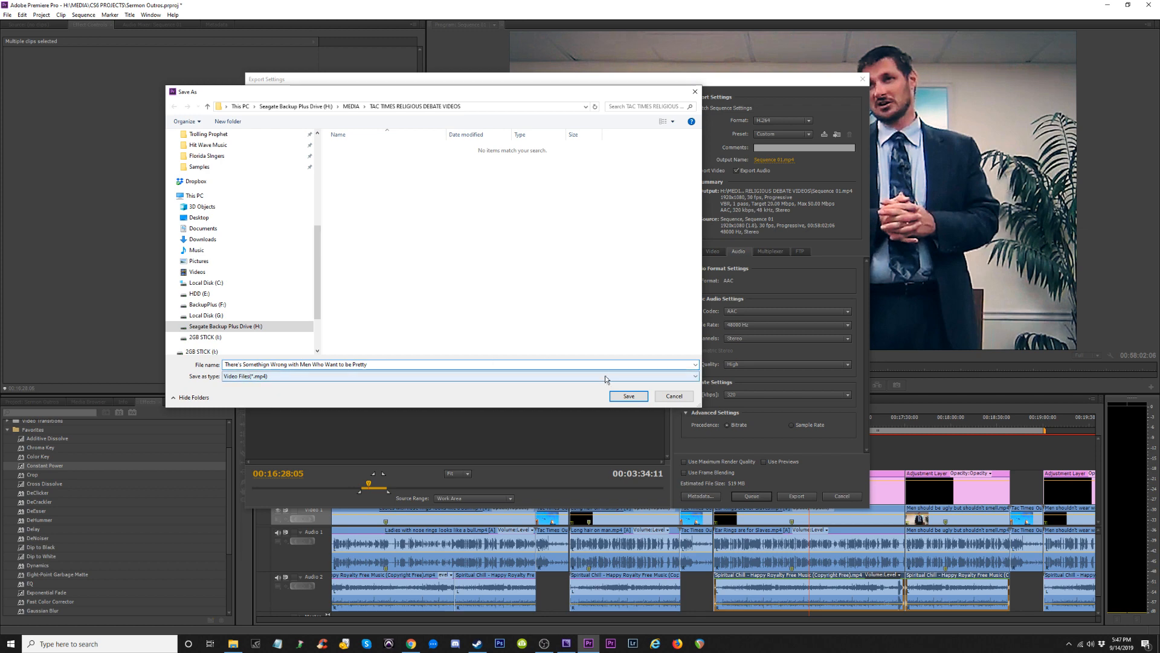
pyautogui.click(629, 396)
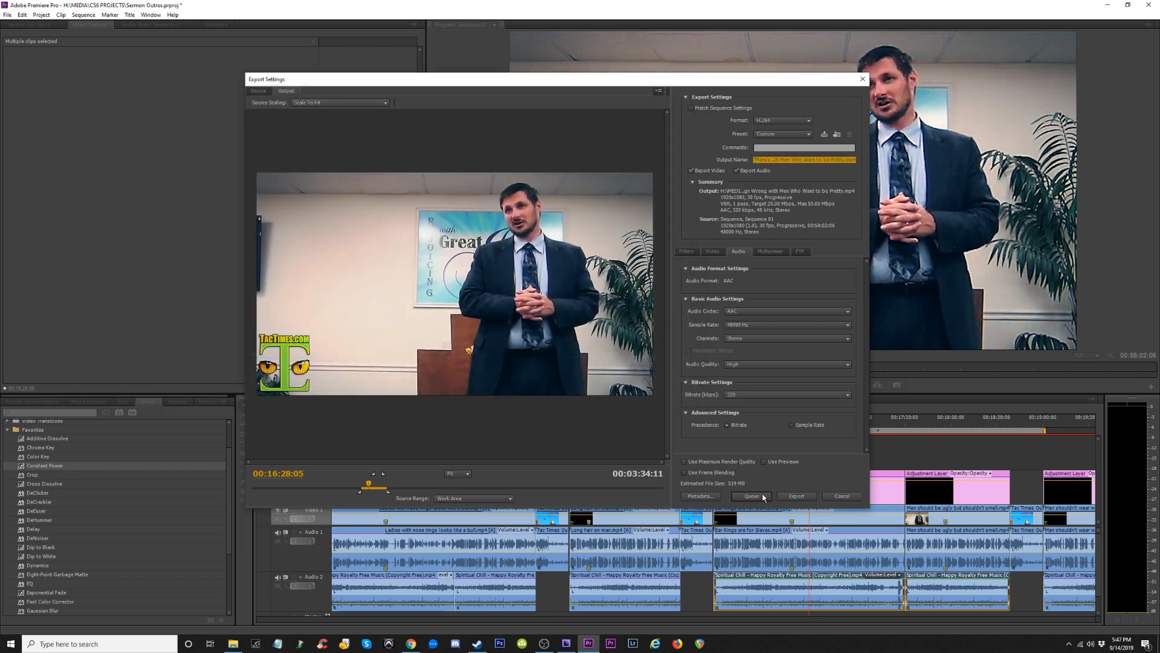
pyautogui.click(797, 495)
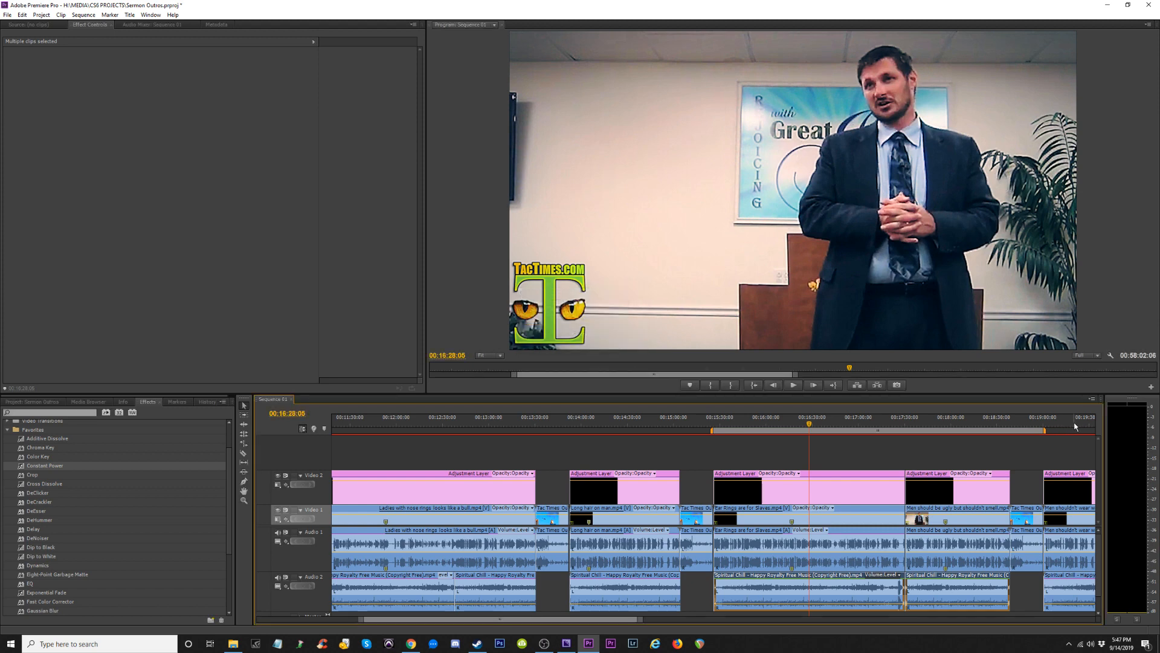
pyautogui.click(607, 426)
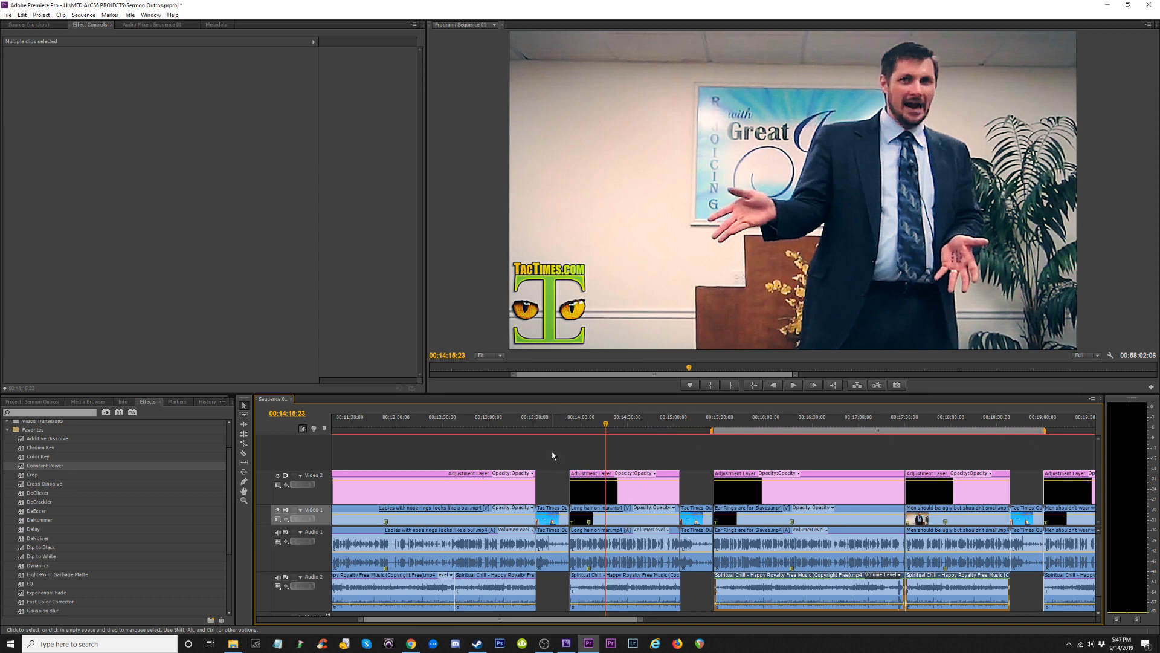
pyautogui.click(581, 422)
pyautogui.press('=')
pyautogui.press('=')
pyautogui.press('=')
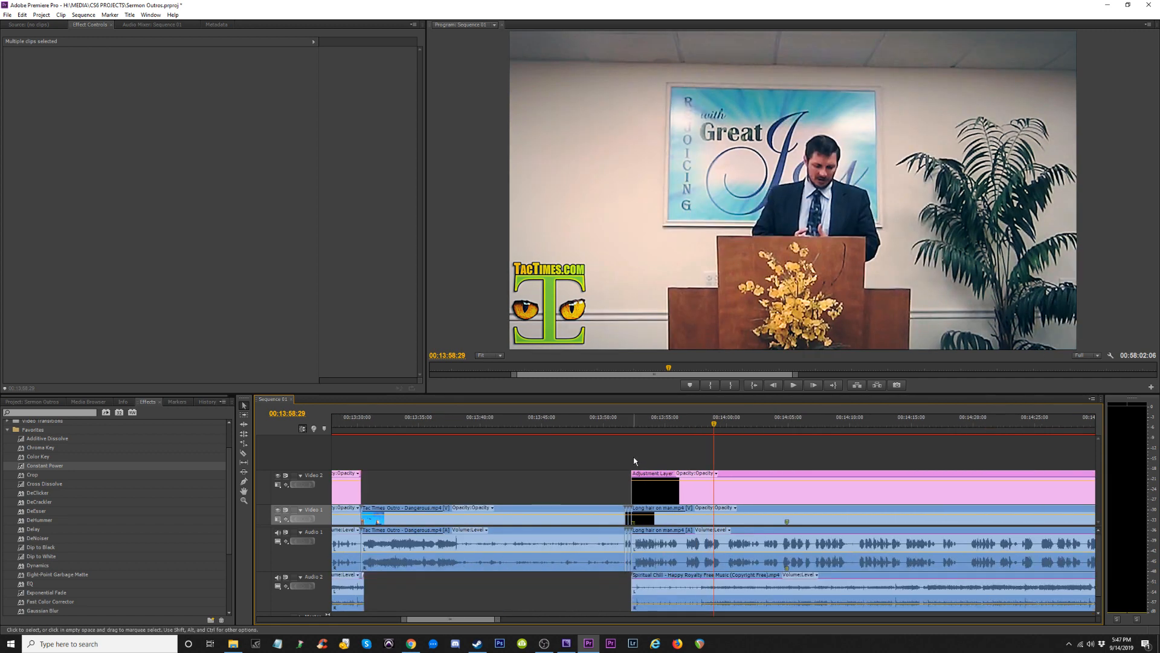
pyautogui.moveTo(649, 469); pyautogui.dragTo(725, 523)
pyautogui.click(690, 454)
pyautogui.moveTo(630, 454); pyautogui.dragTo(1094, 543)
pyautogui.press('-')
pyautogui.press('-')
pyautogui.press('-')
pyautogui.moveTo(668, 484); pyautogui.dragTo(571, 452)
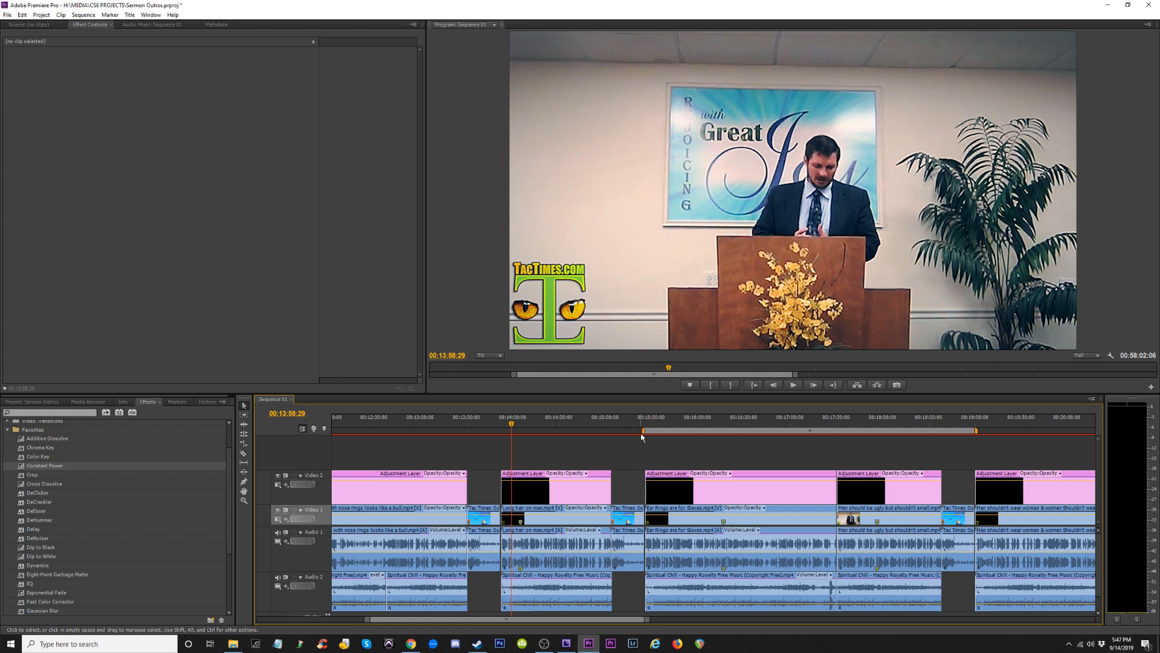
# Play the opening of the "Men shouldn't wear women & women Shouldn't wear men" segment just past the work area's end.
pyautogui.press('-')
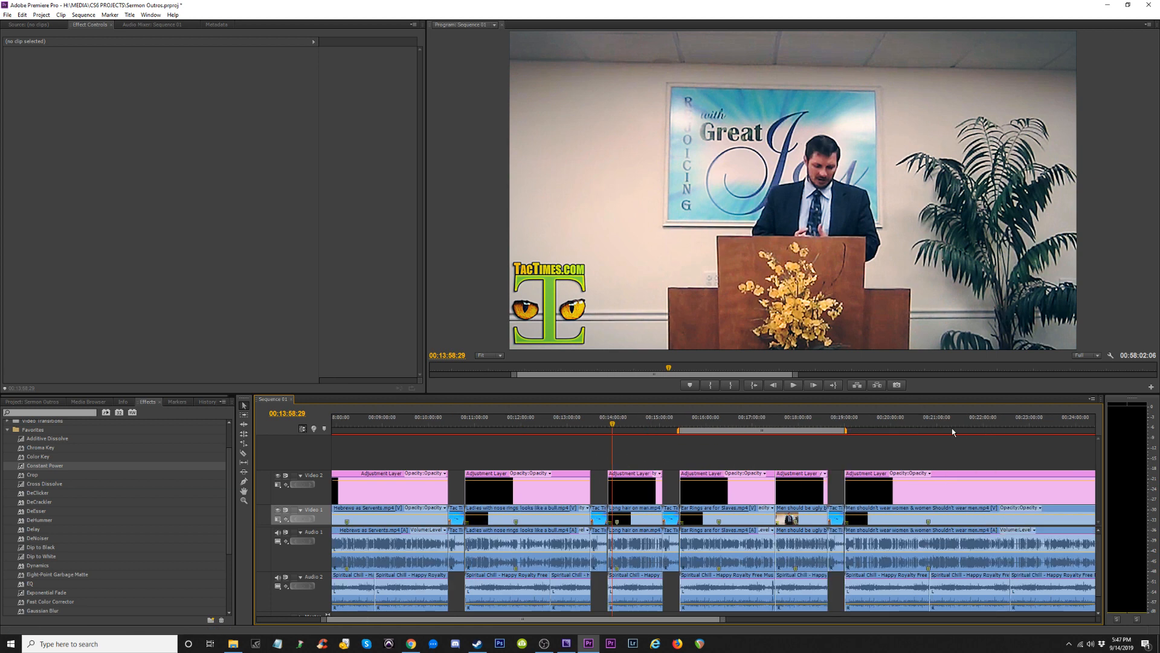
pyautogui.click(847, 426)
pyautogui.press('space')
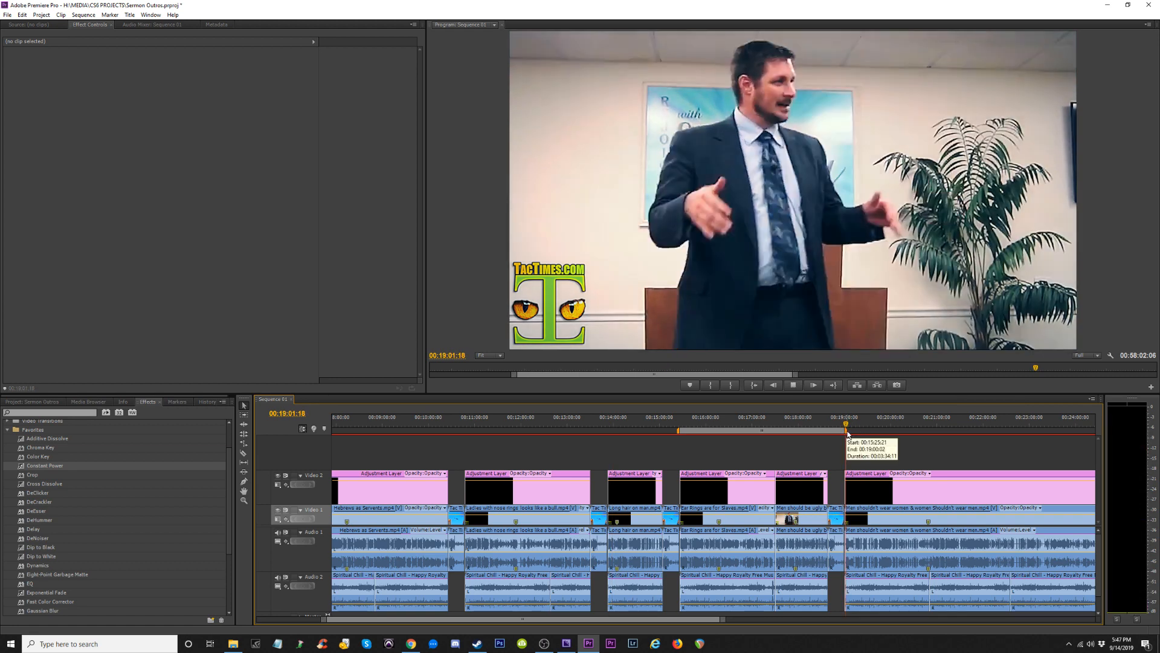
pyautogui.press('=')
pyautogui.press('=')
pyautogui.press('=')
pyautogui.press('=')
pyautogui.press('=')
pyautogui.press('space')
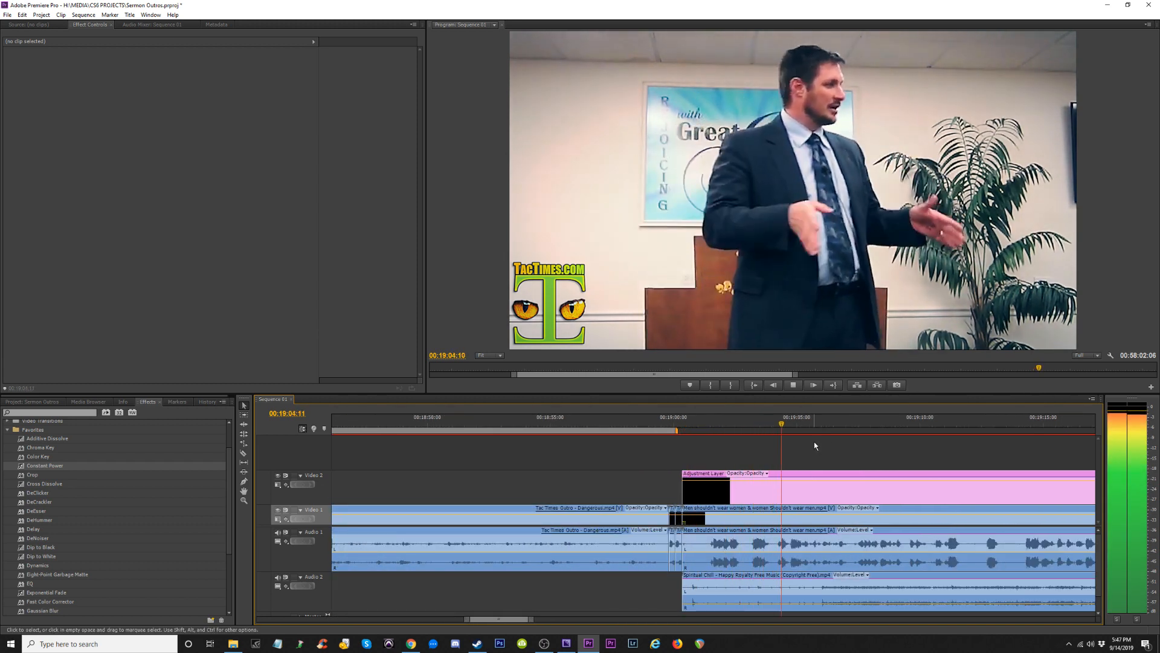
pyautogui.press('-')
pyautogui.press('-')
pyautogui.press('-')
pyautogui.press('-')
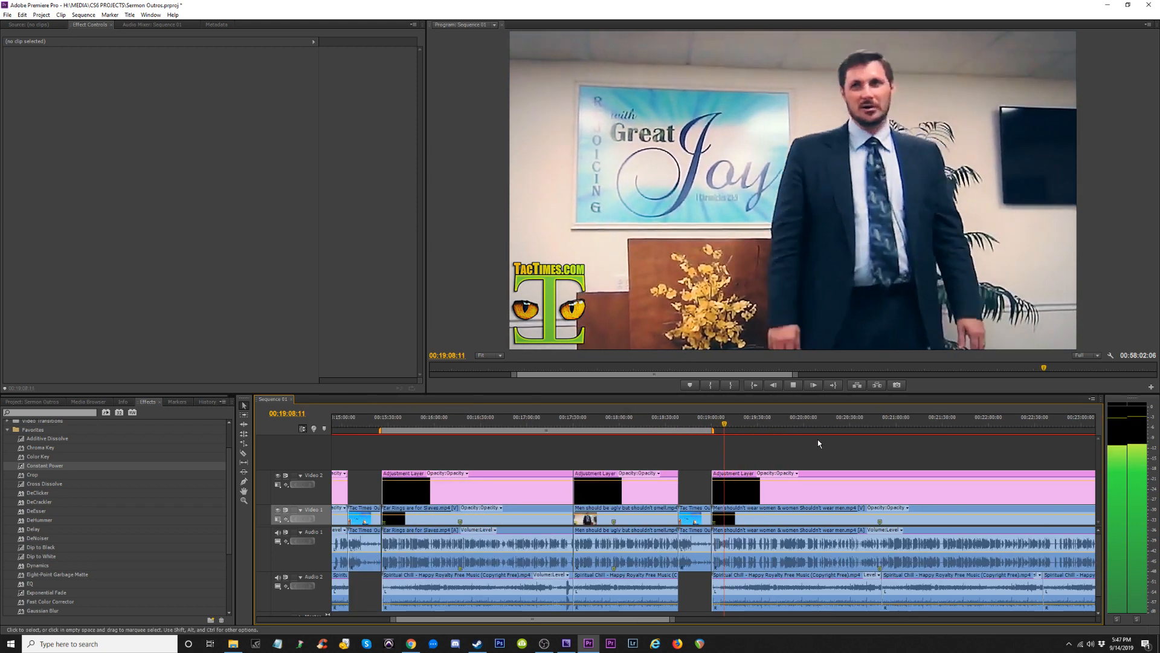
pyautogui.press('-')
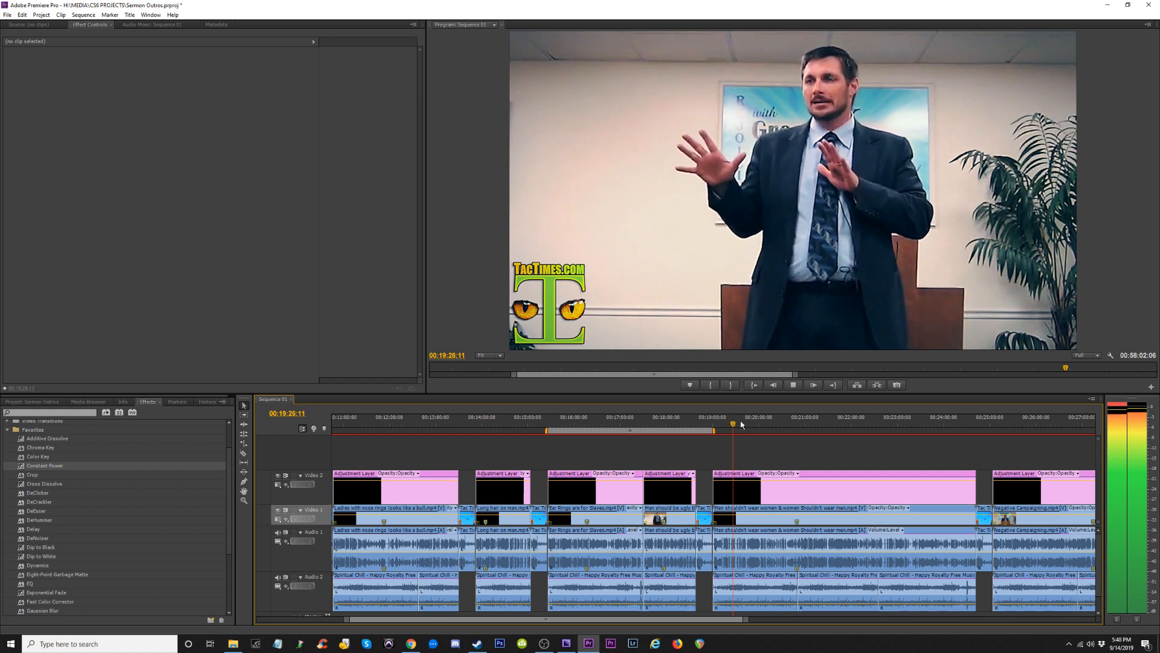
# Sample several later points of the "Men shouldn't wear women & women Shouldn't wear men" segment to review its content.
pyautogui.click(777, 426)
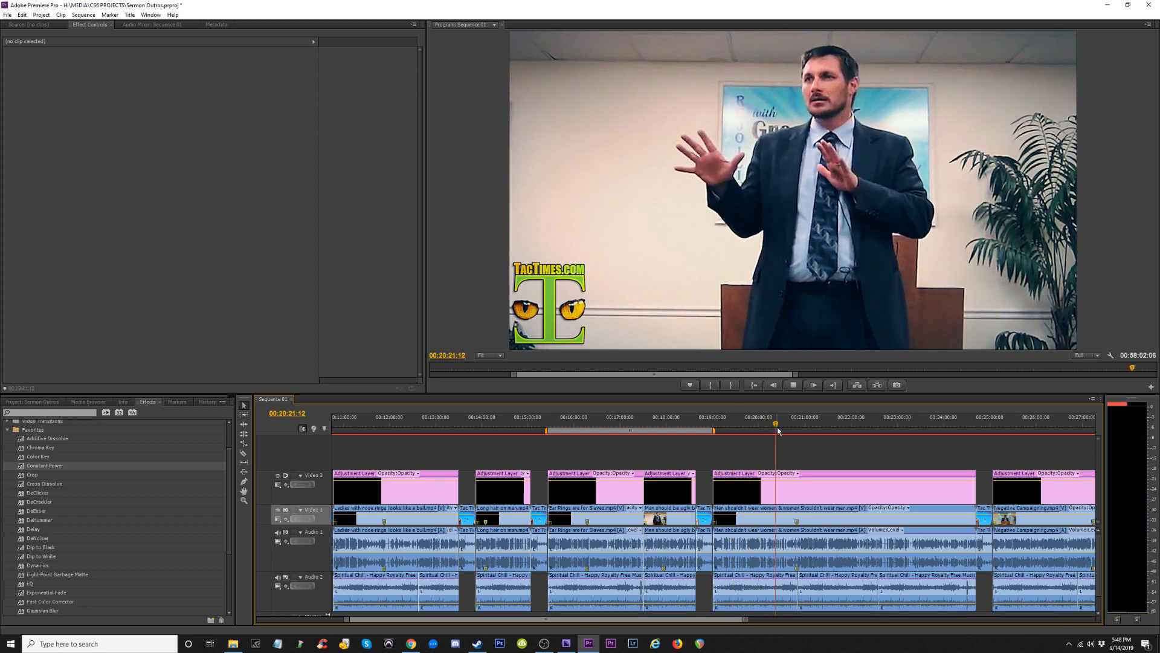
pyautogui.press('space')
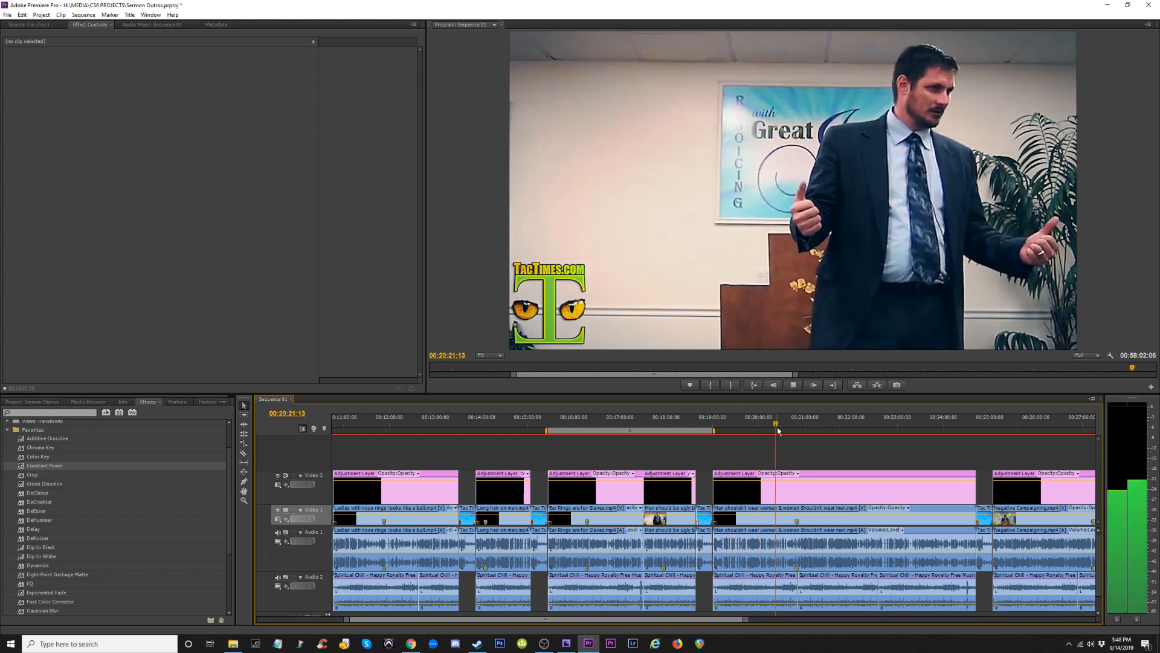
pyautogui.click(812, 426)
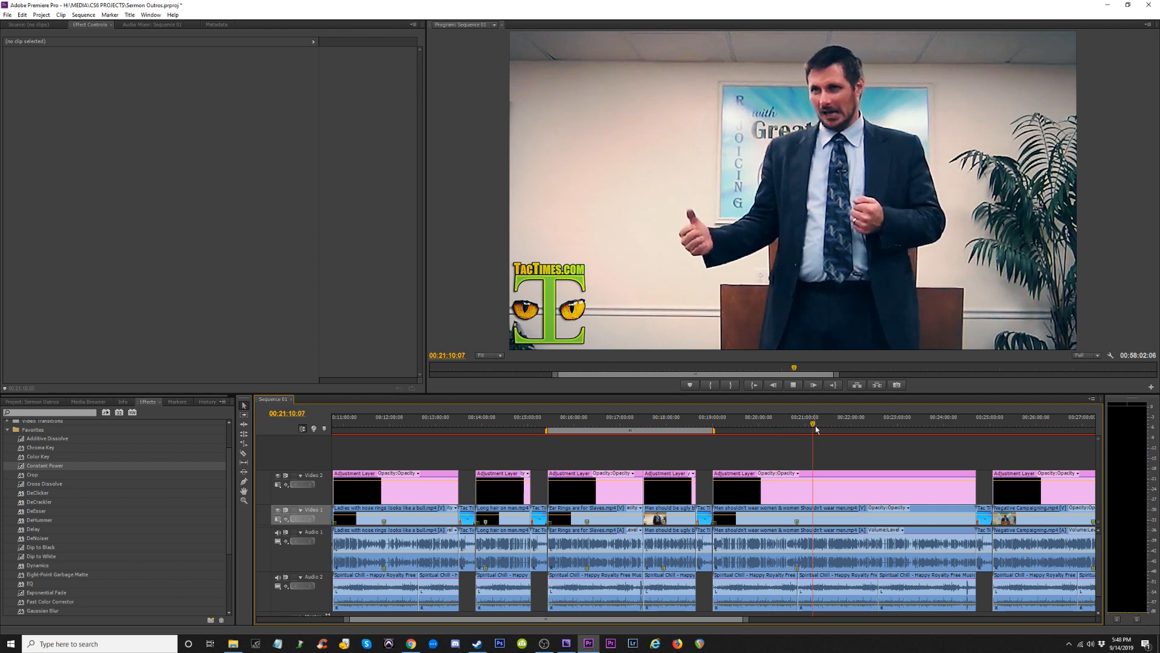
pyautogui.press('space')
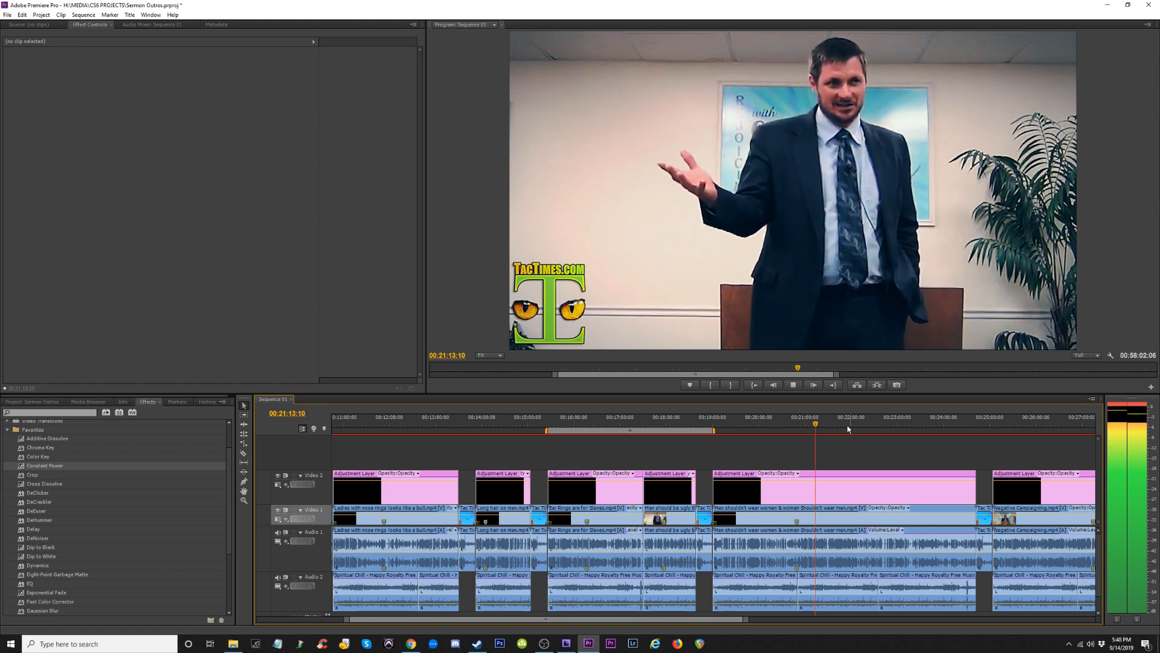
pyautogui.click(841, 428)
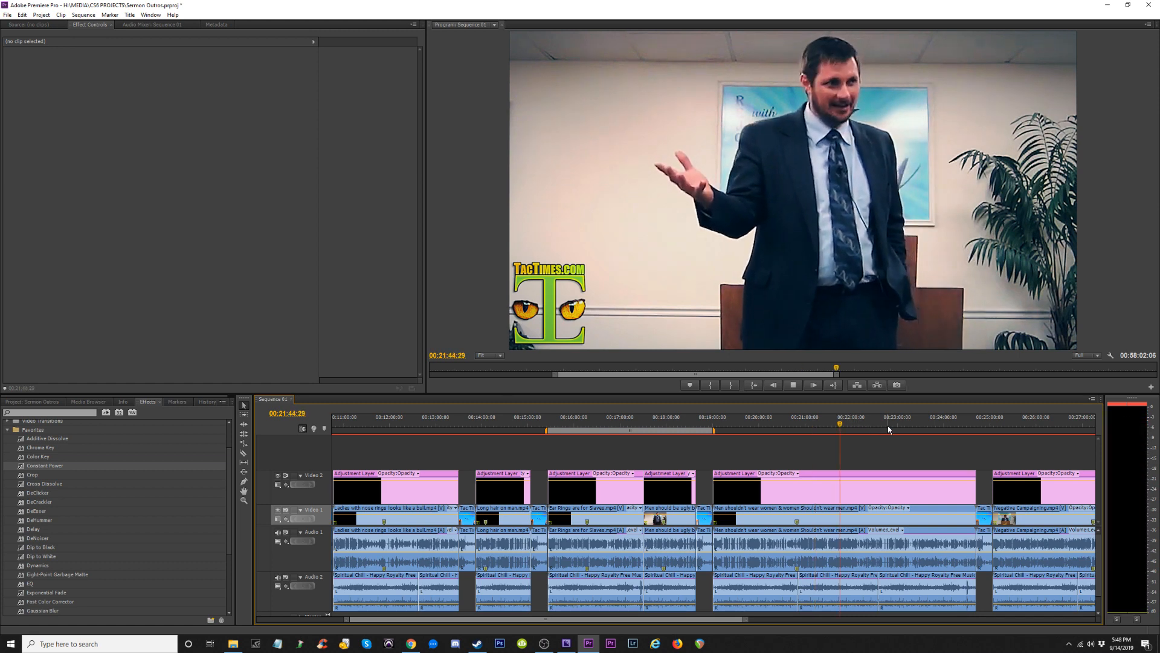
pyautogui.press('space')
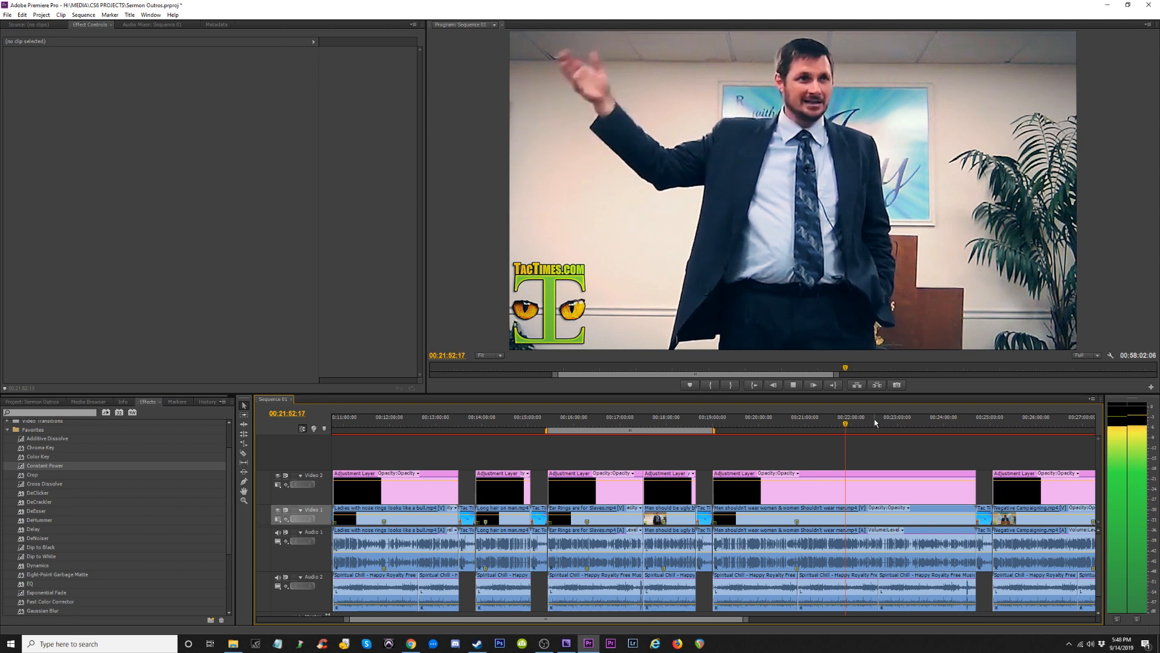
pyautogui.click(875, 423)
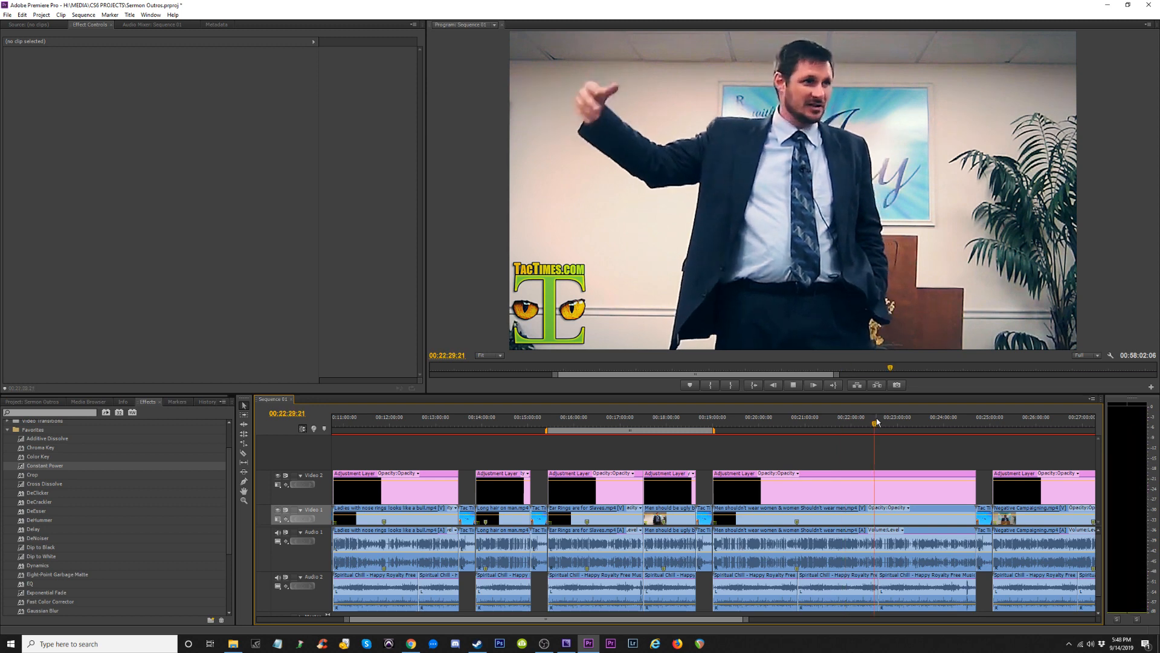
pyautogui.press('space')
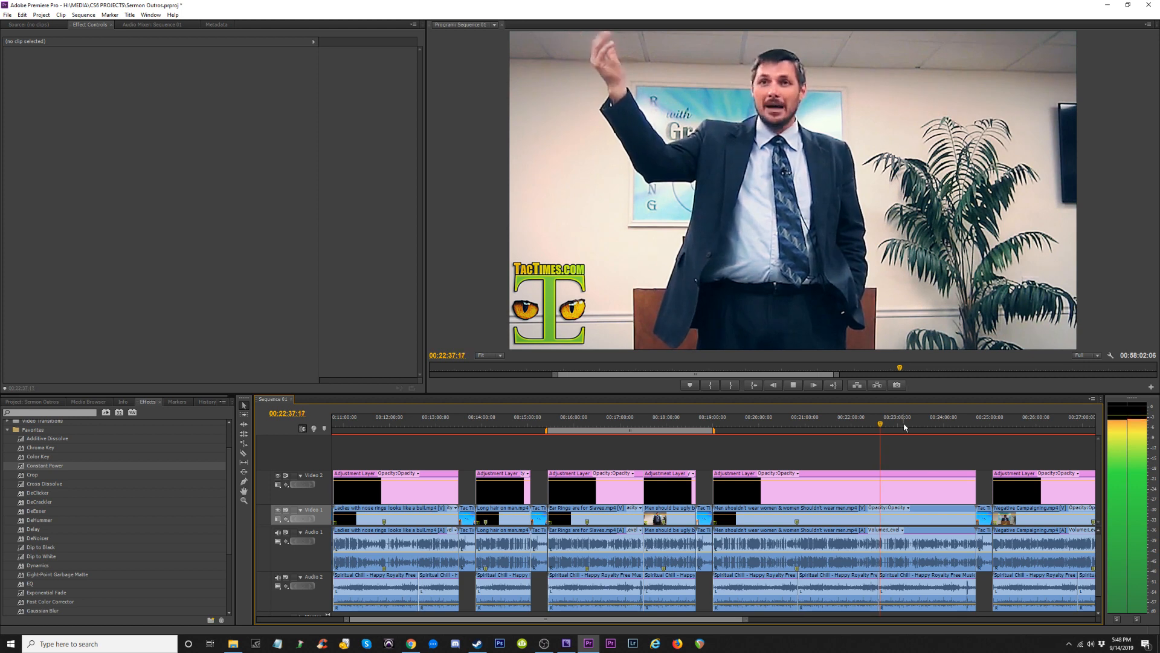
pyautogui.click(907, 426)
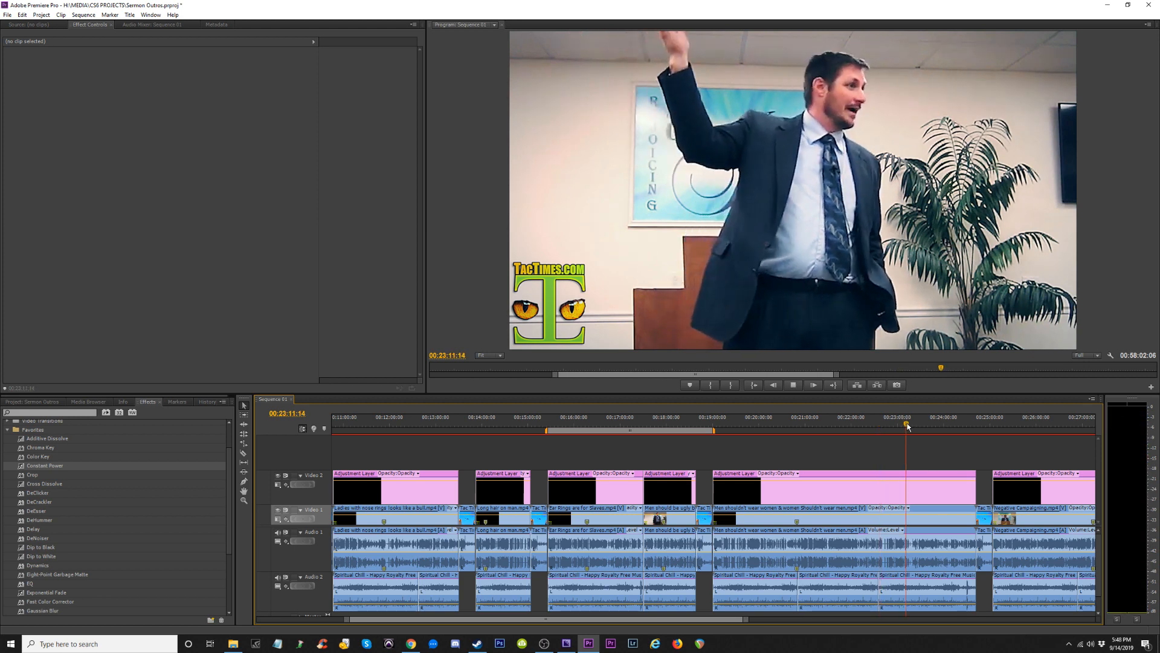
pyautogui.press('space')
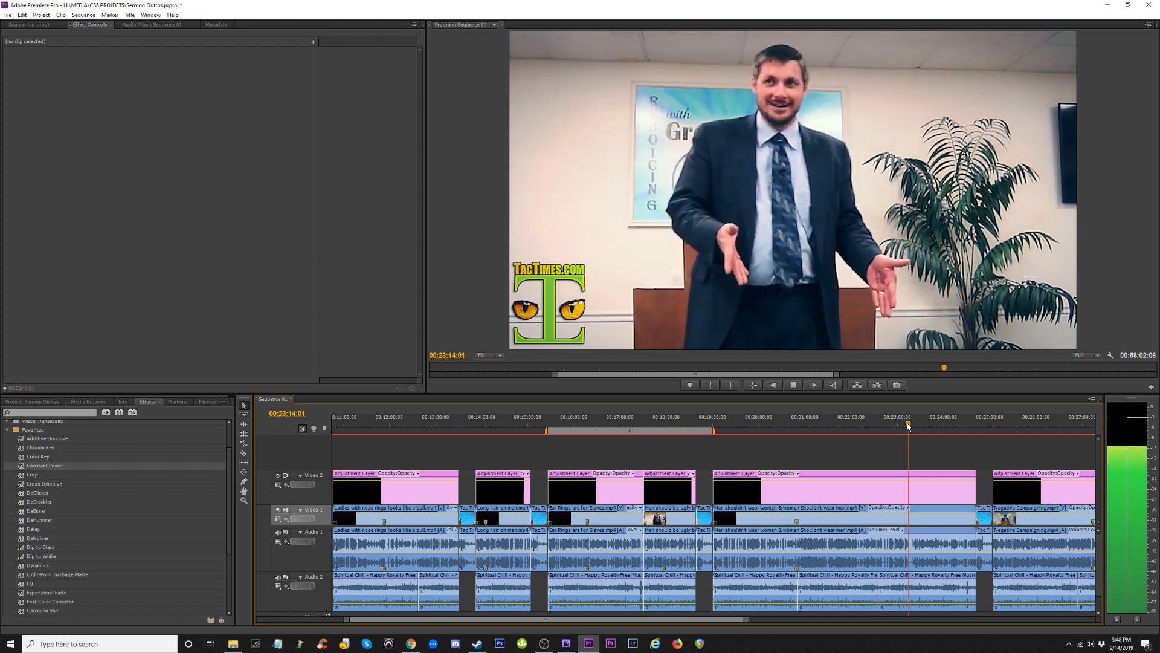
pyautogui.click(925, 425)
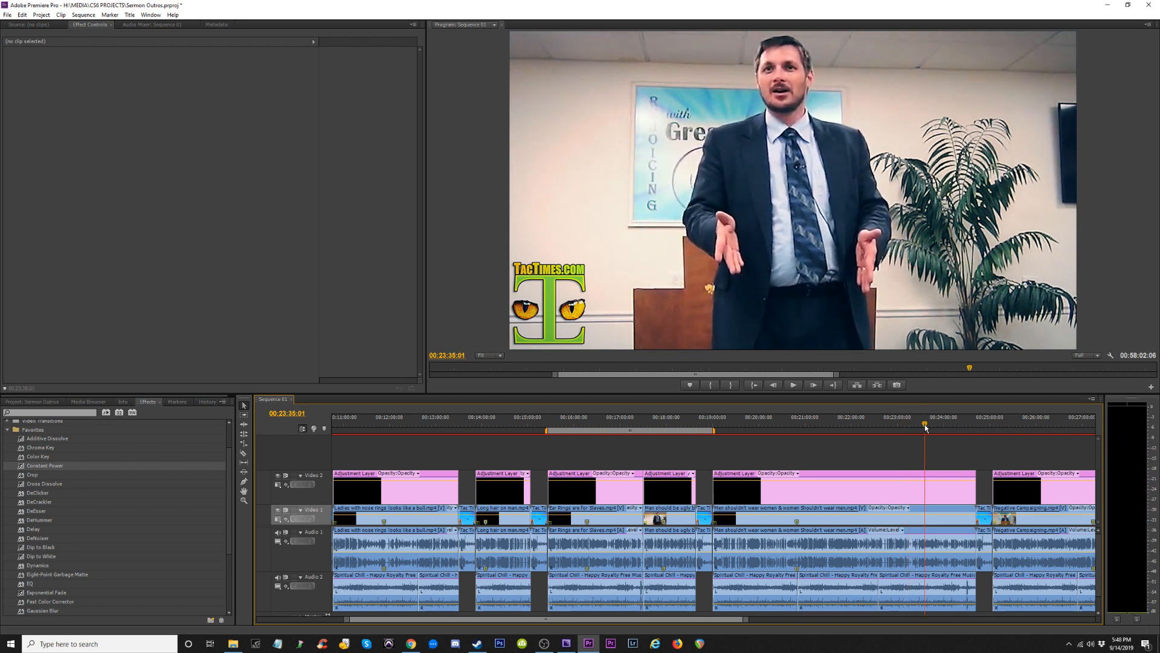
pyautogui.press('space')
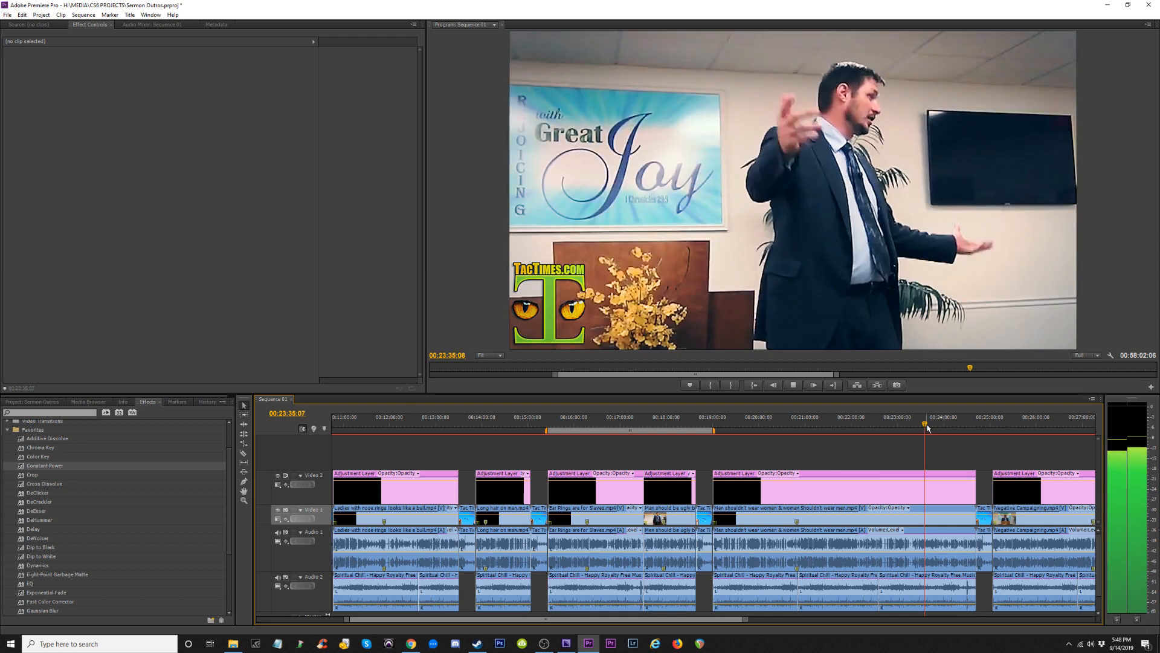
# Move the work area's start and end to enclose the "Long hair on men" segment and its outro.
pyautogui.click(497, 425)
pyautogui.press('=')
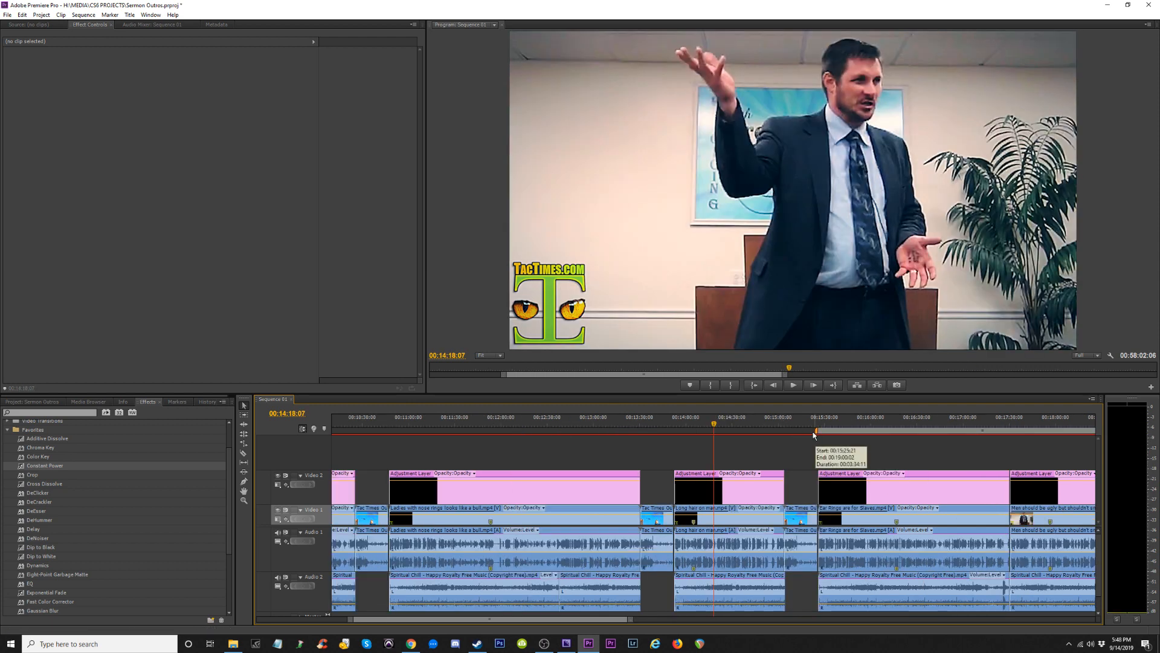
pyautogui.moveTo(752, 430); pyautogui.dragTo(681, 438)
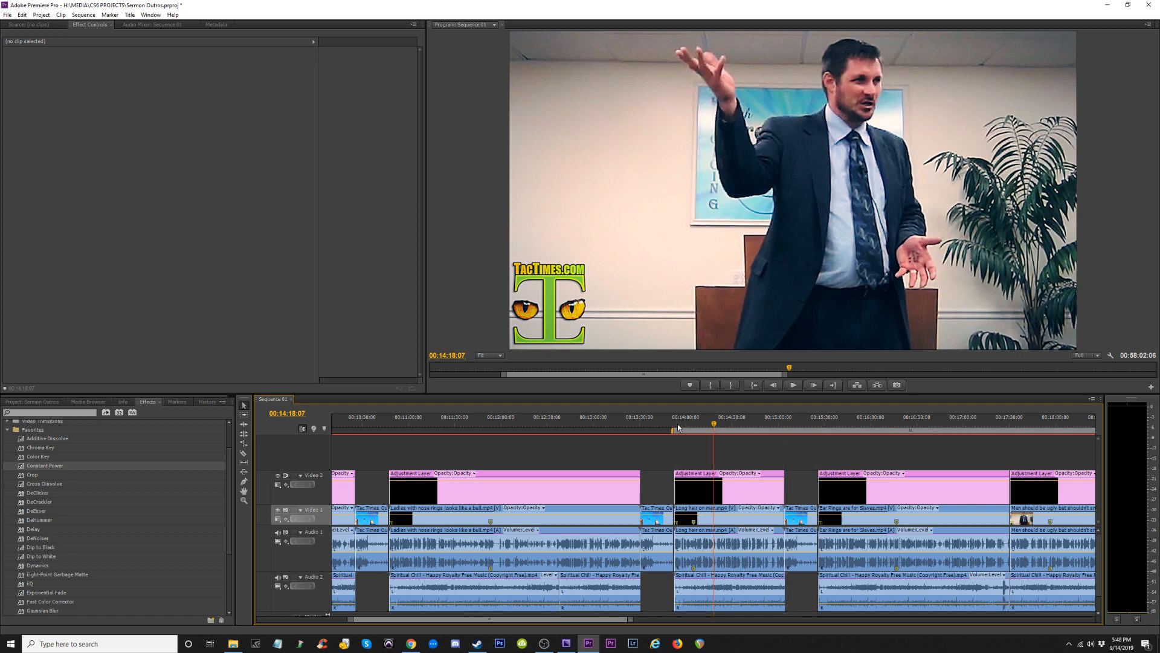
pyautogui.press('-')
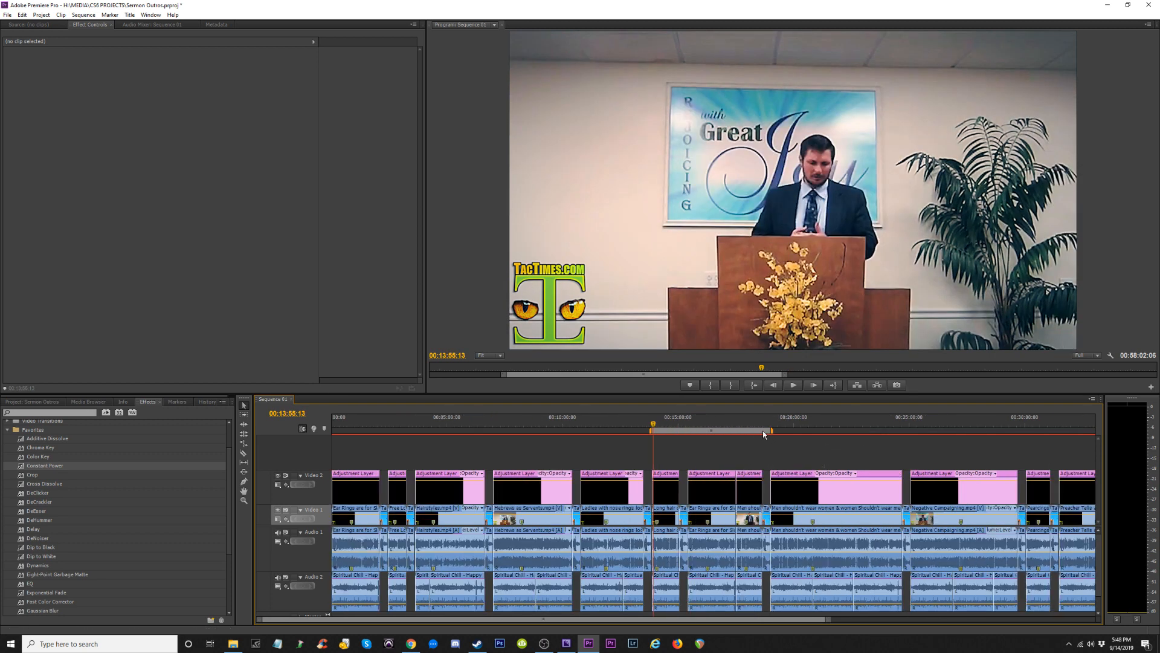
pyautogui.moveTo(778, 435); pyautogui.dragTo(687, 436)
# Align the work area's start precisely with the beginning of the "Long hair on men" clip and play from there.
pyautogui.press('=')
pyautogui.press('=')
pyautogui.press('=')
pyautogui.press('=')
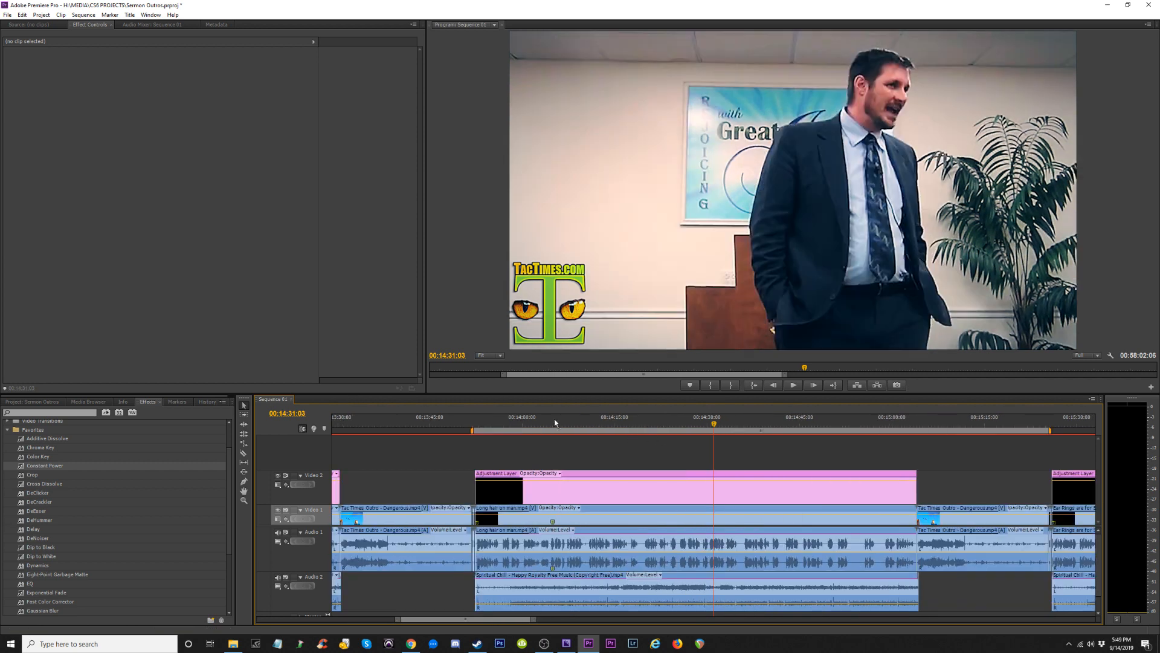
pyautogui.moveTo(494, 422); pyautogui.dragTo(472, 423)
pyautogui.press('=')
pyautogui.press('=')
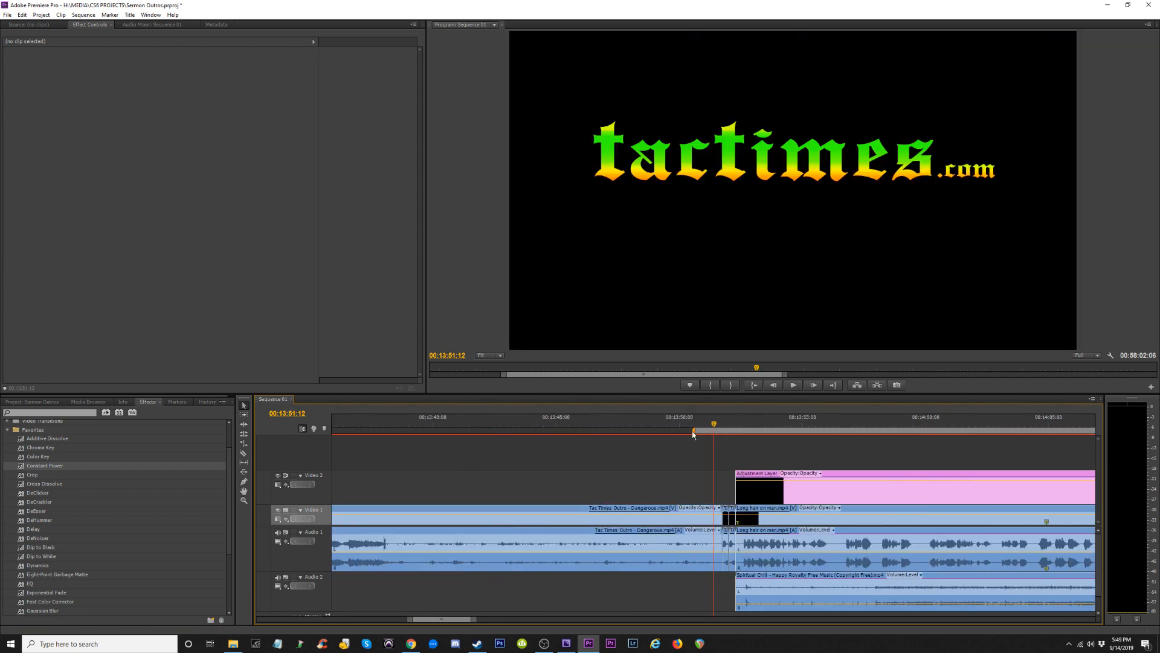
pyautogui.press('-')
pyautogui.click(734, 422)
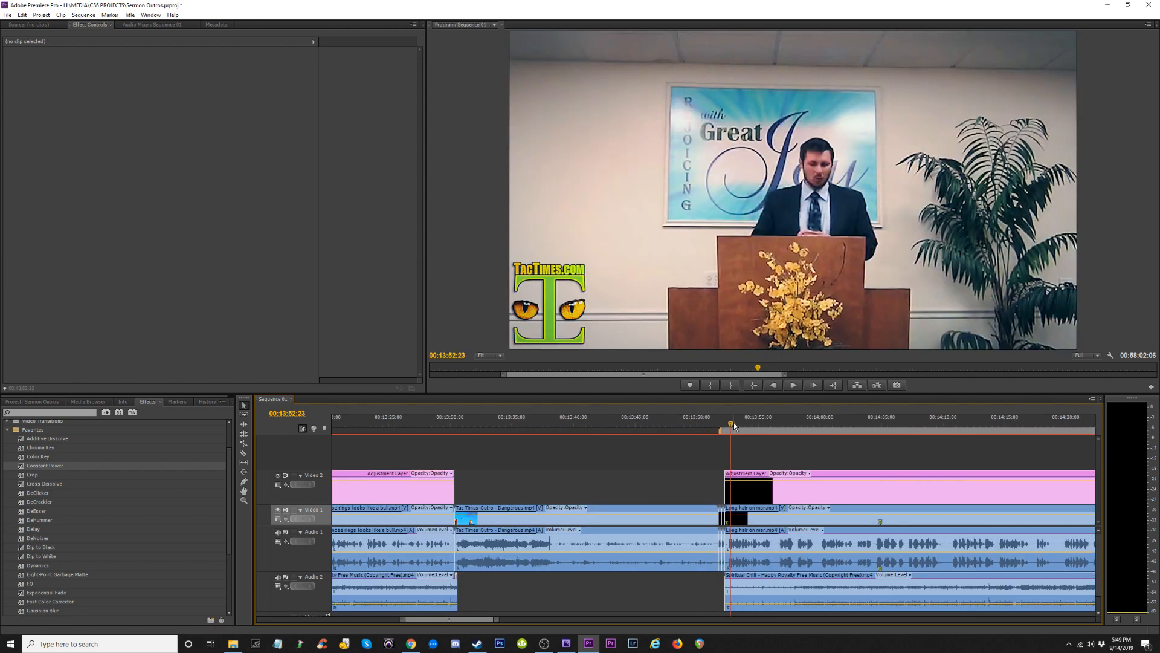
pyautogui.press('space')
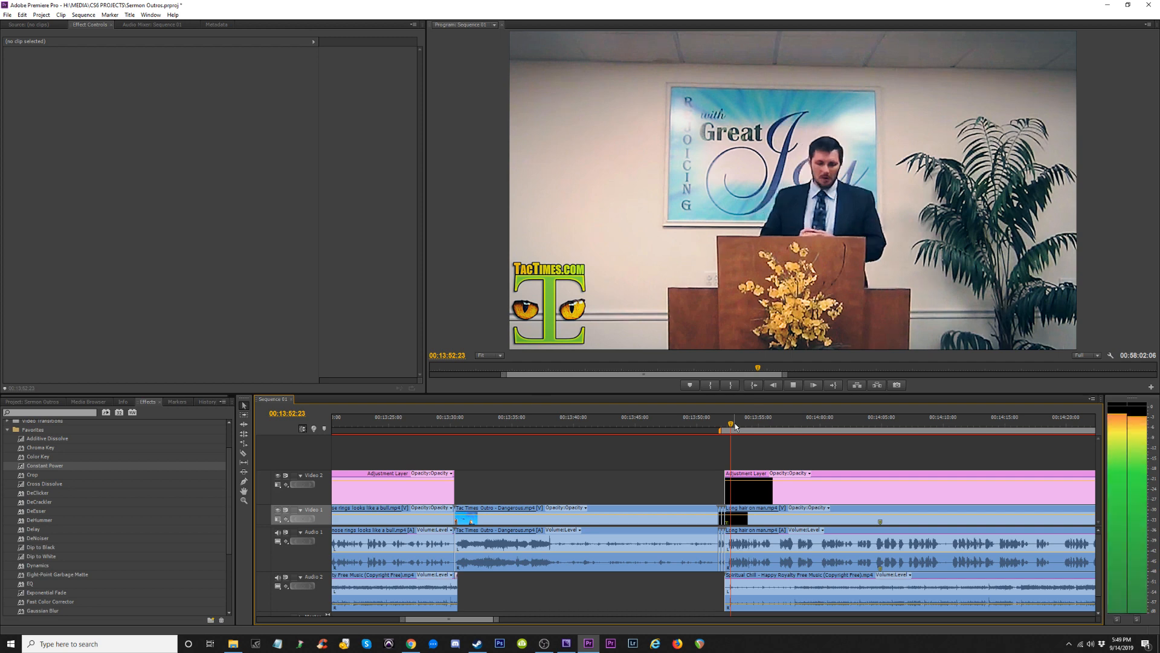
# Check that the work area's end meets the end of the outro following the "Long hair on men" clip.
pyautogui.press('-')
pyautogui.press('-')
pyautogui.press('-')
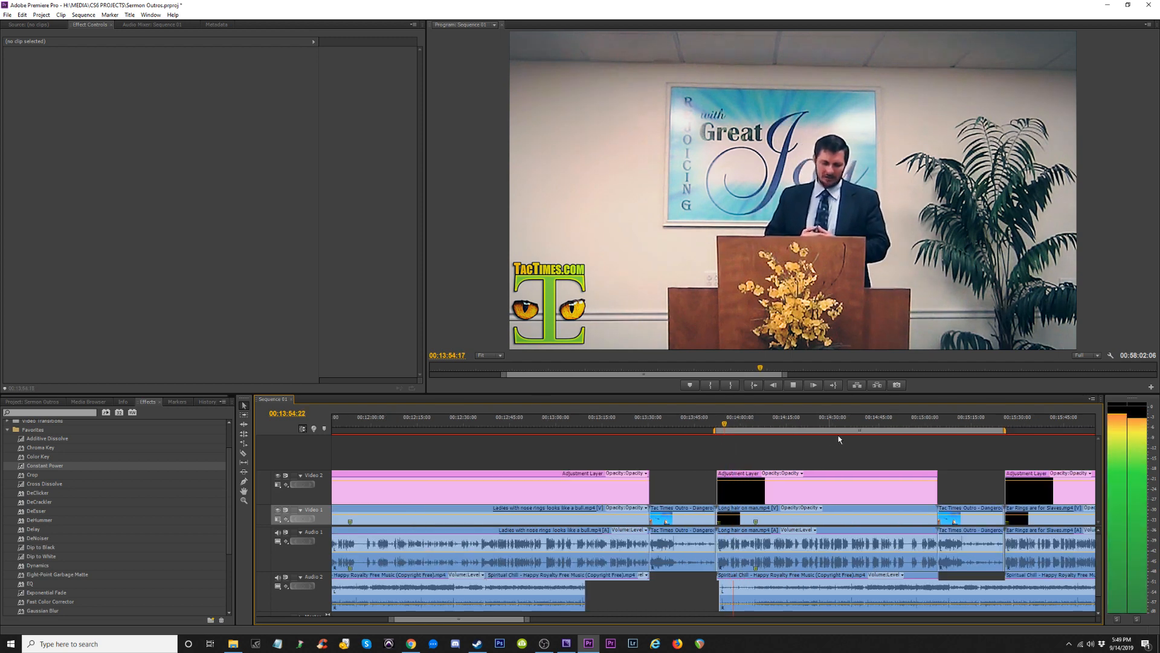
pyautogui.click(853, 424)
pyautogui.press('=')
pyautogui.press('=')
pyautogui.press('=')
pyautogui.press('=')
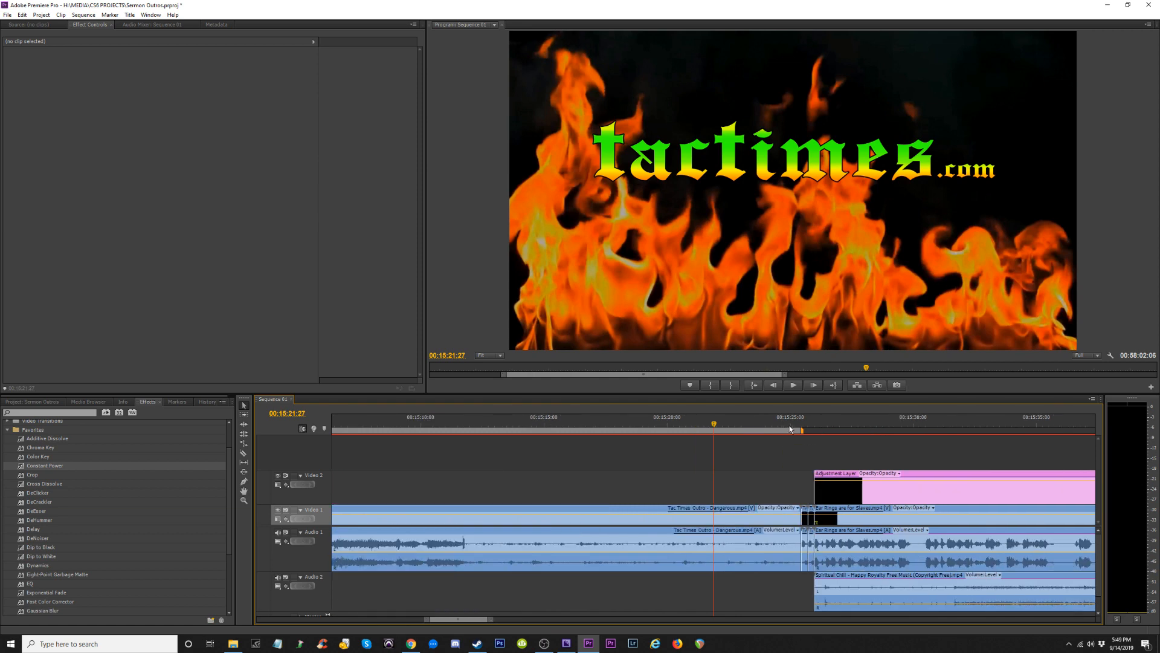
pyautogui.click(793, 426)
pyautogui.press('space')
pyautogui.press('space')
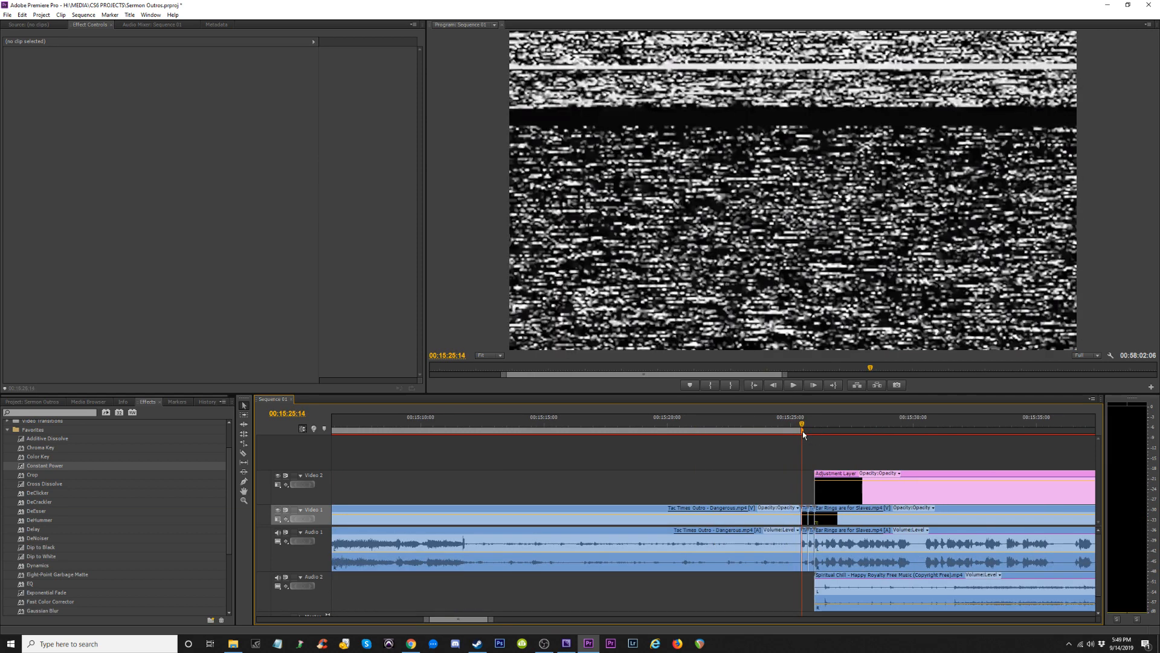
pyautogui.press('-')
pyautogui.press('-')
pyautogui.press('-')
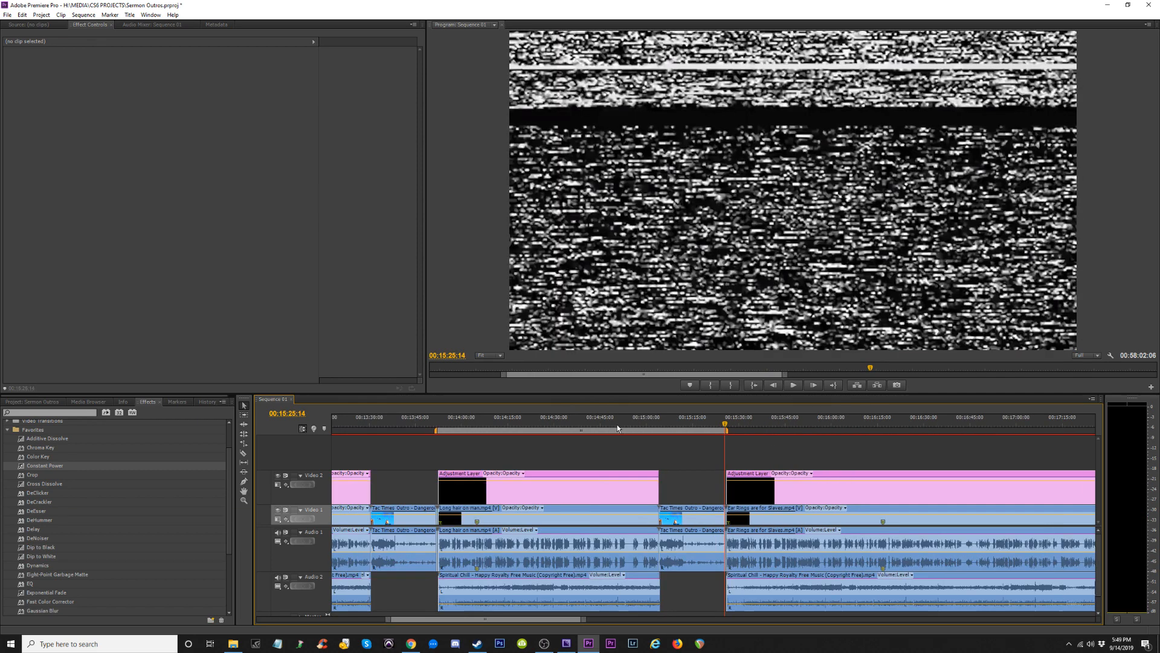
# Play the middle and an earlier part of the "Long hair on men" segment to review its content.
pyautogui.click(582, 427)
pyautogui.press('space')
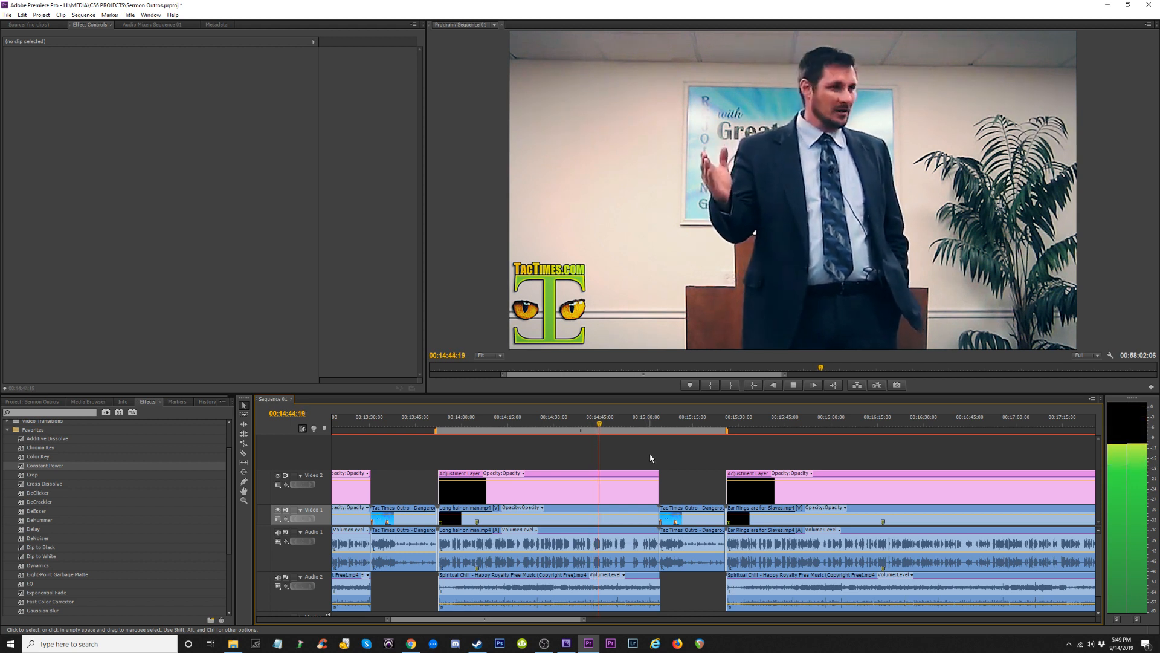
pyautogui.press('space')
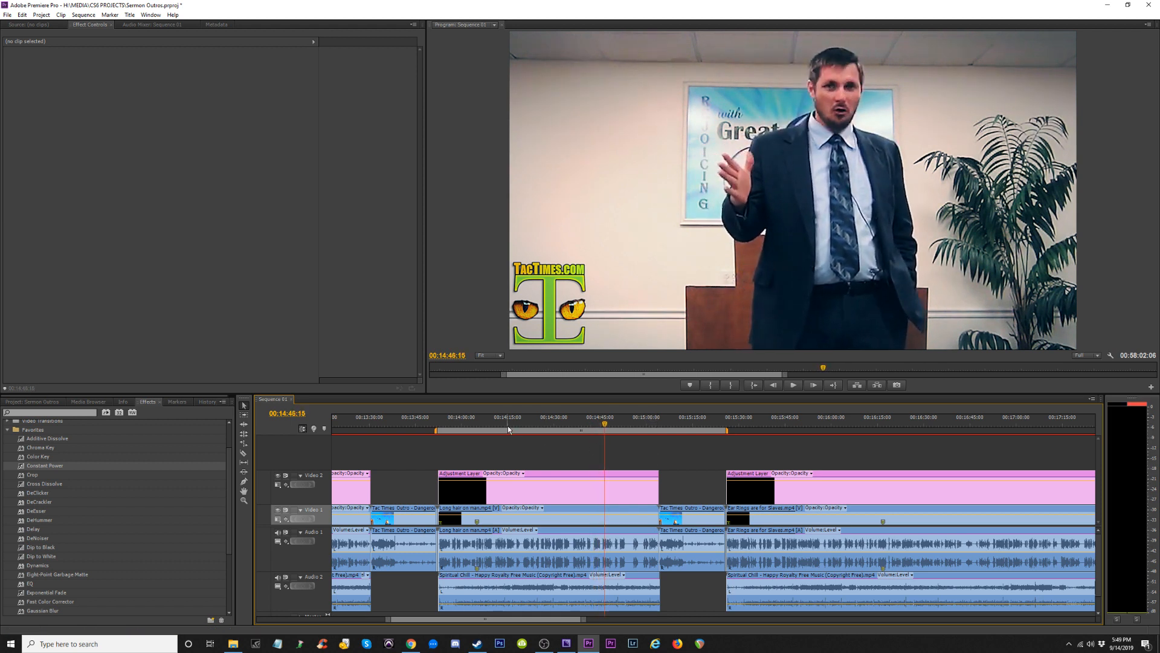
pyautogui.press('space')
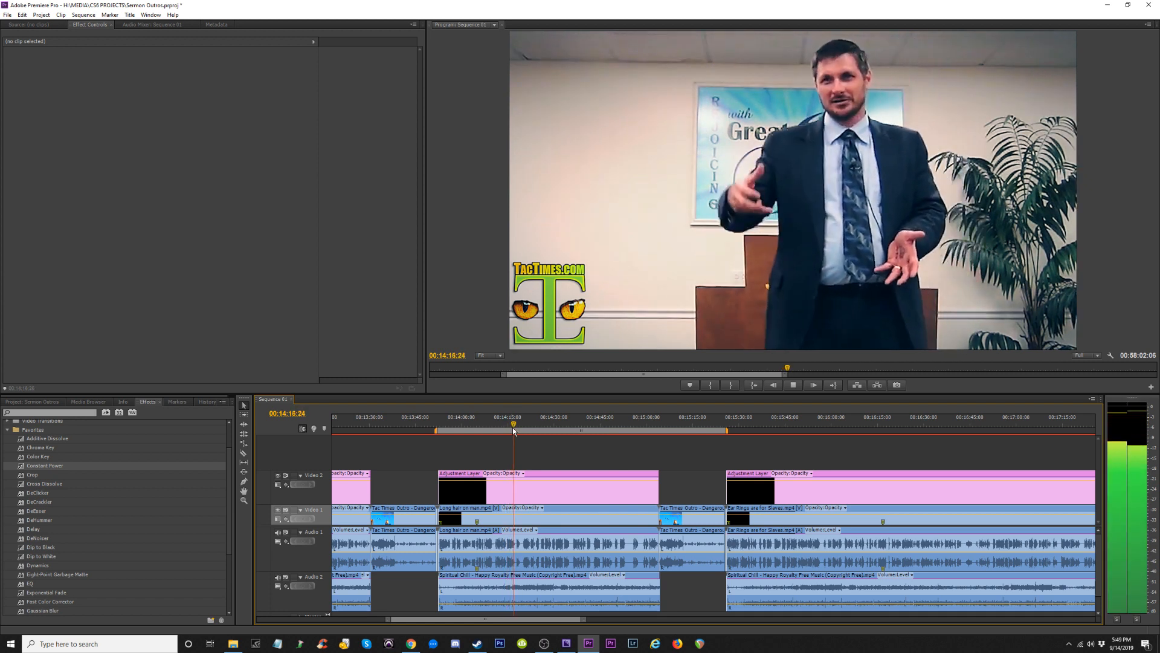
pyautogui.press('space')
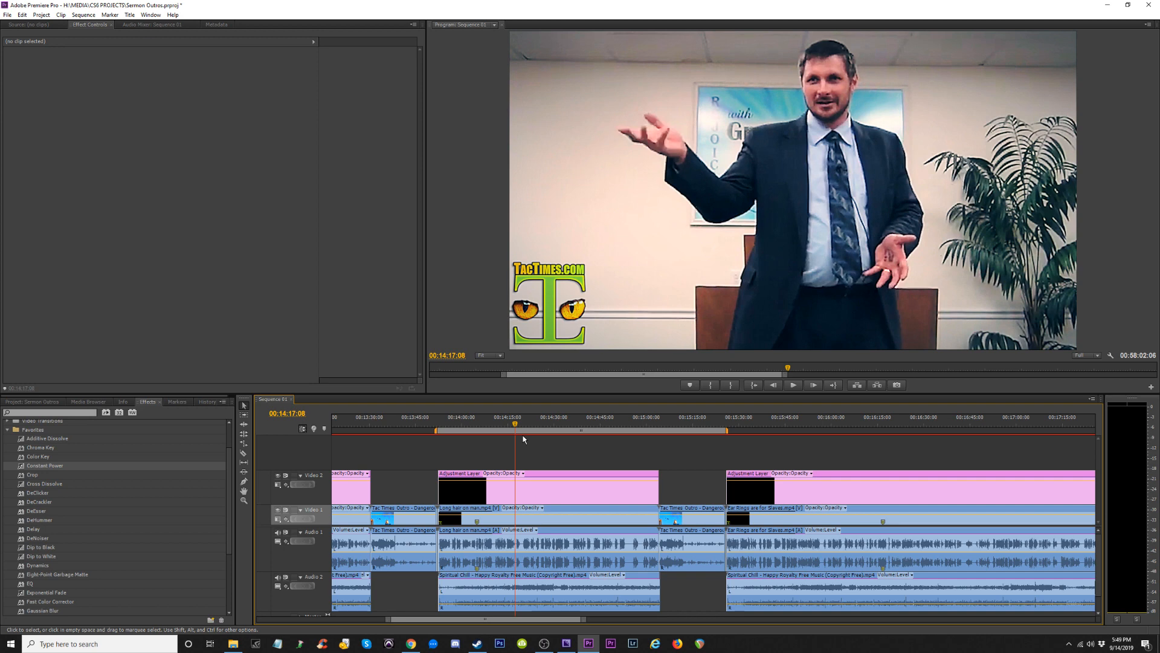
# Open the export settings for the "Long hair on men" work area and name the output "Pastor Preaches Against Metrosexuality".
pyautogui.hotkey('ctrl', 'm')
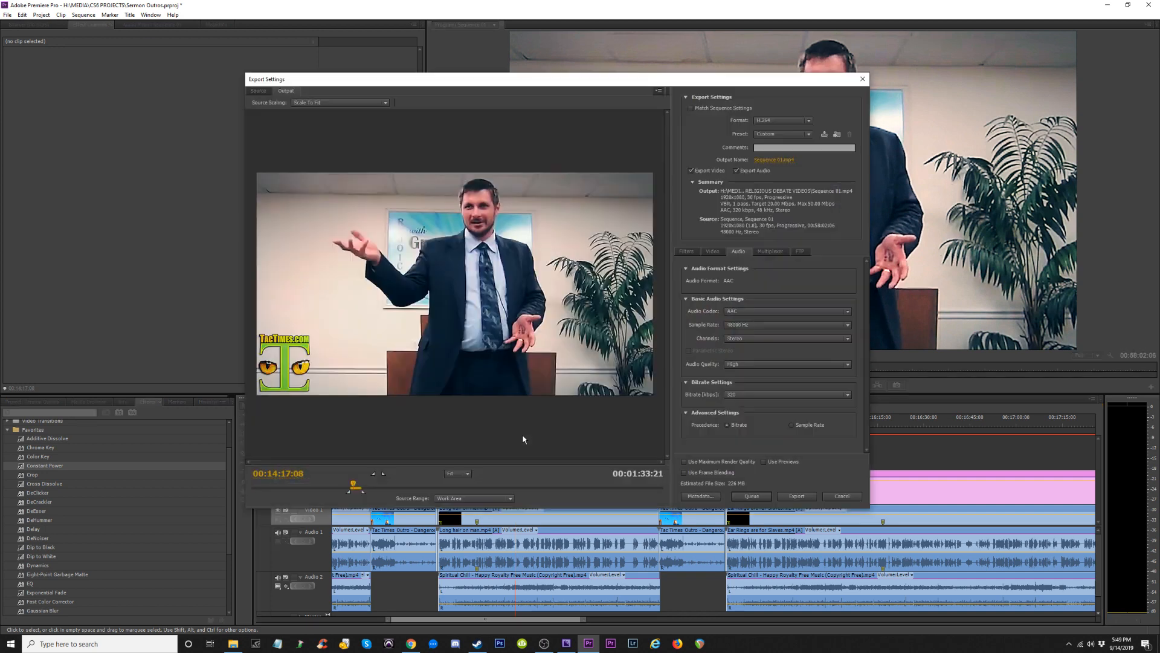
pyautogui.click(770, 160)
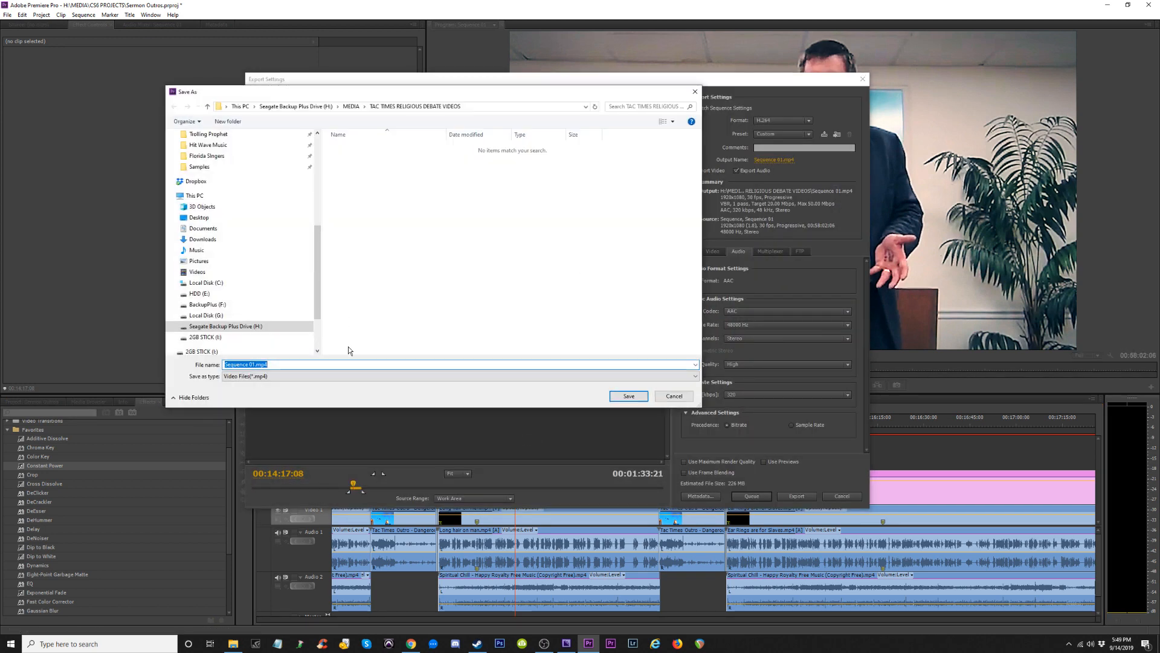
pyautogui.write('Pr')
pyautogui.write('stor Preaches ')
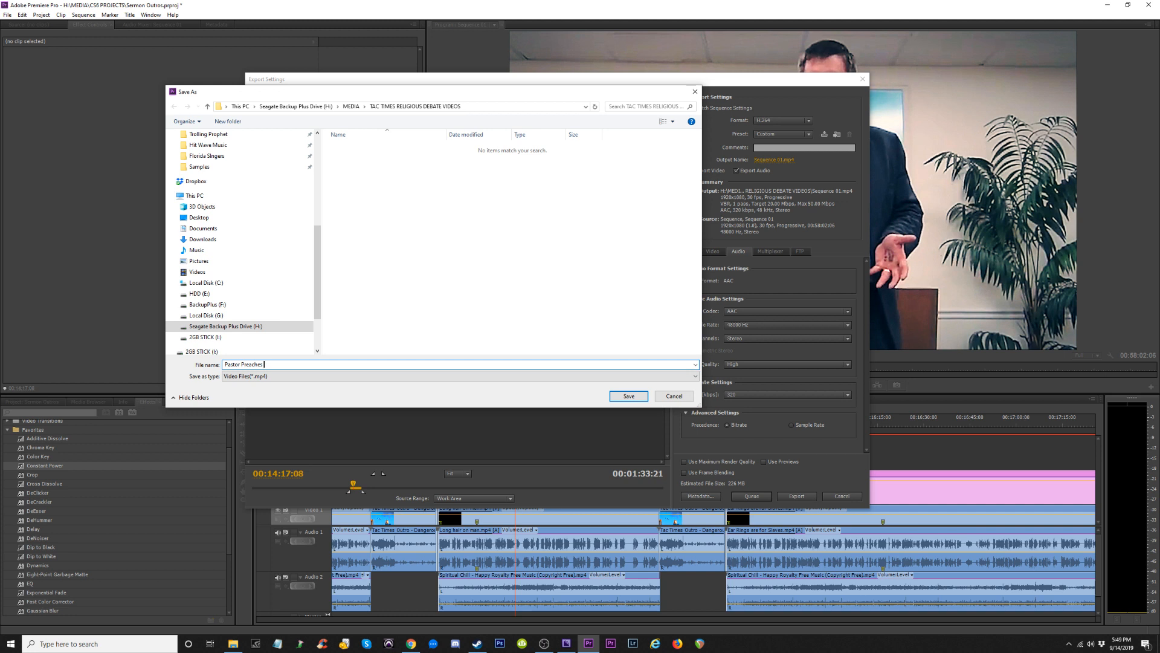
pyautogui.write('Against Me')
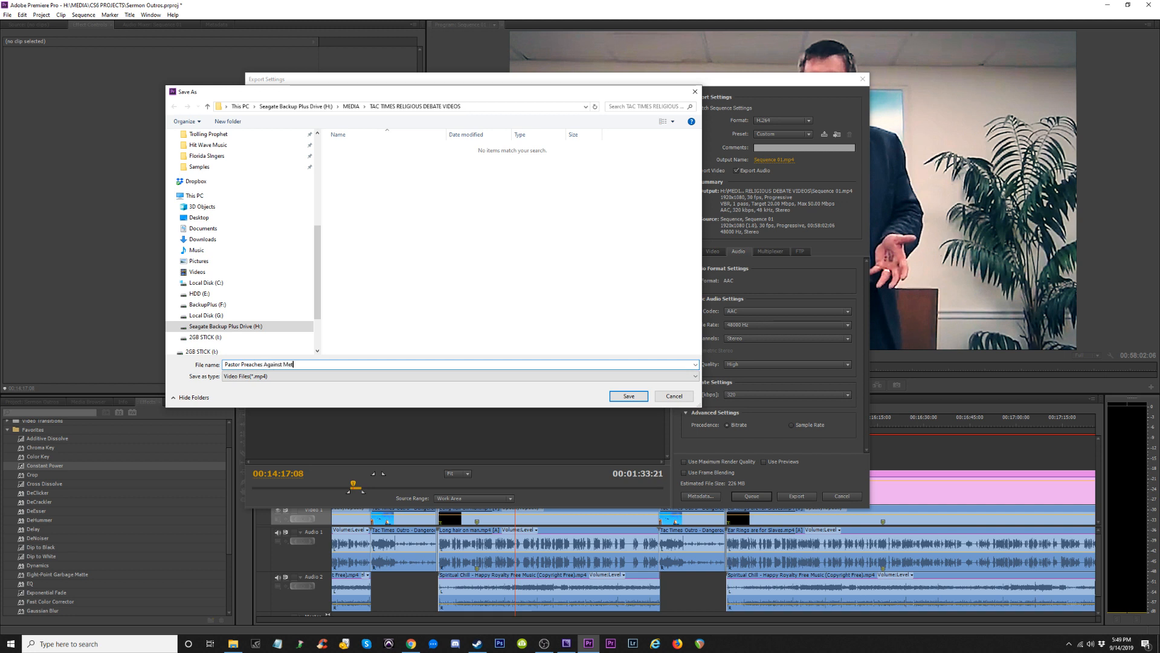
pyautogui.write('trosexualit')
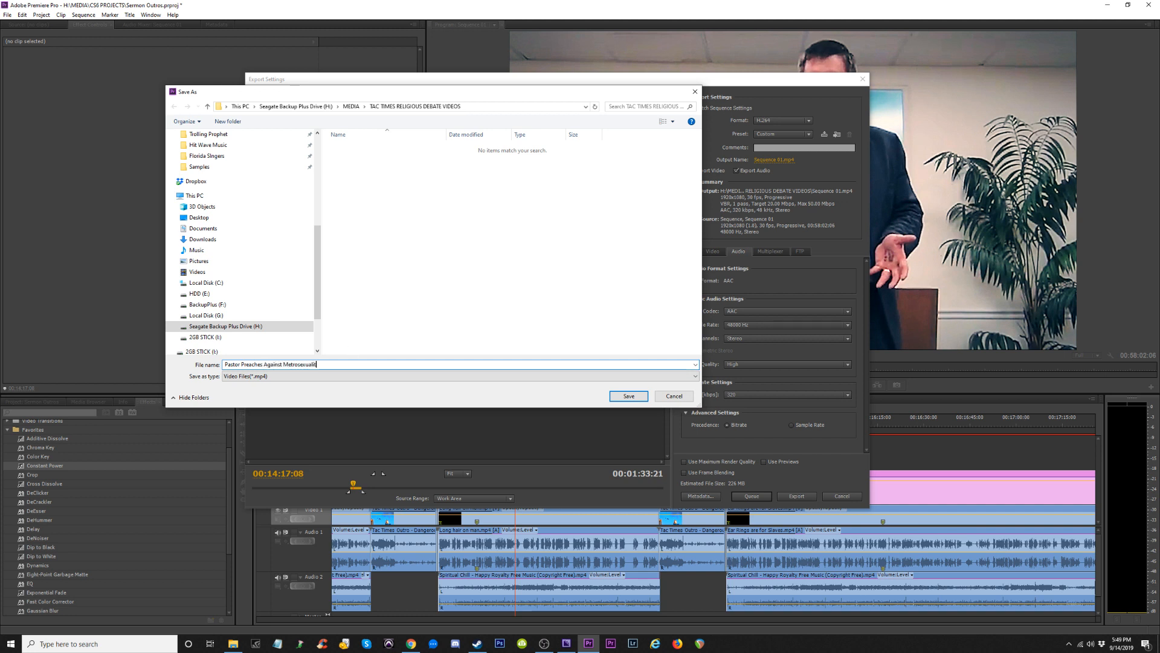
pyautogui.write('y')
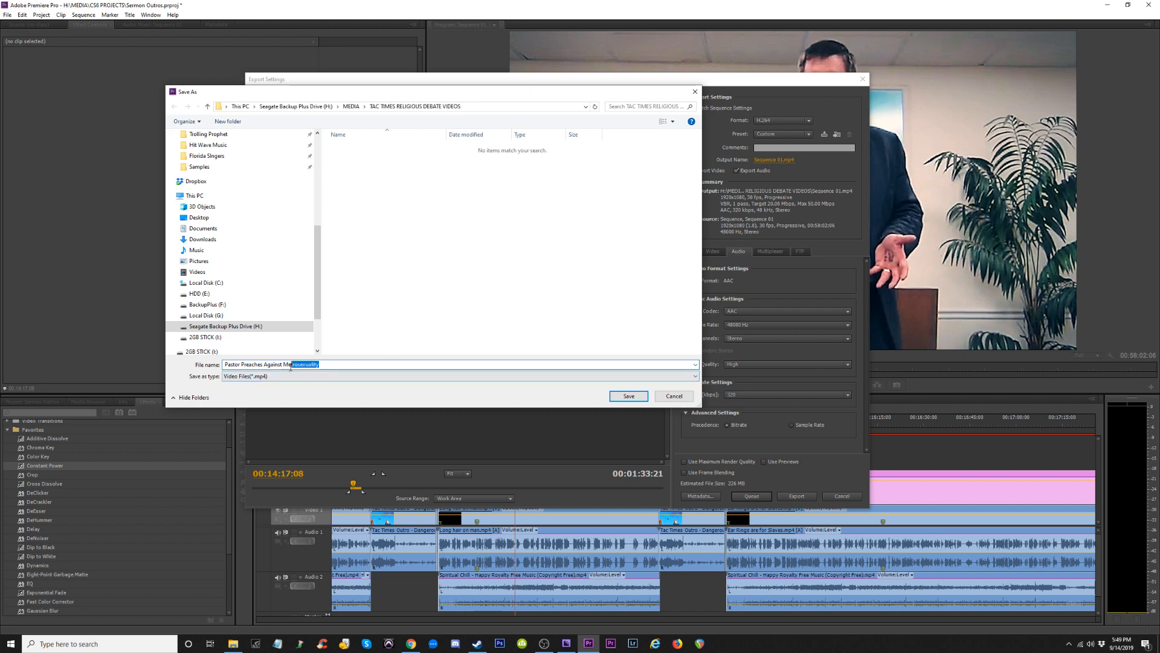
# Copy "Metrosexuality" from the file name, search Google for it in Chrome and read the expanded dictionary definition.
pyautogui.moveTo(291, 367); pyautogui.dragTo(285, 369)
pyautogui.hotkey('ctrl', 'c')
pyautogui.click(411, 644)
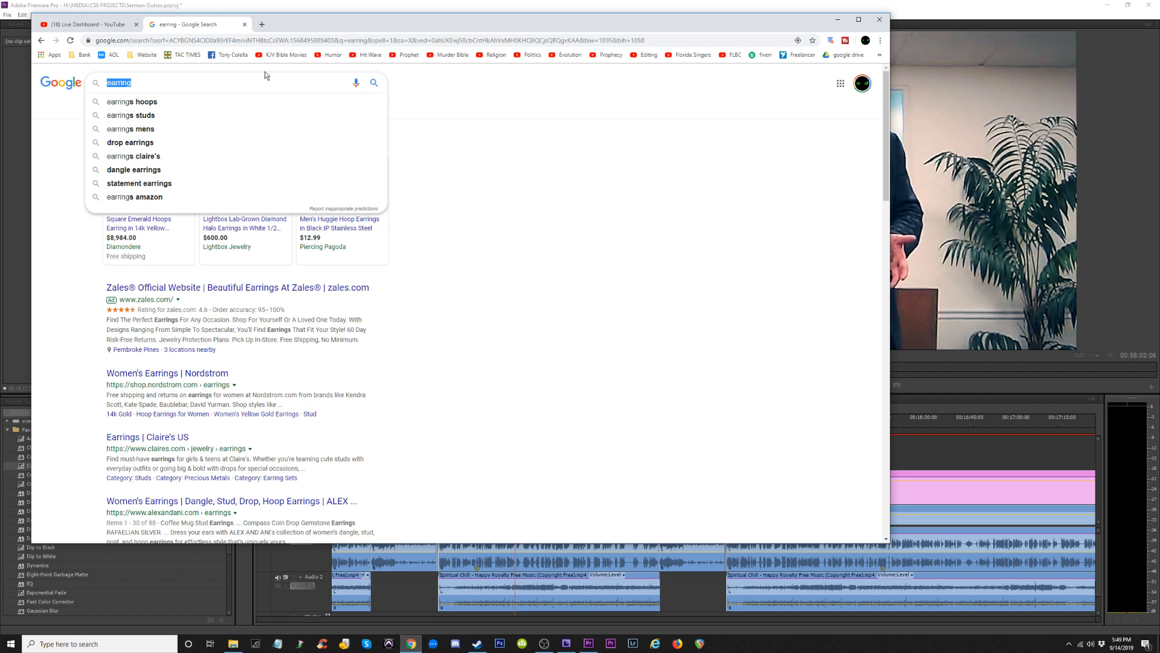
pyautogui.click(154, 84)
pyautogui.hotkey('ctrl', 'v')
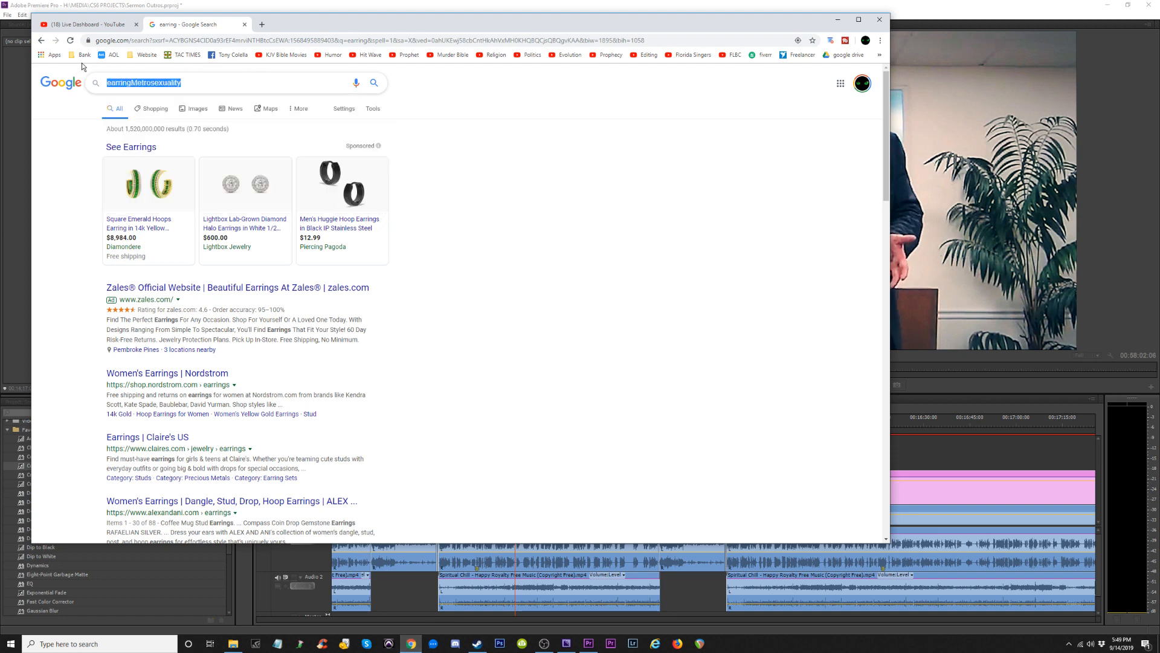
pyautogui.hotkey('ctrl', 'v')
pyautogui.press('Return')
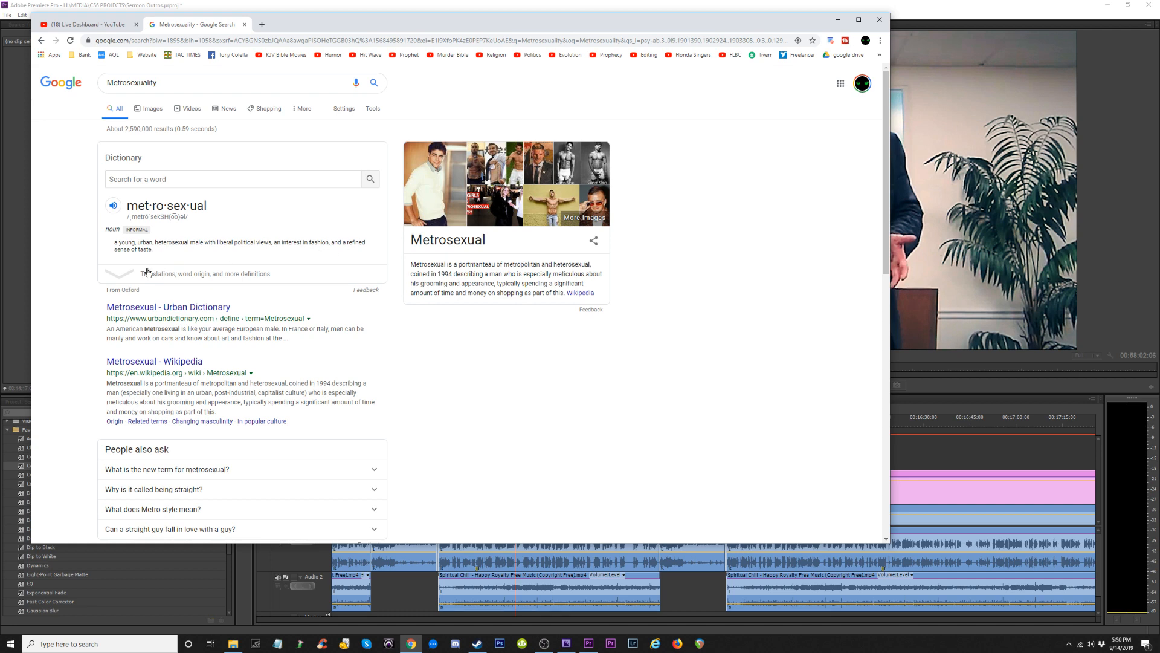
pyautogui.click(125, 275)
pyautogui.scroll(-3, 295, 310)
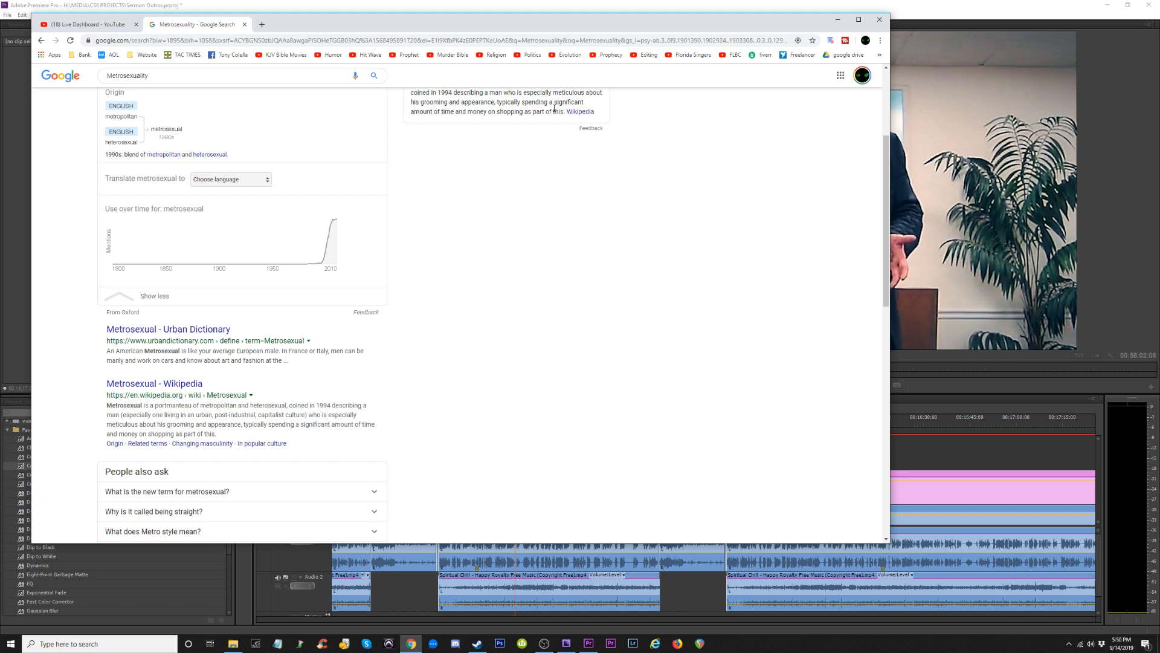
# Return to Premiere Pro, save the output file name and send the export to the queue.
pyautogui.click(834, 21)
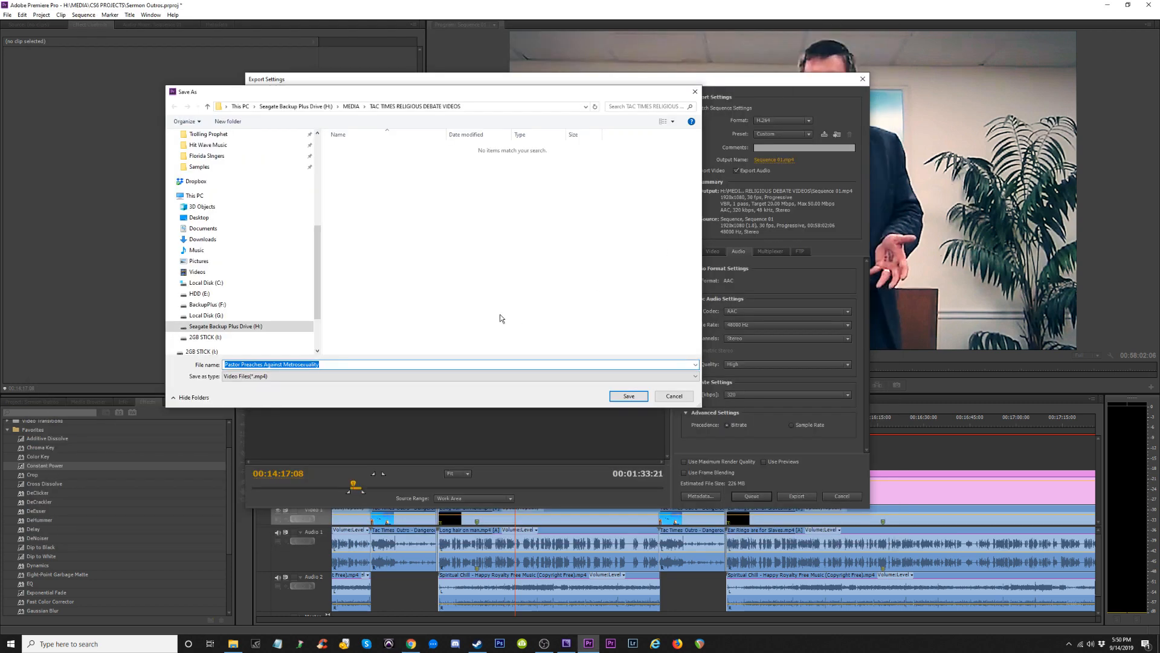
pyautogui.click(631, 394)
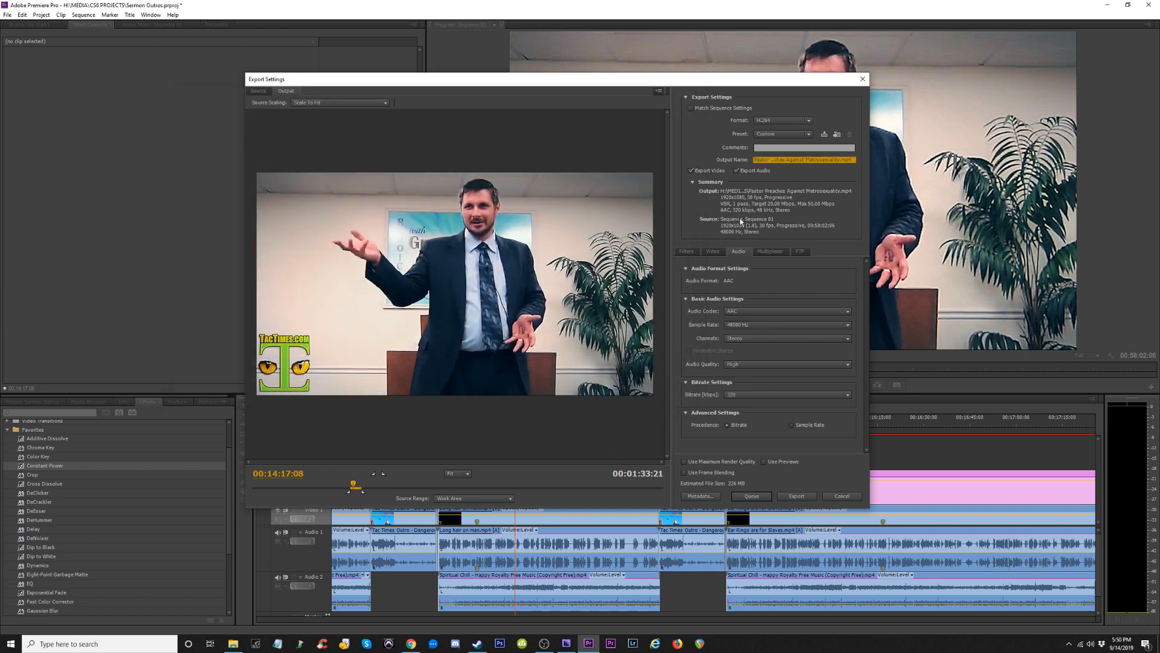
pyautogui.click(753, 497)
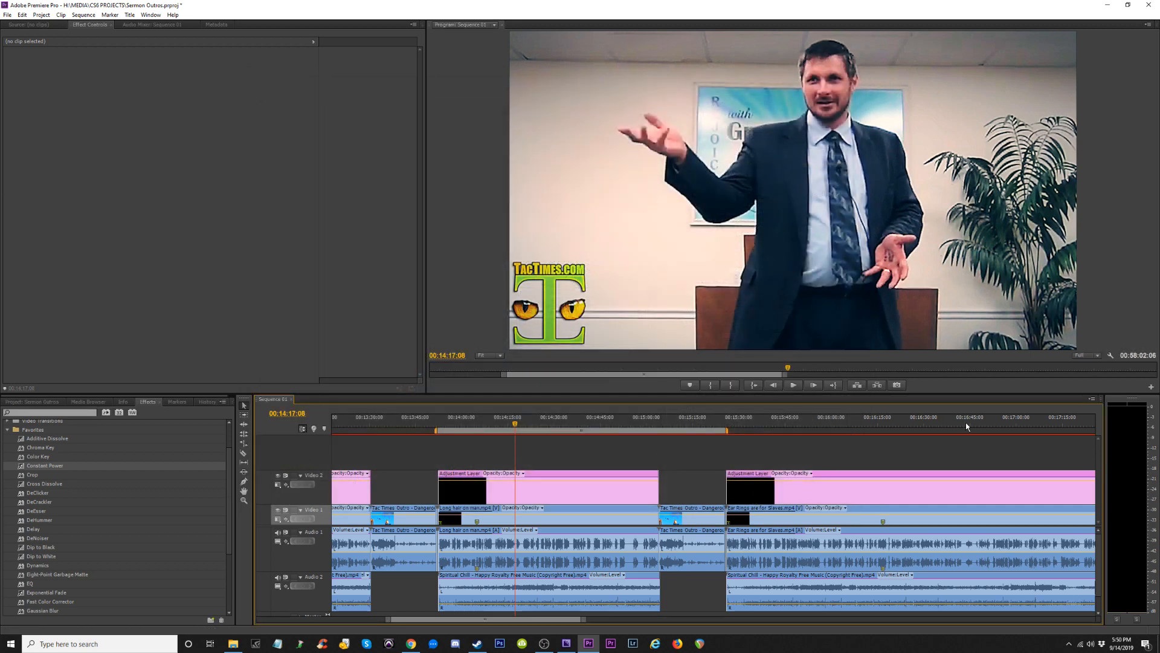
# Shift the work area's end into the "Men shouldn't wear women & women Shouldn't wear men" clip and its start to that clip's beginning.
pyautogui.press('-')
pyautogui.press('-')
pyautogui.moveTo(865, 427); pyautogui.dragTo(873, 427)
pyautogui.moveTo(719, 431); pyautogui.dragTo(1012, 430)
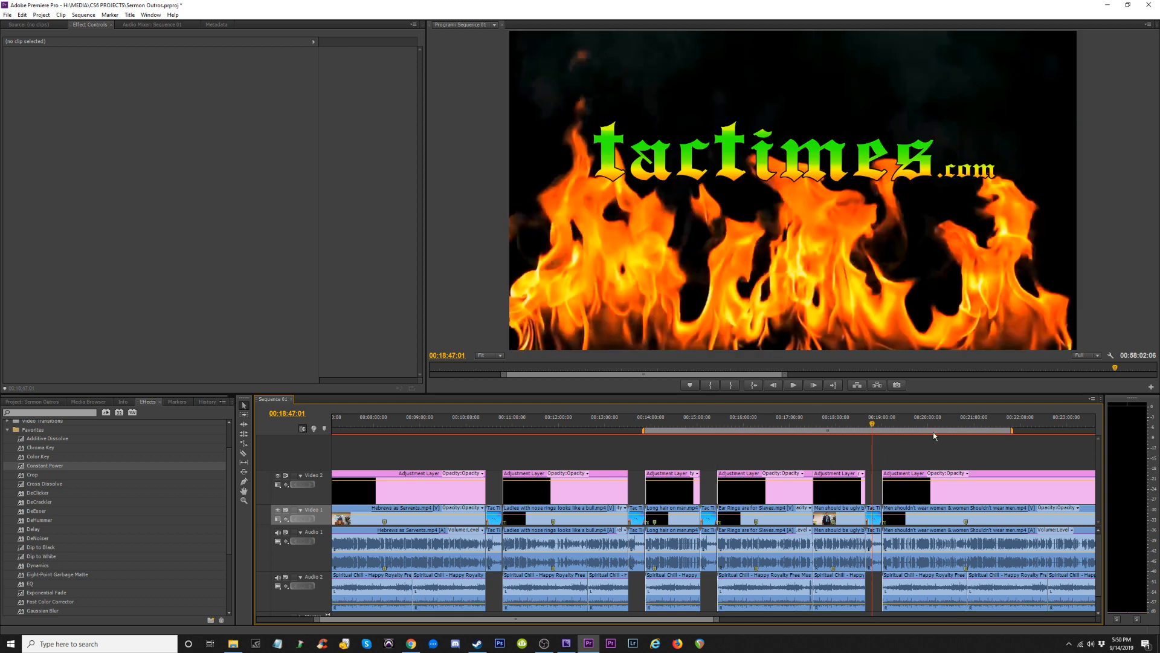
pyautogui.moveTo(872, 424); pyautogui.dragTo(760, 442)
pyautogui.moveTo(644, 430); pyautogui.dragTo(880, 434)
# Align the work area's start precisely with the cut before the "Men shouldn't wear women & women Shouldn't wear men" clip.
pyautogui.click(880, 422)
pyautogui.press('=')
pyautogui.press('=')
pyautogui.press('=')
pyautogui.press('=')
pyautogui.press('=')
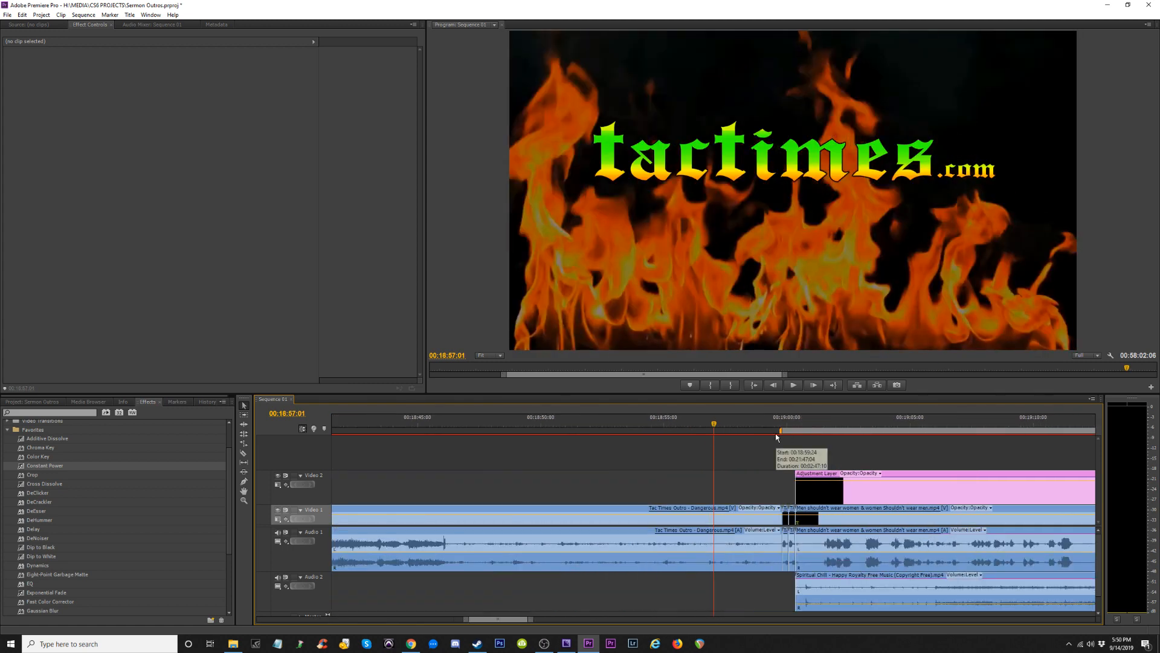
# Extend the work area's end beyond the "Men shouldn't wear women & women Shouldn't wear men" clip and across its outro.
pyautogui.press('-')
pyautogui.press('-')
pyautogui.press('-')
pyautogui.press('-')
pyautogui.press('-')
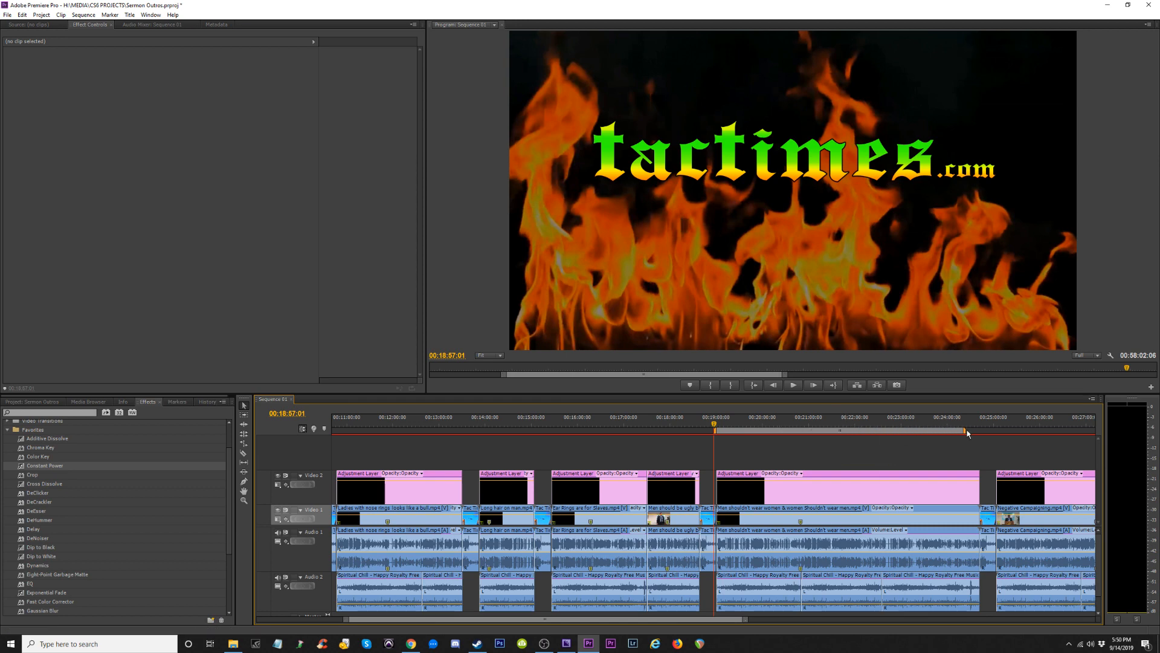
pyautogui.moveTo(985, 422); pyautogui.dragTo(984, 422)
pyautogui.press('=')
pyautogui.press('=')
pyautogui.press('=')
pyautogui.press('=')
pyautogui.press('=')
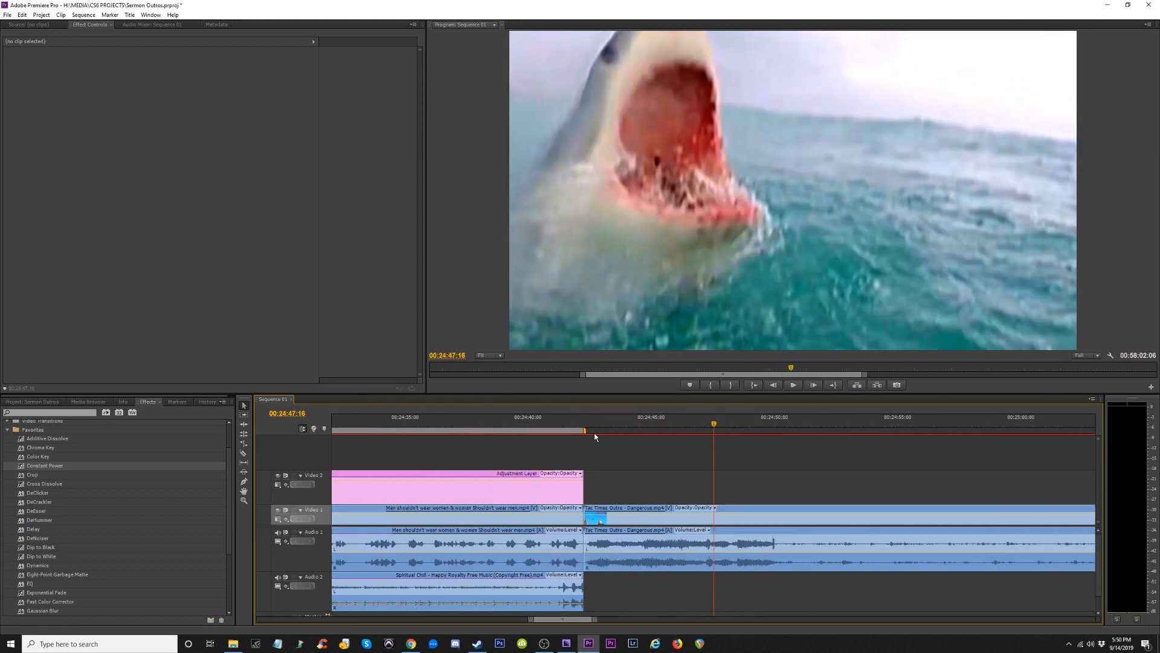
pyautogui.moveTo(585, 431); pyautogui.dragTo(959, 433)
# Align the work area's end with the cut after the outro, at 00:25:03:27.
pyautogui.press('-')
pyautogui.press('-')
pyautogui.click(816, 430)
pyautogui.press('=')
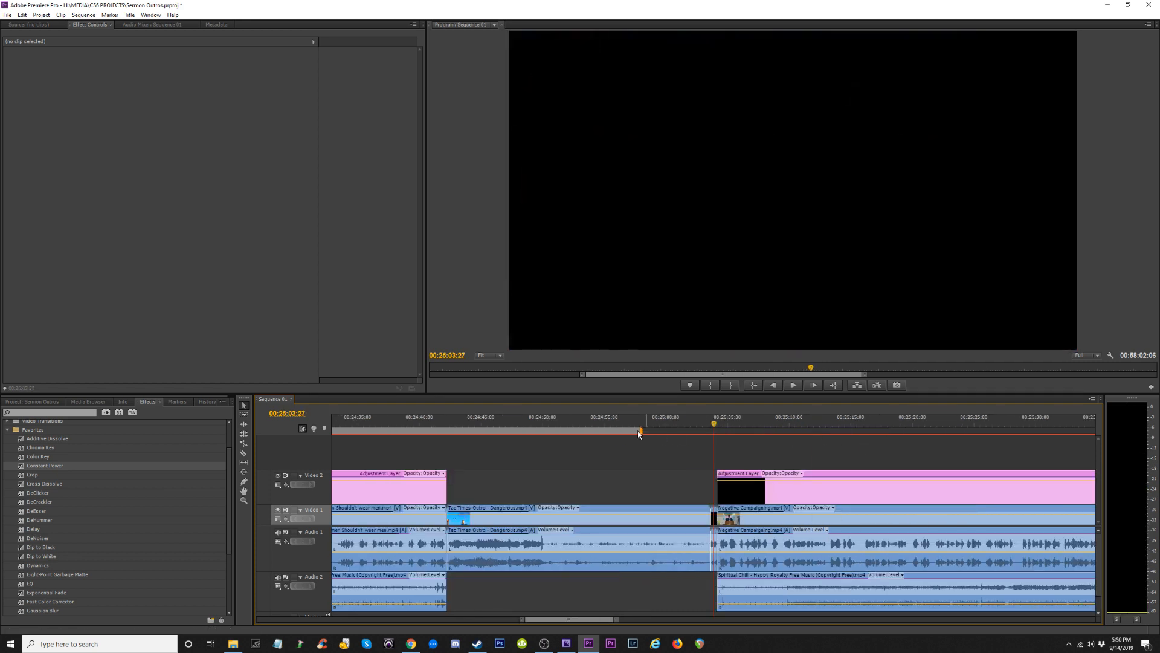
pyautogui.moveTo(642, 432)
pyautogui.mouseDown()
pyautogui.moveTo(717, 434)
pyautogui.moveTo(650, 429)
pyautogui.mouseUp()
pyautogui.press('=')
pyautogui.press('=')
pyautogui.press('=')
pyautogui.press('-')
pyautogui.press('-')
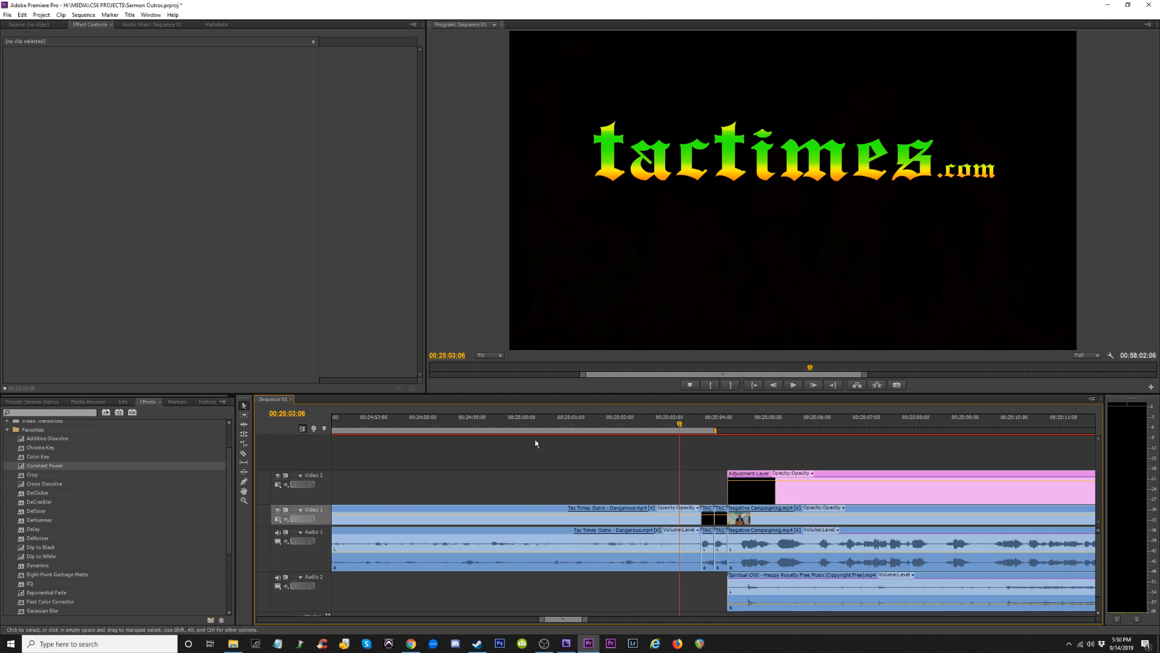
# Play several late passages of the "Men shouldn't wear women & women Shouldn't wear men" clip to review its content.
pyautogui.press('-')
pyautogui.press('-')
pyautogui.press('-')
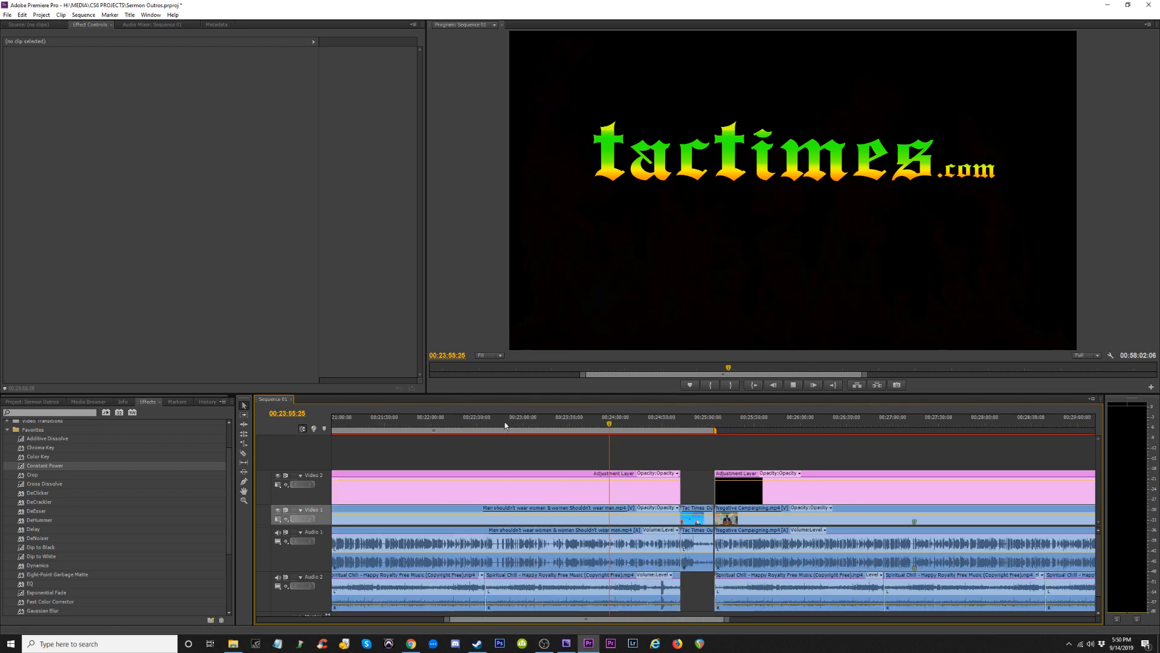
pyautogui.press('space')
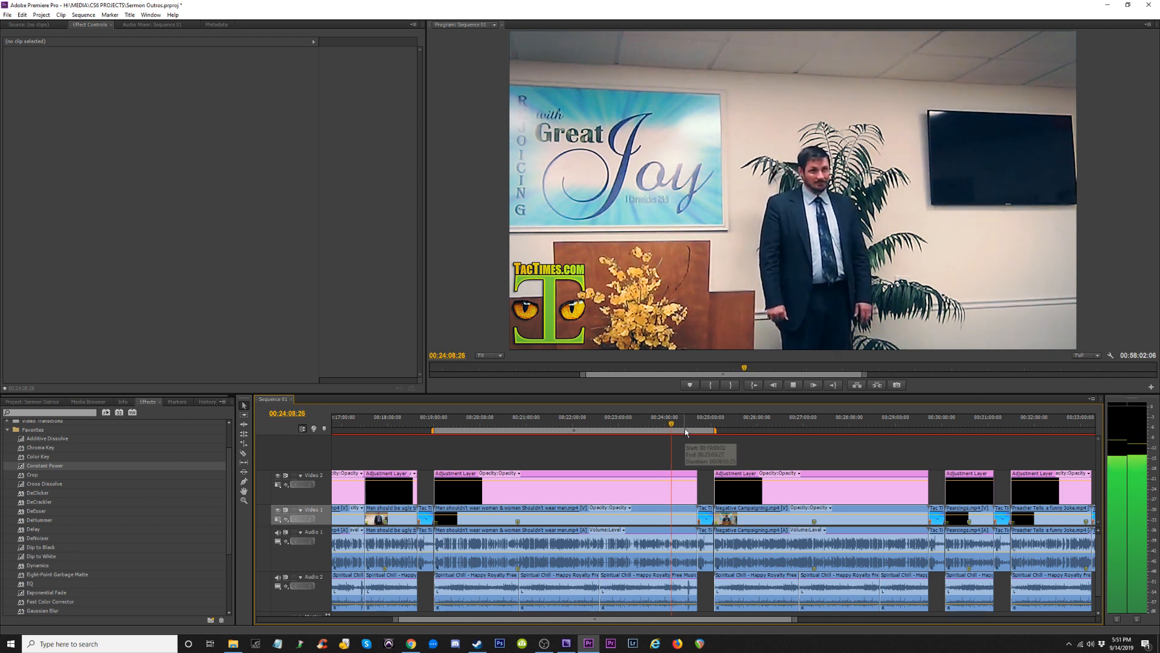
pyautogui.click(643, 424)
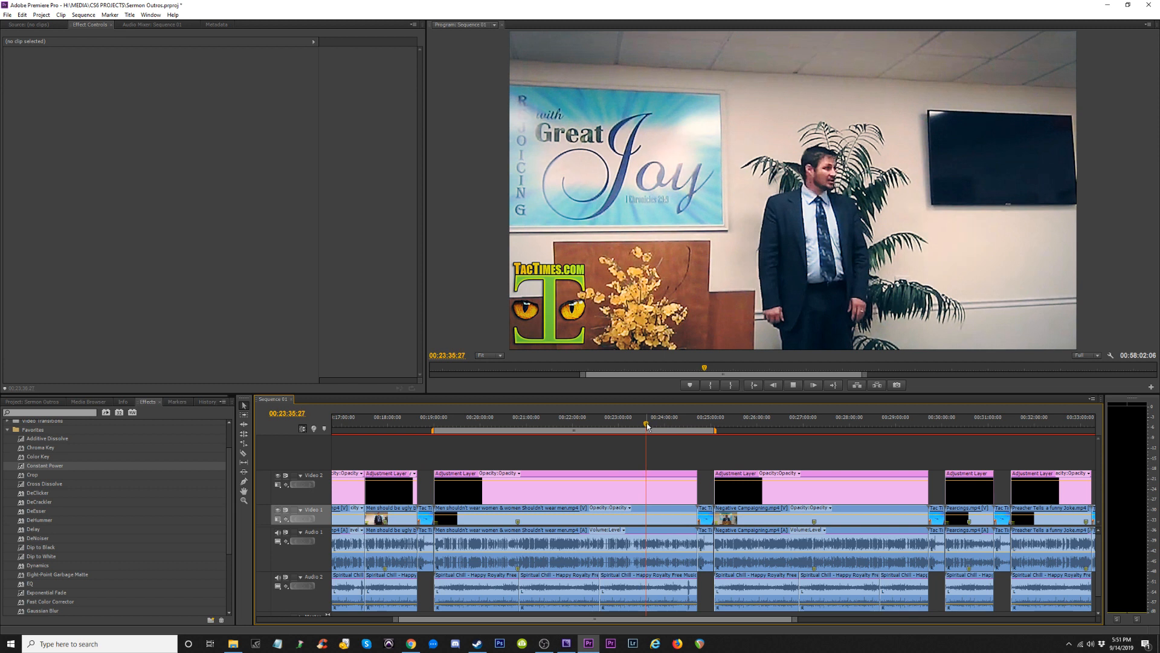
pyautogui.press('space')
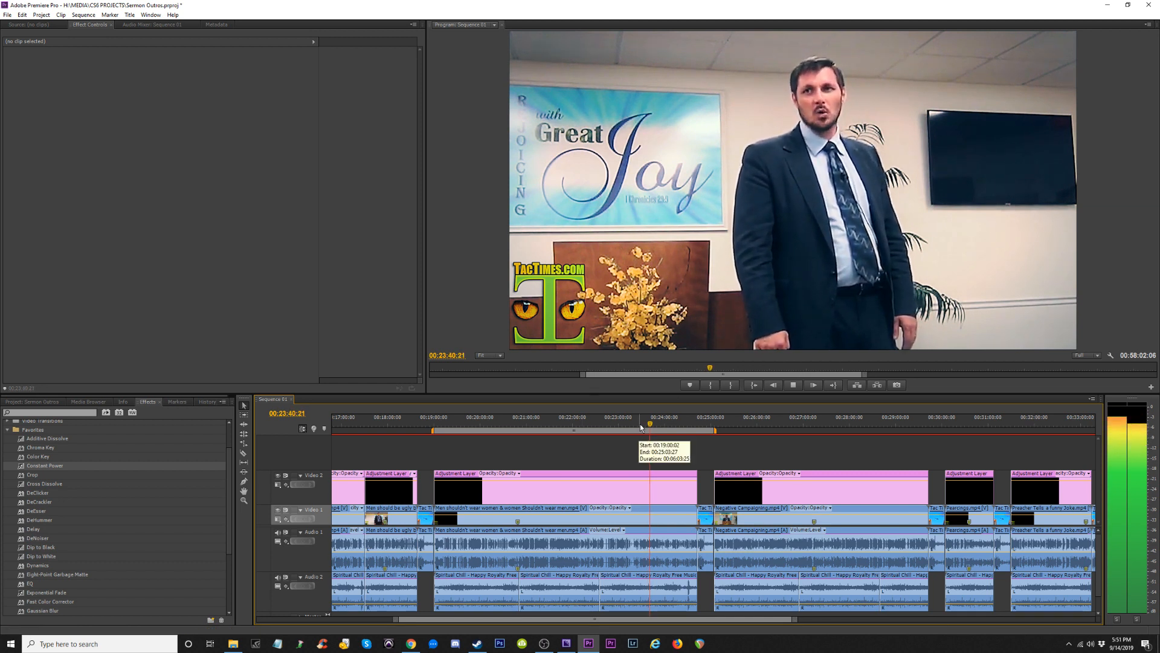
pyautogui.click(641, 426)
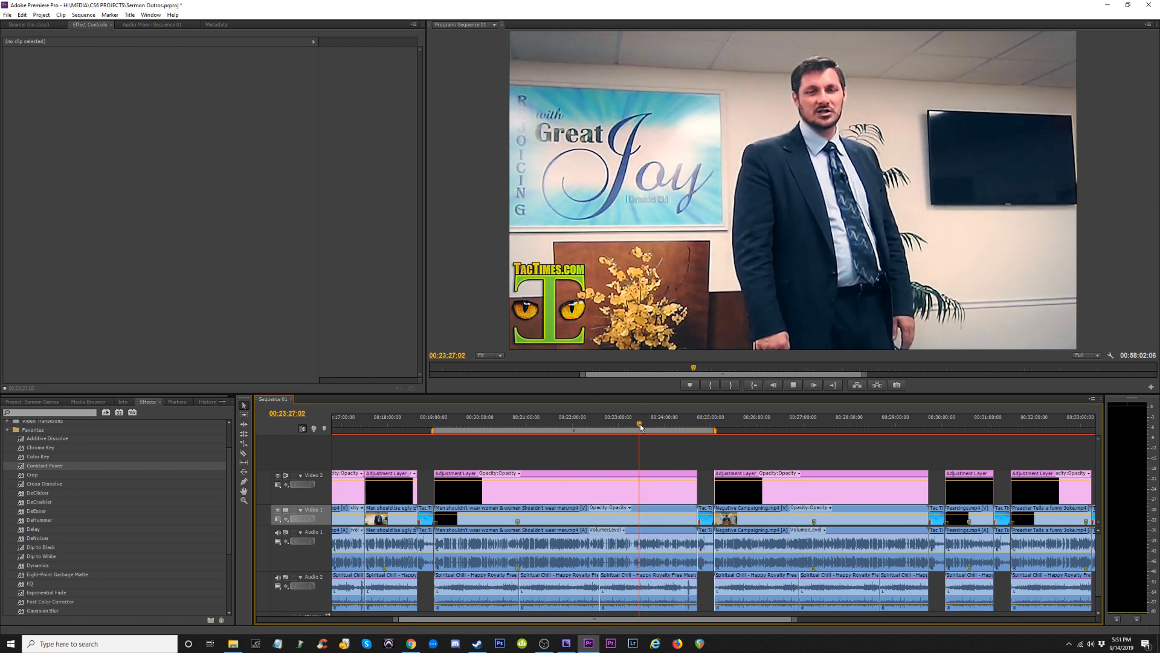
pyautogui.press('space')
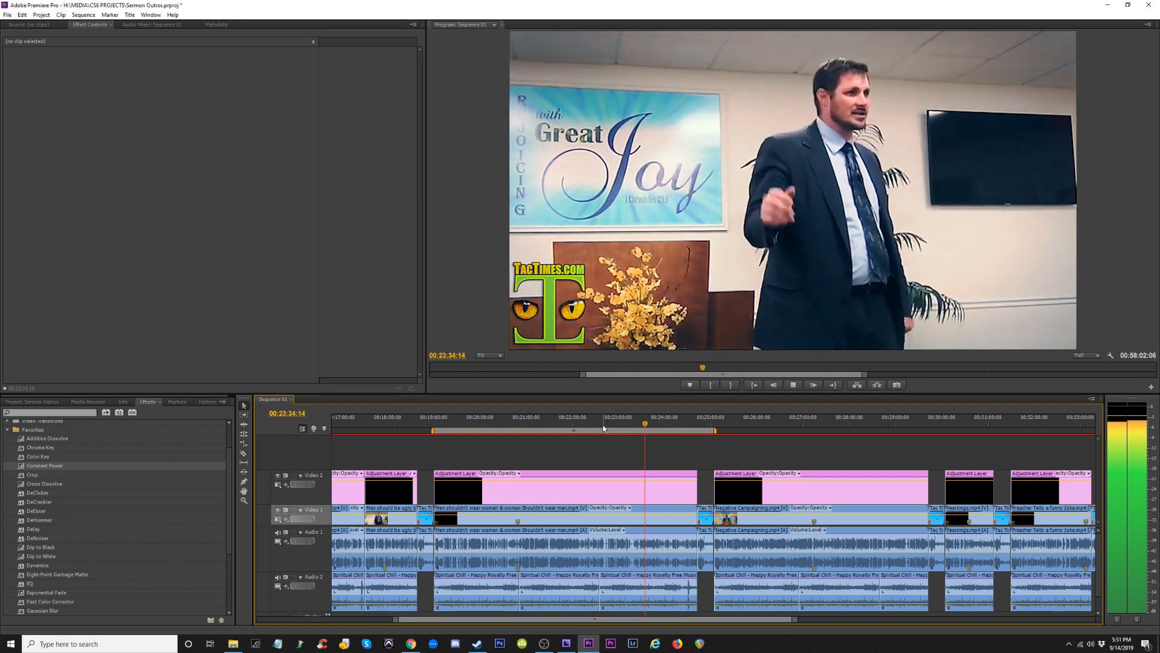
pyautogui.click(564, 423)
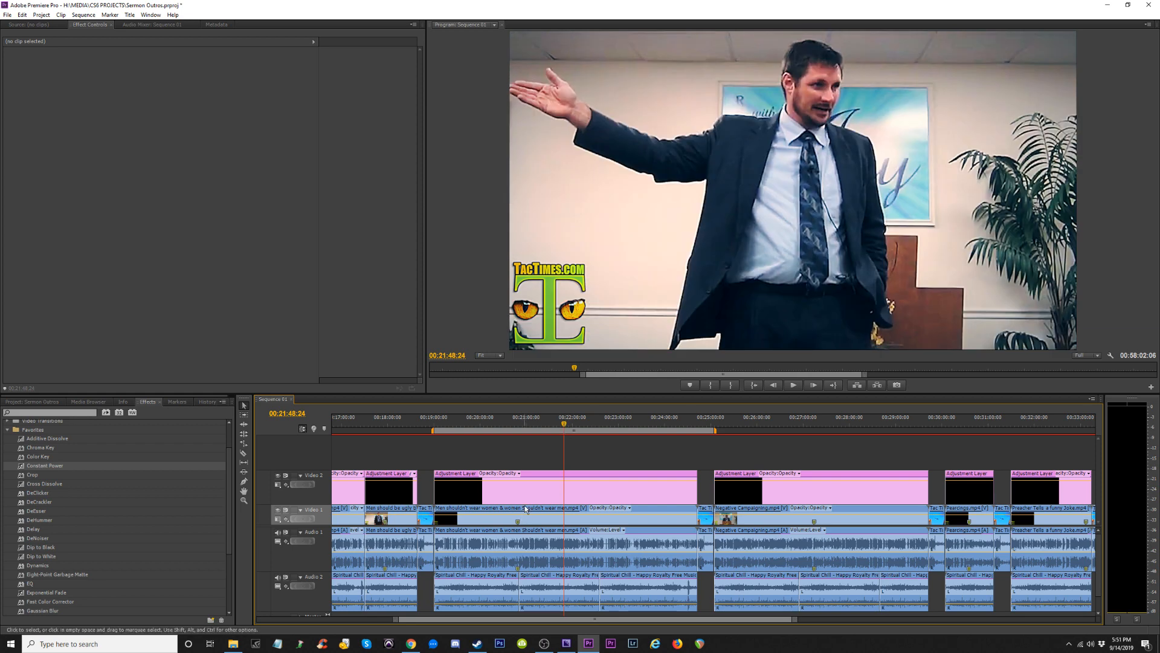
# Check that the work area's start meets the beginning of the "Men shouldn't wear women & women Shouldn't wear men" segment.
pyautogui.click(436, 425)
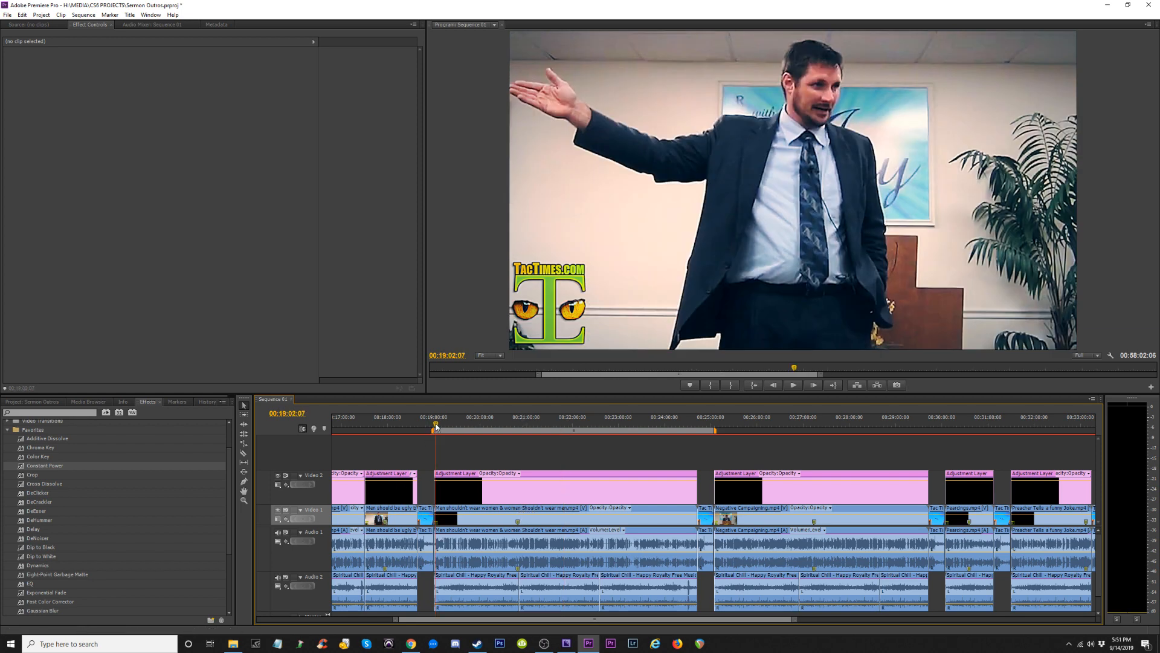
pyautogui.press('=')
pyautogui.press('=')
pyautogui.press('=')
pyautogui.press('=')
pyautogui.press('=')
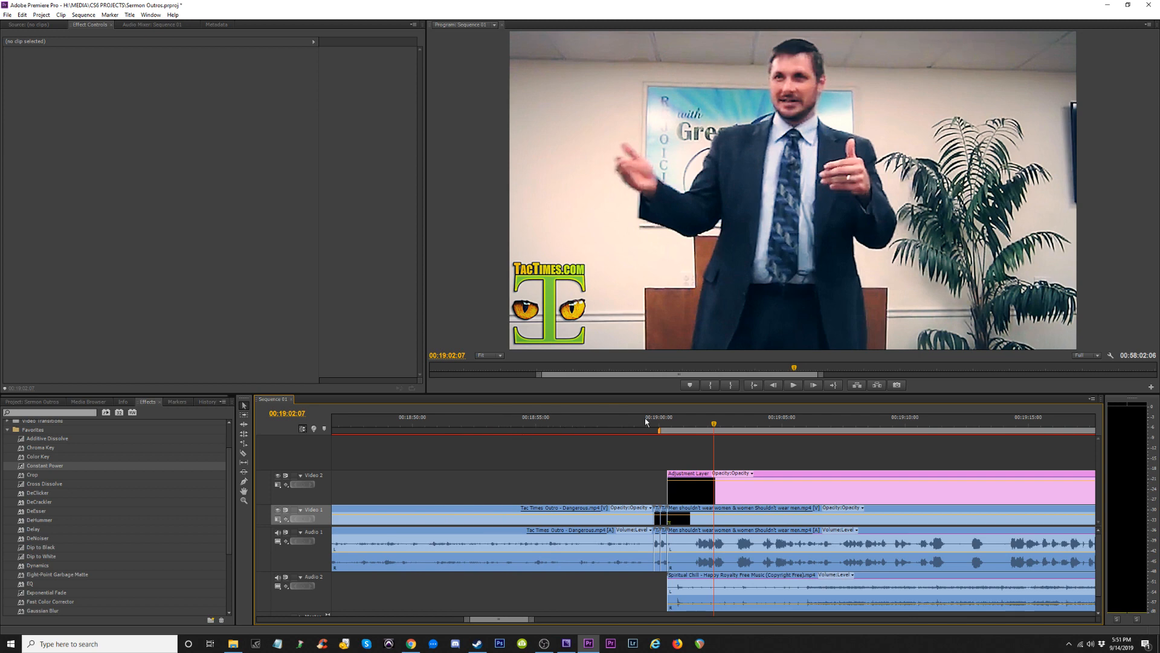
pyautogui.press('-')
pyautogui.press('-')
pyautogui.press('-')
pyautogui.press('-')
pyautogui.press('-')
pyautogui.press('-')
pyautogui.press('-')
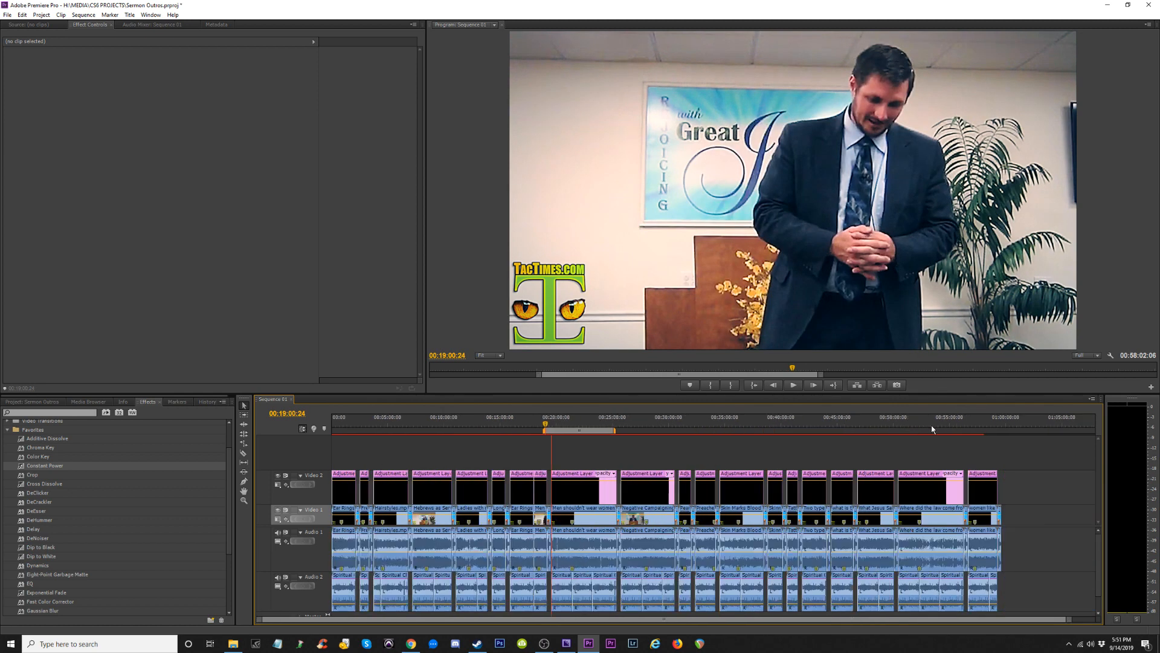
# Open the export settings for the work area and enter "Baptist Preacher Tells How Men and Women Should and Shouldn't Dress" as the output name.
pyautogui.press('=')
pyautogui.press('=')
pyautogui.click(805, 425)
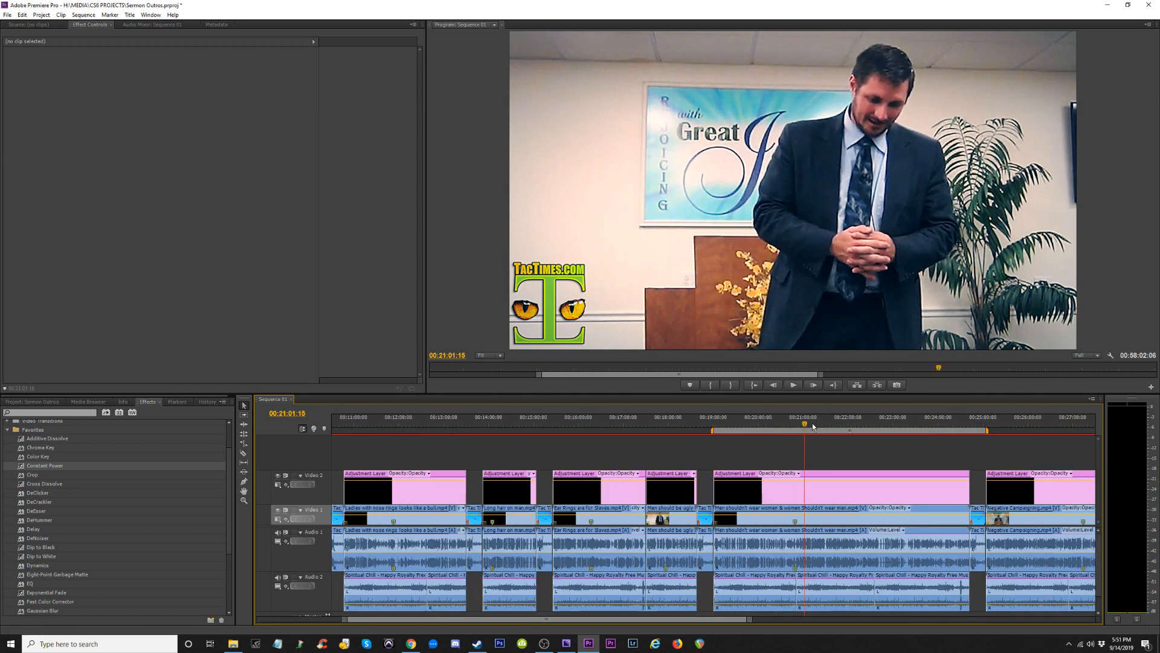
pyautogui.press('=')
pyautogui.hotkey('ctrl', 'm')
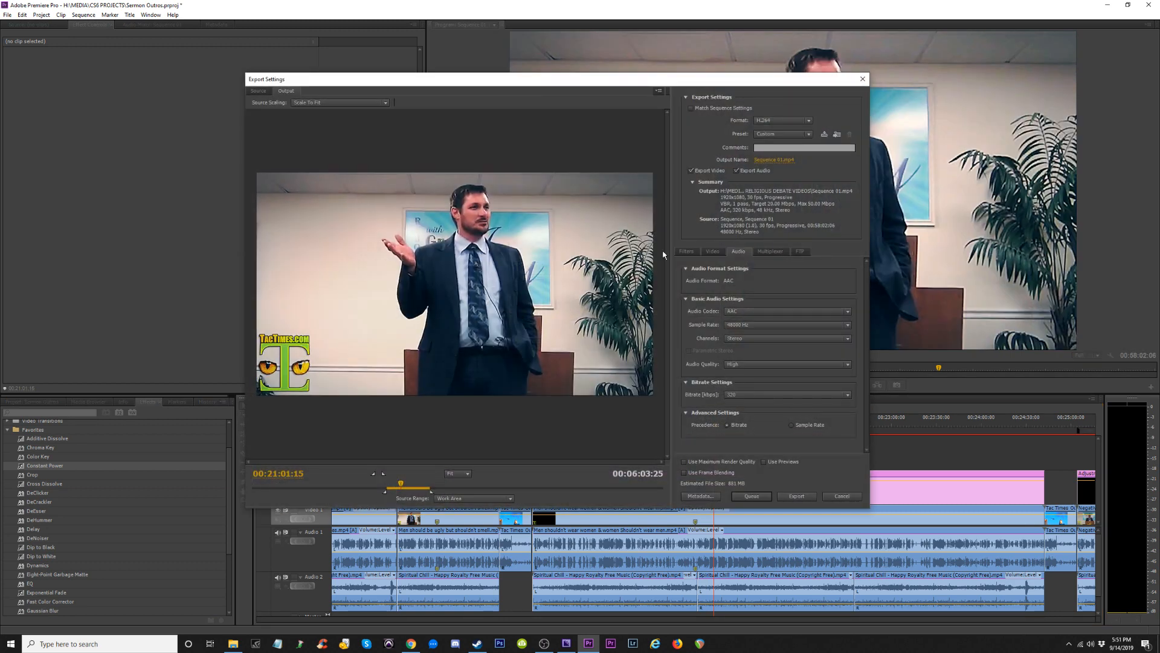
pyautogui.click(770, 161)
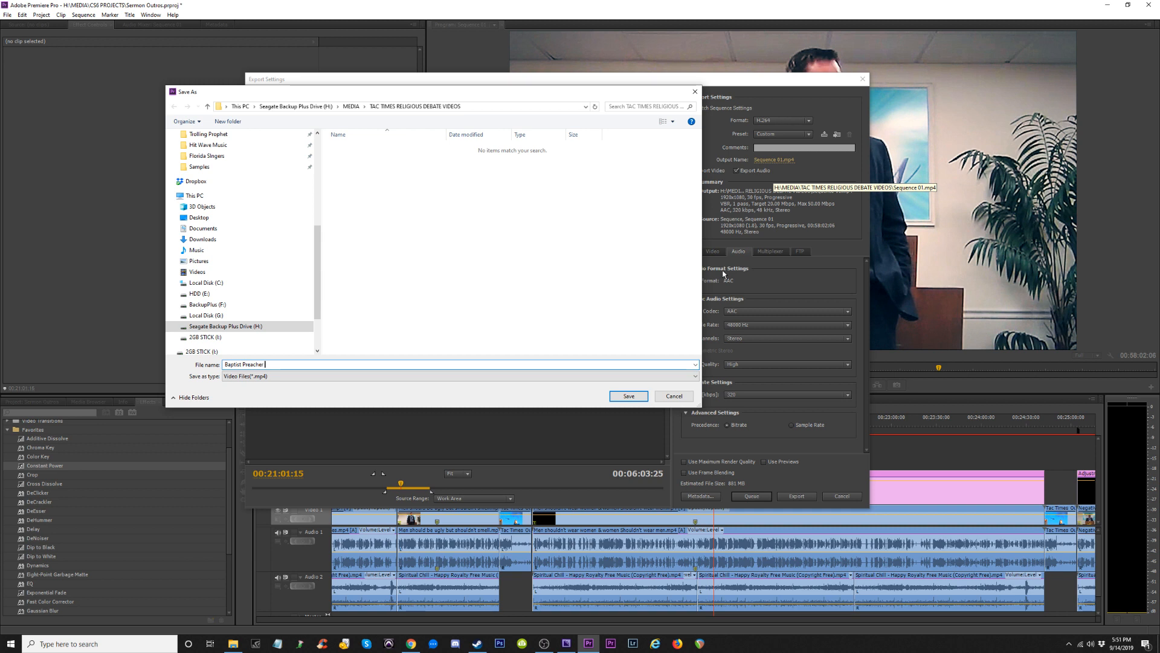
pyautogui.write('ell')
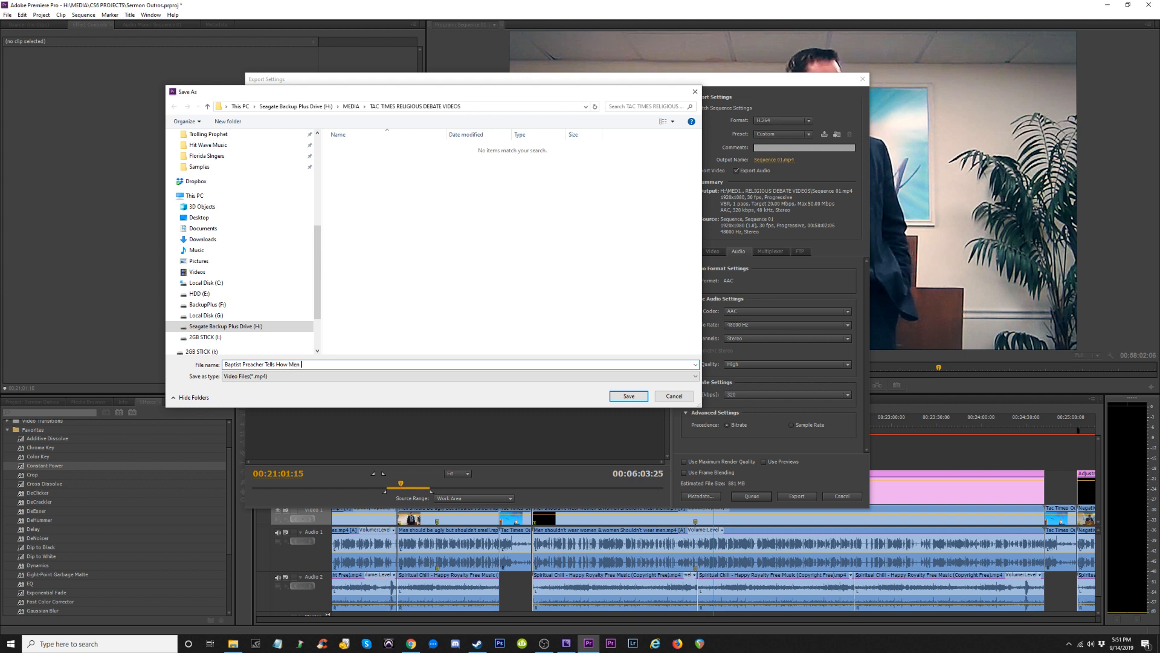
pyautogui.write('Sh')
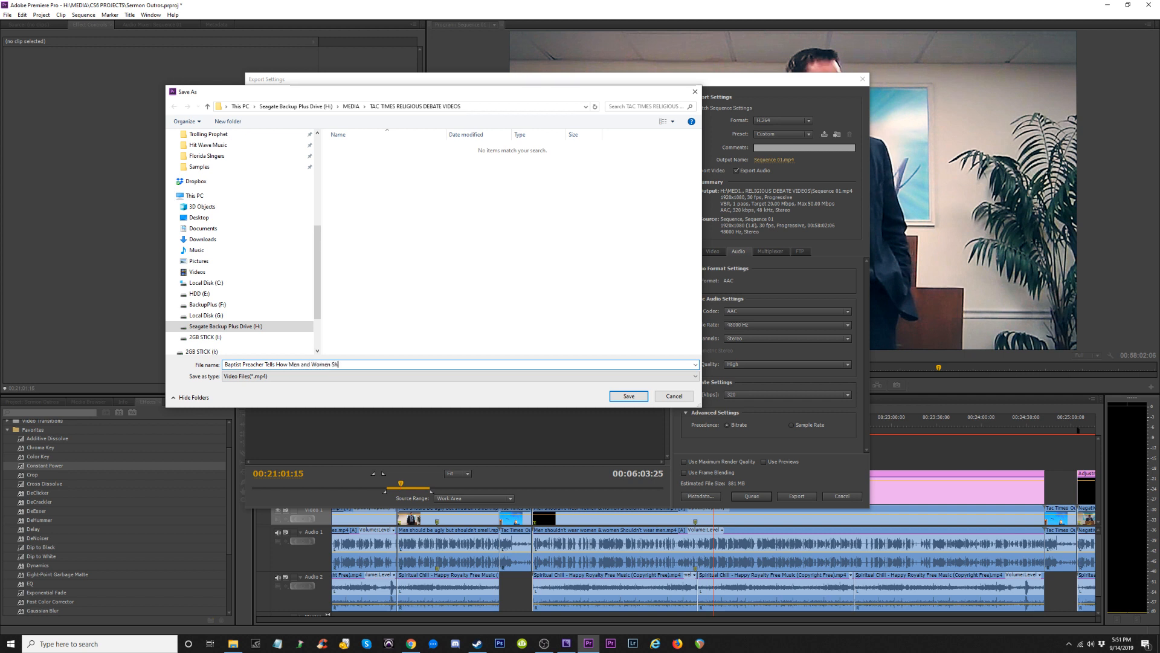
pyautogui.write("ould and Shouldn't Dress")
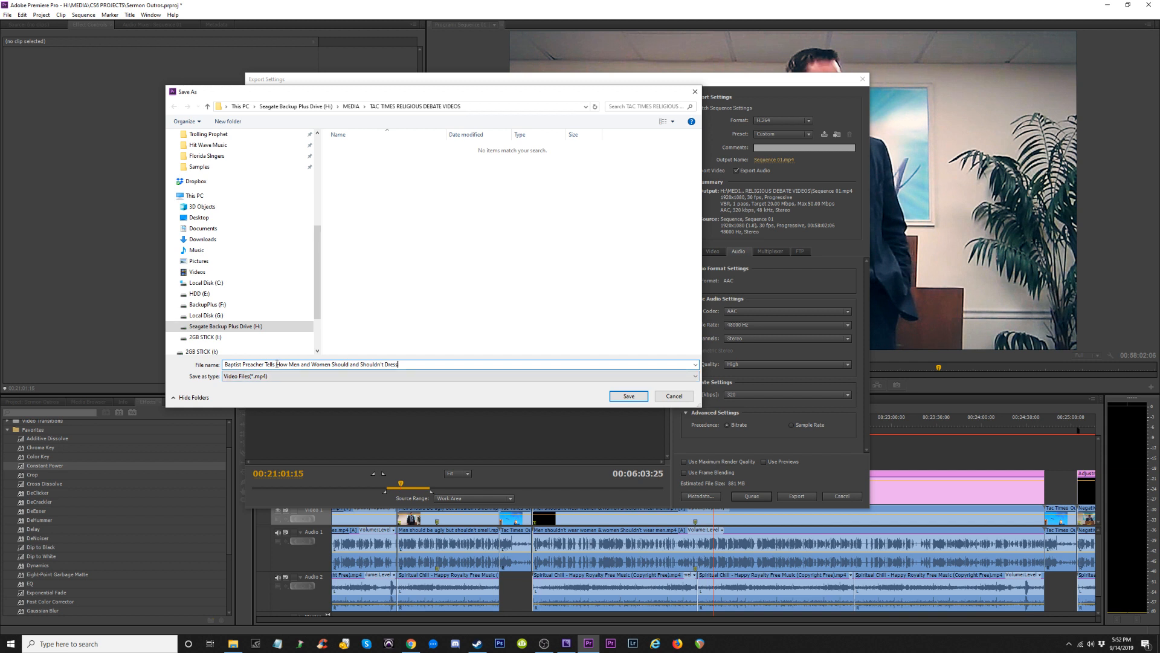
# Reword the output file name to "Hard Baptist Preaching on How You Should Dress".
pyautogui.moveTo(278, 364)
pyautogui.mouseDown()
pyautogui.moveTo(359, 365)
pyautogui.moveTo(266, 358)
pyautogui.mouseUp()
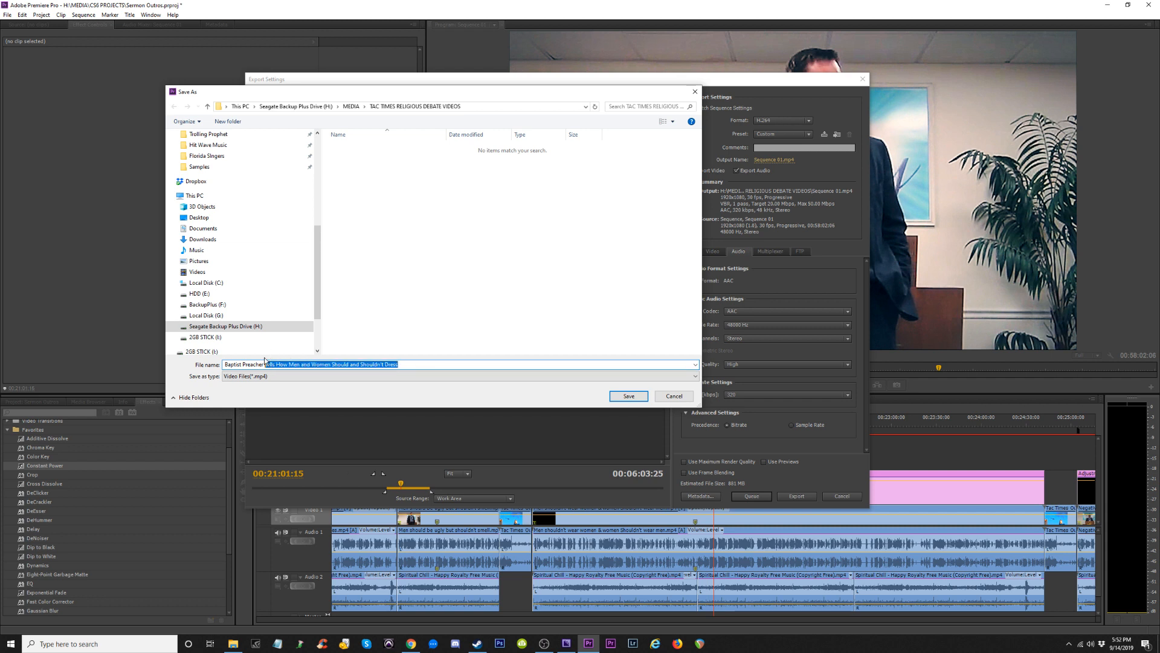
pyautogui.write('on How Y')
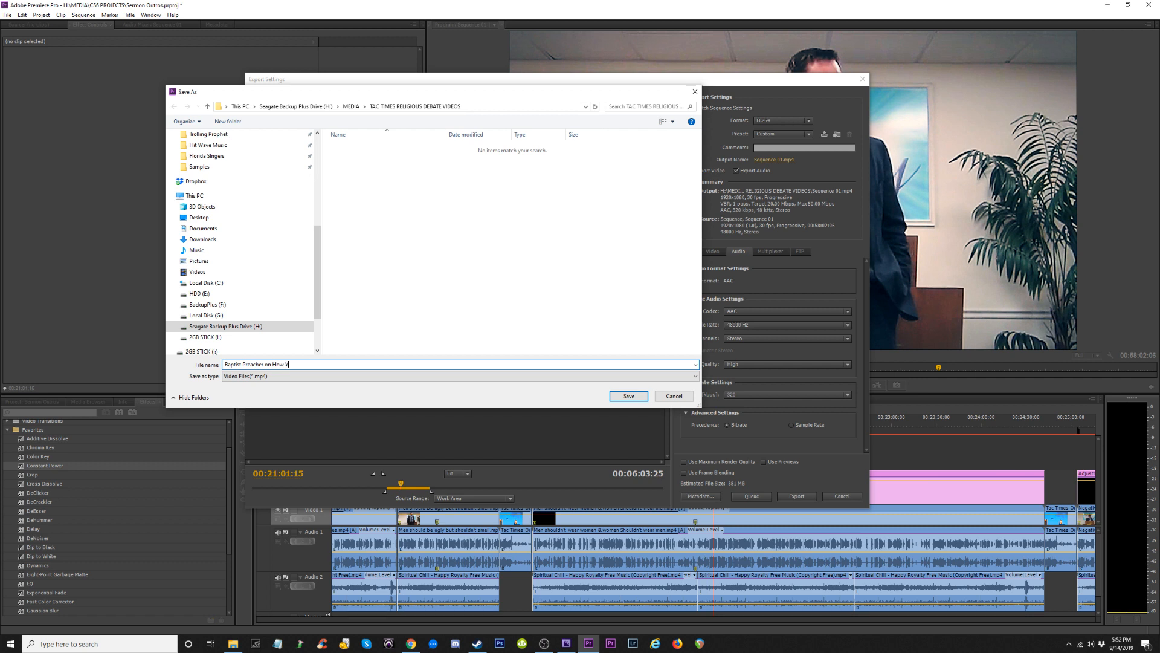
pyautogui.write('ou Should Dres')
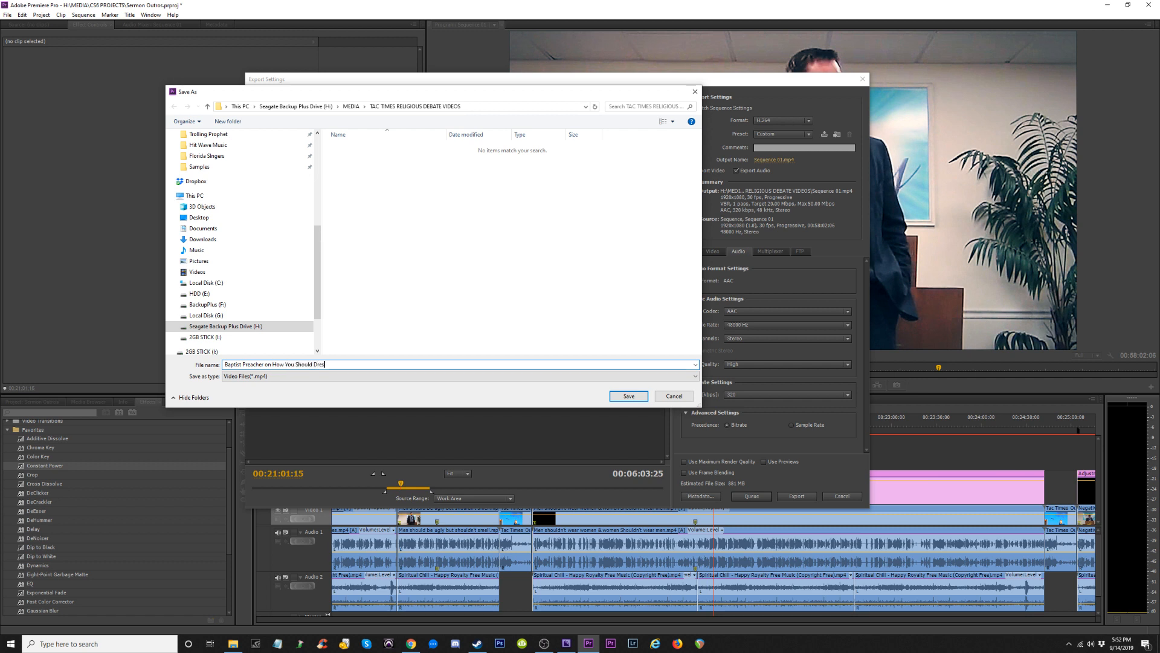
pyautogui.write('s')
pyautogui.moveTo(265, 364); pyautogui.dragTo(203, 365)
pyautogui.write('Hard Baptist ')
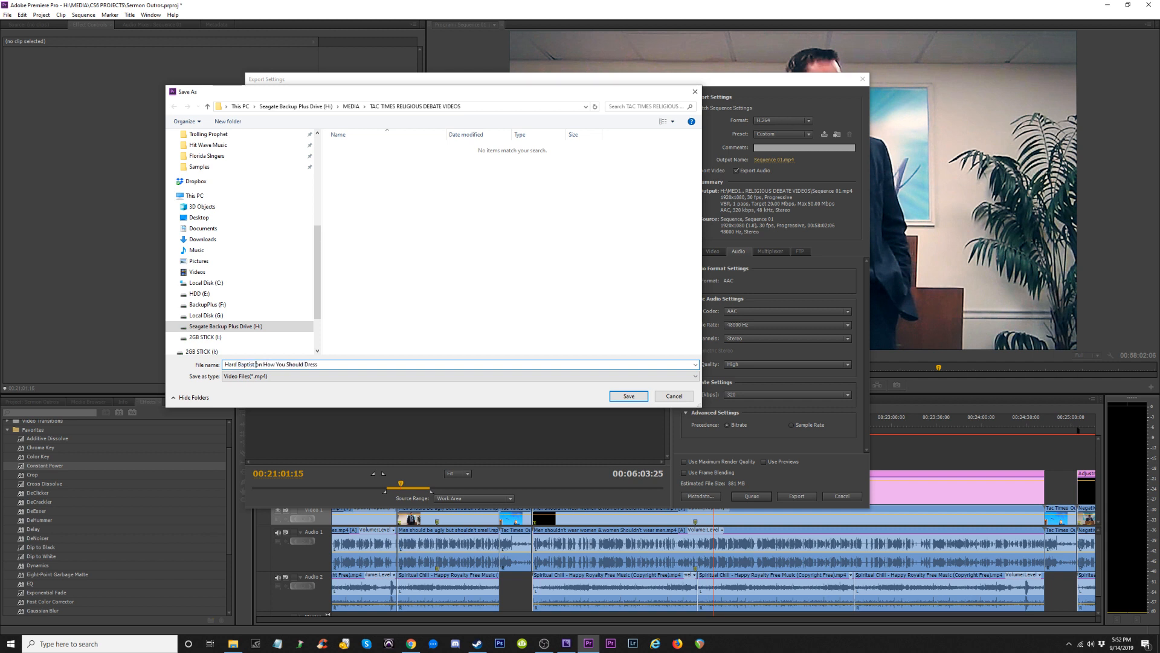
pyautogui.write('Preaching')
# Replace "You" with "People" in the output name, save it and send the segment to the export queue.
pyautogui.doubleClick(309, 365)
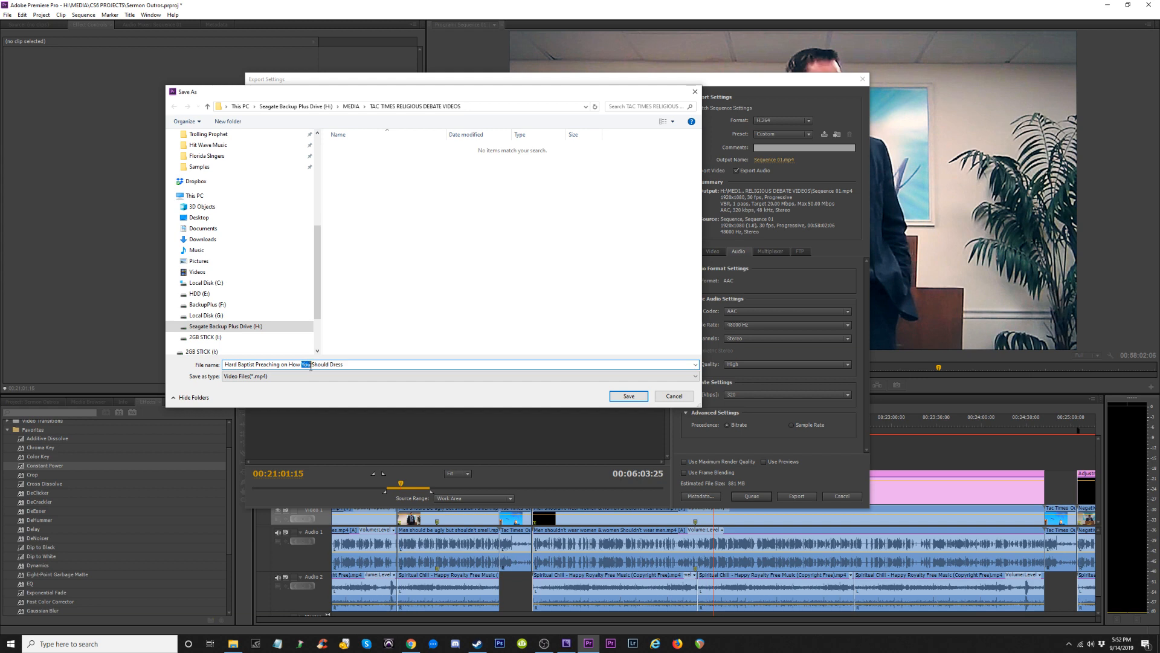
pyautogui.write('People')
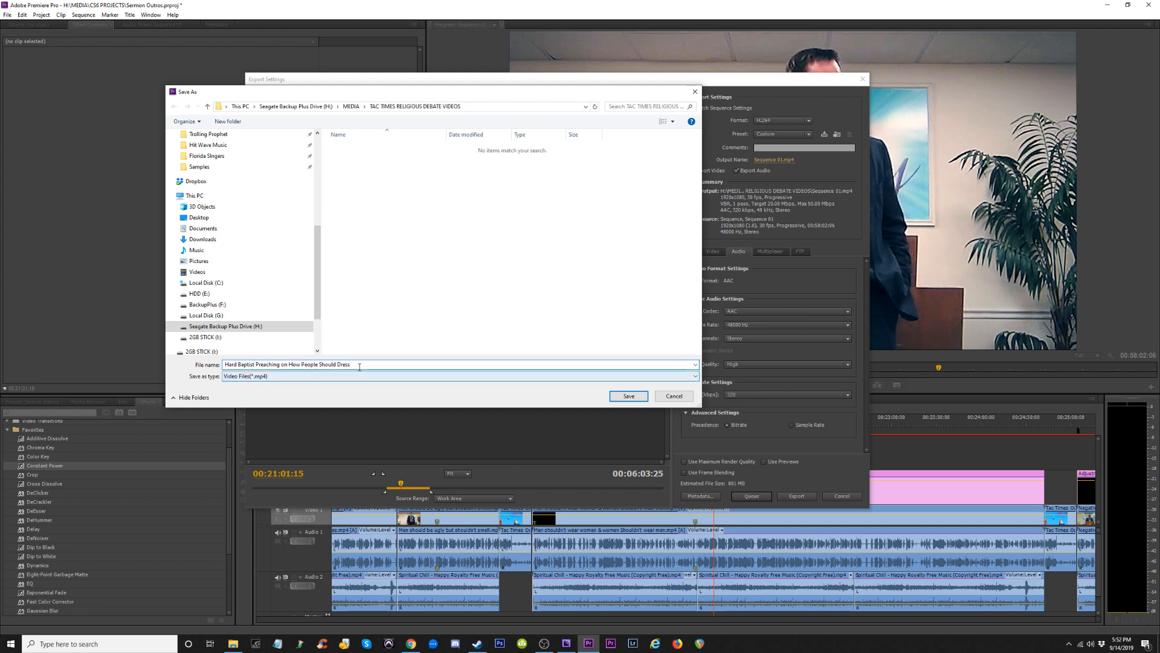
pyautogui.click(365, 367)
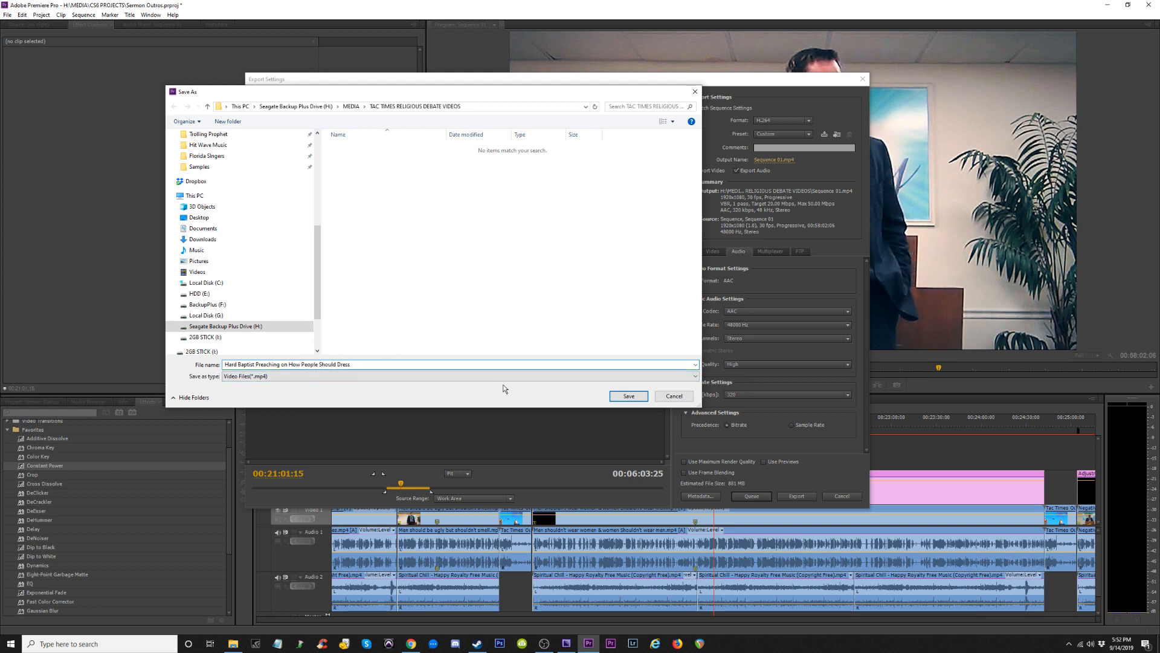
pyautogui.click(631, 397)
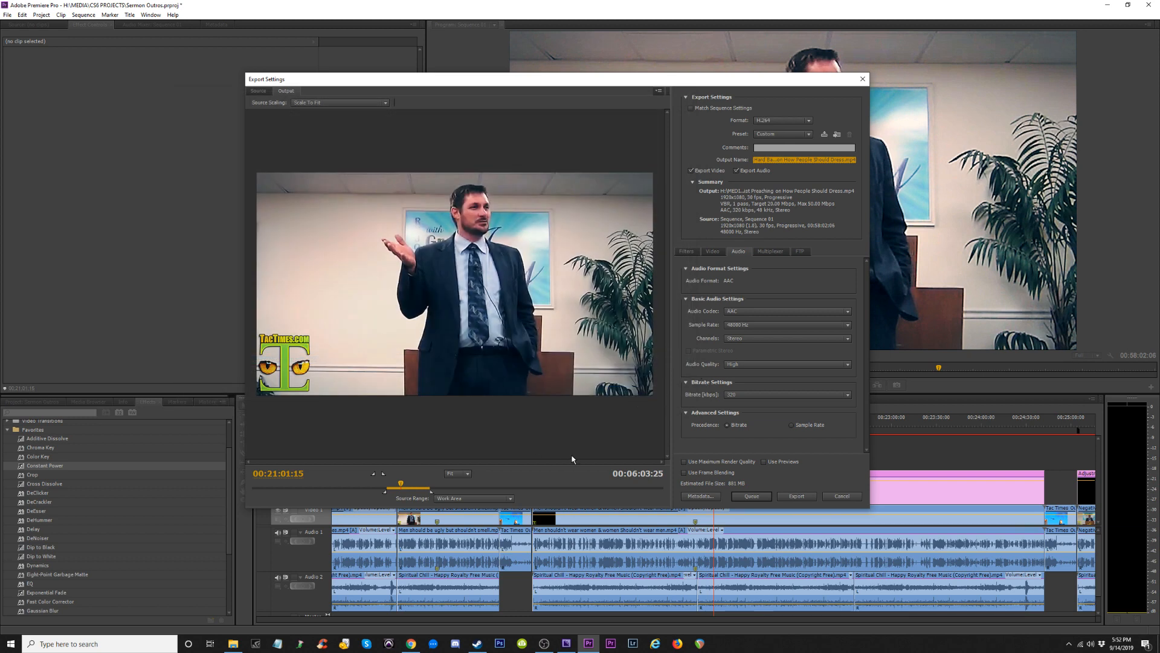
pyautogui.click(796, 496)
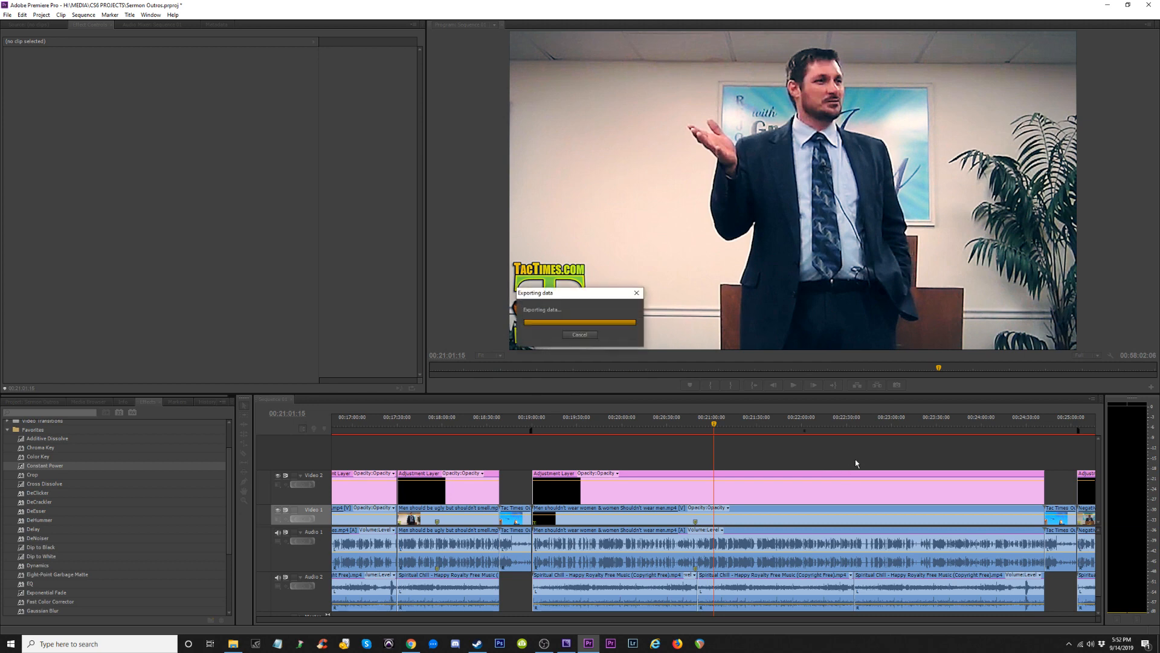
# Extend the work area's end across the "Negative Campaigning" clip and its outro.
pyautogui.click(1089, 425)
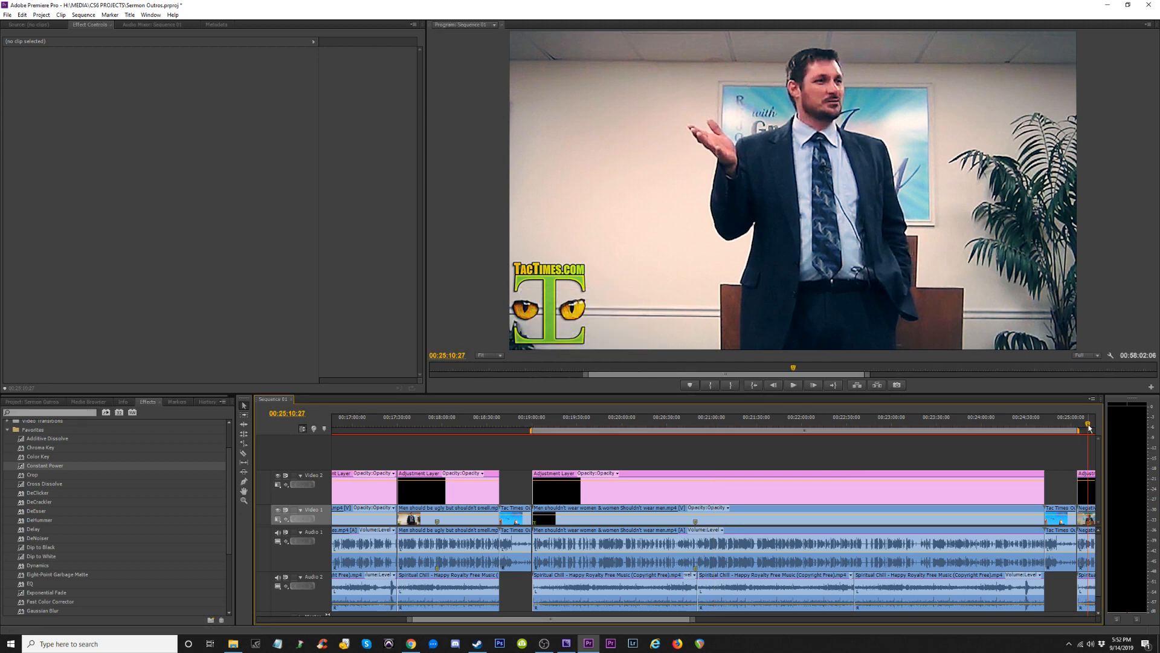
pyautogui.press('-')
pyautogui.press('-')
pyautogui.press('-')
pyautogui.press('=')
pyautogui.press('=')
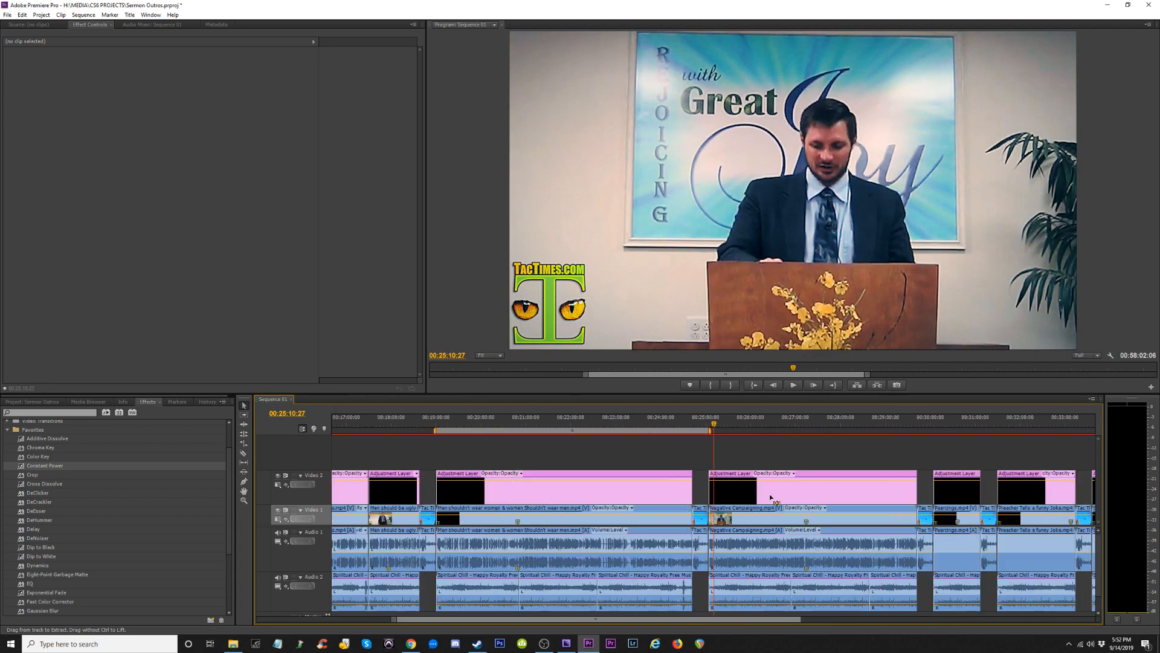
pyautogui.moveTo(710, 439); pyautogui.dragTo(934, 446)
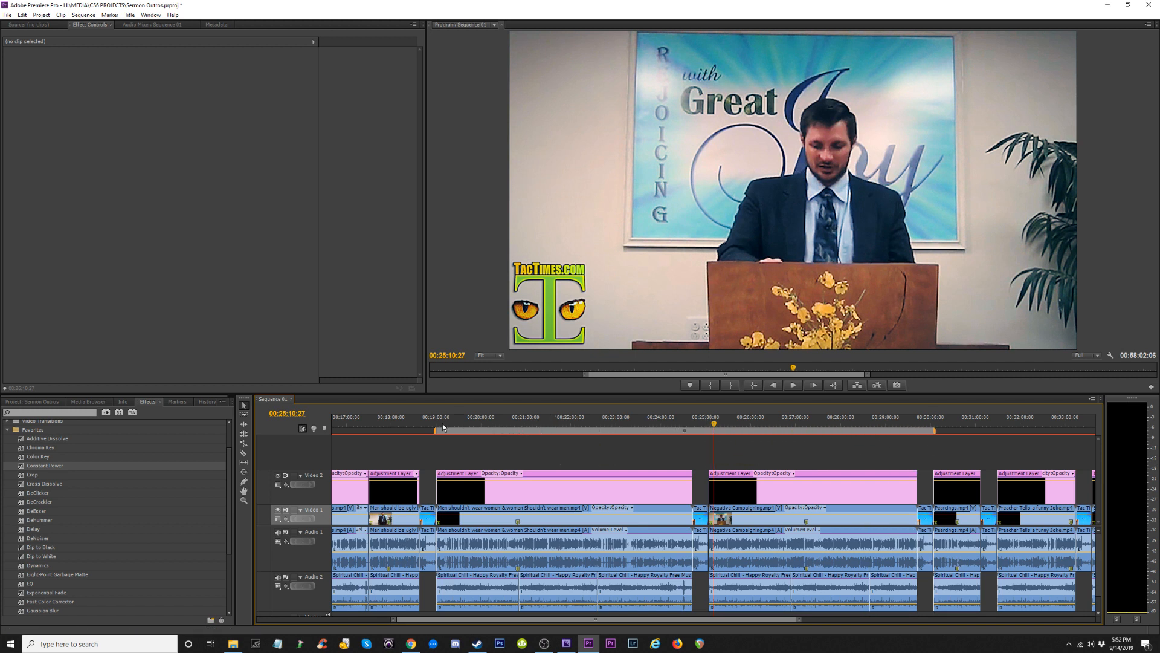
# Move the work area's start to just before the beginning of the "Negative Campaigning" clip.
pyautogui.moveTo(434, 432); pyautogui.dragTo(706, 438)
pyautogui.click(709, 425)
pyautogui.press('=')
pyautogui.press('=')
pyautogui.press('=')
pyautogui.press('=')
pyautogui.press('=')
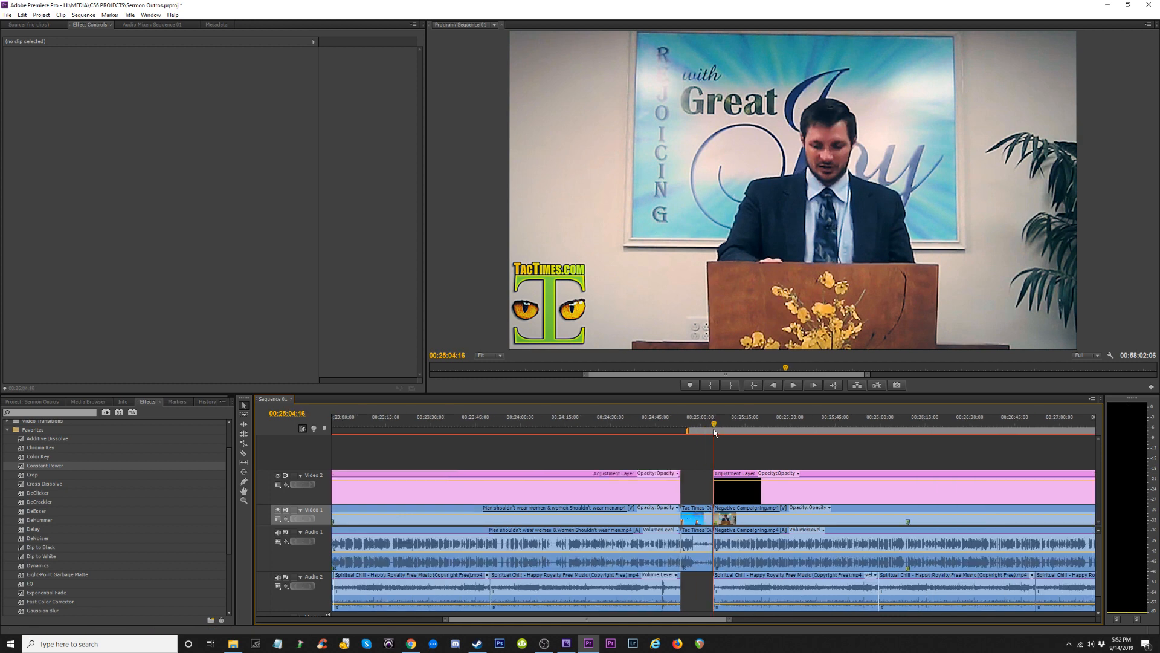
pyautogui.press('=')
pyautogui.press('-')
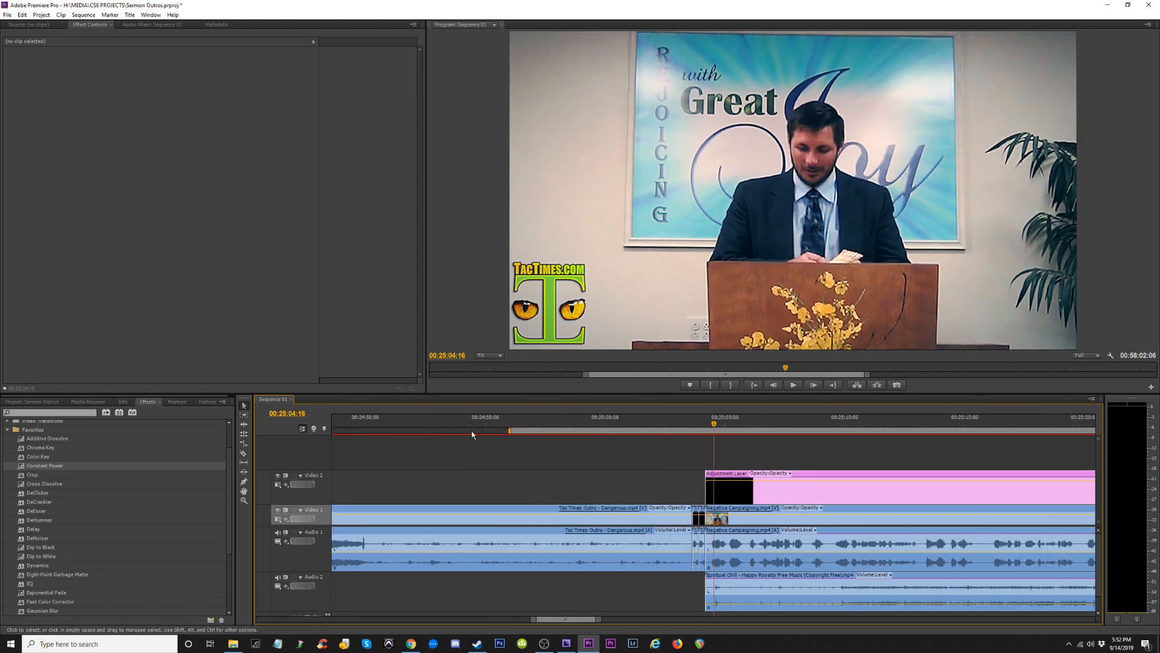
pyautogui.moveTo(511, 432); pyautogui.dragTo(700, 444)
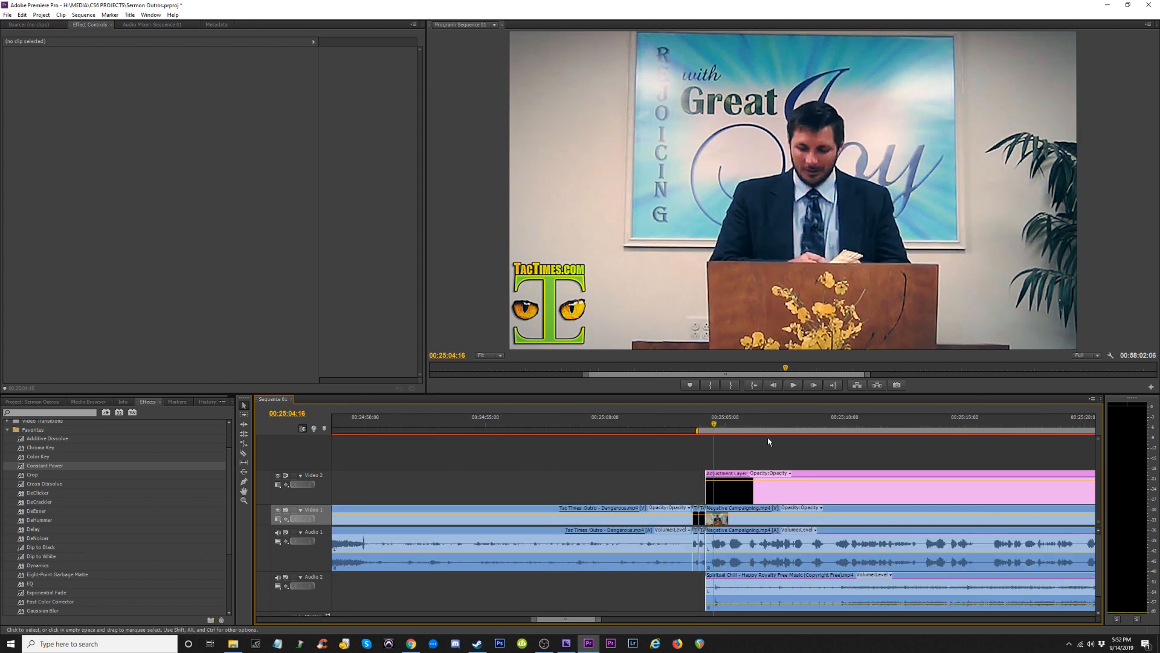
# Nudge the work area's end slightly later, between the "Negative Campaigning" outro and the next clip.
pyautogui.press('-')
pyautogui.press('-')
pyautogui.press('-')
pyautogui.press('-')
pyautogui.press('-')
pyautogui.press('-')
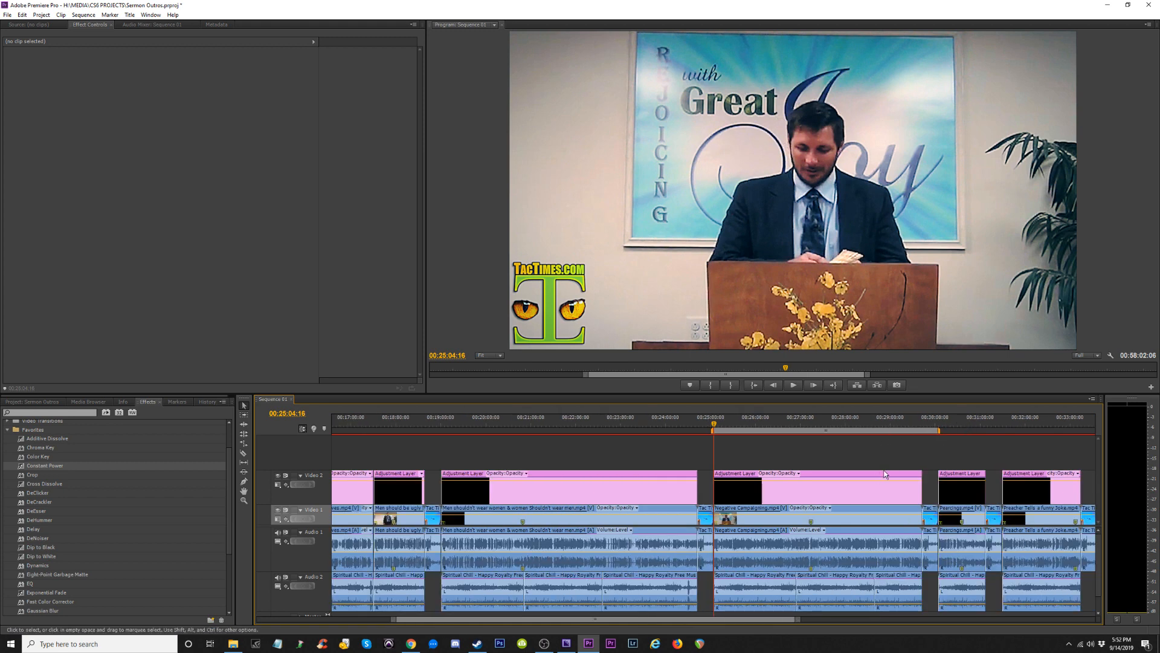
pyautogui.click(933, 419)
pyautogui.press('=')
pyautogui.press('=')
pyautogui.press('=')
pyautogui.press('=')
pyautogui.press('=')
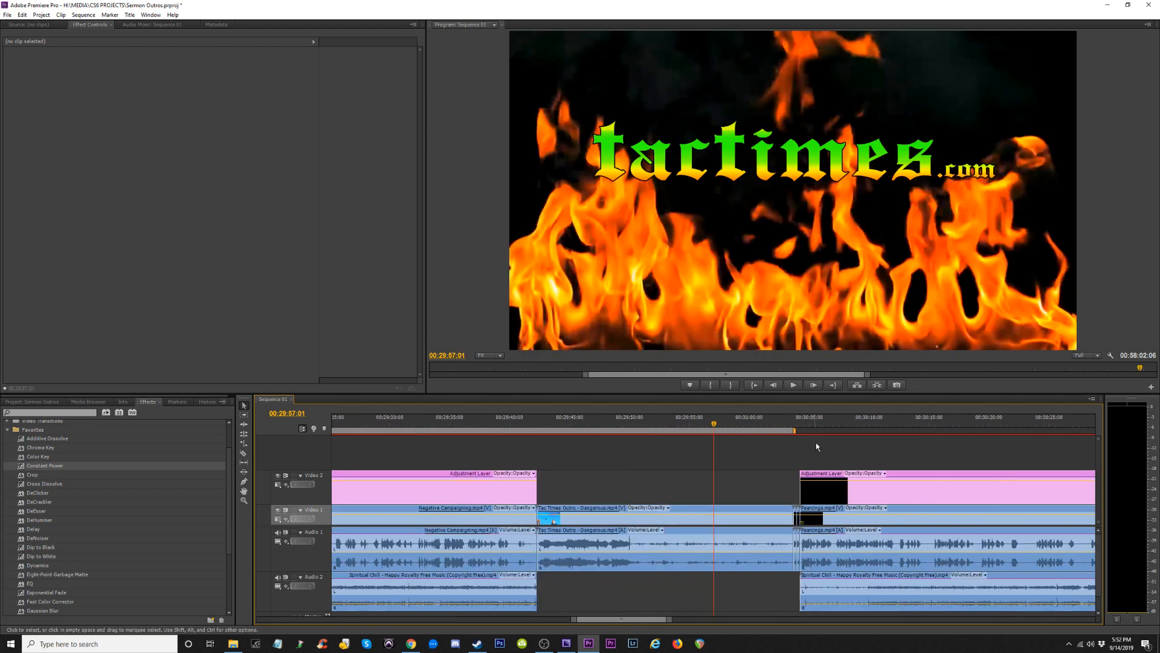
pyautogui.moveTo(874, 431); pyautogui.dragTo(881, 435)
pyautogui.press('-')
pyautogui.press('-')
pyautogui.press('-')
pyautogui.press('-')
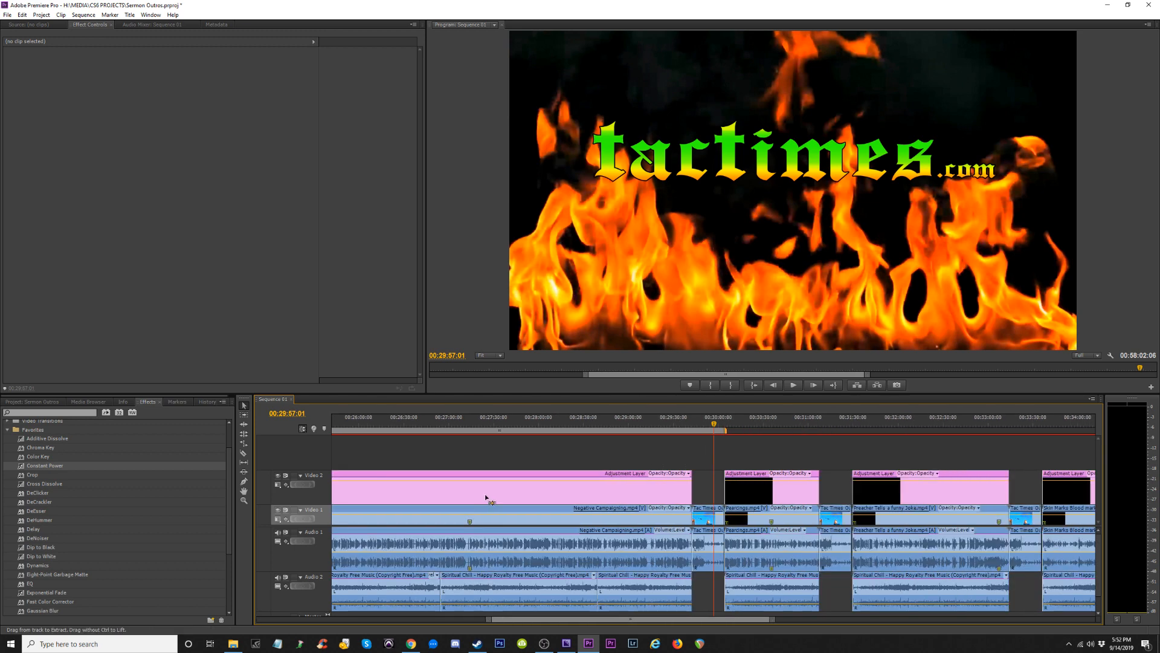
# Extend the background music slightly past the end of "Negative Campaigning", add a Constant Power fade at its end, and play the passage.
pyautogui.press('=')
pyautogui.click(617, 423)
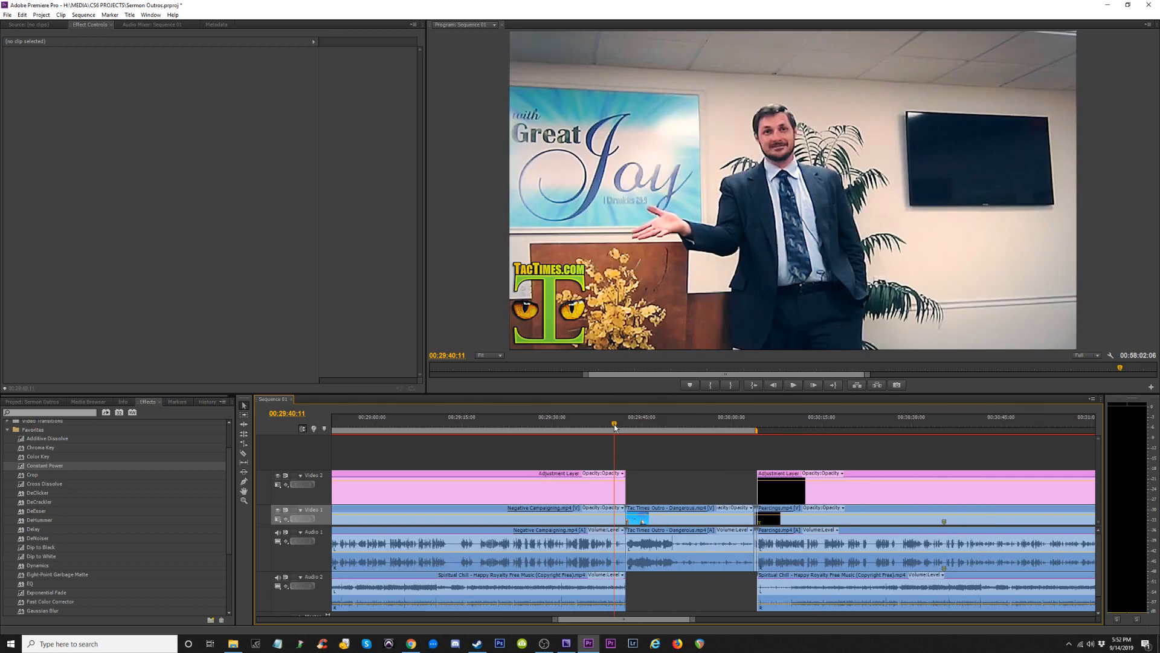
pyautogui.press('=')
pyautogui.press('=')
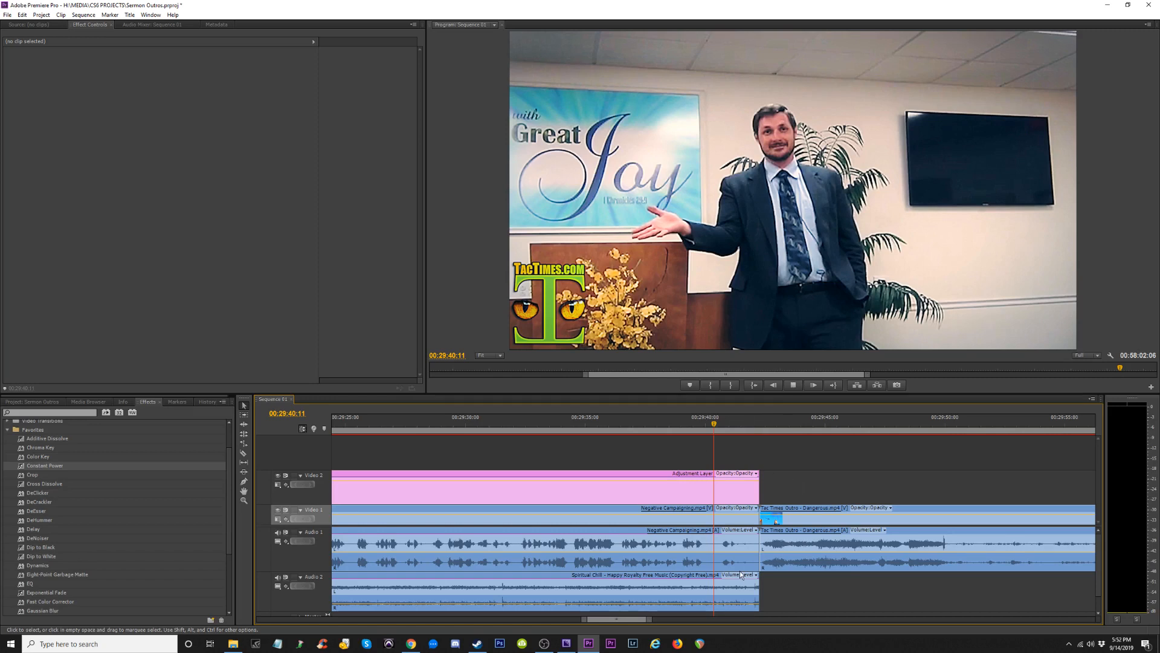
pyautogui.moveTo(71, 466); pyautogui.dragTo(503, 498)
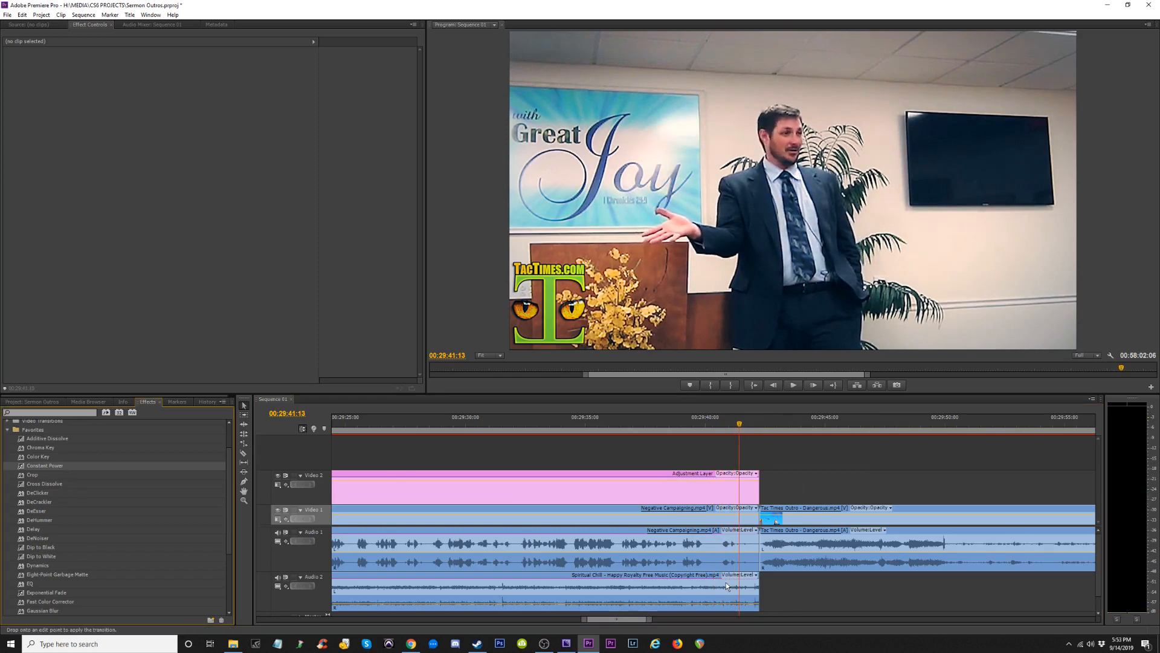
pyautogui.moveTo(726, 582); pyautogui.dragTo(760, 588)
pyautogui.press('space')
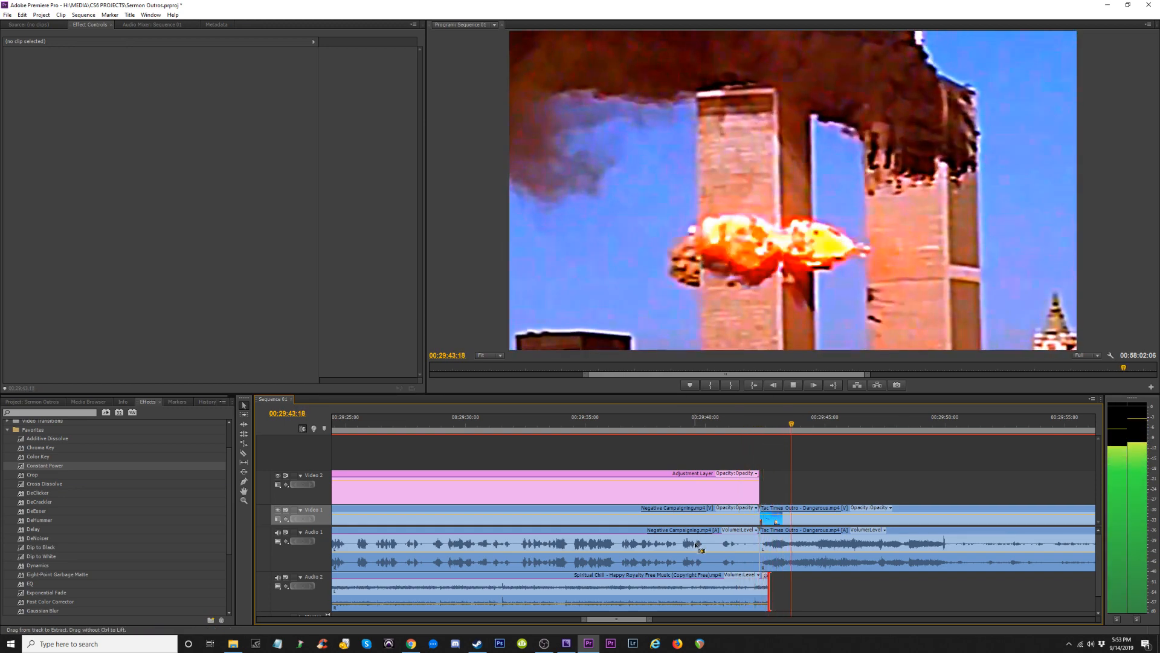
# Open the work area's export settings and enter the output file name "Pastor Says Negative Campaigning Works for Politicians and Churches".
pyautogui.press('-')
pyautogui.press('-')
pyautogui.press('-')
pyautogui.press('-')
pyautogui.press('-')
pyautogui.click(570, 423)
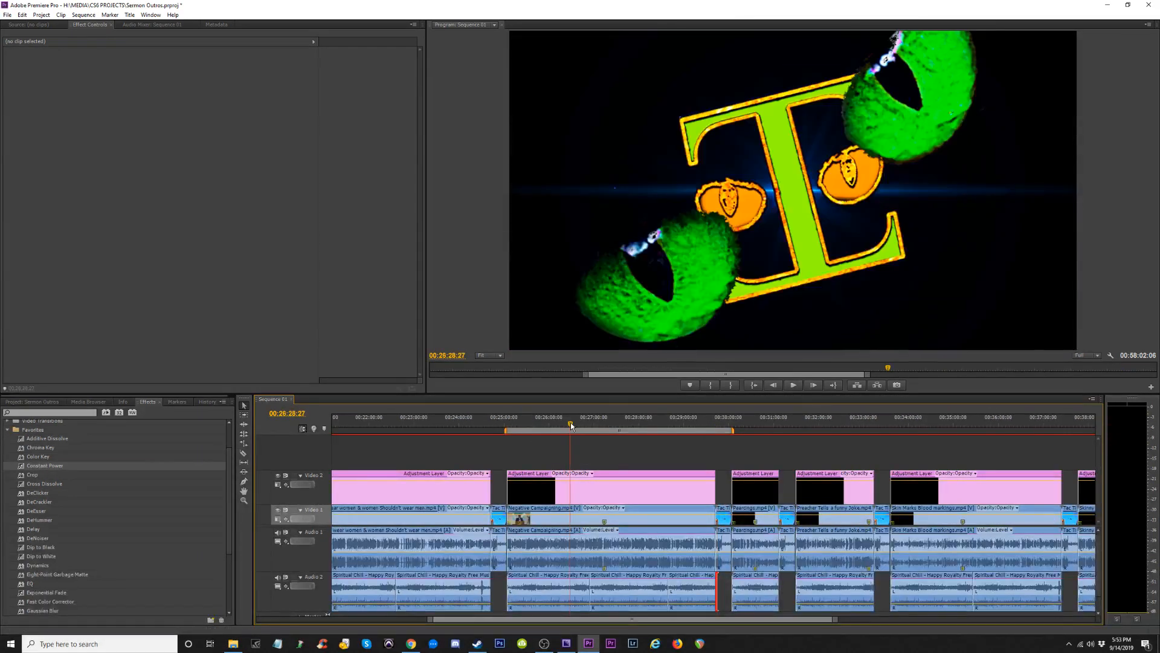
pyautogui.hotkey('ctrl', 'm')
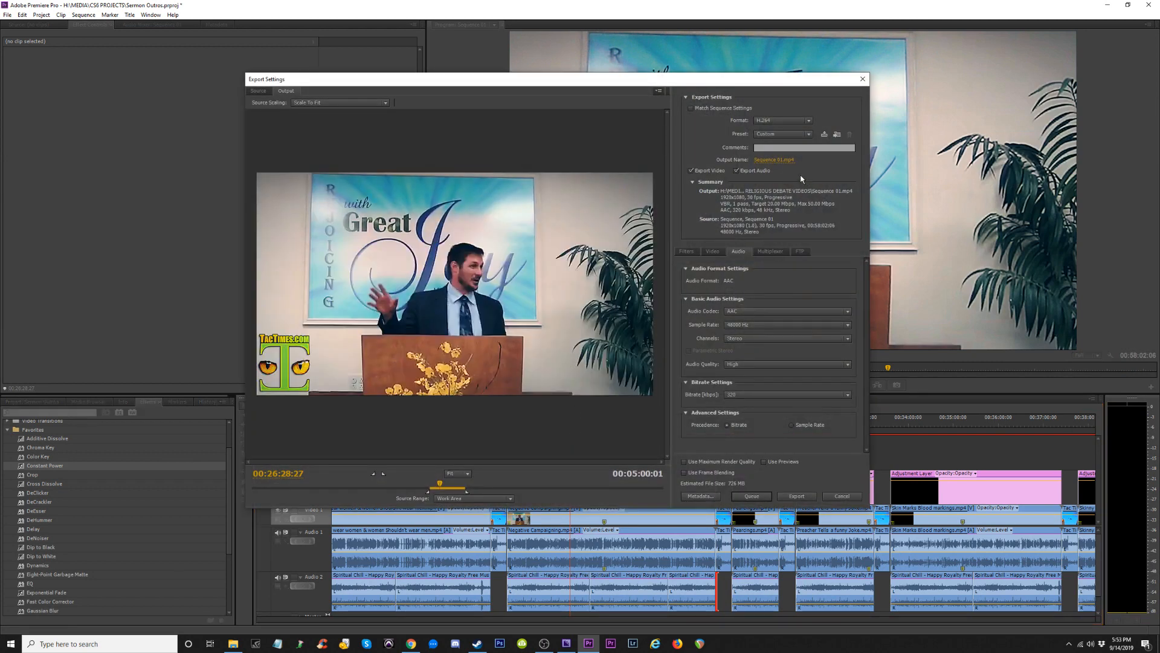
pyautogui.click(774, 160)
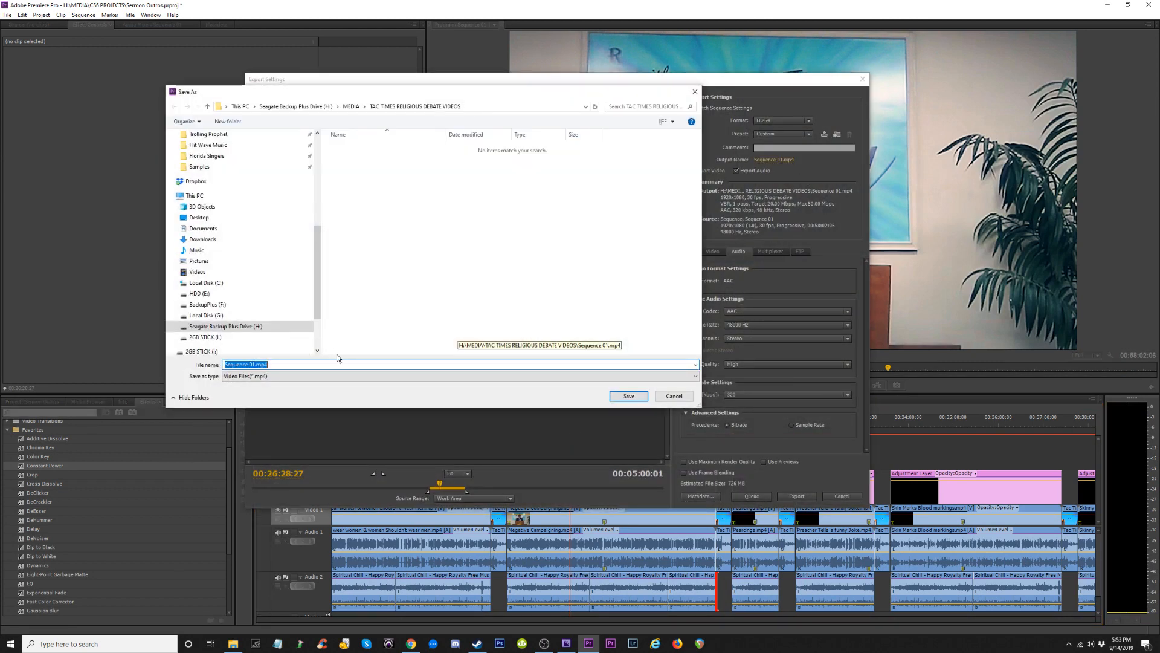
pyautogui.write('Pastor Sa')
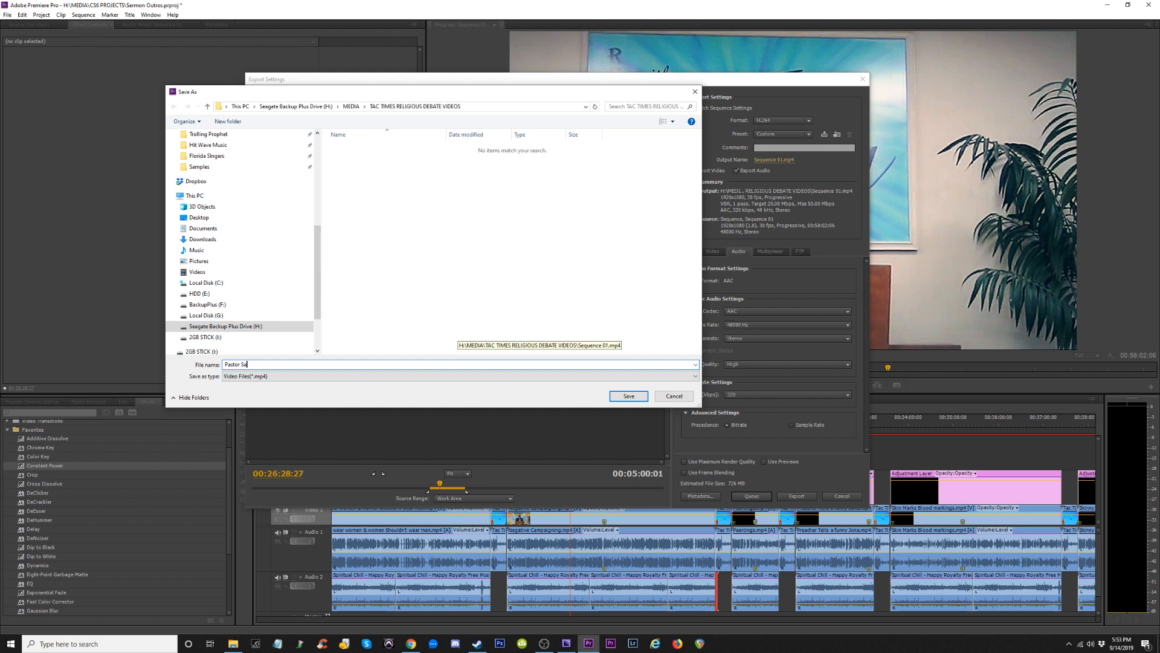
pyautogui.write('ys Negat')
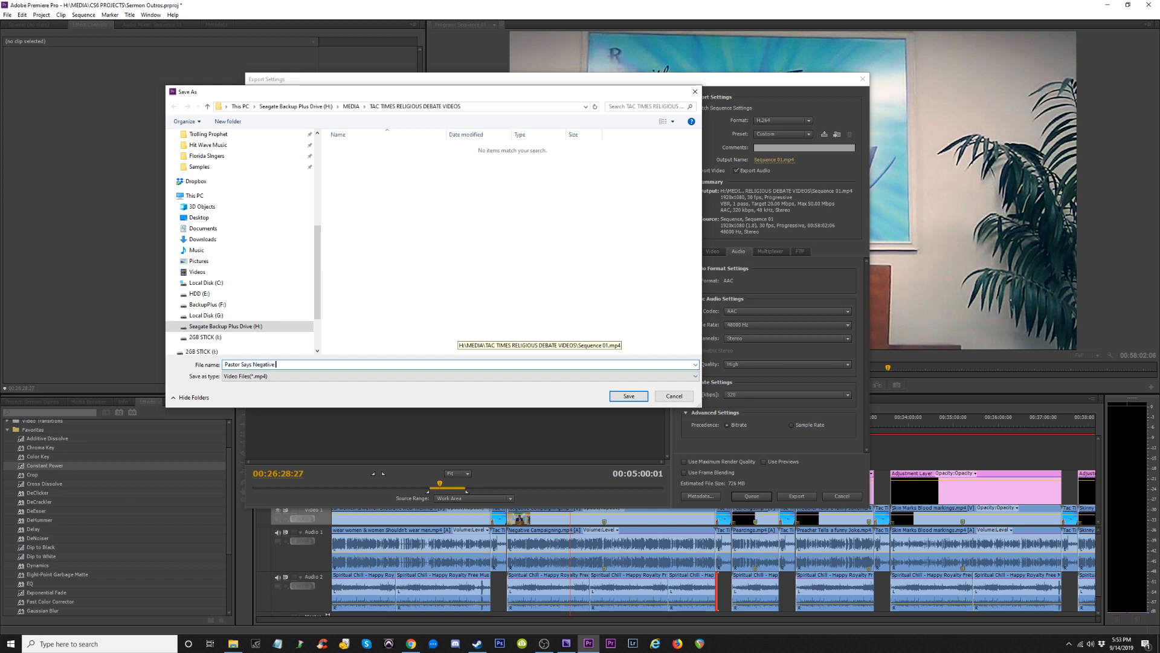
pyautogui.write('ive Campai')
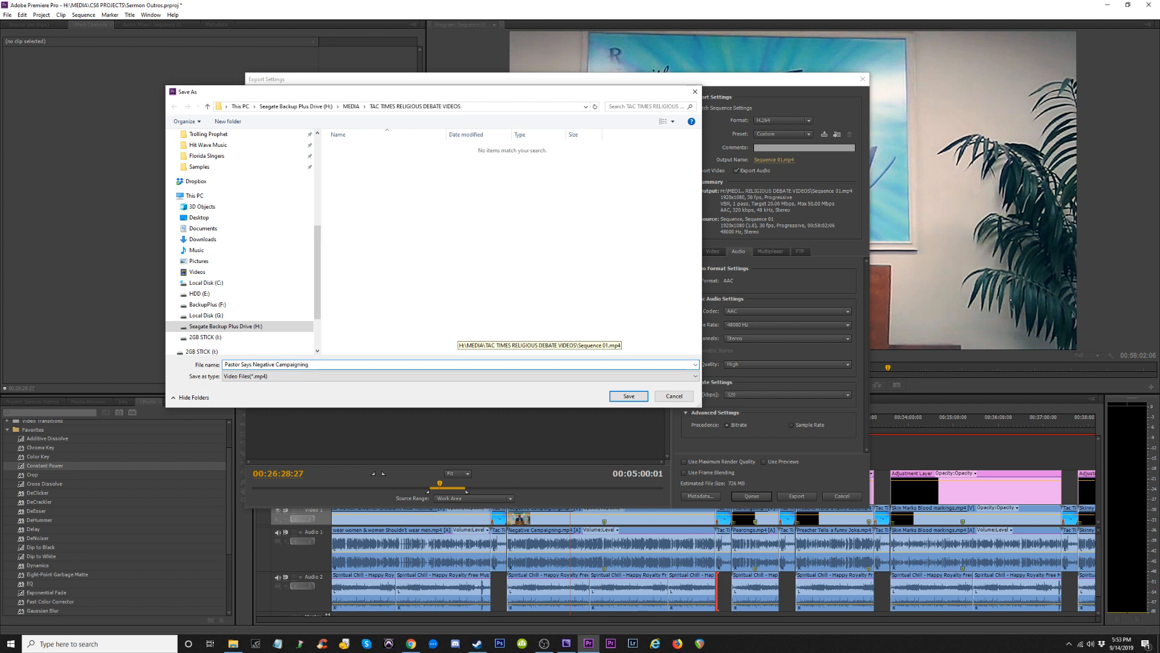
pyautogui.write('gning ')
pyautogui.write('Wo')
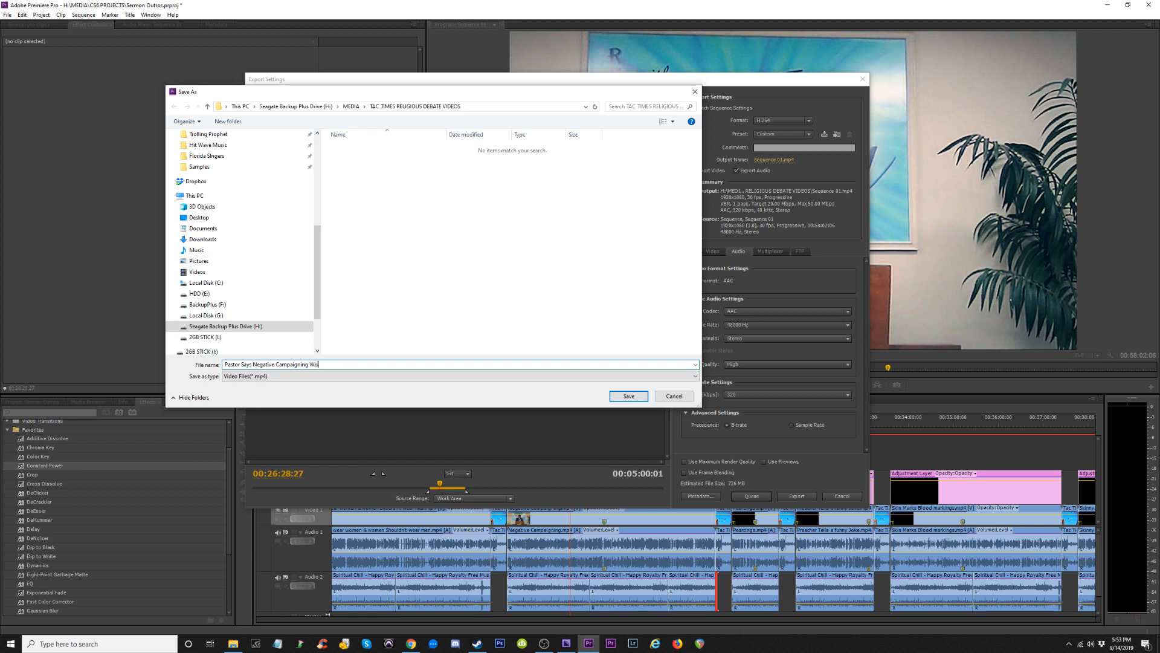
pyautogui.write('rks for Politicians and Churches')
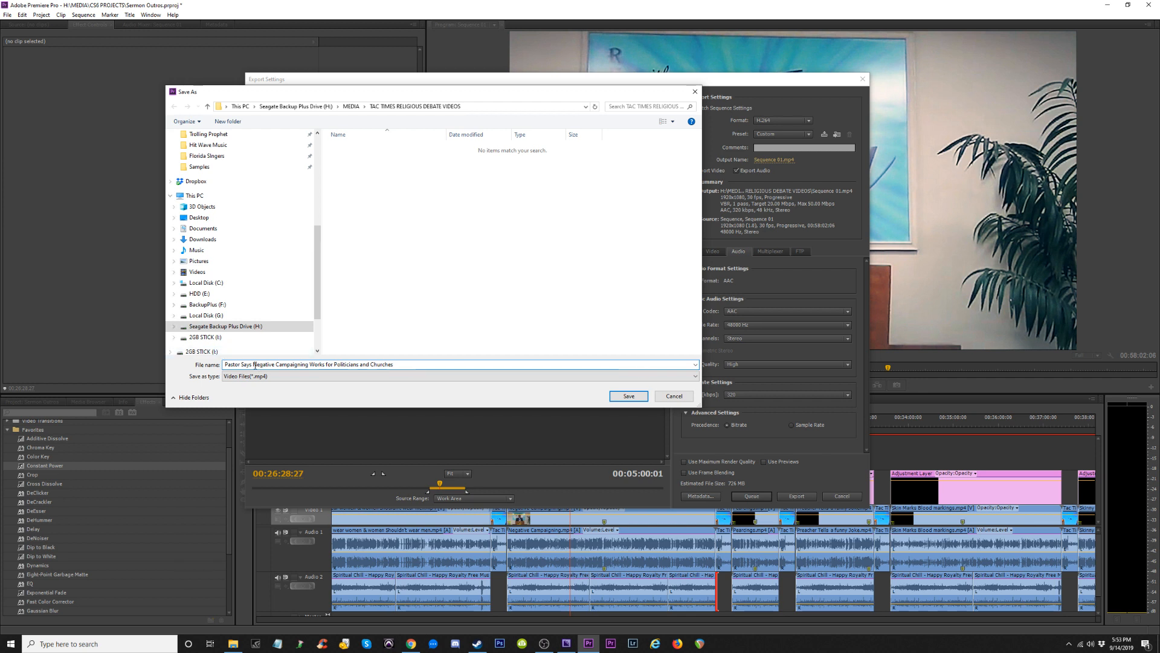
# Try "Preacher Confirms" and "Preacher Says" as replacements for the opening words of the output file name.
pyautogui.moveTo(254, 365); pyautogui.dragTo(216, 362)
pyautogui.press('BackSpace')
pyautogui.write('Preacher')
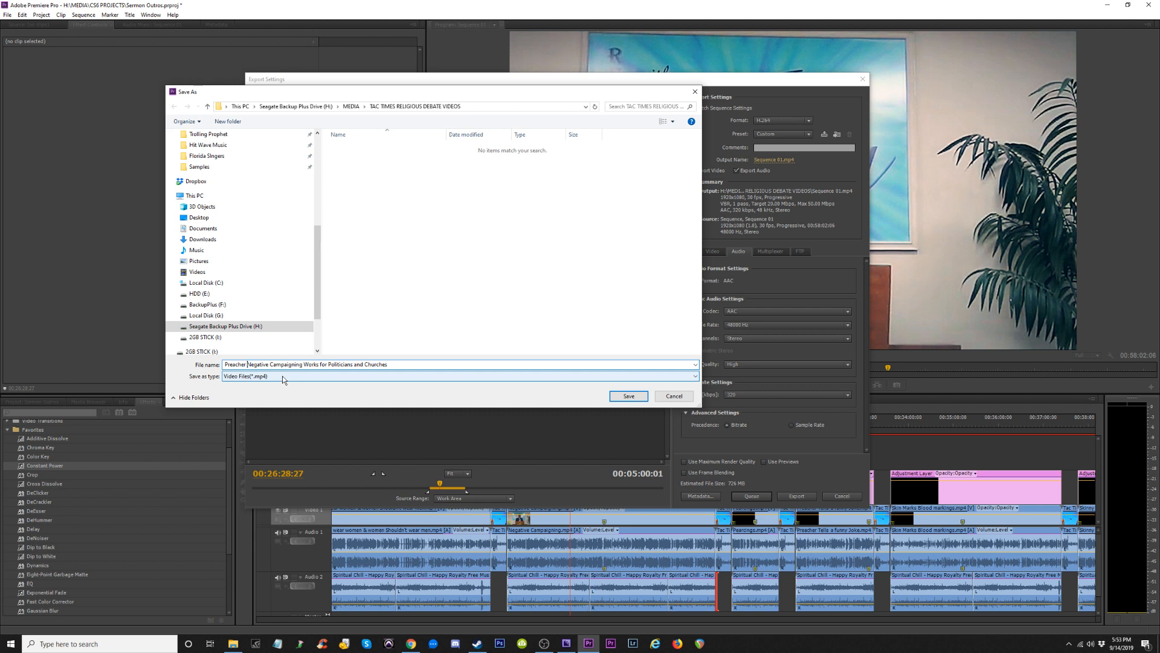
pyautogui.write('Confirms')
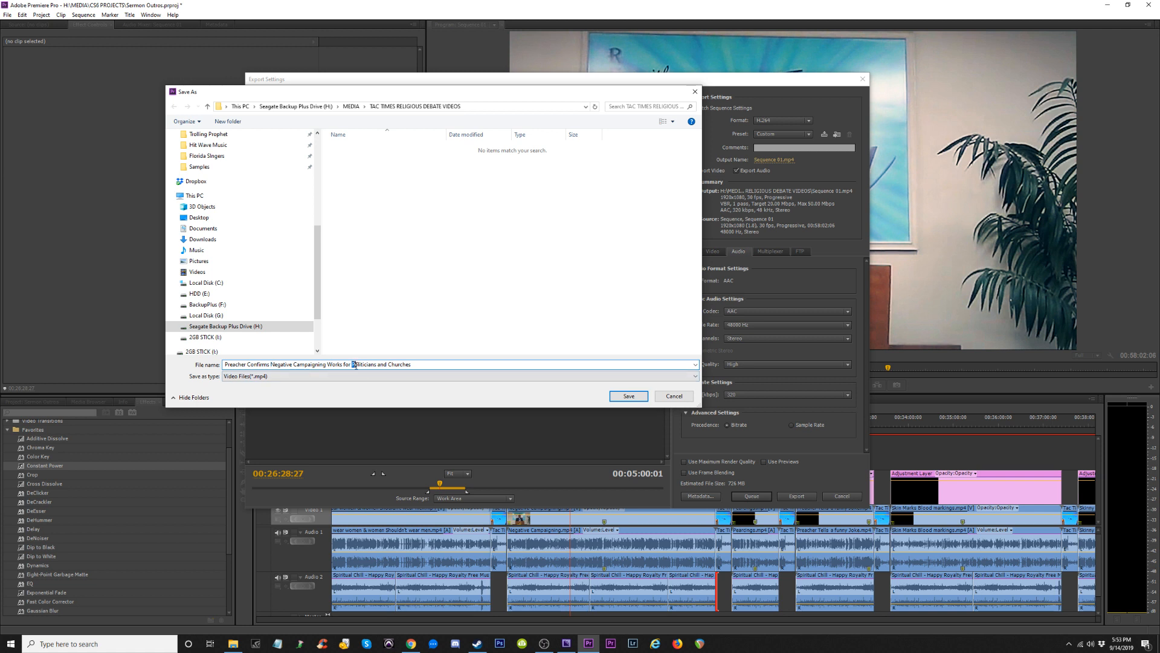
pyautogui.moveTo(355, 365); pyautogui.dragTo(384, 366)
pyautogui.click(273, 365)
pyautogui.doubleClick(269, 365)
pyautogui.write('Sa')
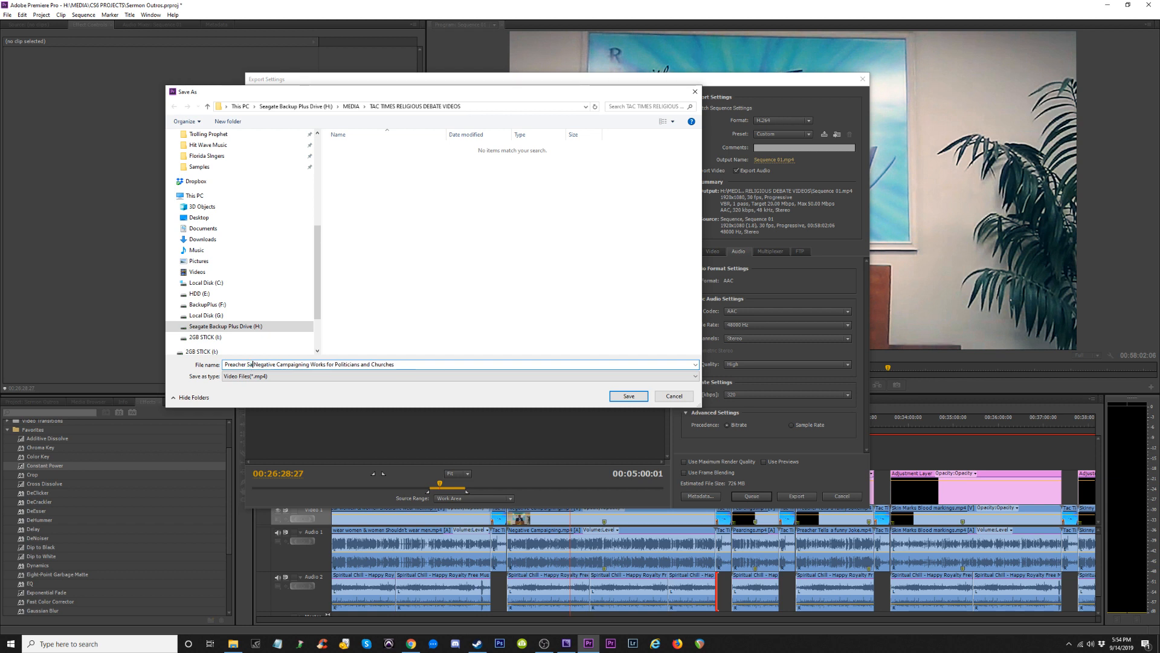
pyautogui.write('ys')
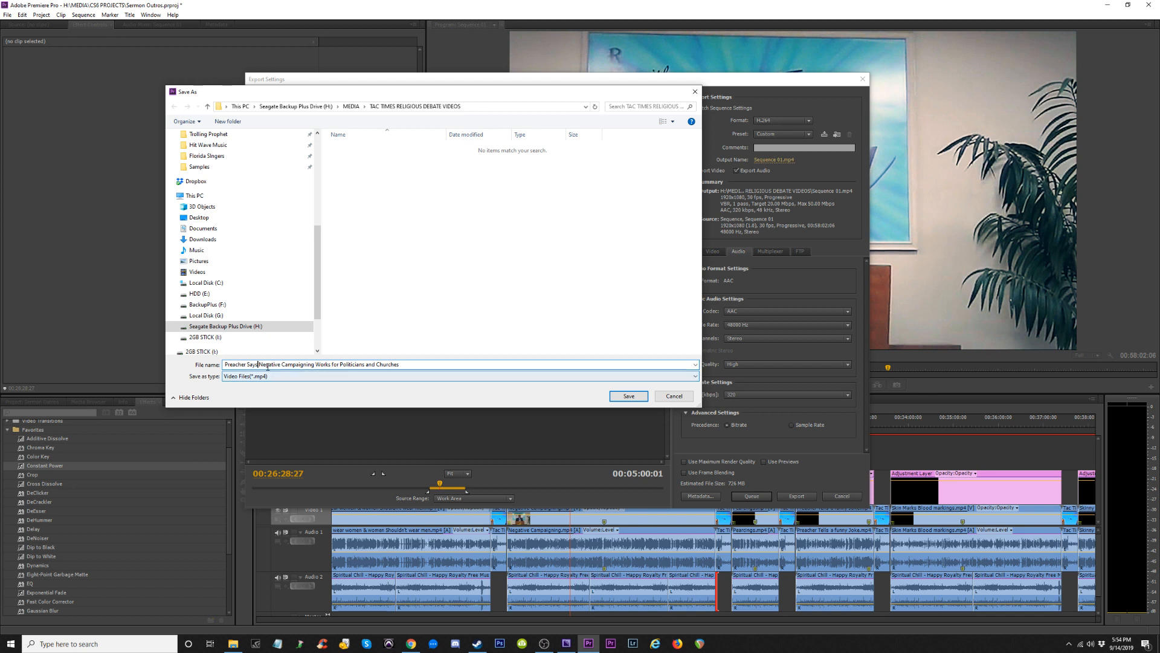
# Shorten the file name to "Negative Campaigning Works for Politicians and Churches", save it, and queue the export.
pyautogui.hotkey('shift', 'Home')
pyautogui.press('BackSpace')
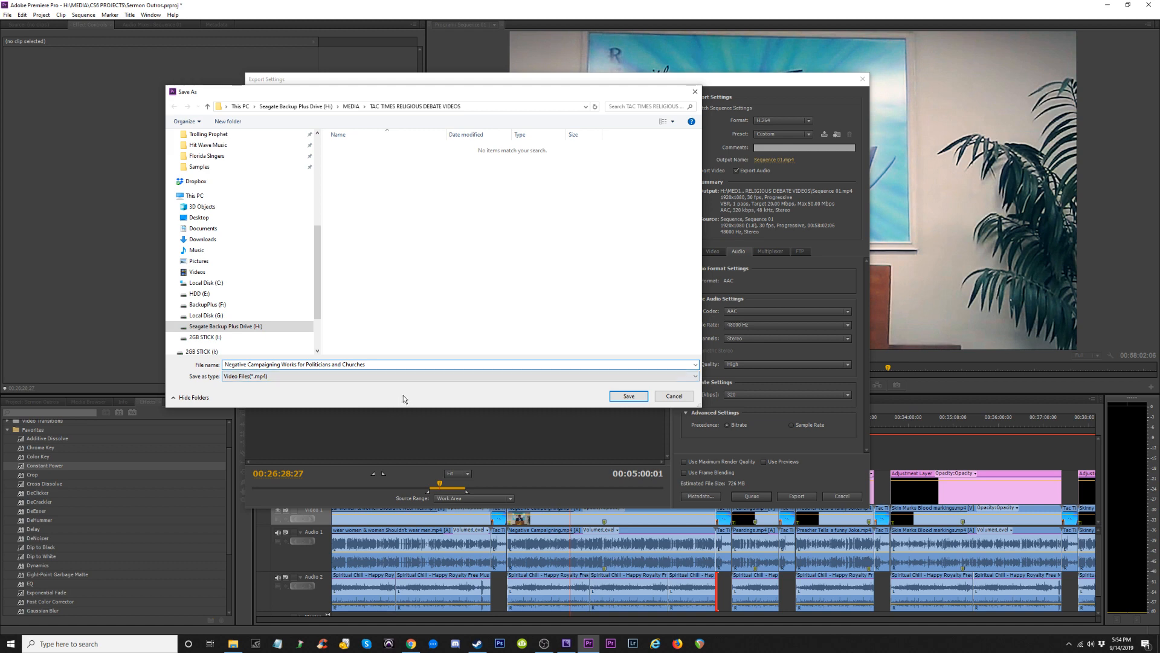
pyautogui.click(629, 396)
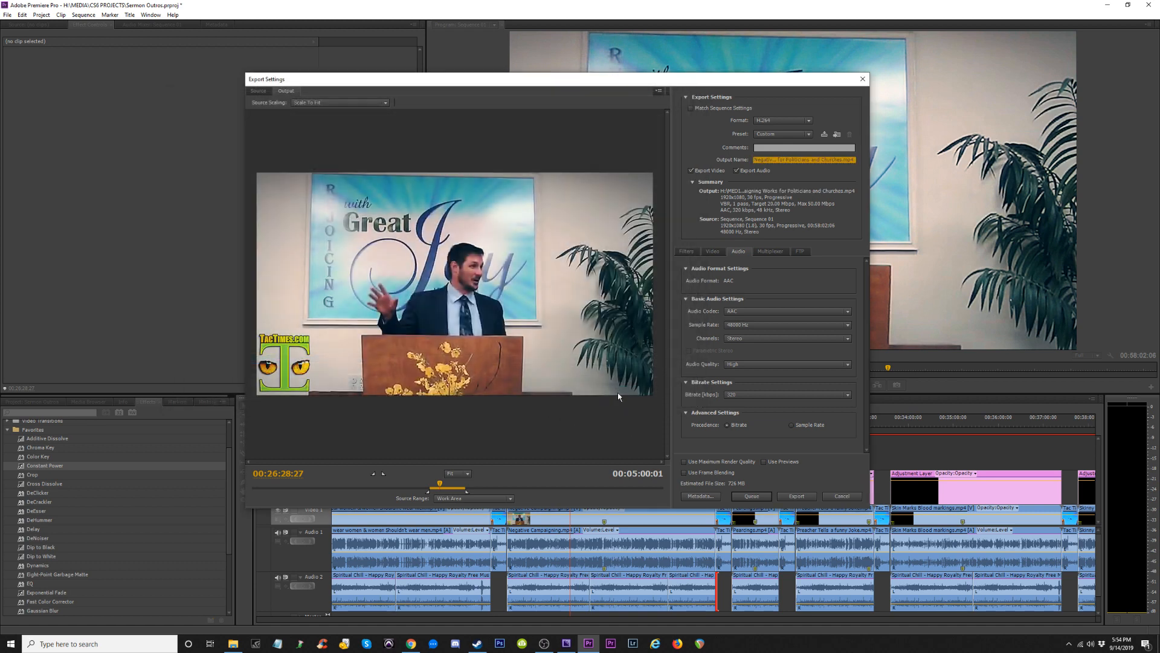
pyautogui.click(752, 497)
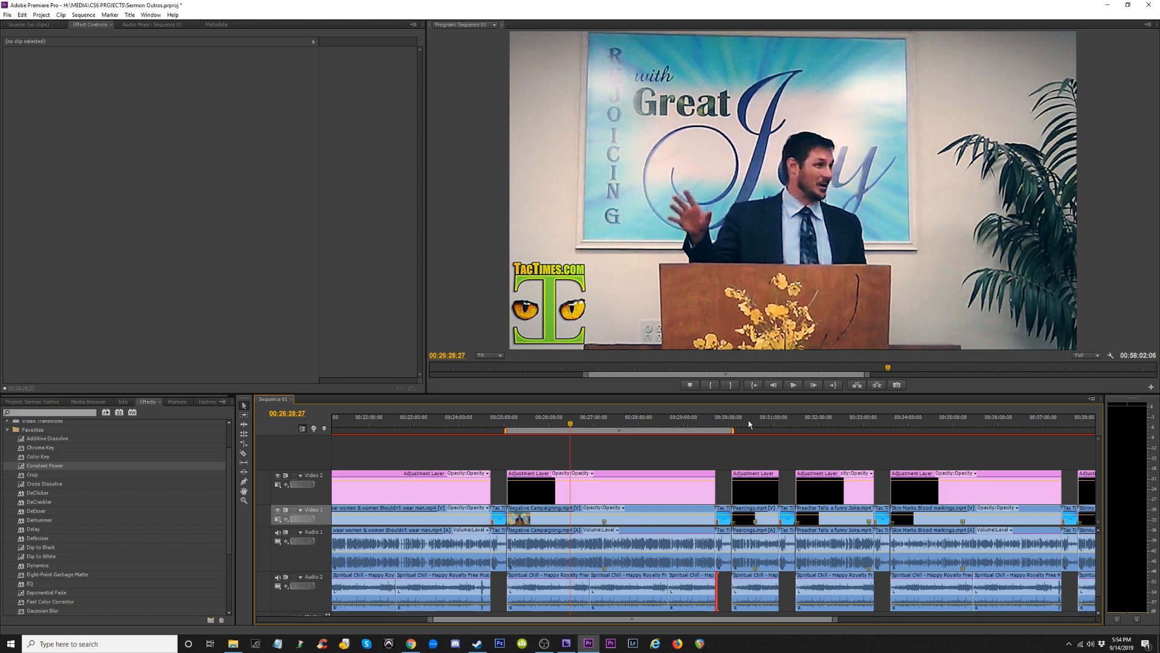
# Extend the work area's end past the "Pearcings" clip and its outro, to just before "Preacher Tells a funny Joke".
pyautogui.click(749, 424)
pyautogui.press('=')
pyautogui.press('=')
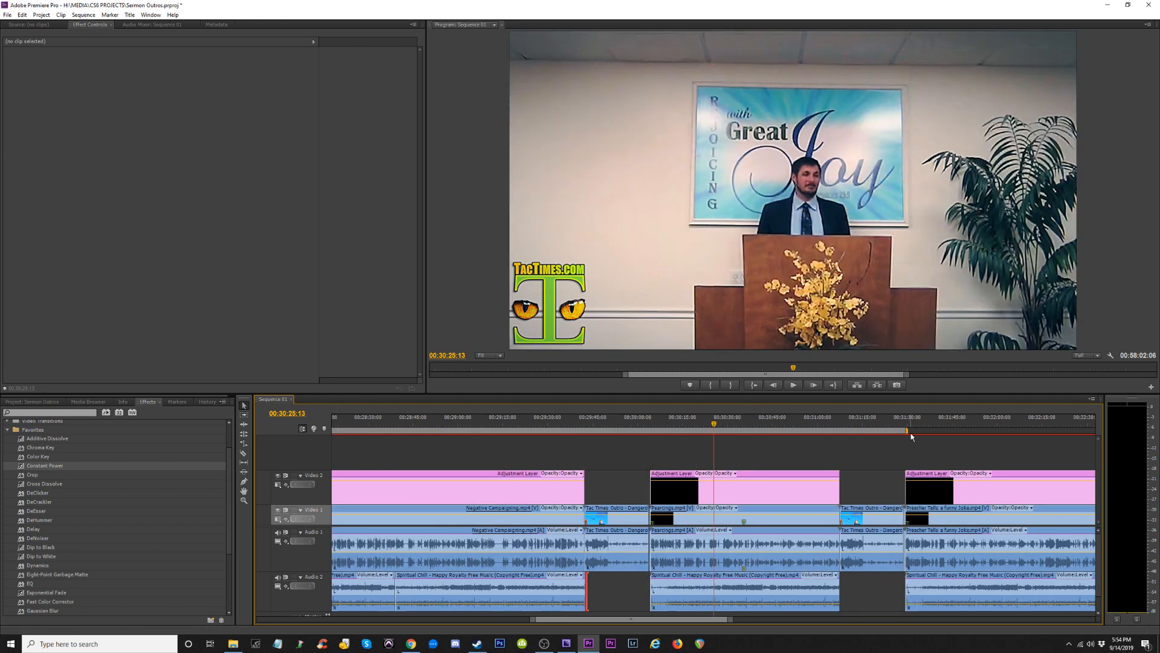
pyautogui.click(905, 430)
pyautogui.press('=')
pyautogui.press('=')
pyautogui.press('=')
pyautogui.press('=')
pyautogui.press('=')
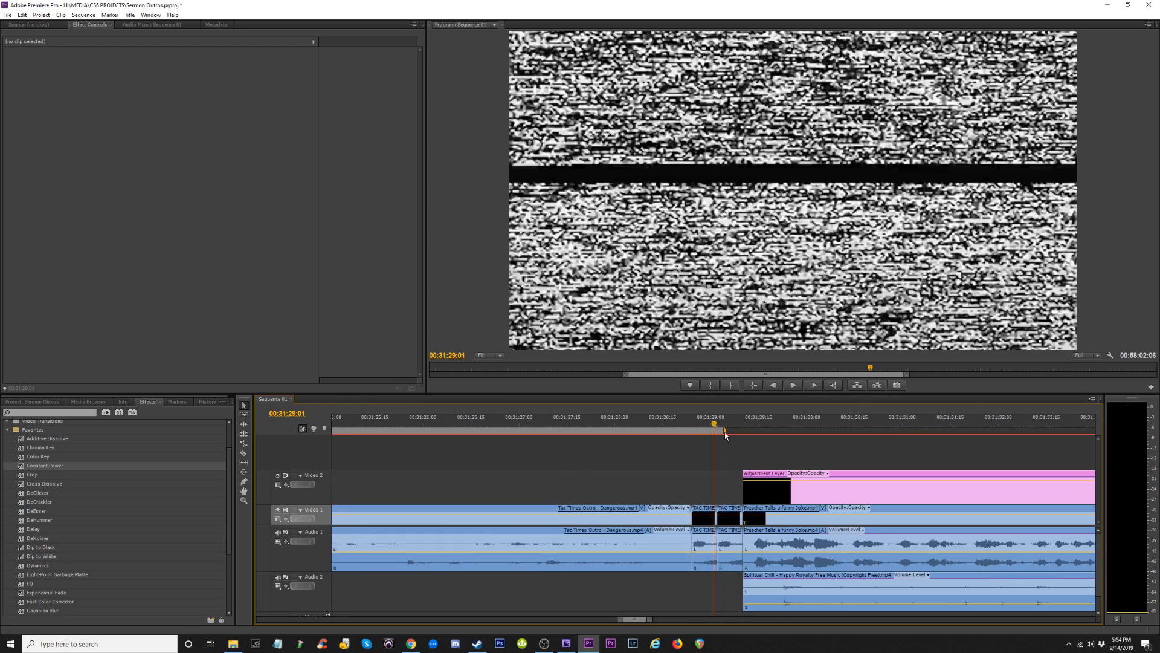
# Add a Constant Power fade to the end of the background music under "Pearcings" and extend the music slightly past the clip.
pyautogui.press('-')
pyautogui.press('-')
pyautogui.press('-')
pyautogui.click(448, 430)
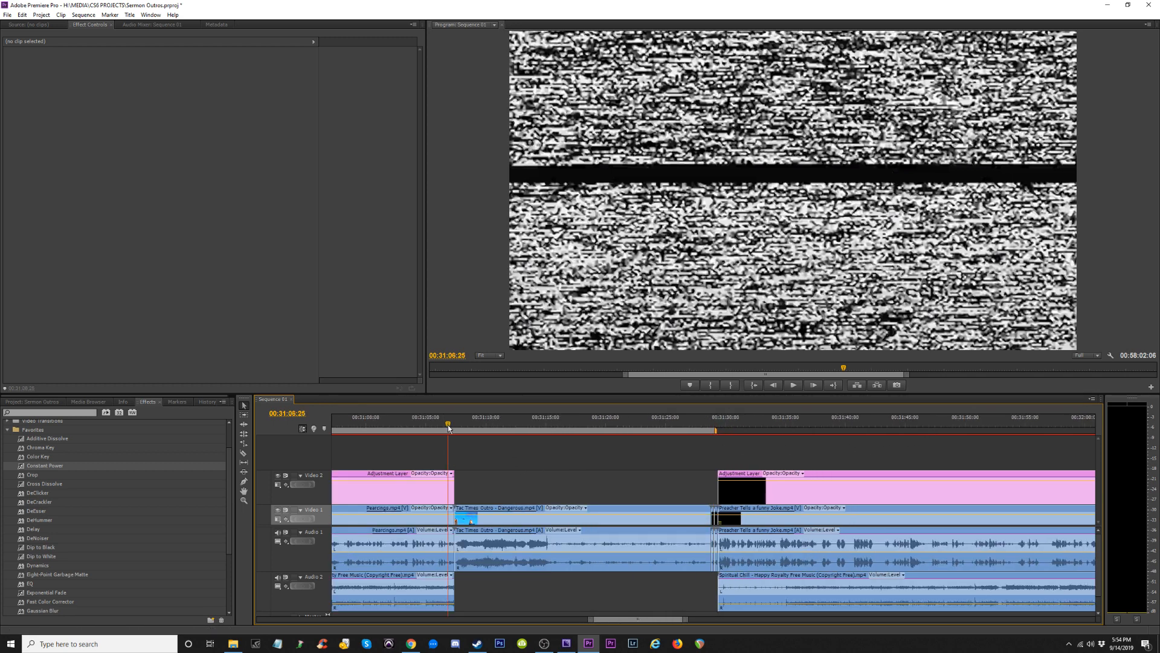
pyautogui.moveTo(179, 464); pyautogui.dragTo(453, 592)
pyautogui.moveTo(455, 592); pyautogui.dragTo(460, 591)
pyautogui.press('=')
pyautogui.press('=')
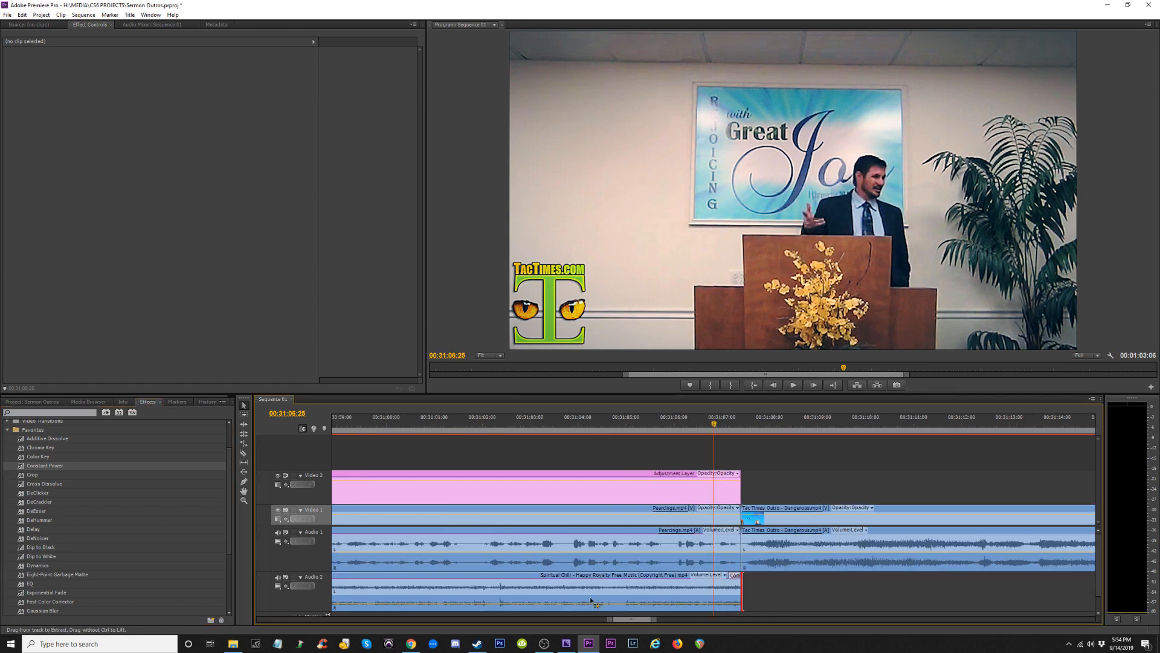
# Go to the beginning of the "Pearcings" clip to set the work area's start there.
pyautogui.press('-')
pyautogui.press('-')
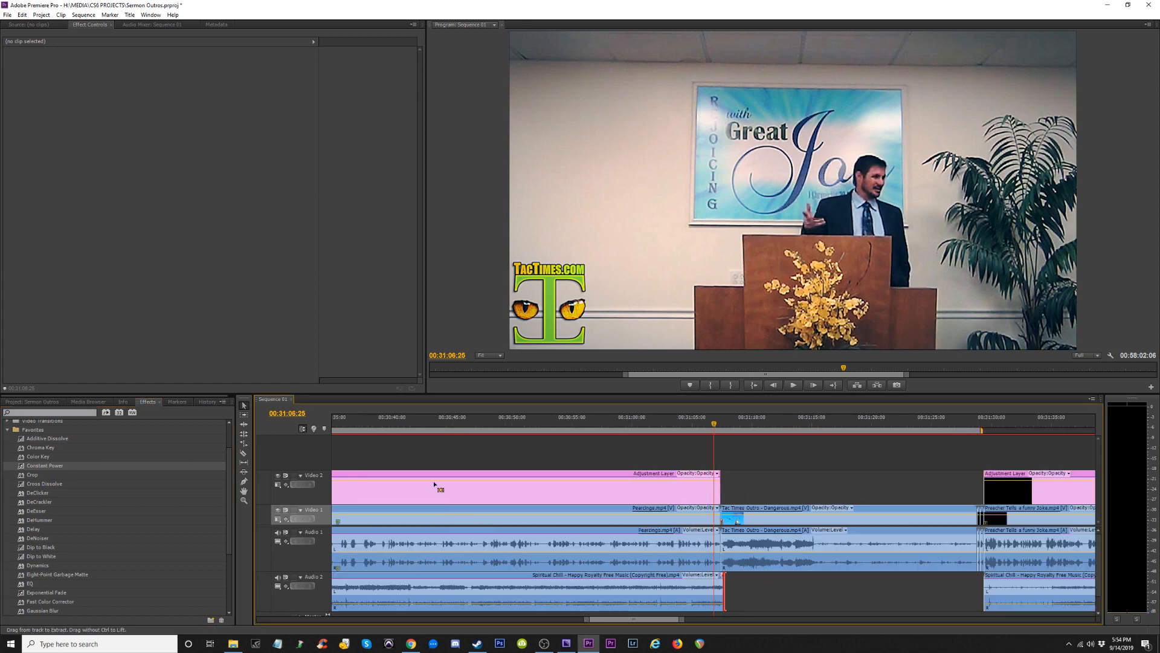
pyautogui.press('-')
pyautogui.press('-')
pyautogui.click(528, 419)
pyautogui.press('=')
pyautogui.press('=')
pyautogui.press('=')
pyautogui.press('=')
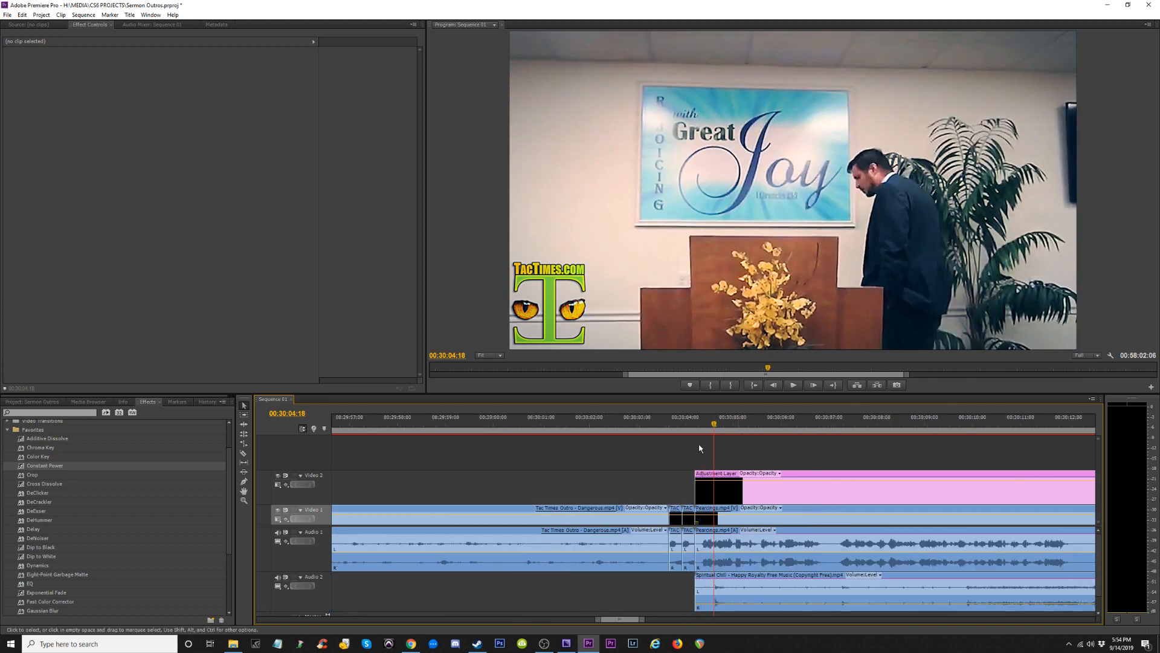
# Move the start of the work area from the Negative Campaigning segment to near the beginning of the Piercings clip.
pyautogui.press('-')
pyautogui.press('-')
pyautogui.press('-')
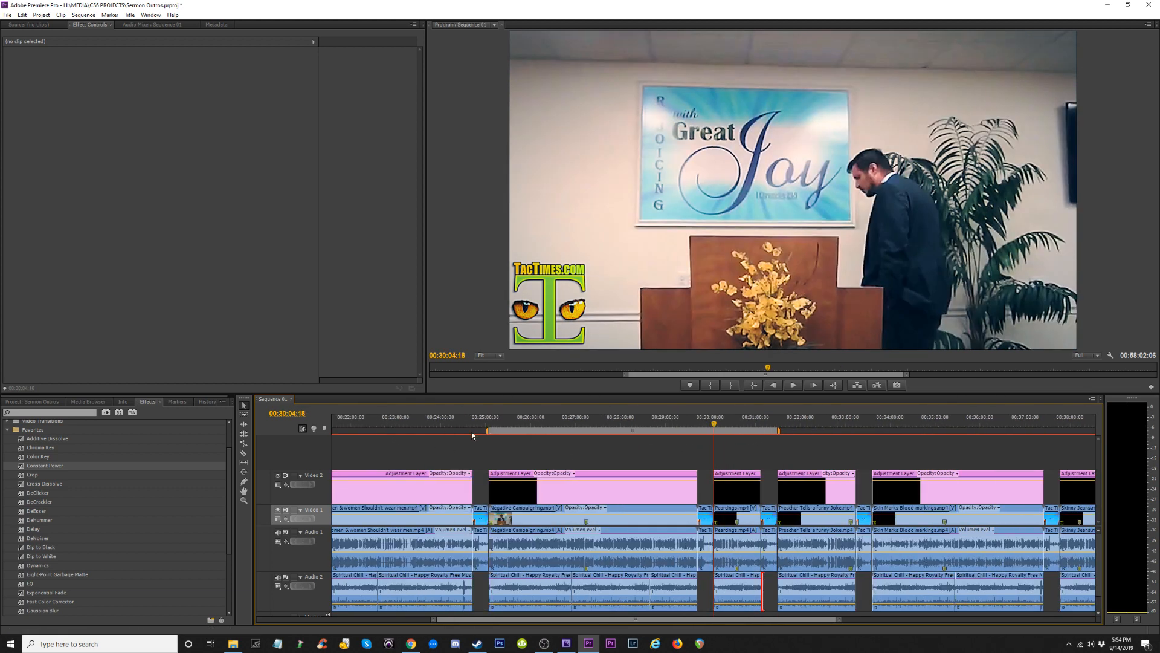
pyautogui.moveTo(489, 431); pyautogui.dragTo(723, 434)
pyautogui.click(714, 425)
pyautogui.press('=')
pyautogui.press('=')
pyautogui.press('=')
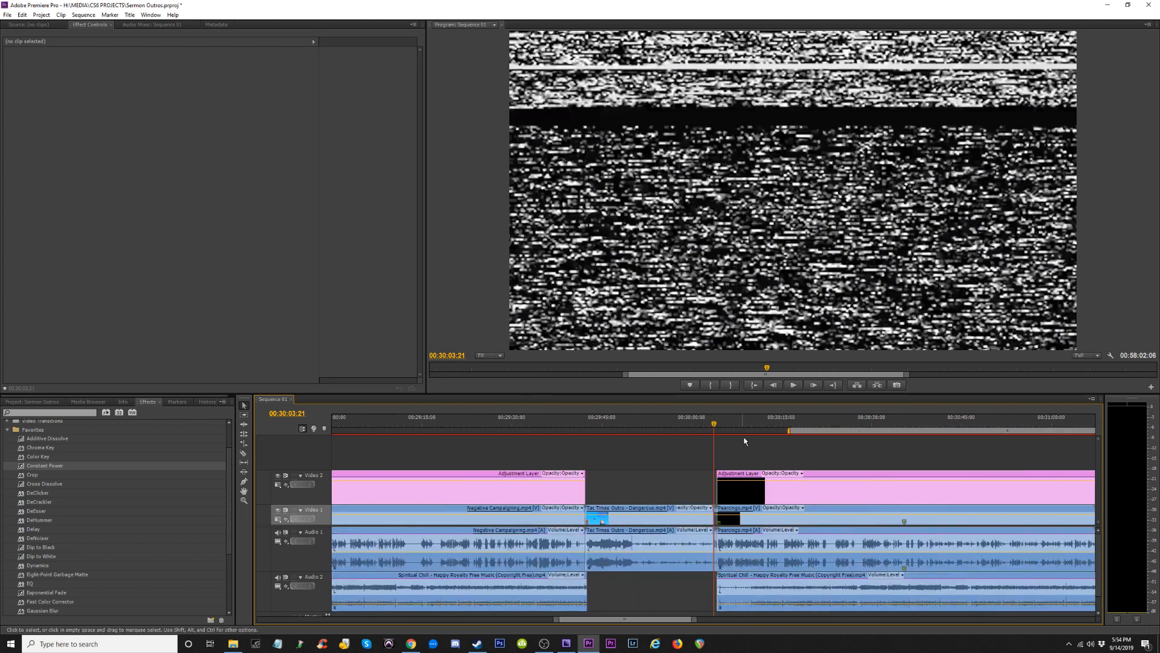
pyautogui.press('=')
pyautogui.click(718, 430)
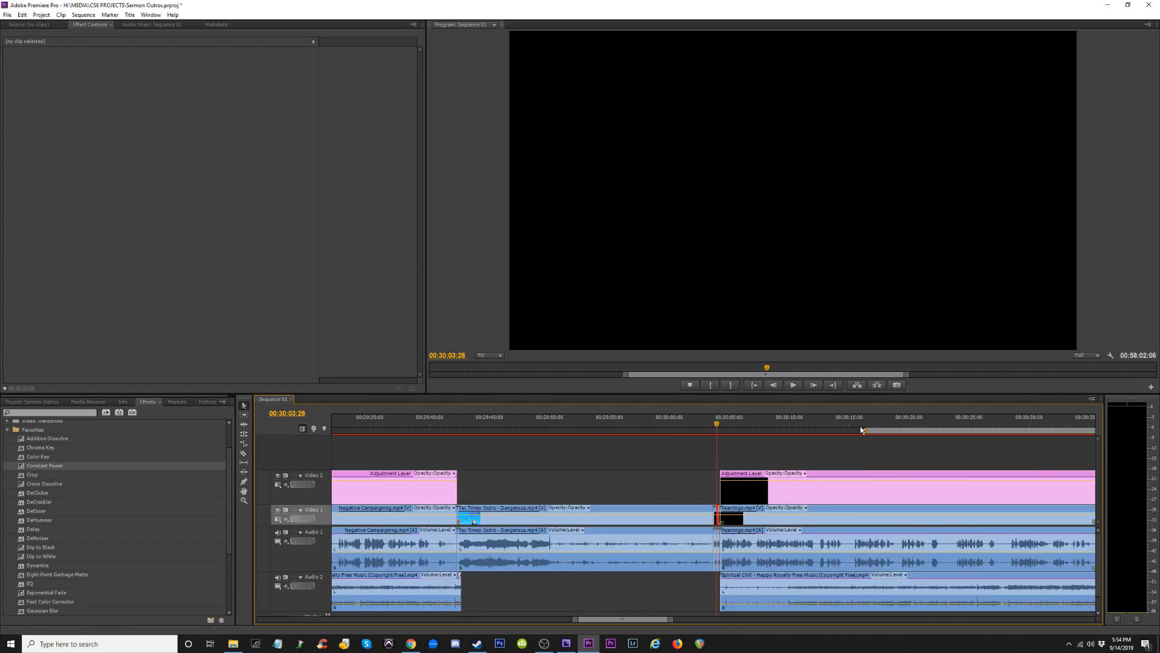
# Align the work area's start exactly with the cut at 00:30:03:28, just before the Piercings clip.
pyautogui.moveTo(829, 428); pyautogui.dragTo(738, 430)
pyautogui.press('Up')
pyautogui.press('Up')
pyautogui.press('Up')
pyautogui.press('Up')
pyautogui.press('Down')
pyautogui.press('Down')
pyautogui.press('Down')
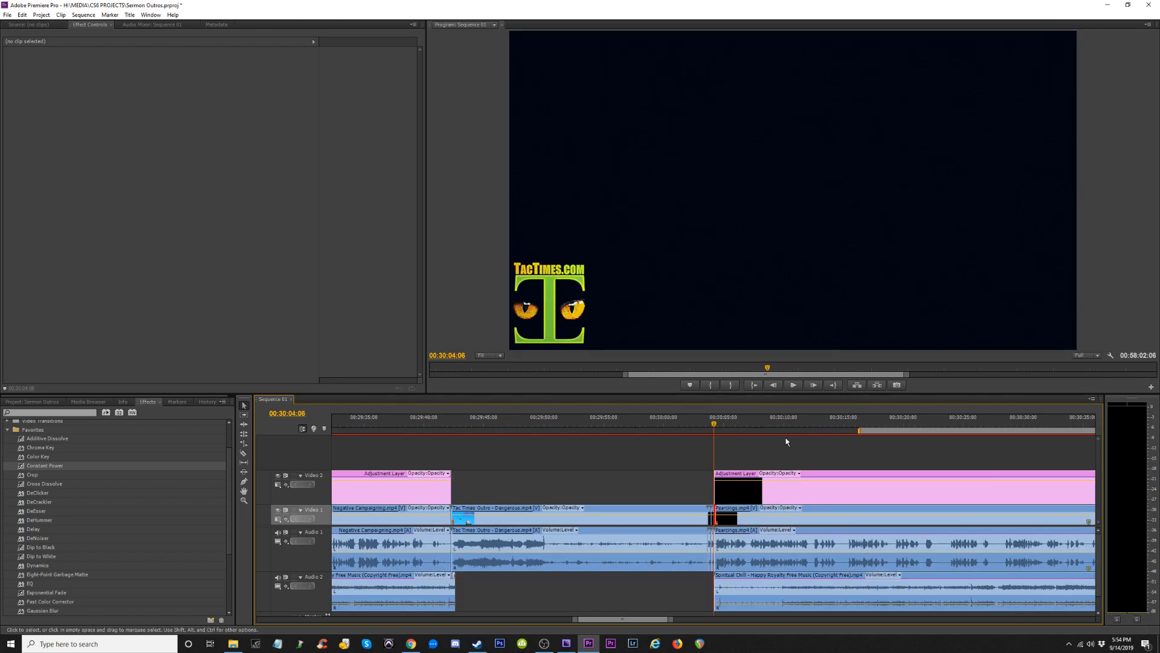
pyautogui.press('Up')
pyautogui.moveTo(858, 431); pyautogui.dragTo(711, 431)
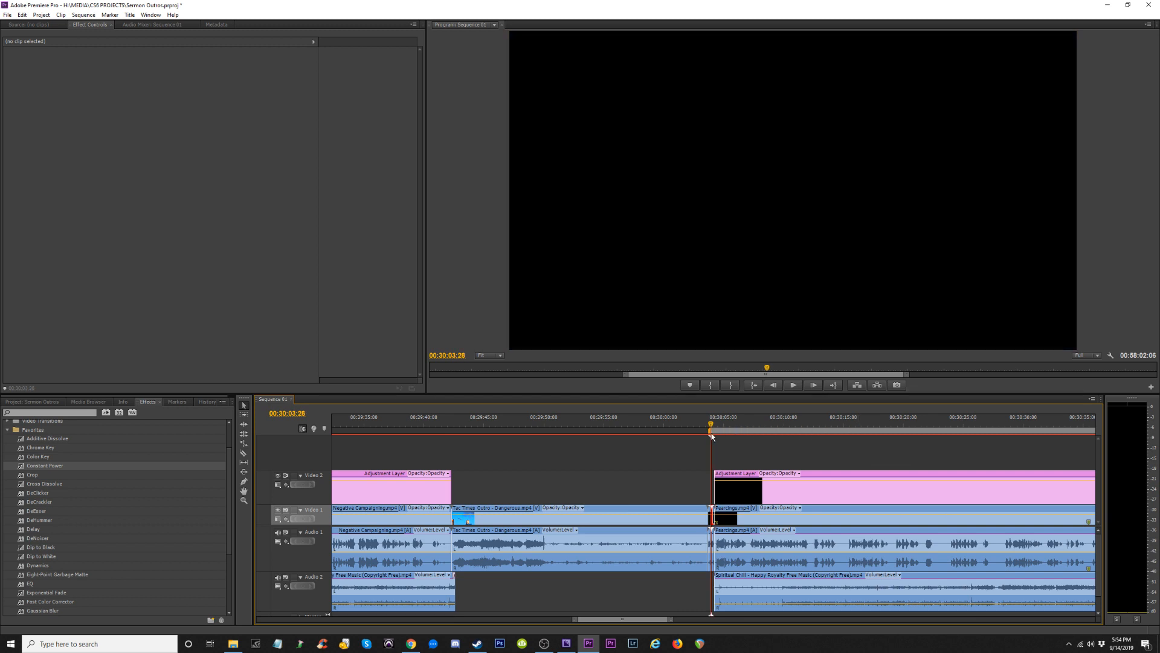
# Play the Piercings segment from its start and again from 00:30:26:25, and dismiss the export settings without exporting.
pyautogui.press('space')
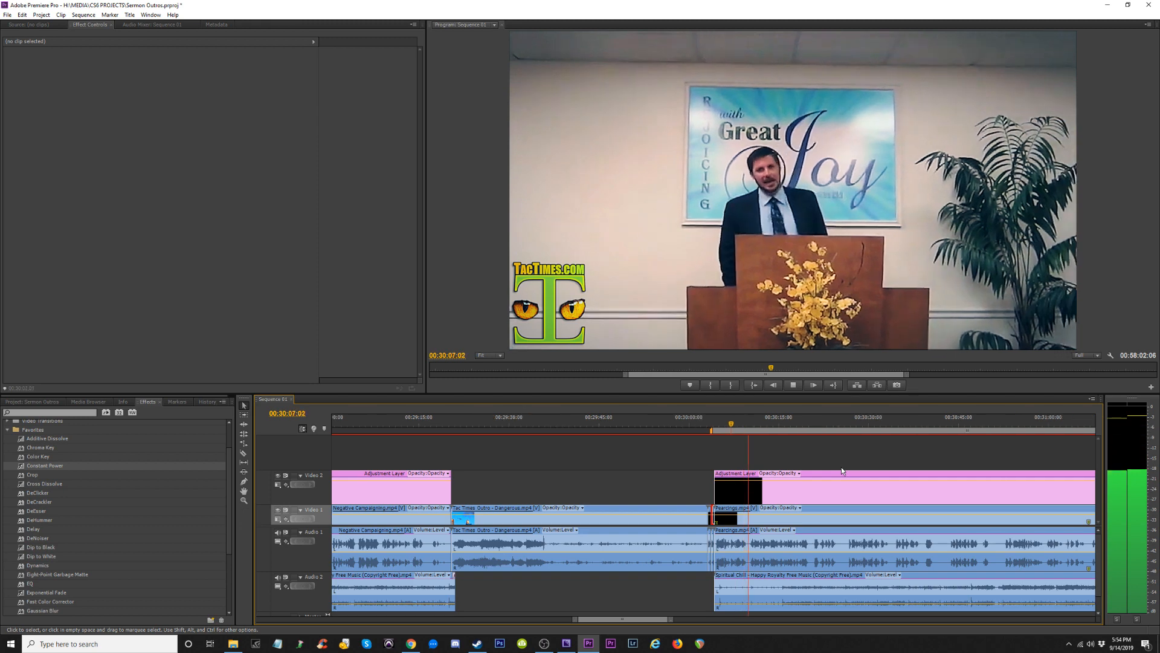
pyautogui.press('-')
pyautogui.press('-')
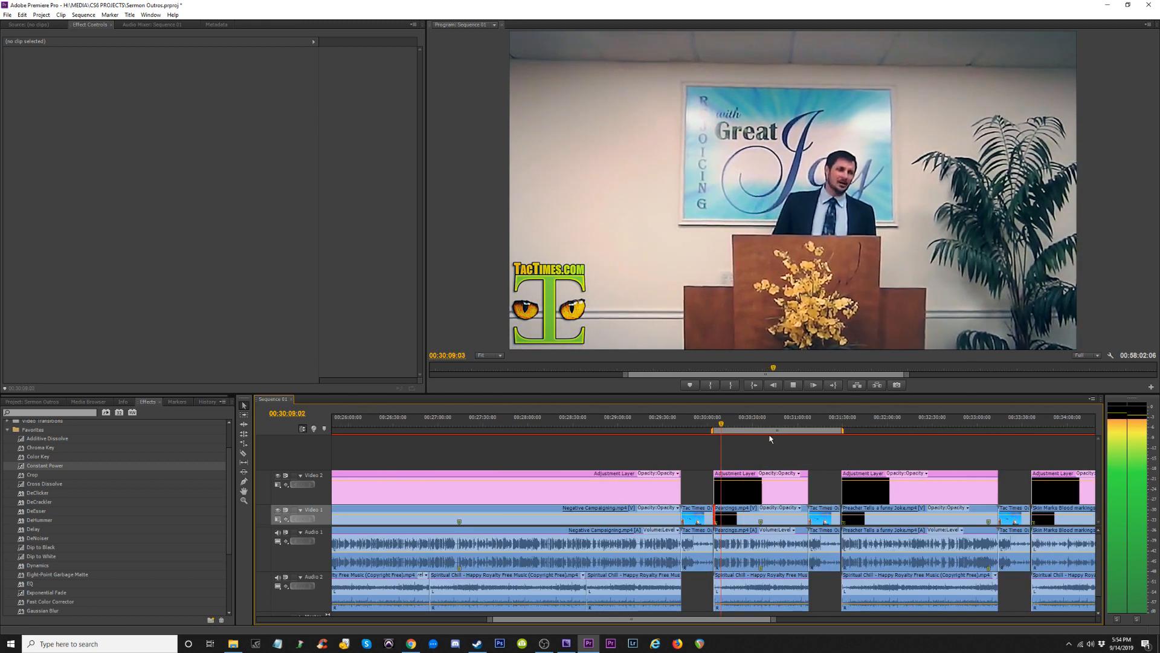
pyautogui.press('=')
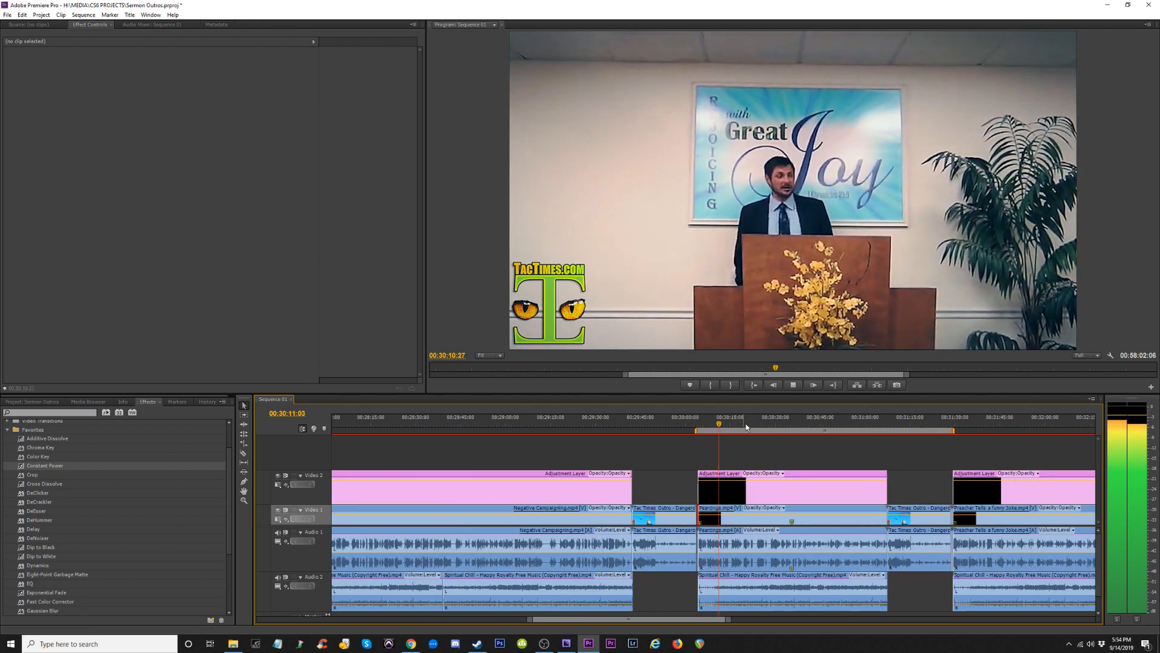
pyautogui.click(767, 423)
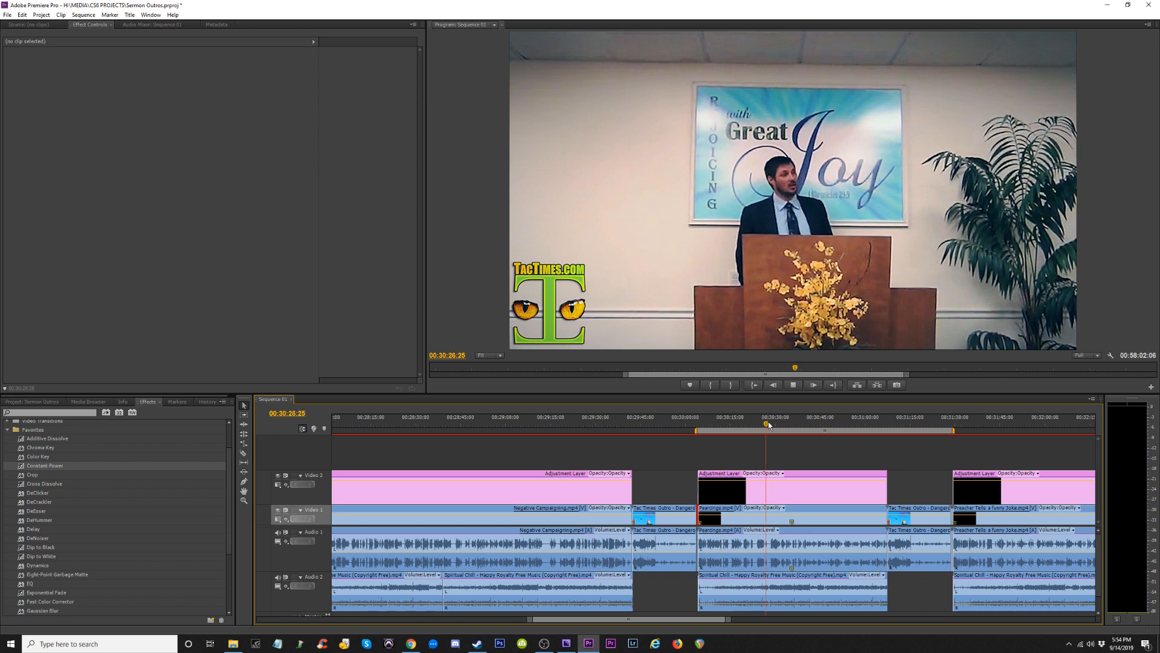
pyautogui.press('space')
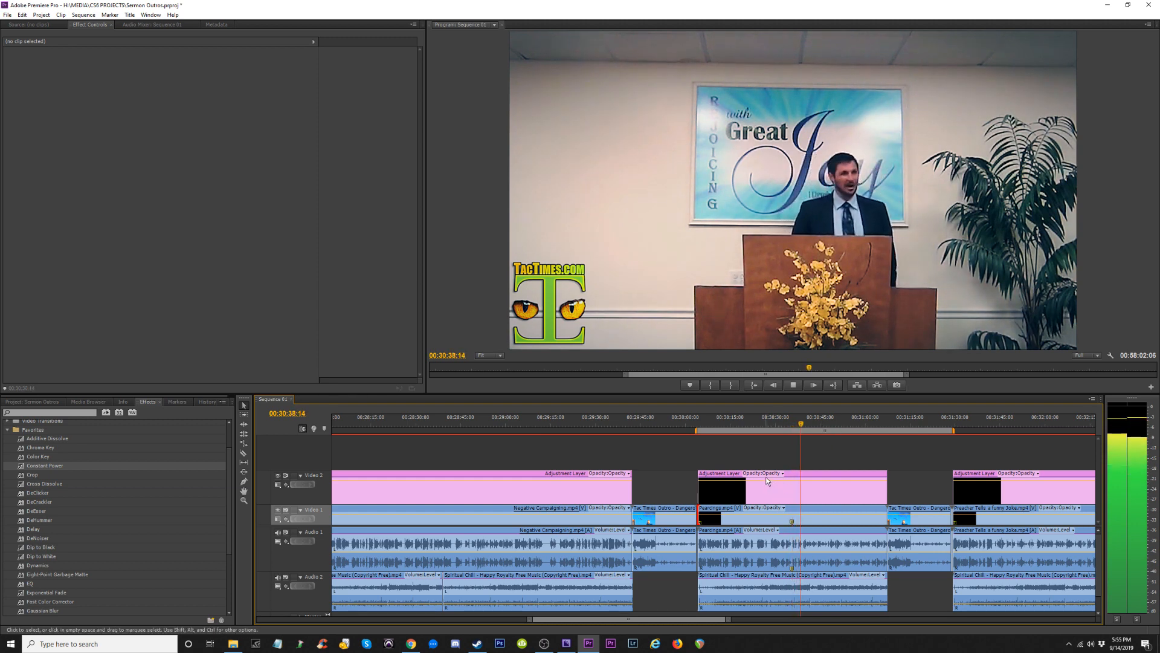
pyautogui.press('space')
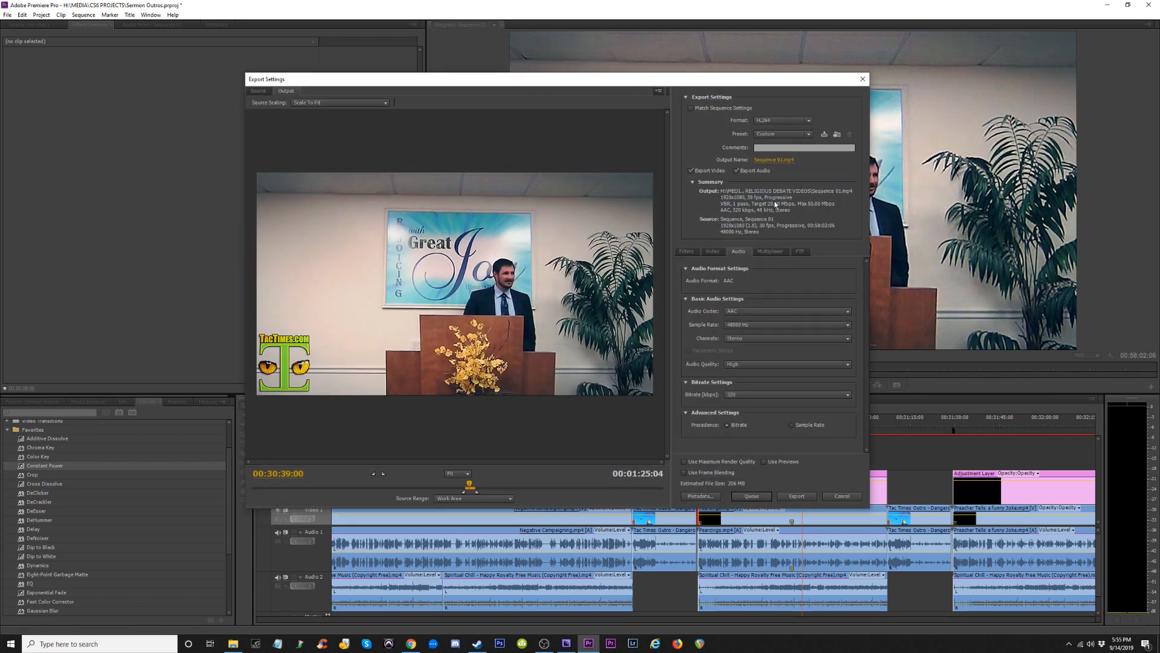
pyautogui.click(842, 495)
# Review the second half of the Piercings segment at several points, up to the beginning of its Tac Times outro.
pyautogui.press('space')
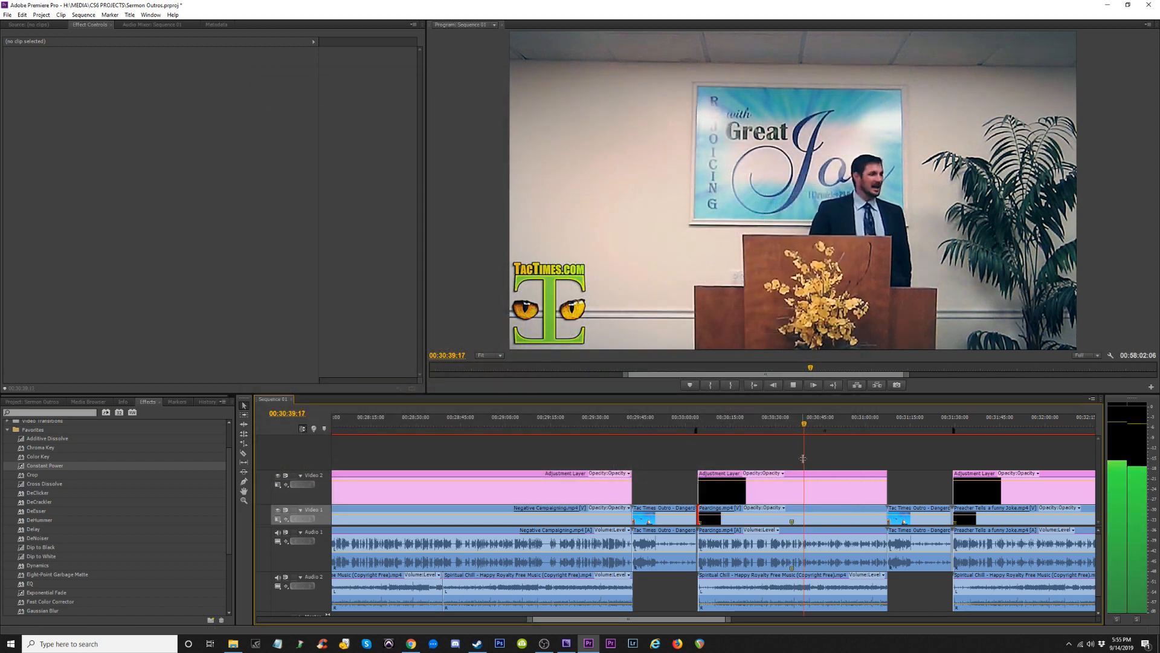
pyautogui.click(830, 428)
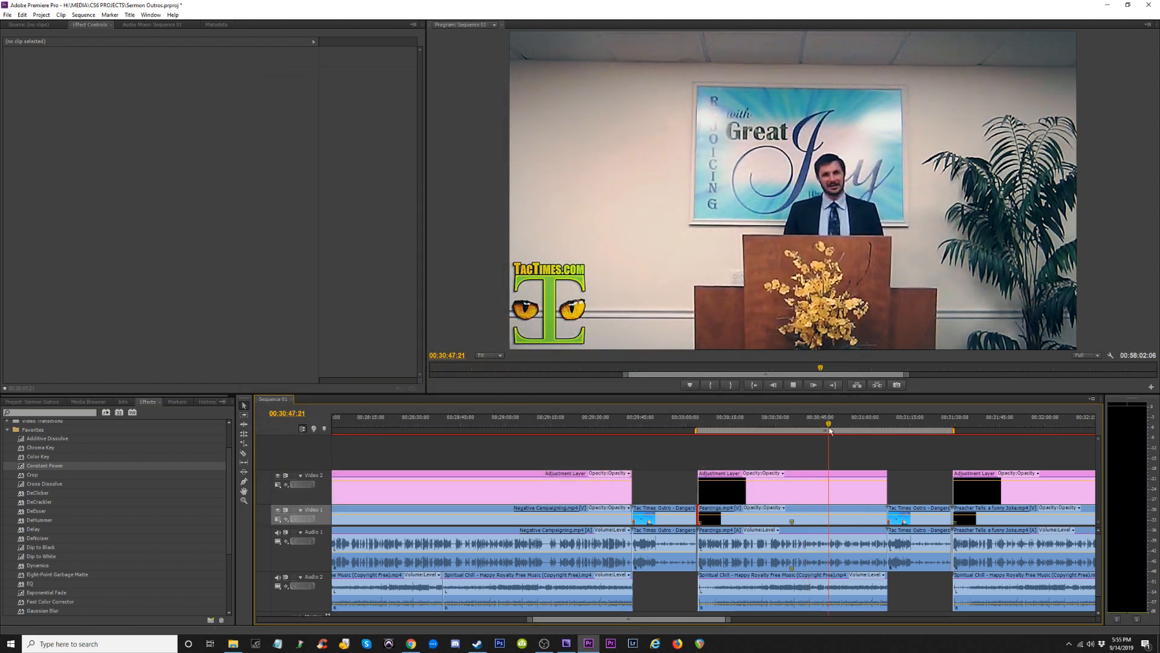
pyautogui.press('space')
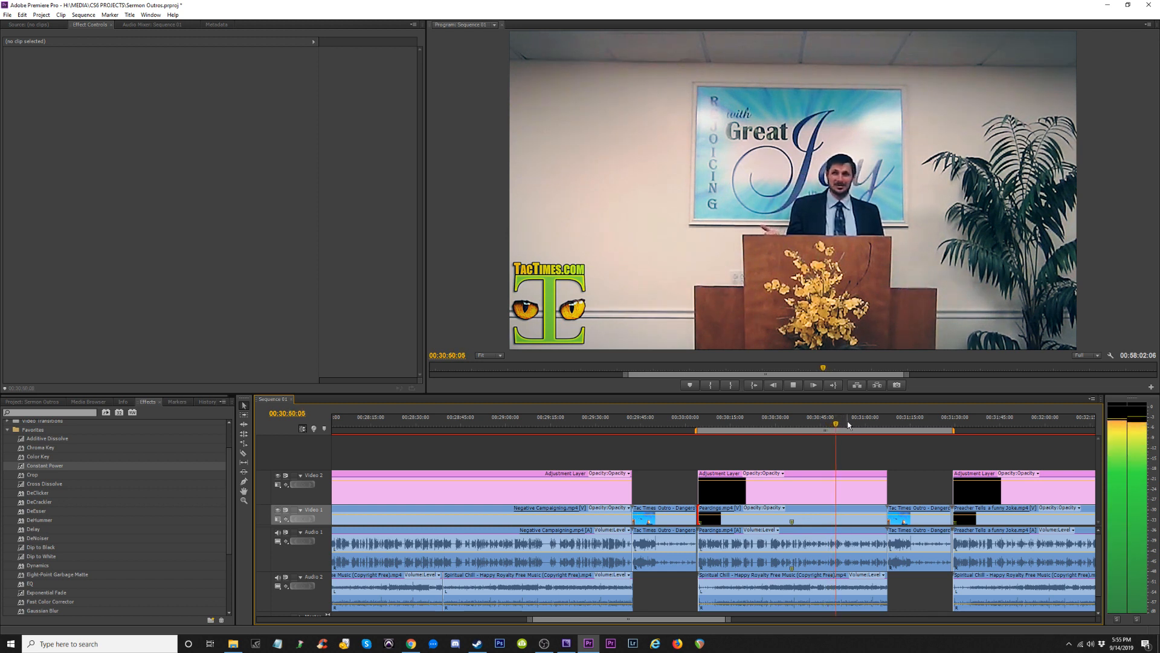
pyautogui.click(847, 423)
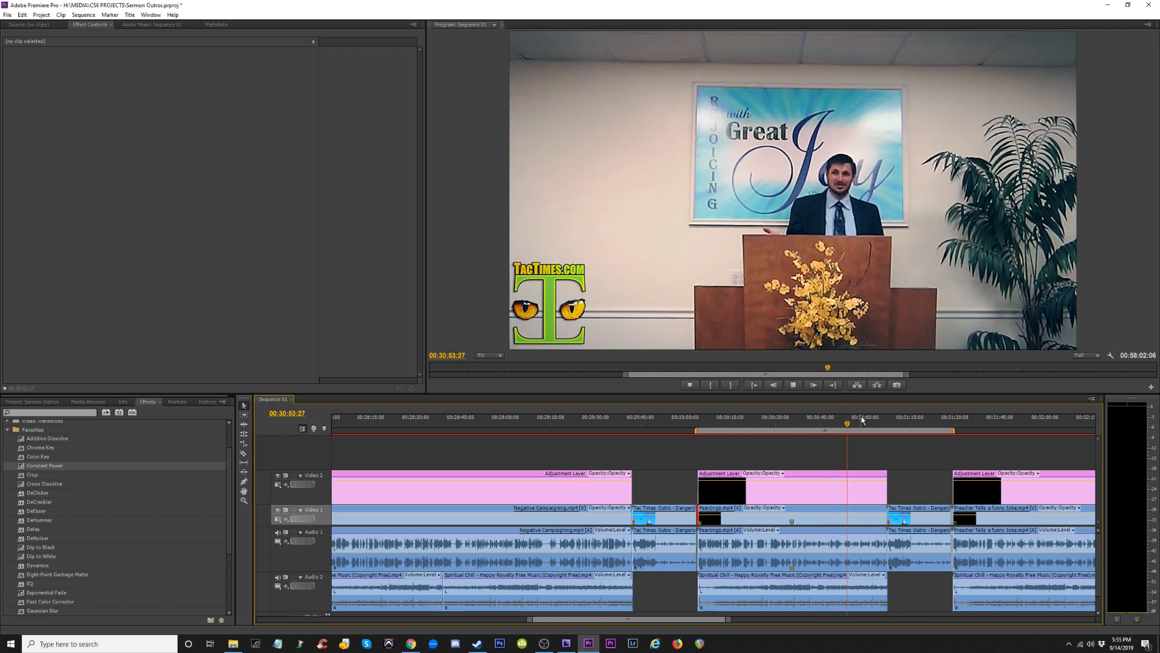
pyautogui.click(866, 423)
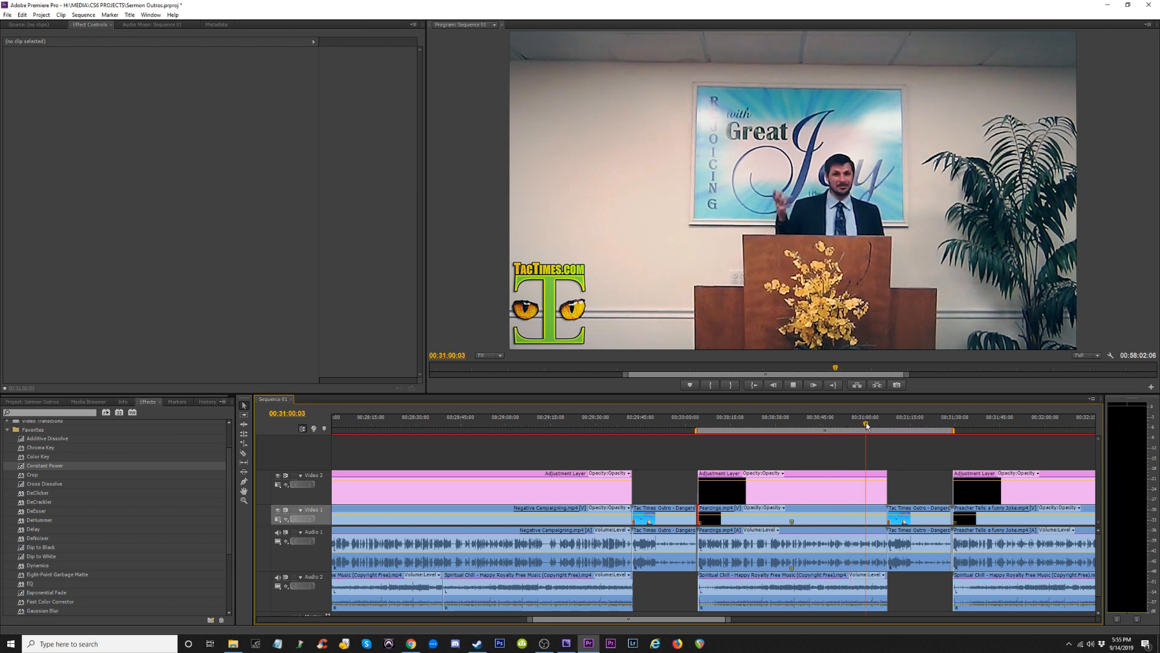
pyautogui.press('space')
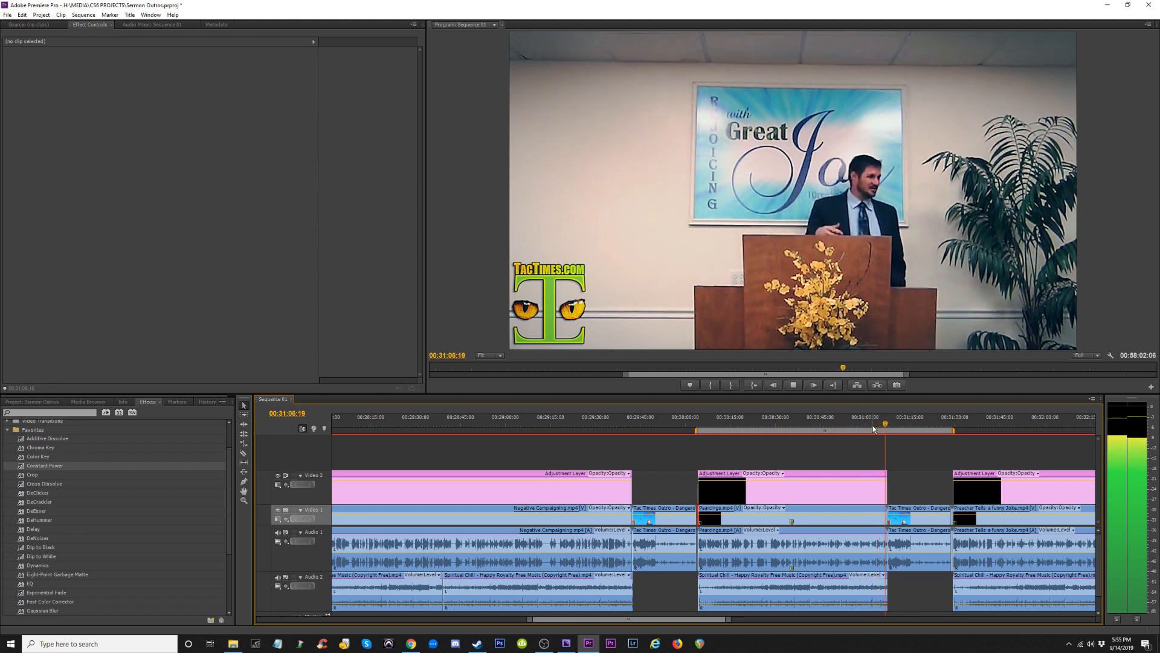
pyautogui.press('space')
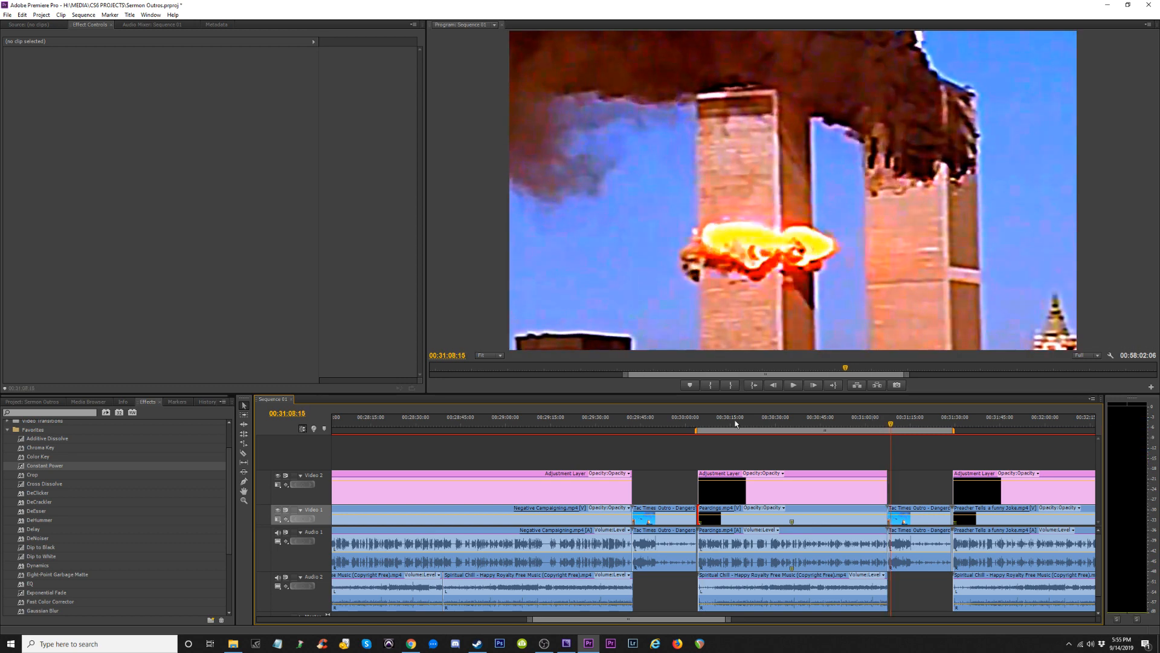
# Recheck the first half of the Piercings segment by playing it from several points between about 00:30:08 and 00:30:29.
pyautogui.click(736, 423)
pyautogui.press('space')
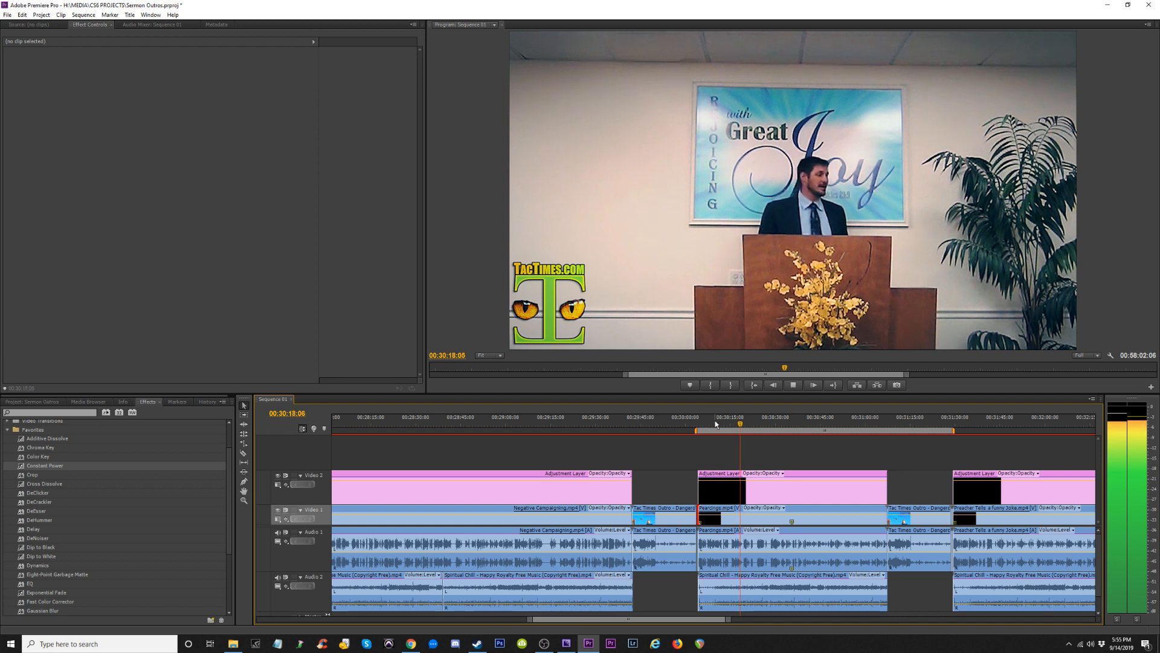
pyautogui.click(712, 423)
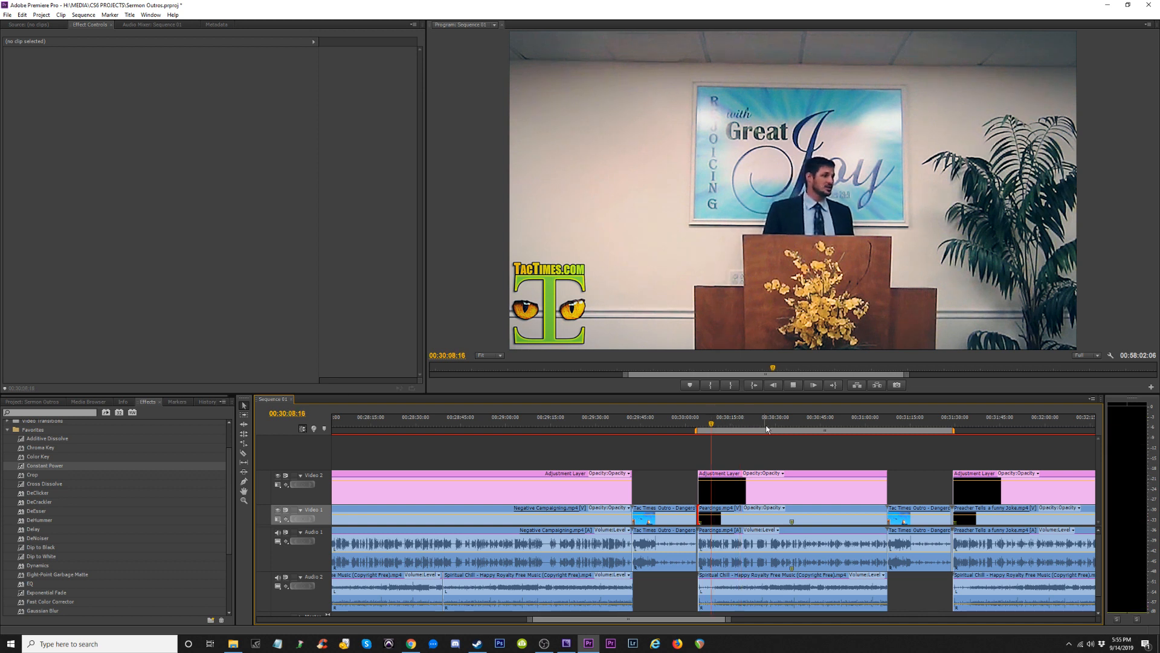
pyautogui.click(774, 428)
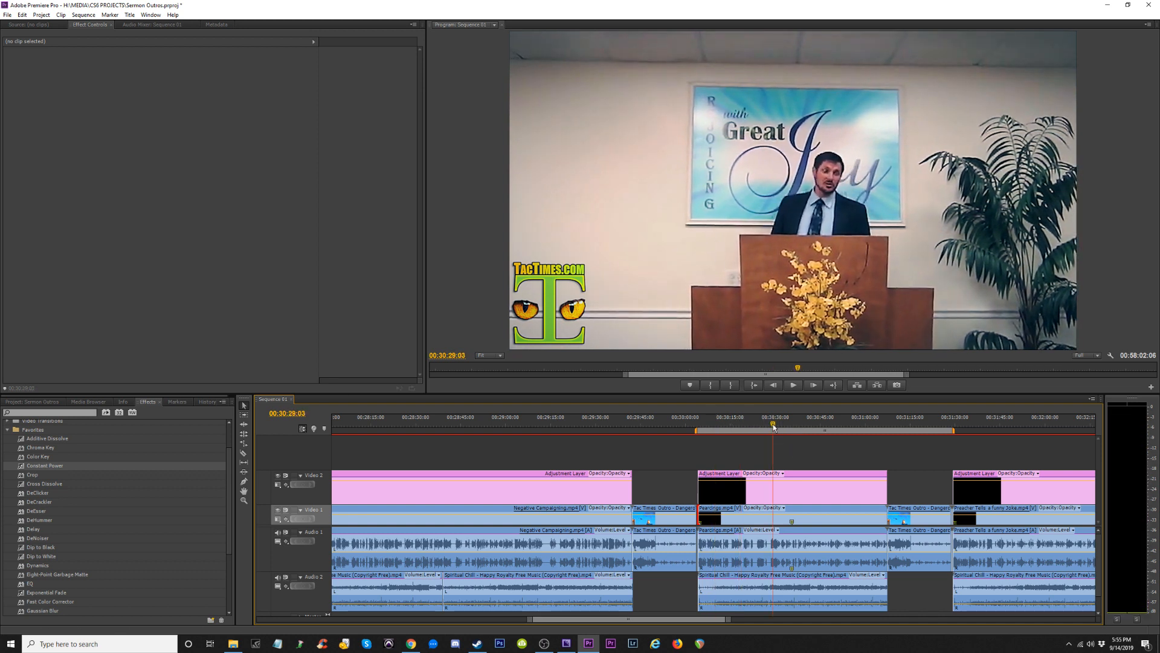
pyautogui.press('space')
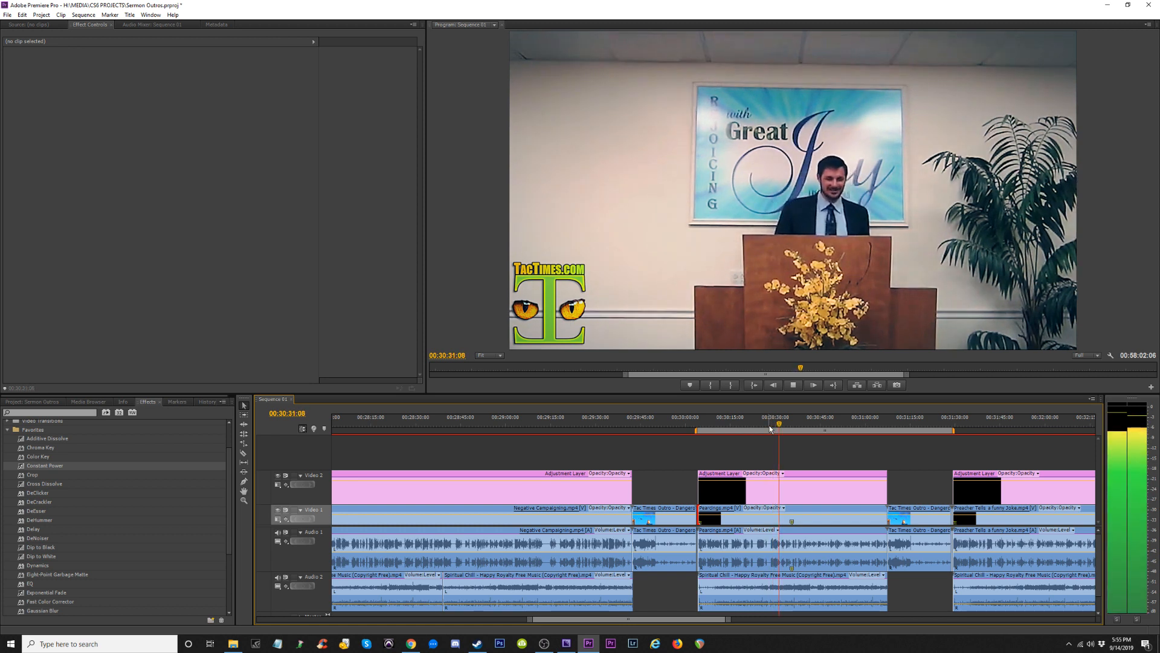
pyautogui.click(760, 425)
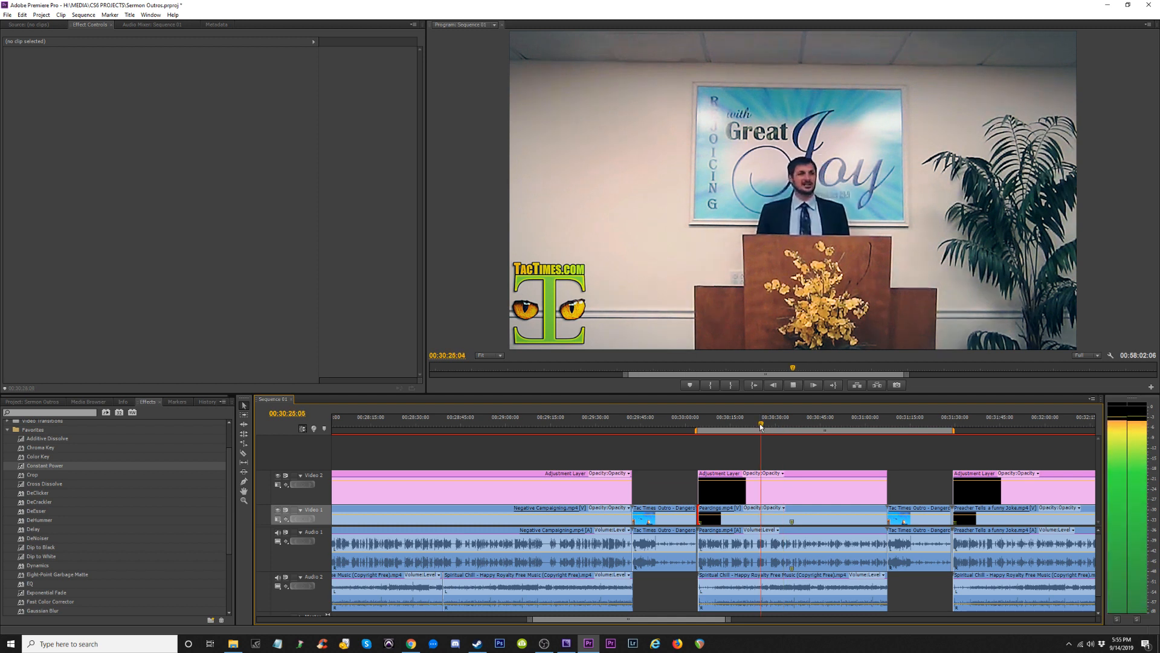
pyautogui.click(719, 421)
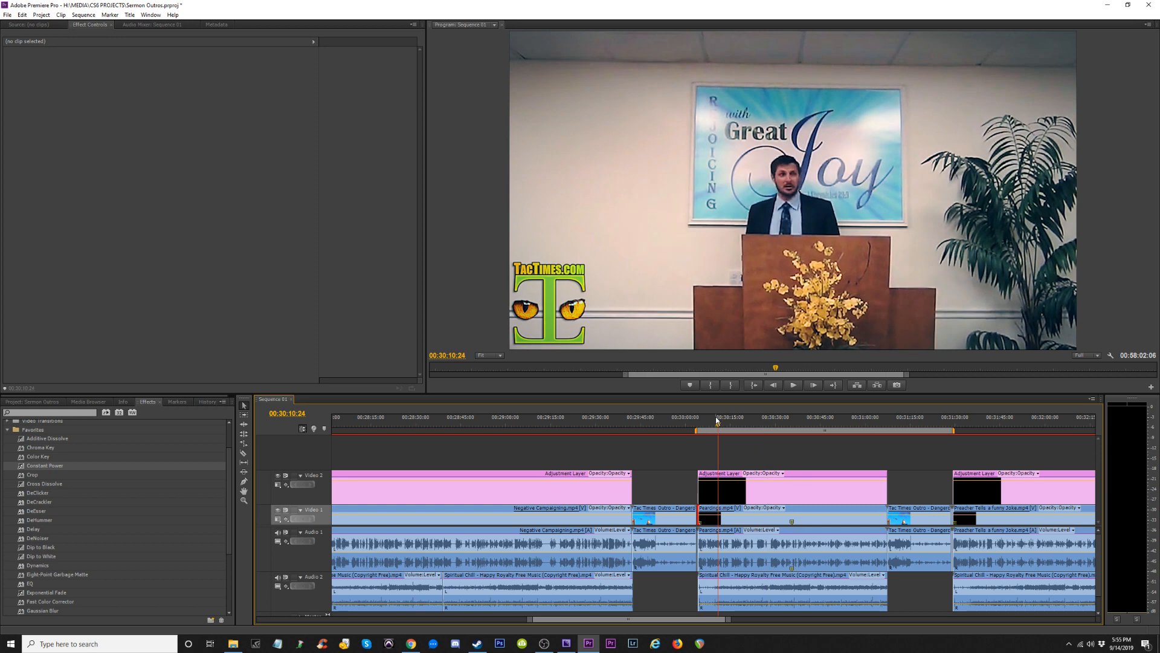
# Name the work area export "Hard Baptist Preaching Against Body Piercings" and send it to the render queue.
pyautogui.hotkey('ctrl', 'm')
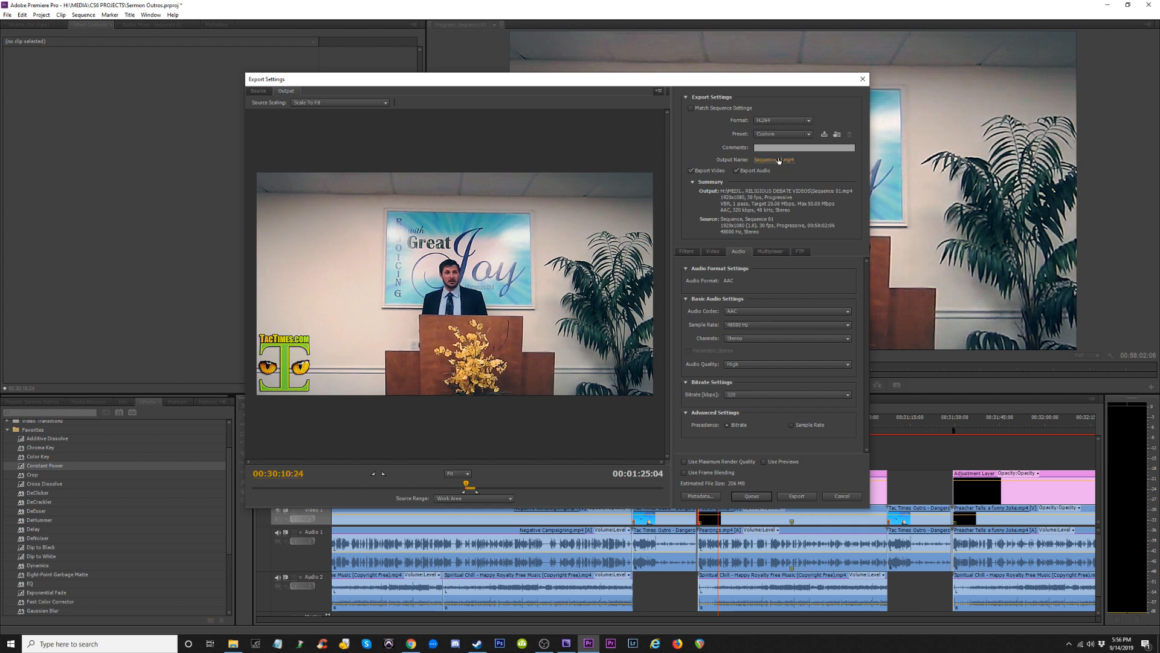
pyautogui.click(776, 160)
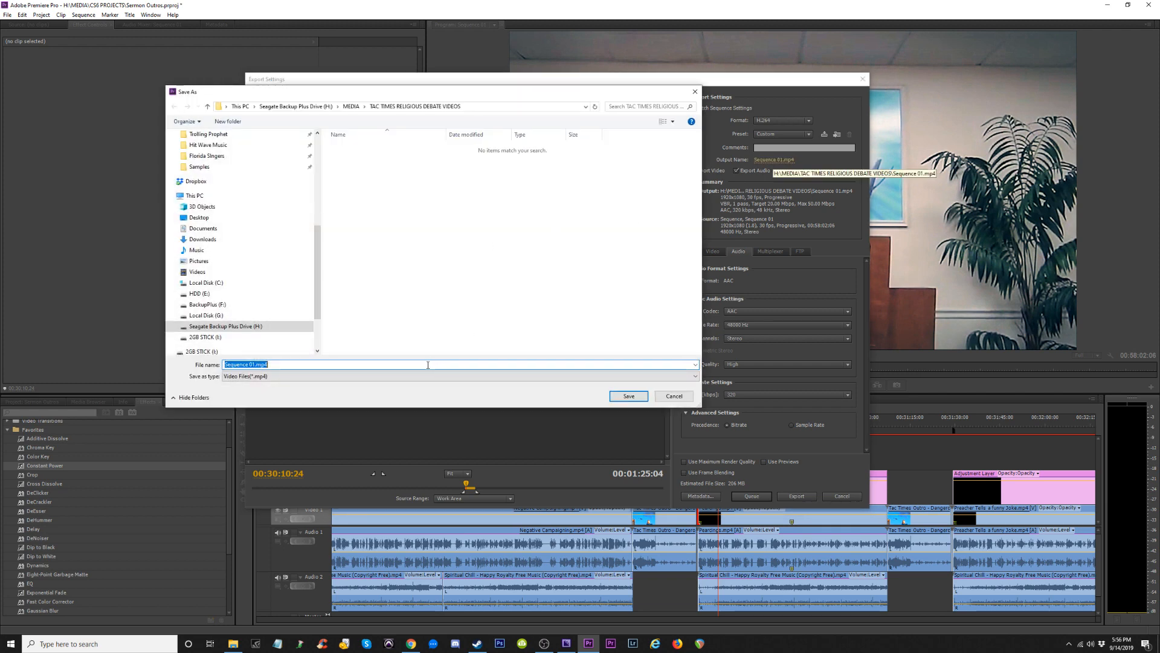
pyautogui.write('Hard Bap')
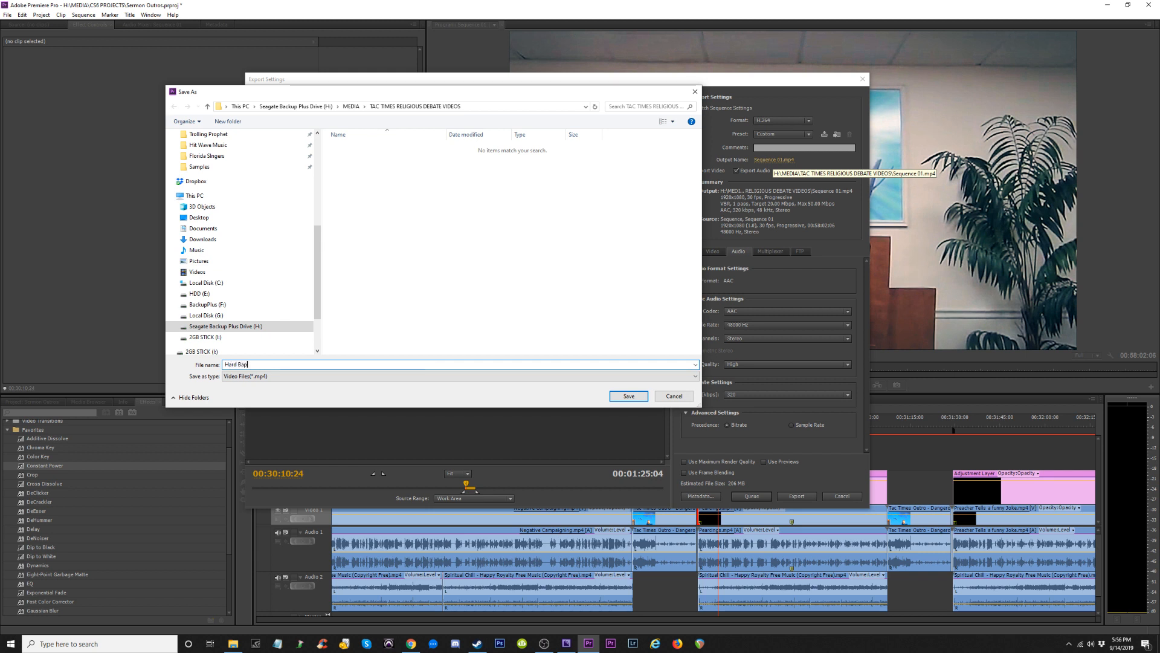
pyautogui.write('tist Preaching Against bod')
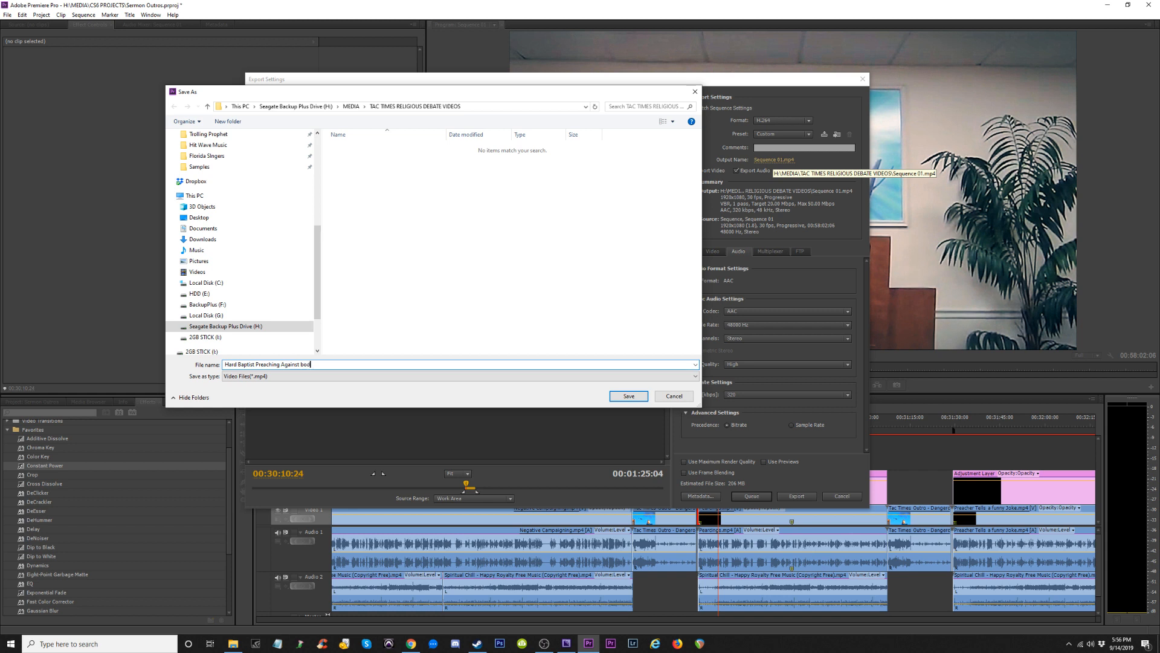
pyautogui.write('y Piercings')
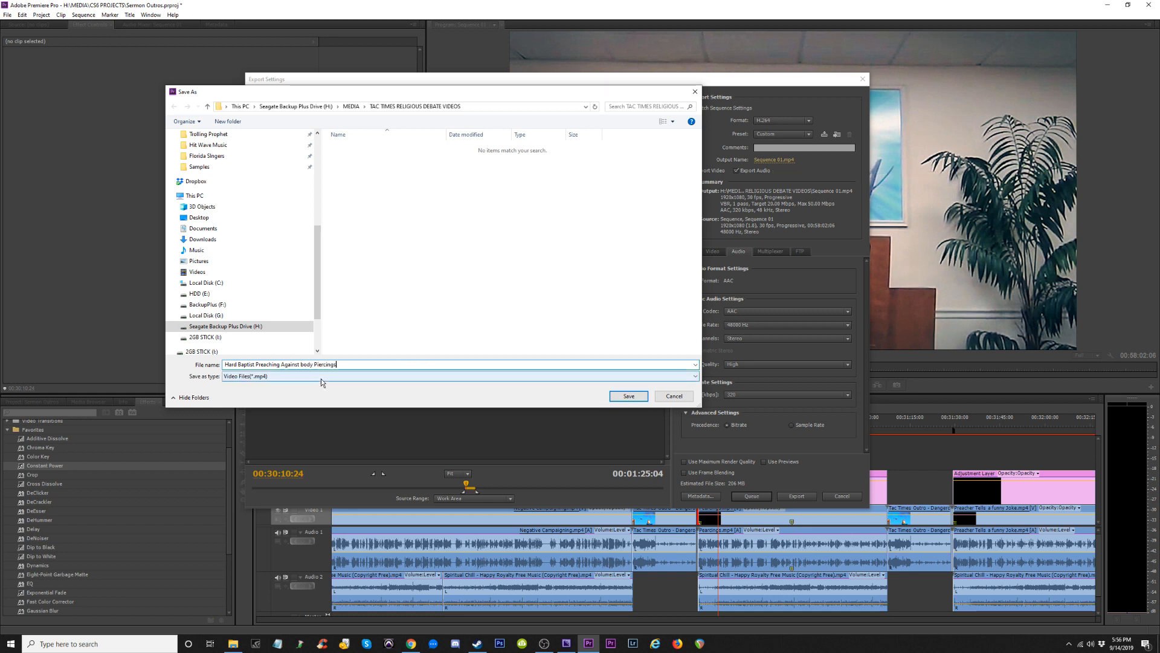
pyautogui.click(304, 365)
pyautogui.press('BackSpace')
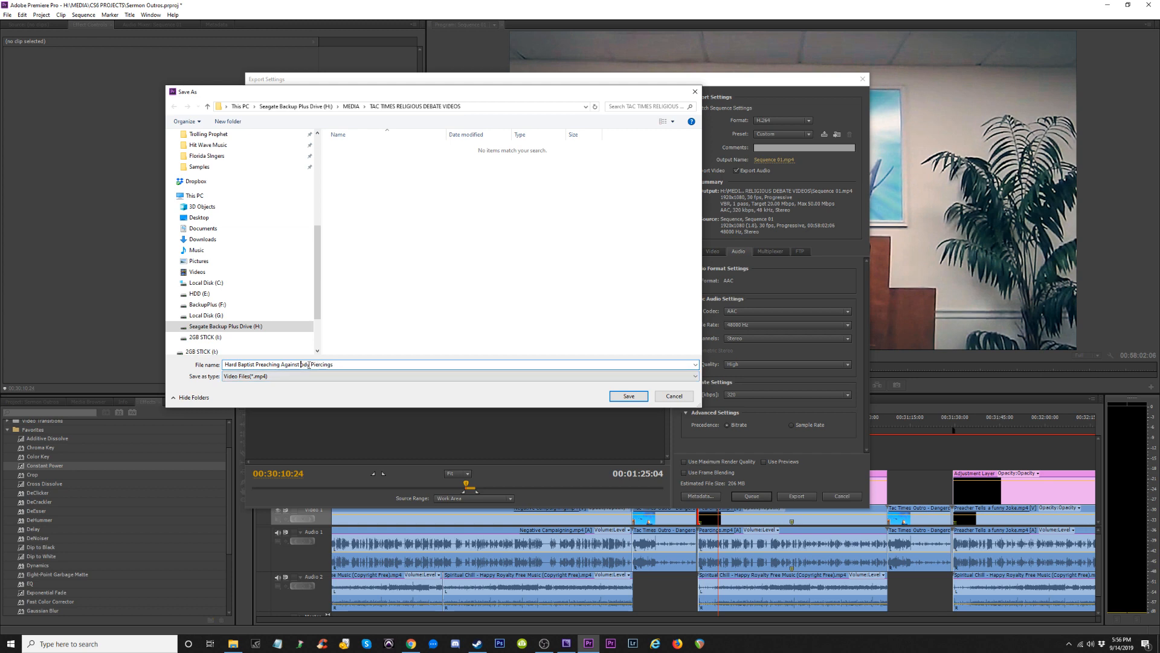
pyautogui.write('B')
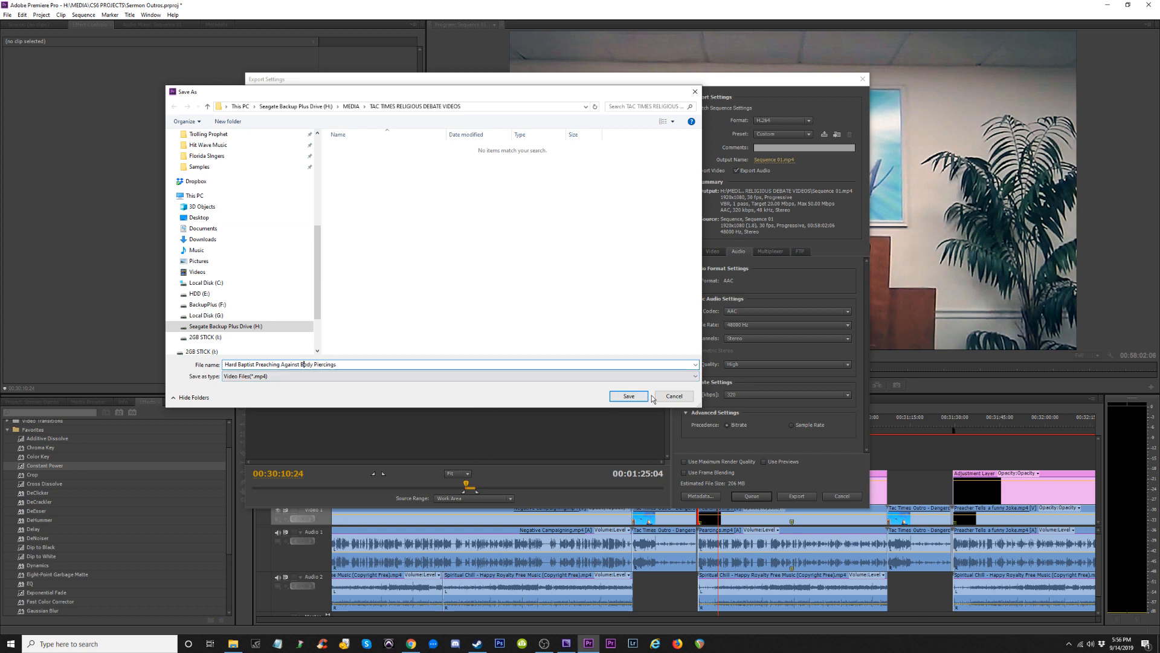
pyautogui.click(632, 396)
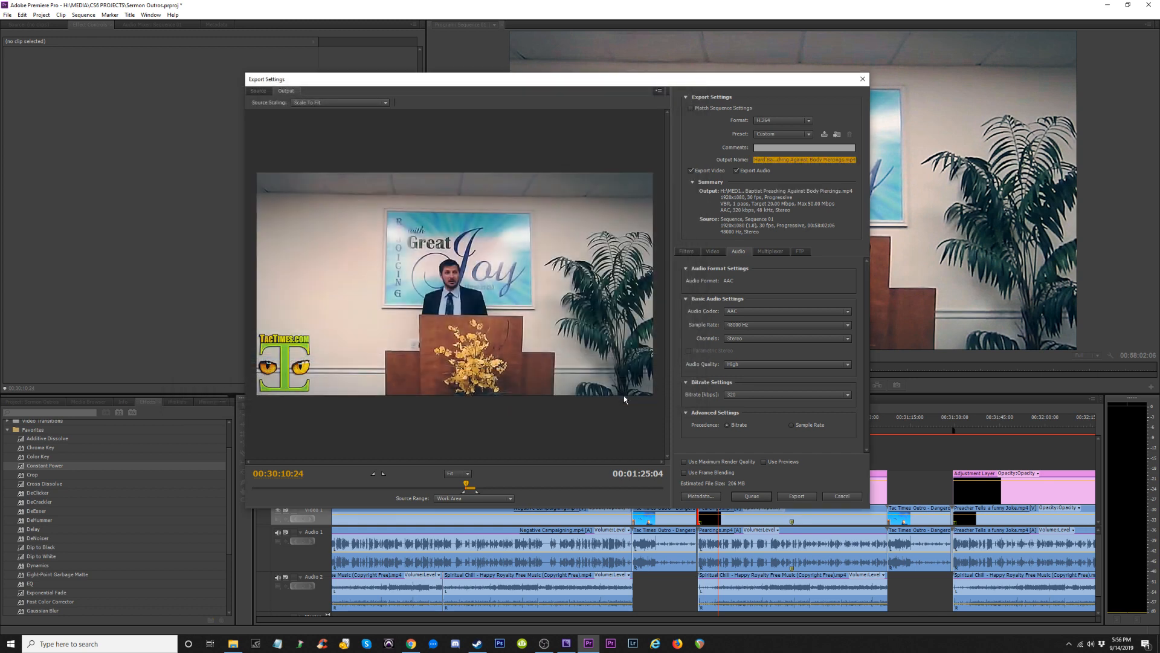
pyautogui.click(752, 496)
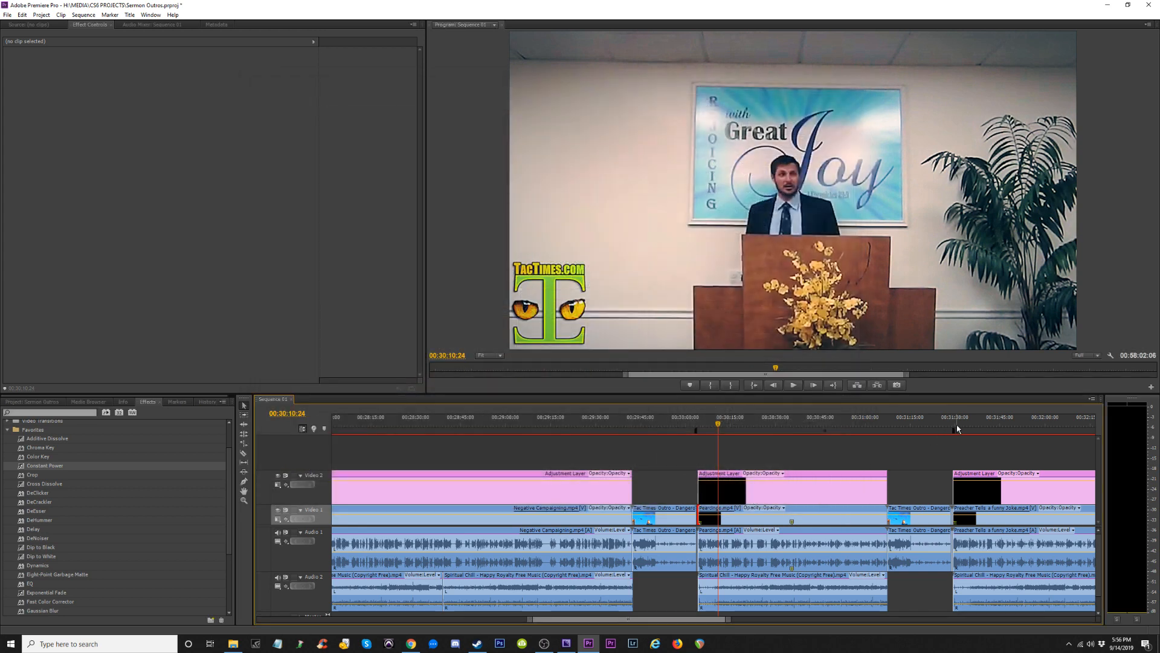
# Extend the work area's end to the close of the outro following the Preacher Tells a funny Joke segment.
pyautogui.click(1047, 427)
pyautogui.press('-')
pyautogui.press('-')
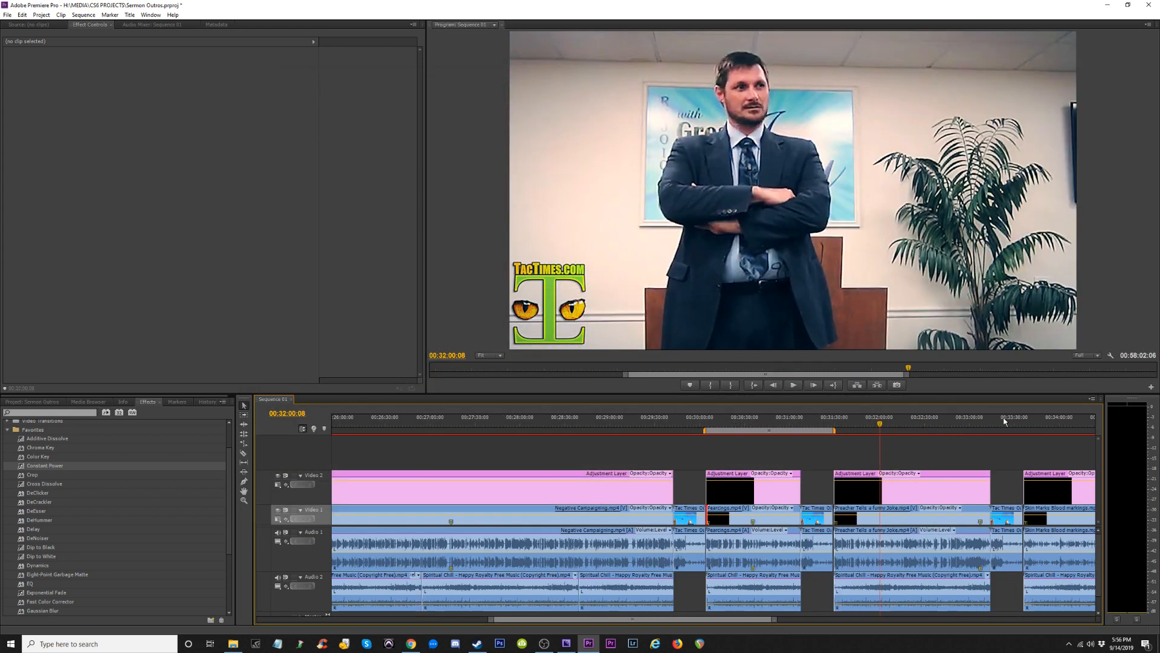
pyautogui.press('=')
pyautogui.press('=')
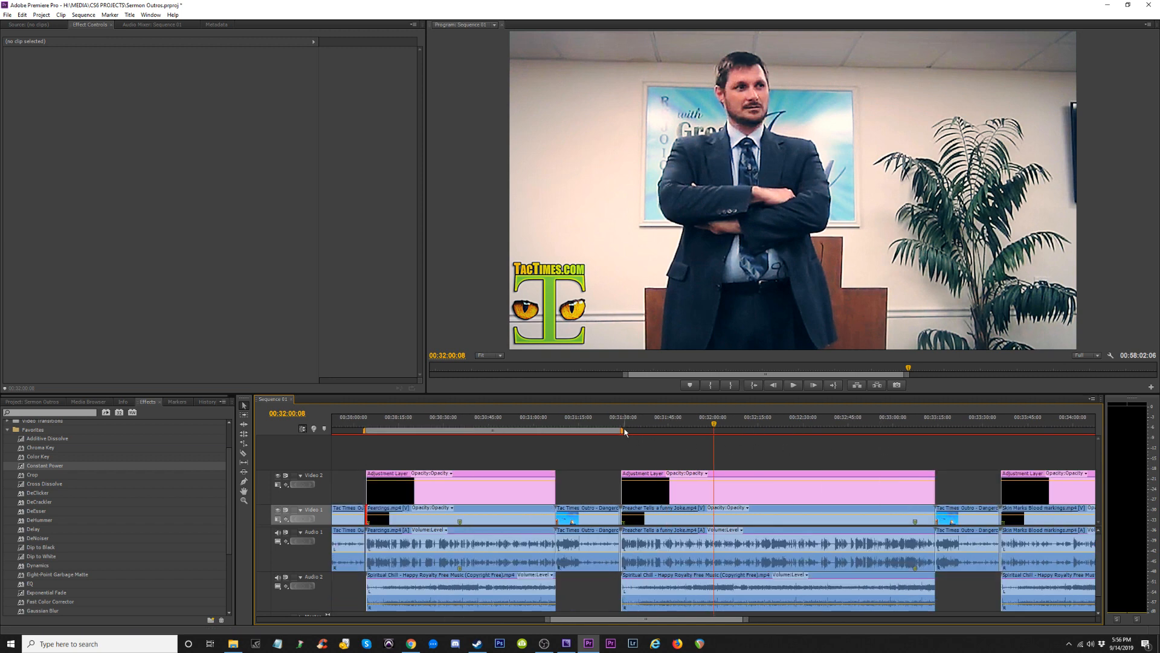
pyautogui.moveTo(625, 432); pyautogui.dragTo(1002, 431)
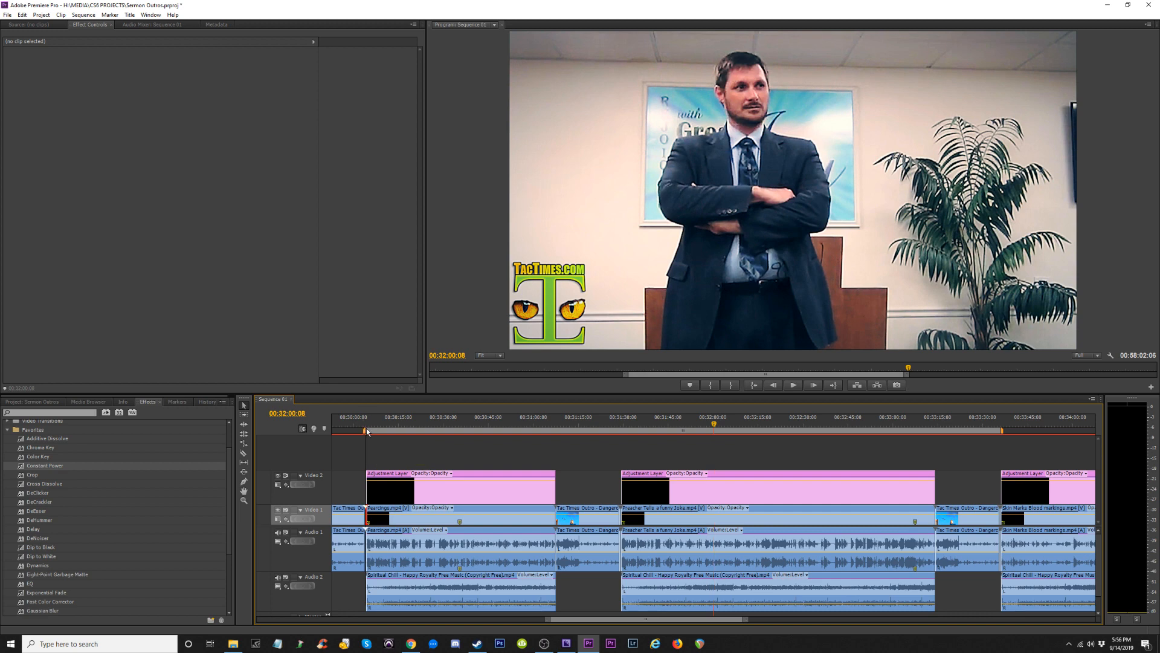
# Set the work area's start to 00:31:29:02, between the short Tac Times clips before the Preacher Tells a funny Joke segment.
pyautogui.moveTo(367, 430); pyautogui.dragTo(619, 431)
pyautogui.click(619, 424)
pyautogui.press('=')
pyautogui.press('=')
pyautogui.press('=')
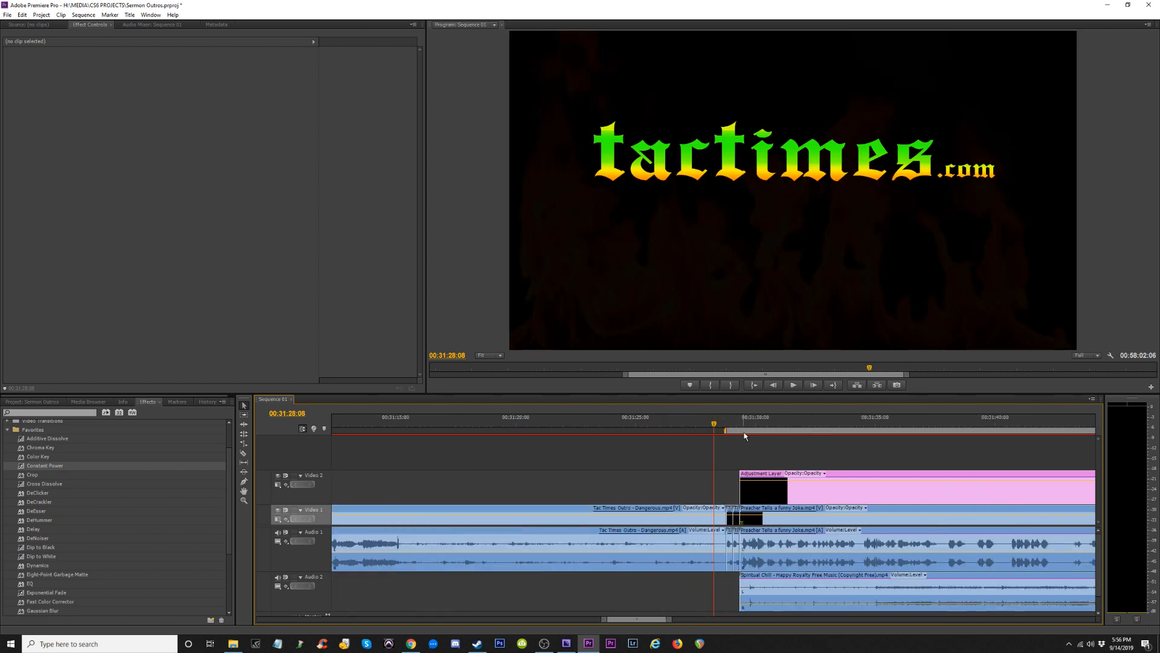
pyautogui.press('=')
pyautogui.moveTo(739, 431); pyautogui.dragTo(753, 430)
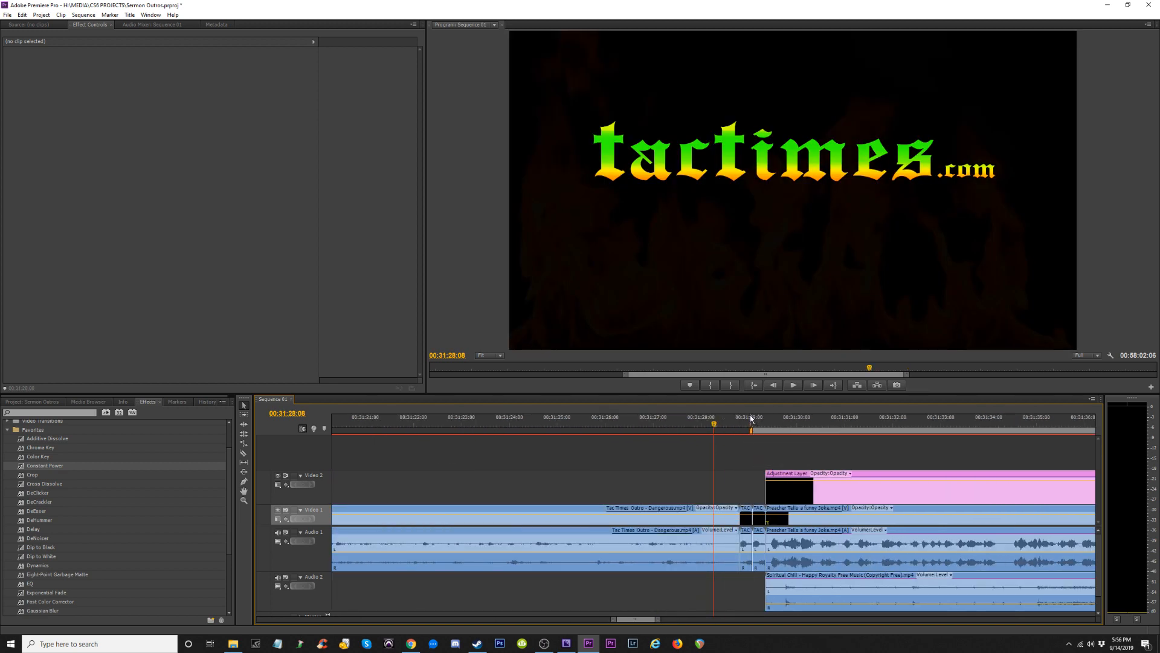
# Fine-tune the work area's end to 00:33:35:24, just before the Skin Marks Blood markings segment, and save the project.
pyautogui.press('space')
pyautogui.press('-')
pyautogui.press('-')
pyautogui.press('-')
pyautogui.press('-')
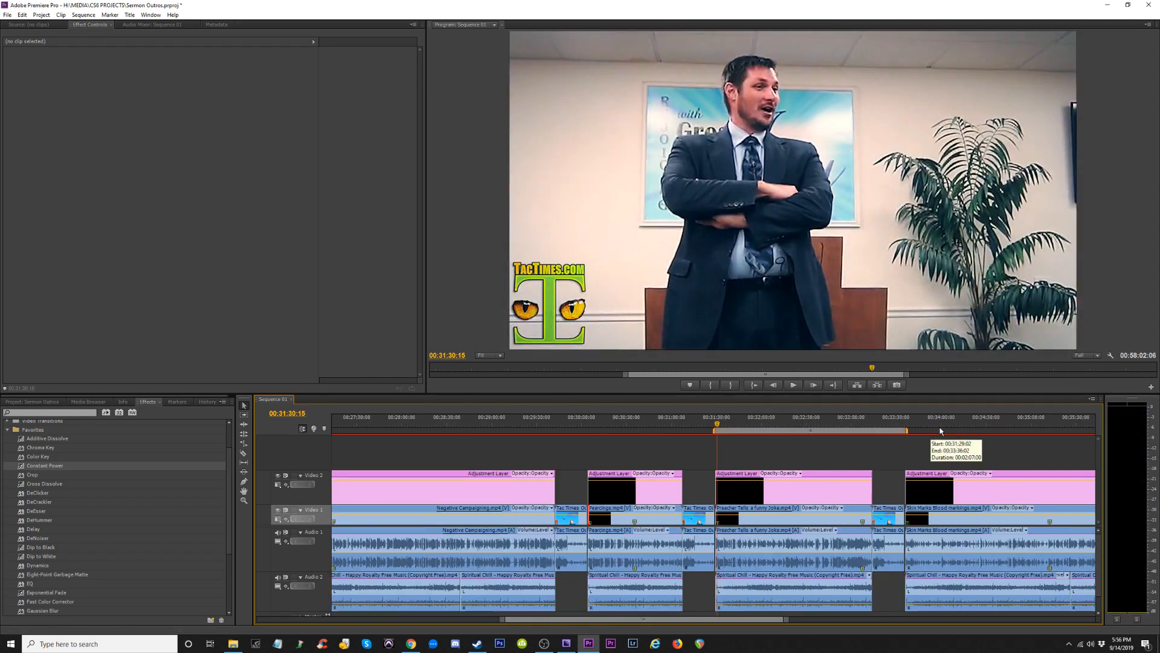
pyautogui.click(901, 420)
pyautogui.press('=')
pyautogui.press('=')
pyautogui.press('=')
pyautogui.press('=')
pyautogui.press('=')
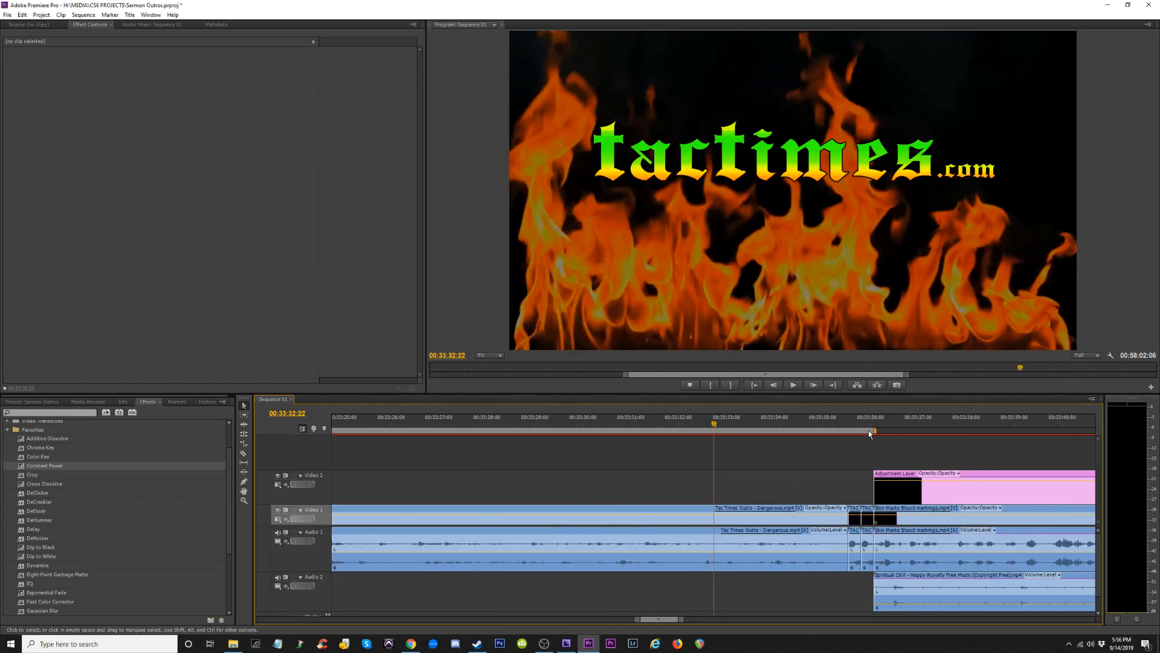
pyautogui.press('-')
pyautogui.press('-')
pyautogui.press('-')
pyautogui.hotkey('ctrl', 's')
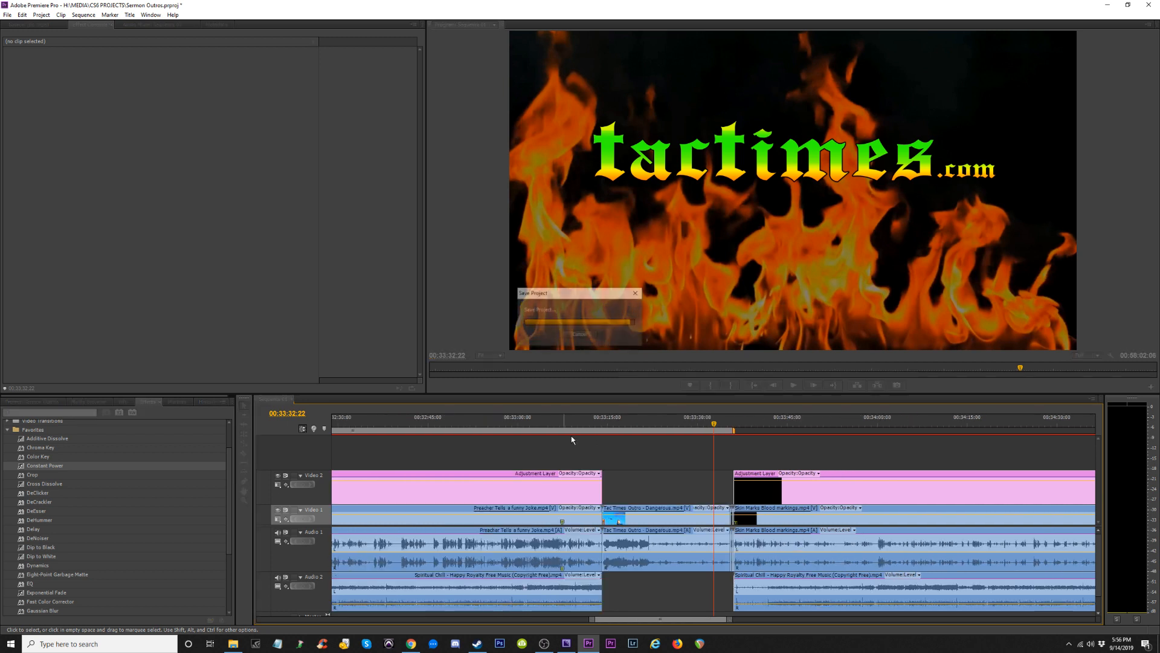
# Apply Constant Power to the end of the Preacher segment's background music and extend that clip slightly into the outro.
pyautogui.click(599, 425)
pyautogui.press('=')
pyautogui.press('=')
pyautogui.press('=')
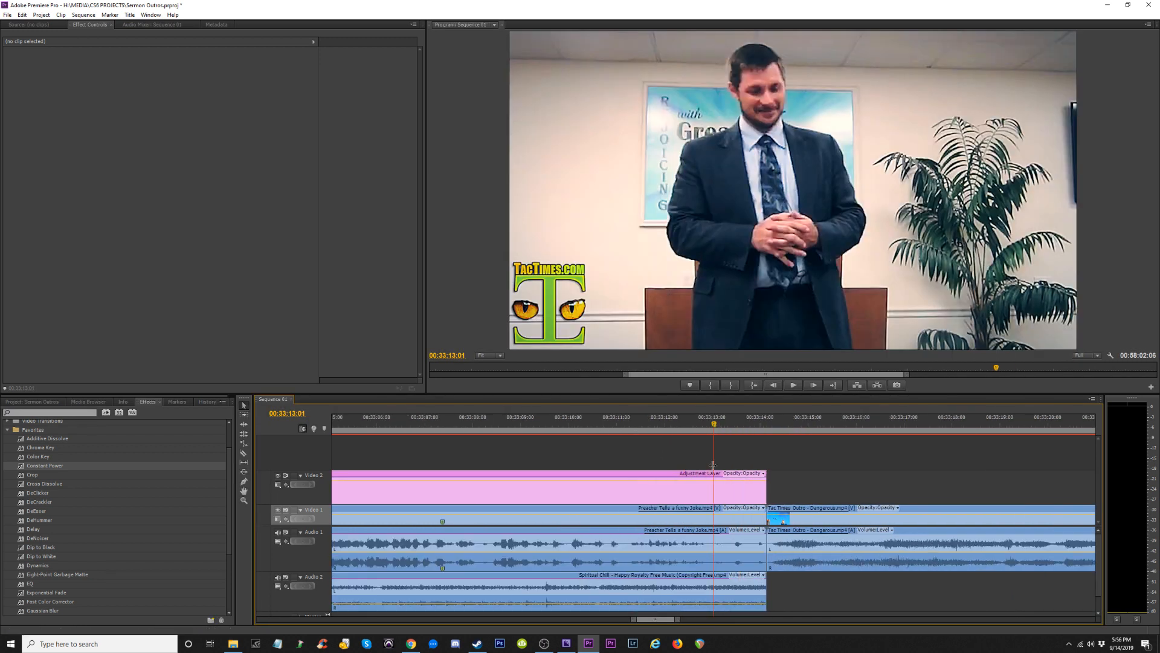
pyautogui.moveTo(38, 467); pyautogui.dragTo(747, 547)
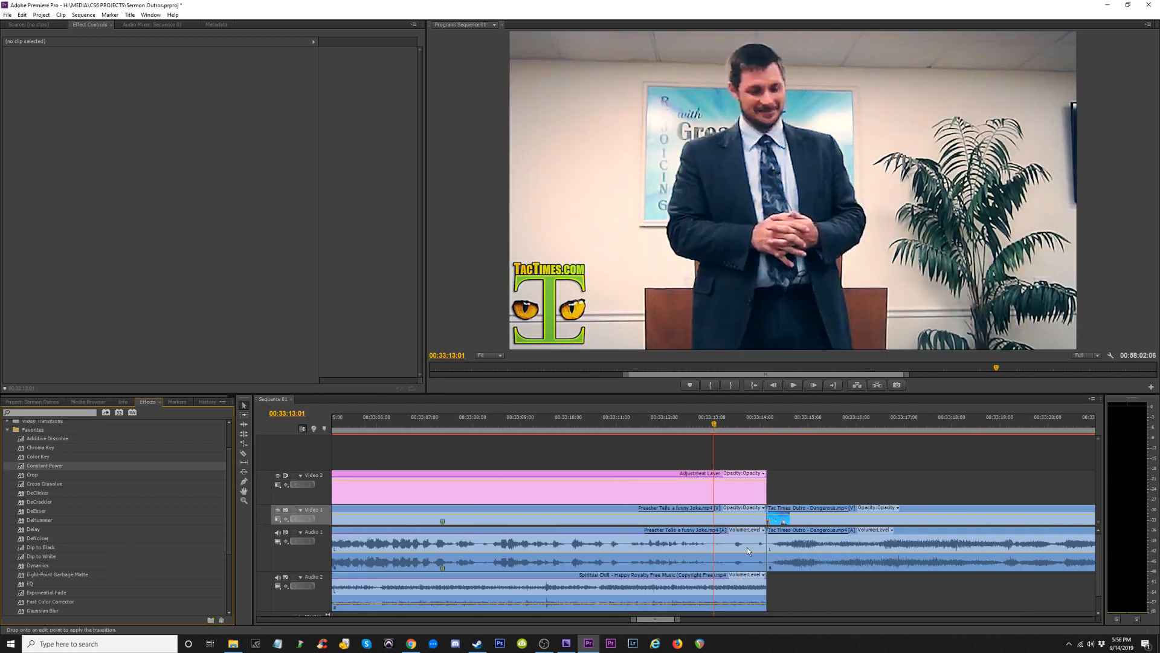
pyautogui.moveTo(766, 591); pyautogui.dragTo(768, 593)
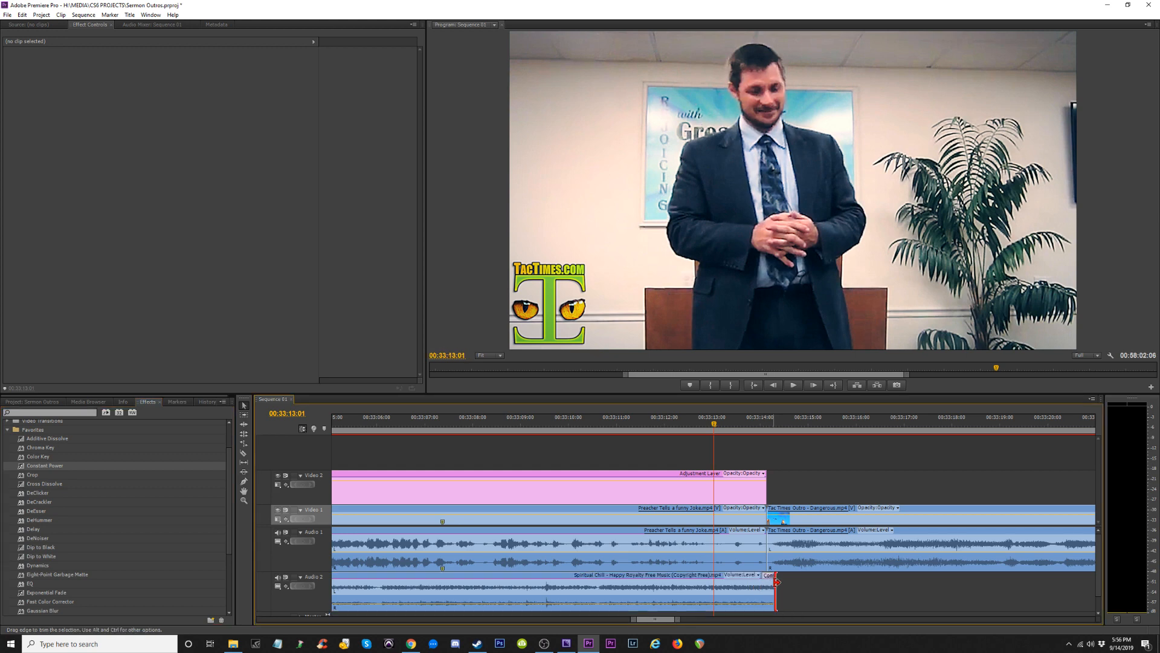
# Play the opening of the Preacher Tells a funny Joke segment from about 00:31:29.
pyautogui.press('-')
pyautogui.press('-')
pyautogui.press('-')
pyautogui.press('-')
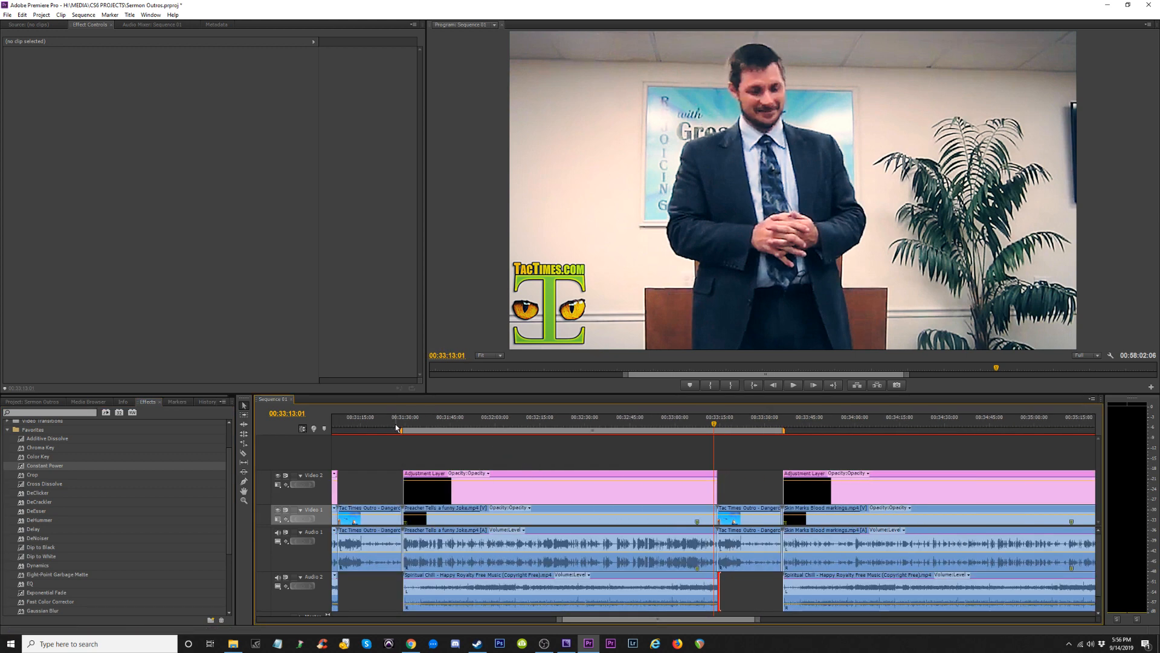
pyautogui.click(396, 420)
pyautogui.press('=')
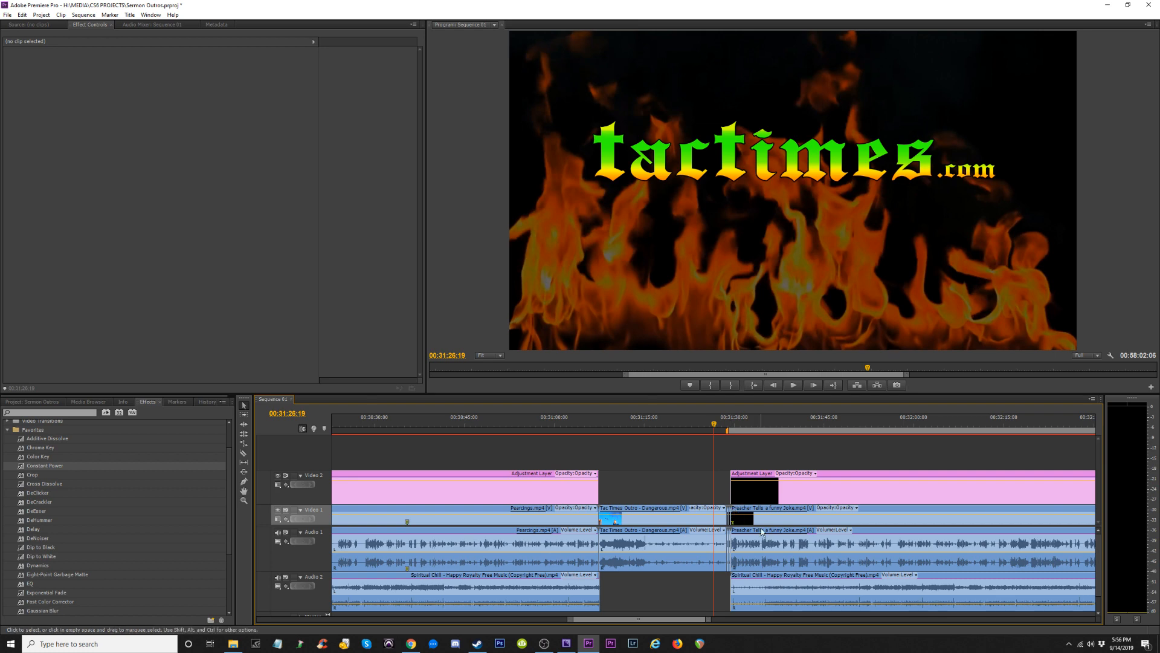
pyautogui.click(730, 423)
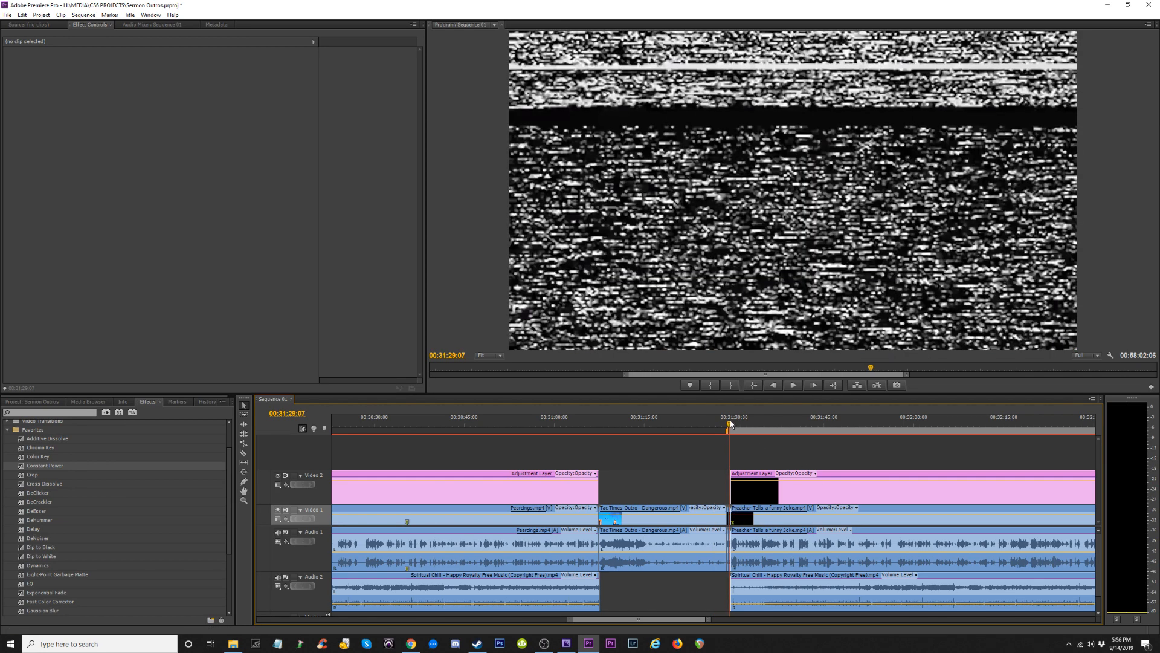
pyautogui.click(736, 422)
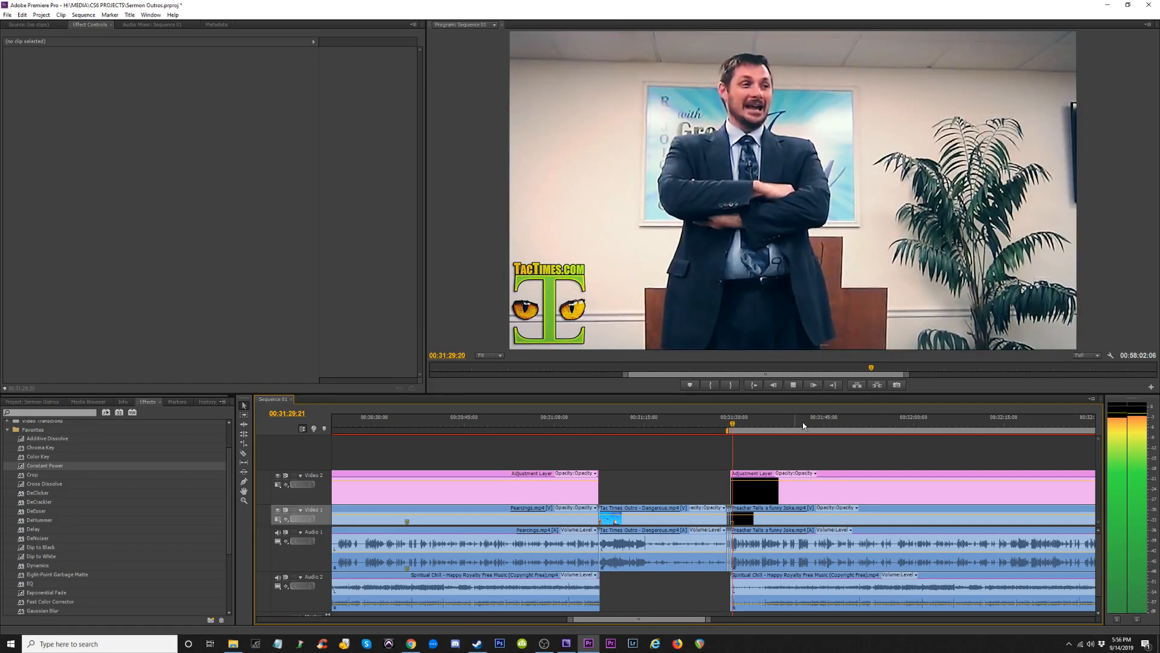
pyautogui.press('-')
pyautogui.press('-')
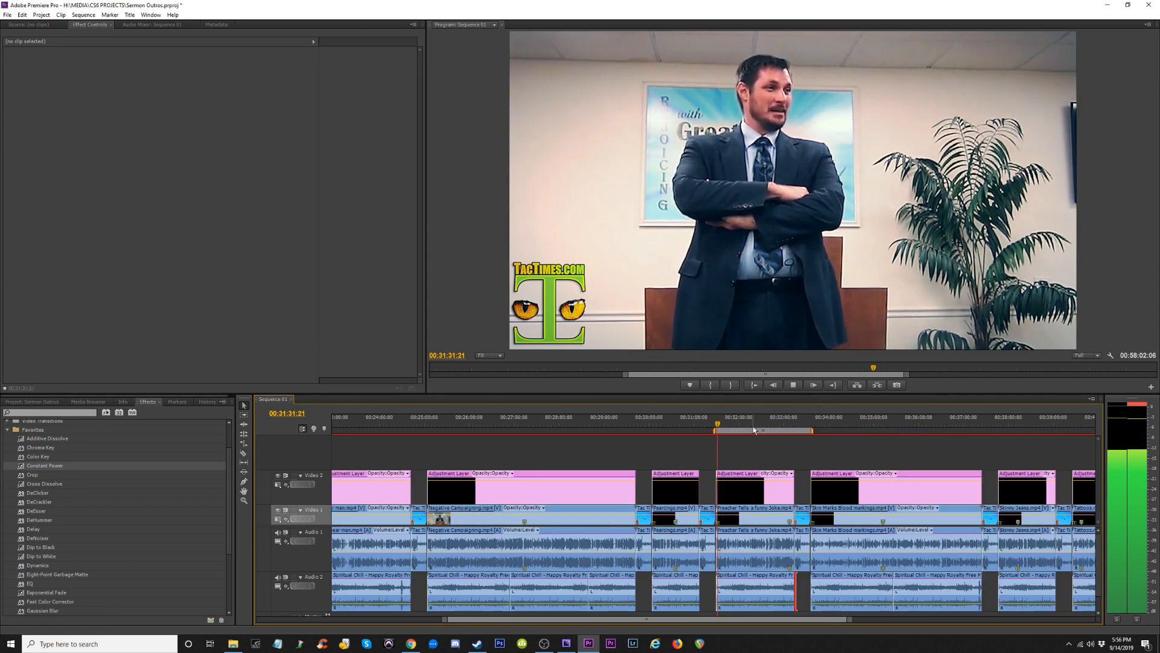
# Play the Preacher segment from 00:32:43:05 and 00:33:03:06, and dismiss the export settings without exporting.
pyautogui.click(772, 425)
pyautogui.press('=')
pyautogui.press('=')
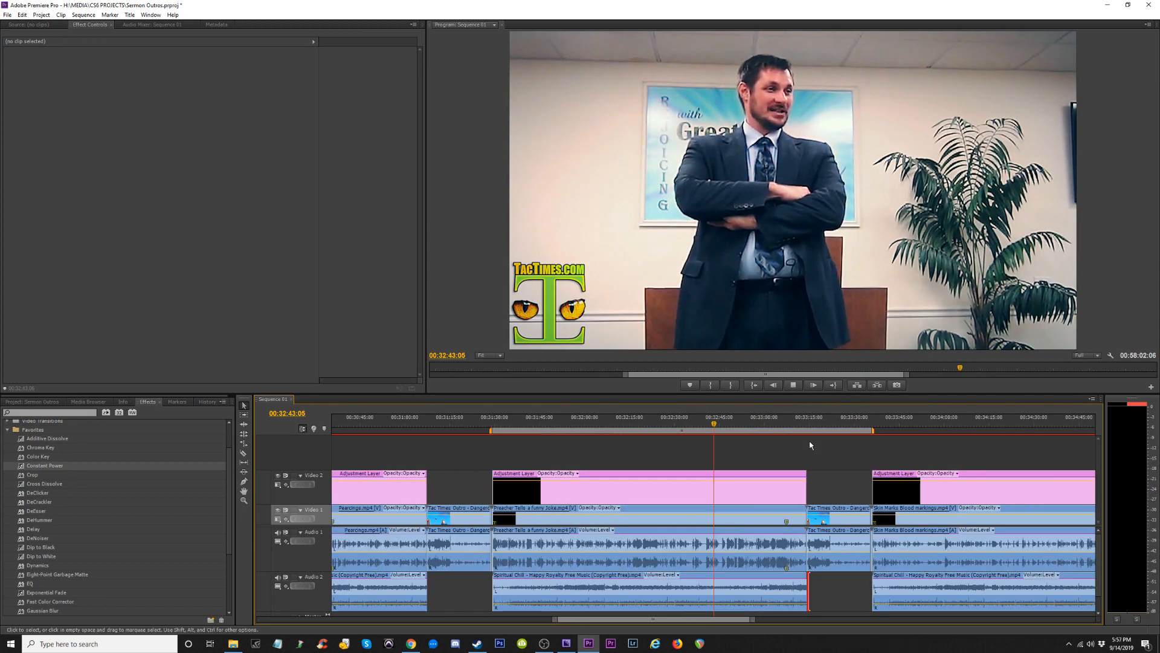
pyautogui.press('space')
pyautogui.click(774, 425)
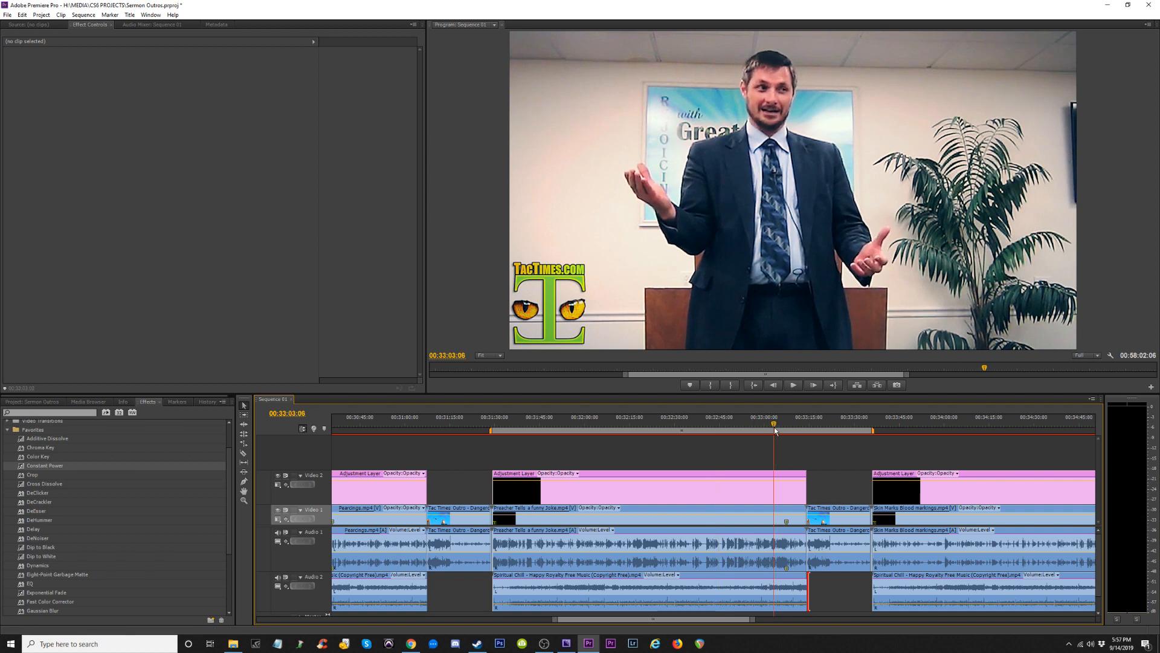
pyautogui.press('space')
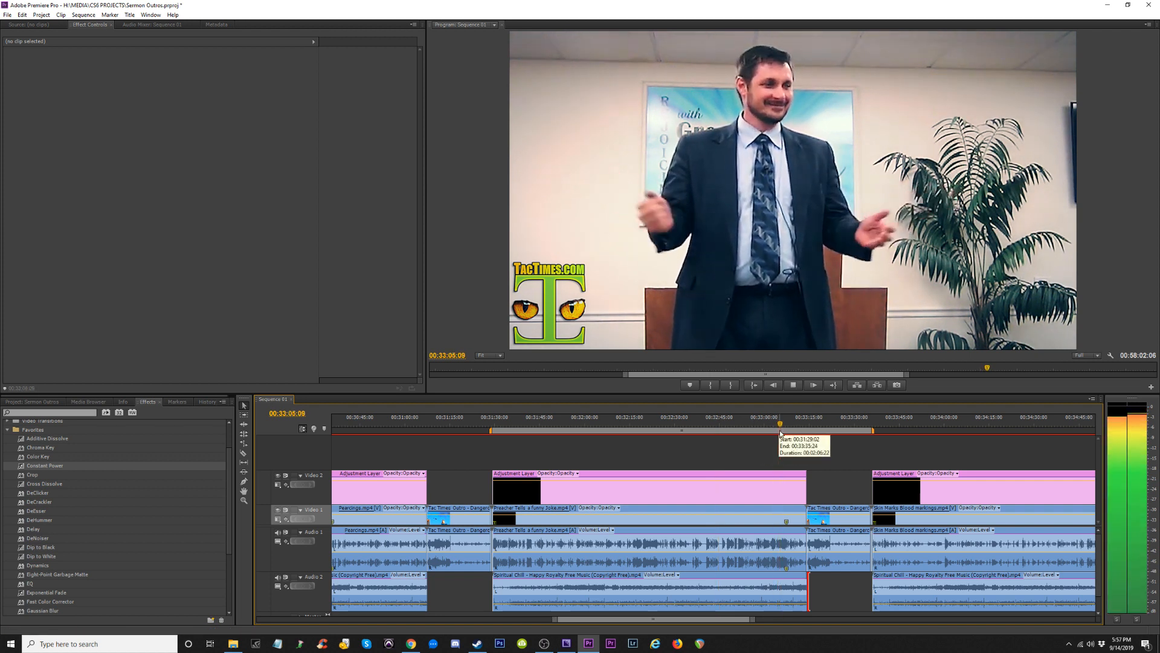
pyautogui.press('space')
pyautogui.hotkey('ctrl', 'm')
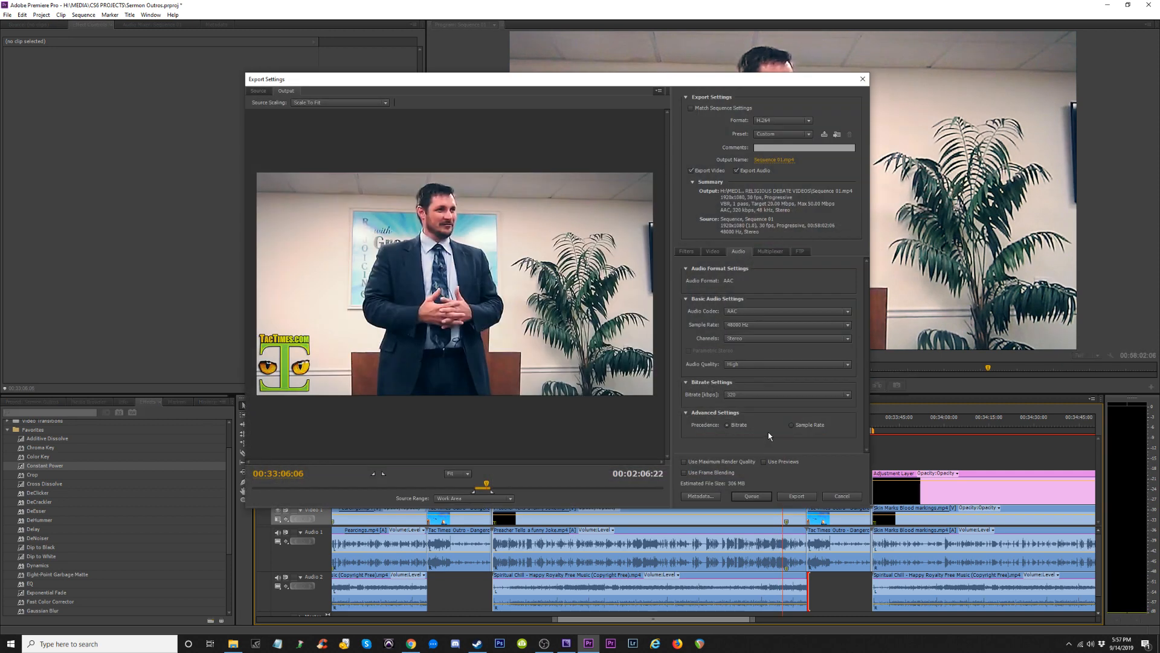
pyautogui.click(863, 79)
# Play the Preacher segment's transition into its Tac Times outro from about 00:33:13:15.
pyautogui.click(805, 426)
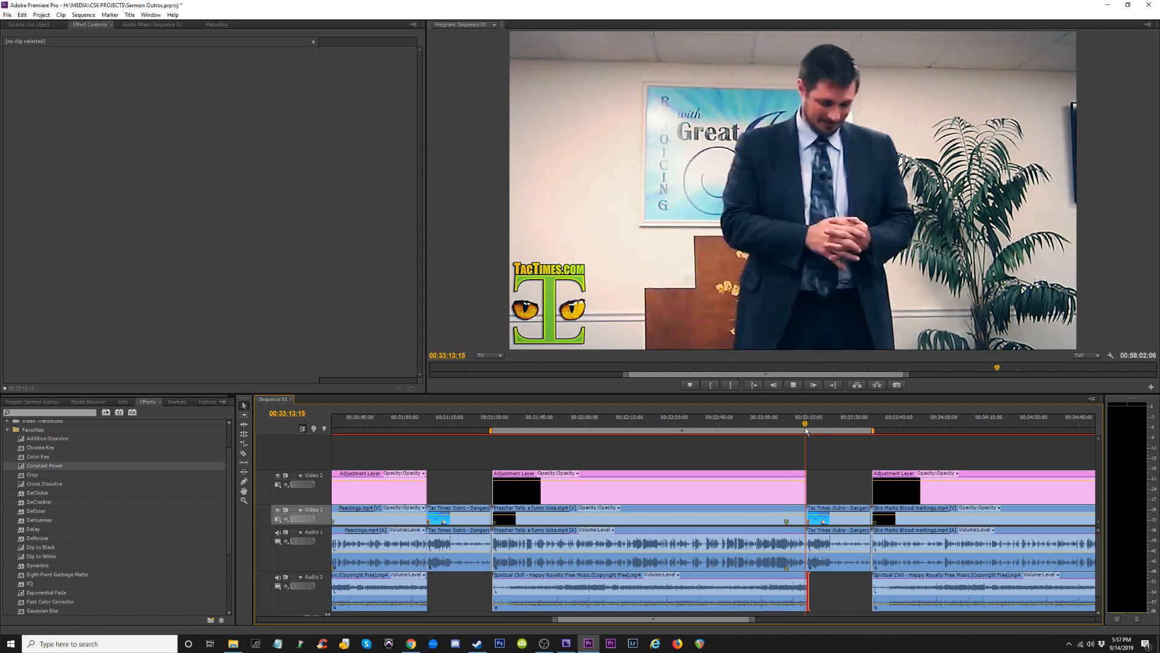
pyautogui.press('=')
pyautogui.press('=')
pyautogui.press('=')
pyautogui.press('=')
pyautogui.press('-')
pyautogui.press('-')
pyautogui.press('-')
pyautogui.press('-')
pyautogui.press('-')
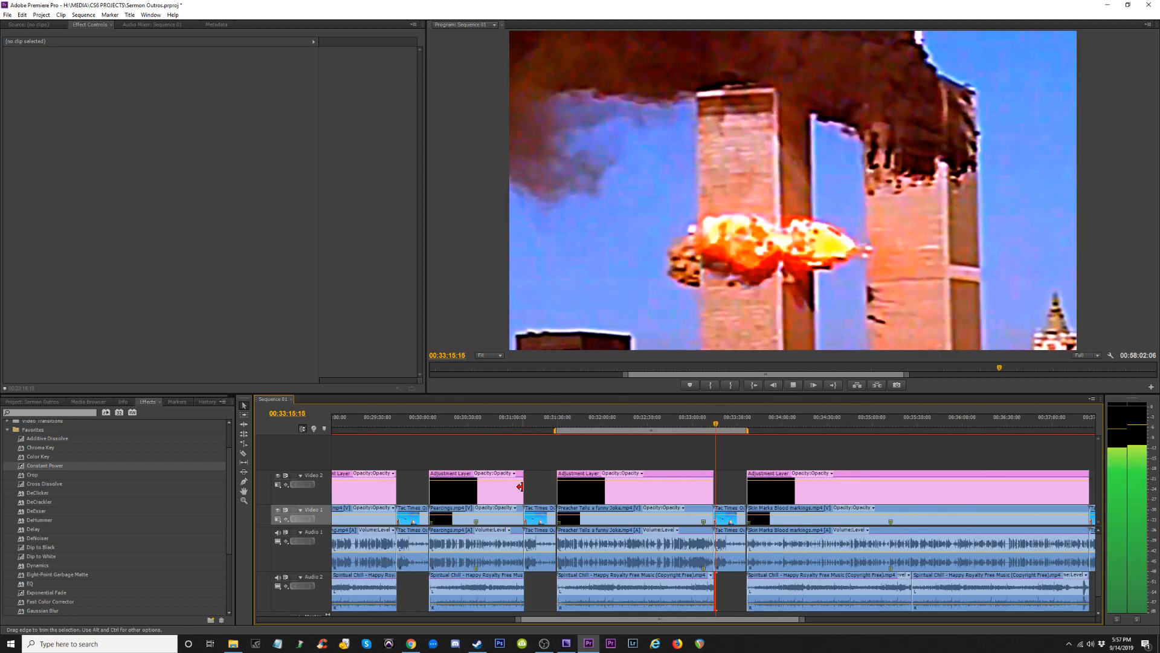
pyautogui.press('space')
# Name the work area export "Preacher Jokes About Man's Pants Falling Off" and send it to the render queue.
pyautogui.hotkey('ctrl', 'm')
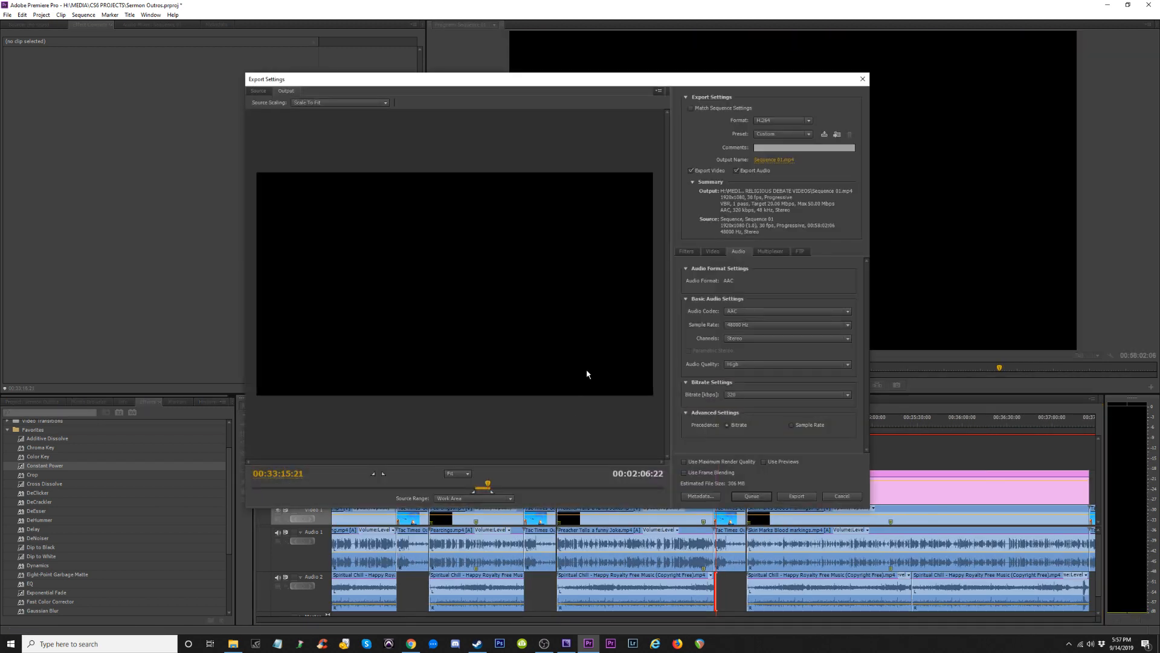
pyautogui.click(767, 161)
pyautogui.write('Pi')
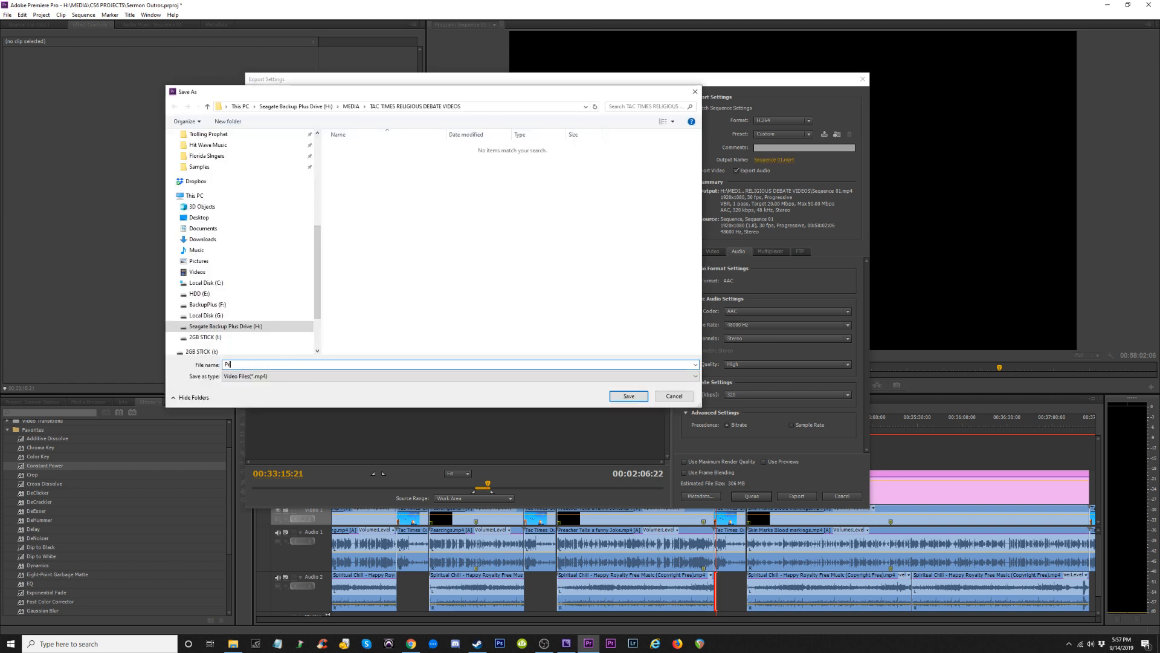
pyautogui.write("eacher Jokes About Man's Pants Falling Off")
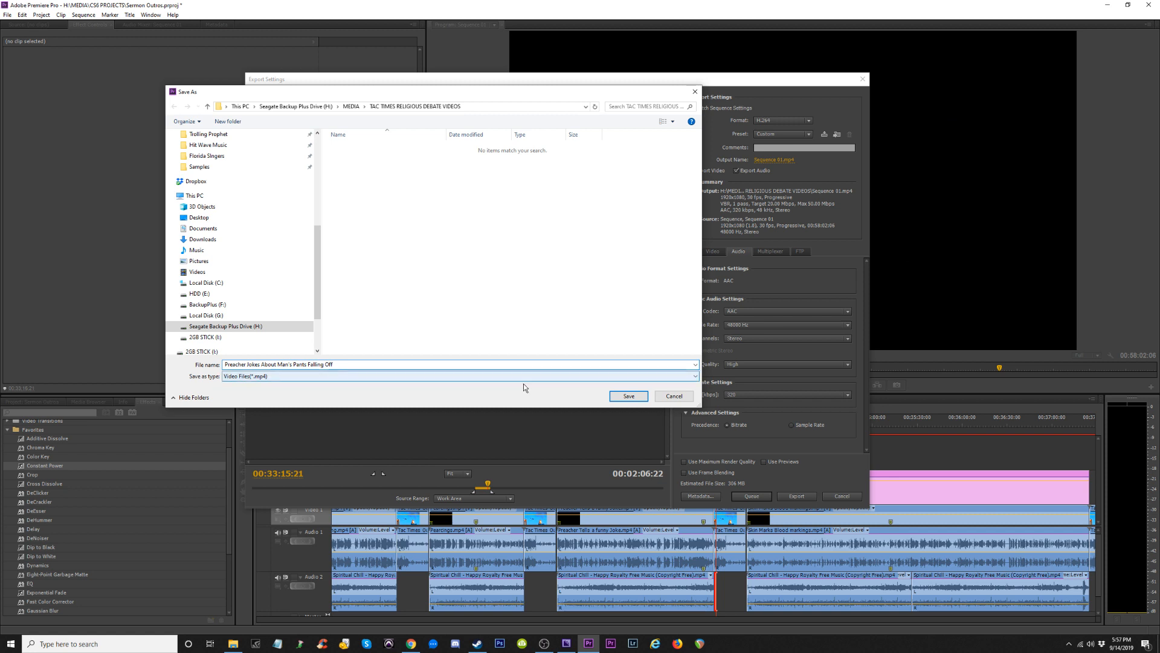
pyautogui.click(626, 398)
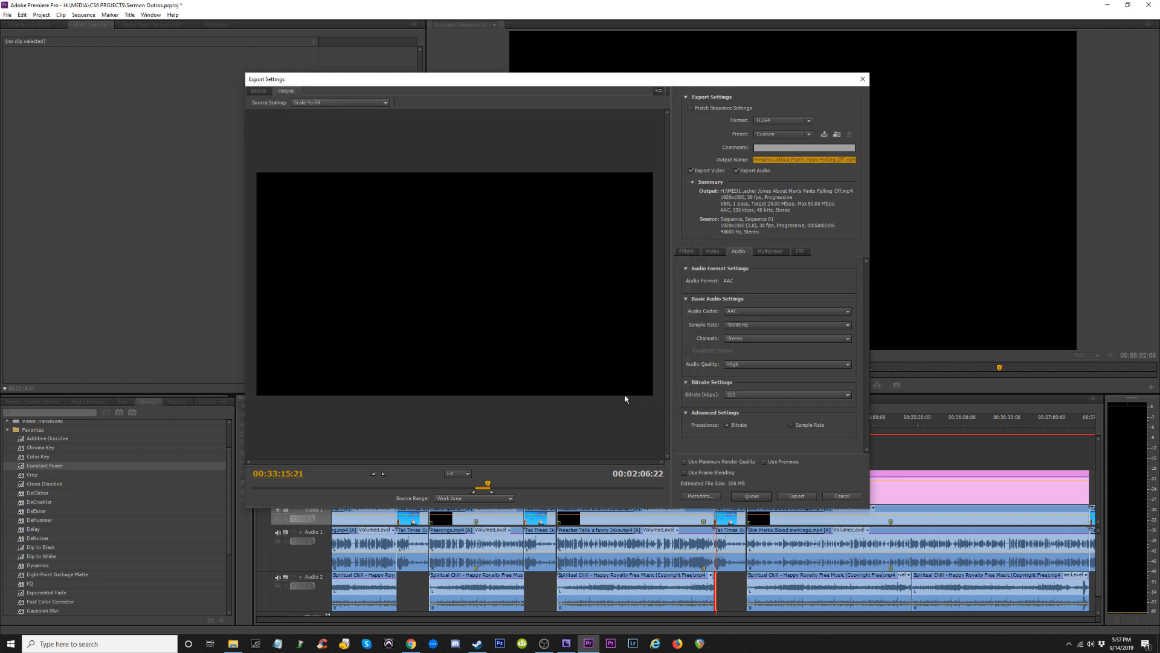
pyautogui.click(748, 497)
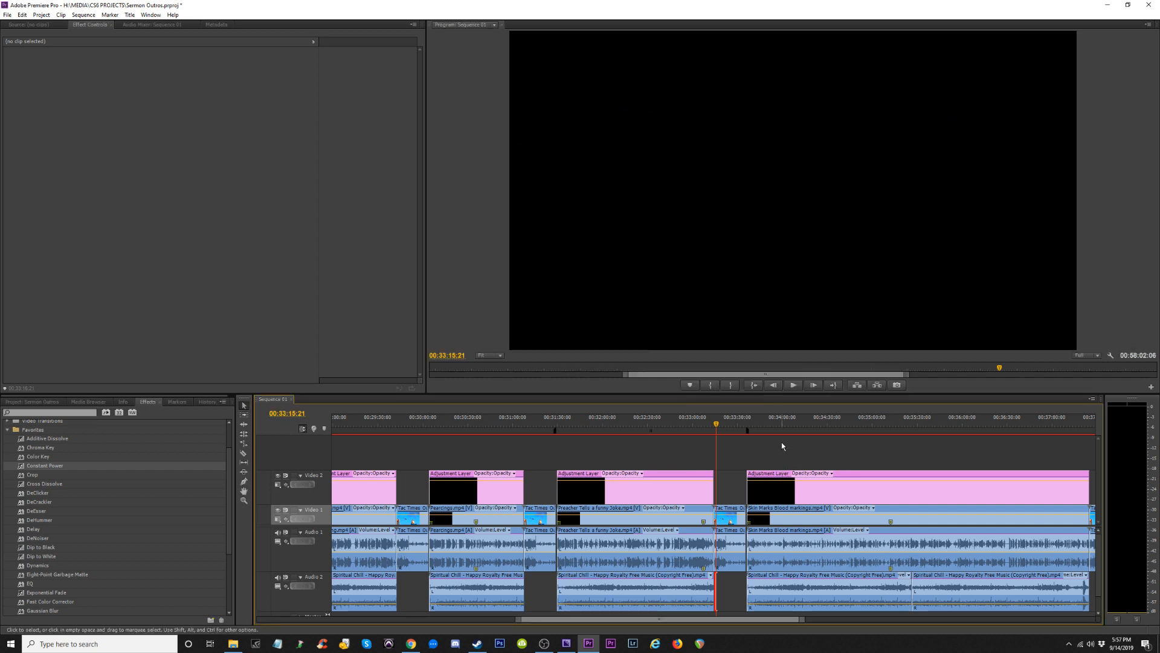
# Shift the work area into the Skin Marks Blood markings segment, starting between the two short Tac Times clips before it.
pyautogui.click(819, 420)
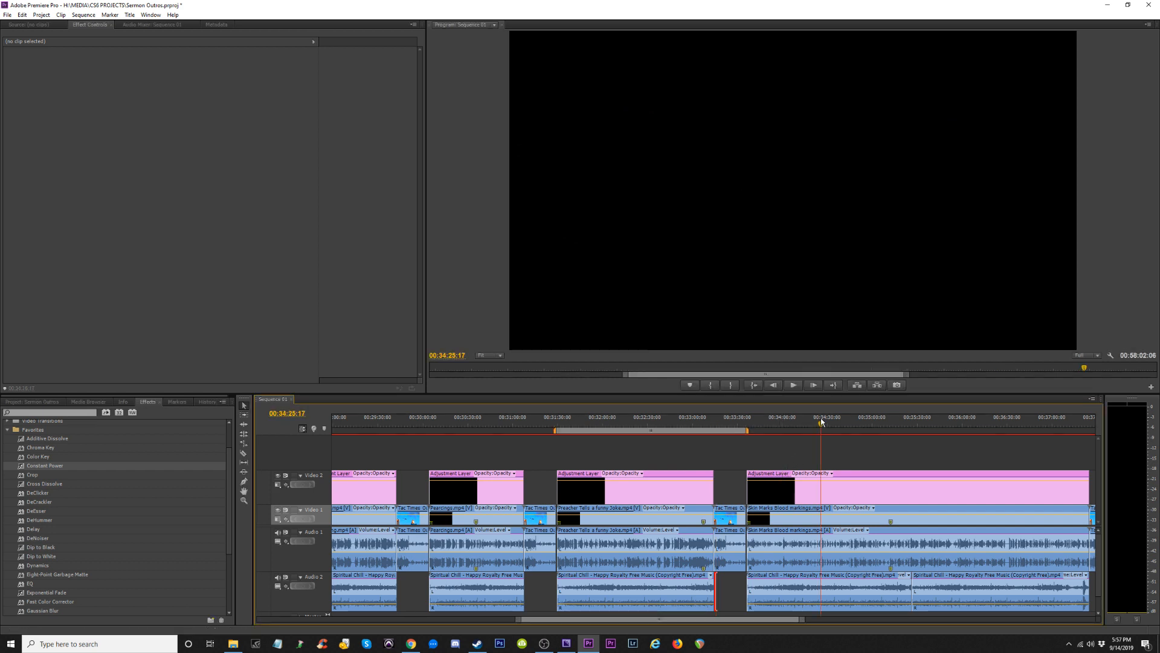
pyautogui.moveTo(801, 430); pyautogui.dragTo(971, 430)
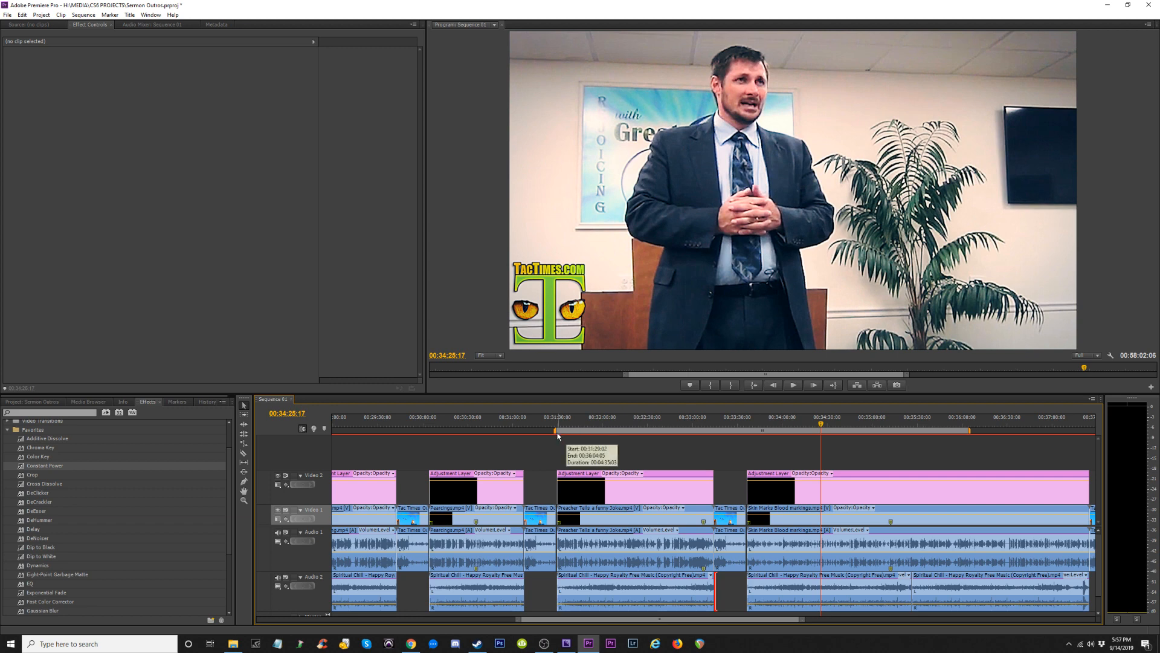
pyautogui.moveTo(556, 430); pyautogui.dragTo(745, 433)
pyautogui.click(743, 422)
pyautogui.press('=')
pyautogui.press('=')
pyautogui.press('=')
pyautogui.press('=')
pyautogui.press('=')
pyautogui.press('=')
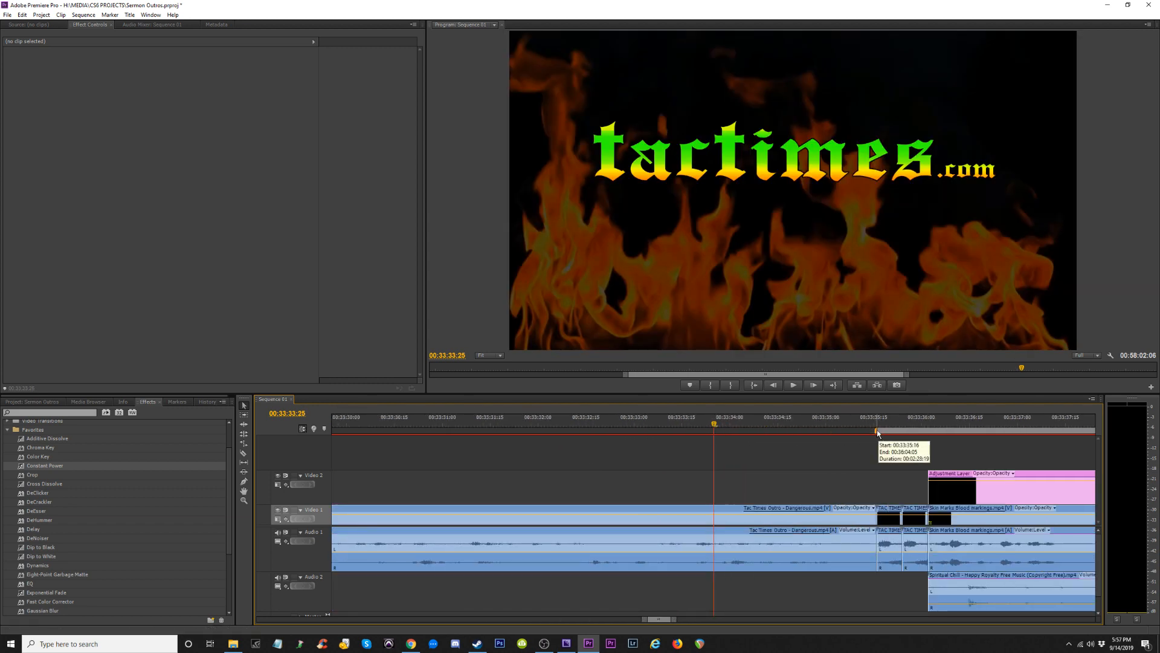
pyautogui.moveTo(877, 431); pyautogui.dragTo(903, 432)
# Extend the work area's end to the close of the Skin Marks Blood markings outro, just before the Skinny Jeans segment.
pyautogui.press('-')
pyautogui.press('-')
pyautogui.press('-')
pyautogui.press('-')
pyautogui.press('-')
pyautogui.press('-')
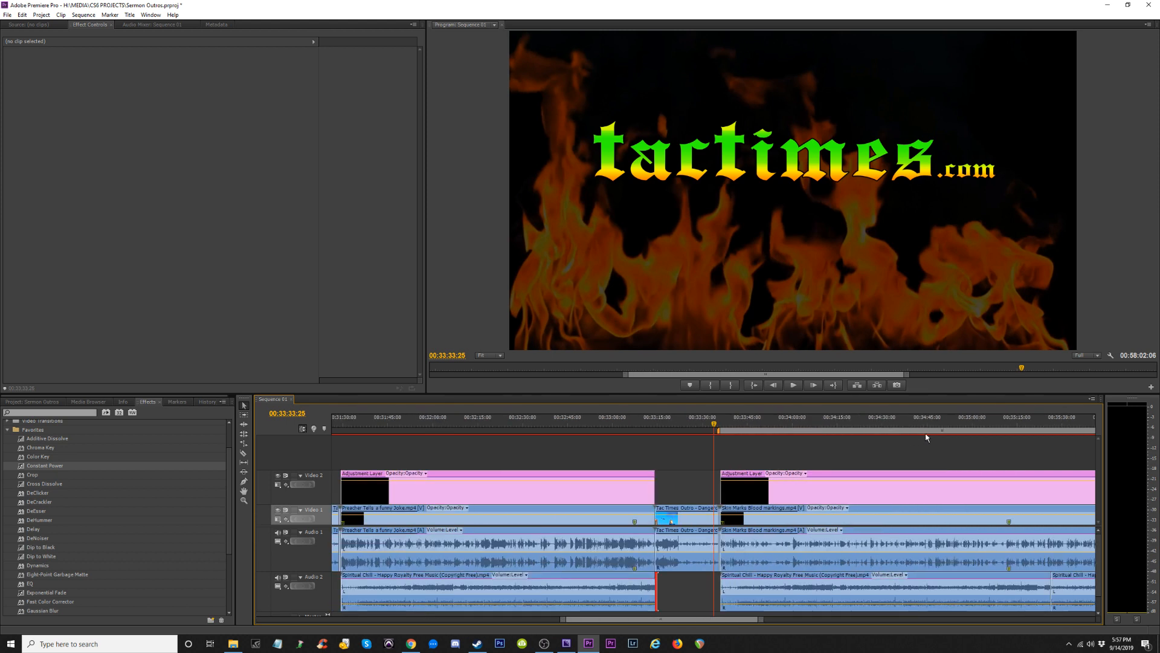
pyautogui.click(1040, 425)
pyautogui.moveTo(941, 425); pyautogui.dragTo(1093, 430)
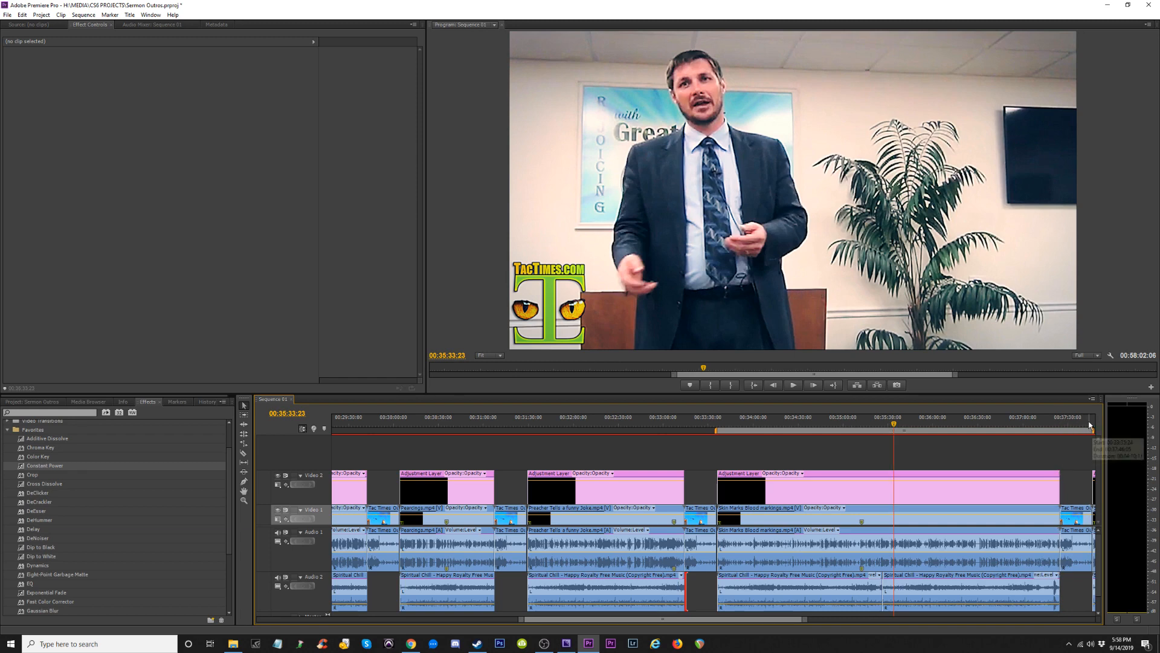
pyautogui.click(1088, 425)
pyautogui.press('=')
pyautogui.press('=')
pyautogui.press('=')
pyautogui.press('=')
pyautogui.press('=')
pyautogui.moveTo(830, 430); pyautogui.dragTo(840, 429)
# Switch to Adobe Media Encoder to check the queued exports and their output file names, and minimize it.
pyautogui.press('-')
pyautogui.press('-')
pyautogui.press('-')
pyautogui.press('-')
pyautogui.press('-')
pyautogui.press('-')
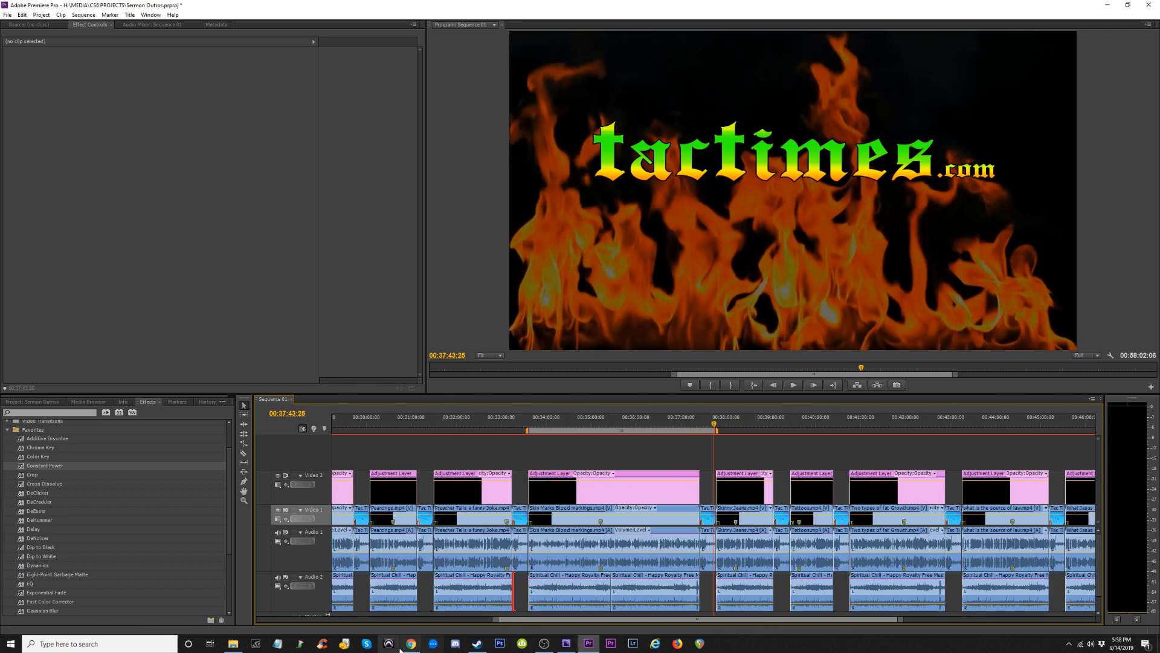
pyautogui.click(567, 644)
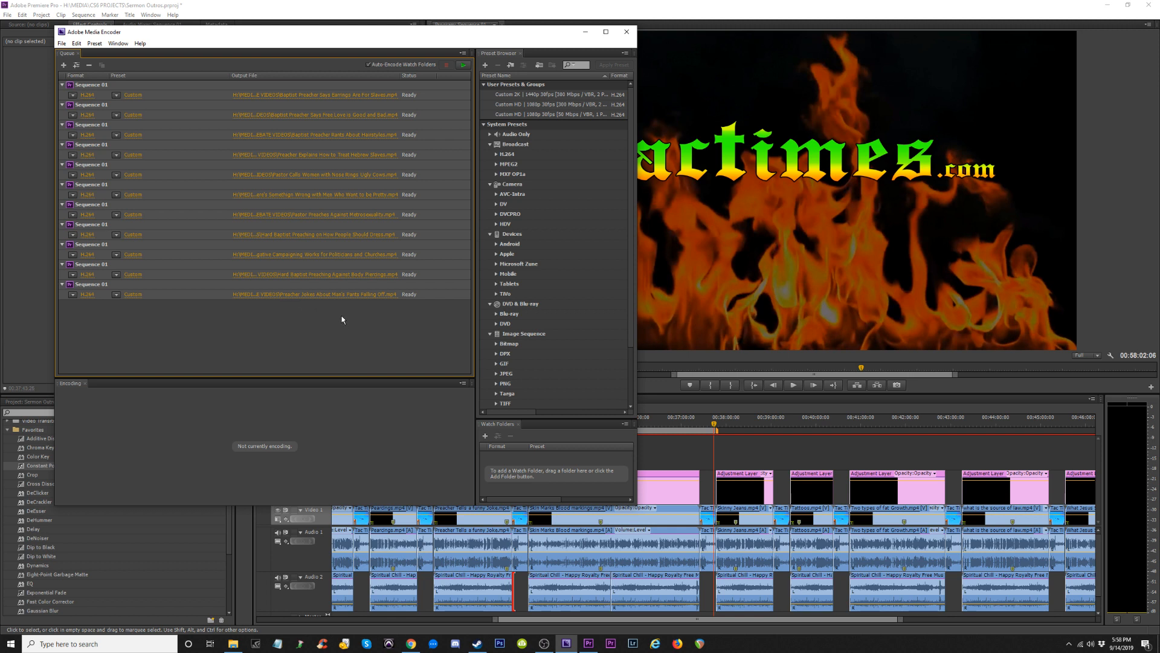
pyautogui.click(585, 33)
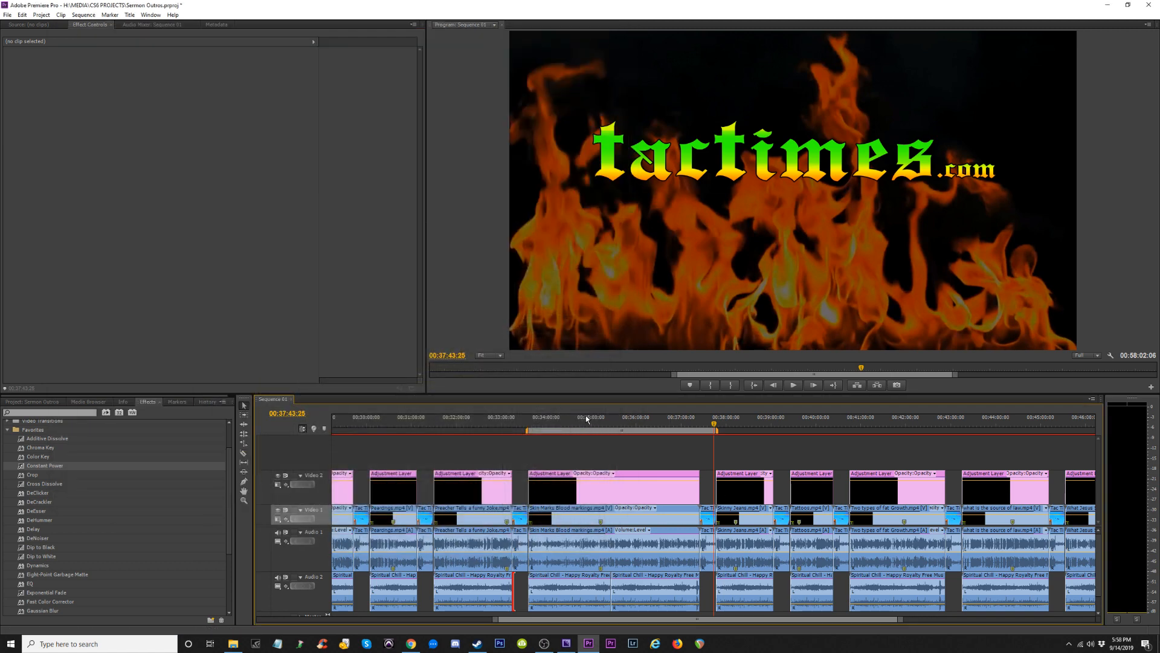
# Play the sequence around the work area's start to check where the Skin Marks Blood markings segment begins.
pyautogui.click(525, 422)
pyautogui.press('space')
pyautogui.press('=')
pyautogui.press('=')
pyautogui.press('=')
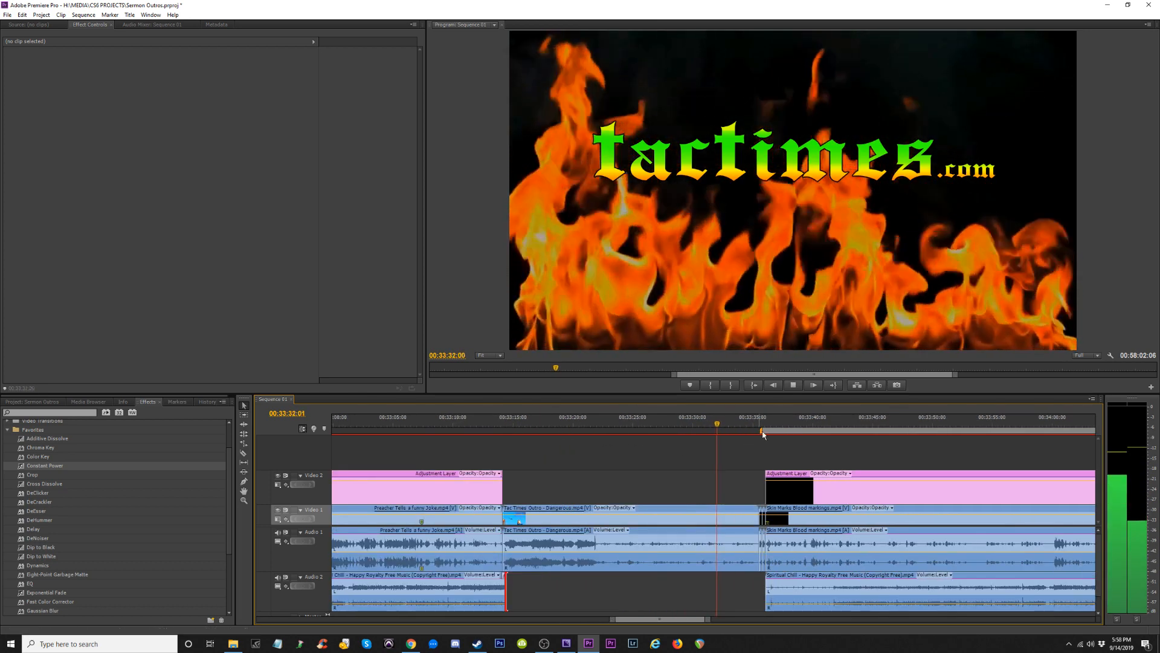
pyautogui.click(765, 427)
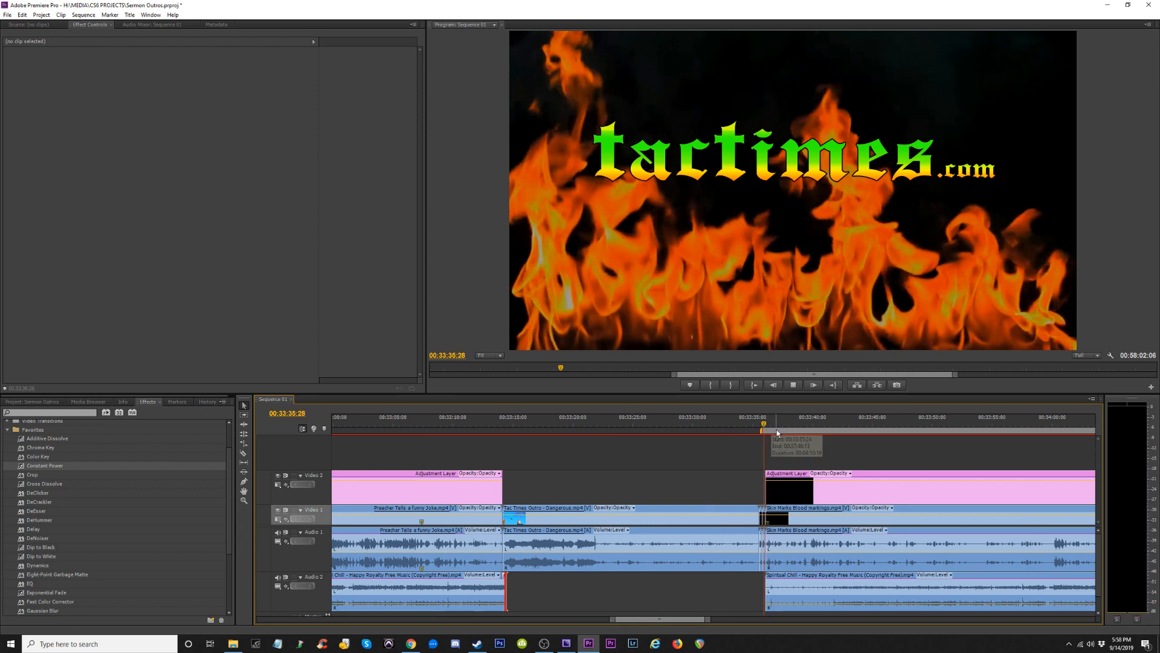
pyautogui.press('space')
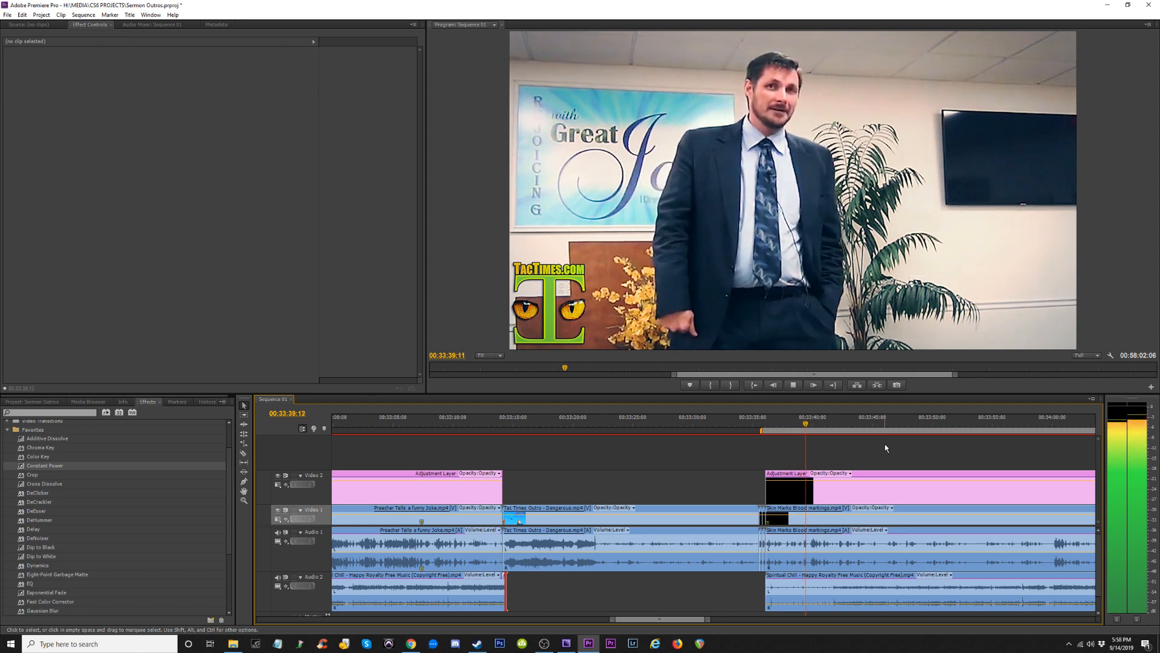
pyautogui.press('-')
pyautogui.press('-')
pyautogui.press('-')
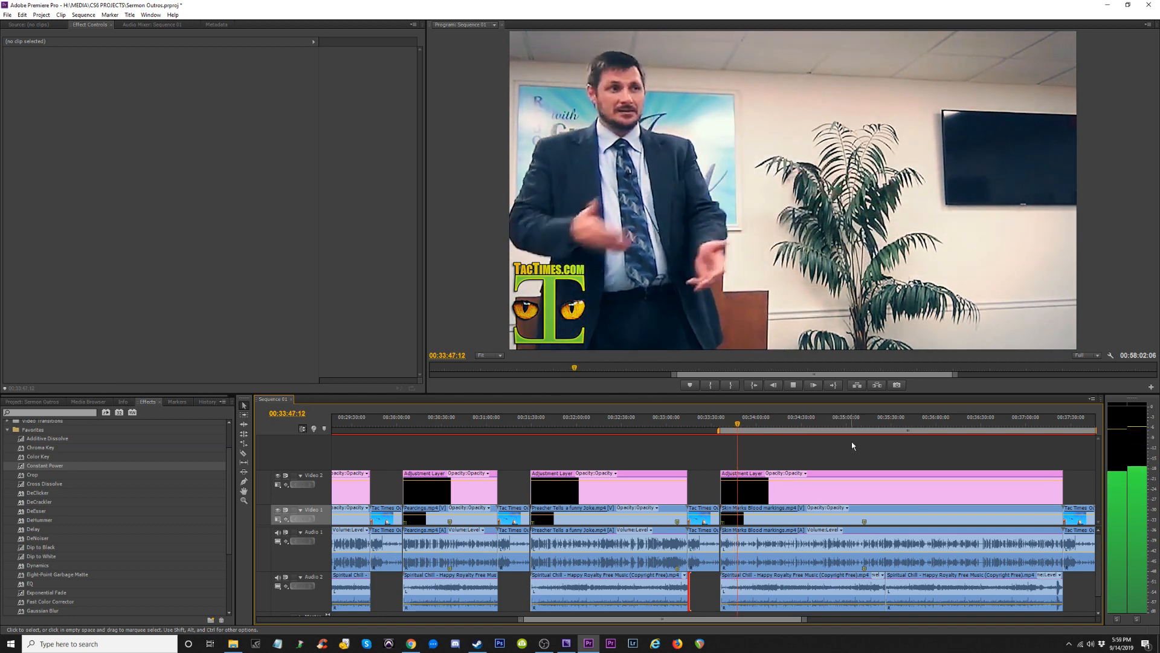
# Play the close of the Skin Marks Blood markings segment and examine the work area's end between the two short Tac Times clips.
pyautogui.click(1054, 423)
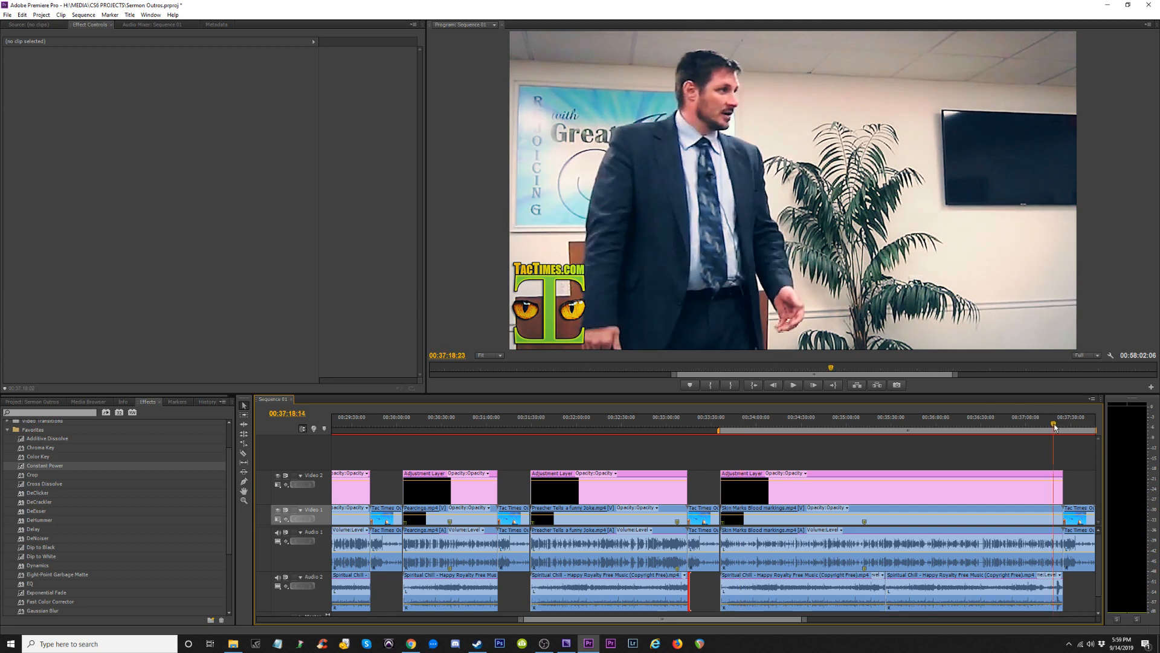
pyautogui.press('=')
pyautogui.press('=')
pyautogui.press('space')
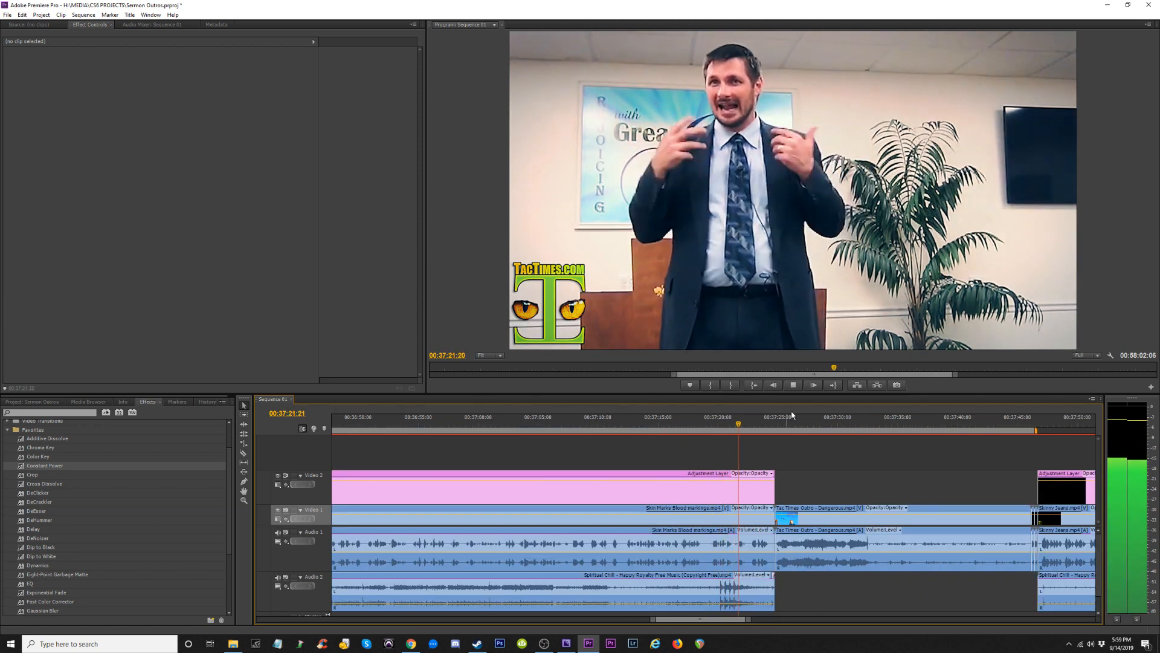
pyautogui.click(1034, 426)
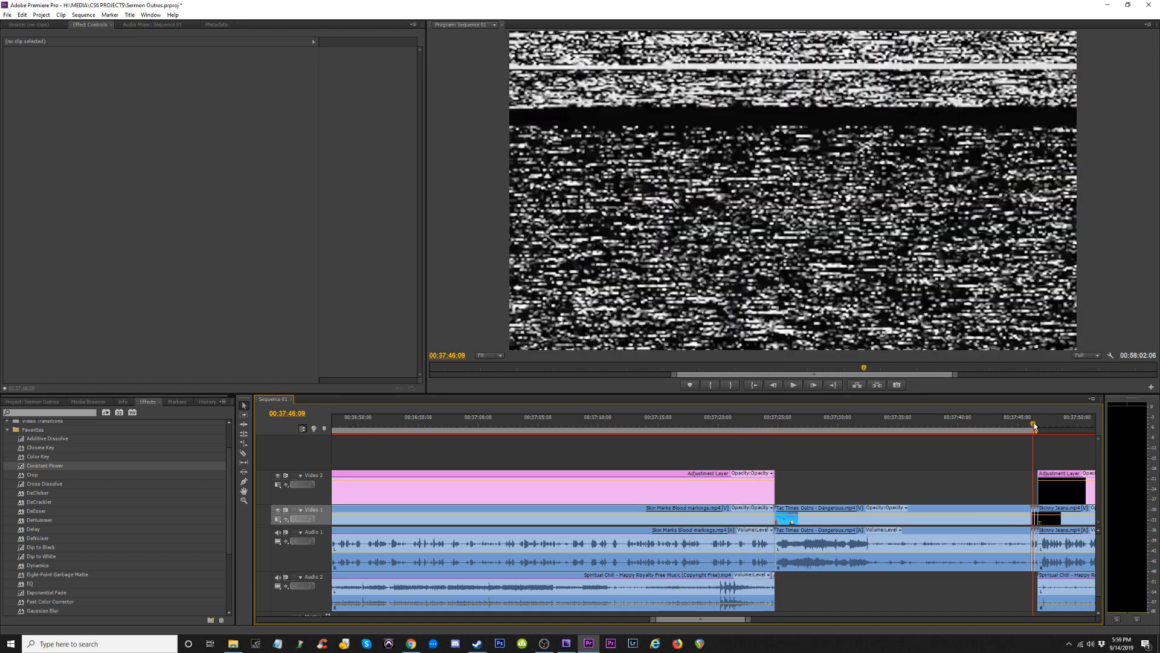
pyautogui.press('=')
pyautogui.press('=')
pyautogui.press('=')
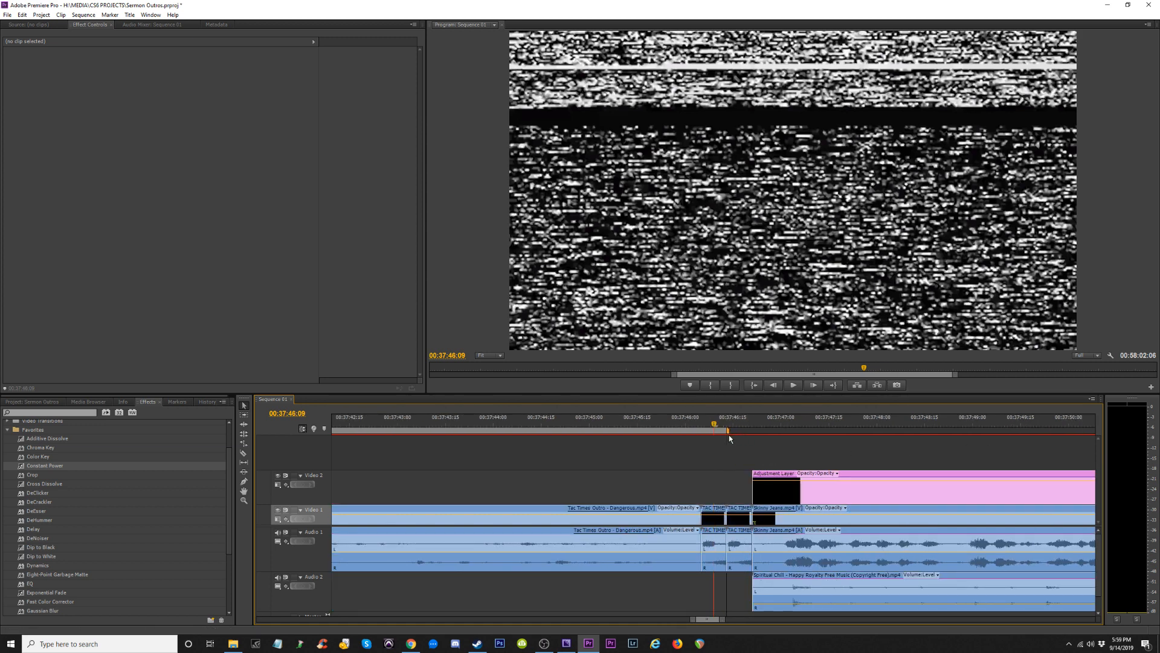
pyautogui.press('-')
pyautogui.press('-')
pyautogui.press('-')
pyautogui.press('-')
pyautogui.press('-')
pyautogui.press('-')
pyautogui.press('-')
# Sample the playback at several points inside the Skin Marks Blood markings segment to hear what it is about.
pyautogui.moveTo(630, 425); pyautogui.dragTo(626, 426)
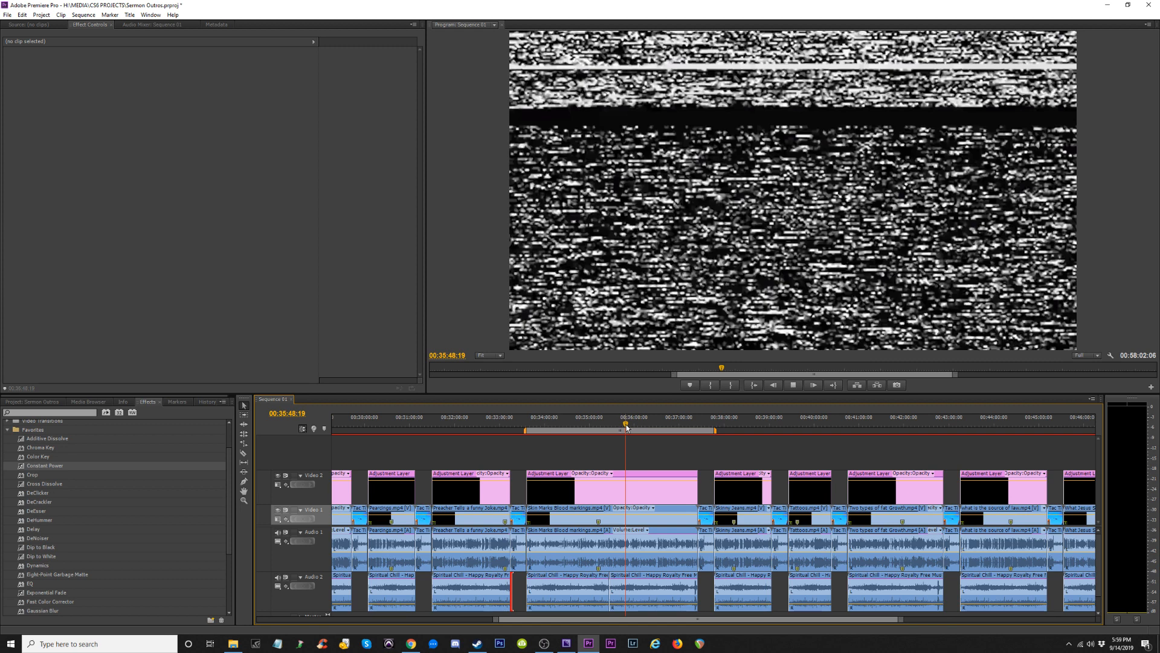
pyautogui.press('space')
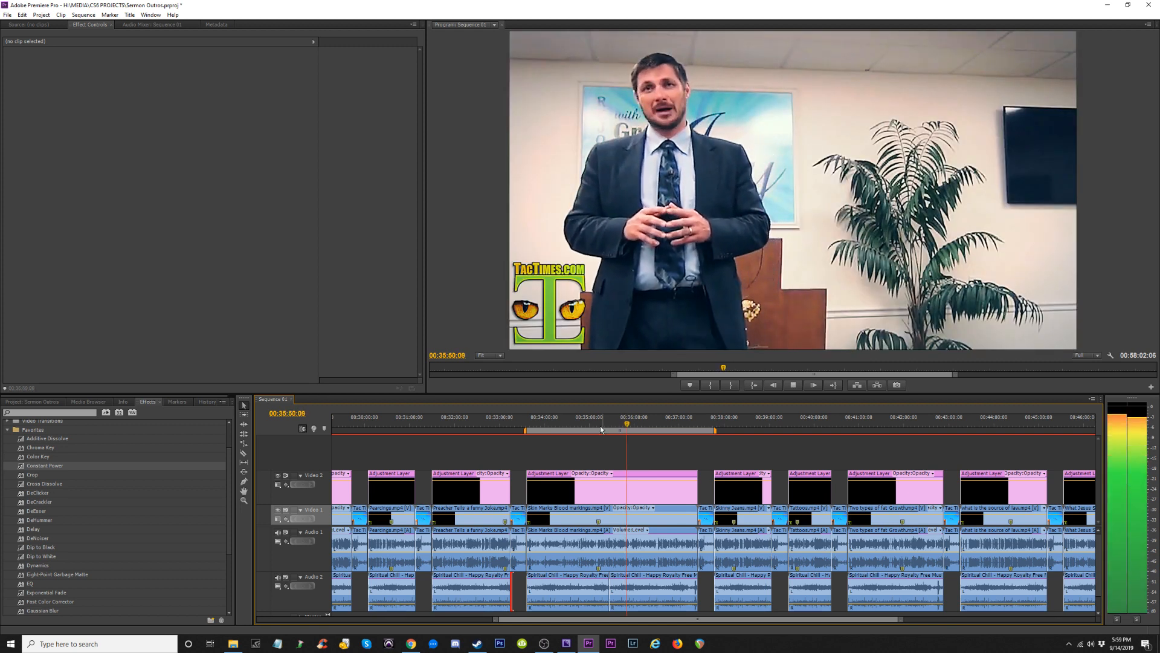
pyautogui.click(571, 419)
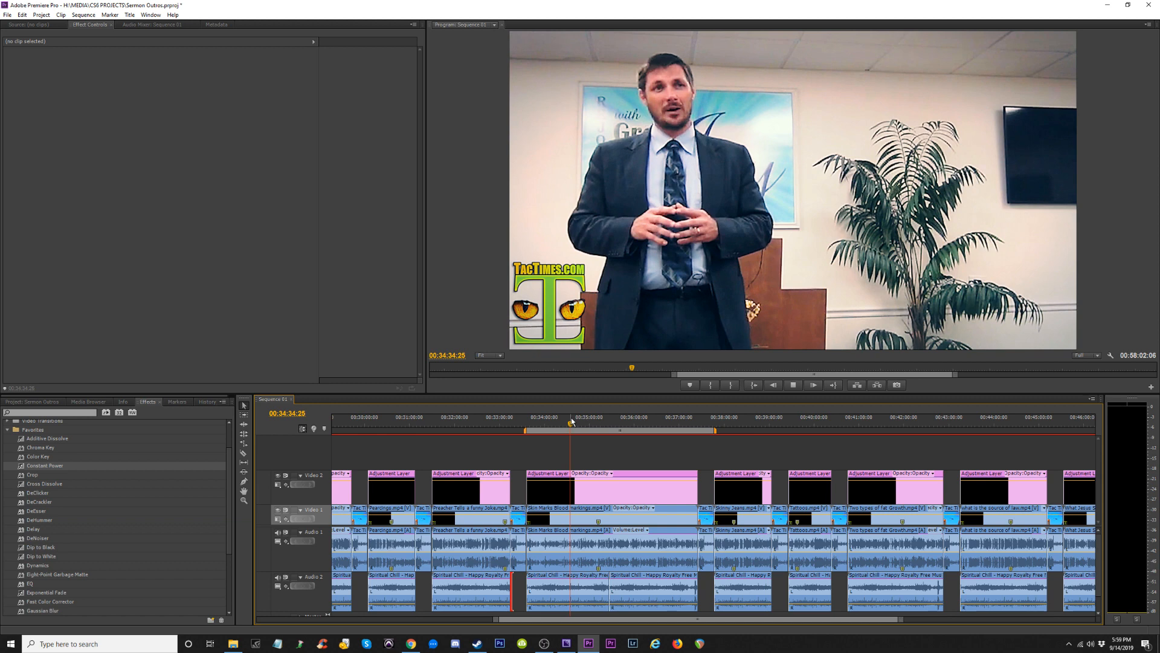
pyautogui.press('space')
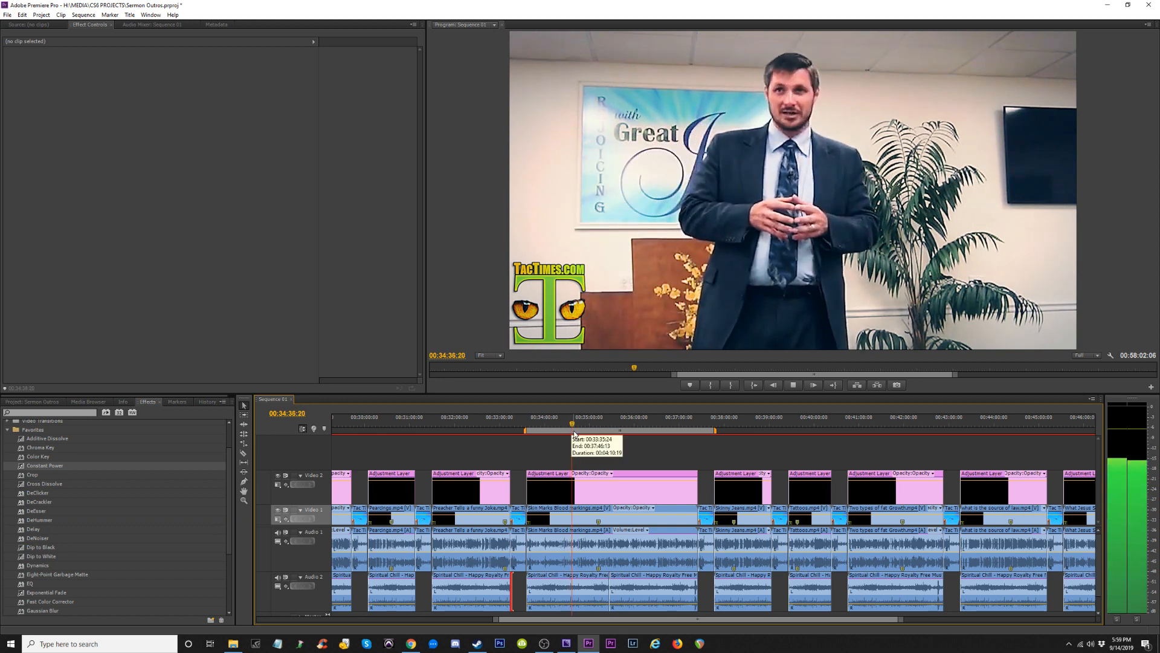
pyautogui.click(654, 423)
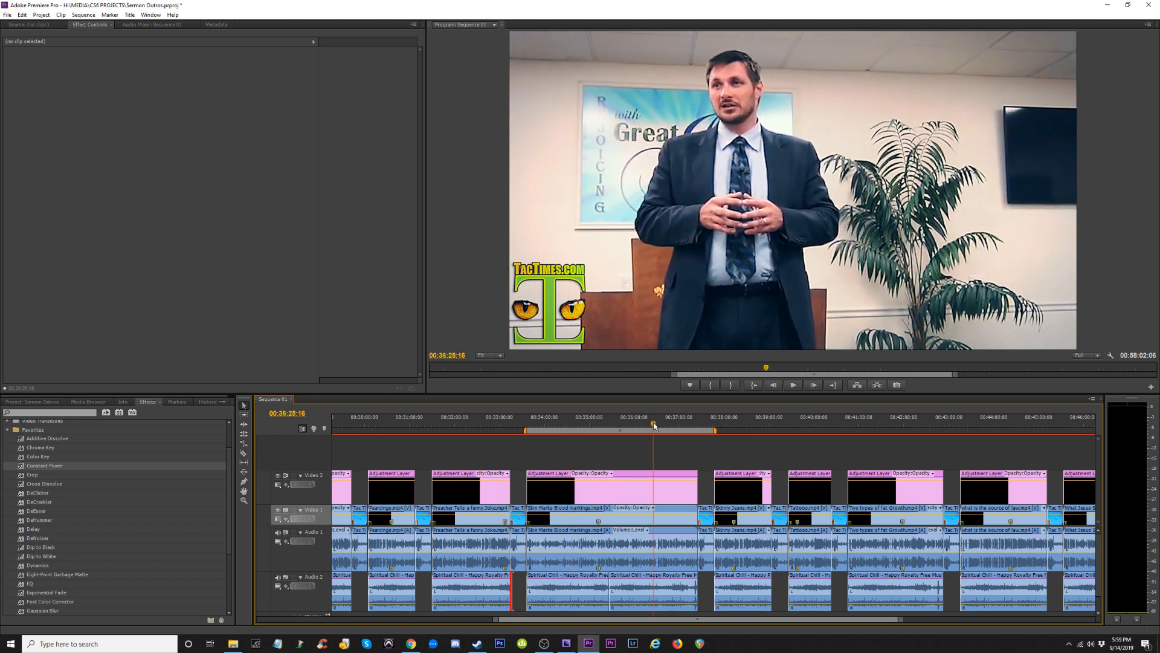
pyautogui.press('space')
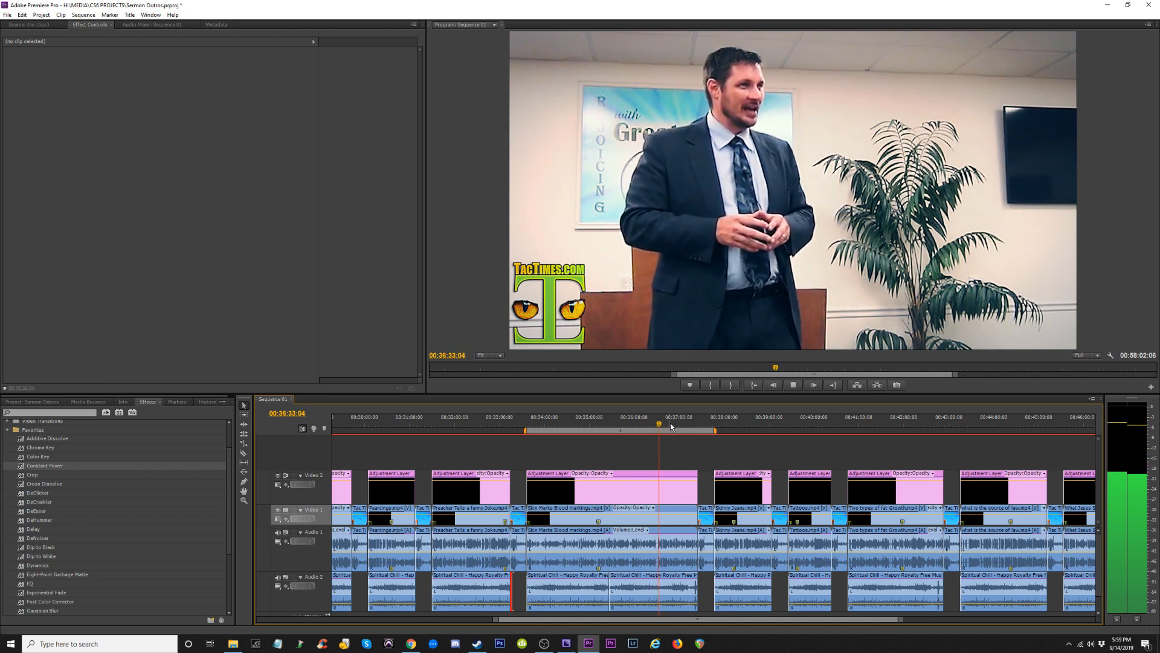
pyautogui.click(673, 423)
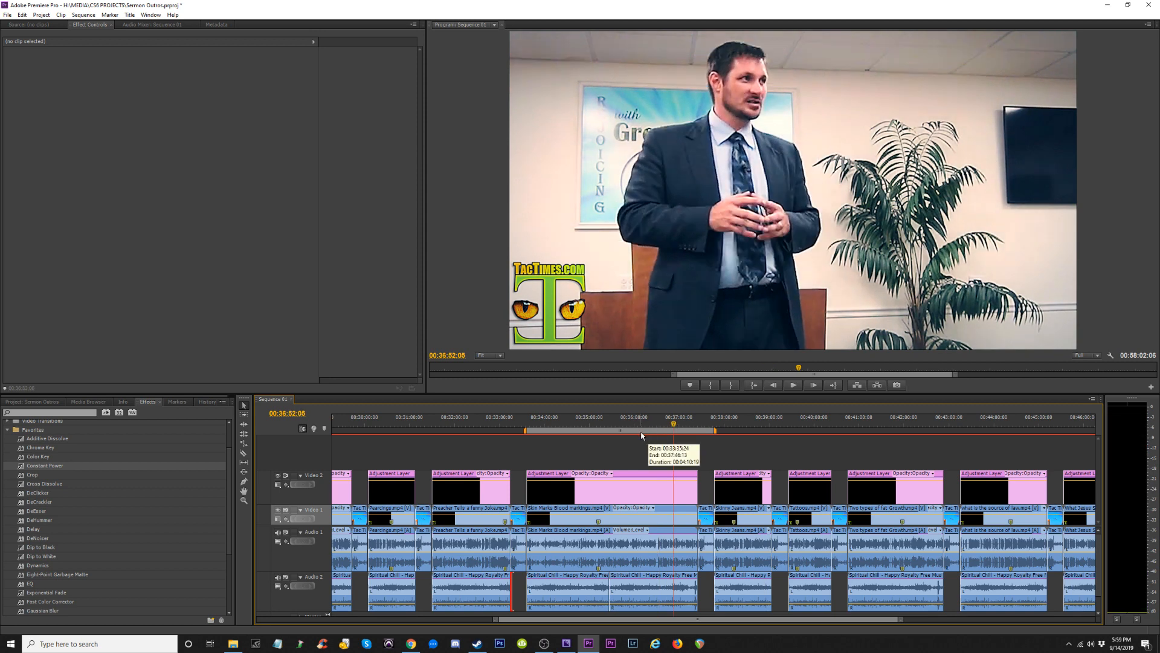
# Open the export settings for the work area and enter the output file name "Hard Baptist Preaching Against Marring your Flesh".
pyautogui.hotkey('ctrl', 'm')
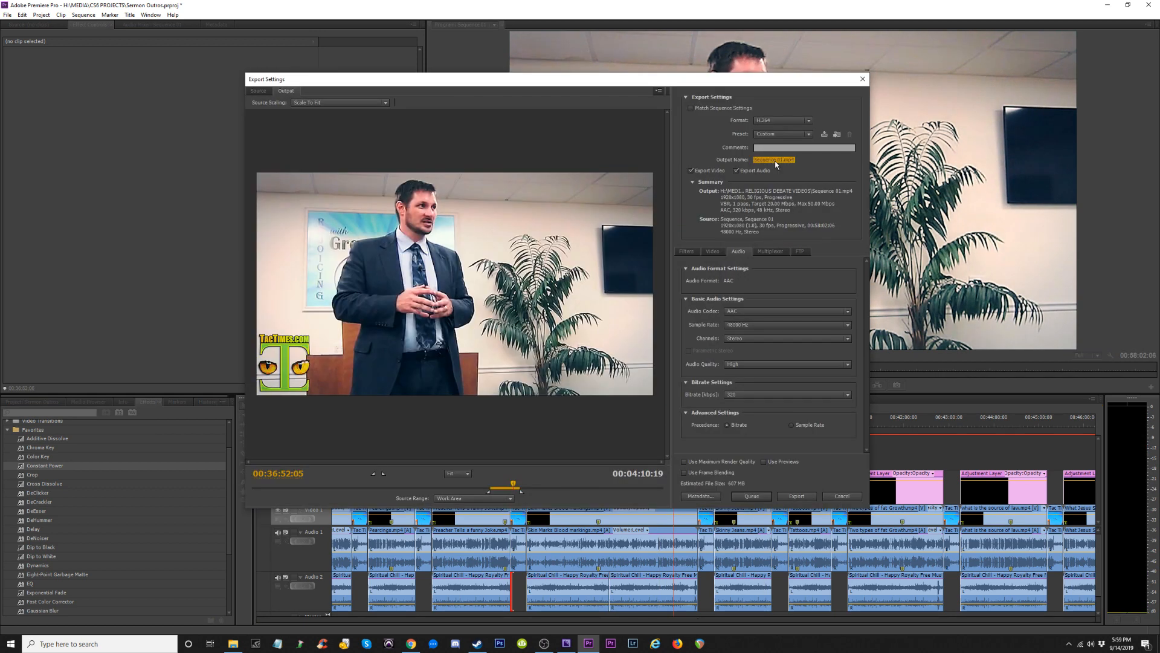
pyautogui.click(774, 161)
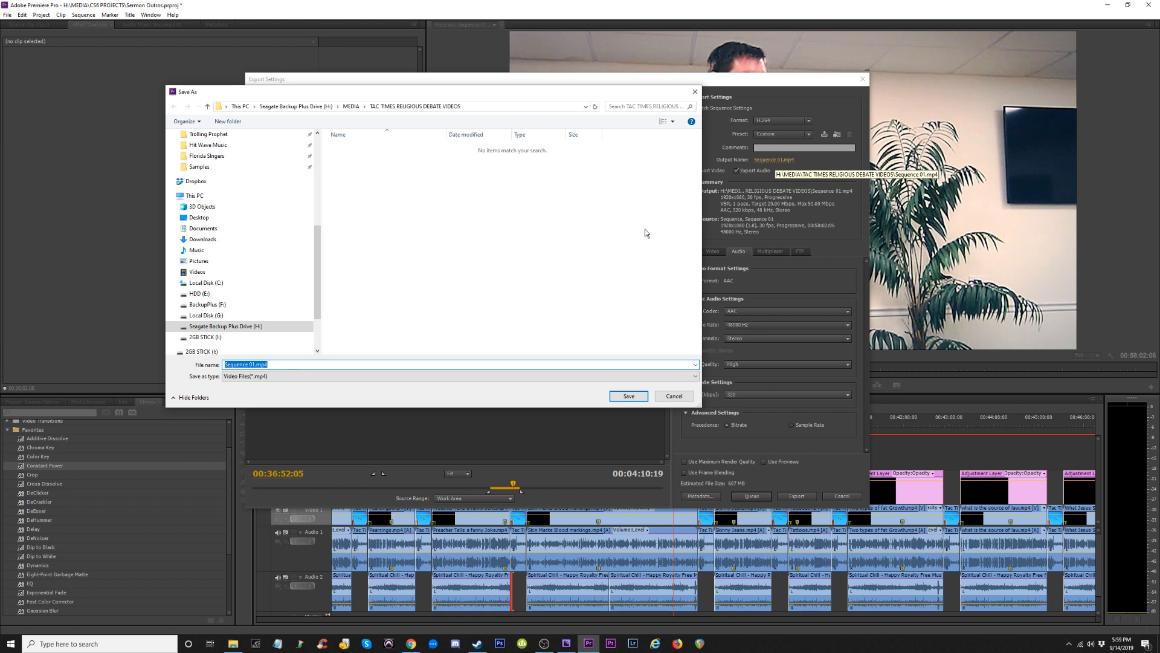
pyautogui.write('Ba')
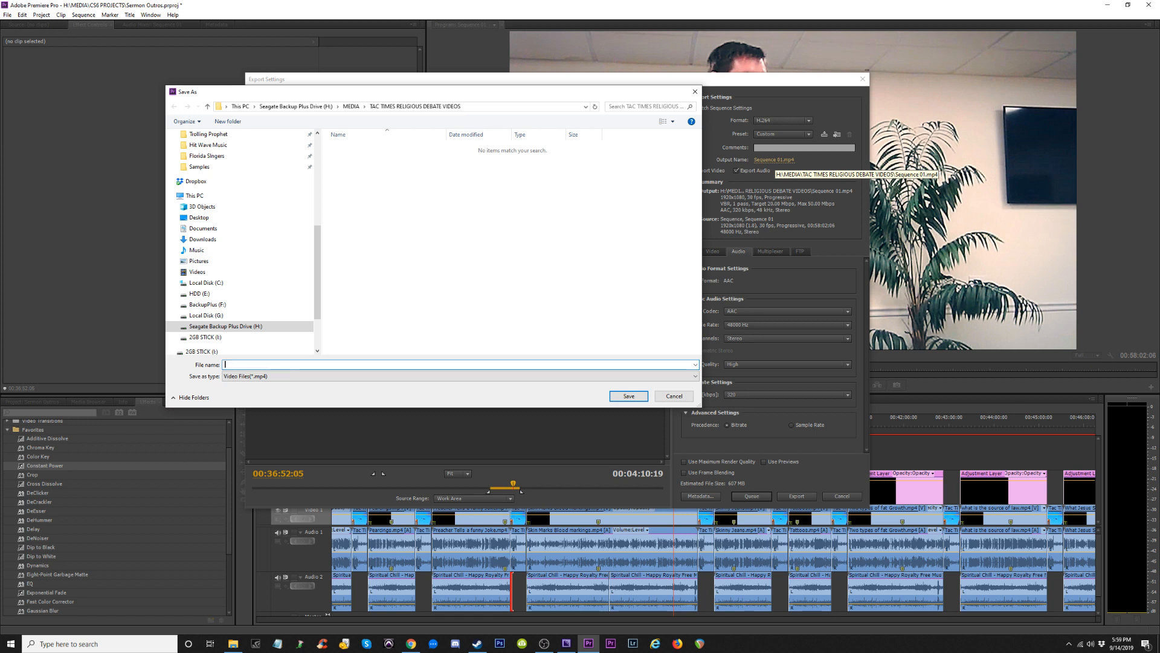
pyautogui.write('rd Baptist Preaching Aga')
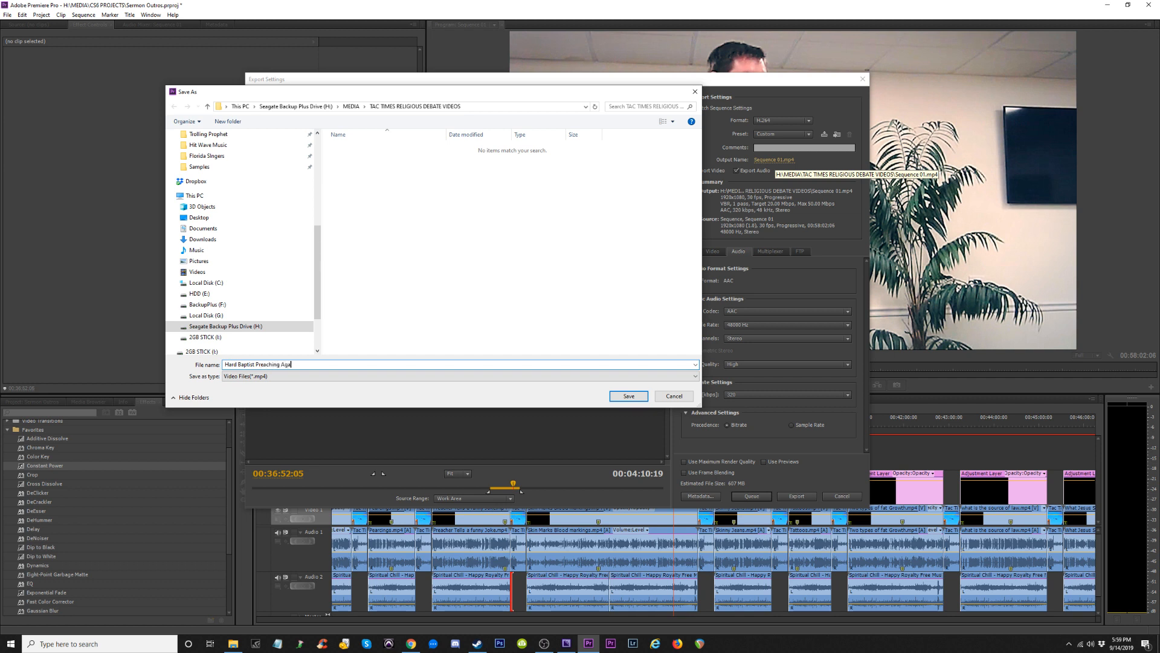
pyautogui.write('inst Marring your Flesh')
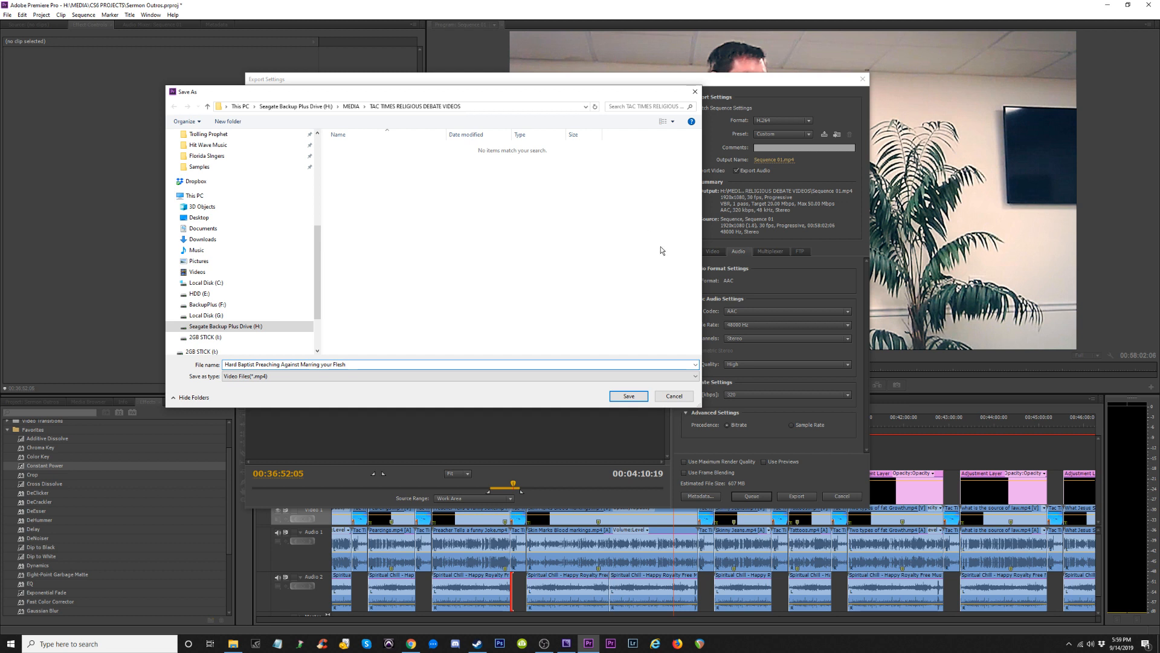
# Switch to Chrome, look up "Marring" on Google through The Free Dictionary's definition, and return to naming the export.
pyautogui.moveTo(301, 365); pyautogui.dragTo(318, 369)
pyautogui.click(416, 647)
pyautogui.scroll(1, 407, 251)
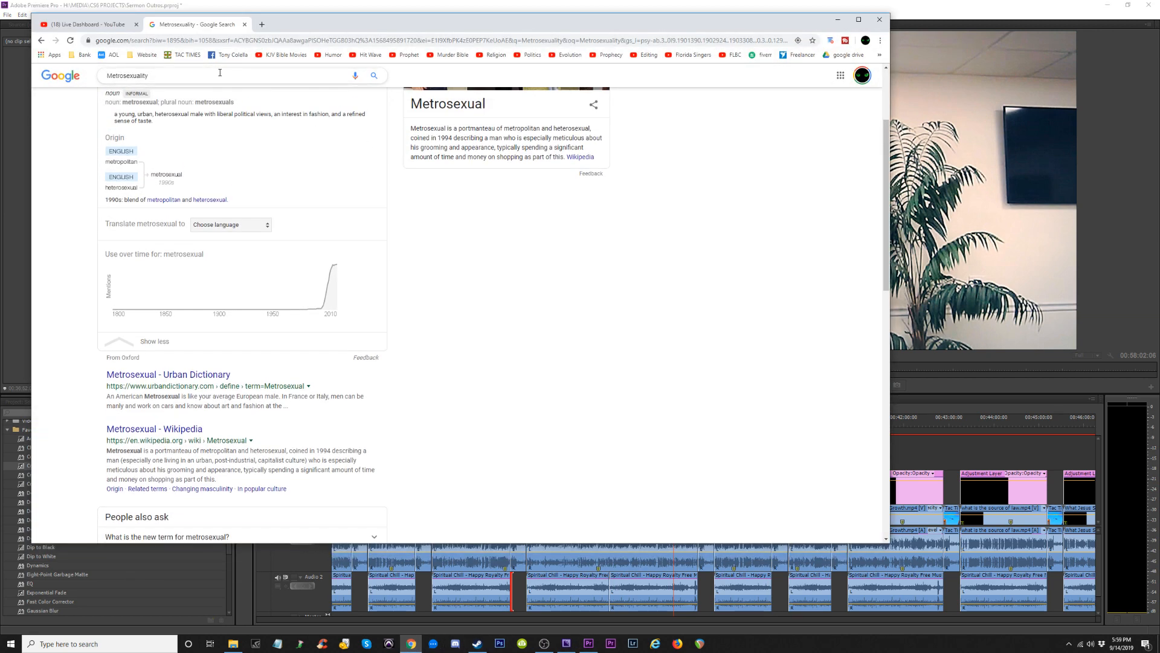
pyautogui.moveTo(158, 76); pyautogui.dragTo(70, 83)
pyautogui.write('Marring')
pyautogui.press('Return')
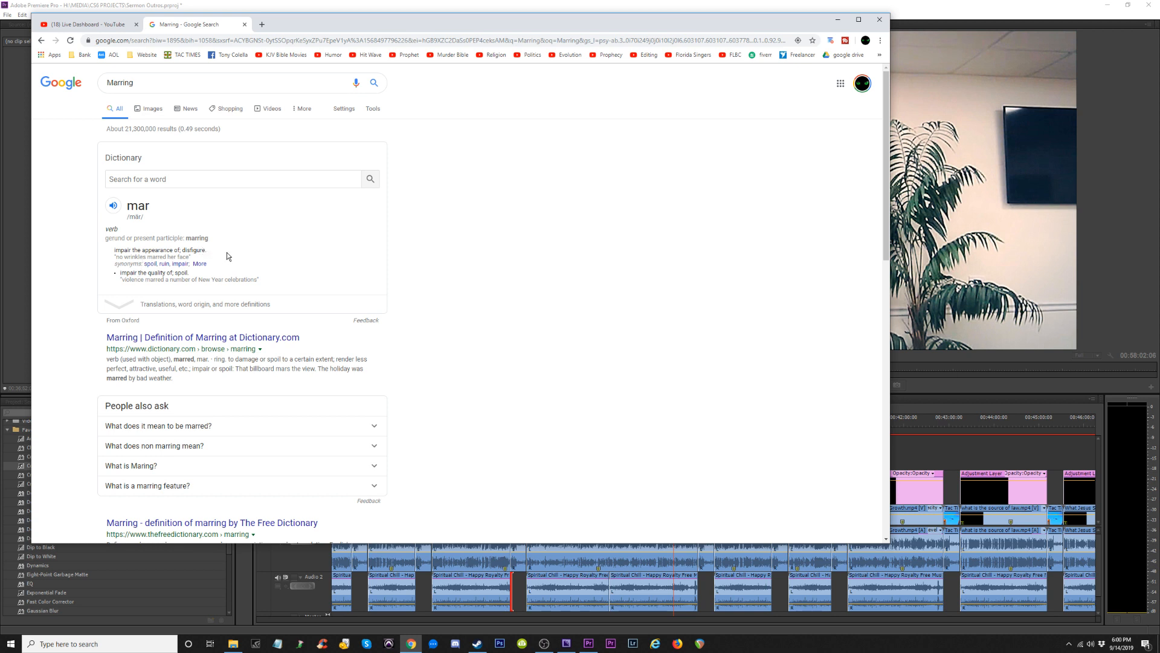
pyautogui.scroll(-4, 491, 349)
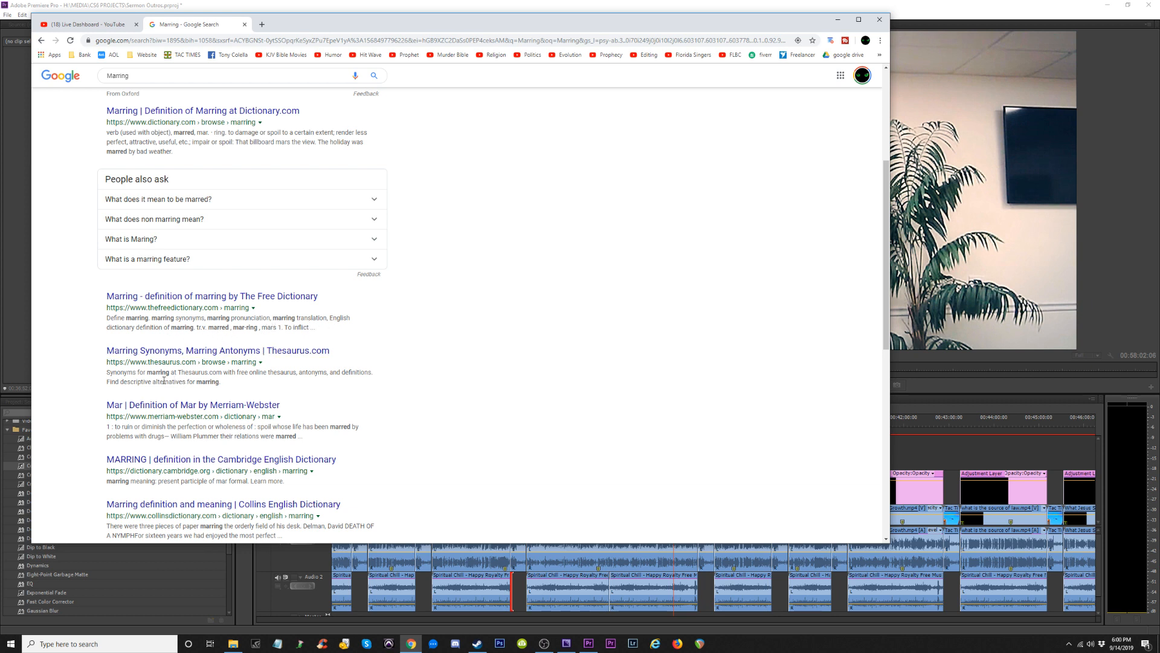
pyautogui.click(187, 296)
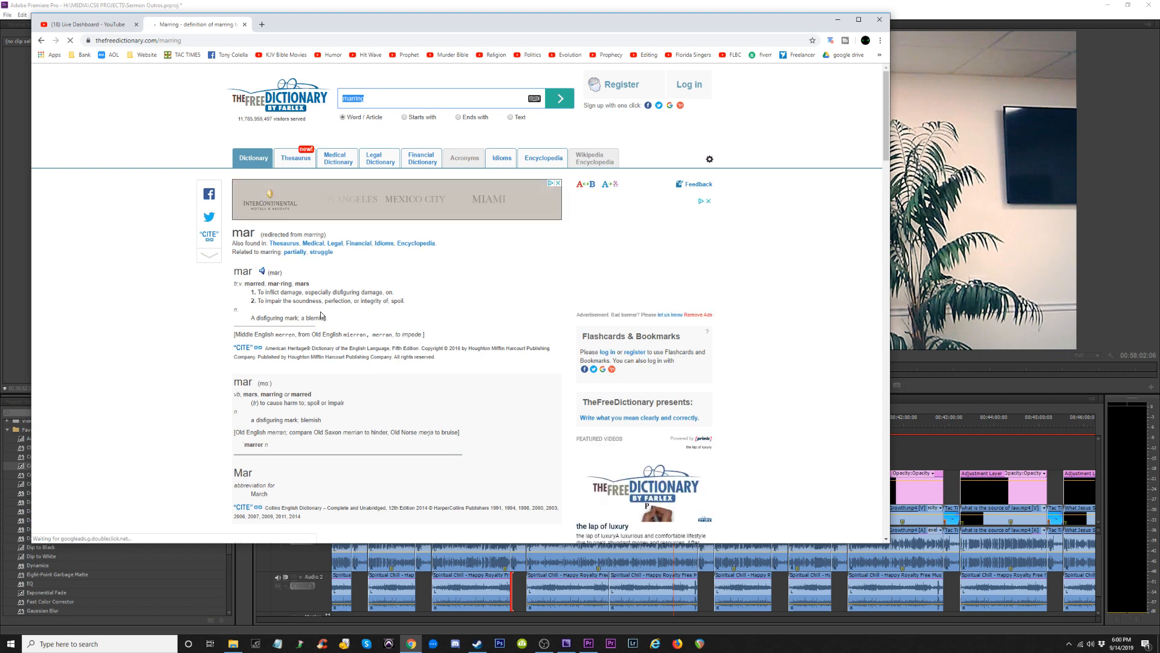
pyautogui.click(819, 8)
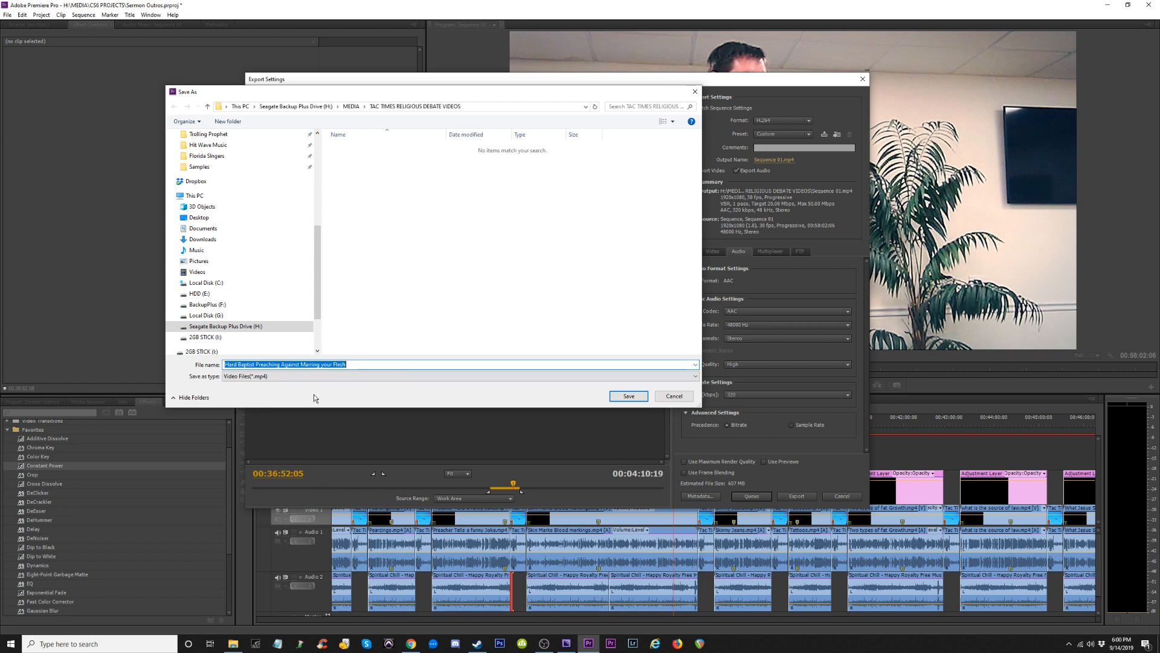
# Capitalize "Your" in the export's file name.
pyautogui.click(322, 365)
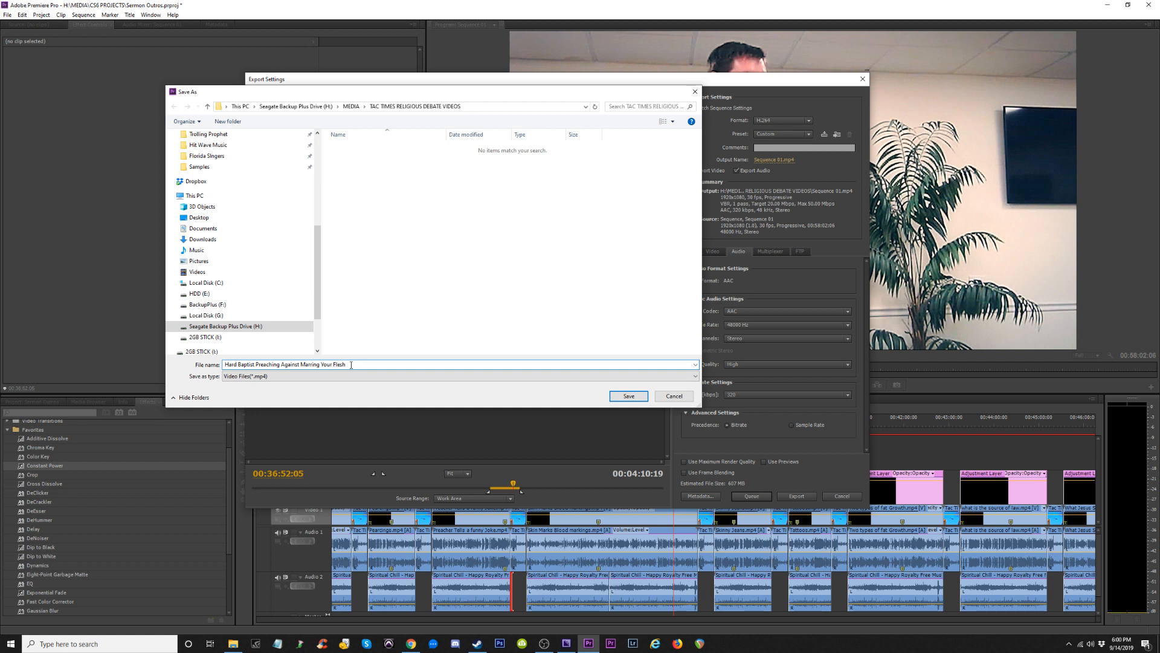
pyautogui.moveTo(346, 365); pyautogui.dragTo(223, 365)
pyautogui.click(273, 367)
pyautogui.click(356, 364)
# Try rewording the file name to open with "Preacher Condemns", first with "Cutters" and then directly before "Marring Your Flesh".
pyautogui.moveTo(280, 365); pyautogui.dragTo(221, 367)
pyautogui.write('Preacher Condemns ')
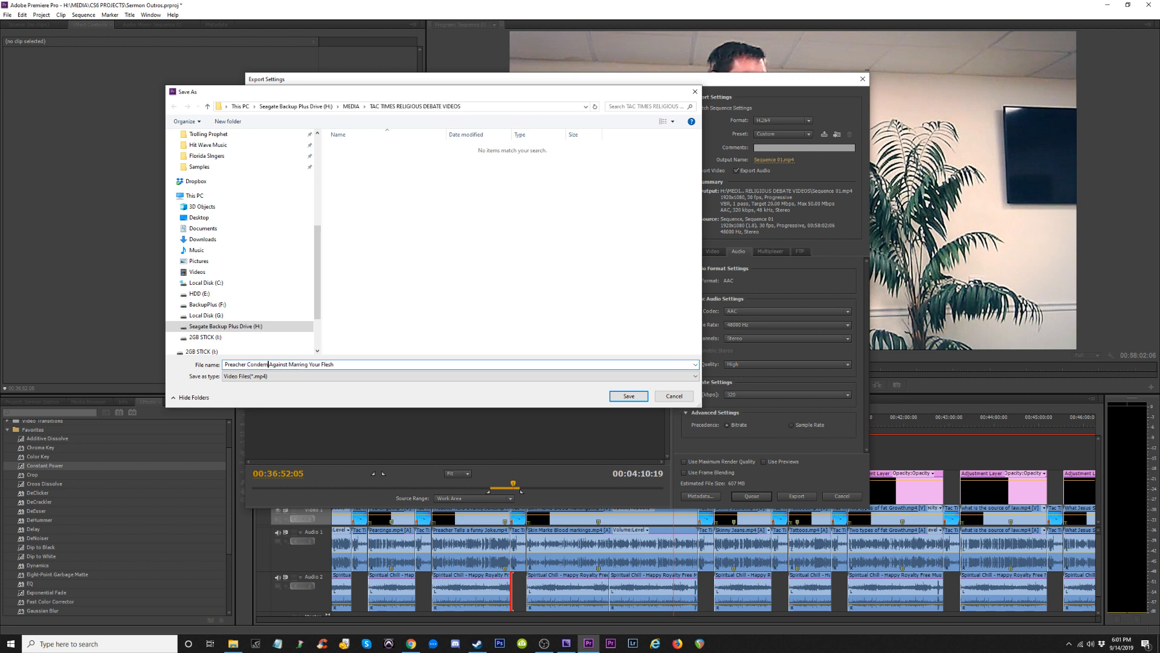
pyautogui.write('Cutters')
pyautogui.write(' and')
pyautogui.press('BackSpace')
pyautogui.press('BackSpace')
pyautogui.press('BackSpace')
pyautogui.press('BackSpace')
pyautogui.press('BackSpace')
pyautogui.moveTo(299, 364); pyautogui.dragTo(311, 364)
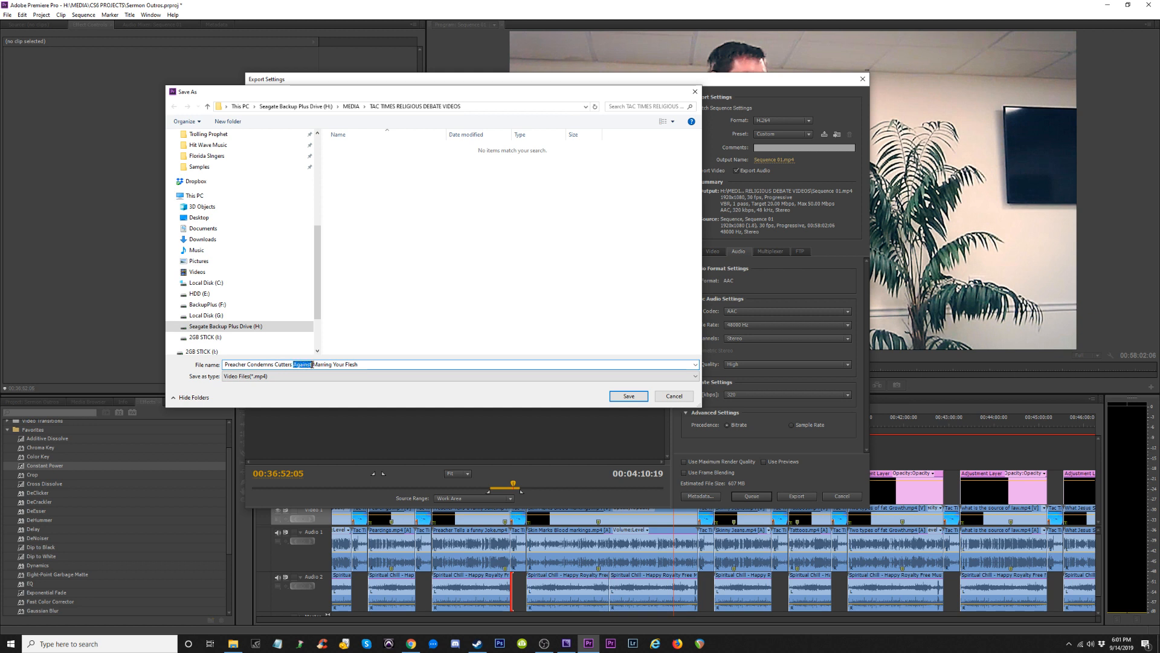
pyautogui.click(294, 365)
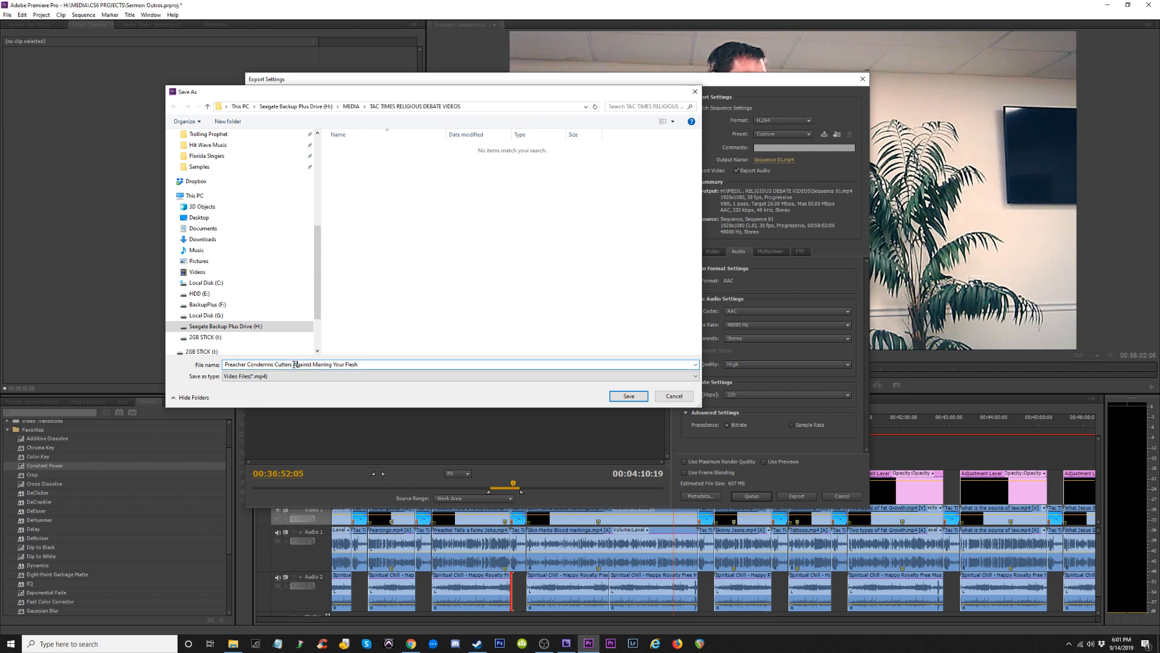
pyautogui.moveTo(276, 368); pyautogui.dragTo(314, 366)
pyautogui.press('BackSpace')
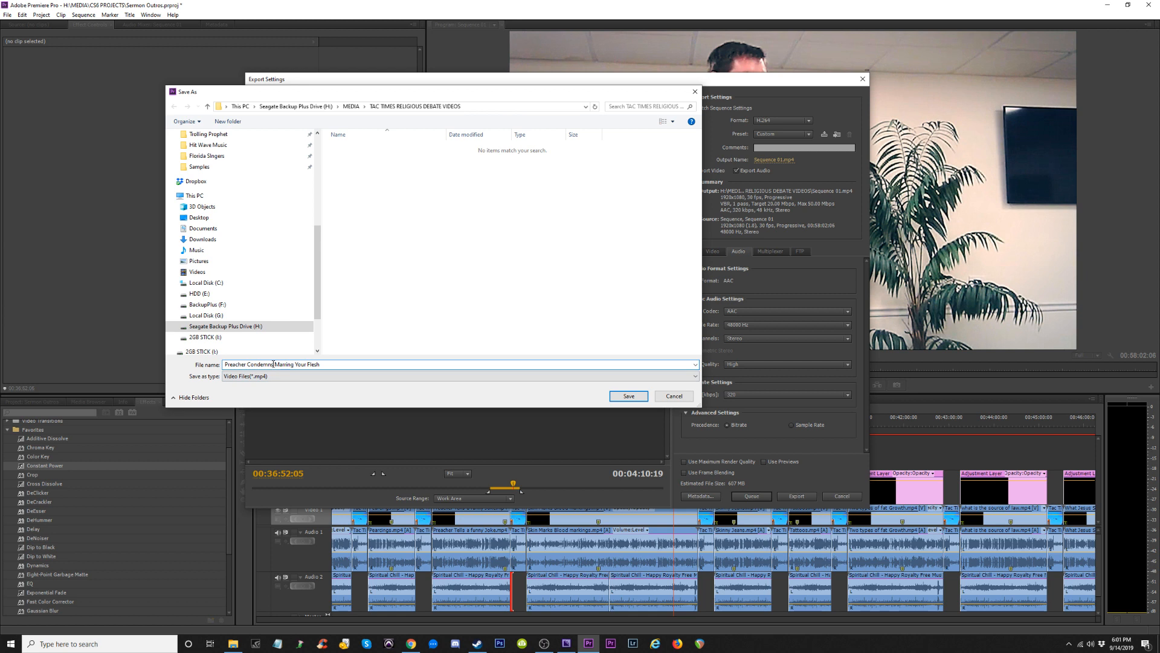
# Retitle the export "Hard Baptist Preaching Against Marring Your Flesh", save the name, and send it to the render queue.
pyautogui.moveTo(274, 365); pyautogui.dragTo(222, 365)
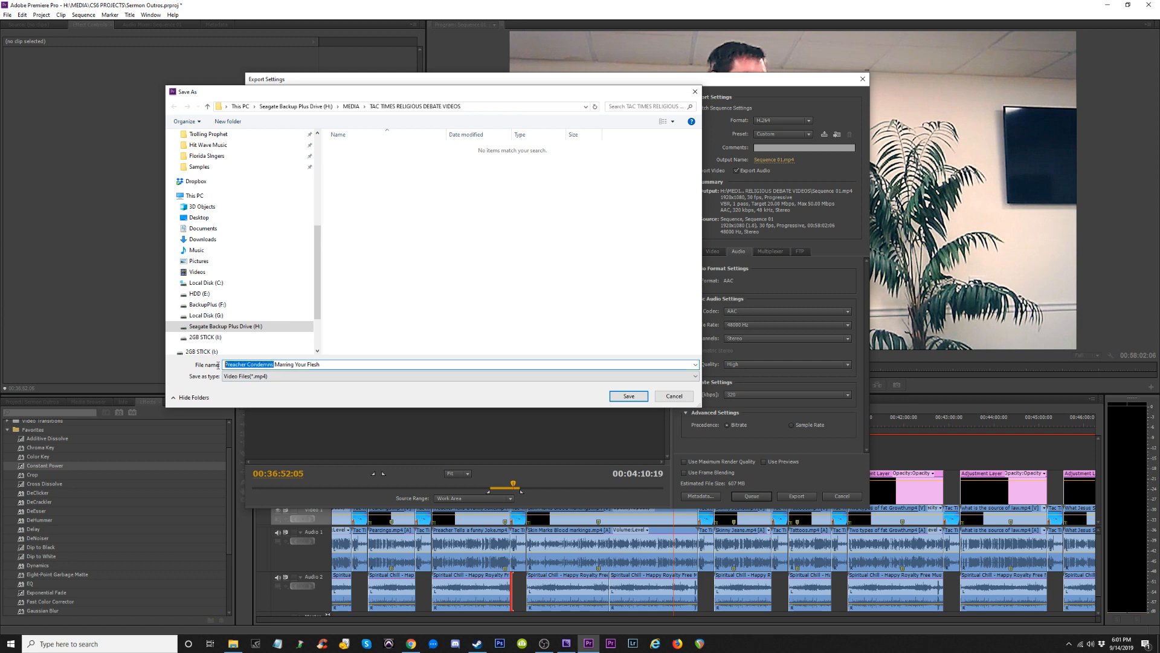
pyautogui.write('Baptist Preaching on')
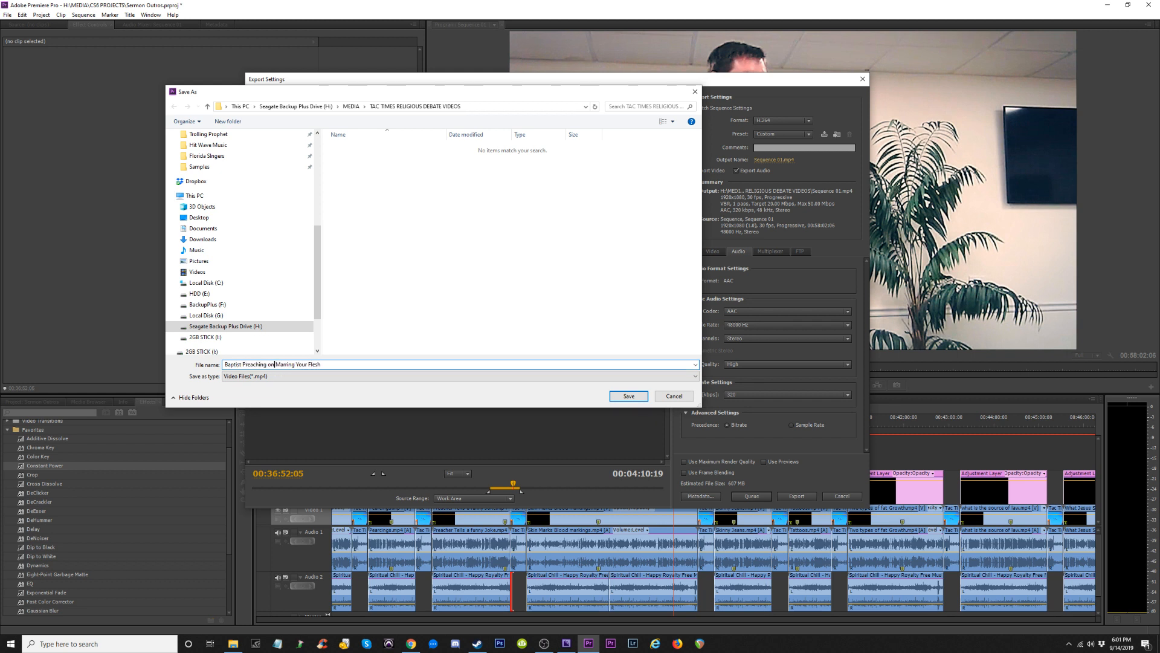
pyautogui.click(226, 364)
pyautogui.write('Hard')
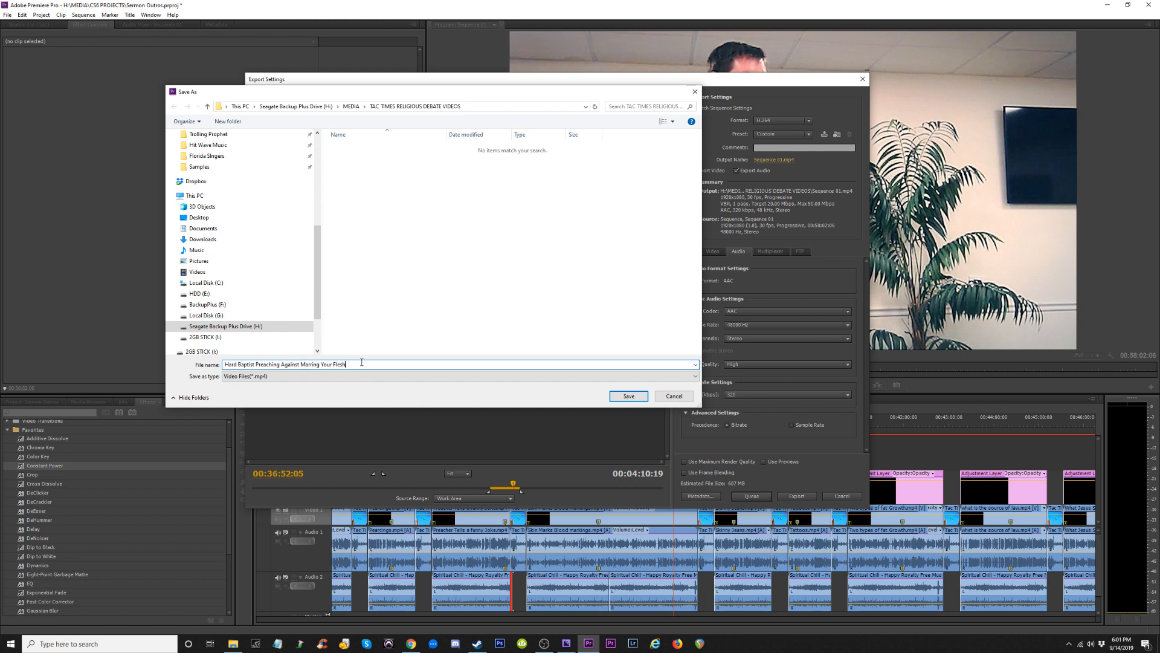
pyautogui.click(629, 397)
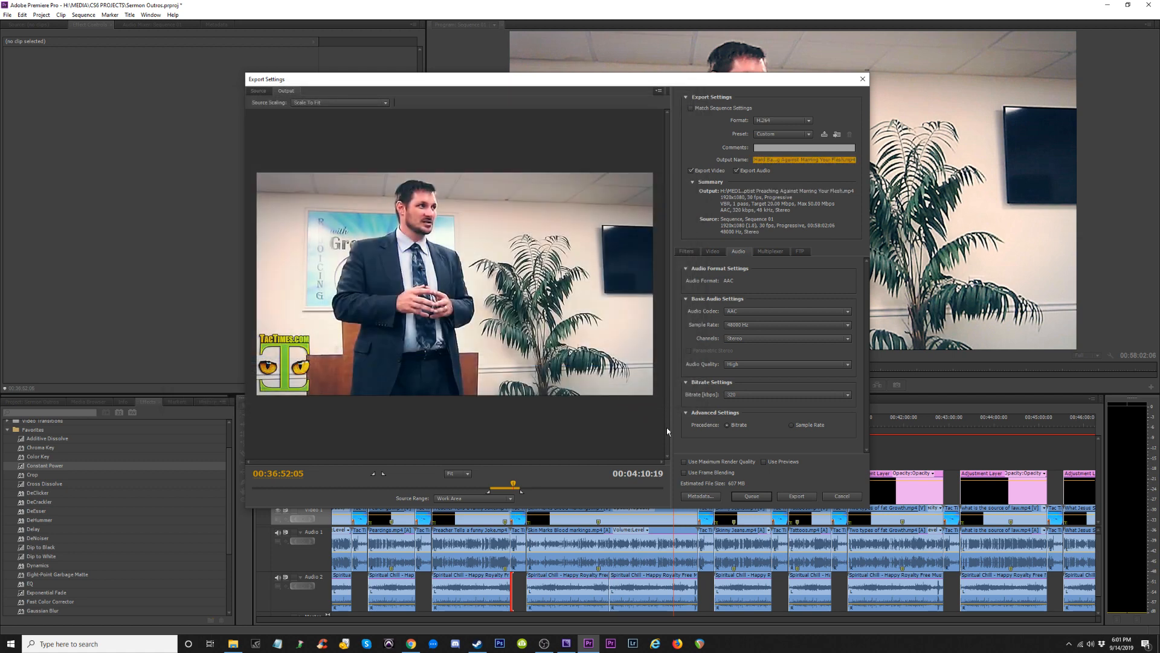
pyautogui.click(752, 494)
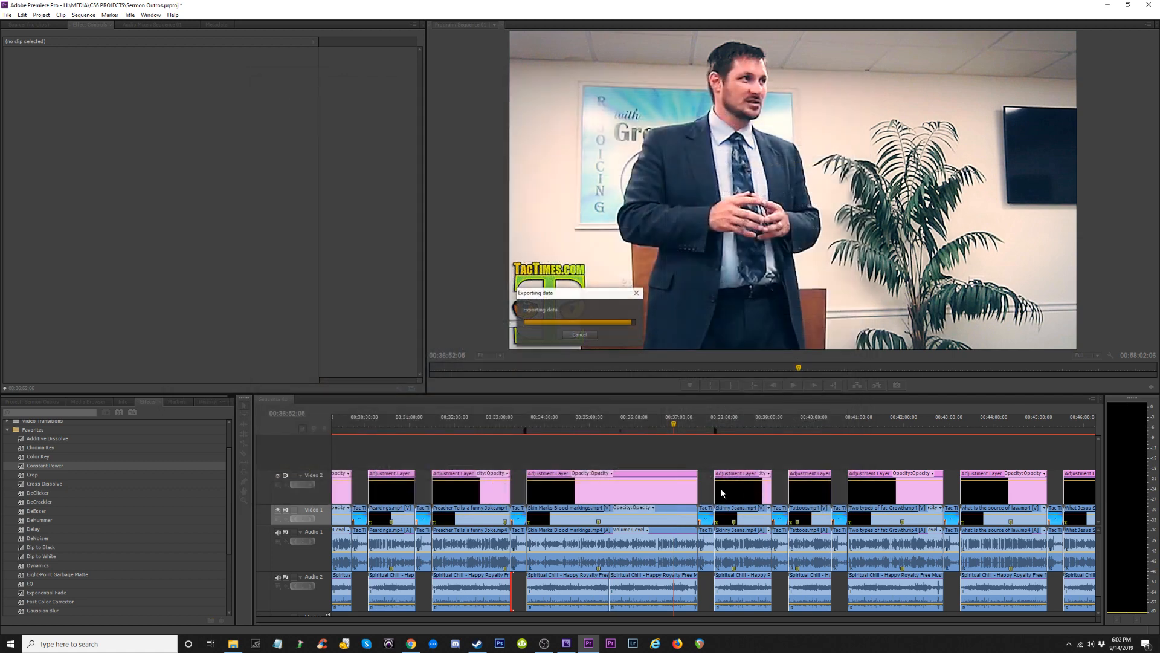
# Extend the work area's end past the Skinny Jeans outro to the start of the Tattoos clip.
pyautogui.click(715, 422)
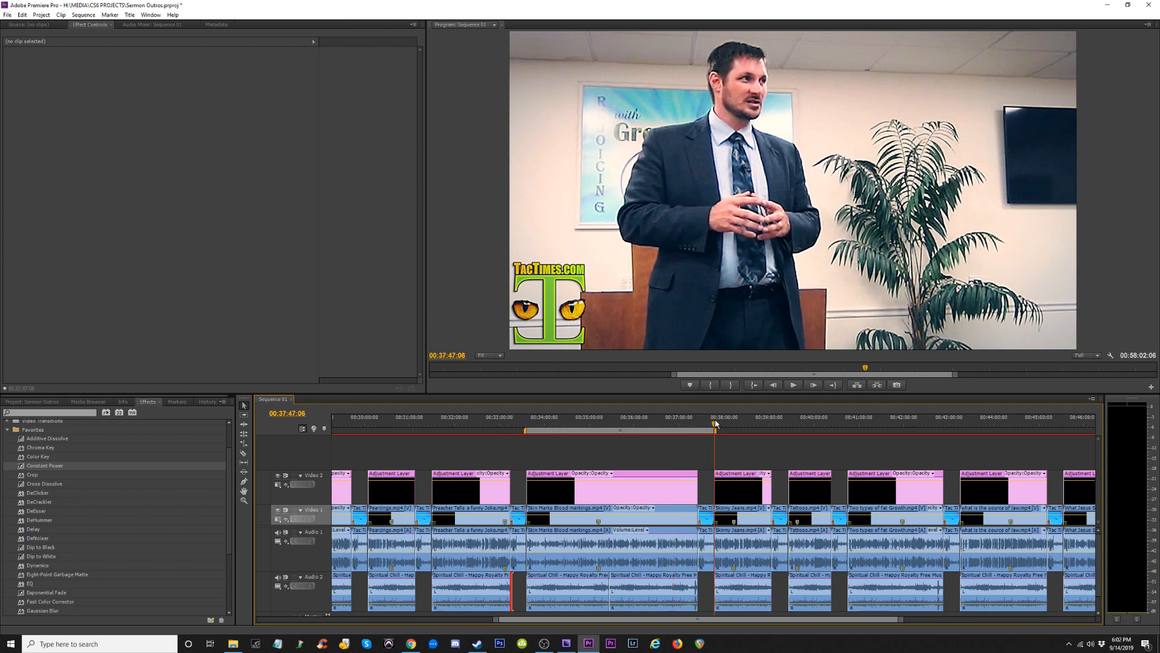
pyautogui.press('-')
pyautogui.press('-')
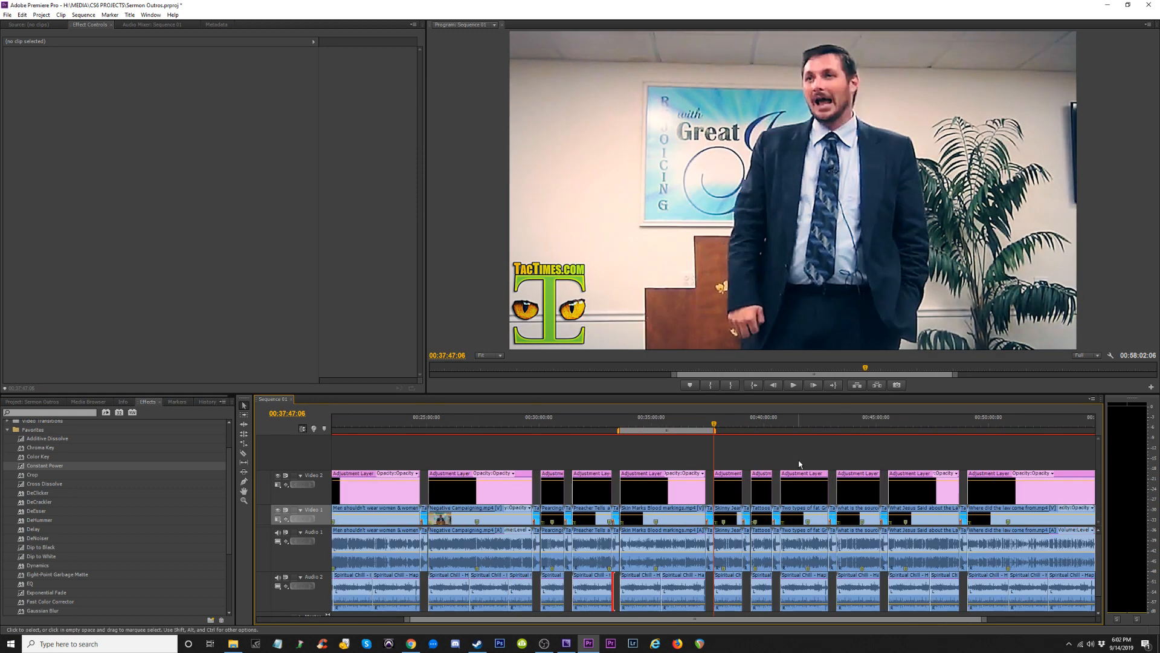
pyautogui.press('=')
pyautogui.press('=')
pyautogui.press('=')
pyautogui.press('=')
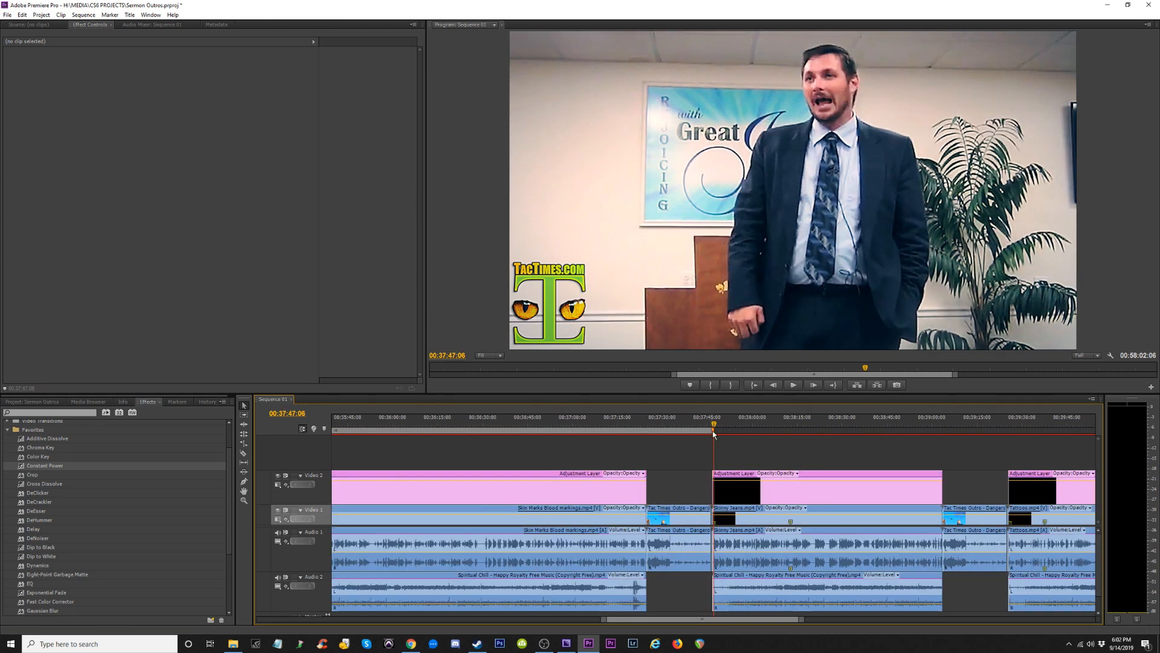
pyautogui.moveTo(785, 433); pyautogui.dragTo(1010, 450)
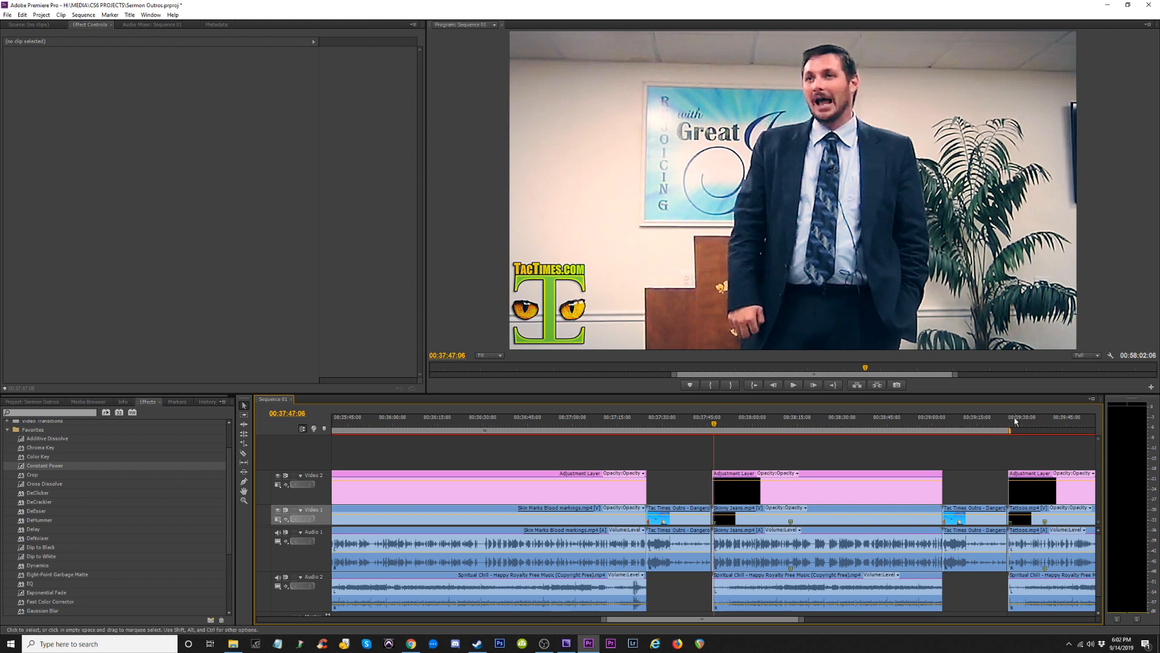
# Pull the work area's end back to the cut between the two static clips after the Skinny Jeans outro.
pyautogui.click(1008, 423)
pyautogui.press('=')
pyautogui.press('=')
pyautogui.press('=')
pyautogui.press('=')
pyautogui.press('=')
pyautogui.press('=')
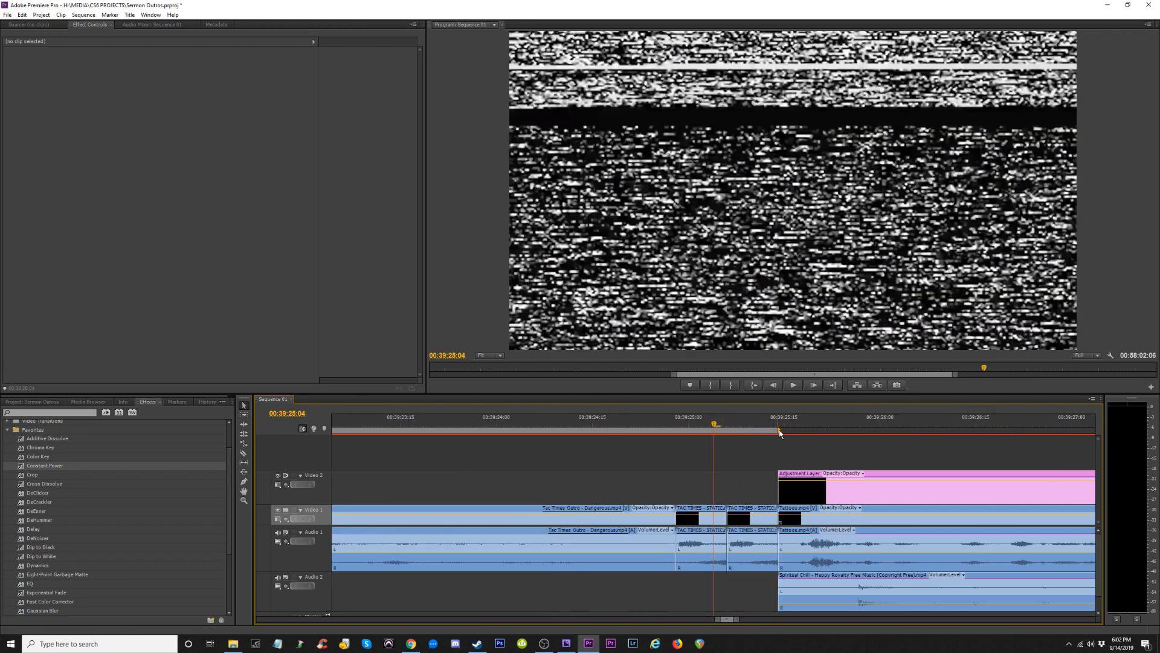
pyautogui.moveTo(778, 430); pyautogui.dragTo(730, 433)
# Move the work area's start to the static clips just before the Skinny Jeans segment.
pyautogui.press('-')
pyautogui.press('-')
pyautogui.press('-')
pyautogui.press('-')
pyautogui.press('-')
pyautogui.press('-')
pyautogui.press('-')
pyautogui.press('-')
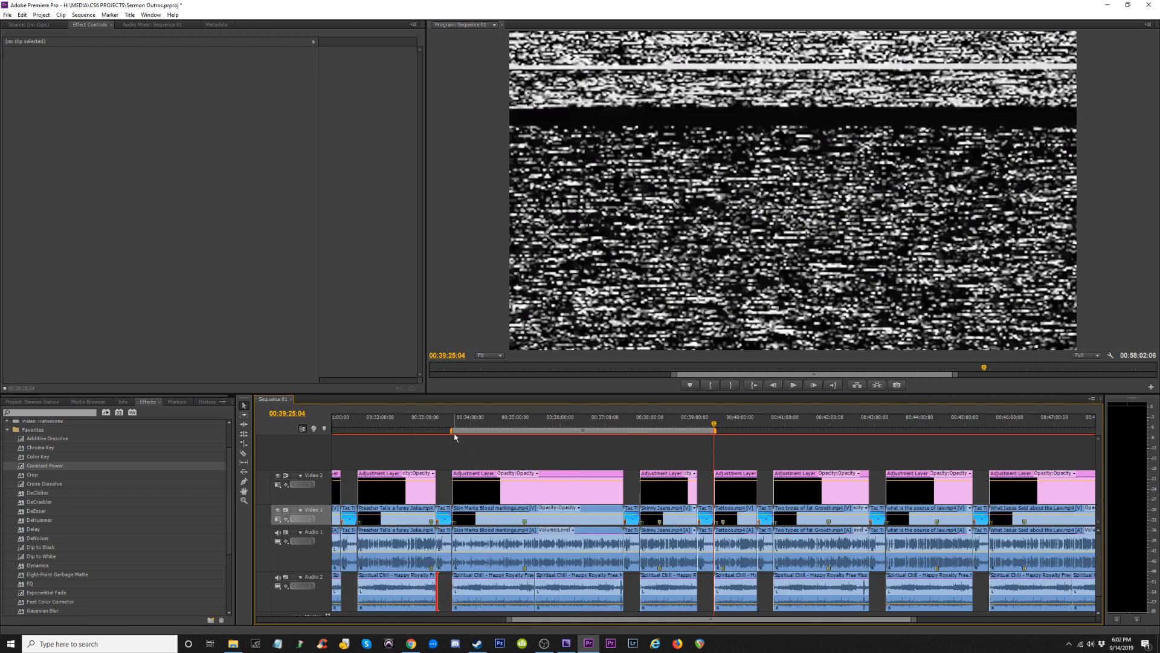
pyautogui.moveTo(452, 431); pyautogui.dragTo(637, 438)
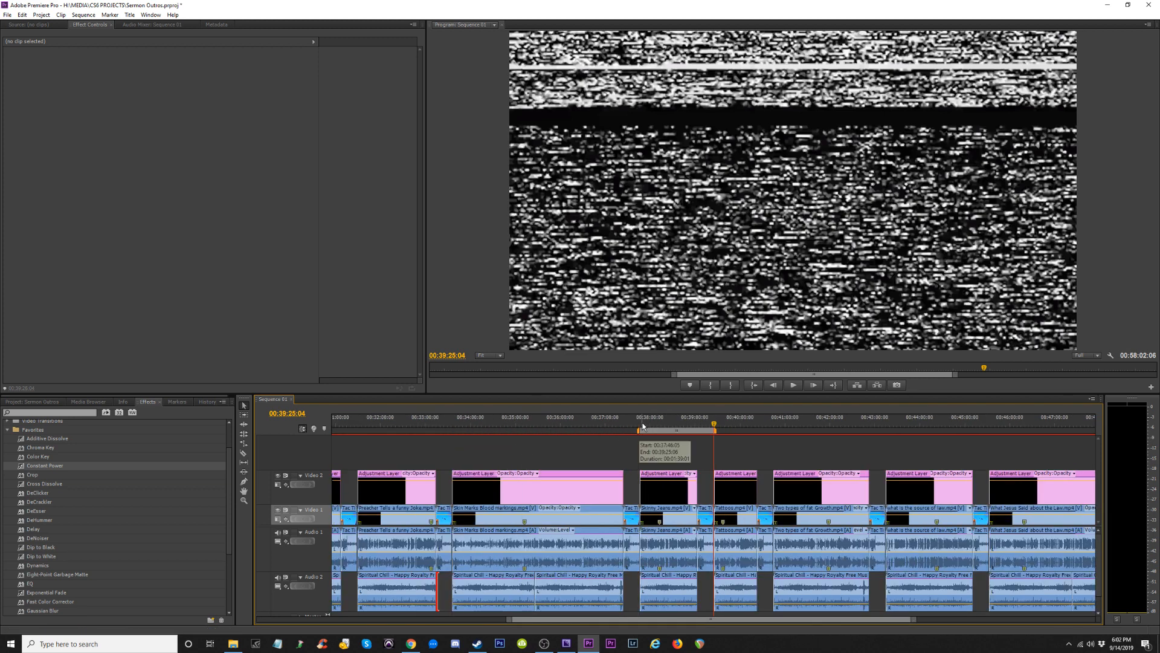
# Fine-tune the work area's start to the cut between the two static clips before the Skinny Jeans clip.
pyautogui.click(639, 419)
pyautogui.press('=')
pyautogui.press('=')
pyautogui.press('=')
pyautogui.press('=')
pyautogui.press('=')
pyautogui.press('=')
pyautogui.press('=')
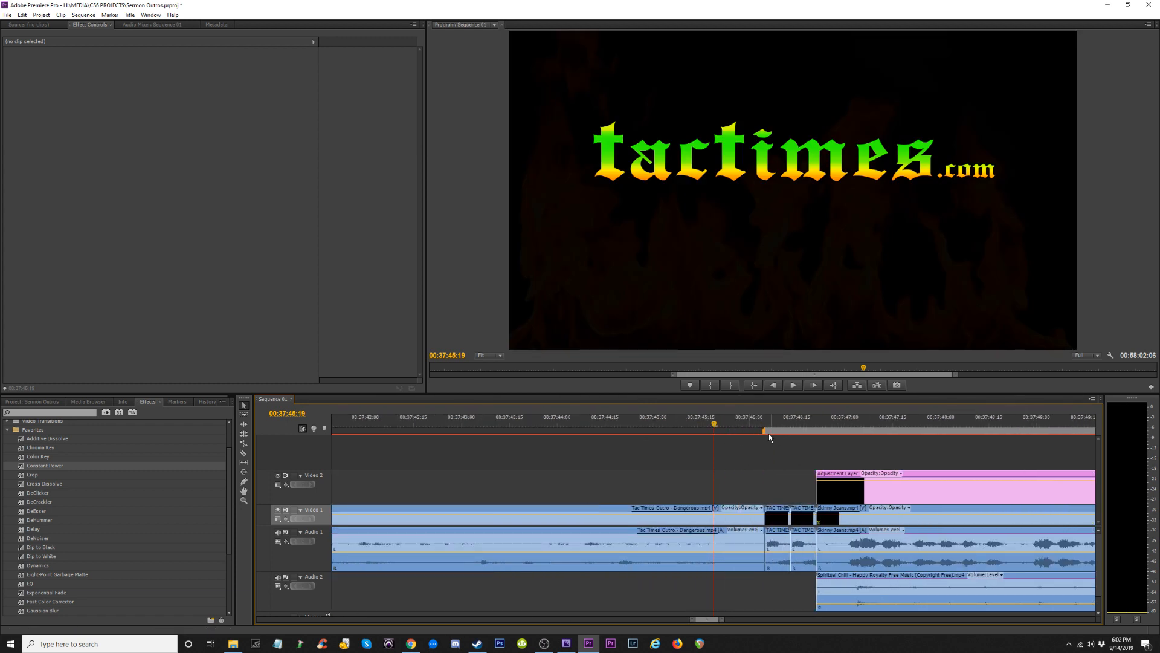
pyautogui.moveTo(769, 434); pyautogui.dragTo(772, 431)
# Check the work area's span from the Skinny Jeans segment through its outro.
pyautogui.press('-')
pyautogui.press('-')
pyautogui.press('-')
pyautogui.press('-')
pyautogui.press('-')
pyautogui.press('-')
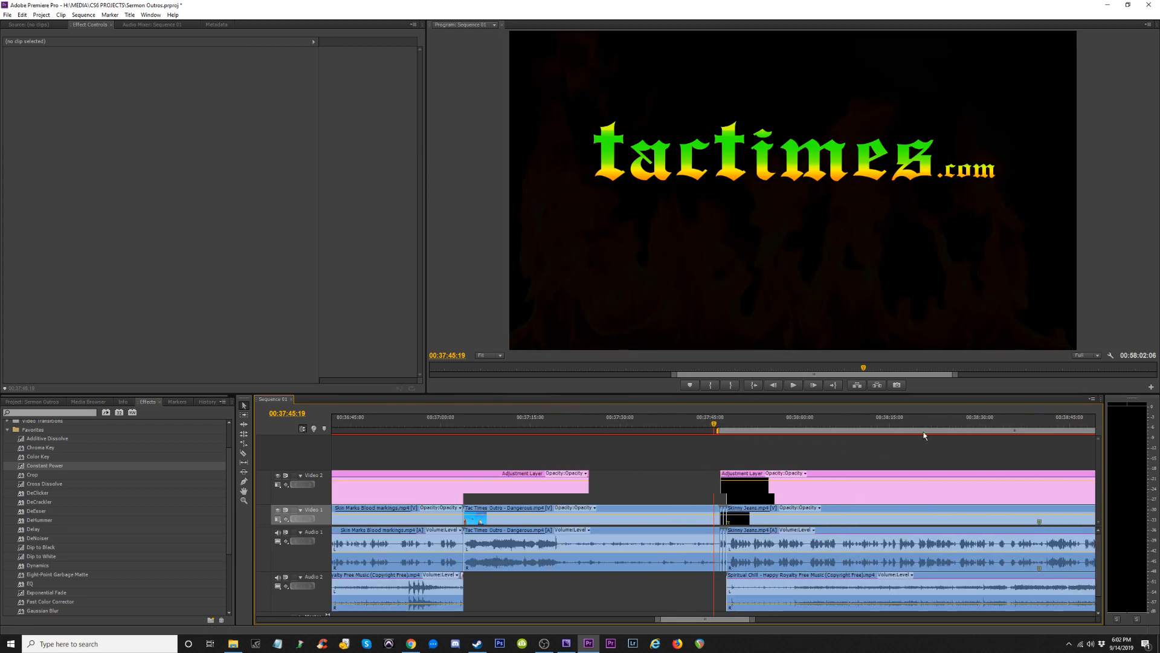
pyautogui.click(849, 423)
pyautogui.press('=')
pyautogui.press('=')
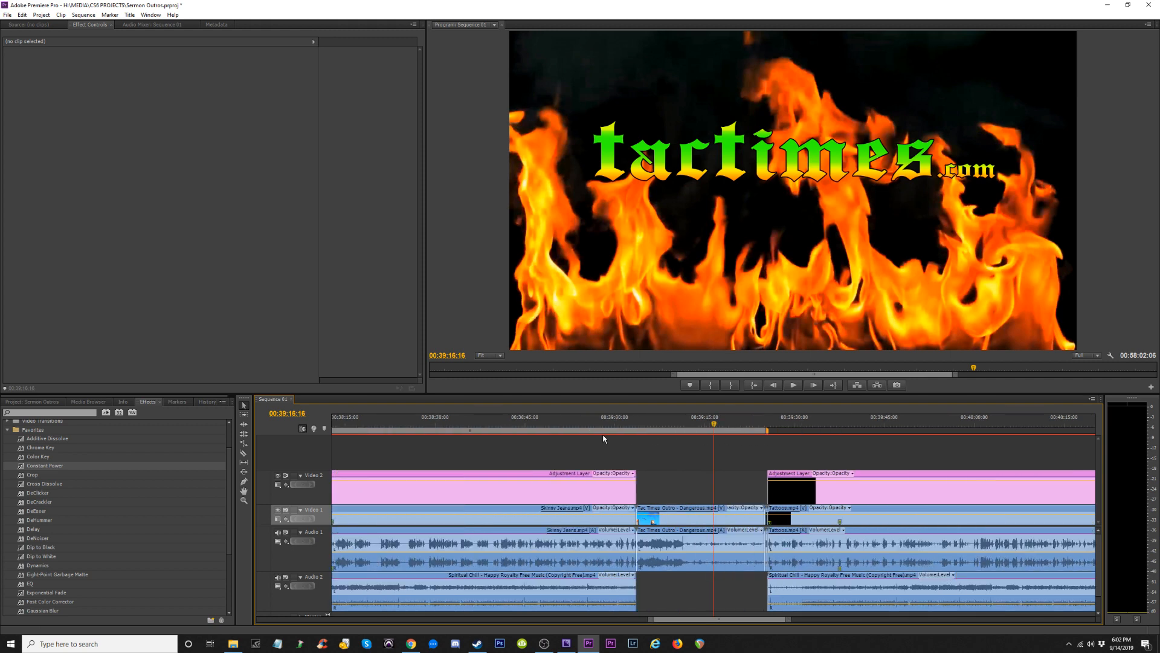
pyautogui.press('-')
# Play the Skinny Jeans segment from the work area's start and recheck its opening static clips.
pyautogui.click(441, 422)
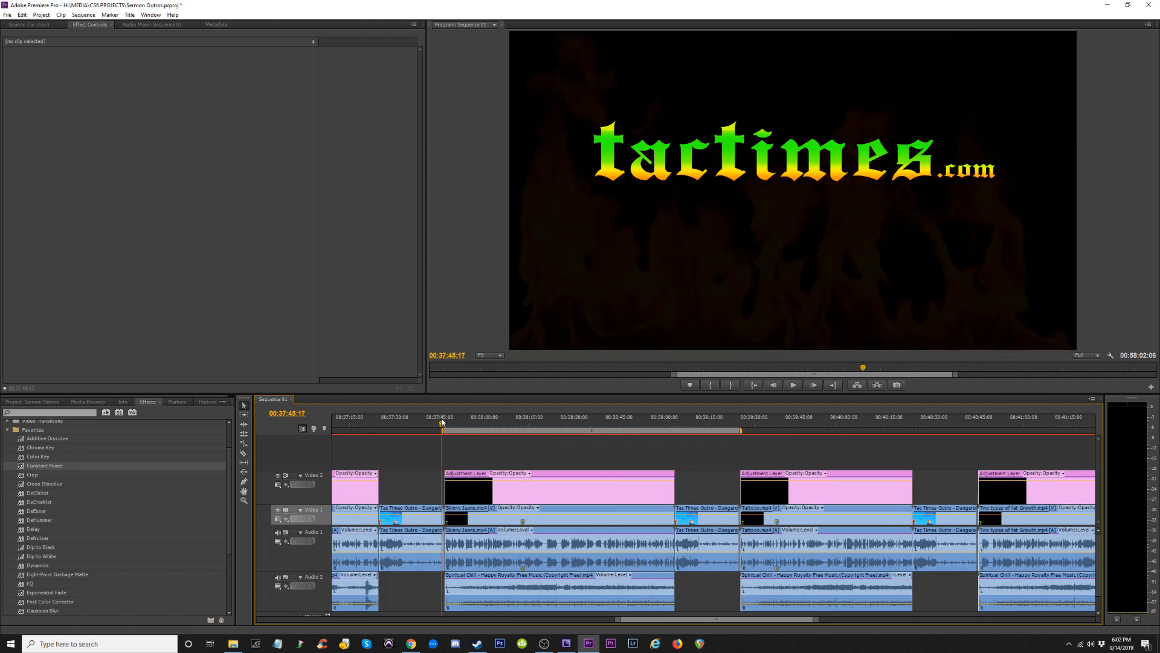
pyautogui.press('space')
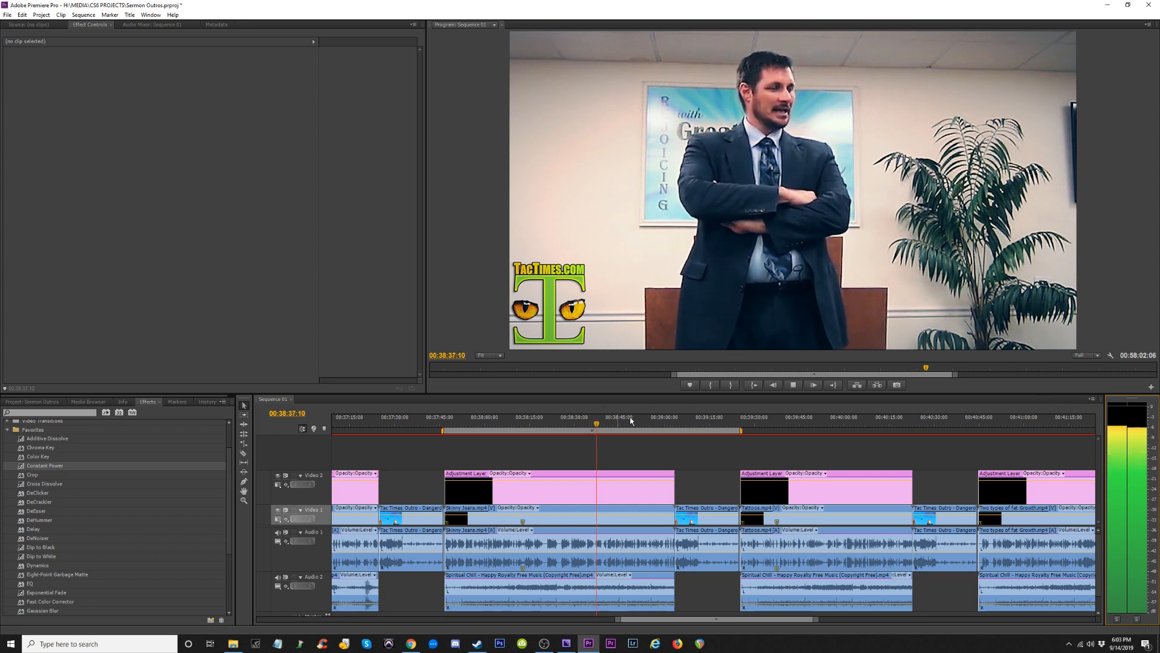
pyautogui.click(444, 423)
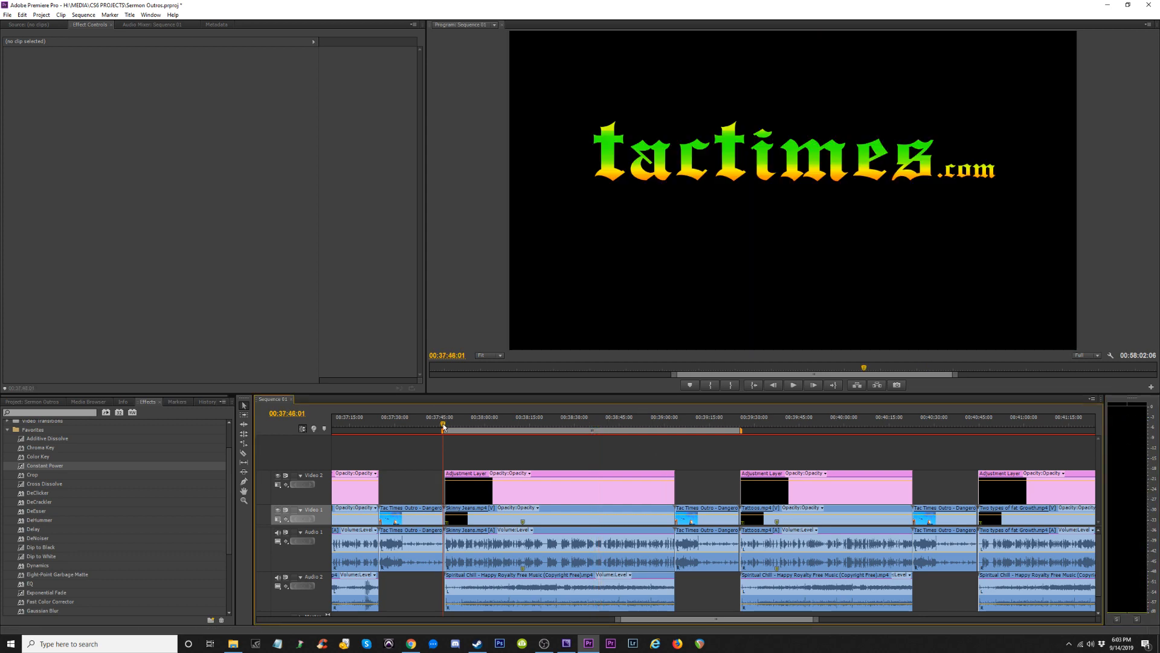
pyautogui.press('=')
pyautogui.press('=')
pyautogui.press('=')
pyautogui.press('=')
pyautogui.press('-')
pyautogui.press('-')
pyautogui.press('-')
pyautogui.press('-')
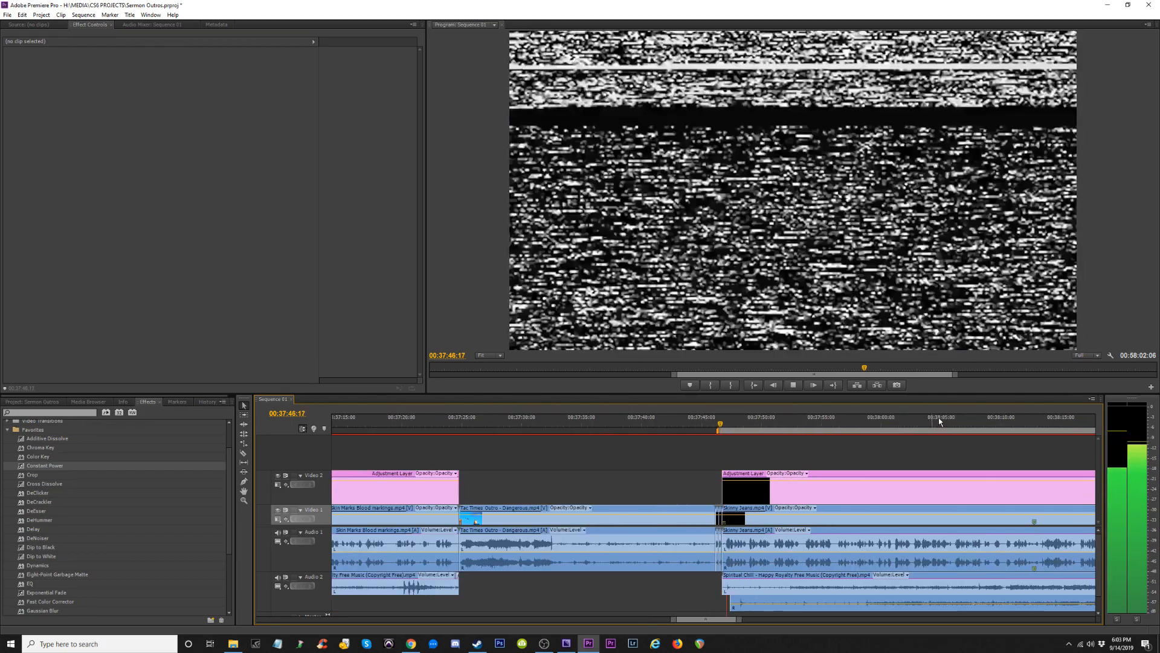
# Play the cut into the Skinny Jeans outro, then add a Constant Power fade to the music's end and extend the music slightly into the outro.
pyautogui.click(943, 426)
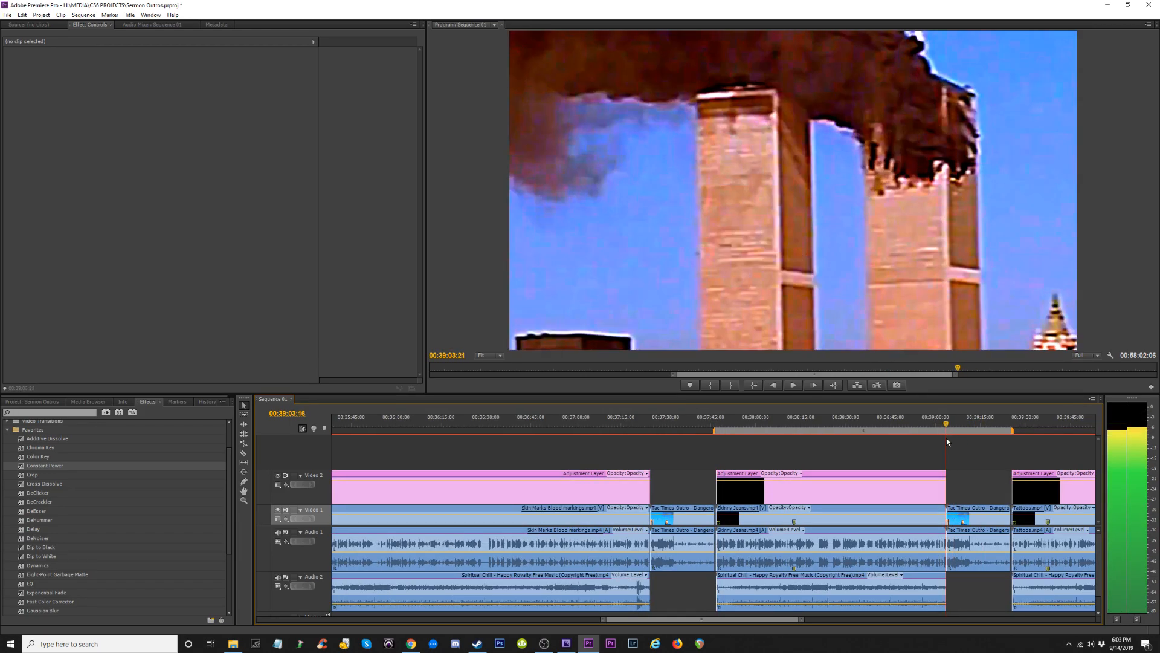
pyautogui.press('space')
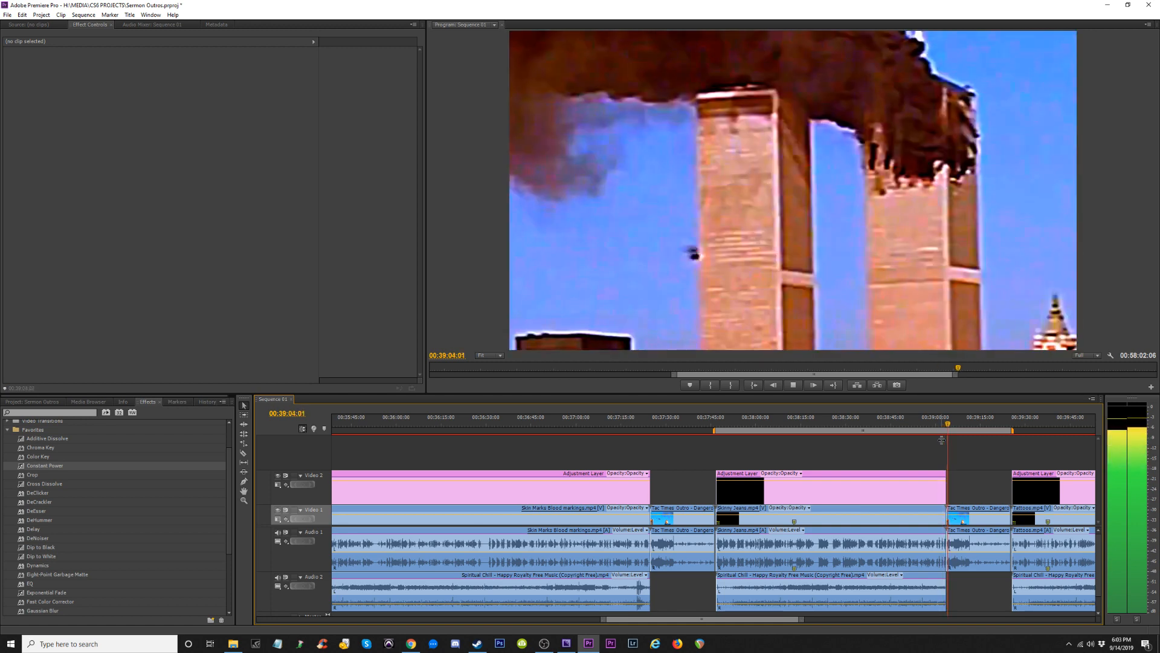
pyautogui.press('=')
pyautogui.press('=')
pyautogui.press('=')
pyautogui.press('space')
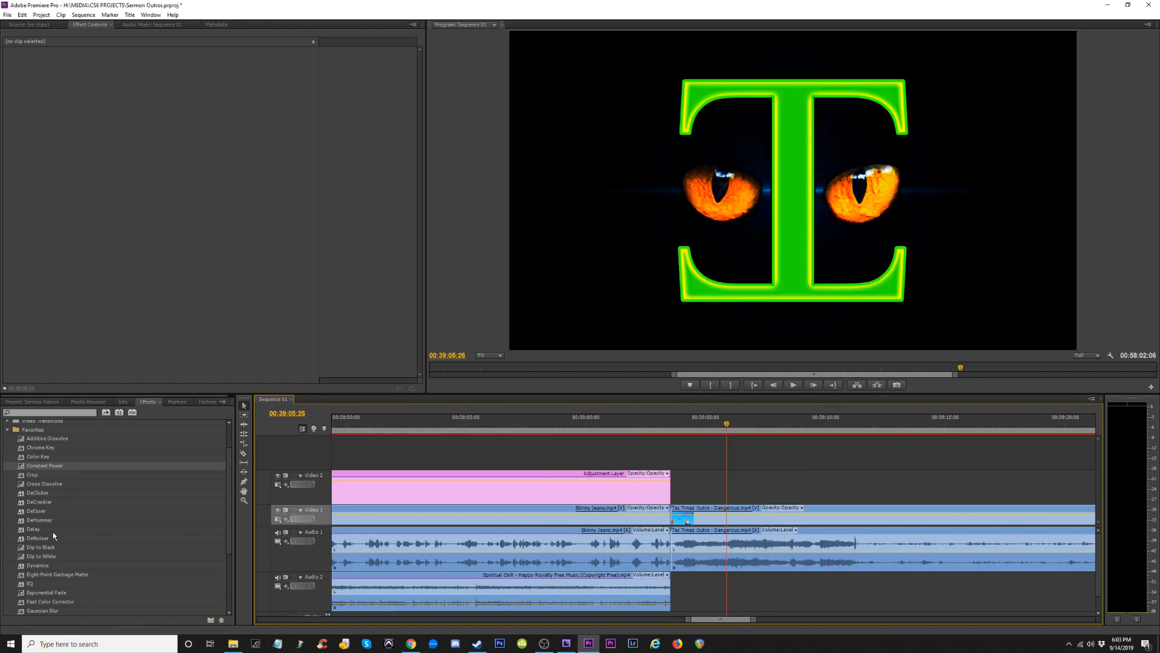
pyautogui.moveTo(42, 466); pyautogui.dragTo(561, 554)
pyautogui.moveTo(654, 589); pyautogui.dragTo(682, 590)
pyautogui.click(661, 428)
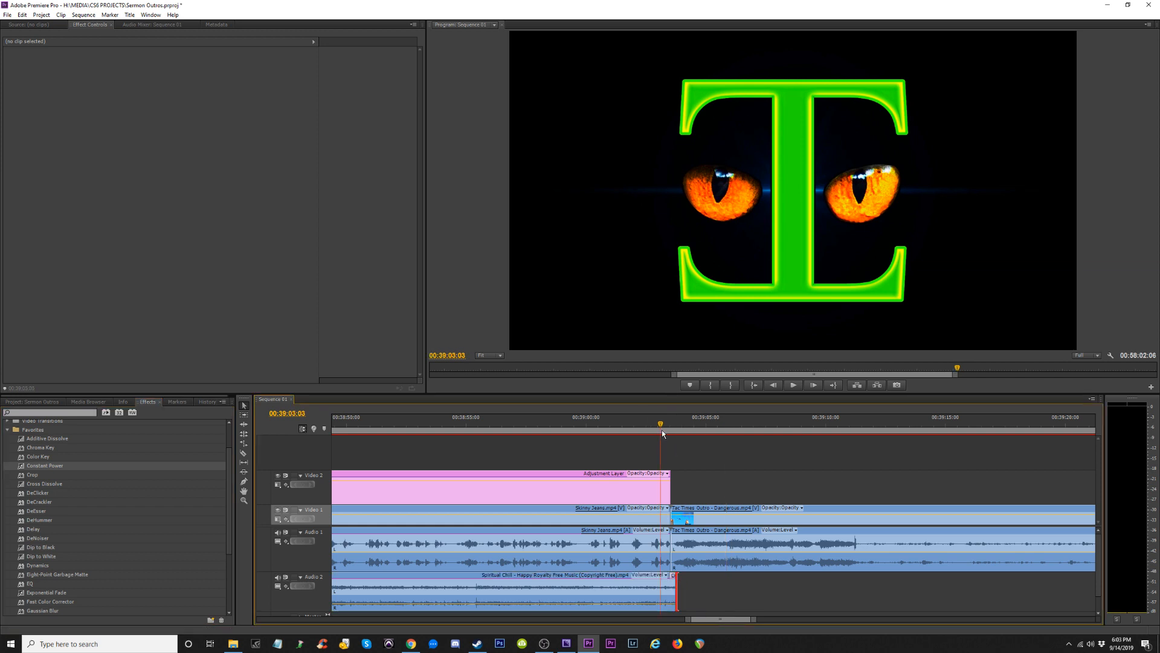
# Examine the work area's end at the static clips between the Skinny Jeans outro and the Tattoos clip.
pyautogui.press('-')
pyautogui.press('-')
pyautogui.click(837, 425)
pyautogui.press('=')
pyautogui.press('=')
pyautogui.press('=')
pyautogui.press('=')
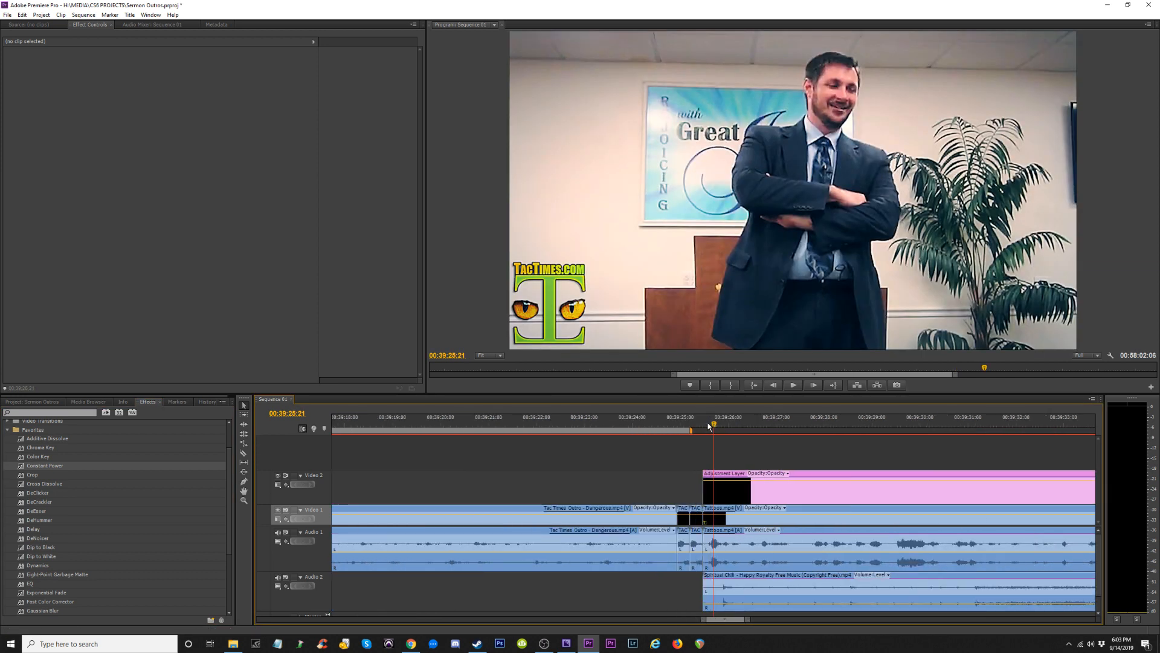
pyautogui.press('-')
pyautogui.press('-')
pyautogui.press('-')
pyautogui.press('-')
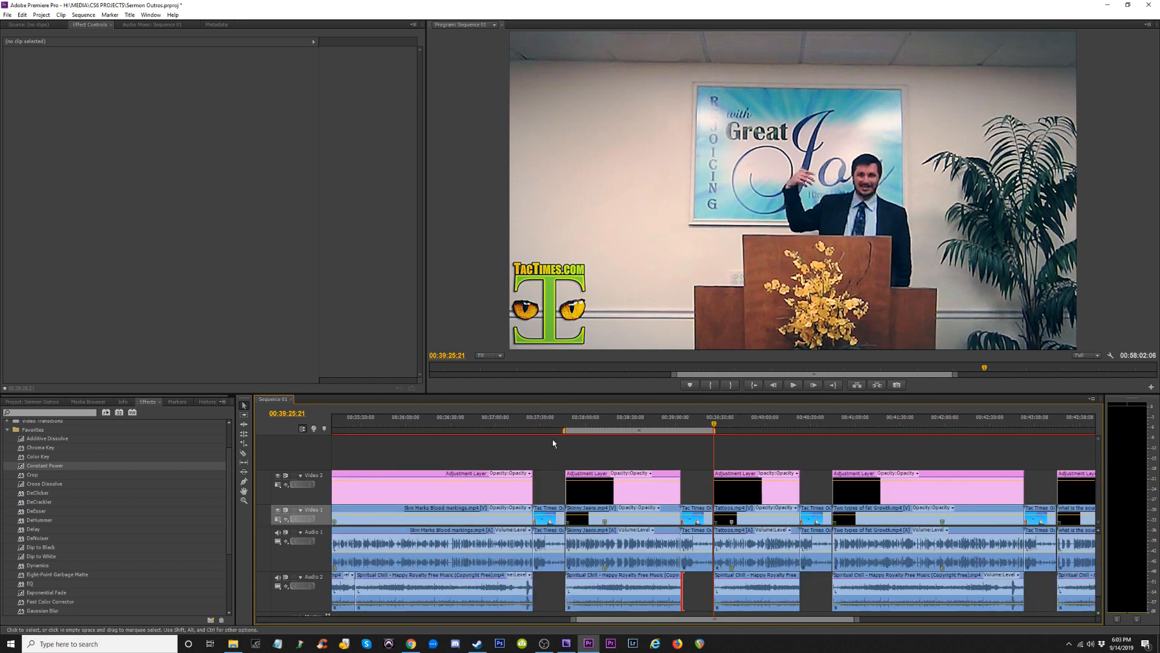
# Name the work area export "Preacher Bashes on Men Who Wear Skinny Jeans" and send it to the render queue.
pyautogui.click(613, 426)
pyautogui.hotkey('ctrl', 'm')
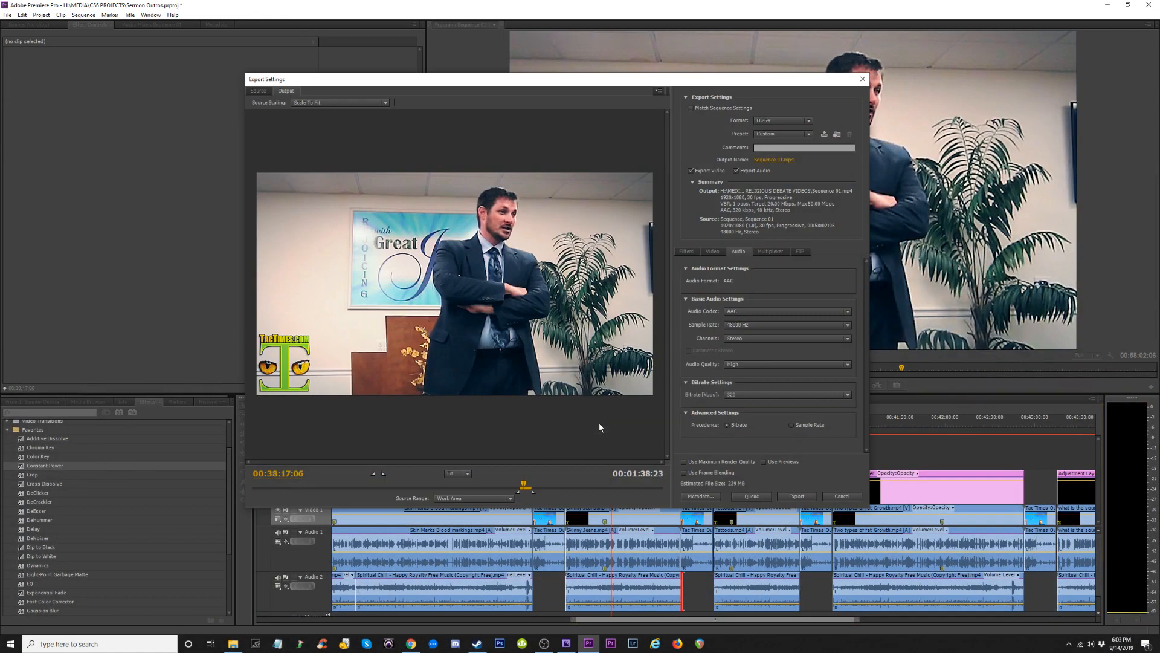
pyautogui.click(779, 161)
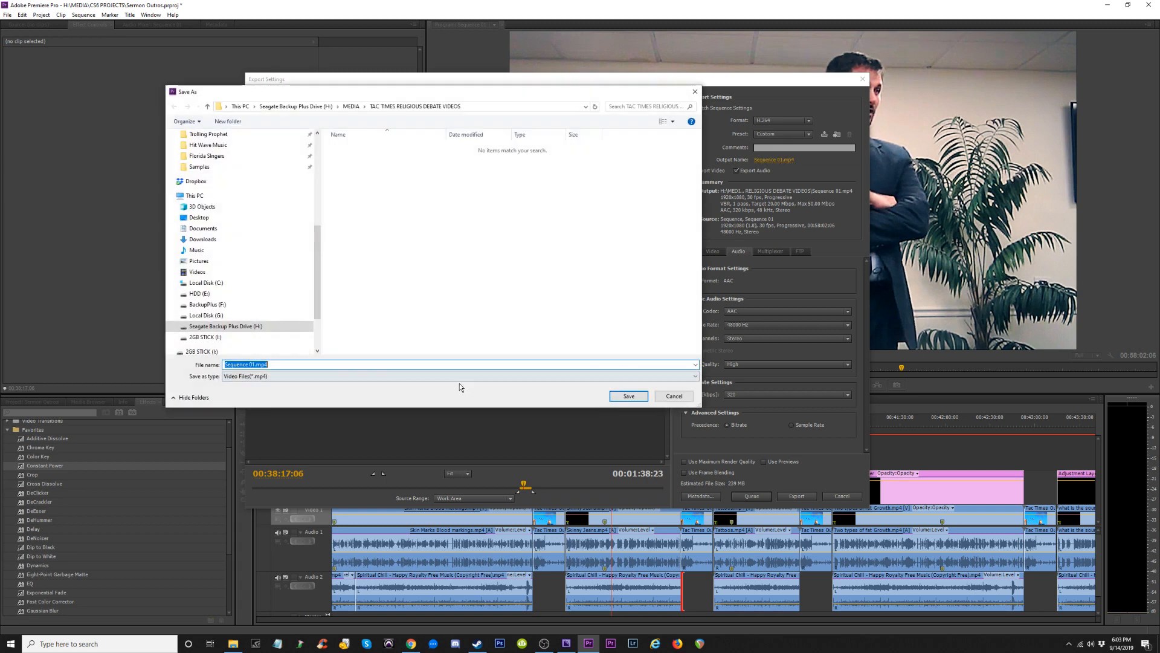
pyautogui.write('Preac')
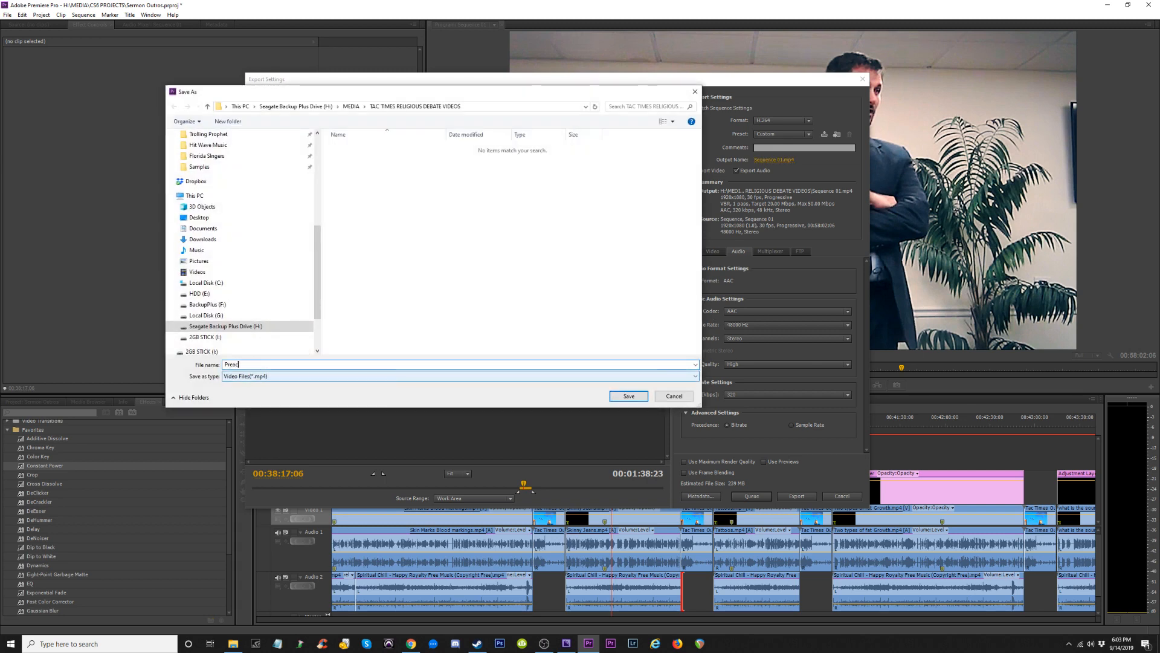
pyautogui.write('her Bashes on Men Who Wear Skinny Jeans')
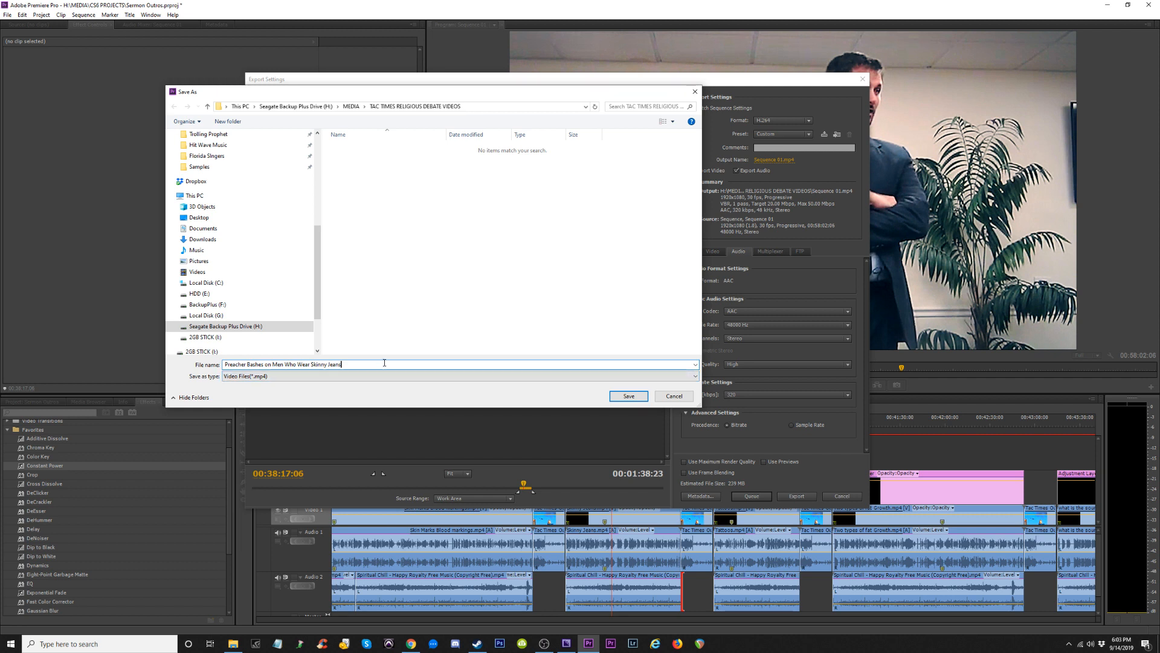
pyautogui.click(630, 396)
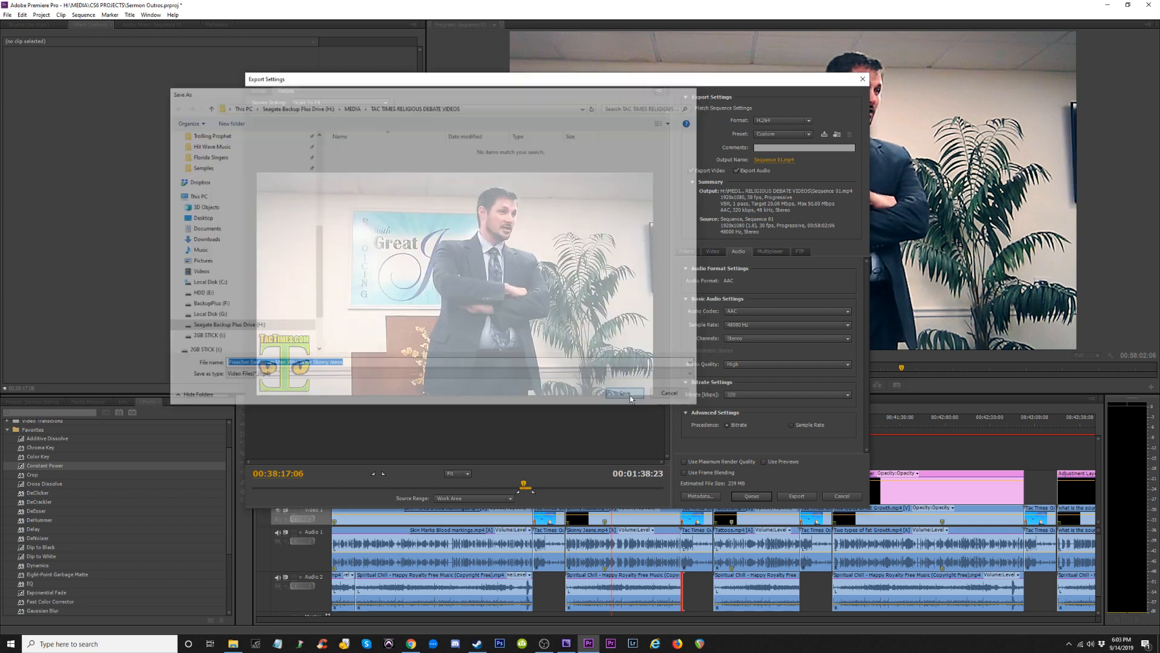
pyautogui.click(752, 497)
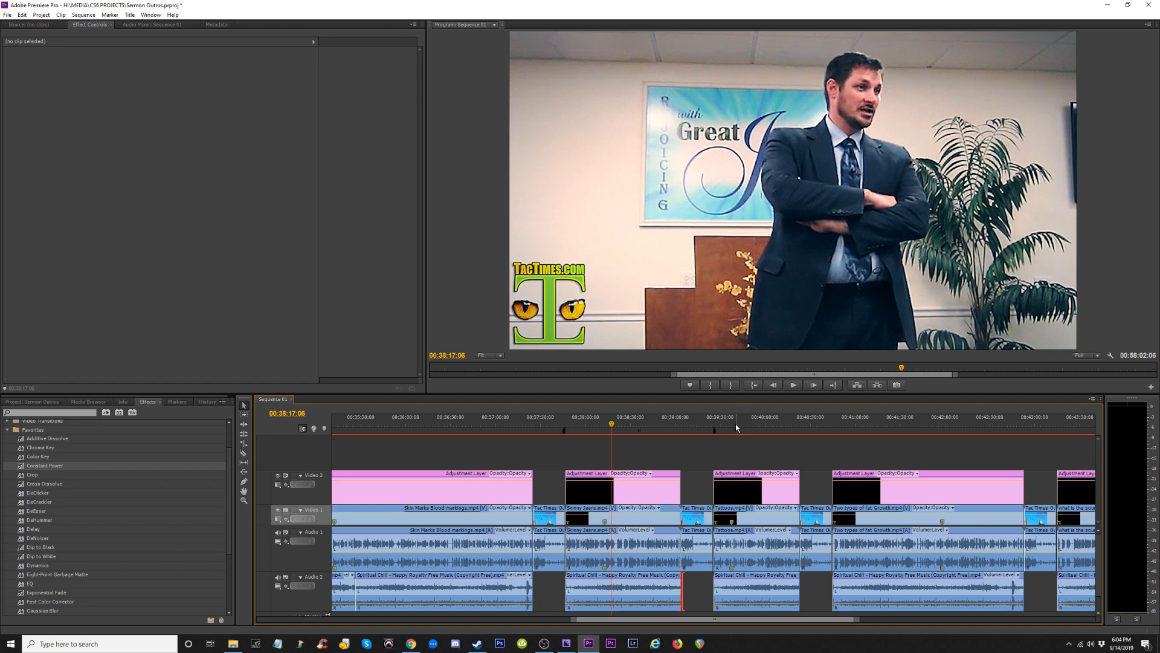
# Extend the work area's end to the cut between the two static clips after the Tattoos outro.
pyautogui.moveTo(731, 424); pyautogui.dragTo(835, 431)
pyautogui.click(833, 423)
pyautogui.press('=')
pyautogui.press('=')
pyautogui.press('=')
pyautogui.press('=')
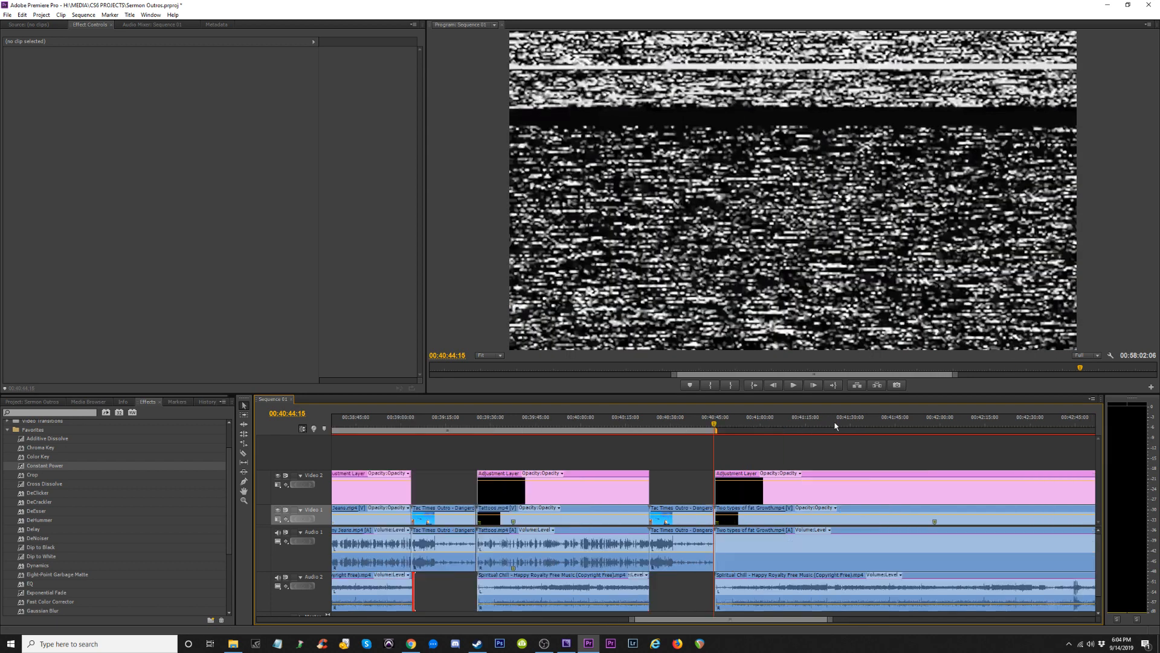
pyautogui.press('=')
pyautogui.press('=')
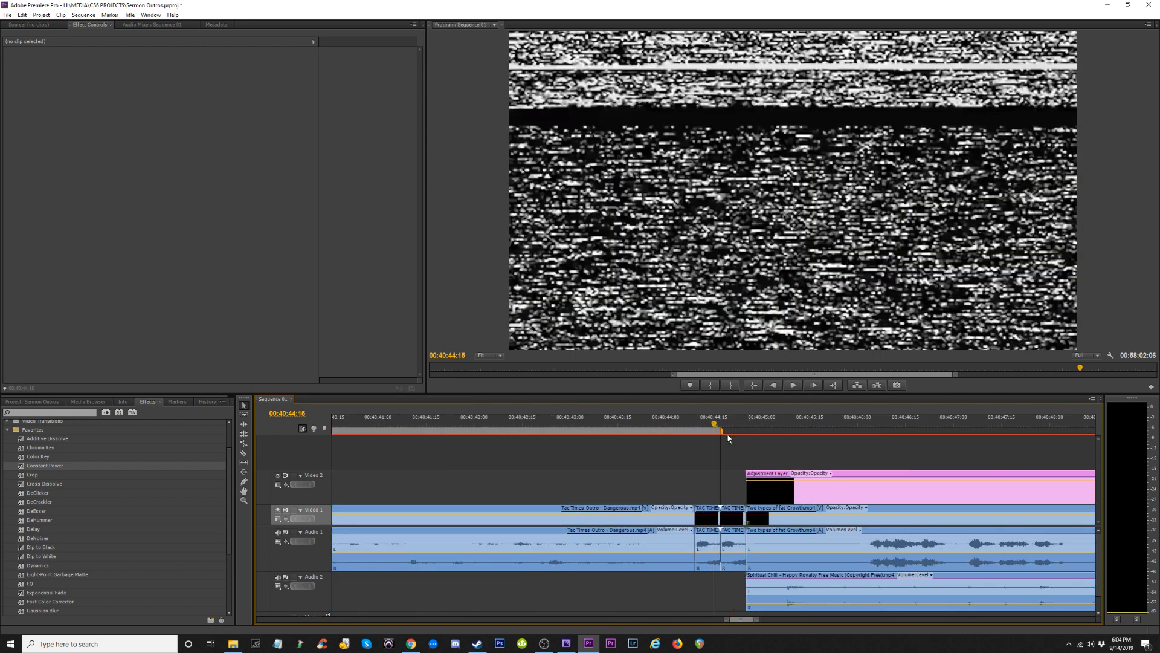
# Add a Constant Power fade to the end of the Tattoos music, extend the music slightly into the outro, and play the transition.
pyautogui.press('-')
pyautogui.press('-')
pyautogui.press('-')
pyautogui.press('-')
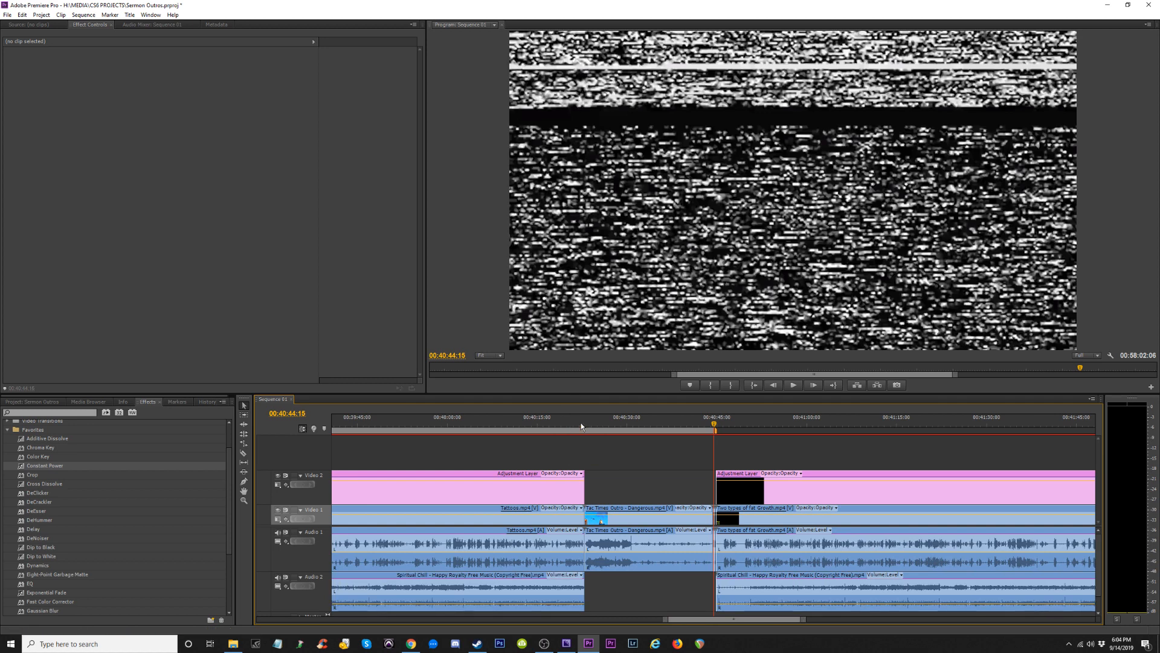
pyautogui.click(583, 423)
pyautogui.press('=')
pyautogui.press('=')
pyautogui.press('=')
pyautogui.press('=')
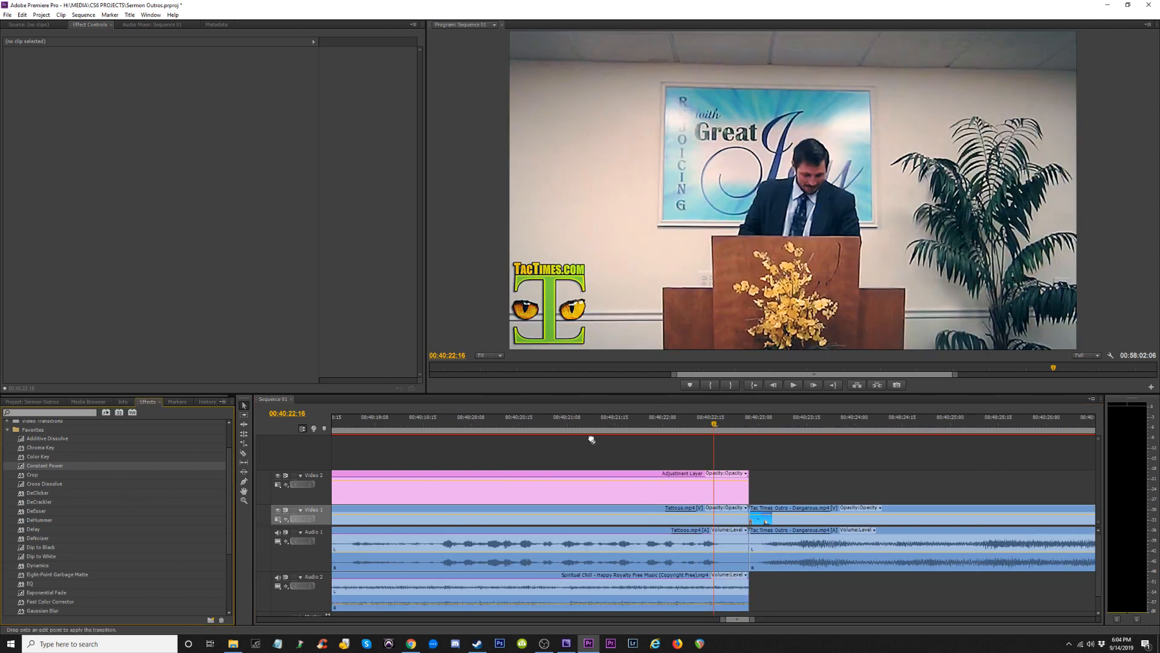
pyautogui.moveTo(758, 582); pyautogui.dragTo(757, 583)
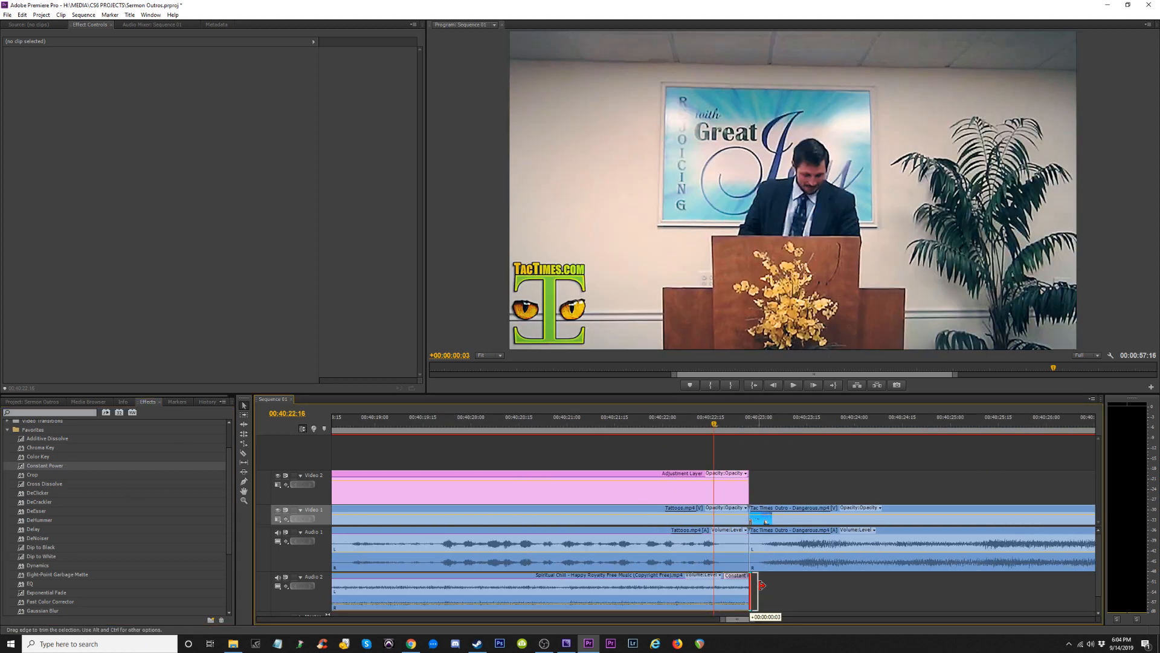
pyautogui.press('space')
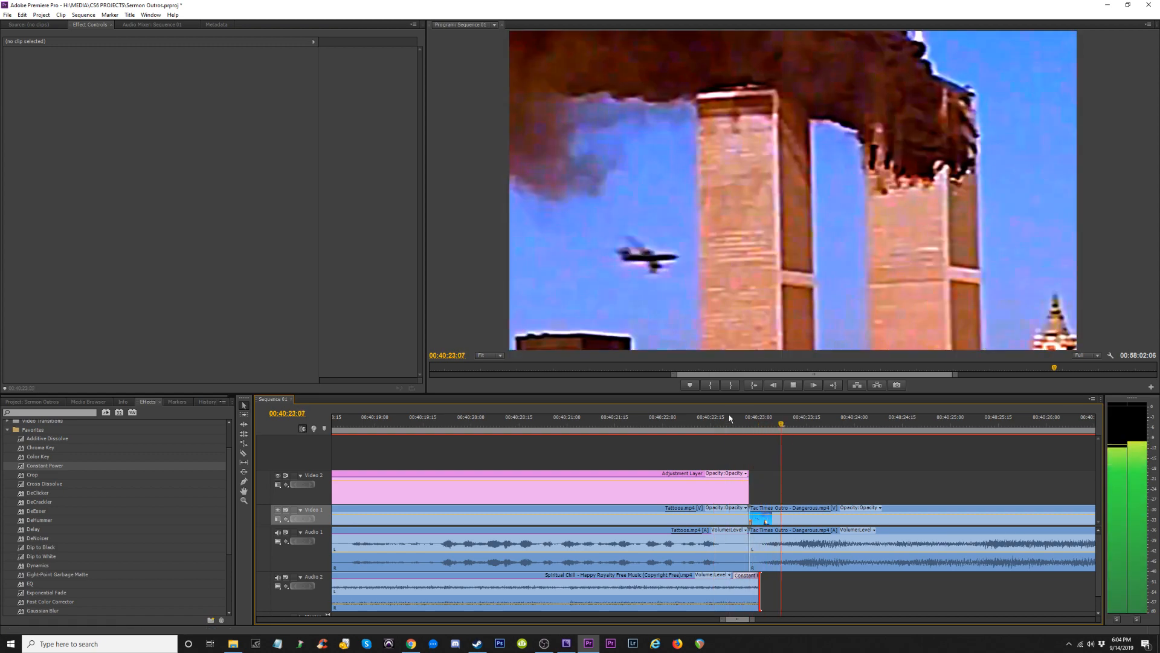
# Place the playhead at the cut between the two static clips just before the Tattoos clip.
pyautogui.press('-')
pyautogui.press('-')
pyautogui.press('-')
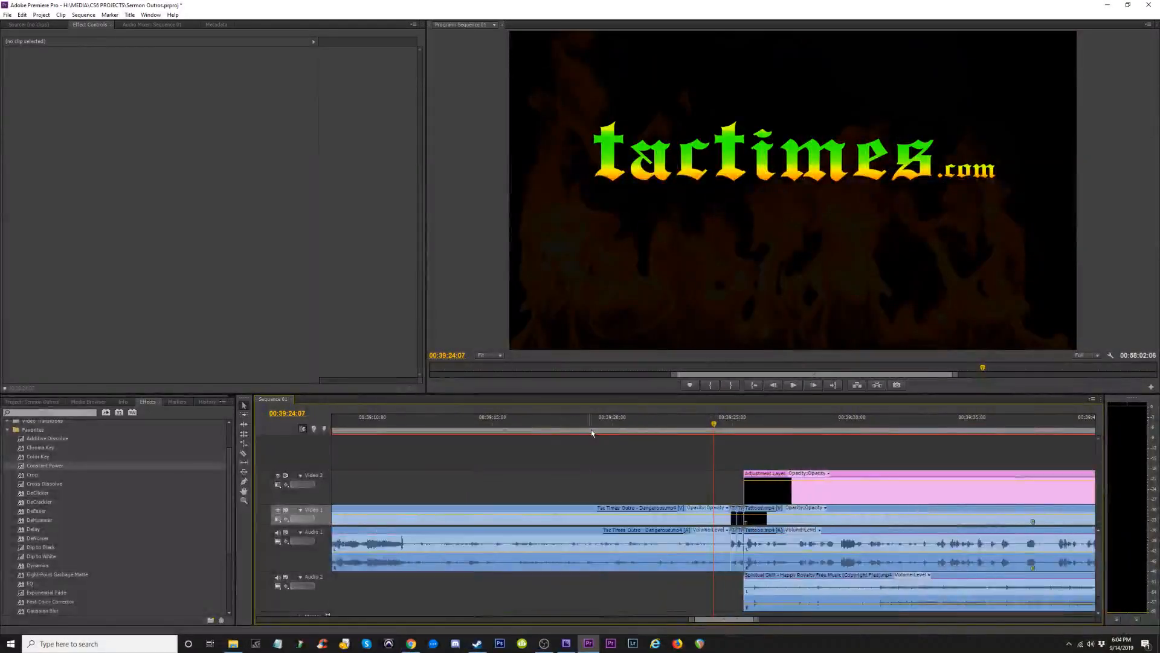
pyautogui.press('=')
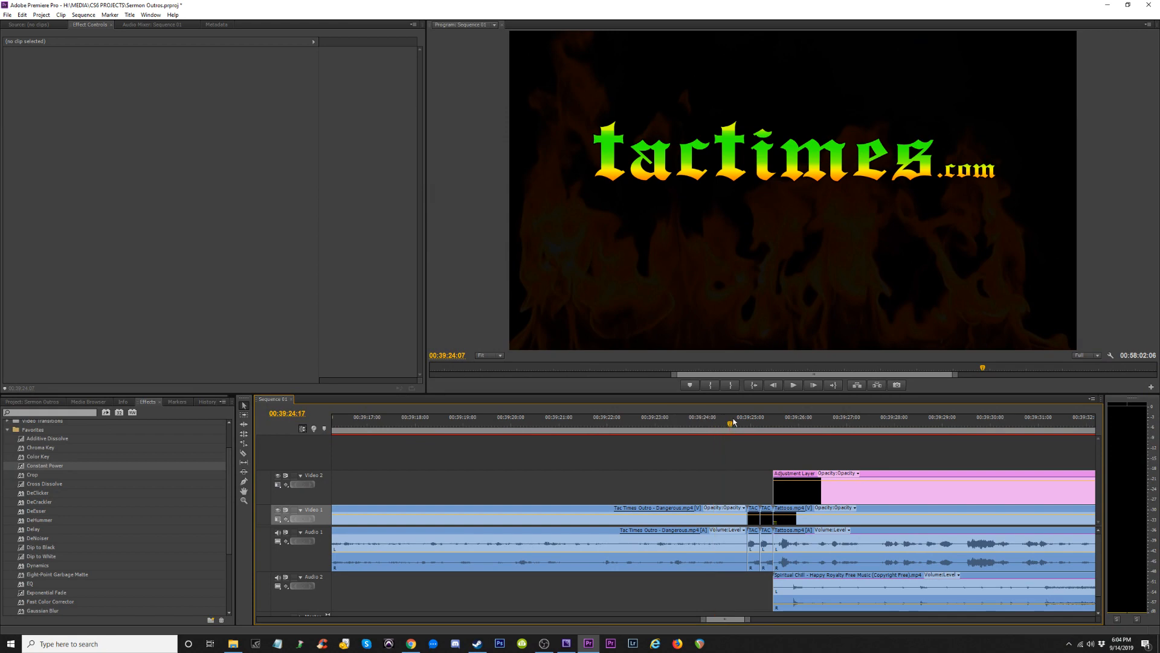
pyautogui.moveTo(734, 422); pyautogui.dragTo(757, 422)
# Move the work area's start from the Skinny Jeans clip to the playhead at the cut between the static clips before Tattoos.
pyautogui.press('-')
pyautogui.press('-')
pyautogui.press('-')
pyautogui.press('-')
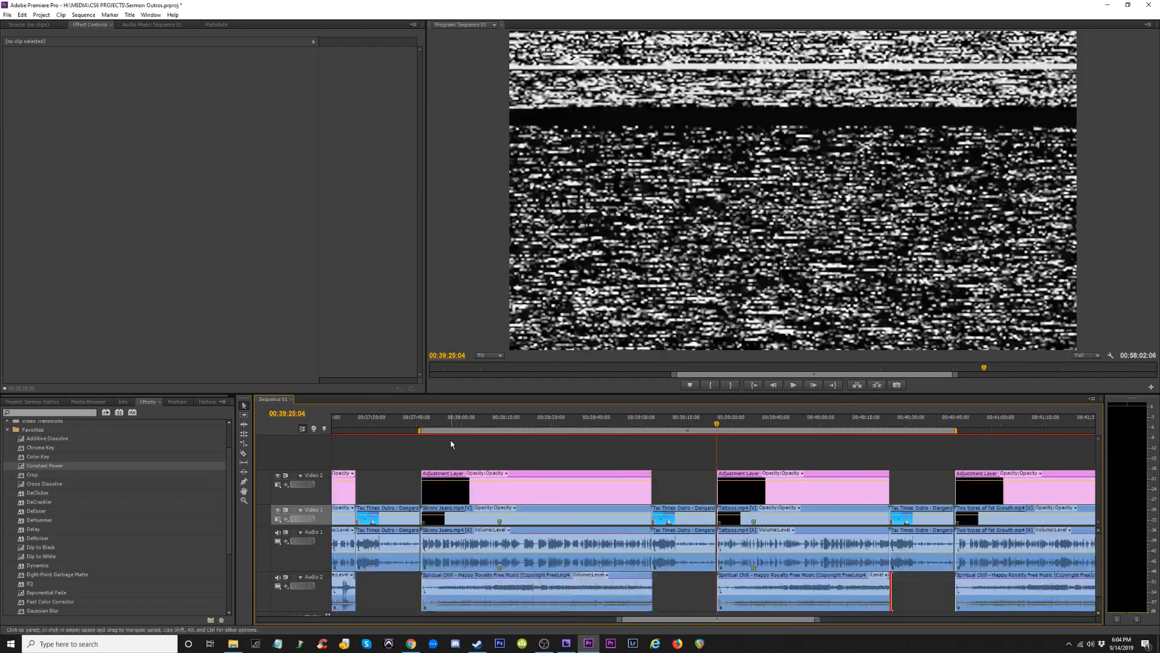
pyautogui.press('-')
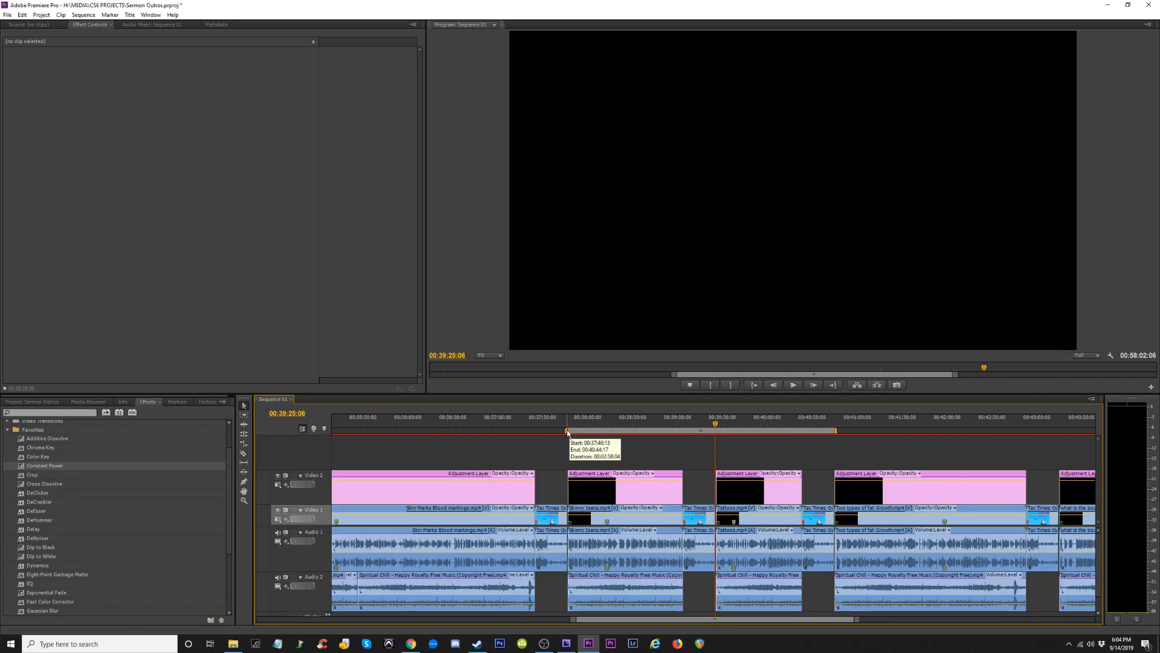
pyautogui.moveTo(567, 430); pyautogui.dragTo(662, 431)
pyautogui.press('=')
pyautogui.press('=')
pyautogui.press('=')
pyautogui.press('=')
pyautogui.press('=')
pyautogui.press('=')
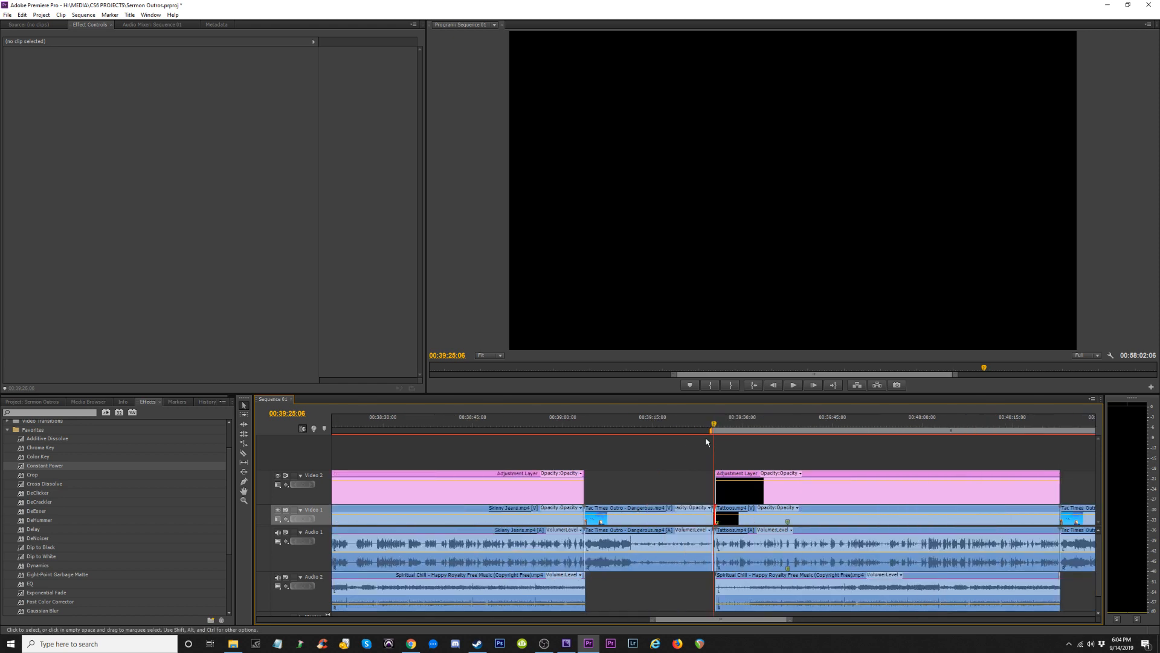
pyautogui.moveTo(688, 430); pyautogui.dragTo(715, 431)
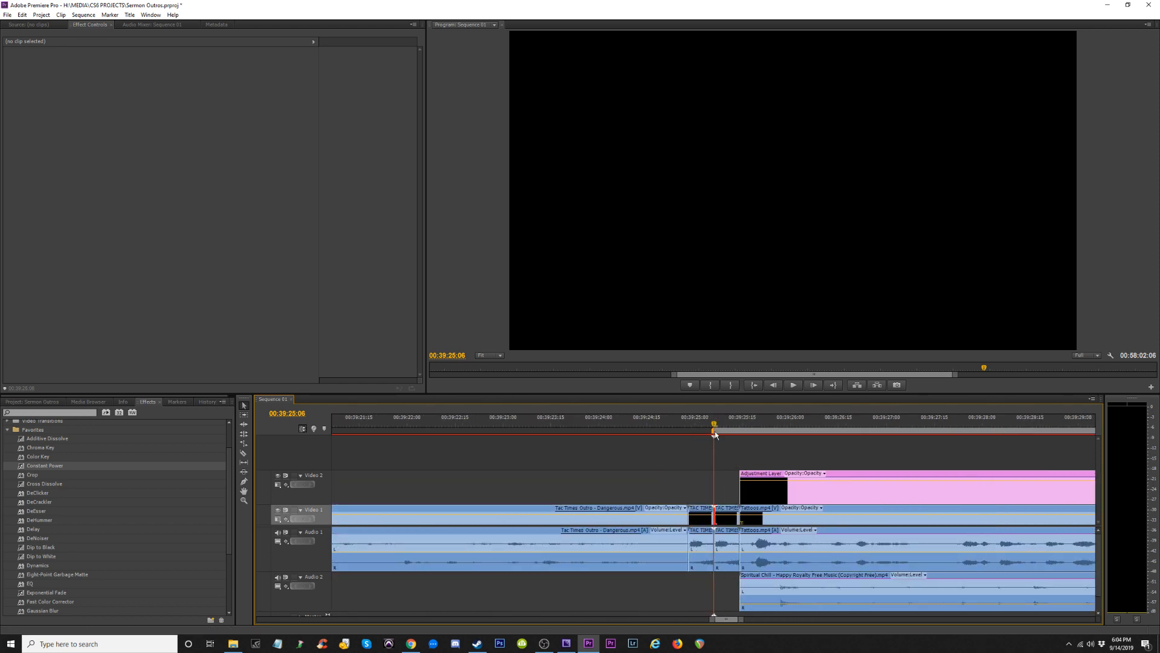
# Play the Tattoos segment from the work area's start into its outro.
pyautogui.press('space')
pyautogui.press('-')
pyautogui.press('-')
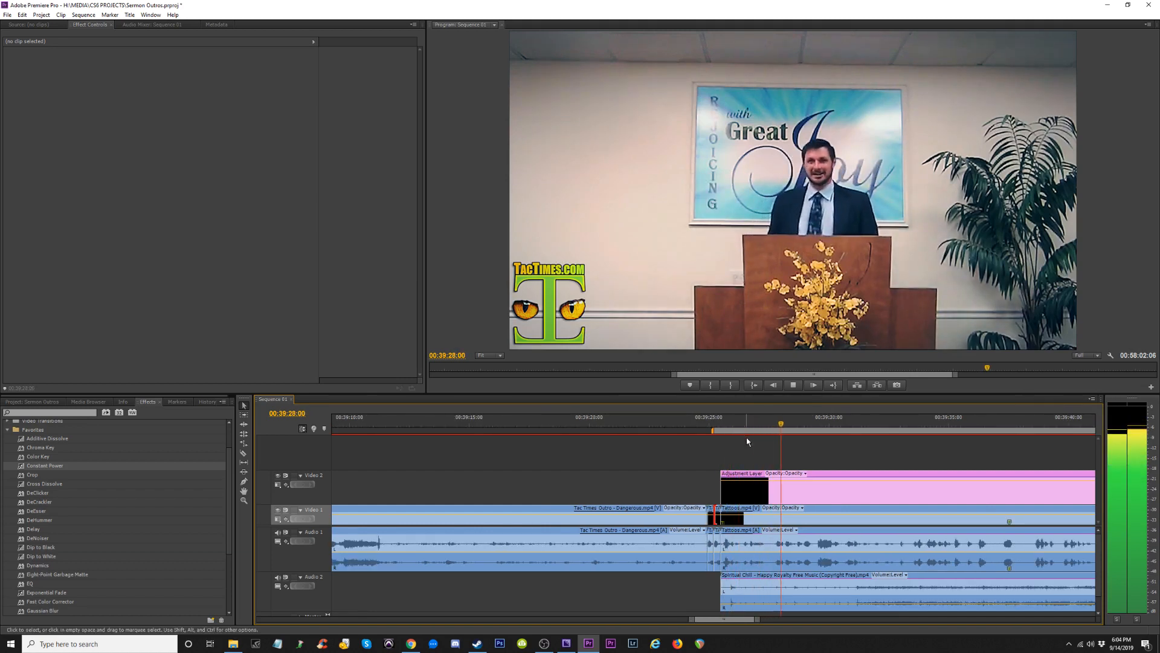
pyautogui.press('-')
pyautogui.press('-')
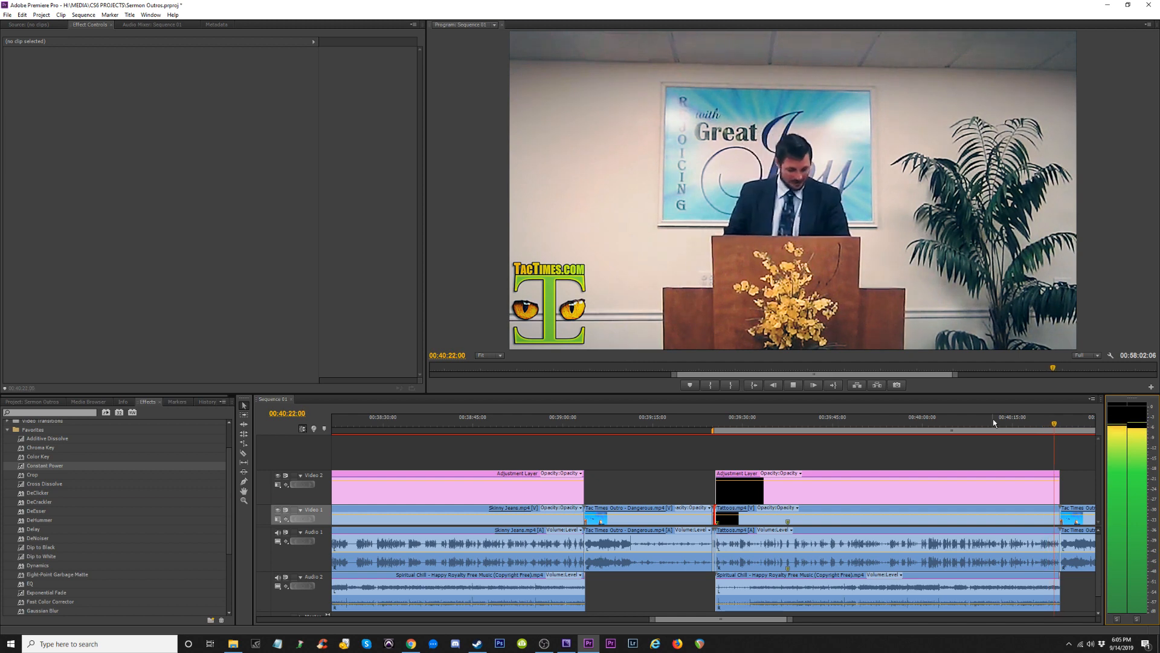
pyautogui.press('space')
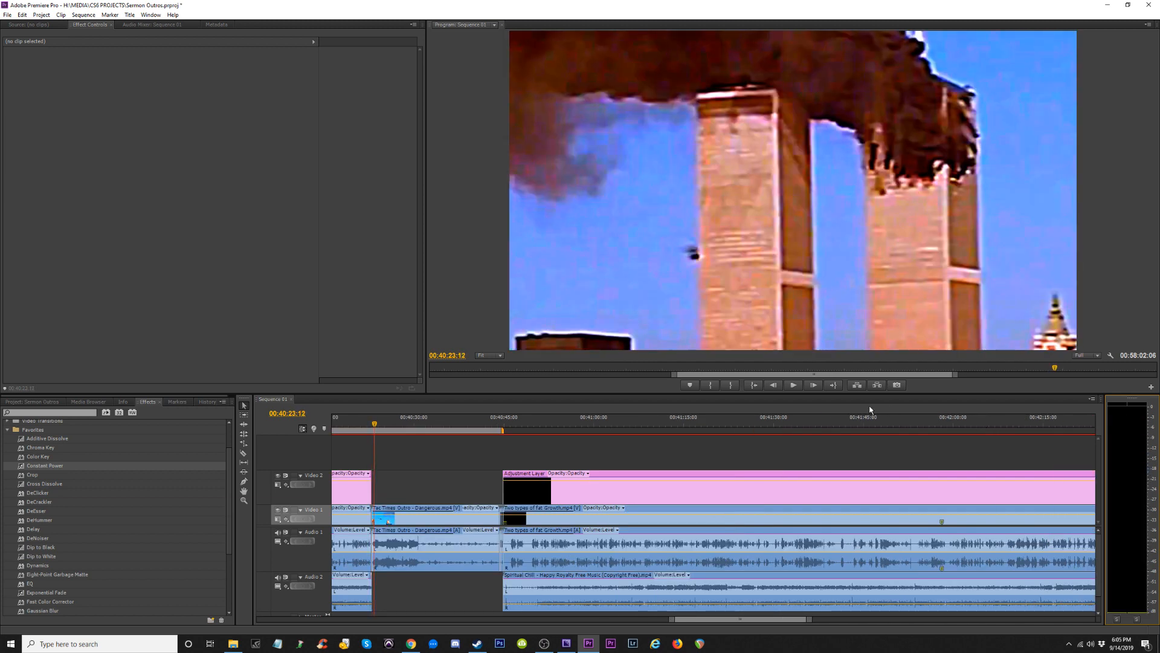
# Examine the work area's extent over the Tattoos clip and its outro.
pyautogui.press('-')
pyautogui.click(433, 422)
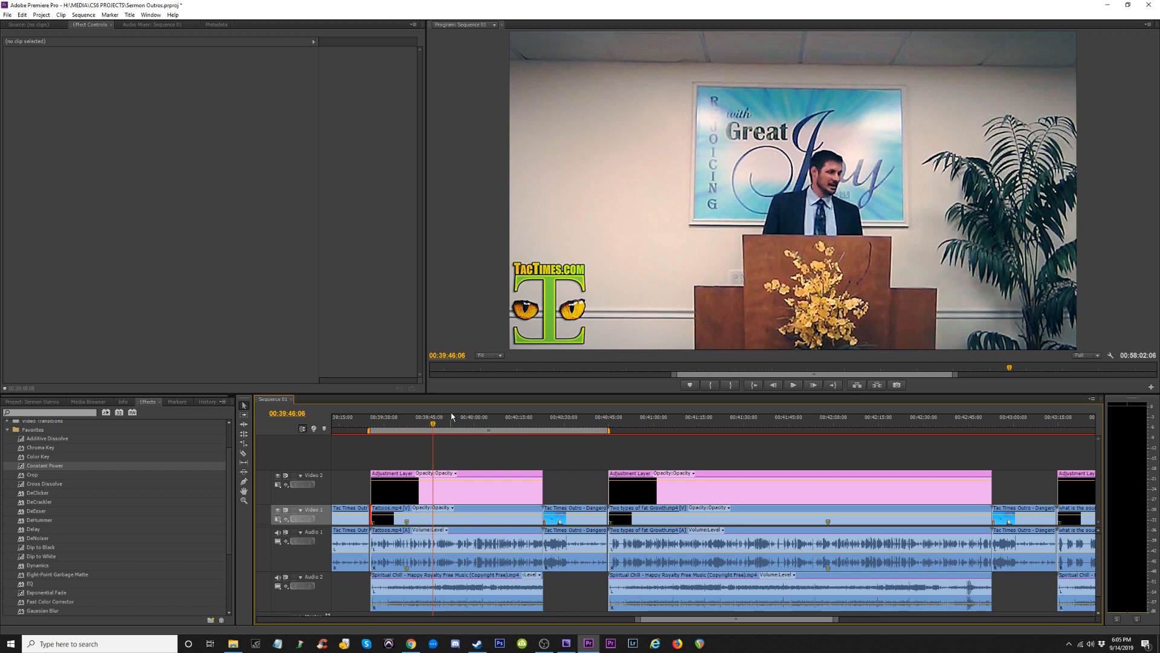
pyautogui.scroll(5, 451, 415)
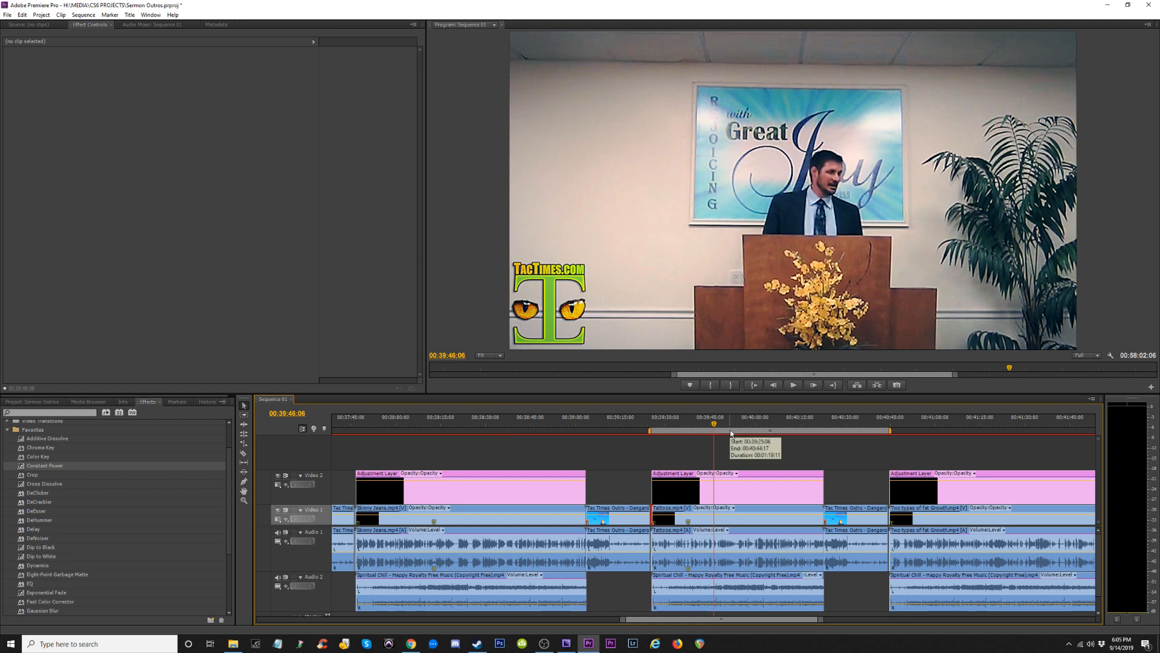
pyautogui.press('-')
pyautogui.press('-')
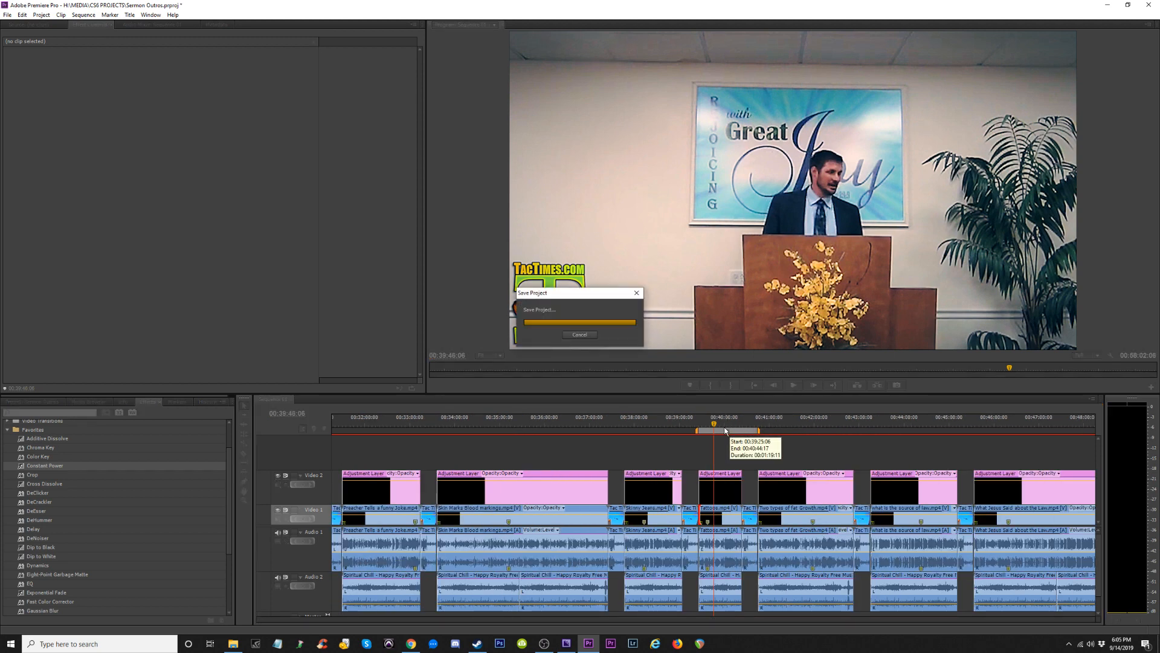
pyautogui.press('=')
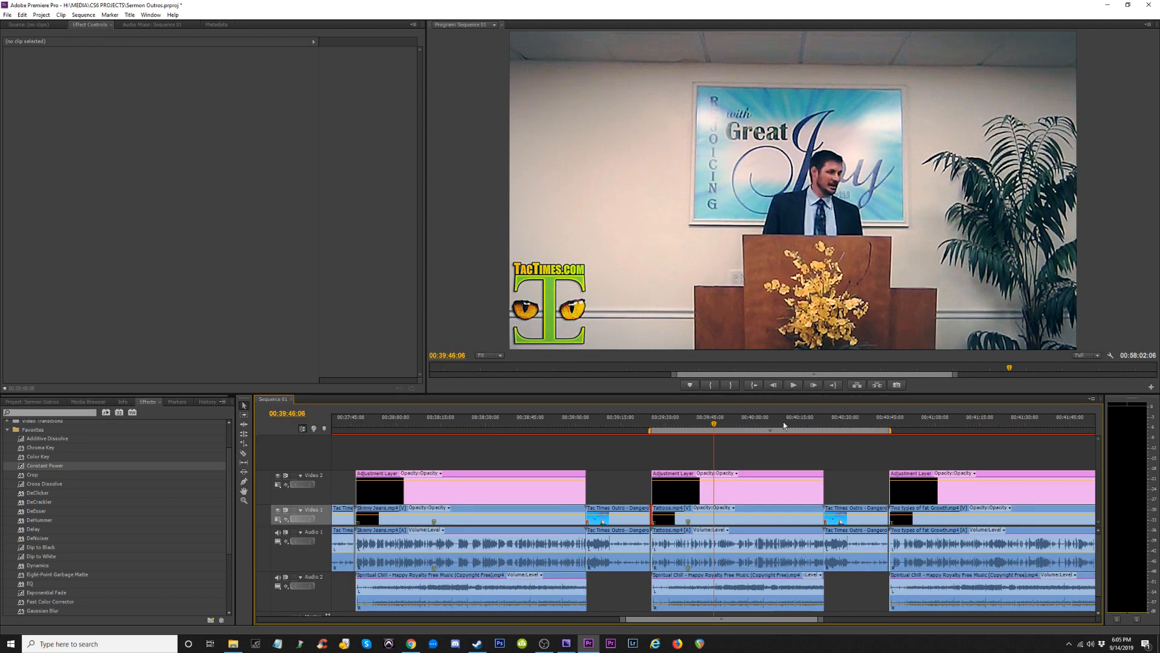
pyautogui.press('=')
pyautogui.press('-')
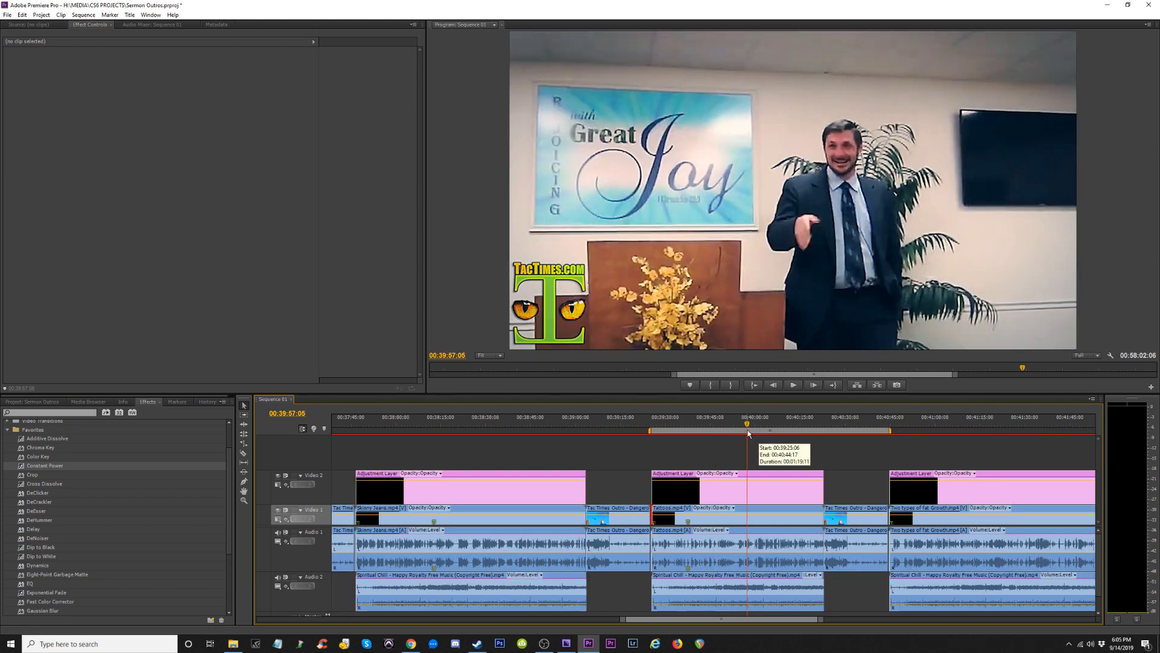
# Start the work area's export and name the output file "Baptist Preacher Says Tattoos Don't Bother Him".
pyautogui.hotkey('ctrl', 'm')
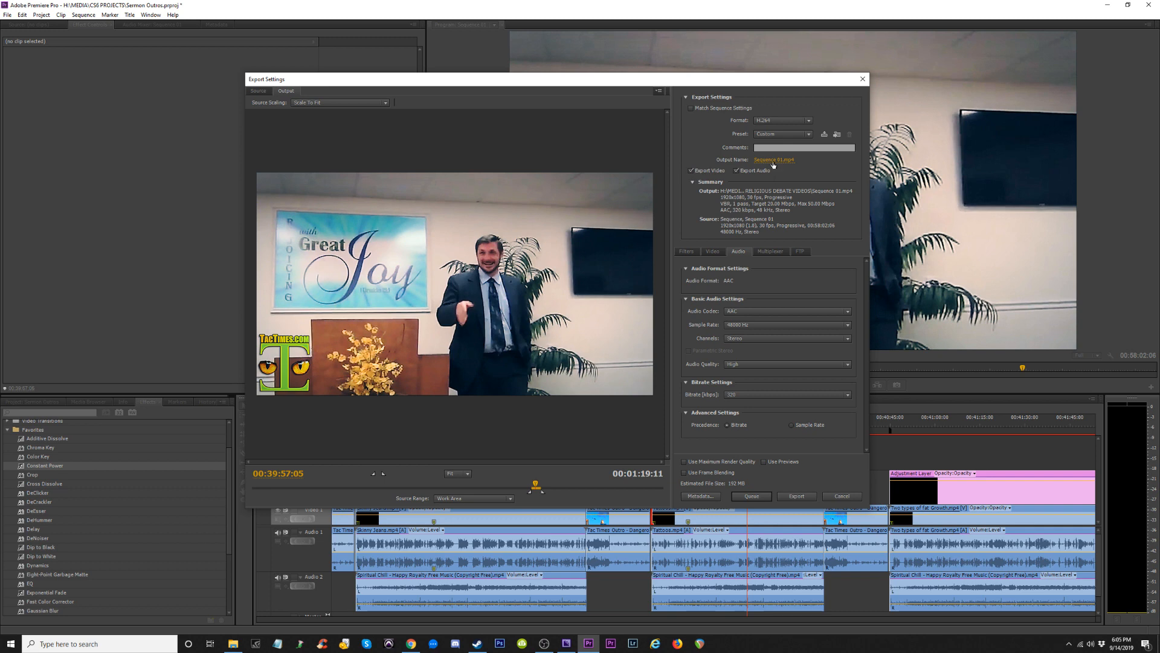
pyautogui.click(775, 160)
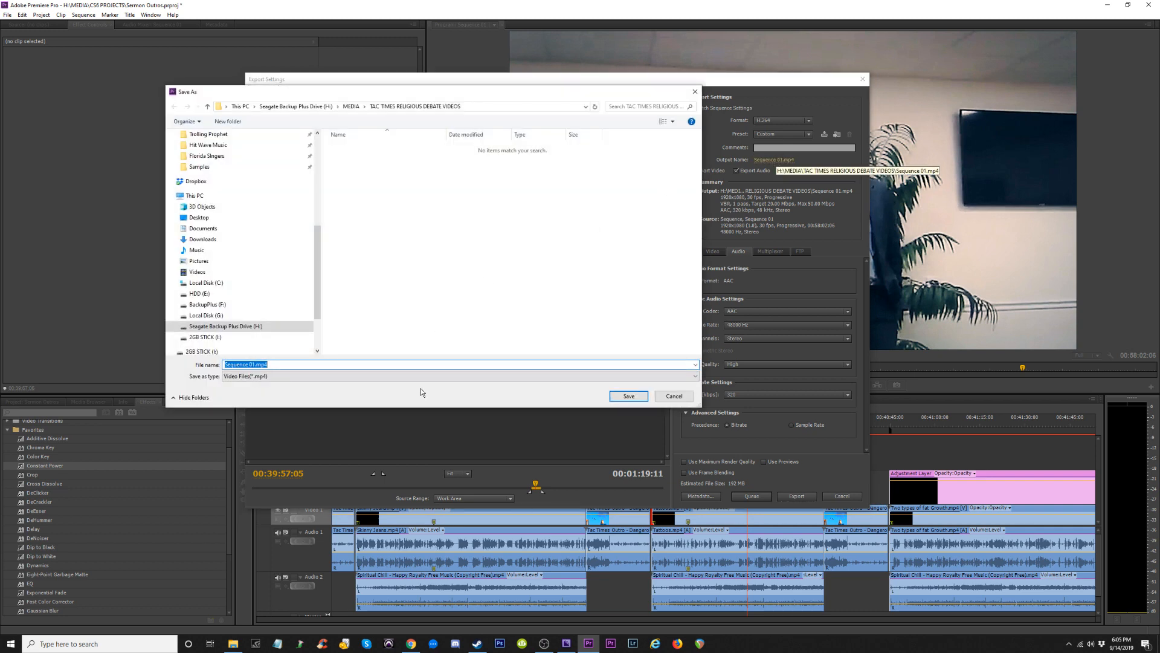
pyautogui.write('Pastor Touches on')
pyautogui.press('BackSpace')
pyautogui.write('Baptist preacher Sa')
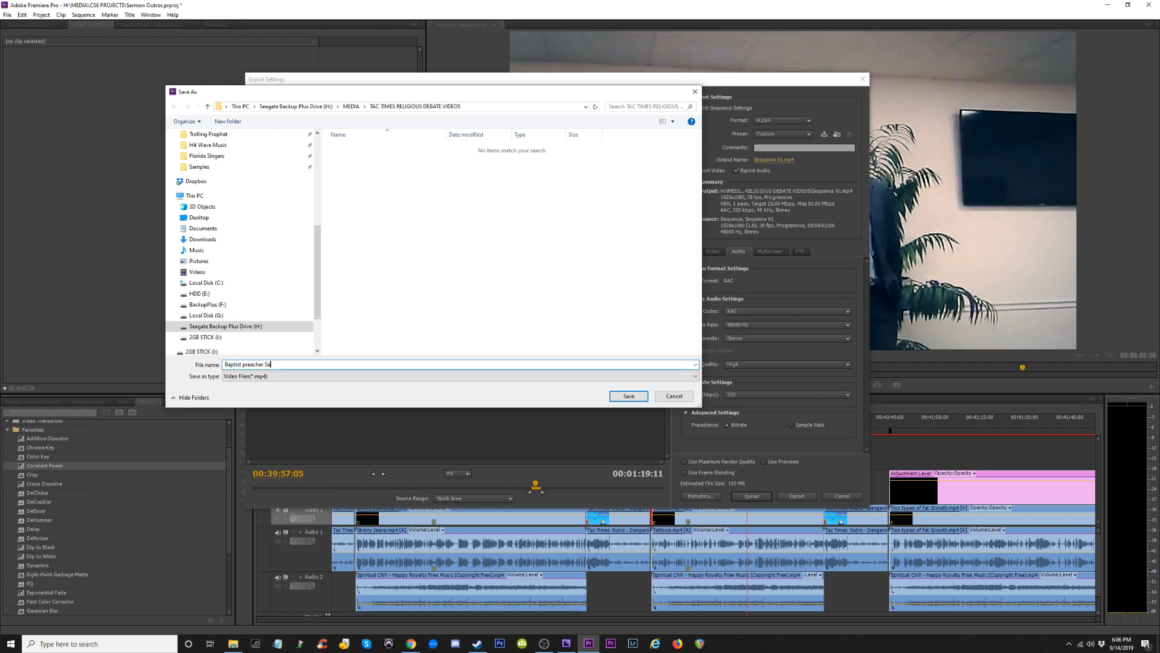
pyautogui.write("ys Tattoos Don't Bother Him")
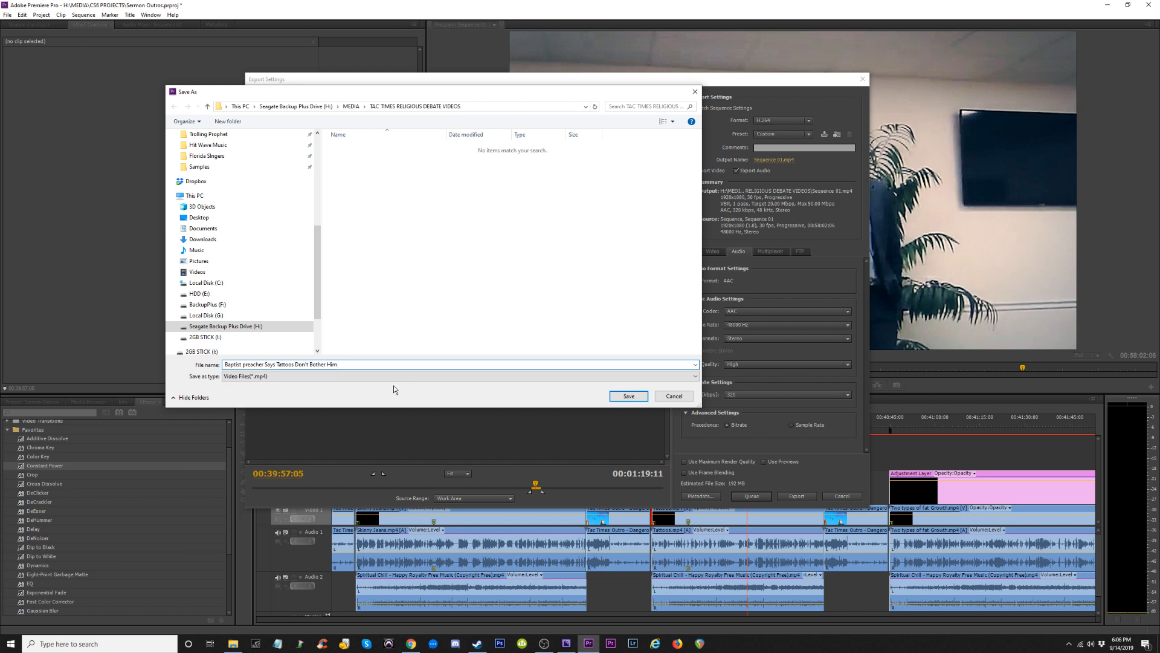
pyautogui.click(246, 364)
pyautogui.press('BackSpace')
pyautogui.write('P')
# Switch to Chrome, search Google for "Tattoos", look through the results, and return to Premiere Pro.
pyautogui.click(411, 644)
pyautogui.click(390, 99)
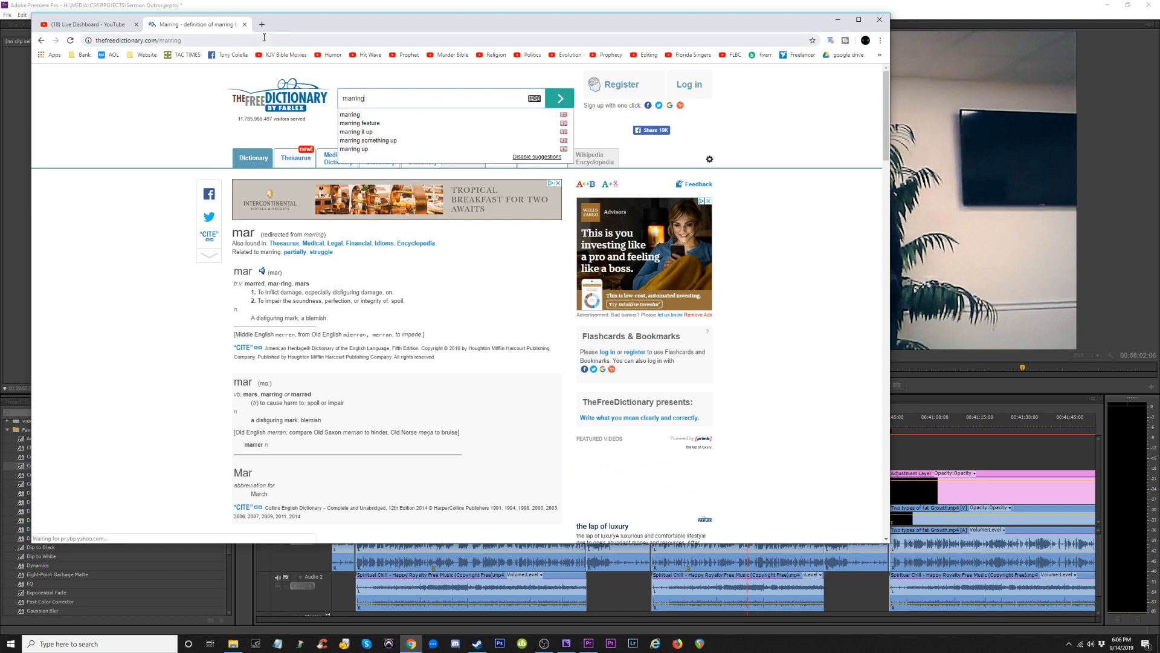
pyautogui.click(337, 40)
pyautogui.write('Tattoos')
pyautogui.press('Return')
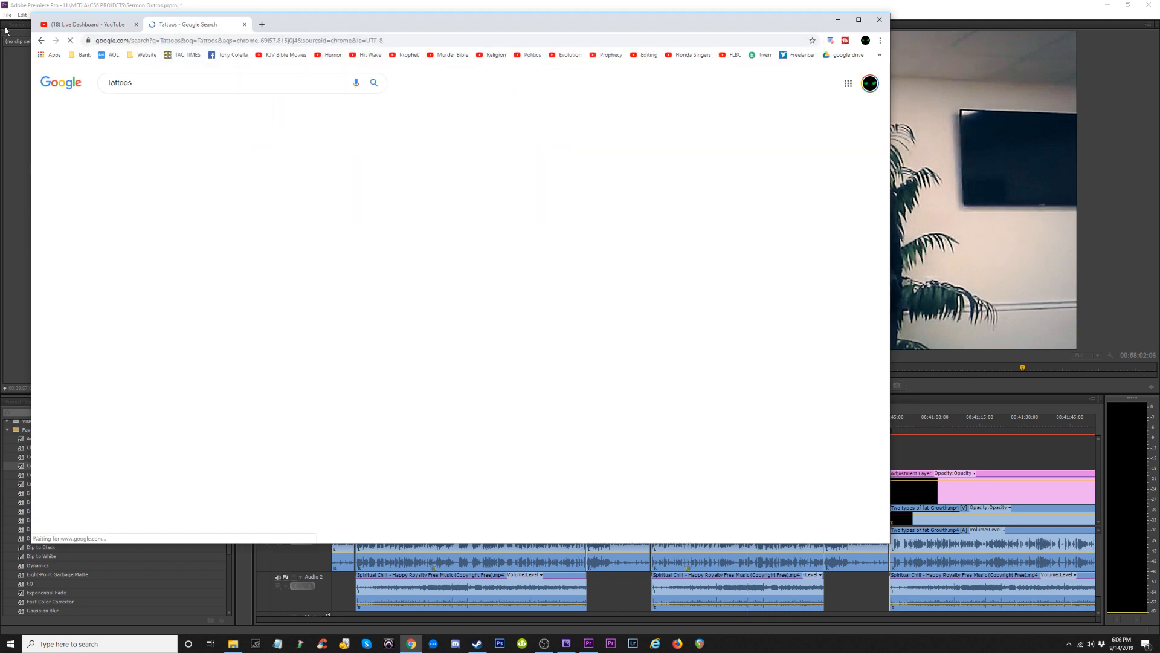
pyautogui.scroll(-5, 429, 246)
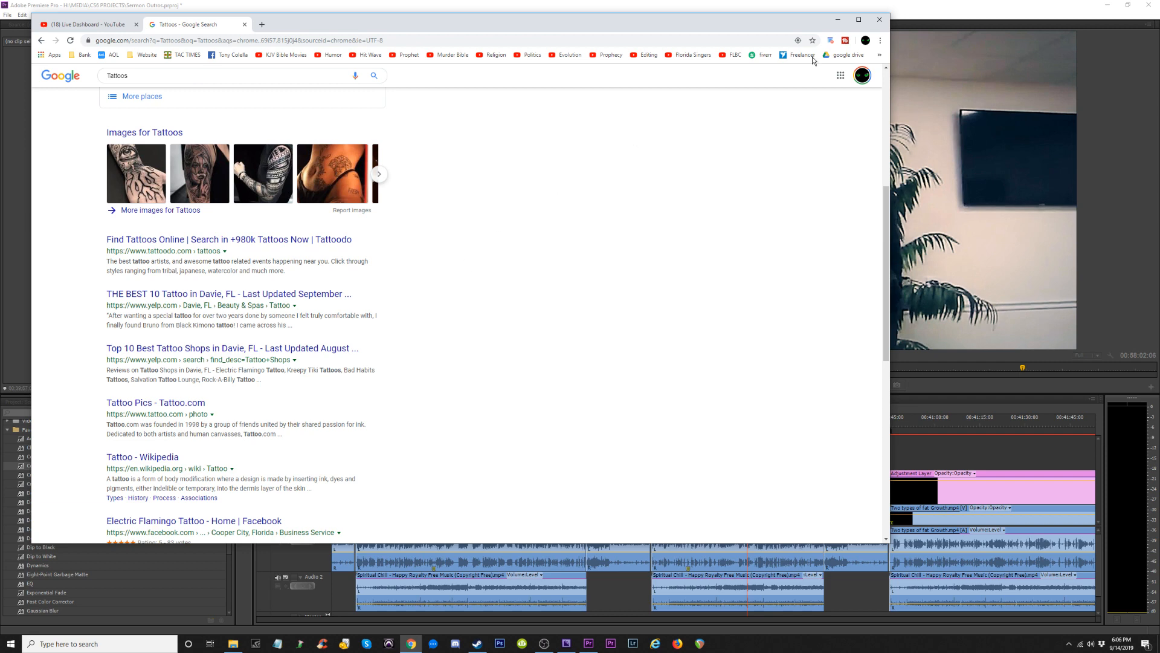
pyautogui.click(839, 23)
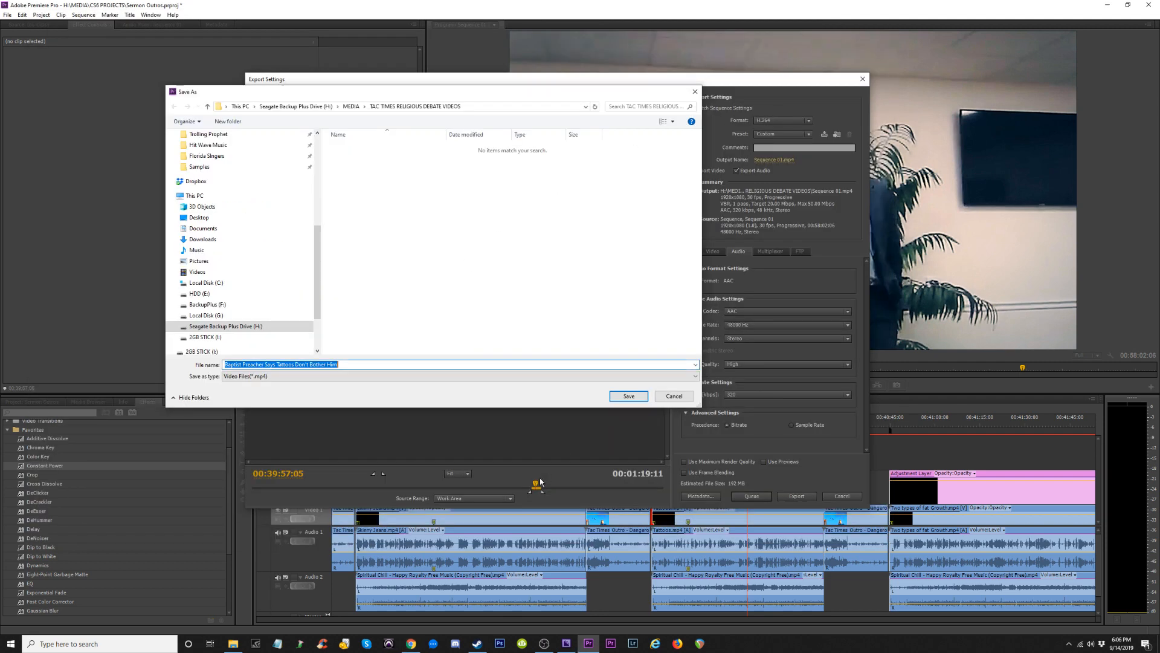
# Save the Tattoos export's file name and send the export to the render queue.
pyautogui.click(631, 399)
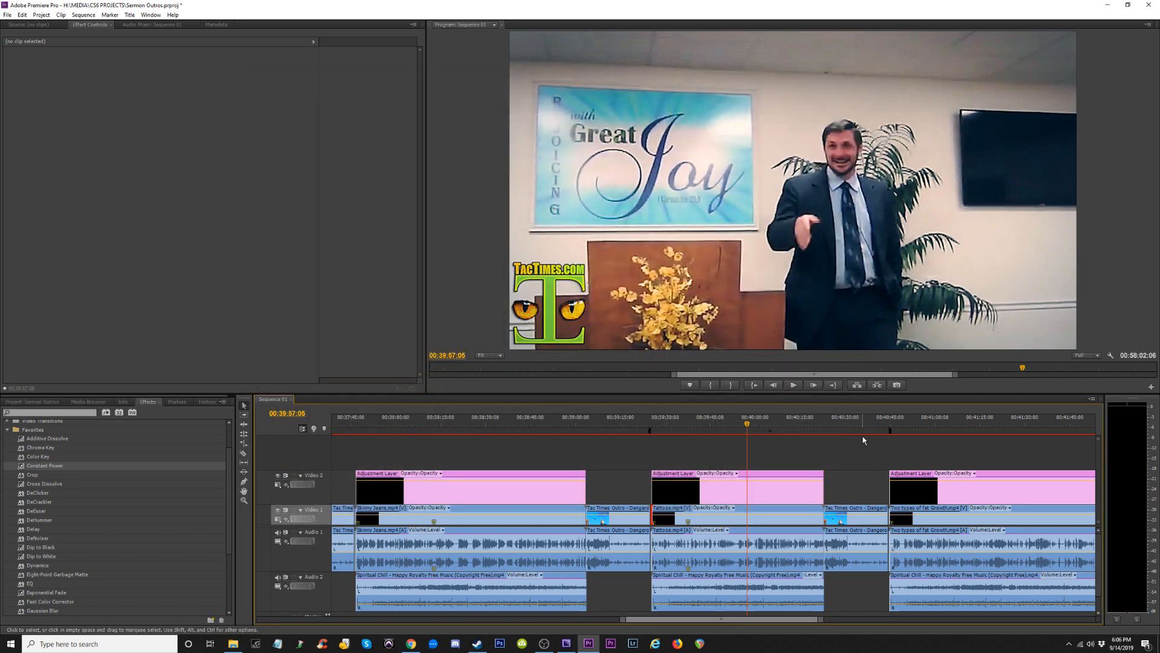
# Shift the work area from the Tattoos clip to roughly cover the Two types of Fat Growth clip.
pyautogui.click(907, 421)
pyautogui.press('-')
pyautogui.press('-')
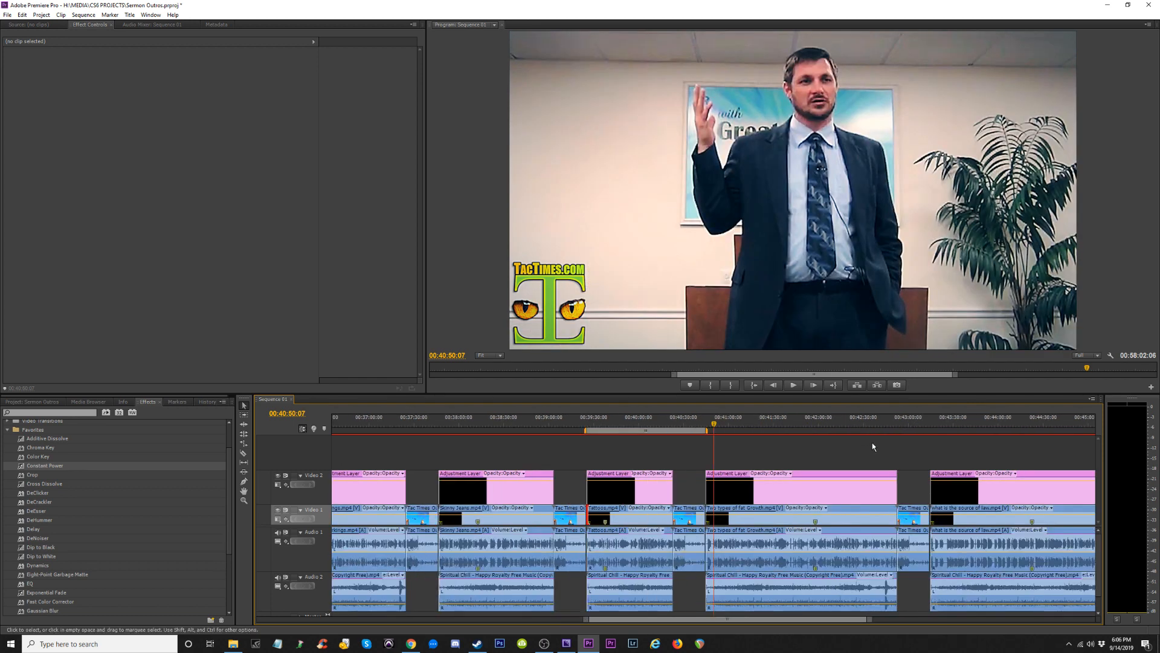
pyautogui.press('-')
pyautogui.press('=')
pyautogui.press('=')
pyautogui.press('=')
pyautogui.moveTo(712, 430); pyautogui.dragTo(993, 430)
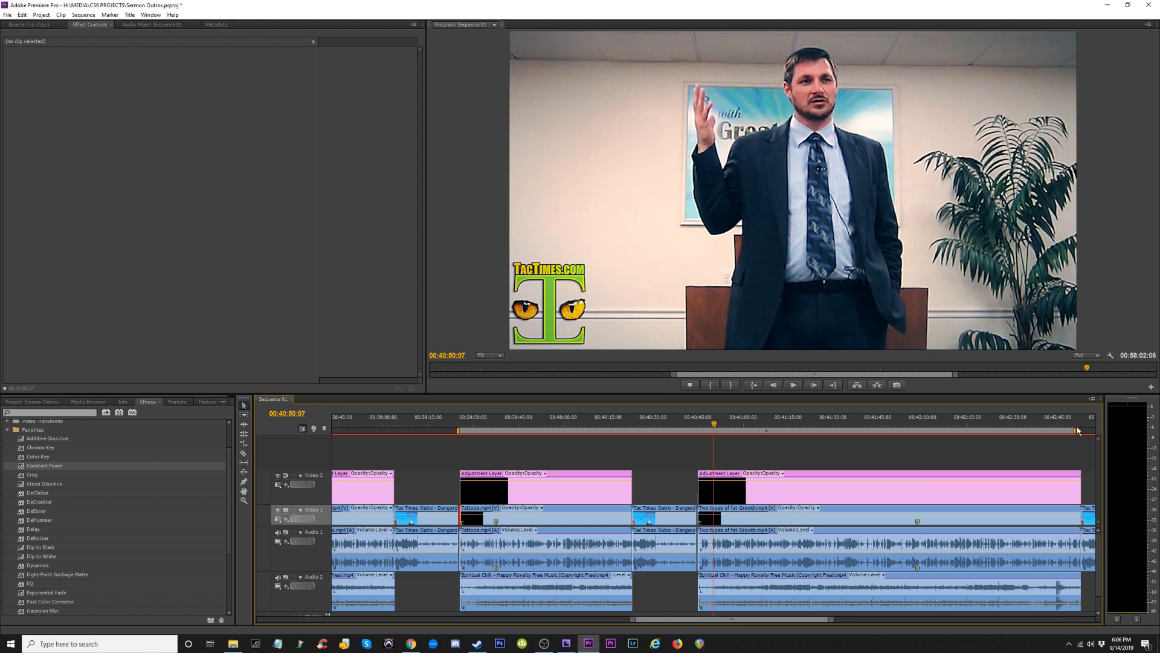
pyautogui.moveTo(458, 430); pyautogui.dragTo(686, 434)
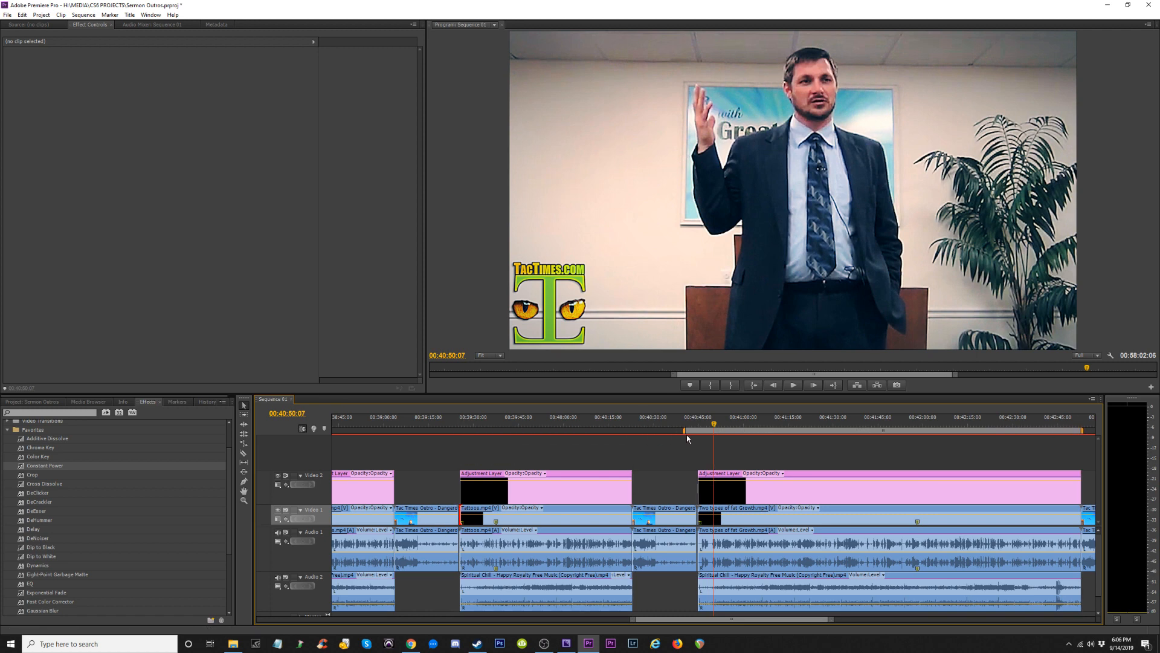
# Align the work area's start with the cut between the two static clips before the Two types of Fat Growth clip.
pyautogui.click(695, 419)
pyautogui.press('=')
pyautogui.press('=')
pyautogui.press('=')
pyautogui.press('=')
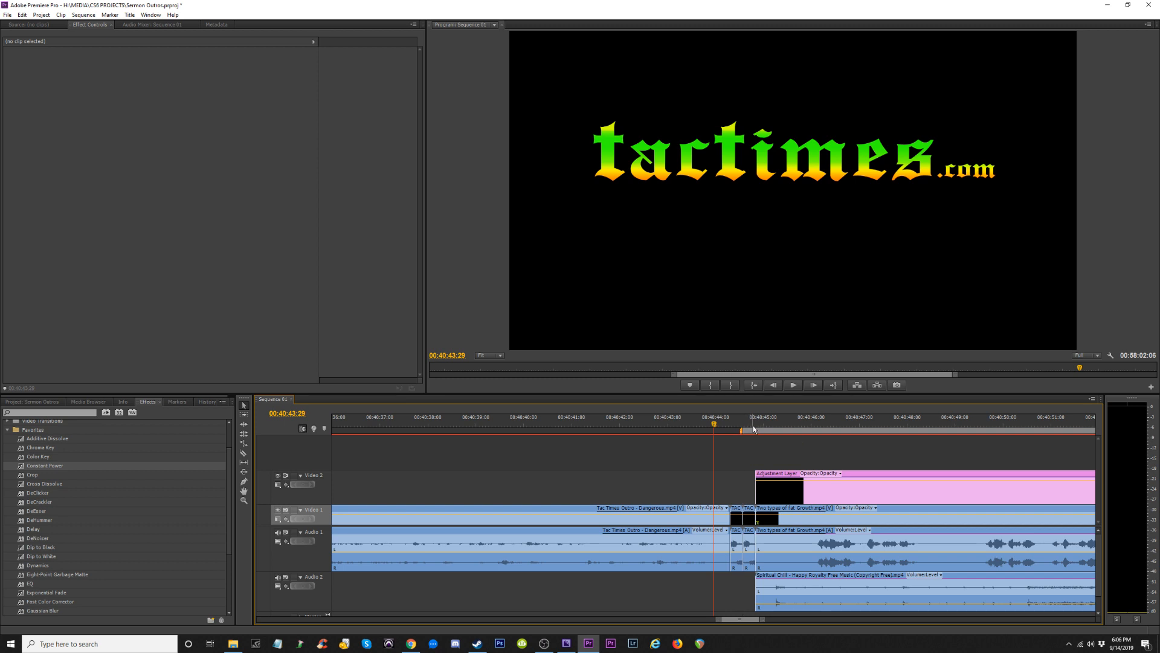
pyautogui.press('-')
pyautogui.press('-')
pyautogui.press('-')
pyautogui.press('-')
pyautogui.press('-')
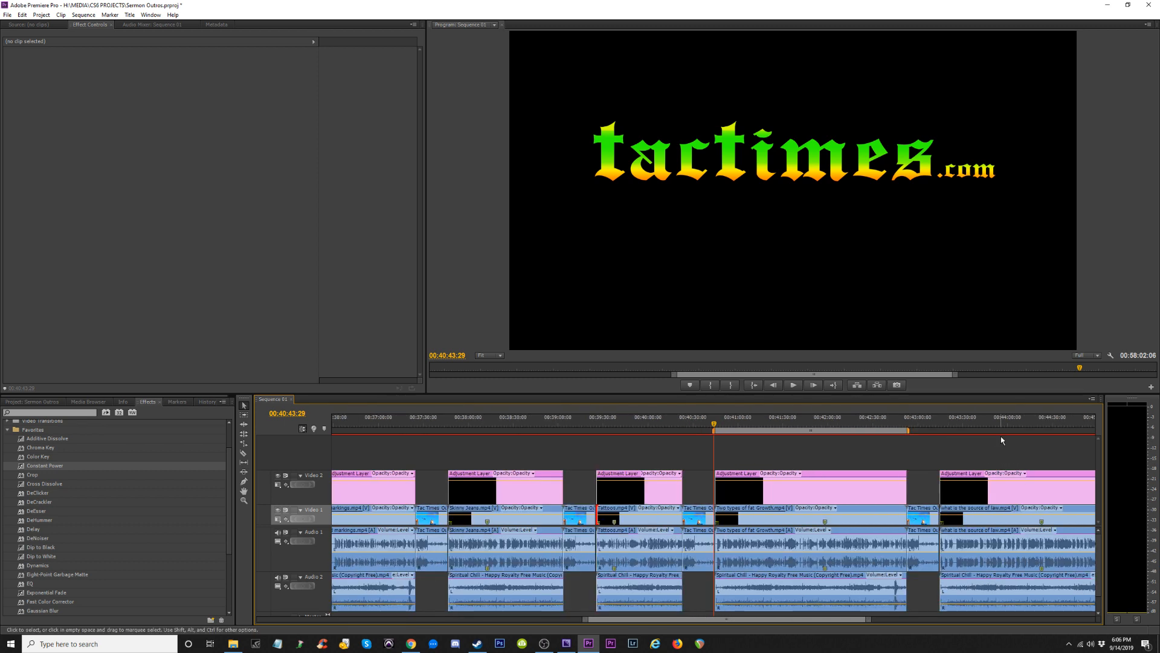
# Extend the work area's end to the cut between the two static clips after the Two types of Fat Growth outro.
pyautogui.click(916, 424)
pyautogui.press('=')
pyautogui.press('=')
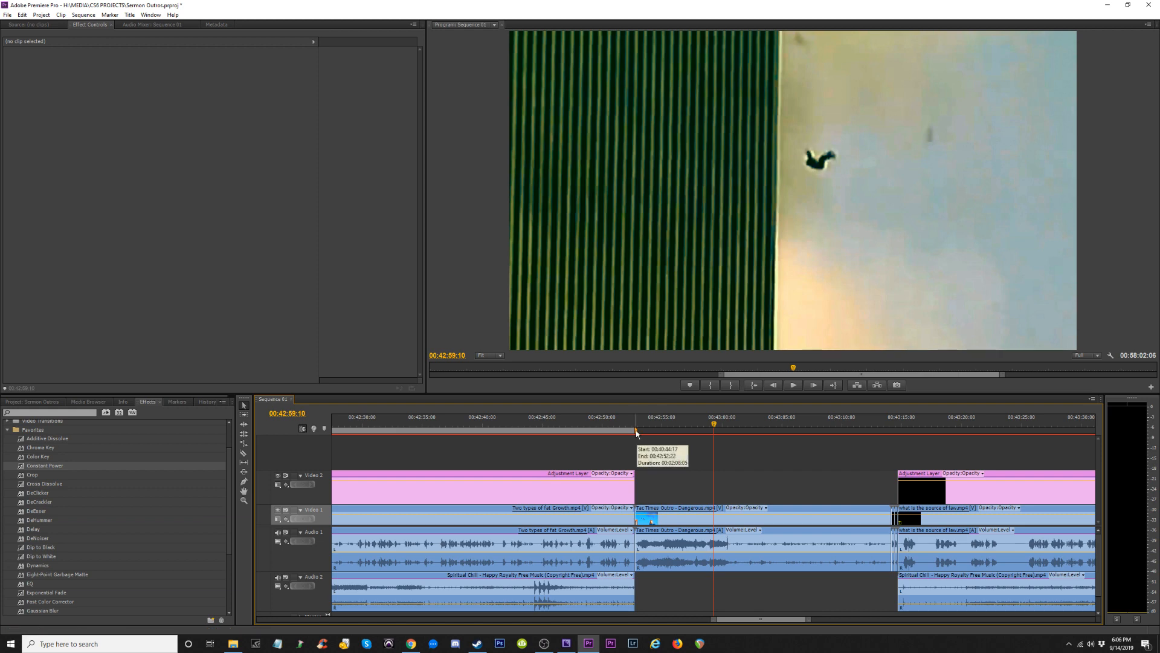
pyautogui.moveTo(638, 431); pyautogui.dragTo(895, 437)
pyautogui.click(892, 421)
pyautogui.press('=')
pyautogui.press('=')
pyautogui.press('=')
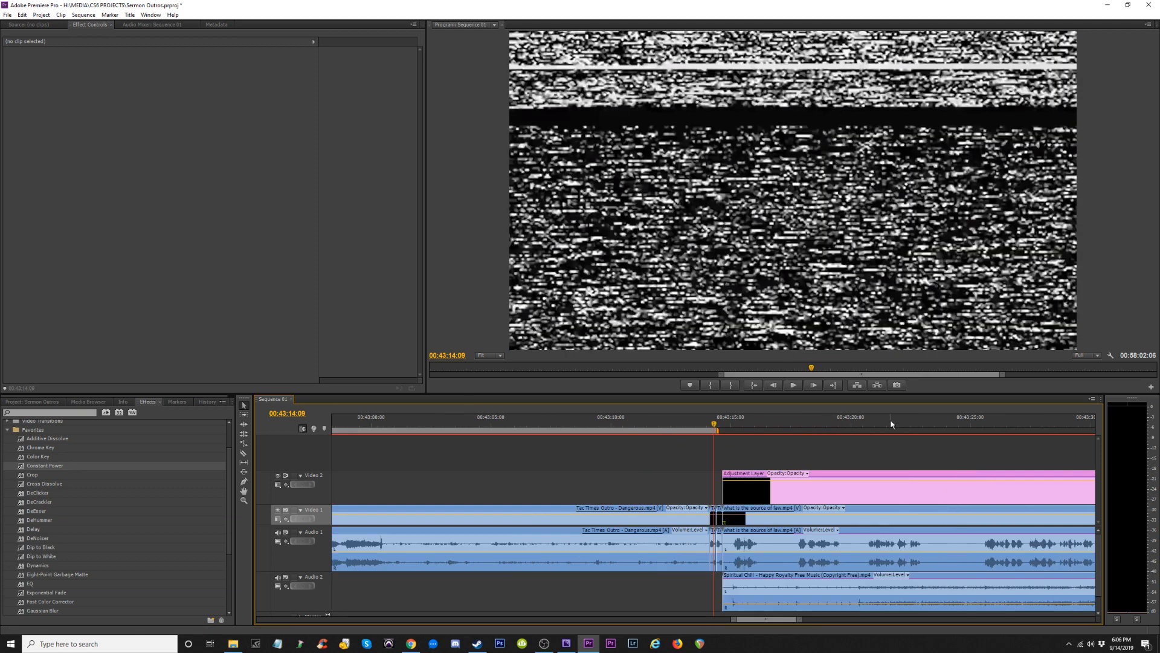
pyautogui.moveTo(724, 434)
pyautogui.mouseDown()
pyautogui.moveTo(738, 434)
pyautogui.moveTo(726, 437)
pyautogui.mouseUp()
# Return to the work area's start and play the opening of the Two types of Fat Growth segment.
pyautogui.press('-')
pyautogui.press('-')
pyautogui.press('-')
pyautogui.press('-')
pyautogui.press('-')
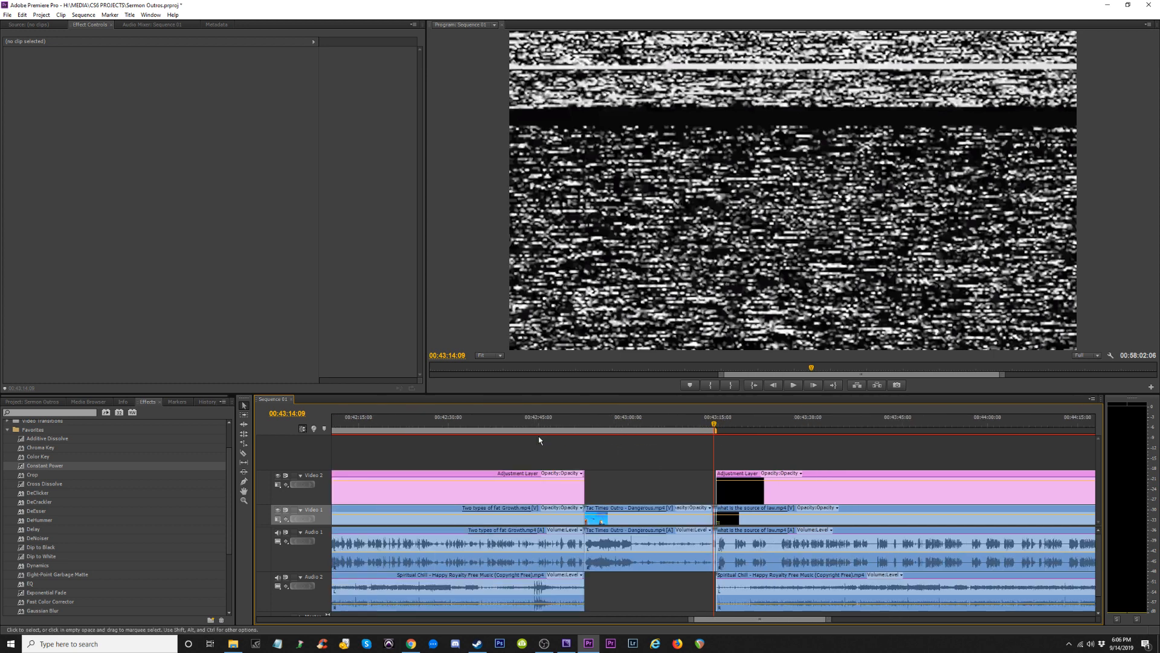
pyautogui.press('-')
pyautogui.press('=')
pyautogui.press('-')
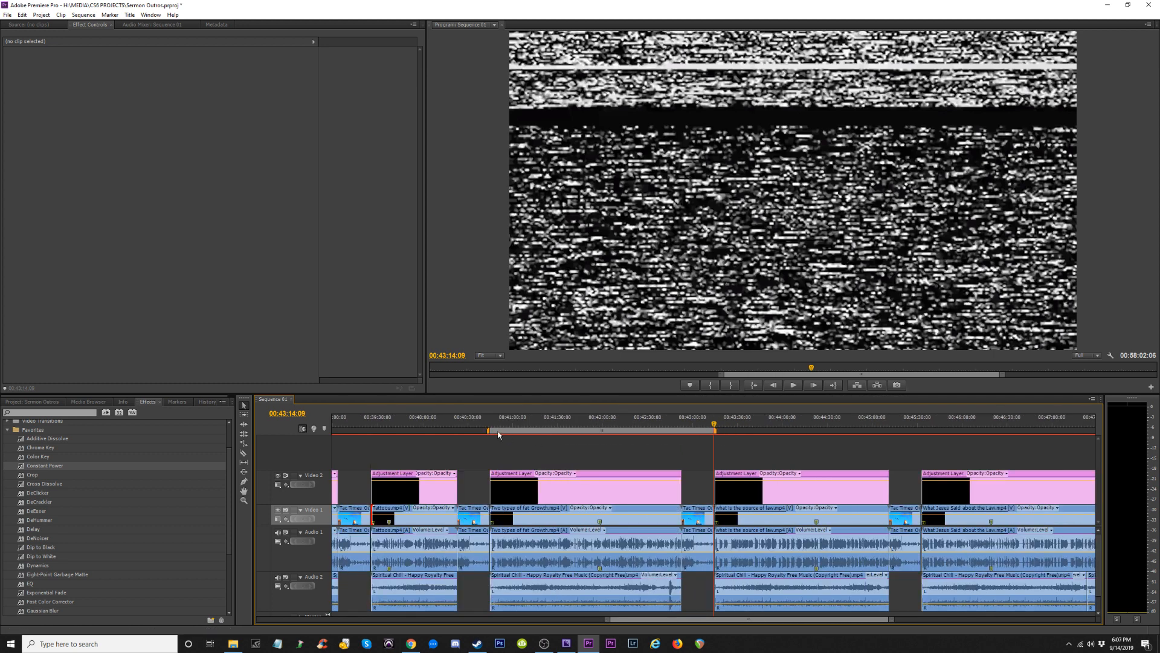
pyautogui.click(495, 426)
pyautogui.press('=')
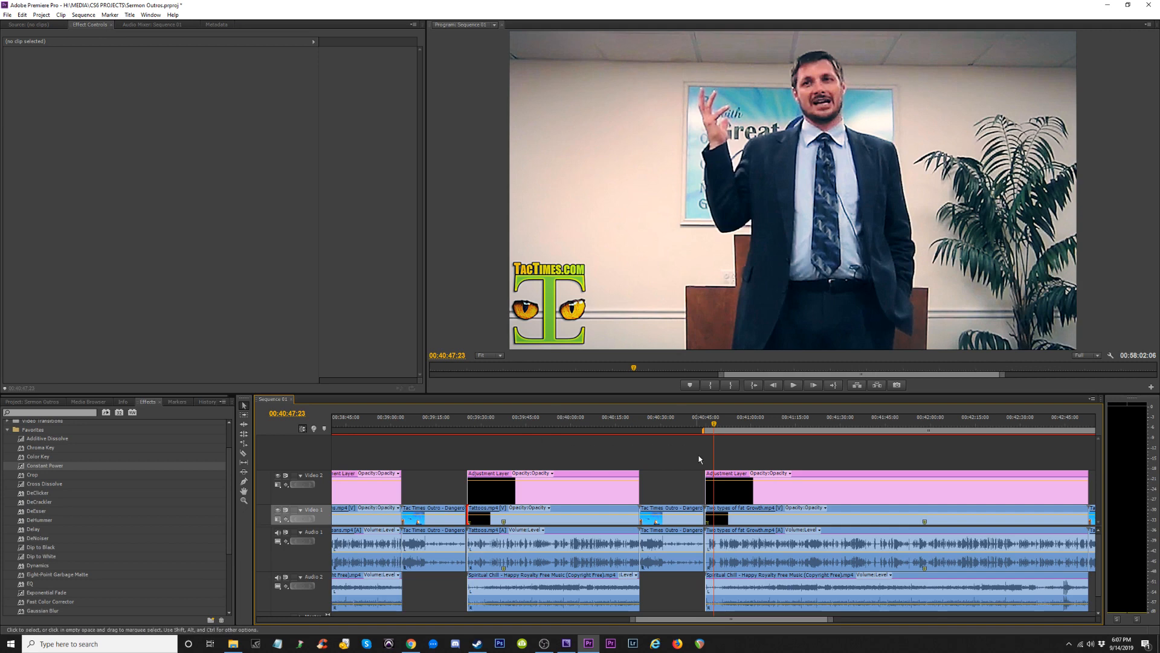
pyautogui.press('=')
pyautogui.press('=')
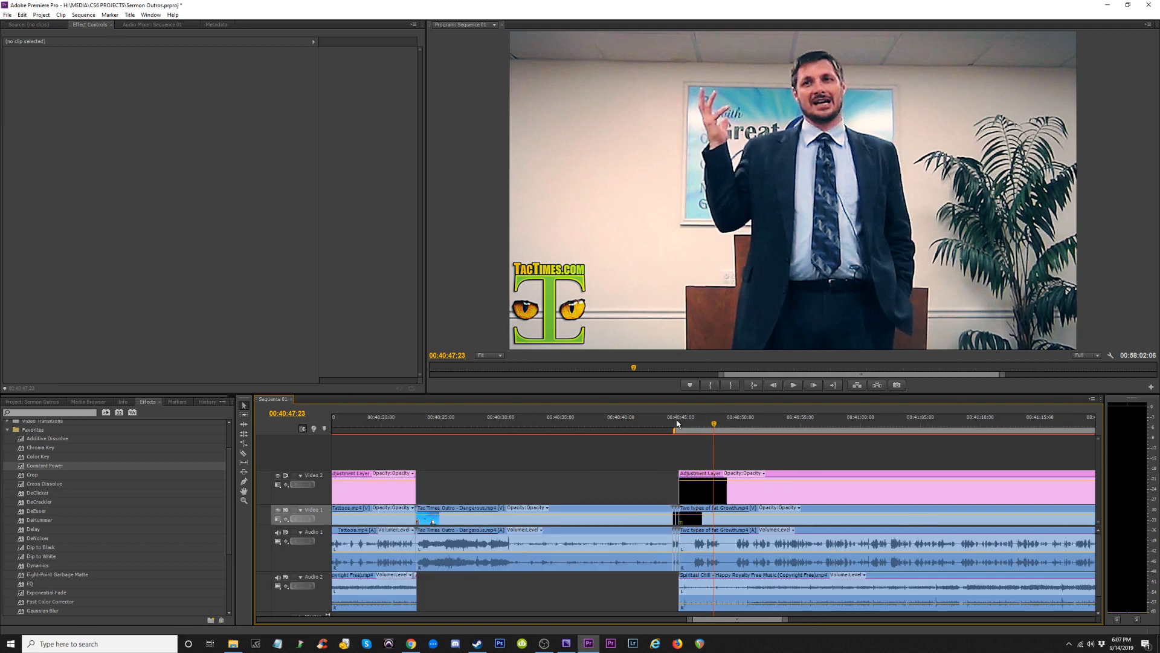
pyautogui.click(676, 424)
pyautogui.press('space')
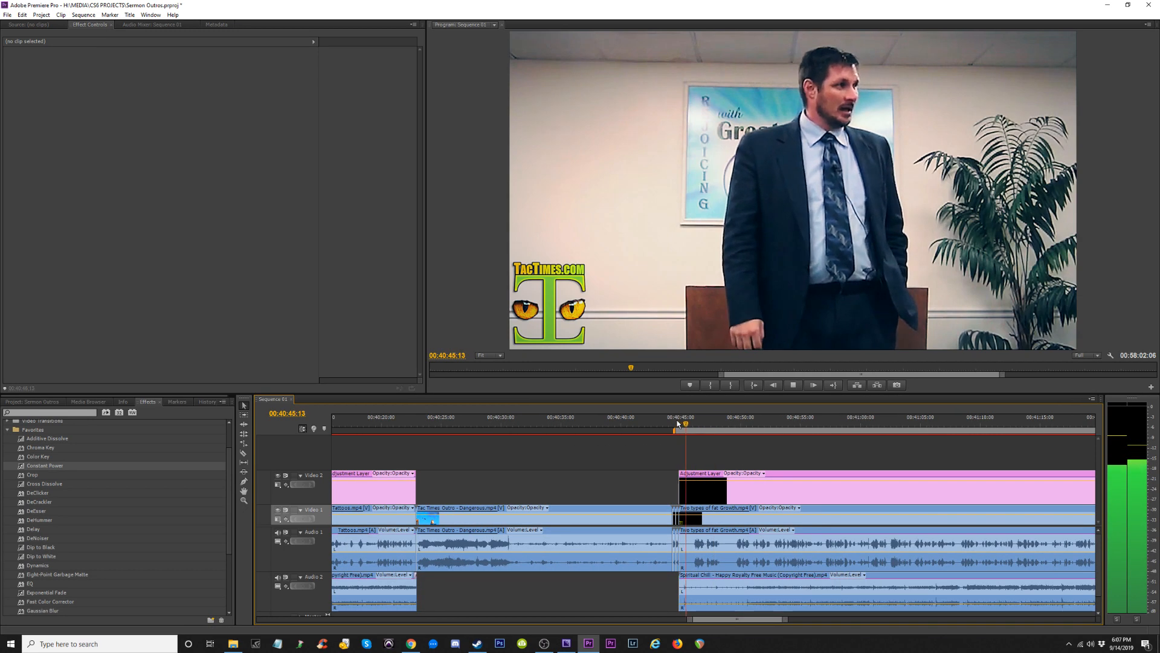
# Trim the starts of the adjustment layer, the Two types of Fat Growth clip and its music to 00:40:45:28.
pyautogui.press('space')
pyautogui.press('=')
pyautogui.press('=')
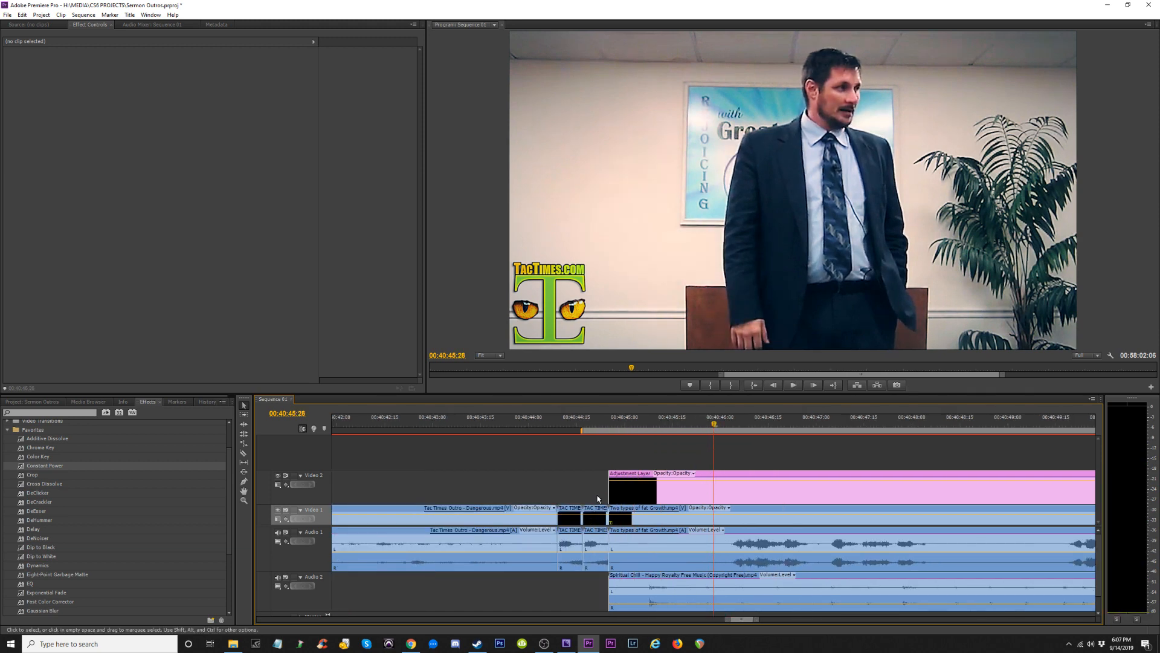
pyautogui.moveTo(611, 494); pyautogui.dragTo(718, 496)
pyautogui.moveTo(613, 518); pyautogui.dragTo(719, 520)
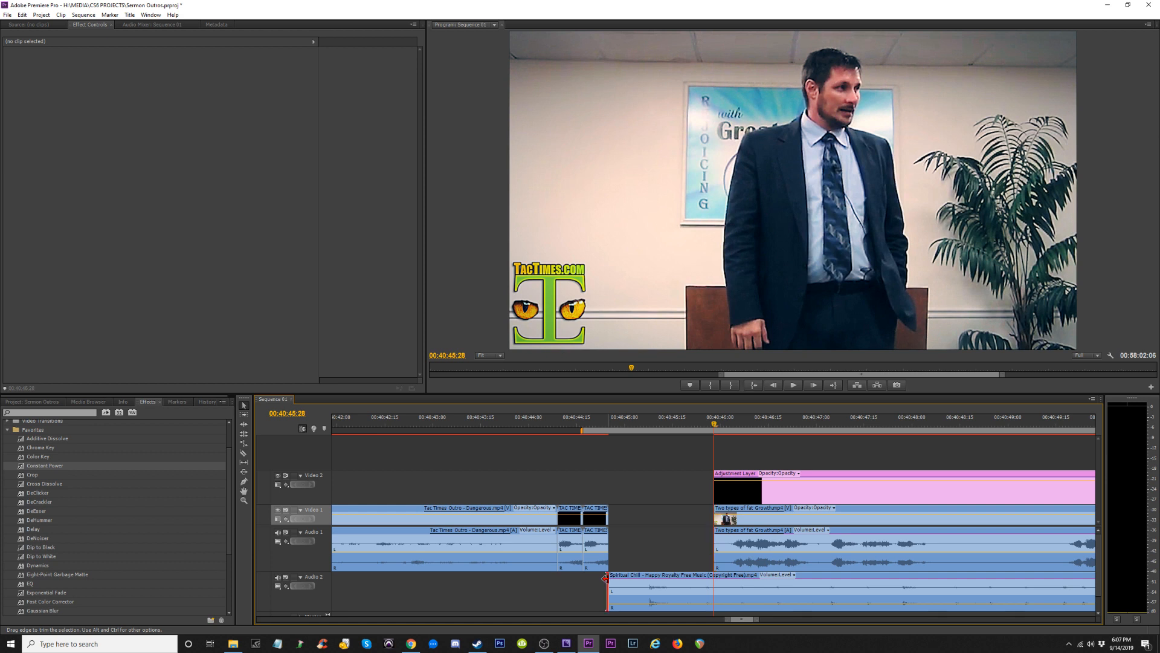
pyautogui.moveTo(607, 578); pyautogui.dragTo(714, 579)
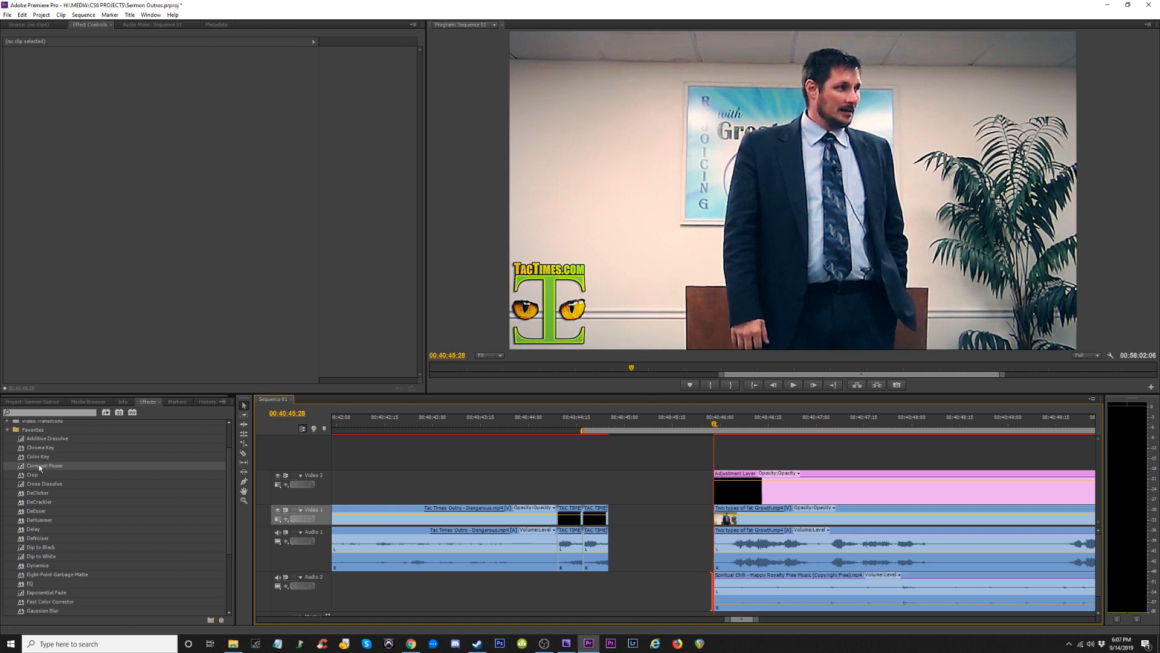
# Add a Constant Power fade at the start of the Two types of Fat Growth music and close the gap before the segment.
pyautogui.moveTo(39, 467); pyautogui.dragTo(720, 582)
pyautogui.click(664, 553)
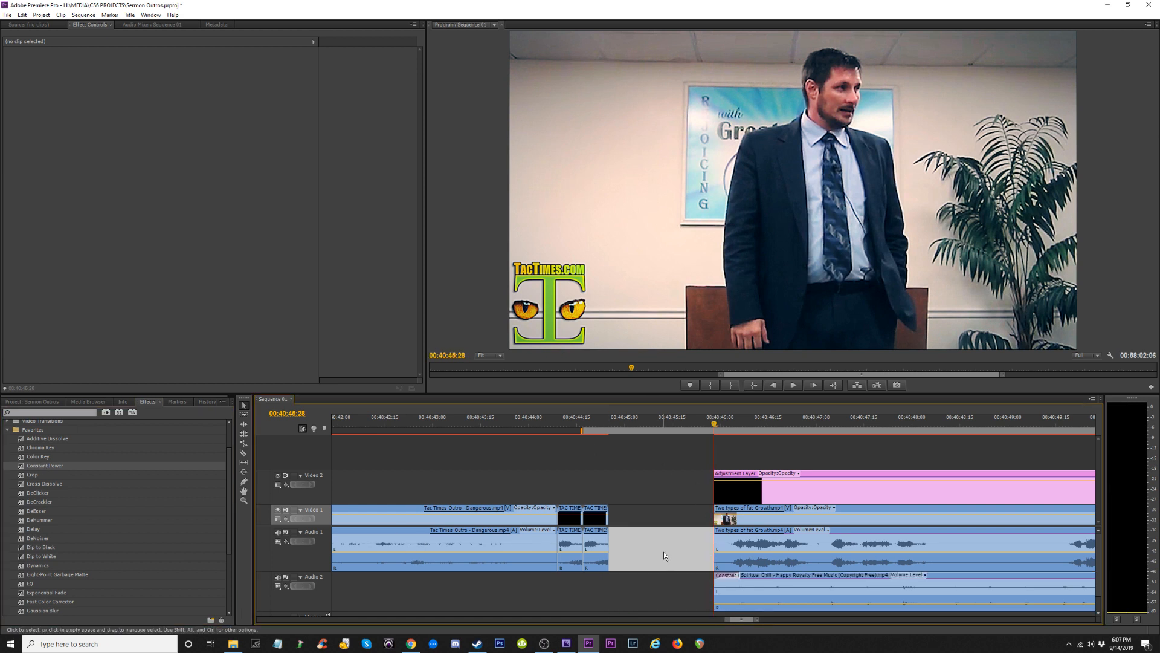
pyautogui.press('Delete')
# Extend the music's start back to the cut between the two static clips and play the Two types of Fat Growth opening.
pyautogui.moveTo(605, 591); pyautogui.dragTo(582, 590)
pyautogui.click(560, 423)
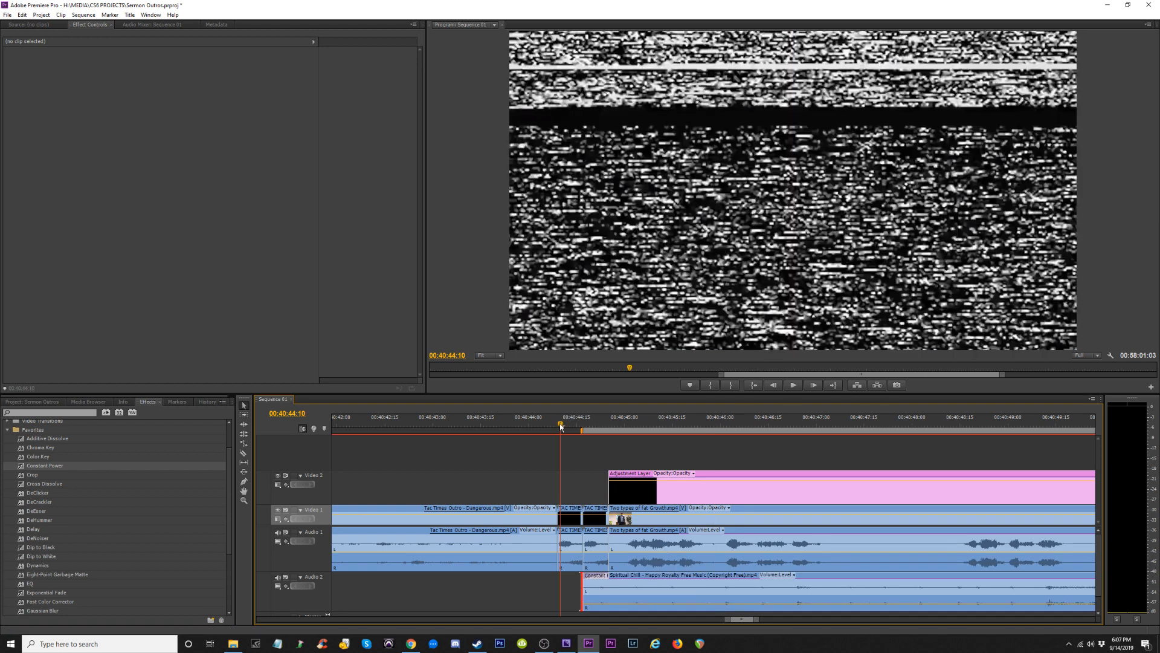
pyautogui.press('space')
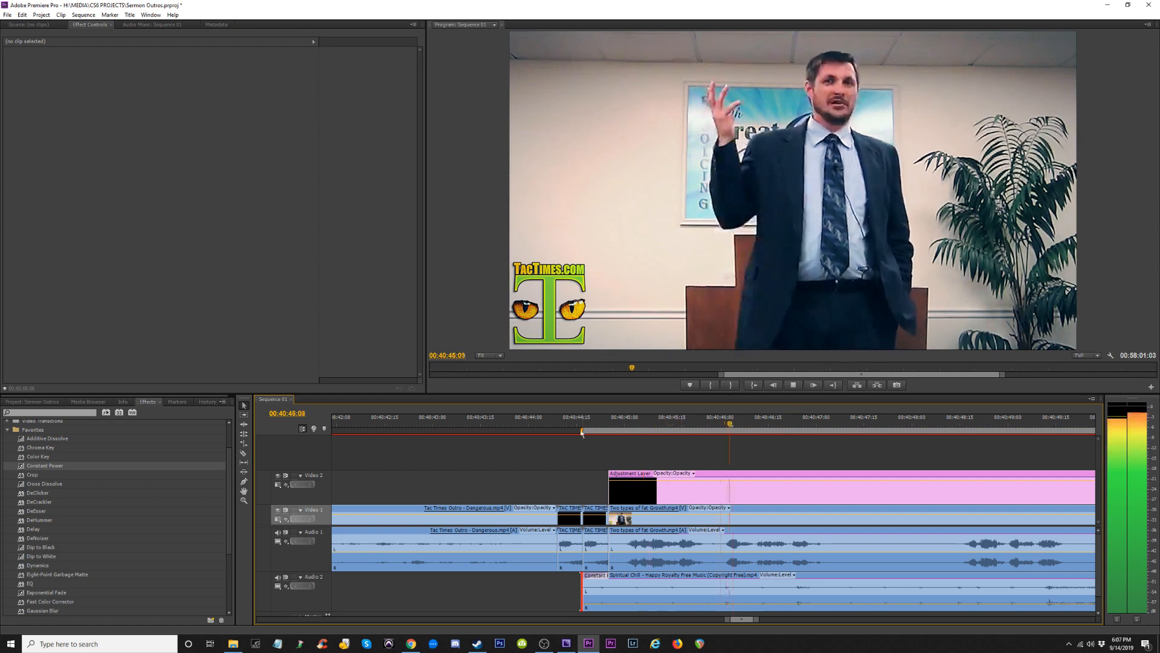
# Realign the work area's end with the cut between the two static clips after the Two types of Fat Growth outro.
pyautogui.press('-')
pyautogui.press('-')
pyautogui.press('-')
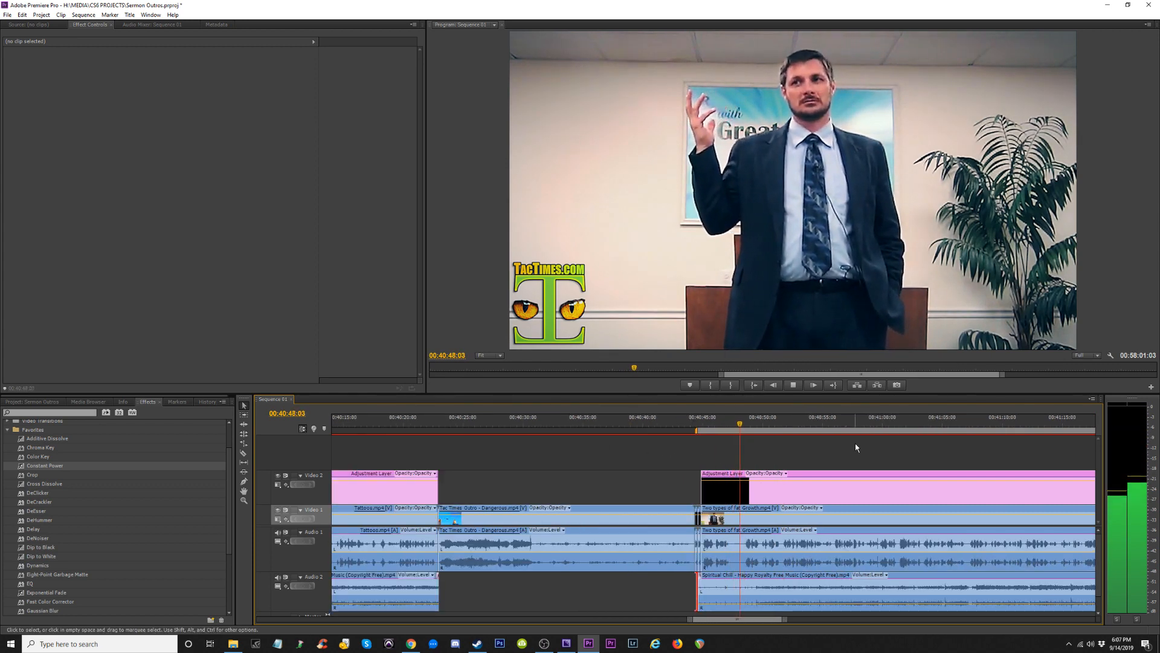
pyautogui.press('-')
pyautogui.press('-')
pyautogui.press('-')
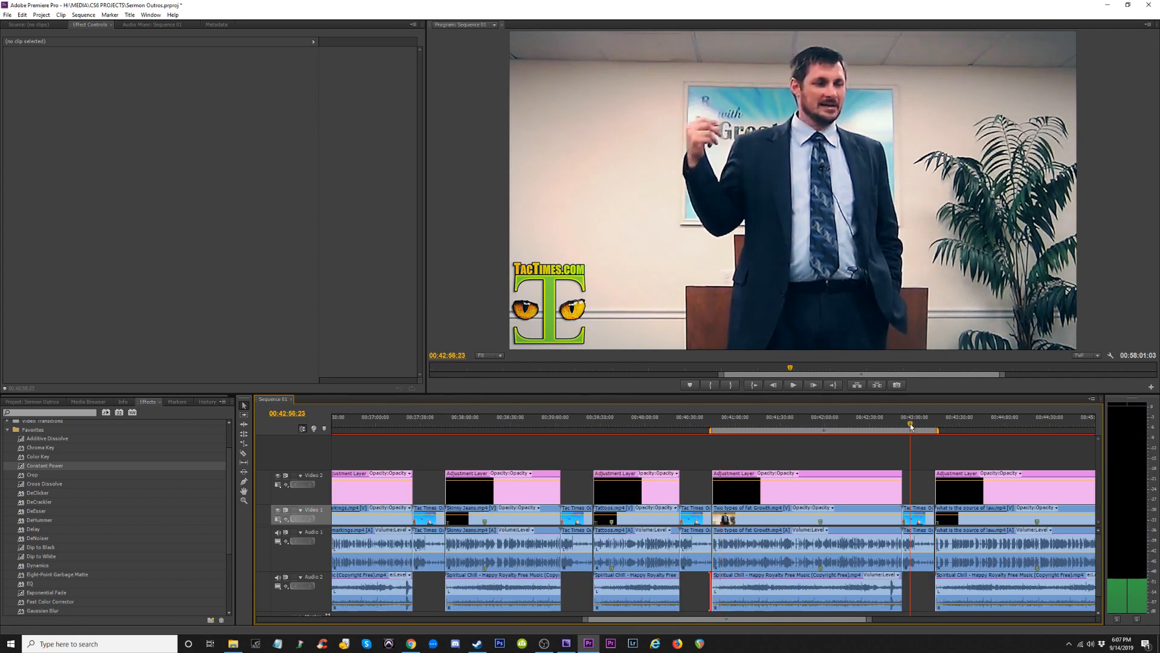
pyautogui.click(921, 424)
pyautogui.press('=')
pyautogui.press('=')
pyautogui.press('=')
pyautogui.press('=')
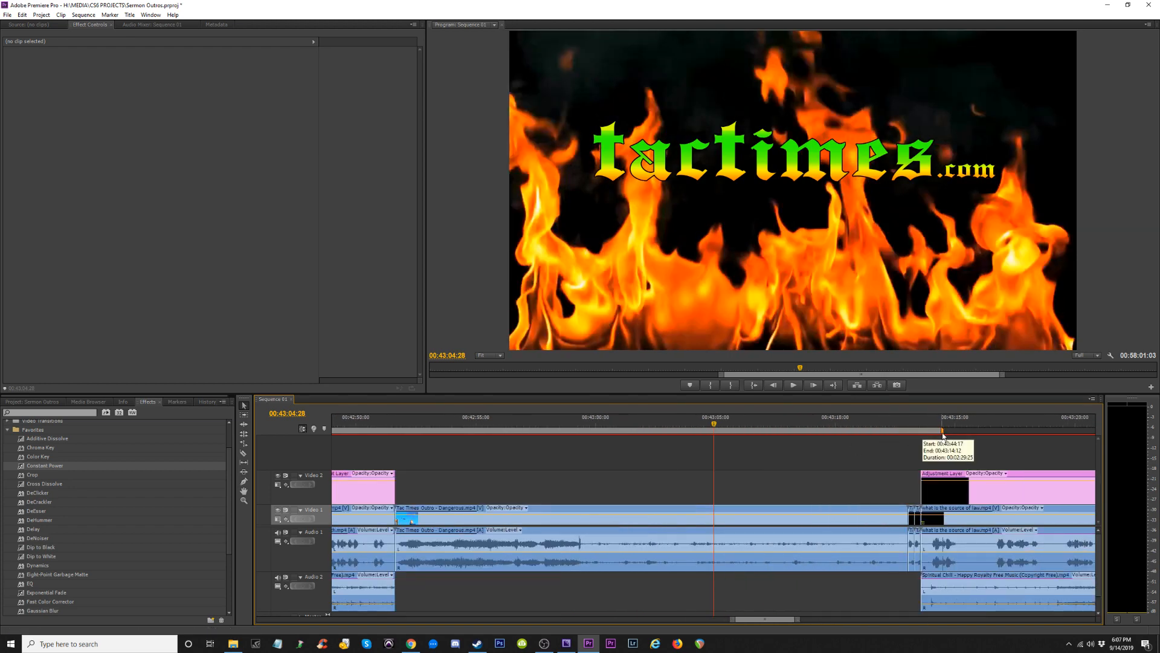
pyautogui.moveTo(943, 432); pyautogui.dragTo(916, 436)
# Add a Constant Power fade to the end of the music under the Two types of Fat Growth clip.
pyautogui.press('-')
pyautogui.press('-')
pyautogui.press('-')
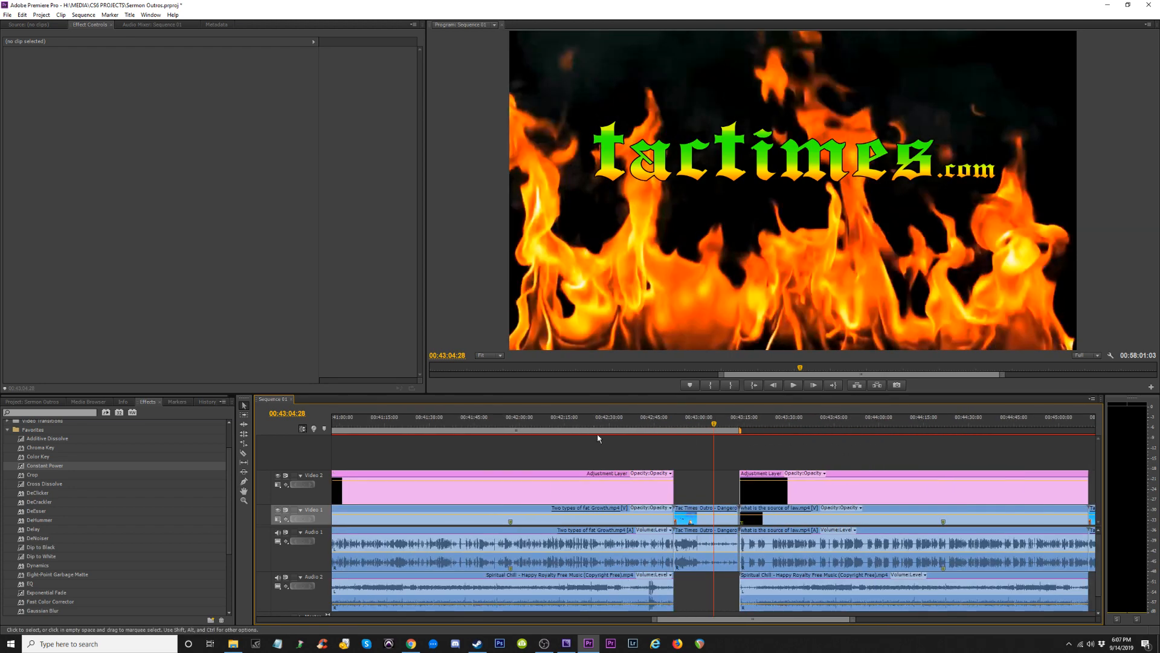
pyautogui.moveTo(517, 425); pyautogui.dragTo(679, 428)
pyautogui.press('=')
pyautogui.press('=')
pyautogui.press('=')
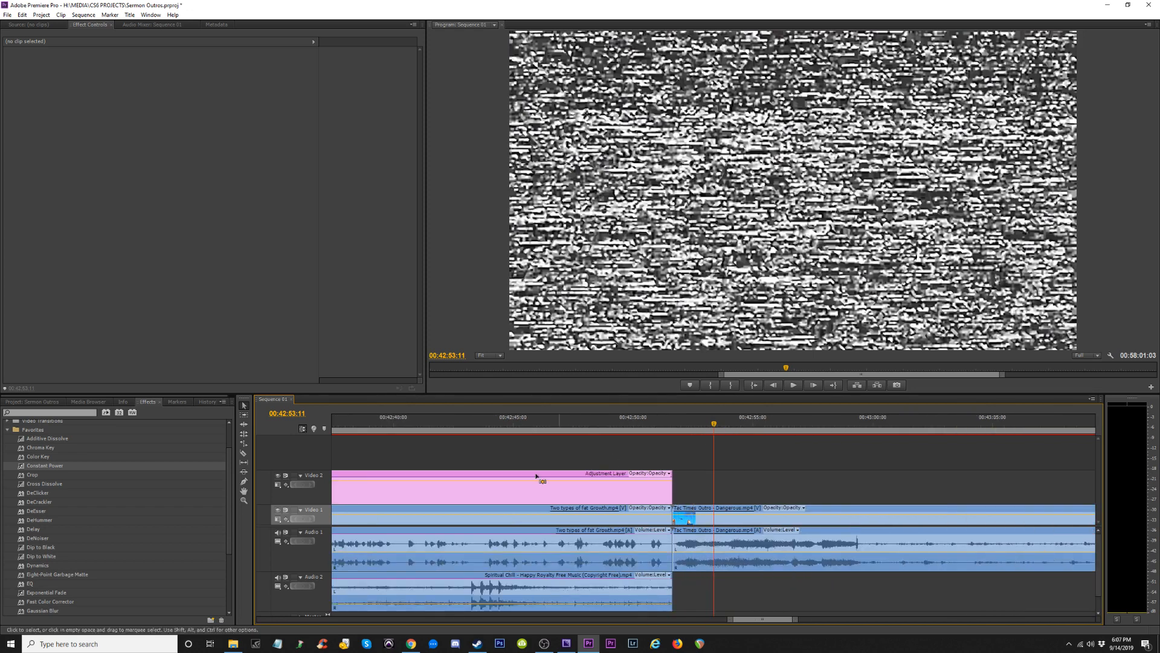
pyautogui.press('=')
pyautogui.moveTo(46, 465); pyautogui.dragTo(637, 585)
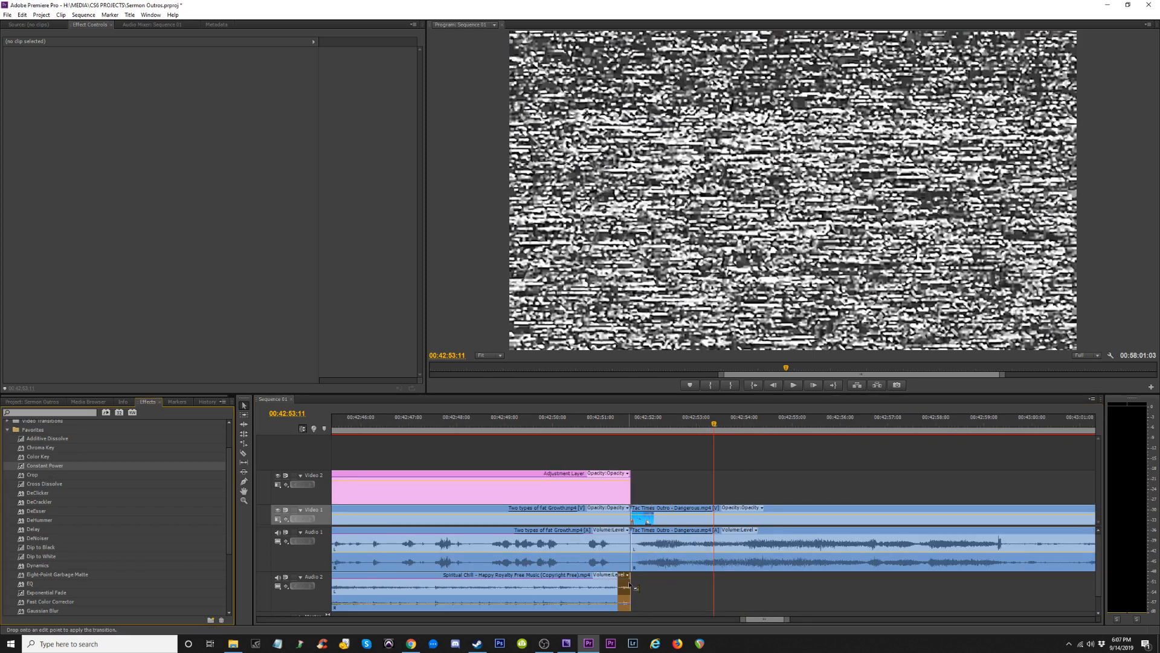
# Play the Two types of Fat Growth clip at several points to review what it is about.
pyautogui.press('-')
pyautogui.press('-')
pyautogui.press('-')
pyautogui.press('-')
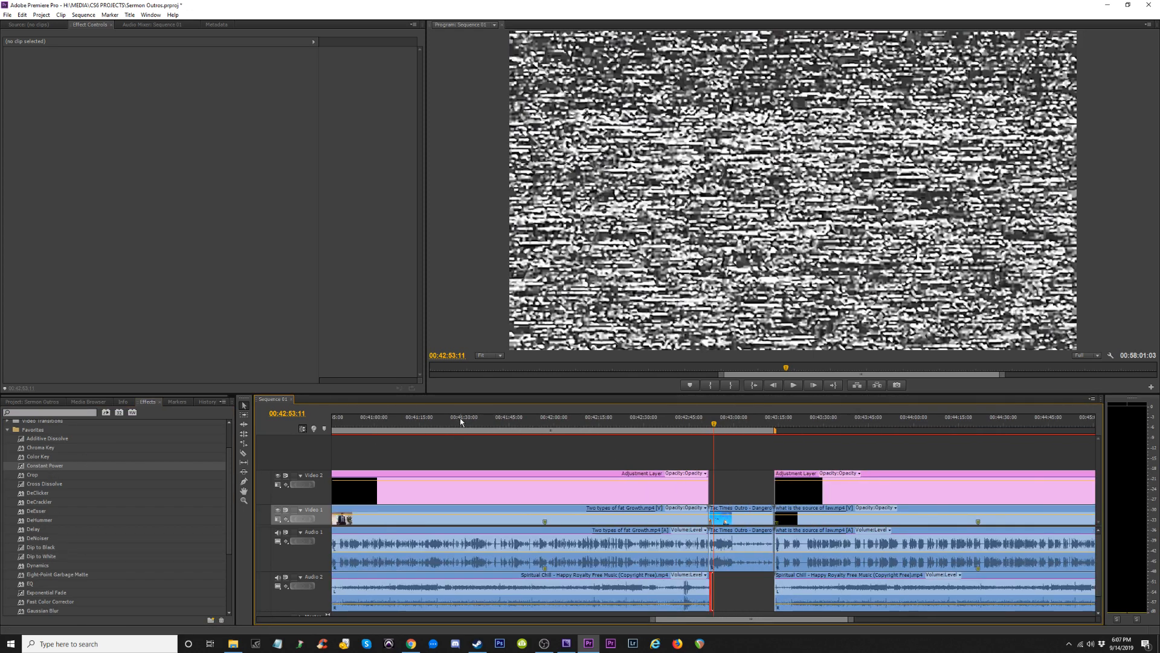
pyautogui.press('-')
pyautogui.click(580, 424)
pyautogui.press('space')
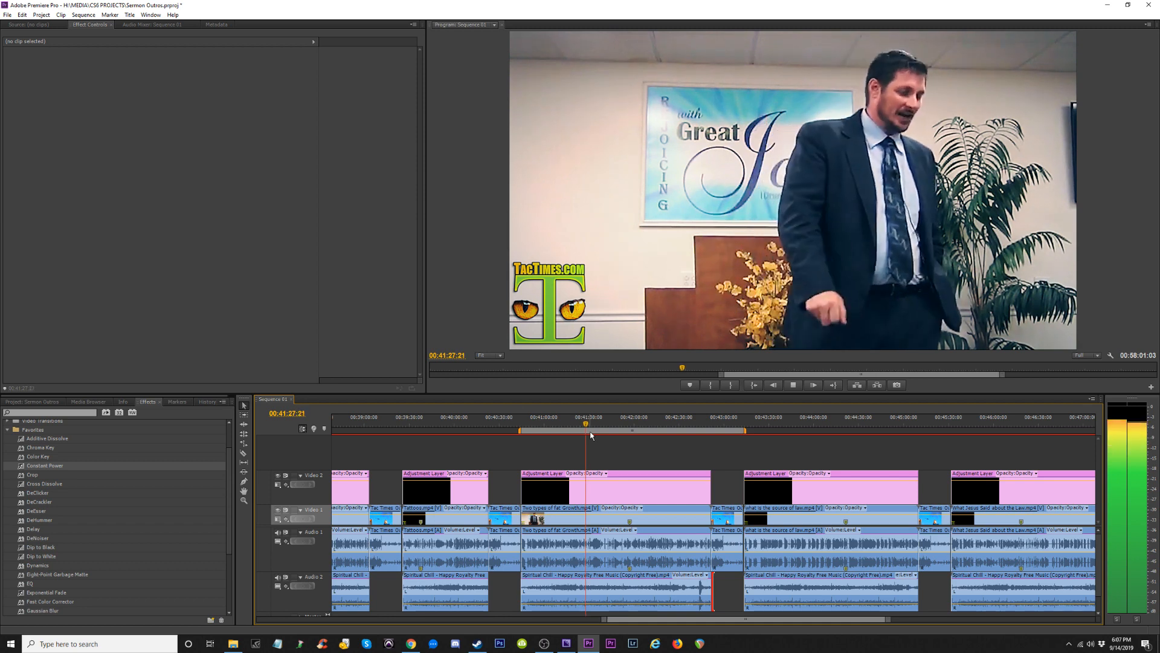
pyautogui.click(651, 425)
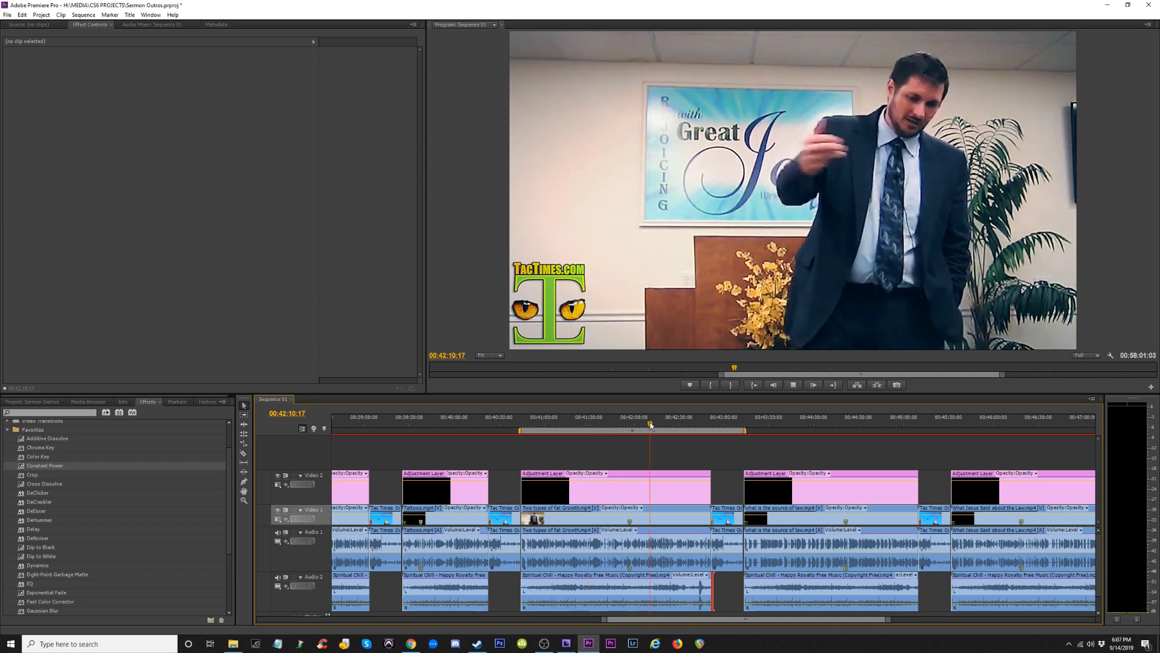
pyautogui.press('space')
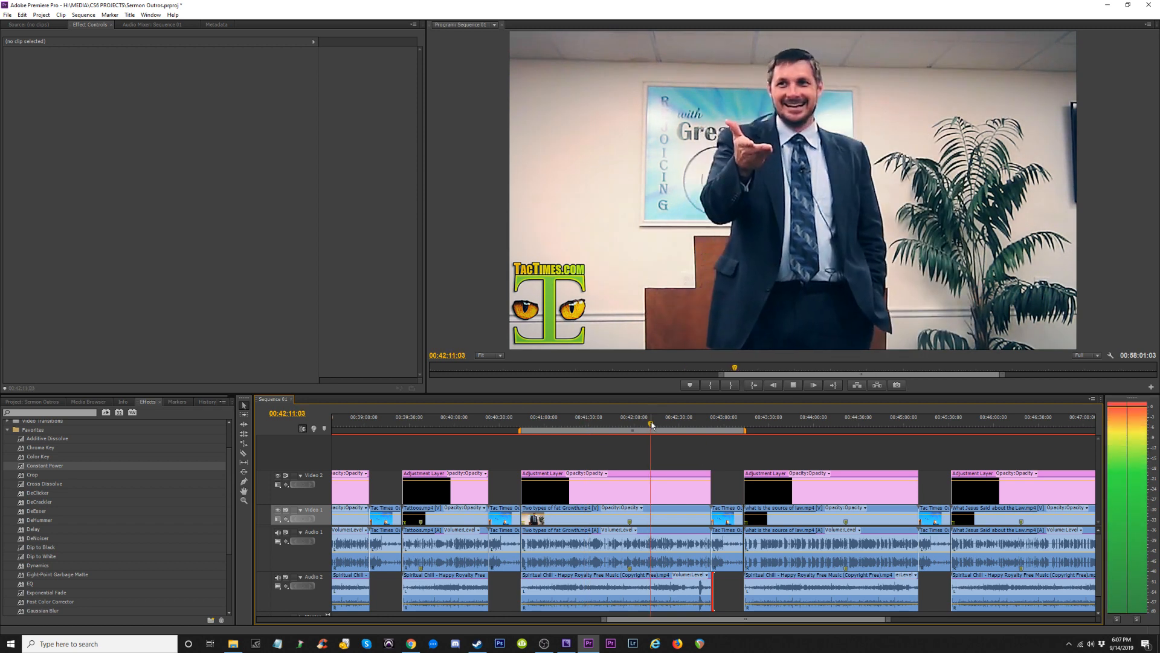
pyautogui.click(684, 425)
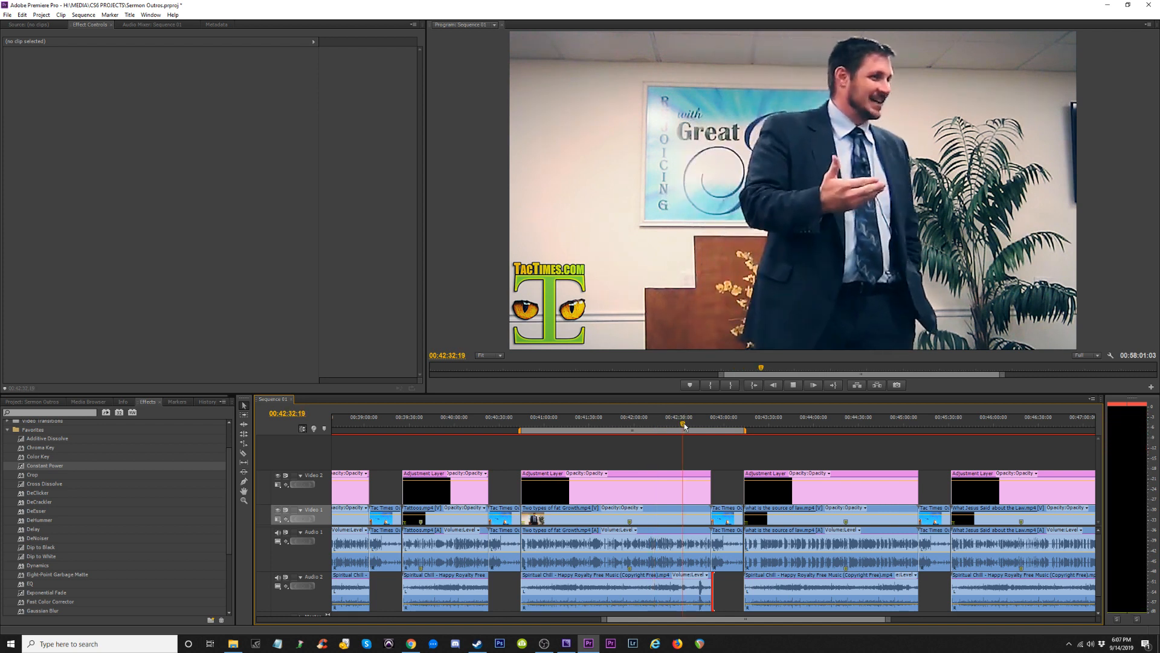
pyautogui.press('space')
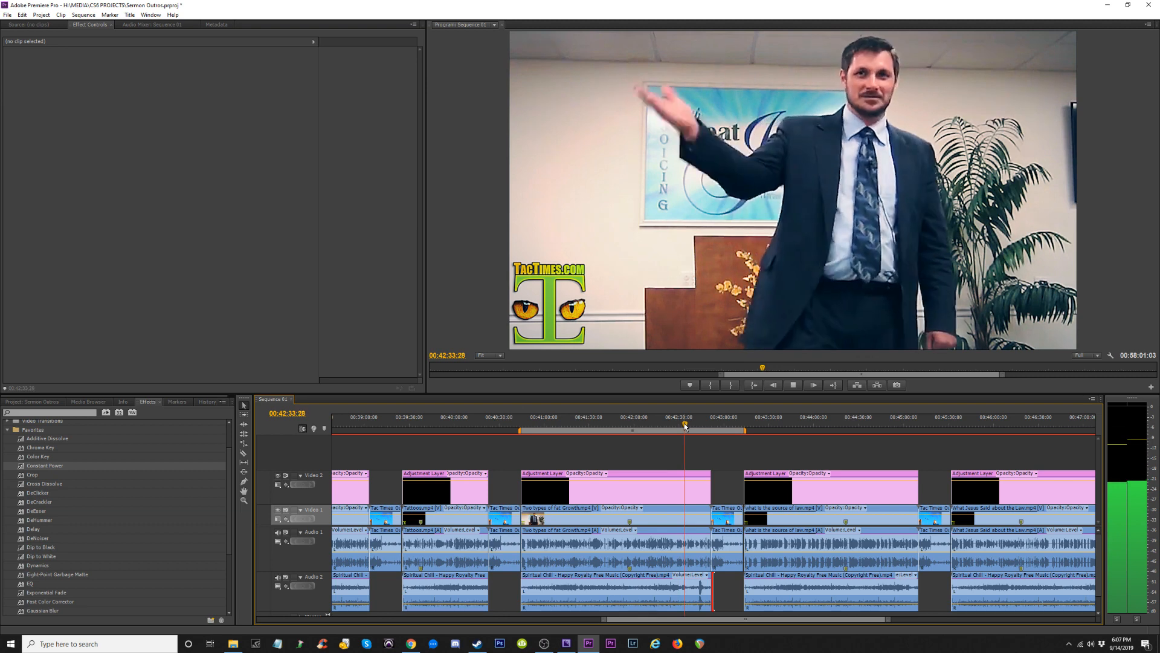
pyautogui.press('space')
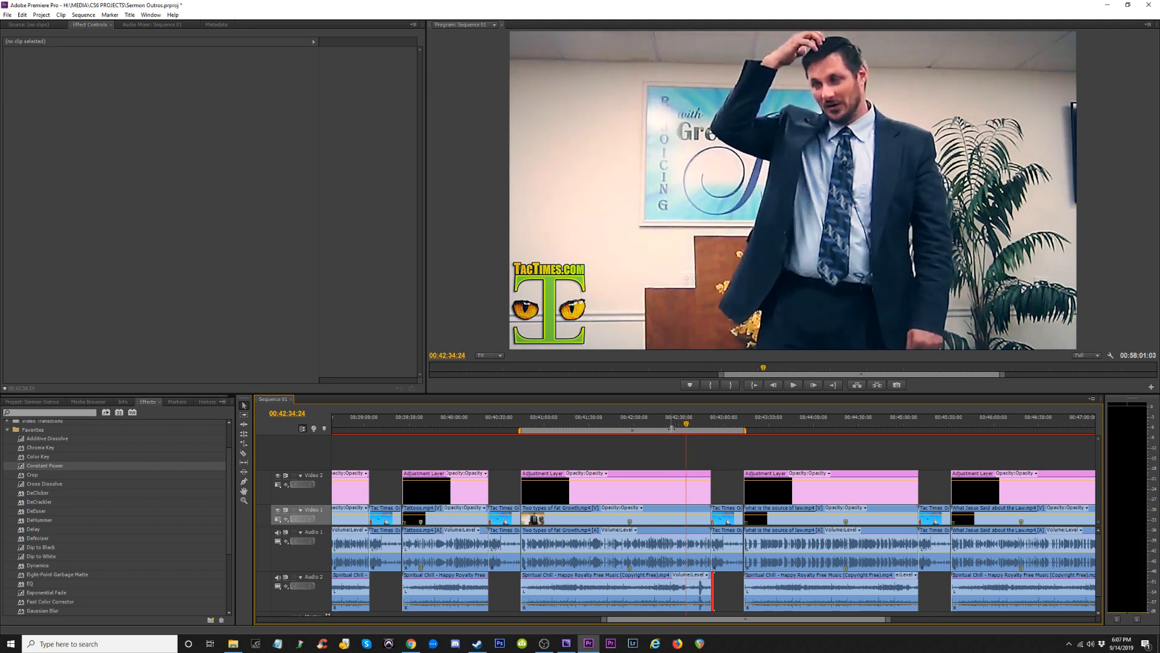
# Name the work area export "Baptist Preacher Makes Jokes About Fat People" and queue it for rendering.
pyautogui.hotkey('ctrl', 'm')
pyautogui.click(770, 161)
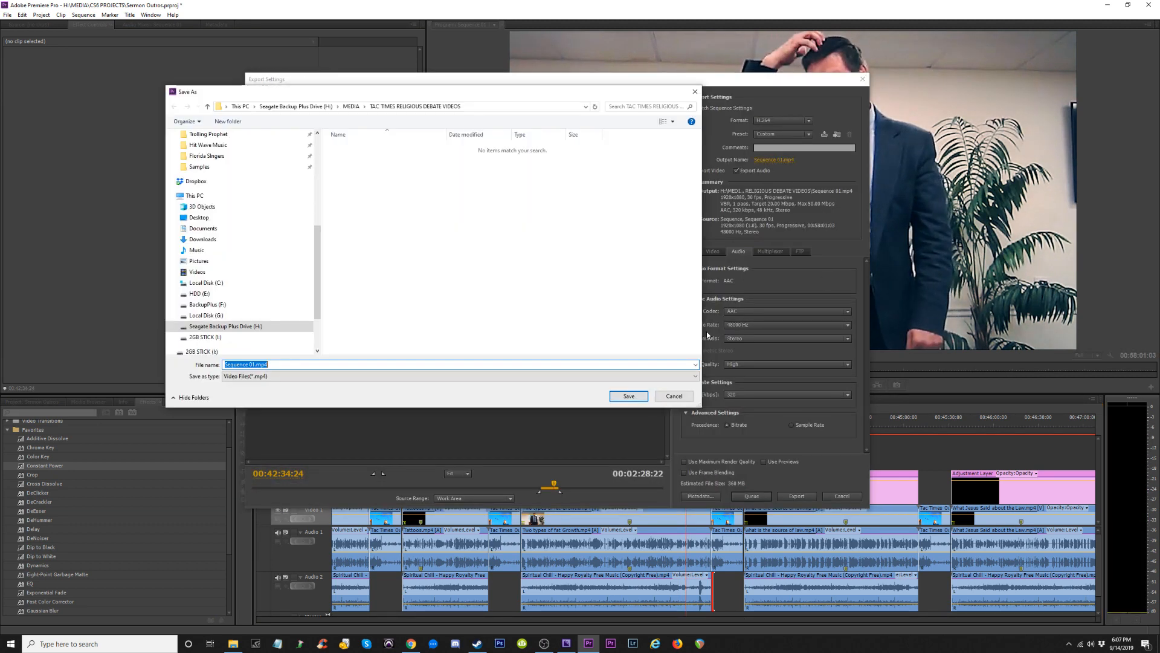
pyautogui.write('Baptist Preacher')
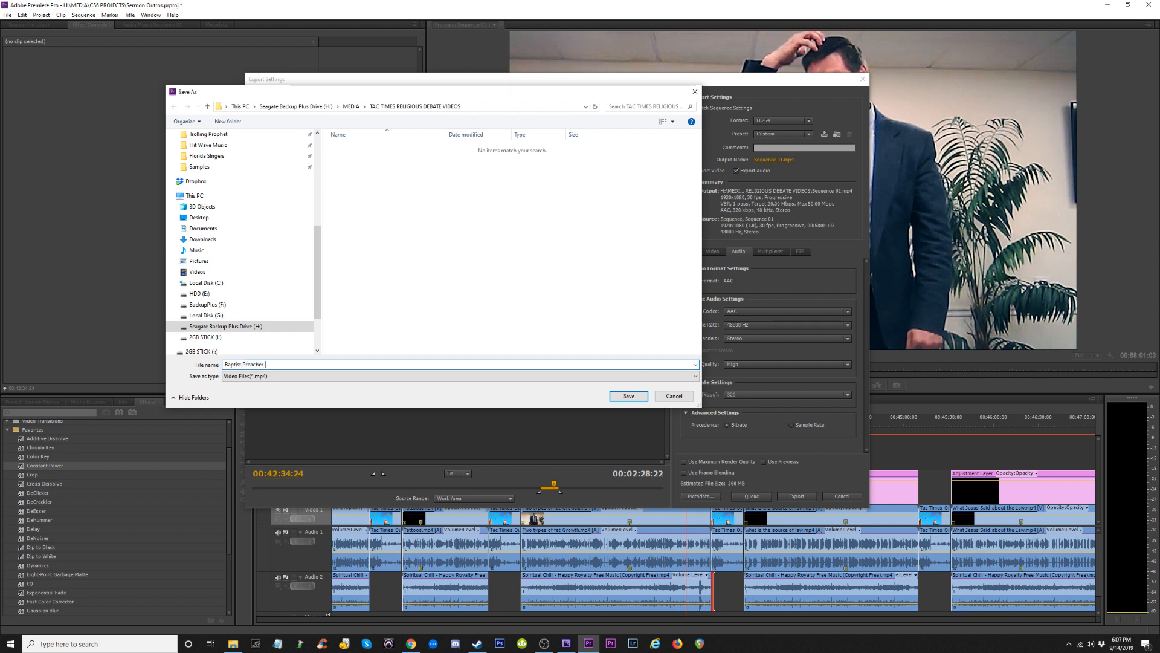
pyautogui.write(' Makes Joke')
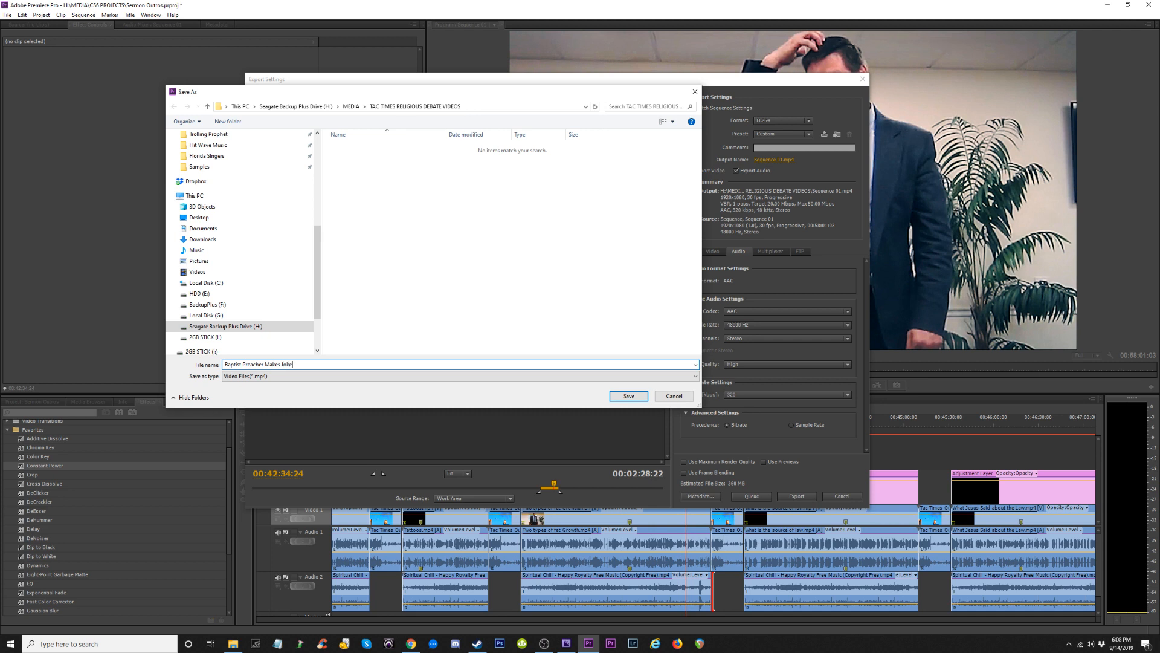
pyautogui.write('s About Fat People')
pyautogui.moveTo(300, 364); pyautogui.dragTo(226, 365)
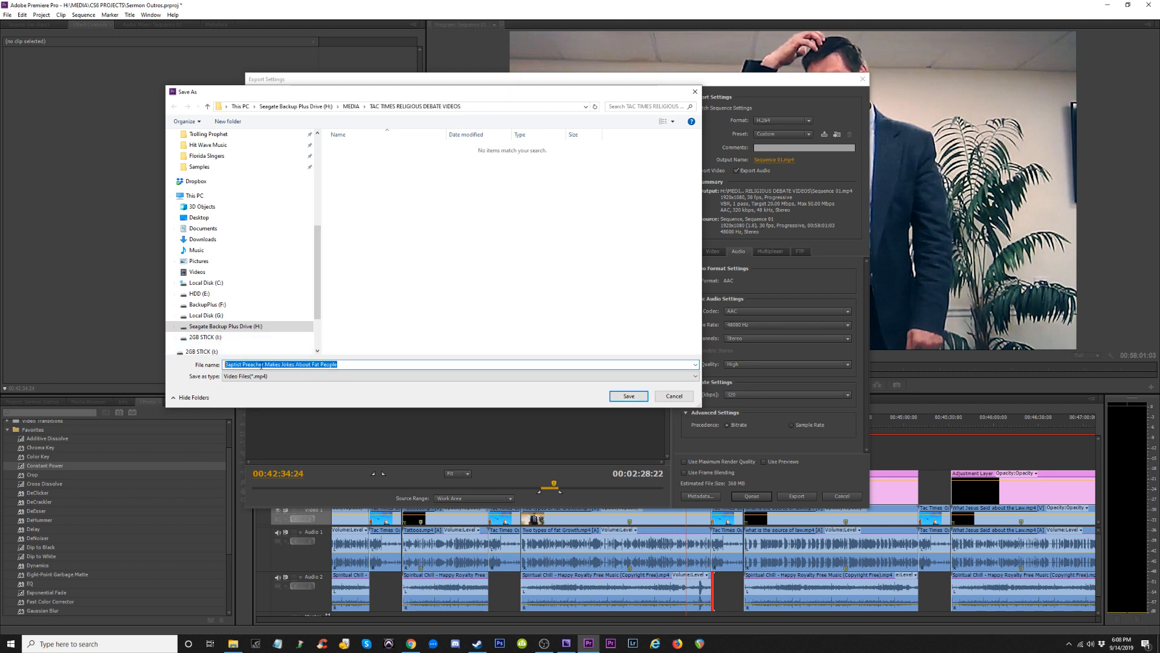
pyautogui.click(250, 365)
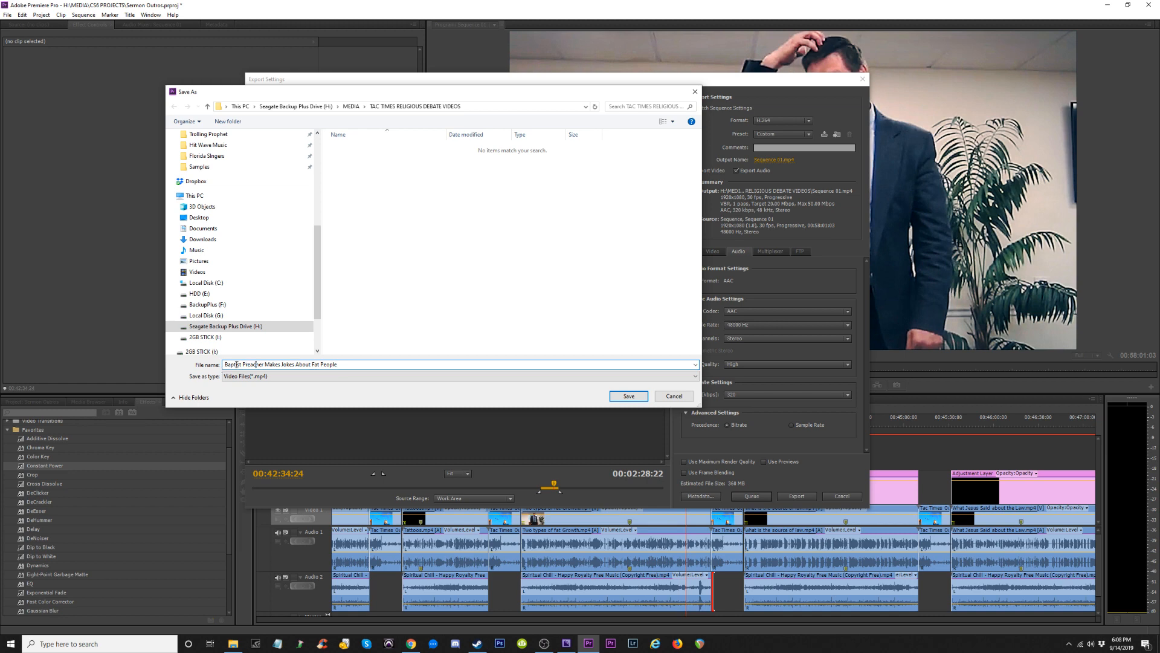
pyautogui.click(628, 396)
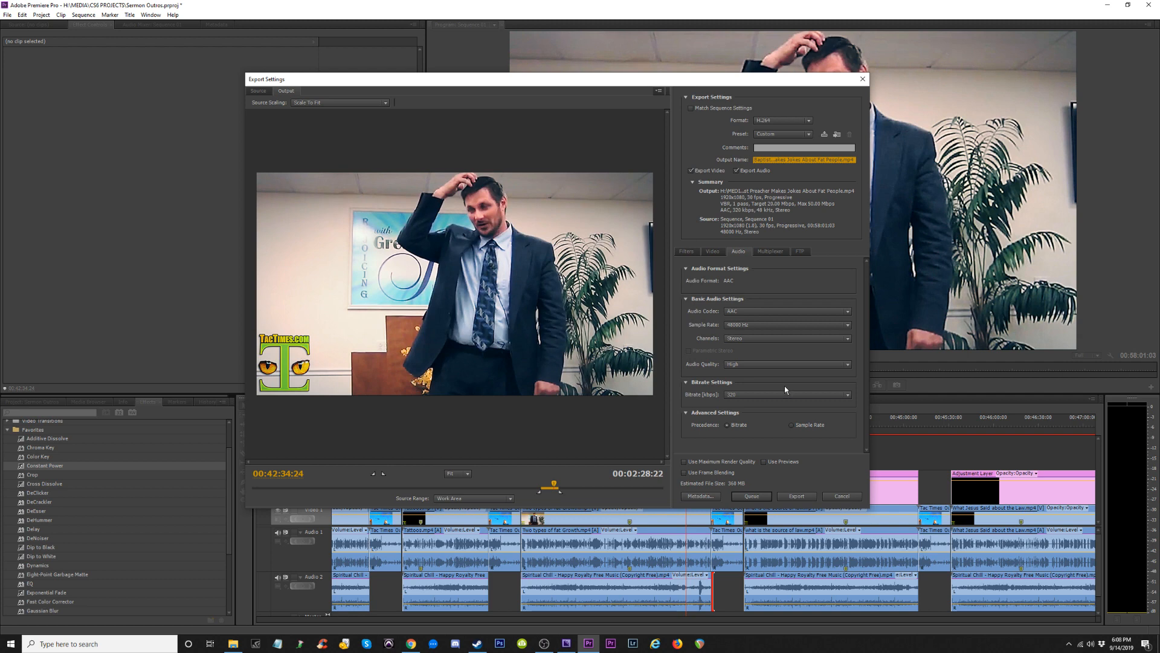
pyautogui.click(751, 495)
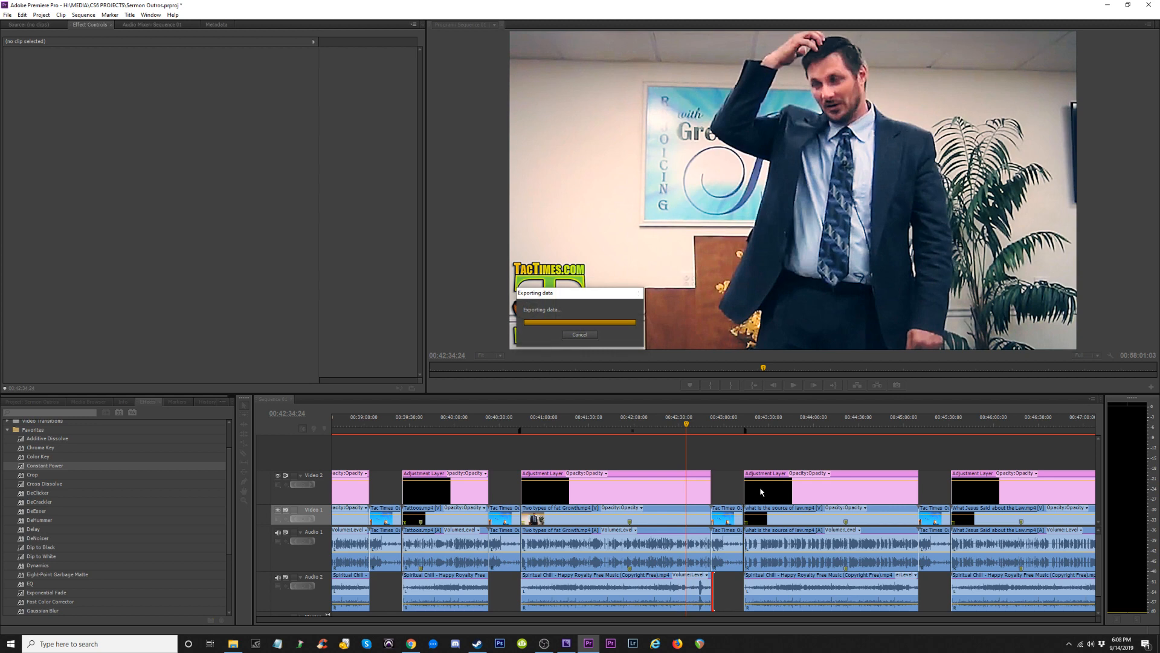
# Extend the work area's end to the cut between the two static clips after the What is the source of law outro.
pyautogui.click(742, 423)
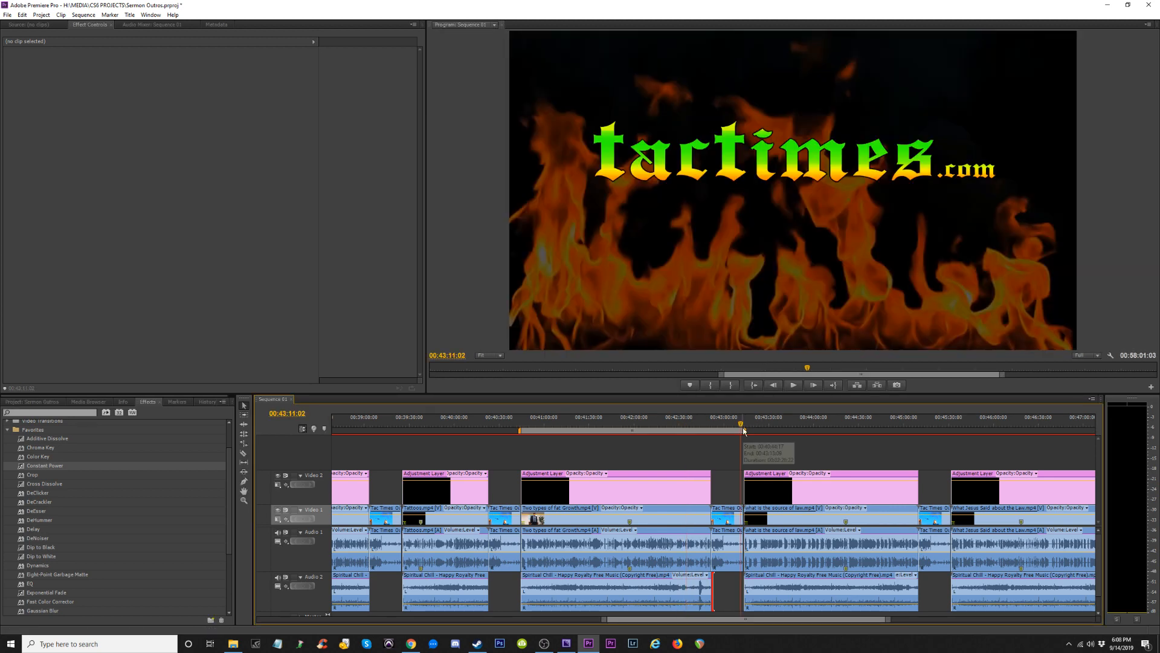
pyautogui.moveTo(749, 432); pyautogui.dragTo(953, 430)
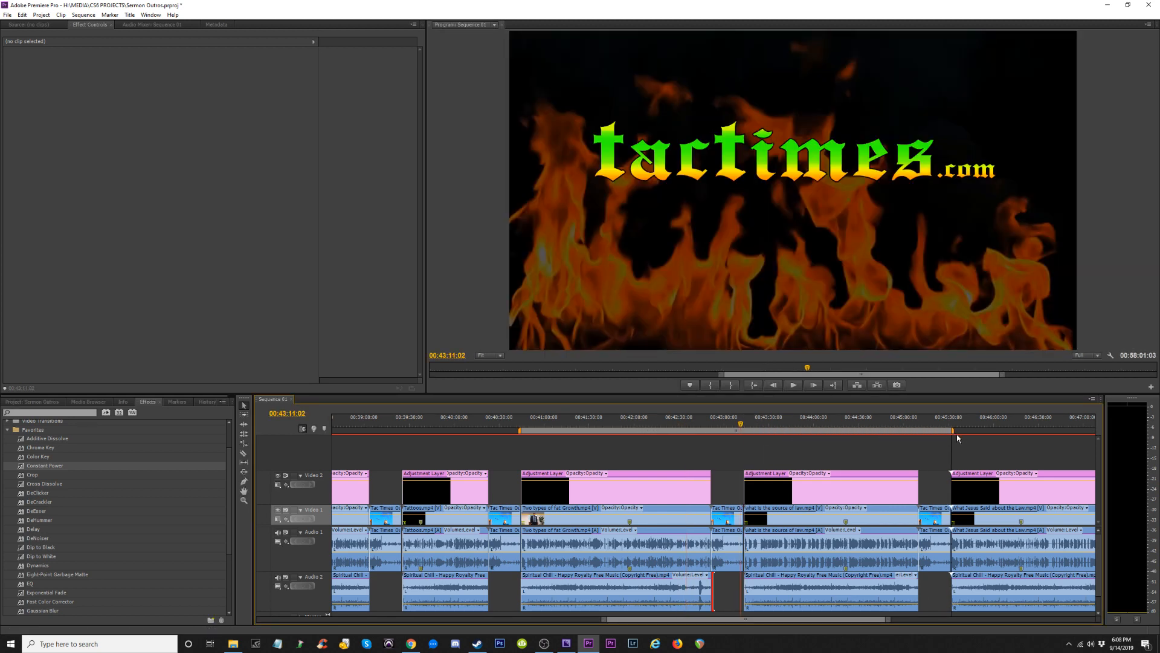
pyautogui.click(950, 423)
pyautogui.press('=')
pyautogui.press('=')
pyautogui.press('=')
pyautogui.press('=')
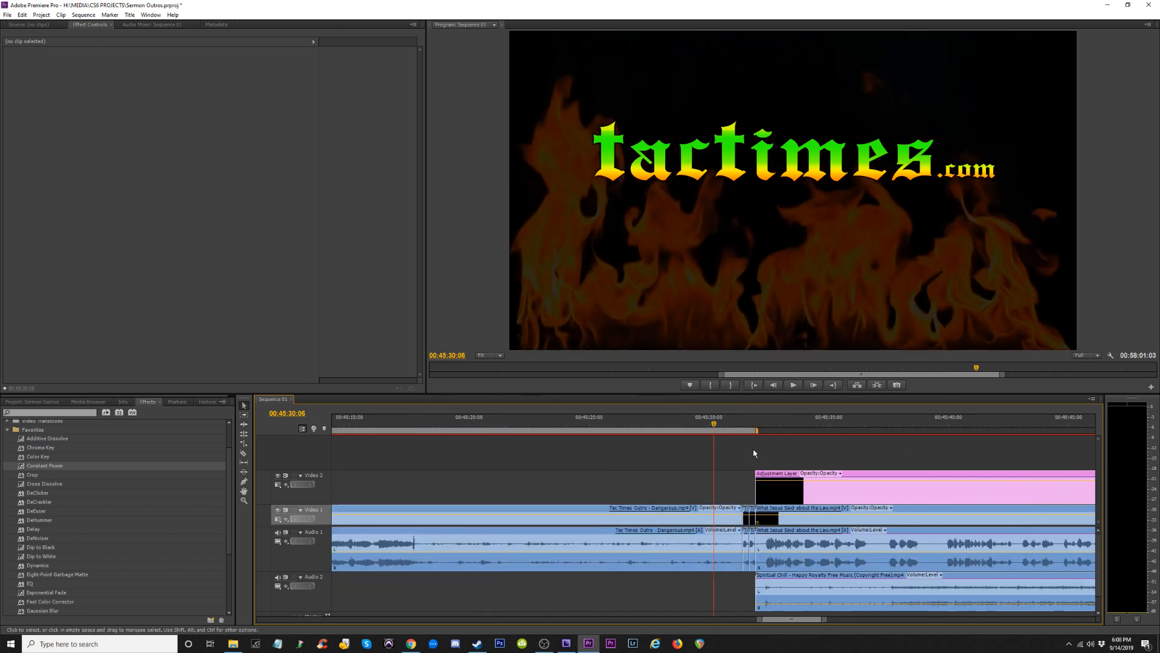
pyautogui.click(776, 426)
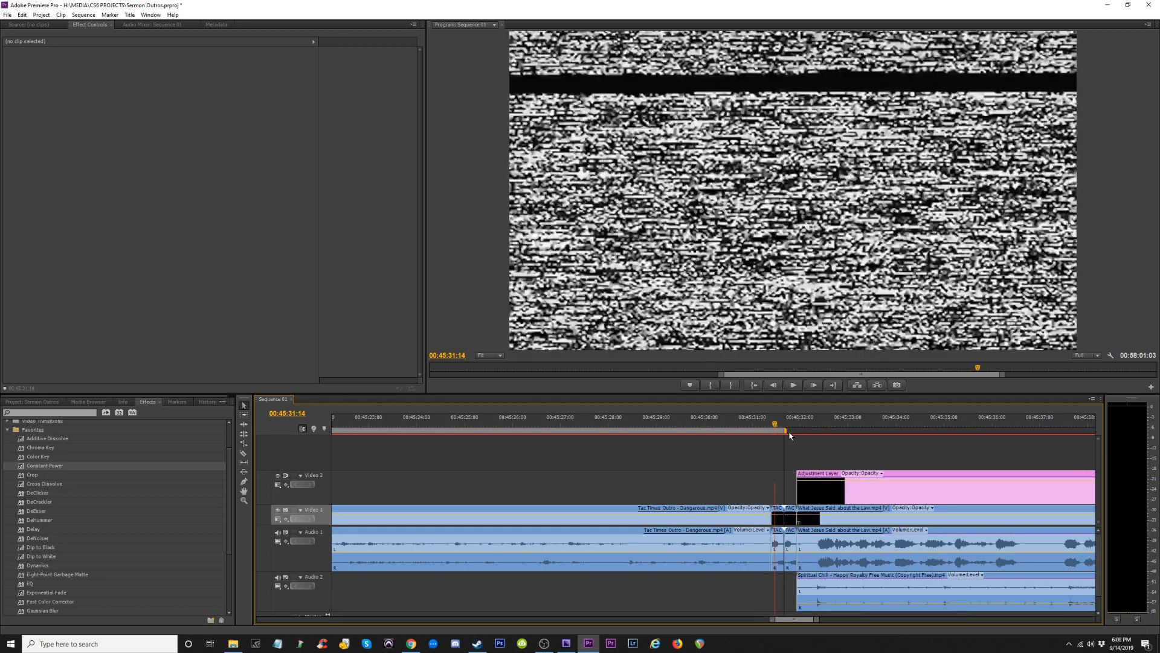
# Set the work area's start at the cut between the two static clips before the What is the source of law clip.
pyautogui.press('-')
pyautogui.press('-')
pyautogui.press('-')
pyautogui.press('-')
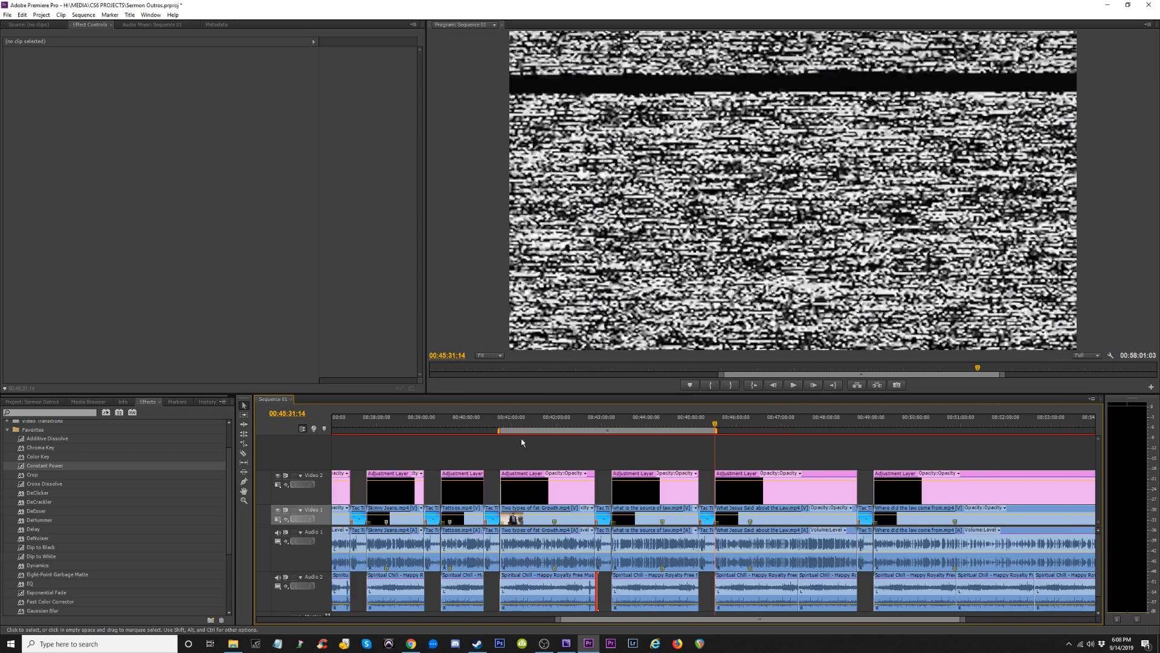
pyautogui.moveTo(500, 431); pyautogui.dragTo(605, 435)
pyautogui.click(609, 424)
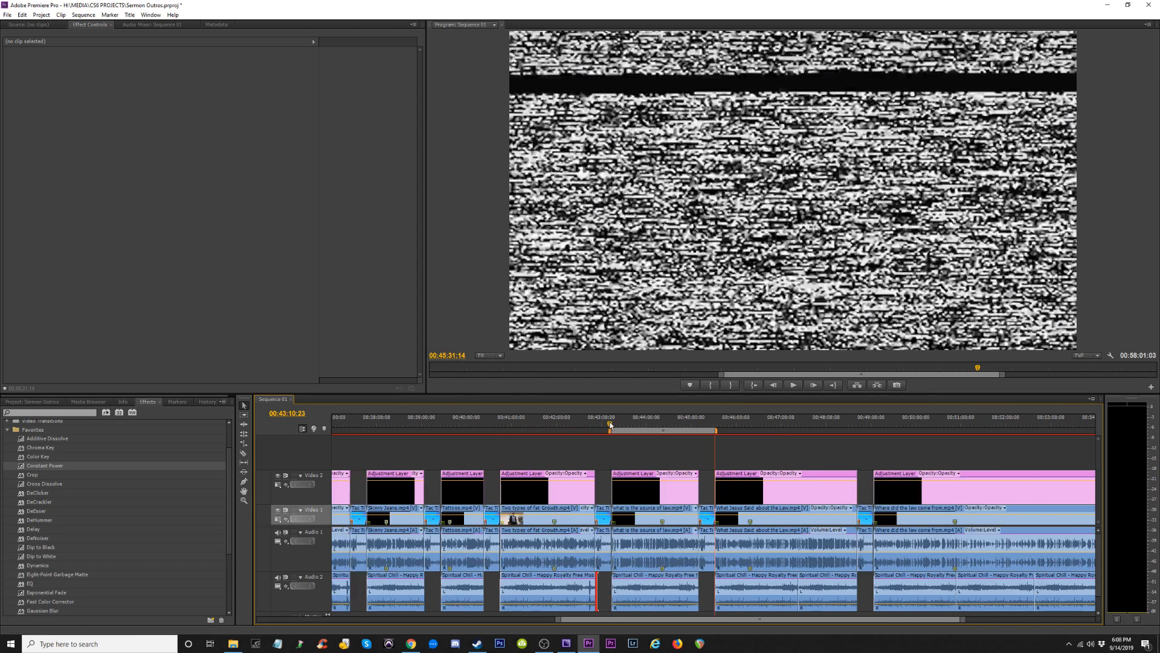
pyautogui.press('=')
pyautogui.press('=')
pyautogui.press('=')
pyautogui.press('=')
pyautogui.press('=')
pyautogui.press('=')
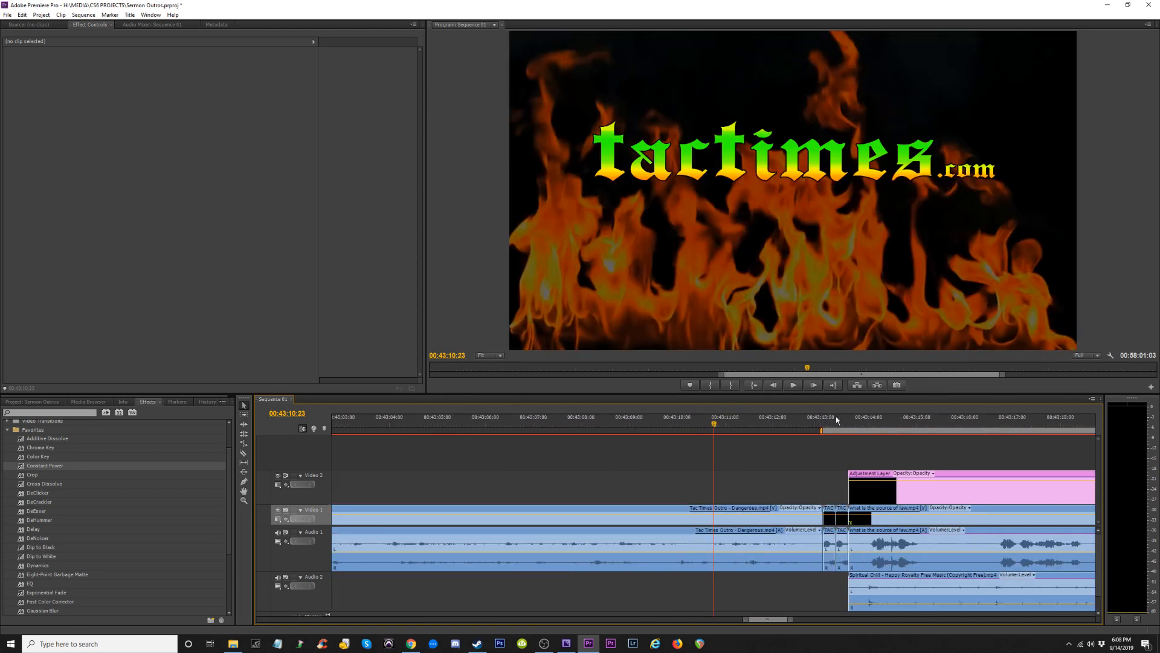
# Apply a Constant Power fade to the end of the music under the What is the source of law clip and play back the transition.
pyautogui.press('-')
pyautogui.press('-')
pyautogui.press('-')
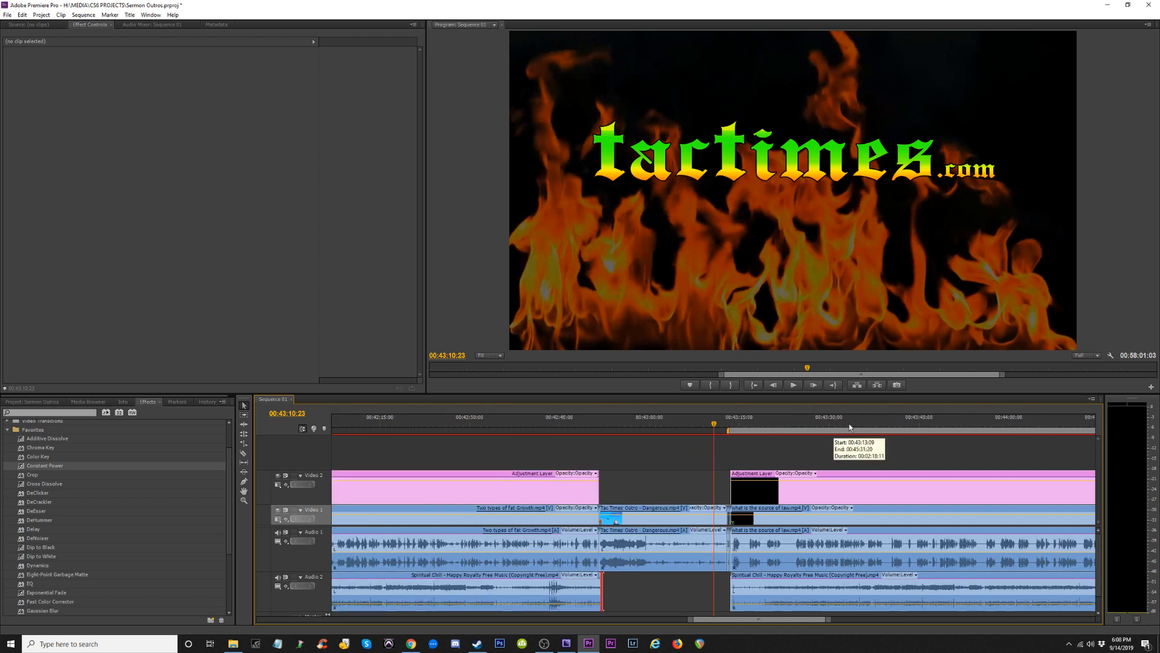
pyautogui.press('-')
pyautogui.press('-')
pyautogui.click(893, 419)
pyautogui.press('=')
pyautogui.press('=')
pyautogui.press('=')
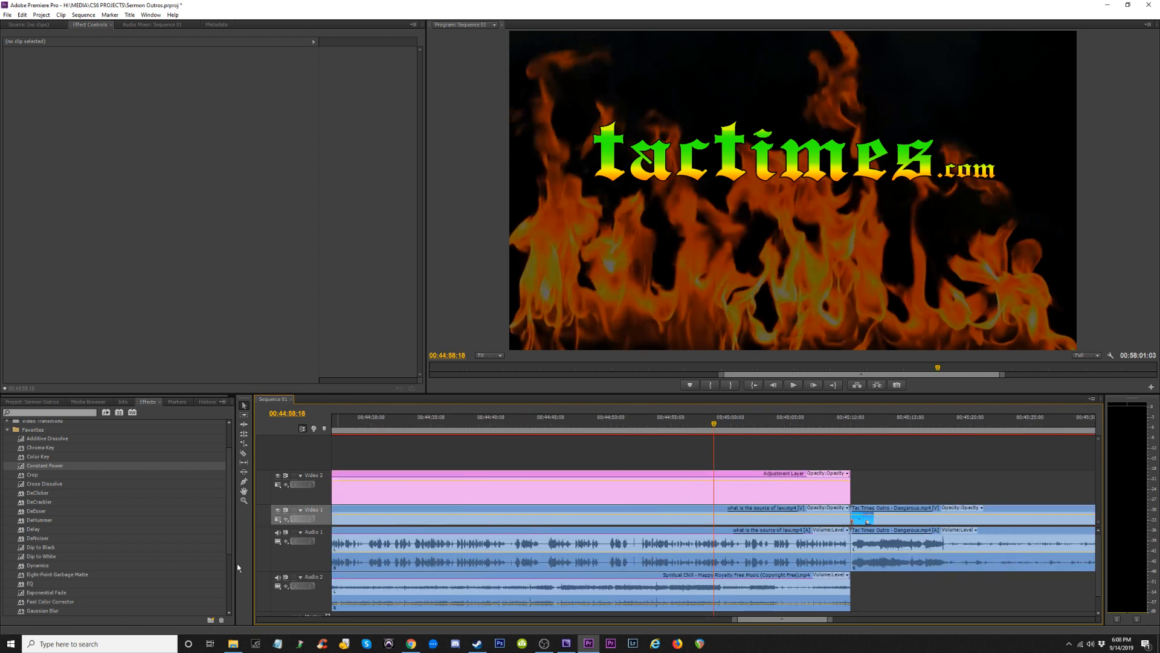
pyautogui.moveTo(56, 466); pyautogui.dragTo(861, 585)
pyautogui.click(841, 425)
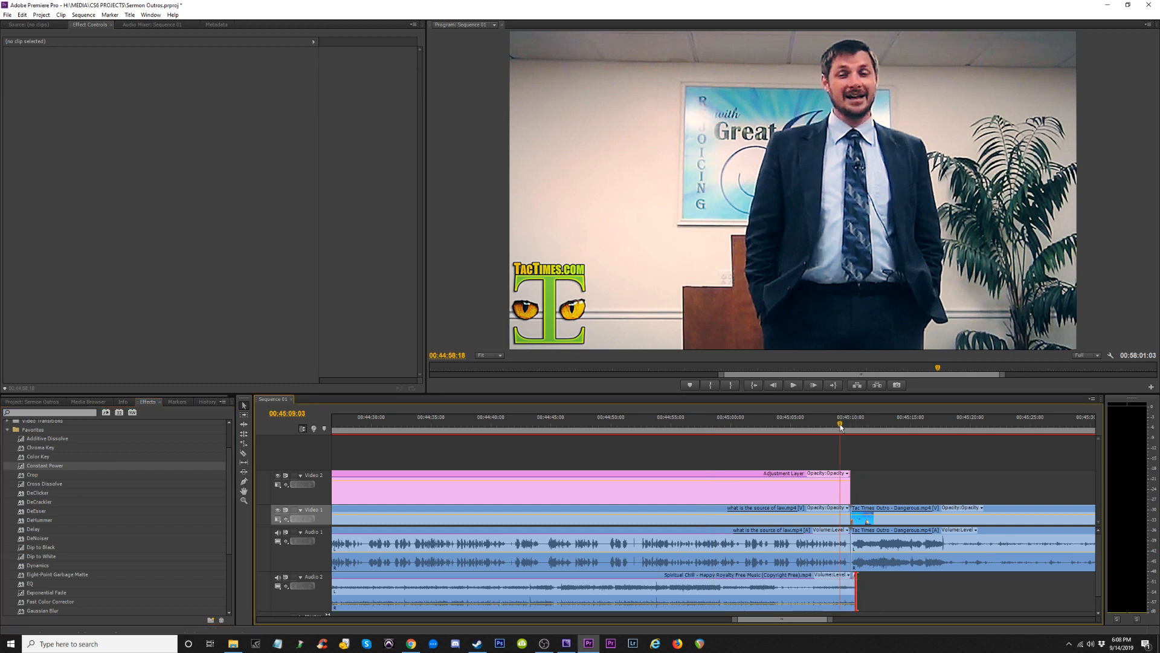
pyautogui.press('space')
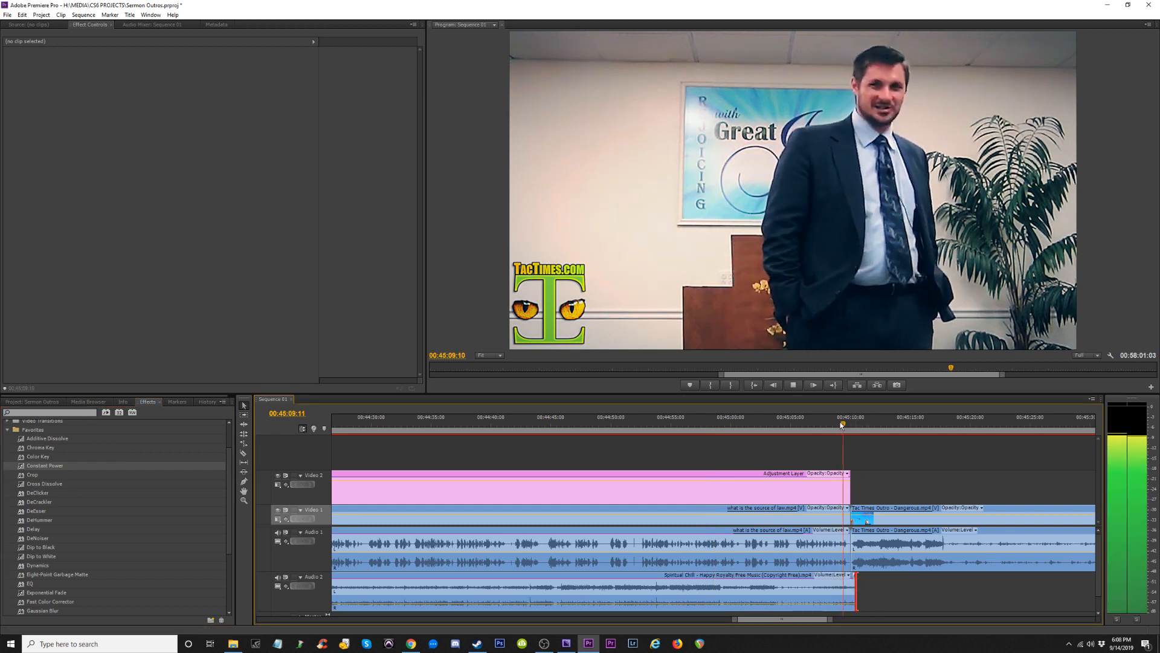
# Play the What is the source of law clip near its beginning and middle to review its topic.
pyautogui.press('-')
pyautogui.press('-')
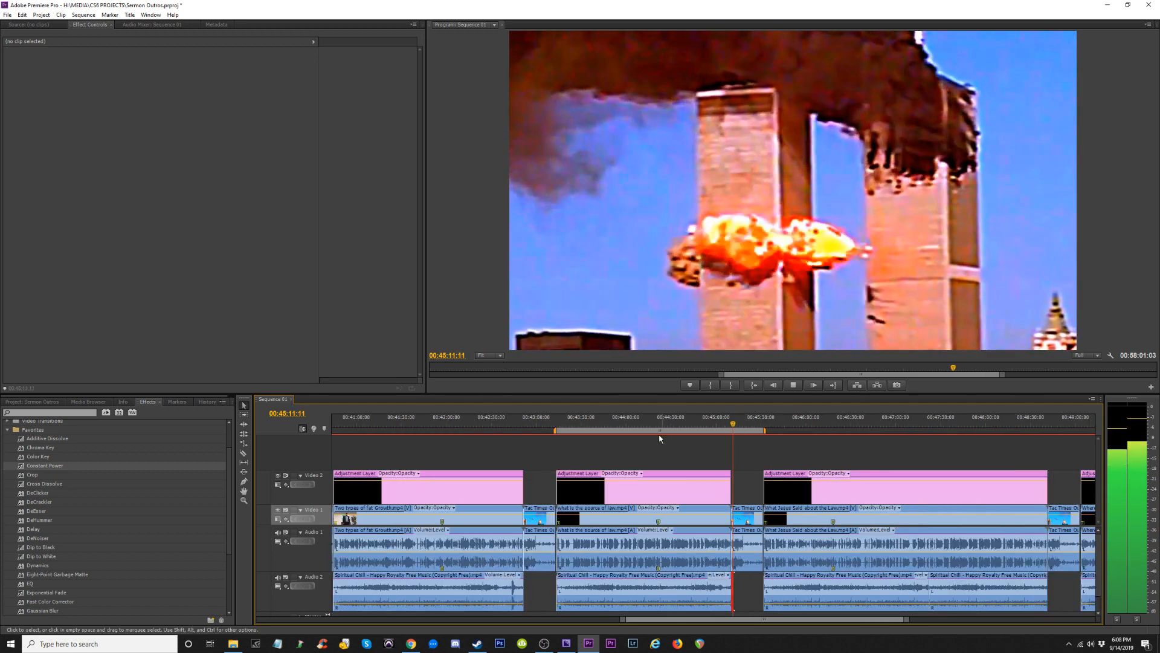
pyautogui.click(595, 425)
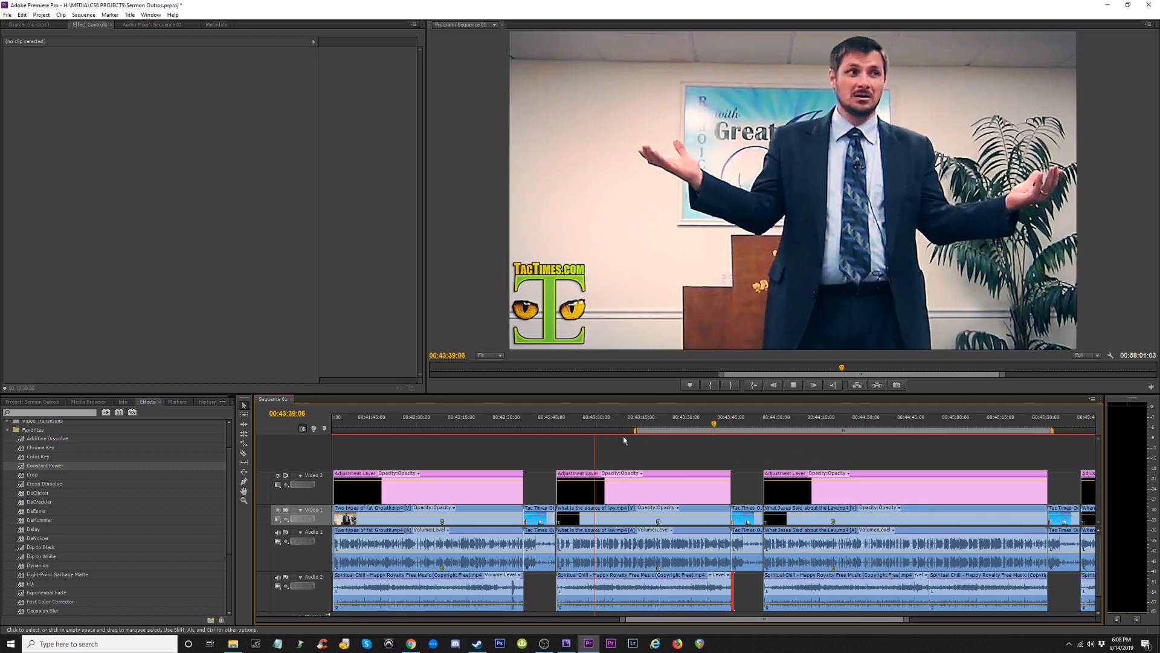
pyautogui.press('=')
pyautogui.press('=')
pyautogui.press('space')
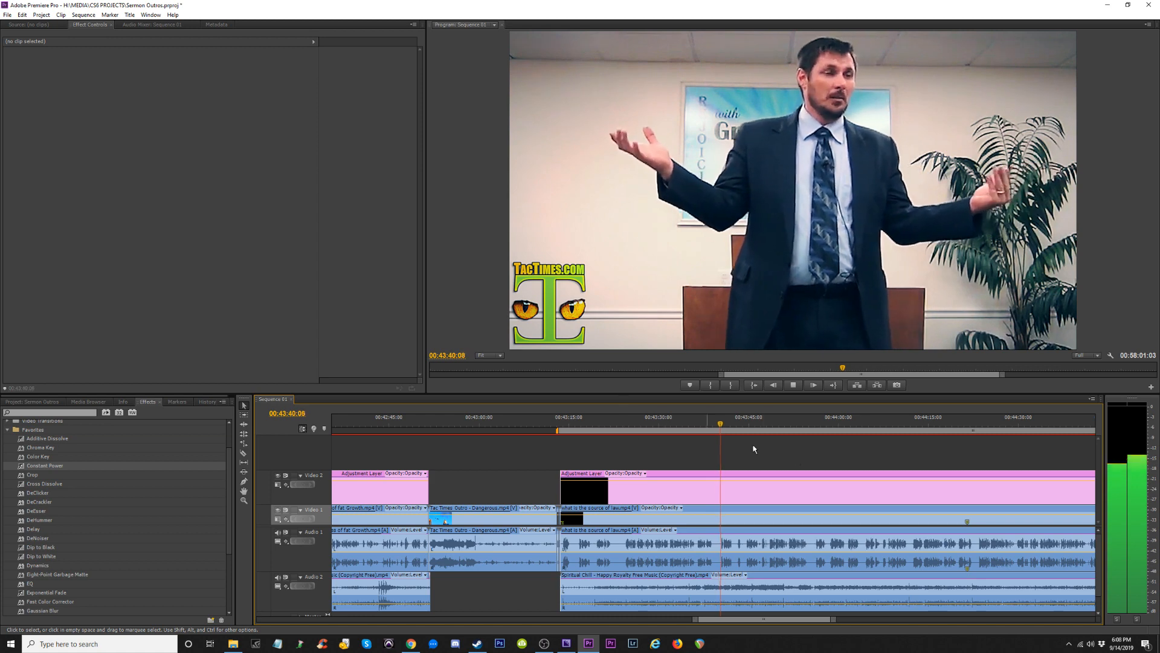
pyautogui.press('-')
pyautogui.press('-')
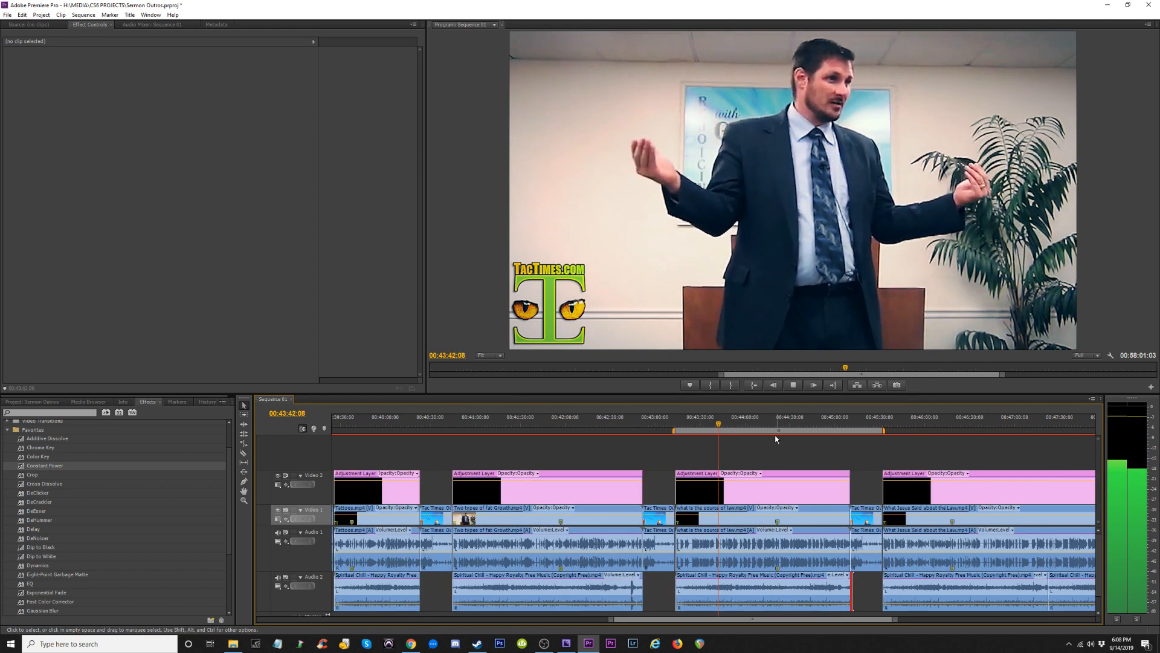
pyautogui.click(761, 423)
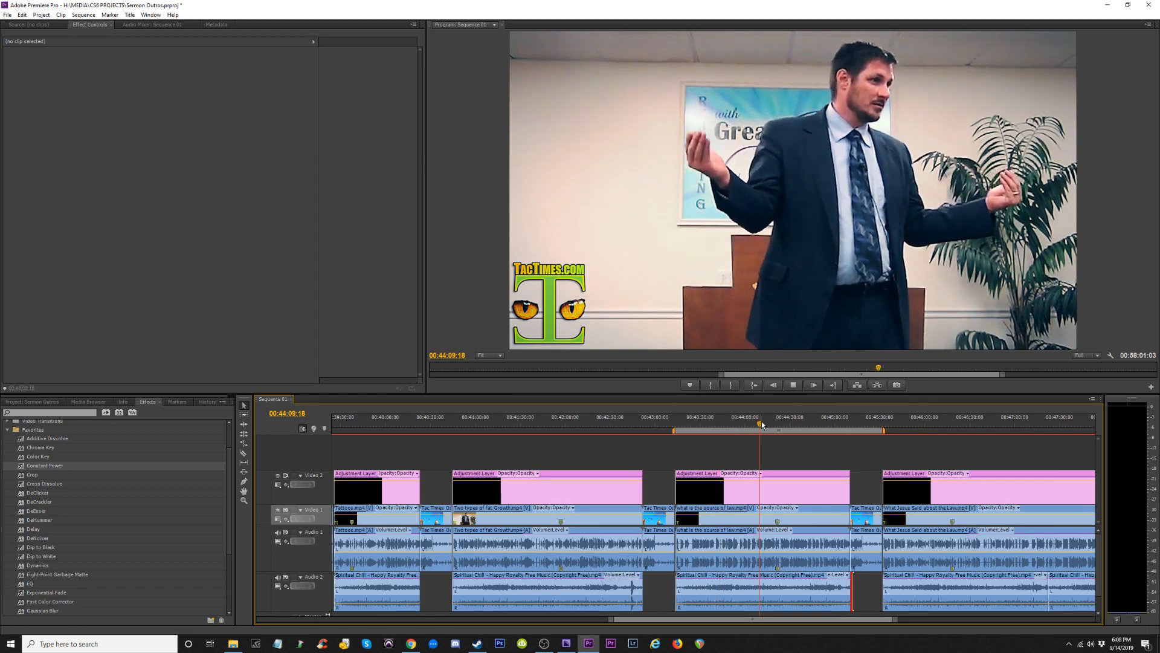
pyautogui.press('space')
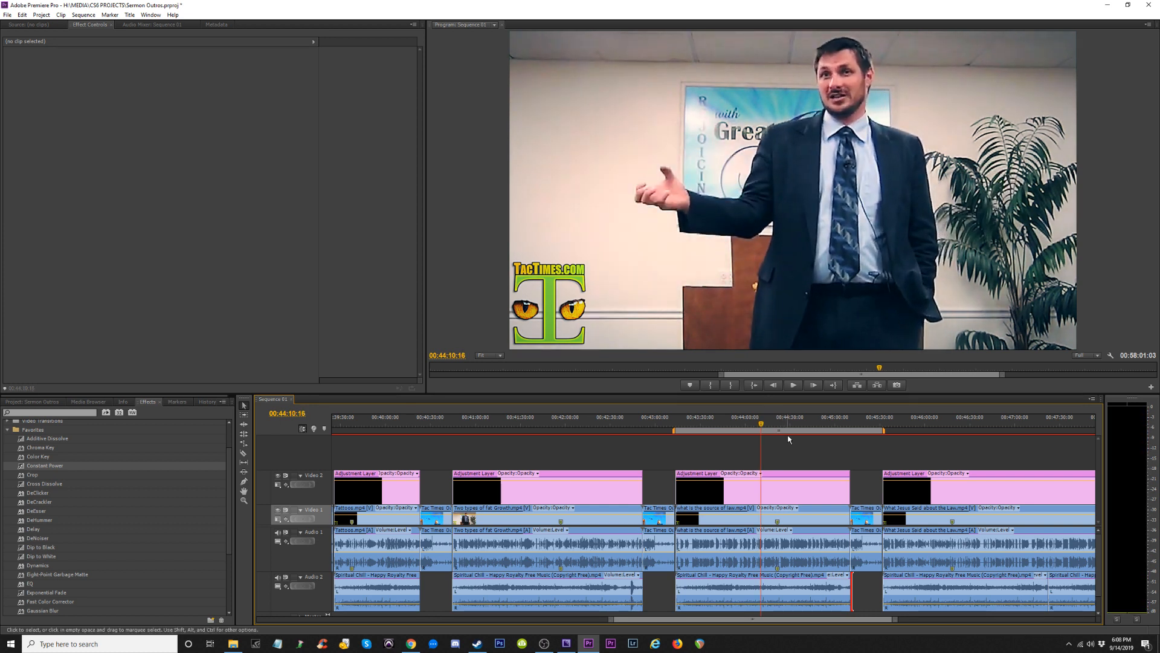
pyautogui.hotkey('ctrl', 'm')
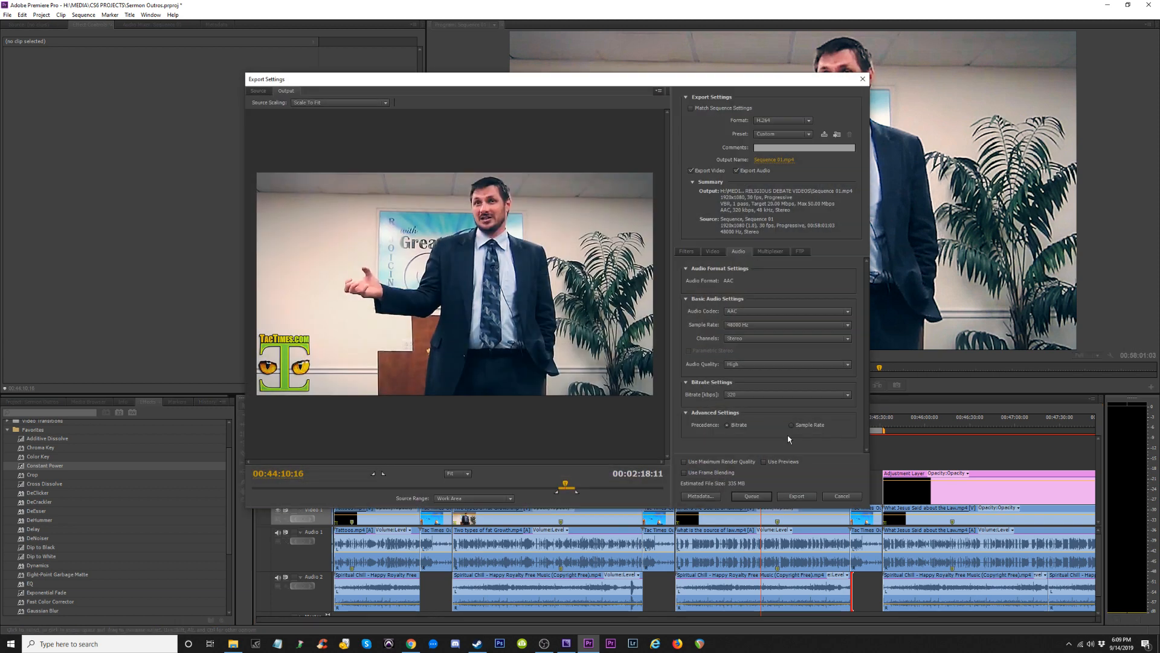
pyautogui.click(780, 160)
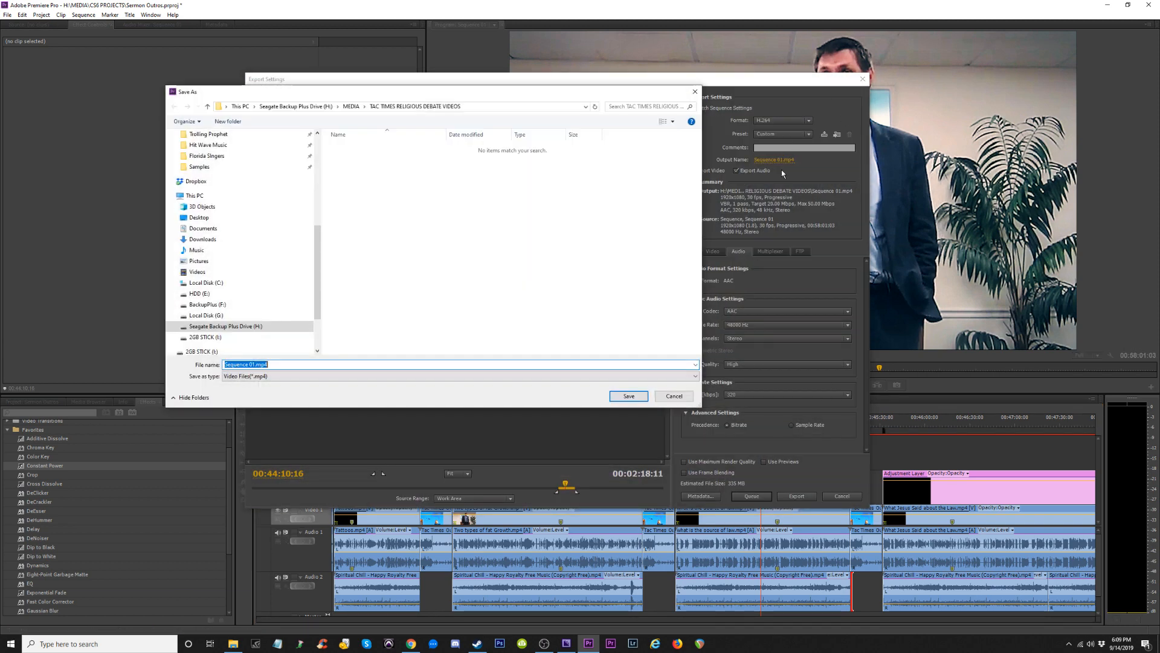
pyautogui.write('Baptist preacher')
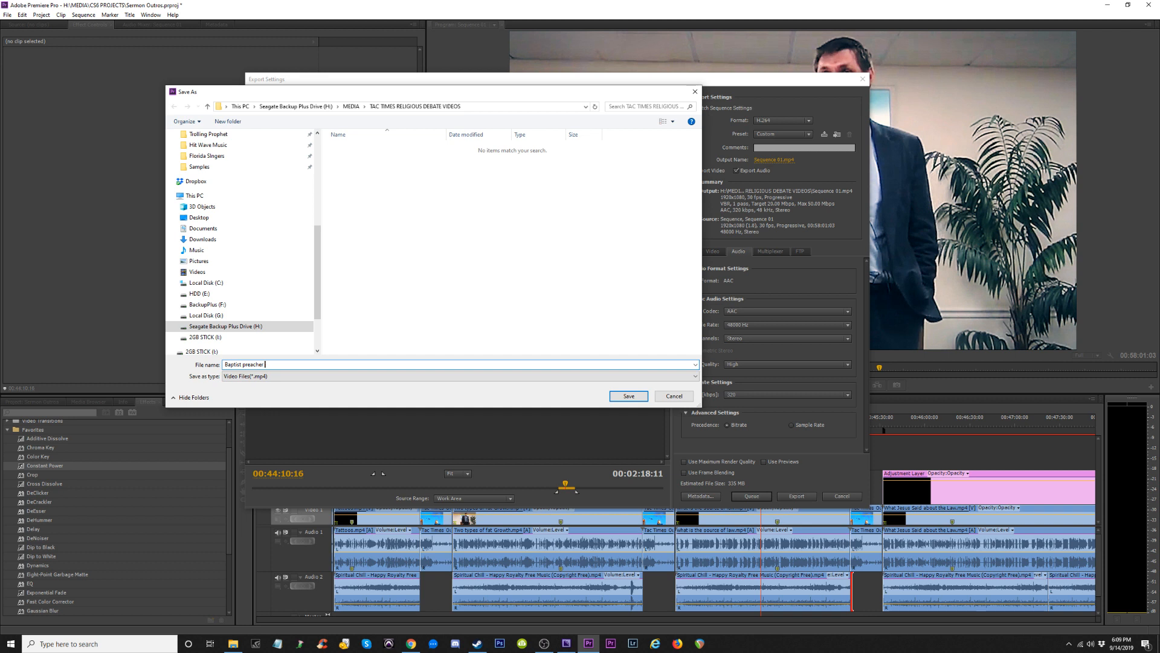
pyautogui.press('BackSpace')
pyautogui.press('BackSpace')
pyautogui.press('BackSpace')
pyautogui.press('BackSpace')
pyautogui.press('BackSpace')
pyautogui.press('BackSpace')
pyautogui.press('BackSpace')
pyautogui.press('BackSpace')
pyautogui.write('Pas')
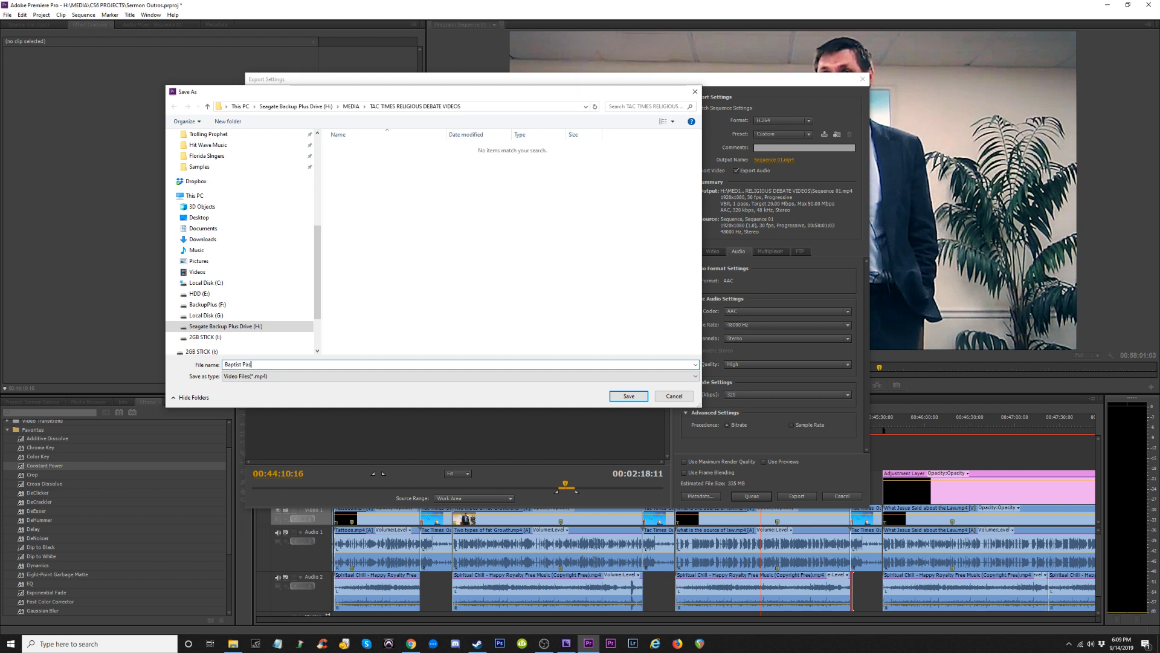
pyautogui.write('tor Explains ')
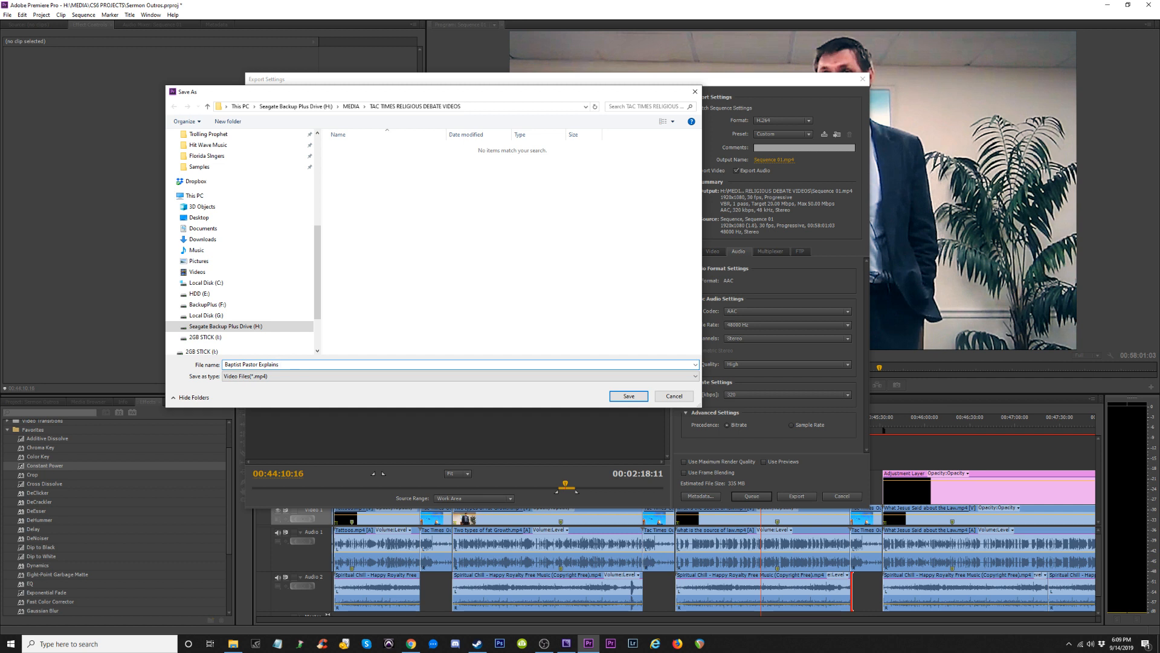
pyautogui.write('Where R')
pyautogui.moveTo(339, 365); pyautogui.dragTo(279, 366)
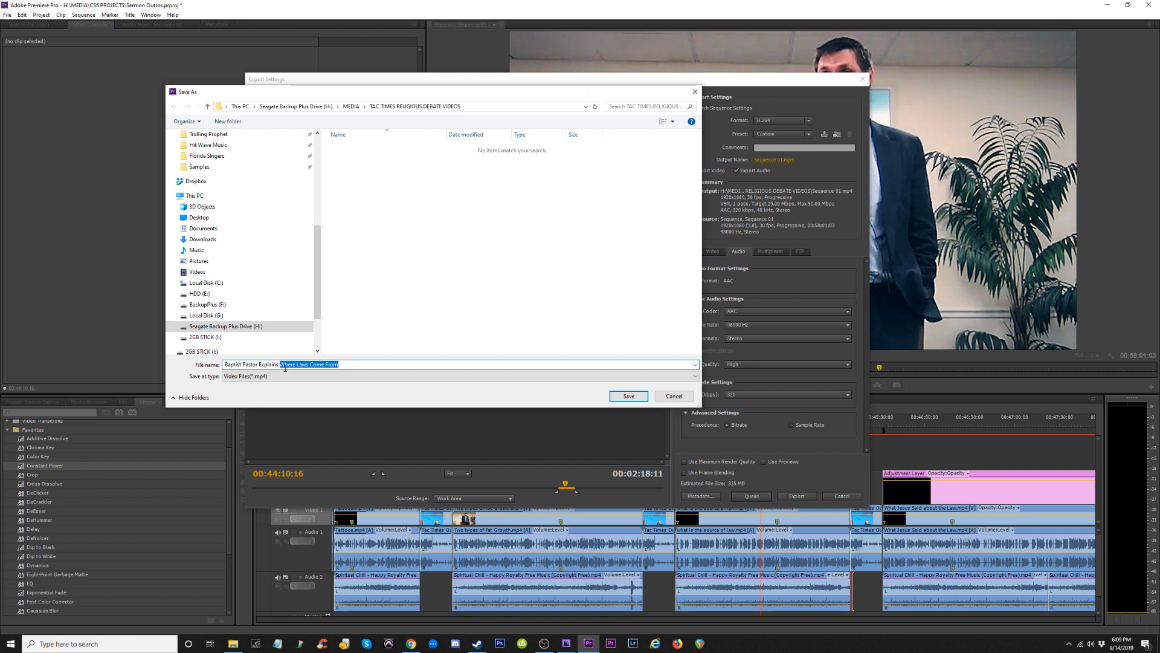
pyautogui.click(268, 366)
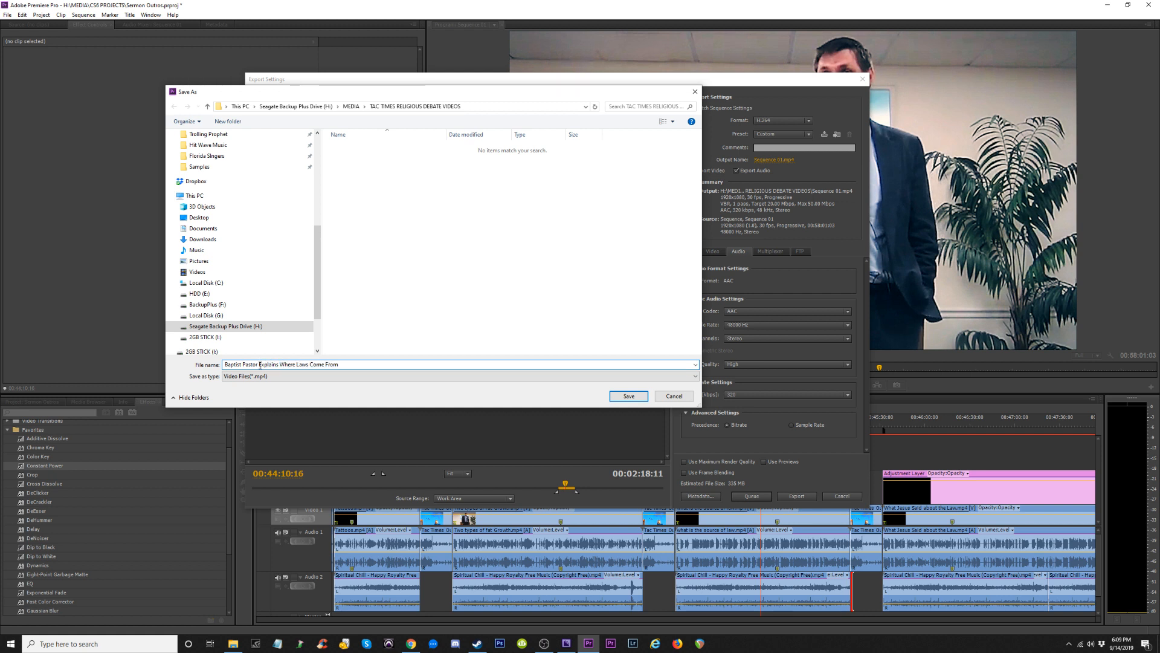
pyautogui.moveTo(259, 365); pyautogui.dragTo(350, 365)
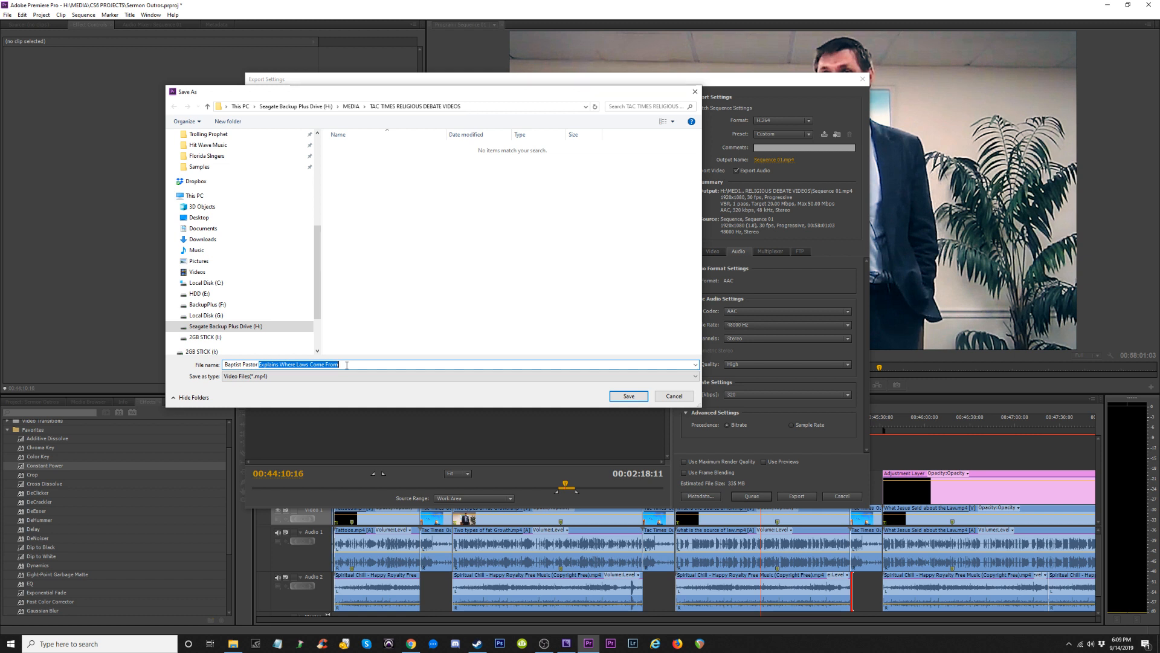
pyautogui.click(347, 365)
pyautogui.moveTo(359, 364); pyautogui.dragTo(215, 361)
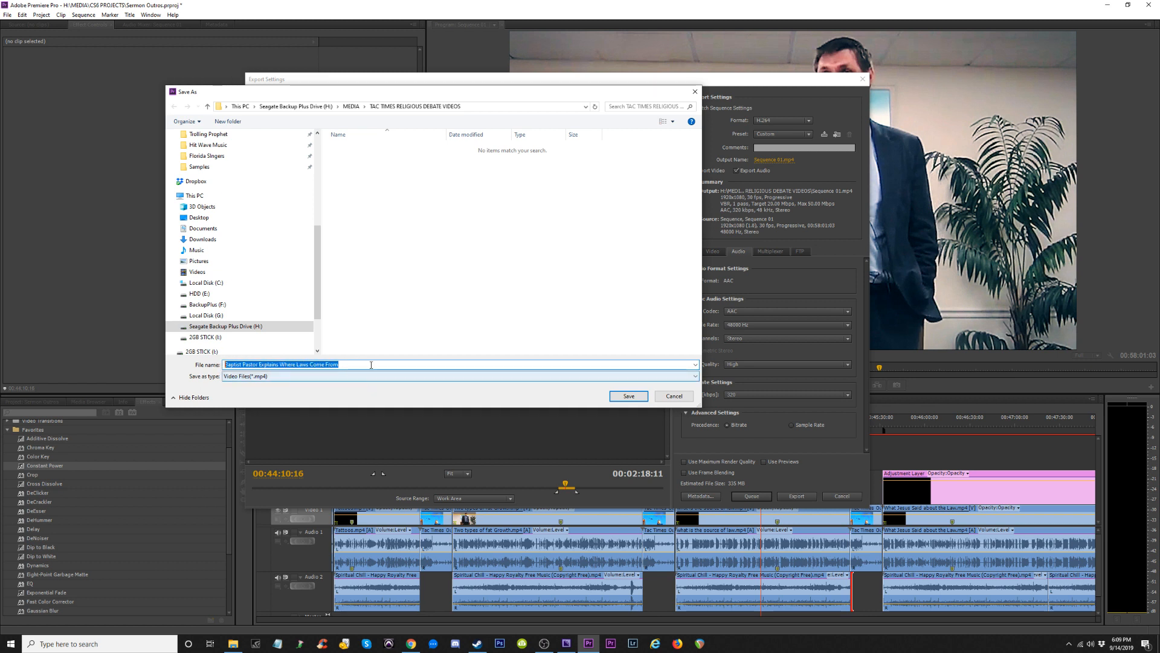
pyautogui.click(259, 365)
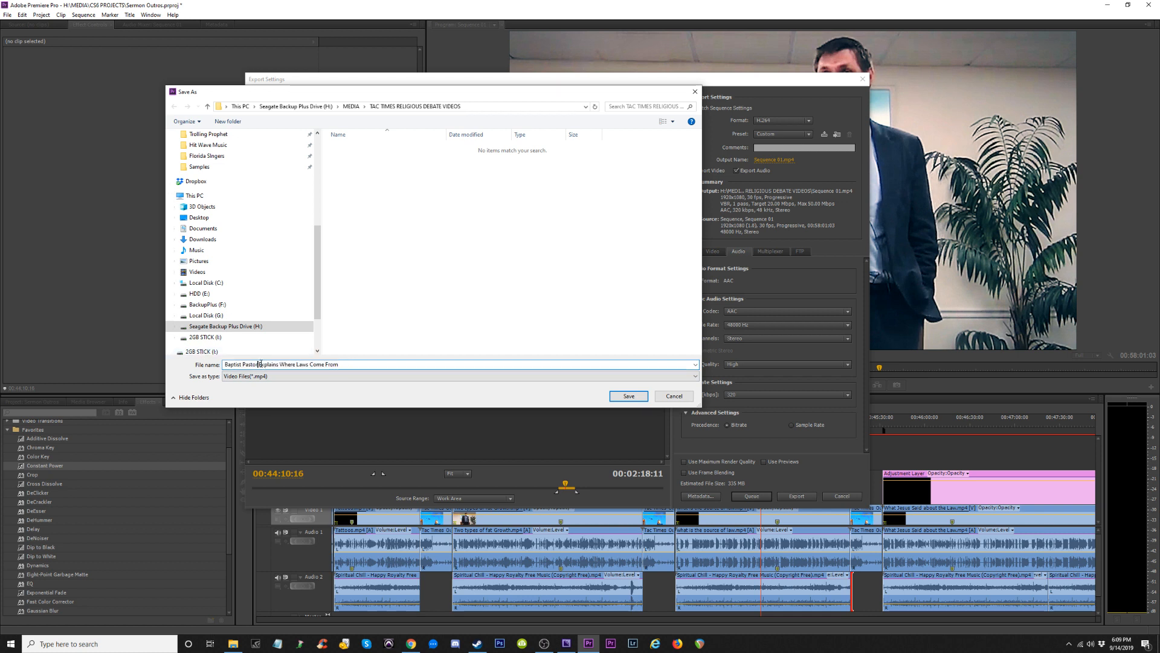
pyautogui.moveTo(260, 365); pyautogui.dragTo(400, 381)
pyautogui.write('on Wh')
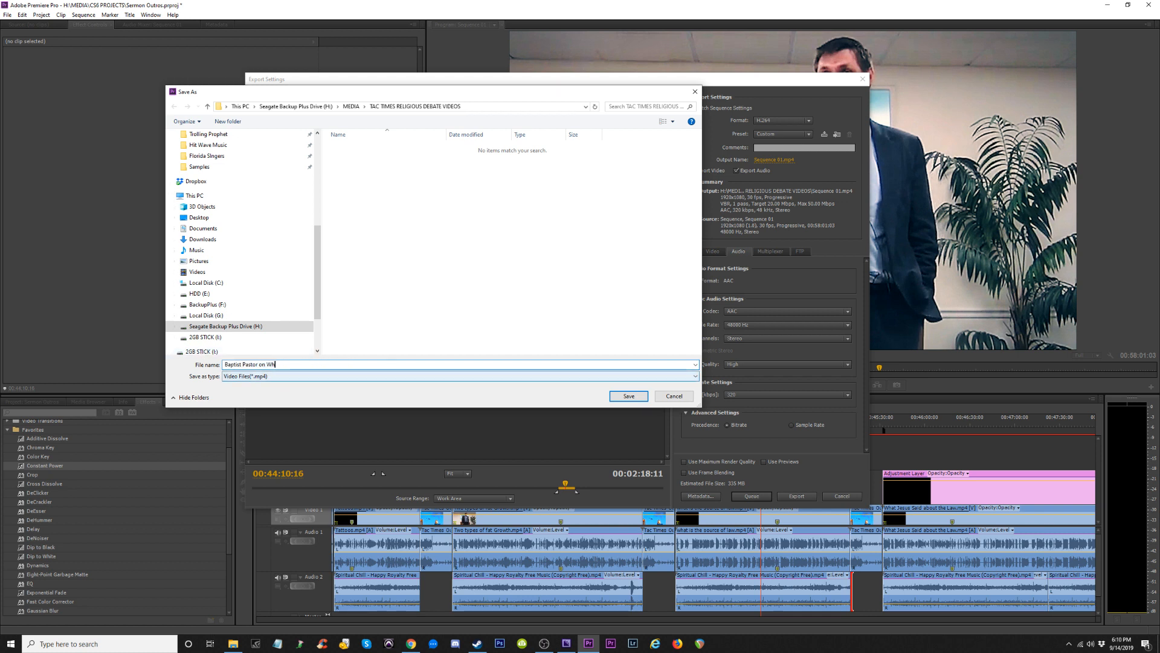
pyautogui.write('y We Have L')
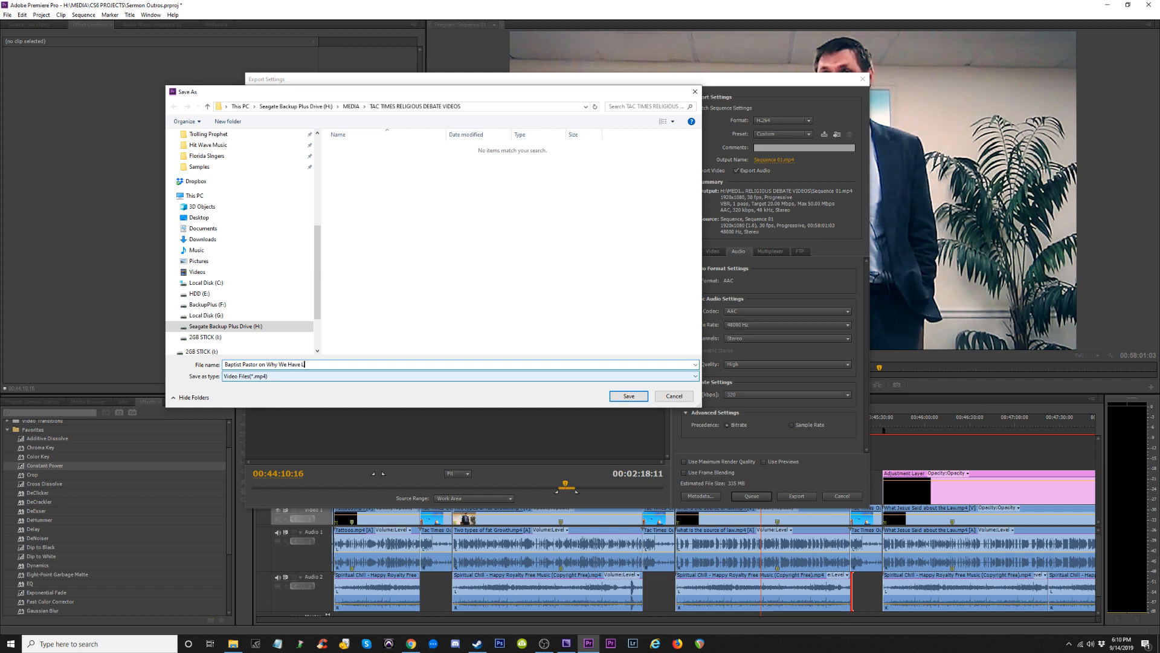
pyautogui.write('aws')
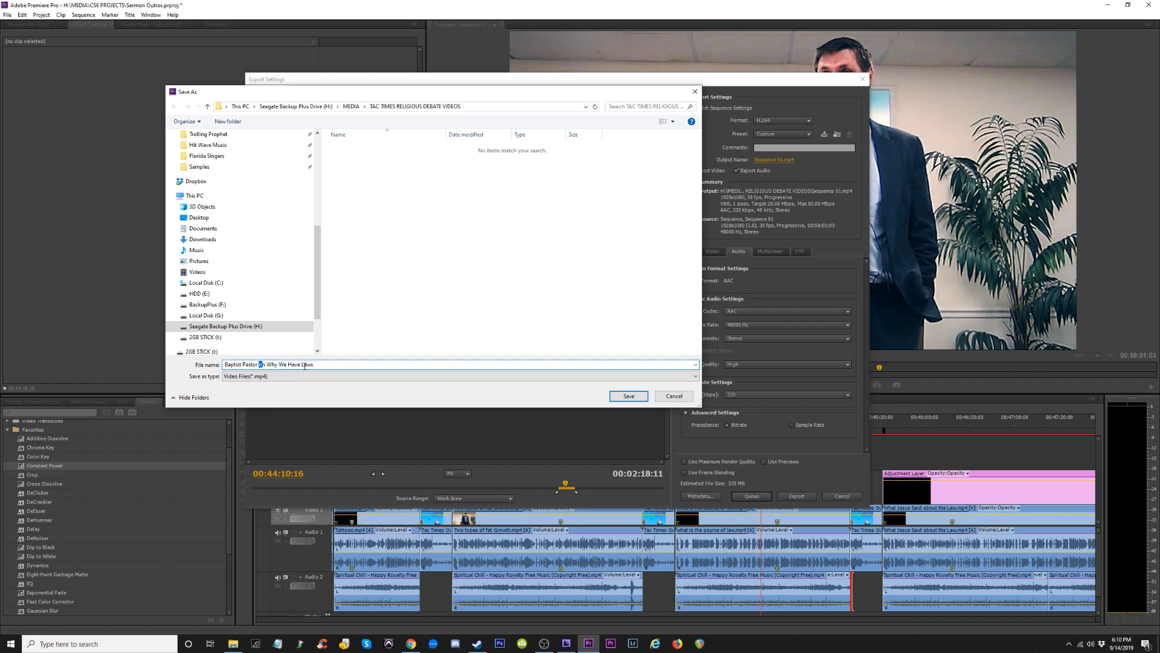
pyautogui.write('O')
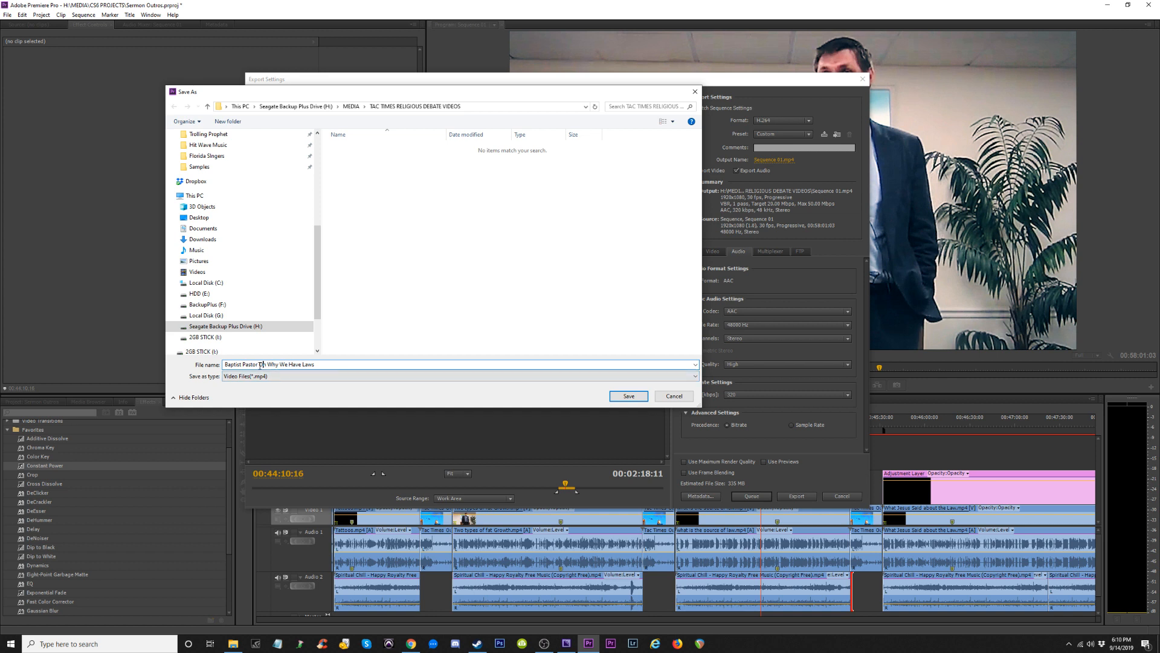
pyautogui.moveTo(258, 364); pyautogui.dragTo(363, 375)
pyautogui.write('Says the ')
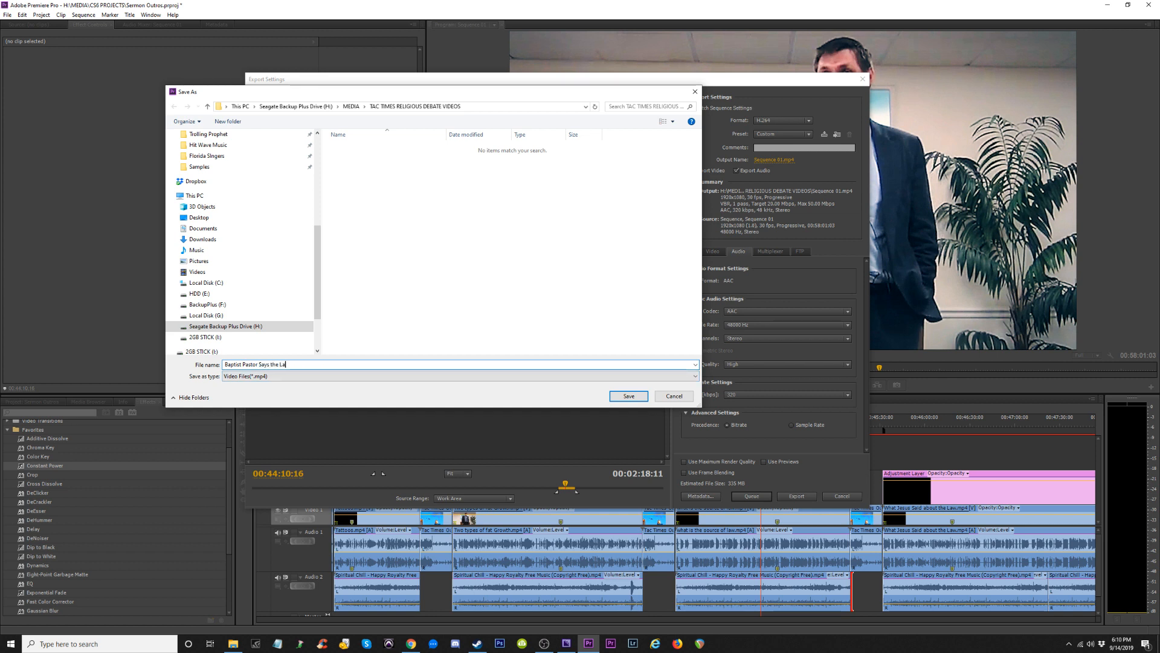
pyautogui.write('Law is a Good Thing')
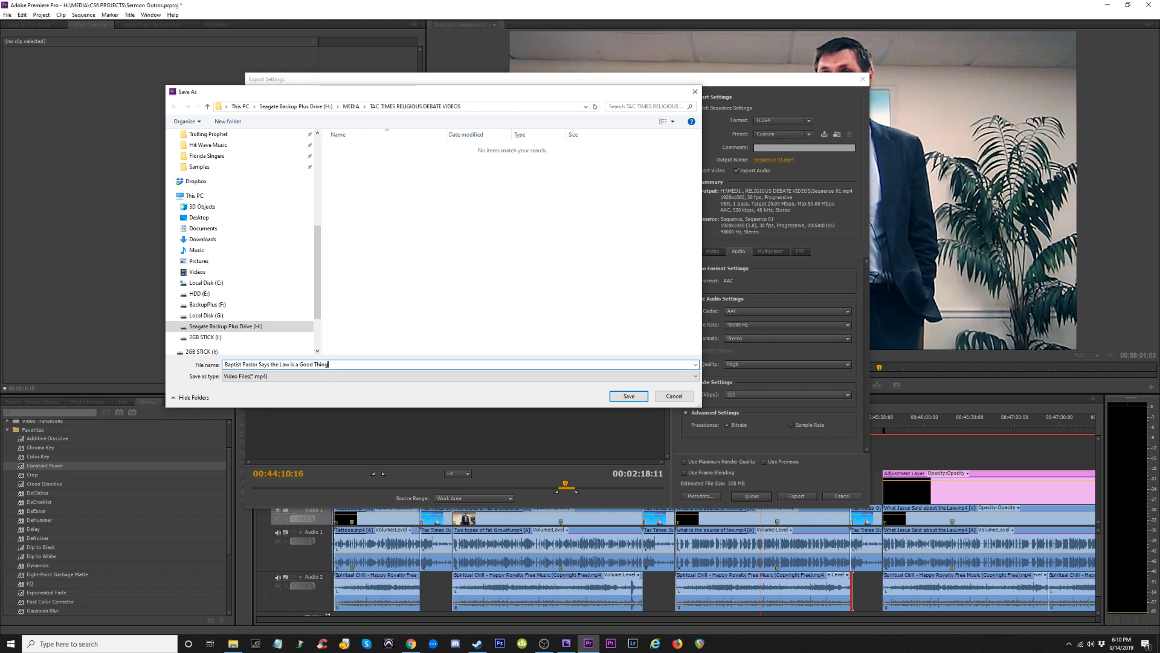
pyautogui.click(673, 398)
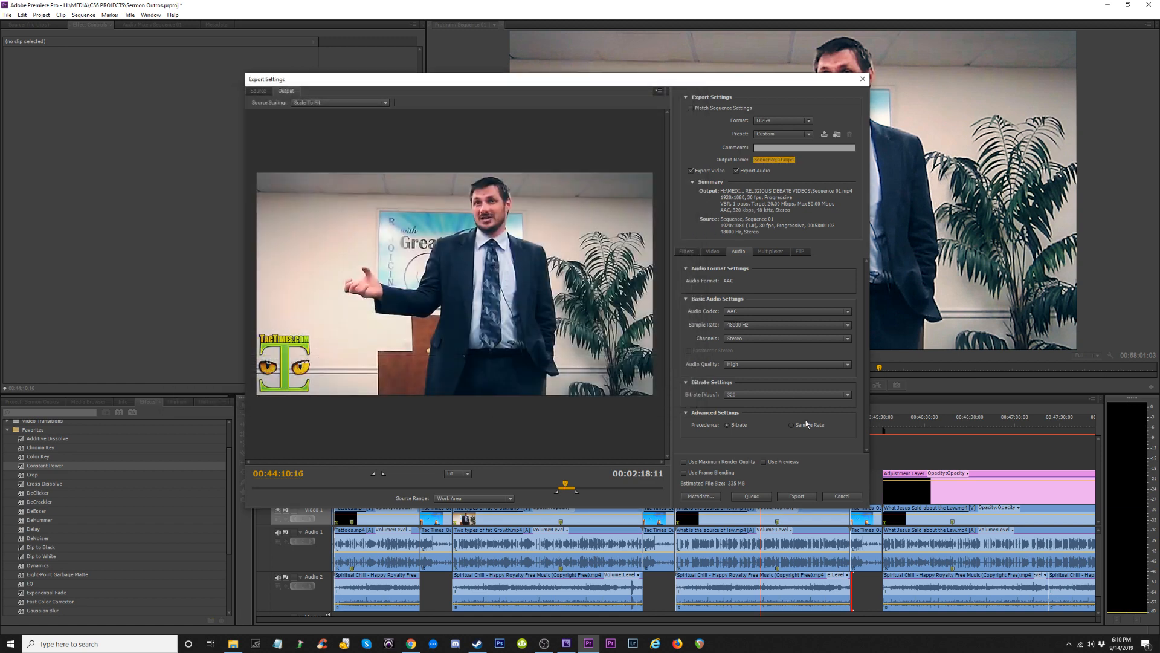
pyautogui.click(842, 496)
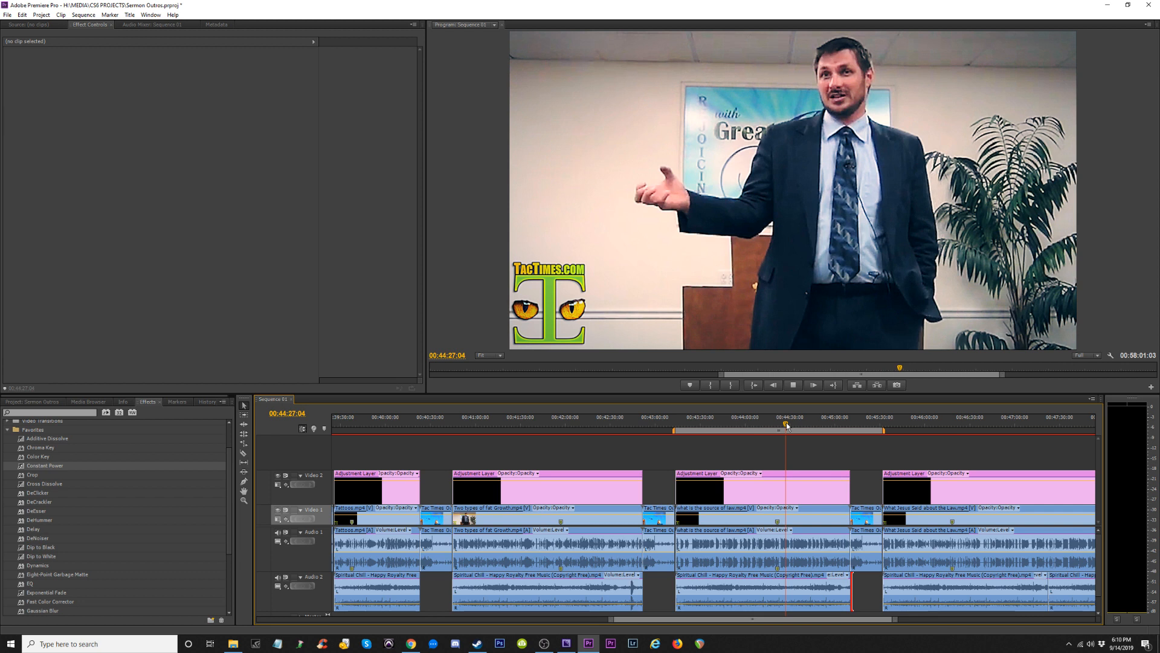
# Play the second half of the What is the source of law clip up to its end to review its content.
pyautogui.press('space')
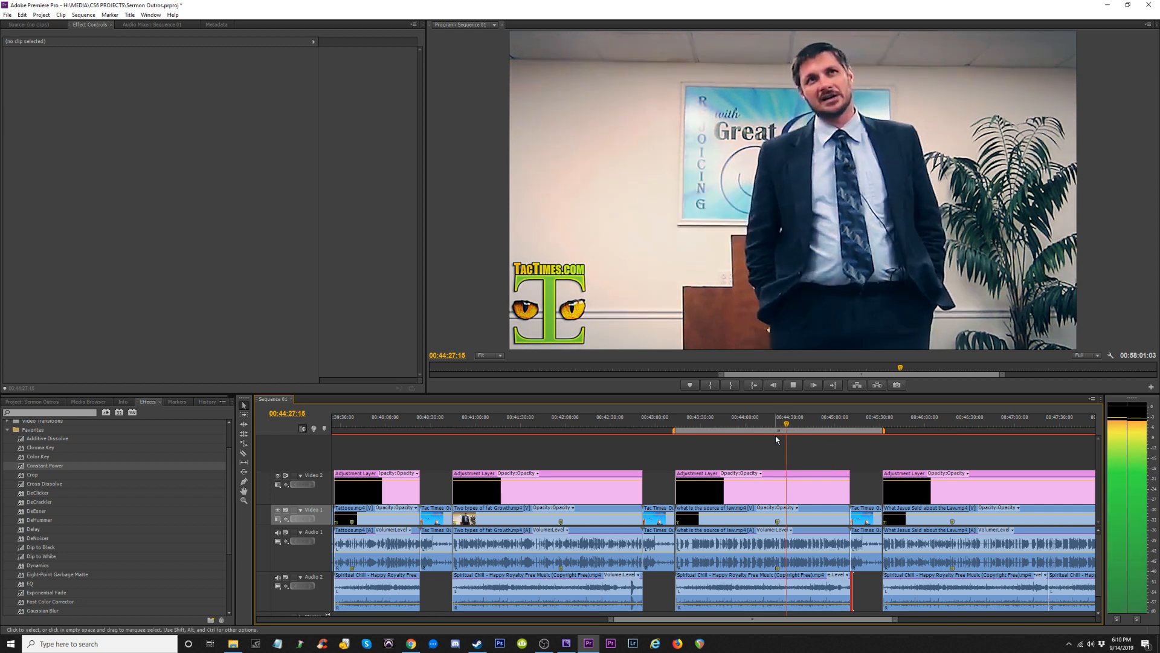
pyautogui.click(819, 425)
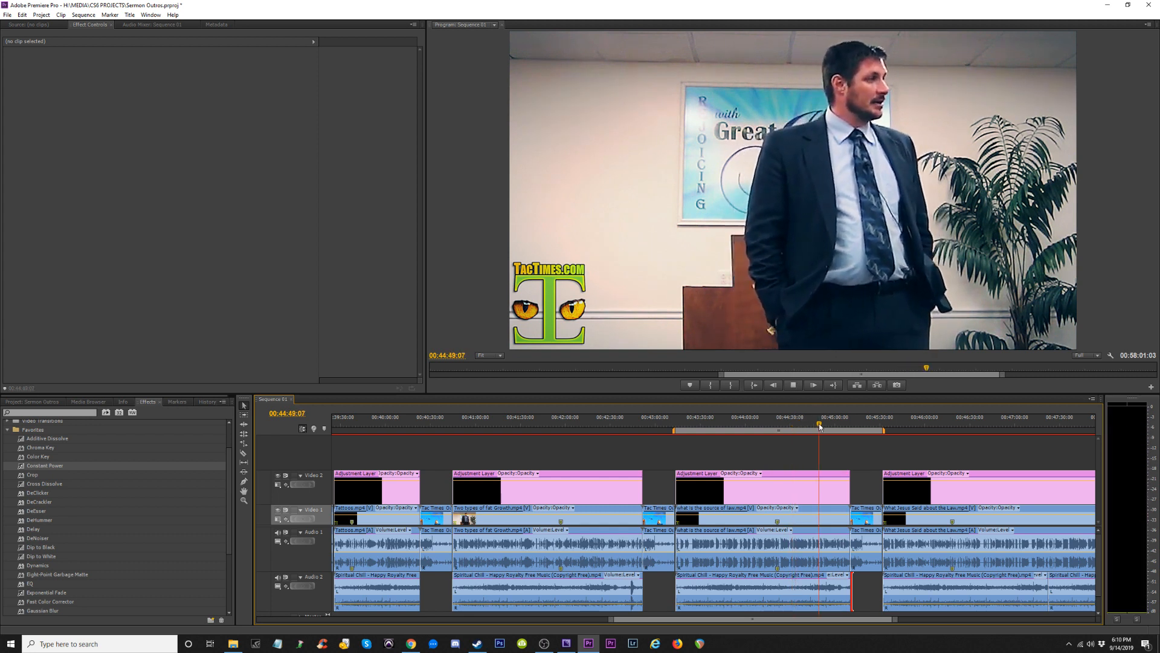
pyautogui.press('space')
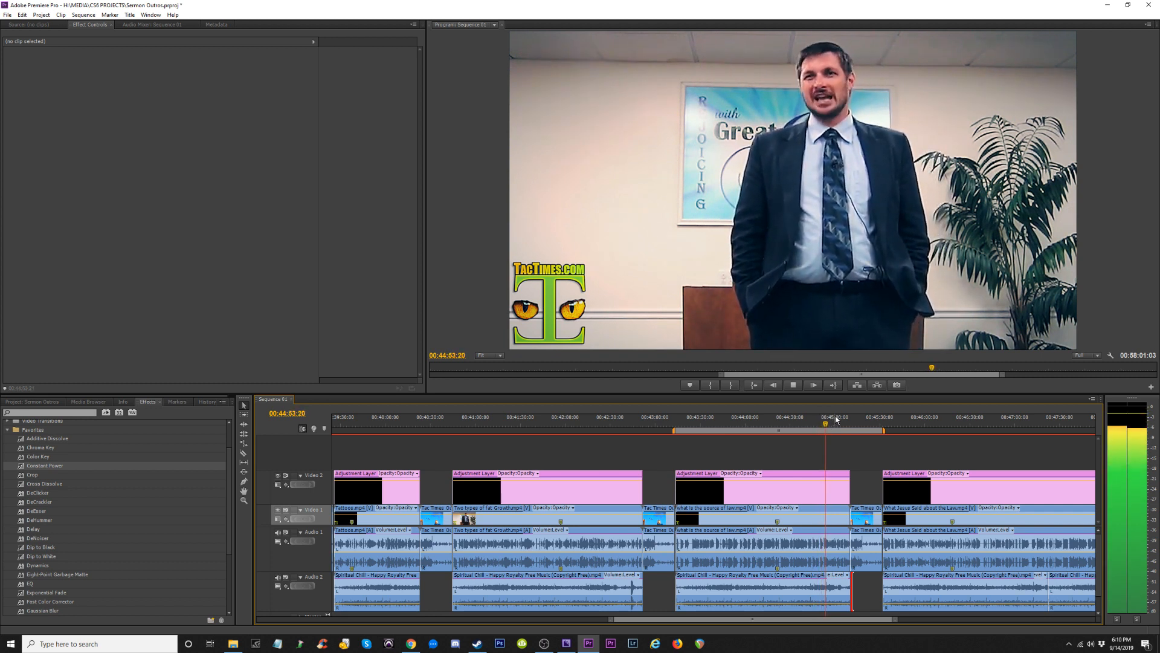
pyautogui.click(839, 426)
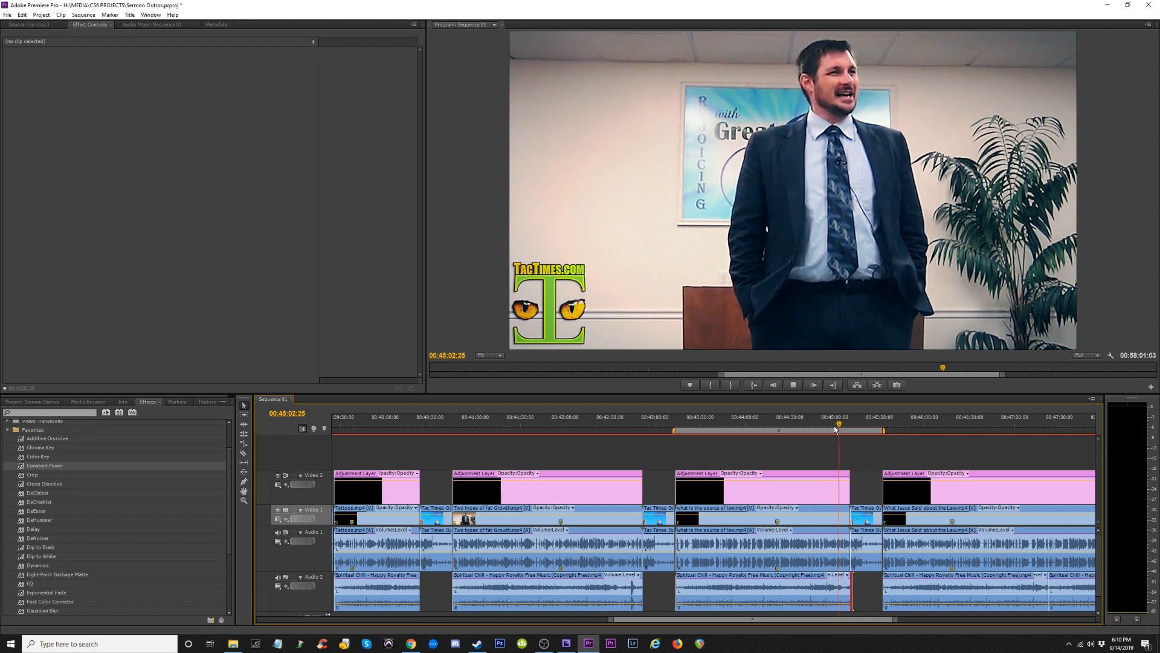
pyautogui.press('space')
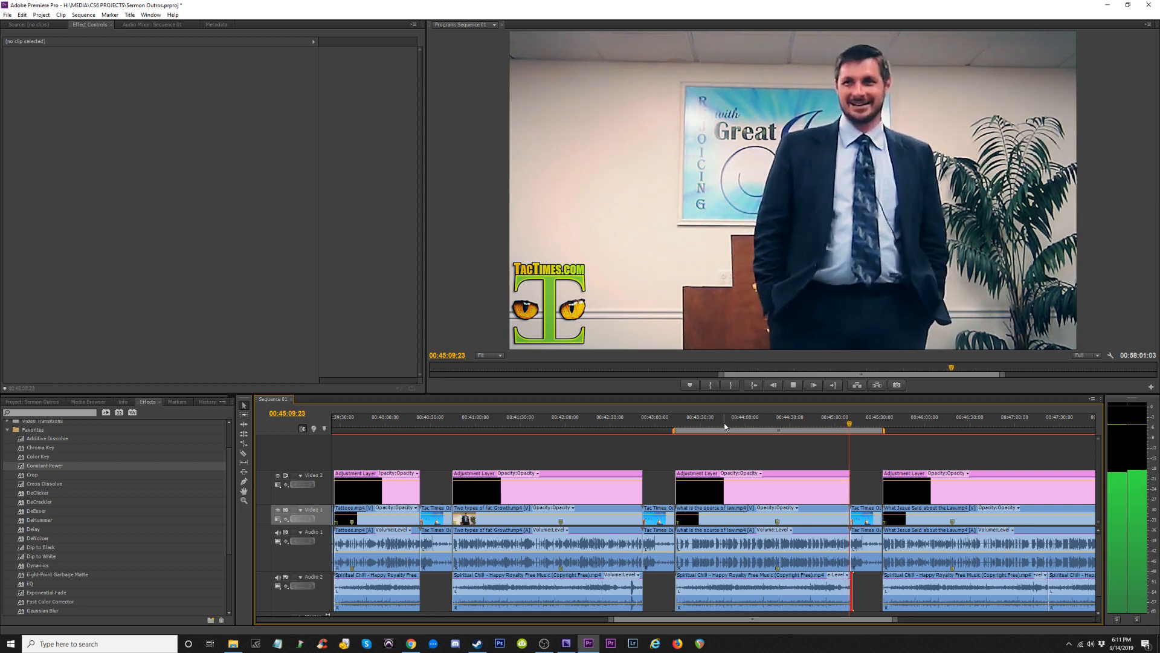
# Play the opening part of the What is the source of law clip from progressively earlier points to find a suitable title.
pyautogui.click(724, 425)
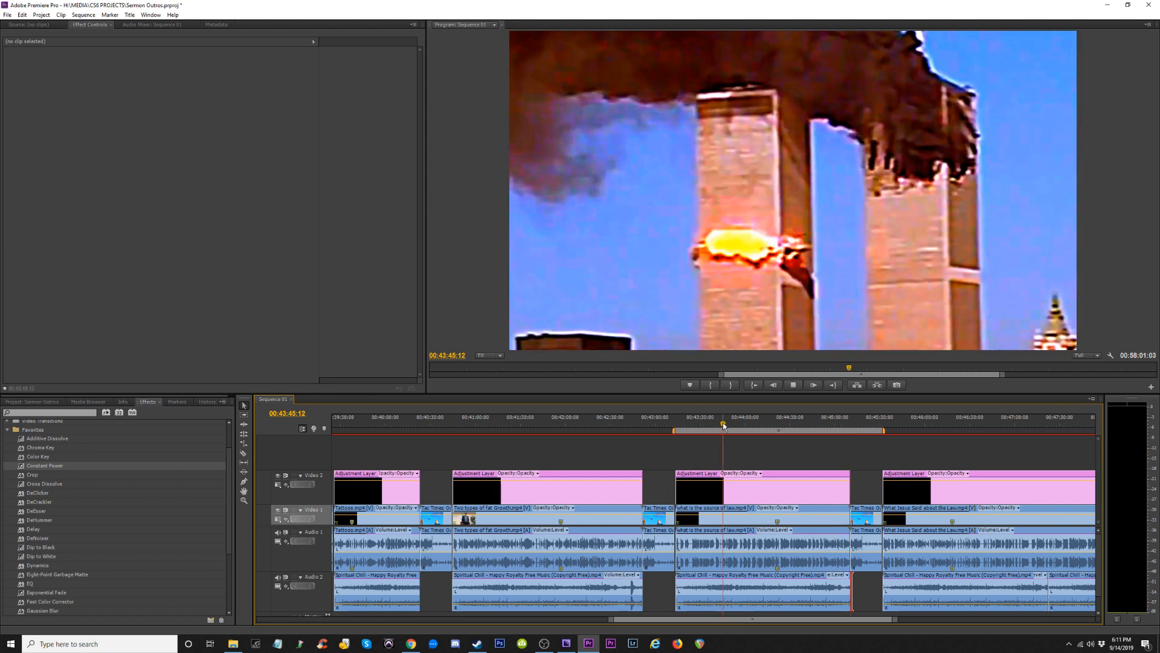
pyautogui.press('space')
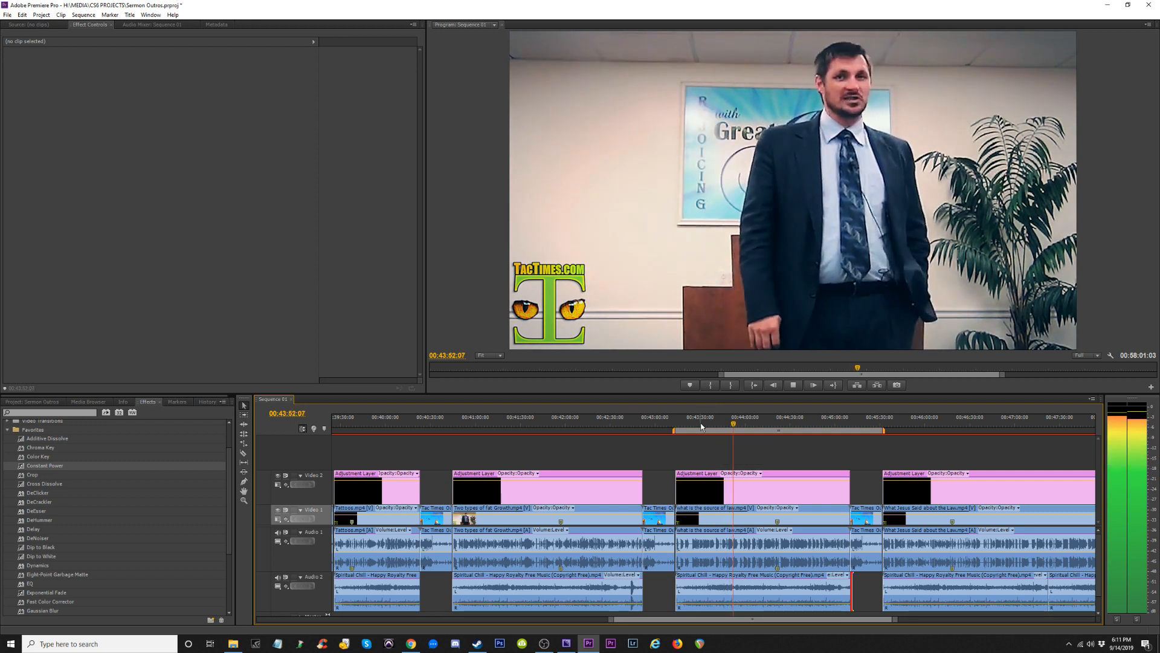
pyautogui.click(701, 427)
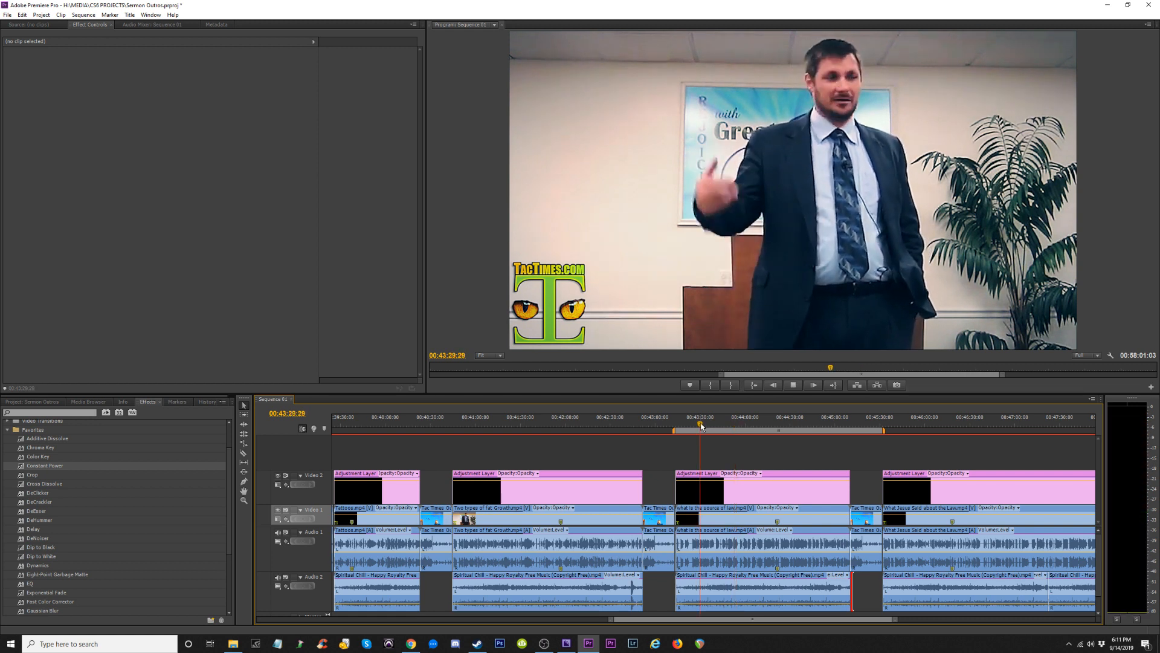
pyautogui.press('space')
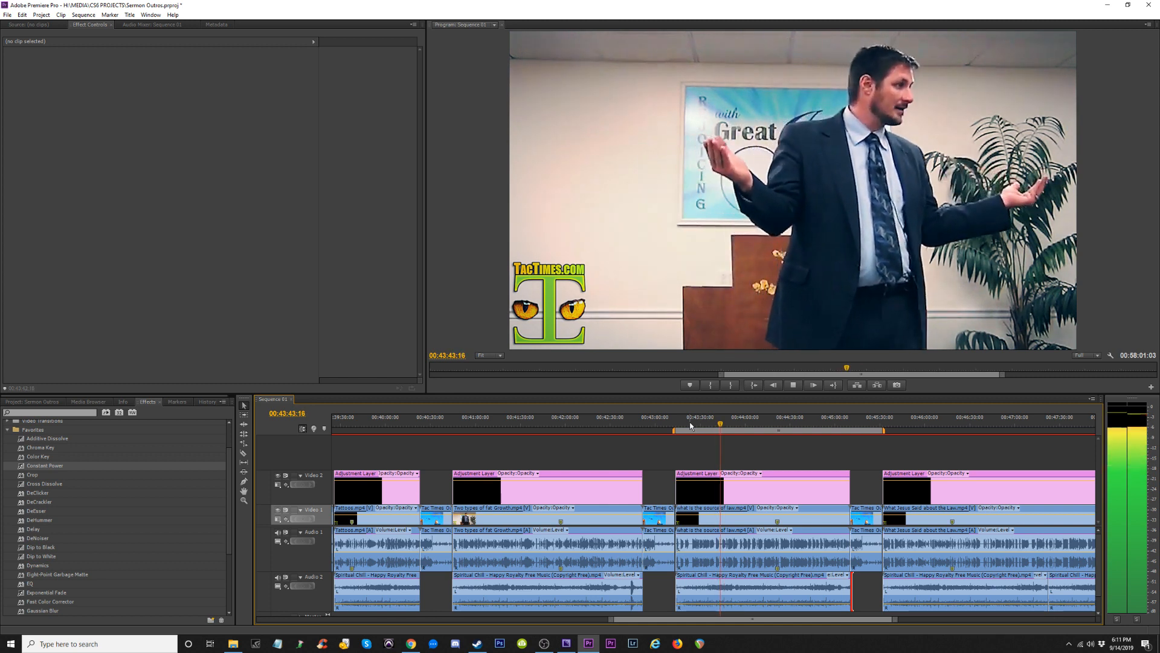
pyautogui.click(691, 425)
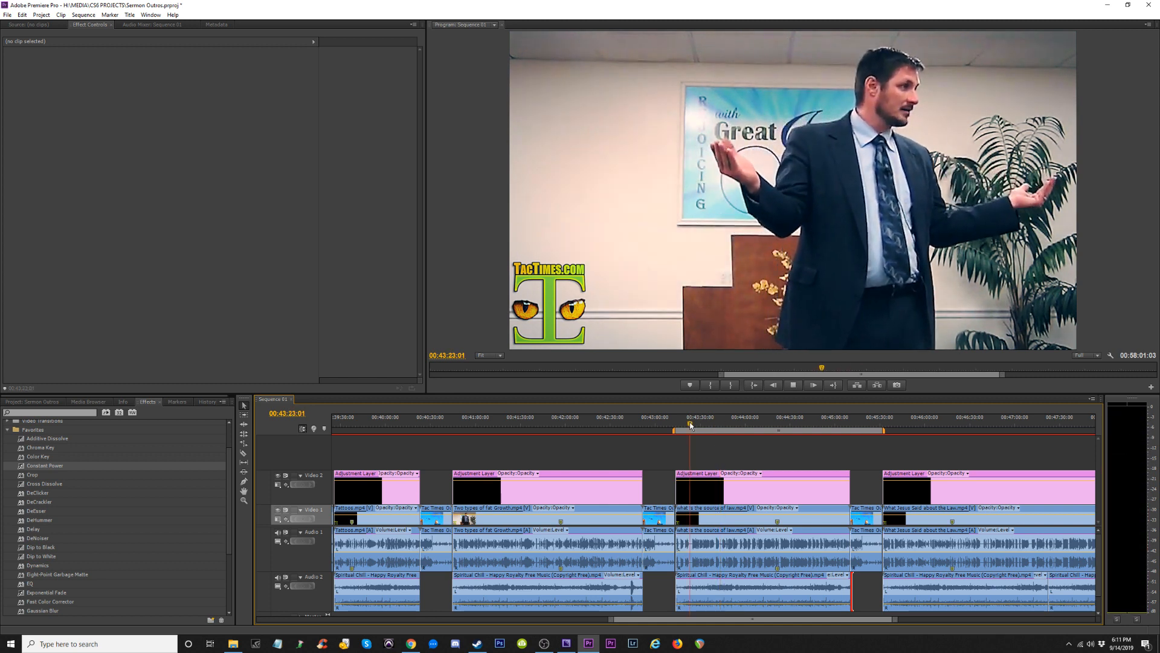
pyautogui.press('space')
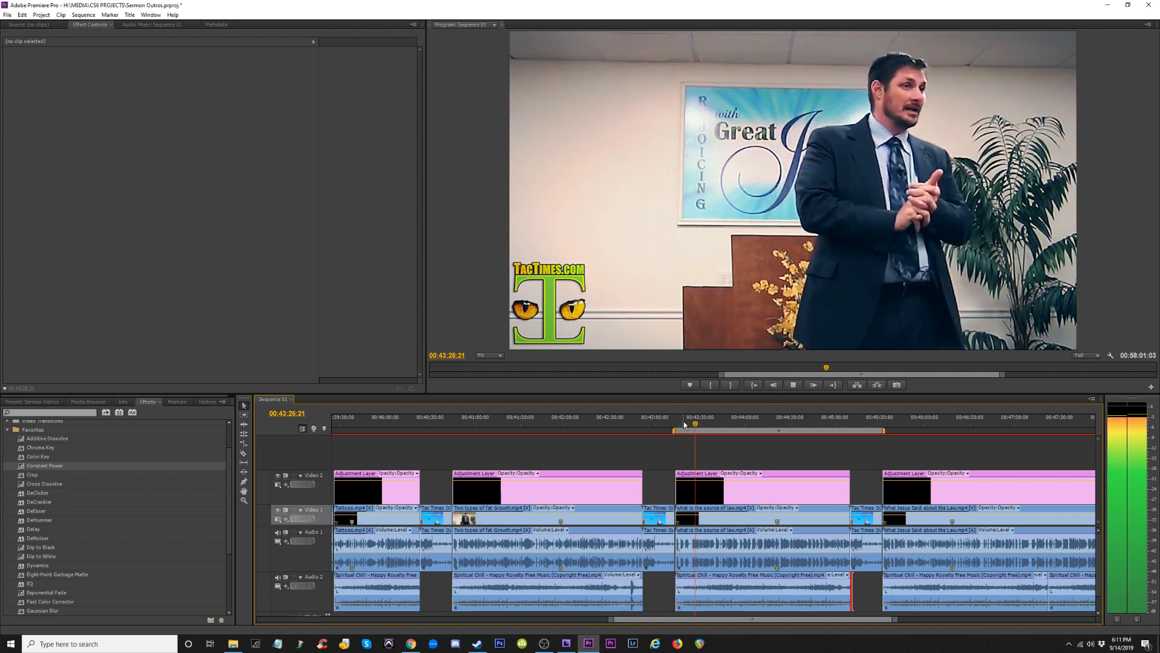
pyautogui.click(684, 425)
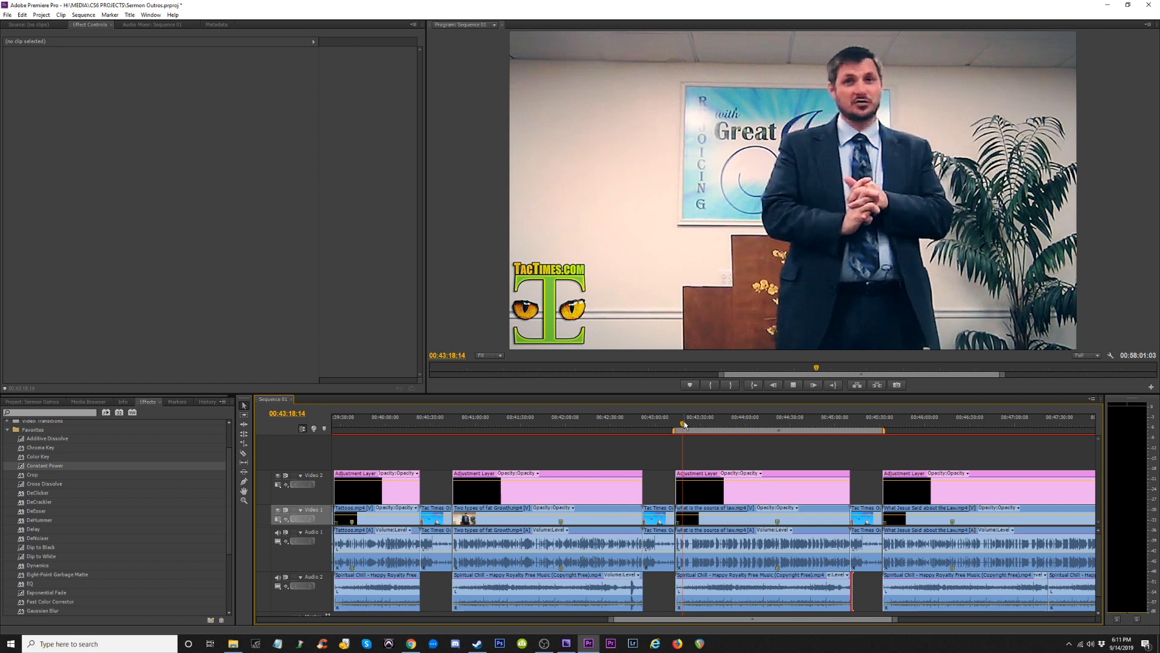
pyautogui.press('space')
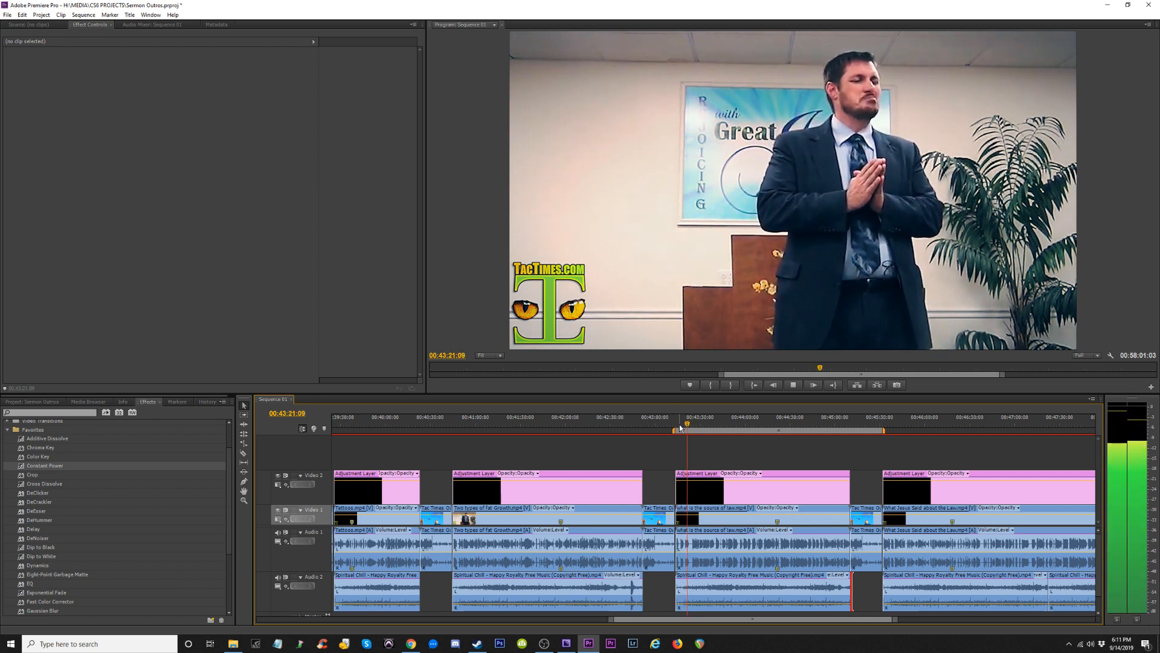
pyautogui.click(682, 426)
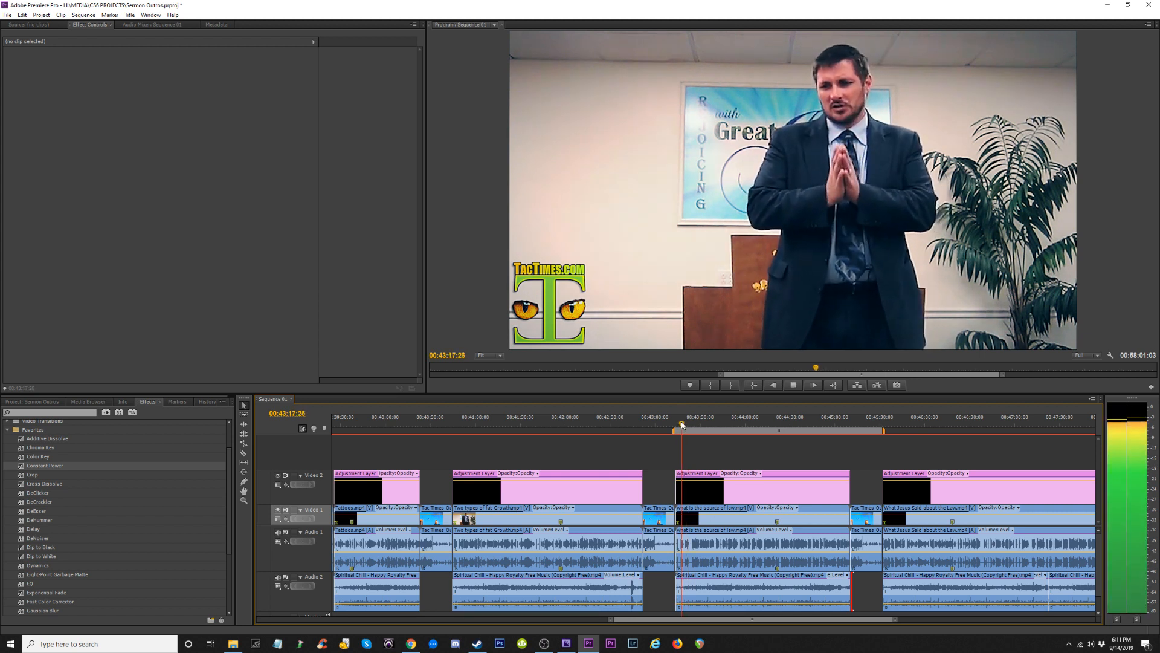
pyautogui.press('space')
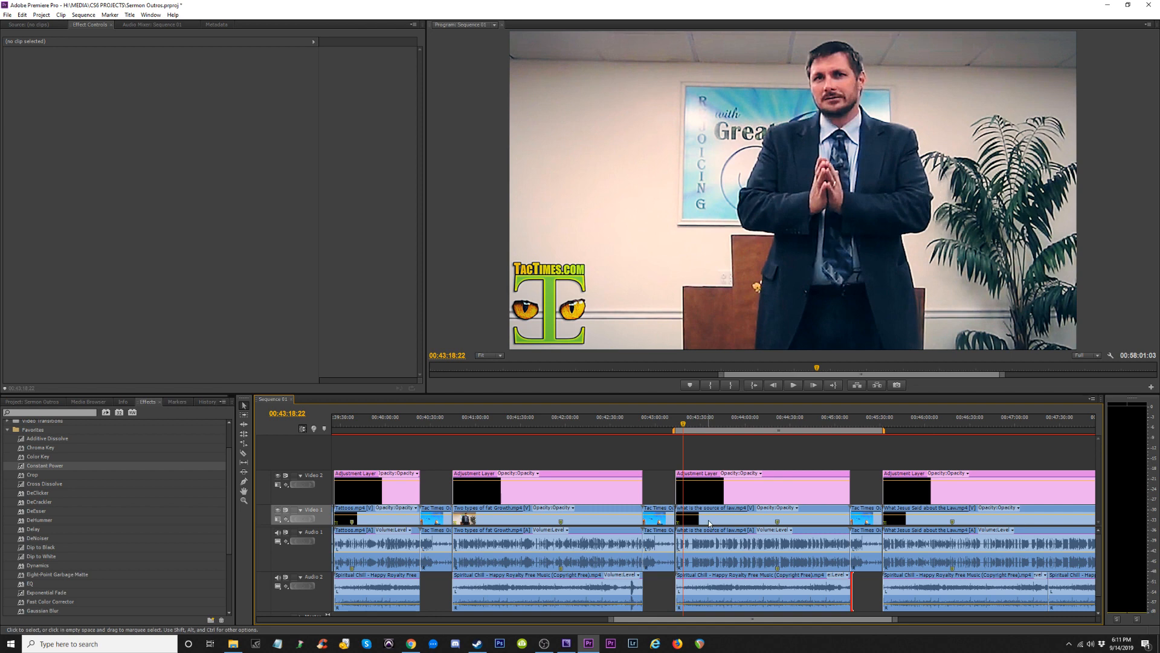
# Open the export settings for the work area and start changing the output file name.
pyautogui.hotkey('ctrl', 'm')
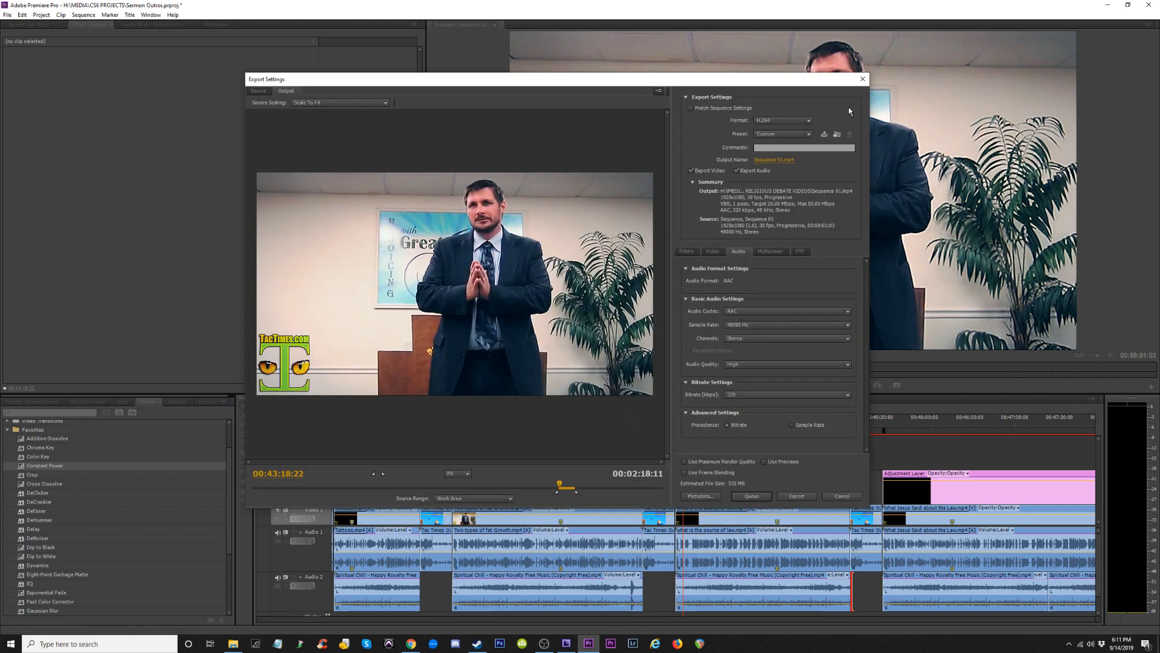
pyautogui.click(783, 161)
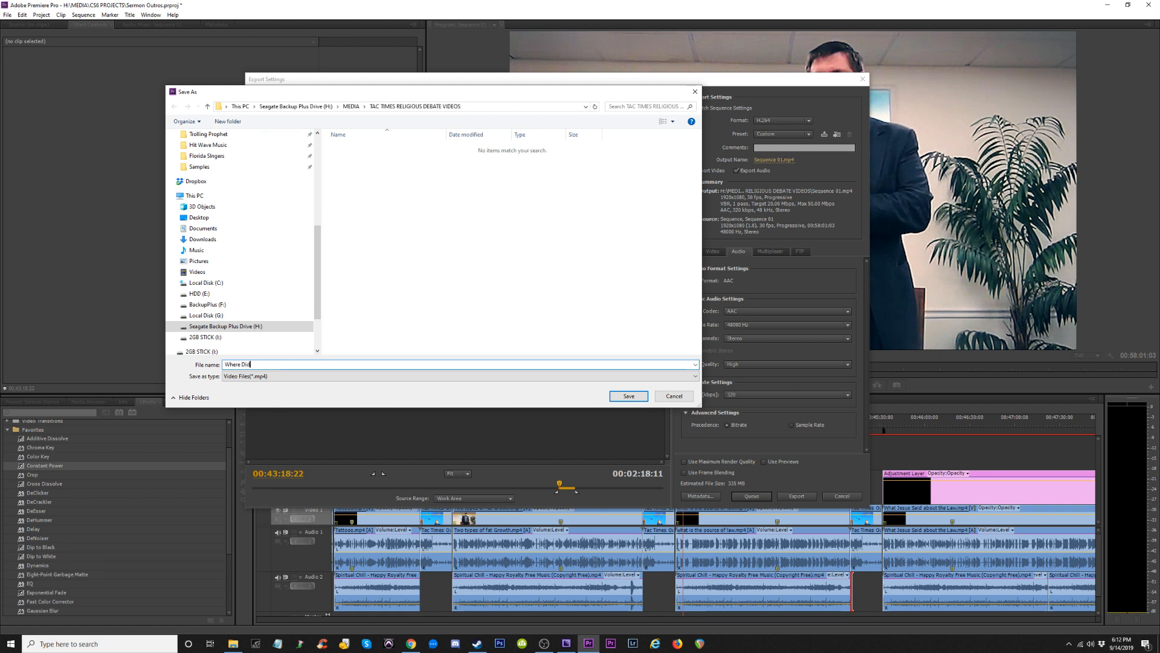
pyautogui.write('s Come Fro')
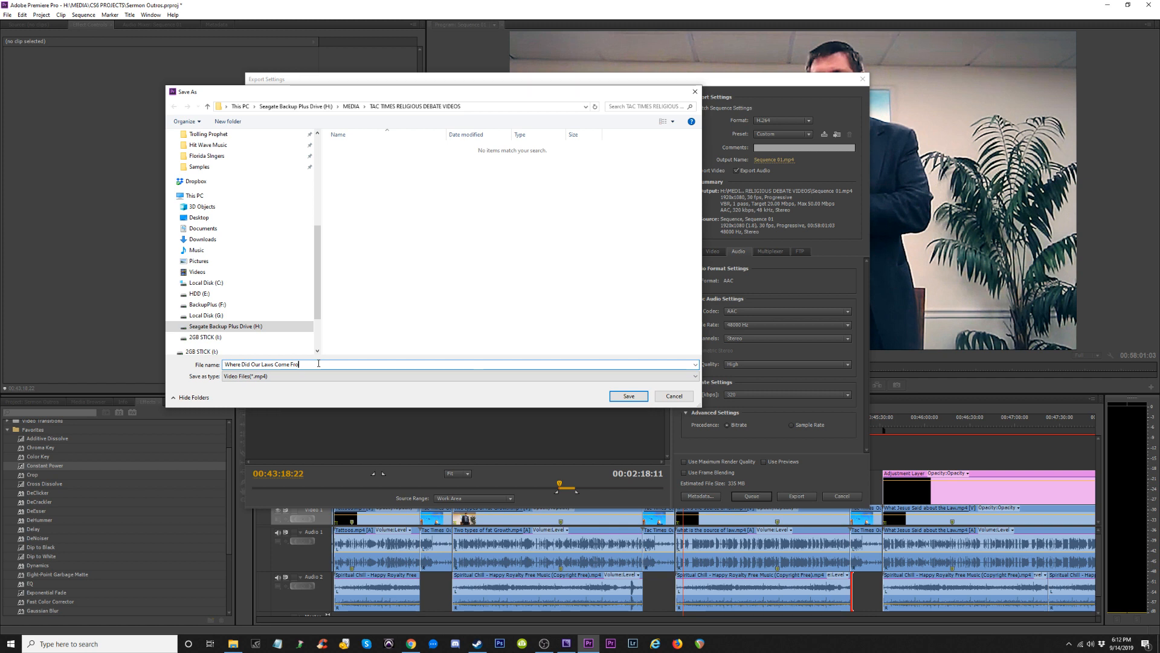
pyautogui.press('BackSpace')
pyautogui.press('BackSpace')
pyautogui.press('BackSpace')
pyautogui.press('BackSpace')
pyautogui.press('BackSpace')
pyautogui.press('BackSpace')
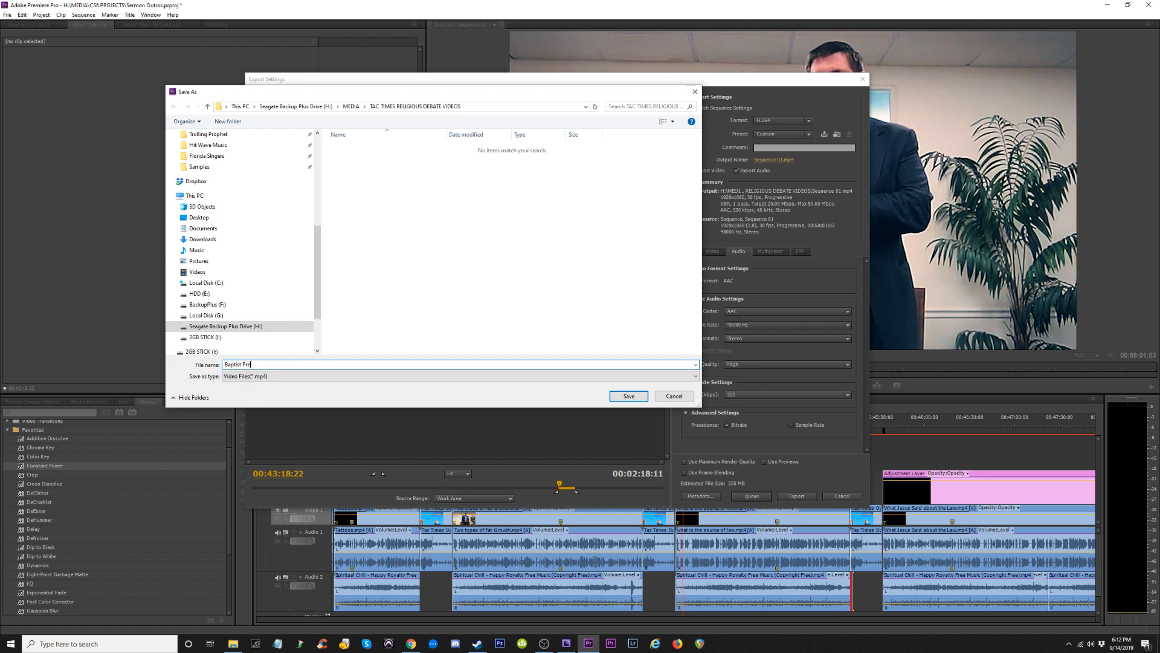
# Name the output file "Baptist Preacher Explains the Source of the Law" and queue the export for rendering.
pyautogui.write('E')
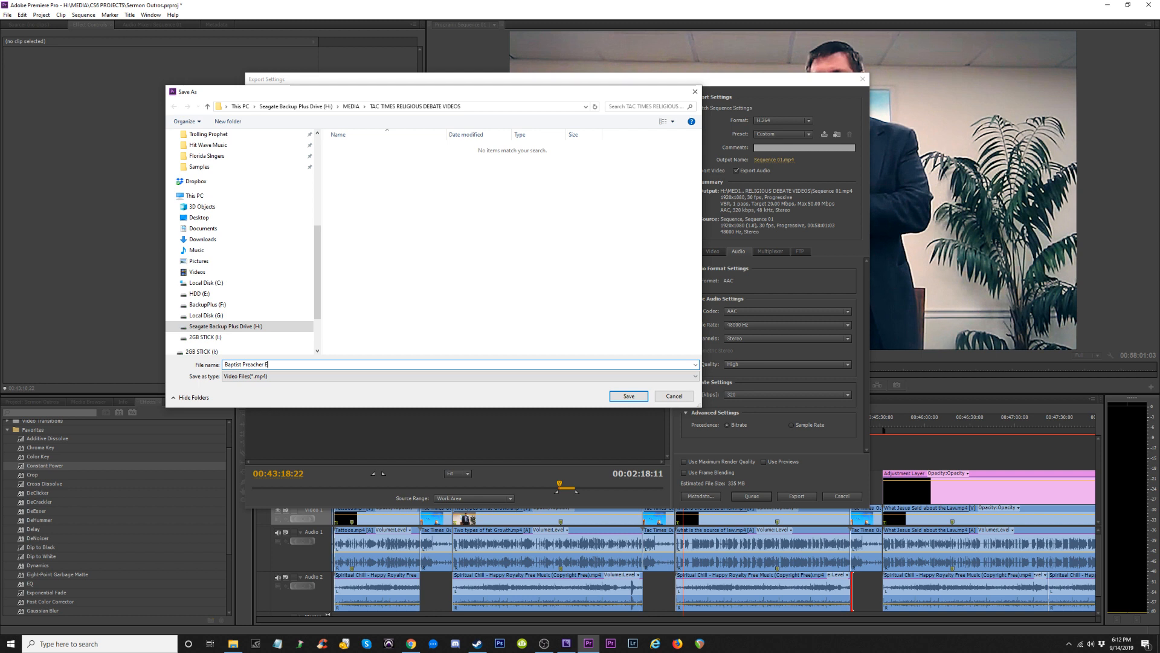
pyautogui.write('xplains the Source of the Law')
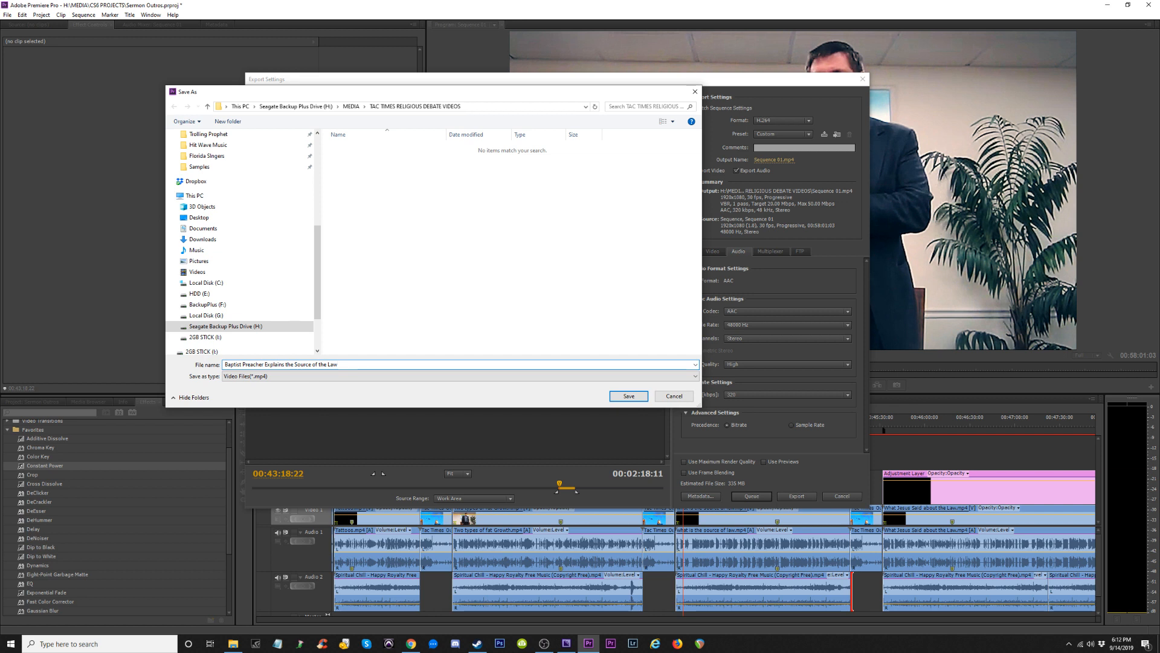
pyautogui.click(628, 396)
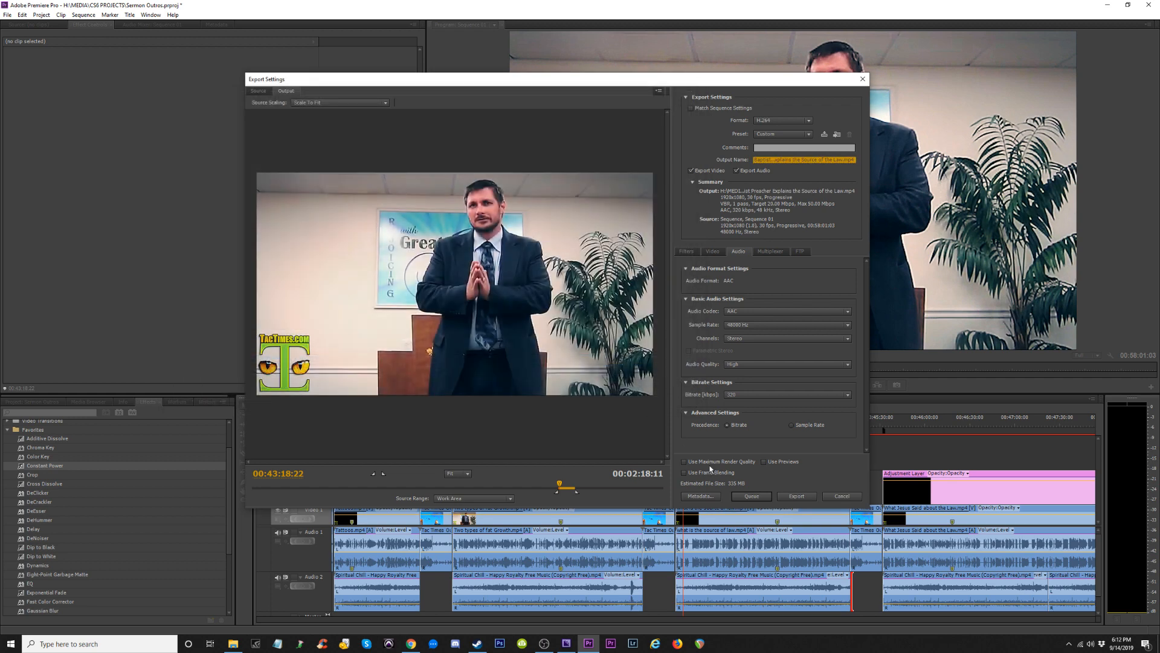
pyautogui.click(751, 496)
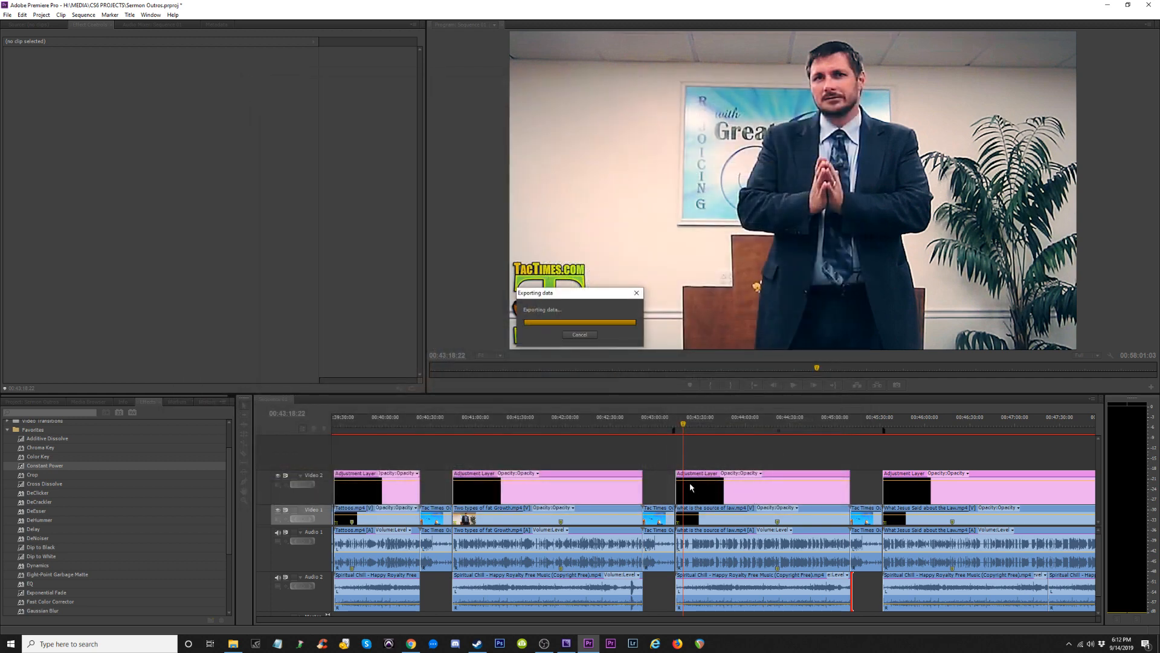
# Extend the work area's end past the What Jesus Said about the Law outro to the start of the Where did the law come from clip.
pyautogui.click(998, 426)
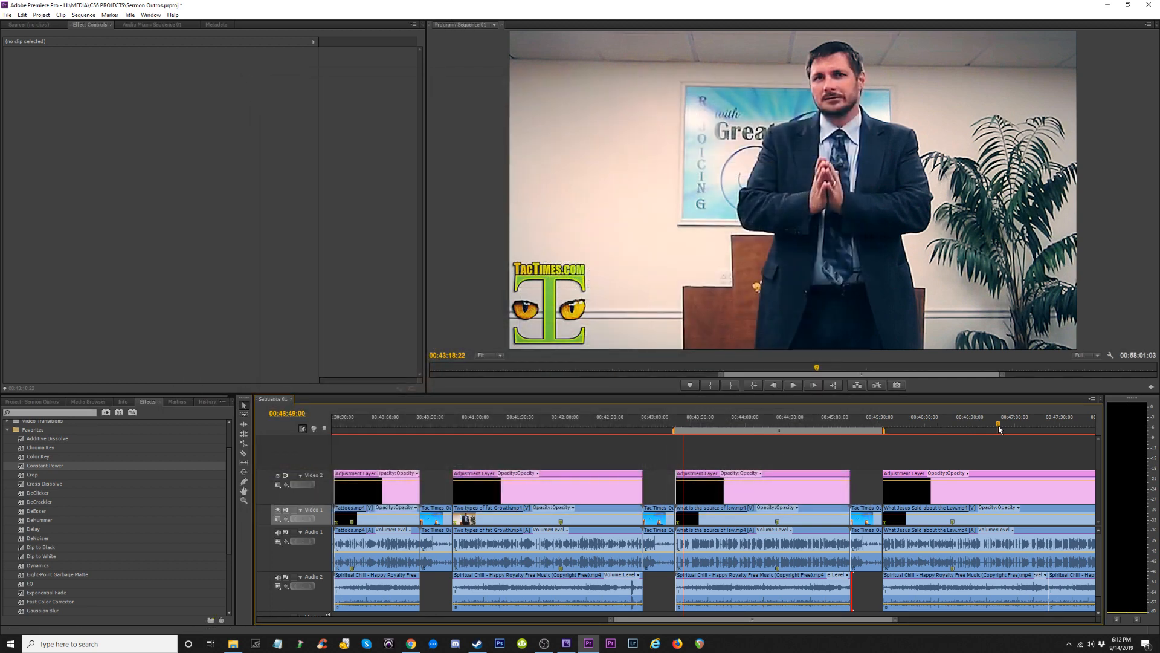
pyautogui.press('-')
pyautogui.press('-')
pyautogui.press('-')
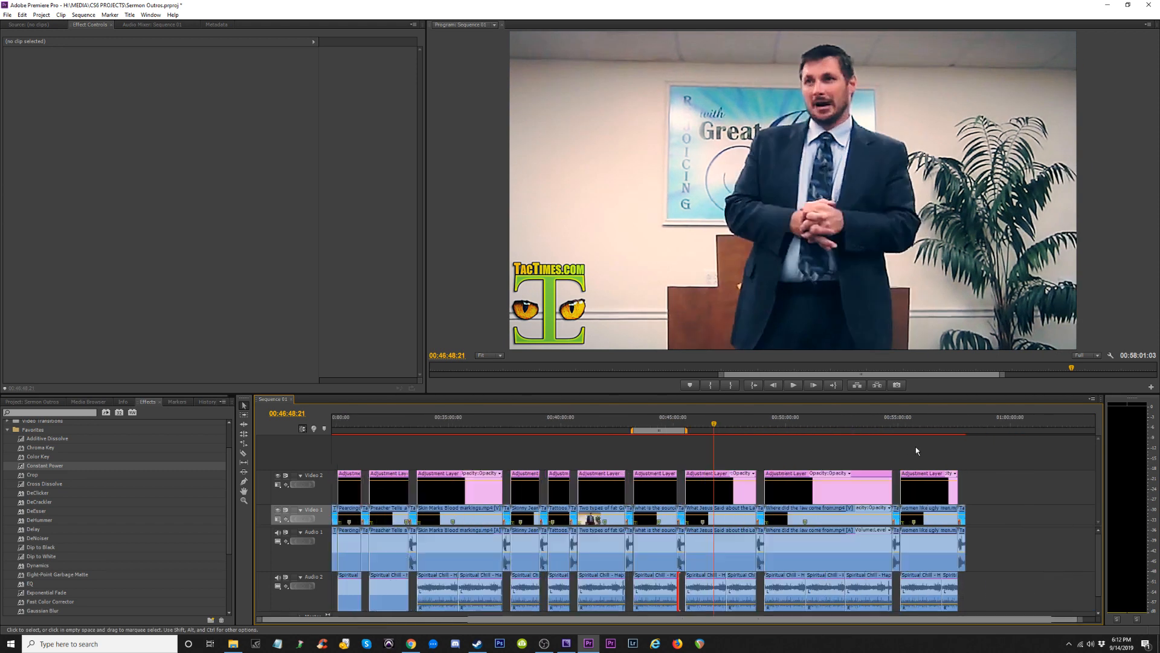
pyautogui.press('=')
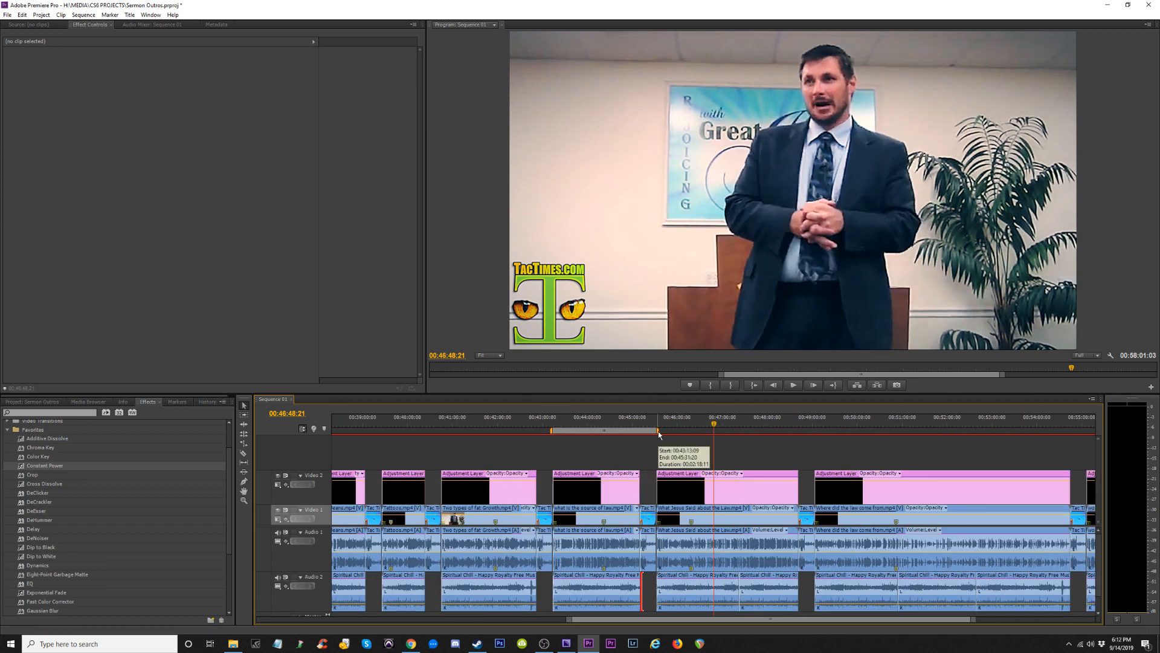
pyautogui.moveTo(658, 431); pyautogui.dragTo(816, 430)
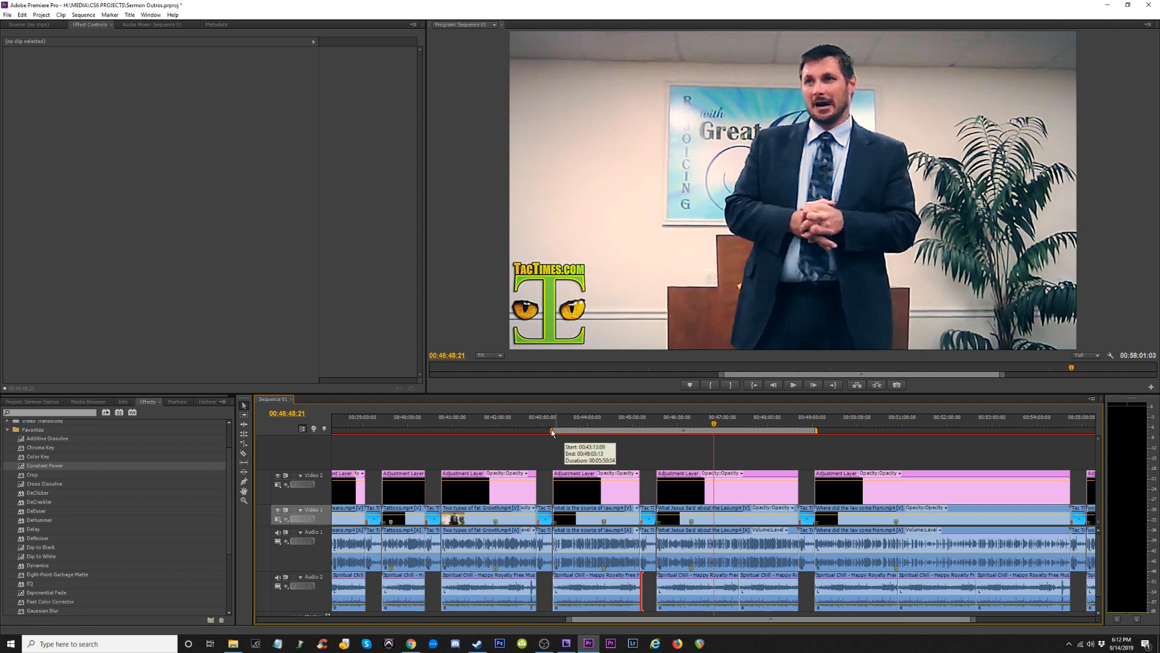
# Set the work area's start at the cut between the two static clips before the What Jesus Said about the Law clip.
pyautogui.moveTo(552, 430); pyautogui.dragTo(657, 420)
pyautogui.press('=')
pyautogui.press('=')
pyautogui.press('=')
pyautogui.press('=')
pyautogui.press('=')
pyautogui.press('=')
pyautogui.press('=')
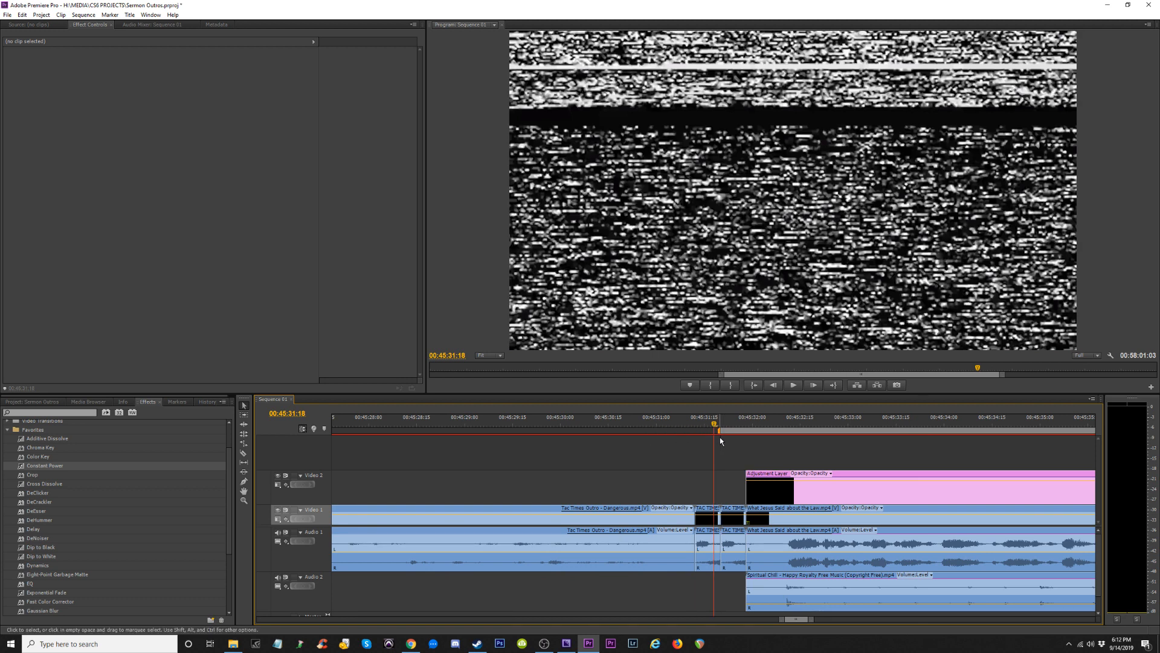
# Play the What Jesus Said about the Law clip from its opening static nearly to its end to review its content.
pyautogui.press('-')
pyautogui.press('space')
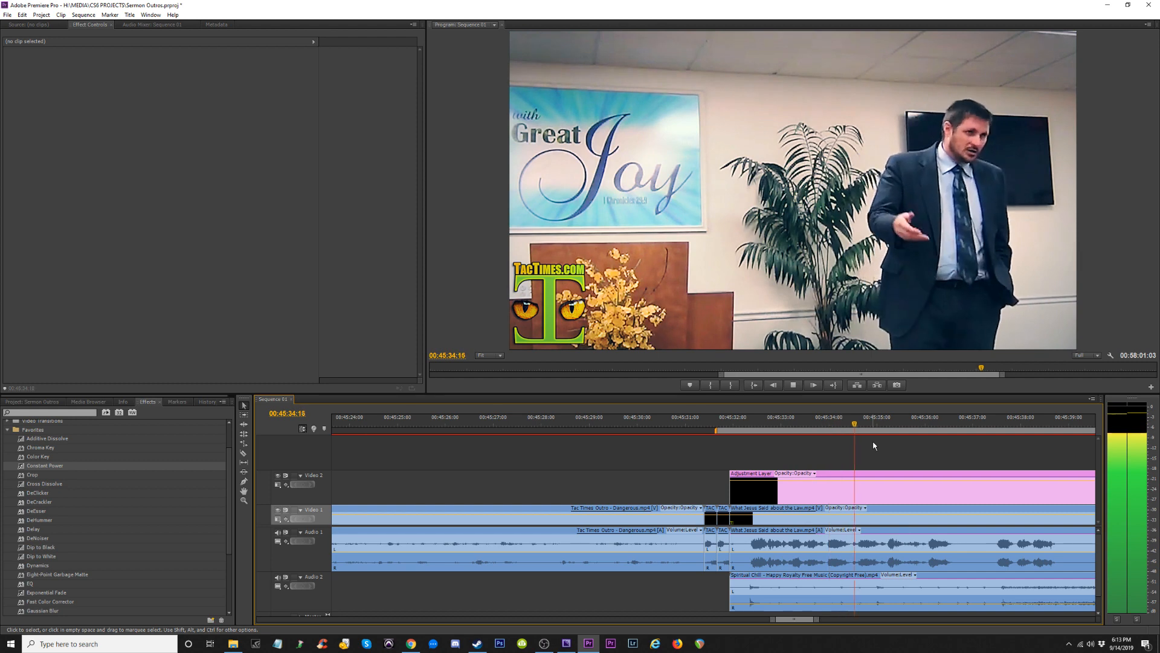
pyautogui.press('-')
pyautogui.press('-')
pyautogui.press('-')
pyautogui.press('-')
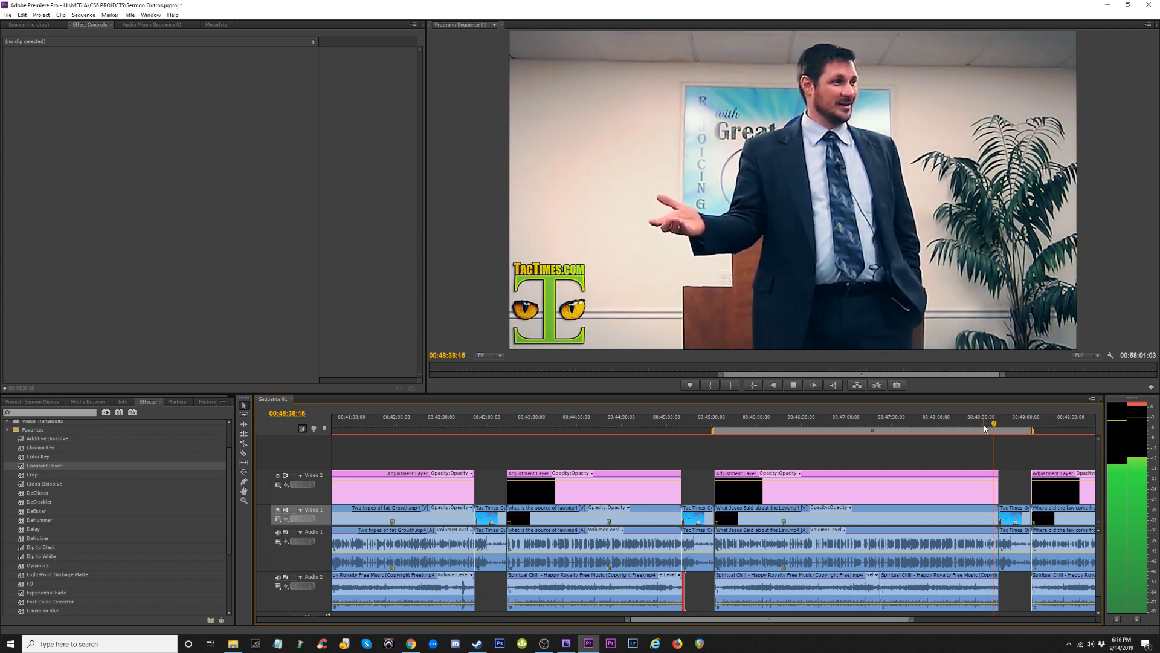
# Apply a Constant Power fade to the end of the music under the What Jesus Said about the Law clip, extending it slightly into the outro.
pyautogui.press('=')
pyautogui.press('=')
pyautogui.press('=')
pyautogui.press('=')
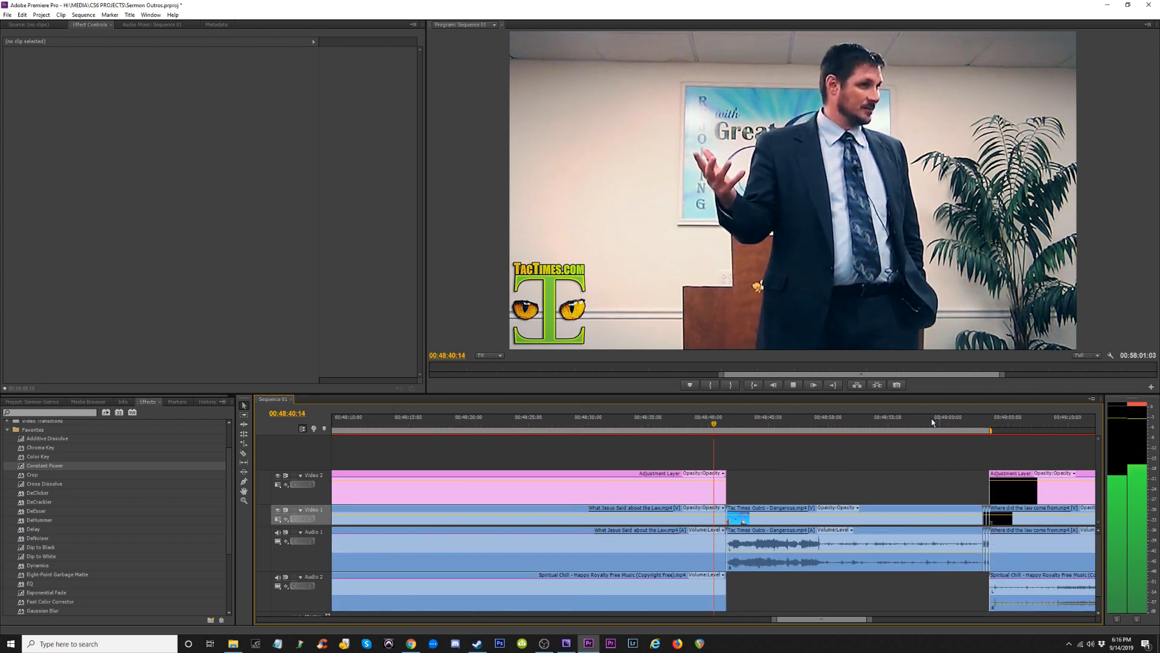
pyautogui.press('=')
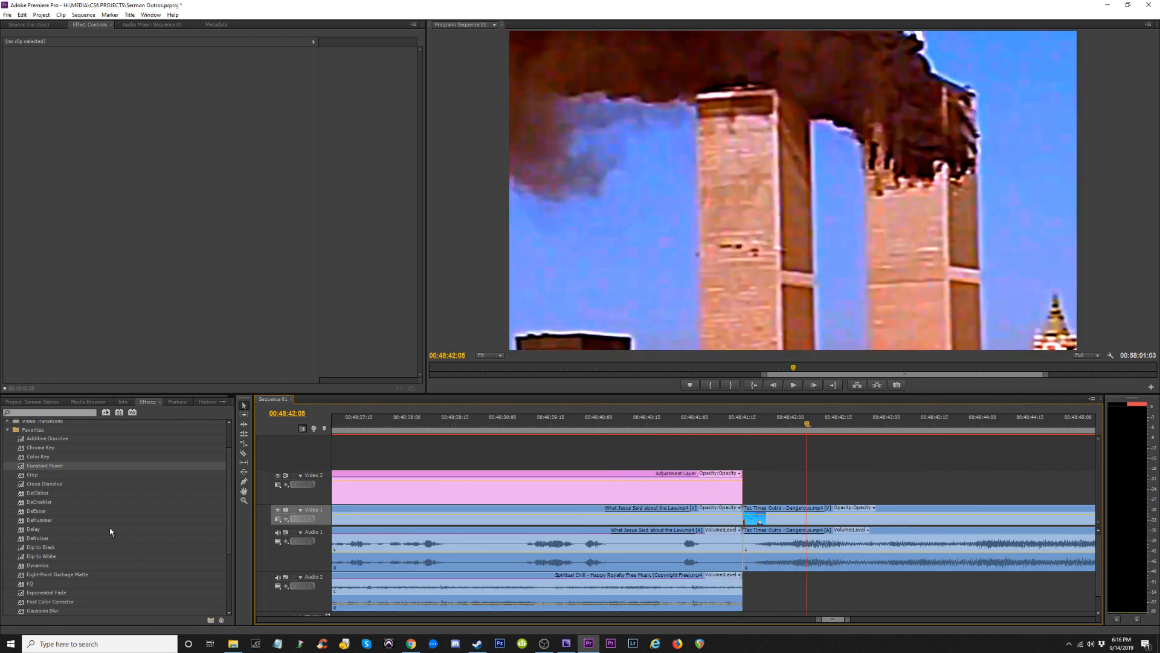
pyautogui.moveTo(50, 464); pyautogui.dragTo(532, 473)
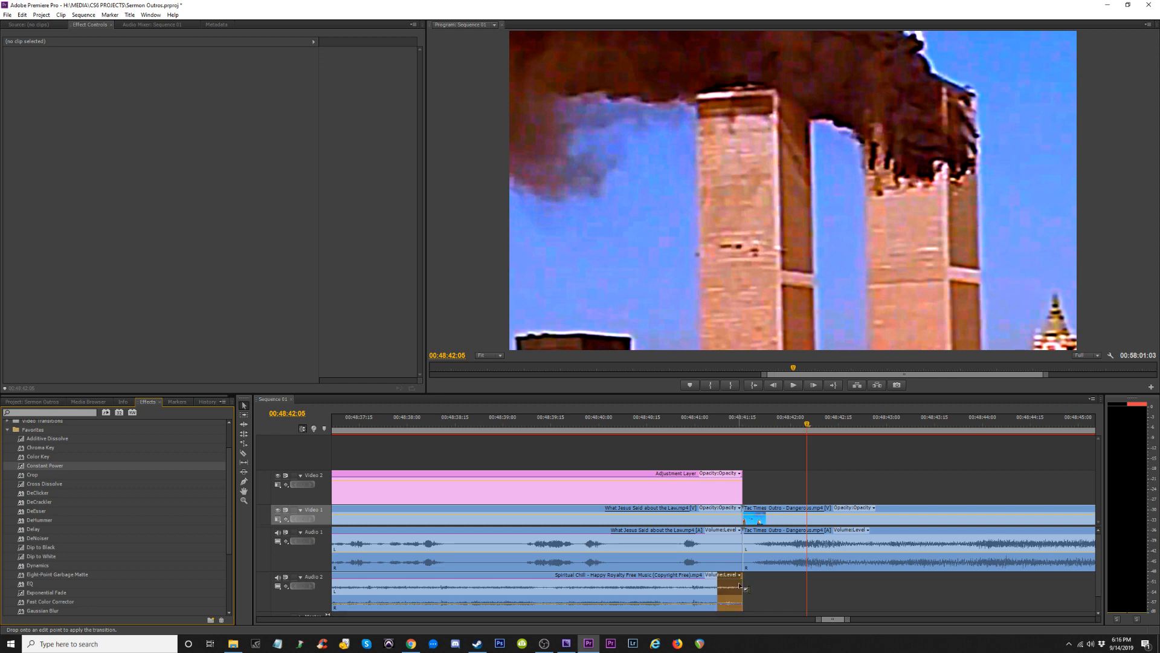
pyautogui.moveTo(740, 586); pyautogui.dragTo(740, 585)
pyautogui.press('-')
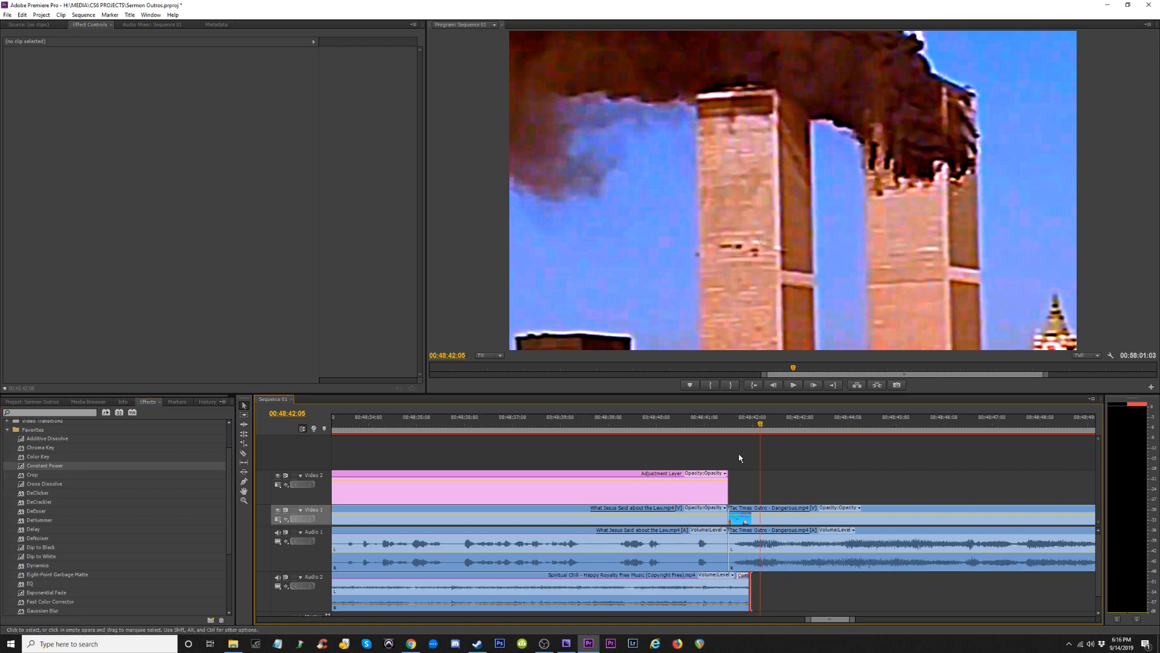
# Play back the music fade from the What Jesus Said about the Law clip into its outro.
pyautogui.click(718, 421)
pyautogui.press('space')
pyautogui.press('-')
pyautogui.press('-')
pyautogui.press('-')
pyautogui.press('-')
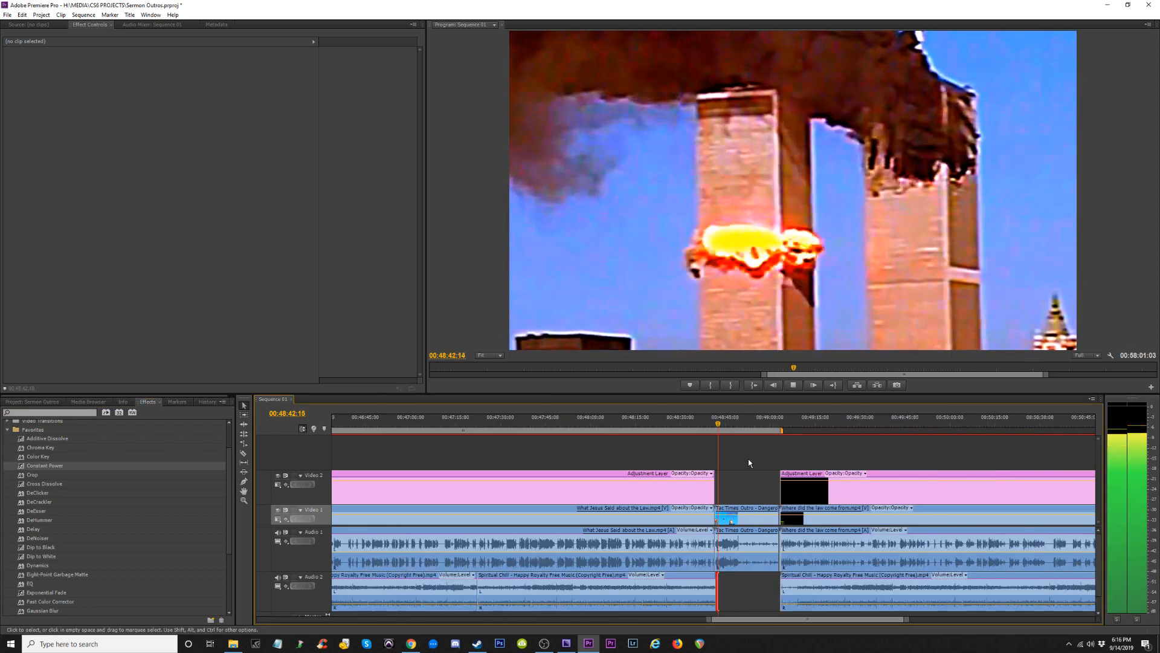
# Set the work area's end at the cut between the two static clips after the What Jesus Said about the Law outro.
pyautogui.click(783, 423)
pyautogui.press('=')
pyautogui.press('=')
pyautogui.press('=')
pyautogui.press('=')
pyautogui.press('=')
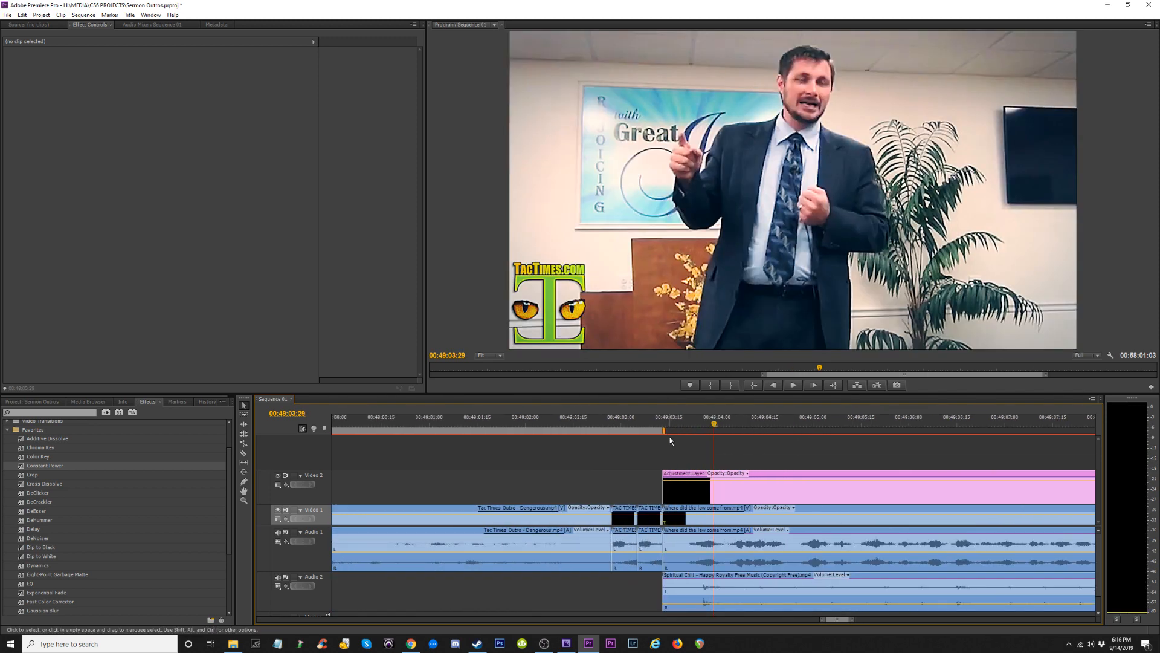
pyautogui.moveTo(664, 431); pyautogui.dragTo(638, 431)
# Check the work area's start at the static clips before the What Jesus Said about the Law clip, playing briefly from there.
pyautogui.press('-')
pyautogui.press('-')
pyautogui.press('-')
pyautogui.press('-')
pyautogui.press('-')
pyautogui.press('-')
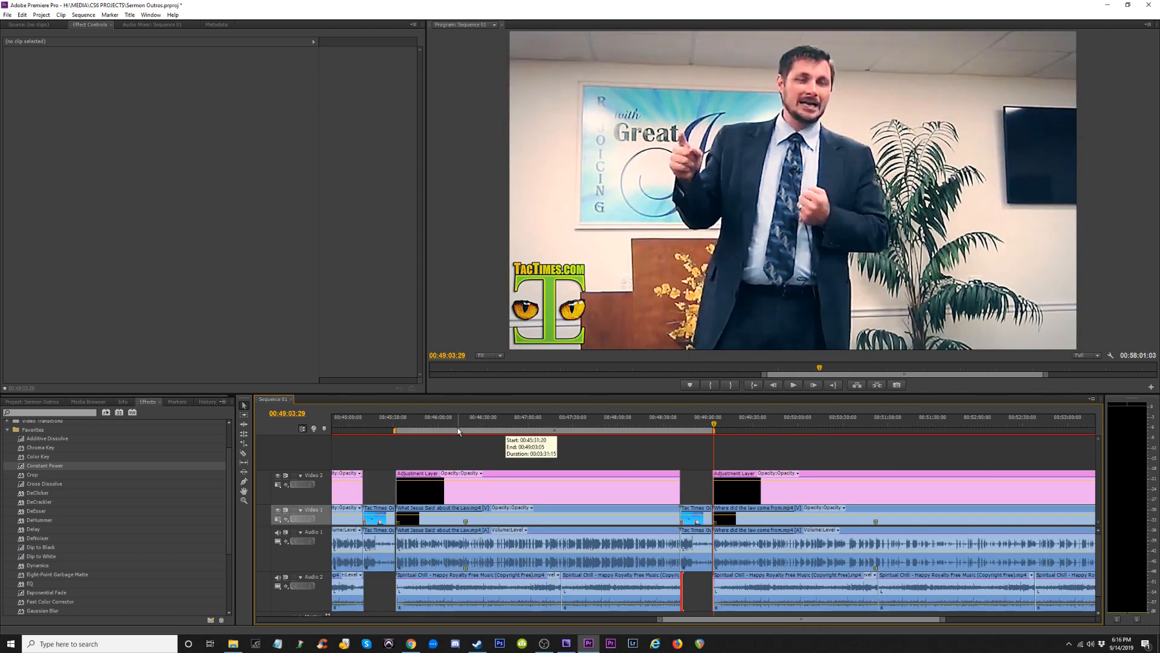
pyautogui.press('-')
pyautogui.click(559, 424)
pyautogui.press('=')
pyautogui.press('=')
pyautogui.press('=')
pyautogui.press('=')
pyautogui.press('=')
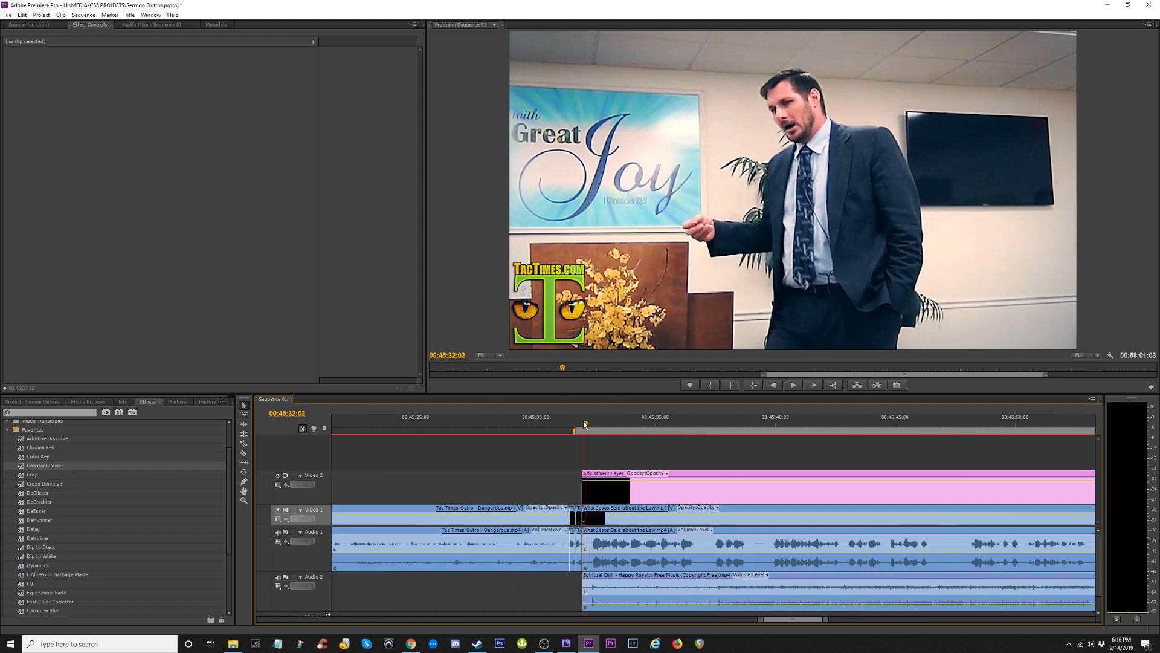
pyautogui.press('space')
pyautogui.click(798, 426)
pyautogui.press('-')
pyautogui.press('-')
pyautogui.press('-')
pyautogui.press('-')
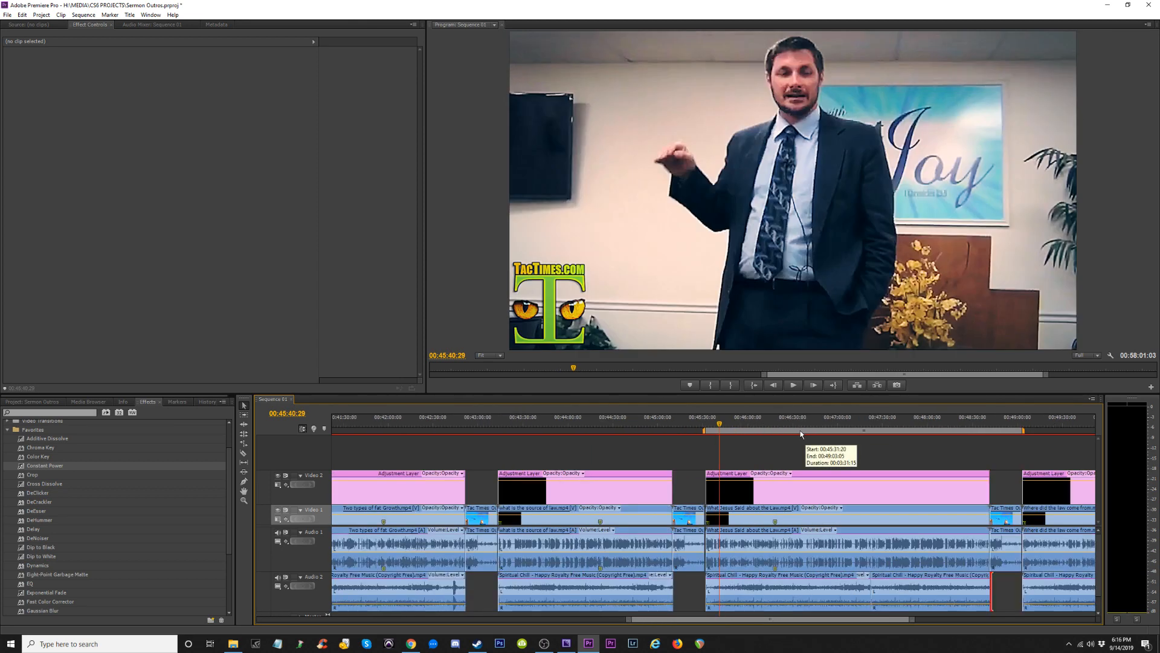
# Queue the work area for export with the file name Baptist Pastor Tells People They Are Terrible.
pyautogui.hotkey('ctrl', 'm')
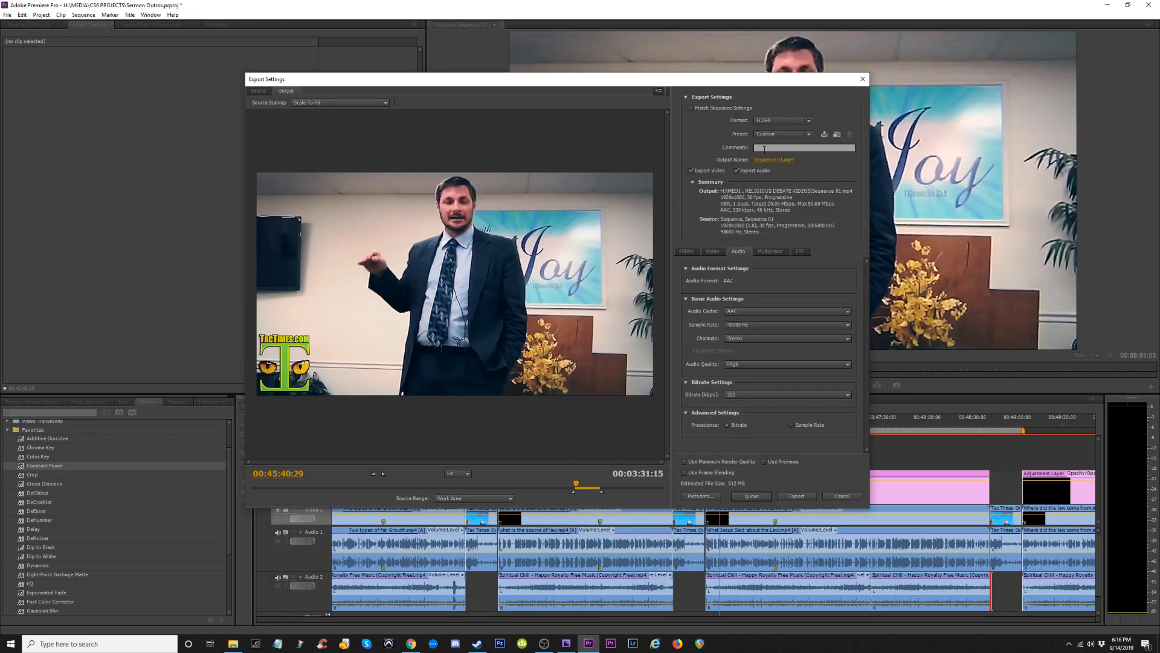
pyautogui.click(774, 161)
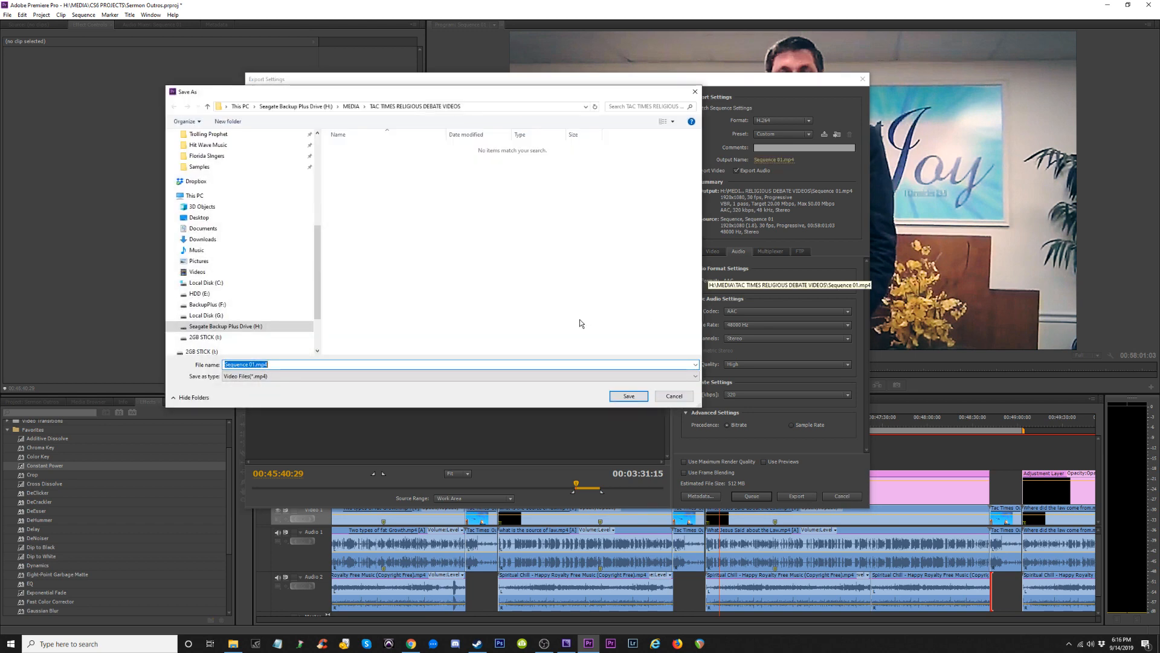
pyautogui.write('Baptist Pa')
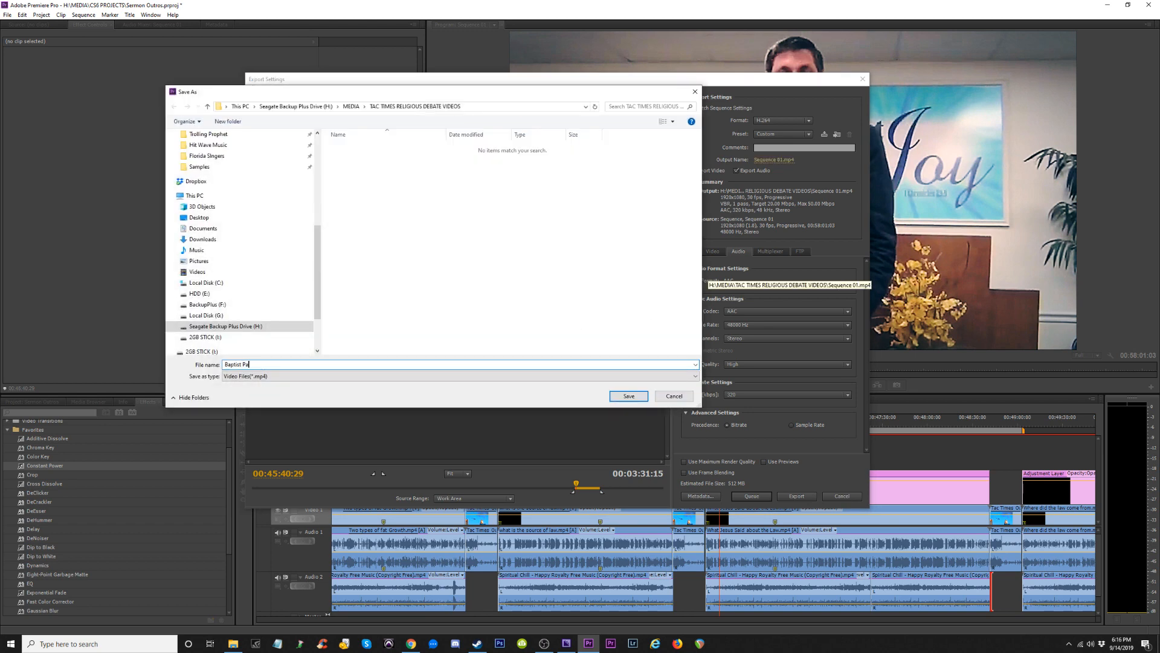
pyautogui.write('stor Tells People they Are Terrible')
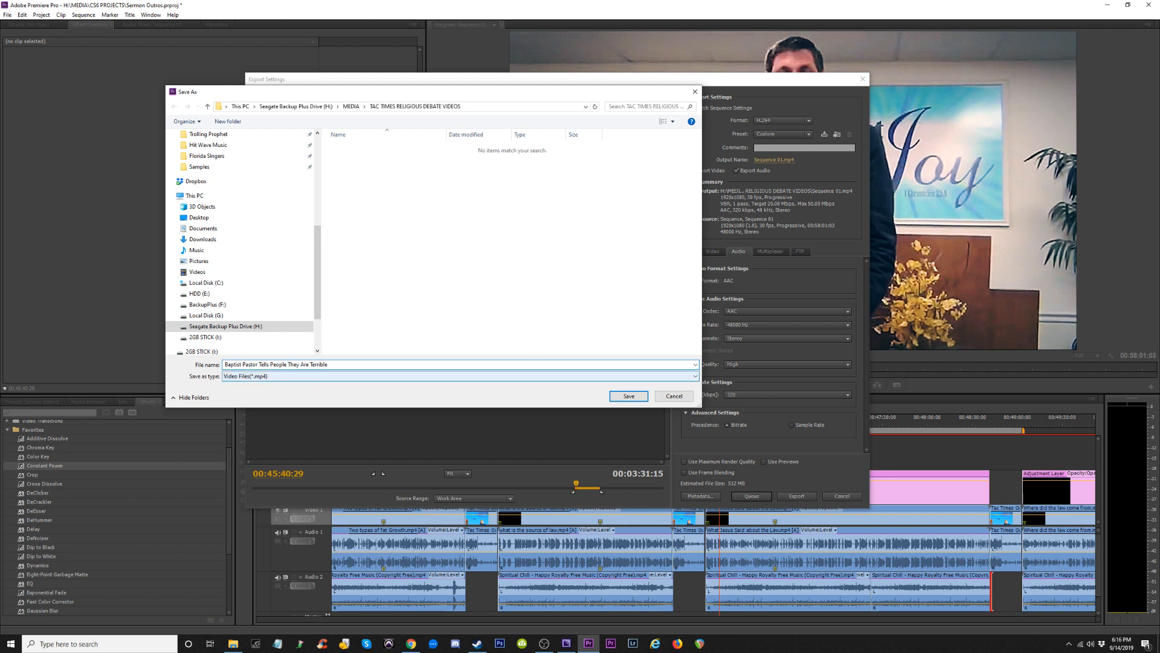
pyautogui.write('T')
pyautogui.click(629, 396)
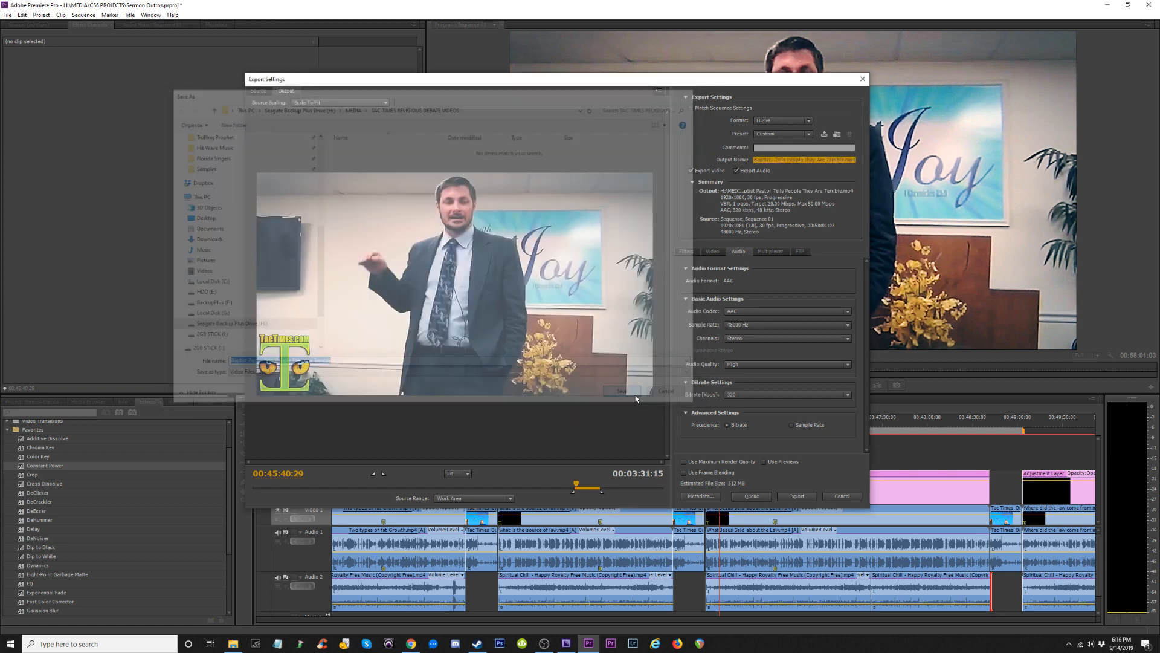
pyautogui.click(752, 496)
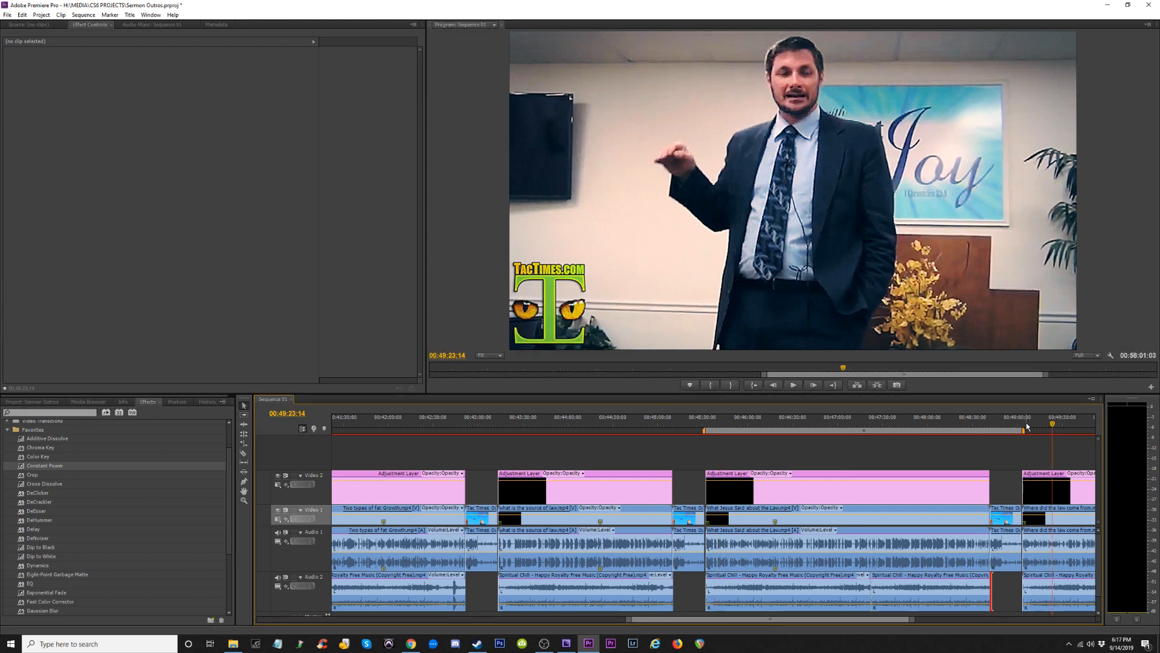
# Bring up OBS to check the live stream's status, and return to the video editor.
pyautogui.press('-')
pyautogui.click(544, 643)
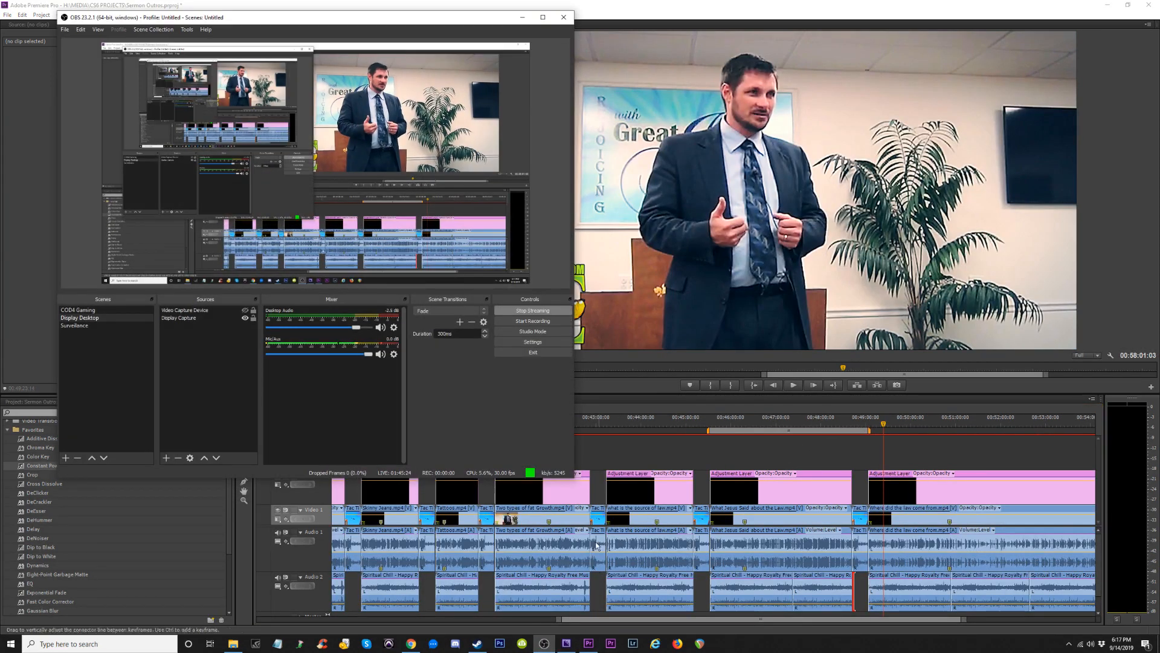
pyautogui.click(890, 424)
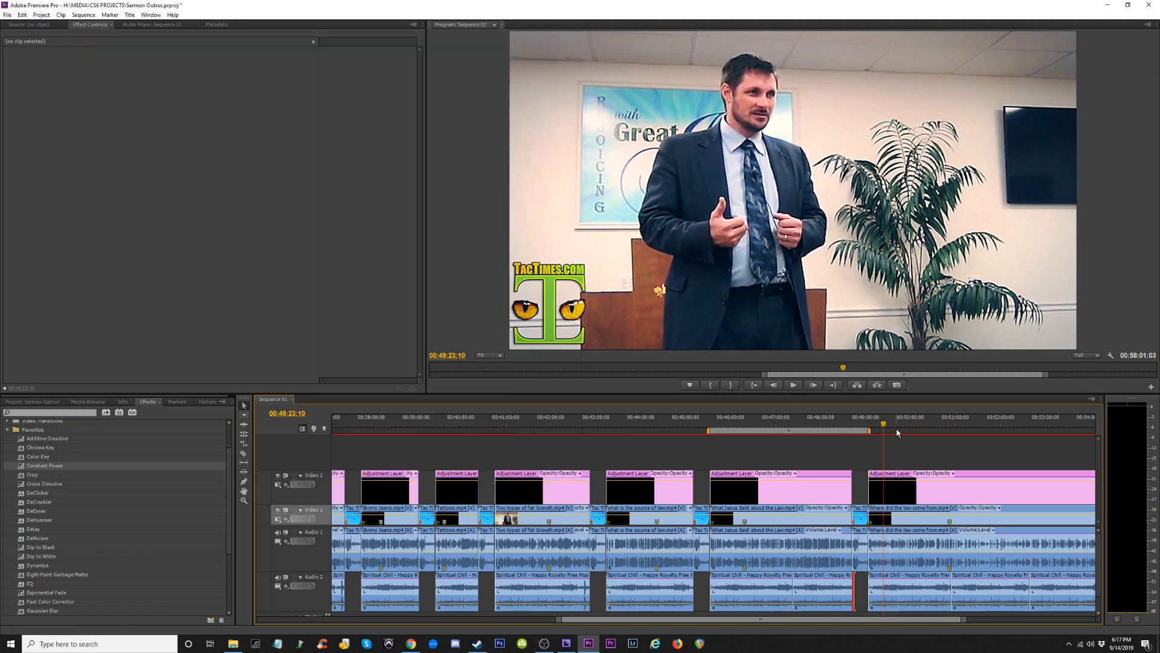
# Move the work area to span the Where did the law come from clip and its outro.
pyautogui.press('-')
pyautogui.press('-')
pyautogui.click(918, 422)
pyautogui.press('=')
pyautogui.press('=')
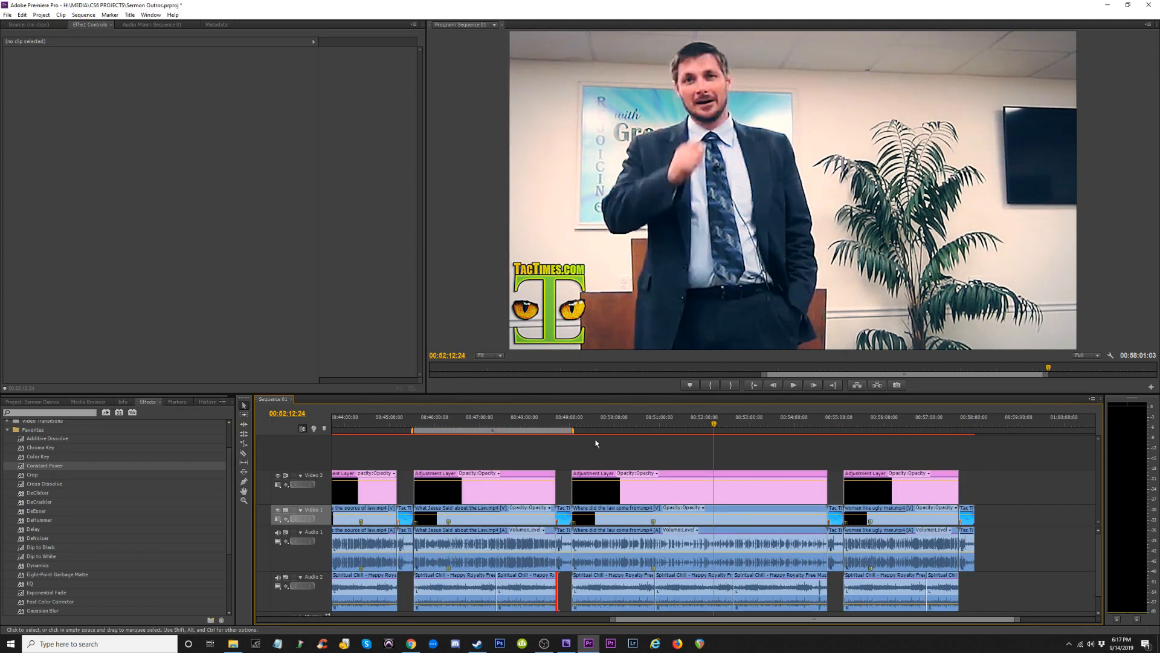
pyautogui.moveTo(573, 430); pyautogui.dragTo(844, 431)
pyautogui.moveTo(413, 432); pyautogui.dragTo(571, 437)
# Set the work area's start at the cut between the two static clips before the Where did the law come from clip.
pyautogui.click(568, 424)
pyautogui.press('=')
pyautogui.press('=')
pyautogui.press('=')
pyautogui.press('=')
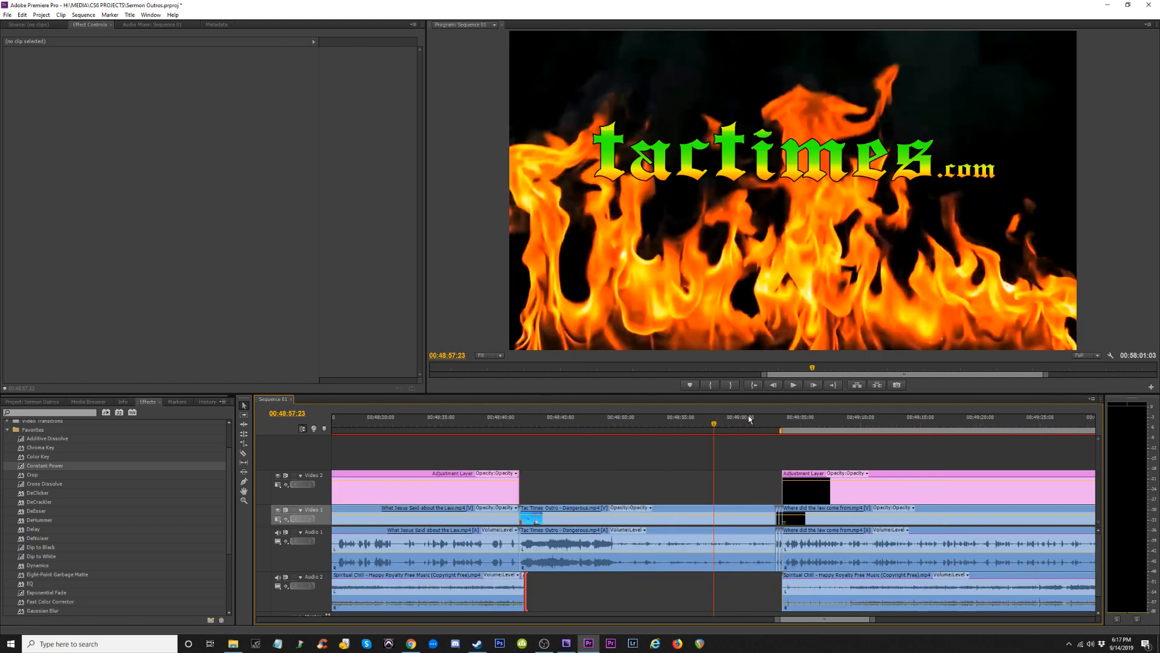
pyautogui.click(780, 422)
pyautogui.press('=')
pyautogui.press('=')
pyautogui.press('=')
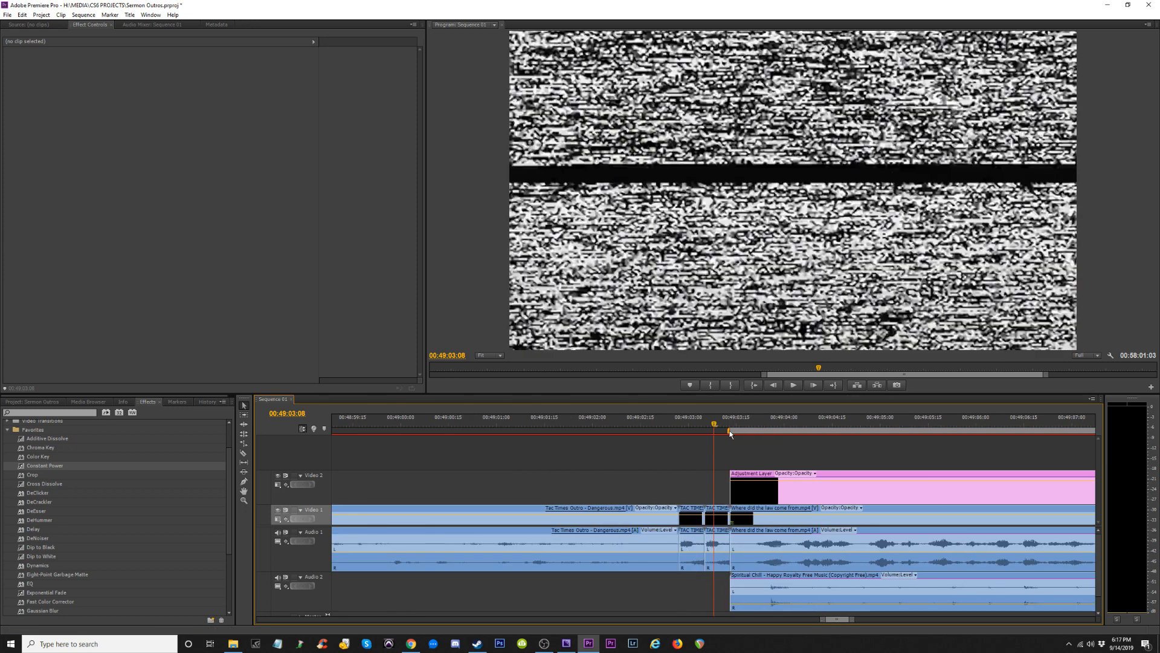
pyautogui.moveTo(730, 430); pyautogui.dragTo(699, 437)
pyautogui.press('-')
pyautogui.press('-')
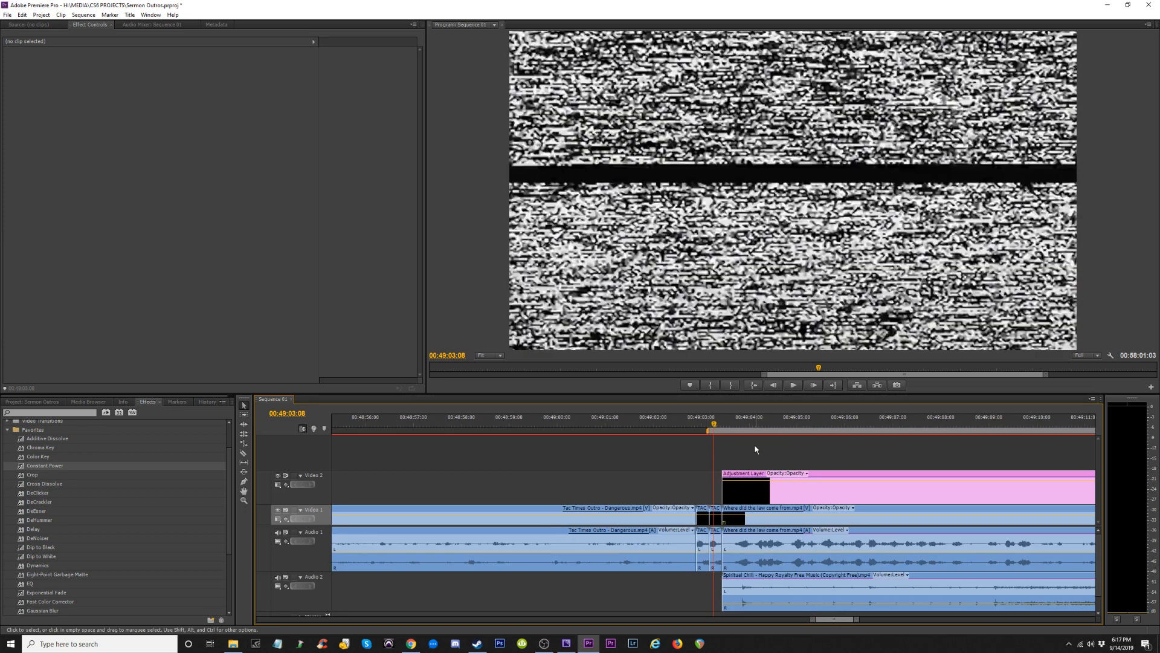
# Play the Where did the law come from clip from its opening static past its middle to review its content.
pyautogui.press('space')
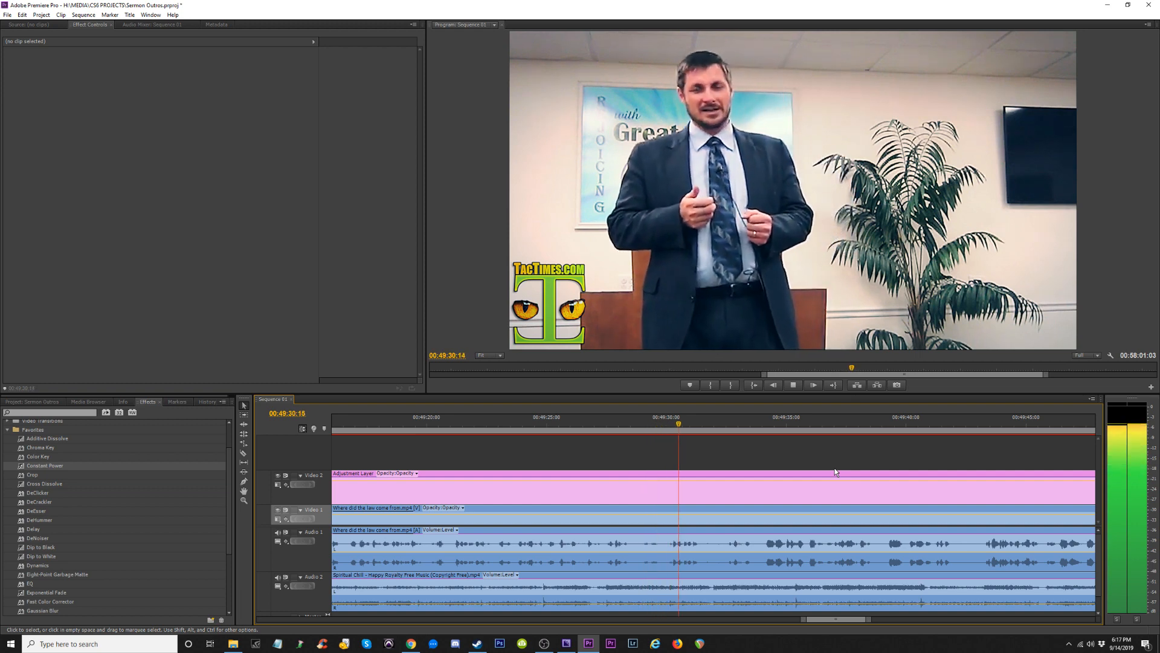
pyautogui.press('-')
pyautogui.press('-')
pyautogui.press('-')
pyautogui.press('-')
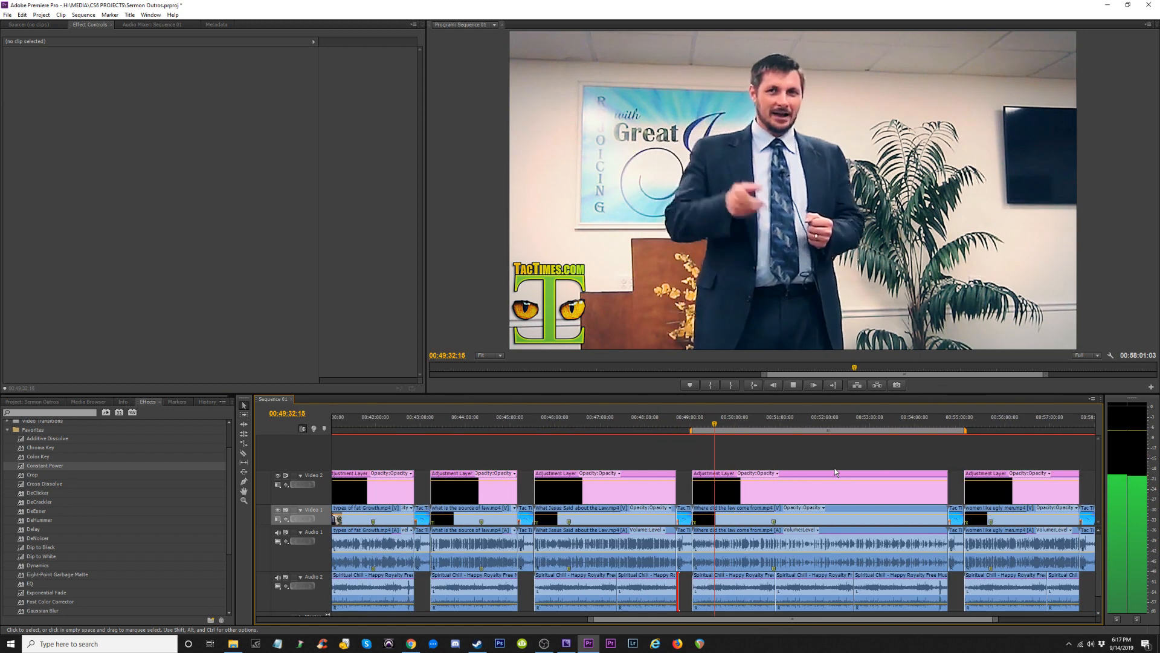
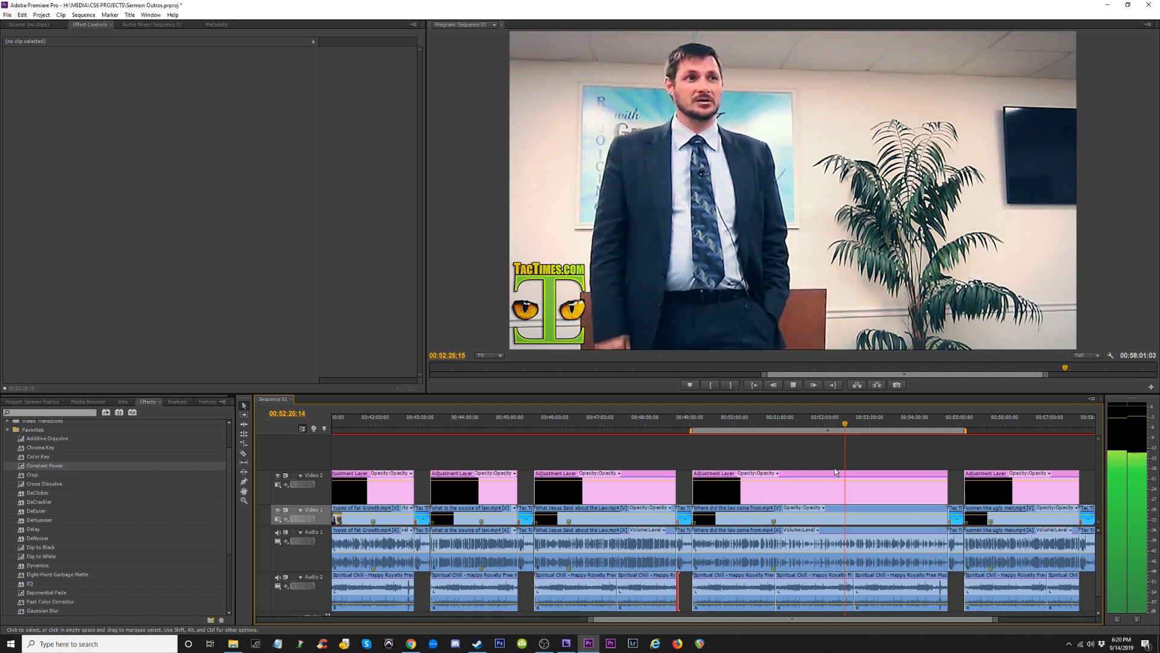
pyautogui.press('space')
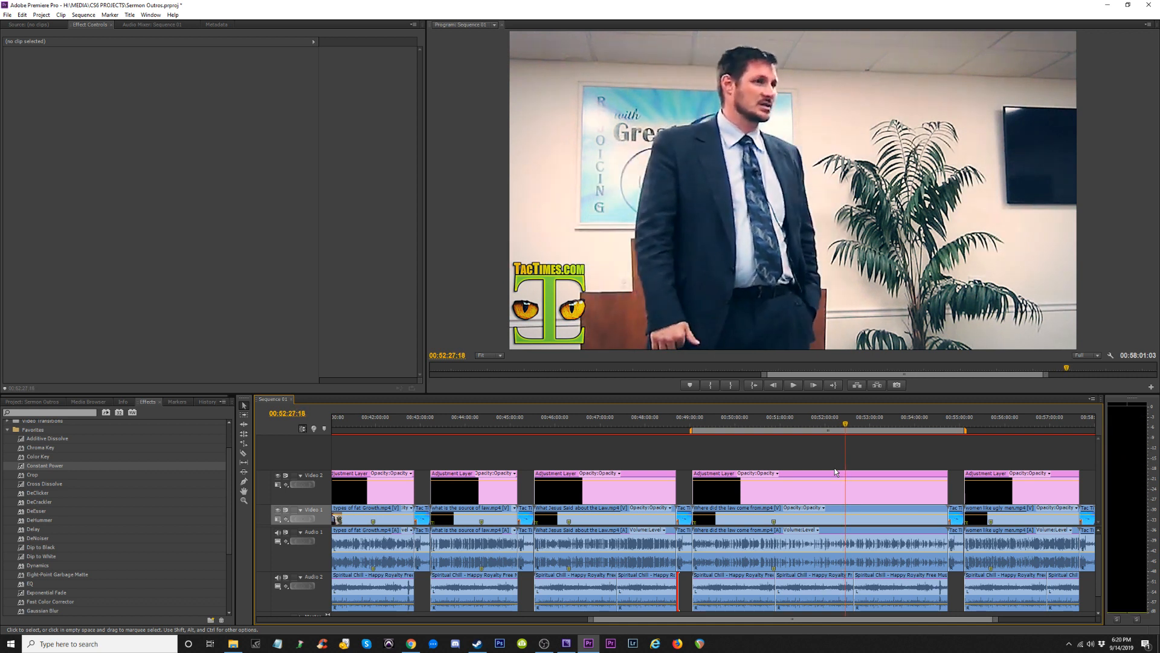
pyautogui.scroll(-3, 835, 469)
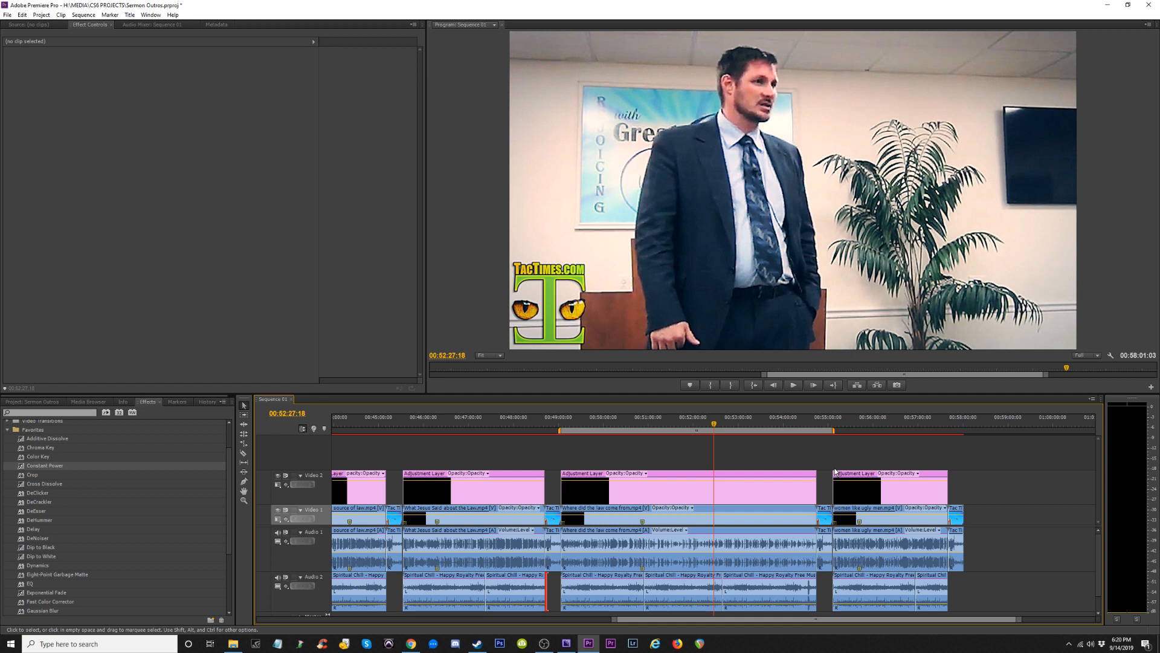
pyautogui.press('space')
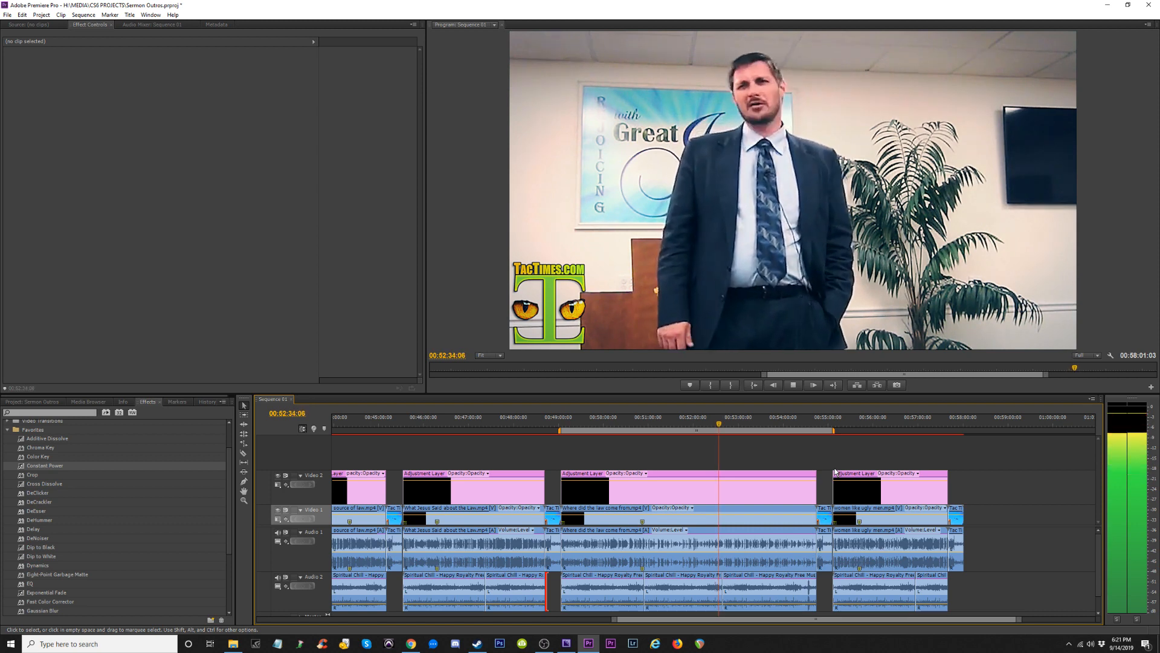
# Check the work area's start against the static clips before the Where did the law come from clip.
pyautogui.click(561, 420)
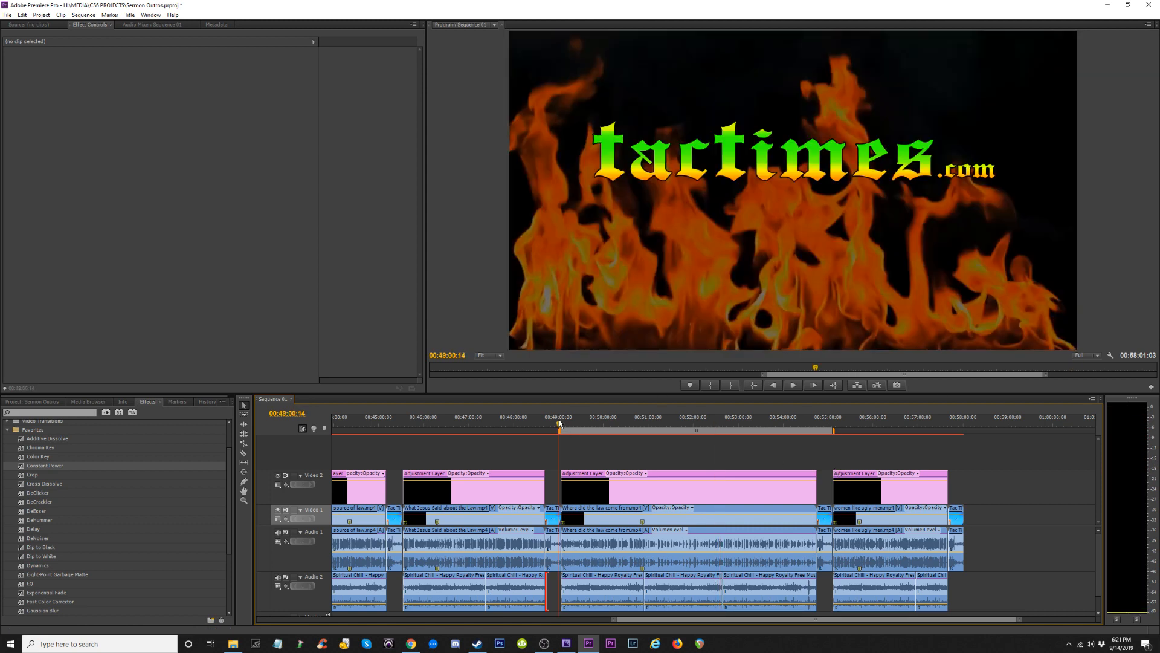
pyautogui.press('=')
pyautogui.press('=')
pyautogui.press('=')
pyautogui.press('=')
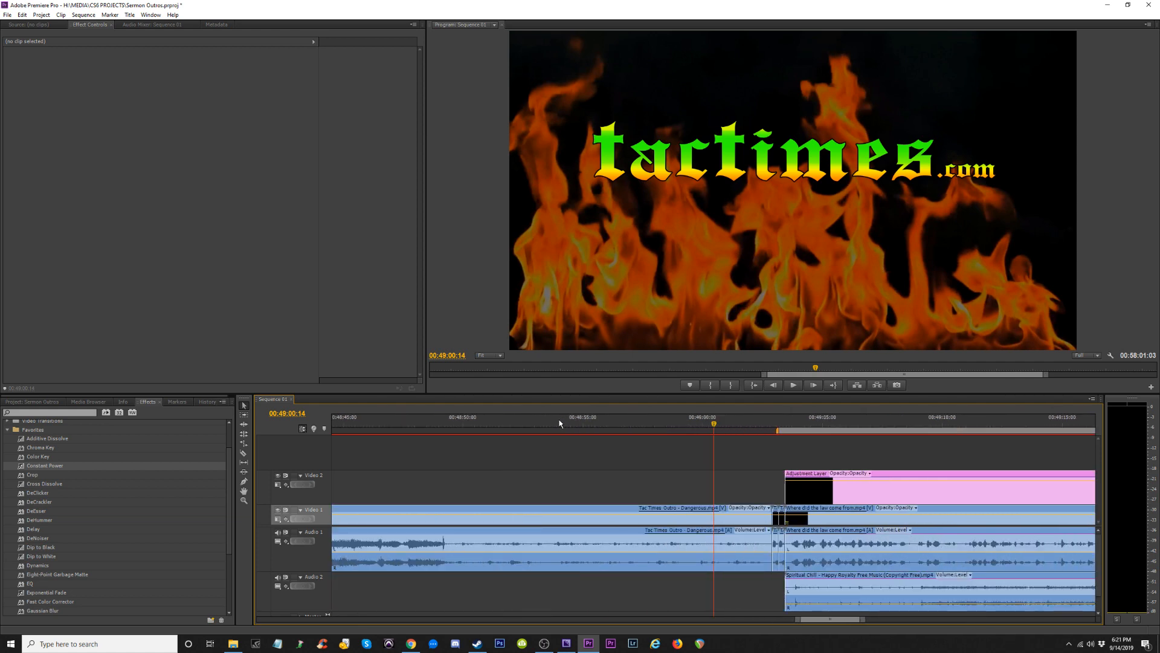
pyautogui.click(772, 422)
pyautogui.press('-')
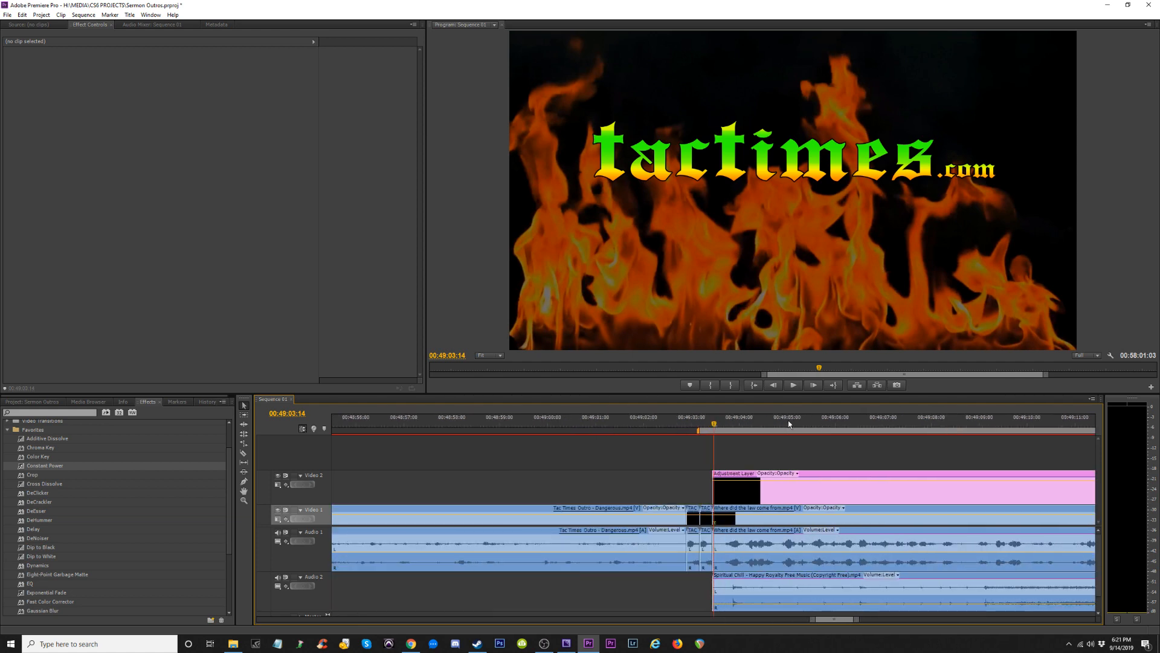
pyautogui.press('-')
pyautogui.press('-')
pyautogui.press('-')
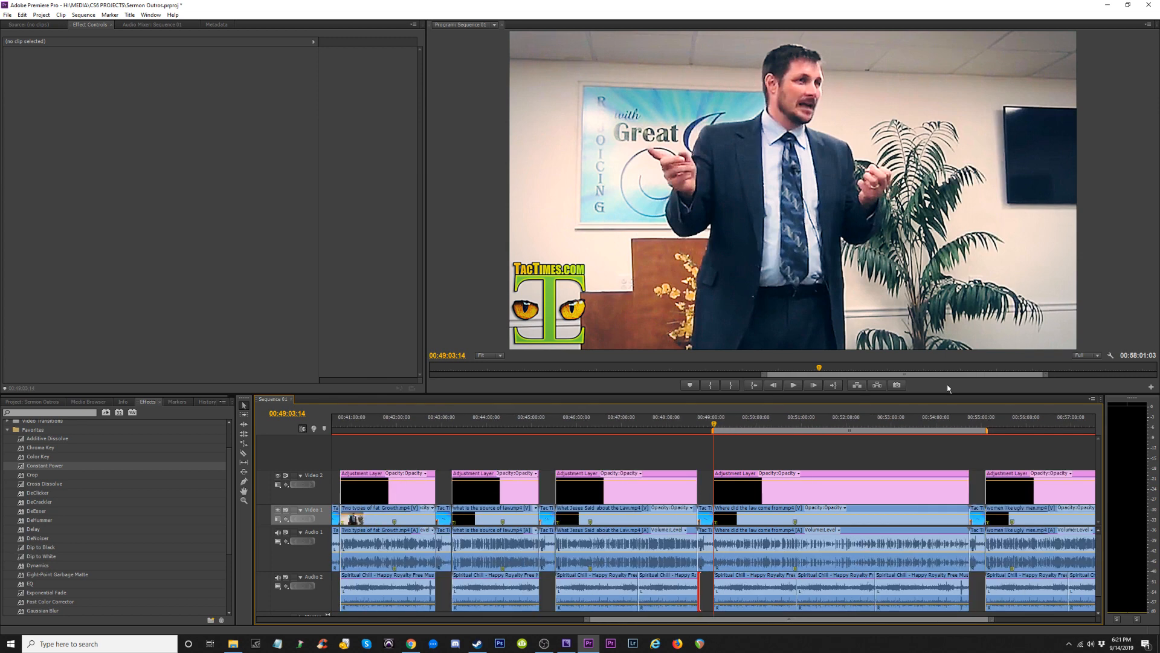
# Set the work area's end at the cut between the two static clips after the Where did the law come from outro.
pyautogui.click(987, 422)
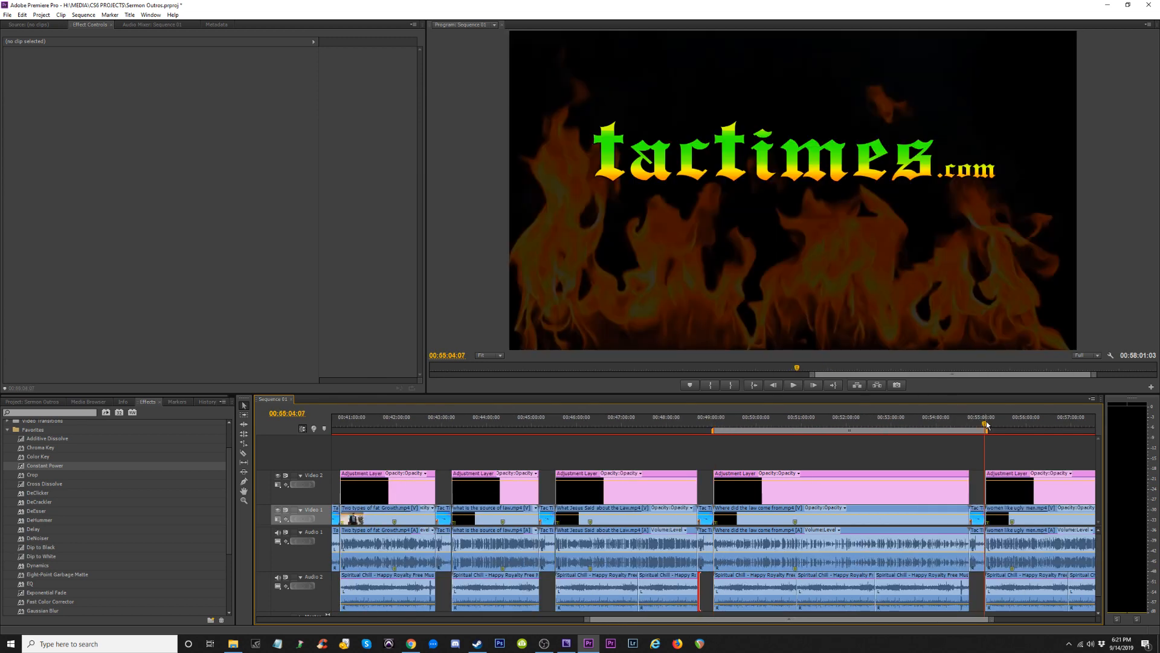
pyautogui.press('=')
pyautogui.press('=')
pyautogui.press('=')
pyautogui.press('=')
pyautogui.press('=')
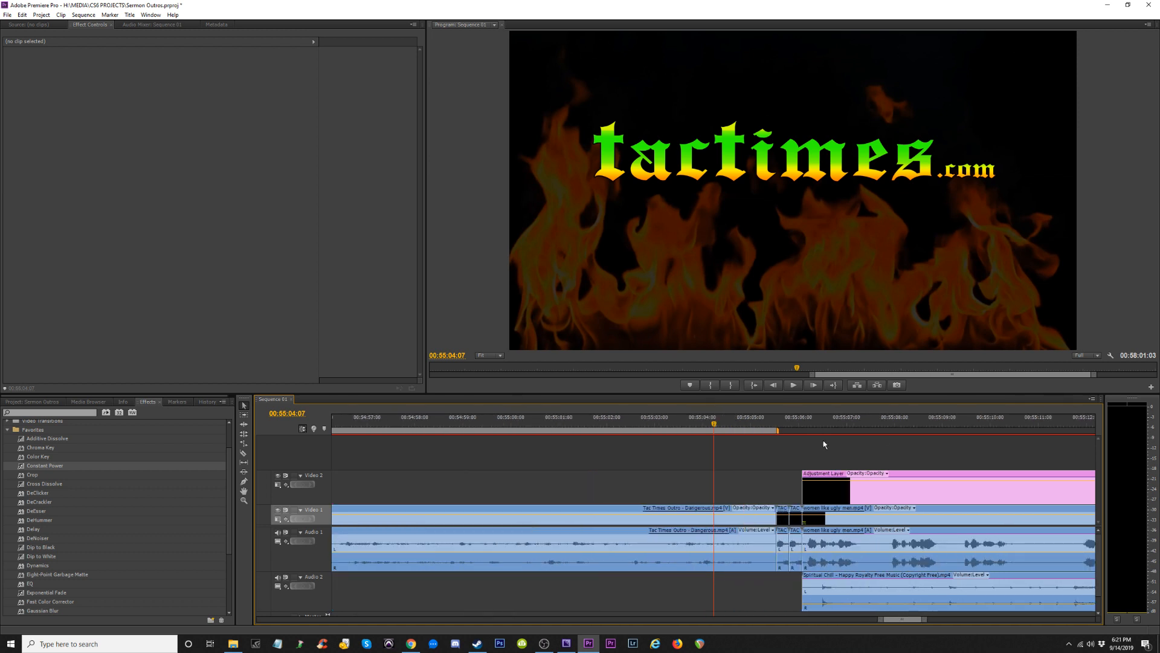
pyautogui.moveTo(778, 430); pyautogui.dragTo(791, 430)
# Apply a Constant Power fade to the end of the music under the Where did the law come from clip, extending it slightly into the outro.
pyautogui.press('-')
pyautogui.press('-')
pyautogui.press('-')
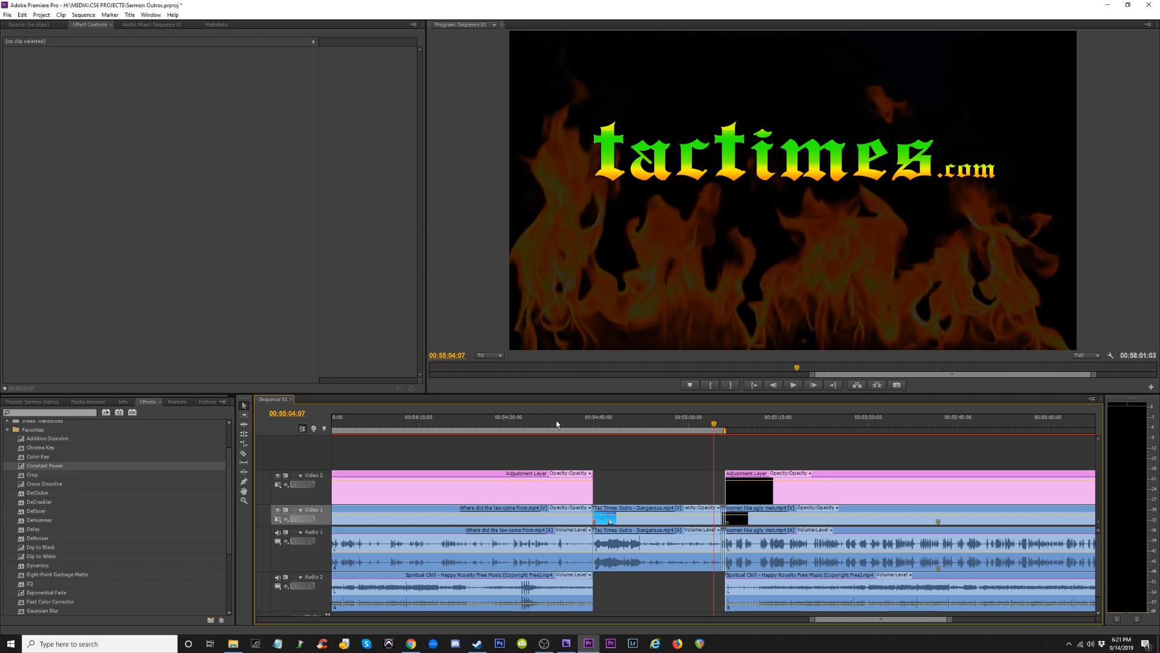
pyautogui.click(585, 422)
pyautogui.press('=')
pyautogui.press('=')
pyautogui.press('=')
pyautogui.press('=')
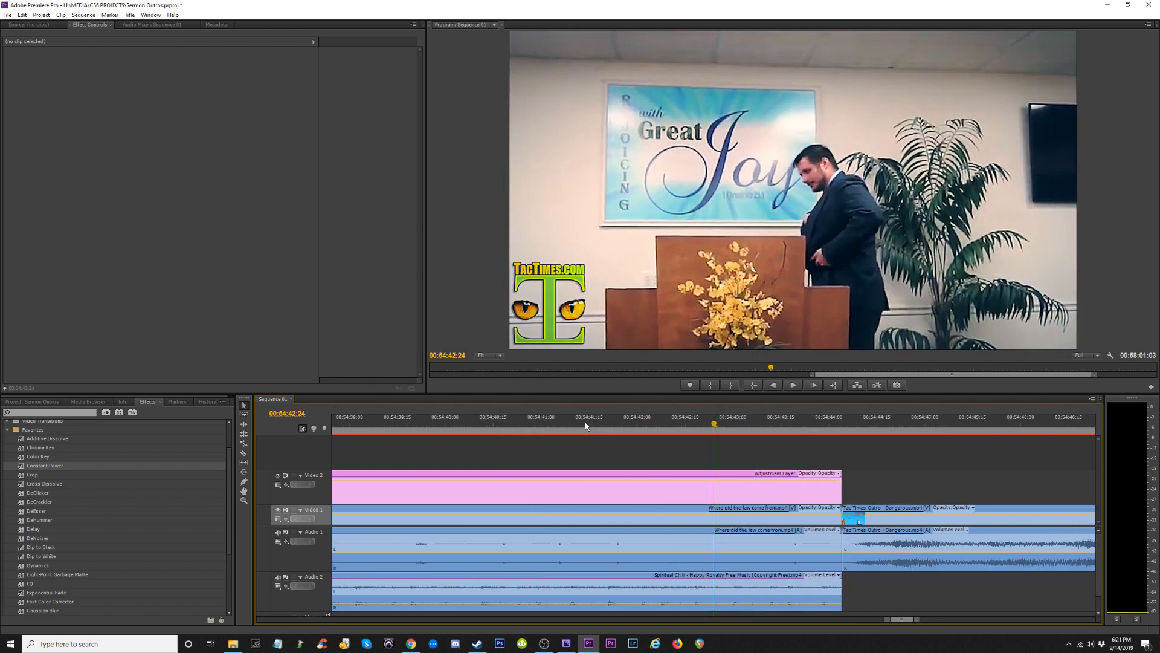
pyautogui.moveTo(56, 466); pyautogui.dragTo(881, 584)
# Play back the music fade into the outro and review more of the Where did the law come from clip from about 00:52:59.
pyautogui.press('space')
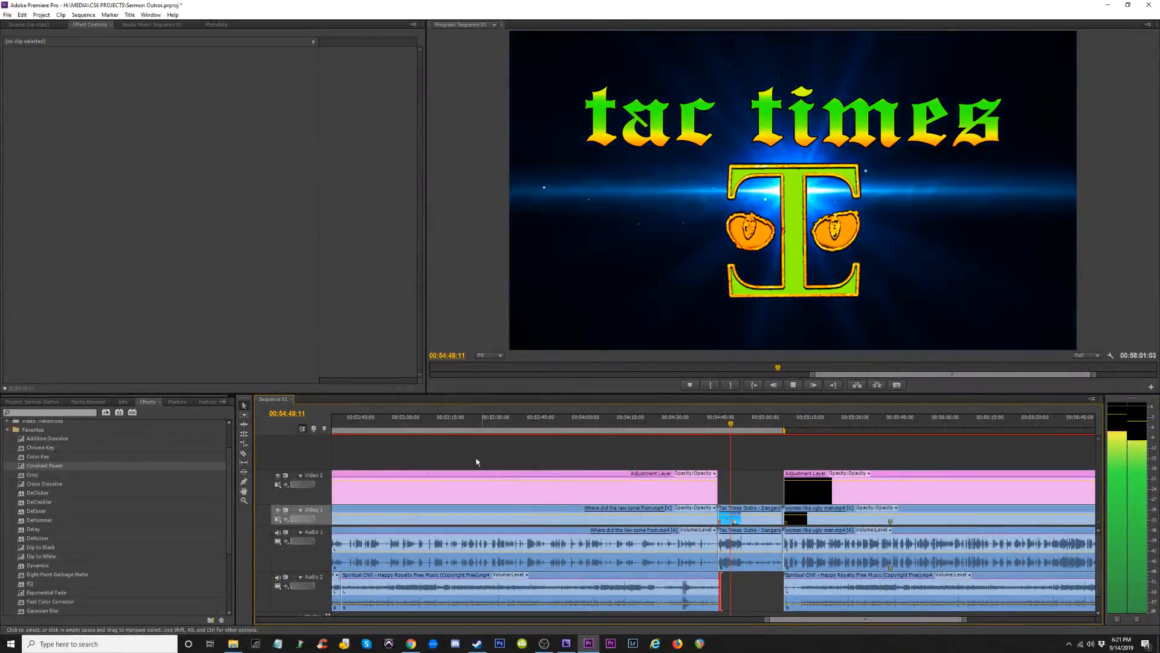
pyautogui.click(405, 420)
pyautogui.press('-')
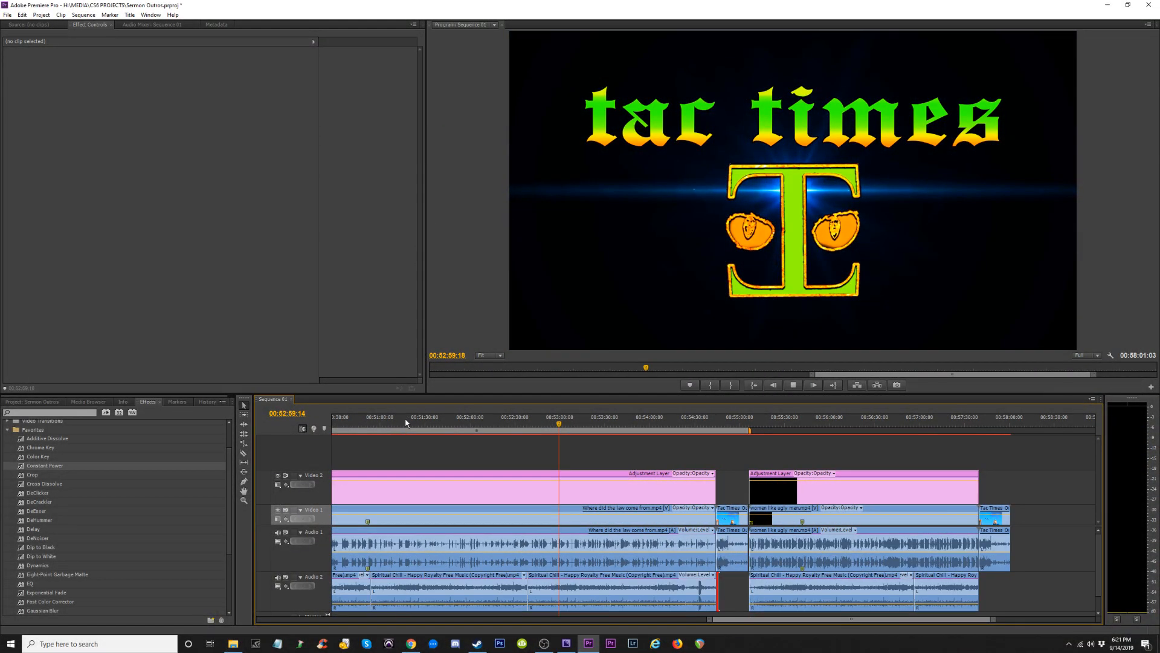
pyautogui.press('-')
pyautogui.press('=')
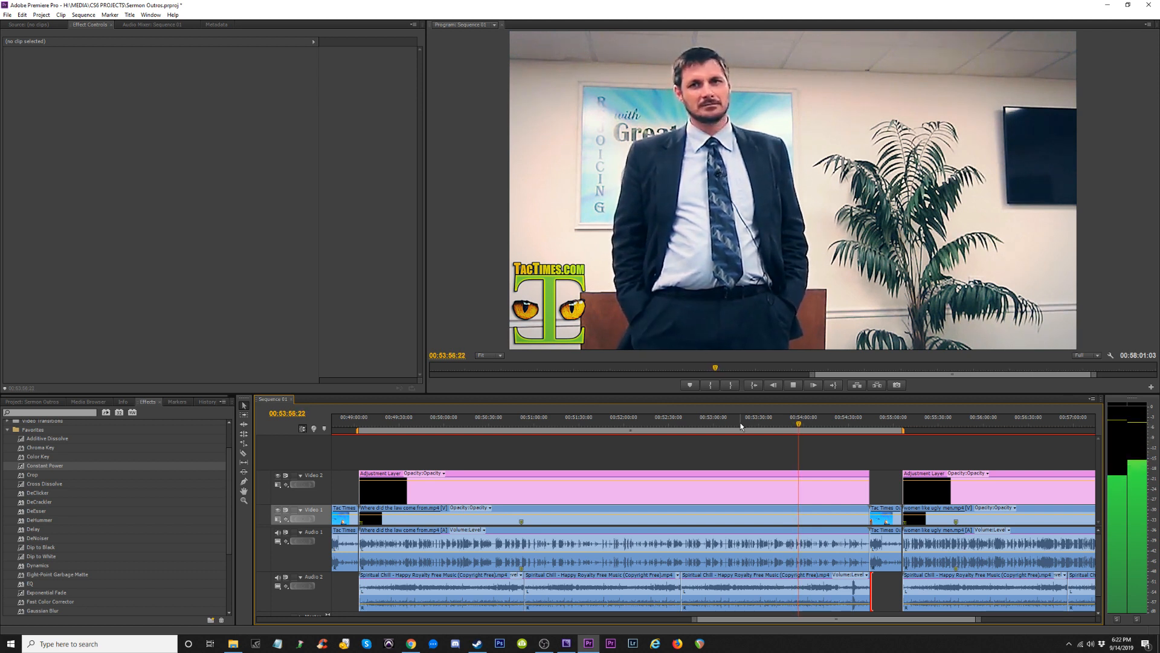
pyautogui.click(645, 425)
pyautogui.hotkey('ctrl', 'm')
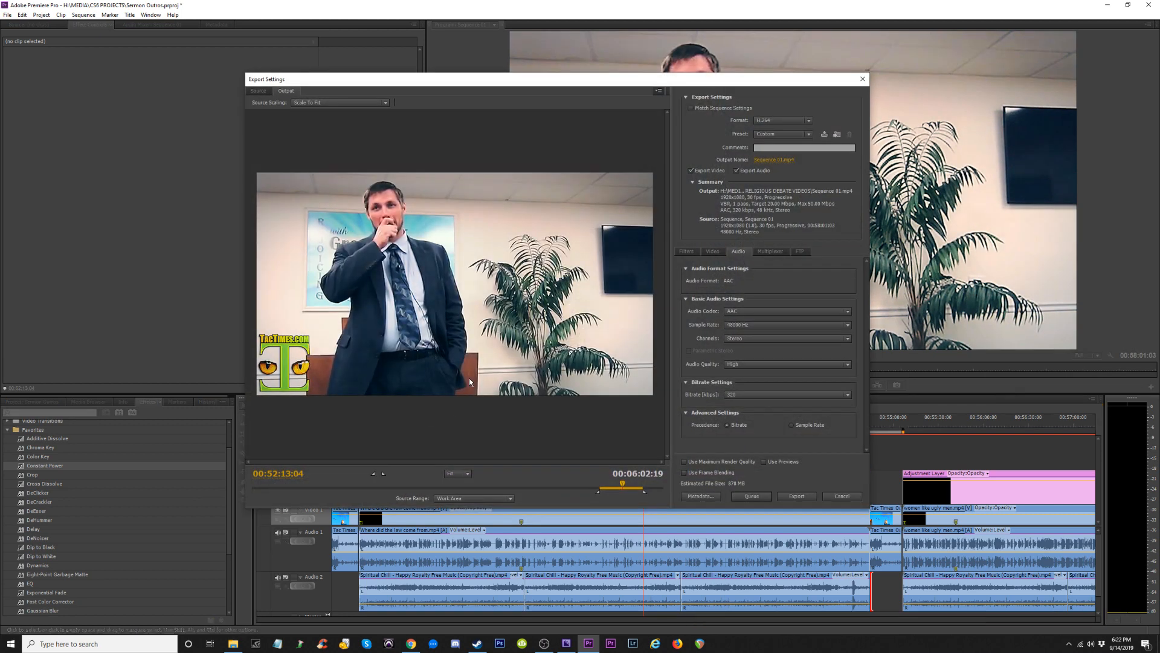
pyautogui.click(769, 160)
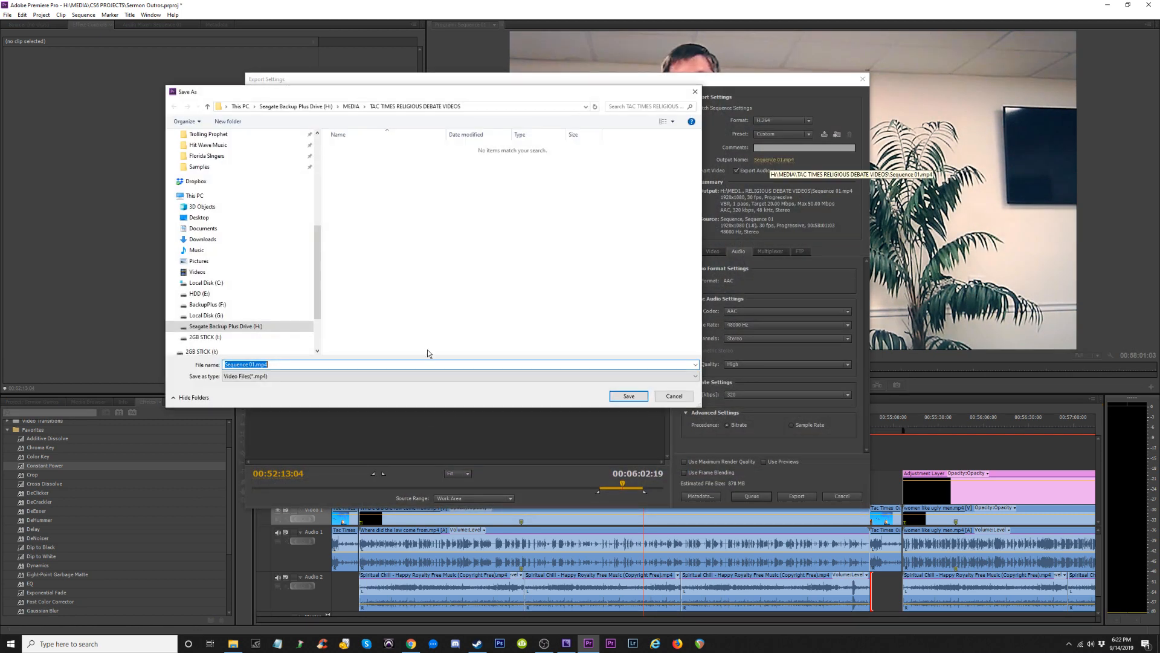
pyautogui.write('Baptist Preacher Claims to Know ')
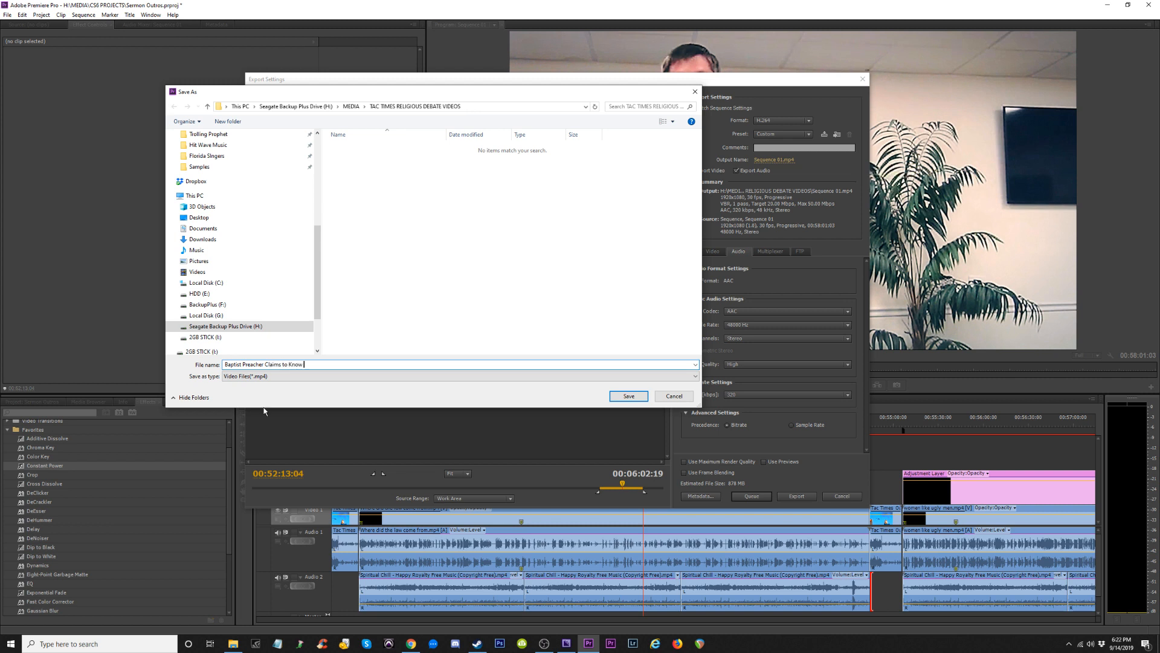
pyautogui.write('What God ')
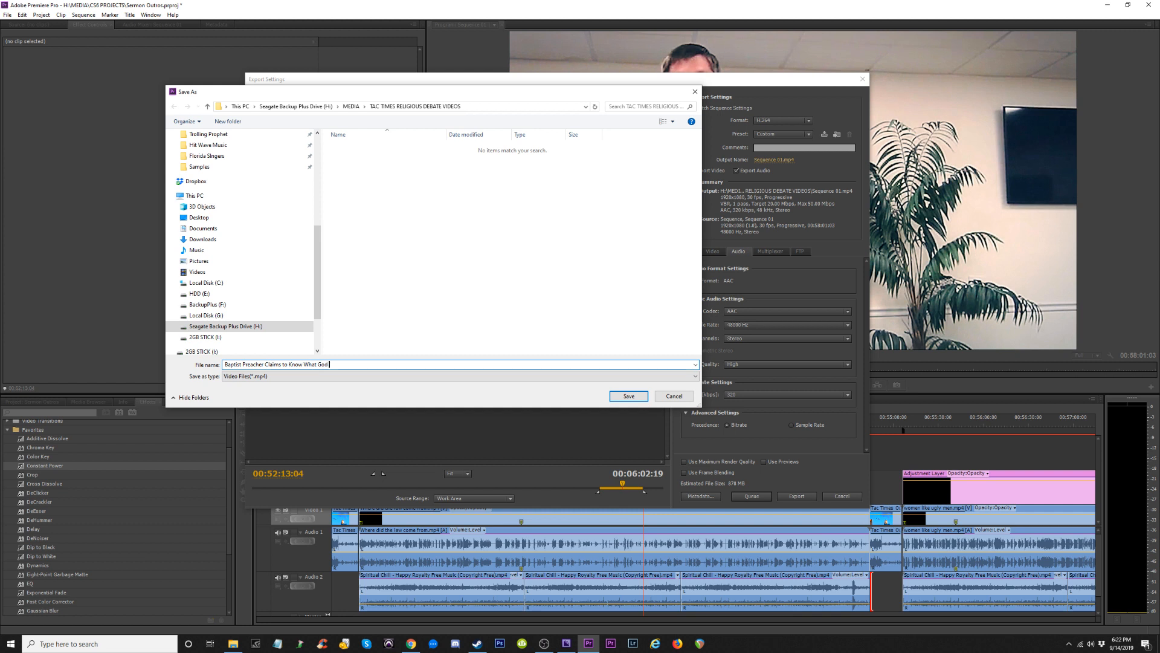
pyautogui.write('Thinks About Everything')
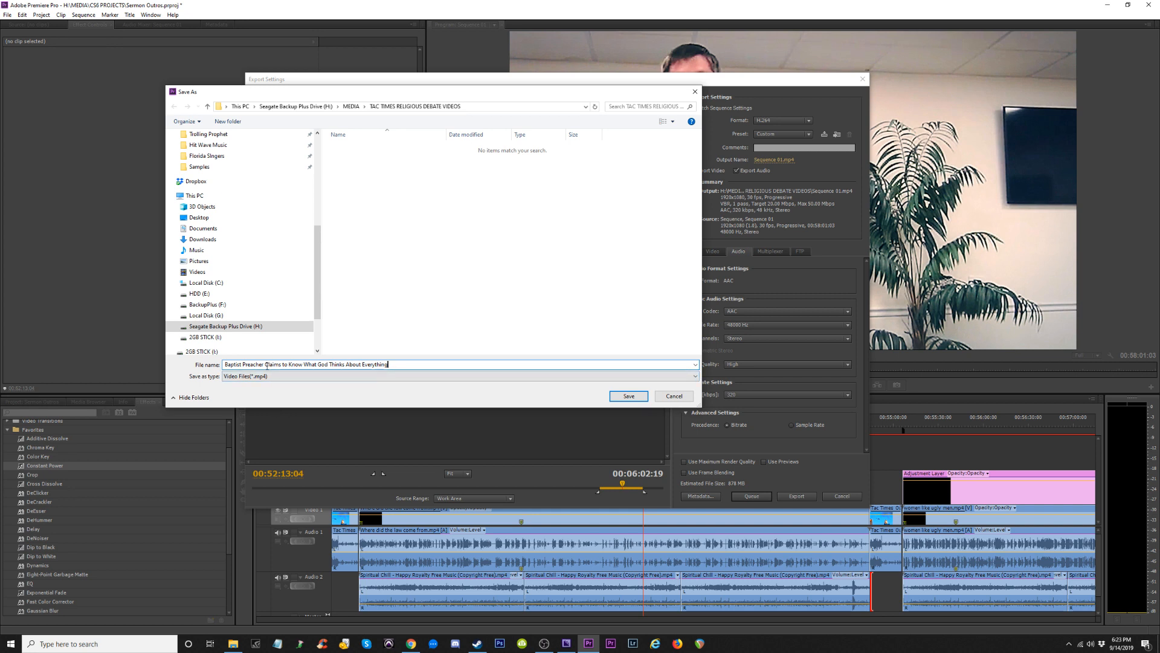
pyautogui.moveTo(266, 365); pyautogui.dragTo(430, 403)
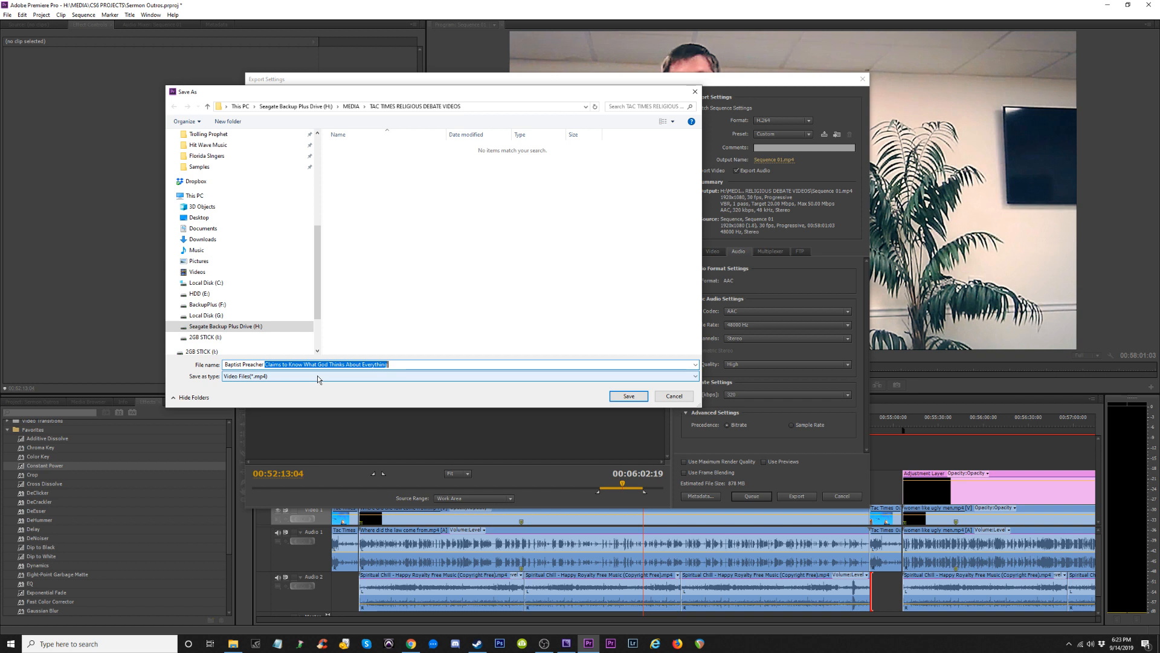
pyautogui.write('Says ')
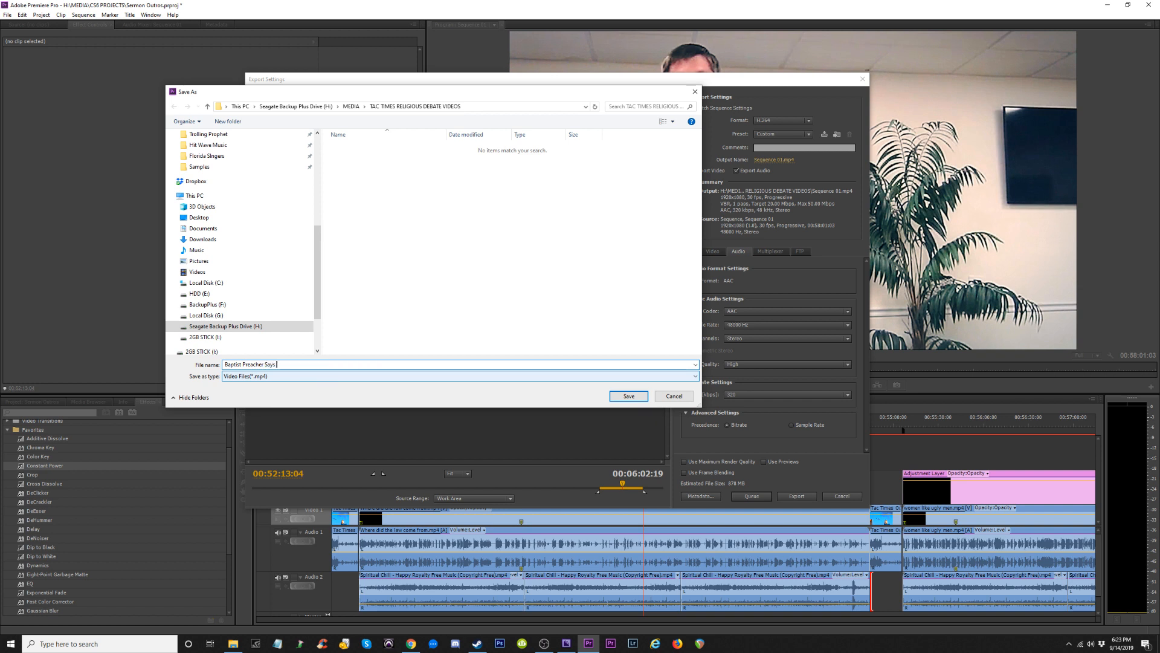
pyautogui.write('He Knows What god is Thinkin')
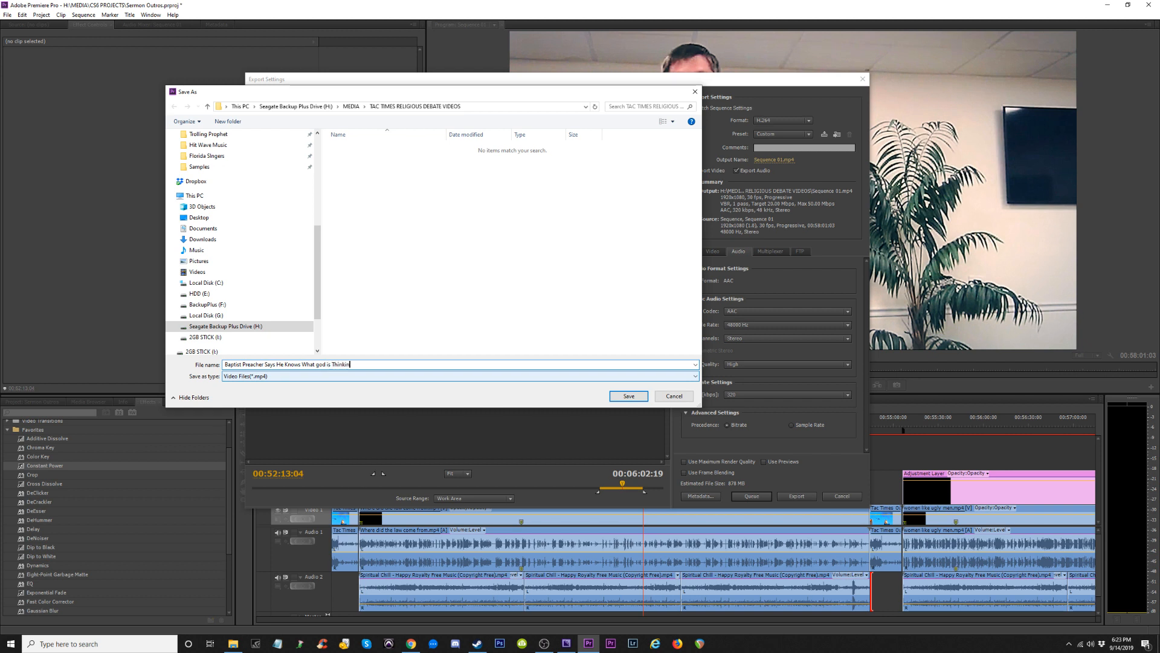
pyautogui.press('BackSpace')
pyautogui.press('BackSpace')
pyautogui.press('BackSpace')
pyautogui.press('BackSpace')
pyautogui.press('BackSpace')
pyautogui.press('BackSpace')
pyautogui.press('BackSpace')
pyautogui.press('BackSpace')
pyautogui.press('BackSpace')
pyautogui.press('BackSpace')
pyautogui.press('BackSpace')
pyautogui.press('BackSpace')
pyautogui.press('BackSpace')
pyautogui.write('God Thinks')
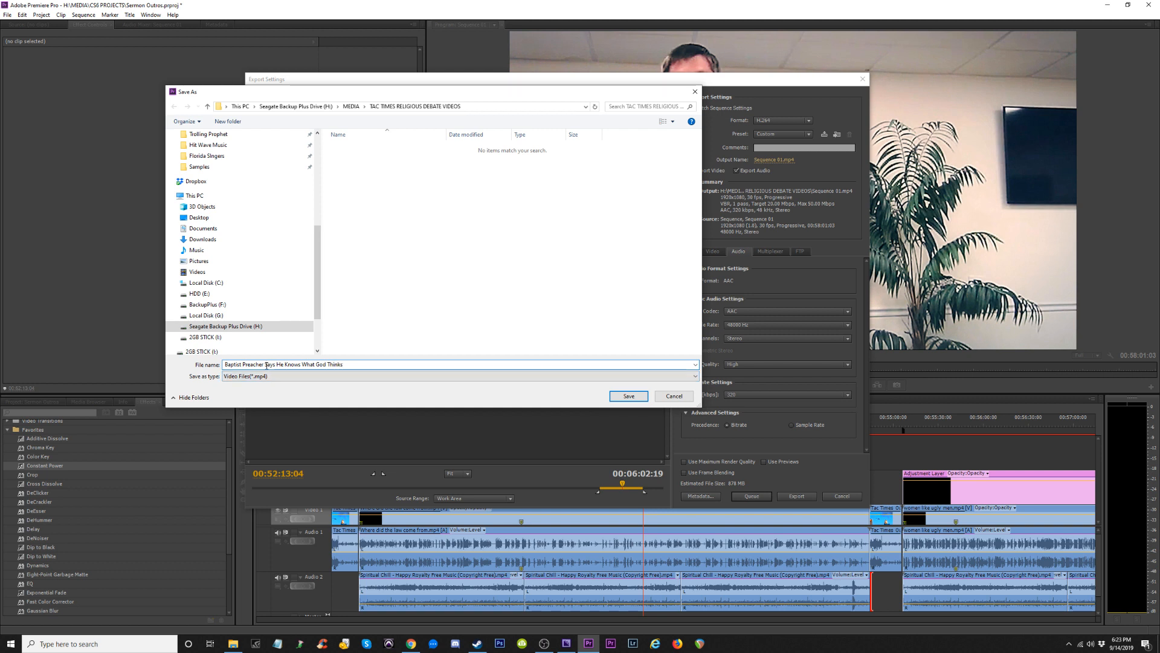
pyautogui.moveTo(265, 365); pyautogui.dragTo(354, 366)
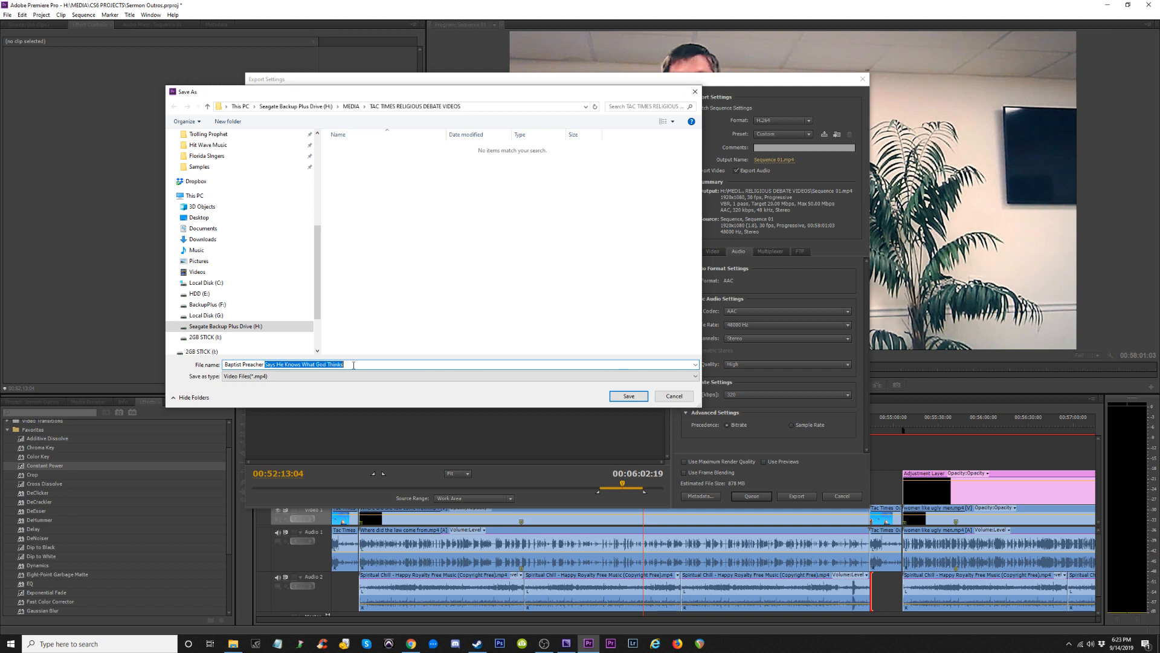
pyautogui.write('Tells Everything God')
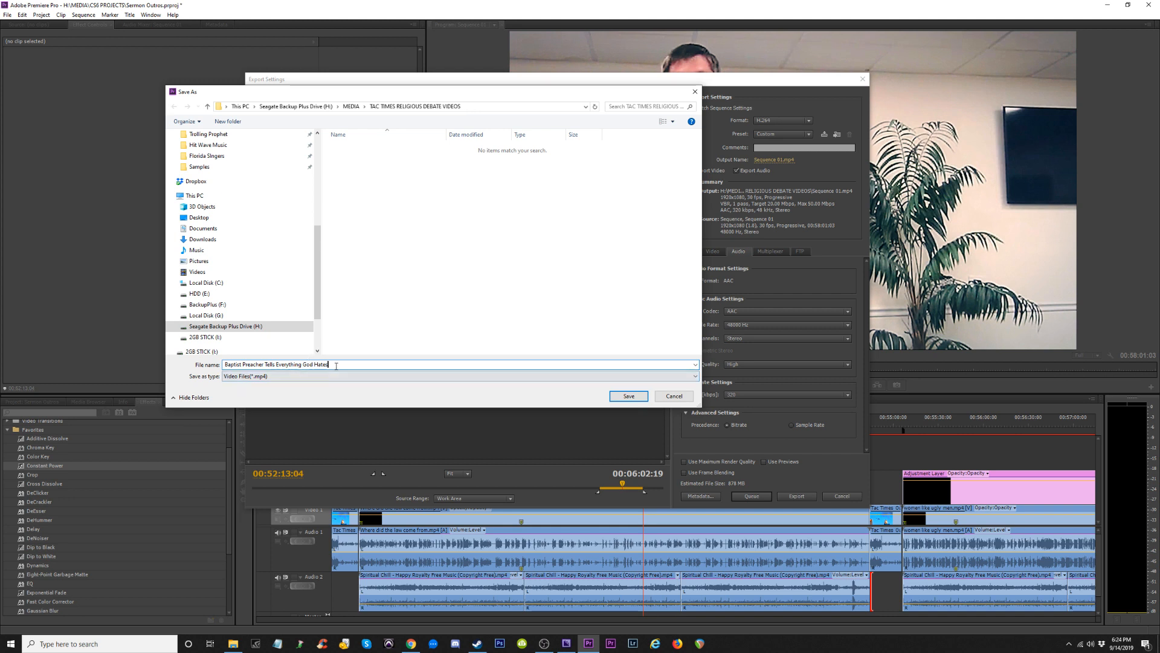
pyautogui.moveTo(340, 364); pyautogui.dragTo(265, 365)
pyautogui.write('Knows')
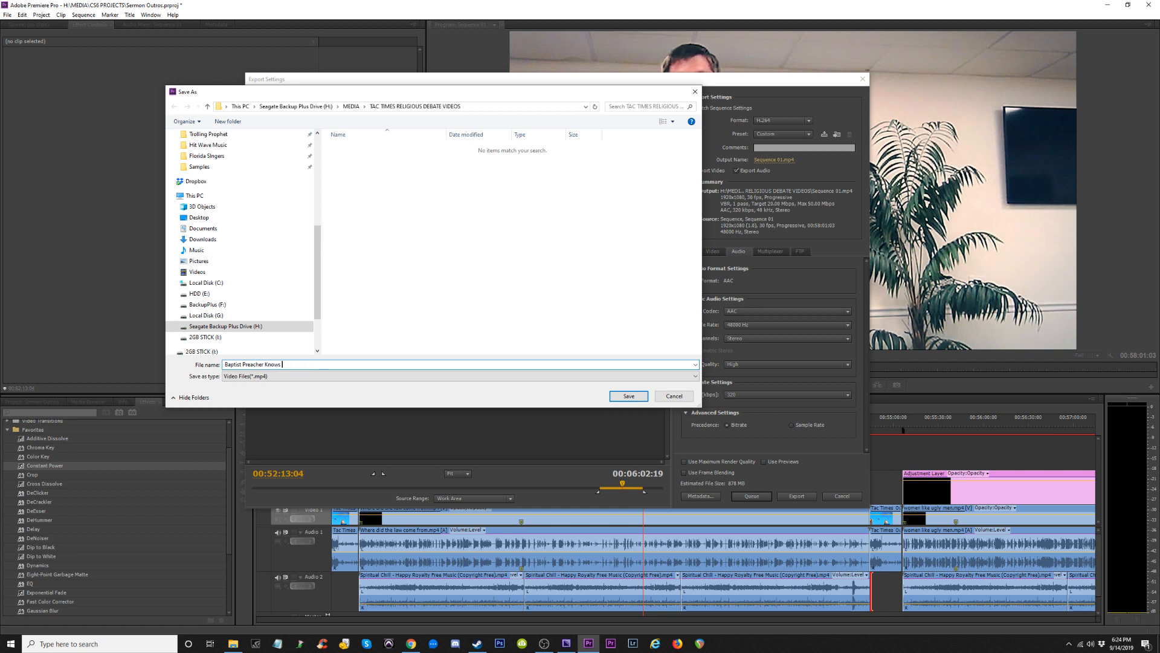
pyautogui.write(' What God Thinks A')
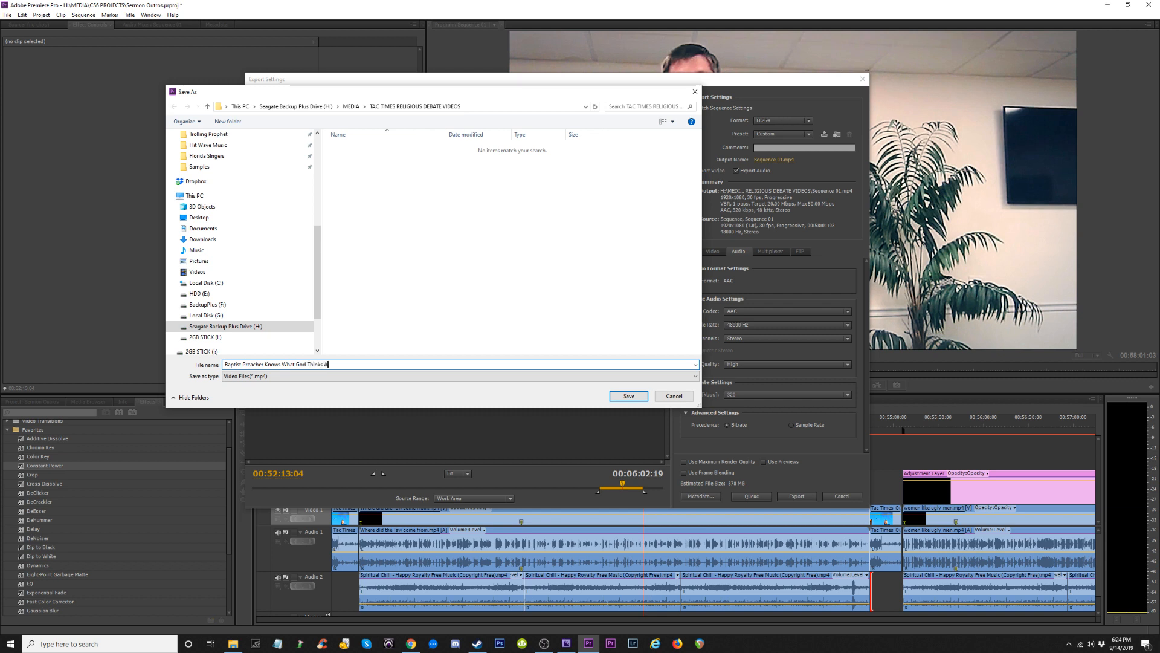
pyautogui.write('bout Y')
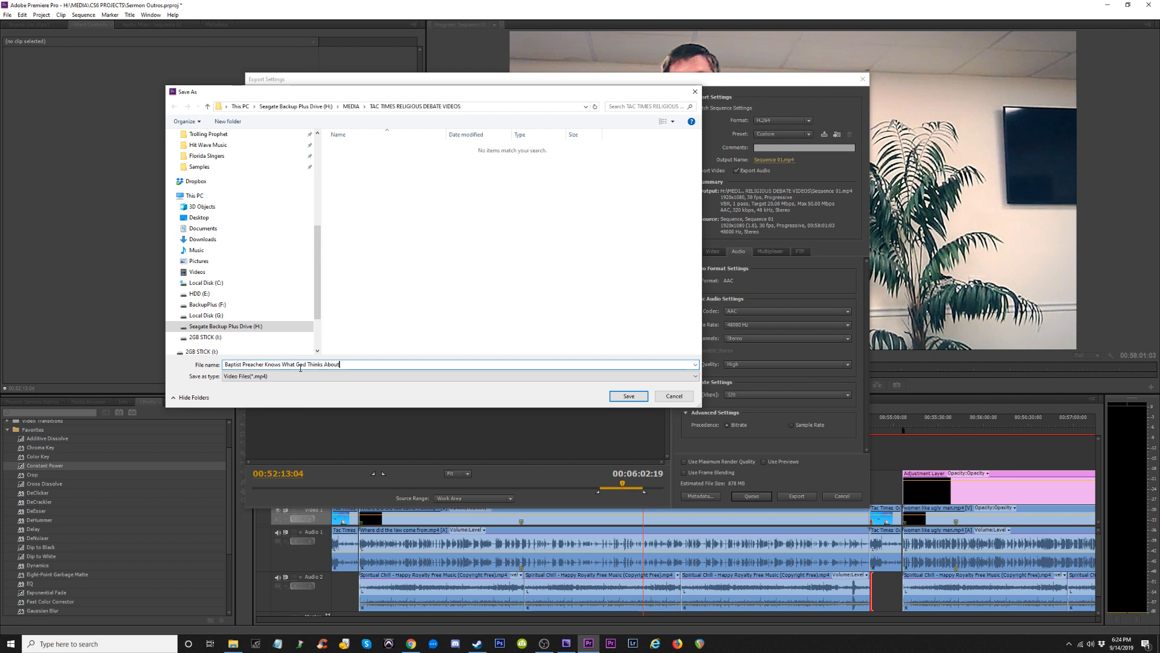
pyautogui.write('E')
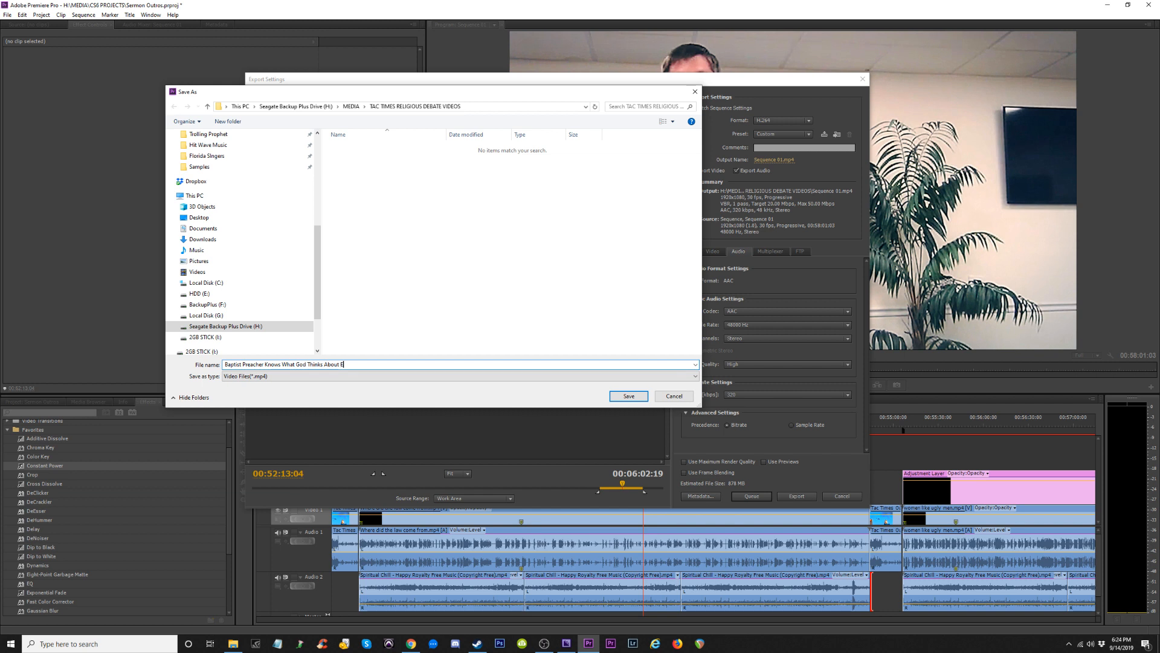
pyautogui.press('BackSpace')
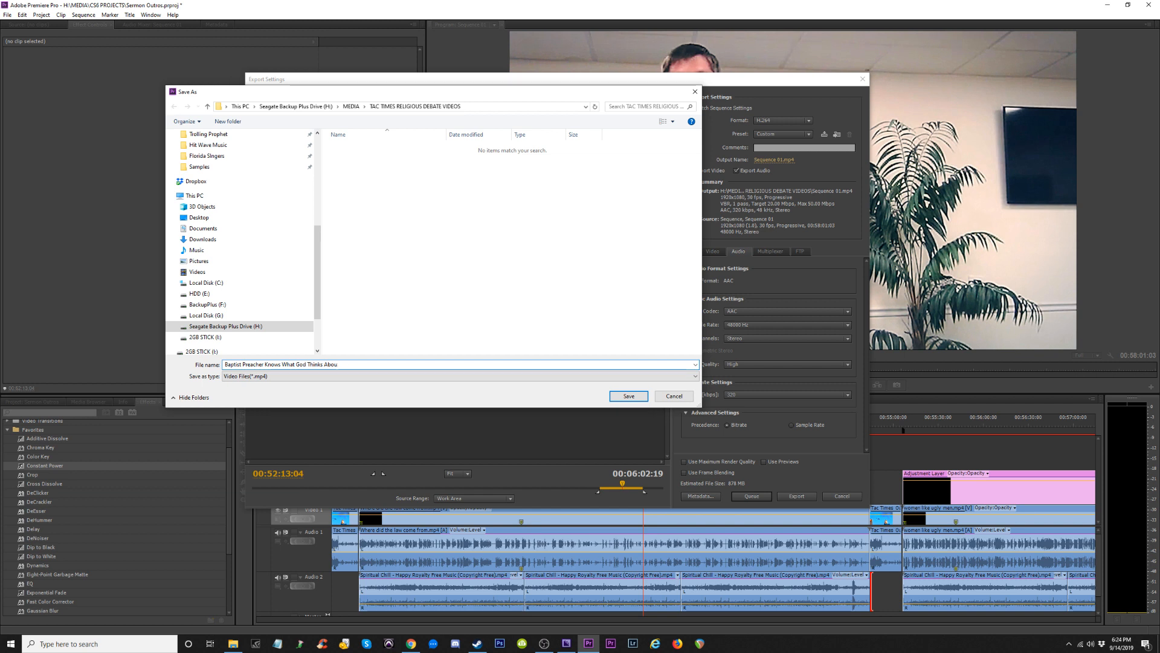
pyautogui.press('BackSpace')
pyautogui.press('BackSpace')
pyautogui.press('BackSpace')
pyautogui.press('BackSpace')
pyautogui.press('BackSpace')
pyautogui.press('BackSpace')
pyautogui.press('BackSpace')
pyautogui.press('BackSpace')
pyautogui.press('BackSpace')
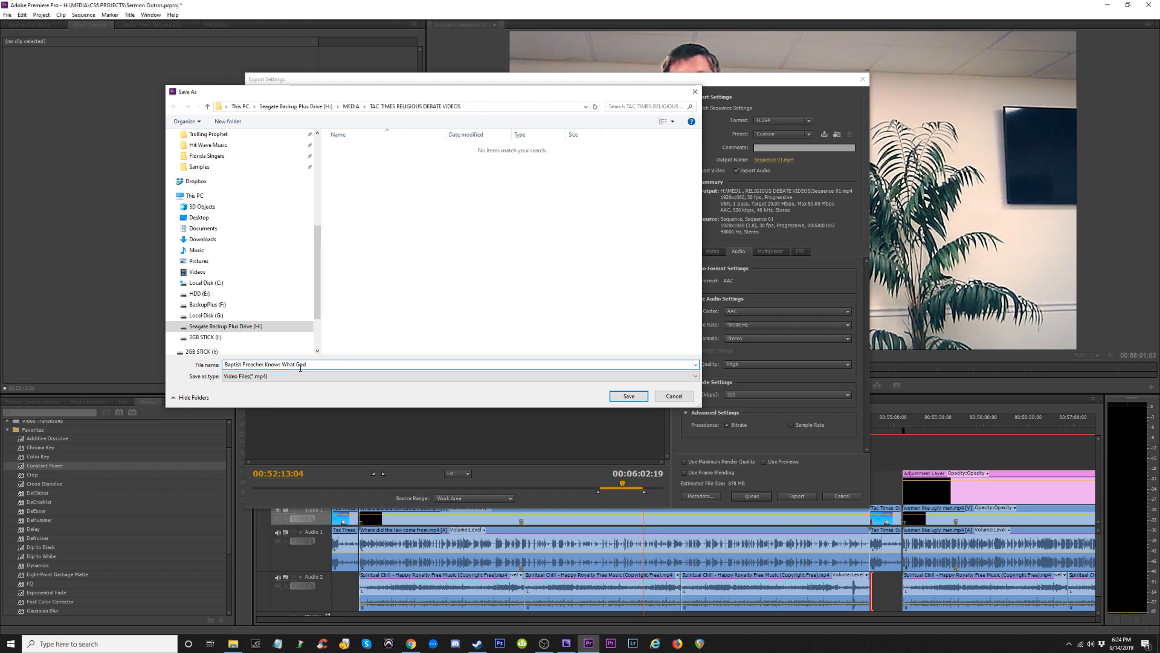
pyautogui.press('BackSpace')
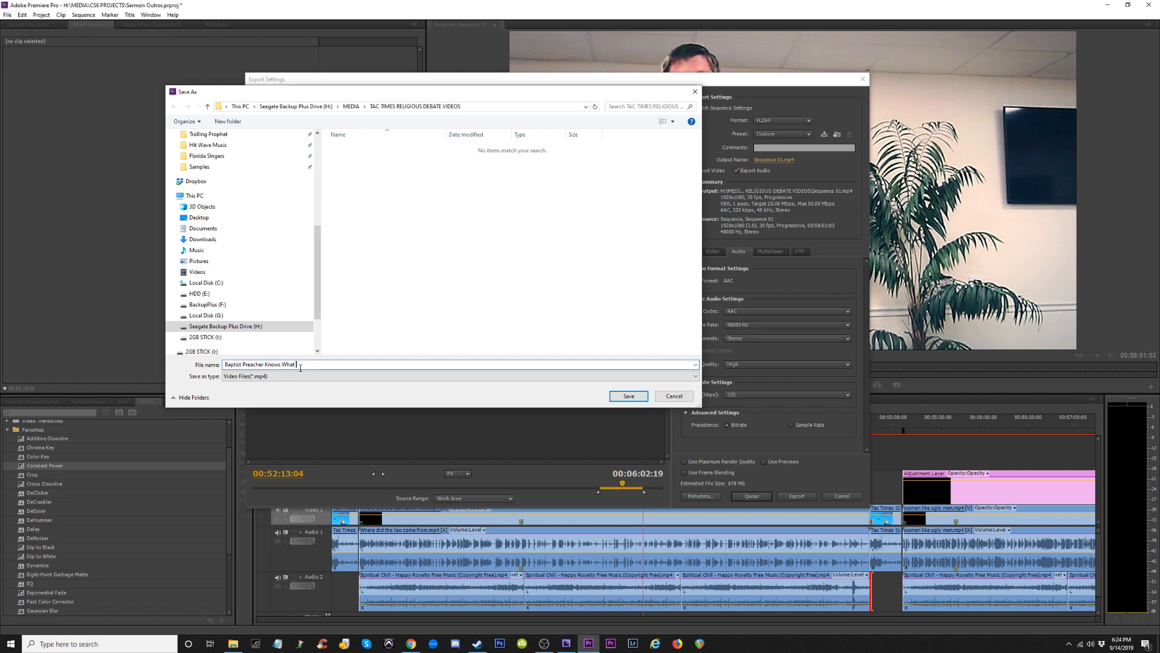
pyautogui.press('BackSpace')
pyautogui.press('BackSpace')
pyautogui.press('BackSpace')
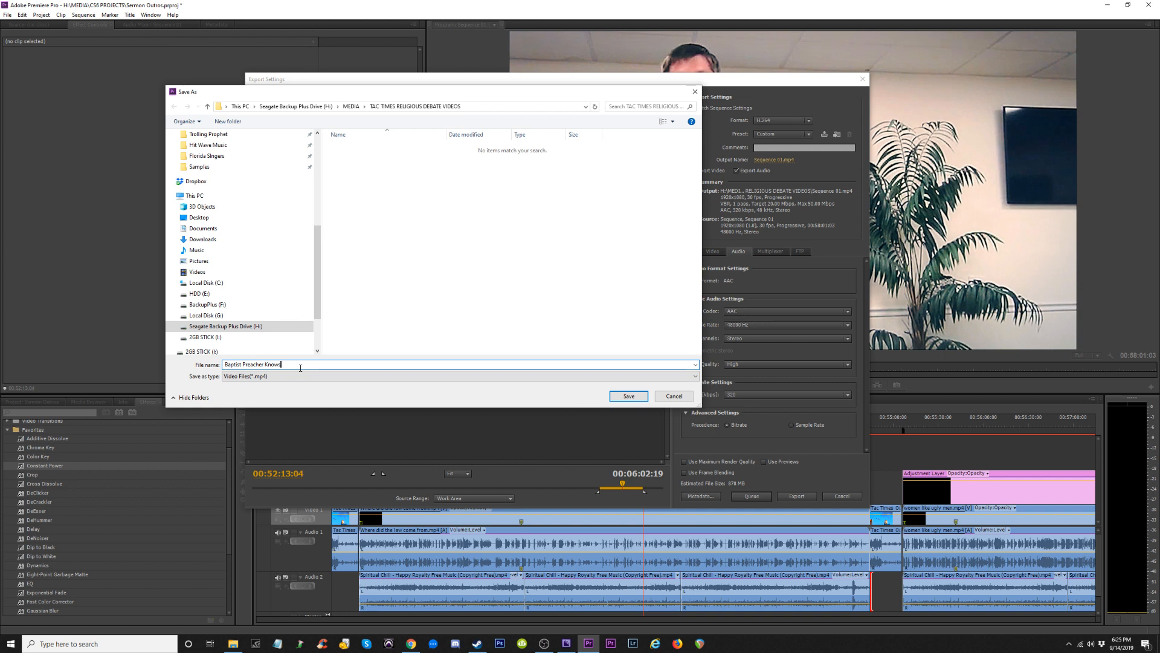
pyautogui.press('BackSpace')
pyautogui.press('BackSpace')
pyautogui.press('BackSpace')
pyautogui.write("Tells God's Opinions on How")
pyautogui.write('You Look')
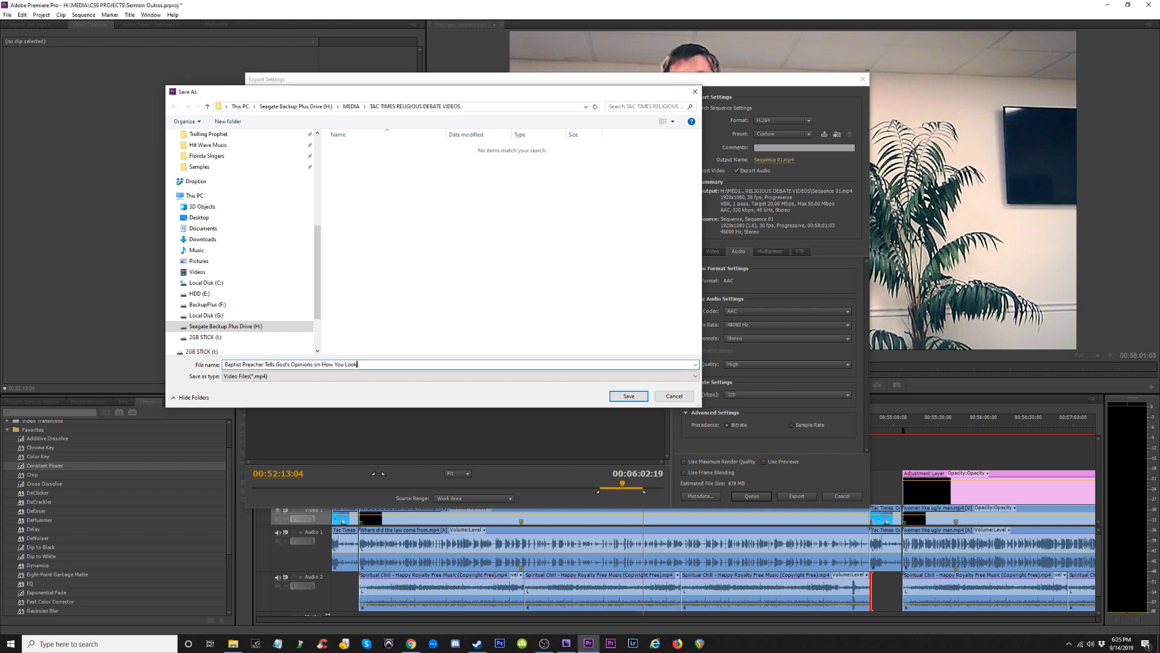
pyautogui.click(675, 398)
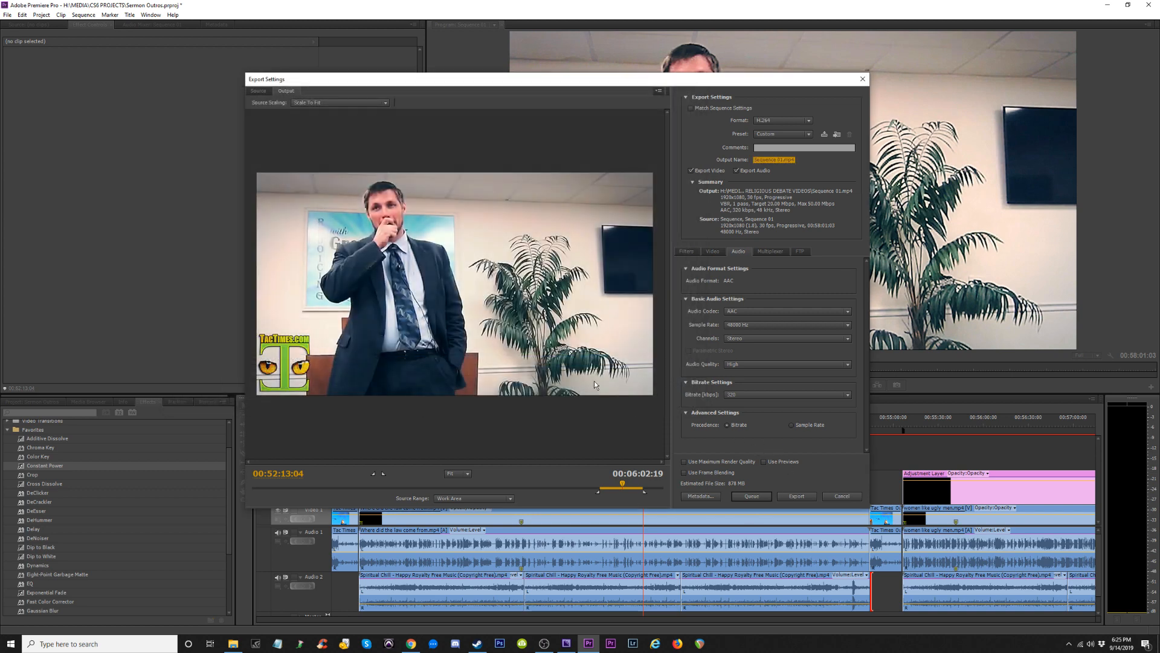
pyautogui.click(842, 496)
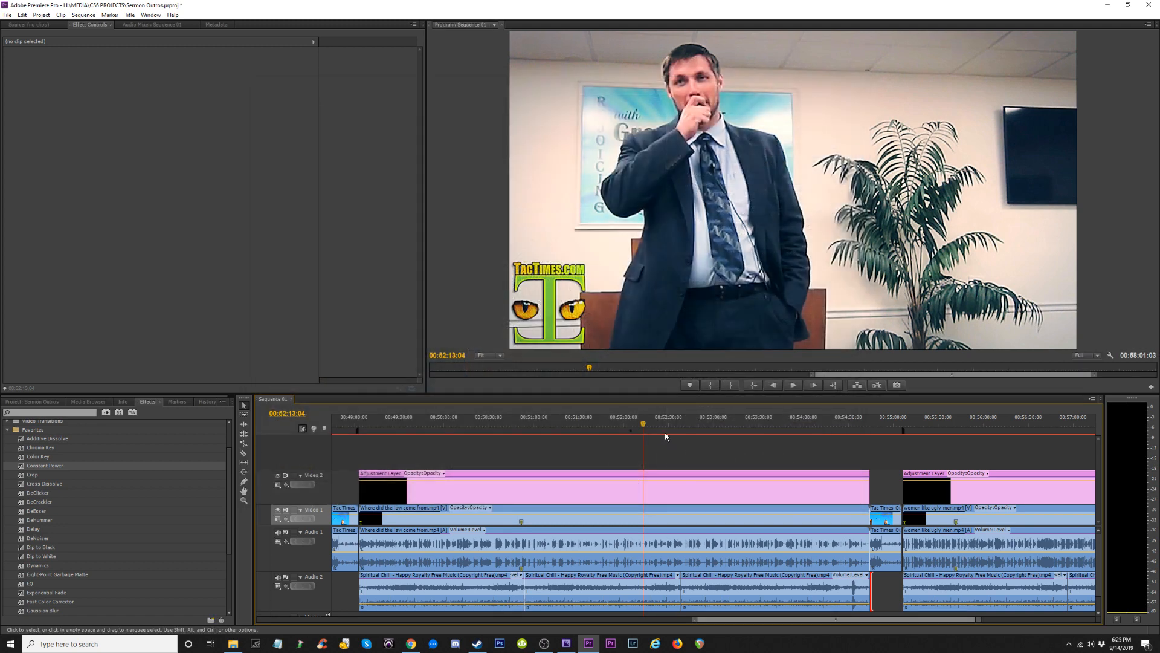
# Review the second half of the Where did the law come from clip, playing it through the music fade into the outro.
pyautogui.moveTo(657, 423); pyautogui.dragTo(664, 426)
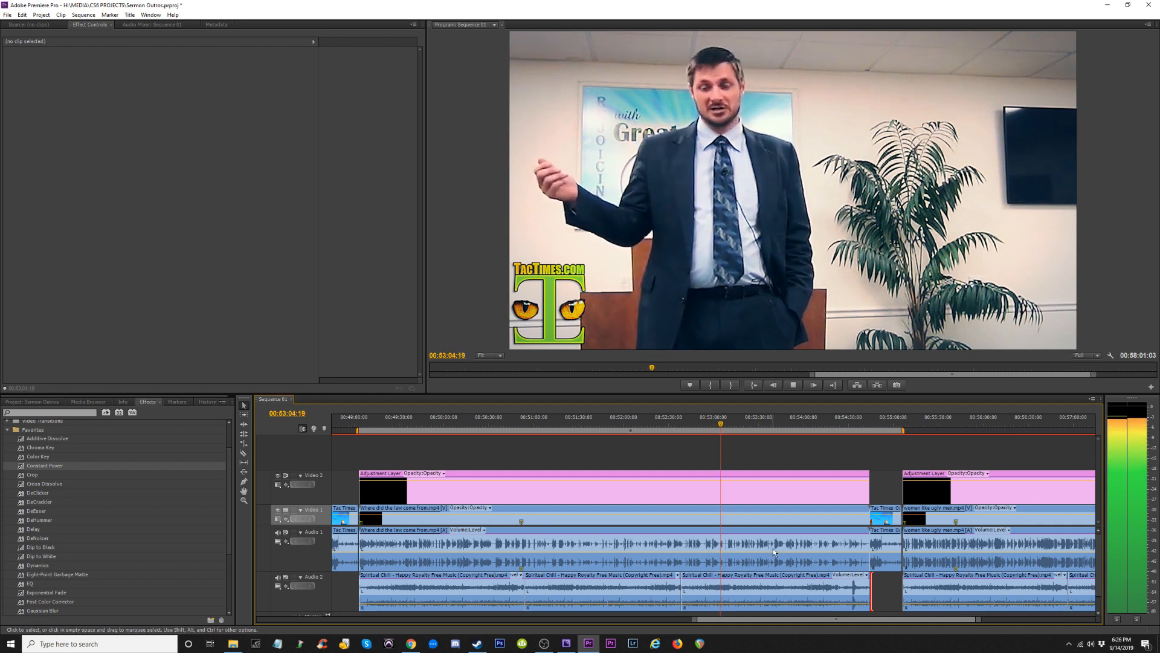
pyautogui.click(776, 427)
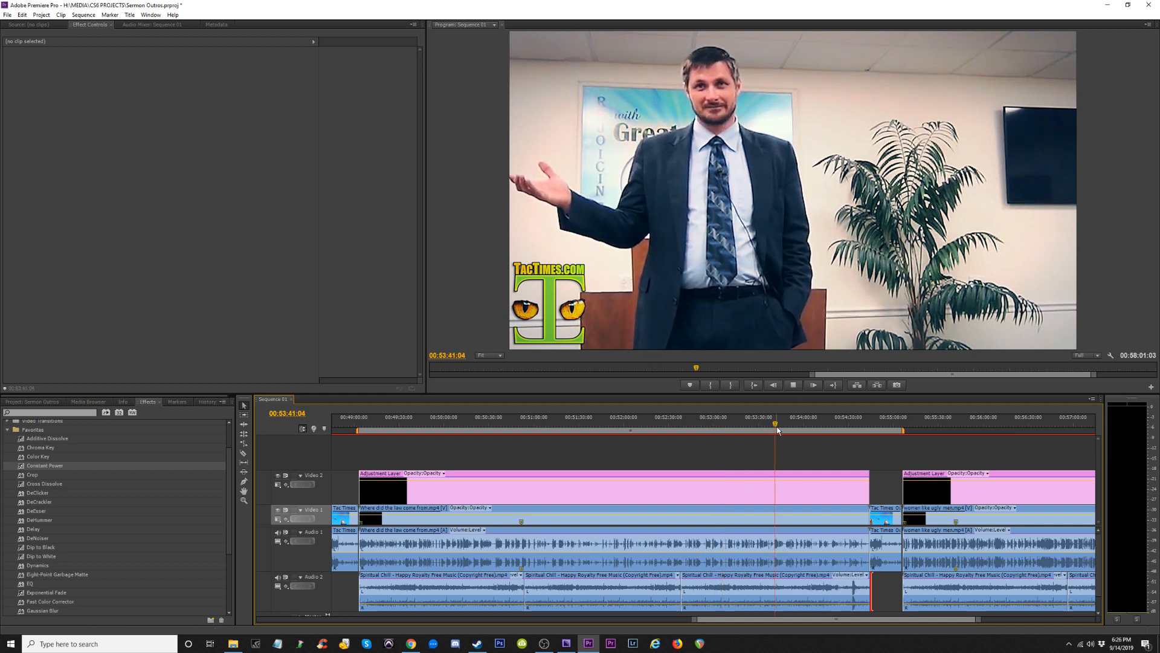
pyautogui.press('space')
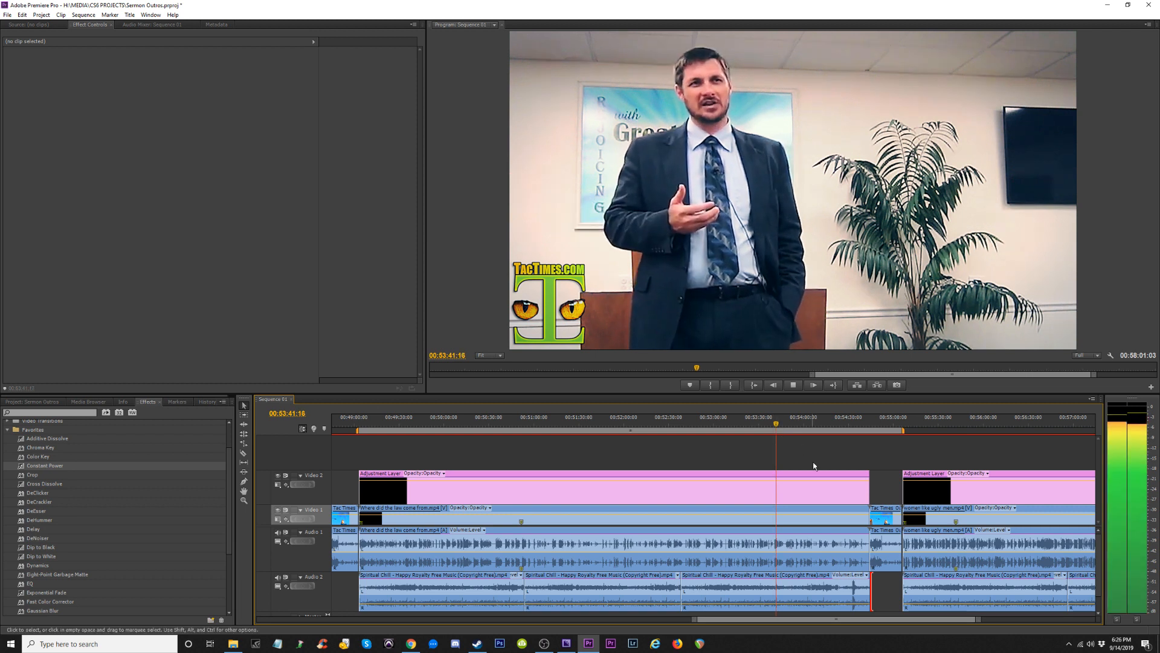
pyautogui.click(827, 424)
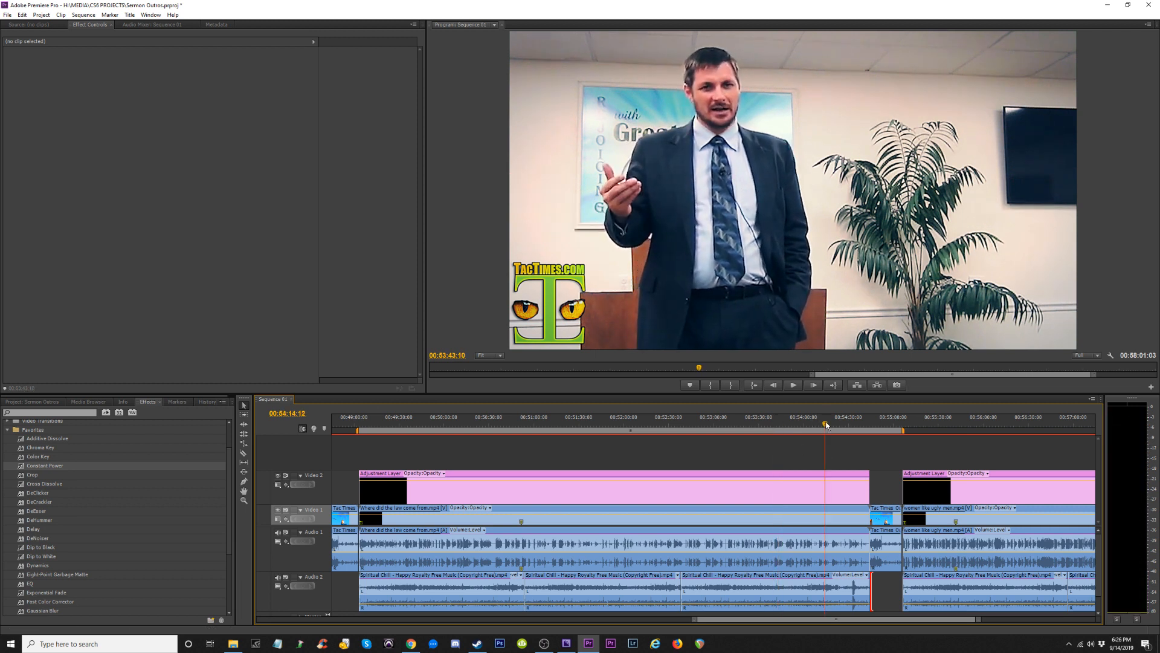
pyautogui.press('space')
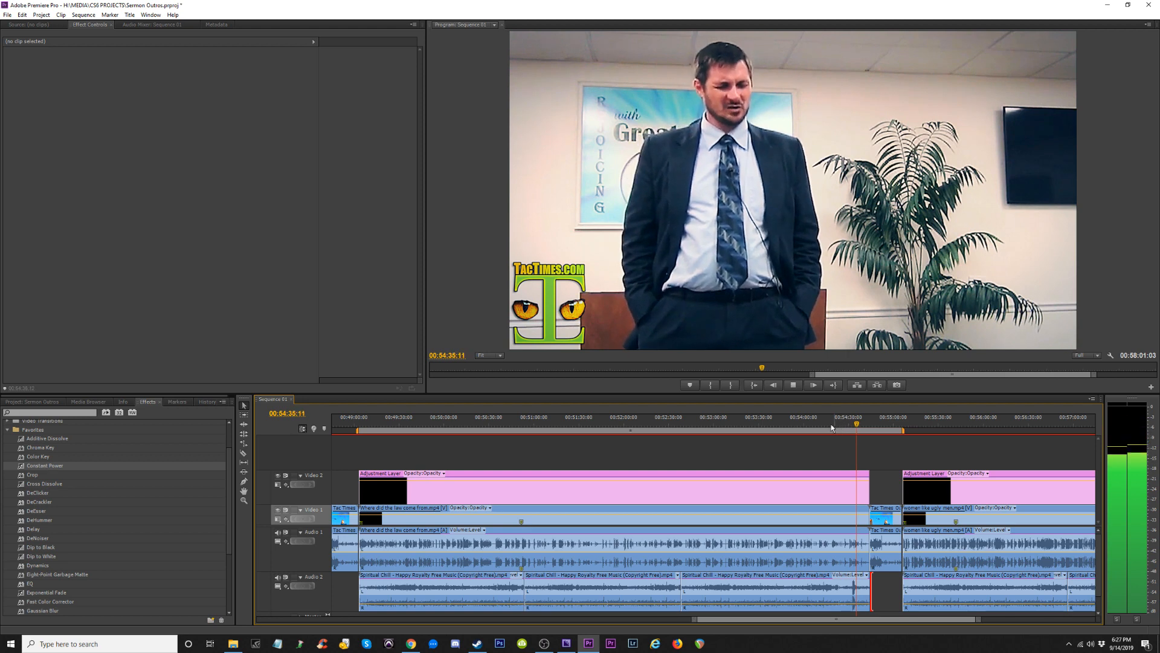
pyautogui.press('=')
pyautogui.press('=')
pyautogui.press('=')
pyautogui.press('=')
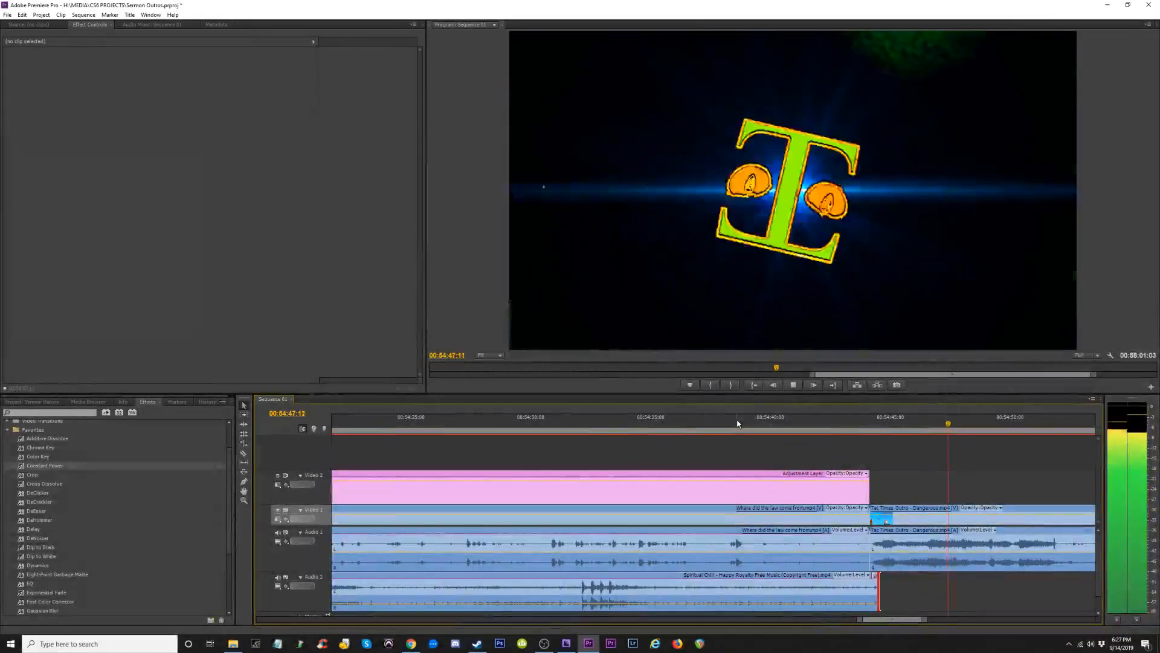
pyautogui.click(685, 425)
pyautogui.press('-')
pyautogui.press('-')
pyautogui.press('-')
pyautogui.press('-')
pyautogui.press('-')
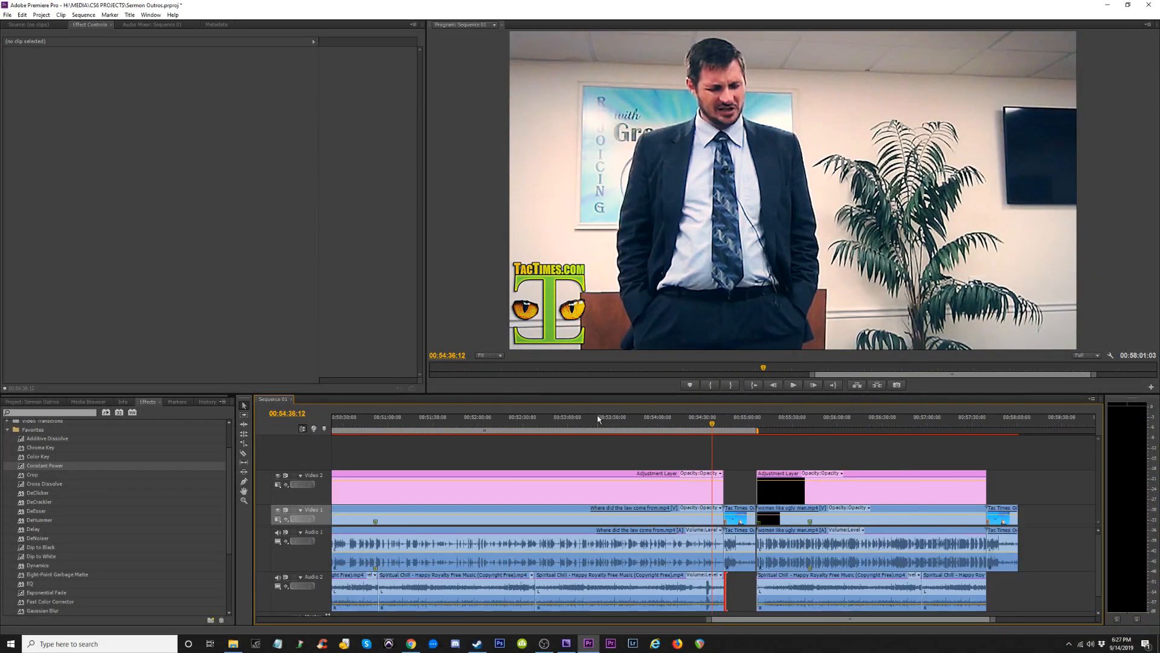
# Open the export settings for the Where did the law come from segment and name the output Baptist Preacher Tells What God Doesn.
pyautogui.click(519, 427)
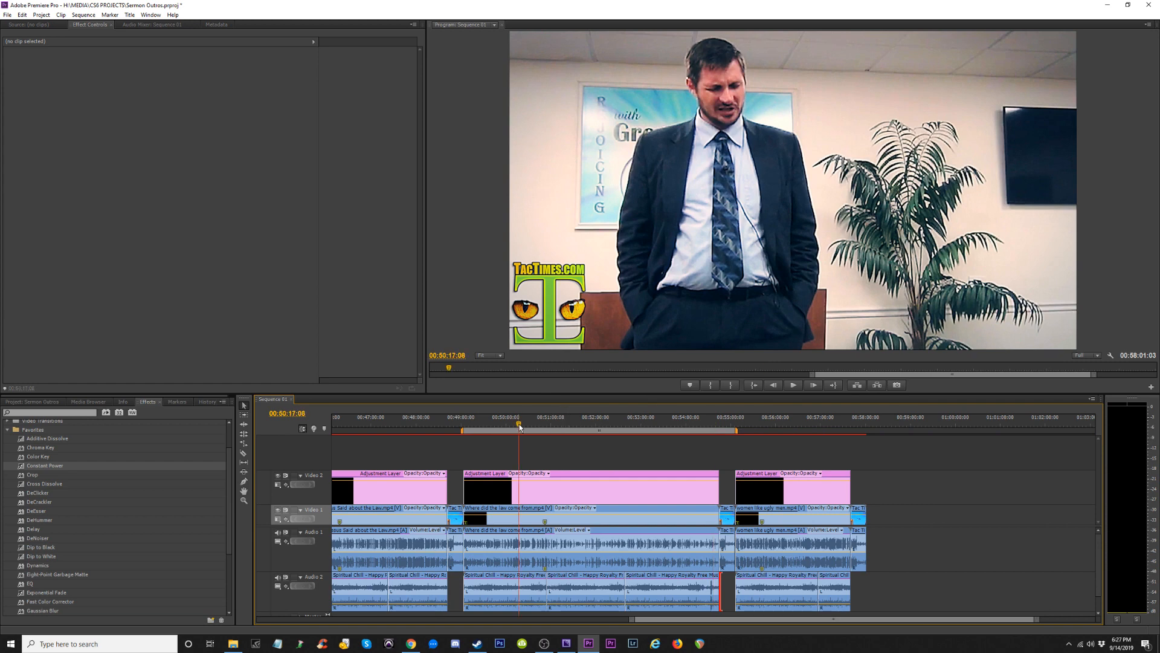
pyautogui.press('=')
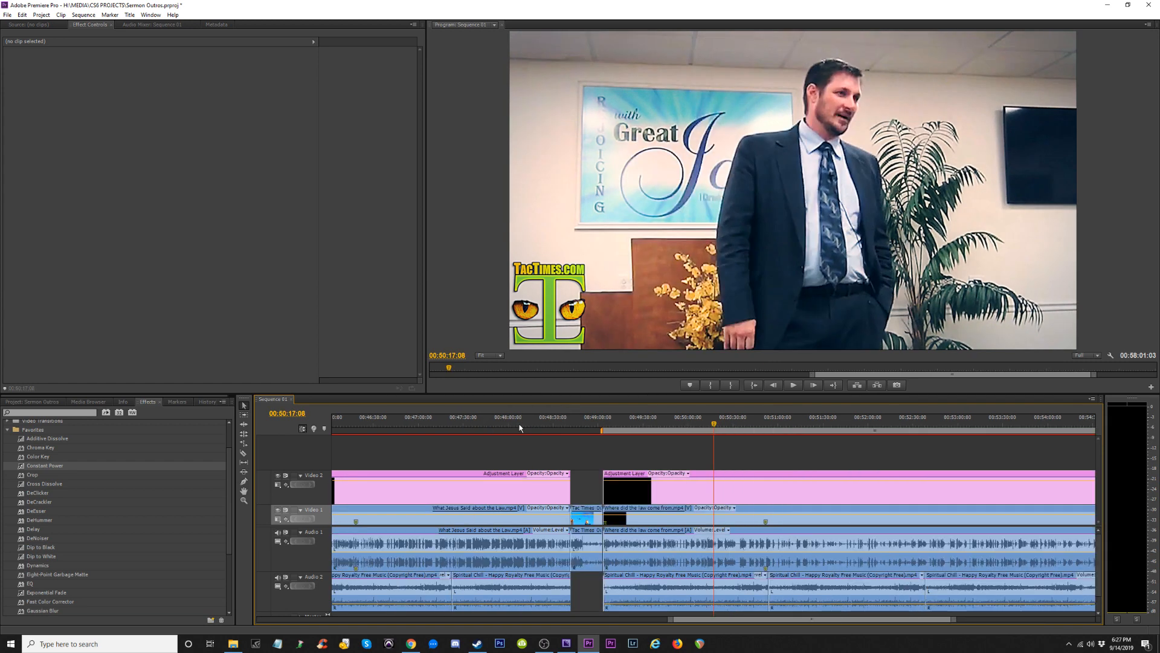
pyautogui.press('-')
pyautogui.hotkey('ctrl', 'm')
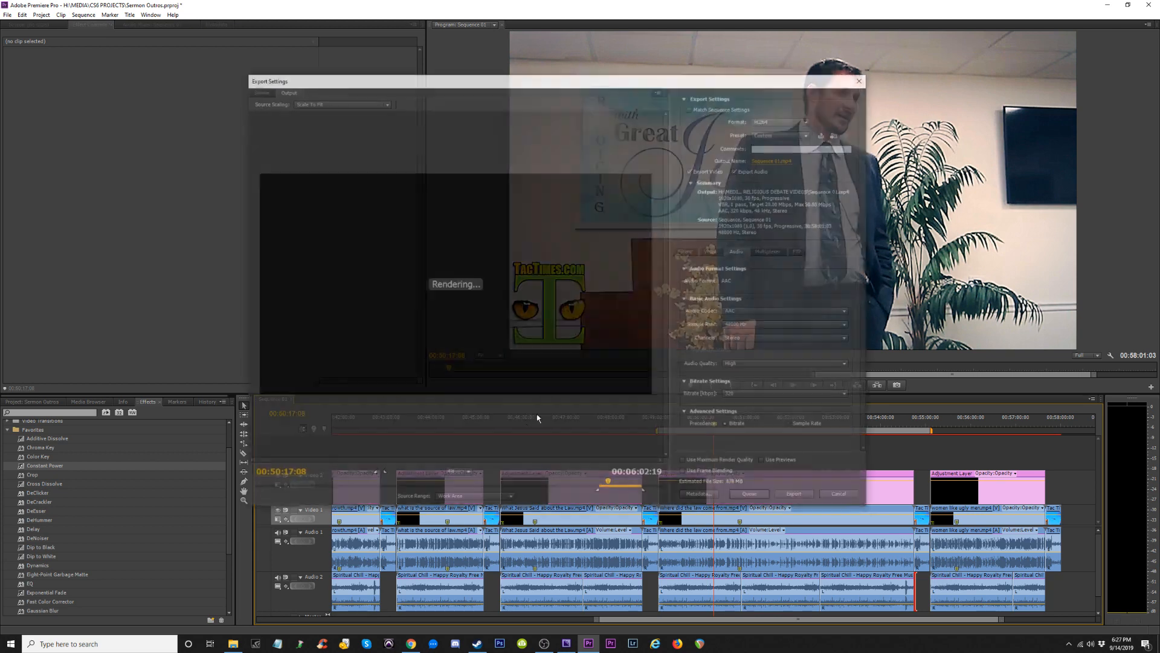
pyautogui.click(779, 161)
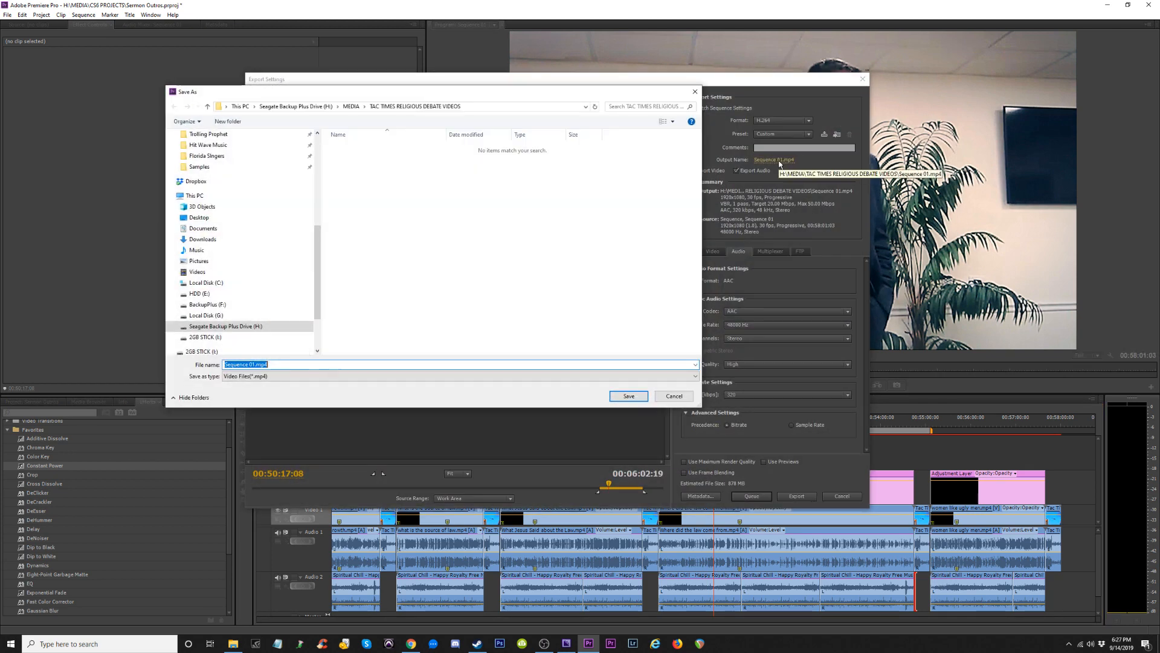
pyautogui.write('Baptist Preacher Tells Wha')
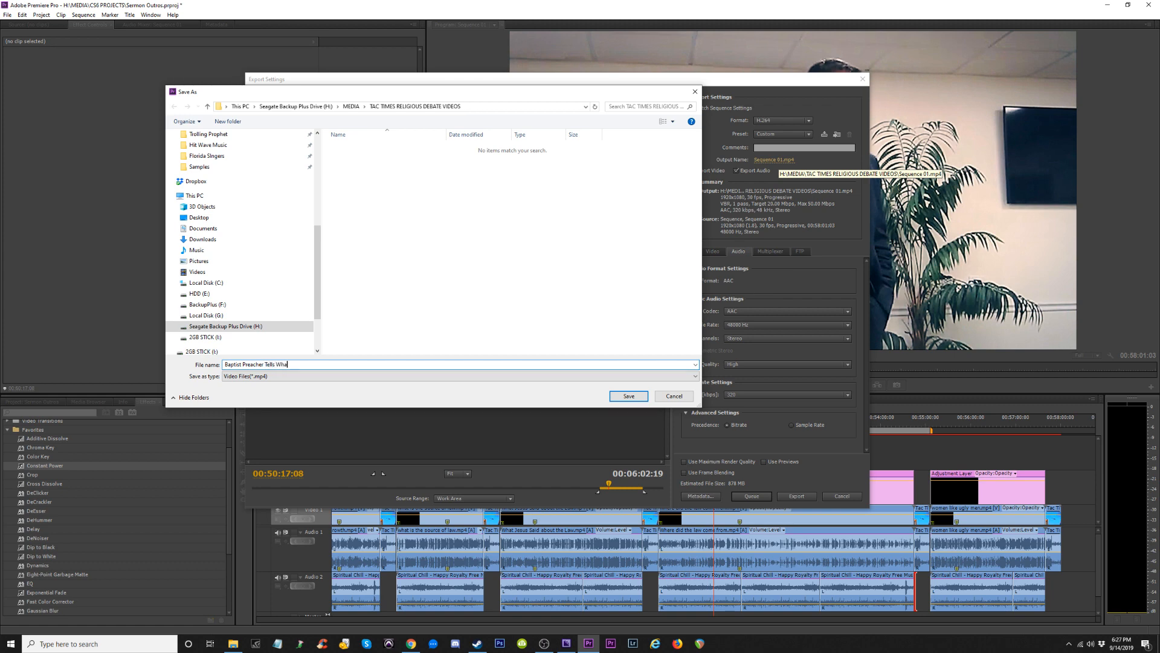
pyautogui.write('t God Does')
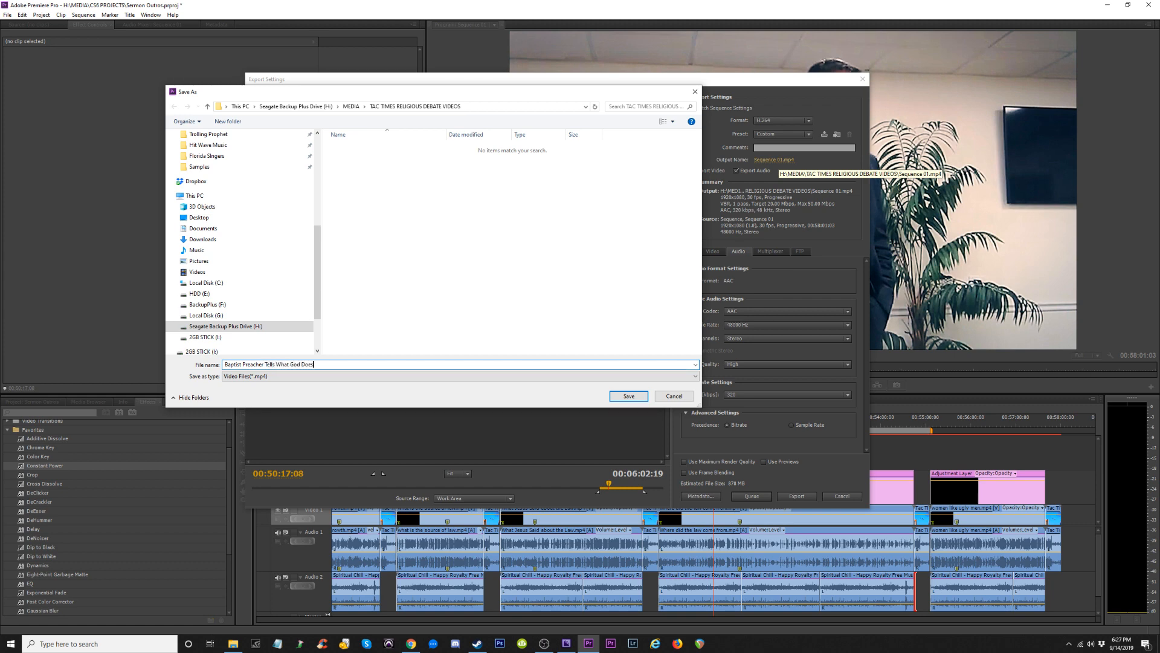
pyautogui.write('n')
pyautogui.press('Return')
# Complete the output name as Baptist Preacher Tells What God Doesn't Like, copy it, and cancel the export.
pyautogui.click(780, 161)
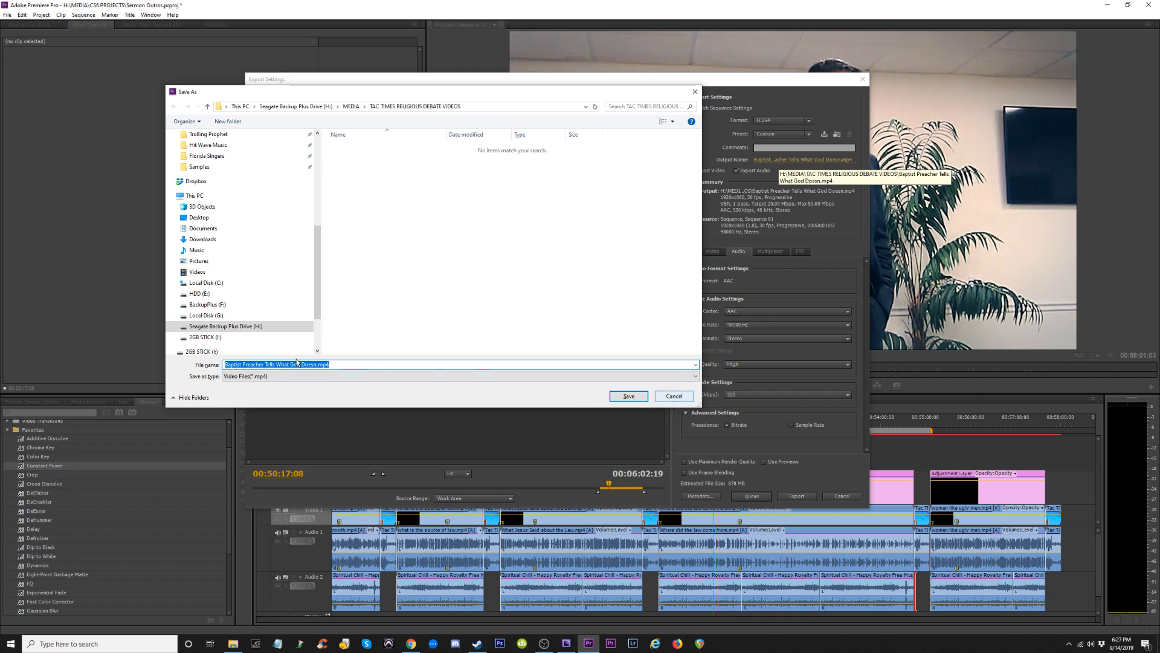
pyautogui.click(315, 365)
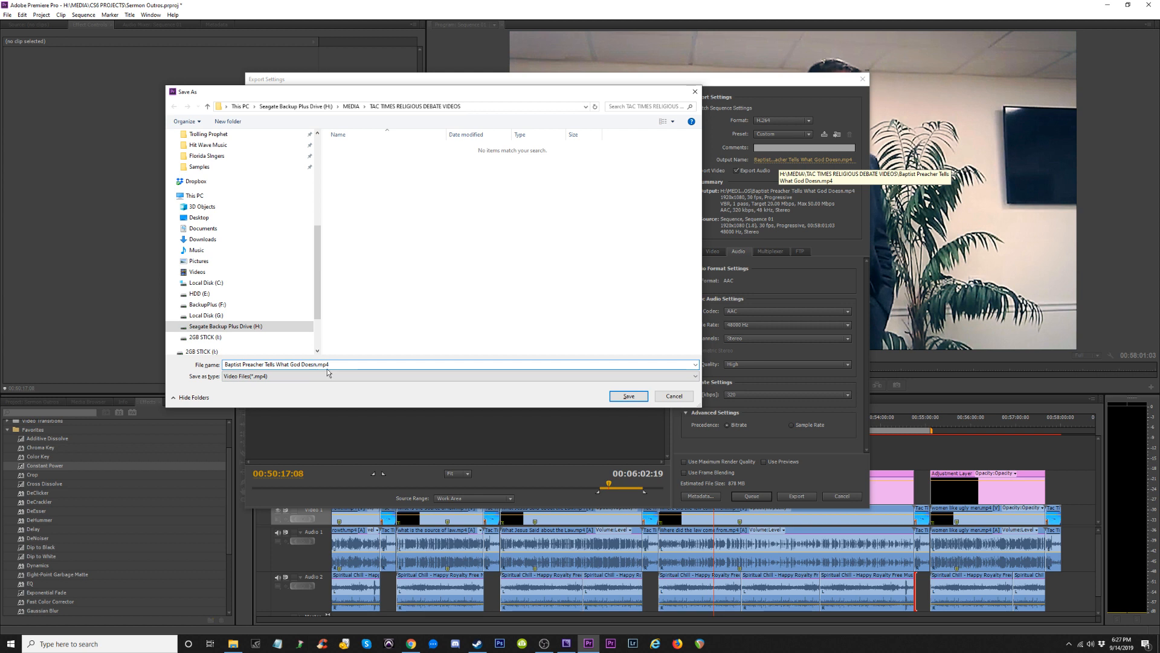
pyautogui.write("'t Like")
pyautogui.keyDown('shift'); pyautogui.click(225, 364); pyautogui.keyUp('shift')
pyautogui.hotkey('ctrl', 'c')
pyautogui.click(675, 396)
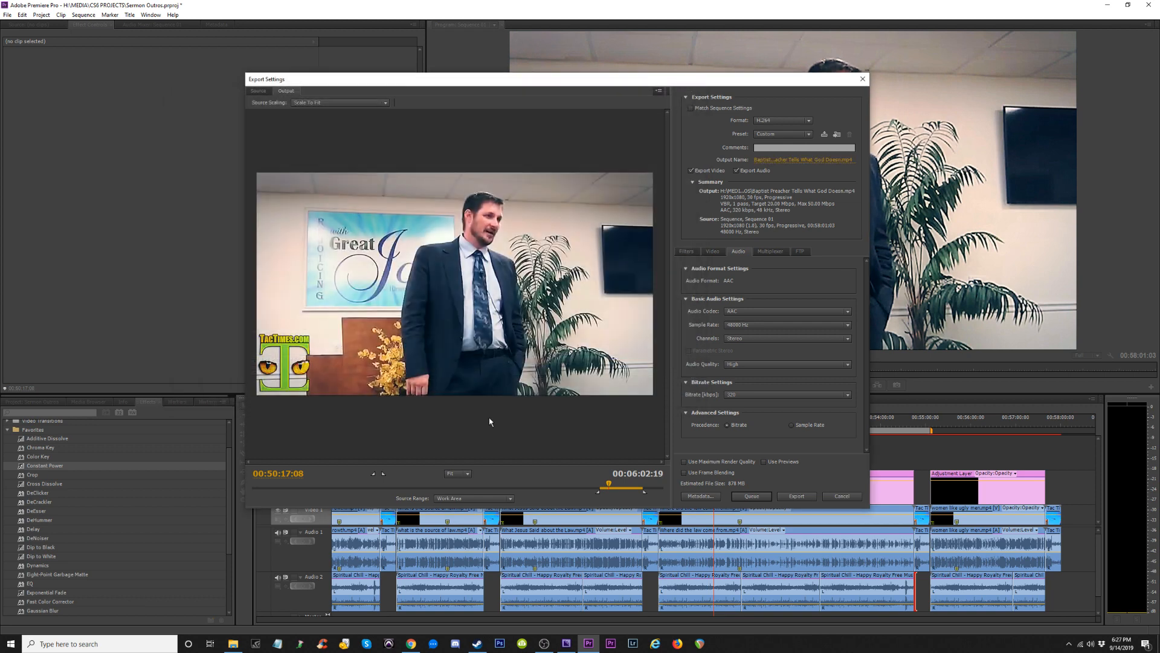
pyautogui.click(842, 496)
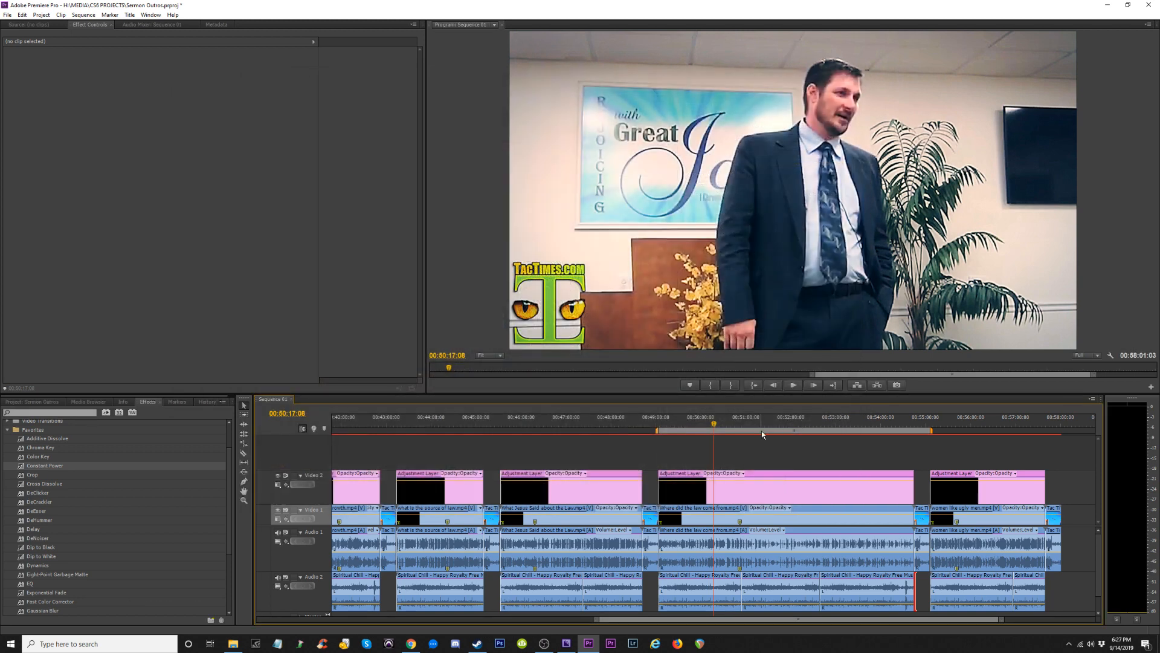
# Reopen the export settings, paste the copied title as the output name, and replace What with Everything.
pyautogui.hotkey('ctrl', 'm')
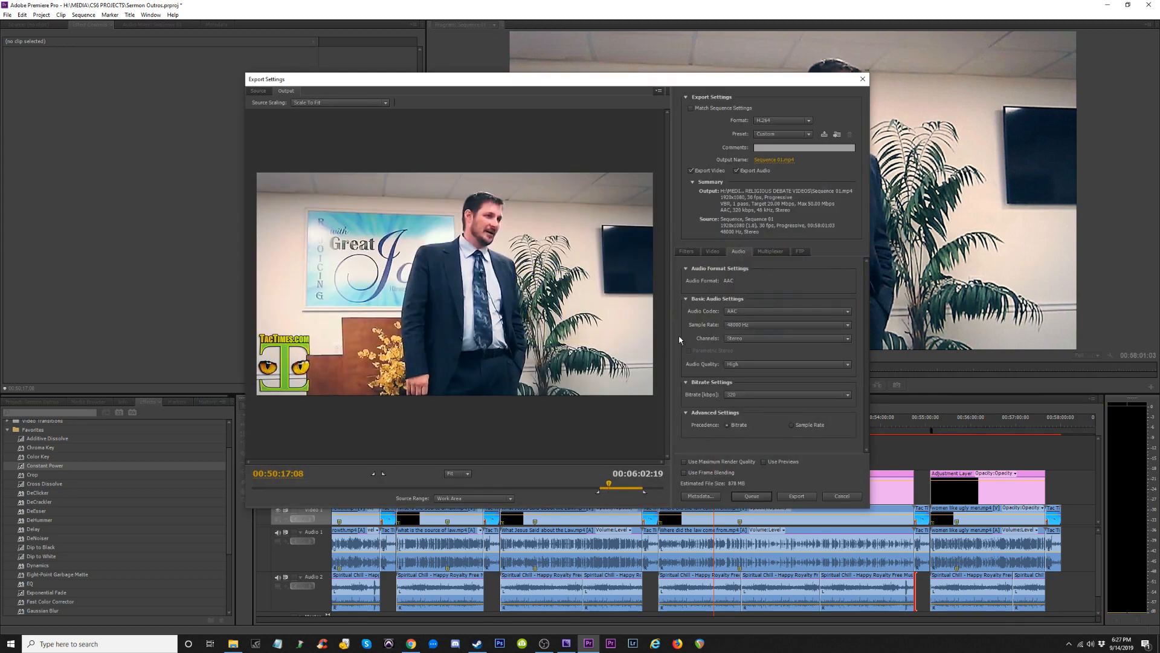
pyautogui.click(775, 160)
pyautogui.hotkey('ctrl', 'v')
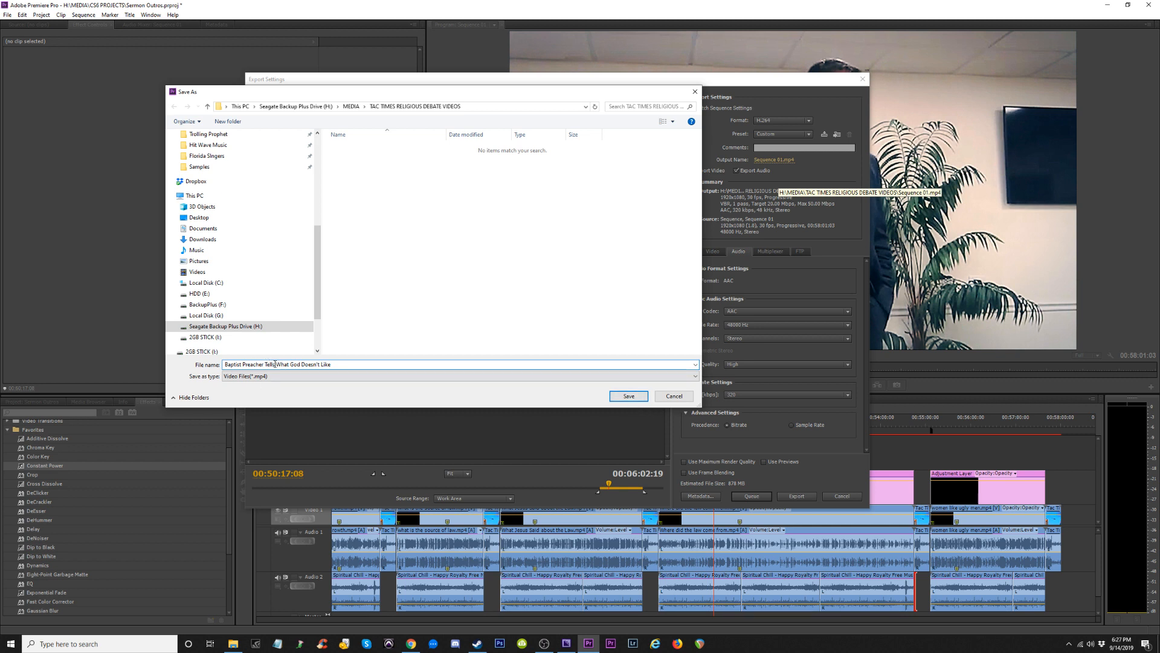
pyautogui.doubleClick(282, 365)
pyautogui.write('E')
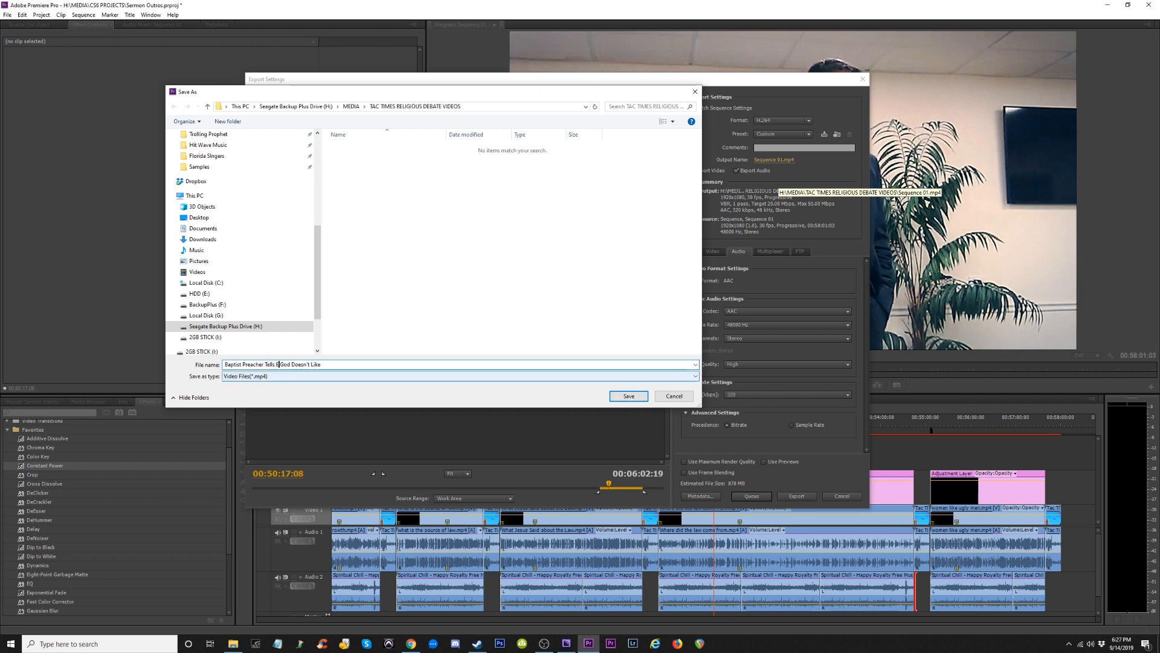
pyautogui.write('verything')
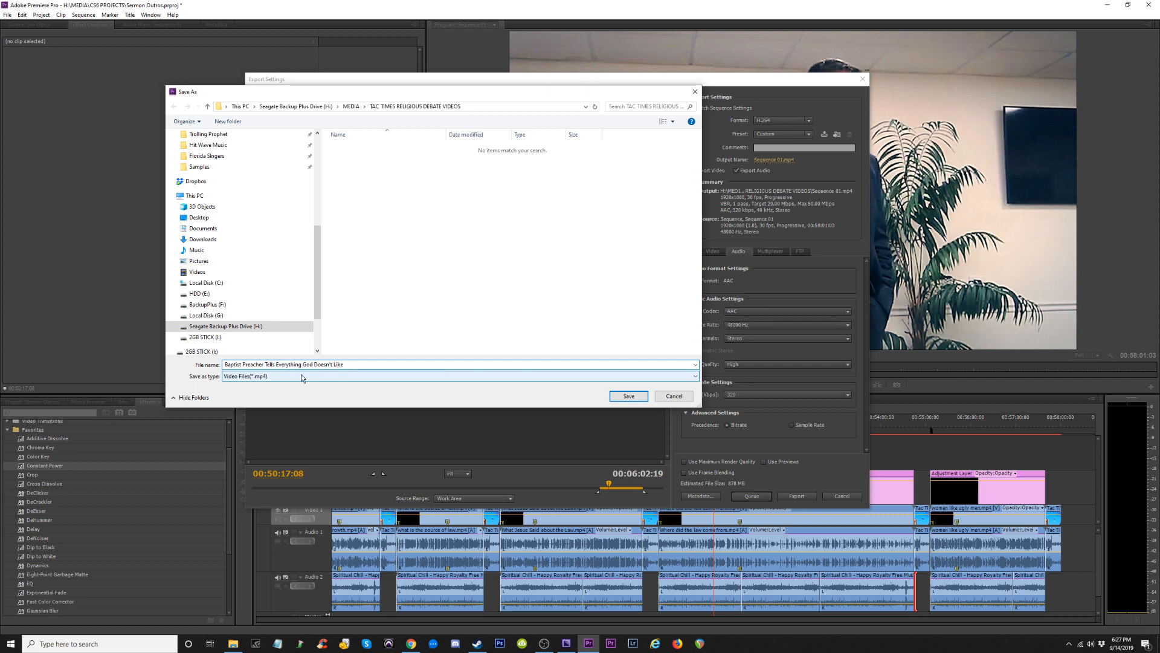
# Change the output name to Baptist Preacher Knows What God Doesn't Like, save it, and queue the export.
pyautogui.press('BackSpace')
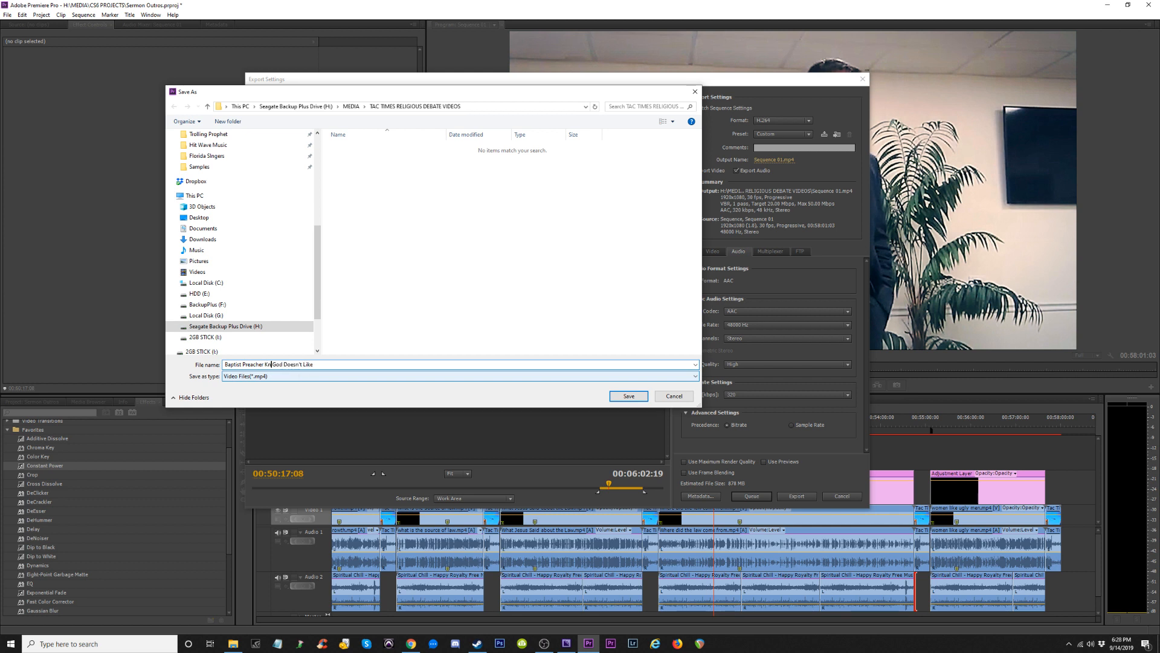
pyautogui.write('Knows What')
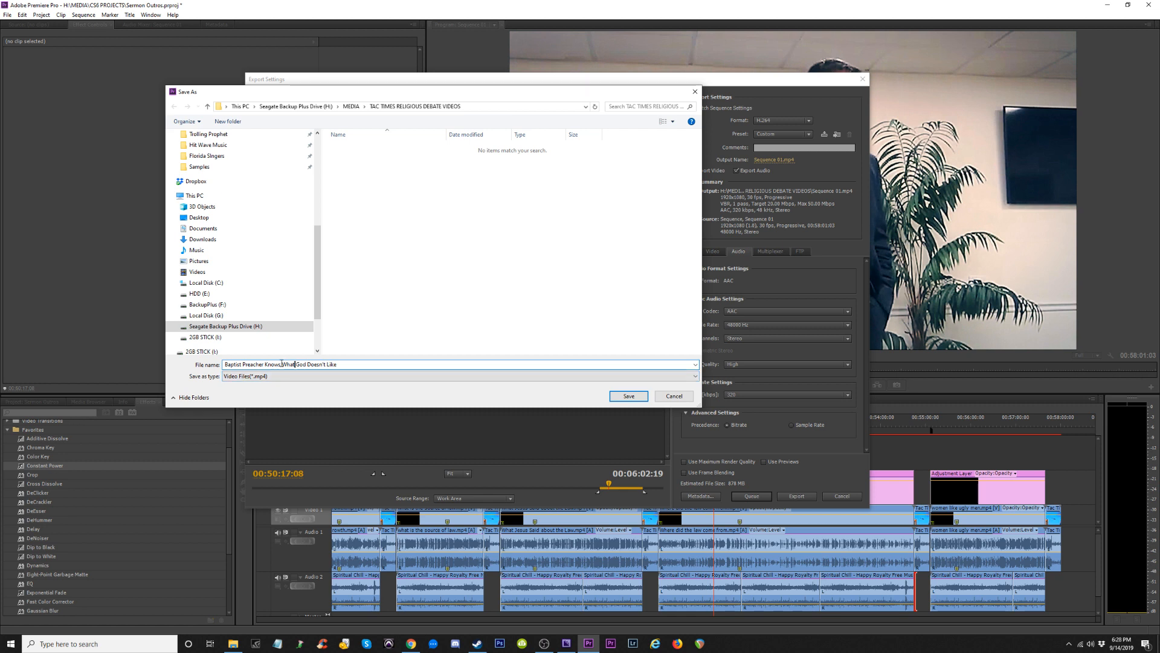
pyautogui.moveTo(282, 365); pyautogui.dragTo(267, 365)
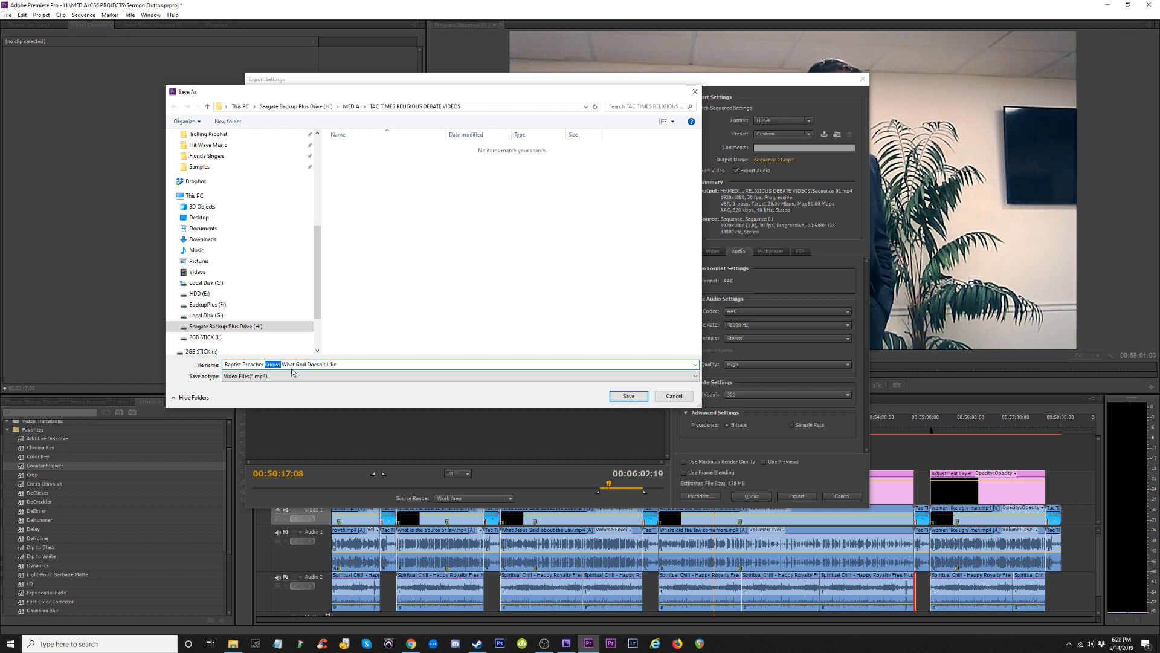
pyautogui.click(345, 365)
pyautogui.click(629, 396)
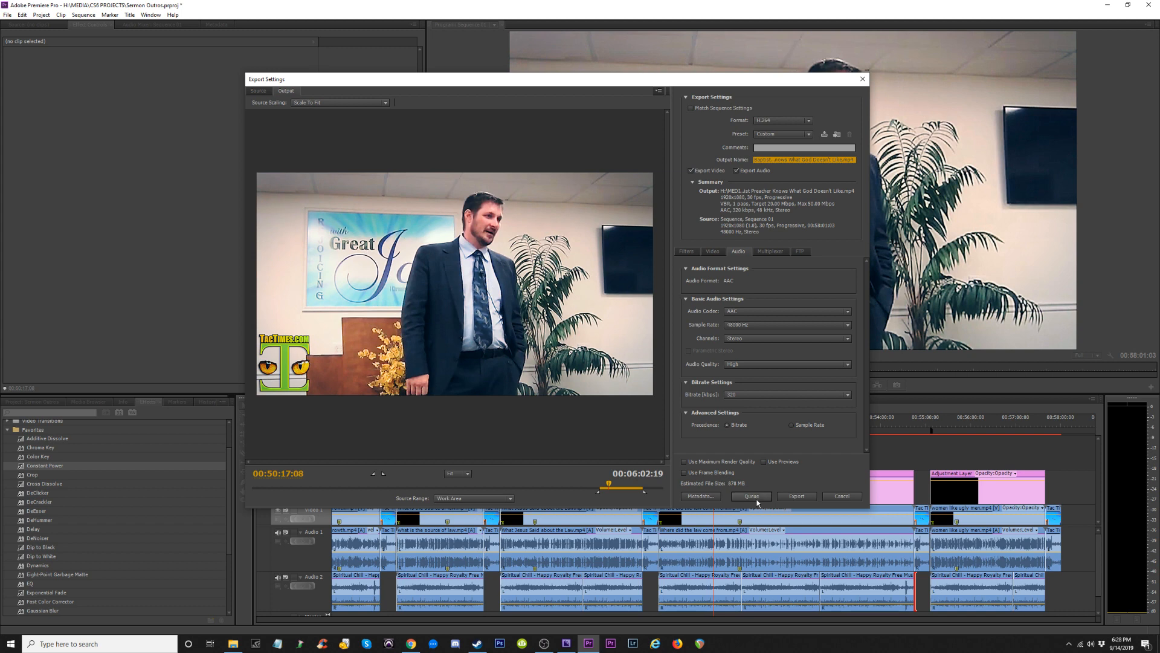
pyautogui.click(796, 496)
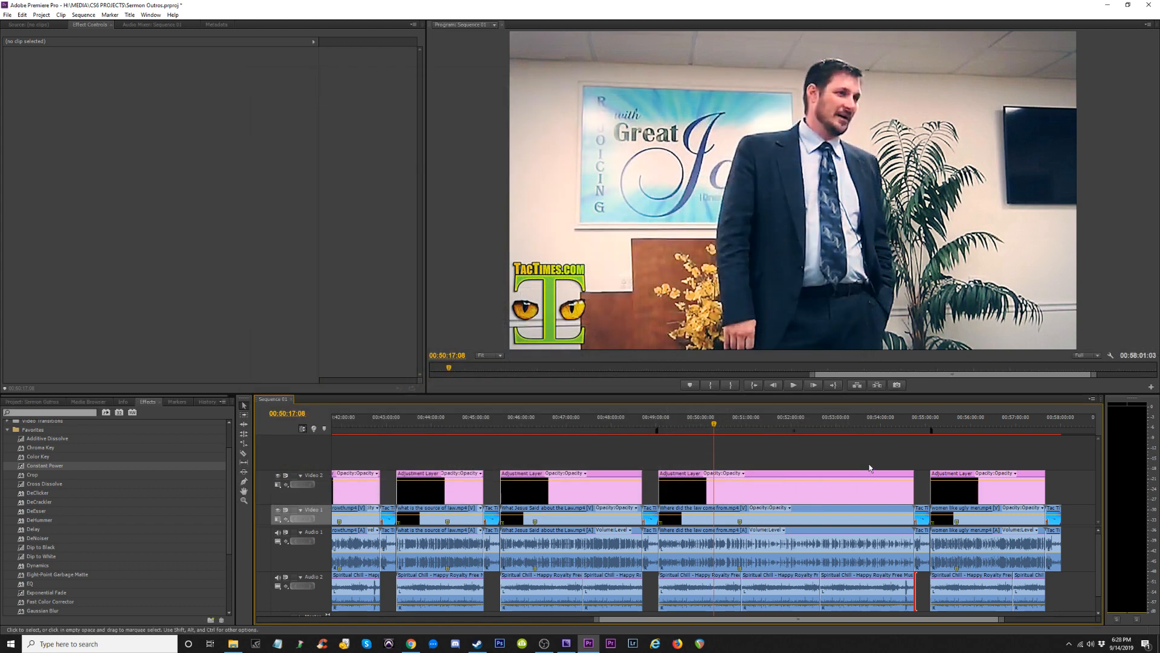
# Set the work area to span the women like ugly men clip and its Tac Times outro.
pyautogui.click(544, 643)
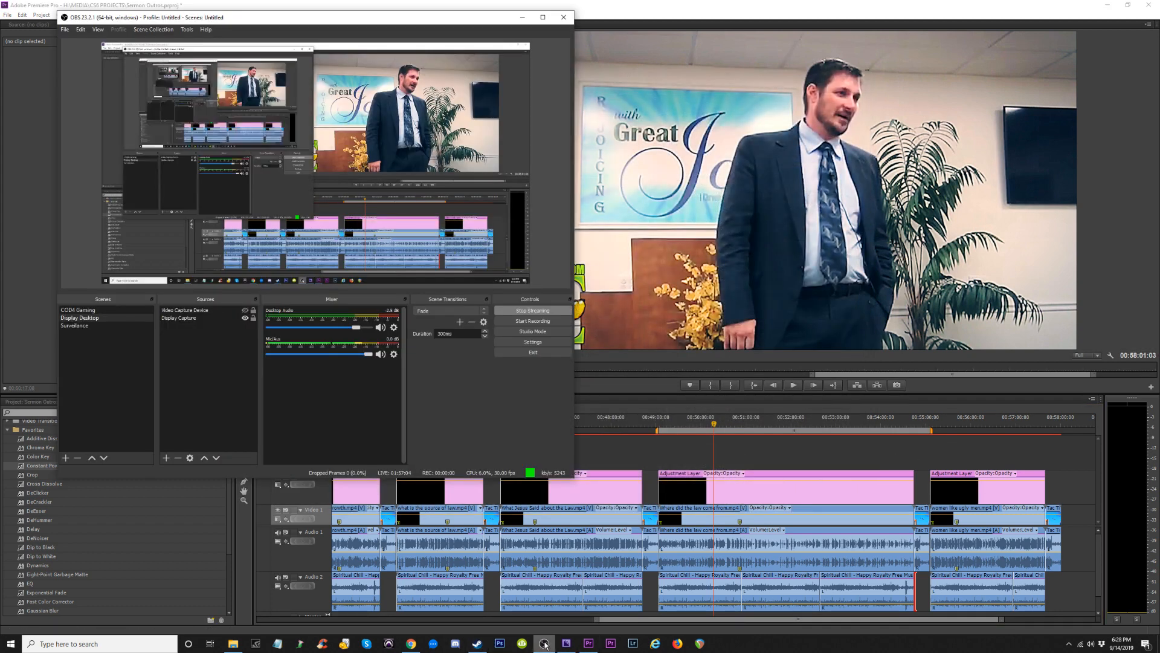
pyautogui.click(961, 427)
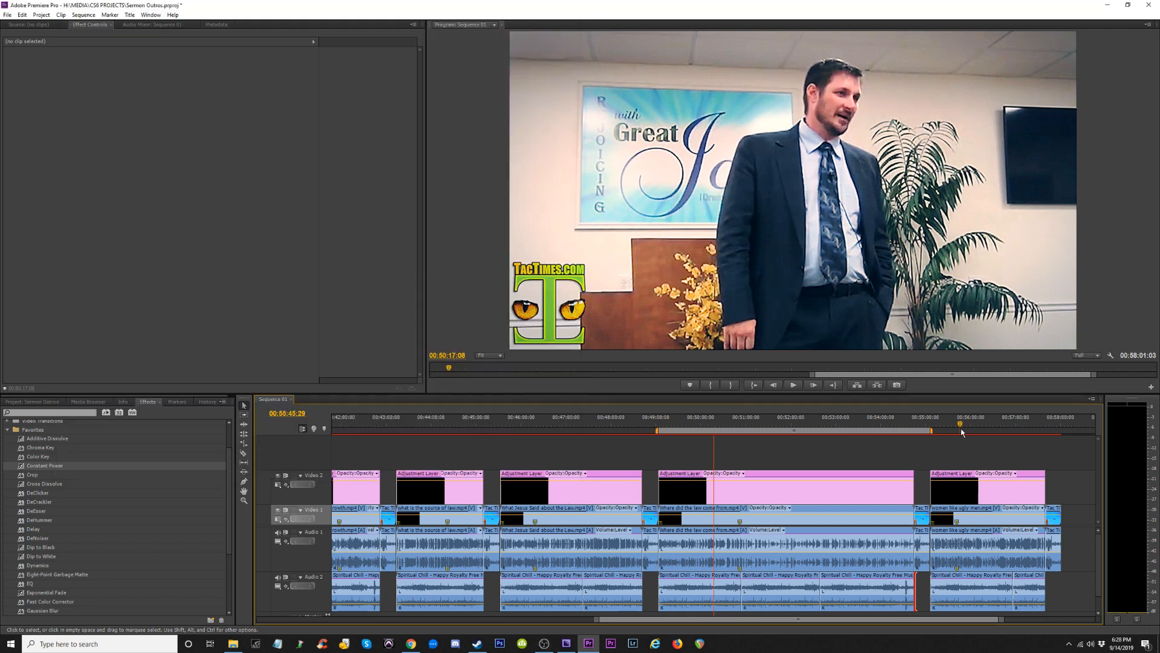
pyautogui.moveTo(1026, 431); pyautogui.dragTo(1063, 431)
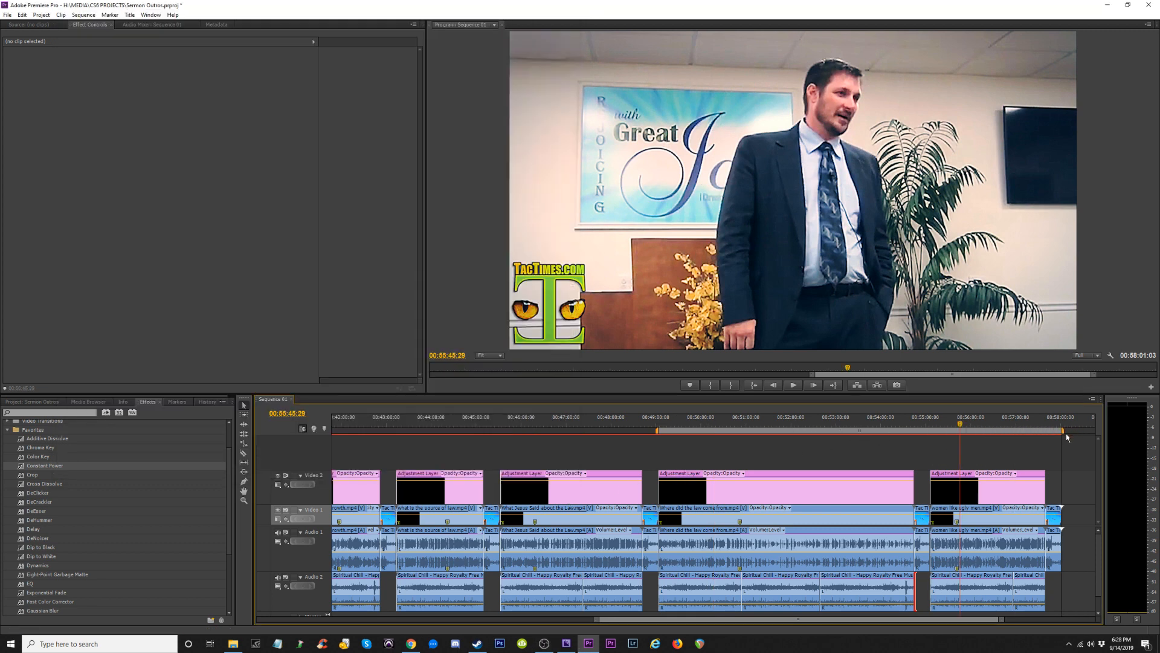
pyautogui.moveTo(665, 431); pyautogui.dragTo(931, 427)
pyautogui.click(931, 424)
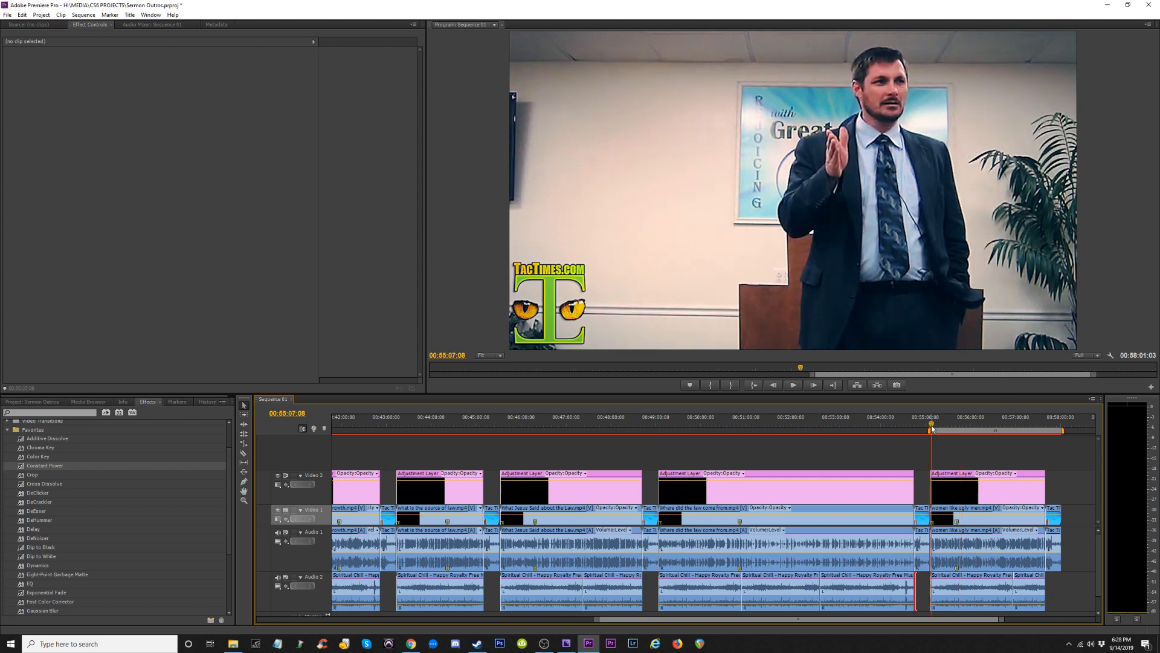
# Refine the work area's start to the cut between the two short static clips before the women like ugly men clip.
pyautogui.press('=')
pyautogui.press('=')
pyautogui.press('=')
pyautogui.press('=')
pyautogui.press('=')
pyautogui.press('=')
pyautogui.press('=')
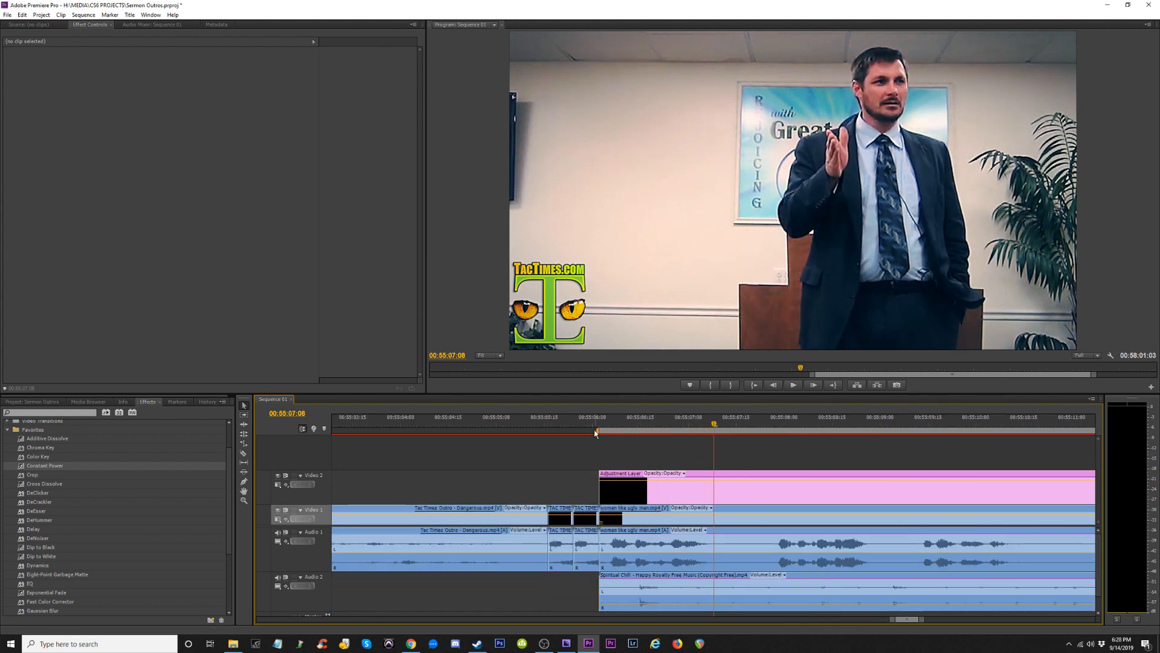
# Align the work area's end with the end of the final Tac Times outro at 00:58:01:03.
pyautogui.press('-')
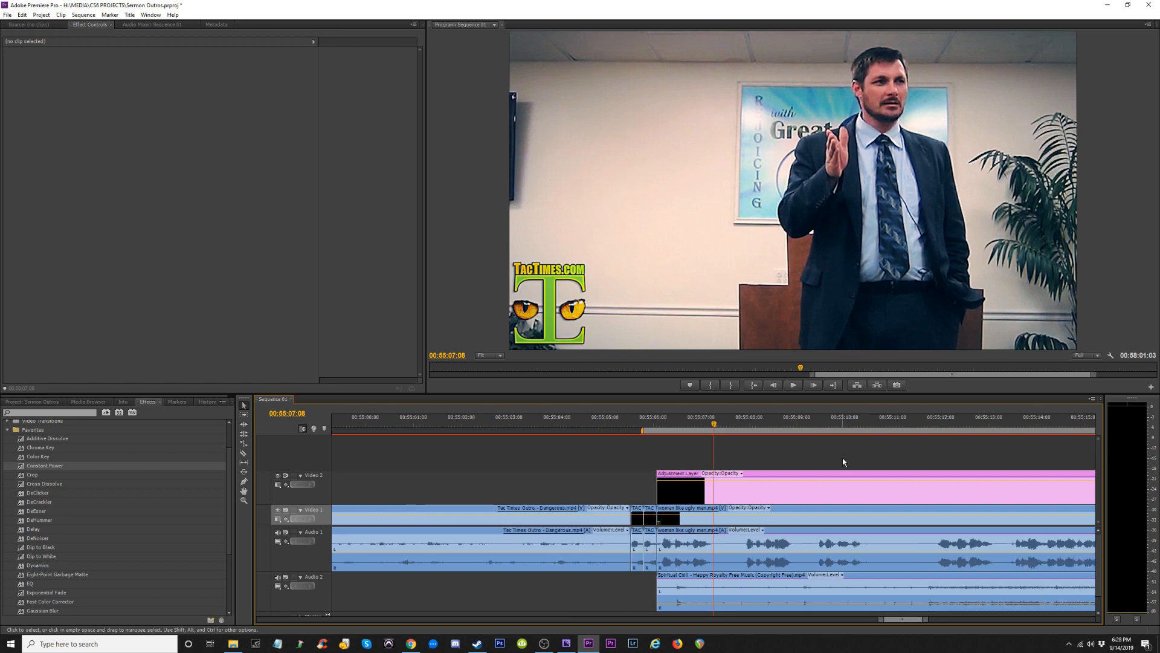
pyautogui.press('-')
pyautogui.press('-')
pyautogui.press('-')
pyautogui.press('-')
pyautogui.press('-')
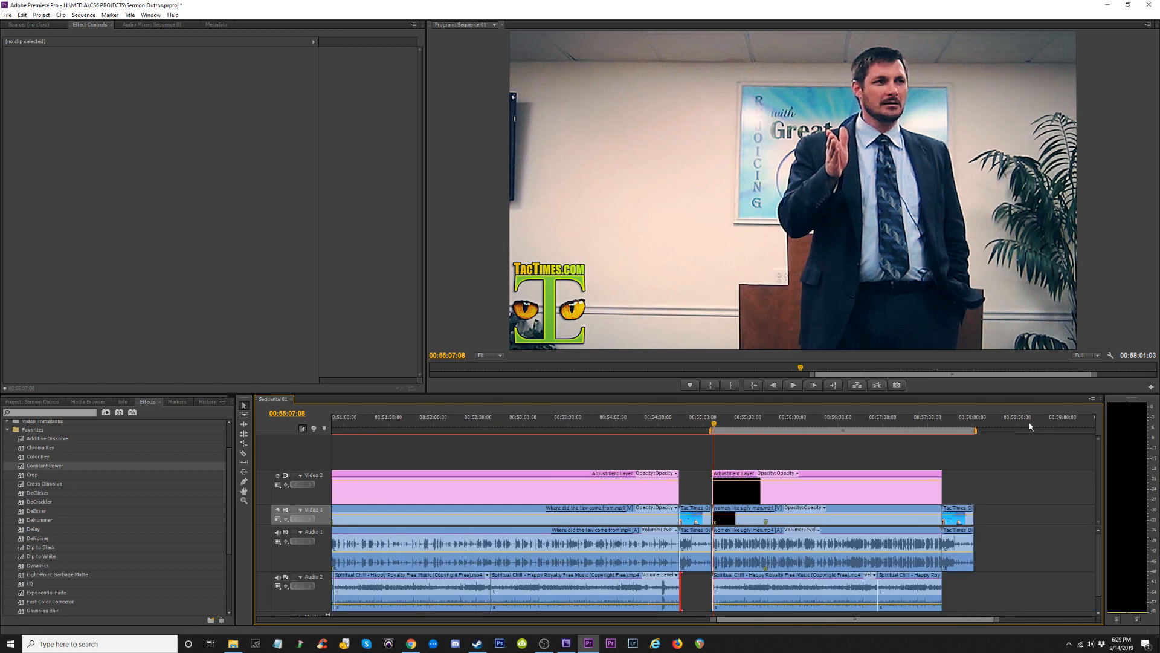
pyautogui.click(956, 423)
pyautogui.press('=')
pyautogui.press('=')
pyautogui.press('=')
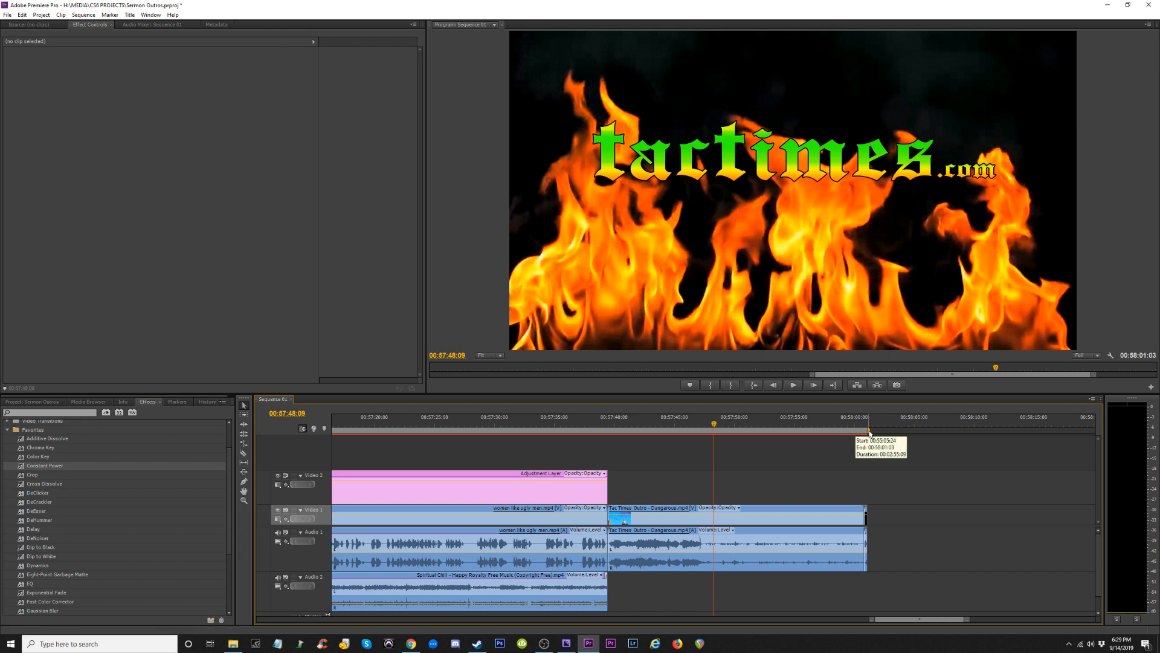
pyautogui.moveTo(869, 431); pyautogui.dragTo(873, 442)
# Apply a Constant Power fade to the end of the music under the women like ugly men clip, extending it slightly into the outro.
pyautogui.click(599, 423)
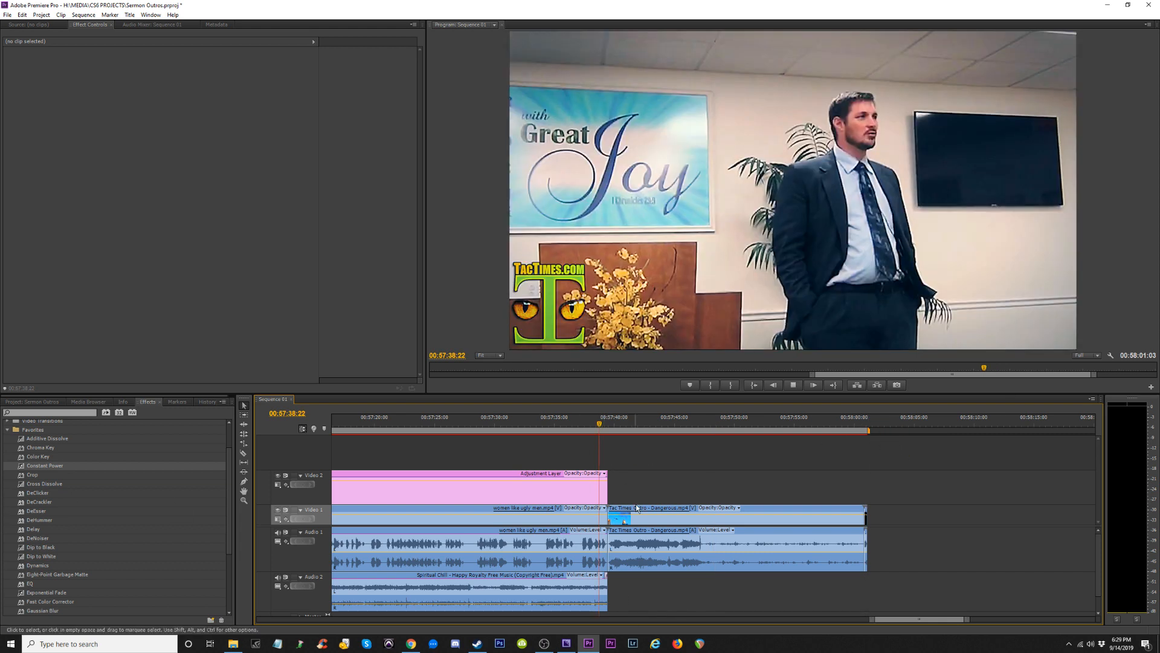
pyautogui.press('space')
pyautogui.press('=')
pyautogui.press('=')
pyautogui.moveTo(704, 590); pyautogui.dragTo(734, 589)
# Play back the music fade from the women like ugly men clip into the final outro.
pyautogui.click(625, 430)
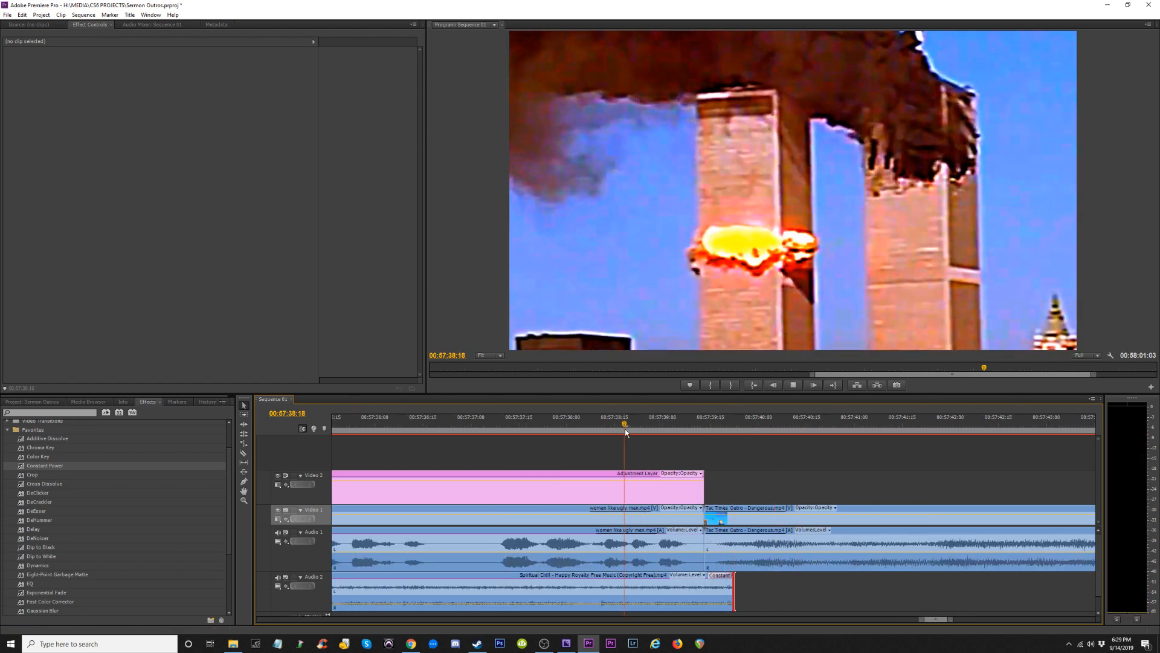
pyautogui.press('space')
pyautogui.press('-')
pyautogui.press('-')
pyautogui.press('-')
pyautogui.press('-')
pyautogui.press('-')
pyautogui.press('-')
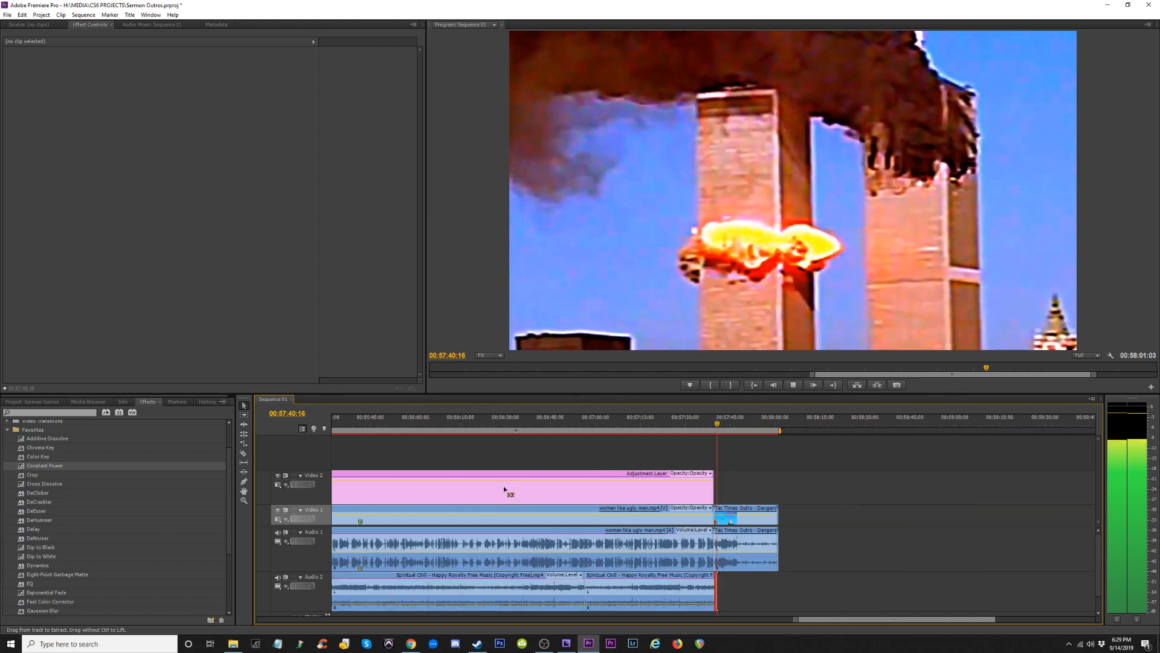
# Open the export settings with the playhead at 00:56:05:10 and enter the output name Preacher Says Women Love Ugly Men.
pyautogui.click(572, 424)
pyautogui.press('=')
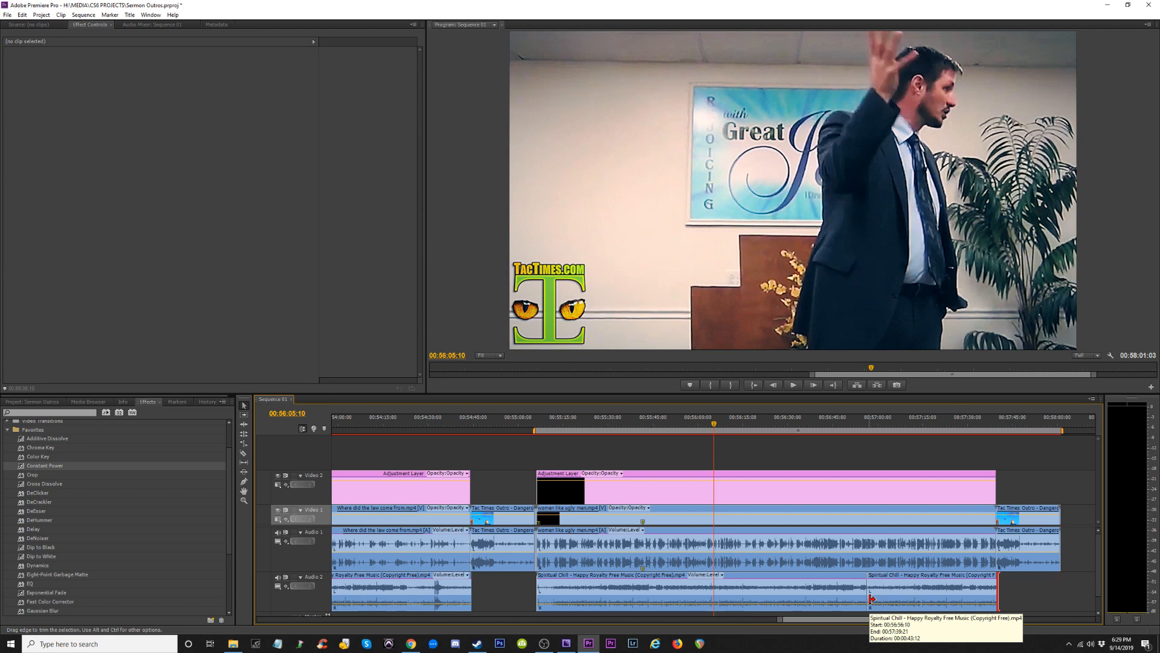
pyautogui.hotkey('ctrl', 'm')
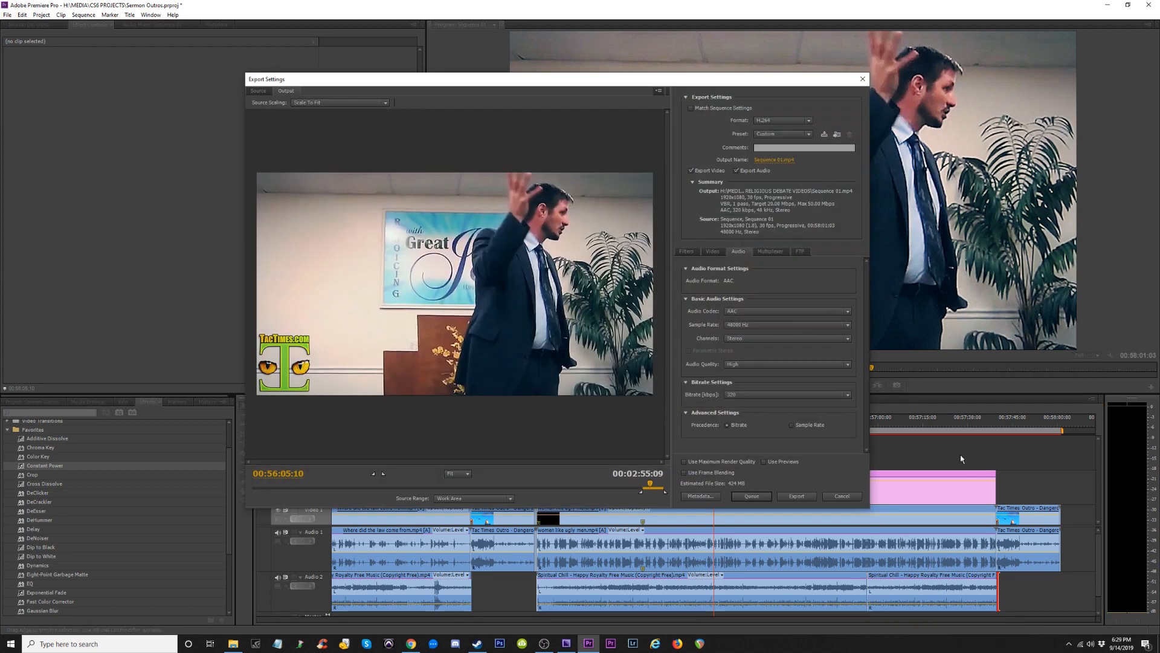
pyautogui.click(777, 160)
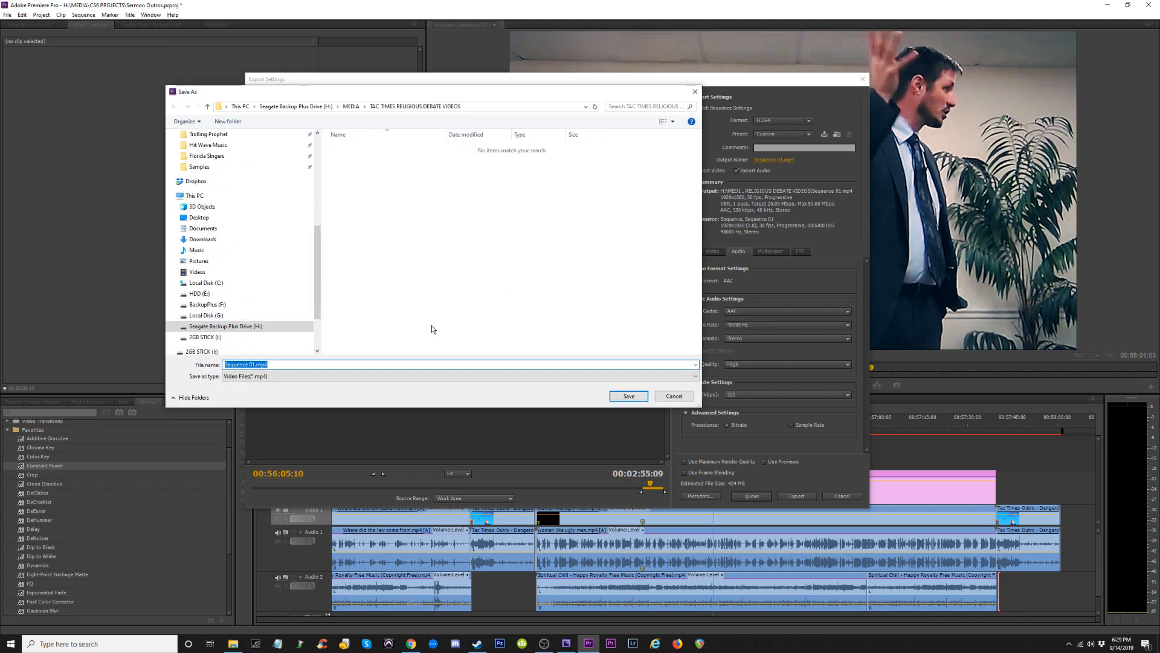
pyautogui.write('Preacher Says Wopm')
pyautogui.press('BackSpace')
pyautogui.press('BackSpace')
pyautogui.write('men Love Ugly Men')
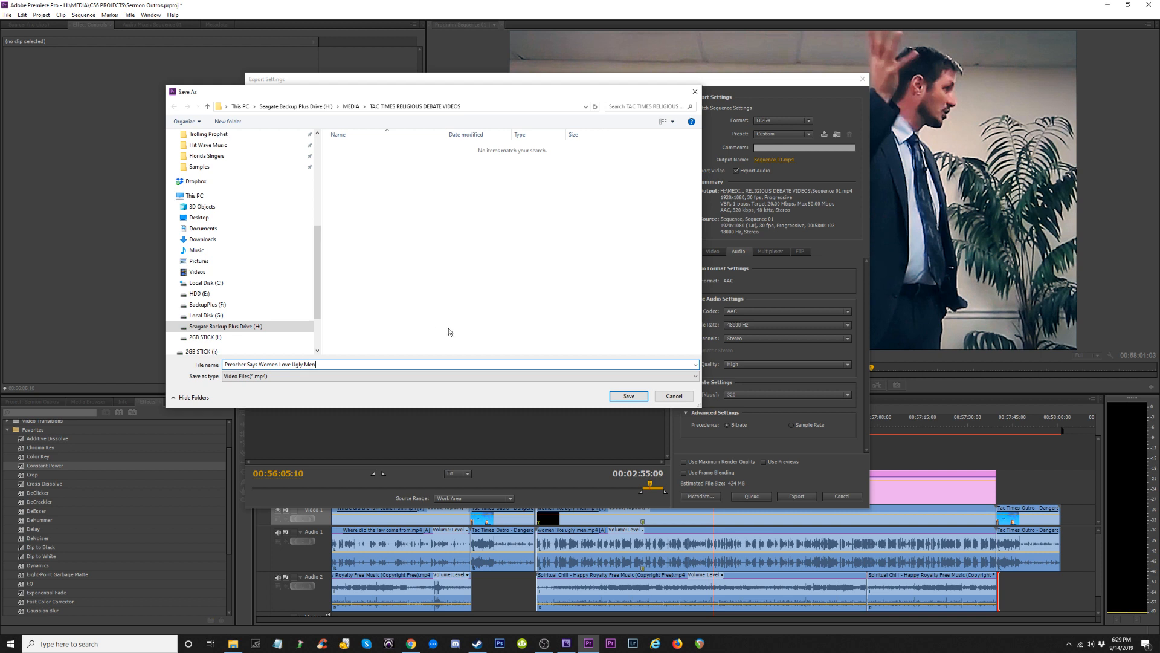
# Change the output name to Baptist Preacher Says Pretty Girls Like Ugly Men and save it.
pyautogui.moveTo(328, 367); pyautogui.dragTo(260, 366)
pyautogui.write('Pretty ')
pyautogui.write('Girls Like')
pyautogui.write(' Ugly Me')
pyautogui.write('Baptist')
pyautogui.click(629, 396)
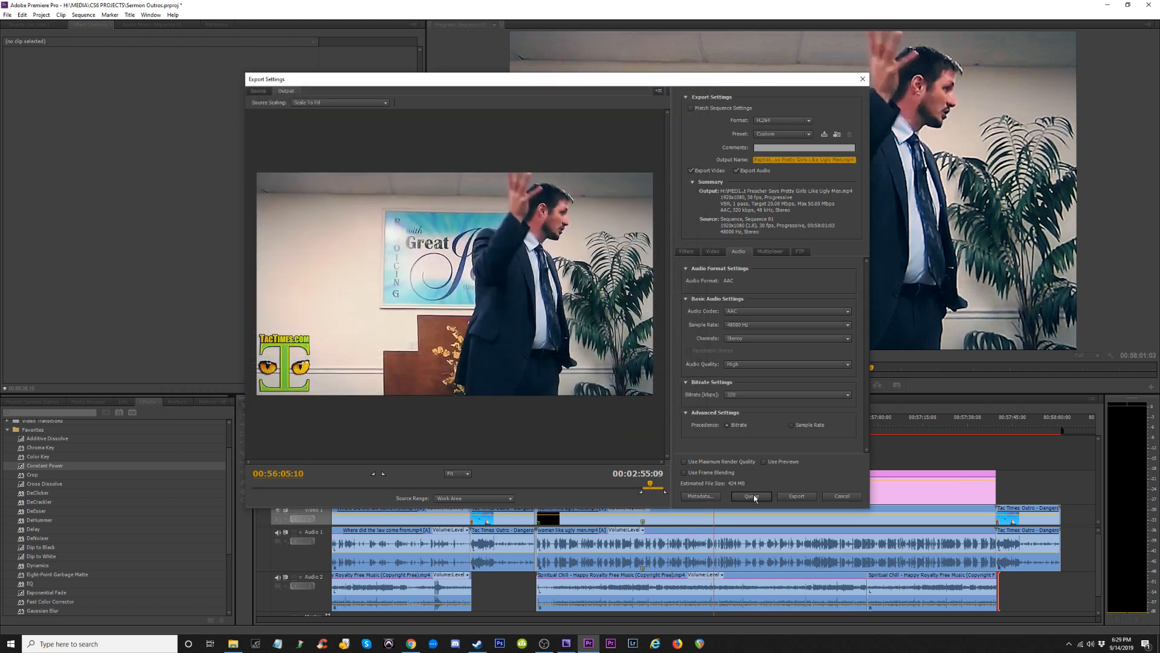
# Queue the Pretty Girls Like Ugly Men export, save the Sermon Outros project, and minimize the editor window.
pyautogui.click(749, 495)
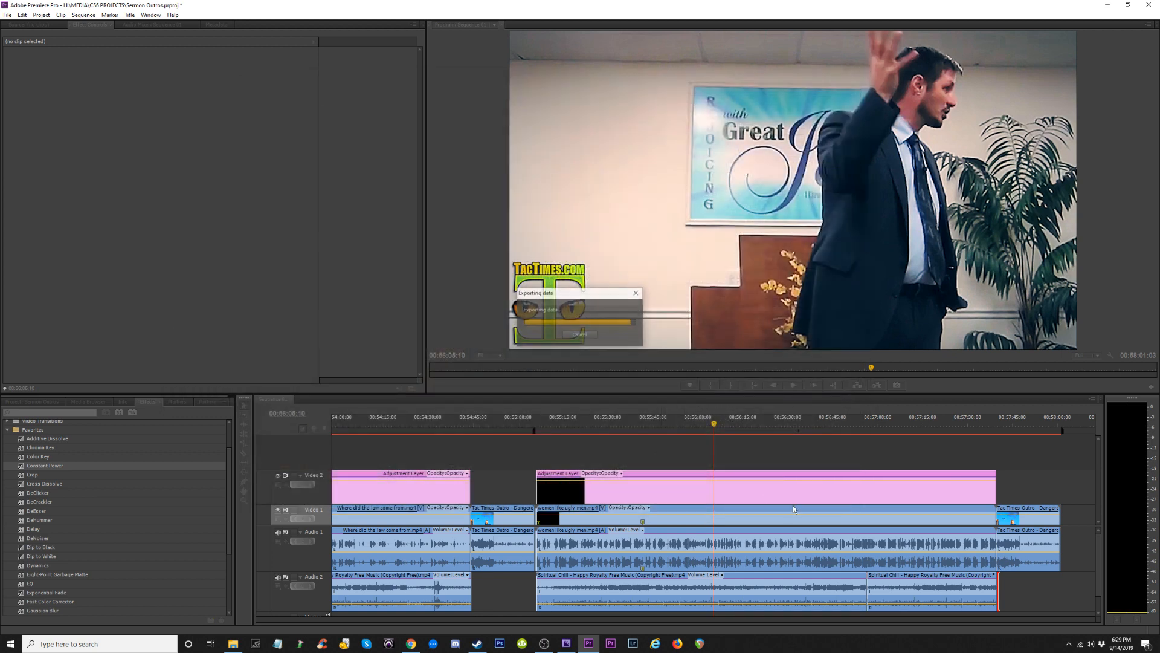
pyautogui.click(1127, 5)
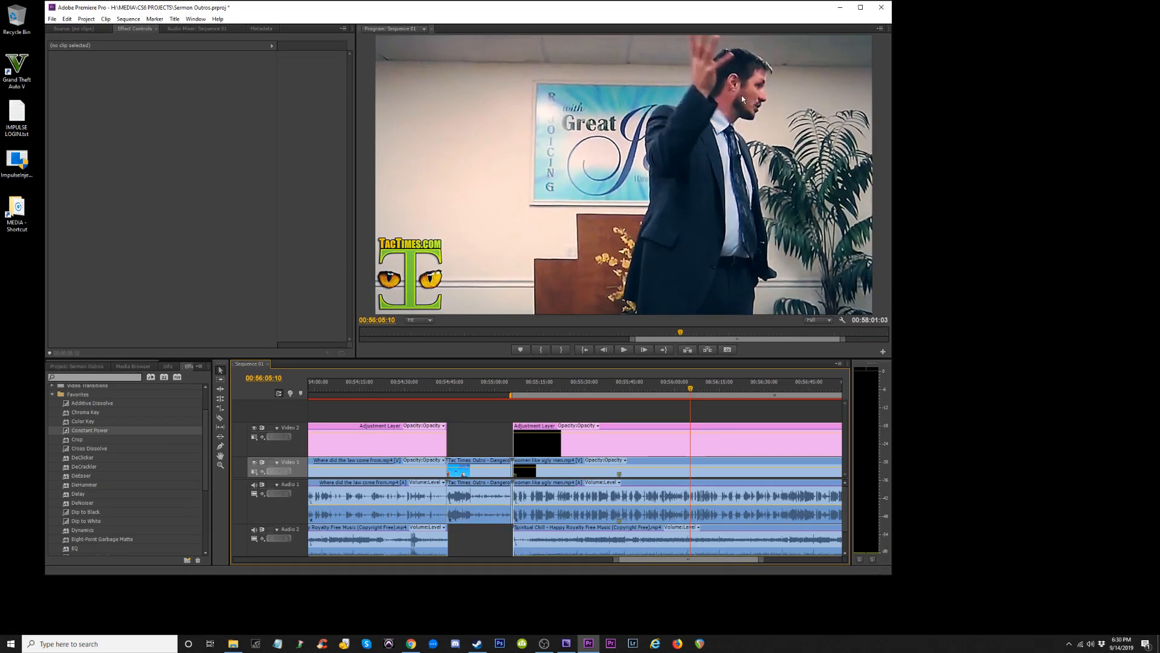
pyautogui.hotkey('ctrl', 's')
pyautogui.click(842, 8)
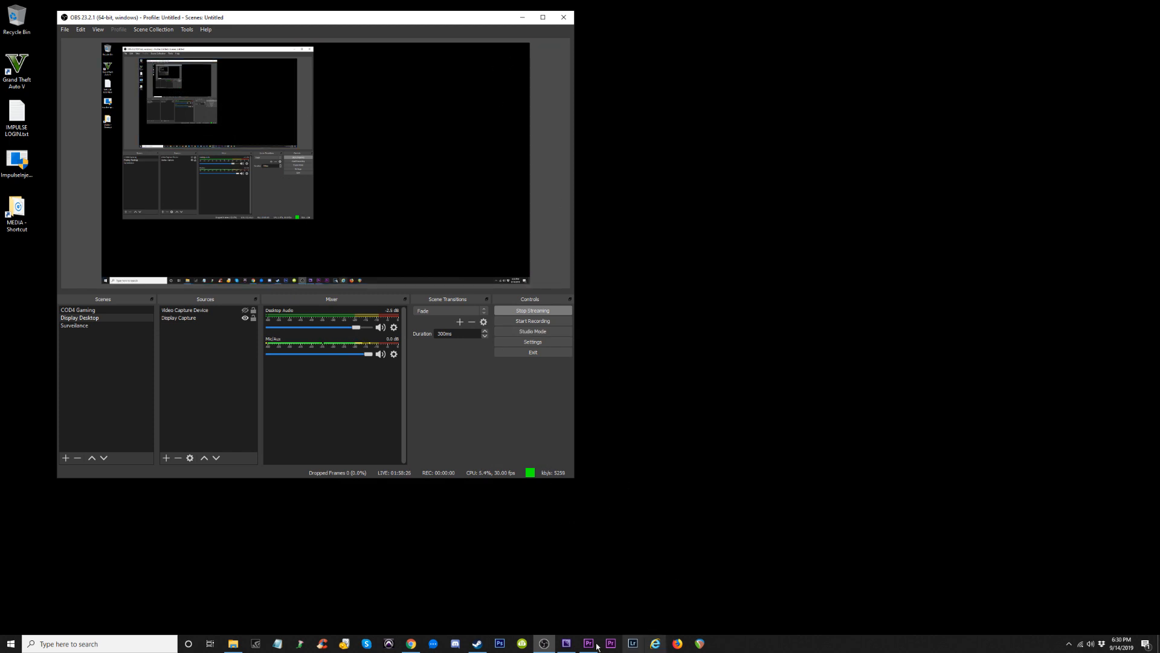
# Switch to Adobe Media Encoder, enlarge its window to show more queued items, and start encoding the queue.
pyautogui.click(566, 644)
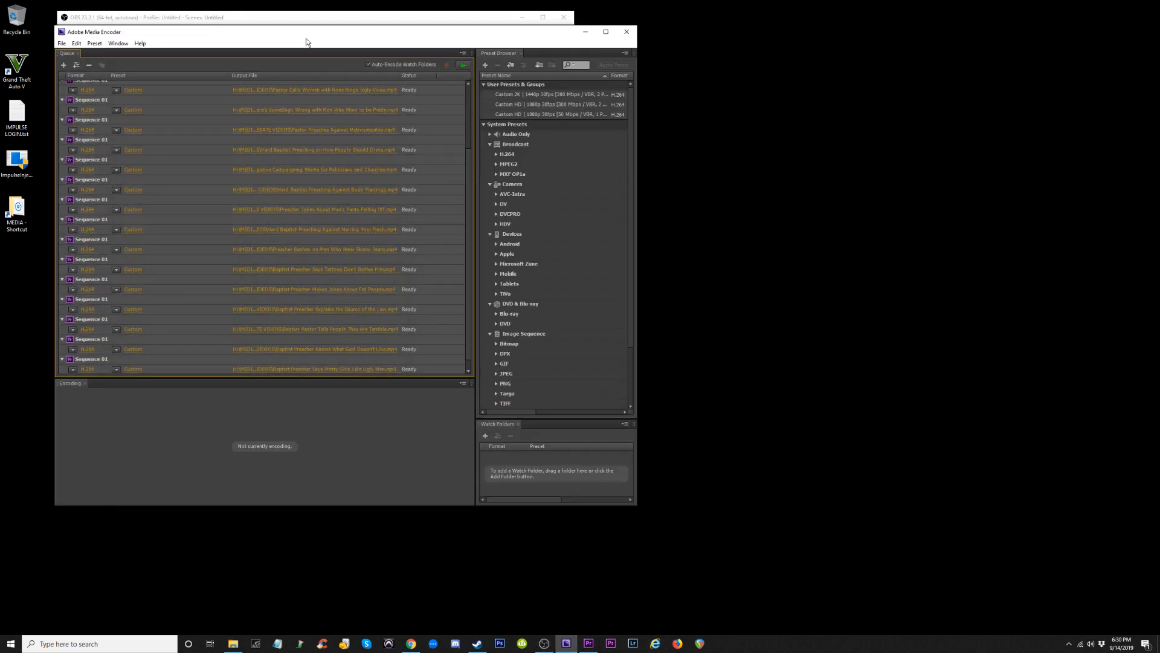
pyautogui.moveTo(306, 38); pyautogui.dragTo(525, 35)
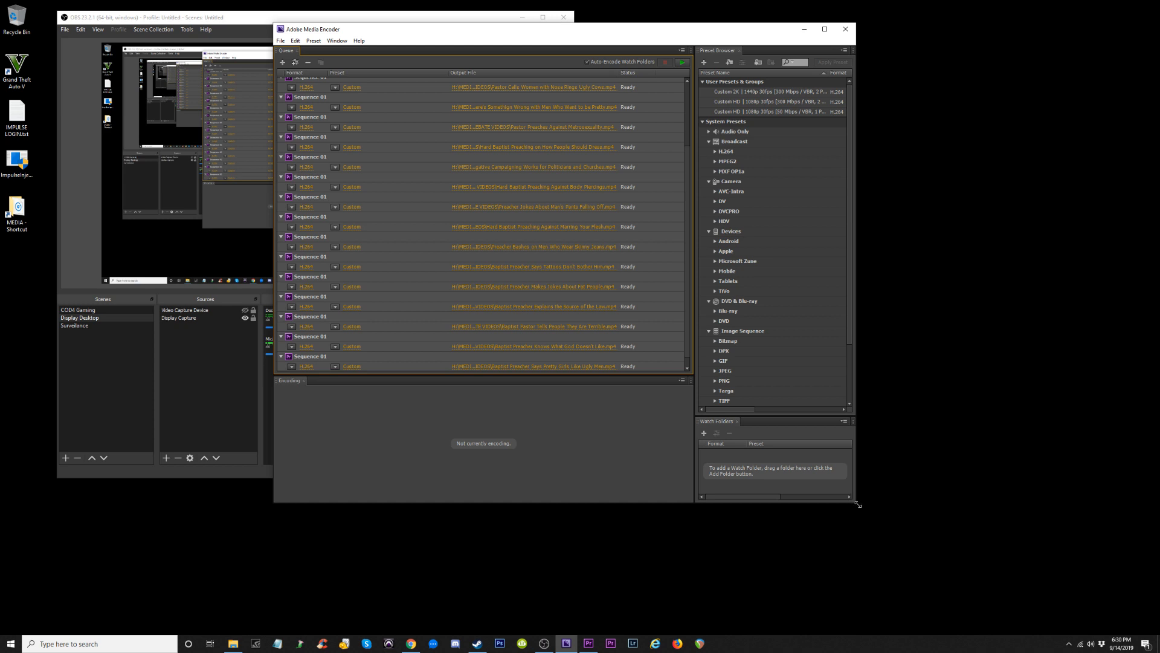
pyautogui.moveTo(858, 504); pyautogui.dragTo(996, 562)
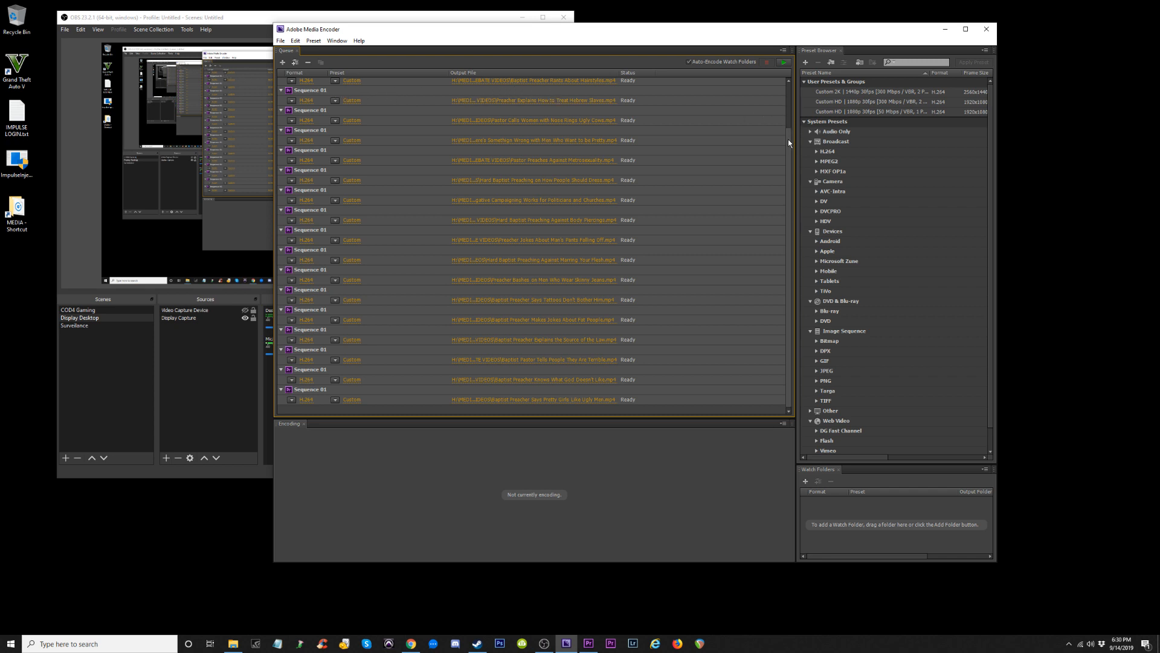
pyautogui.scroll(3, 789, 161)
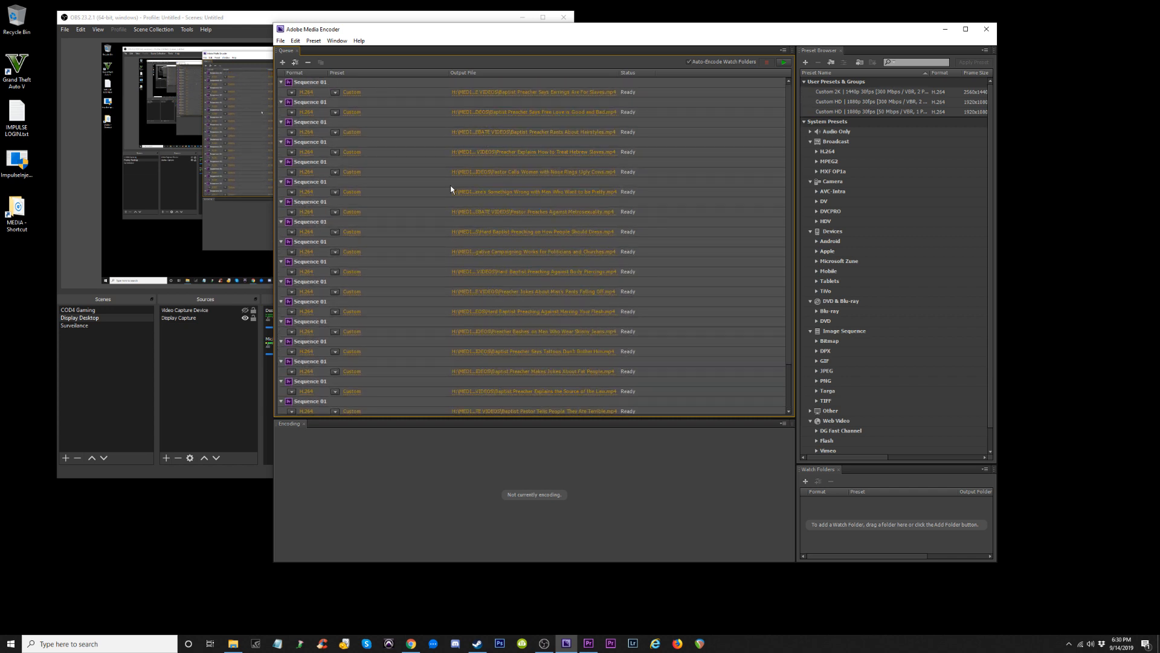
pyautogui.click(784, 64)
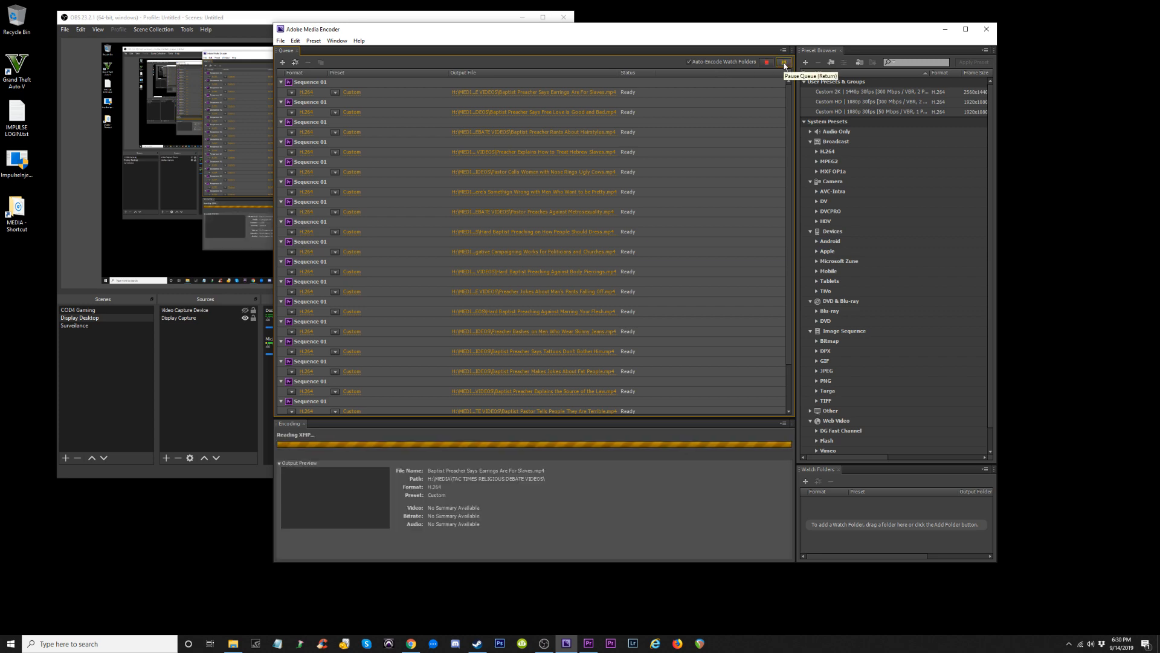
# Reposition the Media Encoder and OBS windows so that the encoding queue sits beside the streaming controls.
pyautogui.moveTo(684, 27); pyautogui.dragTo(737, 23)
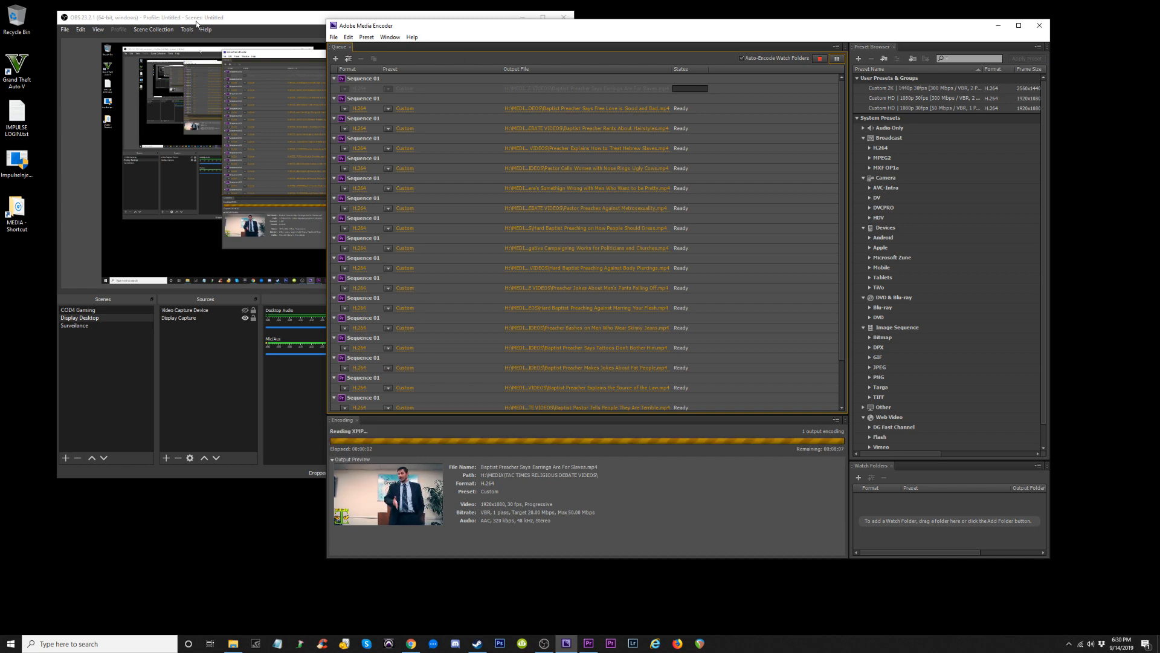
pyautogui.moveTo(151, 20); pyautogui.dragTo(142, 28)
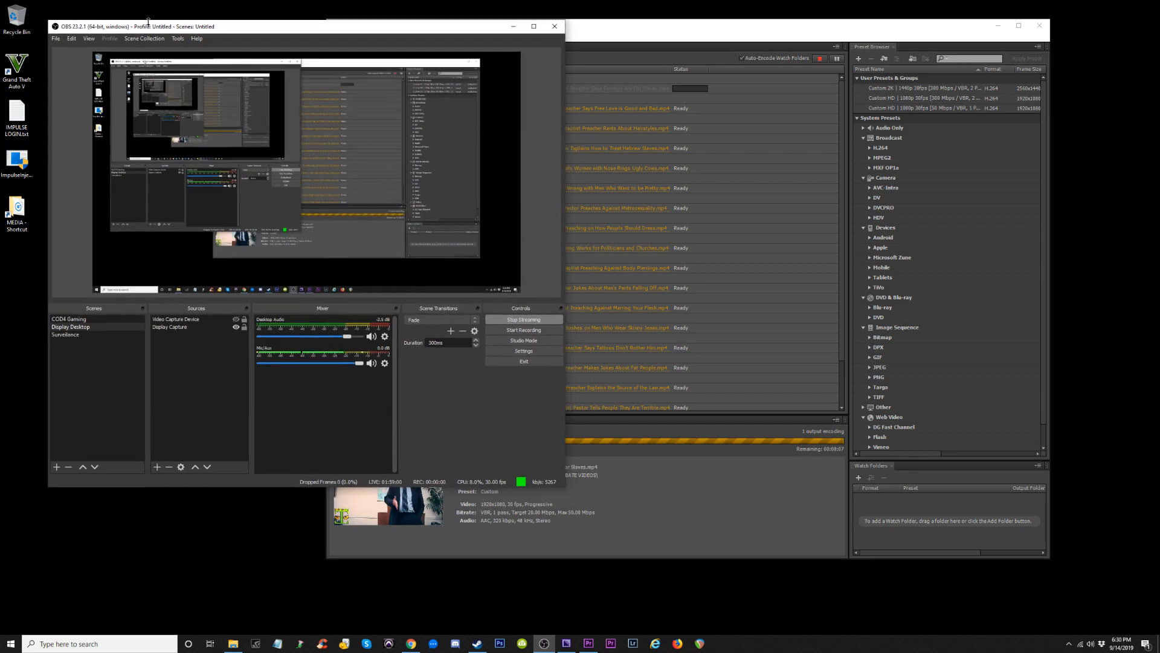
pyautogui.moveTo(647, 29)
pyautogui.mouseDown()
pyautogui.moveTo(624, 30)
pyautogui.moveTo(649, 32)
pyautogui.mouseUp()
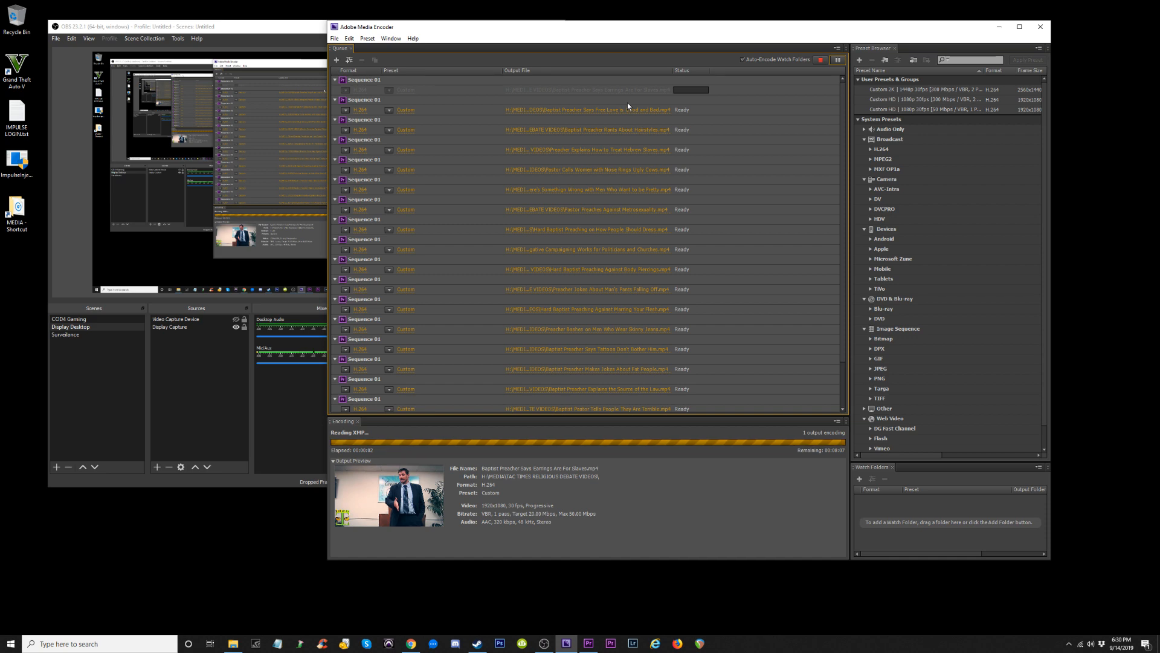
pyautogui.moveTo(205, 29)
pyautogui.mouseDown()
pyautogui.moveTo(230, 25)
pyautogui.moveTo(203, 25)
pyautogui.mouseUp()
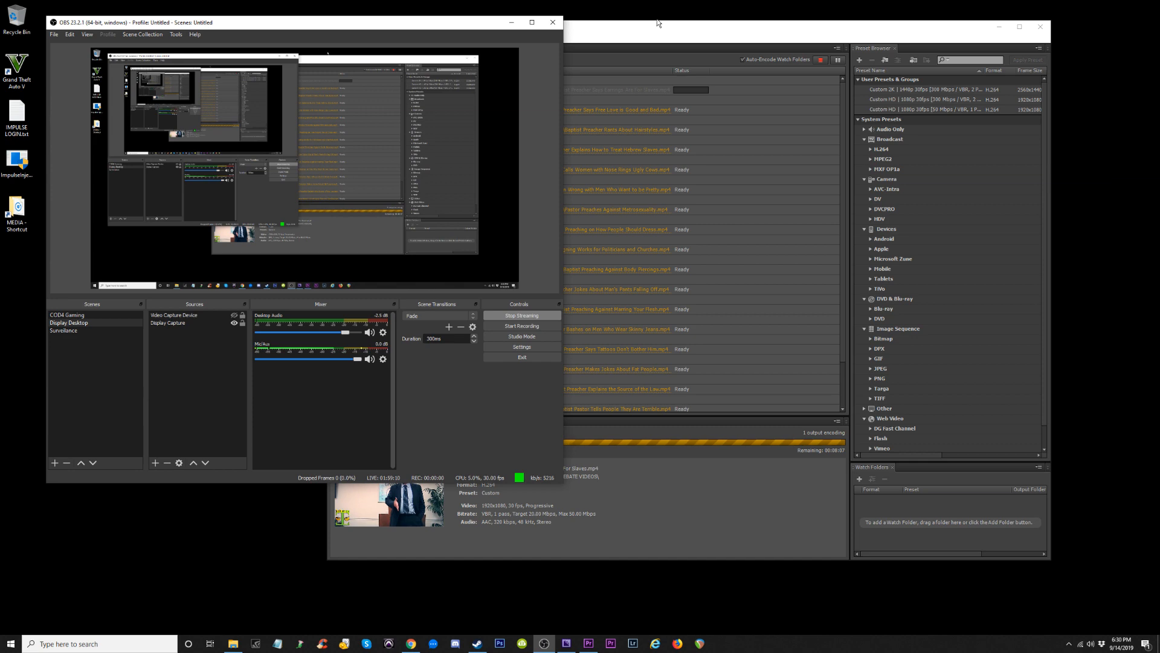
pyautogui.moveTo(690, 33); pyautogui.dragTo(744, 43)
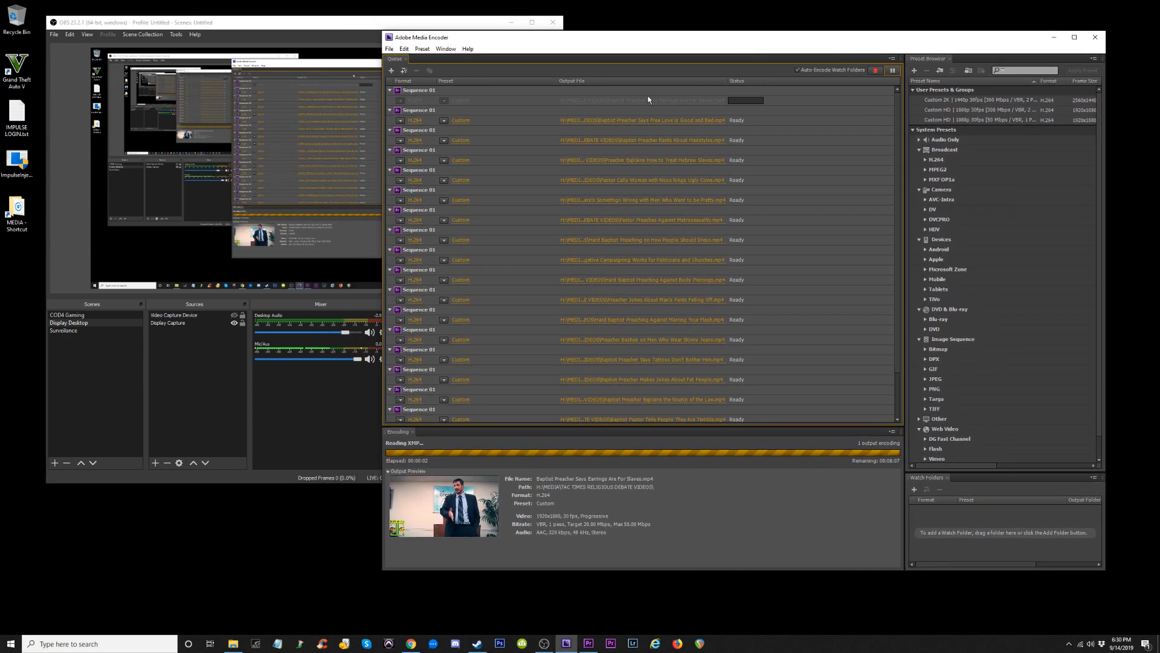
# Pause the encoding queue and resume it.
pyautogui.click(893, 70)
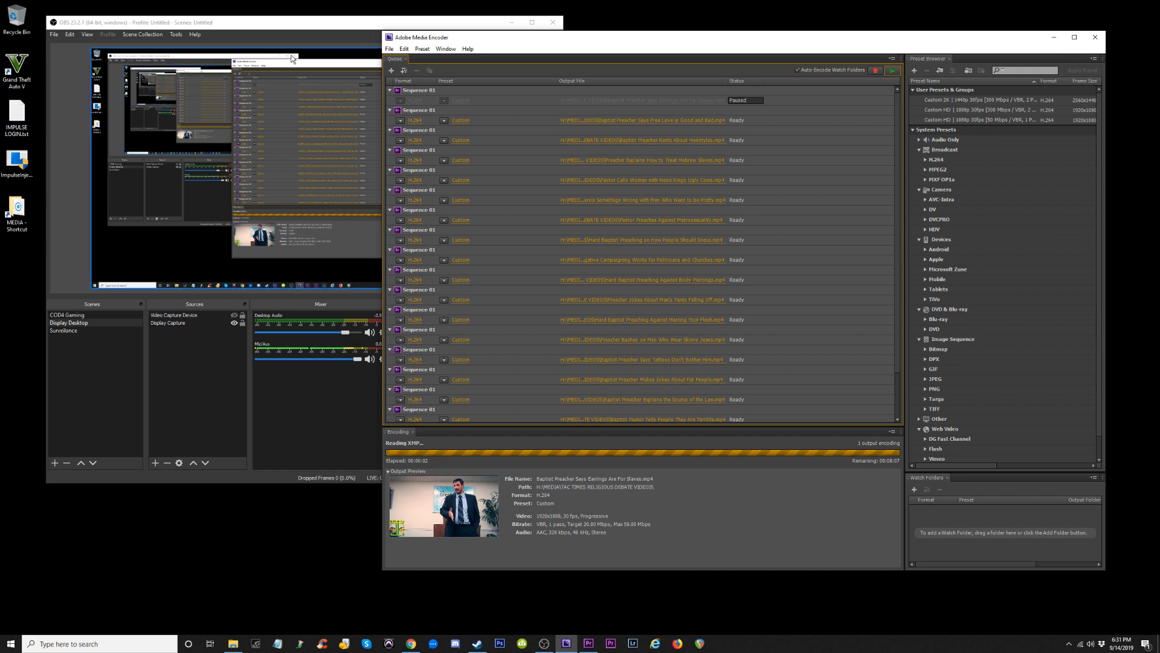
pyautogui.click(892, 71)
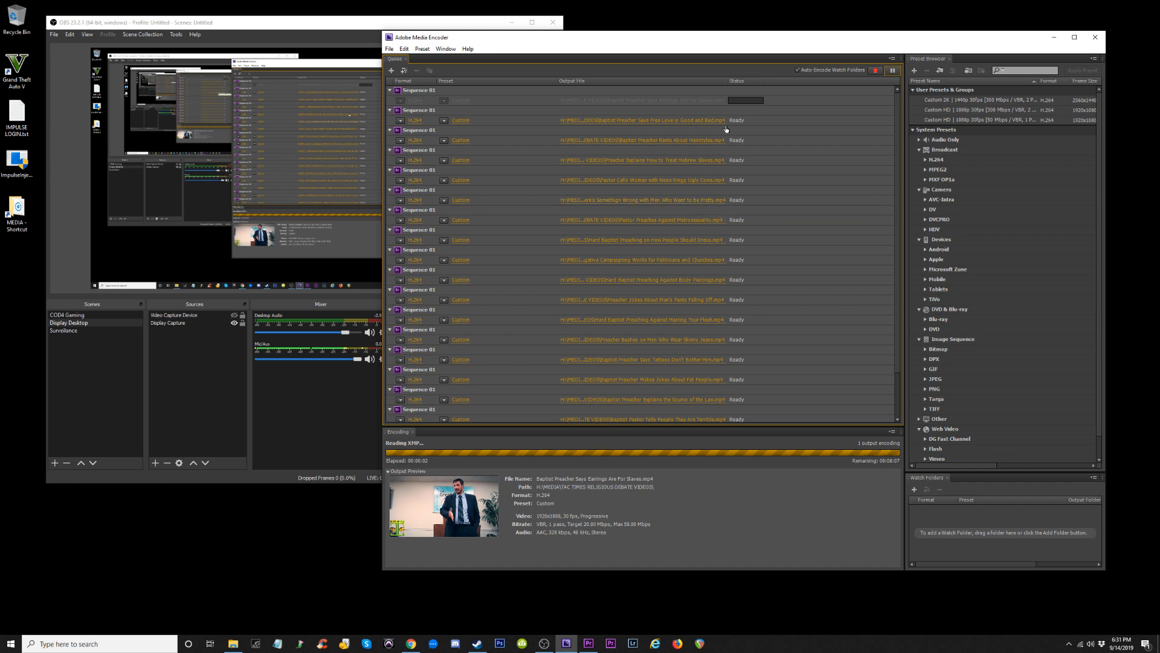
pyautogui.moveTo(816, 41)
pyautogui.mouseDown()
pyautogui.moveTo(796, 37)
pyautogui.moveTo(832, 35)
pyautogui.mouseUp()
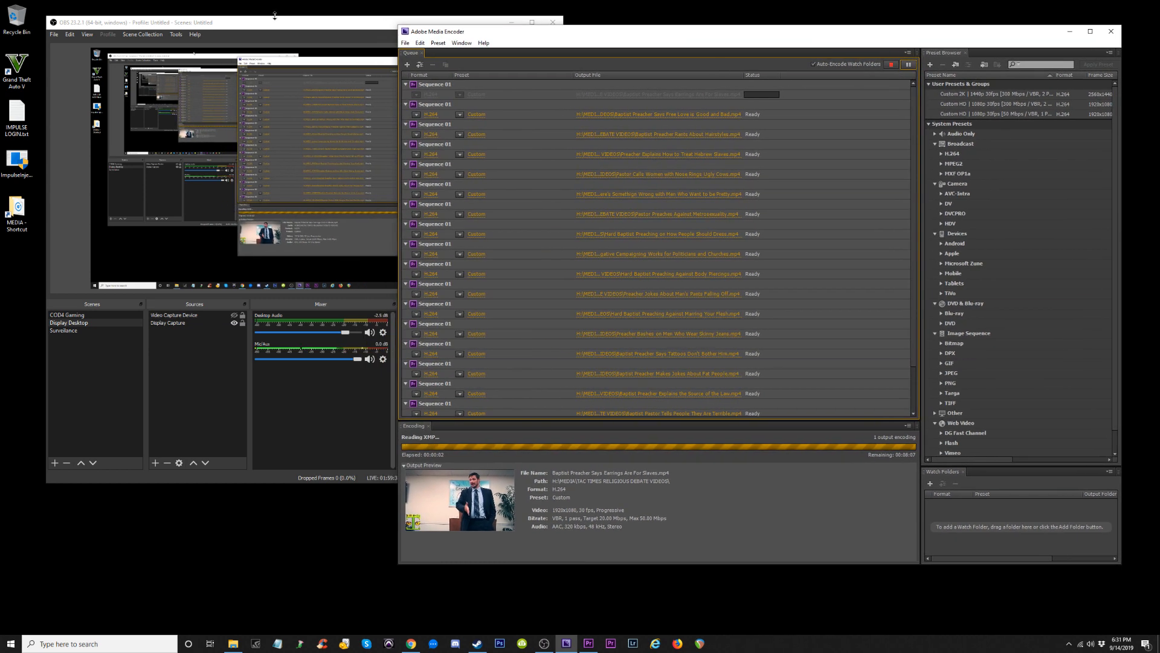
pyautogui.moveTo(272, 24); pyautogui.dragTo(286, 25)
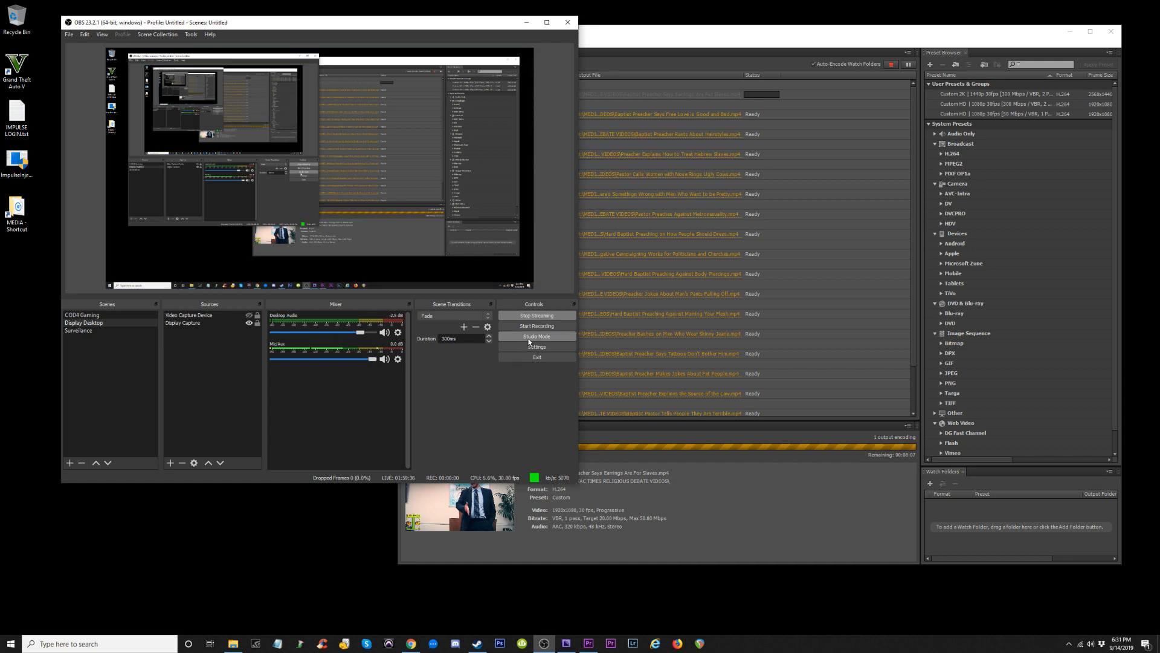
pyautogui.moveTo(253, 24); pyautogui.dragTo(241, 18)
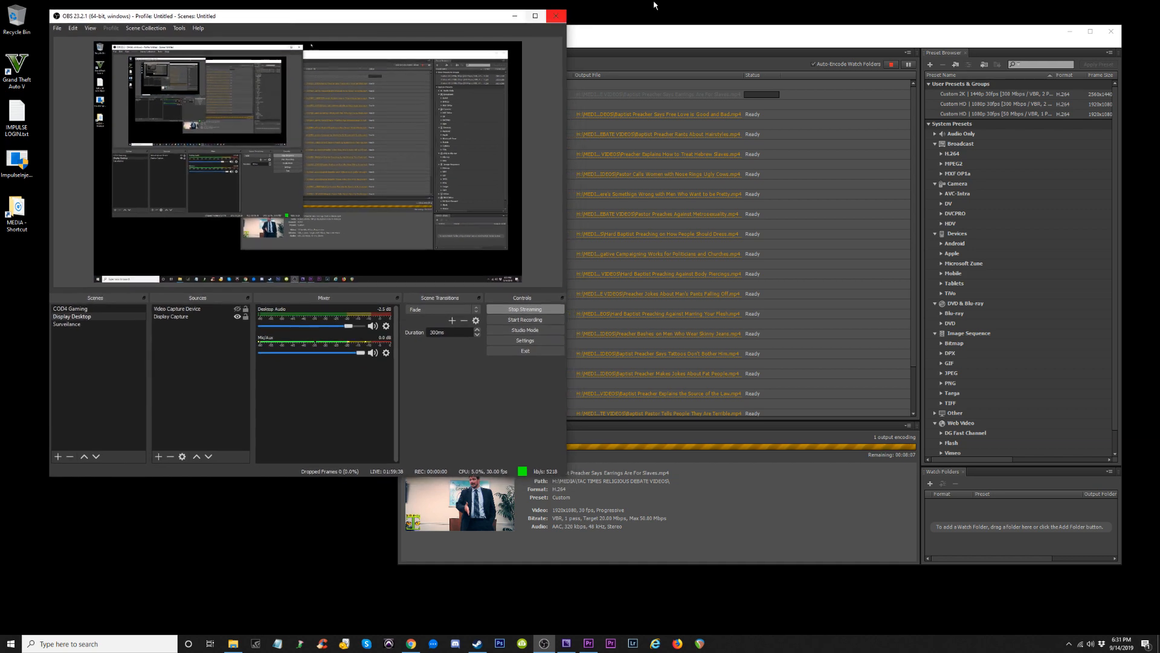
pyautogui.moveTo(668, 35)
pyautogui.mouseDown()
pyautogui.moveTo(654, 30)
pyautogui.moveTo(666, 35)
pyautogui.mouseUp()
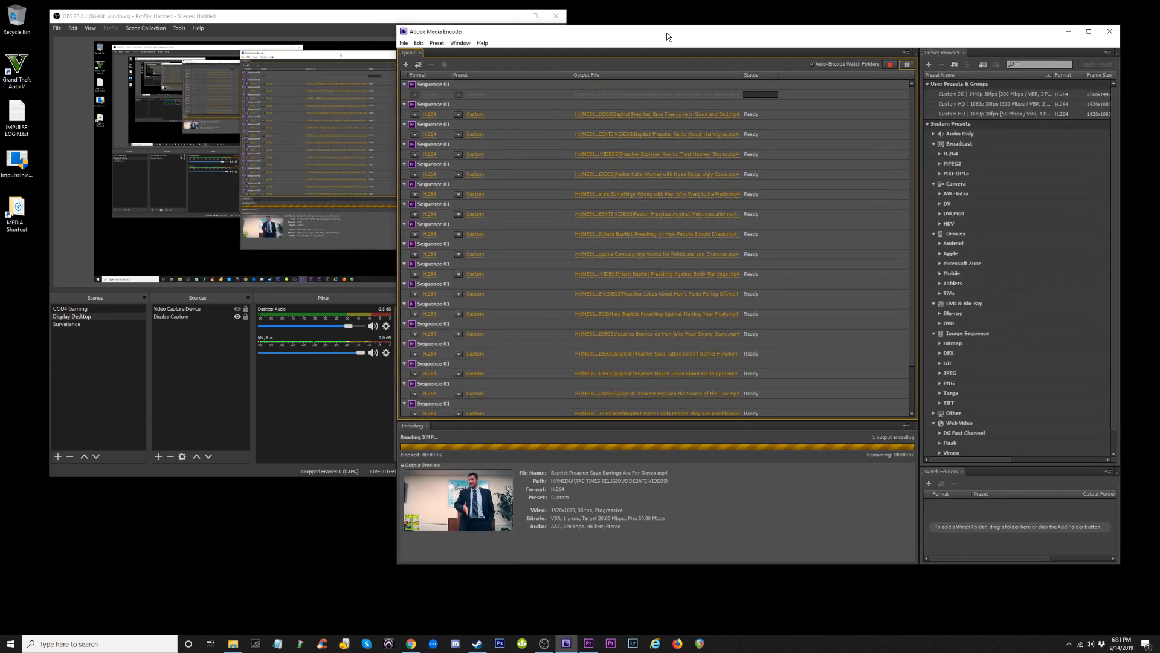
pyautogui.scroll(-2, 704, 265)
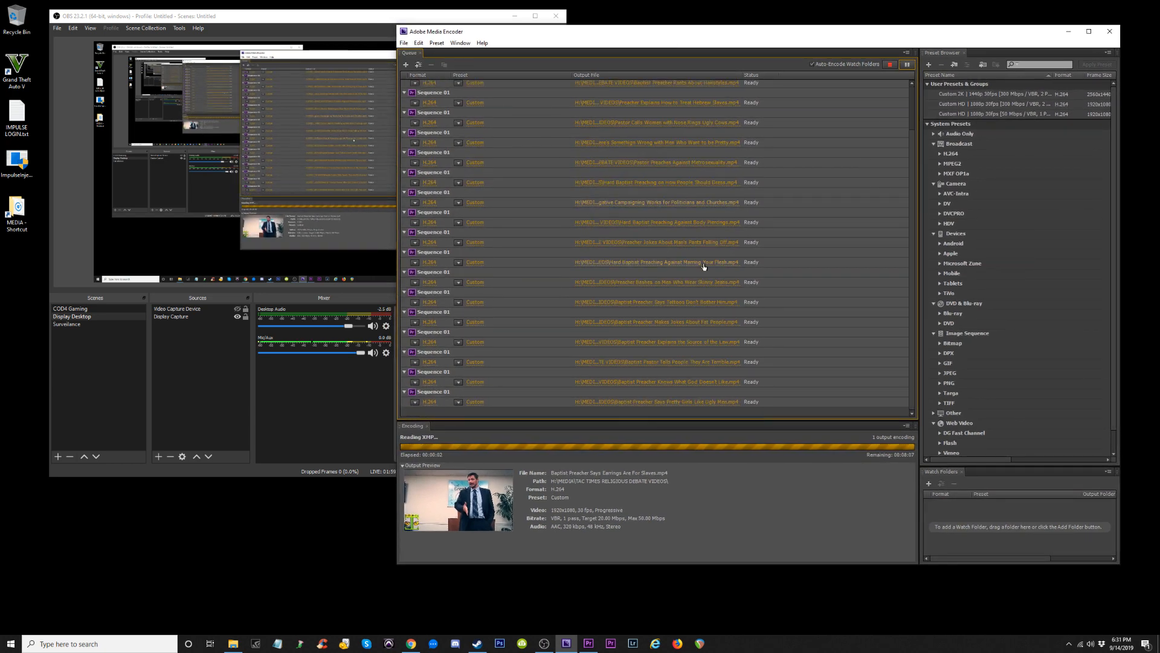
pyautogui.scroll(2, 695, 263)
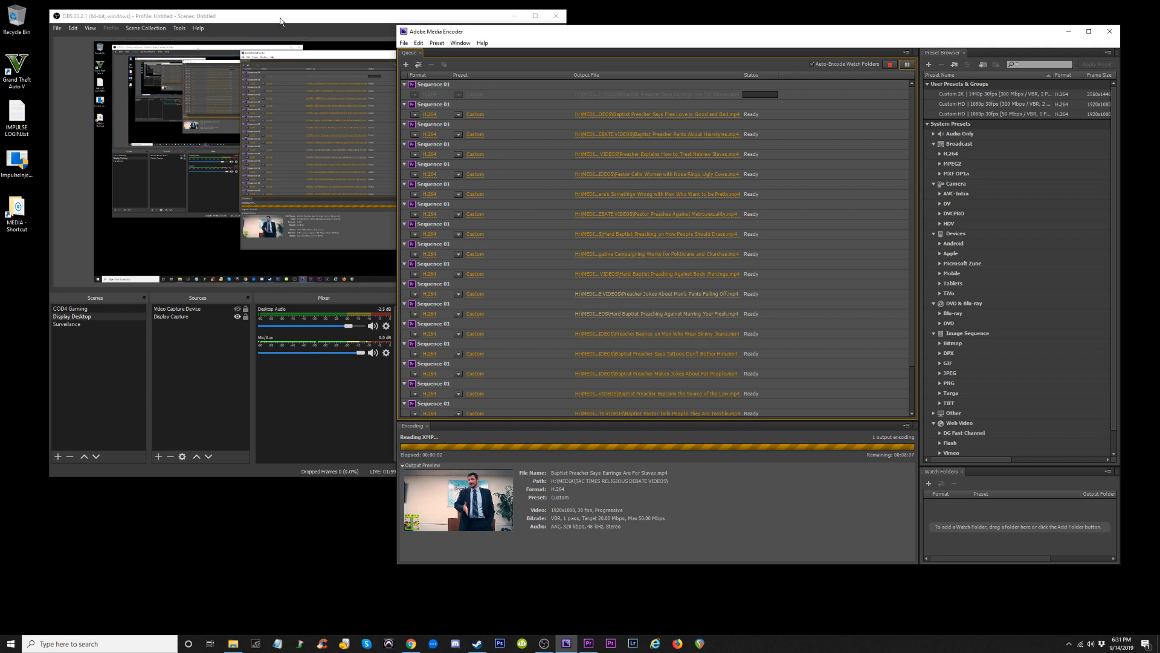
pyautogui.moveTo(279, 22); pyautogui.dragTo(283, 21)
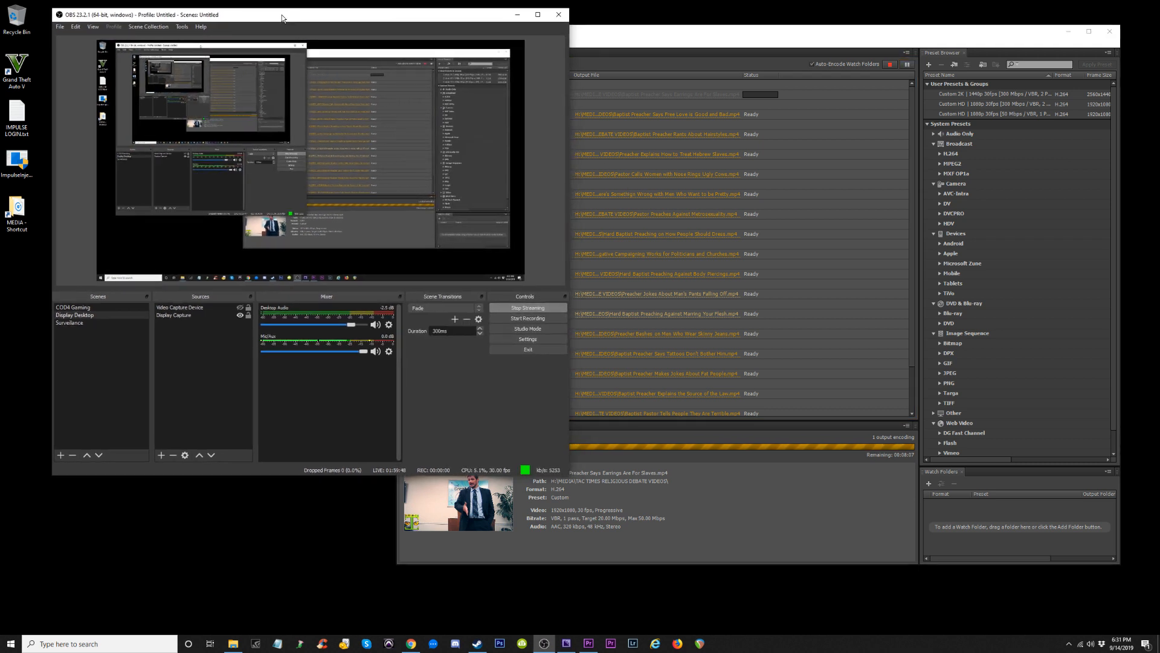